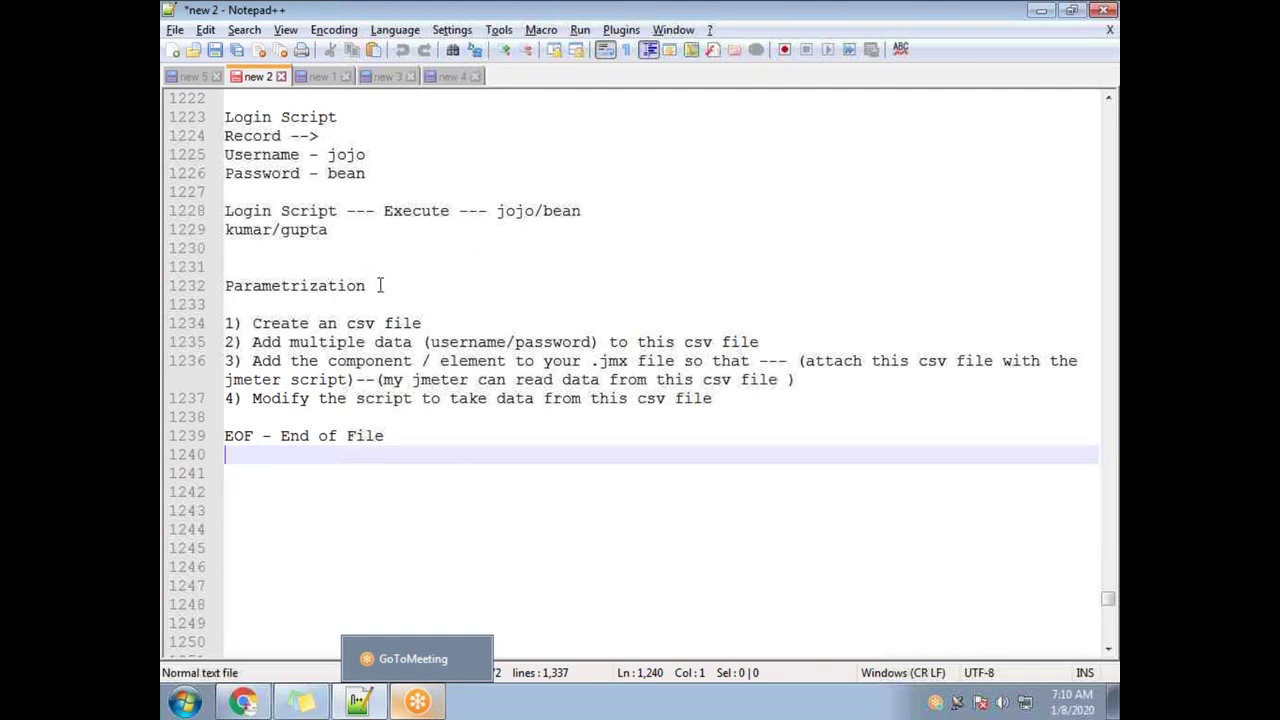
# Add a 'Correlation' heading with a dashed underline below the 'EOF - End of File' line
pyautogui.moveTo(380, 285); pyautogui.dragTo(212, 285)
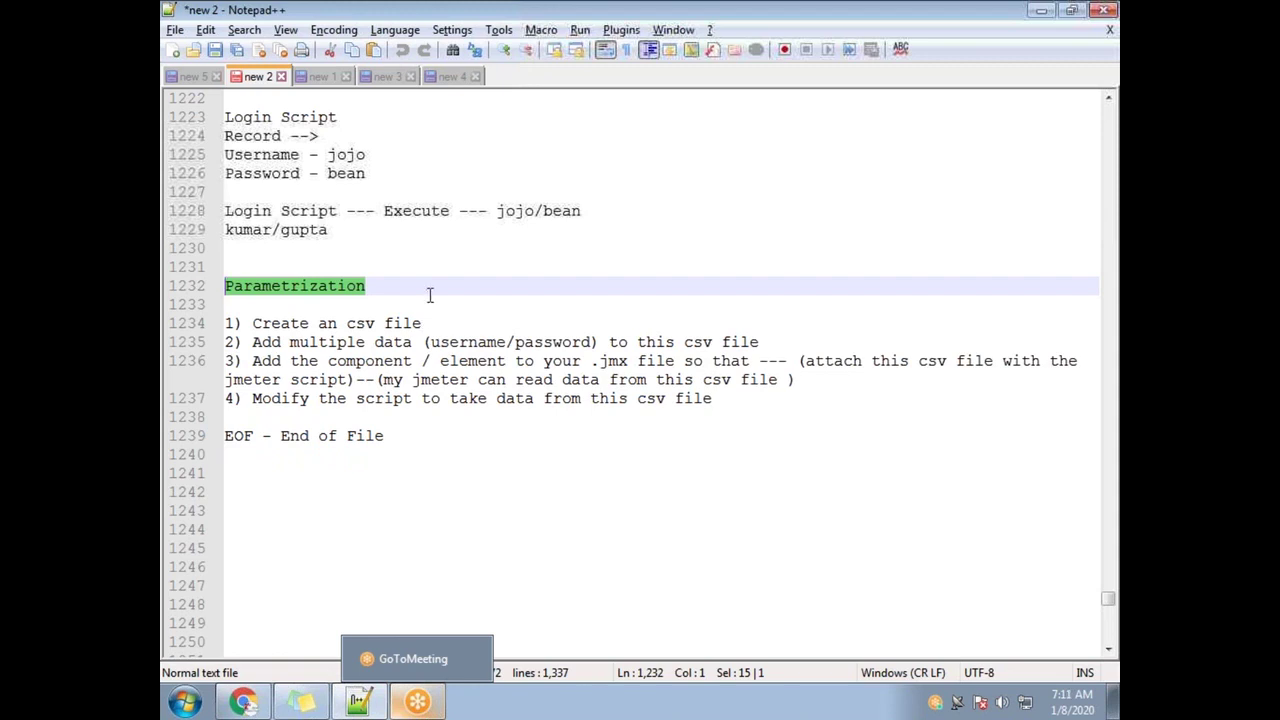
pyautogui.click(374, 289)
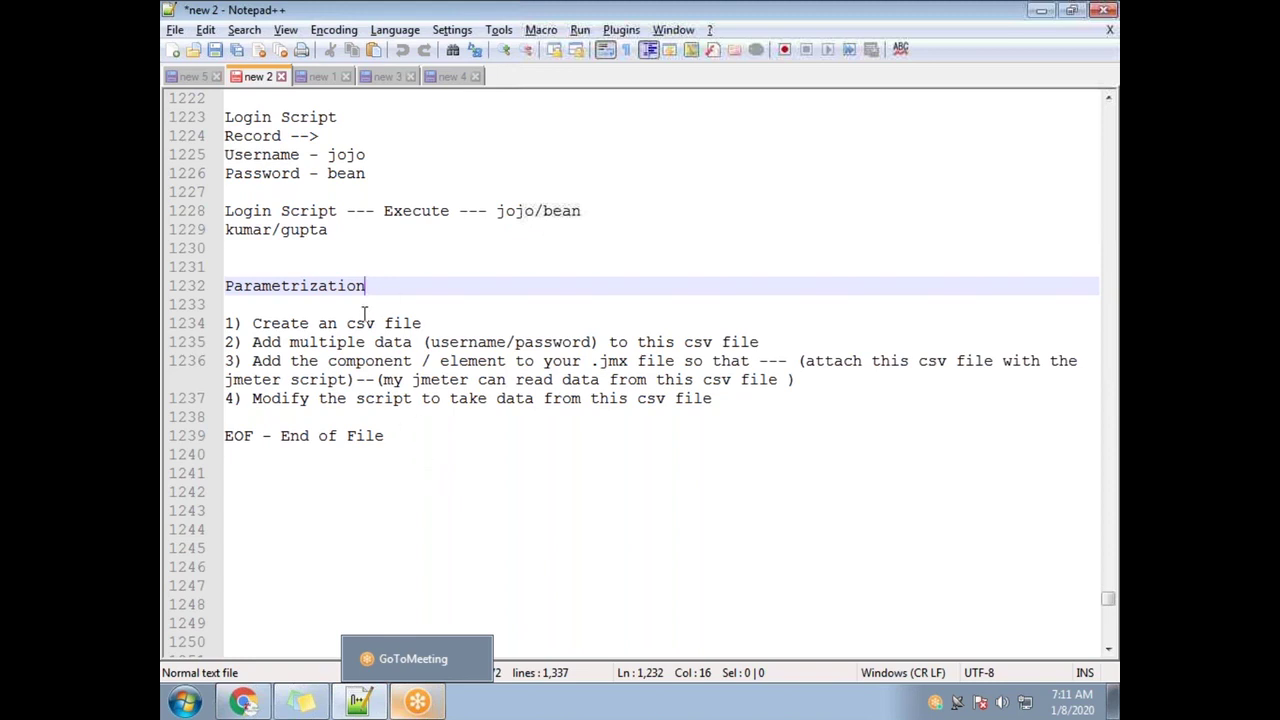
pyautogui.scroll(3, 398, 230)
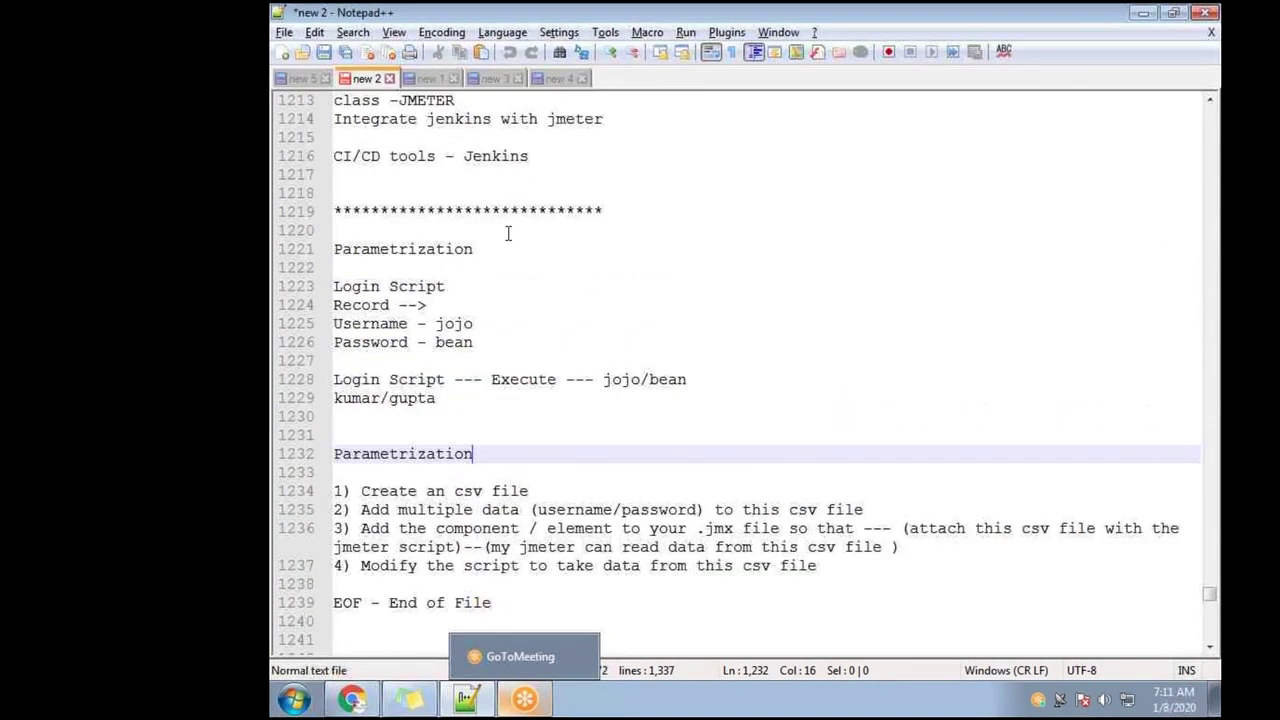
pyautogui.scroll(-6, 508, 300)
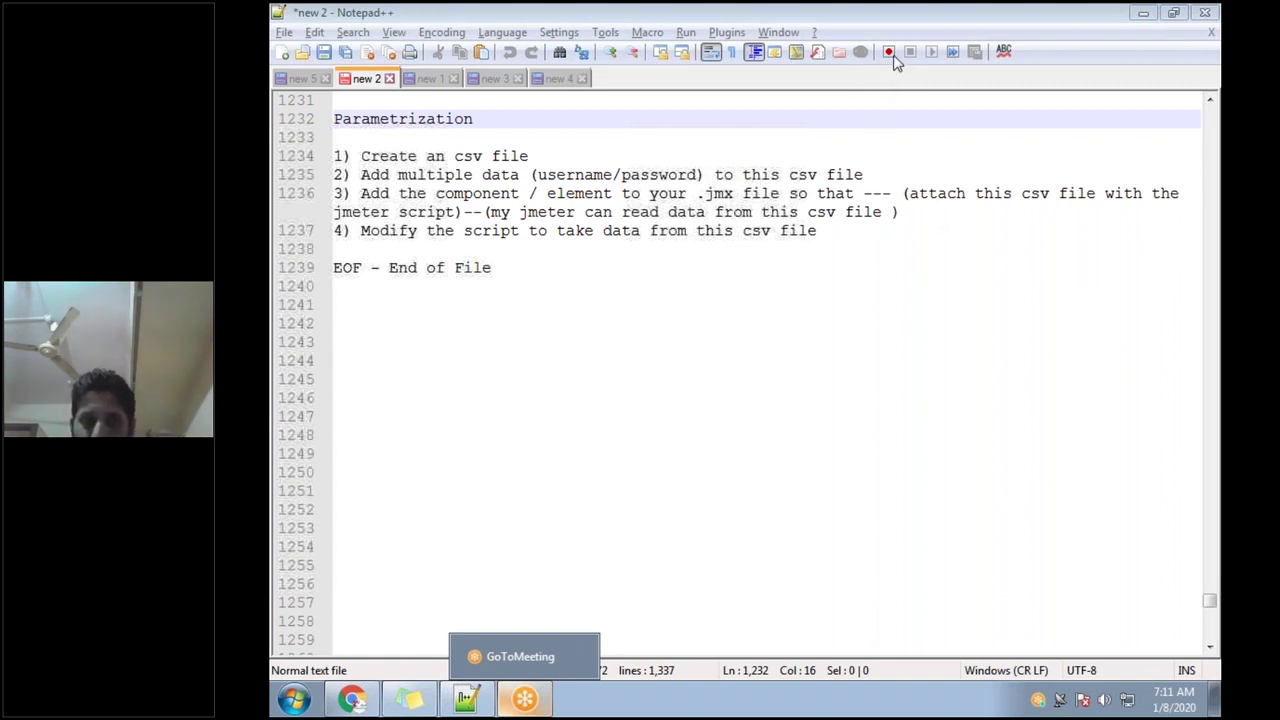
pyautogui.moveTo(472, 118); pyautogui.dragTo(327, 112)
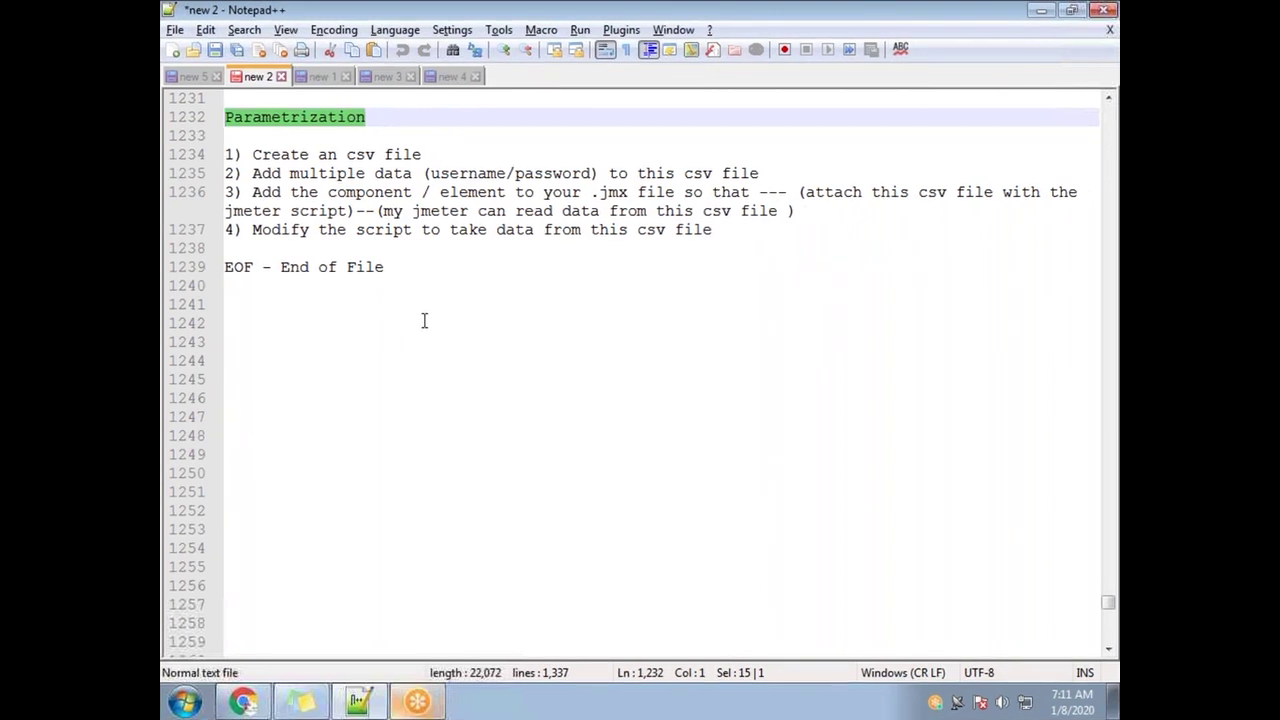
pyautogui.click(437, 275)
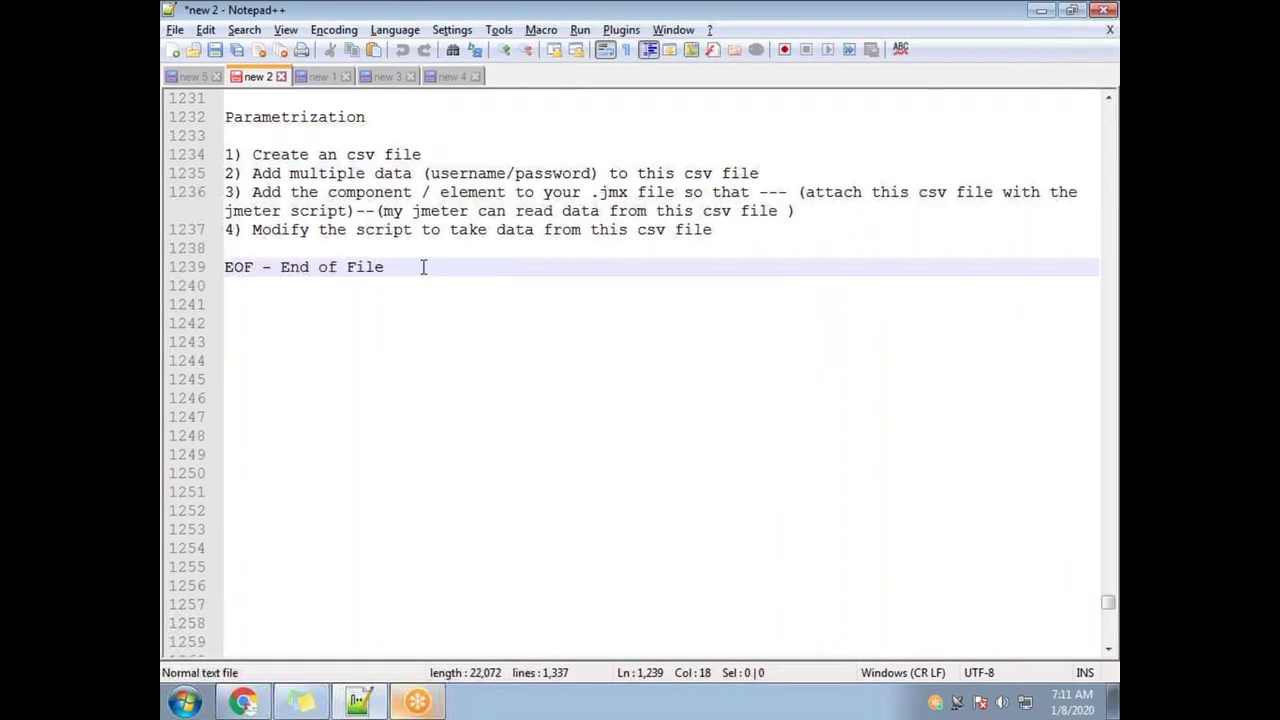
pyautogui.press('Return')
pyautogui.press('Return')
pyautogui.write('Corre')
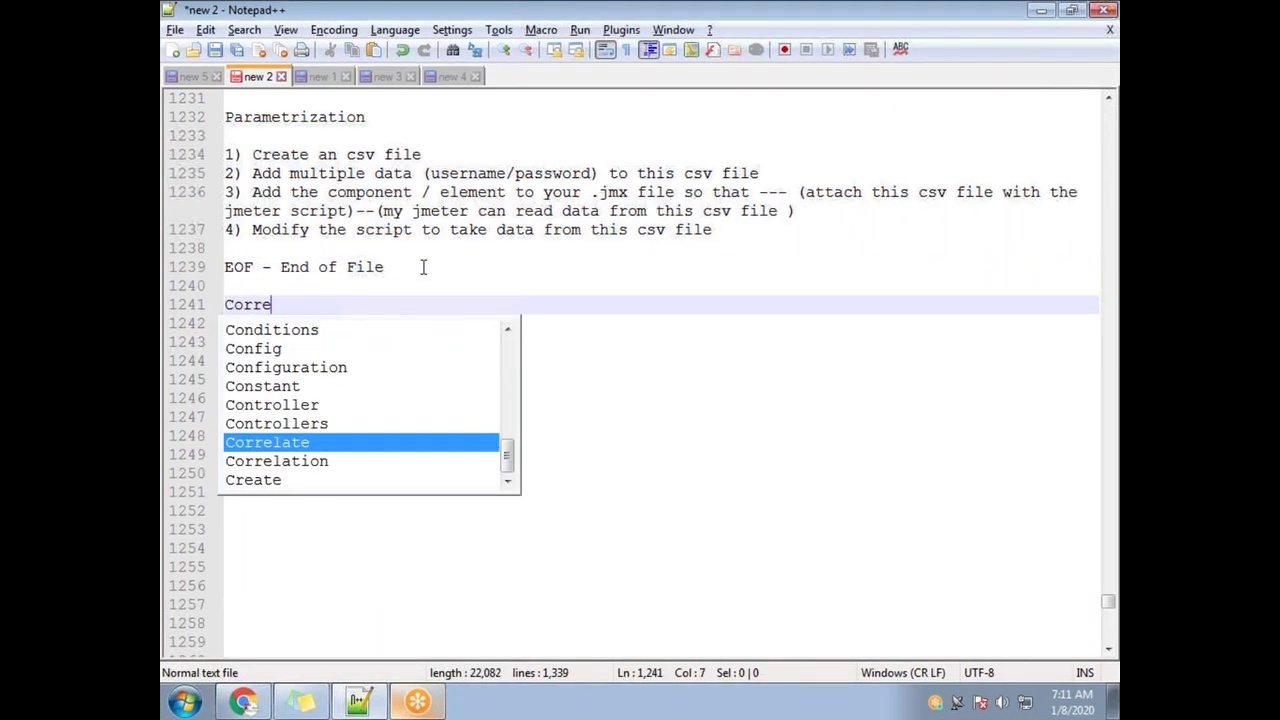
pyautogui.write('lation')
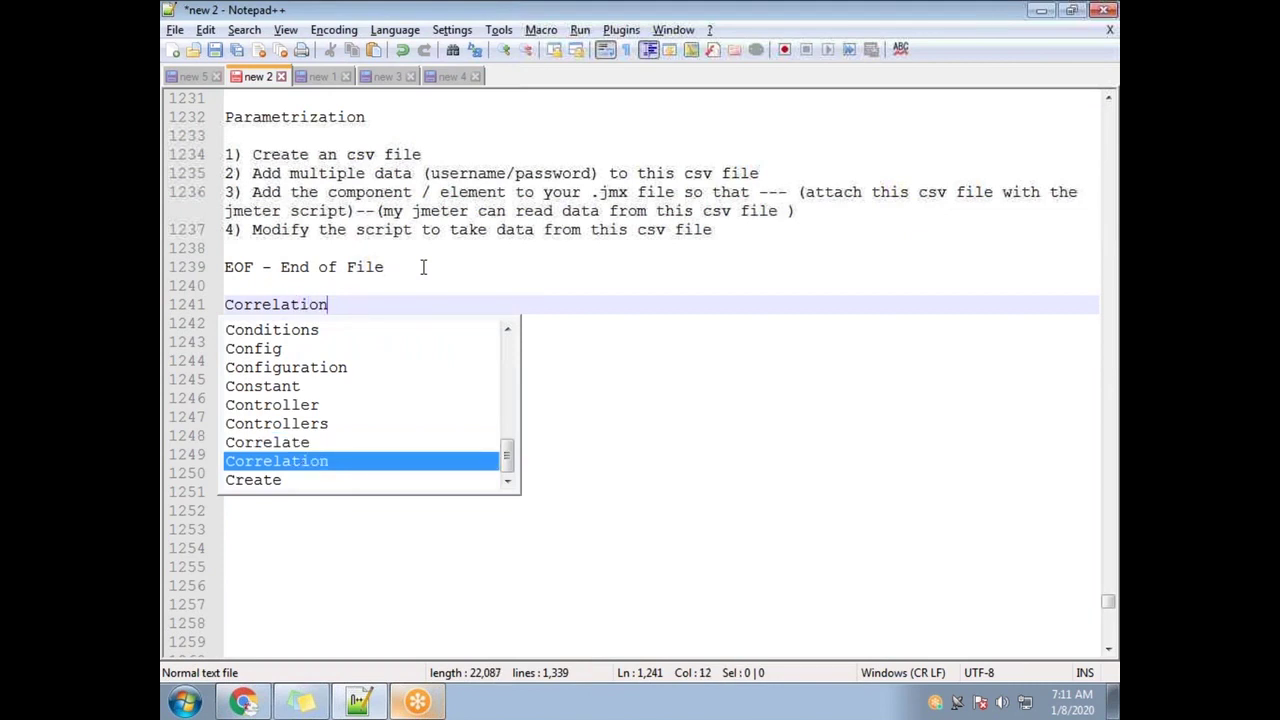
pyautogui.press('Return')
pyautogui.press('Return')
pyautogui.write('----------')
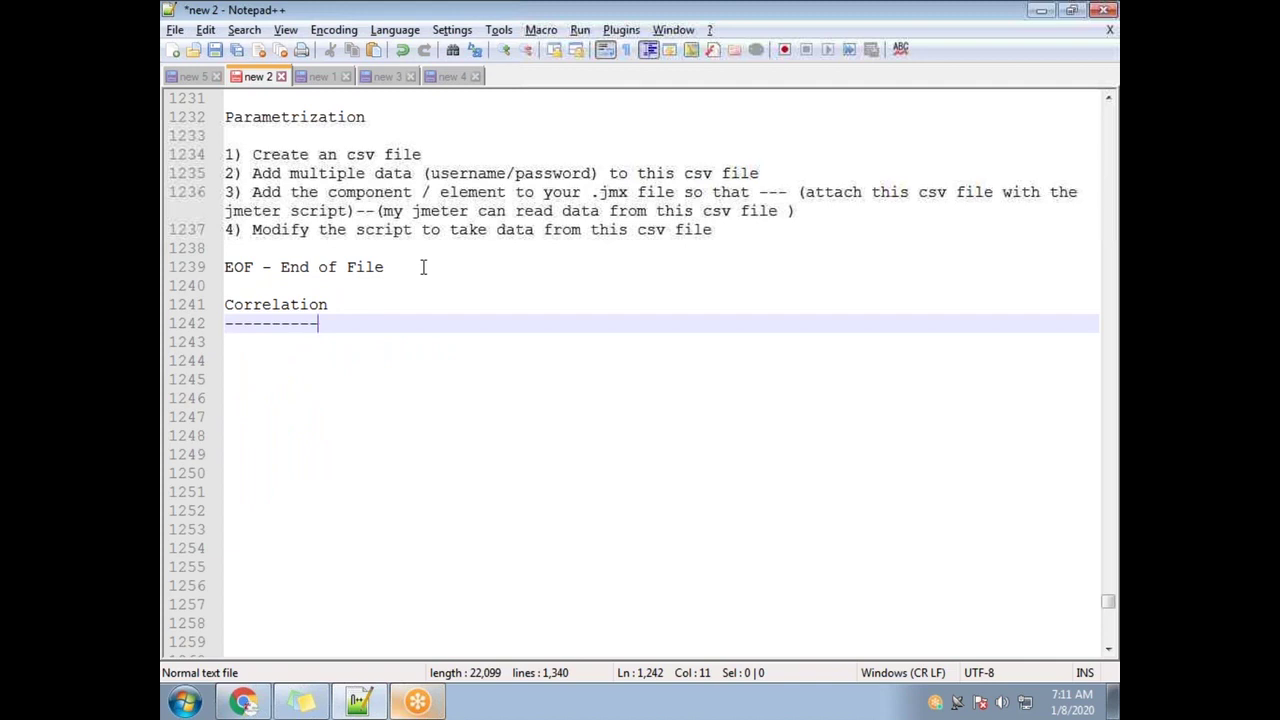
pyautogui.write('--')
pyautogui.press('Return')
pyautogui.press('Return')
pyautogui.press('Return')
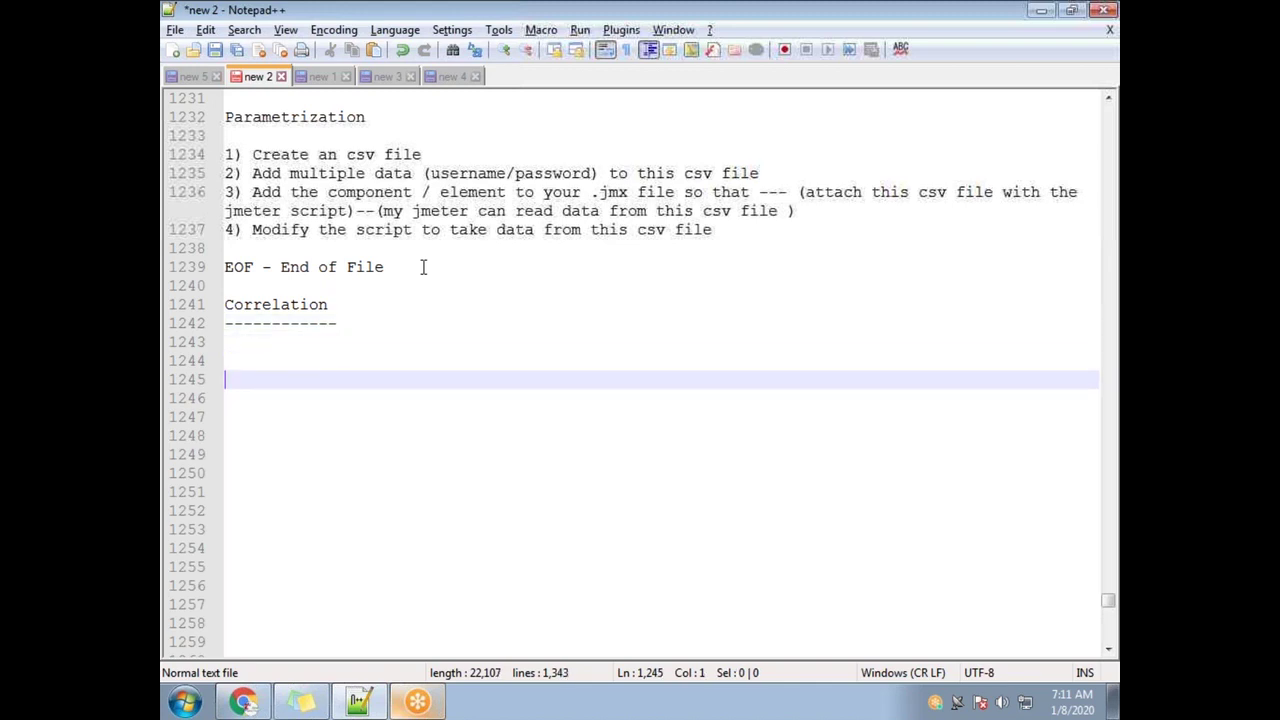
# Write point 1 on dynamic values changing from iteration to iteration / user to user, starting '2)'
pyautogui.write('1) Co')
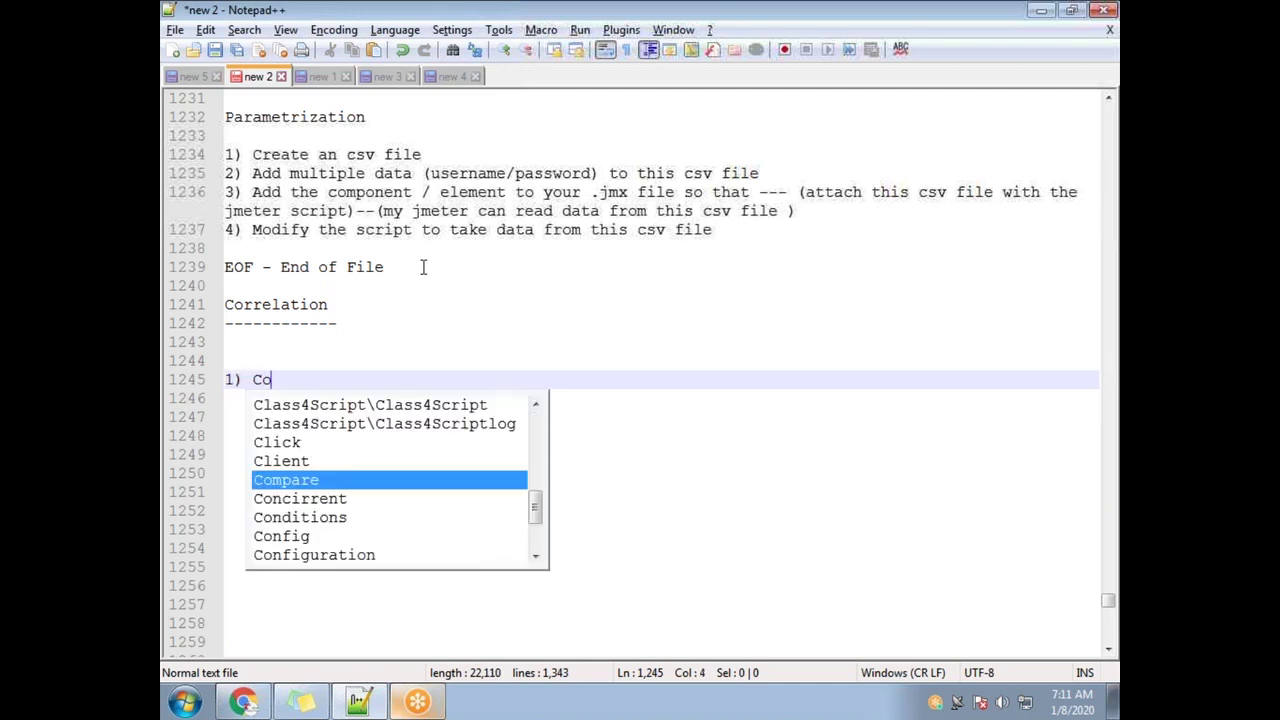
pyautogui.write('rrelation is')
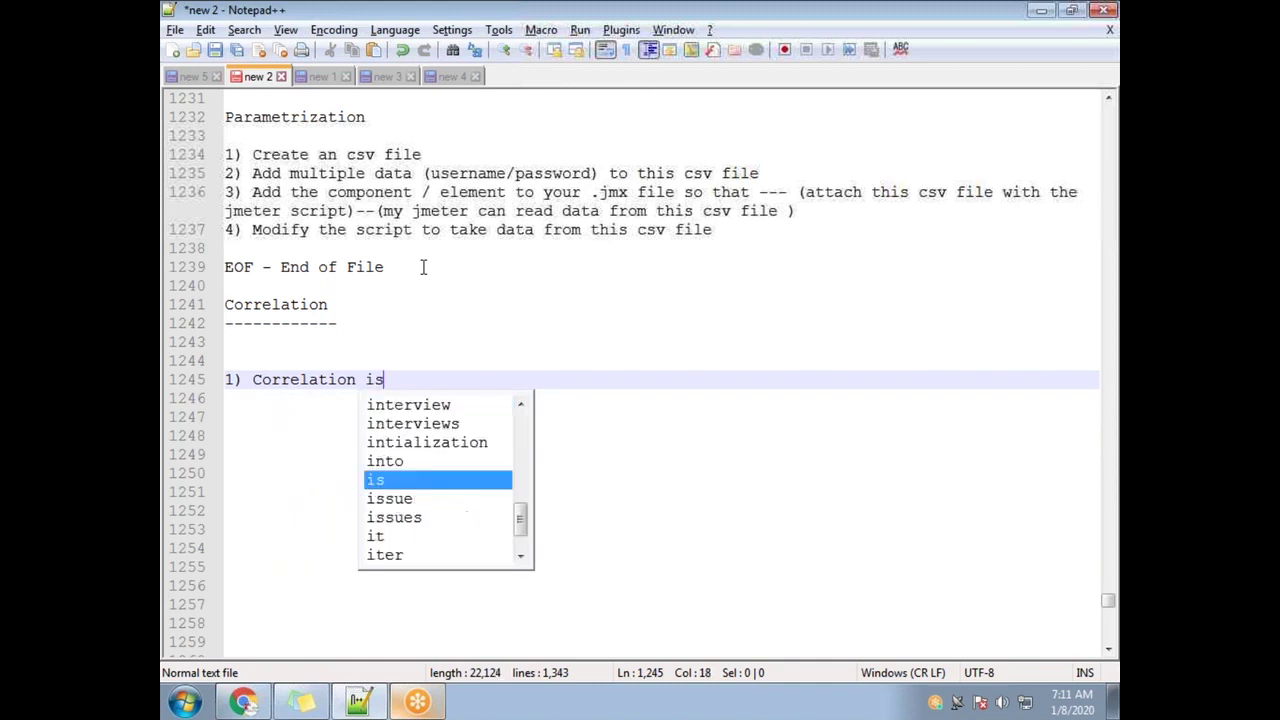
pyautogui.write(' done ')
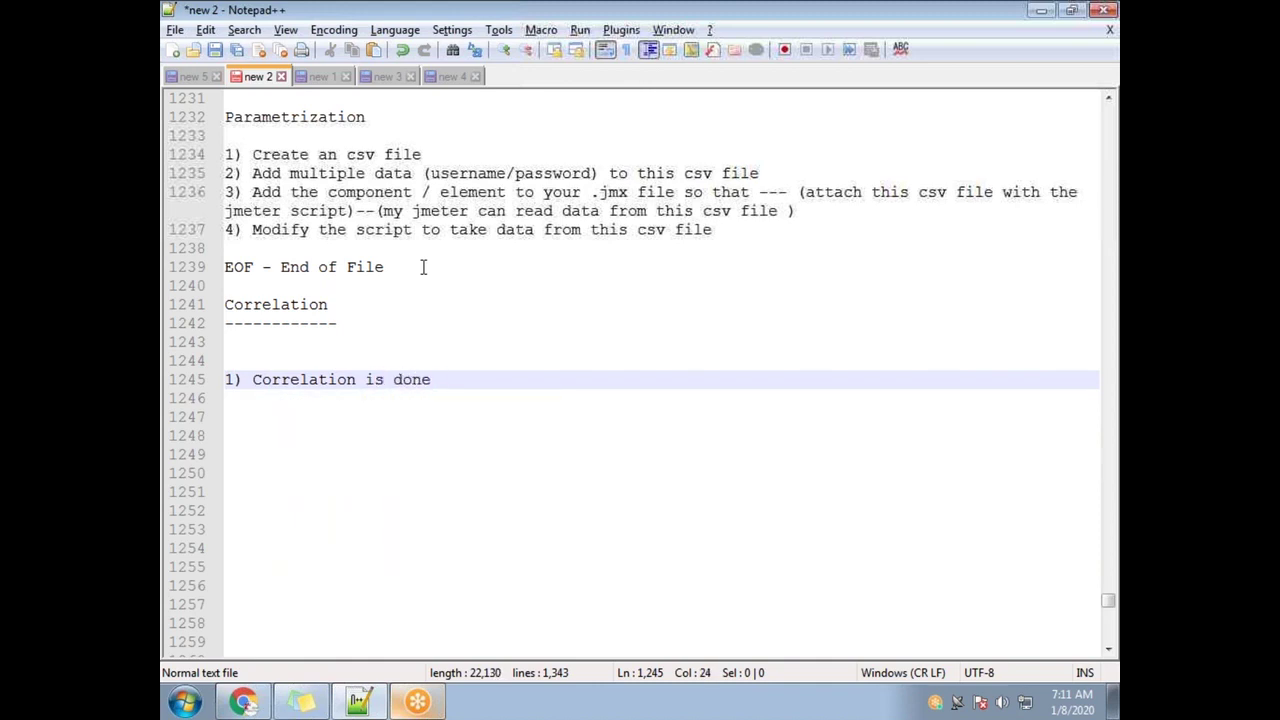
pyautogui.write('dynamic values')
pyautogui.press('Return')
pyautogui.press('Return')
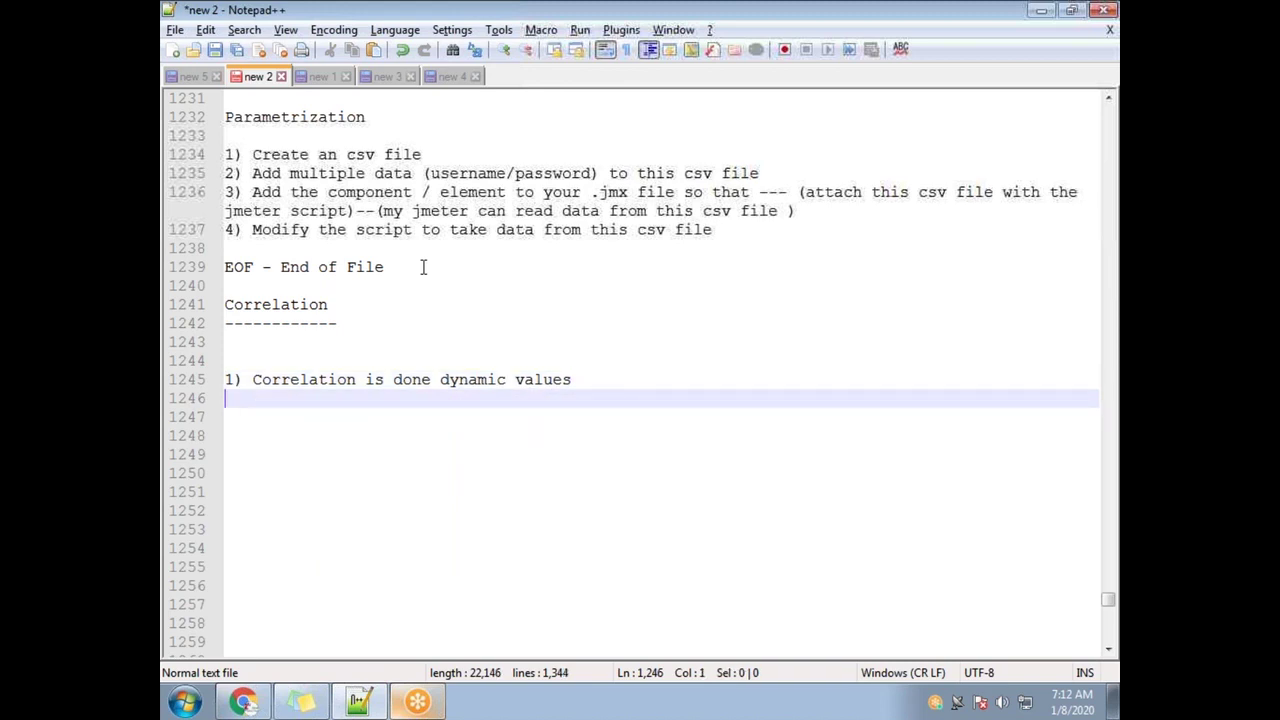
pyautogui.write('2)')
pyautogui.click(605, 384)
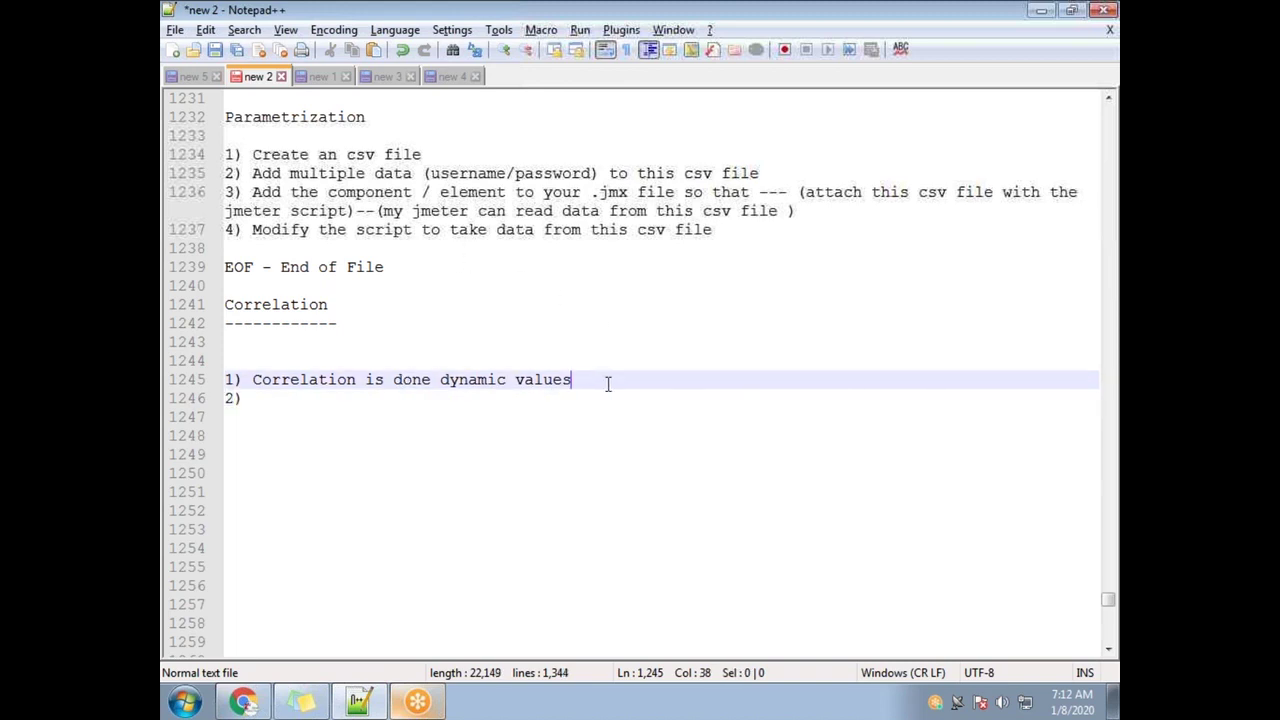
pyautogui.press('Return')
pyautogui.write('values ')
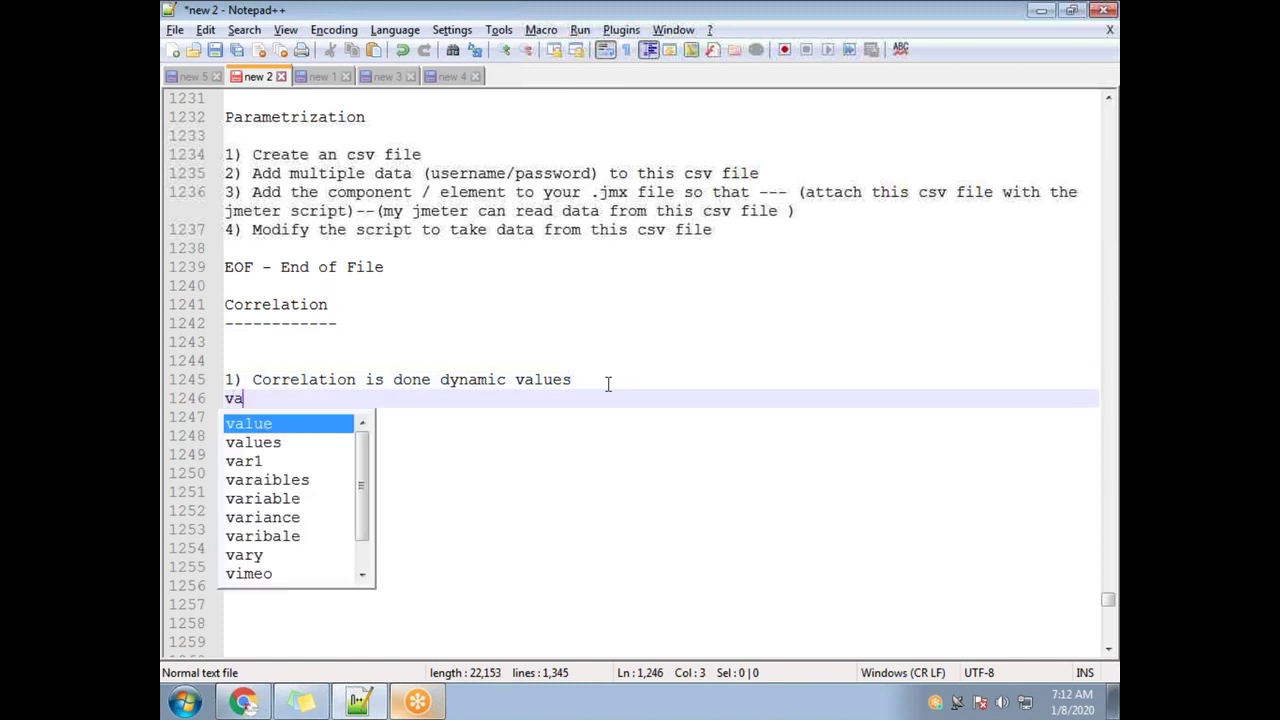
pyautogui.write('which')
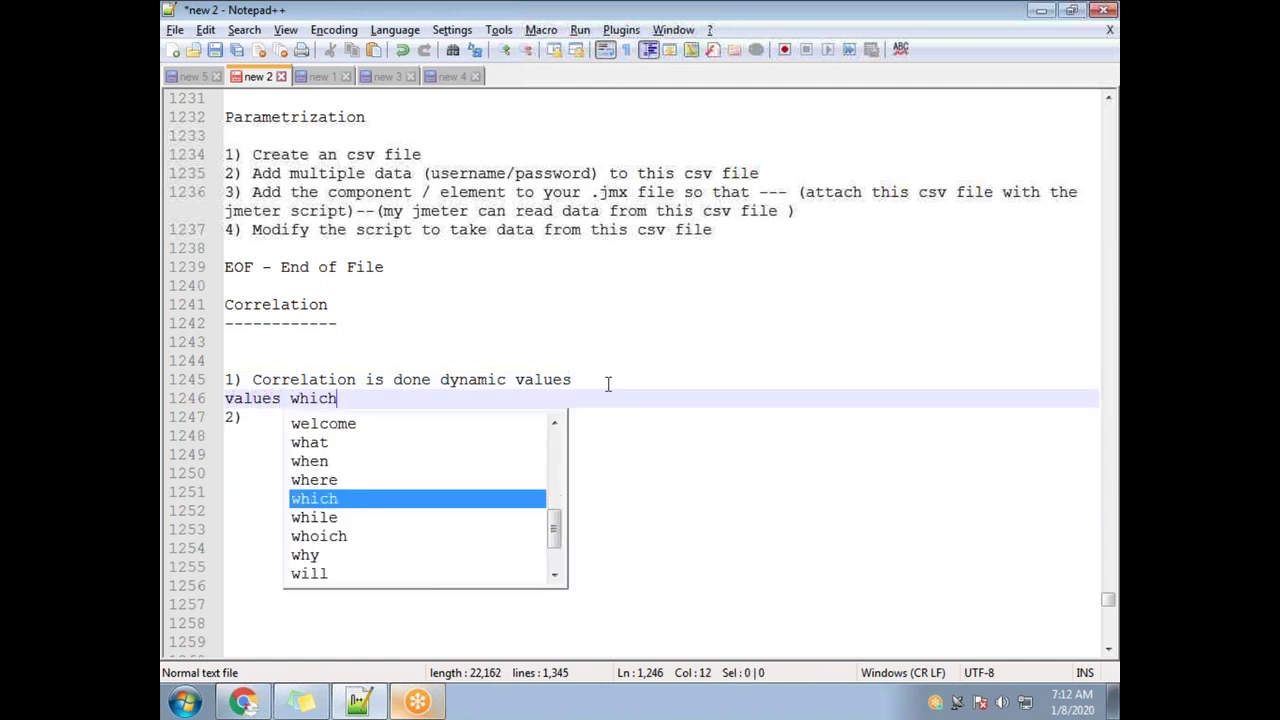
pyautogui.write(' change from it')
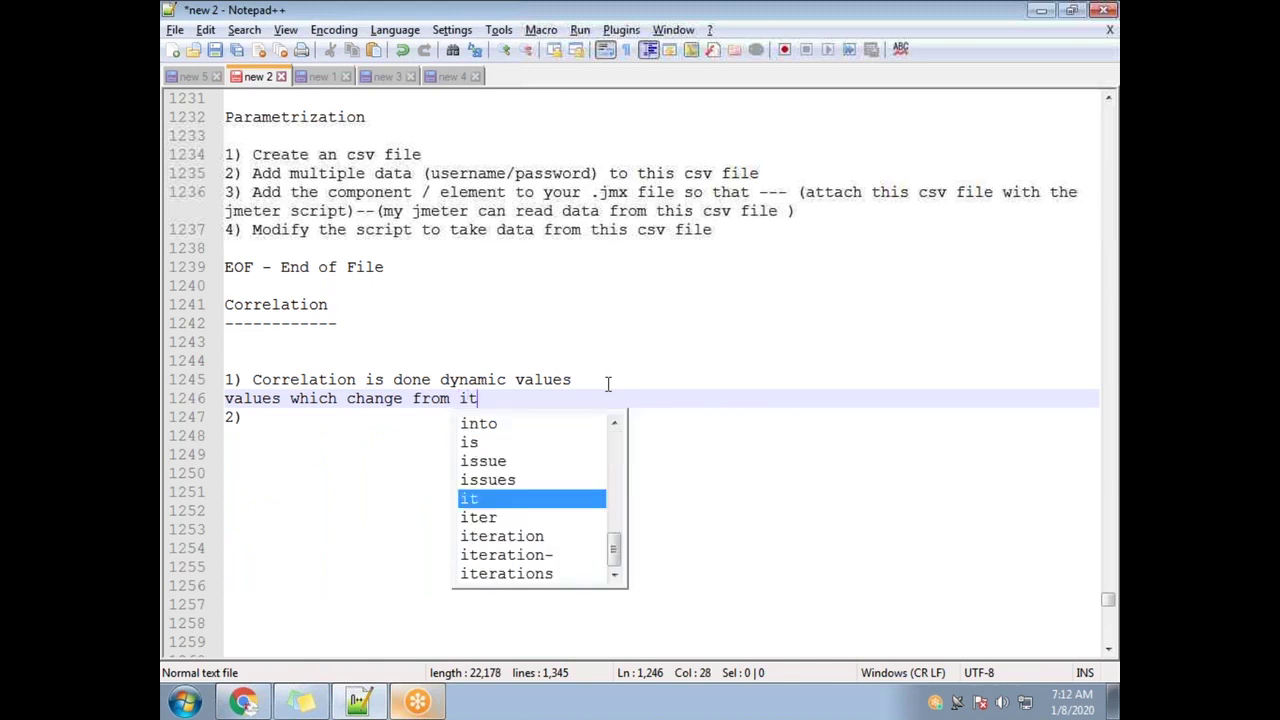
pyautogui.write('eration to iteration ')
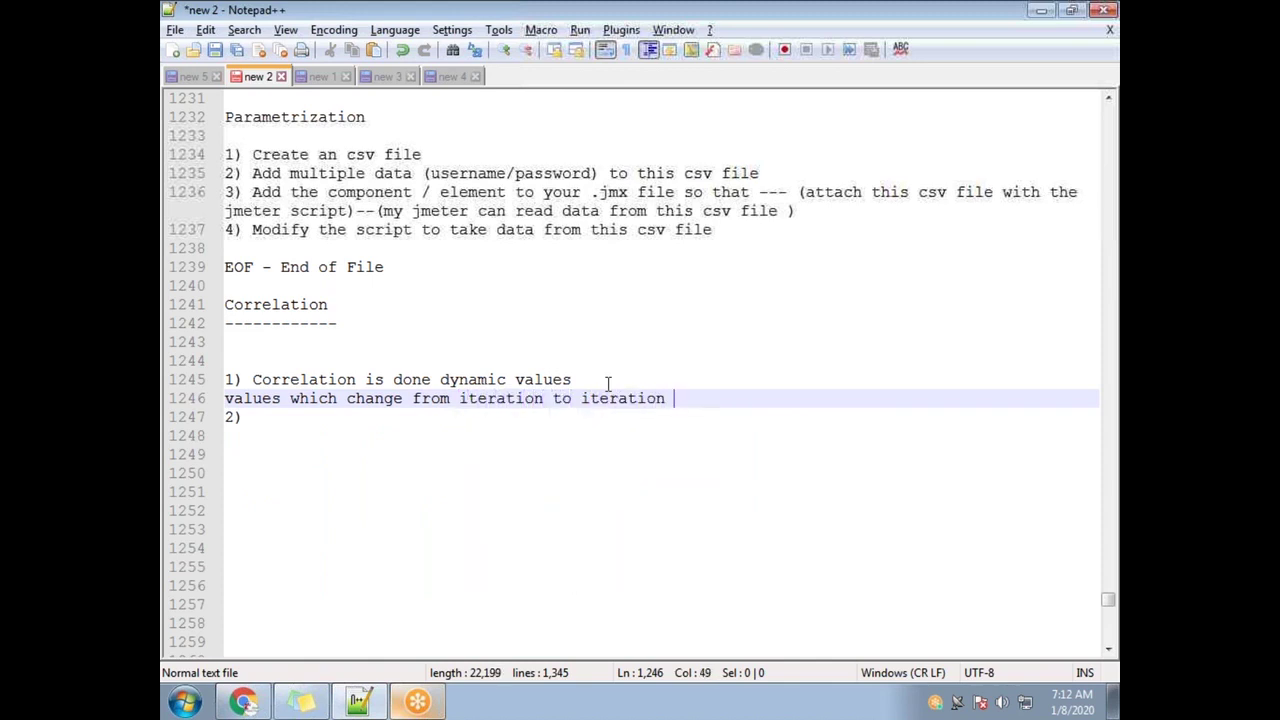
pyautogui.write('/ user')
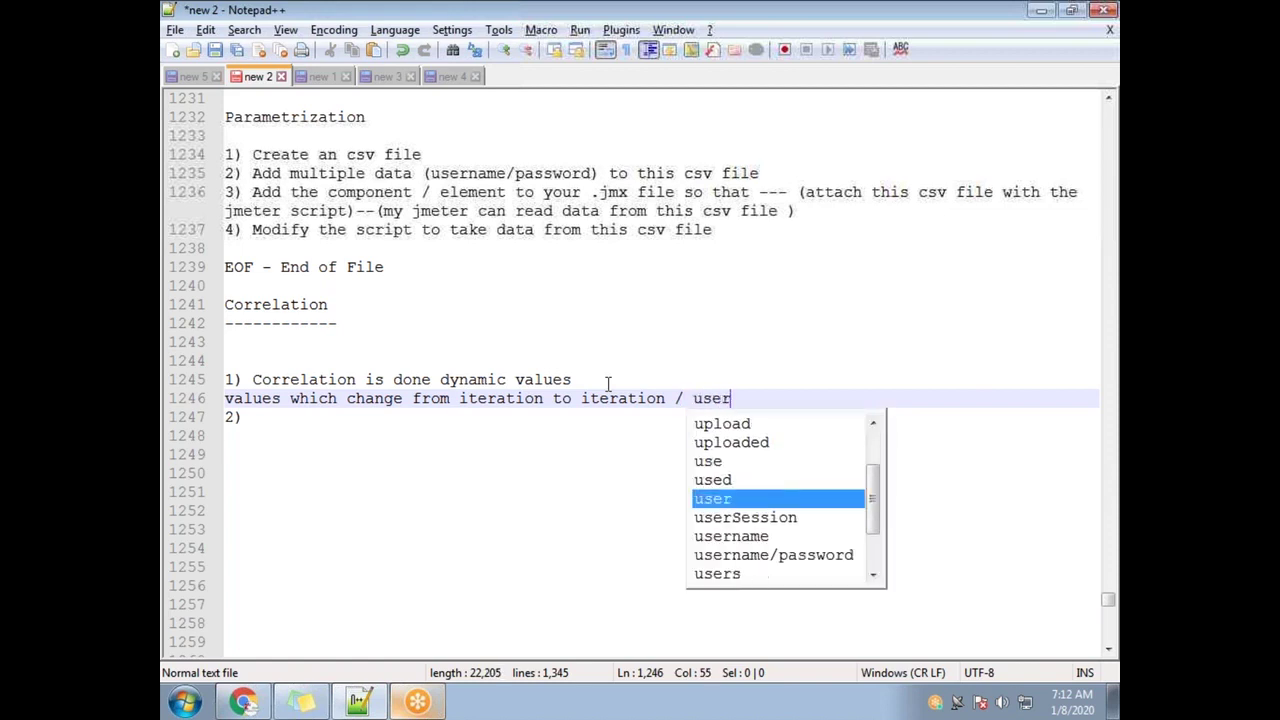
pyautogui.write(' to user')
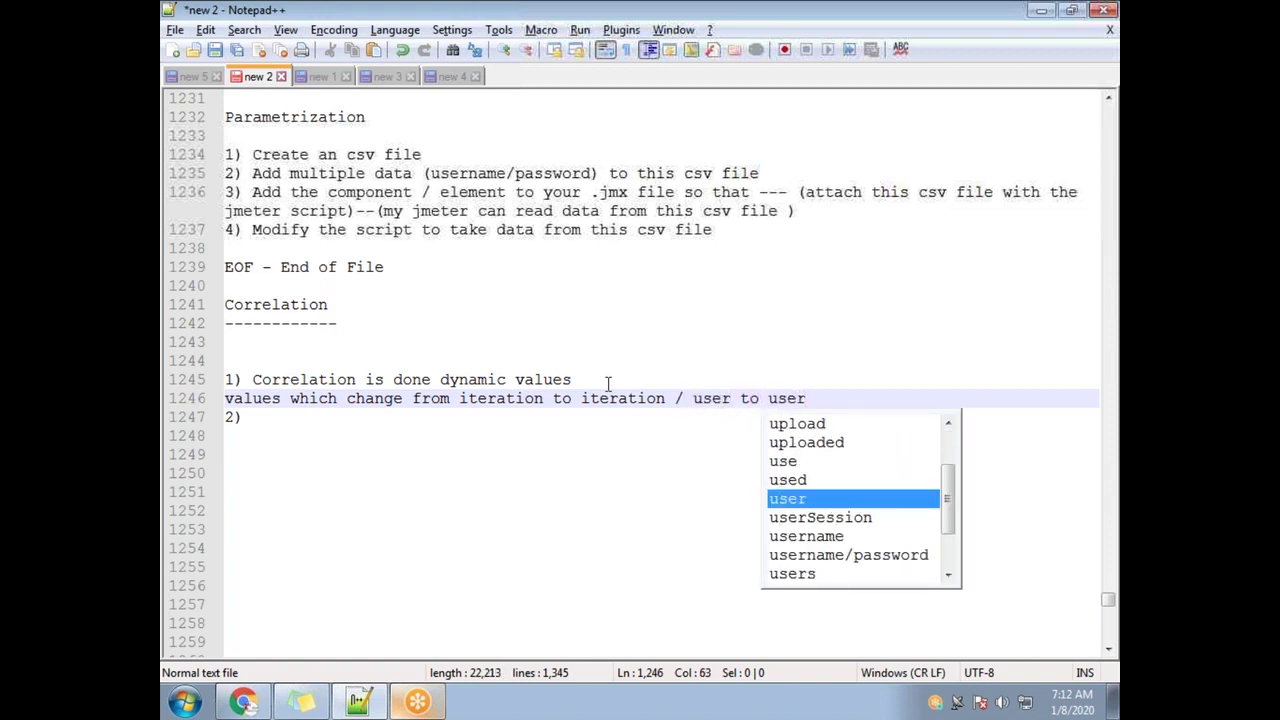
# Complete point 2 as 'These dynamic values are not handled --- then your script usually fails', then add blank lines
pyautogui.press('Escape')
pyautogui.press('Return')
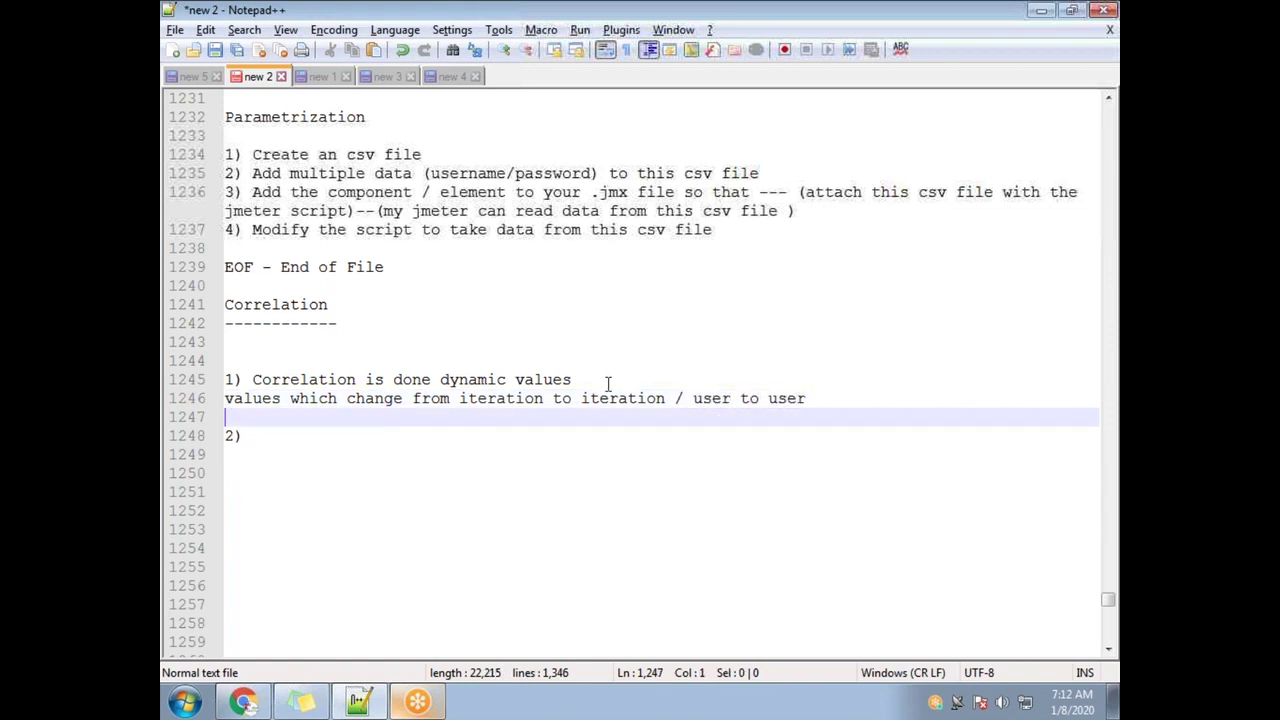
pyautogui.press('Down')
pyautogui.press('End')
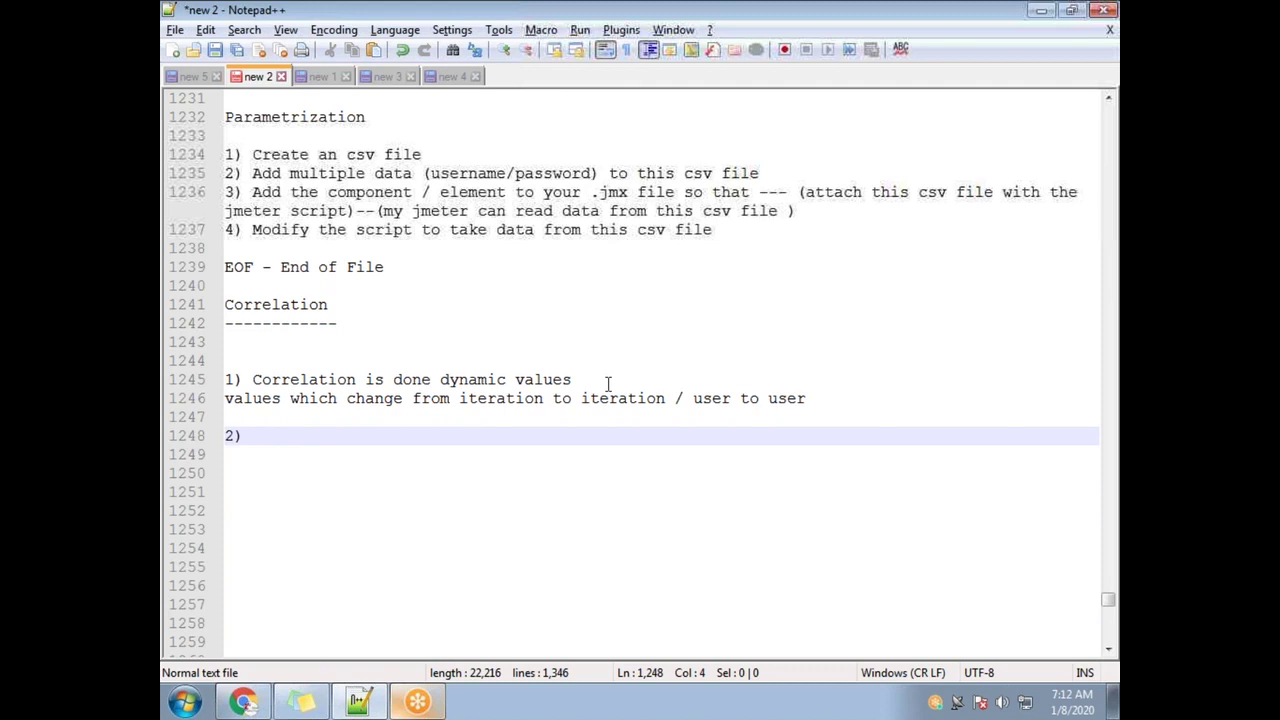
pyautogui.write('These dyn')
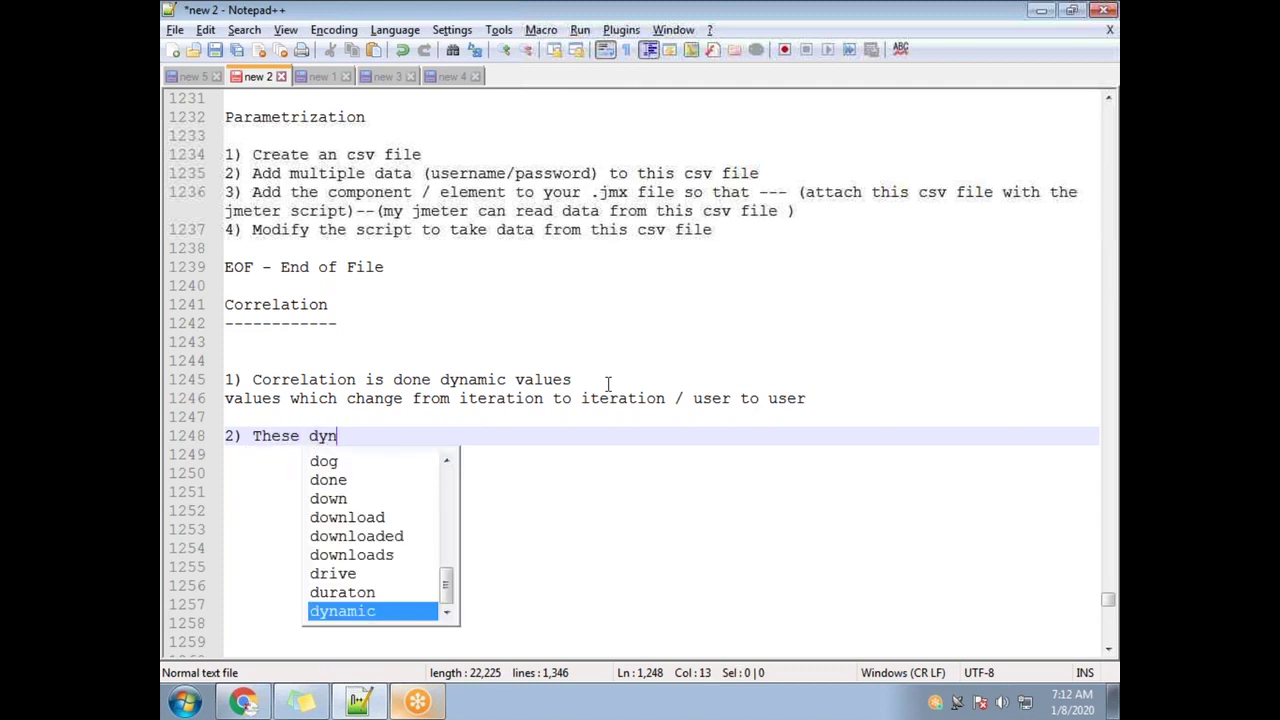
pyautogui.write('amic values ar')
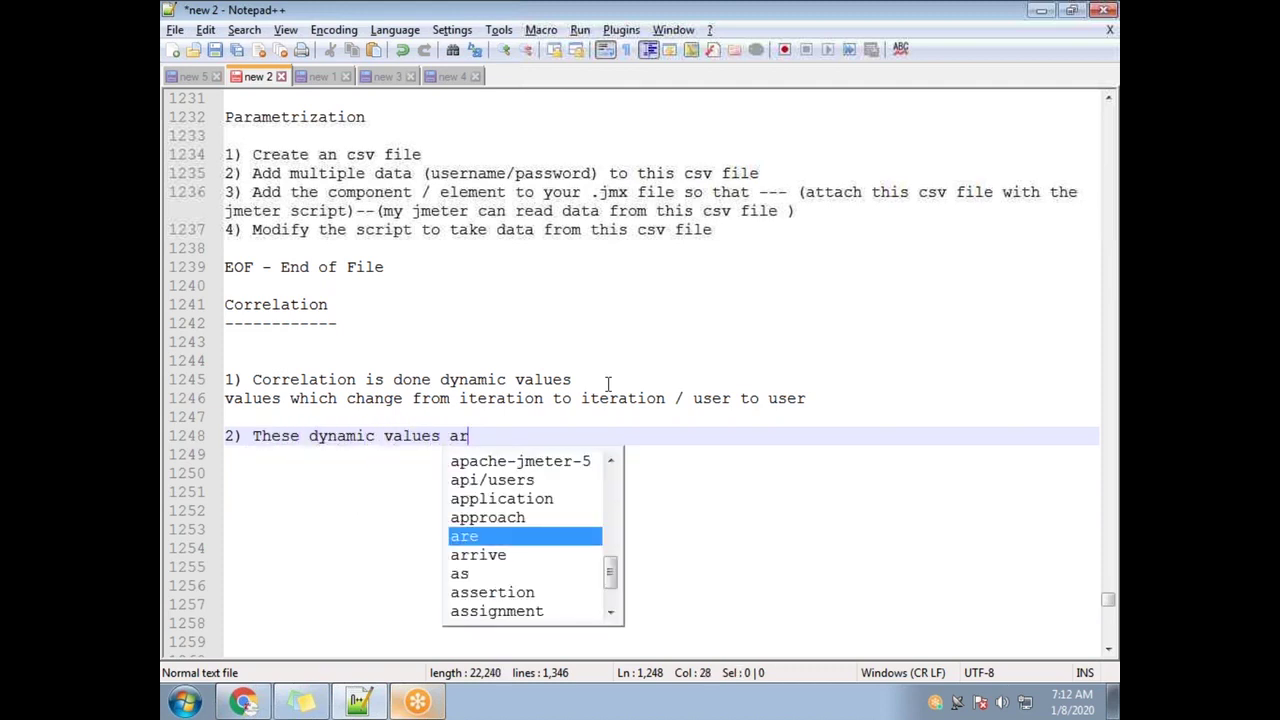
pyautogui.write('e not handeled')
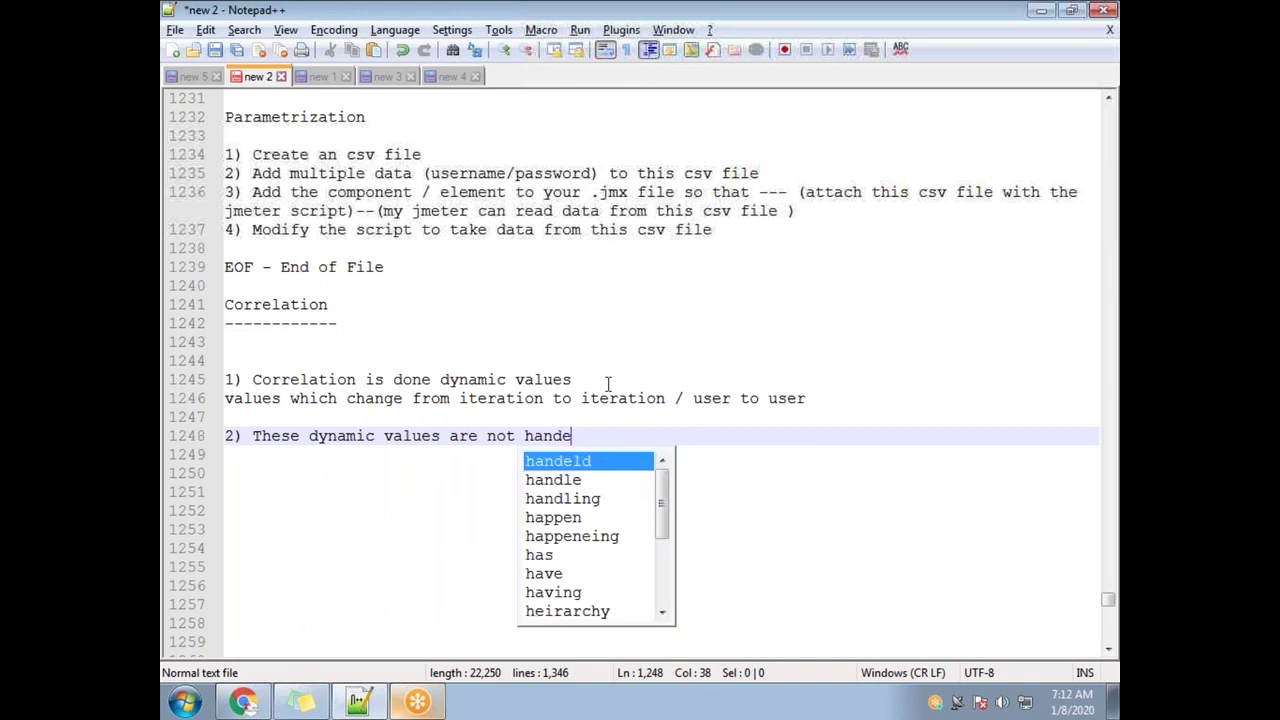
pyautogui.press('BackSpace')
pyautogui.press('BackSpace')
pyautogui.press('BackSpace')
pyautogui.press('BackSpace')
pyautogui.press('BackSpace')
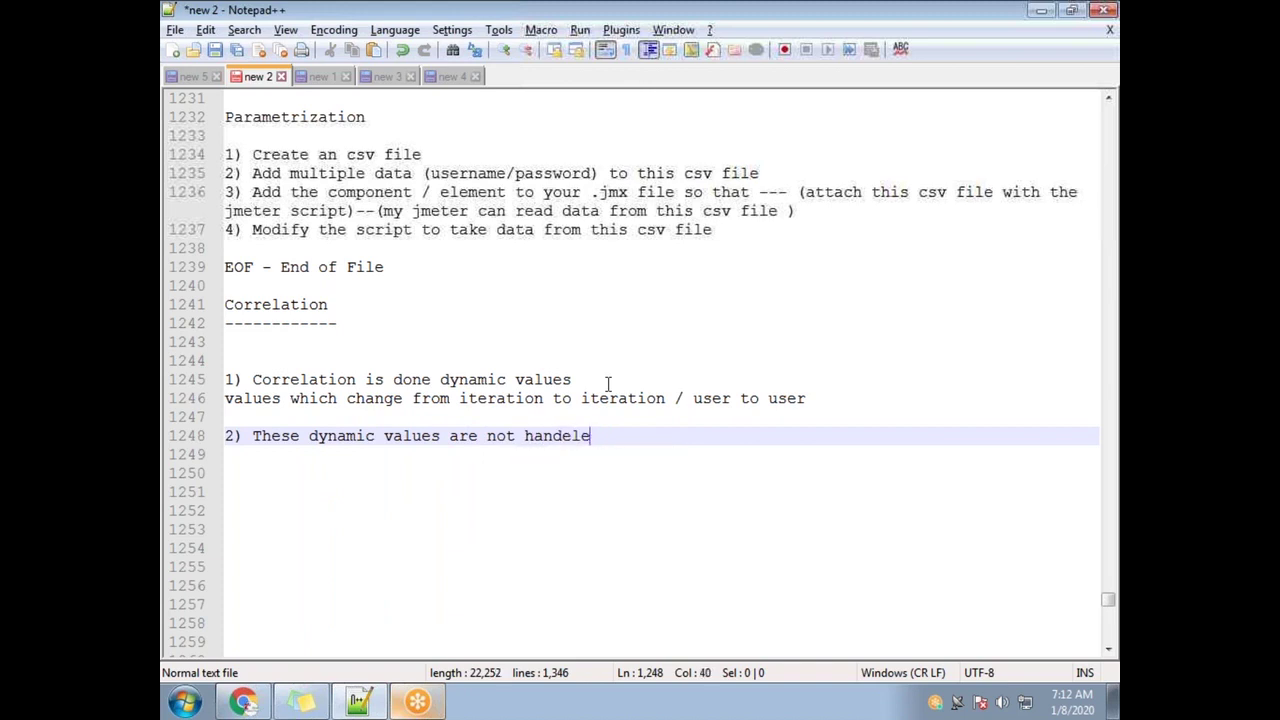
pyautogui.write('led --- then')
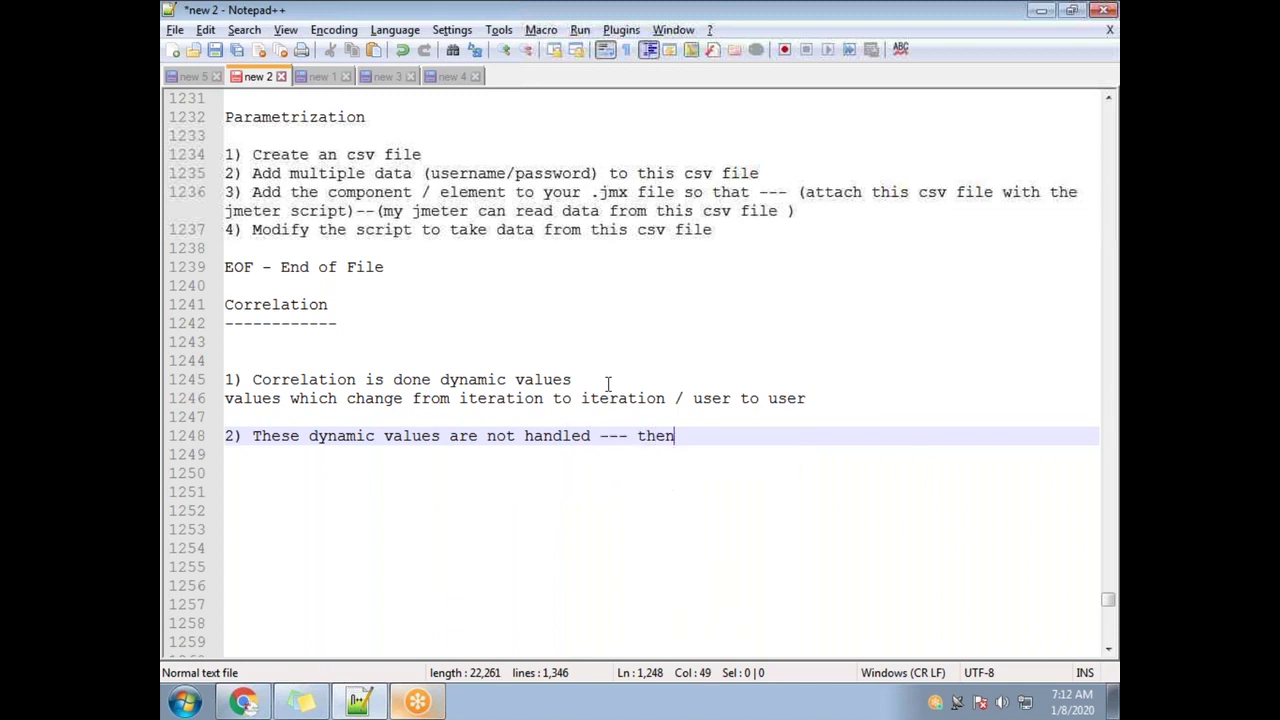
pyautogui.write(' your s')
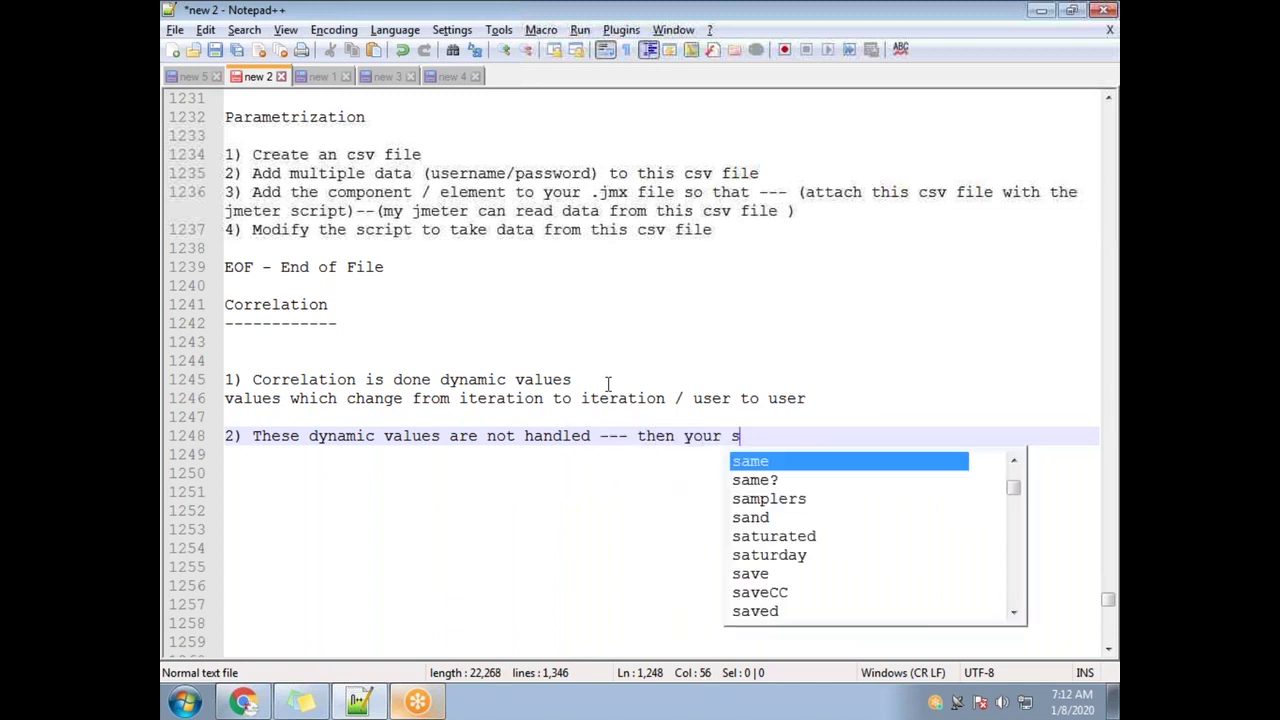
pyautogui.write('cript usually fails')
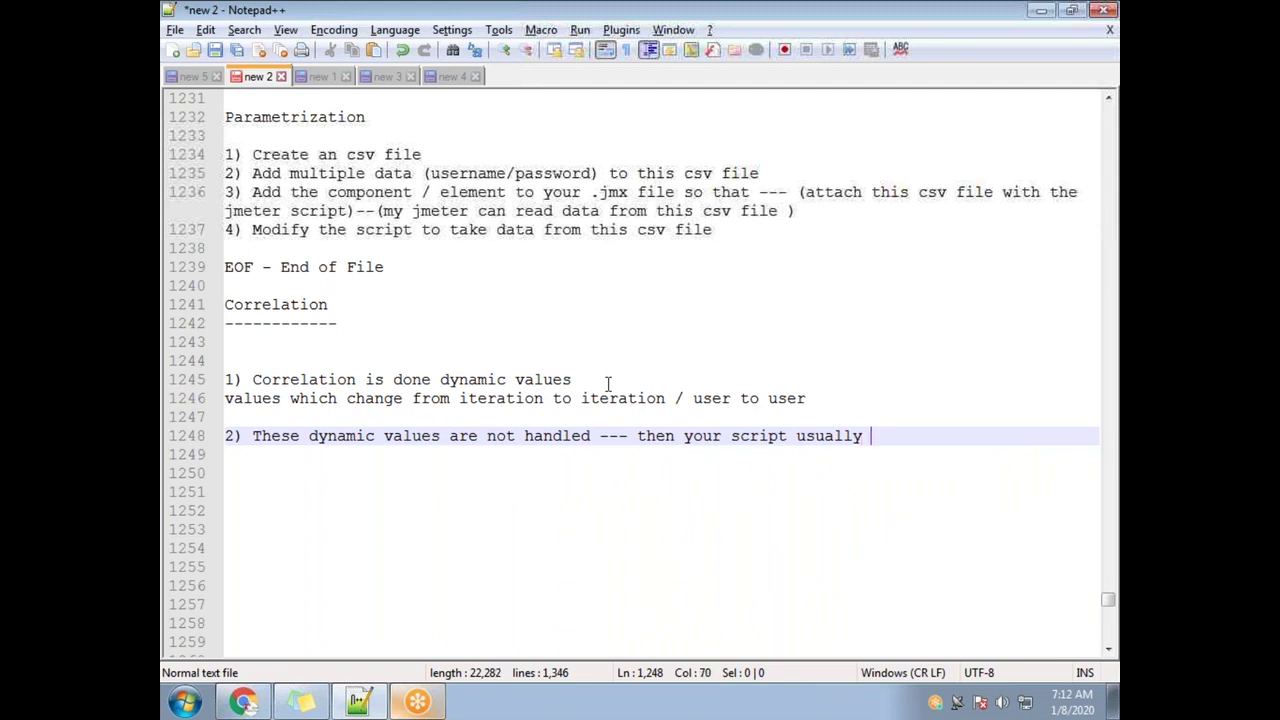
pyautogui.press('Return')
pyautogui.press('Return')
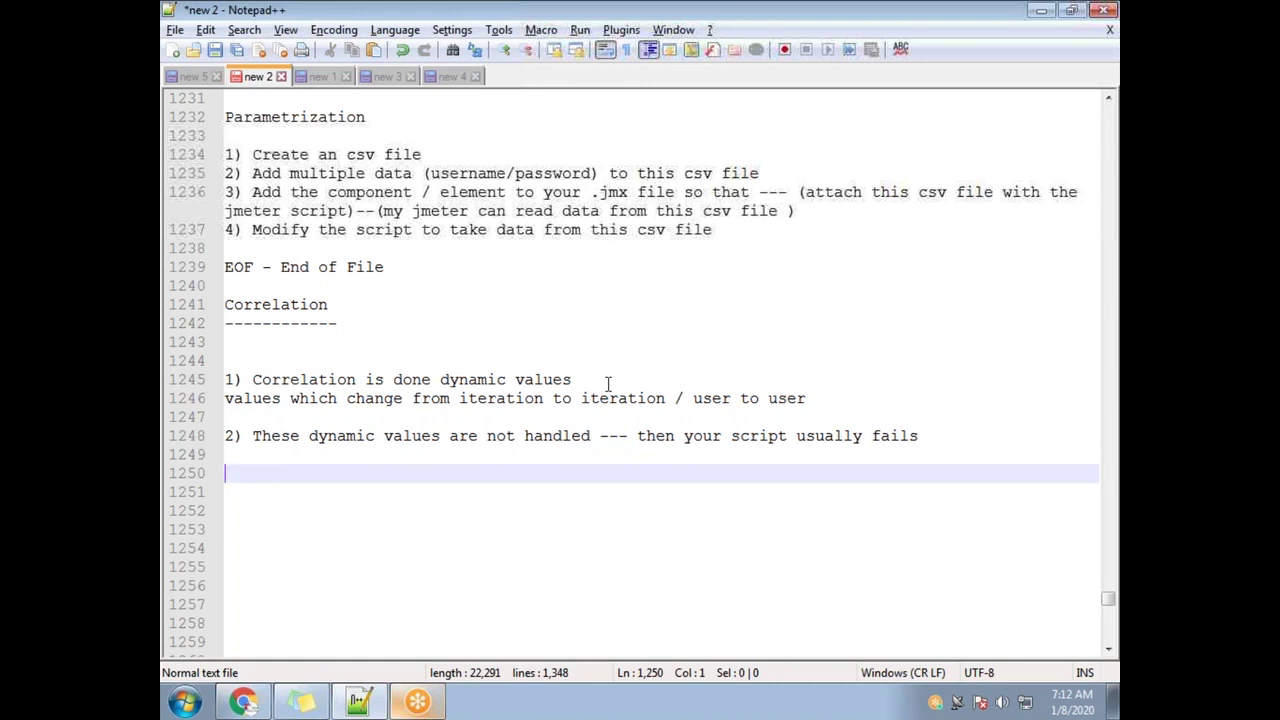
pyautogui.press('Return')
pyautogui.press('Return')
pyautogui.press('Return')
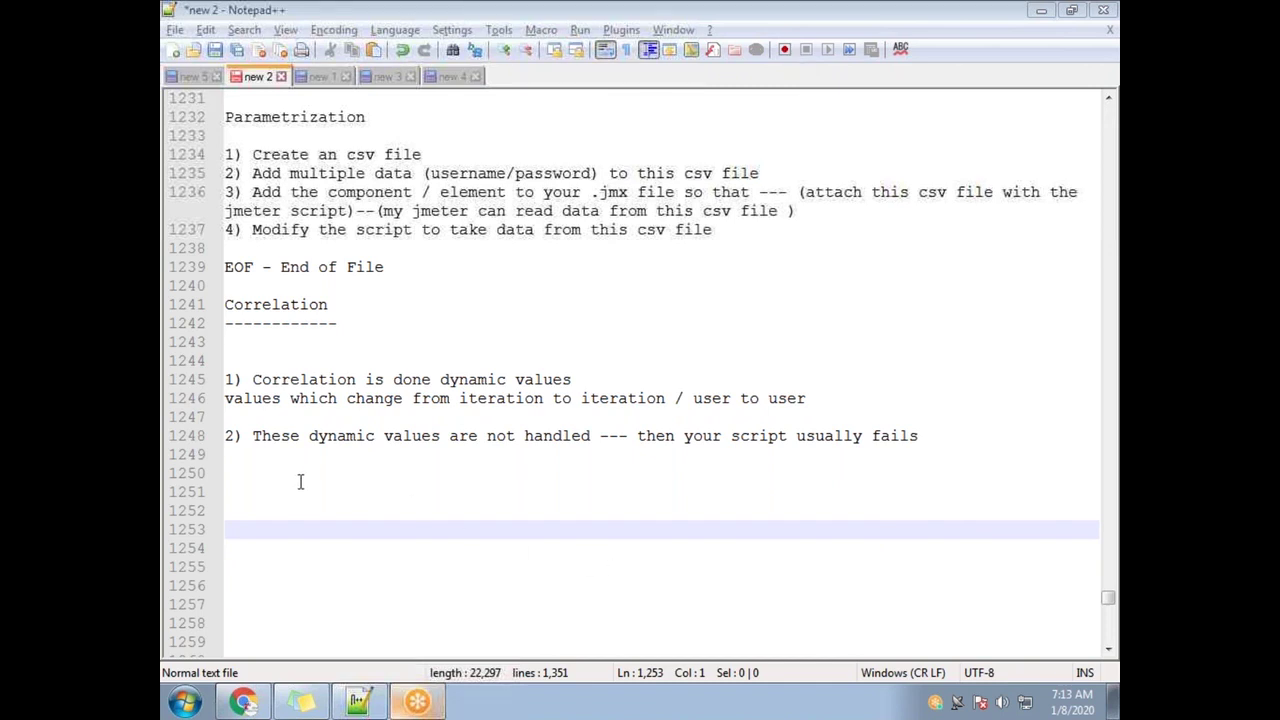
# Add a dashed separator followed by '1) Identify the dynamic values'
pyautogui.click(234, 491)
pyautogui.write('-')
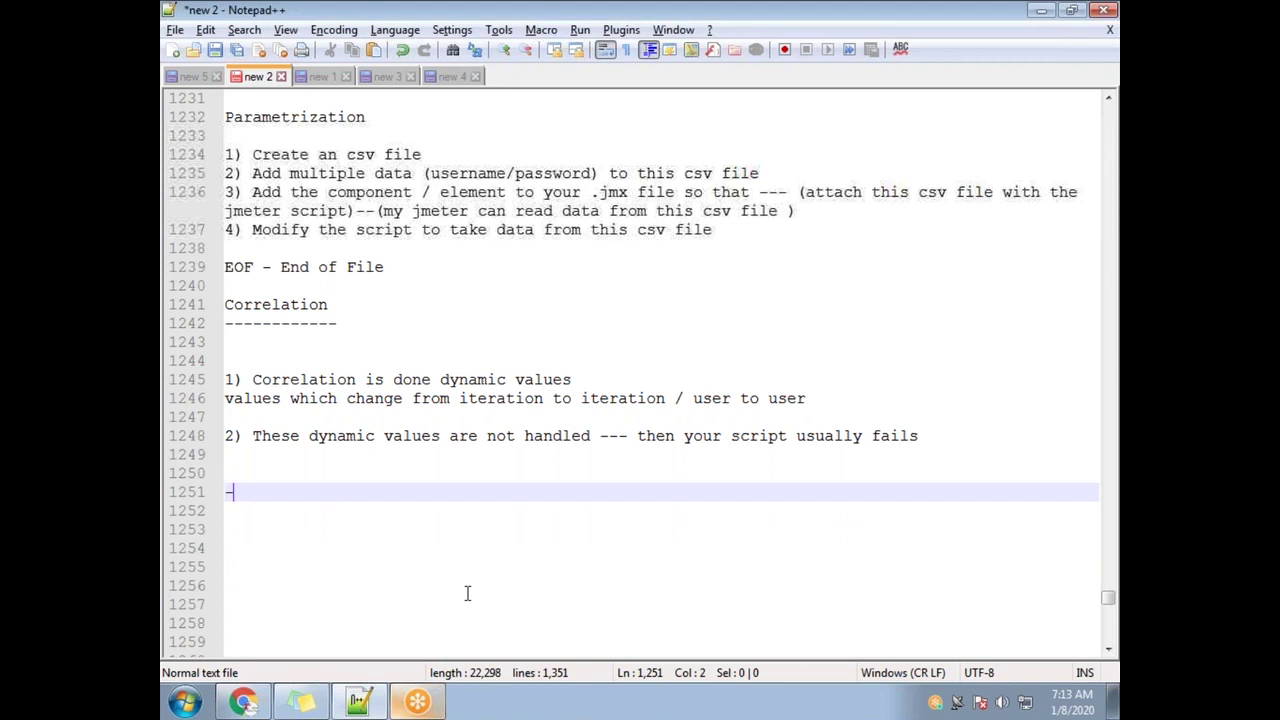
pyautogui.write('------------------------------------------------------')
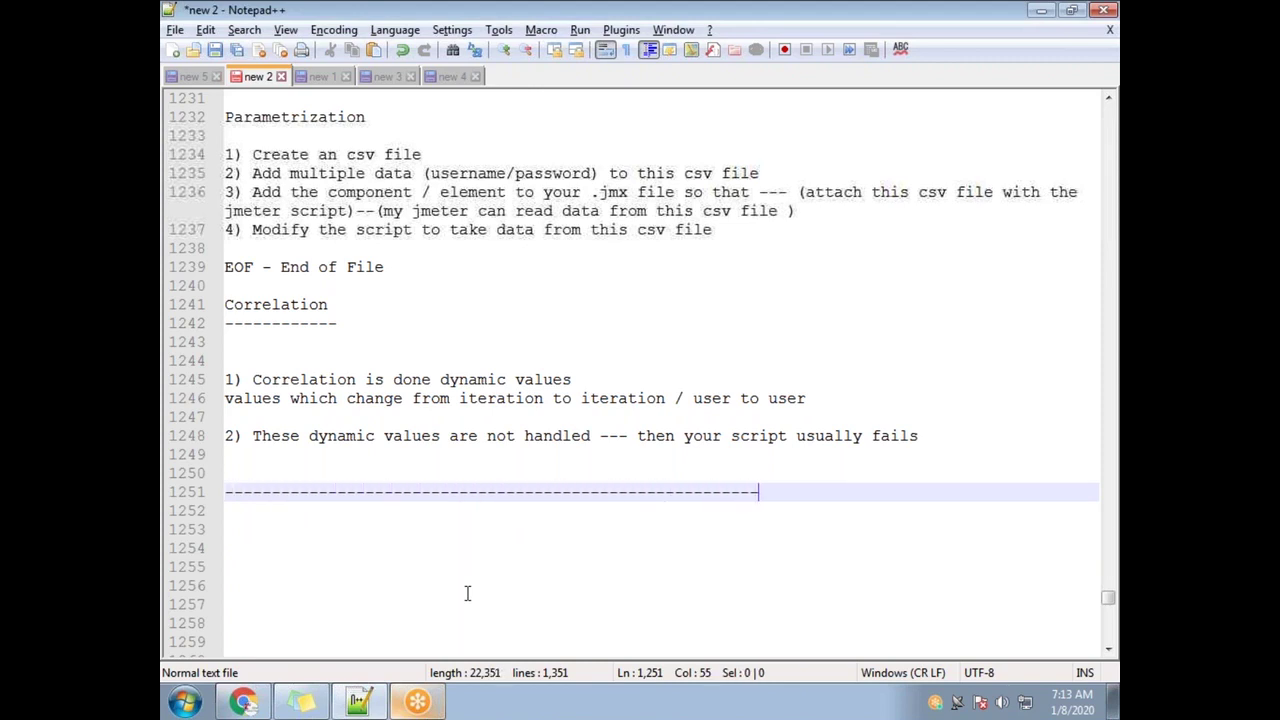
pyautogui.write('-------------------------')
pyautogui.press('Return')
pyautogui.press('Return')
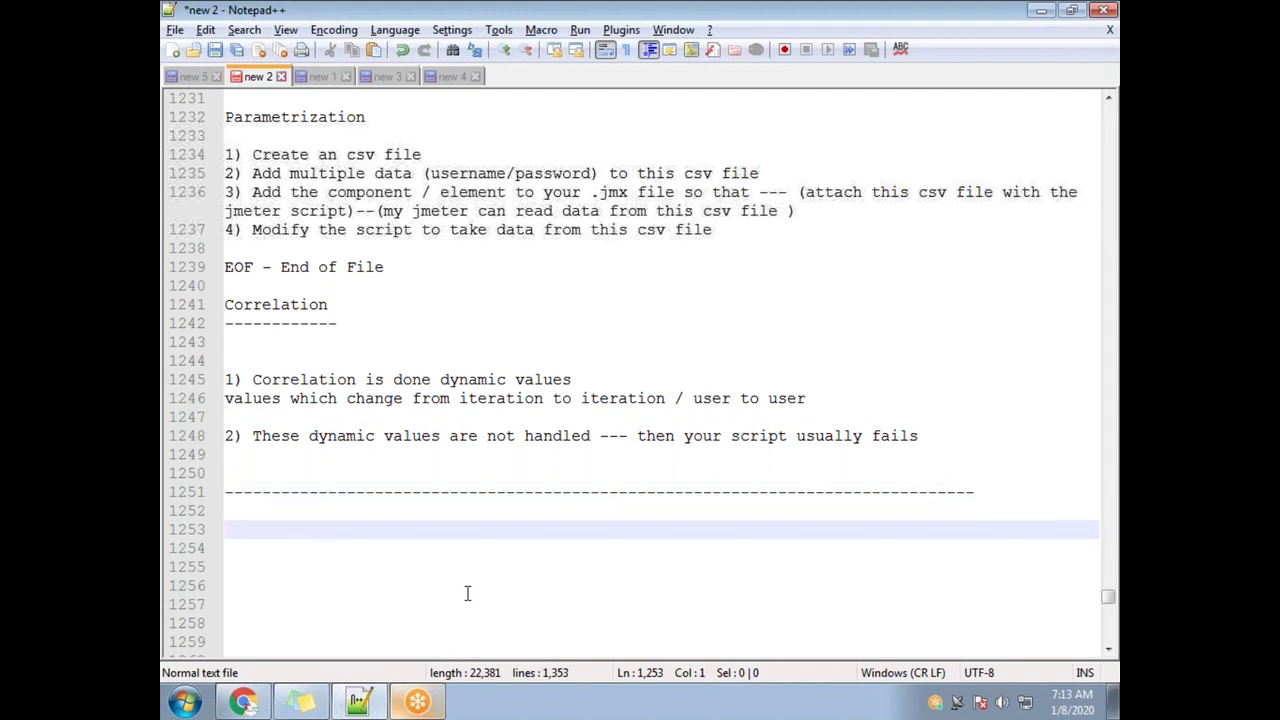
pyautogui.write('1) Idenot')
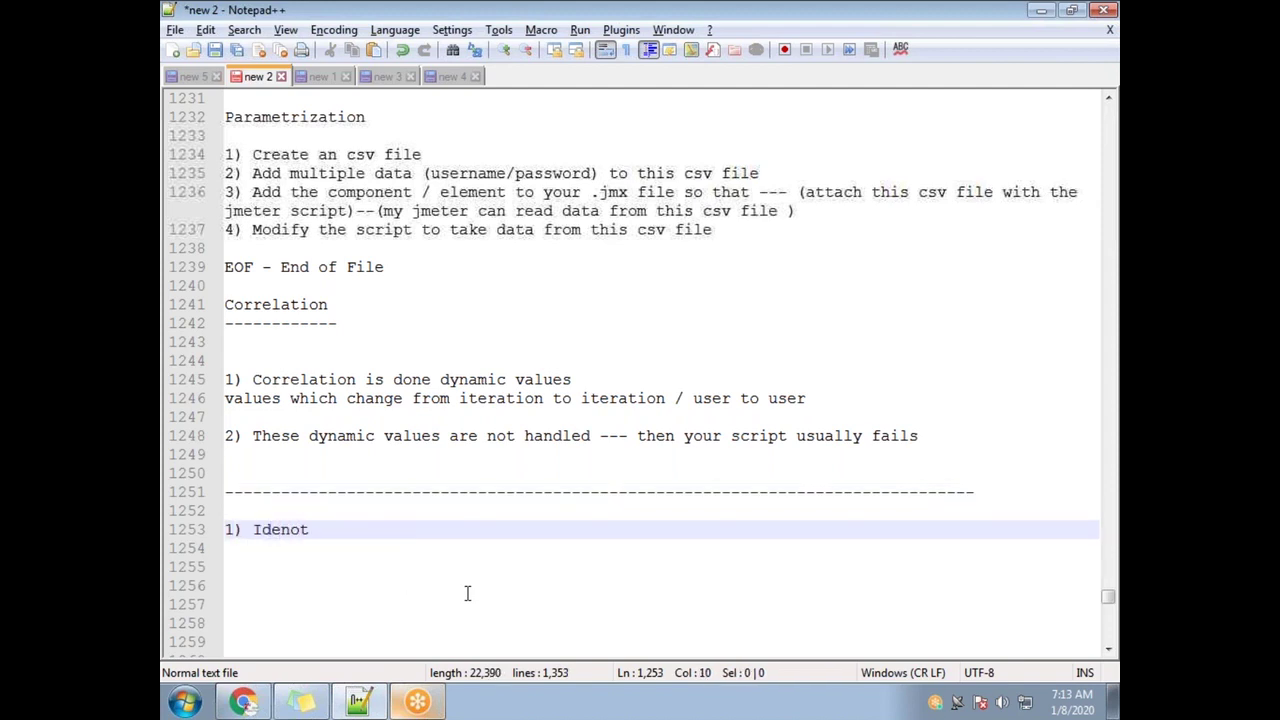
pyautogui.press('BackSpace')
pyautogui.press('BackSpace')
pyautogui.write('t')
pyautogui.press('Return')
pyautogui.write('the dynam')
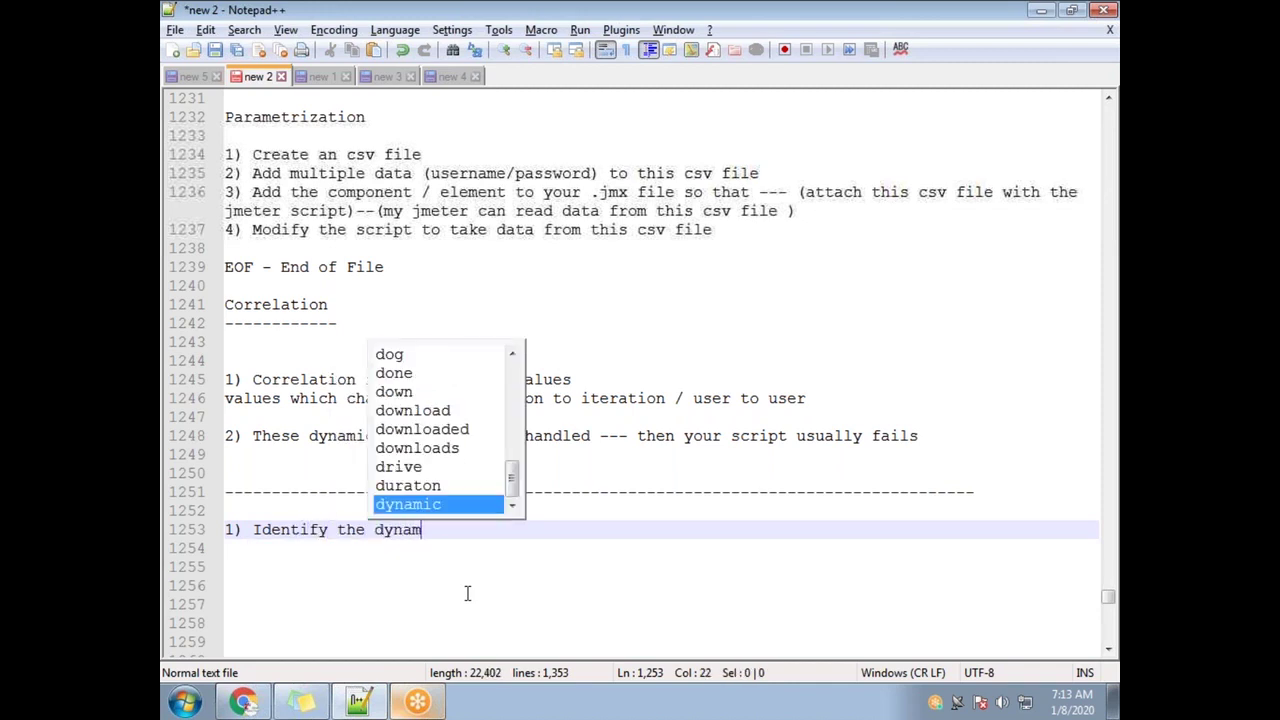
pyautogui.write('ic values')
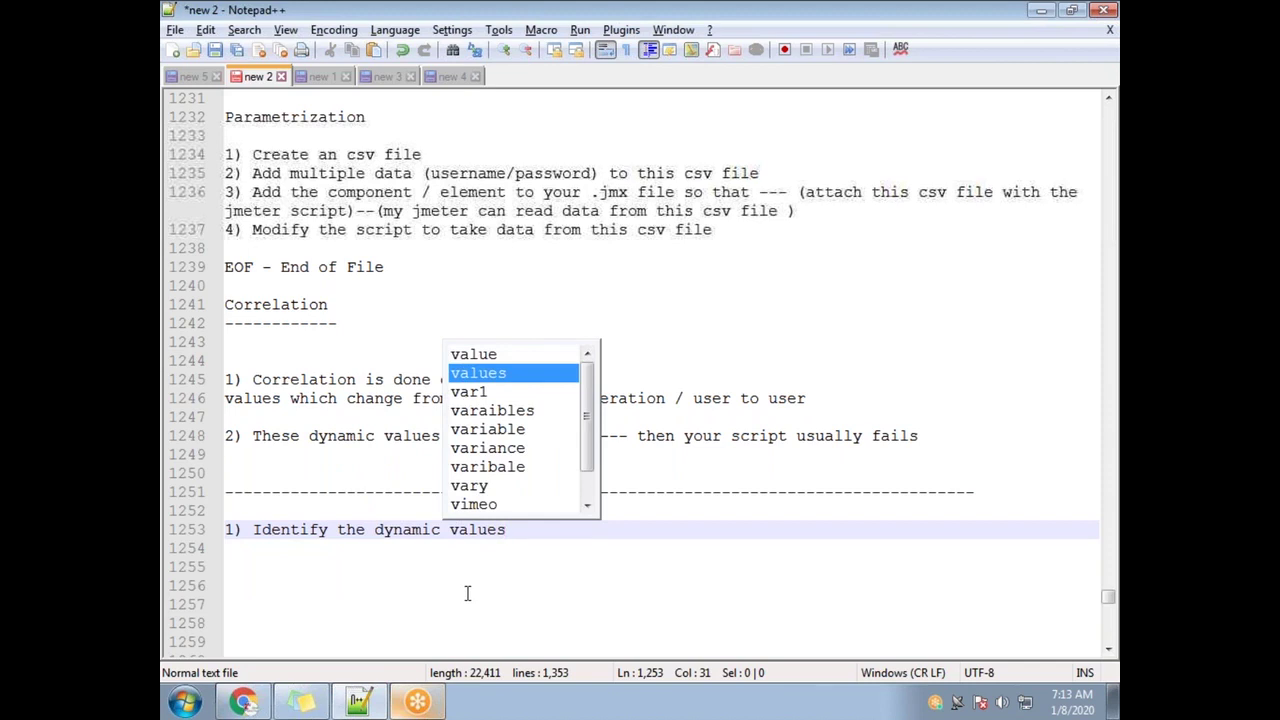
# Add '2) Correlate the Dynamic values' and append '--Jmeter' to the first step
pyautogui.press('Return')
pyautogui.press('Return')
pyautogui.write('2) ')
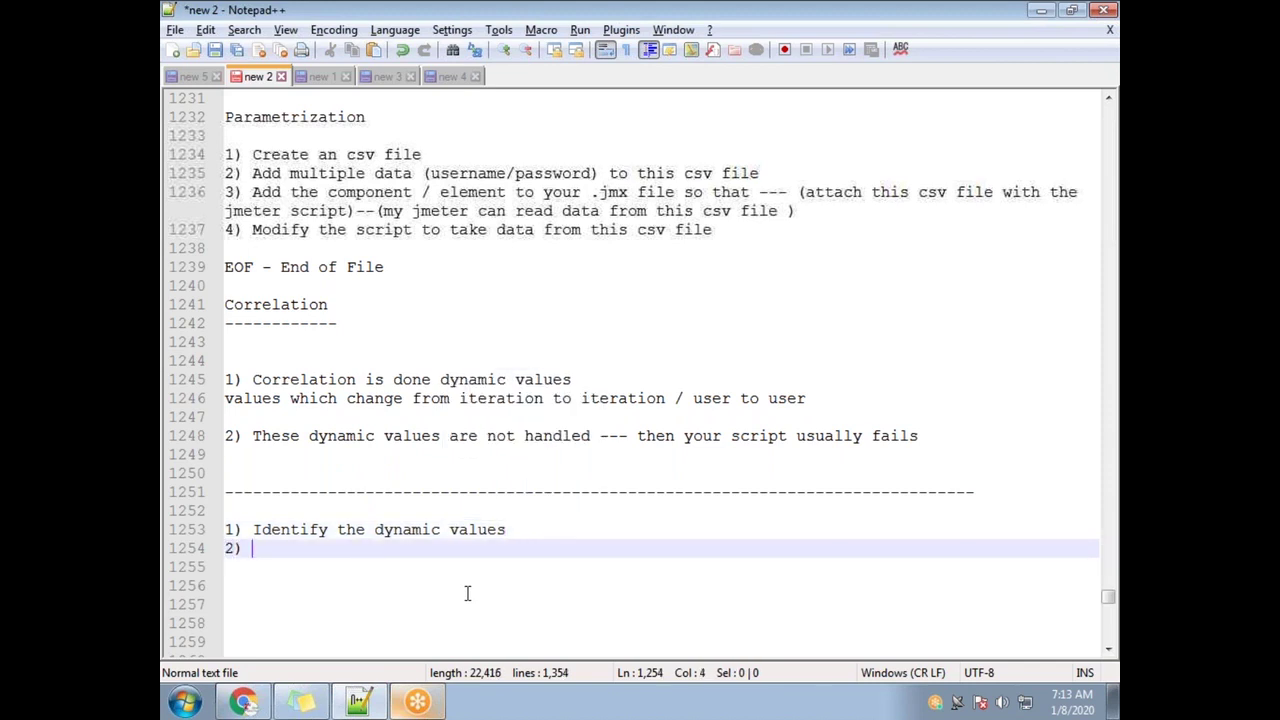
pyautogui.write('Correla')
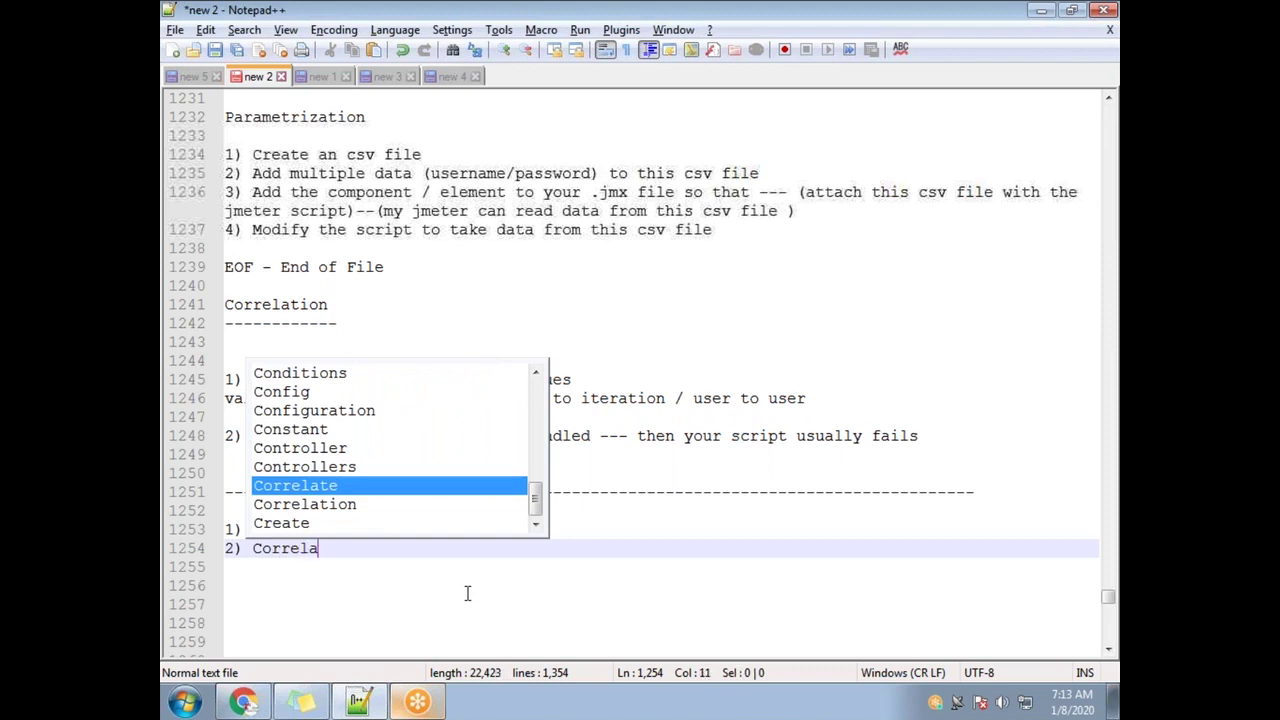
pyautogui.write('te the ')
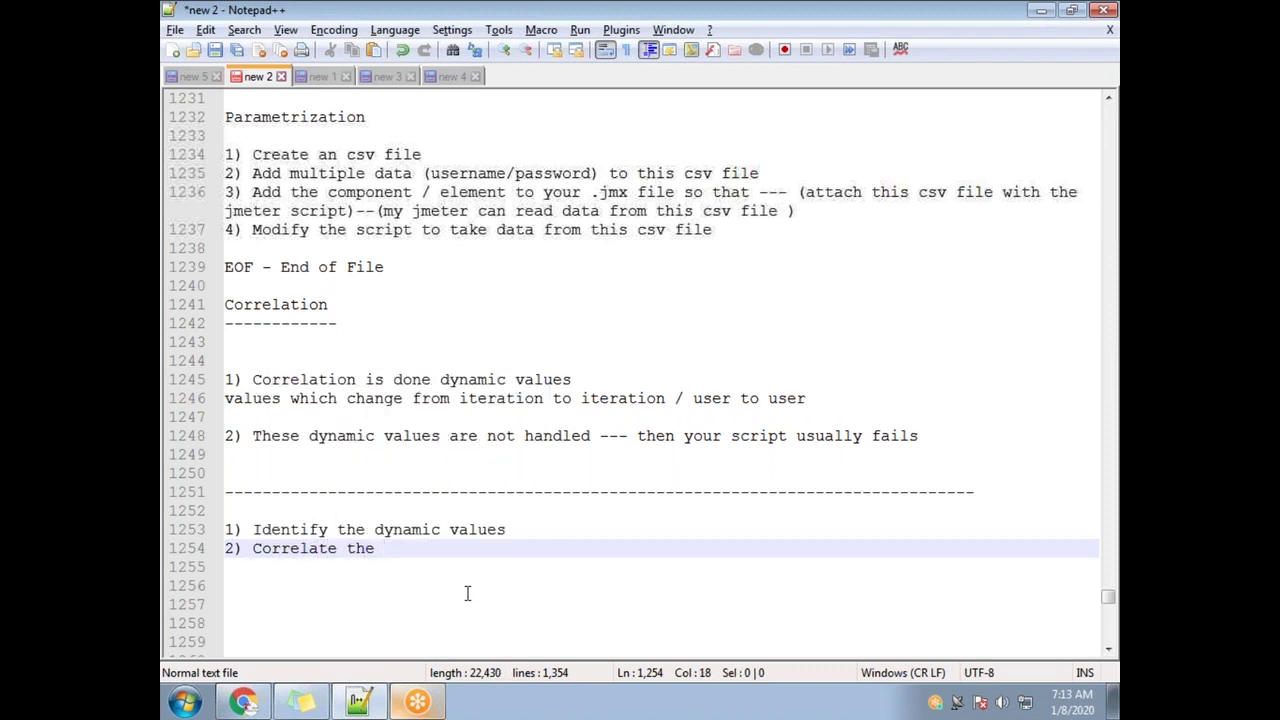
pyautogui.write('Dy')
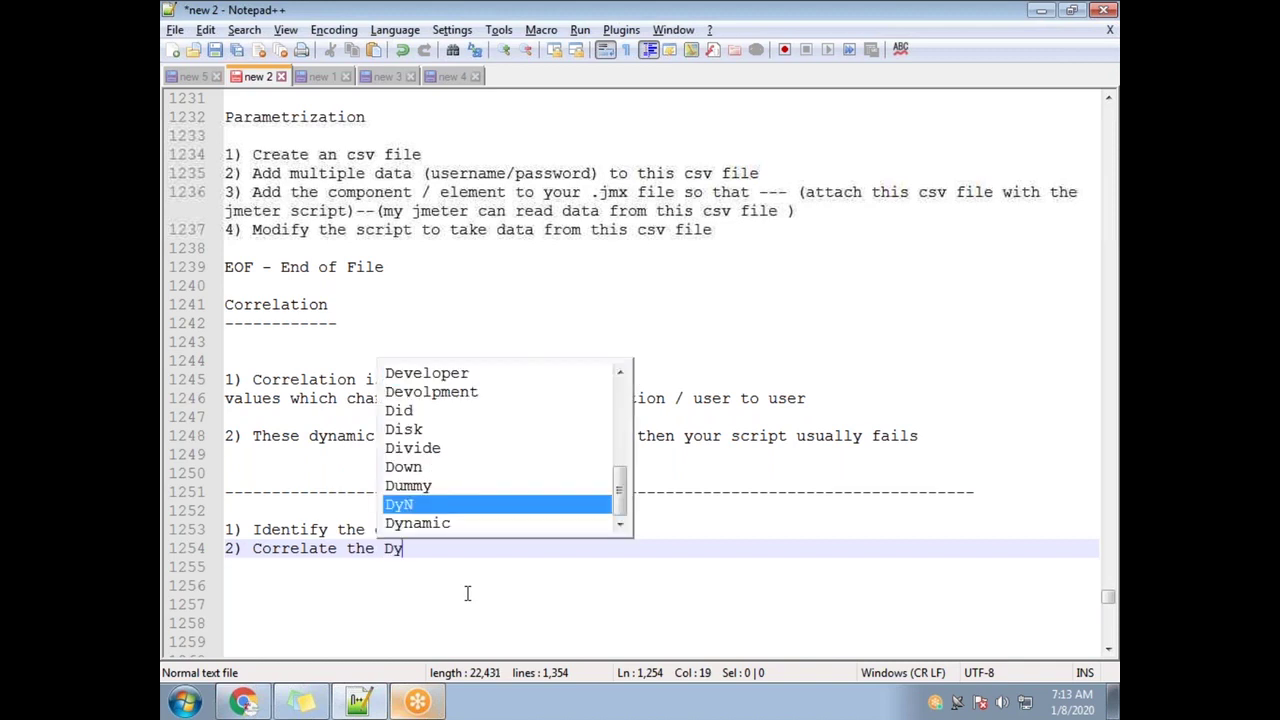
pyautogui.write('namic values')
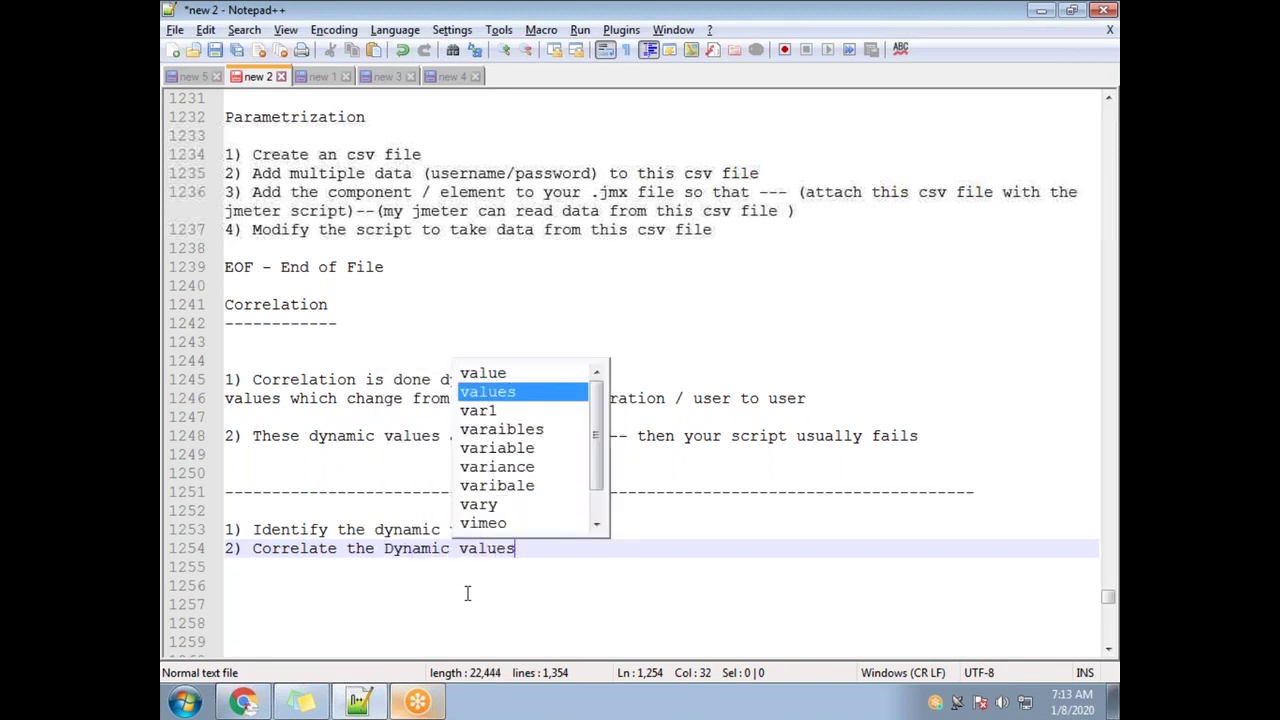
pyautogui.click(432, 641)
pyautogui.moveTo(516, 529); pyautogui.dragTo(254, 529)
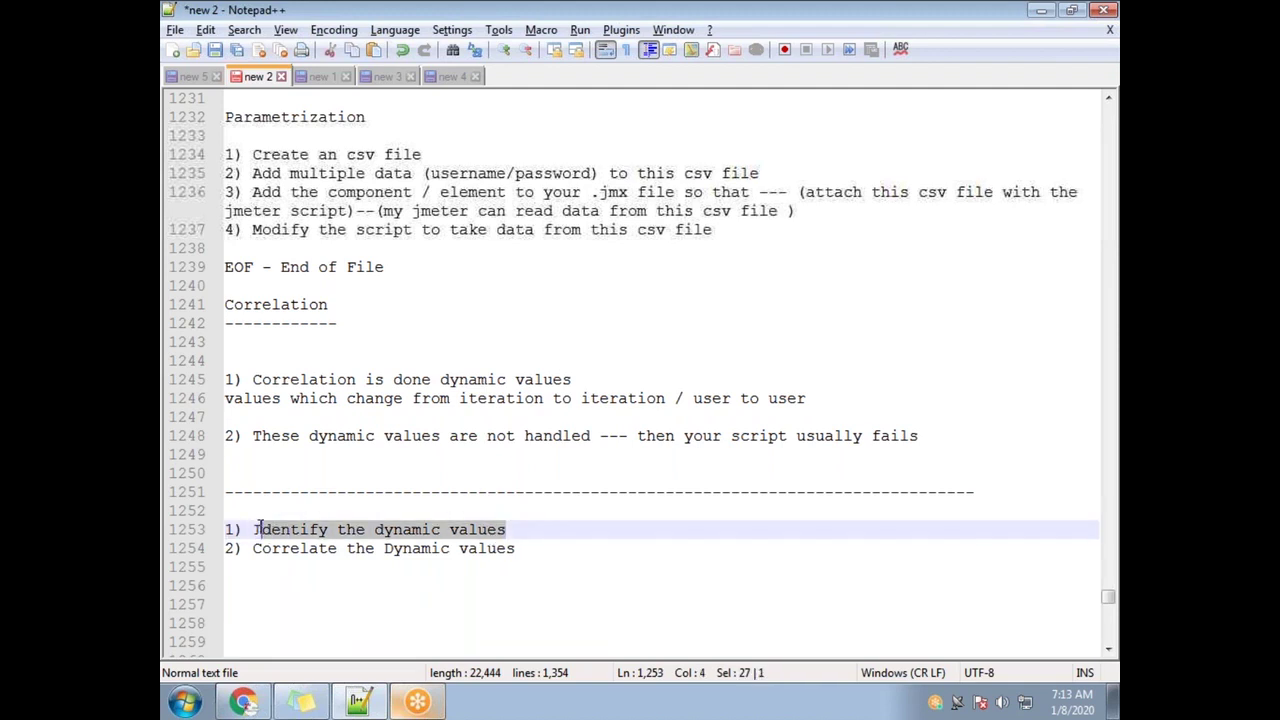
pyautogui.click(527, 529)
pyautogui.write('--')
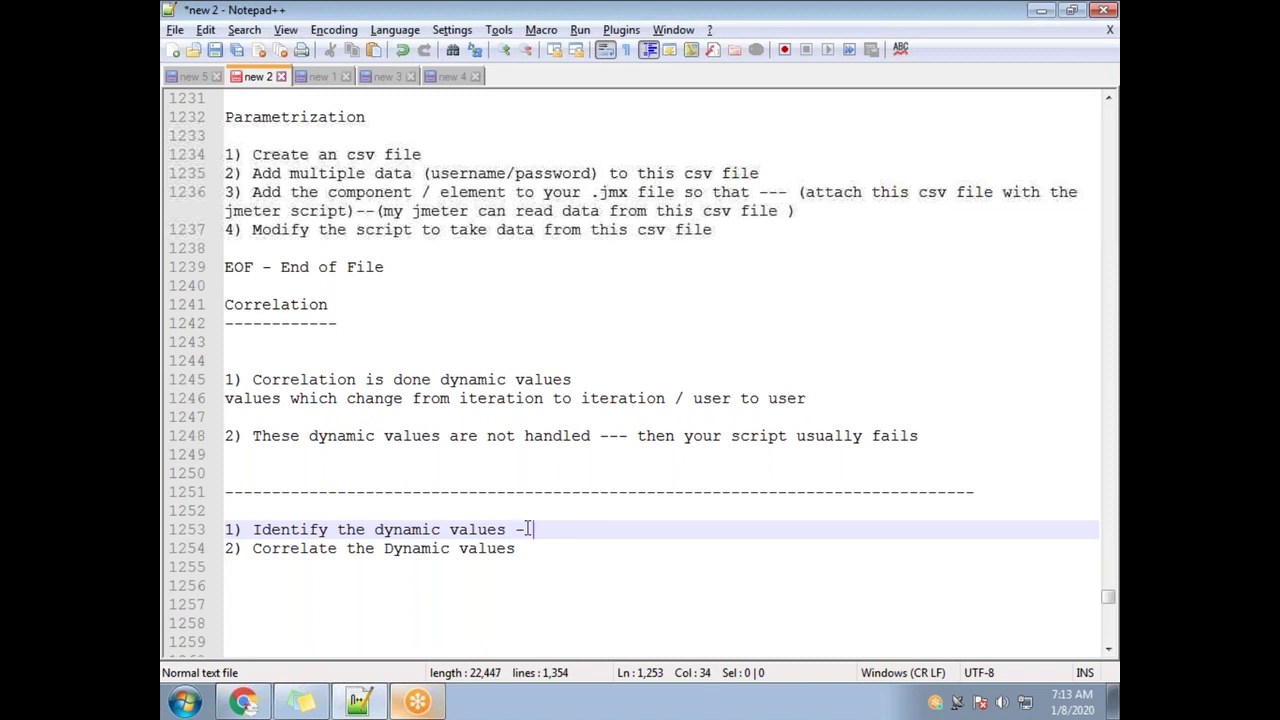
pyautogui.write('Je')
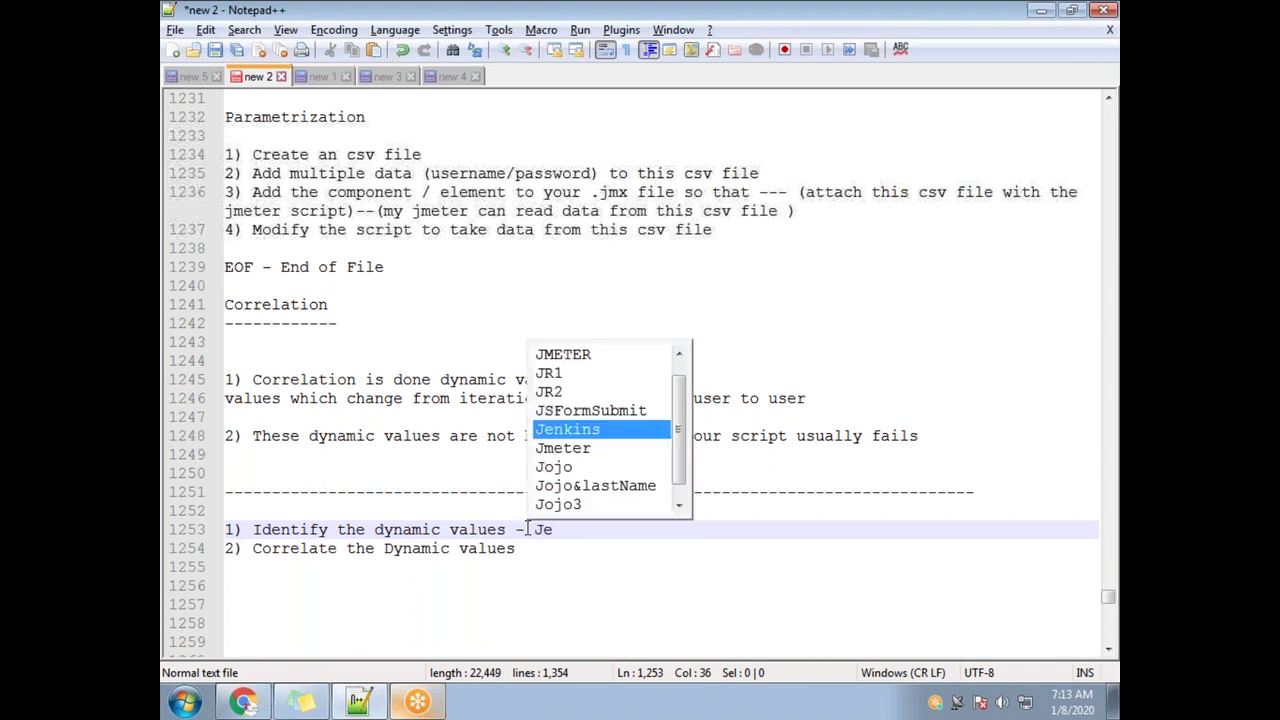
pyautogui.press('BackSpace')
pyautogui.write('meter')
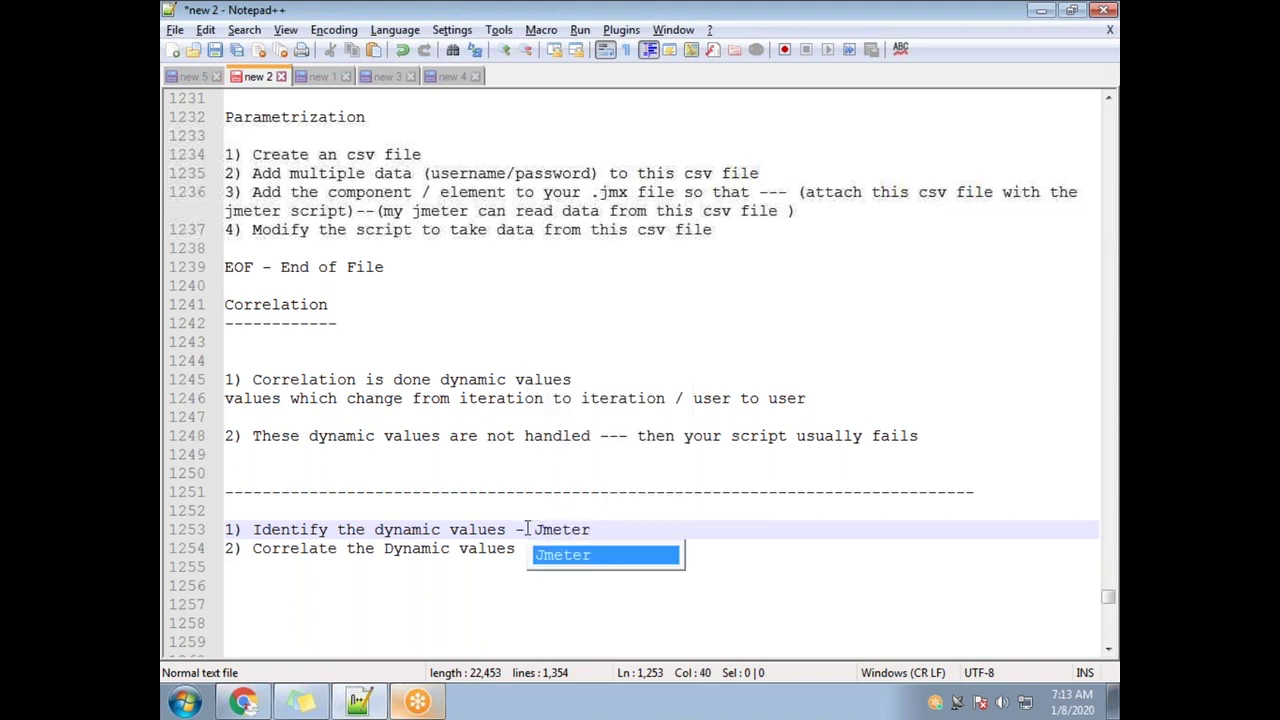
pyautogui.press('Return')
pyautogui.press('Return')
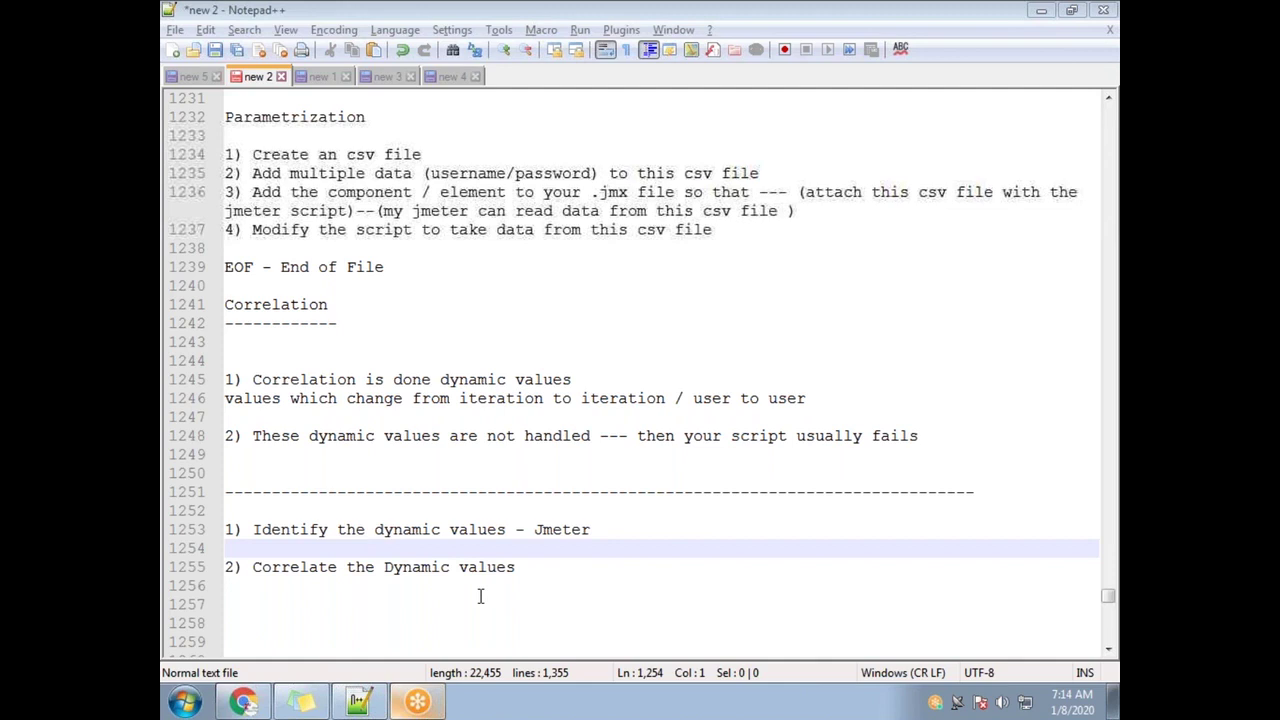
# Under step 1, note '---Record the script twice and then compare both the recording'
pyautogui.click(603, 536)
pyautogui.press('Return')
pyautogui.press('Return')
pyautogui.write('---Record the ')
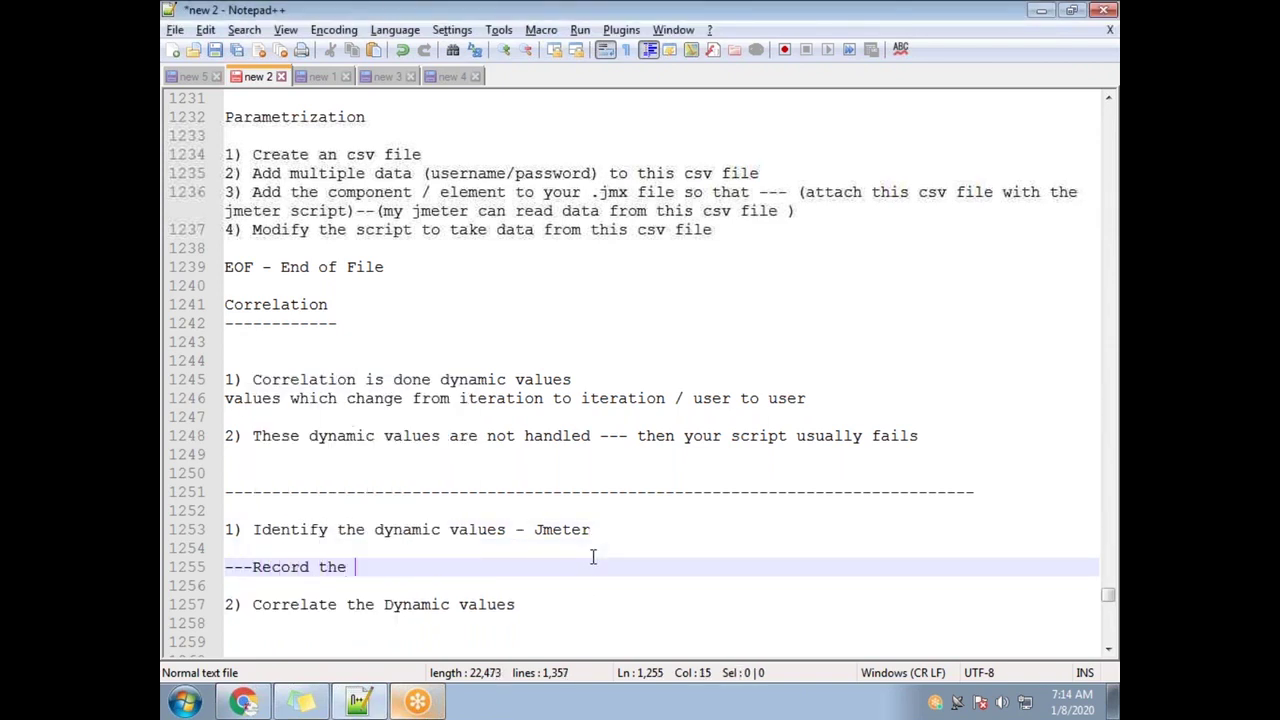
pyautogui.write('script twix')
pyautogui.press('BackSpace')
pyautogui.write('ce and t')
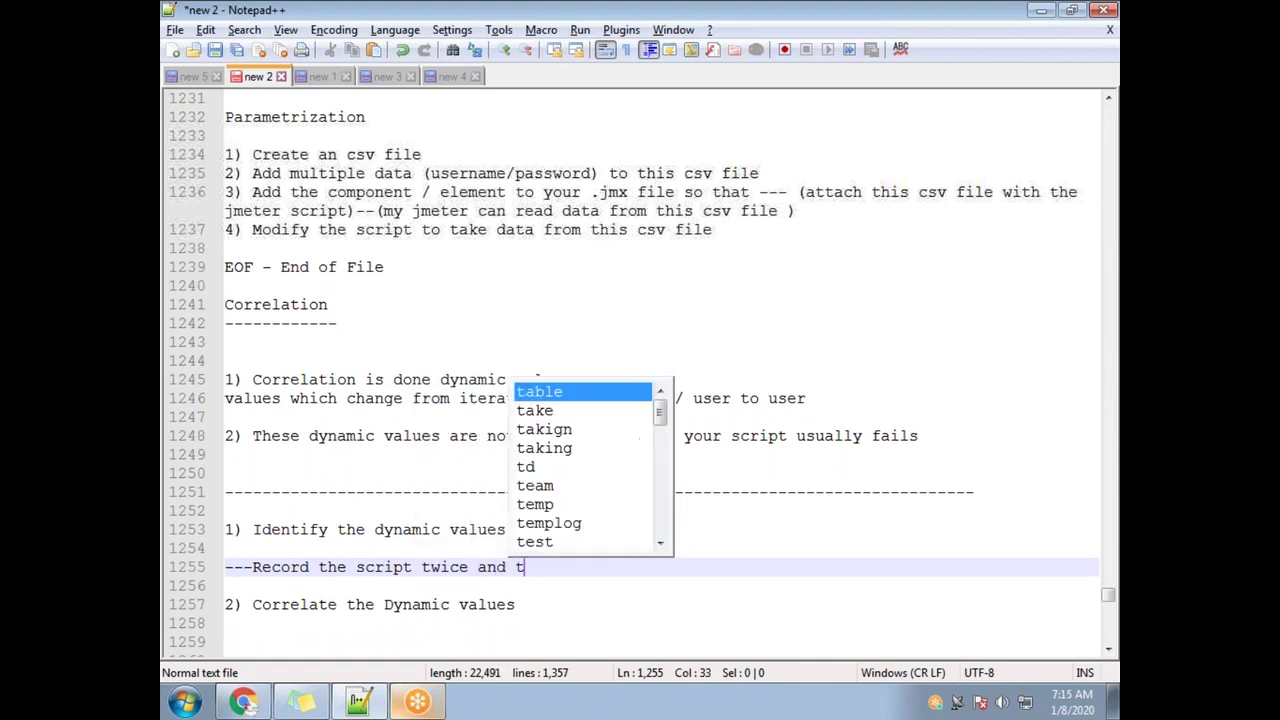
pyautogui.write('hen compare t')
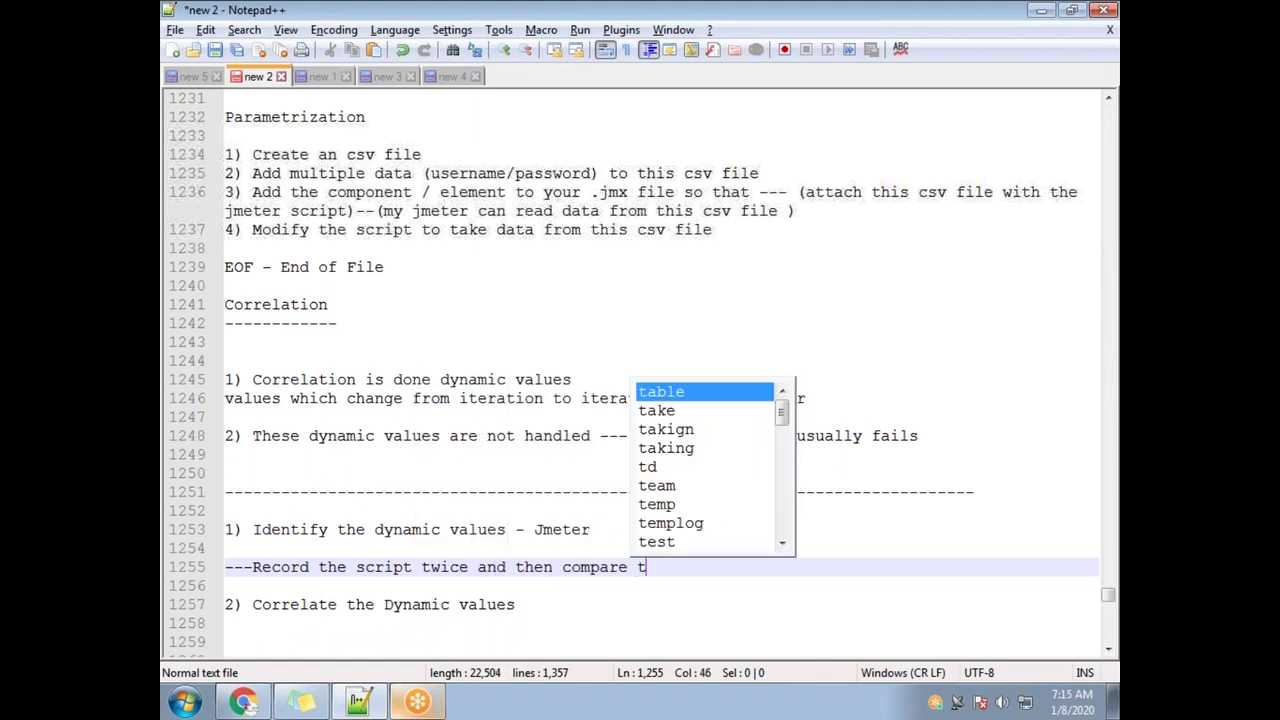
pyautogui.press('BackSpace')
pyautogui.write('botht he')
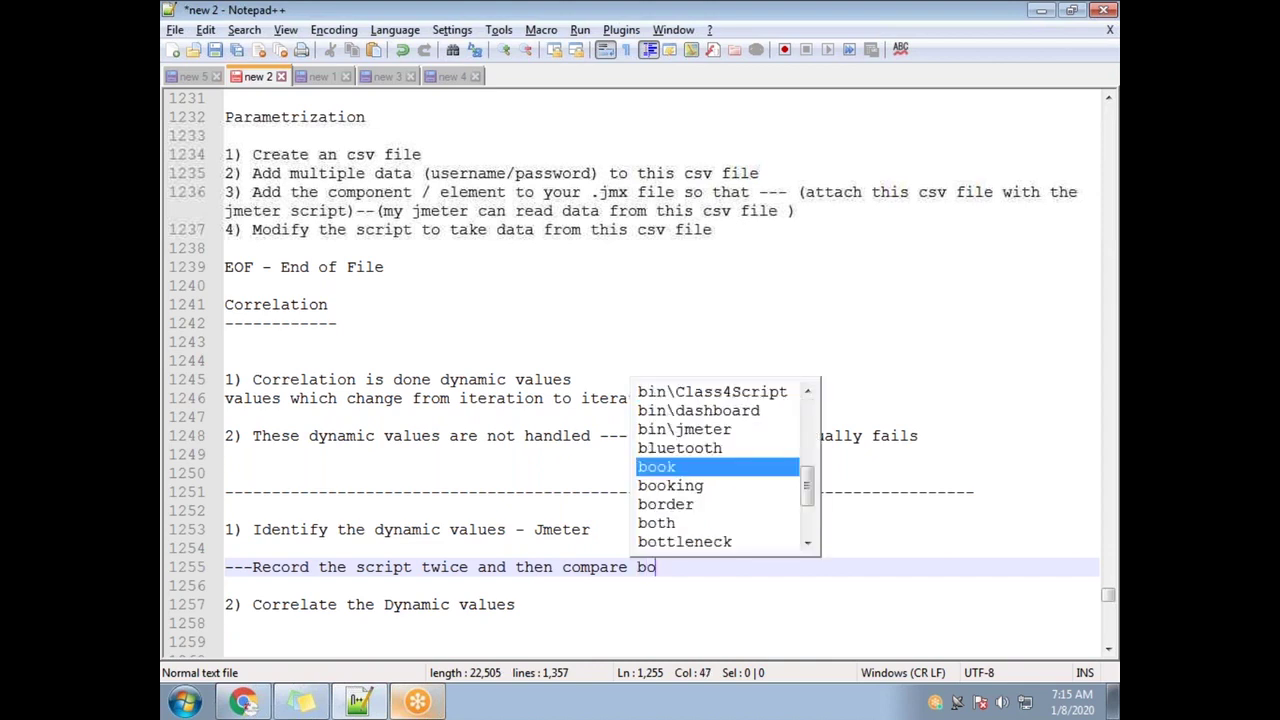
pyautogui.press('BackSpace')
pyautogui.press('BackSpace')
pyautogui.press('BackSpace')
pyautogui.press('BackSpace')
pyautogui.press('BackSpace')
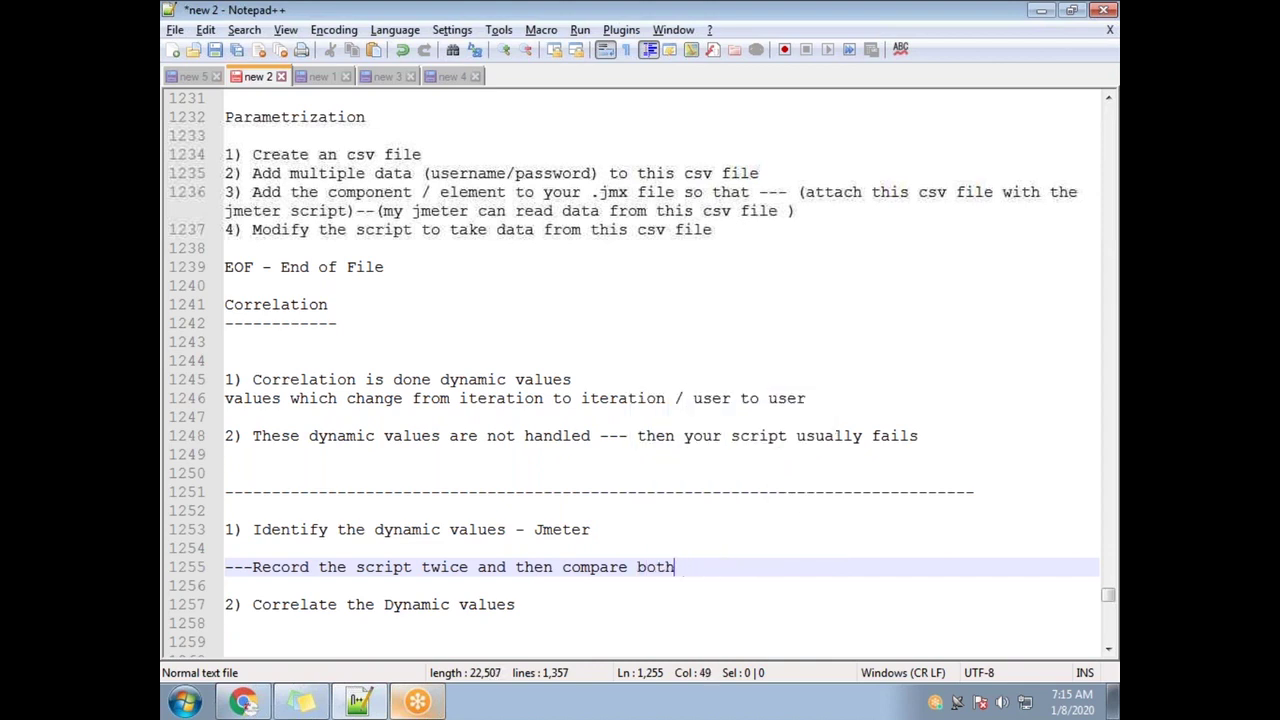
pyautogui.write('the recording')
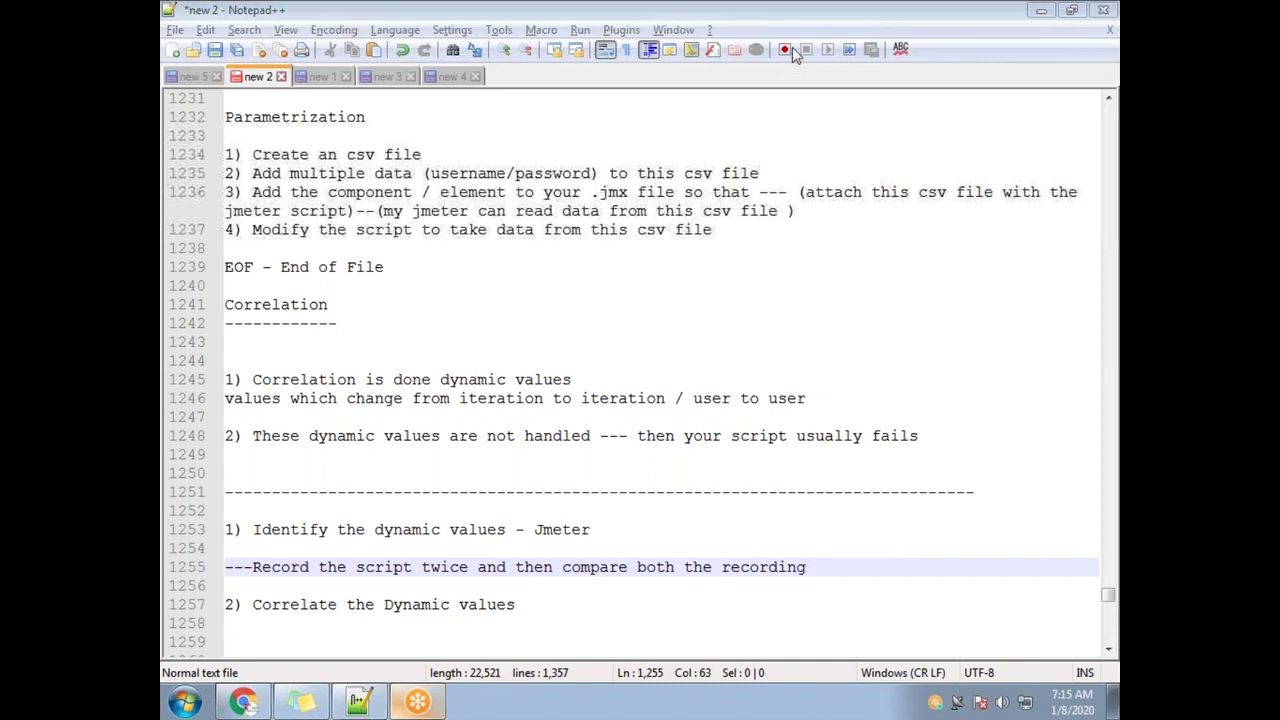
pyautogui.doubleClick(582, 399)
pyautogui.moveTo(271, 567); pyautogui.dragTo(468, 568)
pyautogui.click(281, 567)
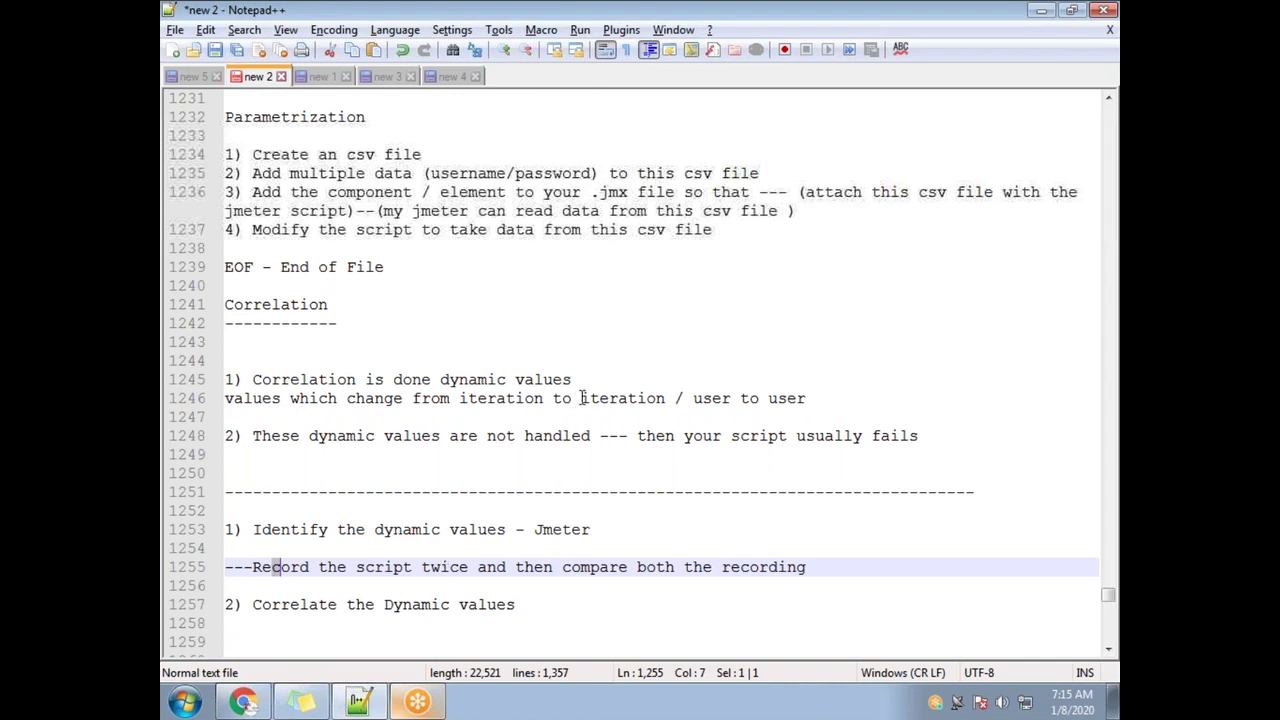
# Extend the note: whatever value is changing, typically those values might be Dynamic Values
pyautogui.click(846, 567)
pyautogui.write('- ')
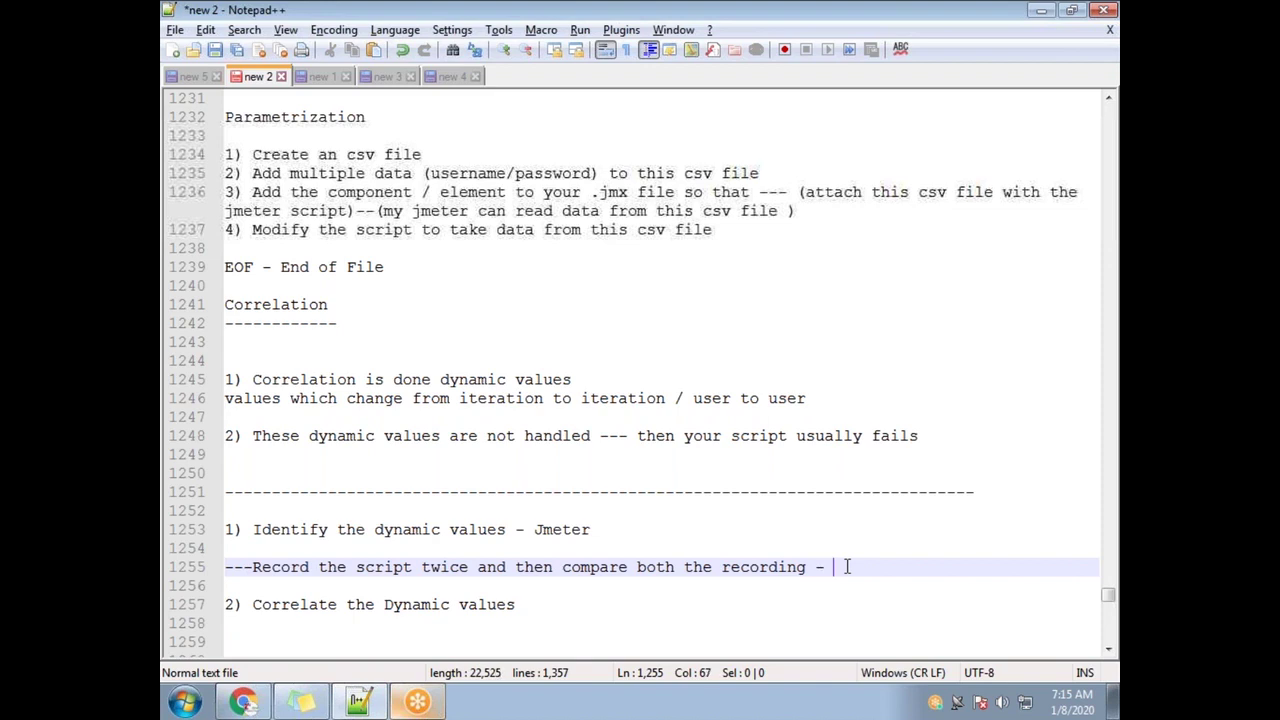
pyautogui.write('whatever is changing')
pyautogui.press('Left')
pyautogui.press('Left')
pyautogui.press('Left')
pyautogui.press('Left')
pyautogui.press('Left')
pyautogui.press('Left')
pyautogui.press('Left')
pyautogui.press('Left')
pyautogui.press('Left')
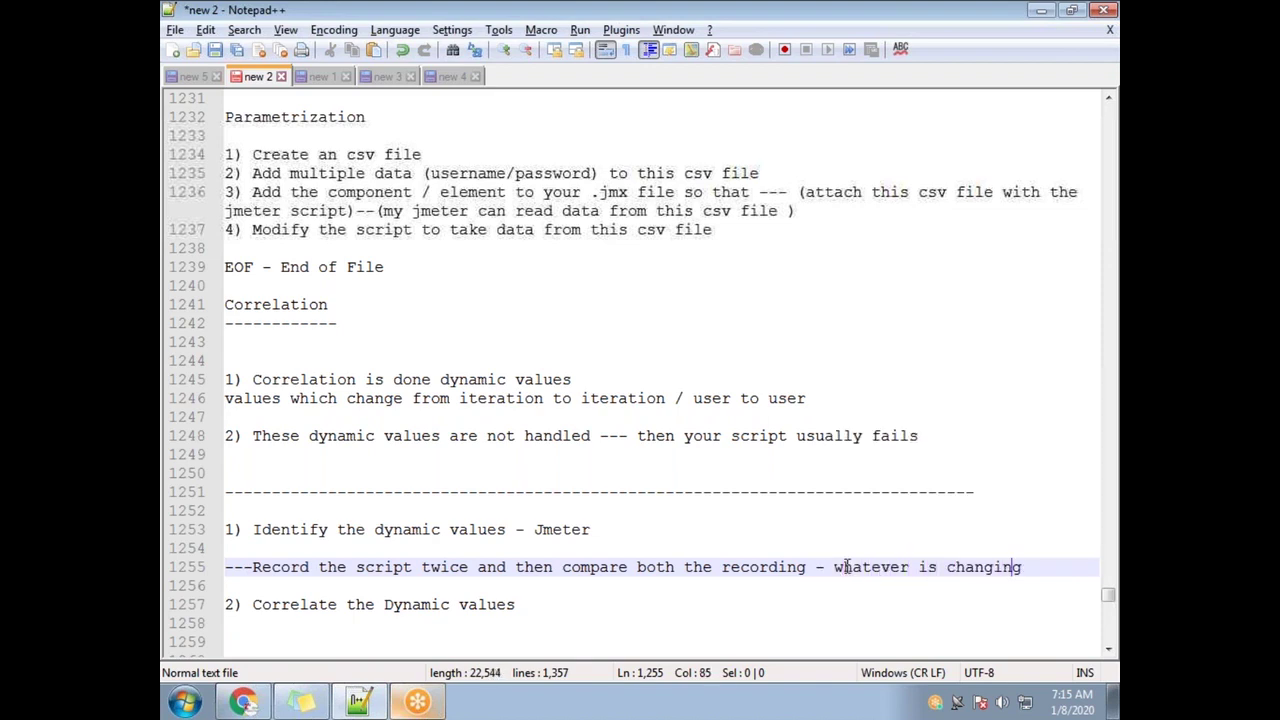
pyautogui.write('the vlaue t')
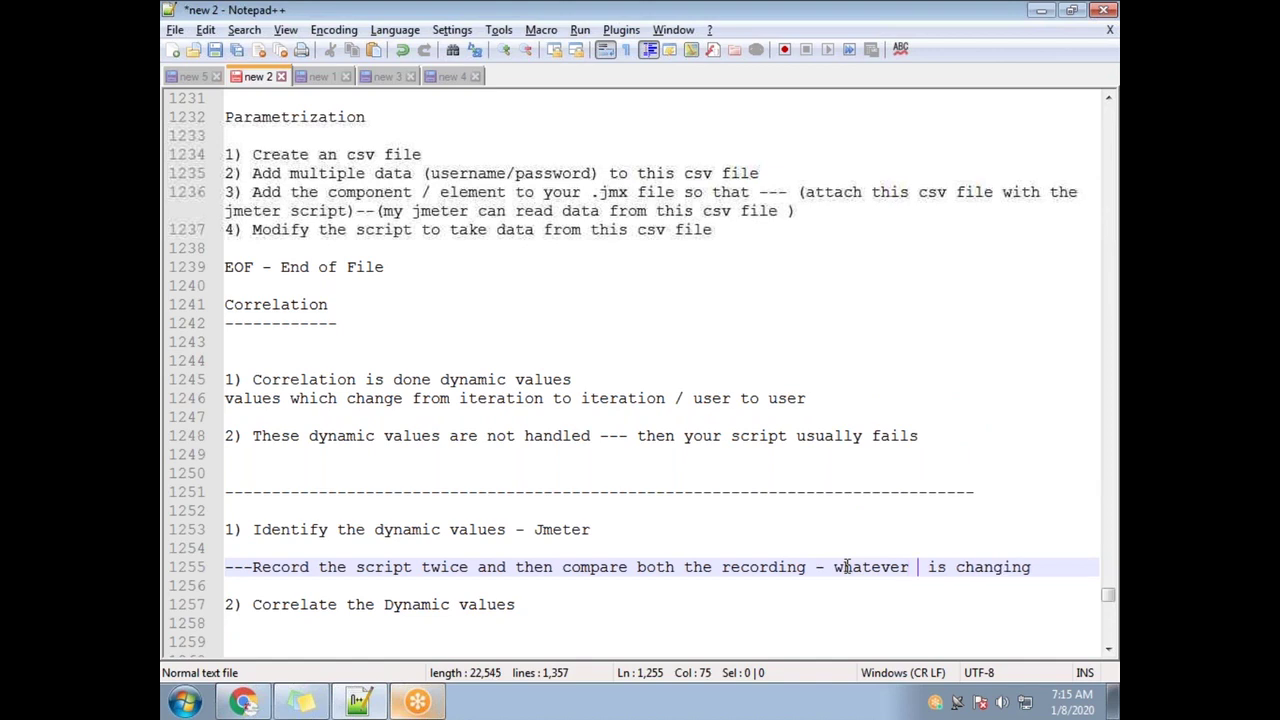
pyautogui.write('hat')
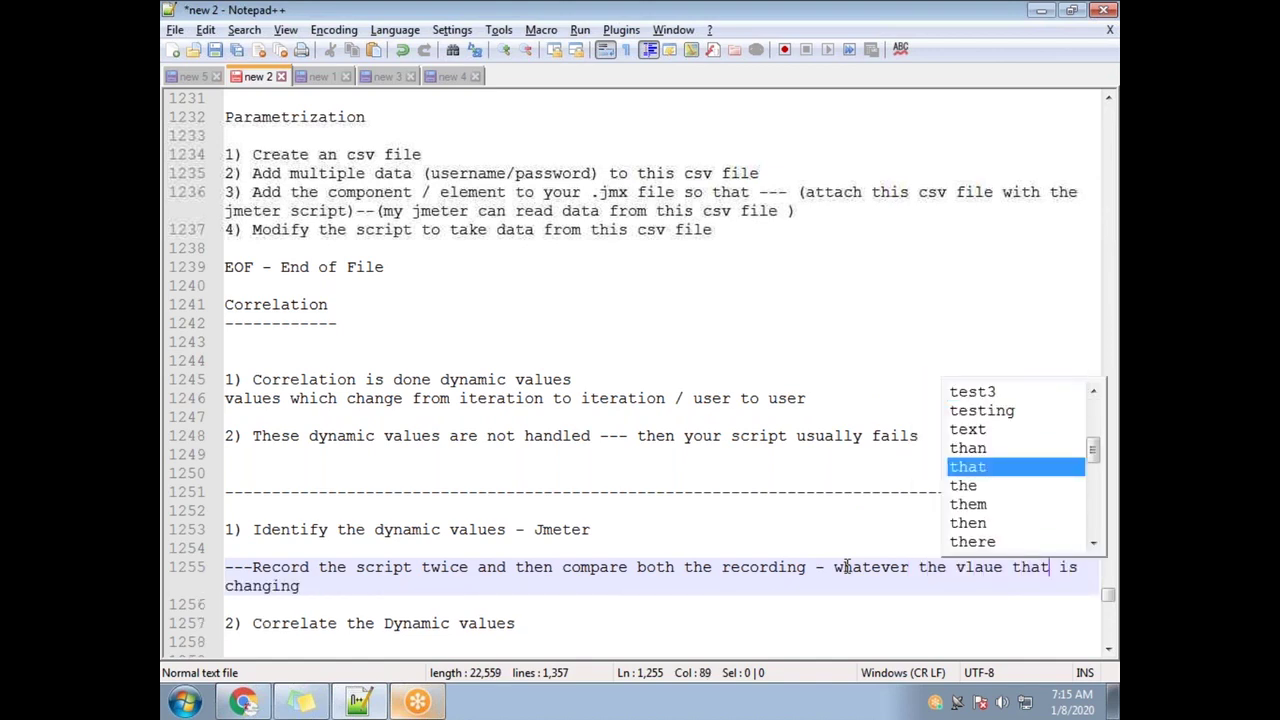
pyautogui.press('Down')
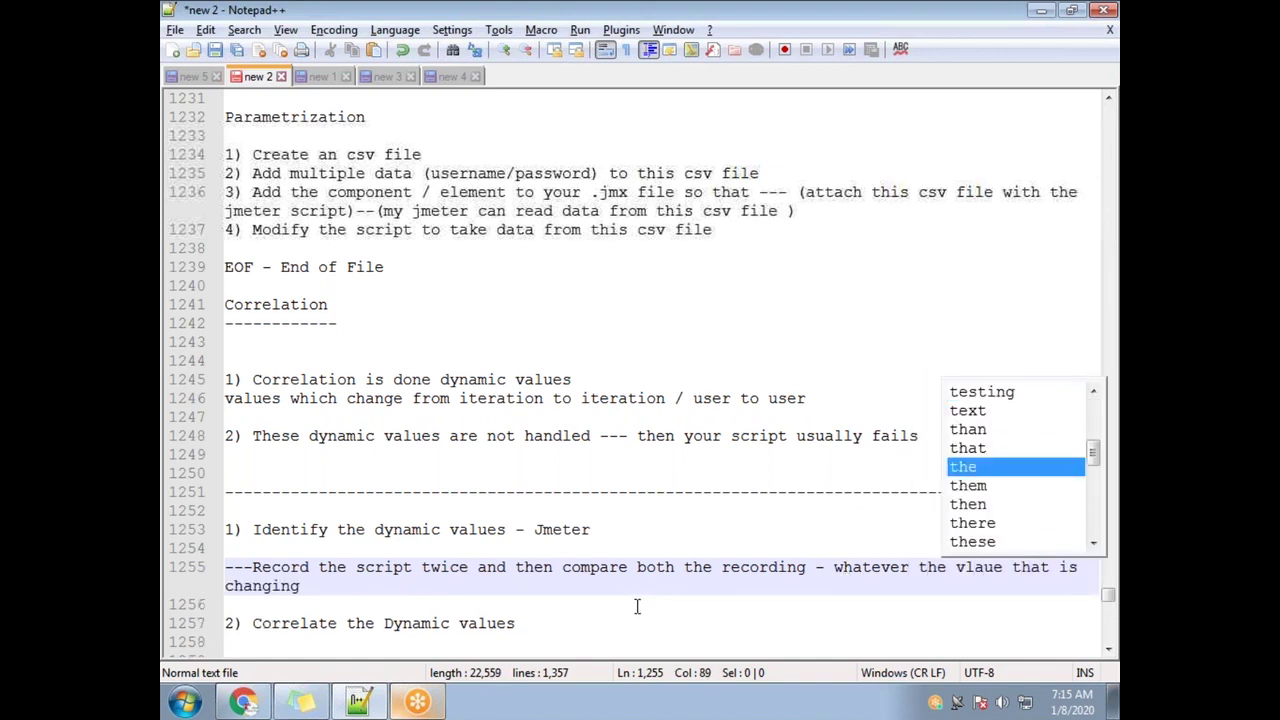
pyautogui.click(361, 585)
pyautogui.write('---')
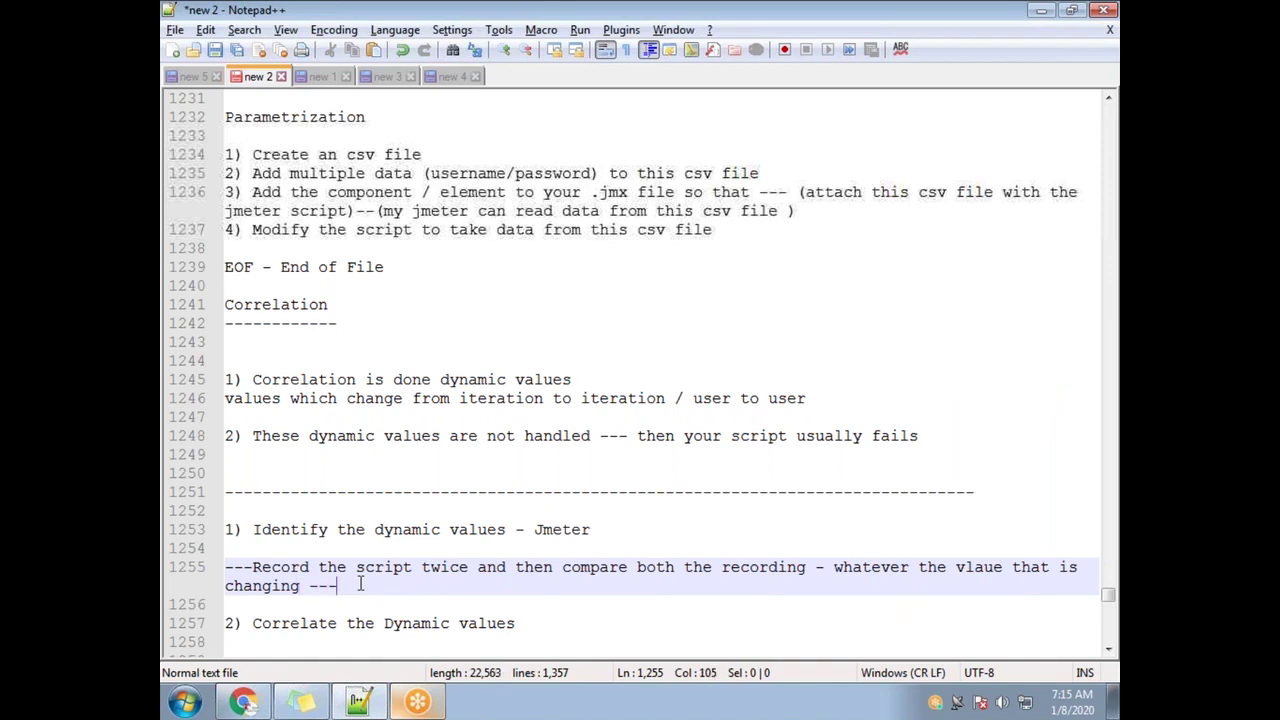
pyautogui.write('typically t')
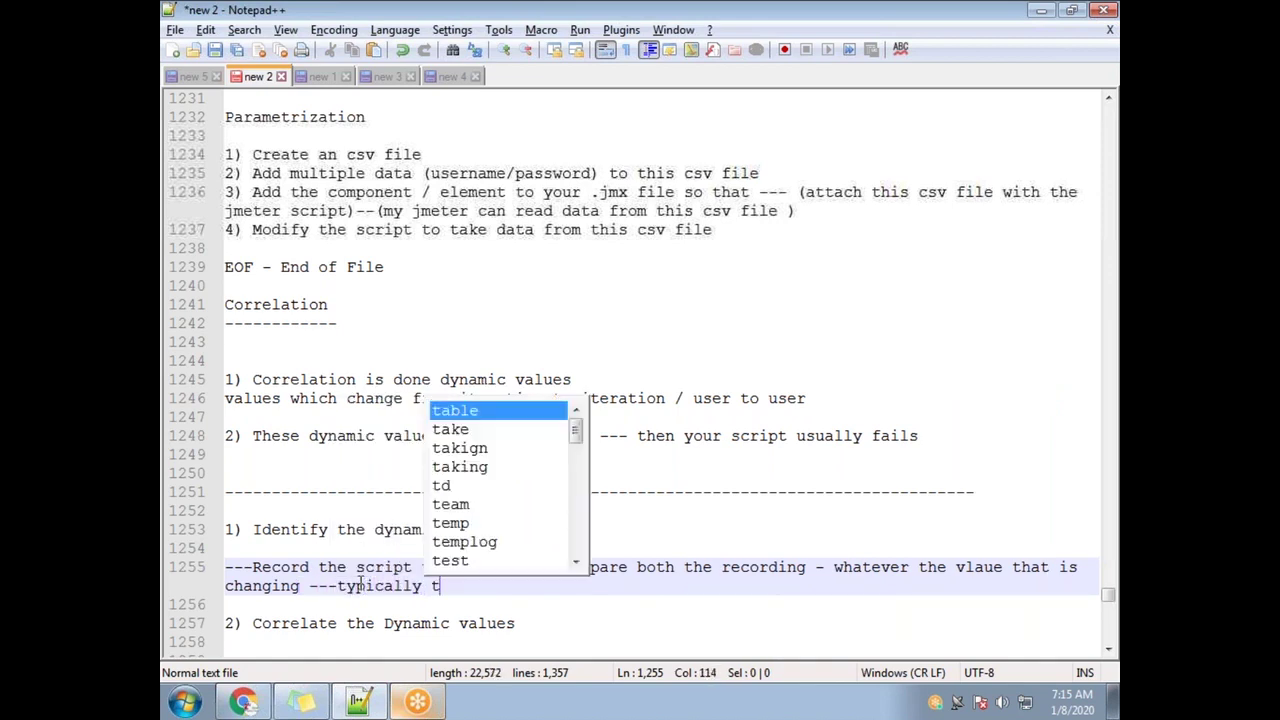
pyautogui.write('hose value')
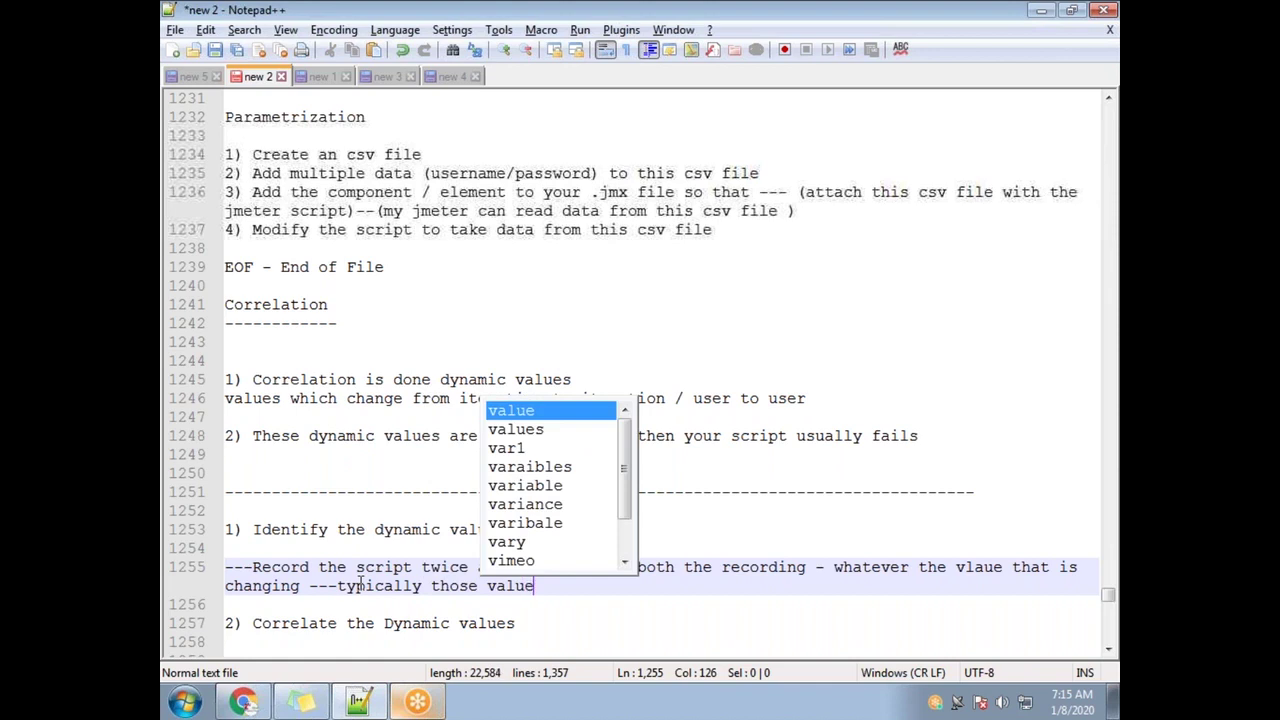
pyautogui.write('s are')
pyautogui.press('BackSpace')
pyautogui.press('BackSpace')
pyautogui.press('BackSpace')
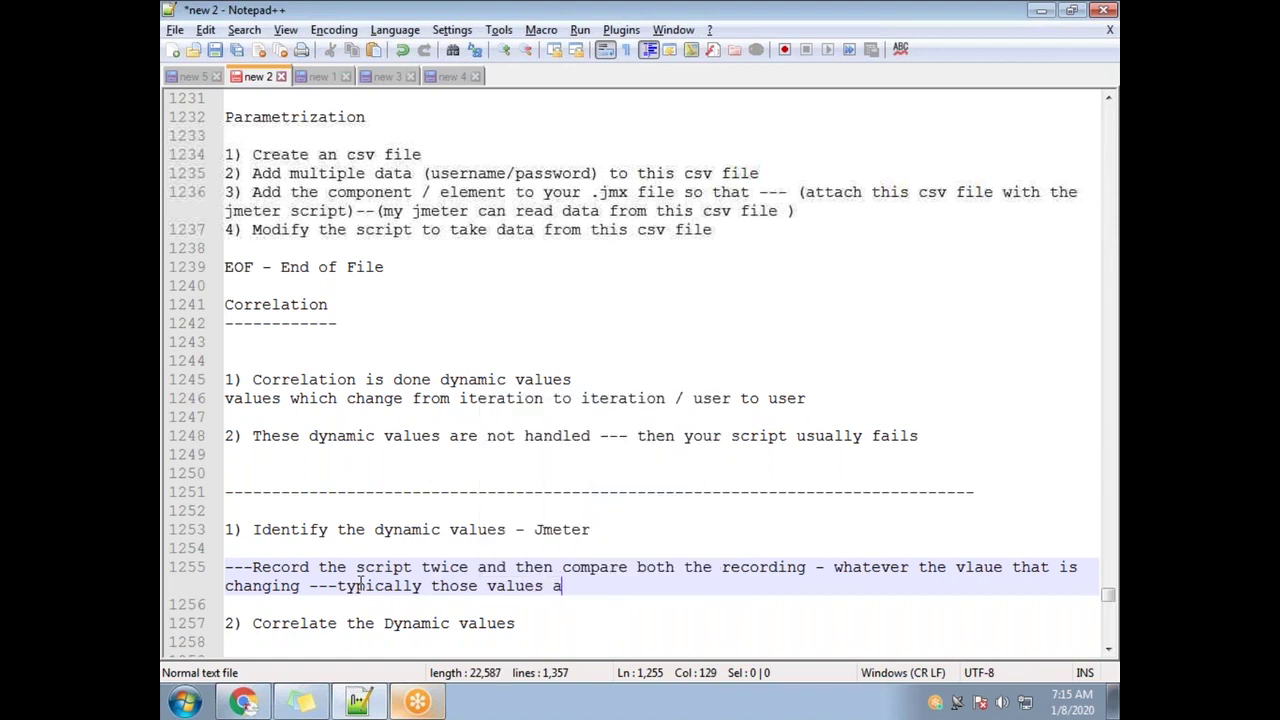
pyautogui.write('might be Dynamic Values')
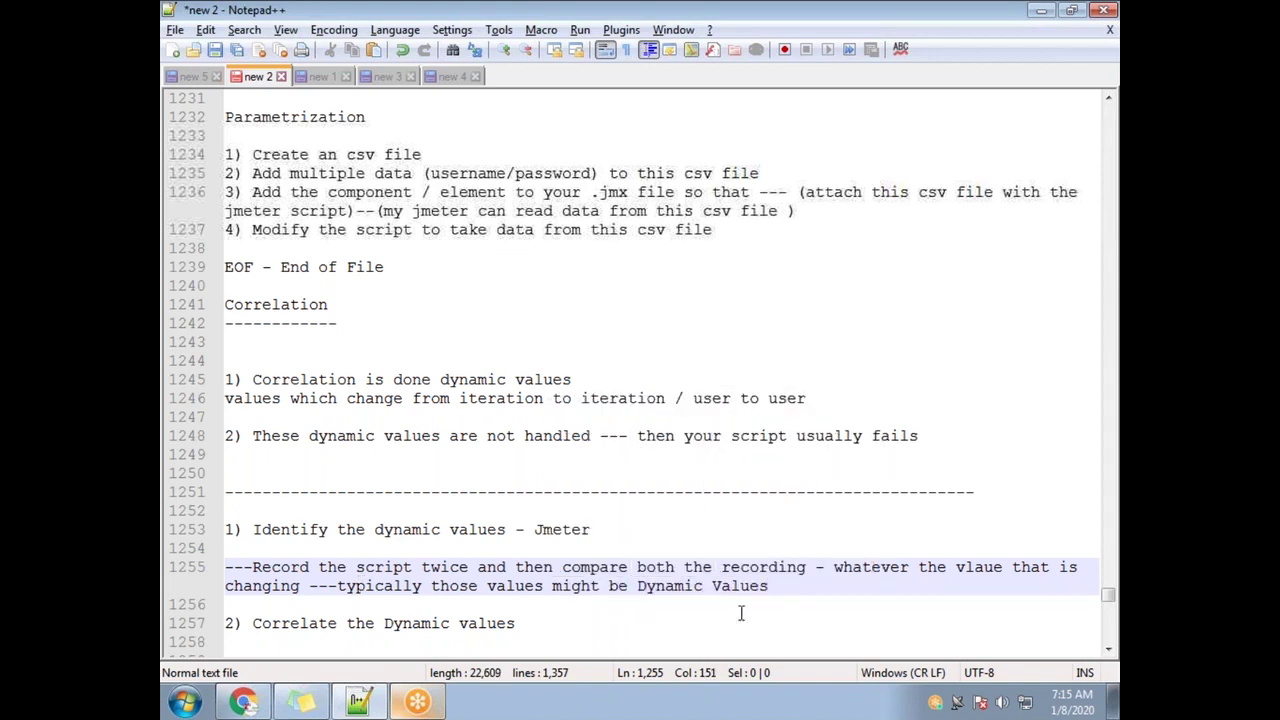
pyautogui.moveTo(790, 588); pyautogui.dragTo(196, 563)
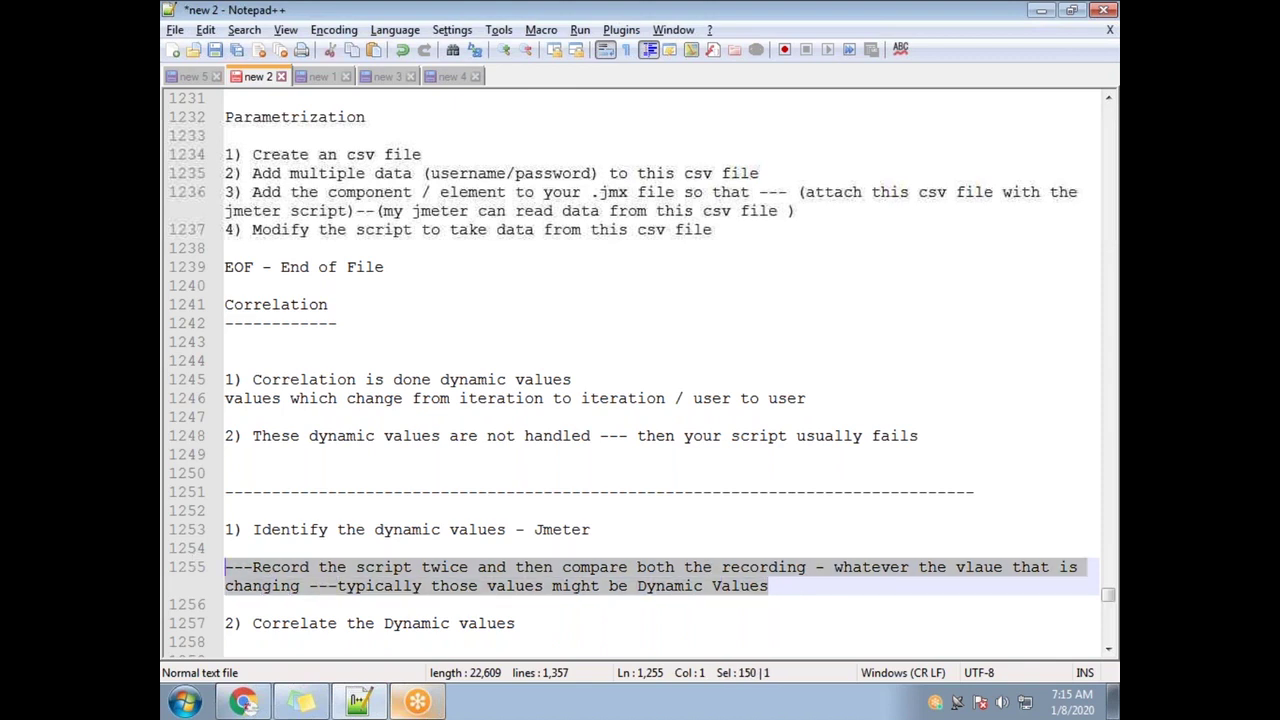
# Highlight the Identify and record-twice lines, add blank lines below step 2, and show the desktop
pyautogui.moveTo(620, 530); pyautogui.dragTo(252, 530)
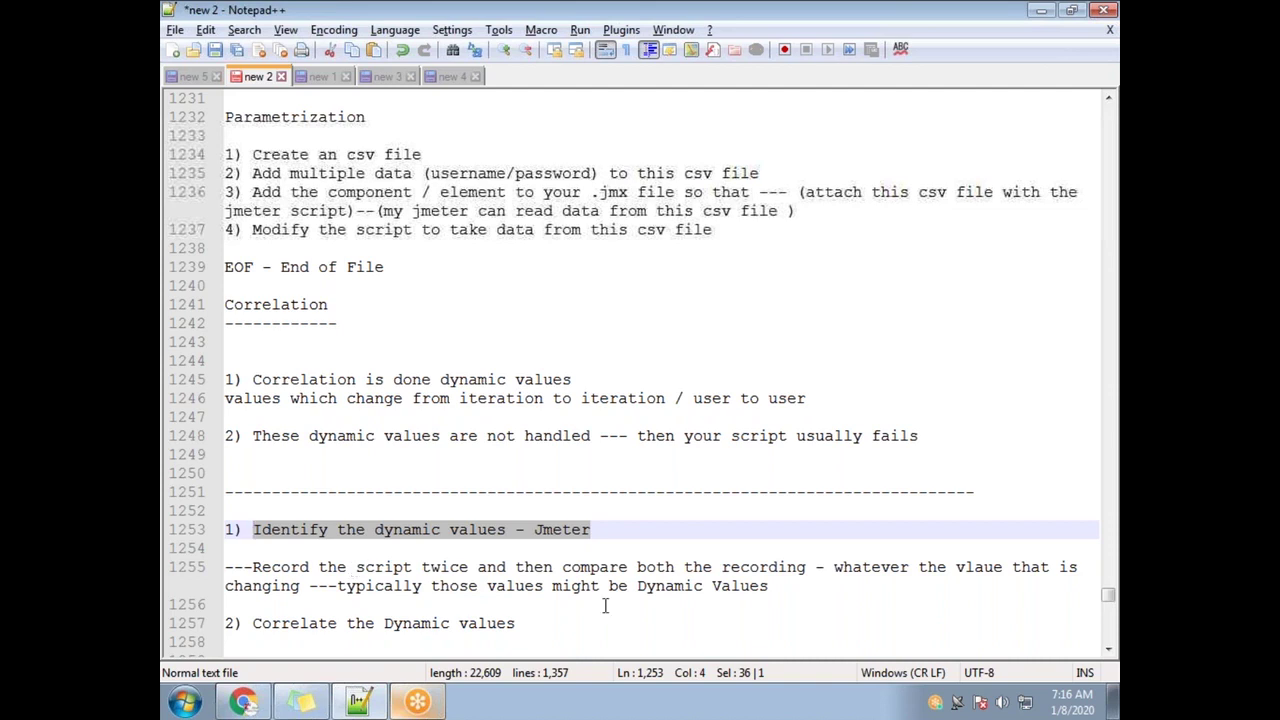
pyautogui.moveTo(805, 567); pyautogui.dragTo(252, 567)
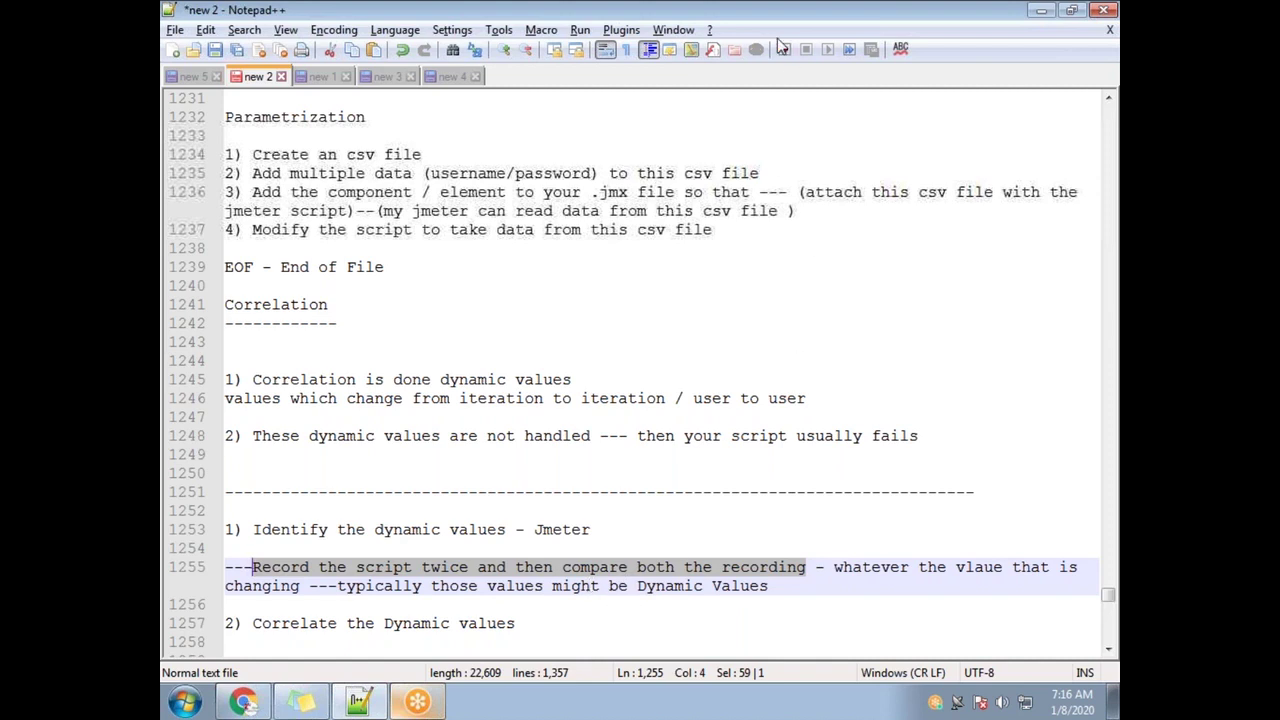
pyautogui.click(781, 48)
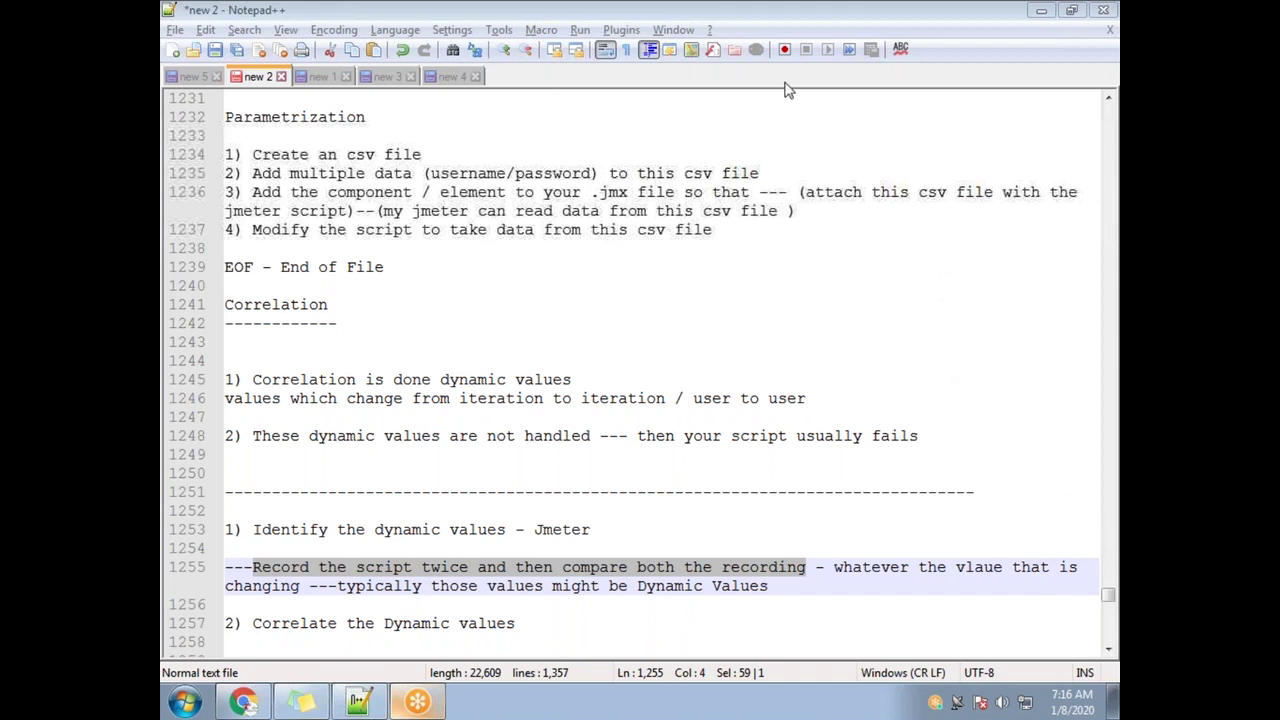
pyautogui.click(548, 626)
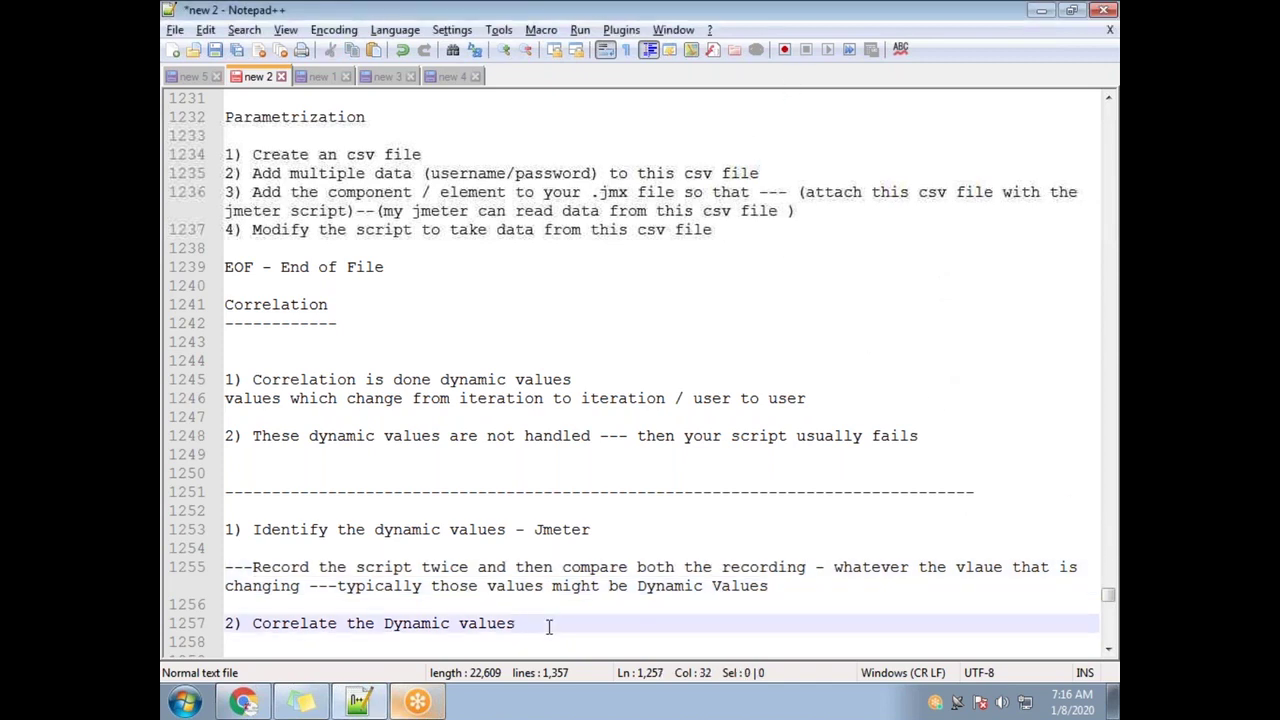
pyautogui.press('Return')
pyautogui.press('Return')
pyautogui.press('Return')
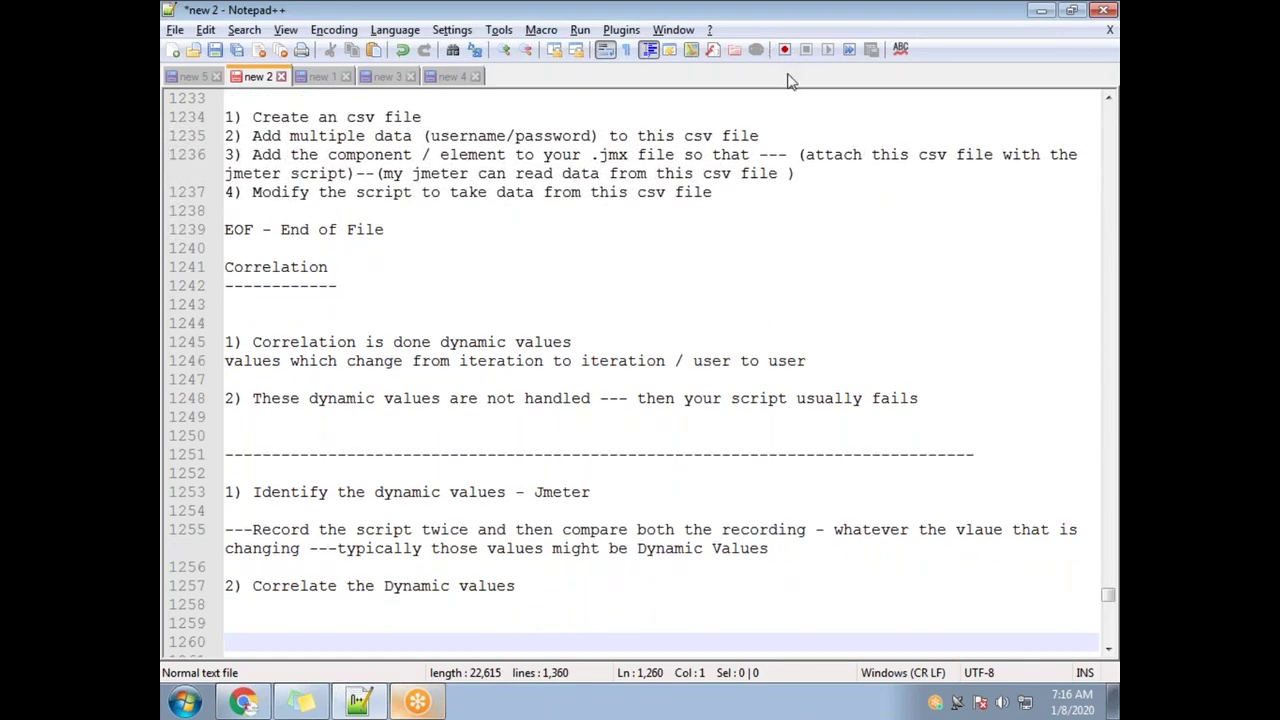
pyautogui.click(1112, 700)
# Open Chrome's Settings in a new browser window
pyautogui.moveTo(243, 704)
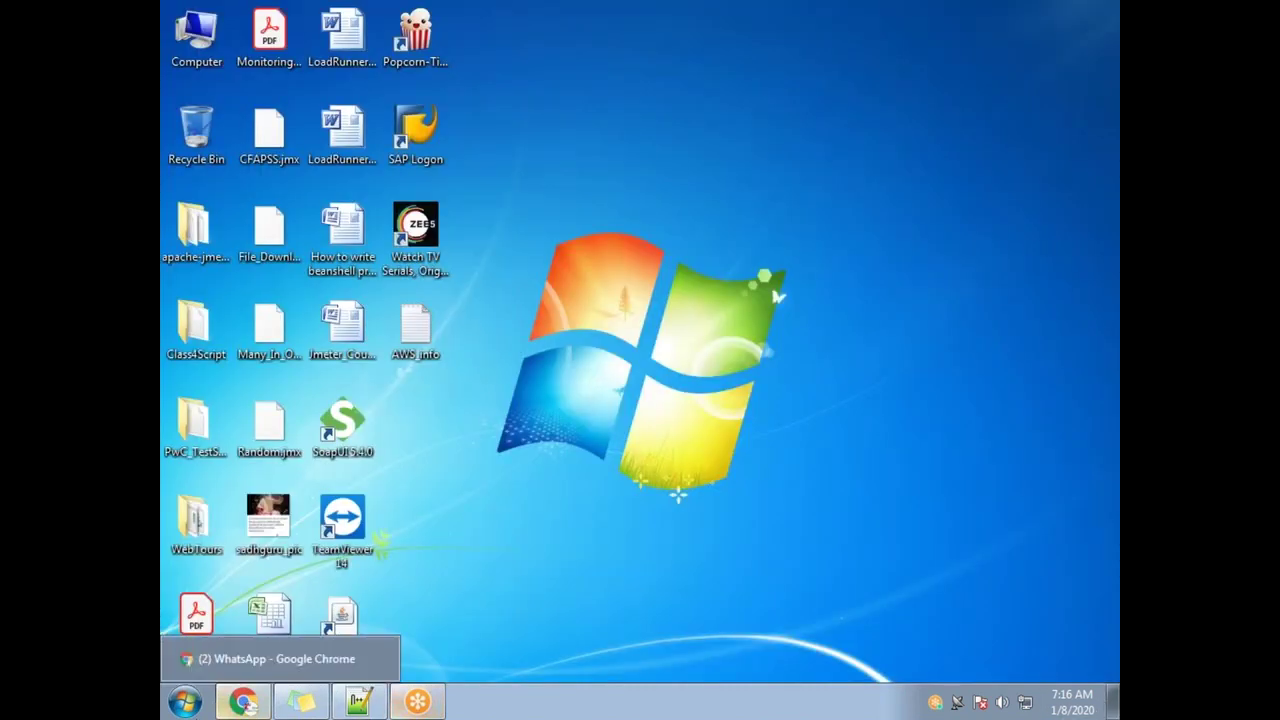
pyautogui.click(243, 708)
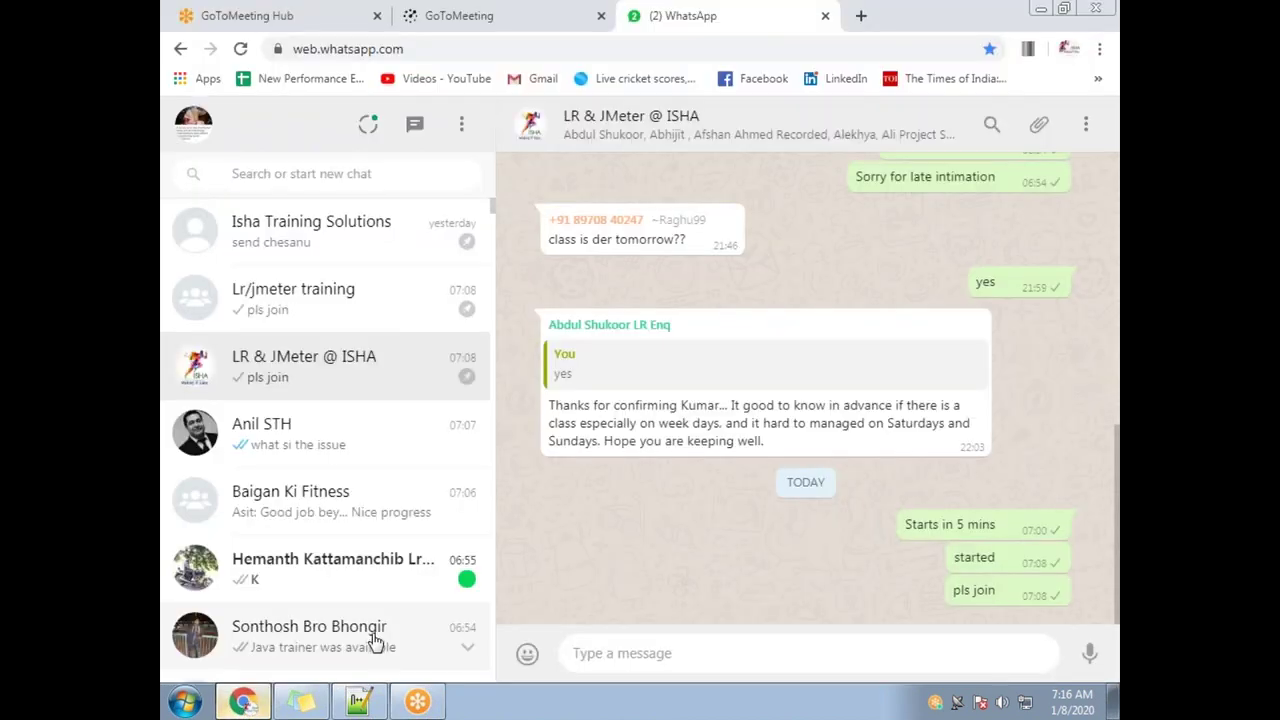
pyautogui.hotkey('ctrl', 'n')
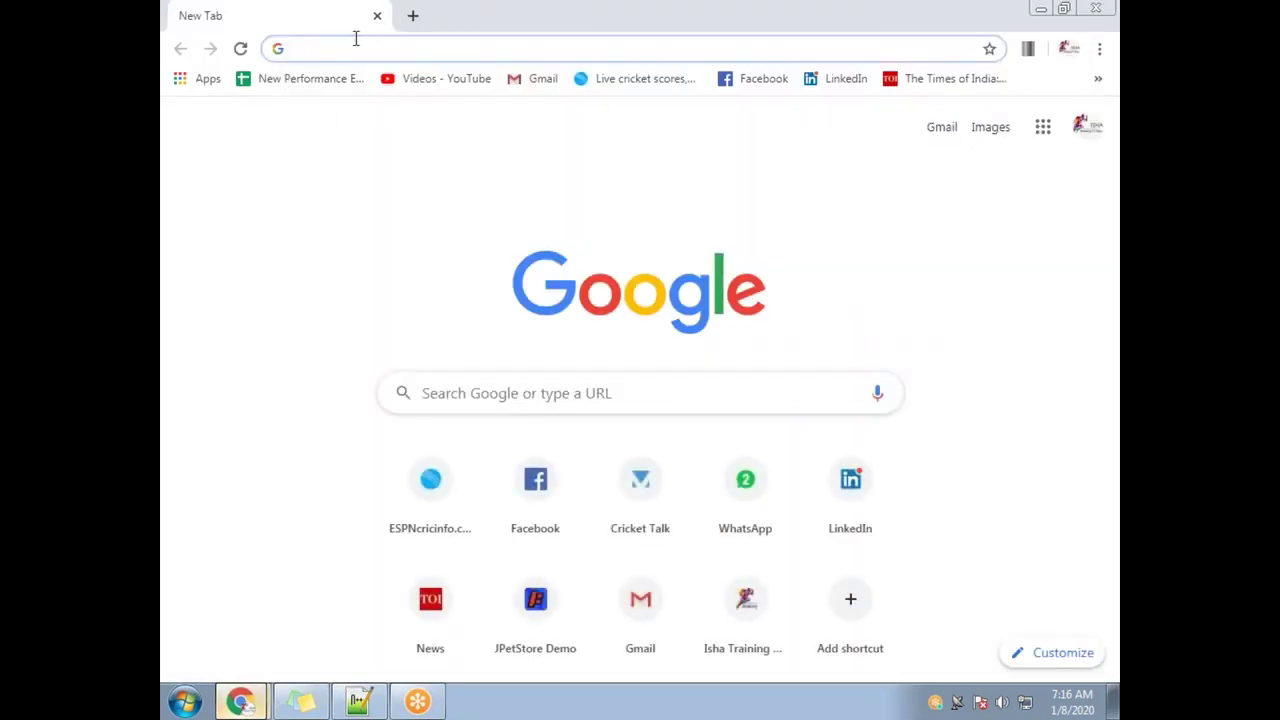
pyautogui.doubleClick(433, 33)
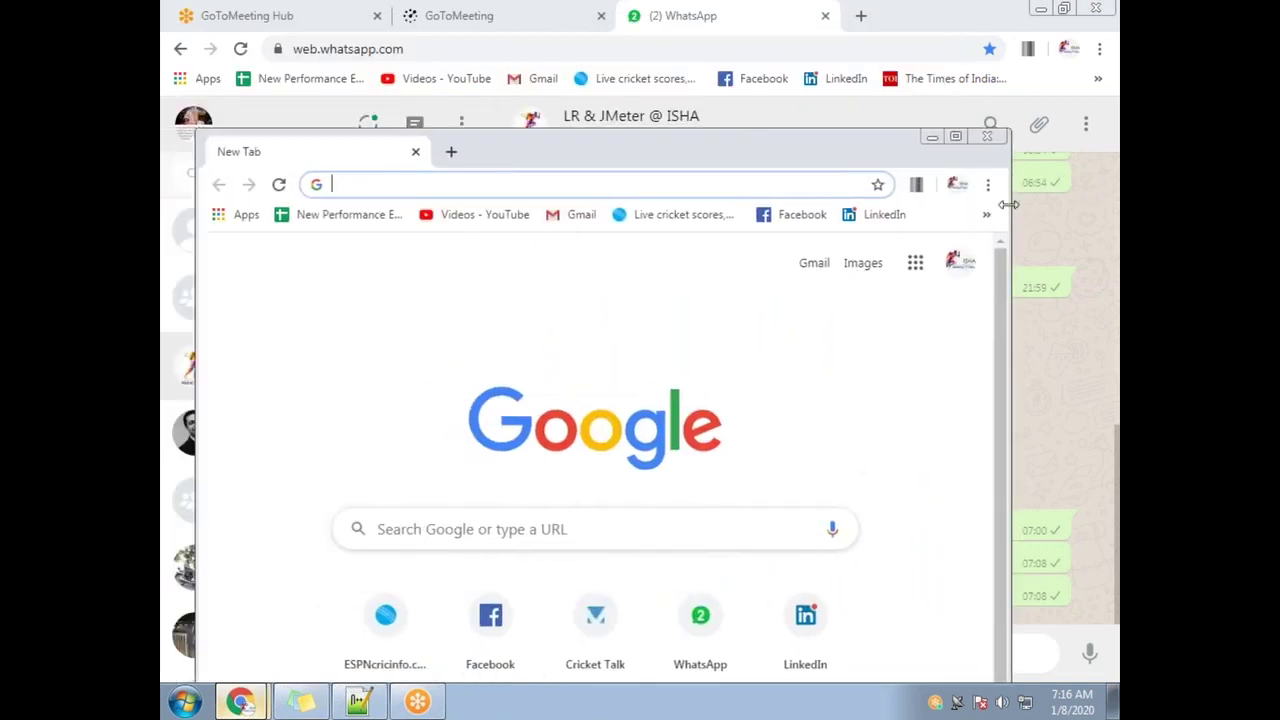
pyautogui.click(990, 187)
pyautogui.click(830, 514)
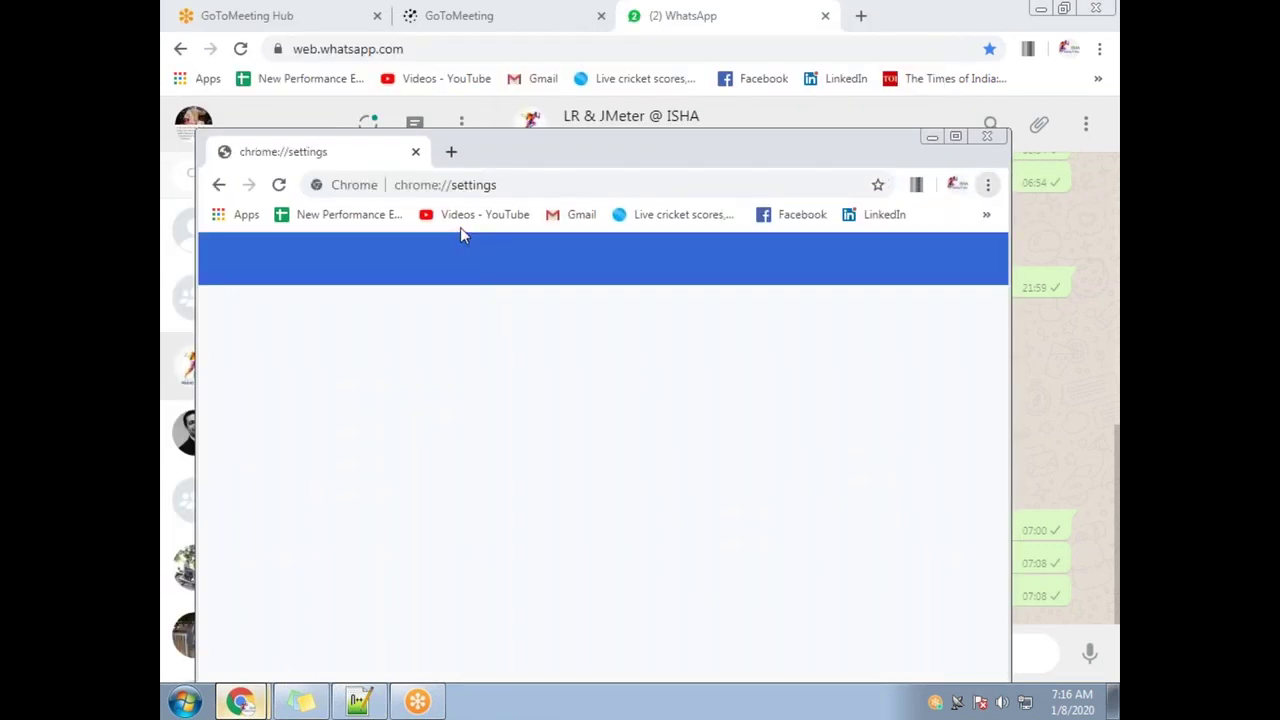
pyautogui.doubleClick(503, 165)
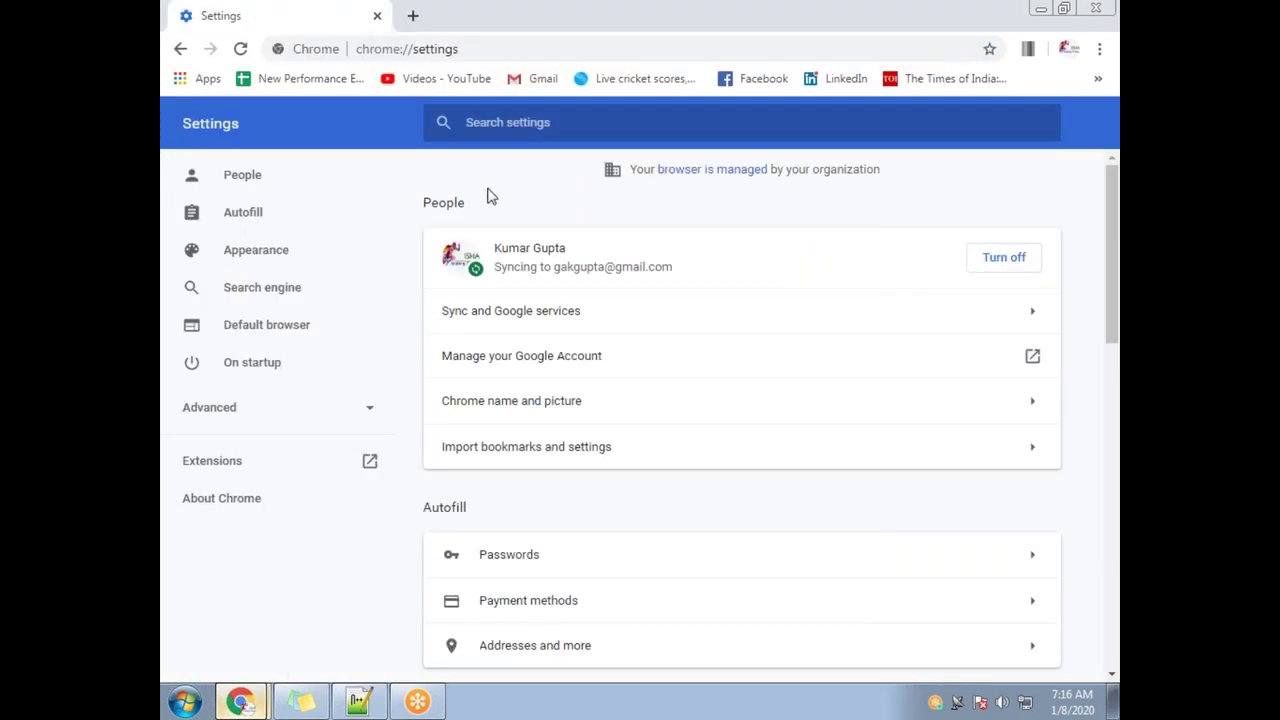
# Search settings for 'proxy' and enable the LAN proxy server at localhost port 8888
pyautogui.click(508, 125)
pyautogui.write('proxy')
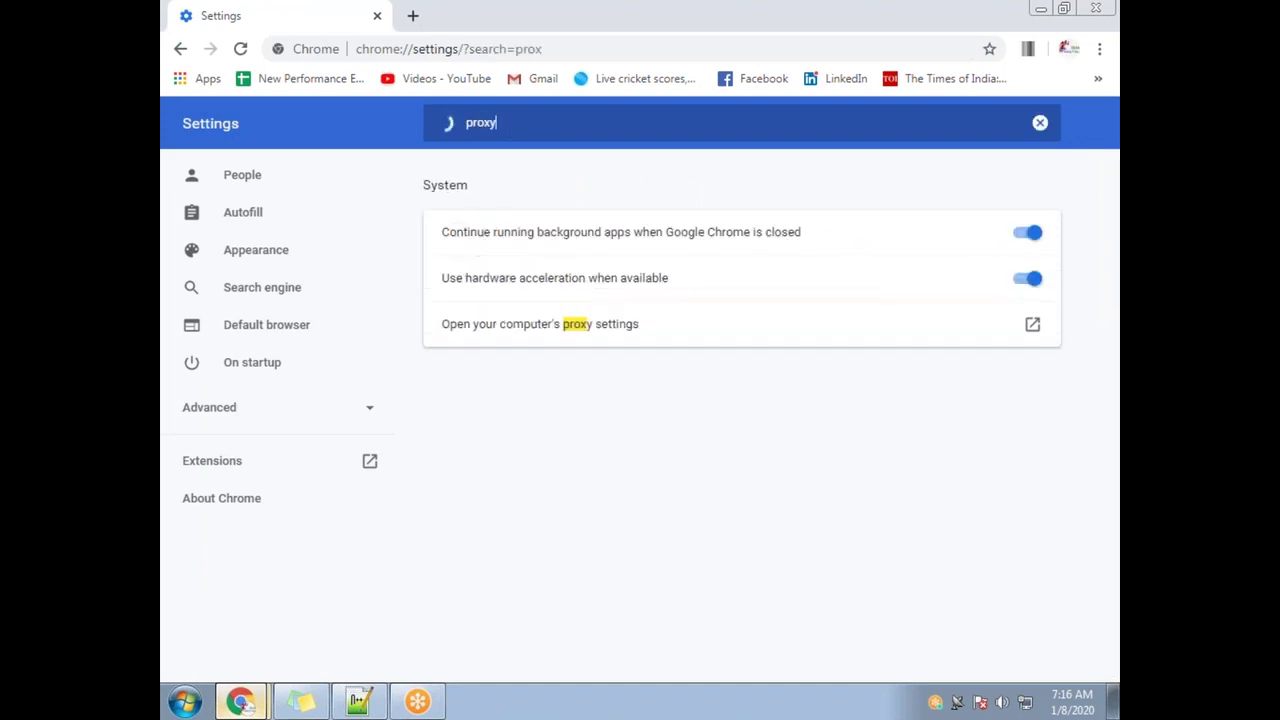
pyautogui.click(578, 330)
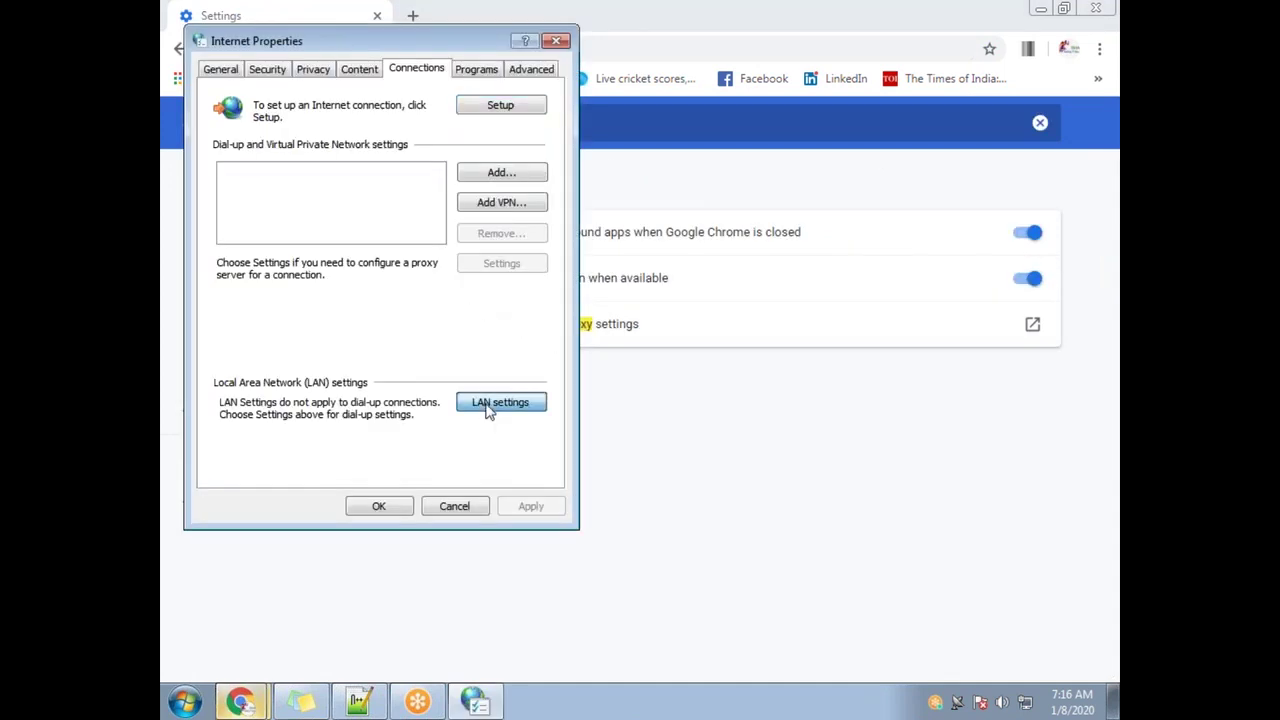
pyautogui.click(500, 402)
pyautogui.click(223, 249)
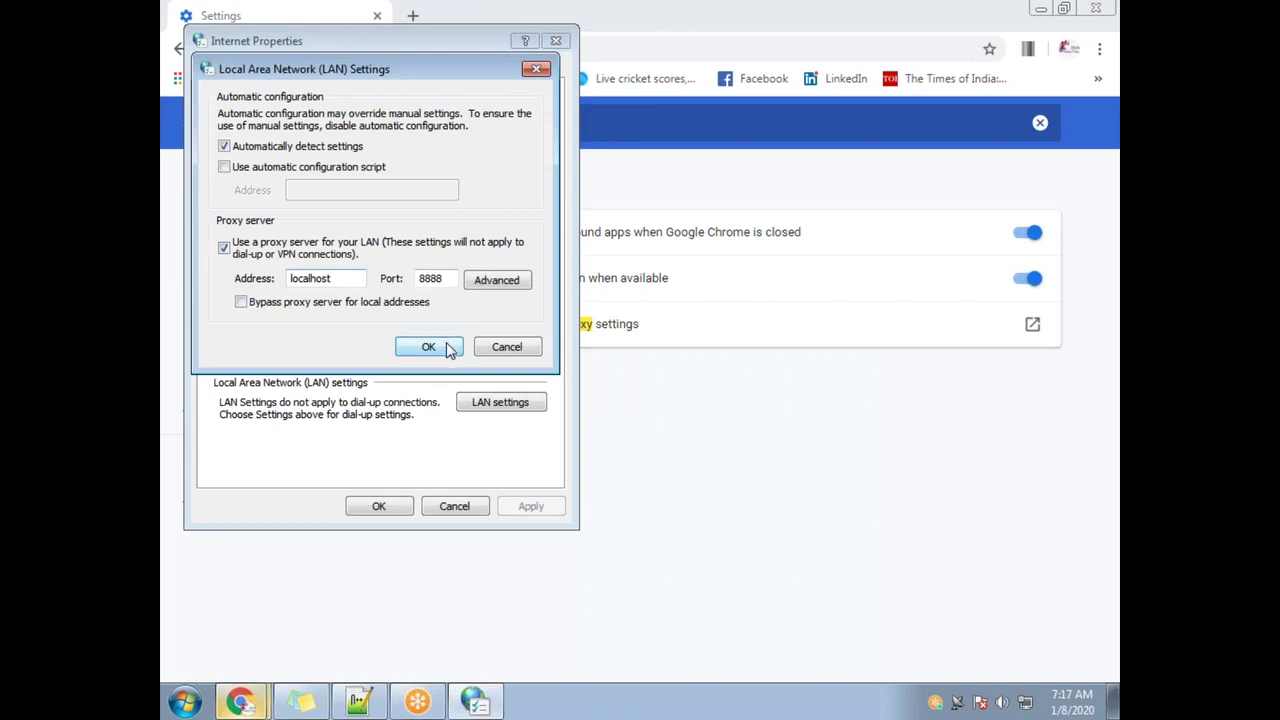
pyautogui.click(428, 346)
pyautogui.click(389, 506)
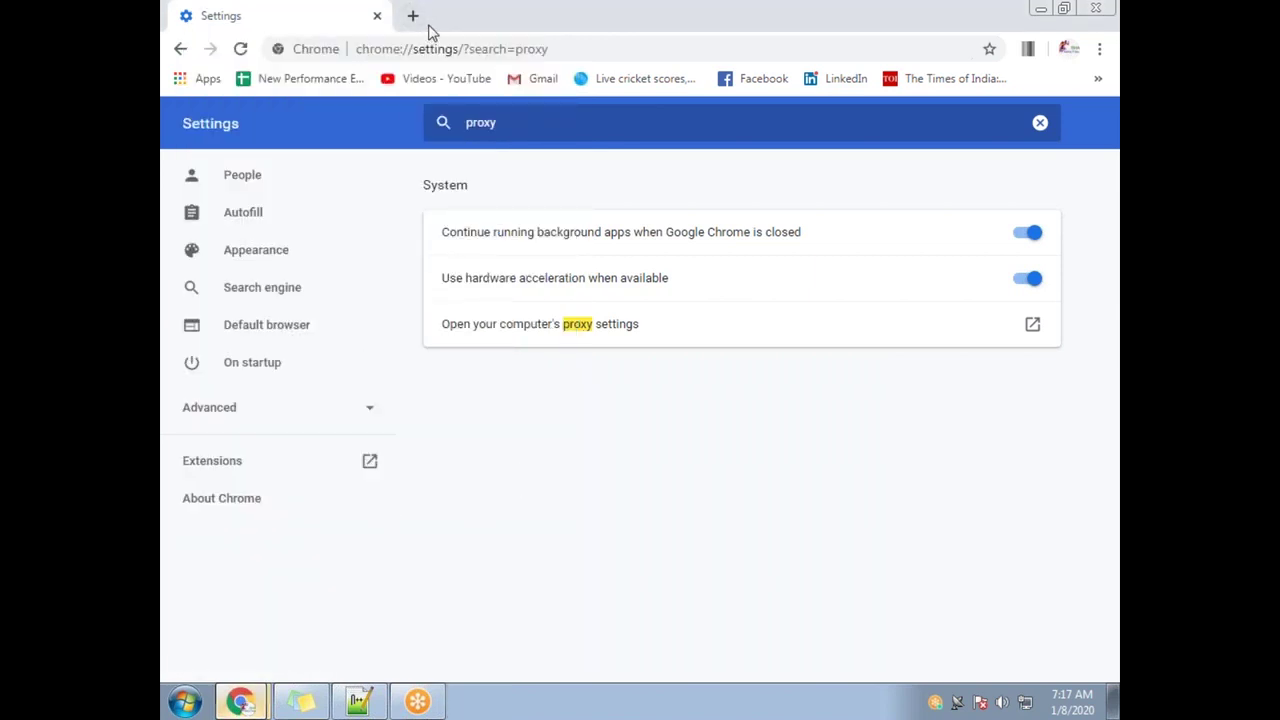
pyautogui.moveTo(430, 31); pyautogui.dragTo(419, 120)
# Start a 'cf' search in a new tab and turn the LAN proxy server off
pyautogui.click(396, 110)
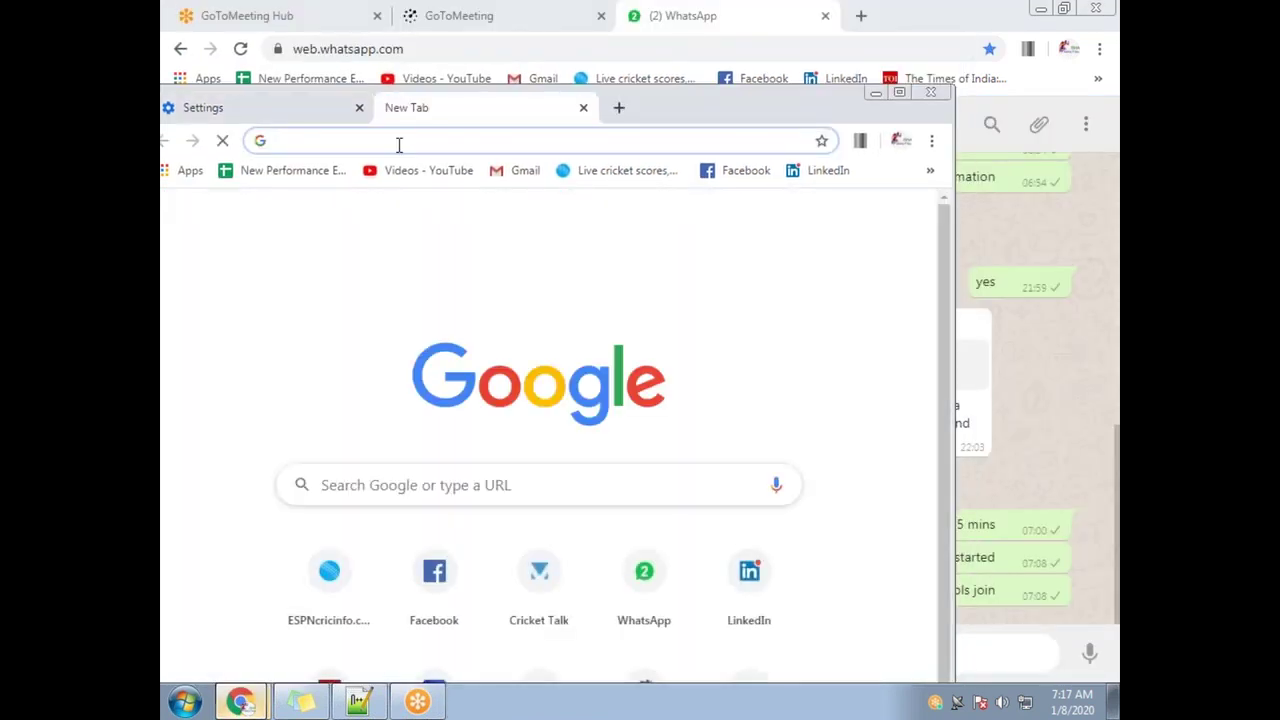
pyautogui.write('cf apps jpetstore')
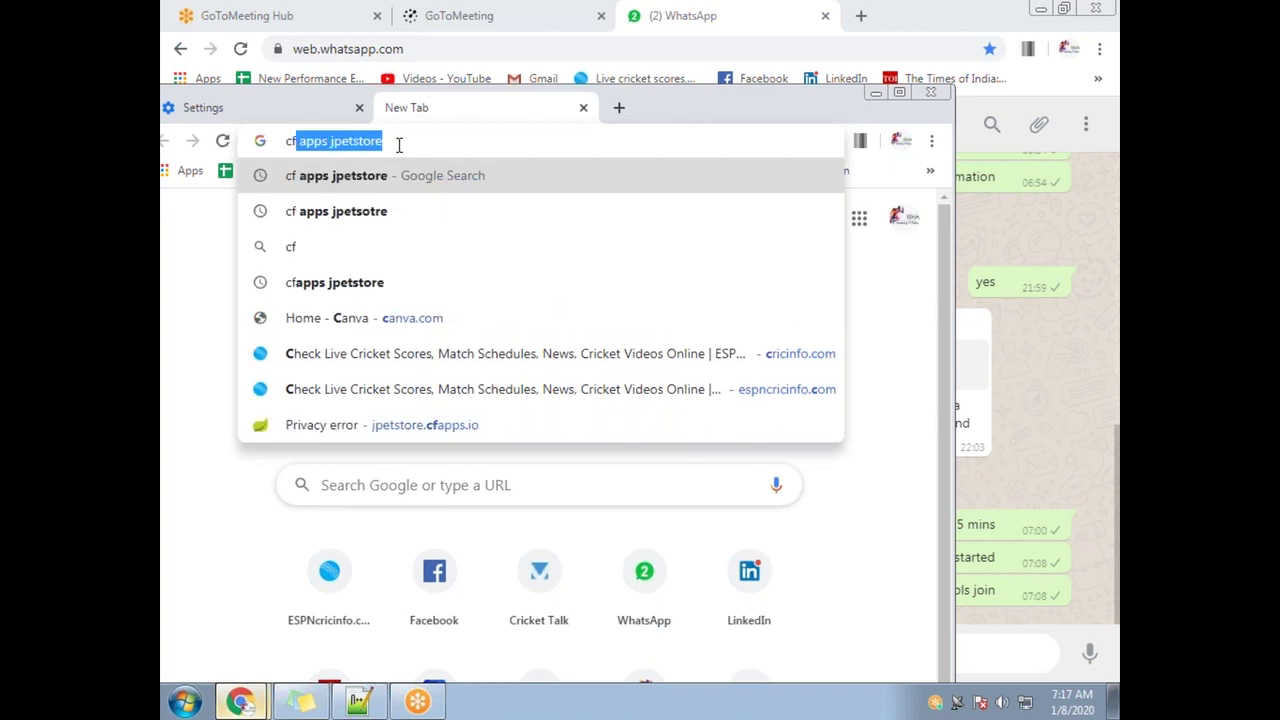
pyautogui.press('Return')
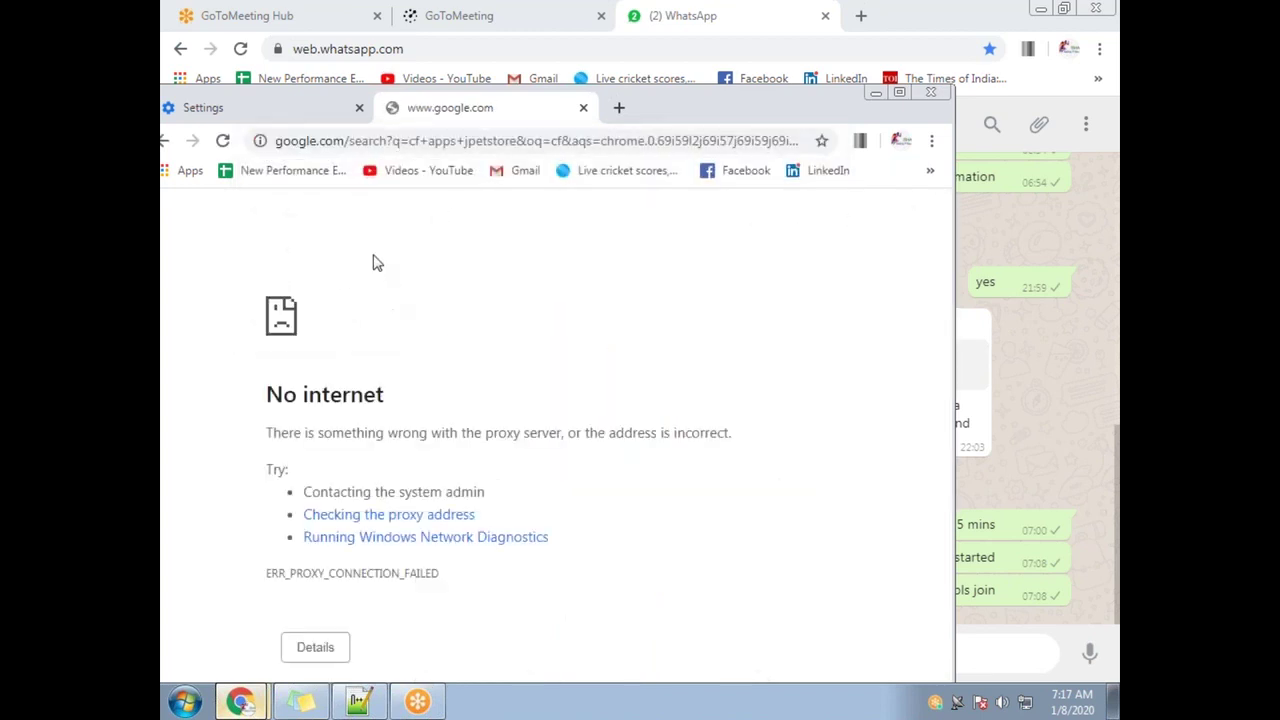
pyautogui.click(287, 110)
pyautogui.click(396, 418)
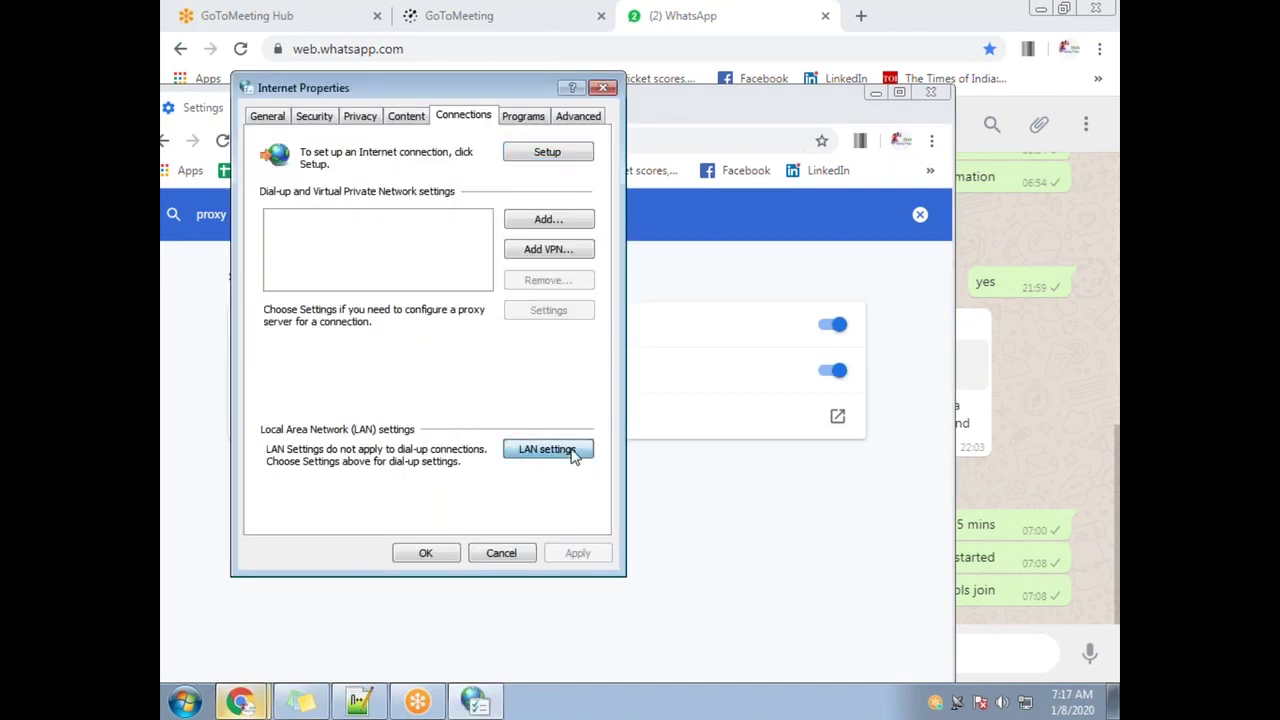
pyautogui.click(573, 452)
pyautogui.click(270, 294)
pyautogui.click(488, 394)
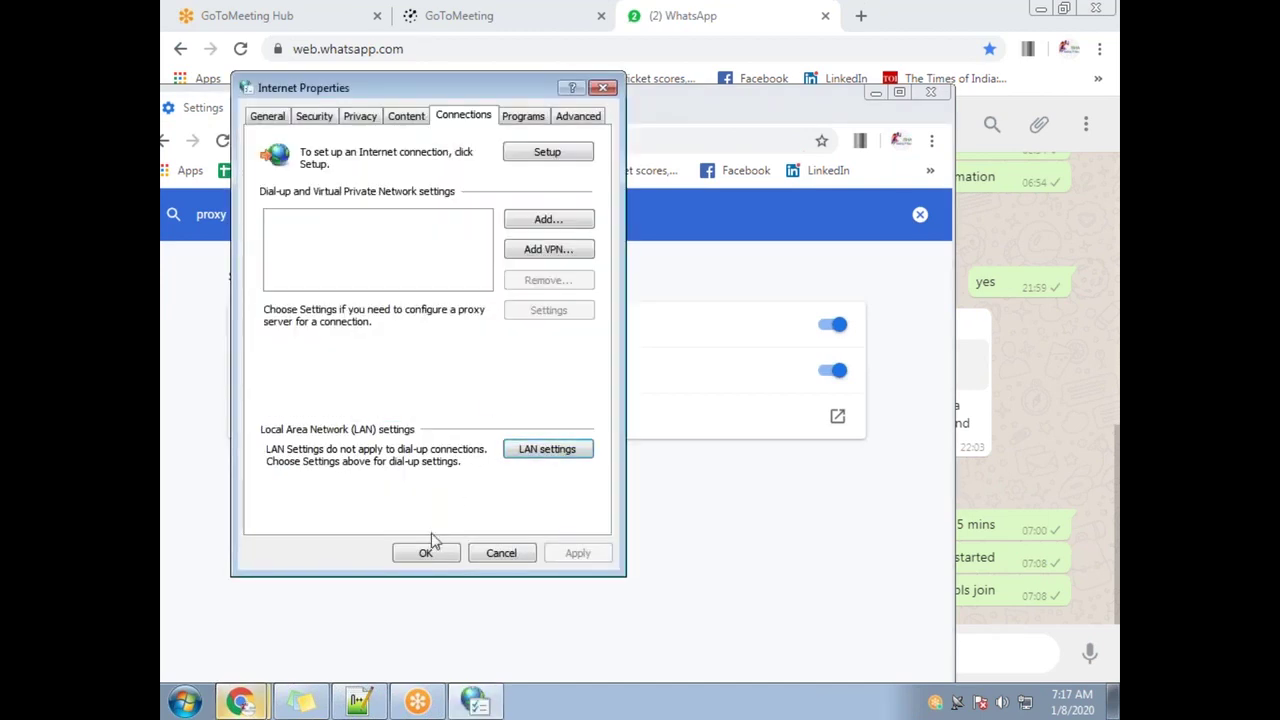
pyautogui.click(426, 553)
# Search 'cf ap' and open the JPetStore Demo page at jpetstore.cfapps.io
pyautogui.click(478, 108)
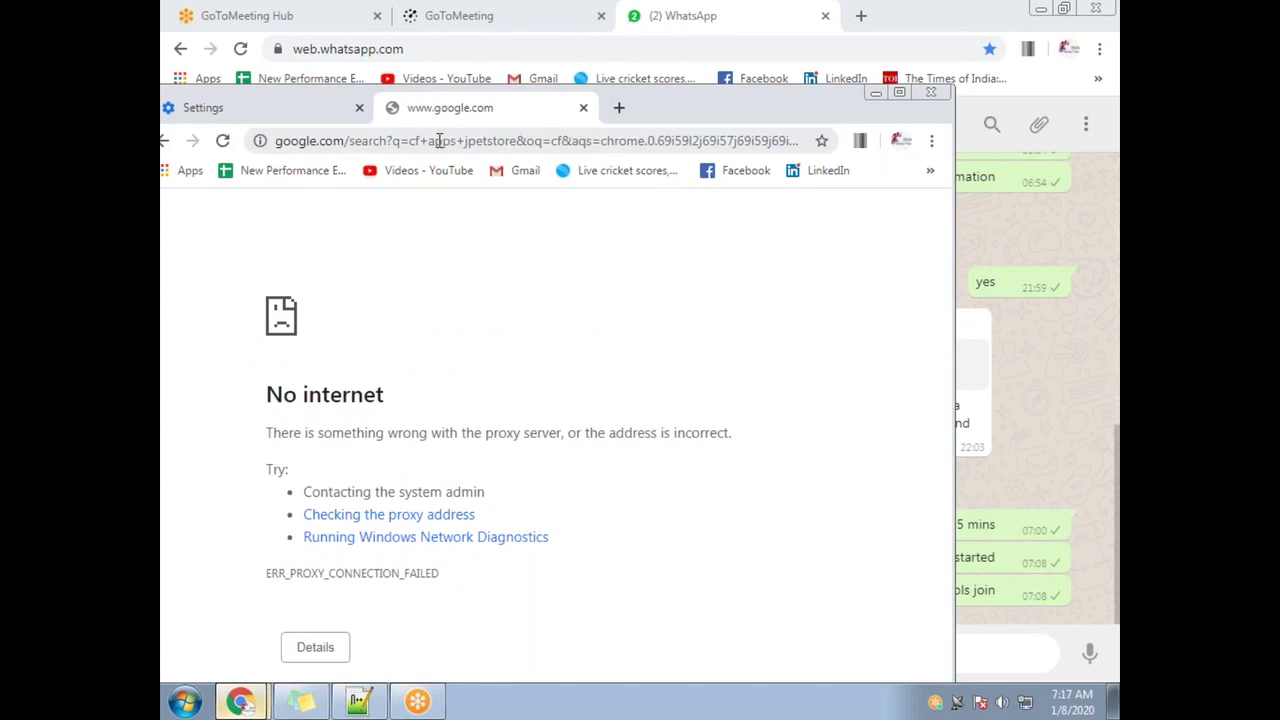
pyautogui.click(440, 140)
pyautogui.write('cf apps jpetstore')
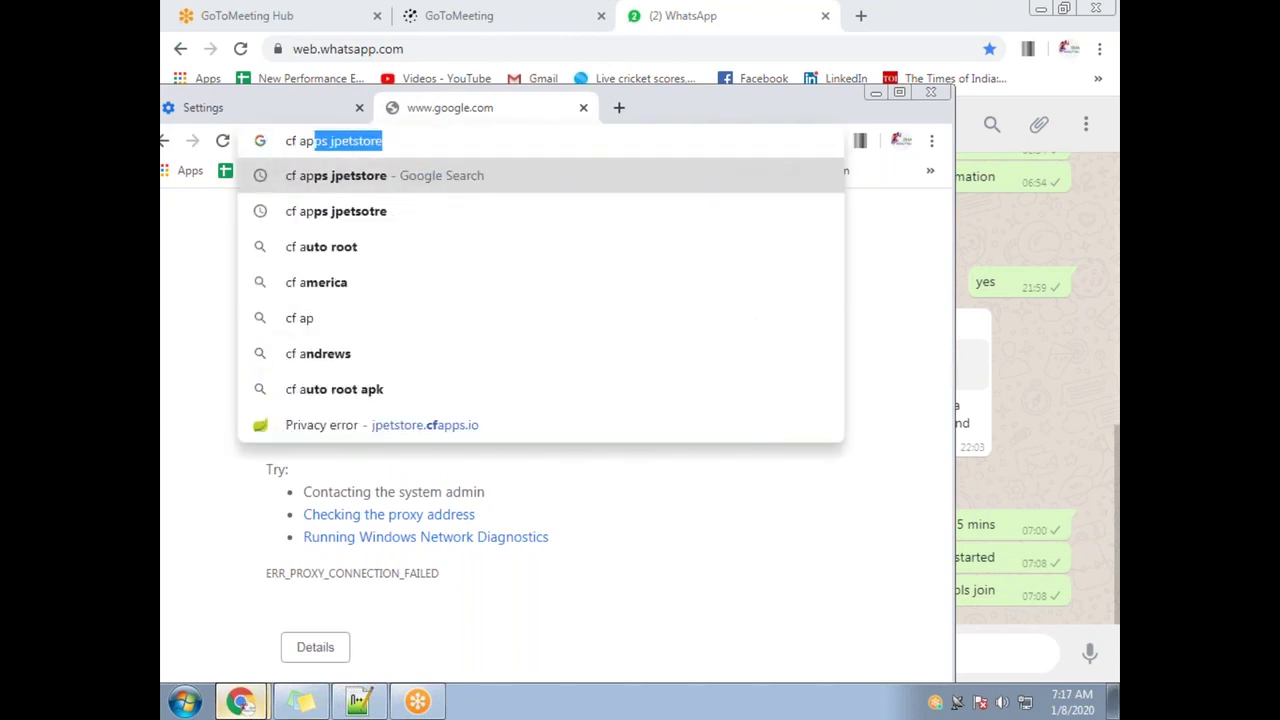
pyautogui.press('Return')
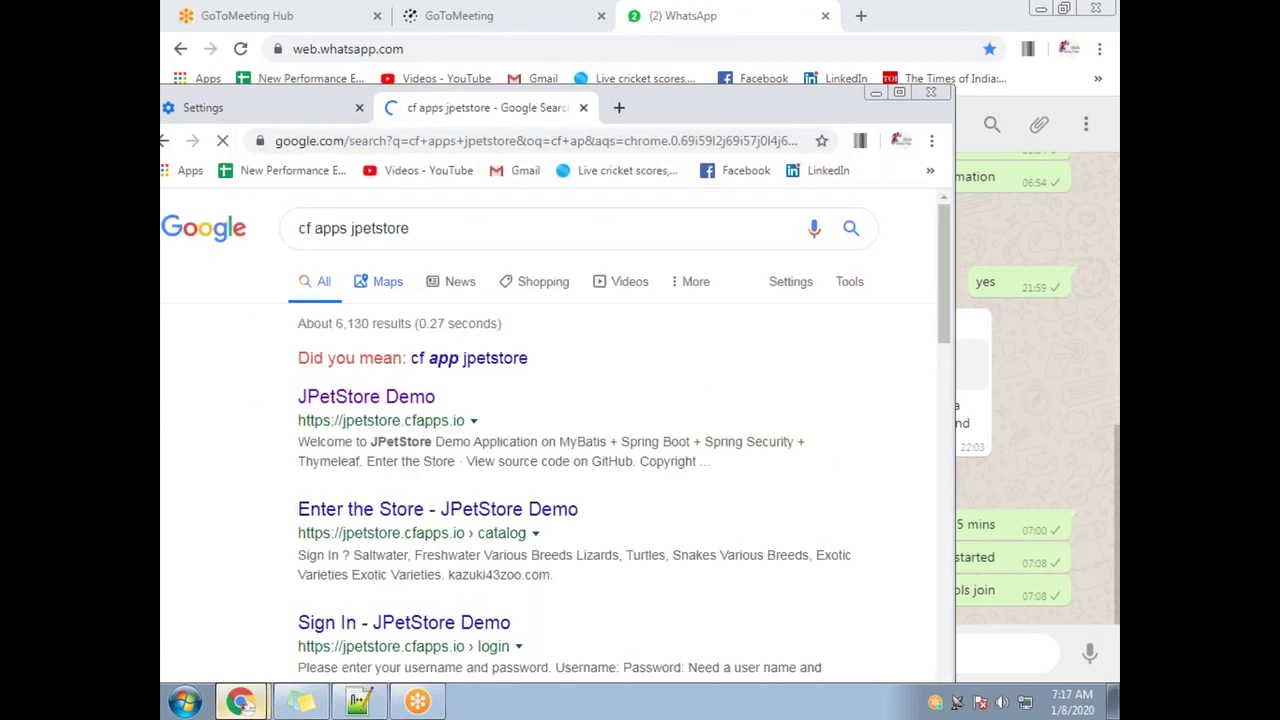
pyautogui.click(418, 402)
pyautogui.click(400, 140)
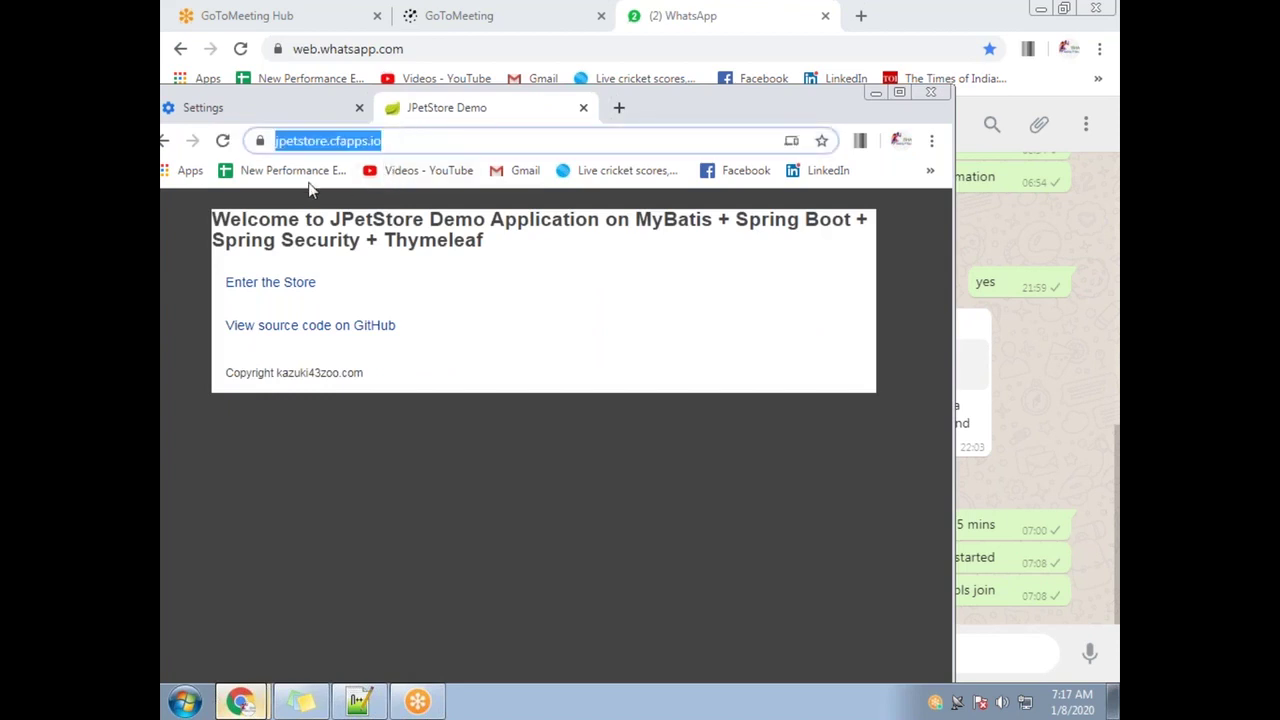
# Turn the LAN proxy server back on, return to the JPetStore tab, and show the desktop
pyautogui.click(250, 107)
pyautogui.click(376, 418)
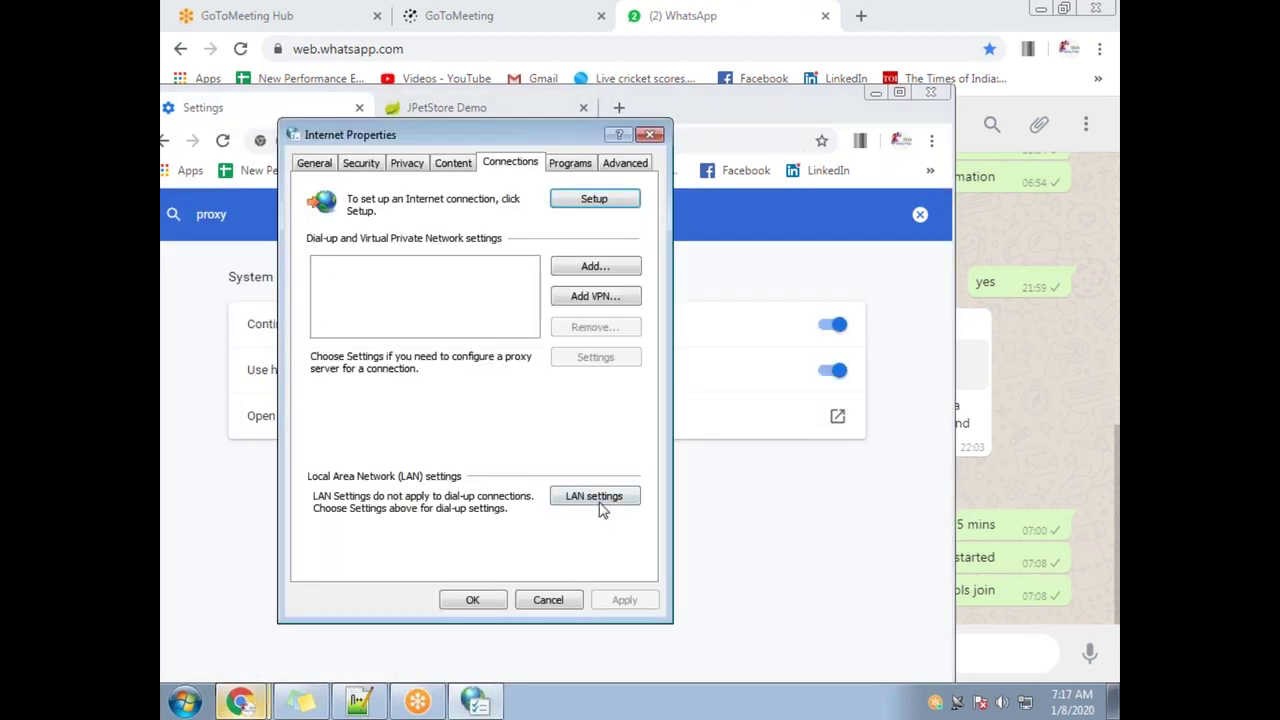
pyautogui.click(594, 496)
pyautogui.hotkey('alt', 'x')
pyautogui.click(522, 441)
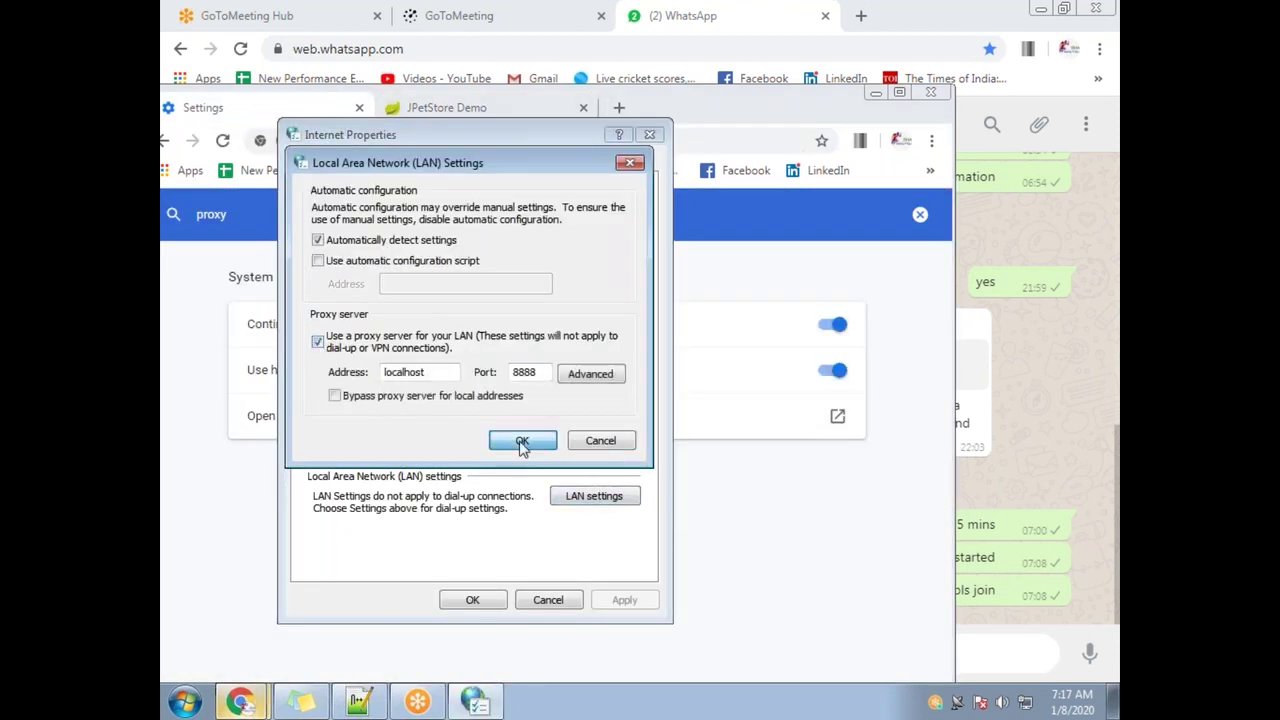
pyautogui.click(472, 600)
pyautogui.click(508, 107)
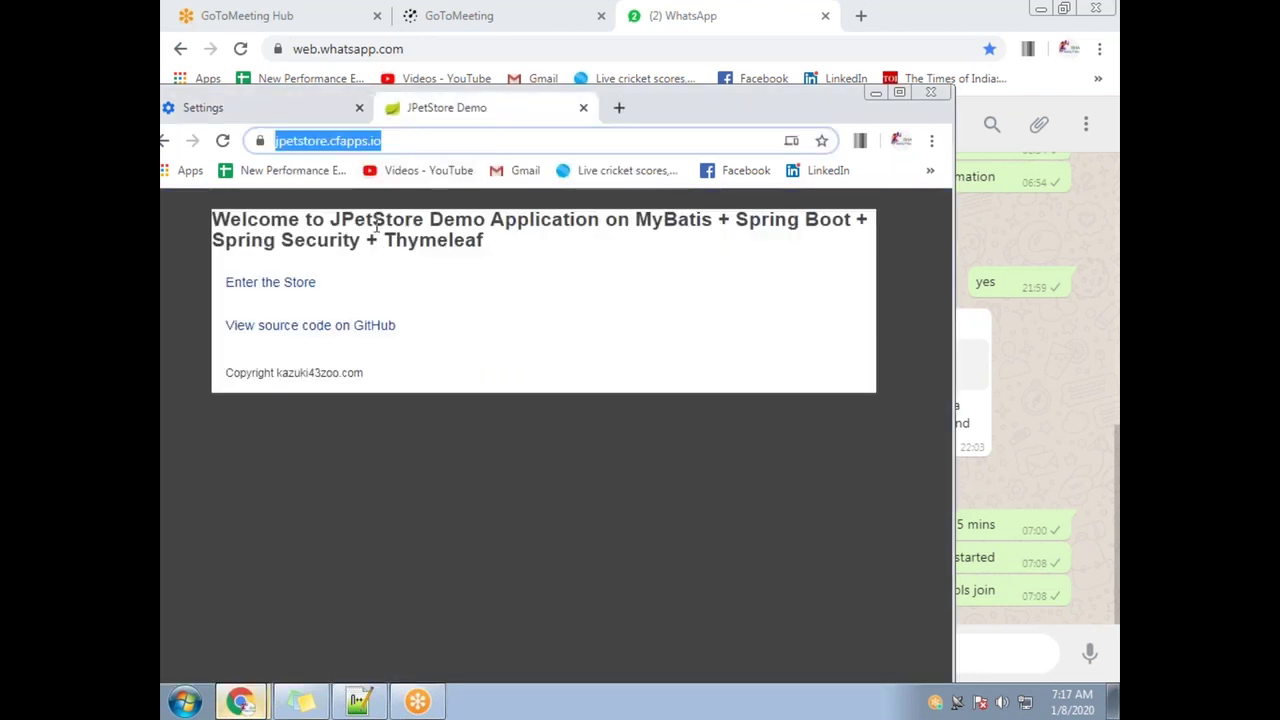
pyautogui.click(1116, 704)
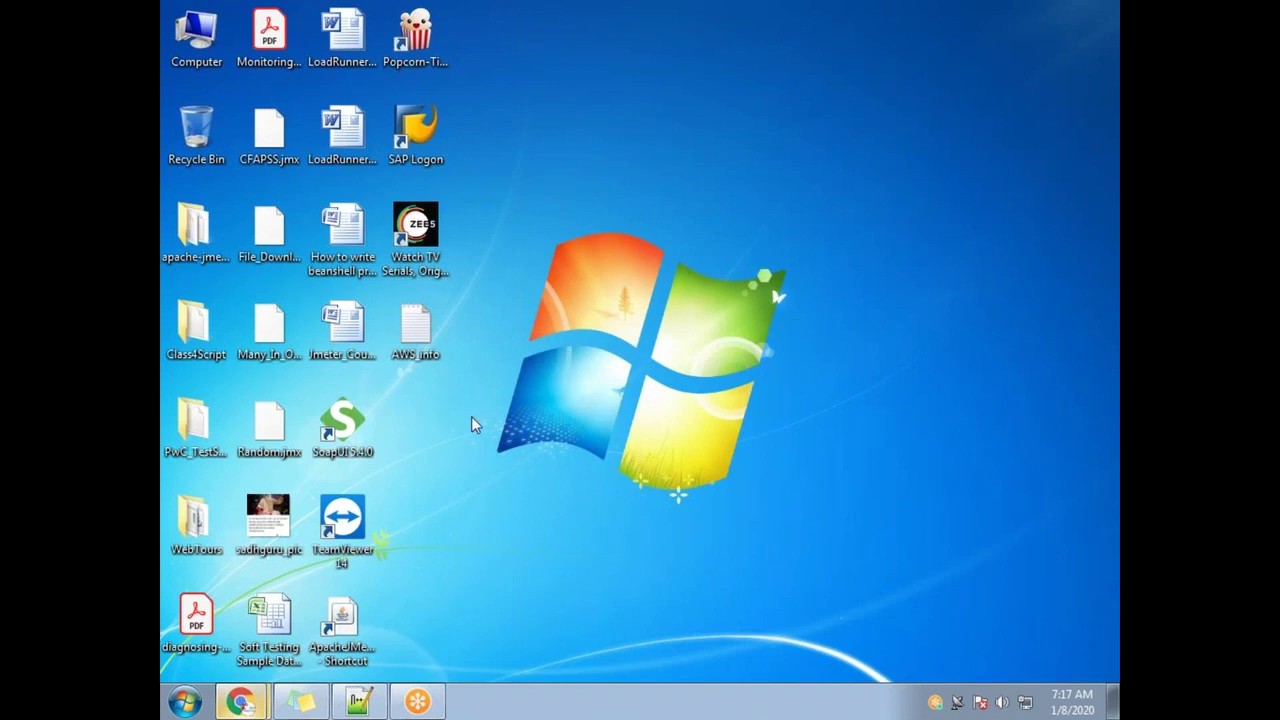
# Launch JMeter and merge the Recording template chosen from the Templates list
pyautogui.doubleClick(346, 605)
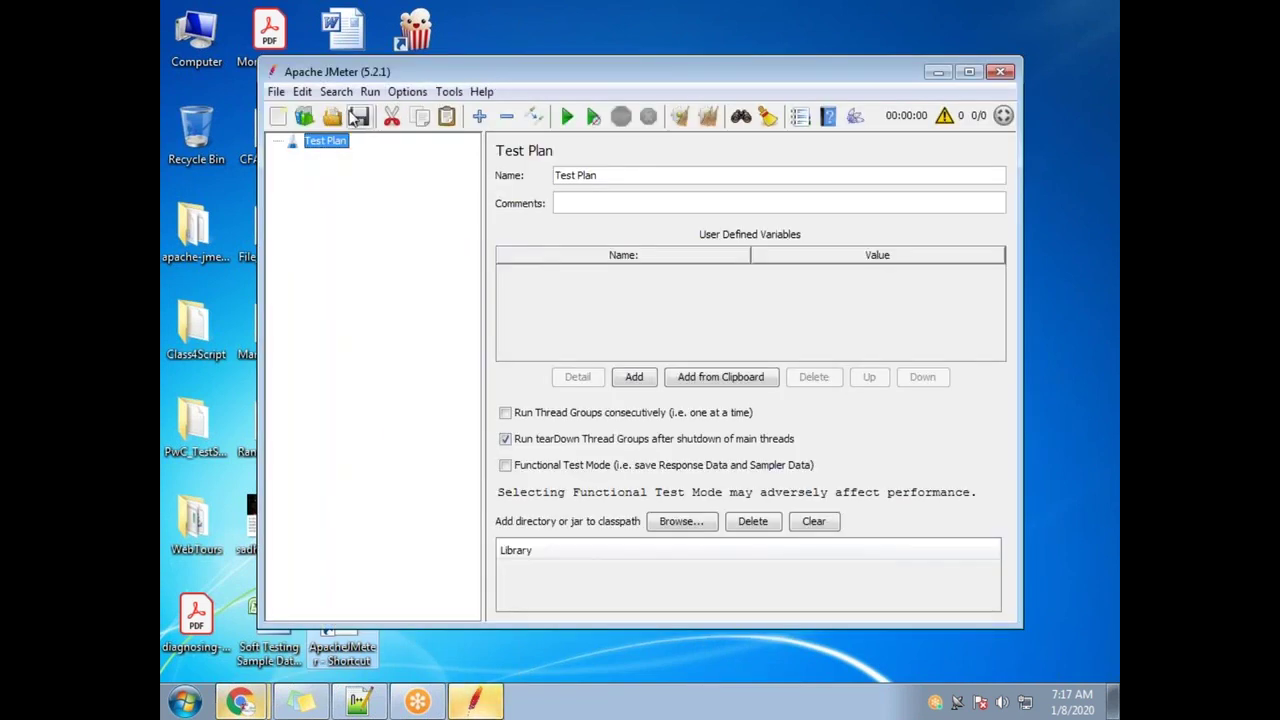
pyautogui.click(306, 117)
pyautogui.click(618, 224)
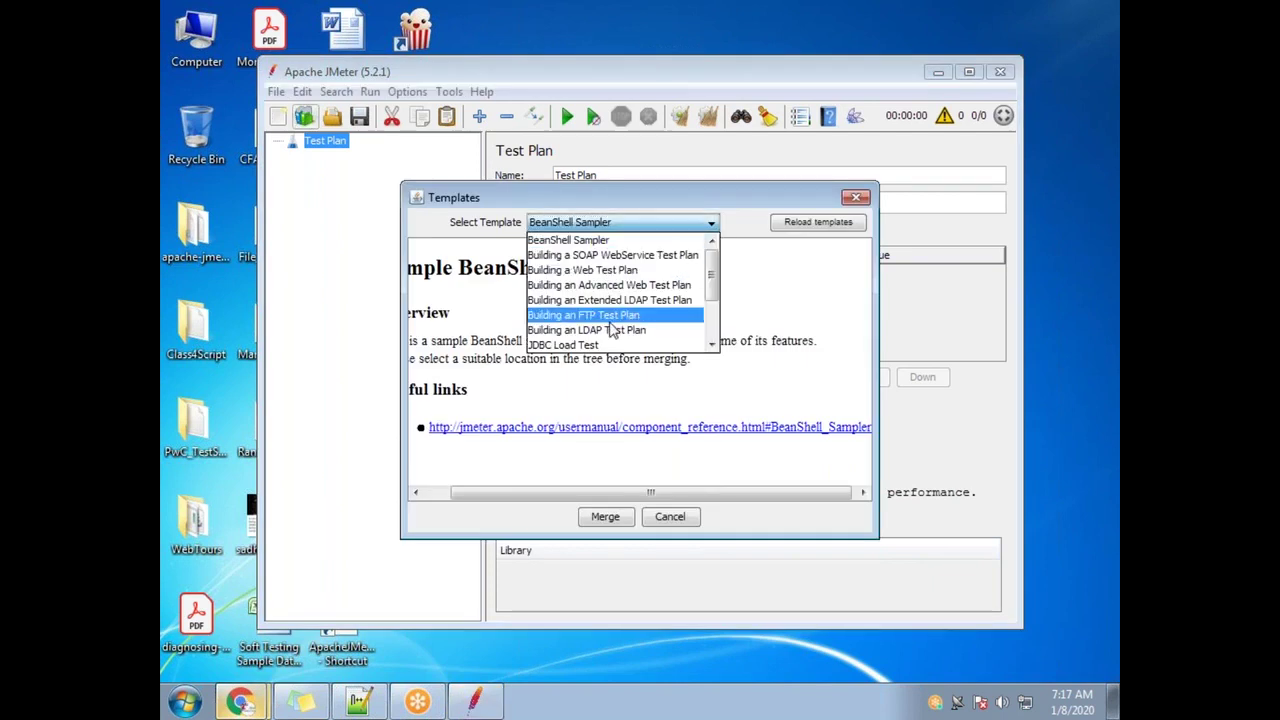
pyautogui.click(712, 344)
pyautogui.click(712, 344)
pyautogui.scroll(-1, 712, 344)
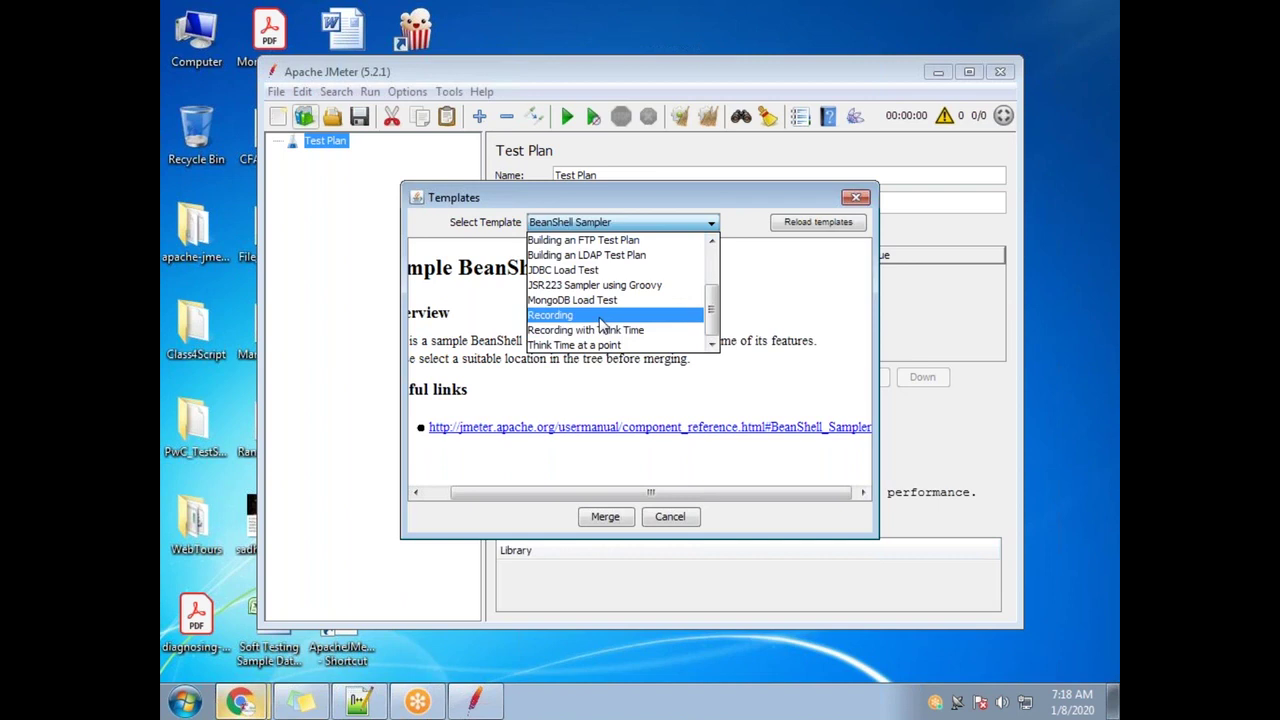
pyautogui.click(600, 317)
pyautogui.click(606, 517)
# Create the recording plan and check the HTTP(S) Test Script Recorder's port 8888
pyautogui.click(585, 520)
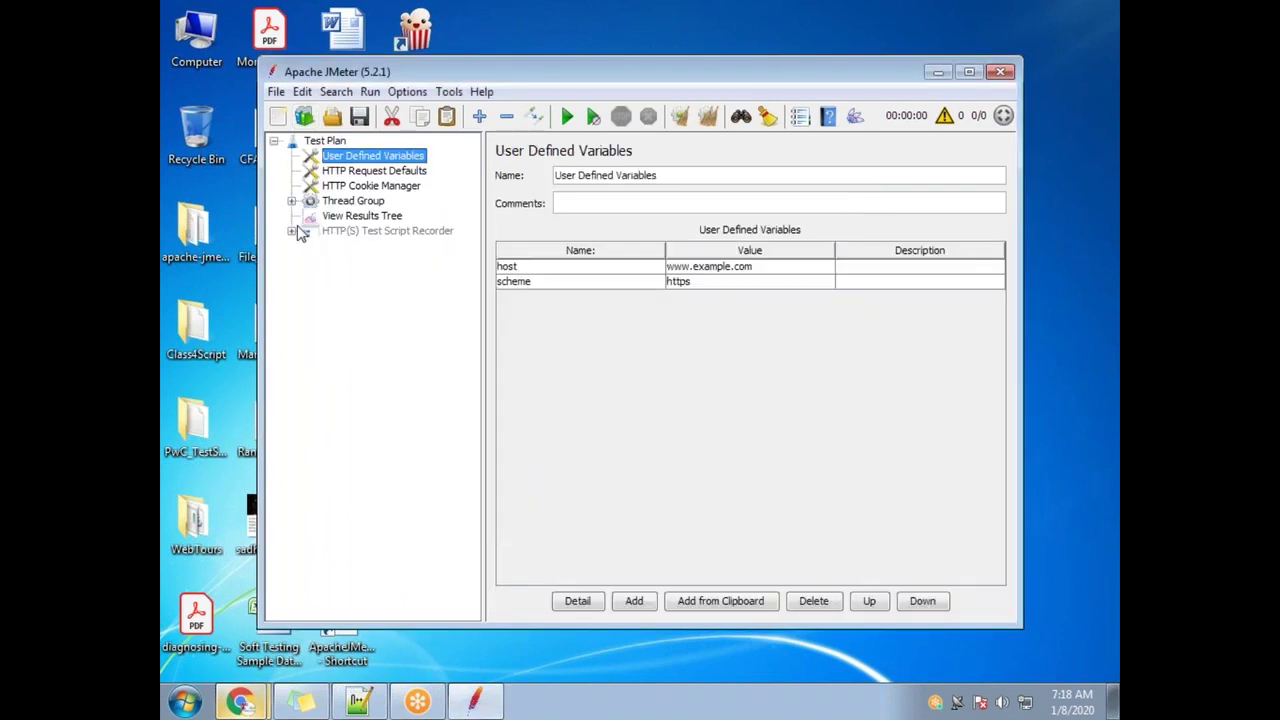
pyautogui.click(292, 231)
pyautogui.click(400, 221)
pyautogui.click(402, 228)
pyautogui.rightClick(425, 235)
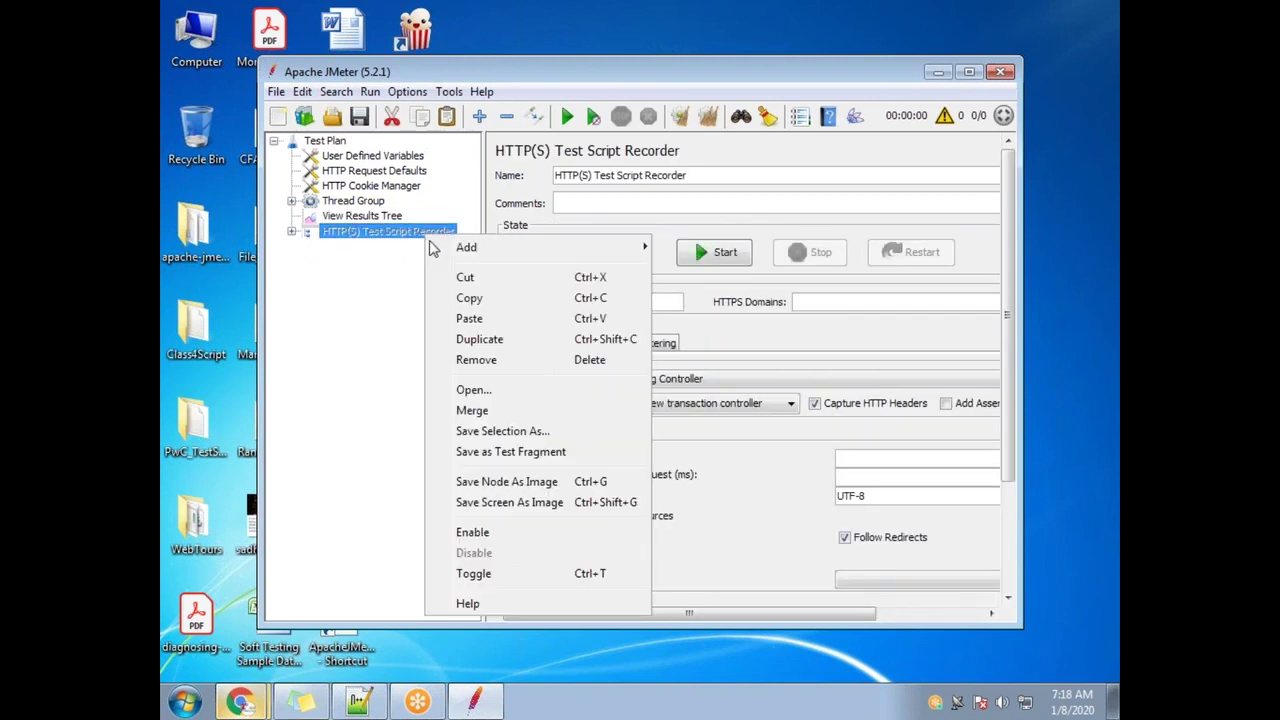
pyautogui.click(505, 534)
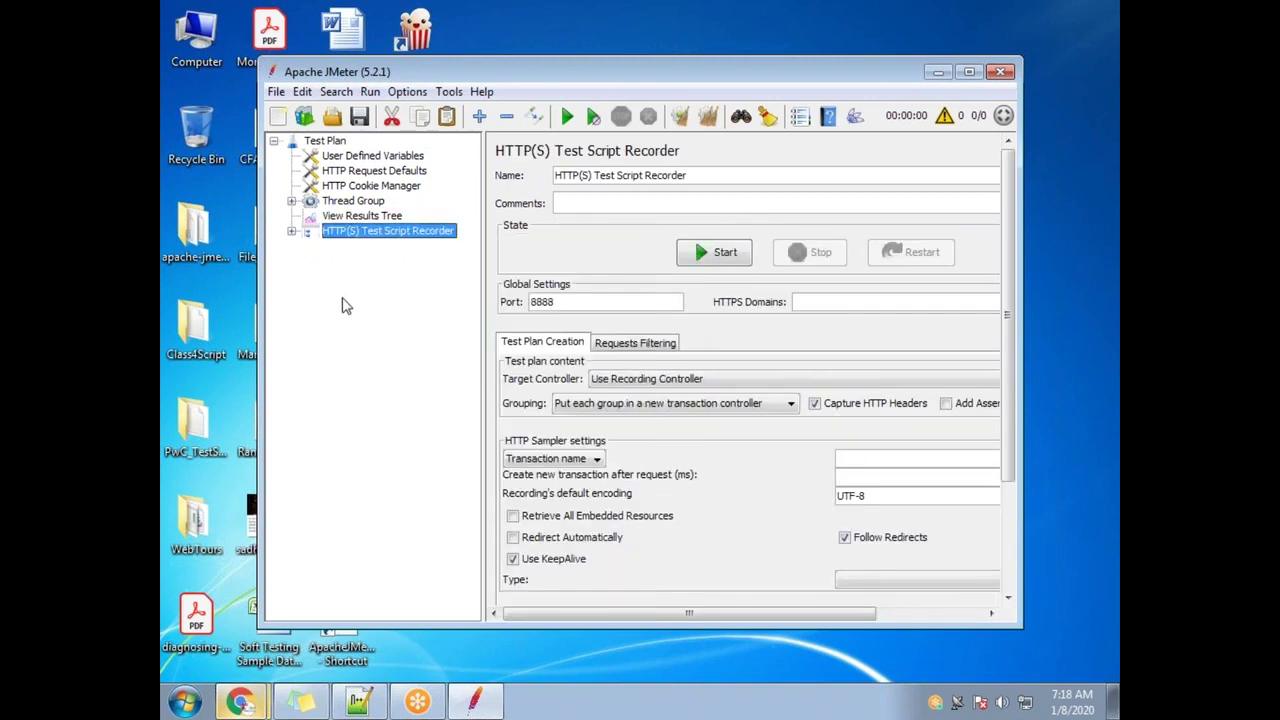
pyautogui.click(292, 232)
pyautogui.moveTo(600, 303); pyautogui.dragTo(515, 303)
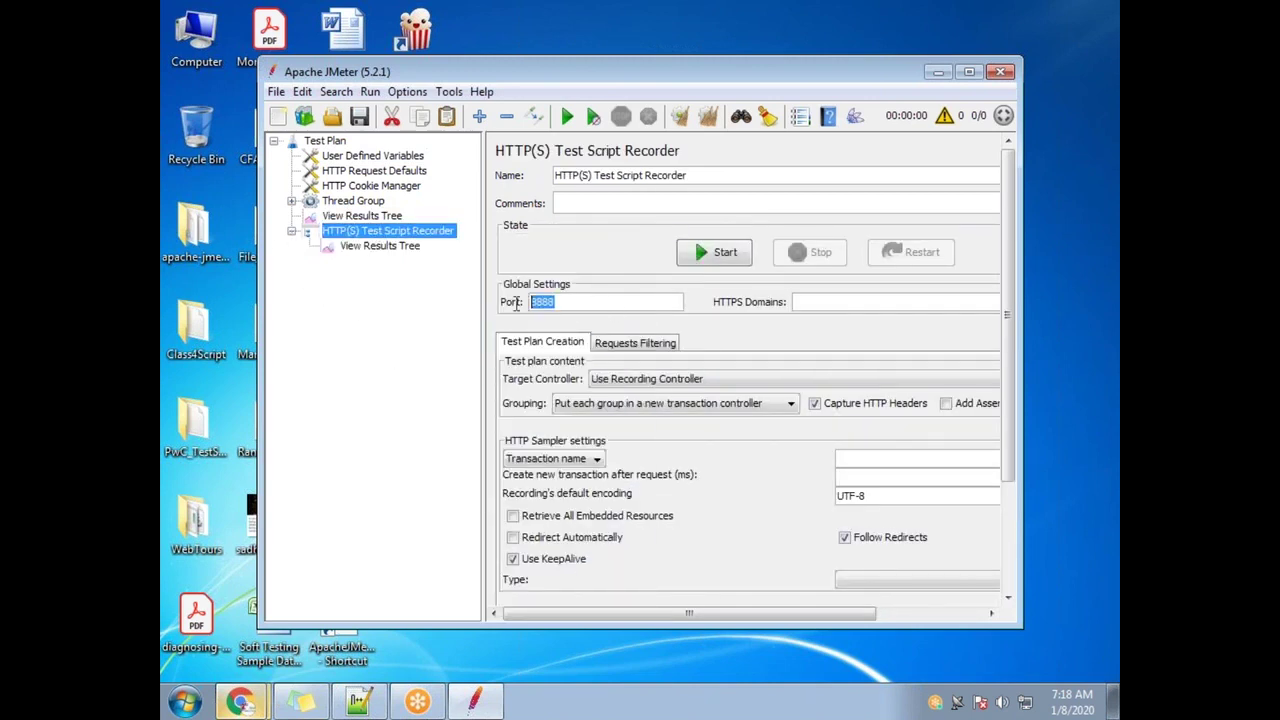
# In Chrome's LAN proxy settings, confirm localhost port 8888, then minimise Chrome back to JMeter
pyautogui.click(240, 700)
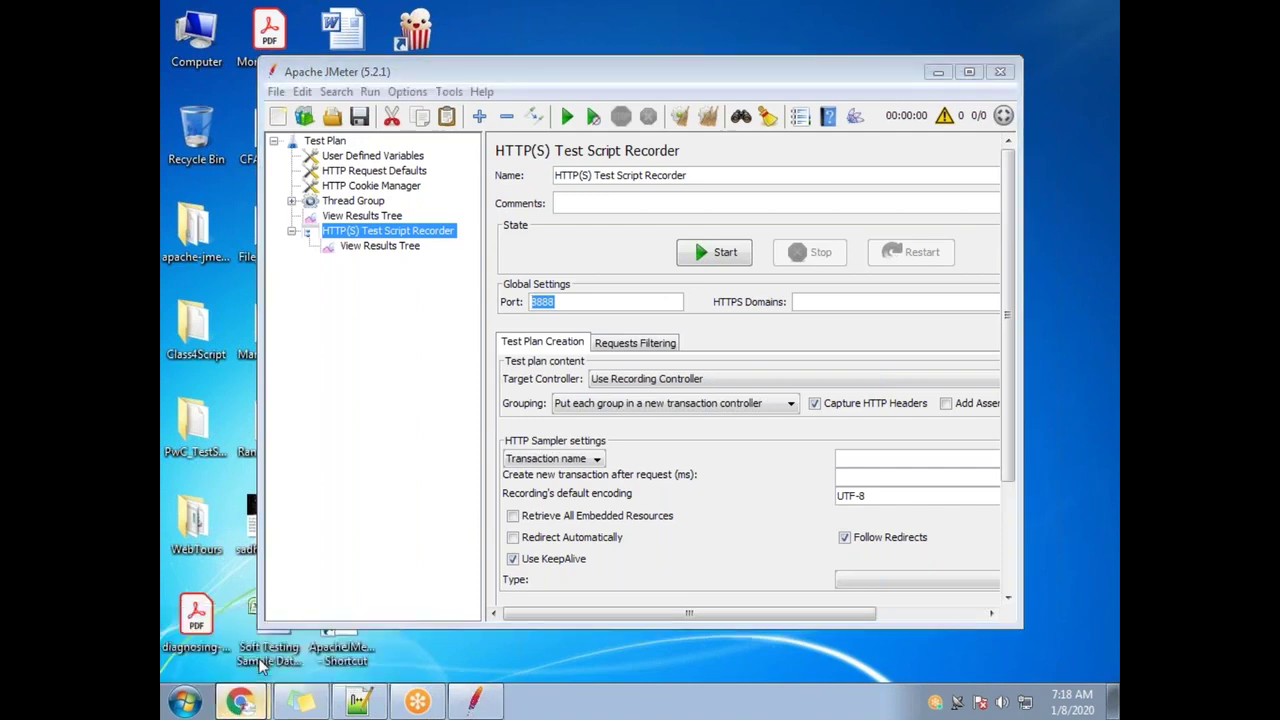
pyautogui.click(280, 658)
pyautogui.click(290, 108)
pyautogui.click(408, 437)
pyautogui.click(680, 545)
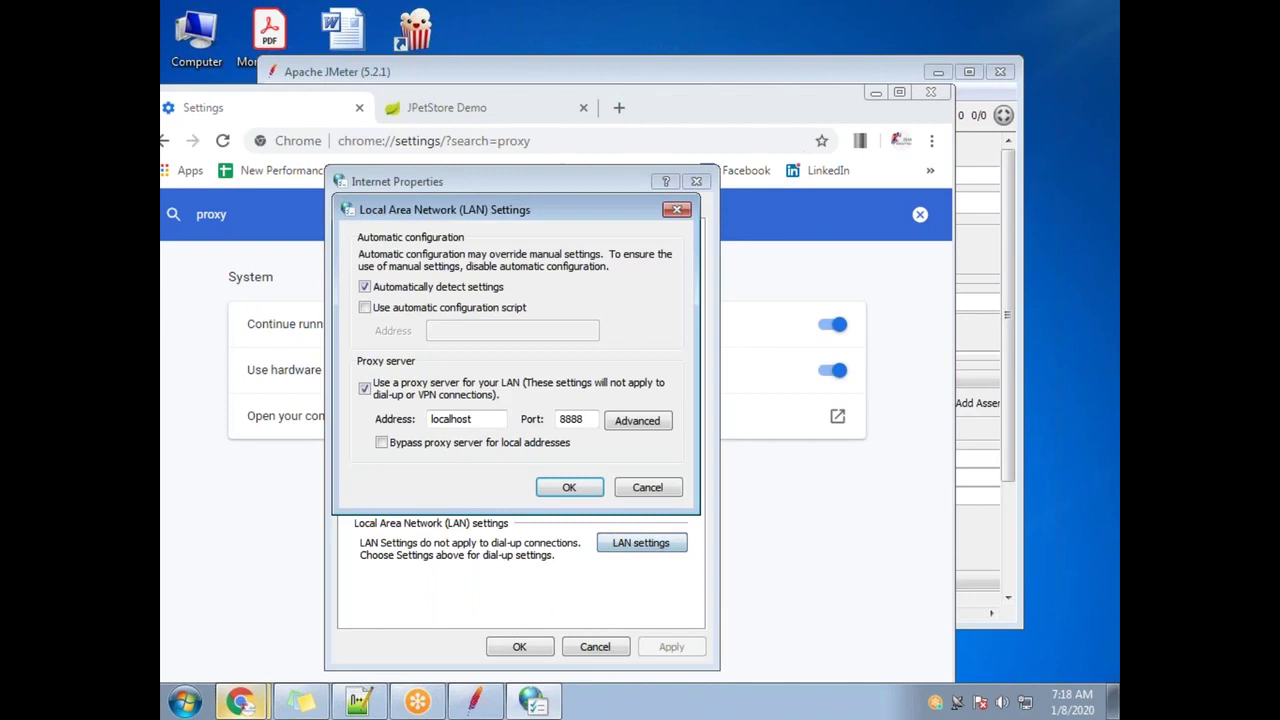
pyautogui.doubleClick(588, 422)
pyautogui.click(569, 487)
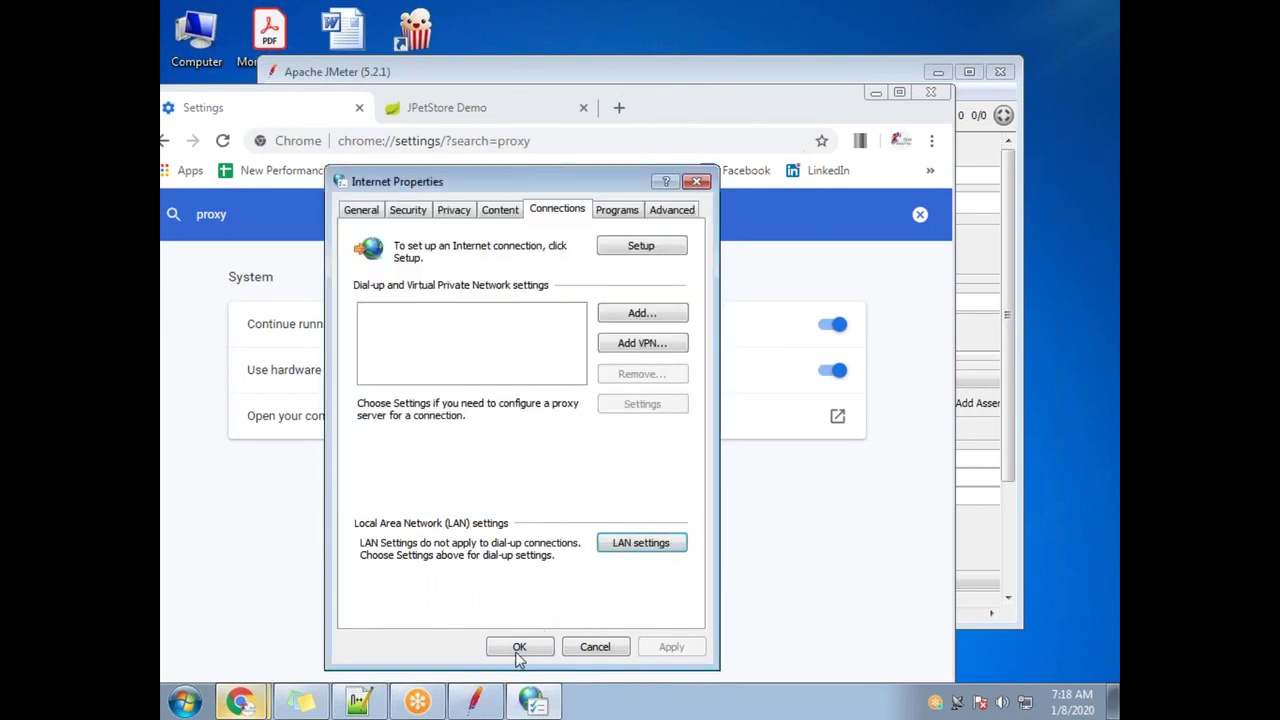
pyautogui.click(519, 646)
pyautogui.click(875, 92)
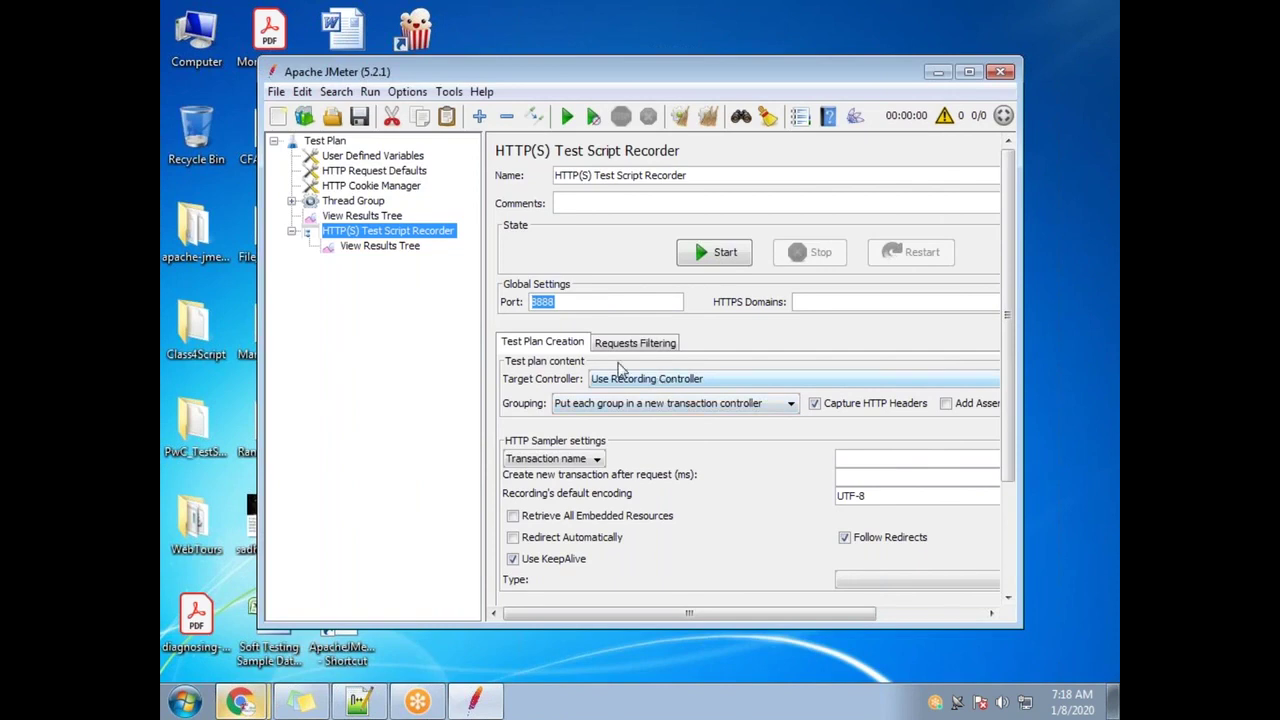
# Add a Simple Controller under the Thread Group and name it Recording 1
pyautogui.click(291, 201)
pyautogui.click(398, 216)
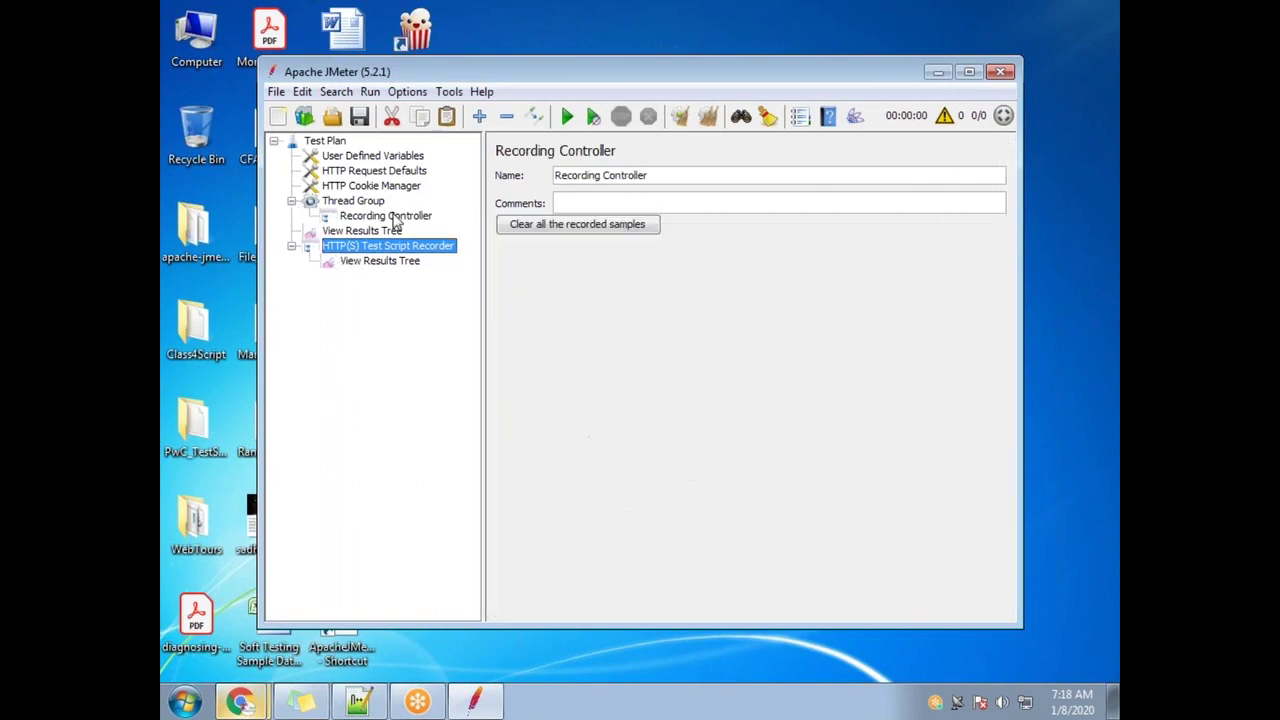
pyautogui.click(352, 201)
pyautogui.rightClick(380, 201)
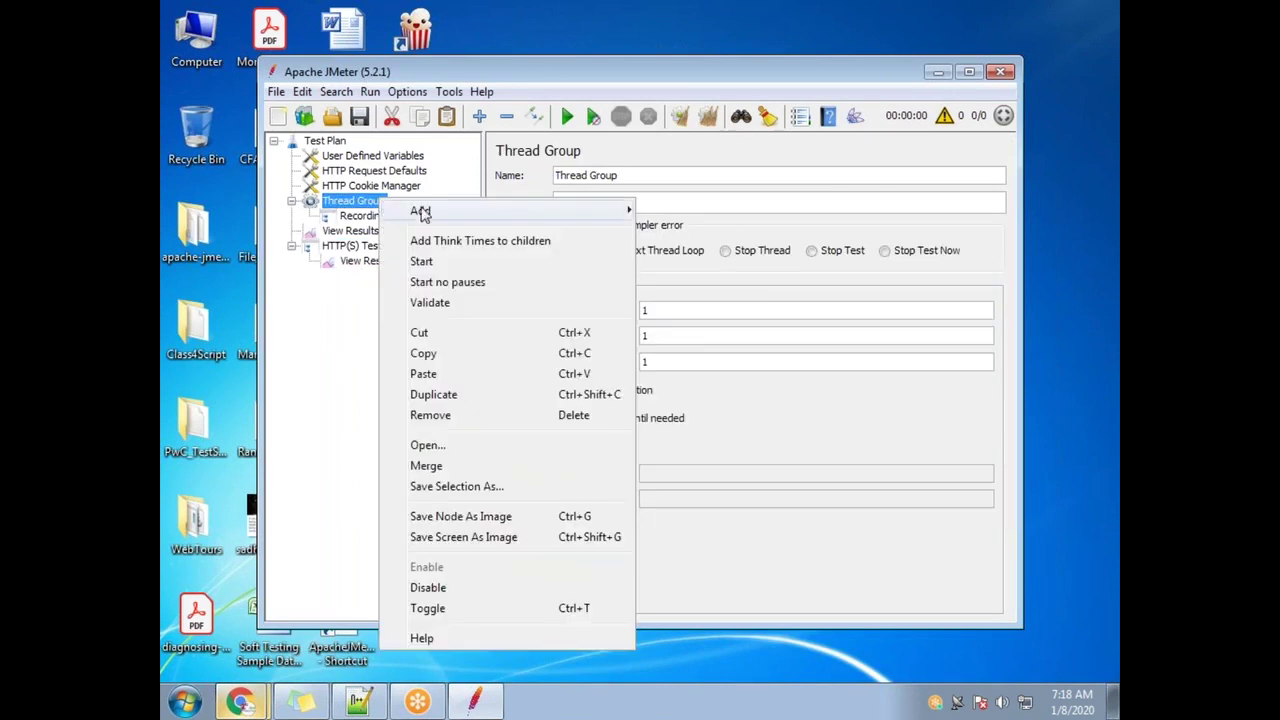
pyautogui.moveTo(420, 210)
pyautogui.moveTo(727, 238)
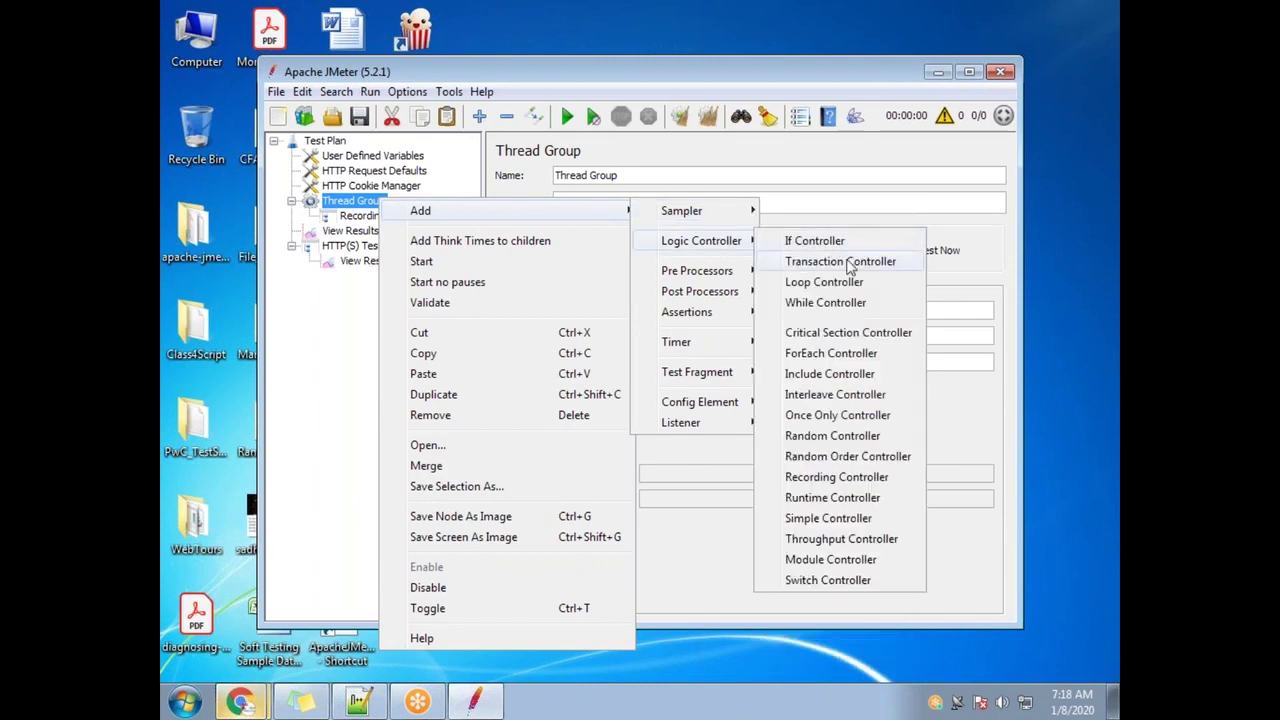
pyautogui.click(828, 518)
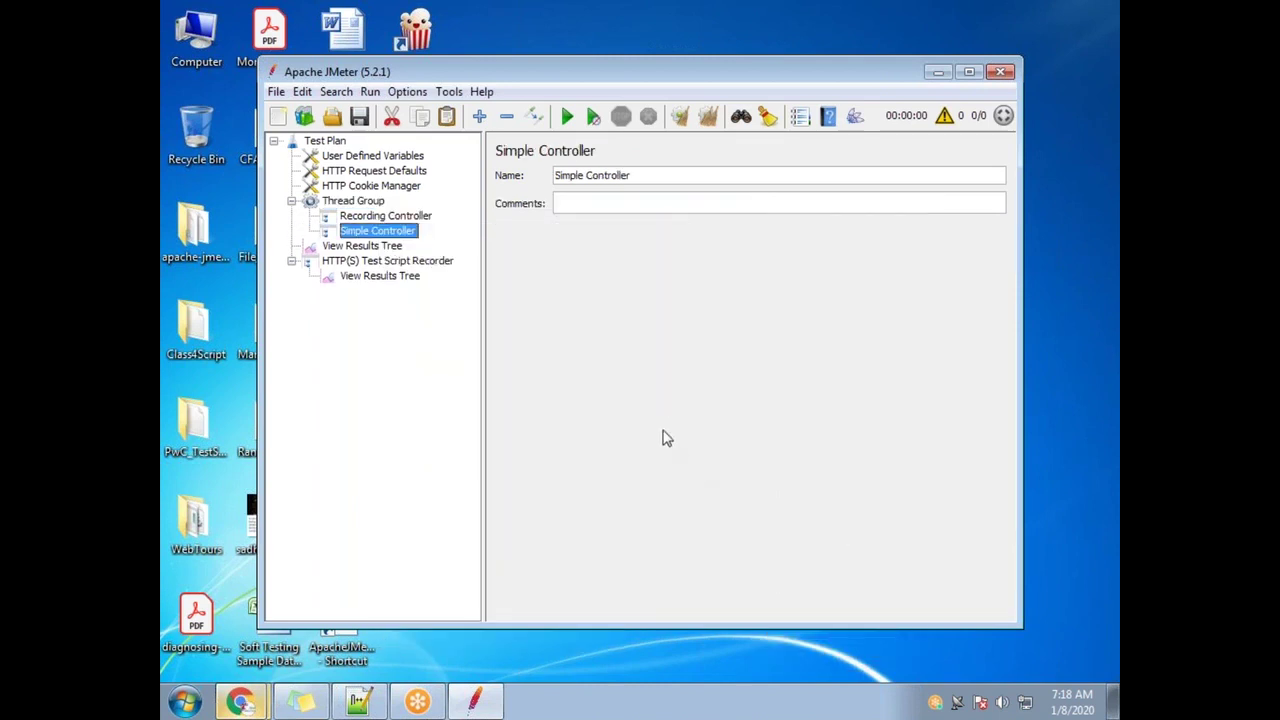
pyautogui.moveTo(647, 178); pyautogui.dragTo(375, 178)
pyautogui.write('Recording 1')
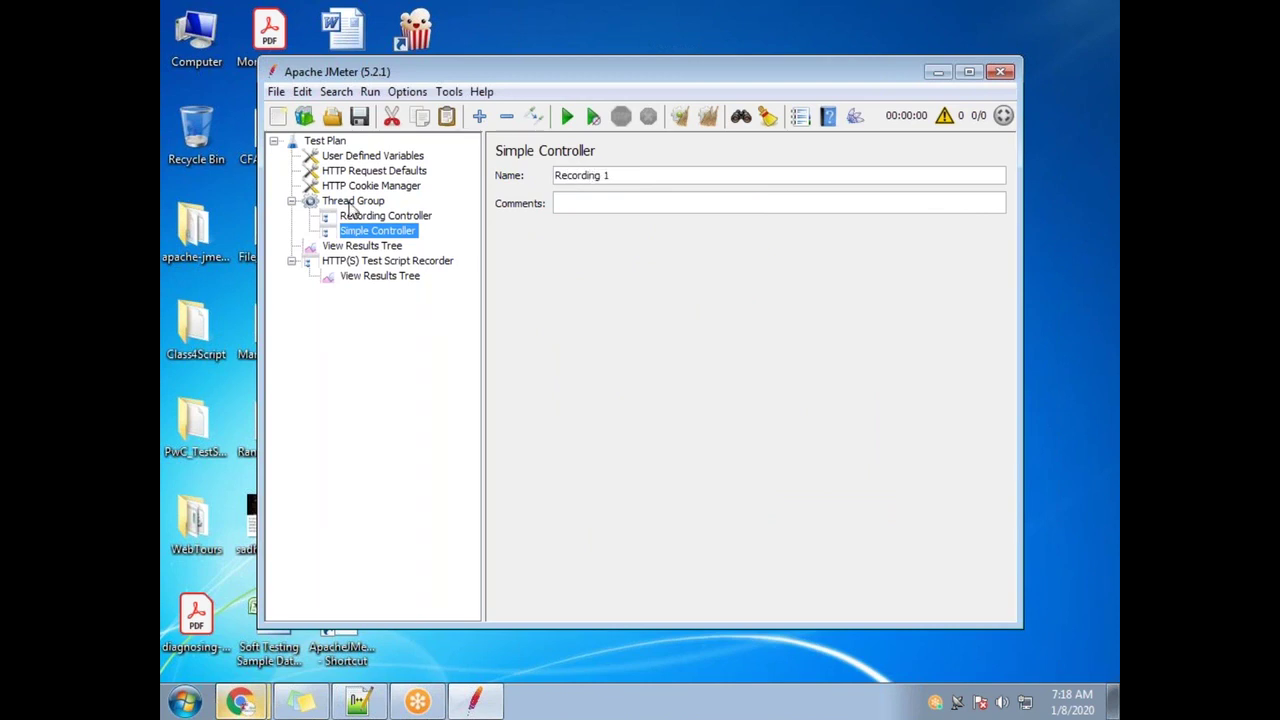
# Add a second Simple Controller named Recording 2 and check its settings
pyautogui.click(376, 203)
pyautogui.rightClick(373, 205)
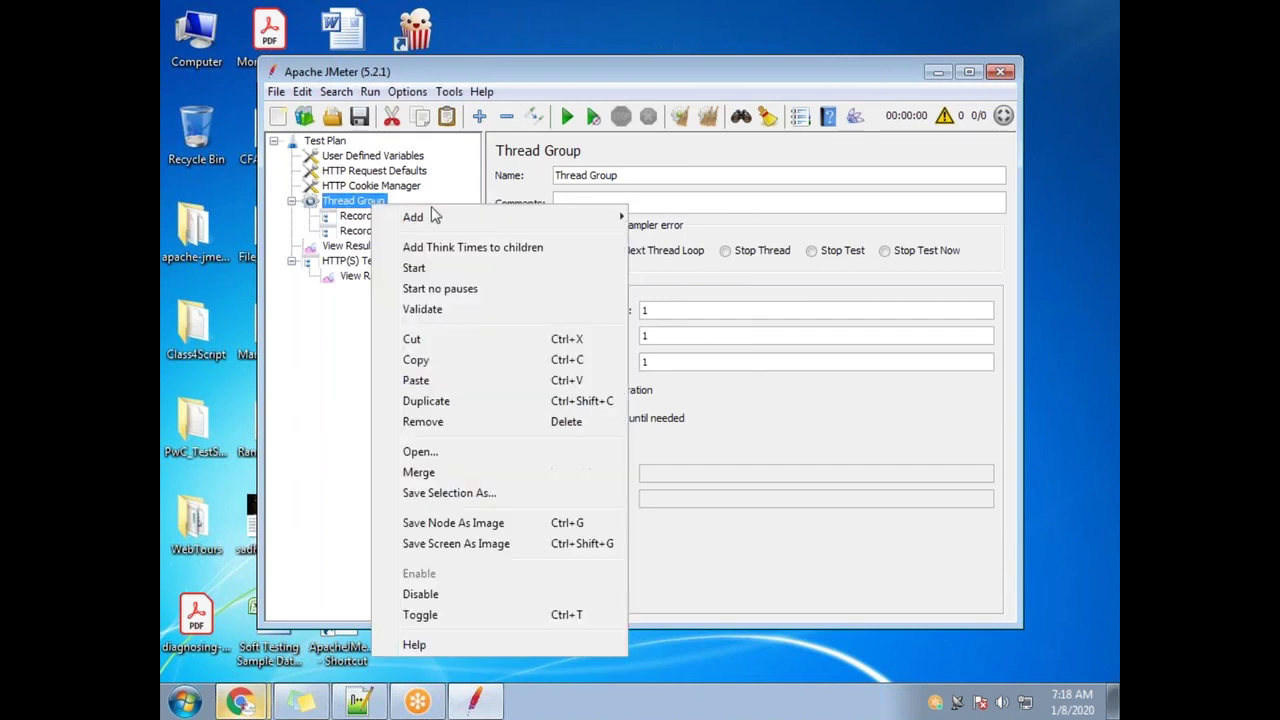
pyautogui.moveTo(434, 216)
pyautogui.moveTo(697, 272)
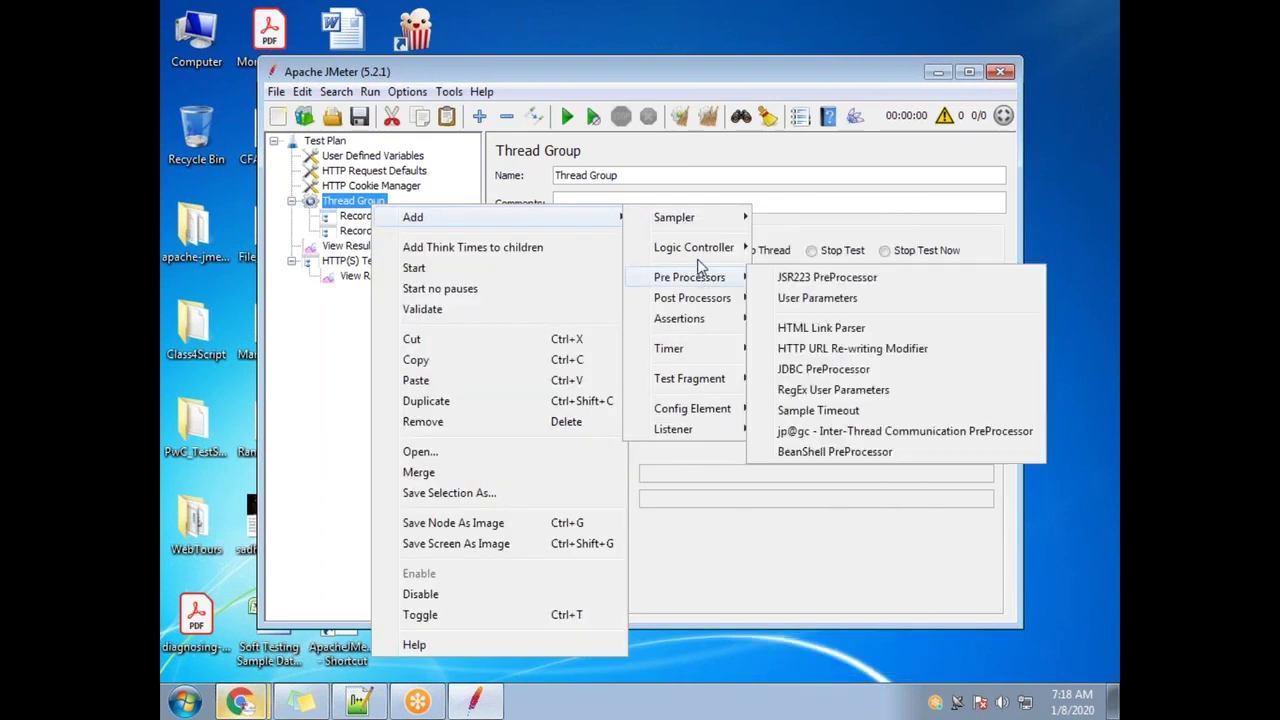
pyautogui.moveTo(712, 250)
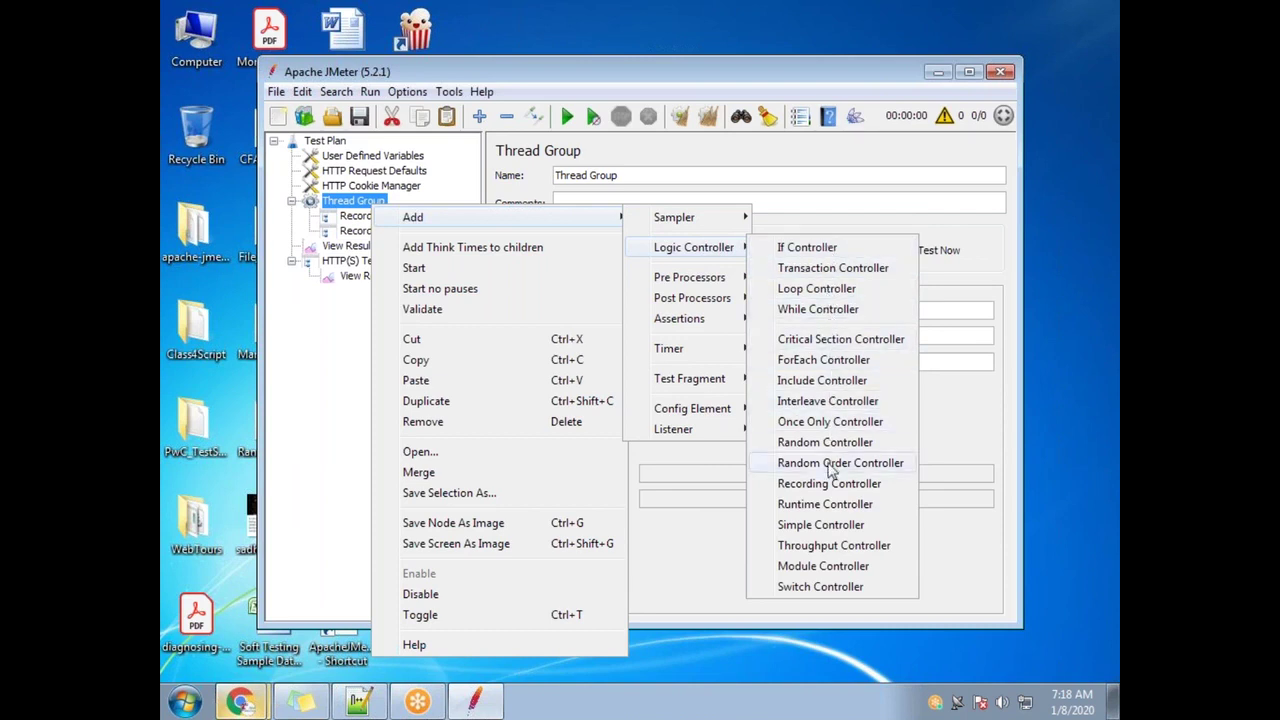
pyautogui.click(826, 526)
pyautogui.moveTo(644, 174); pyautogui.dragTo(544, 174)
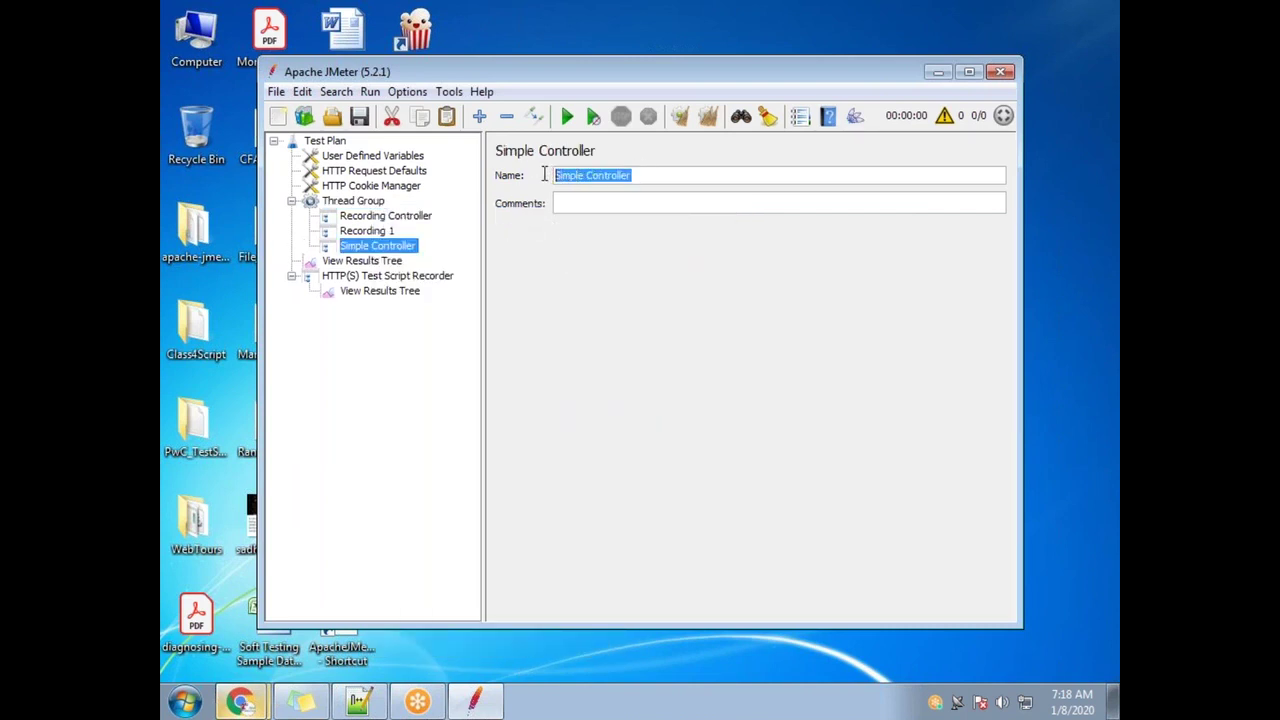
pyautogui.write('Recording 2')
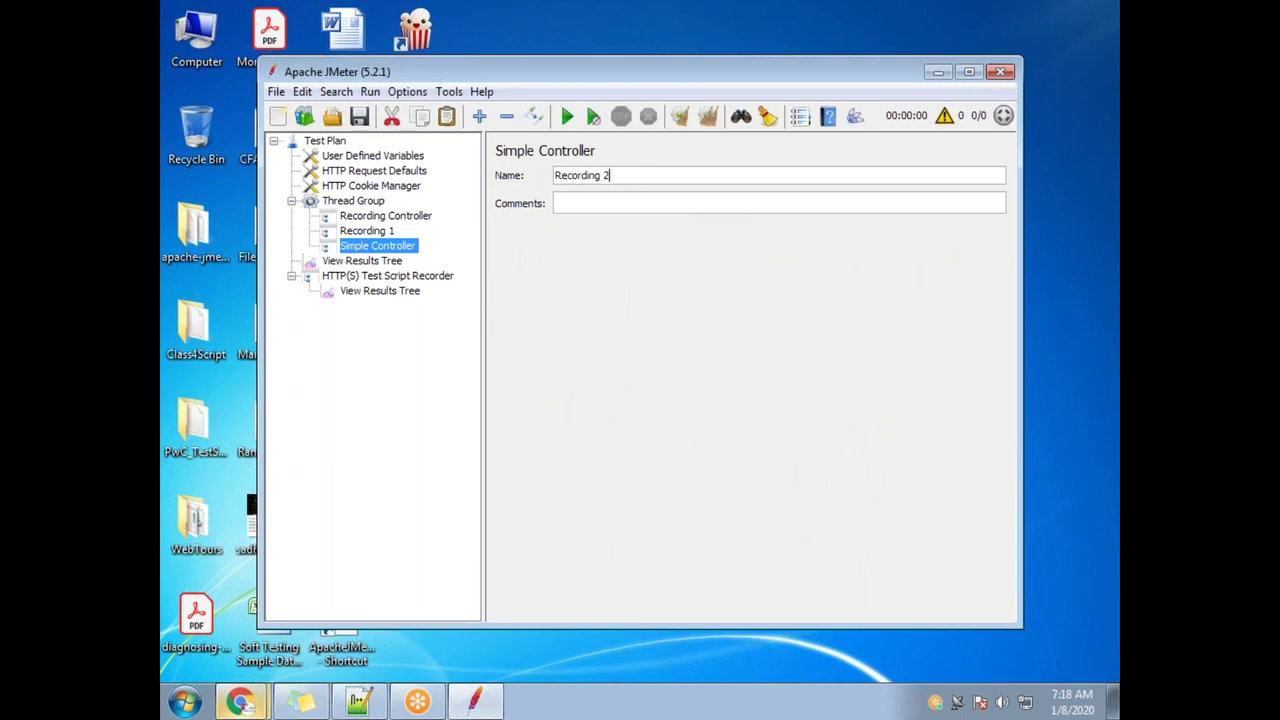
pyautogui.click(368, 232)
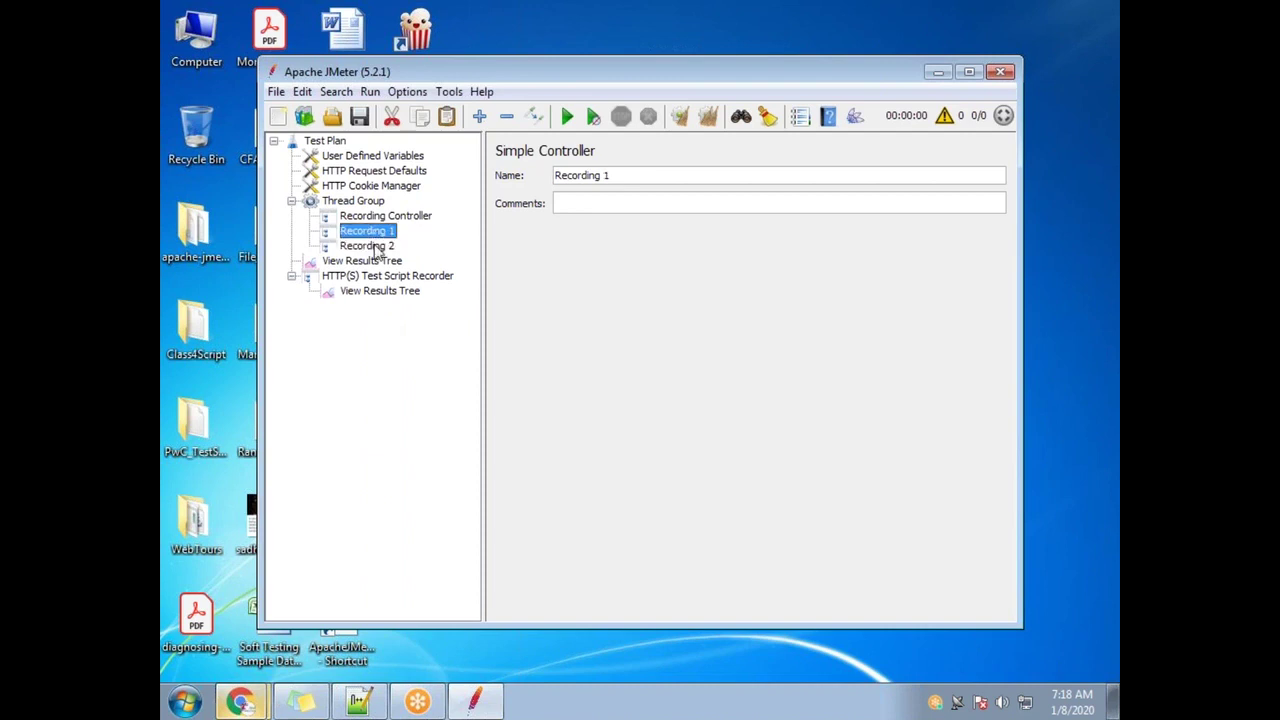
pyautogui.moveTo(372, 250); pyautogui.dragTo(370, 243)
pyautogui.click(388, 246)
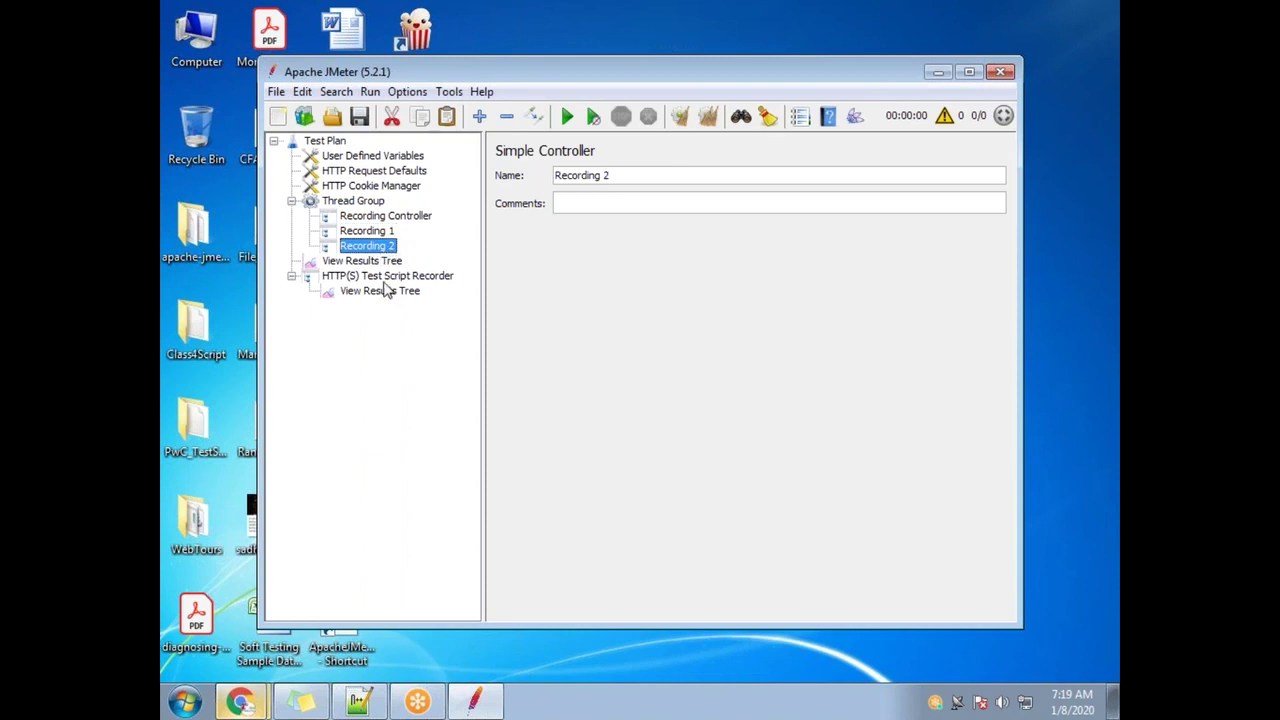
# Set the HTTP(S) Test Script Recorder's Grouping to 'Do not group samplers'
pyautogui.click(386, 278)
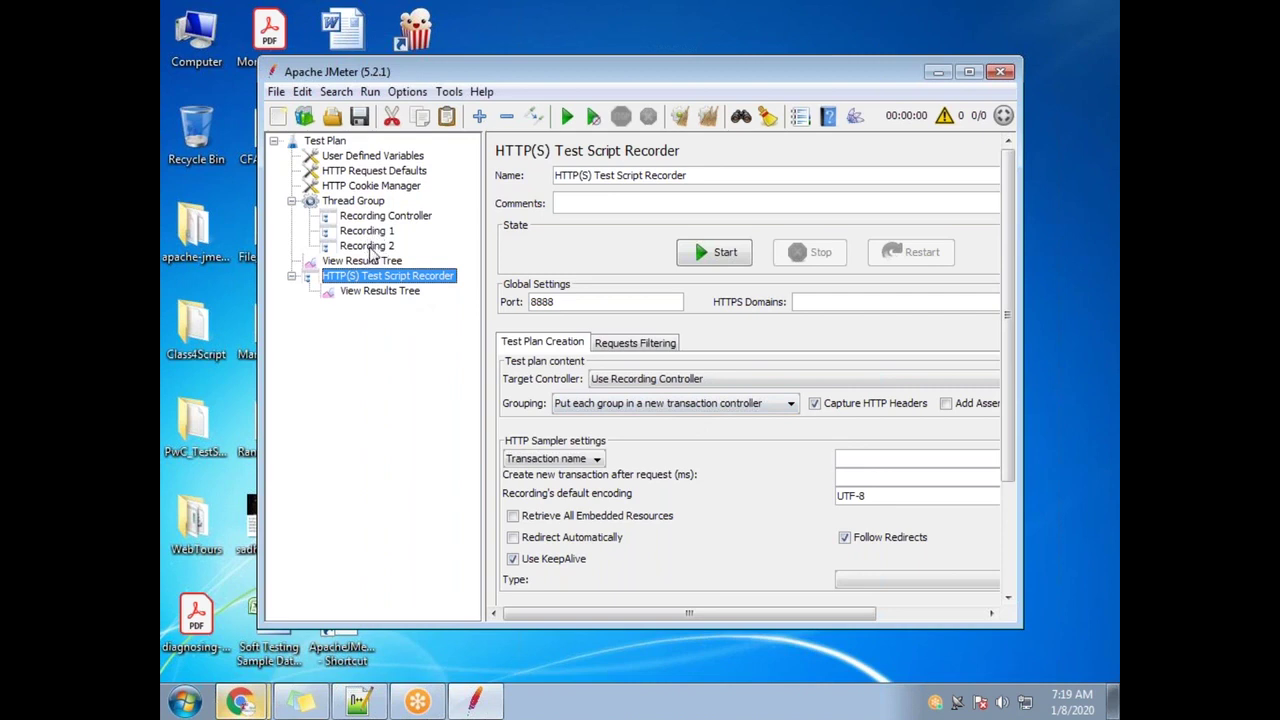
pyautogui.click(681, 405)
pyautogui.click(650, 421)
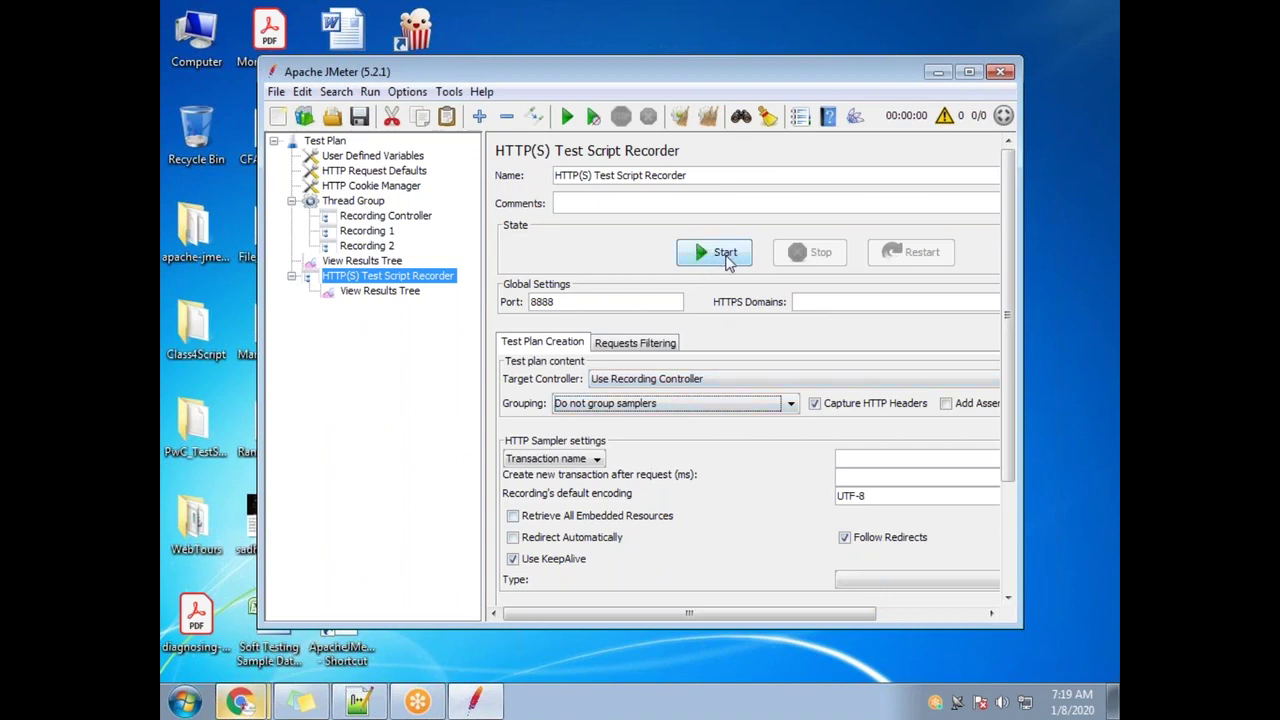
# After a trial start and stop, point the recorder's target controller at Recording 1
pyautogui.click(726, 257)
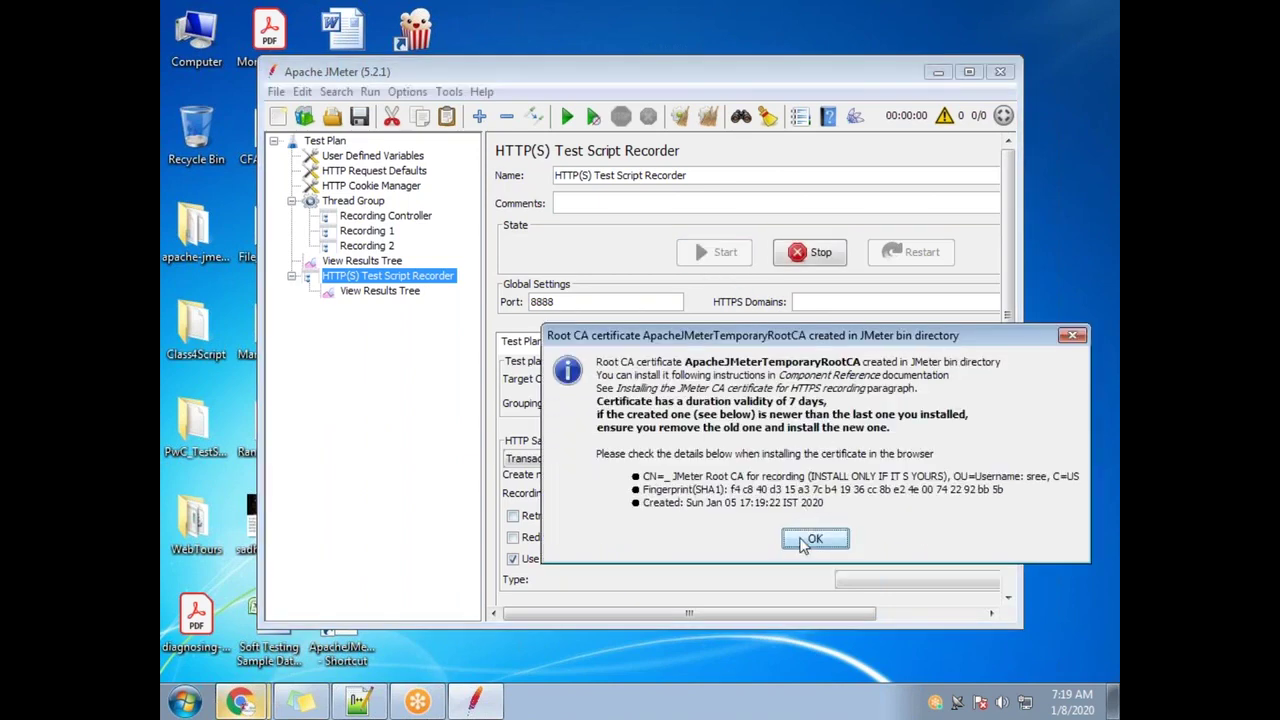
pyautogui.press('Return')
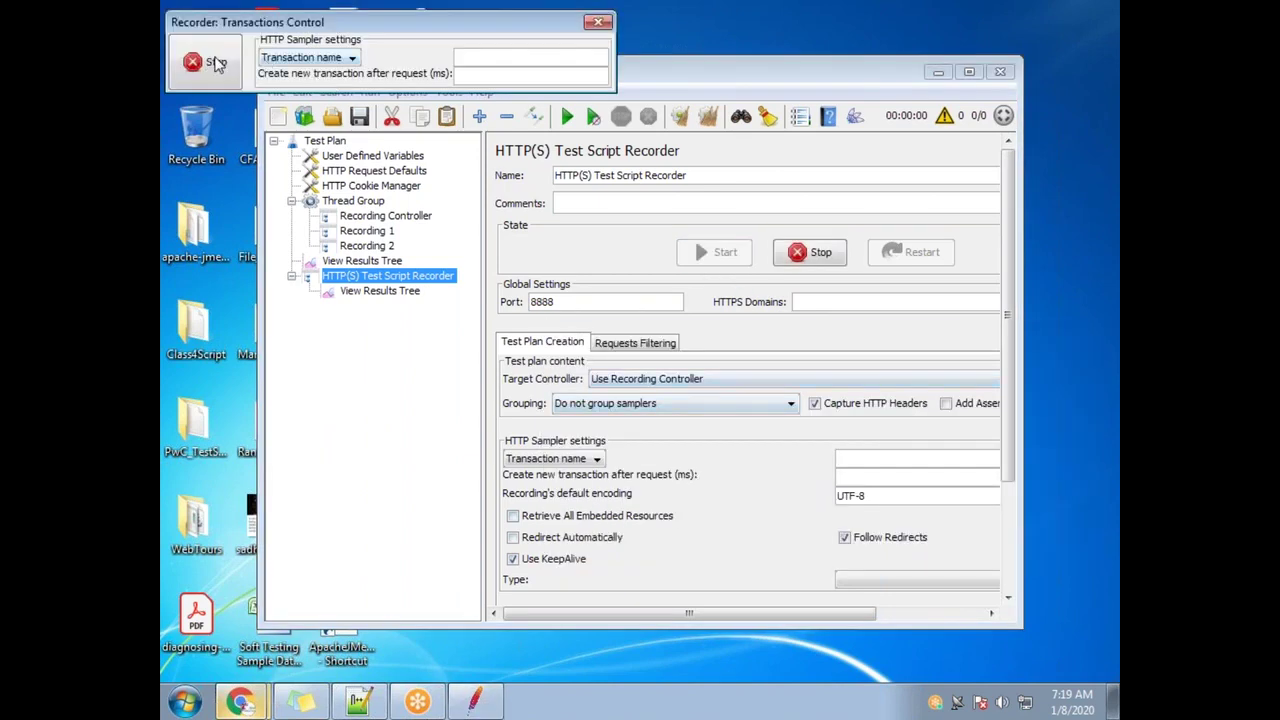
pyautogui.click(700, 380)
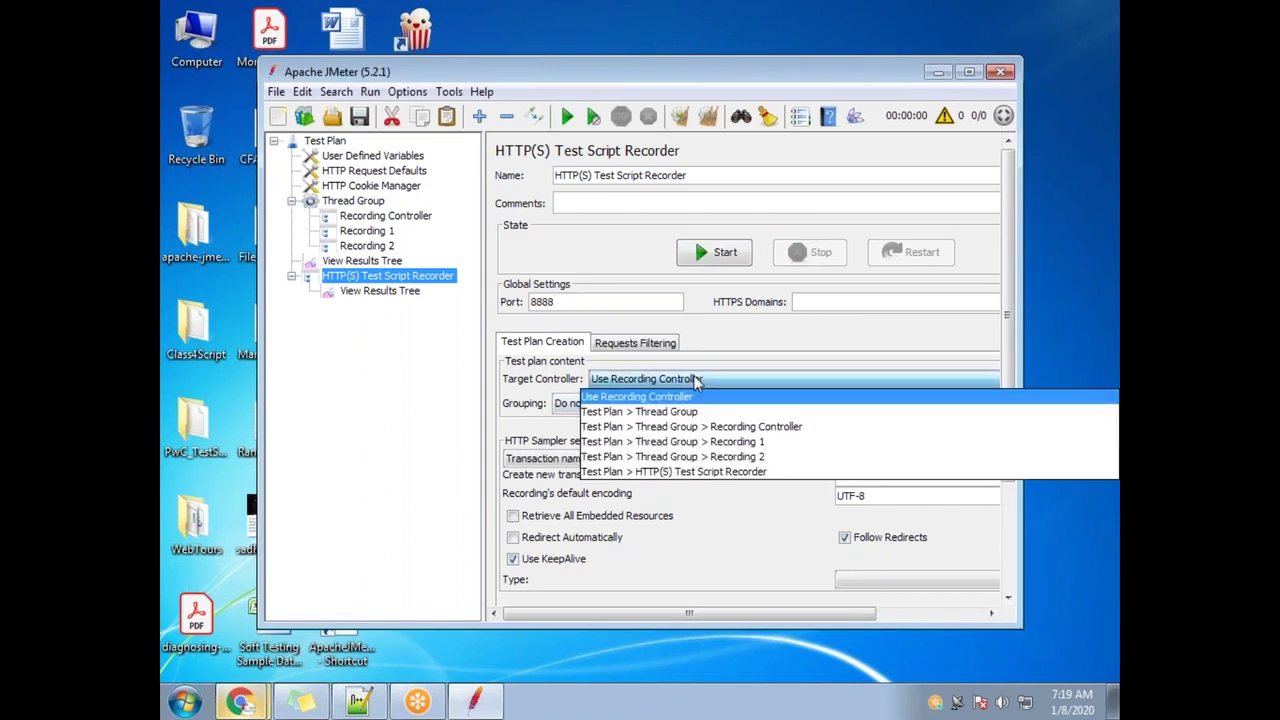
pyautogui.click(777, 438)
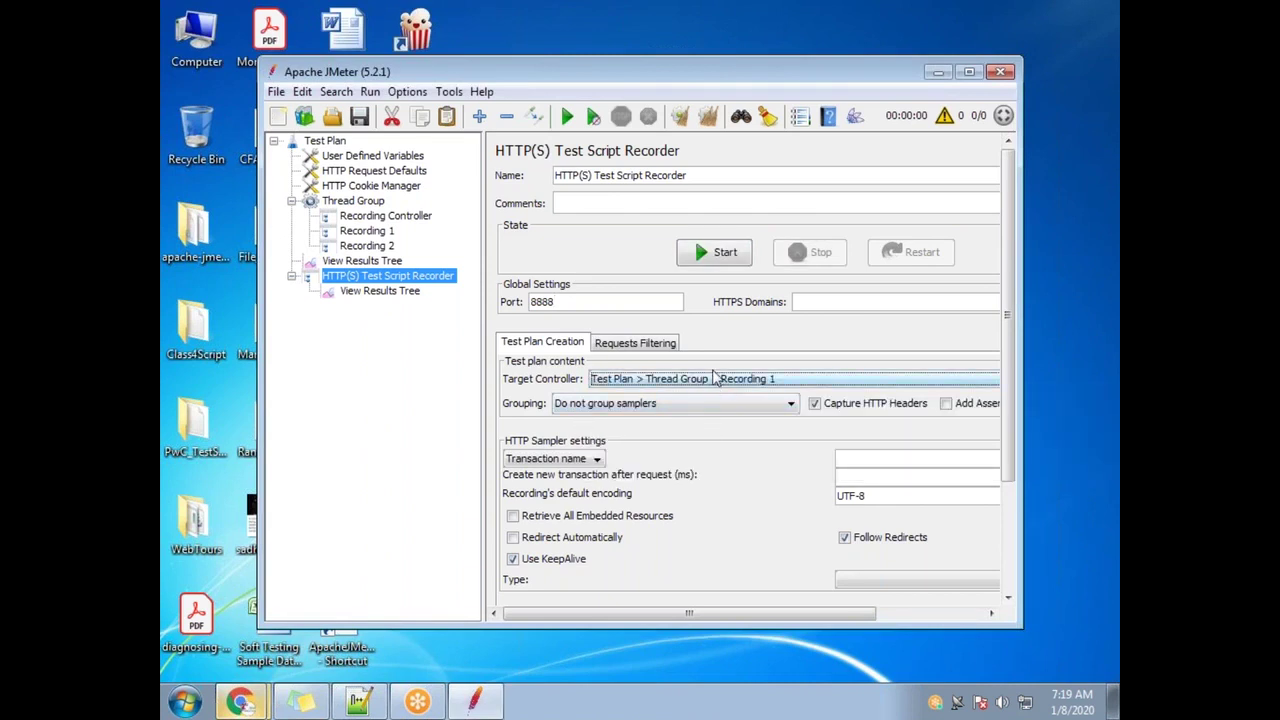
# Restart the proxy recorder, dismiss the Root CA notice, and bring Chrome forward
pyautogui.click(775, 32)
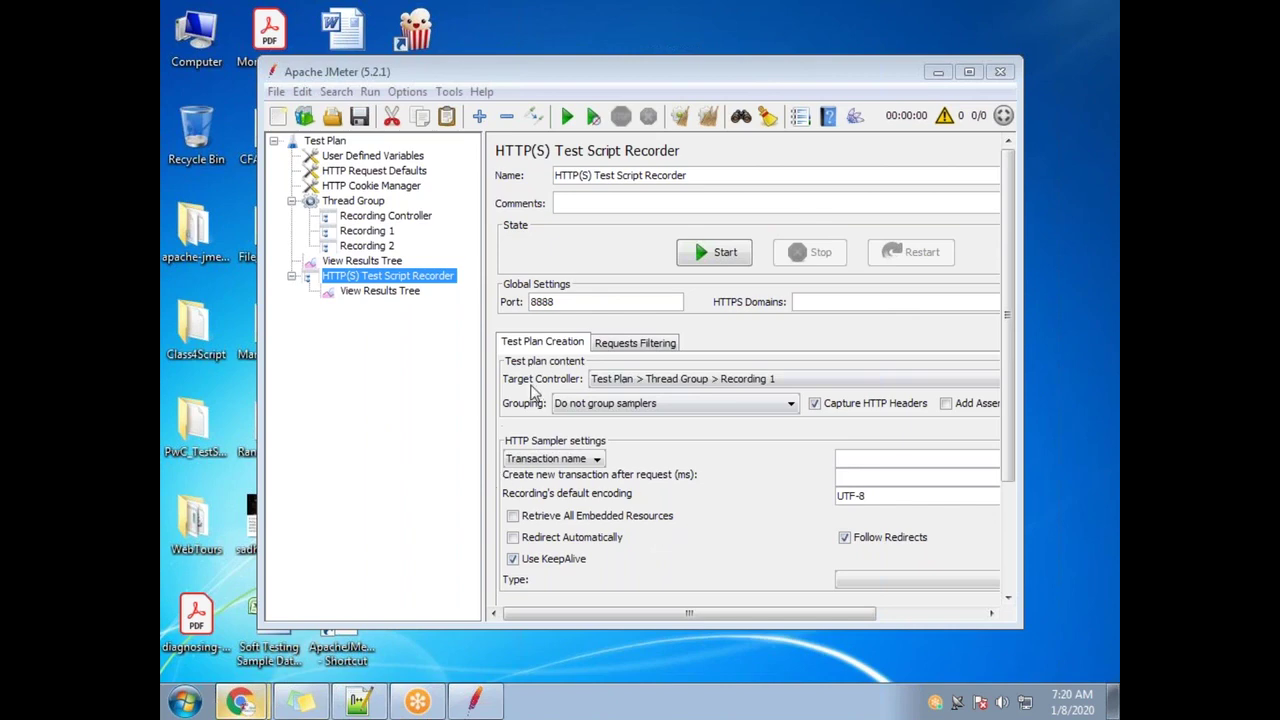
pyautogui.click(728, 246)
pyautogui.click(815, 538)
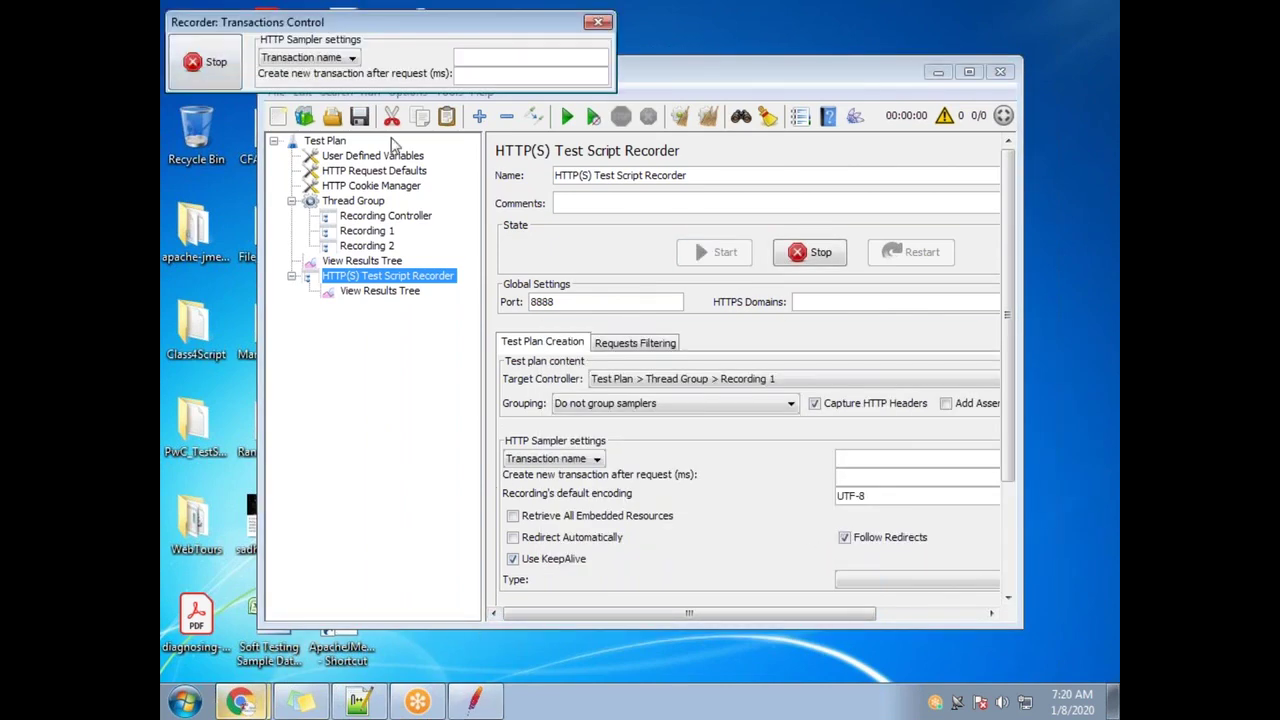
pyautogui.click(248, 700)
# Reload the JPetStore Demo tab through the recording proxy
pyautogui.click(238, 668)
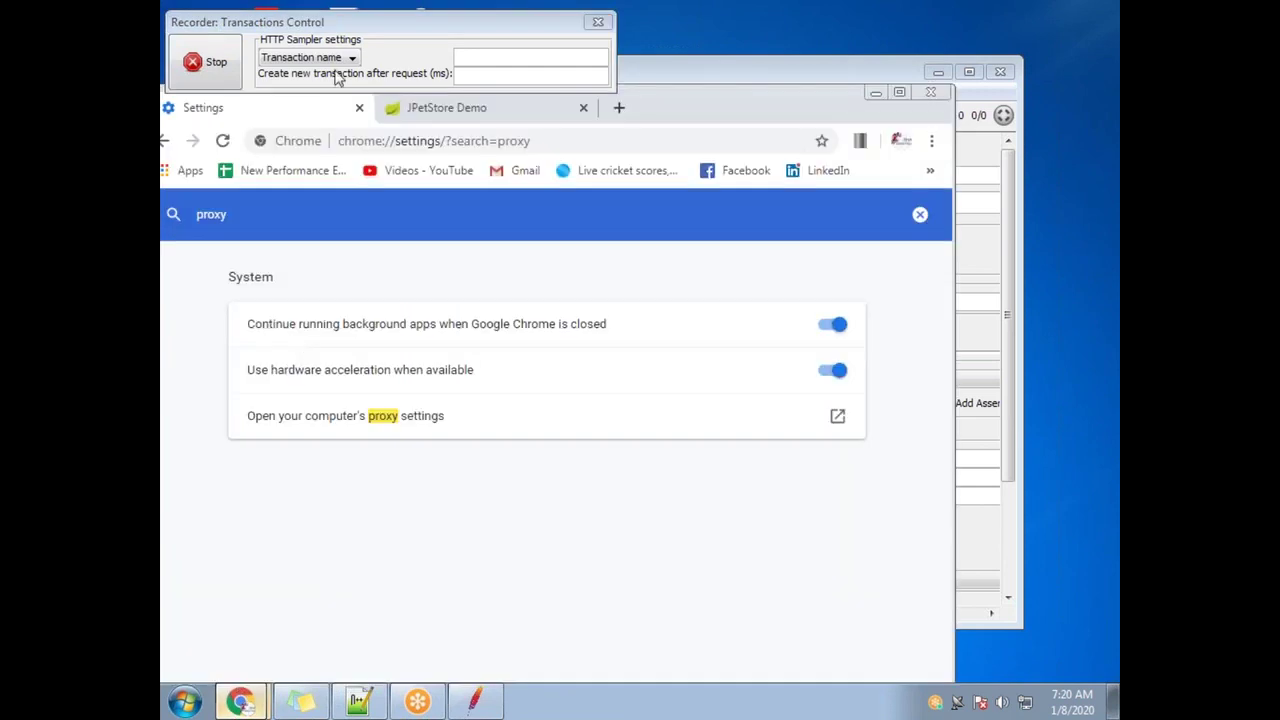
pyautogui.moveTo(383, 23); pyautogui.dragTo(829, 325)
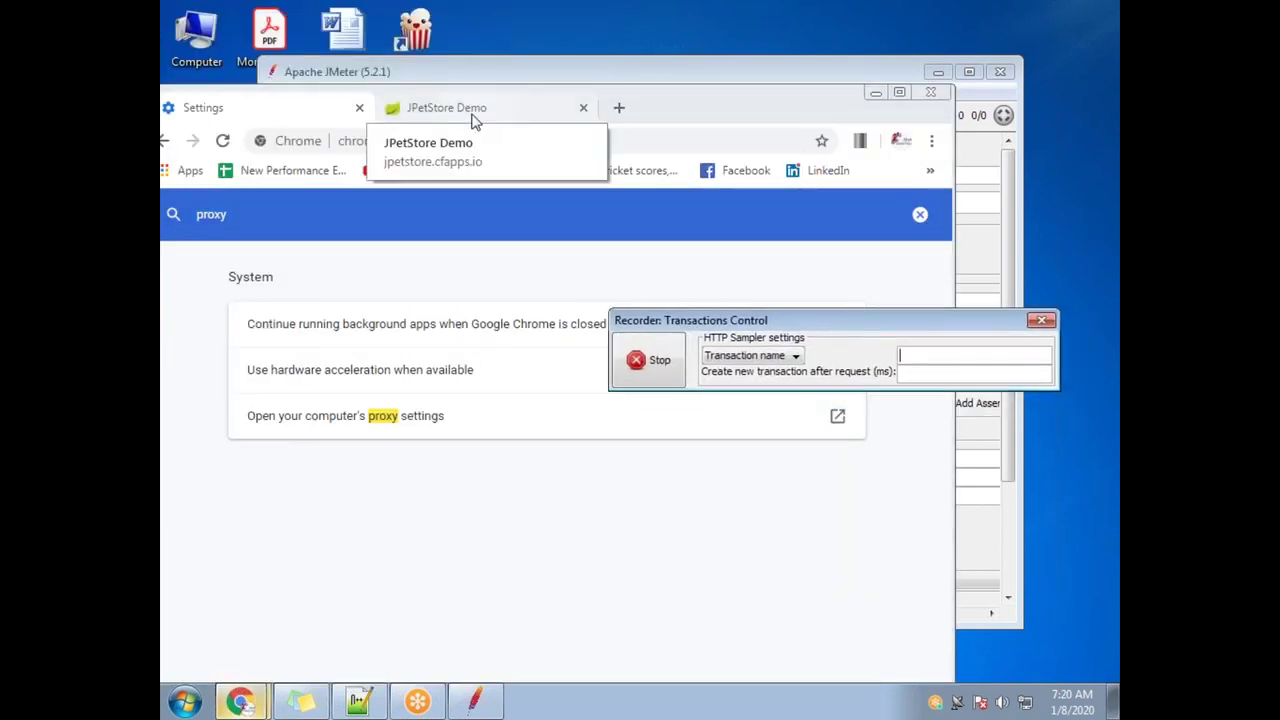
pyautogui.click(469, 112)
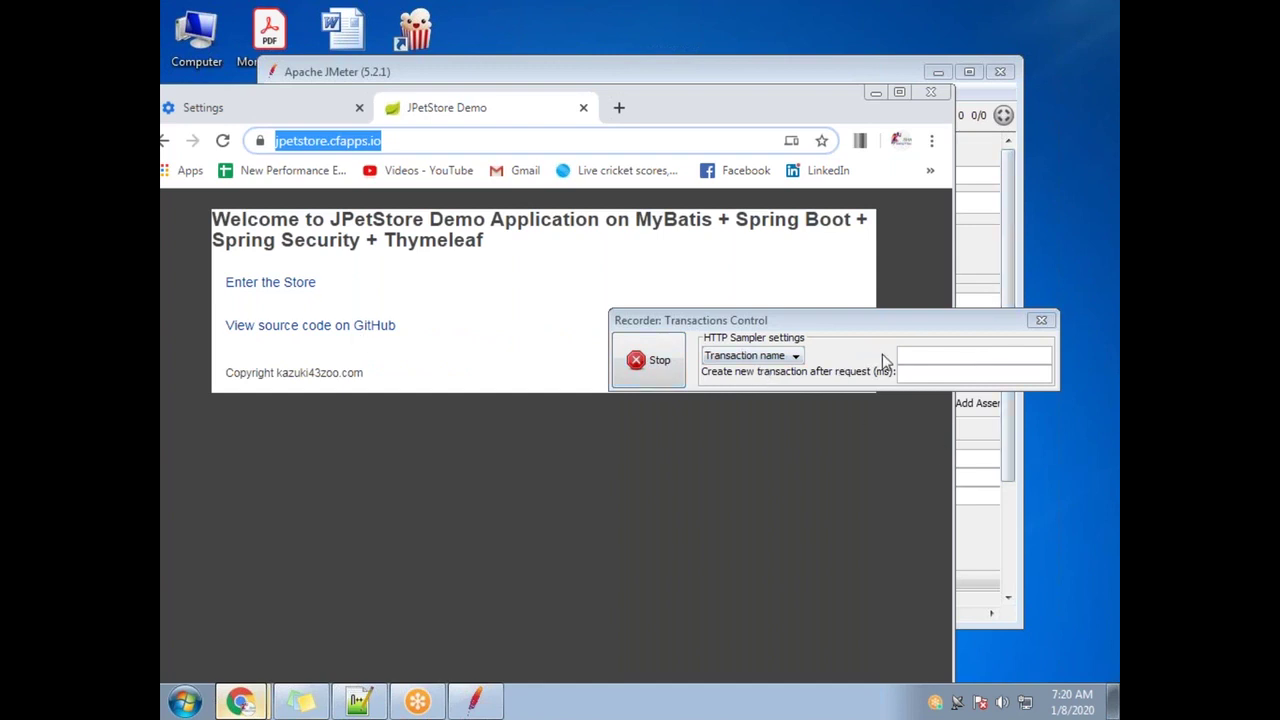
pyautogui.click(386, 141)
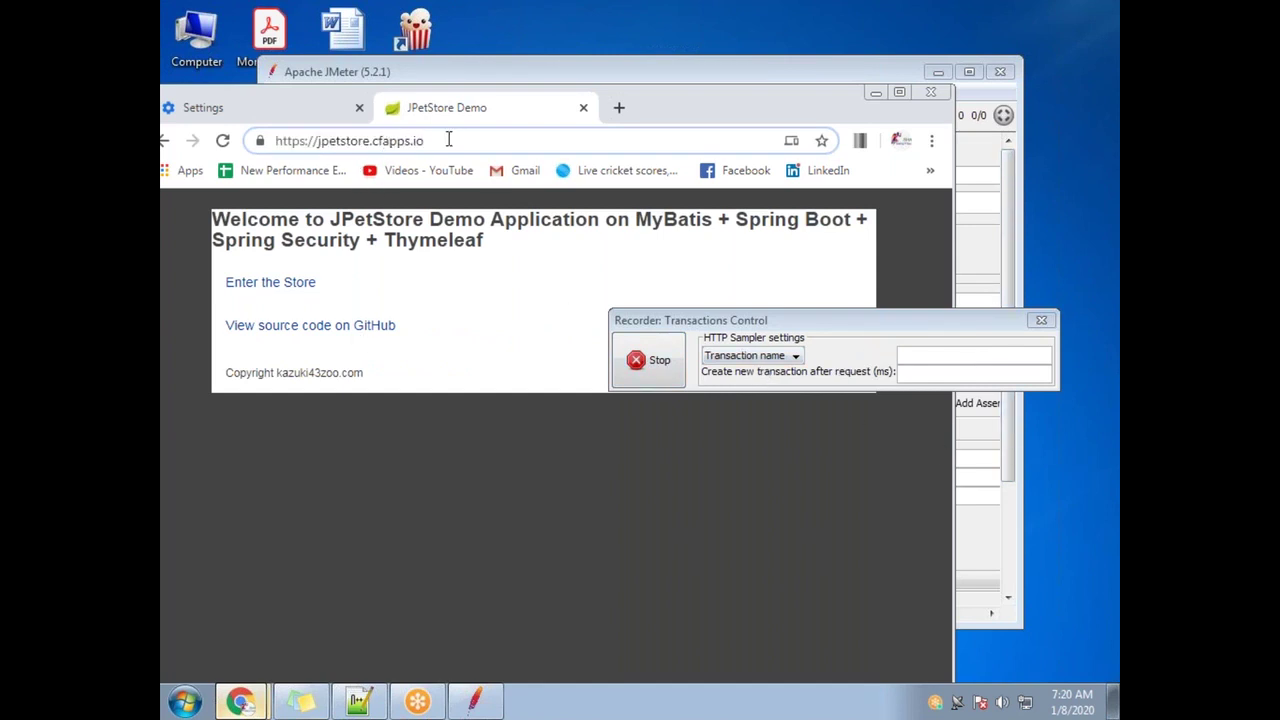
pyautogui.press('Return')
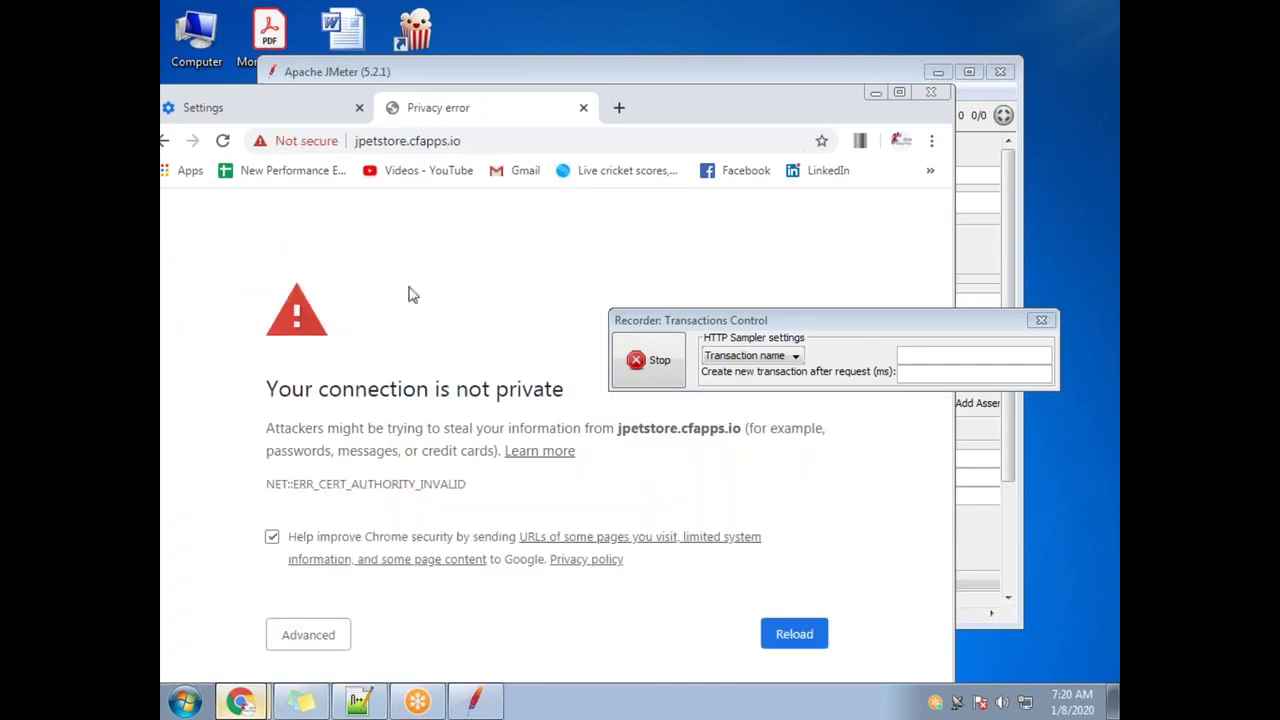
pyautogui.moveTo(672, 122); pyautogui.dragTo(722, 39)
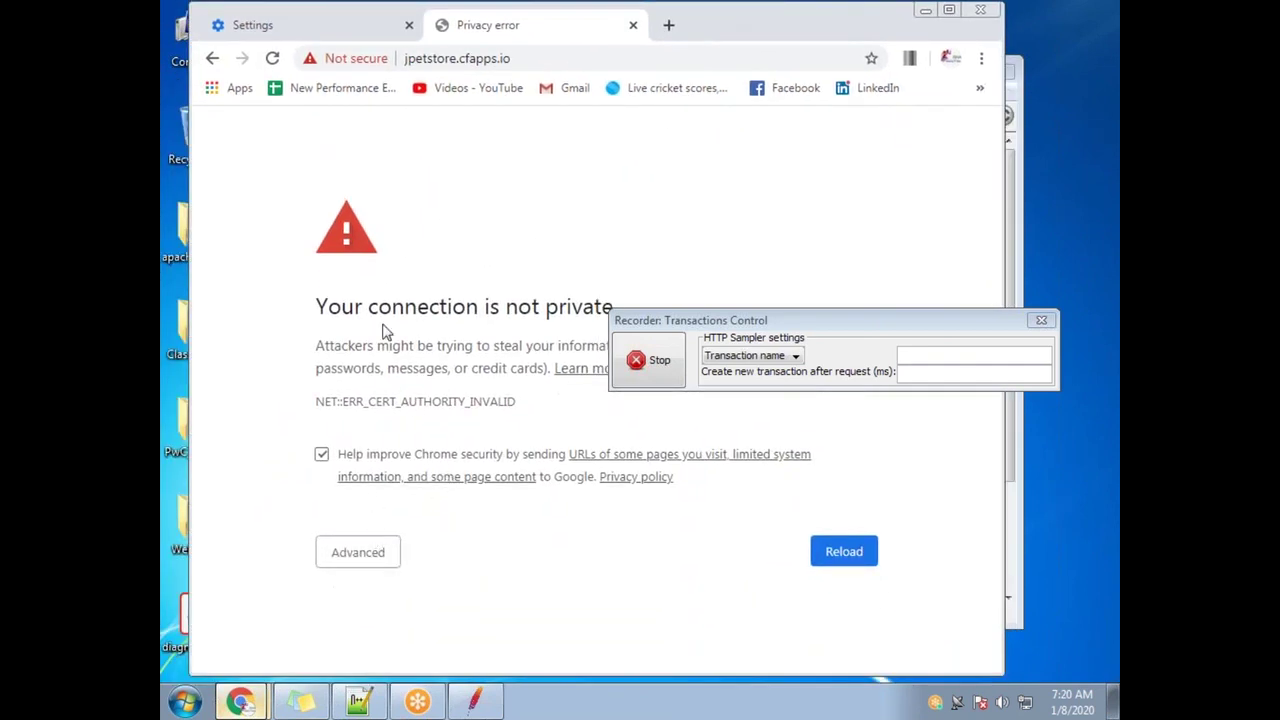
pyautogui.moveTo(765, 325); pyautogui.dragTo(842, 350)
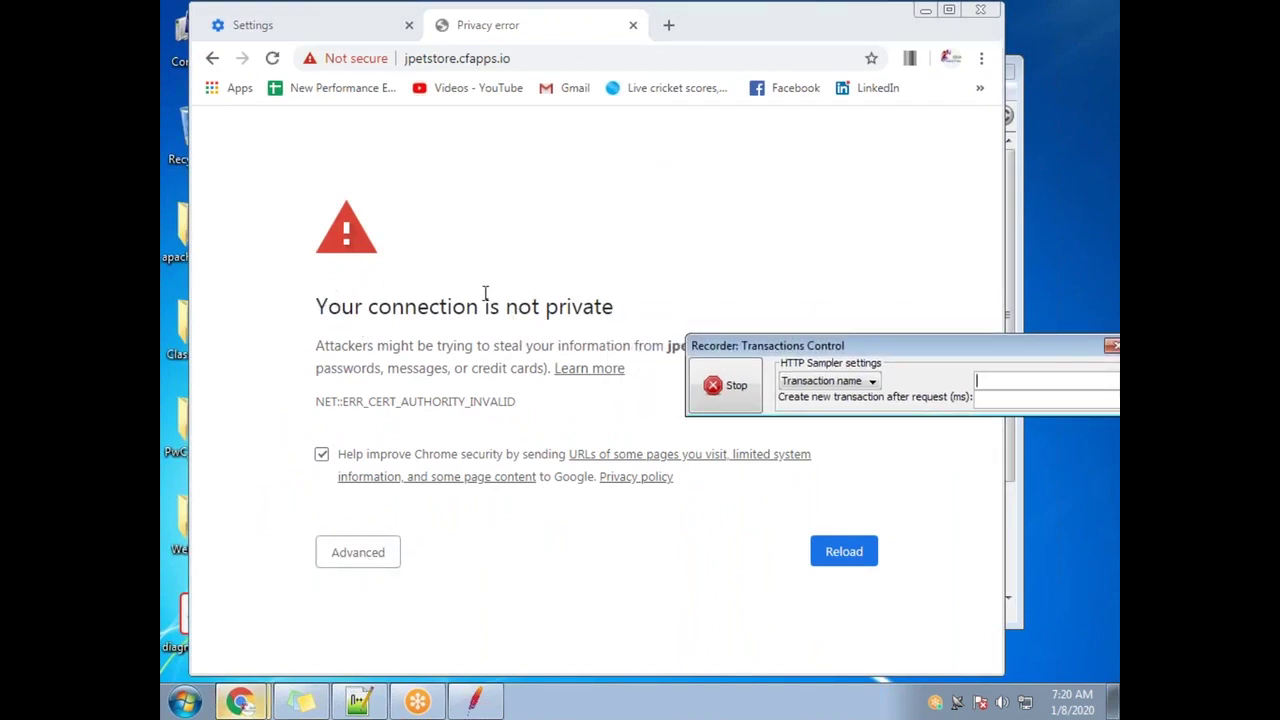
# Show the privacy error's advanced details, stop recording, and search Chrome settings for 'cert'
pyautogui.click(390, 566)
pyautogui.scroll(-2, 343, 487)
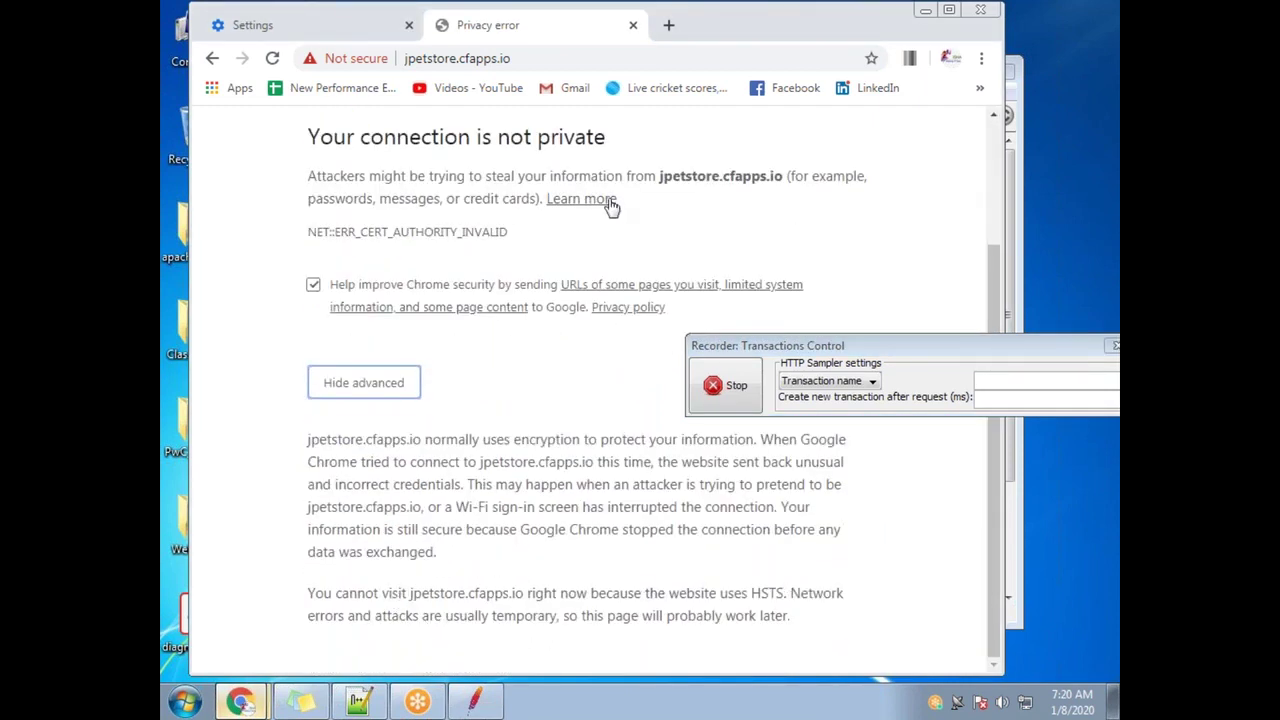
pyautogui.doubleClick(709, 34)
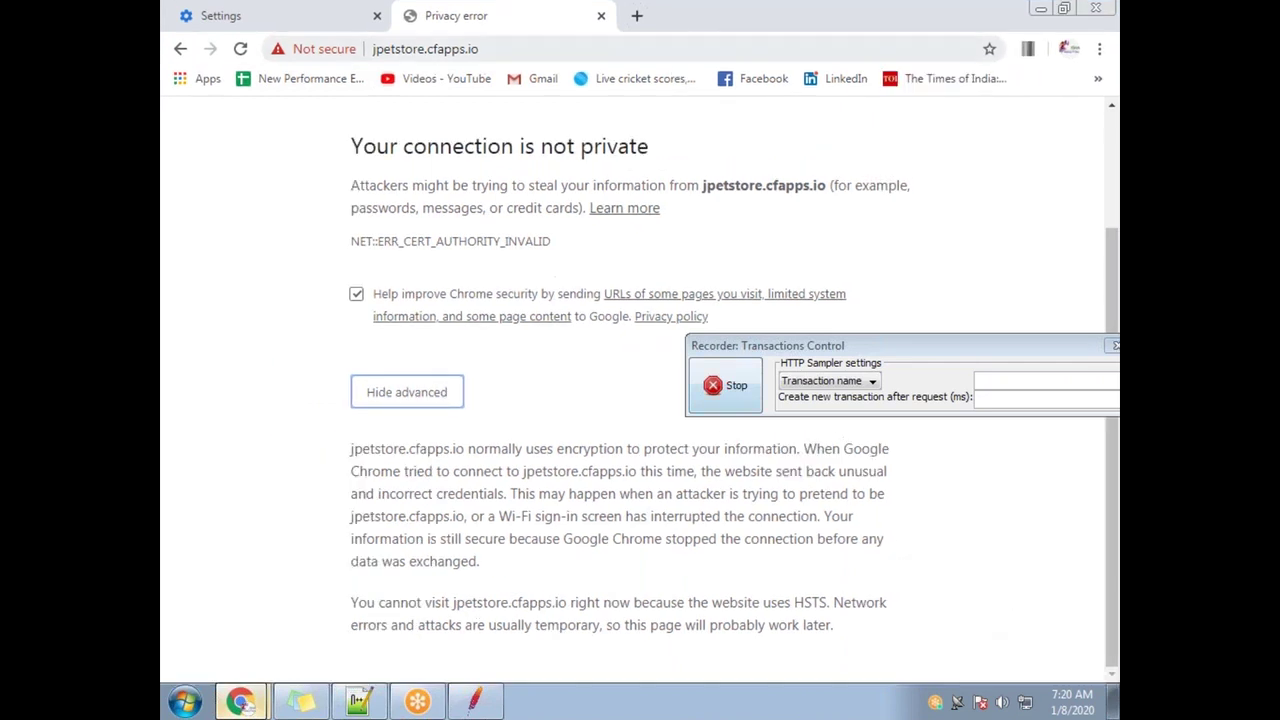
pyautogui.doubleClick(668, 36)
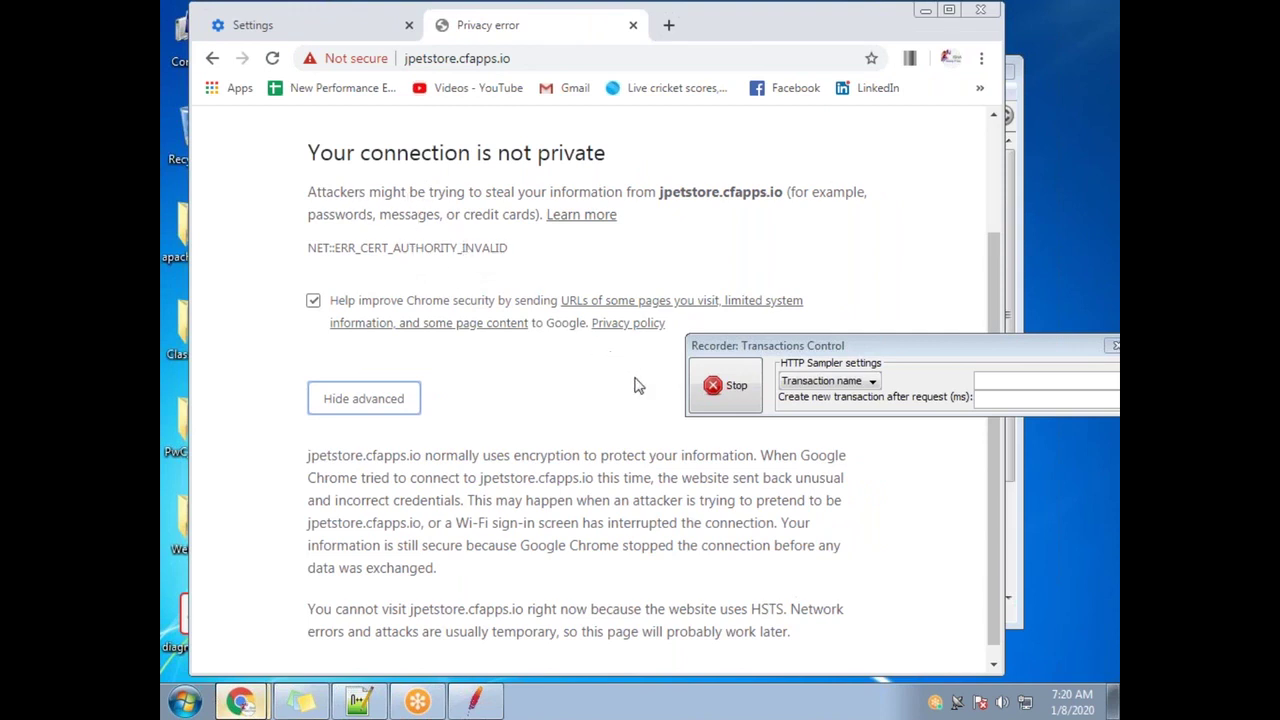
pyautogui.click(728, 388)
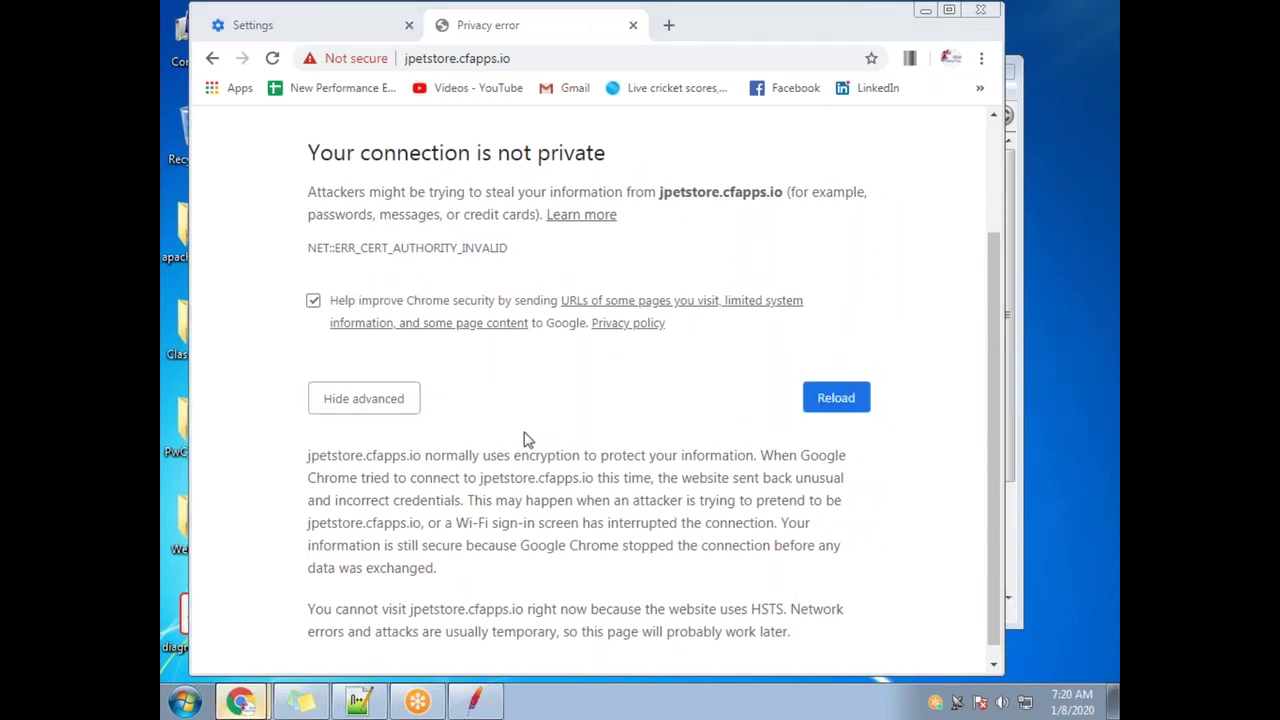
pyautogui.click(336, 37)
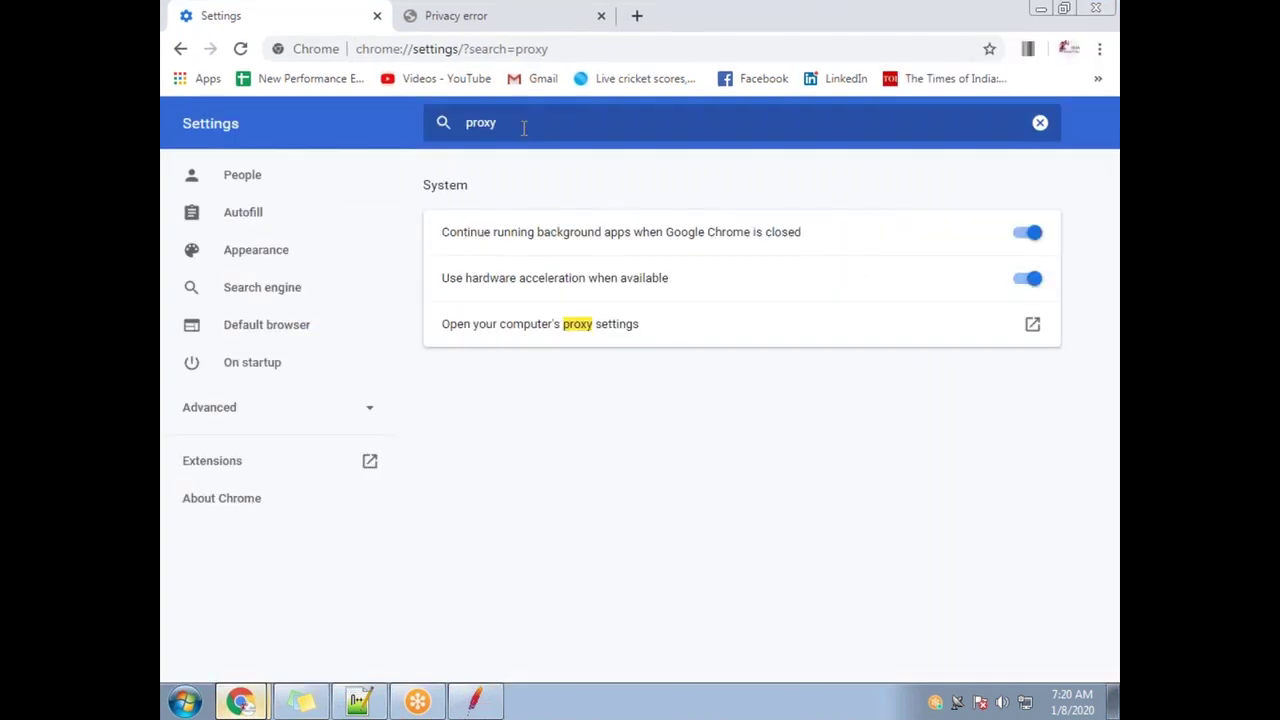
pyautogui.write('cert')
# Start a certificate import and pick ApacheJMeterTemporaryRootCA from apache-jmeter-5.2.1\bin
pyautogui.click(575, 534)
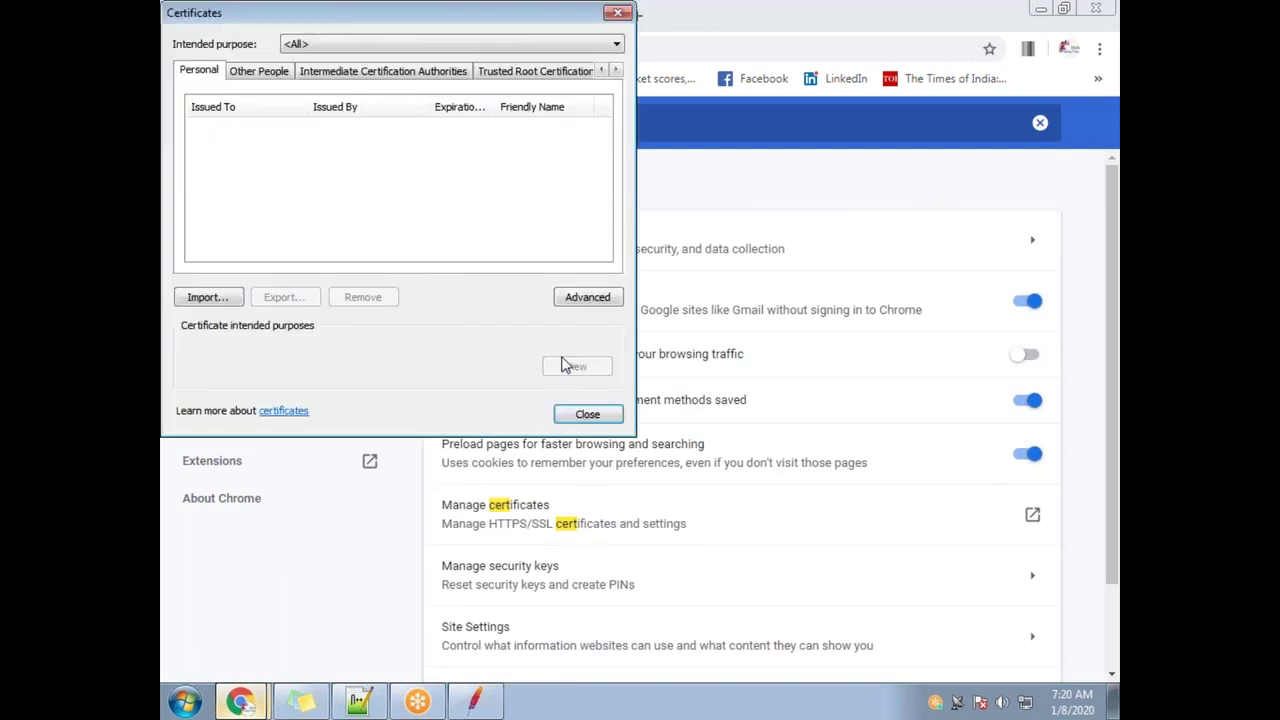
pyautogui.click(220, 298)
pyautogui.click(514, 420)
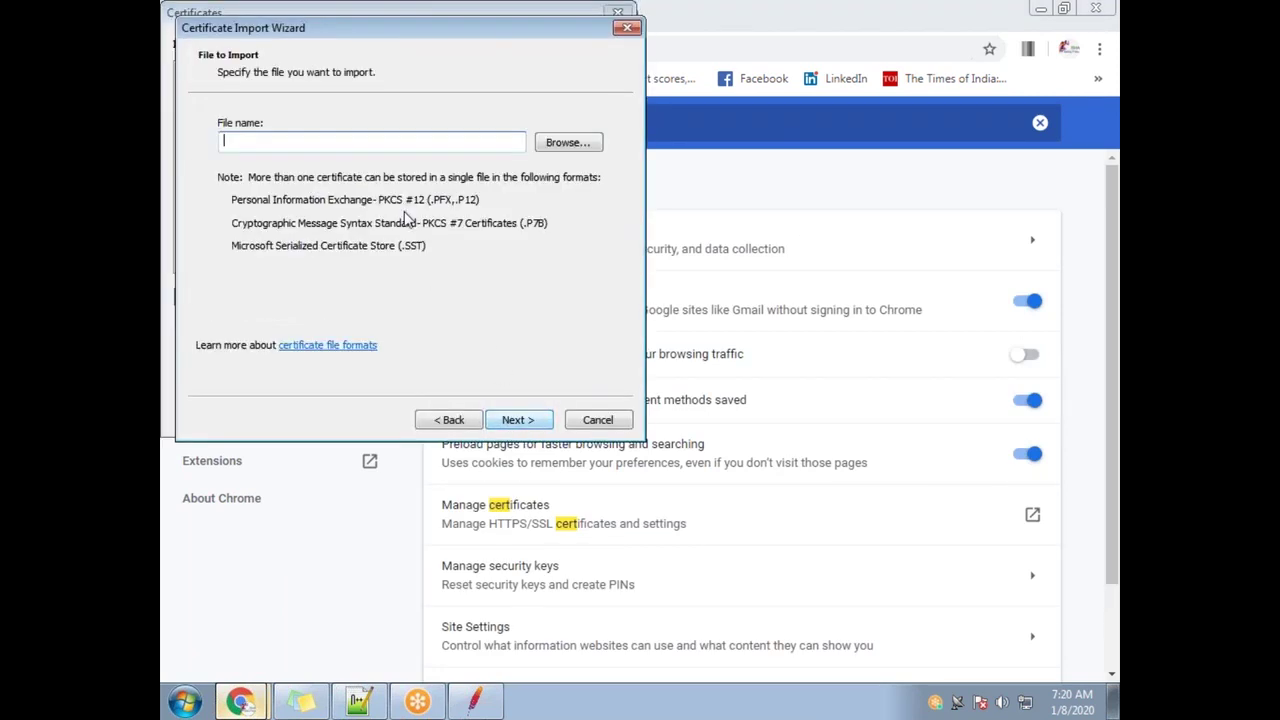
pyautogui.click(566, 143)
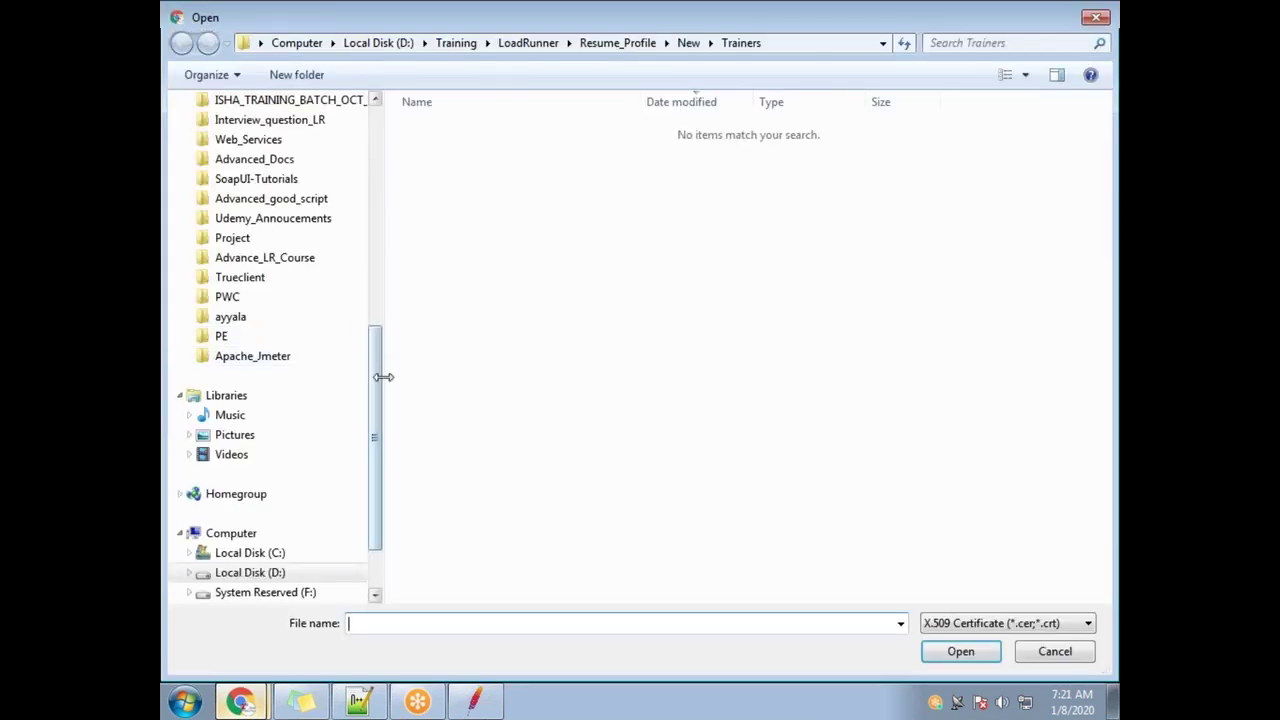
pyautogui.moveTo(372, 380); pyautogui.dragTo(372, 140)
pyautogui.click(240, 148)
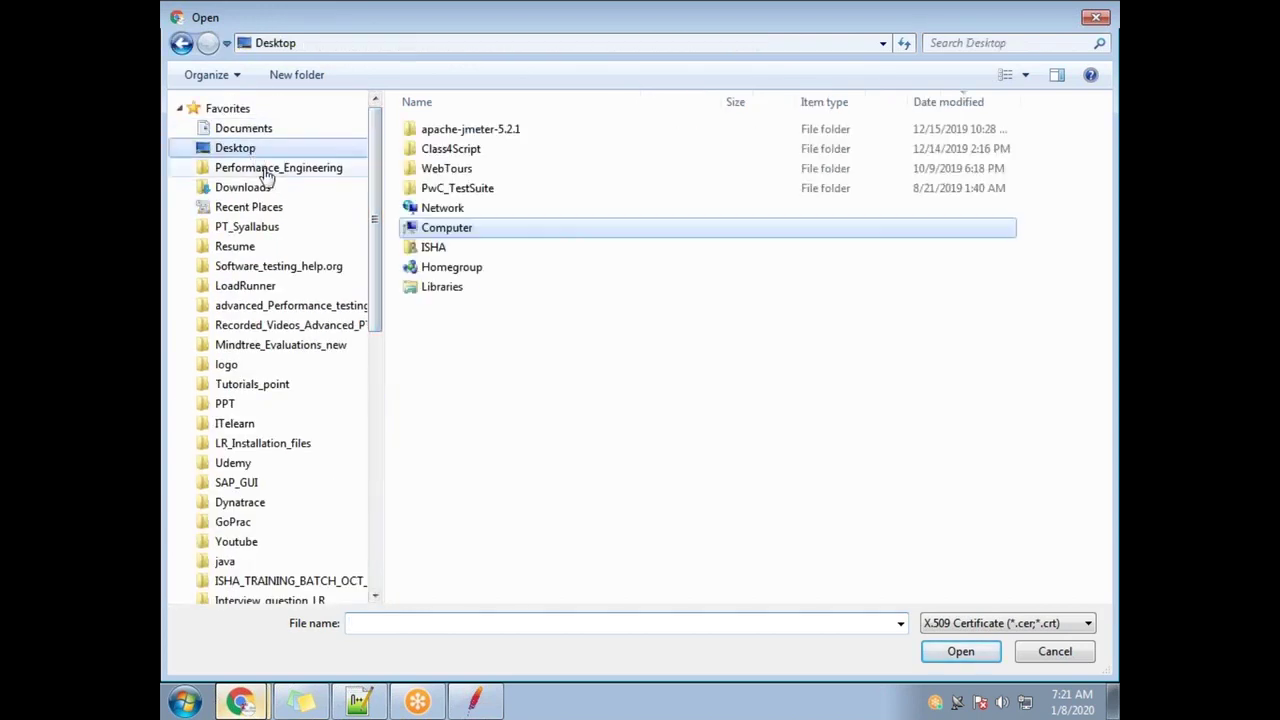
pyautogui.doubleClick(523, 132)
pyautogui.doubleClick(523, 132)
pyautogui.doubleClick(501, 154)
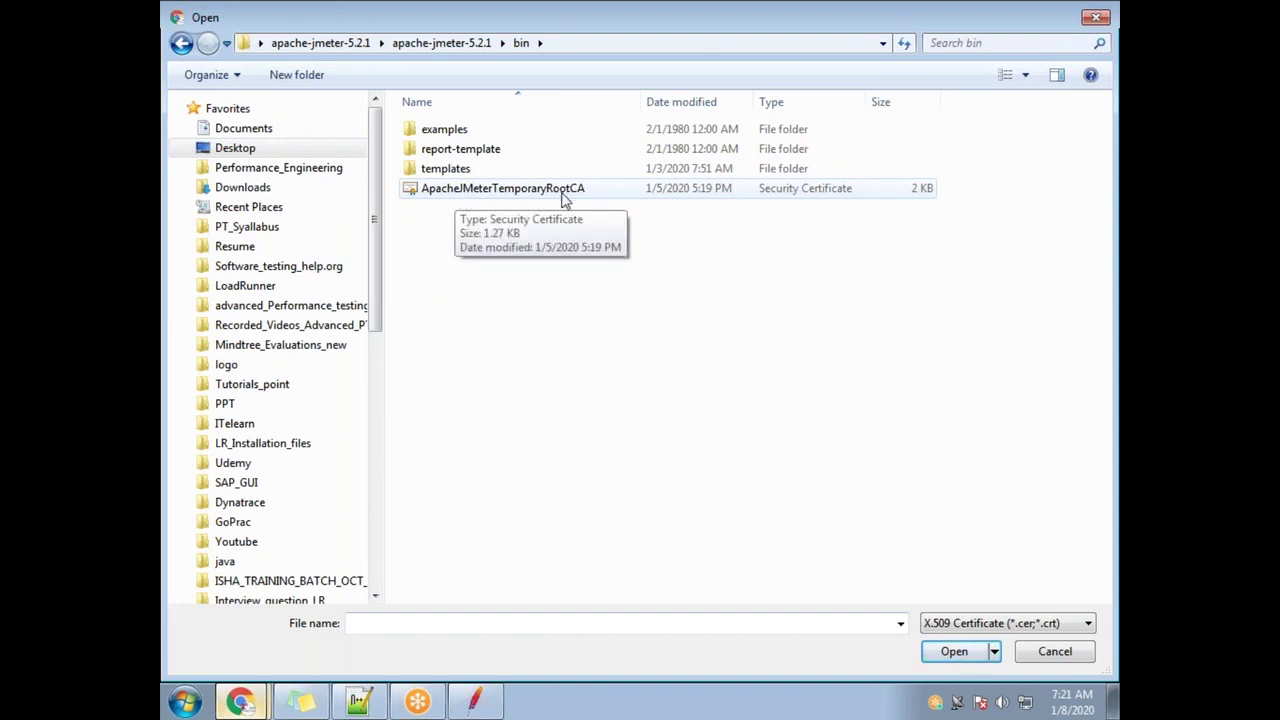
pyautogui.doubleClick(522, 193)
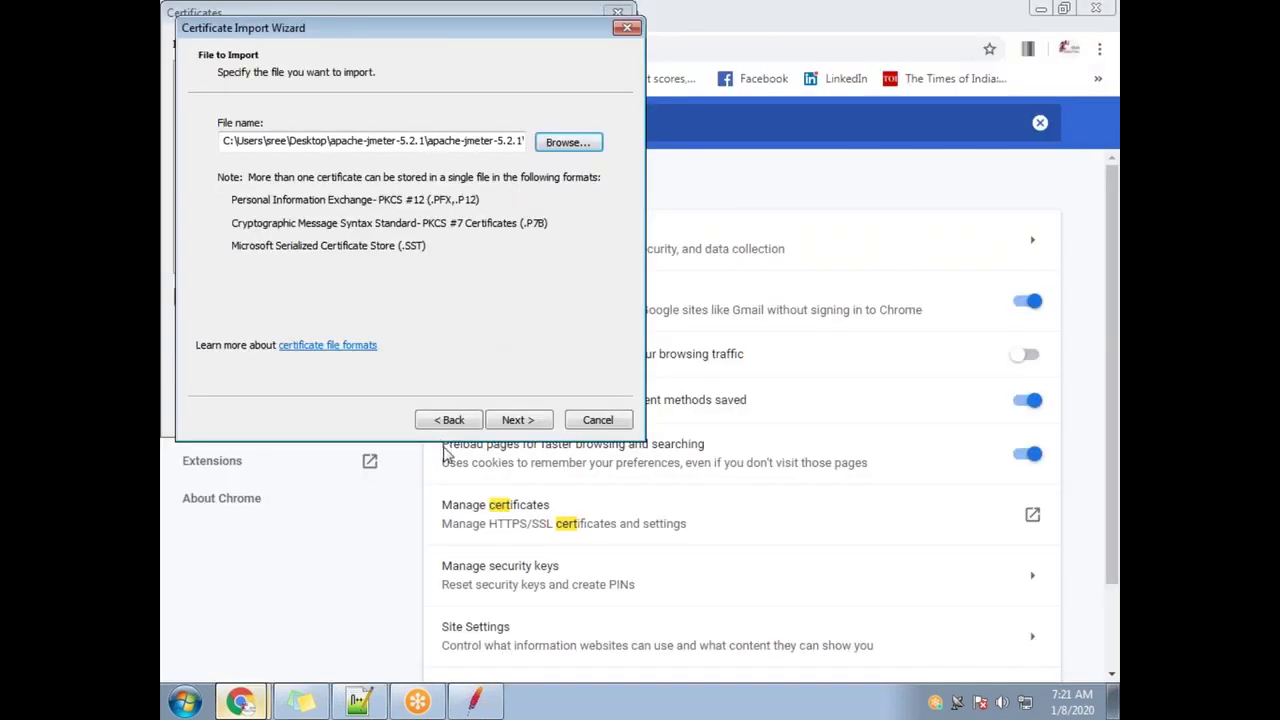
# Finish the import with the store selected automatically and close the certificate manager
pyautogui.click(493, 428)
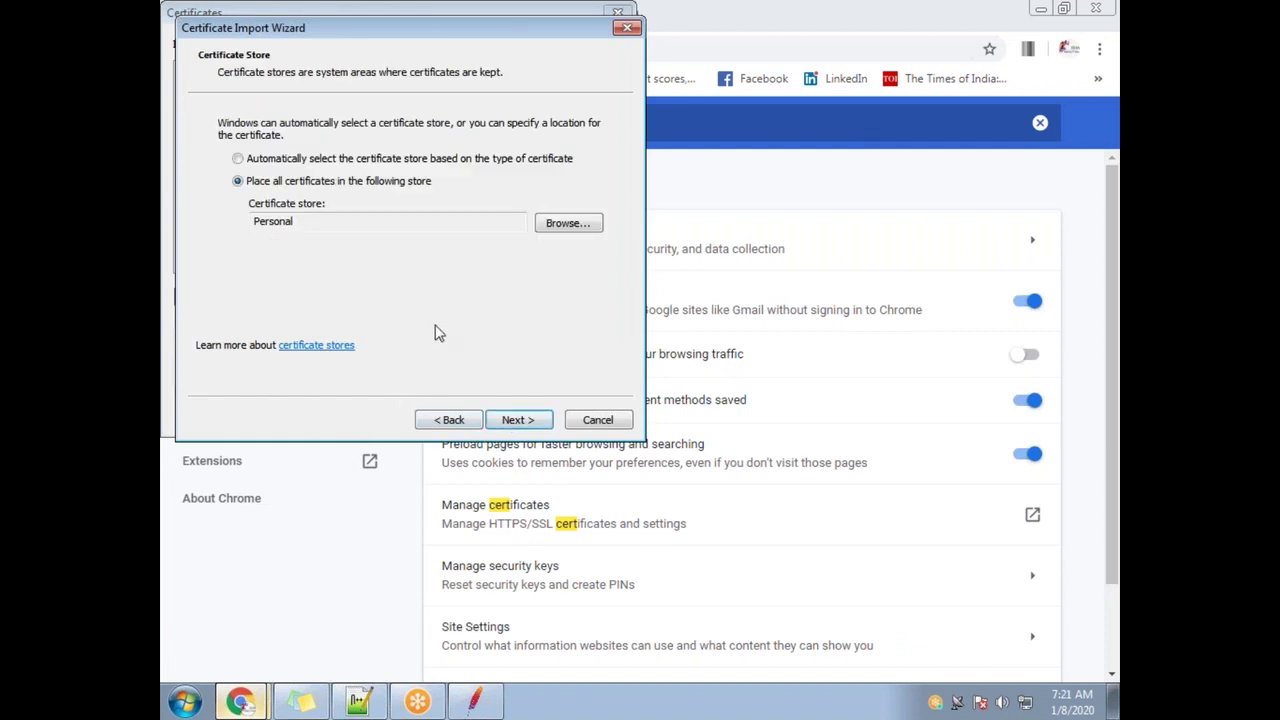
pyautogui.click(290, 160)
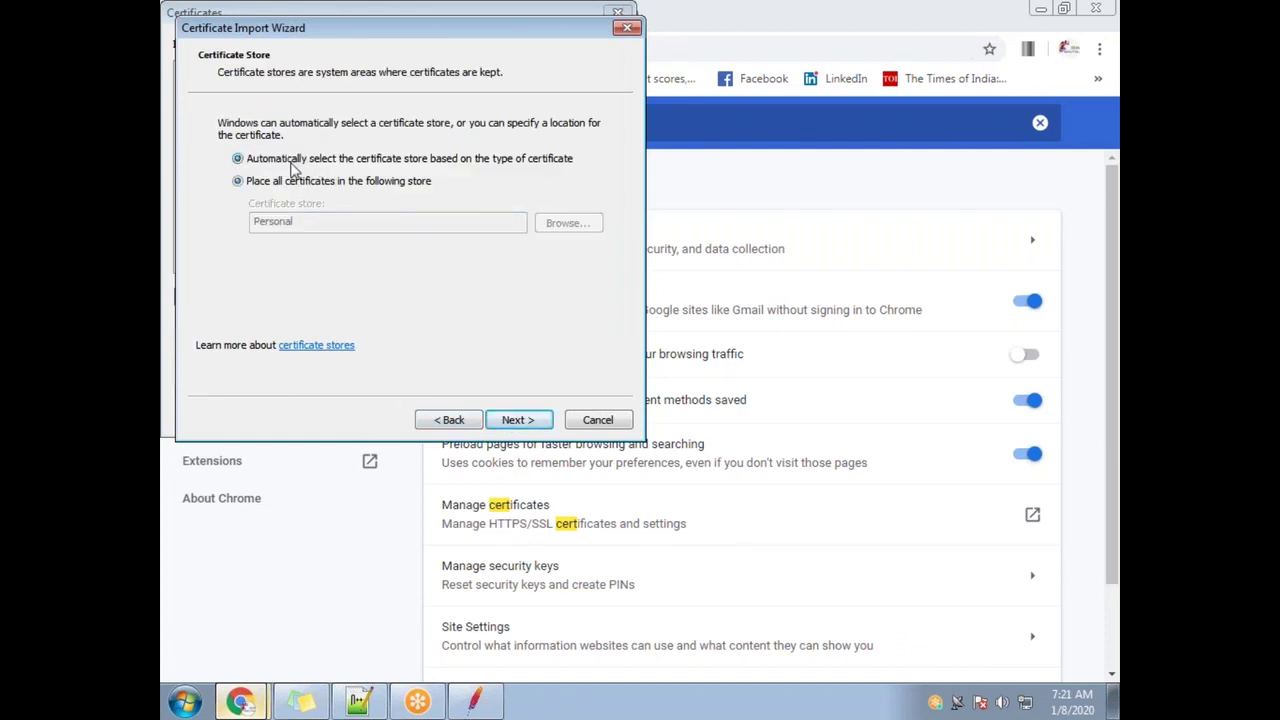
pyautogui.click(540, 420)
pyautogui.click(532, 428)
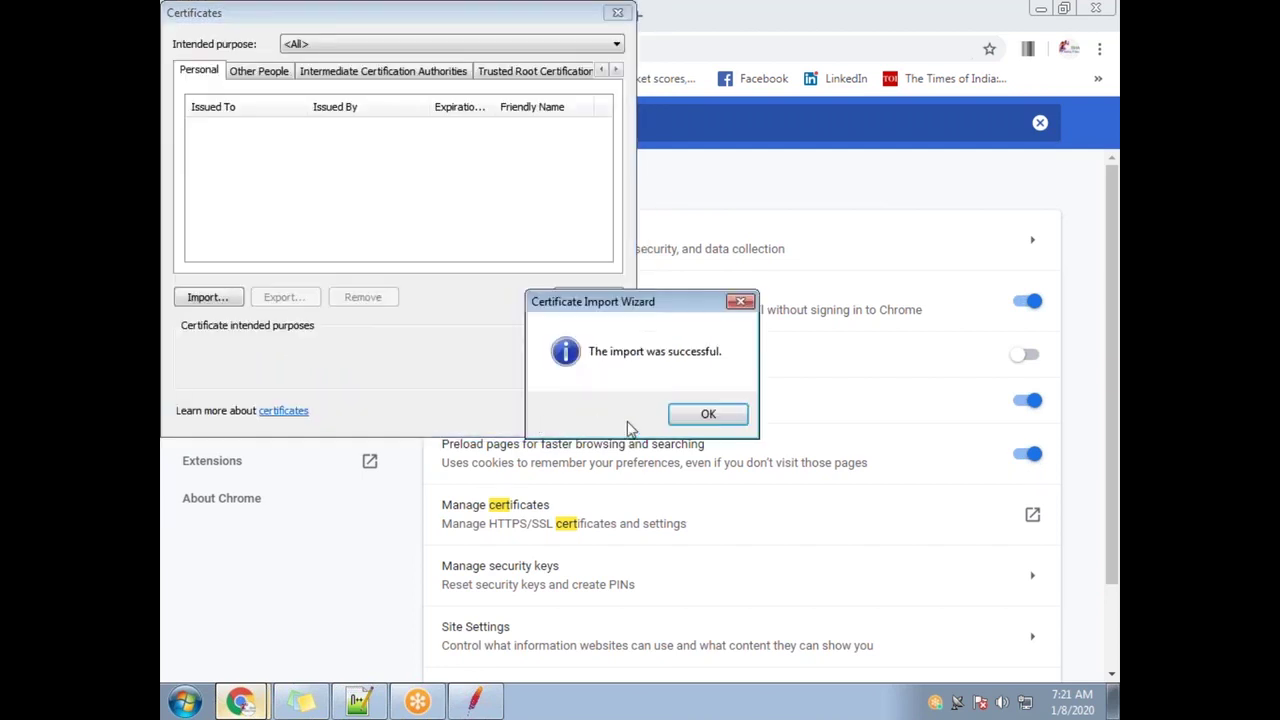
pyautogui.click(708, 414)
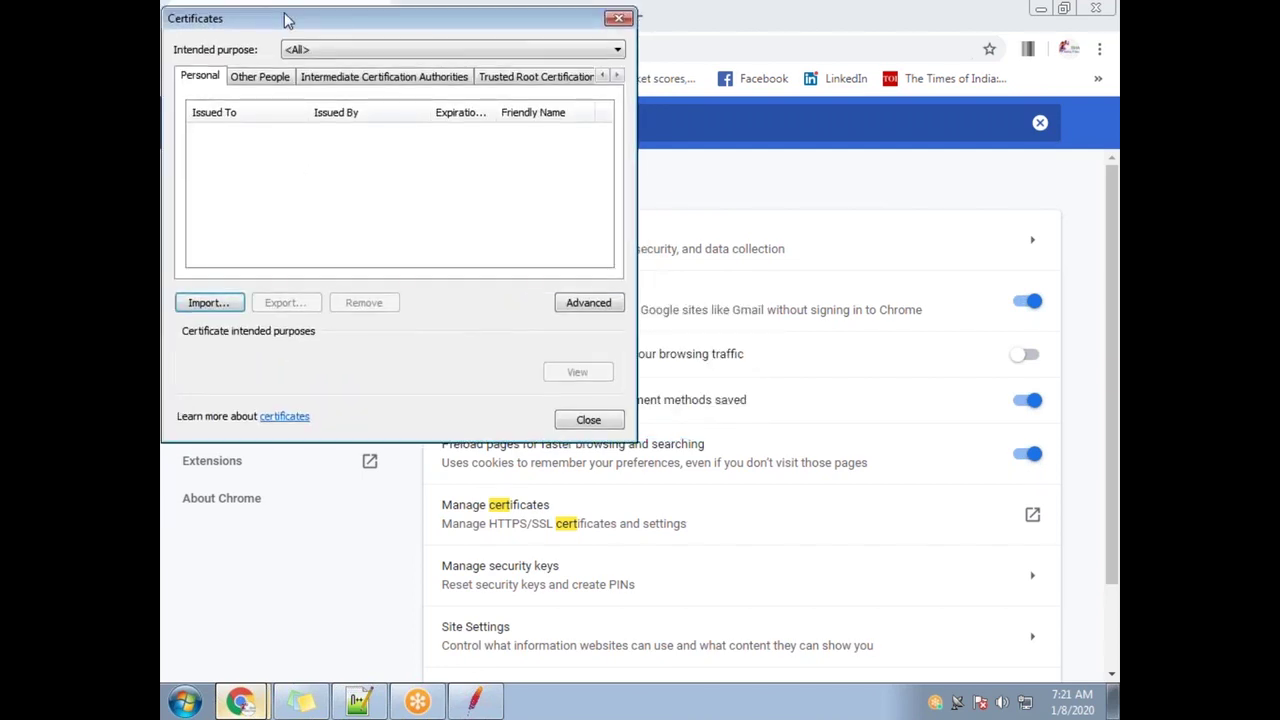
pyautogui.moveTo(286, 12); pyautogui.dragTo(308, 191)
pyautogui.click(640, 189)
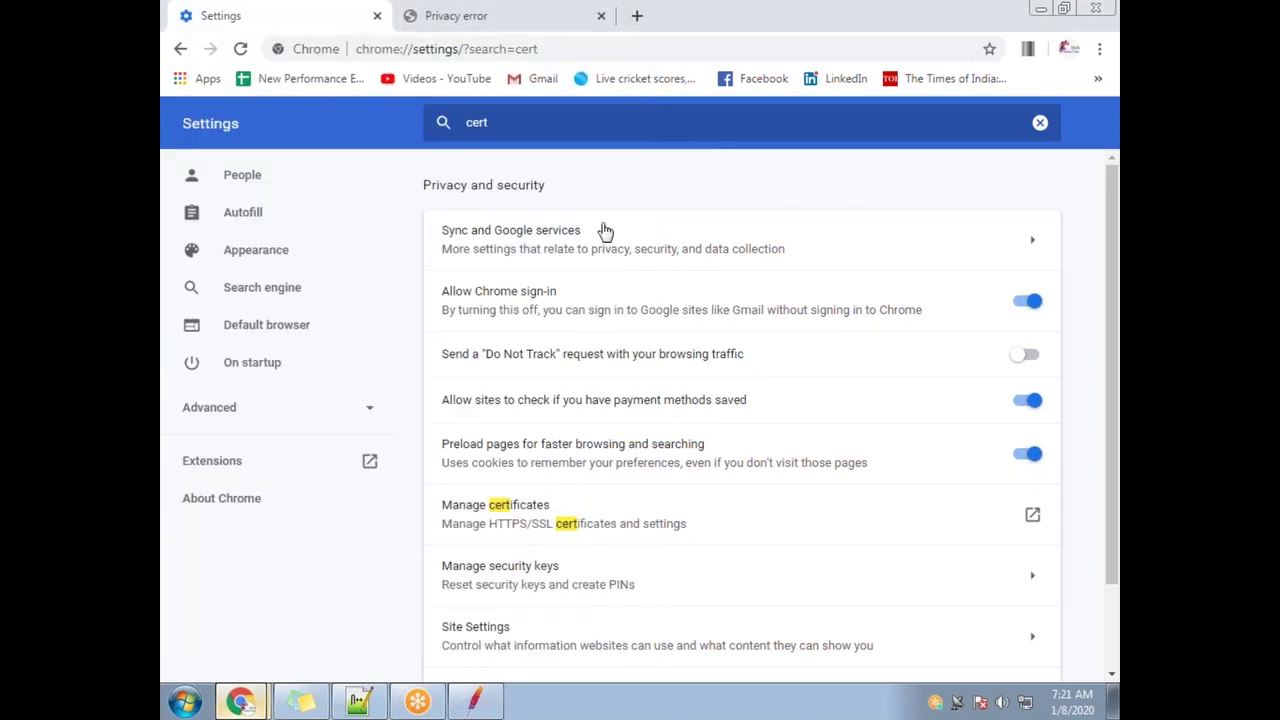
pyautogui.click(474, 700)
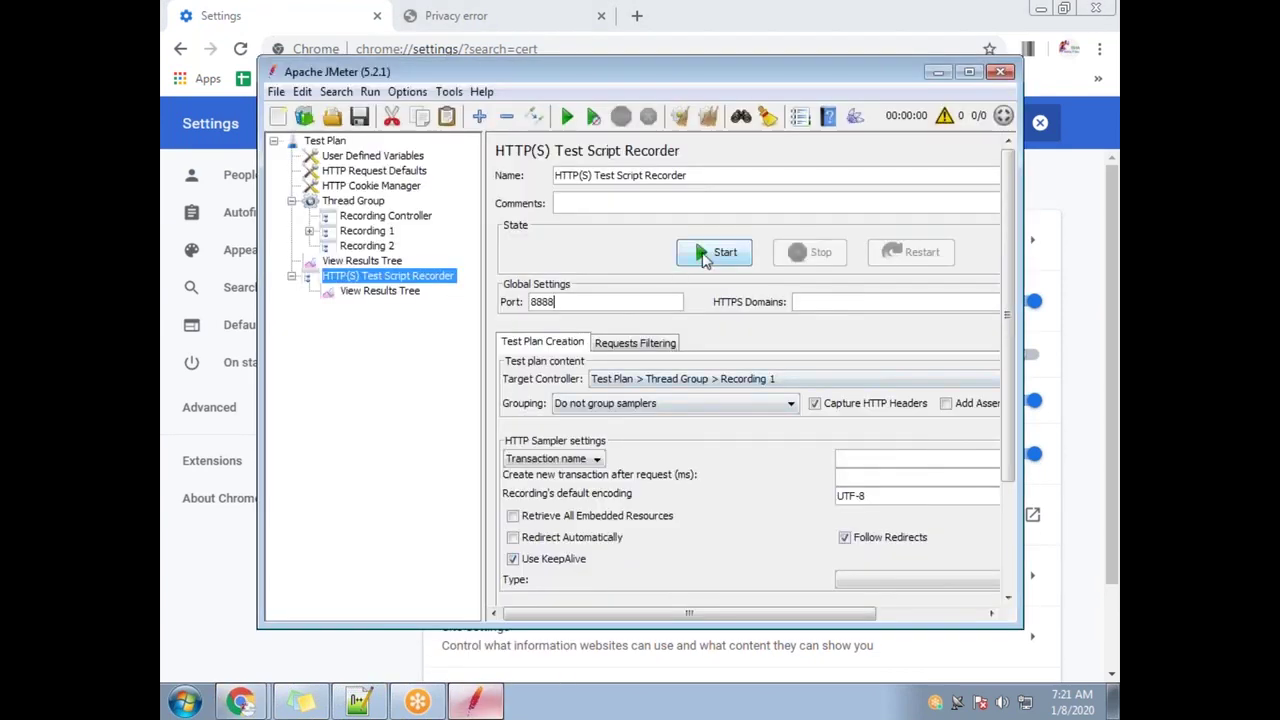
pyautogui.click(705, 252)
pyautogui.click(815, 540)
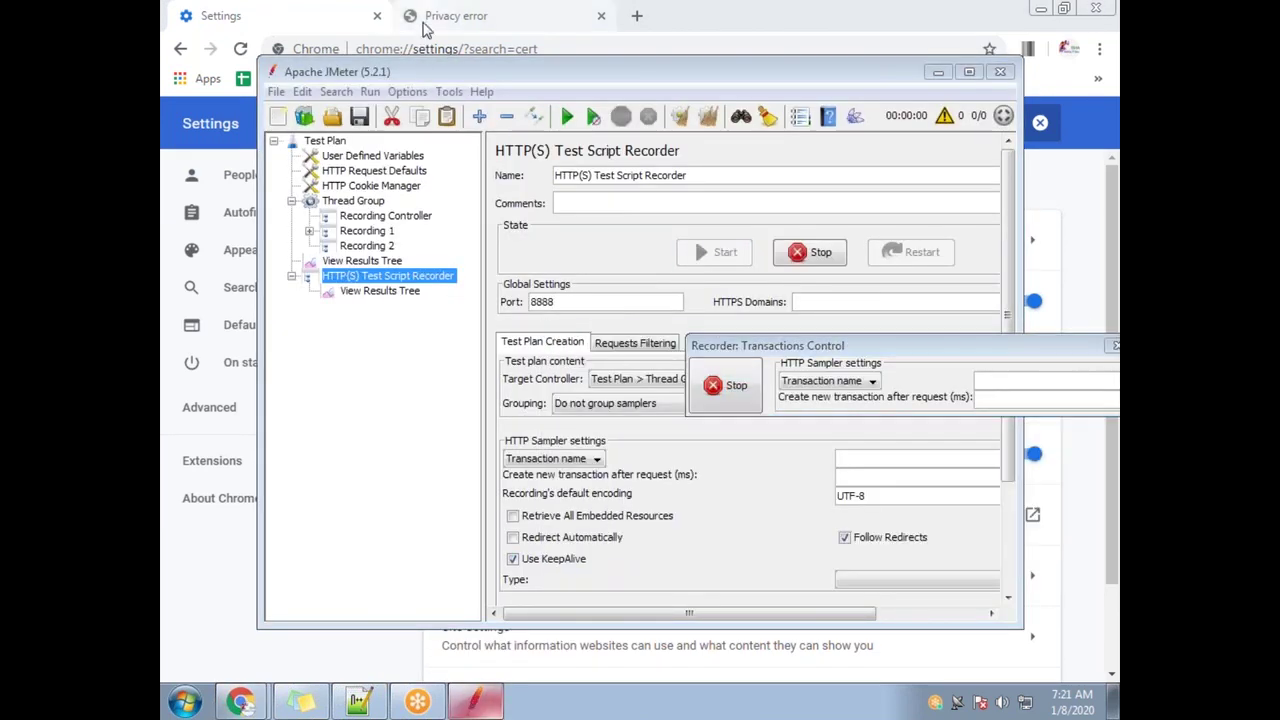
pyautogui.click(420, 18)
pyautogui.click(182, 50)
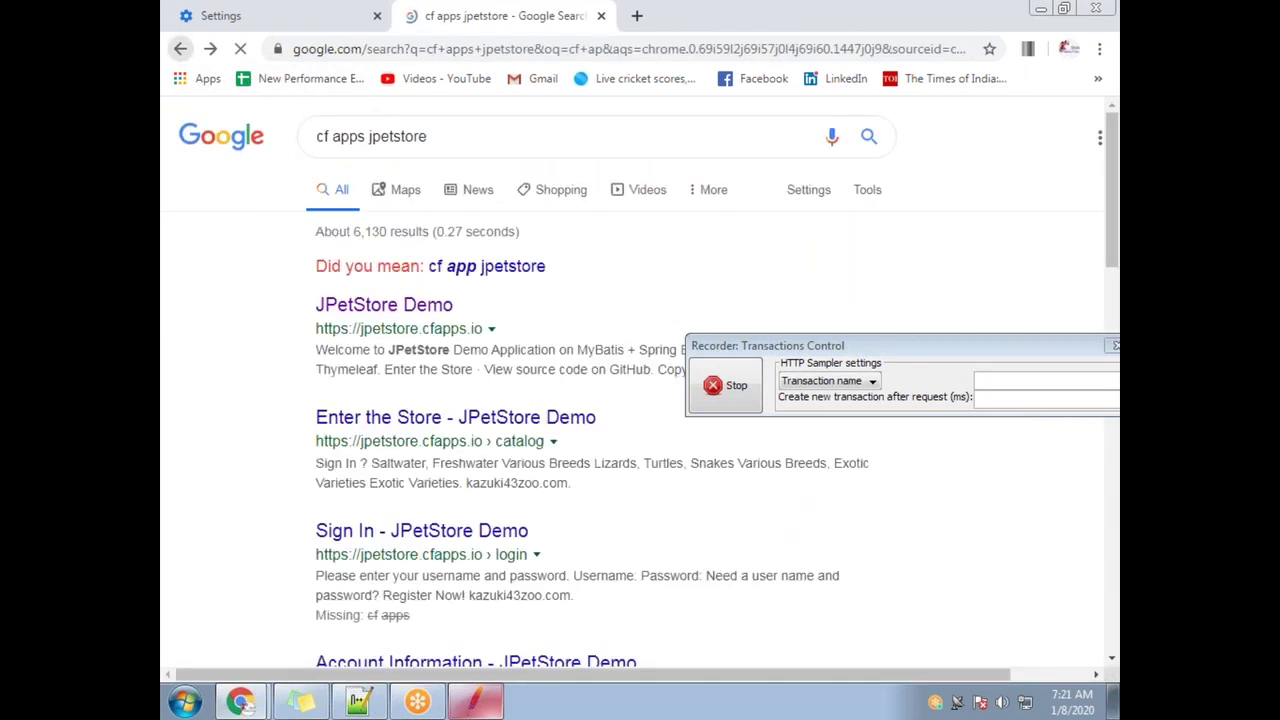
pyautogui.click(430, 306)
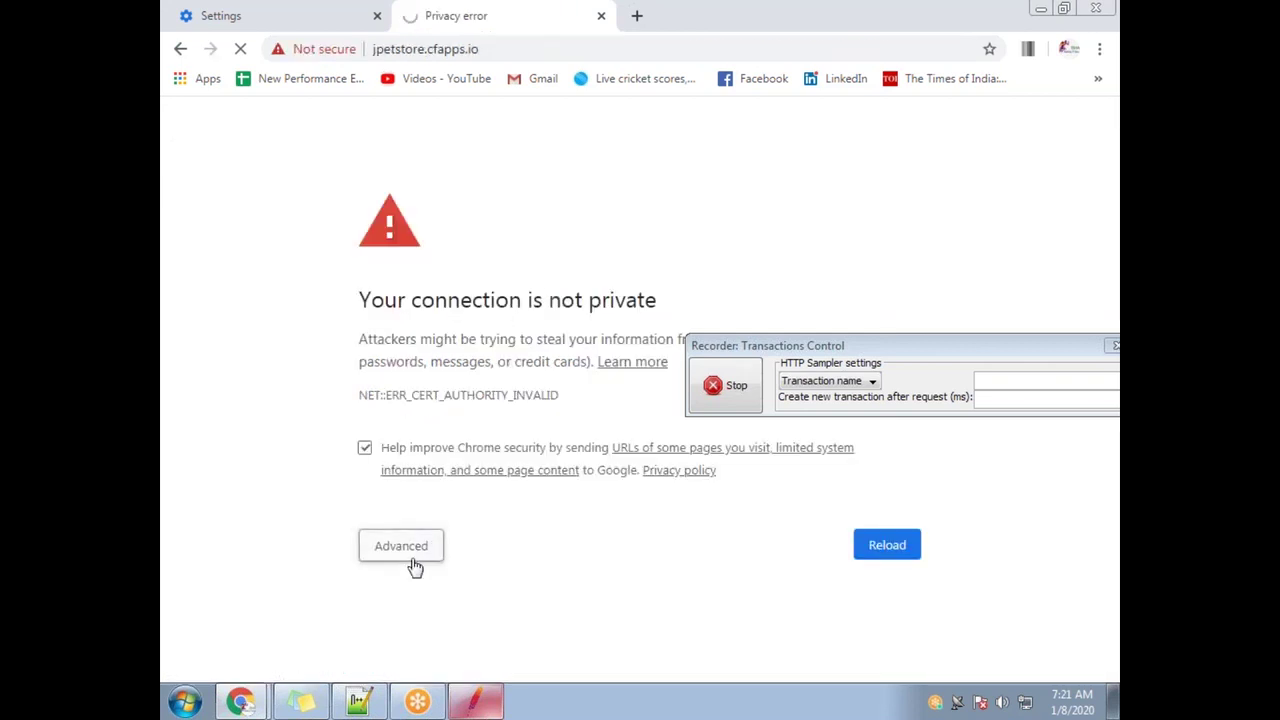
pyautogui.click(410, 550)
pyautogui.scroll(-3, 530, 507)
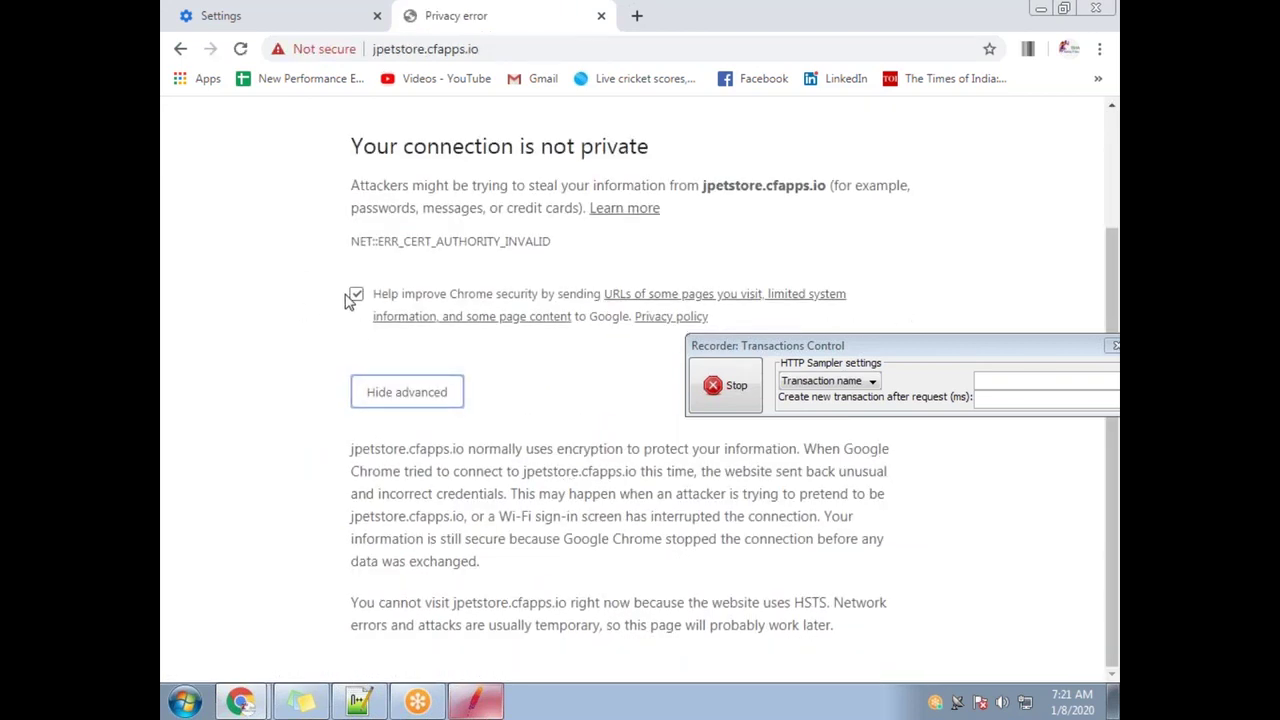
pyautogui.click(725, 385)
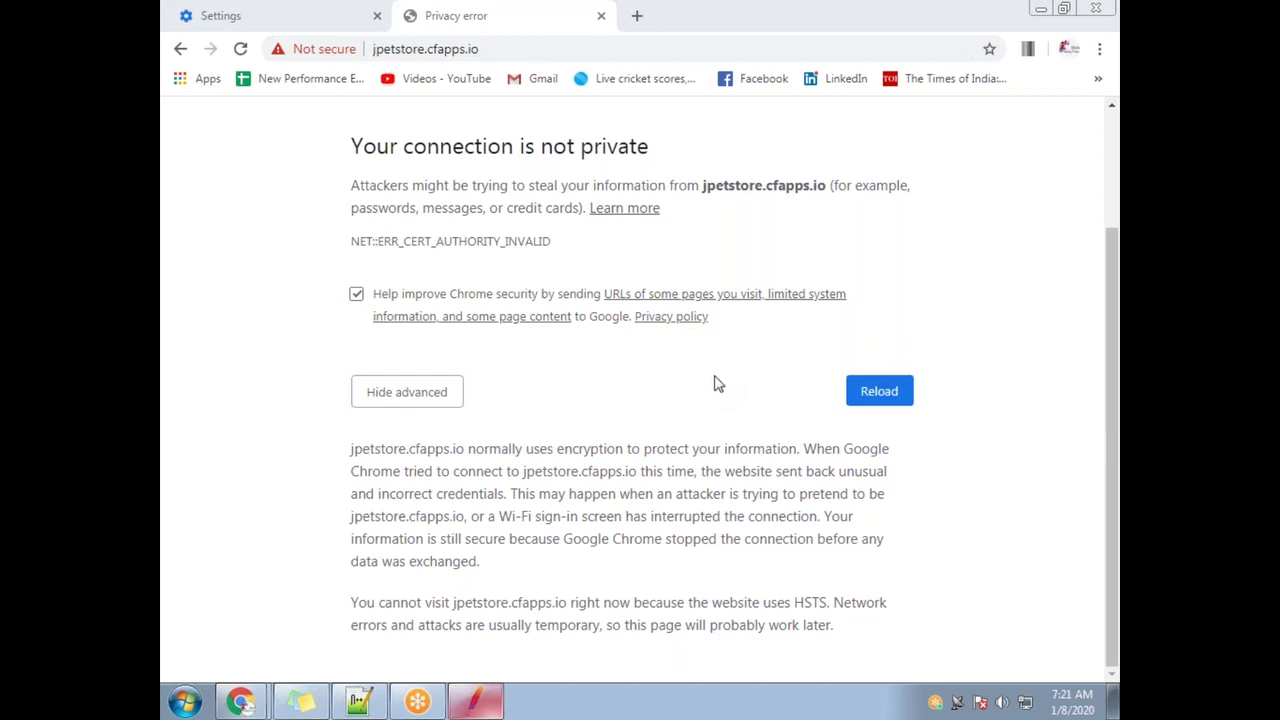
pyautogui.click(314, 12)
pyautogui.click(451, 128)
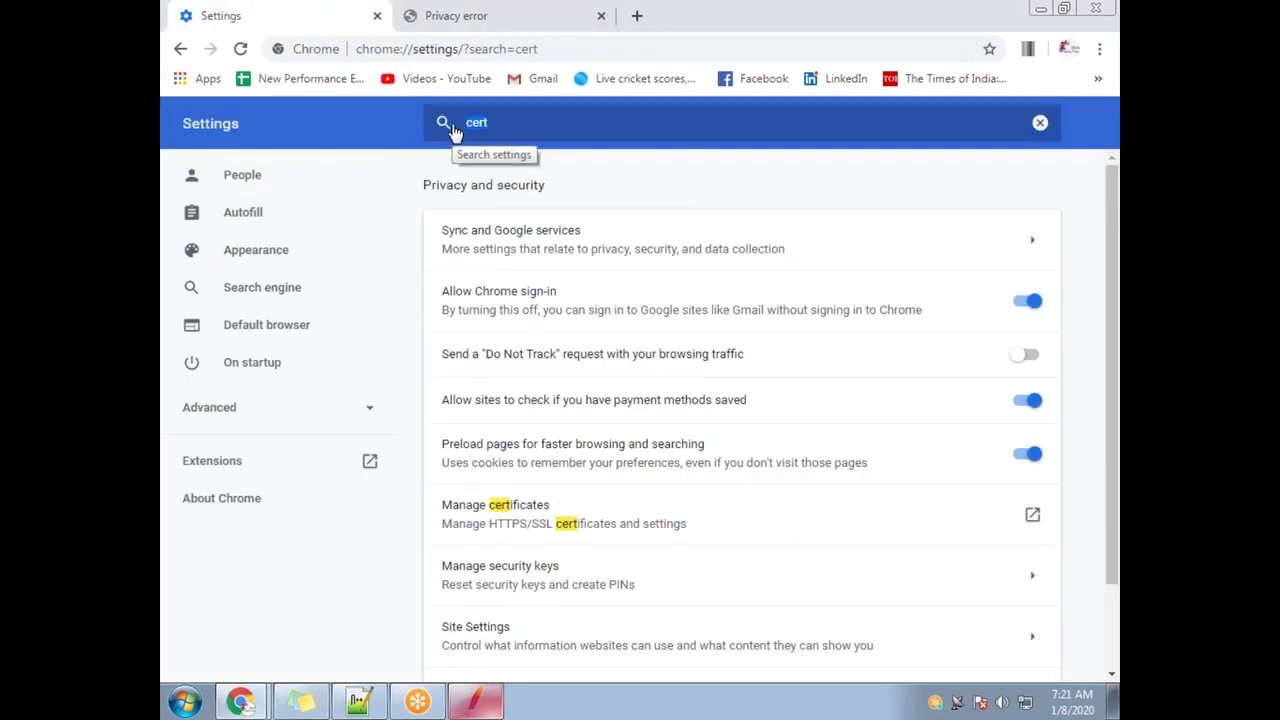
# Search Chrome settings for 'cache' and open Clear browsing data
pyautogui.write('clear cahc')
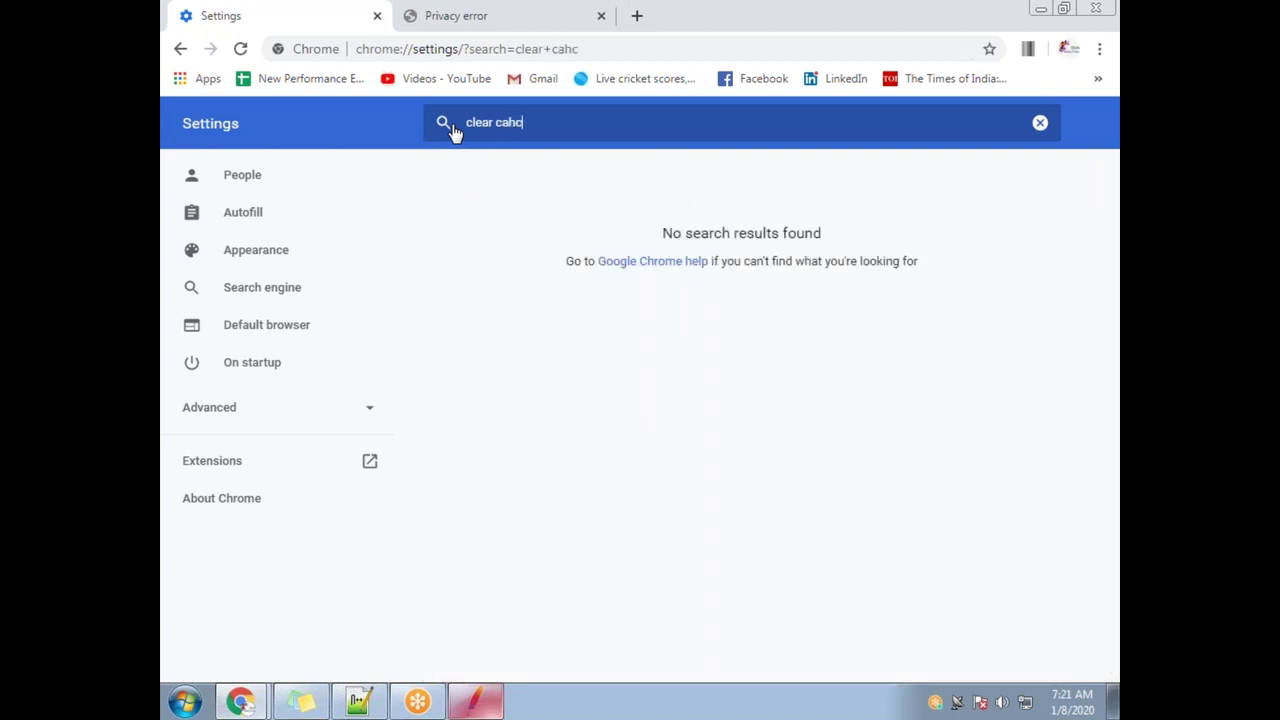
pyautogui.press('BackSpace')
pyautogui.press('BackSpace')
pyautogui.press('BackSpace')
pyautogui.write('cache')
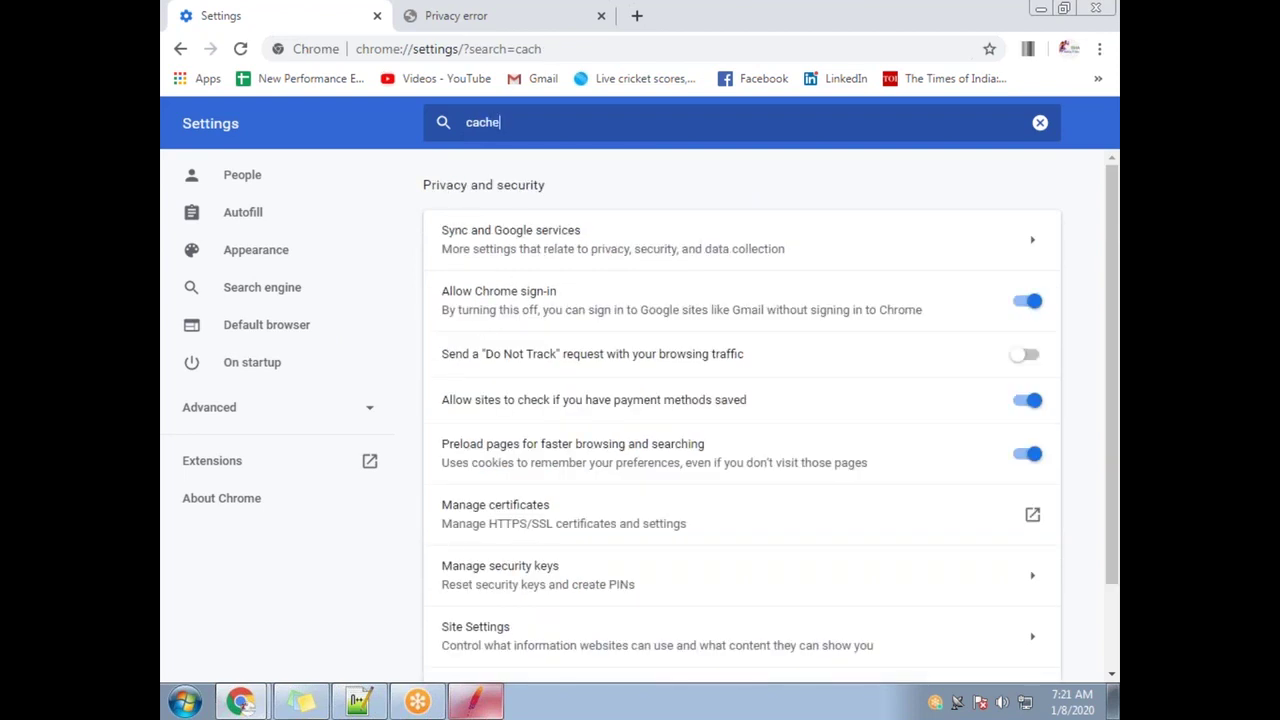
pyautogui.scroll(-2, 586, 571)
pyautogui.click(569, 582)
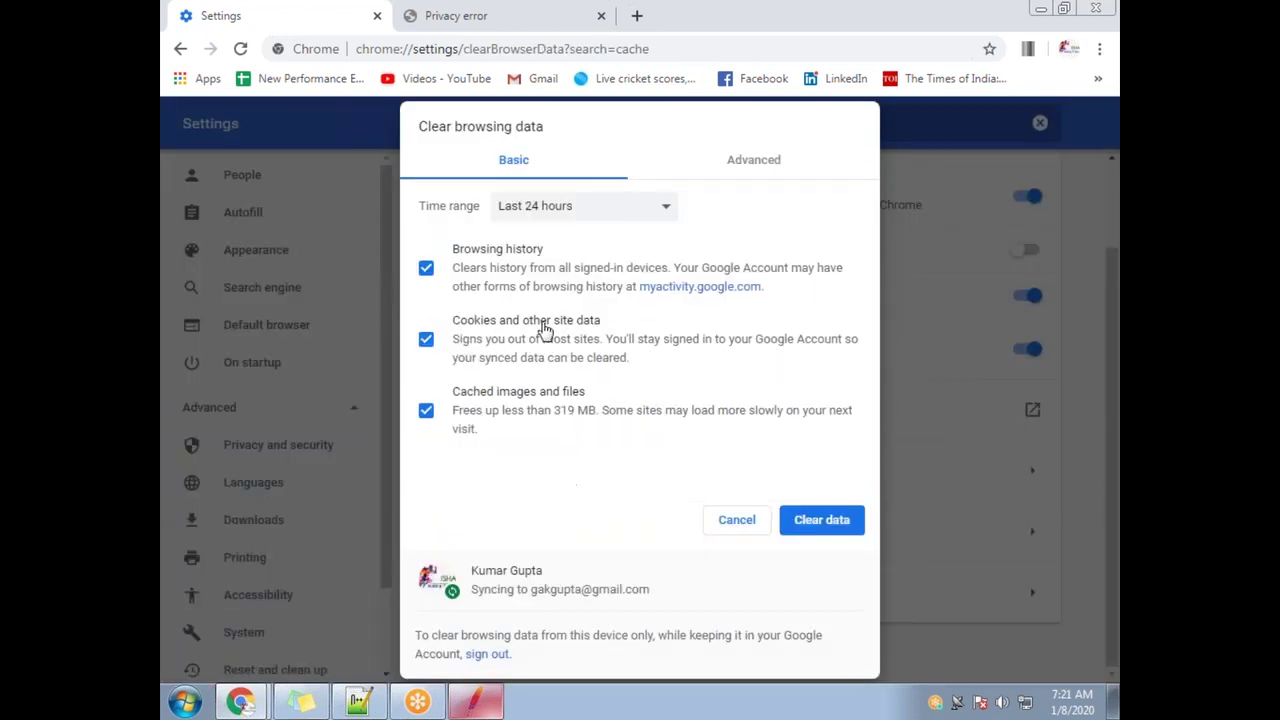
# Clear all-time data except browsing history, then reload the jpetstore.cfapps.io tab
pyautogui.click(612, 209)
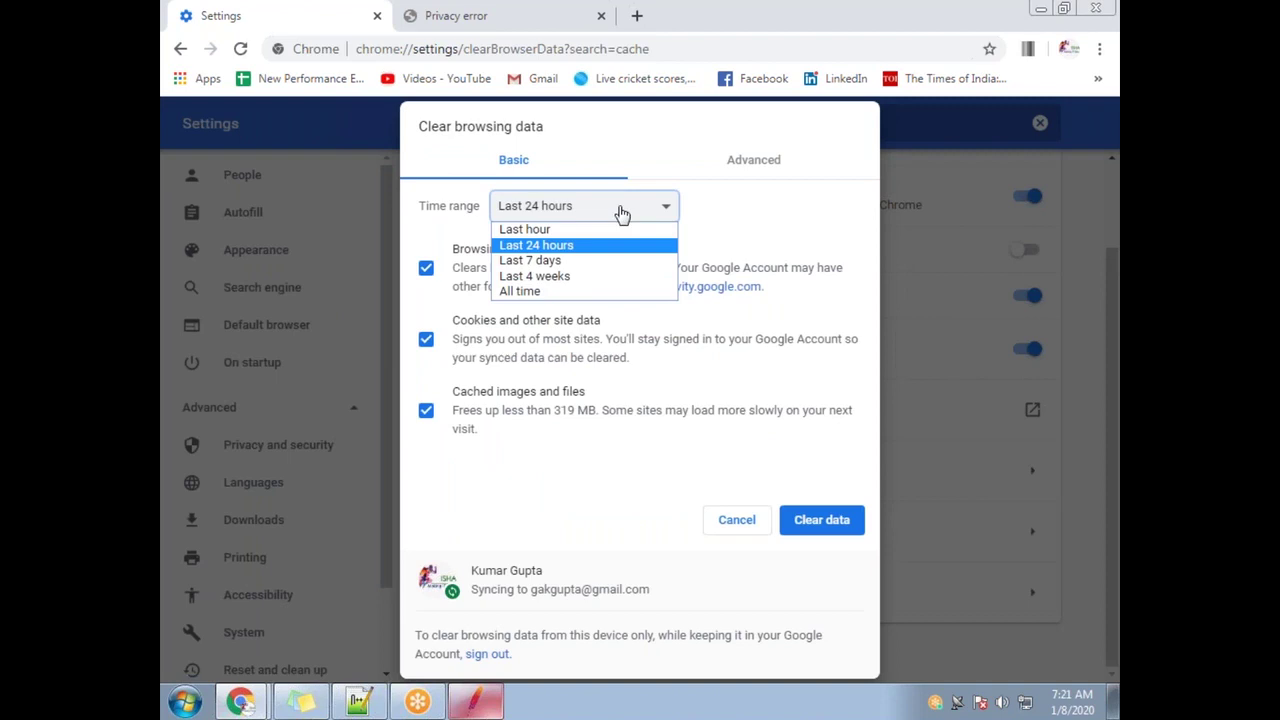
pyautogui.click(600, 299)
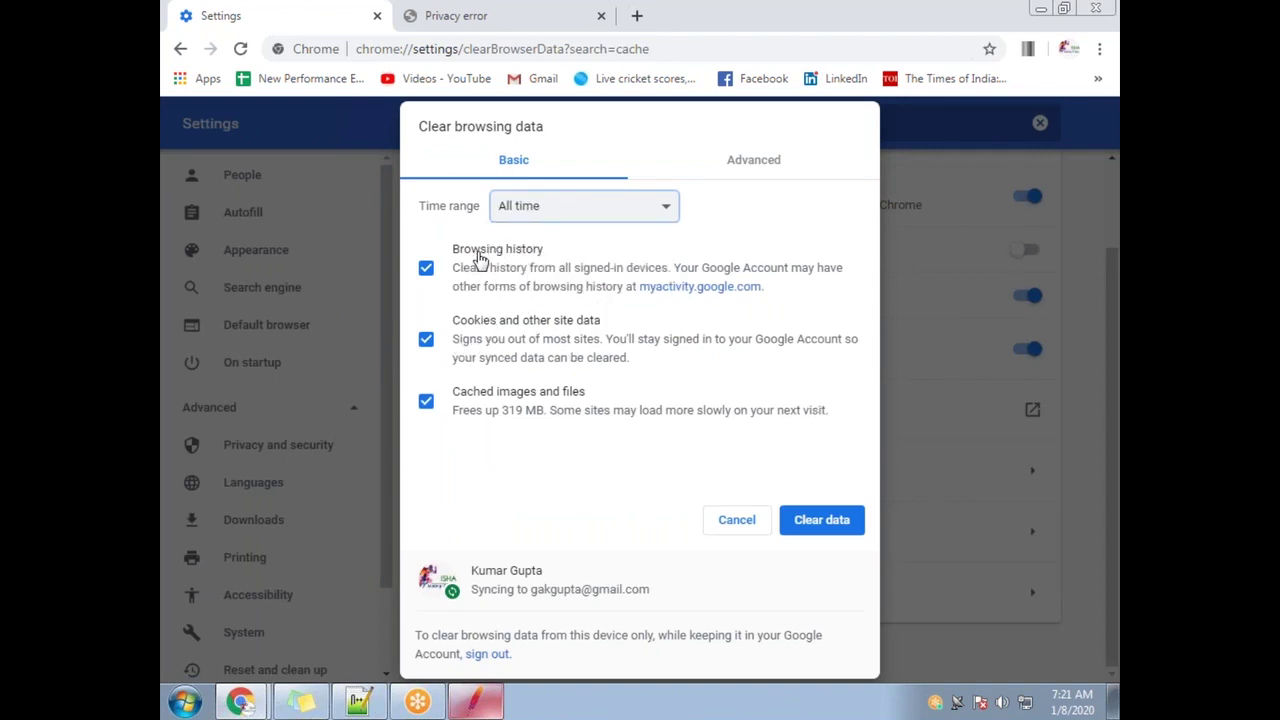
pyautogui.click(428, 270)
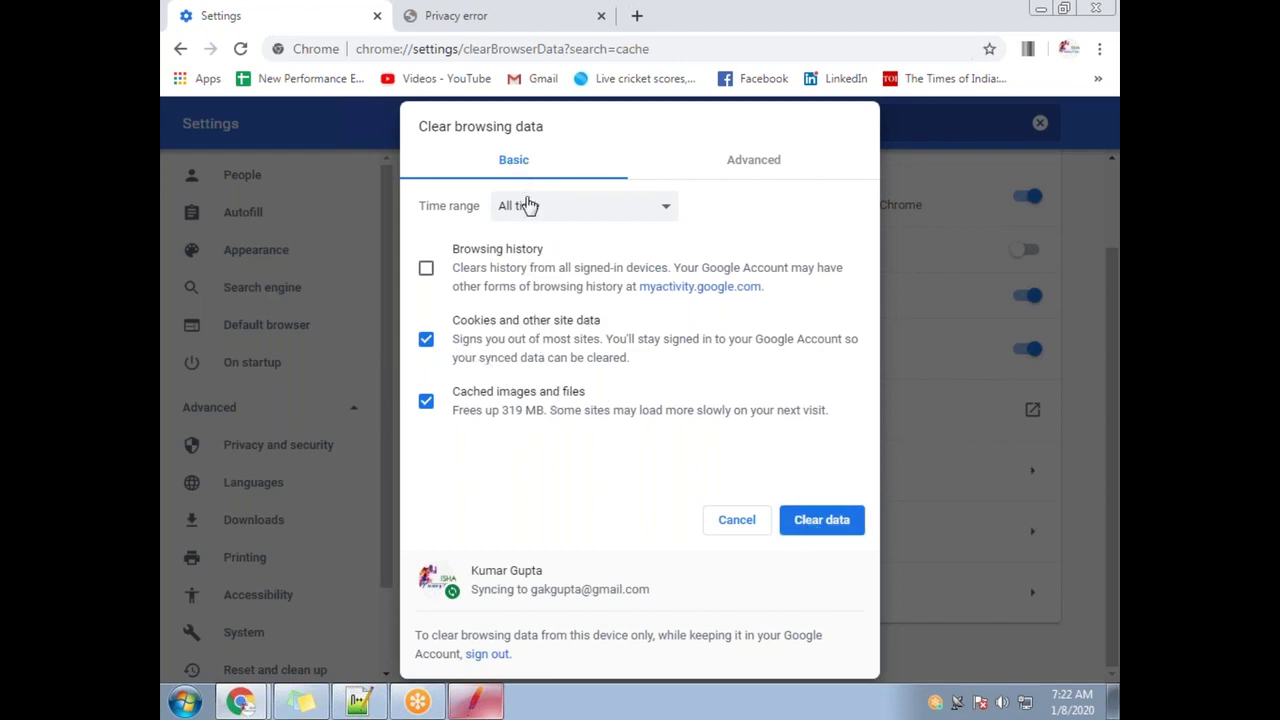
pyautogui.click(828, 526)
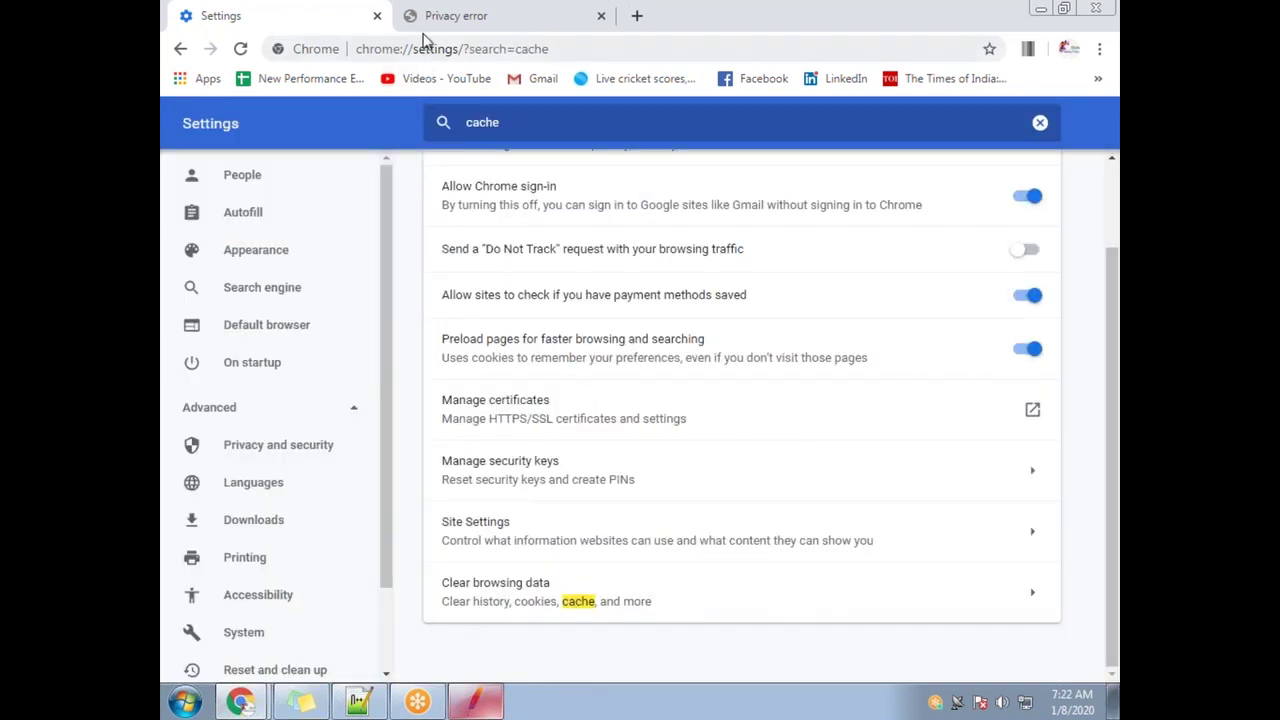
pyautogui.click(425, 20)
pyautogui.click(240, 48)
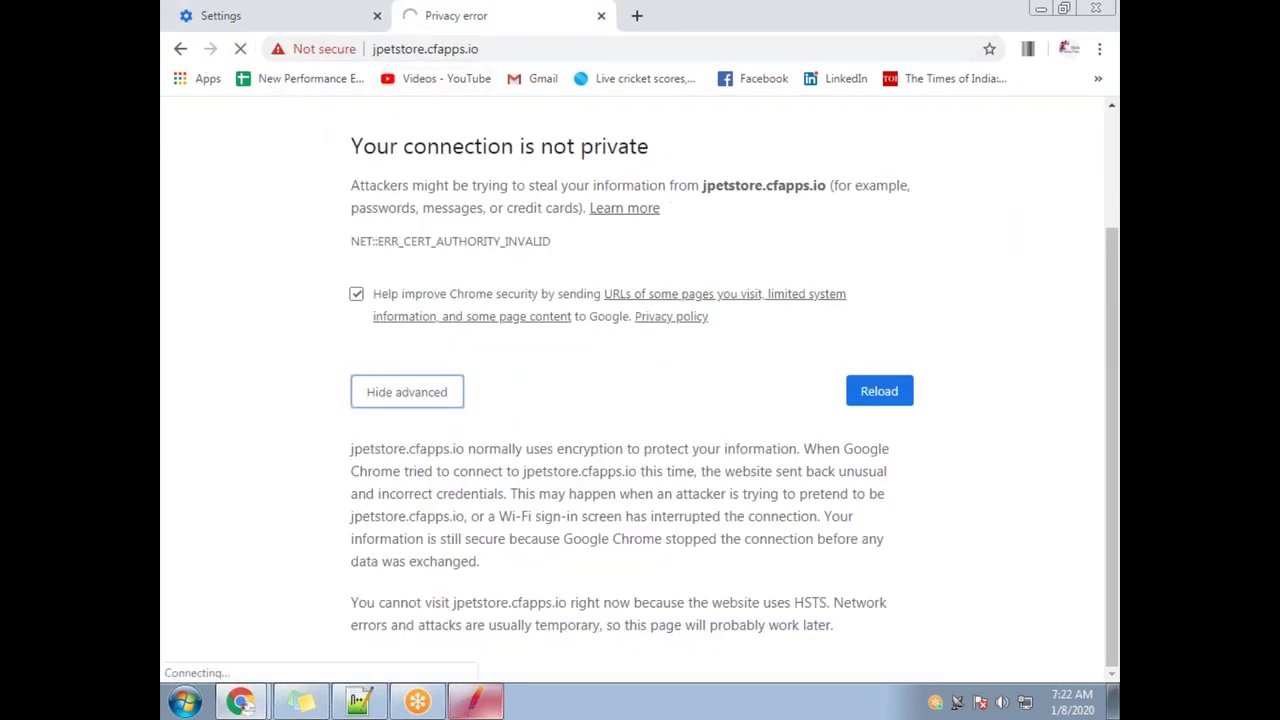
# Start the JMeter proxy recorder, dismiss the Root CA notice, and reload jpetstore.cfapps.io
pyautogui.click(475, 700)
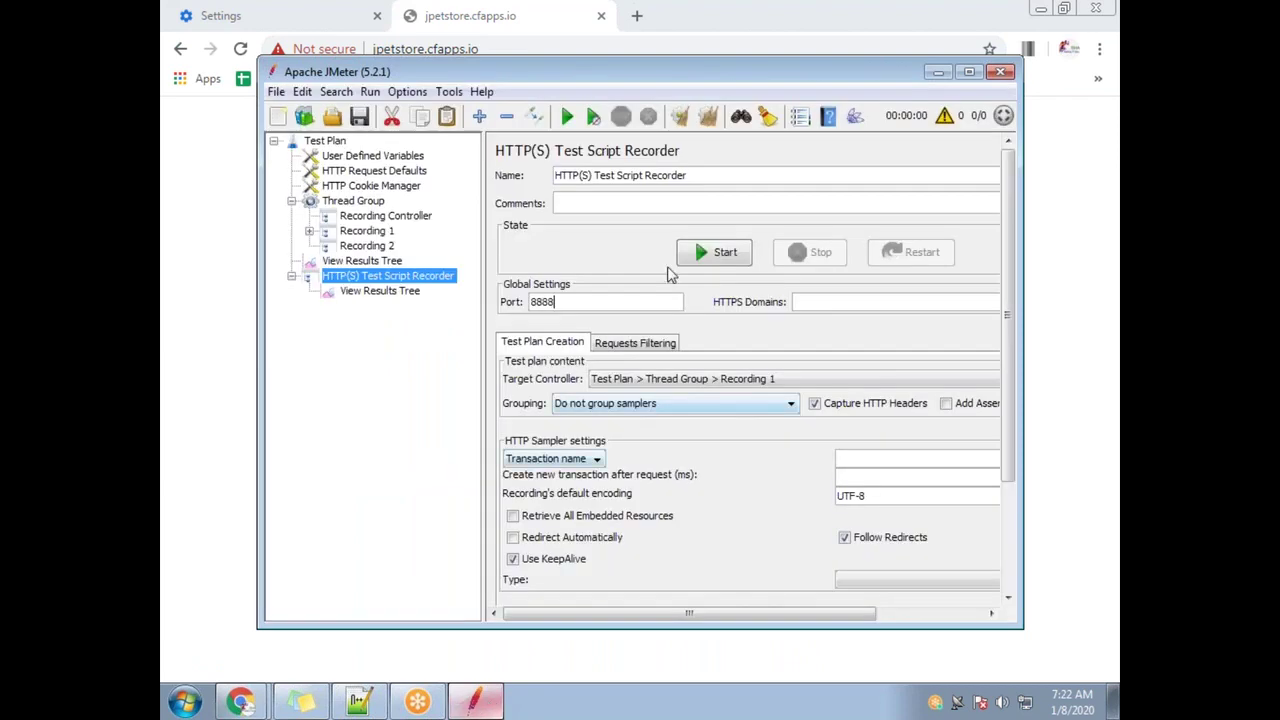
pyautogui.click(706, 256)
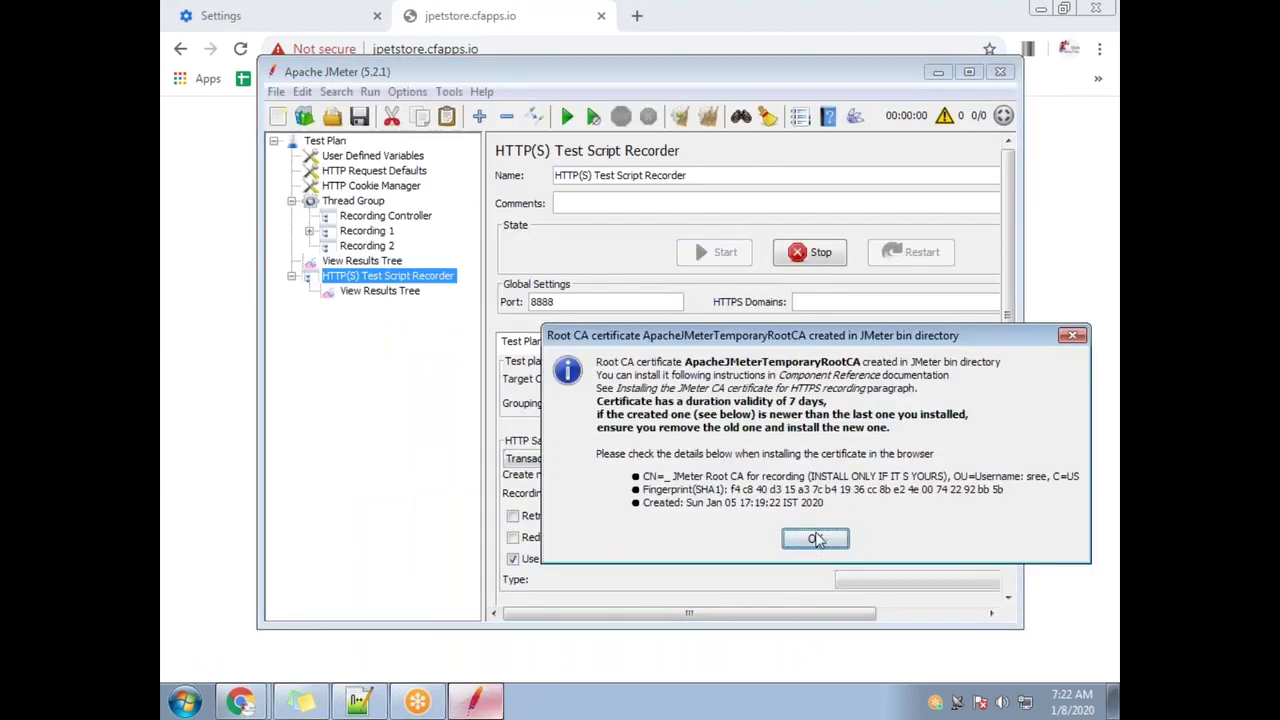
pyautogui.click(815, 541)
pyautogui.click(491, 49)
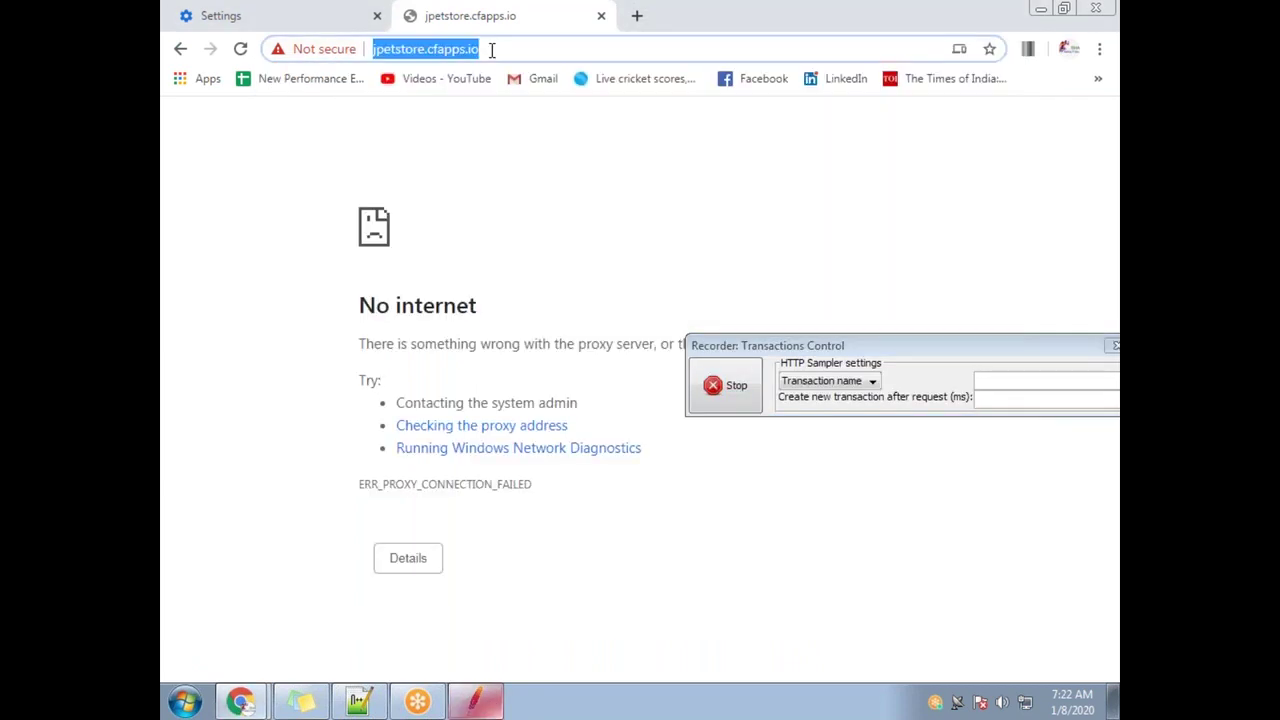
pyautogui.press('Return')
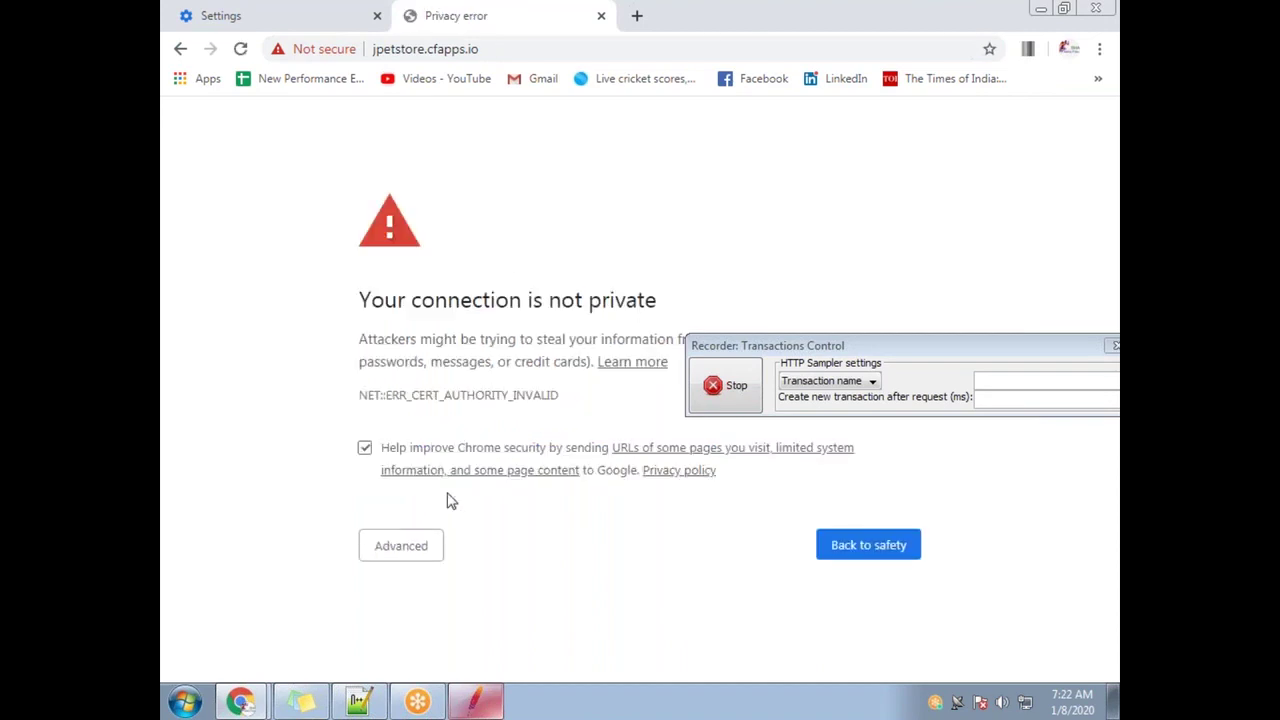
# Expand the warning's advanced details and proceed to jpetstore.cfapps.io (unsafe)
pyautogui.click(429, 549)
pyautogui.scroll(-1, 540, 557)
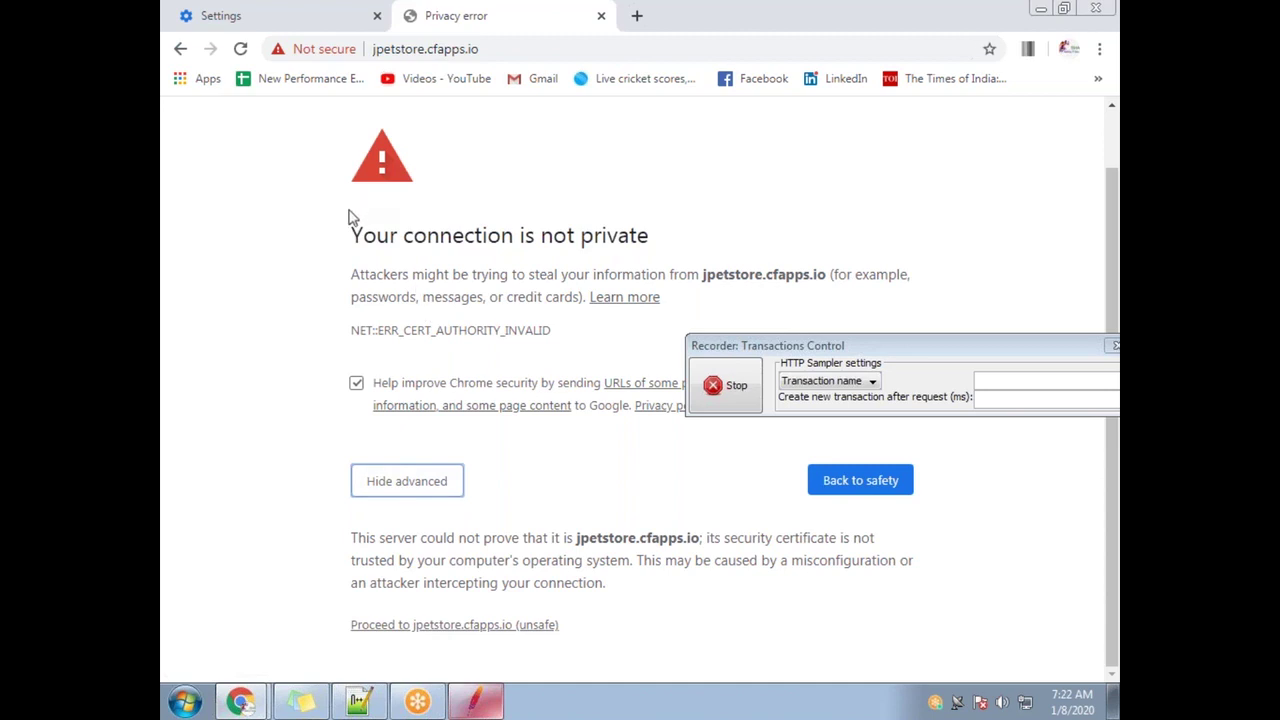
pyautogui.moveTo(354, 236); pyautogui.dragTo(646, 242)
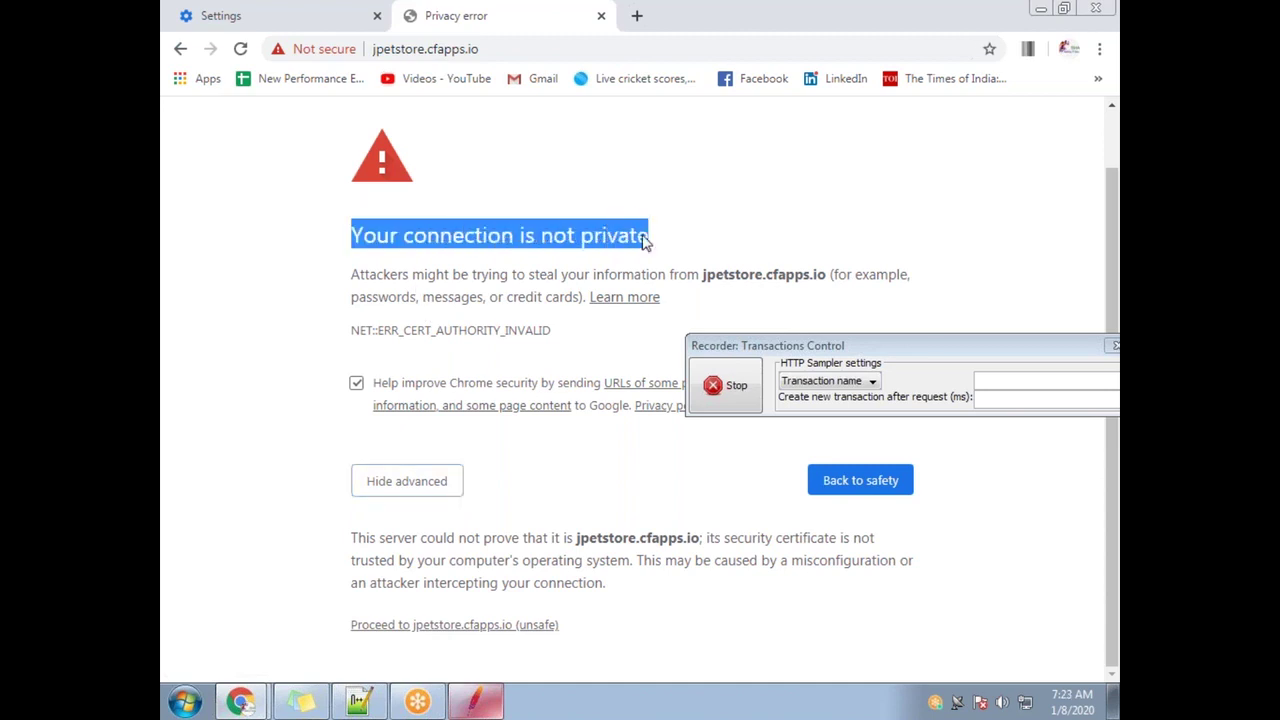
pyautogui.click(423, 486)
pyautogui.click(423, 548)
pyautogui.scroll(-1, 450, 600)
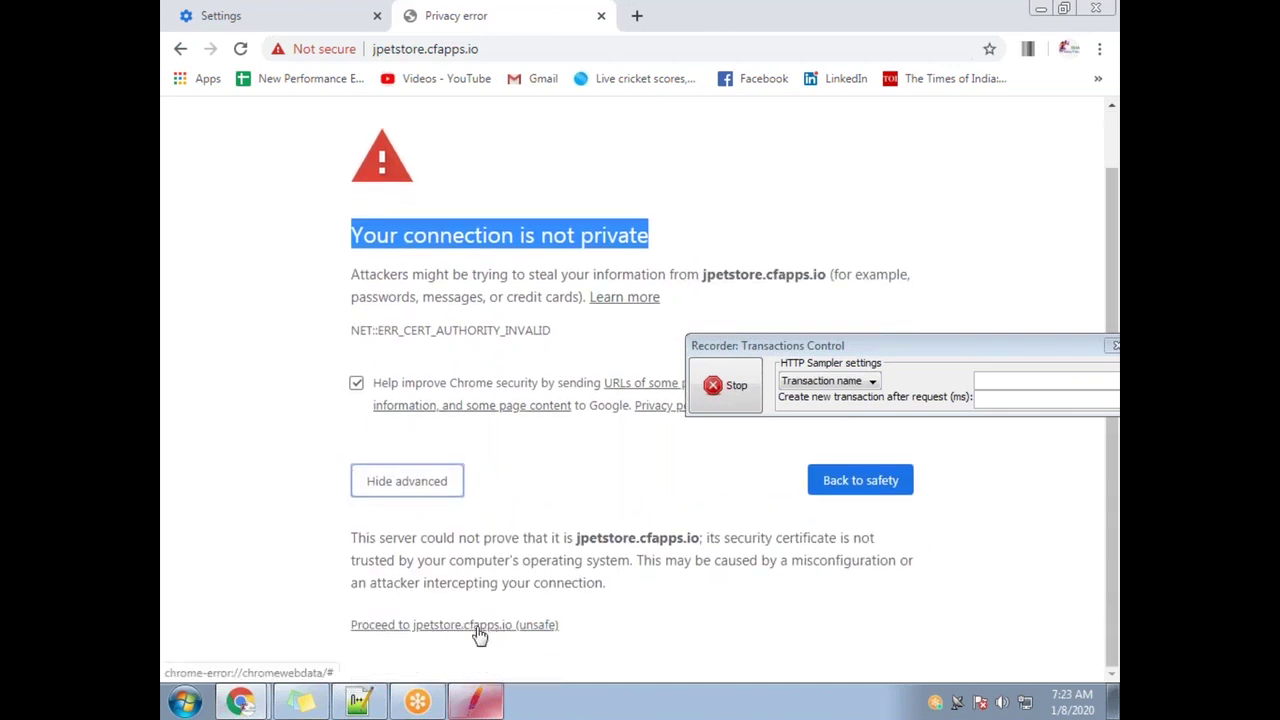
pyautogui.click(524, 625)
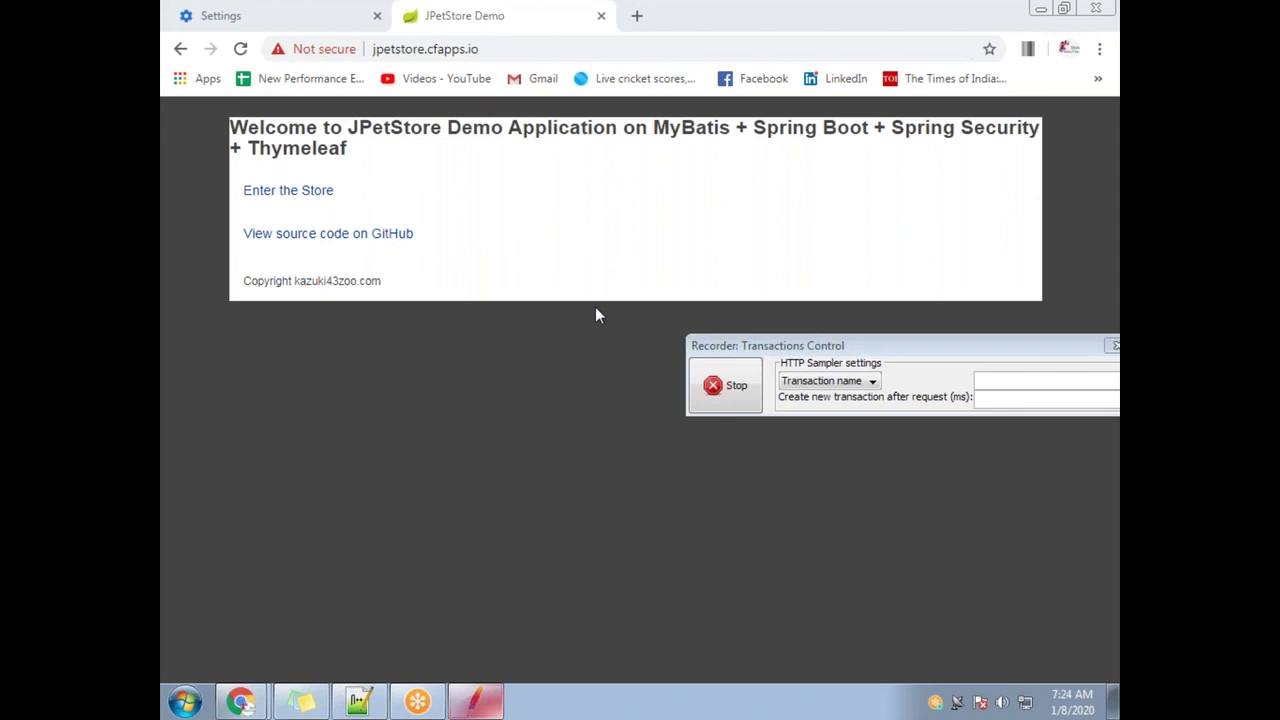
# Enter the JPetStore catalog and go to its Sign In page
pyautogui.click(296, 198)
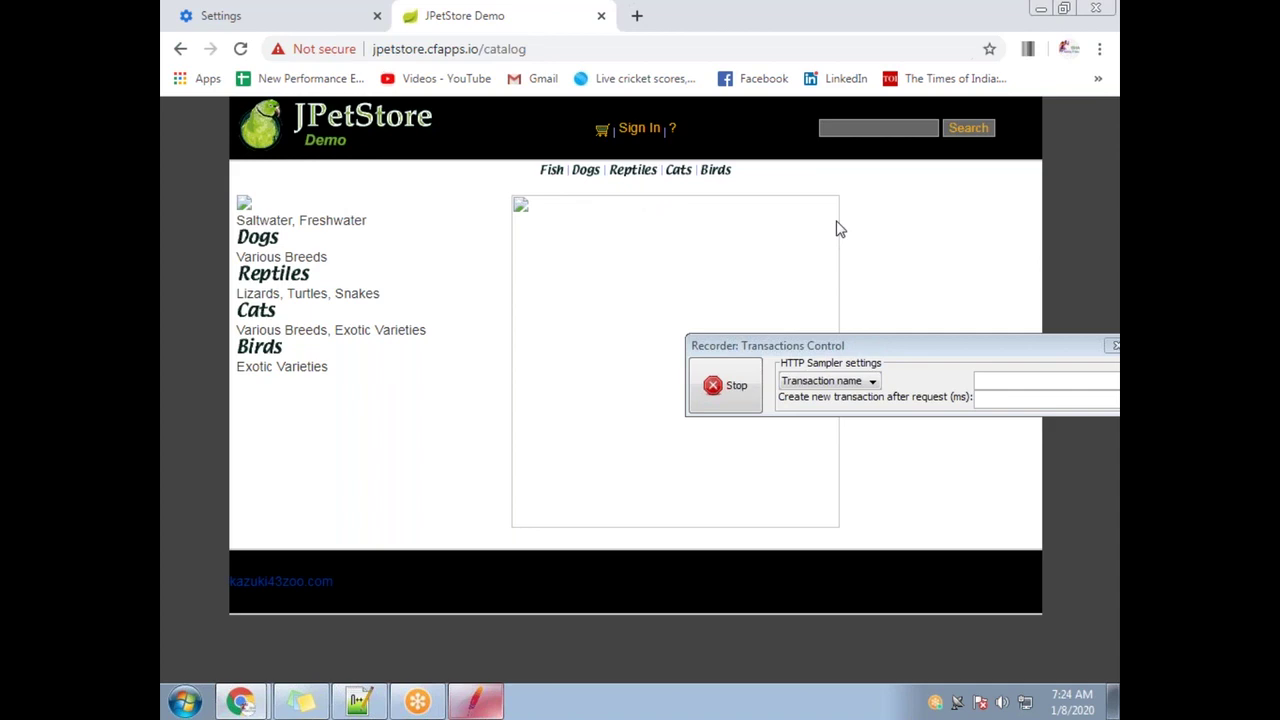
pyautogui.click(645, 130)
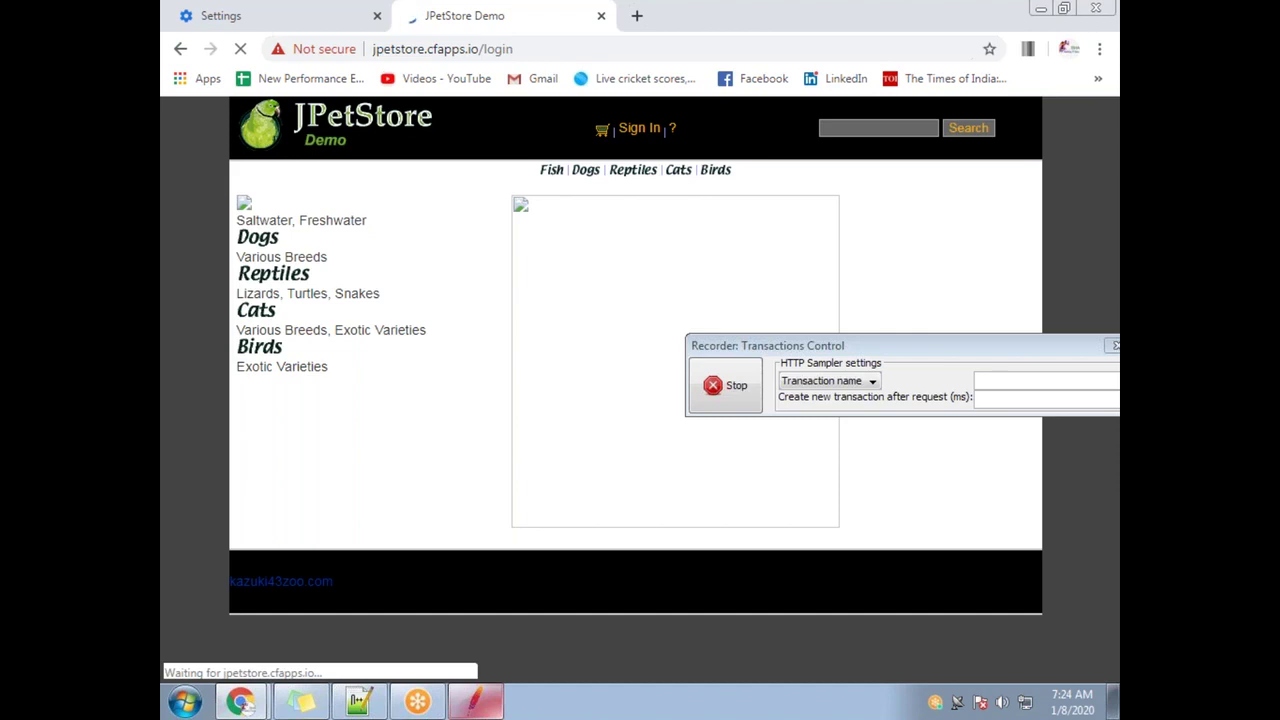
# Enter a username and password and submit the first JPetStore login
pyautogui.click(641, 256)
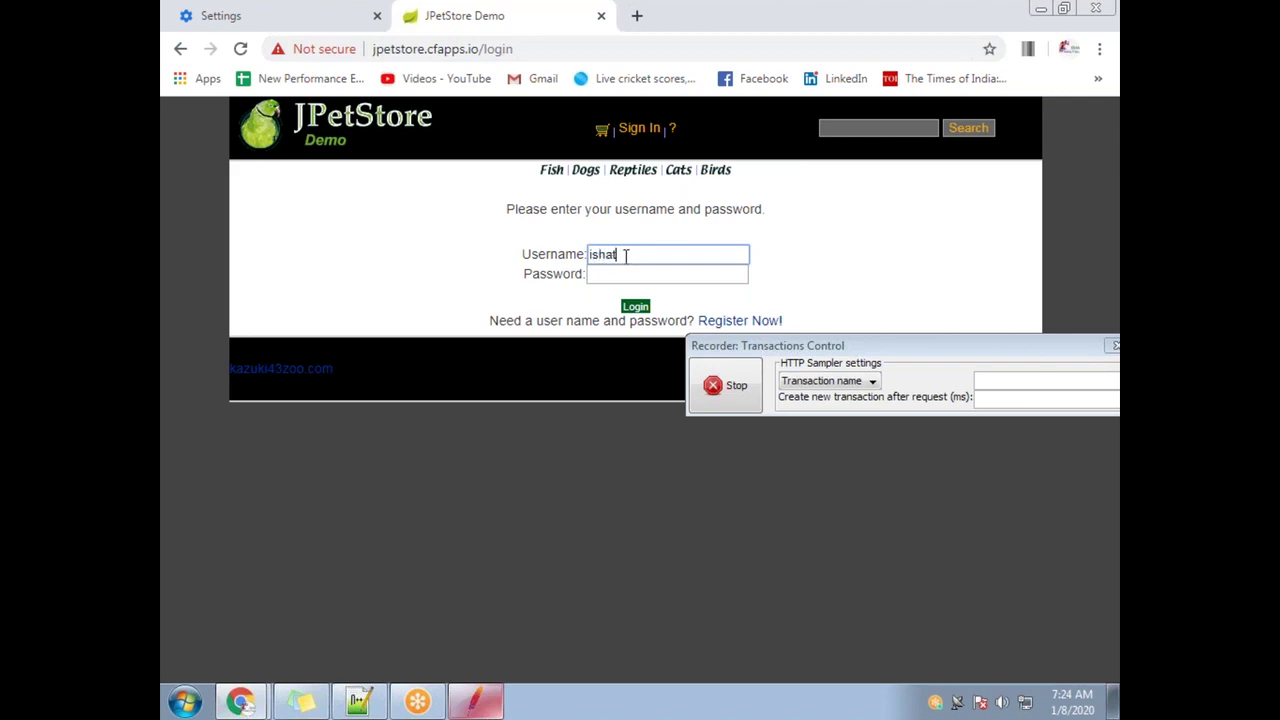
pyautogui.press('Tab')
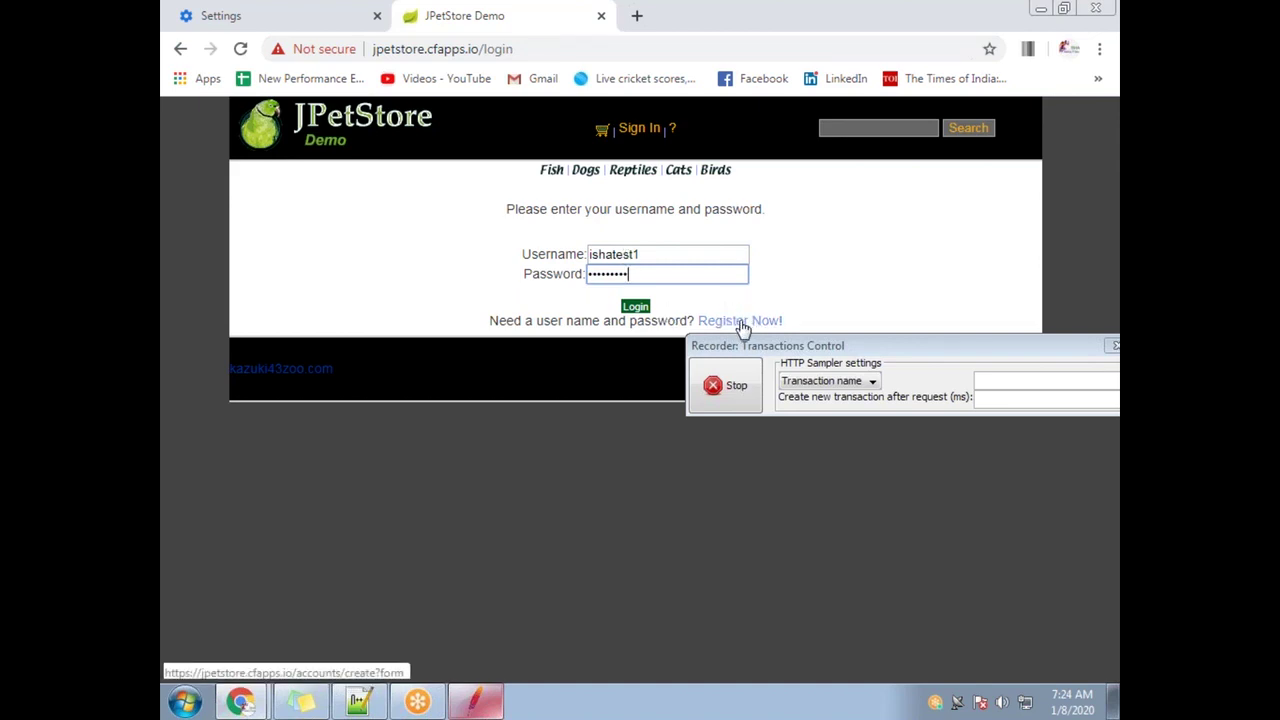
pyautogui.click(636, 307)
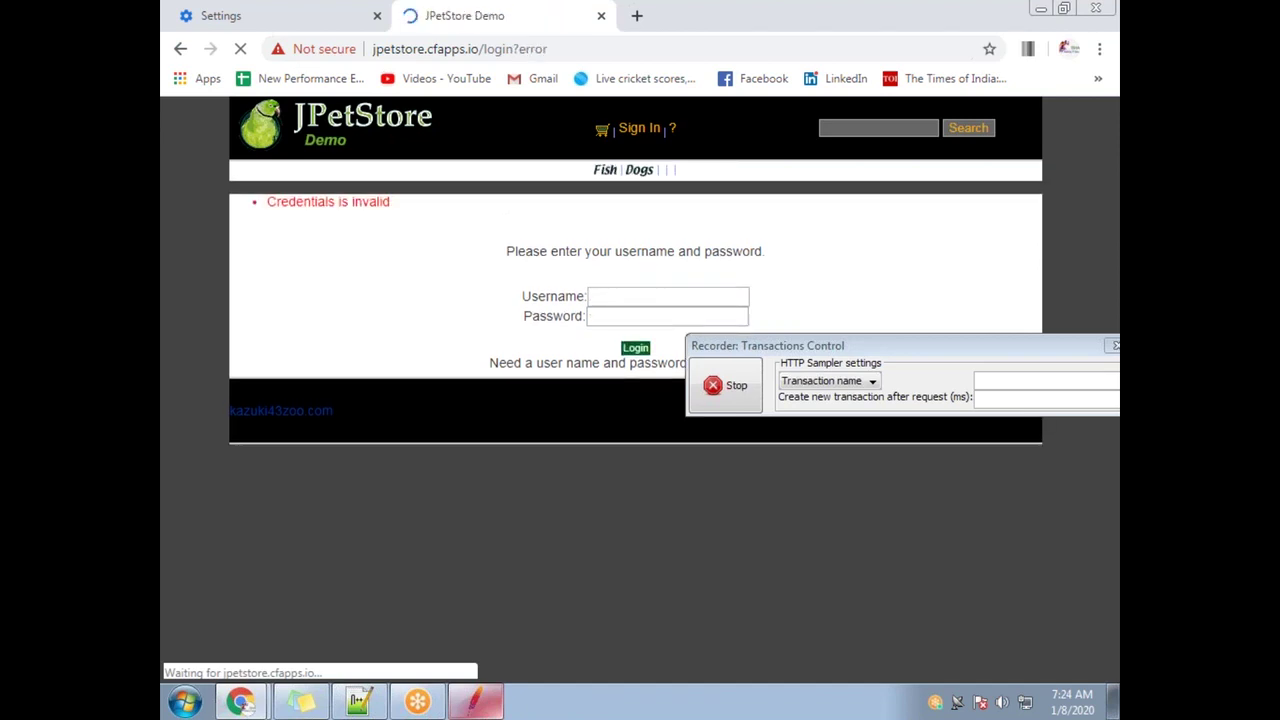
# Re-enter the credentials, submit the login again, and stop the JMeter recording
pyautogui.moveTo(806, 348); pyautogui.dragTo(736, 488)
pyautogui.click(621, 296)
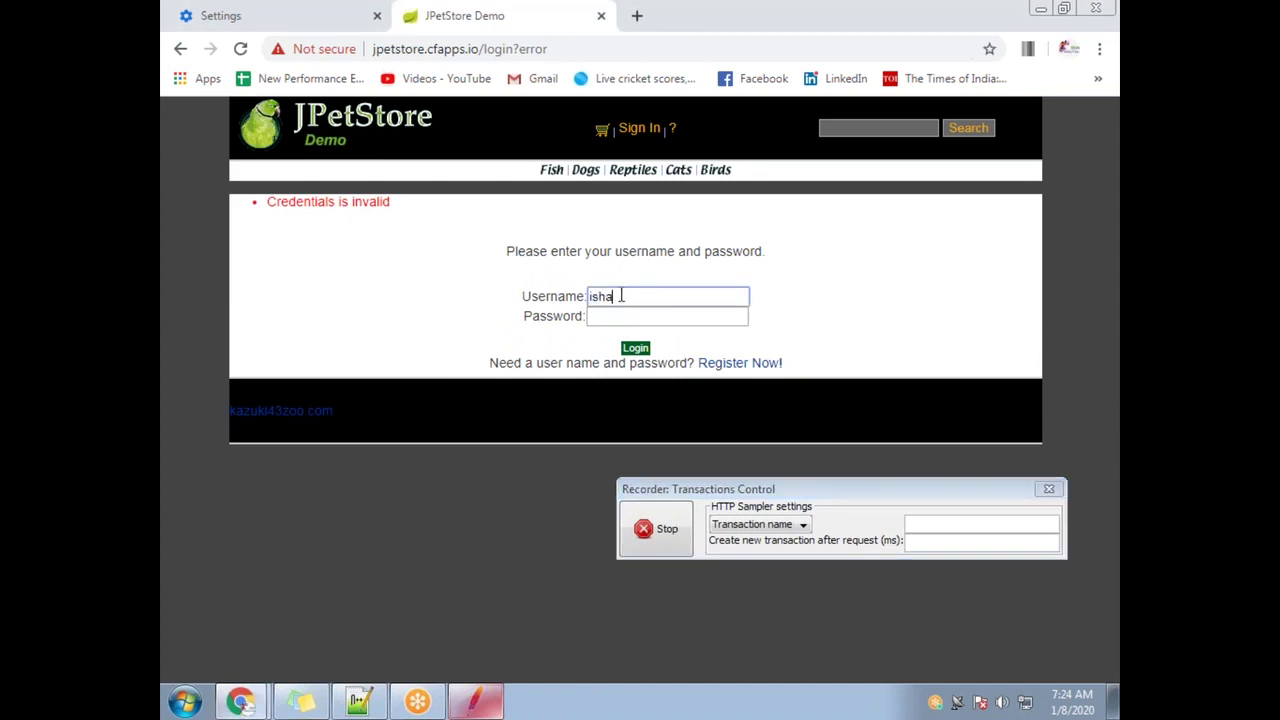
pyautogui.press('Tab')
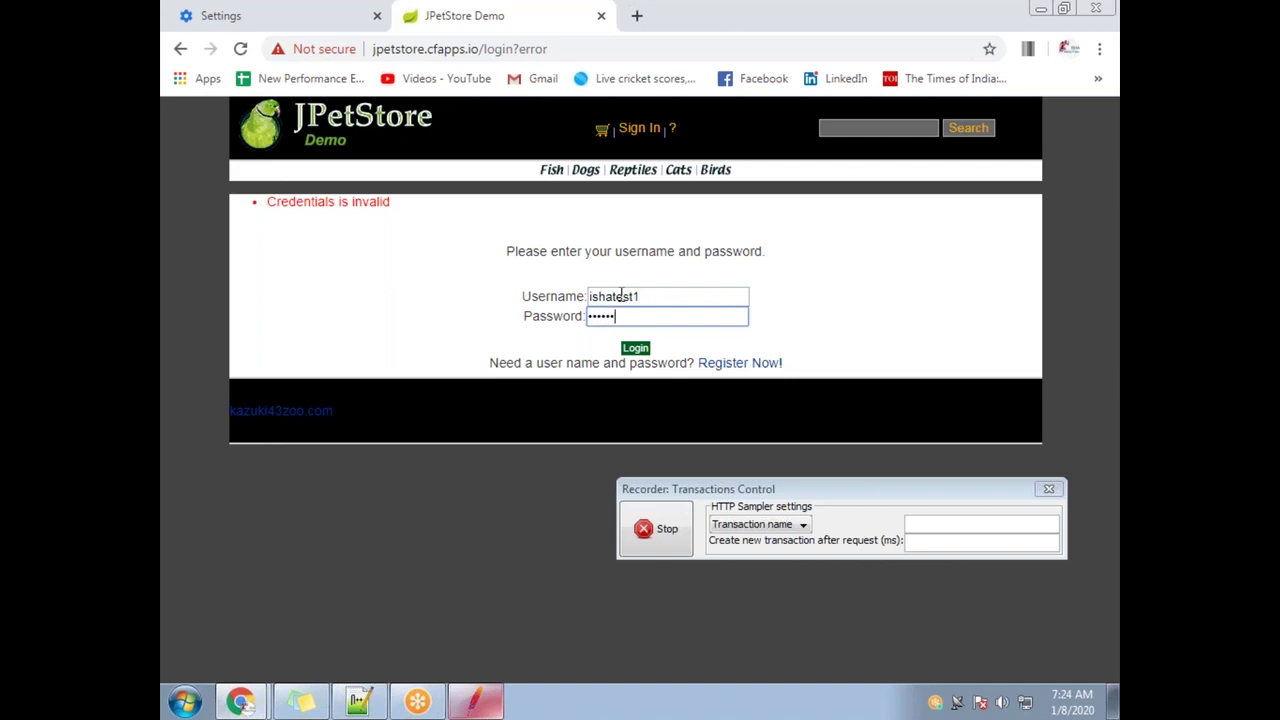
pyautogui.press('Return')
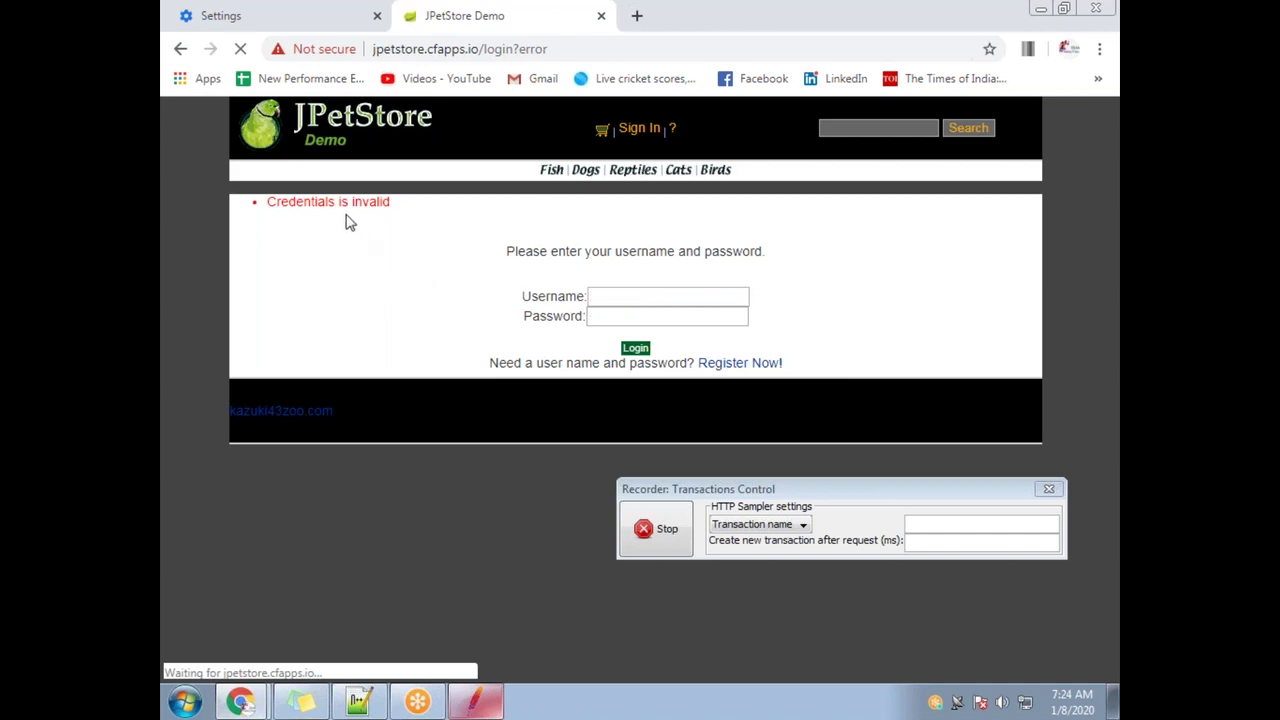
pyautogui.click(655, 529)
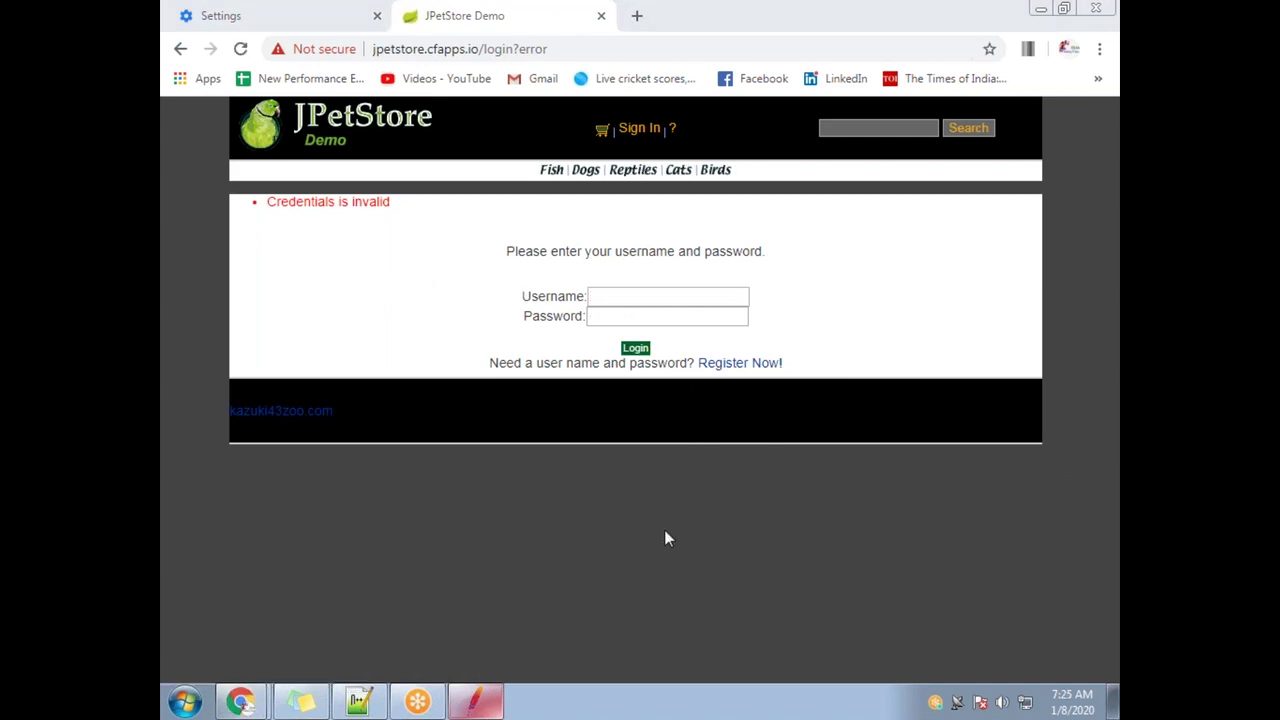
# Via Chrome's 'proxy' settings search, uncheck 'Use a proxy server for your LAN' and save
pyautogui.click(268, 12)
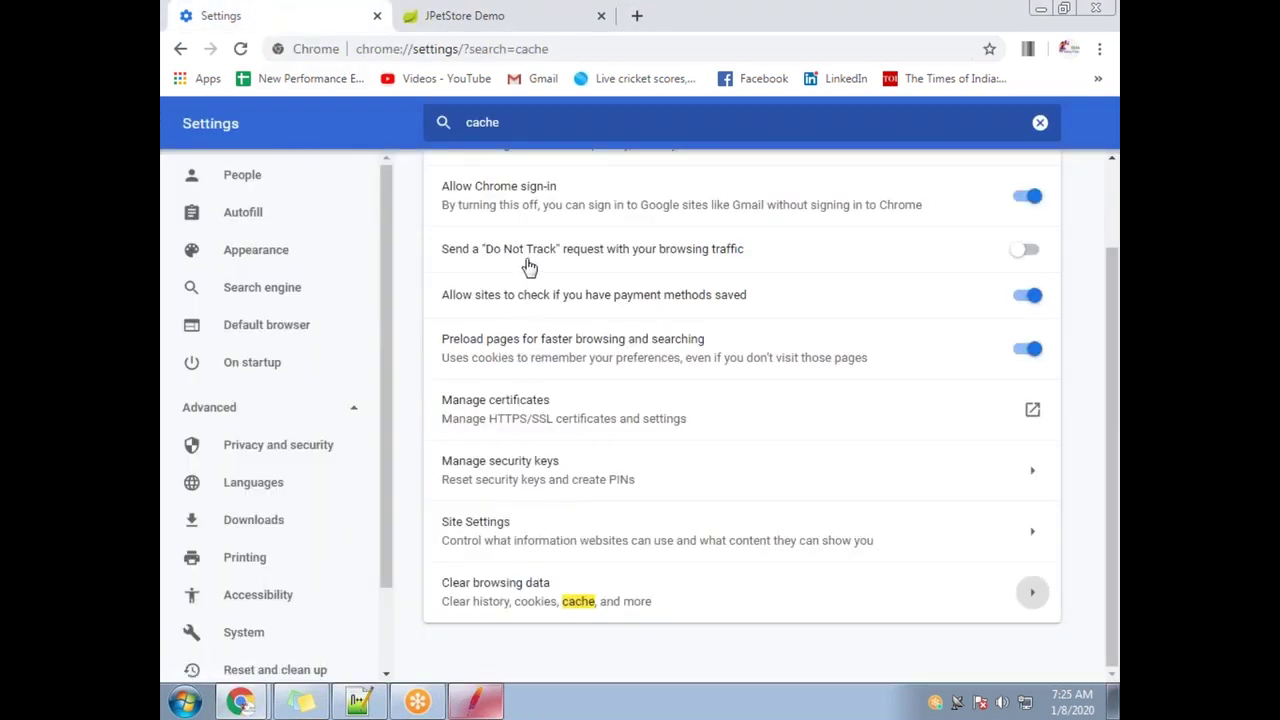
pyautogui.click(443, 125)
pyautogui.write('proxy')
pyautogui.click(576, 340)
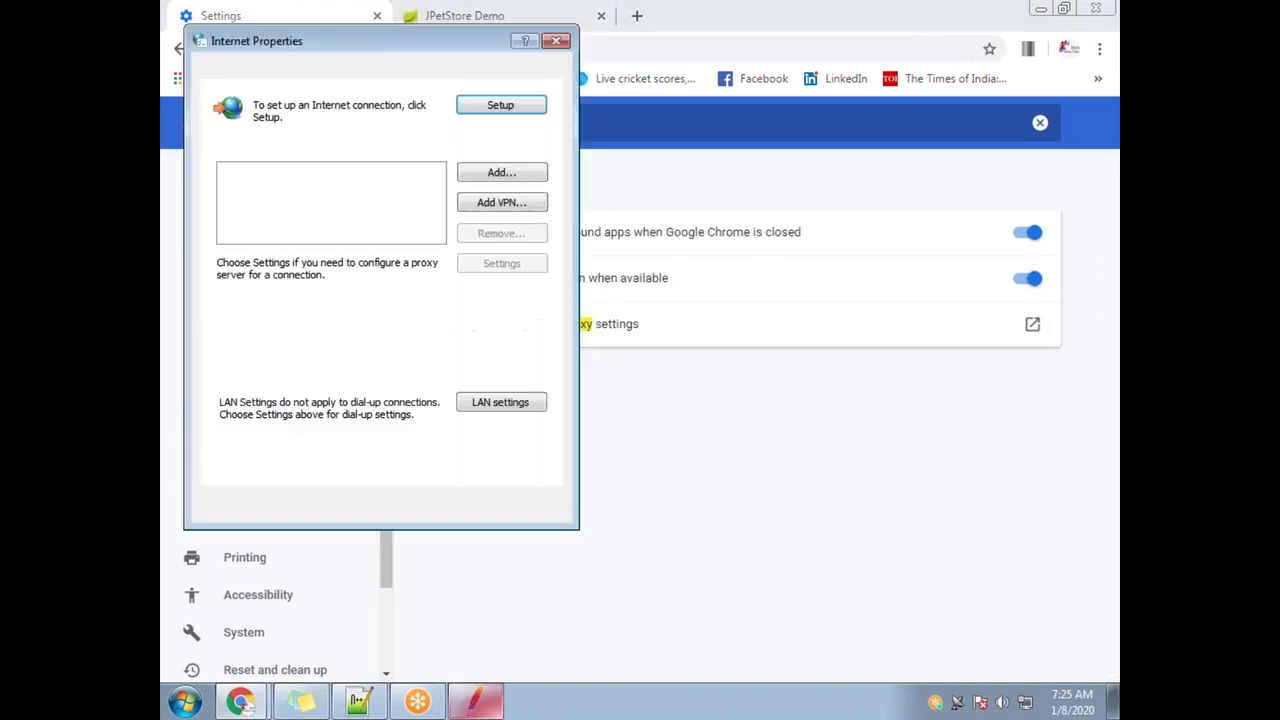
pyautogui.click(503, 404)
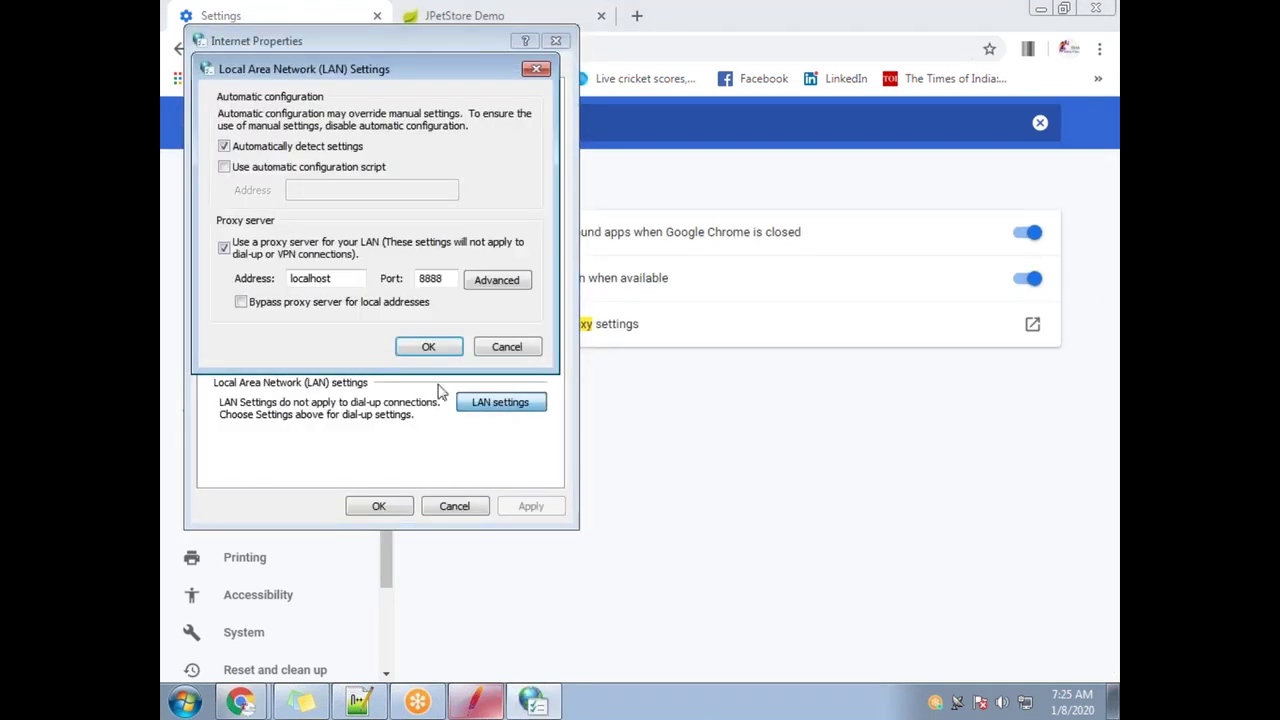
pyautogui.click(224, 247)
pyautogui.click(410, 346)
# Apply the Internet Properties and open the JPetStore new-account registration form
pyautogui.click(379, 506)
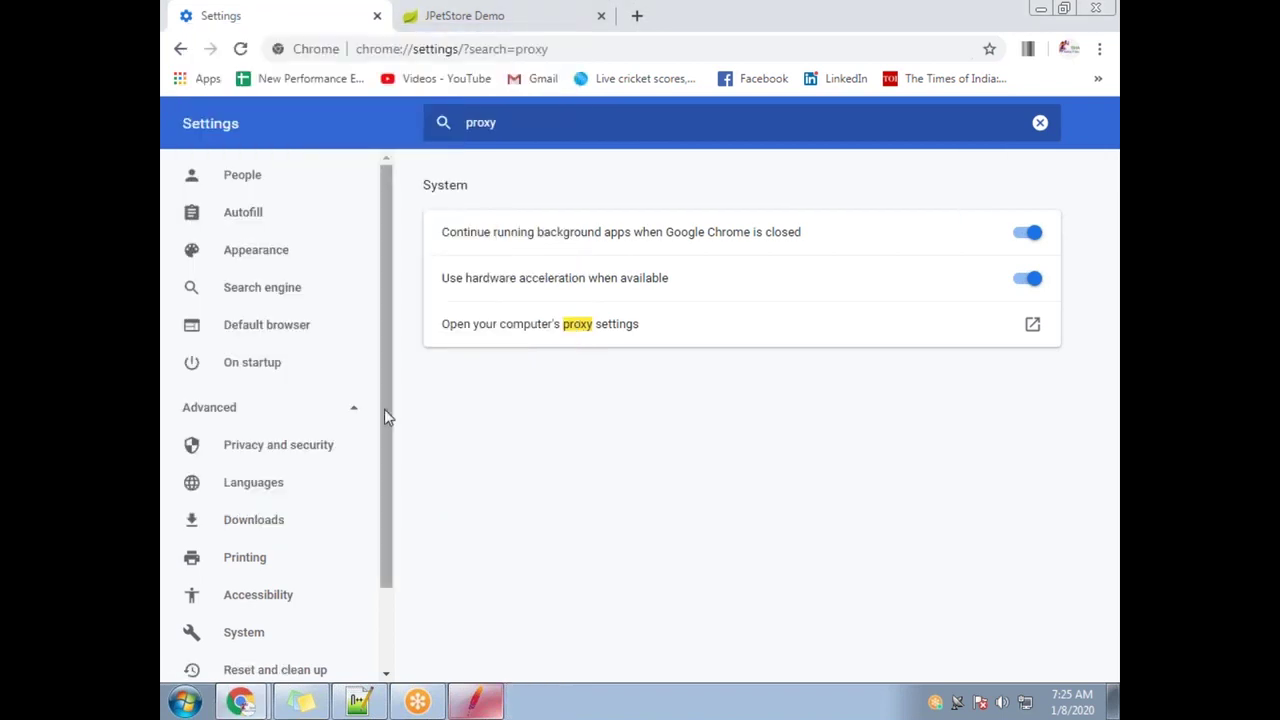
pyautogui.click(428, 16)
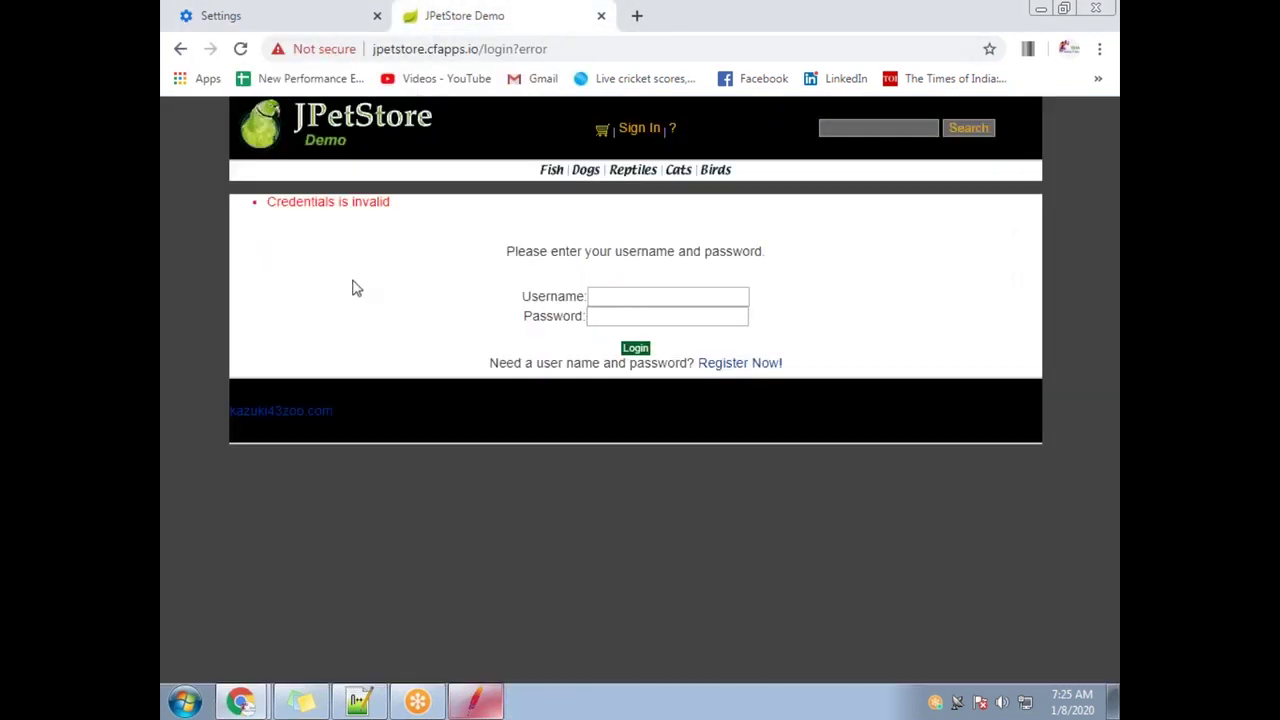
pyautogui.click(712, 363)
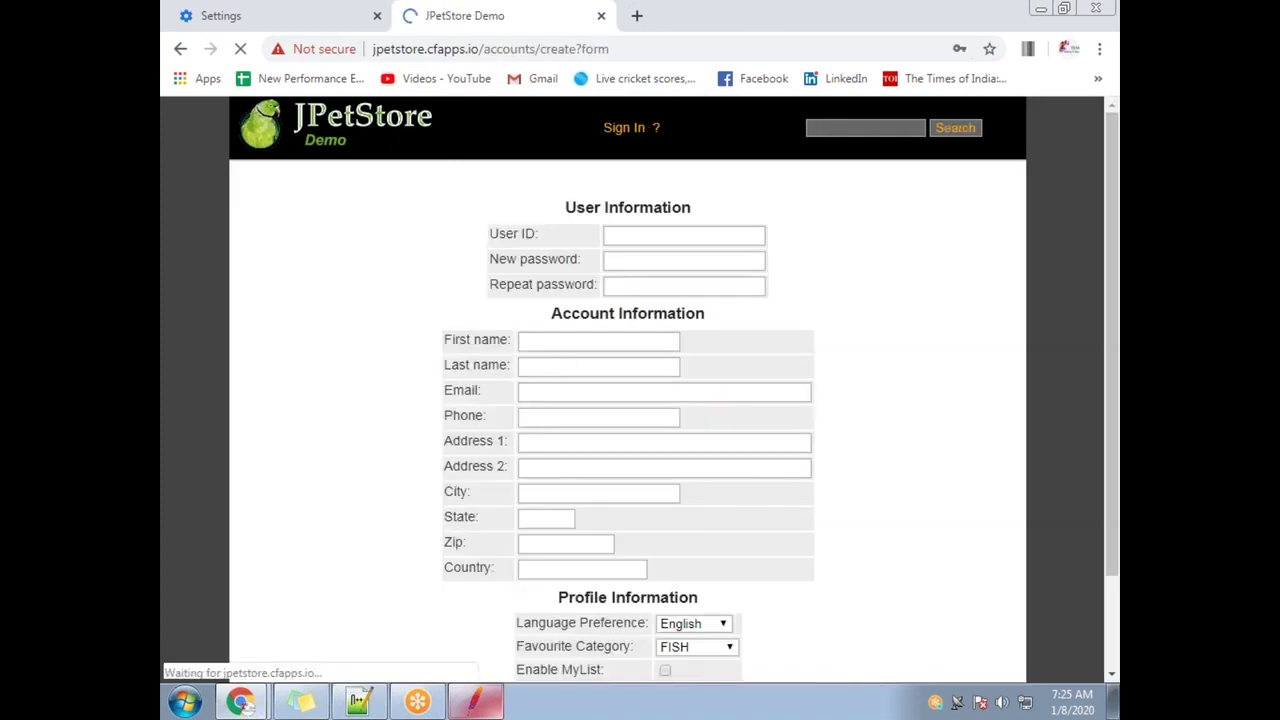
pyautogui.click(629, 230)
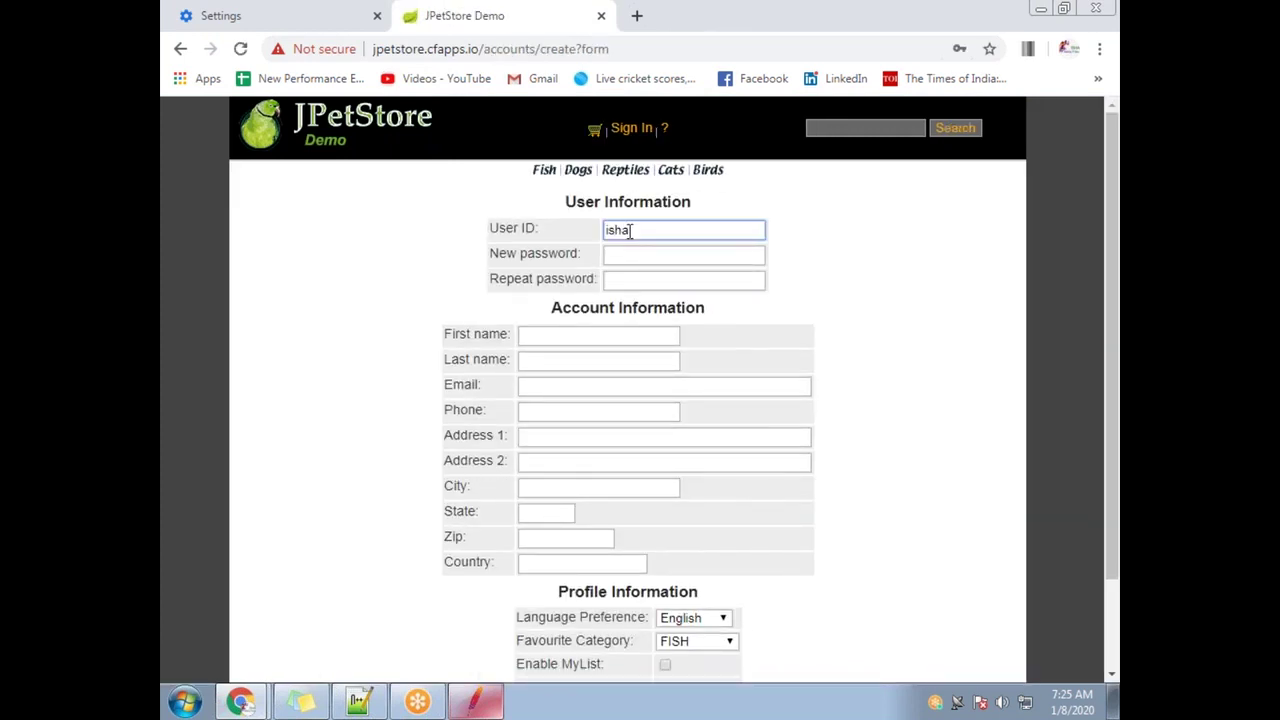
# Copy the test user ID into both passwords, first and last name, email and phone
pyautogui.moveTo(665, 235); pyautogui.dragTo(569, 231)
pyautogui.hotkey('ctrl', 'c')
pyautogui.click(631, 254)
pyautogui.hotkey('ctrl', 'v')
pyautogui.click(628, 281)
pyautogui.hotkey('ctrl', 'v')
pyautogui.click(571, 338)
pyautogui.hotkey('ctrl', 'v')
pyautogui.click(547, 365)
pyautogui.hotkey('ctrl', 'v')
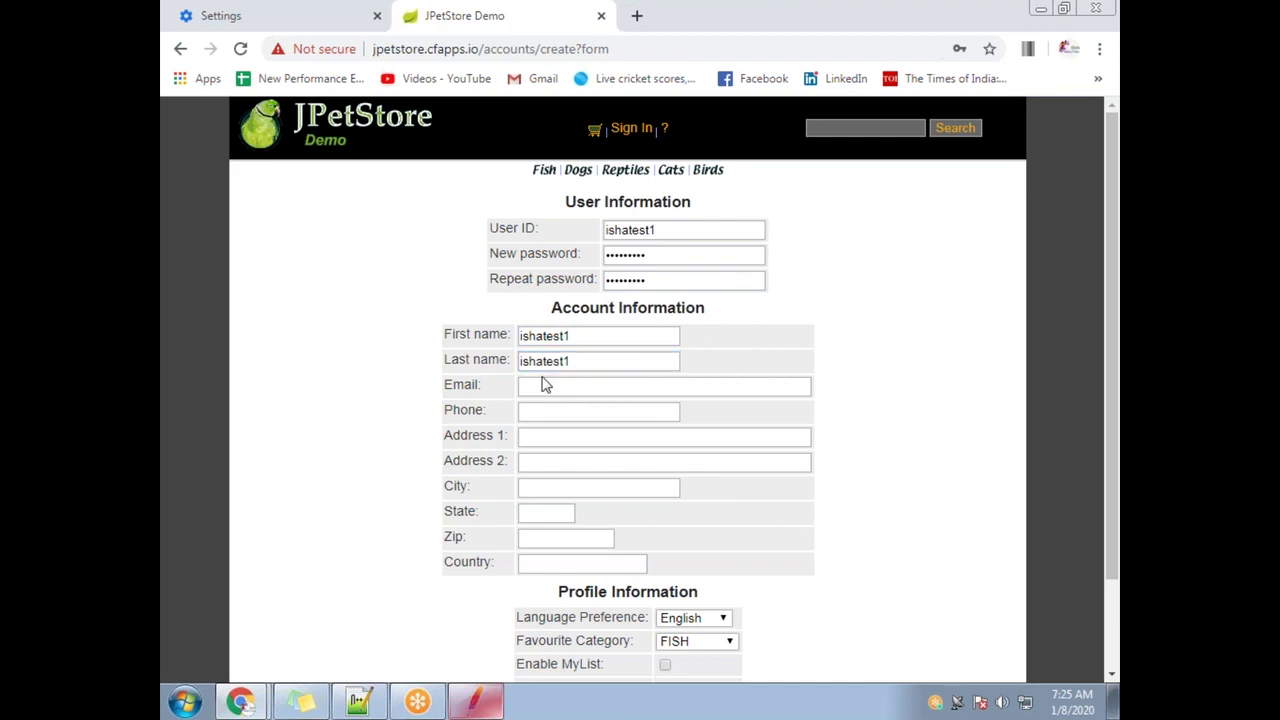
pyautogui.click(546, 385)
pyautogui.hotkey('ctrl', 'v')
pyautogui.click(545, 411)
pyautogui.hotkey('ctrl', 'v')
# Paste the test value into the address, city, state, zip and country fields, then submit
pyautogui.click(559, 439)
pyautogui.hotkey('ctrl', 'v')
pyautogui.click(556, 462)
pyautogui.hotkey('ctrl', 'v')
pyautogui.click(557, 488)
pyautogui.hotkey('ctrl', 'v')
pyautogui.click(556, 512)
pyautogui.hotkey('ctrl', 'v')
pyautogui.click(561, 537)
pyautogui.hotkey('ctrl', 'v')
pyautogui.click(568, 564)
pyautogui.hotkey('ctrl', 'v')
pyautogui.scroll(-2, 754, 514)
pyautogui.click(628, 603)
pyautogui.click(434, 428)
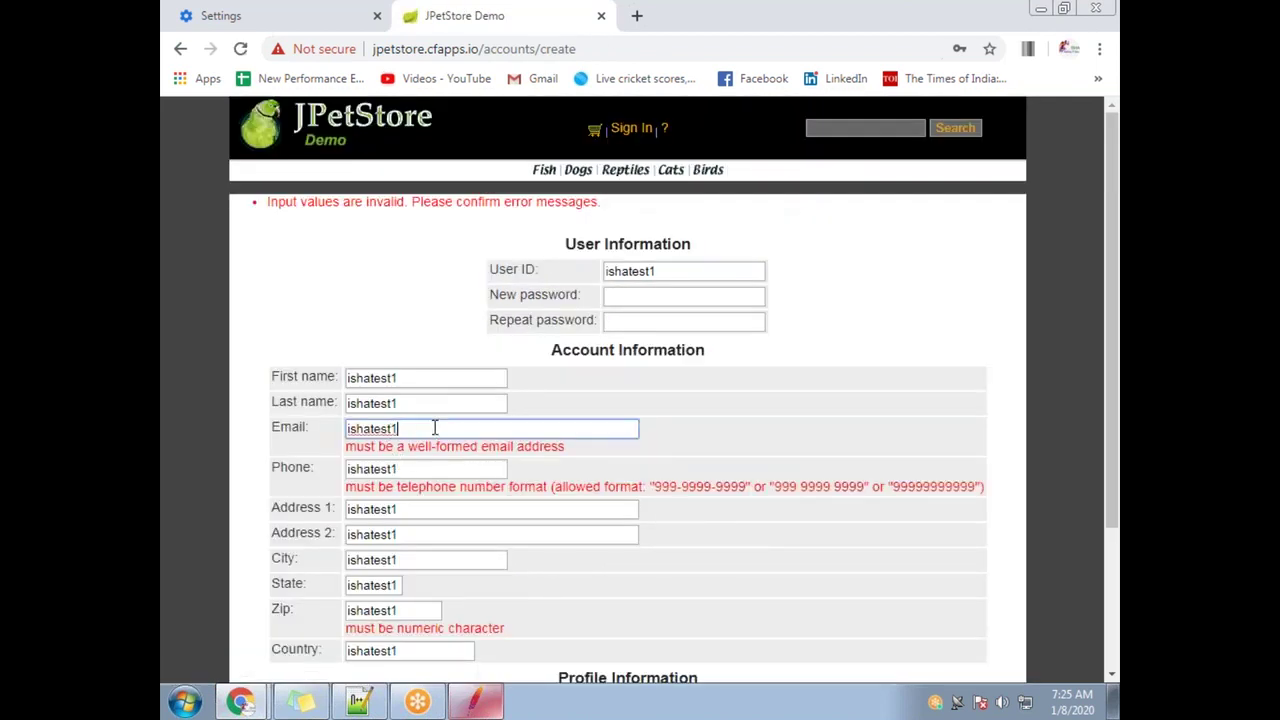
pyautogui.press('Return')
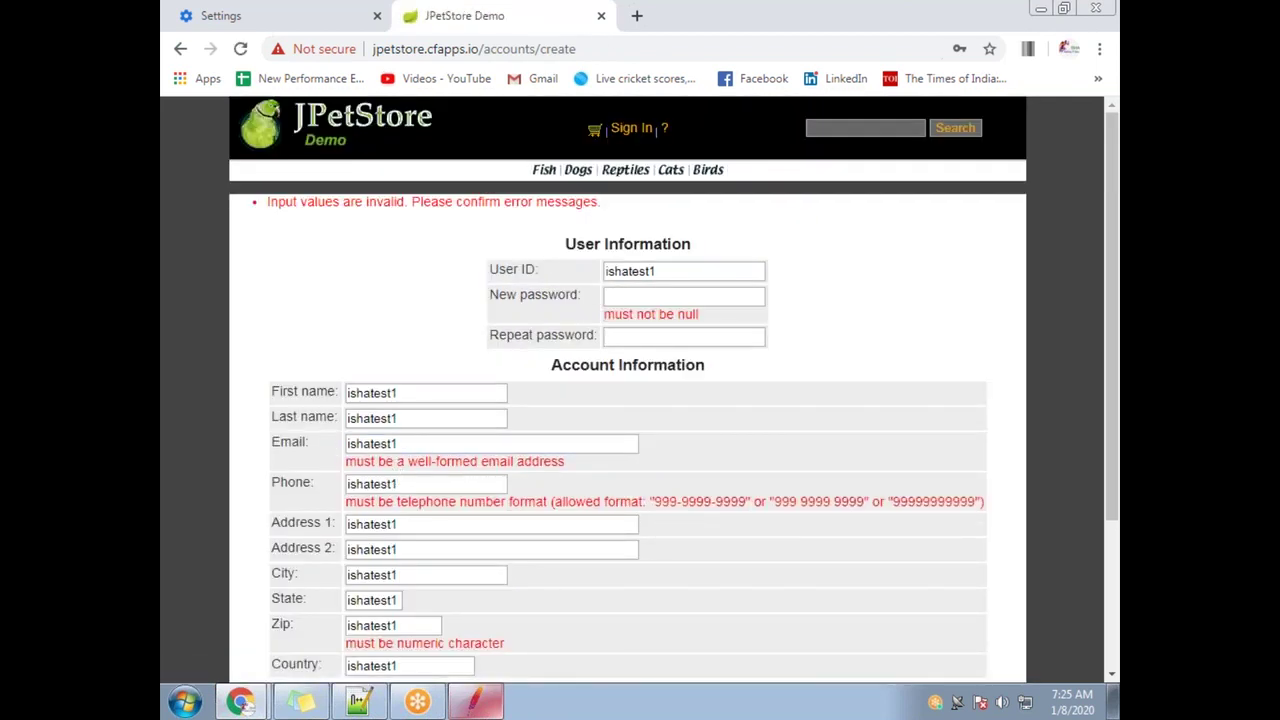
pyautogui.click(430, 443)
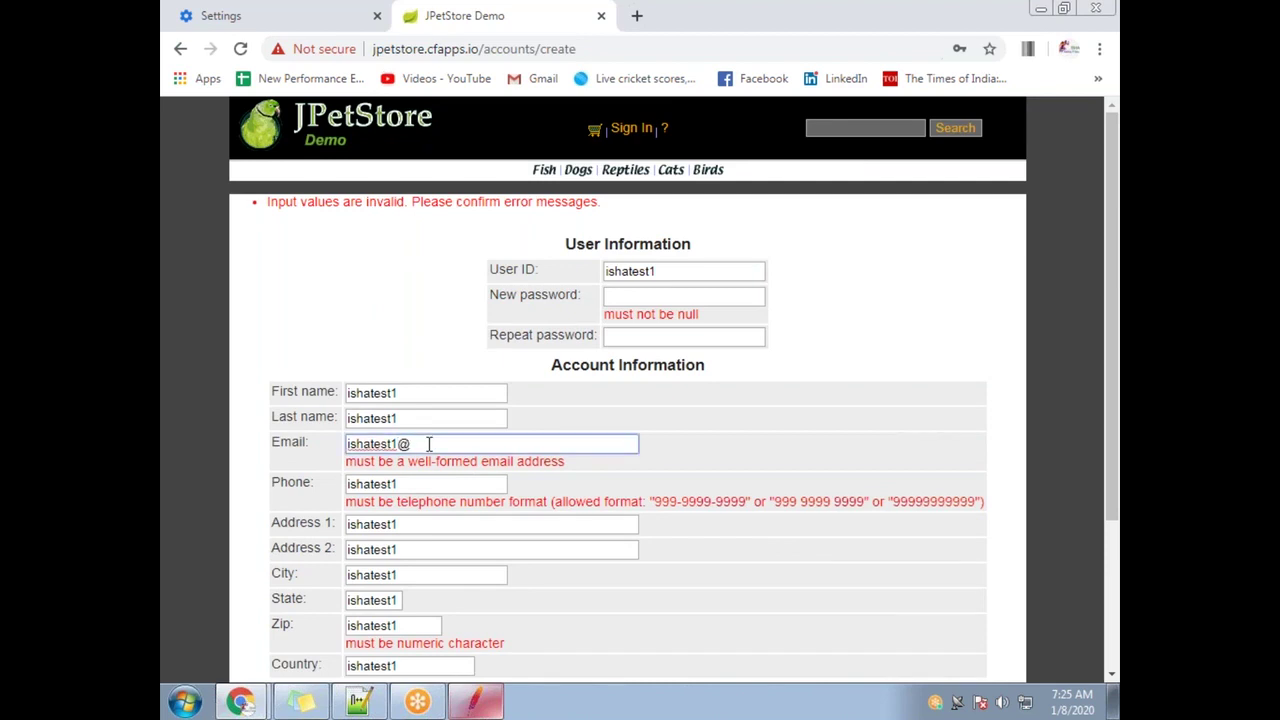
pyautogui.click(423, 483)
pyautogui.moveTo(423, 483); pyautogui.dragTo(352, 483)
pyautogui.write('34546534')
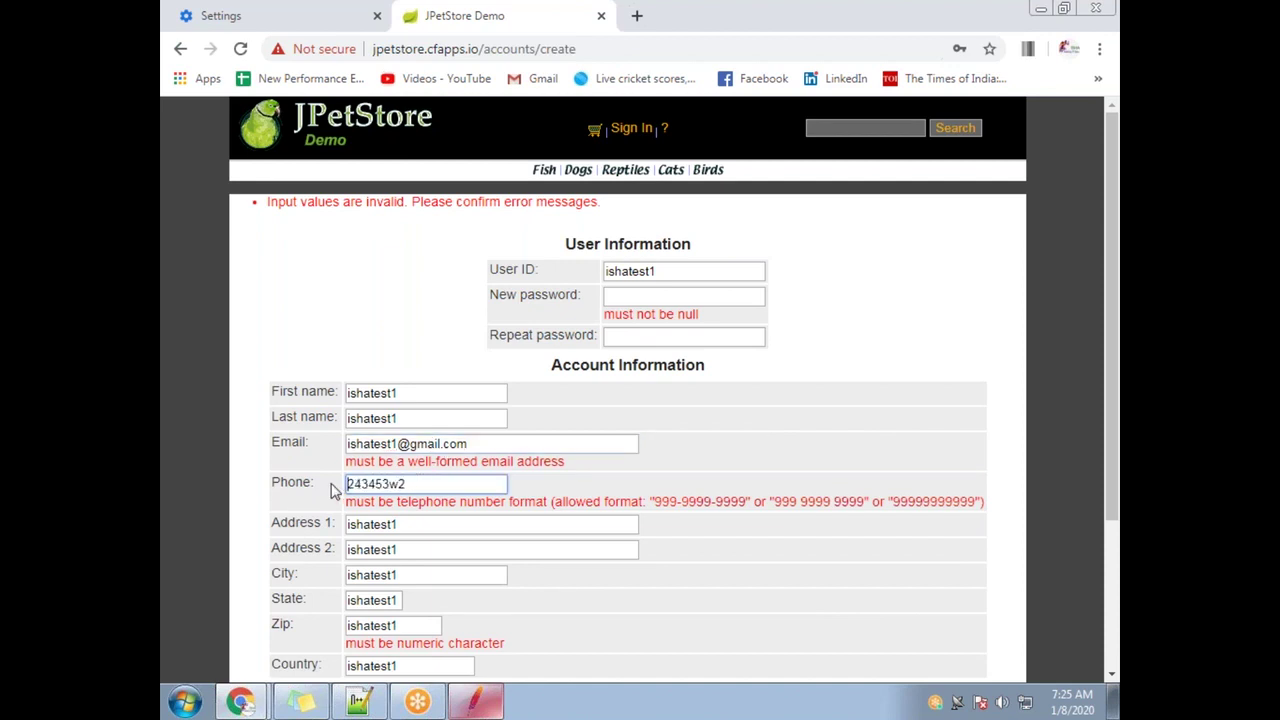
pyautogui.write('6433645')
# Replace the zip with 541354132, enter a new password, and resubmit the form
pyautogui.scroll(-1, 430, 560)
pyautogui.click(413, 534)
pyautogui.moveTo(413, 534); pyautogui.dragTo(313, 531)
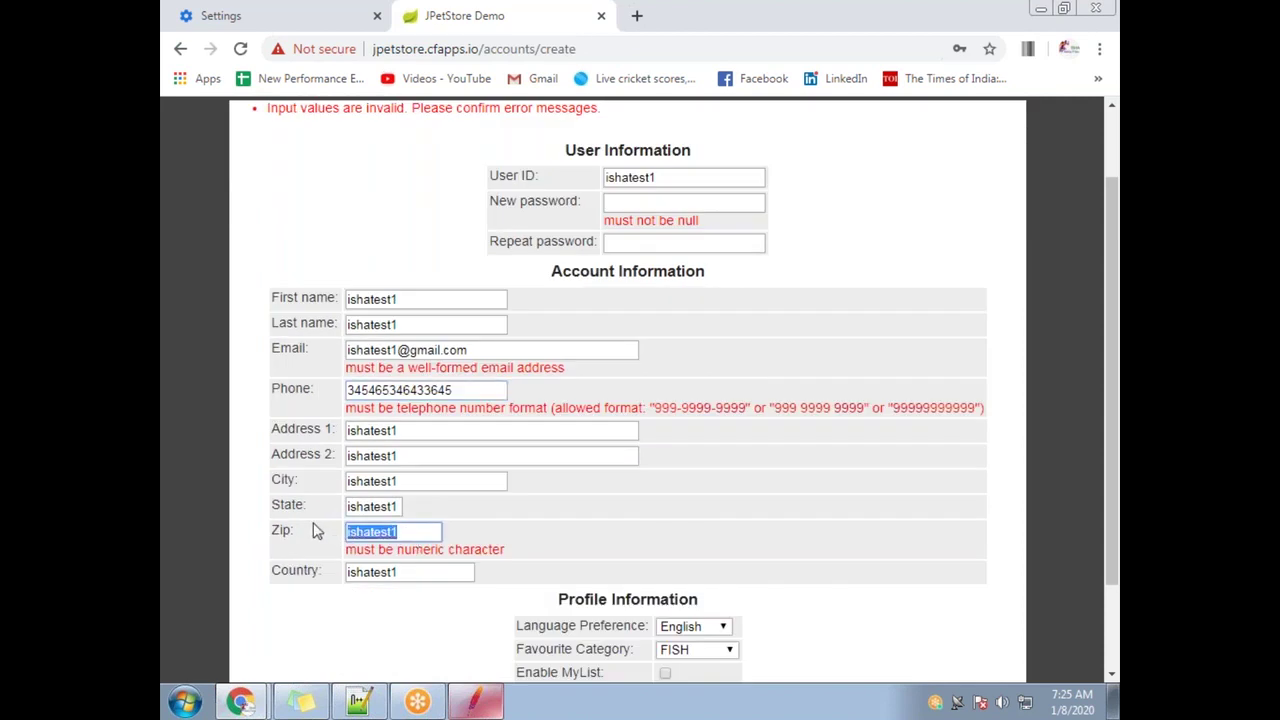
pyautogui.write('541354132')
pyautogui.click(633, 206)
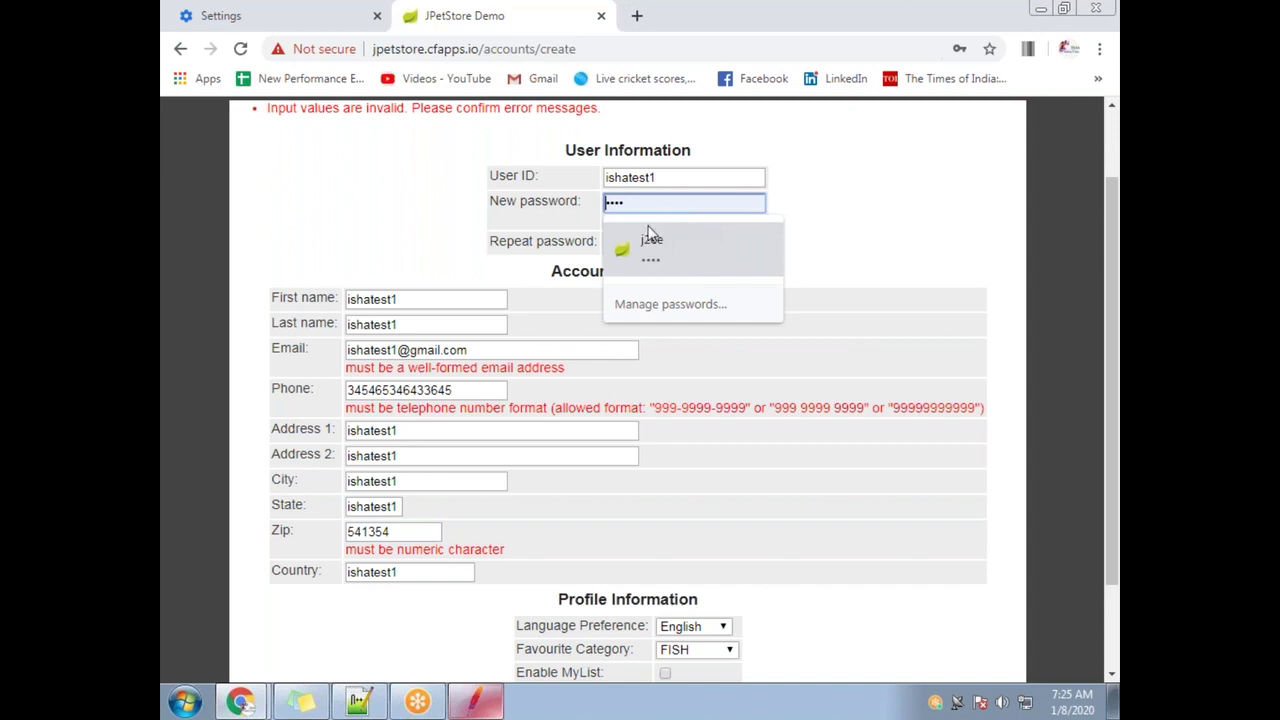
pyautogui.write('•••••')
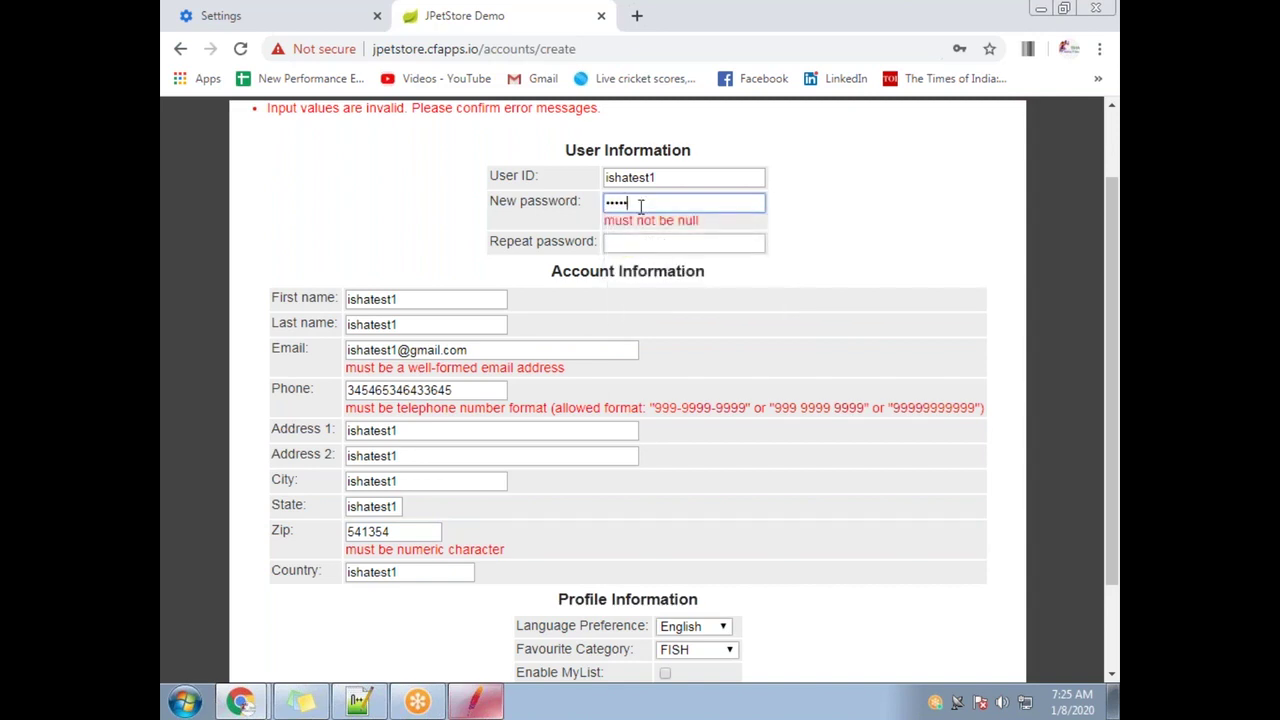
pyautogui.press('Tab')
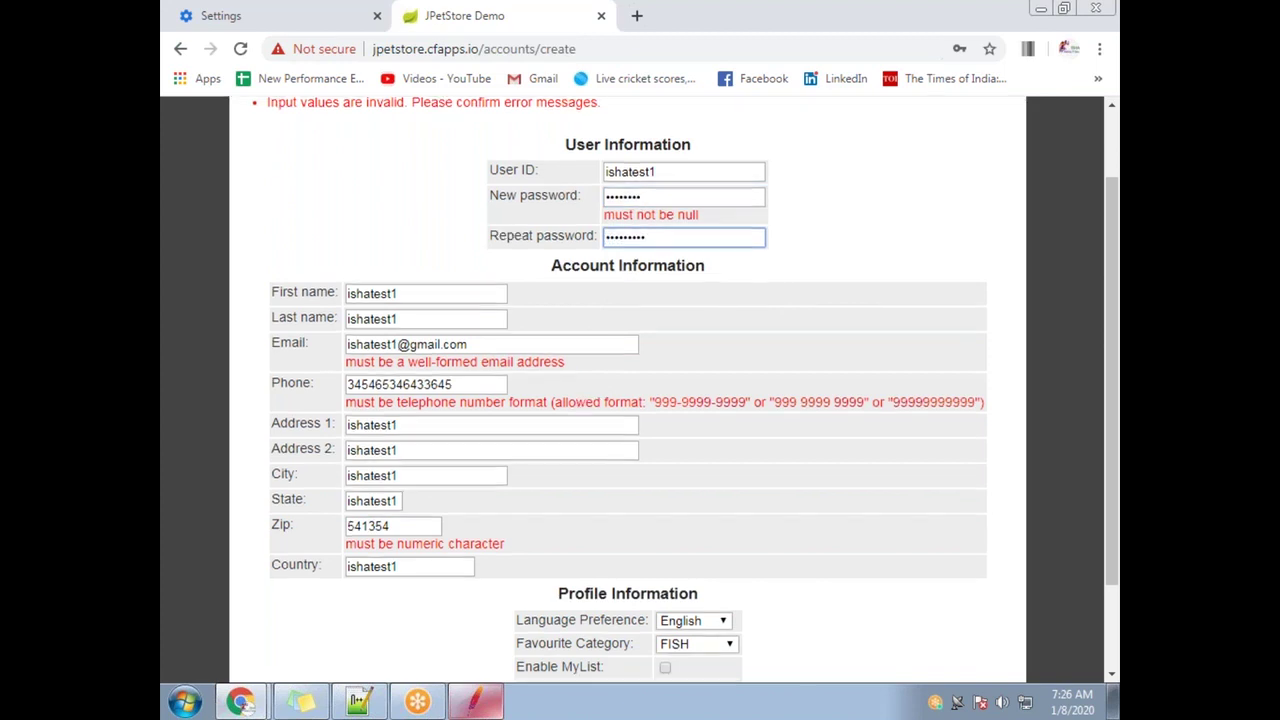
pyautogui.scroll(-2, 654, 491)
pyautogui.click(627, 603)
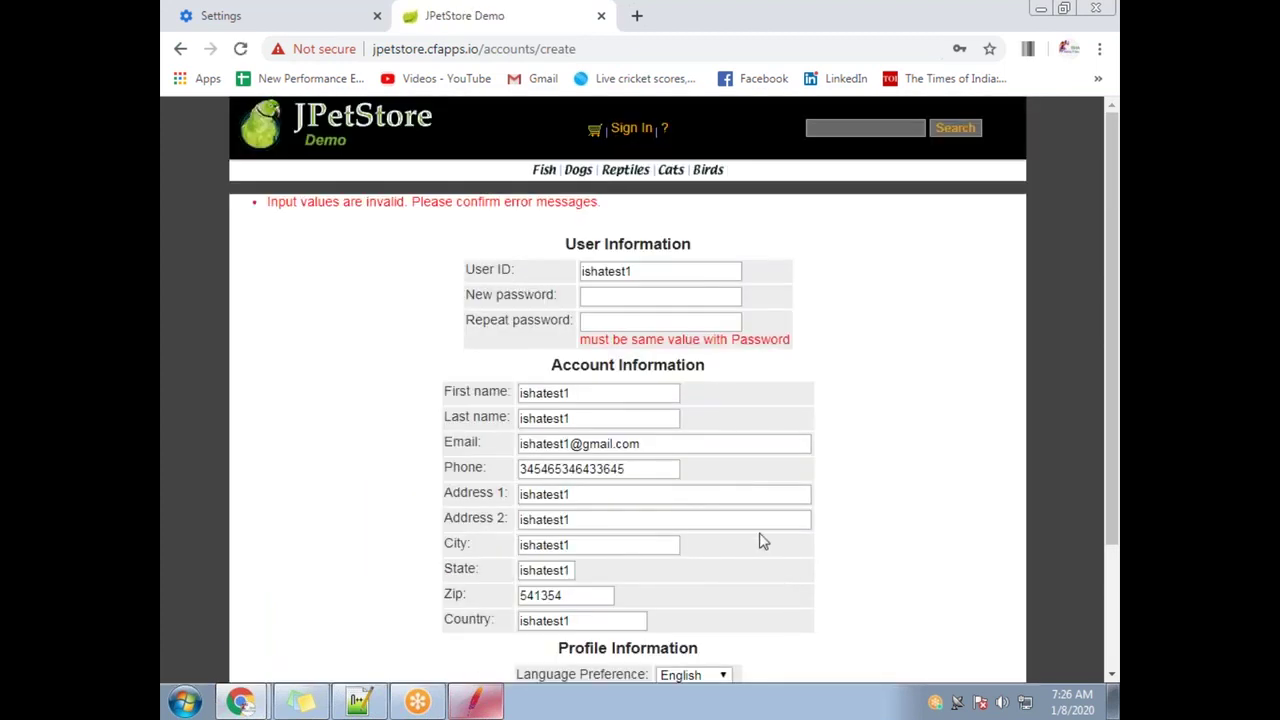
# Re-enter the new password before the repeat password field
pyautogui.scroll(-3, 754, 497)
pyautogui.scroll(3, 640, 380)
pyautogui.click(603, 295)
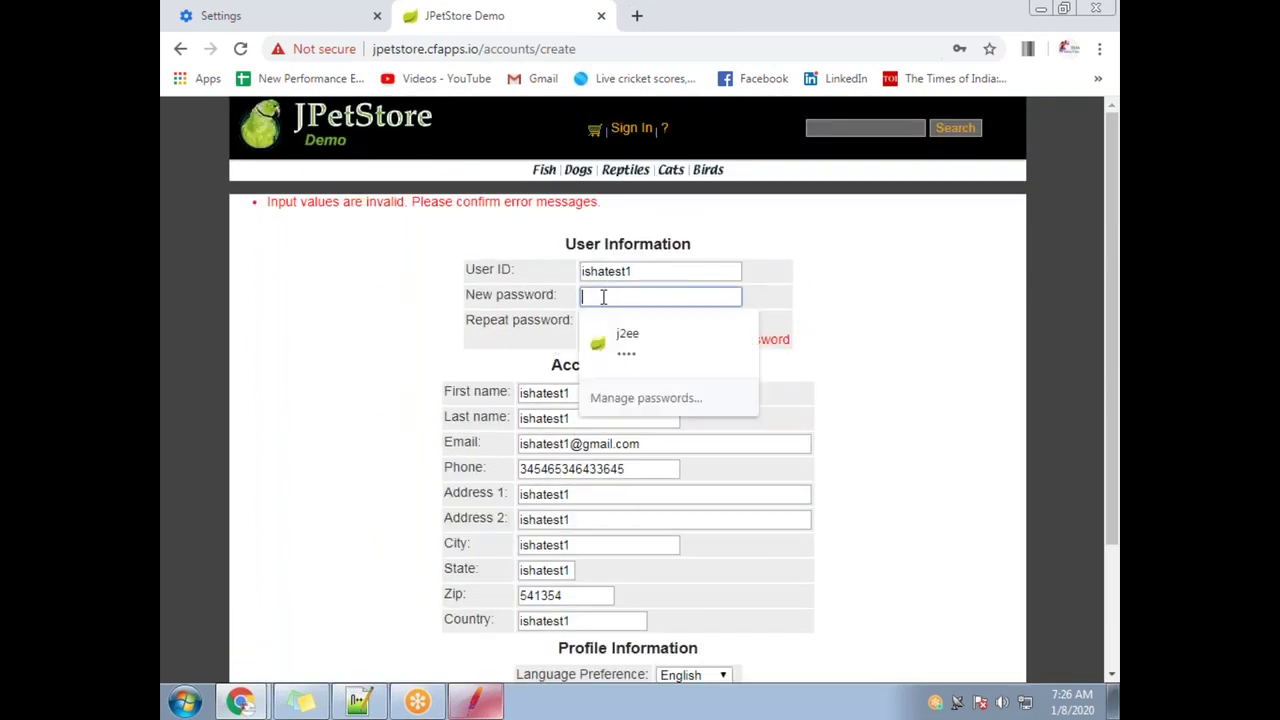
pyautogui.write('j2e')
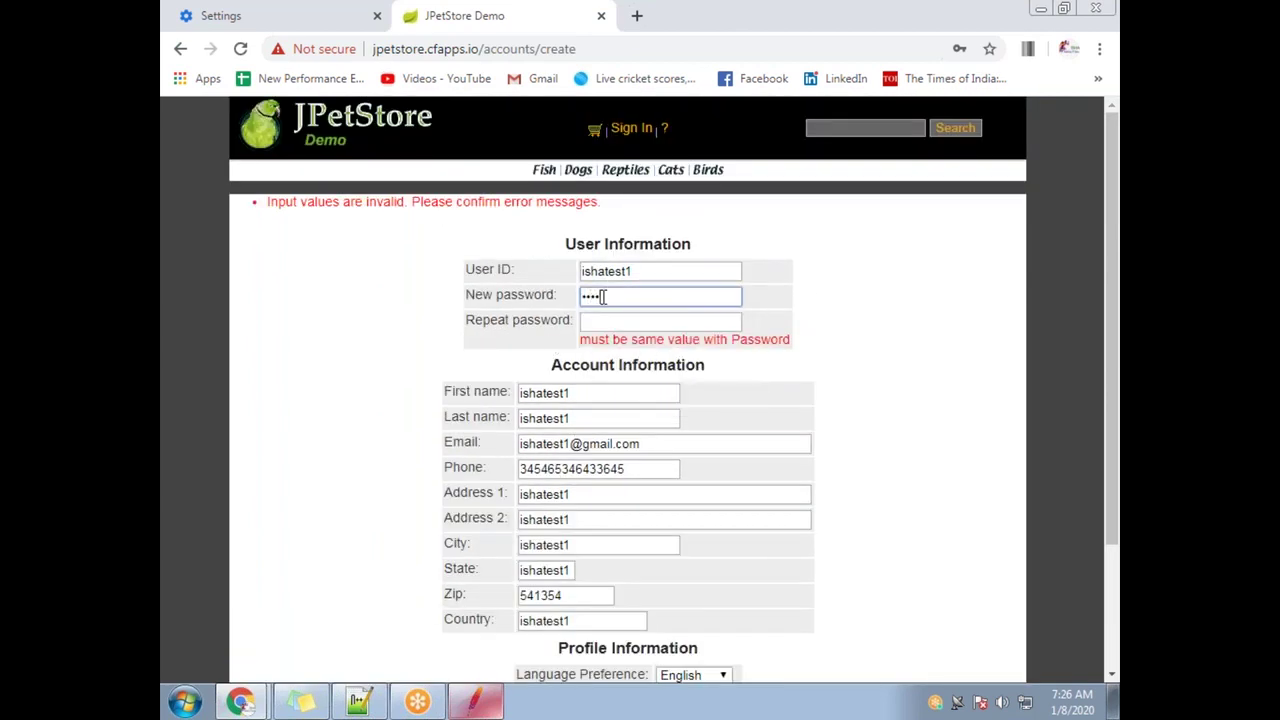
pyautogui.press('Tab')
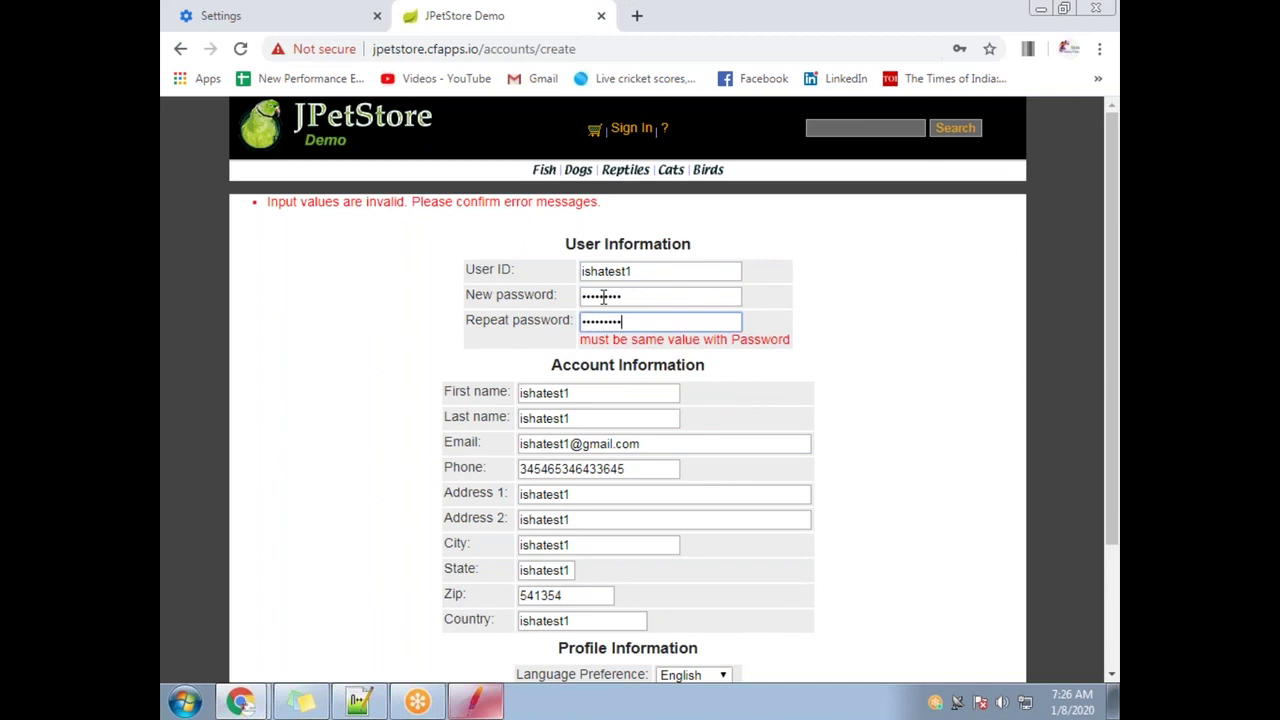
pyautogui.scroll(-3, 677, 603)
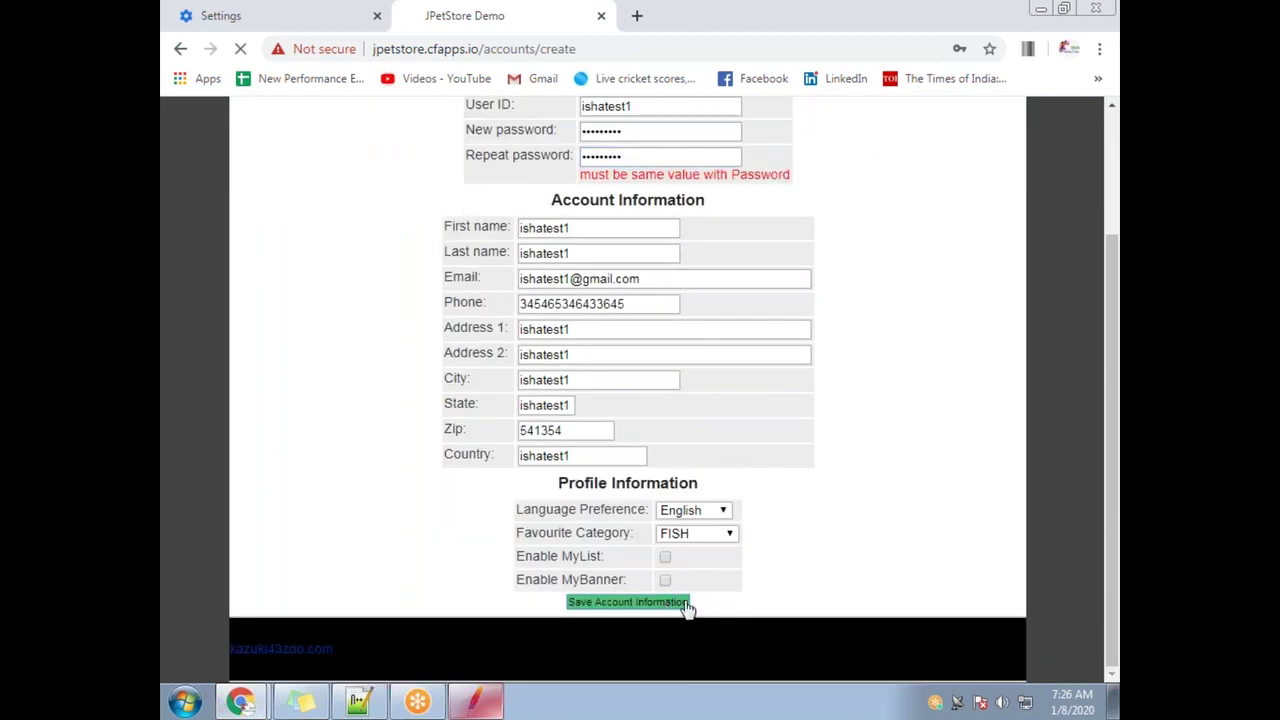
# Submit the registration, log in with the saved credentials, and sign out
pyautogui.click(684, 604)
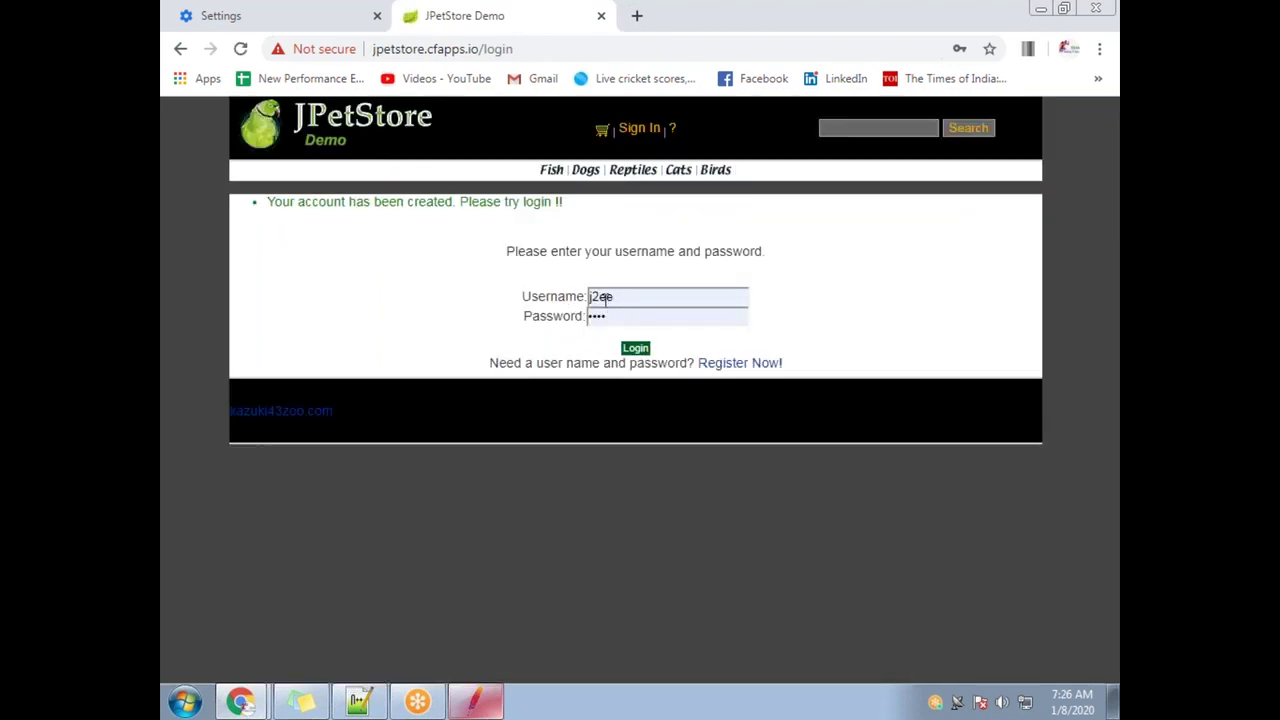
pyautogui.click(605, 298)
pyautogui.click(622, 342)
pyautogui.click(630, 348)
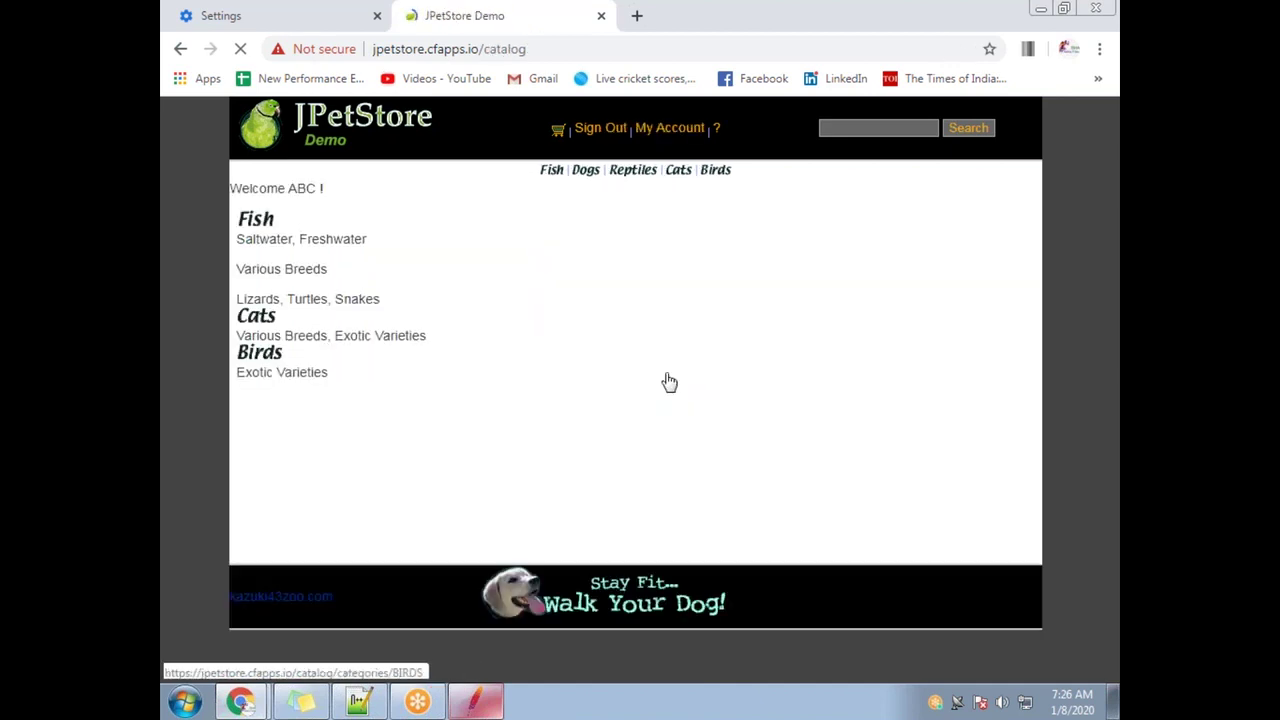
pyautogui.click(797, 301)
pyautogui.click(611, 134)
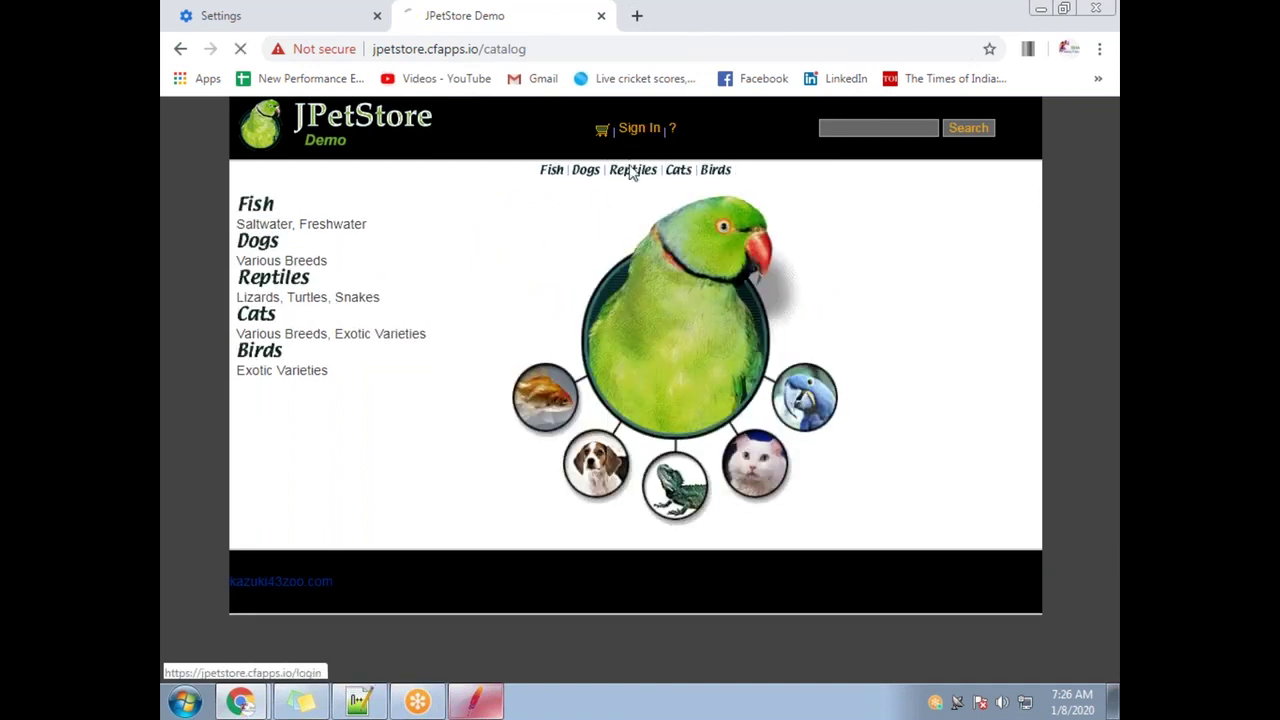
# Log in as the newly created user, check the welcome message, and sign out
pyautogui.click(625, 257)
pyautogui.hotkey('ctrl', 'a')
pyautogui.press('BackSpace')
pyautogui.write('isha')
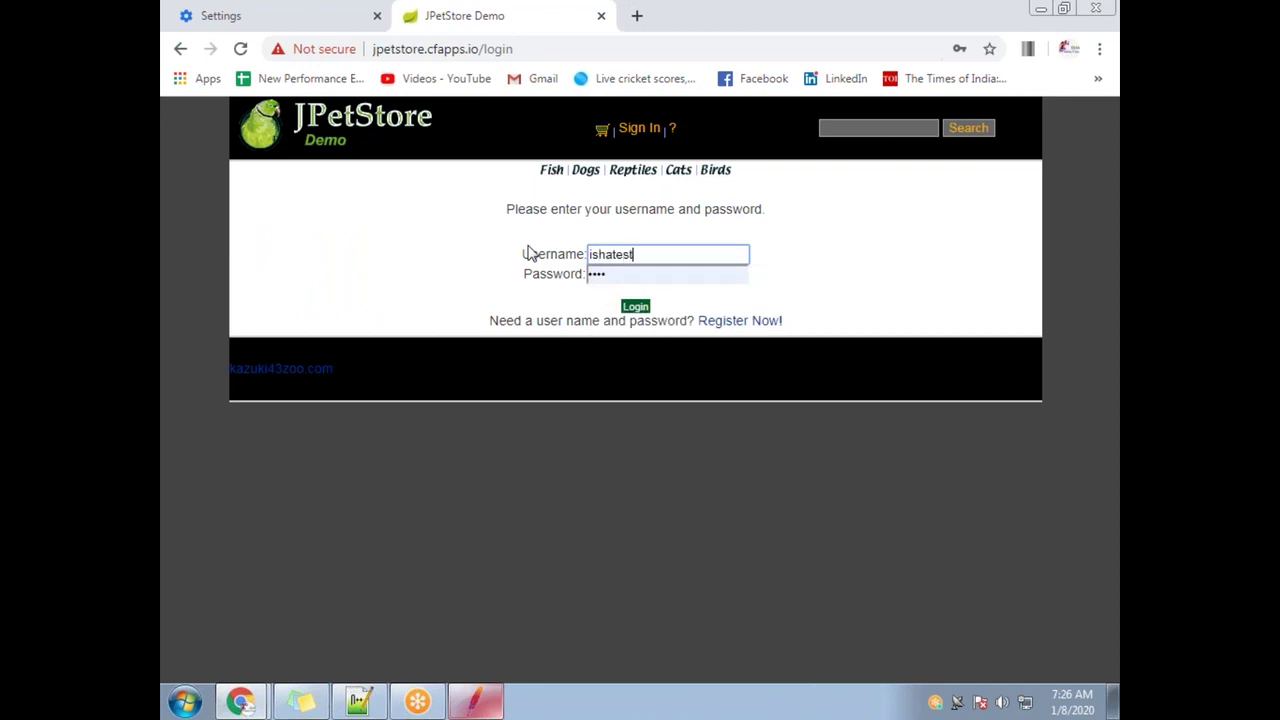
pyautogui.press('Tab')
pyautogui.write('••••')
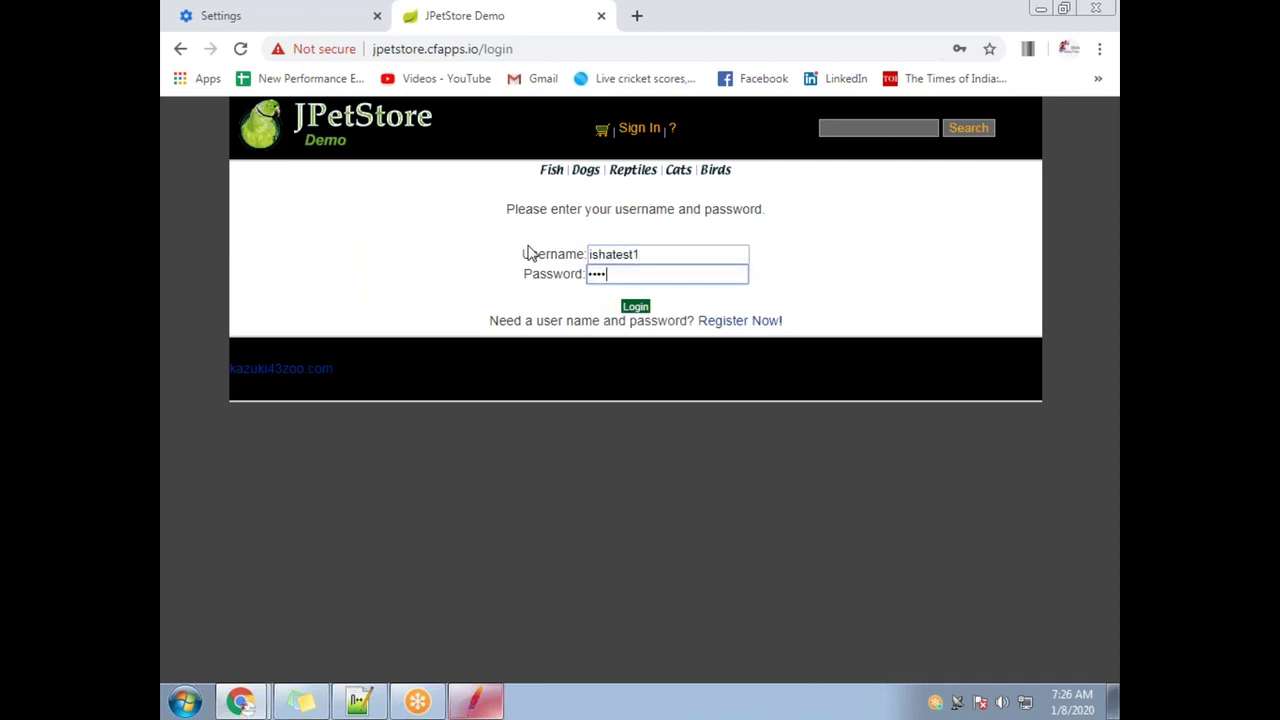
pyautogui.click(636, 306)
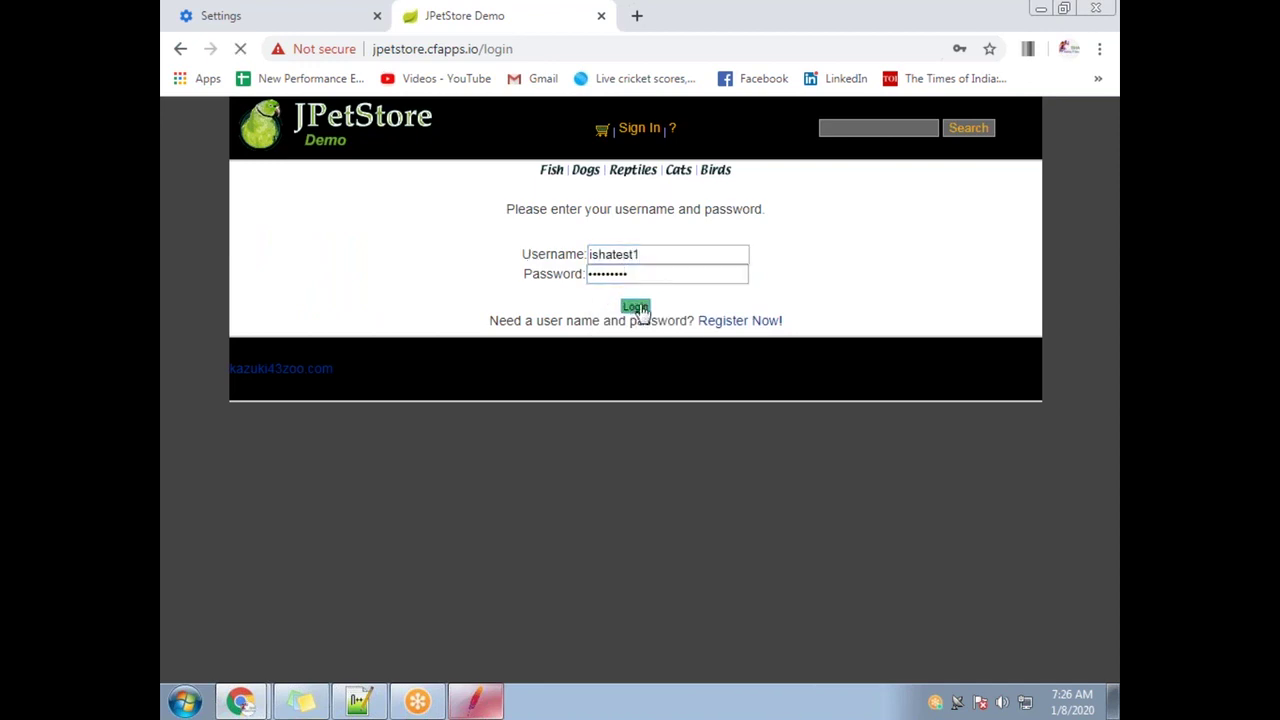
pyautogui.moveTo(332, 188); pyautogui.dragTo(249, 189)
pyautogui.click(600, 129)
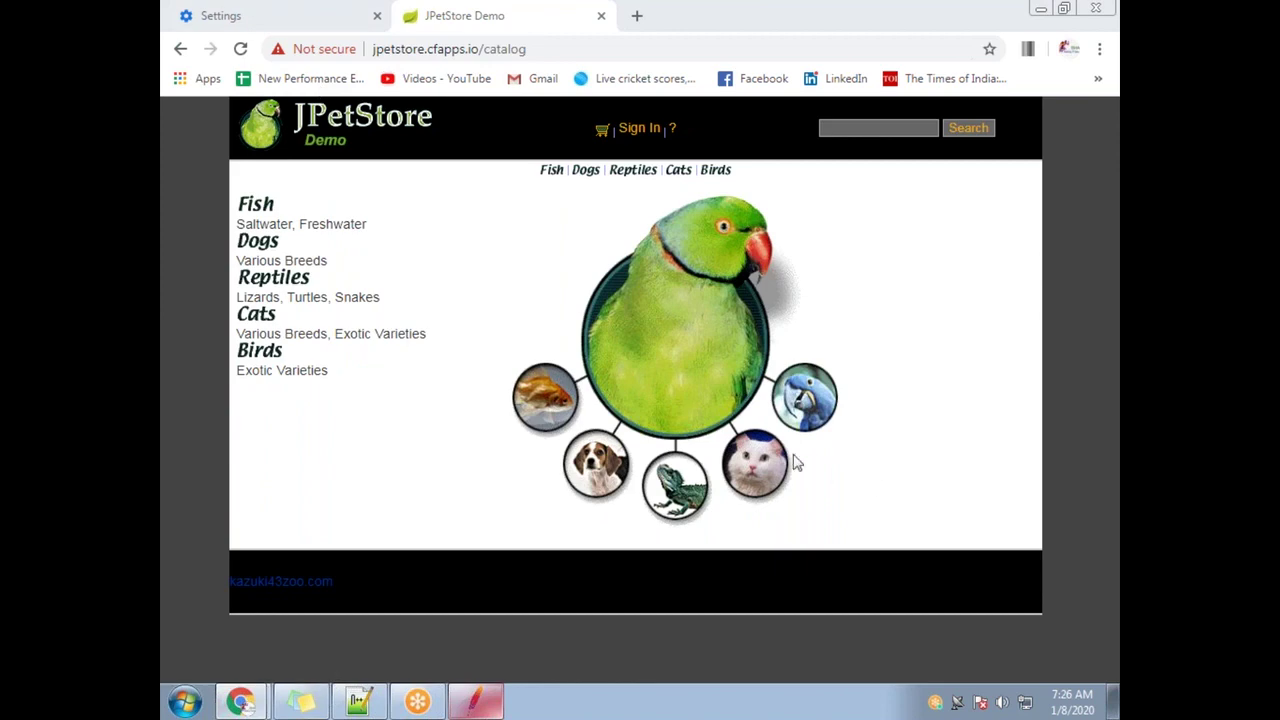
pyautogui.click(306, 17)
# Delete all recorded samplers under Recording 1 in the JMeter tree
pyautogui.click(470, 701)
pyautogui.click(309, 231)
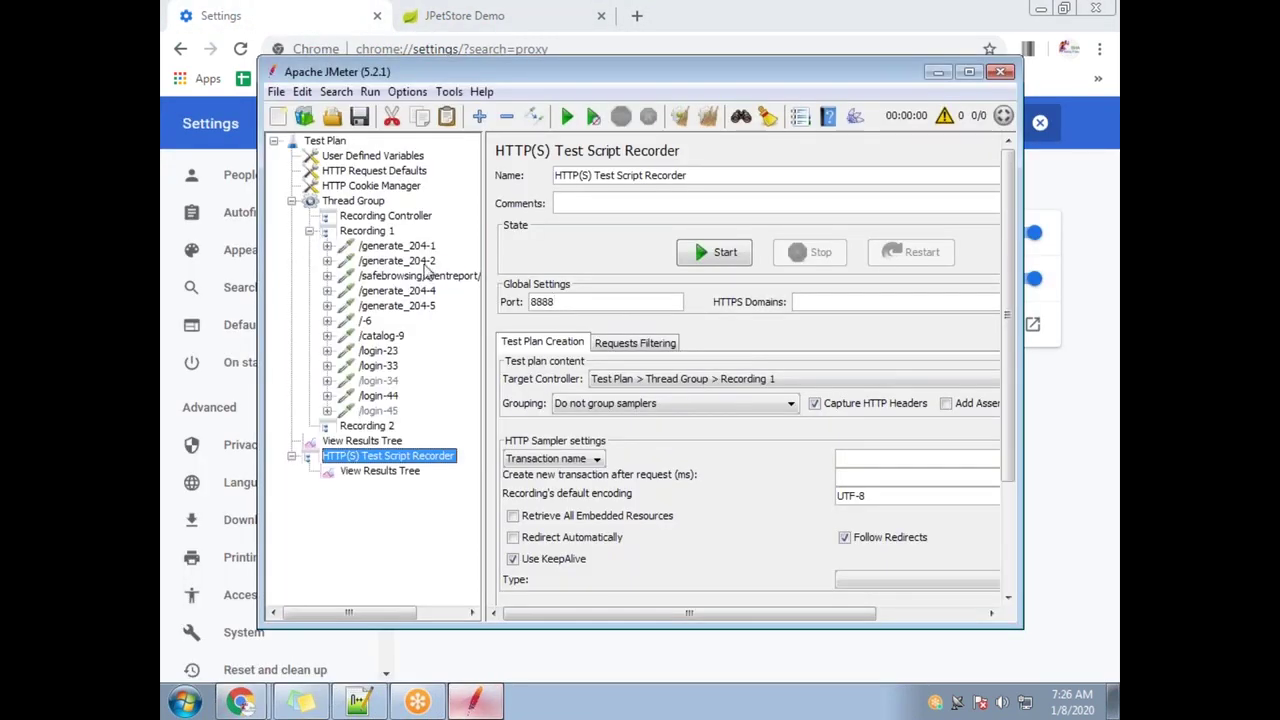
pyautogui.click(367, 231)
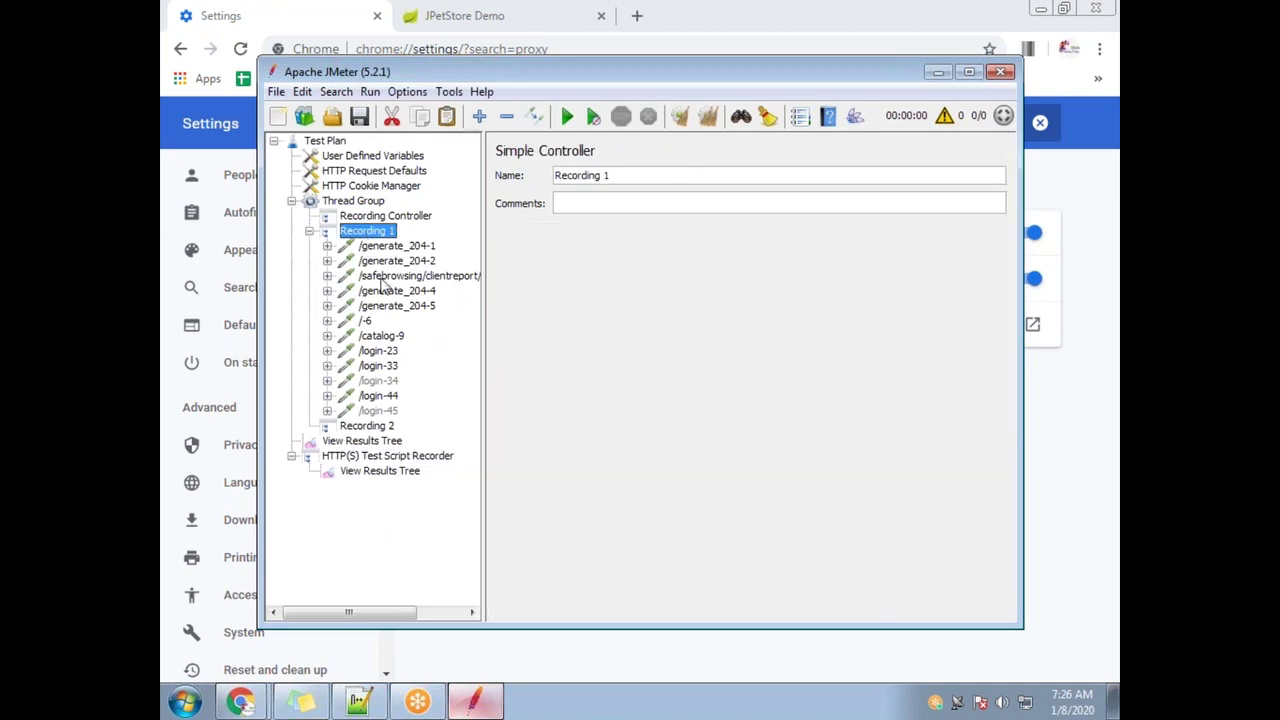
pyautogui.click(382, 248)
pyautogui.hotkey('shift', 'Down')
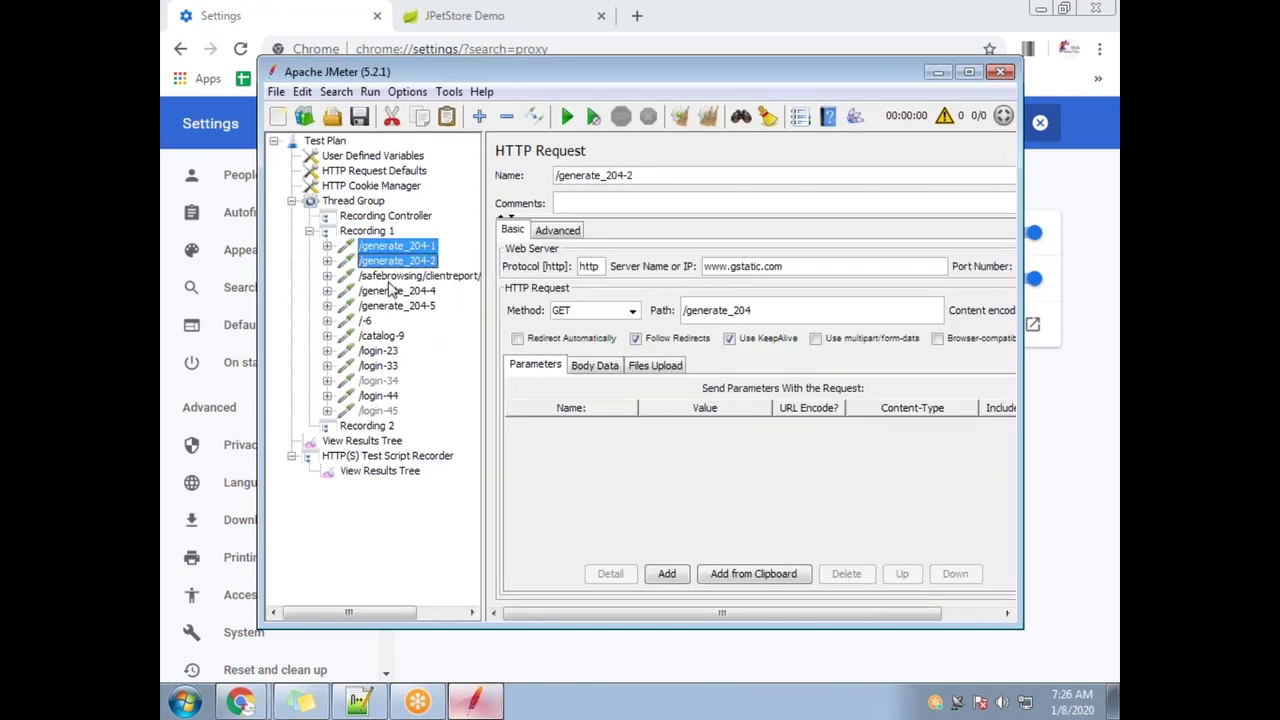
pyautogui.hotkey('shift', 'Down')
pyautogui.hotkey('shift', 'Down')
pyautogui.hotkey('shift', 'Down')
pyautogui.hotkey('shift', 'Down')
pyautogui.hotkey('shift', 'Down')
pyautogui.hotkey('shift', 'Down')
pyautogui.hotkey('shift', 'Down')
pyautogui.hotkey('shift', 'Down')
pyautogui.hotkey('shift', 'Down')
pyautogui.hotkey('shift', 'Down')
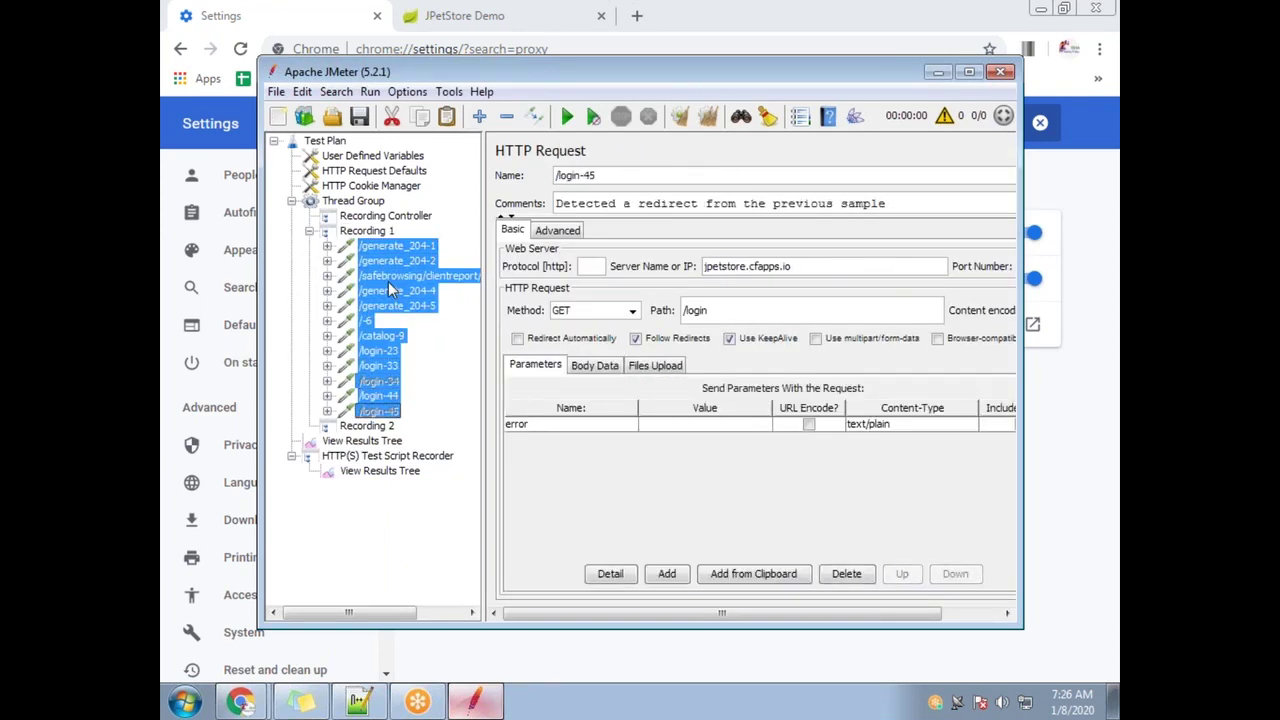
pyautogui.click(388, 216)
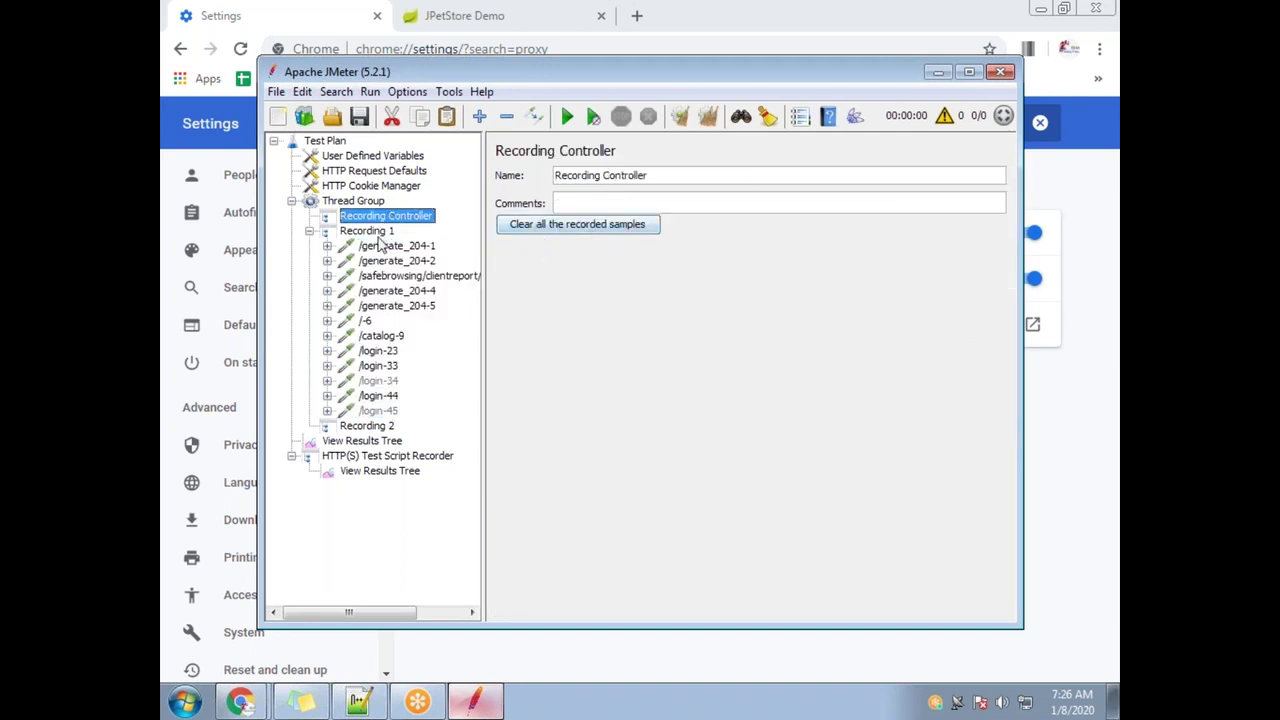
pyautogui.click(380, 245)
pyautogui.keyDown('shift'); pyautogui.click(388, 427); pyautogui.keyUp('shift')
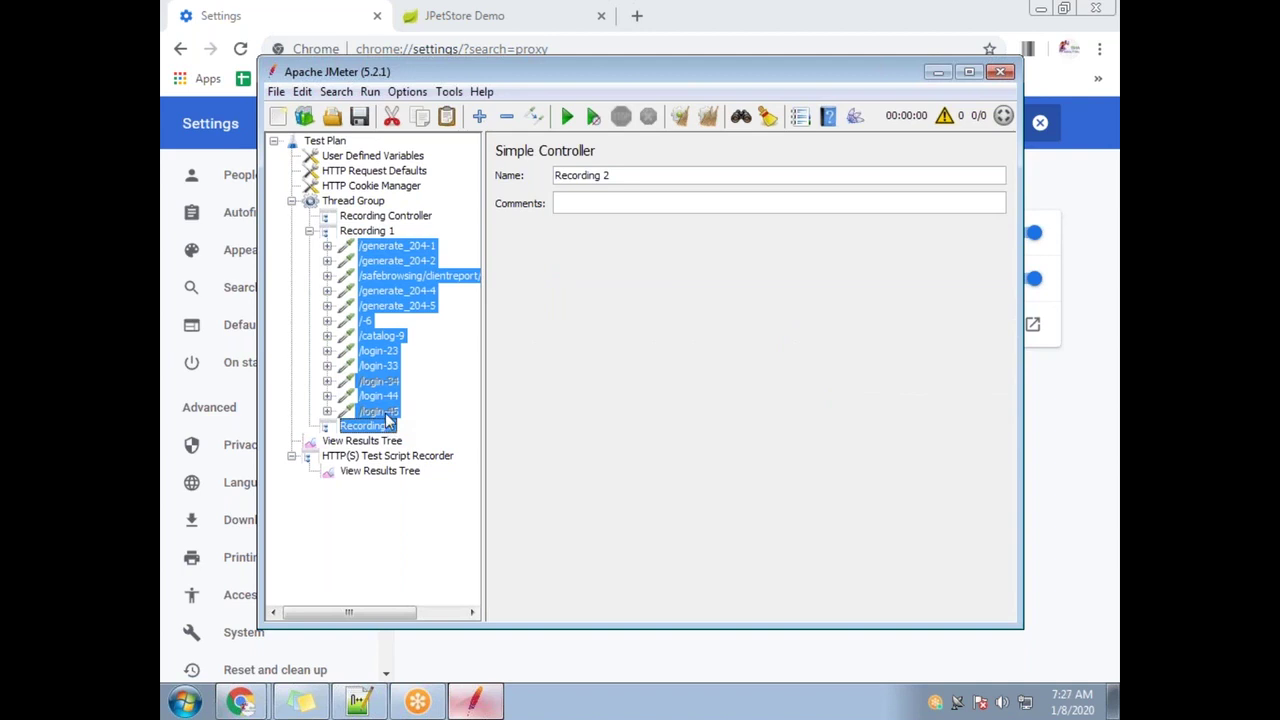
pyautogui.keyDown('shift'); pyautogui.click(386, 413); pyautogui.keyUp('shift')
pyautogui.press('Delete')
pyautogui.press('Return')
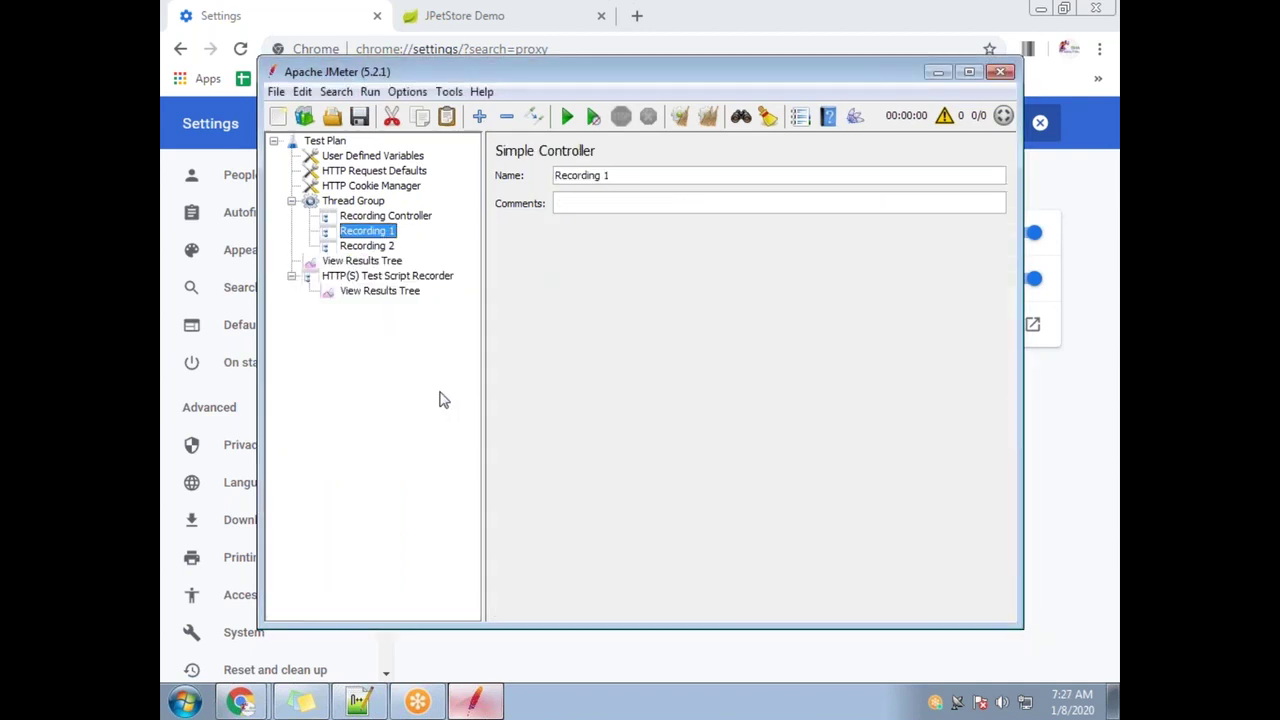
# Start the HTTP(S) Test Script Recorder and dismiss the root certificate notice
pyautogui.click(385, 276)
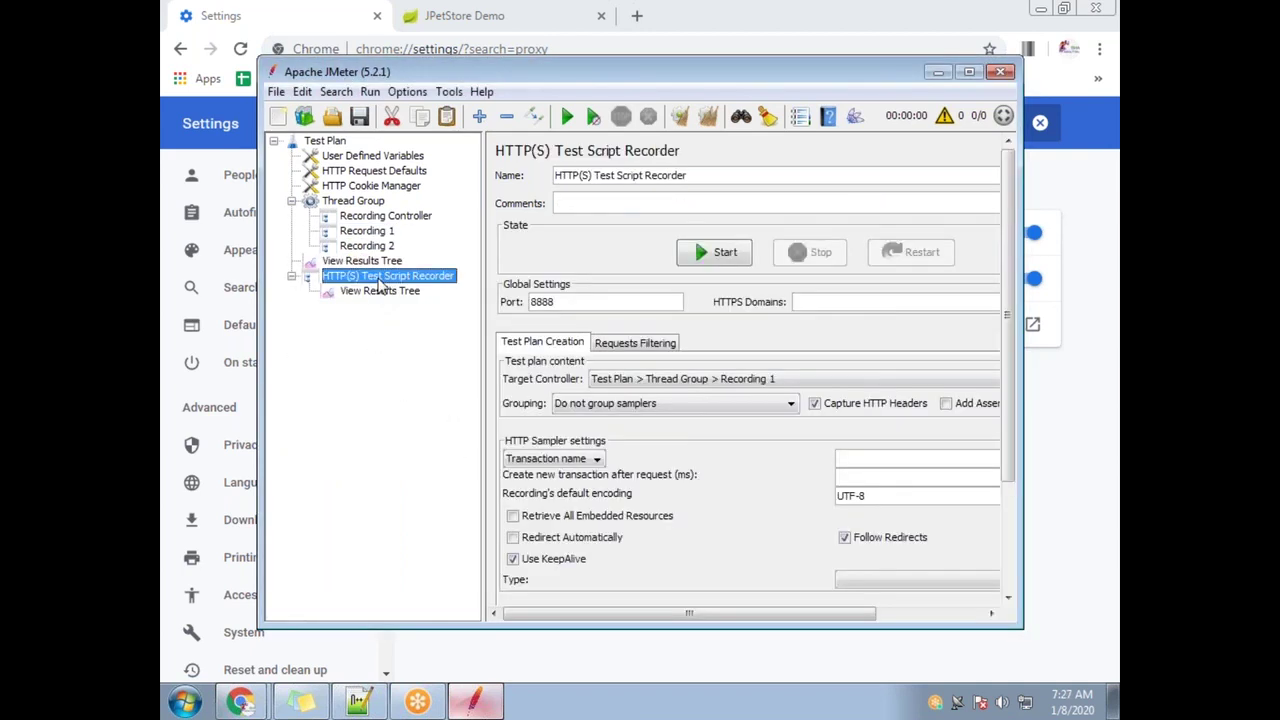
pyautogui.click(705, 252)
pyautogui.click(815, 540)
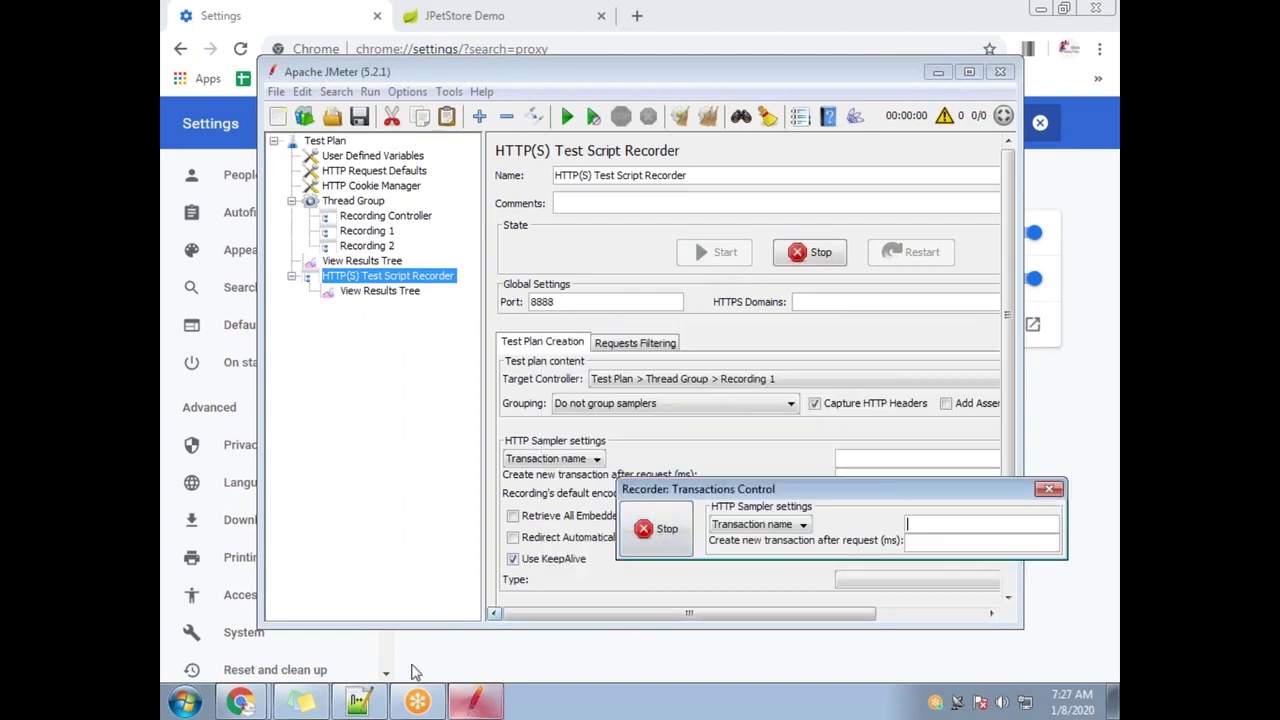
# Reload the JPetStore catalog page in Chrome through the proxy
pyautogui.moveTo(245, 695)
pyautogui.click(265, 662)
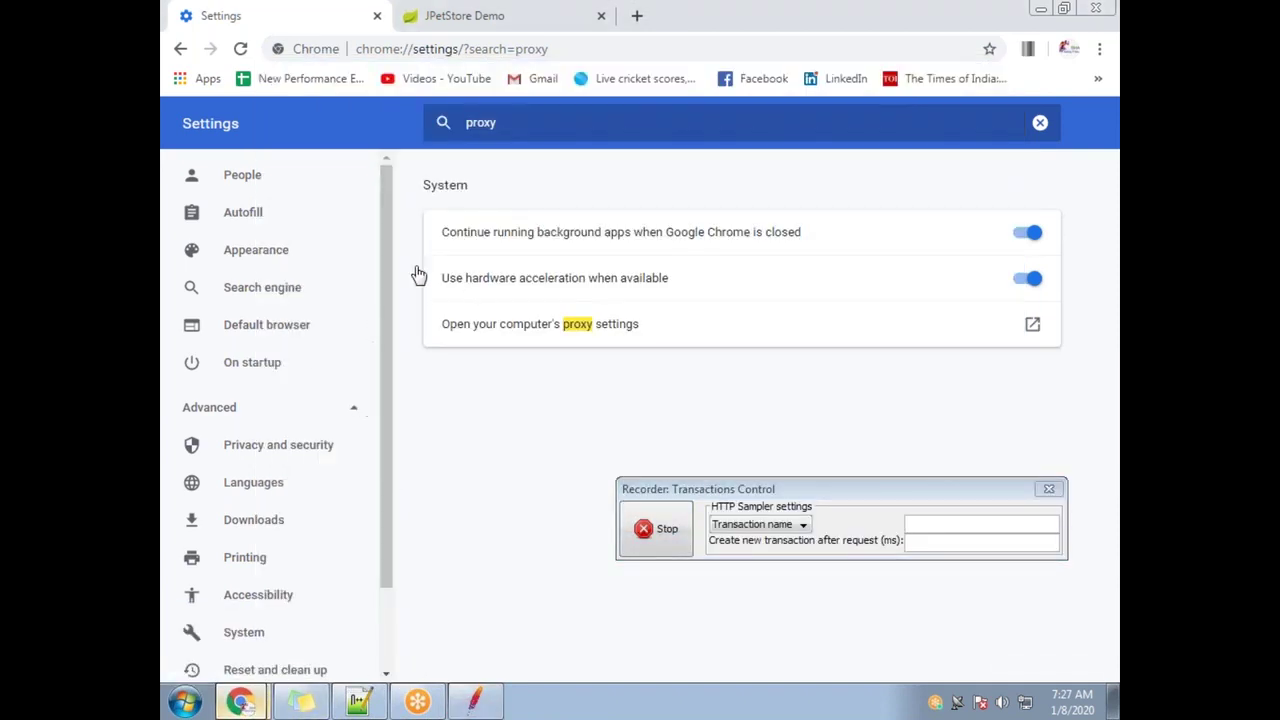
pyautogui.click(430, 18)
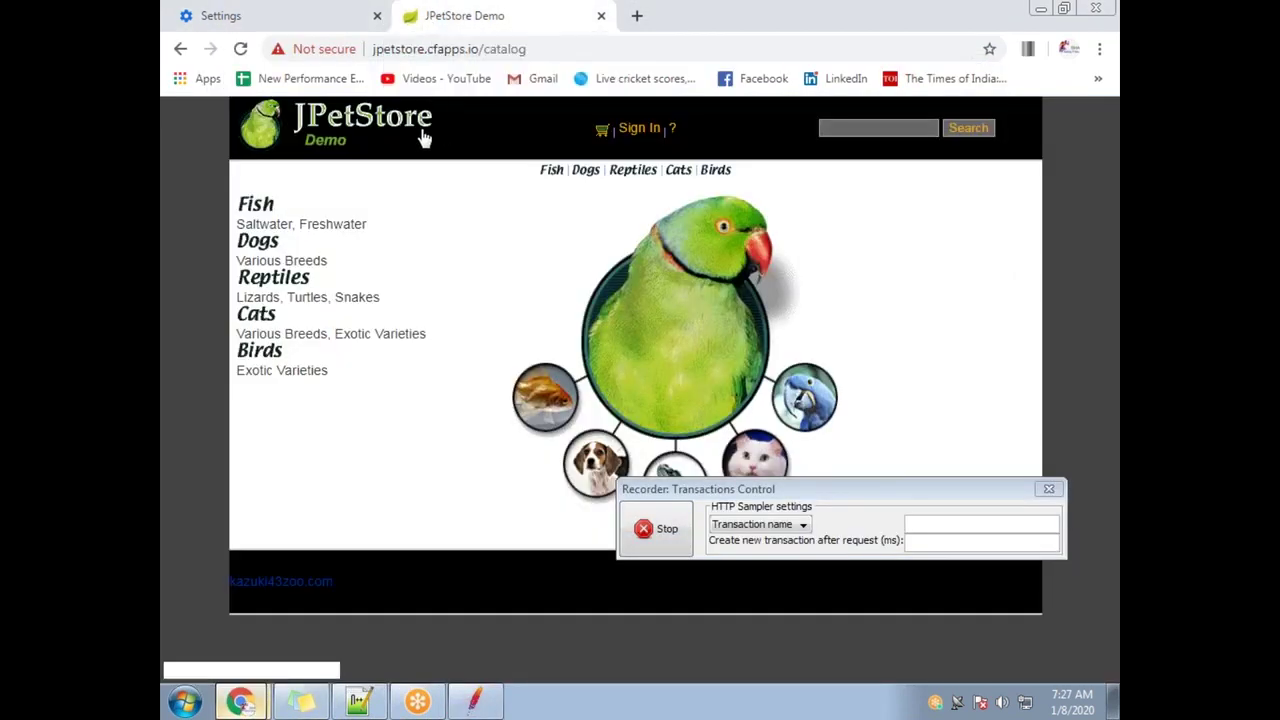
pyautogui.click(541, 50)
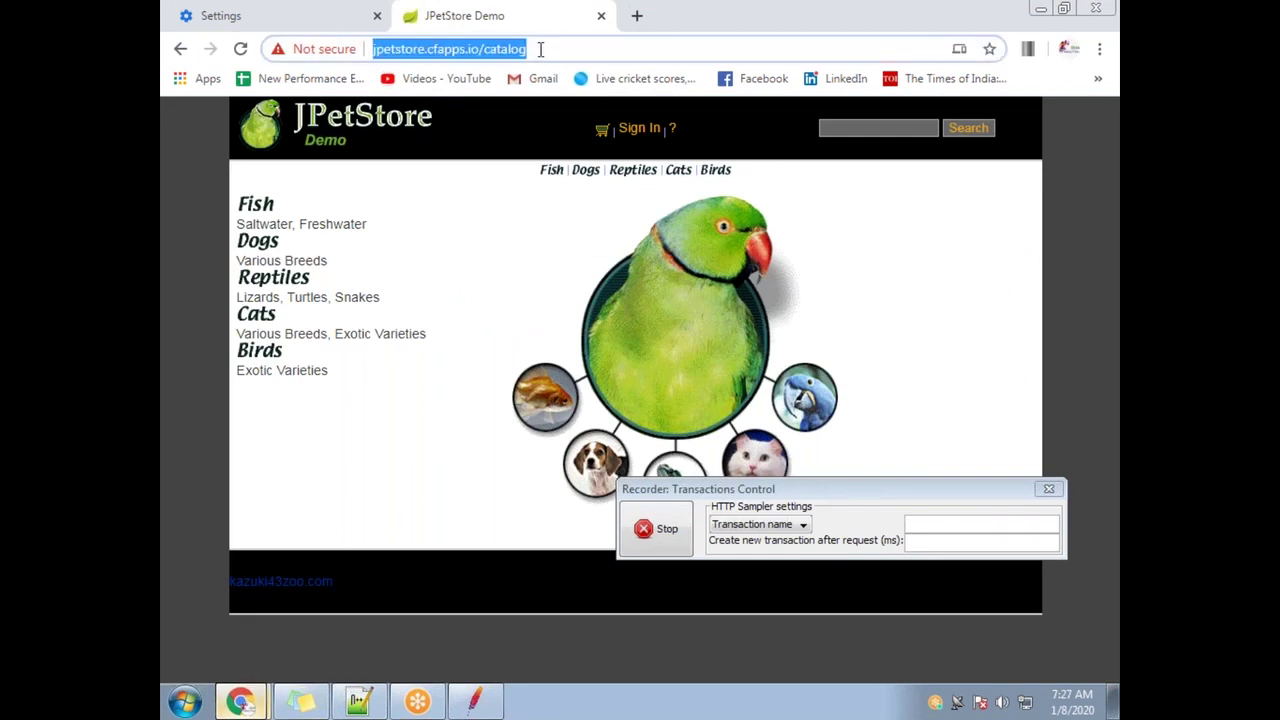
pyautogui.press('Return')
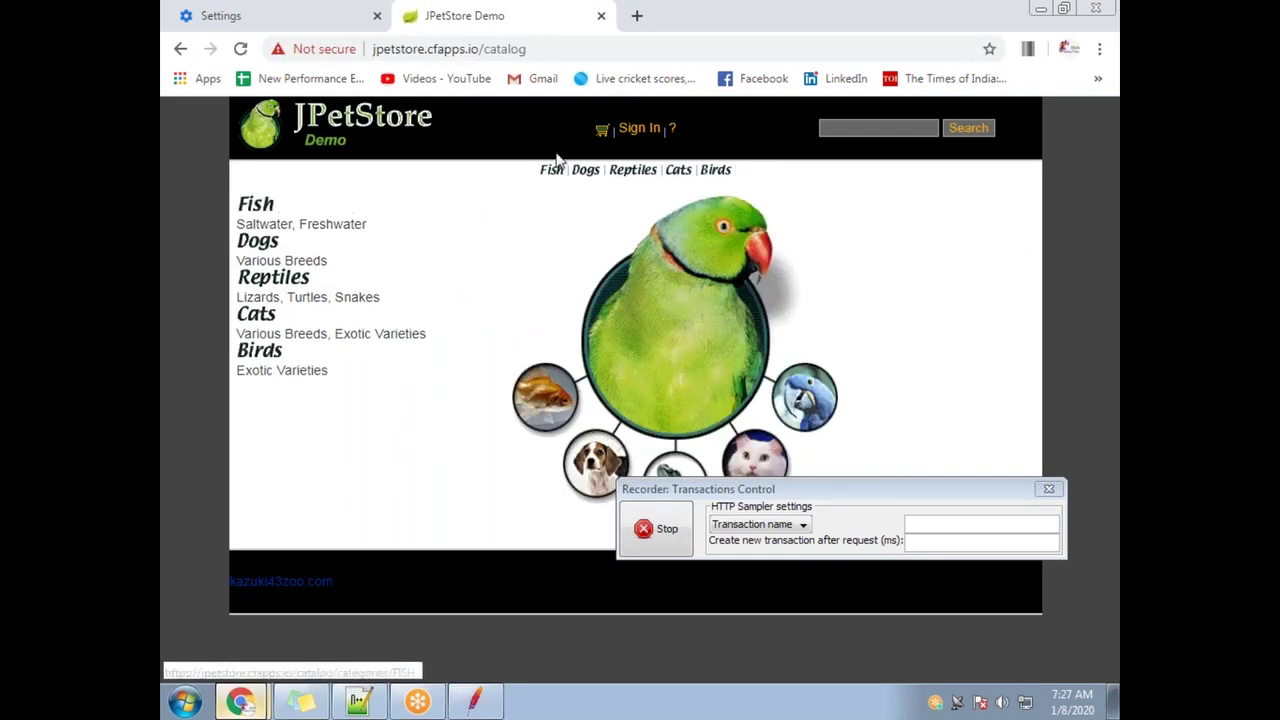
# Sign in to JPetStore with the demo account, sign out, and stop the recording
pyautogui.click(639, 128)
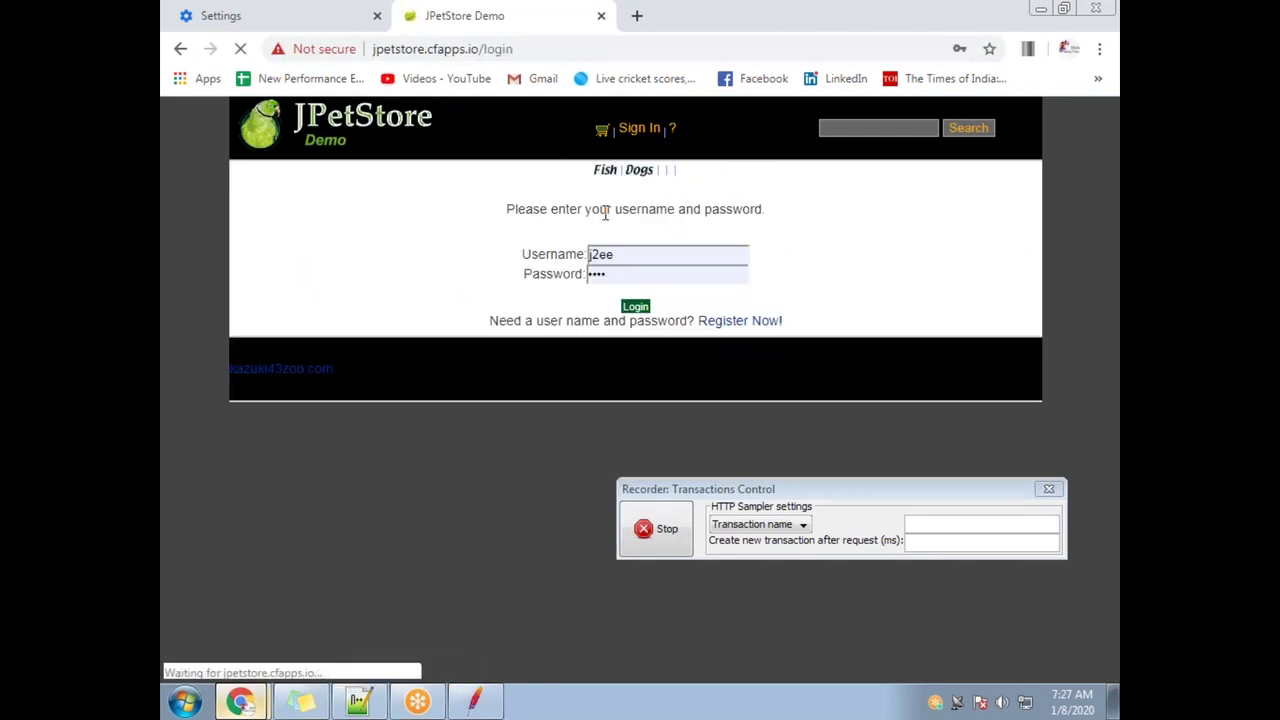
pyautogui.click(635, 307)
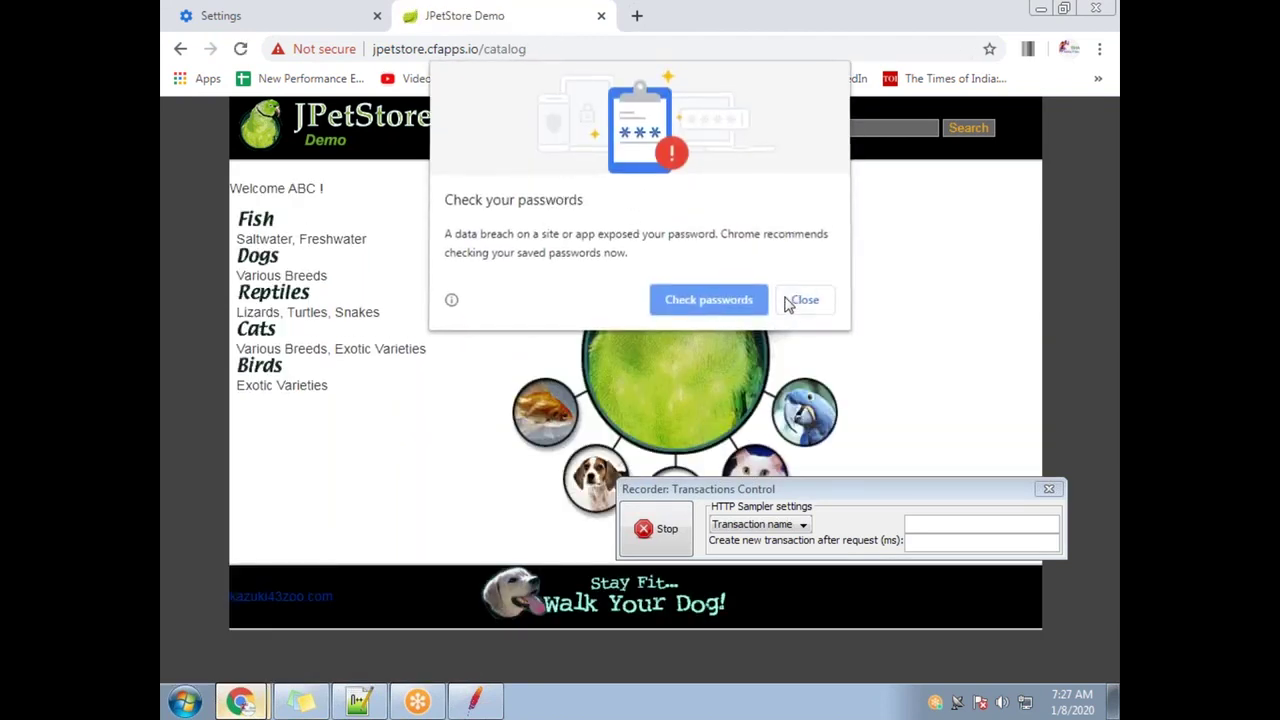
pyautogui.click(789, 300)
pyautogui.click(601, 130)
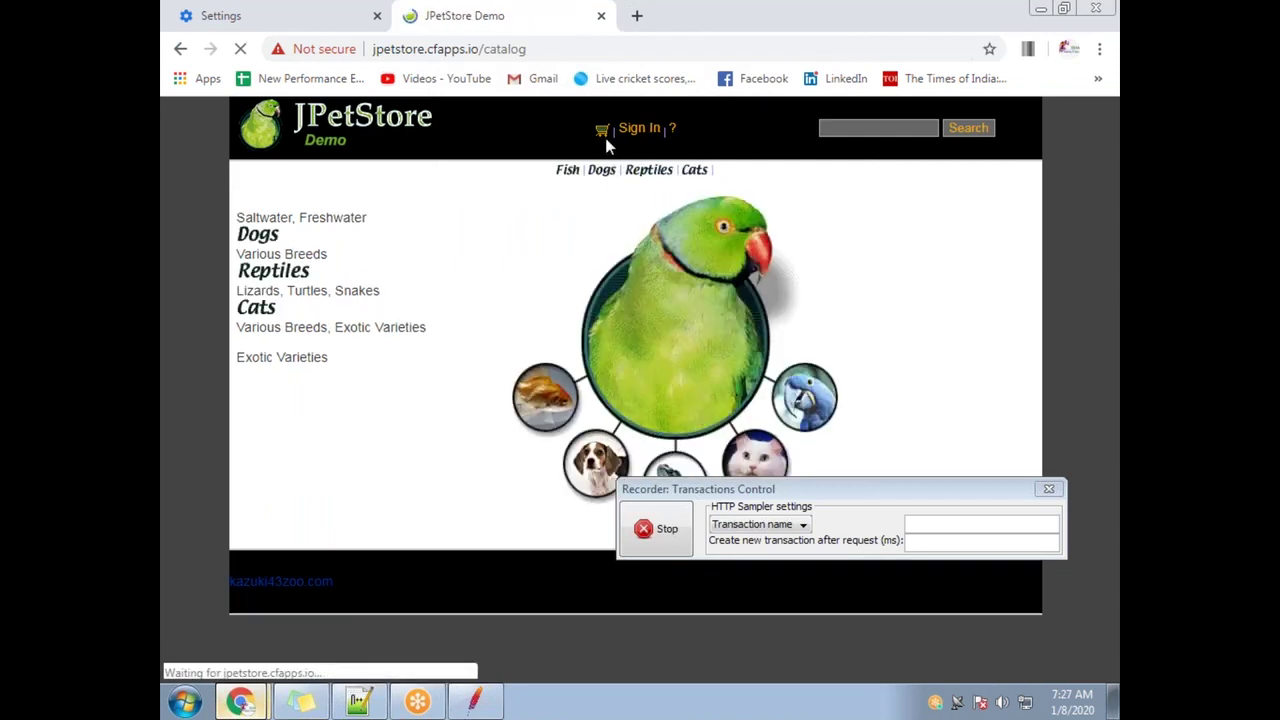
pyautogui.click(671, 540)
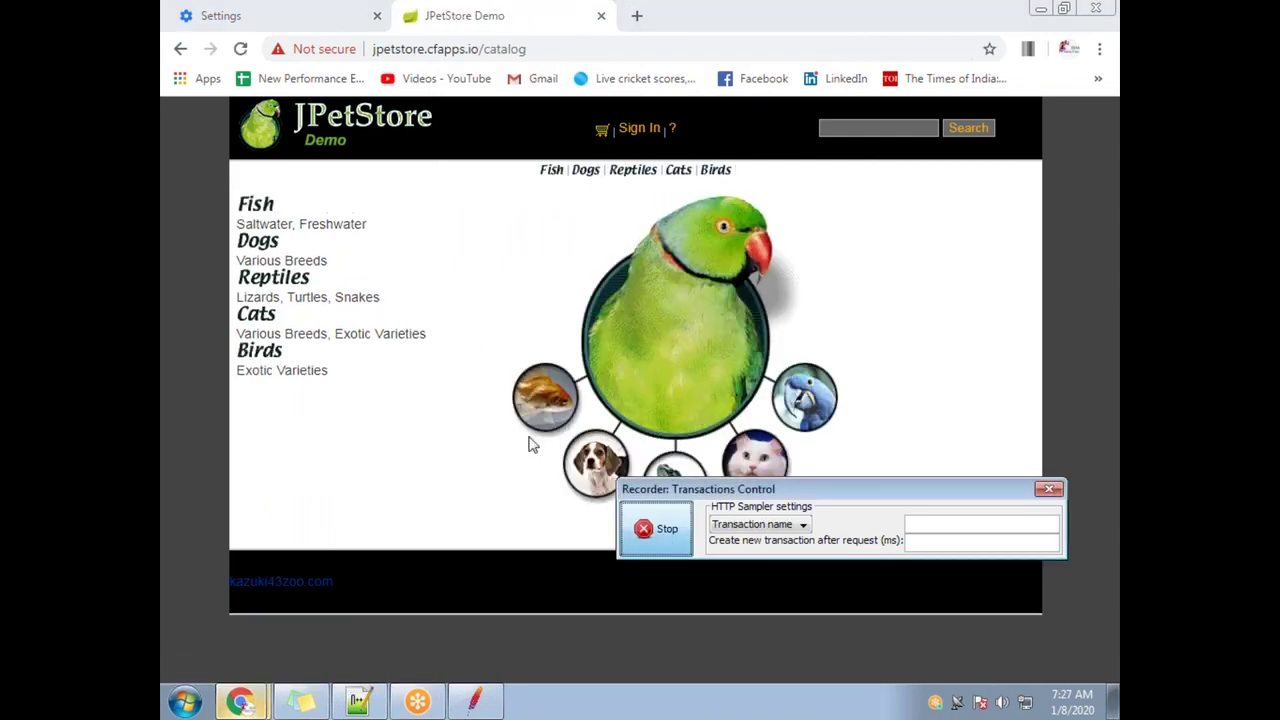
pyautogui.moveTo(490, 708)
pyautogui.click(486, 660)
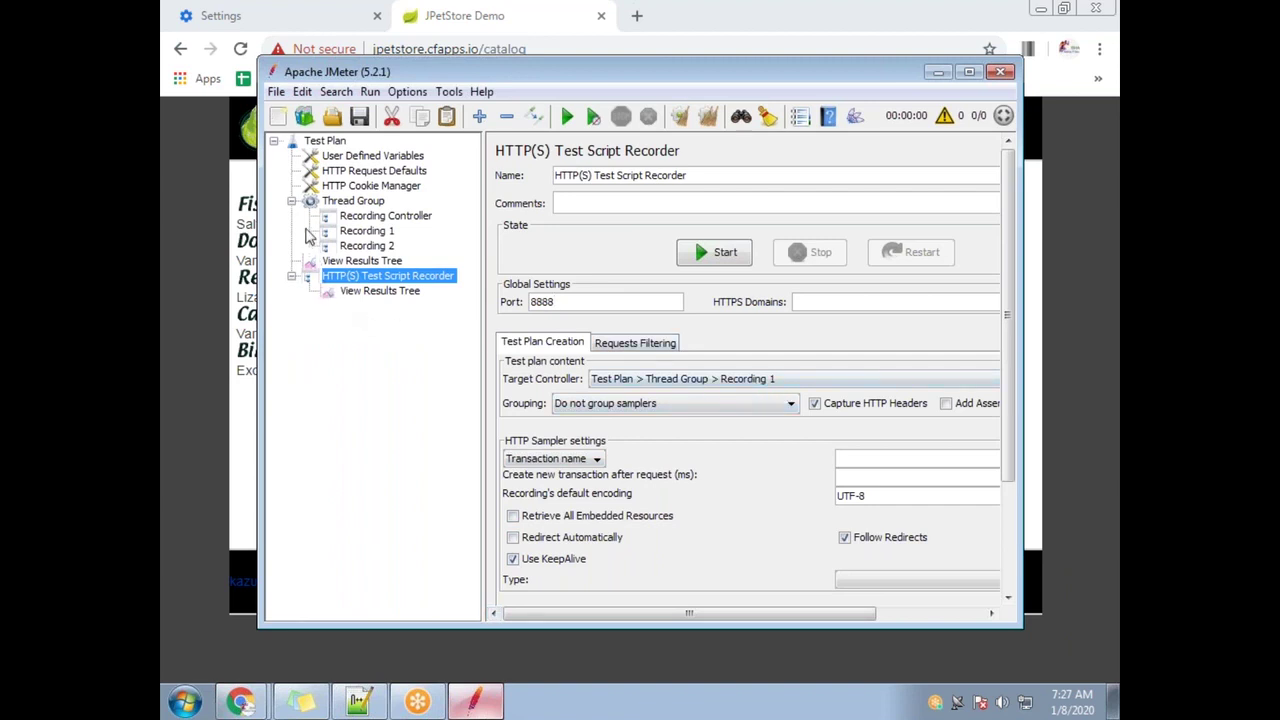
# Review the Recording 1 controller's captured samplers in JMeter
pyautogui.click(383, 237)
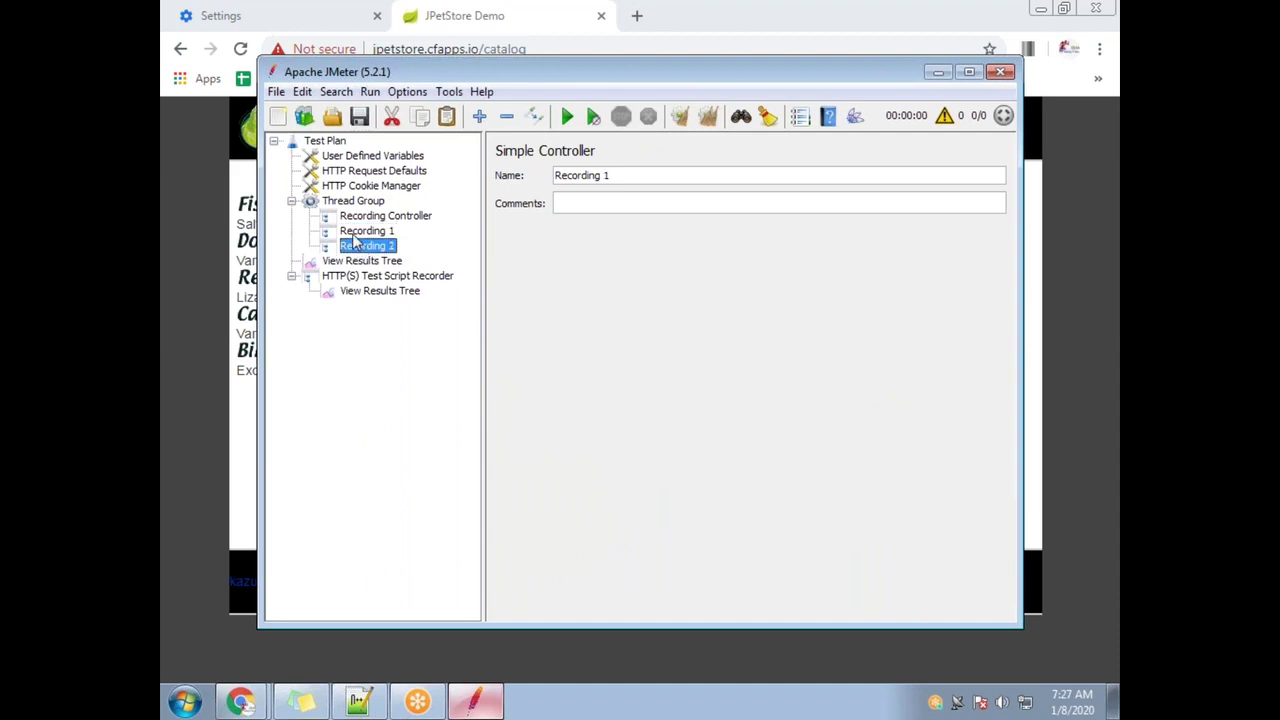
pyautogui.click(353, 234)
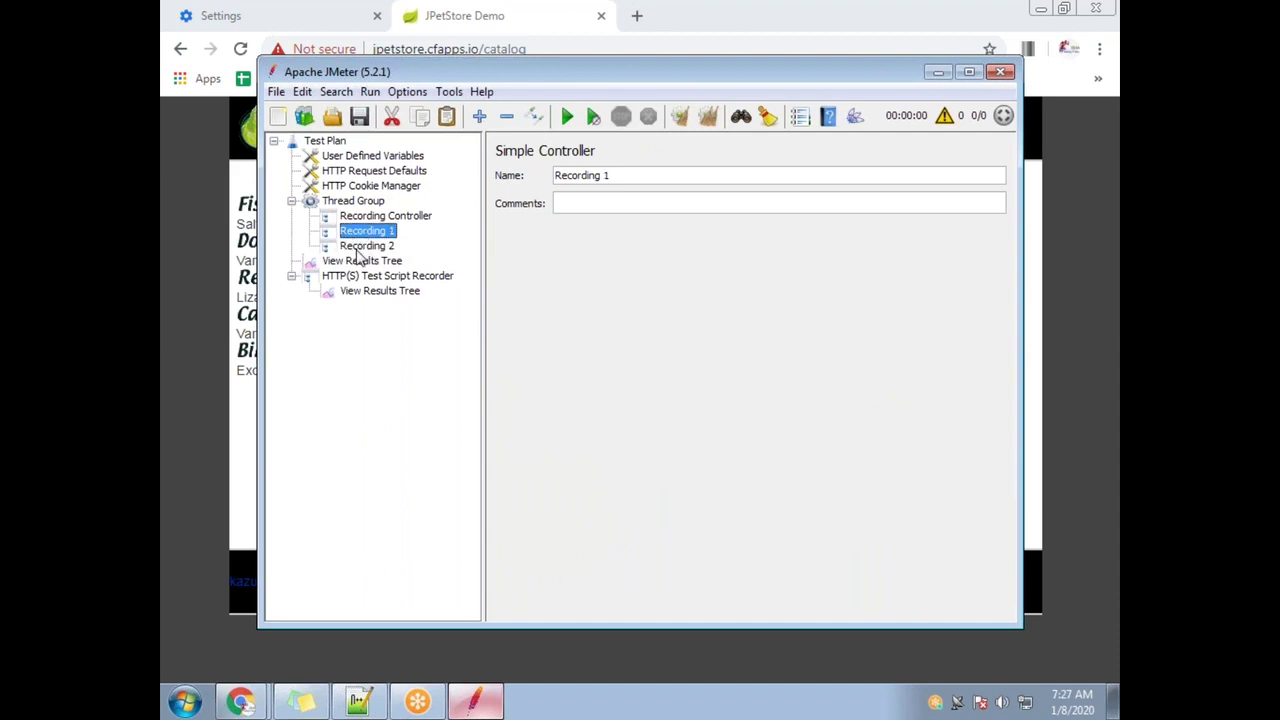
pyautogui.click(275, 16)
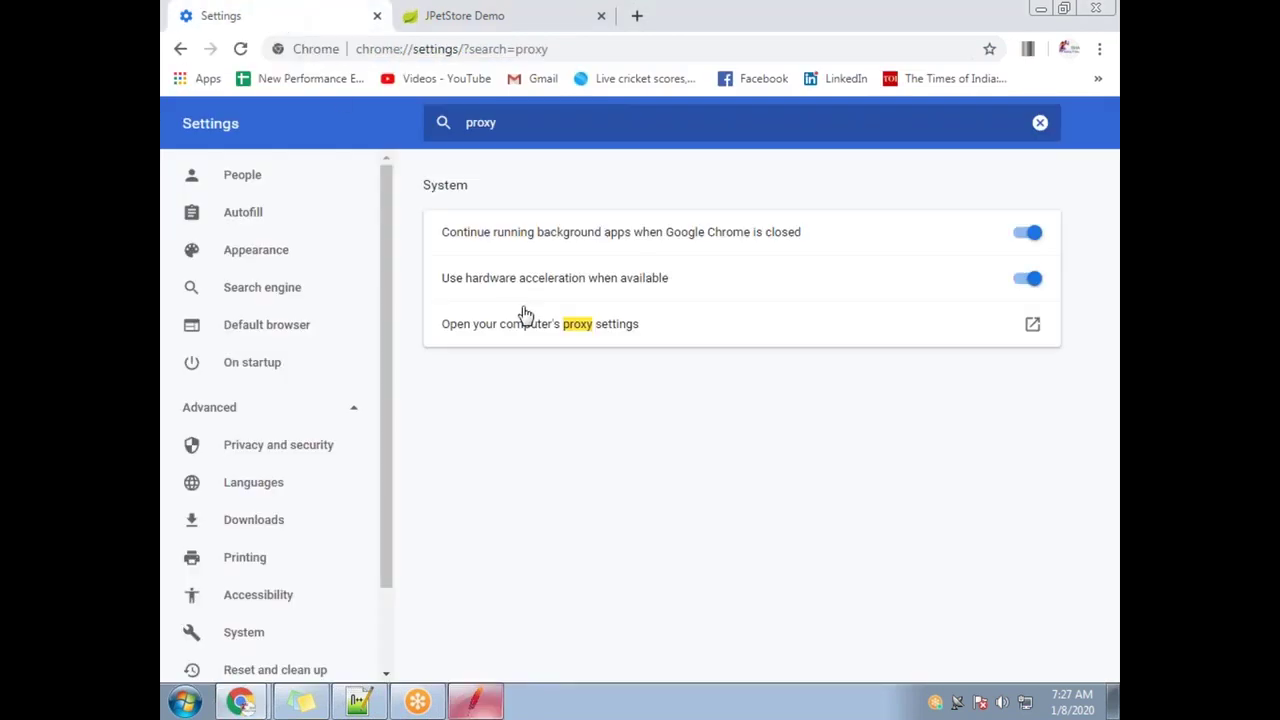
# Toggle Use a proxy server in the LAN settings, confirm, and return to JPetStore
pyautogui.click(528, 322)
pyautogui.click(545, 454)
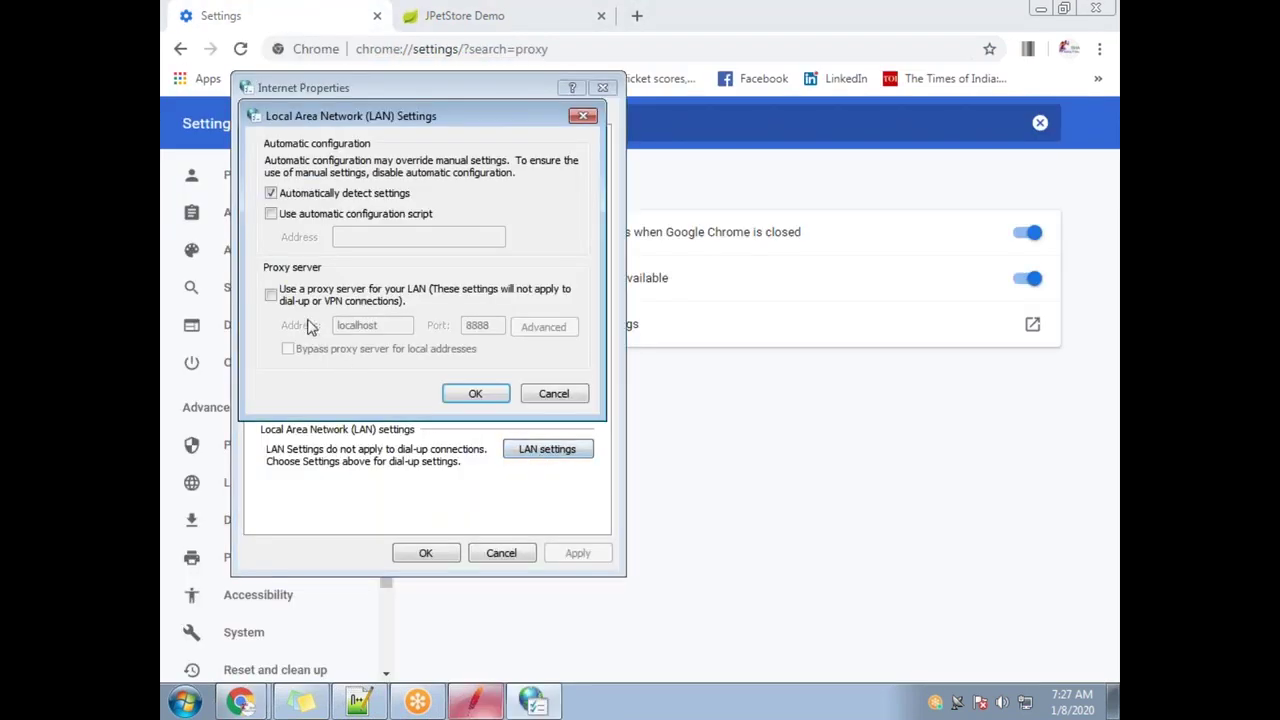
pyautogui.click(270, 294)
pyautogui.click(475, 393)
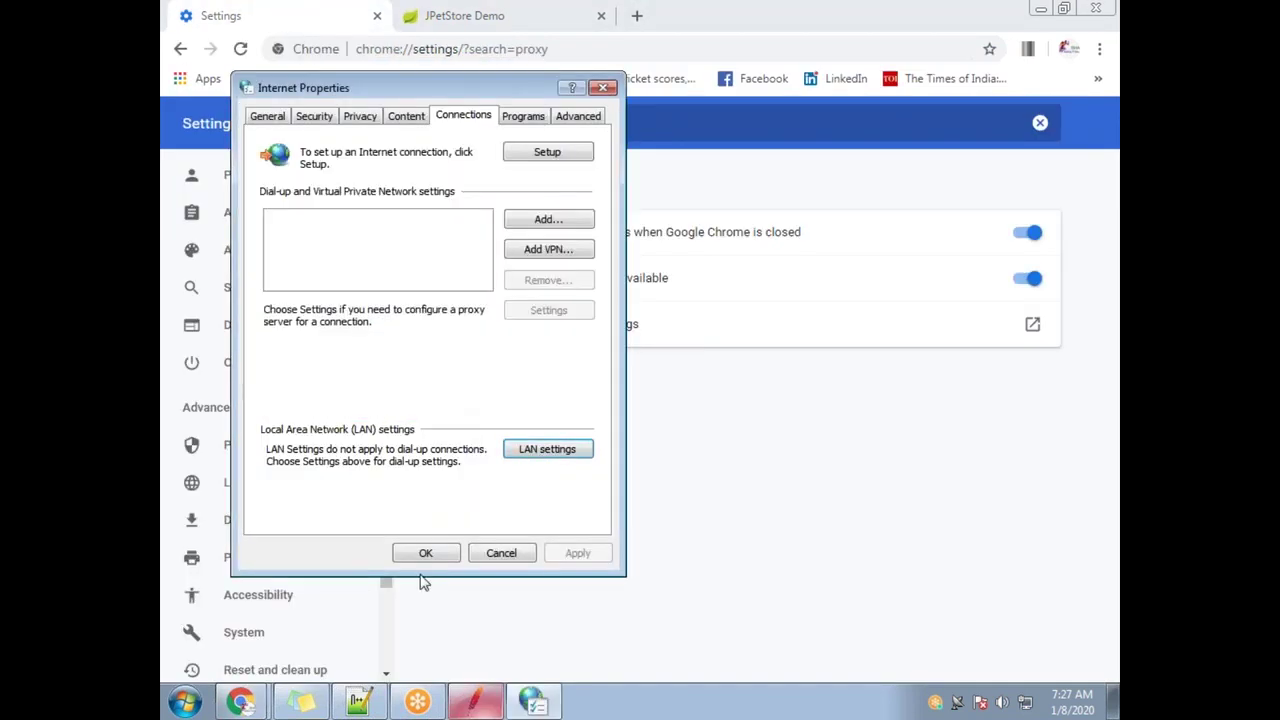
pyautogui.click(428, 556)
pyautogui.click(417, 22)
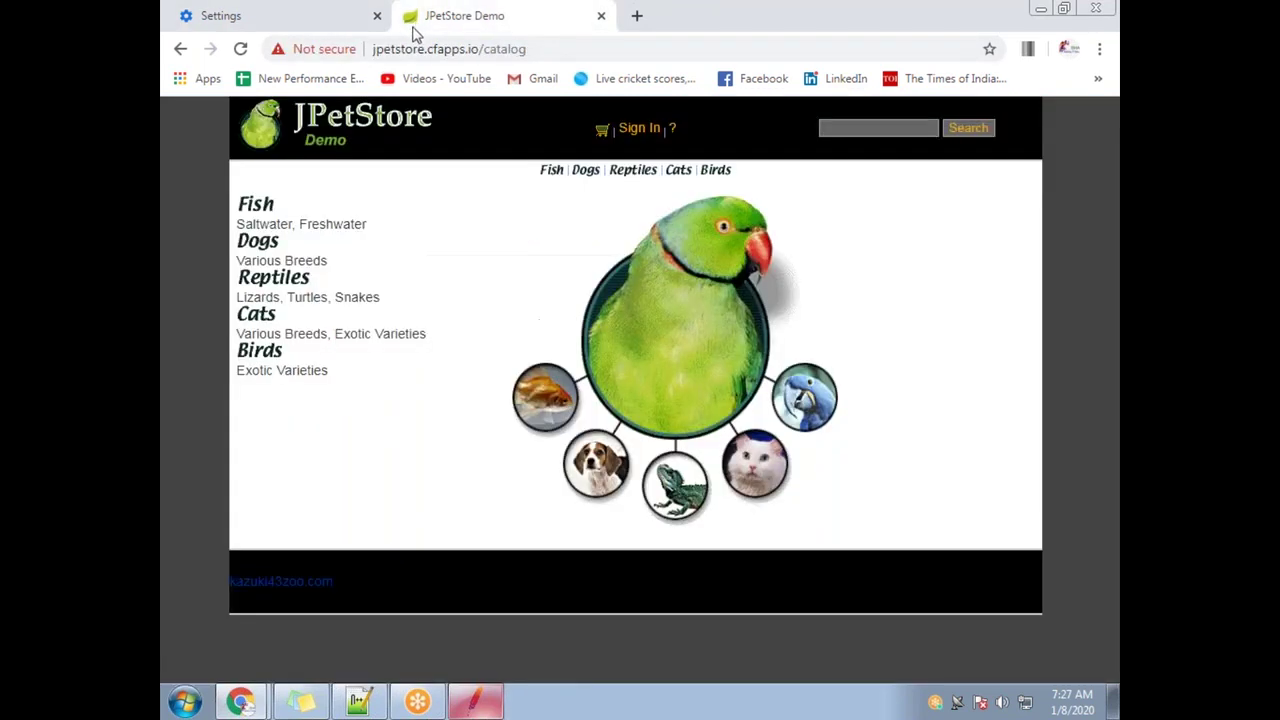
# Clear all captured results from the recorder's View Results Tree
pyautogui.click(484, 712)
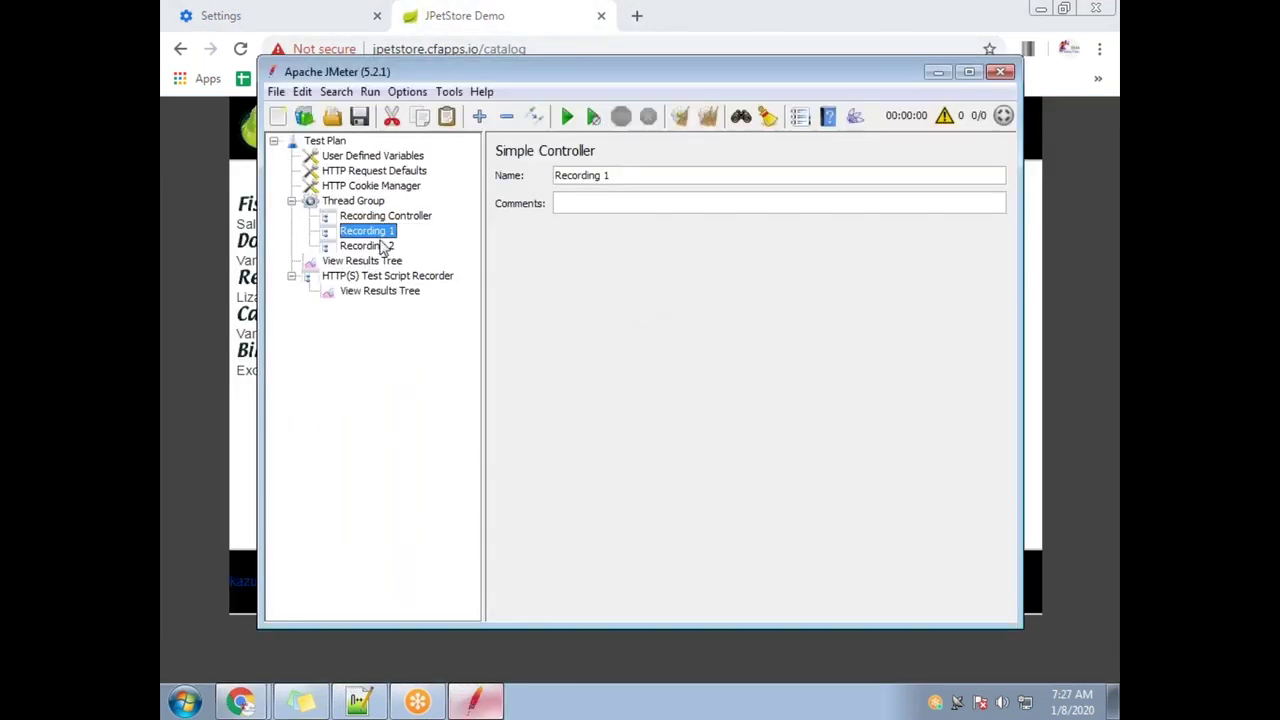
pyautogui.click(418, 296)
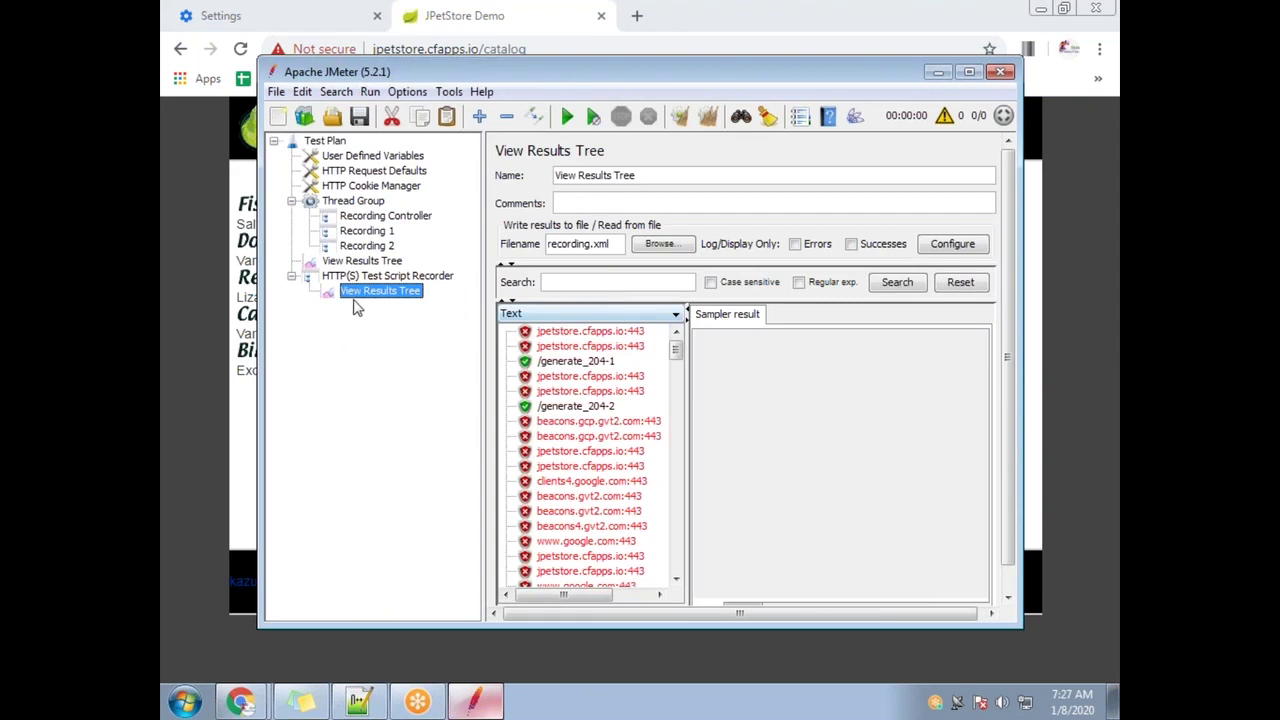
pyautogui.click(706, 118)
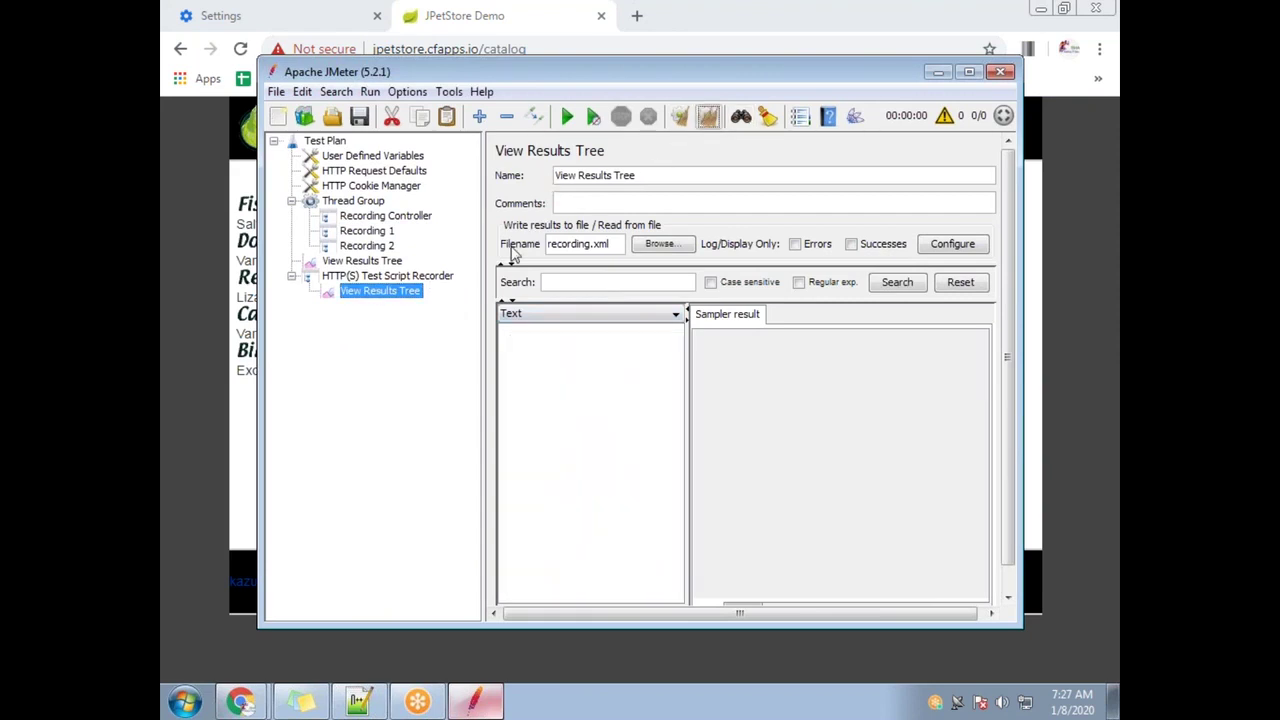
# Select the listener's existing results file name and browse for a new location
pyautogui.click(378, 265)
pyautogui.click(381, 276)
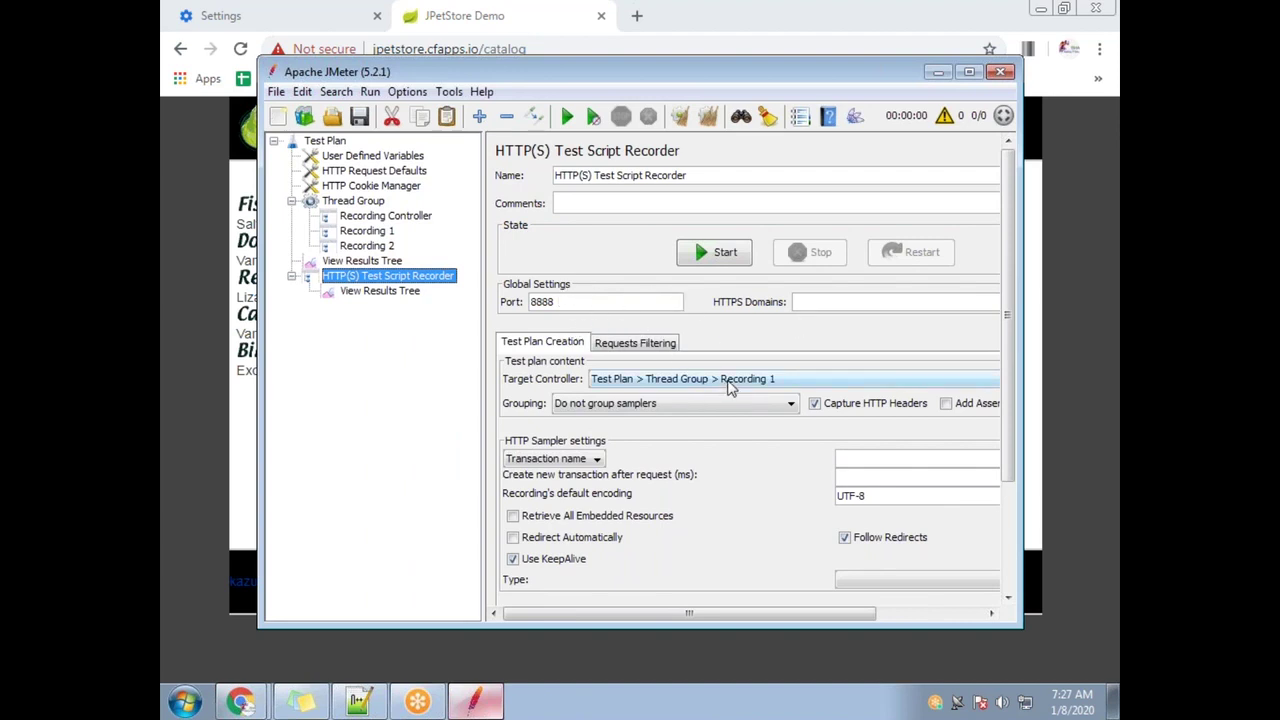
pyautogui.click(391, 290)
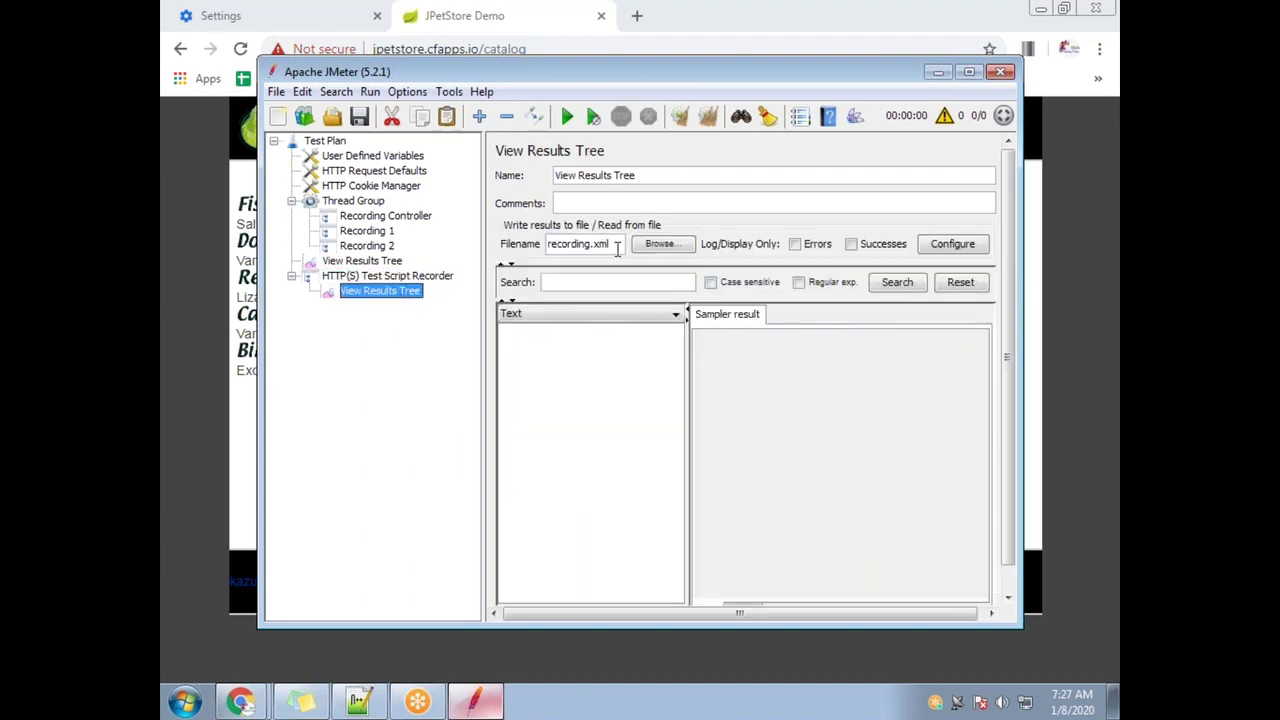
pyautogui.tripleClick(578, 244)
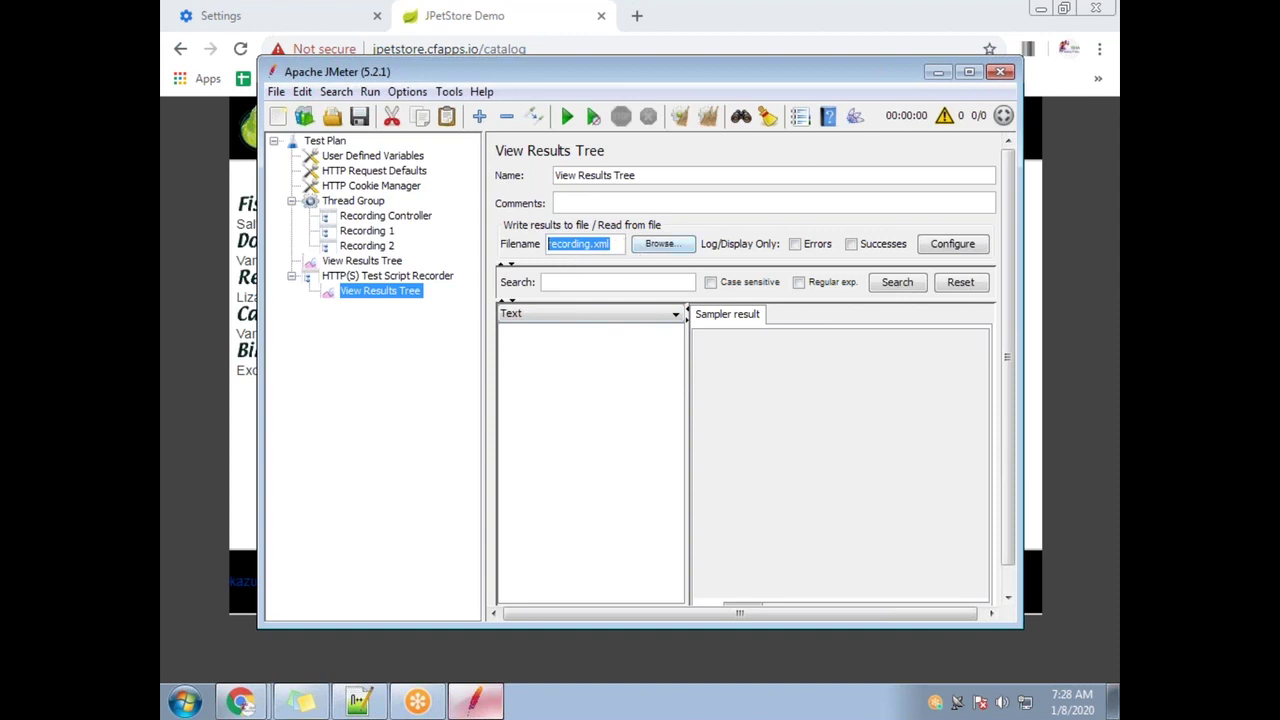
pyautogui.click(662, 244)
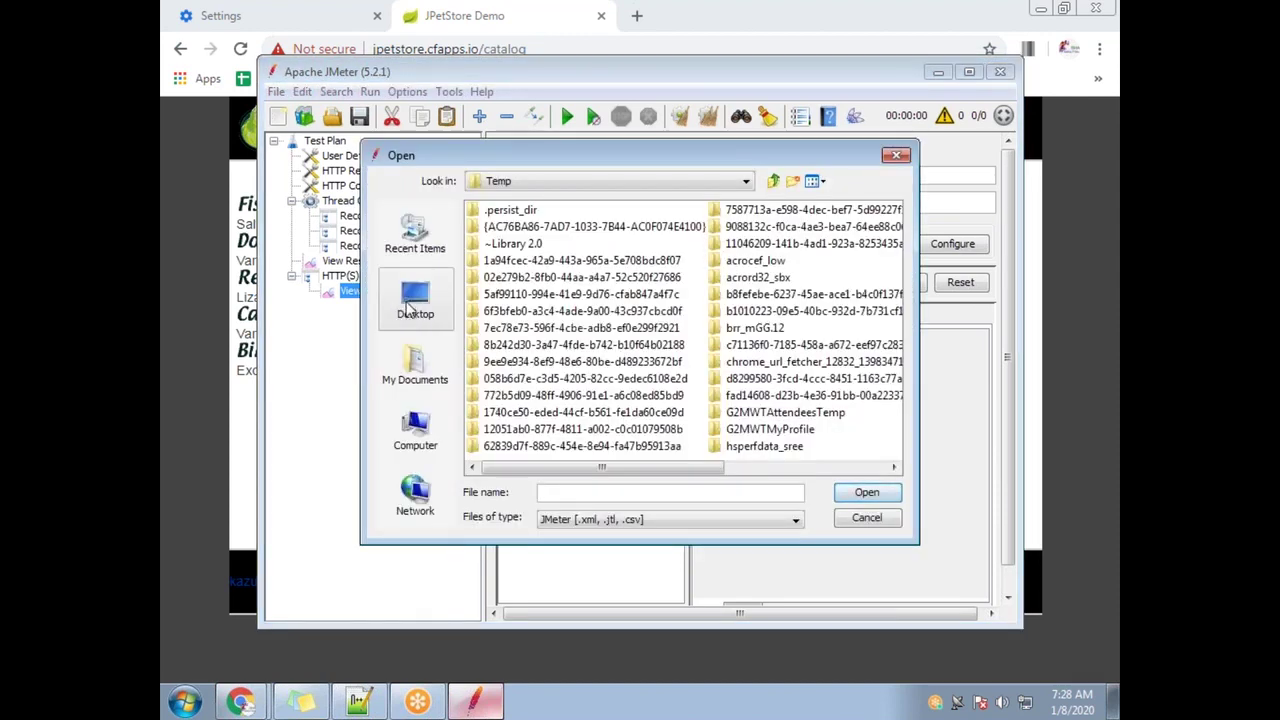
# Set the results file to Recording.xml on the Desktop and dismiss the could-not-open message
pyautogui.click(438, 314)
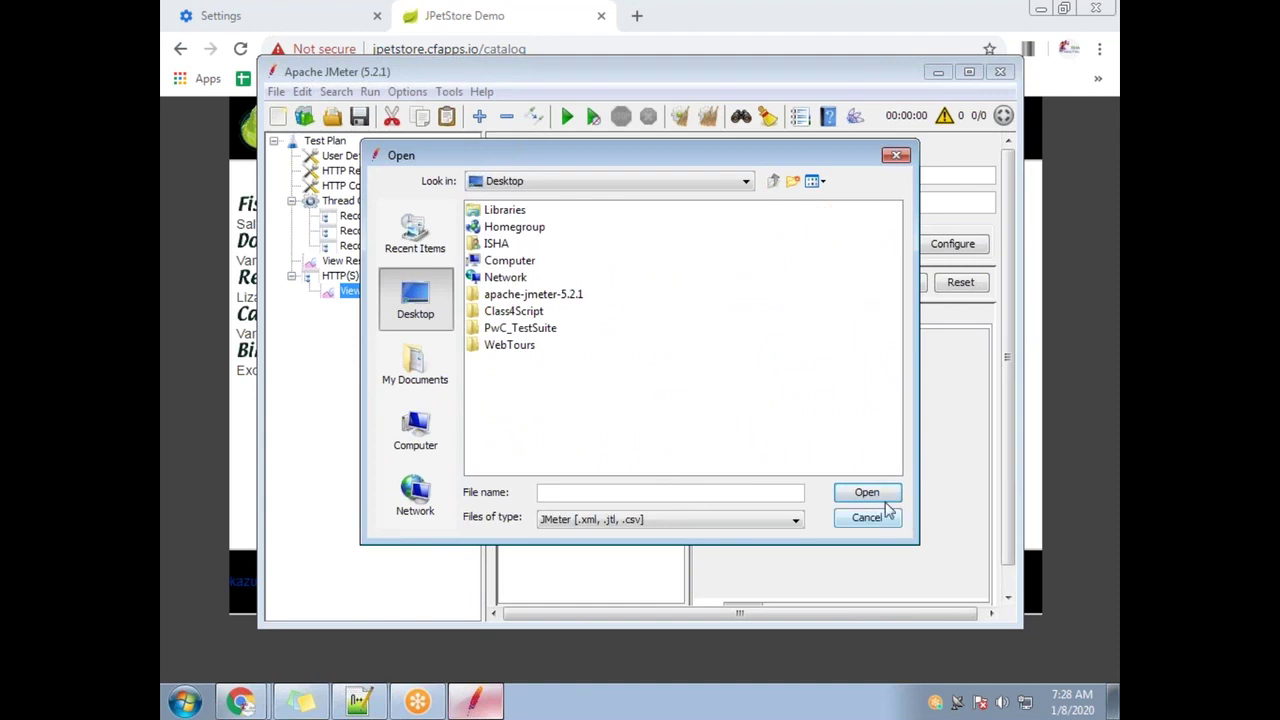
pyautogui.click(576, 496)
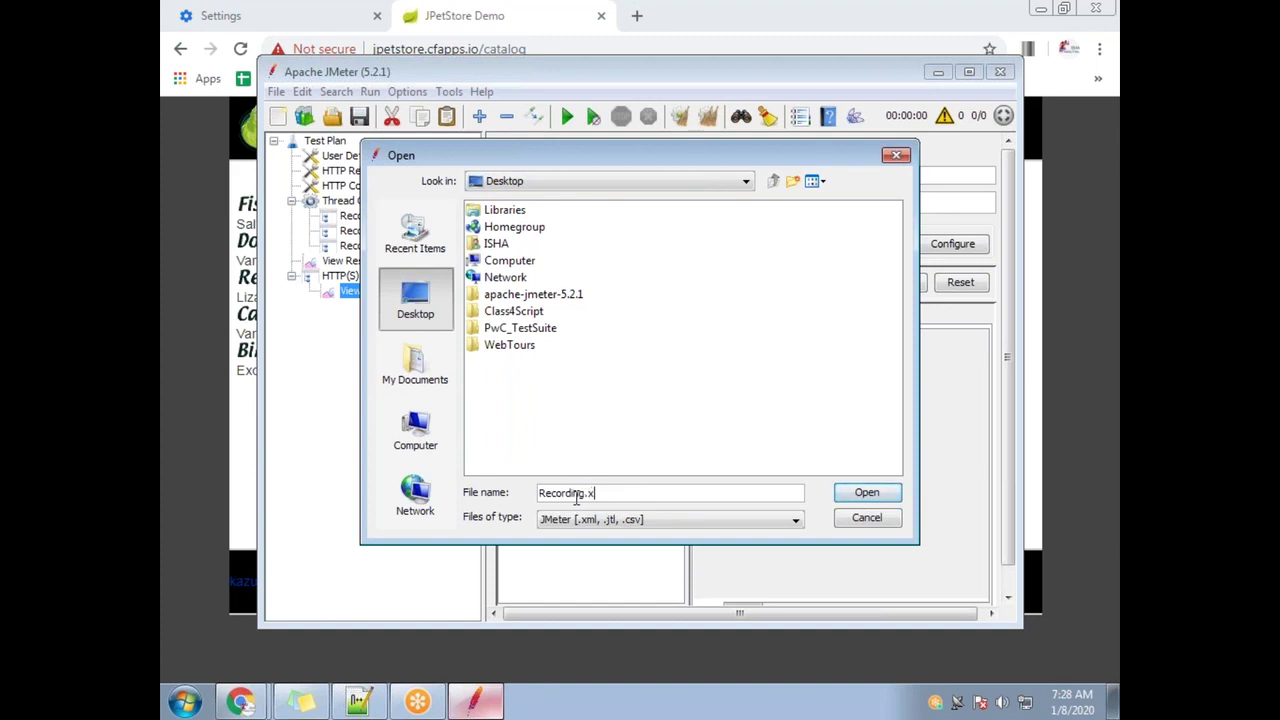
pyautogui.click(866, 492)
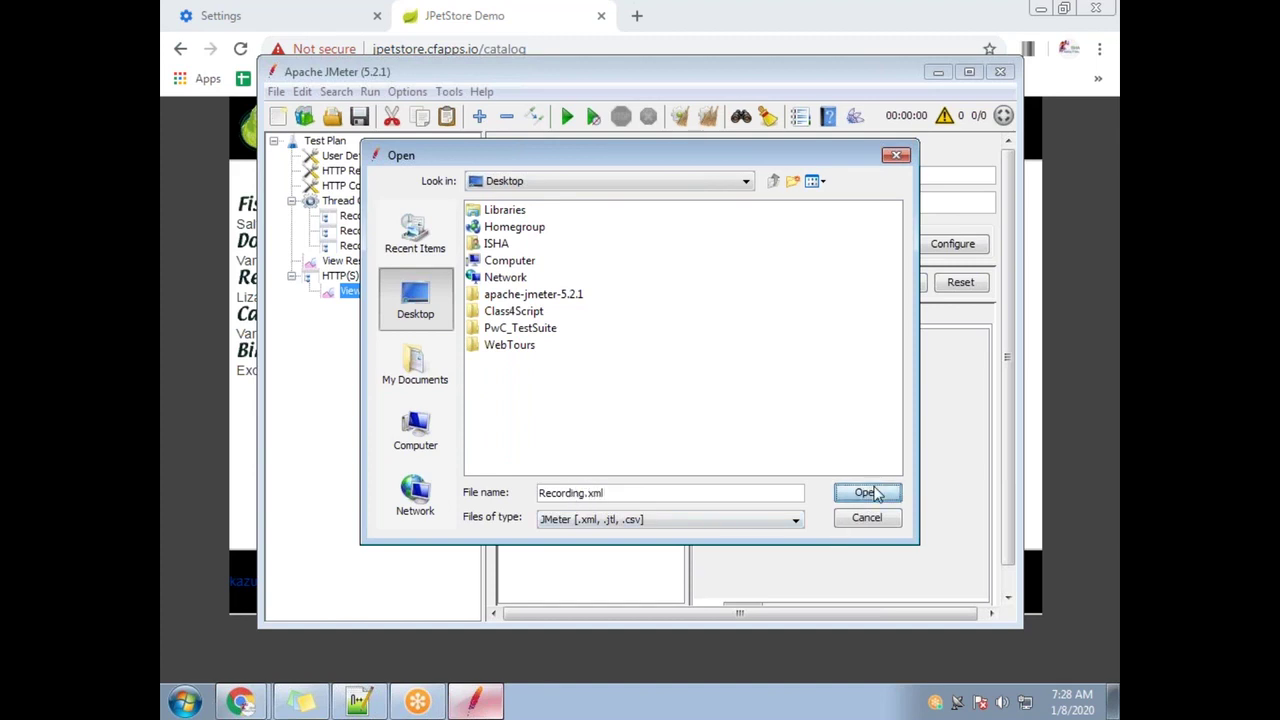
pyautogui.click(641, 371)
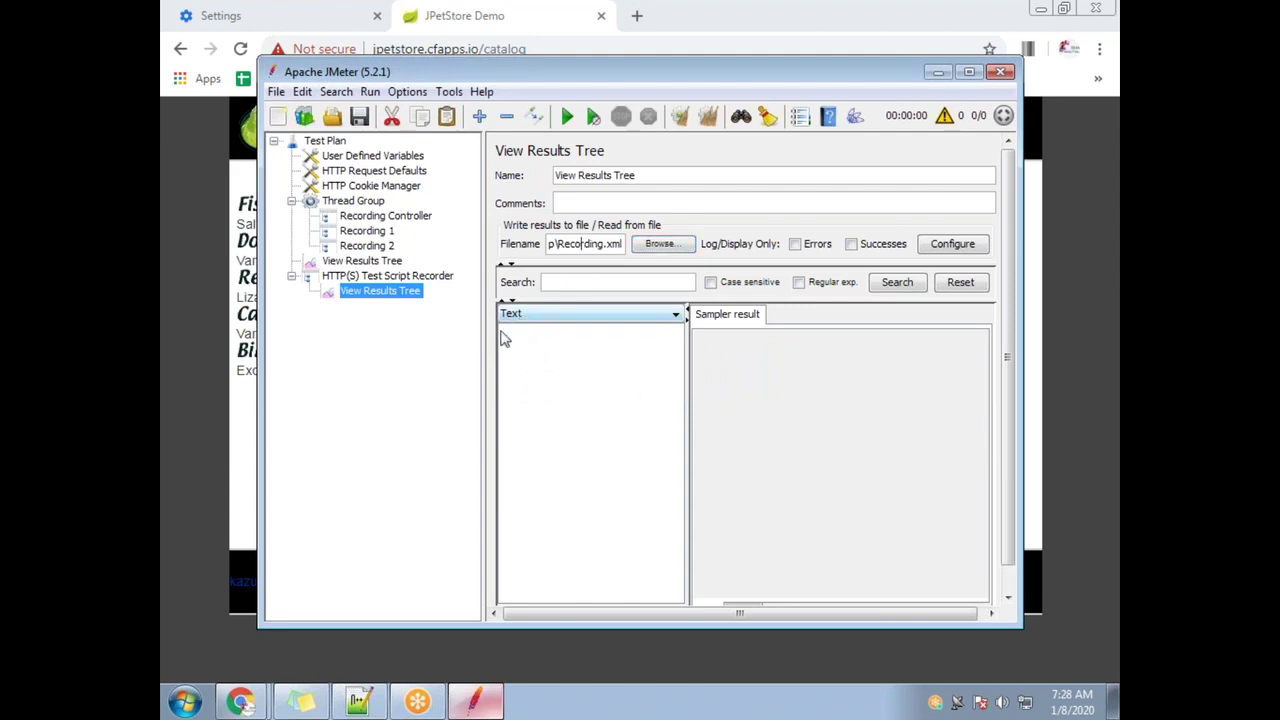
# Restart the HTTP(S) Test Script Recorder and dismiss the root certificate notice
pyautogui.click(380, 231)
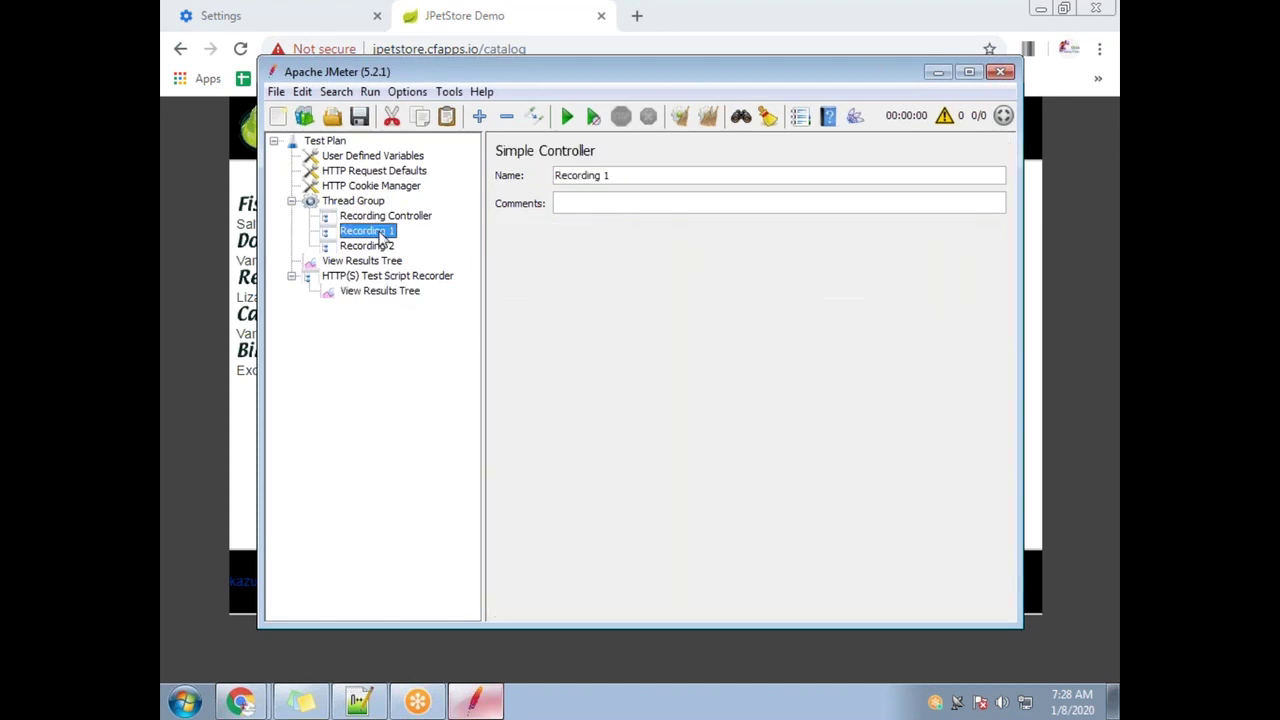
pyautogui.click(390, 261)
pyautogui.click(397, 276)
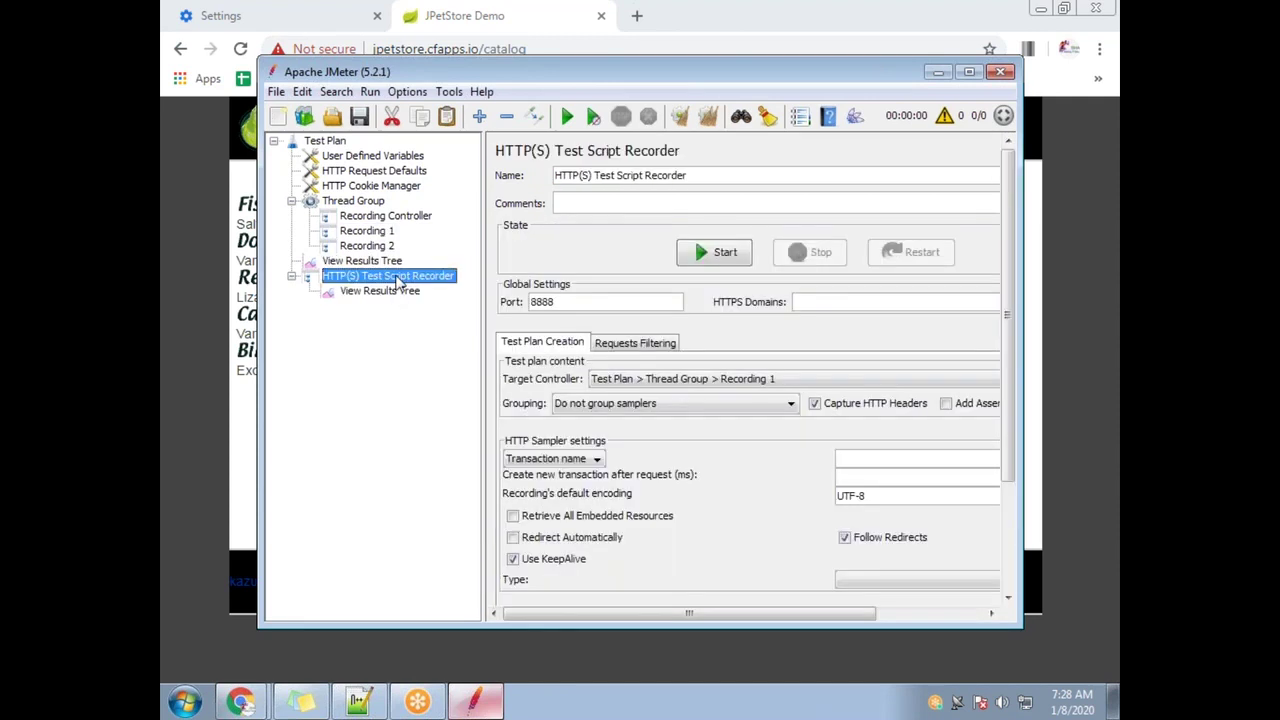
pyautogui.click(722, 252)
pyautogui.click(817, 537)
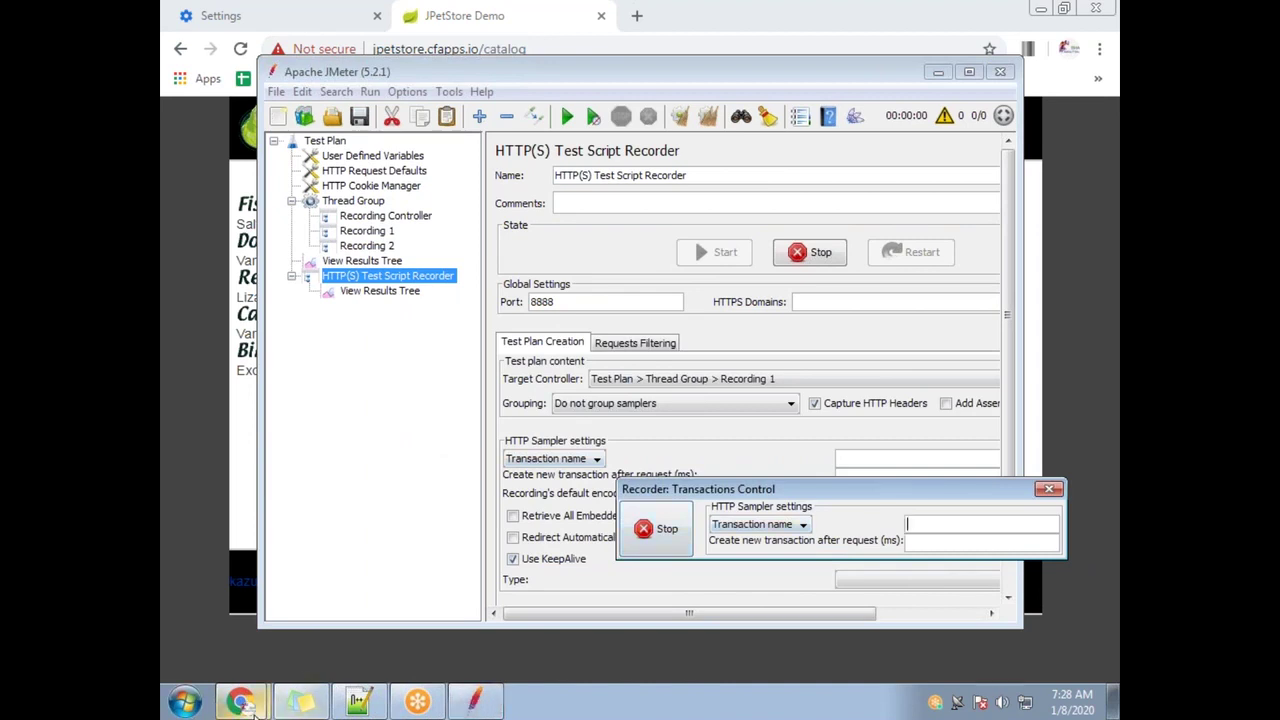
# Reload the JPetStore catalog through the proxy and inspect the privacy error details
pyautogui.moveTo(252, 705)
pyautogui.click(286, 660)
pyautogui.click(448, 49)
pyautogui.press('Return')
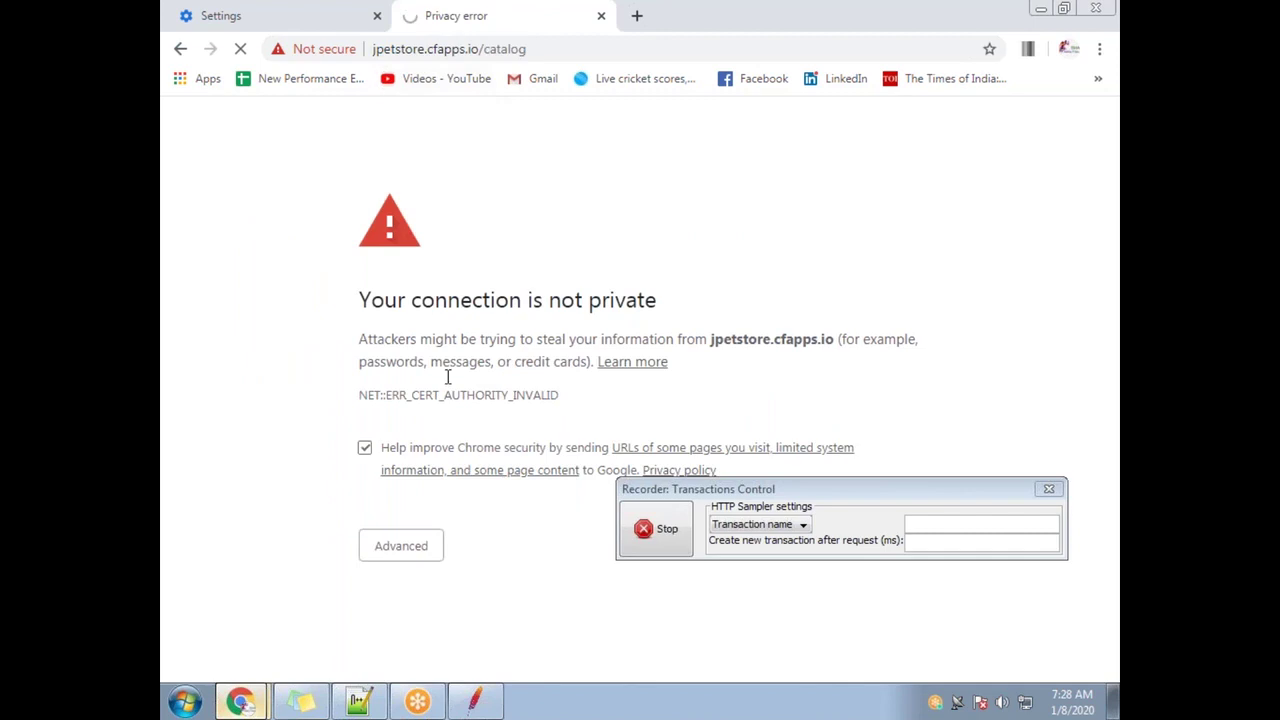
pyautogui.click(414, 550)
pyautogui.scroll(-2, 472, 422)
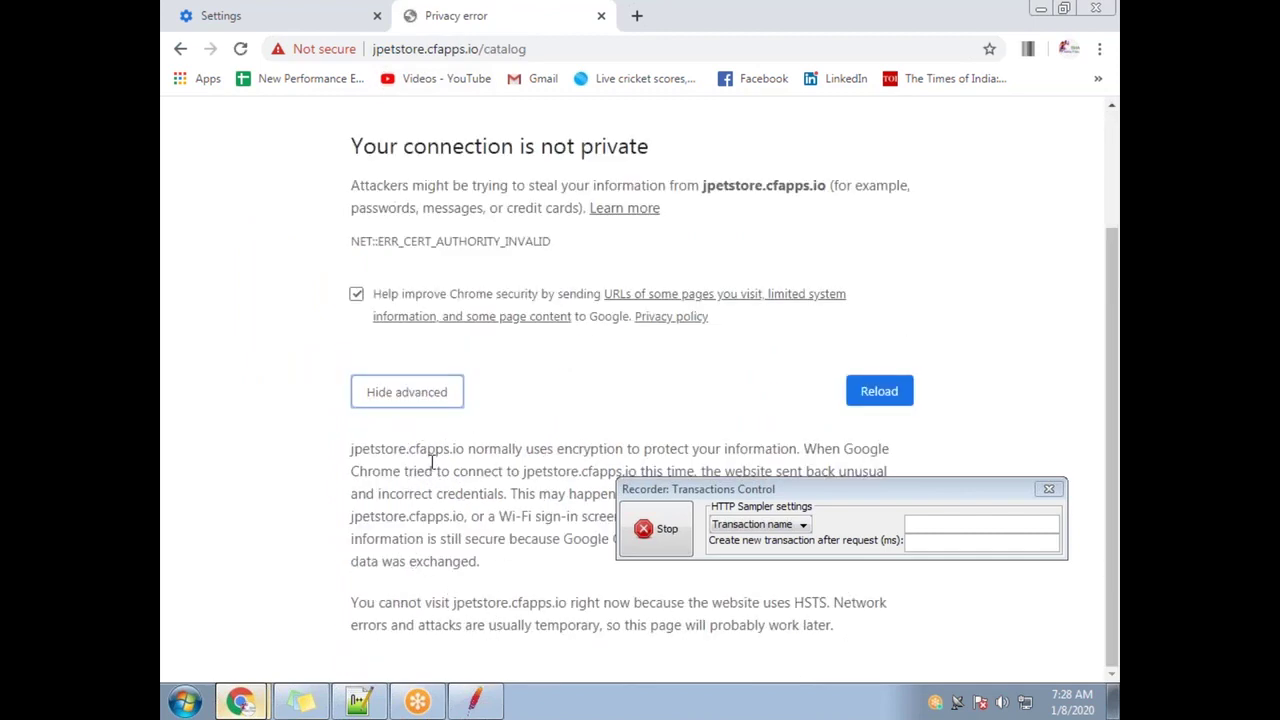
# Clear Chrome's cookies and cached files via the cache search, then reload the JPetStore tab
pyautogui.click(308, 22)
pyautogui.write('cache')
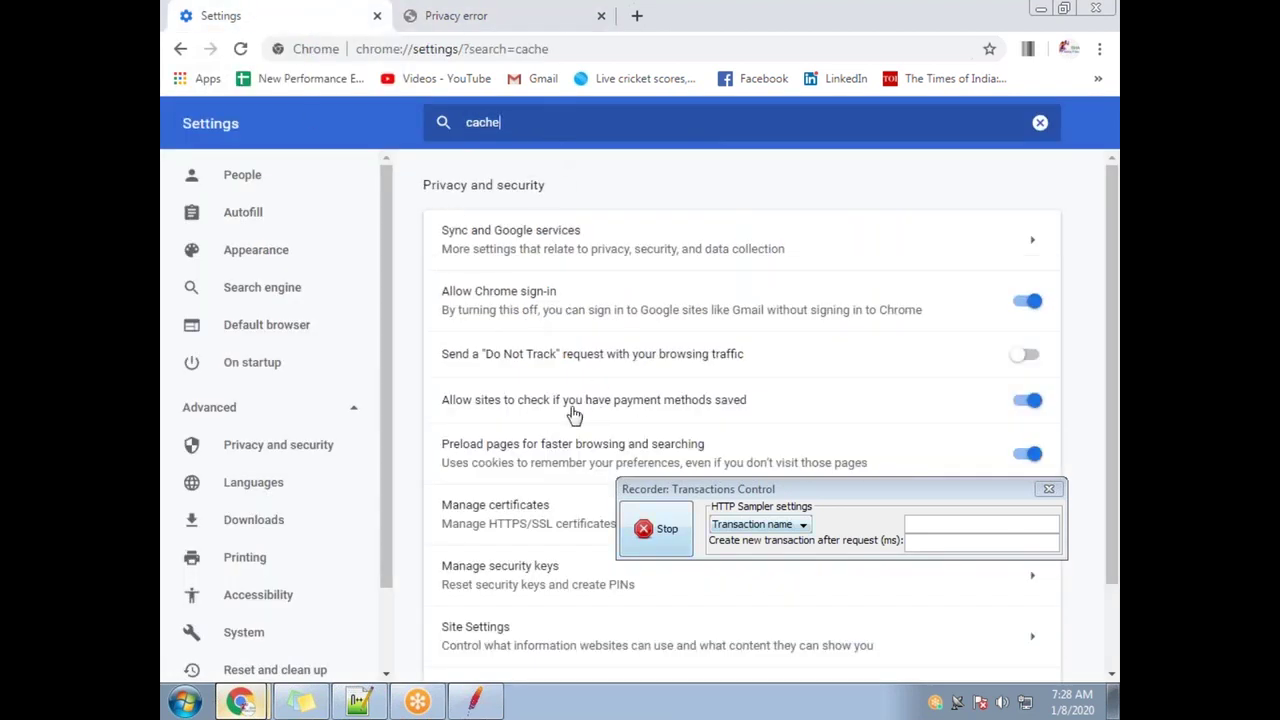
pyautogui.scroll(-2, 573, 415)
pyautogui.click(503, 614)
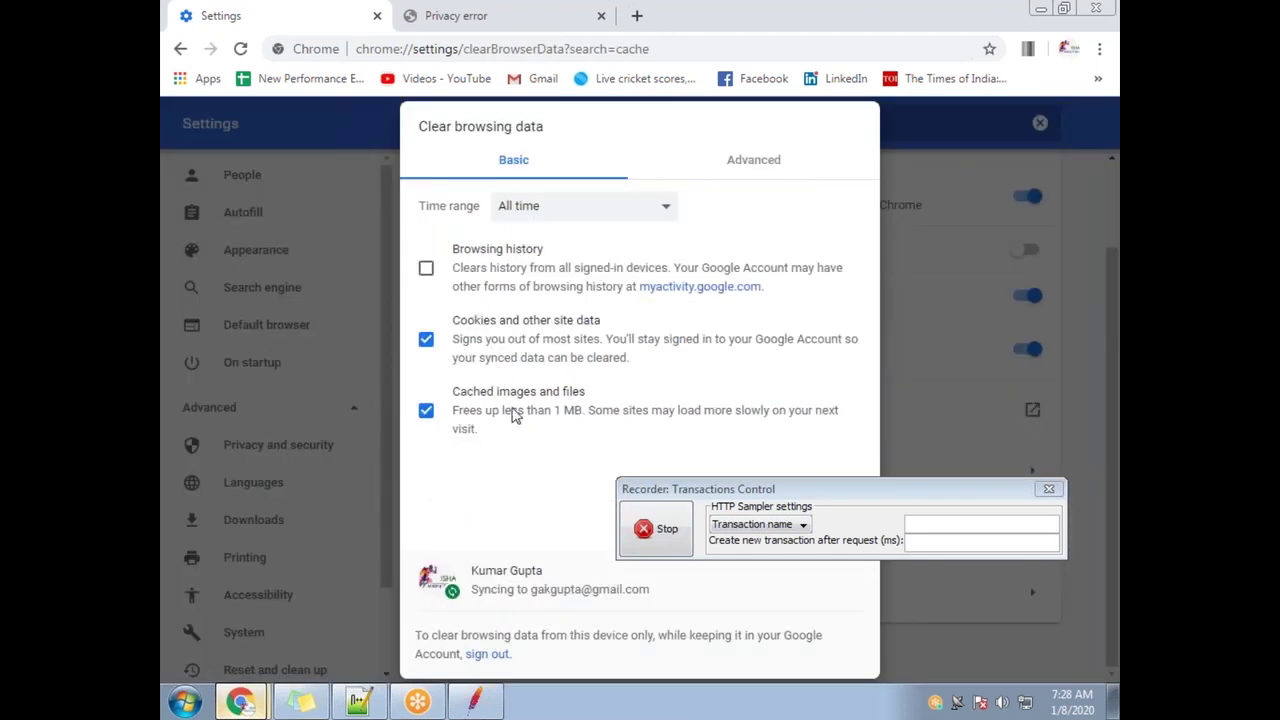
pyautogui.moveTo(746, 491); pyautogui.dragTo(828, 317)
pyautogui.click(817, 521)
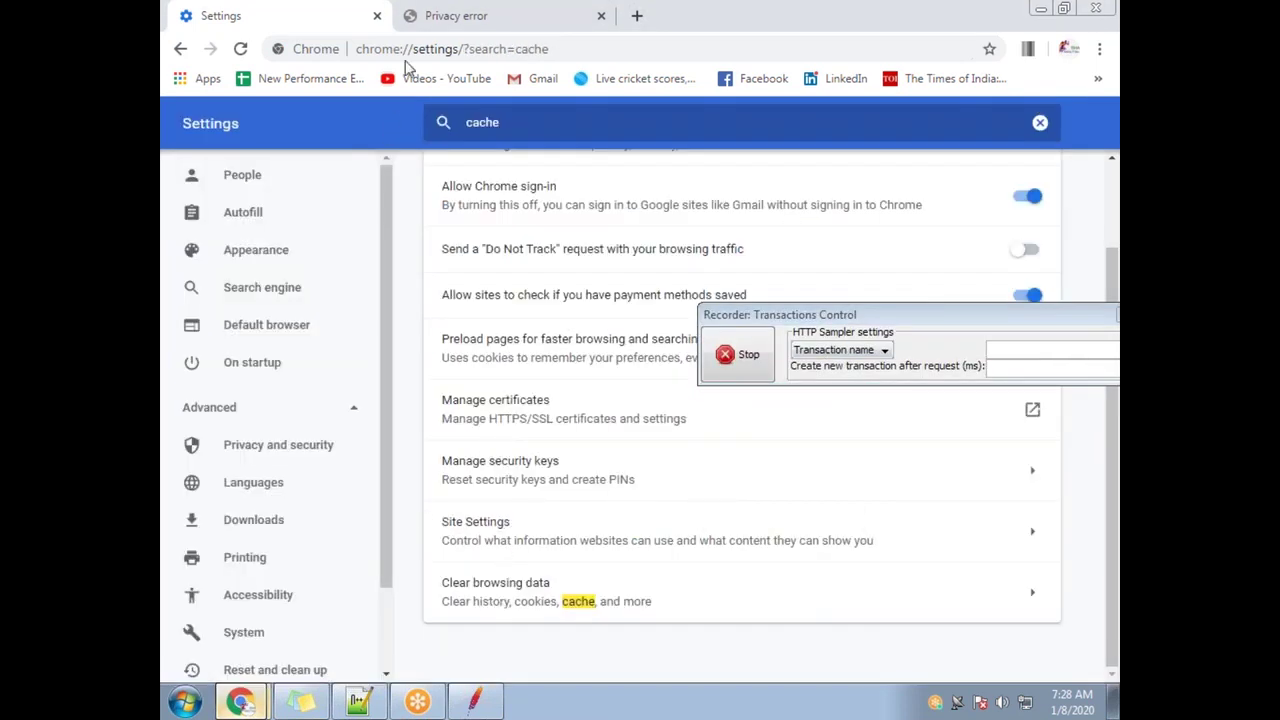
pyautogui.click(415, 28)
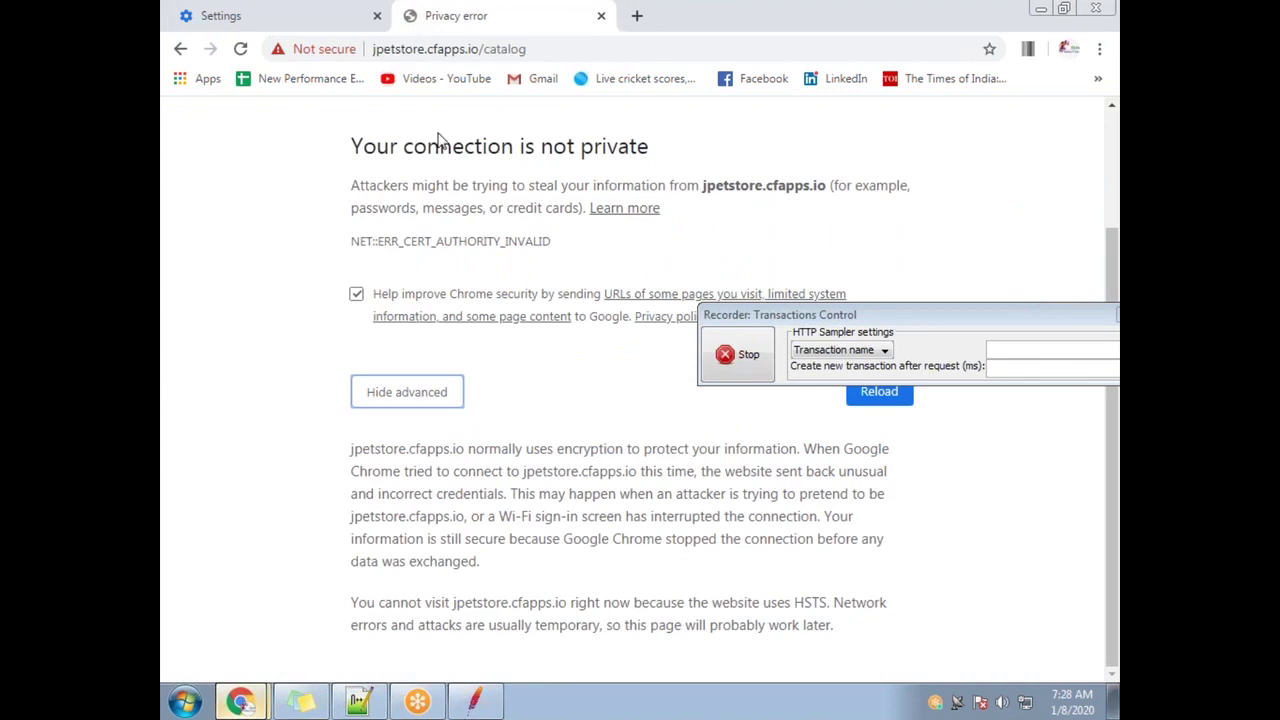
pyautogui.click(445, 48)
# Reload the JPetStore catalog and proceed past Chrome's certificate warning to the site
pyautogui.press('Return')
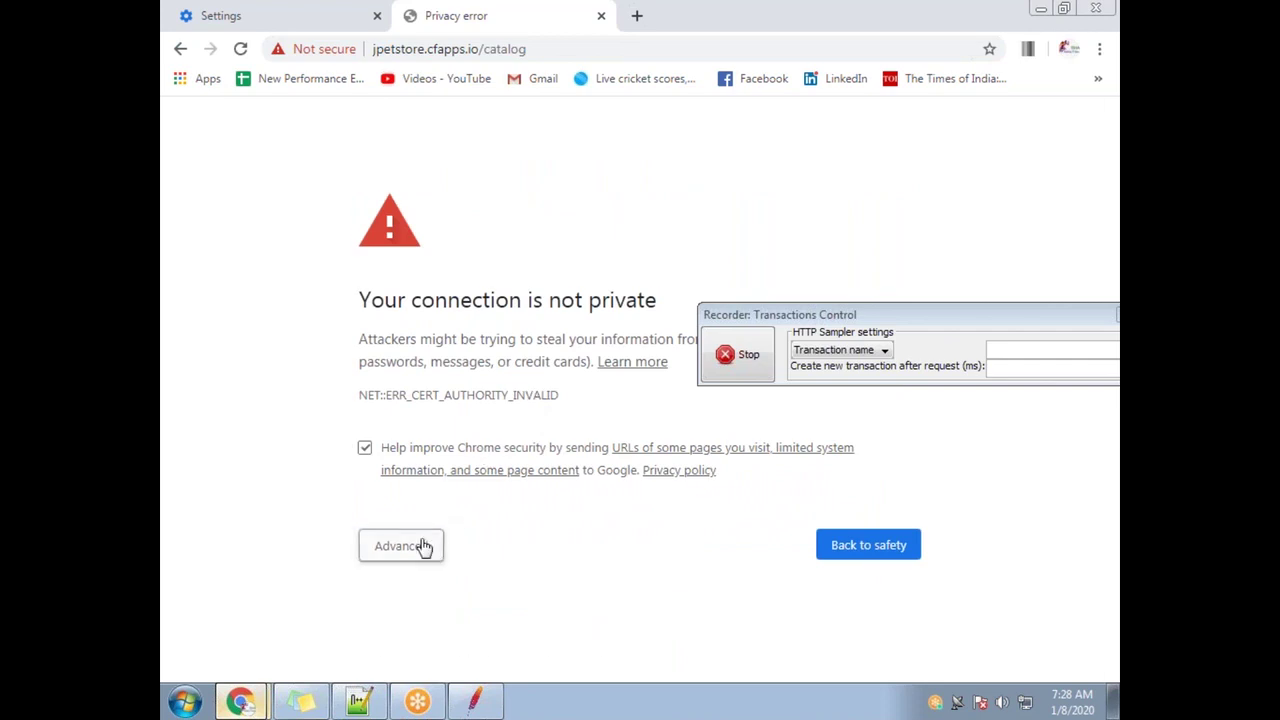
pyautogui.click(423, 546)
pyautogui.click(480, 627)
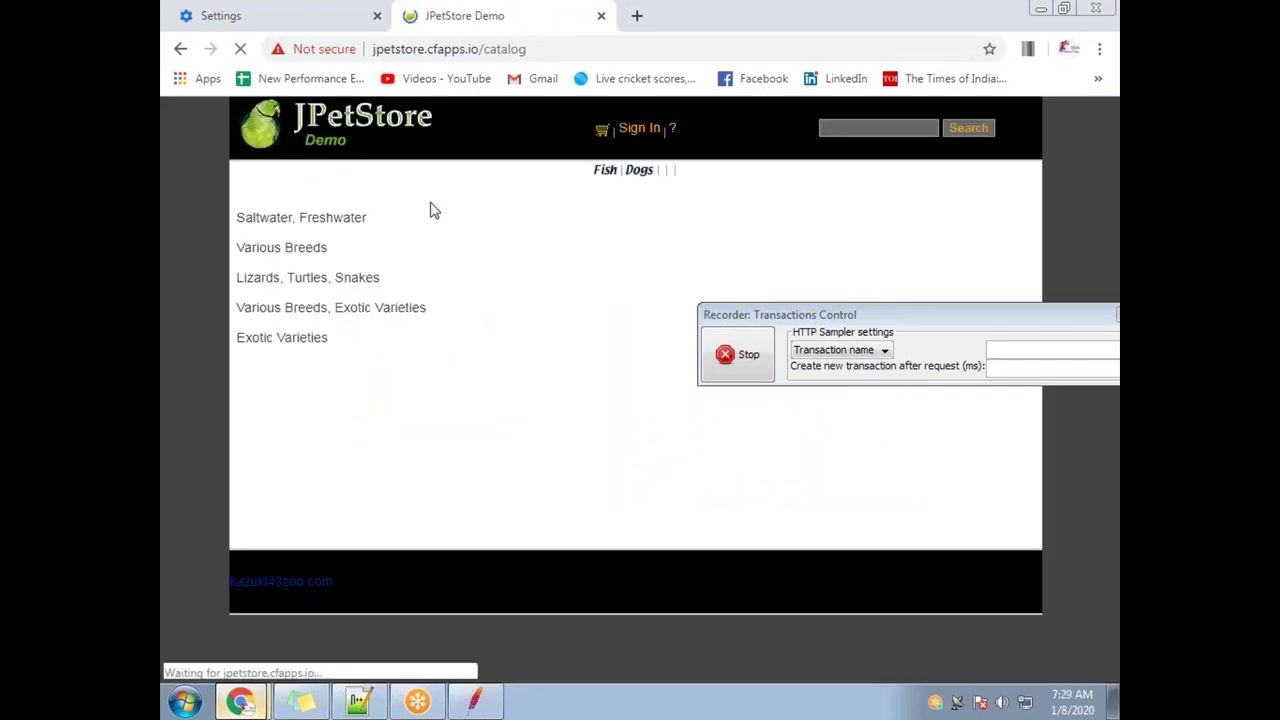
# Sign in to JPetStore with the demo username and password, then stop the recording
pyautogui.click(639, 129)
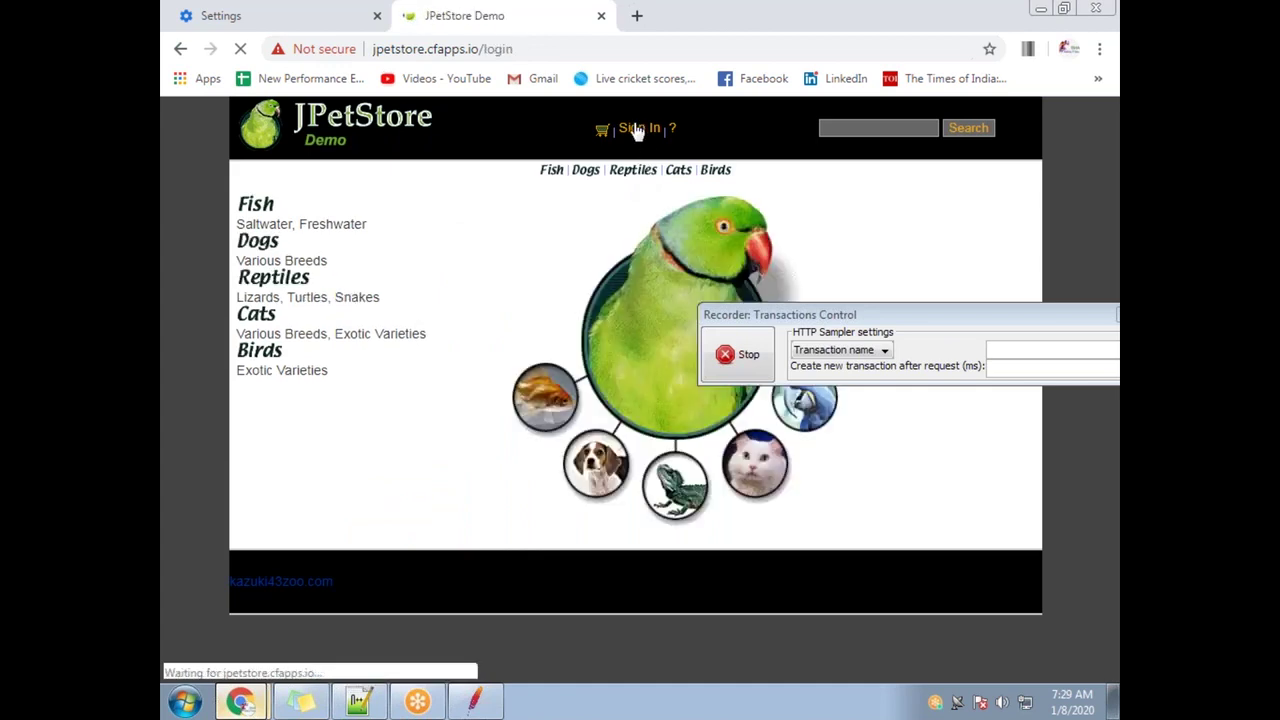
pyautogui.click(619, 255)
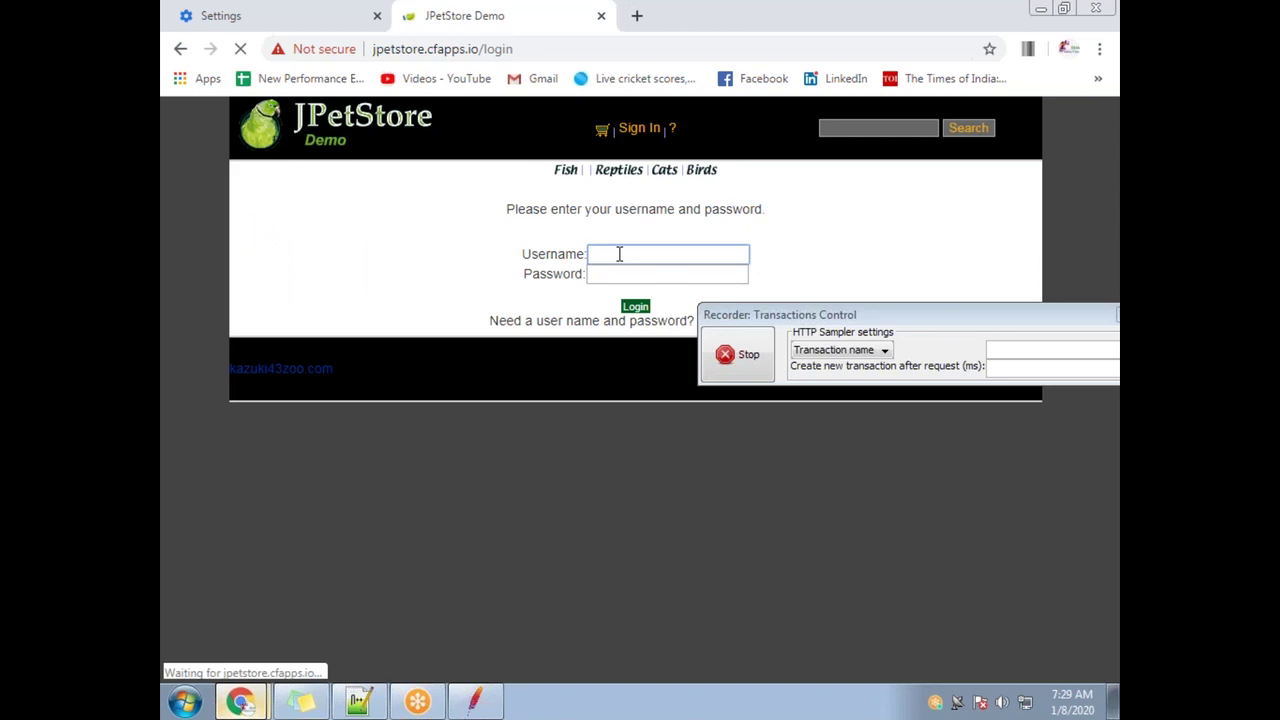
pyautogui.write('j2ee')
pyautogui.press('Tab')
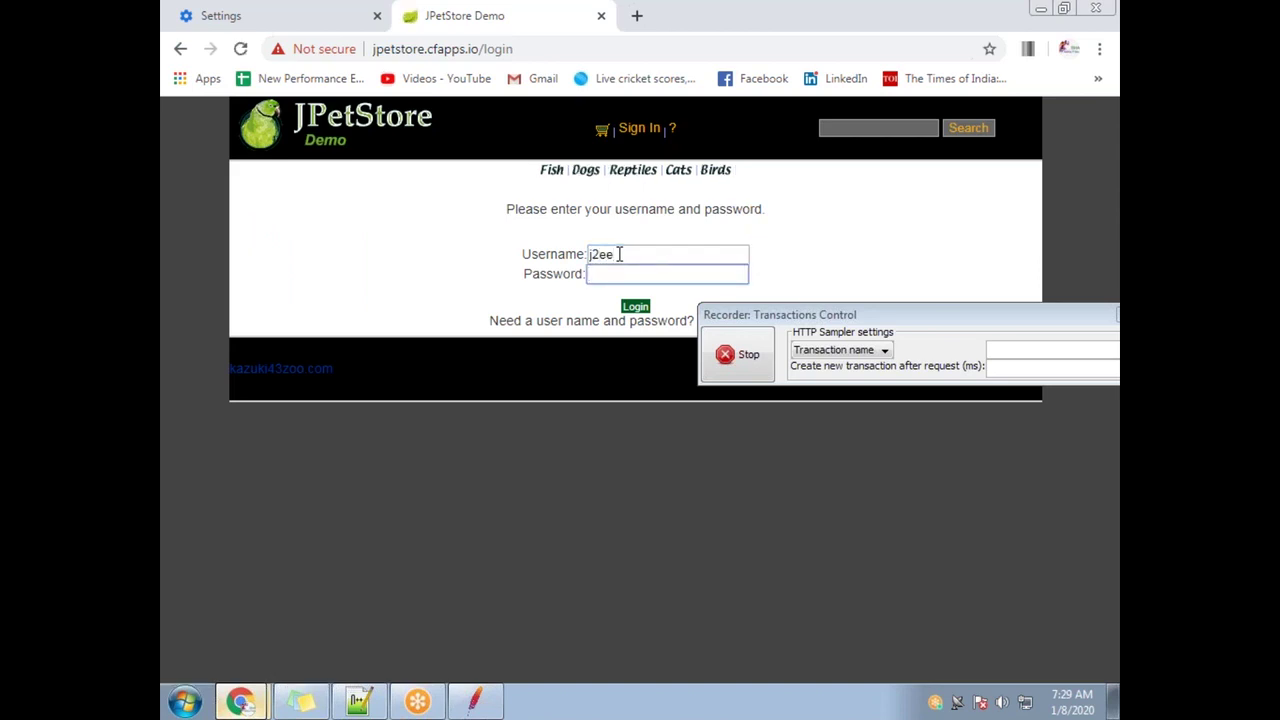
pyautogui.write('j2ee')
pyautogui.click(636, 306)
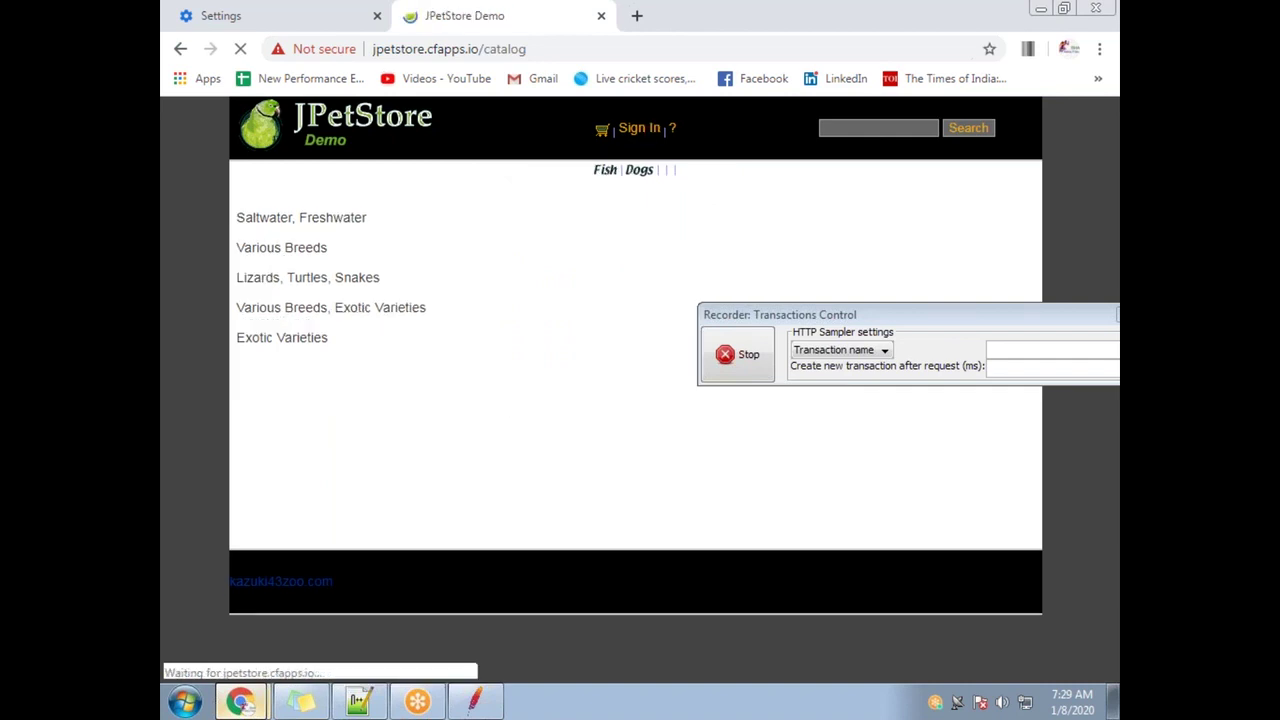
pyautogui.click(742, 372)
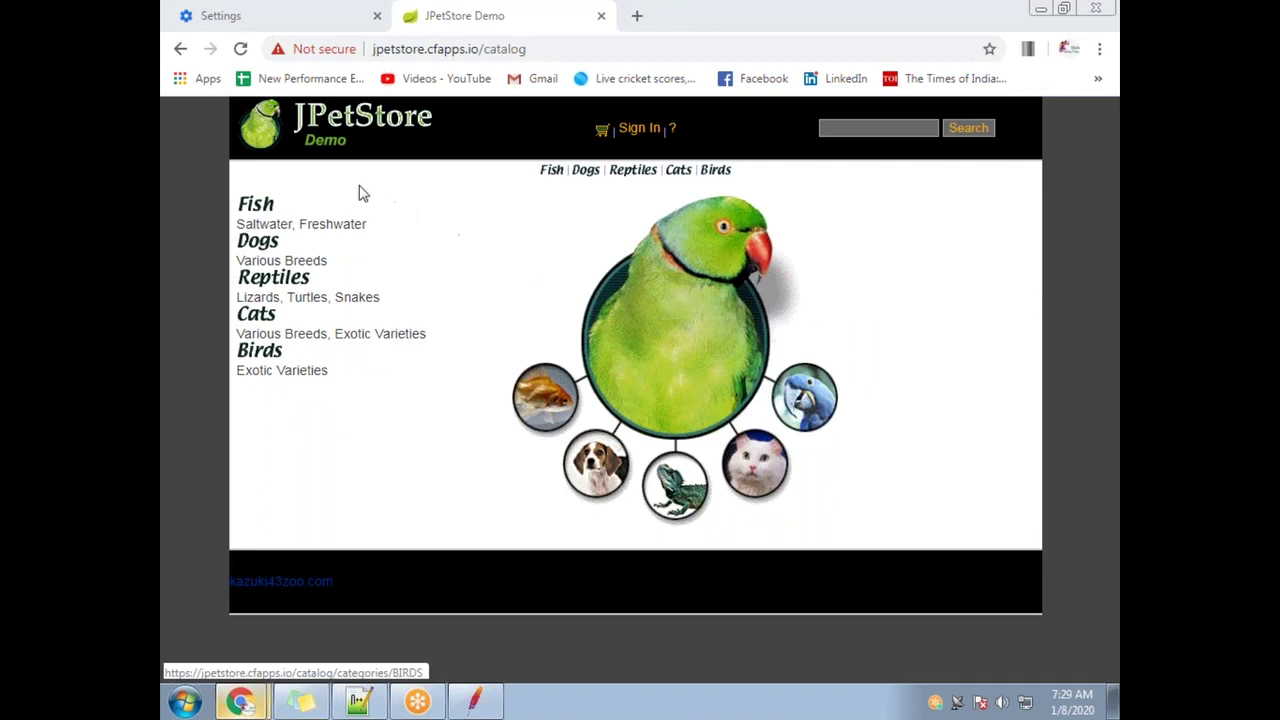
# Bring JMeter back and check the samplers recorded under Recording 1
pyautogui.click(457, 655)
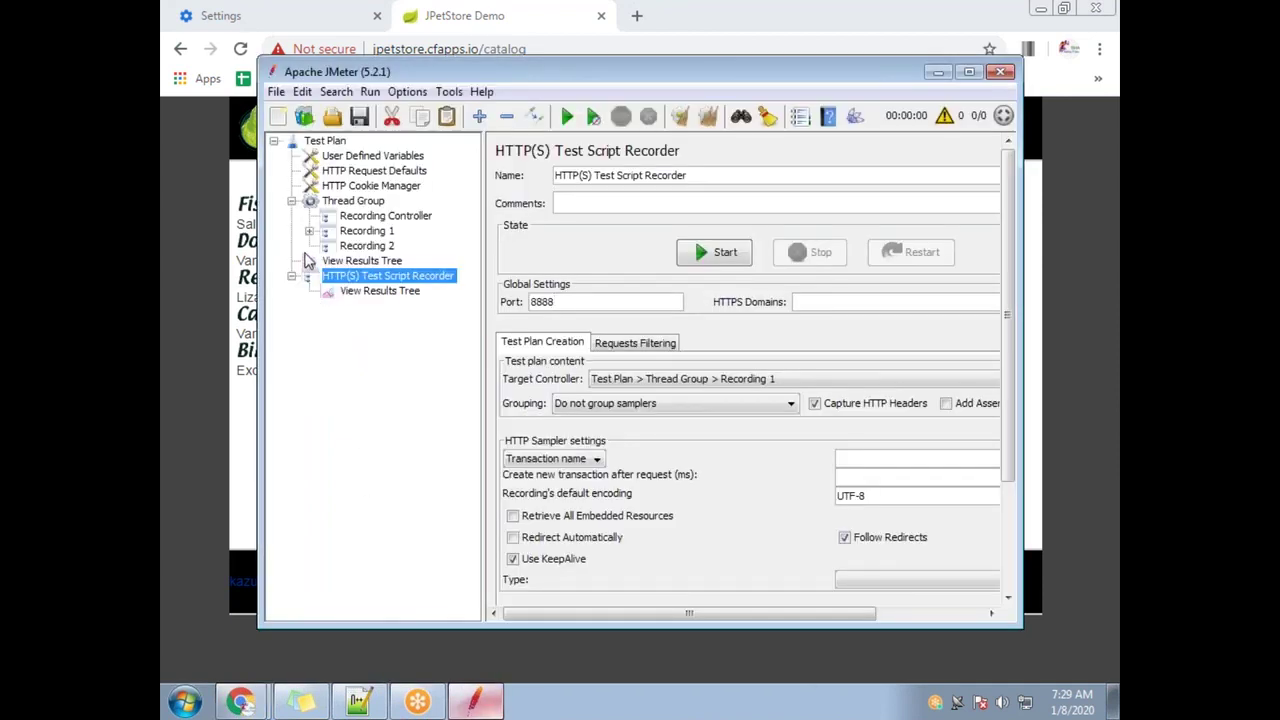
pyautogui.click(309, 231)
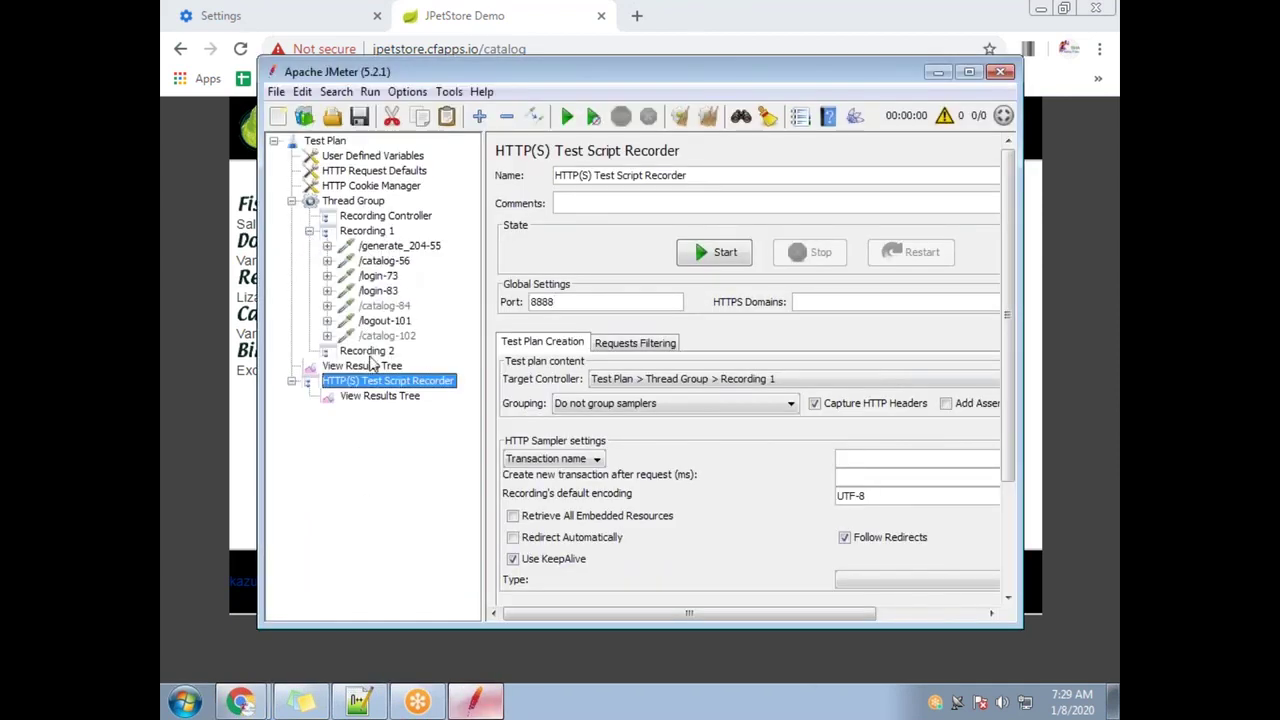
pyautogui.click(309, 231)
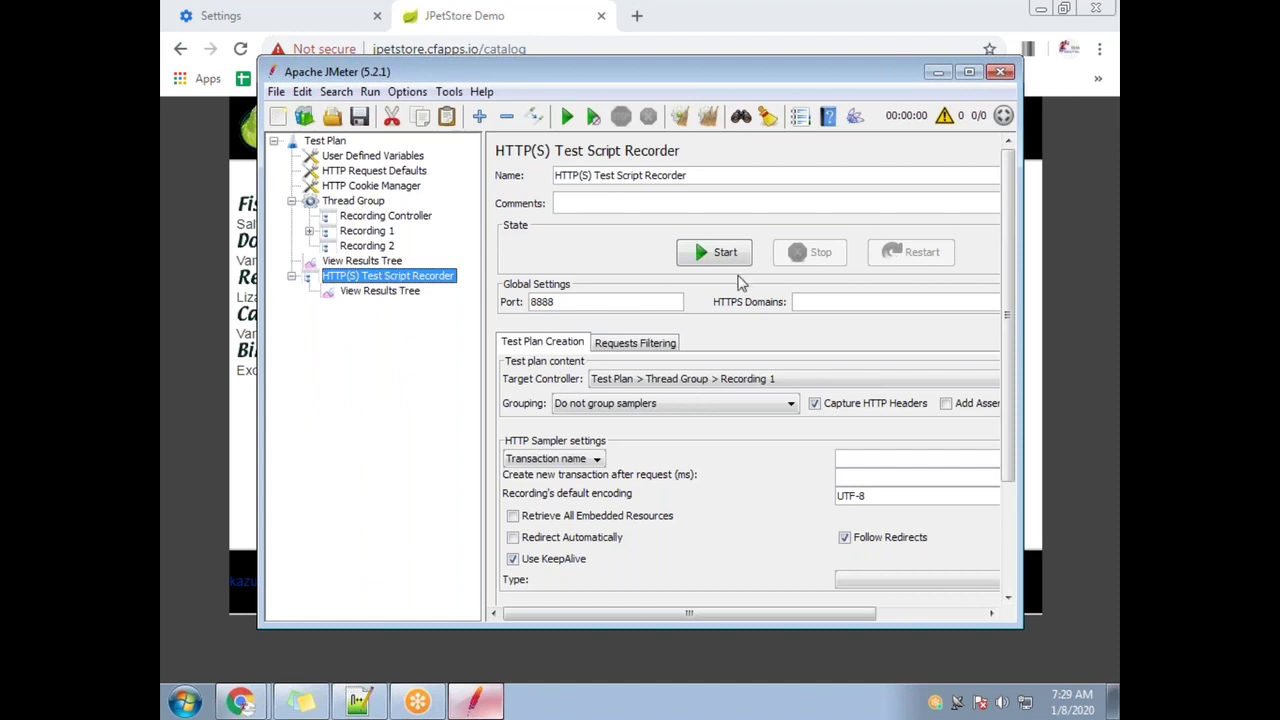
# Set the recorder's target controller to Test Plan > Thread Group > Recording 2 and restart recording
pyautogui.click(700, 380)
pyautogui.click(750, 456)
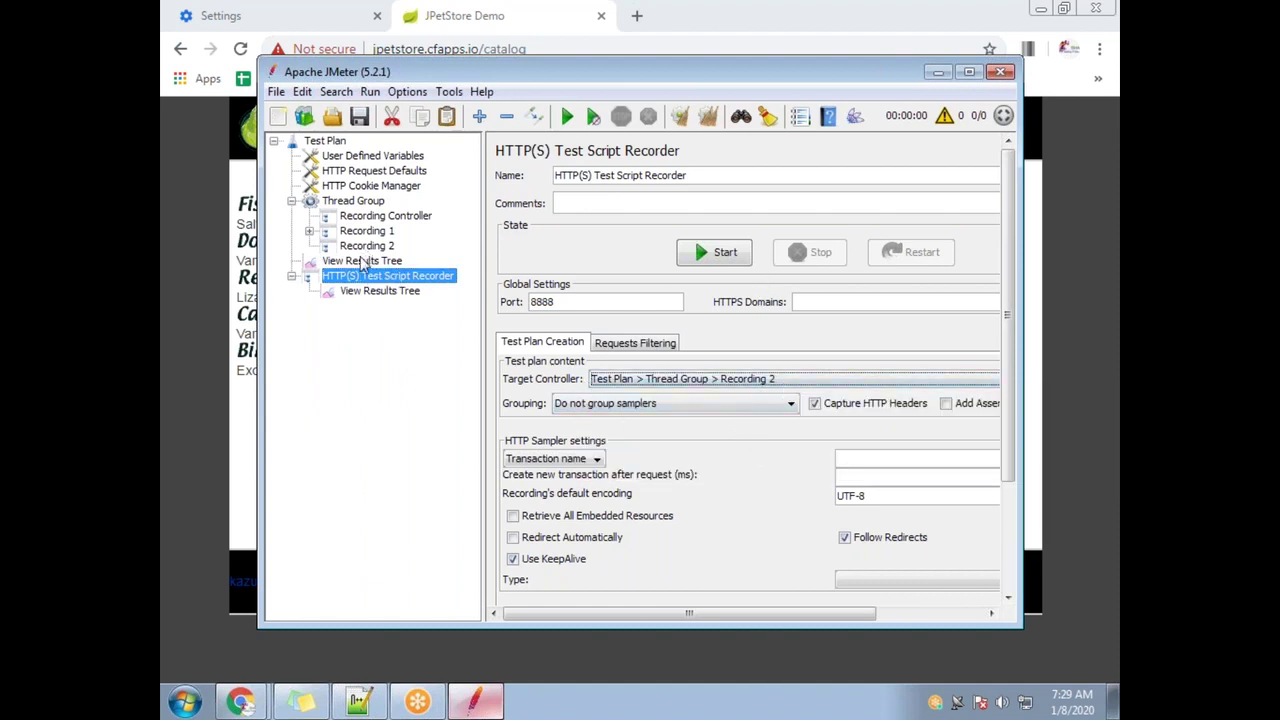
pyautogui.click(725, 255)
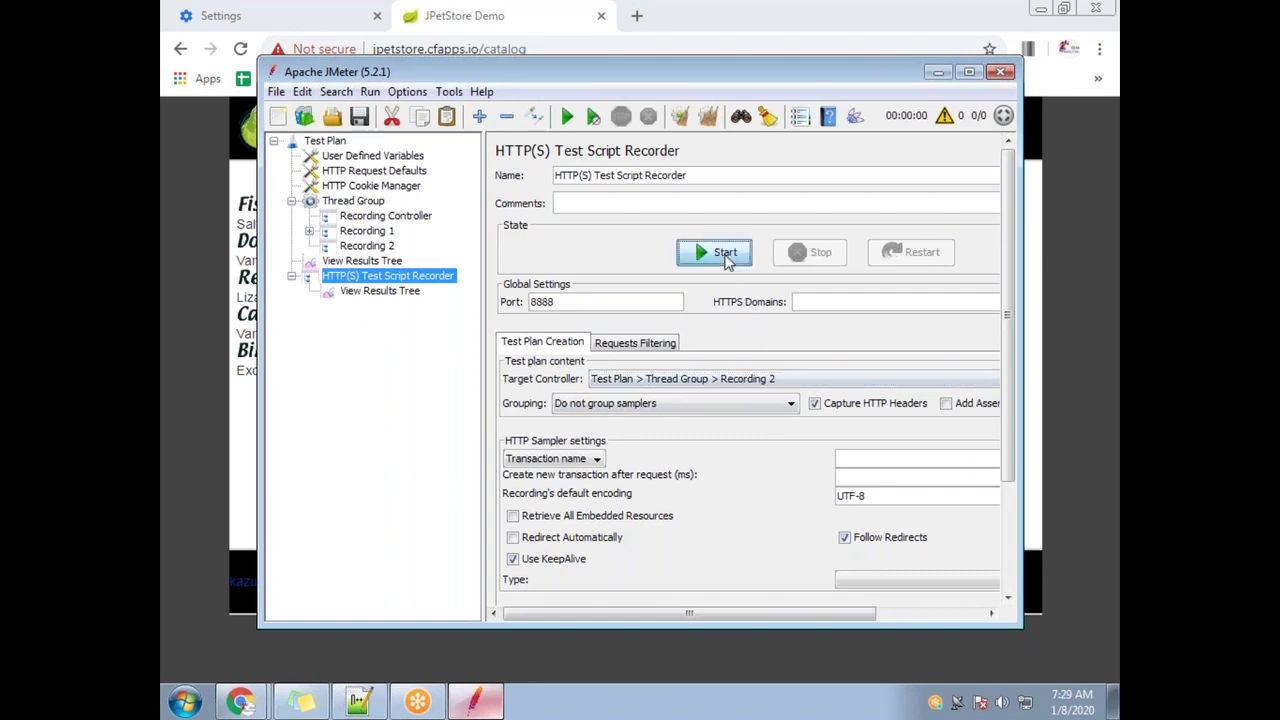
pyautogui.click(814, 537)
pyautogui.click(937, 73)
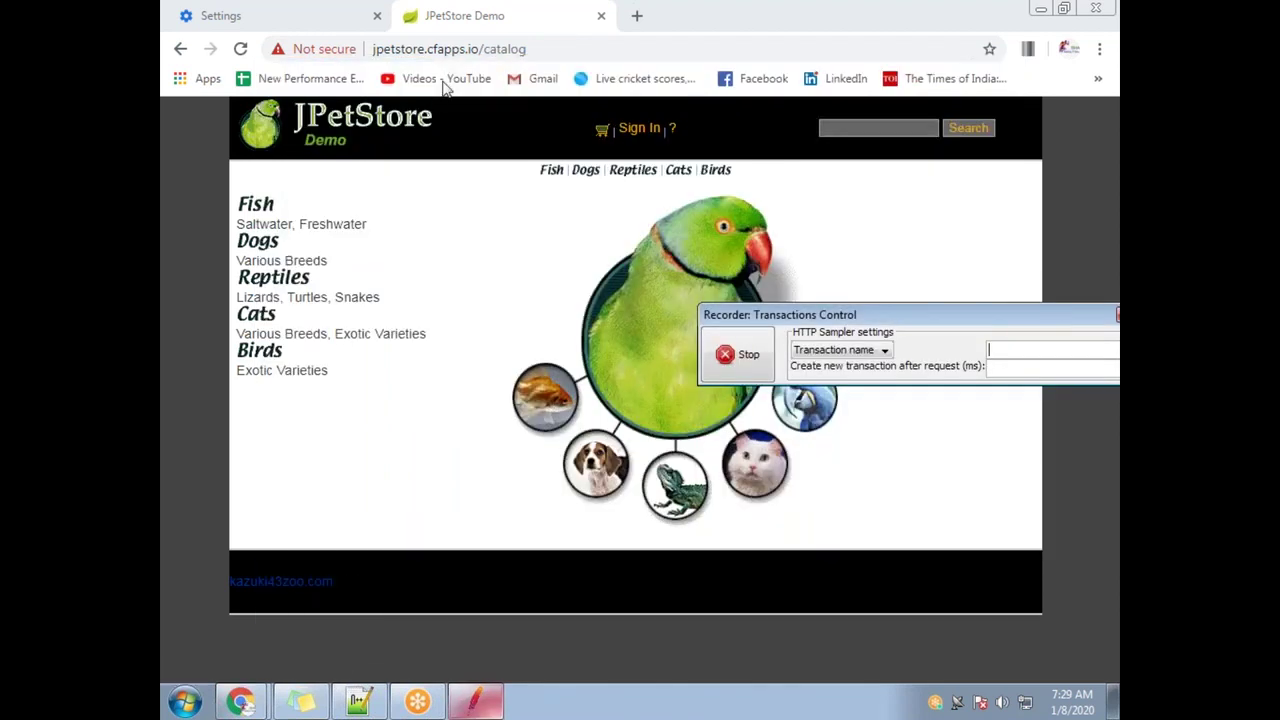
# Reload the JPetStore catalog, sign in with the demo username and password, sign out, and stop recording
pyautogui.click(454, 52)
pyautogui.press('Return')
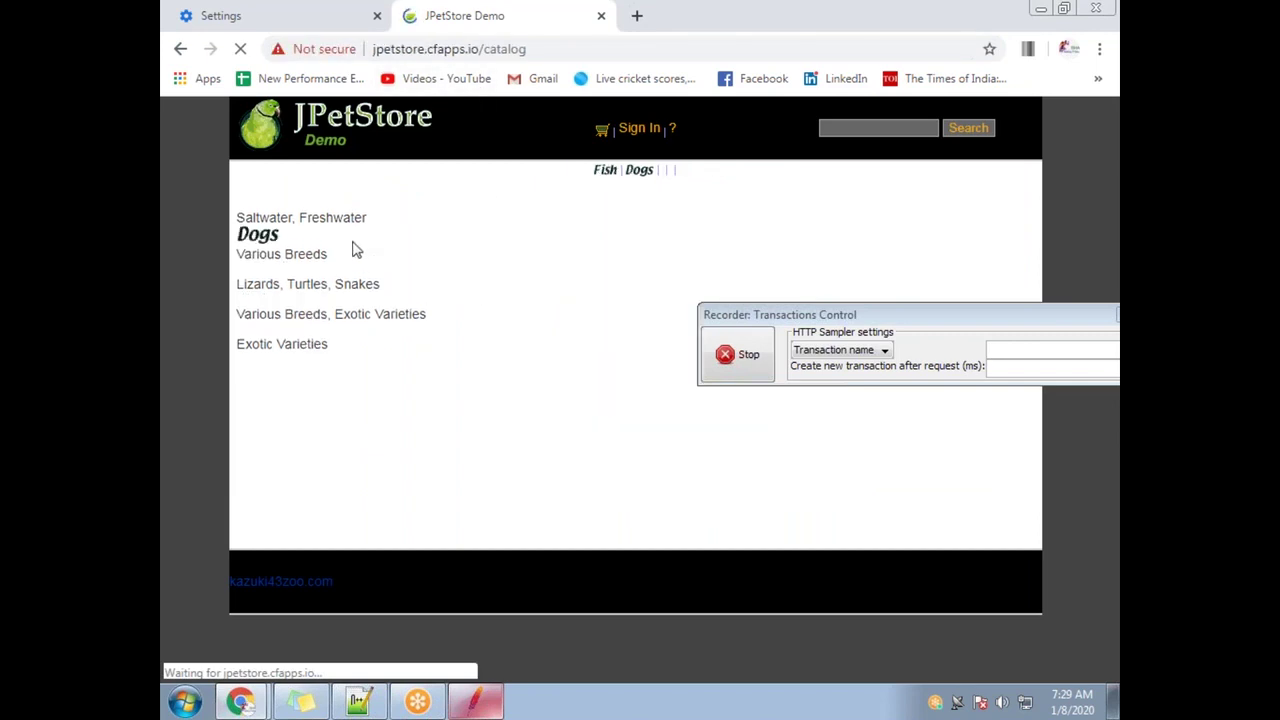
pyautogui.click(640, 128)
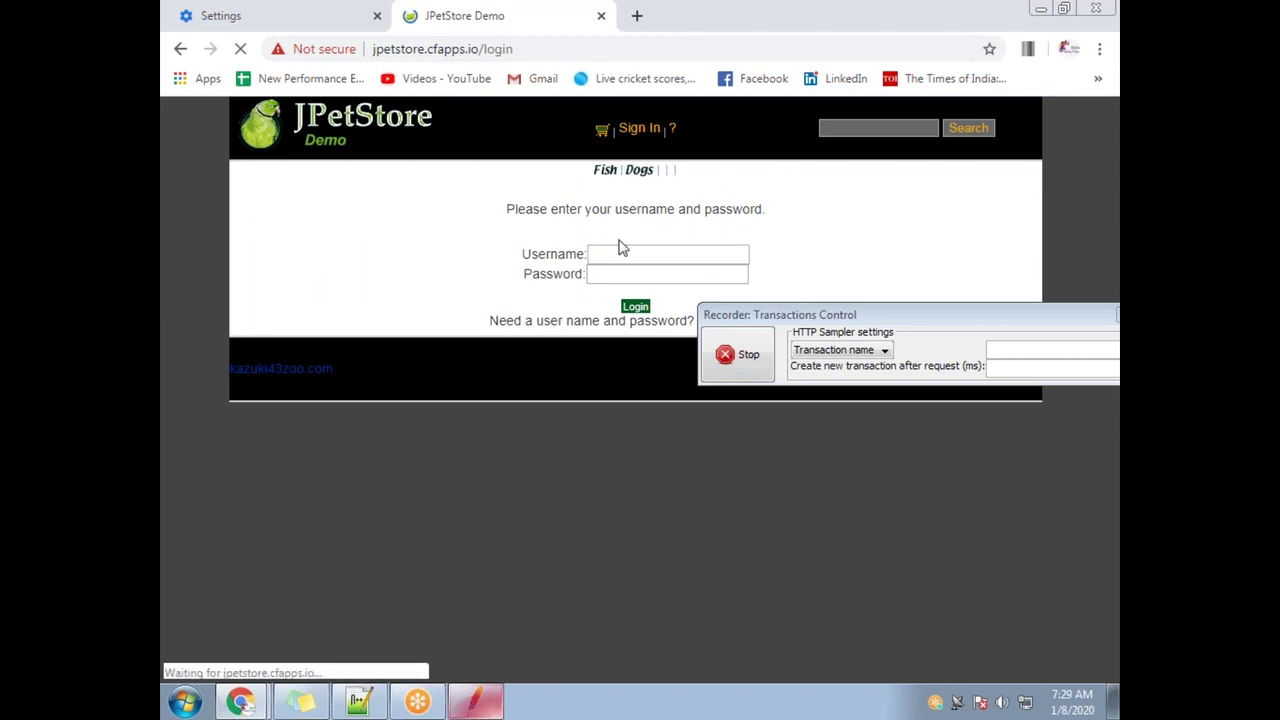
pyautogui.click(621, 252)
pyautogui.write('j2ee')
pyautogui.press('Tab')
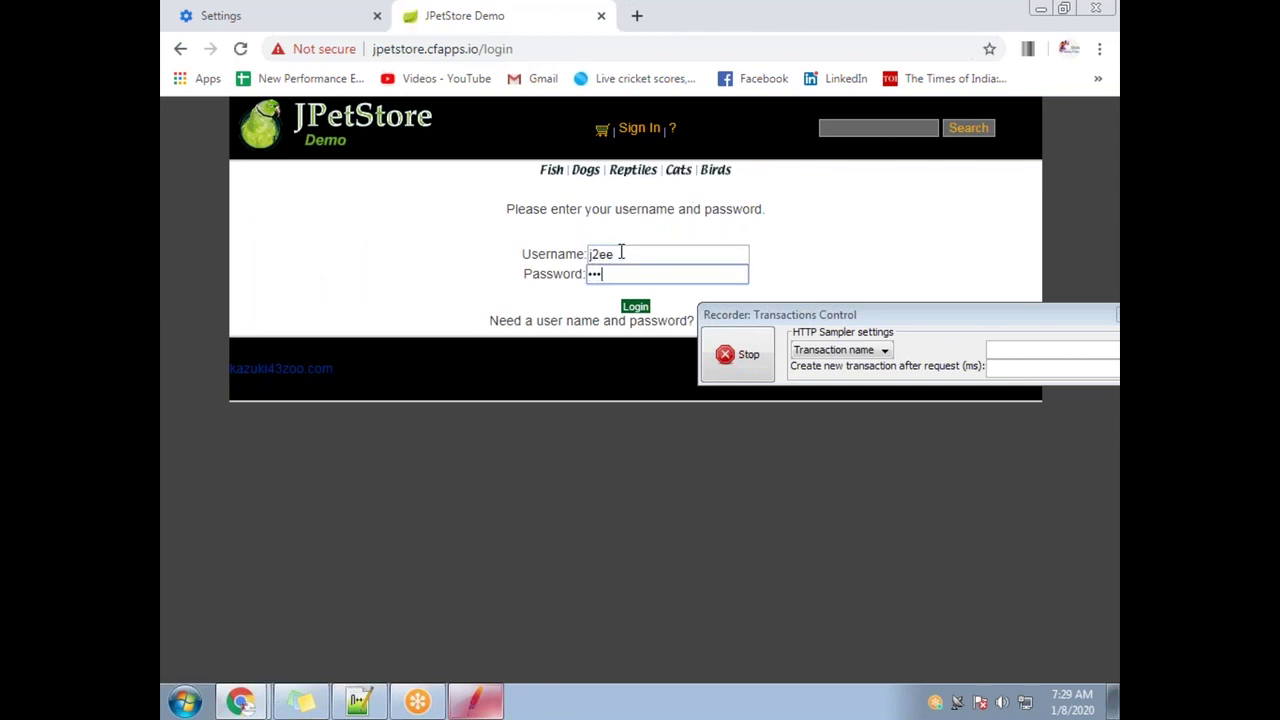
pyautogui.write('j2ee')
pyautogui.click(632, 308)
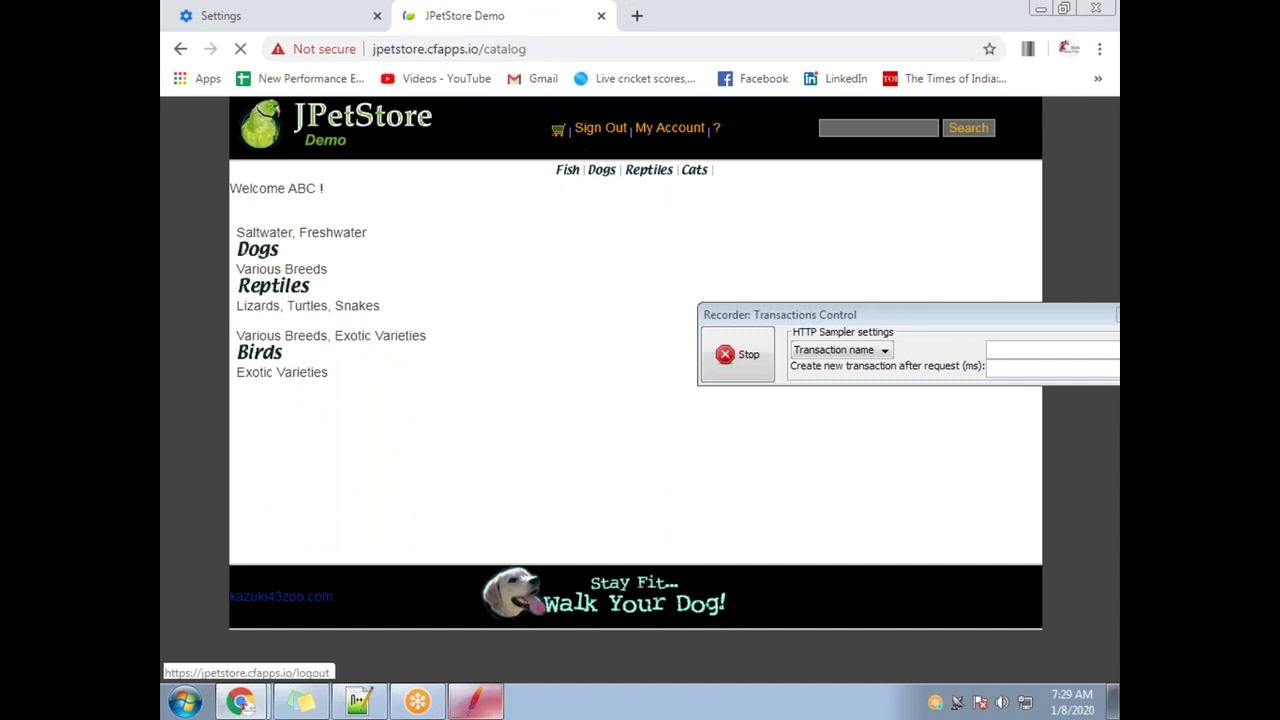
pyautogui.click(597, 132)
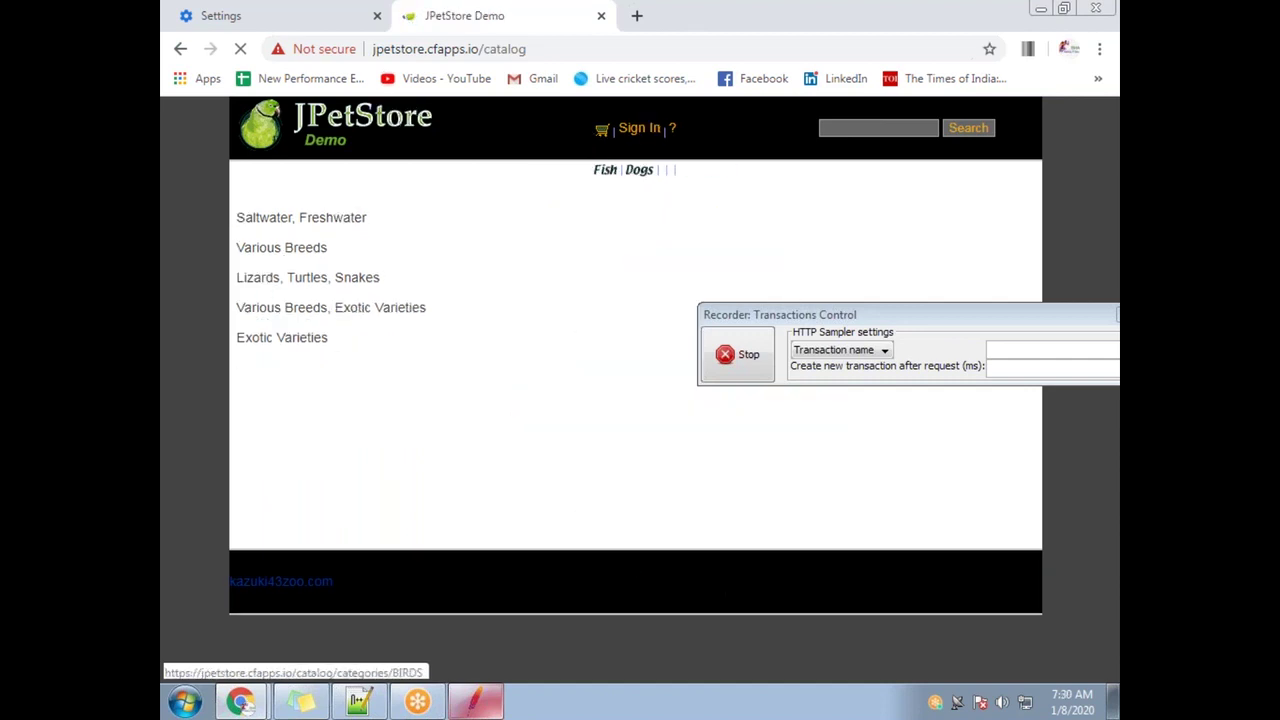
pyautogui.click(746, 356)
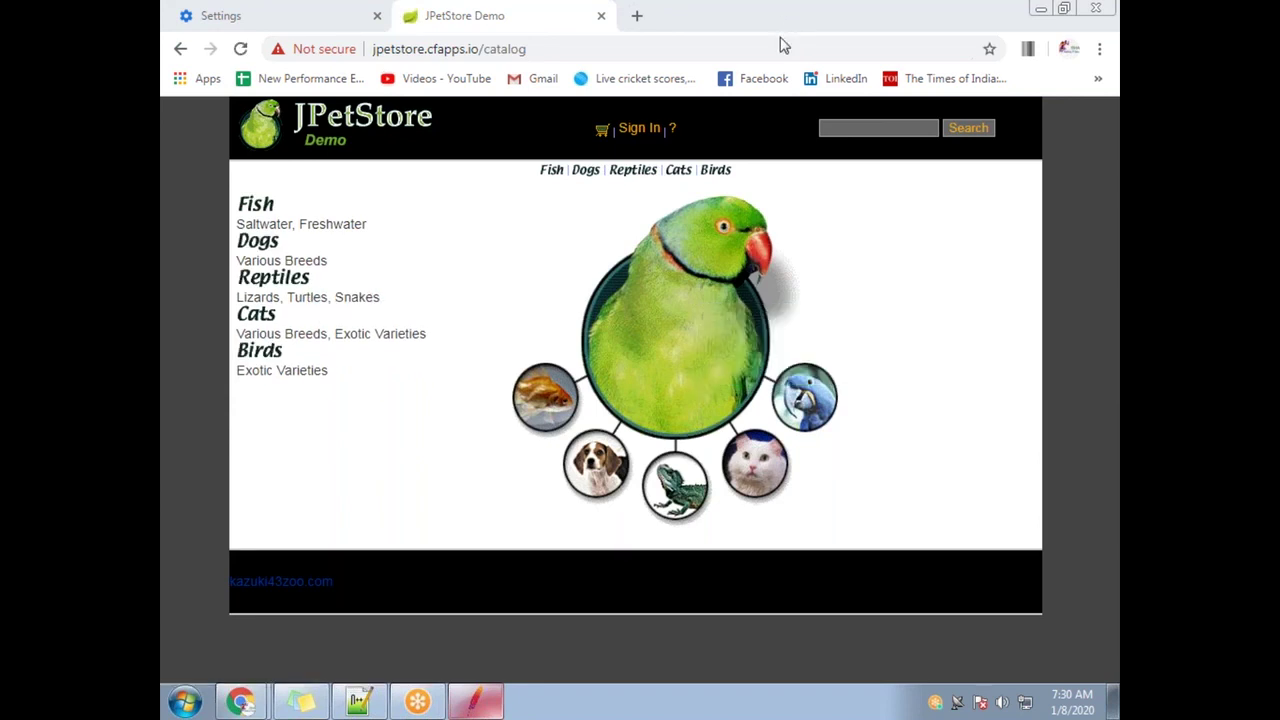
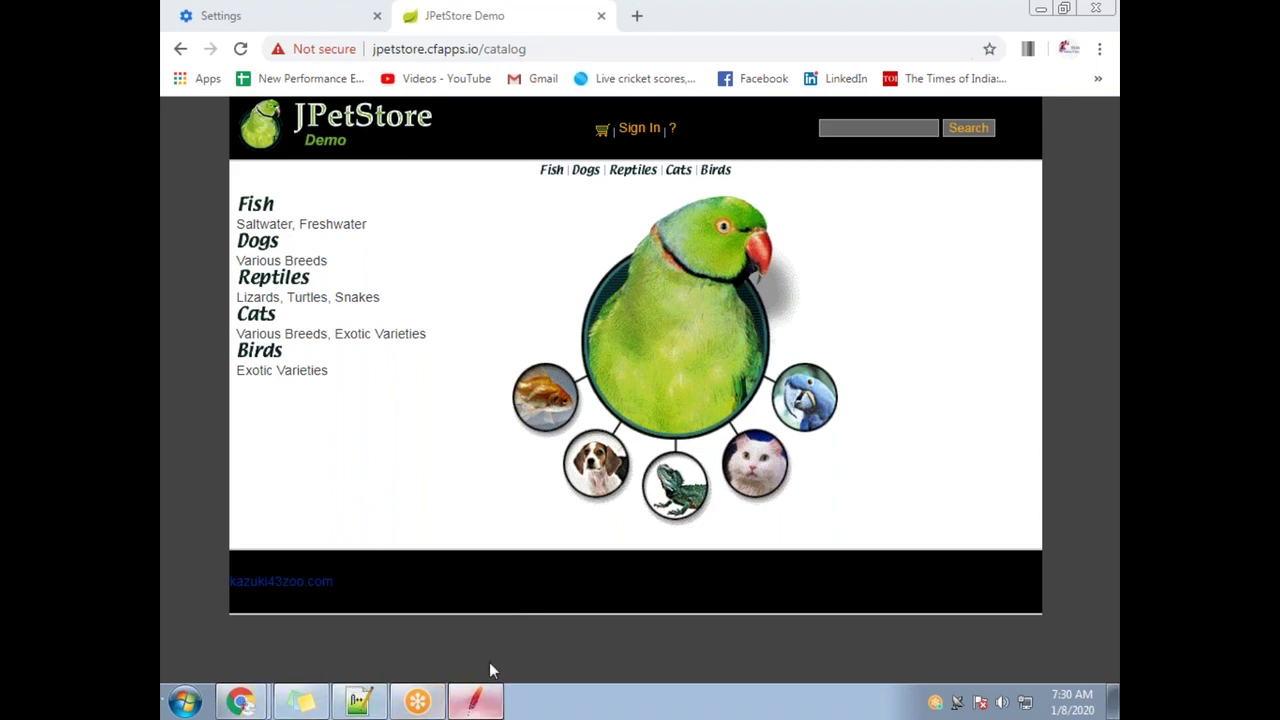
# Bring JMeter forward, expand Recording 1 and 2, and view /catalog-56 and /catalog-118
pyautogui.click(475, 700)
pyautogui.click(309, 231)
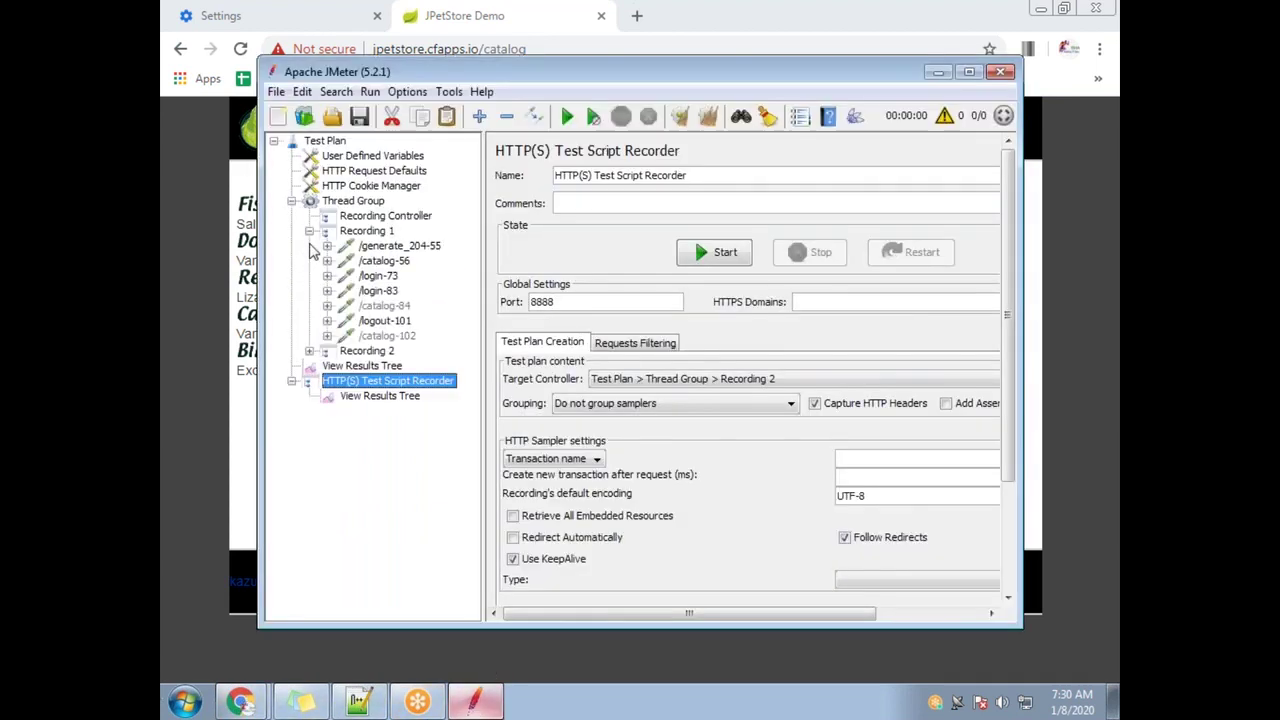
pyautogui.click(310, 352)
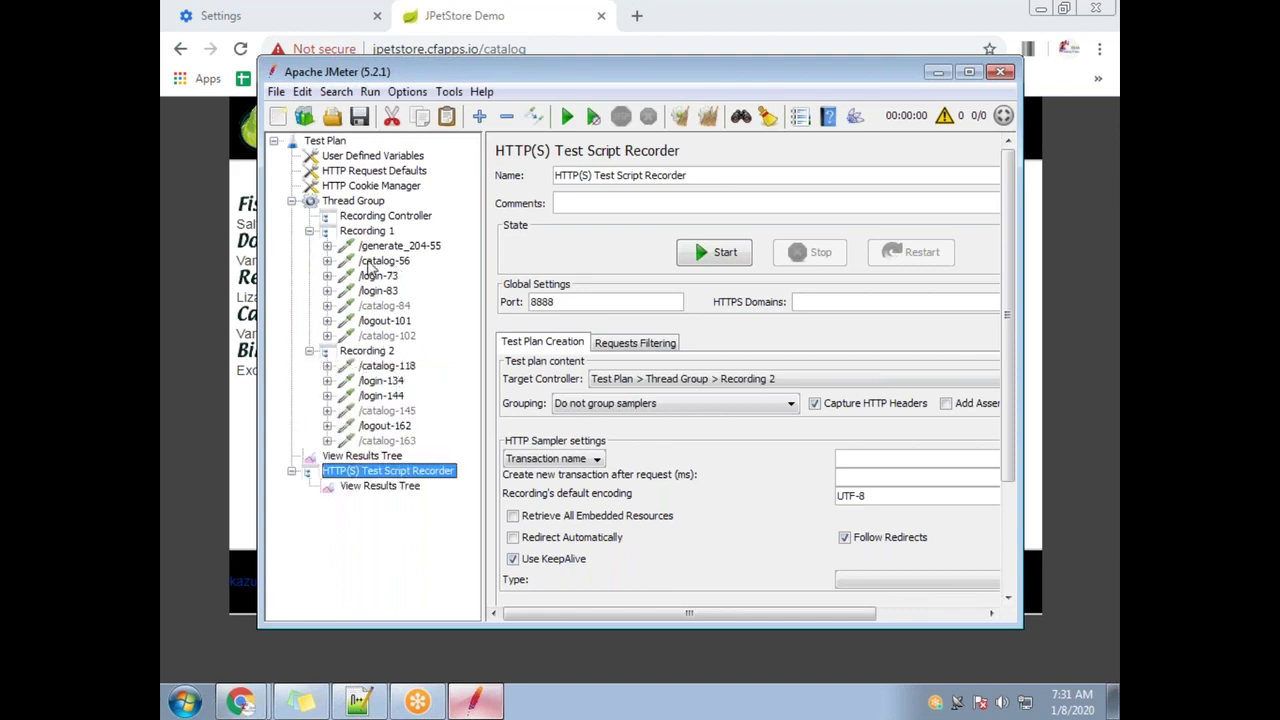
pyautogui.click(396, 245)
pyautogui.click(390, 262)
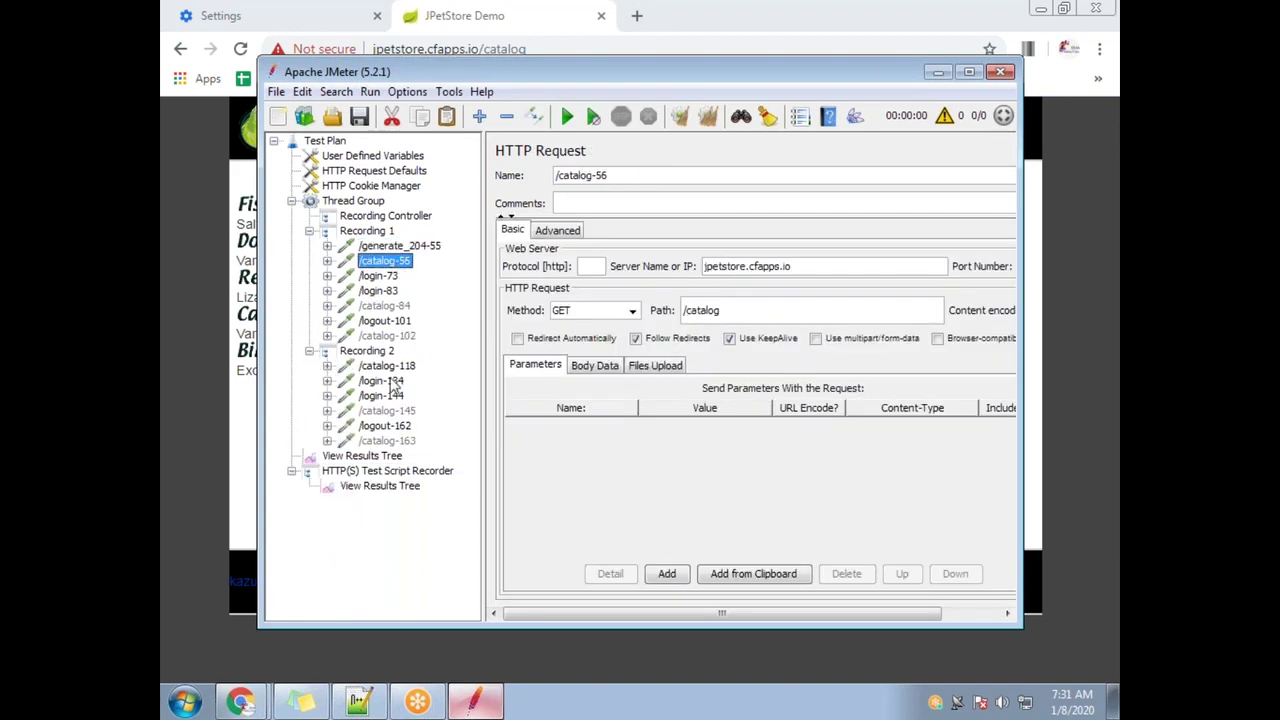
pyautogui.click(395, 366)
pyautogui.click(327, 261)
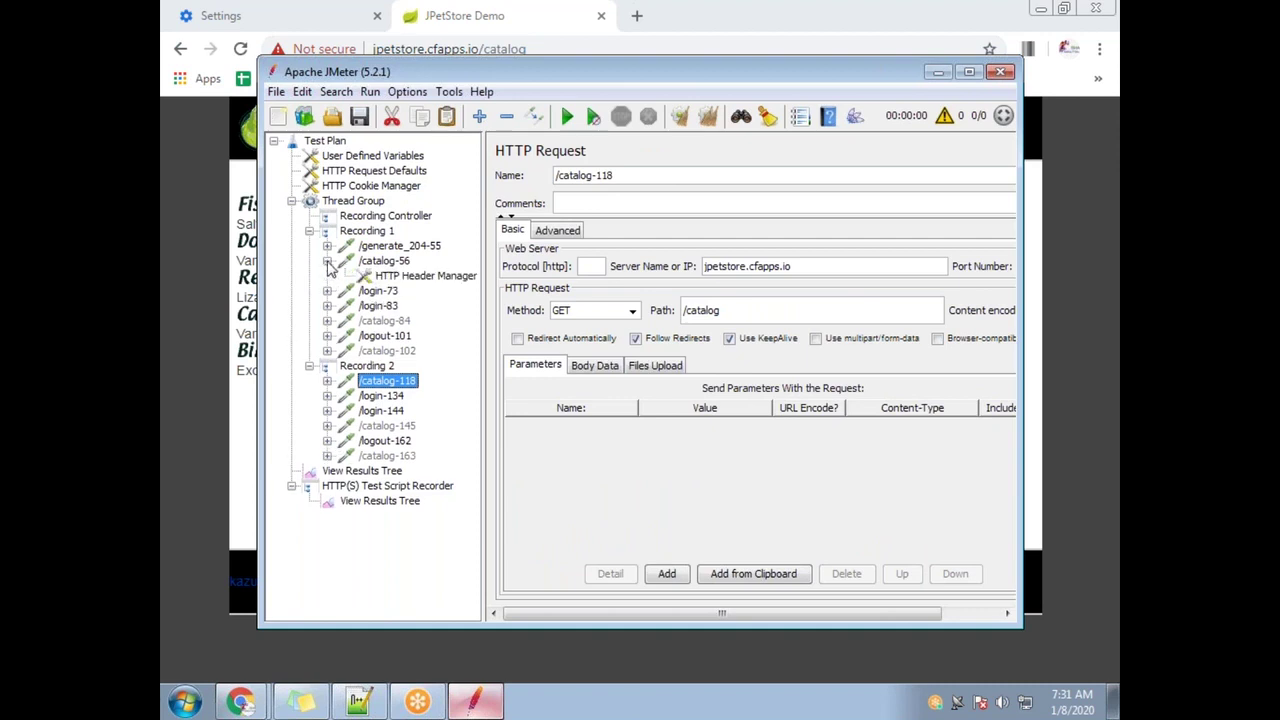
pyautogui.click(388, 262)
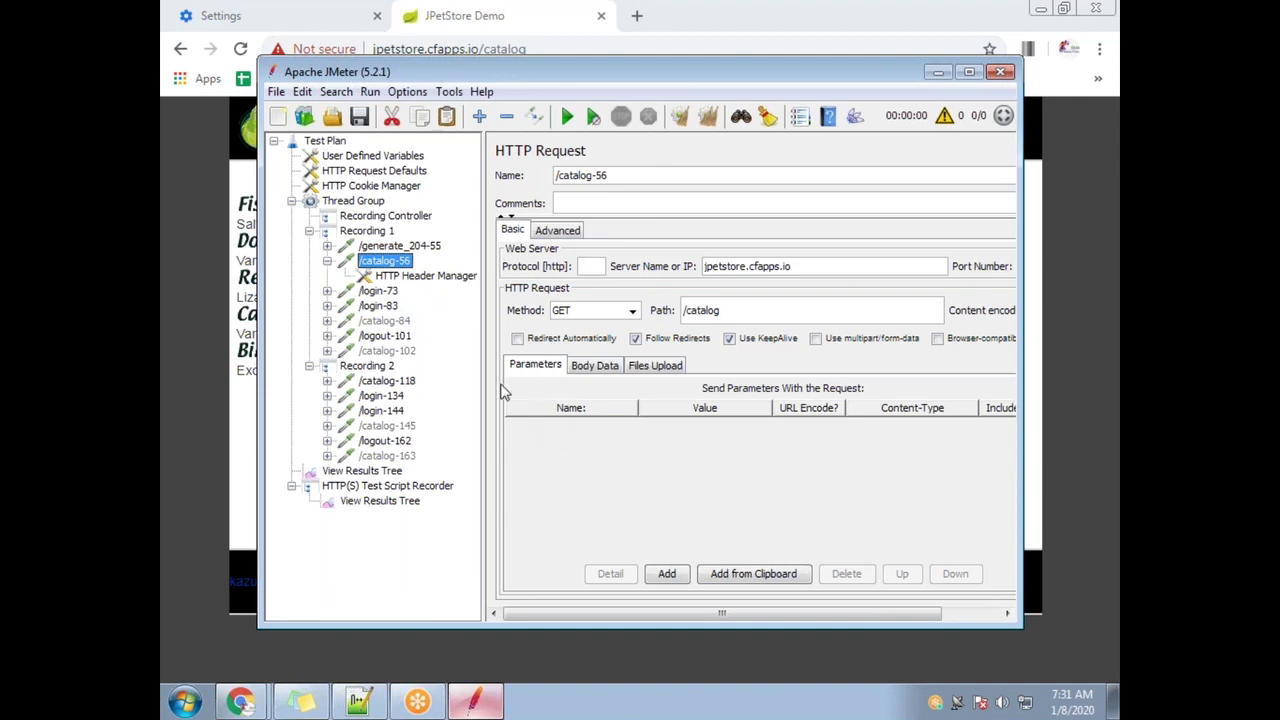
# Compare the /catalog-56 and /catalog-118 request settings, including server name and body data
pyautogui.click(437, 276)
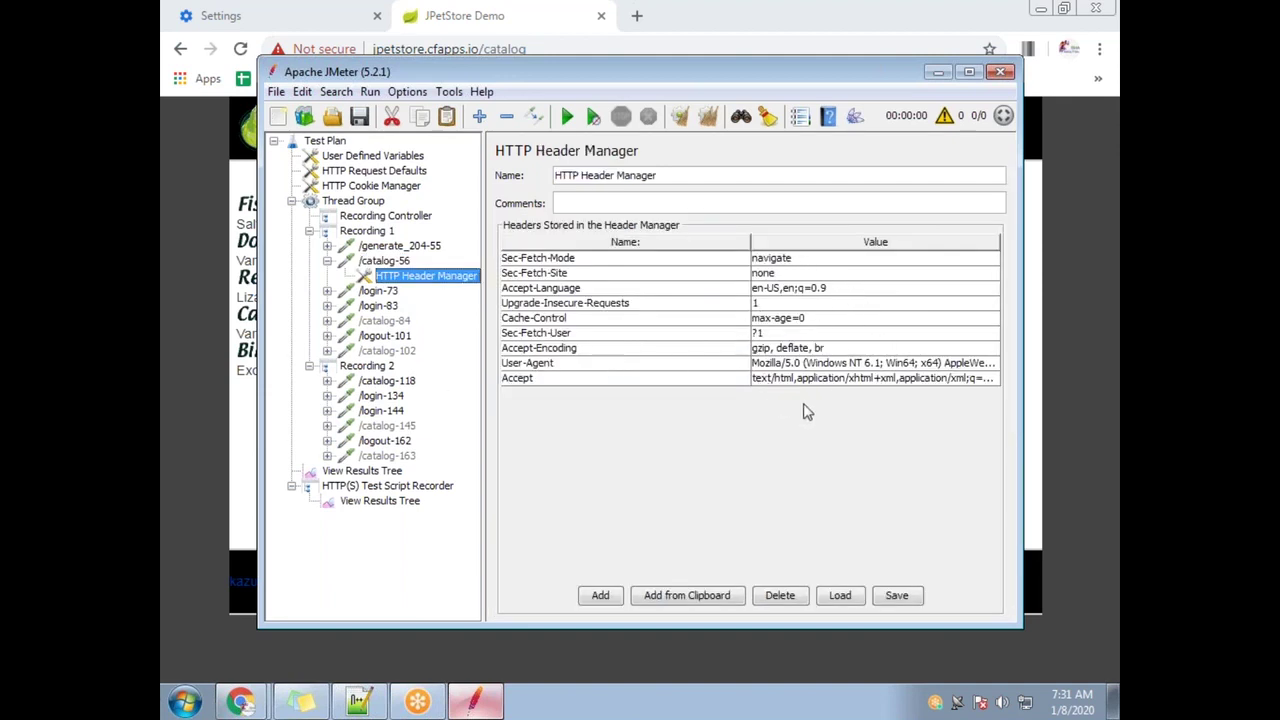
pyautogui.click(381, 263)
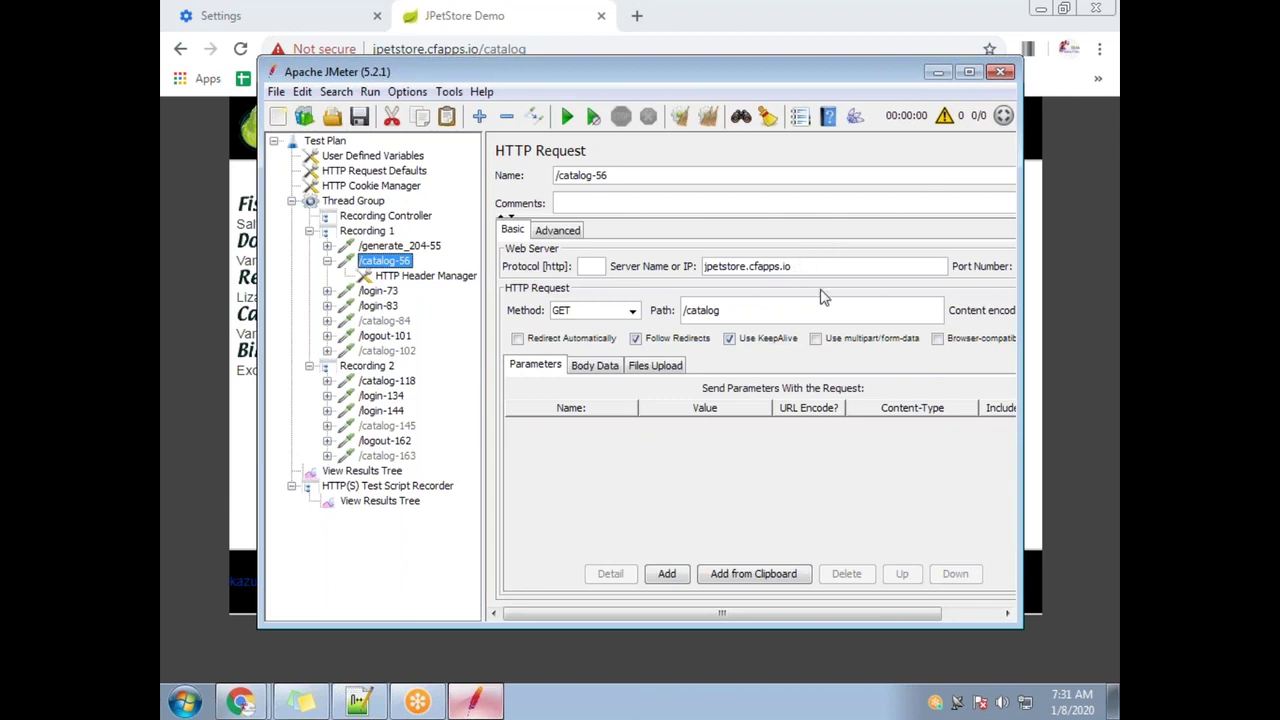
pyautogui.click(327, 382)
pyautogui.click(400, 384)
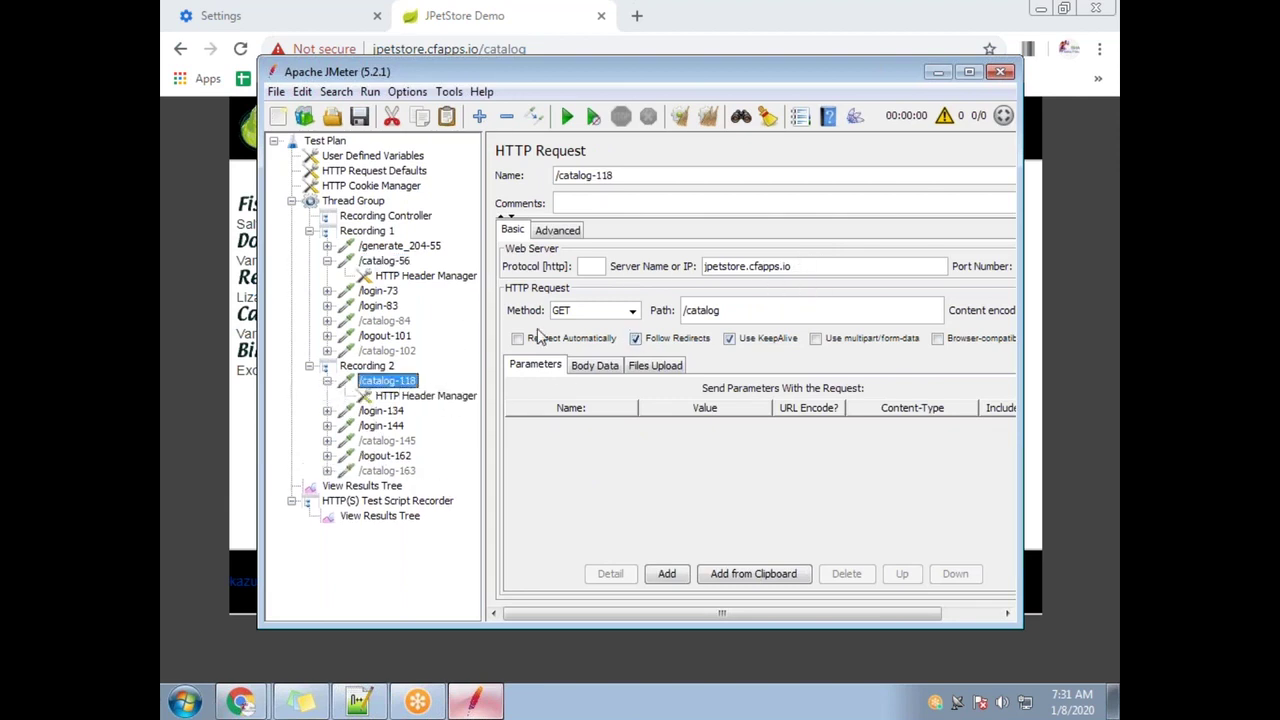
pyautogui.click(386, 262)
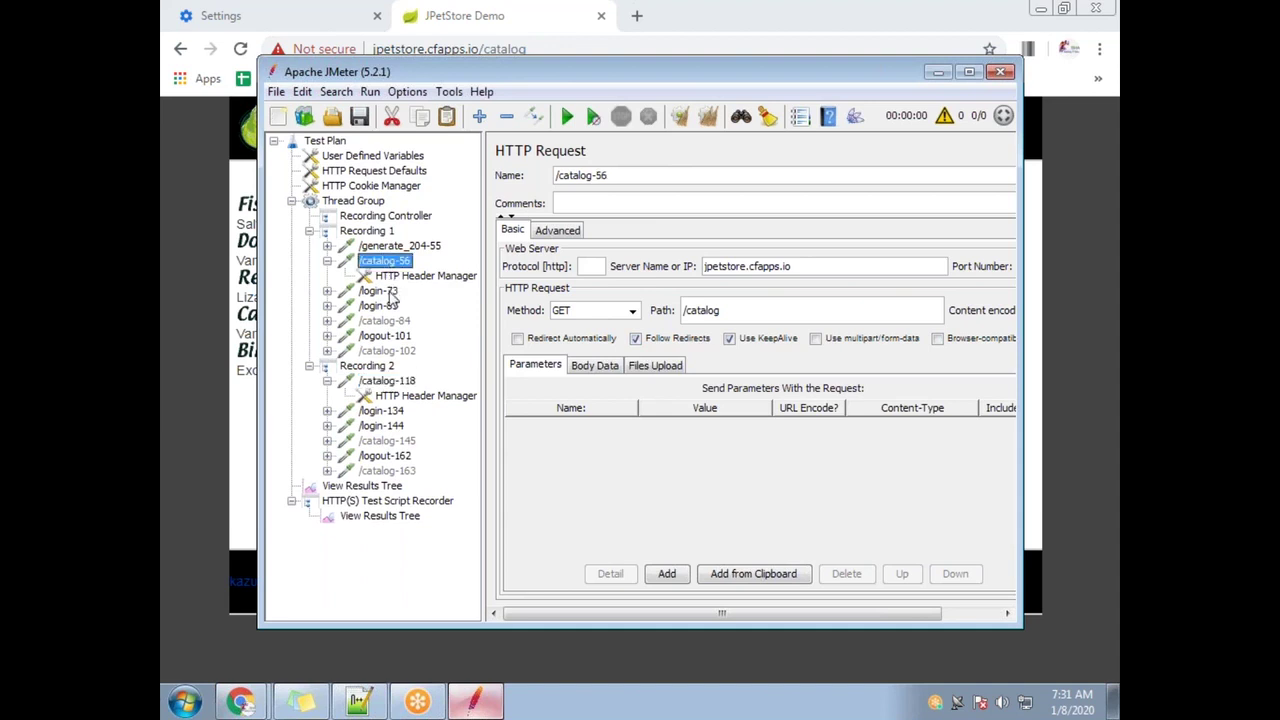
pyautogui.click(400, 384)
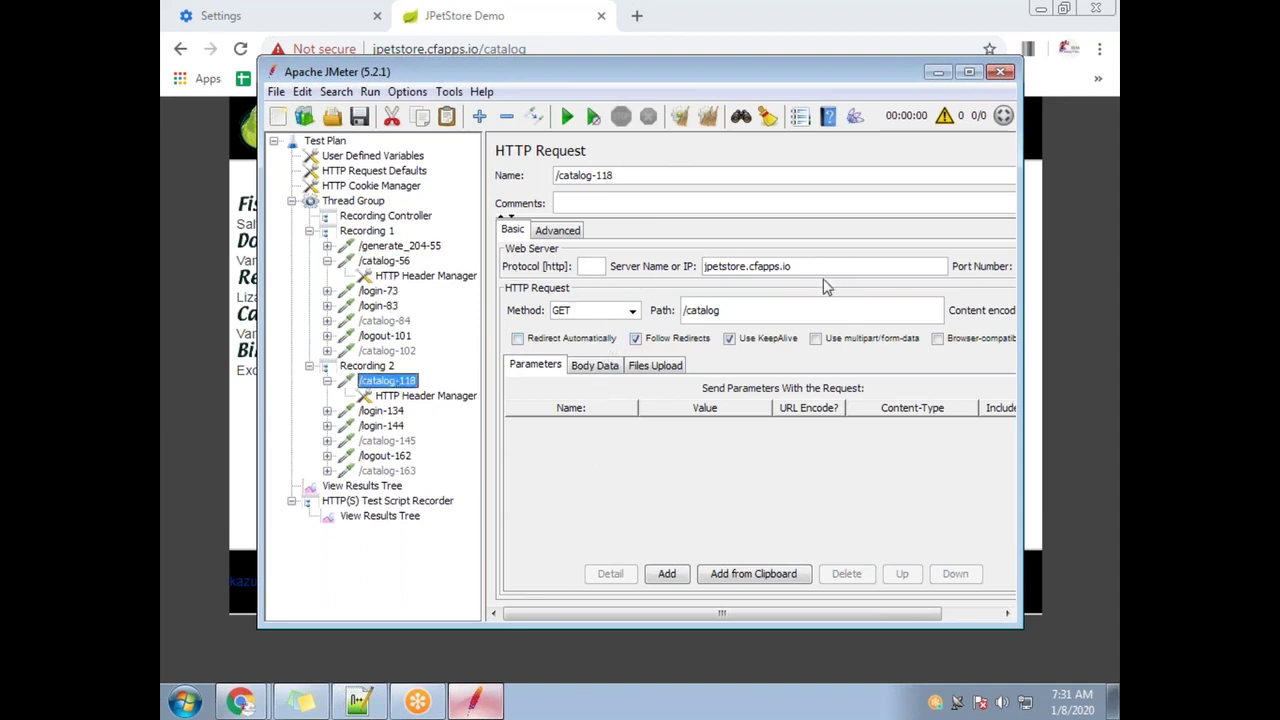
pyautogui.click(795, 266)
pyautogui.click(586, 368)
pyautogui.click(545, 368)
# Compare the headers recorded for /catalog-56 and /catalog-118, then maximize JMeter
pyautogui.click(416, 279)
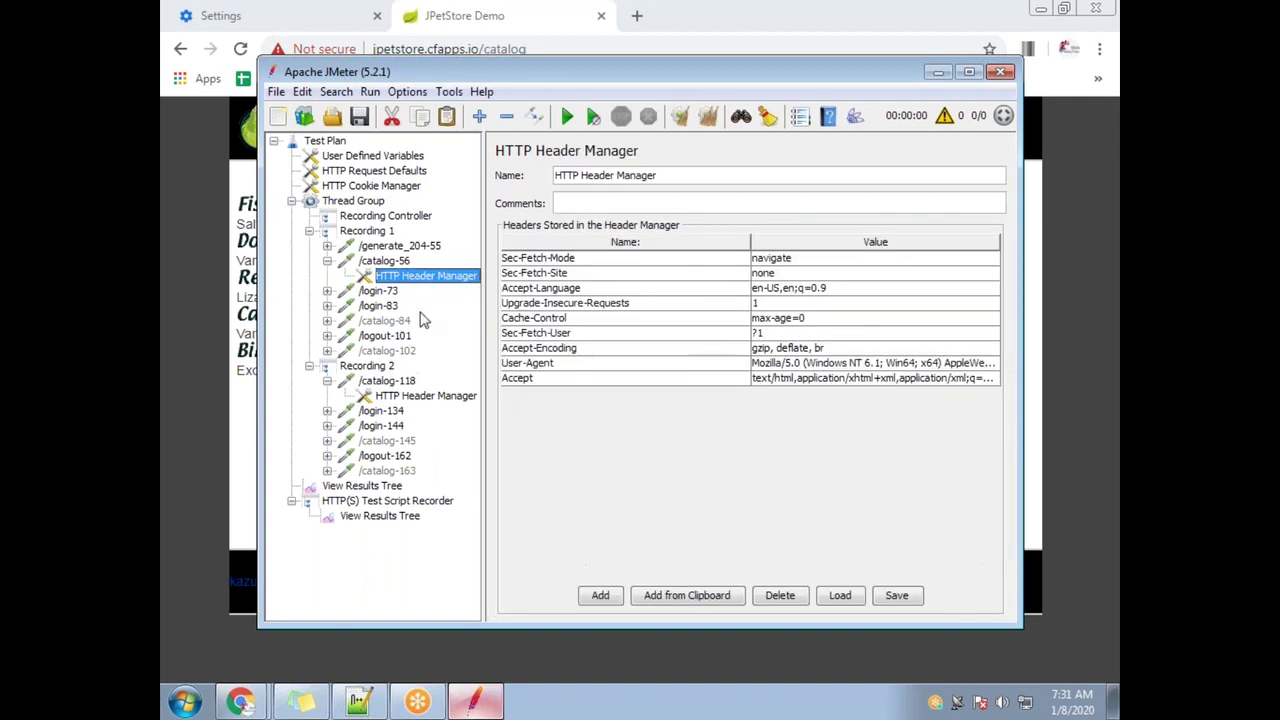
pyautogui.click(430, 396)
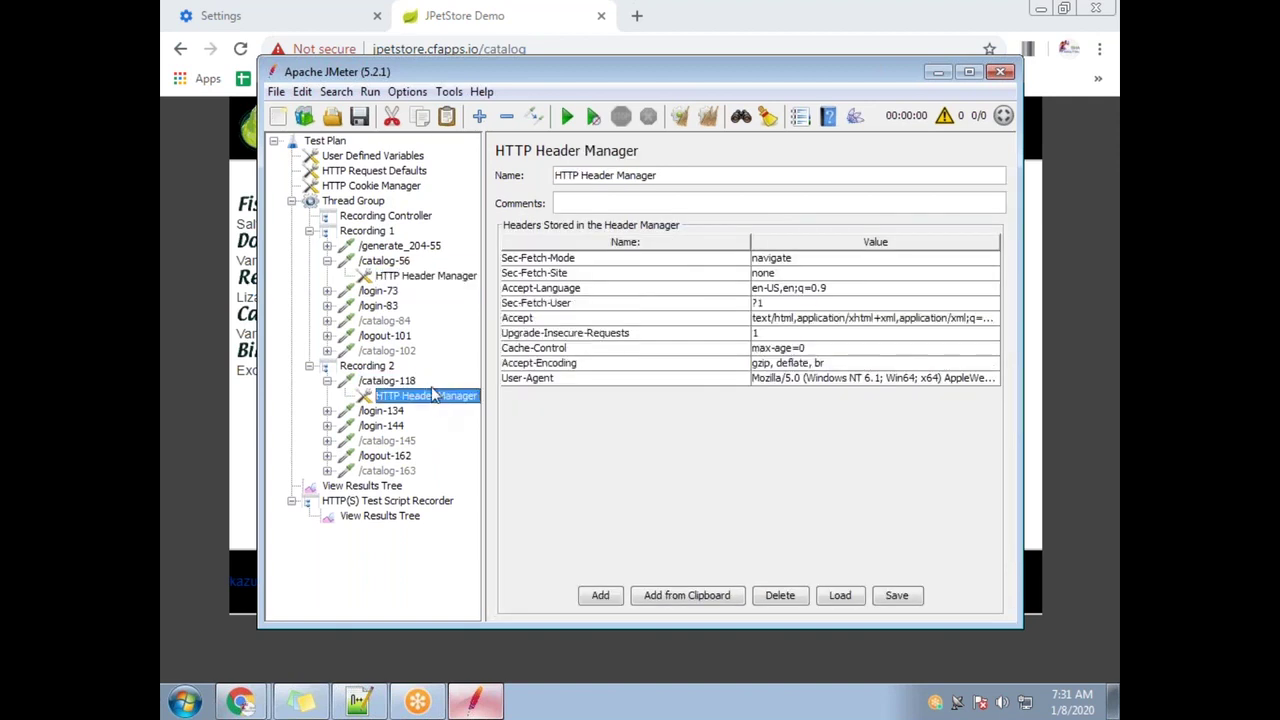
pyautogui.click(430, 276)
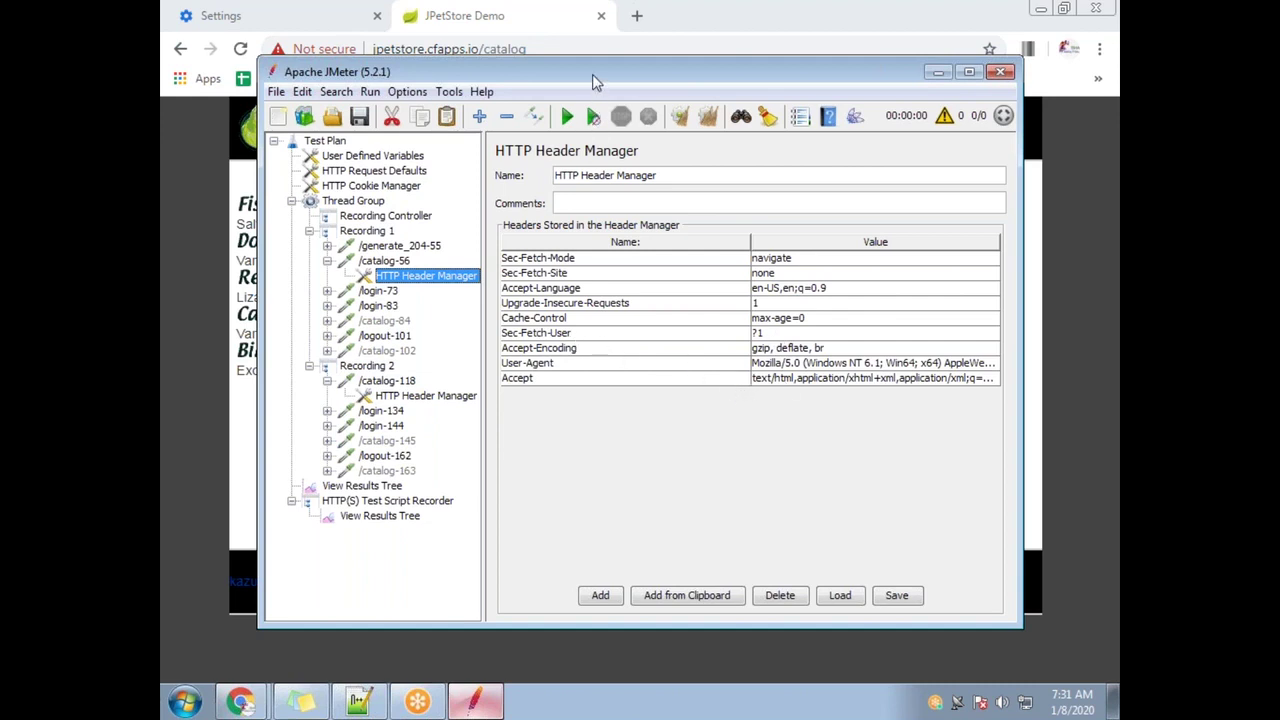
pyautogui.doubleClick(594, 76)
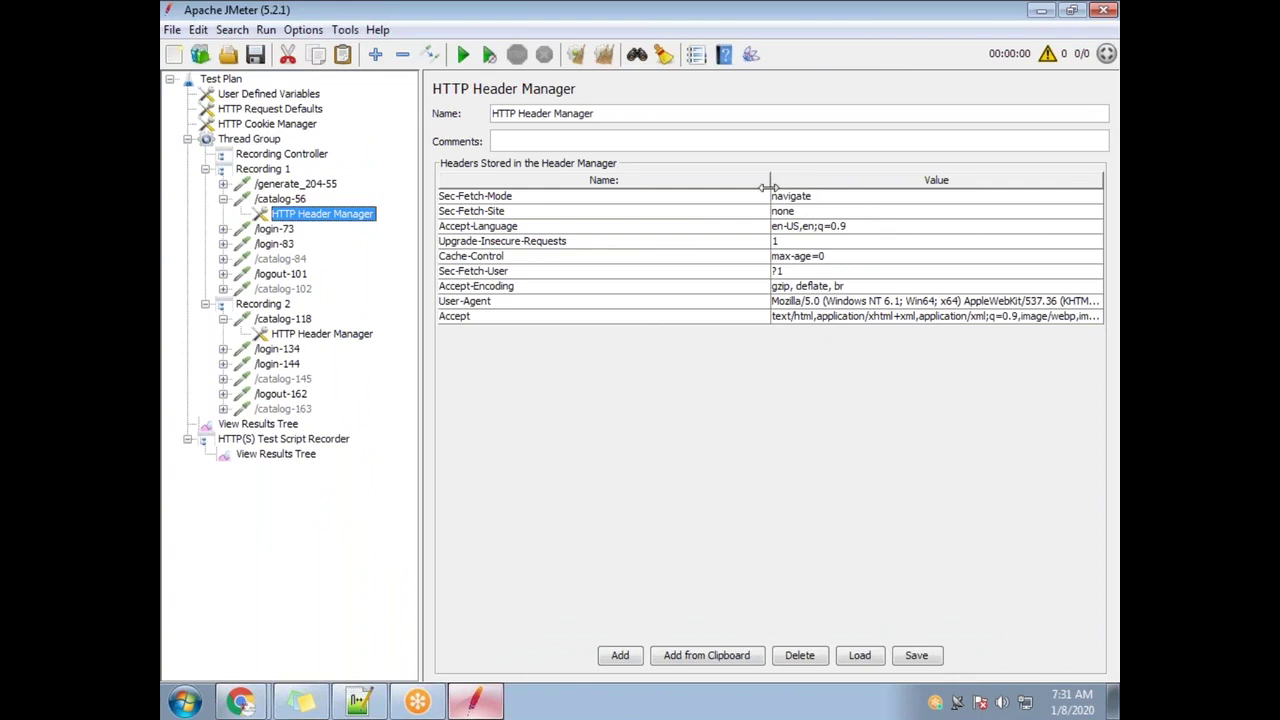
# Check the /catalog-118 headers, then inspect the /login-73 request and its server name
pyautogui.click(331, 337)
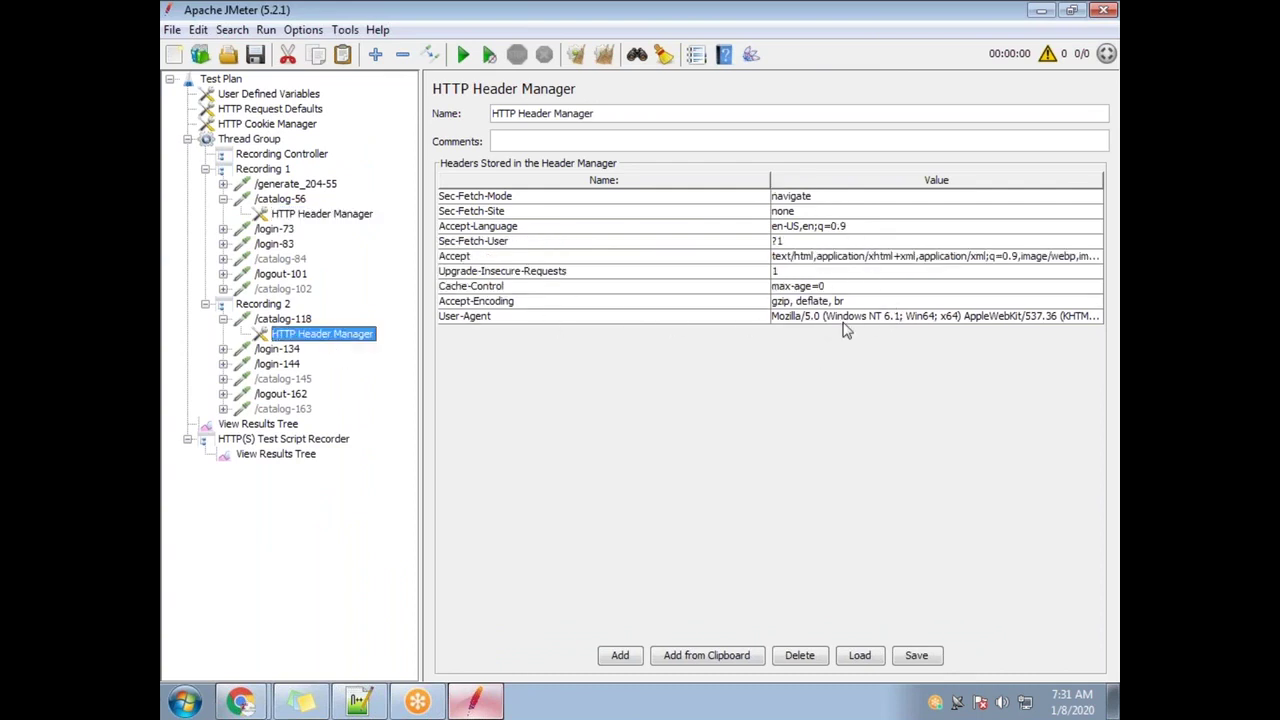
pyautogui.click(223, 229)
pyautogui.click(284, 231)
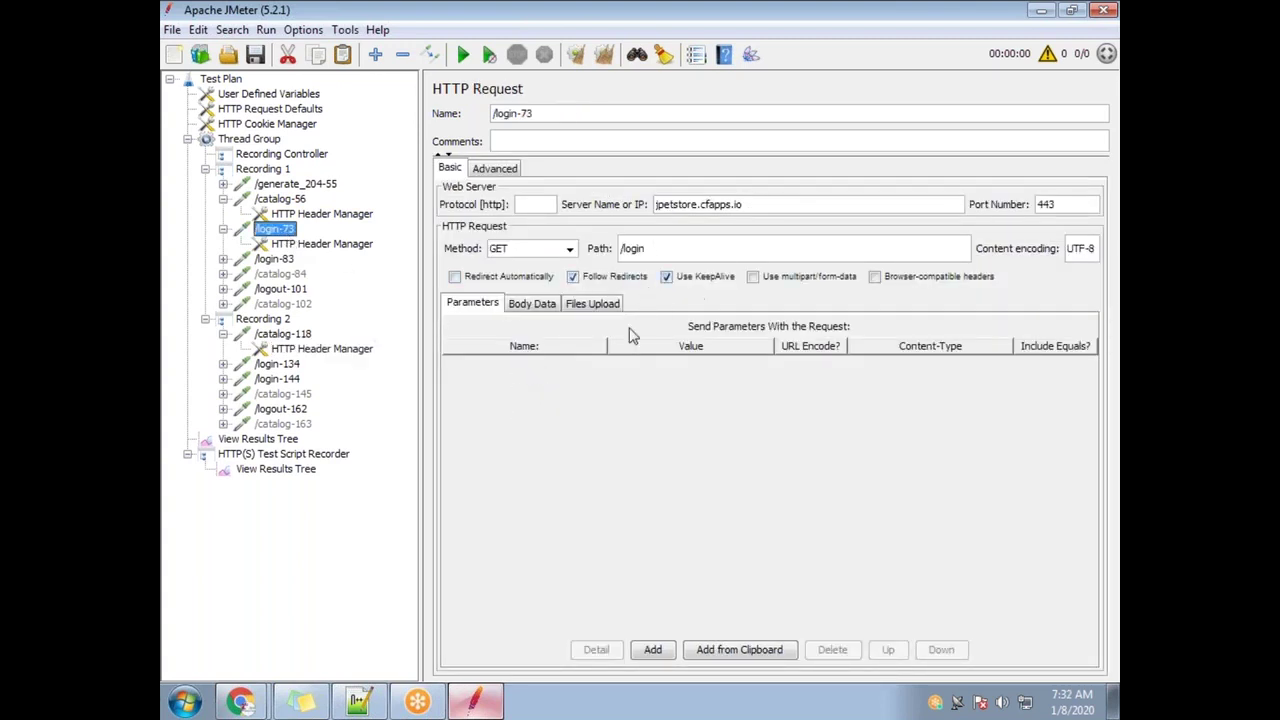
pyautogui.click(752, 204)
# Compare the /login-73 and /login-134 headers with a widened Value column, then open /login-83
pyautogui.click(270, 366)
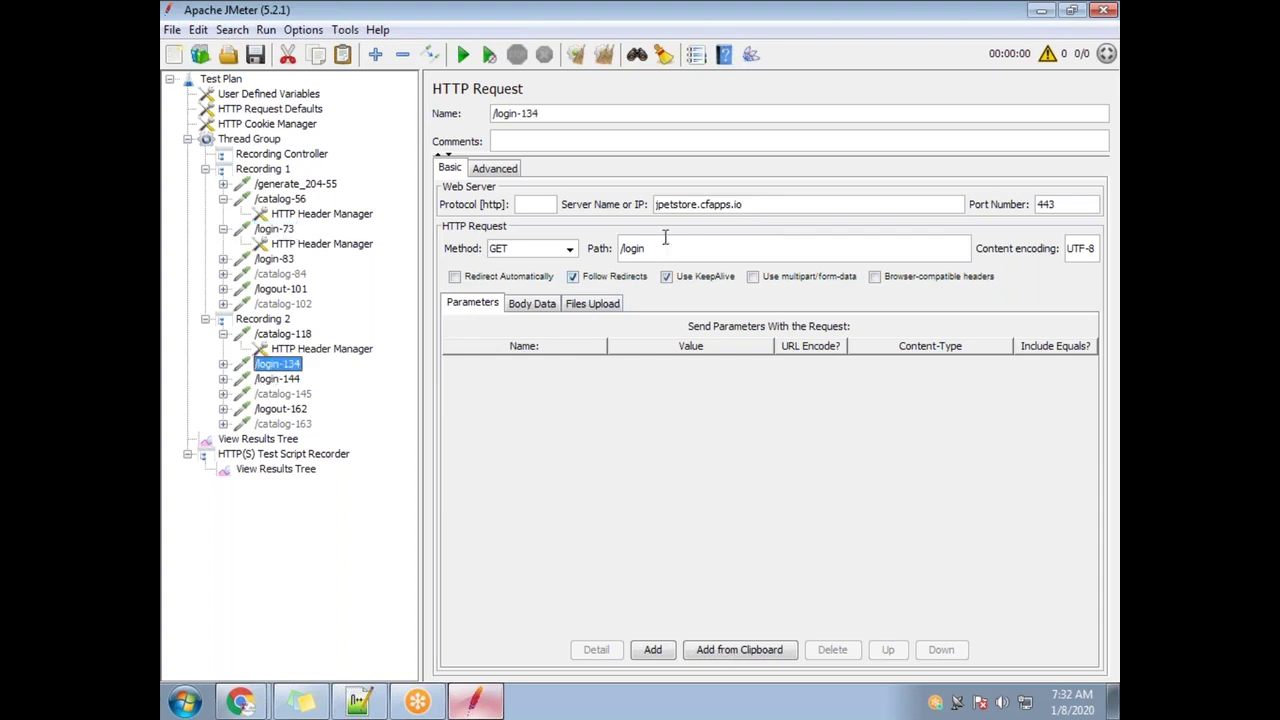
pyautogui.click(275, 230)
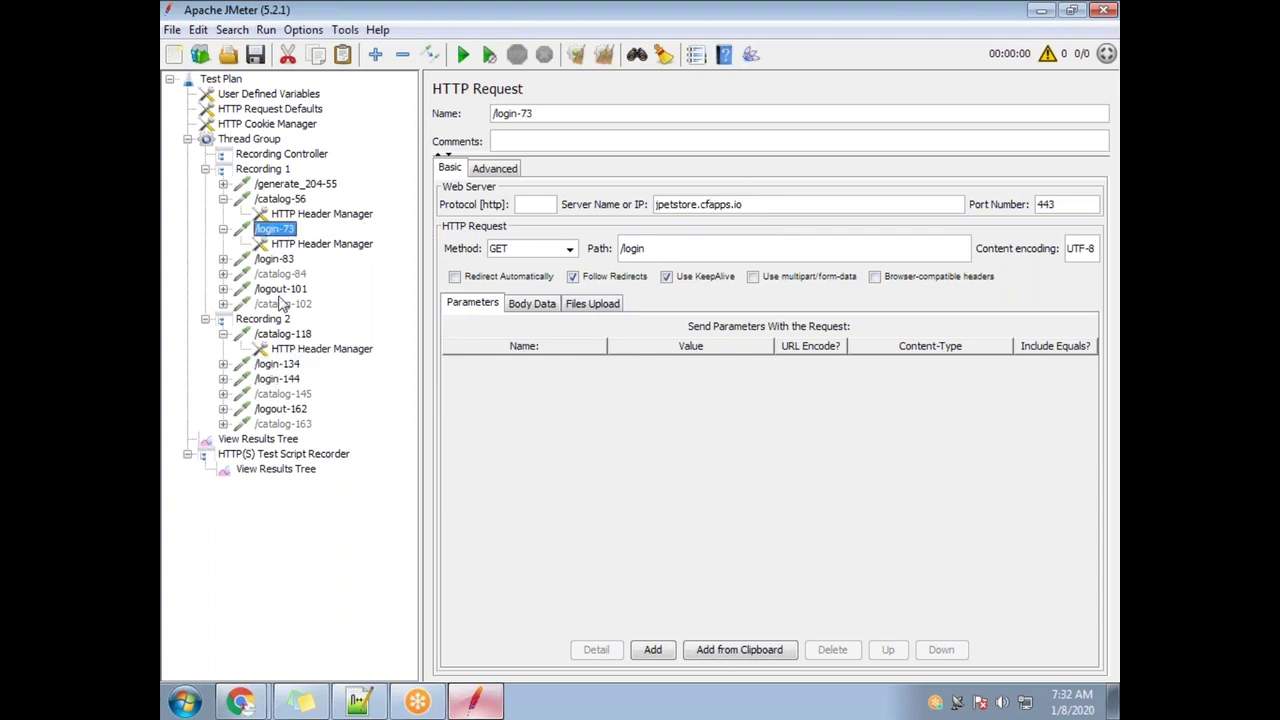
pyautogui.click(280, 366)
pyautogui.click(295, 245)
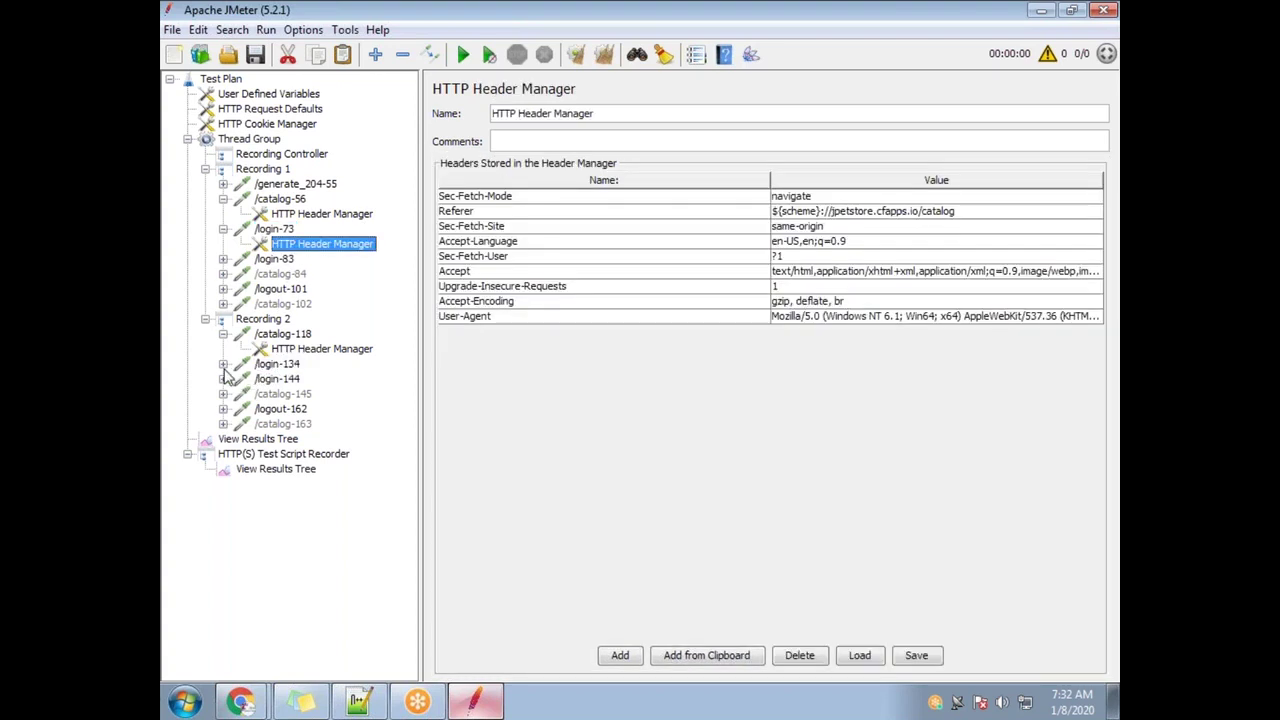
pyautogui.click(223, 364)
pyautogui.click(320, 380)
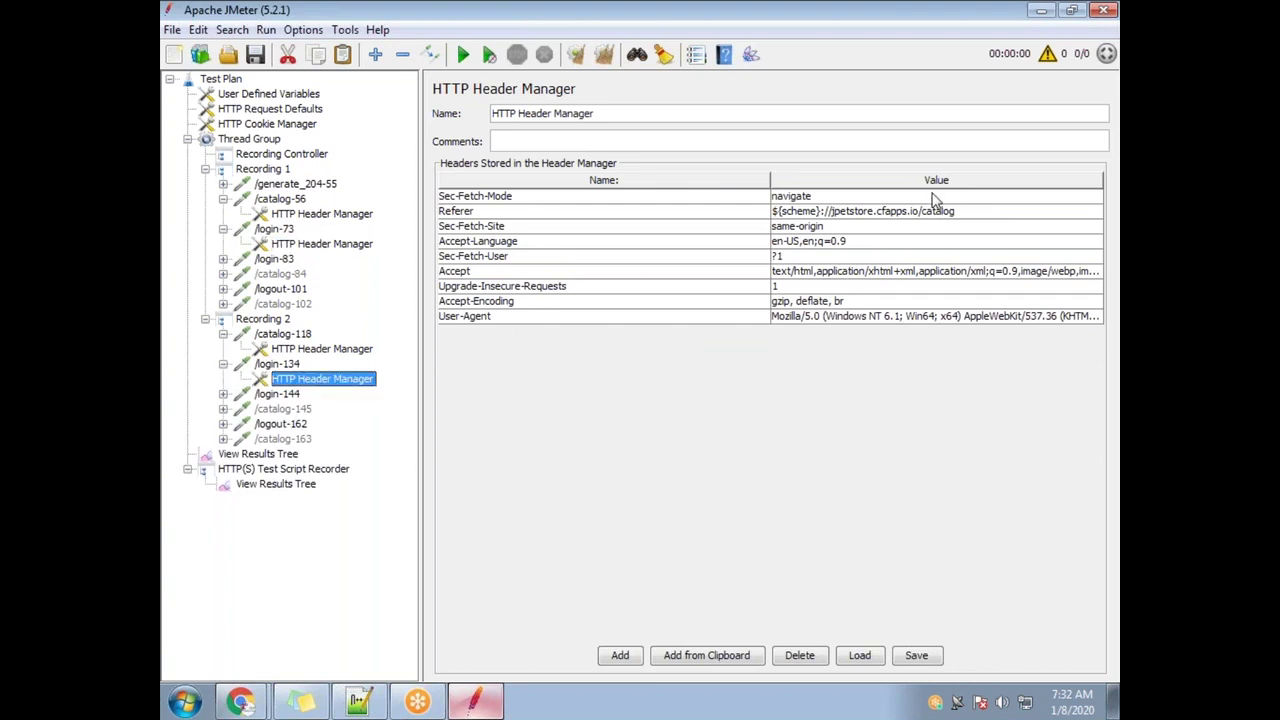
pyautogui.moveTo(770, 175); pyautogui.dragTo(657, 176)
pyautogui.click(298, 245)
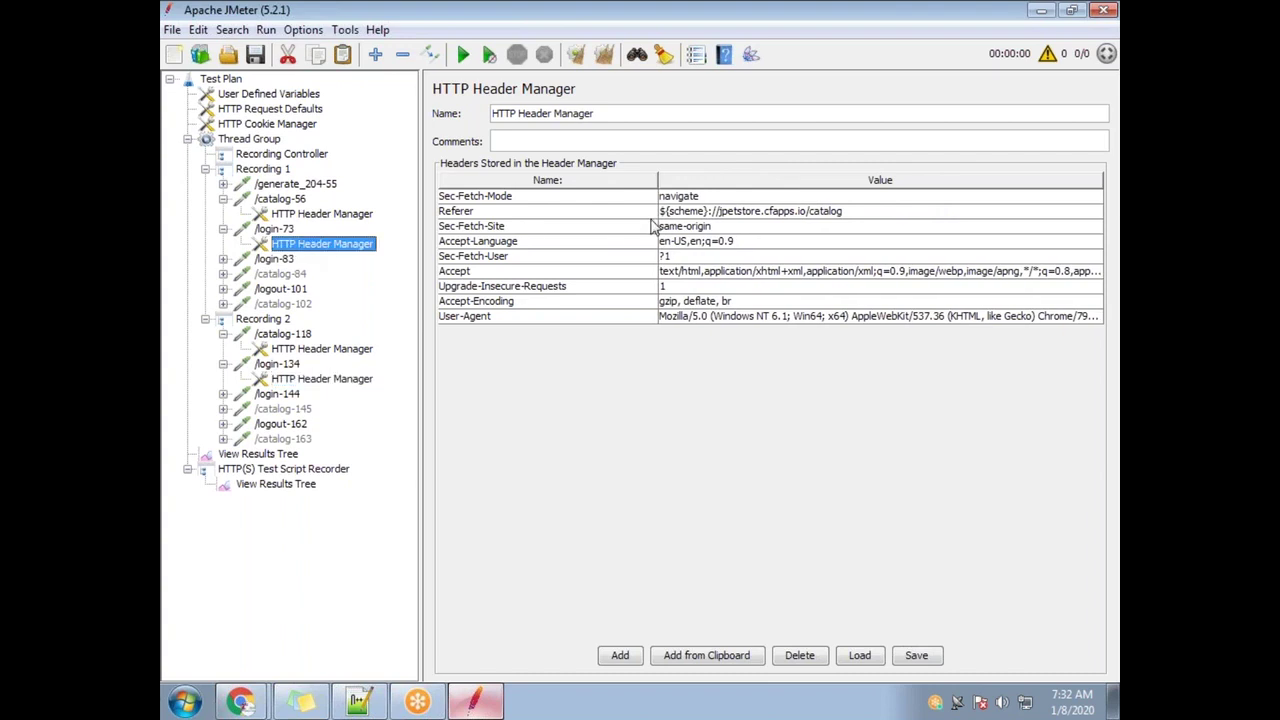
pyautogui.click(312, 379)
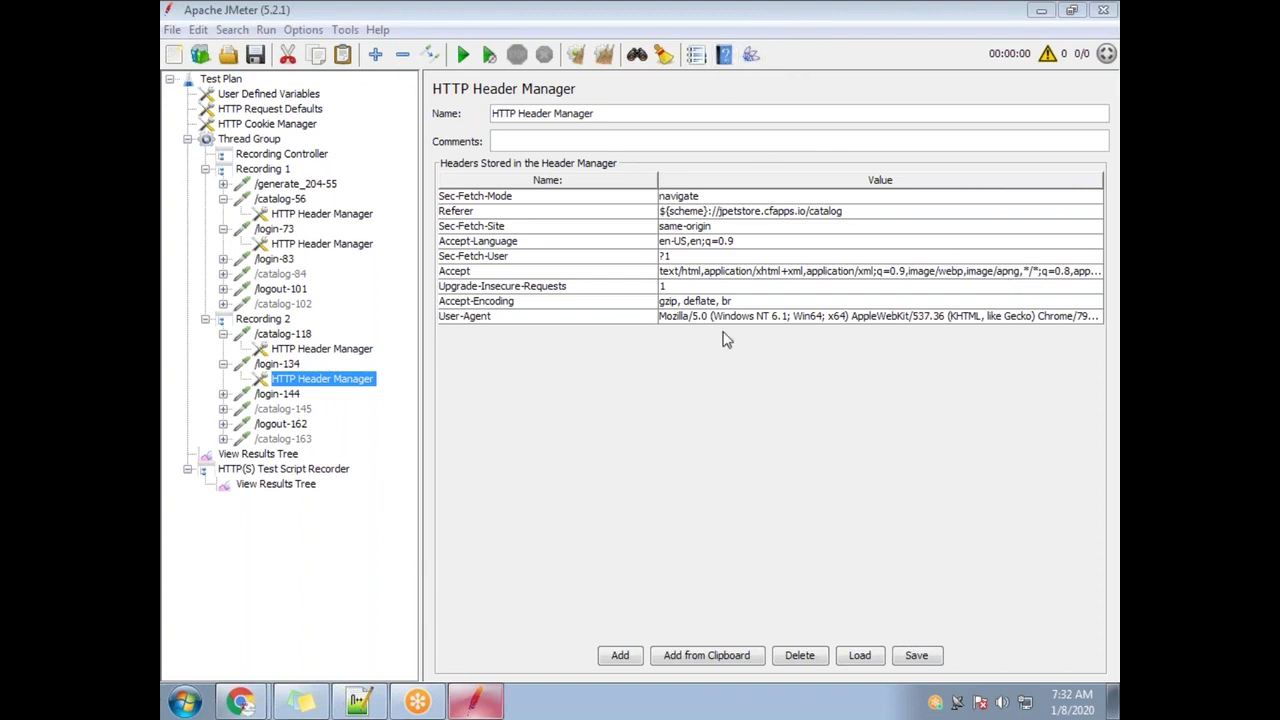
pyautogui.click(222, 259)
pyautogui.click(275, 259)
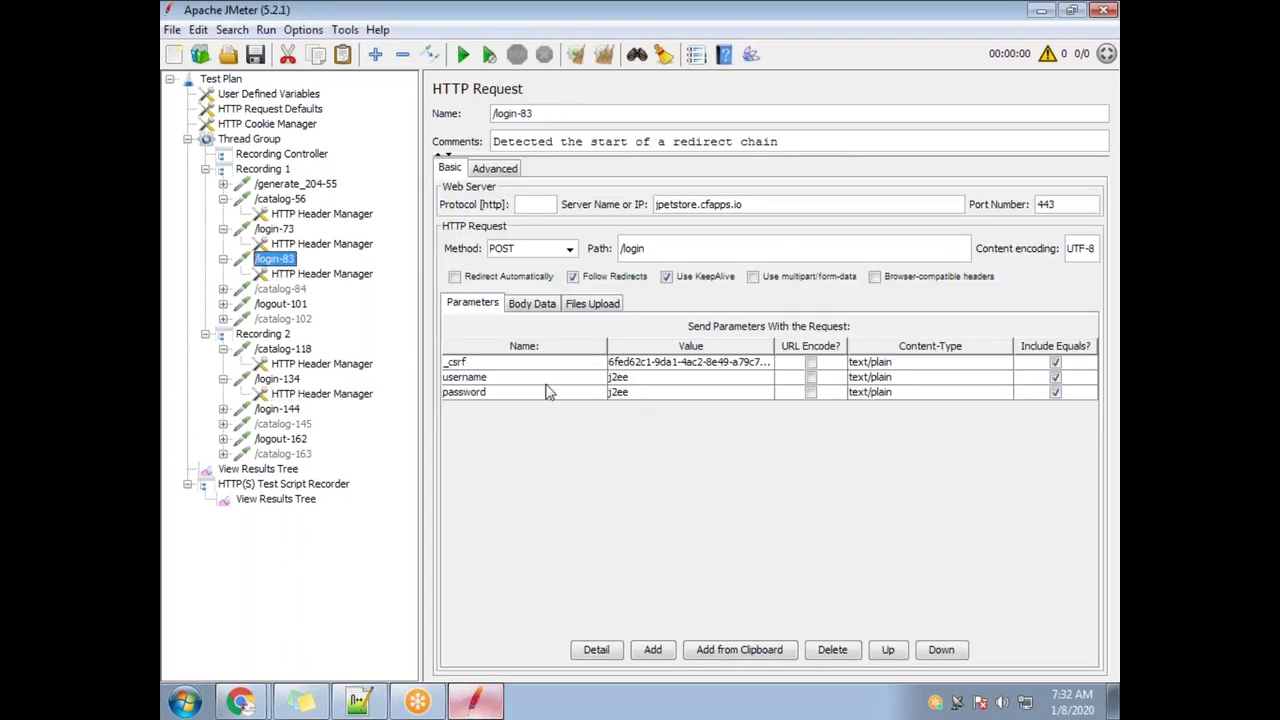
# Inspect the /login-83 server name and /login path, and widen the parameter values column
pyautogui.moveTo(753, 205); pyautogui.dragTo(636, 198)
pyautogui.click(775, 200)
pyautogui.moveTo(661, 204); pyautogui.dragTo(783, 200)
pyautogui.click(784, 202)
pyautogui.moveTo(659, 249); pyautogui.dragTo(577, 248)
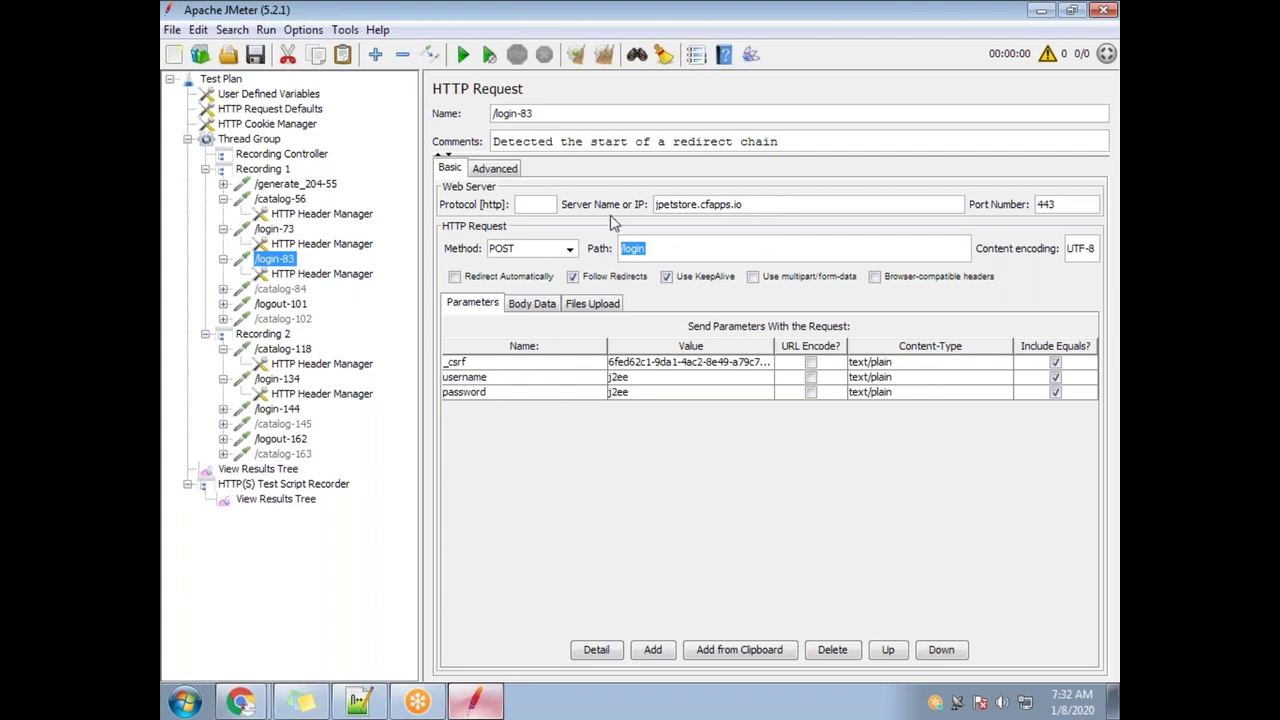
pyautogui.moveTo(761, 204); pyautogui.dragTo(643, 206)
pyautogui.moveTo(649, 250); pyautogui.dragTo(551, 249)
pyautogui.moveTo(774, 345); pyautogui.dragTo(812, 345)
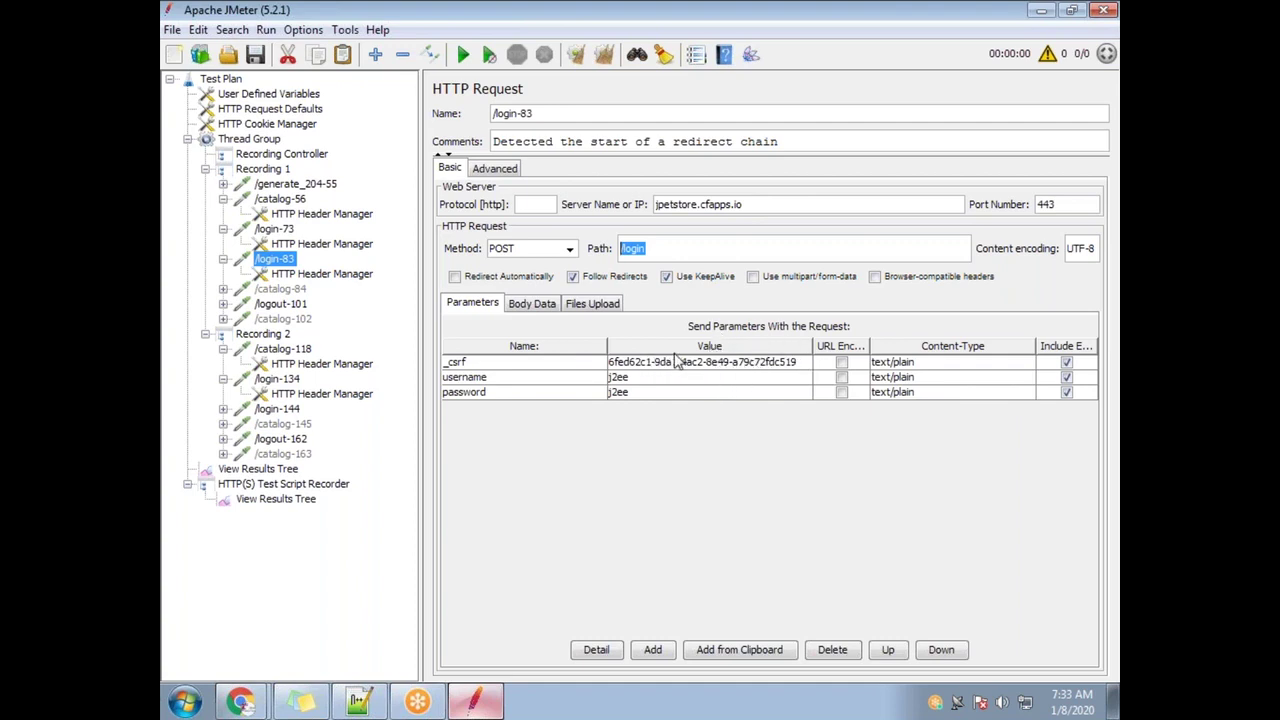
# Compare the _csrf token values of /login-144 and /login-83
pyautogui.click(284, 410)
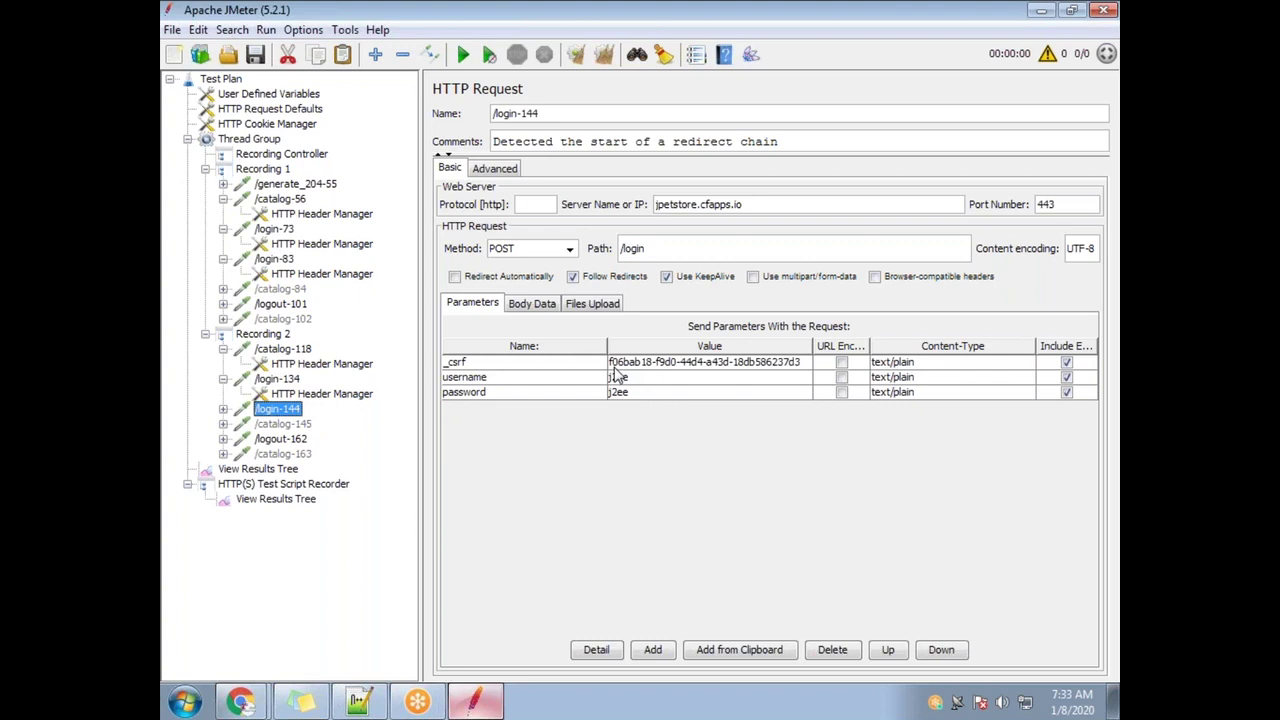
pyautogui.click(288, 260)
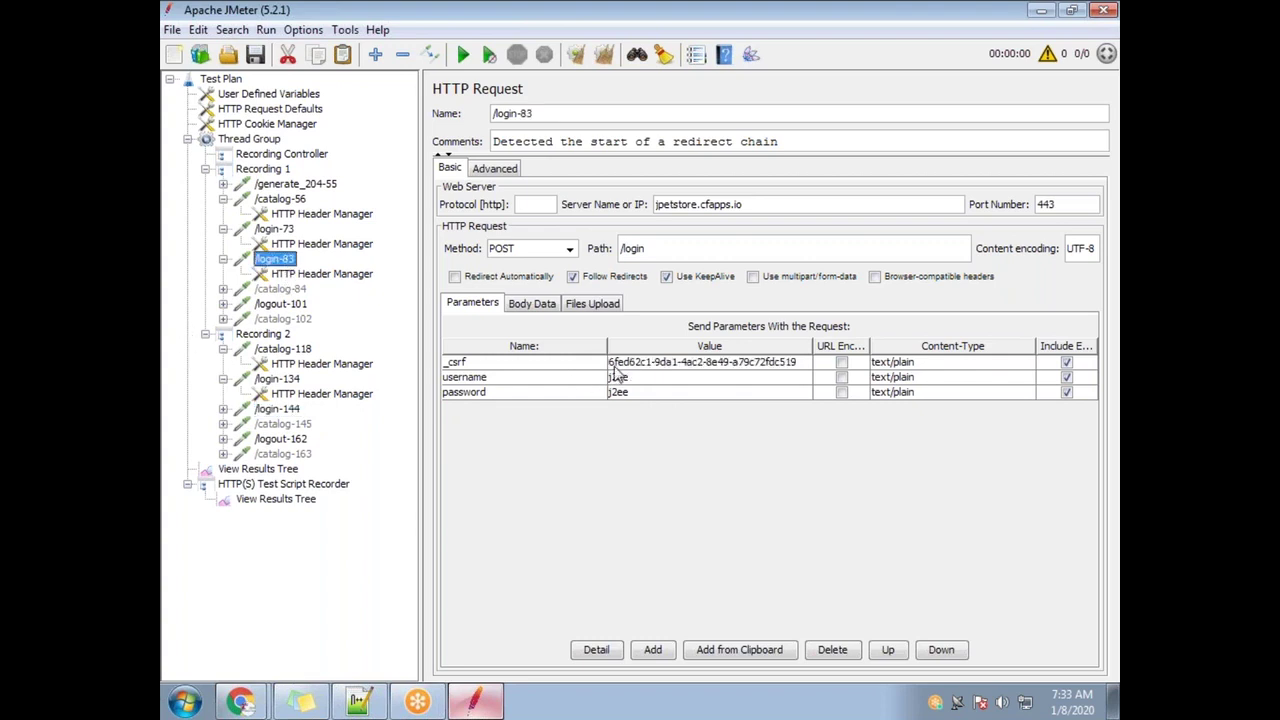
pyautogui.click(278, 410)
pyautogui.click(680, 365)
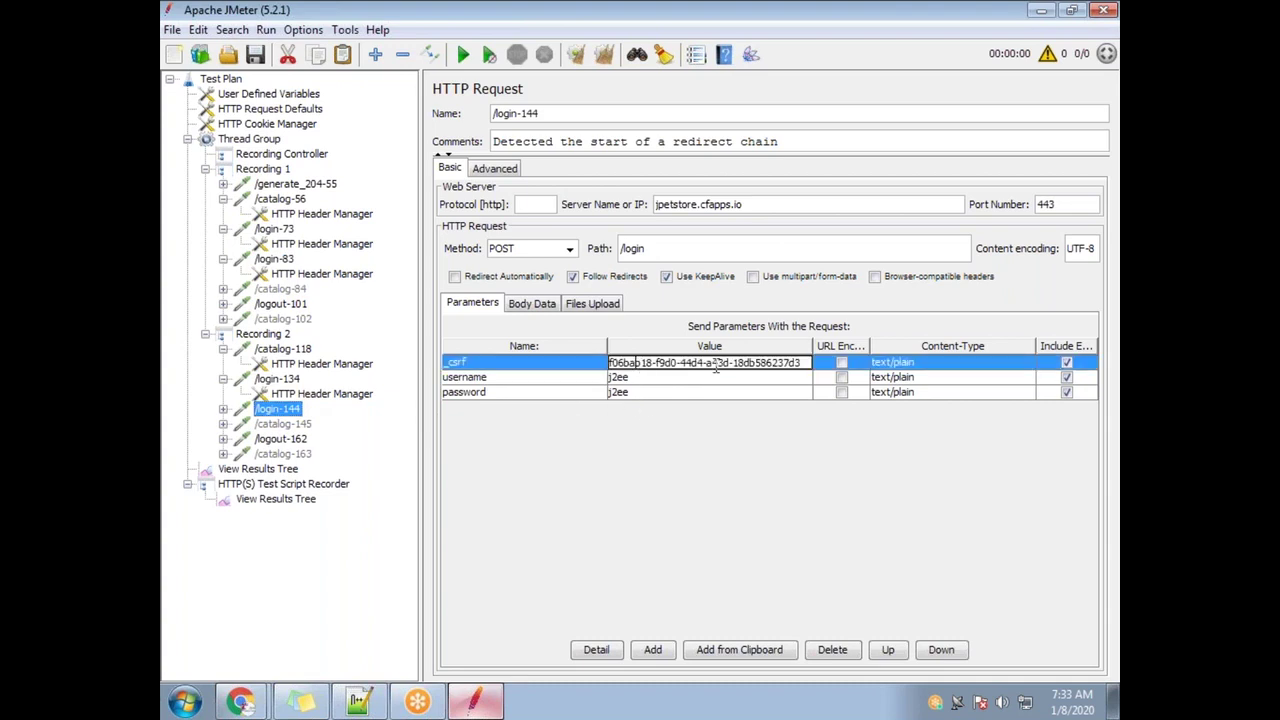
pyautogui.moveTo(808, 362); pyautogui.dragTo(624, 365)
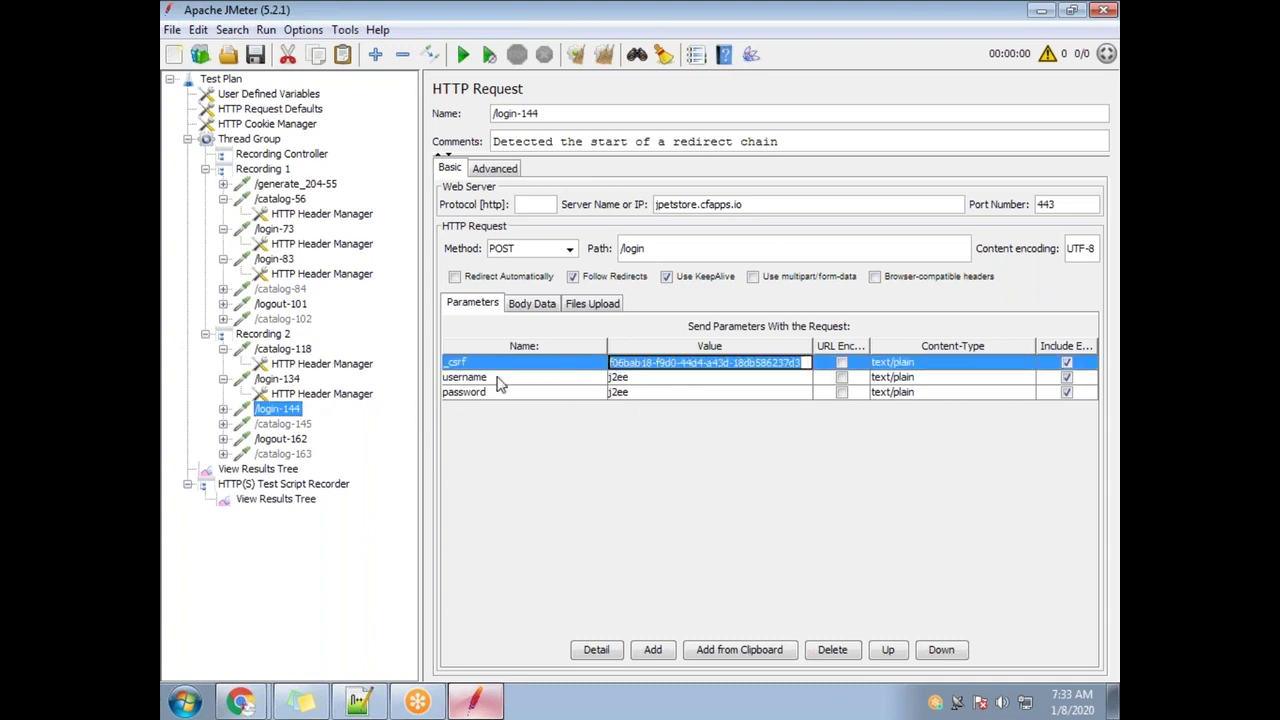
pyautogui.click(275, 259)
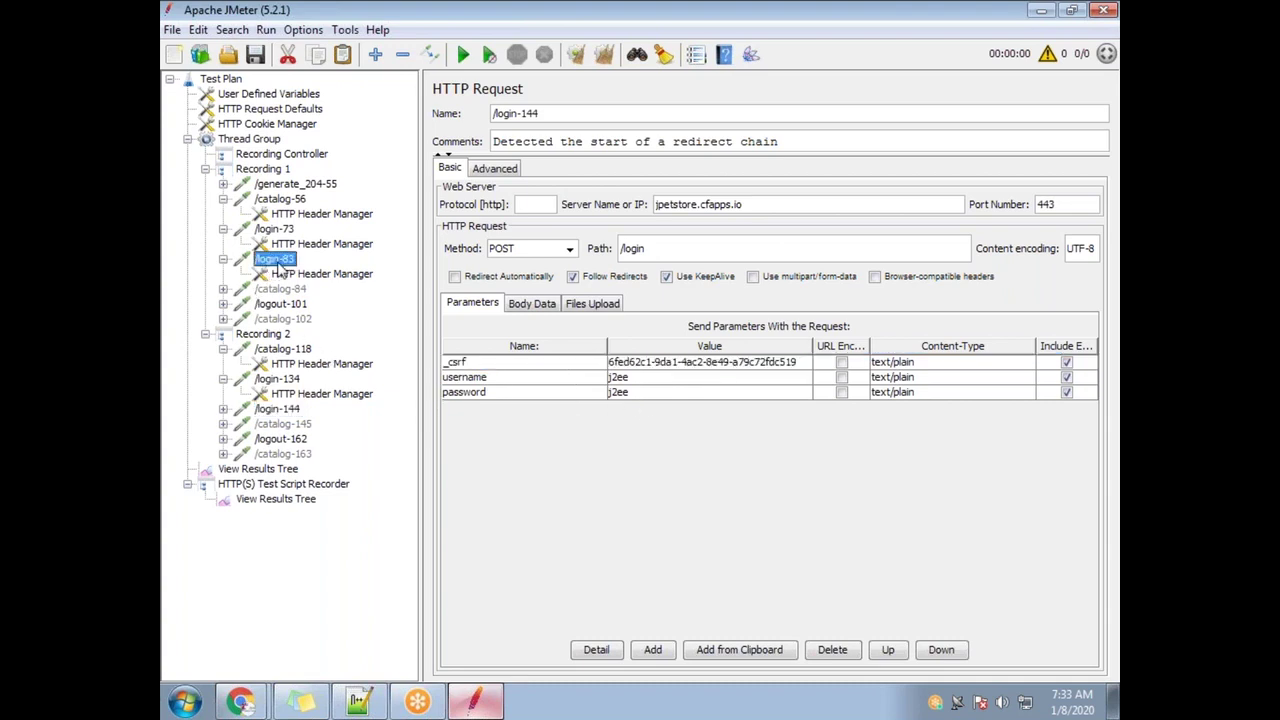
pyautogui.click(810, 366)
pyautogui.moveTo(733, 364); pyautogui.dragTo(612, 365)
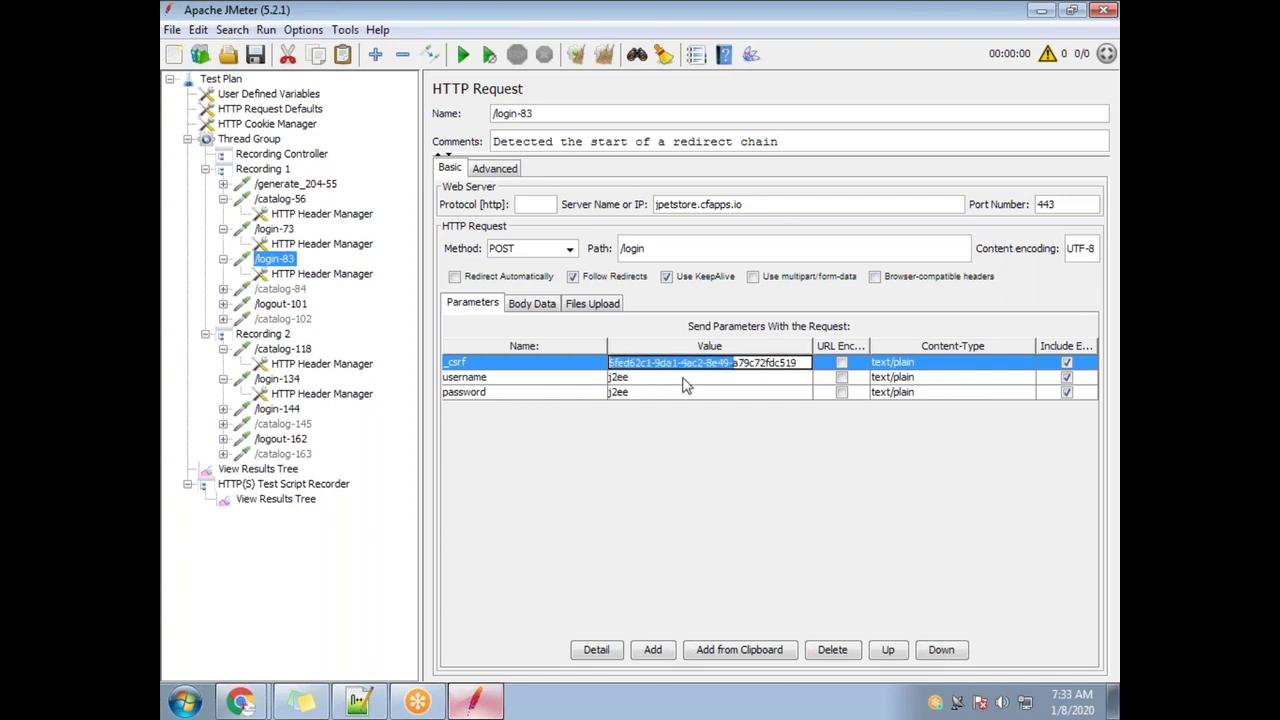
# Compare the /login-83 and /login-144 header managers, then open the /login-144 request
pyautogui.click(300, 275)
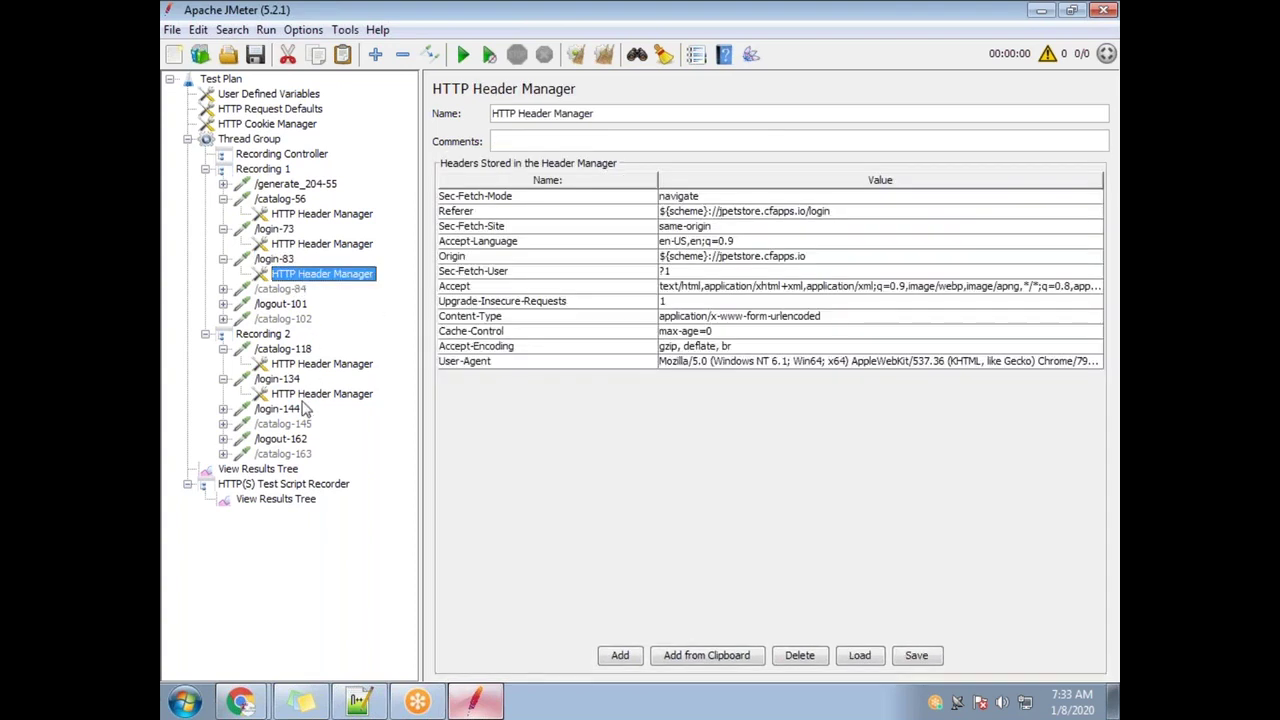
pyautogui.click(223, 409)
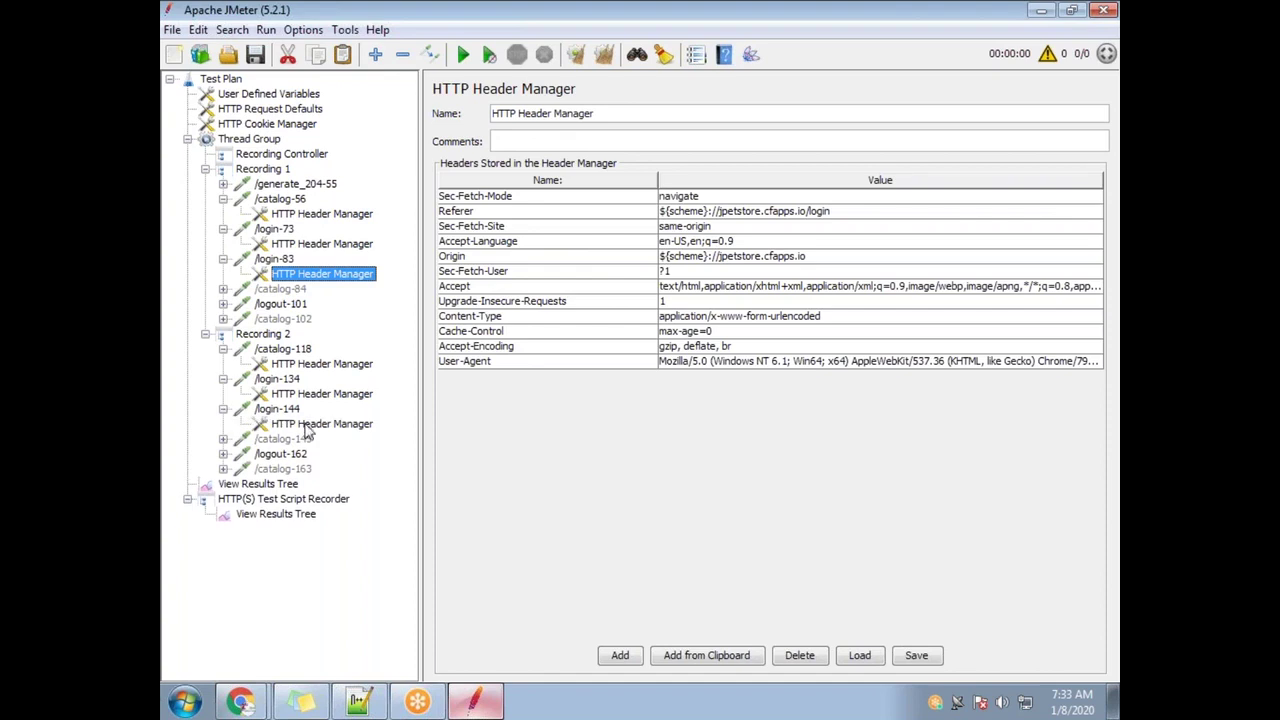
pyautogui.click(312, 425)
pyautogui.click(333, 276)
pyautogui.click(338, 426)
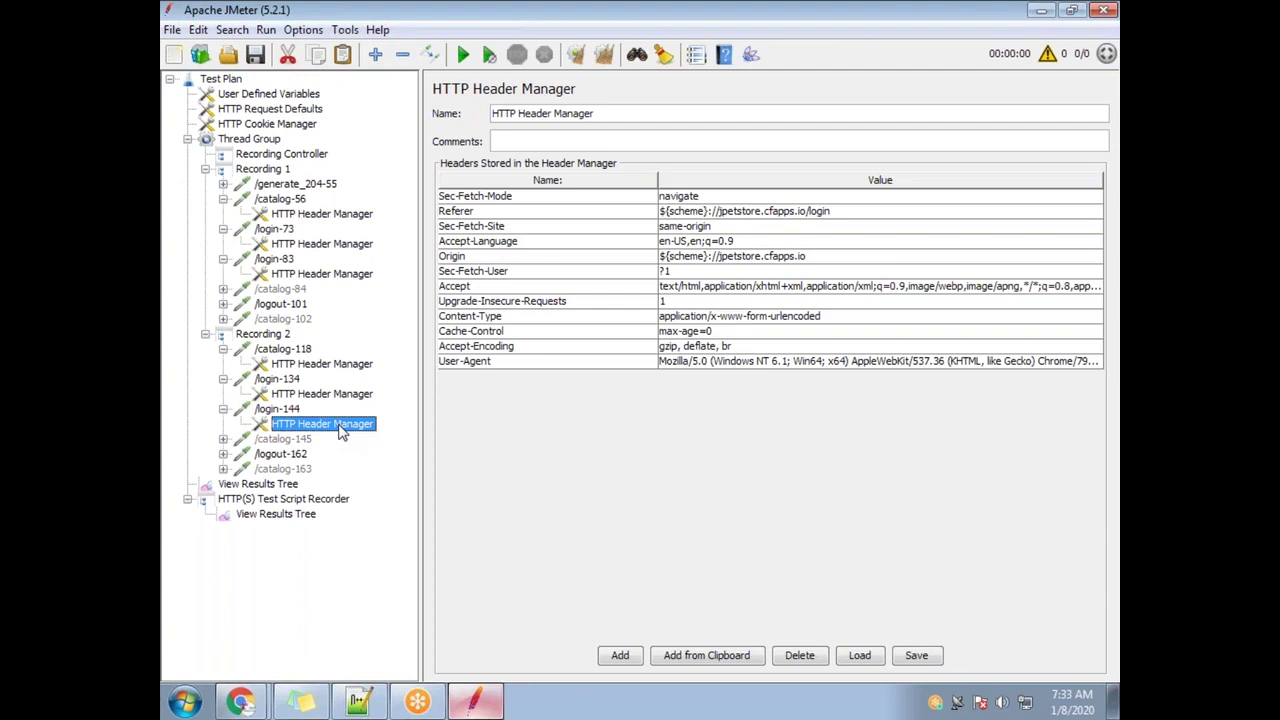
pyautogui.click(276, 379)
pyautogui.click(277, 409)
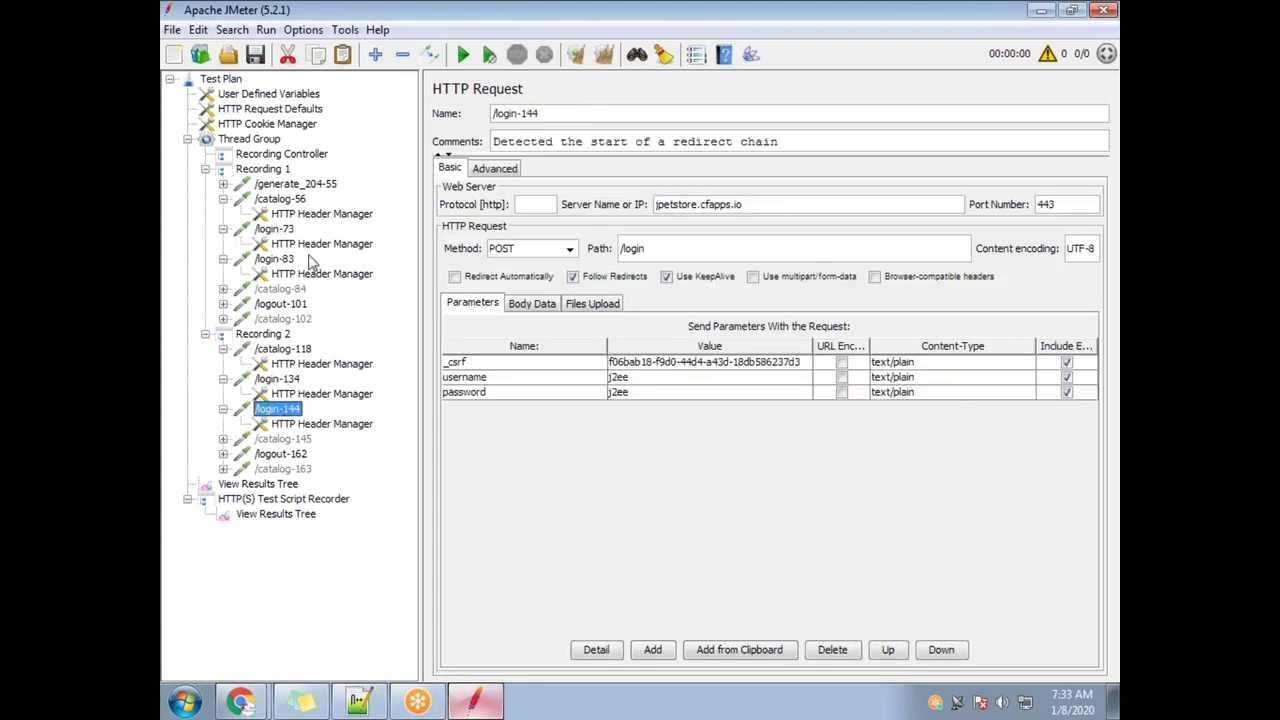
# Delete the /generate_204-55 request from Recording 1
pyautogui.click(296, 188)
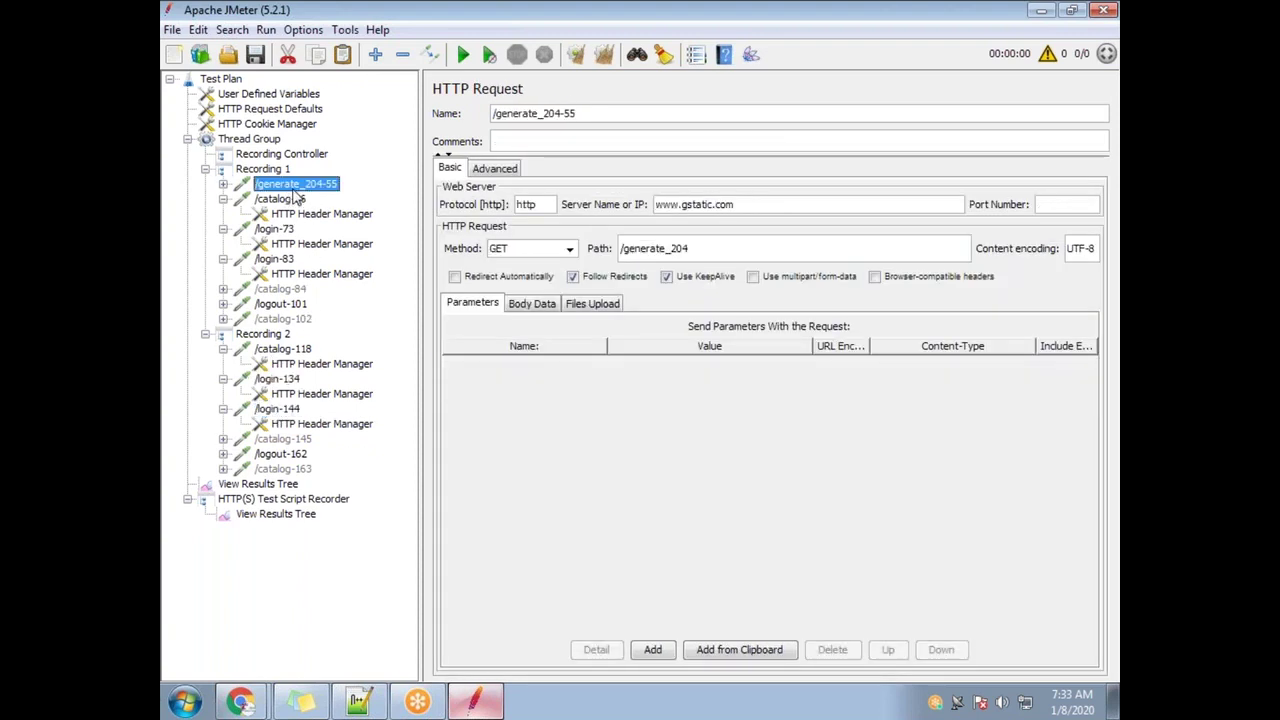
pyautogui.press('Delete')
pyautogui.press('Return')
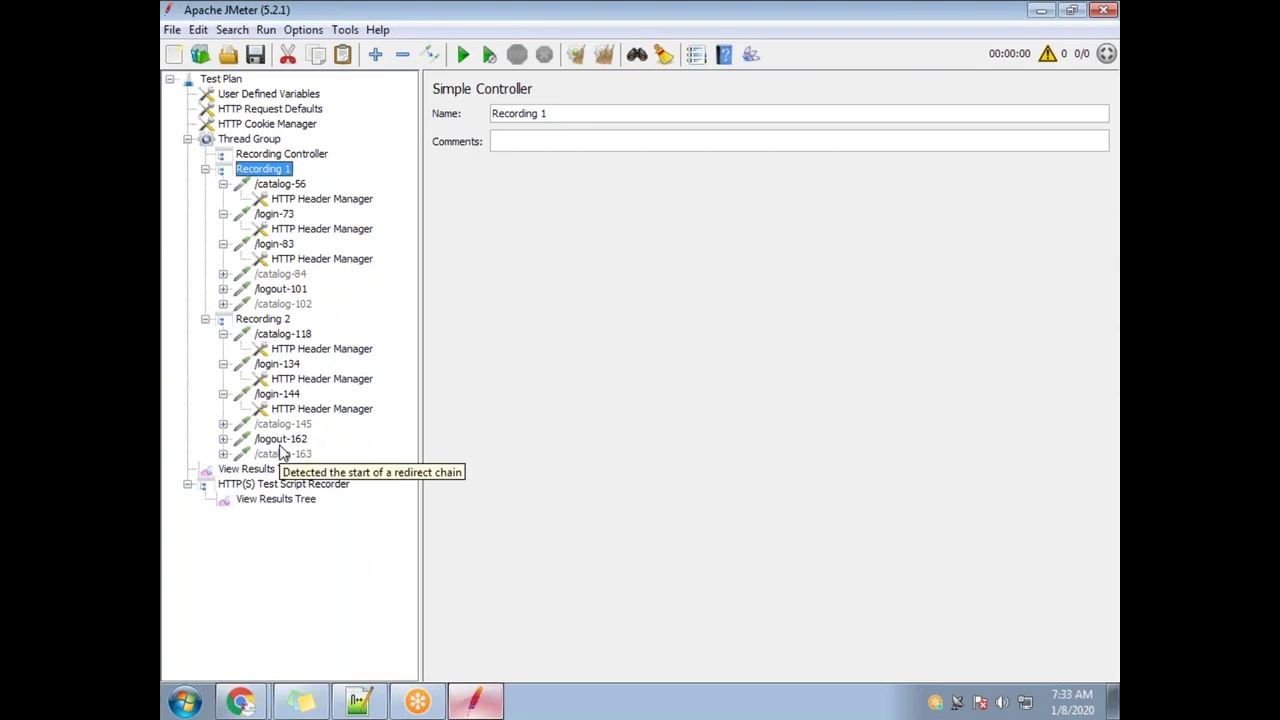
# Review the /catalog-145, /catalog-84, /logout-101, /logout-162, /catalog-102 and /catalog-163 requests
pyautogui.click(282, 424)
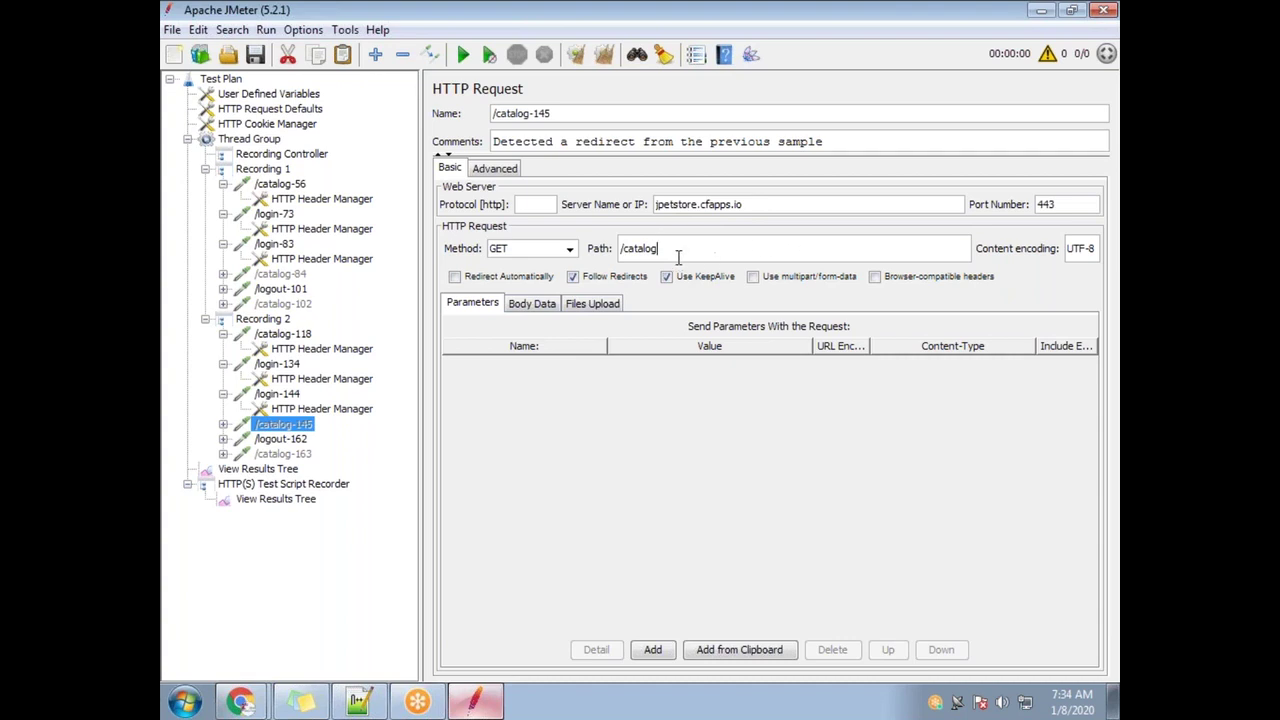
pyautogui.click(296, 279)
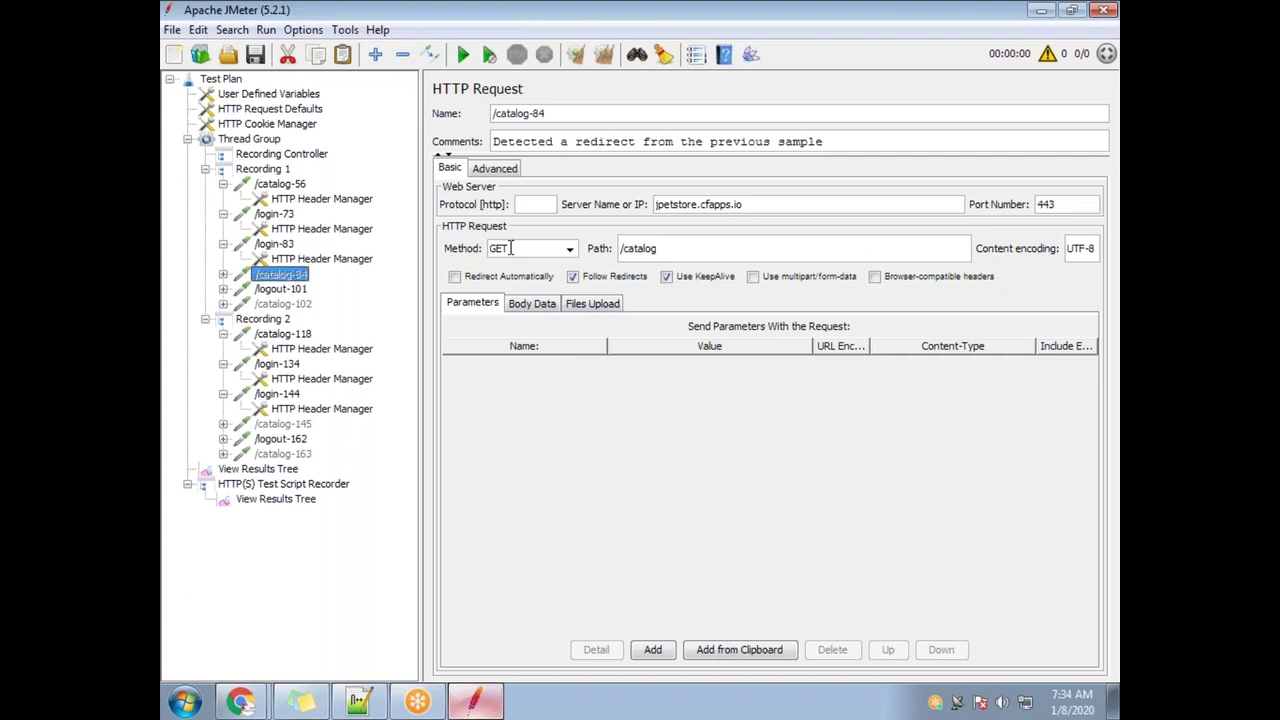
pyautogui.click(283, 290)
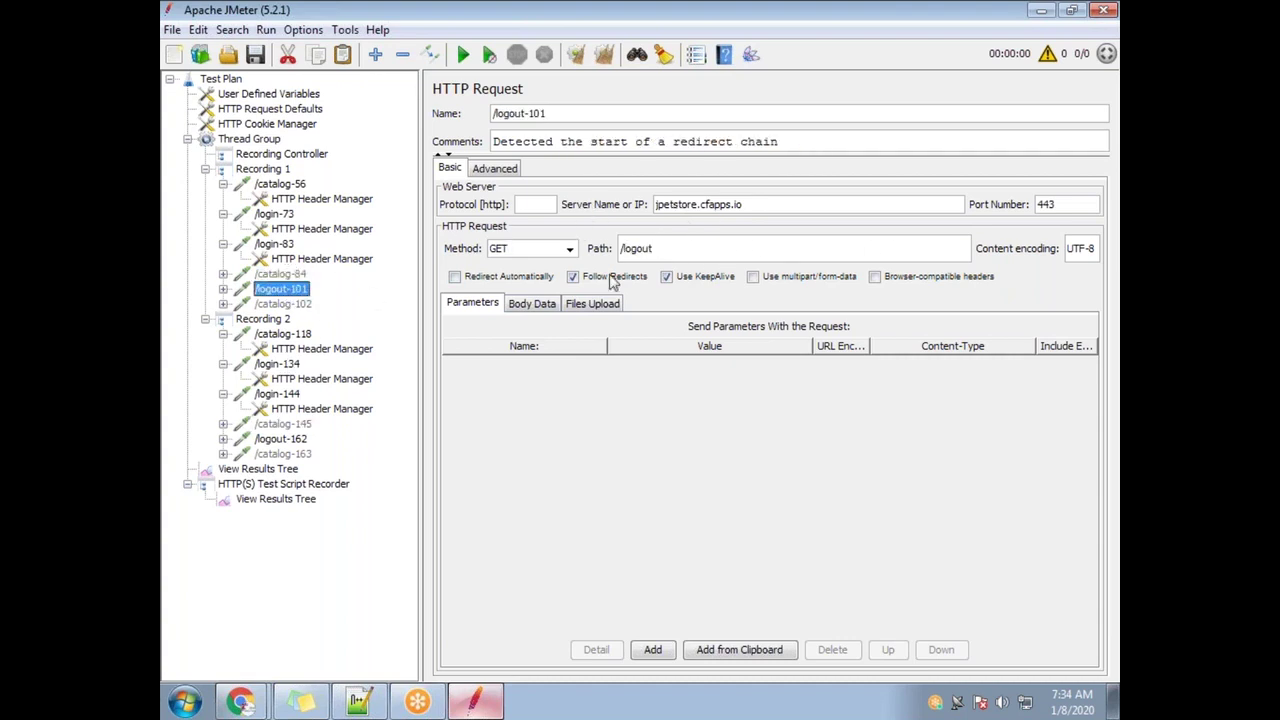
pyautogui.click(289, 445)
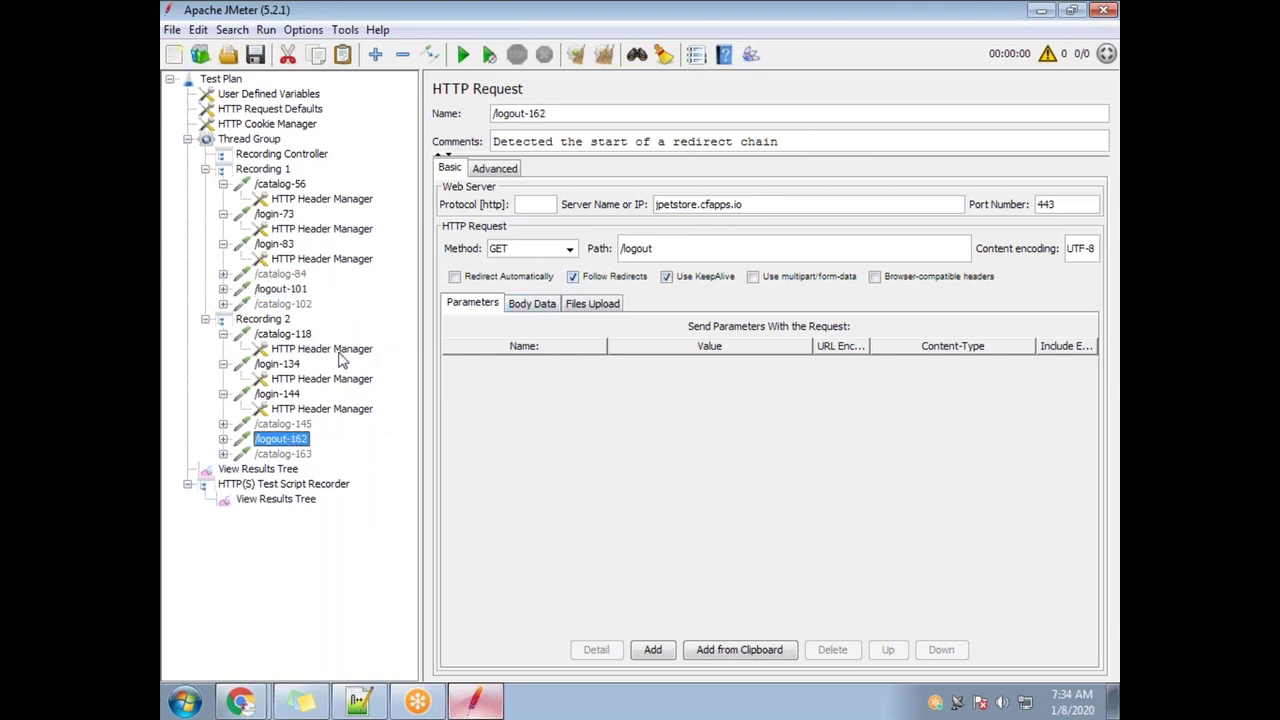
pyautogui.click(290, 305)
pyautogui.click(285, 455)
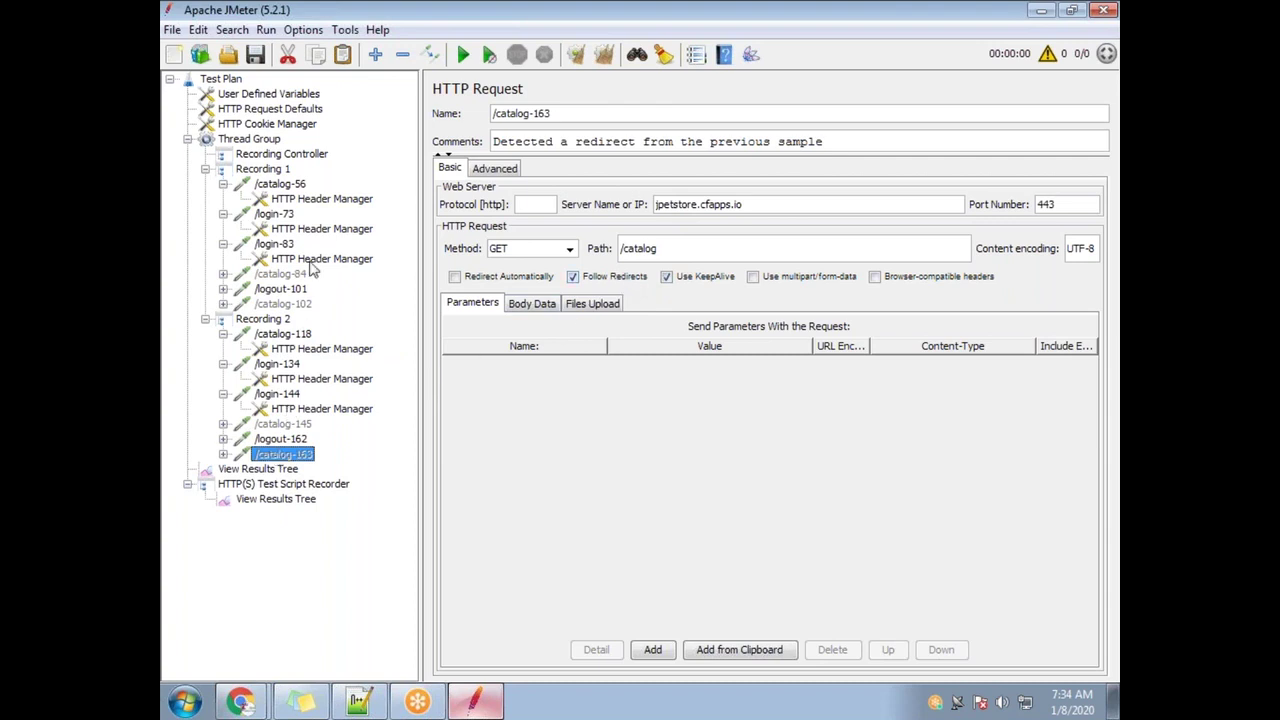
# Select the entire _csrf value of the /login-83 request
pyautogui.click(284, 244)
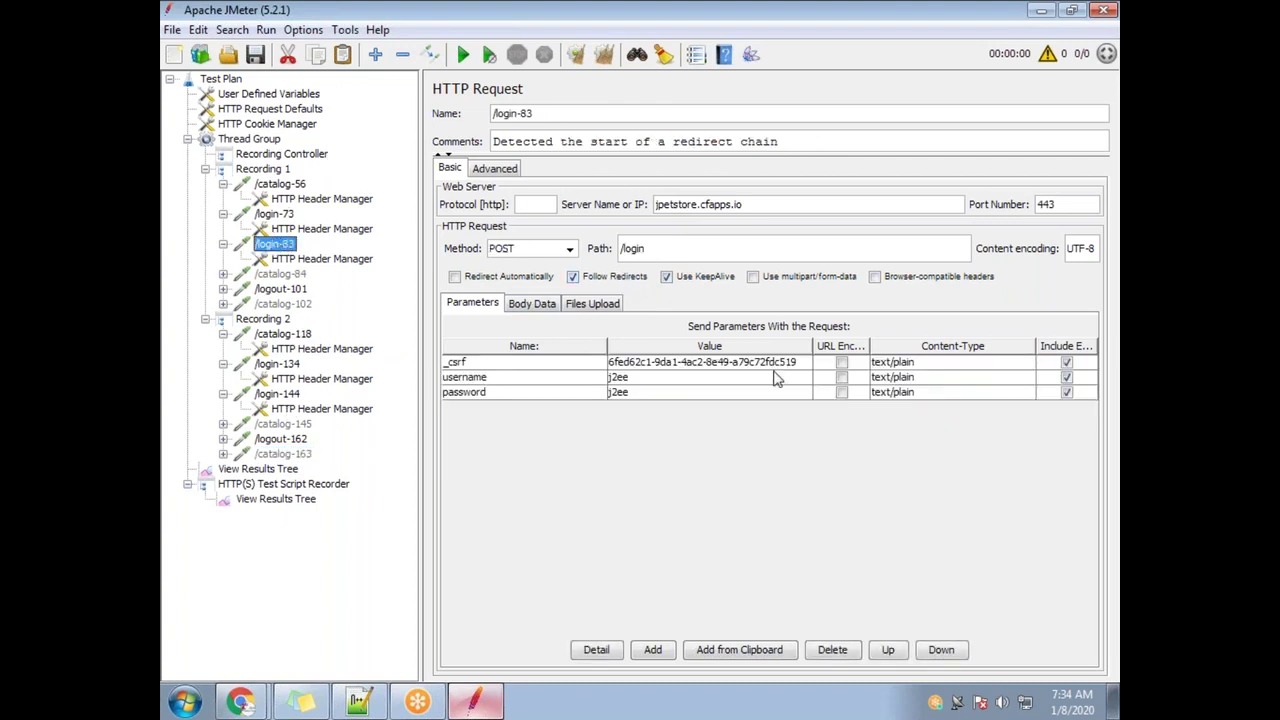
pyautogui.doubleClick(805, 363)
pyautogui.moveTo(733, 363); pyautogui.dragTo(588, 367)
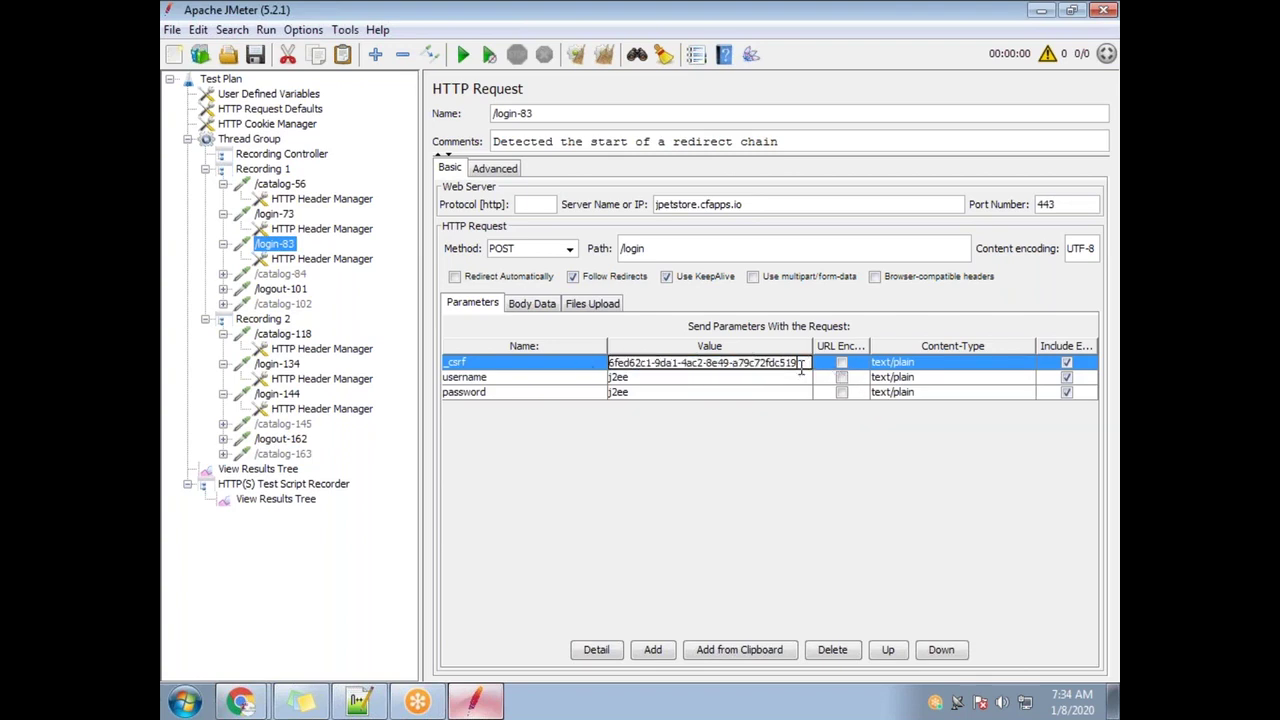
pyautogui.hotkey('ctrl', 'a')
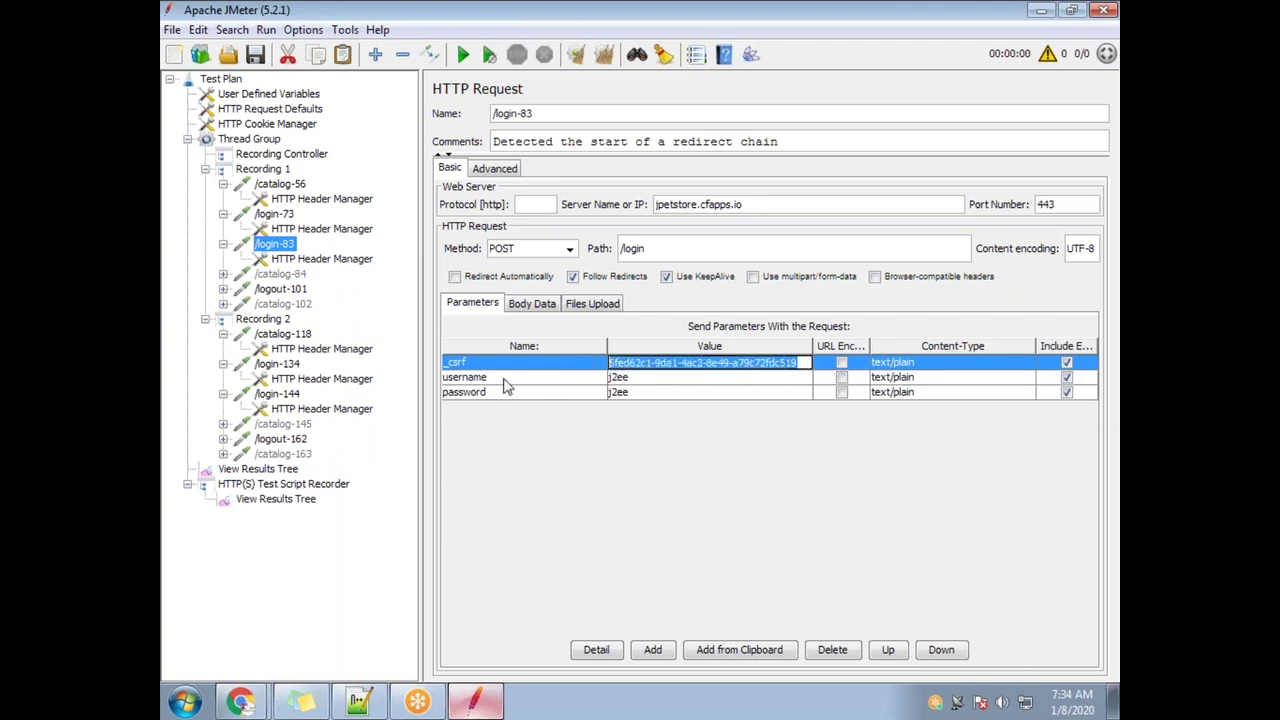
pyautogui.click(358, 701)
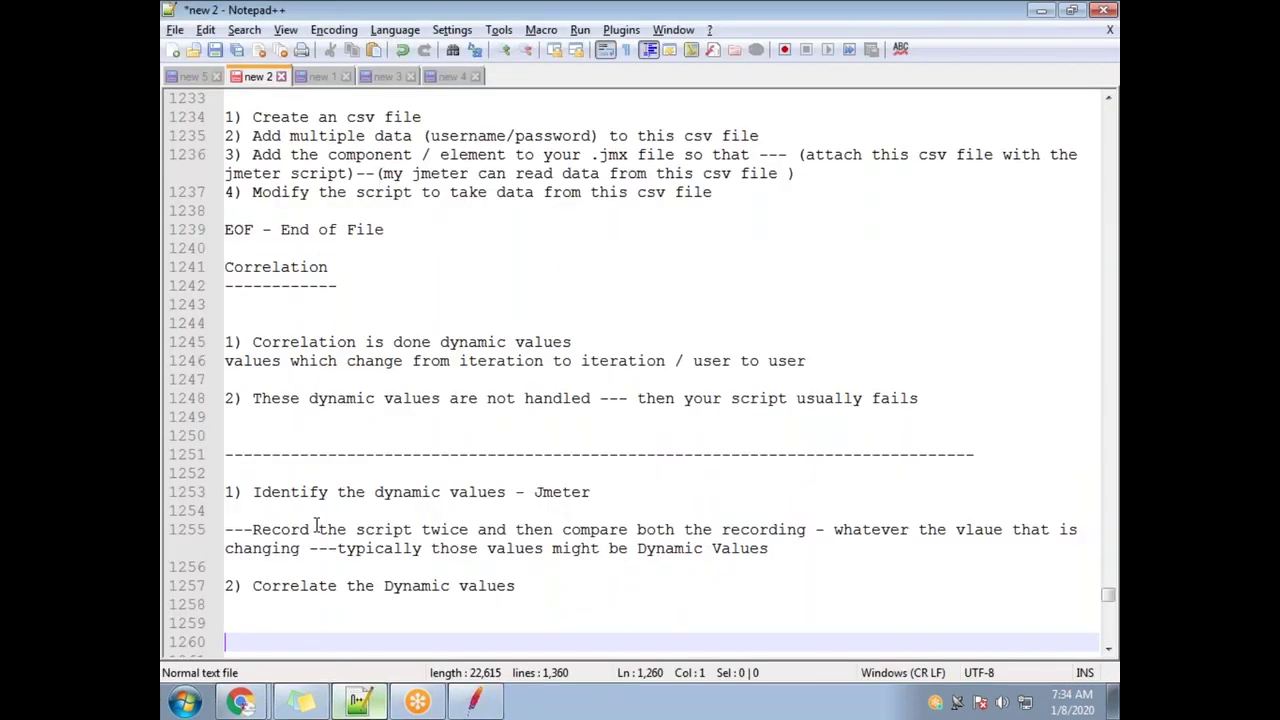
# Add the note '_csrf is a dynamic value' below the Dynamic Values paragraph
pyautogui.click(610, 494)
pyautogui.click(820, 549)
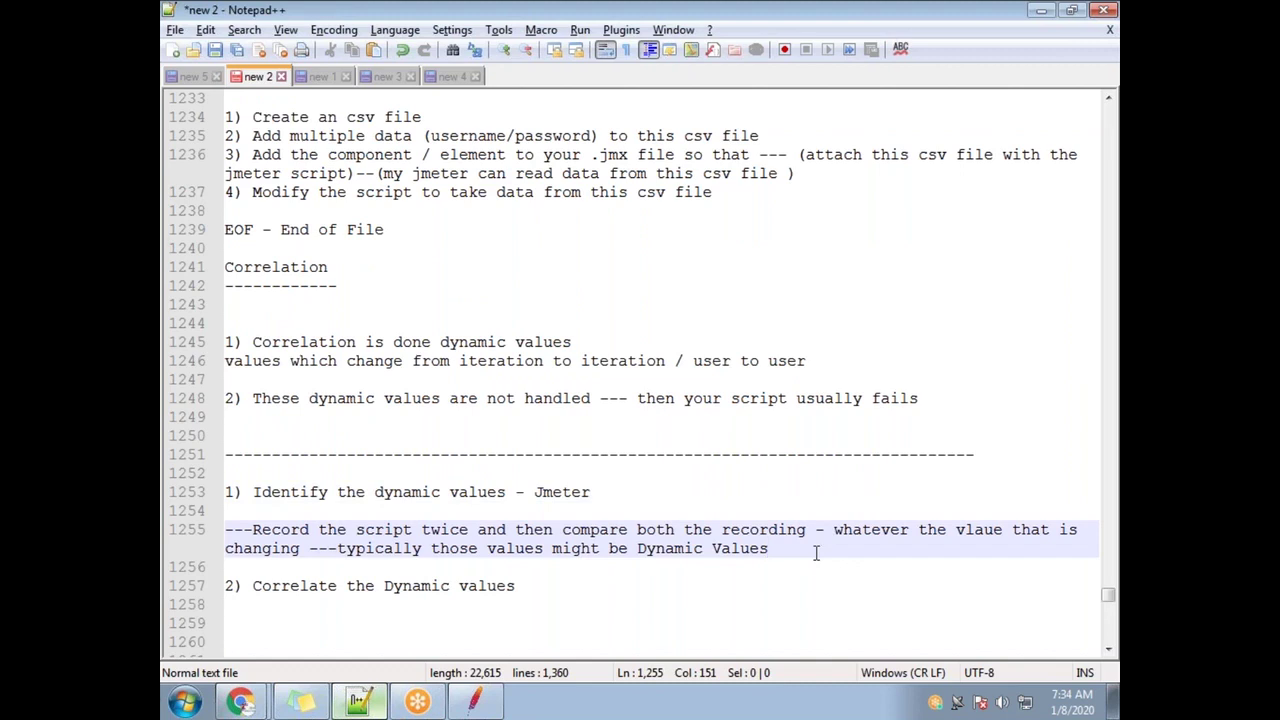
pyautogui.press('Return')
pyautogui.press('Return')
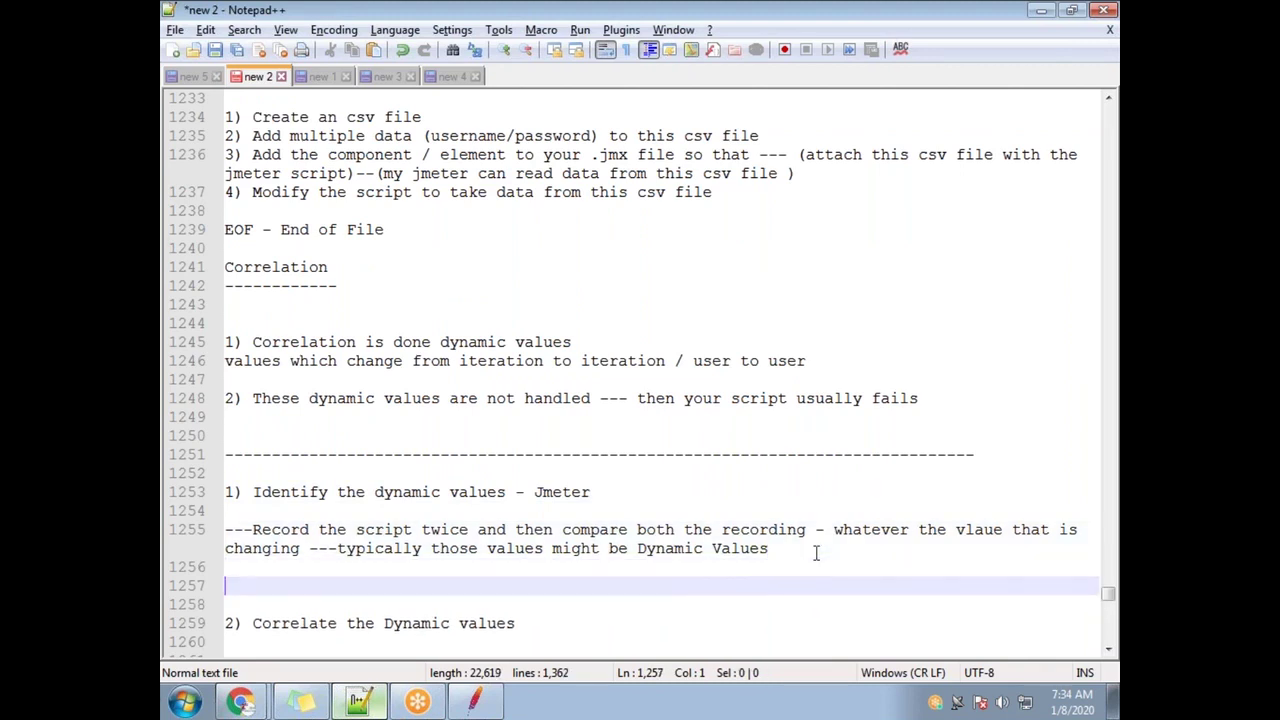
pyautogui.write('g')
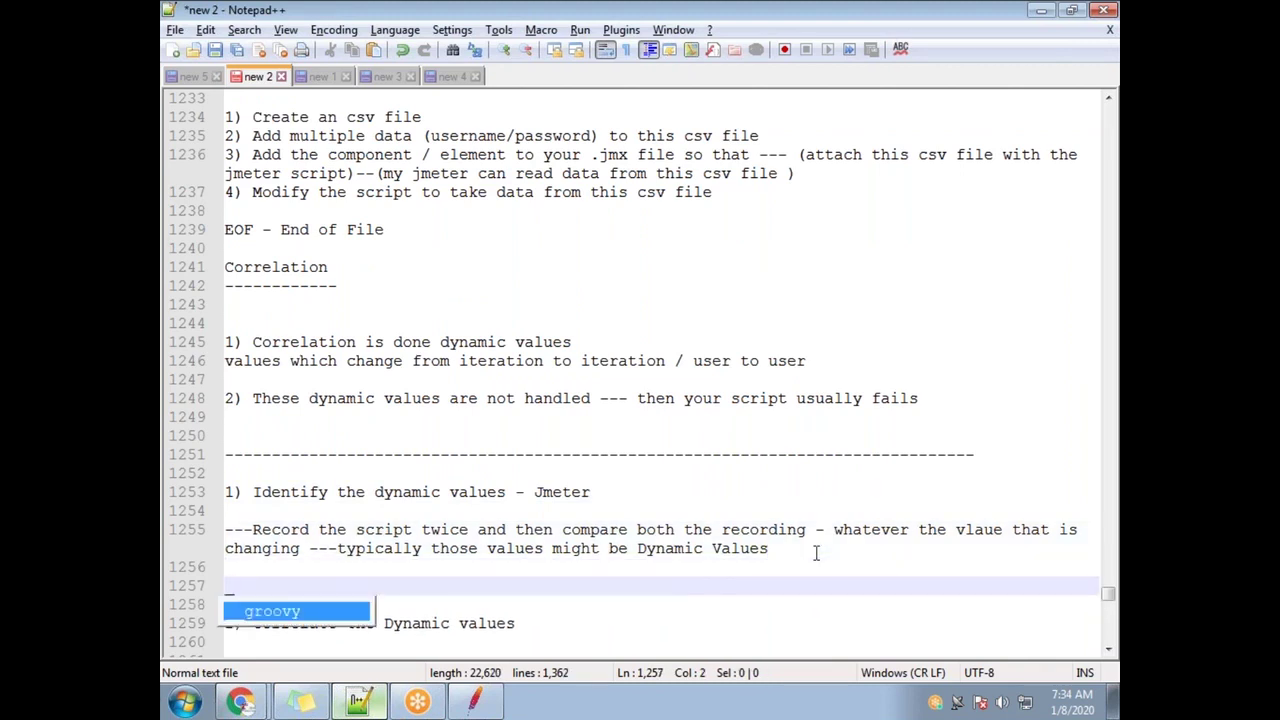
pyautogui.write('csrf')
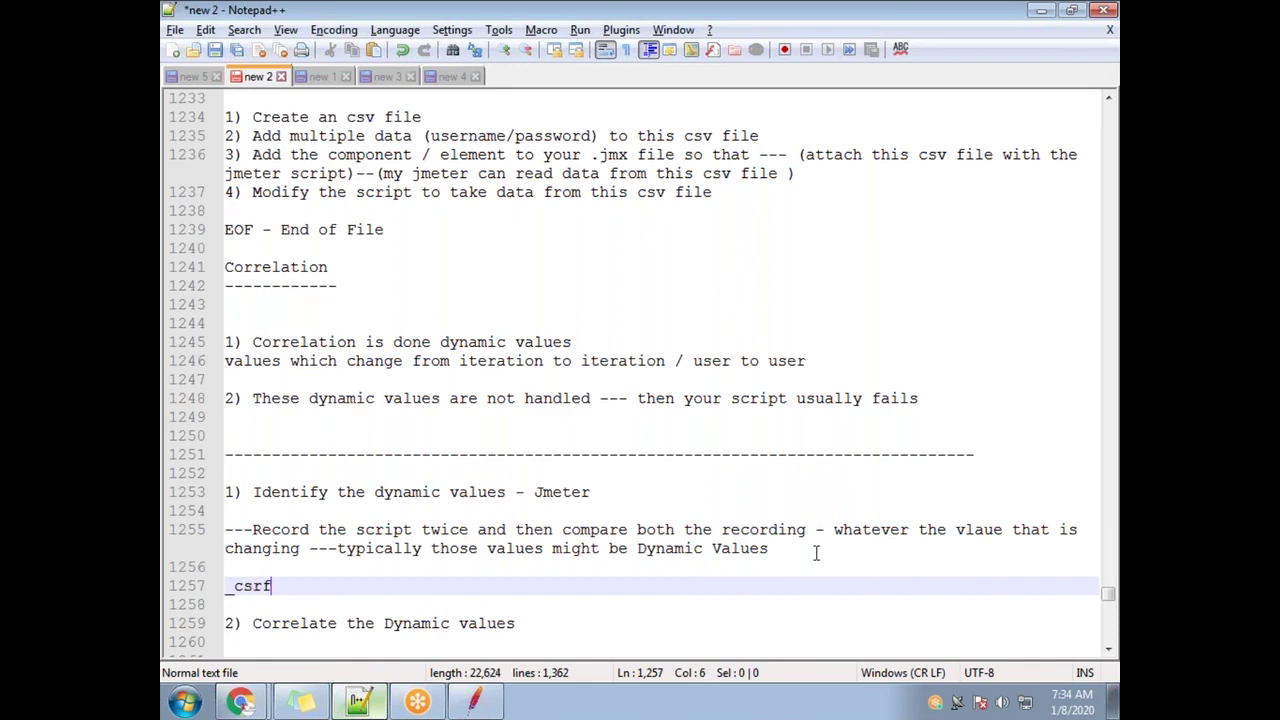
pyautogui.write(' is a dyn')
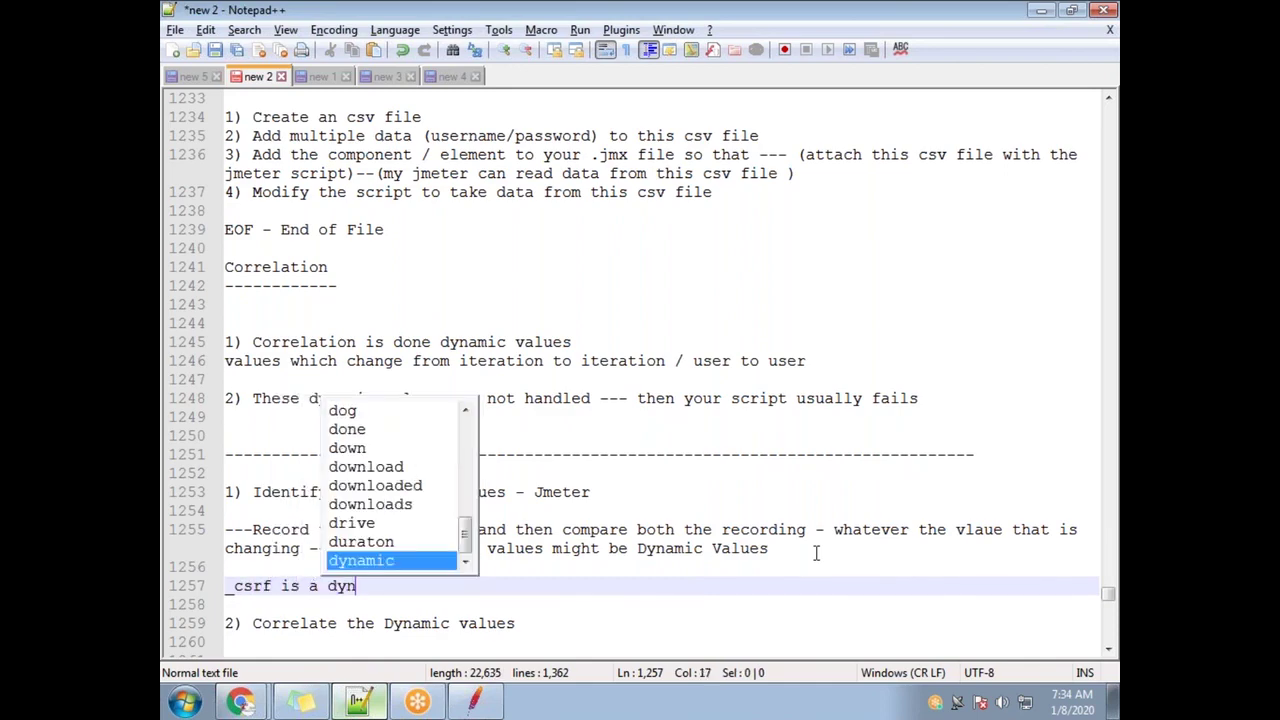
pyautogui.write('amic values')
pyautogui.hotkey('alt', 'Tab')
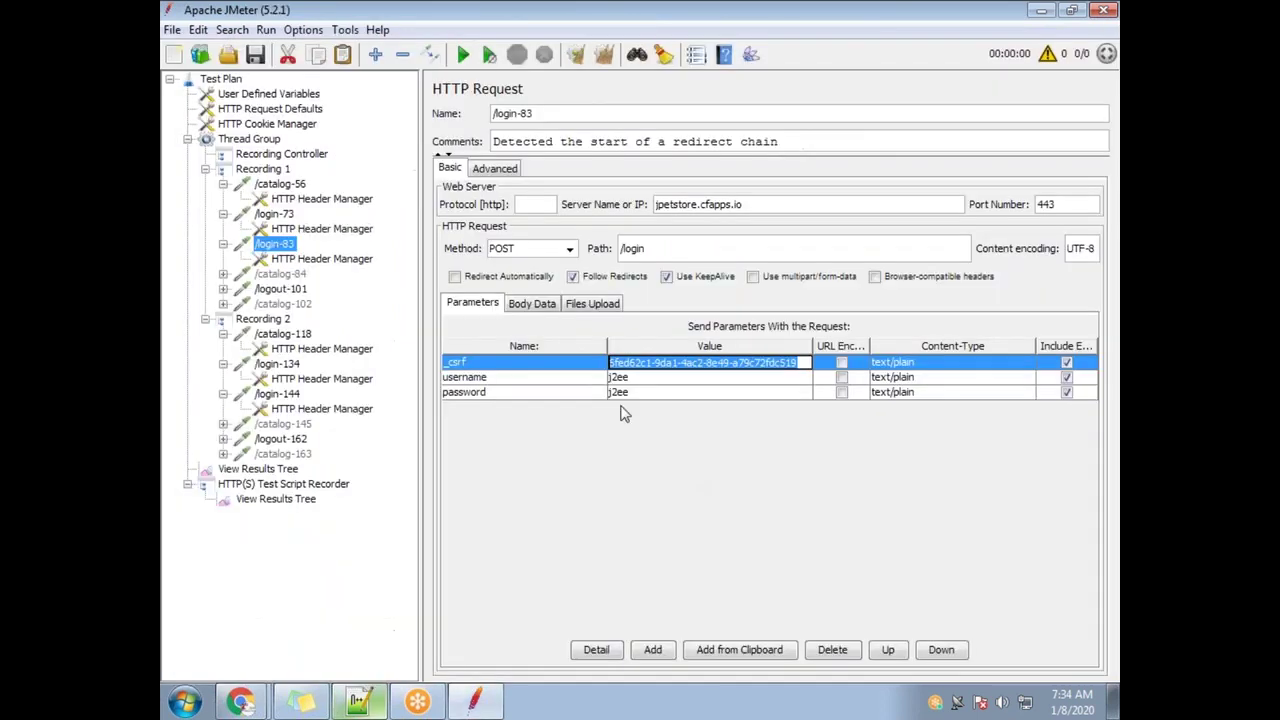
# Copy the /login-83 _csrf value and paste it under the note
pyautogui.click(288, 394)
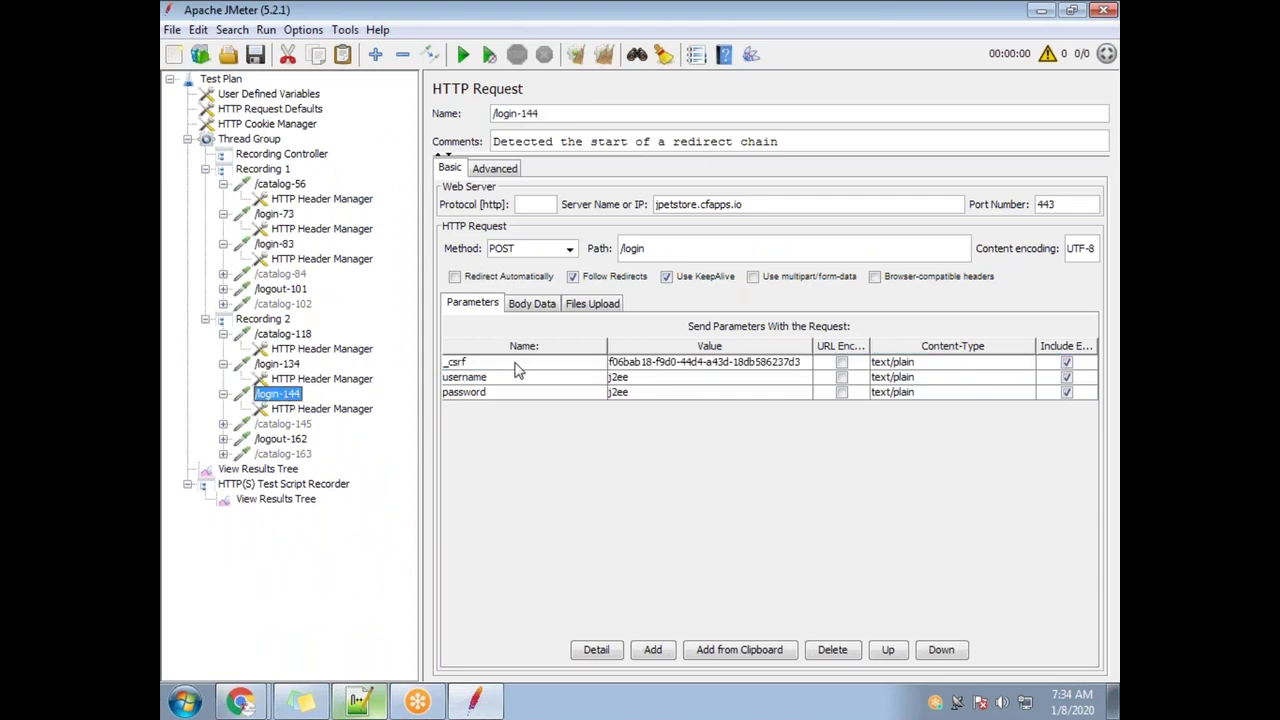
pyautogui.click(280, 247)
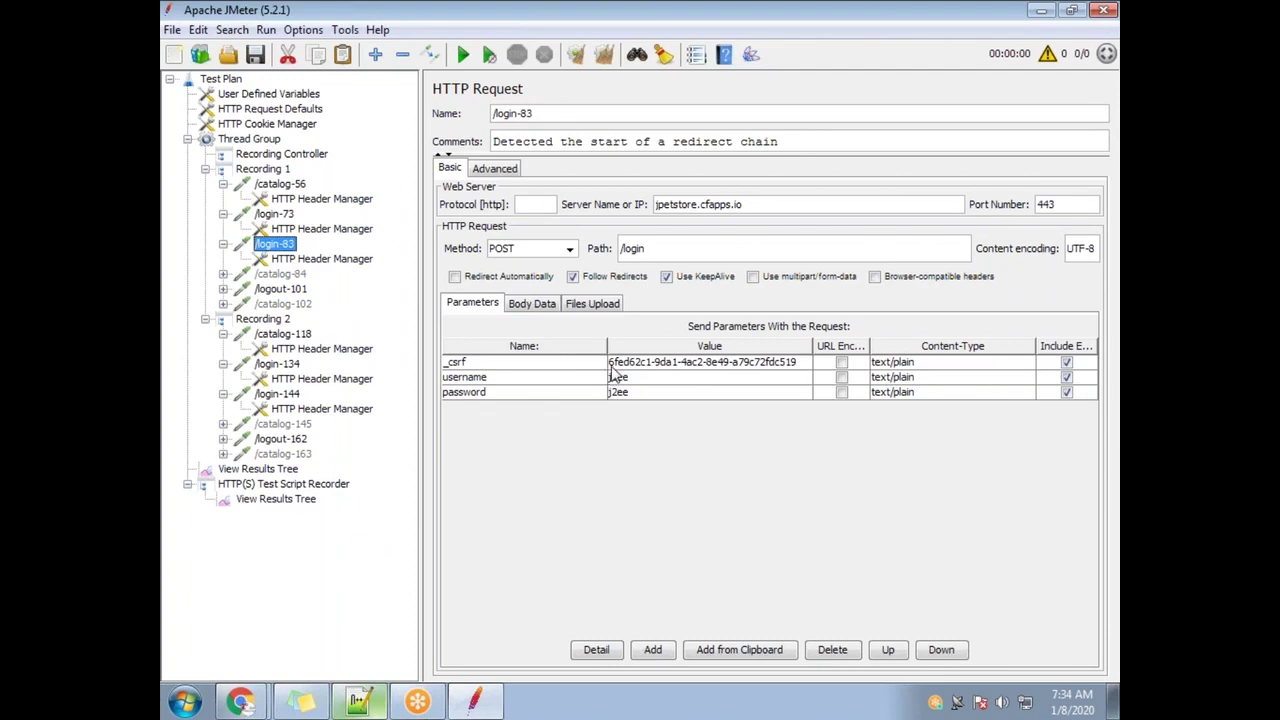
pyautogui.click(800, 368)
pyautogui.click(800, 368)
pyautogui.moveTo(800, 368); pyautogui.dragTo(608, 364)
pyautogui.hotkey('ctrl', 'c')
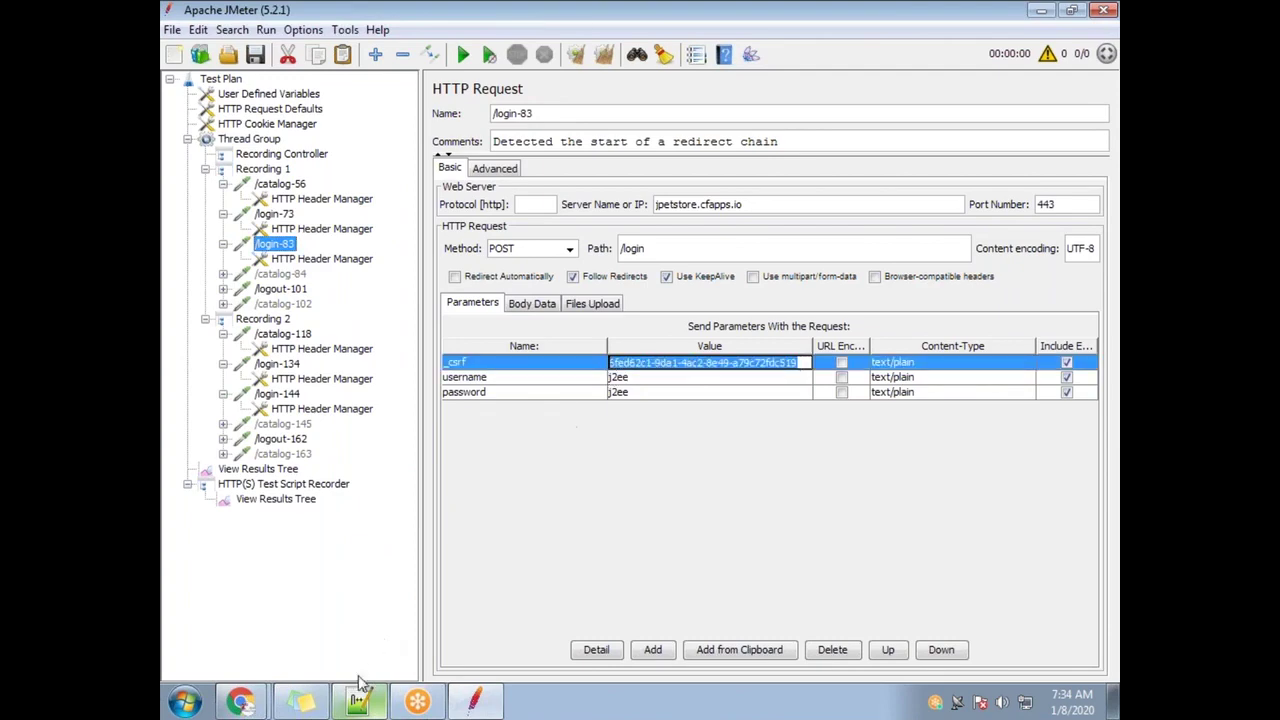
pyautogui.click(358, 702)
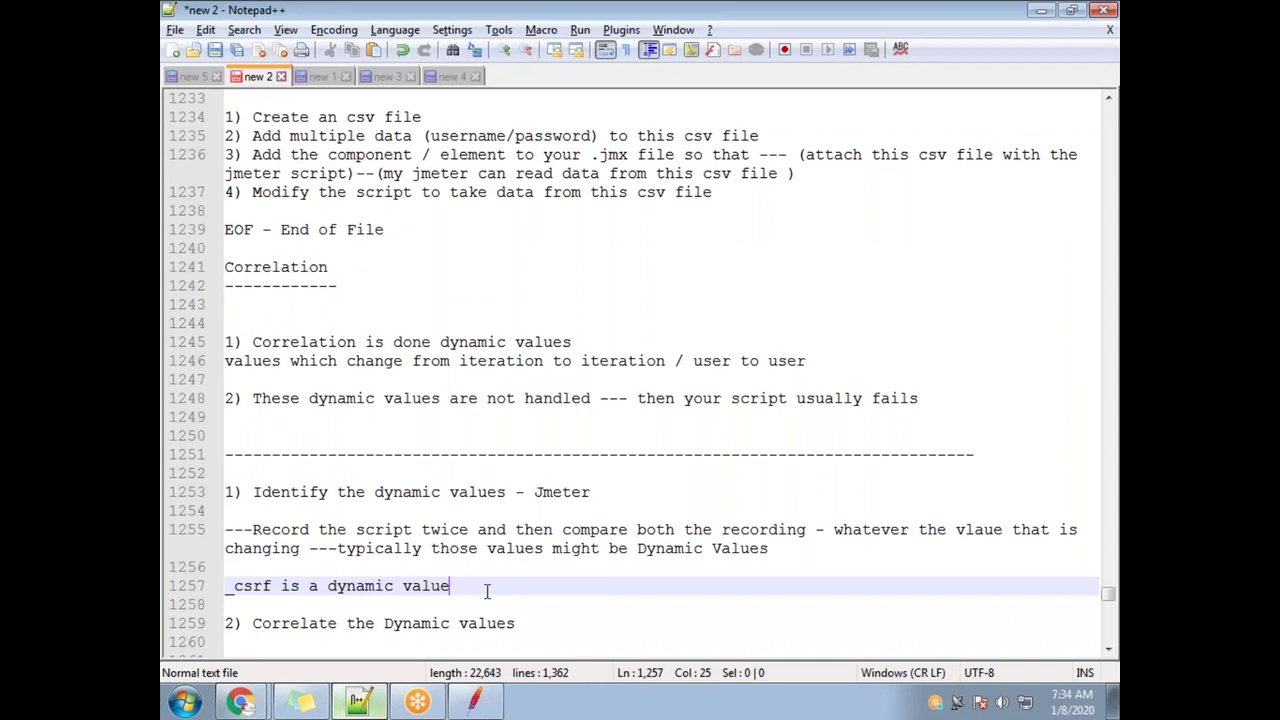
pyautogui.press('Return')
pyautogui.press('Return')
pyautogui.hotkey('ctrl', 'v')
pyautogui.press('Return')
pyautogui.press('Return')
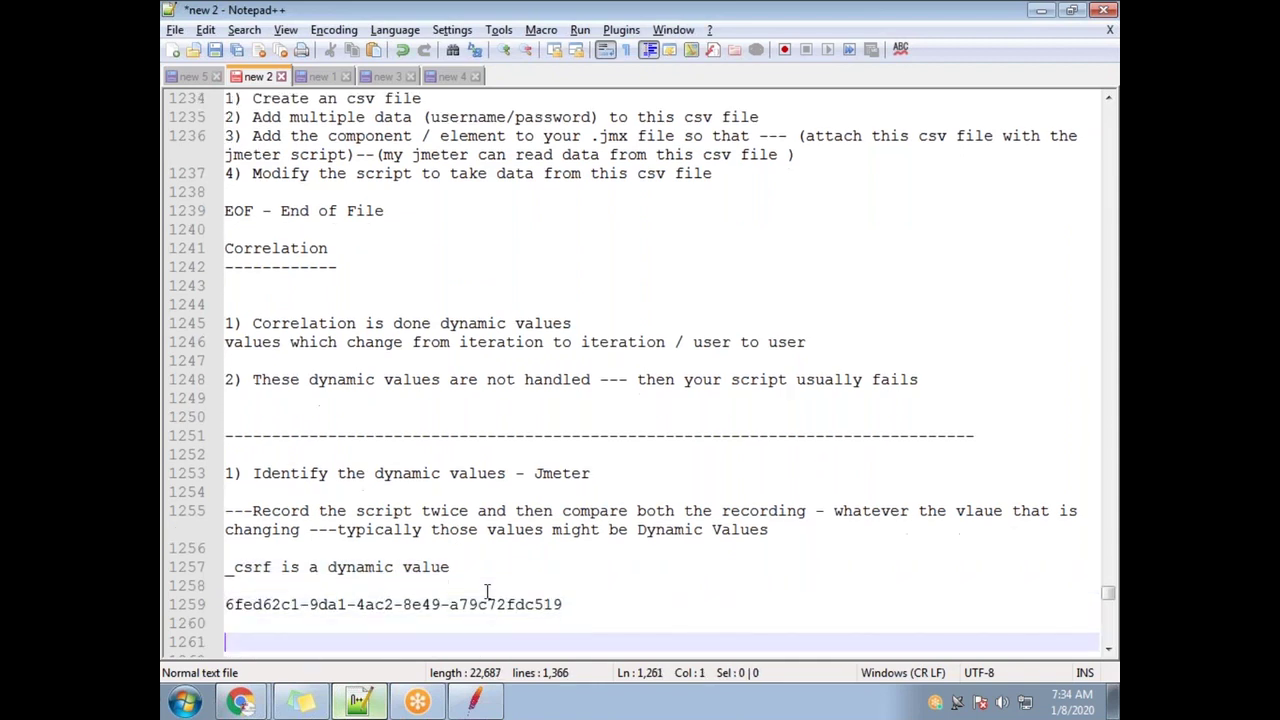
# Paste the /login-144 _csrf value below the first and select both to compare
pyautogui.hotkey('alt', 'Tab')
pyautogui.click(278, 394)
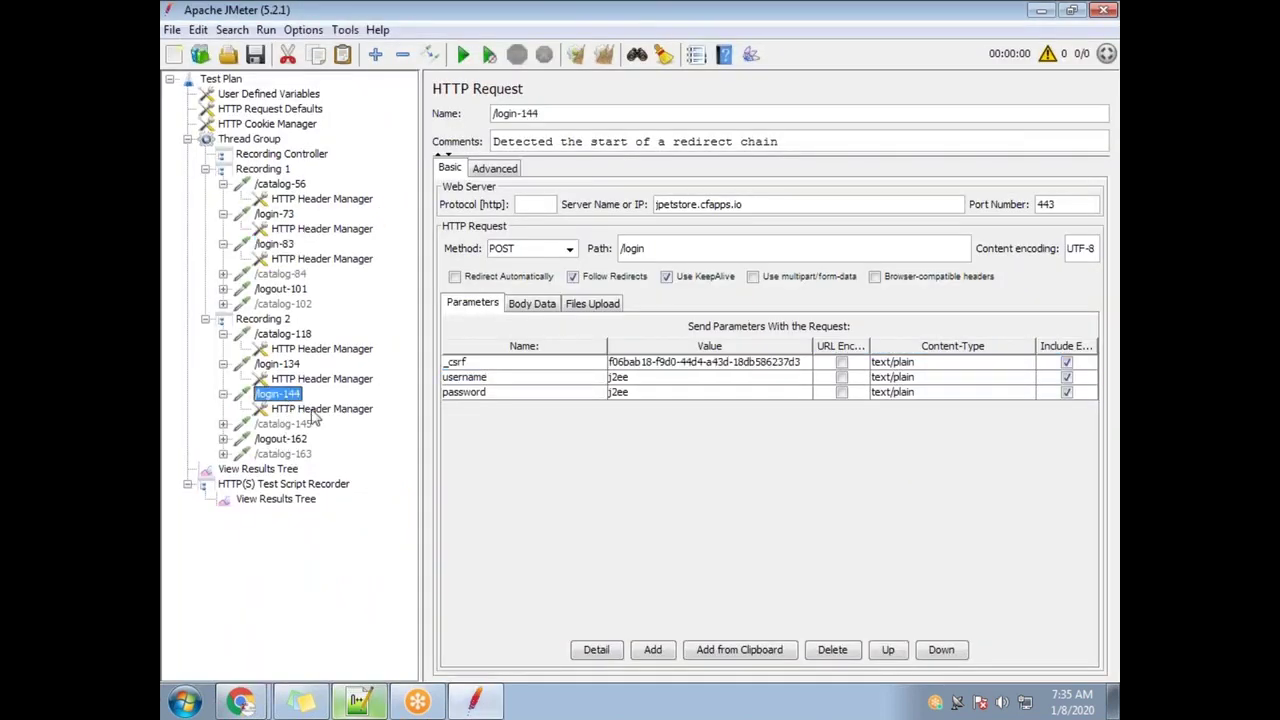
pyautogui.click(800, 361)
pyautogui.click(800, 361)
pyautogui.hotkey('ctrl', 'a')
pyautogui.hotkey('ctrl', 'c')
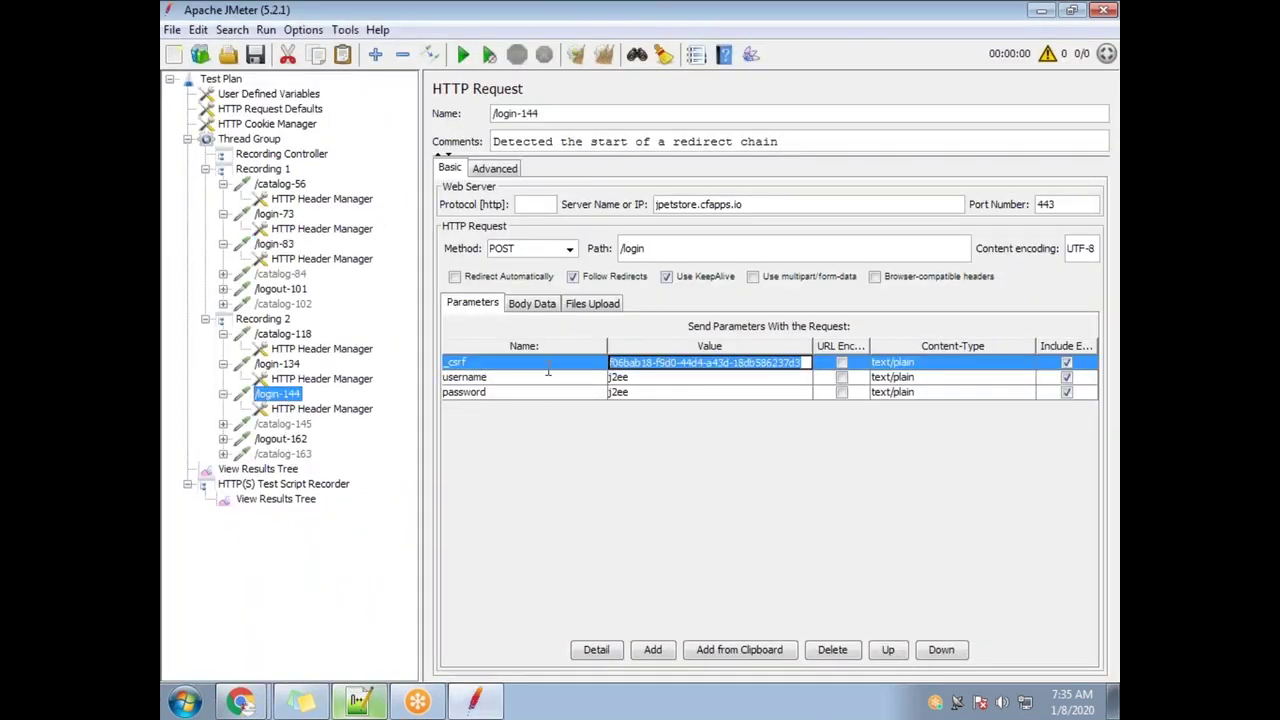
pyautogui.hotkey('alt', 'Tab')
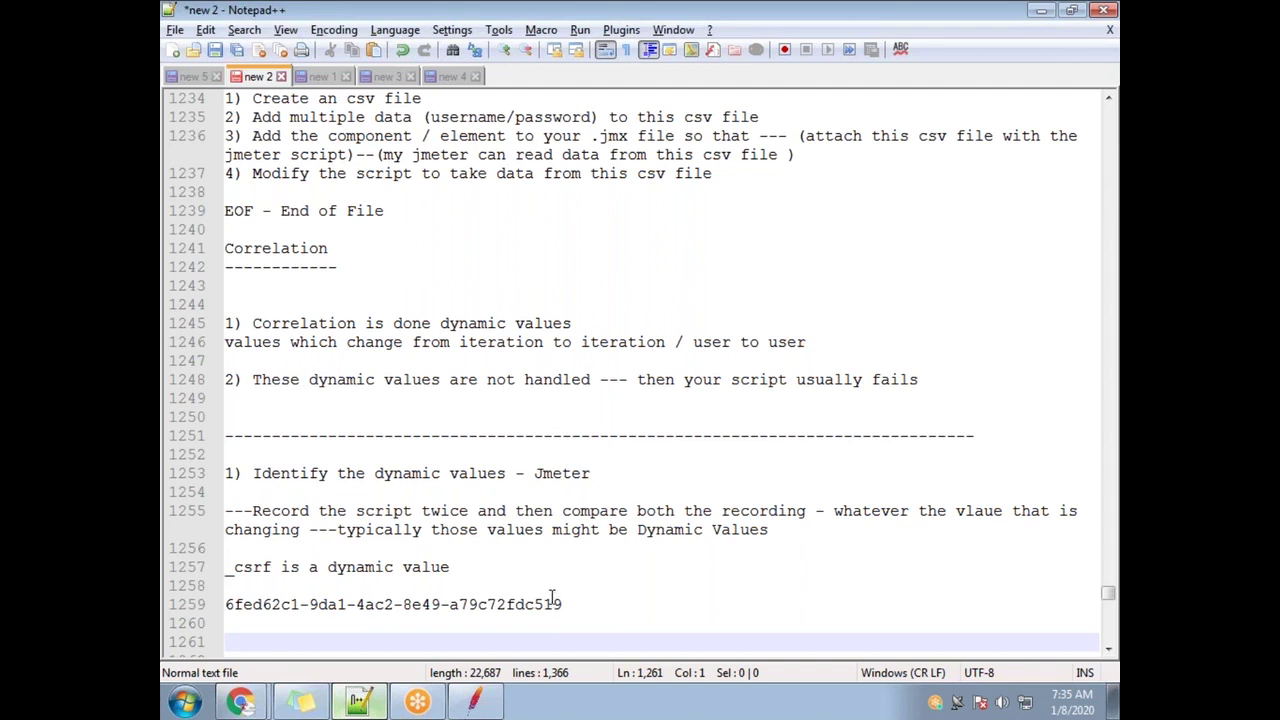
pyautogui.click(598, 603)
pyautogui.press('Return')
pyautogui.hotkey('ctrl', 'v')
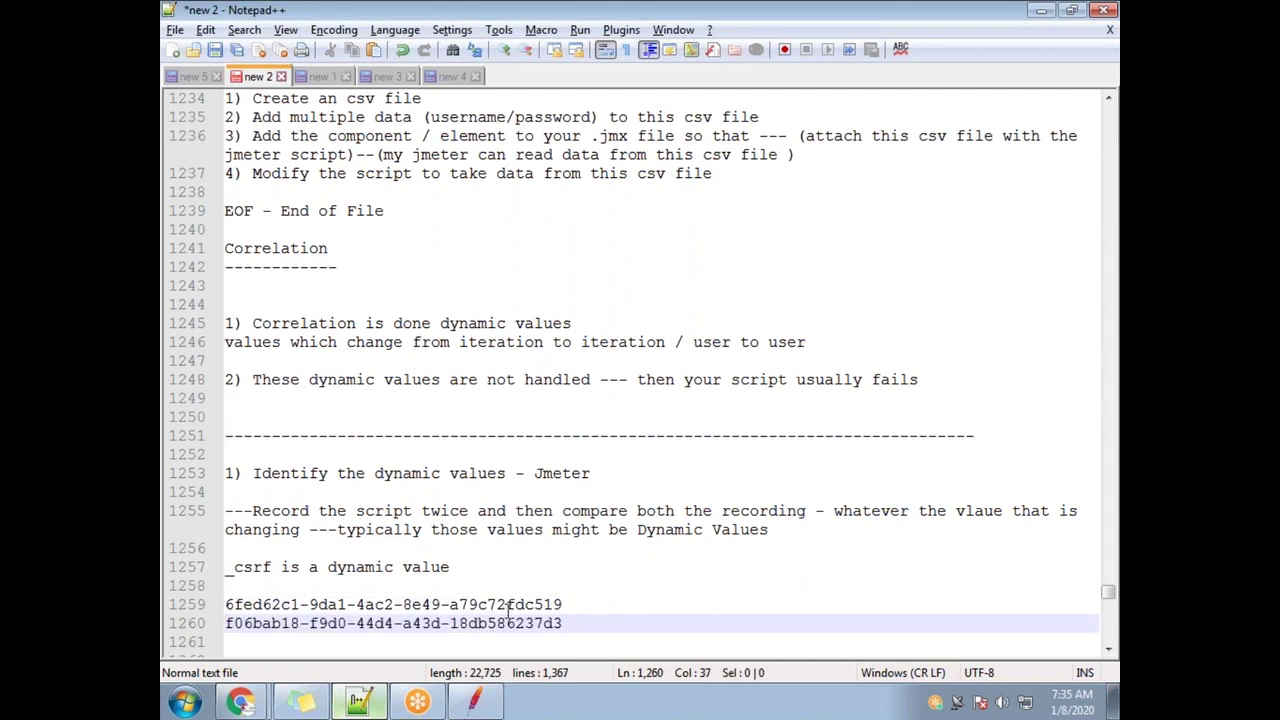
pyautogui.moveTo(563, 623); pyautogui.dragTo(213, 606)
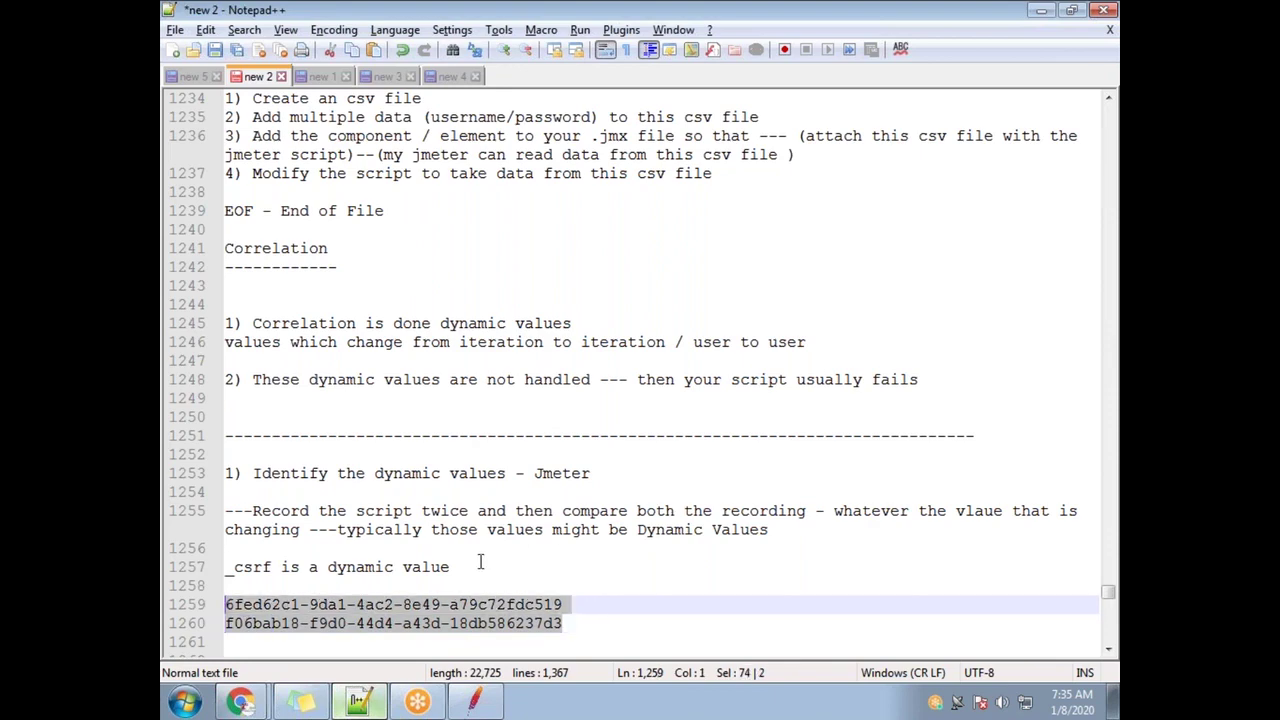
# Scroll the notes down past the two _csrf token values
pyautogui.scroll(-4, 586, 475)
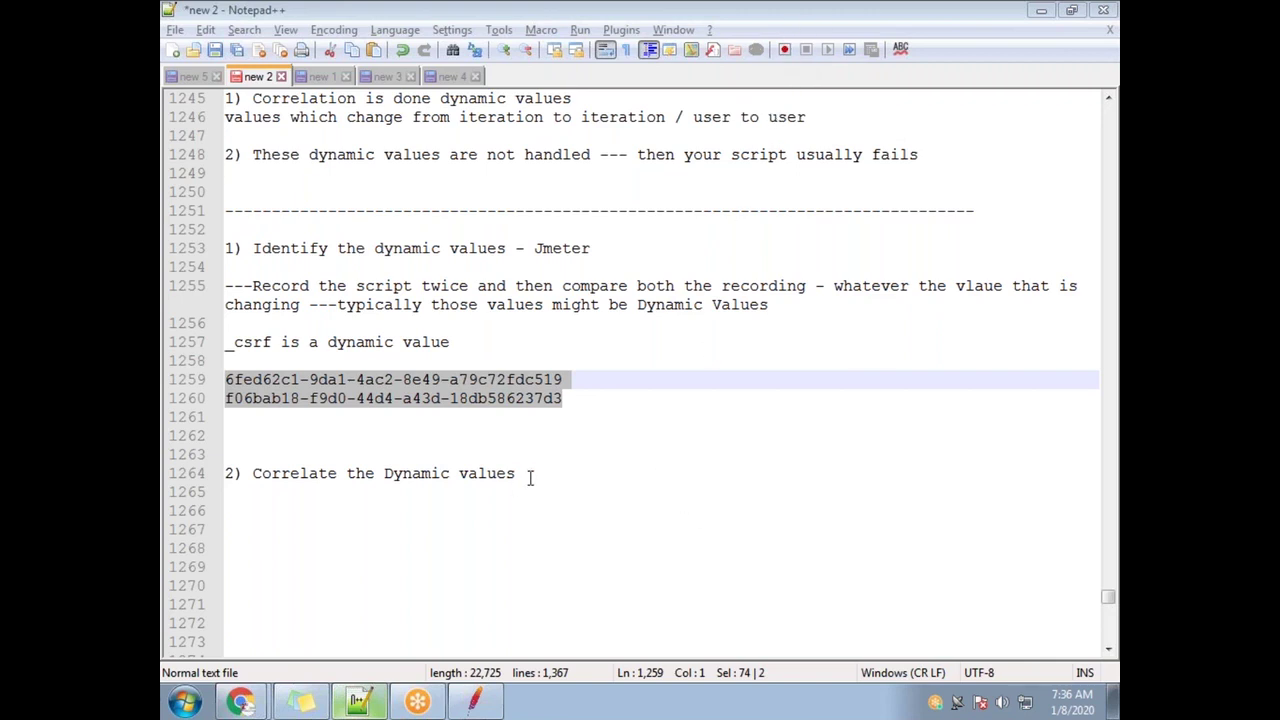
# Add 'dynamic value --- identify the response in which we have this dynamic value' under the heading
pyautogui.click(631, 479)
pyautogui.press('Return')
pyautogui.press('Return')
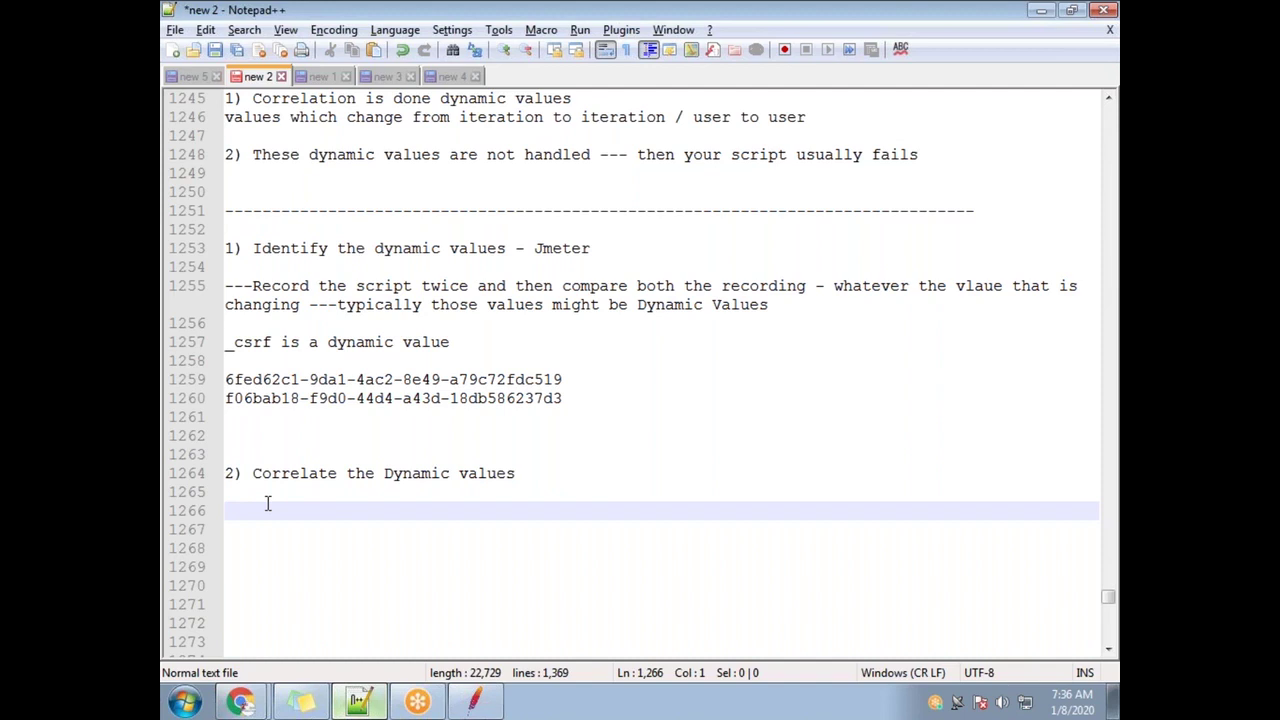
pyautogui.write('dynamic value')
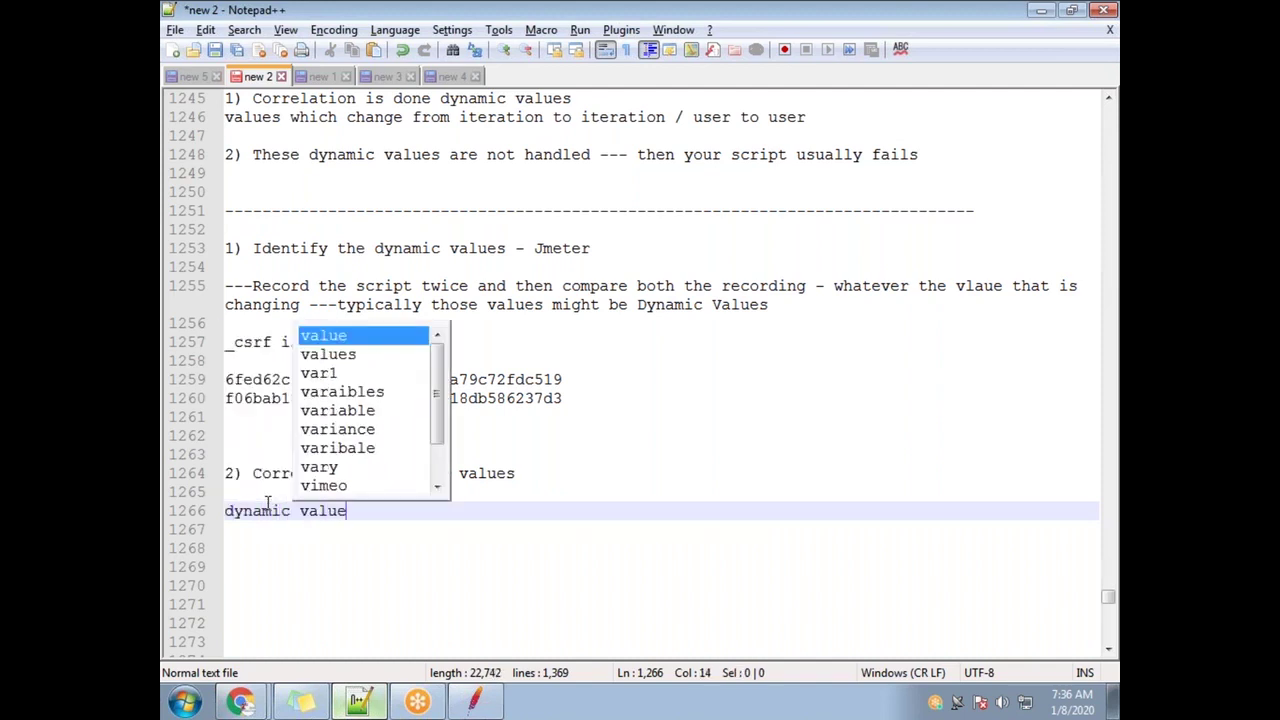
pyautogui.write(' --- ')
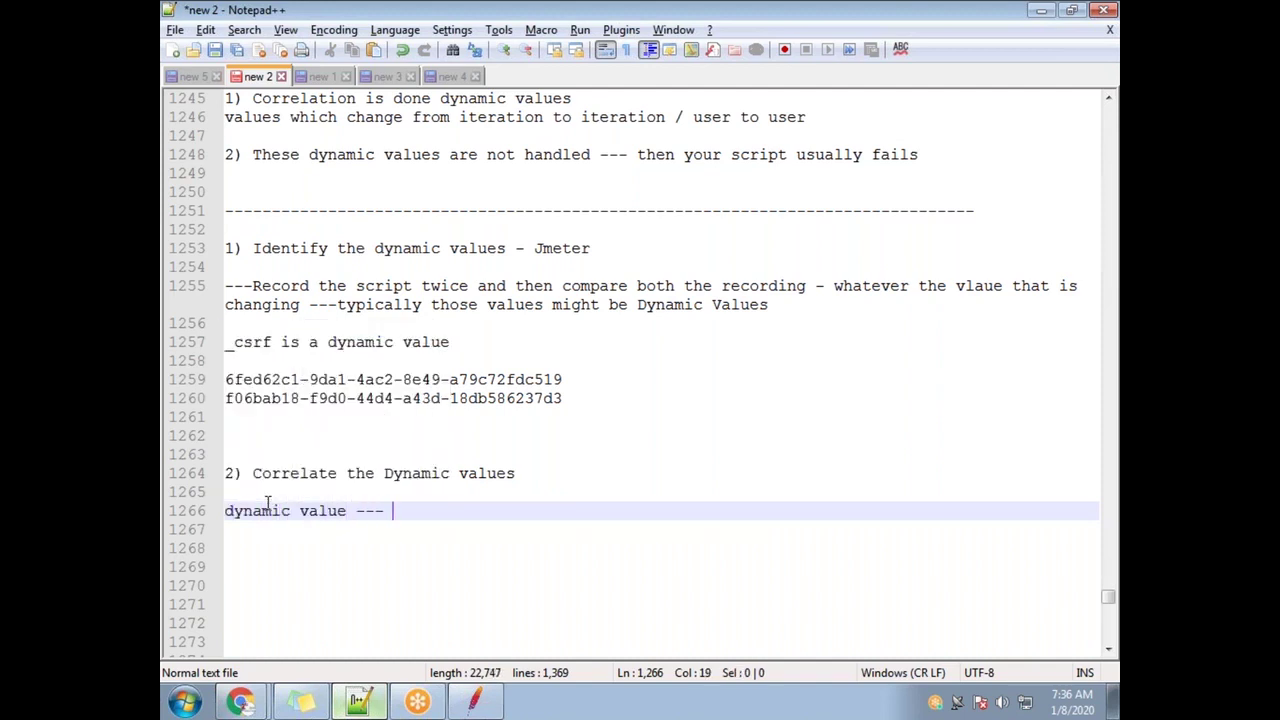
pyautogui.write('identify rhw')
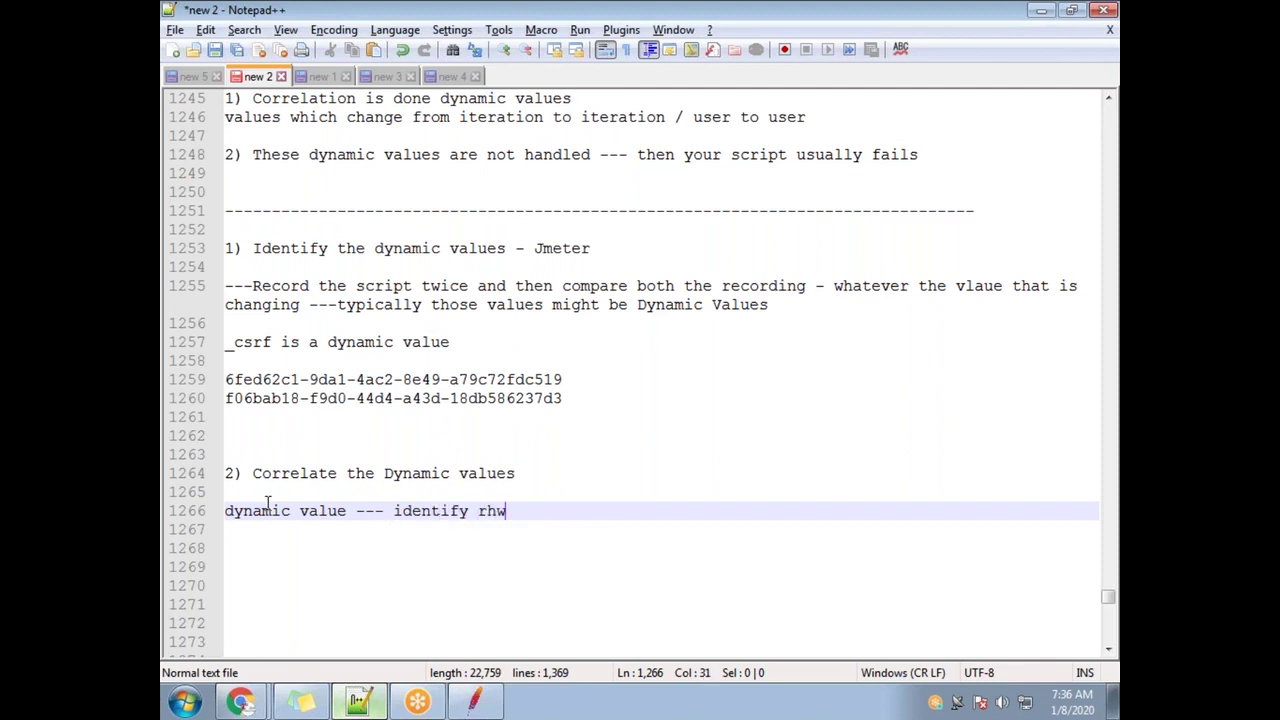
pyautogui.press('BackSpace')
pyautogui.press('BackSpace')
pyautogui.press('BackSpace')
pyautogui.write('the r')
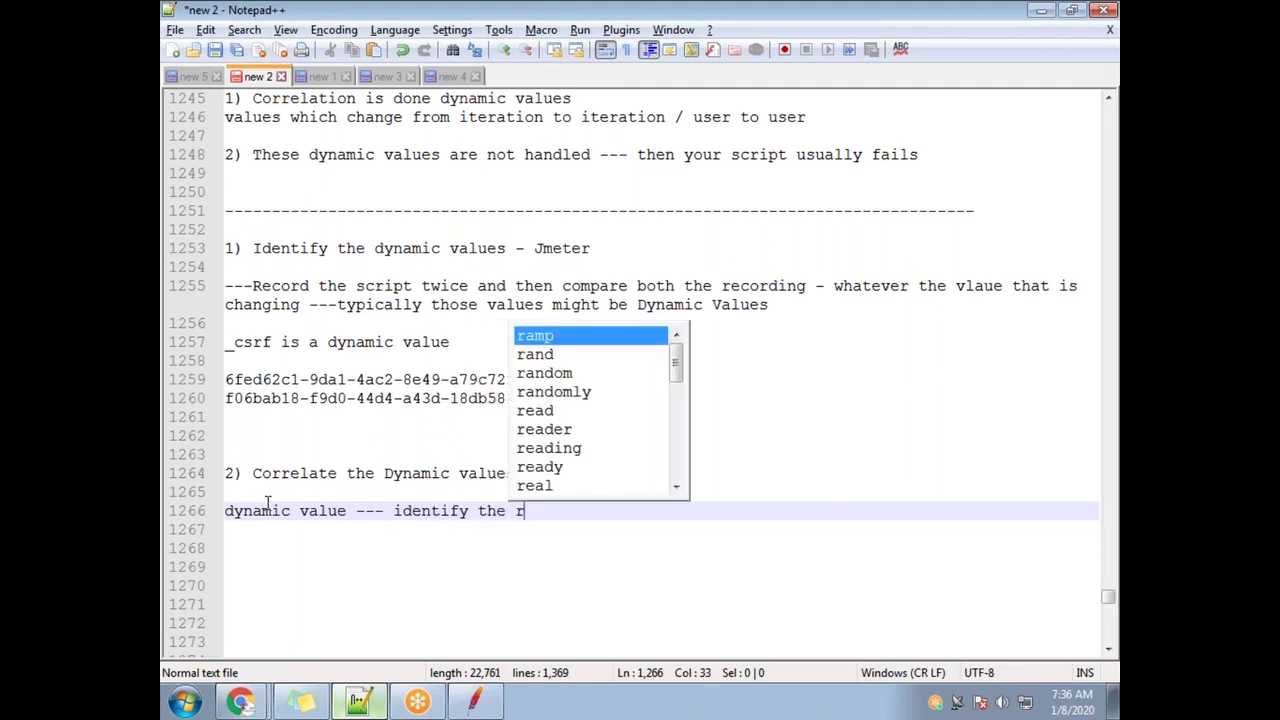
pyautogui.write('esponse in which ')
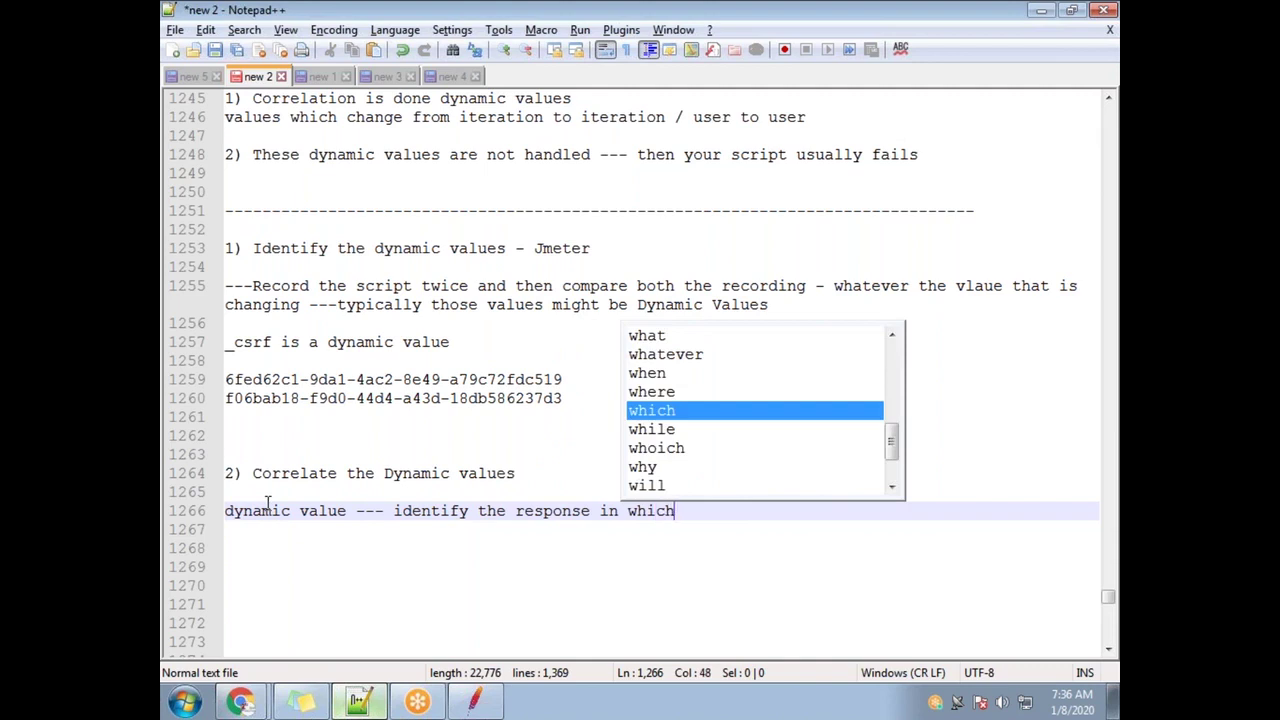
pyautogui.write('we have th')
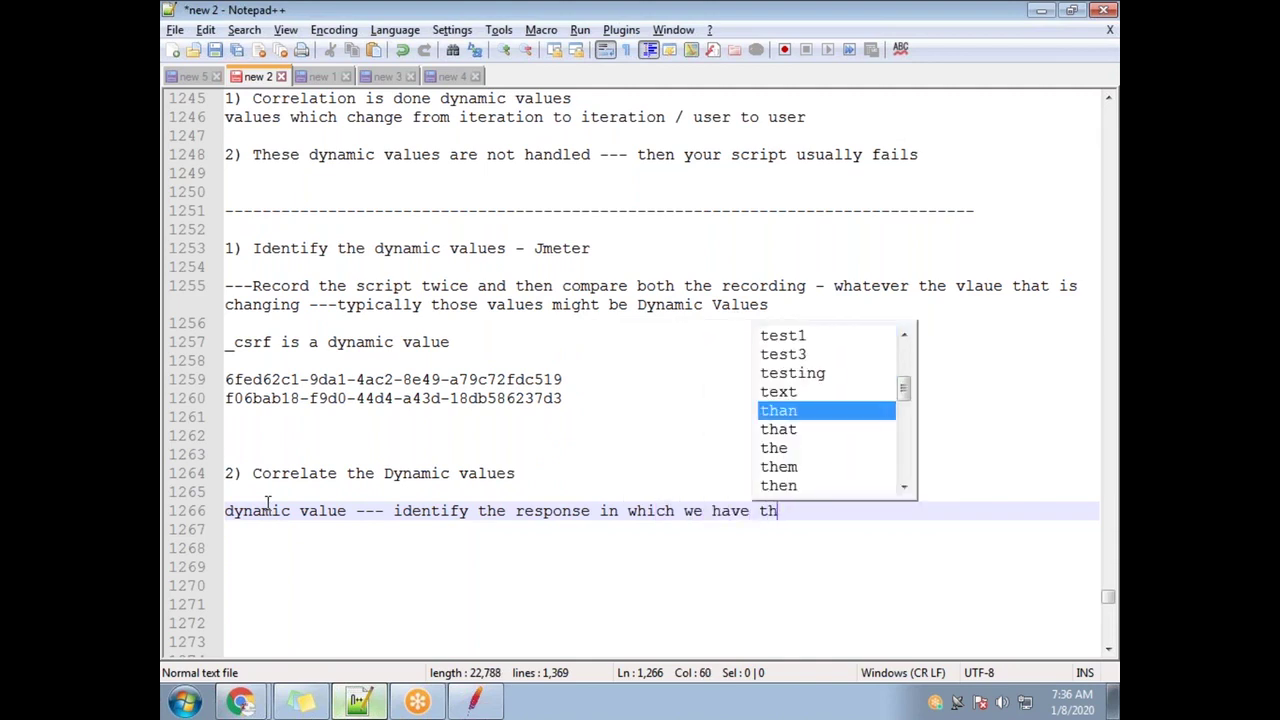
pyautogui.write('is dynamic value')
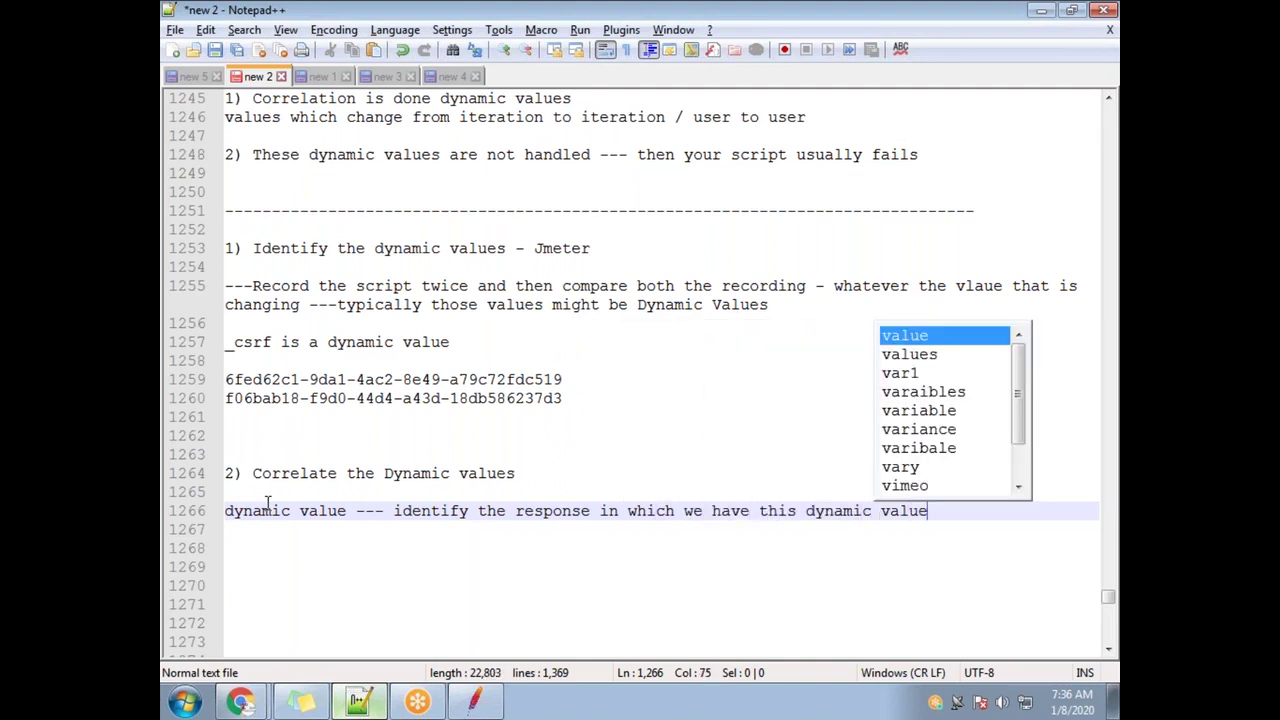
pyautogui.hotkey('alt', 'Tab')
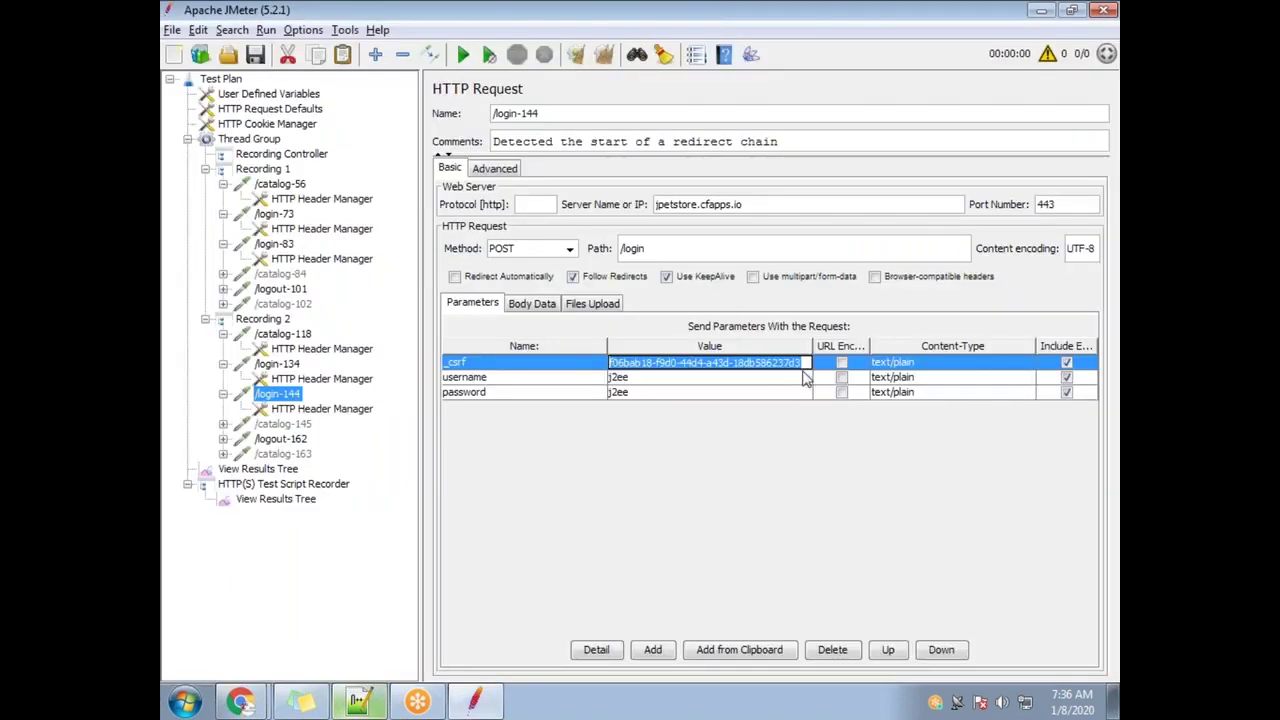
# Open /login-83 and select its whole _csrf token value
pyautogui.click(296, 260)
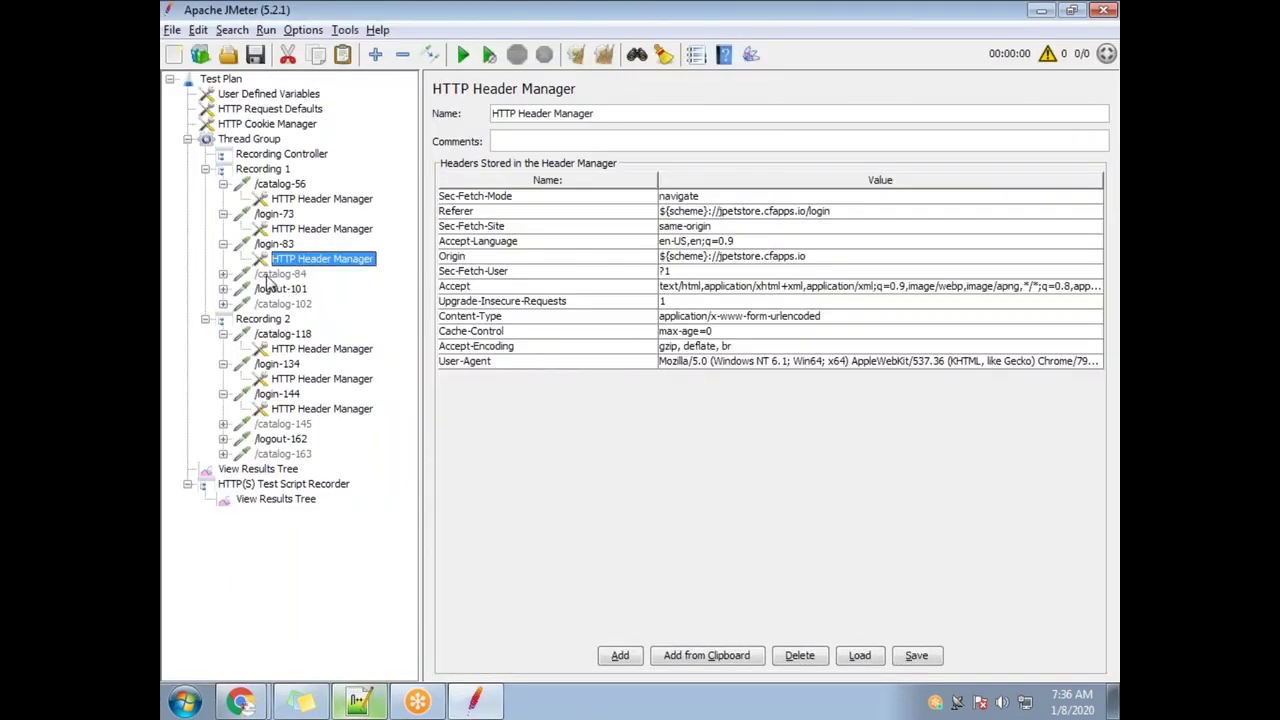
pyautogui.click(286, 245)
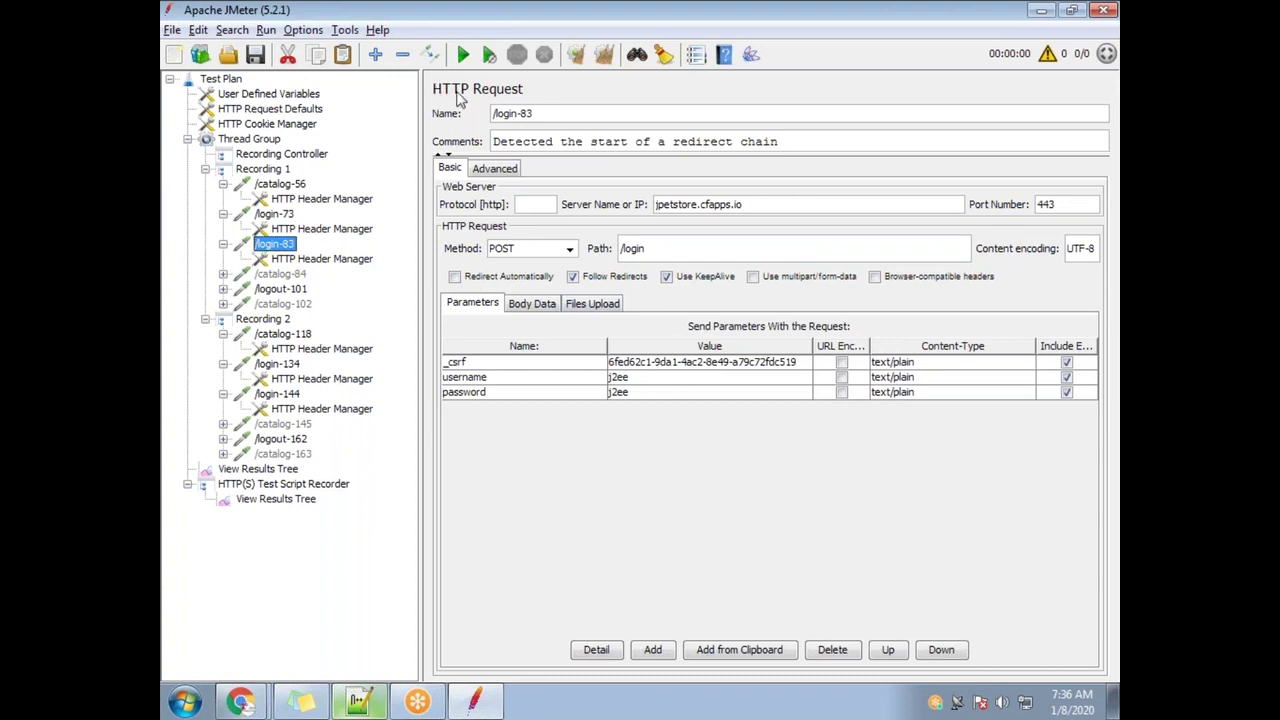
pyautogui.doubleClick(806, 362)
pyautogui.moveTo(806, 362); pyautogui.dragTo(588, 360)
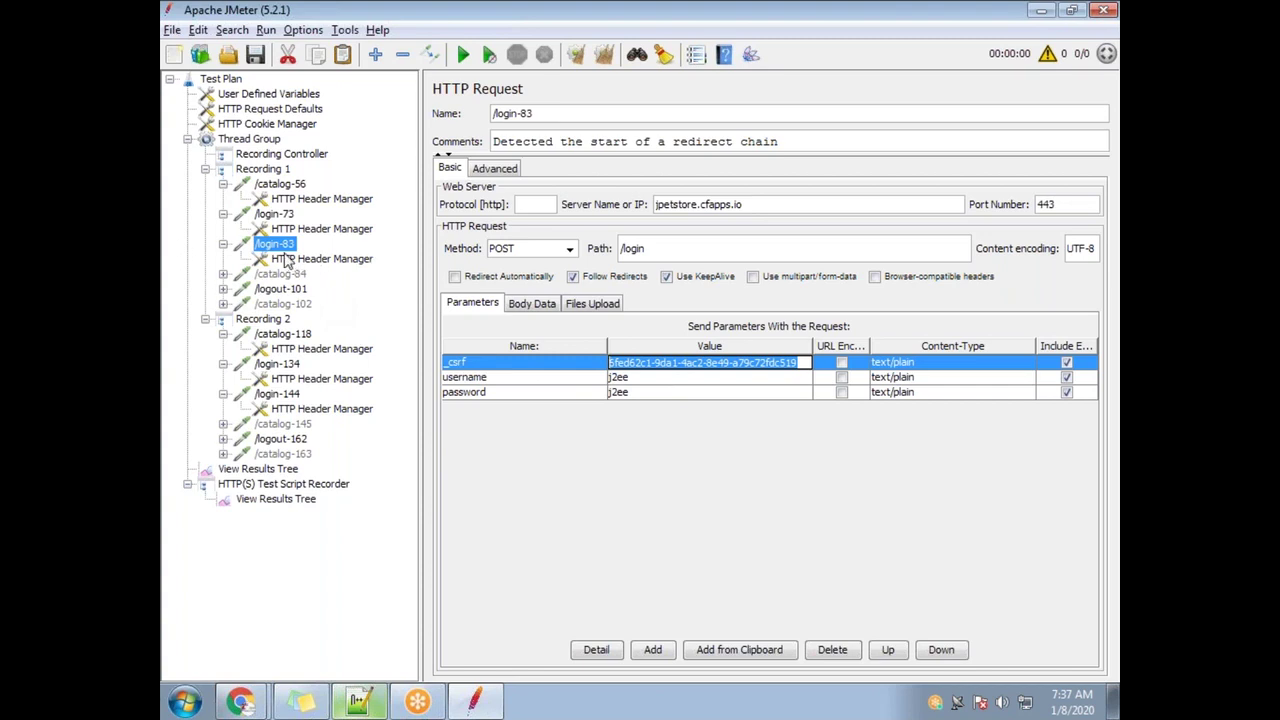
# Compare /login-73 and /catalog-56 against /login-83, finishing on the /login-83 POST request
pyautogui.click(274, 214)
pyautogui.click(281, 185)
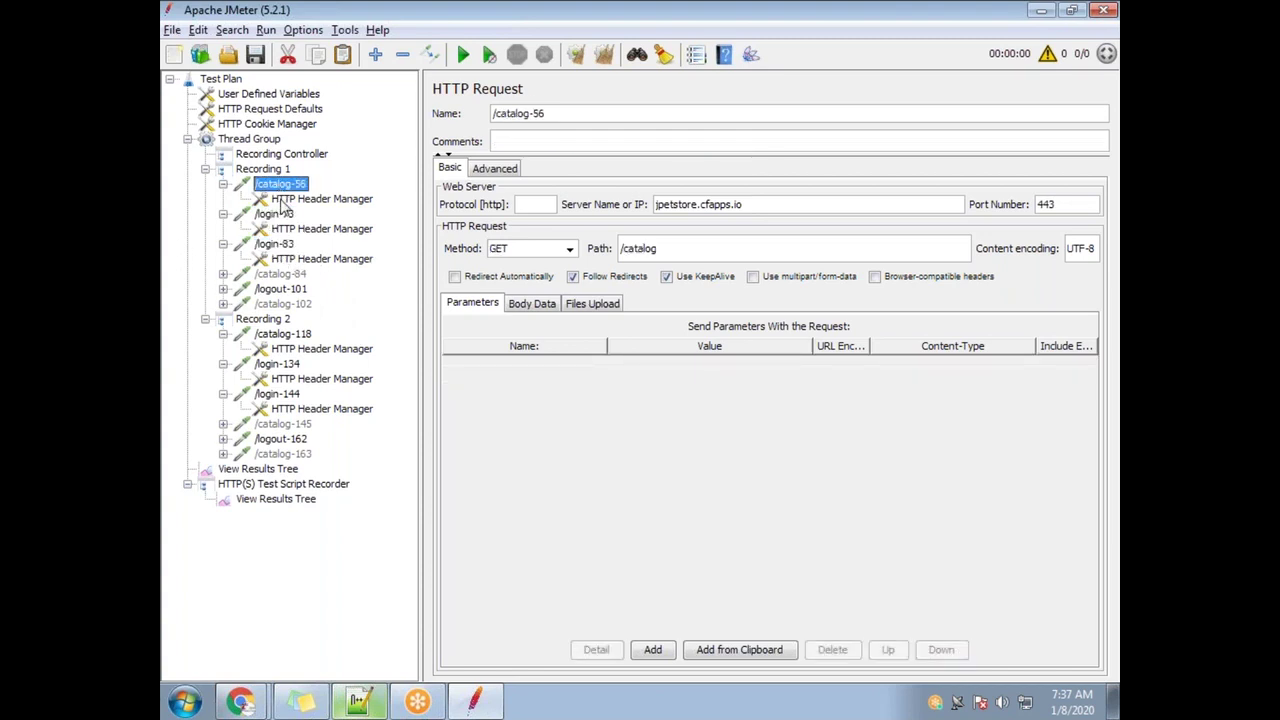
pyautogui.click(279, 214)
pyautogui.click(280, 186)
pyautogui.click(276, 245)
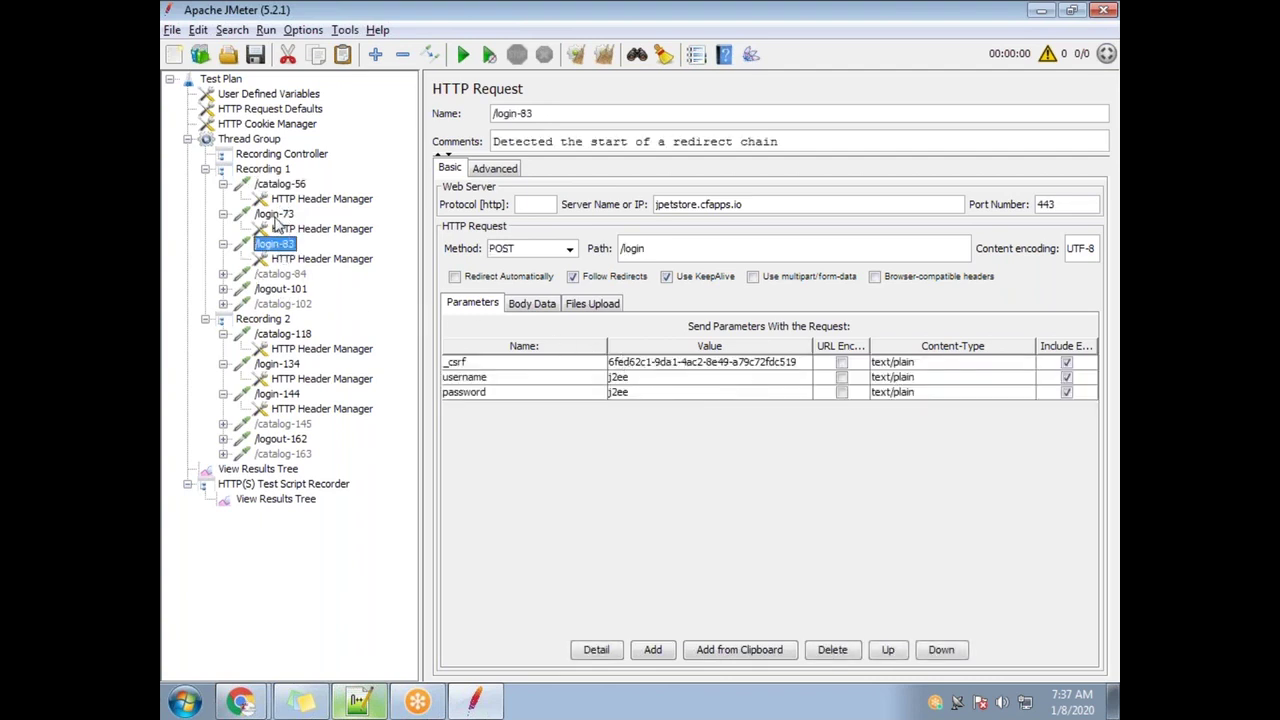
pyautogui.click(277, 216)
pyautogui.click(281, 188)
pyautogui.click(278, 215)
pyautogui.click(279, 186)
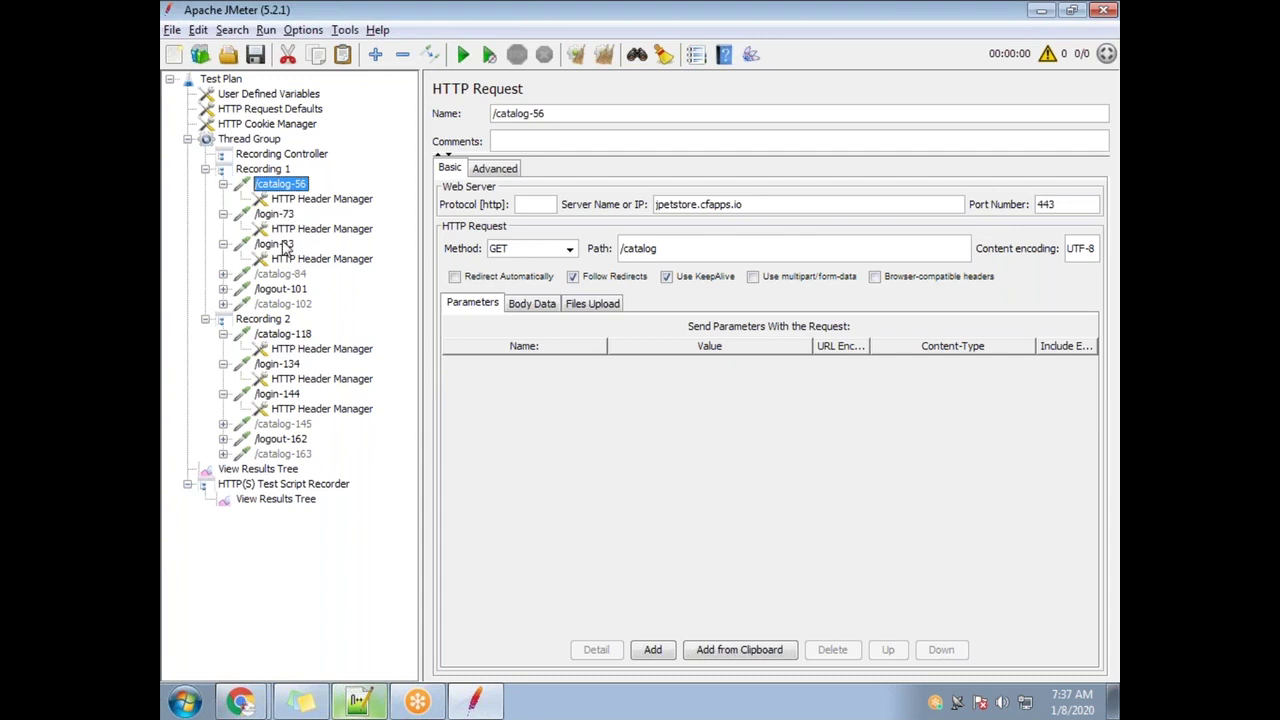
pyautogui.click(285, 245)
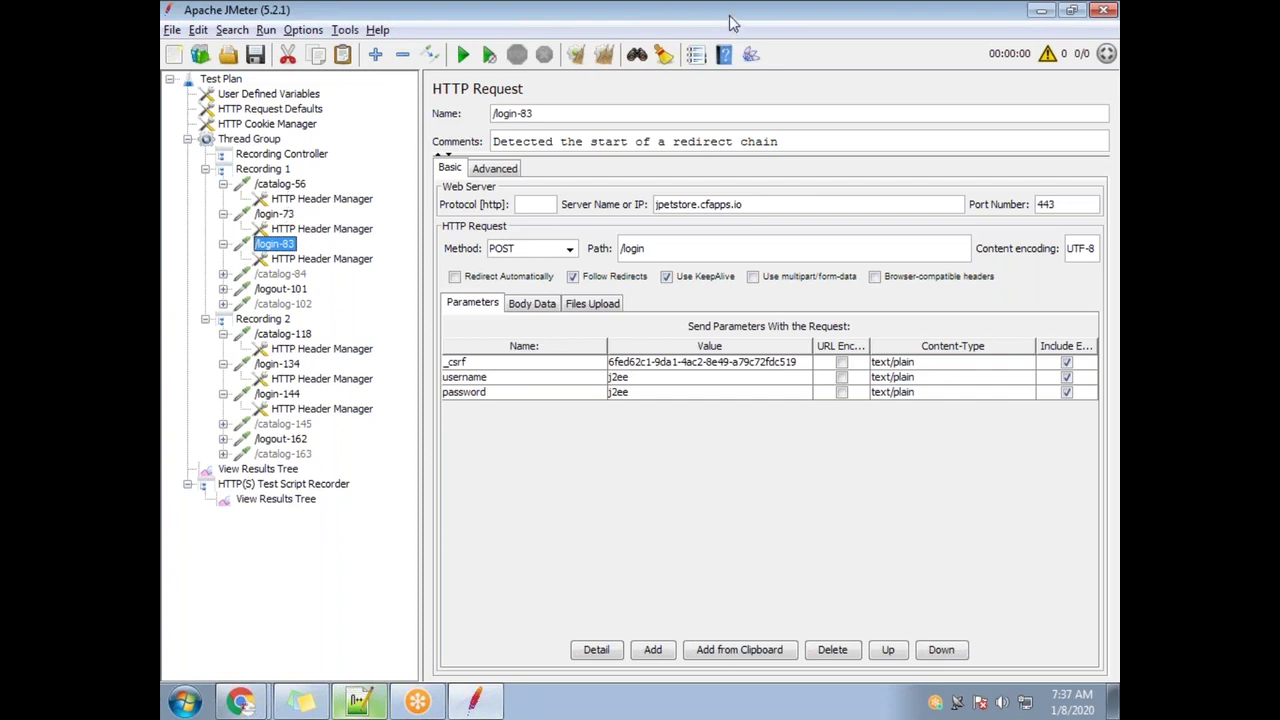
# Sketch boxes for JMeter and the server with a request arrow between them
pyautogui.click(727, 53)
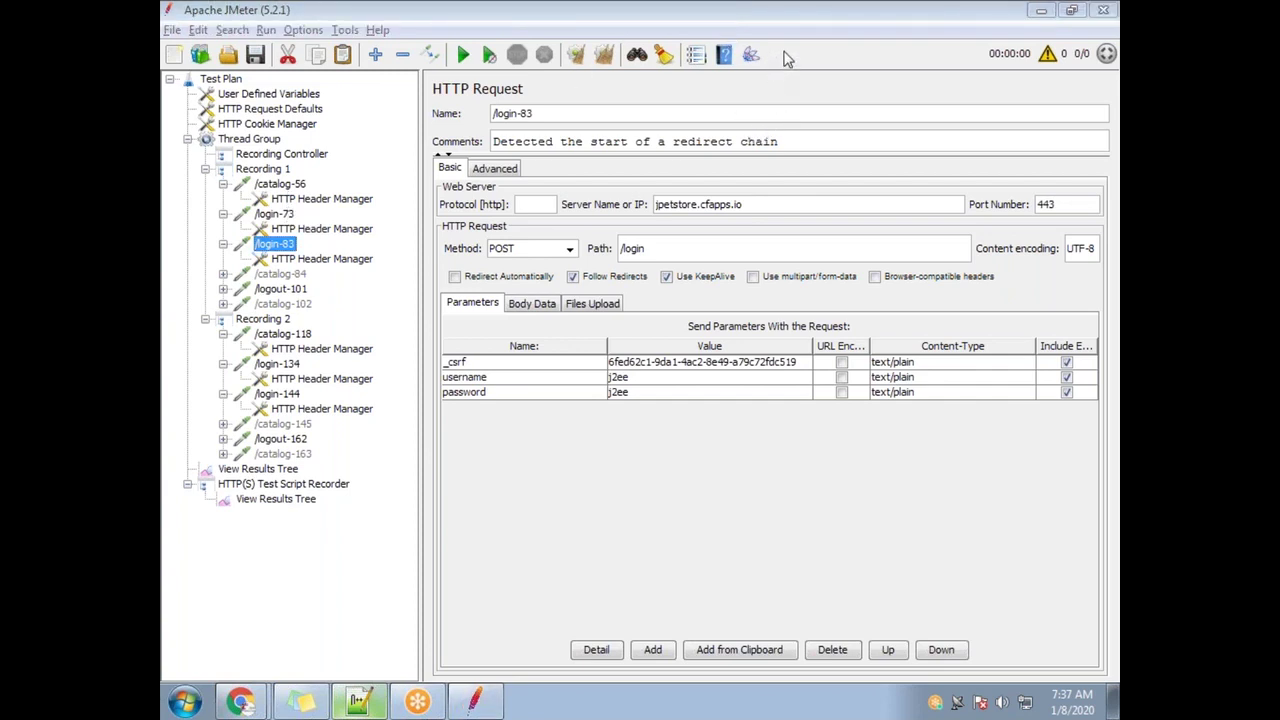
pyautogui.moveTo(366, 242)
pyautogui.mouseDown()
pyautogui.moveTo(381, 376)
pyautogui.moveTo(508, 226)
pyautogui.moveTo(384, 359)
pyautogui.mouseUp()
pyautogui.moveTo(434, 266)
pyautogui.mouseDown()
pyautogui.moveTo(409, 305)
pyautogui.moveTo(434, 267)
pyautogui.moveTo(462, 275)
pyautogui.mouseUp()
pyautogui.moveTo(838, 180)
pyautogui.mouseDown()
pyautogui.moveTo(950, 290)
pyautogui.moveTo(900, 314)
pyautogui.mouseUp()
pyautogui.moveTo(897, 217); pyautogui.dragTo(880, 250)
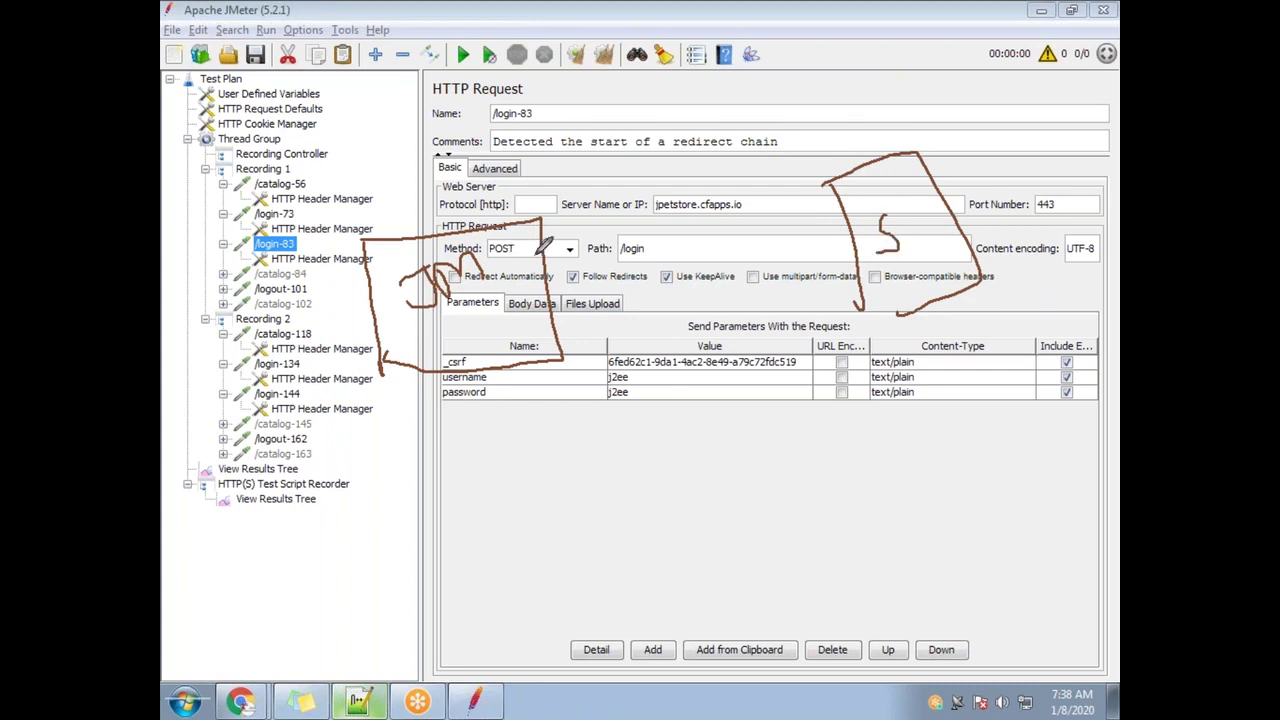
pyautogui.moveTo(565, 238)
pyautogui.mouseDown()
pyautogui.moveTo(611, 187)
pyautogui.moveTo(835, 185)
pyautogui.moveTo(824, 178)
pyautogui.moveTo(805, 212)
pyautogui.mouseUp()
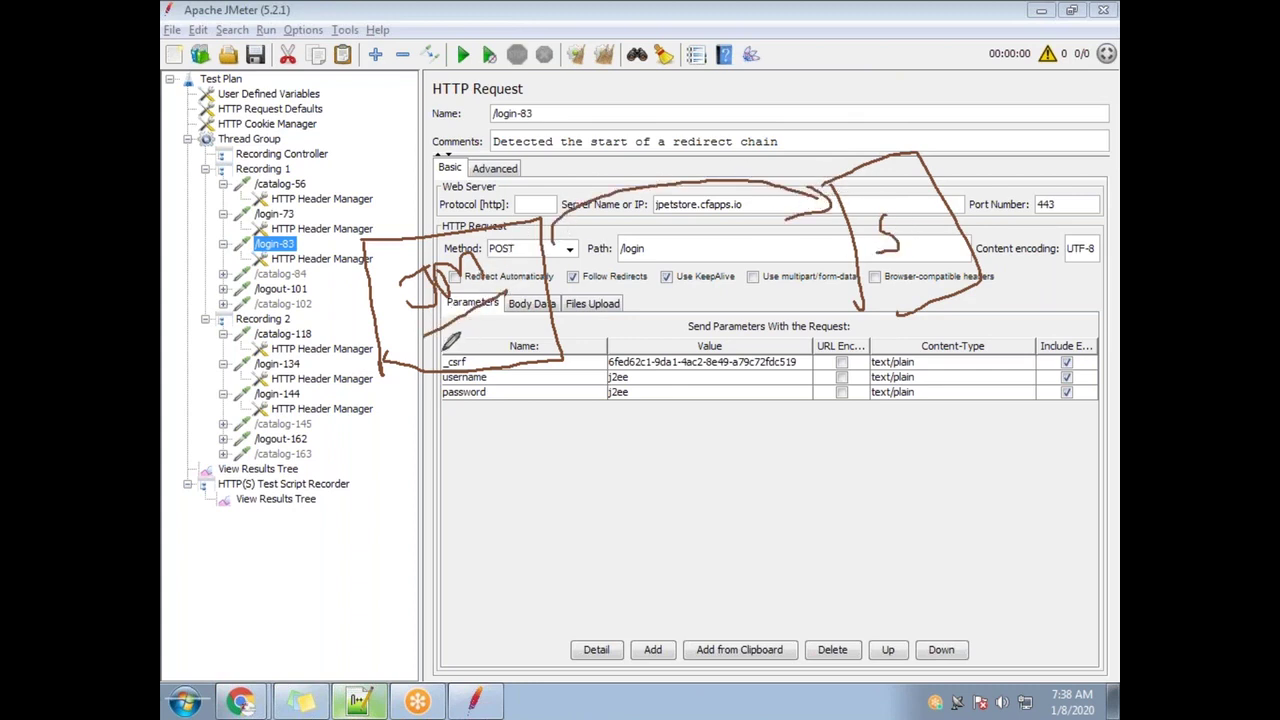
pyautogui.moveTo(443, 330)
pyautogui.mouseDown()
pyautogui.moveTo(448, 354)
pyautogui.moveTo(519, 304)
pyautogui.mouseUp()
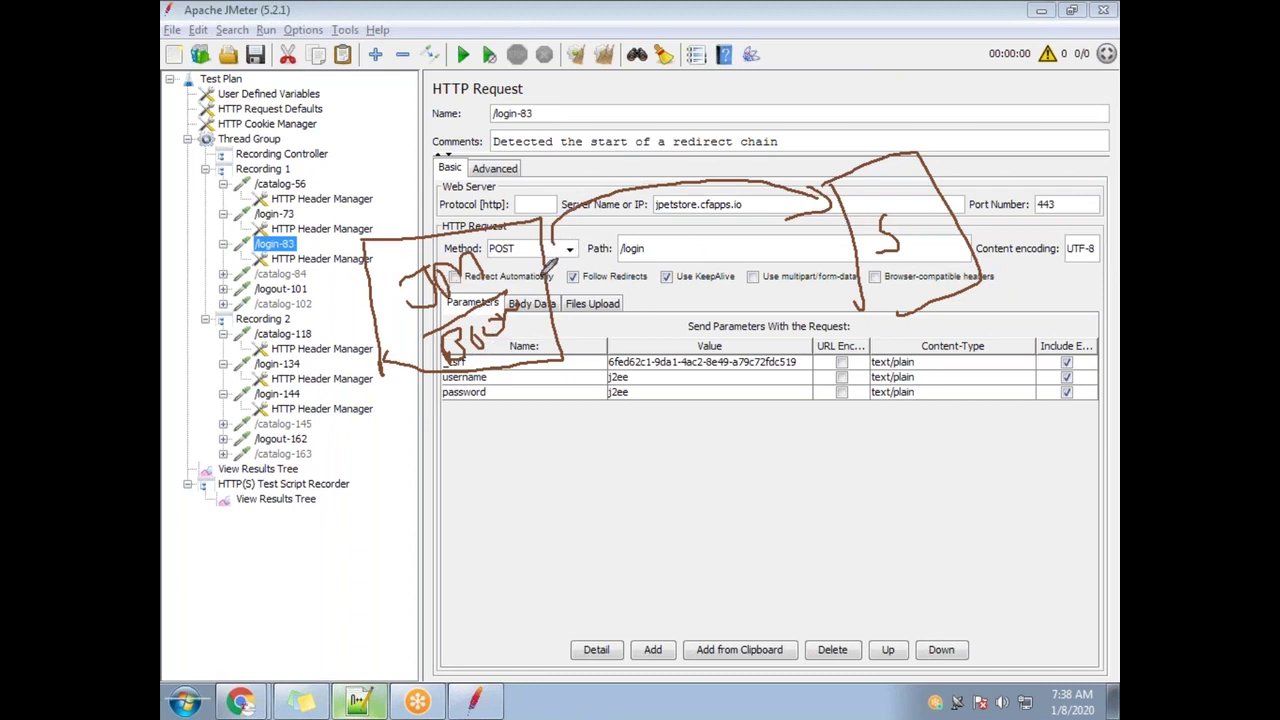
# Draw the response arrow carrying _csrf, label R3, and link /login-83 to its token
pyautogui.moveTo(838, 245)
pyautogui.mouseDown()
pyautogui.moveTo(612, 345)
pyautogui.moveTo(586, 338)
pyautogui.moveTo(580, 372)
pyautogui.mouseUp()
pyautogui.moveTo(700, 360)
pyautogui.mouseDown()
pyautogui.moveTo(710, 405)
pyautogui.moveTo(808, 305)
pyautogui.mouseUp()
pyautogui.moveTo(722, 426)
pyautogui.mouseDown()
pyautogui.moveTo(810, 336)
pyautogui.moveTo(702, 380)
pyautogui.moveTo(780, 410)
pyautogui.moveTo(755, 348)
pyautogui.mouseUp()
pyautogui.moveTo(705, 190); pyautogui.dragTo(737, 204)
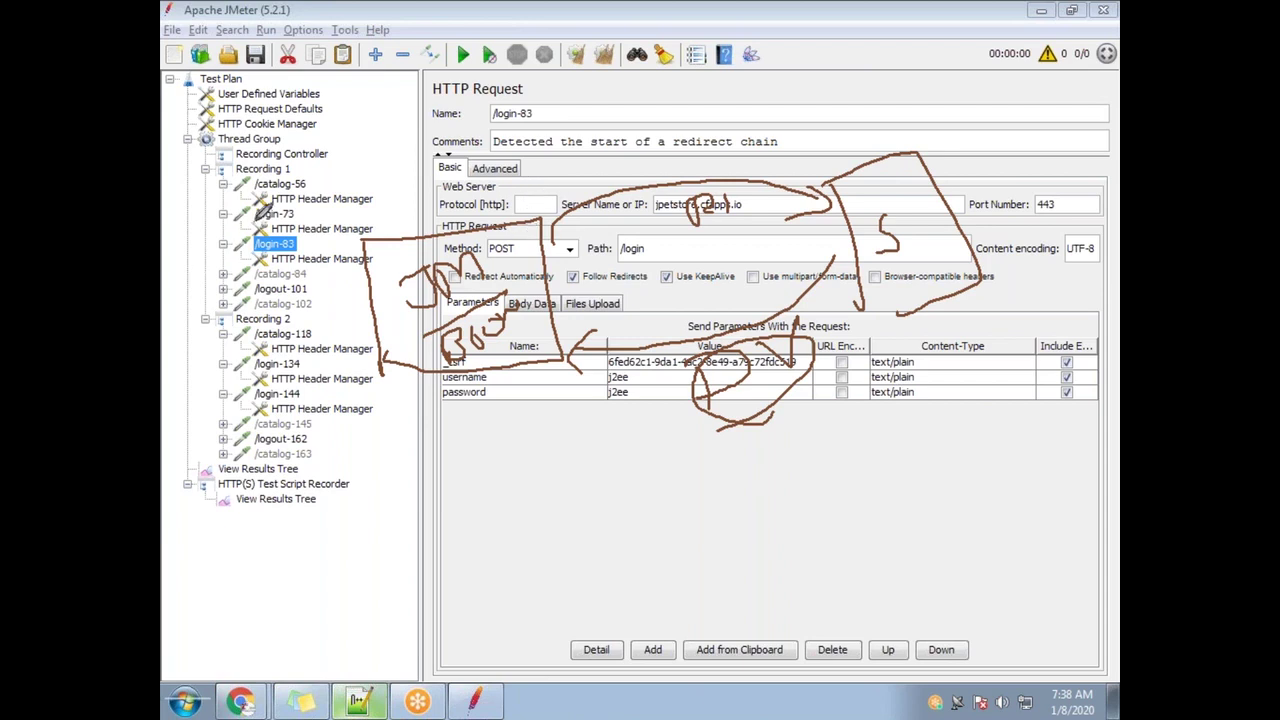
pyautogui.moveTo(242, 188)
pyautogui.mouseDown()
pyautogui.moveTo(262, 196)
pyautogui.moveTo(298, 168)
pyautogui.moveTo(242, 184)
pyautogui.mouseUp()
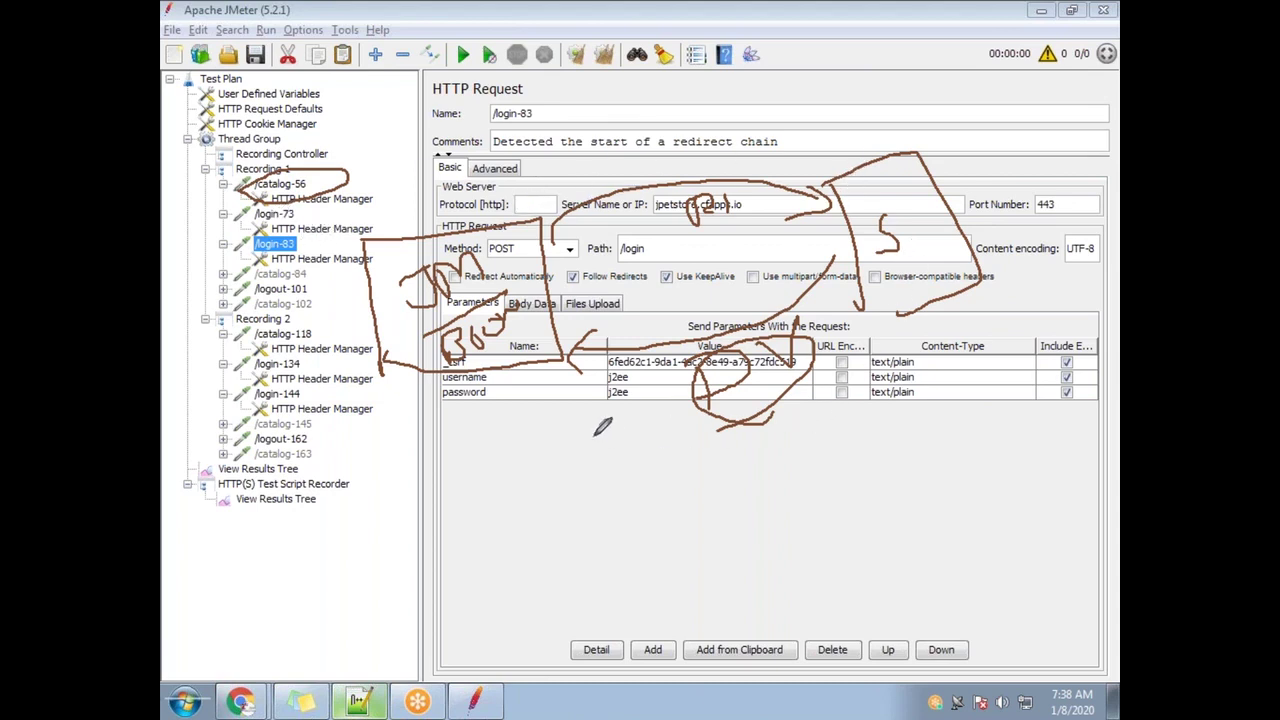
pyautogui.moveTo(522, 195)
pyautogui.mouseDown()
pyautogui.moveTo(742, 100)
pyautogui.moveTo(832, 142)
pyautogui.moveTo(810, 156)
pyautogui.mouseUp()
pyautogui.moveTo(645, 98)
pyautogui.mouseDown()
pyautogui.moveTo(662, 80)
pyautogui.moveTo(676, 104)
pyautogui.mouseUp()
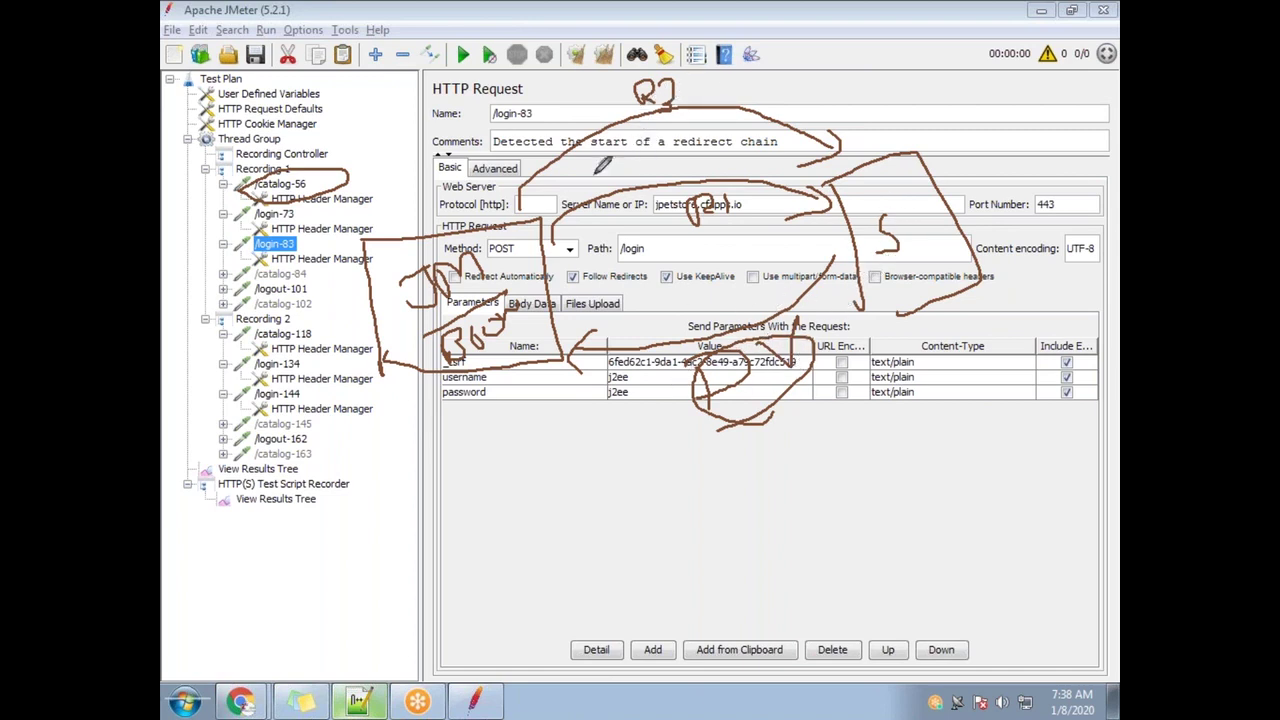
pyautogui.moveTo(692, 83); pyautogui.dragTo(724, 80)
pyautogui.moveTo(715, 74)
pyautogui.mouseDown()
pyautogui.moveTo(750, 102)
pyautogui.moveTo(790, 98)
pyautogui.moveTo(812, 62)
pyautogui.mouseUp()
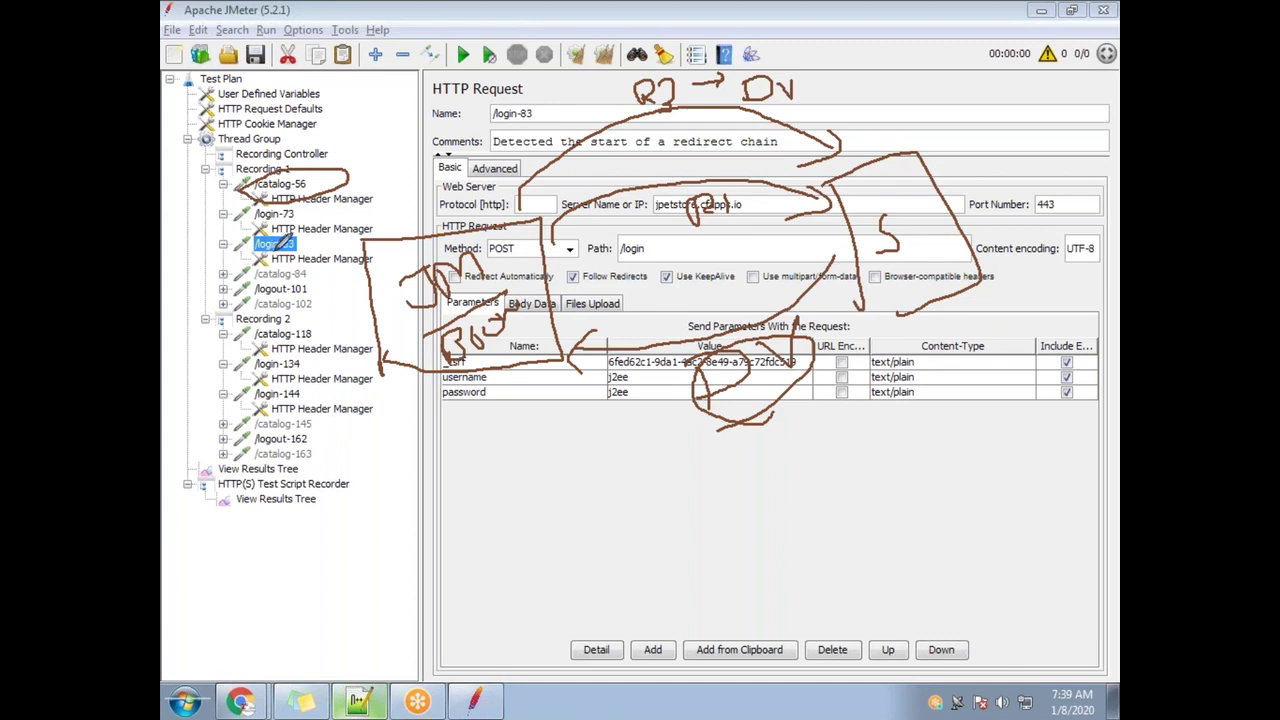
pyautogui.moveTo(300, 258)
pyautogui.mouseDown()
pyautogui.moveTo(473, 416)
pyautogui.moveTo(655, 362)
pyautogui.moveTo(630, 378)
pyautogui.moveTo(662, 380)
pyautogui.moveTo(603, 348)
pyautogui.moveTo(736, 374)
pyautogui.moveTo(686, 340)
pyautogui.moveTo(598, 352)
pyautogui.mouseUp()
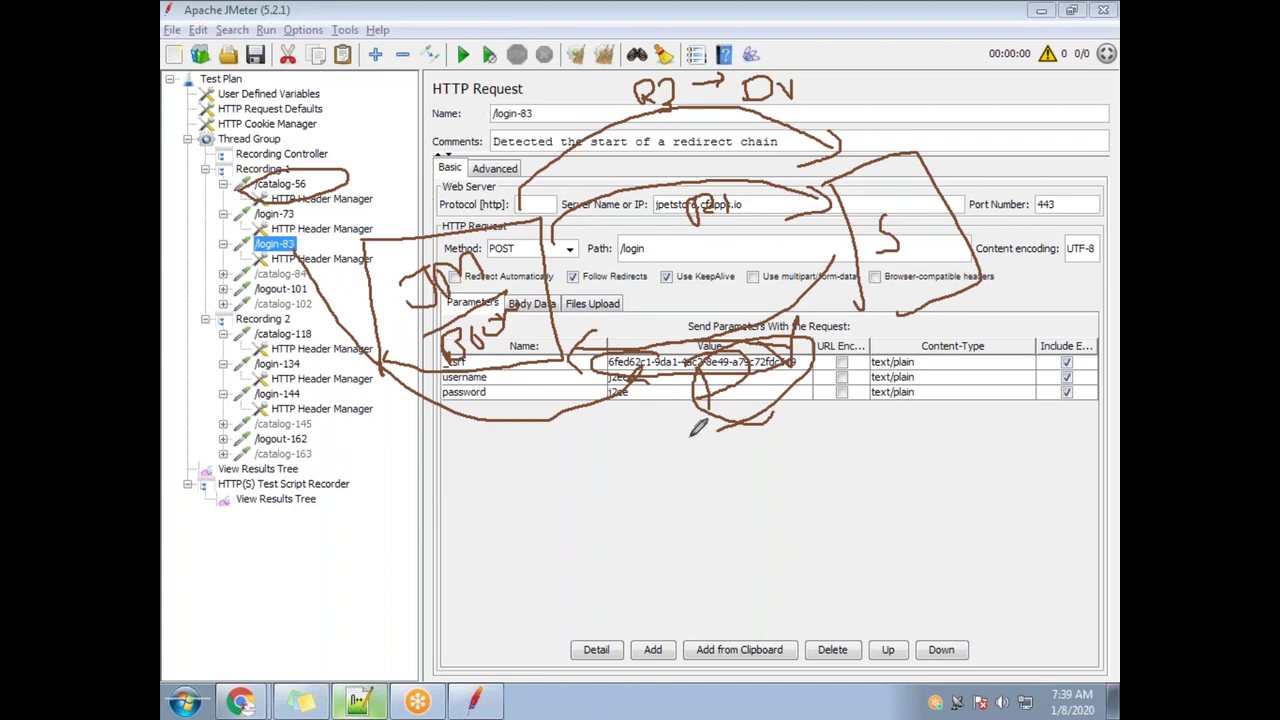
pyautogui.moveTo(442, 104)
pyautogui.mouseDown()
pyautogui.moveTo(518, 74)
pyautogui.moveTo(405, 88)
pyautogui.moveTo(442, 106)
pyautogui.mouseUp()
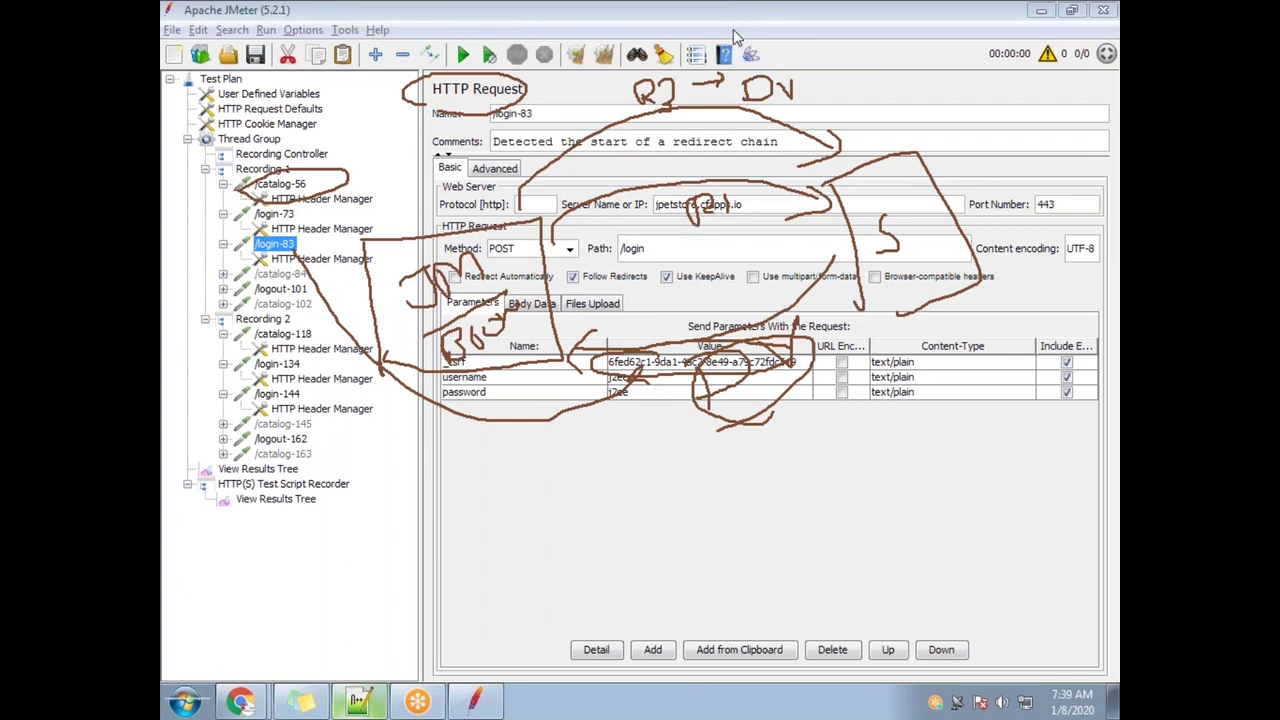
# Select the _csrf token value in the /login-83 request's parameters
pyautogui.click(783, 39)
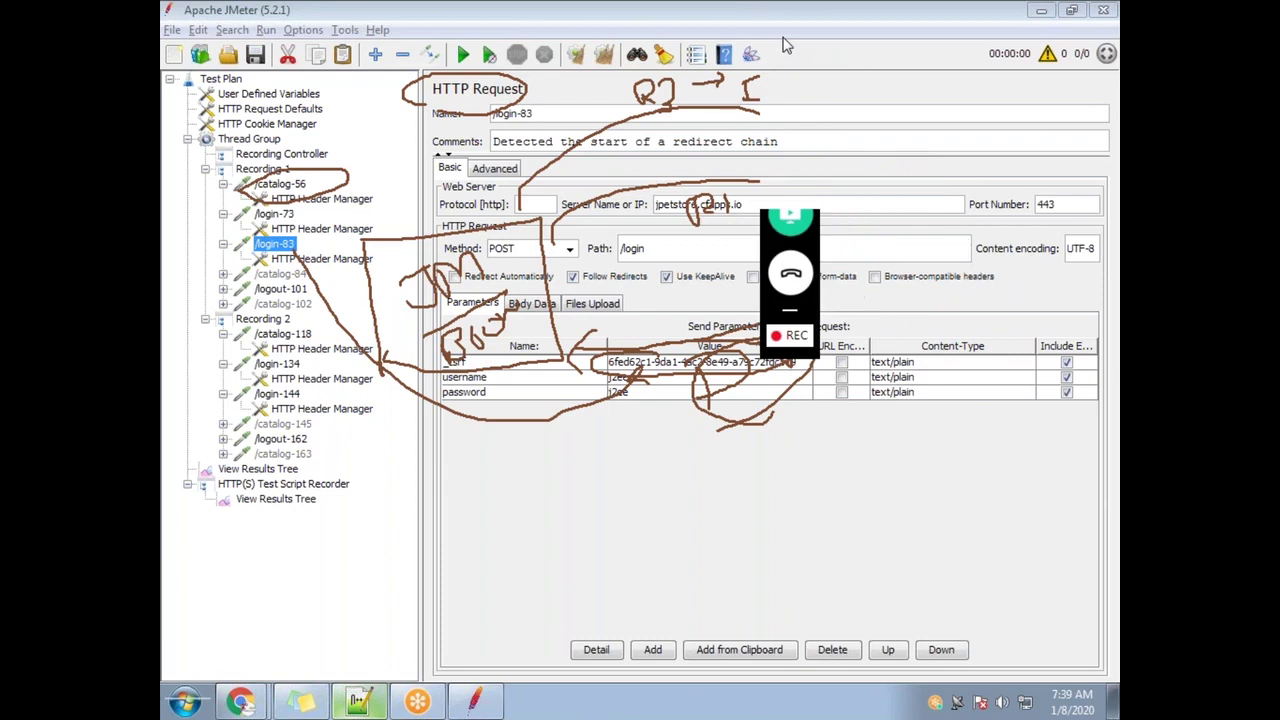
pyautogui.click(988, 270)
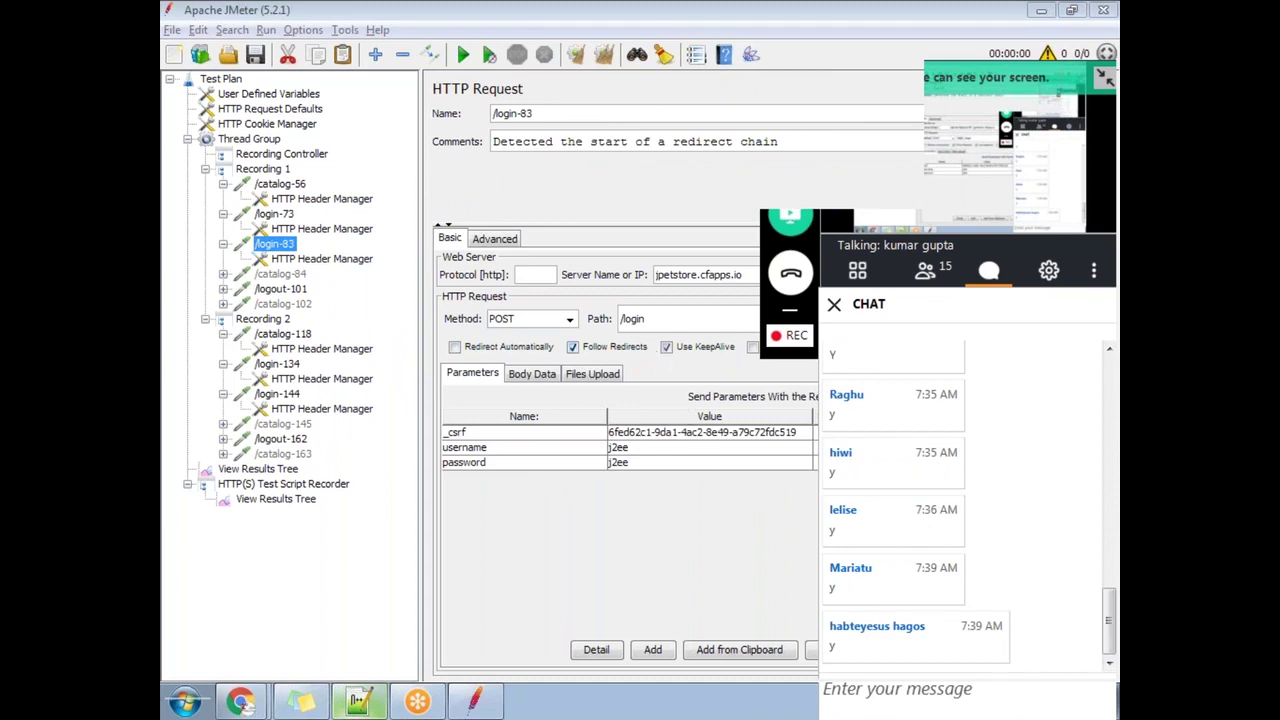
pyautogui.doubleClick(806, 433)
pyautogui.moveTo(806, 433); pyautogui.dragTo(639, 419)
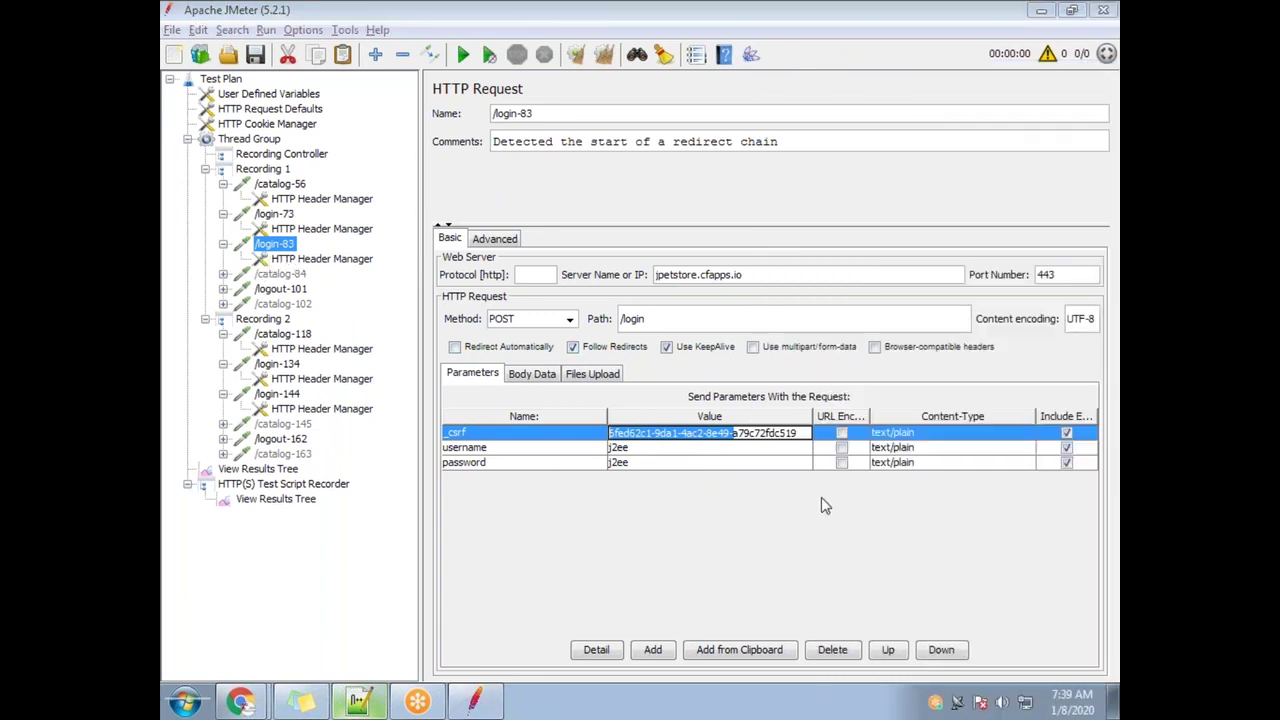
pyautogui.moveTo(799, 433); pyautogui.dragTo(621, 431)
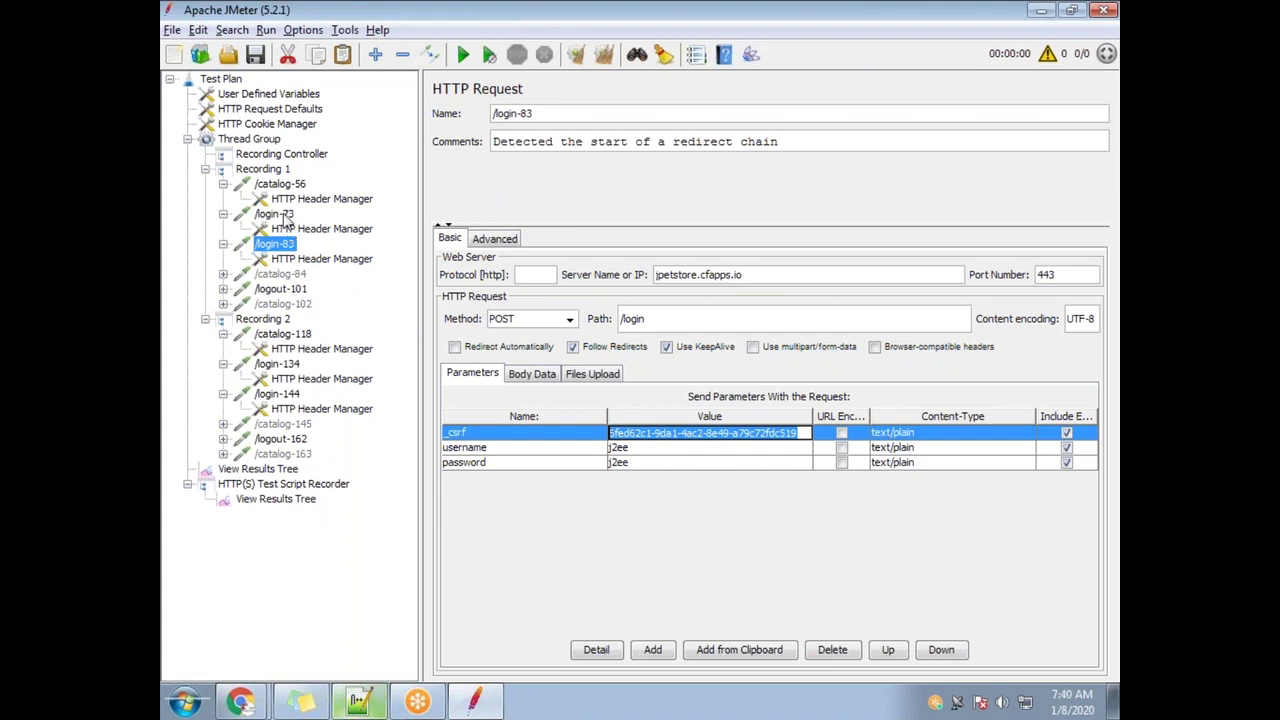
# Compare the /login-73 and /catalog-56 requests, then show the Thread Group's empty View Results Tree
pyautogui.click(276, 214)
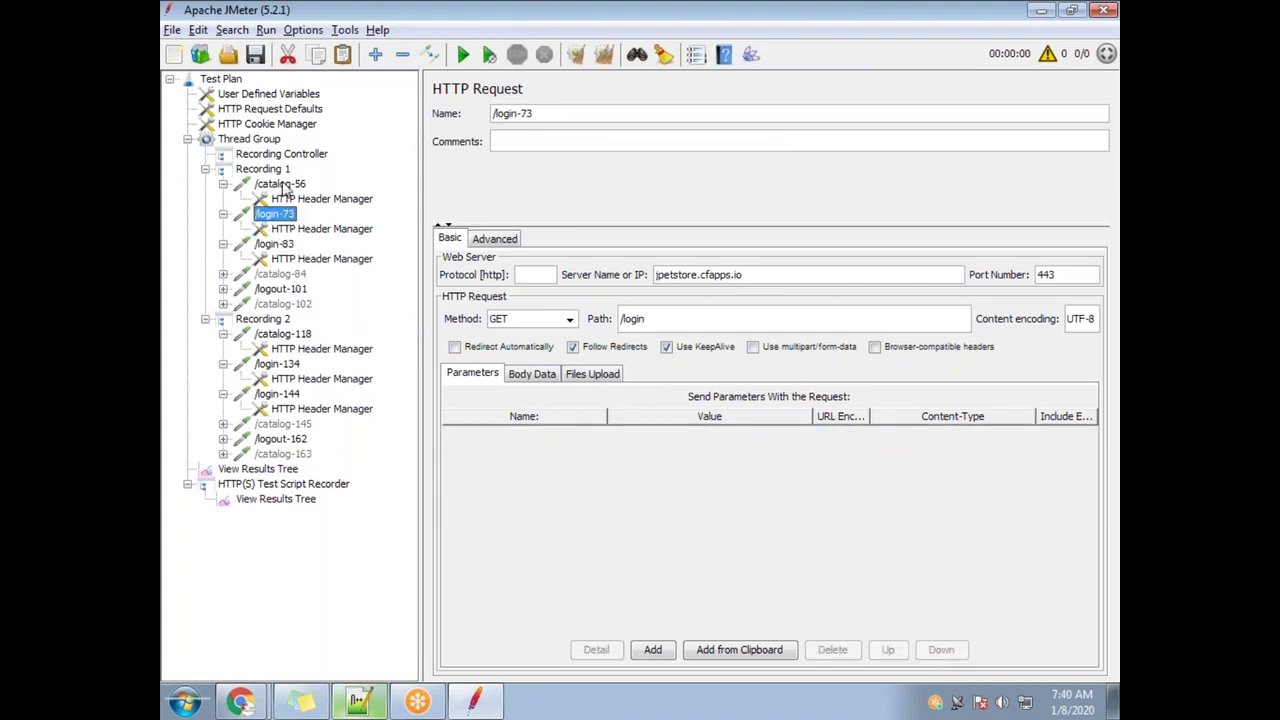
pyautogui.click(283, 186)
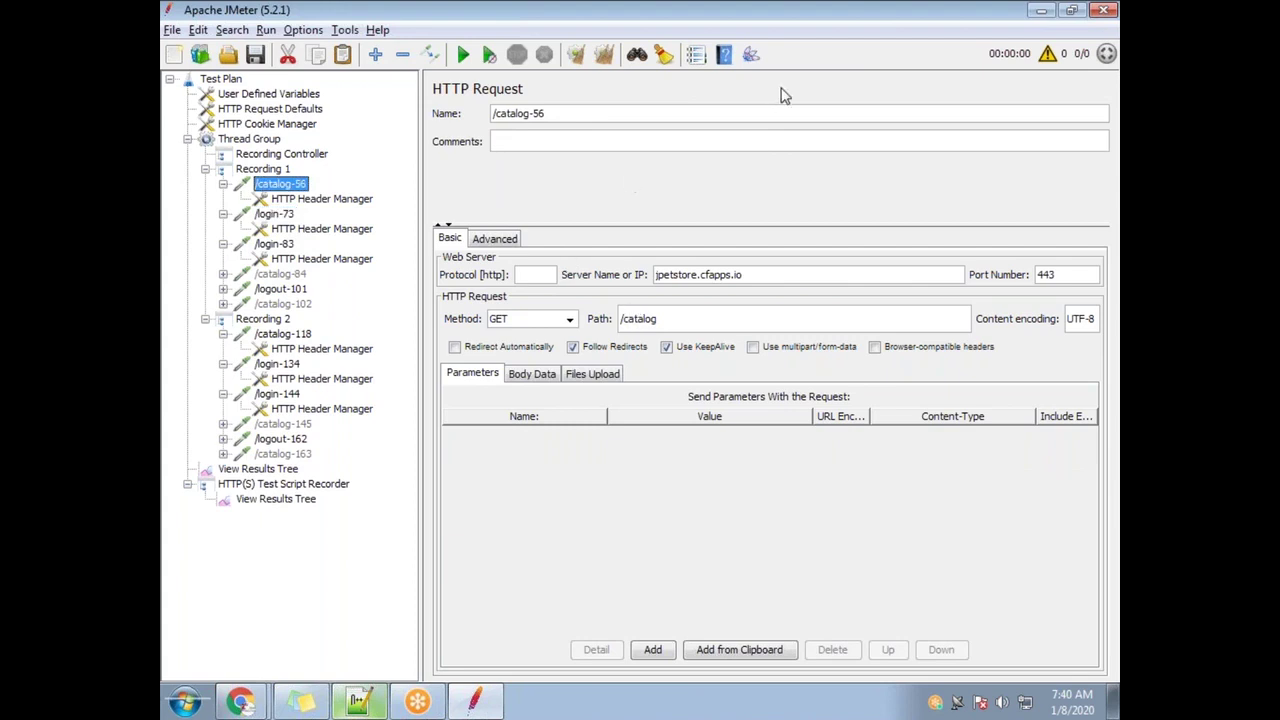
pyautogui.click(988, 271)
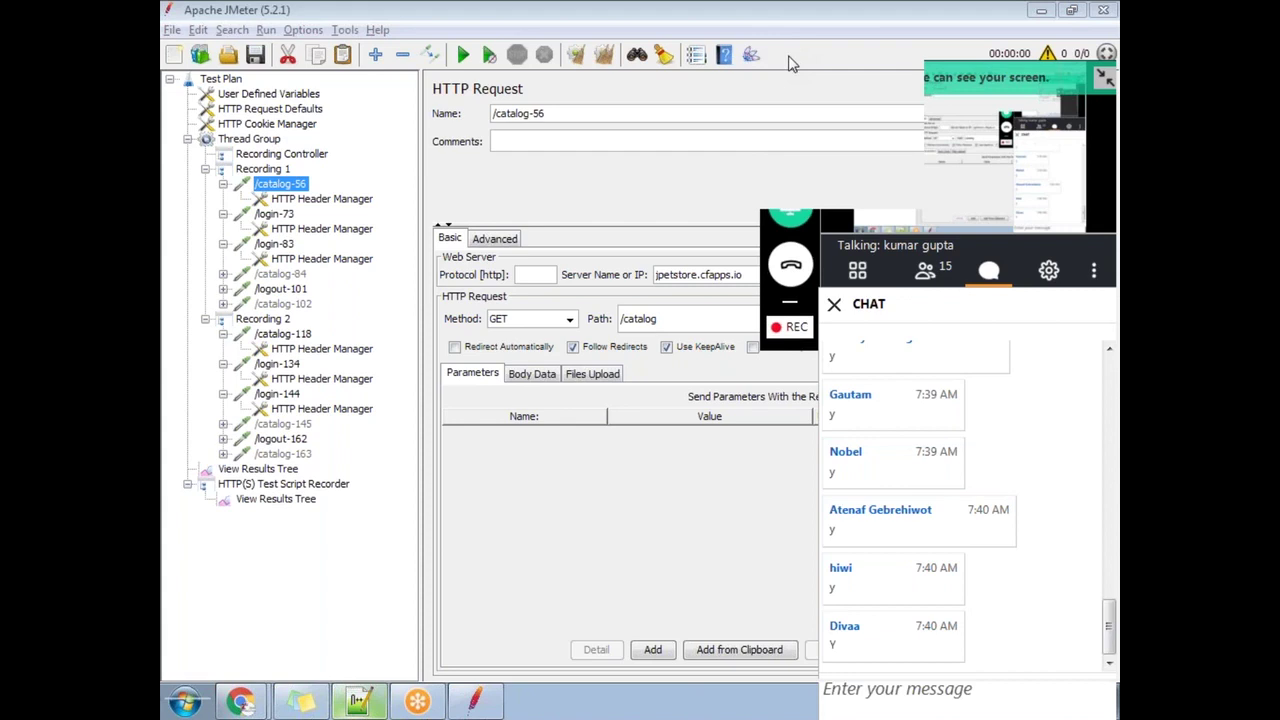
pyautogui.click(282, 216)
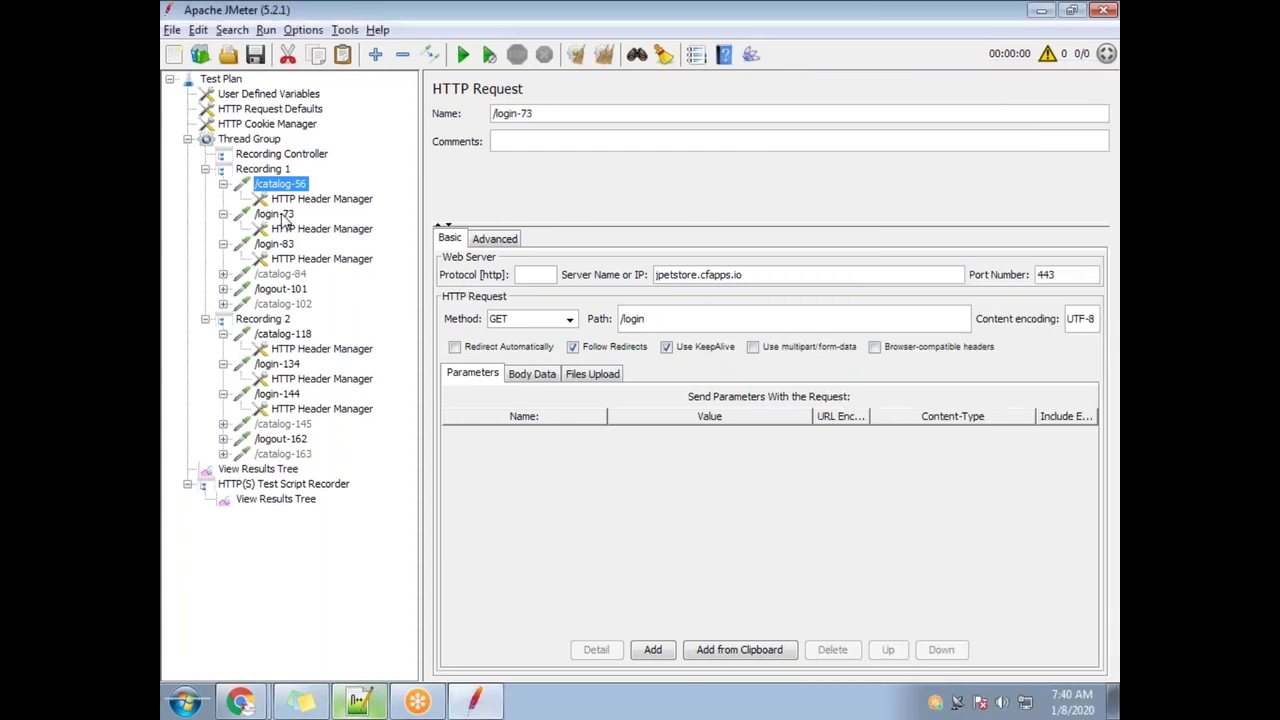
pyautogui.click(281, 187)
pyautogui.click(288, 216)
pyautogui.click(293, 187)
pyautogui.click(290, 216)
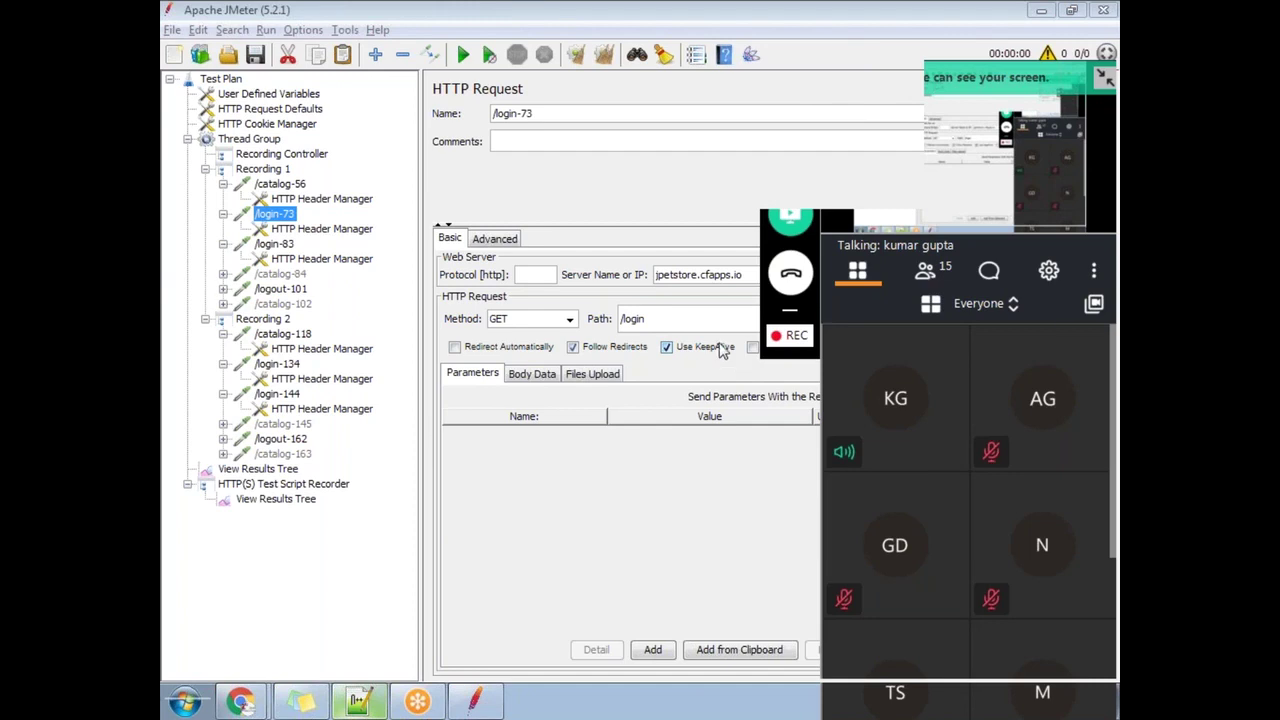
pyautogui.click(989, 271)
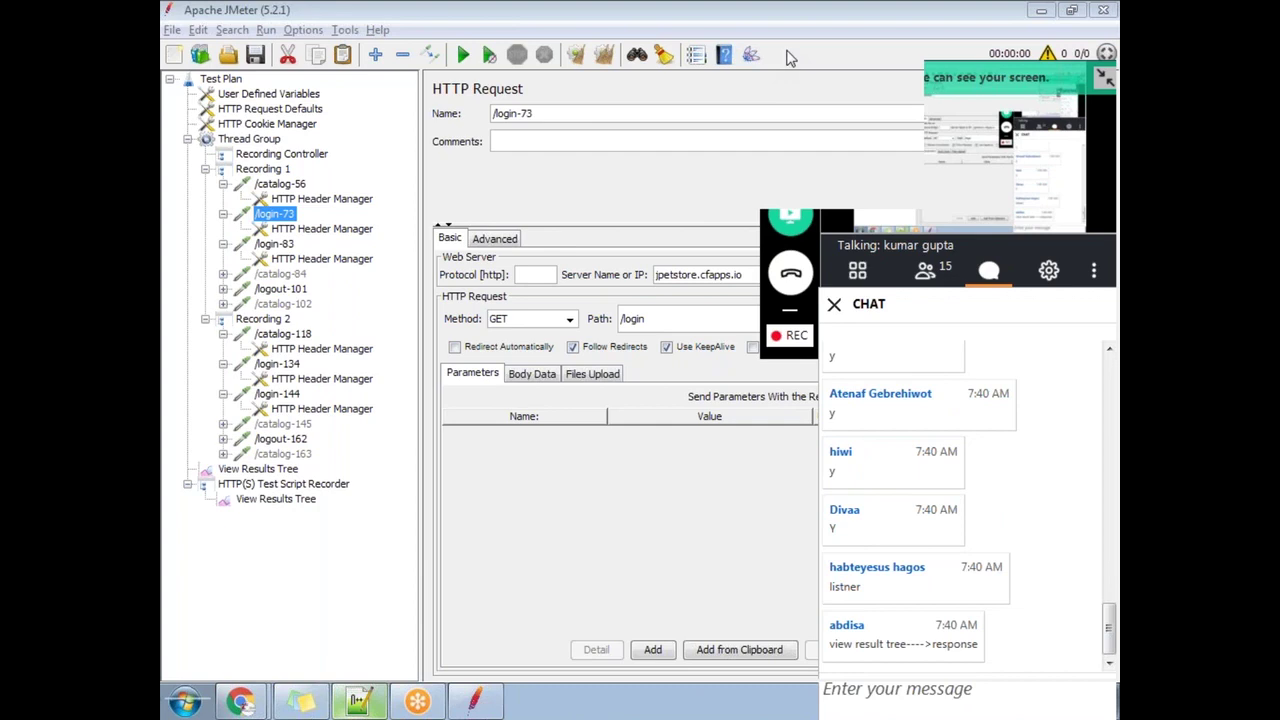
pyautogui.click(260, 469)
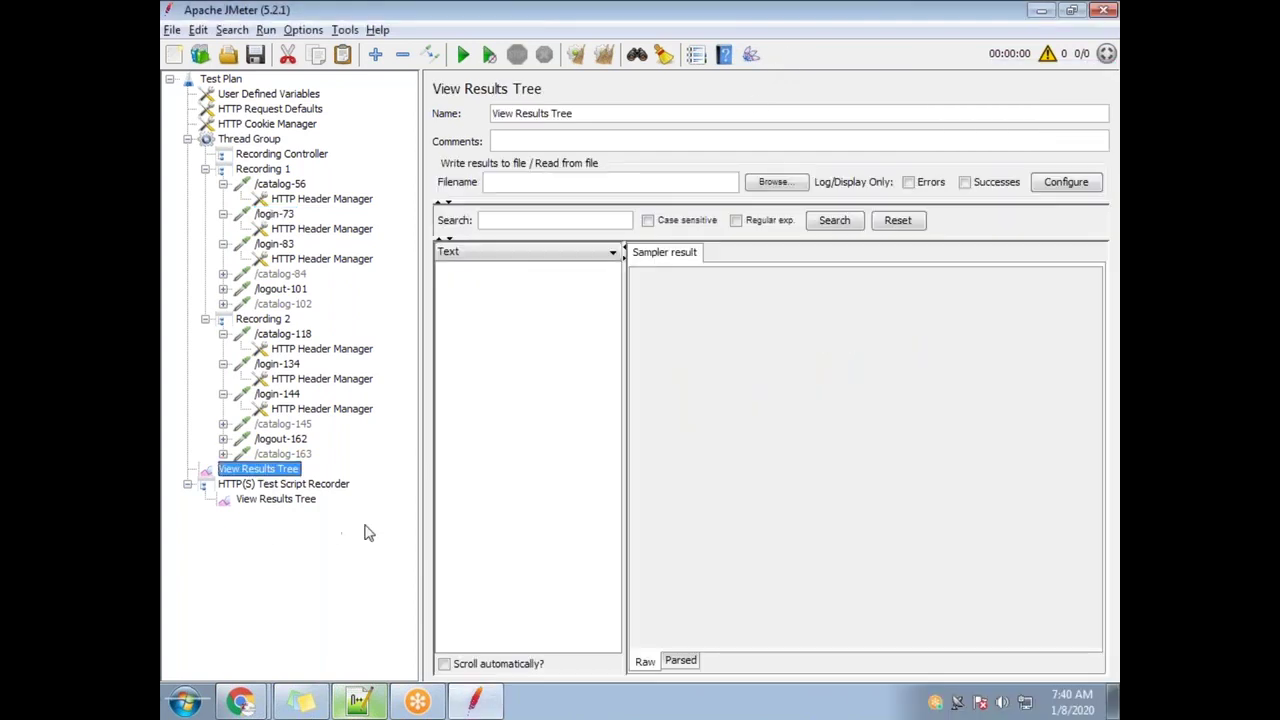
# Collapse Recording 2, disable it from its context menu, and reselect View Results Tree
pyautogui.click(187, 139)
pyautogui.click(187, 139)
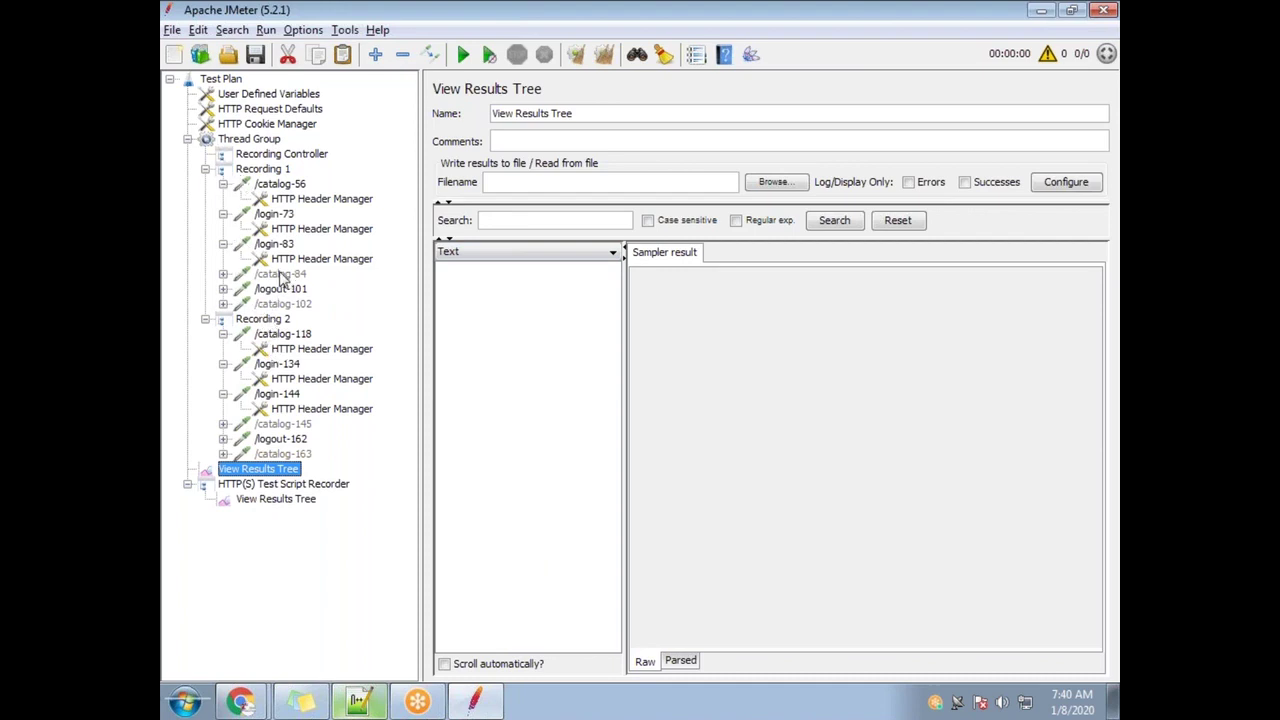
pyautogui.click(205, 319)
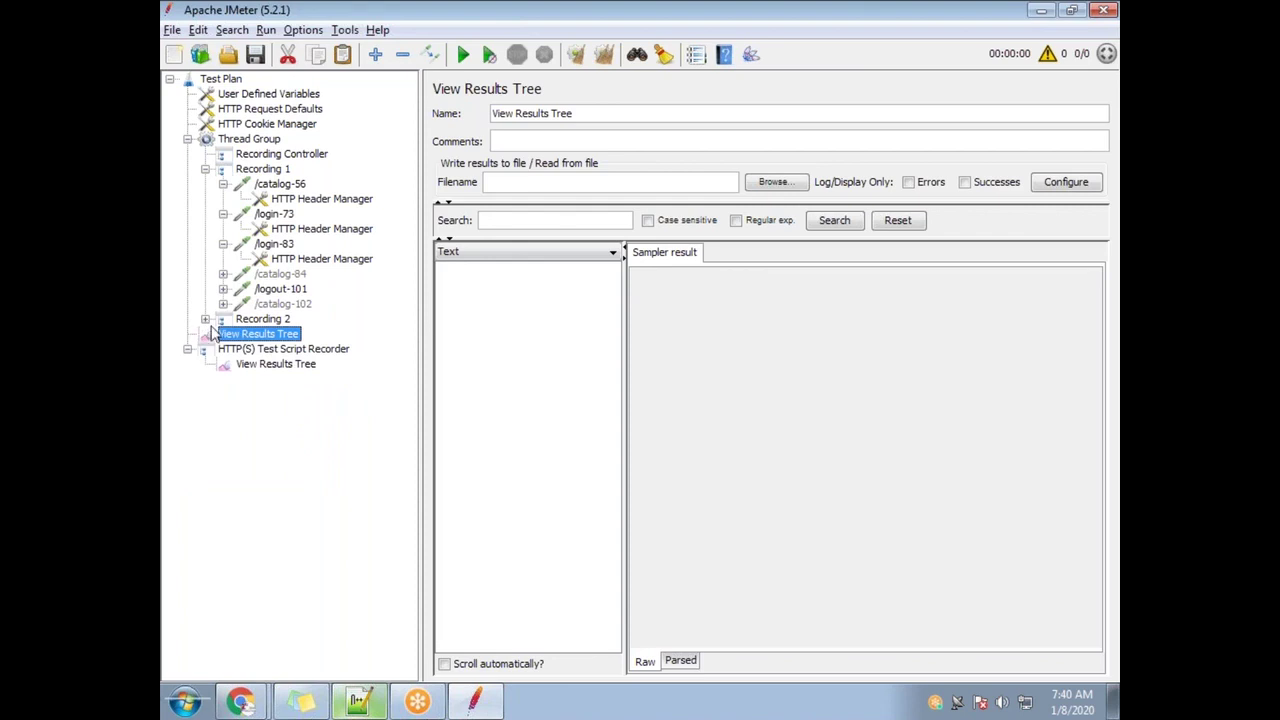
pyautogui.click(262, 320)
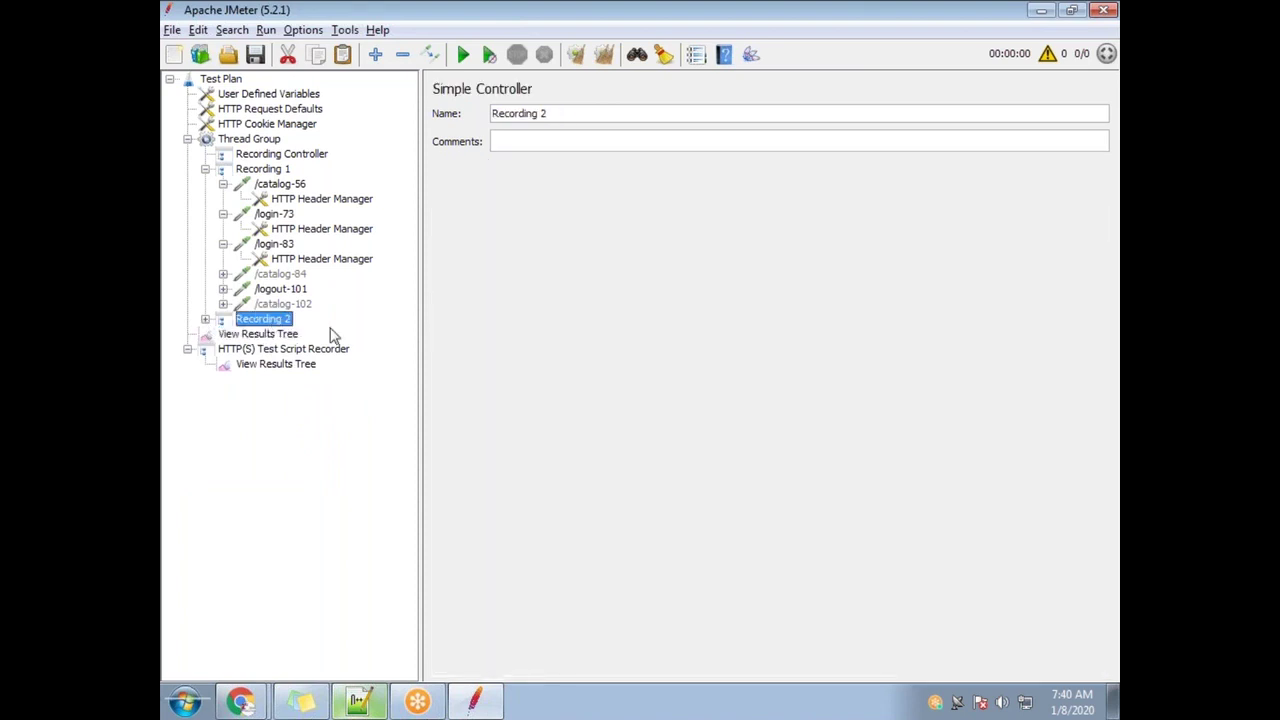
pyautogui.rightClick(290, 320)
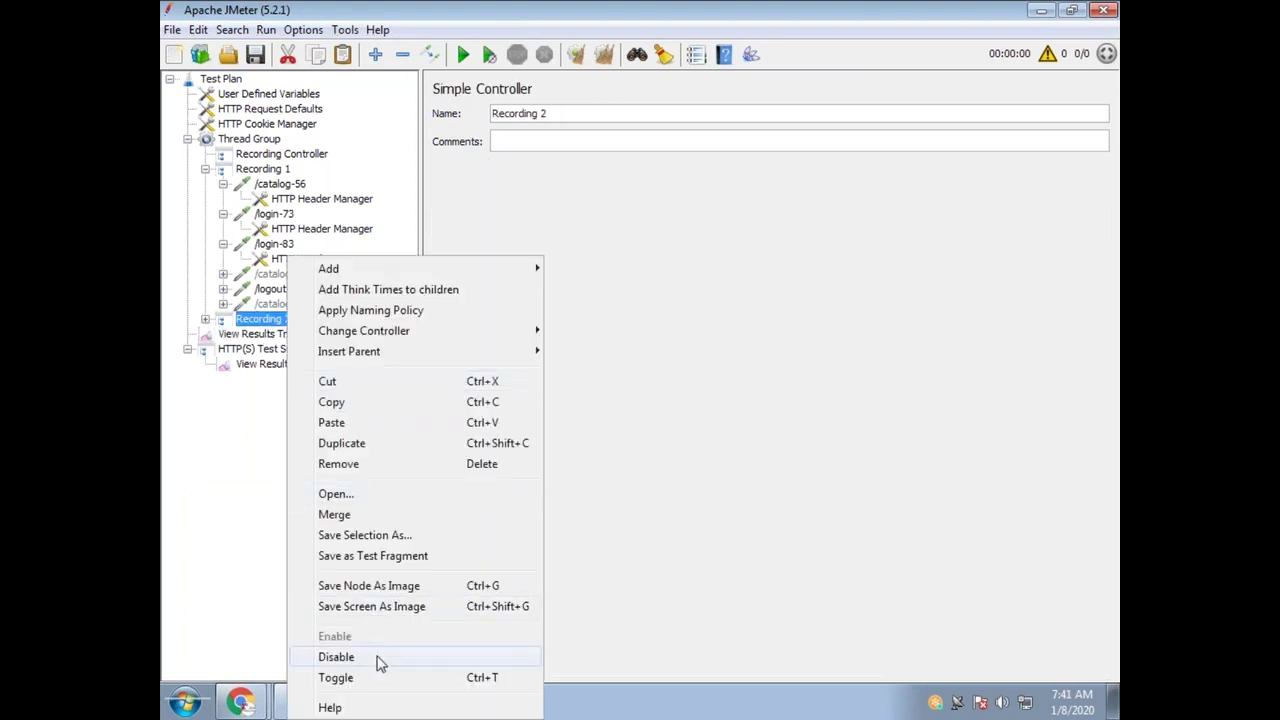
pyautogui.click(338, 656)
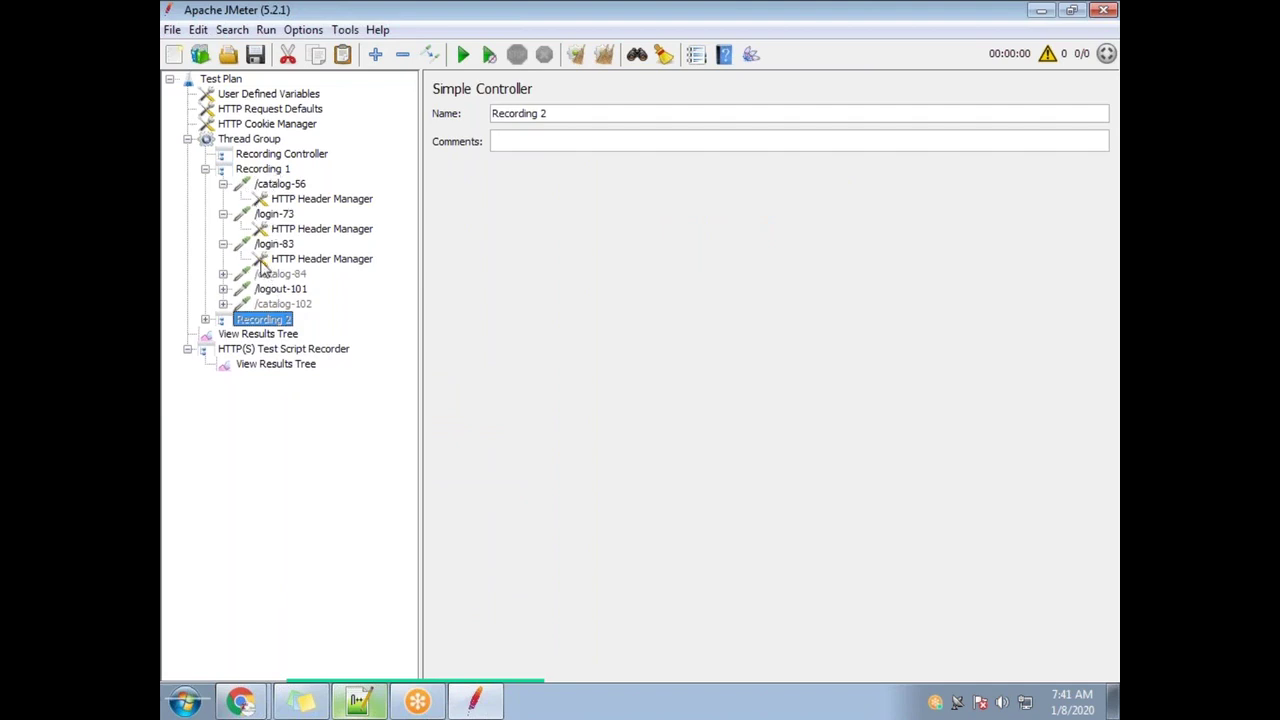
pyautogui.click(781, 39)
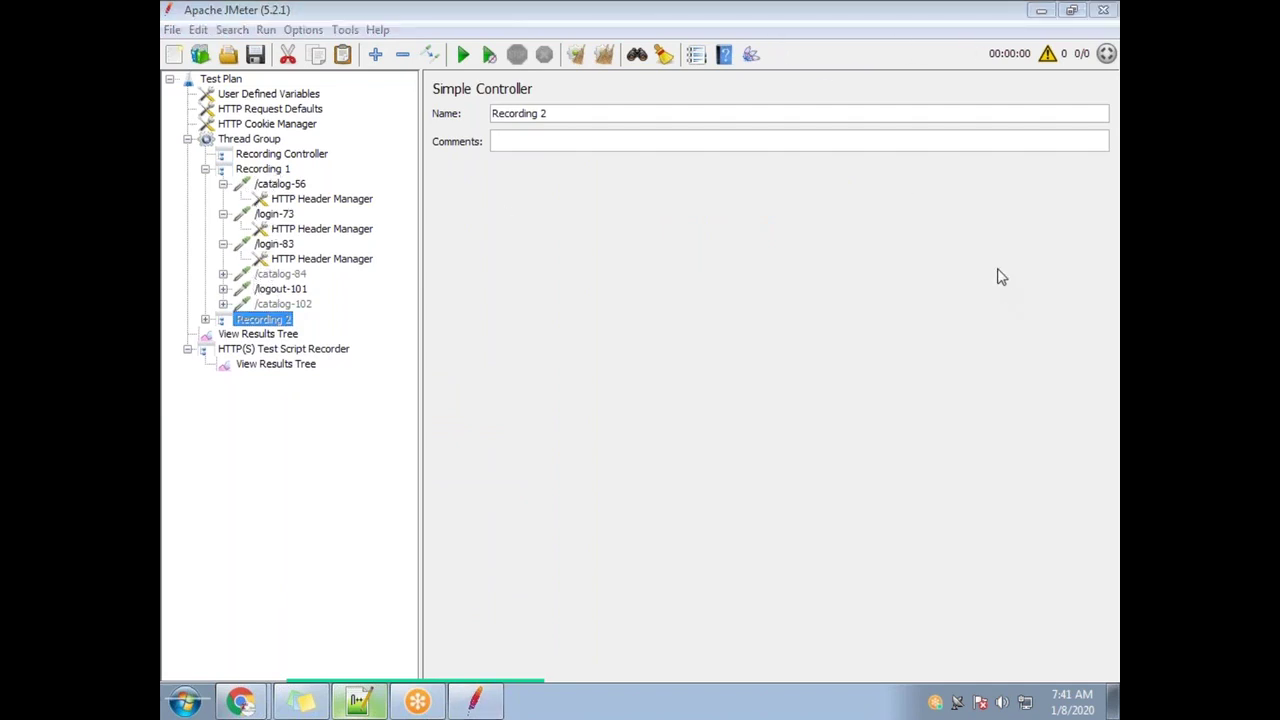
pyautogui.click(262, 335)
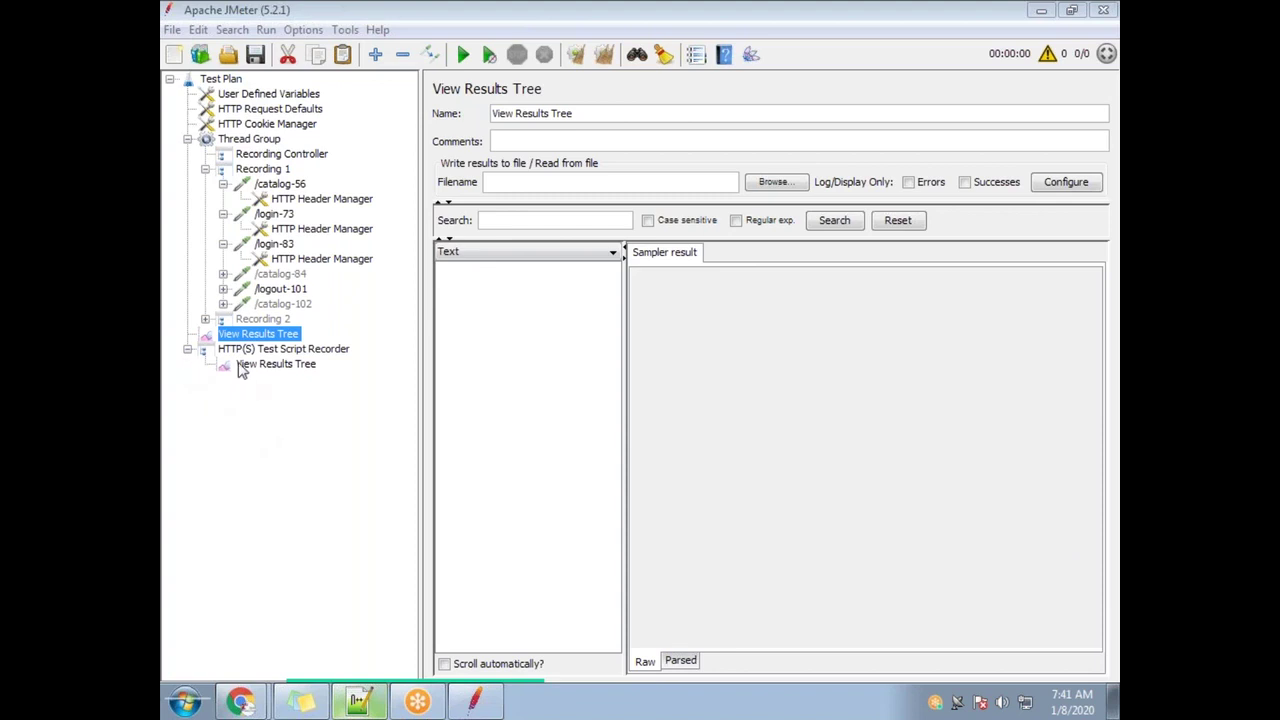
# Switch between the Recording.xml results, the empty results listener and the Thread Group settings
pyautogui.click(266, 366)
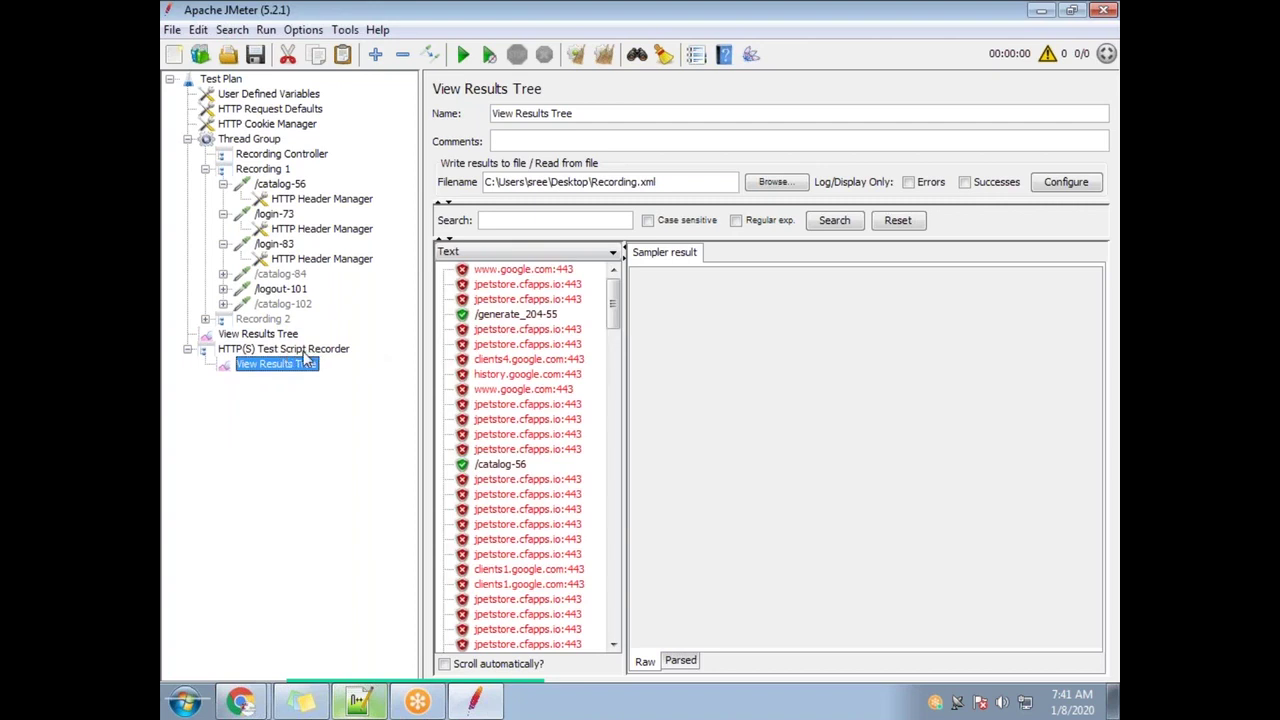
pyautogui.click(265, 334)
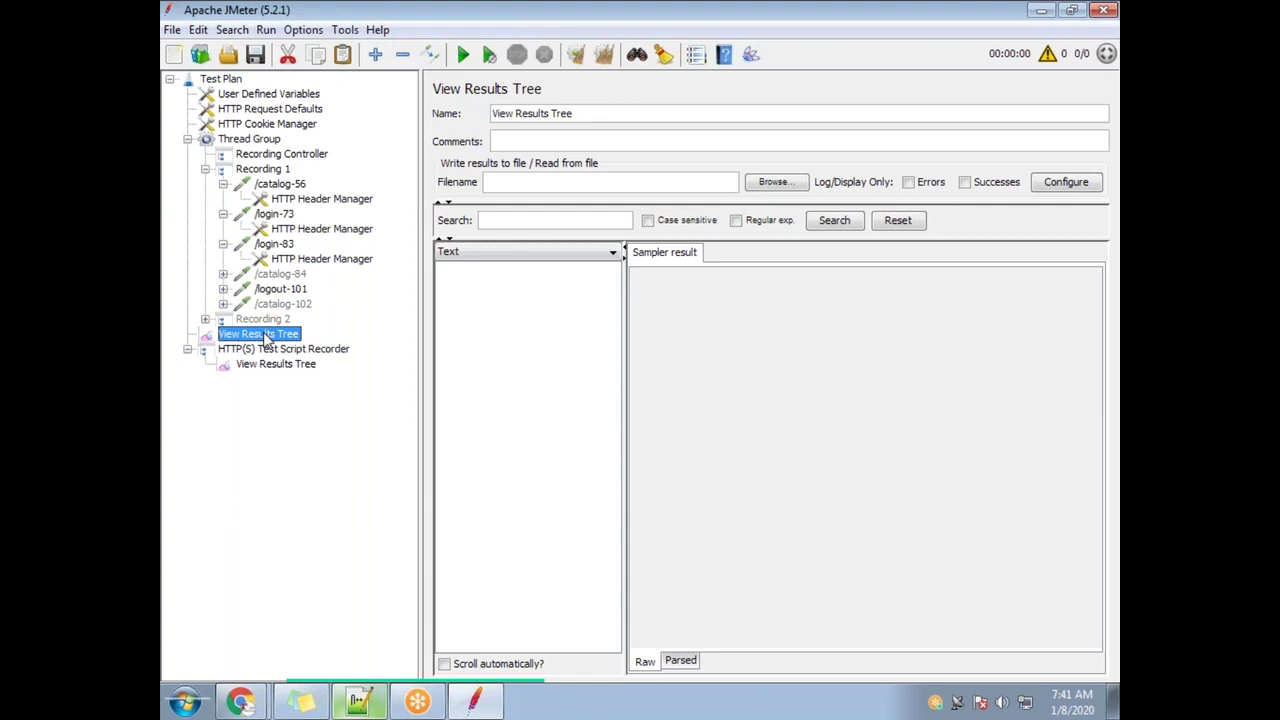
pyautogui.click(250, 139)
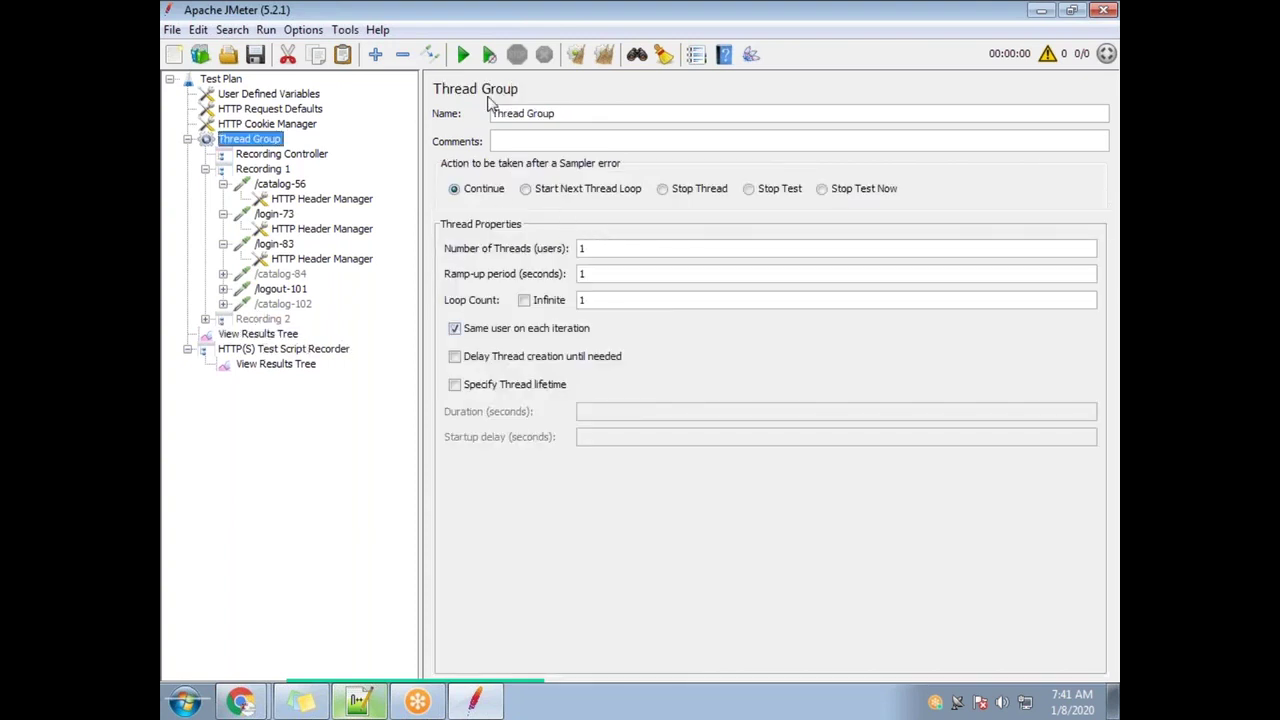
pyautogui.click(265, 334)
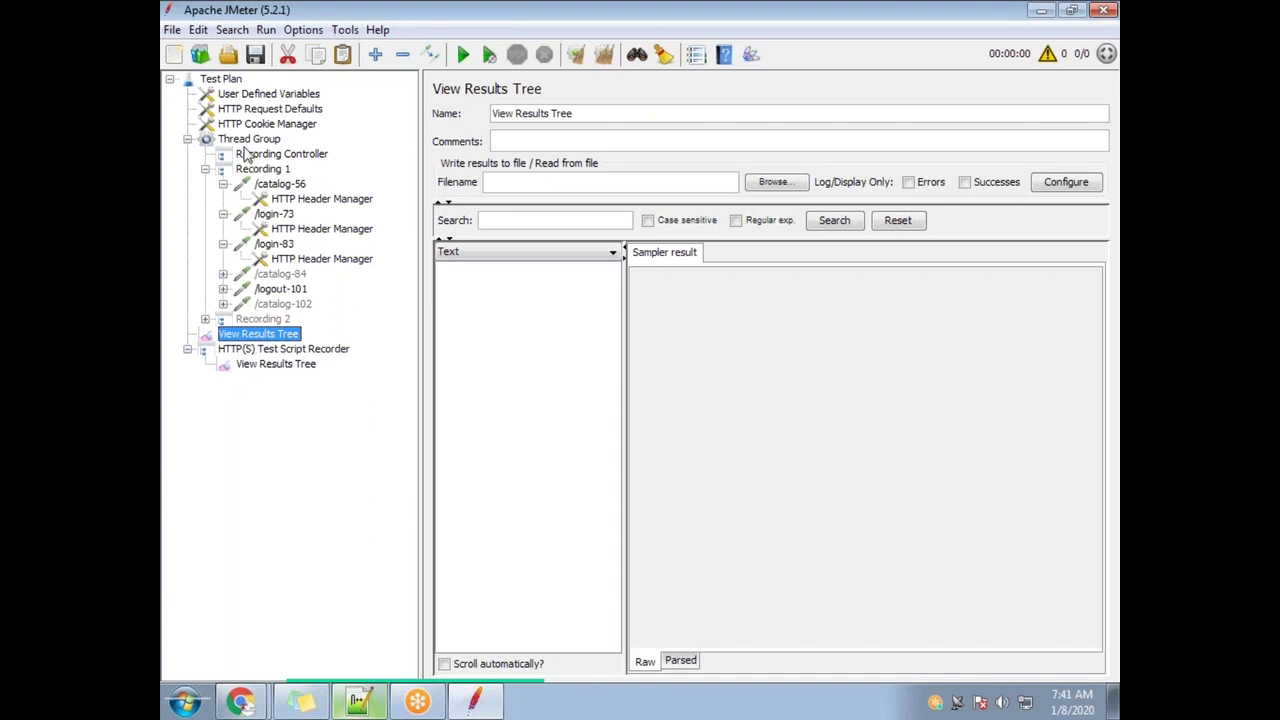
pyautogui.click(251, 141)
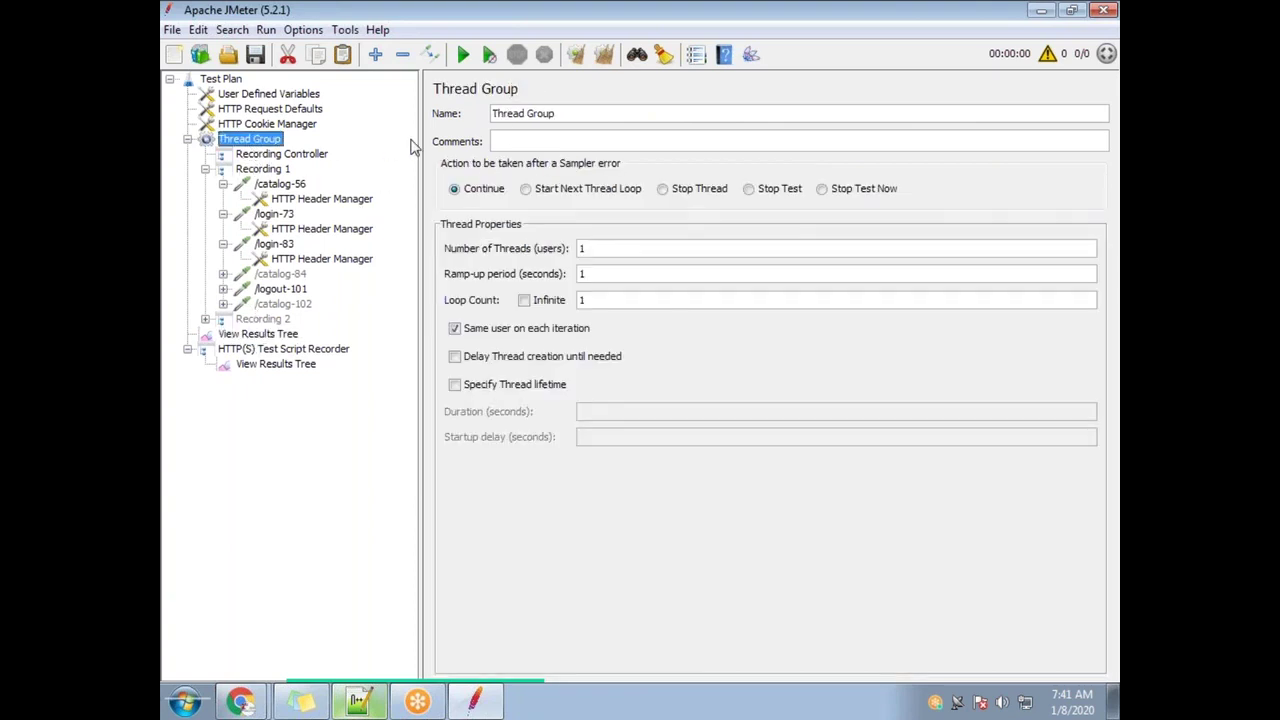
pyautogui.tripleClick(585, 119)
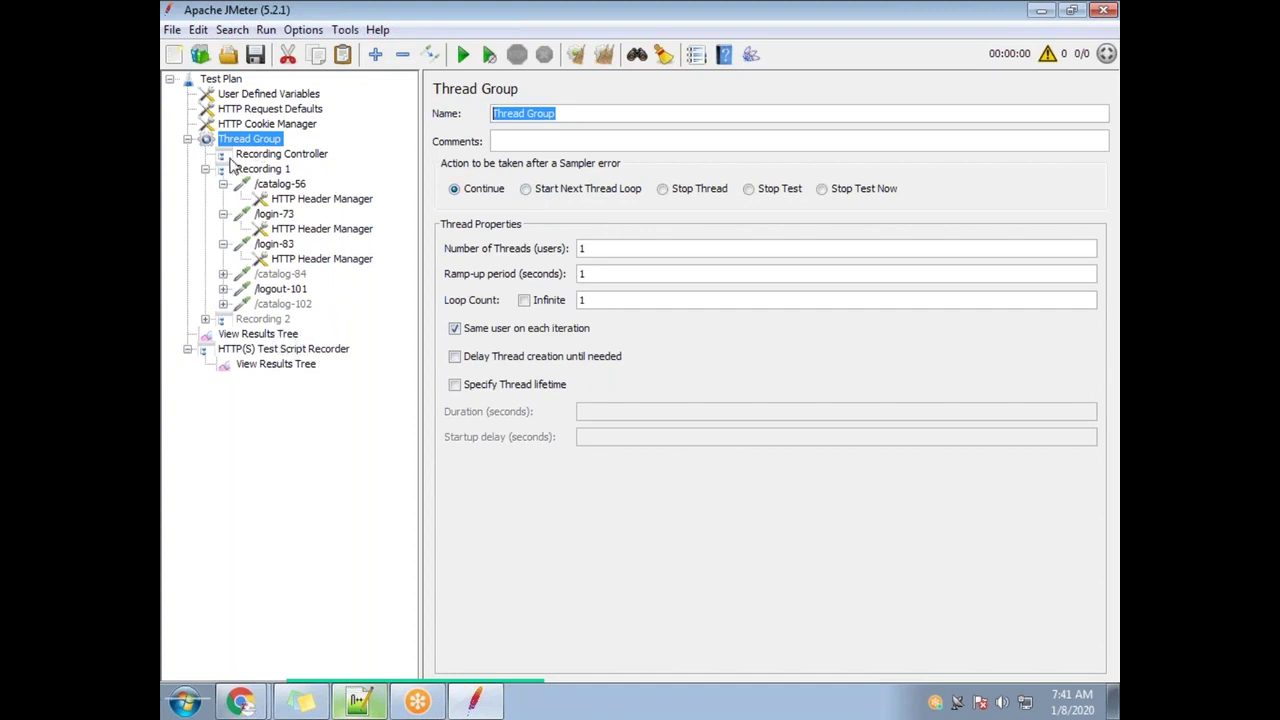
pyautogui.click(266, 338)
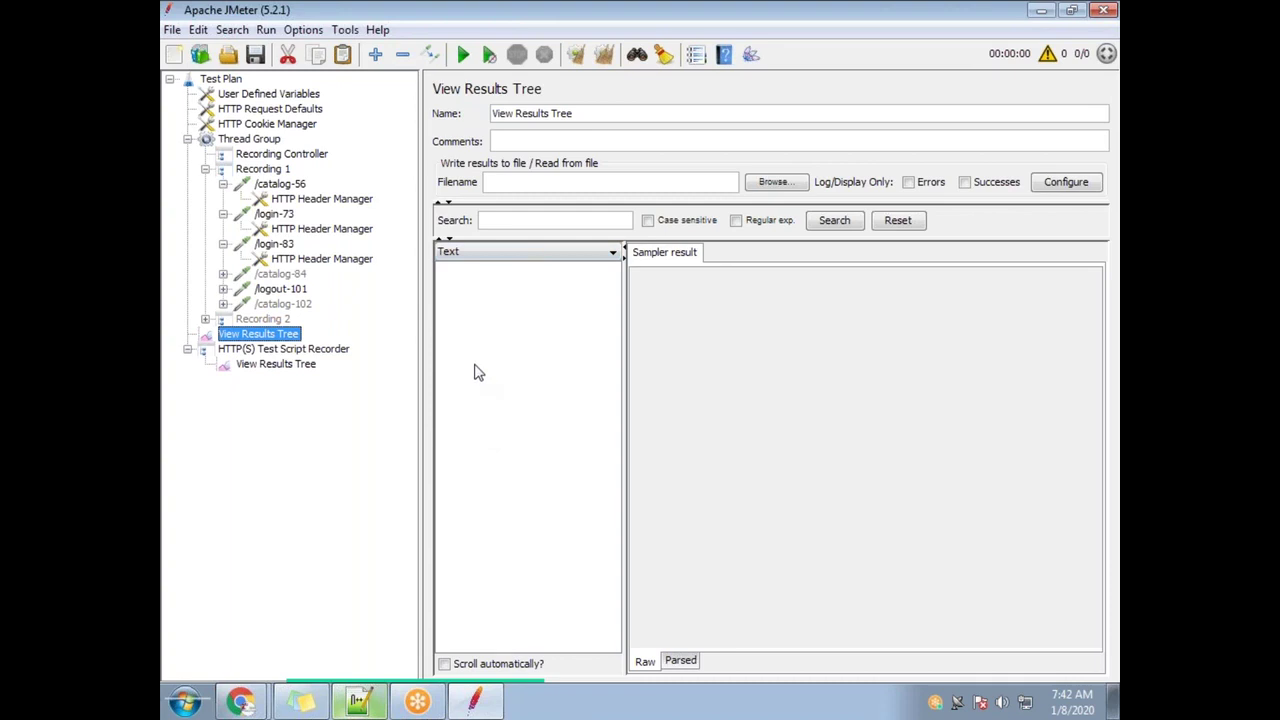
# Review the recorder's recorded samples list, then open the /login-83 request
pyautogui.click(290, 364)
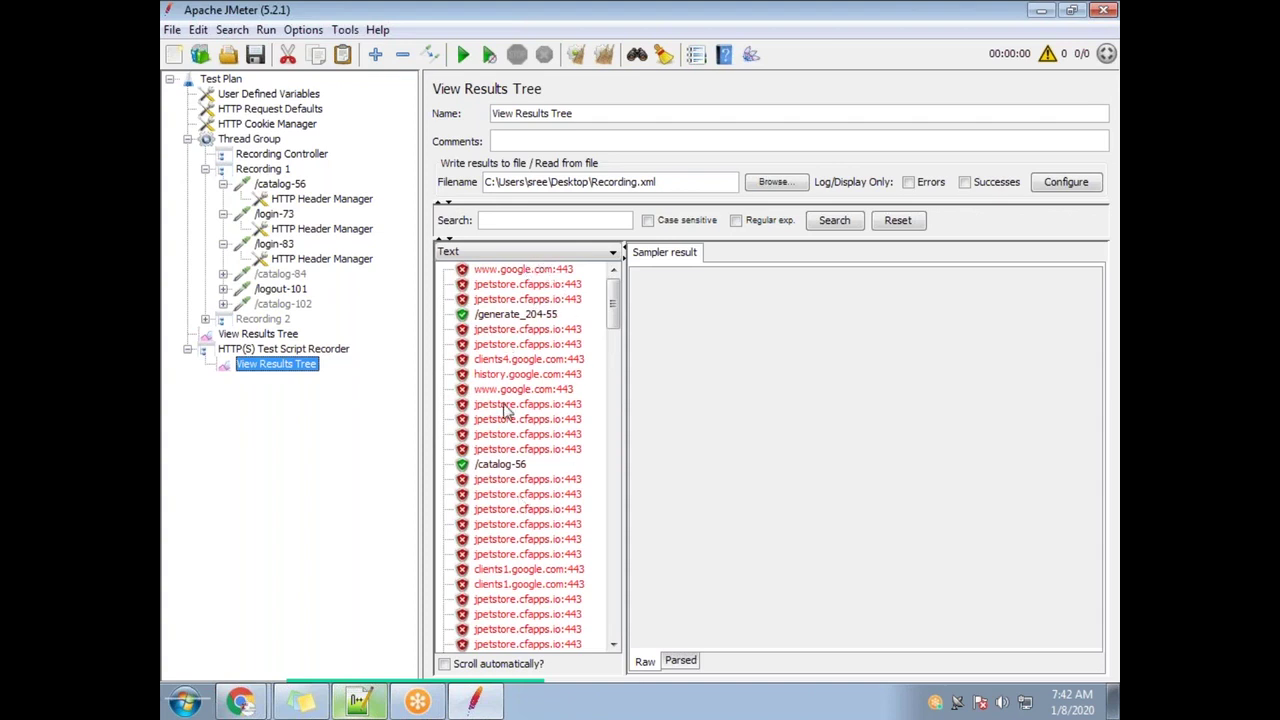
pyautogui.click(293, 336)
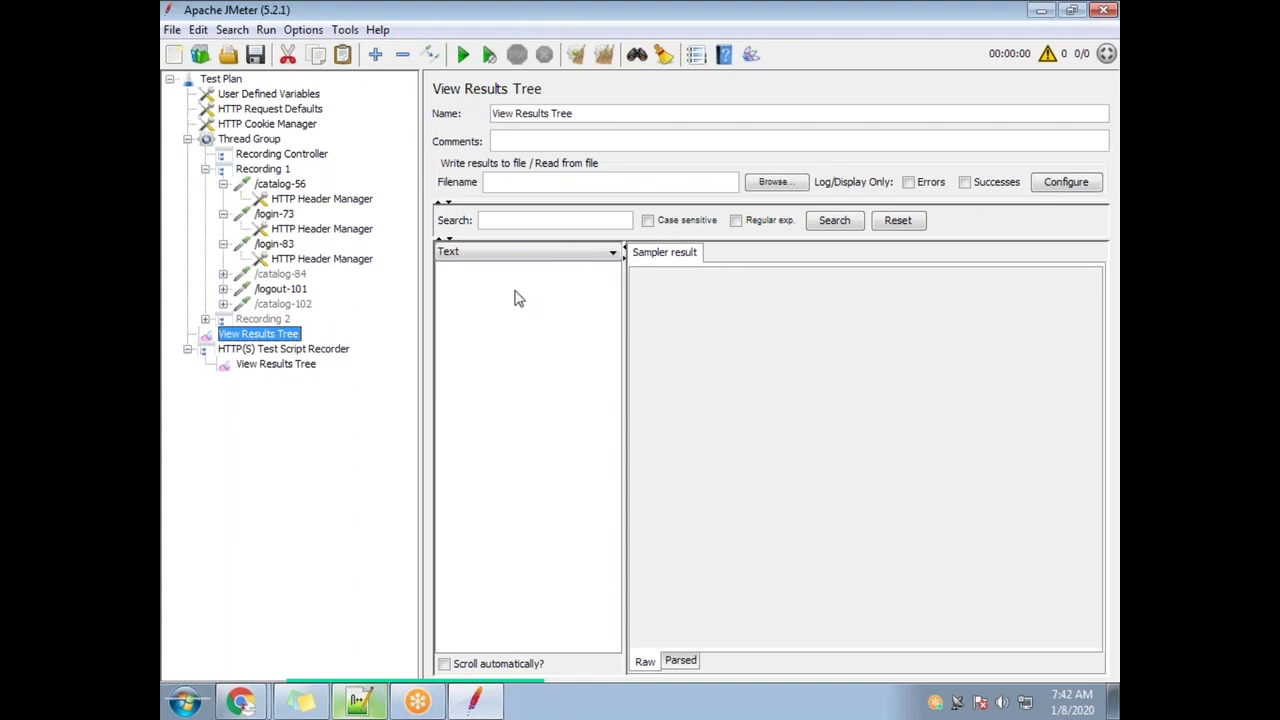
pyautogui.click(283, 366)
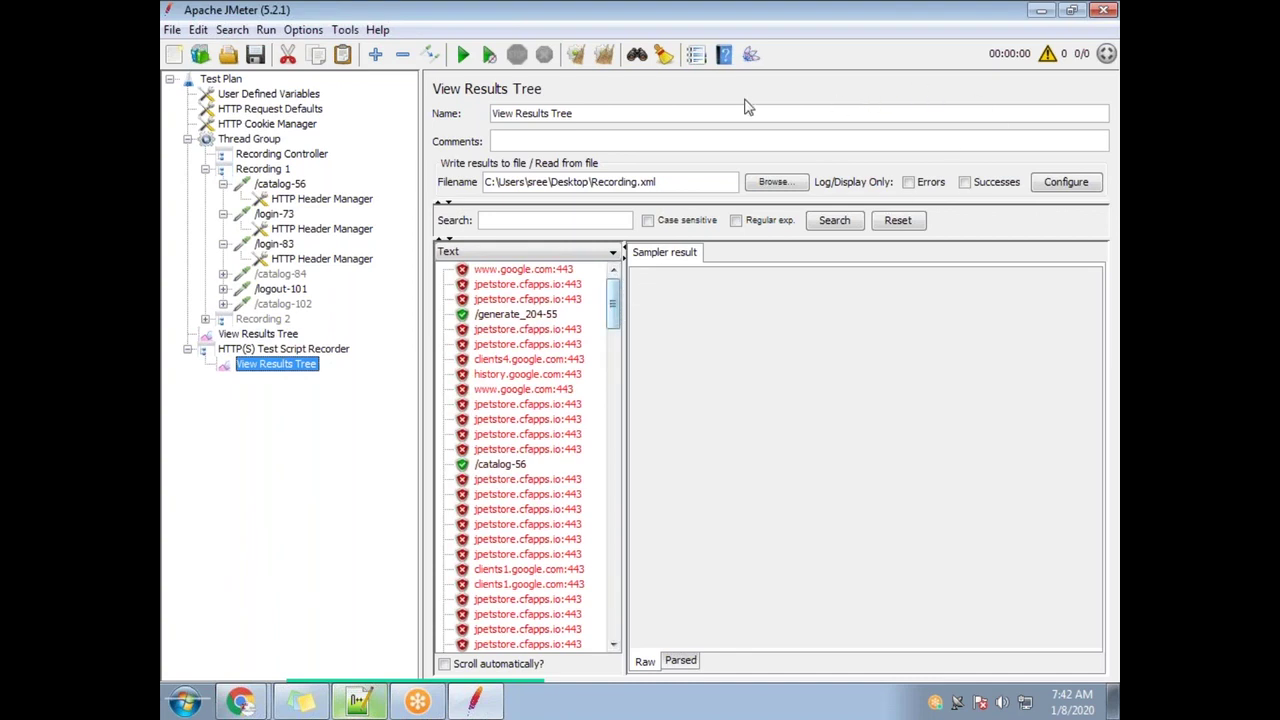
pyautogui.click(286, 246)
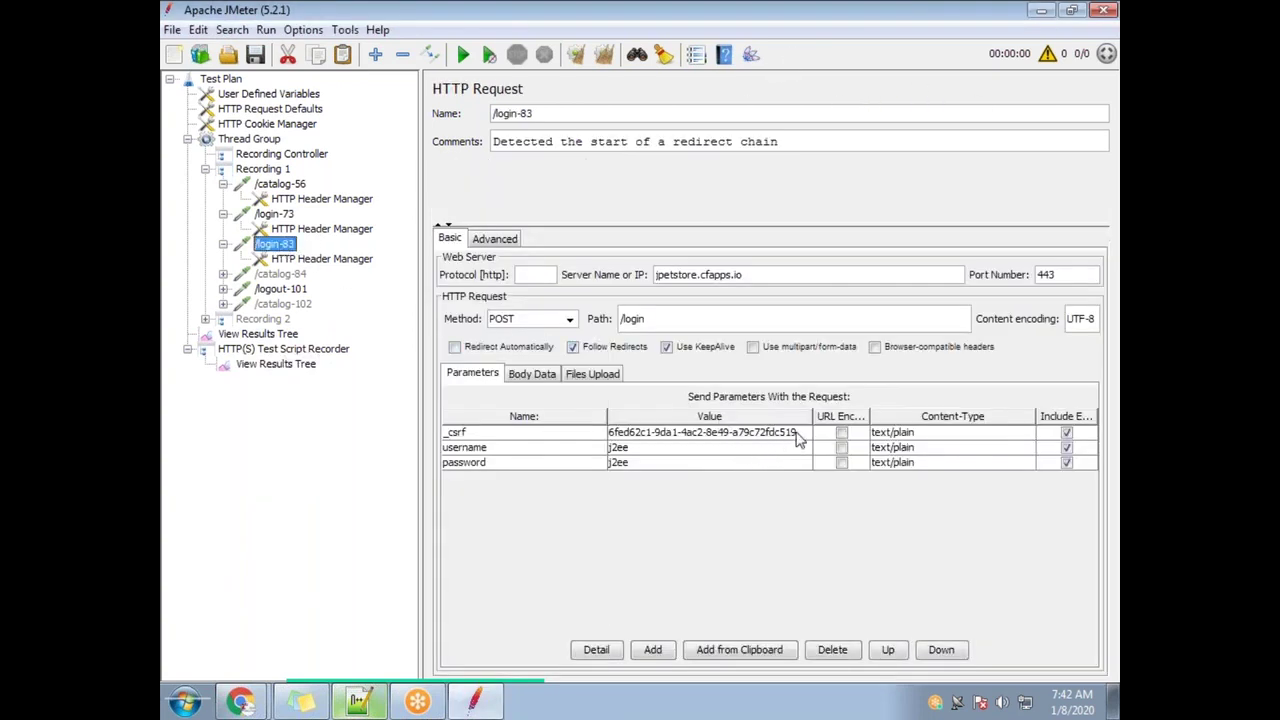
# Select the whole _csrf value, then pick the /catalog-56 sample in the recorded results
pyautogui.doubleClick(800, 432)
pyautogui.hotkey('ctrl', 'a')
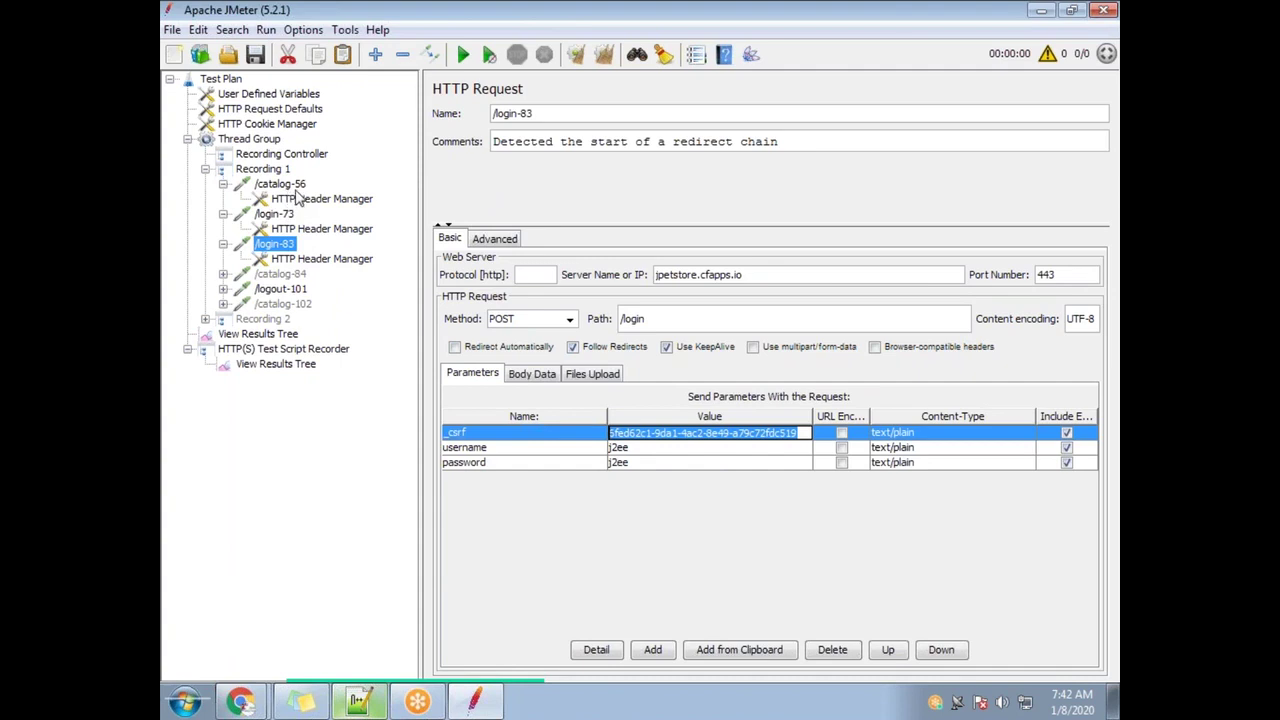
pyautogui.click(285, 366)
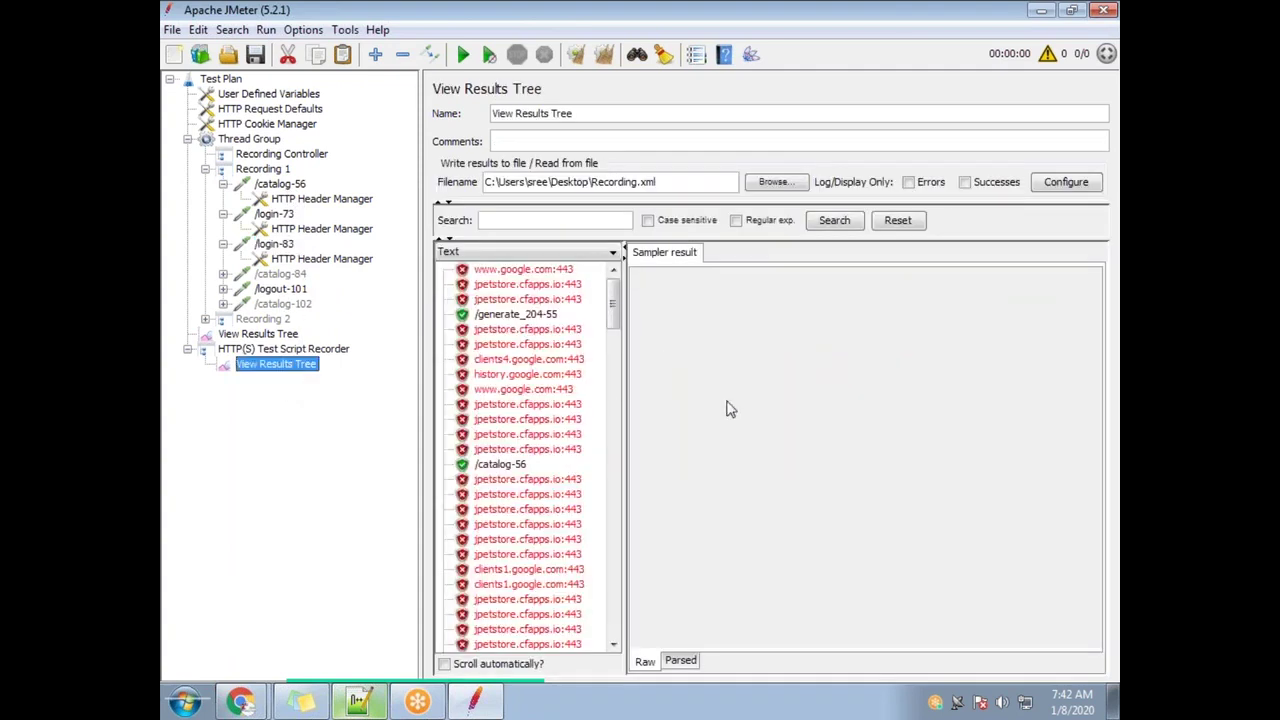
pyautogui.click(506, 468)
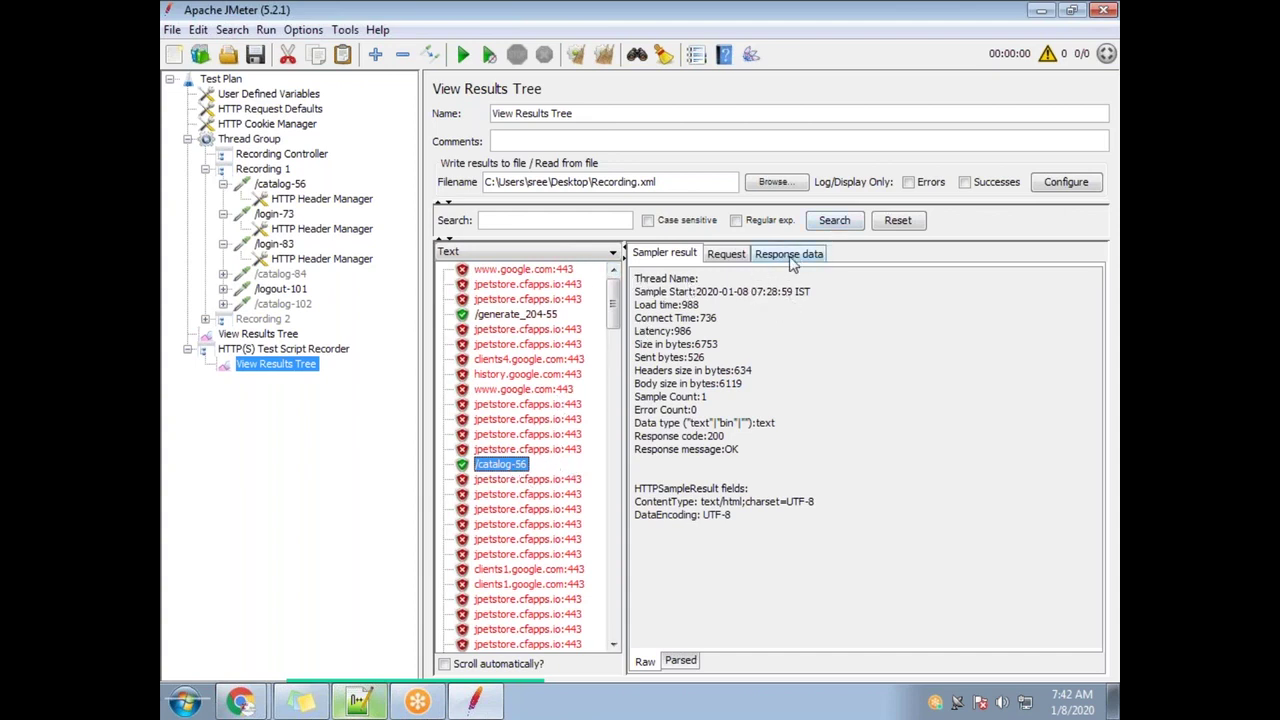
# Review /catalog-56's request, response data, headers and sampler settings, then return to the results list
pyautogui.click(724, 257)
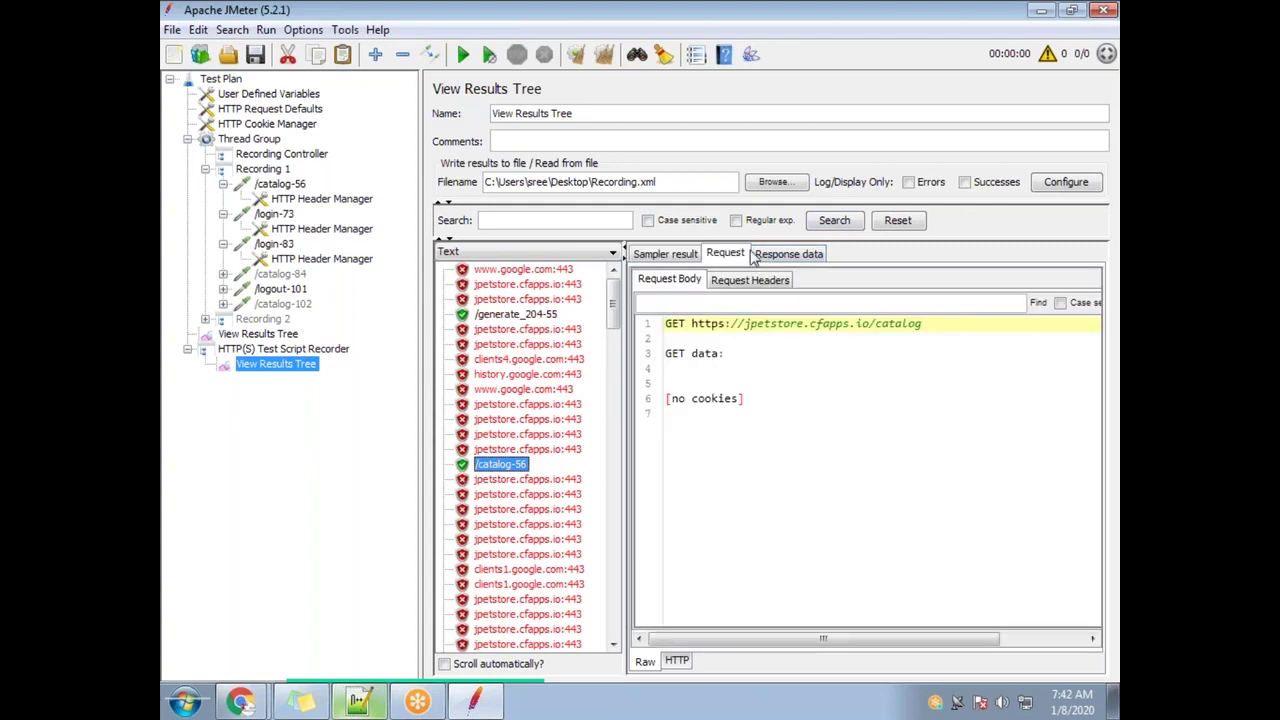
pyautogui.click(770, 256)
pyautogui.click(727, 257)
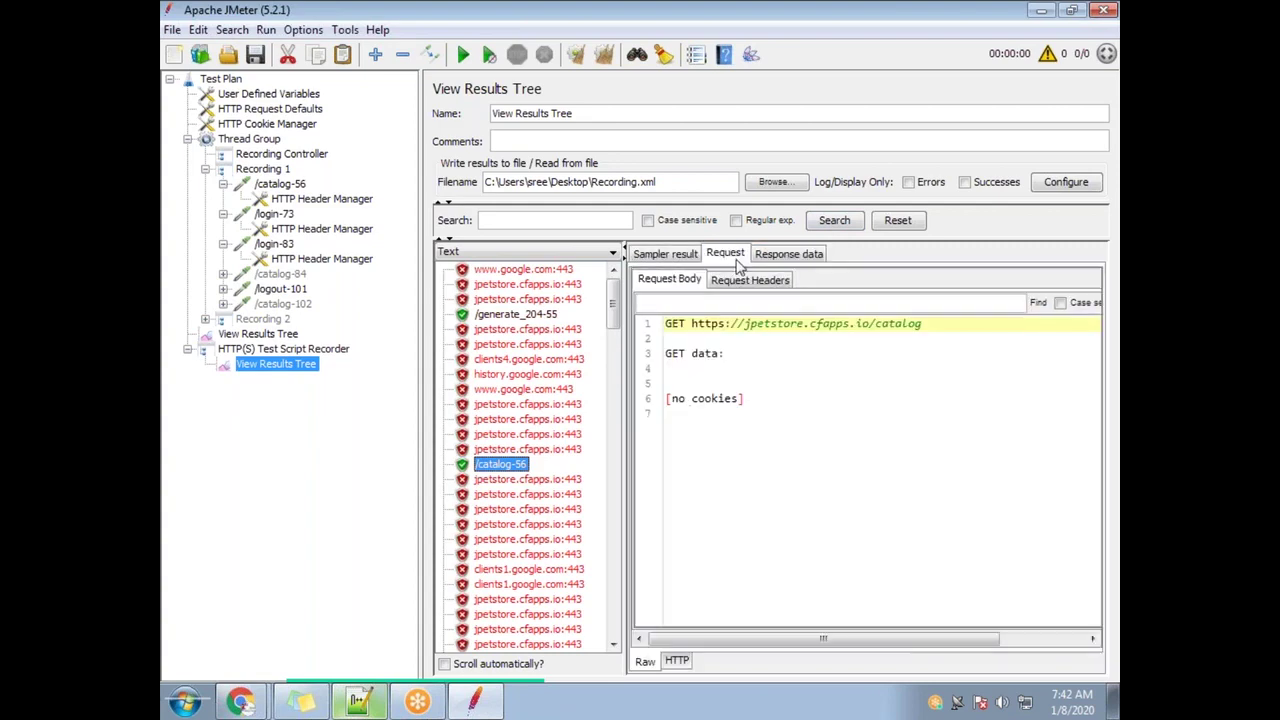
pyautogui.click(793, 257)
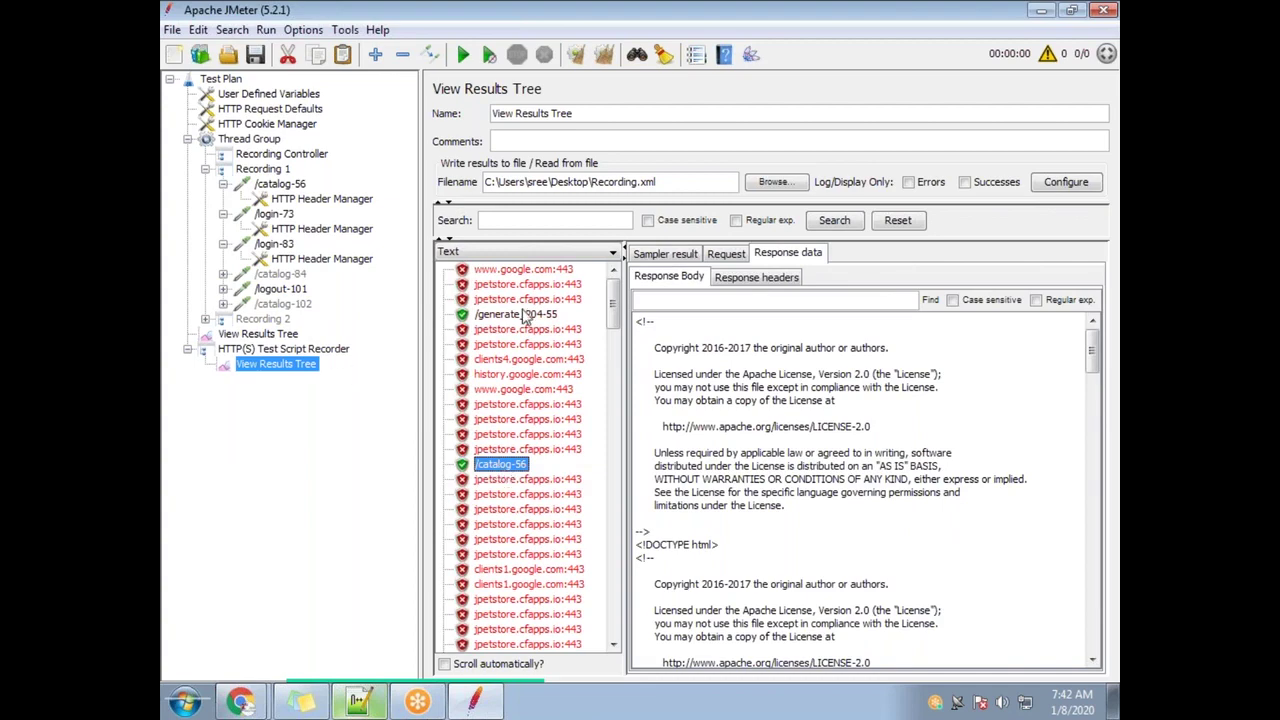
pyautogui.click(742, 284)
pyautogui.click(740, 257)
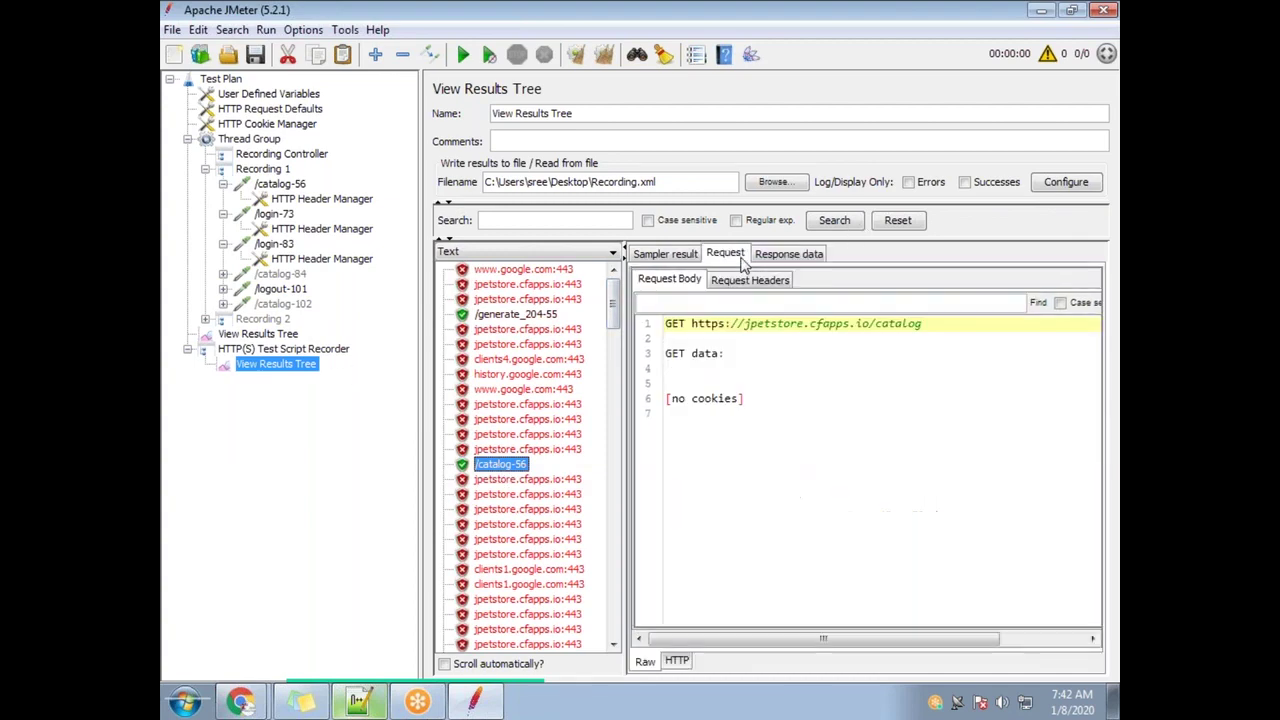
pyautogui.click(285, 186)
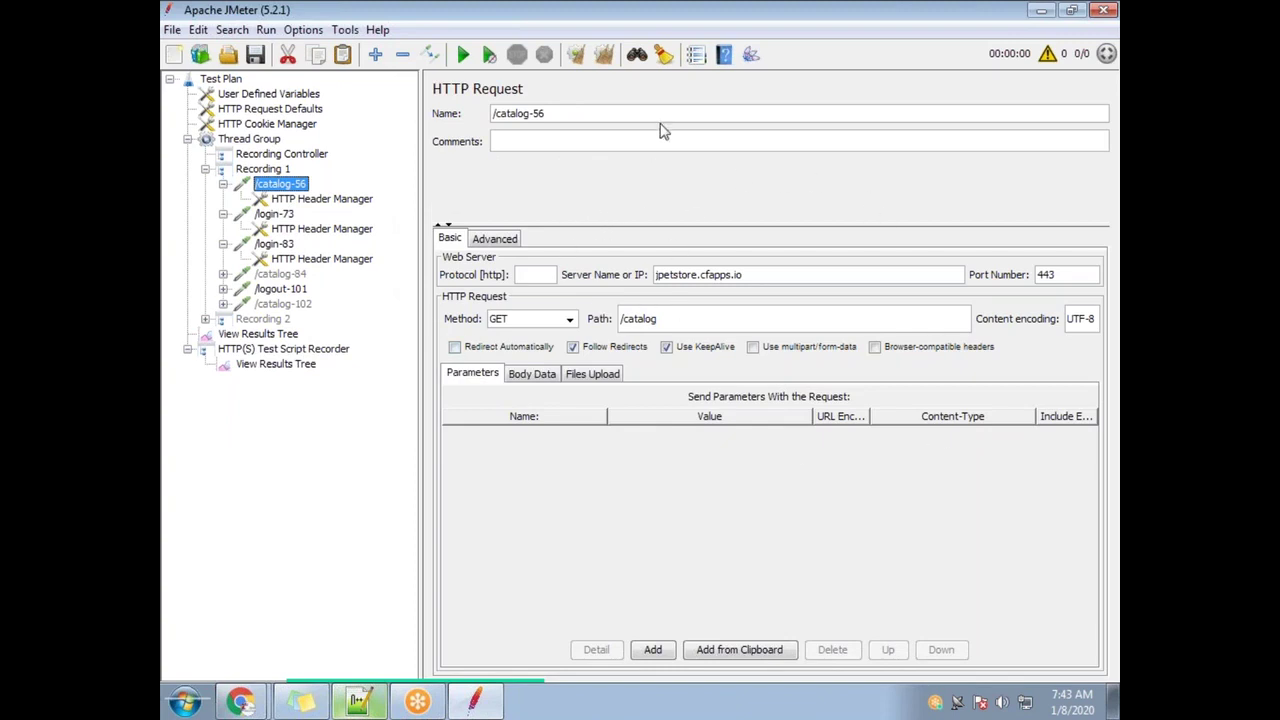
pyautogui.click(285, 364)
# Compare /catalog-56's request body, response headers with the JSESSIONID cookie, and response HTML
pyautogui.moveTo(757, 429); pyautogui.dragTo(640, 318)
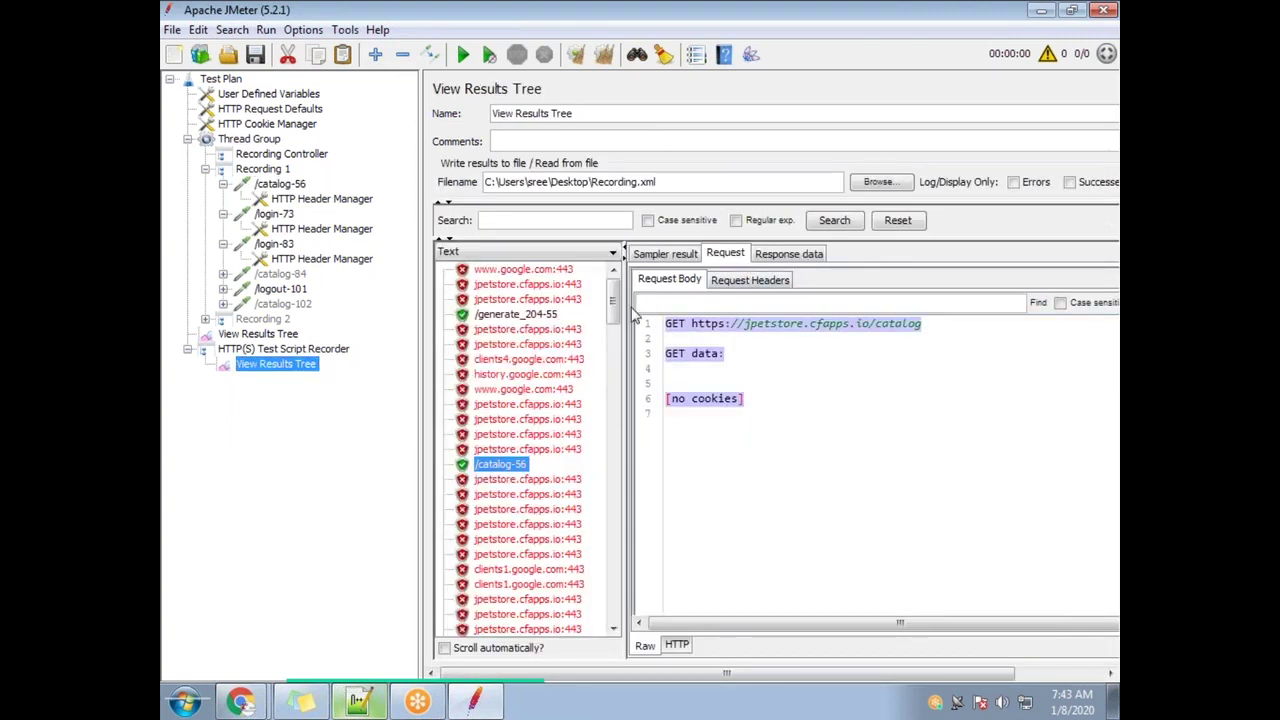
pyautogui.click(789, 254)
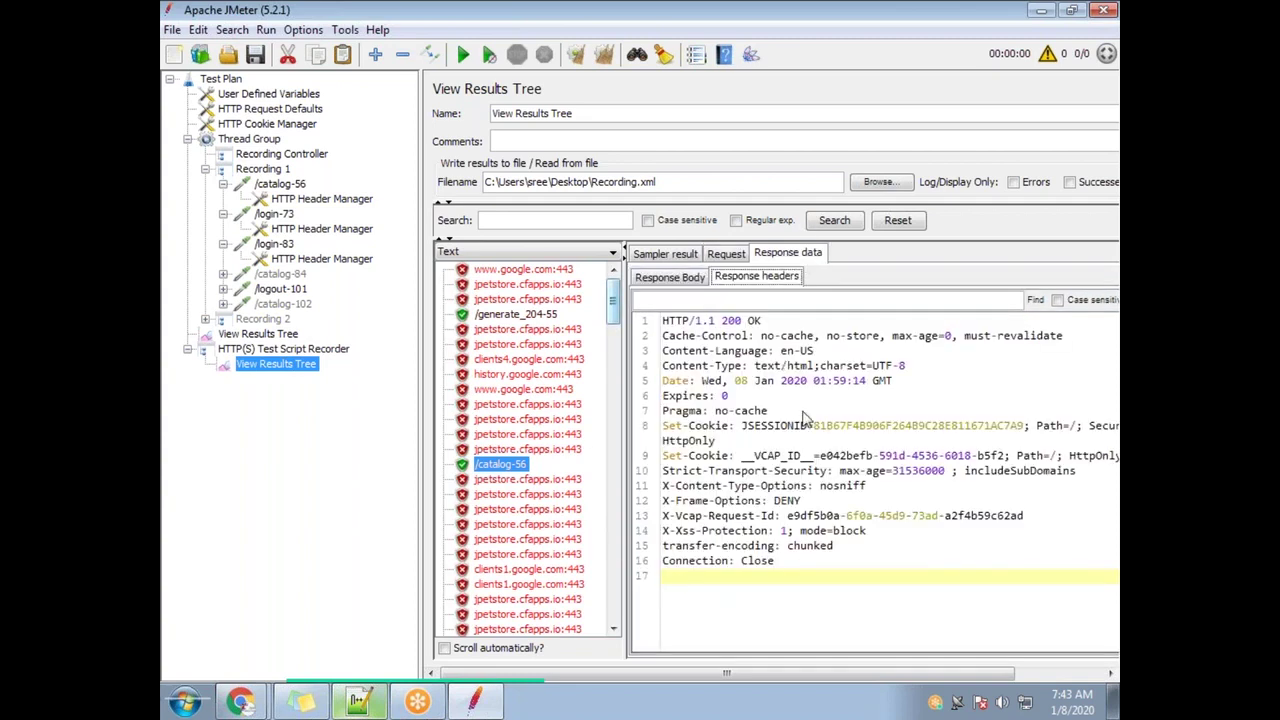
pyautogui.click(730, 258)
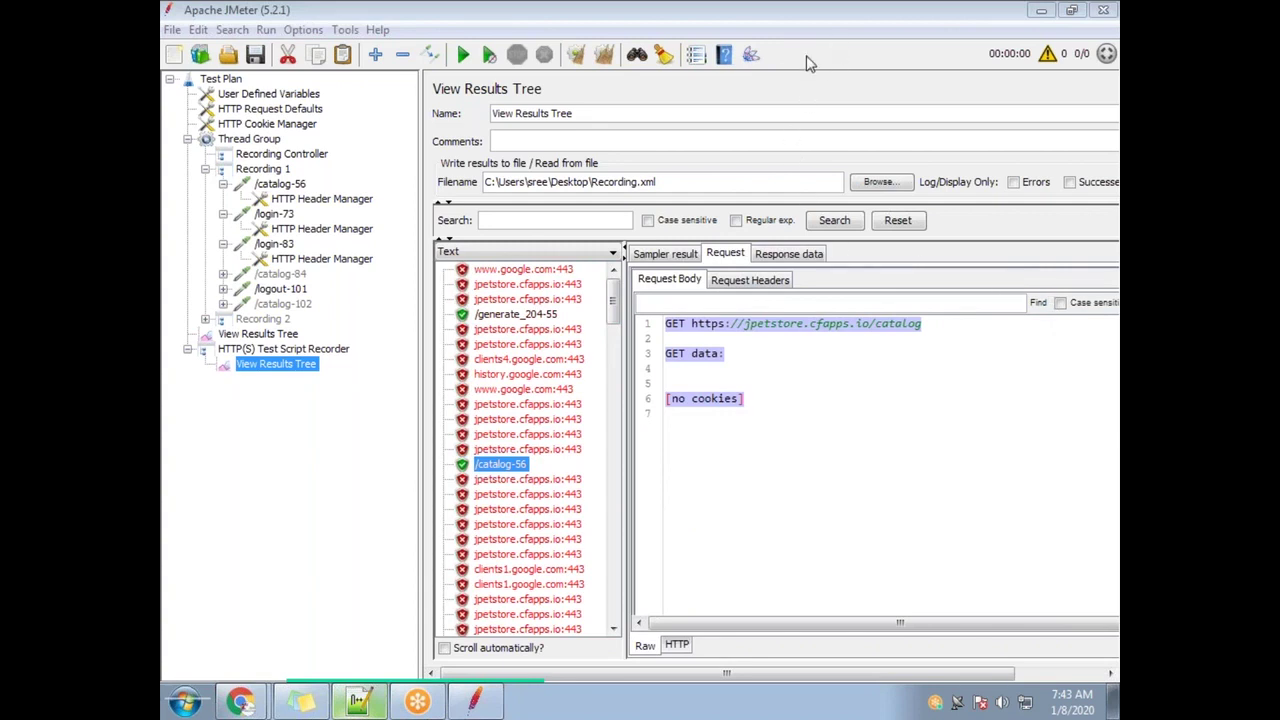
pyautogui.click(801, 258)
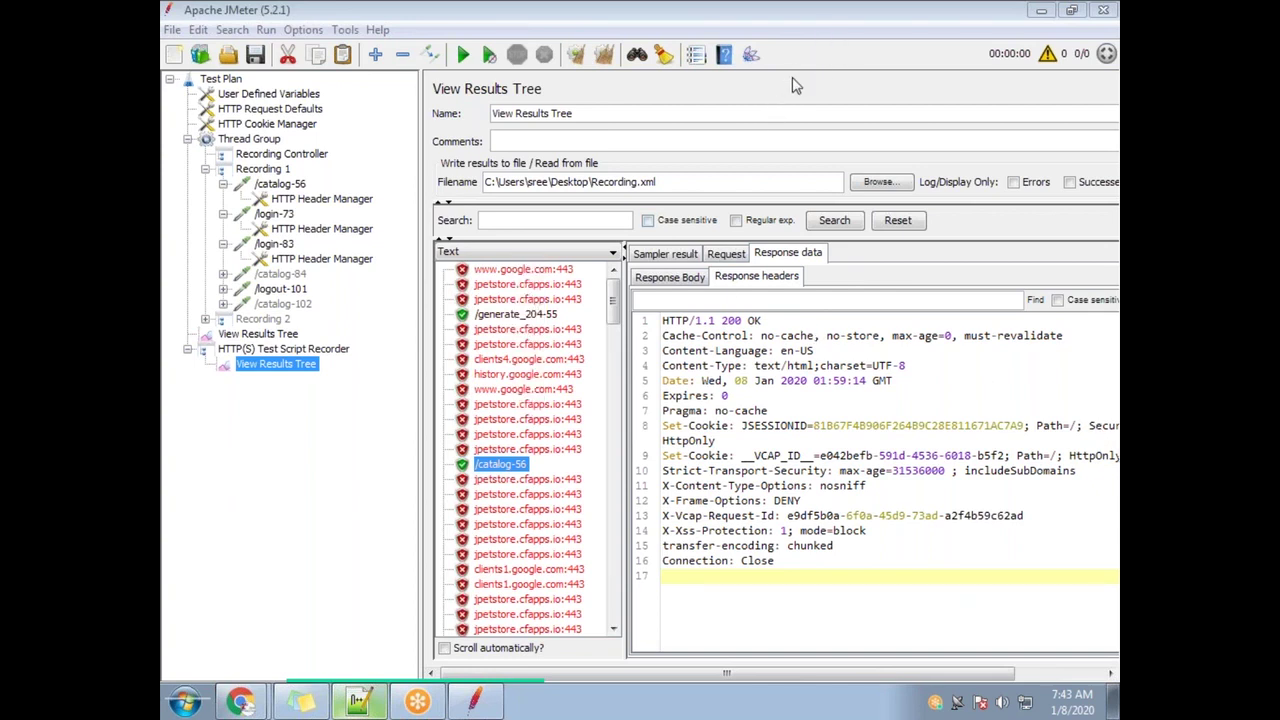
pyautogui.click(670, 278)
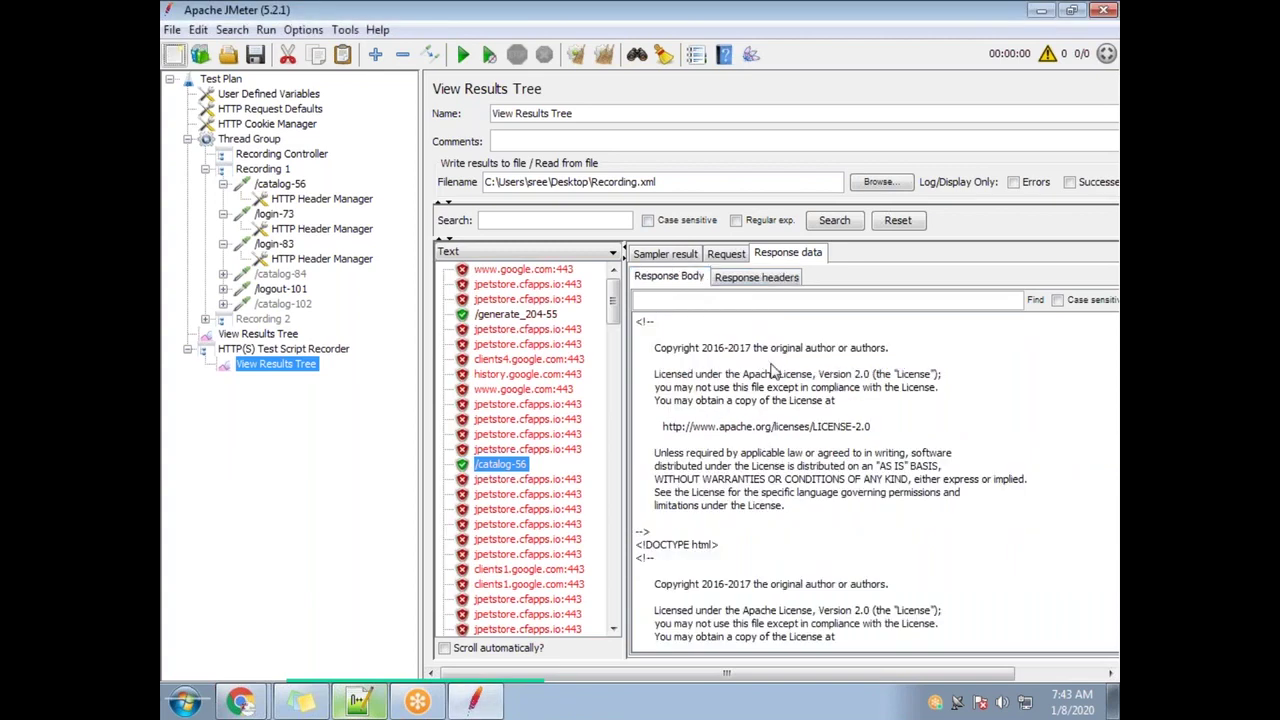
pyautogui.click(775, 284)
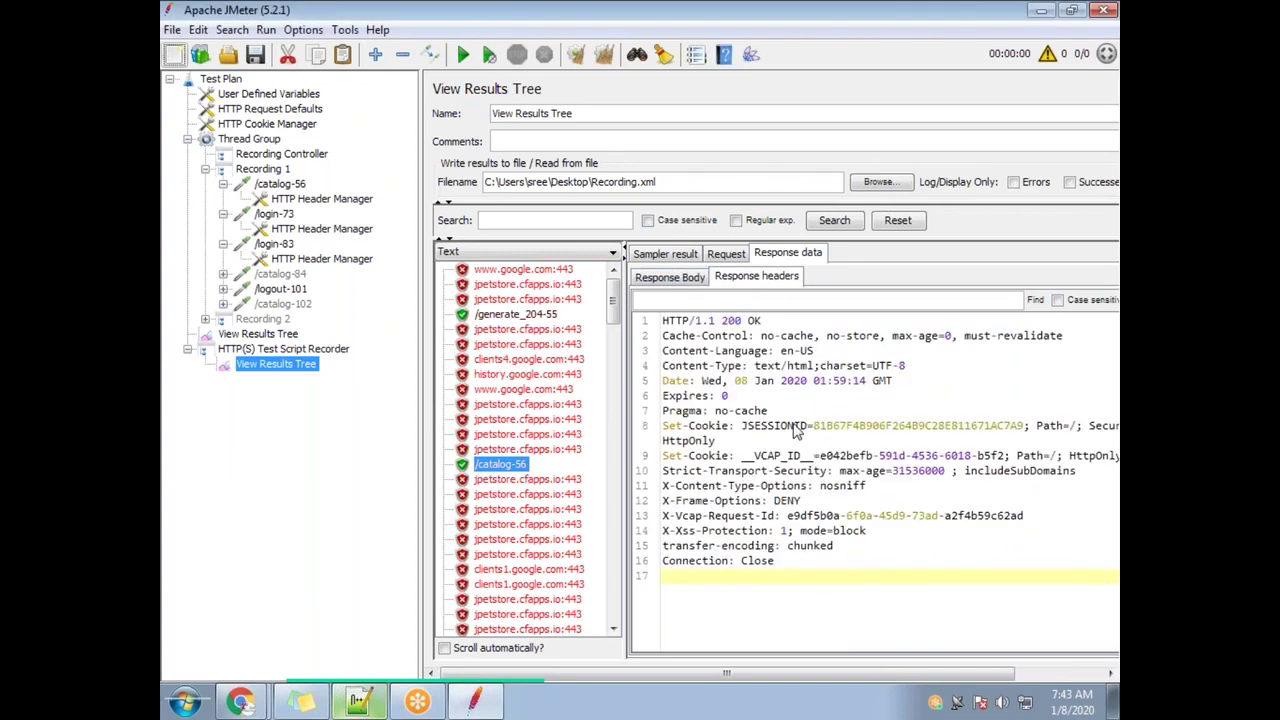
pyautogui.moveTo(763, 430); pyautogui.dragTo(1030, 431)
pyautogui.click(698, 280)
pyautogui.click(748, 284)
pyautogui.click(680, 284)
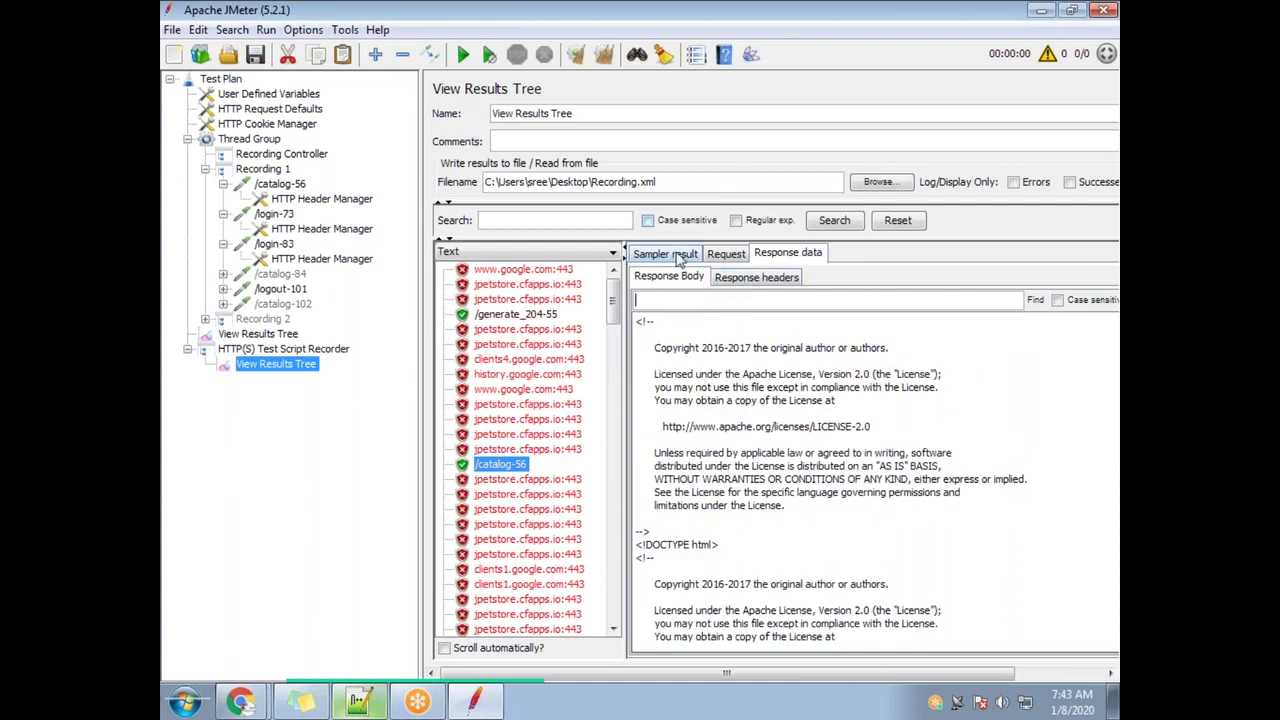
# Search the /catalog-56 response body and headers for the pasted _csrf token
pyautogui.write('6fed62c1-9da1-4ac2-8e49-a79c72fdc519')
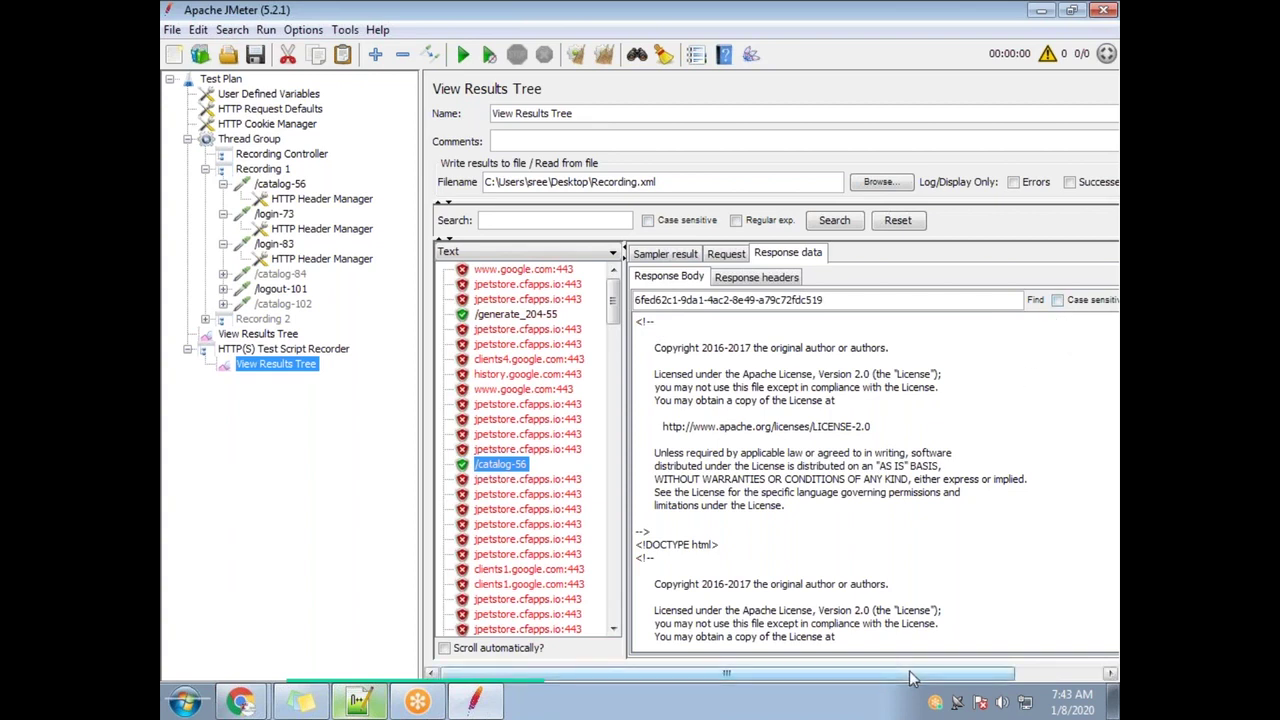
pyautogui.moveTo(910, 678); pyautogui.dragTo(996, 678)
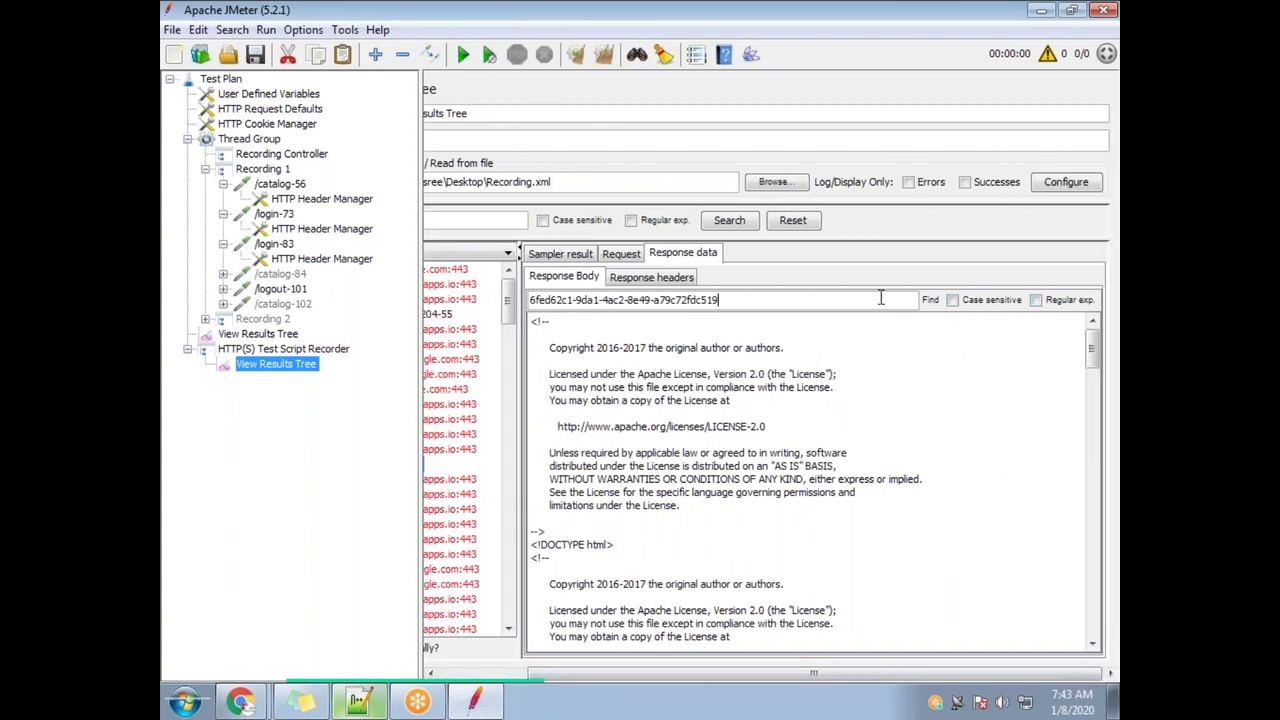
pyautogui.click(928, 300)
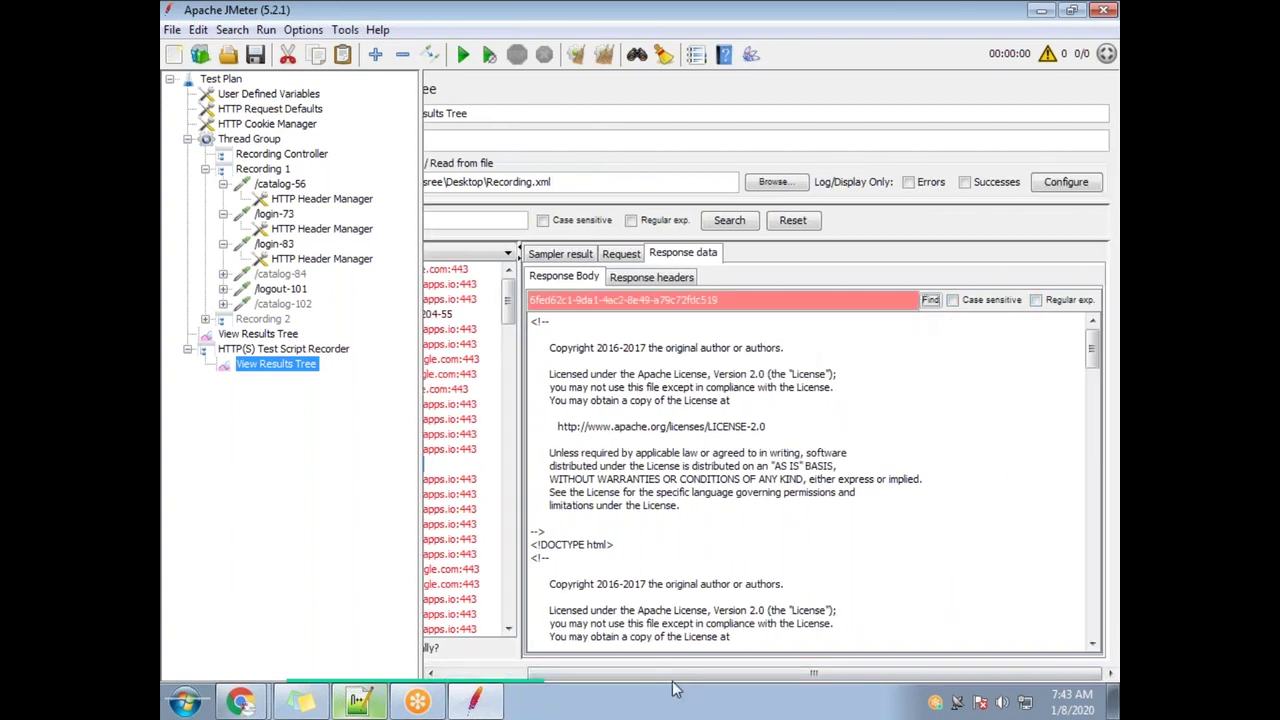
pyautogui.moveTo(686, 678); pyautogui.dragTo(600, 678)
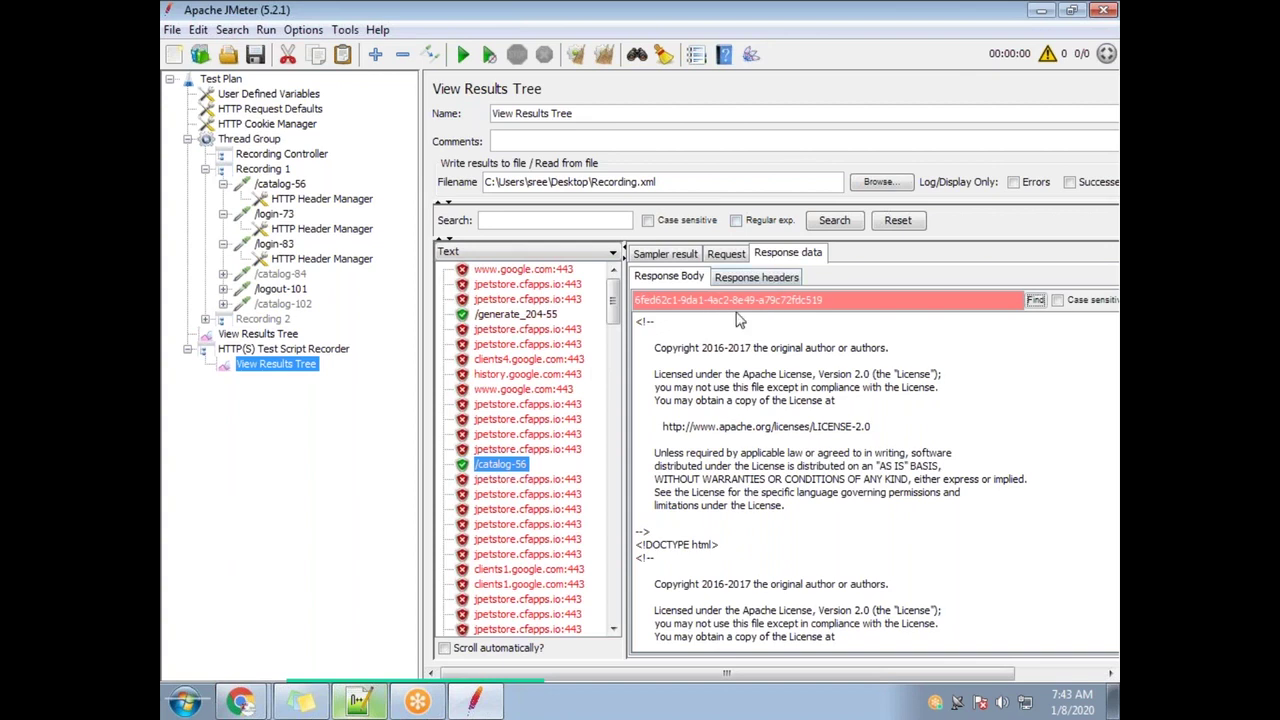
pyautogui.click(763, 280)
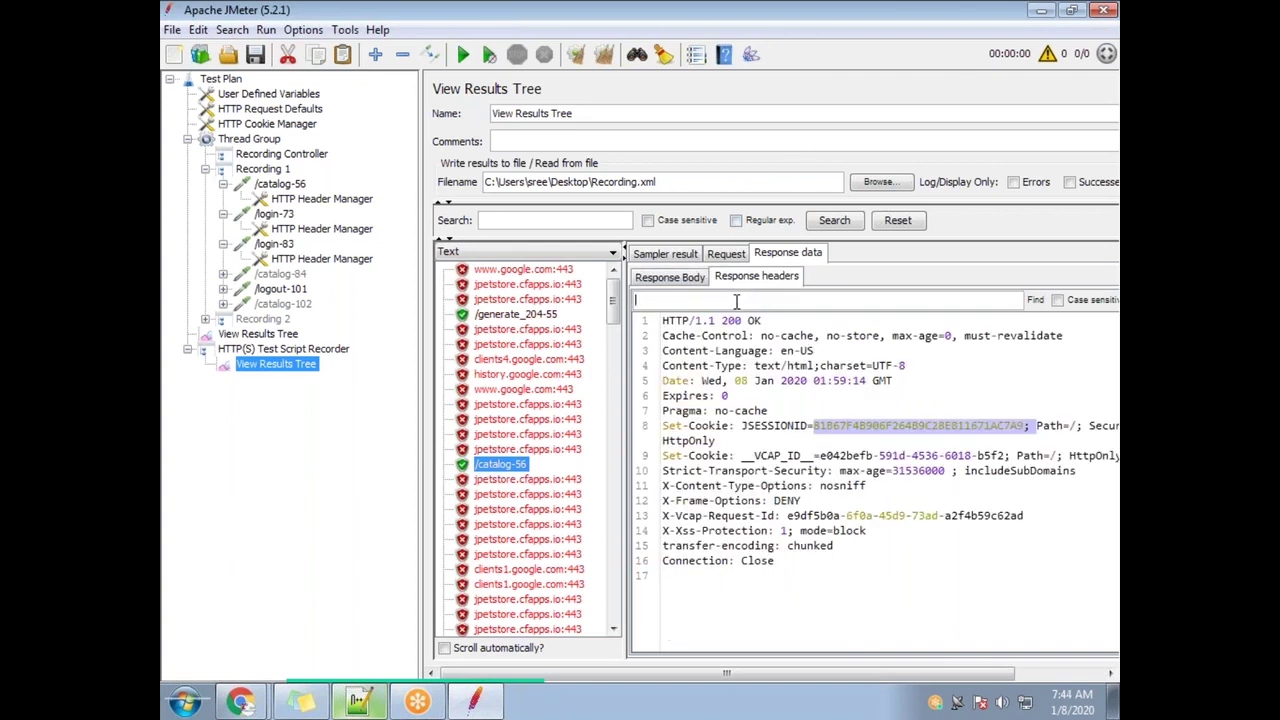
pyautogui.click(736, 301)
pyautogui.write('5fad82c1-9da1-4ac2-8e49-a75c72fdc519')
pyautogui.click(1035, 301)
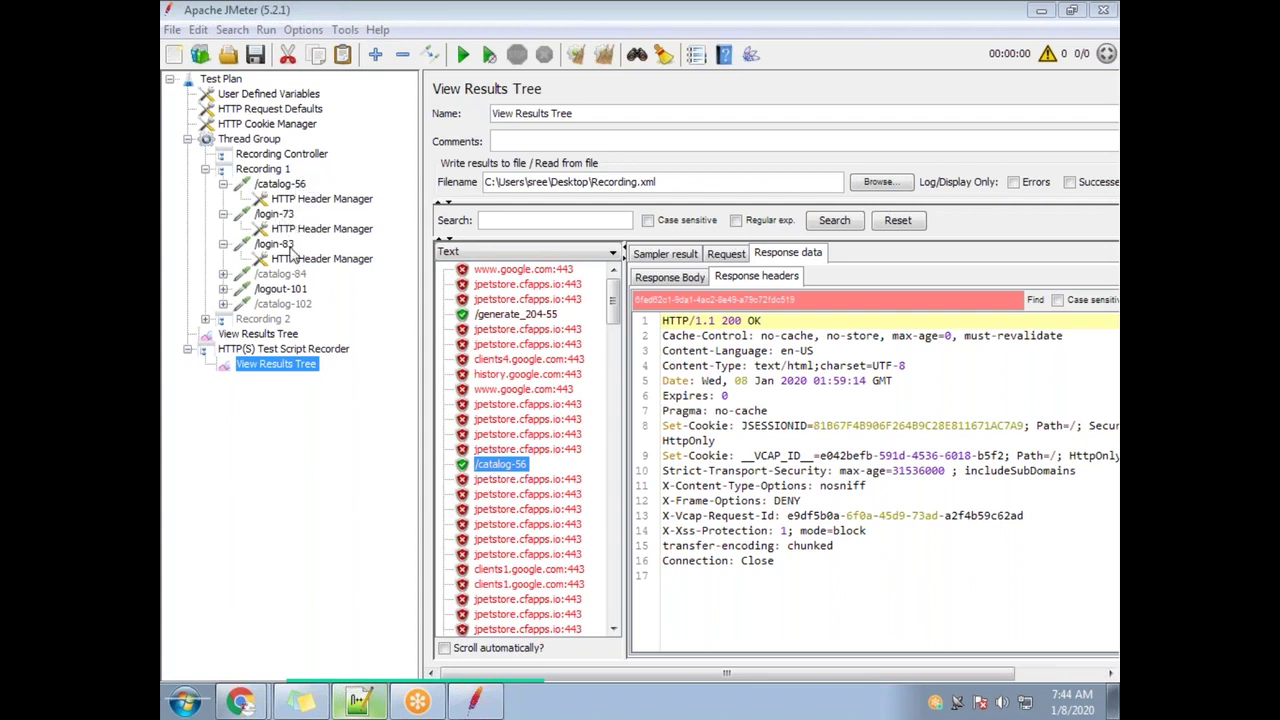
# Check the /login-83, /login-73 and /catalog-56 request settings, then return to the results list
pyautogui.click(277, 245)
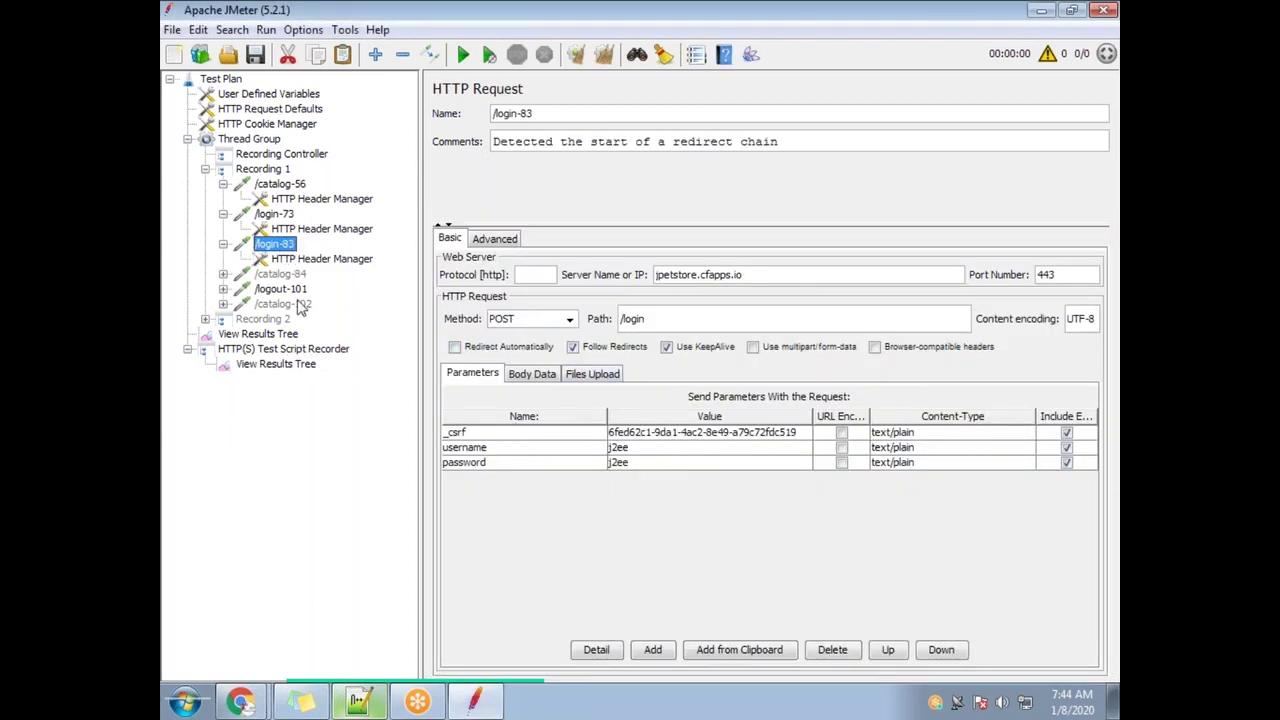
pyautogui.click(284, 215)
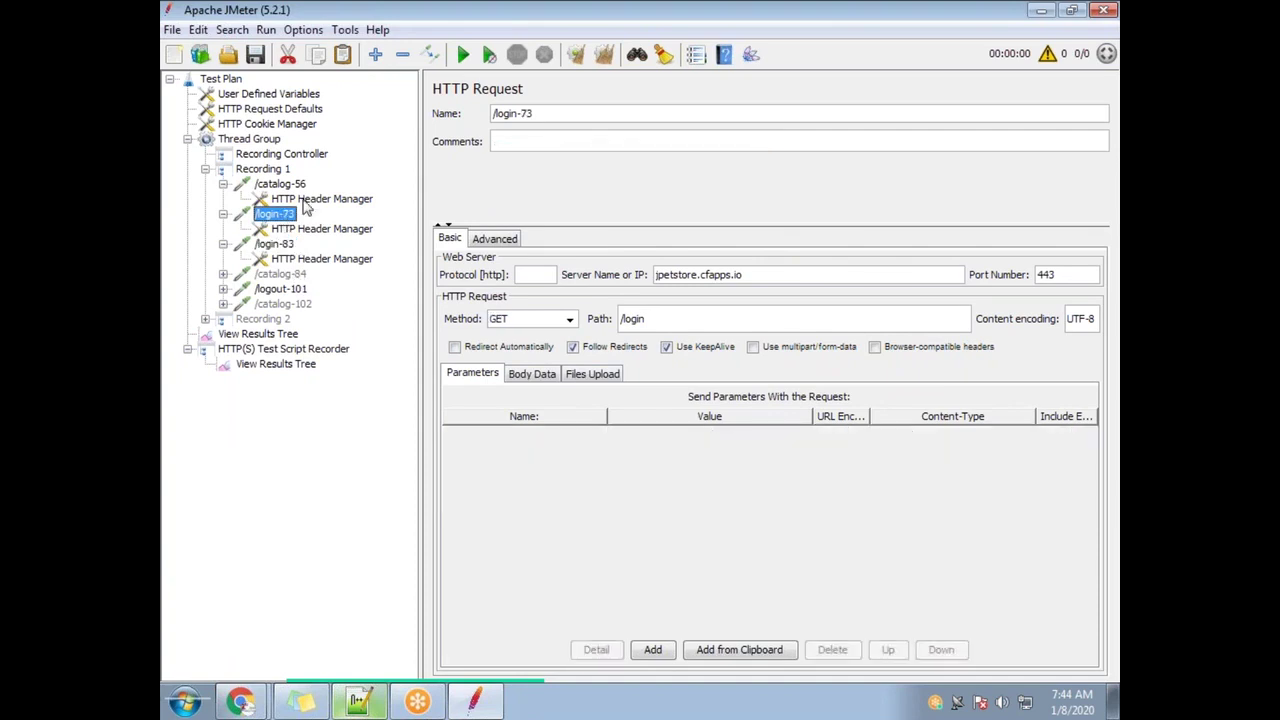
pyautogui.click(300, 185)
pyautogui.click(290, 368)
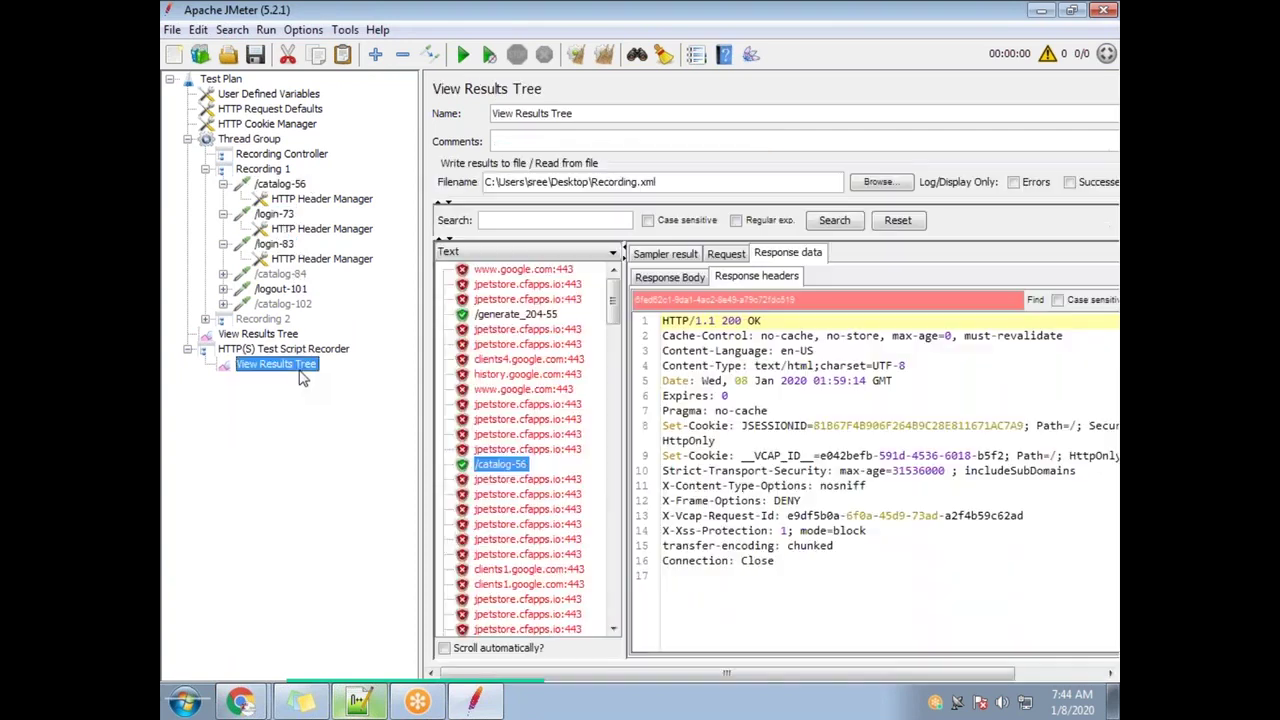
# Find the token in /login-73's response body form line and compare it with /login-83's _csrf
pyautogui.scroll(-1, 563, 487)
pyautogui.scroll(-5, 563, 487)
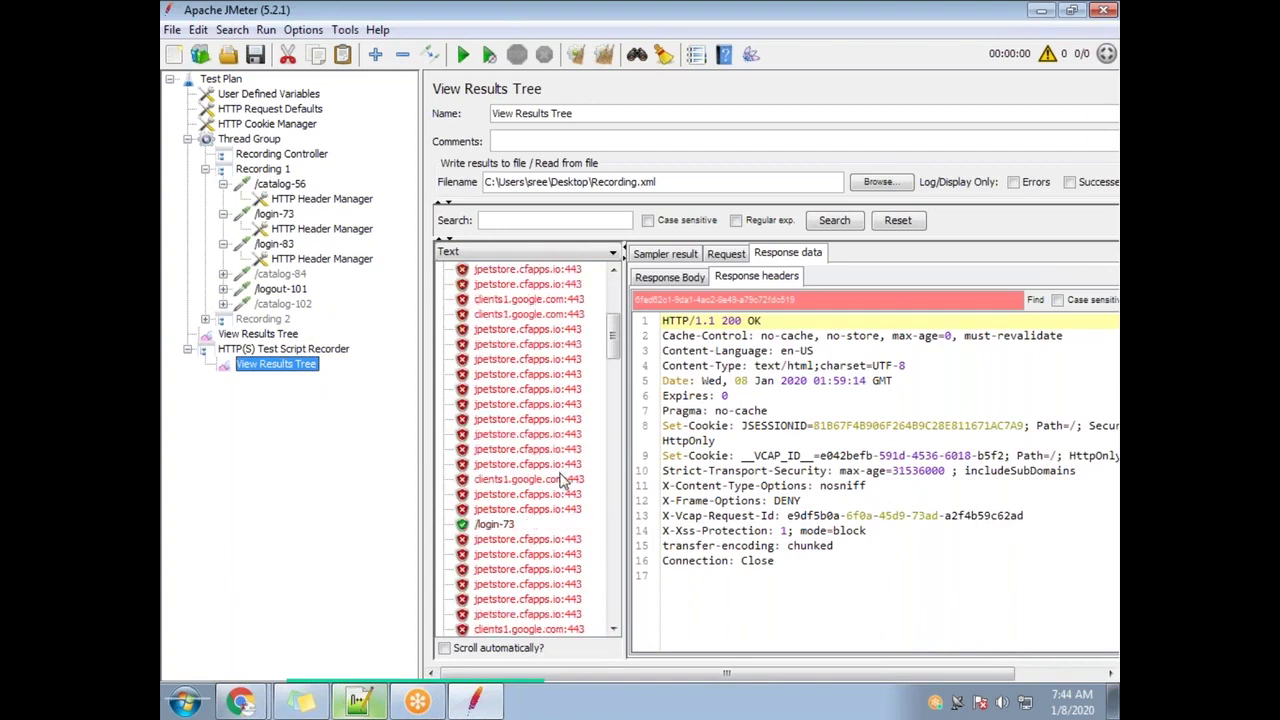
pyautogui.click(505, 480)
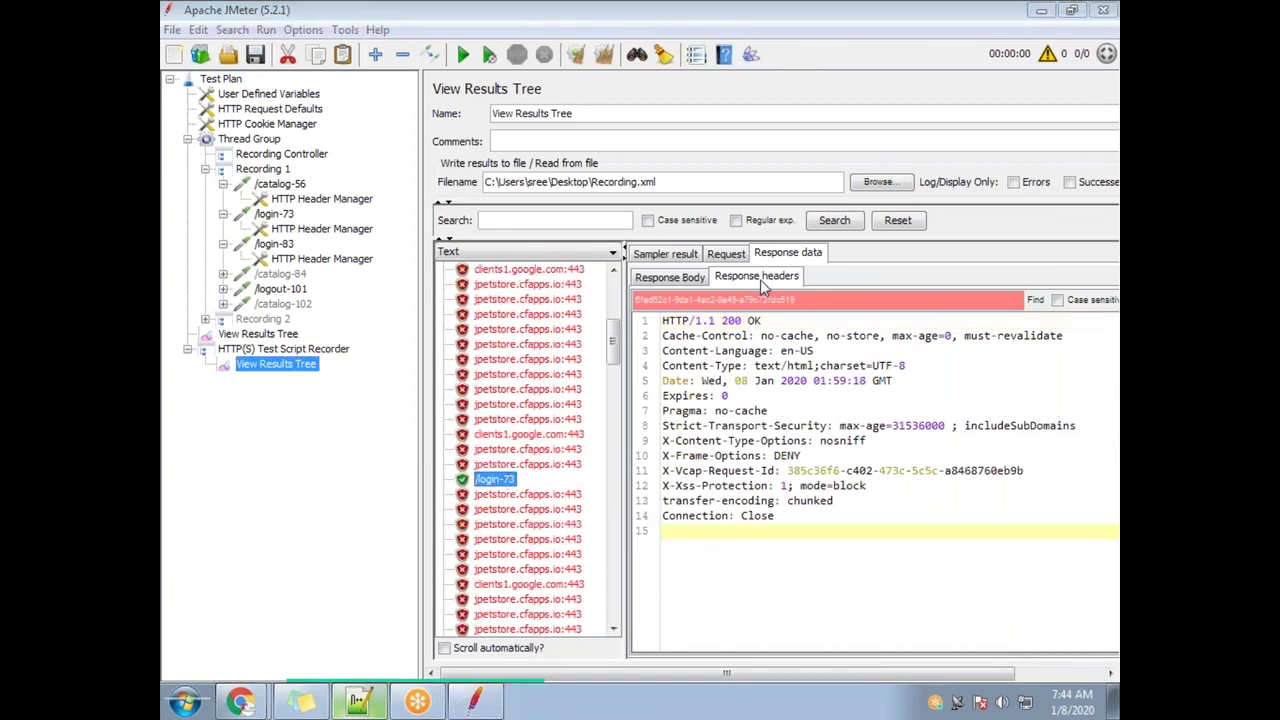
pyautogui.click(673, 279)
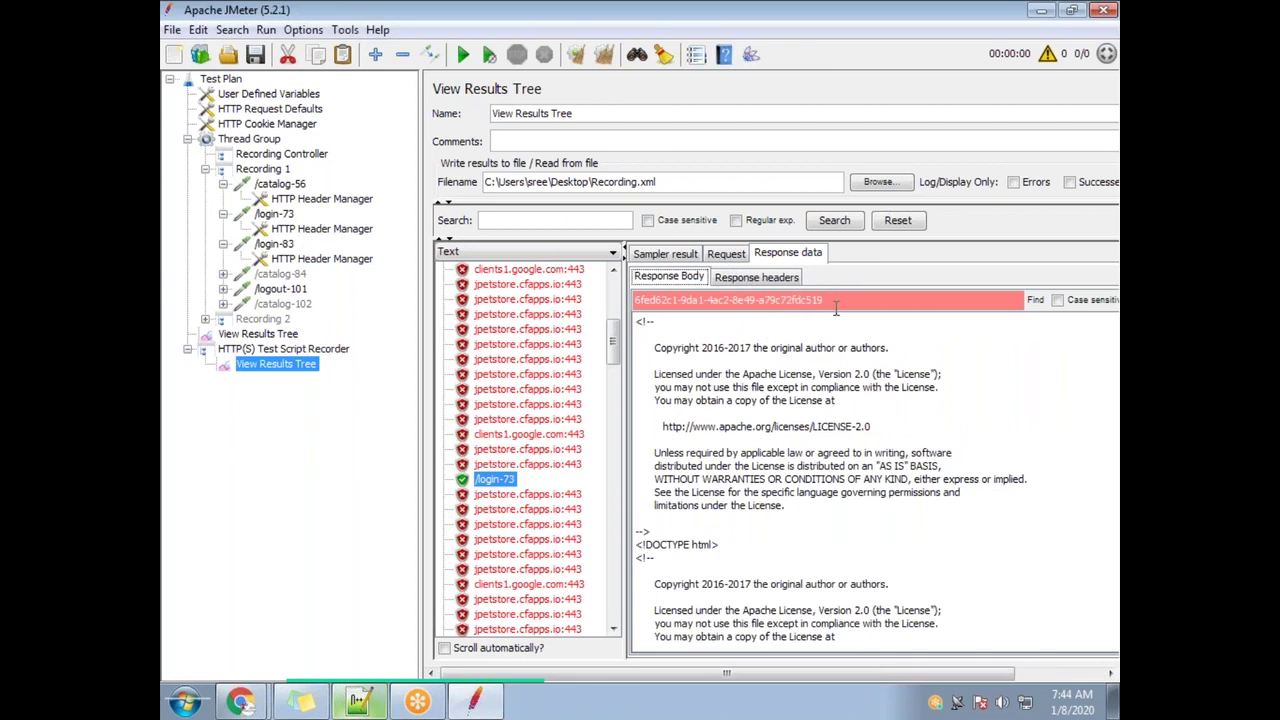
pyautogui.click(1035, 300)
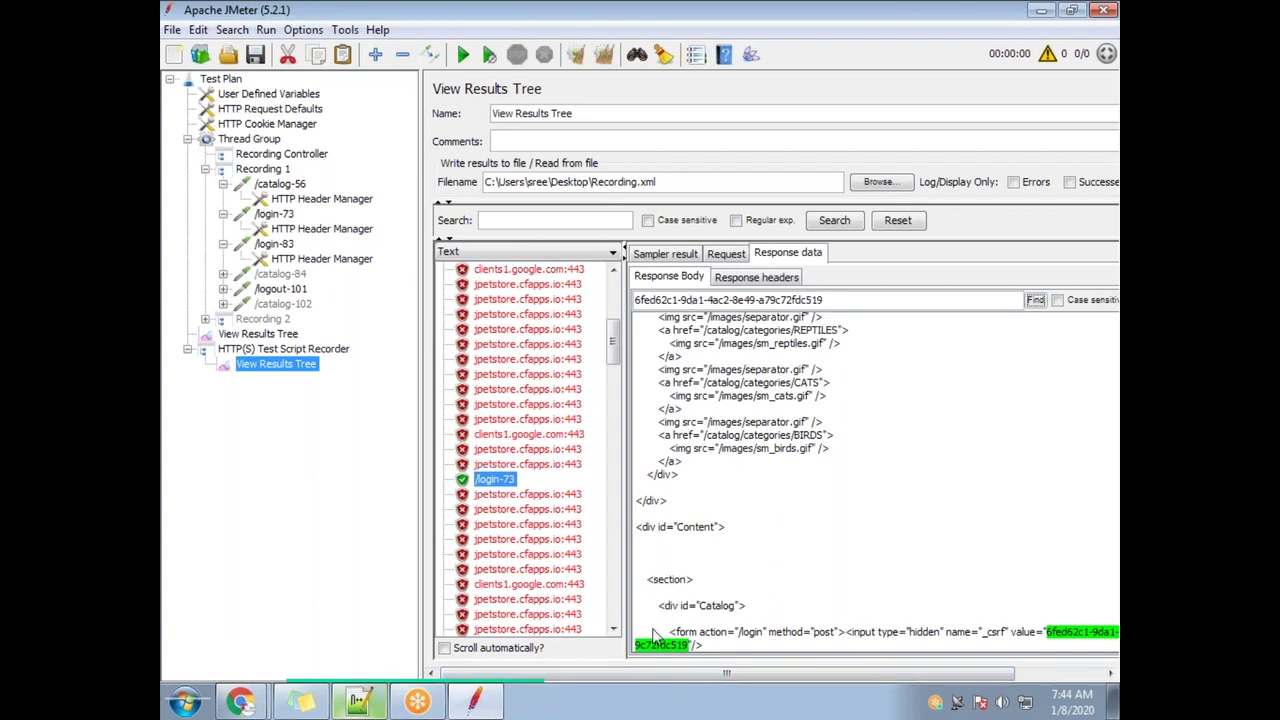
pyautogui.moveTo(670, 634); pyautogui.dragTo(704, 646)
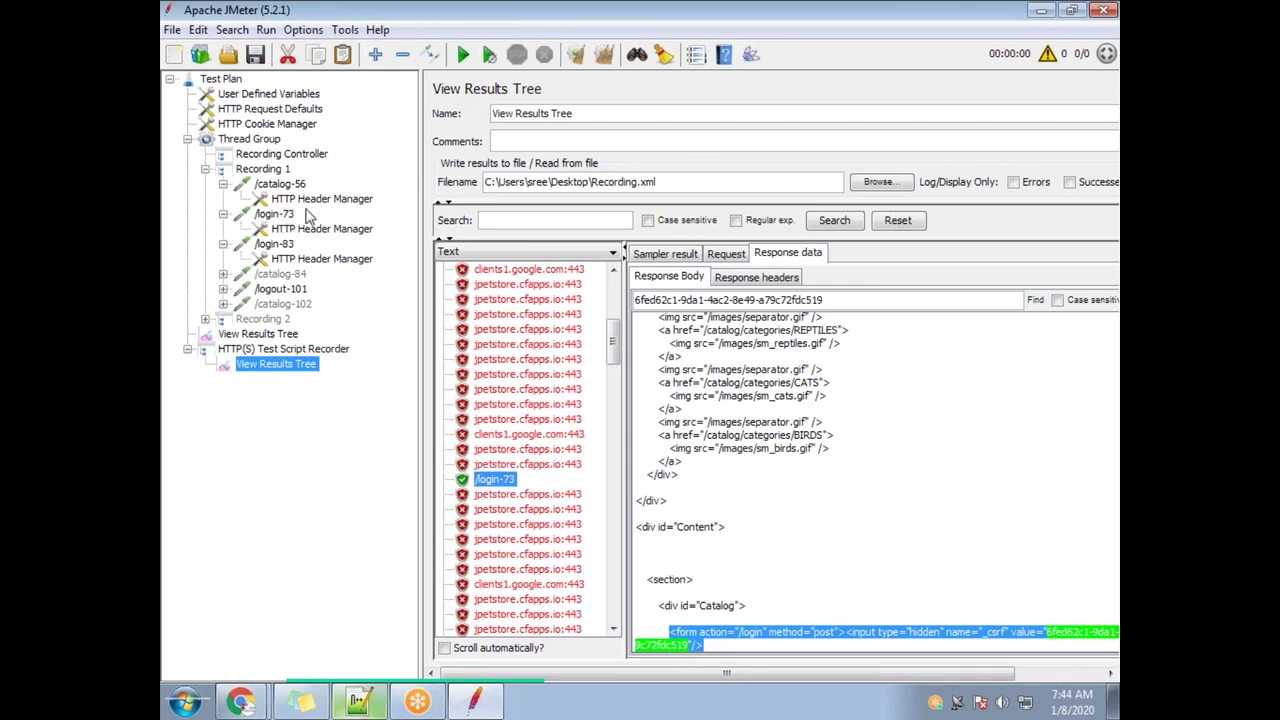
pyautogui.click(284, 248)
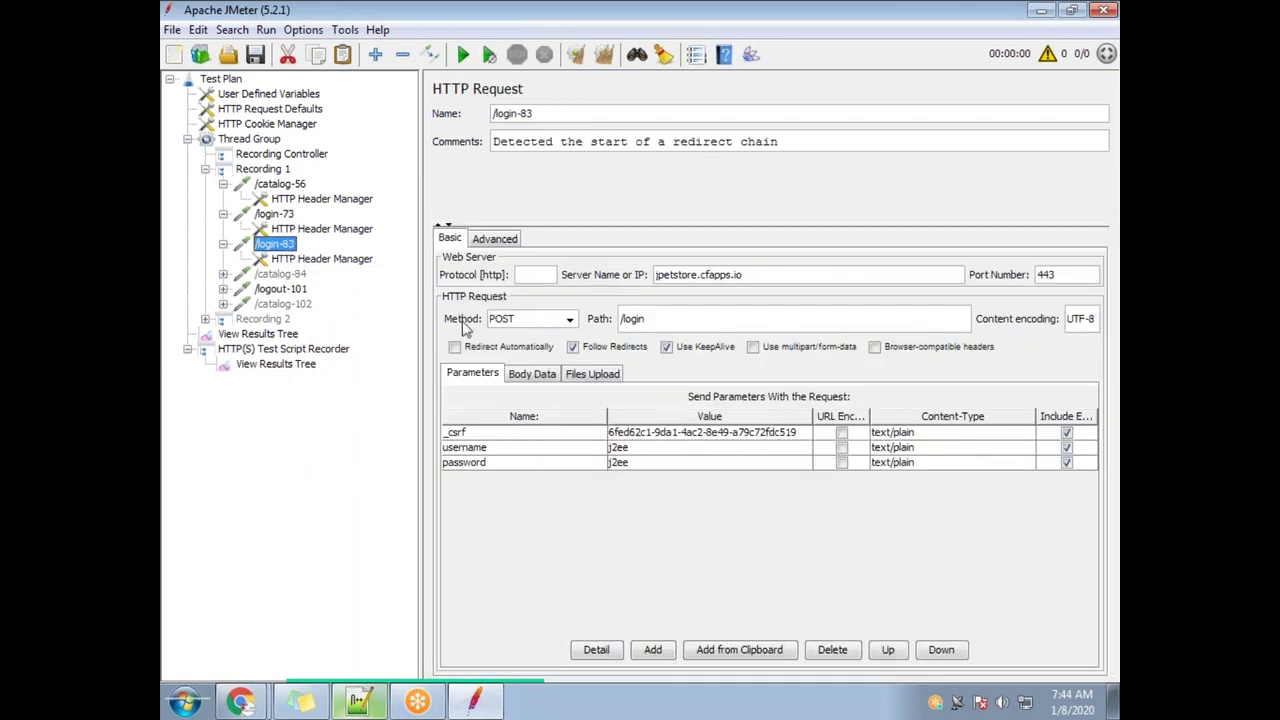
# Return to the recorded results list and highlight the saved results file path
pyautogui.click(284, 334)
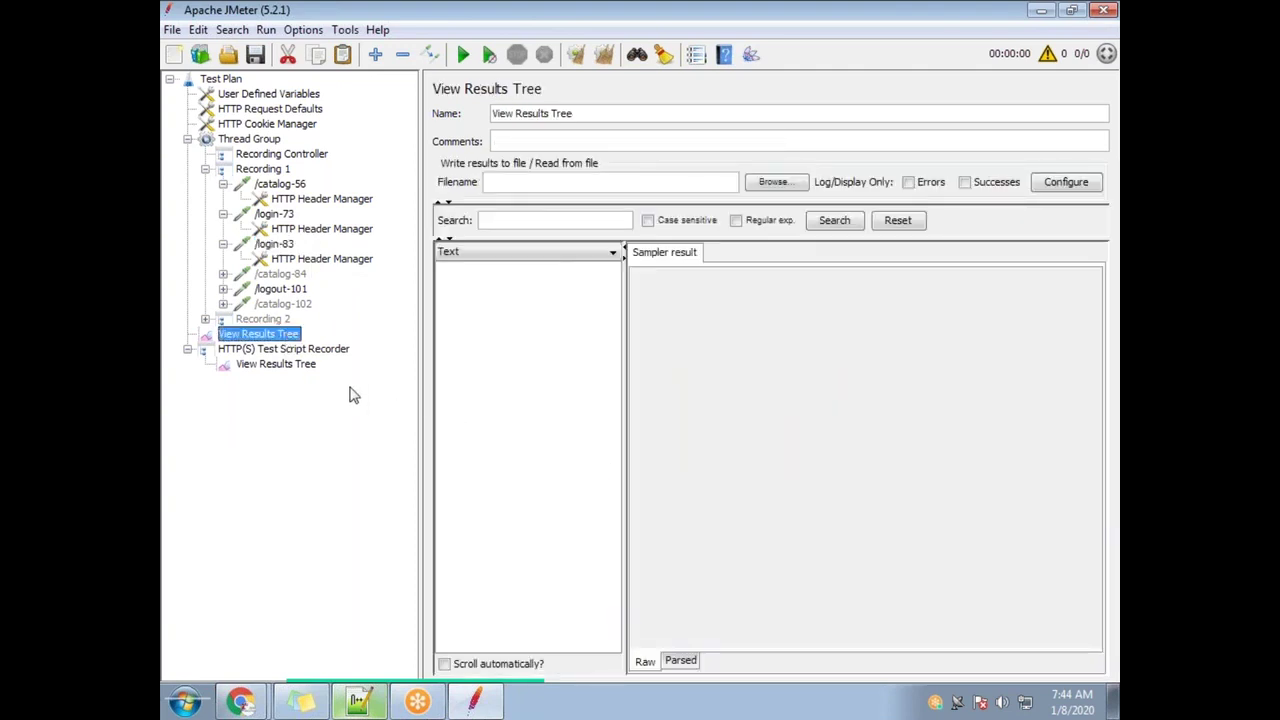
pyautogui.click(285, 365)
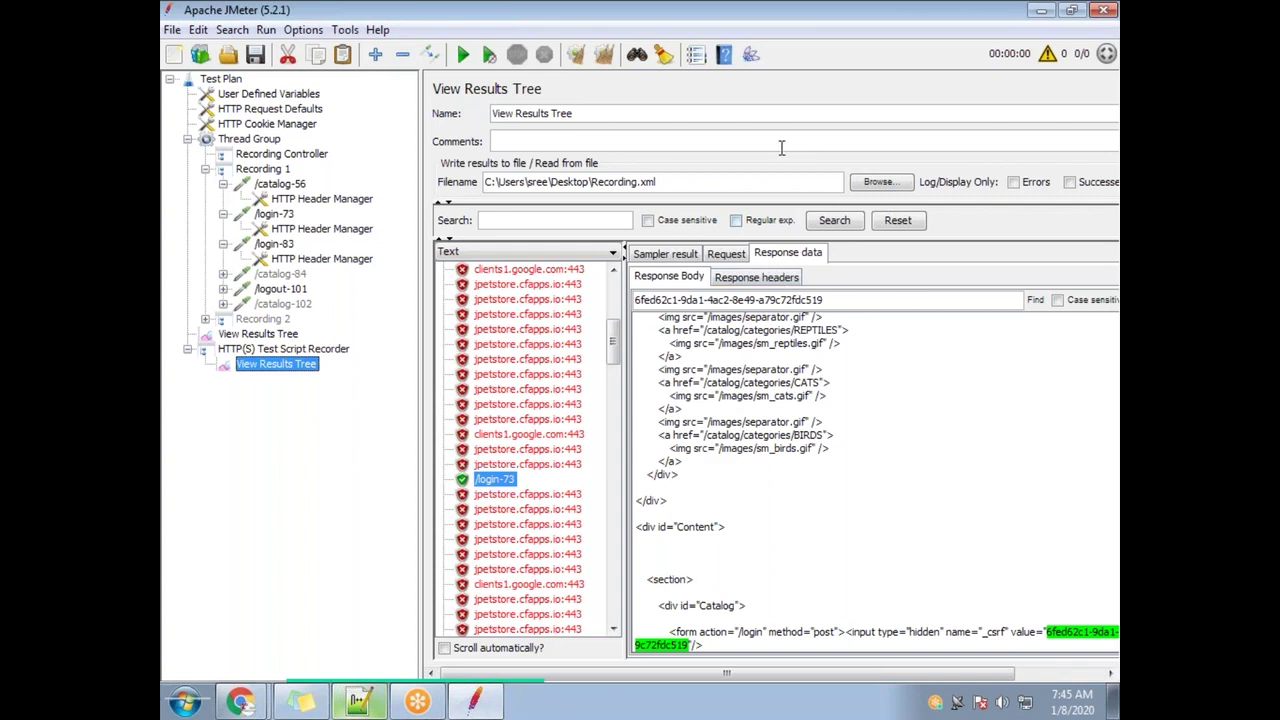
pyautogui.moveTo(676, 187); pyautogui.dragTo(434, 187)
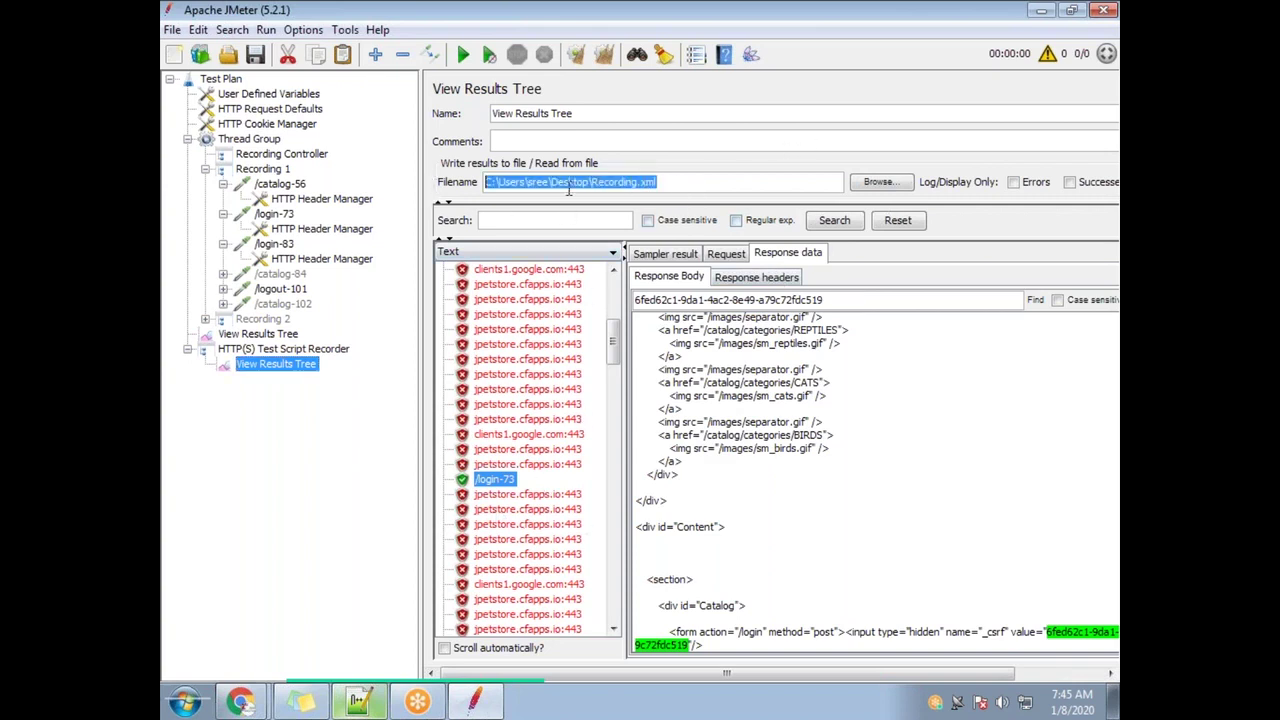
pyautogui.click(1115, 713)
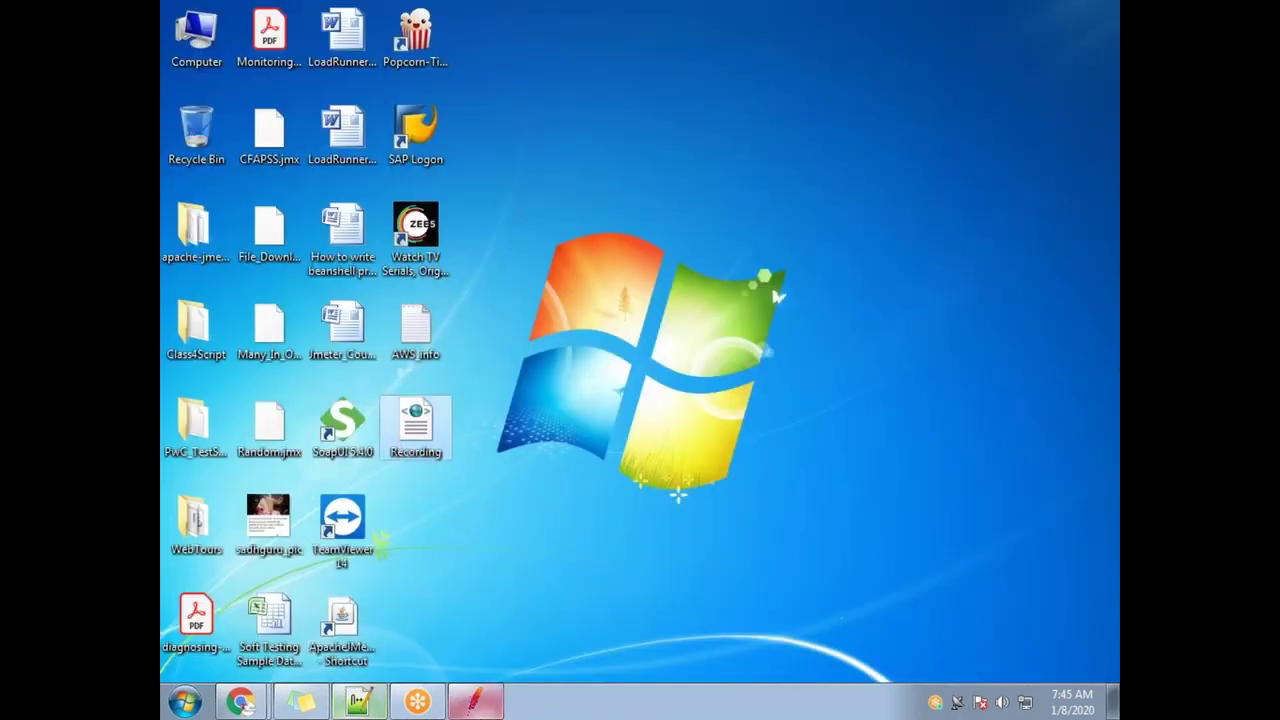
pyautogui.click(474, 700)
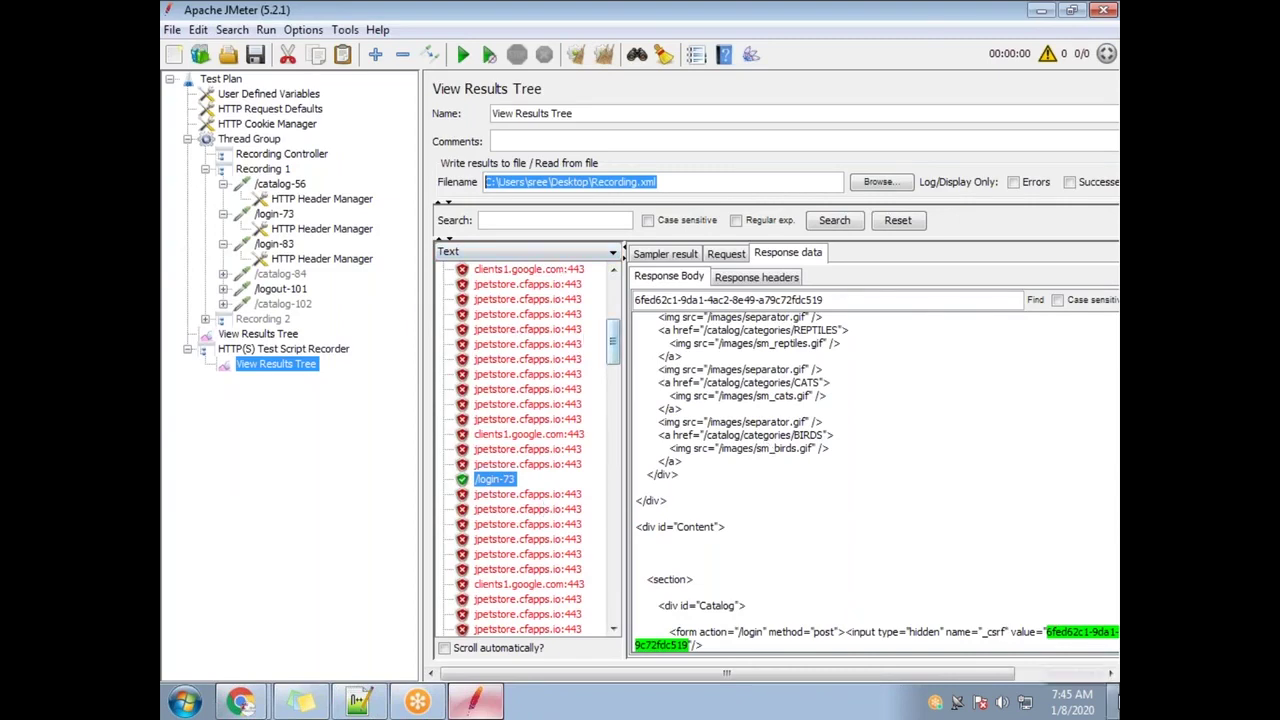
pyautogui.click(1110, 706)
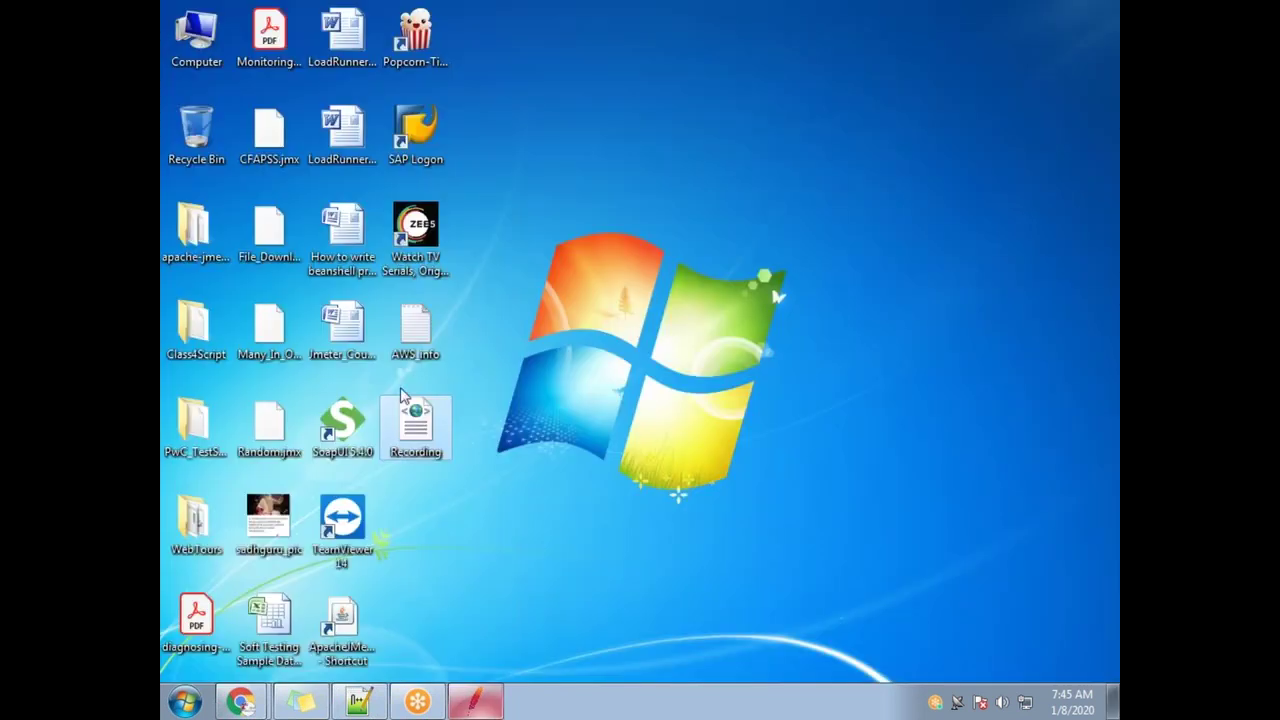
pyautogui.click(475, 702)
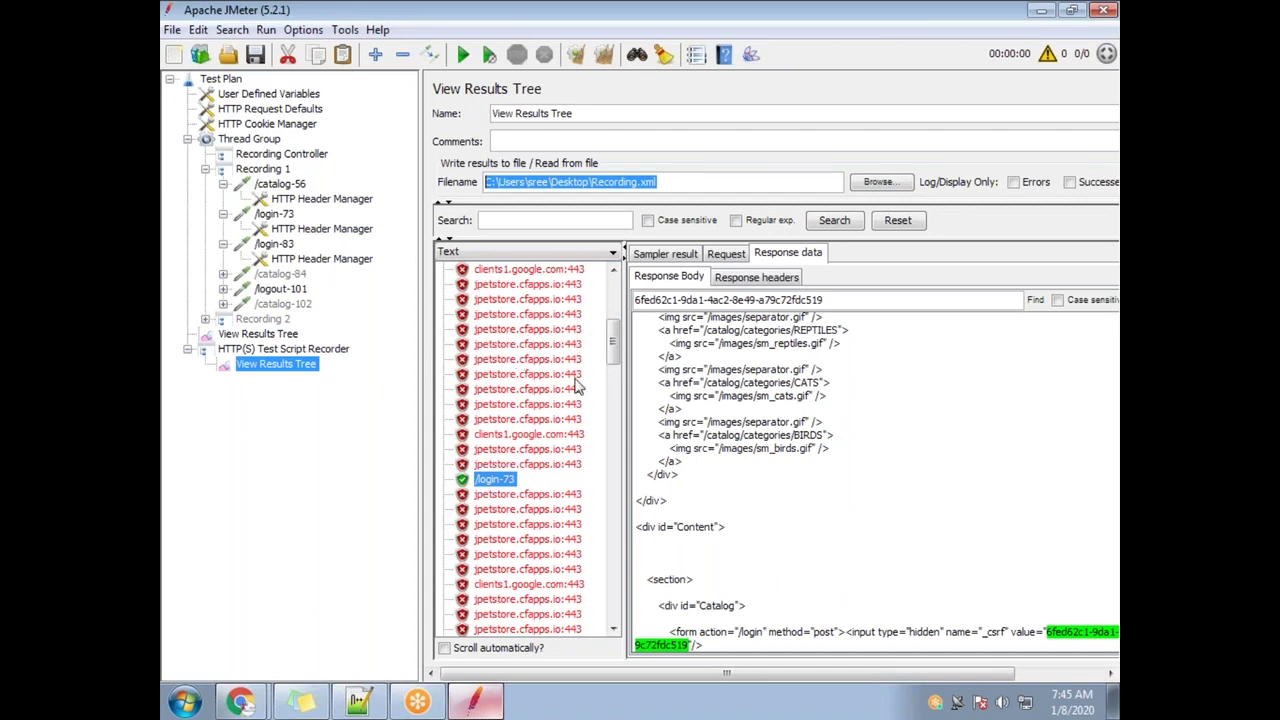
# Highlight the file name Recording.xml, copy the _csrf value, and view /login-83's parameters
pyautogui.moveTo(694, 183); pyautogui.dragTo(467, 176)
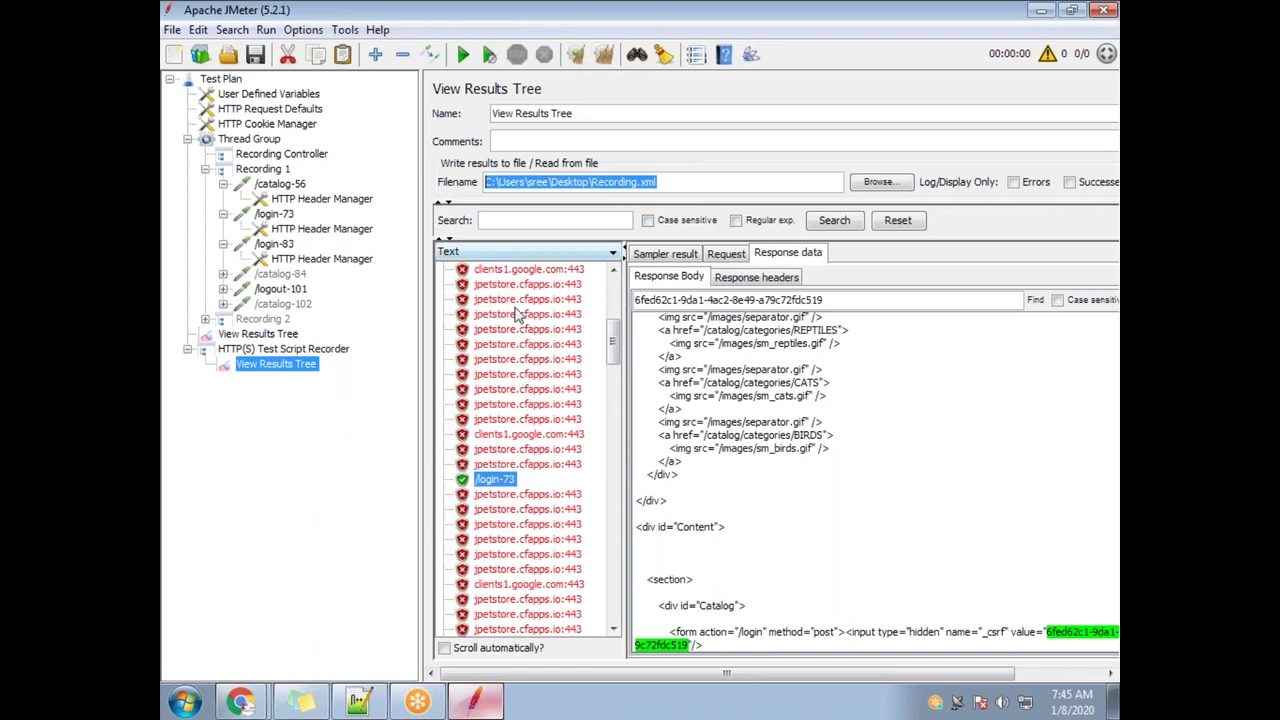
pyautogui.moveTo(665, 186); pyautogui.dragTo(408, 188)
pyautogui.click(617, 181)
pyautogui.moveTo(590, 182); pyautogui.dragTo(668, 184)
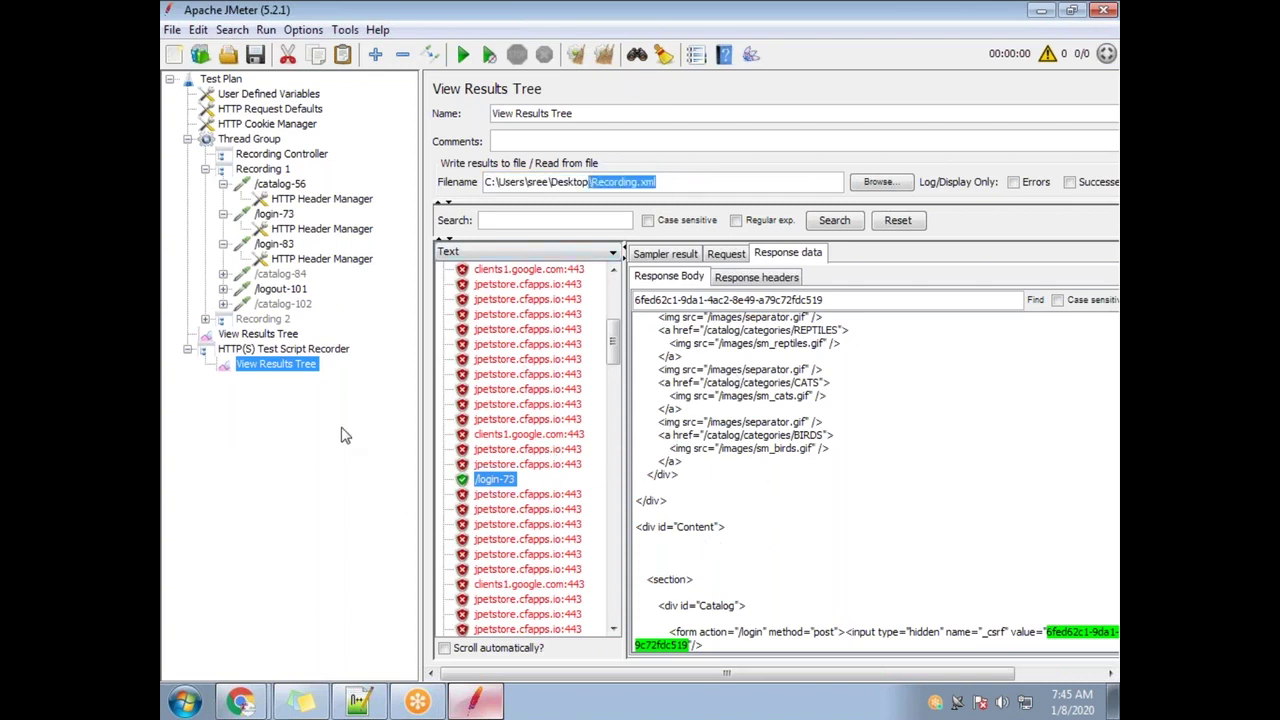
pyautogui.moveTo(841, 302); pyautogui.dragTo(634, 301)
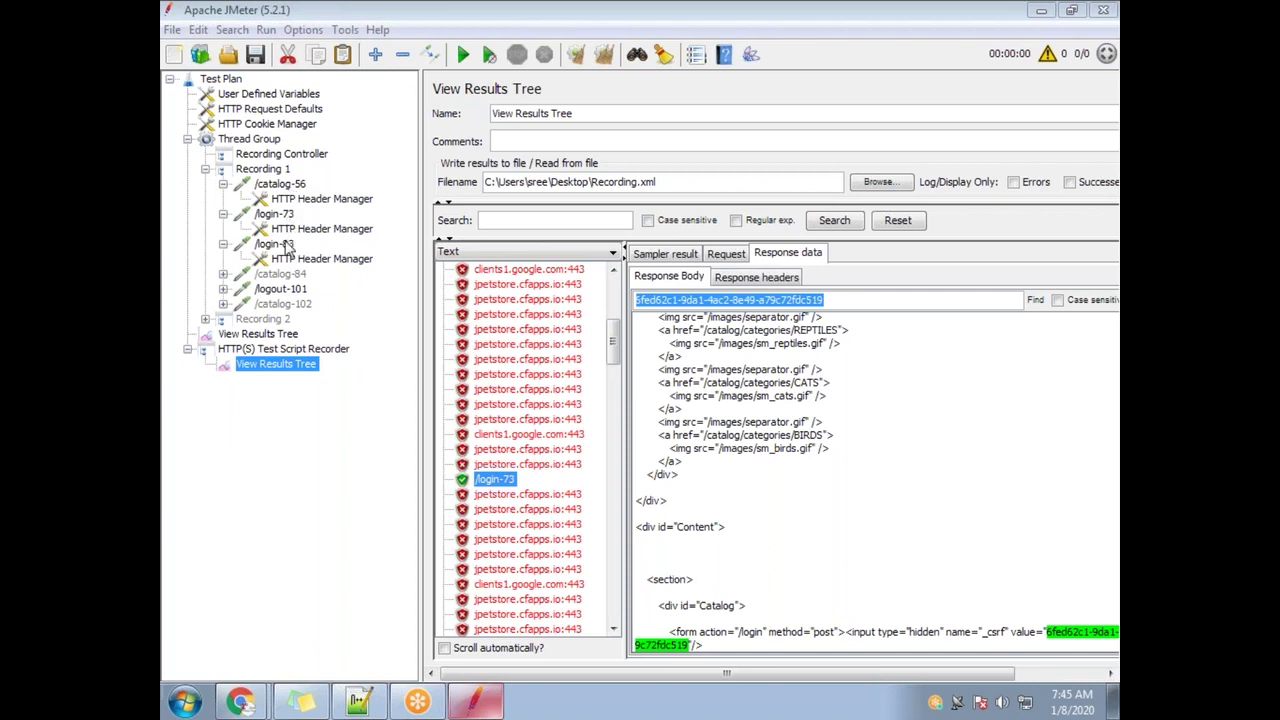
pyautogui.click(284, 246)
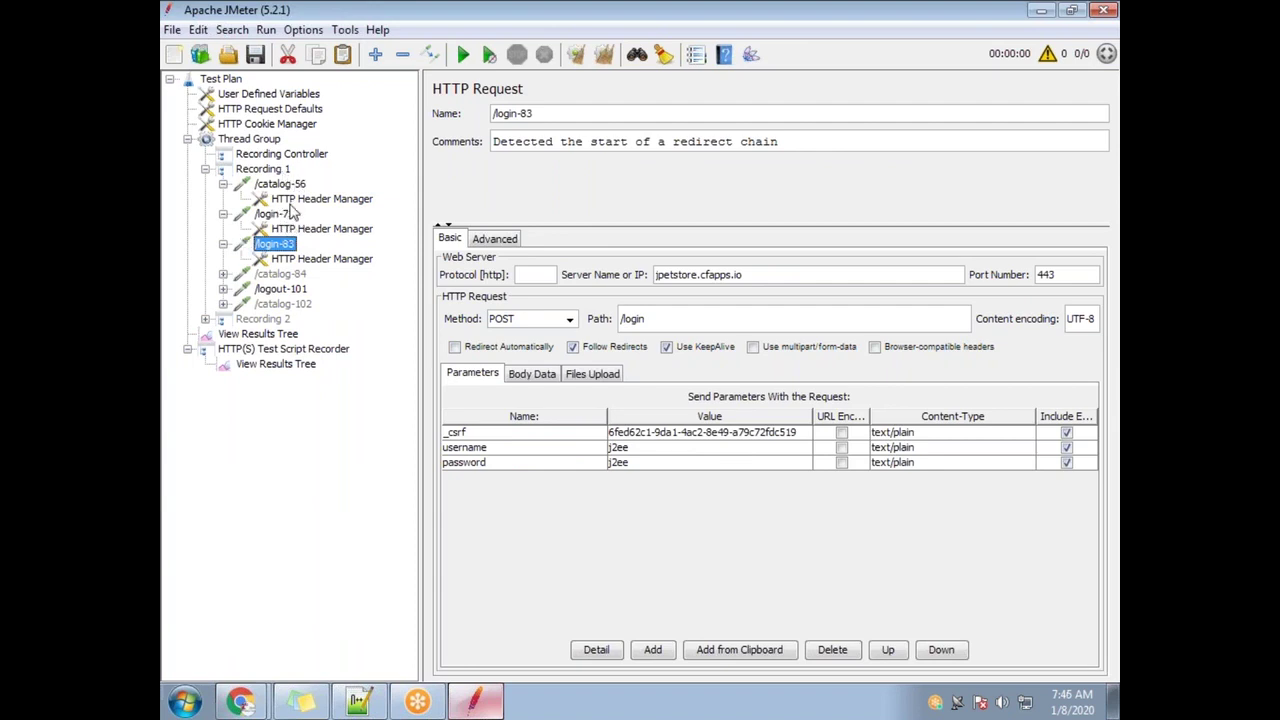
# Select the /catalog-56 result and cut the old token out of the response Find box
pyautogui.click(276, 364)
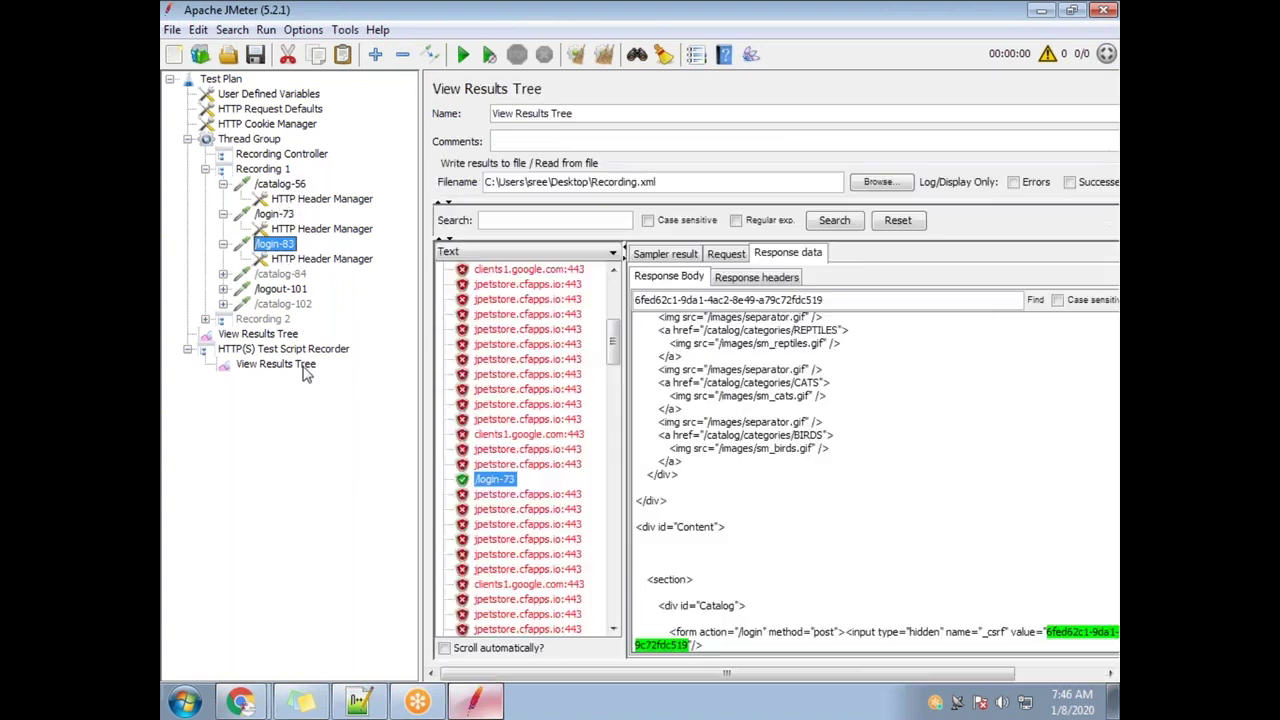
pyautogui.scroll(1, 611, 394)
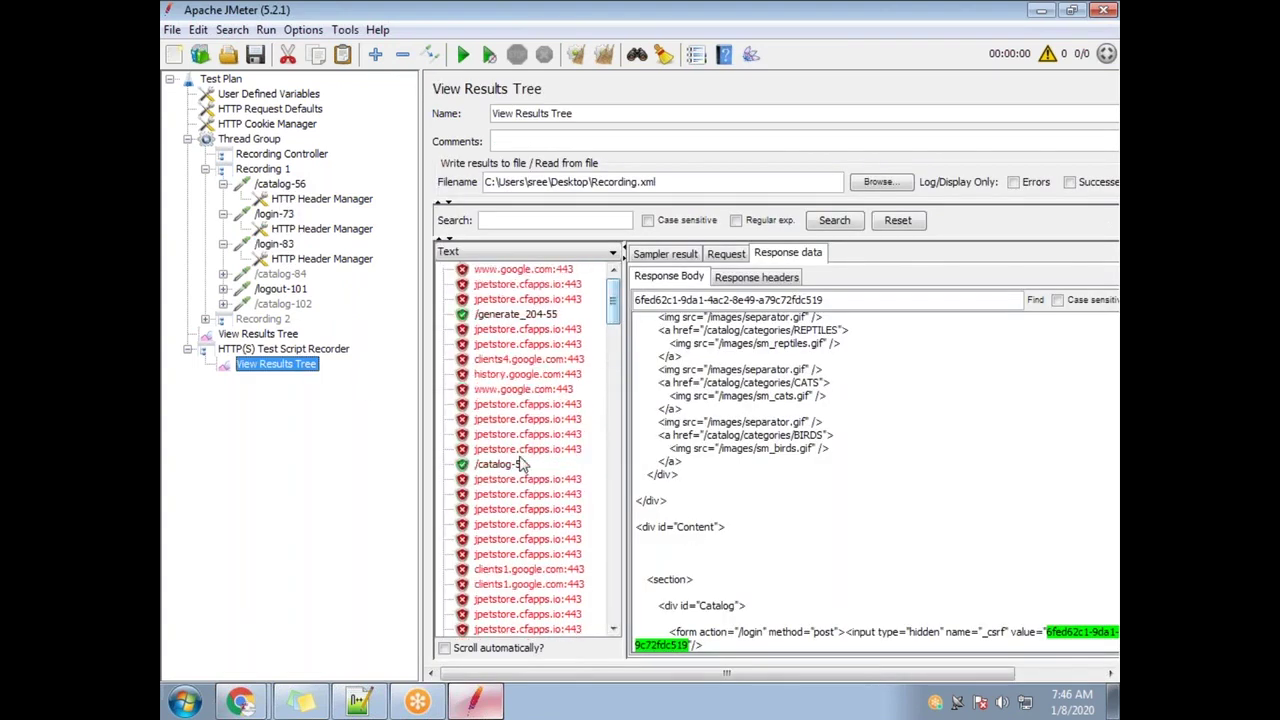
pyautogui.click(521, 465)
pyautogui.scroll(-5, 525, 440)
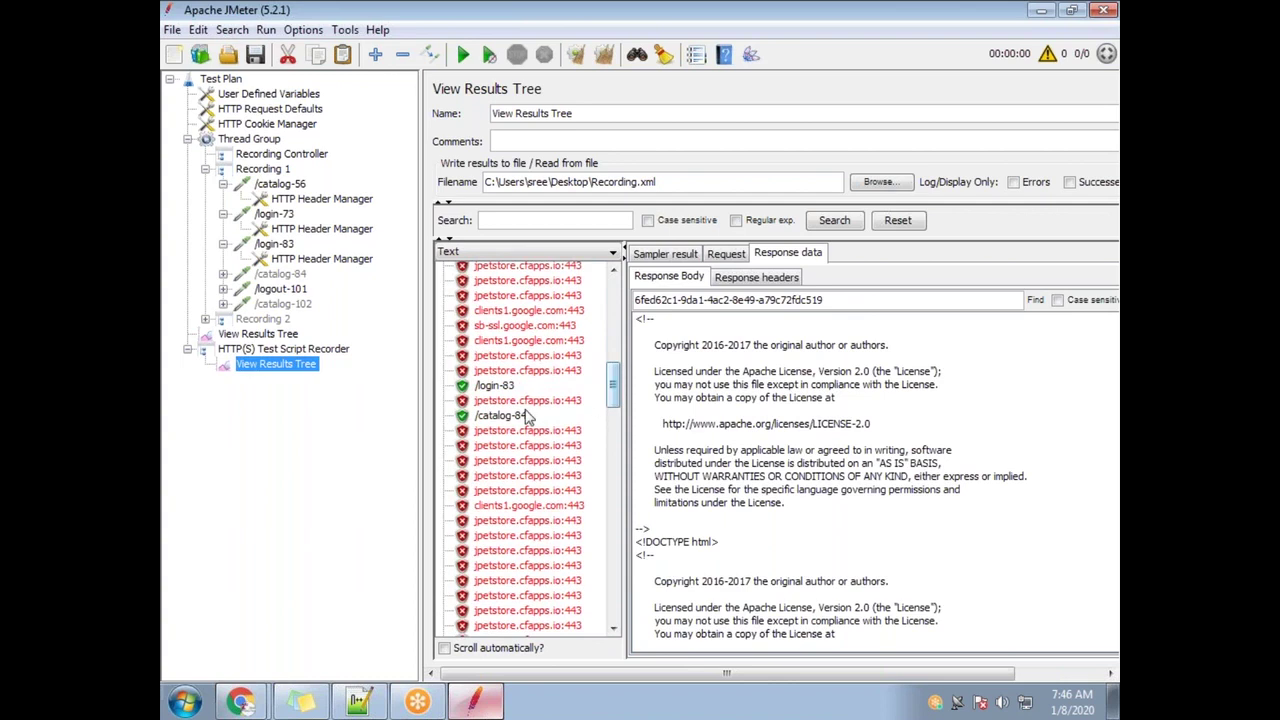
pyautogui.moveTo(613, 385); pyautogui.dragTo(613, 300)
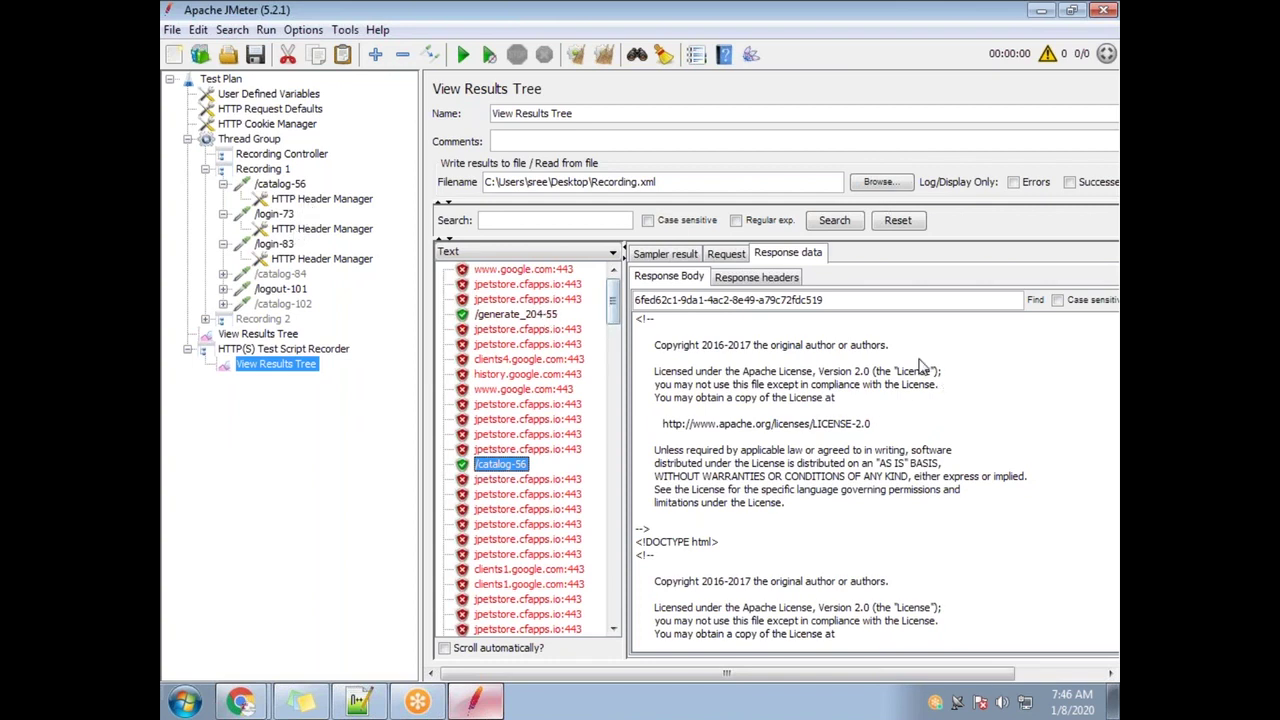
pyautogui.moveTo(836, 303); pyautogui.dragTo(634, 300)
pyautogui.hotkey('ctrl', 'x')
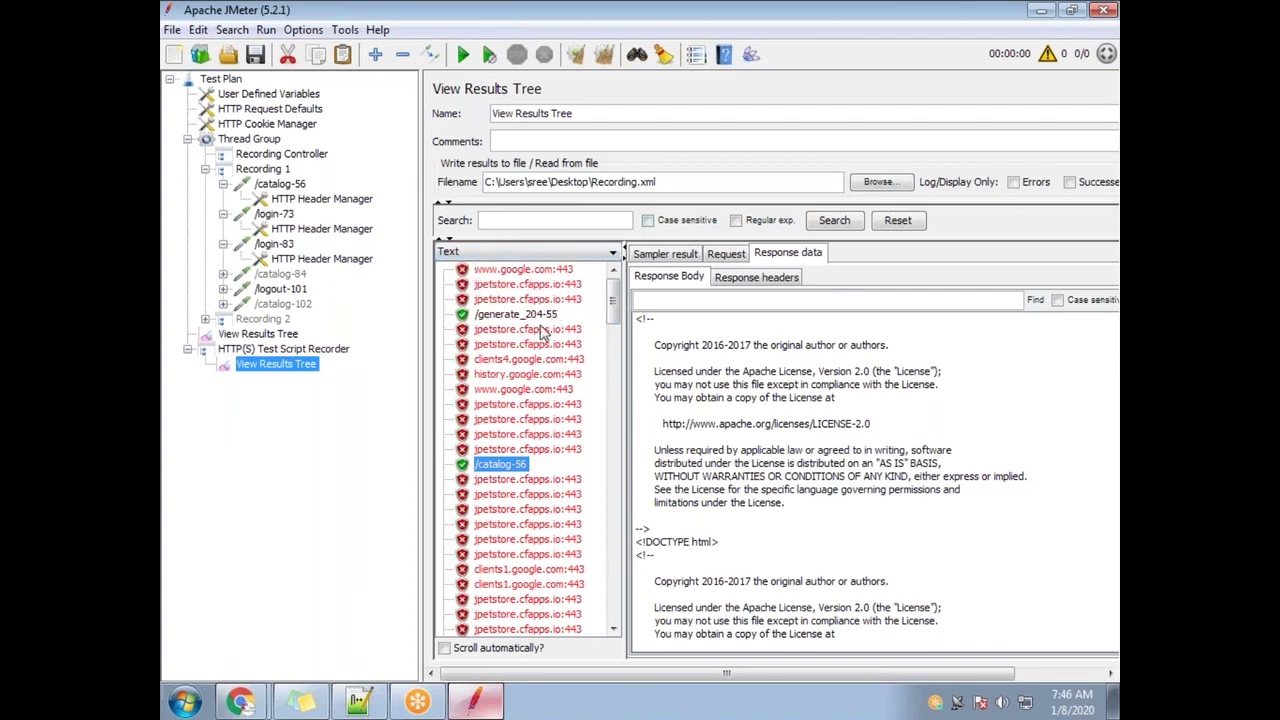
# Paste the _csrf value into the results Search field and search all samples
pyautogui.click(613, 350)
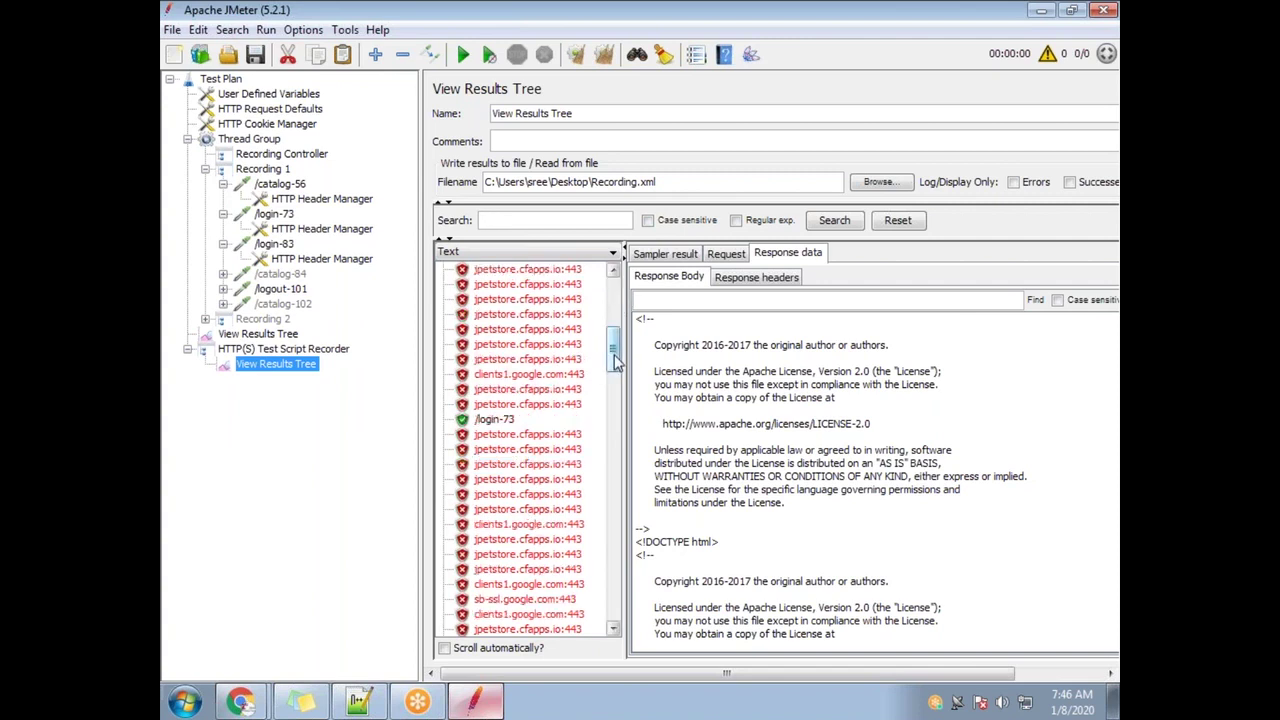
pyautogui.scroll(8, 535, 340)
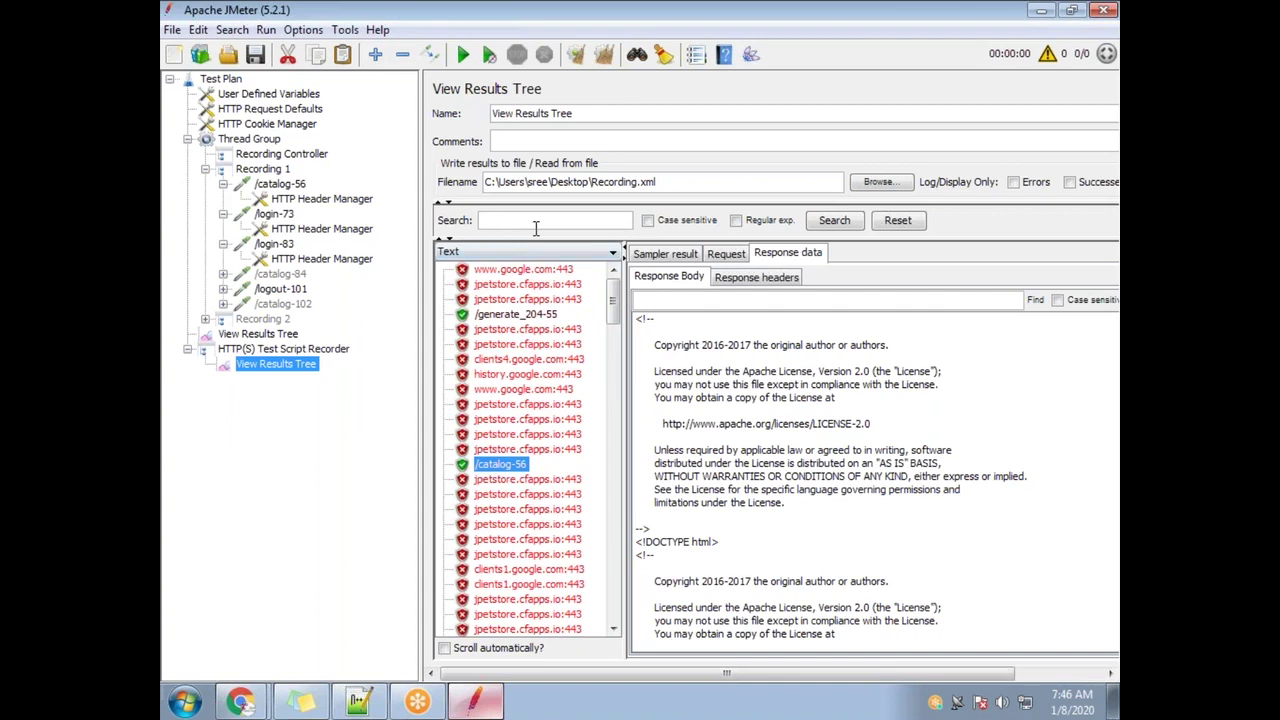
pyautogui.hotkey('ctrl', 'v')
pyautogui.click(834, 220)
pyautogui.click(844, 228)
pyautogui.moveTo(624, 303); pyautogui.dragTo(589, 315)
pyautogui.click(562, 389)
pyautogui.click(851, 224)
pyautogui.moveTo(619, 316); pyautogui.dragTo(614, 340)
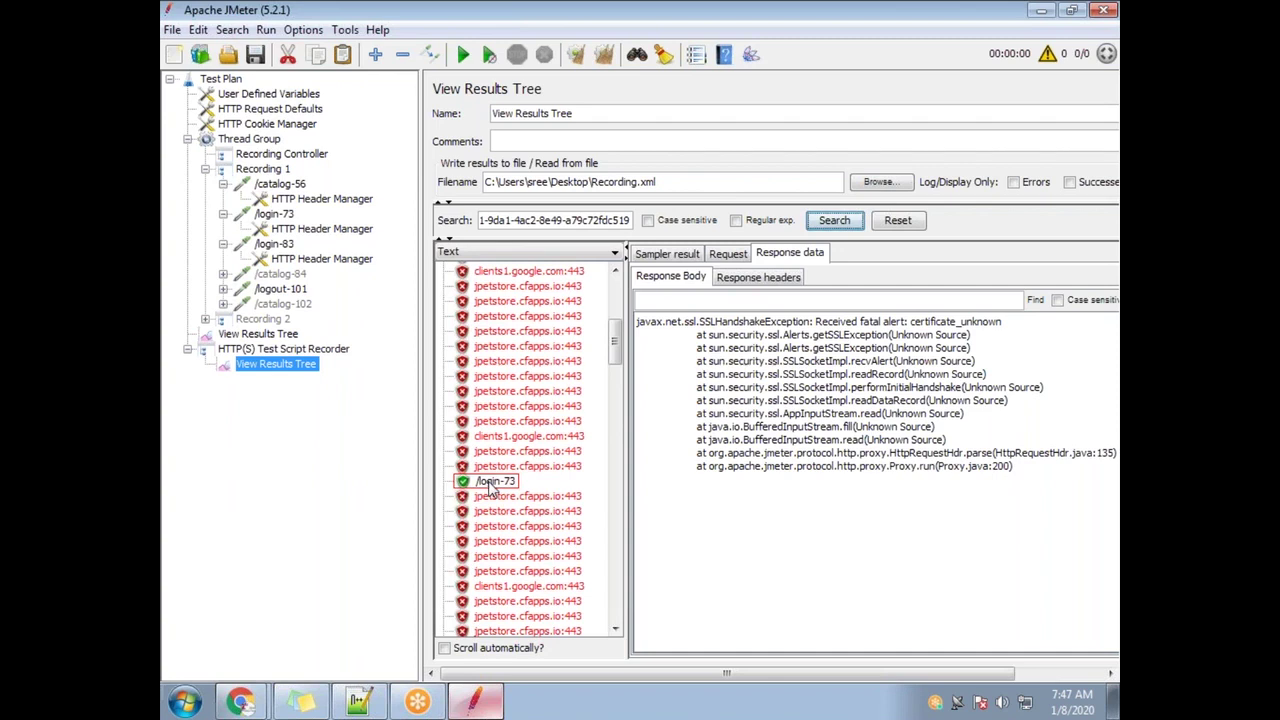
# Find the pasted _csrf value in /login-73's response body, then select the /login-83 result
pyautogui.moveTo(615, 352); pyautogui.dragTo(615, 370)
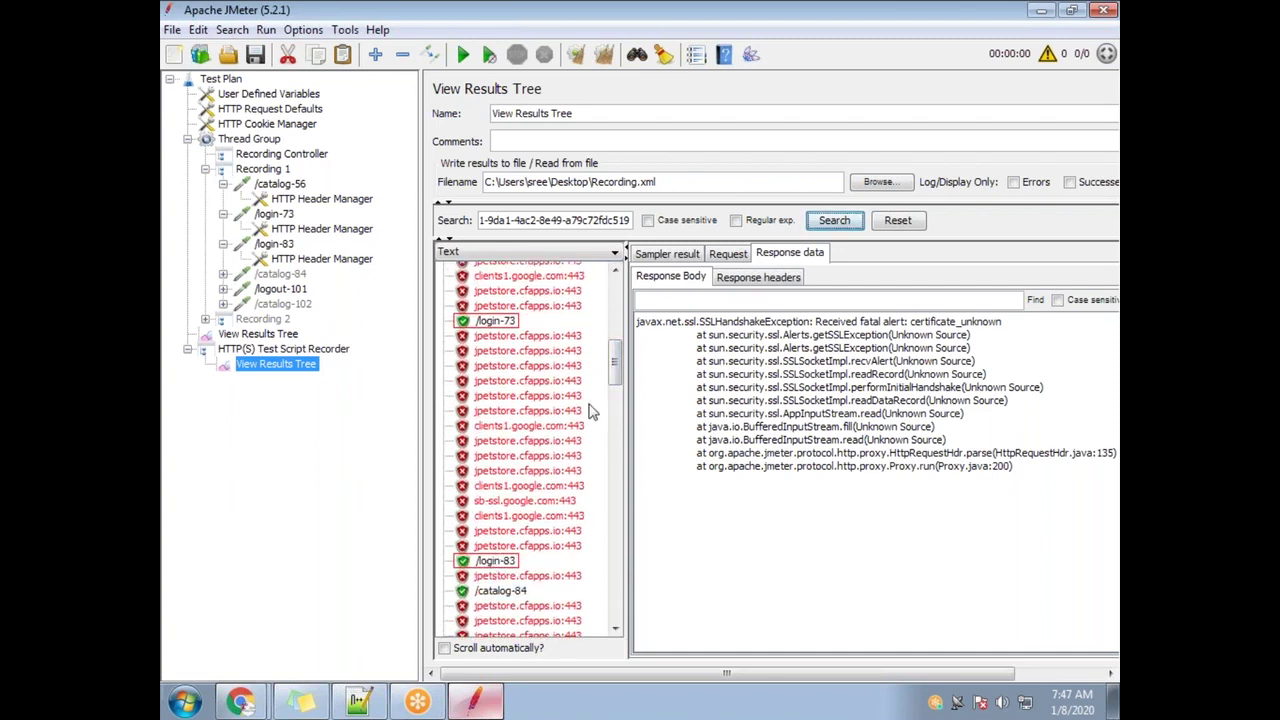
pyautogui.moveTo(618, 364); pyautogui.dragTo(617, 283)
pyautogui.scroll(-3, 618, 325)
pyautogui.scroll(-5, 619, 335)
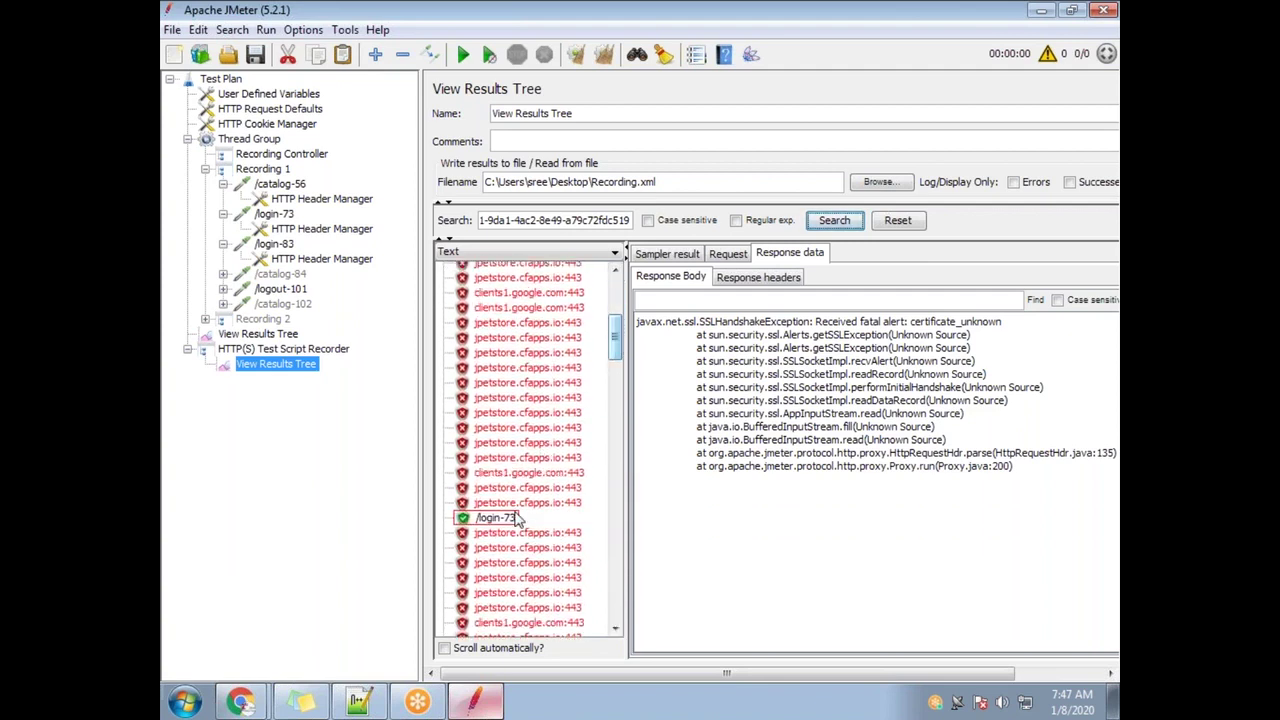
pyautogui.scroll(-2, 617, 343)
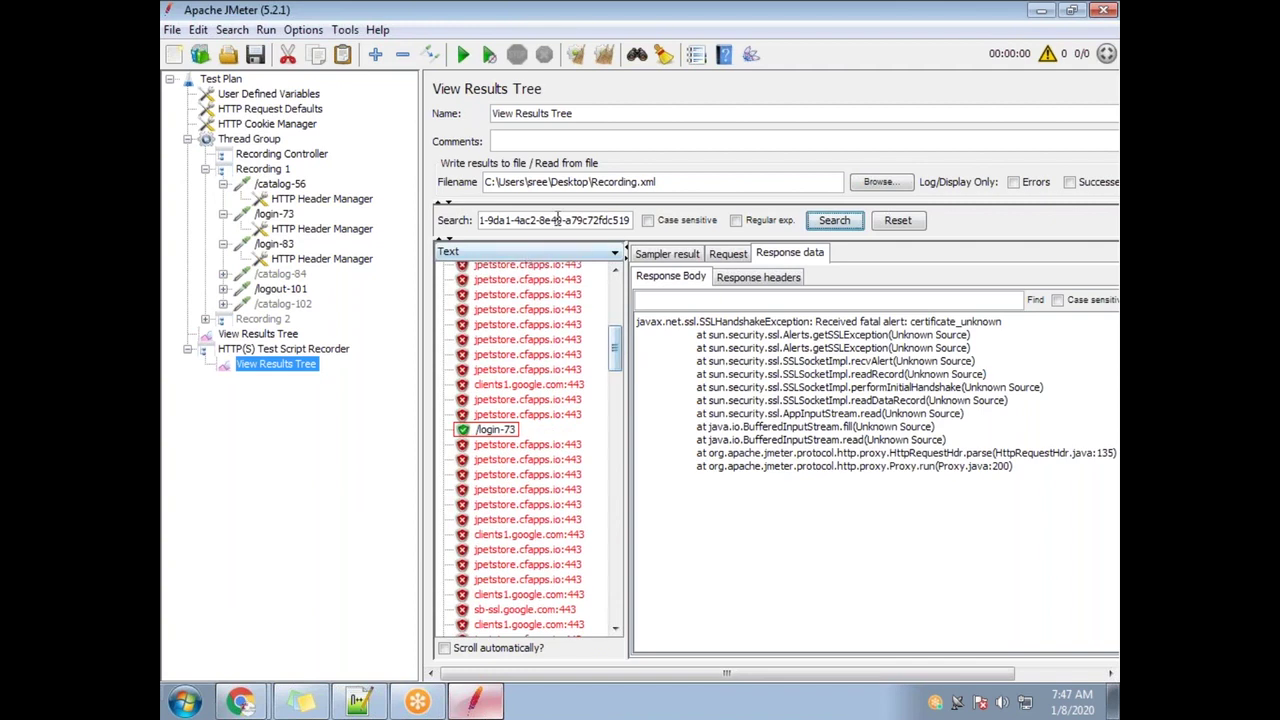
pyautogui.scroll(10, 618, 358)
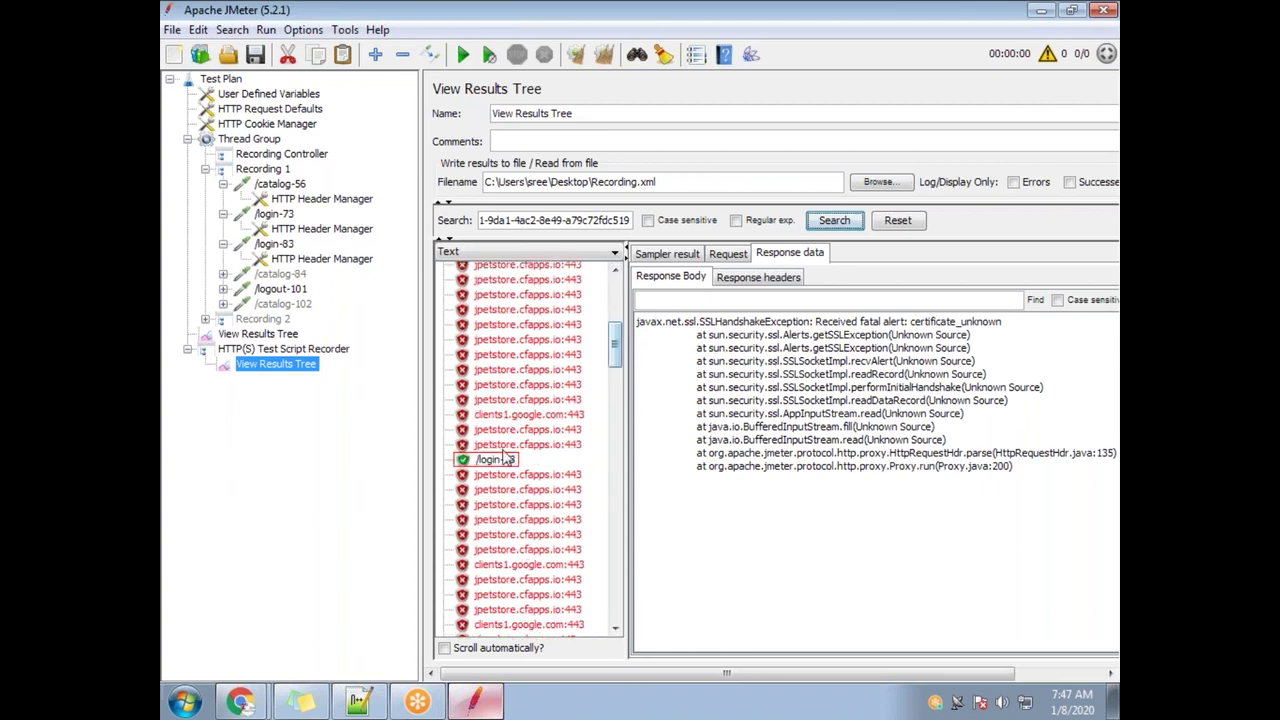
pyautogui.moveTo(615, 357)
pyautogui.mouseDown()
pyautogui.moveTo(615, 385)
pyautogui.moveTo(615, 371)
pyautogui.mouseUp()
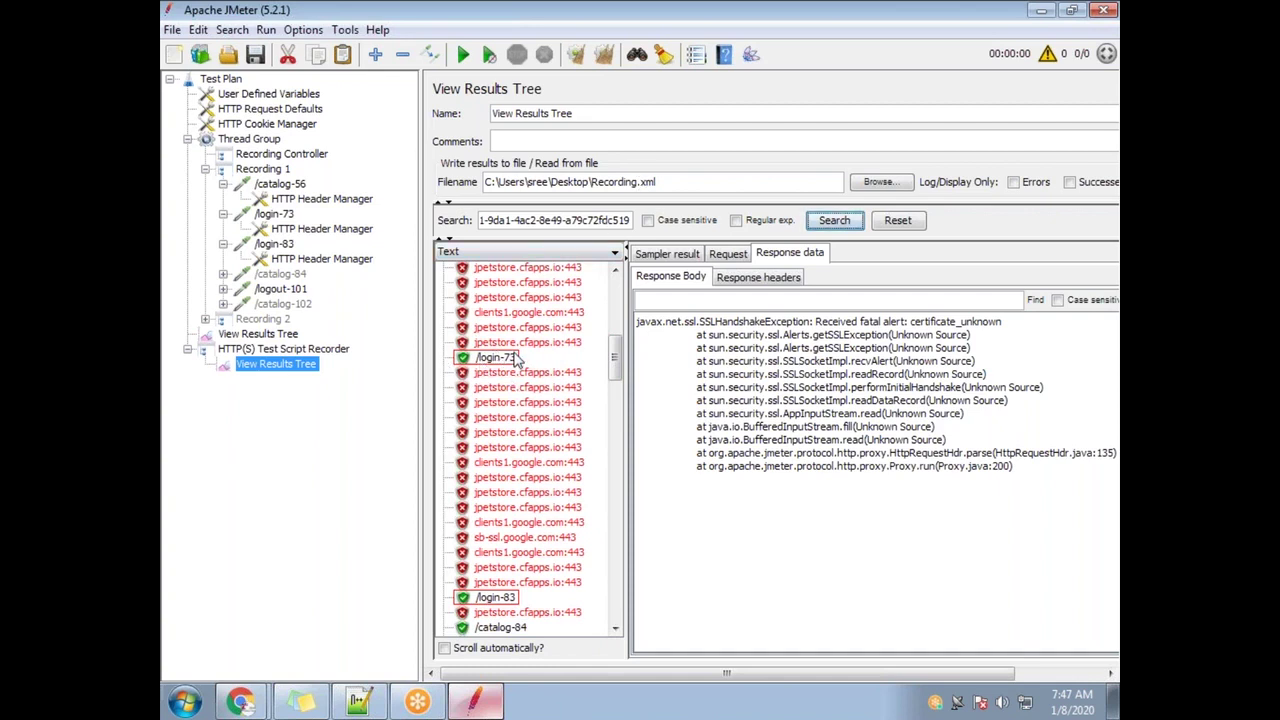
pyautogui.click(513, 358)
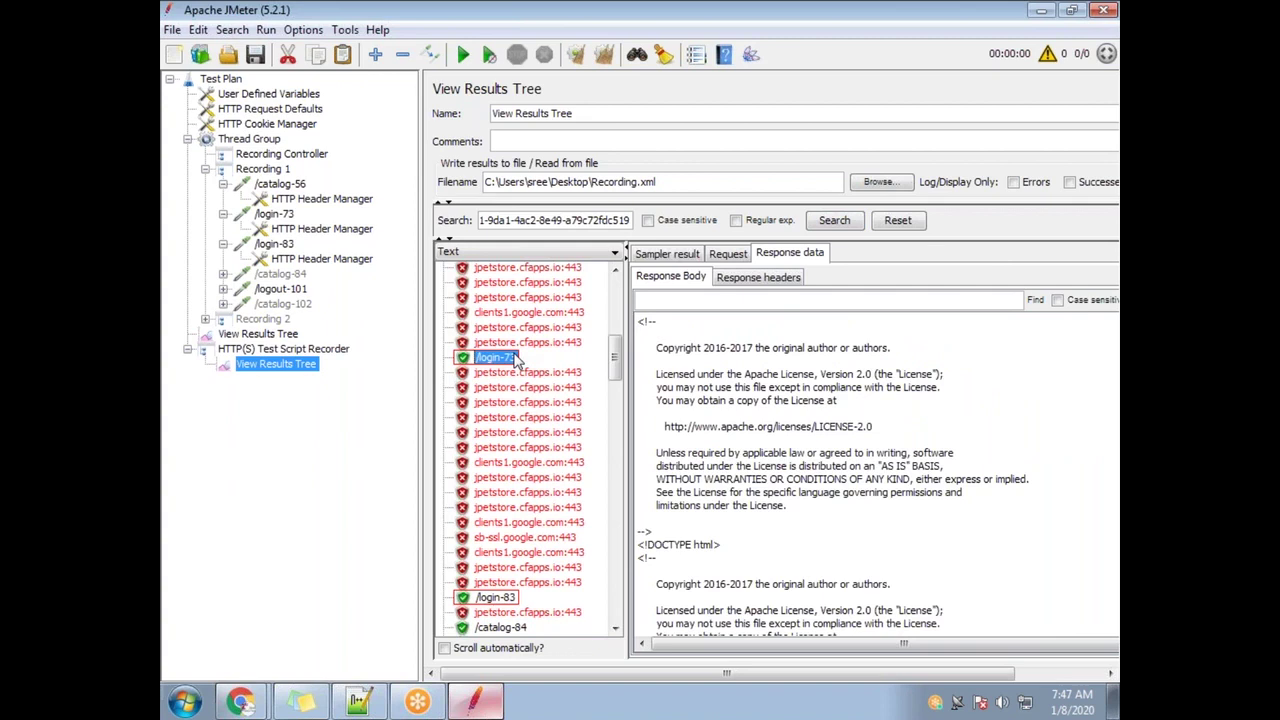
pyautogui.click(697, 301)
pyautogui.hotkey('ctrl', 'v')
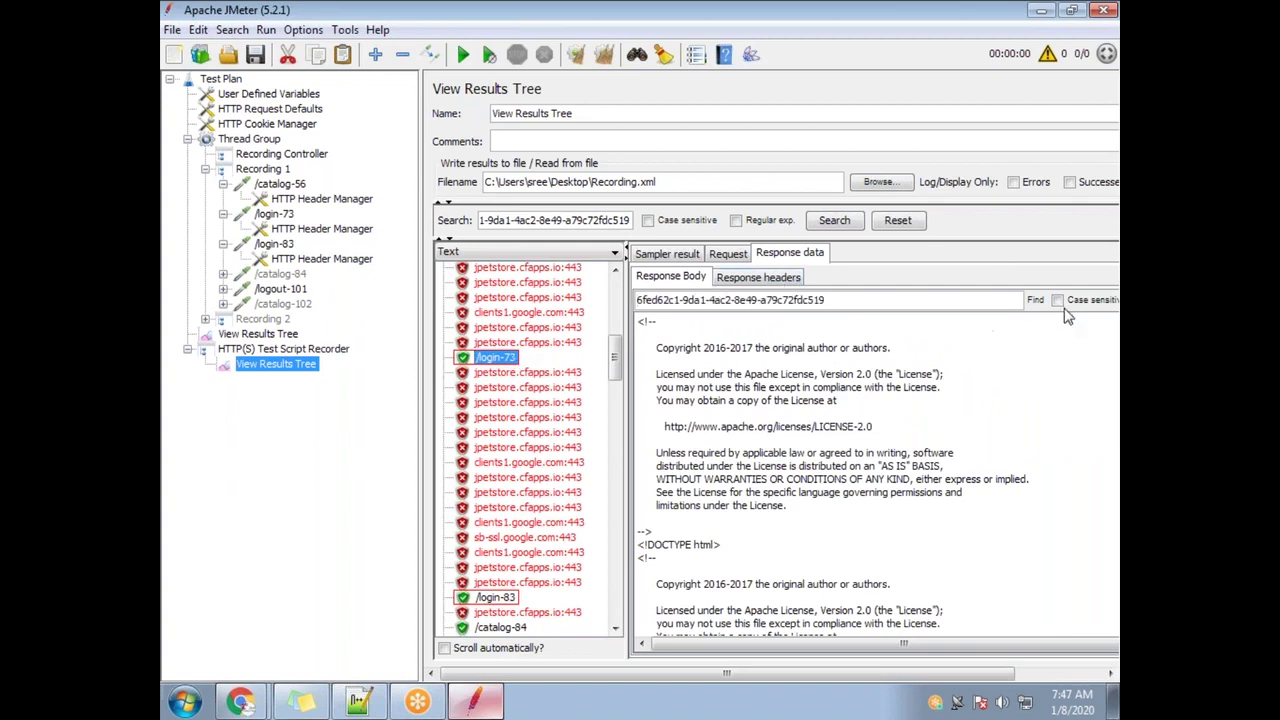
pyautogui.click(1036, 301)
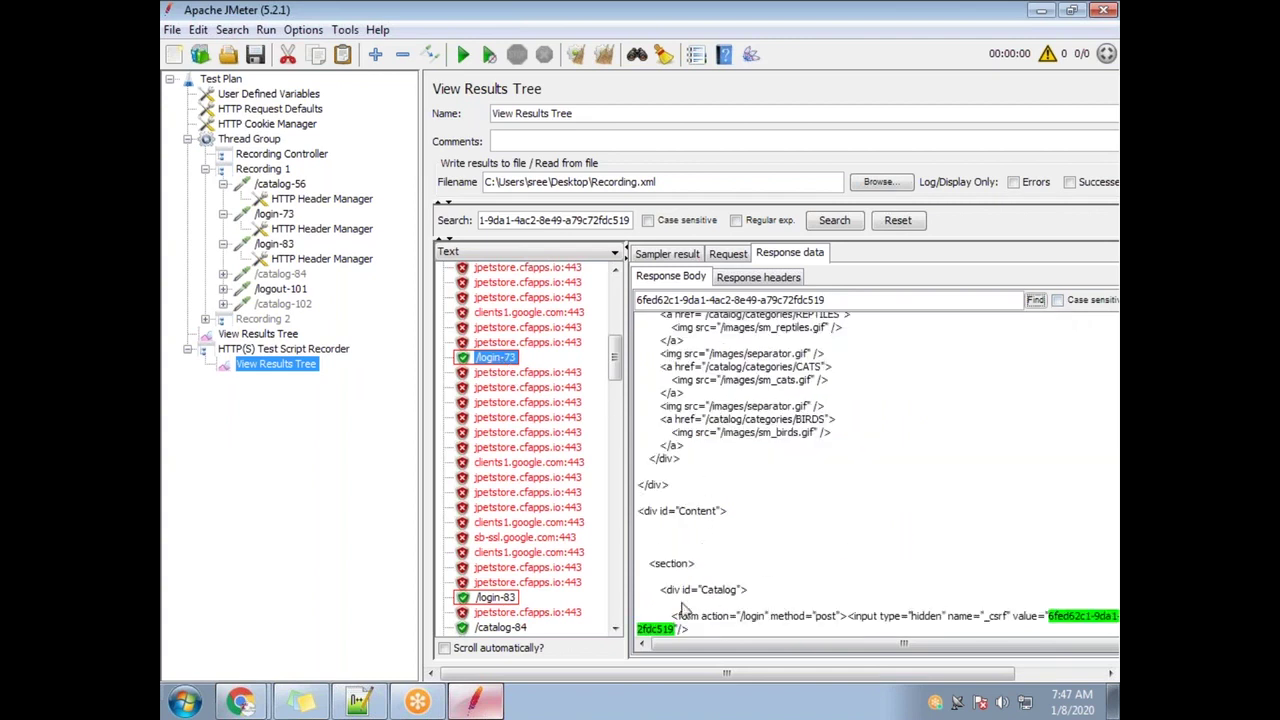
pyautogui.click(505, 598)
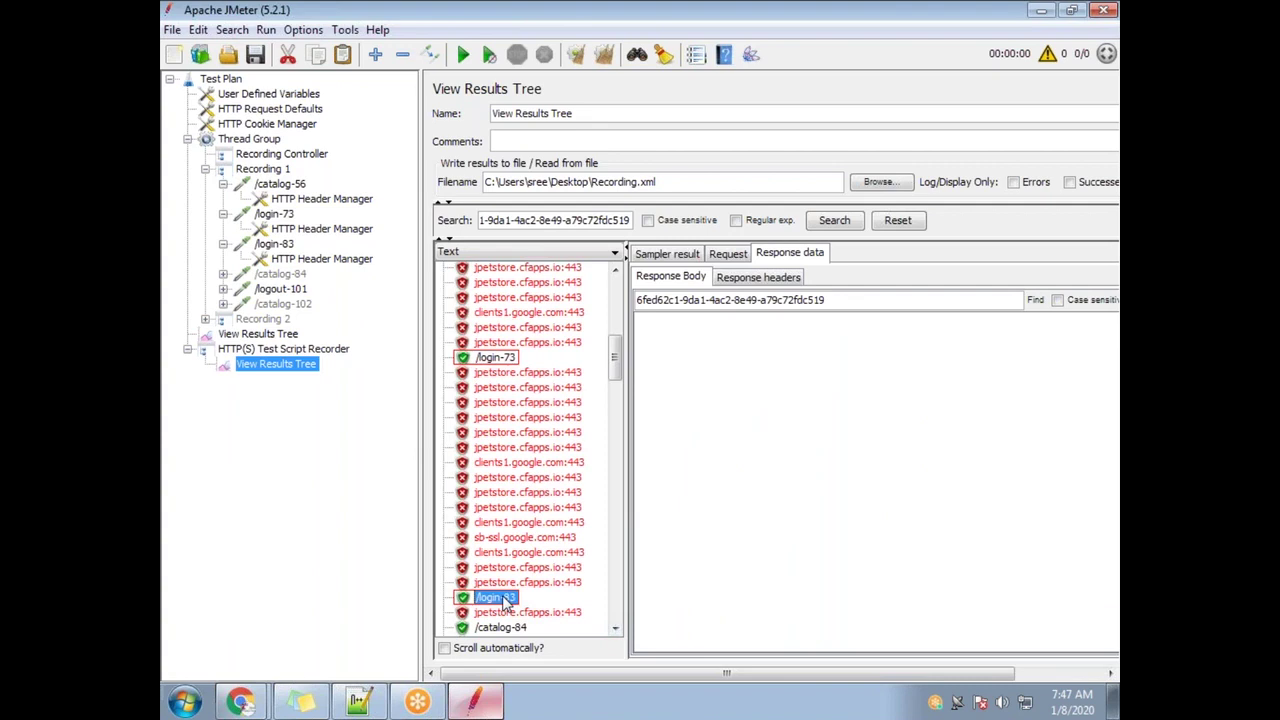
# Search /login-83's response headers and request data for the csrf value
pyautogui.click(766, 280)
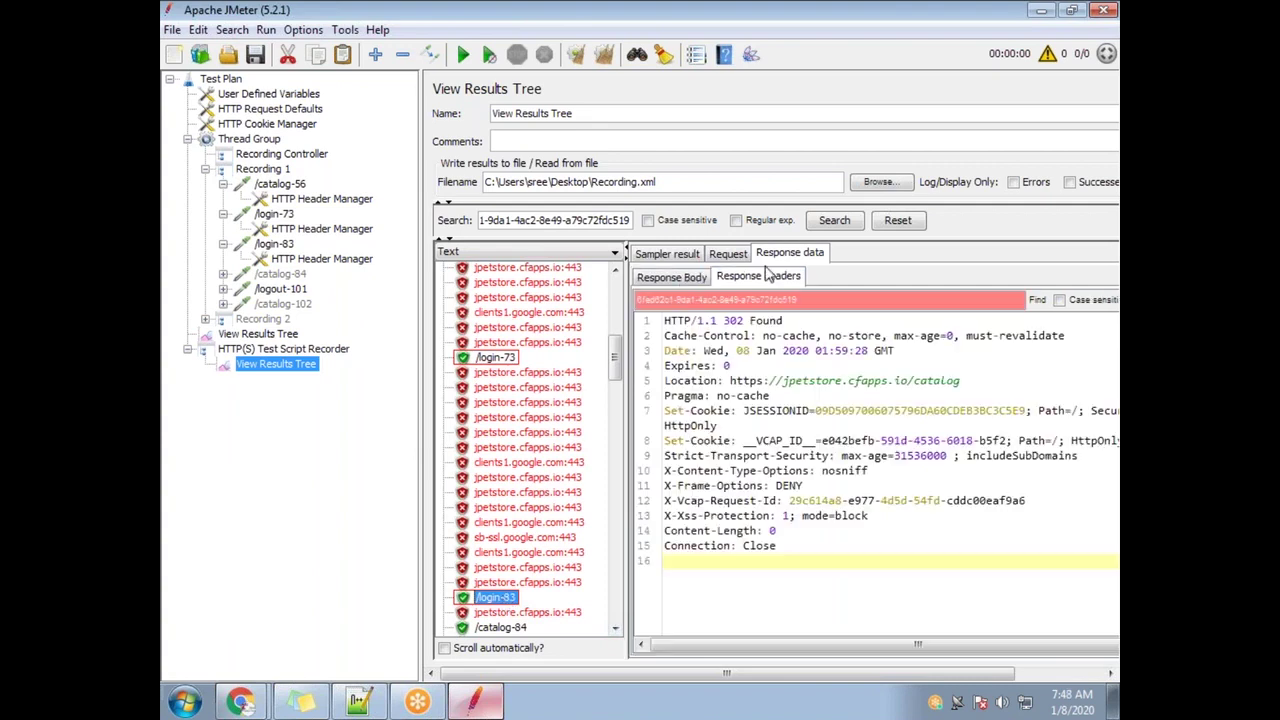
pyautogui.click(700, 281)
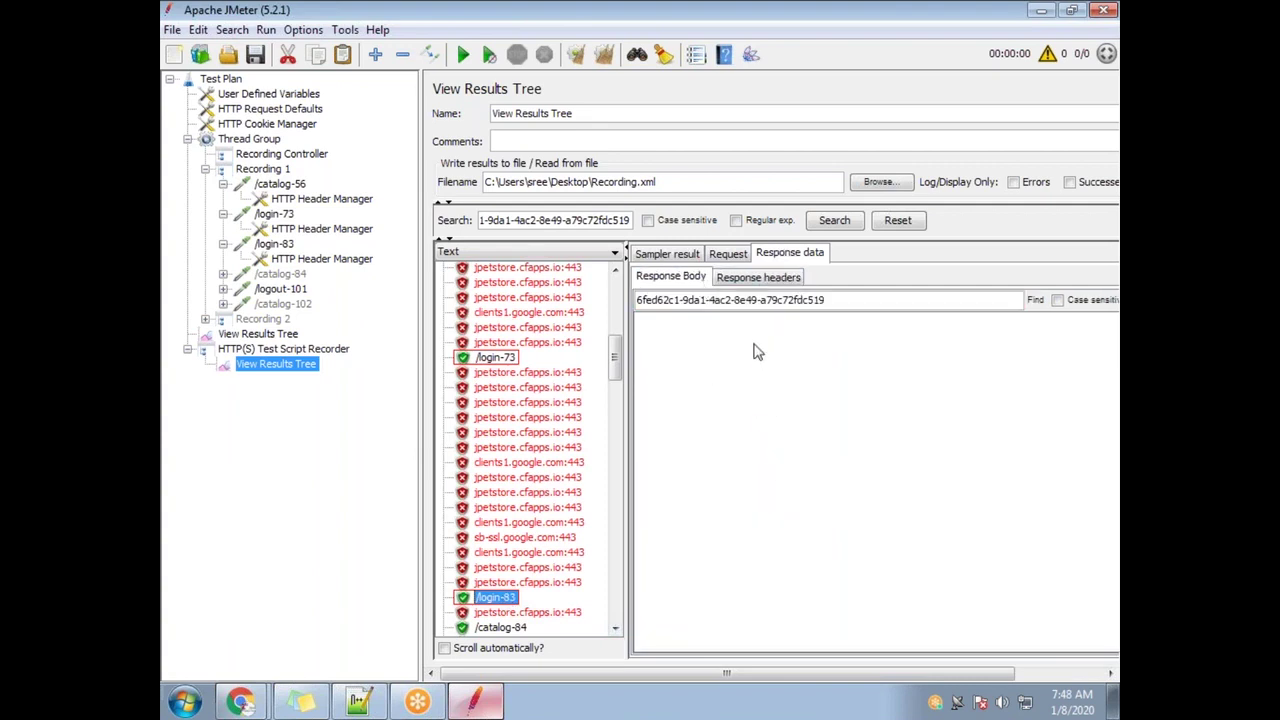
pyautogui.click(762, 279)
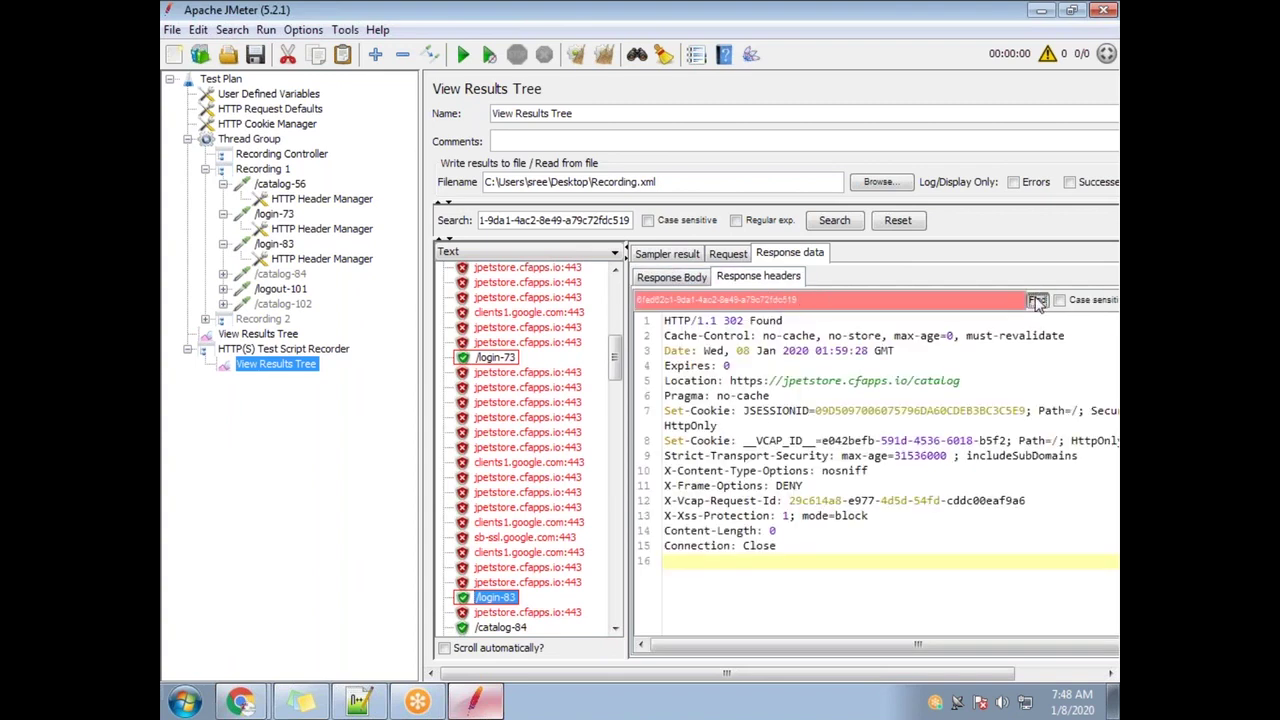
pyautogui.click(1037, 300)
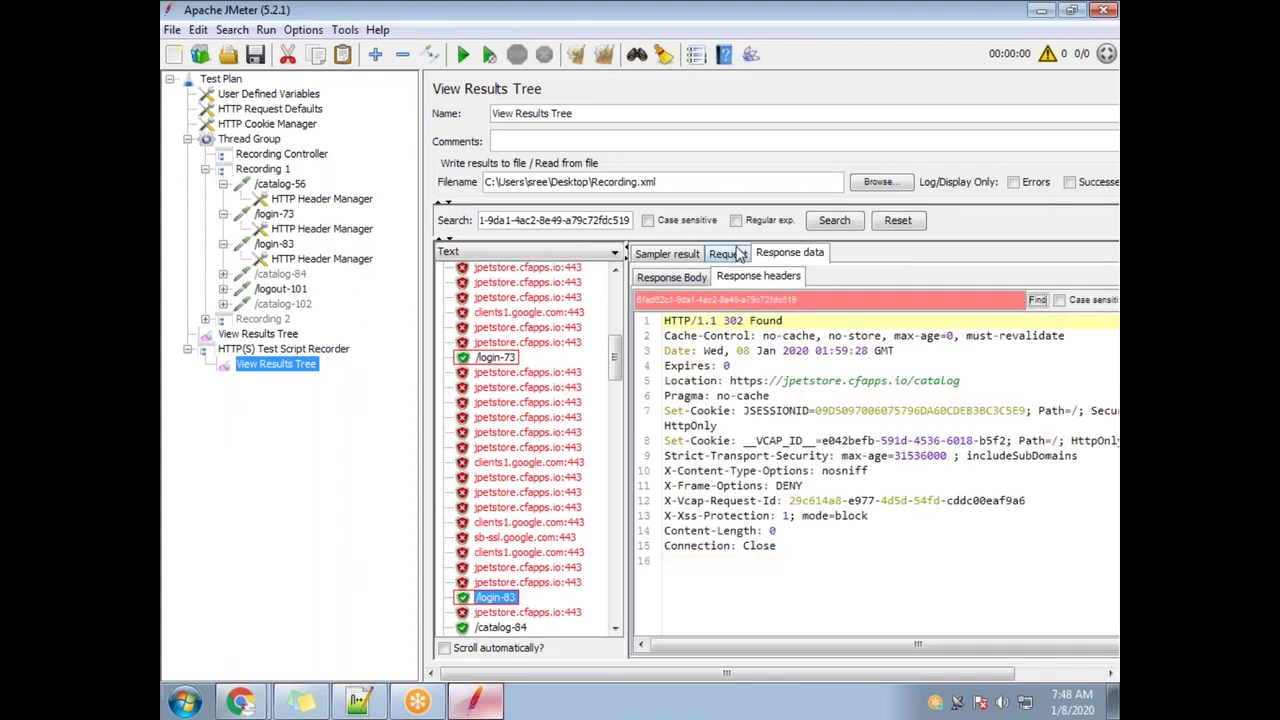
pyautogui.click(741, 256)
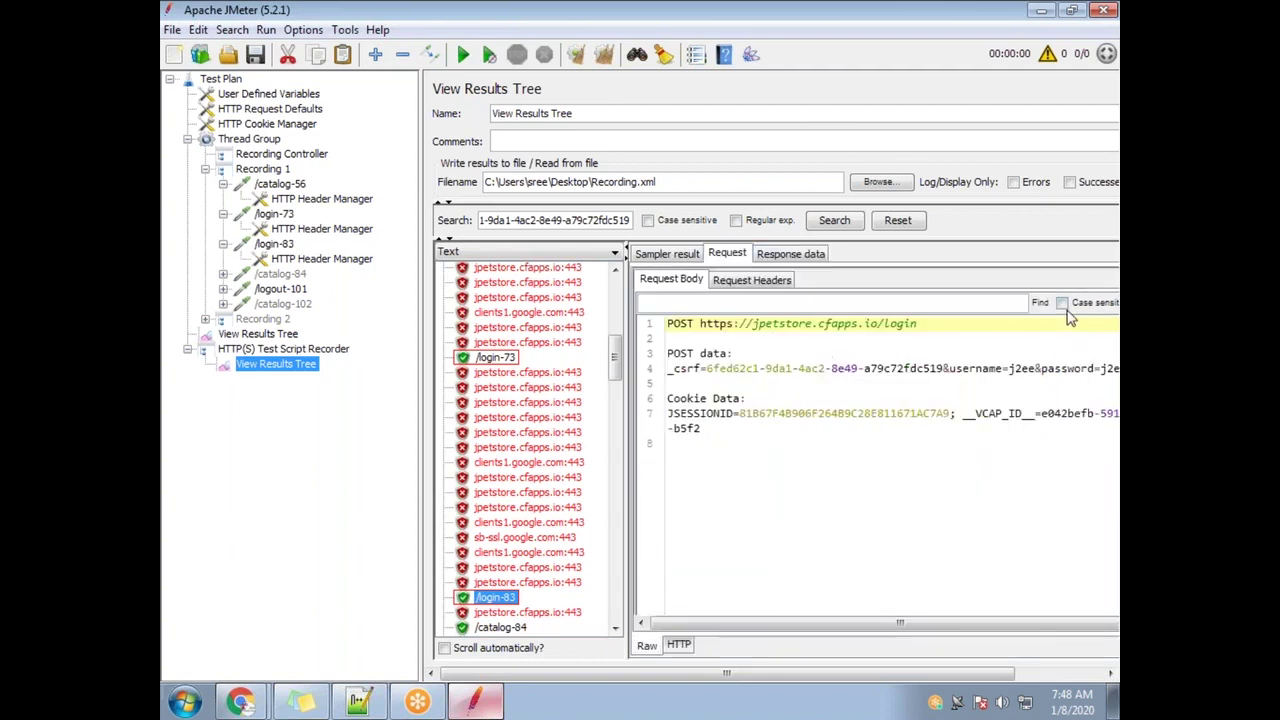
pyautogui.click(1040, 304)
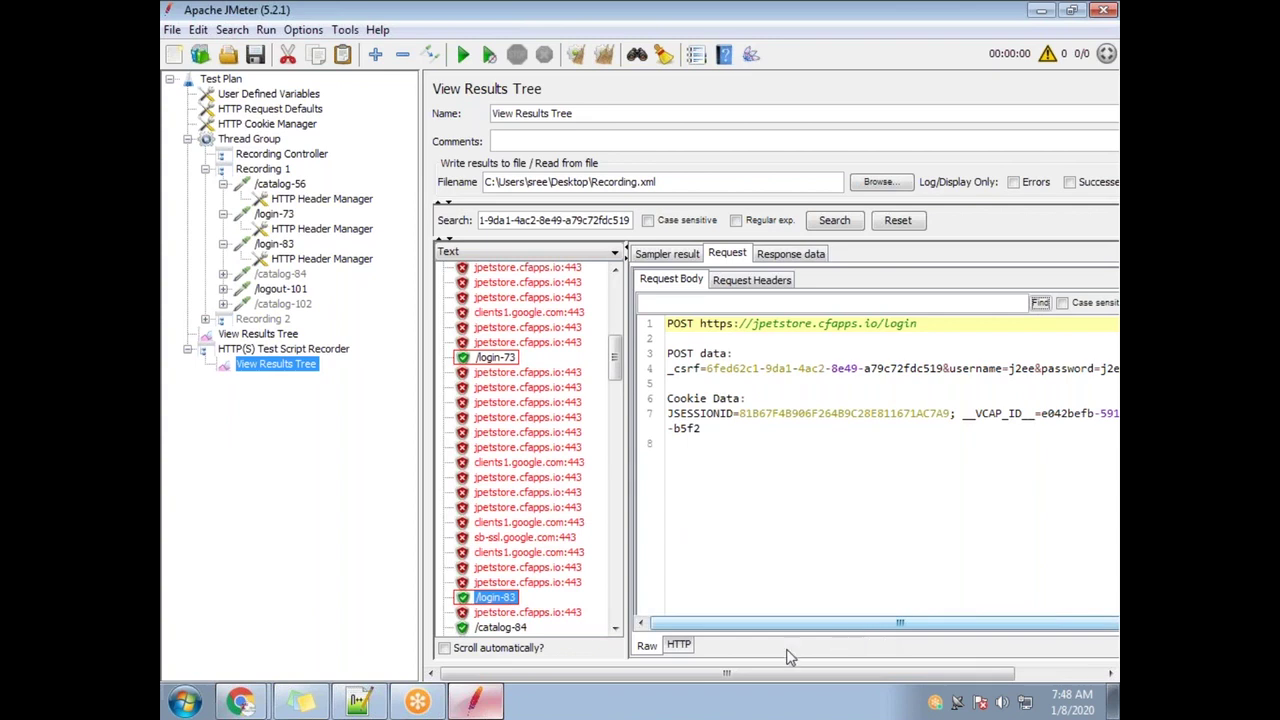
# Select the _csrf token in /login-83's POST data and search the request body for it
pyautogui.moveTo(745, 683); pyautogui.dragTo(903, 687)
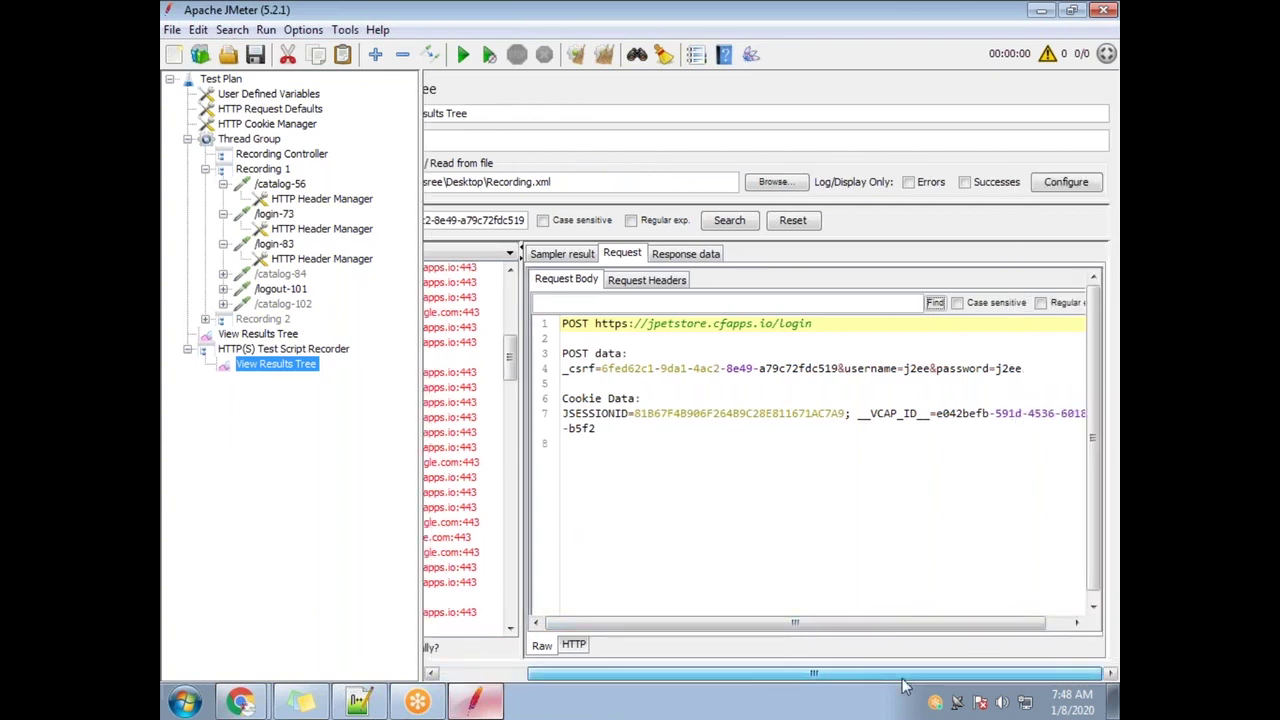
pyautogui.moveTo(903, 687); pyautogui.dragTo(795, 684)
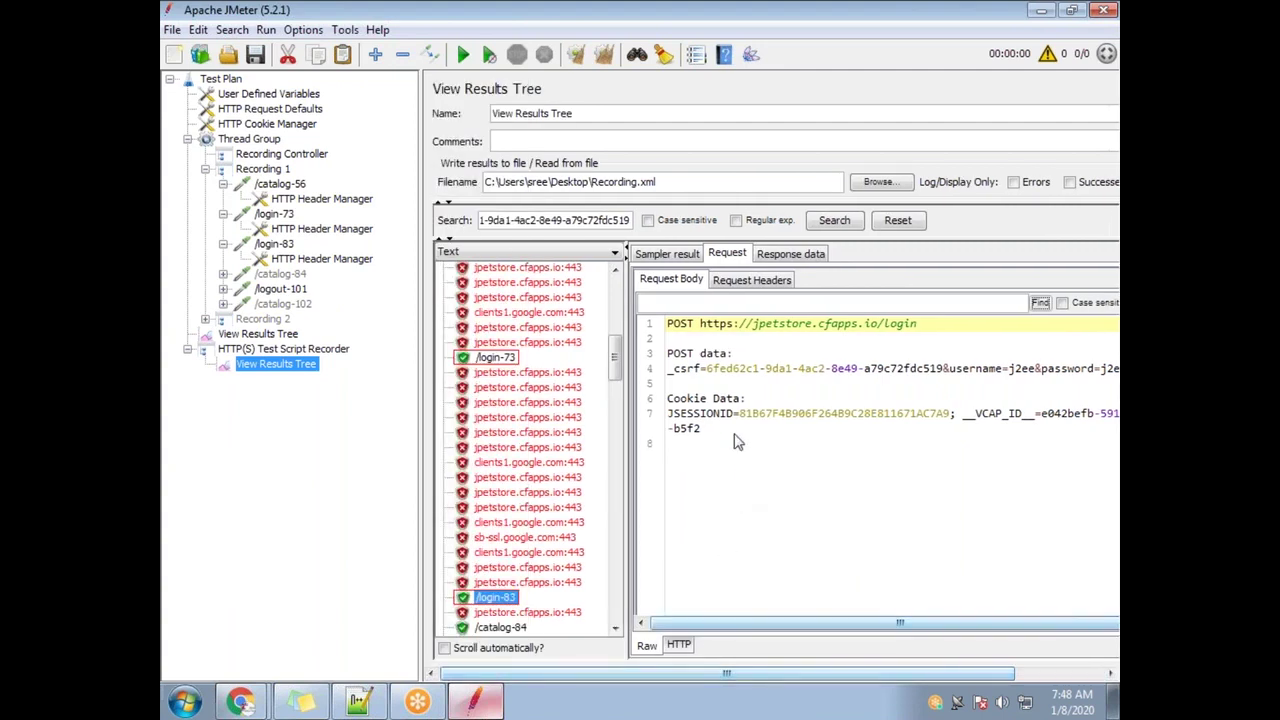
pyautogui.moveTo(714, 372); pyautogui.dragTo(940, 386)
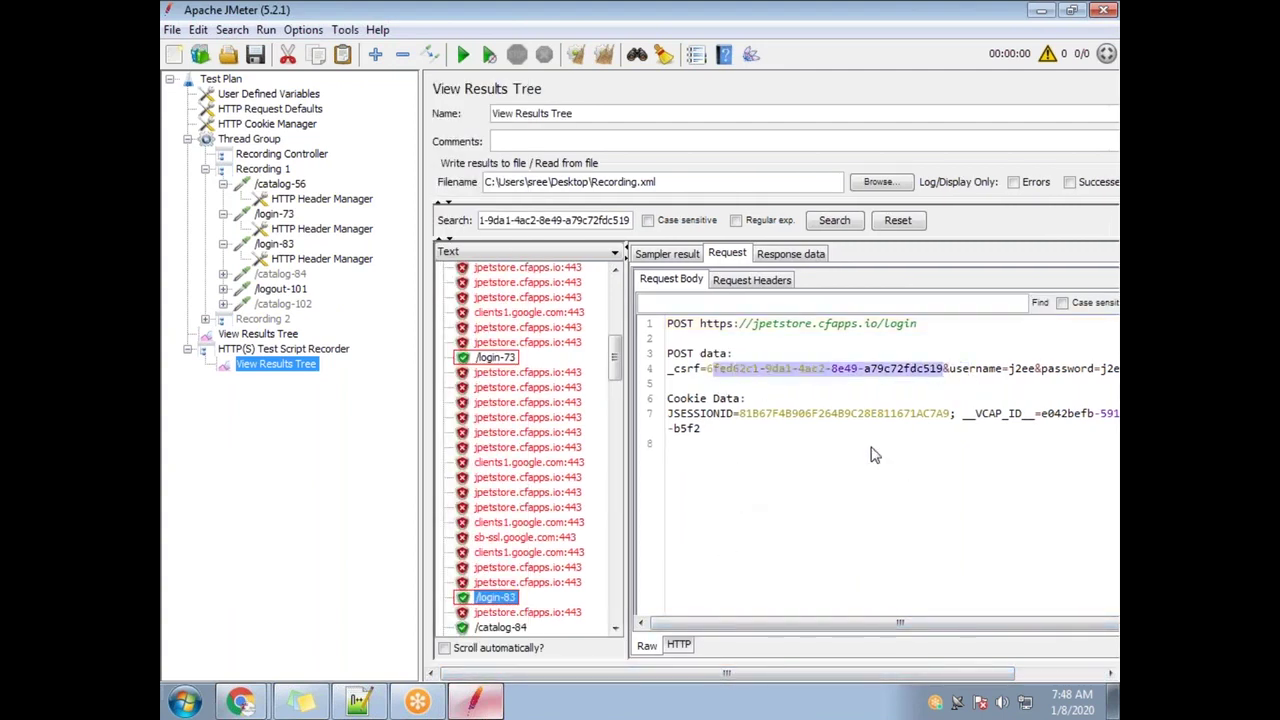
pyautogui.click(772, 304)
pyautogui.hotkey('ctrl', 'v')
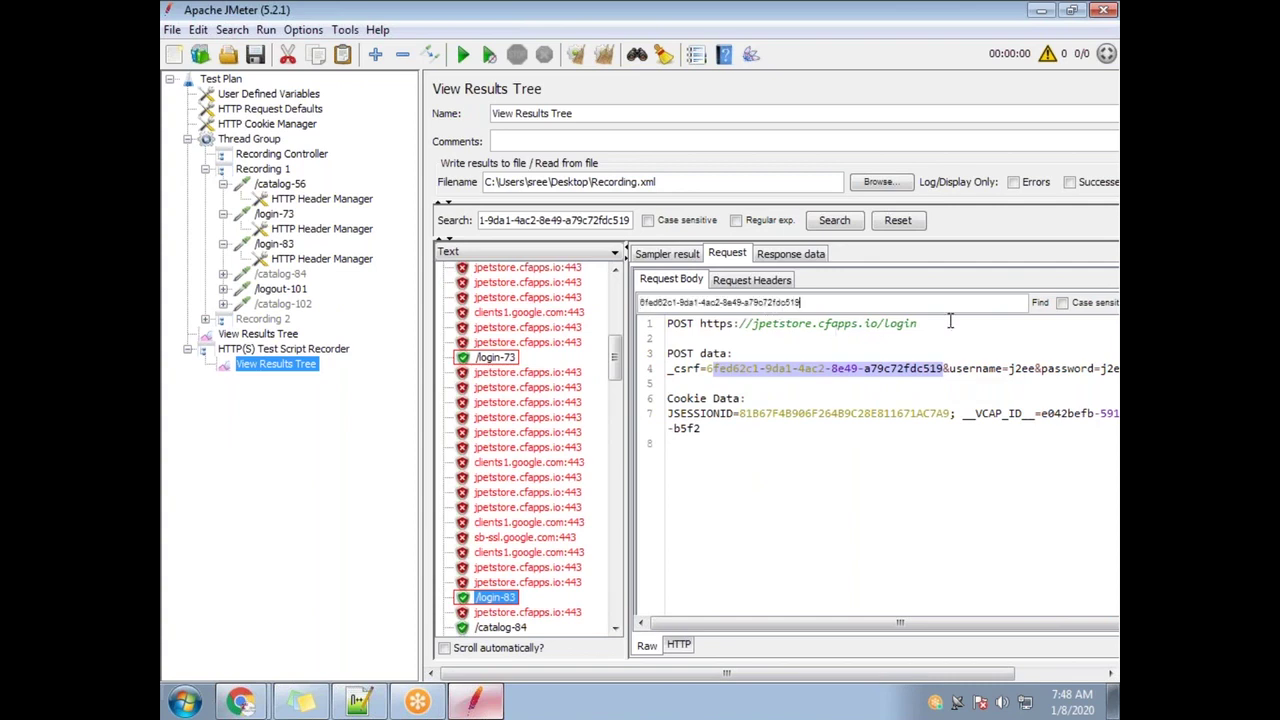
pyautogui.click(1040, 303)
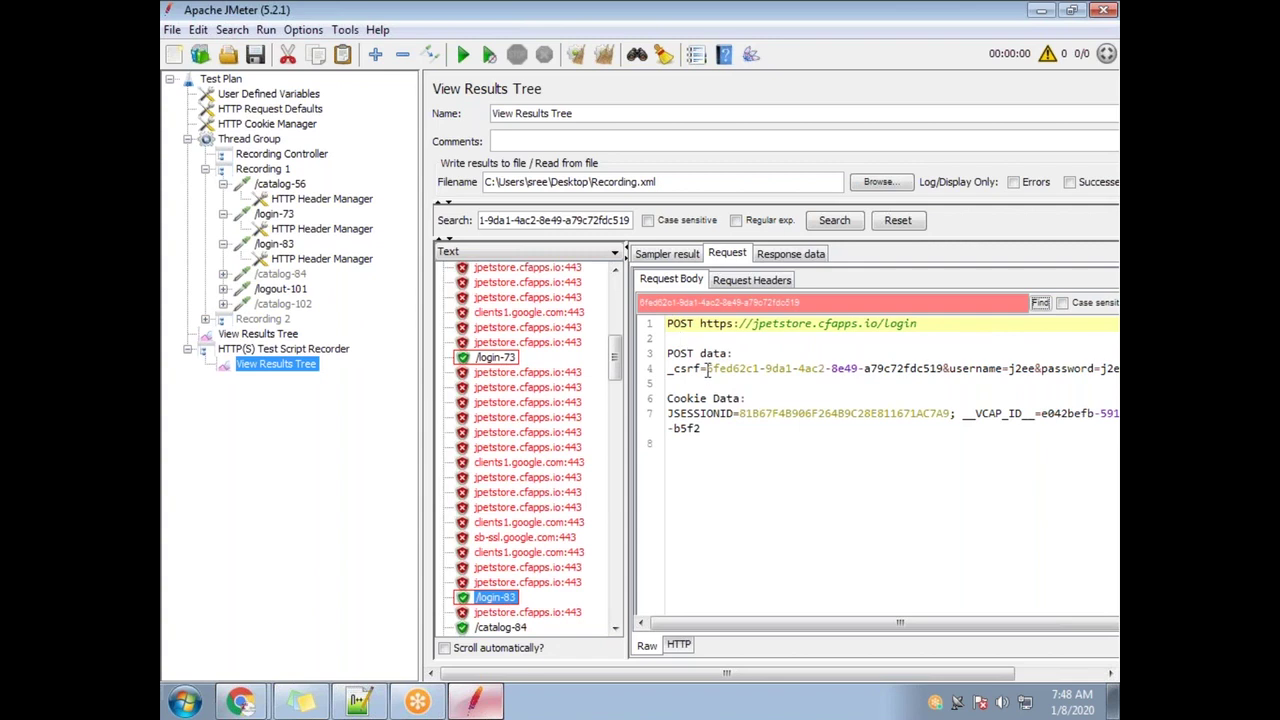
pyautogui.moveTo(820, 305); pyautogui.dragTo(605, 305)
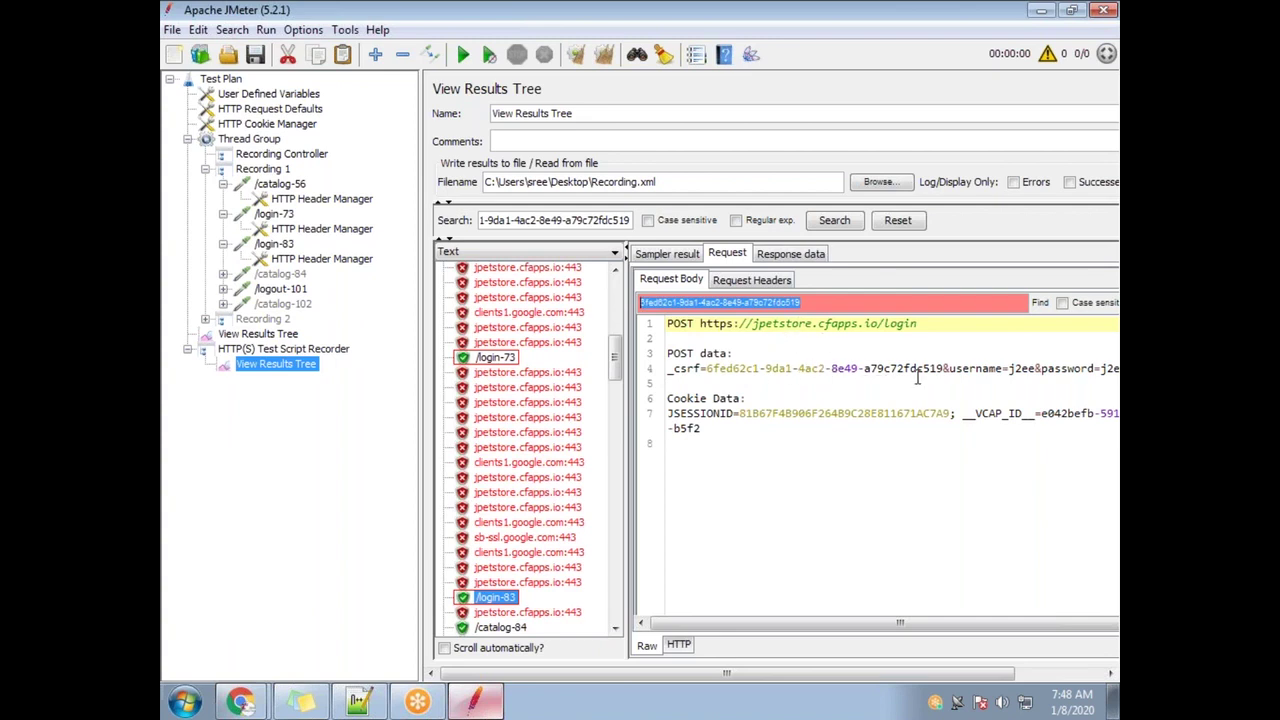
pyautogui.moveTo(905, 368); pyautogui.dragTo(701, 368)
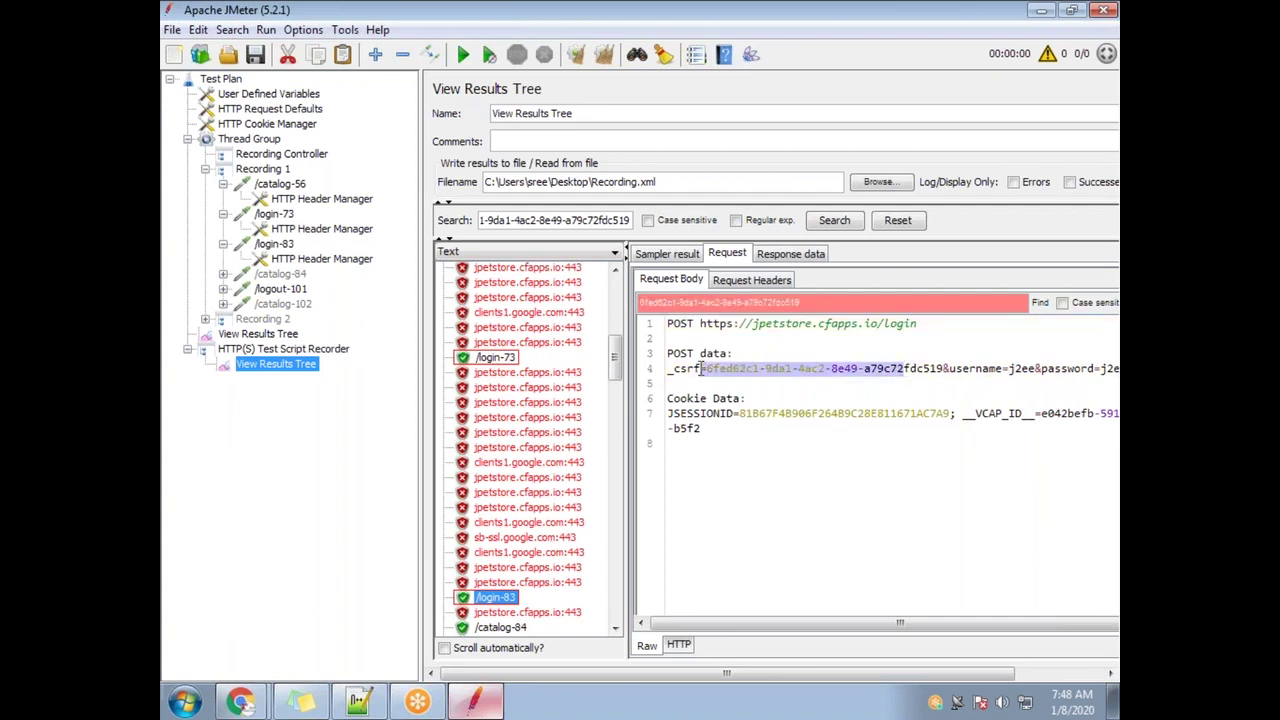
pyautogui.click(762, 352)
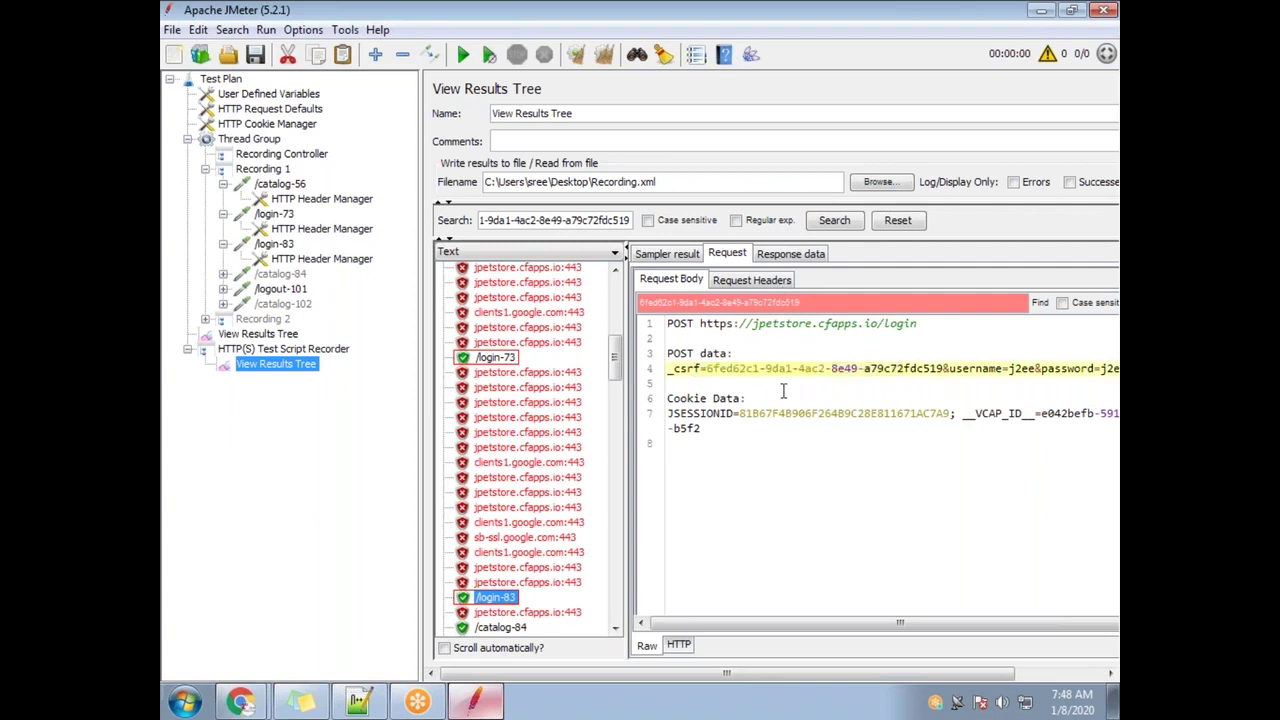
# Compare /login-73's request with the _csrf token posted by /login-83, then open the /login-83 sampler
pyautogui.click(498, 360)
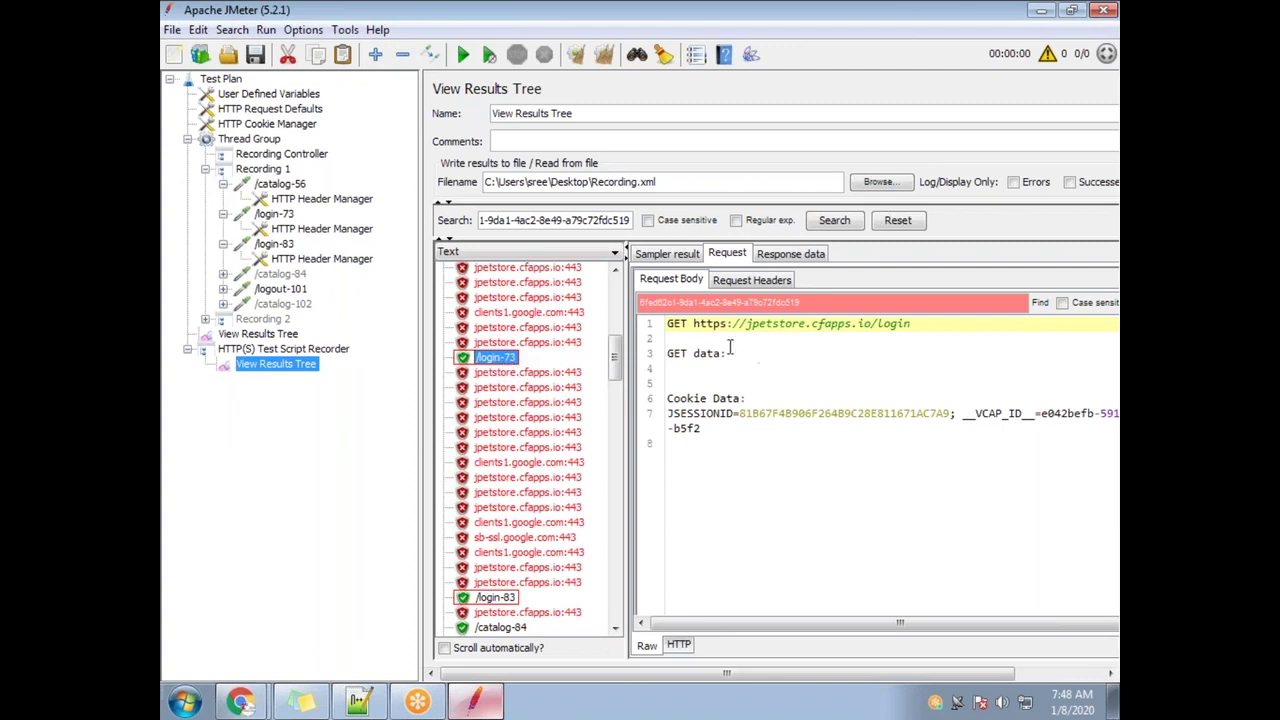
pyautogui.click(496, 600)
pyautogui.moveTo(708, 368); pyautogui.dragTo(890, 368)
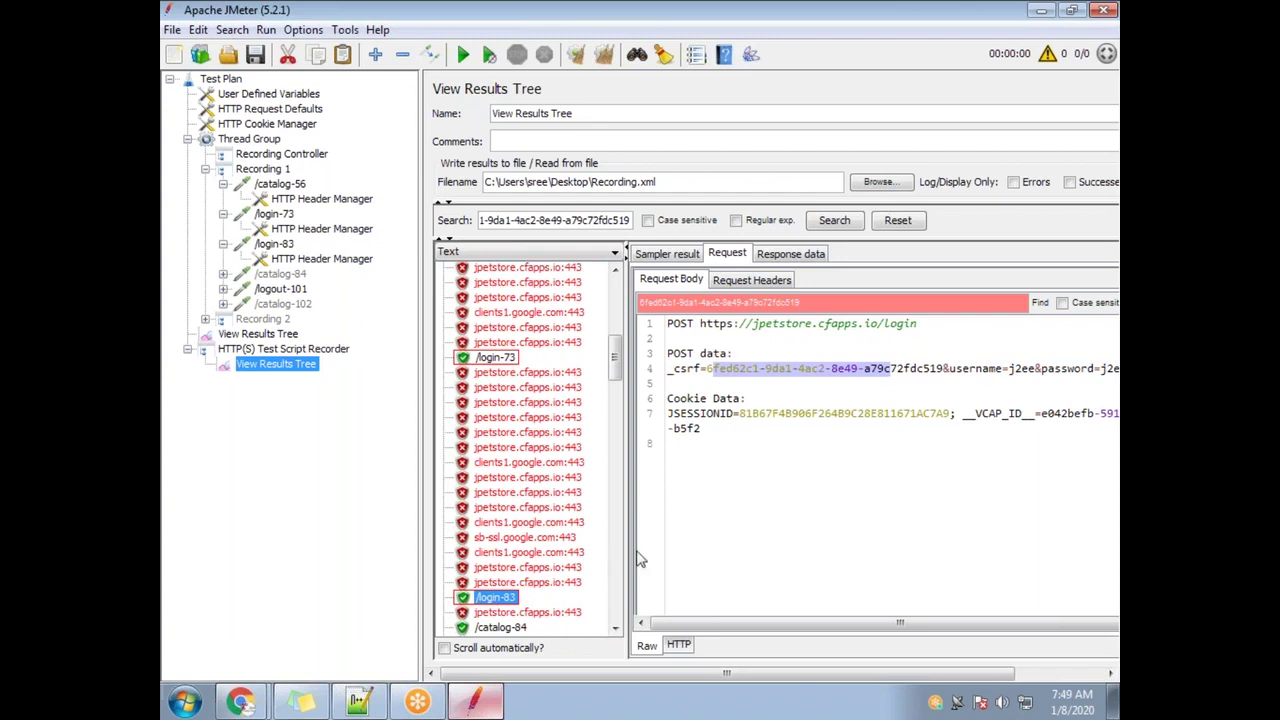
pyautogui.click(494, 358)
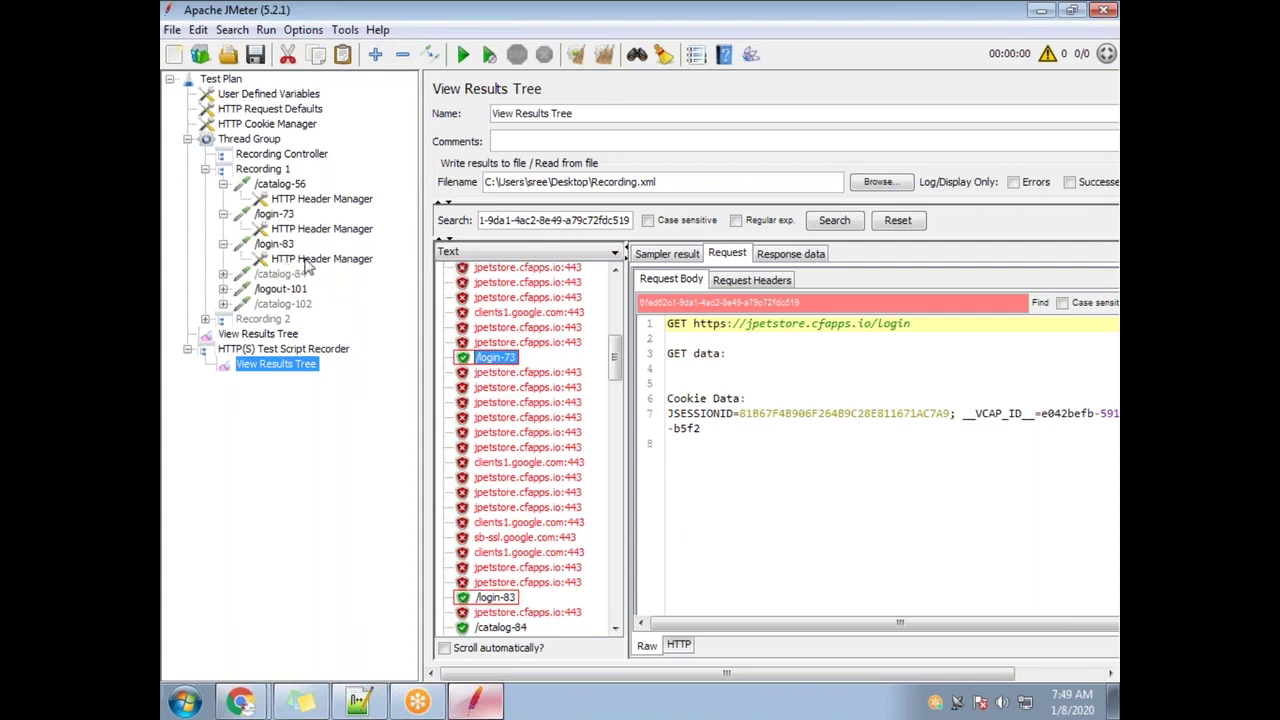
pyautogui.click(280, 244)
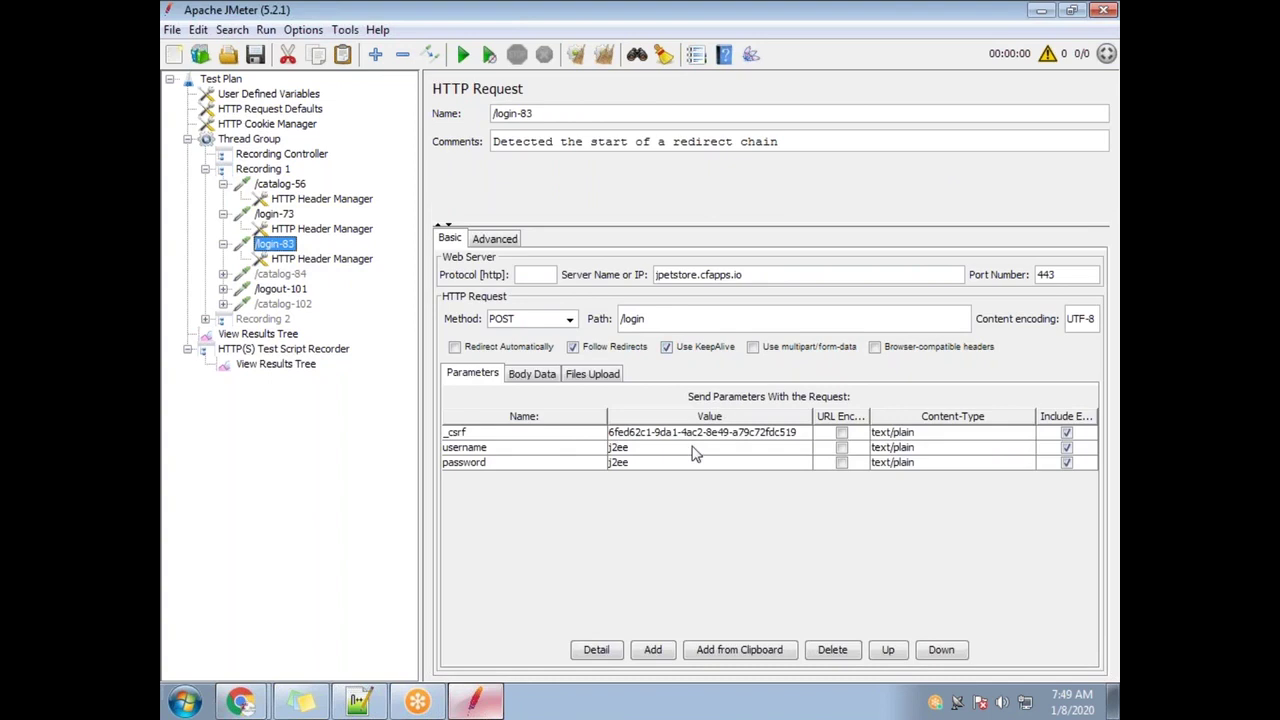
# Find _csrf in the /login-73 response body, then go to the end of the Notepad++ 'Correlate the Dynamic values' line
pyautogui.click(280, 364)
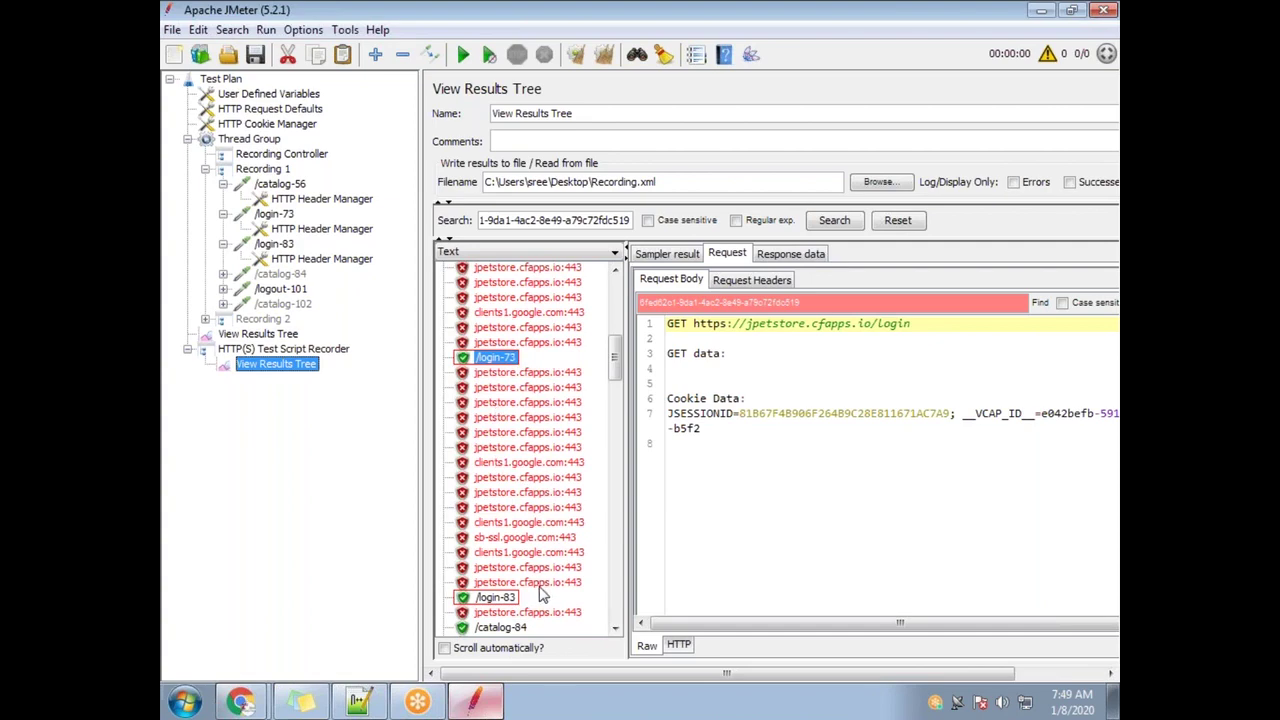
pyautogui.click(788, 256)
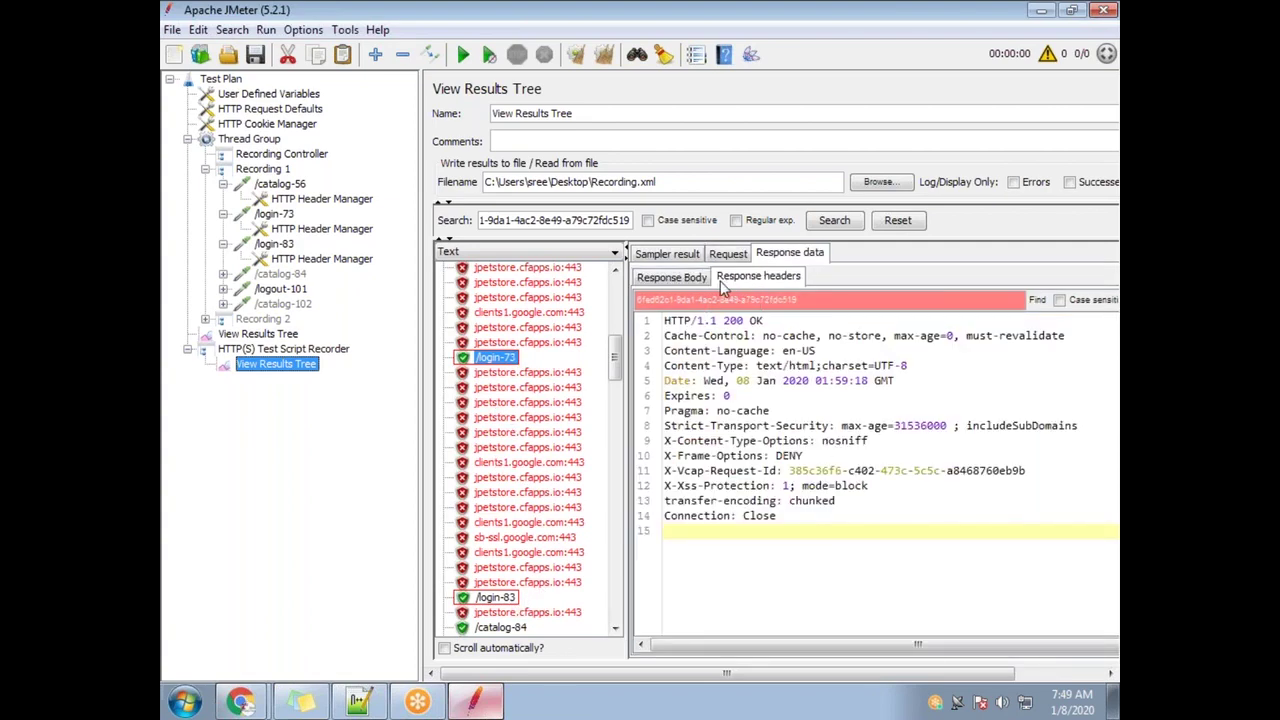
pyautogui.click(672, 278)
pyautogui.click(1035, 300)
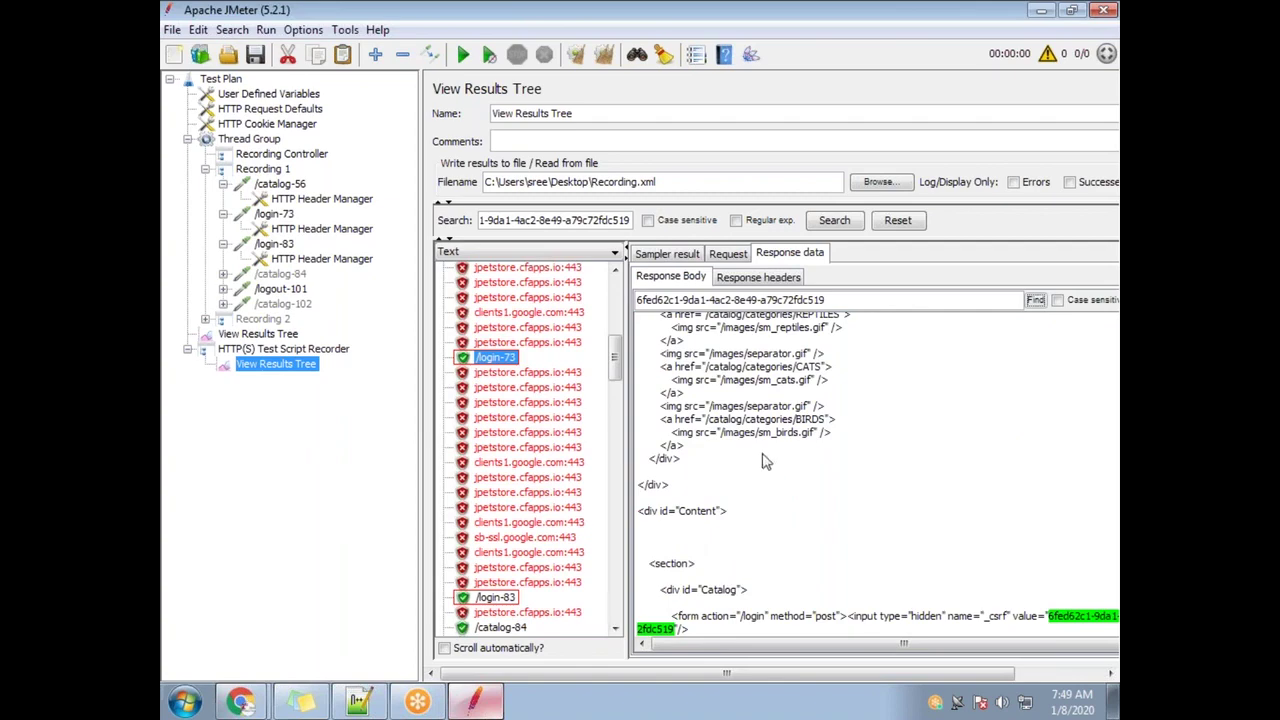
pyautogui.click(359, 700)
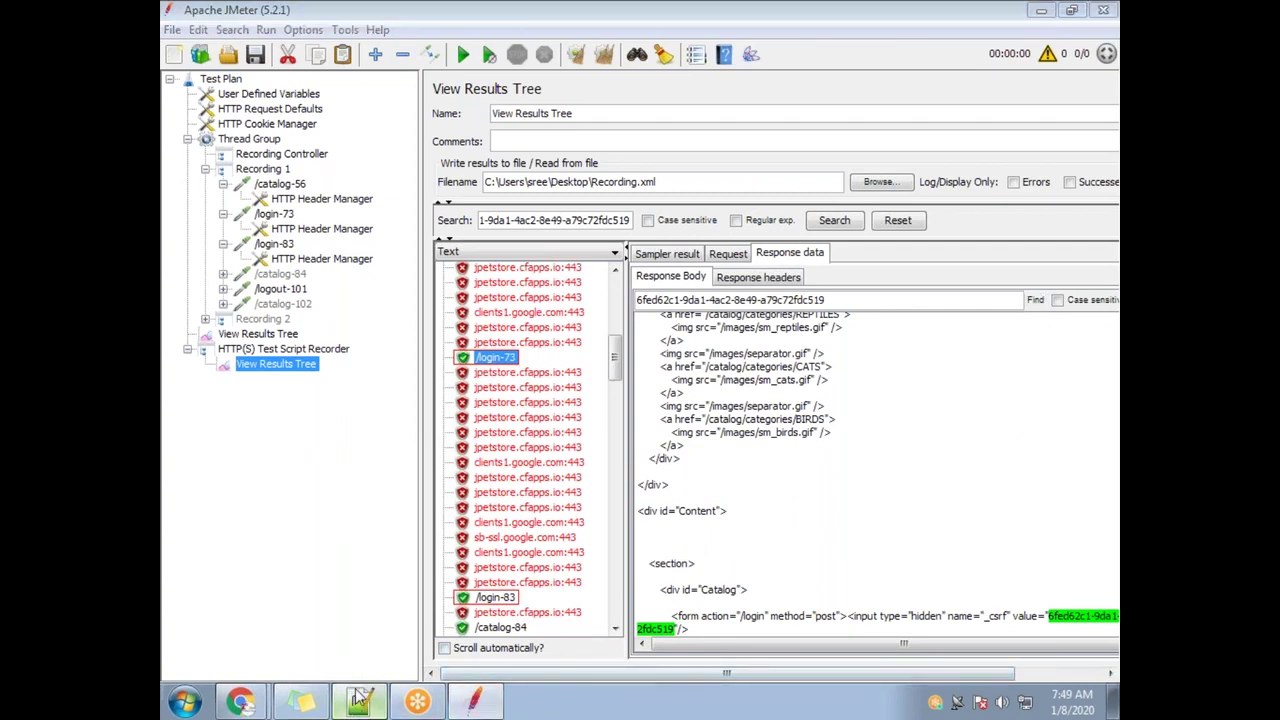
pyautogui.click(531, 473)
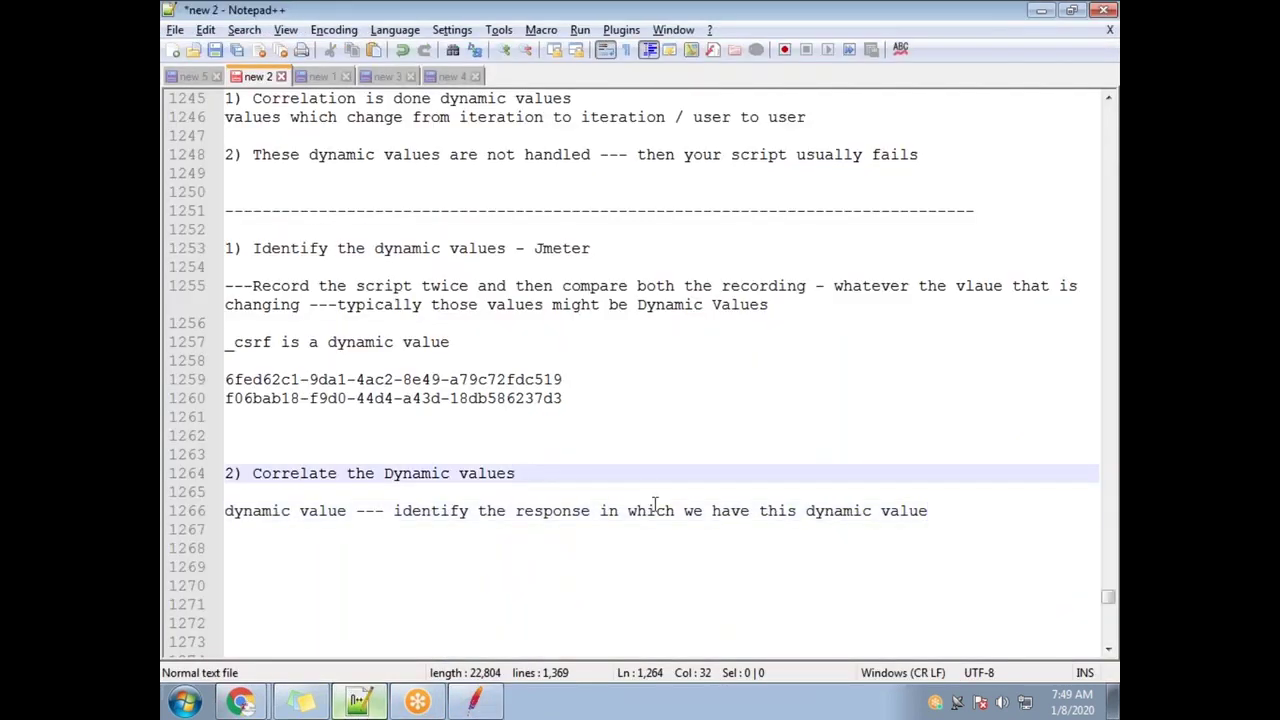
# Add 'i) Identify the DV in the response' and a started 'ii)' line beneath it, correcting the 'Idenotfy' typo
pyautogui.press('Return')
pyautogui.press('Return')
pyautogui.write('i) ')
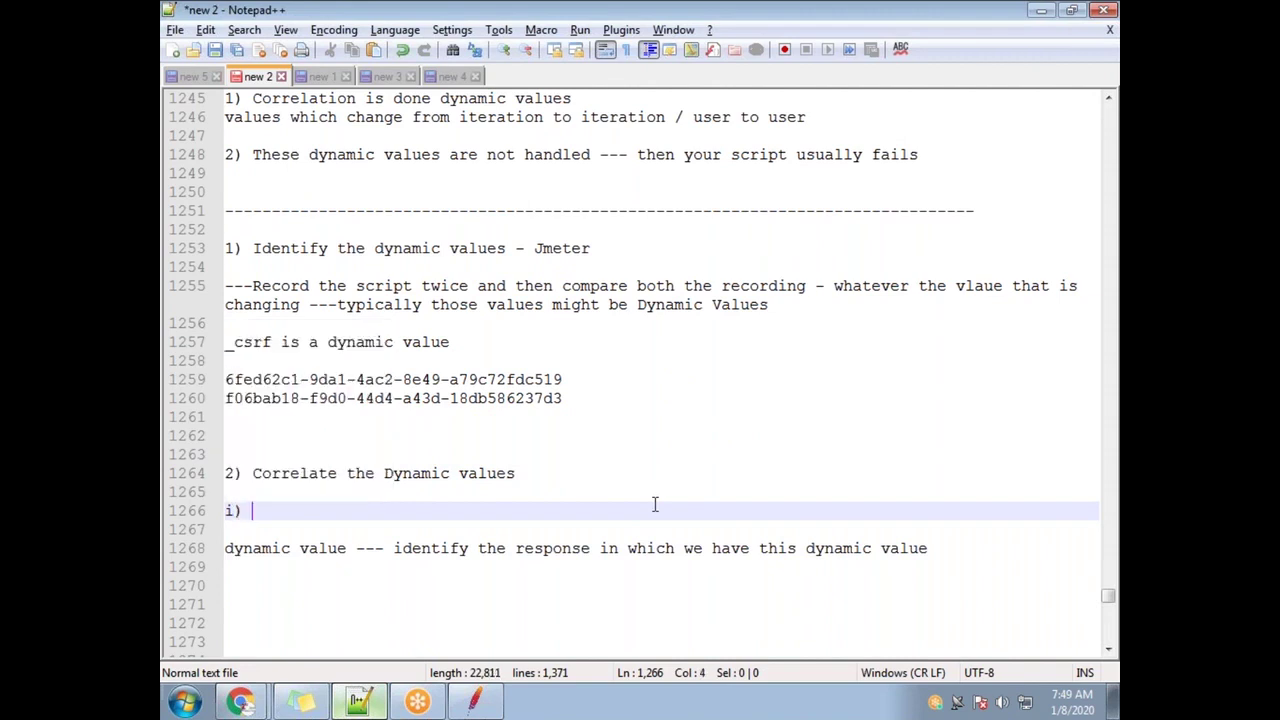
pyautogui.write('Idenotfy t')
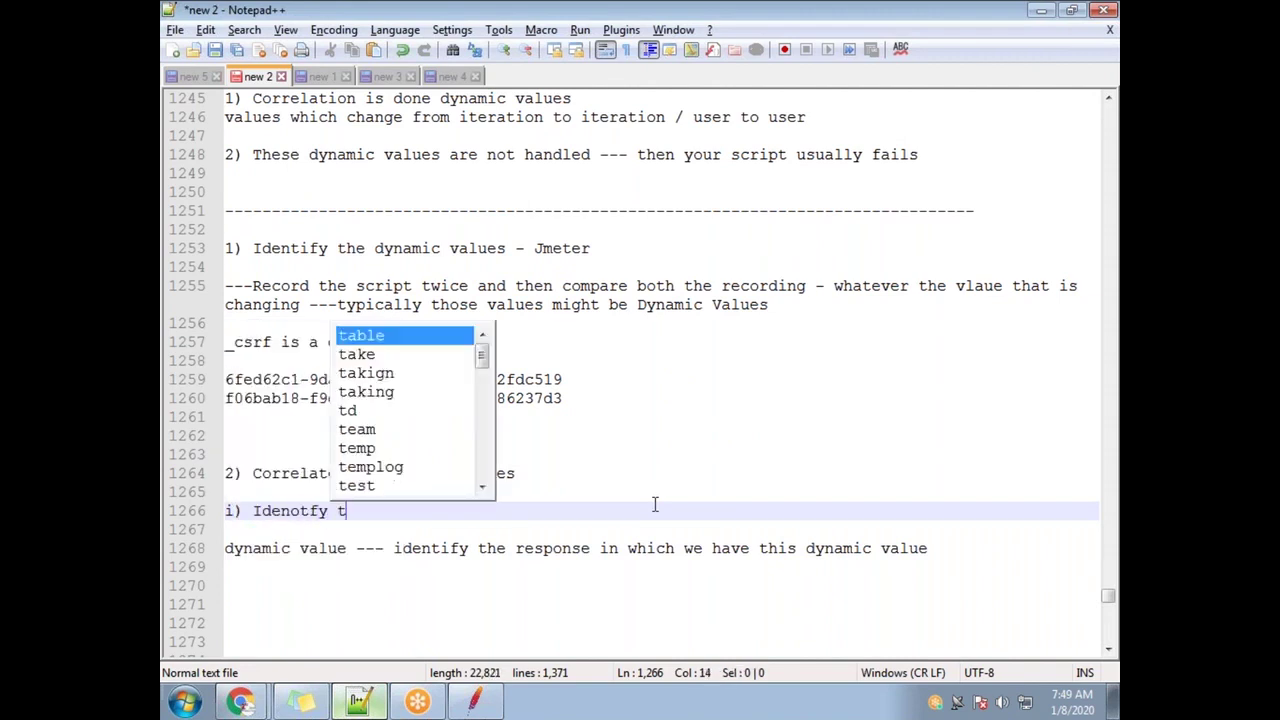
pyautogui.write('he DV in ')
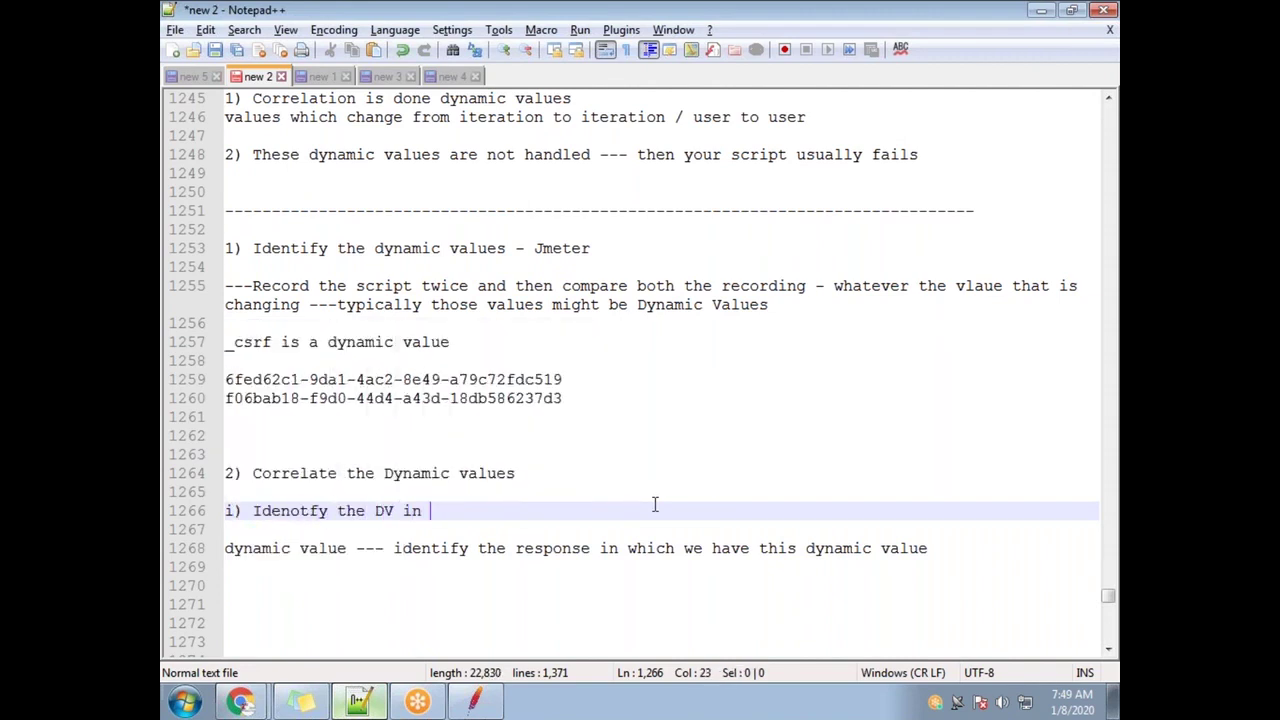
pyautogui.write('the response')
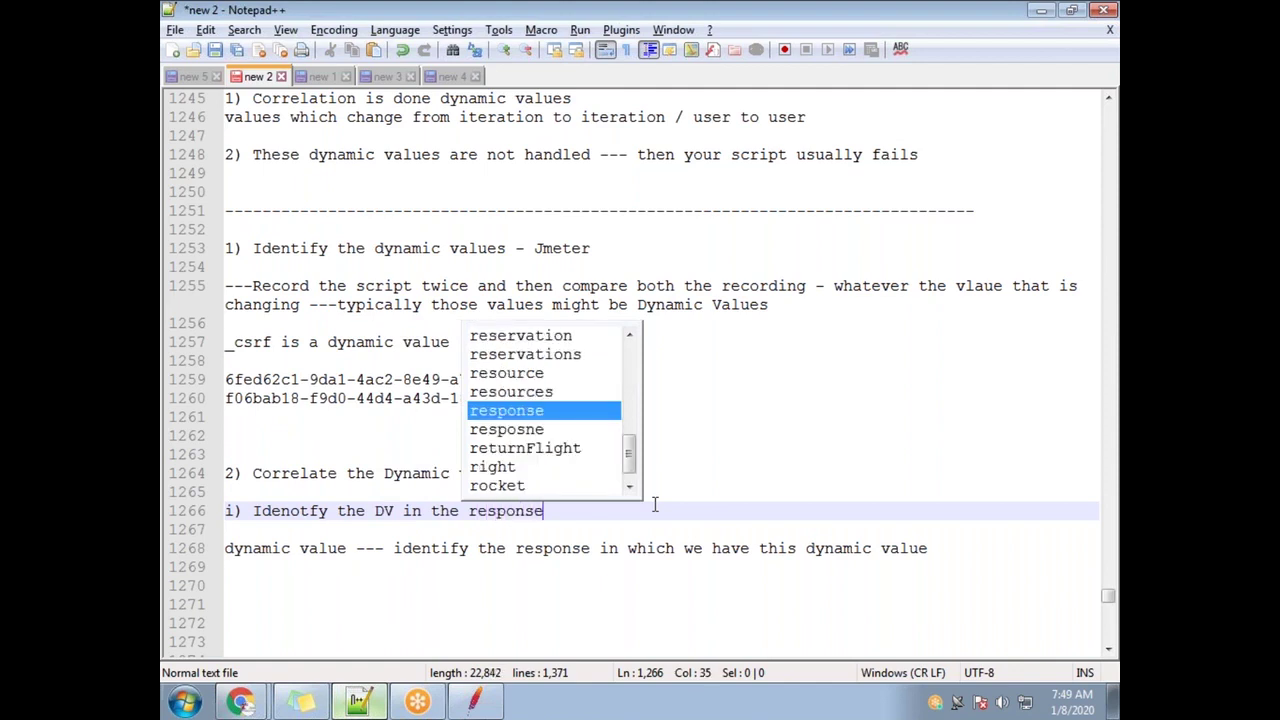
pyautogui.press('Return')
pyautogui.press('Return')
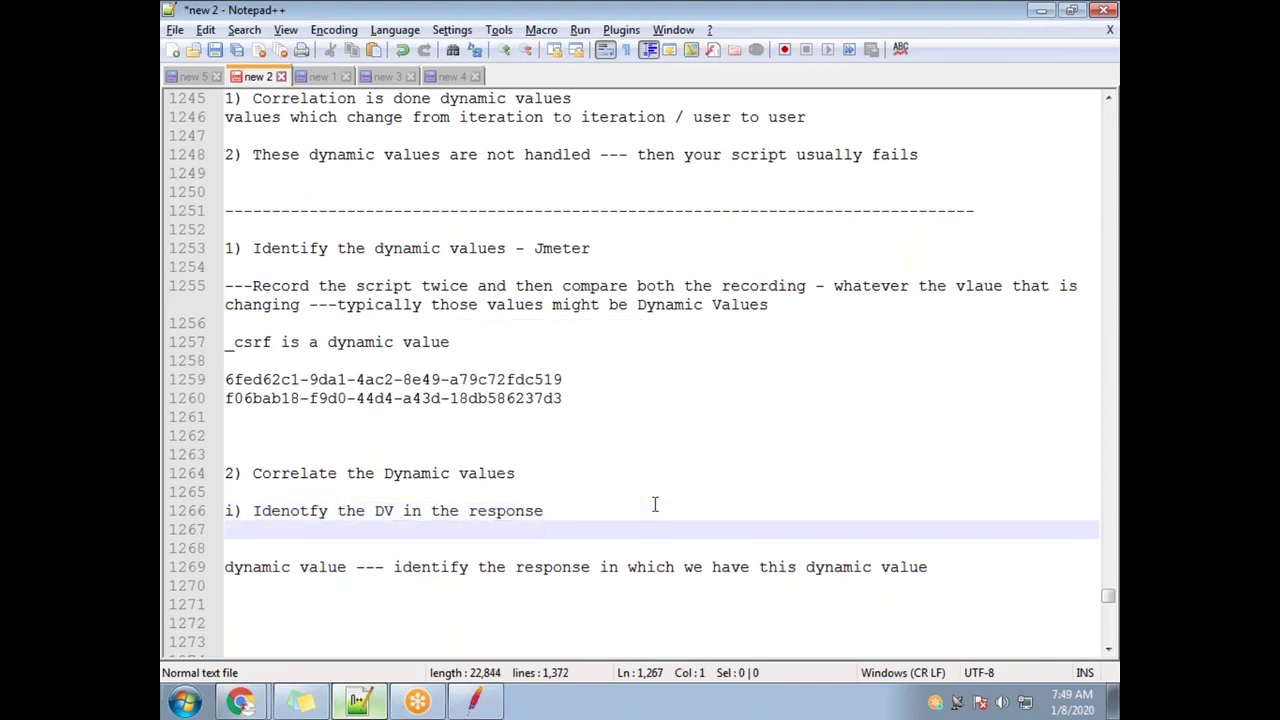
pyautogui.write('ii)')
pyautogui.press('Up')
pyautogui.press('BackSpace')
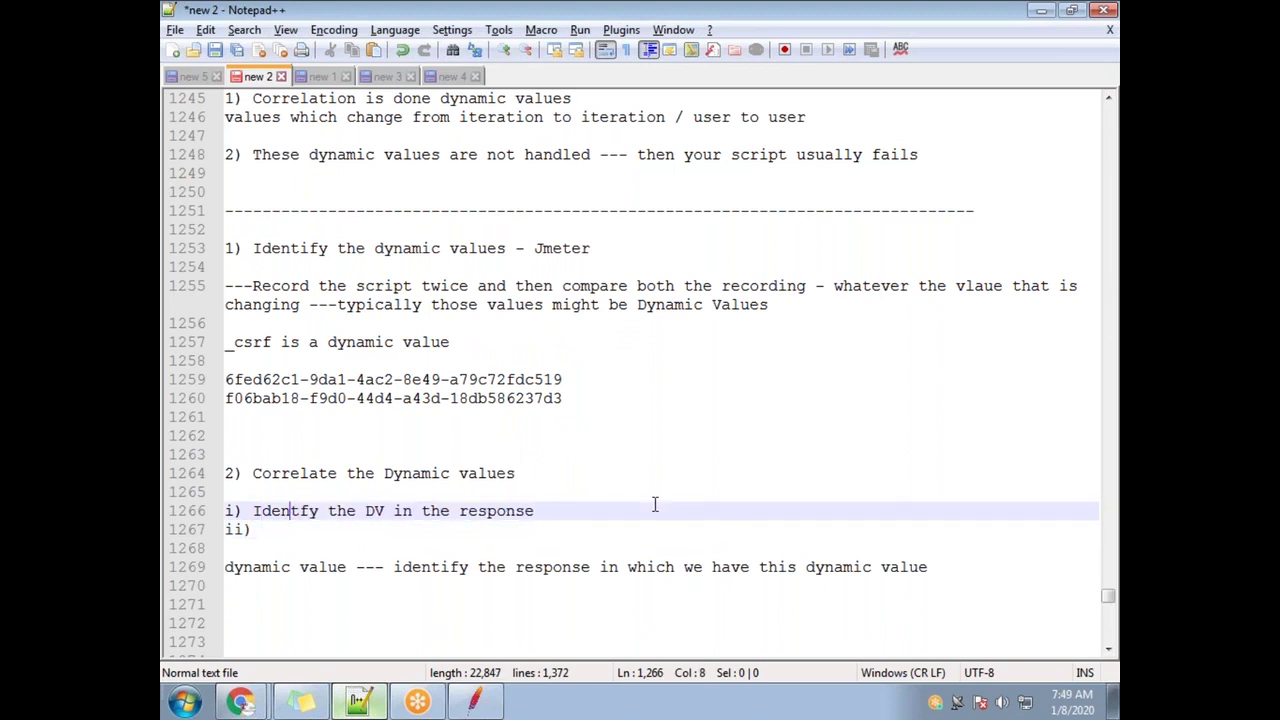
pyautogui.write('i')
pyautogui.press('Escape')
pyautogui.press('Down')
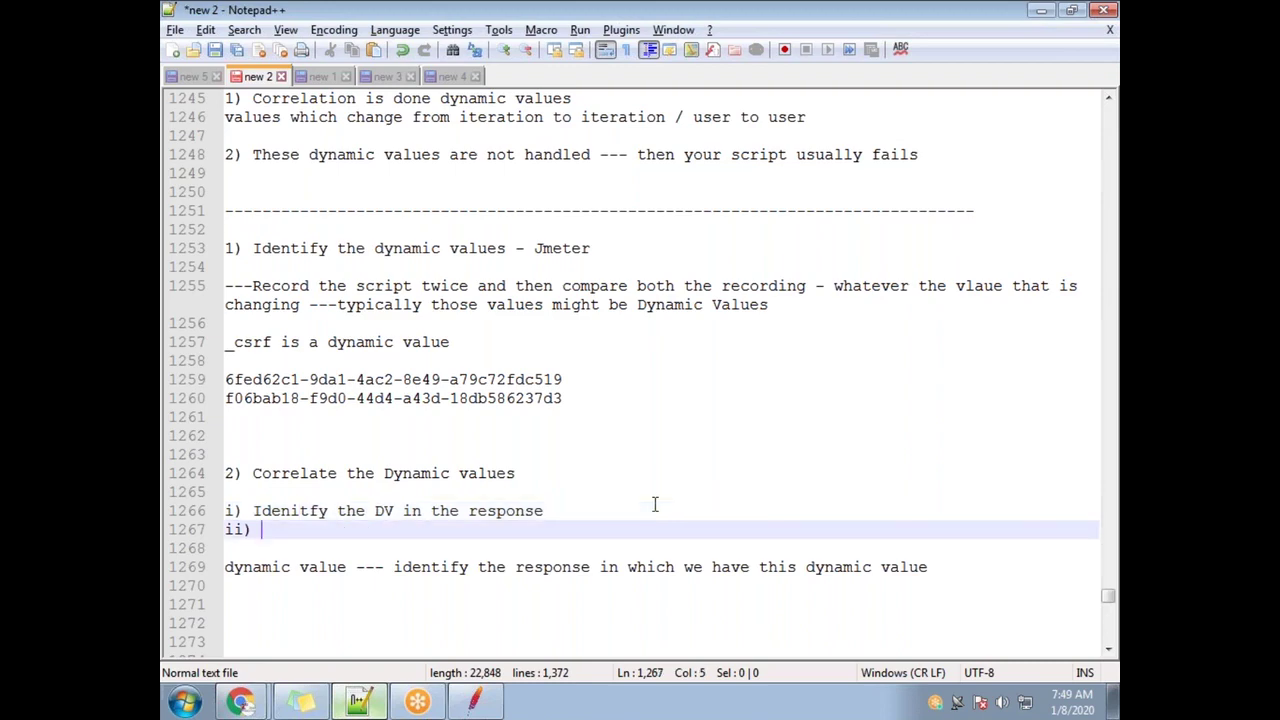
pyautogui.click(474, 700)
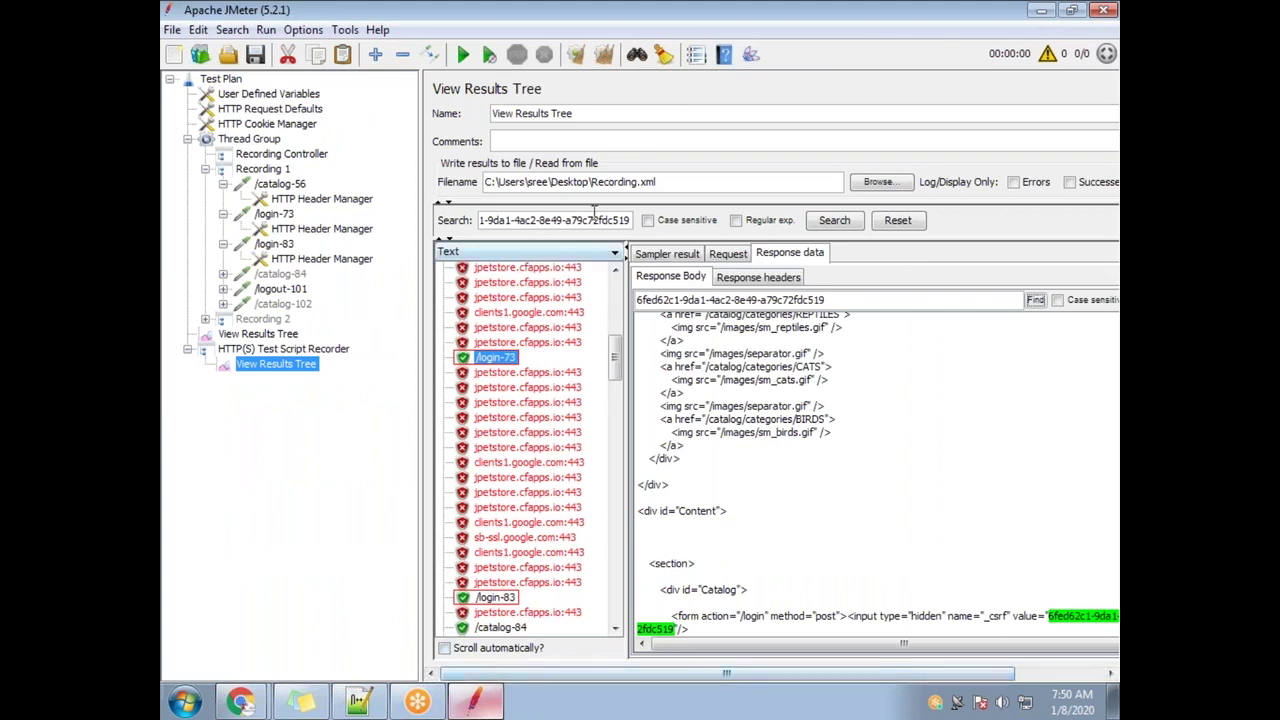
# Select the Recording.xml results path, then open Recording from the desktop with Notepad++
pyautogui.moveTo(670, 182); pyautogui.dragTo(462, 177)
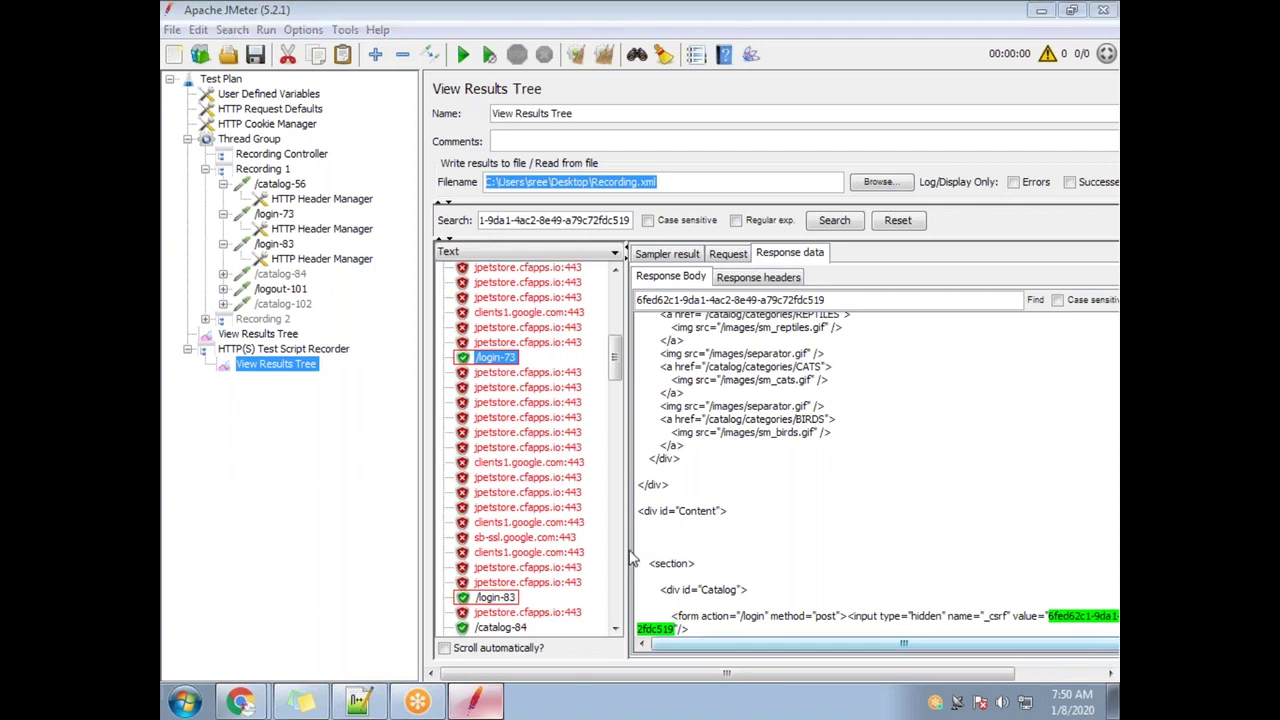
pyautogui.click(1115, 705)
pyautogui.rightClick(415, 428)
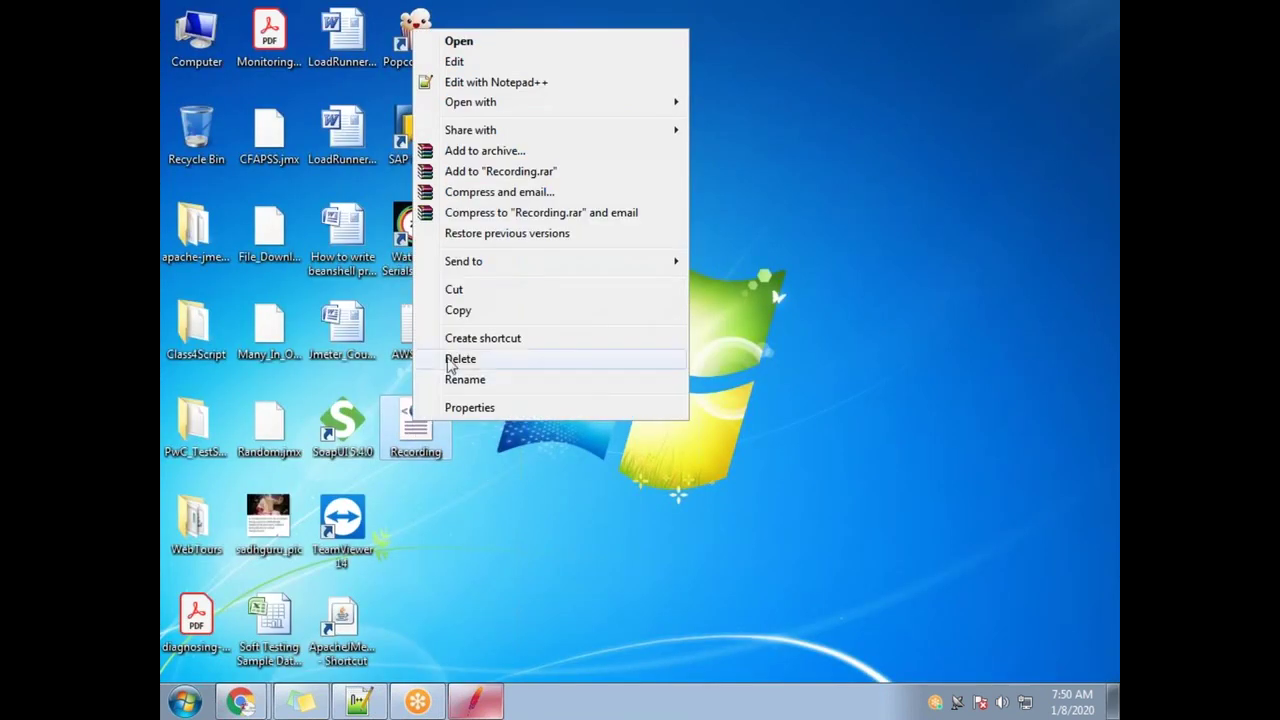
pyautogui.click(510, 83)
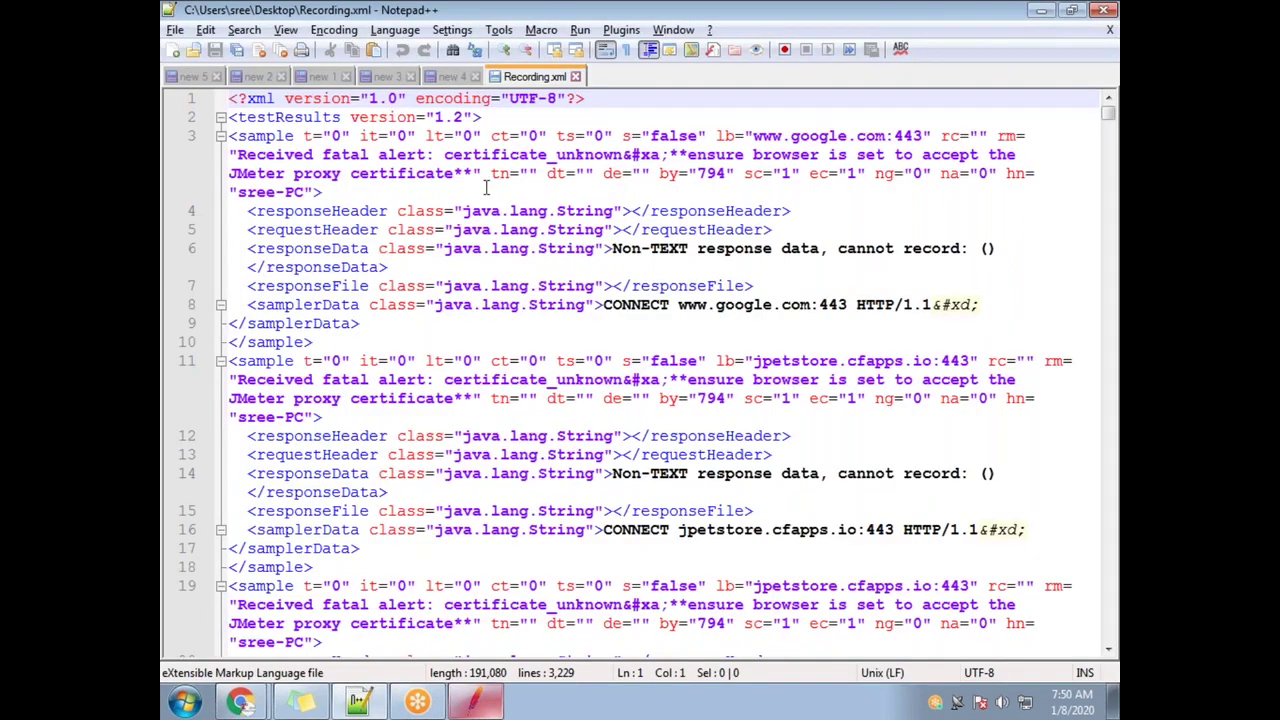
# Search Recording.xml for the pasted _csrf token value
pyautogui.hotkey('ctrl', 'f')
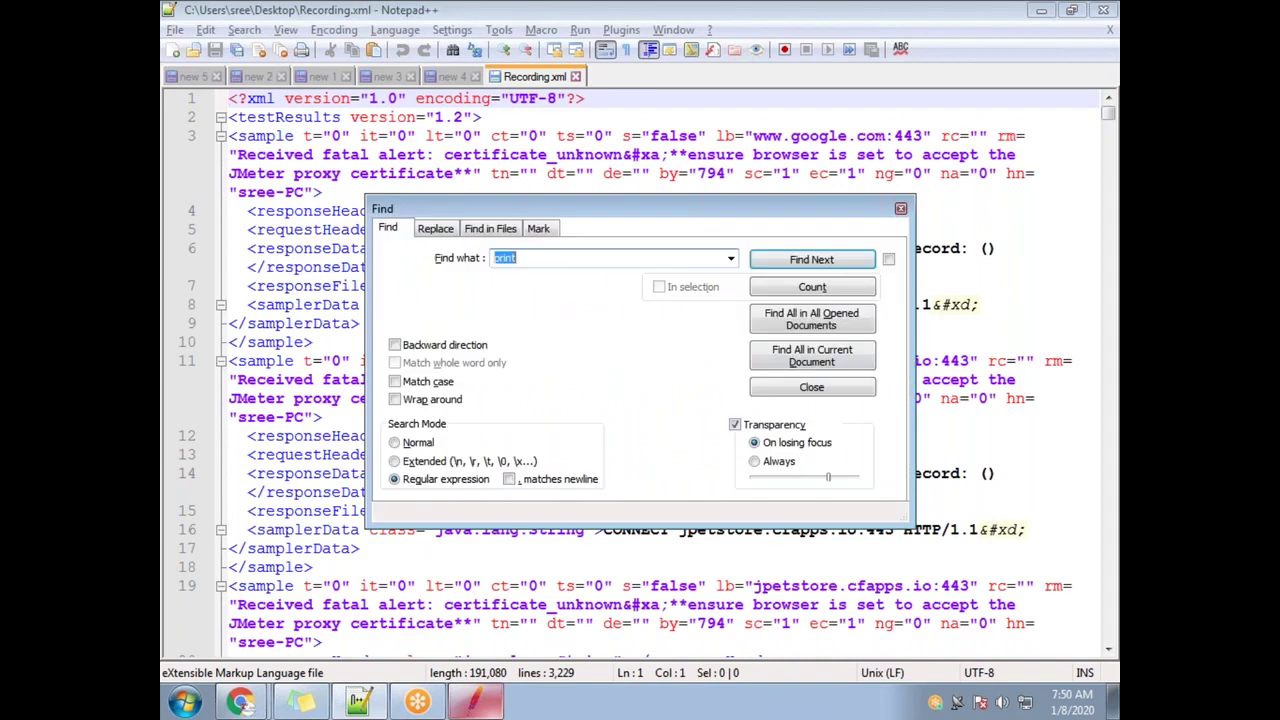
pyautogui.write('6fed62c1-9da1-4ac2-8e49-a79c72fdc519')
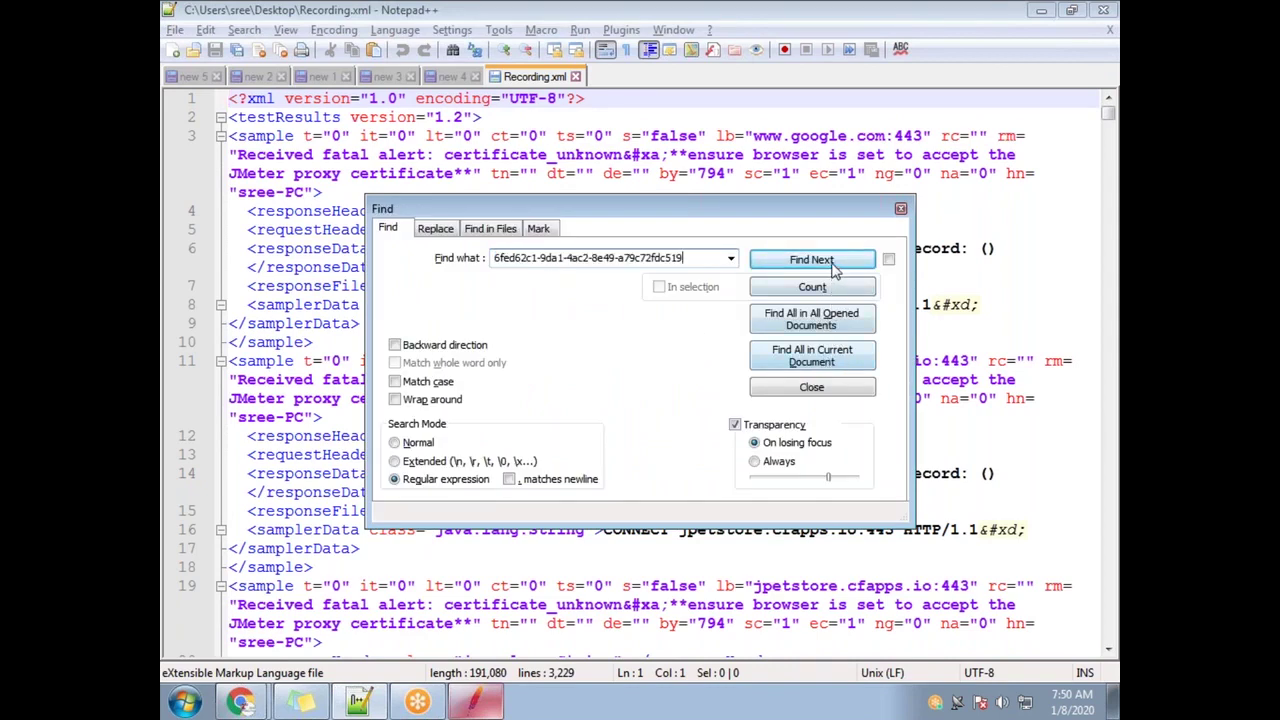
pyautogui.click(812, 260)
pyautogui.click(900, 208)
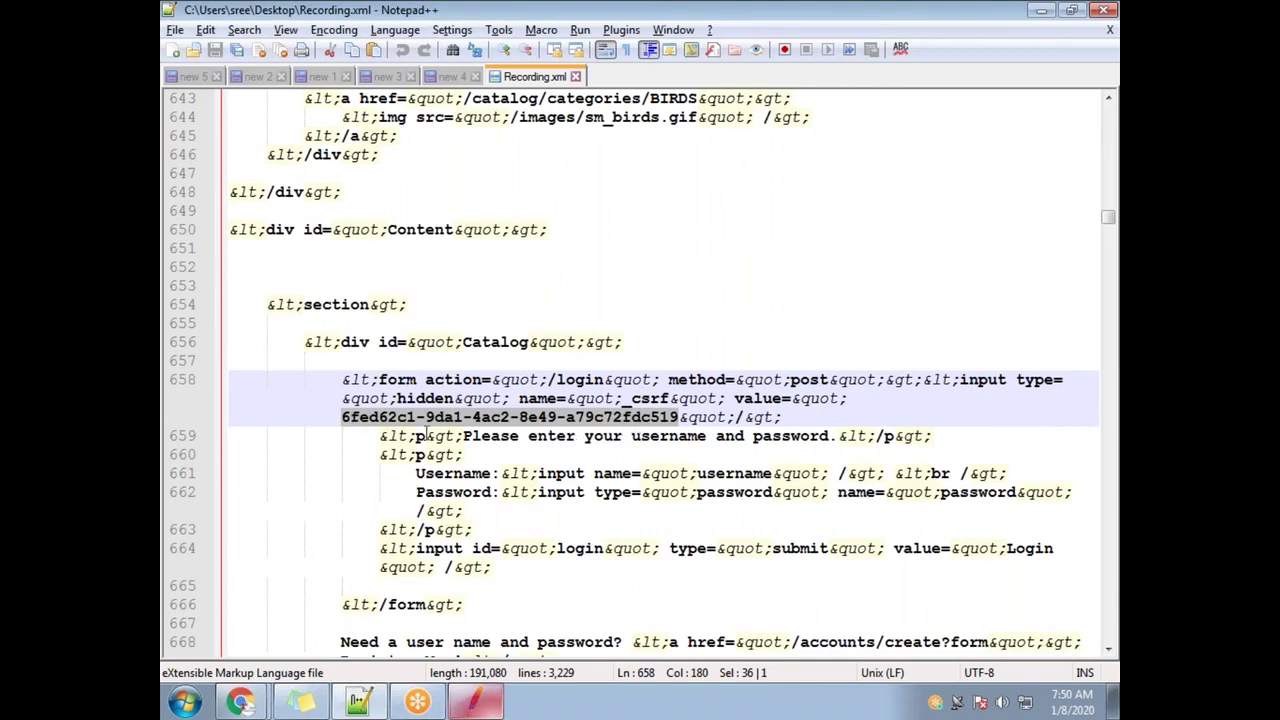
# Scroll up to the /login-73 sample and mark its responseData tag on line 542
pyautogui.scroll(19, 428, 436)
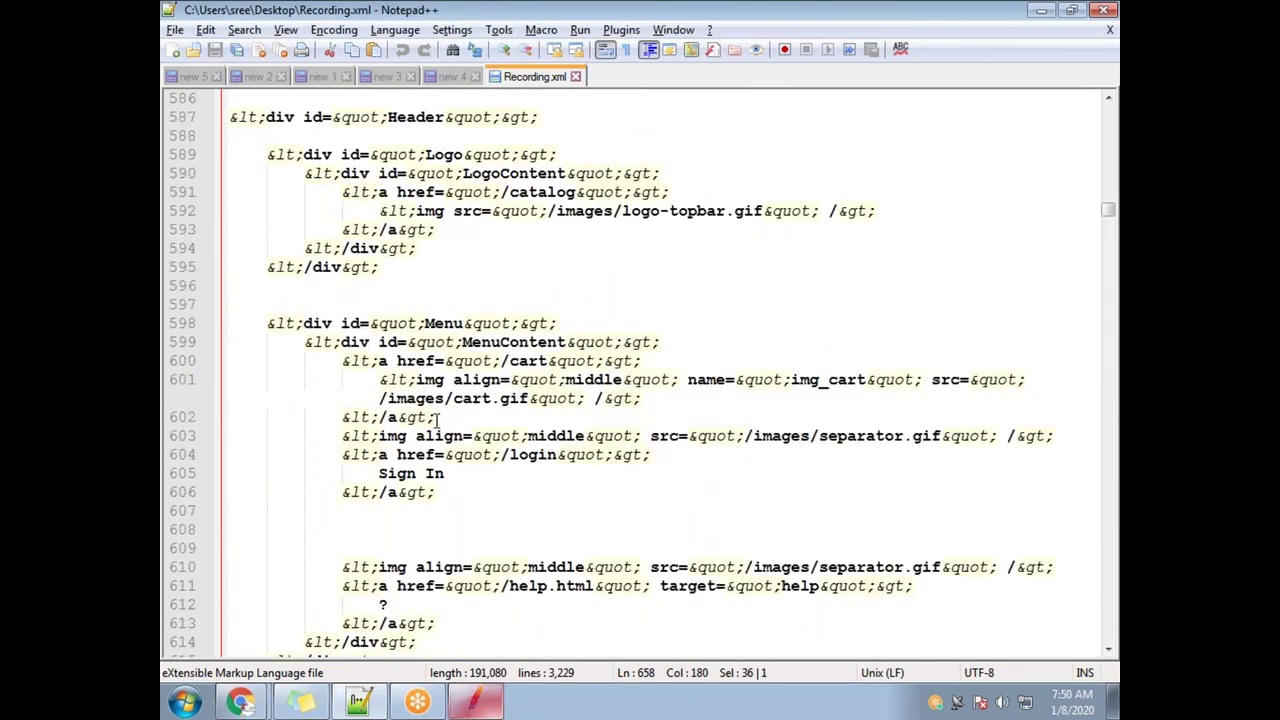
pyautogui.scroll(6, 435, 418)
pyautogui.scroll(7, 432, 418)
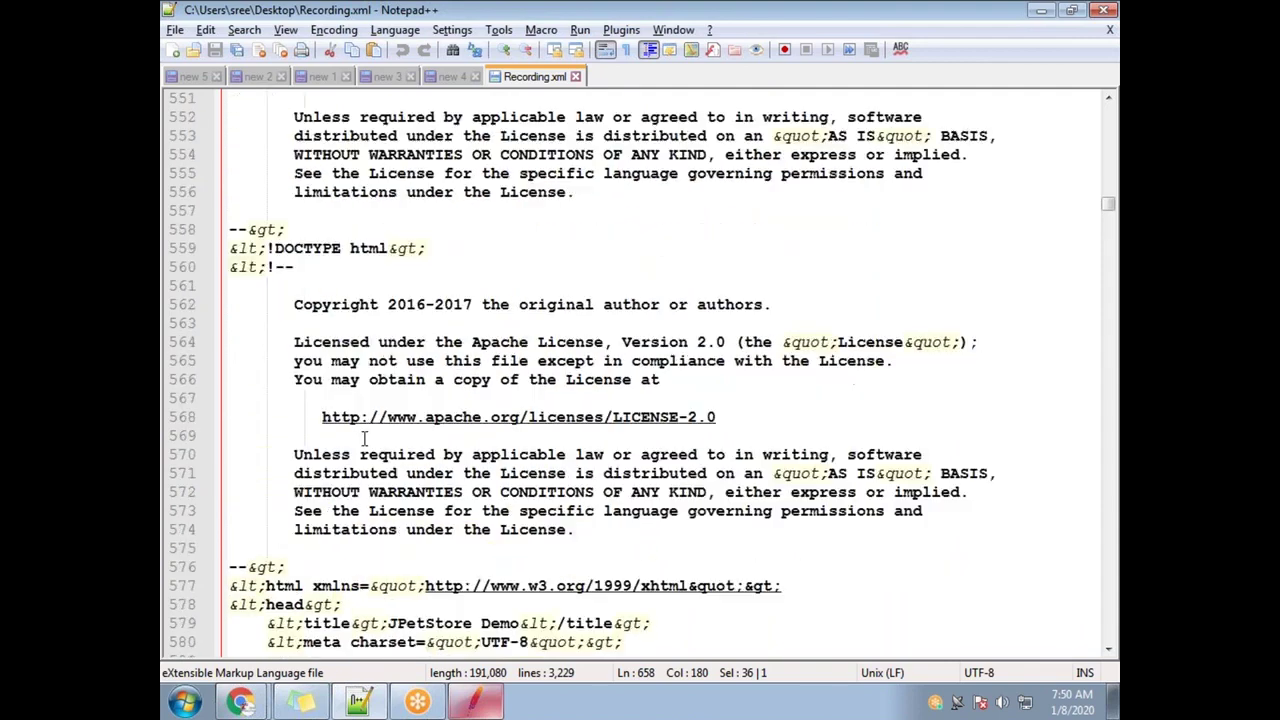
pyautogui.scroll(4, 343, 442)
pyautogui.moveTo(249, 267); pyautogui.dragTo(378, 267)
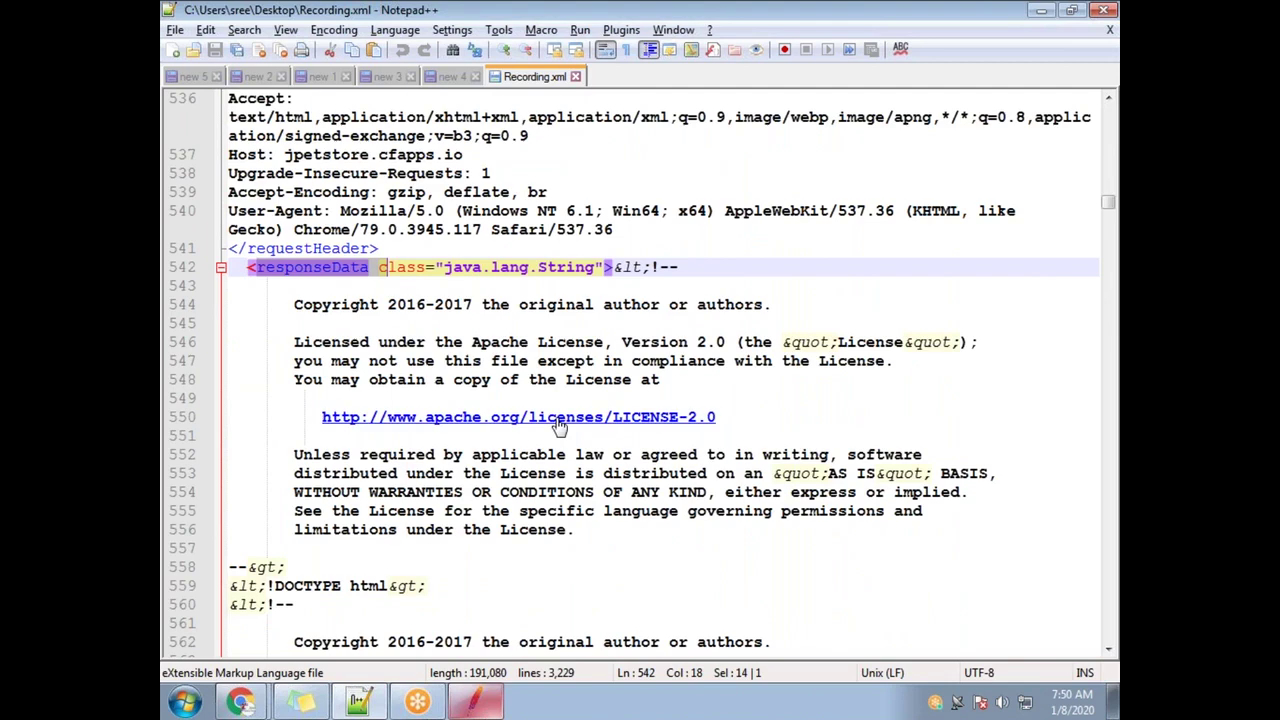
pyautogui.scroll(4, 559, 427)
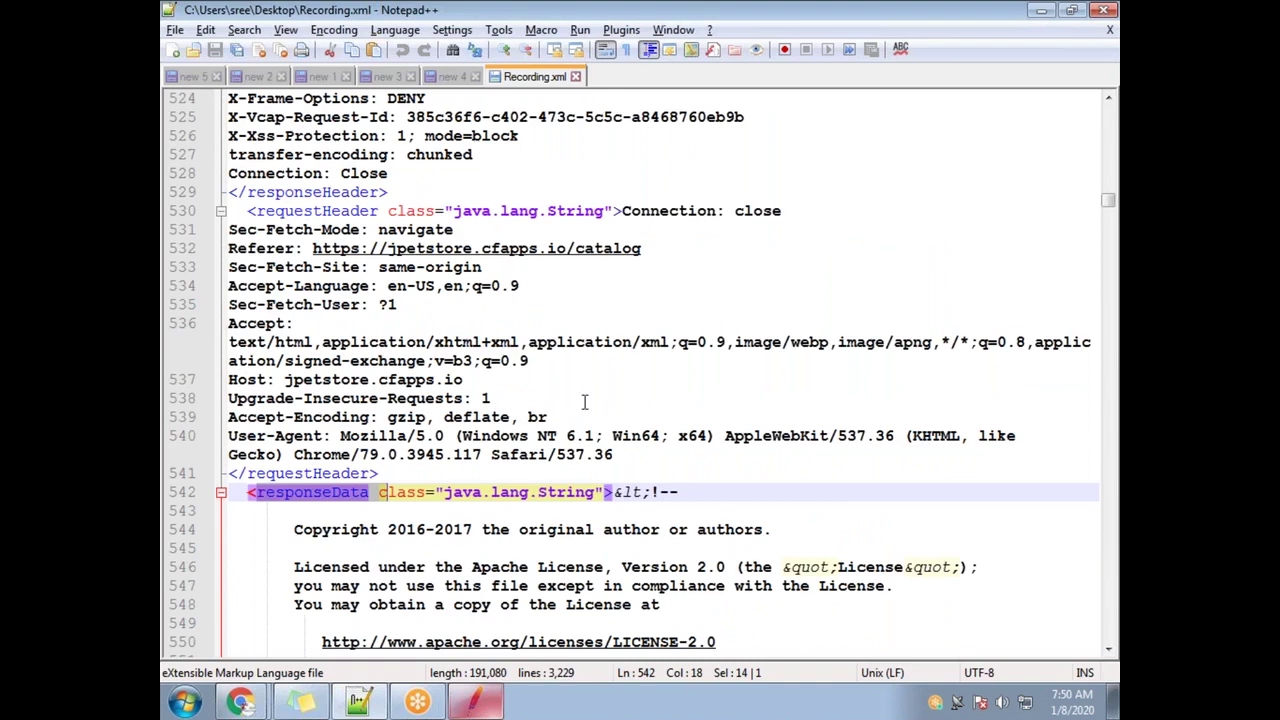
pyautogui.scroll(5, 585, 402)
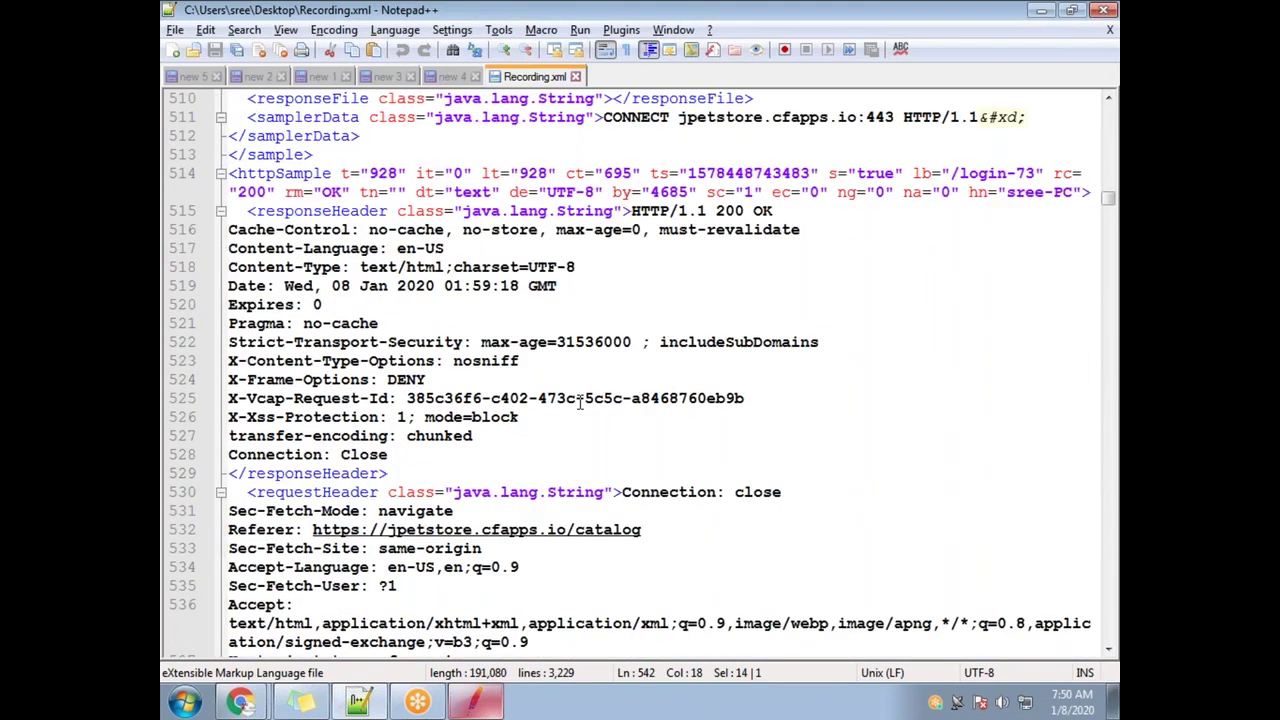
pyautogui.hotkey('alt', 'Tab')
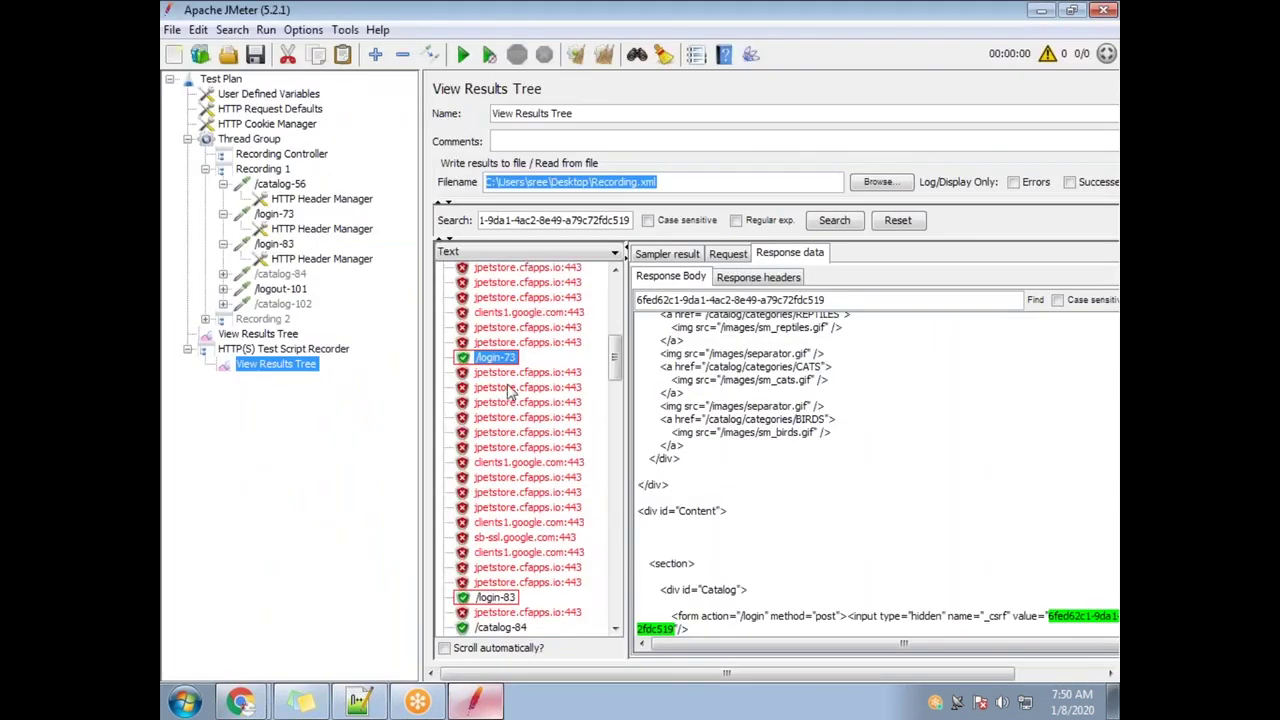
# Search Recording.xml from the top for 'login-73' to reach that sample
pyautogui.hotkey('alt', 'Tab')
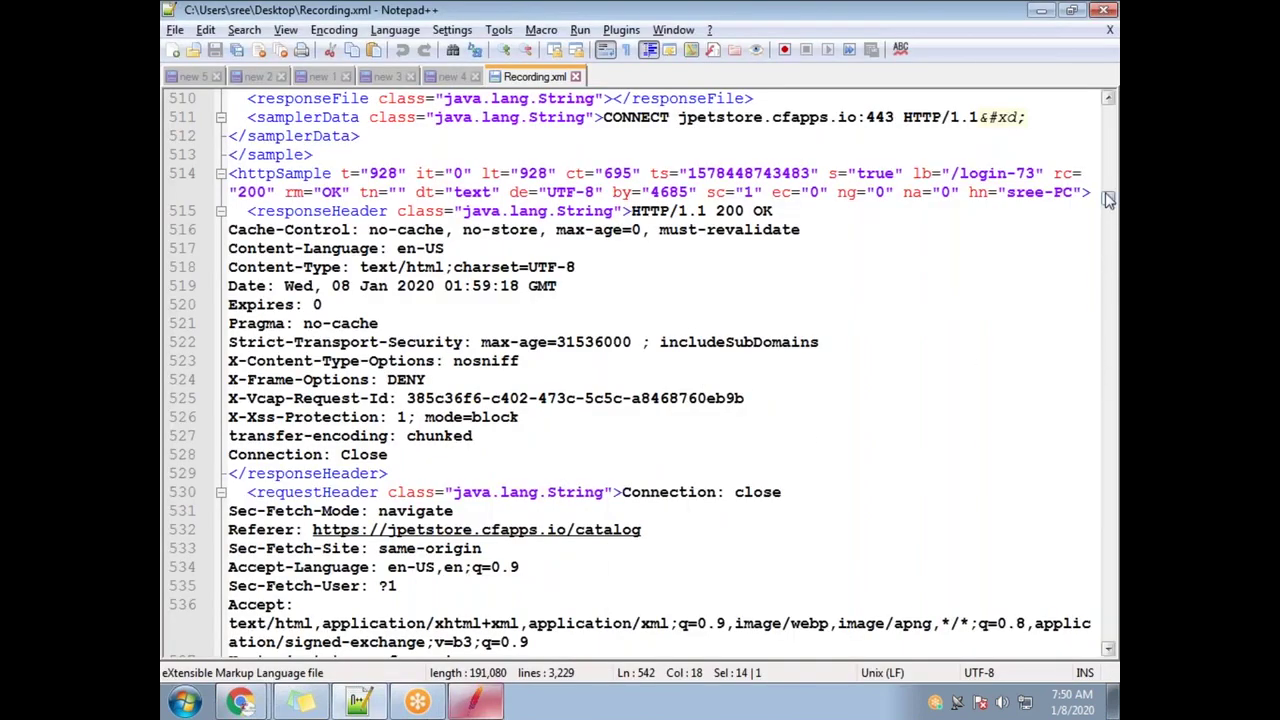
pyautogui.moveTo(1108, 204); pyautogui.dragTo(1108, 200)
pyautogui.click(596, 98)
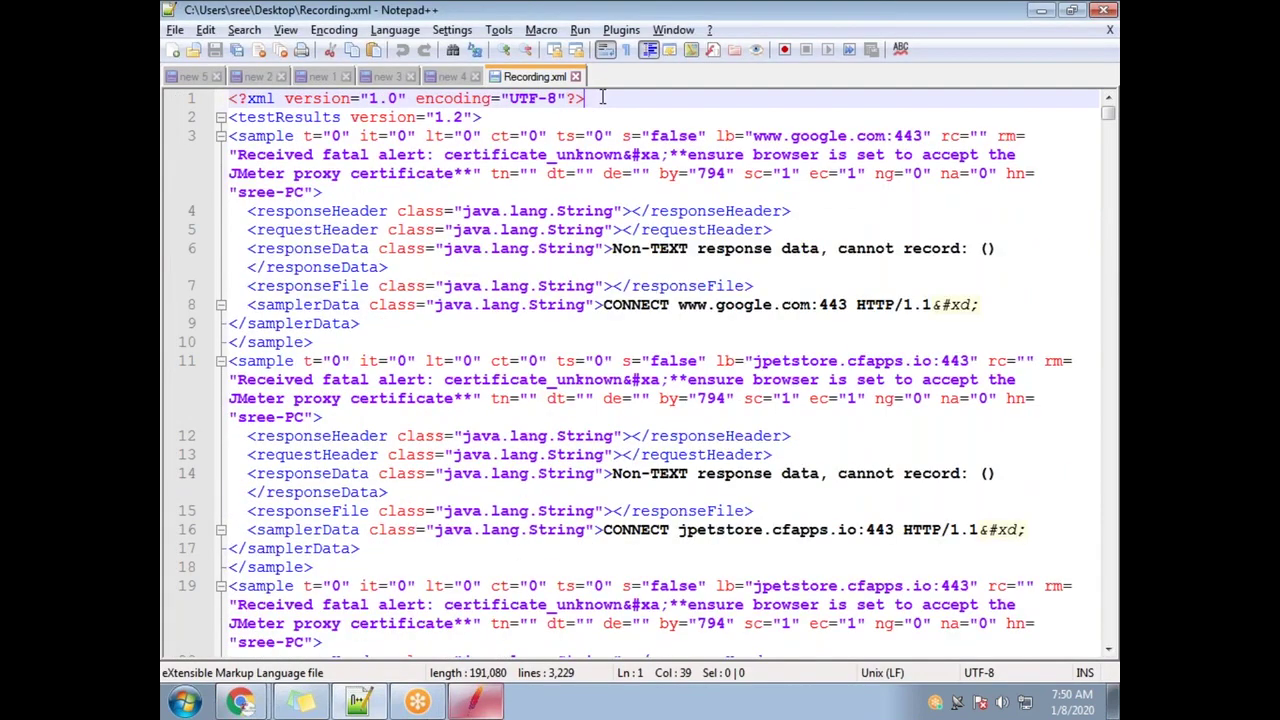
pyautogui.hotkey('ctrl', 'f')
pyautogui.write('login')
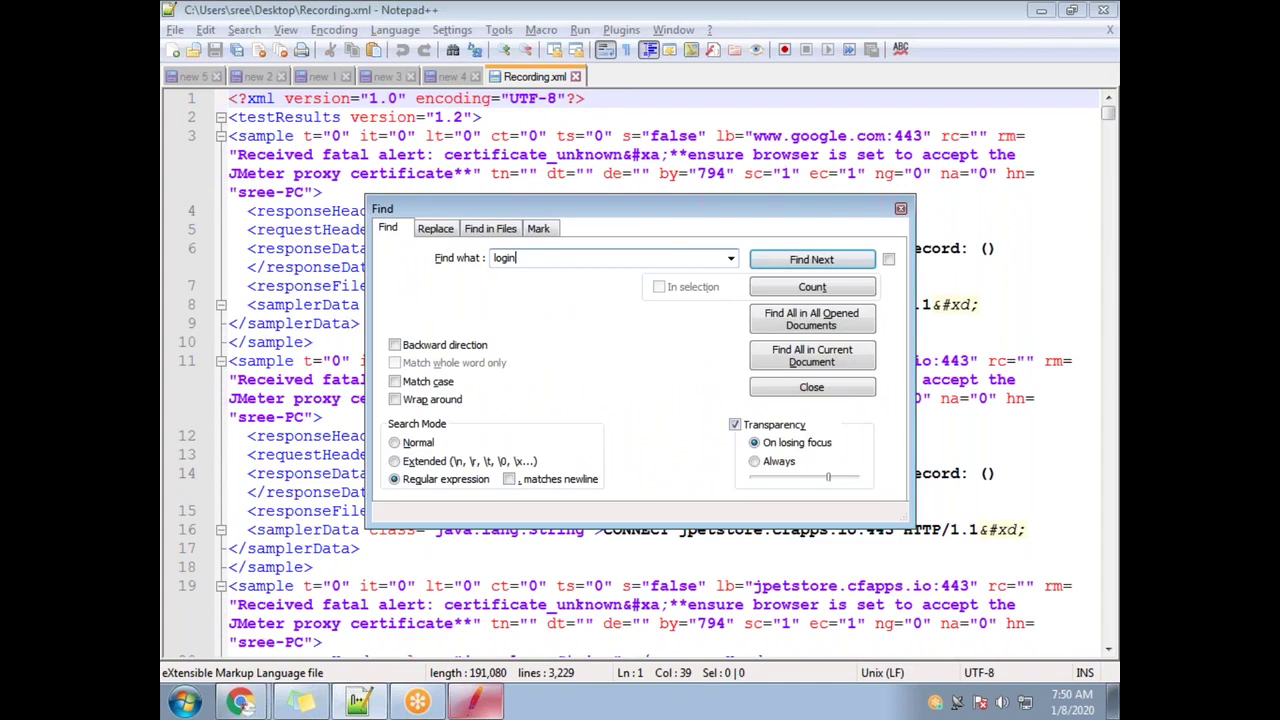
pyautogui.write('-73')
pyautogui.press('Return')
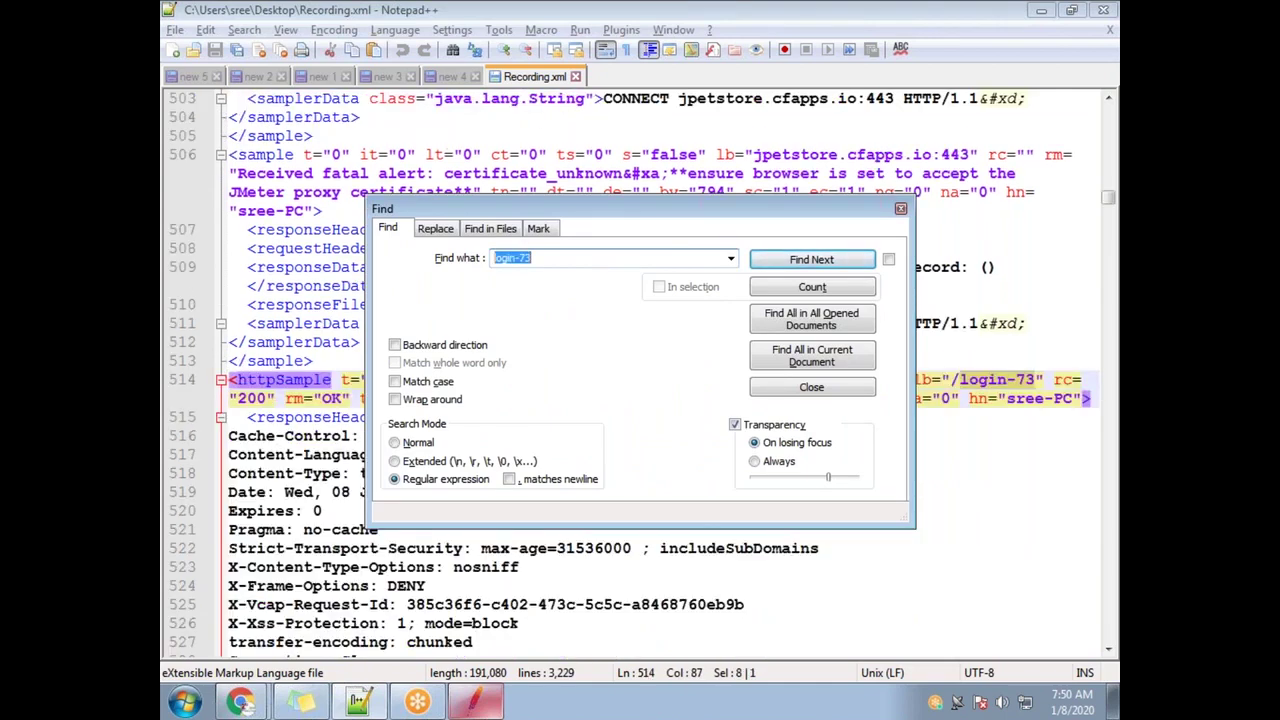
pyautogui.press('Escape')
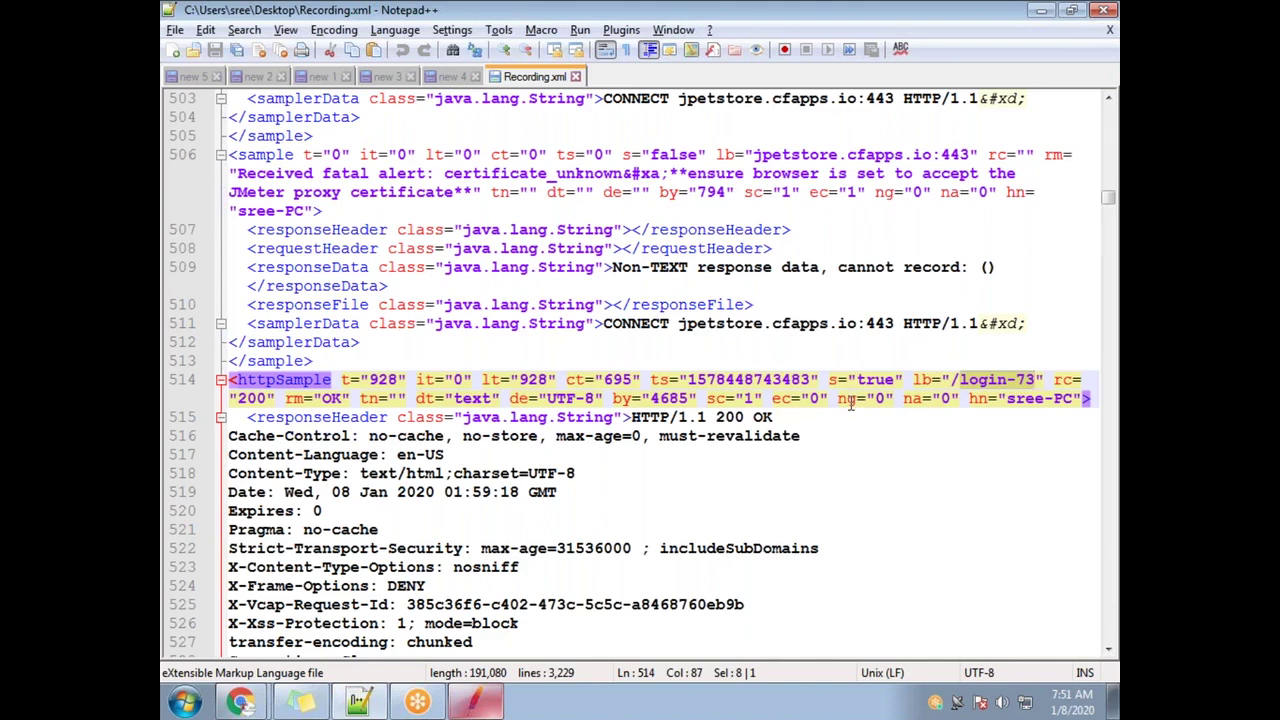
# Look for another login-73 match, then inspect the httpSample tag on line 514 and its login-73 label
pyautogui.hotkey('ctrl', 'f')
pyautogui.click(834, 259)
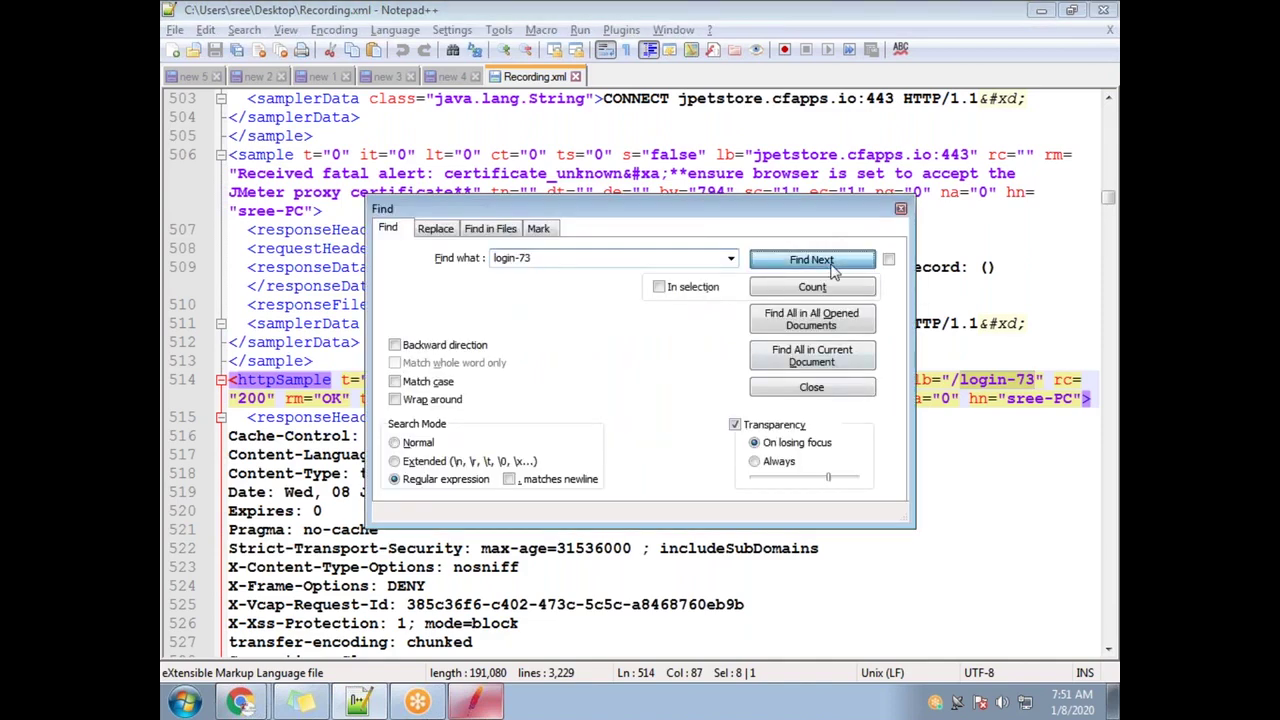
pyautogui.moveTo(700, 221); pyautogui.dragTo(746, 384)
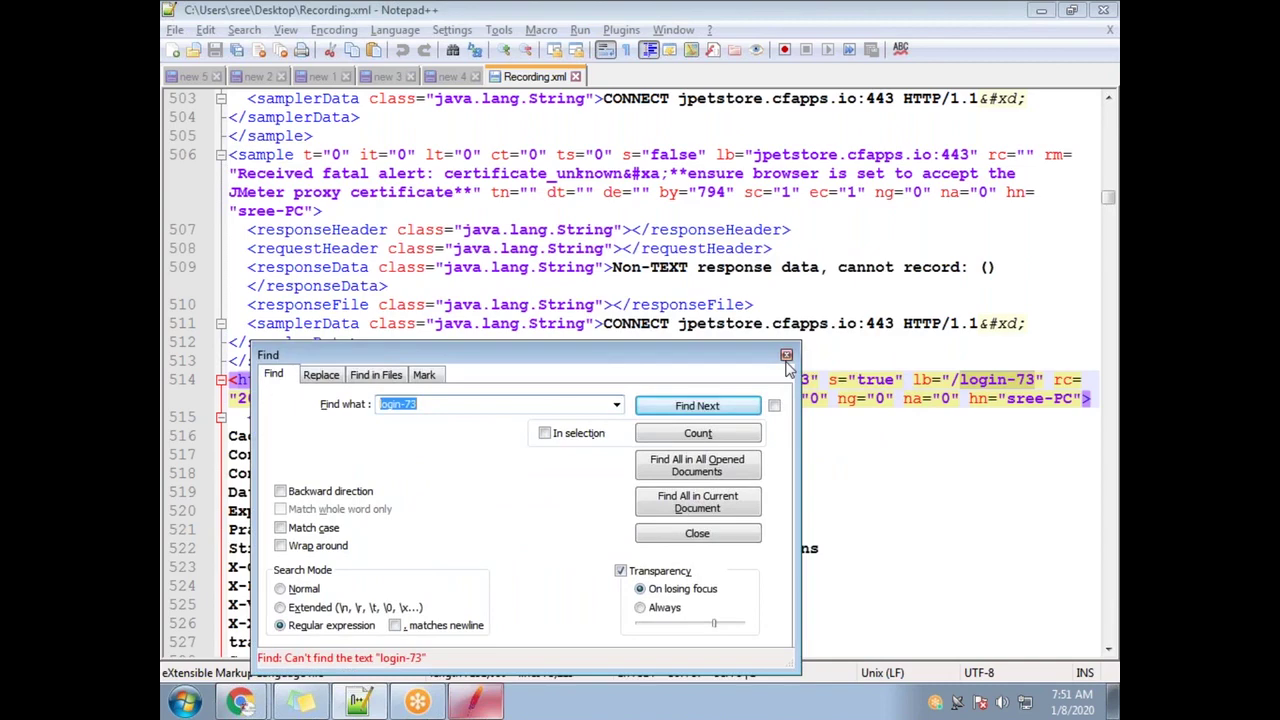
pyautogui.press('Escape')
pyautogui.scroll(-2, 550, 480)
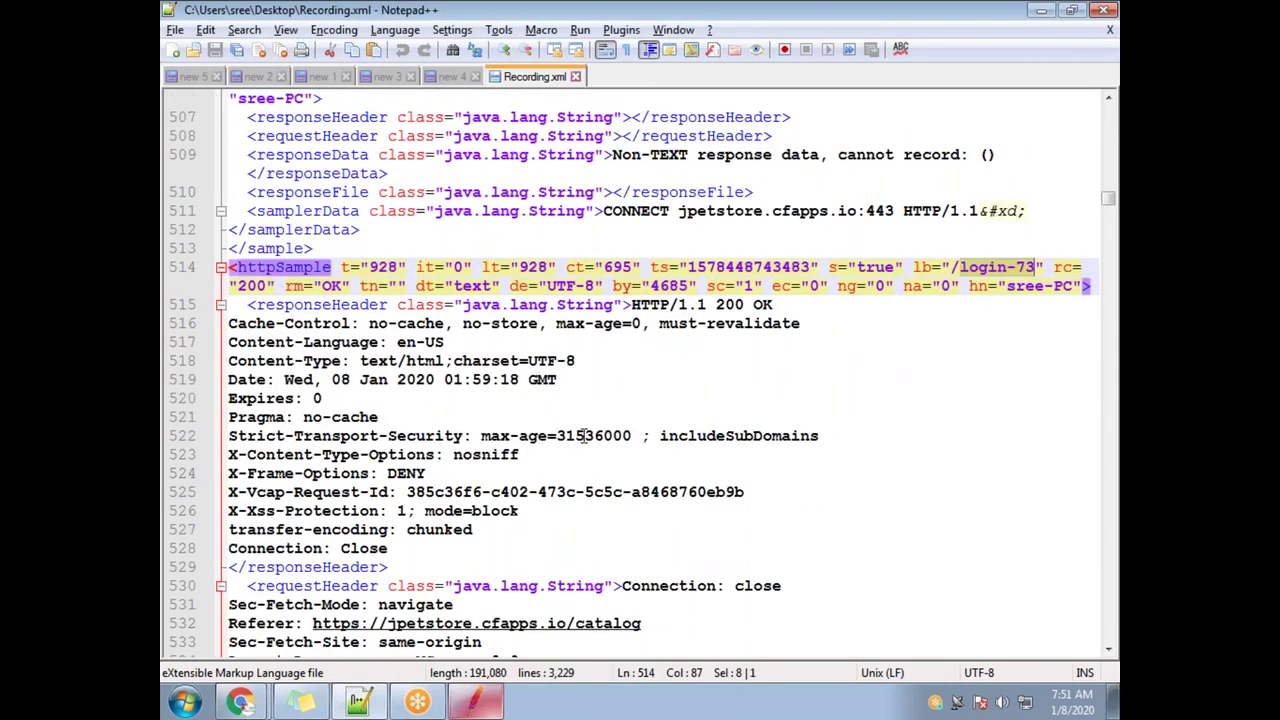
pyautogui.moveTo(313, 623); pyautogui.dragTo(645, 624)
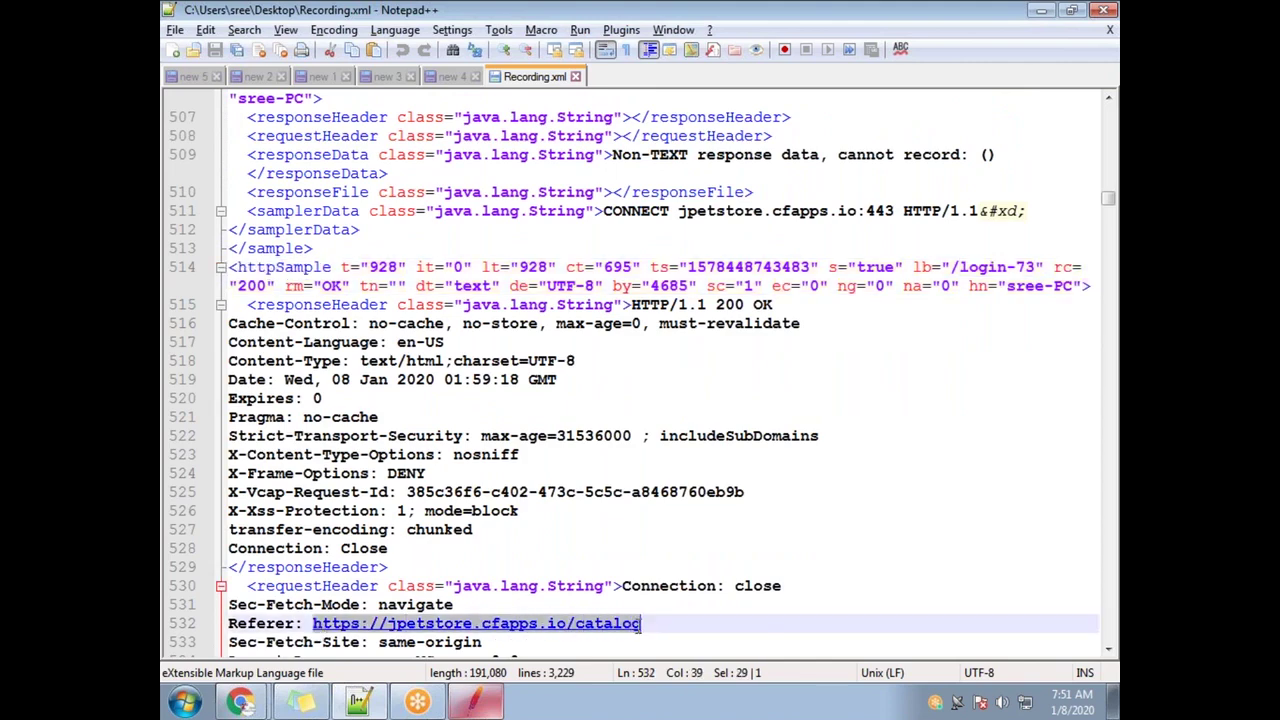
pyautogui.moveTo(241, 267); pyautogui.dragTo(333, 267)
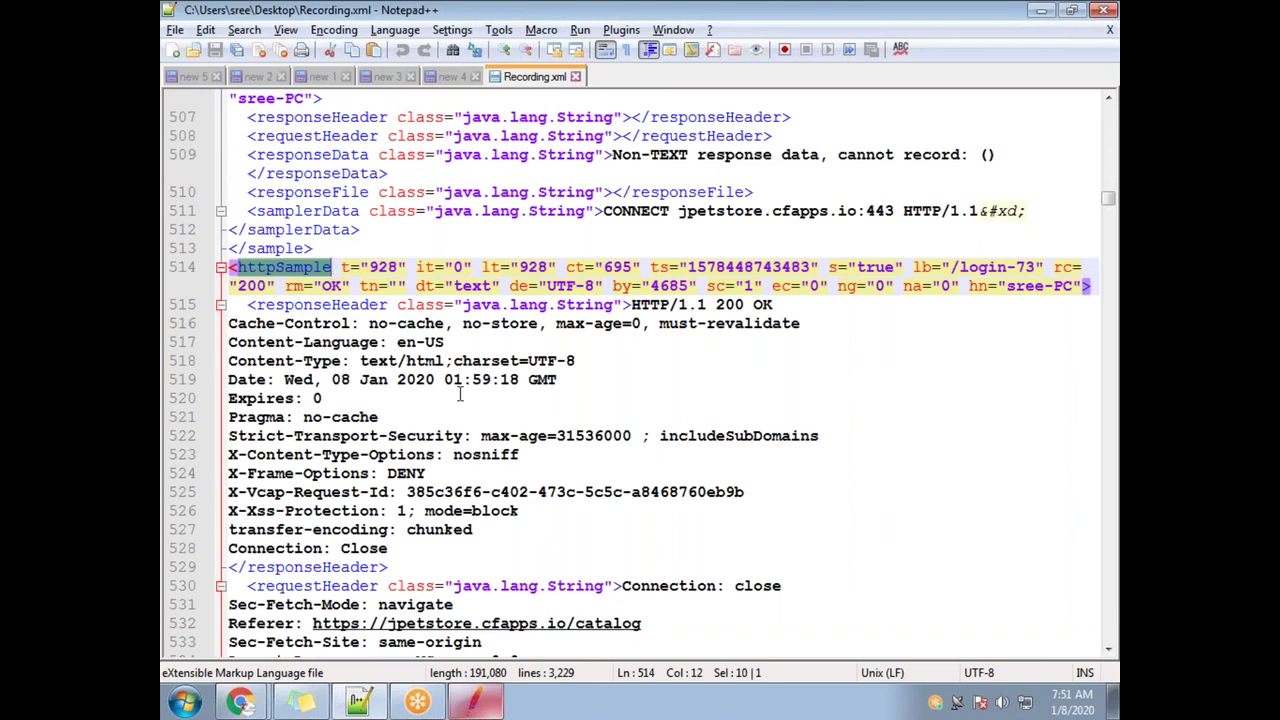
pyautogui.moveTo(961, 267); pyautogui.dragTo(1043, 267)
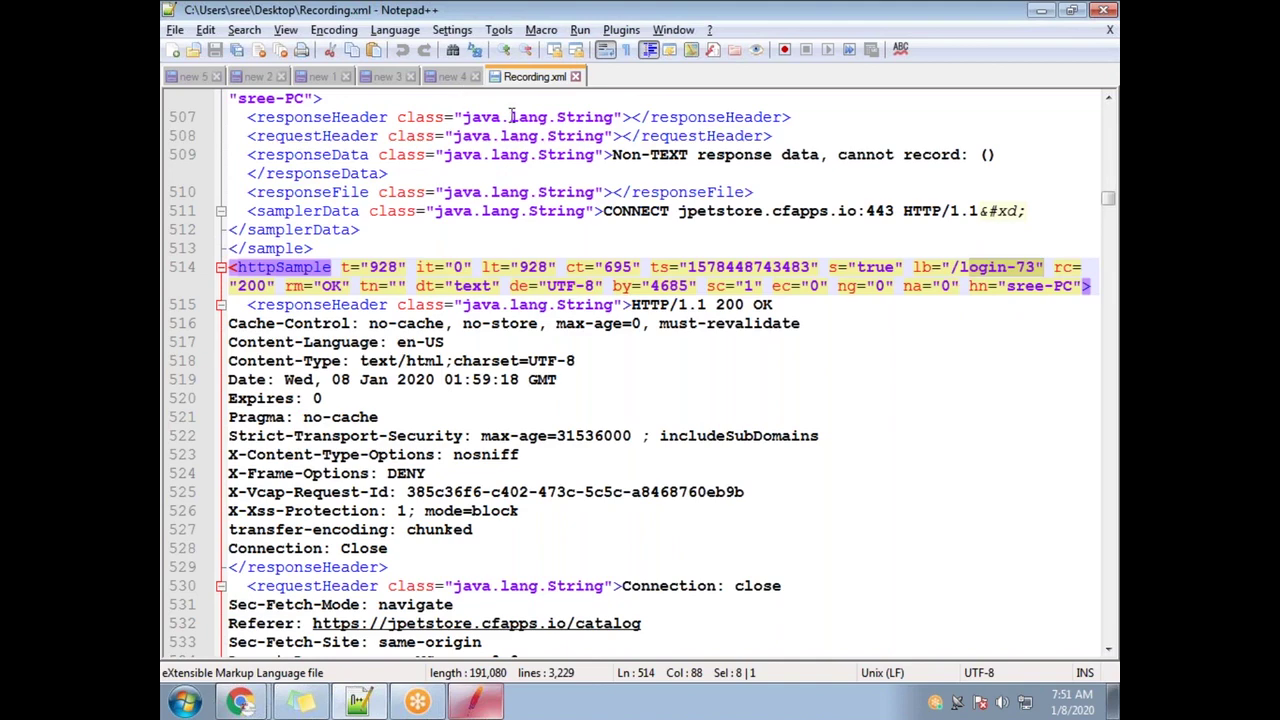
# Find the _csrf value in the file using the earlier search term
pyautogui.hotkey('ctrl', 'f')
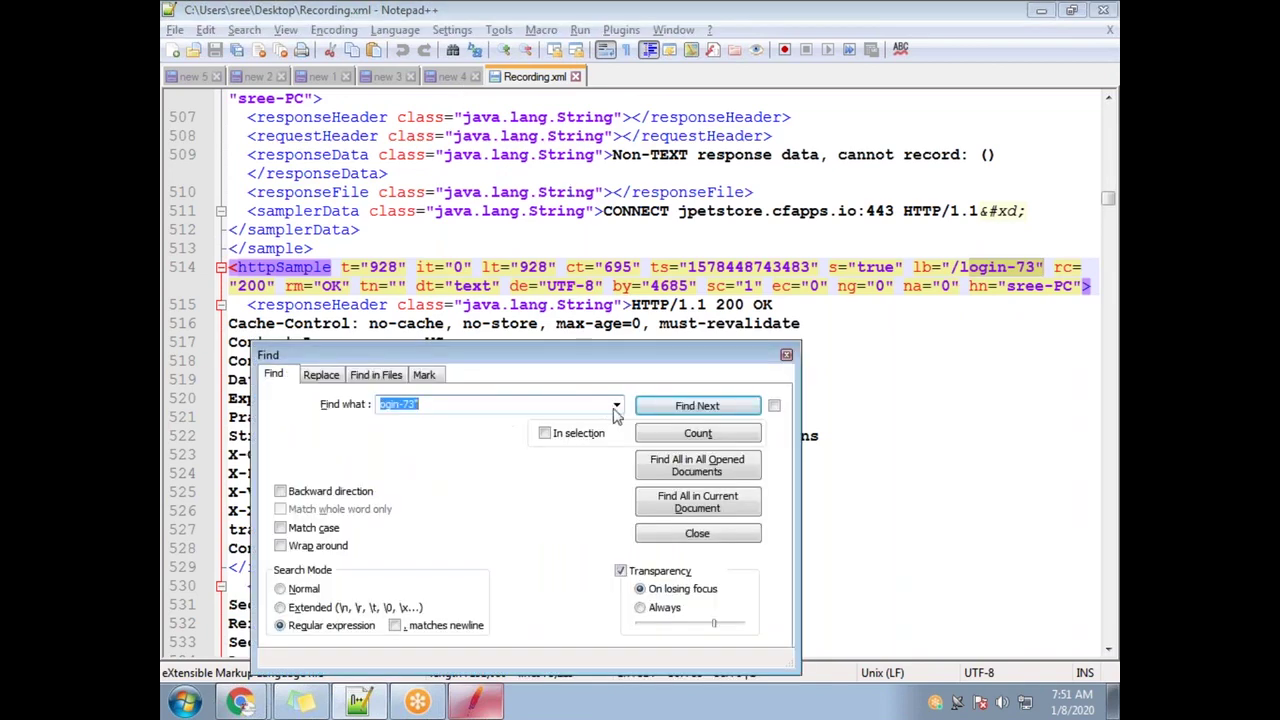
pyautogui.click(615, 405)
pyautogui.click(480, 430)
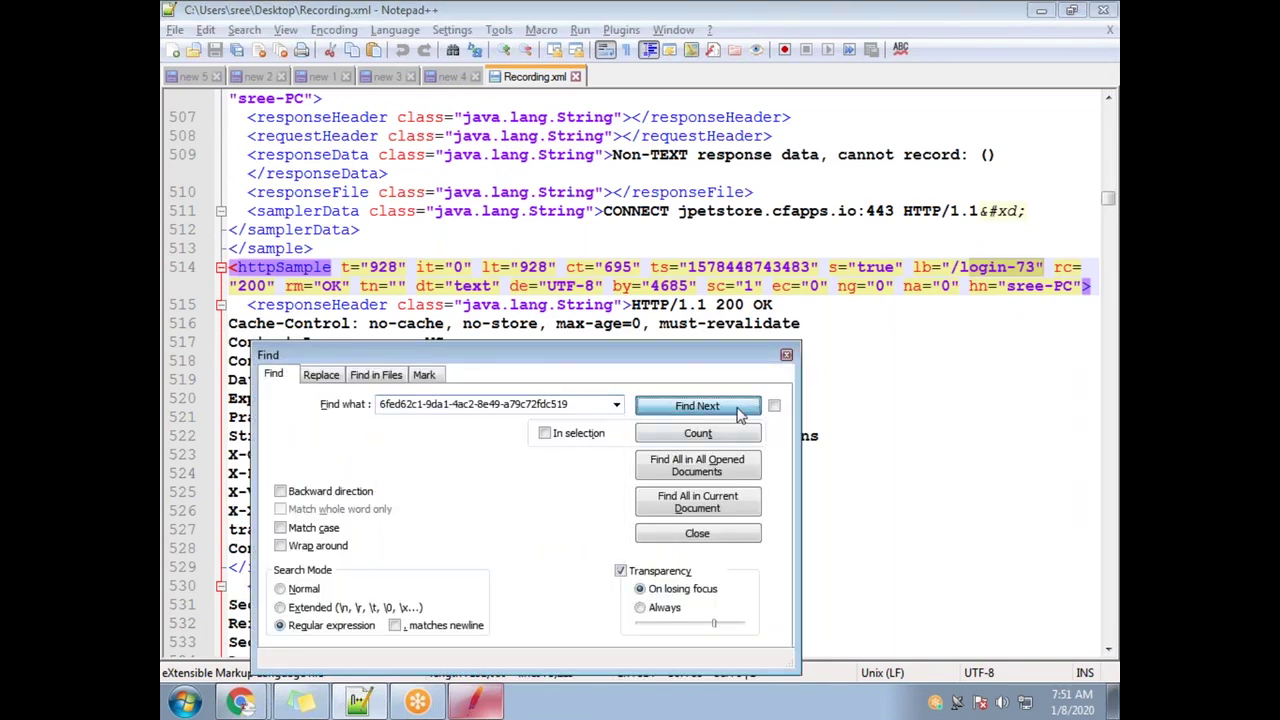
pyautogui.click(738, 410)
pyautogui.click(786, 355)
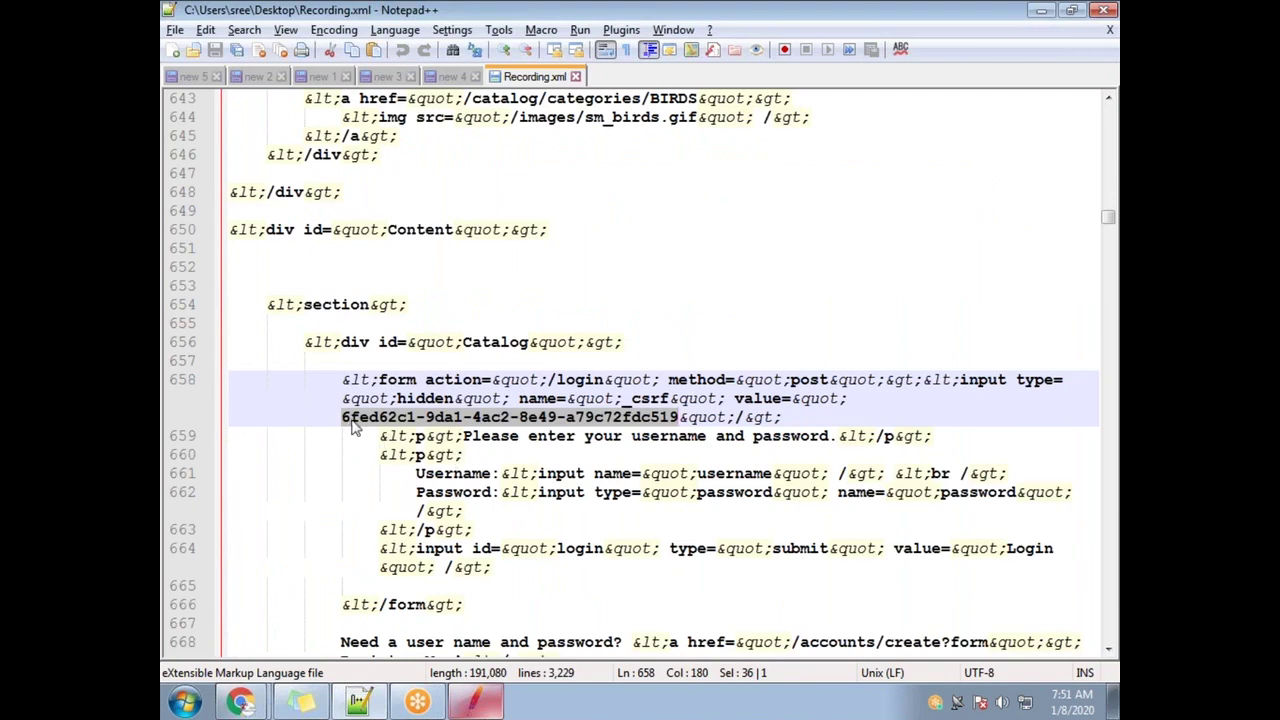
pyautogui.press('Left')
# Search backward for 'httpsample' from line 658 to confirm the login-73 sample, then close Recording.xml
pyautogui.hotkey('ctrl', 'f')
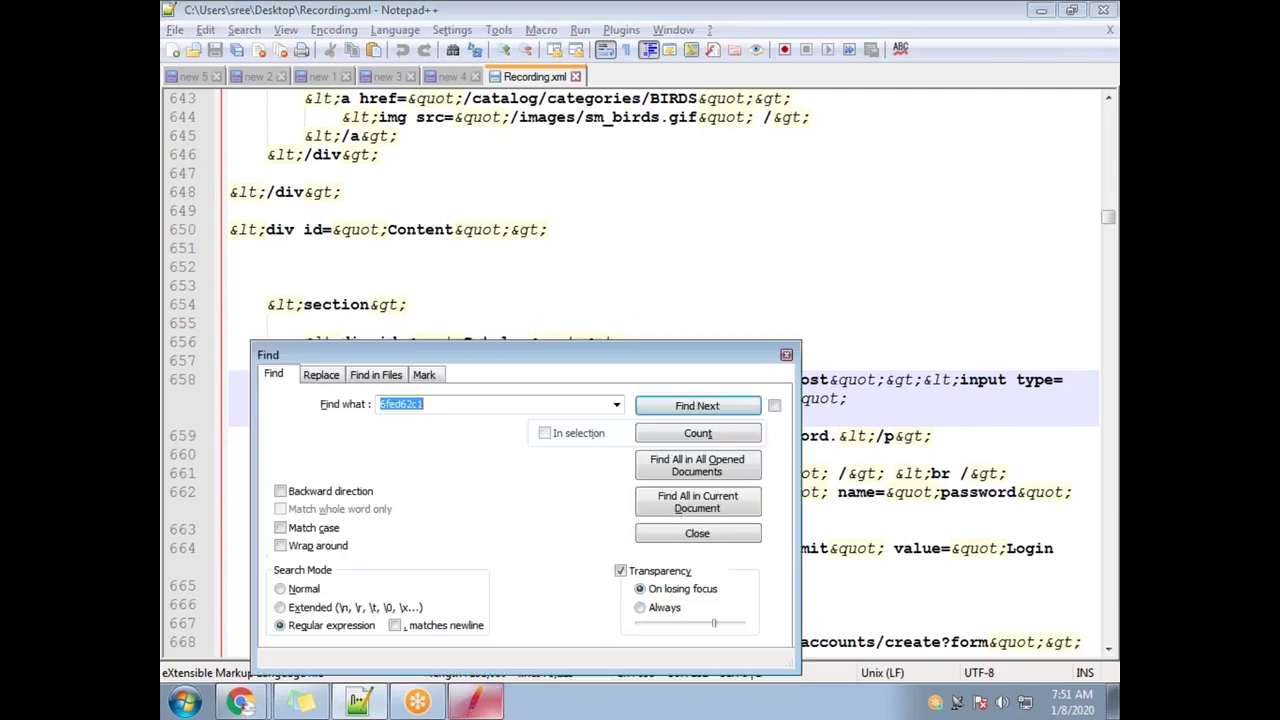
pyautogui.moveTo(628, 368); pyautogui.dragTo(805, 278)
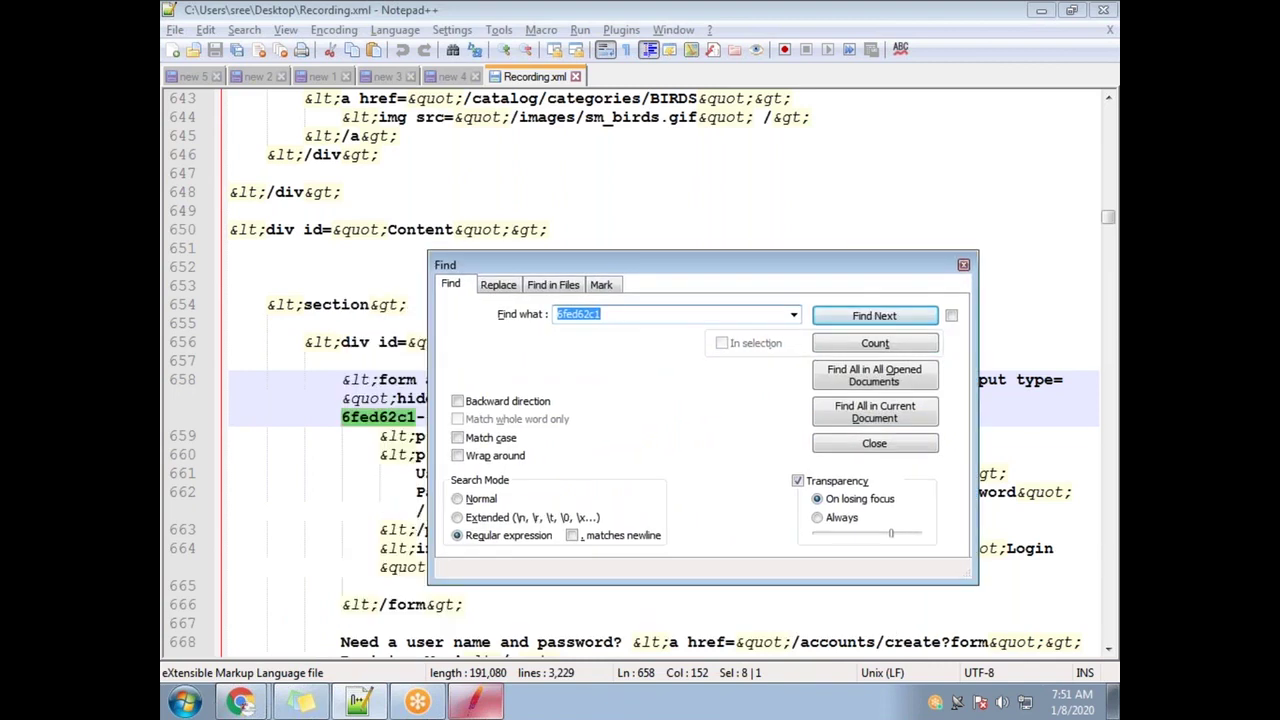
pyautogui.click(469, 404)
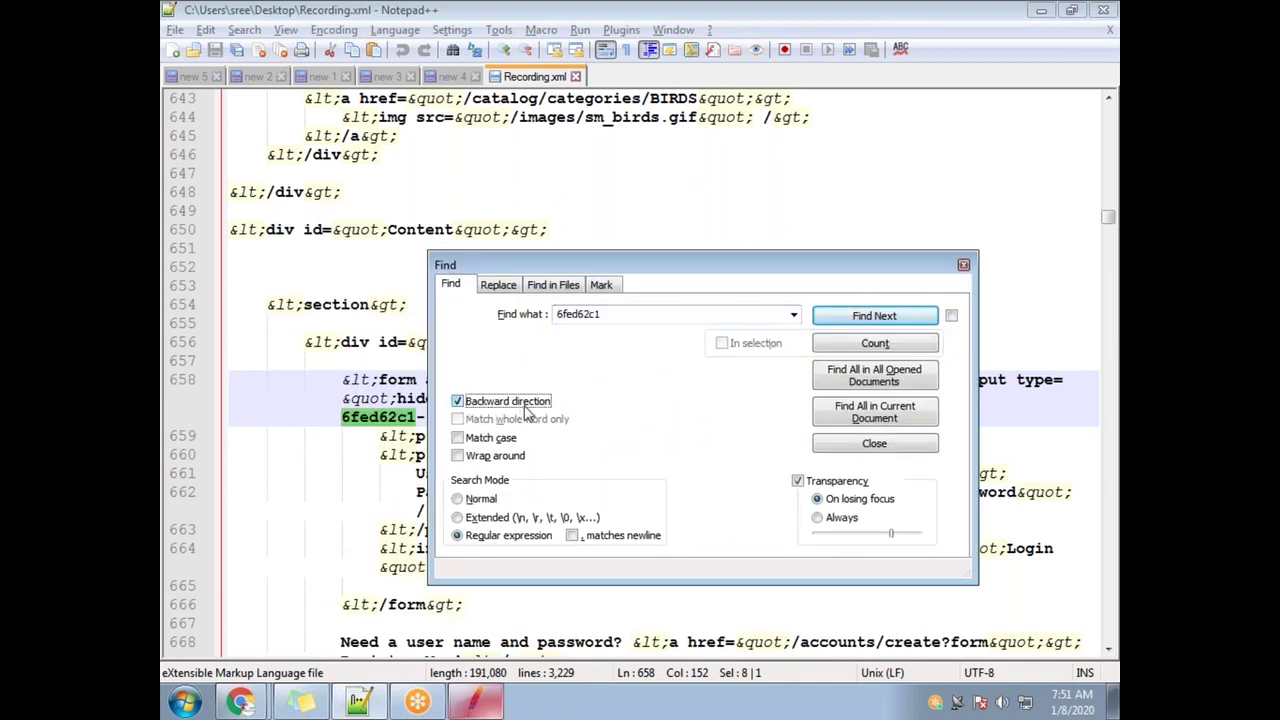
pyautogui.doubleClick(573, 308)
pyautogui.write('httpsample')
pyautogui.click(860, 315)
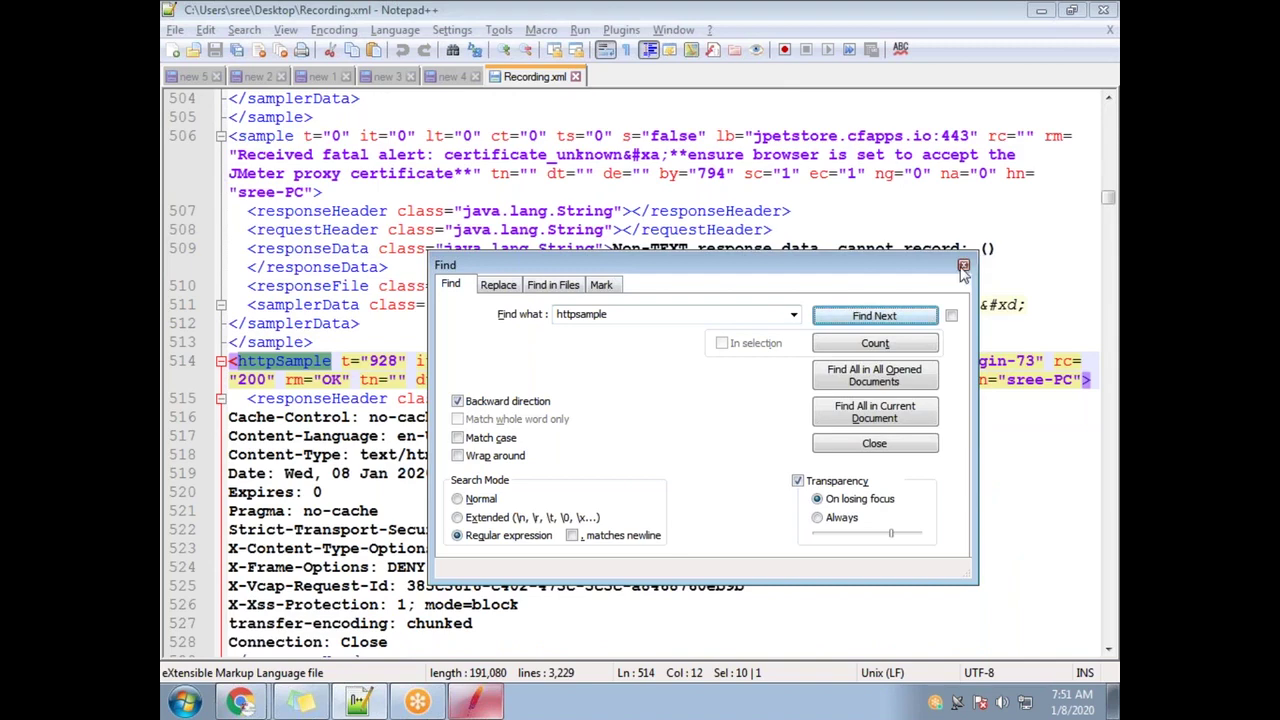
pyautogui.click(963, 265)
pyautogui.moveTo(973, 363); pyautogui.dragTo(1036, 363)
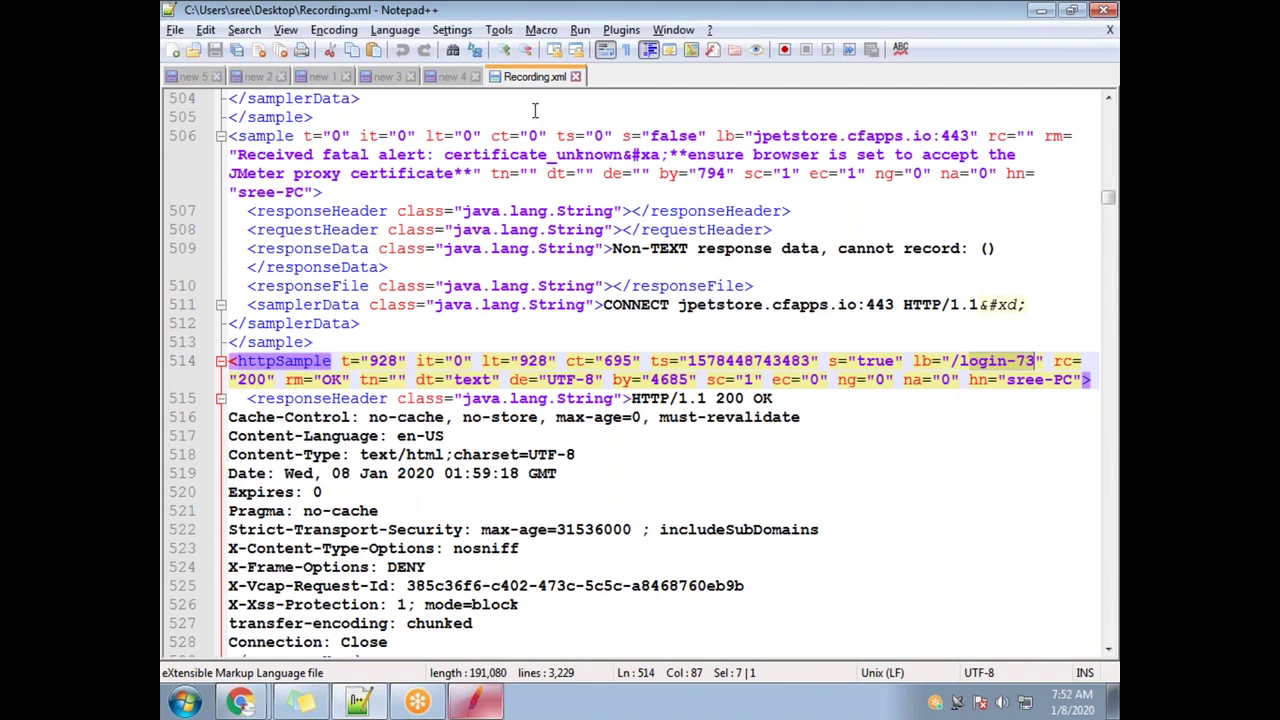
pyautogui.click(576, 77)
pyautogui.hotkey('alt', 'Tab')
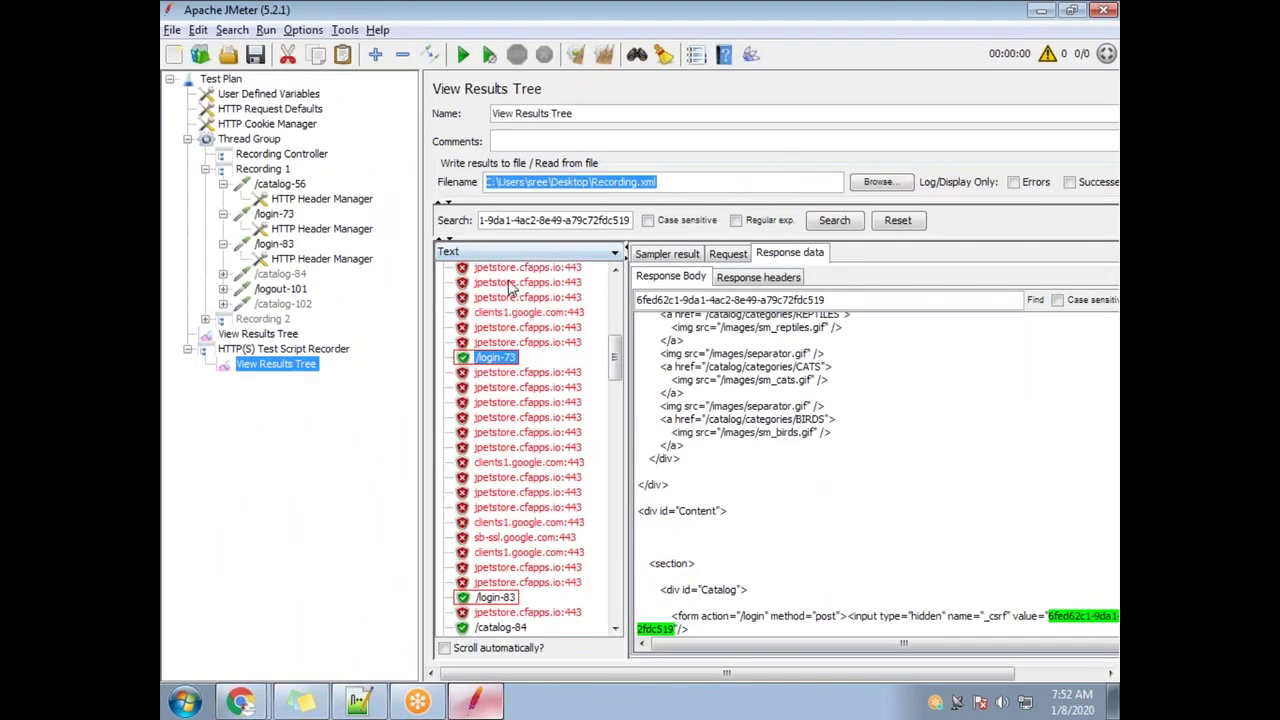
# Search the results tree for the csrf value and open the /login-73 result
pyautogui.moveTo(617, 362); pyautogui.dragTo(620, 311)
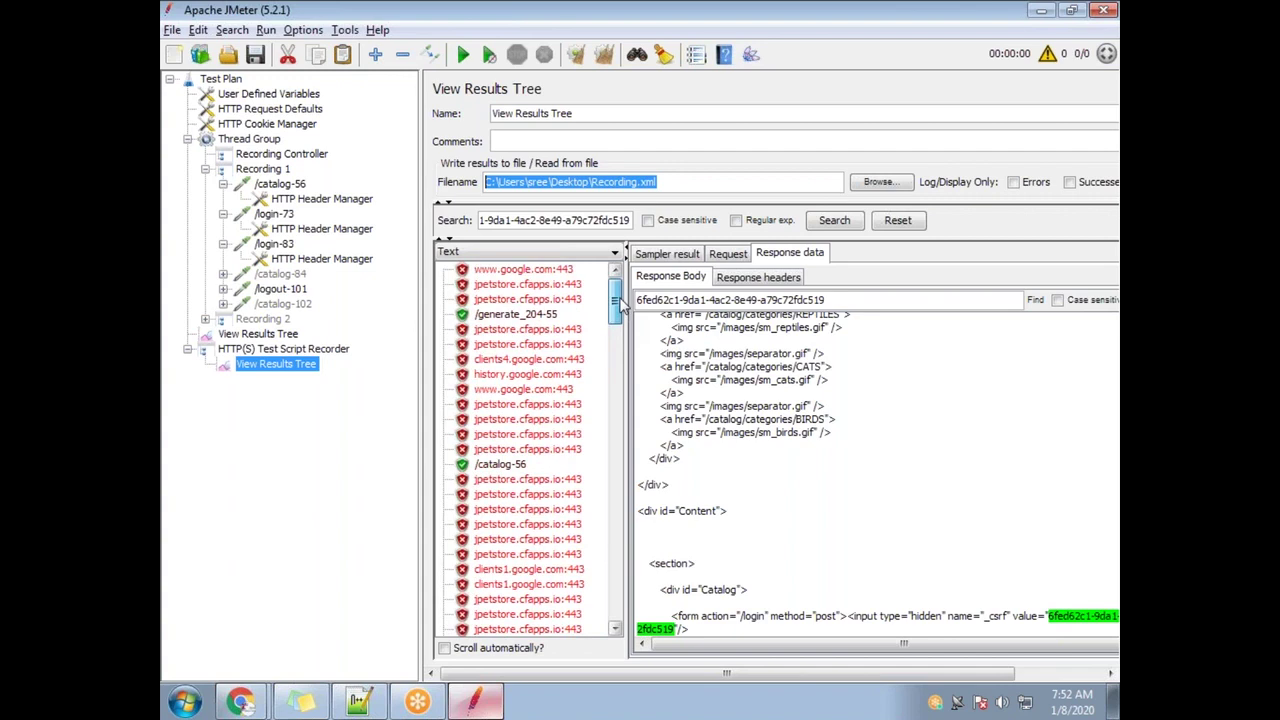
pyautogui.click(564, 222)
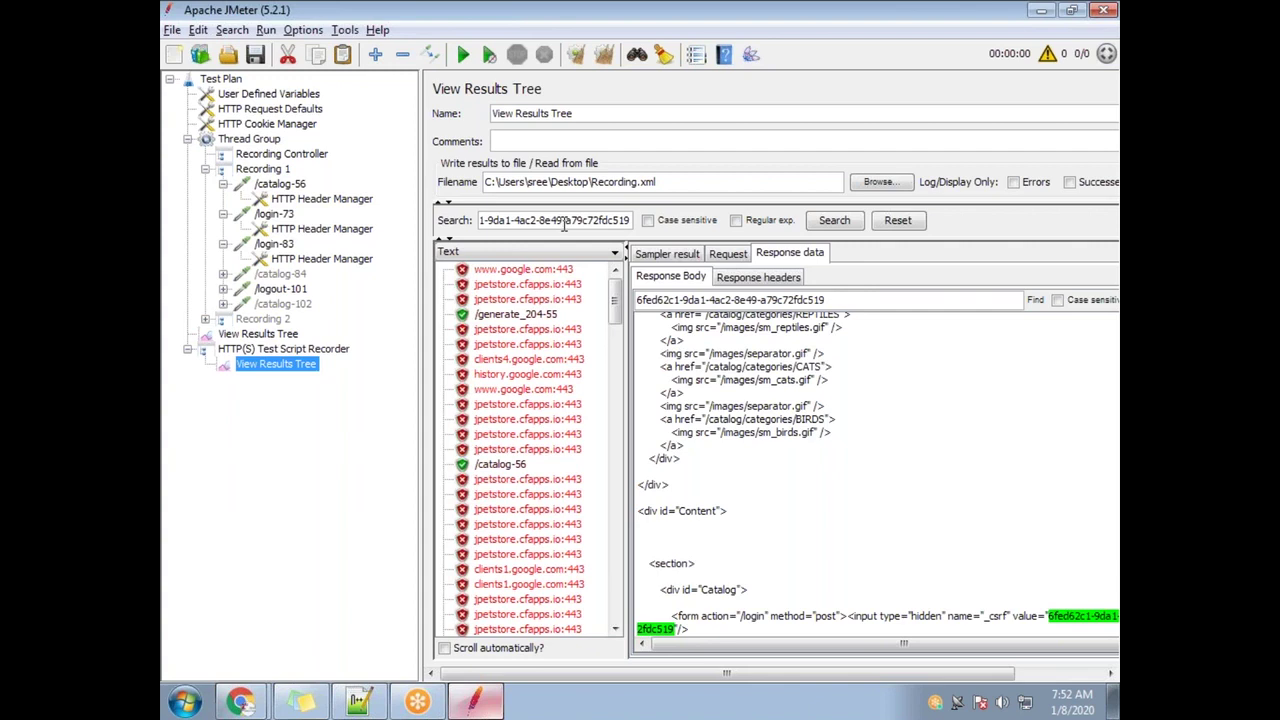
pyautogui.click(915, 222)
pyautogui.click(848, 221)
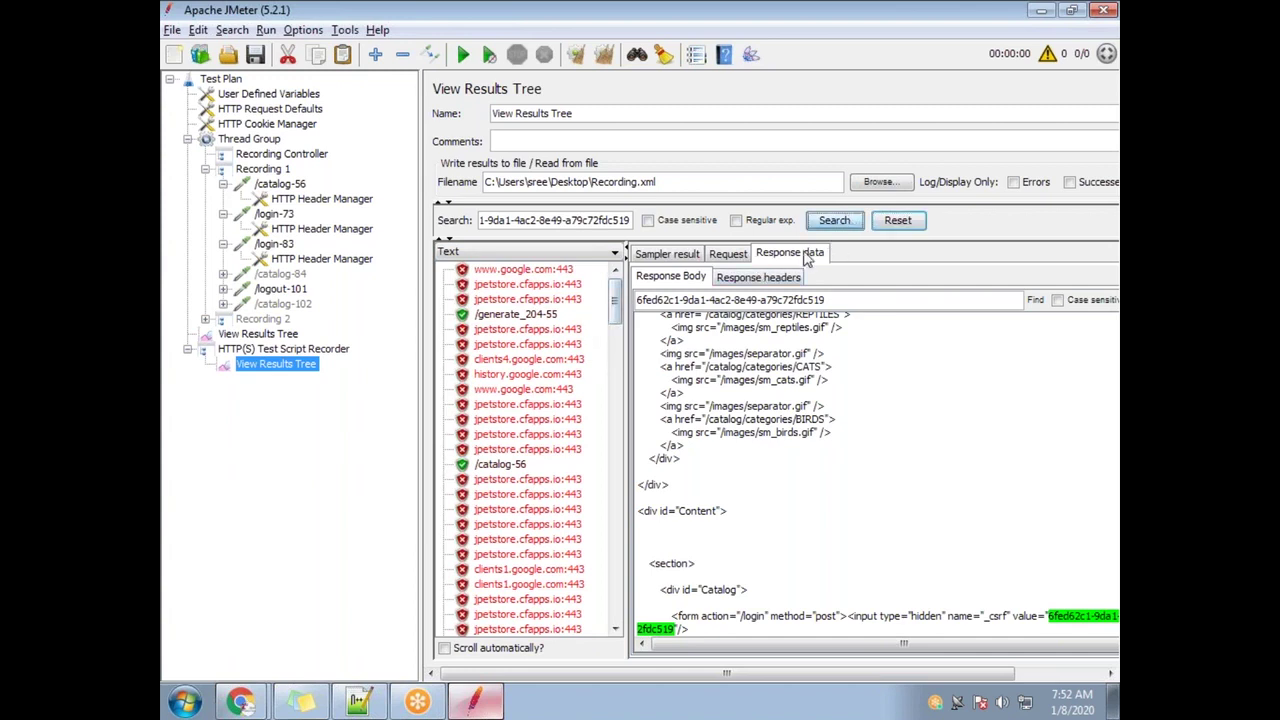
pyautogui.scroll(-5, 520, 460)
pyautogui.click(495, 568)
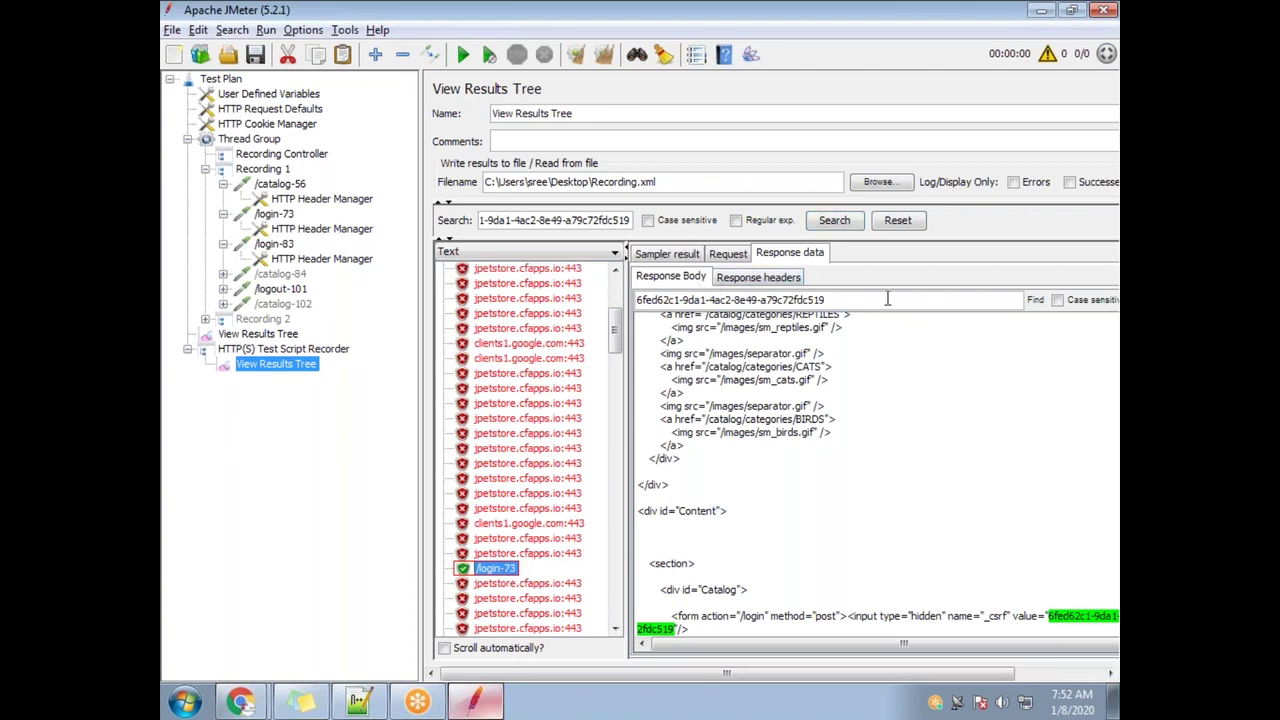
# Find the csrf value in the response body and select the whole login form line
pyautogui.click(1035, 300)
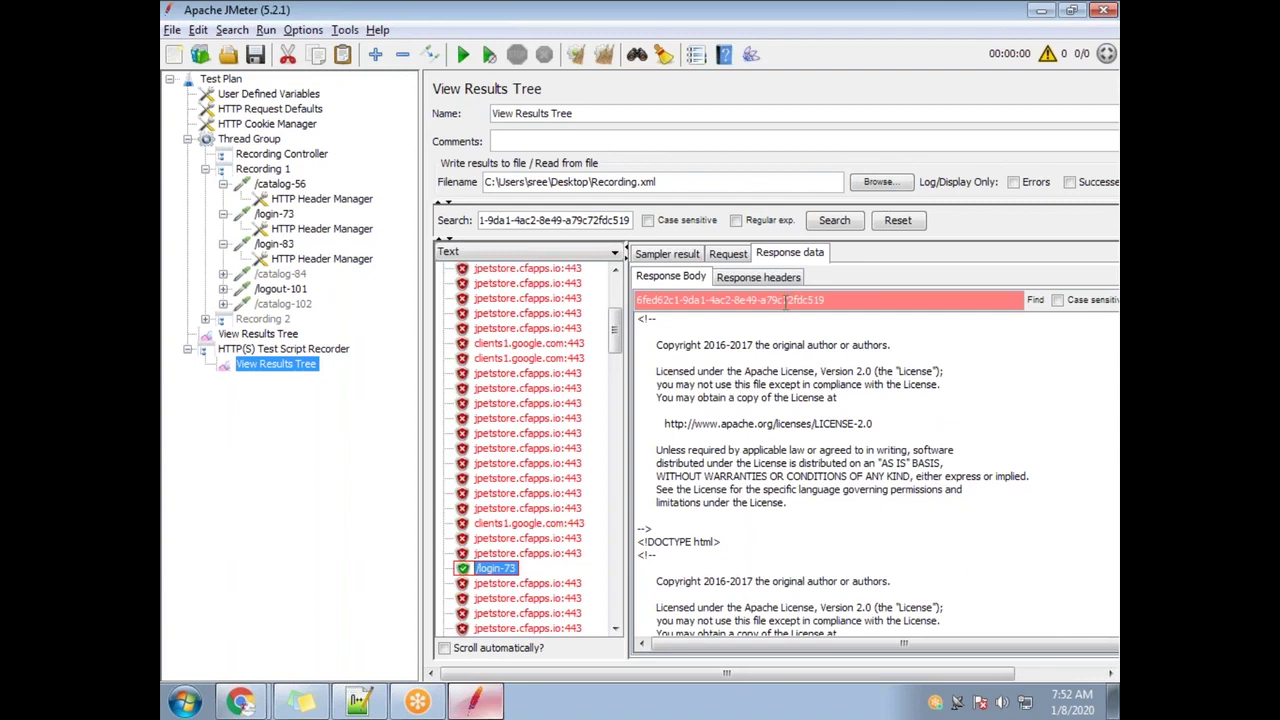
pyautogui.click(1035, 300)
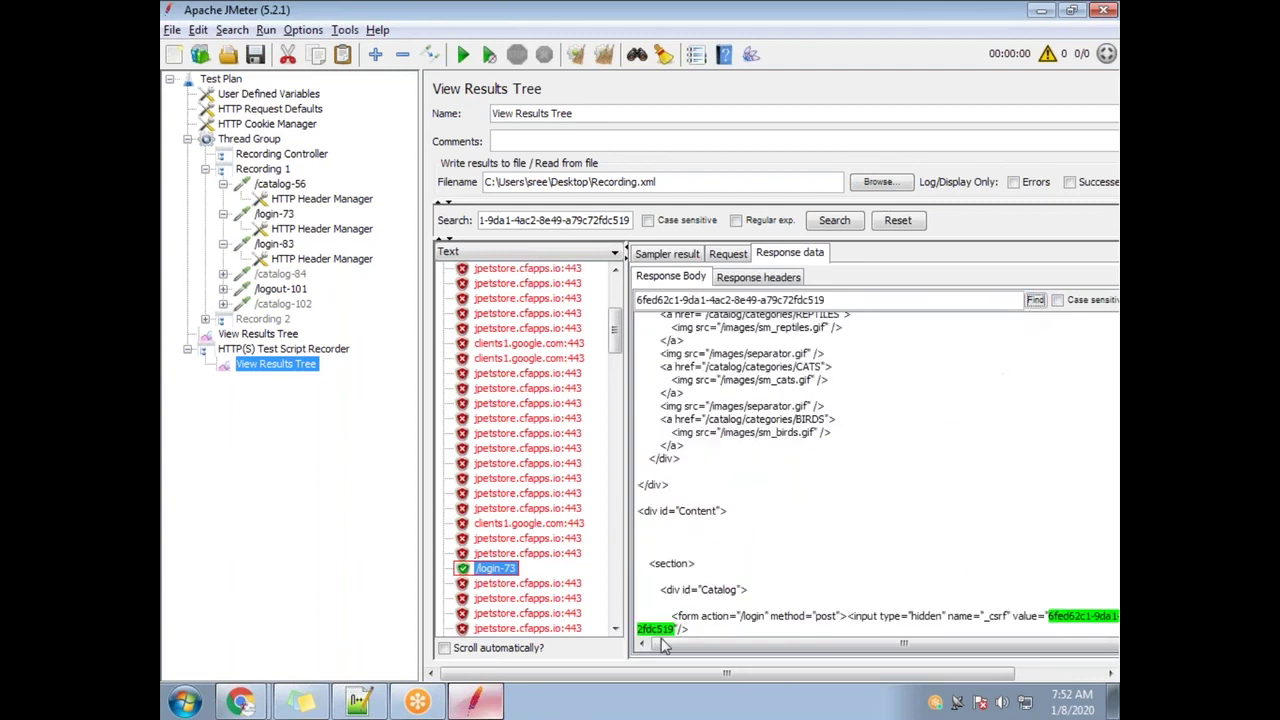
pyautogui.tripleClick(678, 630)
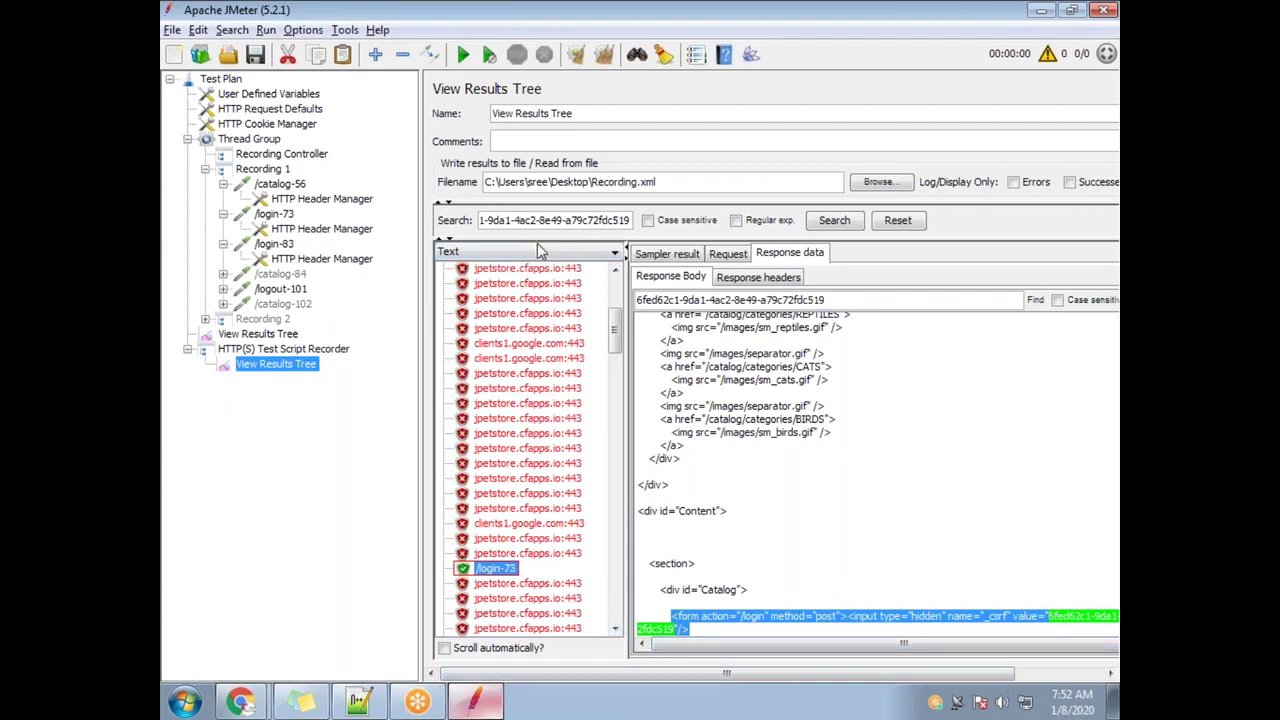
pyautogui.click(1115, 707)
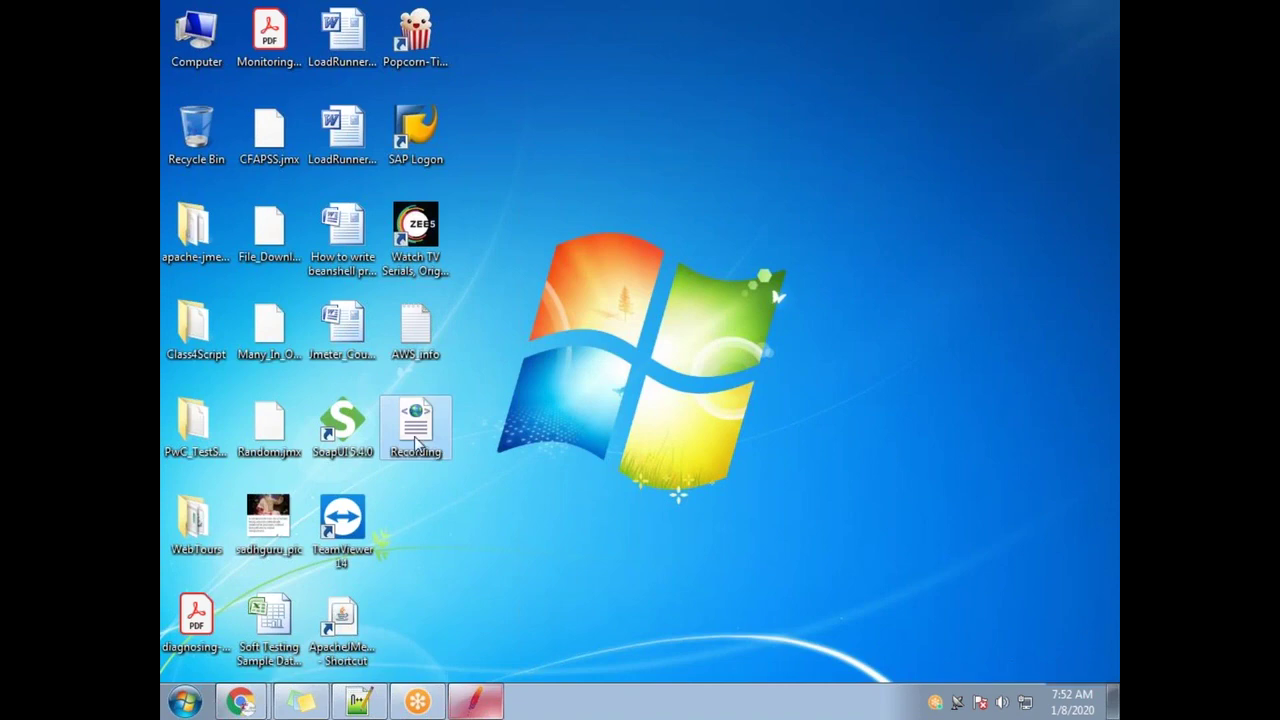
# Reopen Recording.xml in Notepad++ and search for the _csrf value recalled from search history
pyautogui.rightClick(417, 428)
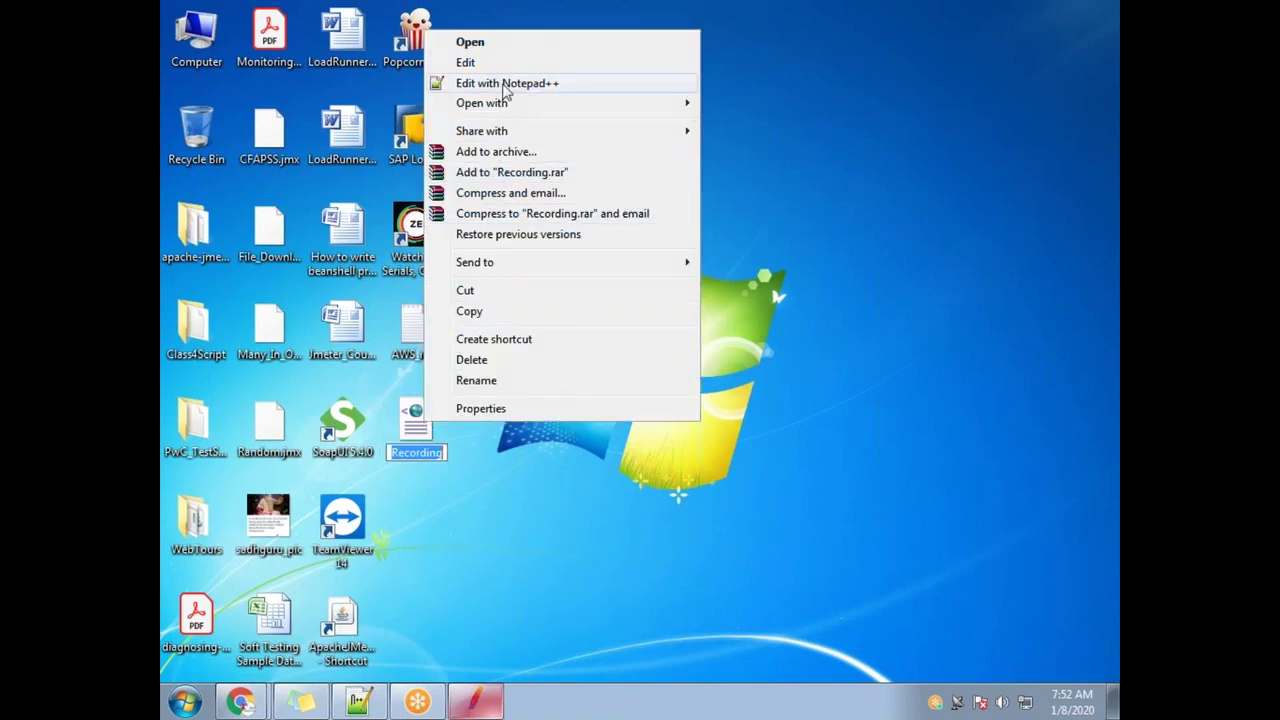
pyautogui.click(507, 84)
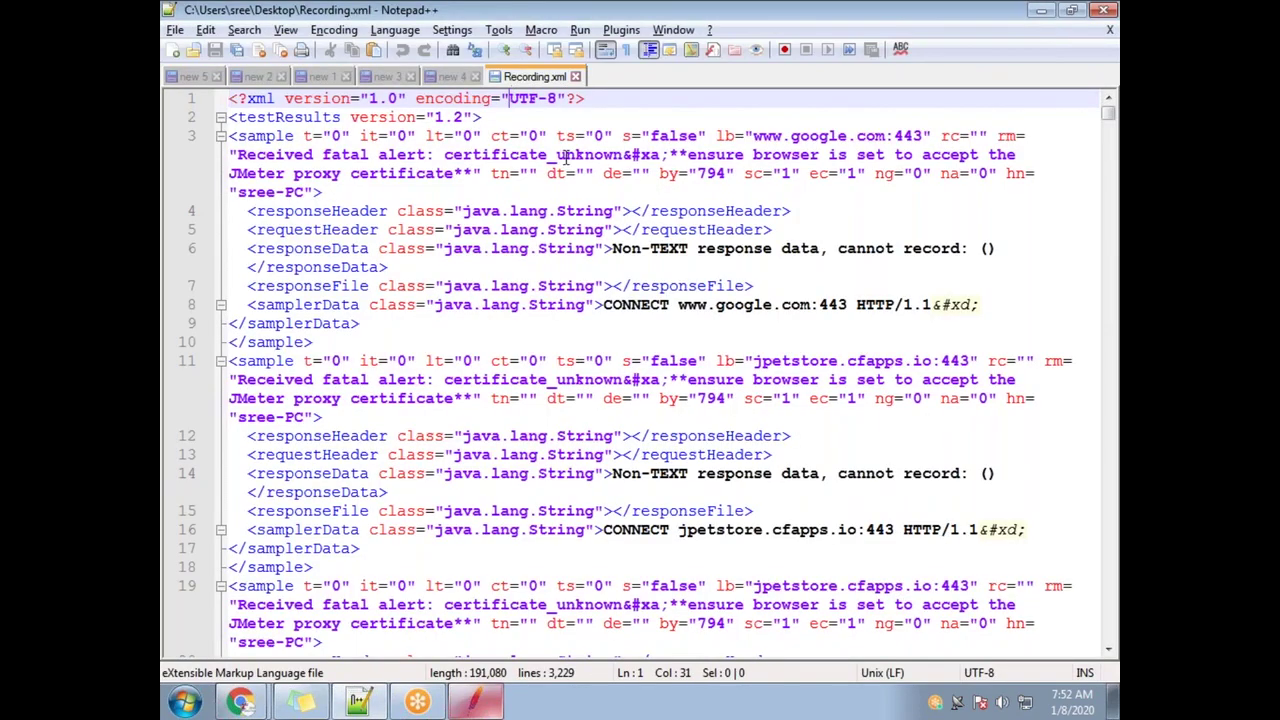
pyautogui.hotkey('shift', 'Right')
pyautogui.hotkey('shift', 'Right')
pyautogui.hotkey('shift', 'Right')
pyautogui.hotkey('ctrl', 'f')
pyautogui.click(793, 315)
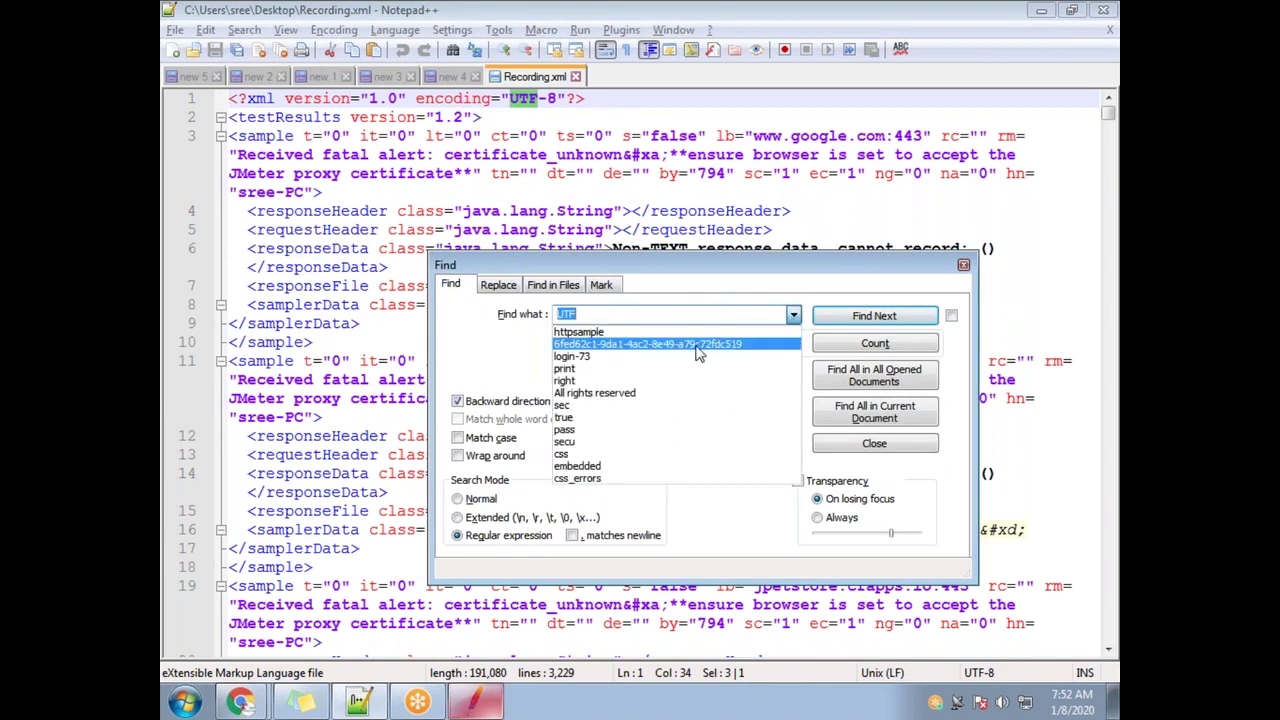
pyautogui.click(697, 333)
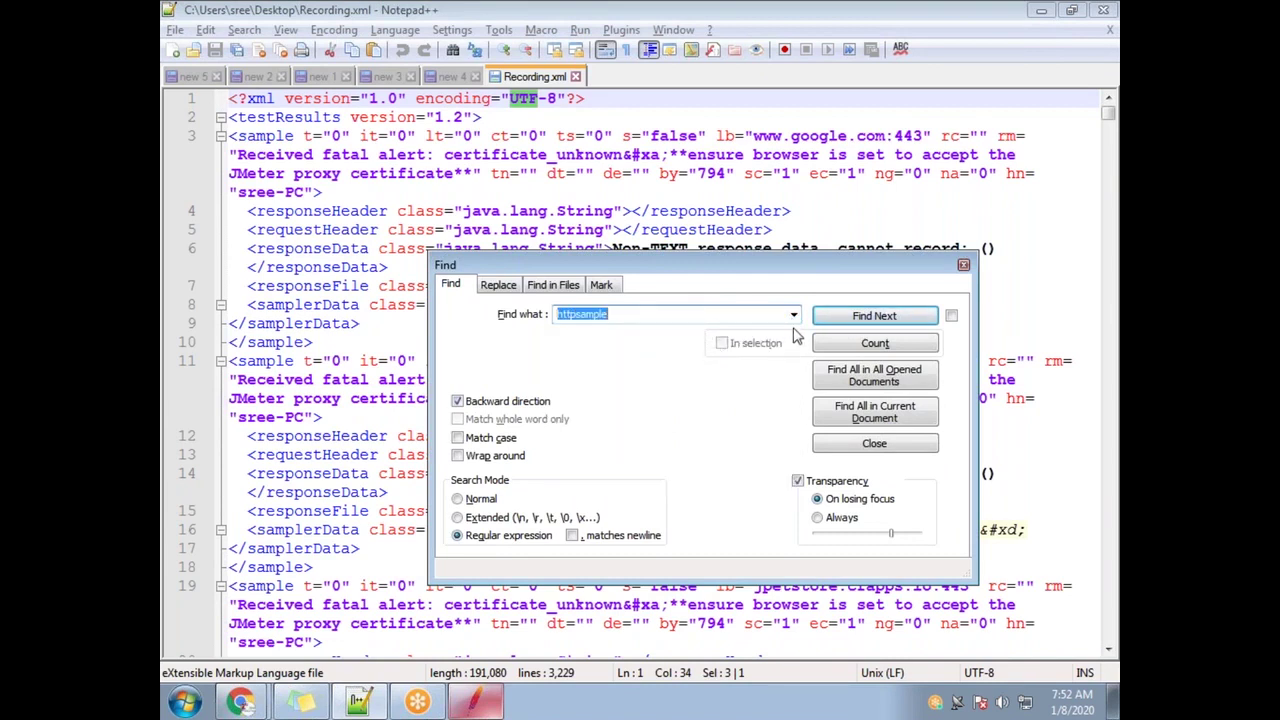
pyautogui.click(793, 315)
pyautogui.click(720, 340)
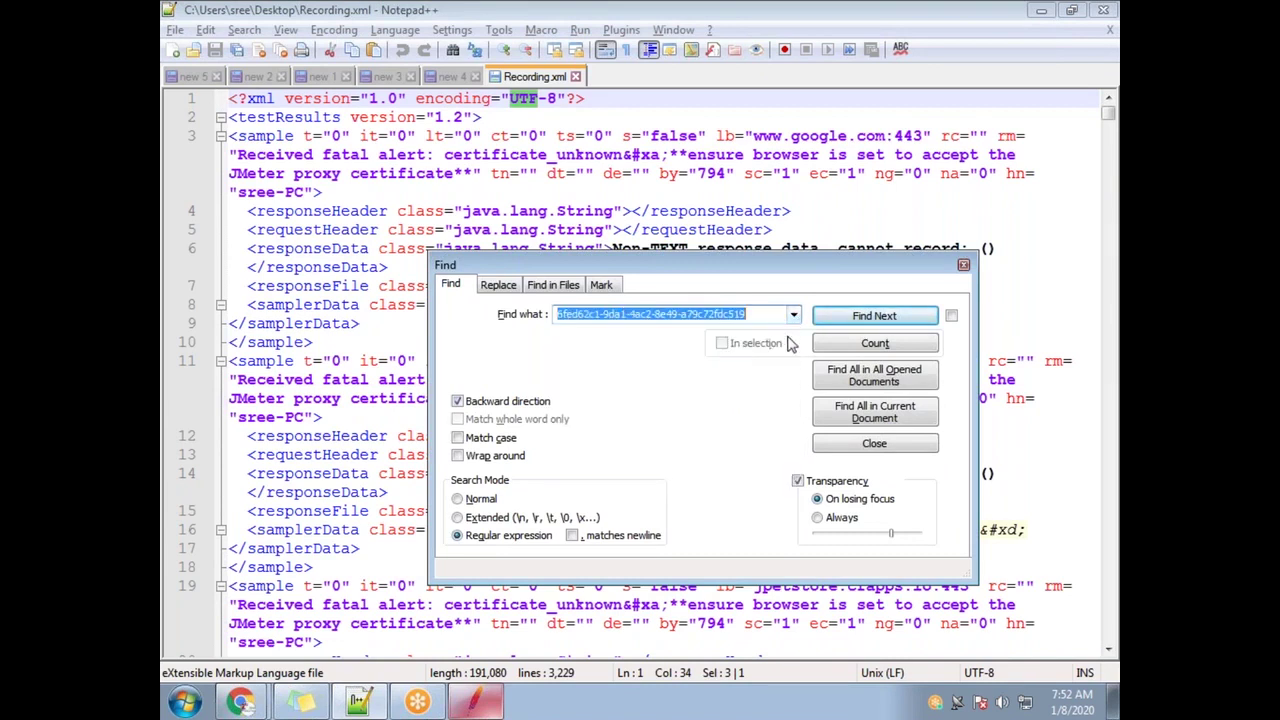
pyautogui.click(845, 318)
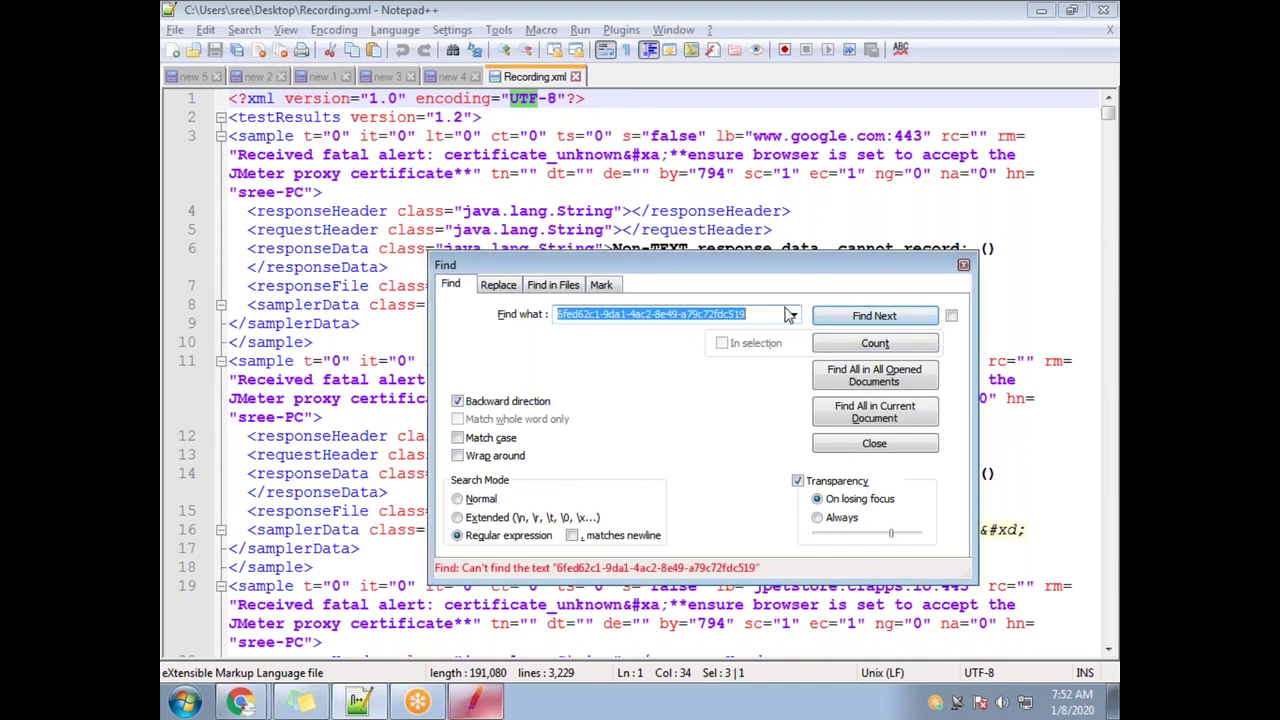
# Turn off backward searching and find the _csrf value forward from the top
pyautogui.click(510, 102)
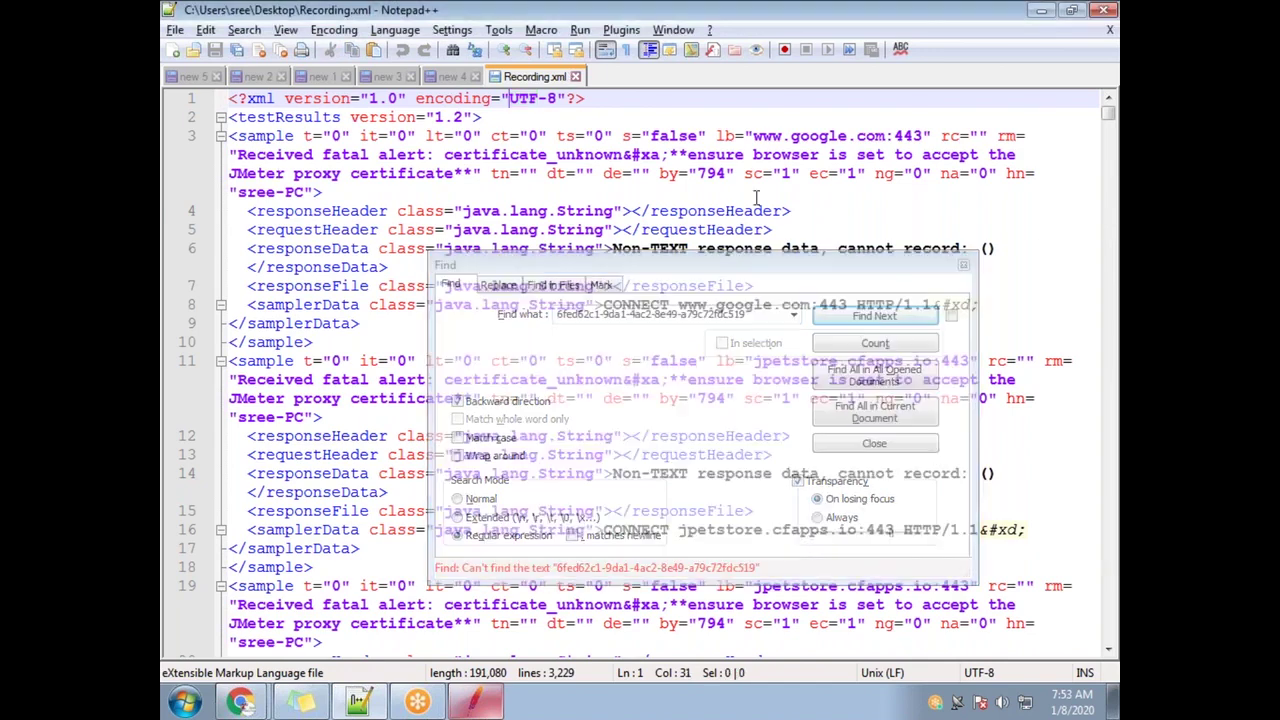
pyautogui.click(886, 320)
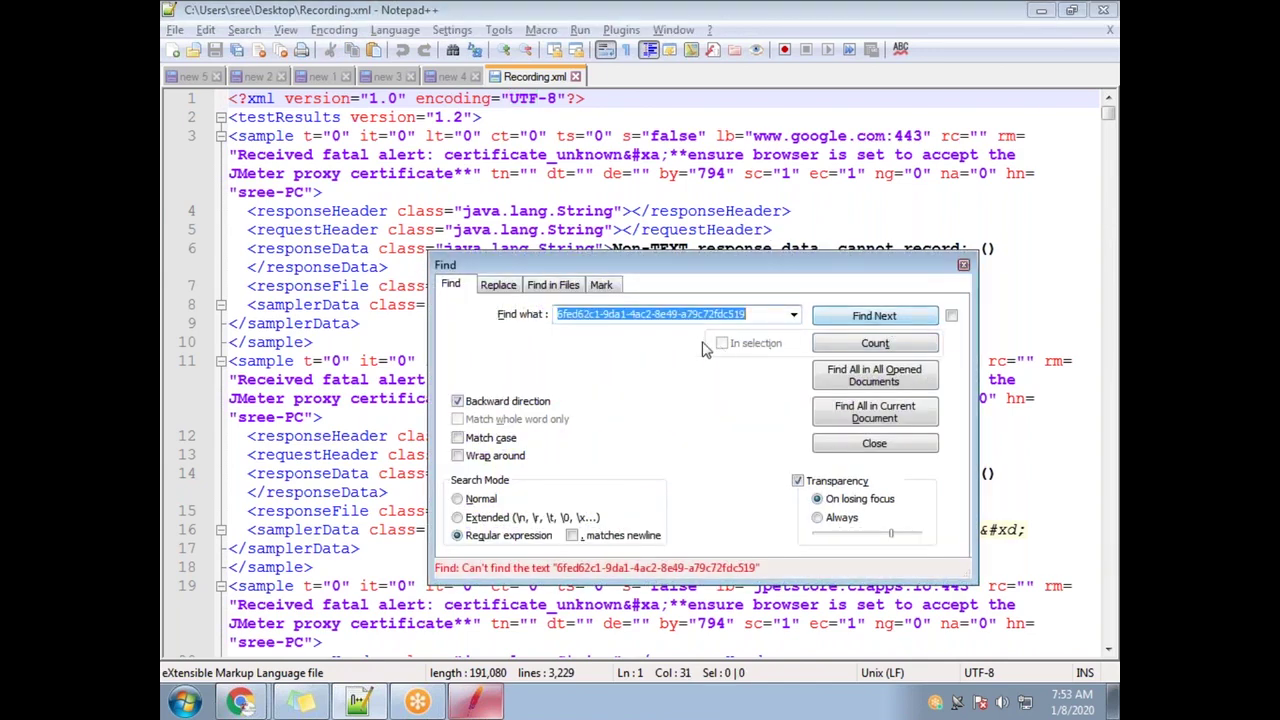
pyautogui.click(752, 316)
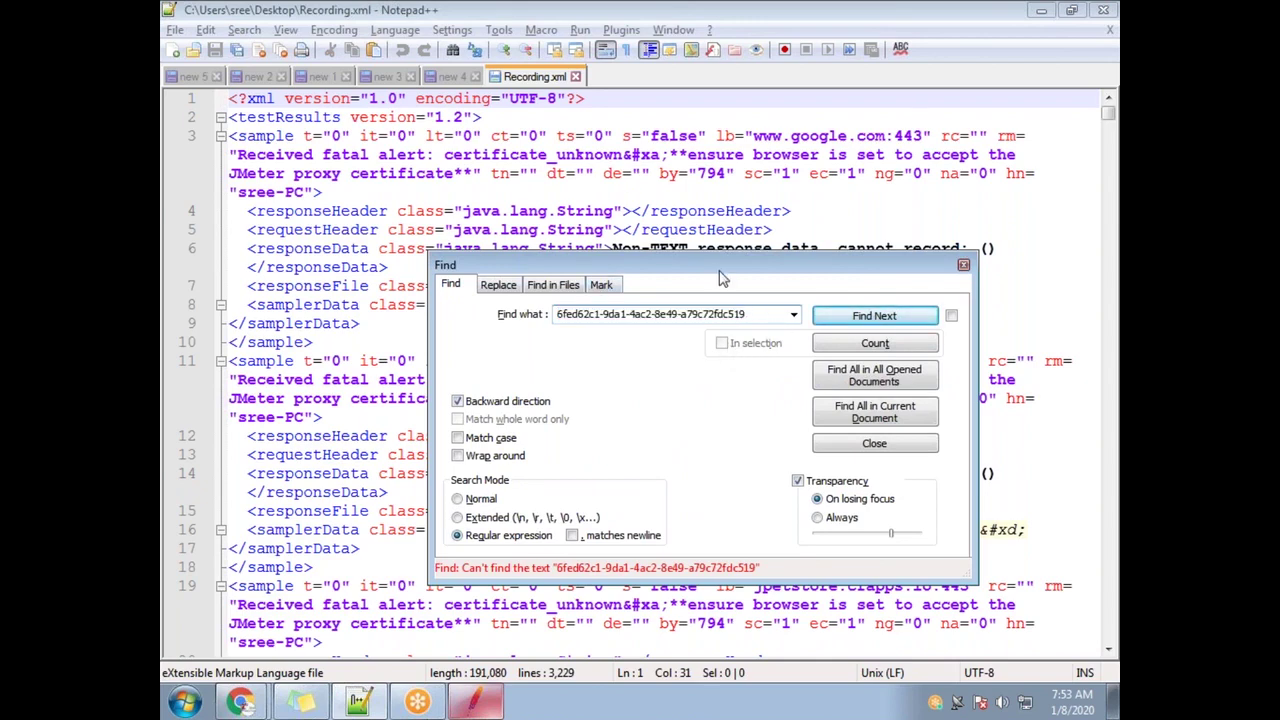
pyautogui.click(465, 704)
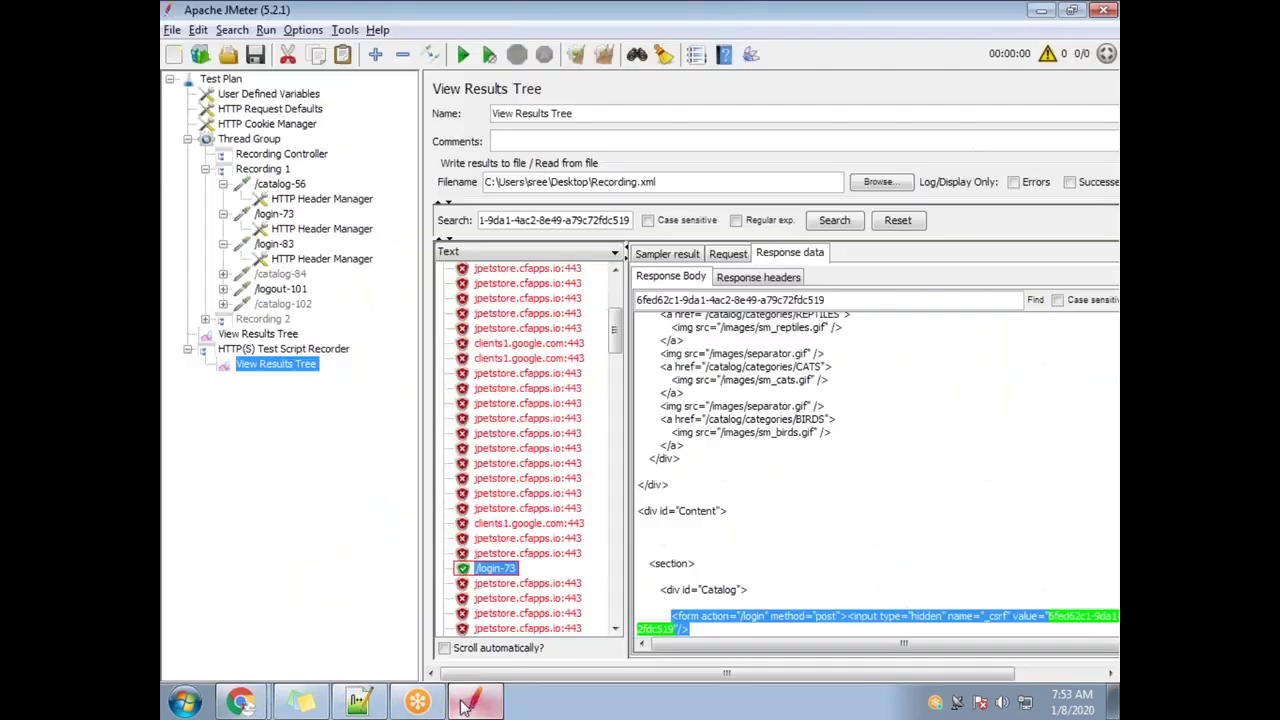
pyautogui.click(614, 220)
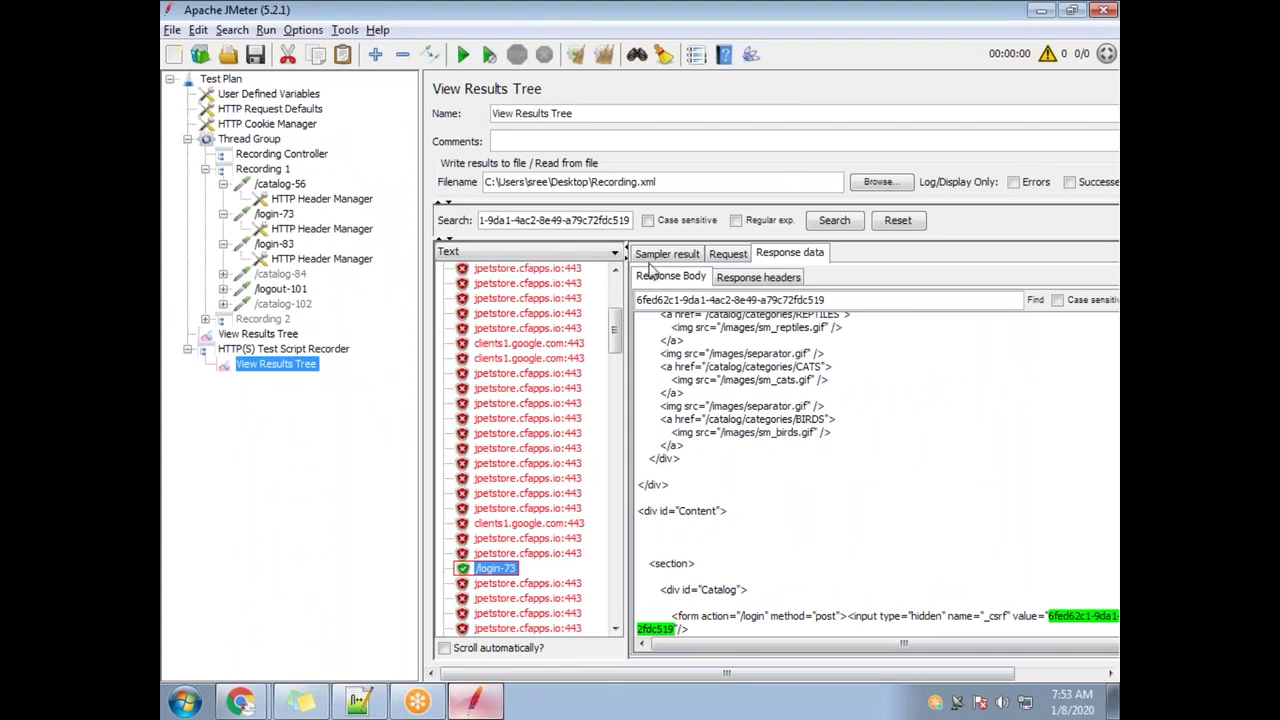
pyautogui.hotkey('alt', 'Tab')
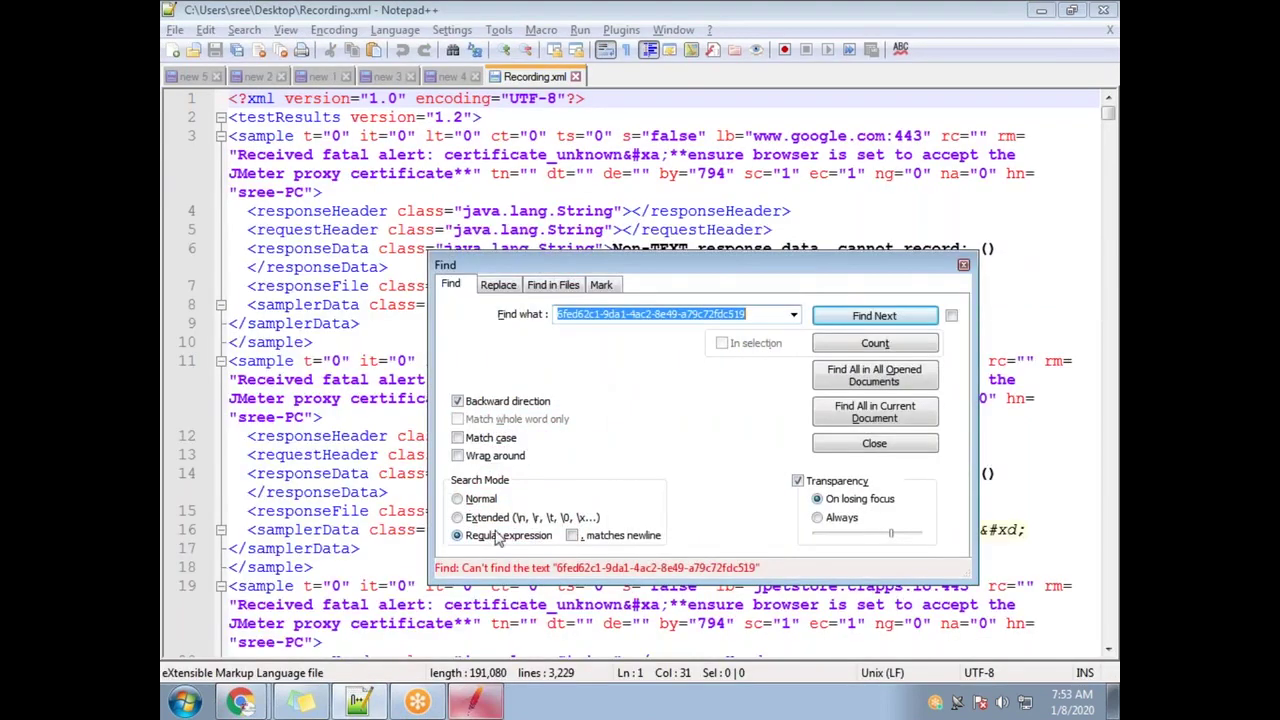
pyautogui.click(465, 402)
pyautogui.click(840, 317)
pyautogui.click(963, 266)
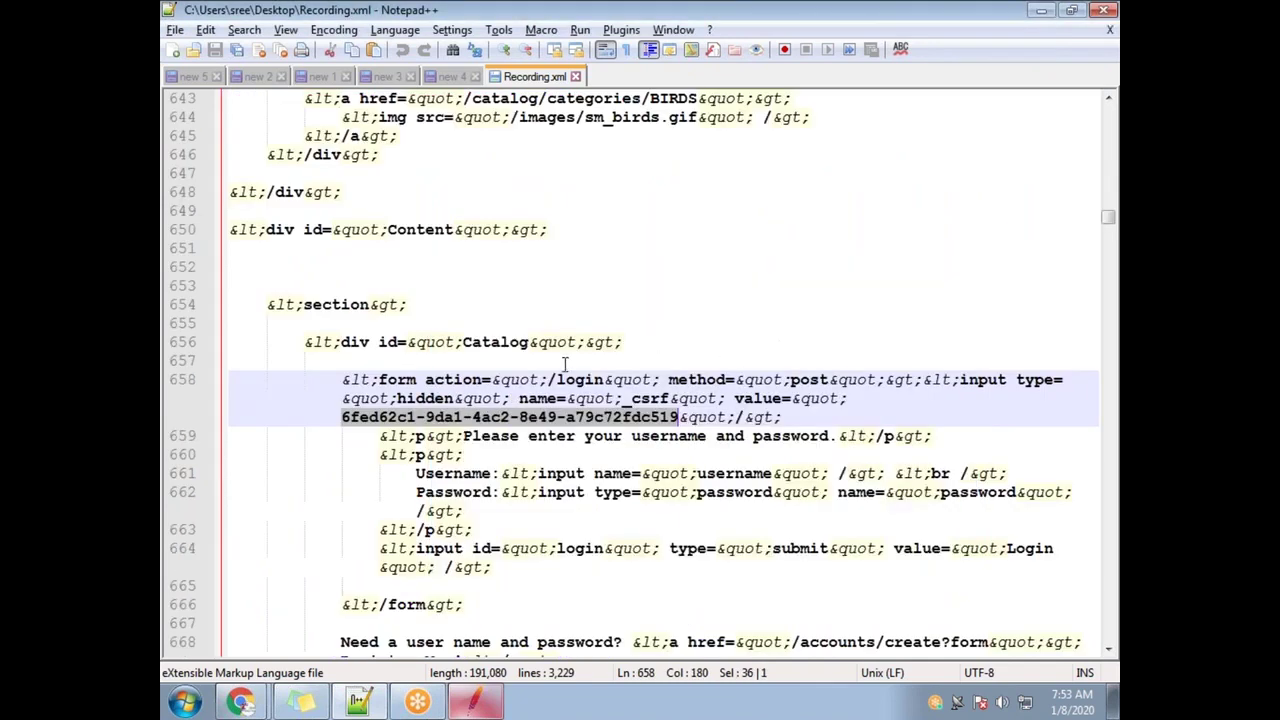
pyautogui.click(343, 418)
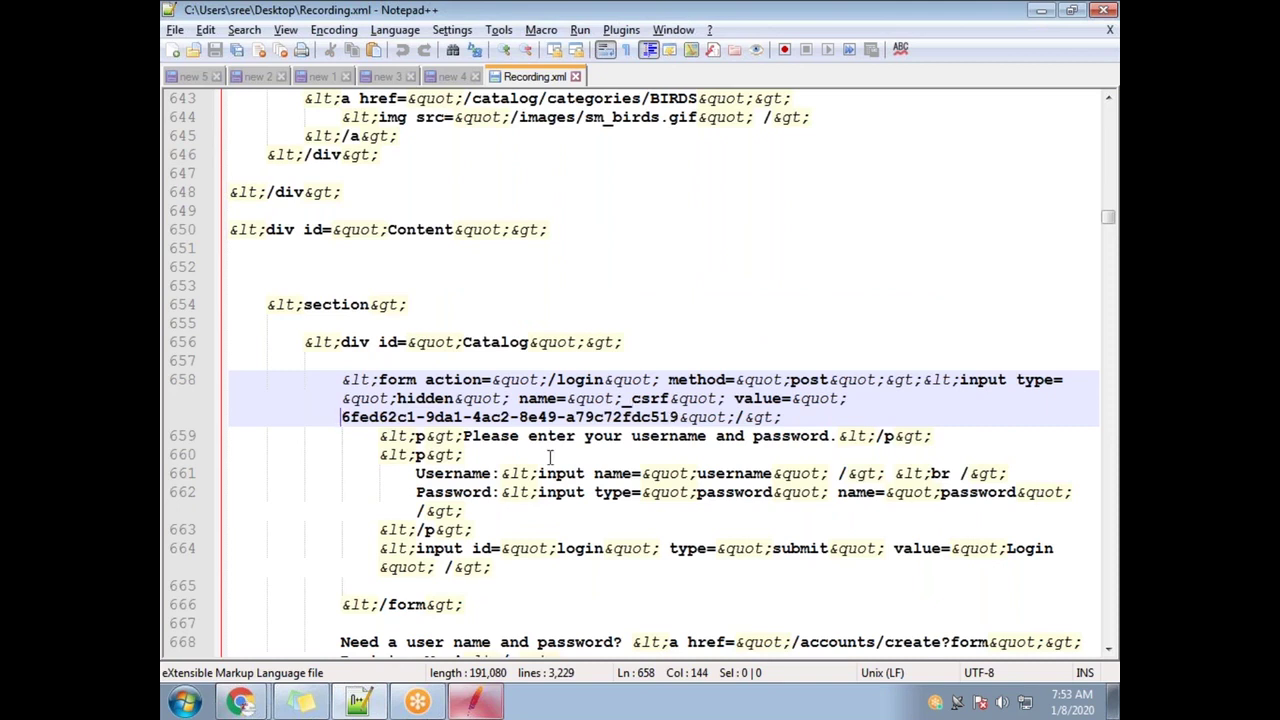
pyautogui.hotkey('ctrl', 'shift', 'Right')
pyautogui.hotkey('ctrl', 'f')
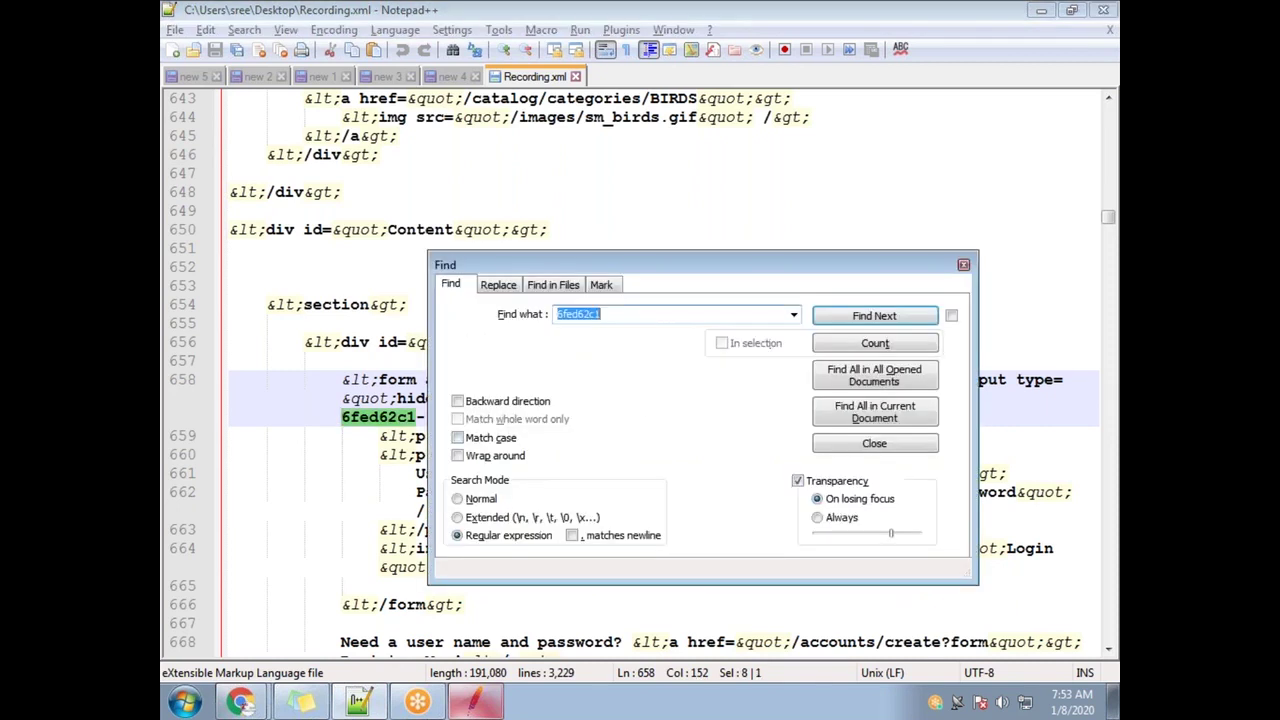
pyautogui.click(908, 349)
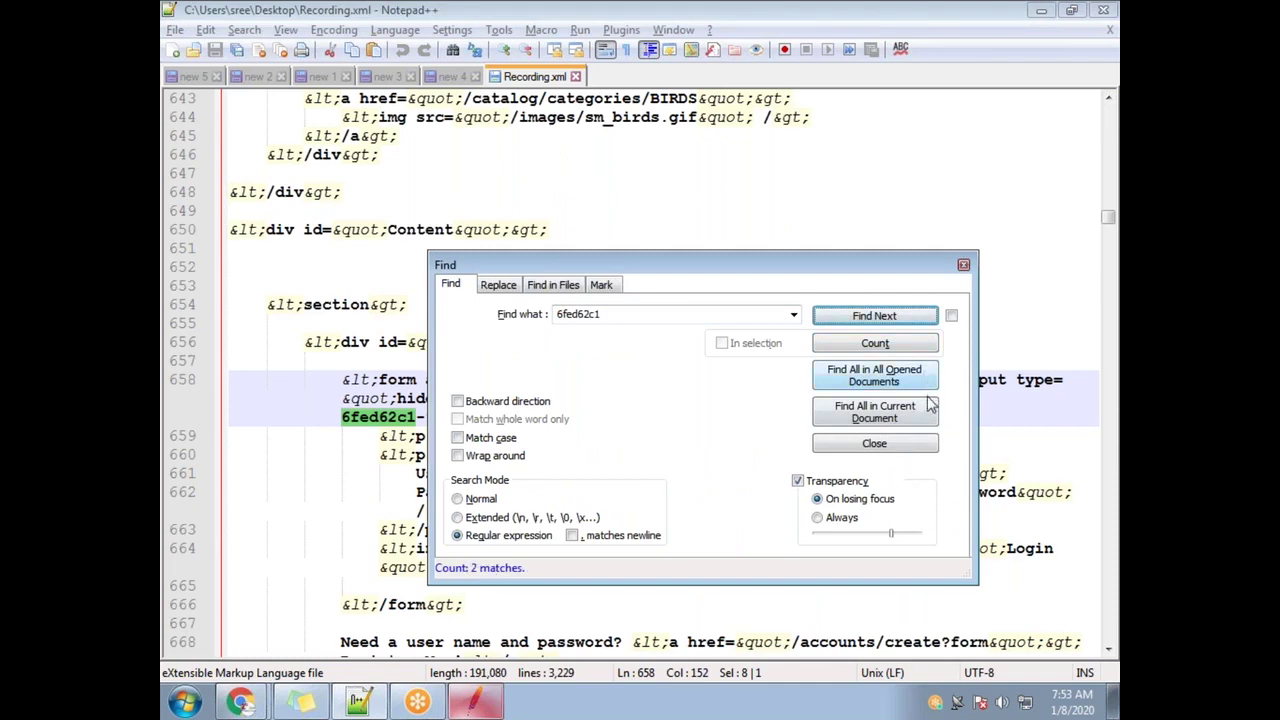
pyautogui.click(874, 418)
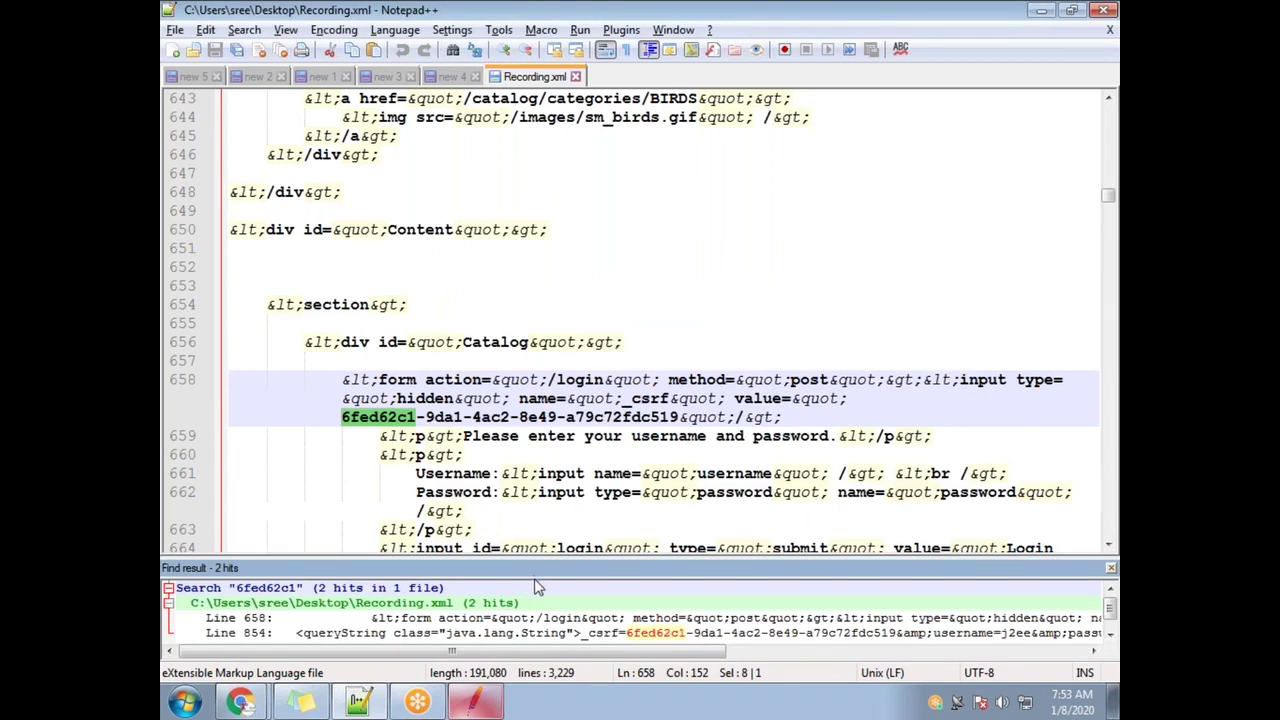
# Enlarge the results panel and jump between the line 658 and line 854 matches
pyautogui.moveTo(534, 568); pyautogui.dragTo(540, 432)
pyautogui.doubleClick(615, 497)
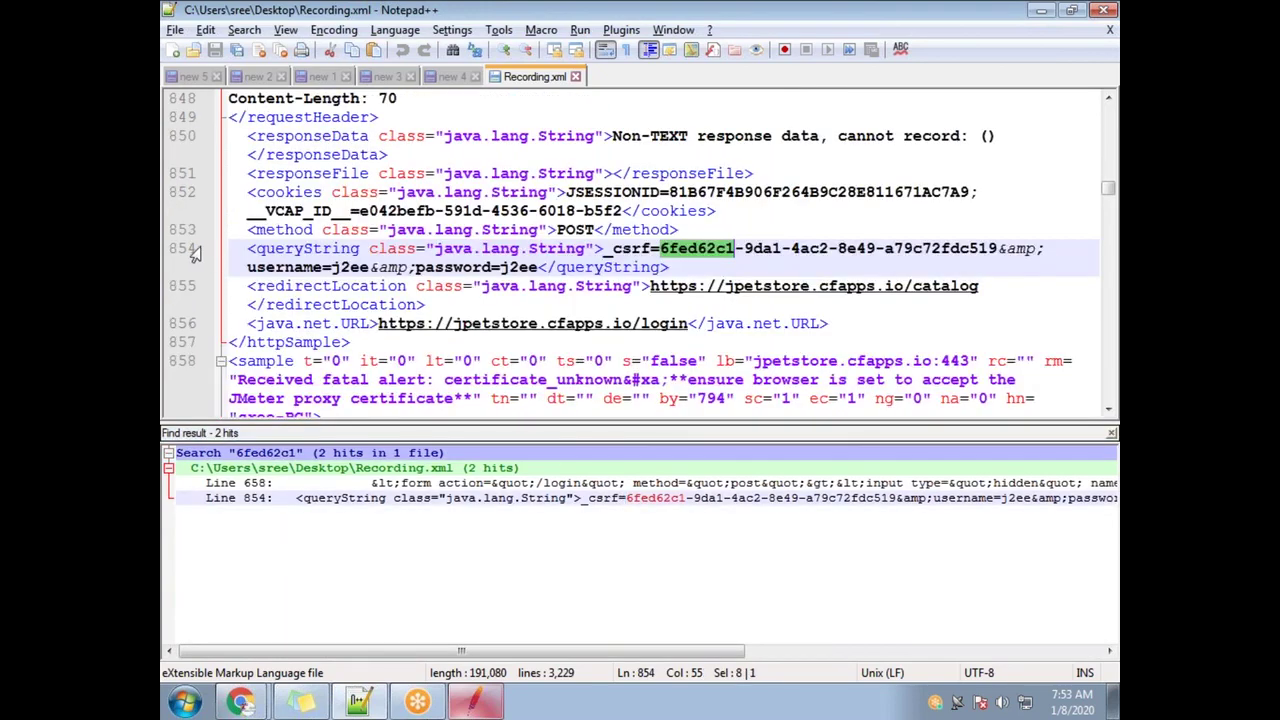
pyautogui.doubleClick(549, 484)
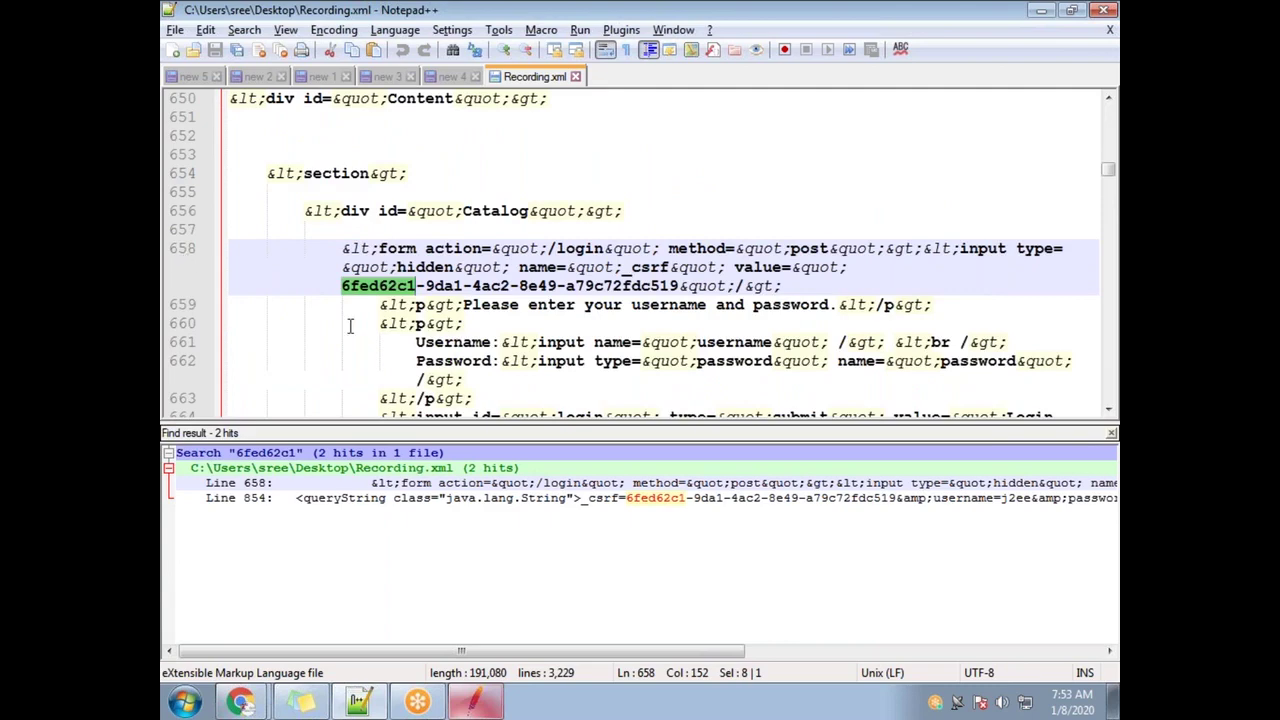
pyautogui.doubleClick(488, 499)
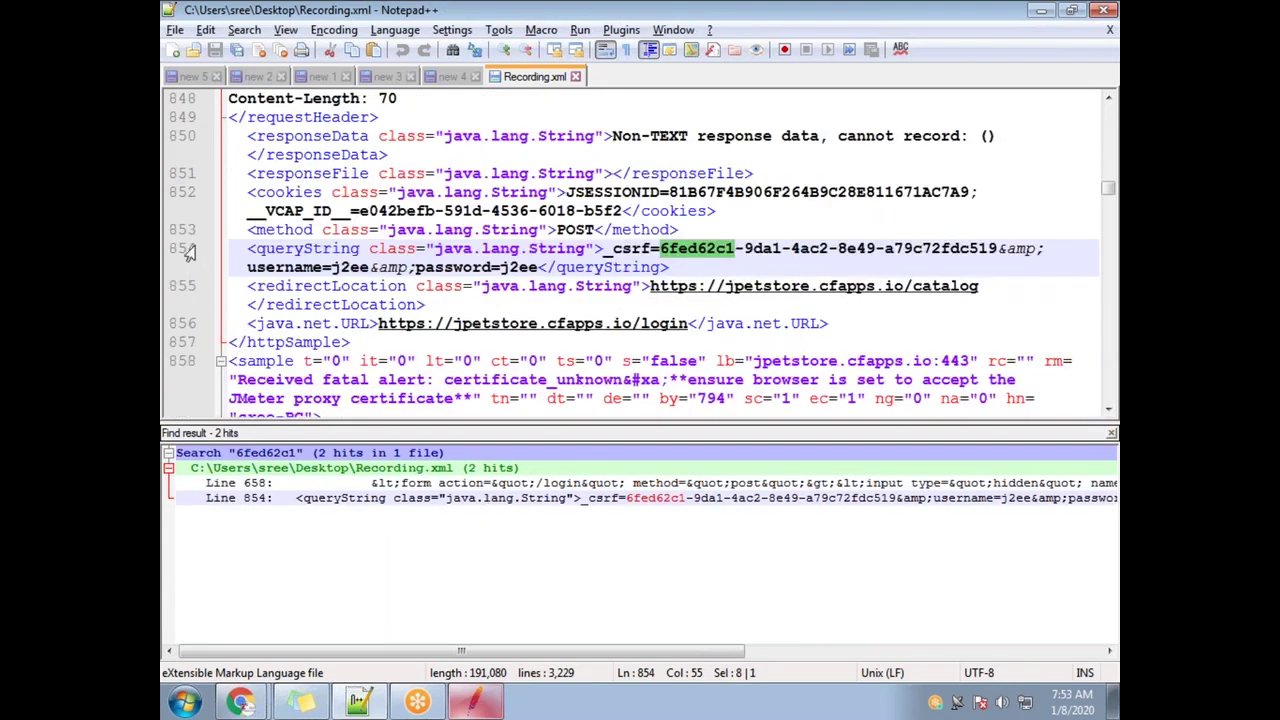
pyautogui.doubleClick(437, 484)
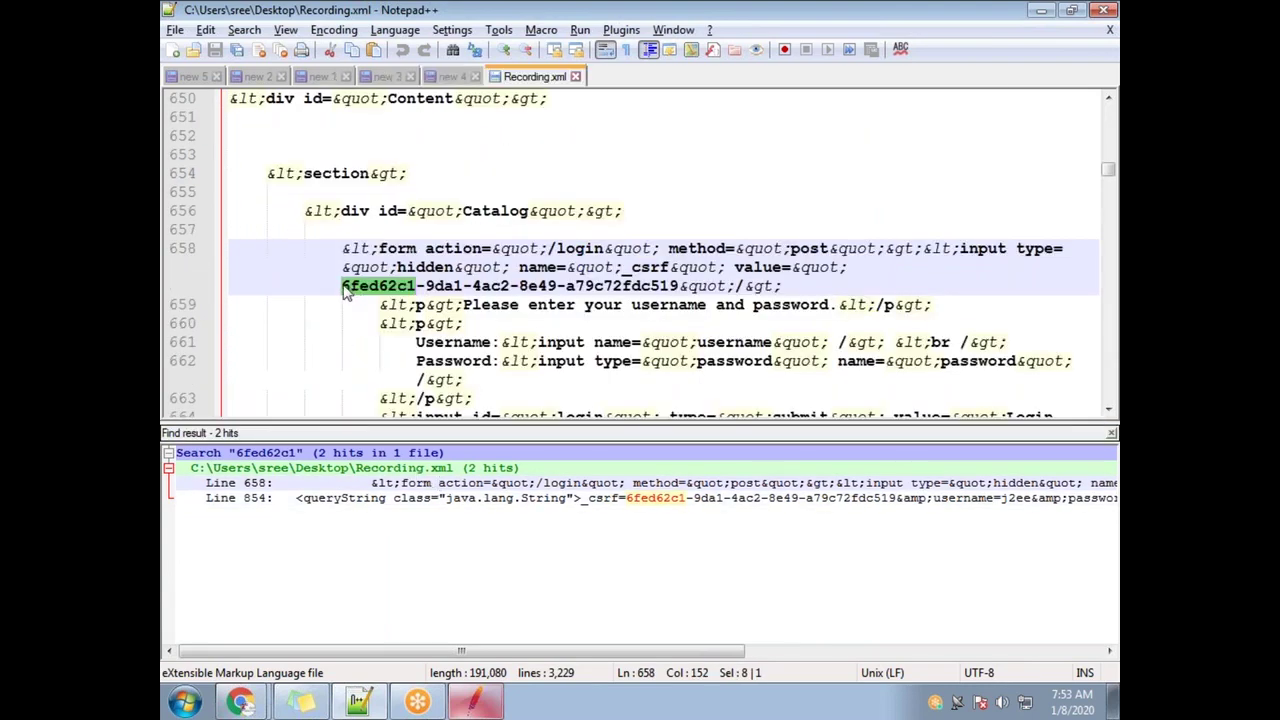
pyautogui.hotkey('ctrl', 'f')
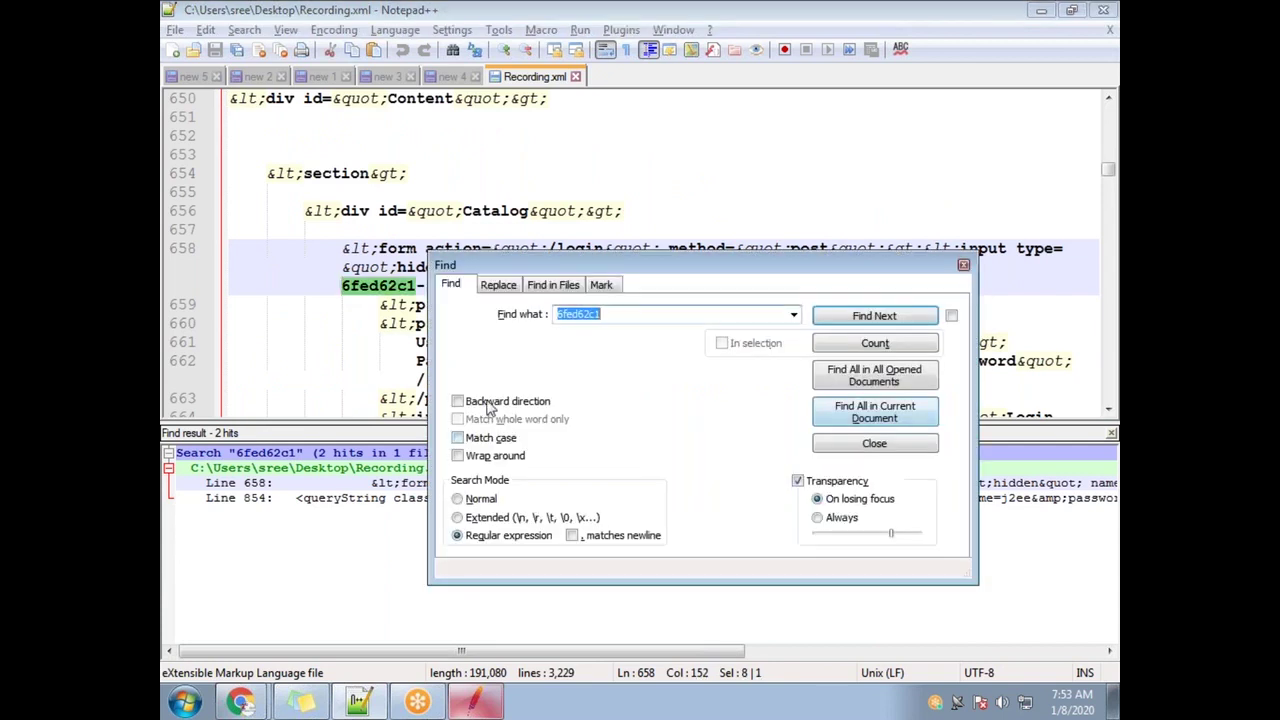
# Search backward for the enclosing httpSample to confirm login-73, then close Recording.xml and restore Notepad++
pyautogui.click(458, 401)
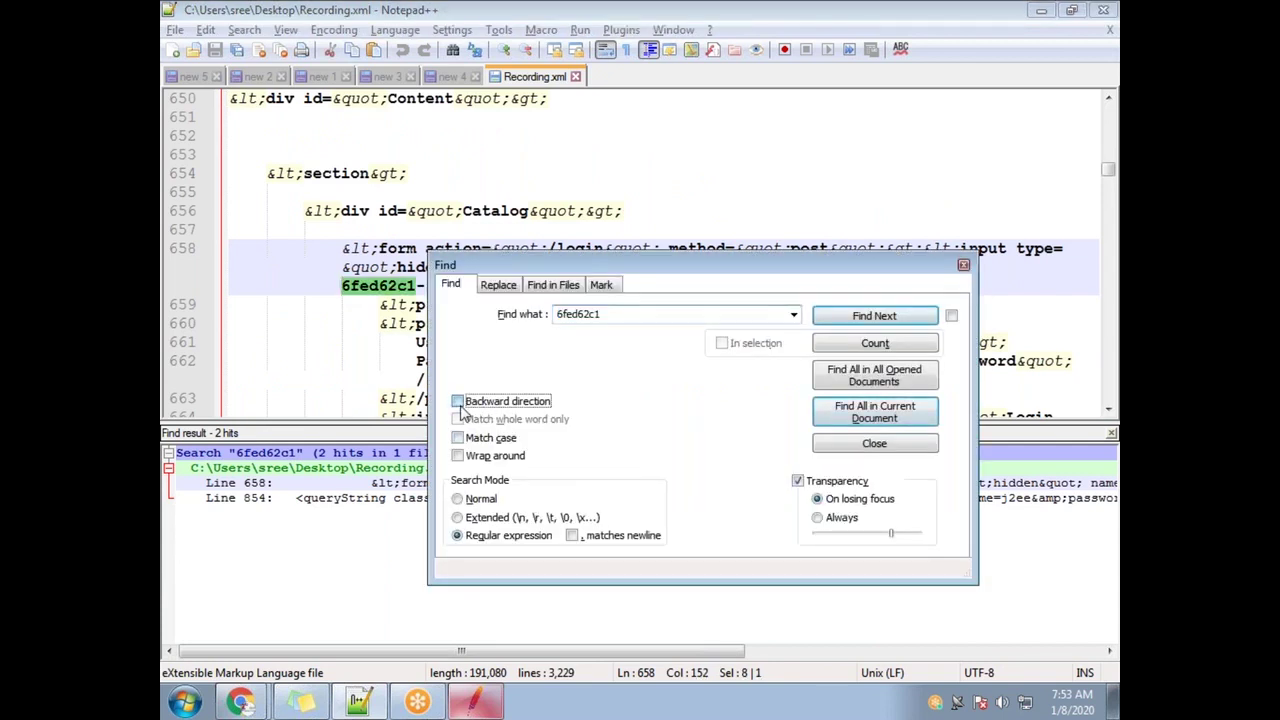
pyautogui.doubleClick(619, 314)
pyautogui.write('httpsample')
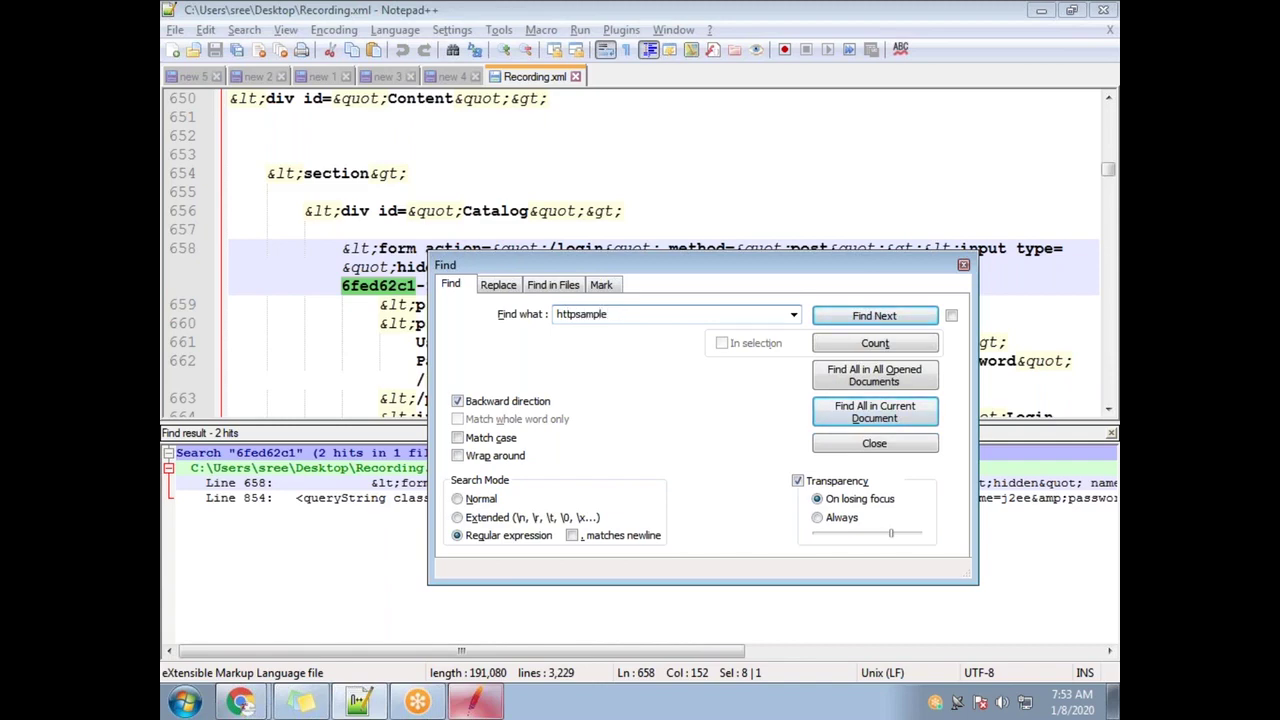
pyautogui.click(912, 318)
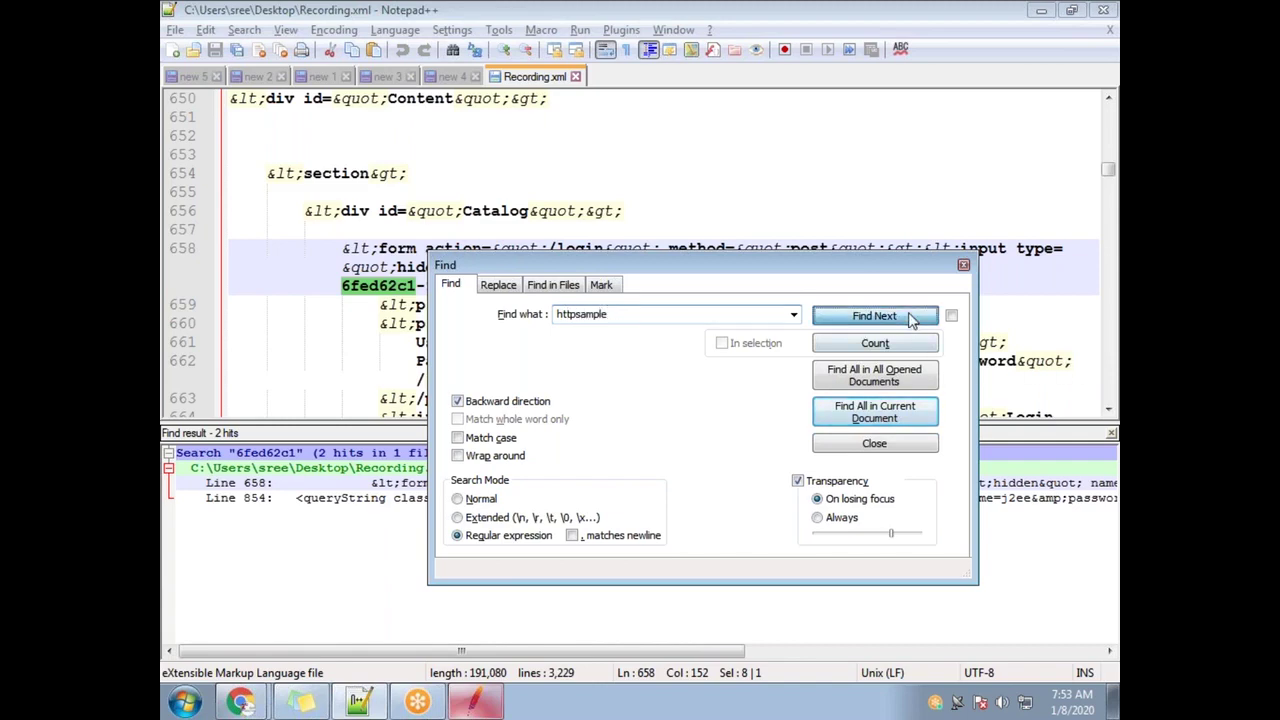
pyautogui.click(963, 266)
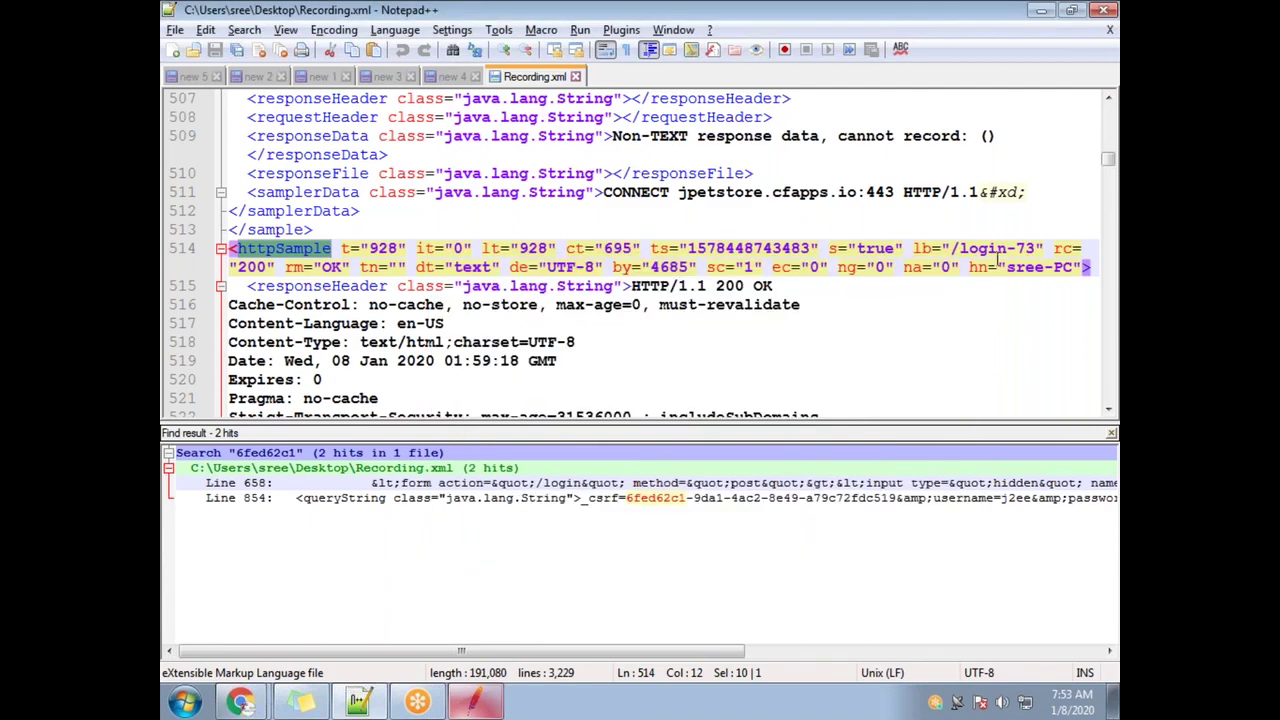
pyautogui.moveTo(958, 248); pyautogui.dragTo(1034, 248)
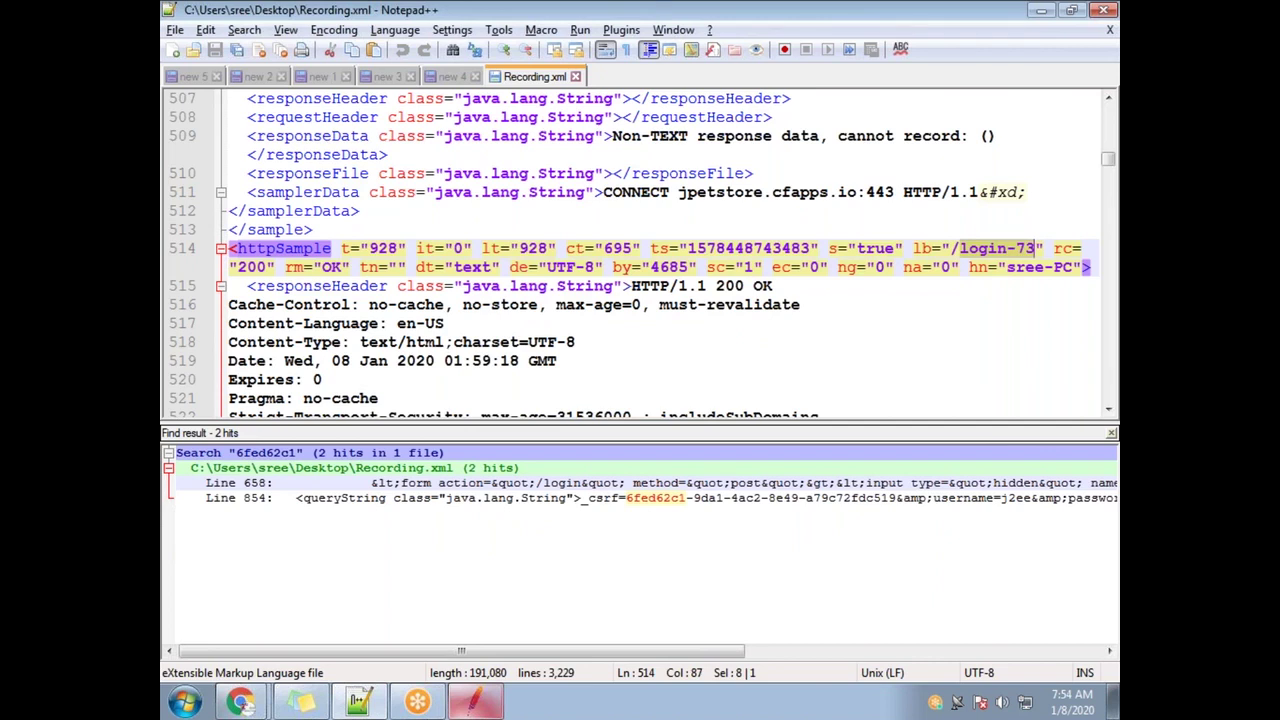
pyautogui.click(397, 286)
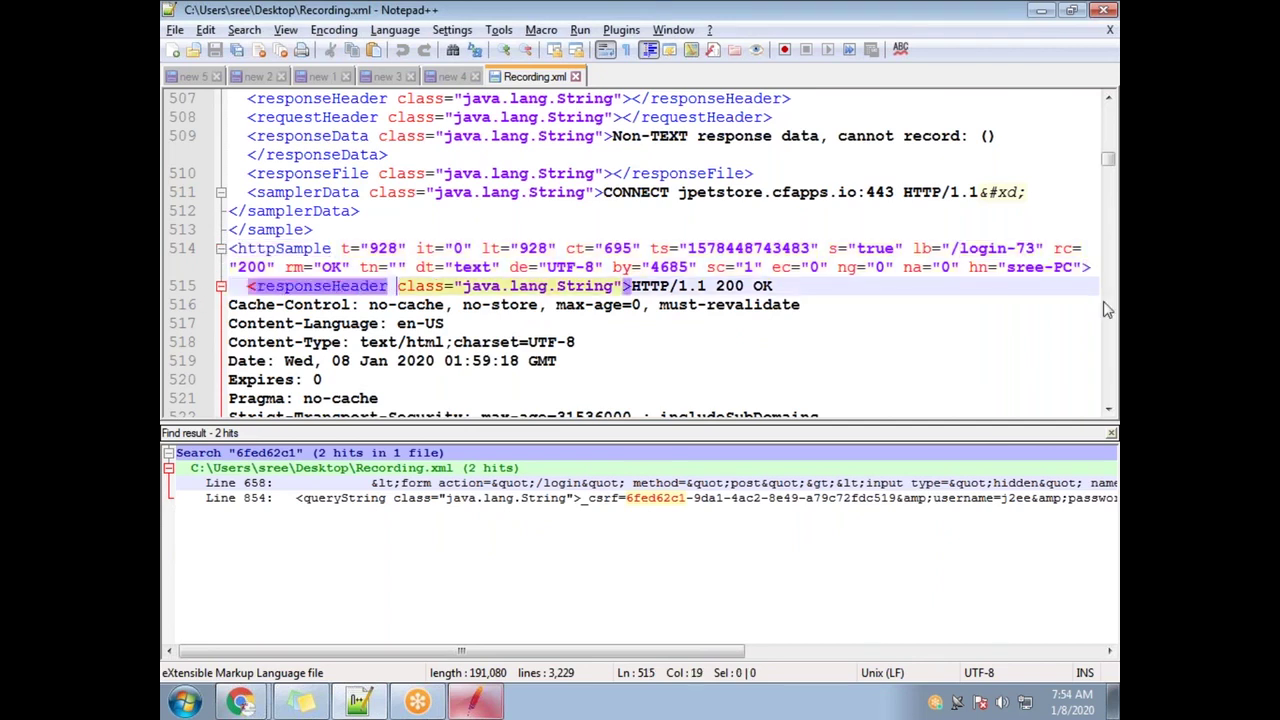
pyautogui.click(576, 77)
pyautogui.doubleClick(397, 10)
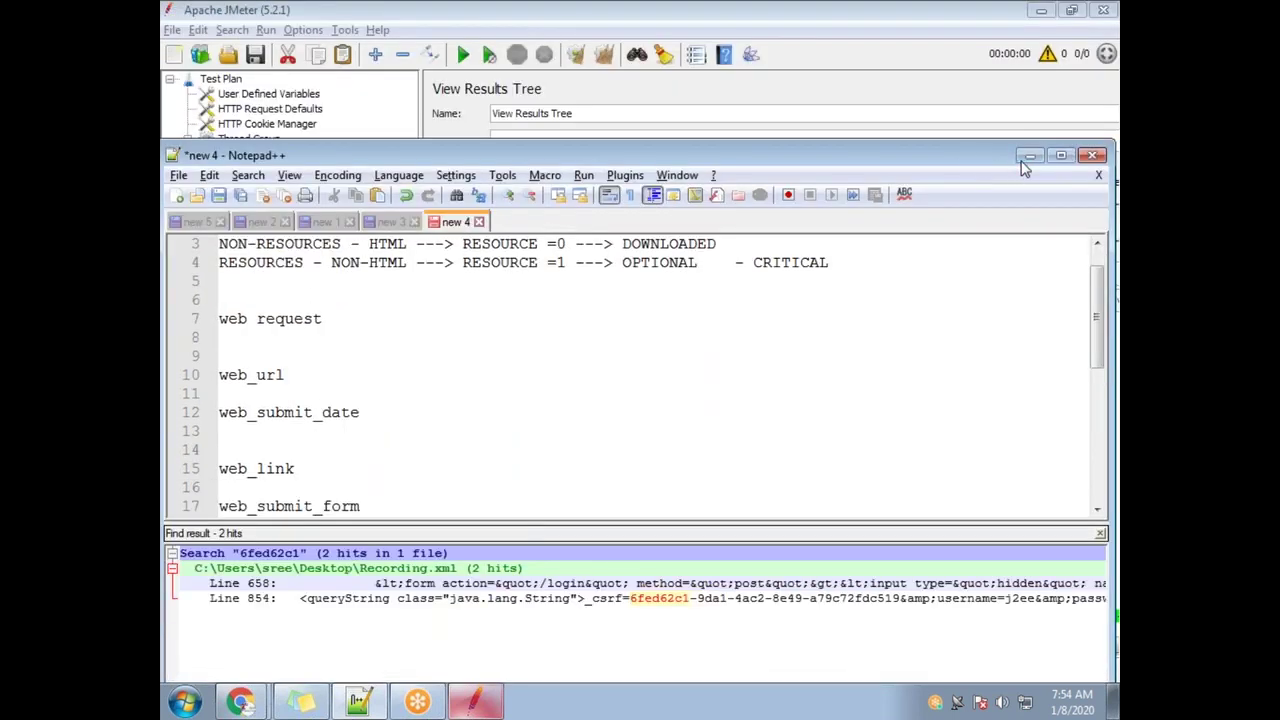
# Minimize Notepad++ and scroll JMeter's /login-73 response body down to the hidden _csrf input
pyautogui.click(1030, 157)
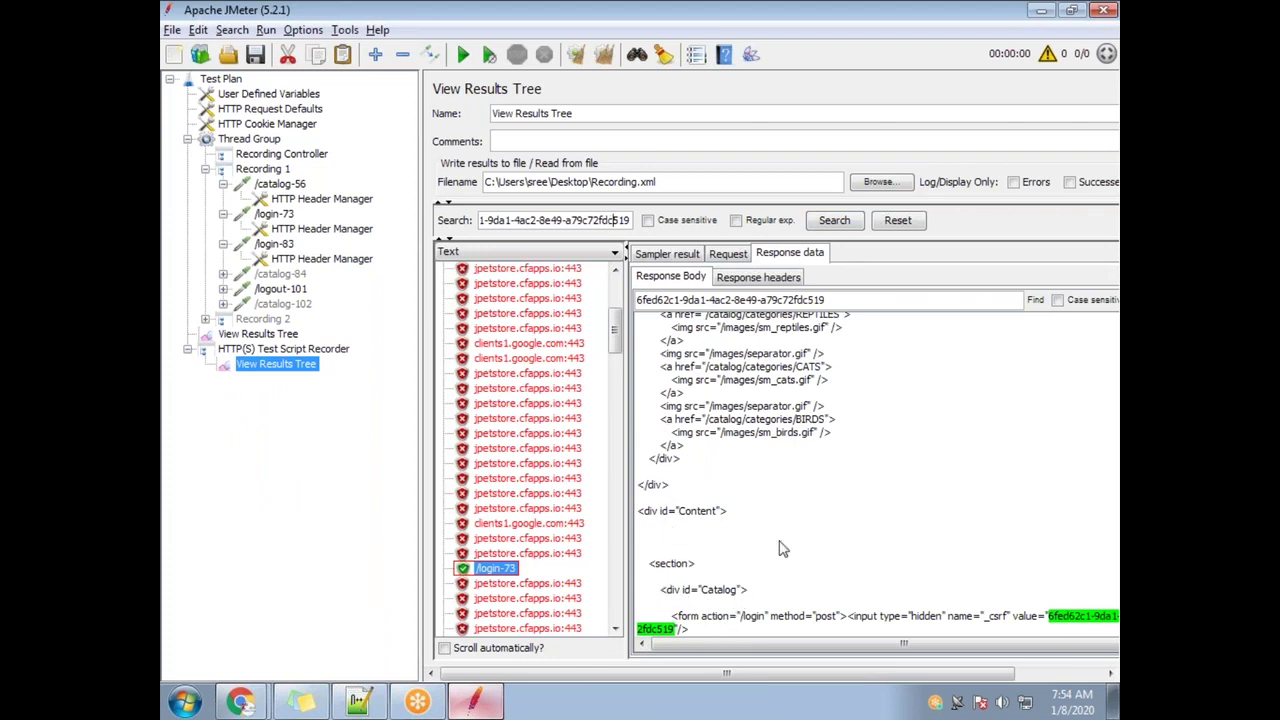
pyautogui.scroll(-2, 785, 490)
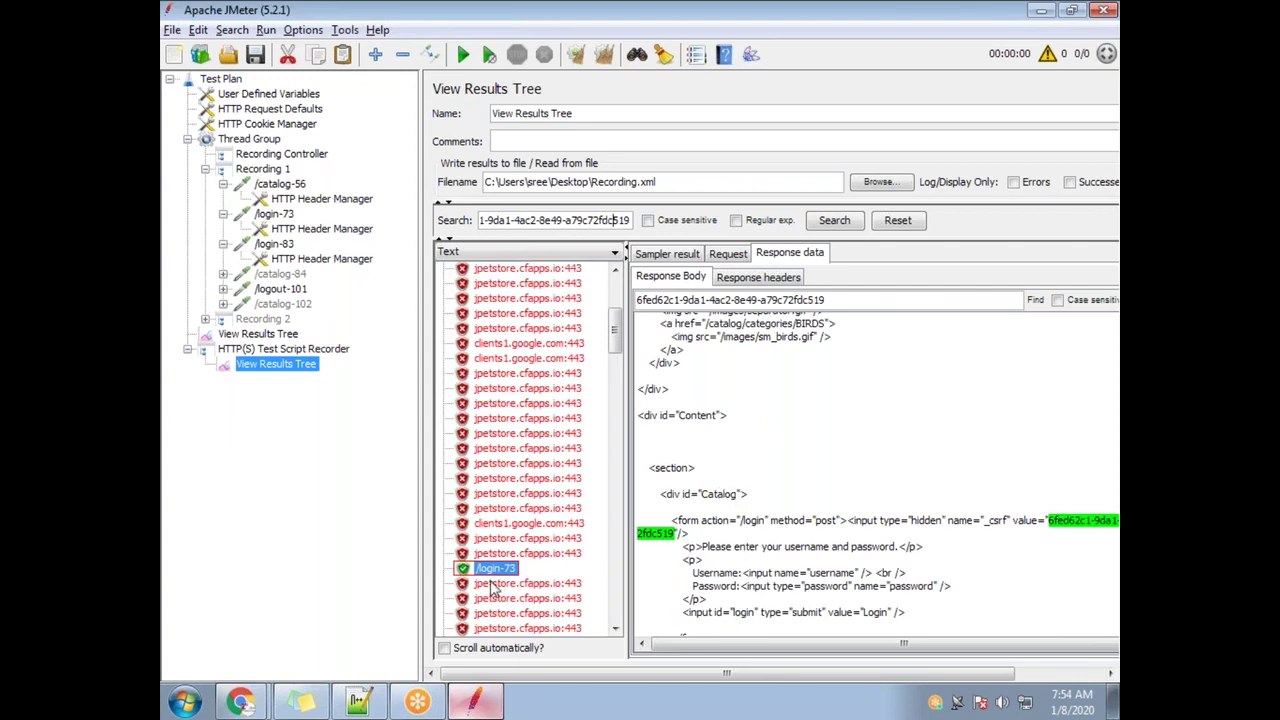
# Bring Notepad++, showing the _csrf hits at lines 658 and 854, in front of JMeter
pyautogui.click(360, 700)
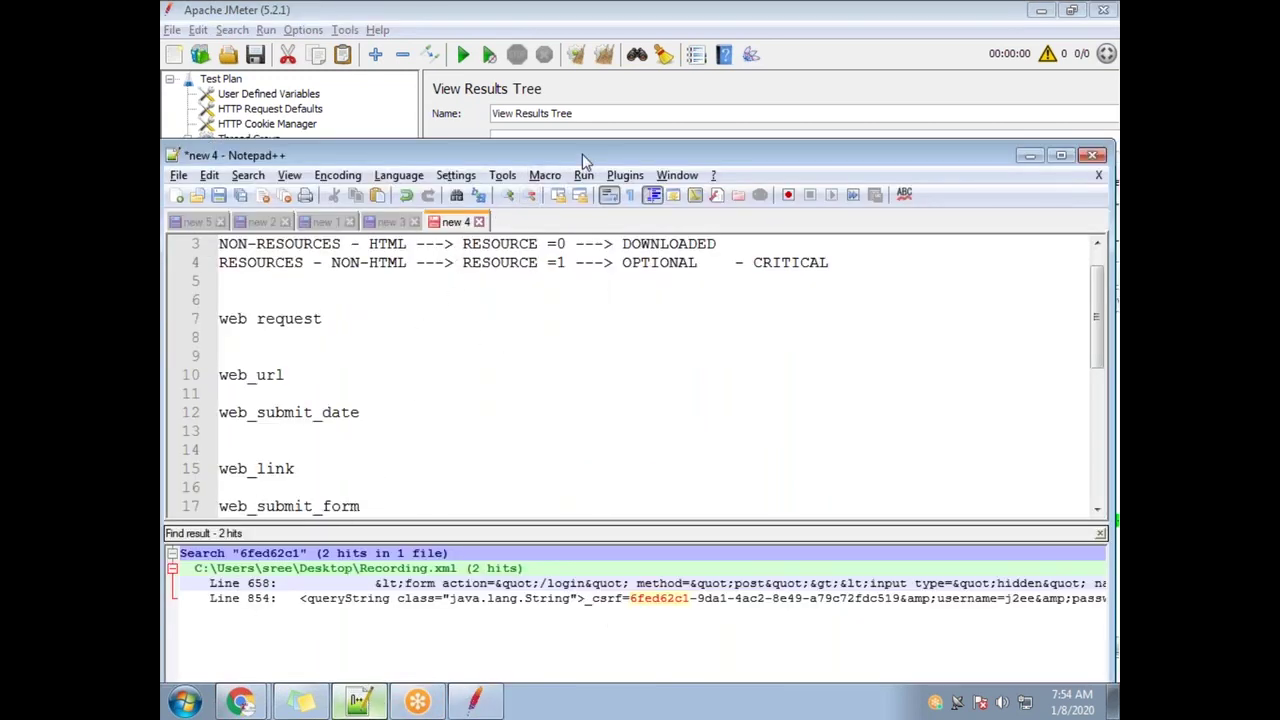
# Maximize Notepad++ and move from the new 1 notes to the new 2 correlation notes
pyautogui.doubleClick(582, 154)
pyautogui.scroll(-6, 640, 250)
pyautogui.scroll(3, 640, 250)
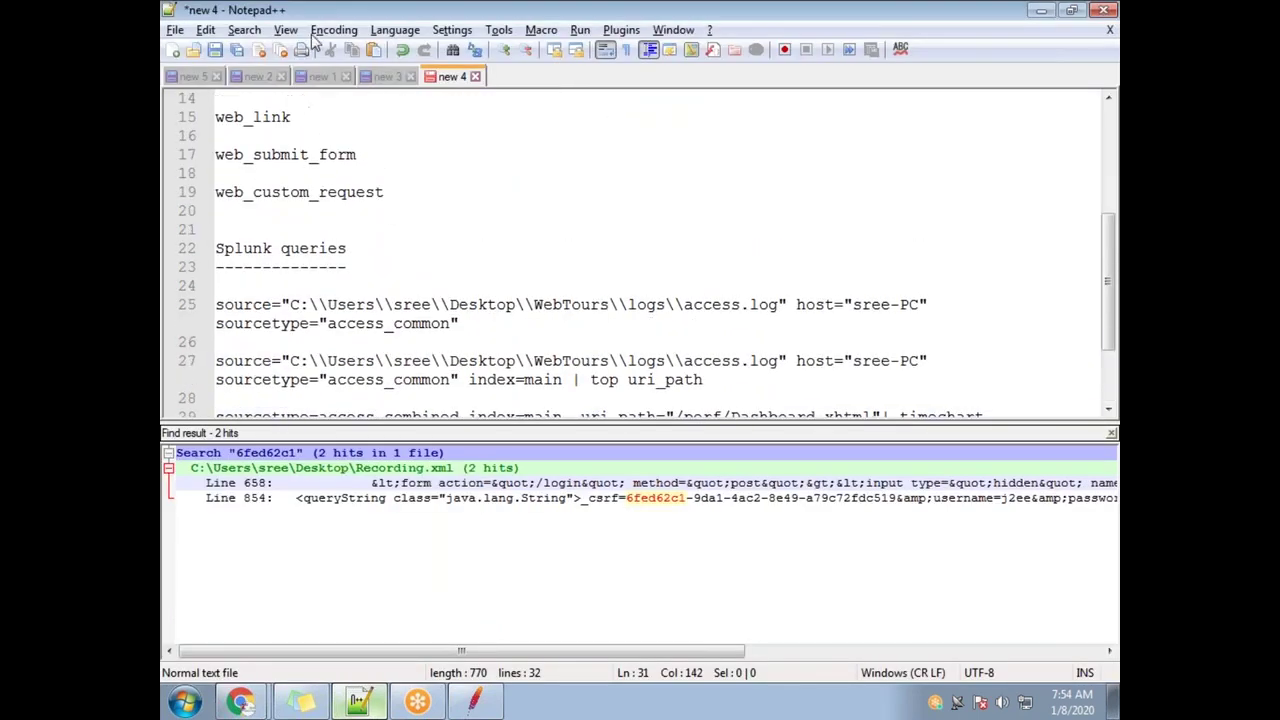
pyautogui.click(318, 77)
pyautogui.scroll(-1, 312, 210)
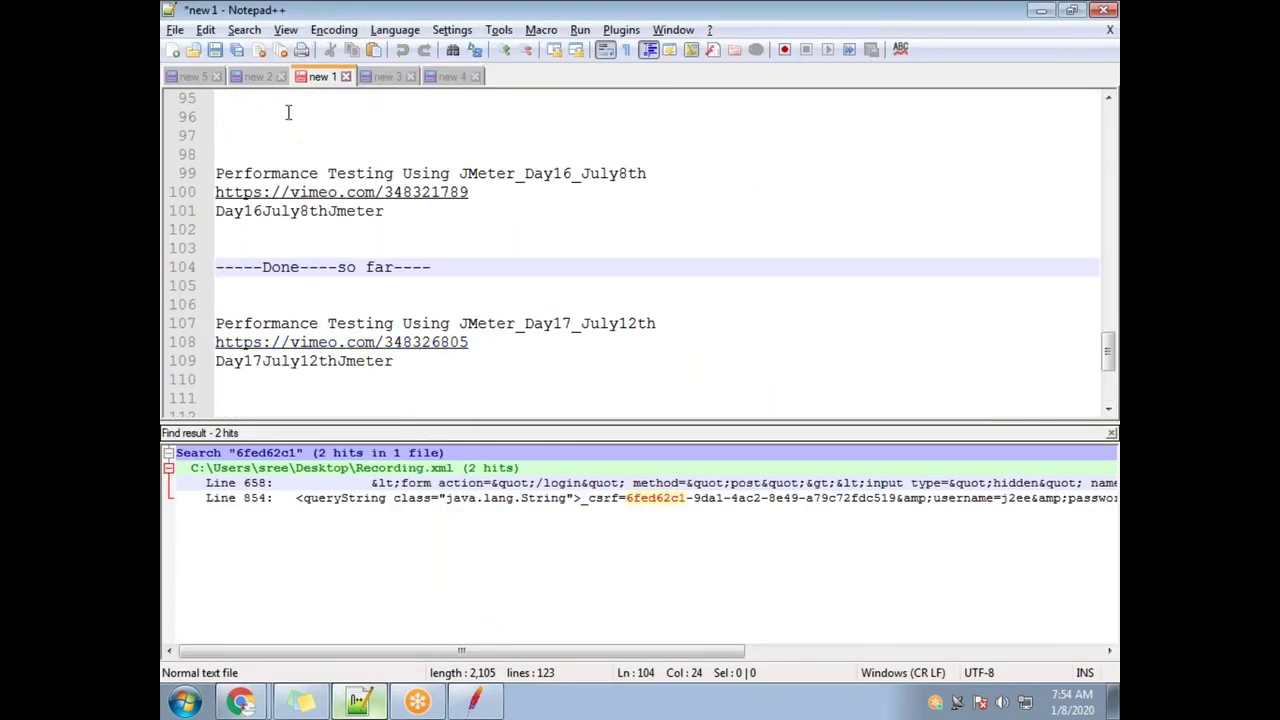
pyautogui.click(258, 77)
pyautogui.scroll(-3, 420, 292)
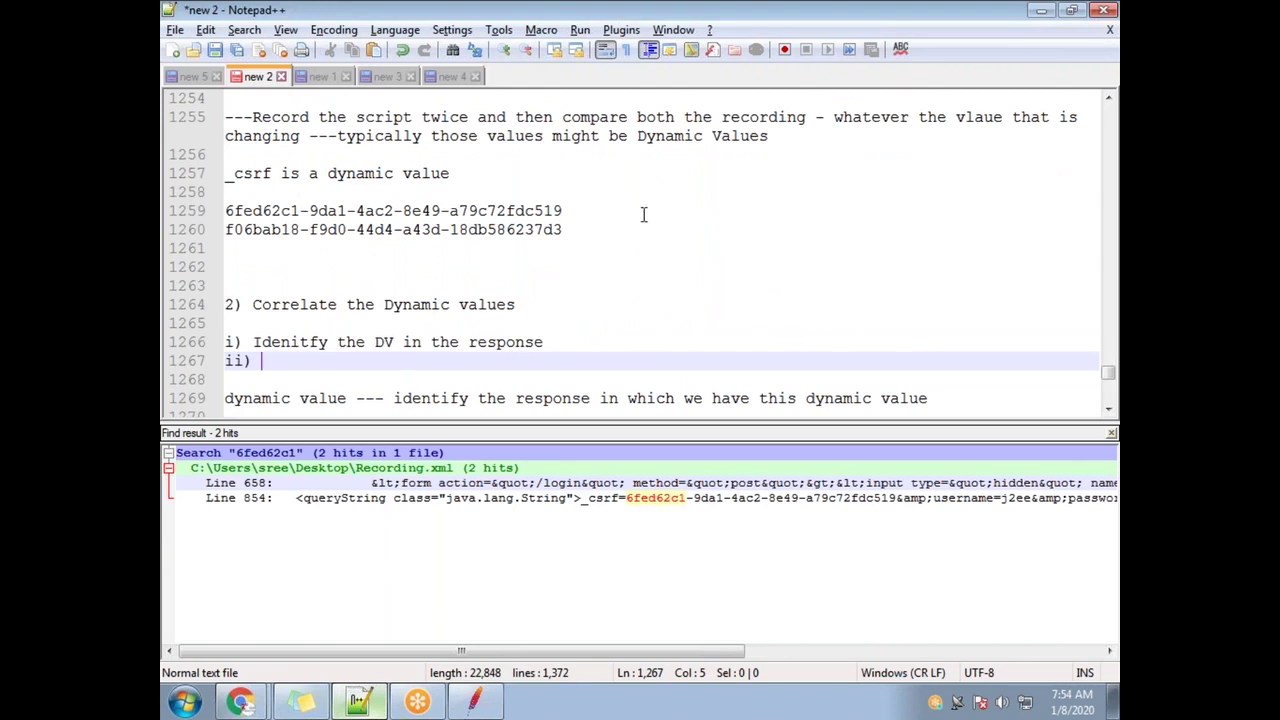
pyautogui.scroll(-2, 422, 290)
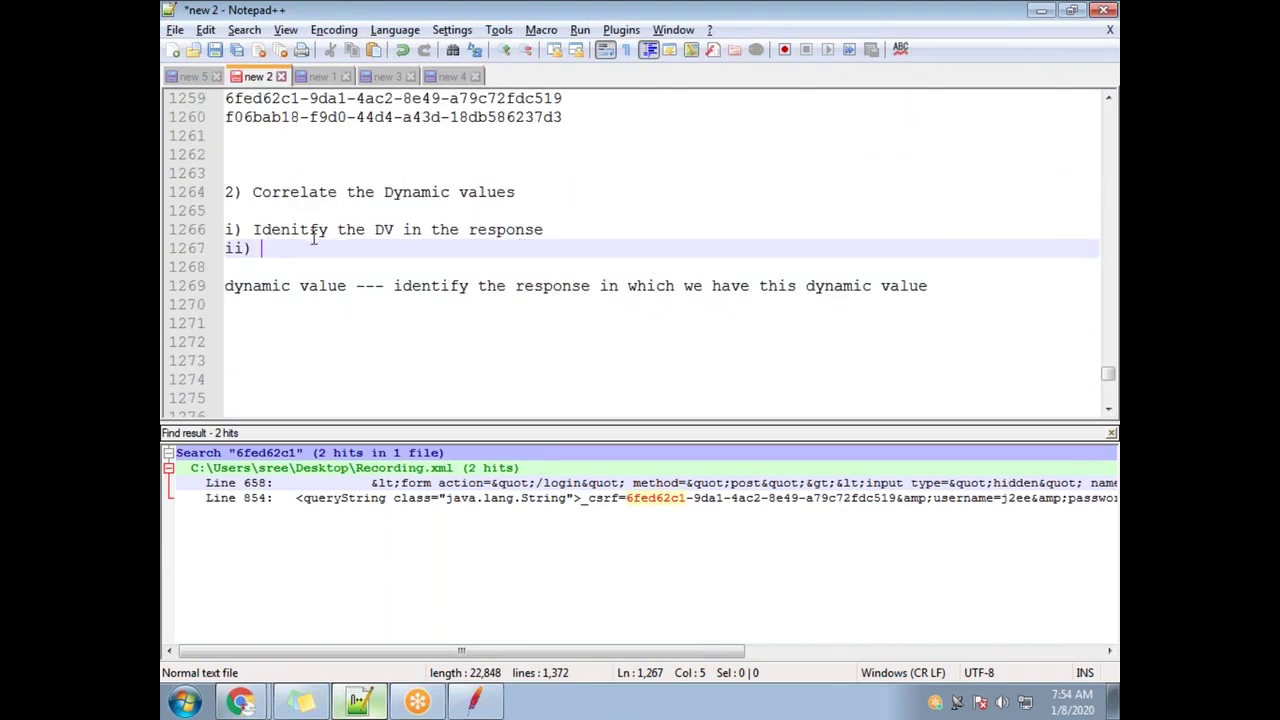
pyautogui.moveTo(545, 230); pyautogui.dragTo(253, 230)
# Write step ii) "Build the regular expression -- why?? - because is DV" on line 1267
pyautogui.click(268, 248)
pyautogui.press('BackSpace')
pyautogui.write('B')
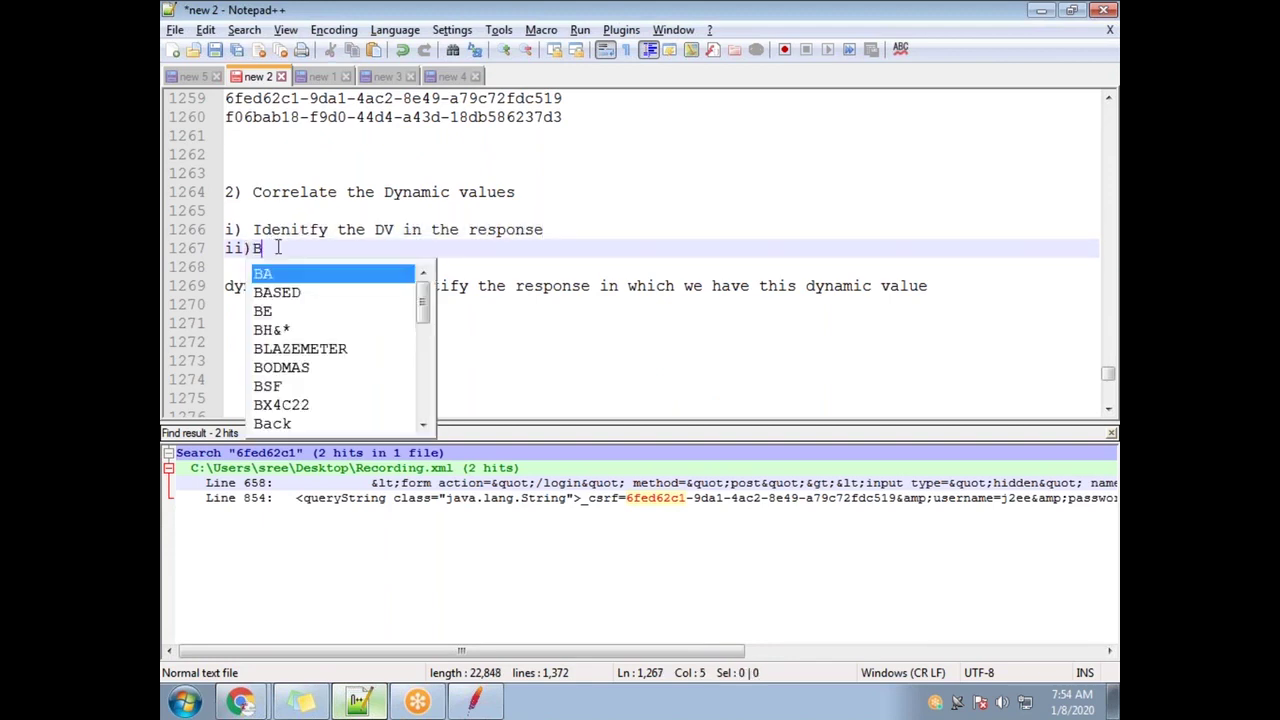
pyautogui.write('uild the reg')
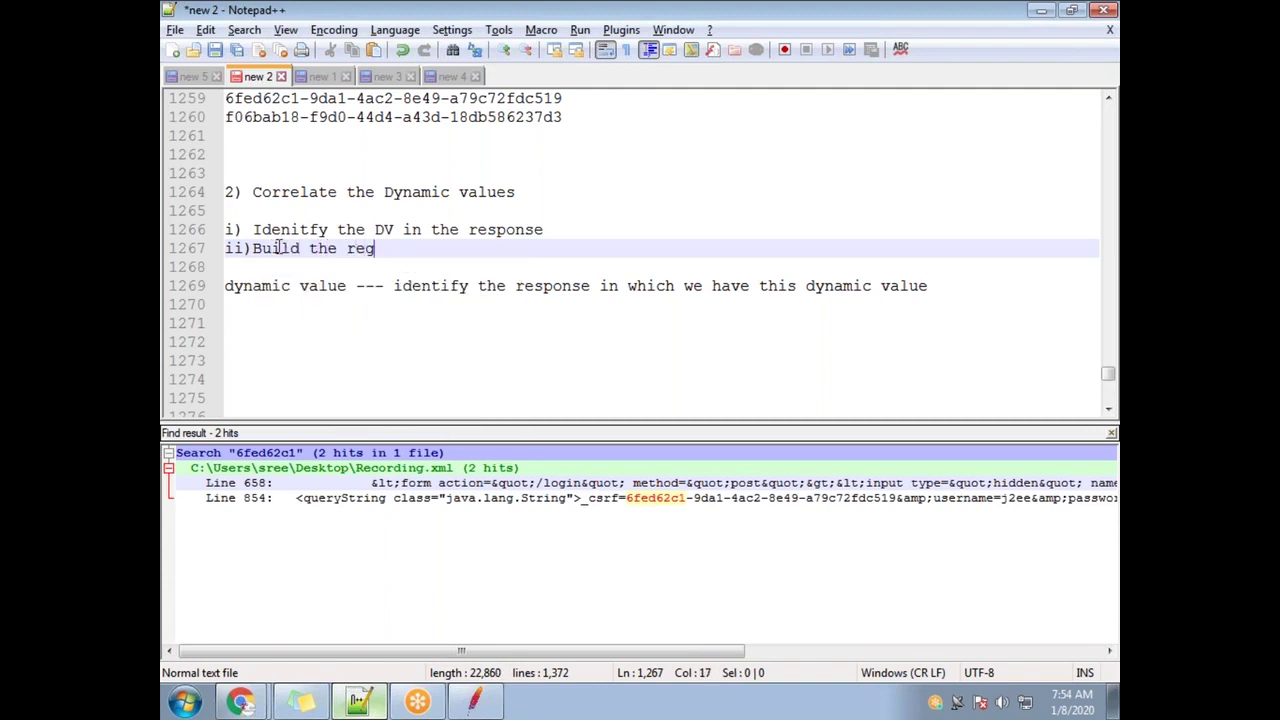
pyautogui.write('ular expression')
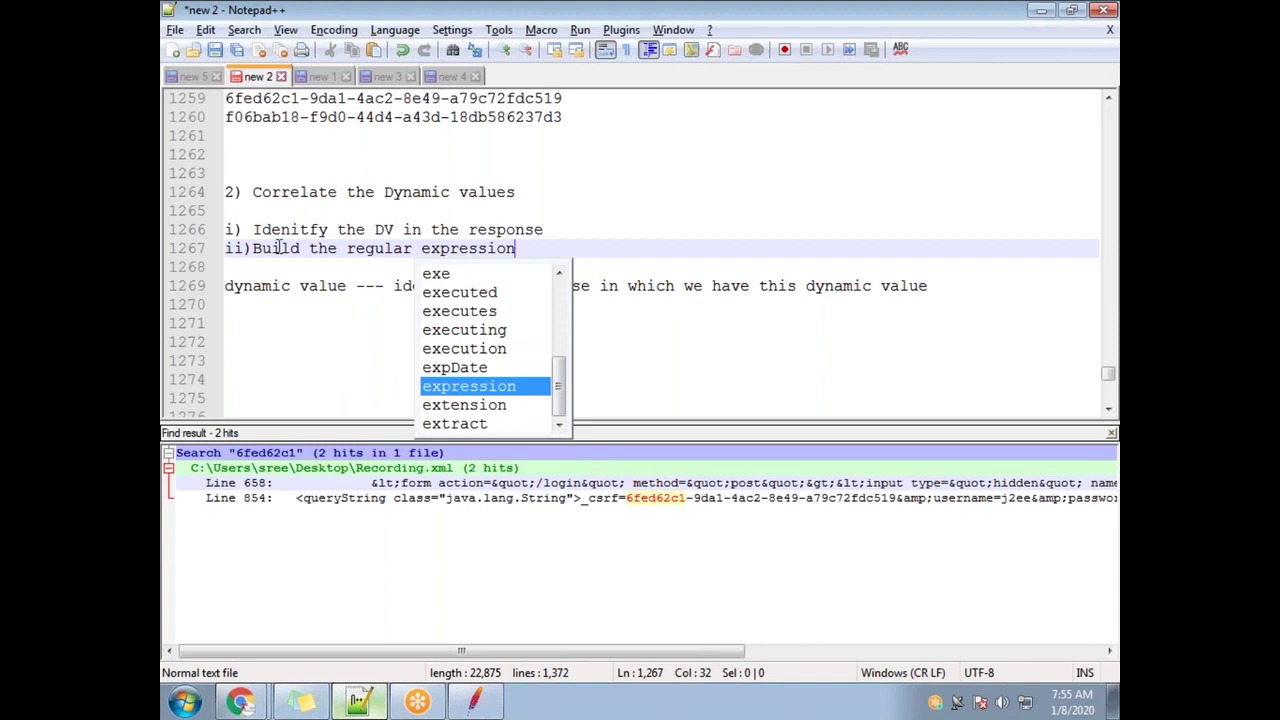
pyautogui.write('    --')
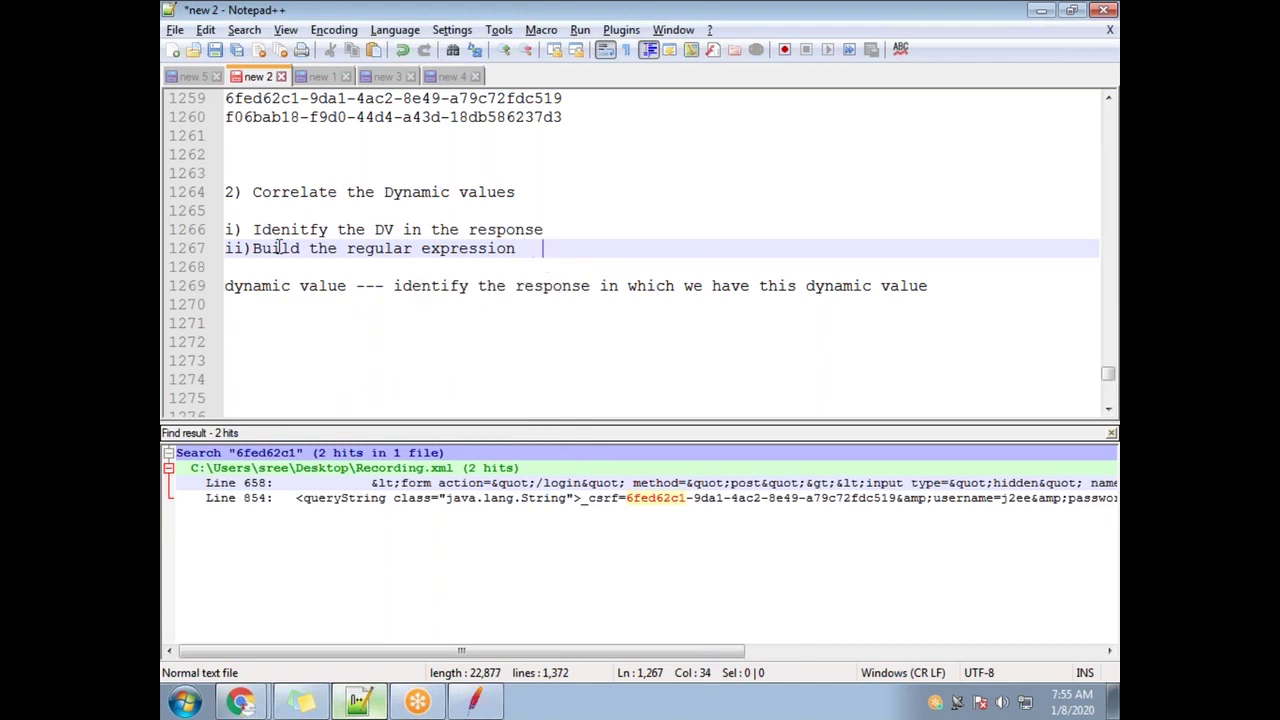
pyautogui.write('why')
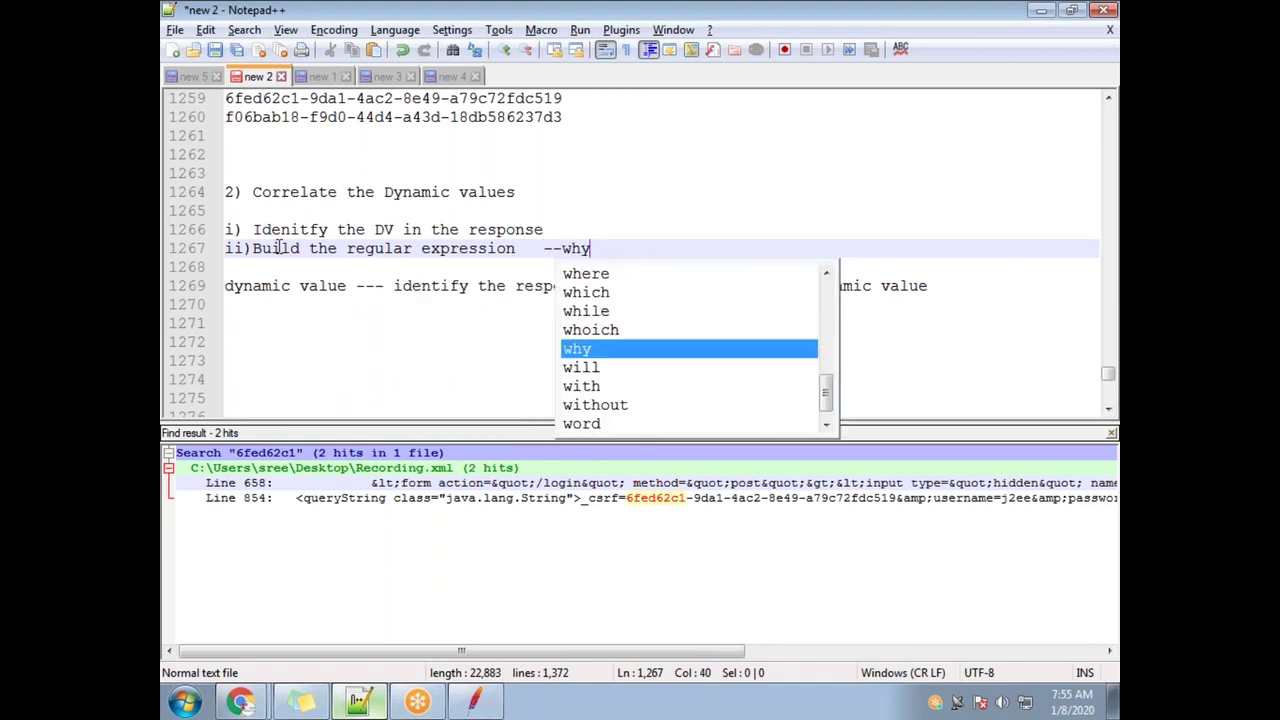
pyautogui.write('??')
pyautogui.press('Left')
pyautogui.press('Left')
pyautogui.press('Left')
pyautogui.press('Left')
pyautogui.press('Left')
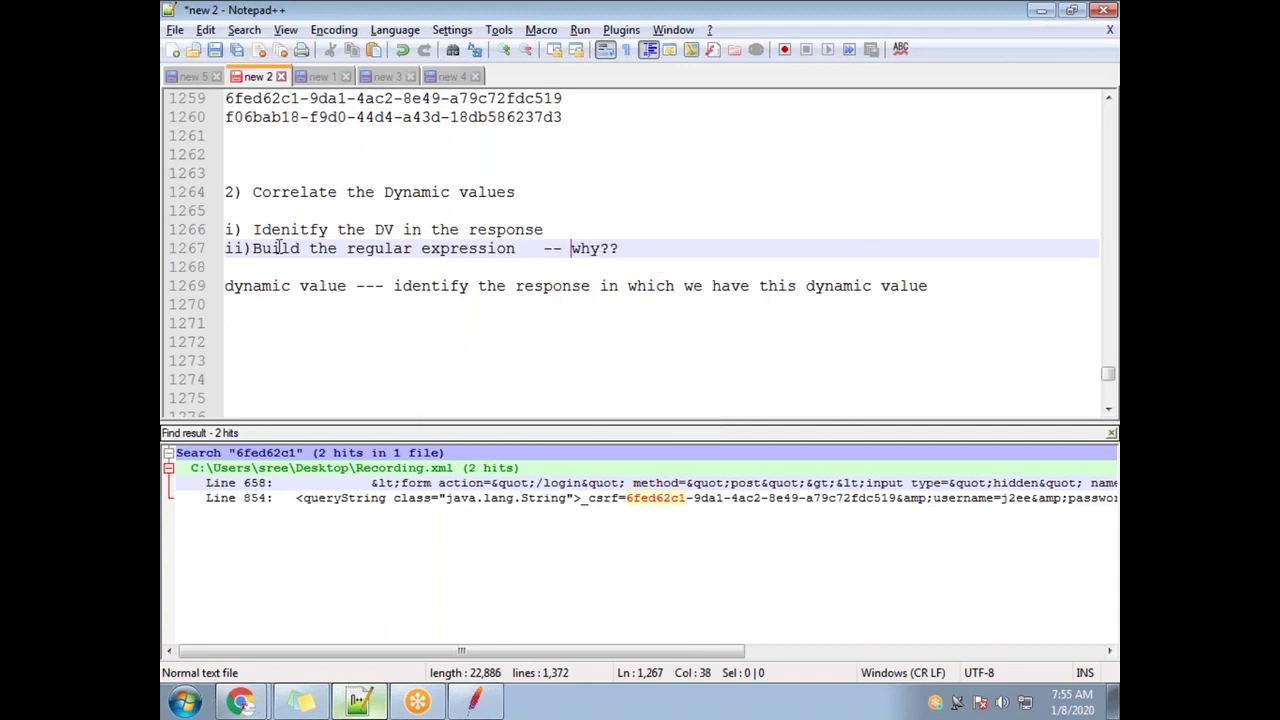
pyautogui.click(641, 248)
pyautogui.write('- because i')
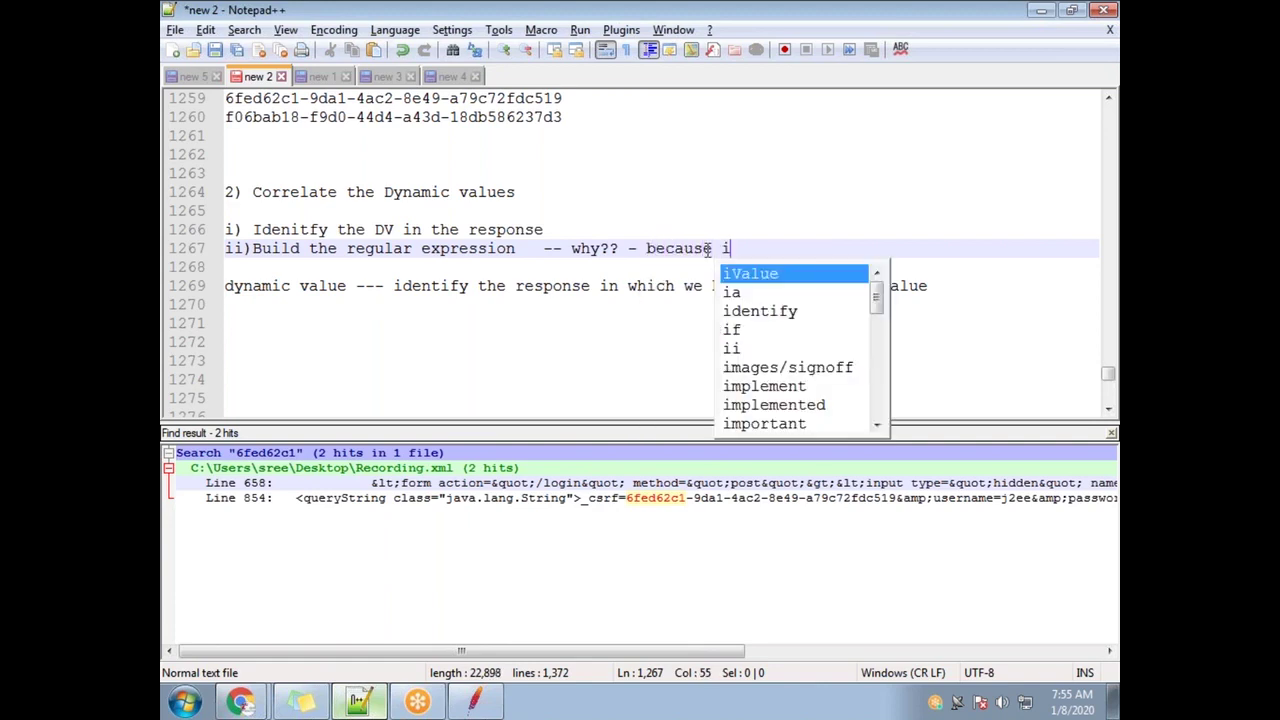
pyautogui.write('s DV')
pyautogui.press('Left')
pyautogui.press('Left')
pyautogui.press('Left')
pyautogui.press('Left')
pyautogui.press('Left')
pyautogui.press('Left')
pyautogui.press('Left')
pyautogui.press('Left')
pyautogui.press('Left')
pyautogui.press('Left')
pyautogui.press('Left')
pyautogui.press('Left')
pyautogui.press('Left')
pyautogui.press('Left')
pyautogui.press('Left')
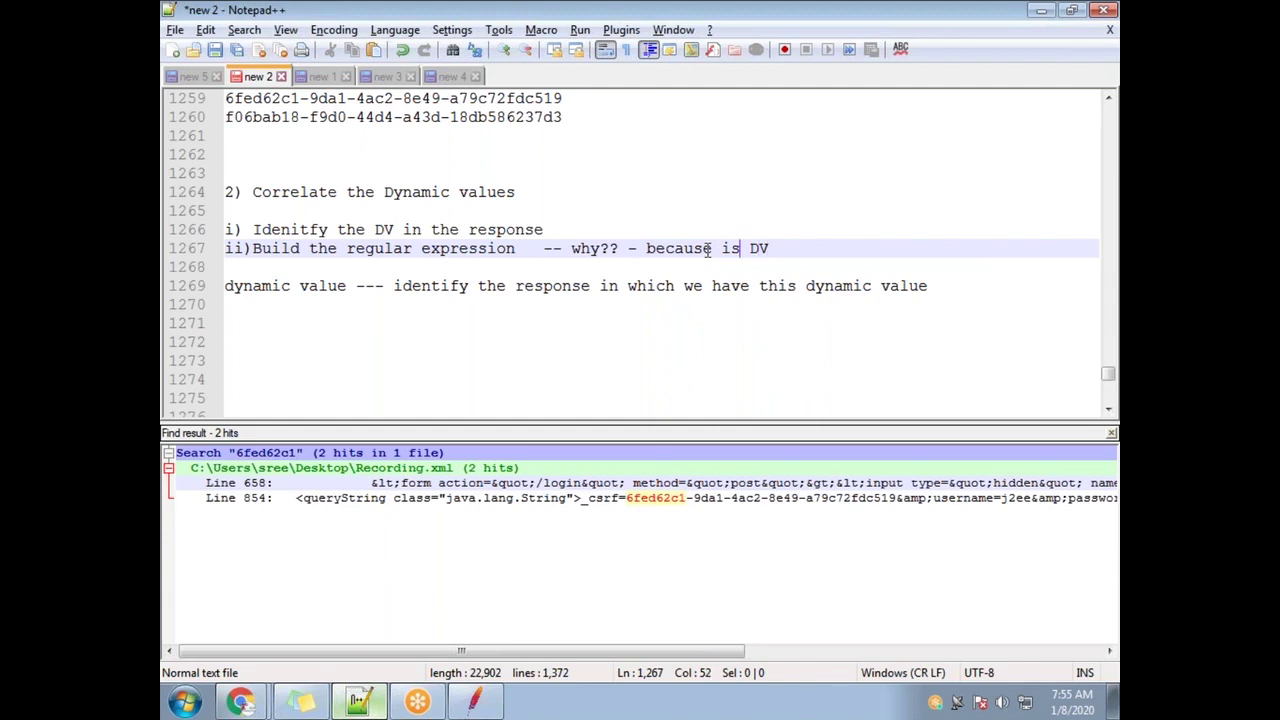
pyautogui.hotkey('shift', 'Right')
pyautogui.hotkey('shift', 'Right')
pyautogui.hotkey('shift', 'Right')
pyautogui.hotkey('shift', 'Right')
pyautogui.hotkey('shift', 'Right')
pyautogui.hotkey('shift', 'Right')
pyautogui.hotkey('shift', 'Right')
pyautogui.hotkey('shift', 'Right')
pyautogui.hotkey('shift', 'Right')
pyautogui.hotkey('shift', 'Right')
pyautogui.hotkey('shift', 'Right')
pyautogui.hotkey('shift', 'Right')
pyautogui.hotkey('shift', 'Right')
pyautogui.hotkey('shift', 'Right')
pyautogui.hotkey('shift', 'Right')
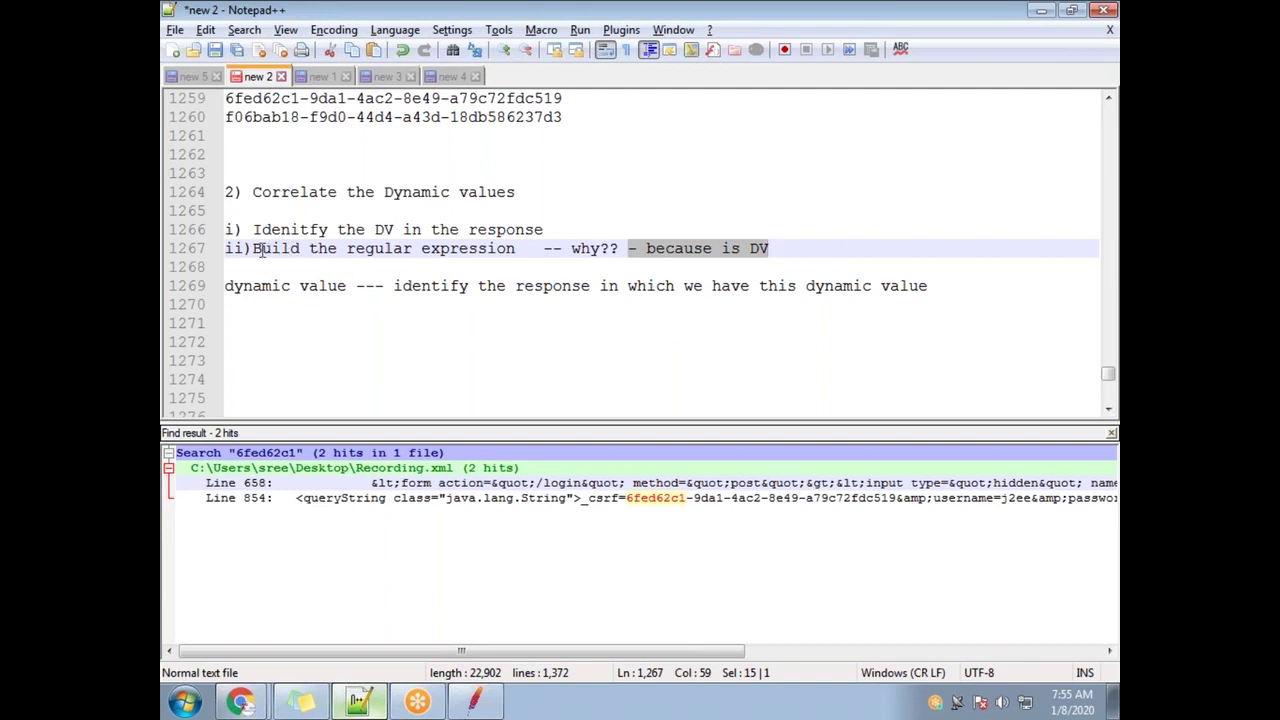
pyautogui.moveTo(253, 249); pyautogui.dragTo(520, 263)
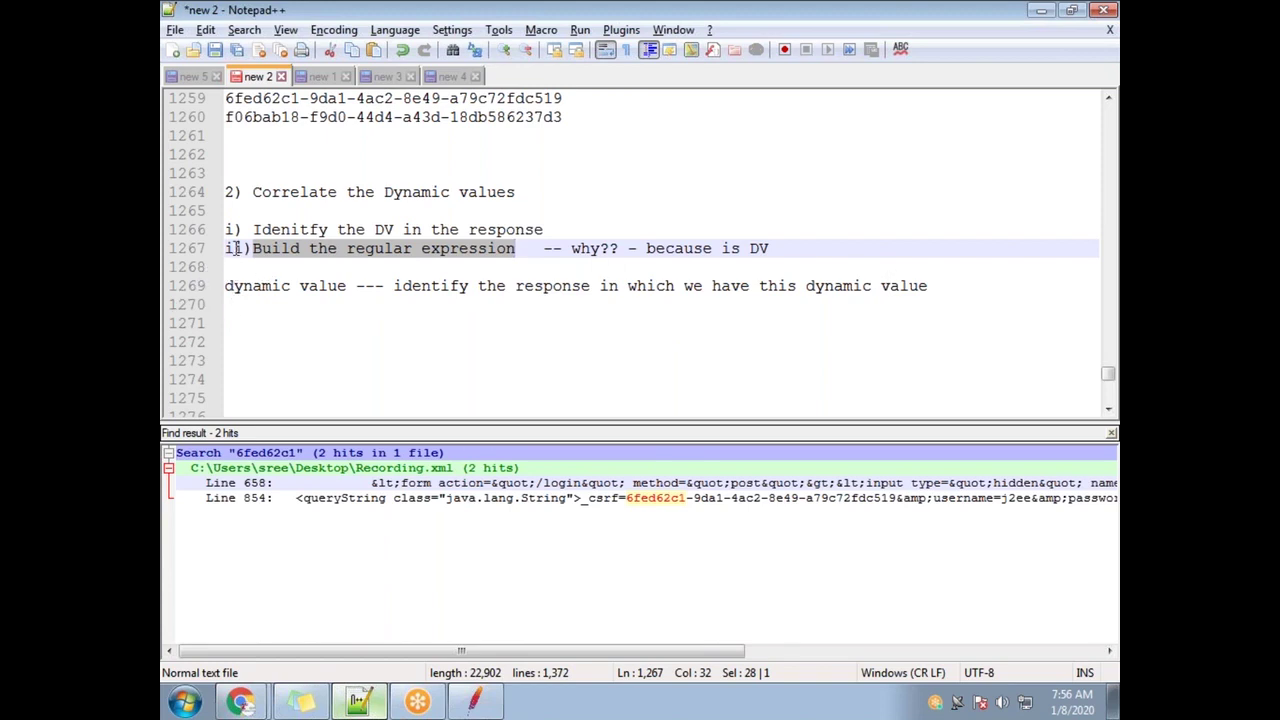
pyautogui.click(258, 229)
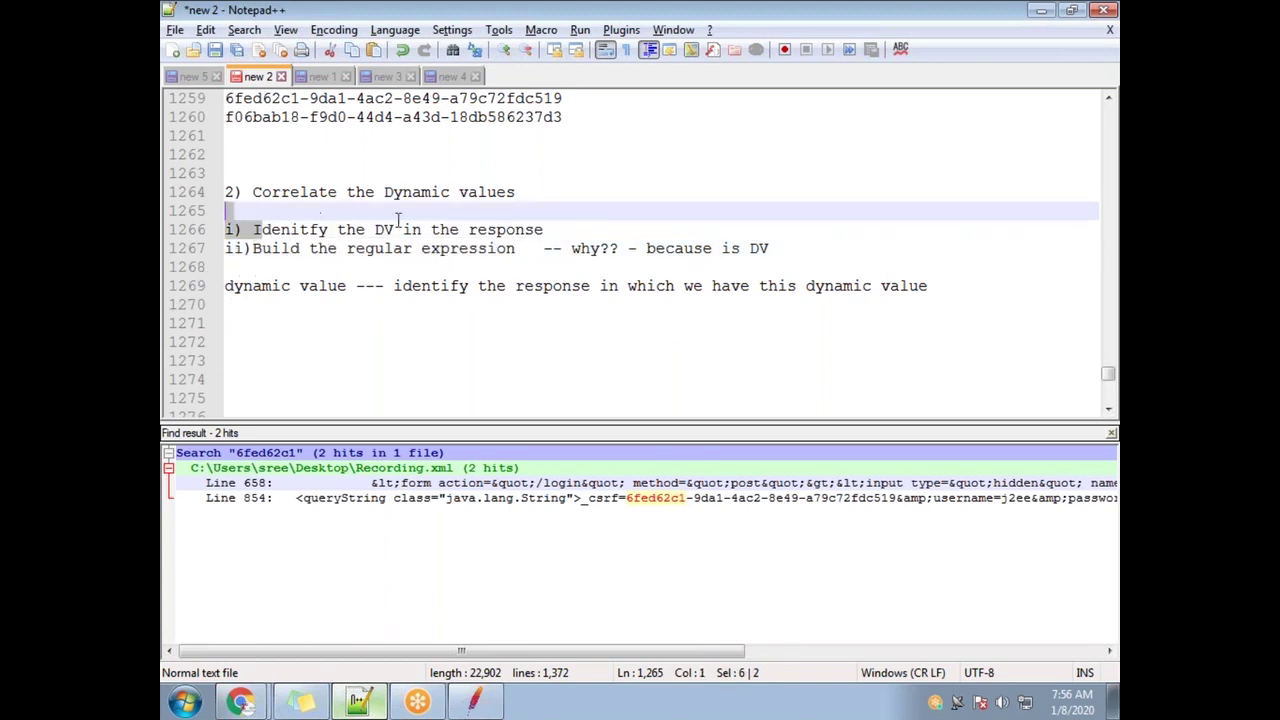
pyautogui.keyDown('shift'); pyautogui.click(542, 229); pyautogui.keyUp('shift')
pyautogui.moveTo(262, 249); pyautogui.dragTo(238, 276)
pyautogui.click(230, 268)
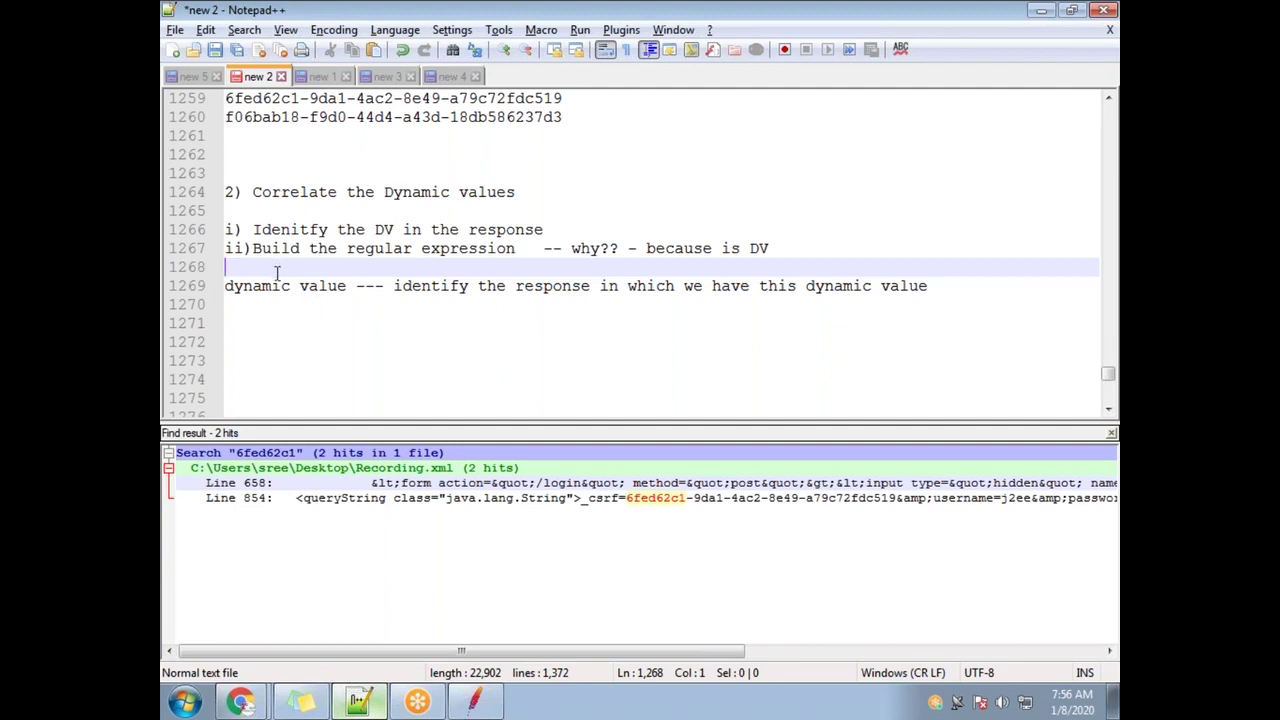
pyautogui.moveTo(252, 248); pyautogui.dragTo(520, 248)
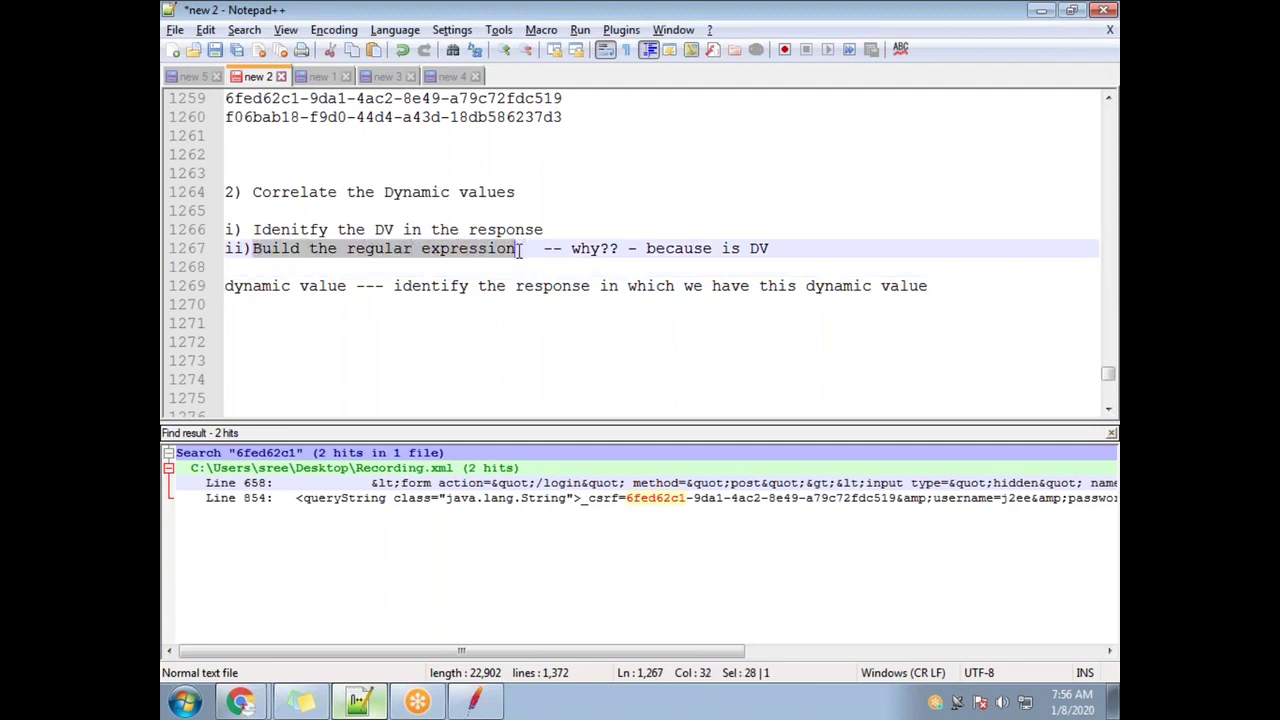
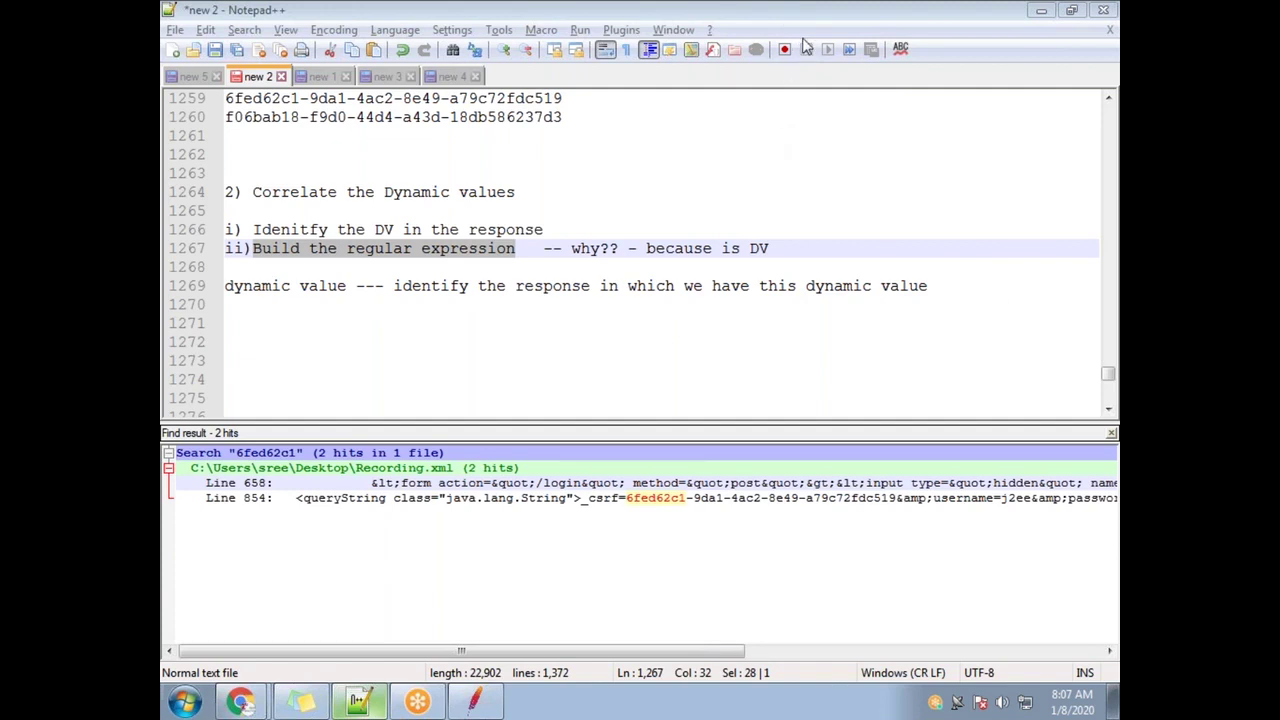
# Review the identify-the-DV note, then select the /login-73 form line carrying the _csrf value
pyautogui.click(397, 341)
pyautogui.moveTo(259, 229); pyautogui.dragTo(536, 229)
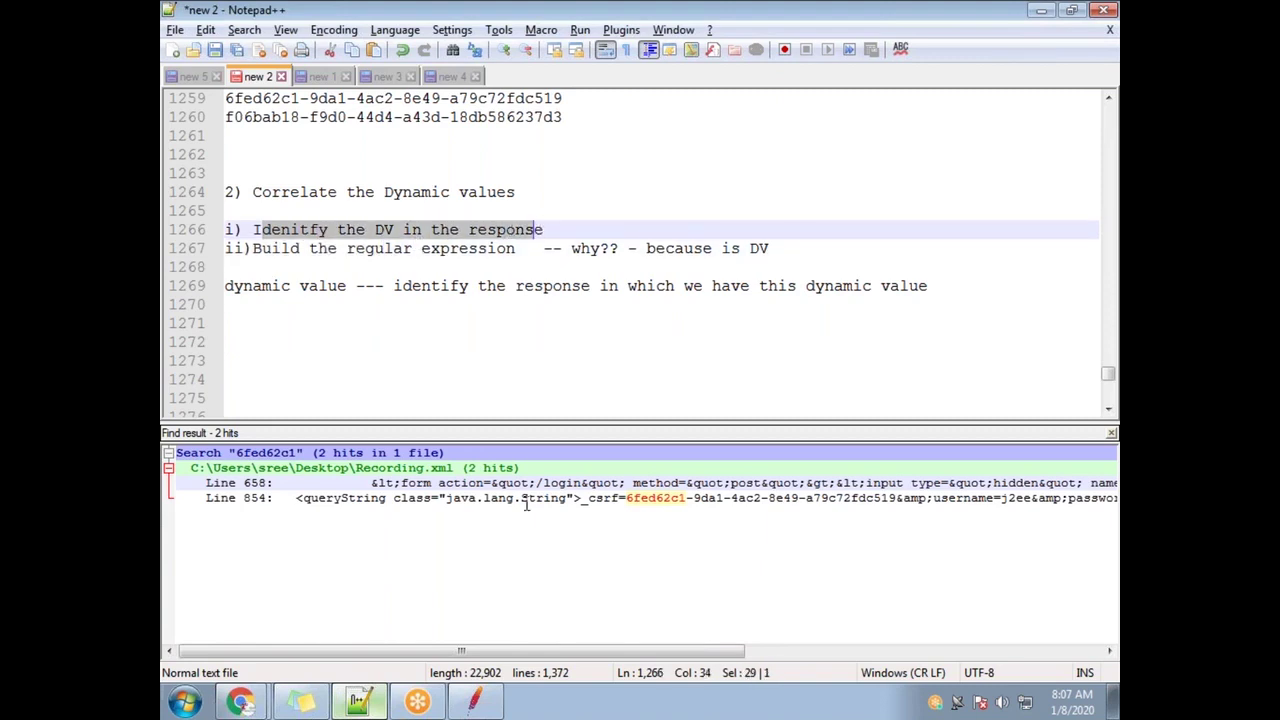
pyautogui.click(475, 702)
pyautogui.moveTo(677, 521); pyautogui.dragTo(690, 535)
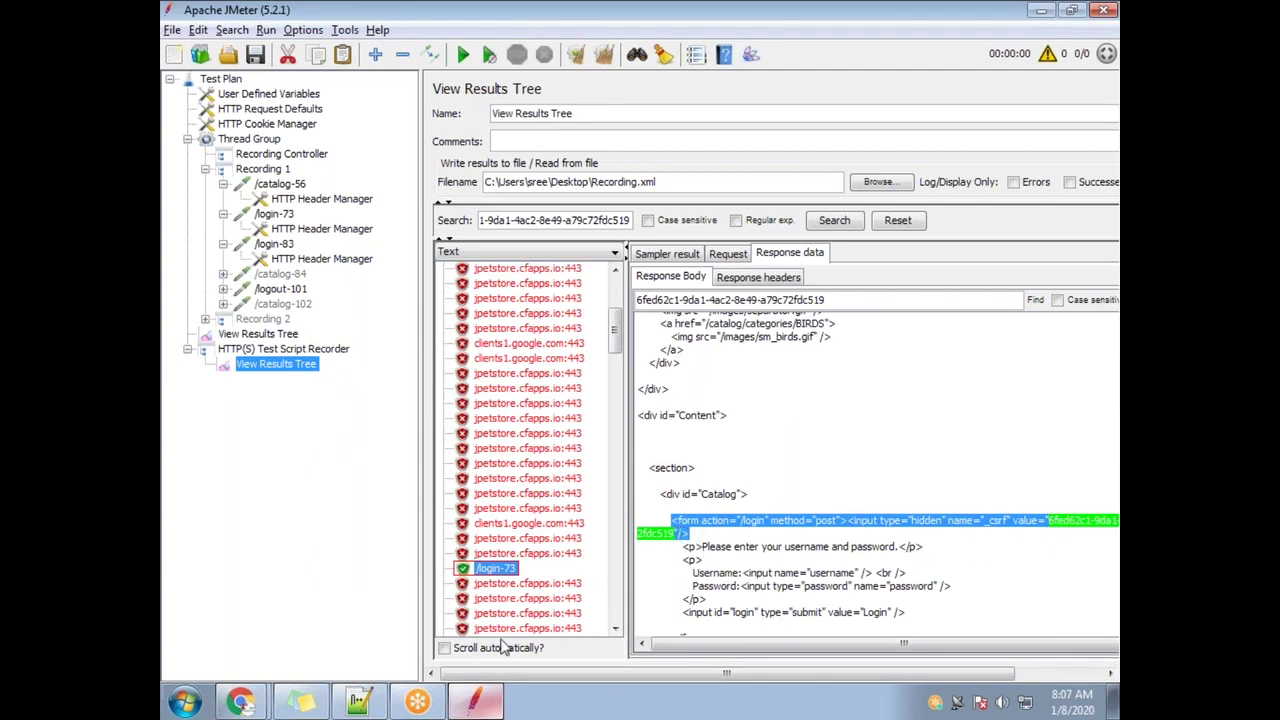
# Close the Notepad++ search results and paste the copied form line onto line 1272
pyautogui.click(350, 705)
pyautogui.click(423, 340)
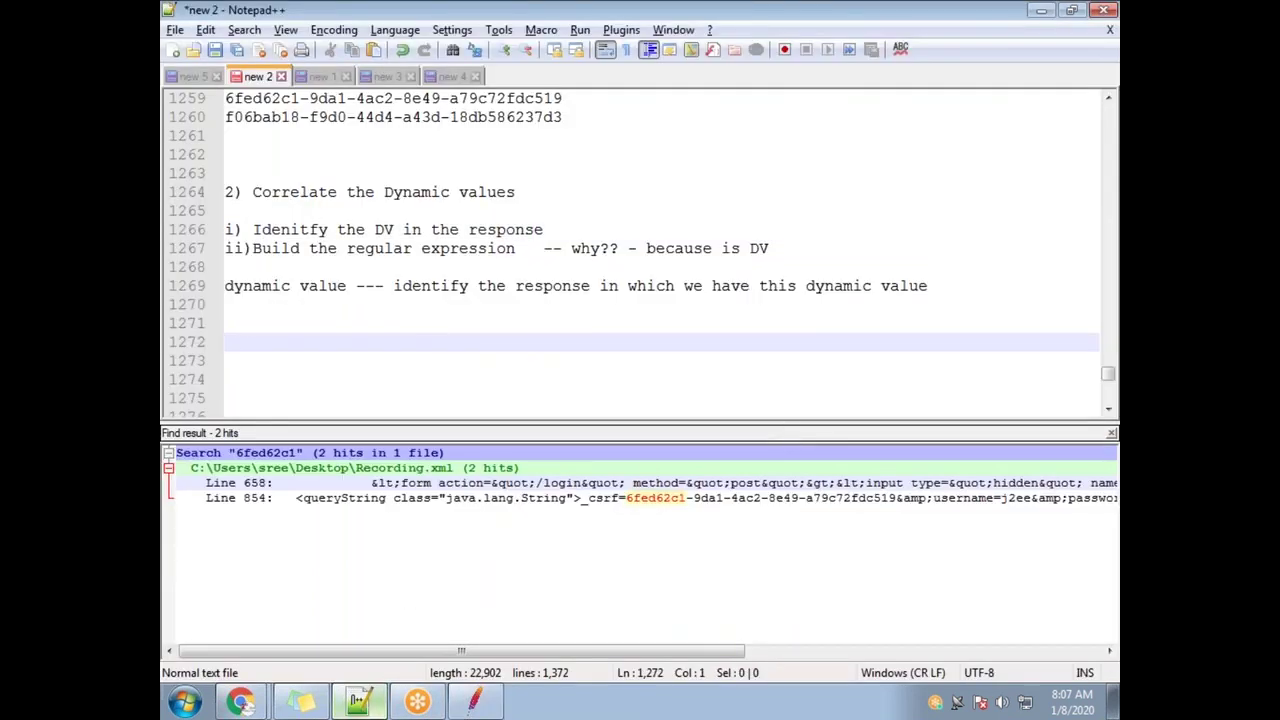
pyautogui.moveTo(790, 428); pyautogui.dragTo(799, 596)
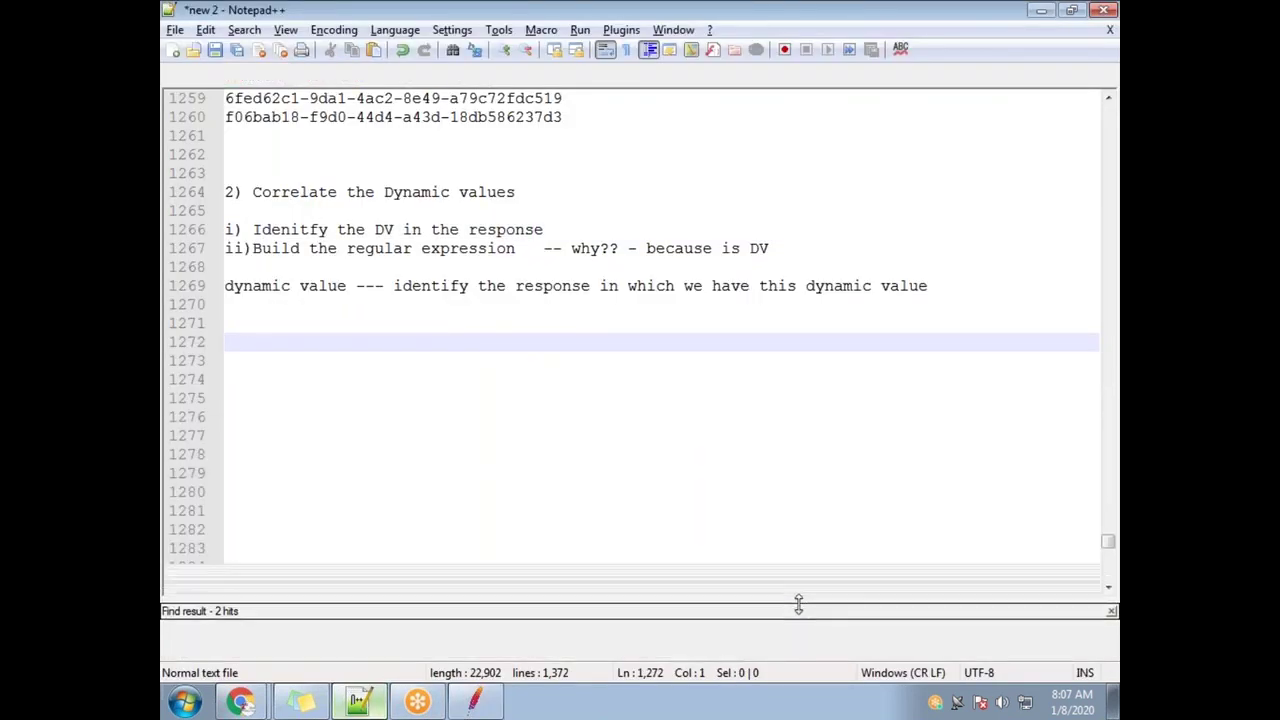
pyautogui.click(1111, 601)
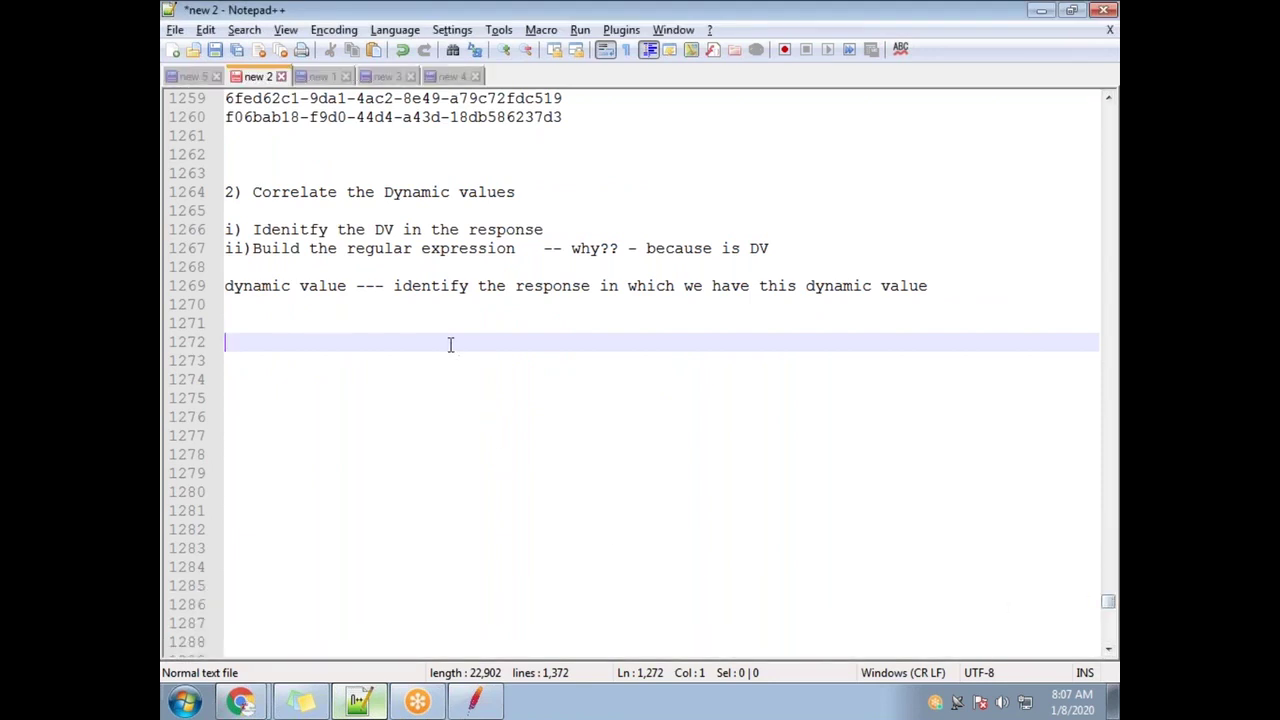
pyautogui.write('<form action="/login" method="post"><input type="hidden" name="_csrf" value="6fed62c1-9da1-4ac2-8e49-a79c72fdc519"/>')
# Mark the csrf token value and the text before it as the left boundary
pyautogui.moveTo(656, 362); pyautogui.dragTo(293, 358)
pyautogui.moveTo(552, 230); pyautogui.dragTo(227, 230)
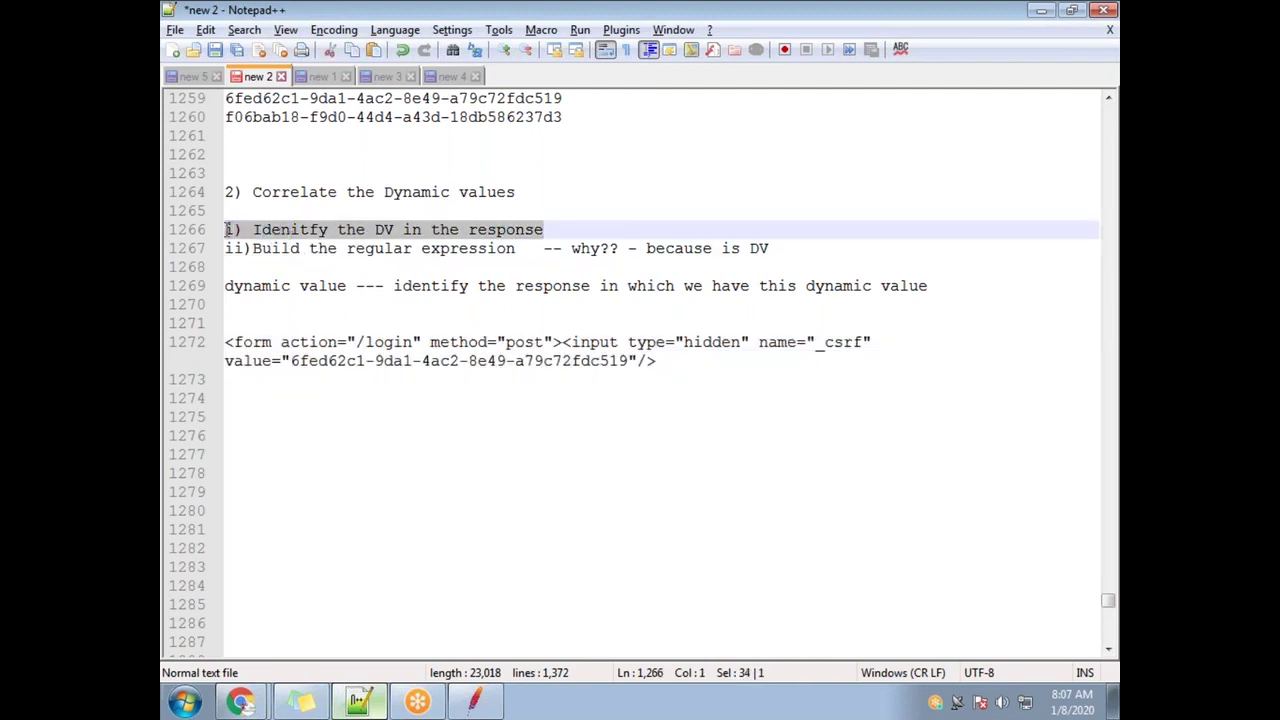
pyautogui.click(719, 368)
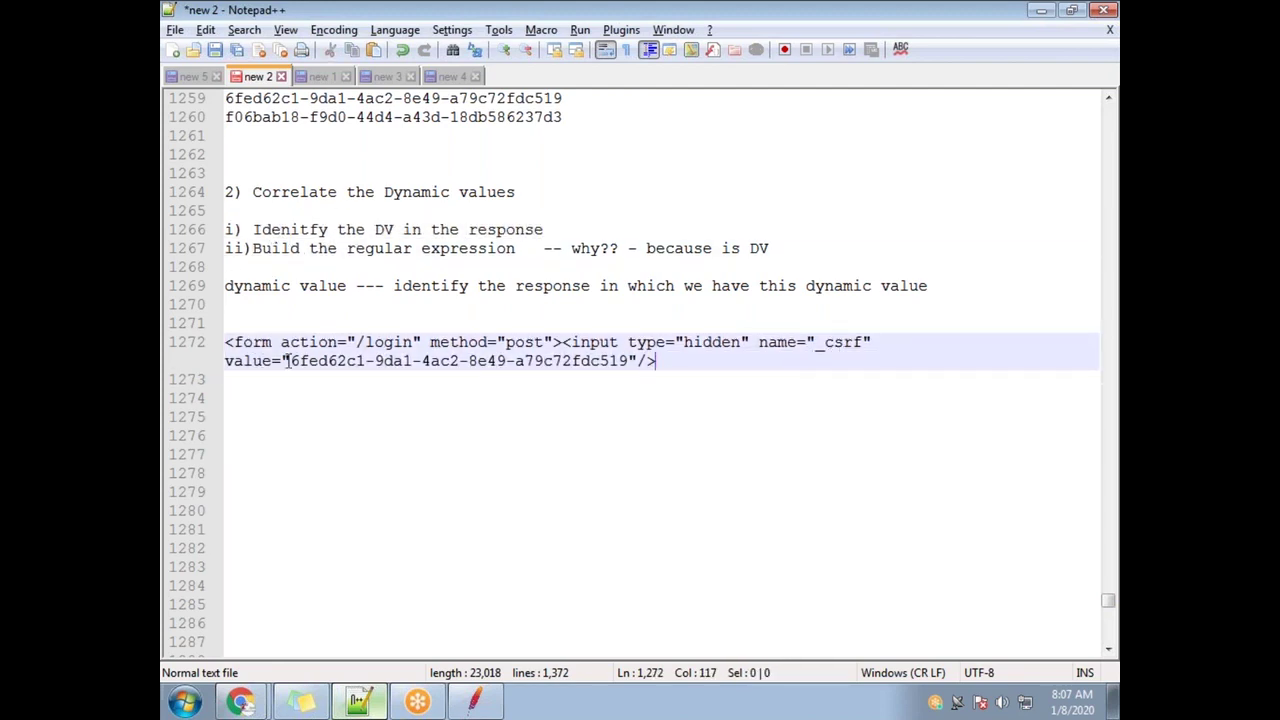
pyautogui.moveTo(290, 362); pyautogui.dragTo(628, 362)
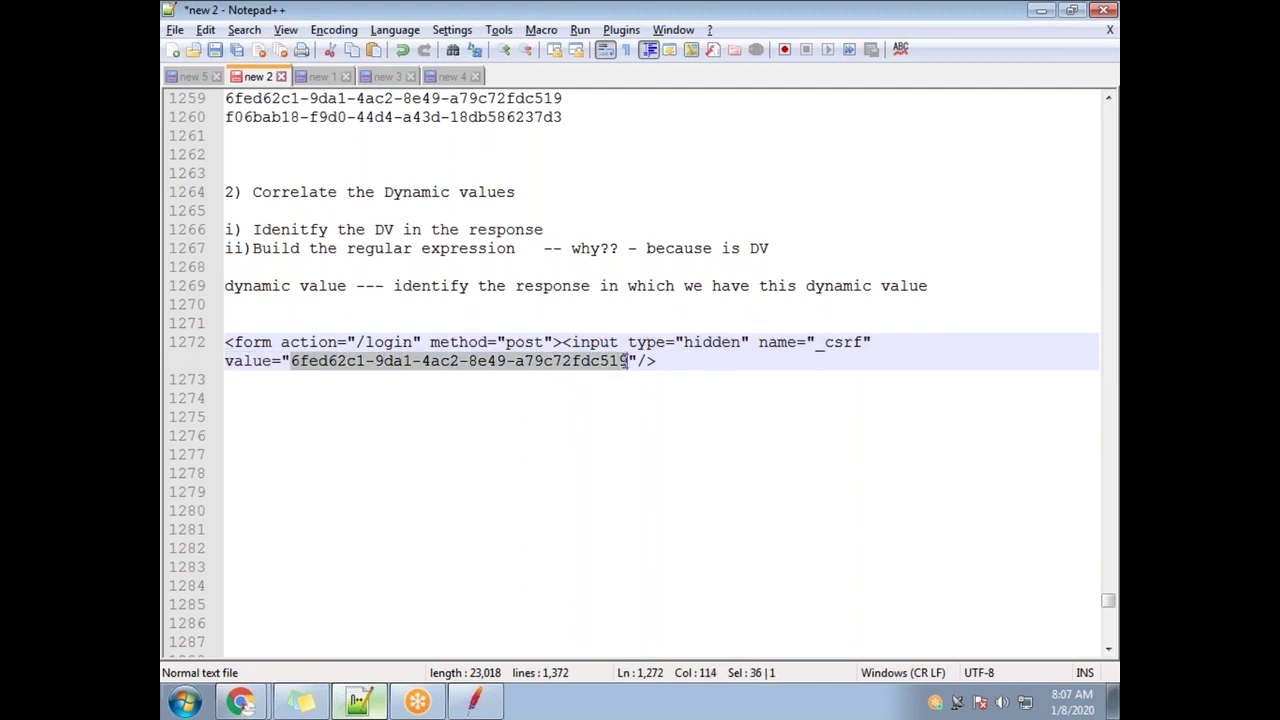
pyautogui.click(287, 364)
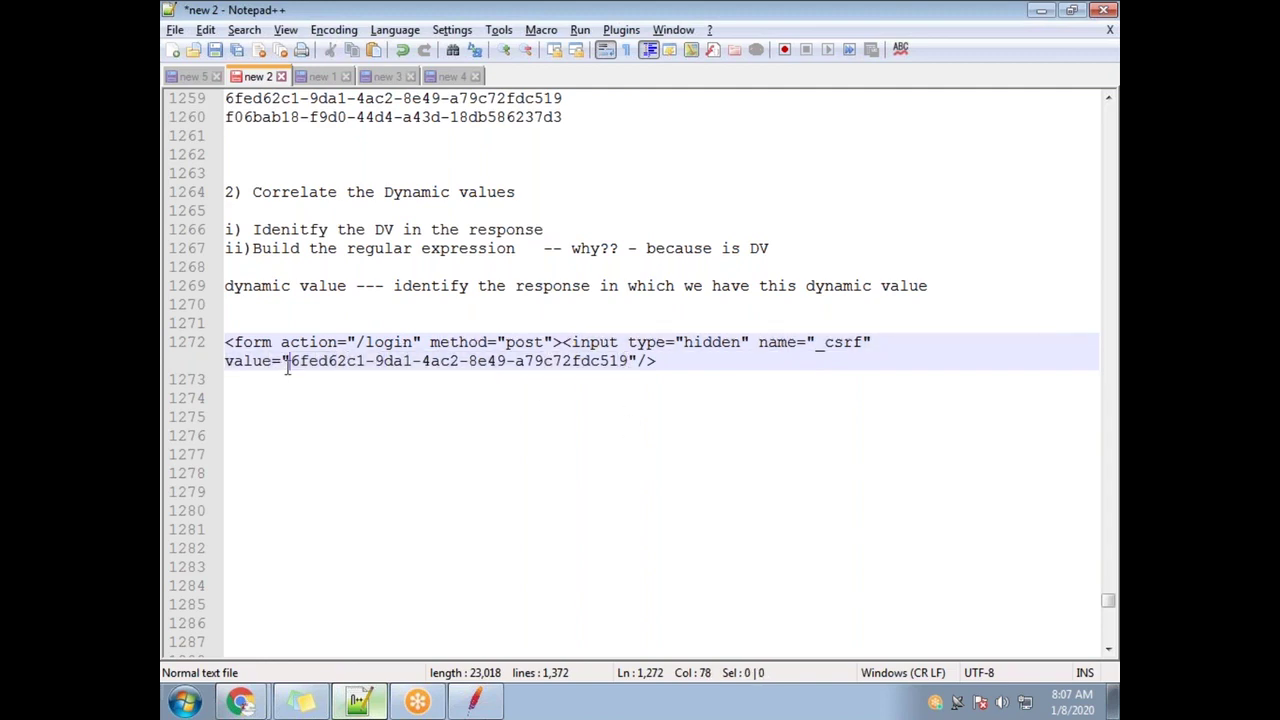
pyautogui.moveTo(287, 364); pyautogui.dragTo(232, 342)
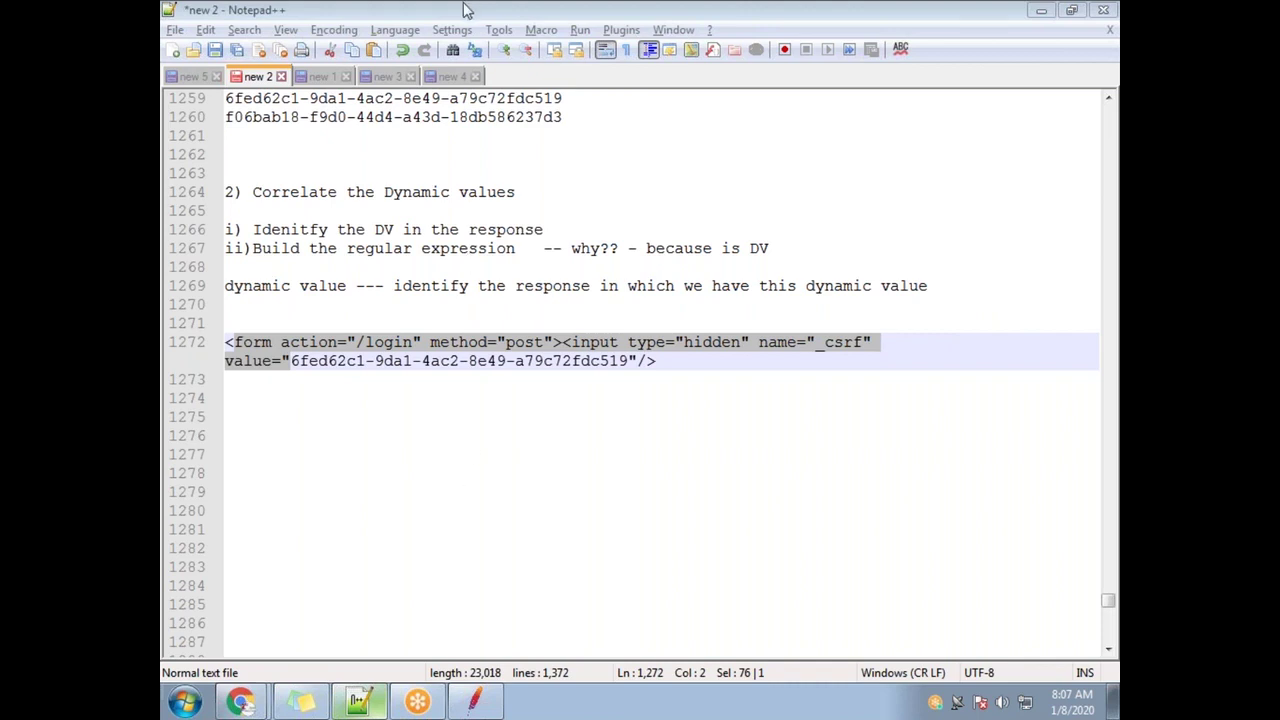
pyautogui.click(291, 361)
pyautogui.moveTo(245, 361); pyautogui.dragTo(222, 342)
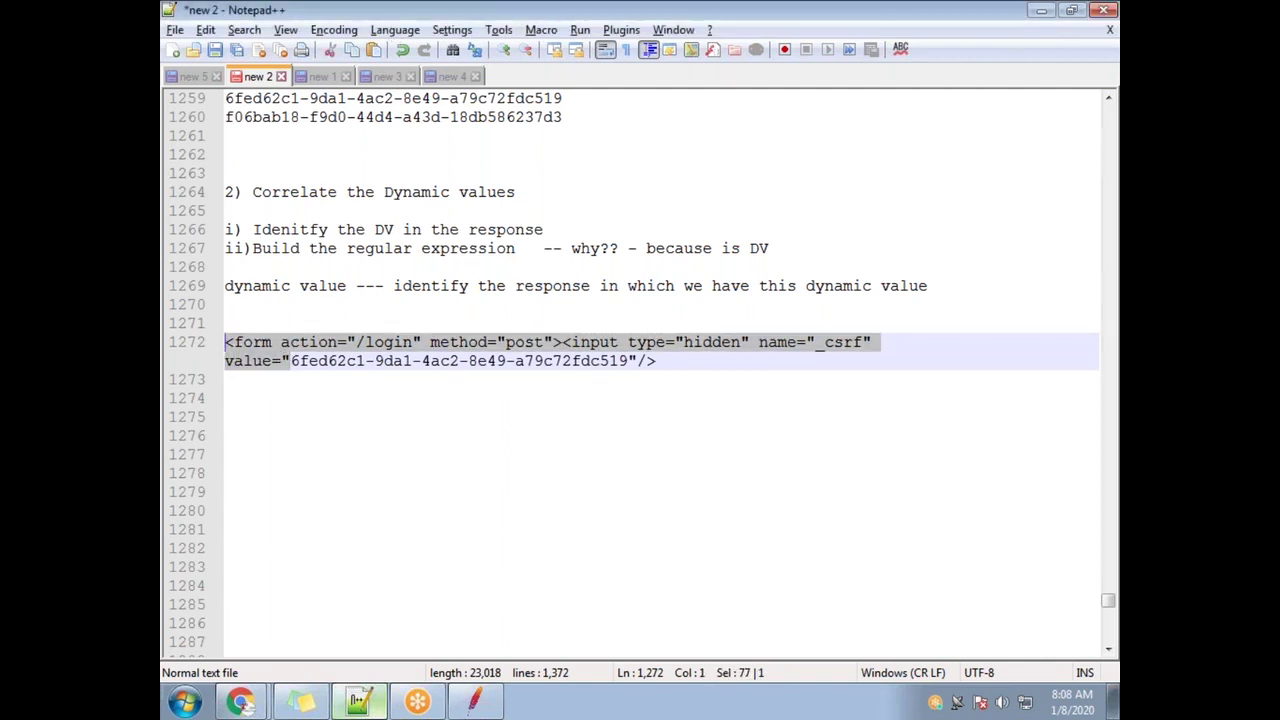
# Mark the token value and the closing characters after it as the right boundary
pyautogui.click(400, 372)
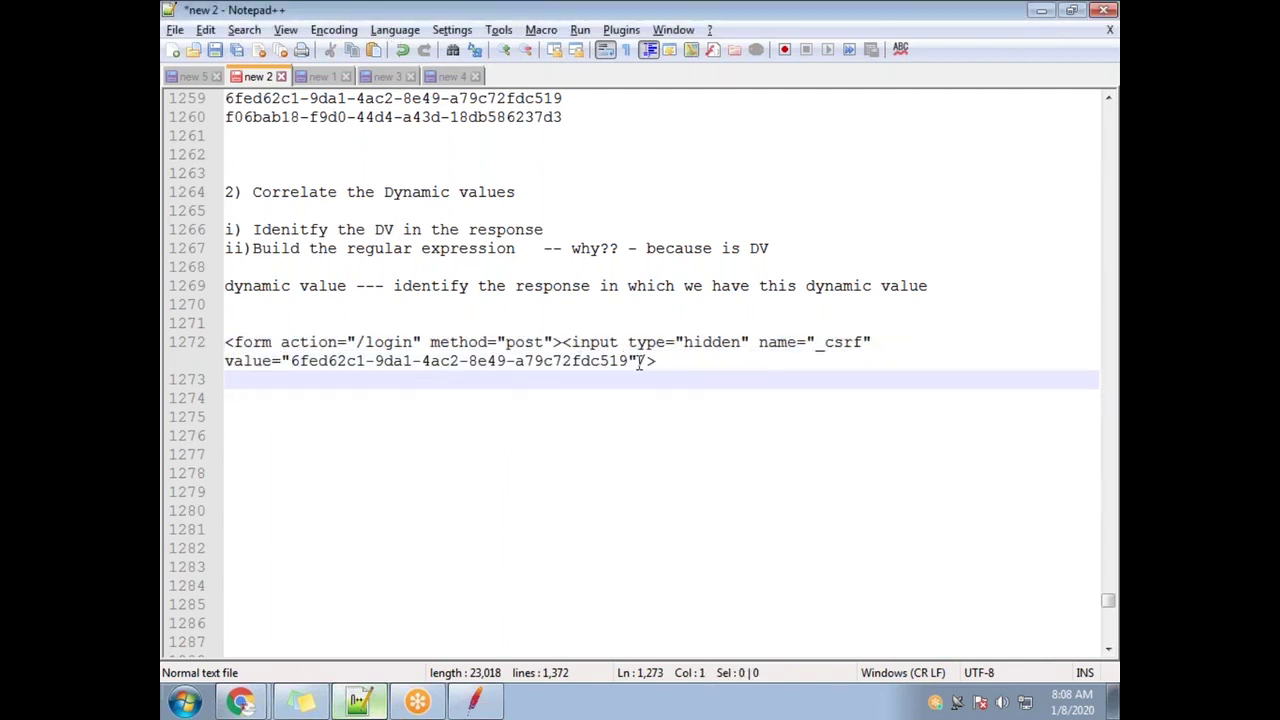
pyautogui.moveTo(632, 360); pyautogui.dragTo(224, 345)
pyautogui.click(296, 395)
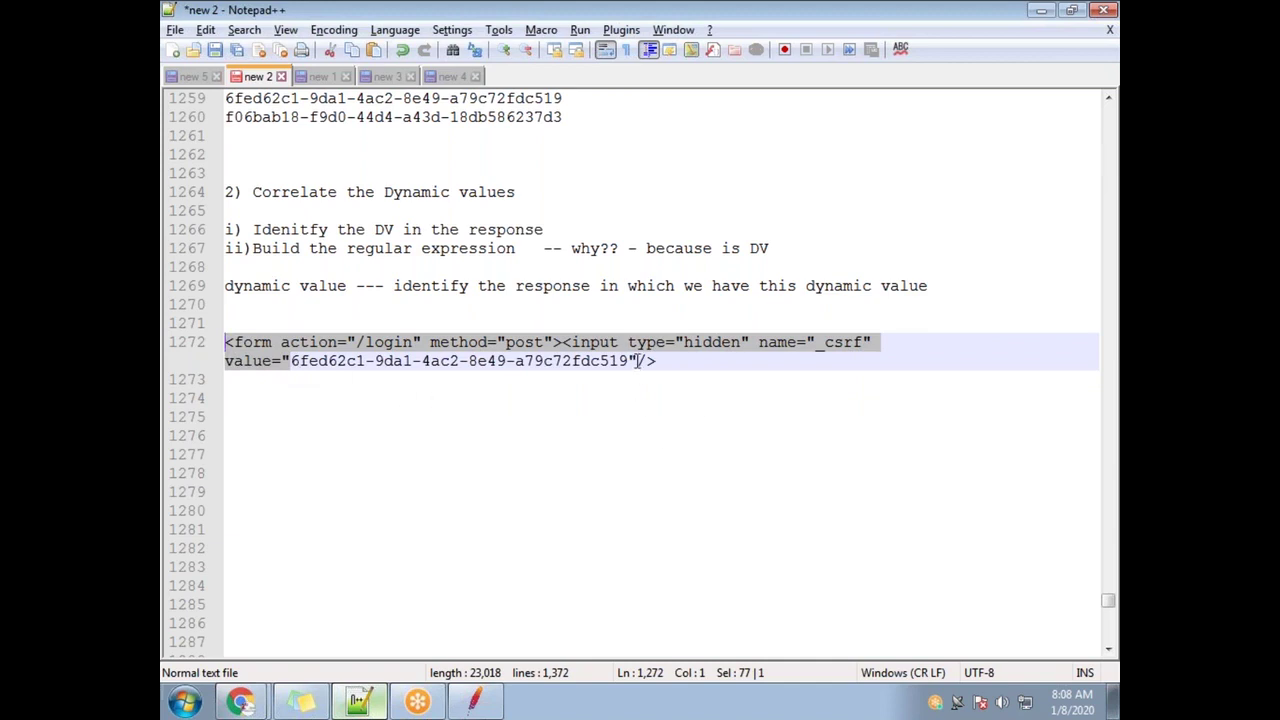
pyautogui.moveTo(632, 358); pyautogui.dragTo(657, 364)
pyautogui.moveTo(290, 362); pyautogui.dragTo(216, 345)
pyautogui.moveTo(630, 361); pyautogui.dragTo(683, 358)
pyautogui.click(675, 360)
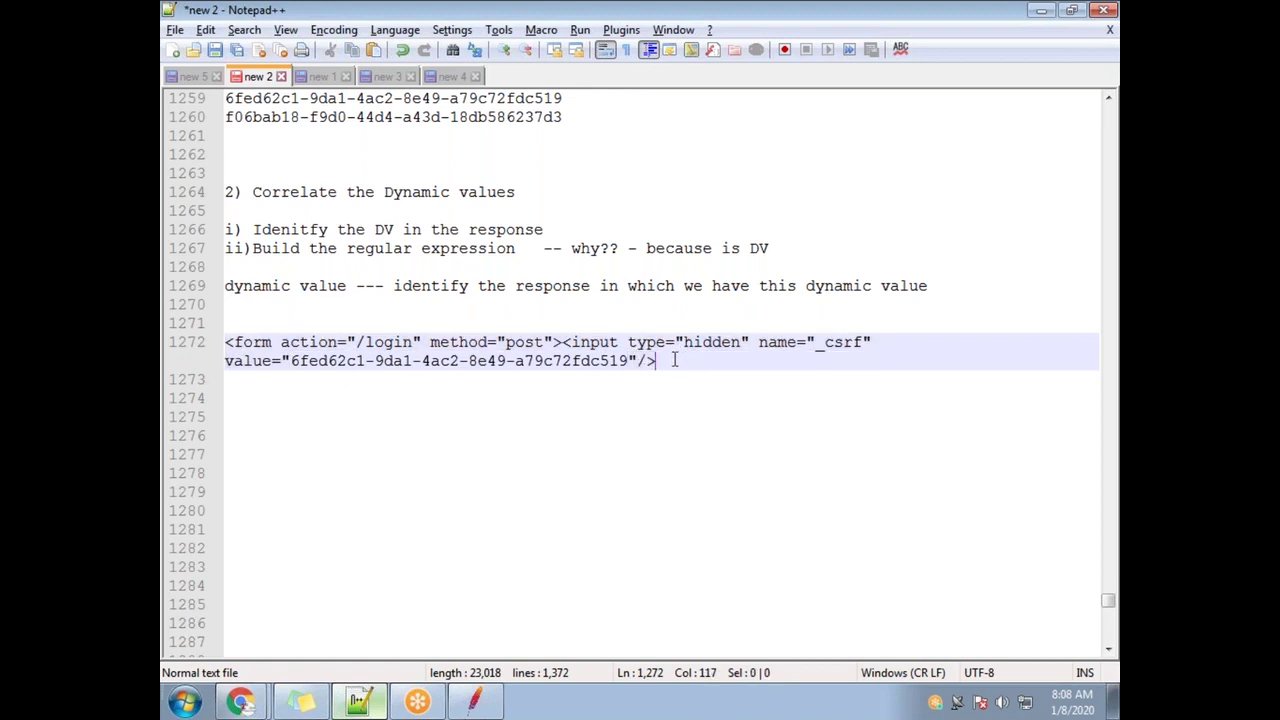
# Add a web_reg_save_param_regexp line below the form tag on line 1272
pyautogui.press('Return')
pyautogui.press('Return')
pyautogui.write('web')
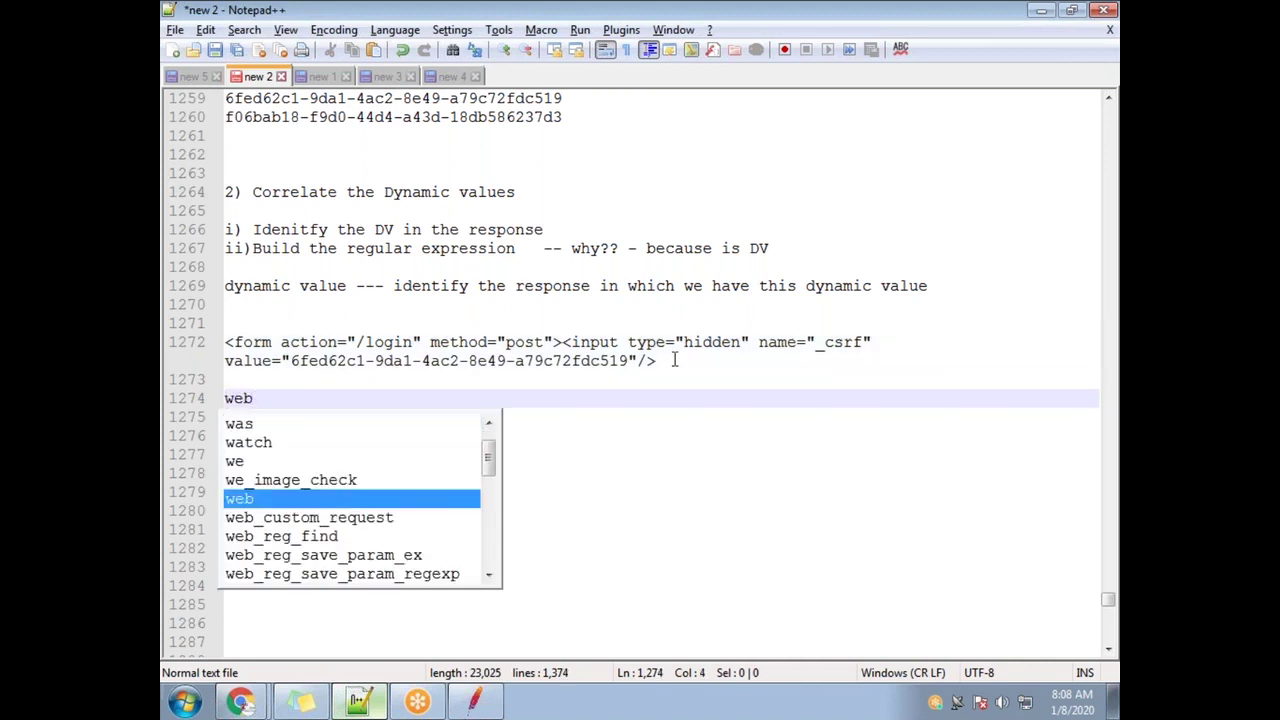
pyautogui.write('_reg')
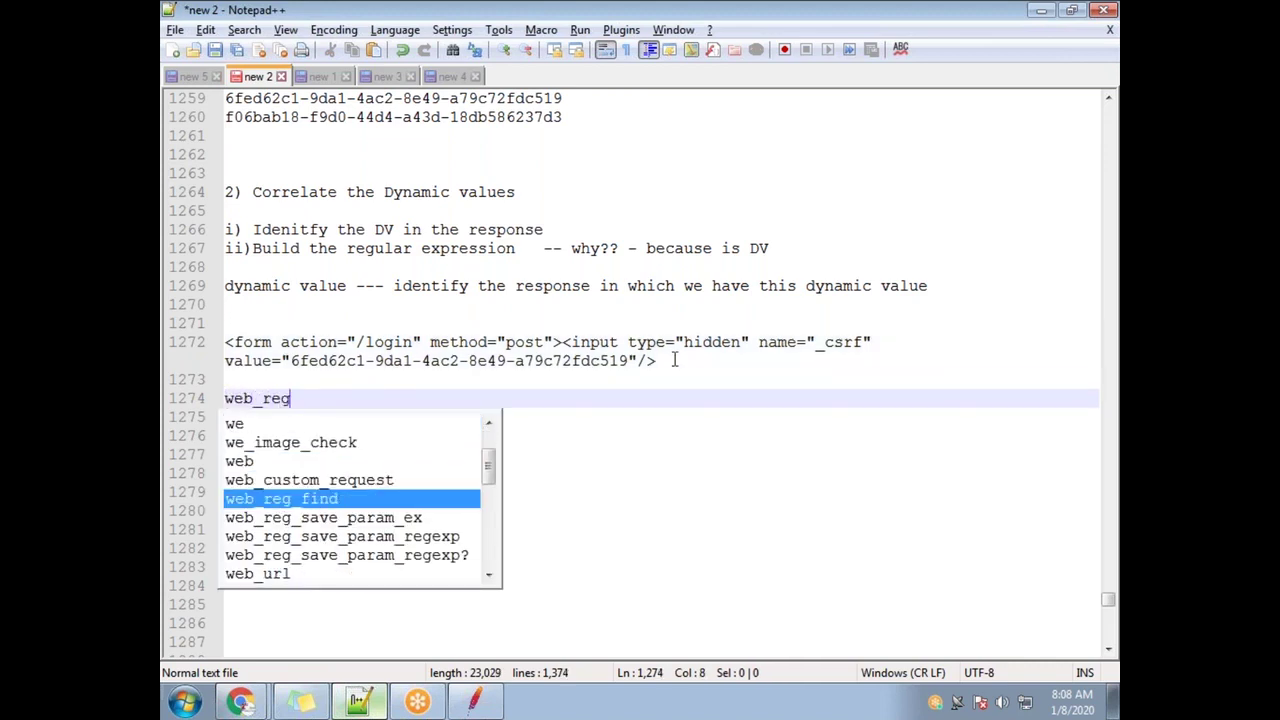
pyautogui.write('_save_pa')
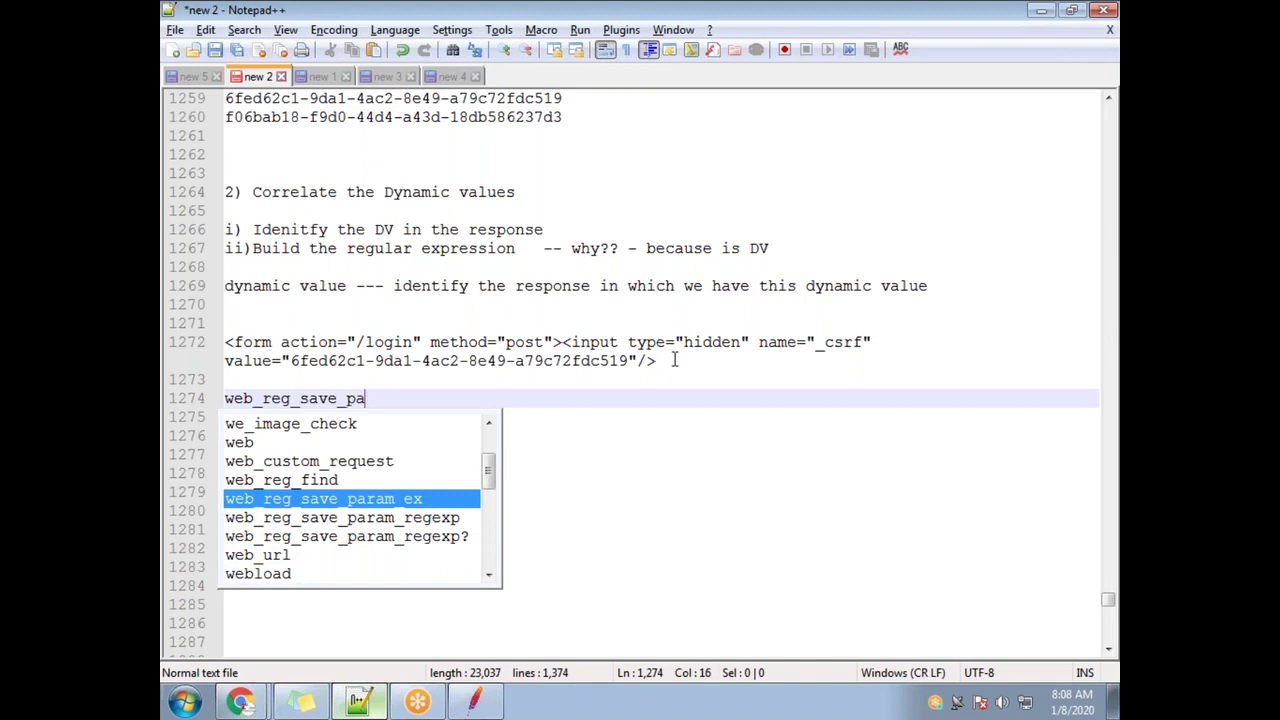
pyautogui.write('ram')
pyautogui.press('Return')
pyautogui.press('Return')
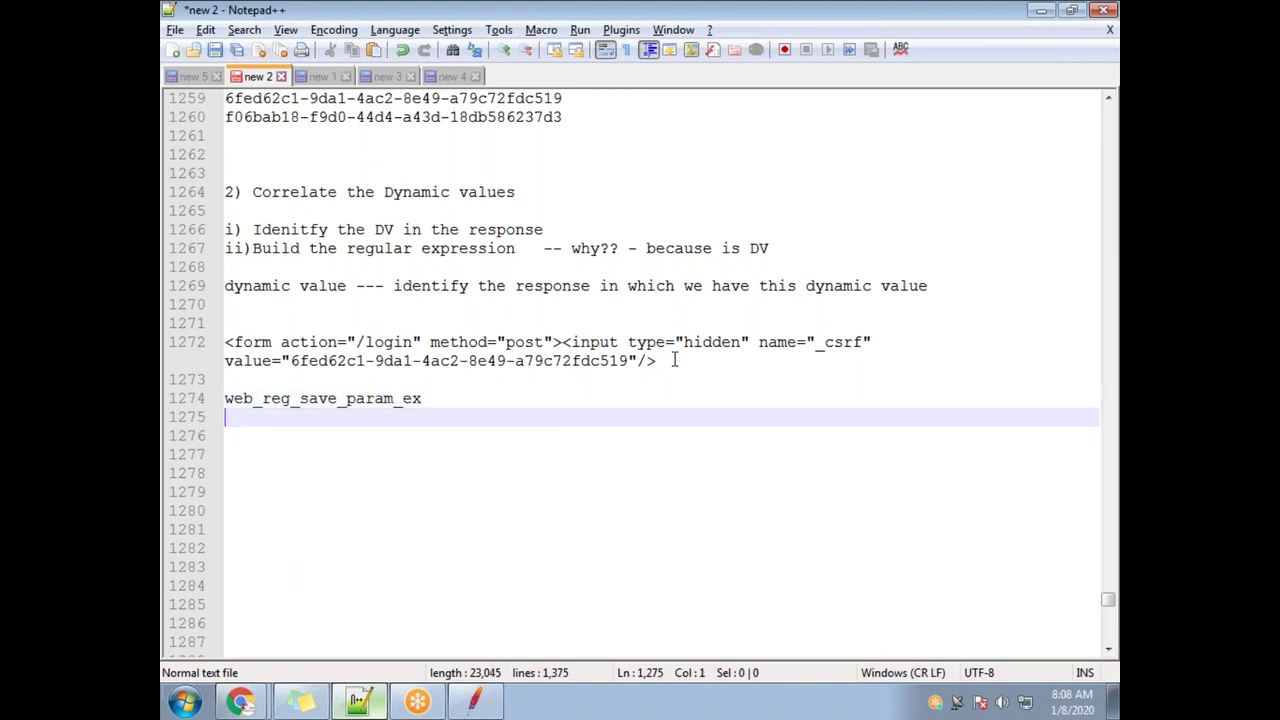
pyautogui.moveTo(422, 400); pyautogui.dragTo(183, 415)
pyautogui.moveTo(287, 358); pyautogui.dragTo(224, 342)
pyautogui.doubleClick(633, 360)
pyautogui.click(436, 410)
pyautogui.click(449, 399)
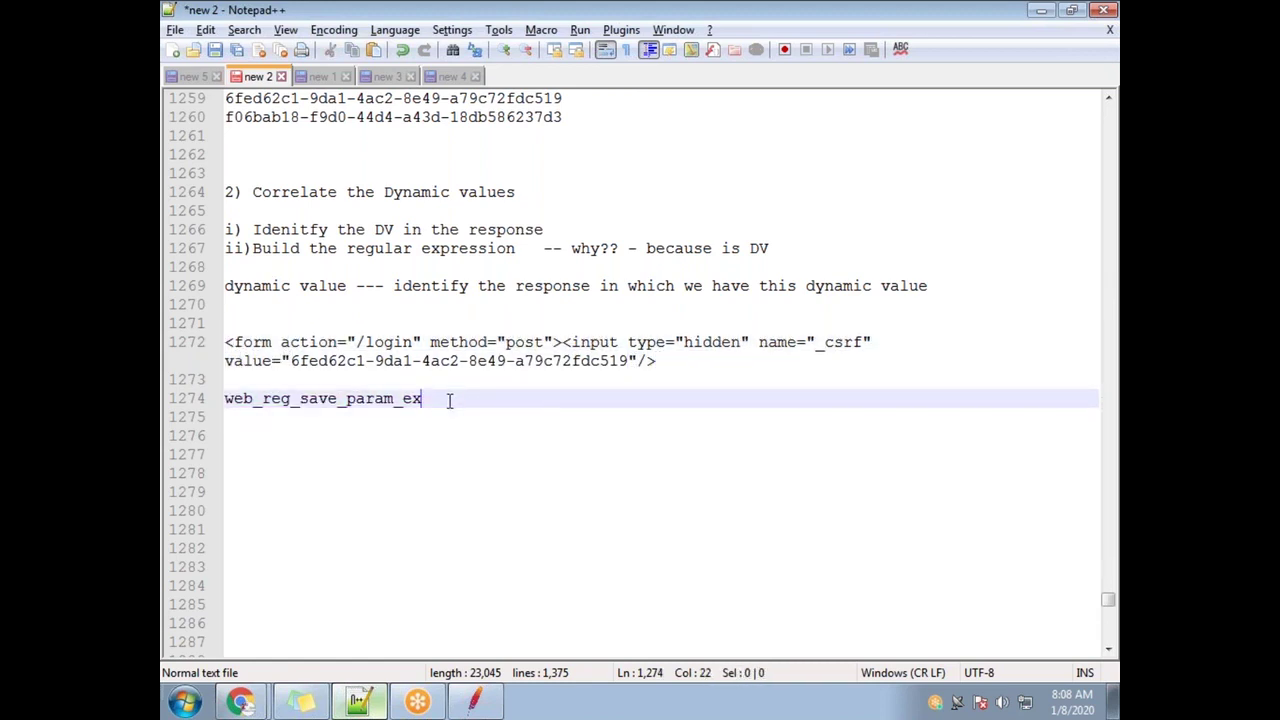
pyautogui.press('BackSpace')
pyautogui.press('BackSpace')
pyautogui.write('rege')
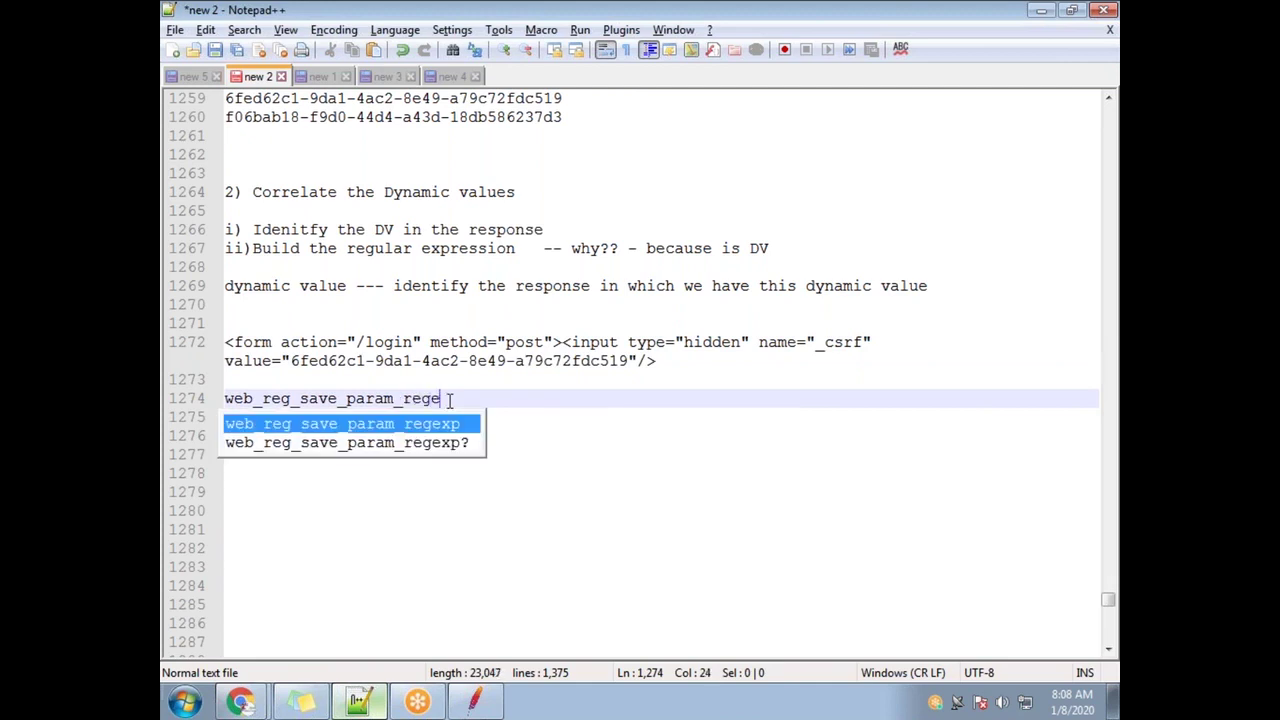
pyautogui.write('xp')
# Compare the web_reg_save_param_regexp function with the form line's token and boundaries
pyautogui.moveTo(463, 399); pyautogui.dragTo(223, 397)
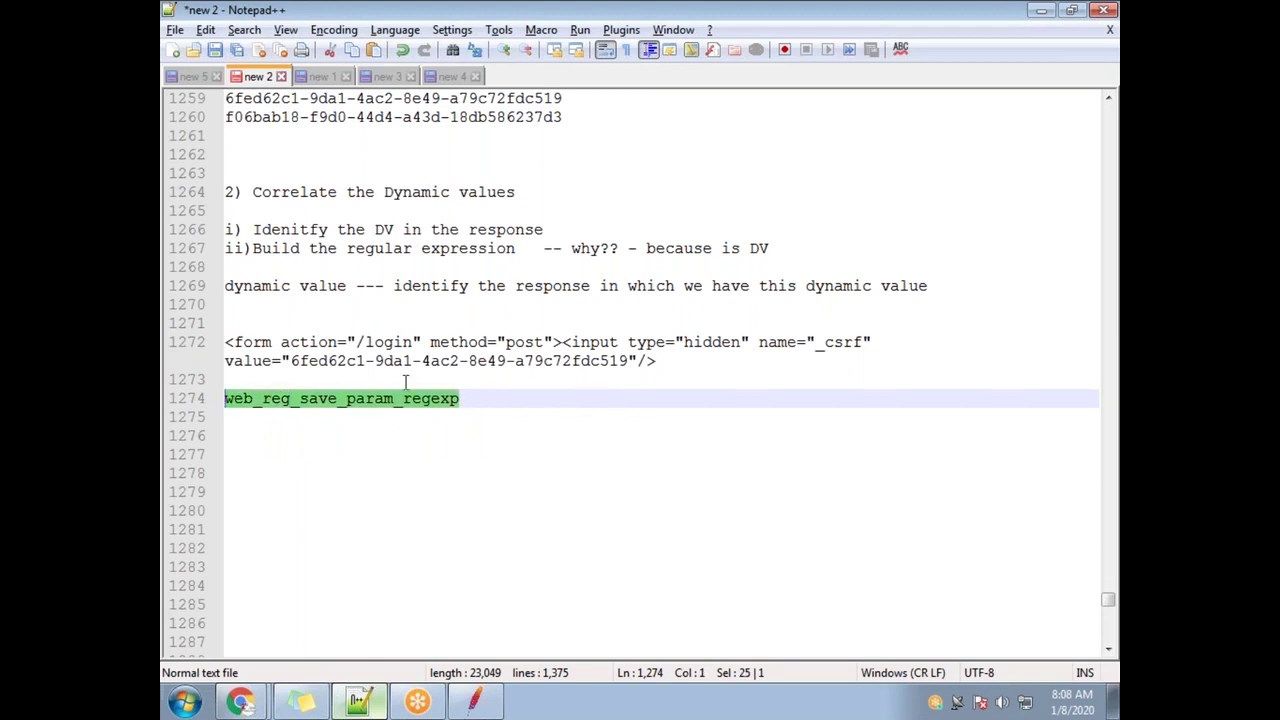
pyautogui.tripleClick(295, 357)
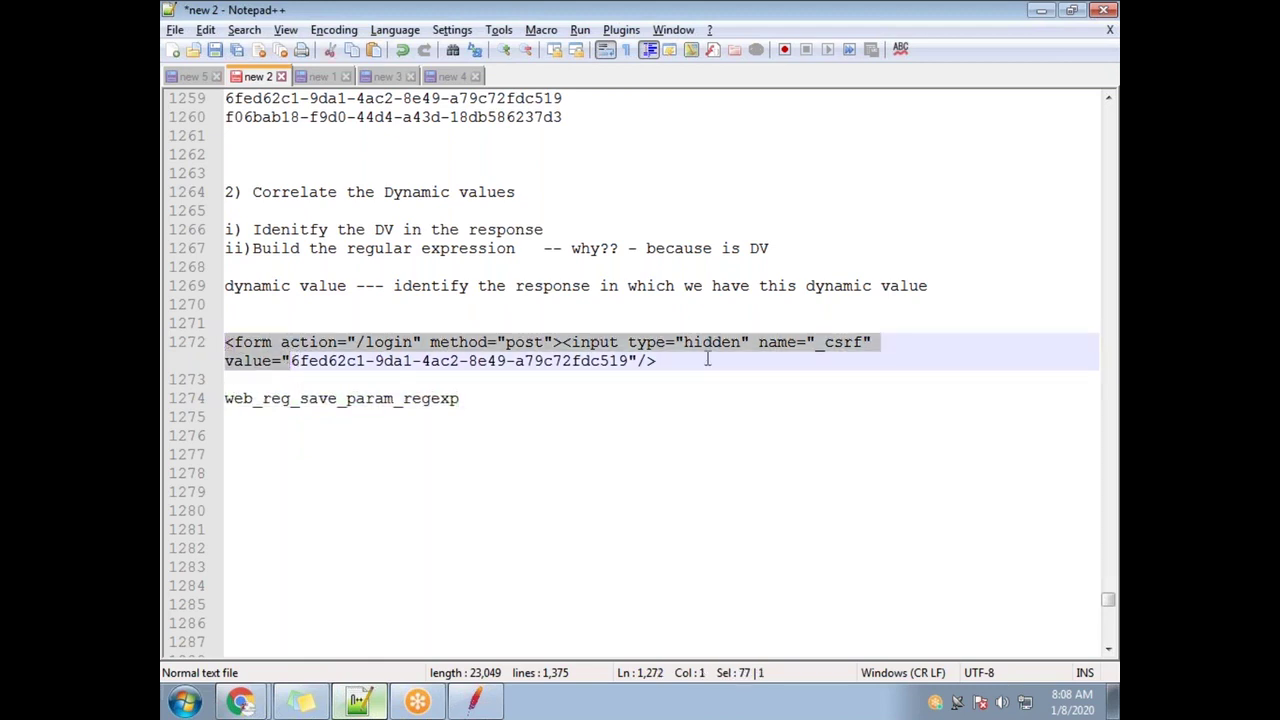
pyautogui.moveTo(686, 360); pyautogui.dragTo(228, 342)
pyautogui.click(471, 400)
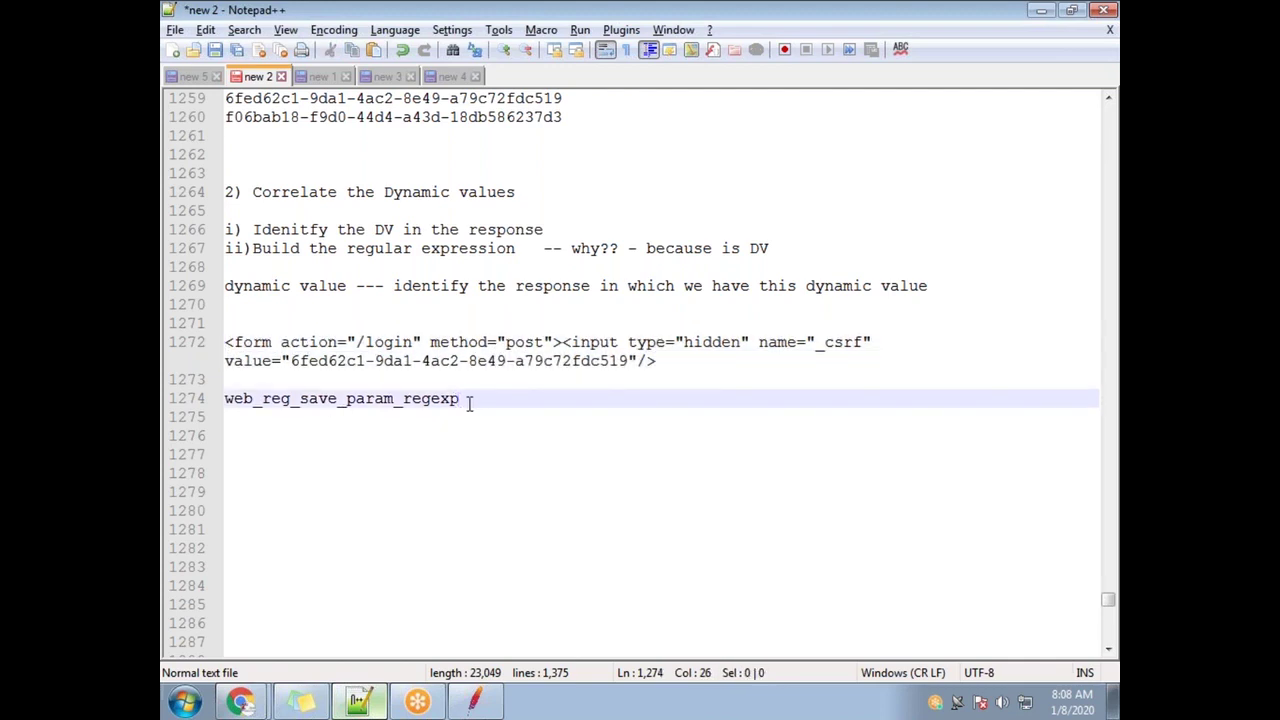
pyautogui.moveTo(504, 399); pyautogui.dragTo(222, 400)
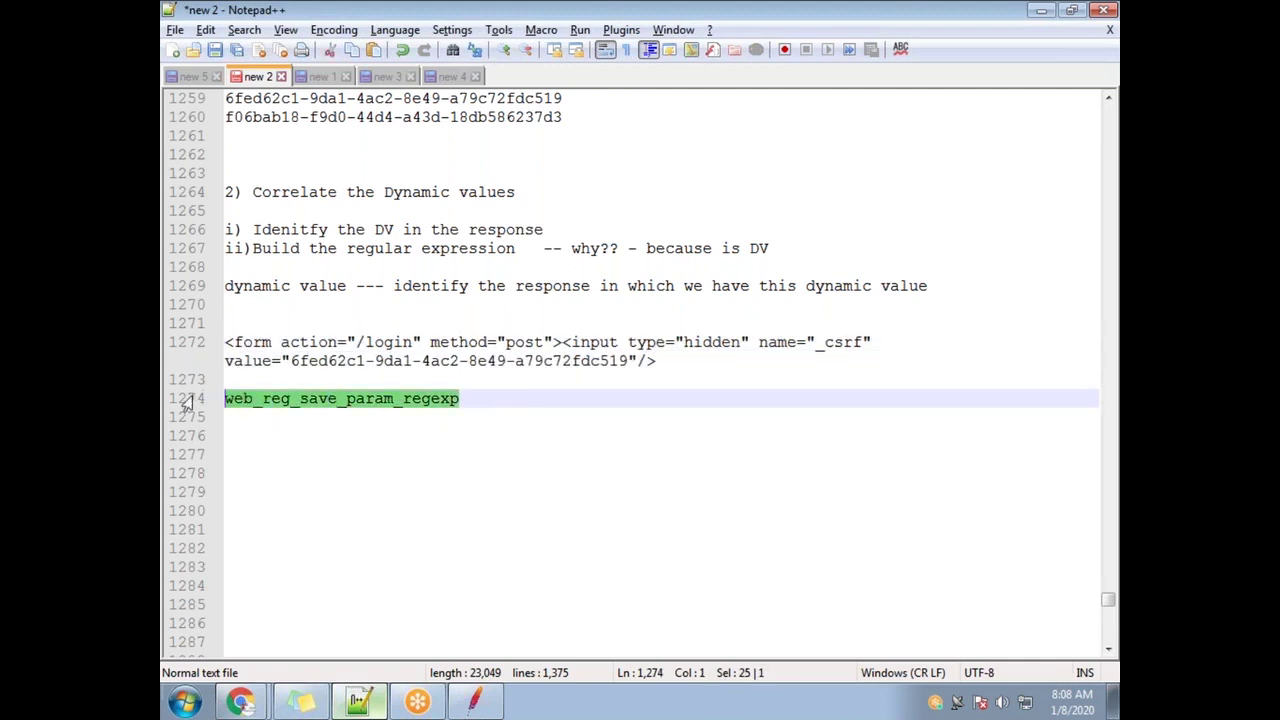
pyautogui.click(486, 413)
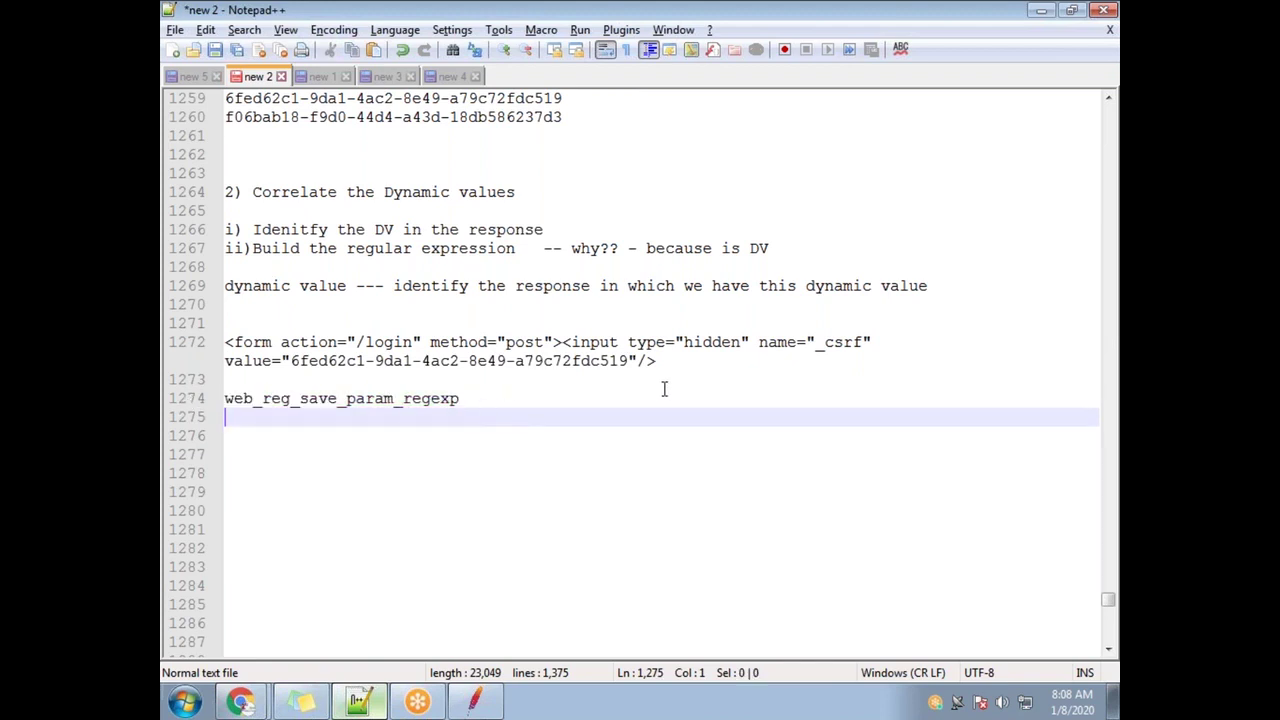
pyautogui.moveTo(632, 358); pyautogui.dragTo(290, 367)
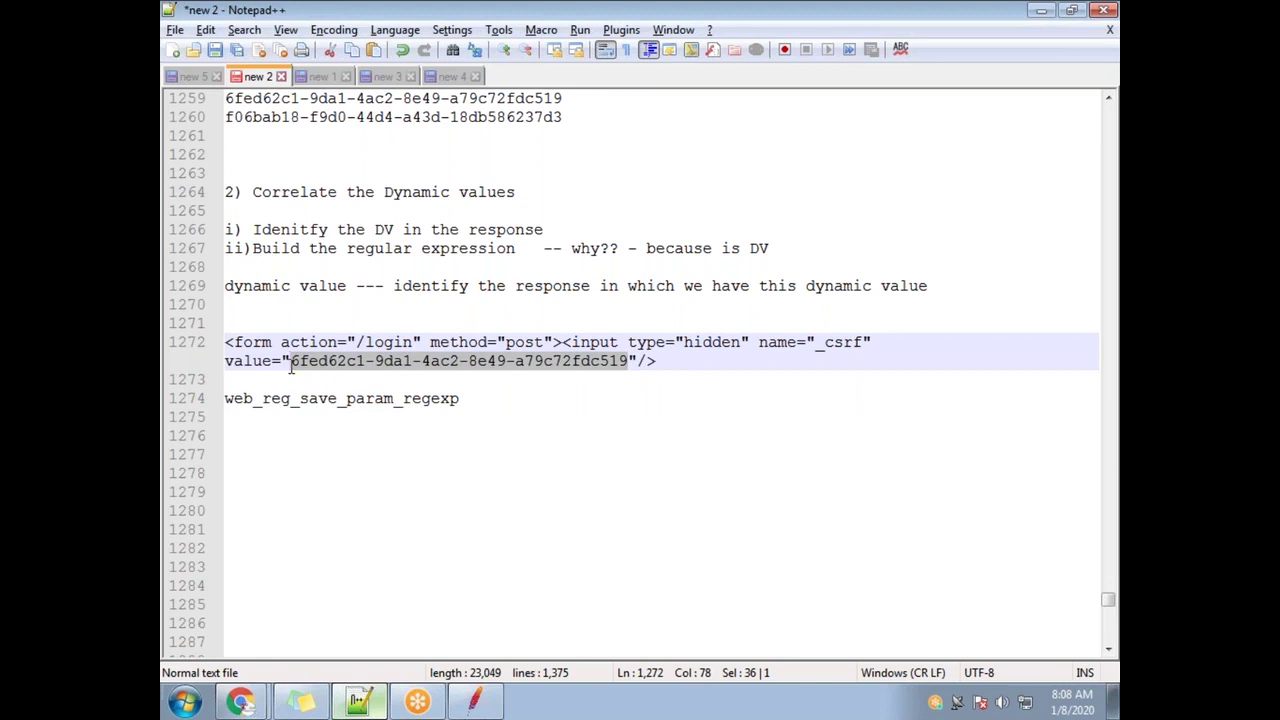
pyautogui.click(494, 408)
# Add a web_reg_save_param_ex line below the regexp function
pyautogui.press('Return')
pyautogui.write('web')
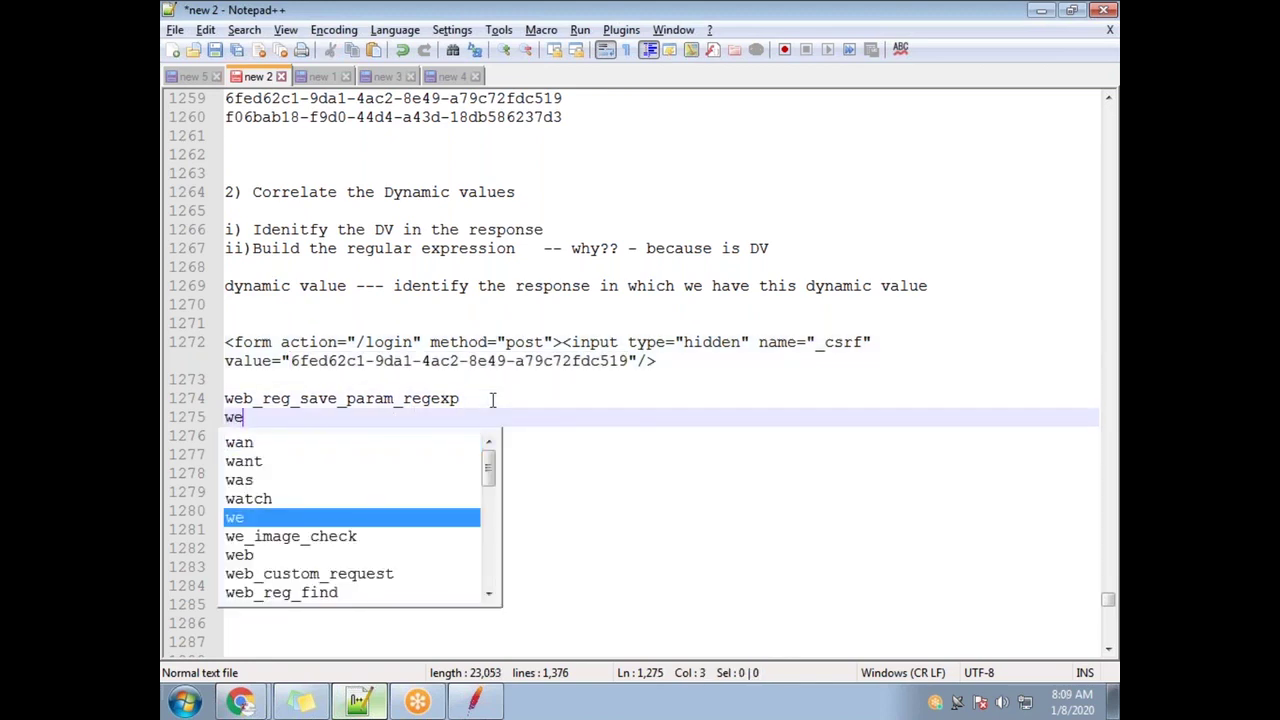
pyautogui.press('Down')
pyautogui.press('Down')
pyautogui.press('Down')
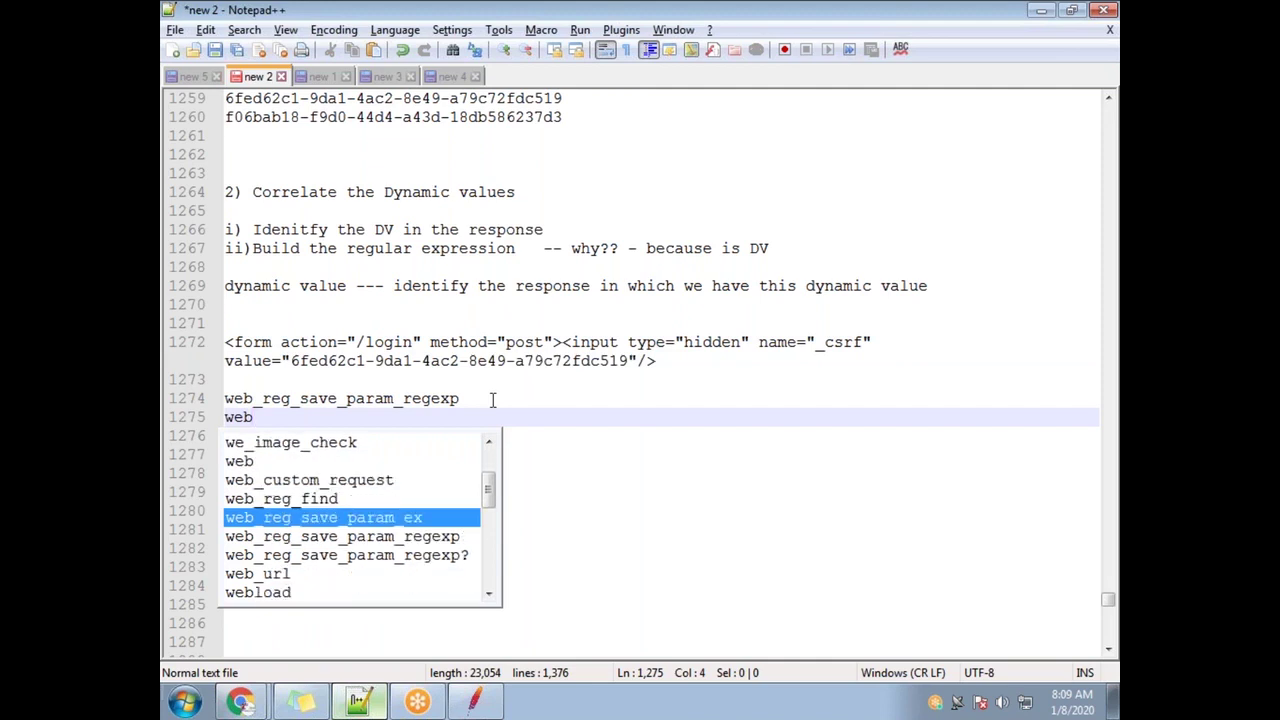
pyautogui.press('Return')
pyautogui.moveTo(428, 412); pyautogui.dragTo(222, 418)
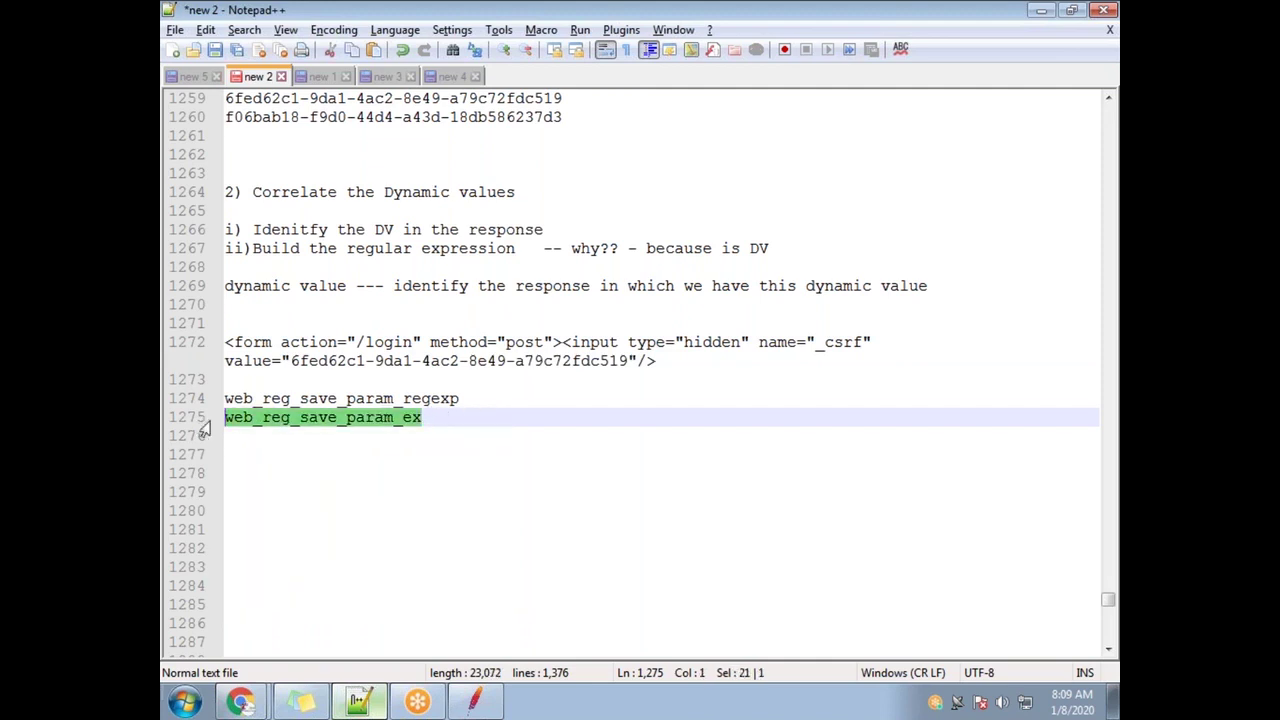
pyautogui.click(417, 429)
pyautogui.moveTo(437, 422); pyautogui.dragTo(185, 417)
pyautogui.click(455, 420)
pyautogui.moveTo(468, 398); pyautogui.dragTo(170, 398)
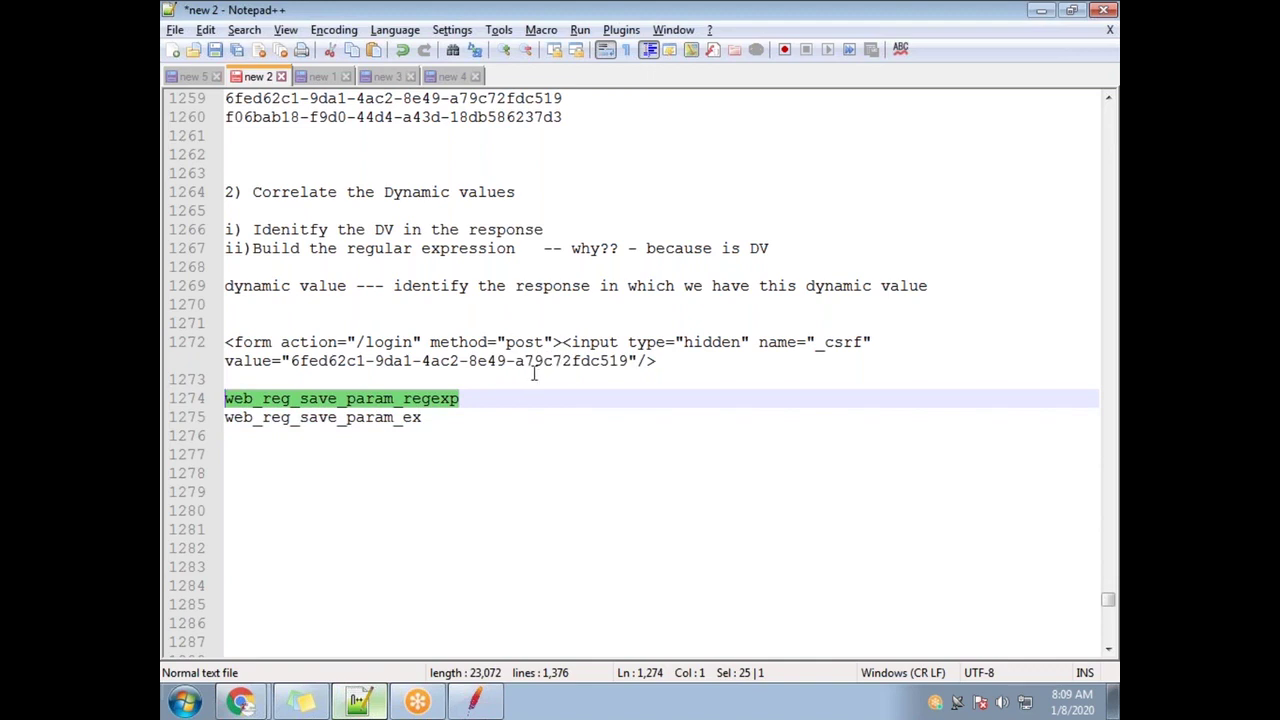
# Select the whole form tag on line 1272 and open two blank lines below it
pyautogui.click(291, 350)
pyautogui.doubleClick(253, 342)
pyautogui.moveTo(290, 362); pyautogui.dragTo(226, 350)
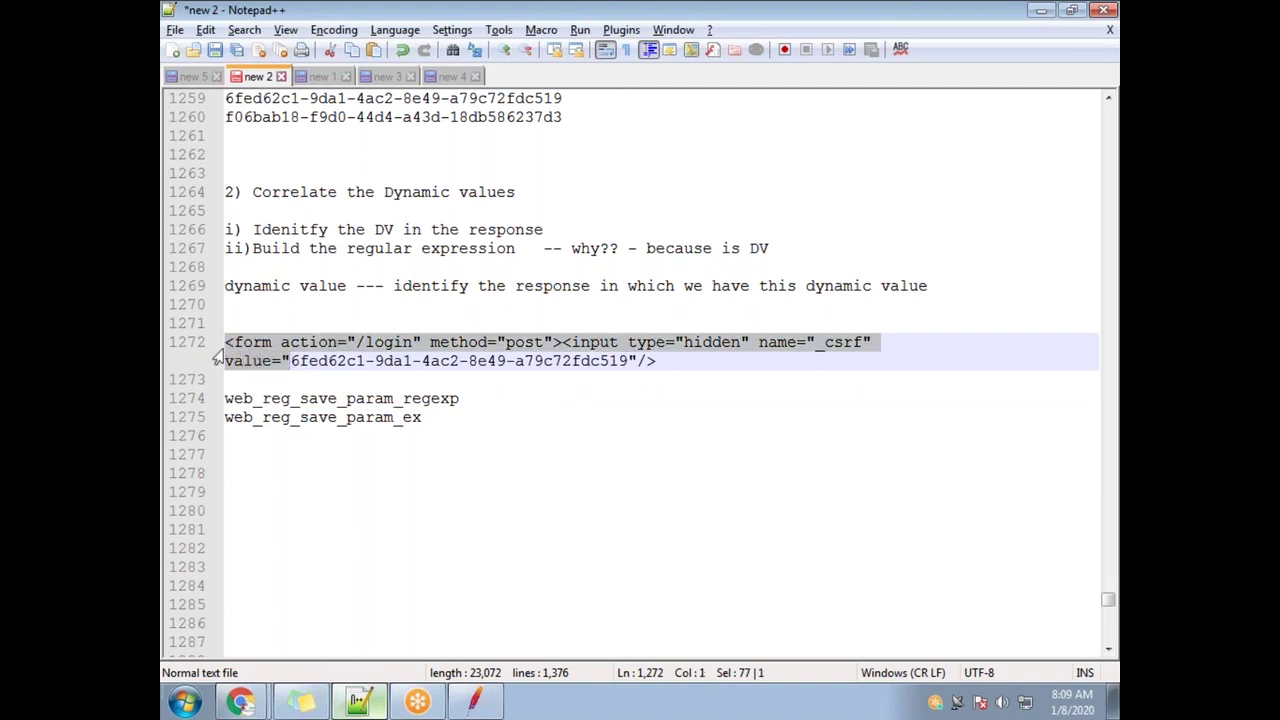
pyautogui.moveTo(697, 364); pyautogui.dragTo(308, 328)
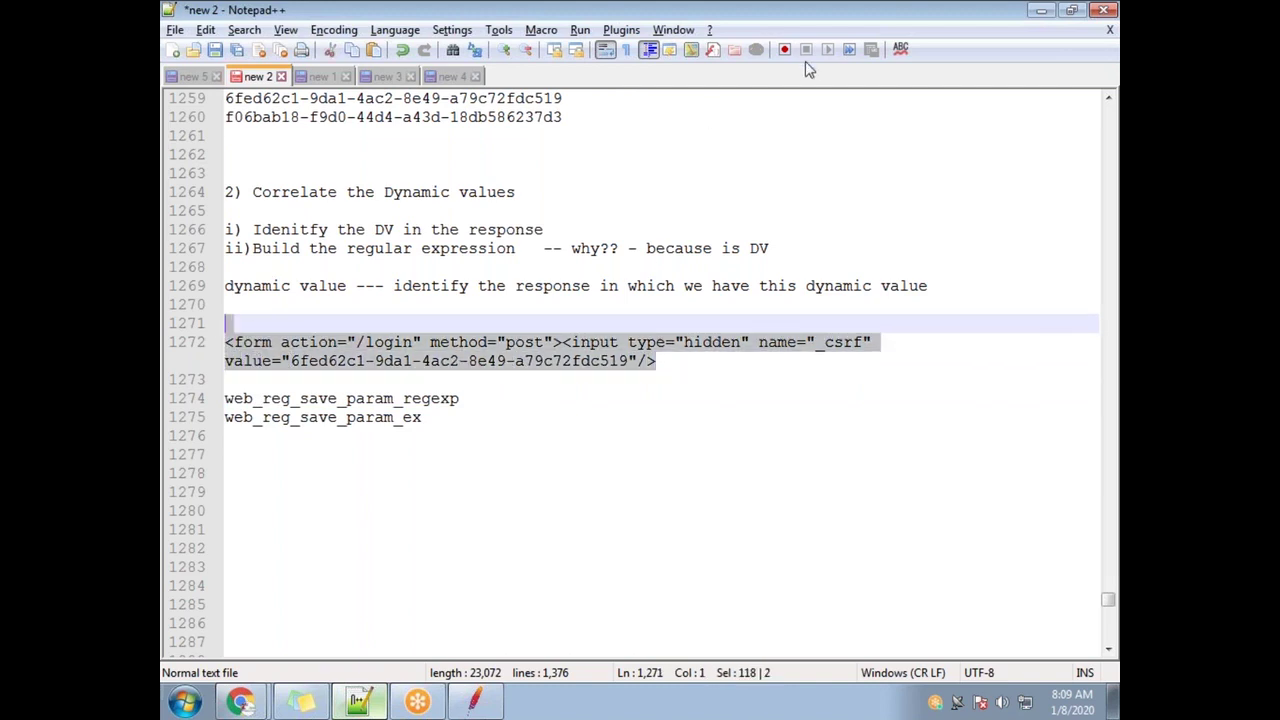
pyautogui.moveTo(486, 398); pyautogui.dragTo(224, 398)
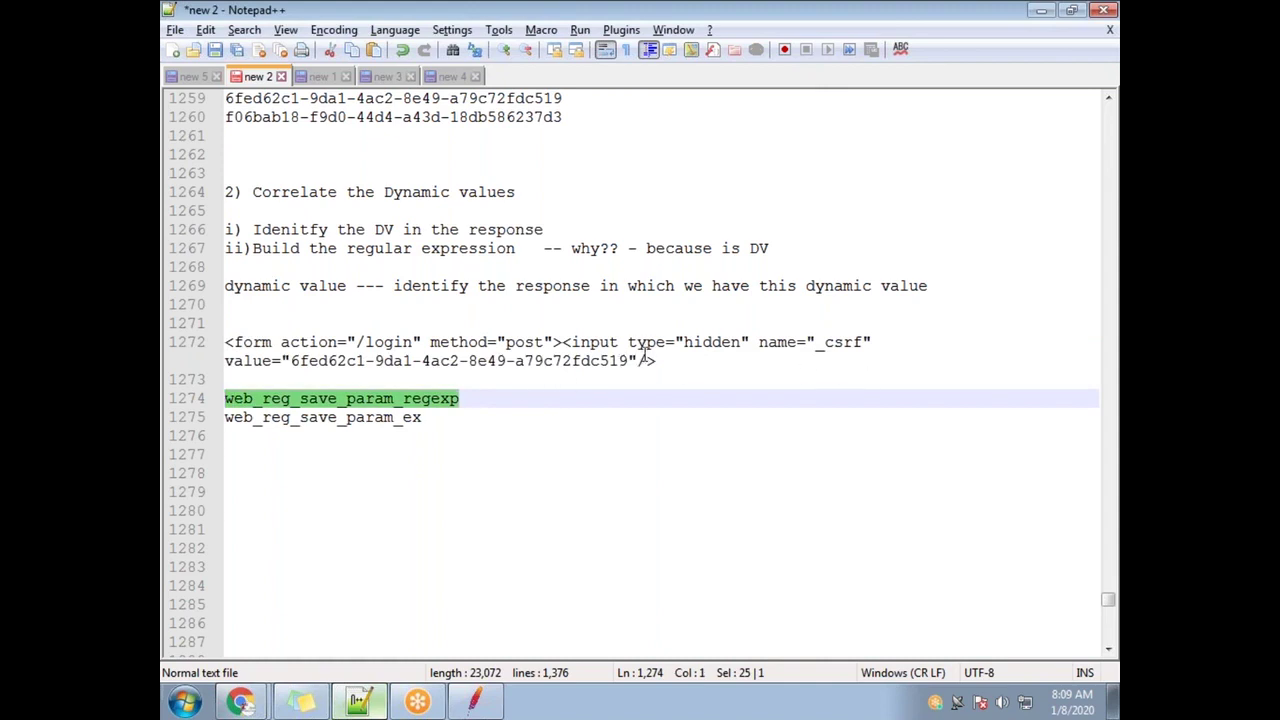
pyautogui.moveTo(670, 360); pyautogui.dragTo(170, 342)
pyautogui.hotkey('ctrl', 'c')
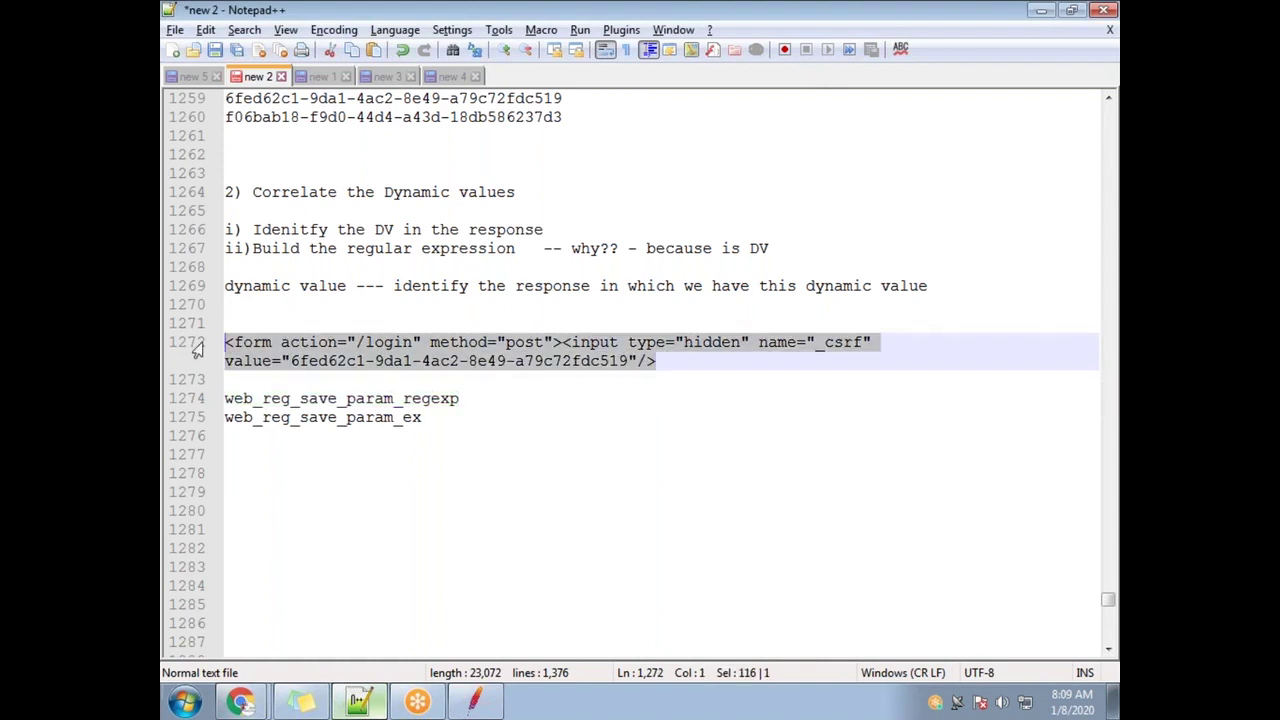
pyautogui.click(675, 363)
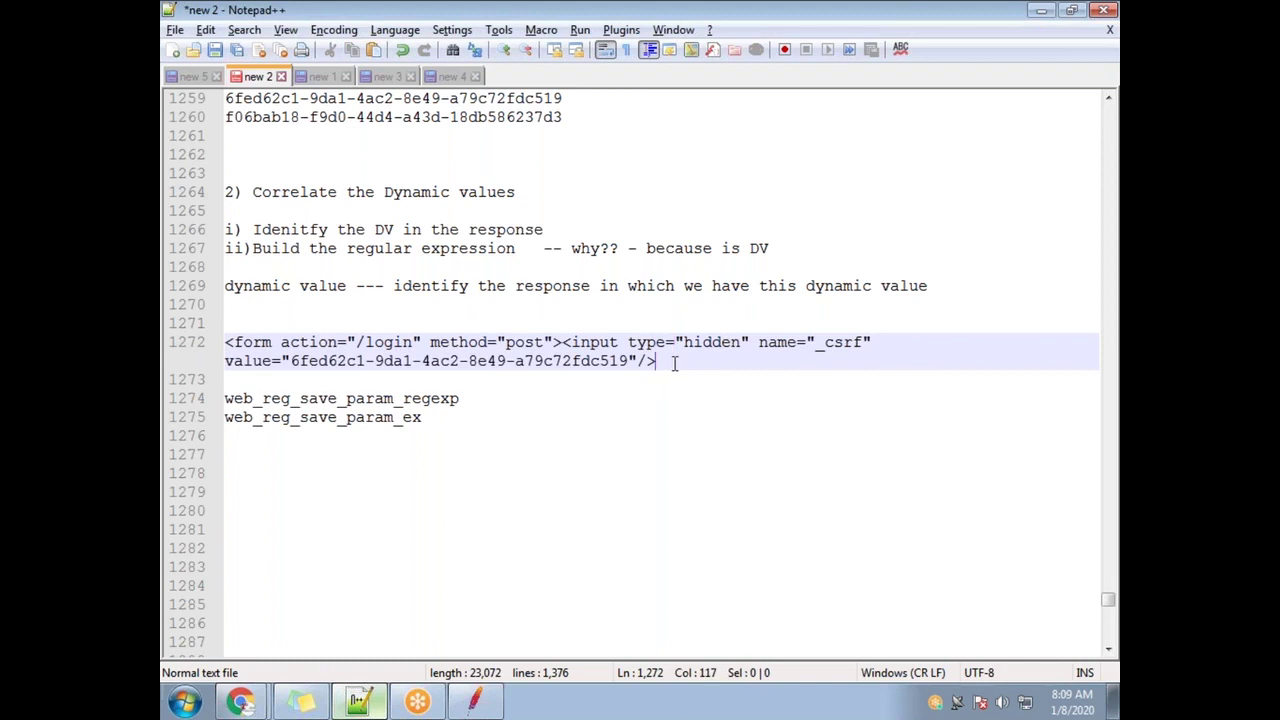
pyautogui.press('Return')
pyautogui.press('Return')
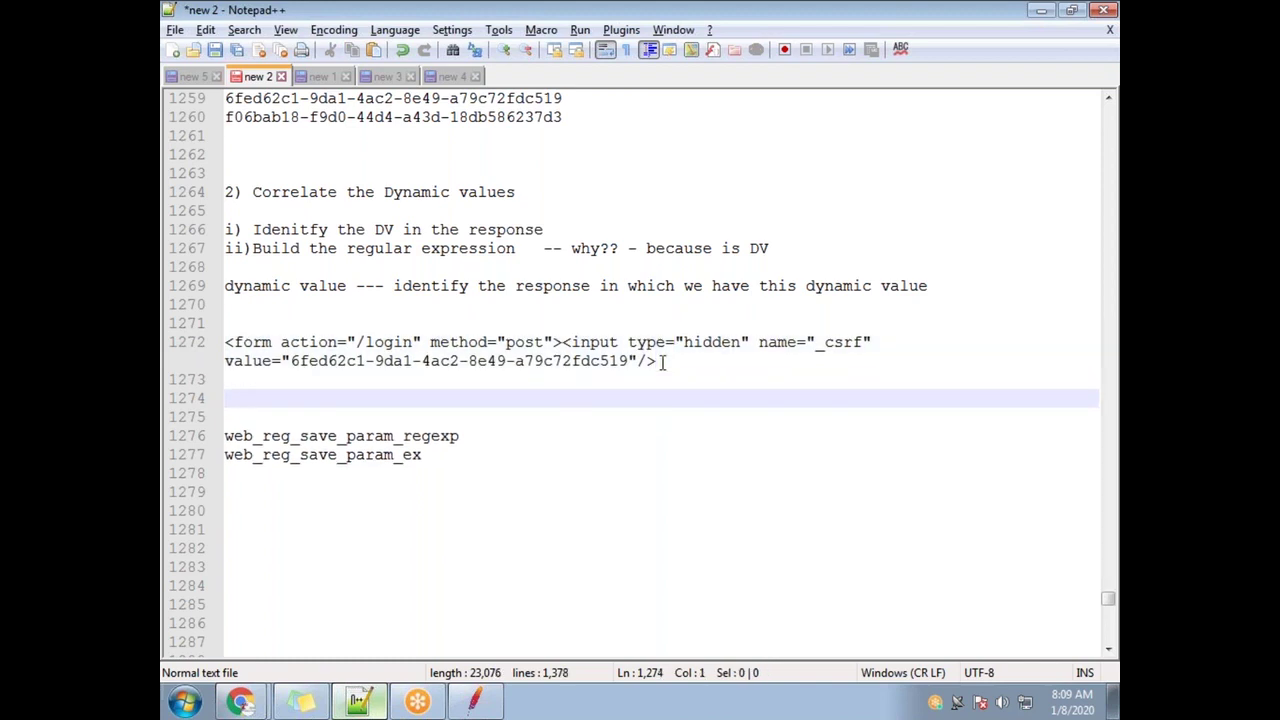
# Paste a duplicate form tag on line 1274 and select the text before the token value
pyautogui.hotkey('ctrl', 'v')
pyautogui.moveTo(291, 417); pyautogui.dragTo(637, 417)
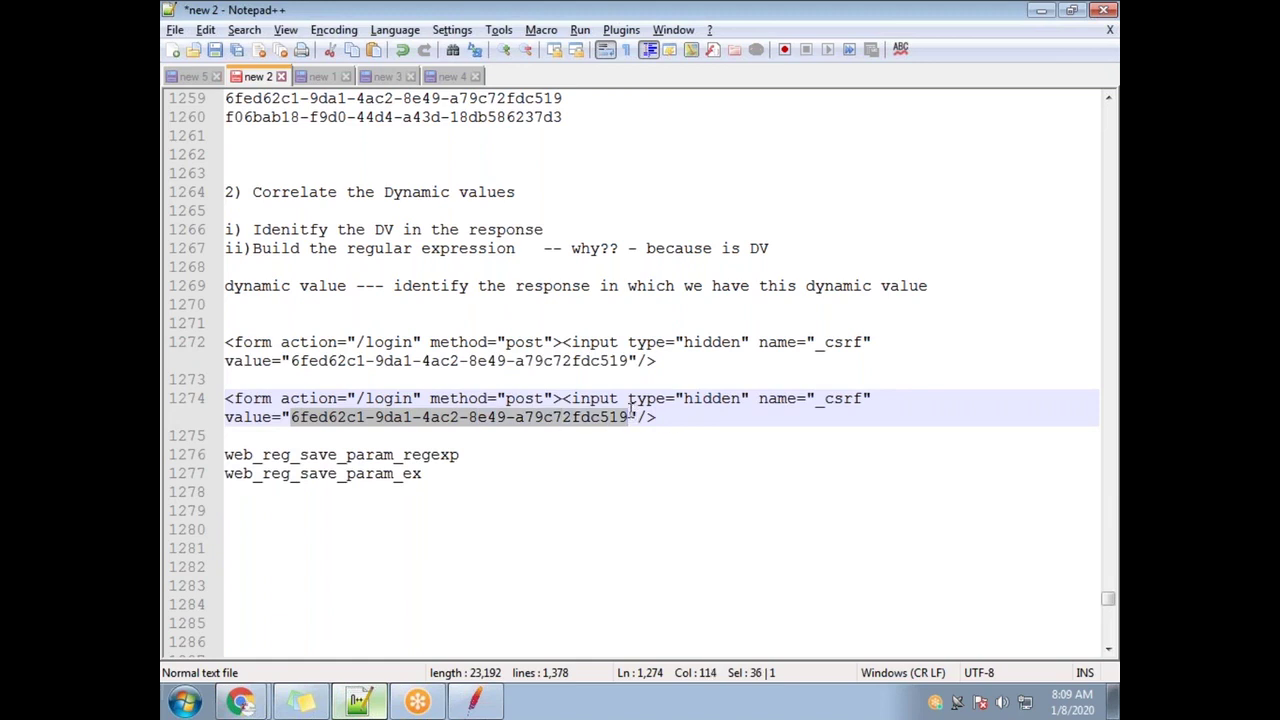
pyautogui.click(285, 417)
pyautogui.hotkey('shift', 'Home')
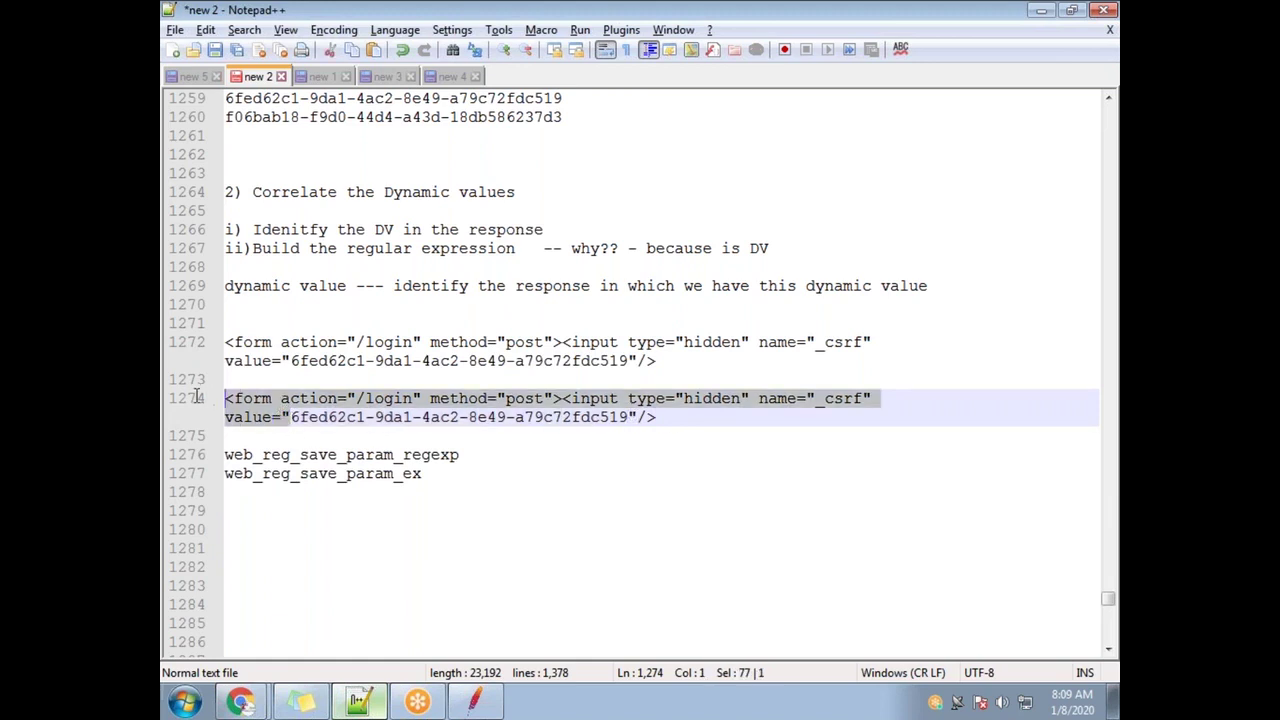
pyautogui.click(630, 415)
pyautogui.moveTo(630, 415); pyautogui.dragTo(666, 417)
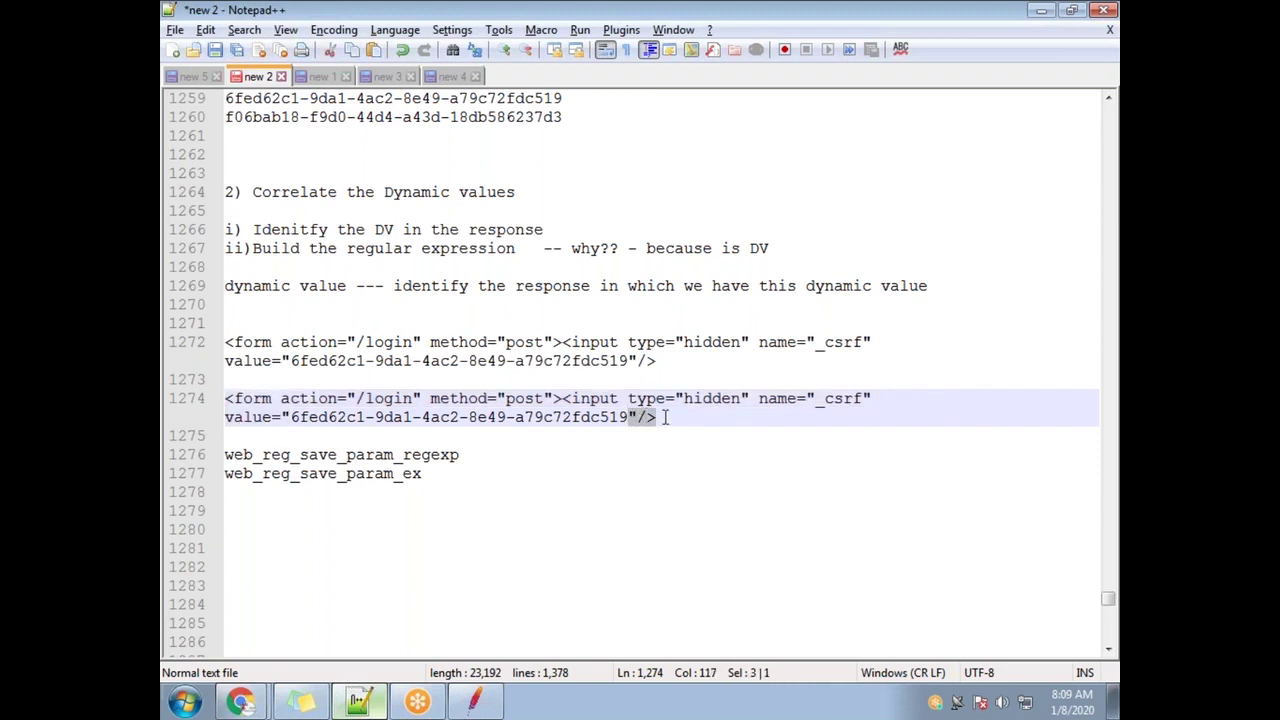
pyautogui.moveTo(292, 417); pyautogui.dragTo(224, 400)
pyautogui.hotkey('ctrl', 'c')
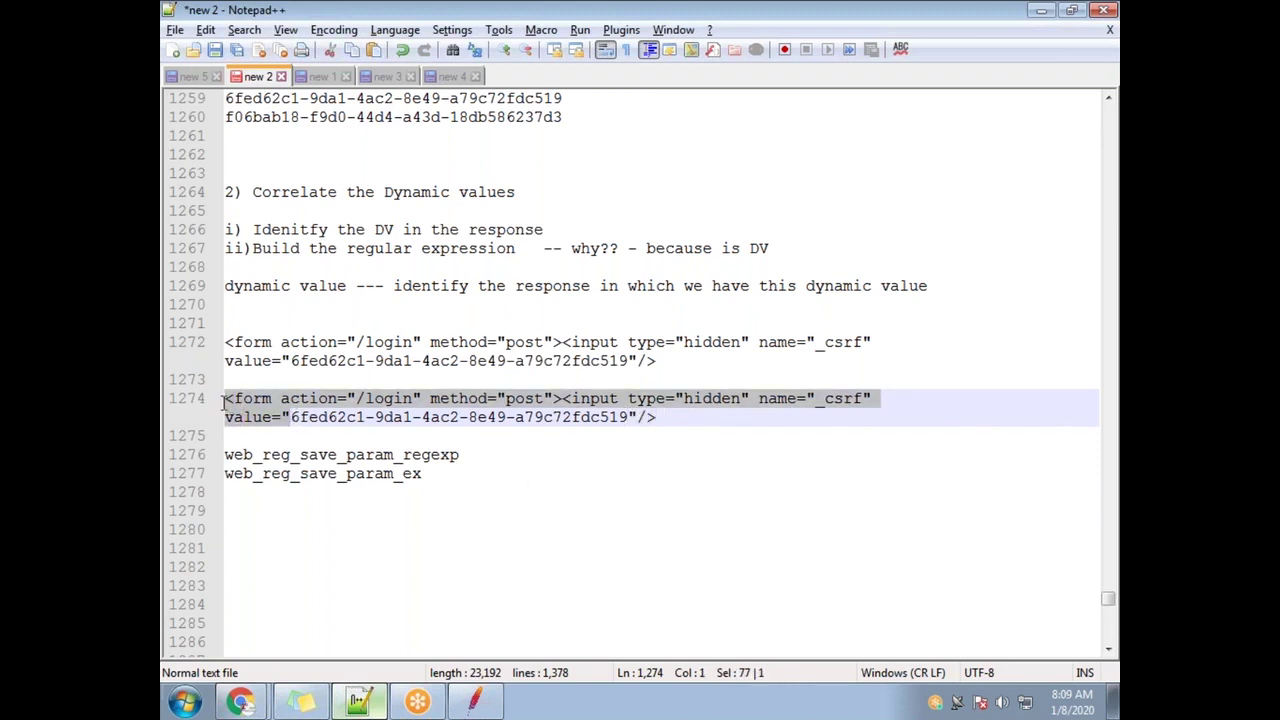
# Build line 1276 from the tag text up to value=" plus the closing "/>
pyautogui.click(661, 424)
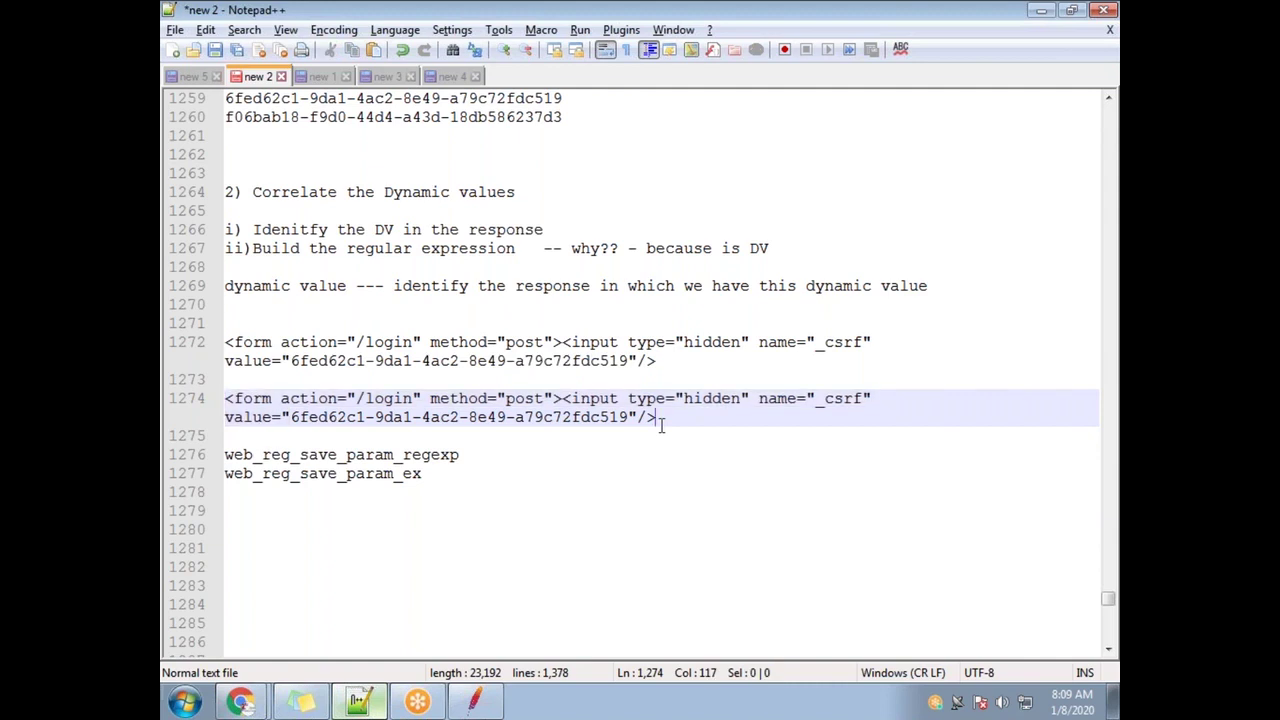
pyautogui.press('Return')
pyautogui.press('Return')
pyautogui.hotkey('ctrl', 'v')
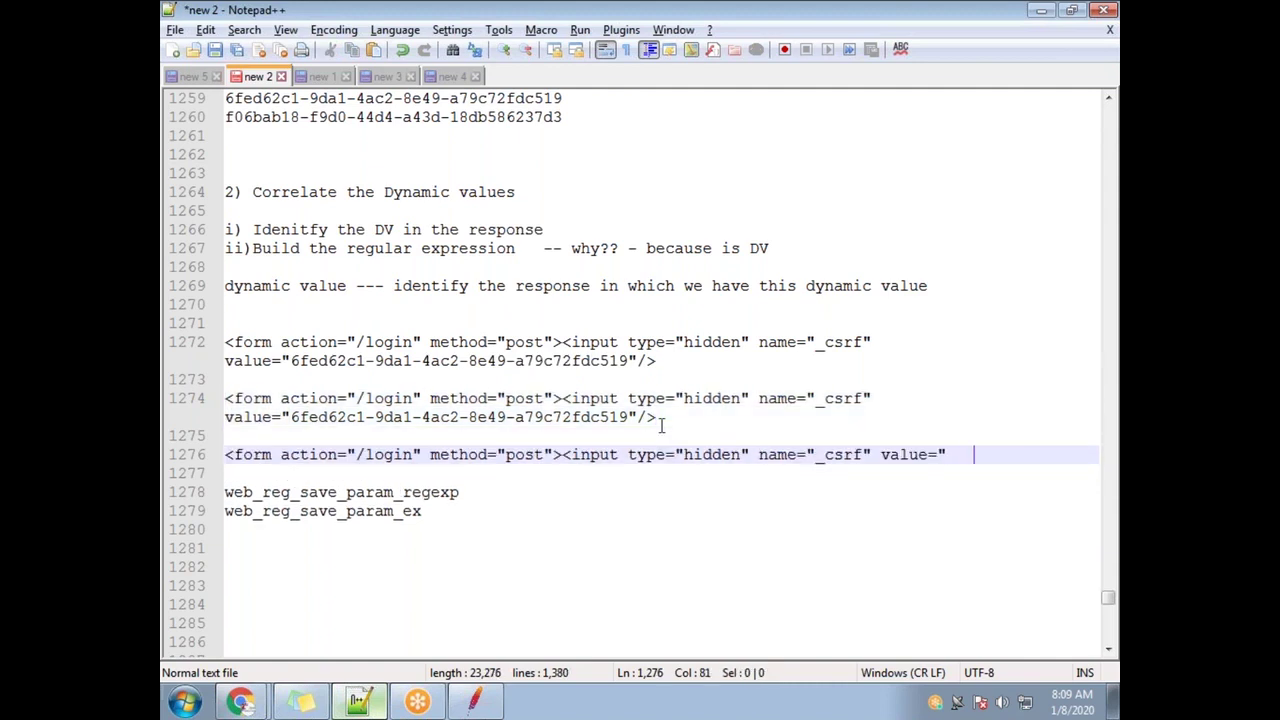
pyautogui.click(636, 417)
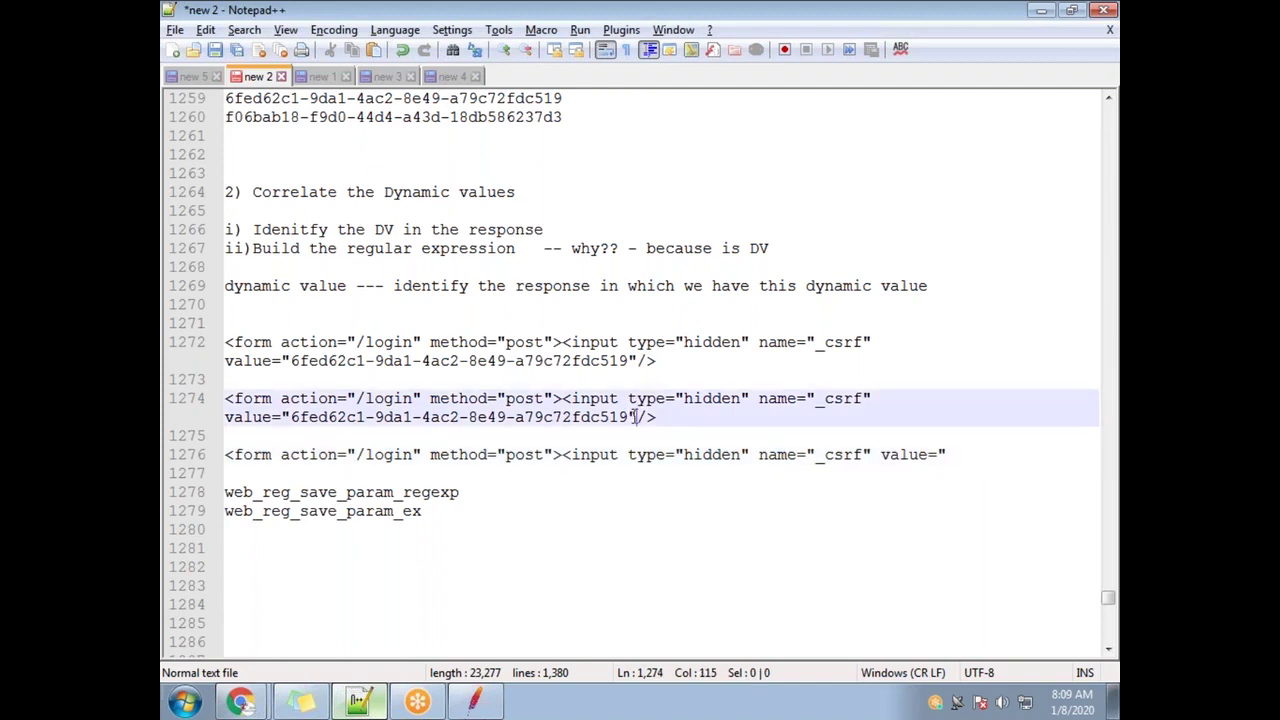
pyautogui.moveTo(632, 416); pyautogui.dragTo(658, 417)
pyautogui.hotkey('ctrl', 'c')
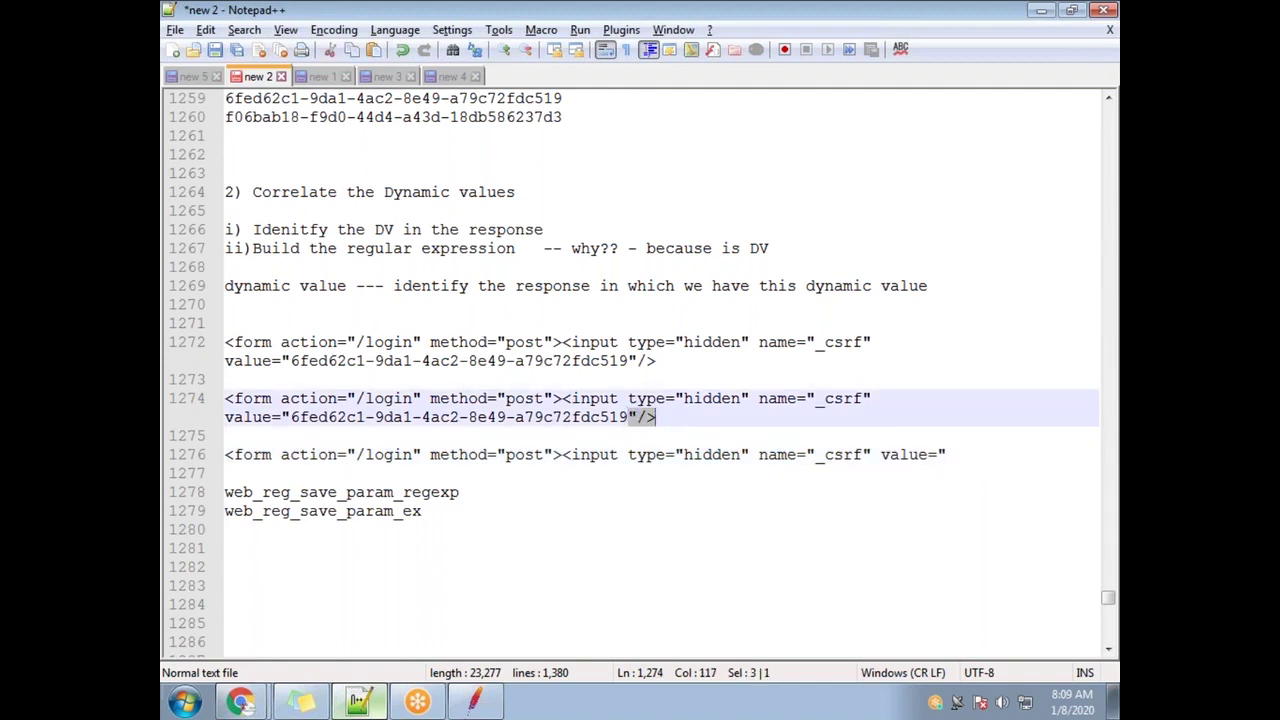
pyautogui.click(986, 455)
pyautogui.hotkey('ctrl', 'v')
# Insert .*? after value=" on line 1276 and remove the stray spaces around it
pyautogui.moveTo(629, 417); pyautogui.dragTo(657, 417)
pyautogui.moveTo(987, 456); pyautogui.dragTo(227, 455)
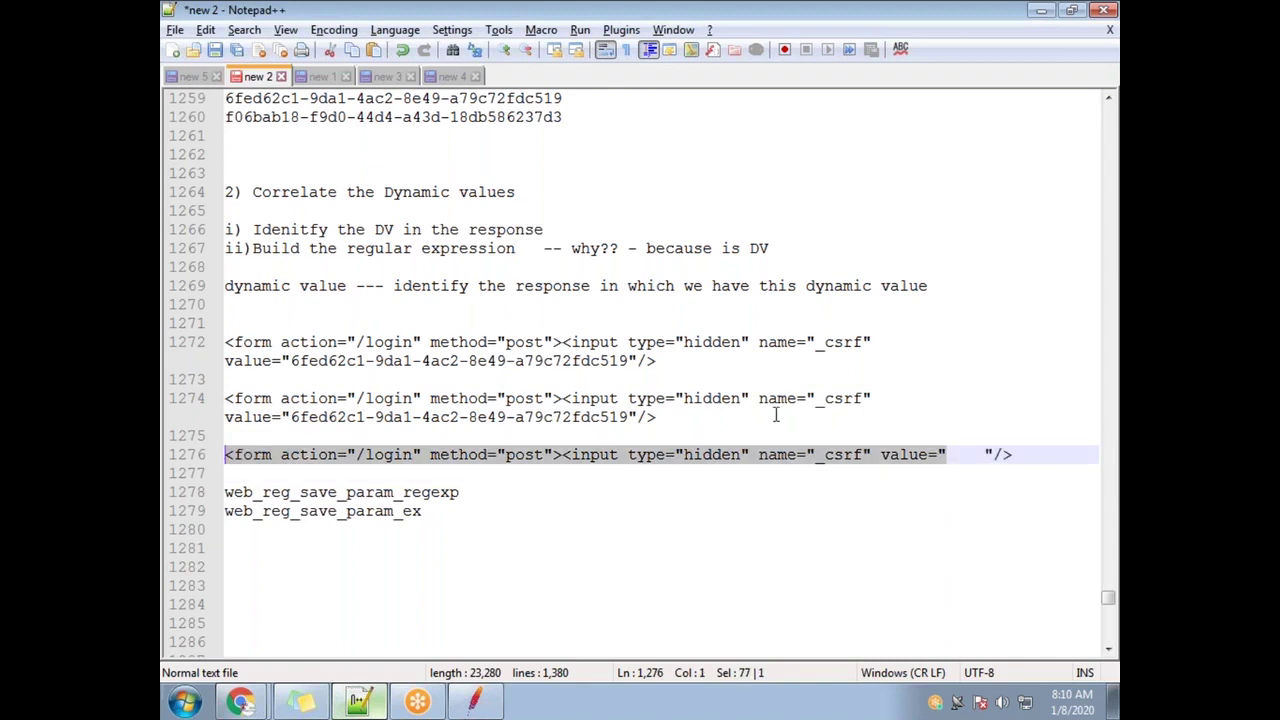
pyautogui.moveTo(987, 454); pyautogui.dragTo(1012, 454)
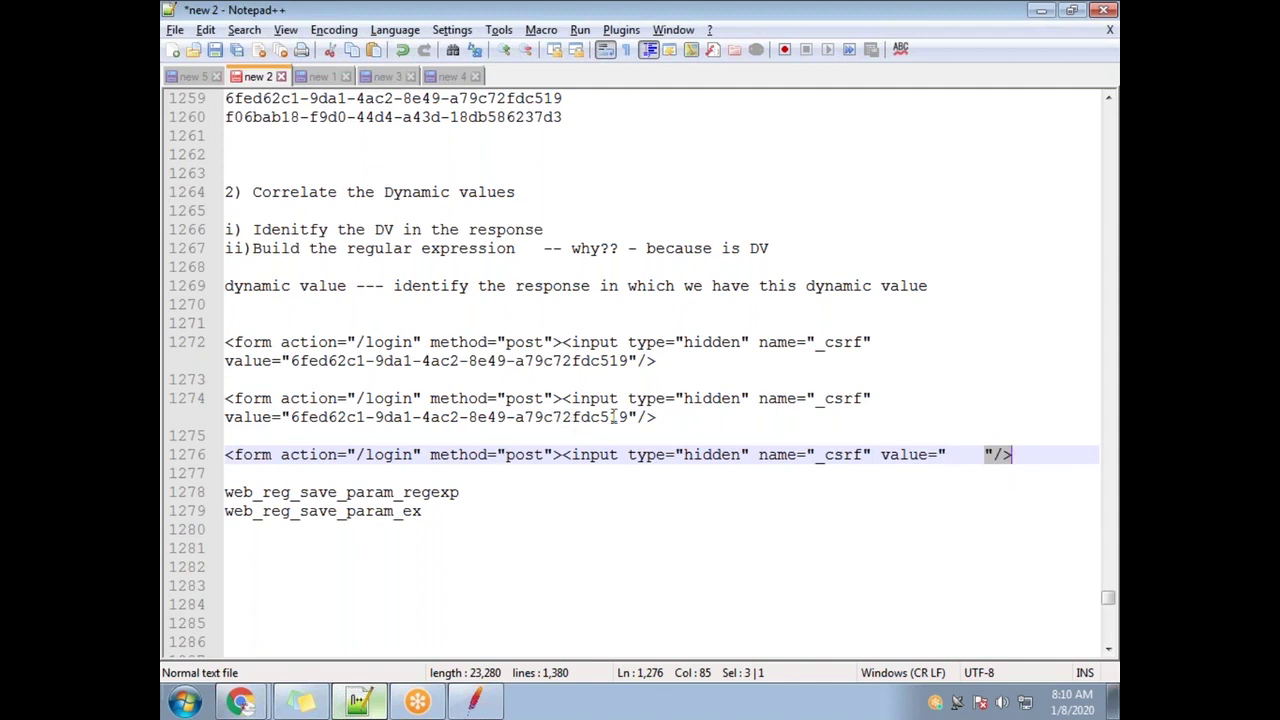
pyautogui.moveTo(626, 417); pyautogui.dragTo(295, 410)
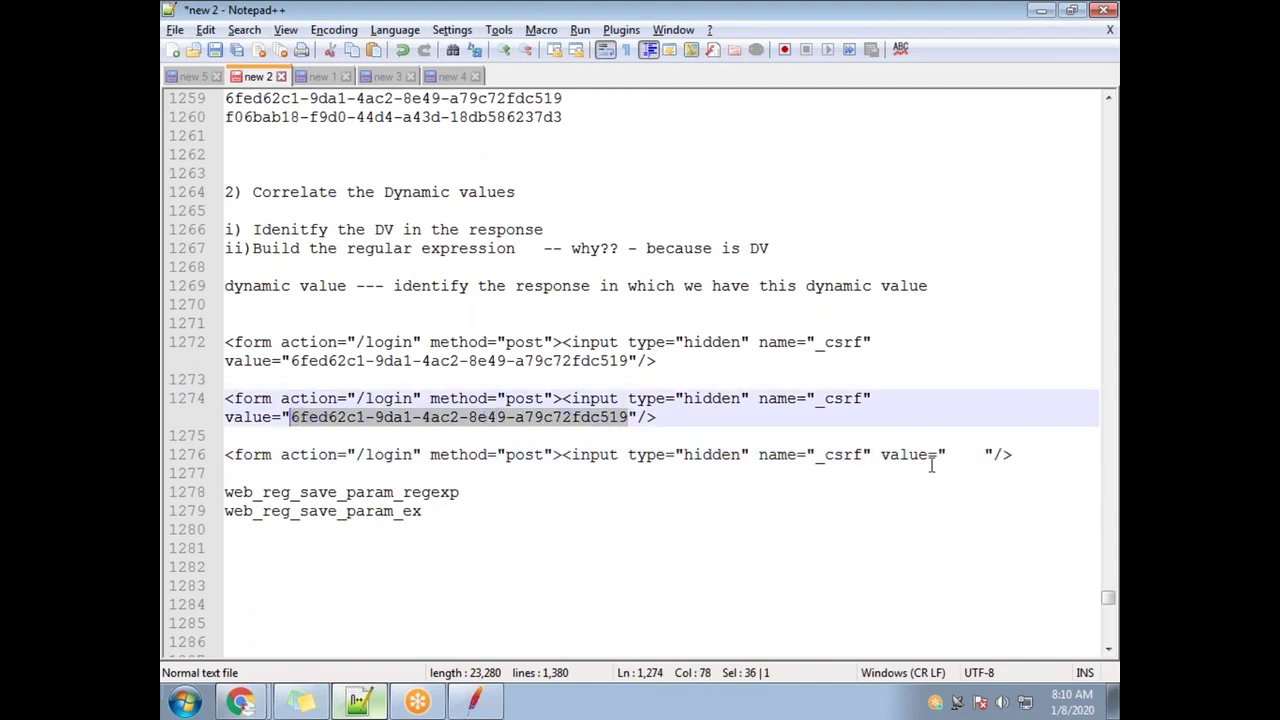
pyautogui.click(952, 454)
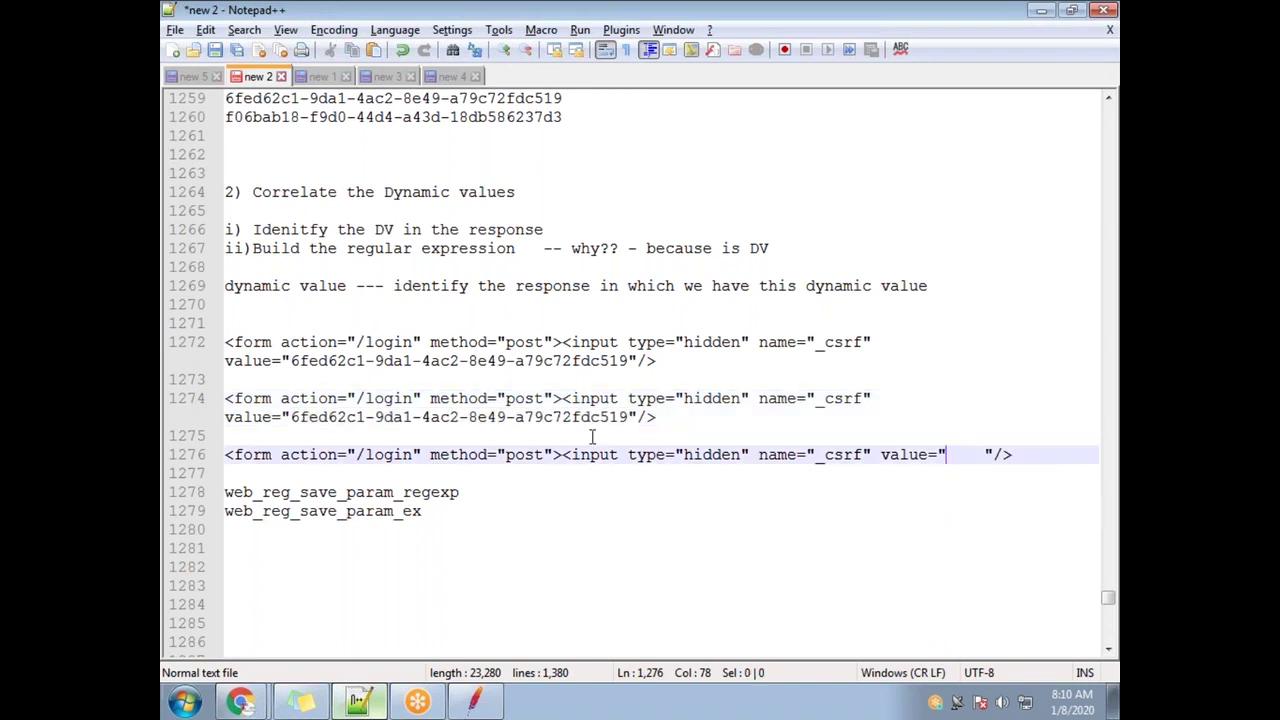
pyautogui.moveTo(630, 417); pyautogui.dragTo(289, 417)
pyautogui.click(952, 454)
pyautogui.write('.*?')
pyautogui.click(962, 454)
pyautogui.press('BackSpace')
pyautogui.click(1005, 454)
pyautogui.press('BackSpace')
pyautogui.press('BackSpace')
pyautogui.press('BackSpace')
# Compare line 1276's boundaries and .*? pattern against the token in line 1274
pyautogui.moveTo(948, 453); pyautogui.dragTo(666, 450)
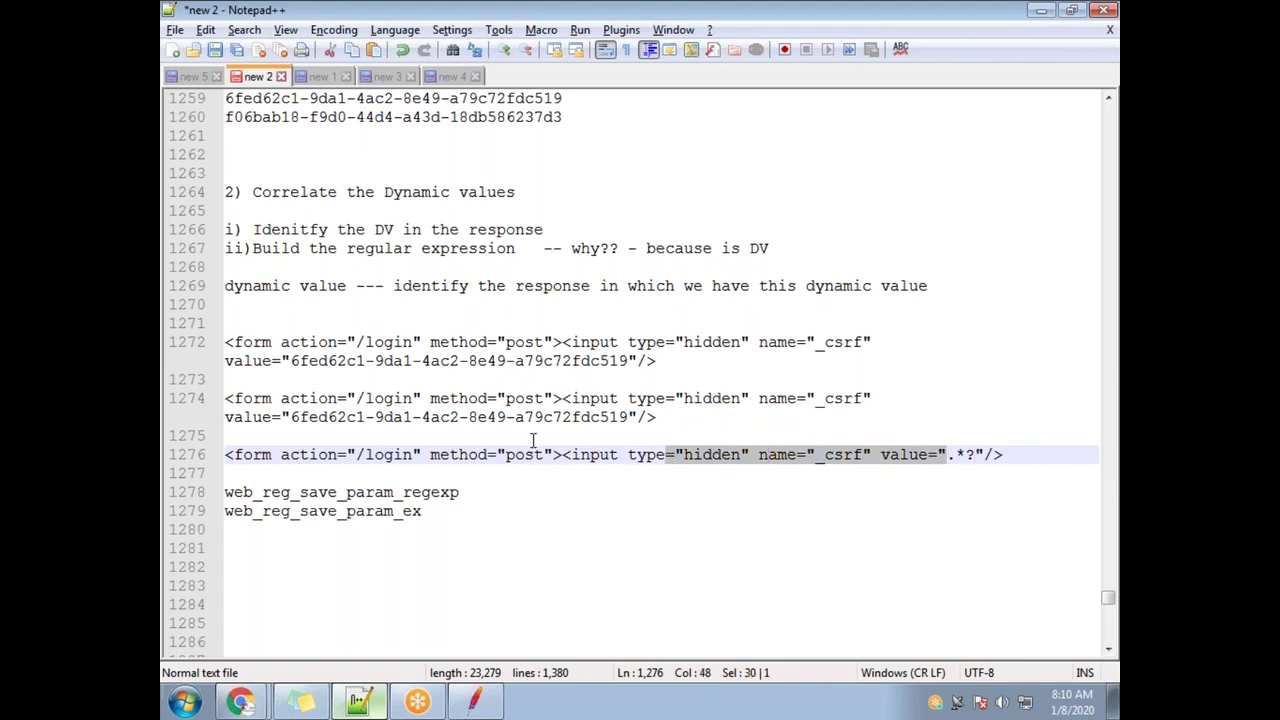
pyautogui.moveTo(283, 420); pyautogui.dragTo(212, 402)
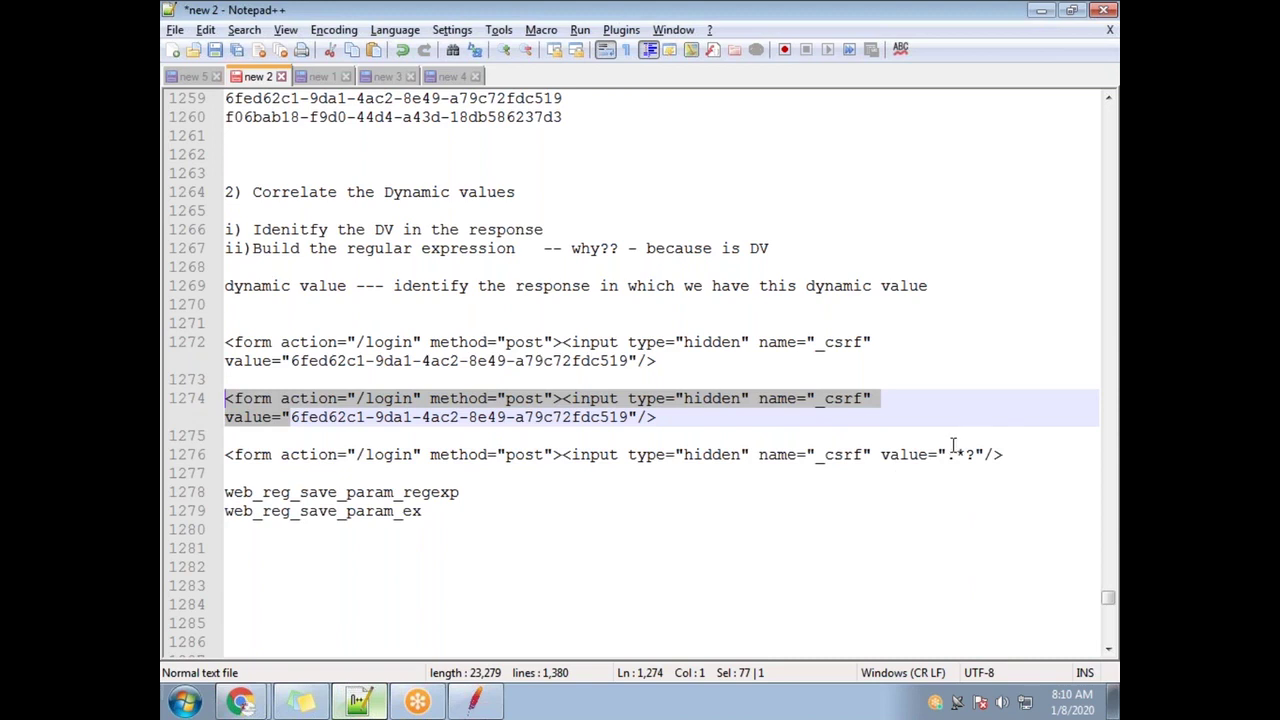
pyautogui.moveTo(948, 454); pyautogui.dragTo(215, 452)
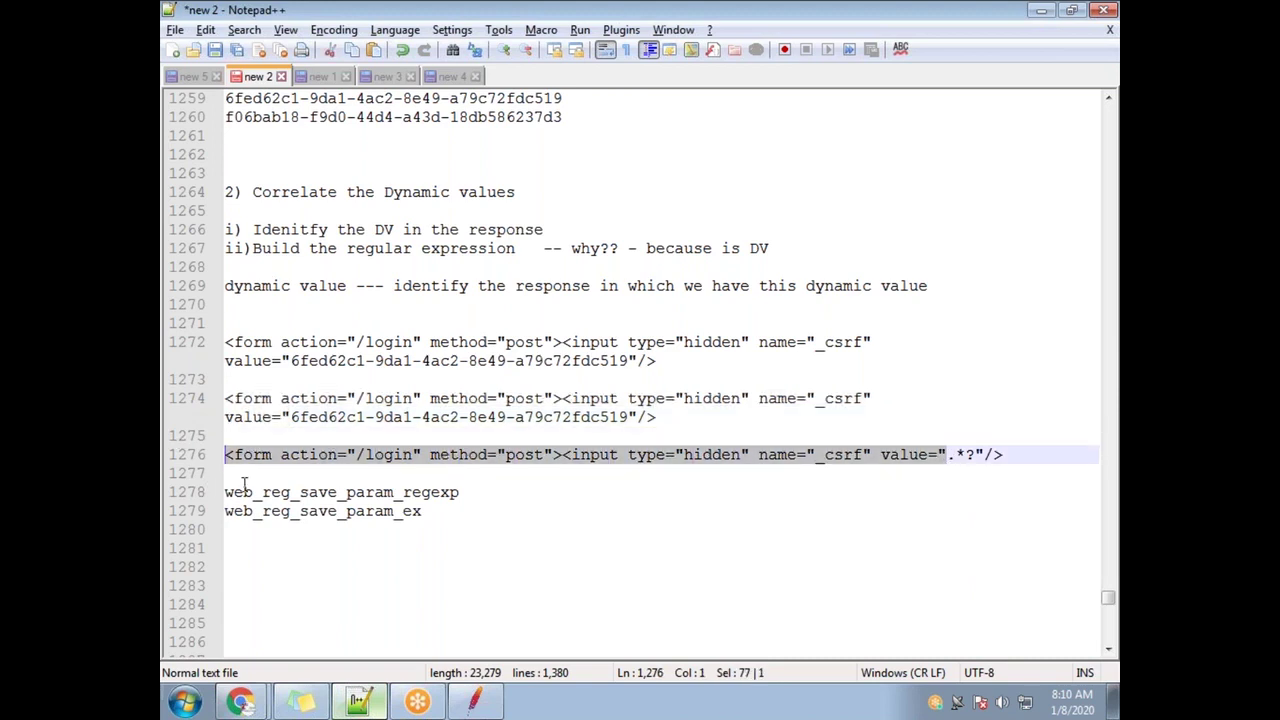
pyautogui.moveTo(630, 418); pyautogui.dragTo(656, 418)
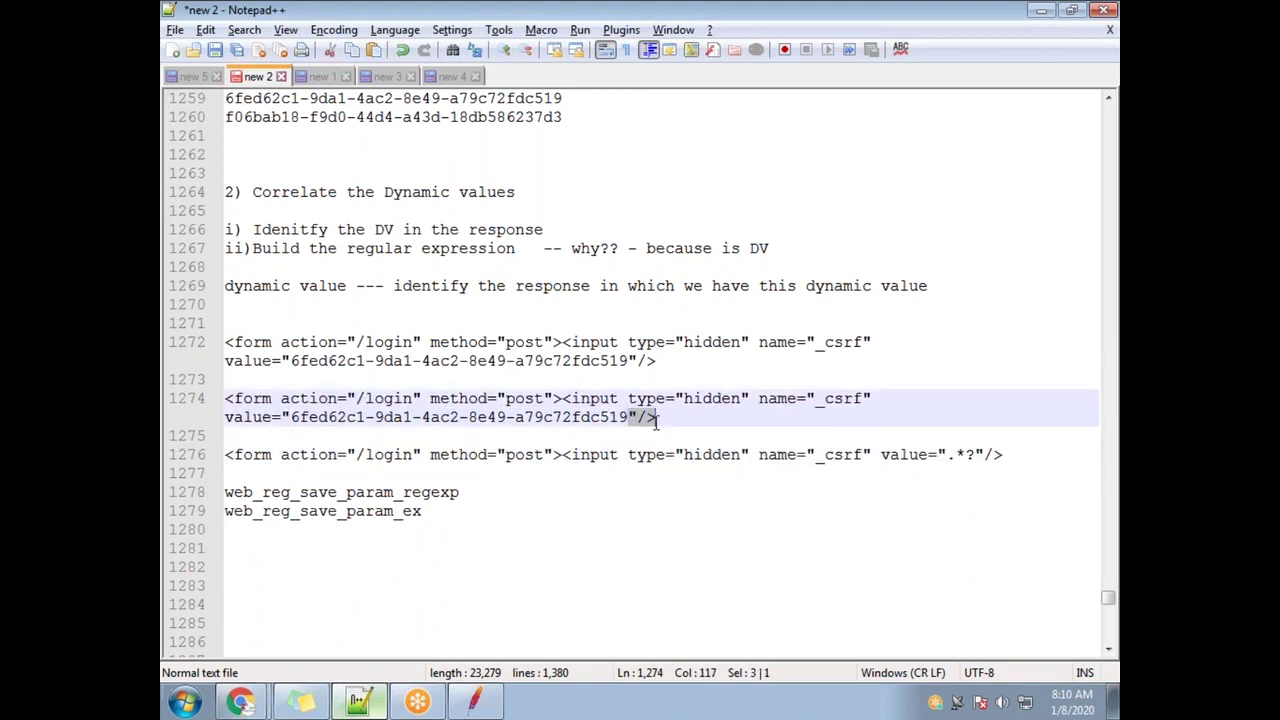
pyautogui.moveTo(976, 455); pyautogui.dragTo(1003, 455)
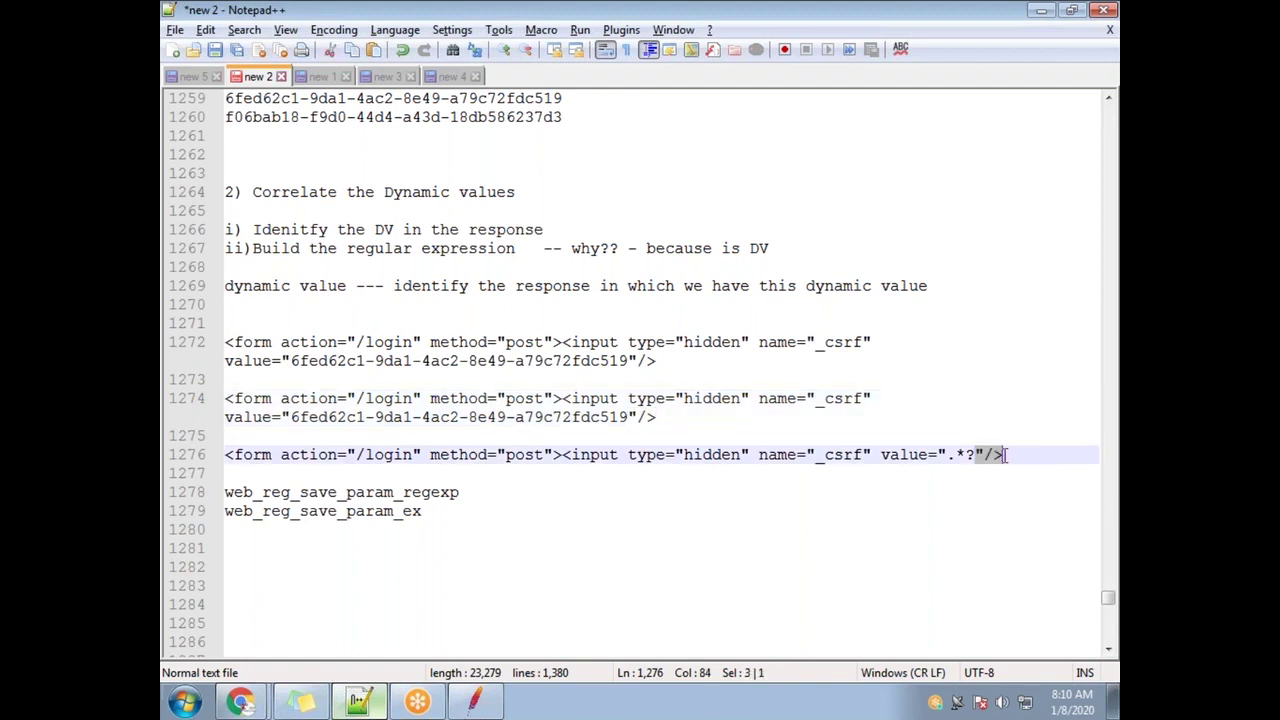
pyautogui.moveTo(630, 418); pyautogui.dragTo(289, 419)
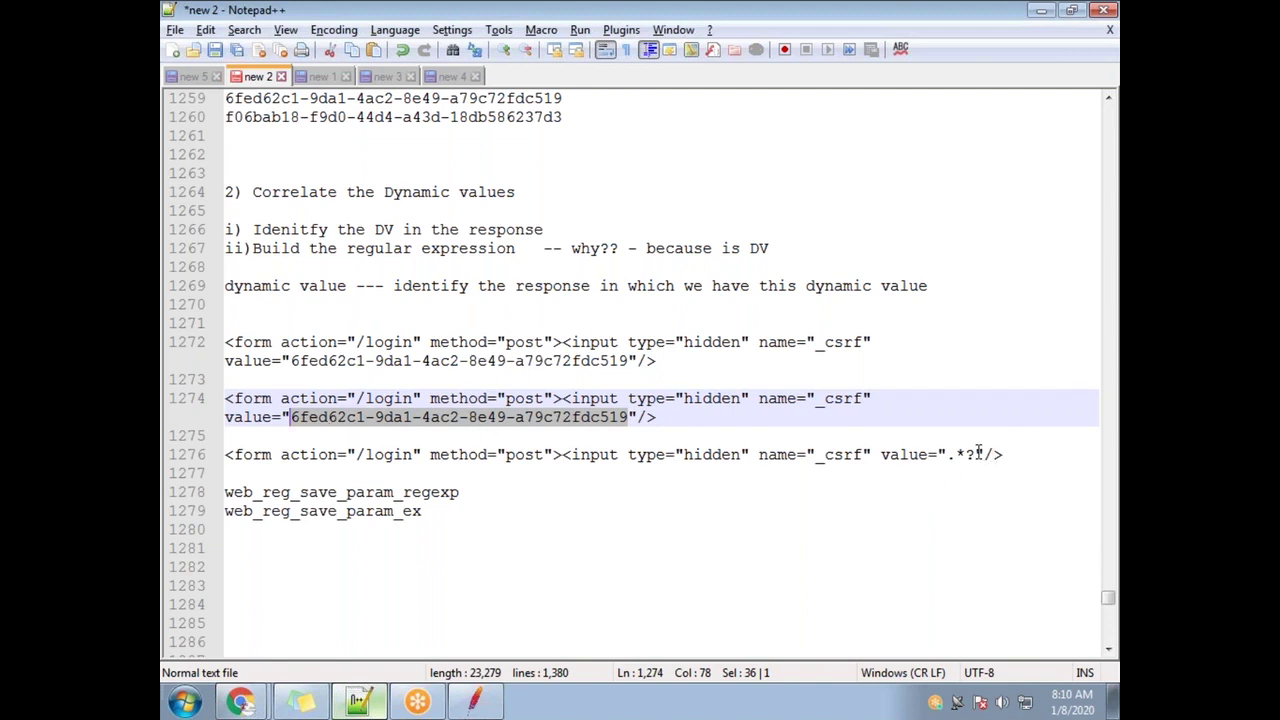
pyautogui.moveTo(978, 453); pyautogui.dragTo(952, 455)
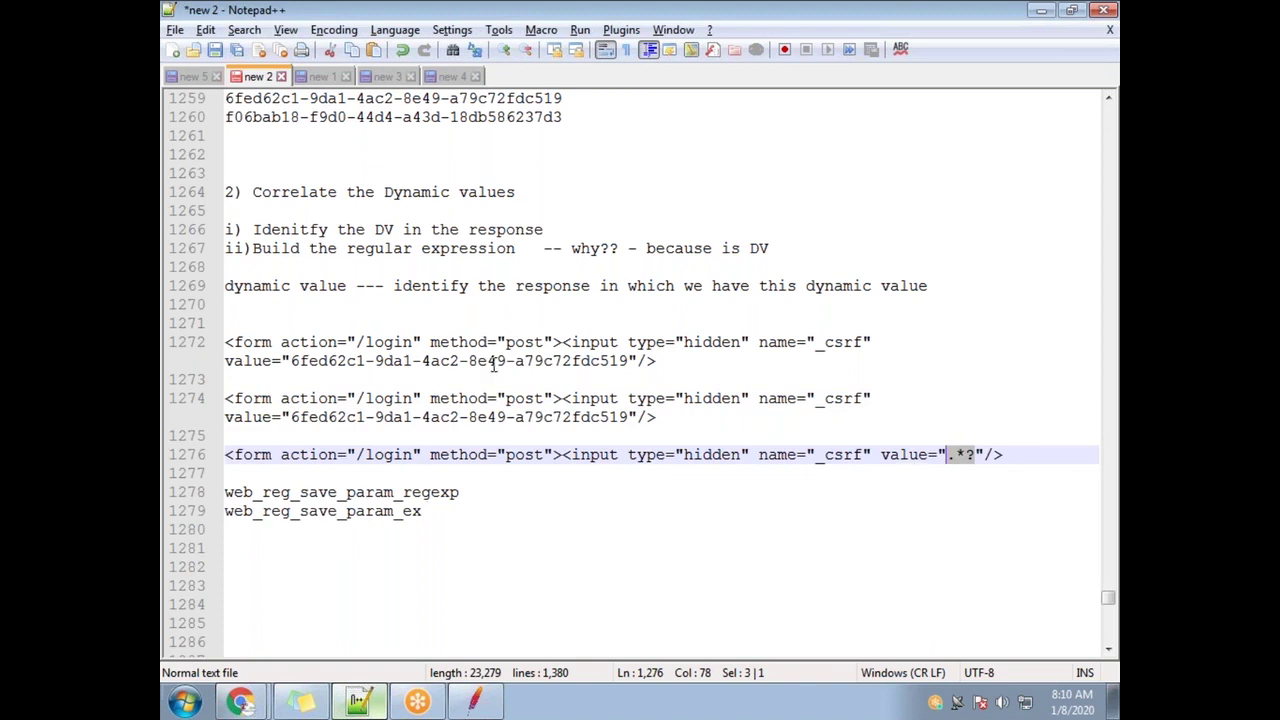
pyautogui.moveTo(779, 253); pyautogui.dragTo(252, 248)
pyautogui.hotkey('ctrl', 'c')
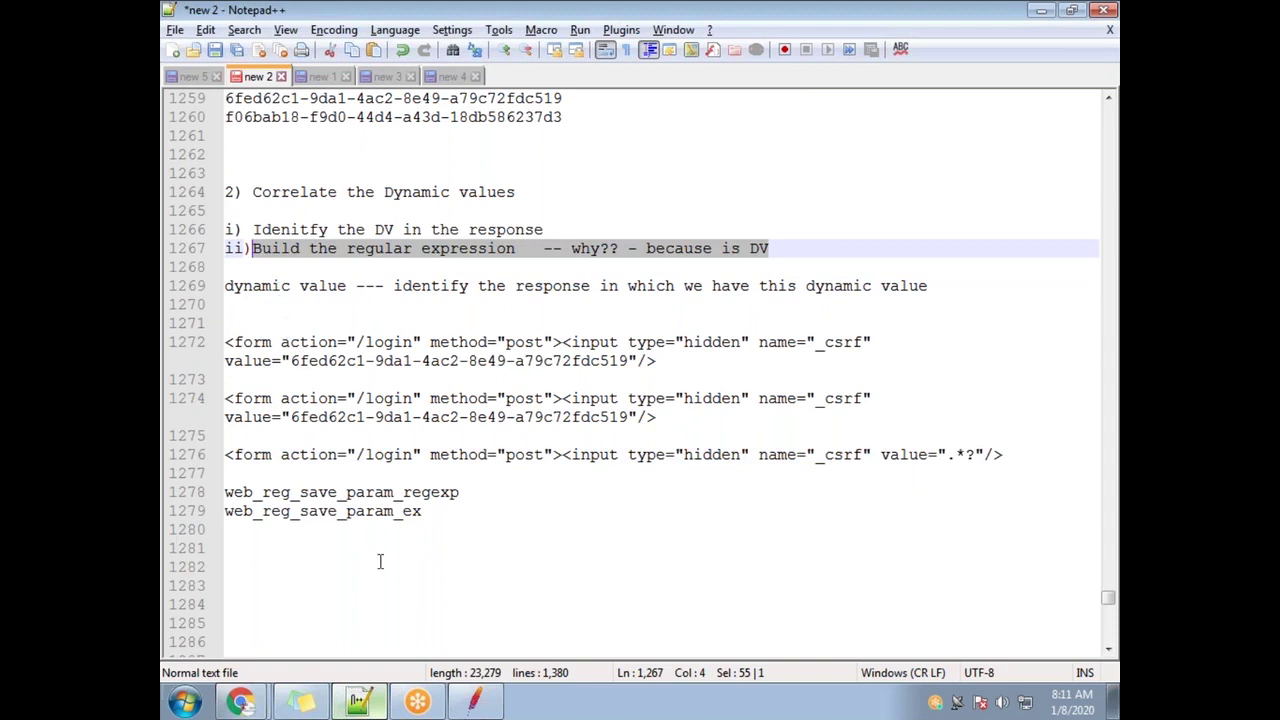
# Start a new 'questions' note line below the notes
pyautogui.click(379, 570)
pyautogui.press('Return')
pyautogui.press('Return')
pyautogui.write('quesyions')
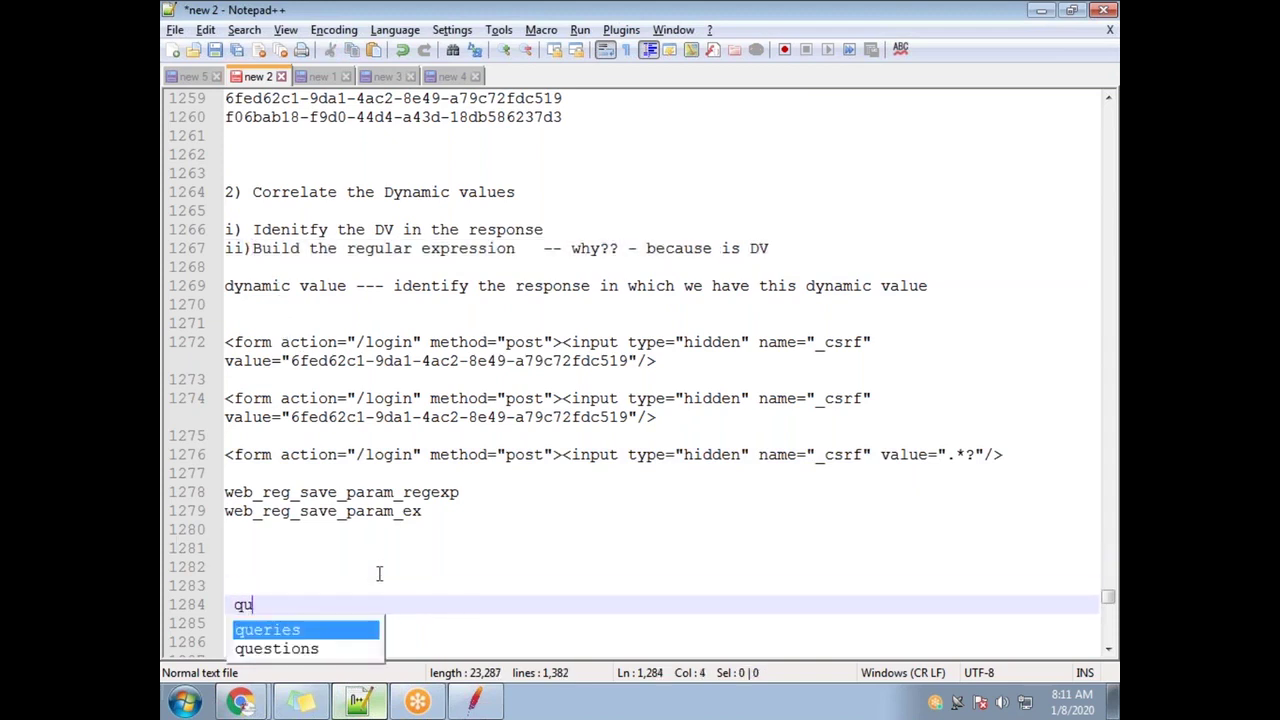
pyautogui.press('BackSpace')
pyautogui.press('BackSpace')
pyautogui.press('BackSpace')
pyautogui.press('BackSpace')
pyautogui.press('BackSpace')
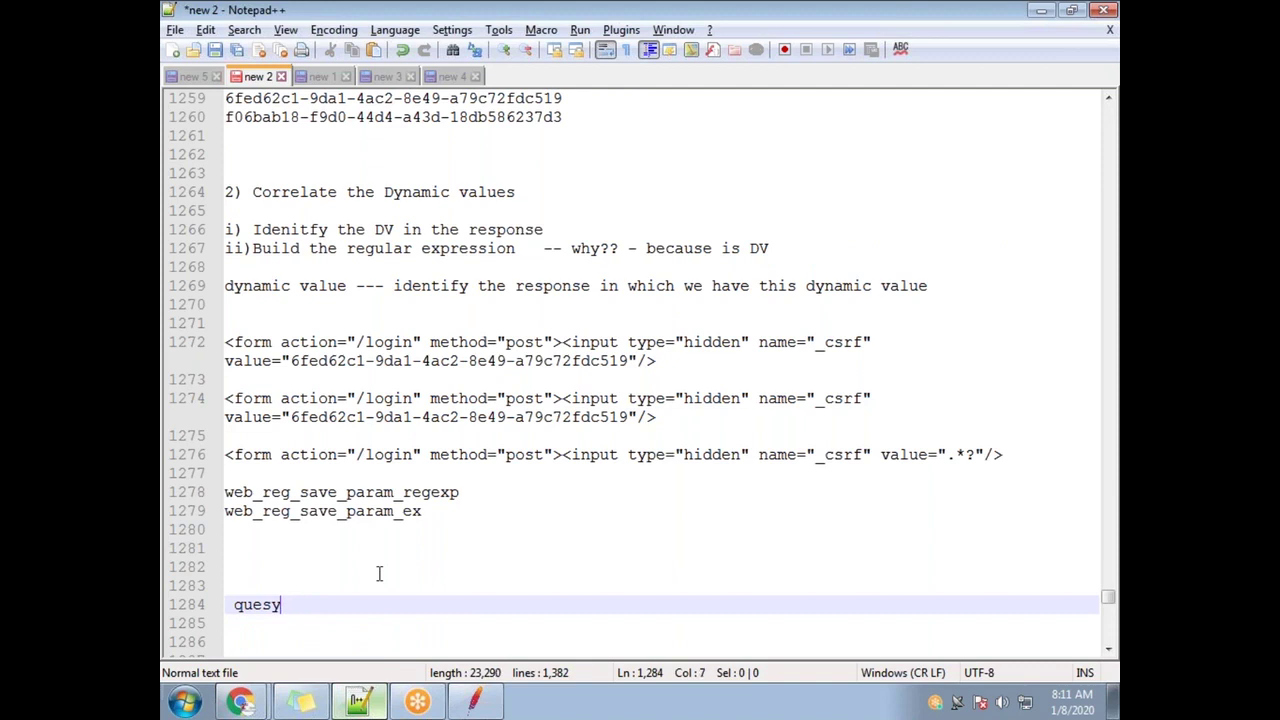
pyautogui.write('tions')
pyautogui.press('Return')
pyautogui.press('Return')
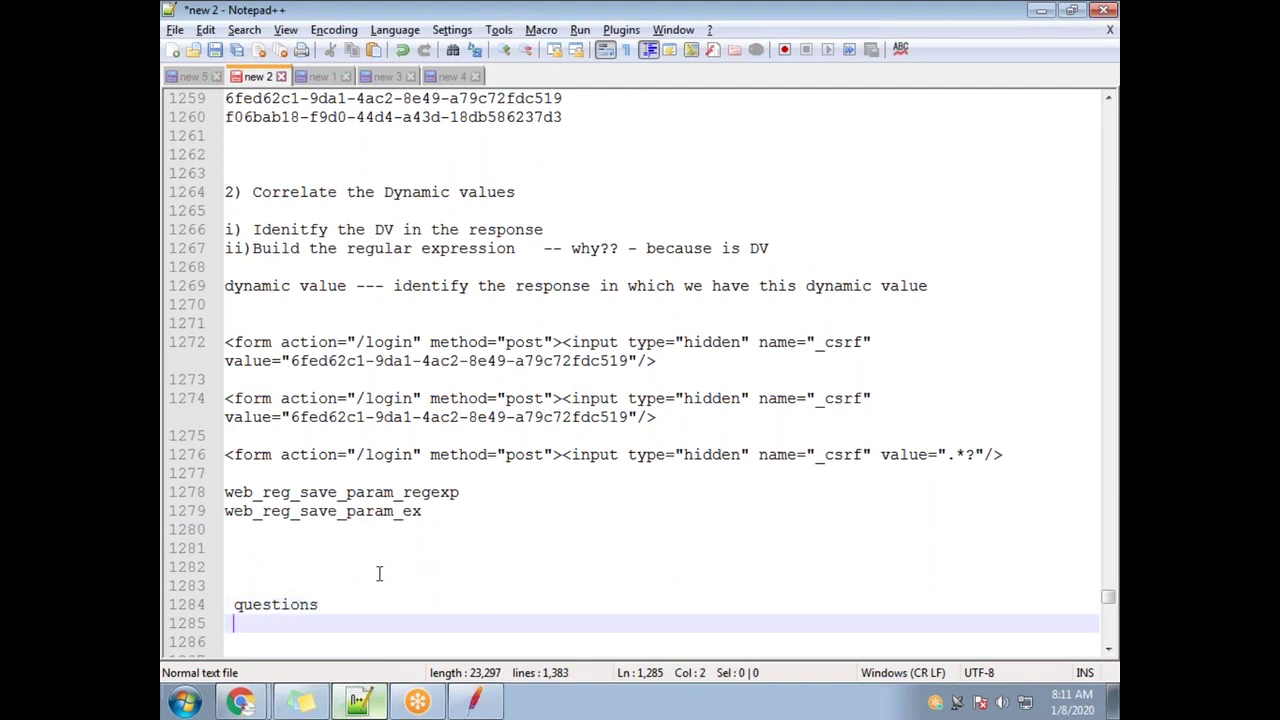
# Paste the regular expression note under it and type .*? below
pyautogui.press('Return')
pyautogui.hotkey('ctrl', 'v')
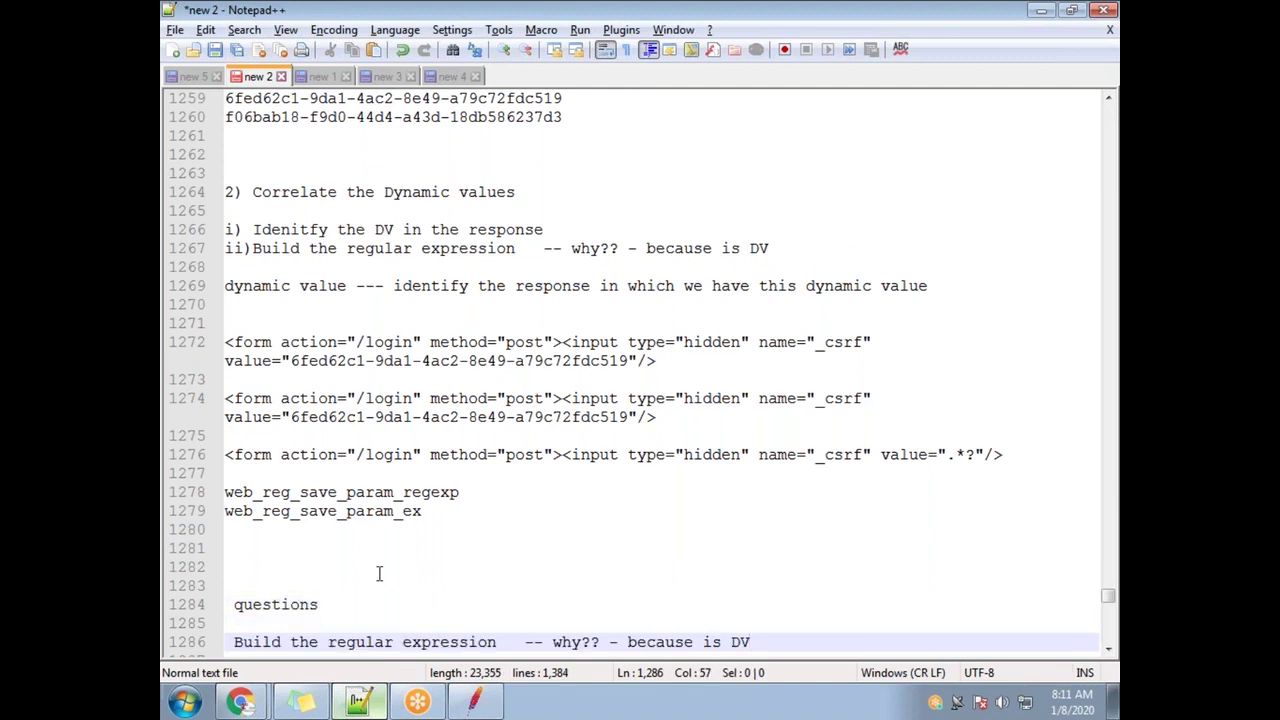
pyautogui.press('Return')
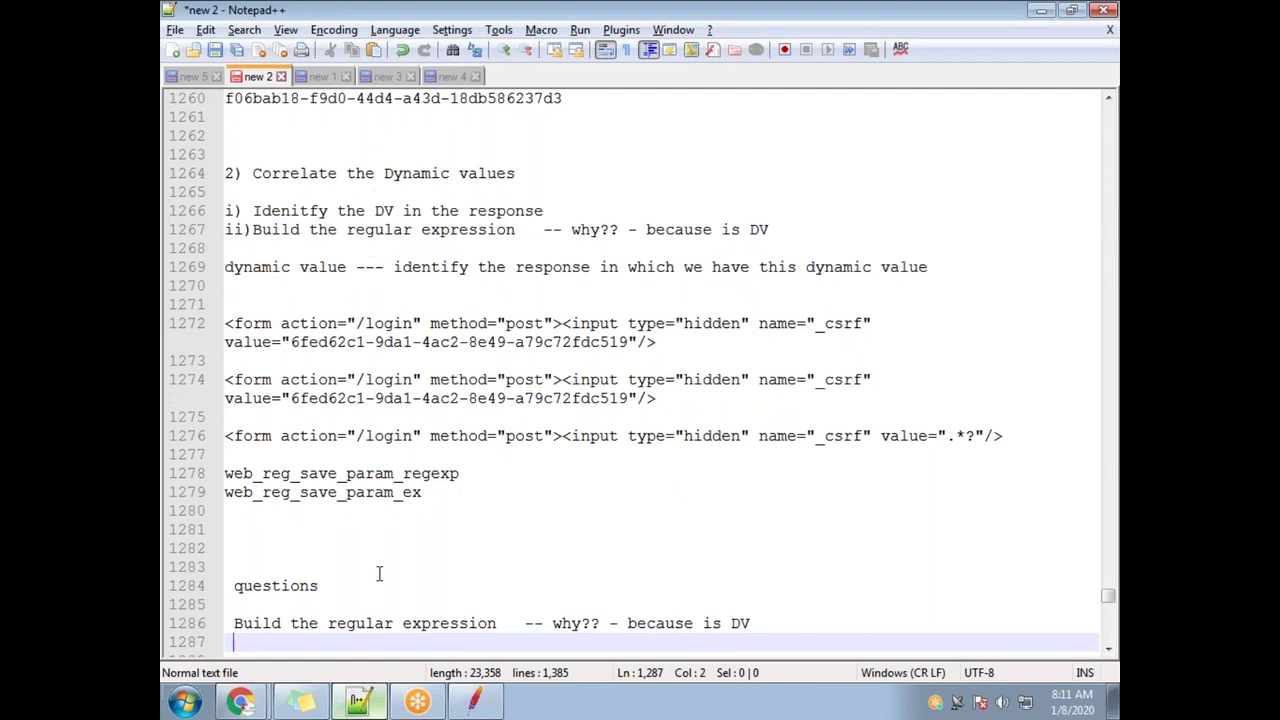
pyautogui.write('.8?')
pyautogui.press('BackSpace')
pyautogui.press('BackSpace')
pyautogui.write('*?')
# Underline the heading with ------- and capitalise it to 'Questions'
pyautogui.click(333, 587)
pyautogui.press('Return')
pyautogui.write('---------')
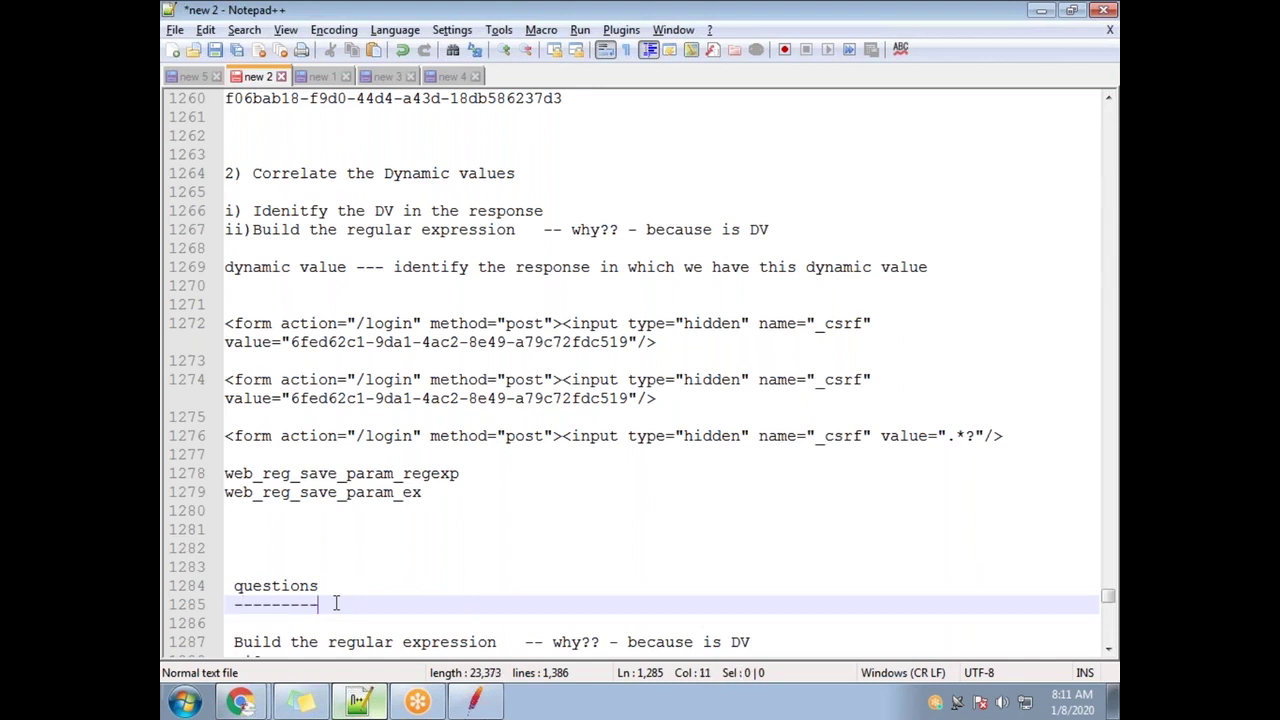
pyautogui.press('Up')
pyautogui.press('Left')
pyautogui.press('Left')
pyautogui.press('Left')
pyautogui.press('Left')
pyautogui.press('Left')
pyautogui.press('Left')
pyautogui.press('Left')
pyautogui.press('BackSpace')
pyautogui.write('Q')
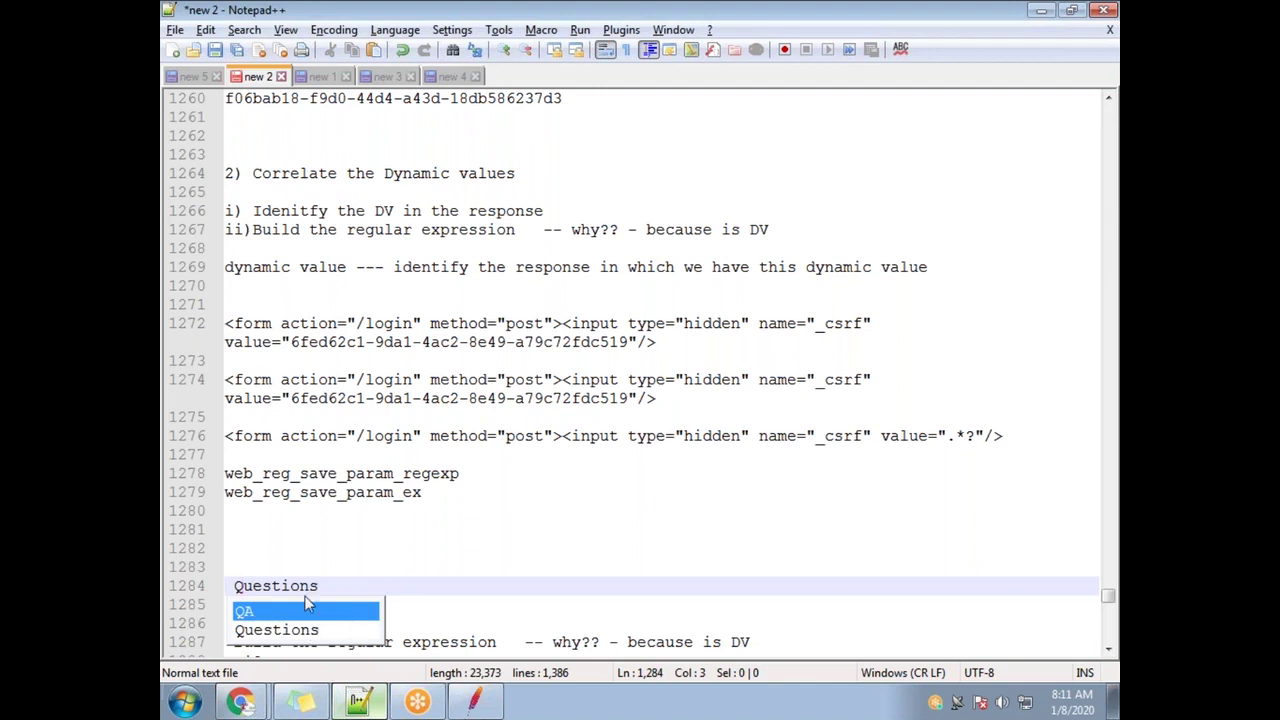
pyautogui.press('Escape')
pyautogui.press('Up')
pyautogui.press('Up')
# Select the whole regex template line containing the .*? pattern
pyautogui.scroll(-3, 360, 633)
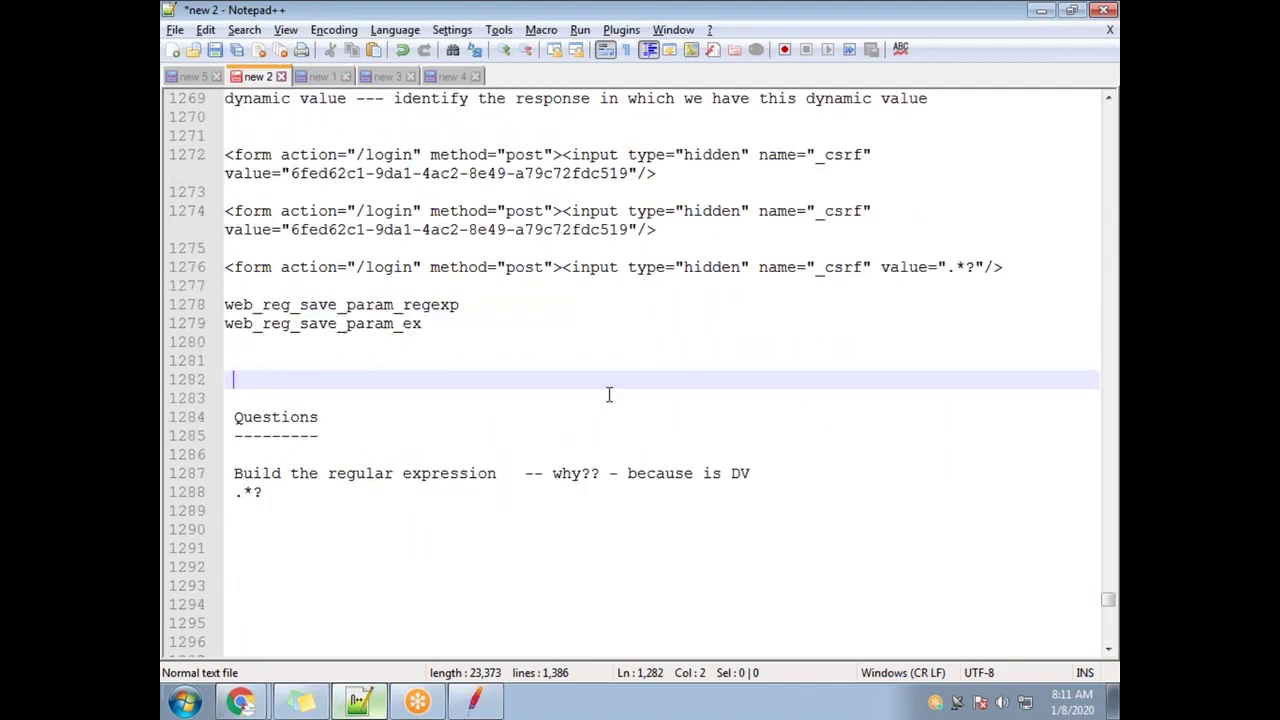
pyautogui.scroll(6, 567, 484)
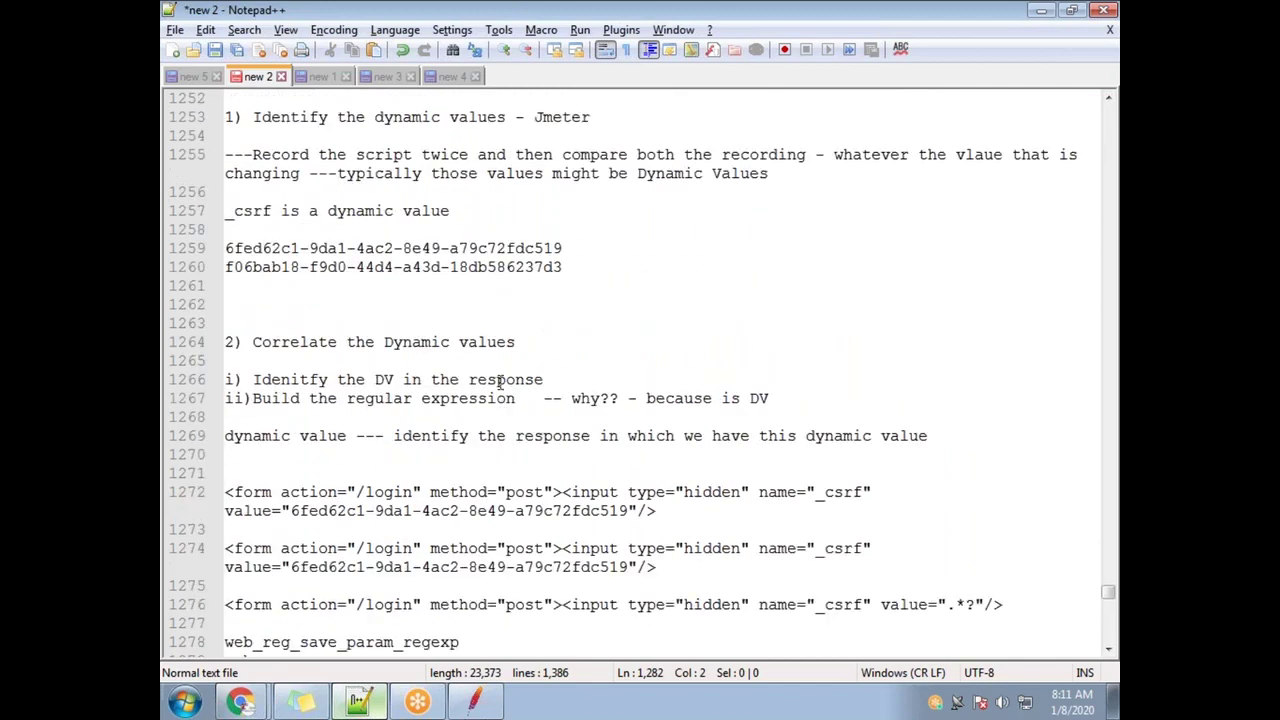
pyautogui.scroll(-3, 500, 381)
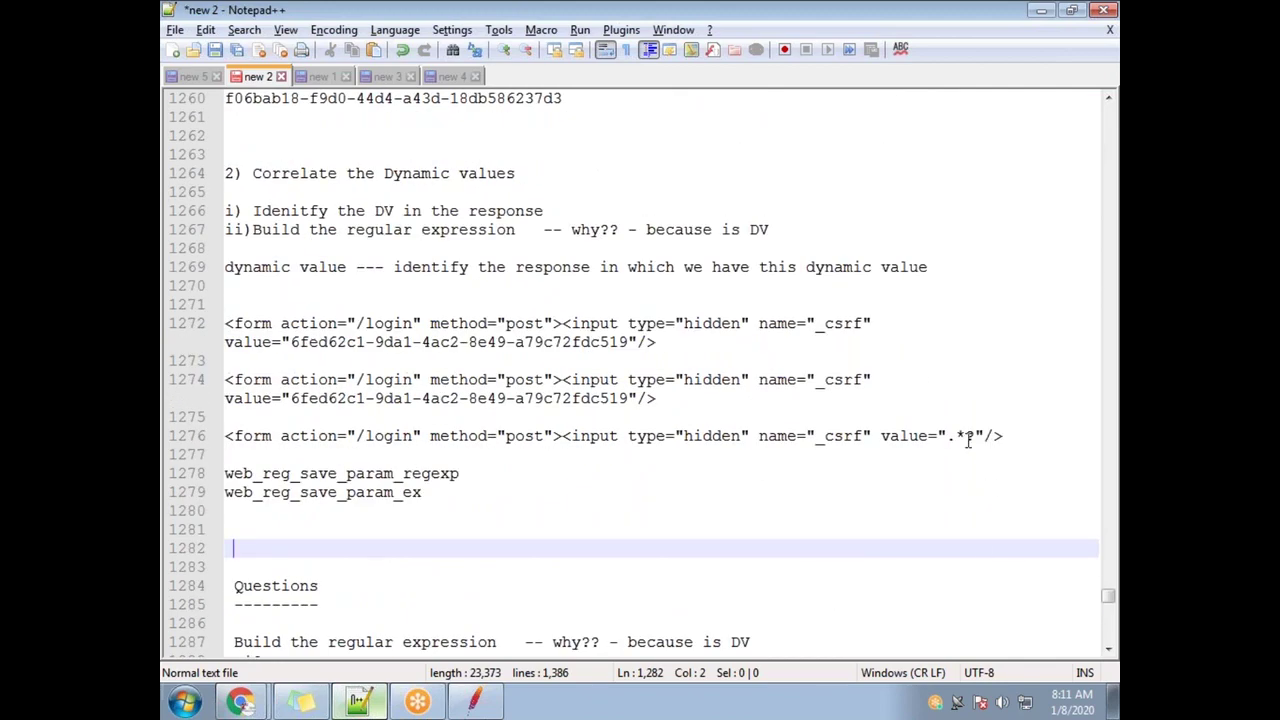
pyautogui.scroll(-2, 351, 614)
pyautogui.moveTo(270, 548); pyautogui.dragTo(227, 548)
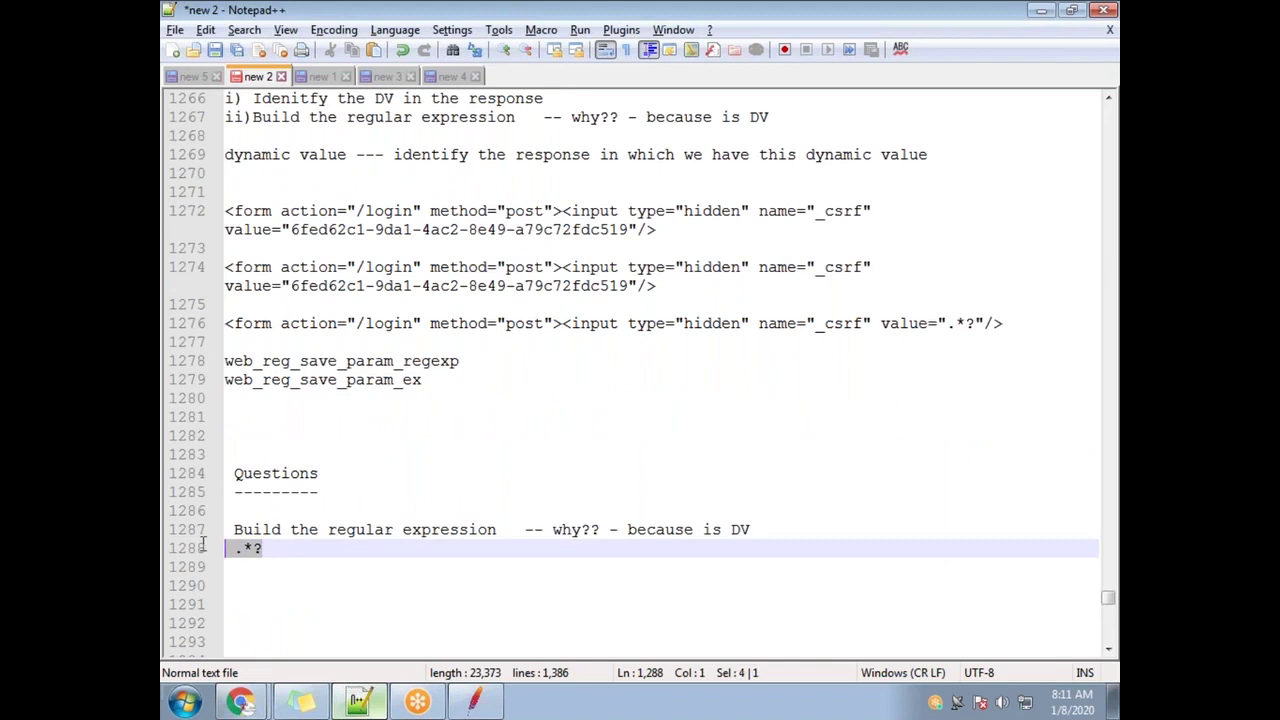
pyautogui.moveTo(974, 323); pyautogui.dragTo(943, 332)
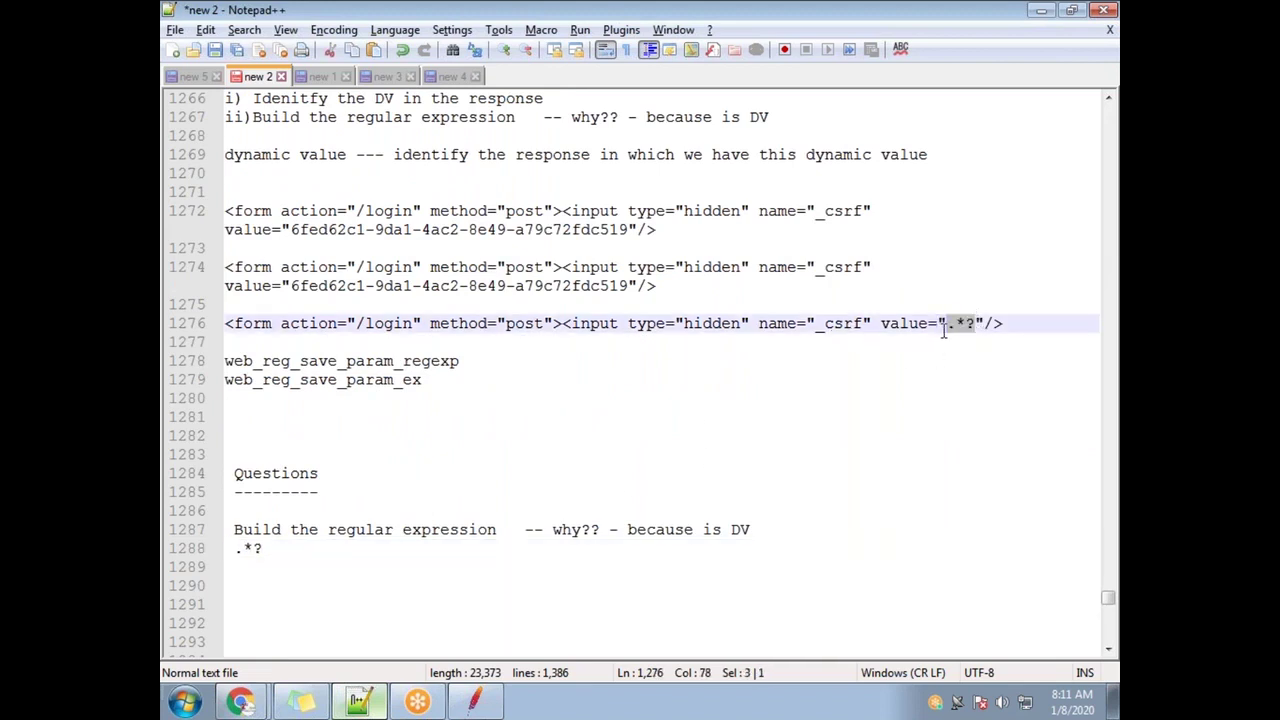
pyautogui.click(1021, 326)
pyautogui.moveTo(1003, 326); pyautogui.dragTo(215, 330)
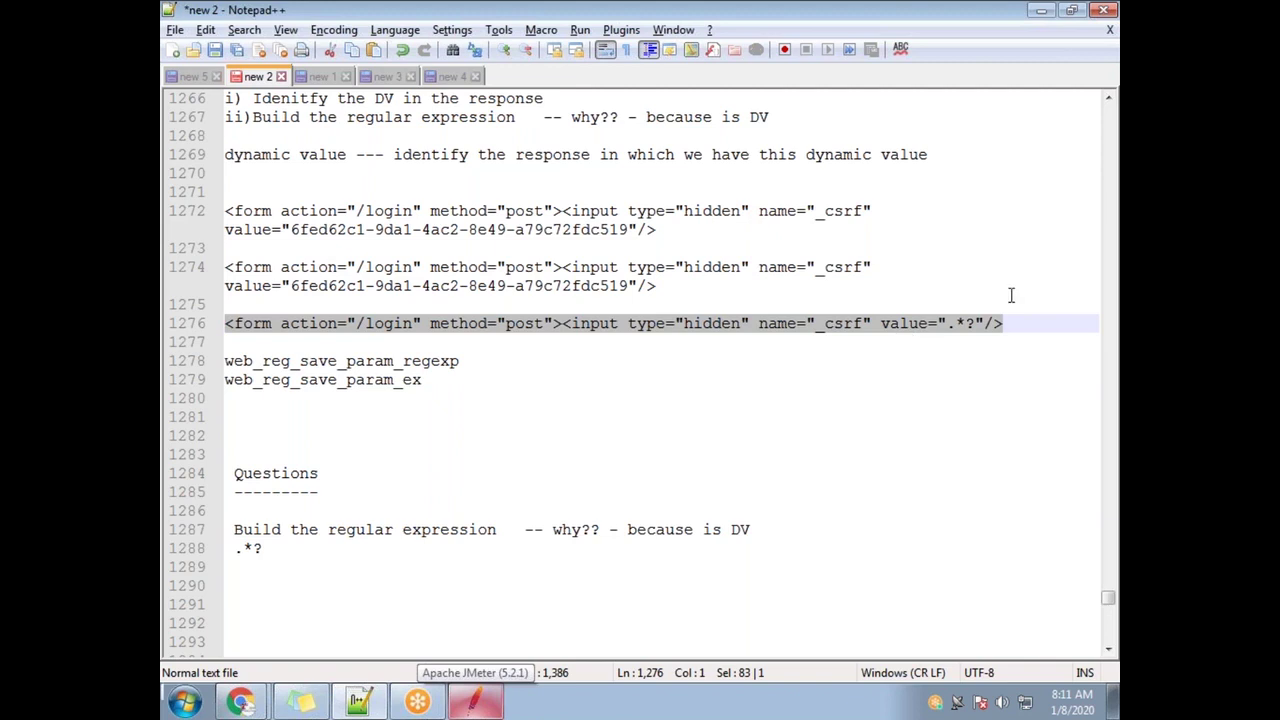
pyautogui.scroll(3, 720, 263)
# Add a new 'iii)' line after step ii) and put spaces after the 'i)' and 'ii)' numbers
pyautogui.click(796, 288)
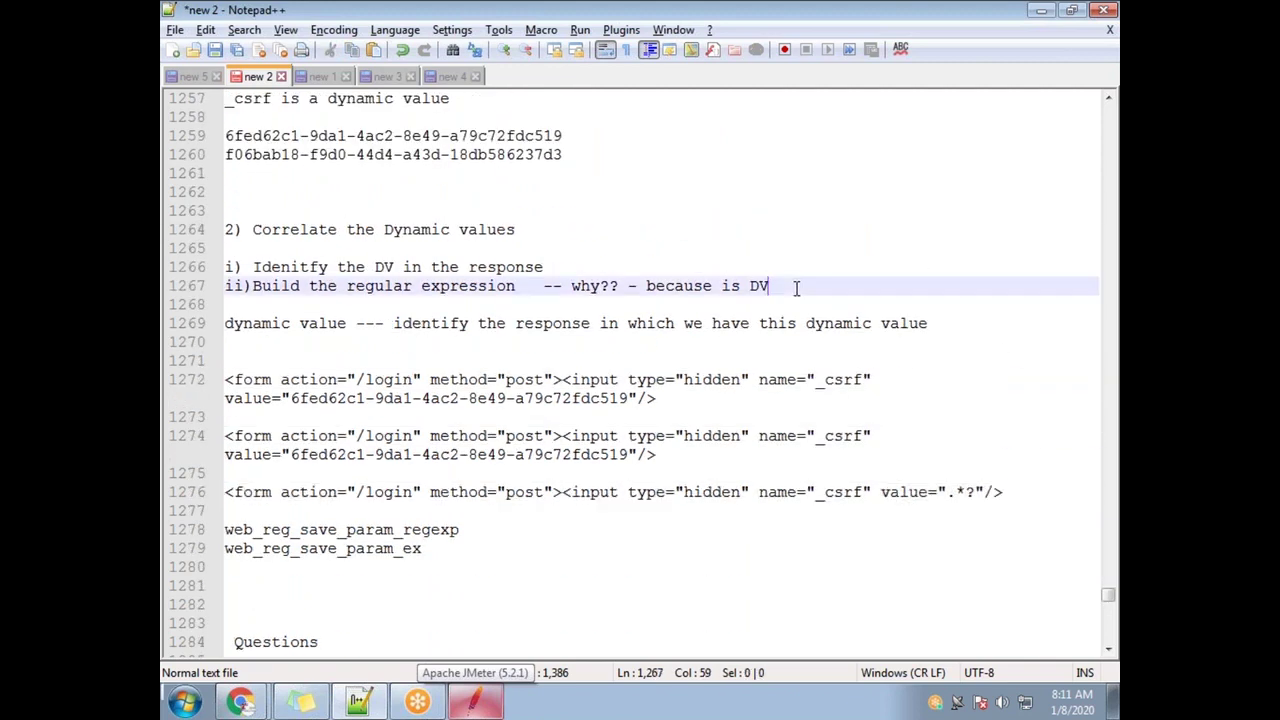
pyautogui.press('Return')
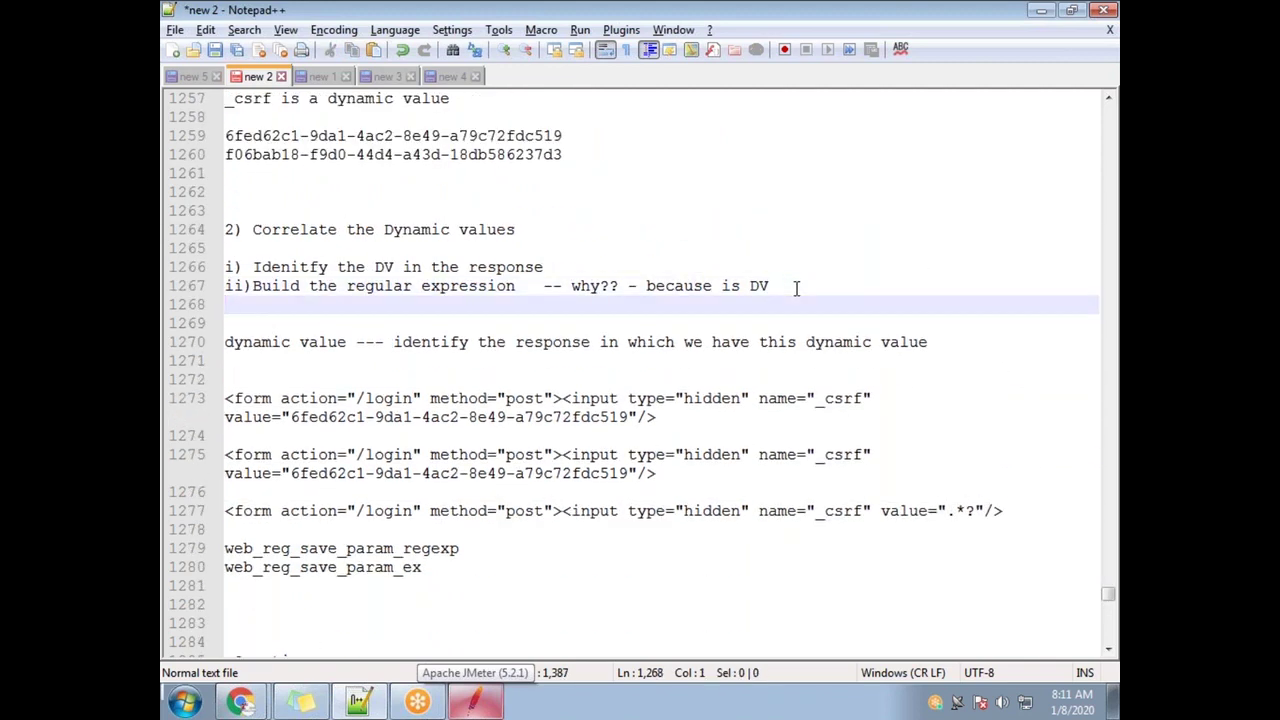
pyautogui.write('111)')
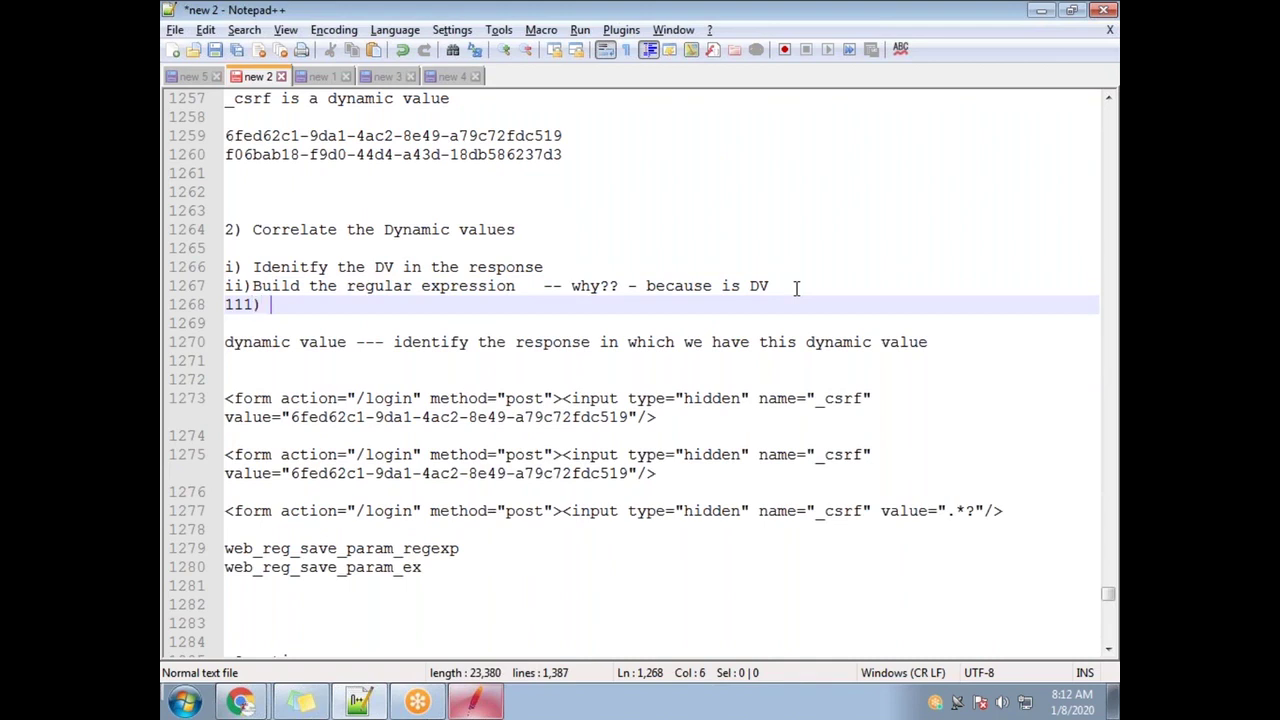
pyautogui.press('BackSpace')
pyautogui.press('BackSpace')
pyautogui.press('BackSpace')
pyautogui.press('BackSpace')
pyautogui.press('BackSpace')
pyautogui.write('iii)')
pyautogui.press('Up')
pyautogui.press('Left')
pyautogui.press('Left')
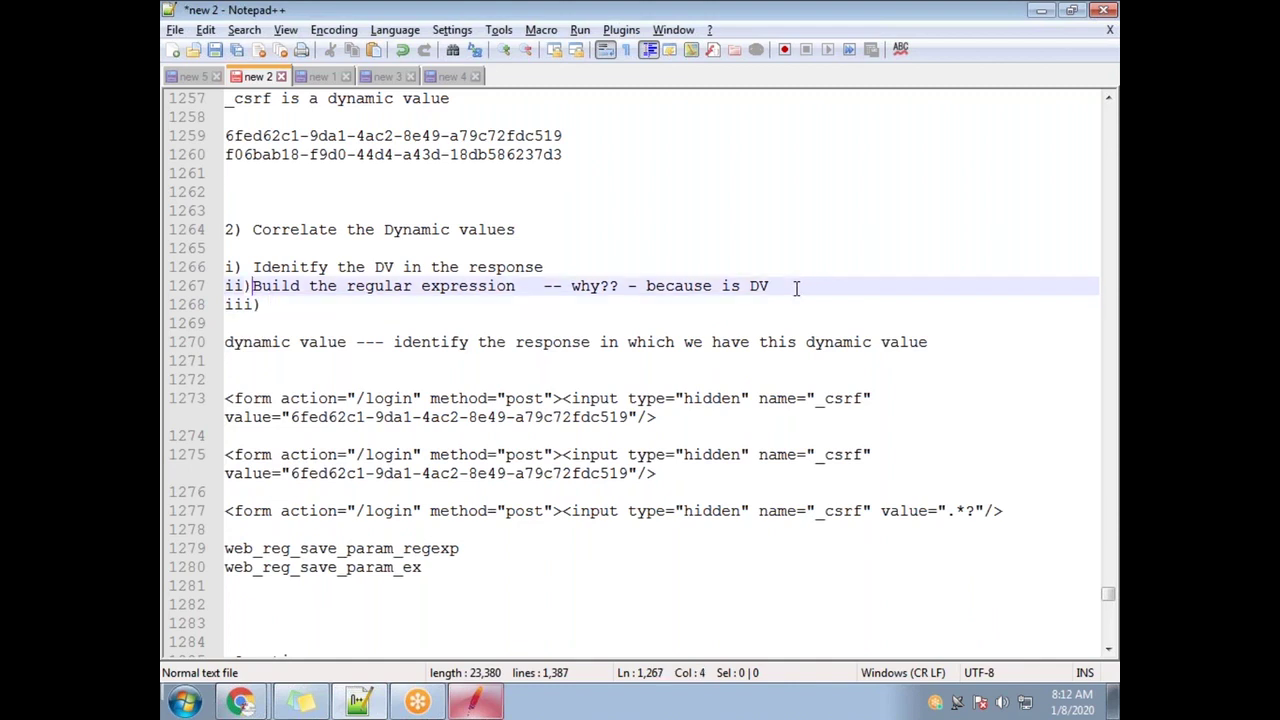
pyautogui.press('Up')
pyautogui.press('Left')
pyautogui.press('Down')
pyautogui.press('Down')
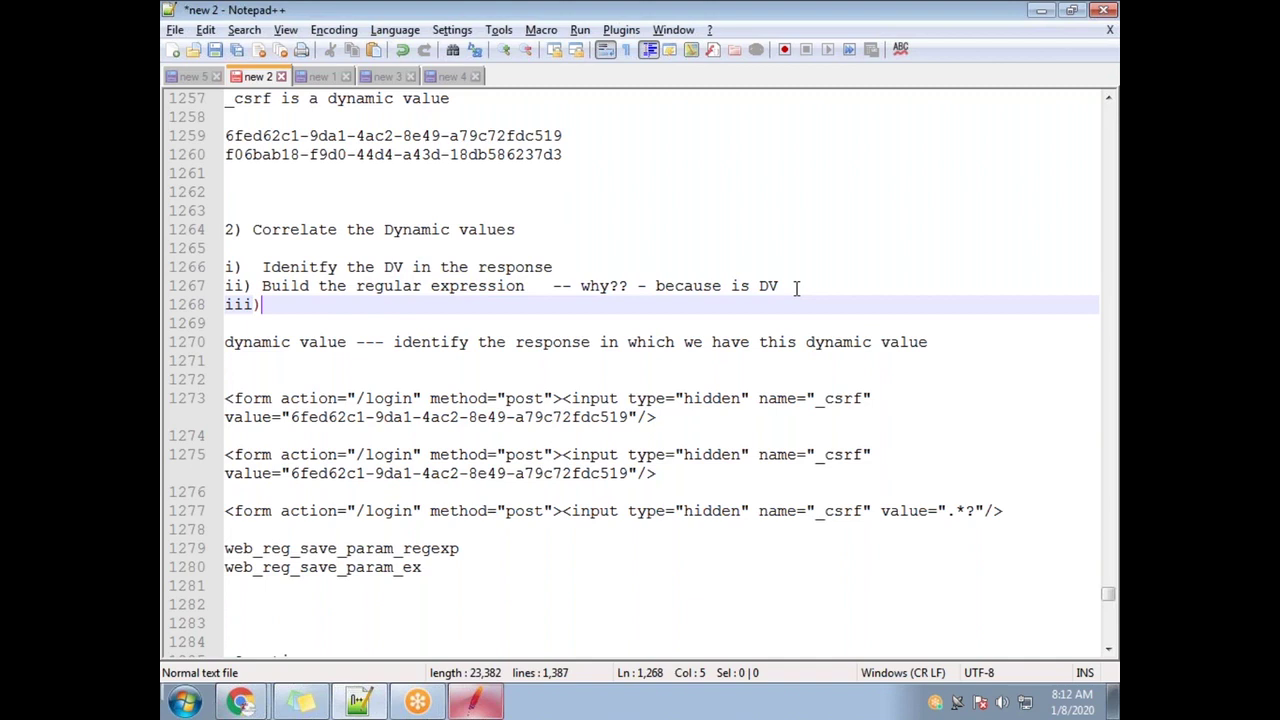
# Write 'Modify the jmeter script to capture the dynamic value' as the third step's text
pyautogui.write('Modify the ')
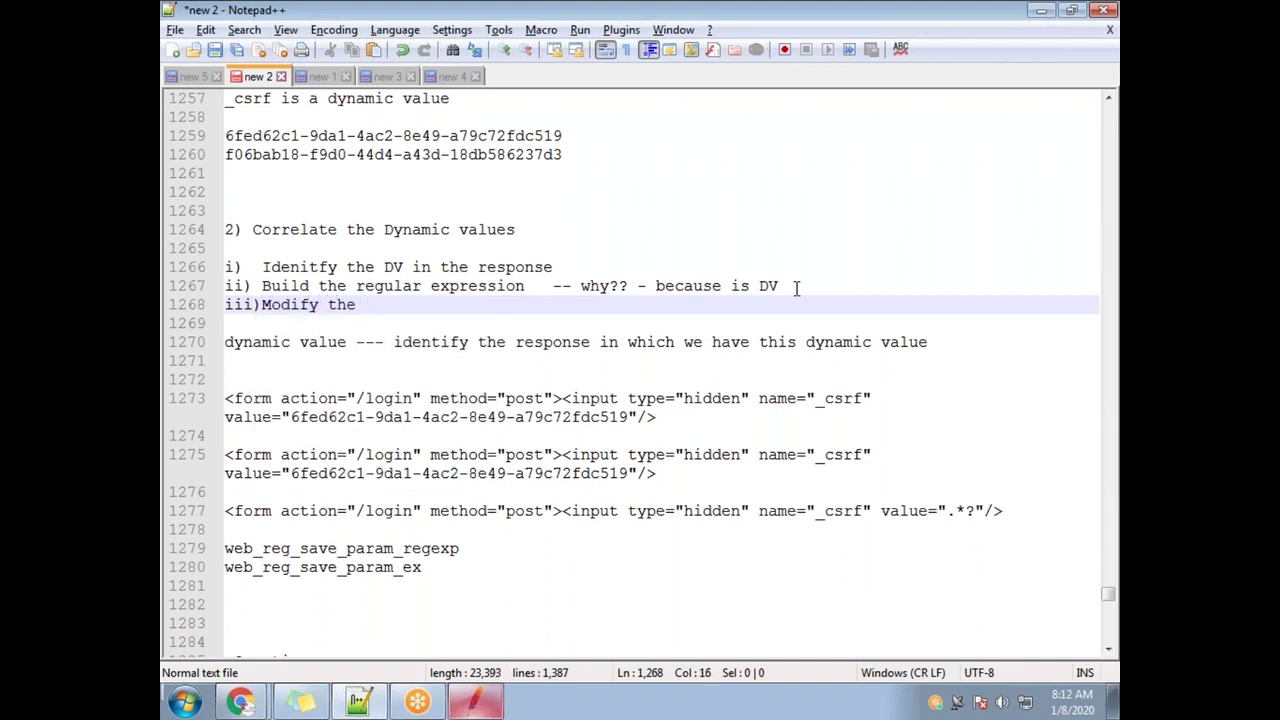
pyautogui.write('jmeter scri[pt to')
pyautogui.press('BackSpace')
pyautogui.press('BackSpace')
pyautogui.press('BackSpace')
pyautogui.press('BackSpace')
pyautogui.press('BackSpace')
pyautogui.press('BackSpace')
pyautogui.write('pt to capture th dynamic value')
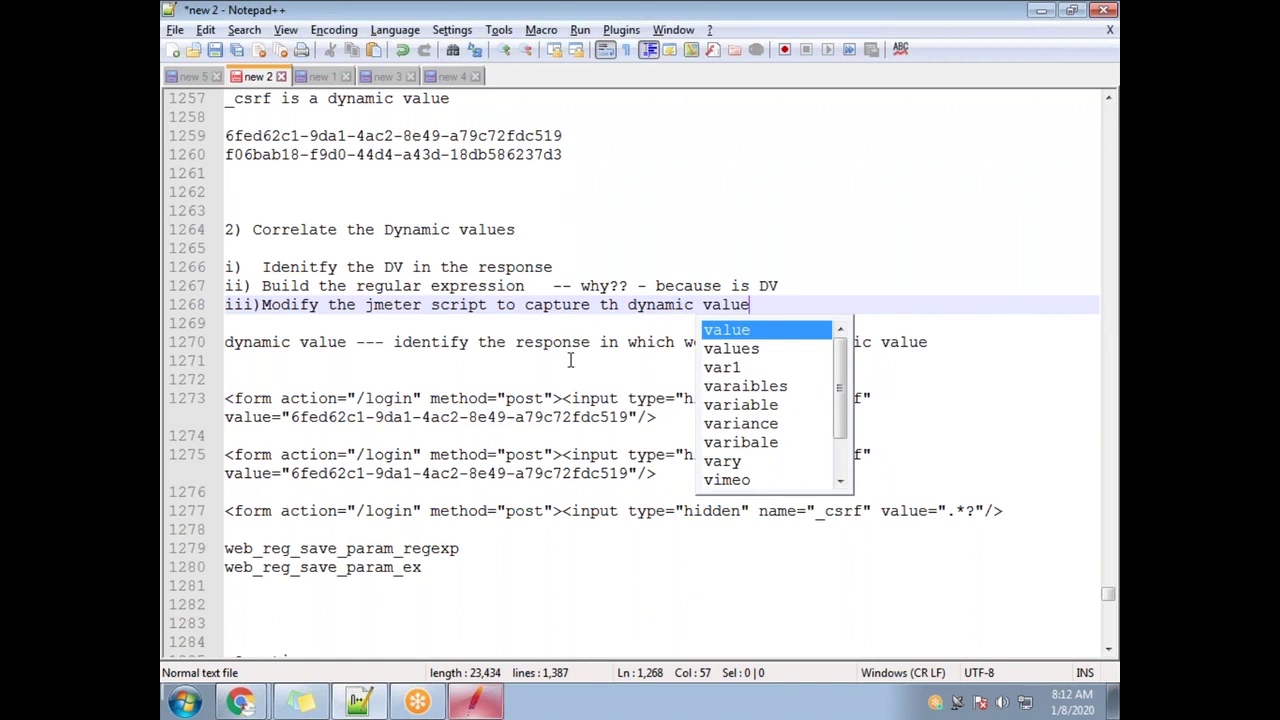
pyautogui.click(619, 303)
pyautogui.write('e')
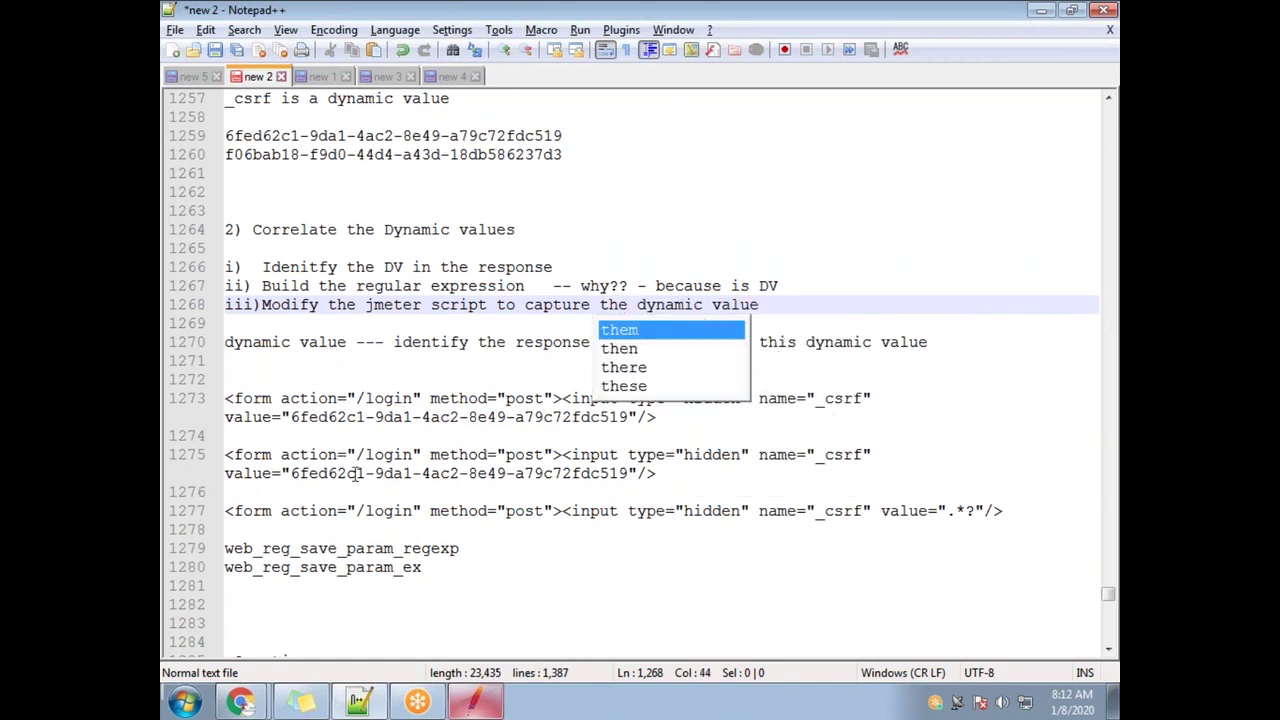
# Highlight the web_reg_save_param lines and the regex template line, then return to JMeter
pyautogui.moveTo(443, 582); pyautogui.dragTo(182, 556)
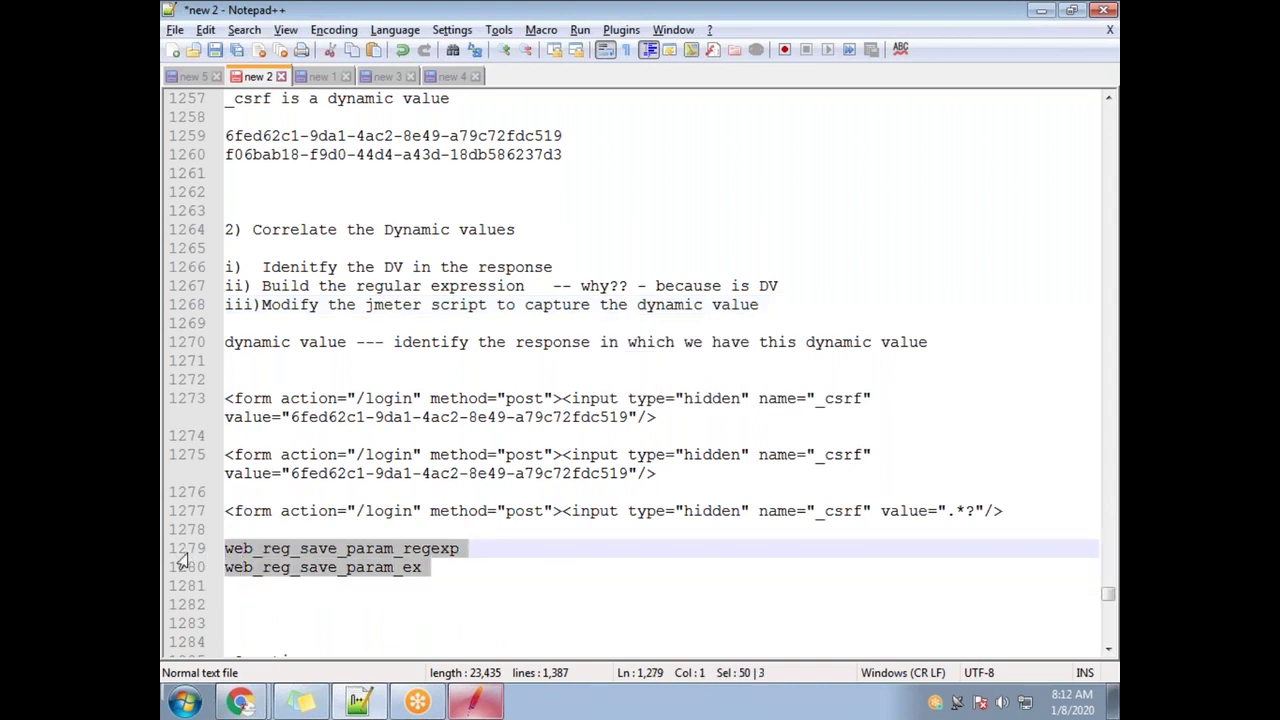
pyautogui.click(448, 553)
pyautogui.moveTo(1012, 510); pyautogui.dragTo(205, 508)
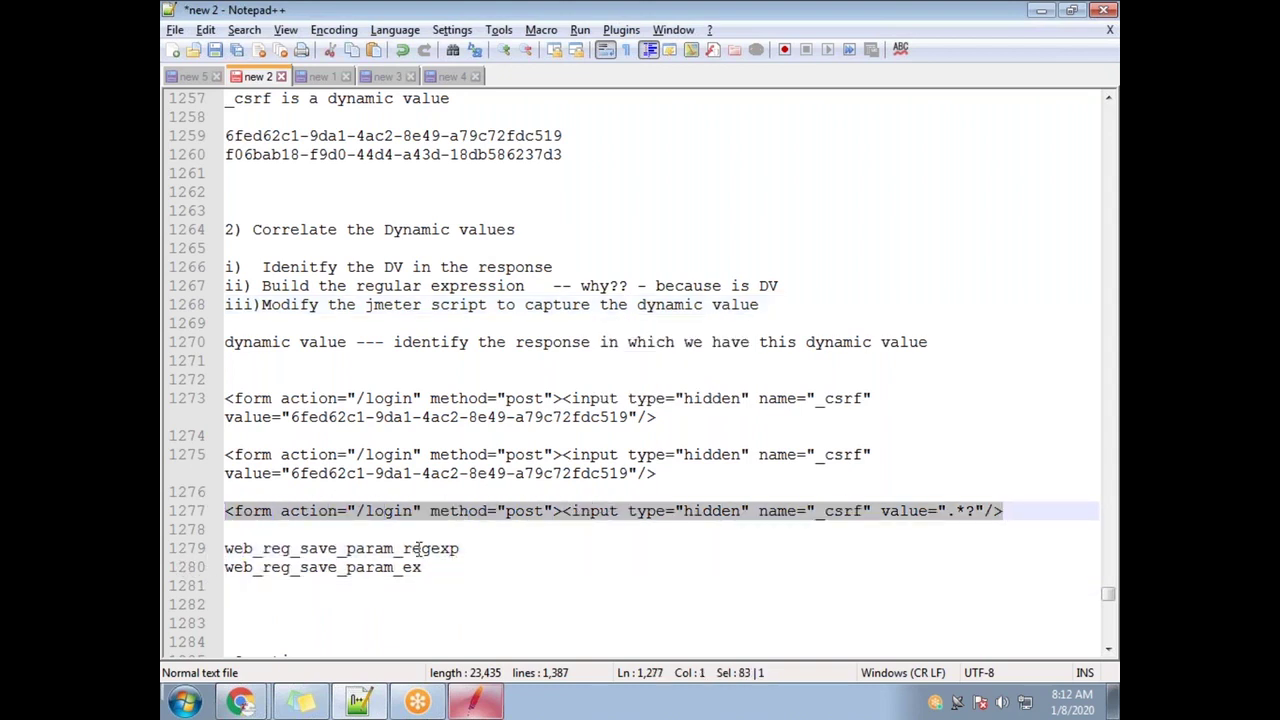
pyautogui.moveTo(472, 548); pyautogui.dragTo(226, 548)
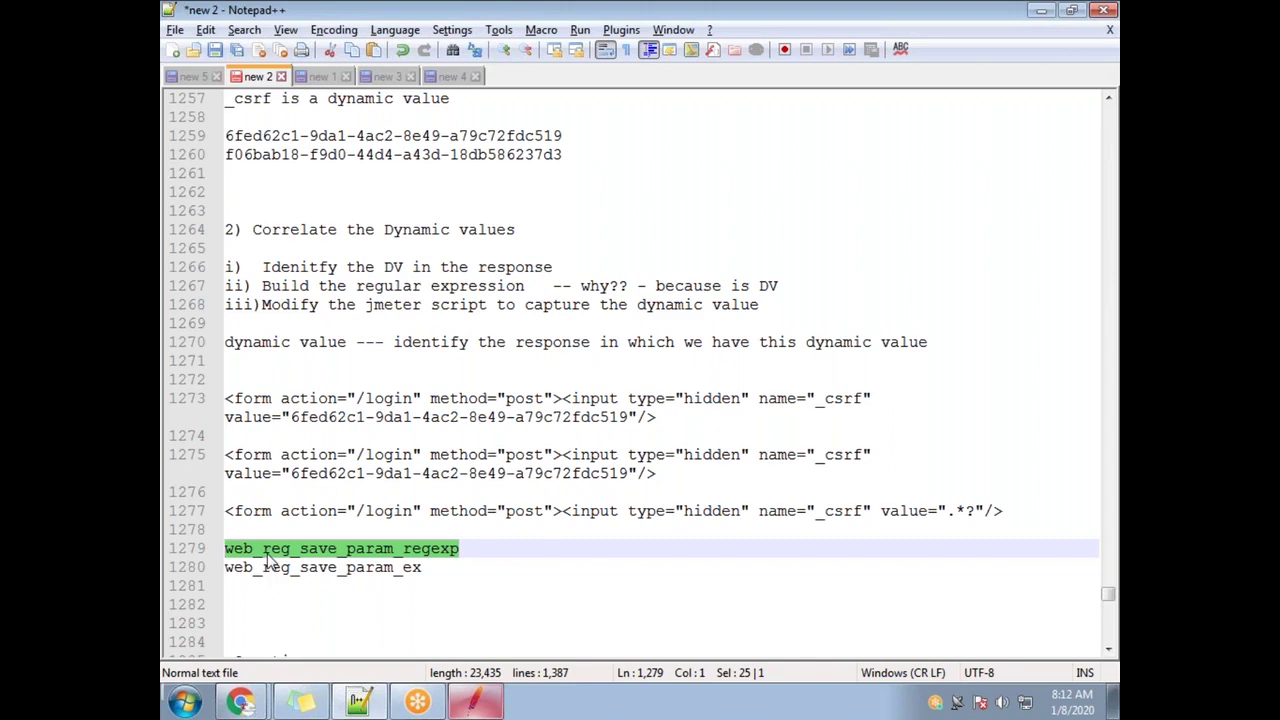
pyautogui.hotkey('alt', 'Tab')
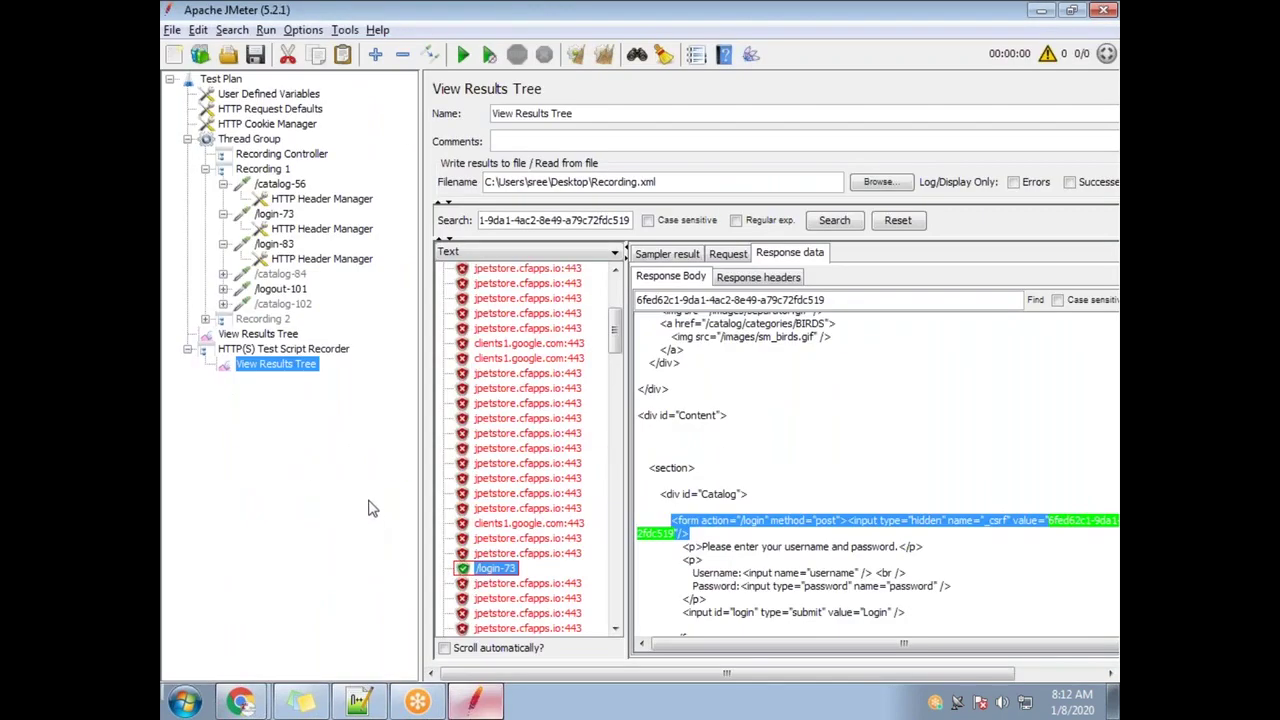
pyautogui.hotkey('alt', 'Tab')
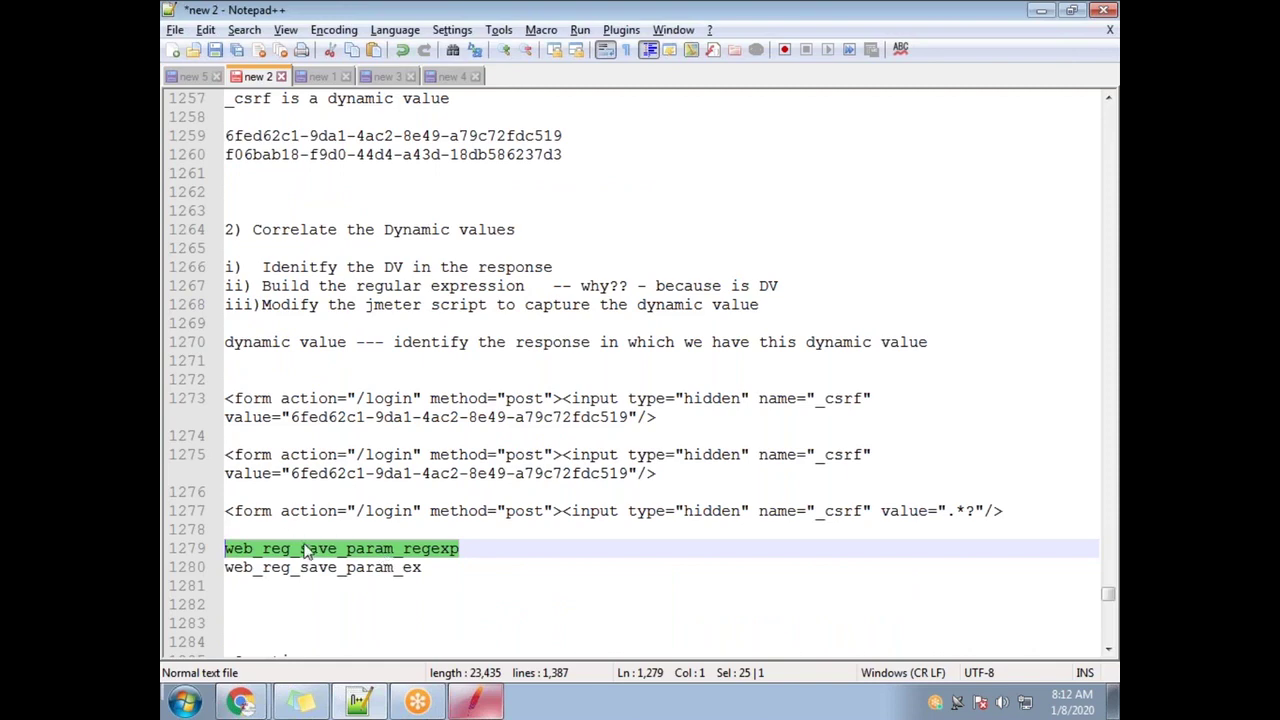
pyautogui.hotkey('alt', 'Tab')
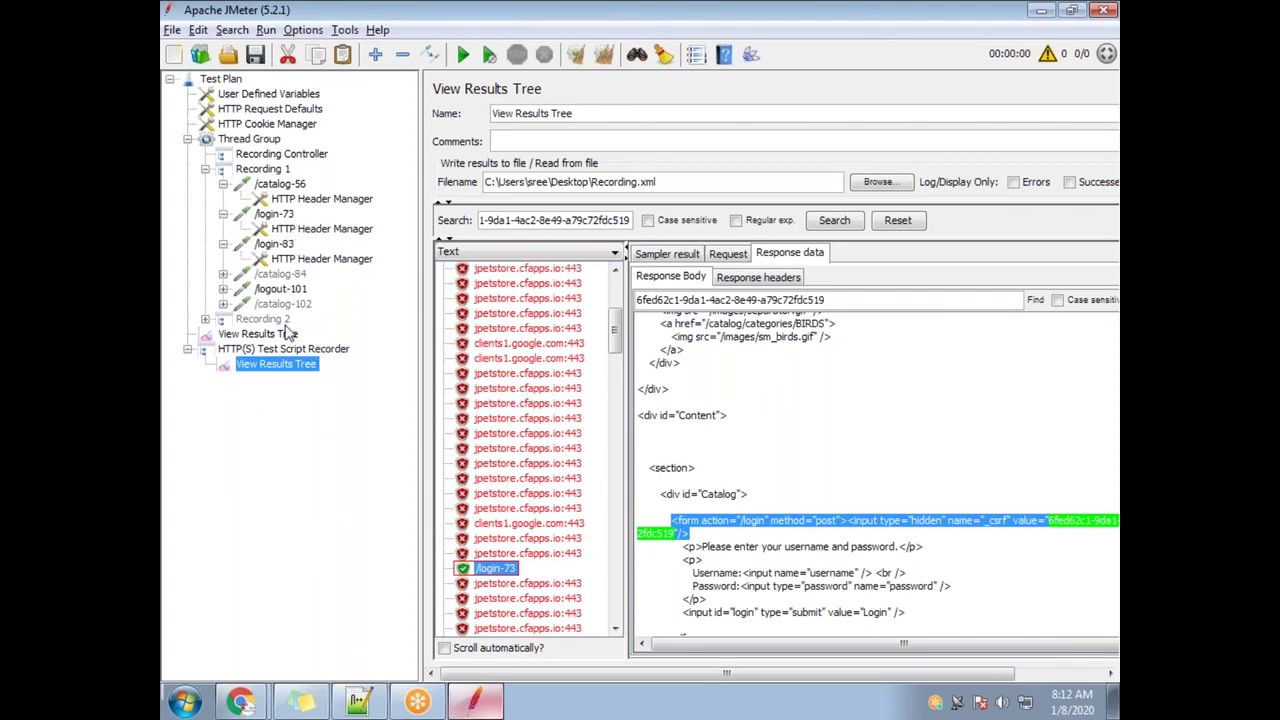
# Add a Regular Expression Extractor as a post processor of /login-73, then reopen the lower View Results Tree
pyautogui.rightClick(287, 218)
pyautogui.moveTo(358, 230)
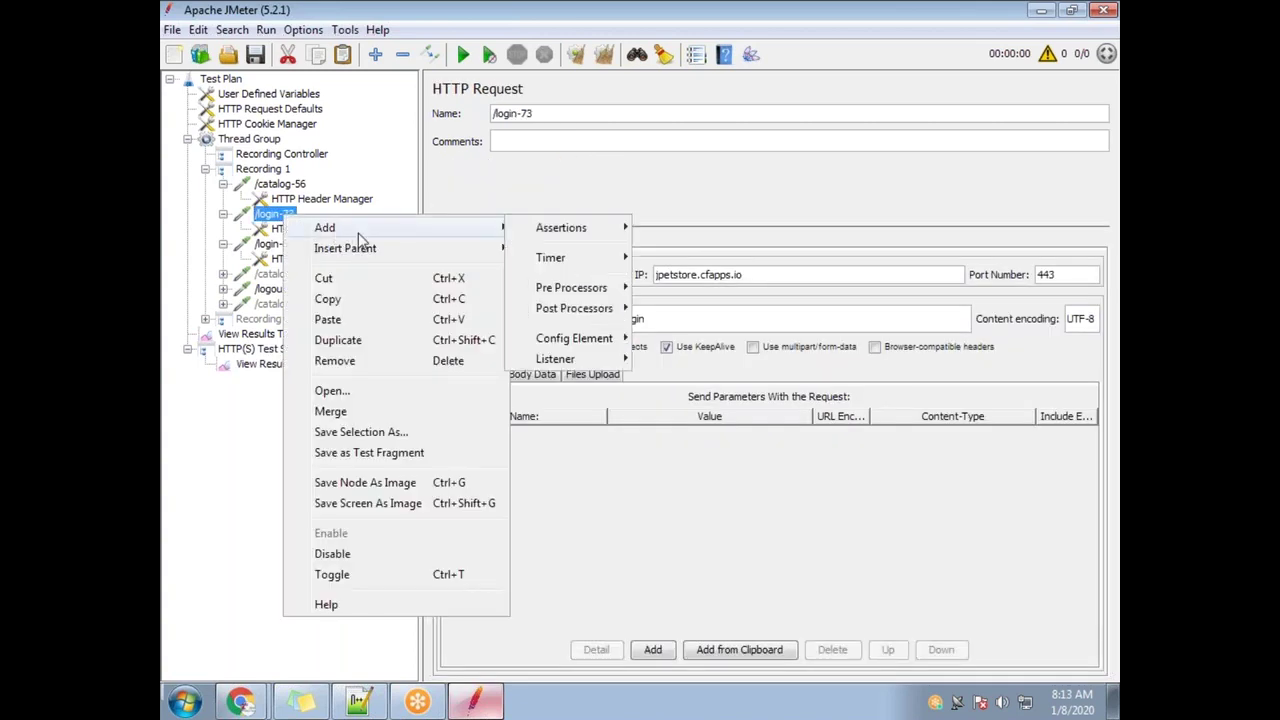
pyautogui.moveTo(578, 312)
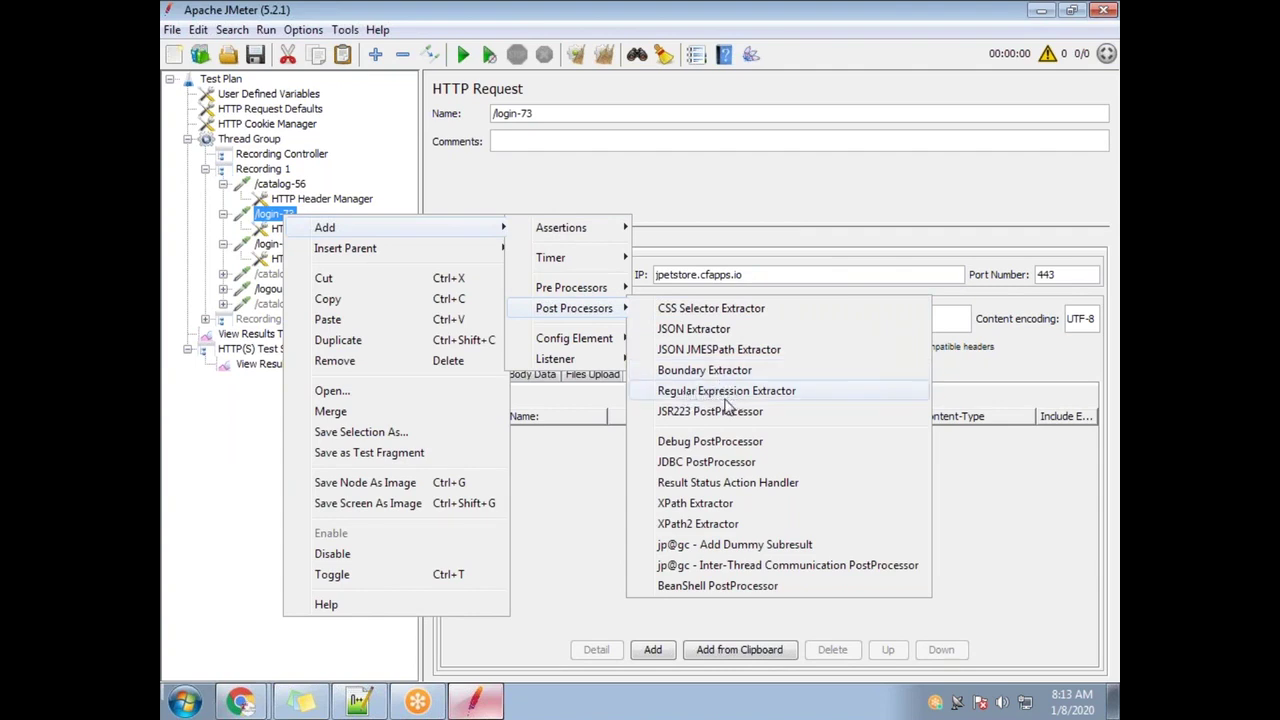
pyautogui.click(725, 399)
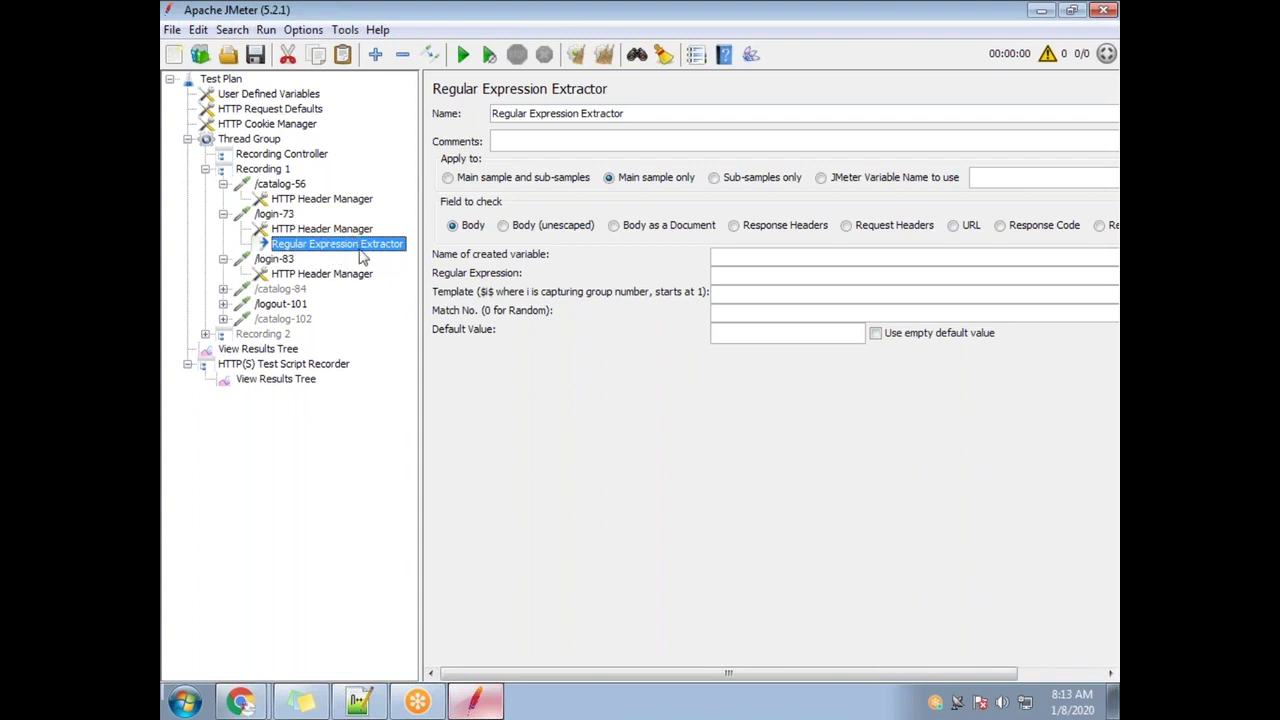
pyautogui.click(777, 31)
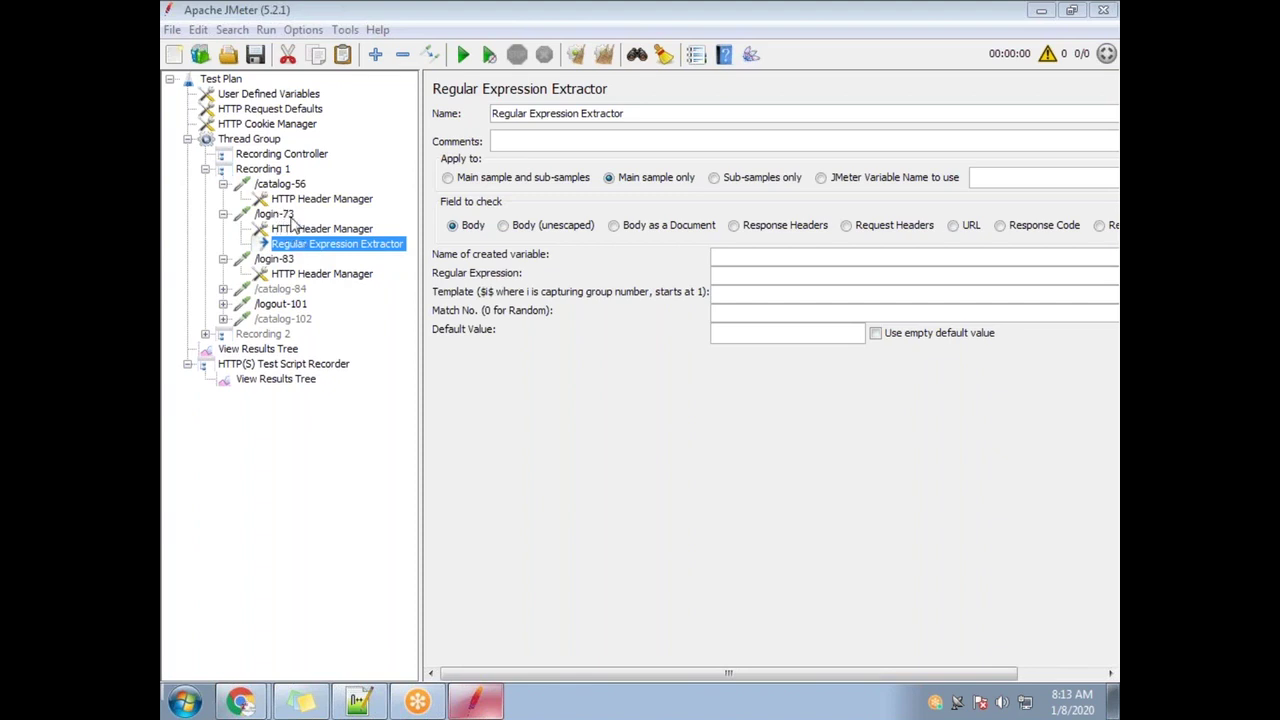
pyautogui.click(286, 382)
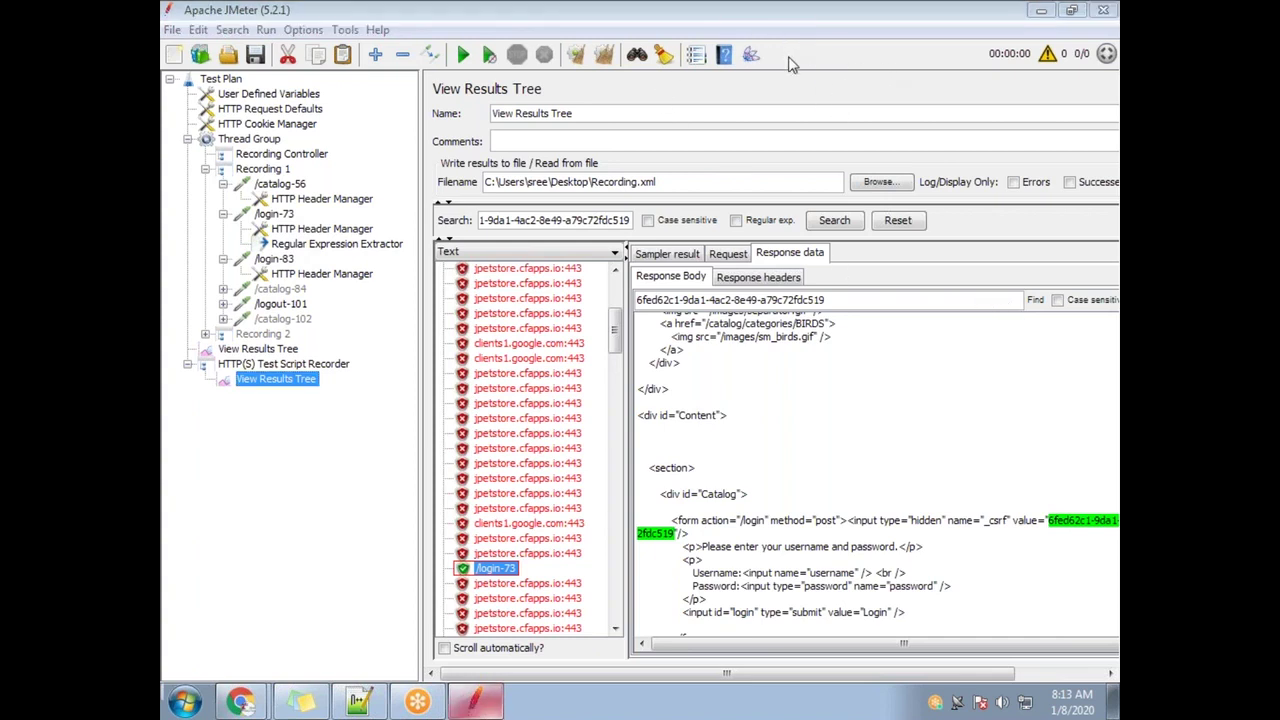
# Look over the Notepad++ notes, then open the new Regular Expression Extractor's settings in JMeter
pyautogui.click(358, 701)
pyautogui.click(368, 586)
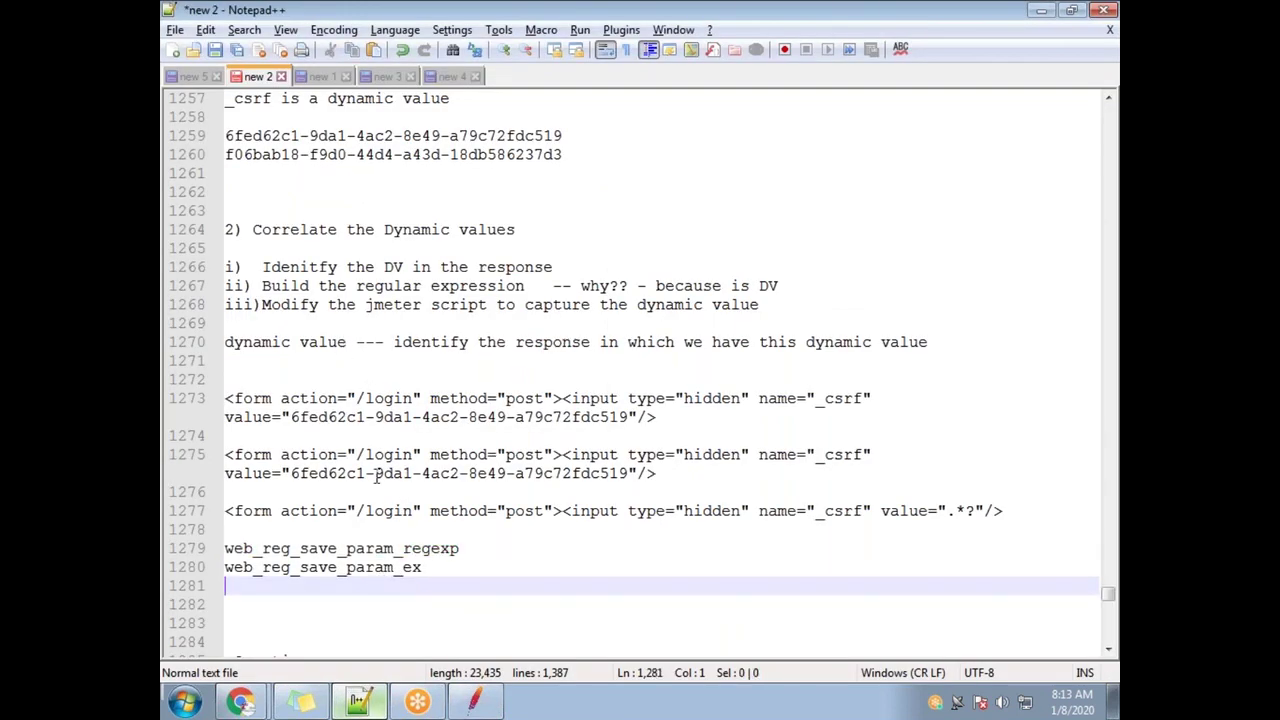
pyautogui.scroll(-3, 376, 440)
pyautogui.moveTo(262, 567); pyautogui.dragTo(240, 492)
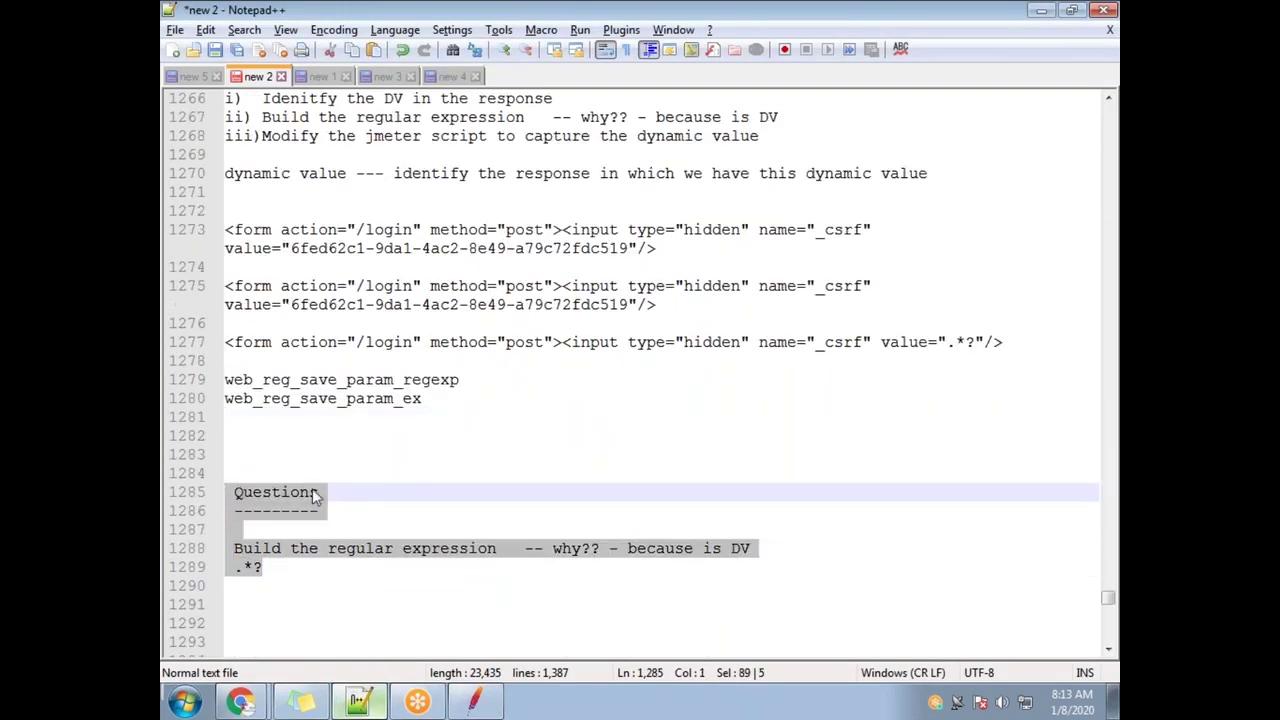
pyautogui.click(498, 396)
pyautogui.scroll(3, 589, 368)
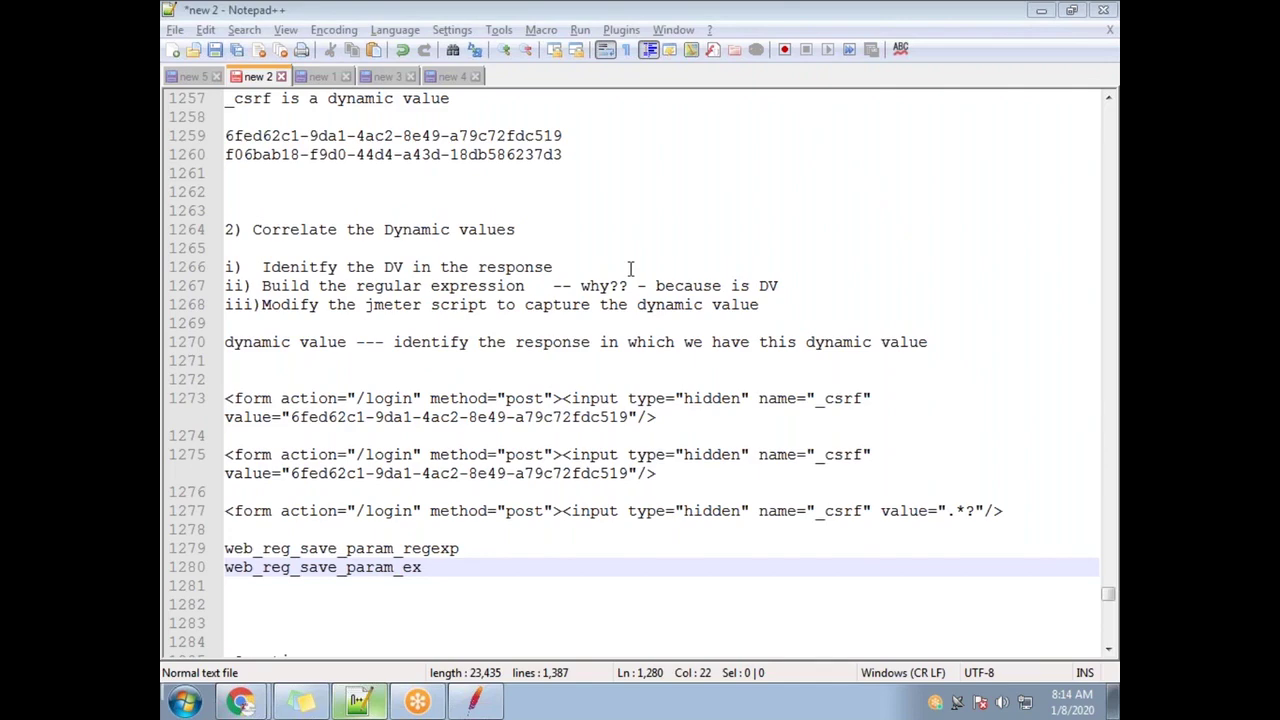
pyautogui.hotkey('alt', 'Tab')
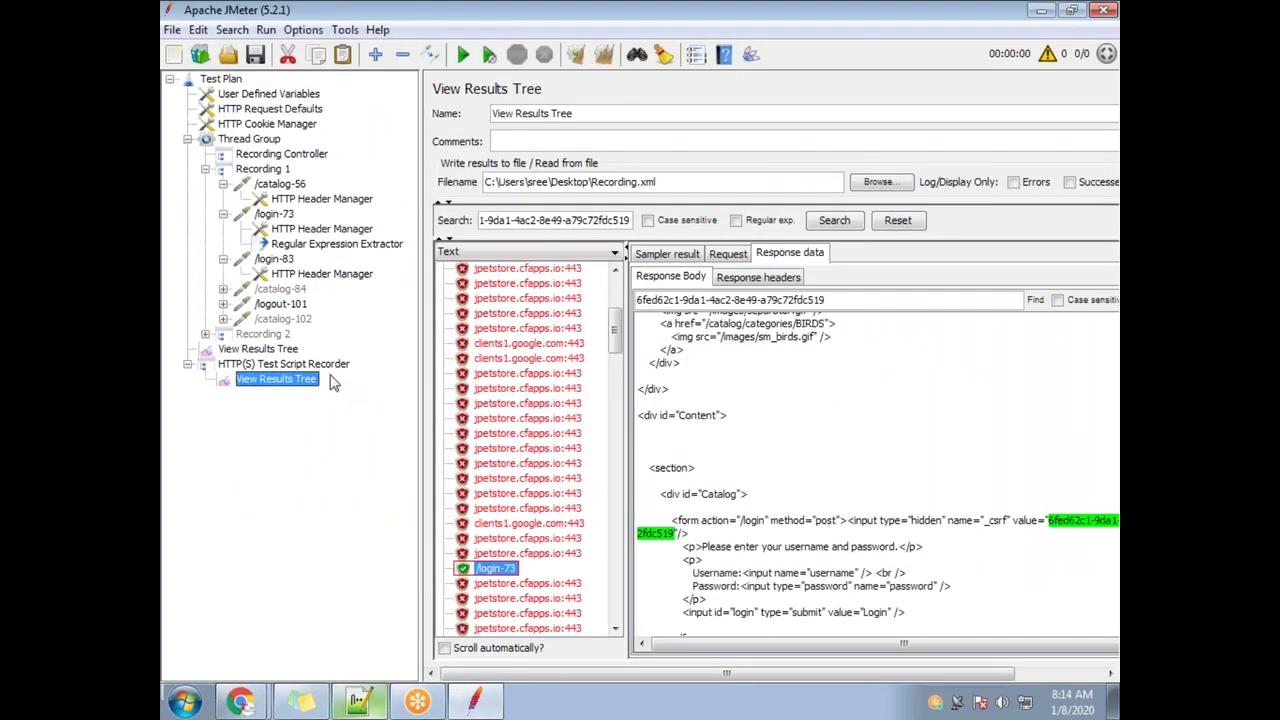
pyautogui.click(318, 246)
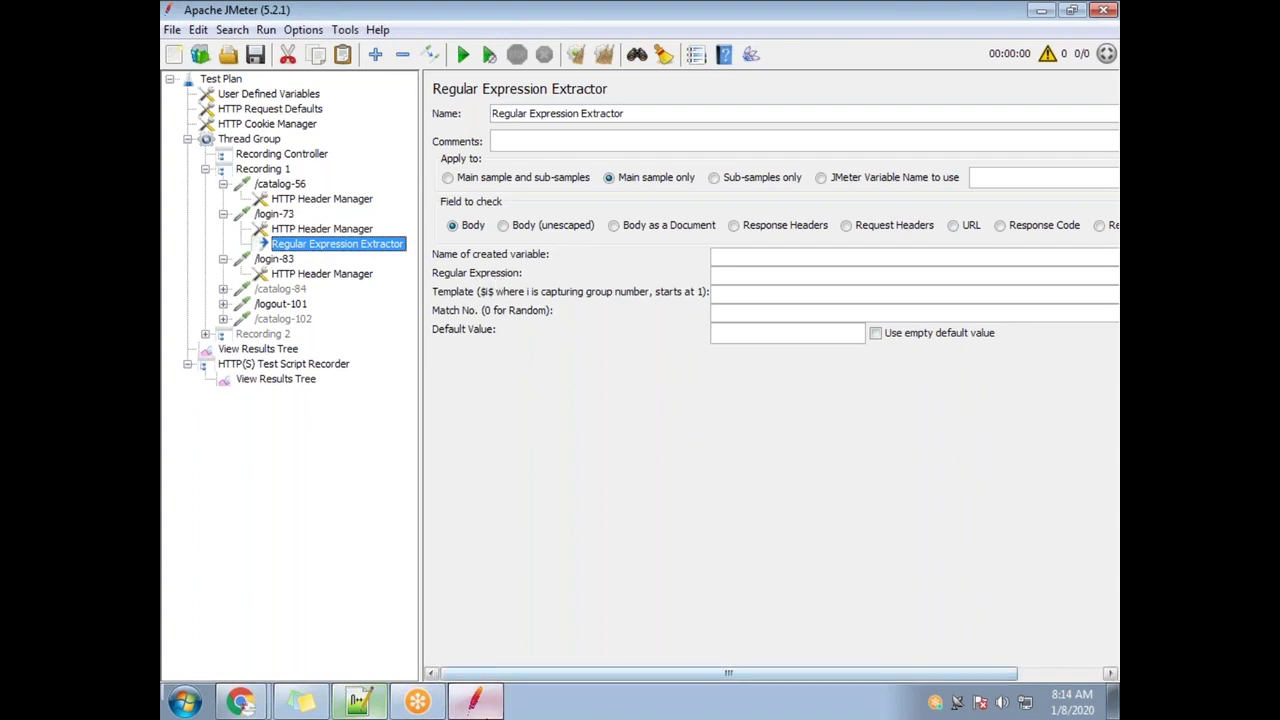
# Copy the whole _csrf form pattern on line 1277 and return to the Regular Expression field
pyautogui.click(360, 704)
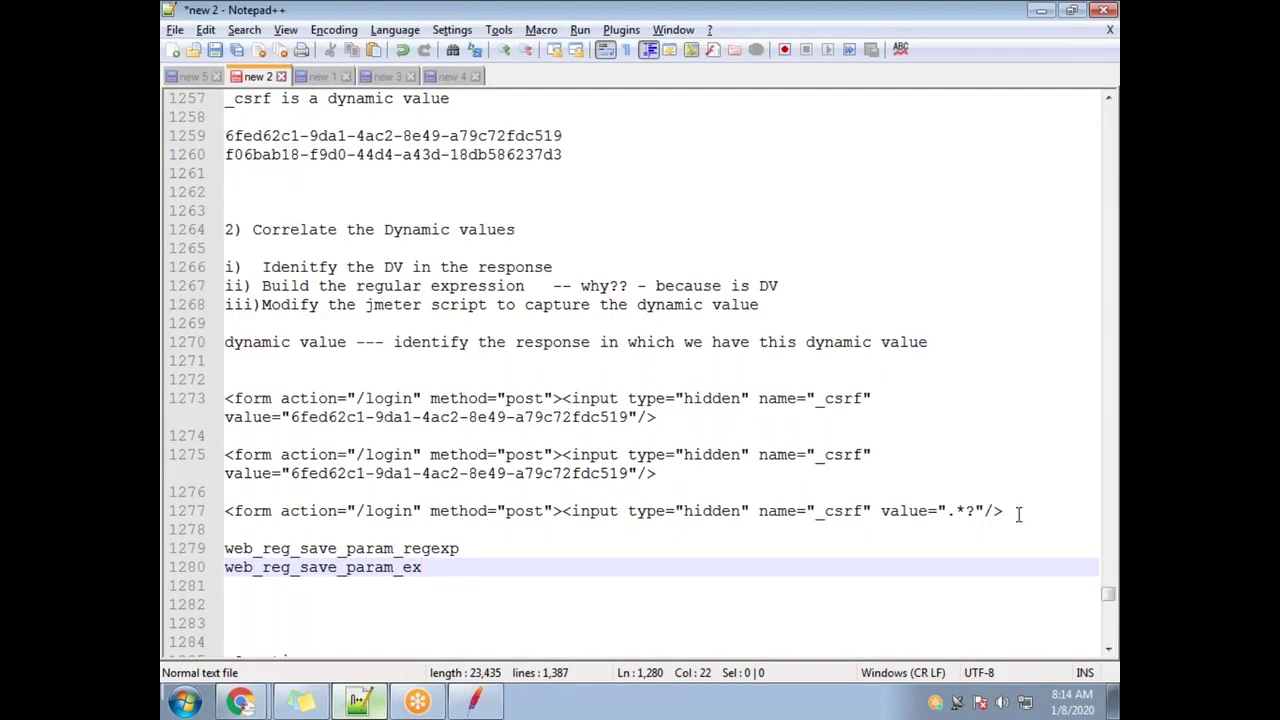
pyautogui.moveTo(1003, 511); pyautogui.dragTo(776, 511)
pyautogui.moveTo(1003, 511); pyautogui.dragTo(224, 511)
pyautogui.hotkey('ctrl', 'c')
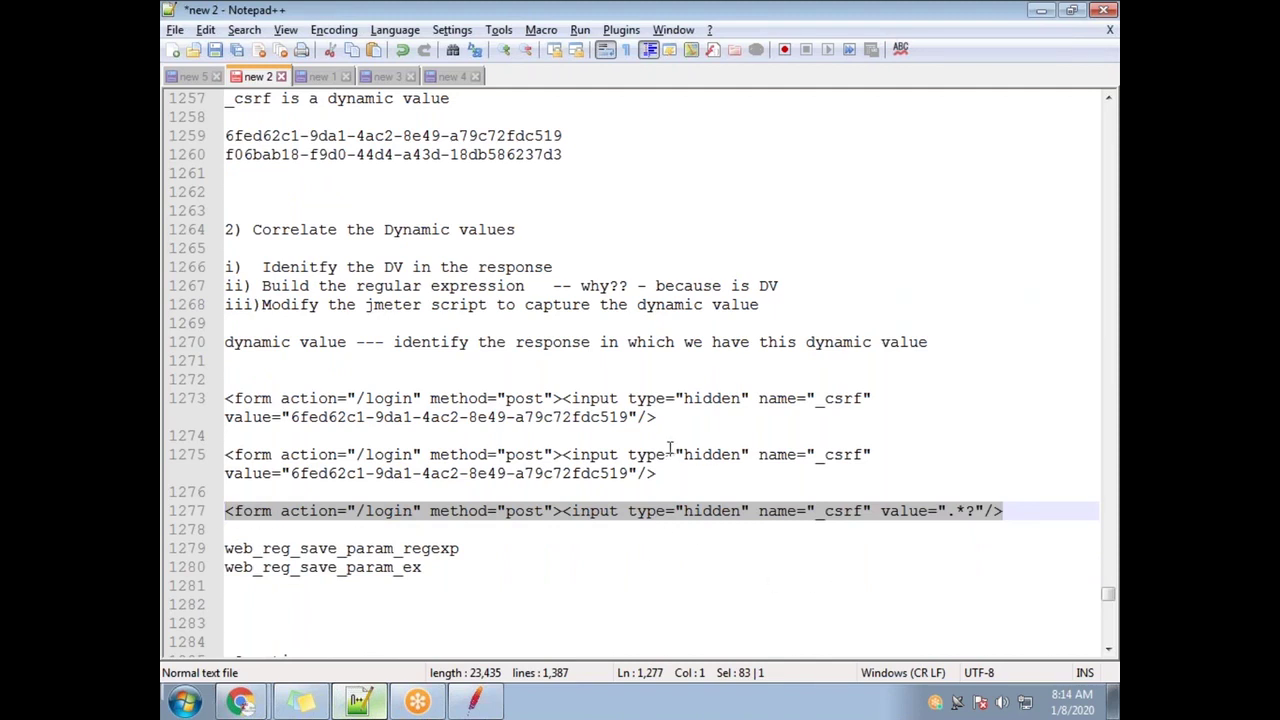
pyautogui.hotkey('alt', 'Tab')
pyautogui.click(727, 274)
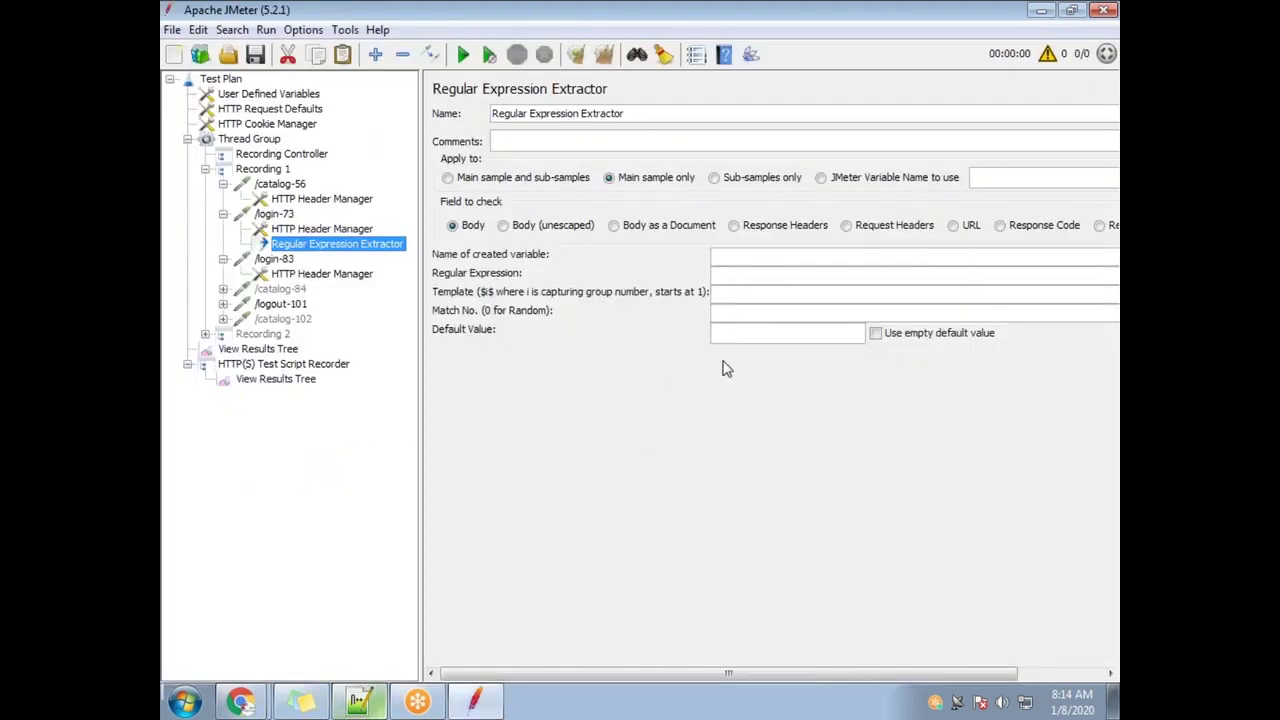
# Paste the _csrf form line into the Regular Expression field and highlight its .*? part
pyautogui.hotkey('ctrl', 'v')
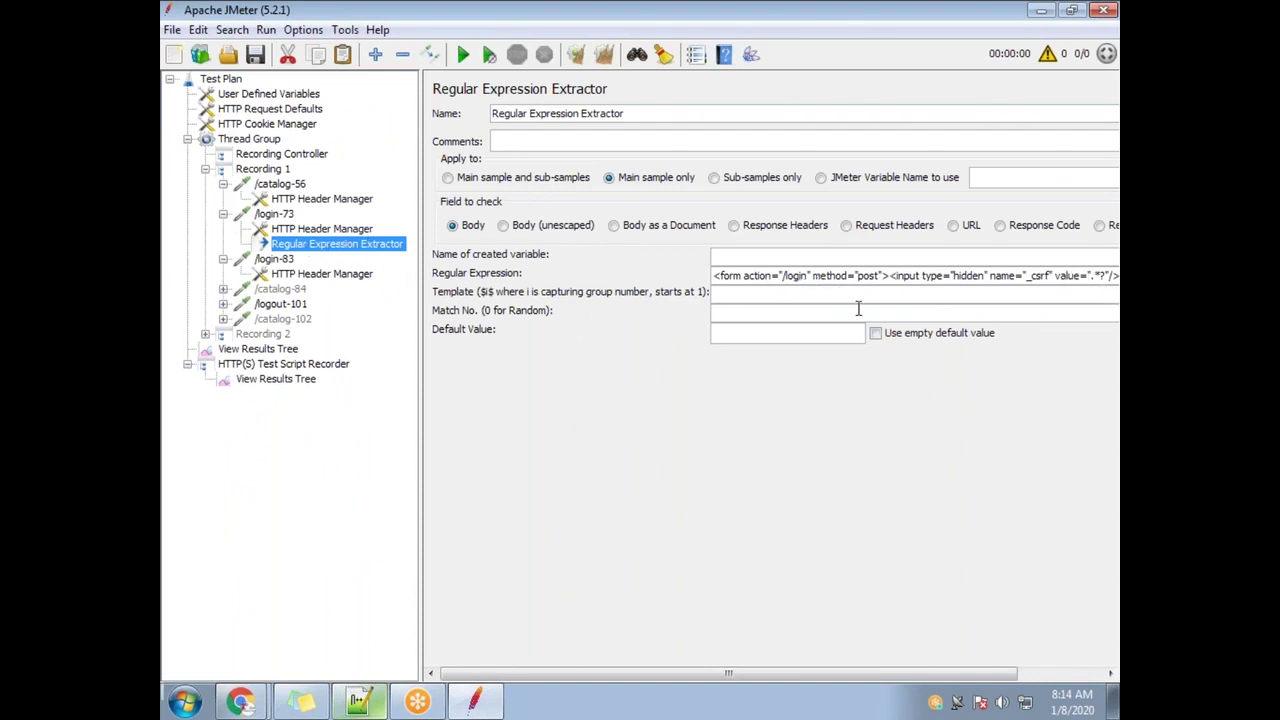
pyautogui.click(717, 276)
pyautogui.hotkey('ctrl', 'a')
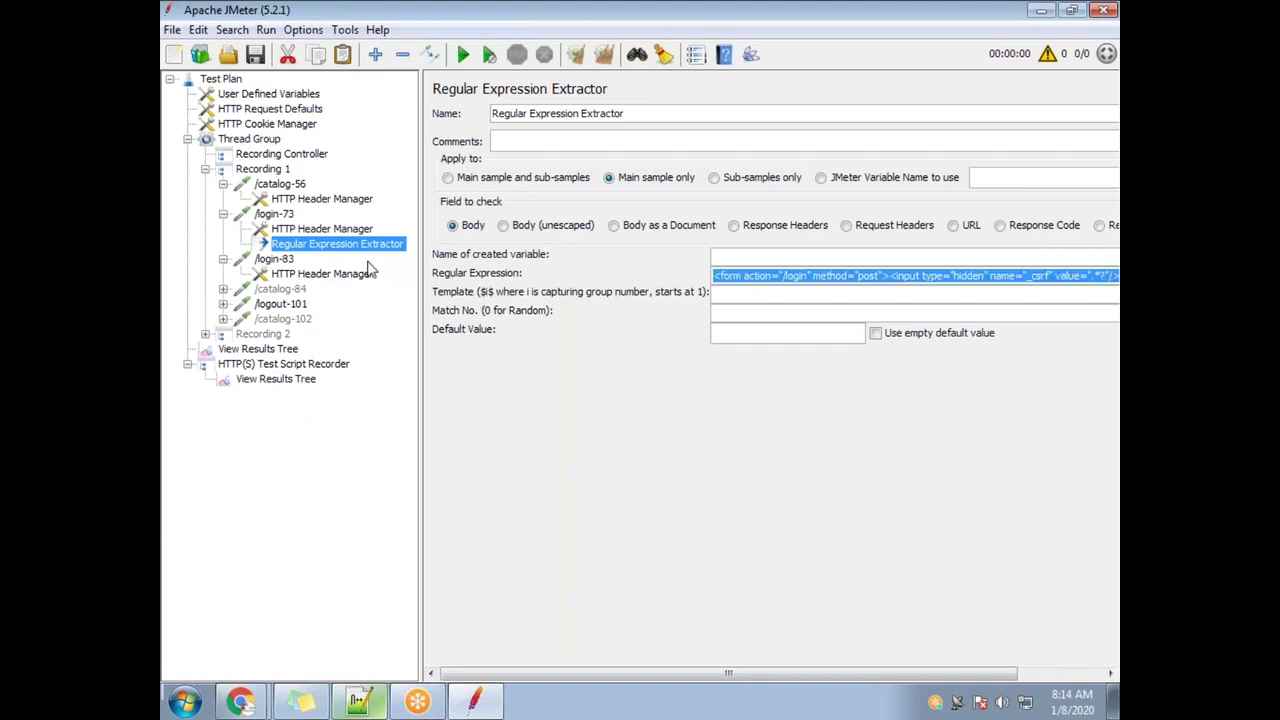
pyautogui.click(1103, 276)
pyautogui.moveTo(1106, 276); pyautogui.dragTo(1093, 276)
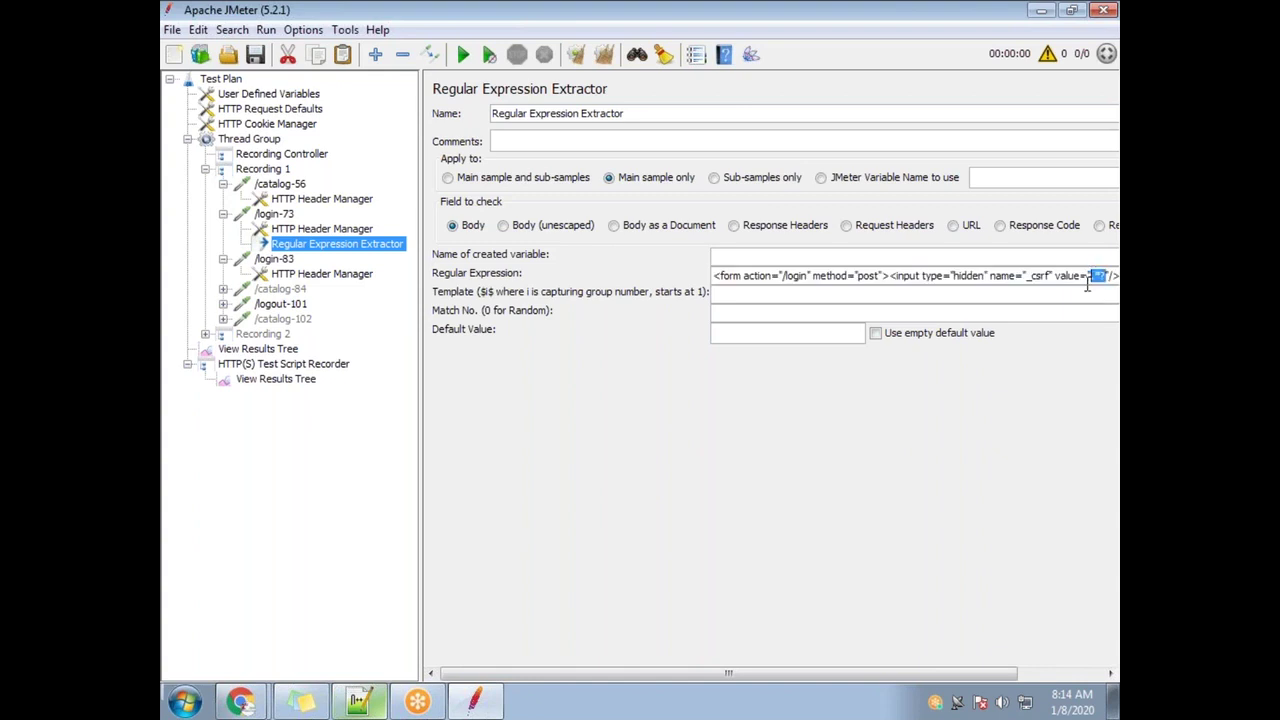
pyautogui.click(1102, 287)
pyautogui.moveTo(1106, 276); pyautogui.dragTo(1092, 276)
pyautogui.hotkey('alt', 'Tab')
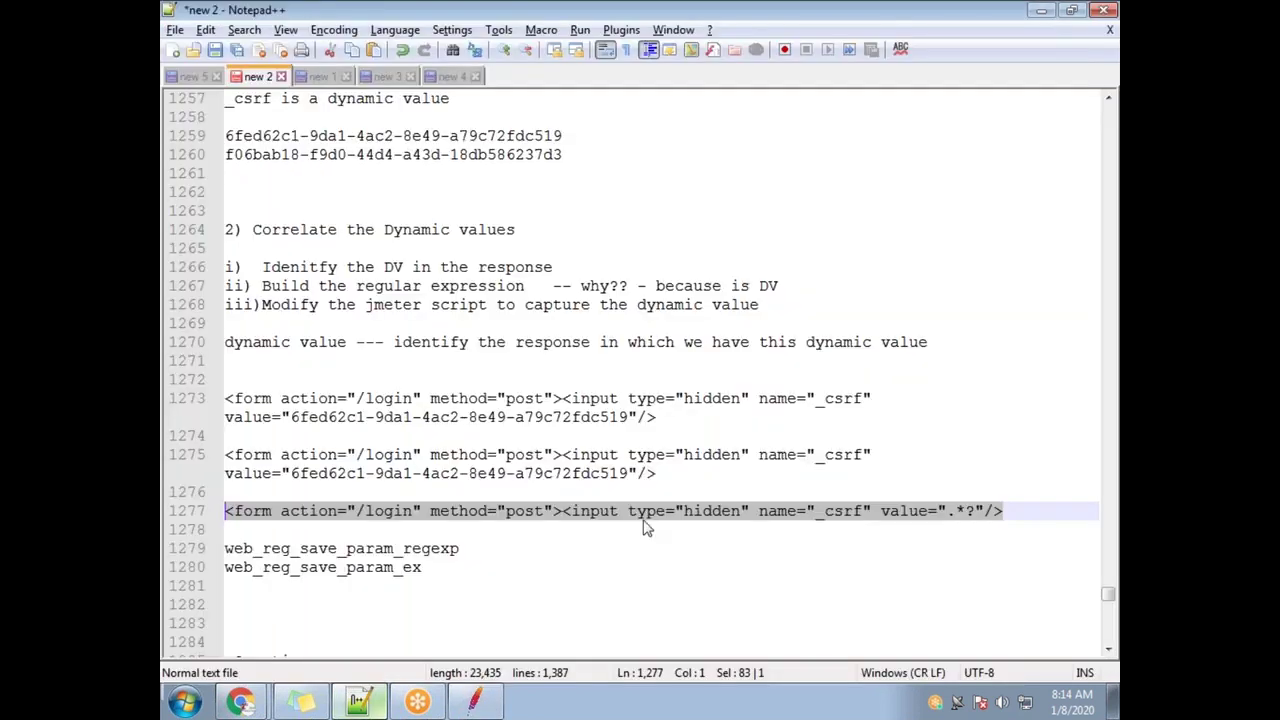
# Match line 1275's csrf value, leading text and closing /> against the corresponding parts of line 1277
pyautogui.moveTo(290, 474); pyautogui.dragTo(628, 474)
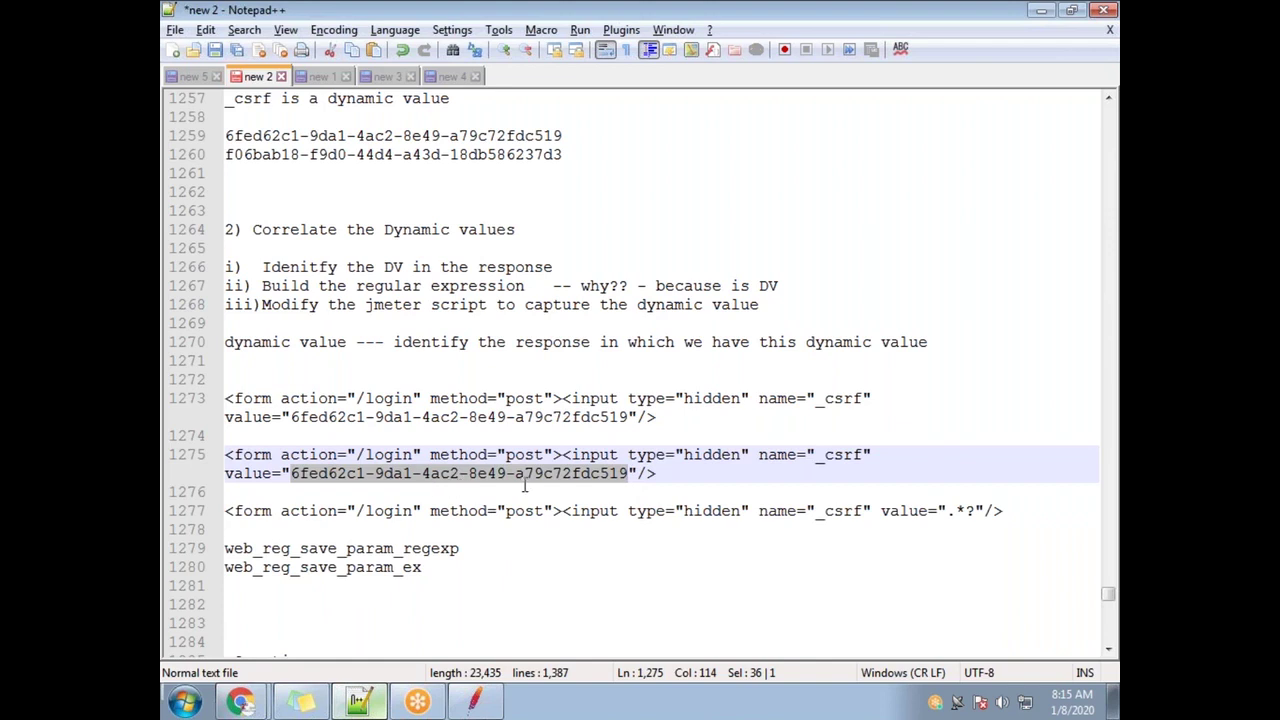
pyautogui.moveTo(948, 511); pyautogui.dragTo(985, 511)
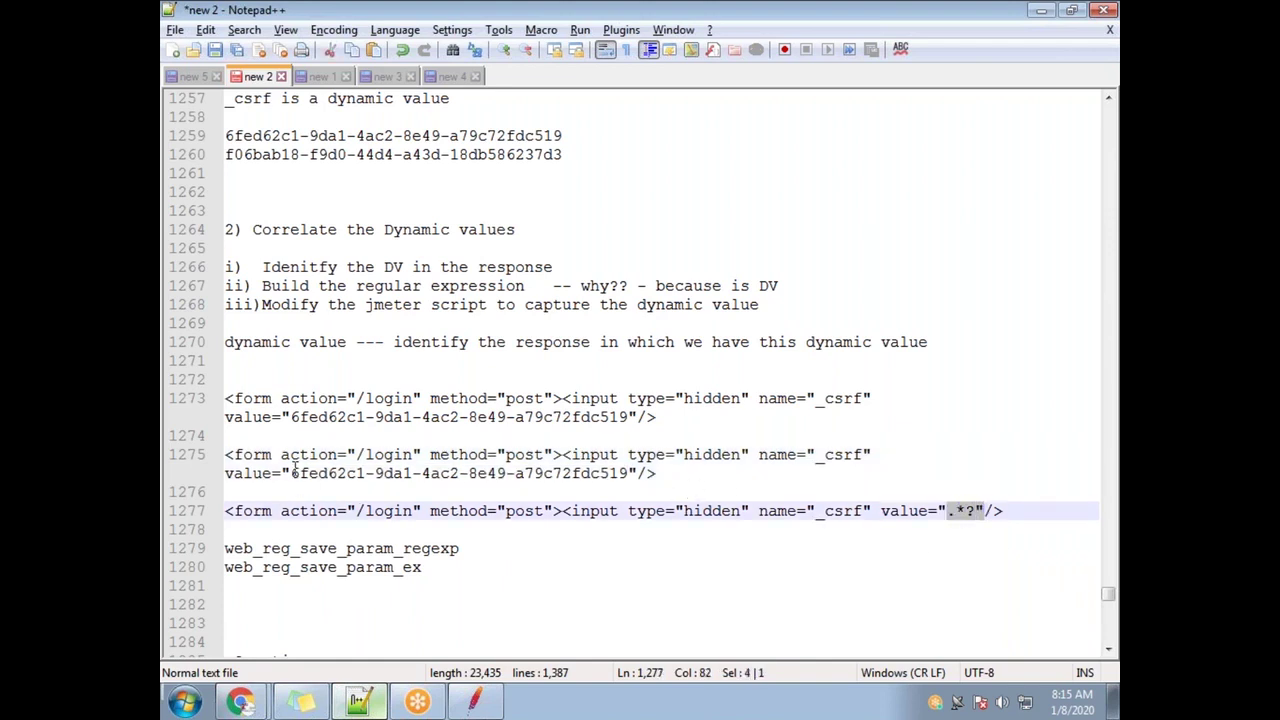
pyautogui.moveTo(293, 470); pyautogui.dragTo(232, 455)
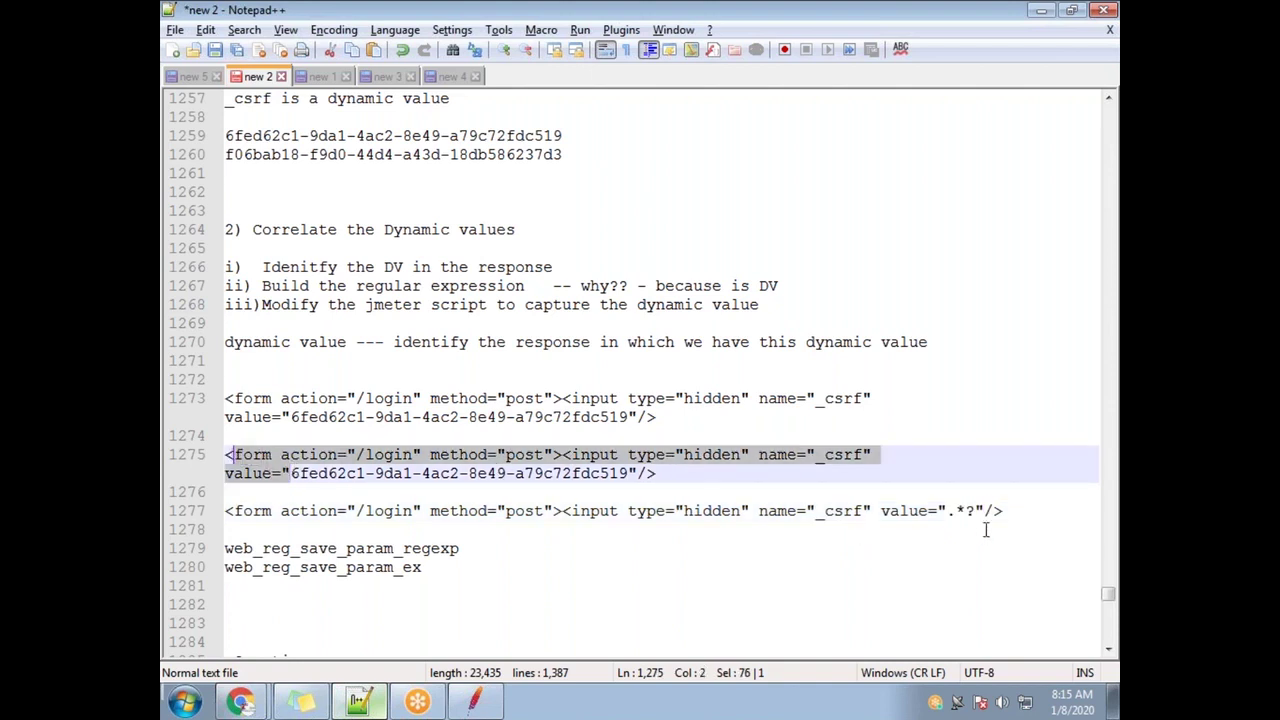
pyautogui.moveTo(946, 511); pyautogui.dragTo(208, 512)
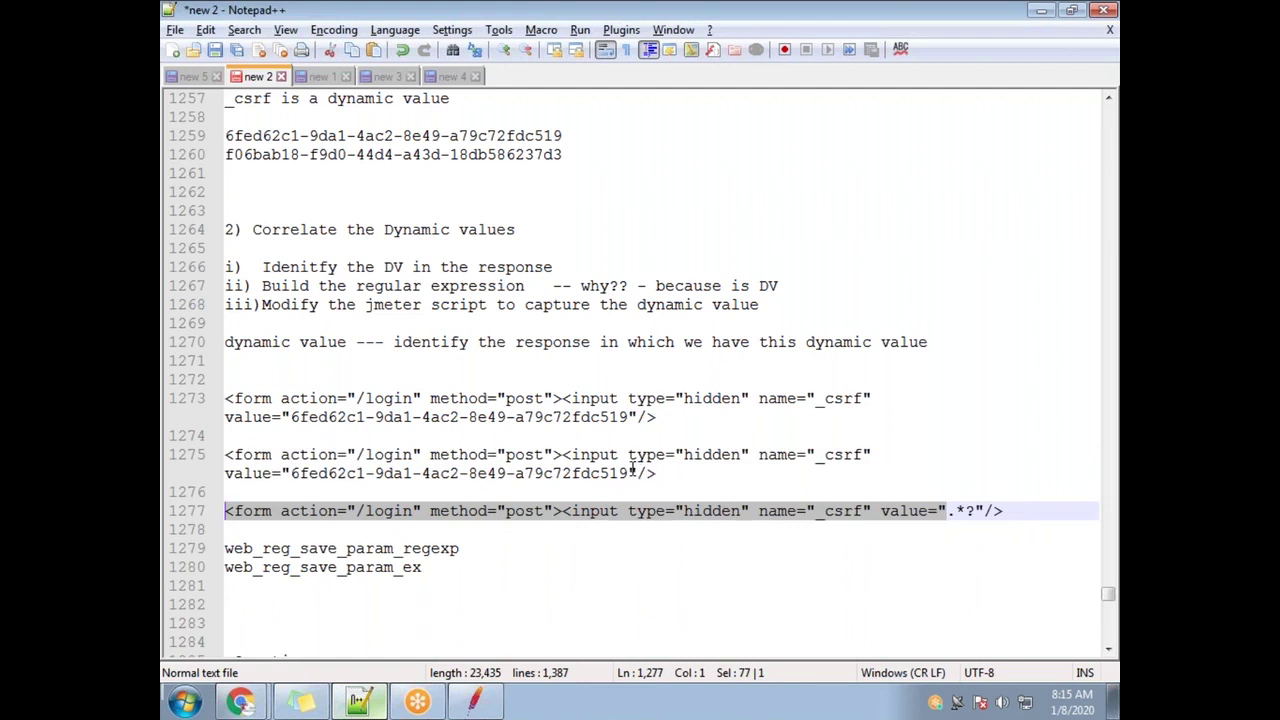
pyautogui.moveTo(636, 470); pyautogui.dragTo(657, 472)
pyautogui.moveTo(985, 511); pyautogui.dragTo(1004, 511)
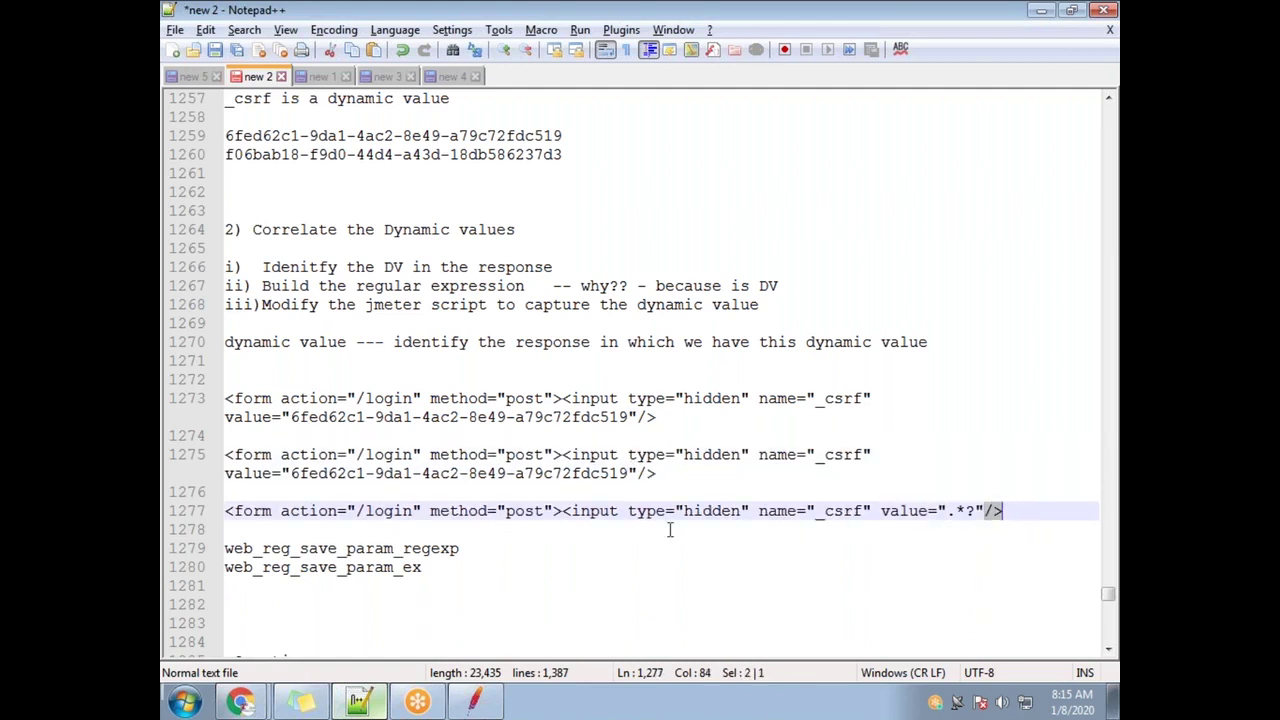
pyautogui.moveTo(630, 473); pyautogui.dragTo(290, 476)
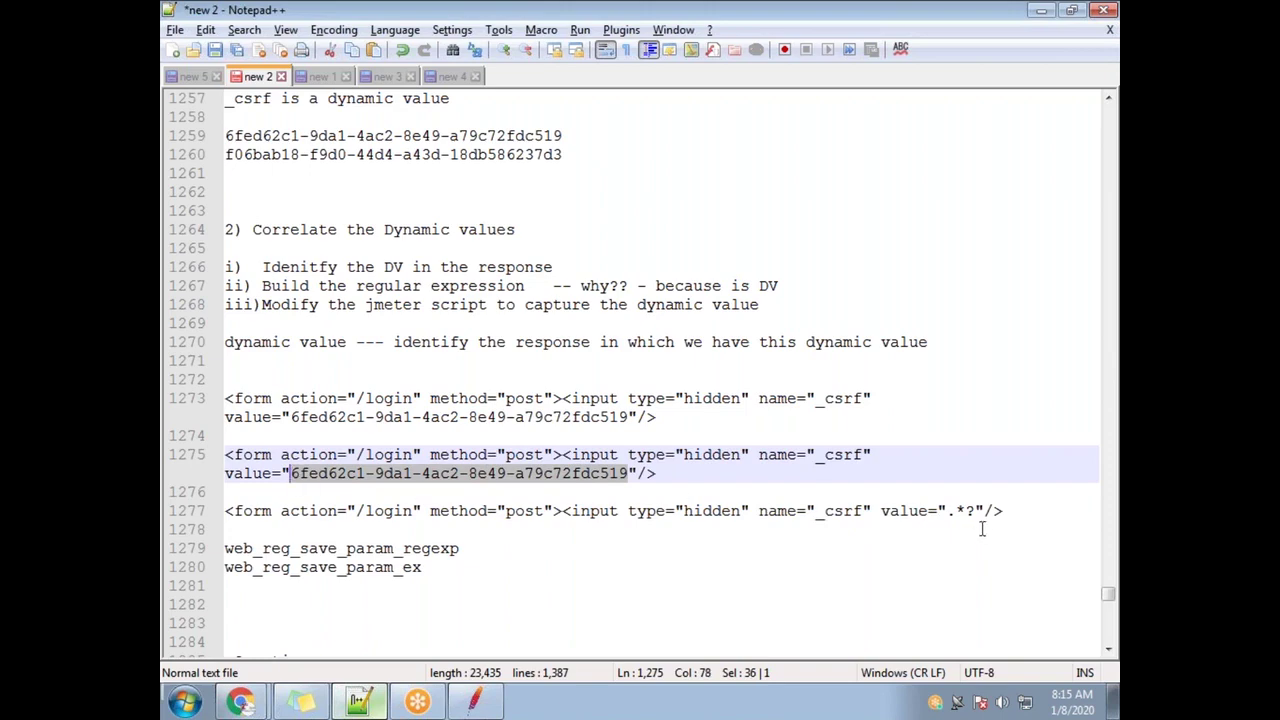
pyautogui.moveTo(975, 511); pyautogui.dragTo(948, 511)
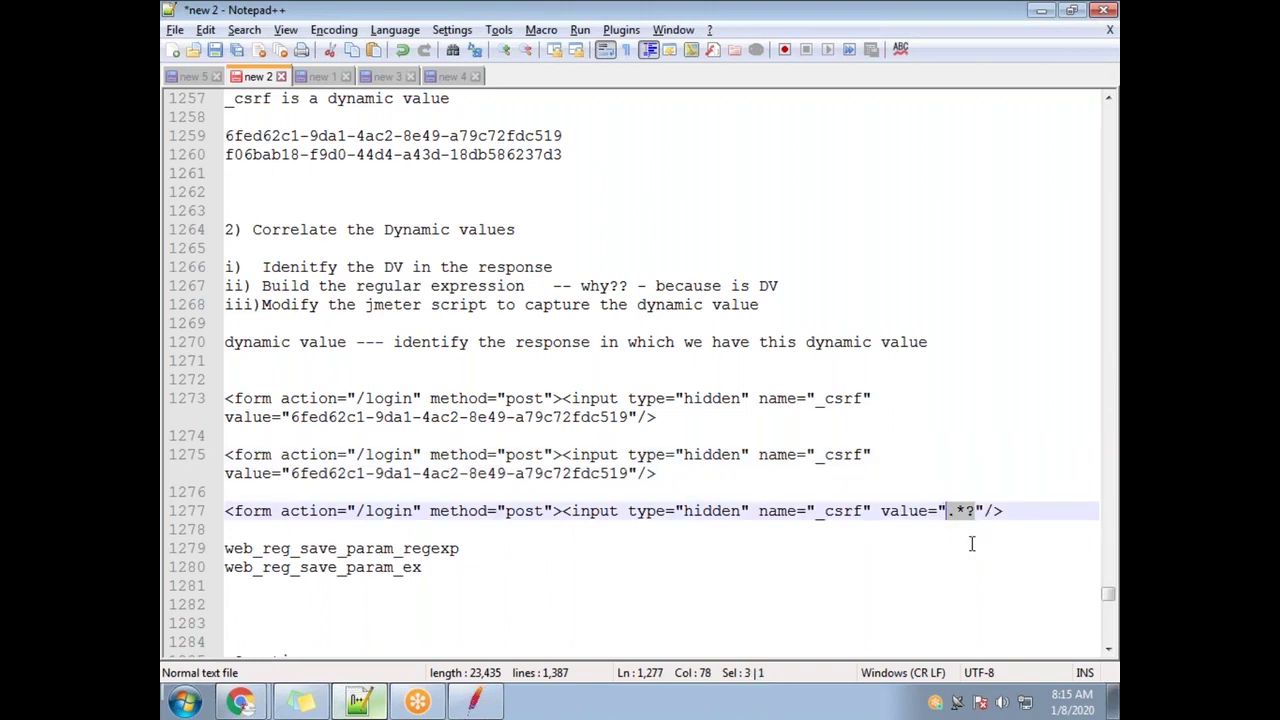
pyautogui.hotkey('alt', 'Tab')
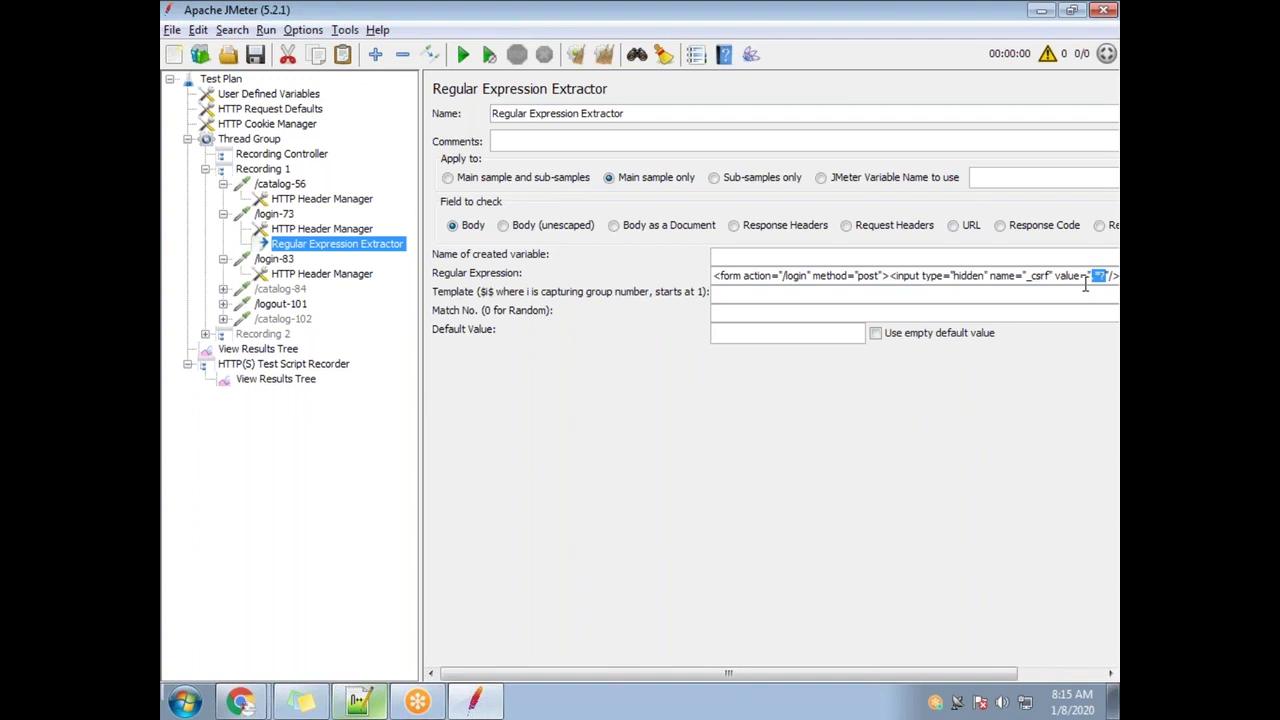
# Enter CSRF_TOKEN as the created variable's name and review the regex's _csrf value portion
pyautogui.click(734, 254)
pyautogui.doubleClick(724, 257)
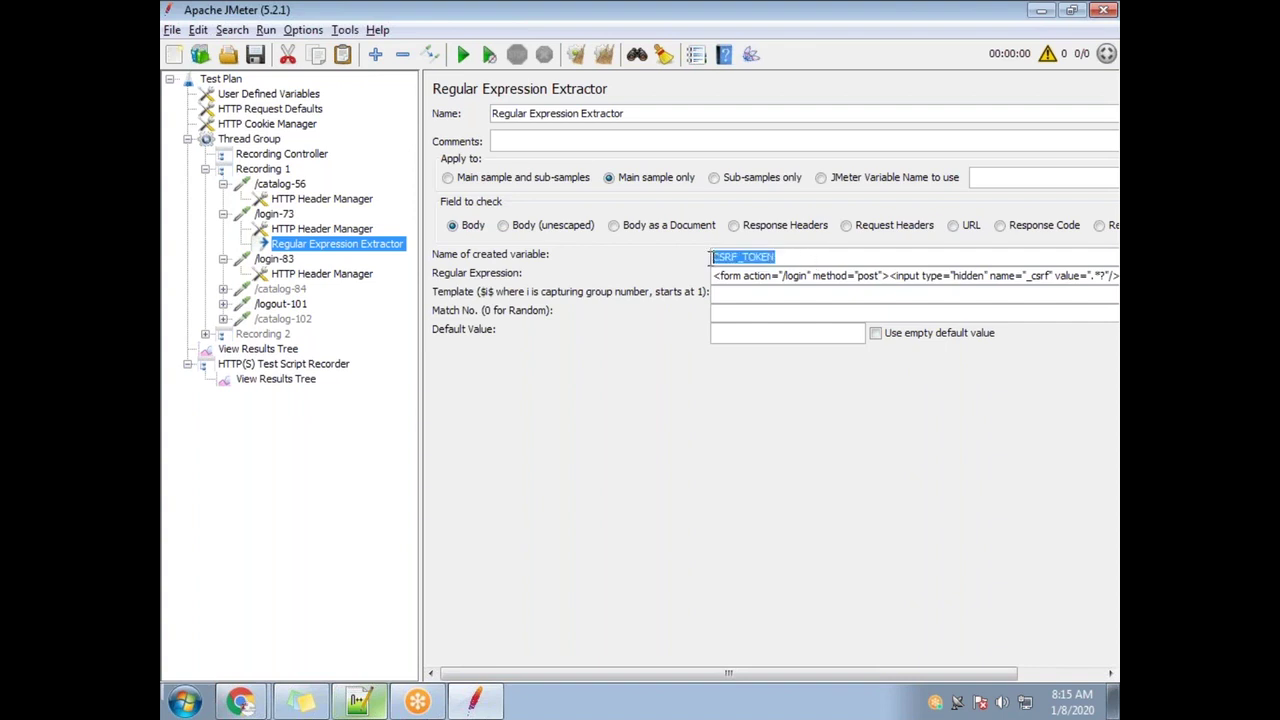
pyautogui.moveTo(828, 275); pyautogui.dragTo(1117, 285)
pyautogui.click(1039, 280)
pyautogui.moveTo(1032, 276); pyautogui.dragTo(1102, 284)
pyautogui.click(1088, 282)
pyautogui.moveTo(786, 258); pyautogui.dragTo(676, 262)
# Walk through the regex's start, post", hidden, .*? and csrf parts alongside the CSRF_TOKEN name
pyautogui.moveTo(714, 277); pyautogui.dragTo(977, 289)
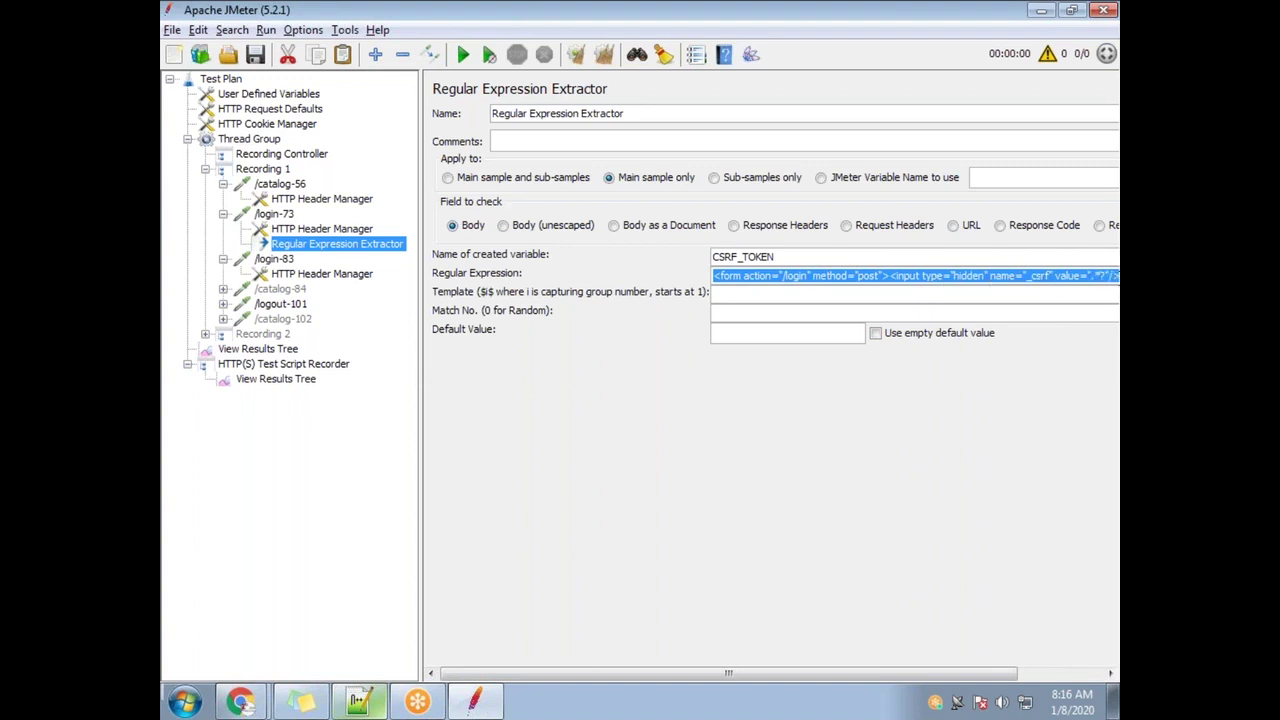
pyautogui.click(1072, 281)
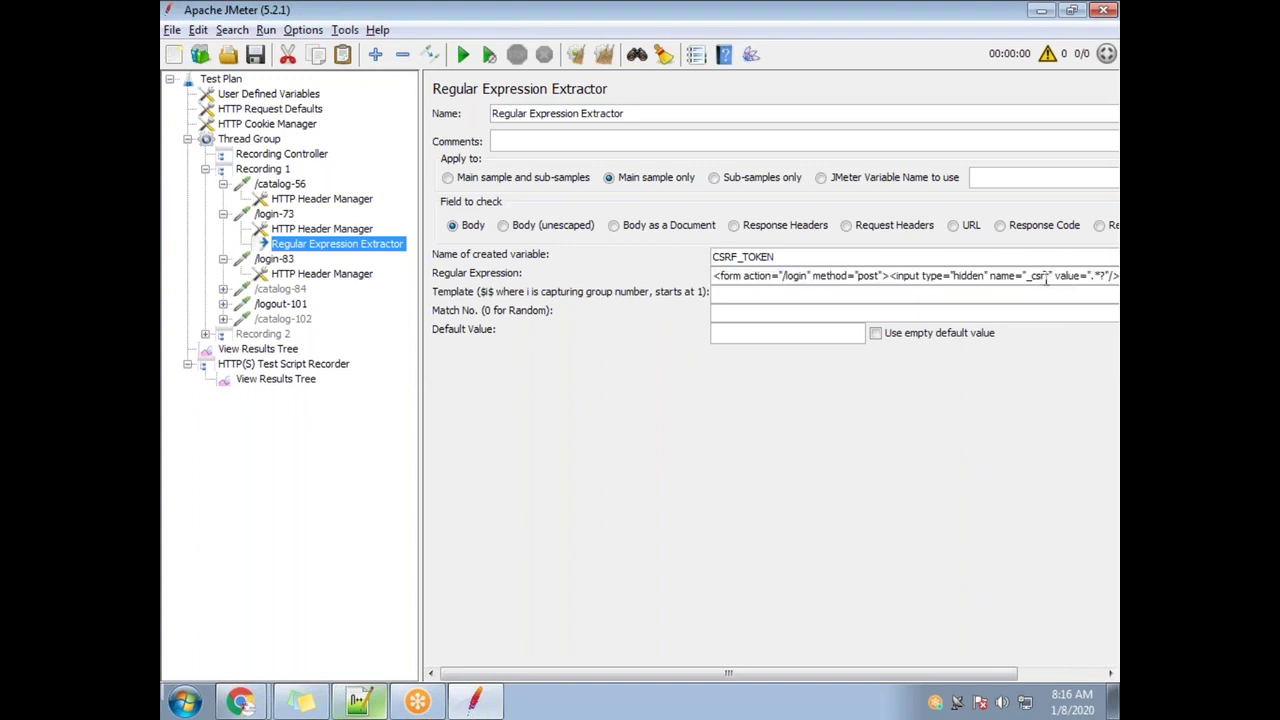
pyautogui.moveTo(1106, 276); pyautogui.dragTo(1090, 275)
pyautogui.moveTo(806, 257); pyautogui.dragTo(712, 257)
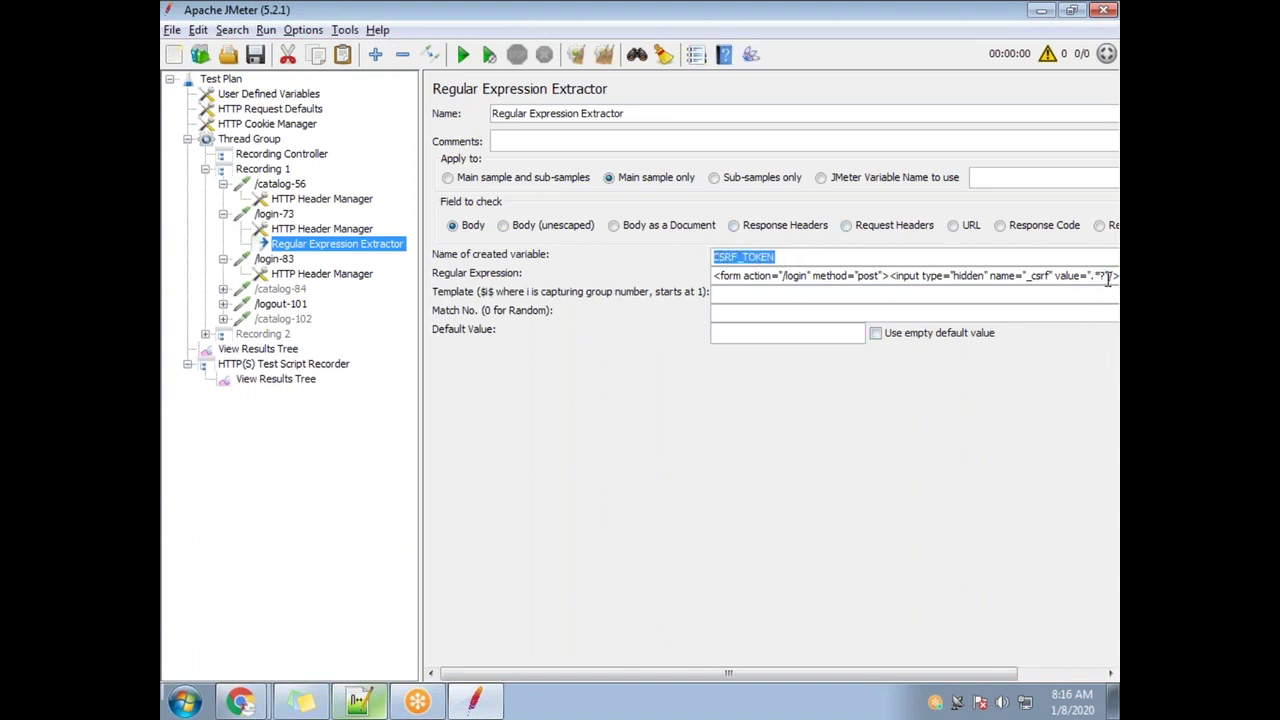
pyautogui.moveTo(1108, 275); pyautogui.dragTo(1093, 276)
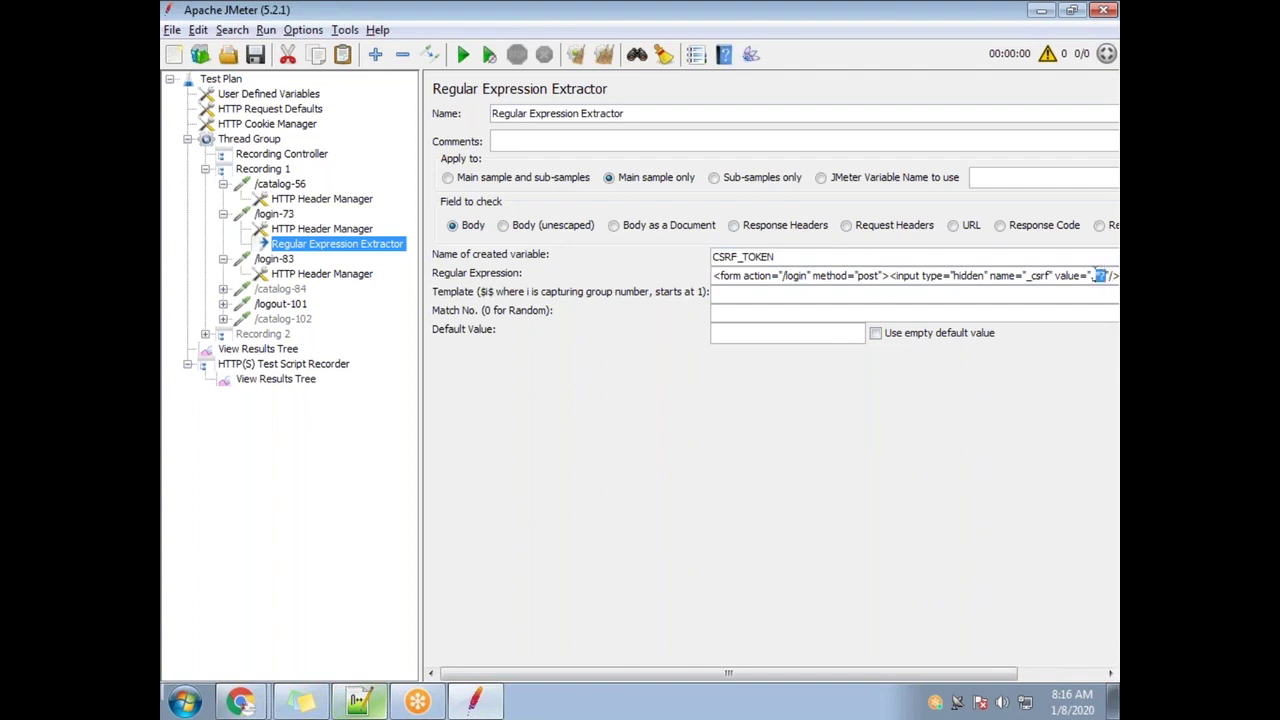
pyautogui.moveTo(803, 258); pyautogui.dragTo(692, 259)
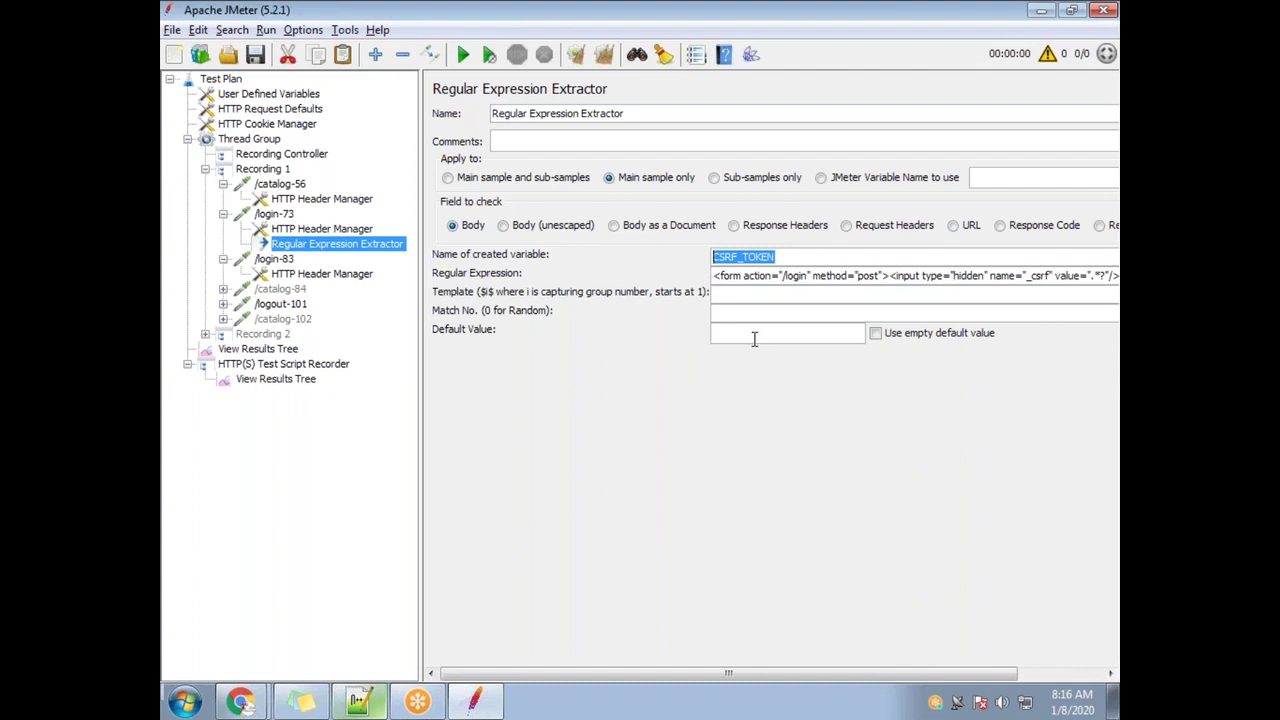
pyautogui.moveTo(884, 277); pyautogui.dragTo(858, 278)
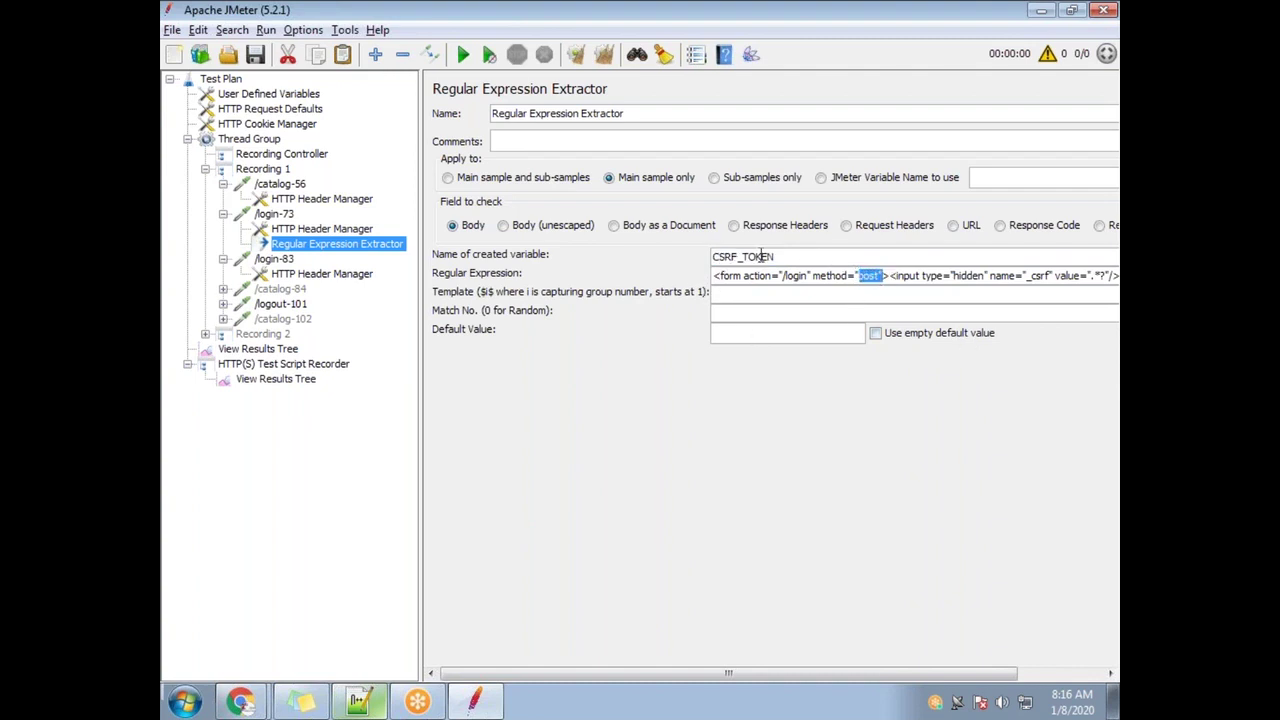
pyautogui.moveTo(985, 277); pyautogui.dragTo(955, 277)
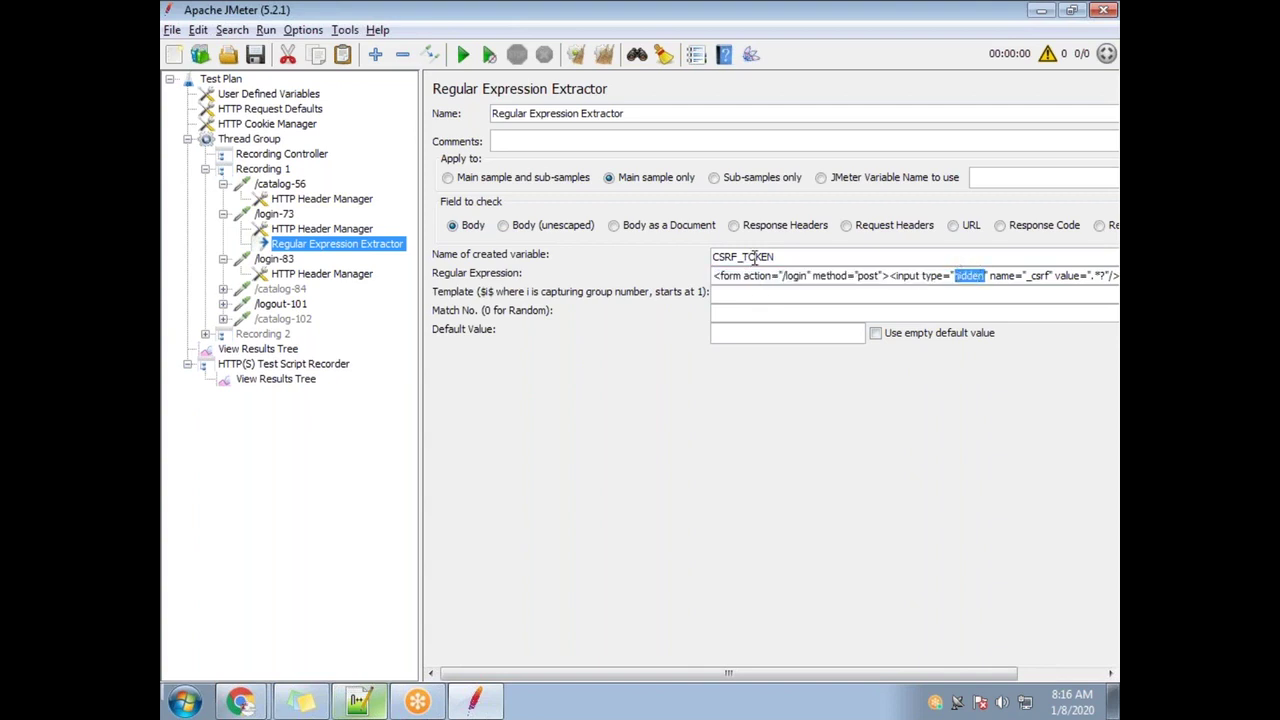
pyautogui.moveTo(1068, 283); pyautogui.dragTo(1036, 278)
pyautogui.click(1042, 282)
pyautogui.moveTo(778, 257); pyautogui.dragTo(629, 272)
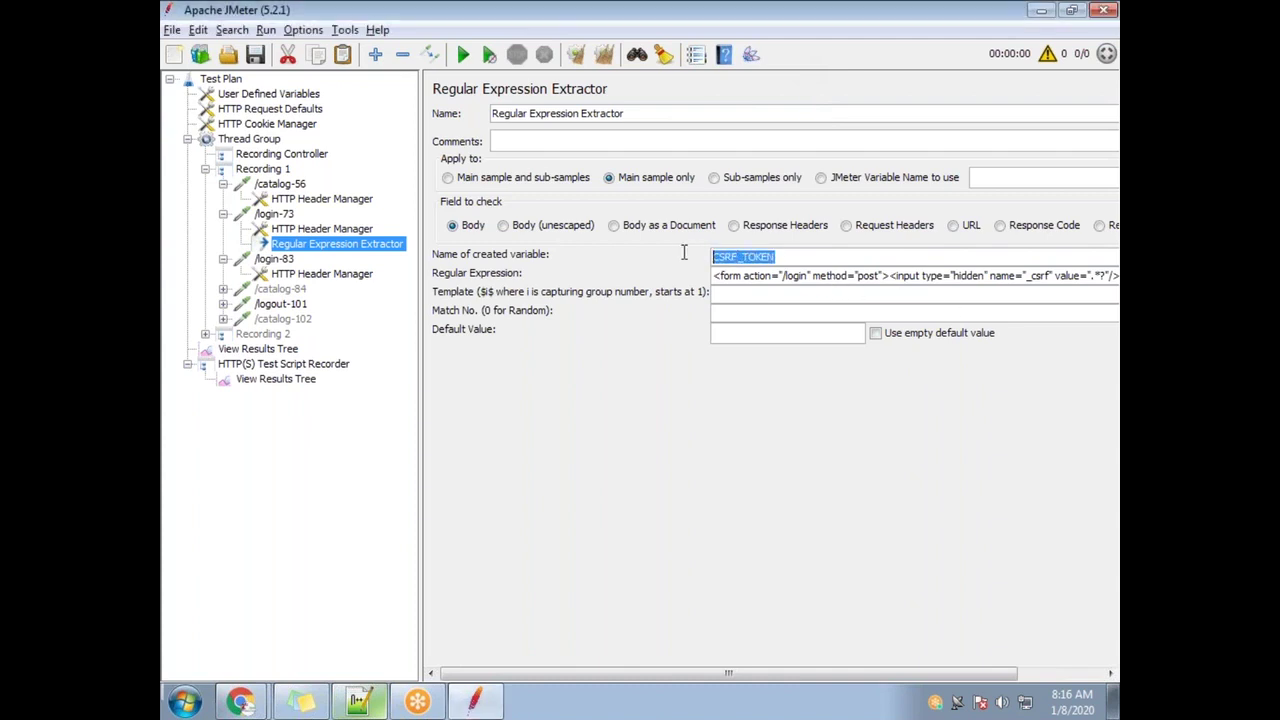
pyautogui.click(1106, 276)
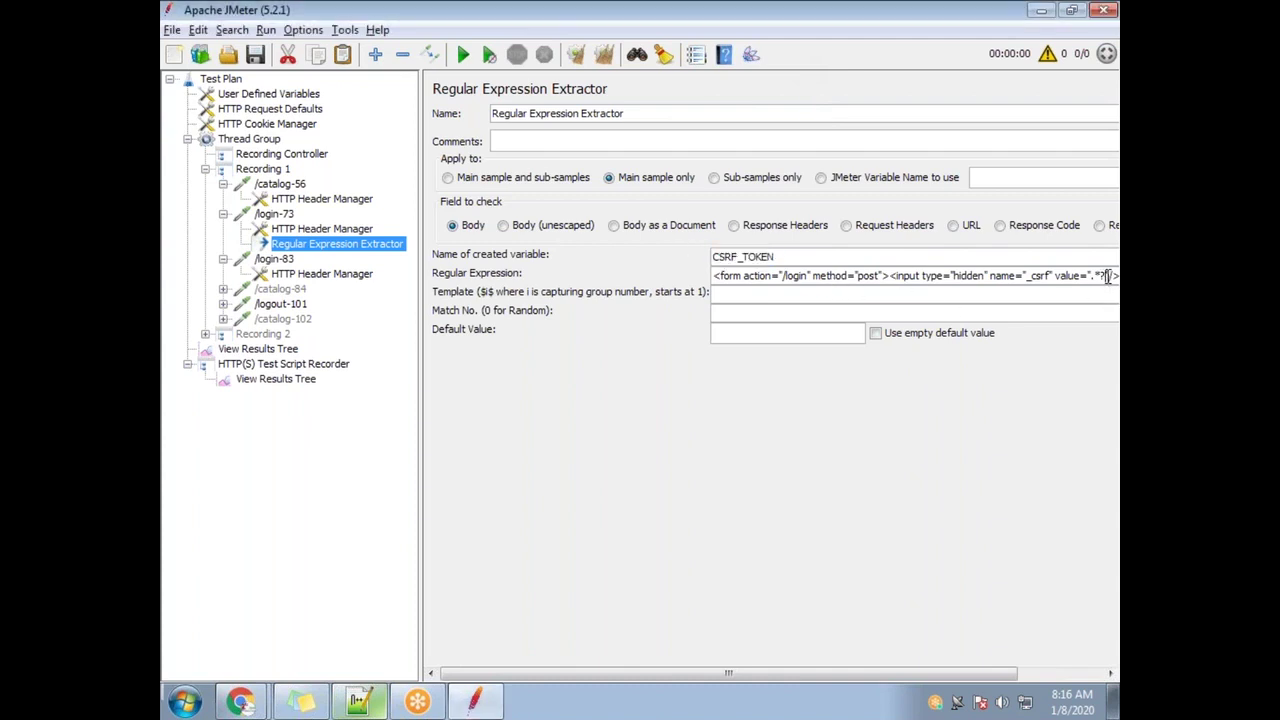
# Widen the extractor editor, drop the parenthesis added before .*?, and wrap post as (post)
pyautogui.moveTo(1102, 272); pyautogui.dragTo(1096, 277)
pyautogui.click(1096, 276)
pyautogui.write('(')
pyautogui.moveTo(424, 419); pyautogui.dragTo(264, 405)
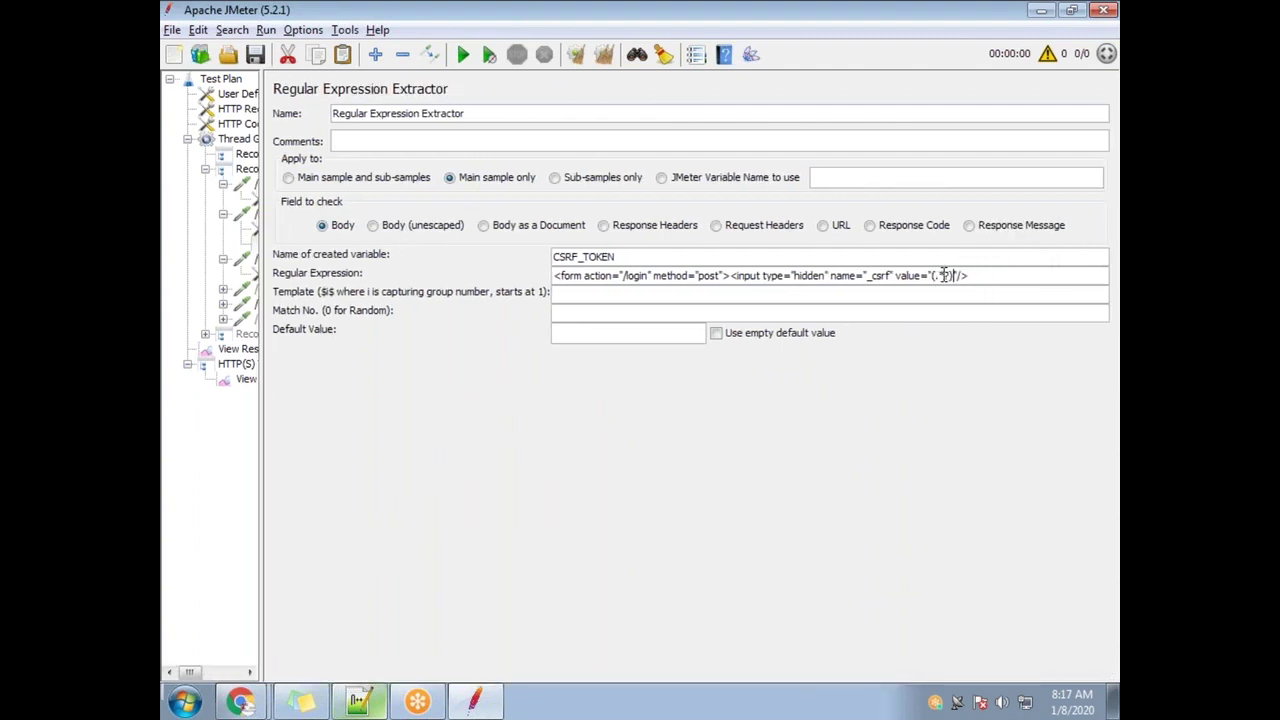
pyautogui.moveTo(938, 274); pyautogui.dragTo(936, 270)
pyautogui.moveTo(620, 258); pyautogui.dragTo(505, 258)
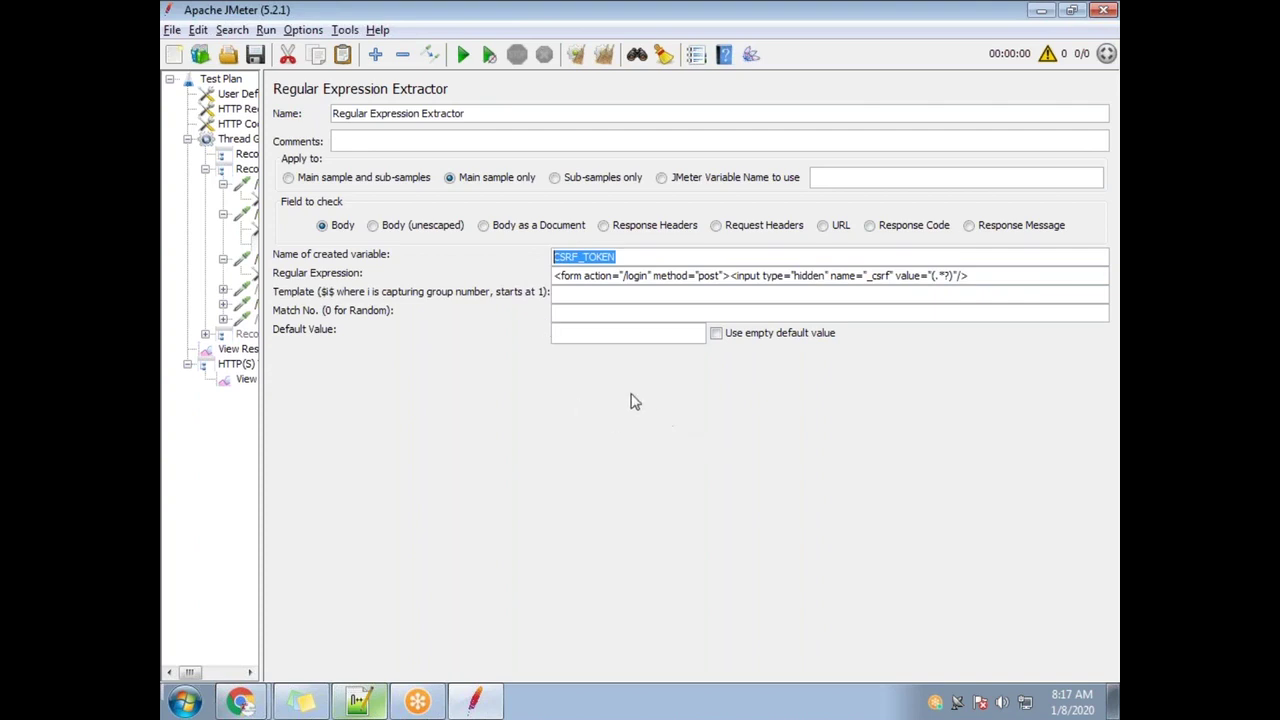
pyautogui.click(935, 280)
pyautogui.press('BackSpace')
pyautogui.press('BackSpace')
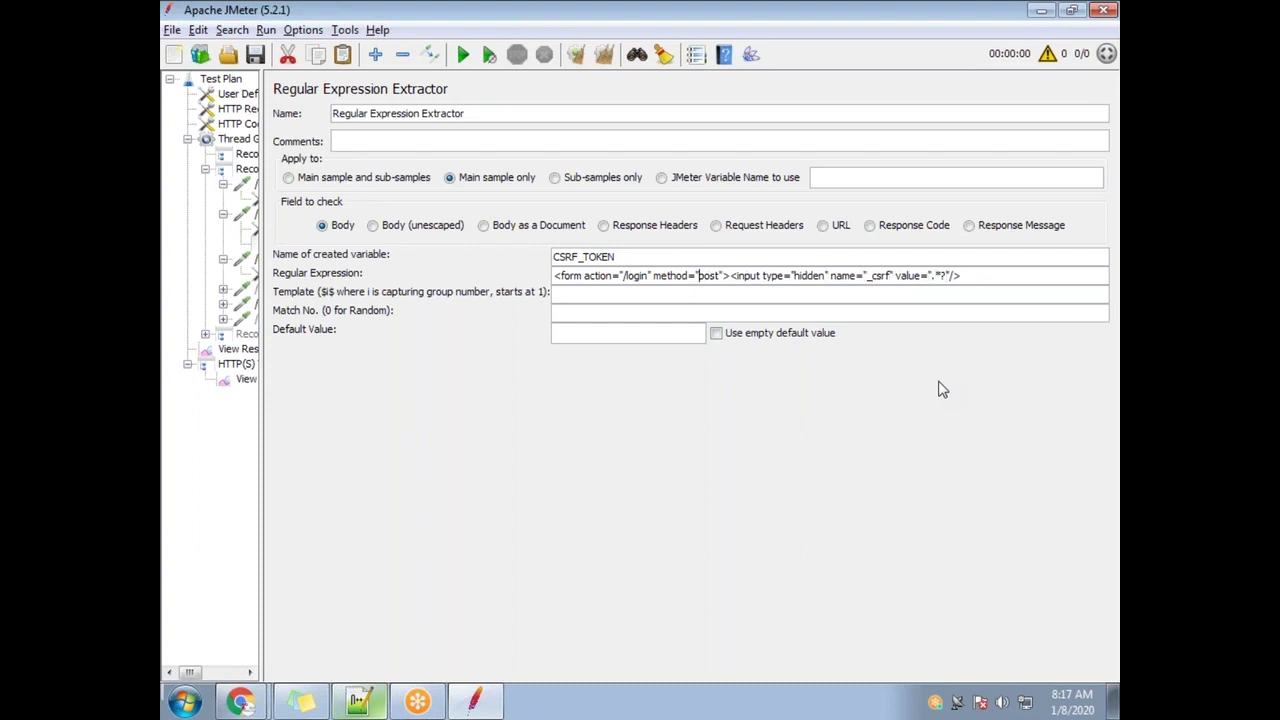
pyautogui.write('(post')
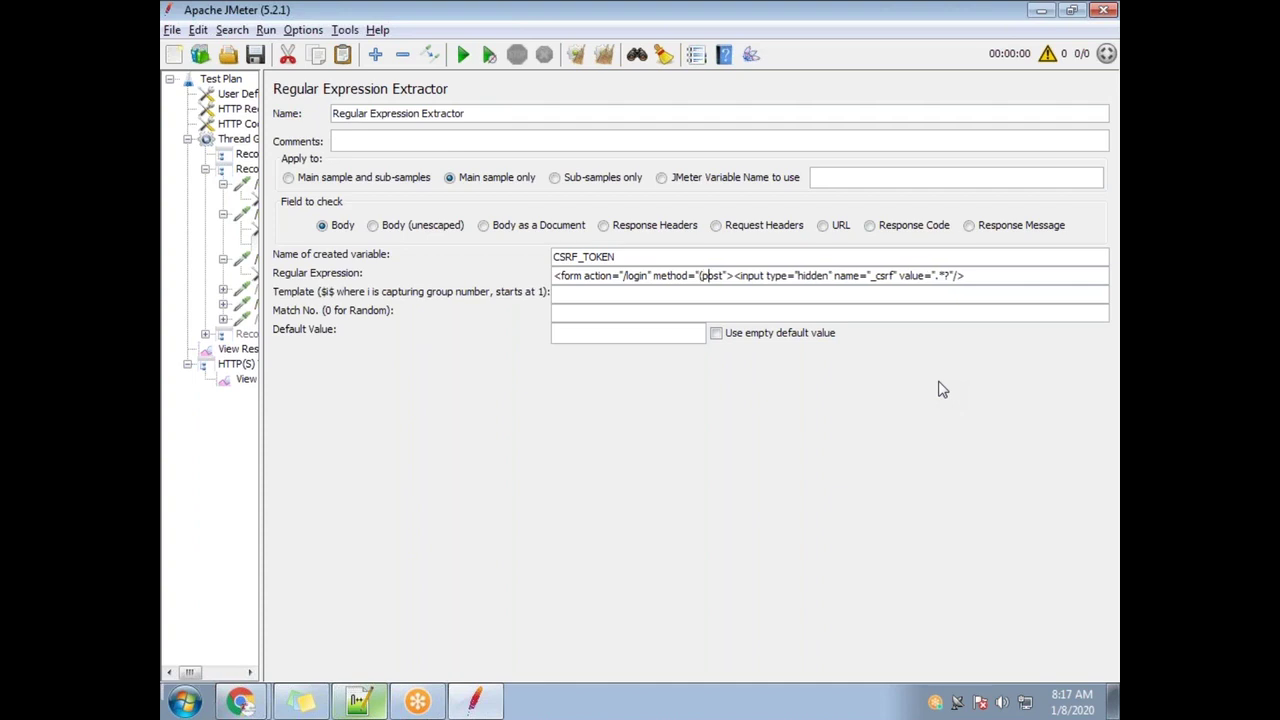
pyautogui.write(')')
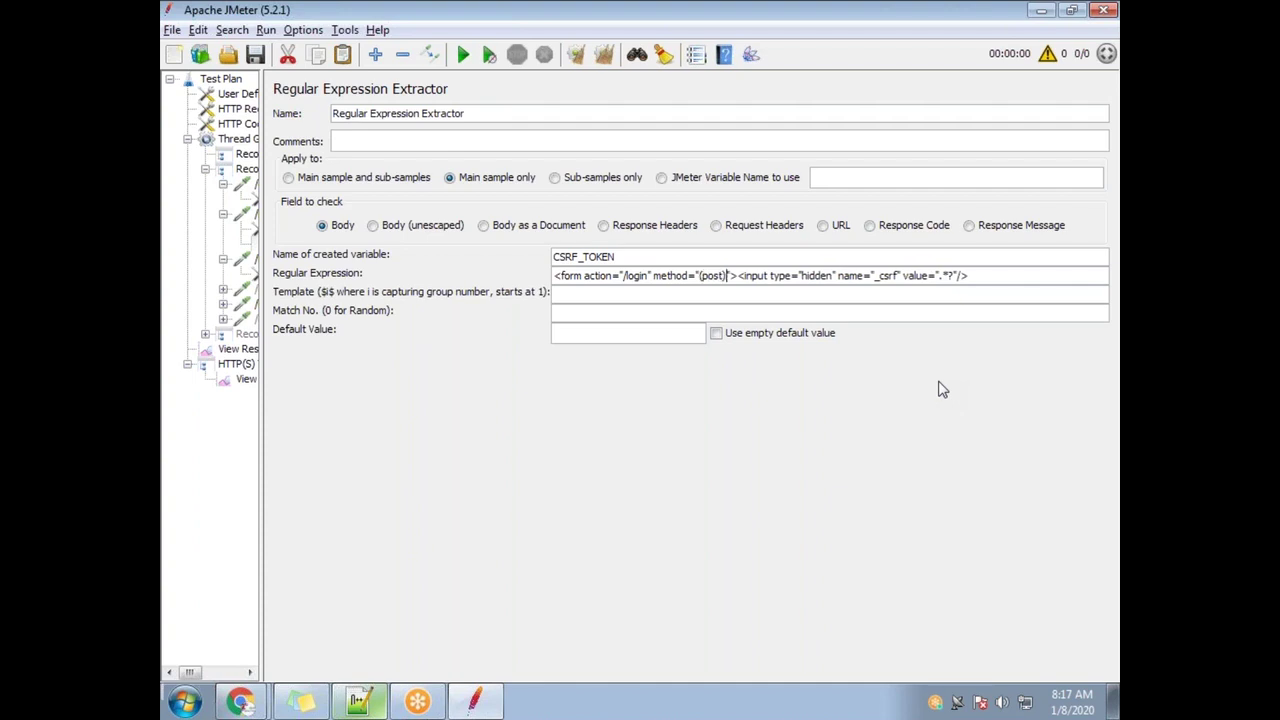
pyautogui.moveTo(612, 257); pyautogui.dragTo(553, 257)
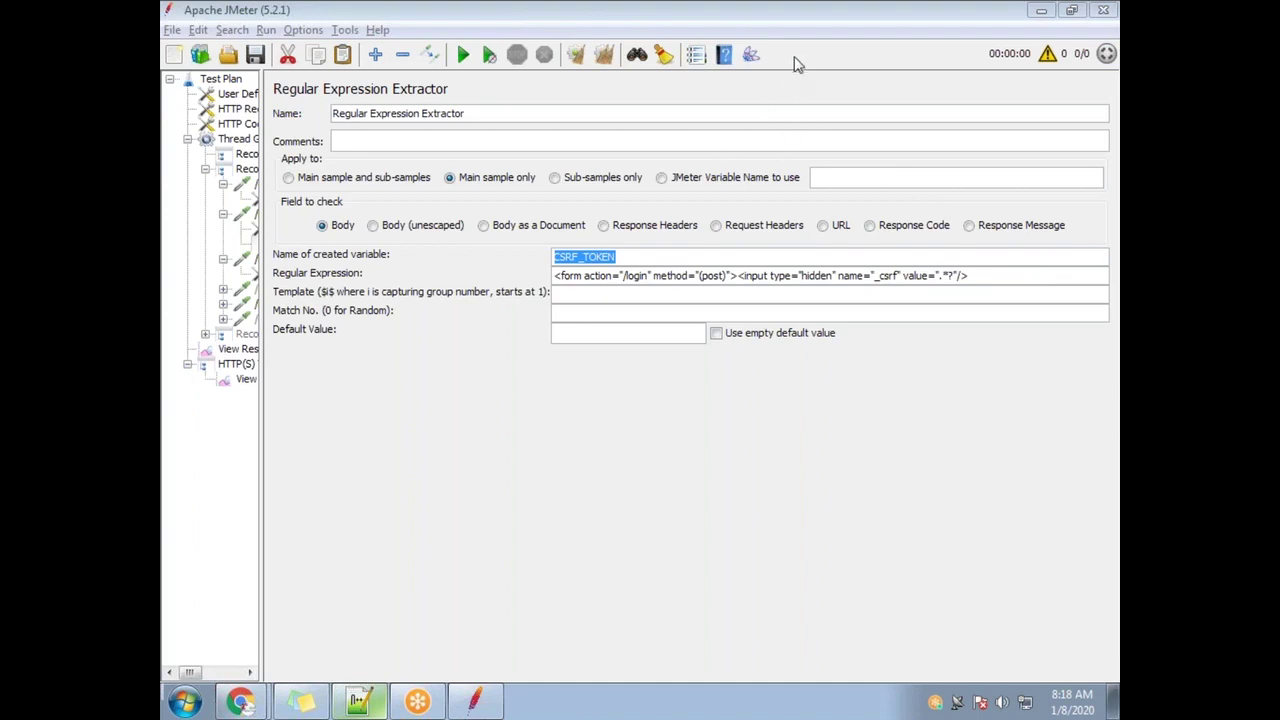
# Remove the parentheses around post and wrap the _csrf value pattern as (.*?)
pyautogui.click(702, 275)
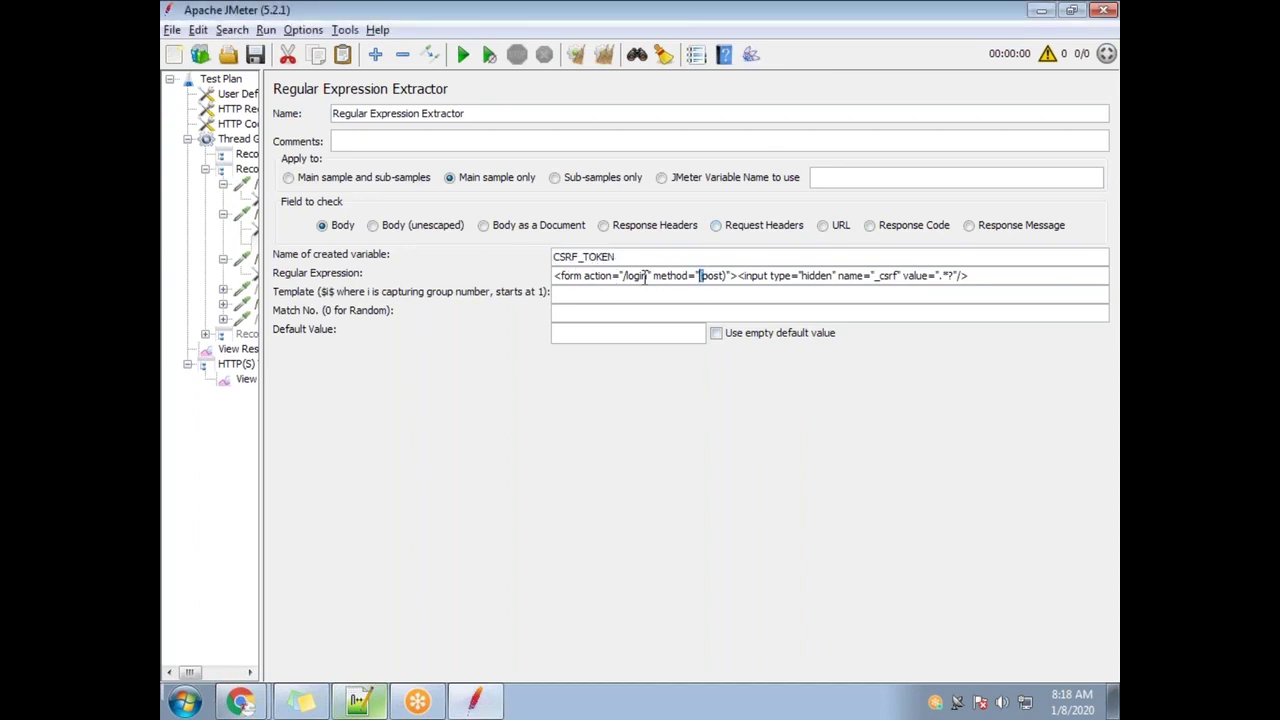
pyautogui.write('(')
pyautogui.moveTo(726, 277); pyautogui.dragTo(701, 274)
pyautogui.click(707, 272)
pyautogui.press('BackSpace')
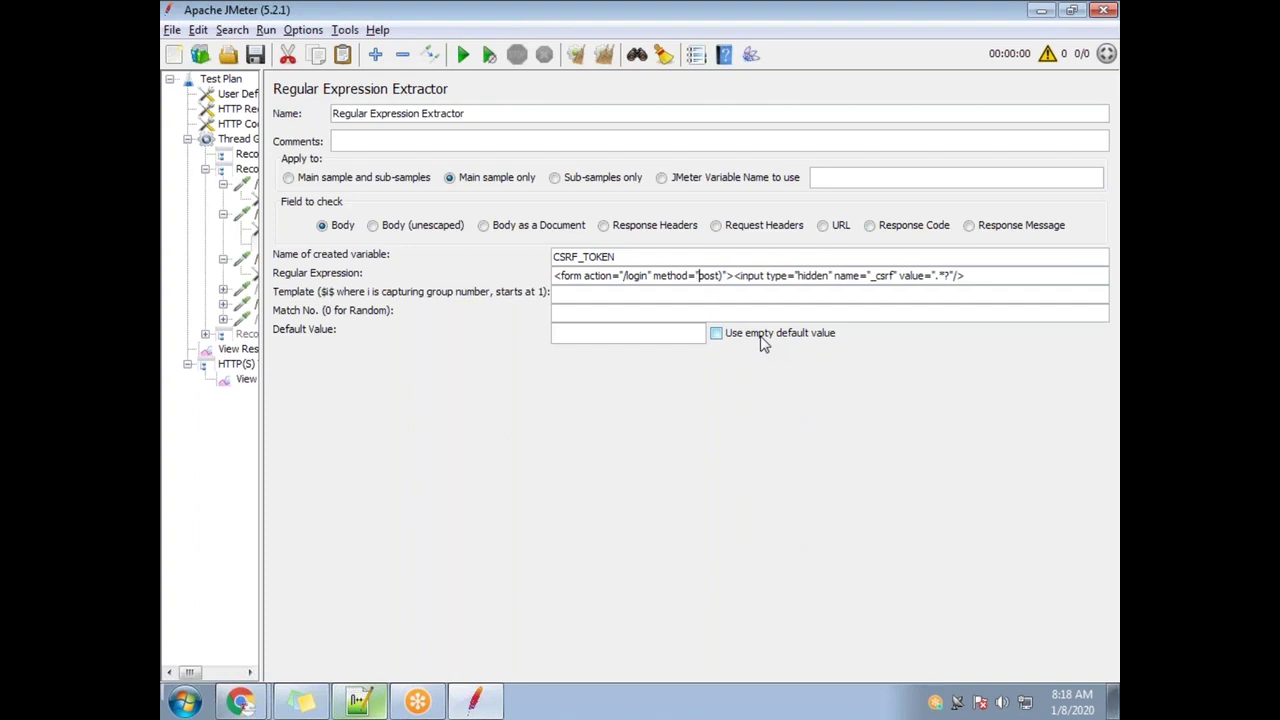
pyautogui.press('BackSpace')
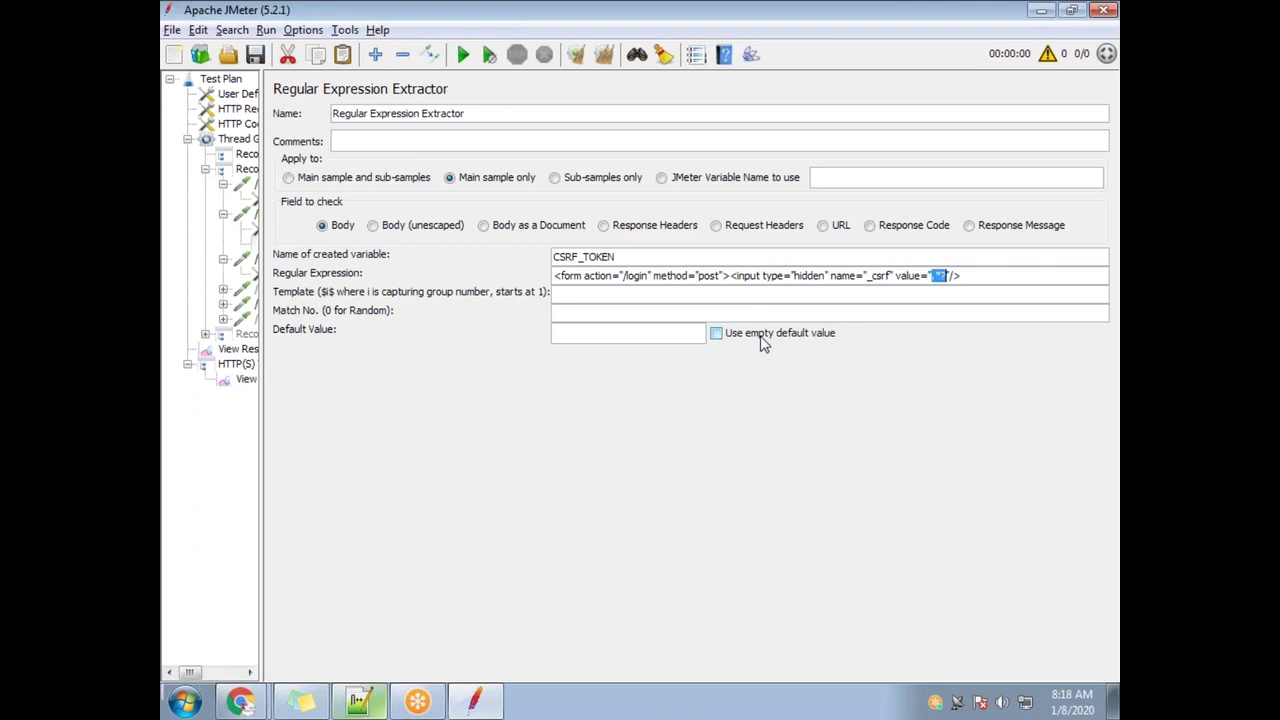
pyautogui.press('Left')
pyautogui.write('(.*?)')
pyautogui.click(597, 293)
# Note the $1$ template on a new line below .*? in the Notepad++ notes
pyautogui.moveTo(590, 294); pyautogui.dragTo(540, 297)
pyautogui.click(376, 700)
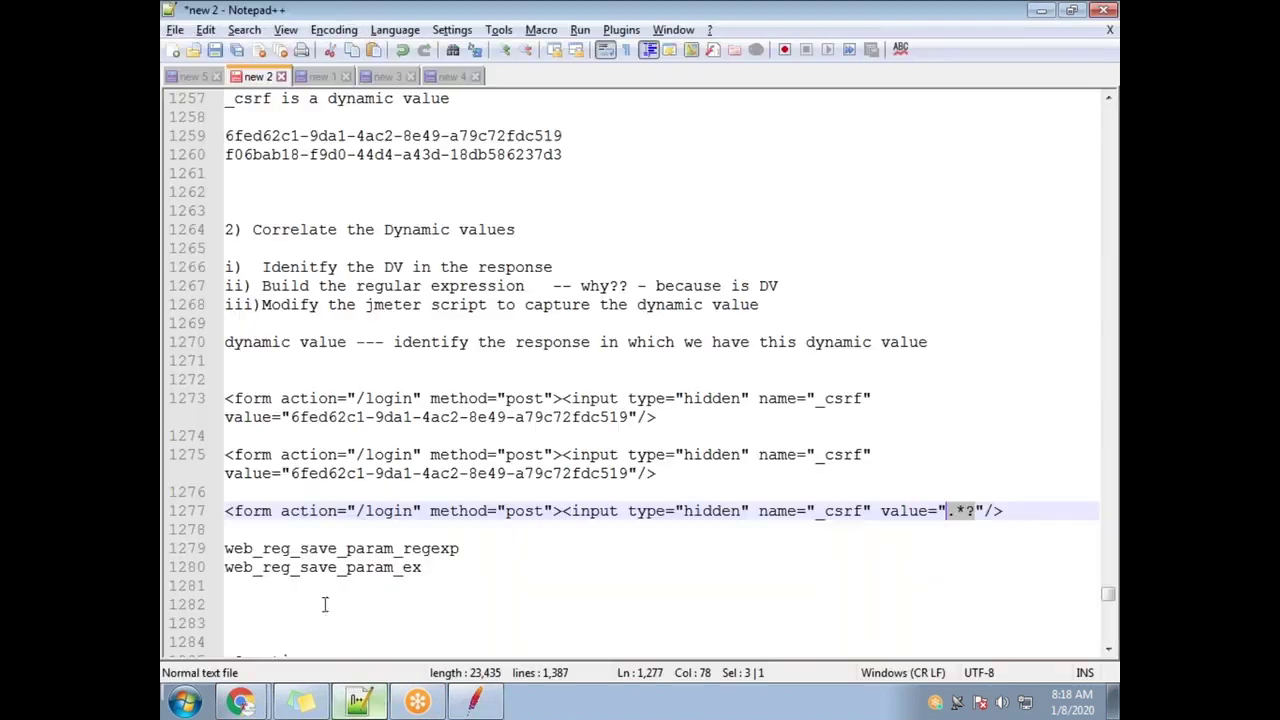
pyautogui.scroll(-4, 340, 540)
pyautogui.click(297, 514)
pyautogui.press('Return')
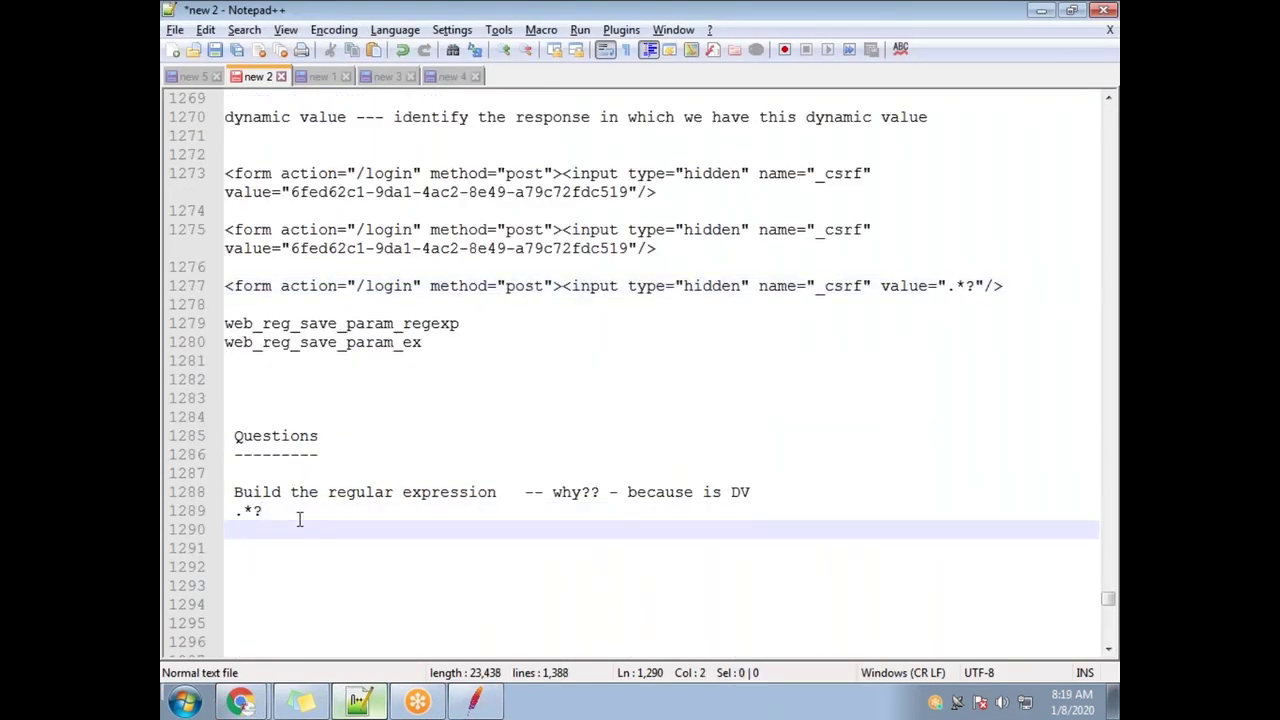
pyautogui.write('$1$')
# Set JMeter's Match No. to 1 and add a 'Match No' line to the notes
pyautogui.hotkey('alt', 'Tab')
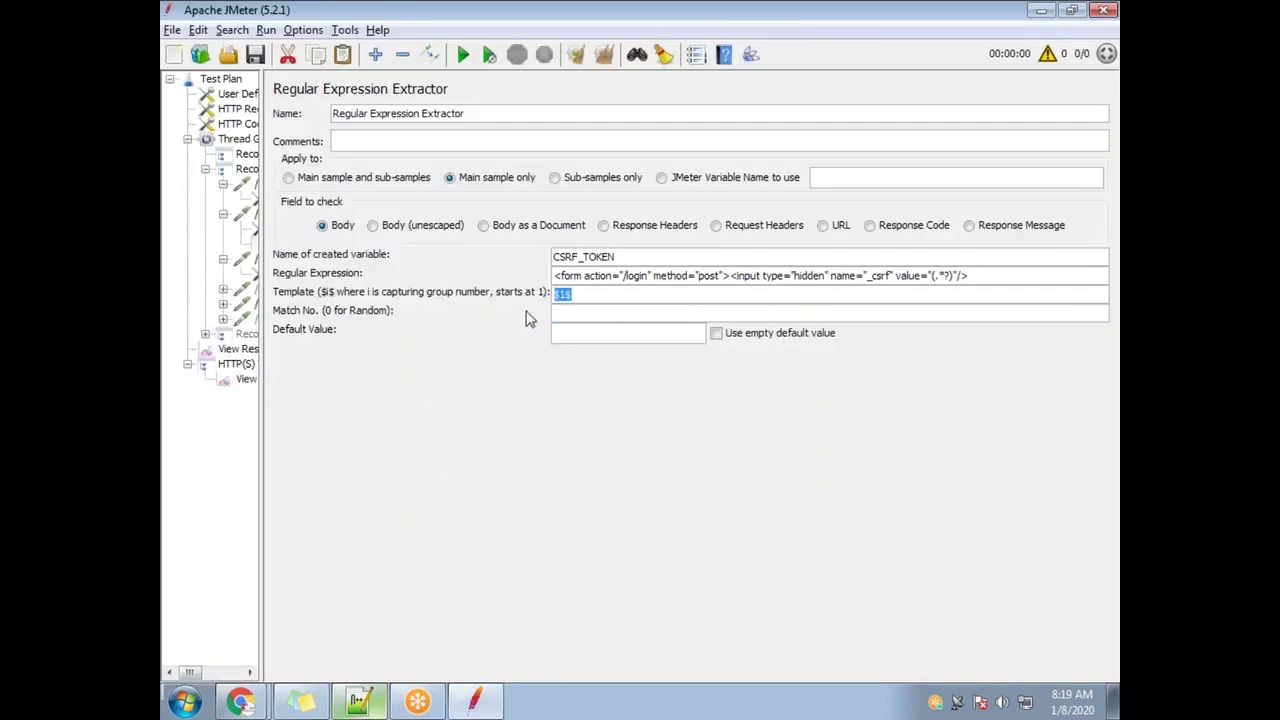
pyautogui.click(577, 316)
pyautogui.hotkey('alt', 'Tab')
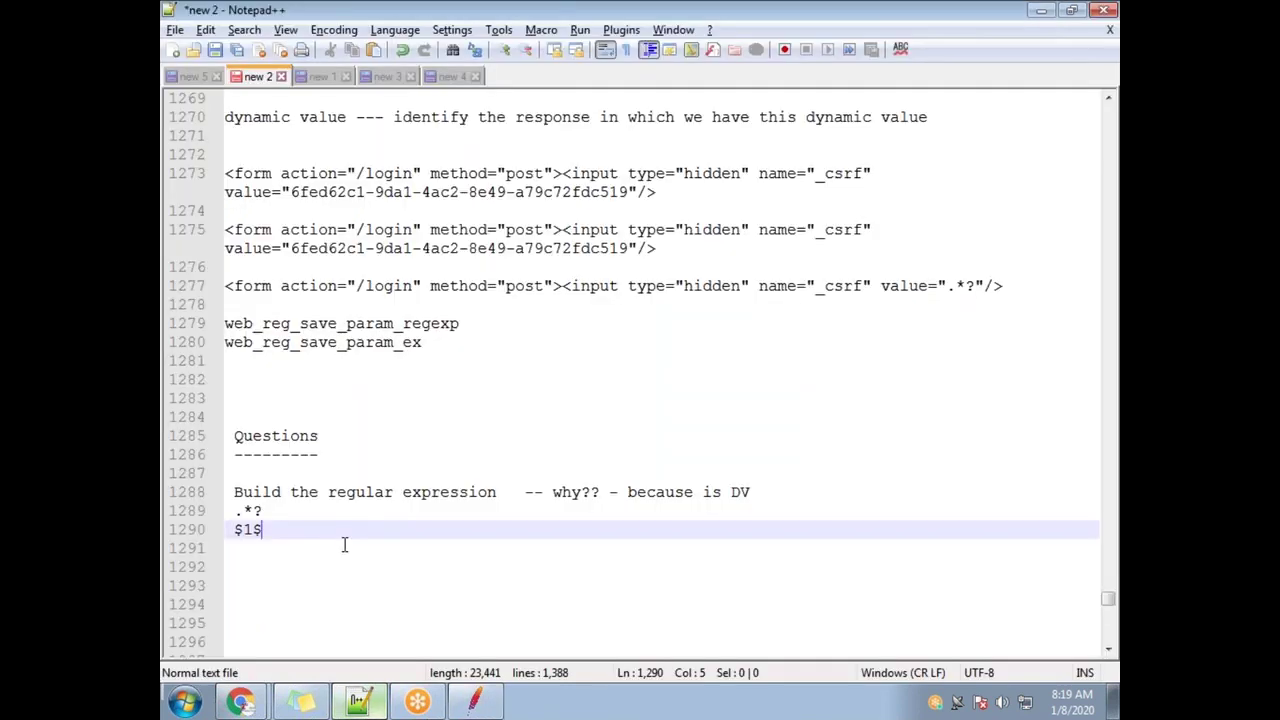
pyautogui.press('Return')
pyautogui.write('Match No')
pyautogui.press('Return')
pyautogui.press('Return')
pyautogui.hotkey('alt', 'Tab')
pyautogui.hotkey('alt', 'Tab')
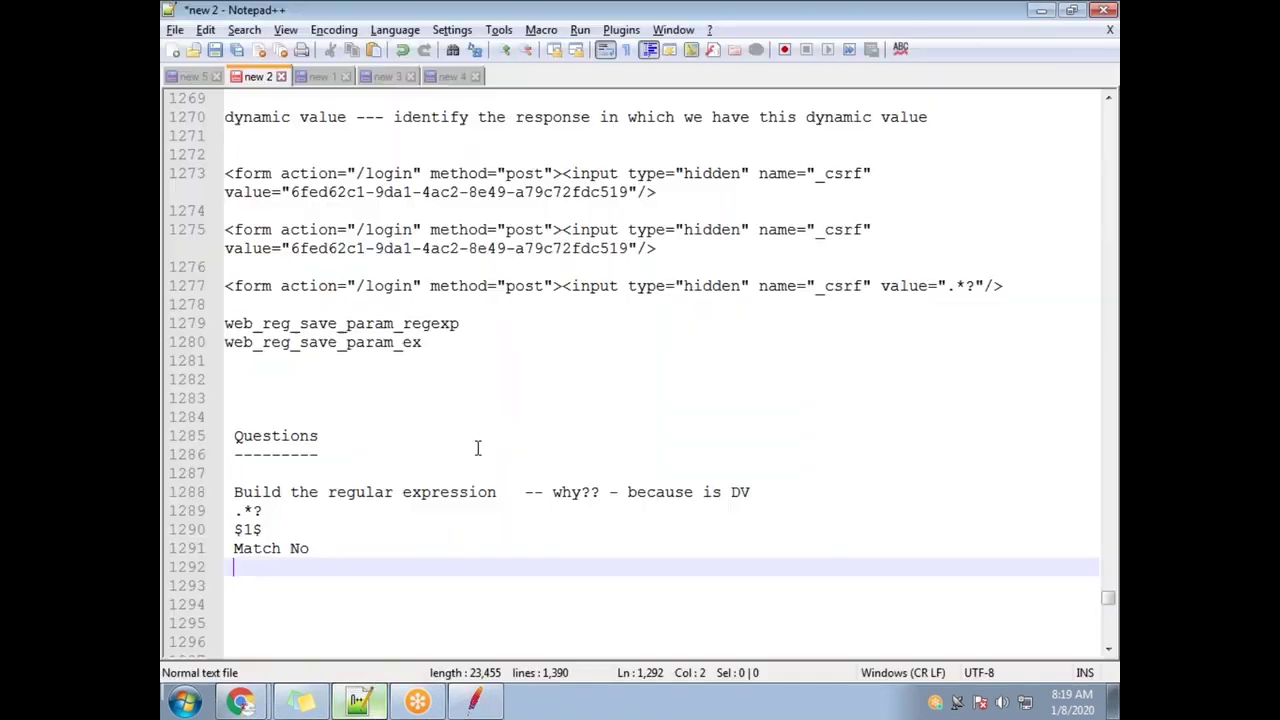
# Add a 'Default Value' line to the notes and set the extractor's Default Value to NOT FOUND
pyautogui.write('Dafult VLUB')
pyautogui.press('BackSpace')
pyautogui.press('BackSpace')
pyautogui.press('BackSpace')
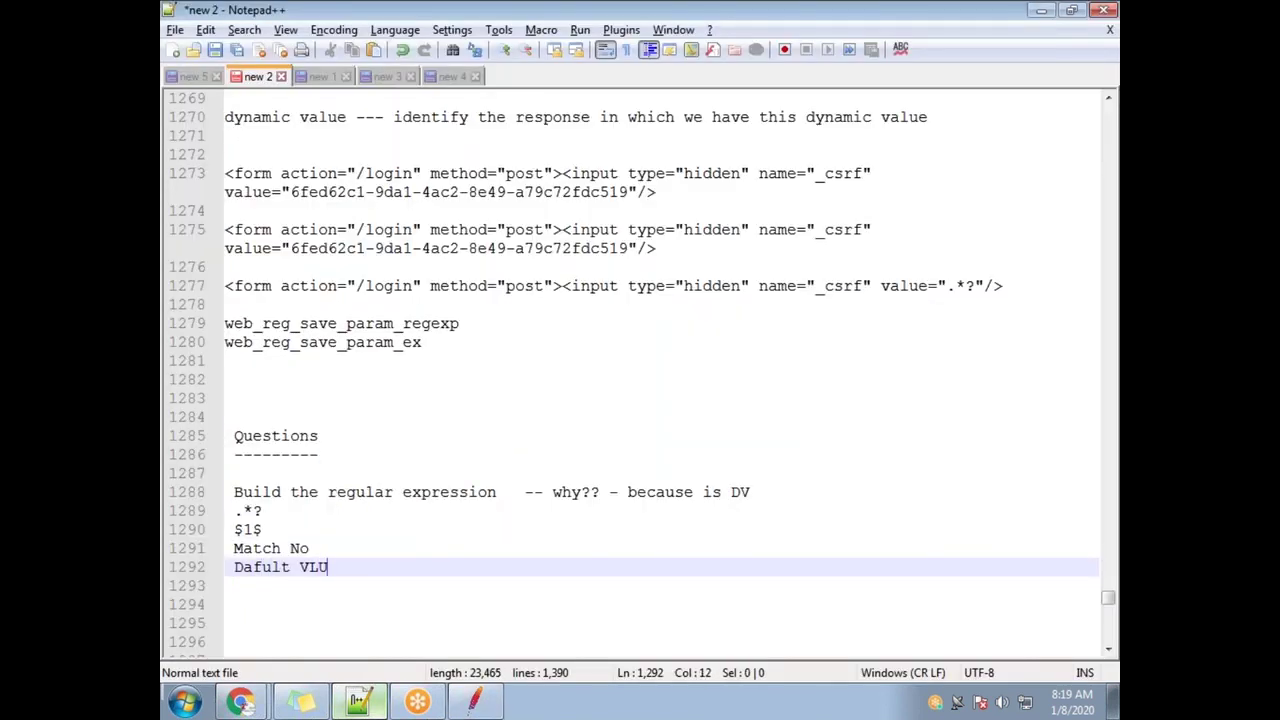
pyautogui.write('alue')
pyautogui.hotkey('alt', 'Tab')
pyautogui.click(579, 336)
pyautogui.write('NOT FOUND')
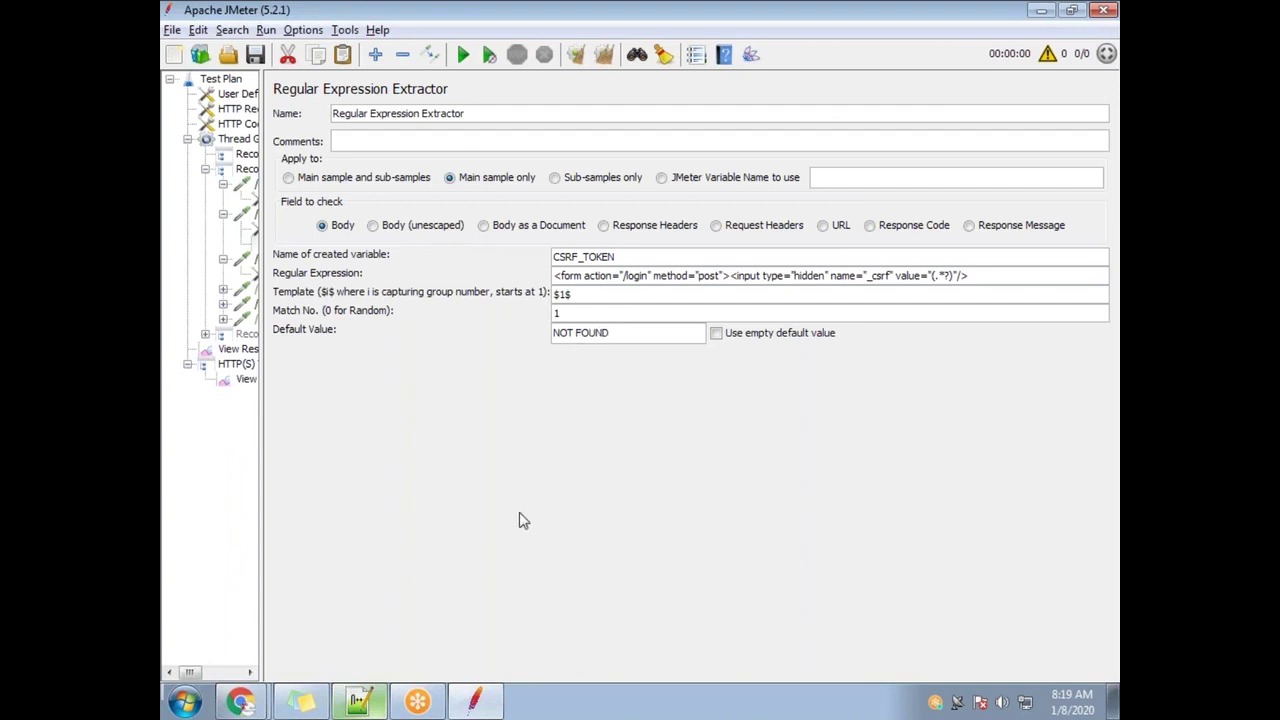
# Check the $1$ template, Match No. 1 and NOT FOUND settings against the five note lines
pyautogui.hotkey('alt', 'Tab')
pyautogui.moveTo(346, 567); pyautogui.dragTo(228, 490)
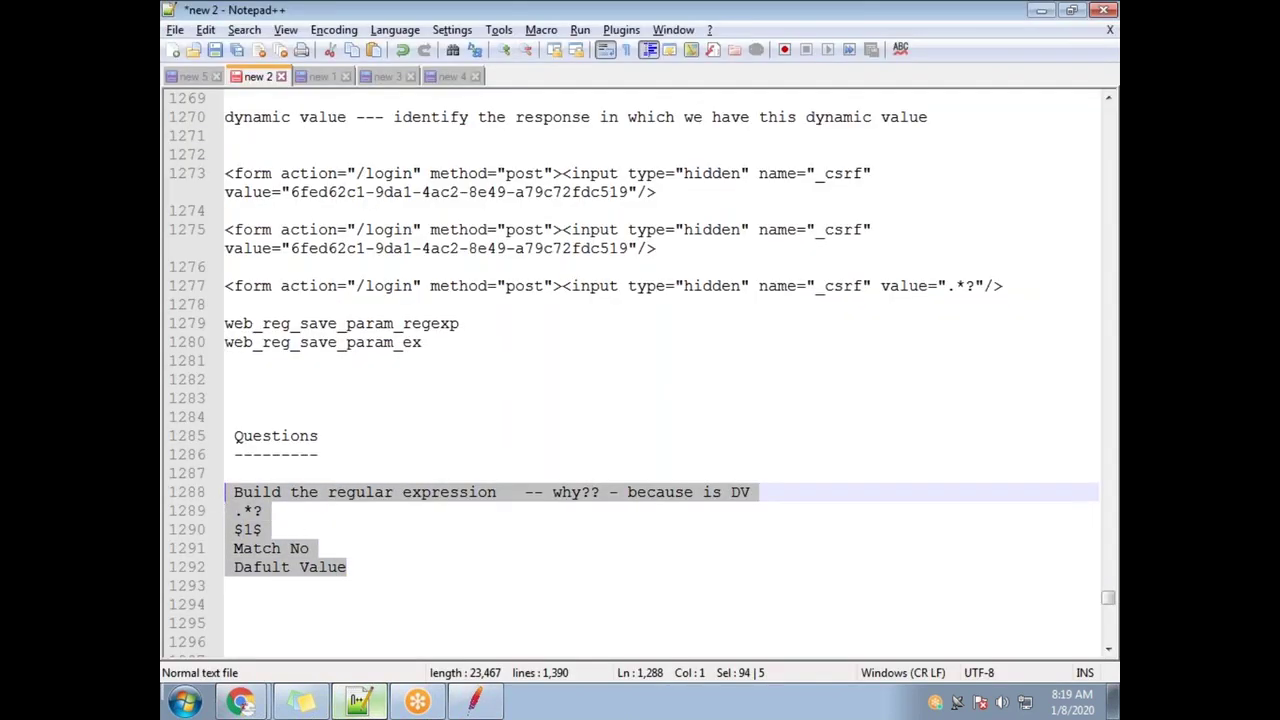
pyautogui.click(404, 572)
pyautogui.hotkey('alt', 'Tab')
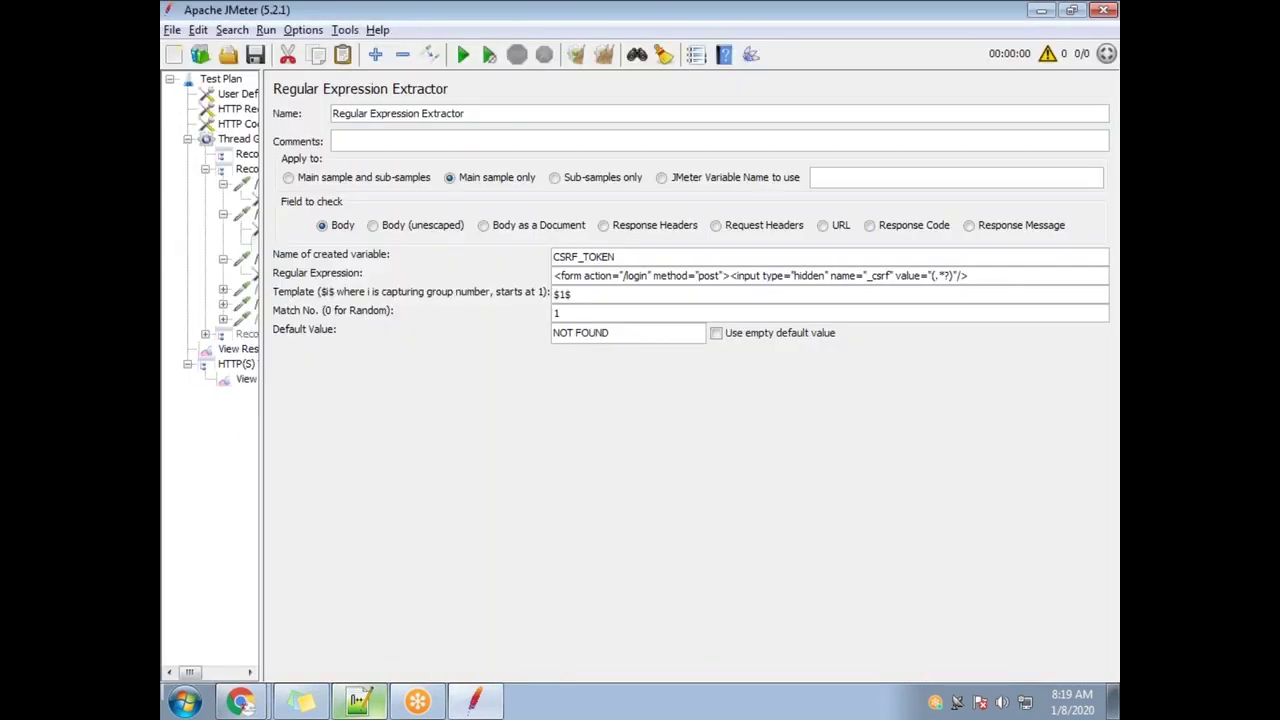
pyautogui.moveTo(587, 294); pyautogui.dragTo(553, 309)
pyautogui.click(552, 313)
pyautogui.click(620, 333)
# Highlight the regular expression, .*?, $1$, Match No and default value notes to explain them
pyautogui.hotkey('alt', 'Tab')
pyautogui.moveTo(282, 492); pyautogui.dragTo(506, 494)
pyautogui.moveTo(236, 512); pyautogui.dragTo(263, 512)
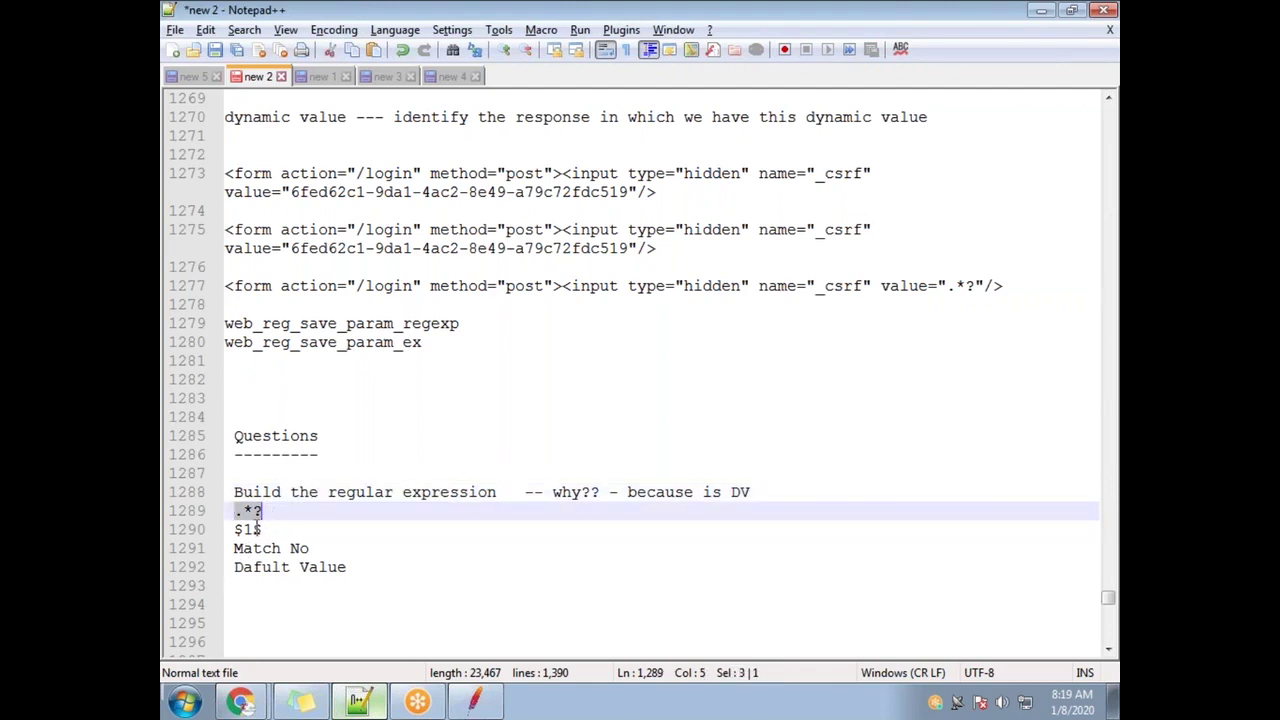
pyautogui.moveTo(235, 529); pyautogui.dragTo(309, 549)
pyautogui.click(273, 569)
pyautogui.hotkey('alt', 'Tab')
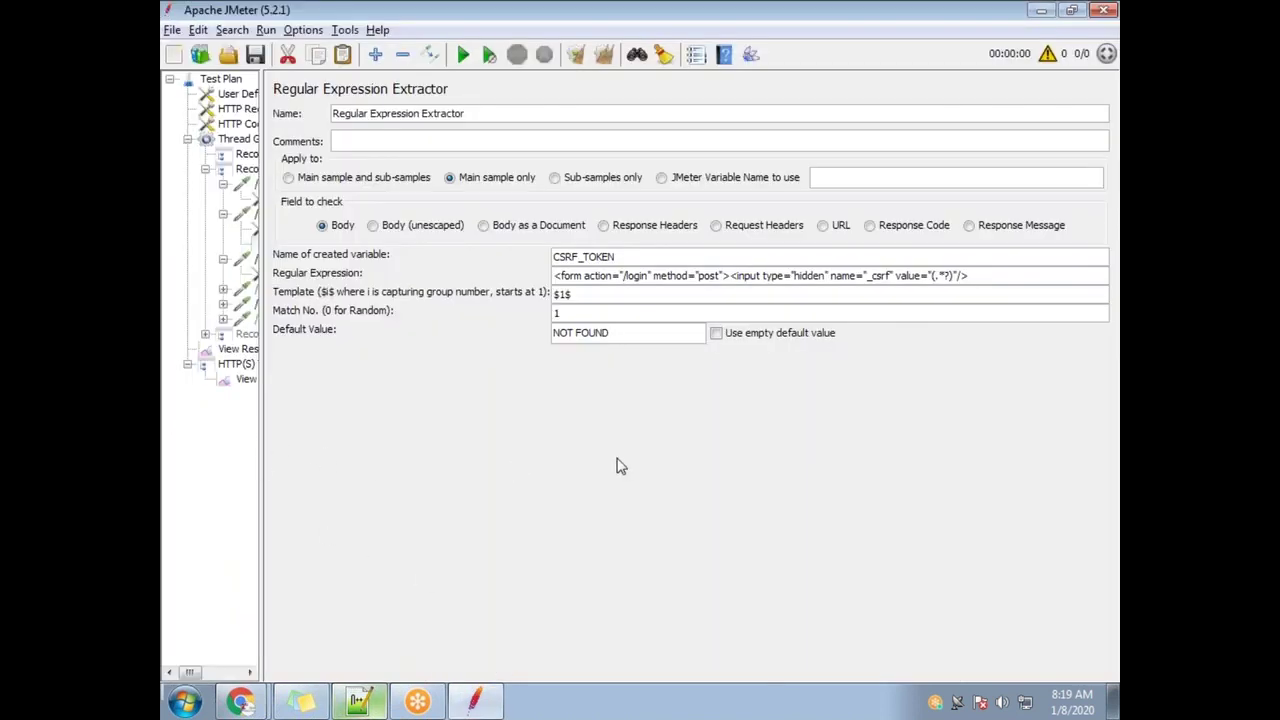
pyautogui.click(254, 56)
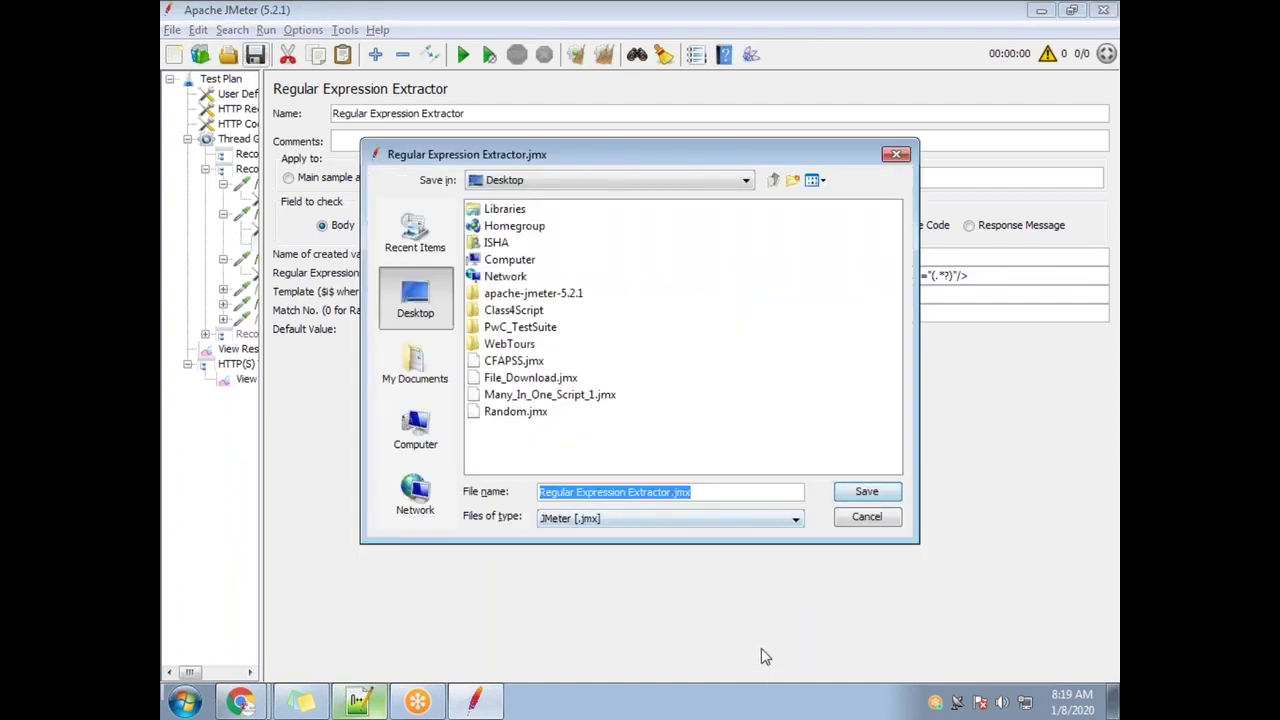
pyautogui.press('Escape')
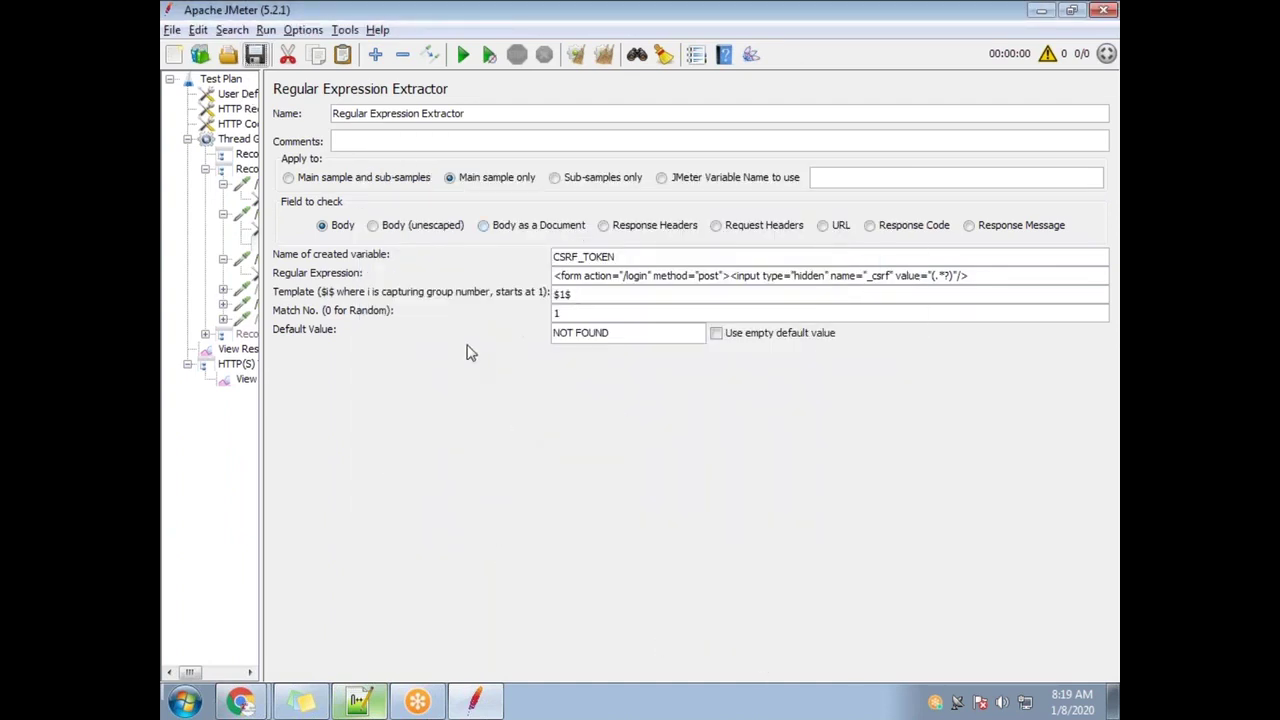
pyautogui.moveTo(266, 459)
pyautogui.mouseDown()
pyautogui.moveTo(337, 452)
pyautogui.moveTo(258, 455)
pyautogui.mouseUp()
pyautogui.moveTo(926, 277); pyautogui.dragTo(932, 276)
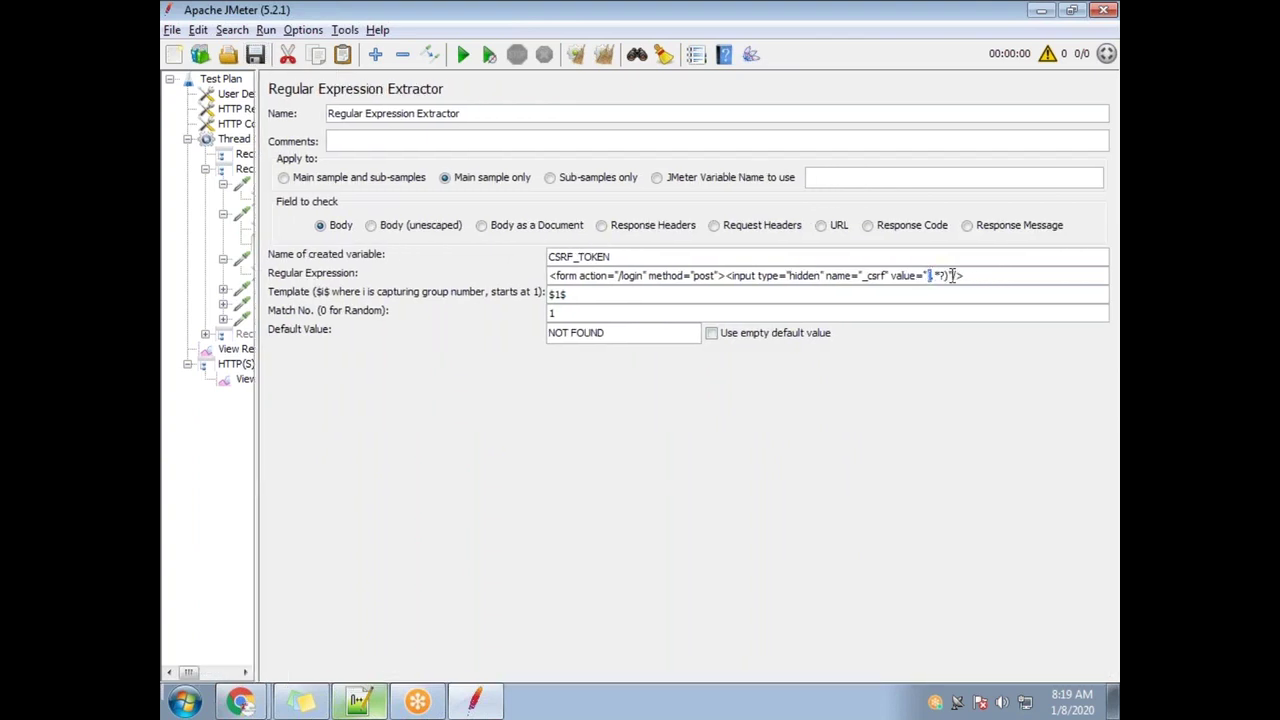
pyautogui.moveTo(946, 275); pyautogui.dragTo(927, 275)
pyautogui.click(945, 283)
pyautogui.click(418, 704)
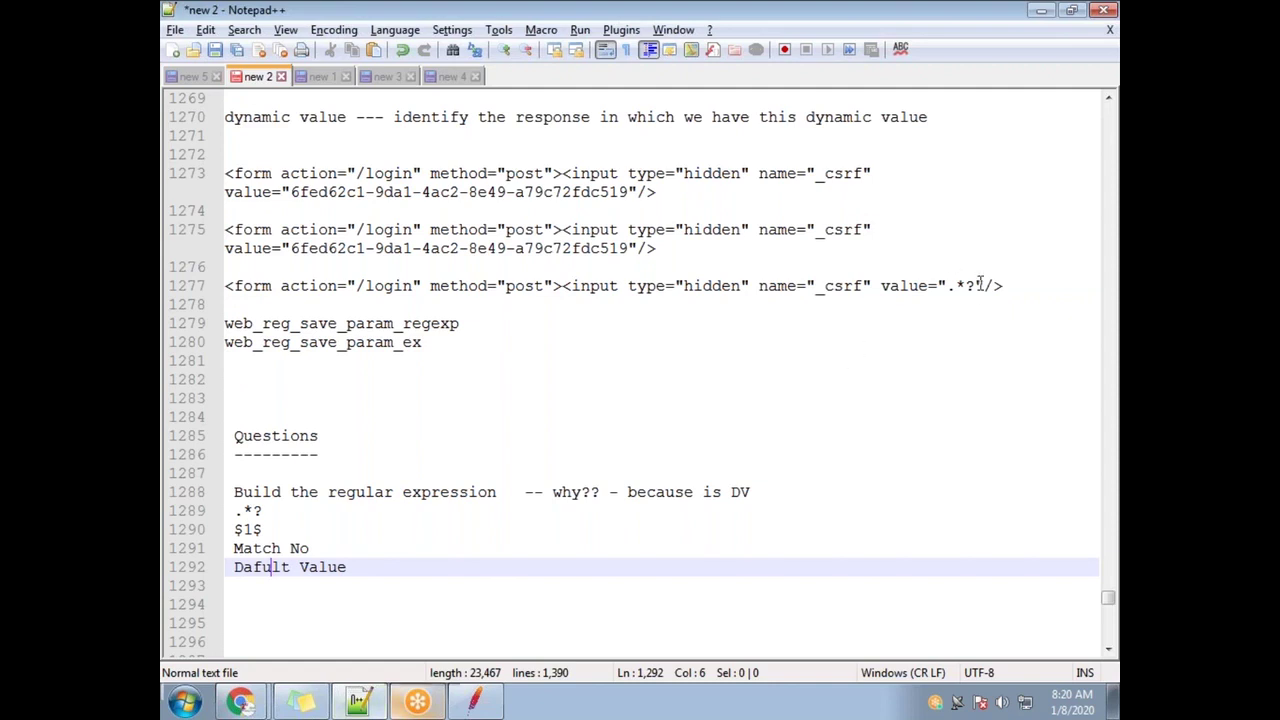
pyautogui.moveTo(974, 286); pyautogui.dragTo(946, 286)
pyautogui.moveTo(627, 250); pyautogui.dragTo(292, 240)
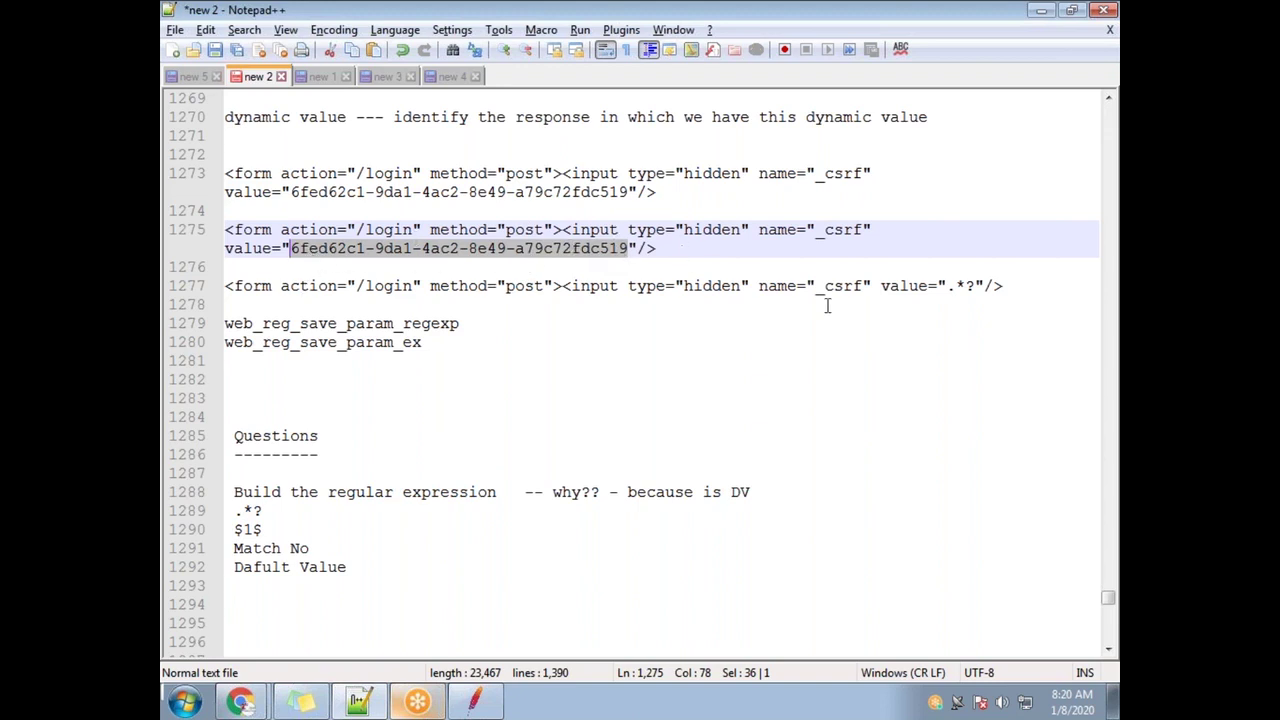
pyautogui.moveTo(980, 287); pyautogui.dragTo(946, 287)
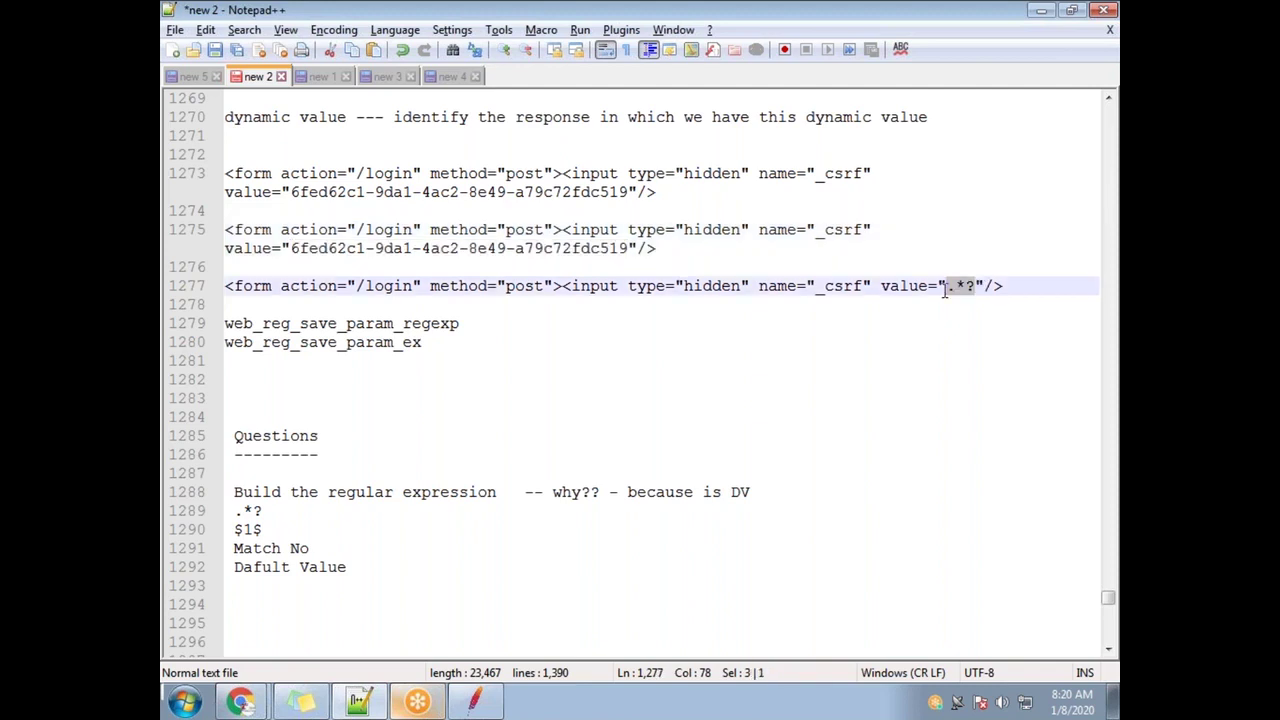
pyautogui.hotkey('alt', 'Tab')
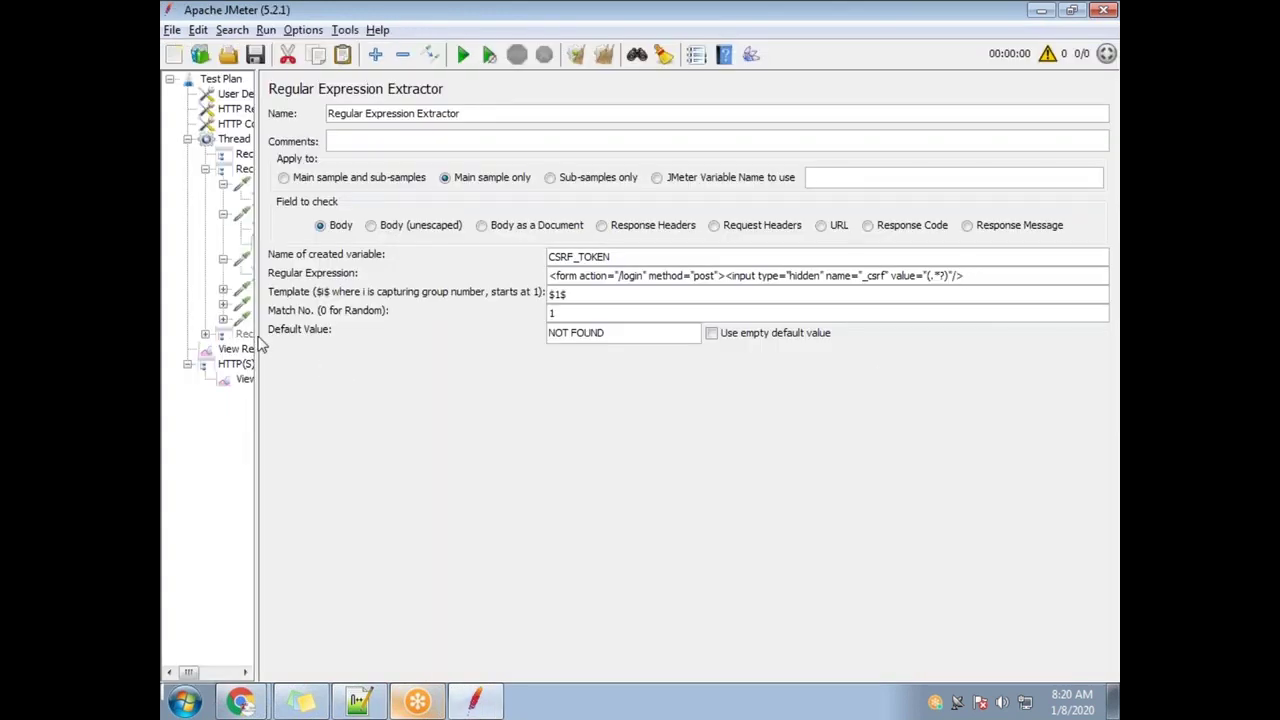
pyautogui.moveTo(258, 345); pyautogui.dragTo(460, 356)
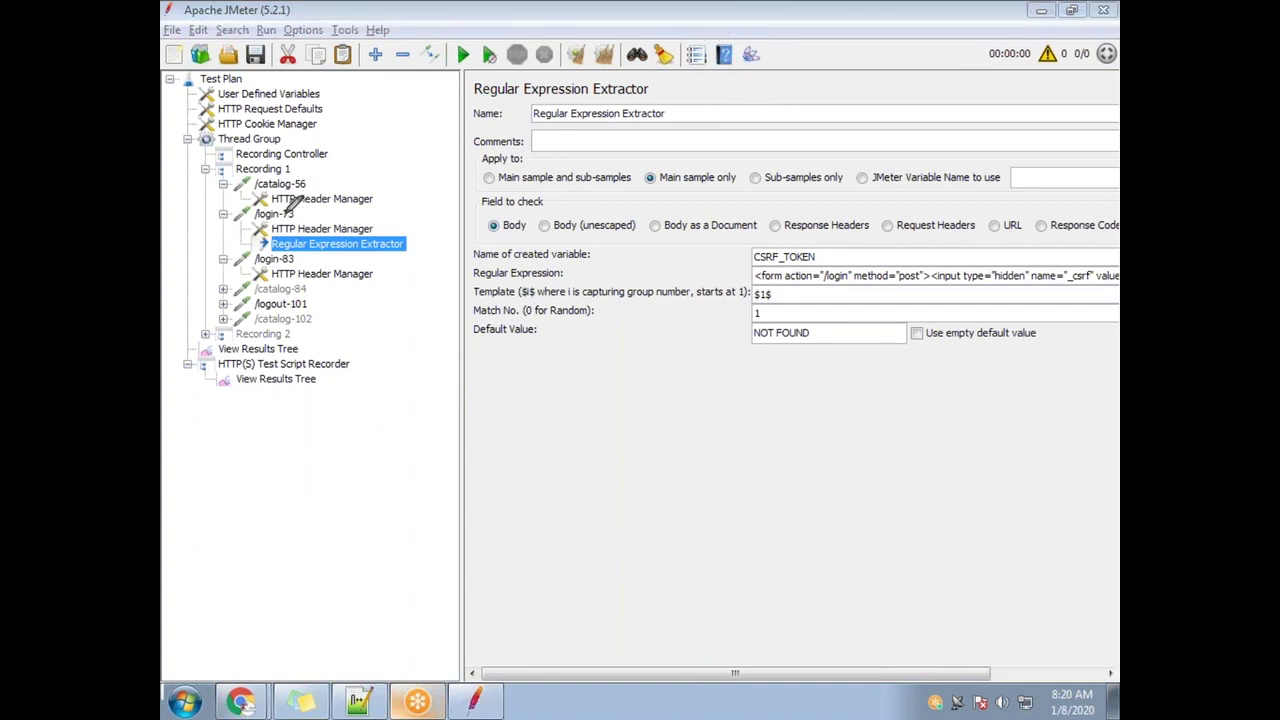
pyautogui.moveTo(303, 212)
pyautogui.mouseDown()
pyautogui.moveTo(278, 198)
pyautogui.moveTo(257, 216)
pyautogui.moveTo(318, 222)
pyautogui.moveTo(312, 200)
pyautogui.moveTo(316, 218)
pyautogui.moveTo(688, 184)
pyautogui.moveTo(740, 150)
pyautogui.moveTo(818, 232)
pyautogui.moveTo(712, 232)
pyautogui.moveTo(626, 272)
pyautogui.moveTo(360, 256)
pyautogui.moveTo(330, 236)
pyautogui.moveTo(375, 252)
pyautogui.mouseUp()
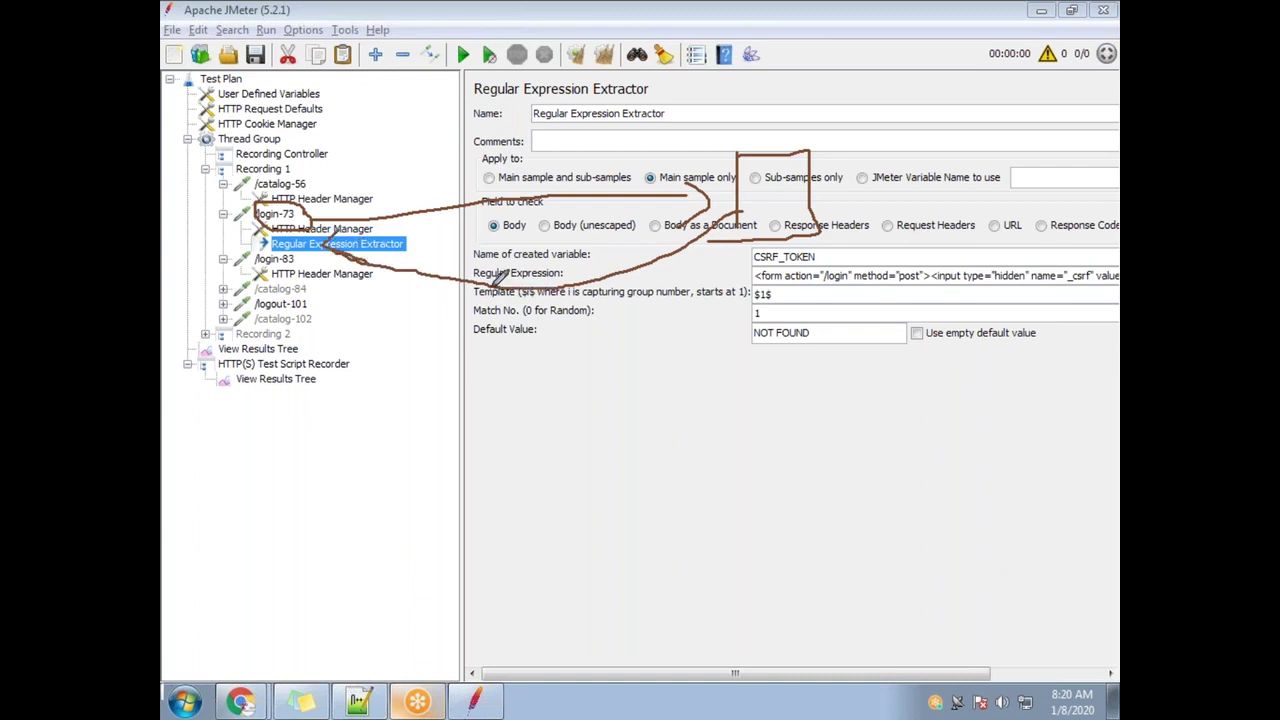
pyautogui.moveTo(561, 313)
pyautogui.mouseDown()
pyautogui.moveTo(602, 303)
pyautogui.moveTo(600, 315)
pyautogui.moveTo(645, 282)
pyautogui.mouseUp()
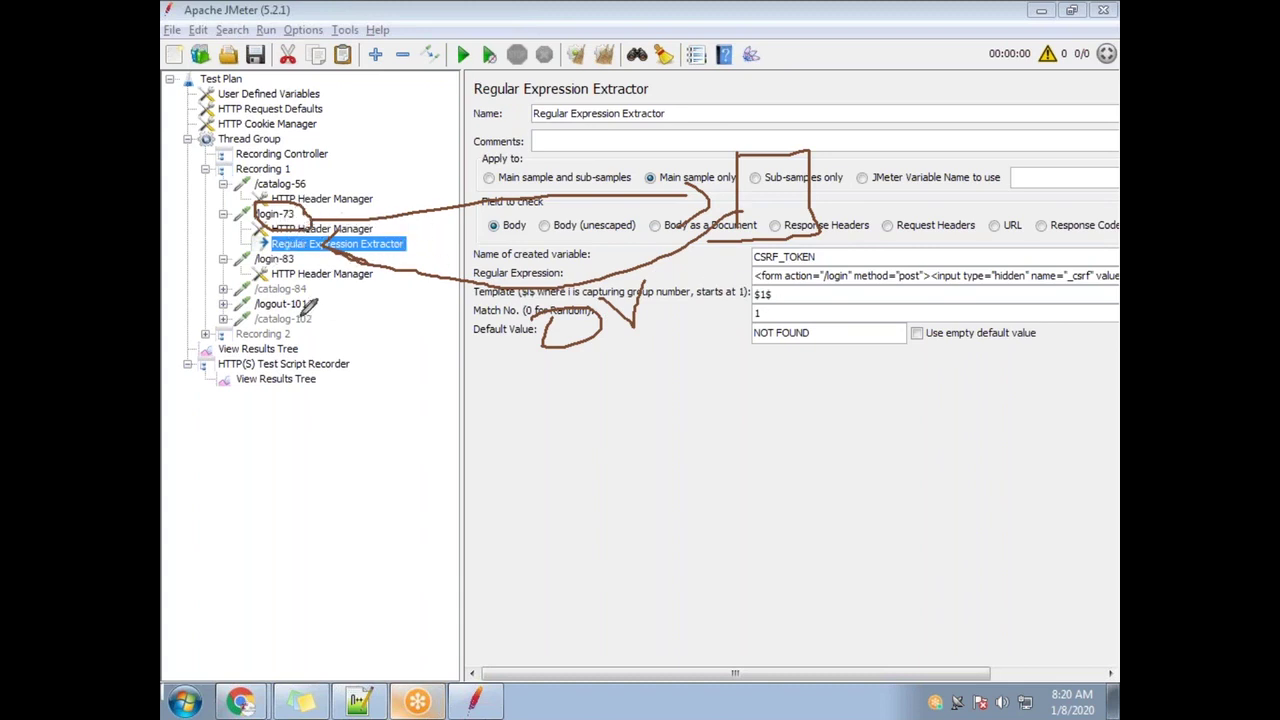
pyautogui.moveTo(655, 276)
pyautogui.mouseDown()
pyautogui.moveTo(545, 300)
pyautogui.moveTo(580, 370)
pyautogui.moveTo(605, 370)
pyautogui.moveTo(680, 272)
pyautogui.mouseUp()
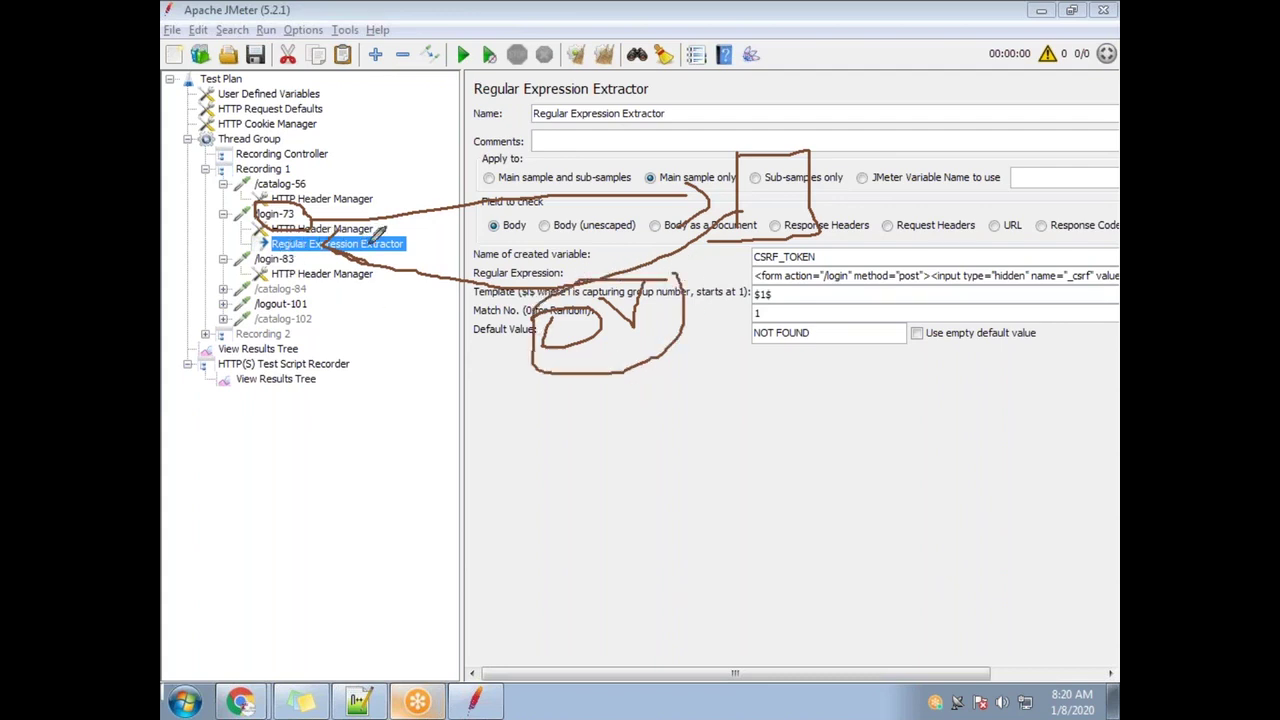
pyautogui.moveTo(637, 367)
pyautogui.mouseDown()
pyautogui.moveTo(641, 453)
pyautogui.moveTo(735, 457)
pyautogui.moveTo(697, 468)
pyautogui.mouseUp()
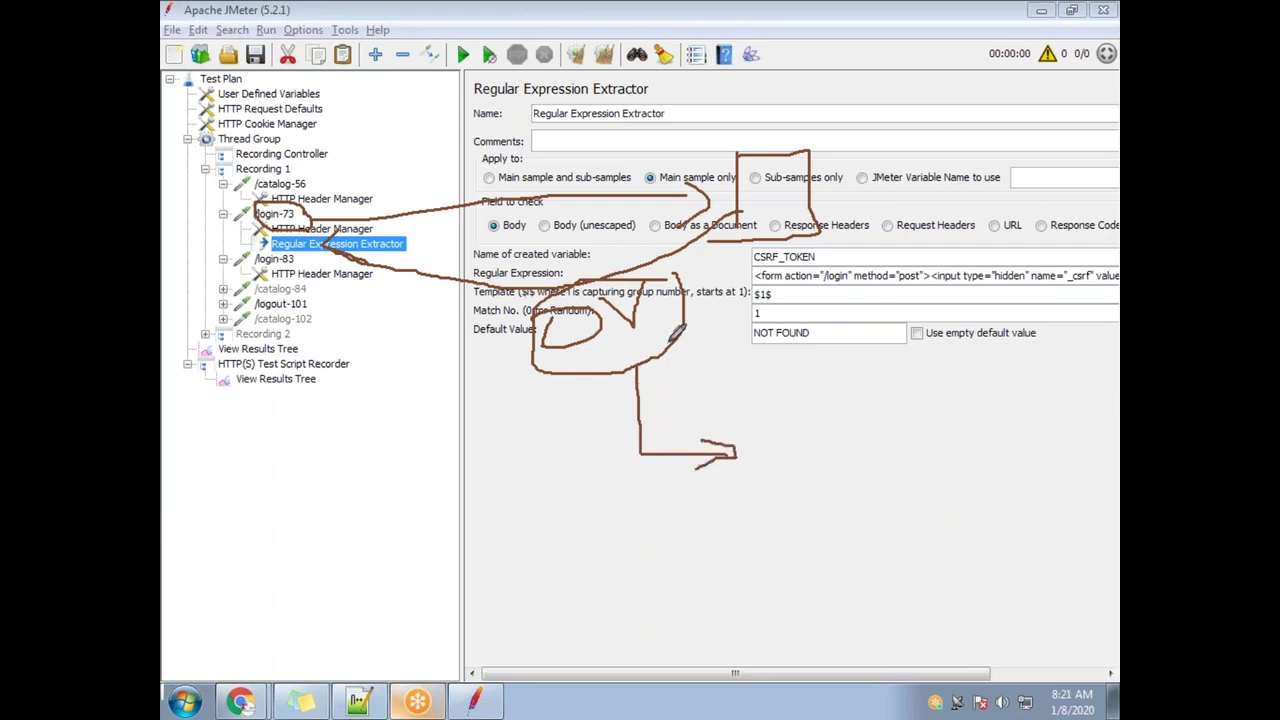
pyautogui.click(790, 36)
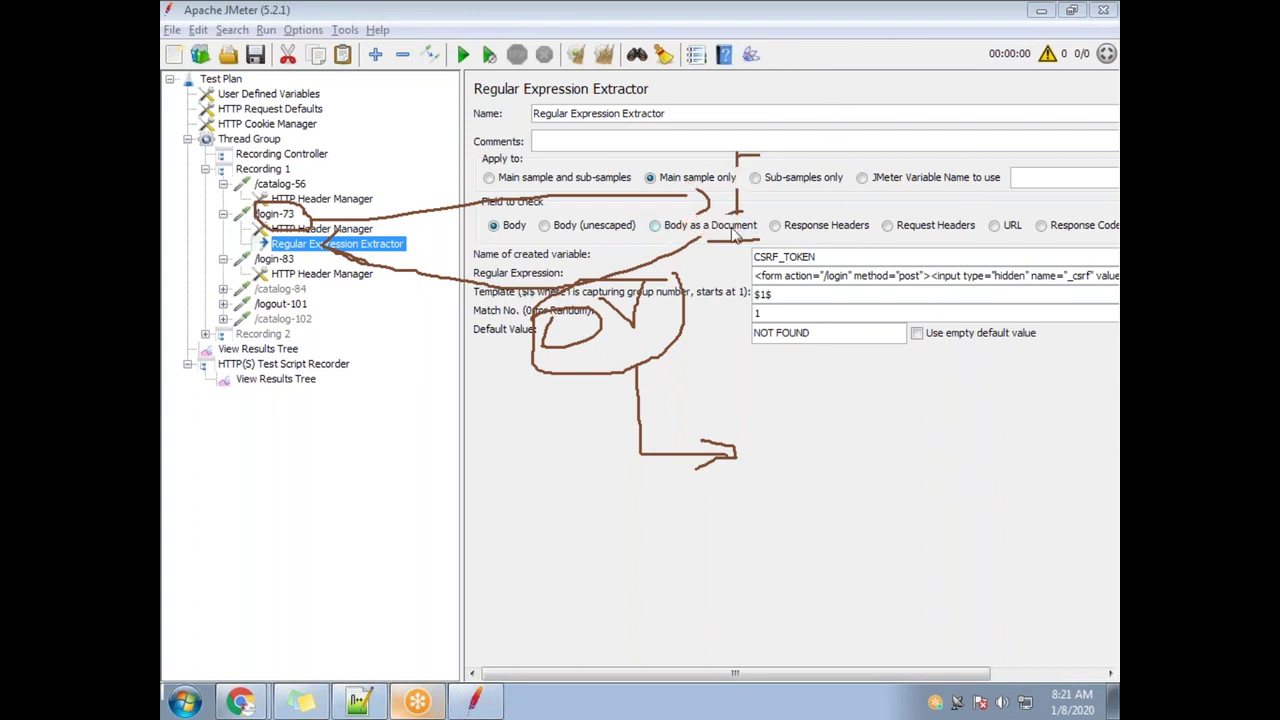
pyautogui.moveTo(835, 260); pyautogui.dragTo(757, 256)
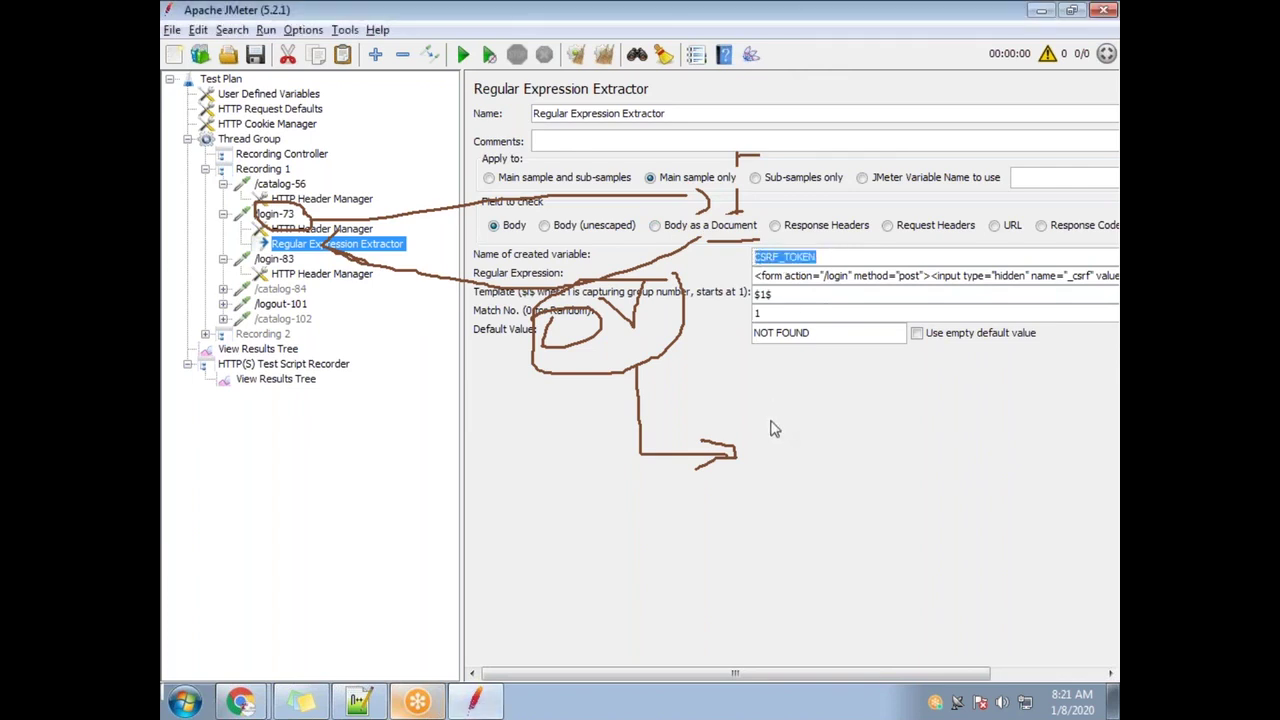
pyautogui.click(750, 12)
pyautogui.click(757, 57)
pyautogui.moveTo(803, 425)
pyautogui.mouseDown()
pyautogui.moveTo(802, 484)
pyautogui.moveTo(814, 482)
pyautogui.mouseUp()
pyautogui.moveTo(850, 422)
pyautogui.mouseDown()
pyautogui.moveTo(849, 464)
pyautogui.moveTo(853, 440)
pyautogui.moveTo(886, 462)
pyautogui.mouseUp()
pyautogui.moveTo(904, 408)
pyautogui.mouseDown()
pyautogui.moveTo(903, 455)
pyautogui.moveTo(918, 384)
pyautogui.moveTo(920, 408)
pyautogui.moveTo(962, 440)
pyautogui.mouseUp()
pyautogui.moveTo(990, 394); pyautogui.dragTo(977, 412)
pyautogui.moveTo(992, 396)
pyautogui.mouseDown()
pyautogui.moveTo(995, 426)
pyautogui.moveTo(1022, 375)
pyautogui.moveTo(1090, 405)
pyautogui.mouseUp()
pyautogui.moveTo(1032, 466); pyautogui.dragTo(1108, 438)
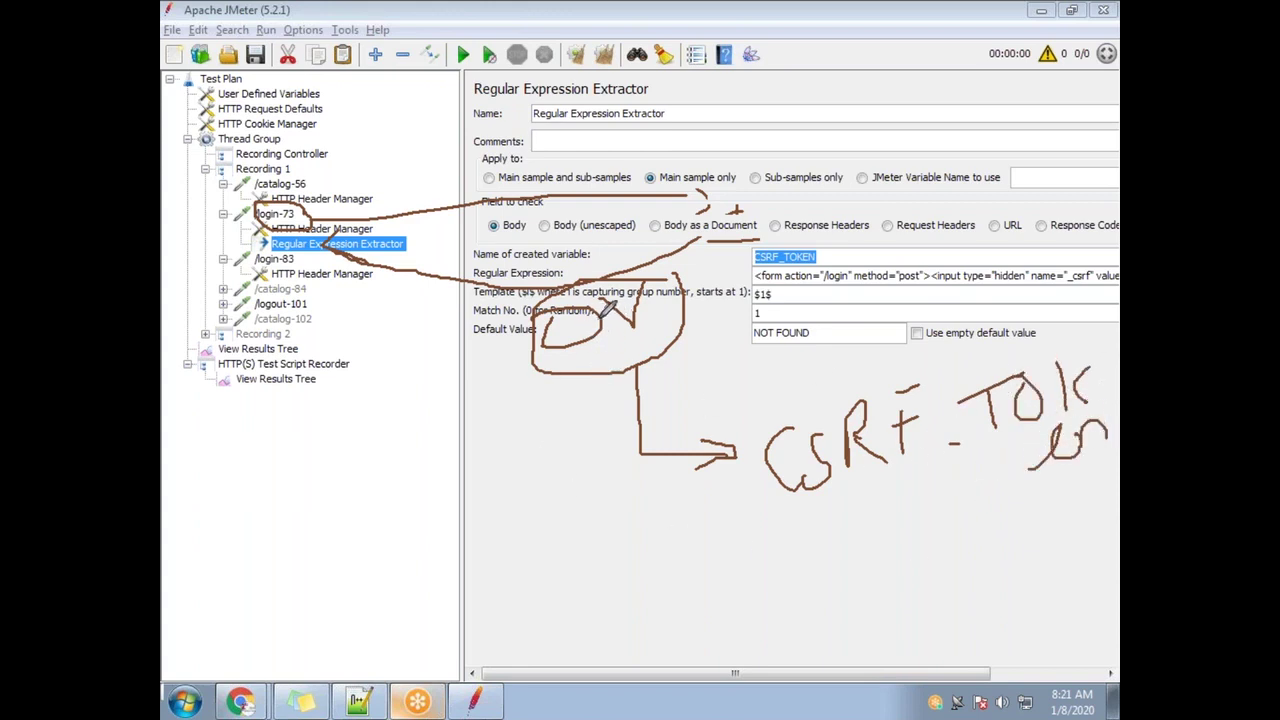
pyautogui.moveTo(736, 168)
pyautogui.mouseDown()
pyautogui.moveTo(728, 262)
pyautogui.moveTo(810, 155)
pyautogui.moveTo(740, 258)
pyautogui.moveTo(738, 240)
pyautogui.mouseUp()
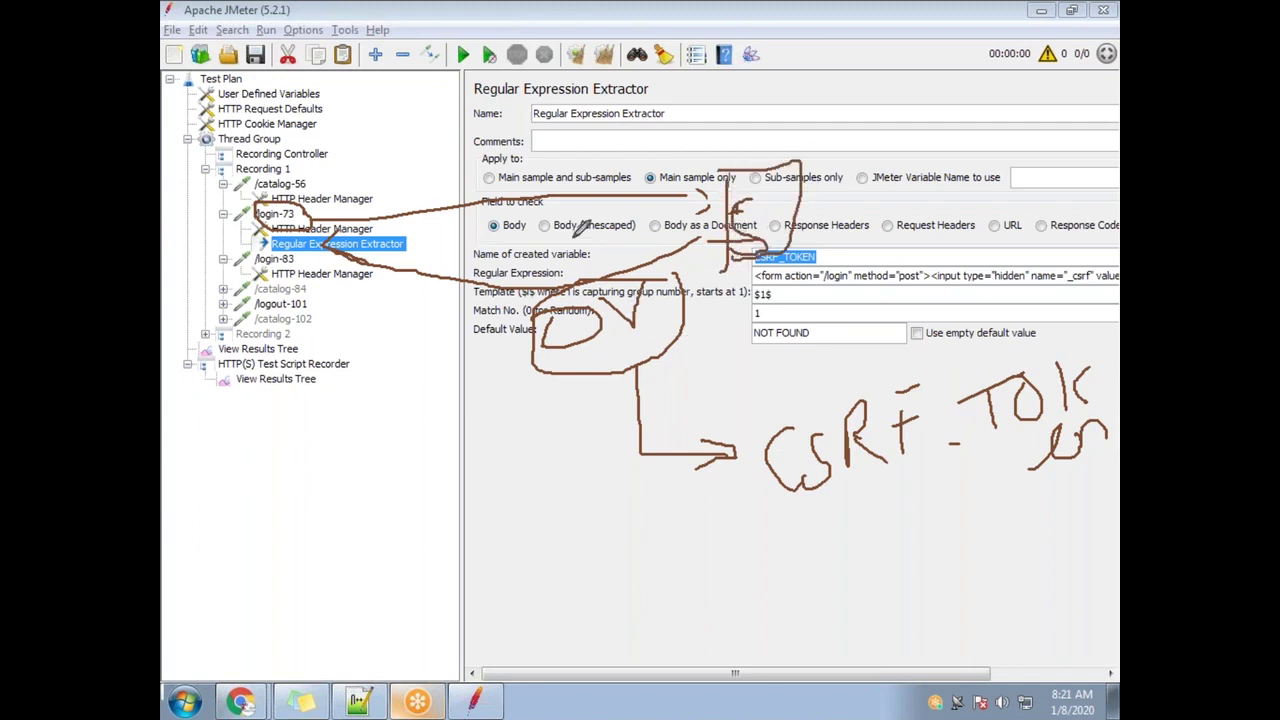
pyautogui.moveTo(1040, 348)
pyautogui.mouseDown()
pyautogui.moveTo(879, 366)
pyautogui.moveTo(765, 500)
pyautogui.moveTo(1112, 420)
pyautogui.moveTo(1015, 340)
pyautogui.mouseUp()
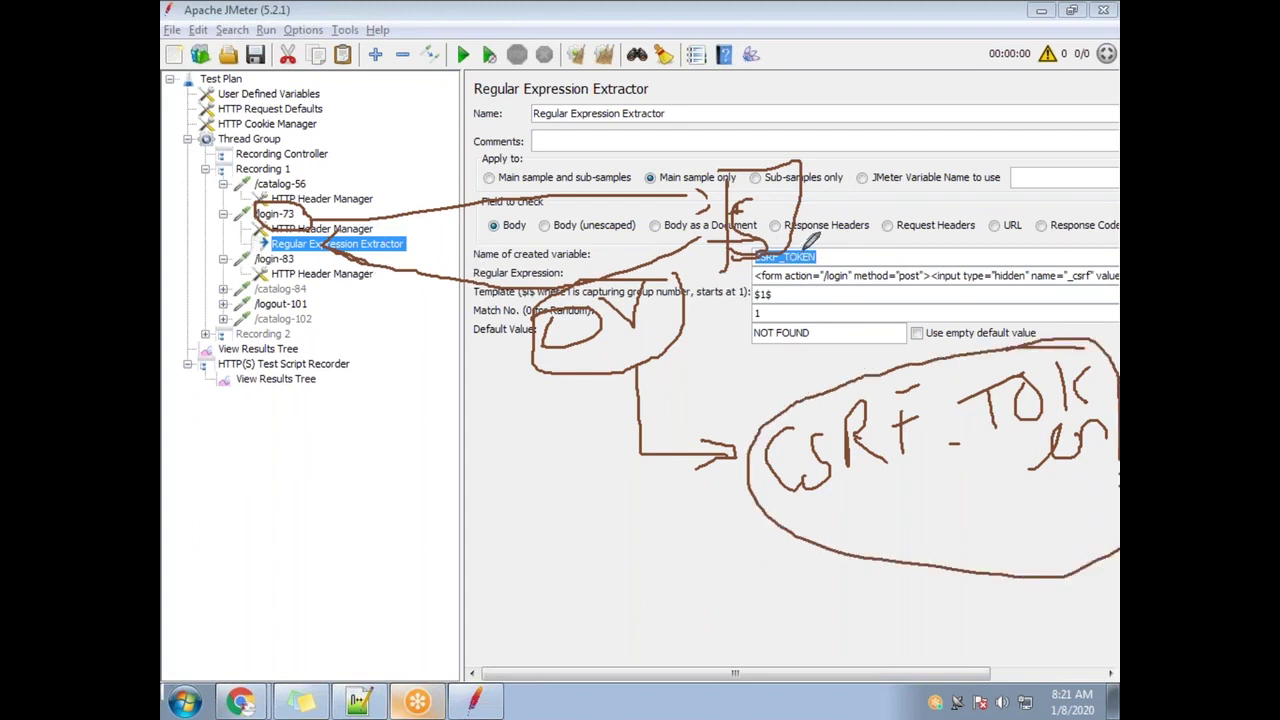
pyautogui.moveTo(784, 245)
pyautogui.mouseDown()
pyautogui.moveTo(745, 266)
pyautogui.moveTo(860, 252)
pyautogui.moveTo(812, 228)
pyautogui.moveTo(864, 246)
pyautogui.moveTo(1062, 236)
pyautogui.moveTo(1107, 284)
pyautogui.mouseUp()
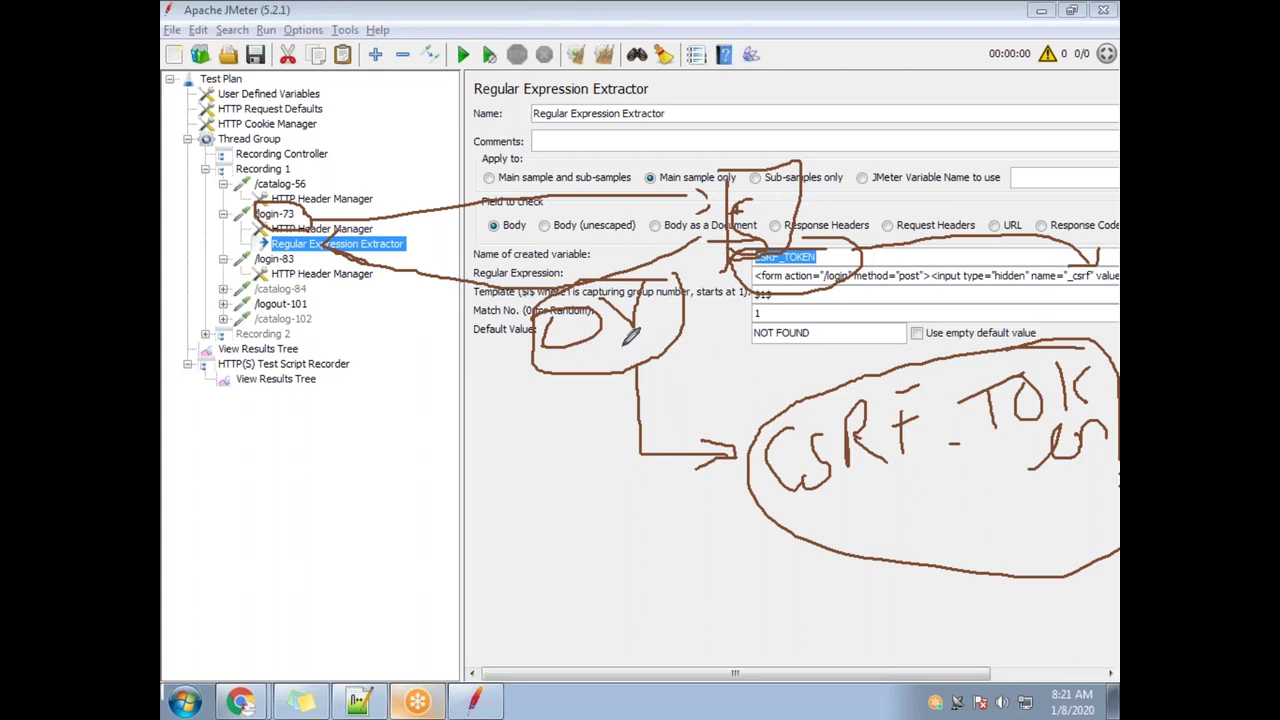
pyautogui.click(548, 500)
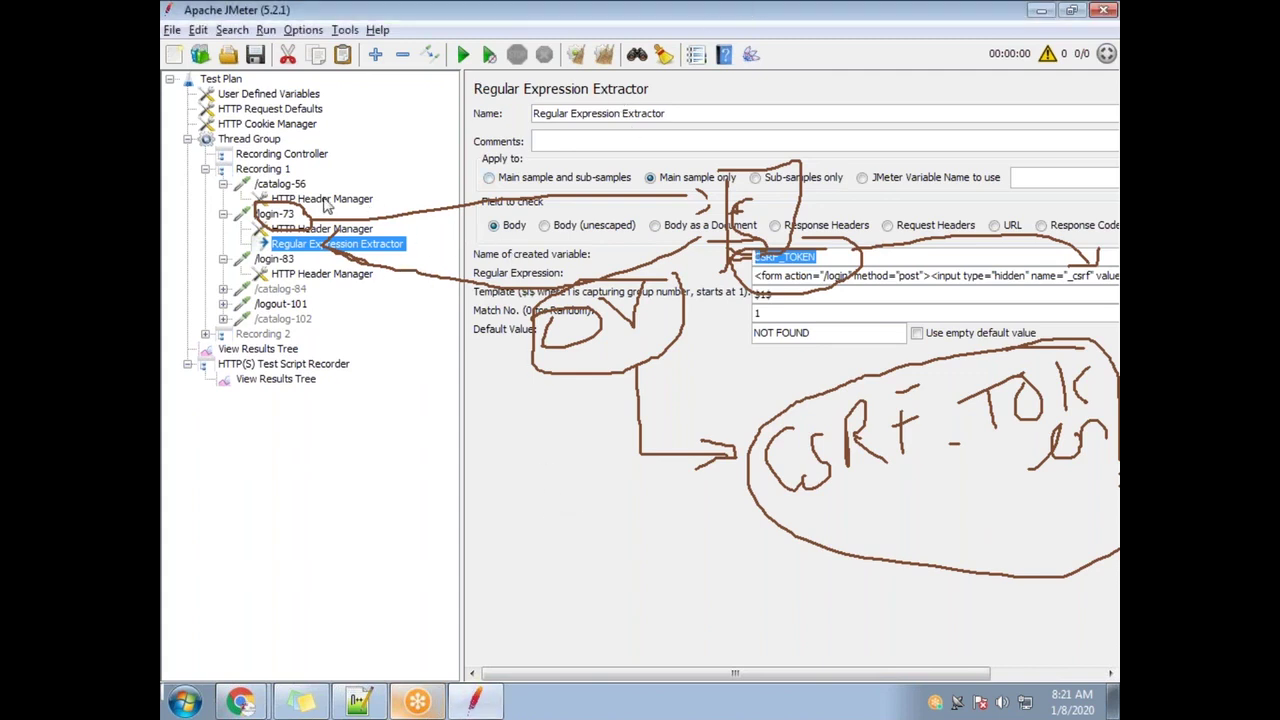
pyautogui.click(323, 200)
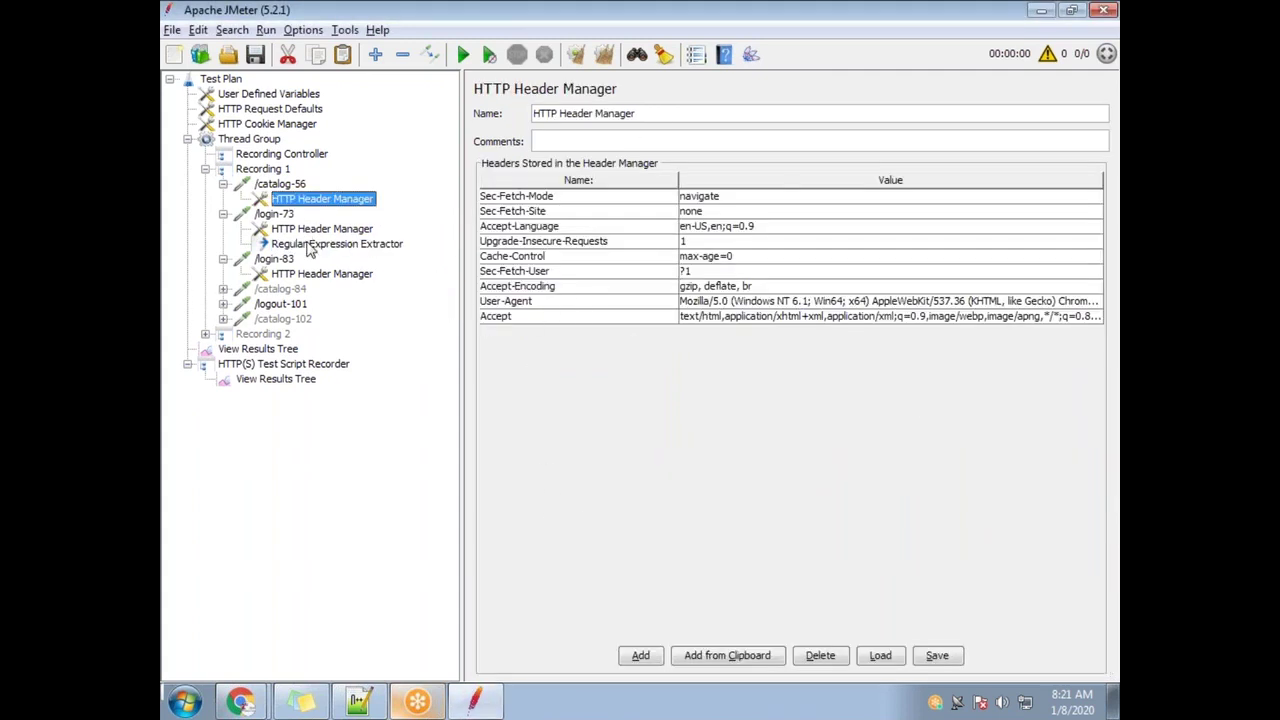
pyautogui.click(320, 245)
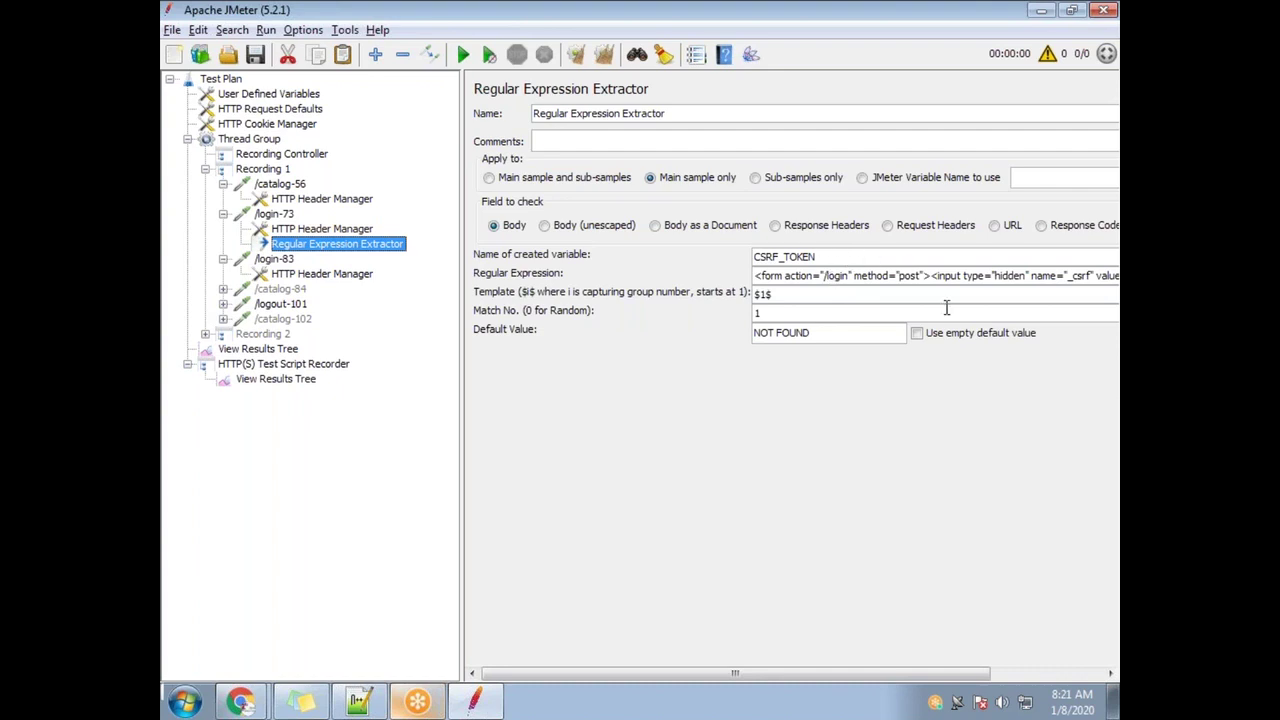
pyautogui.moveTo(831, 256); pyautogui.dragTo(739, 259)
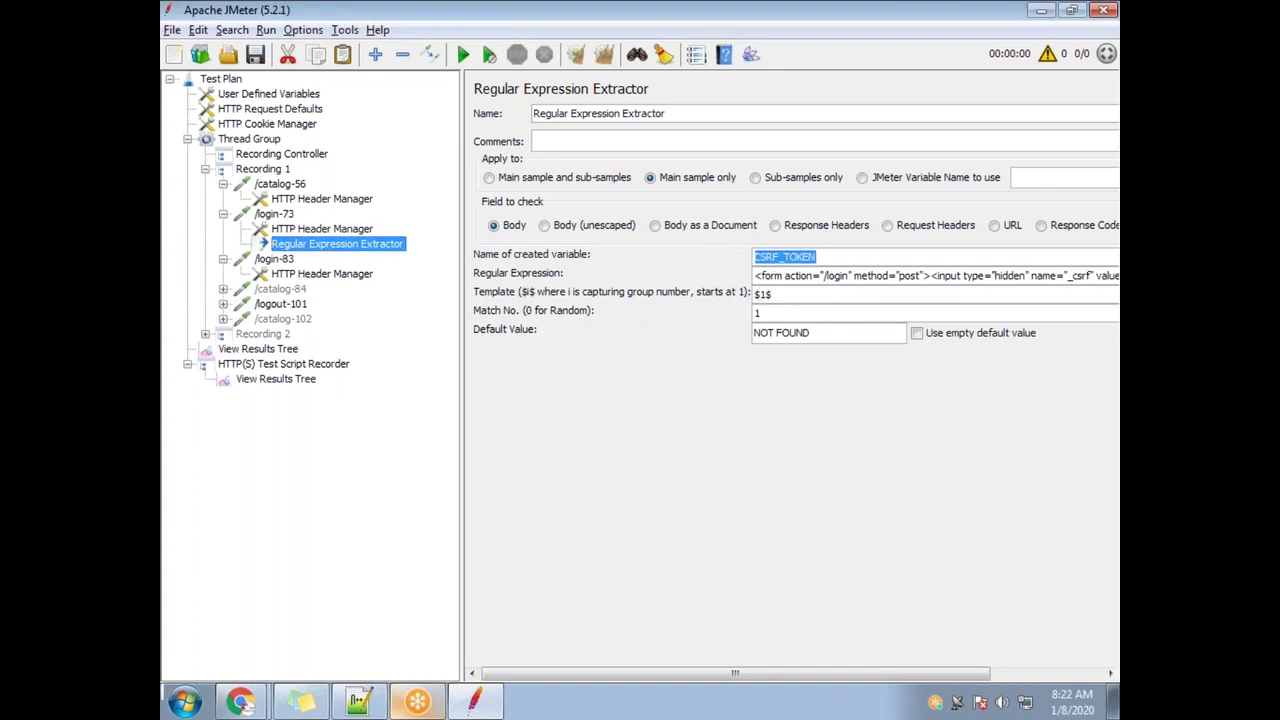
pyautogui.click(831, 258)
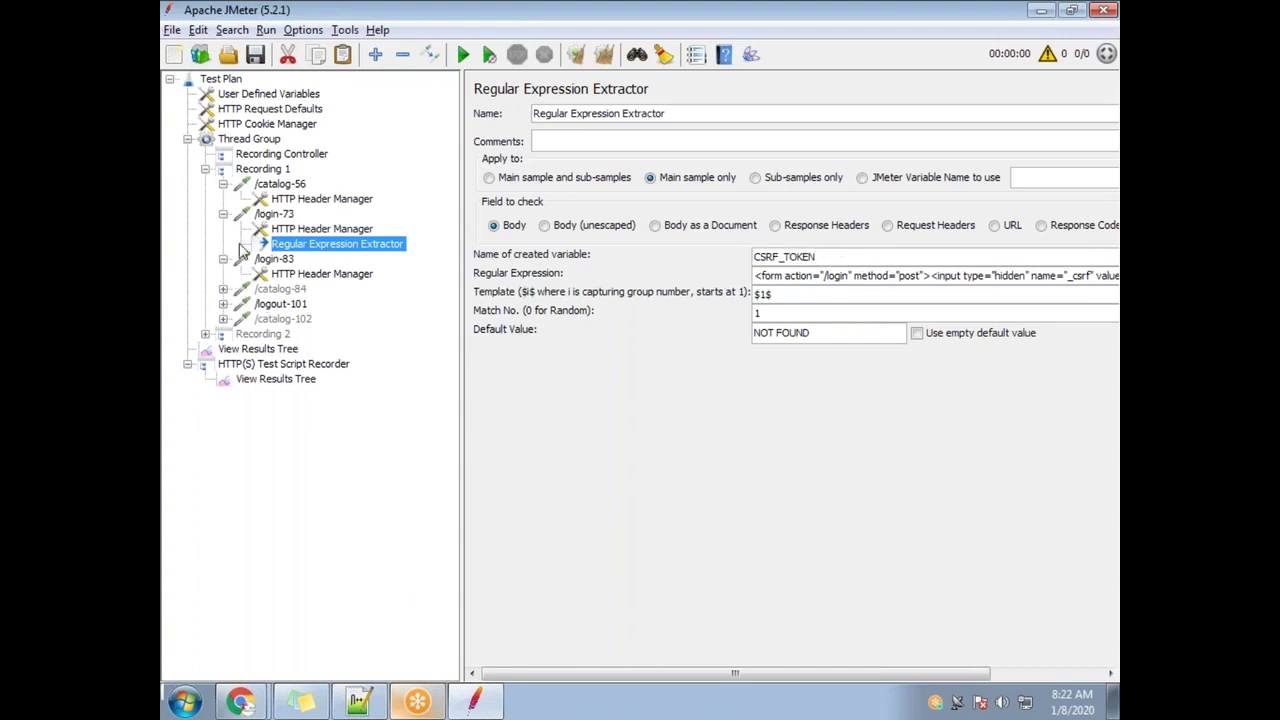
pyautogui.moveTo(824, 258); pyautogui.dragTo(734, 260)
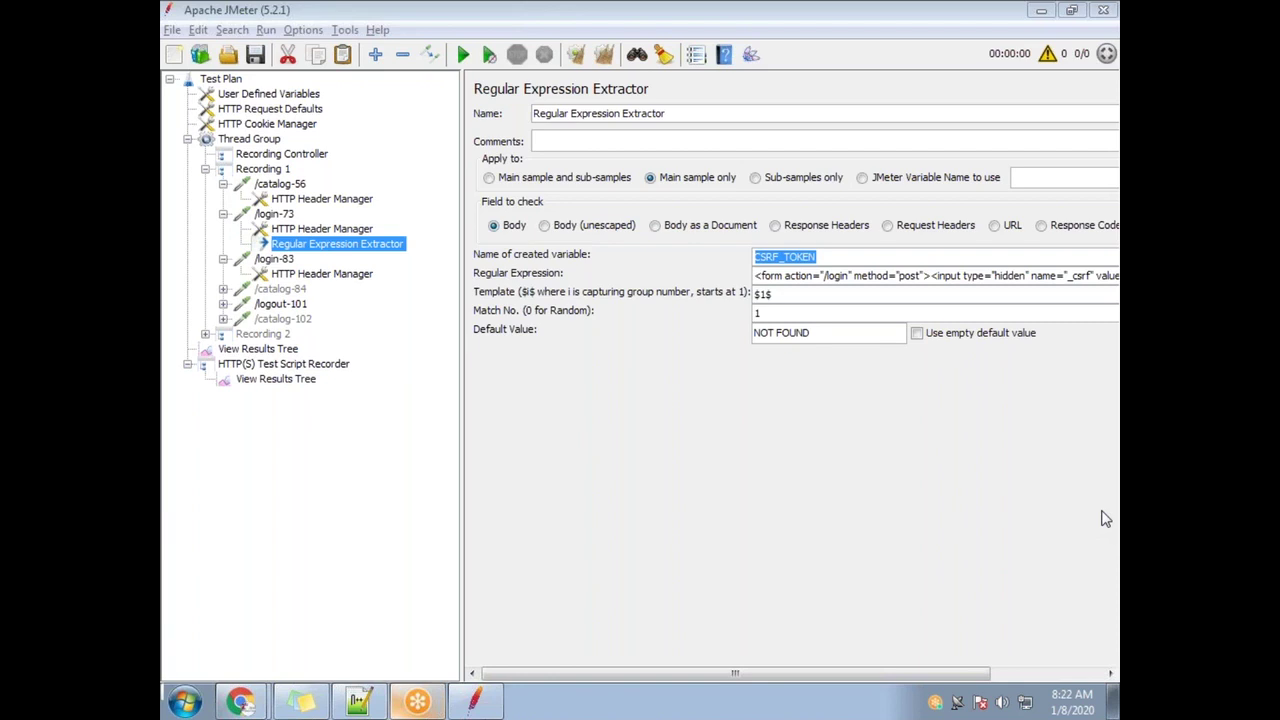
# Add a Debug Sampler to the Thread Group with its own View Results Tree listener
pyautogui.click(250, 140)
pyautogui.rightClick(250, 141)
pyautogui.moveTo(423, 158)
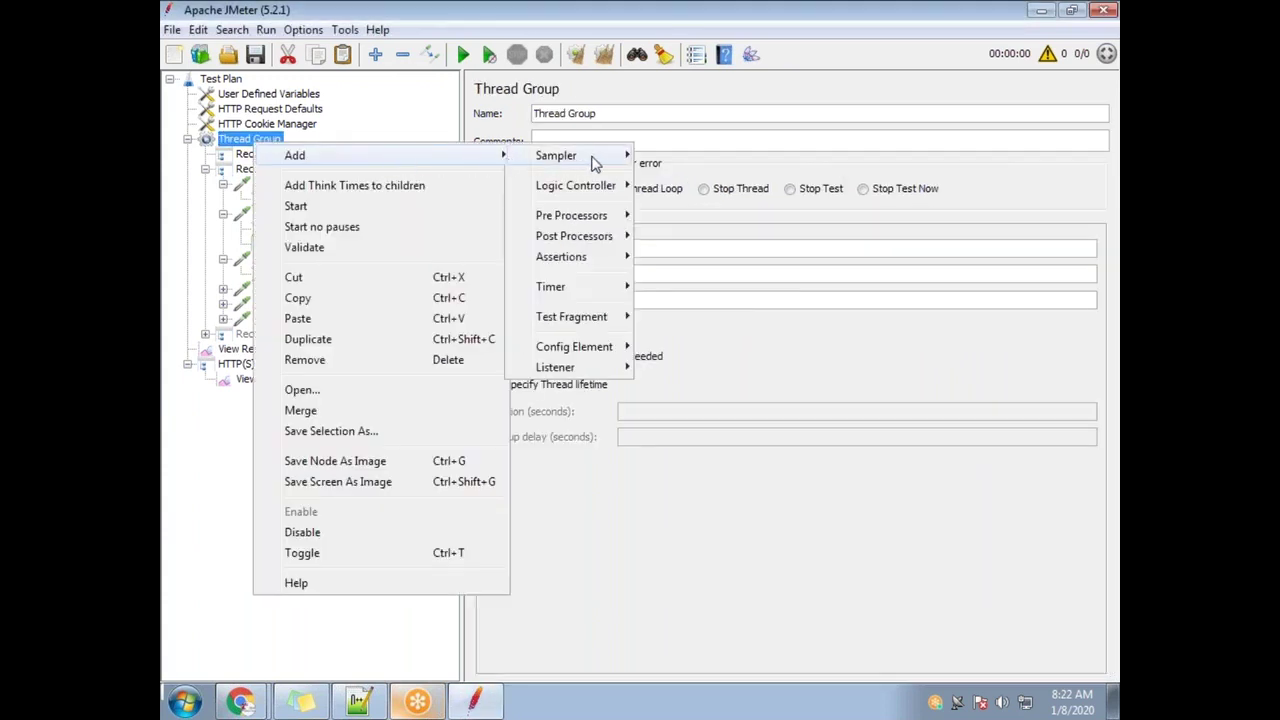
pyautogui.moveTo(595, 158)
pyautogui.click(690, 197)
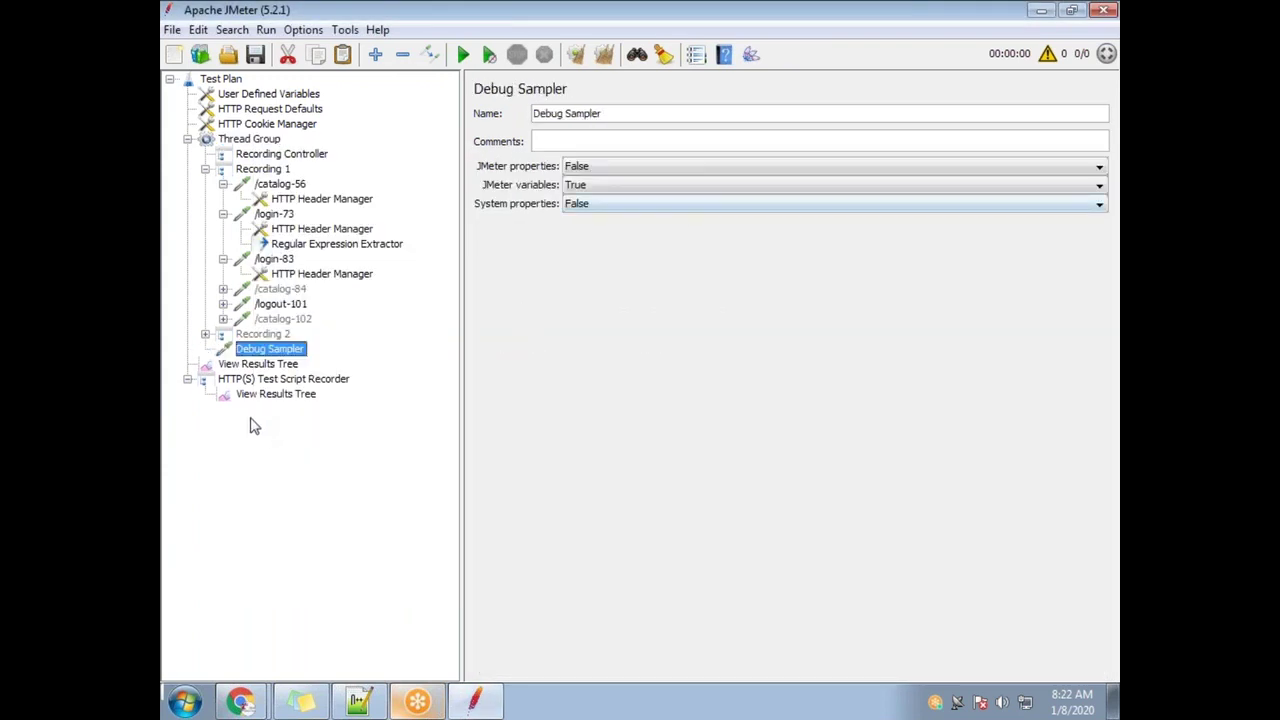
pyautogui.rightClick(300, 348)
pyautogui.moveTo(375, 331)
pyautogui.moveTo(575, 462)
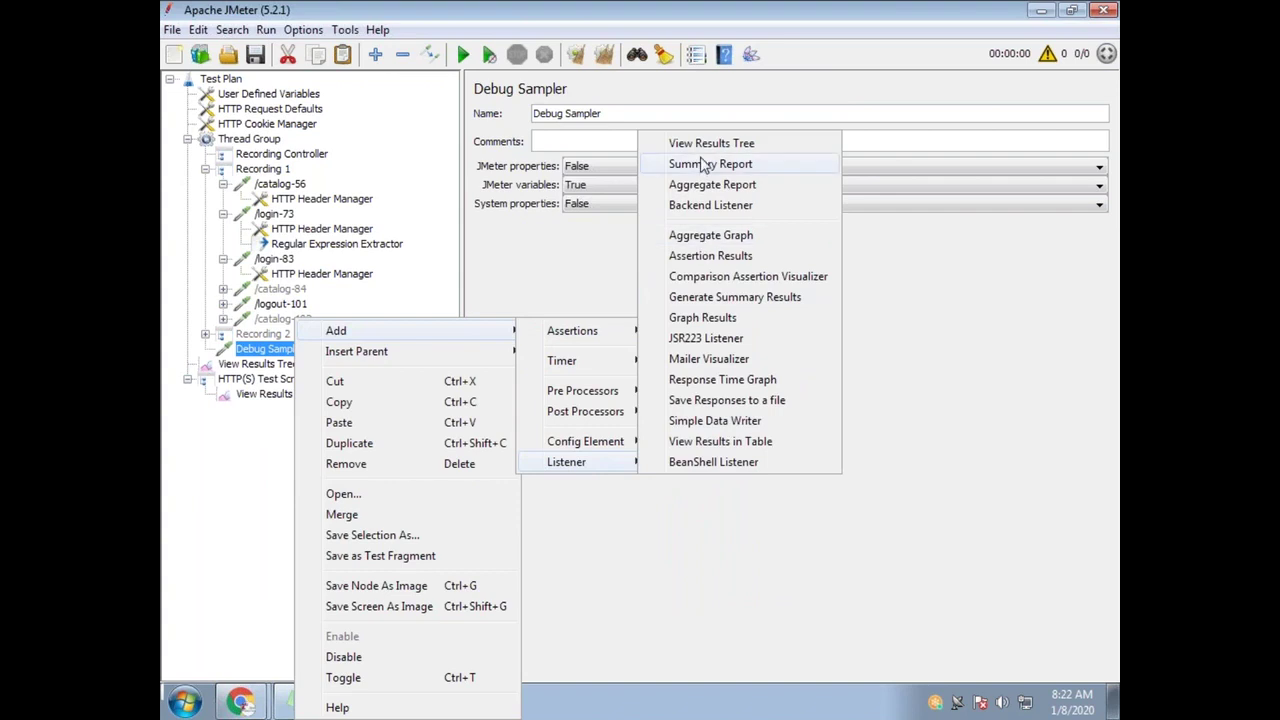
pyautogui.click(740, 141)
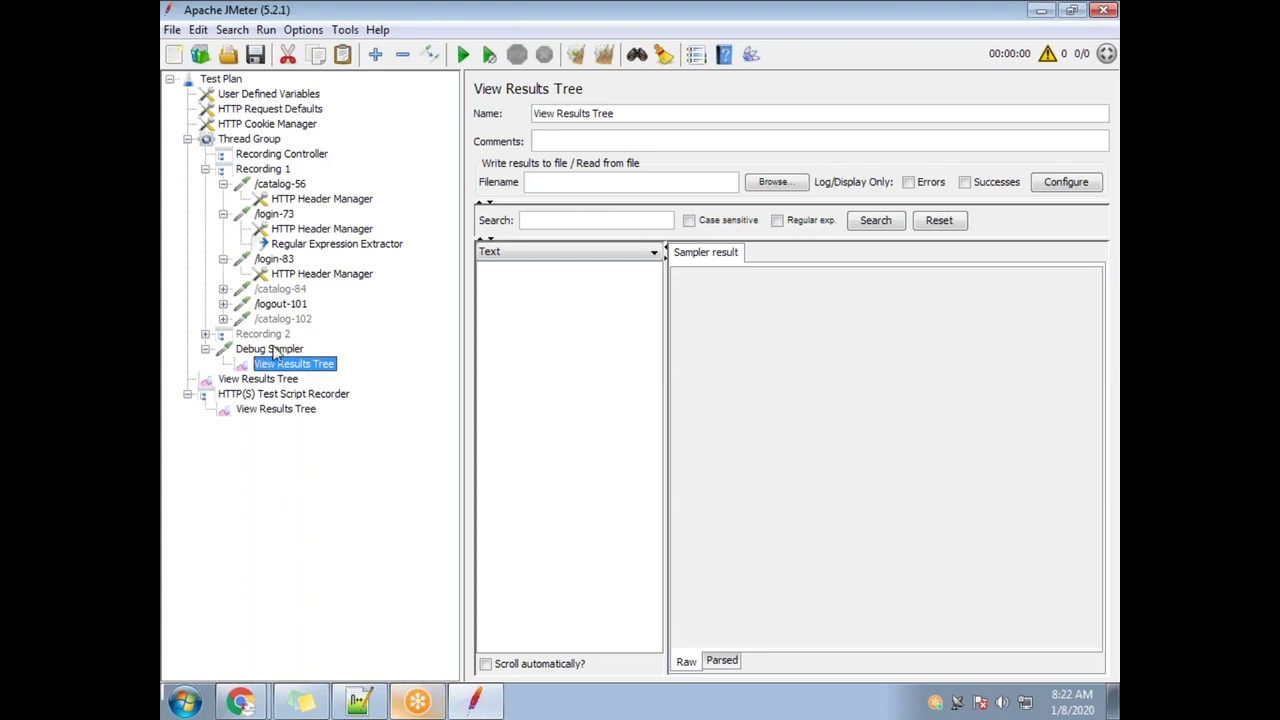
# Delete Recording 2 from the test plan
pyautogui.click(272, 335)
pyautogui.press('Delete')
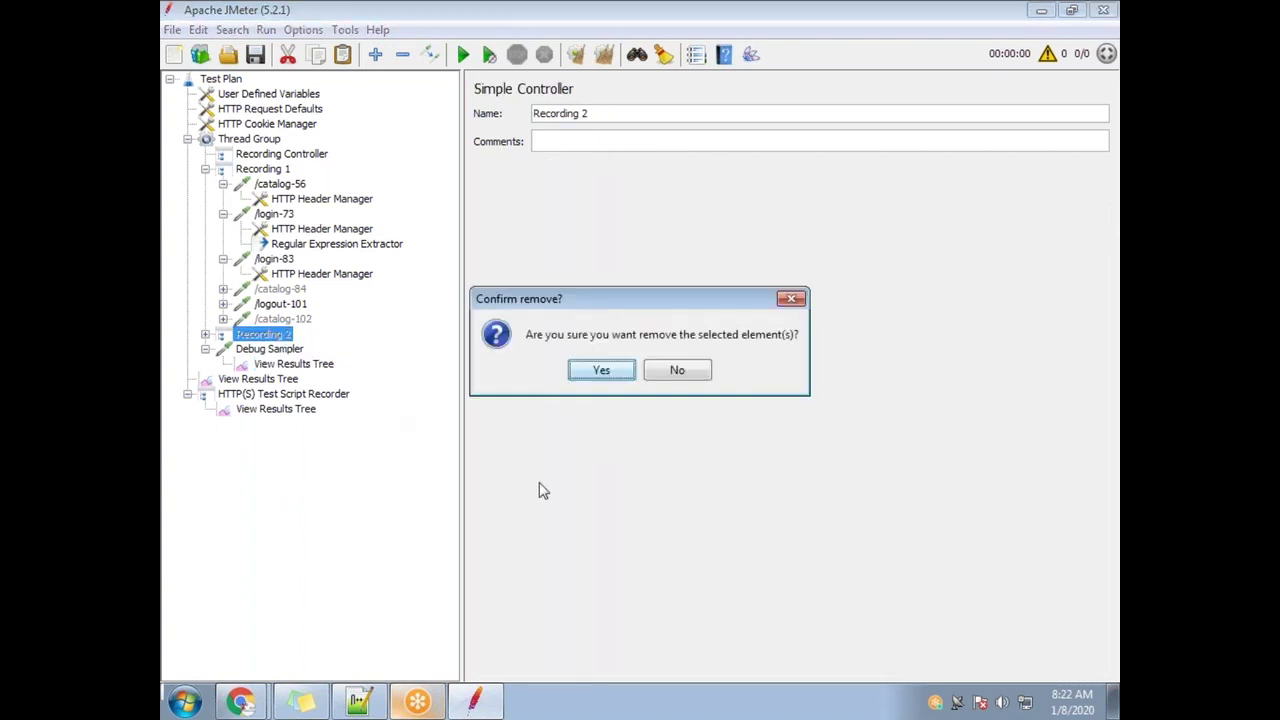
pyautogui.click(606, 370)
# Check the CSRF_TOKEN variable name in the Regular Expression Extractor, then start the test run
pyautogui.click(266, 337)
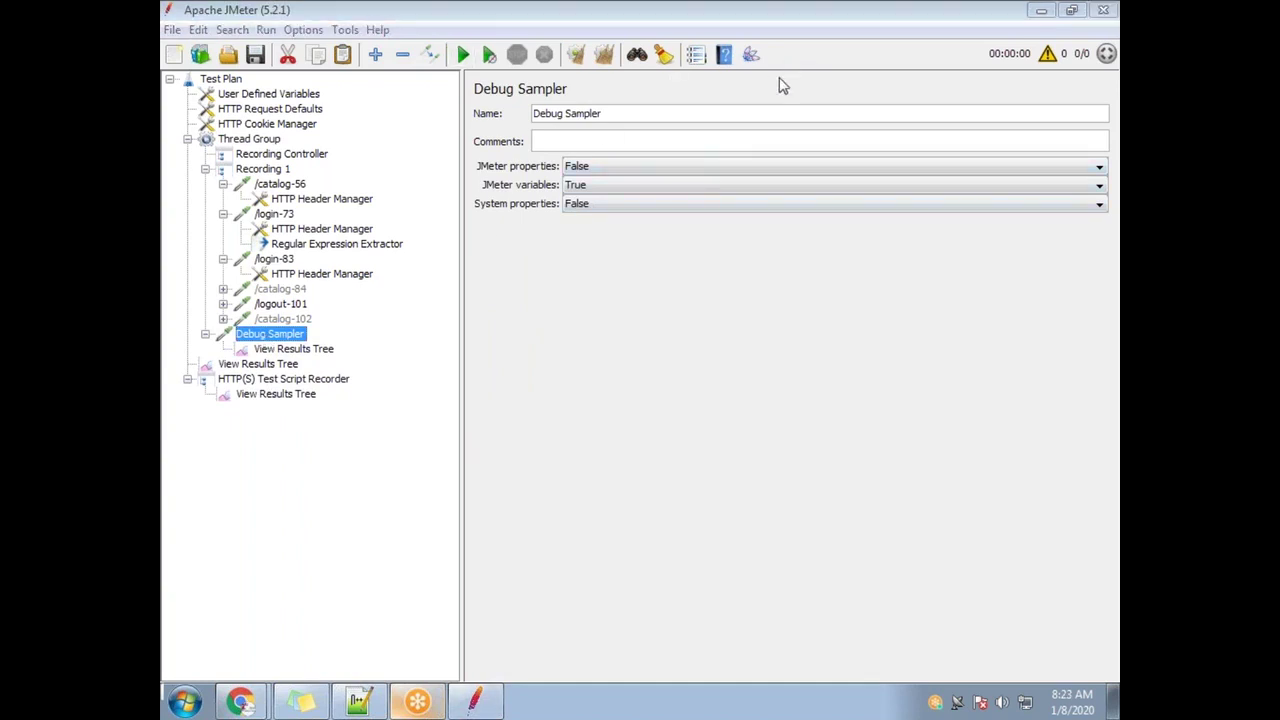
pyautogui.click(300, 244)
pyautogui.moveTo(838, 257); pyautogui.dragTo(737, 274)
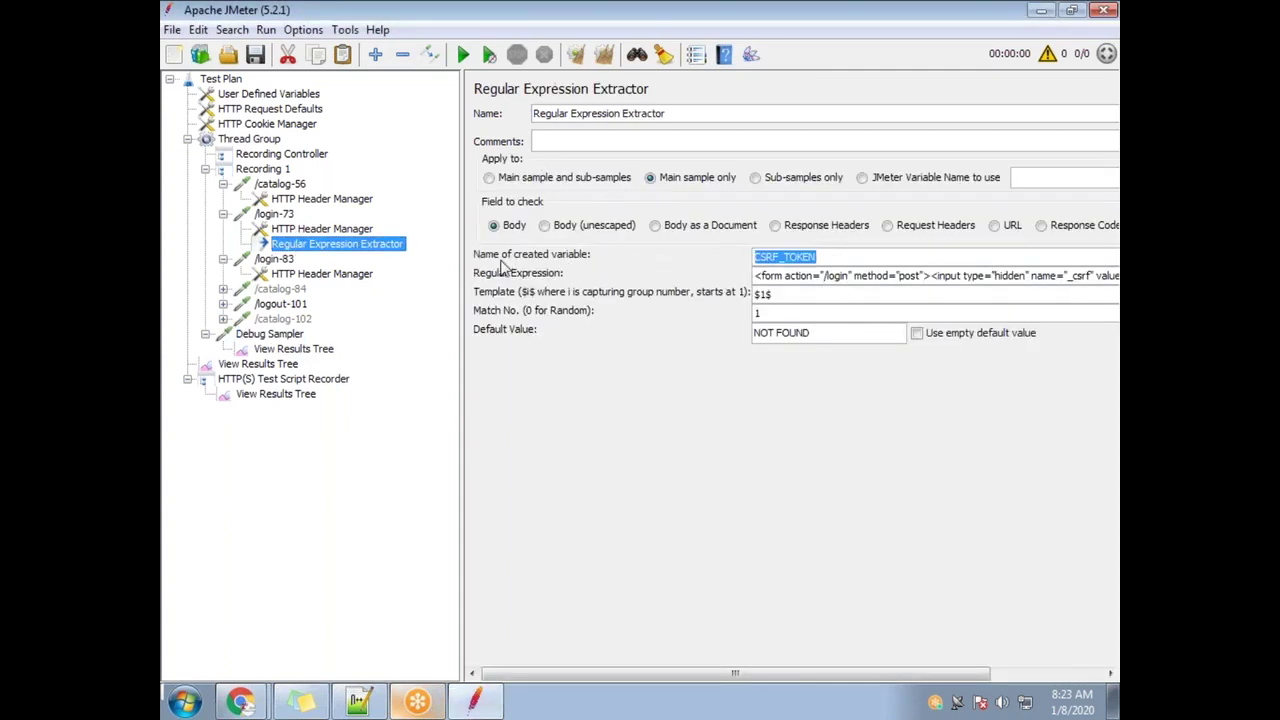
pyautogui.click(278, 336)
pyautogui.click(297, 349)
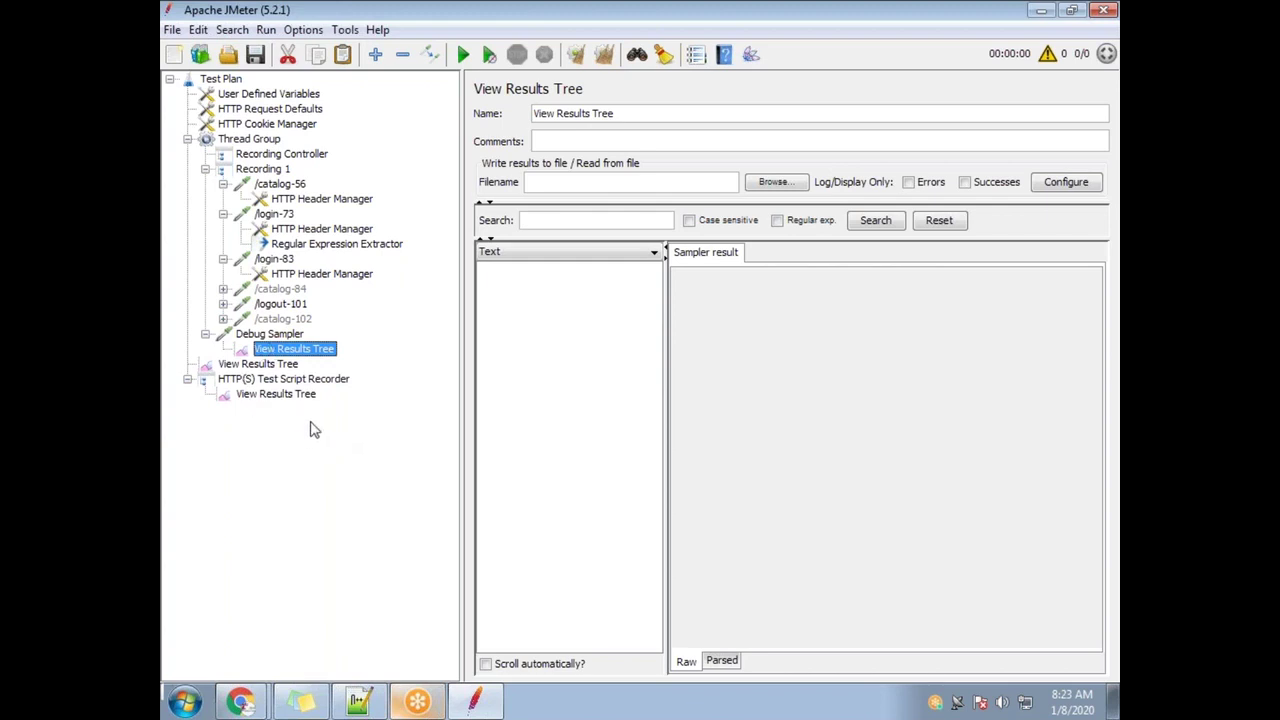
pyautogui.click(467, 55)
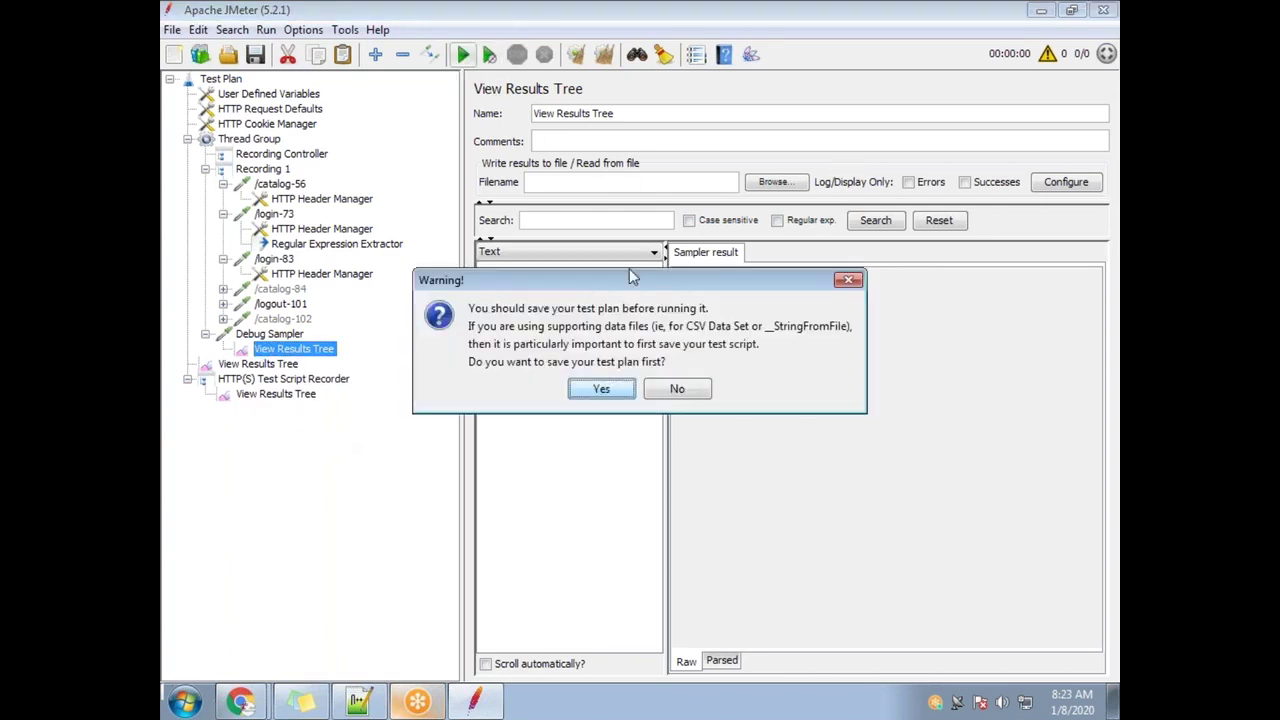
# Save the plan as View Results Tree.jmx, overwriting the existing file, and run it
pyautogui.click(603, 390)
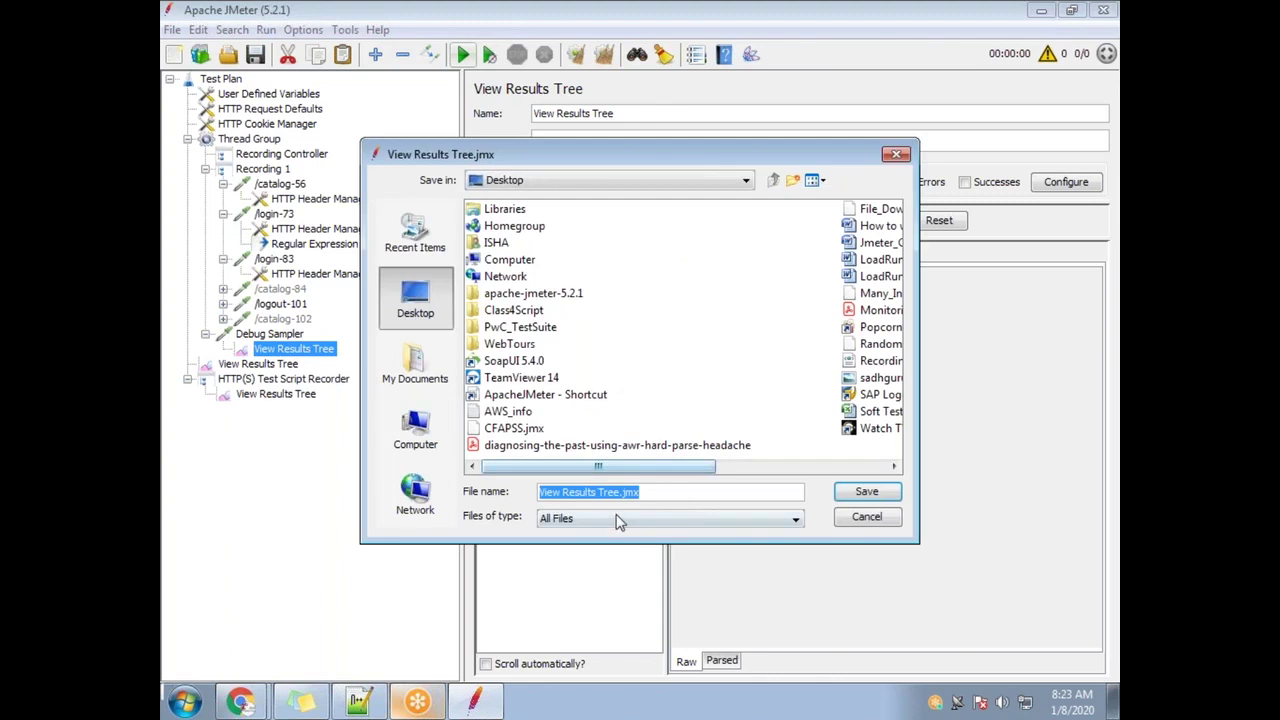
pyautogui.click(867, 493)
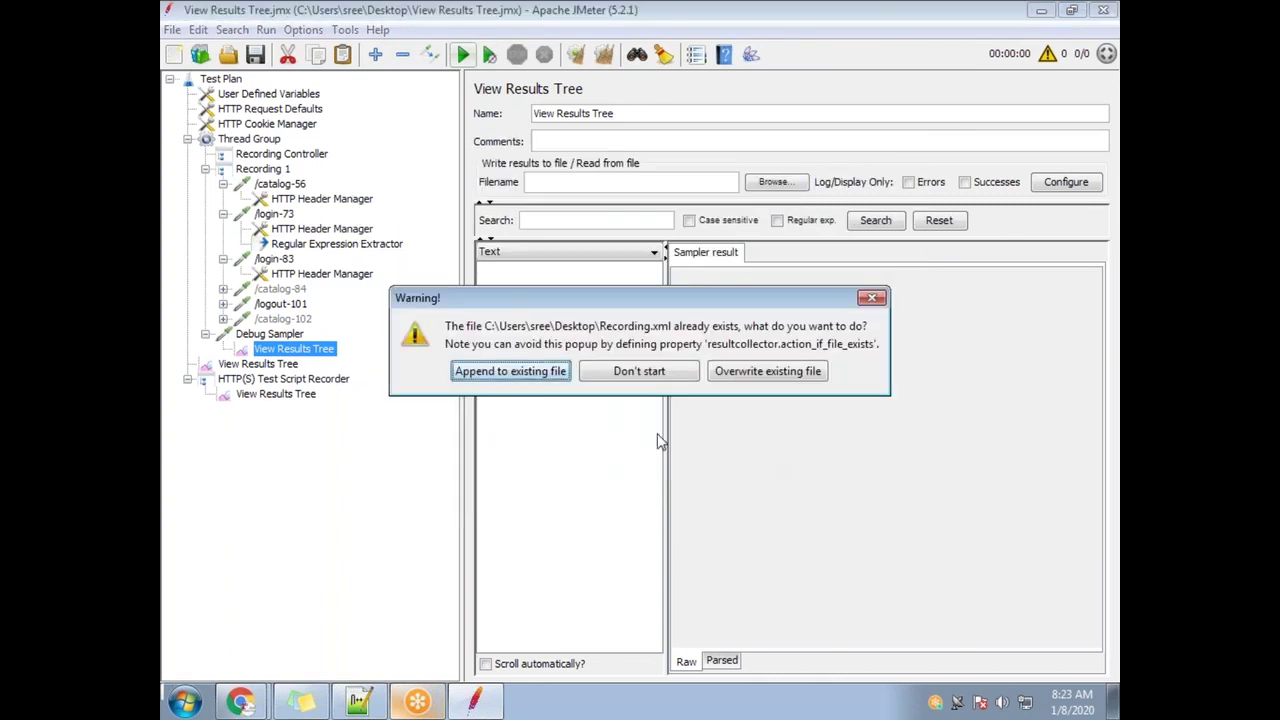
pyautogui.click(763, 372)
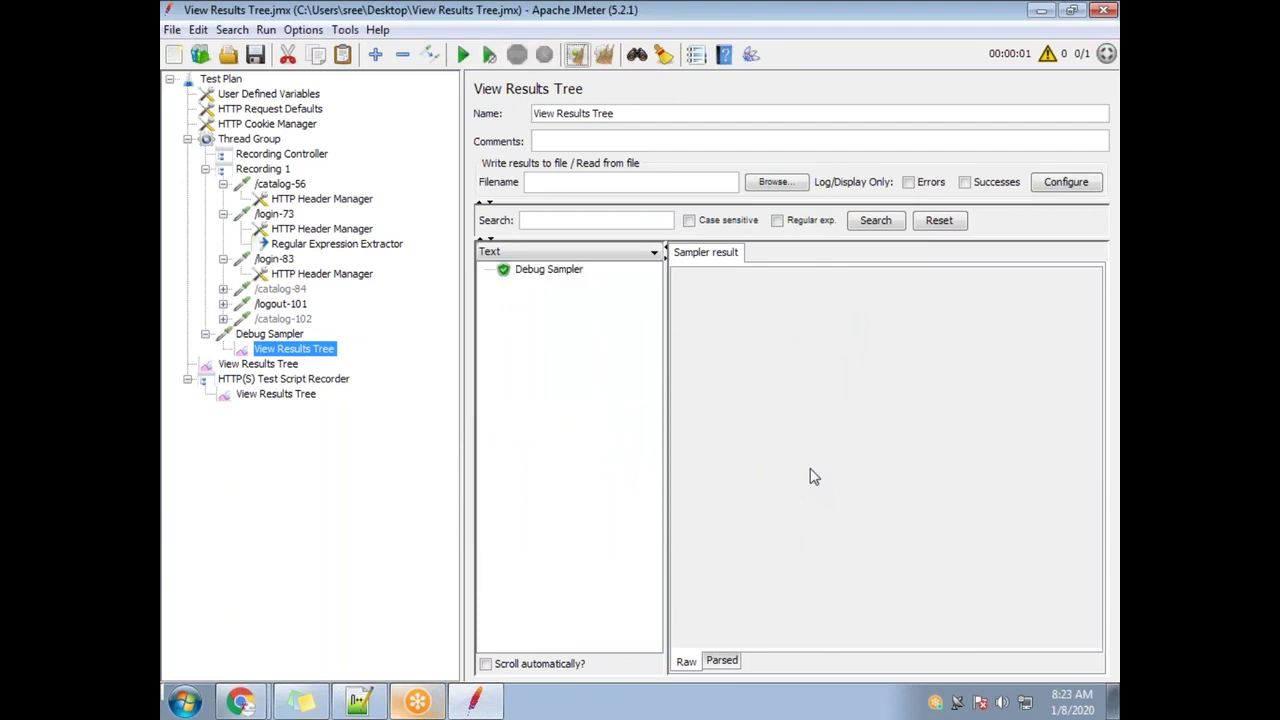
# Open the Debug Sampler's JMeter variables and copy the captured CSRF_TOKEN value
pyautogui.click(552, 272)
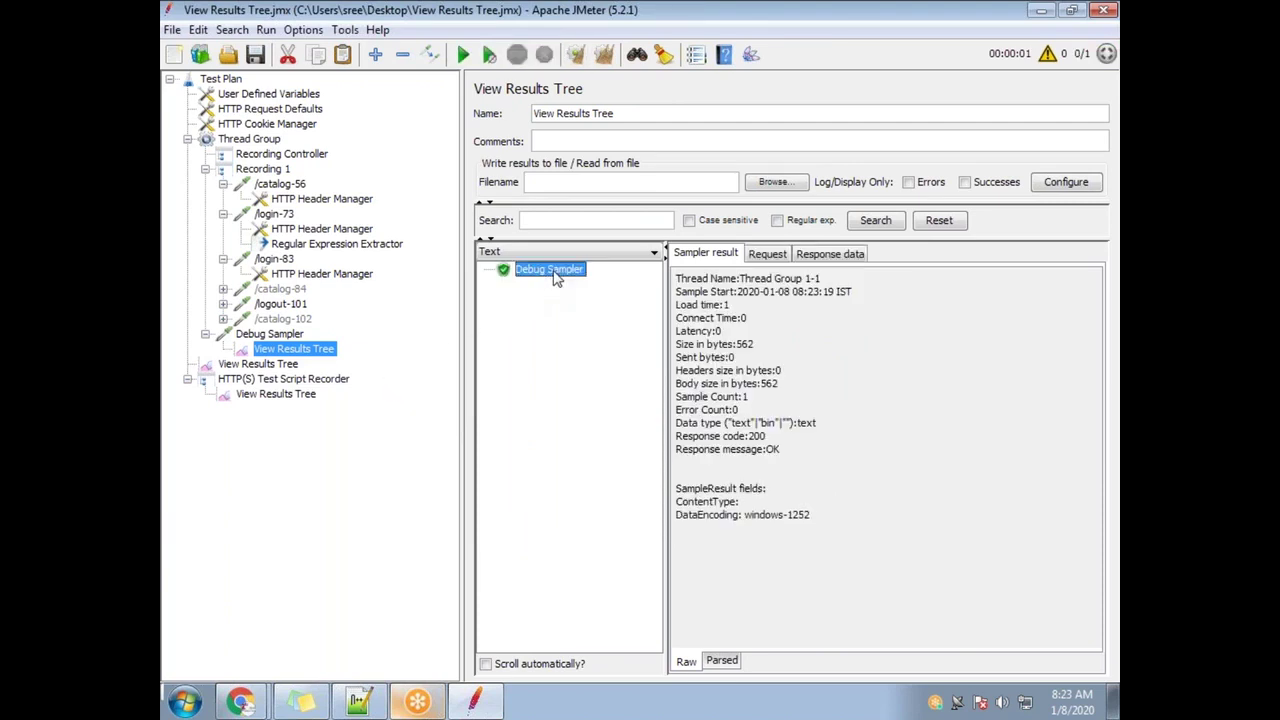
pyautogui.click(834, 255)
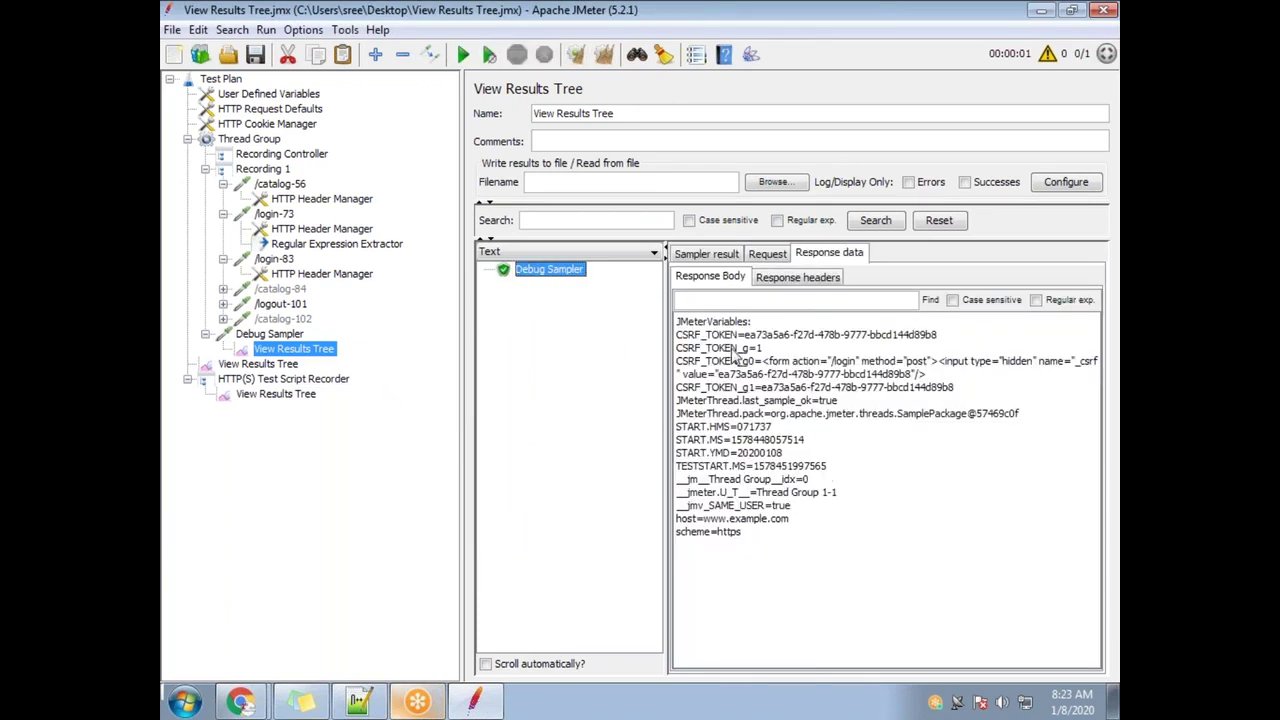
pyautogui.moveTo(739, 336); pyautogui.dragTo(670, 343)
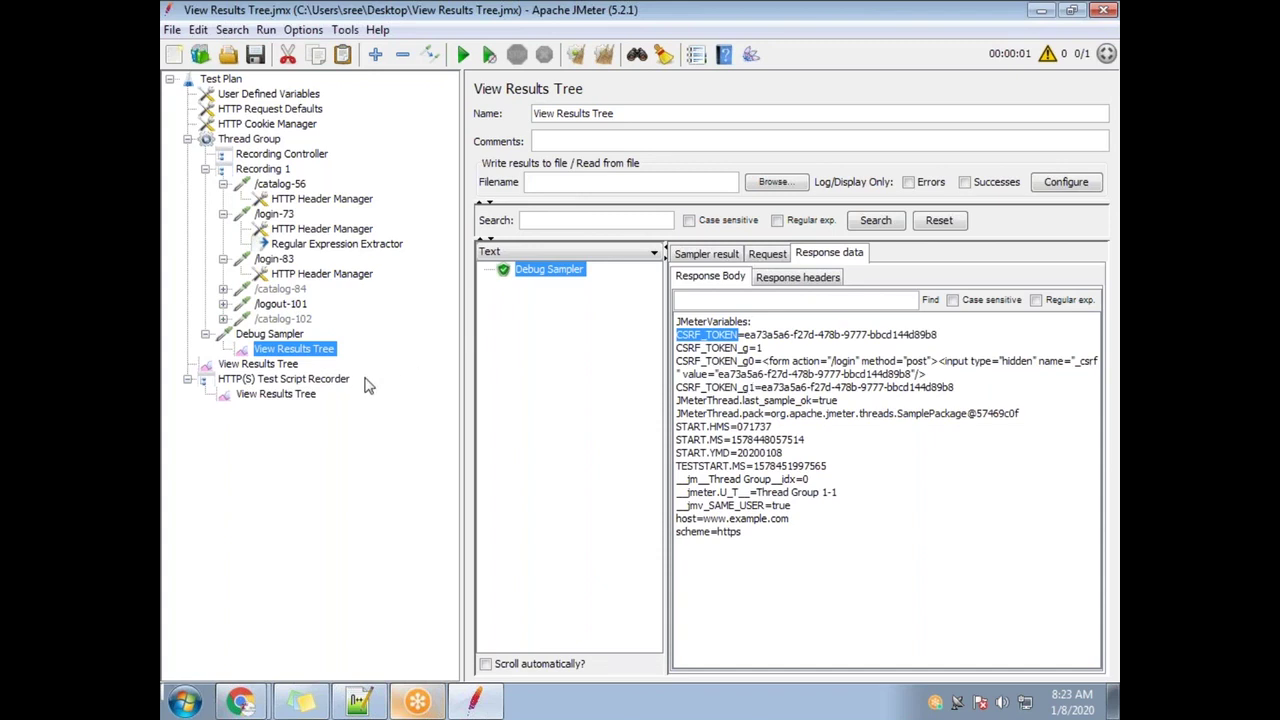
pyautogui.click(276, 338)
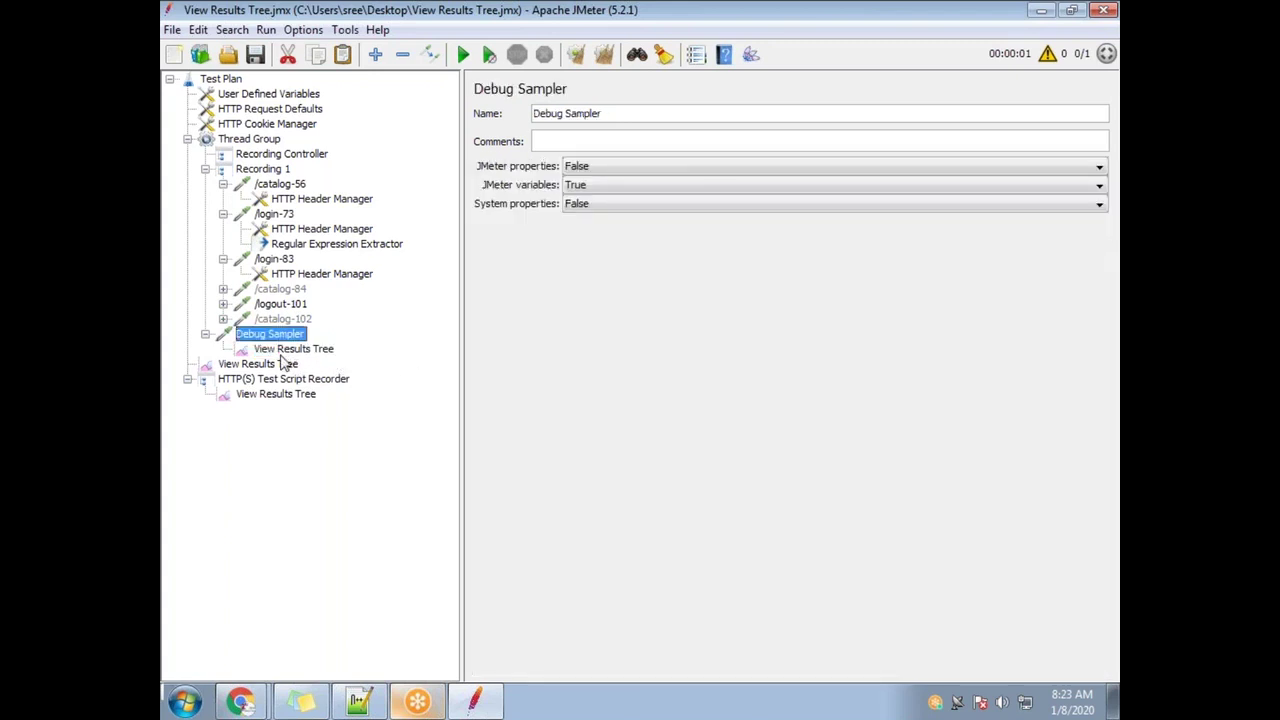
pyautogui.click(290, 350)
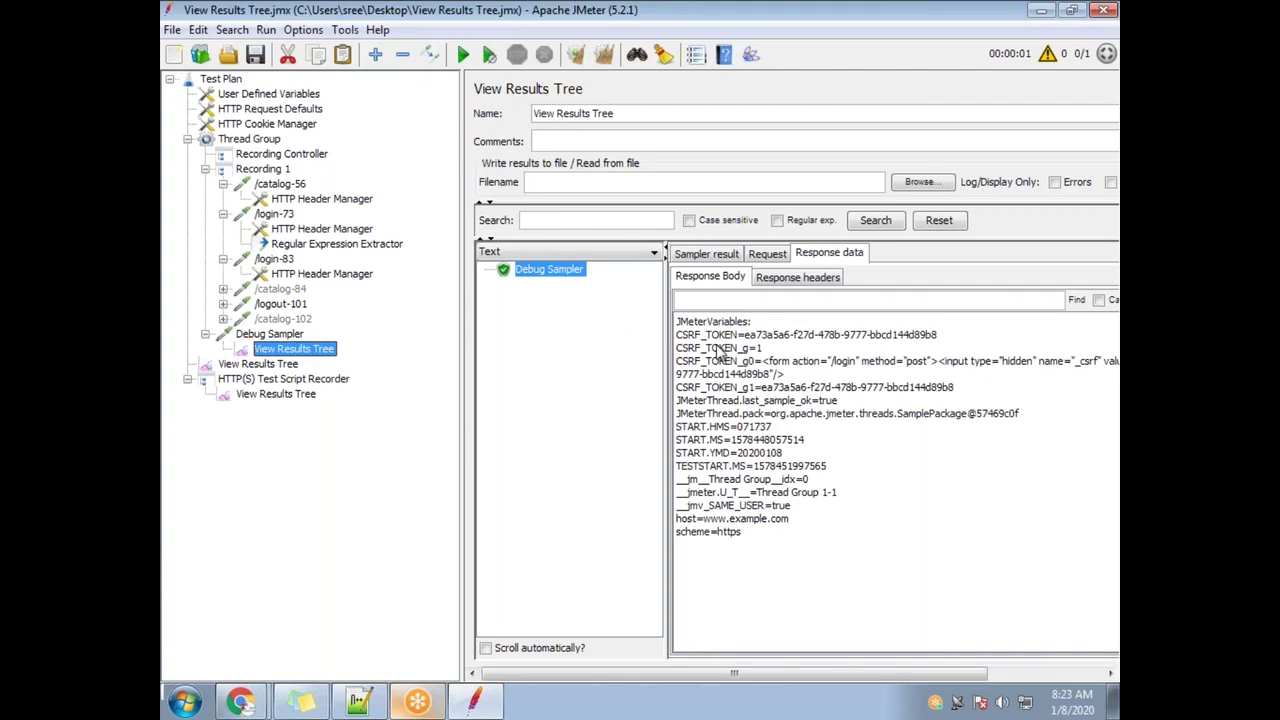
pyautogui.moveTo(680, 340); pyautogui.dragTo(948, 338)
pyautogui.hotkey('ctrl', 'c')
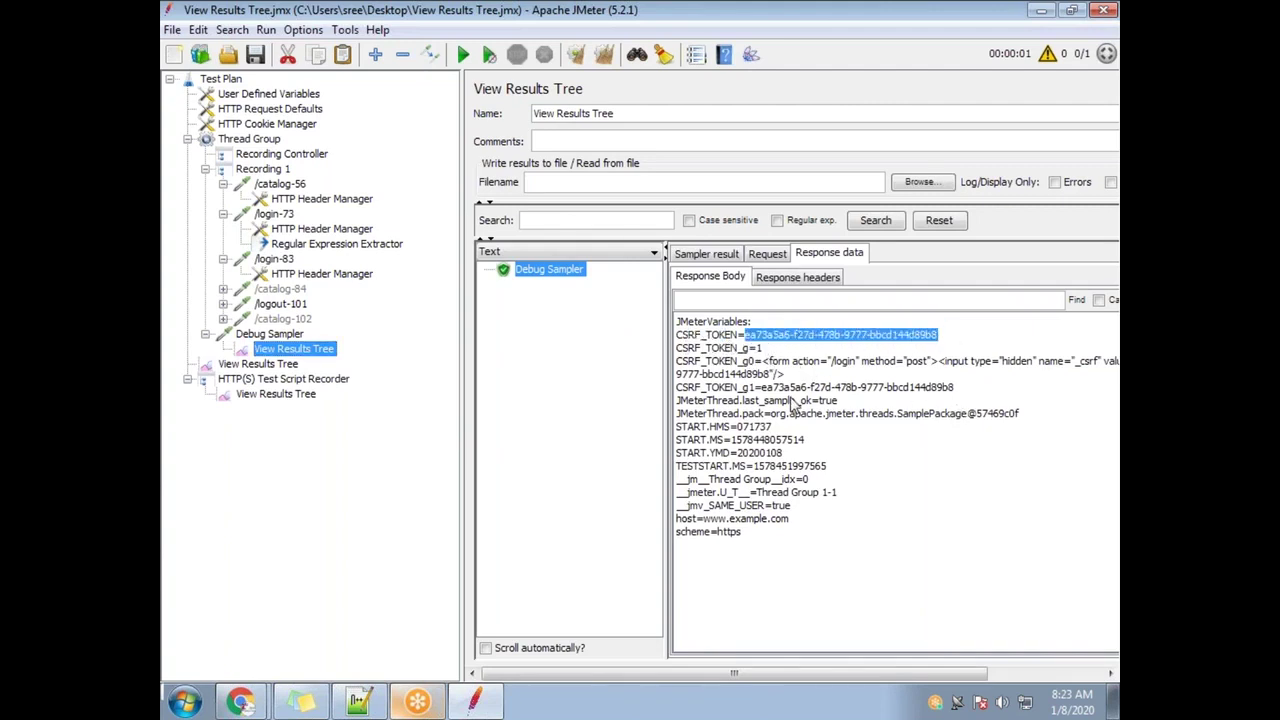
pyautogui.click(358, 700)
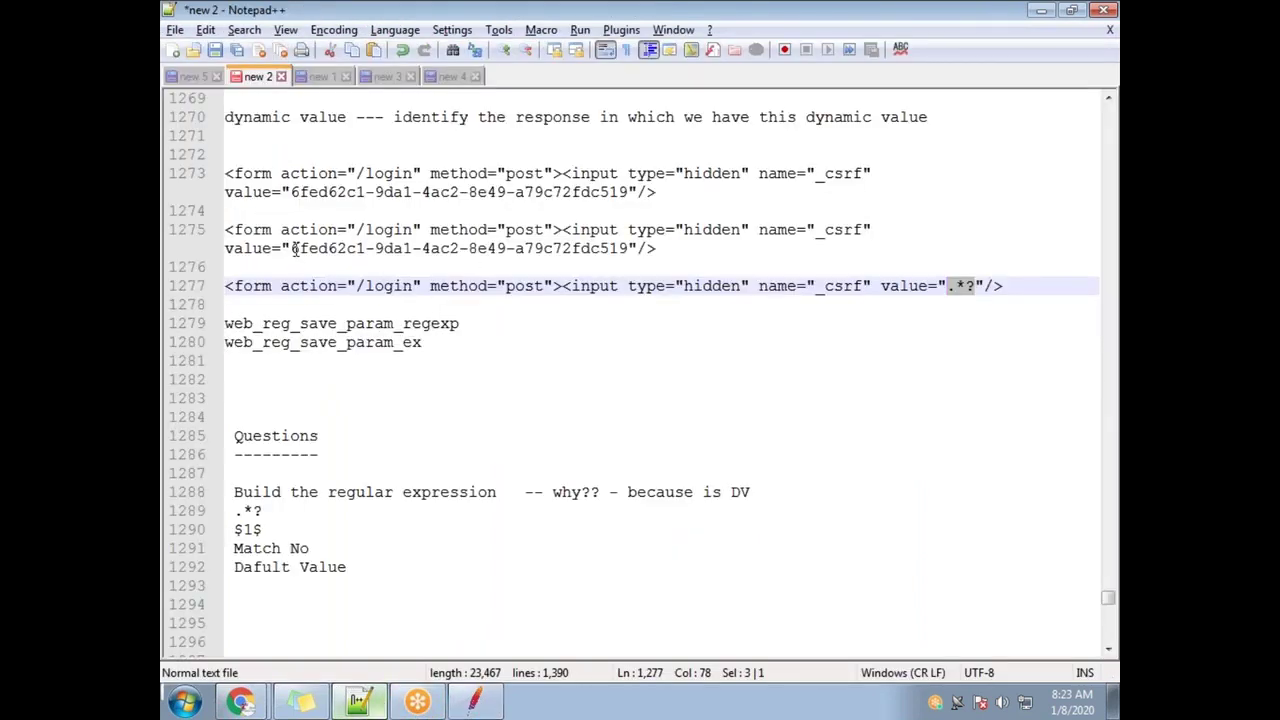
pyautogui.click(671, 198)
pyautogui.press('Return')
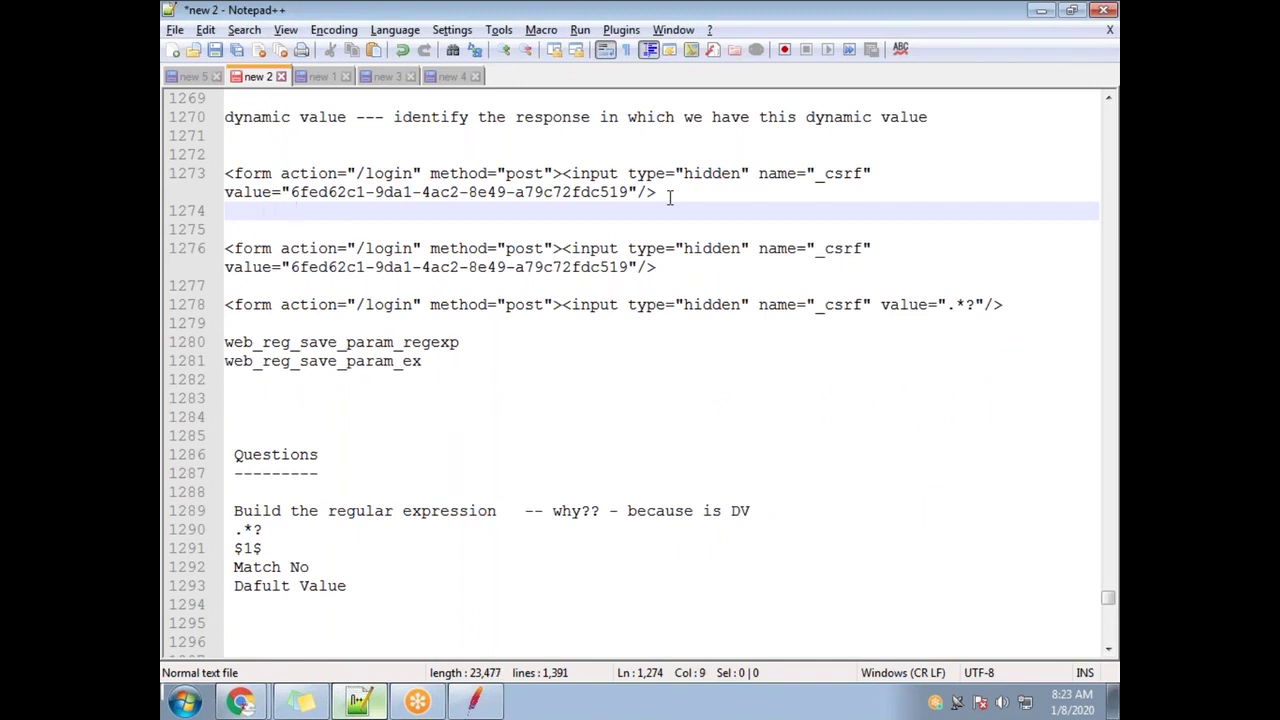
pyautogui.hotkey('ctrl', 'v')
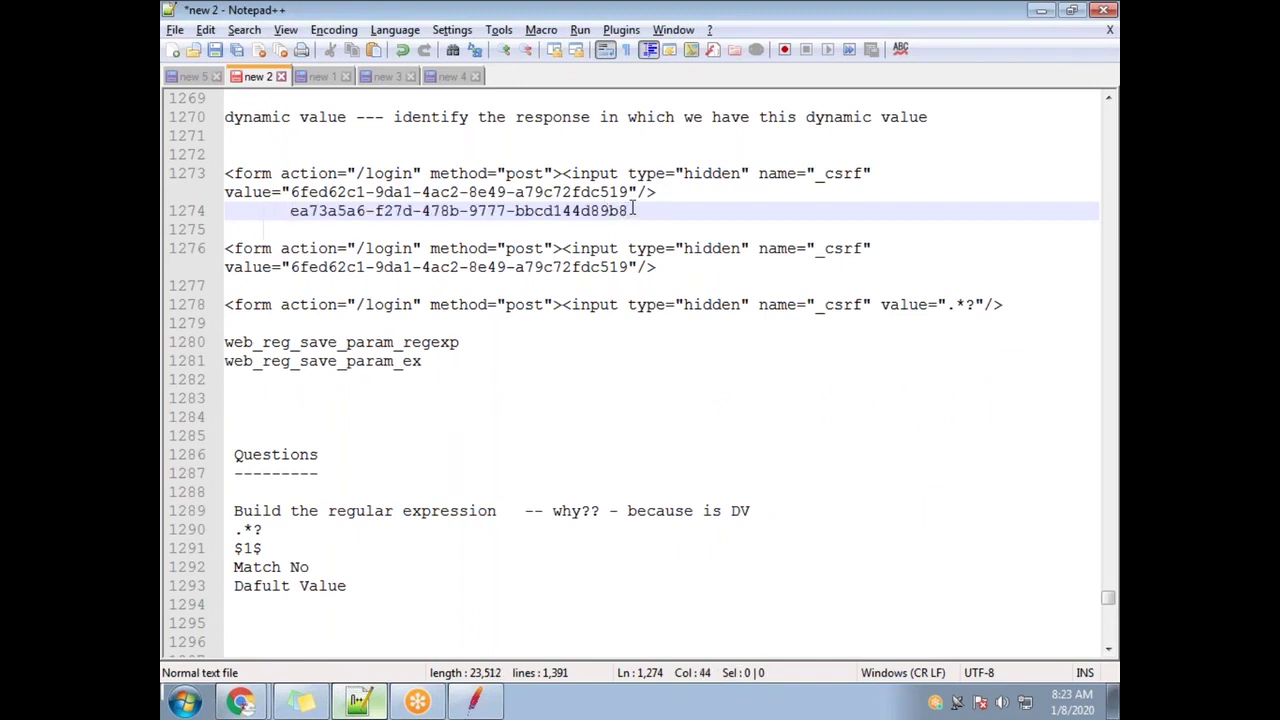
pyautogui.moveTo(628, 195); pyautogui.dragTo(293, 192)
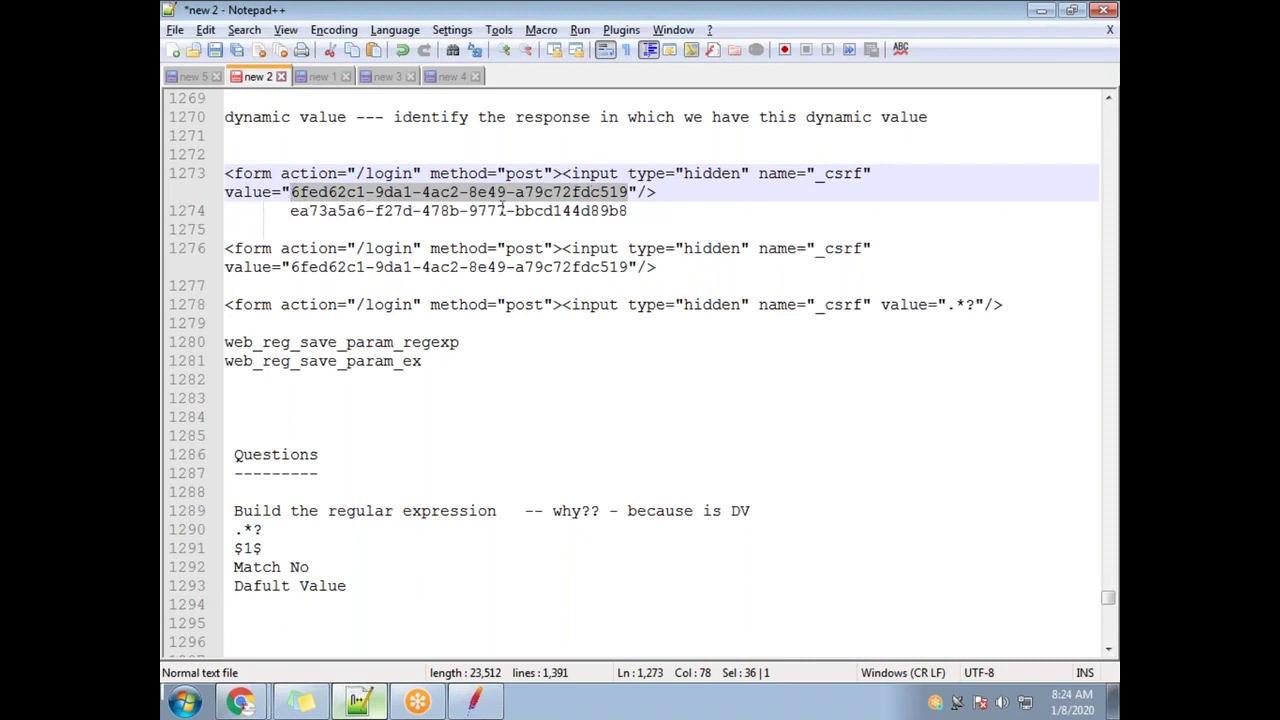
pyautogui.moveTo(641, 210); pyautogui.dragTo(291, 217)
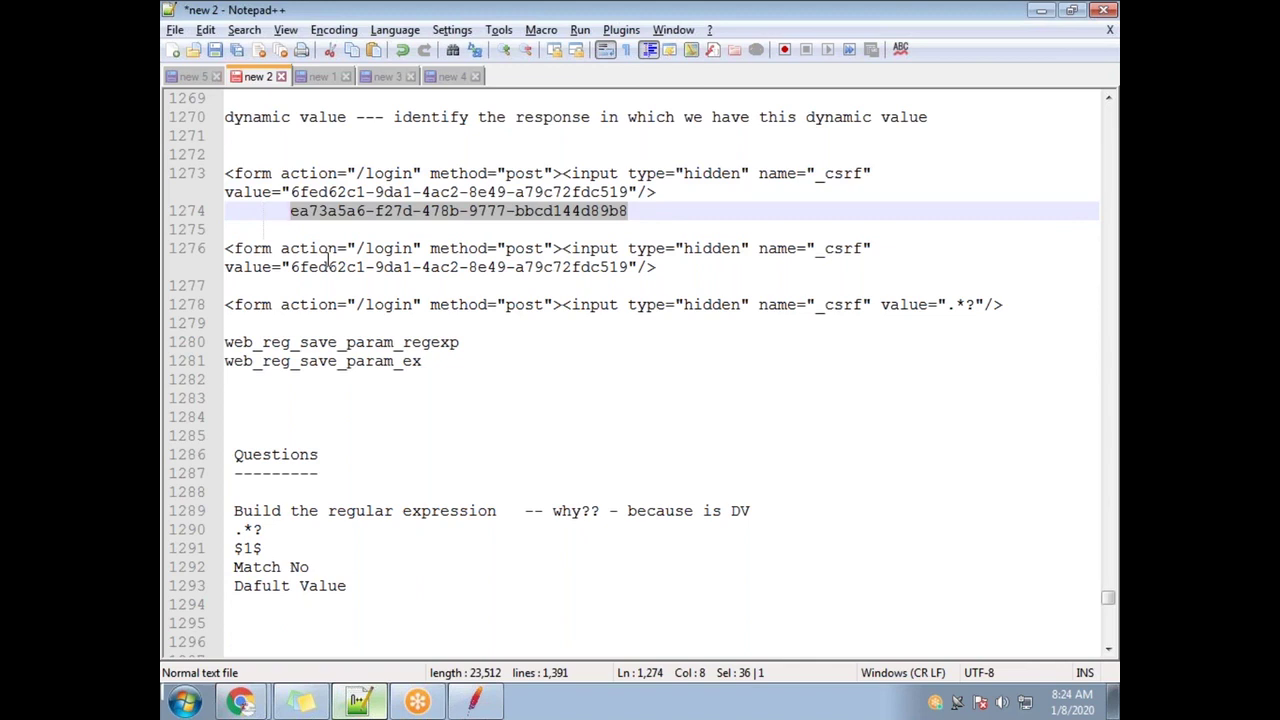
pyautogui.hotkey('alt', 'Tab')
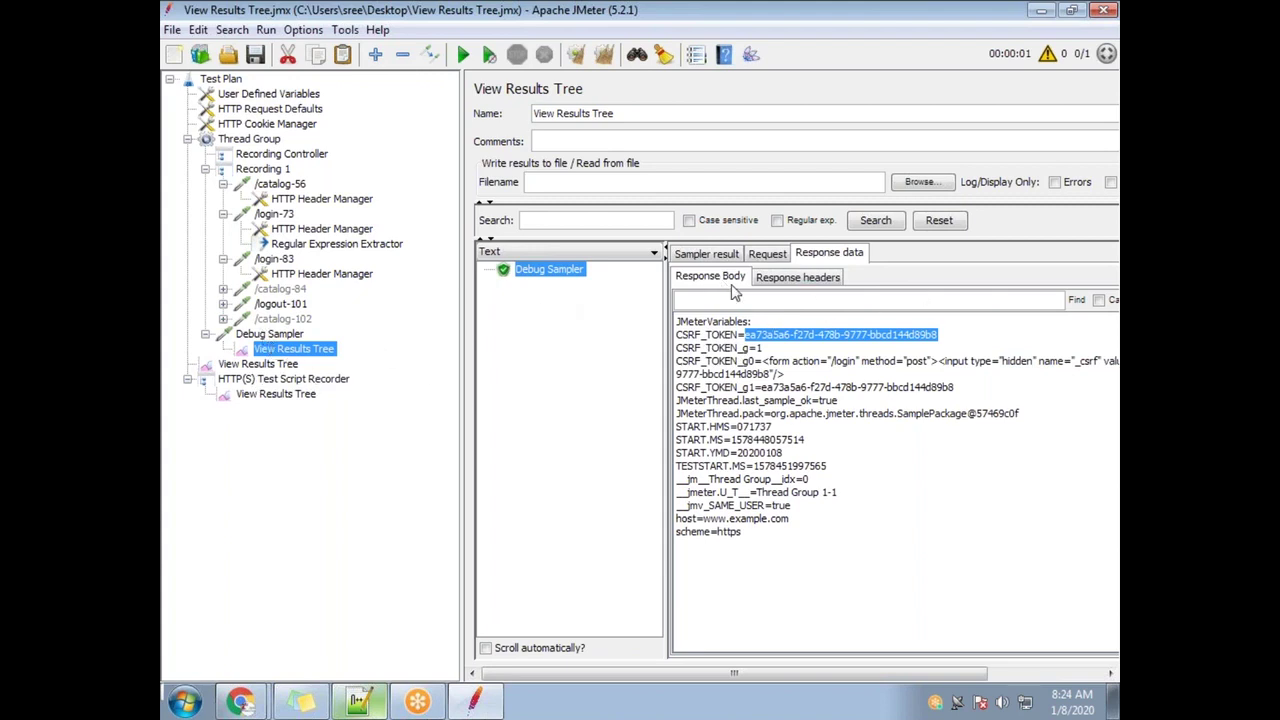
# Rerun the test plan, appending the new results to the existing file
pyautogui.moveTo(930, 338); pyautogui.dragTo(748, 346)
pyautogui.click(462, 55)
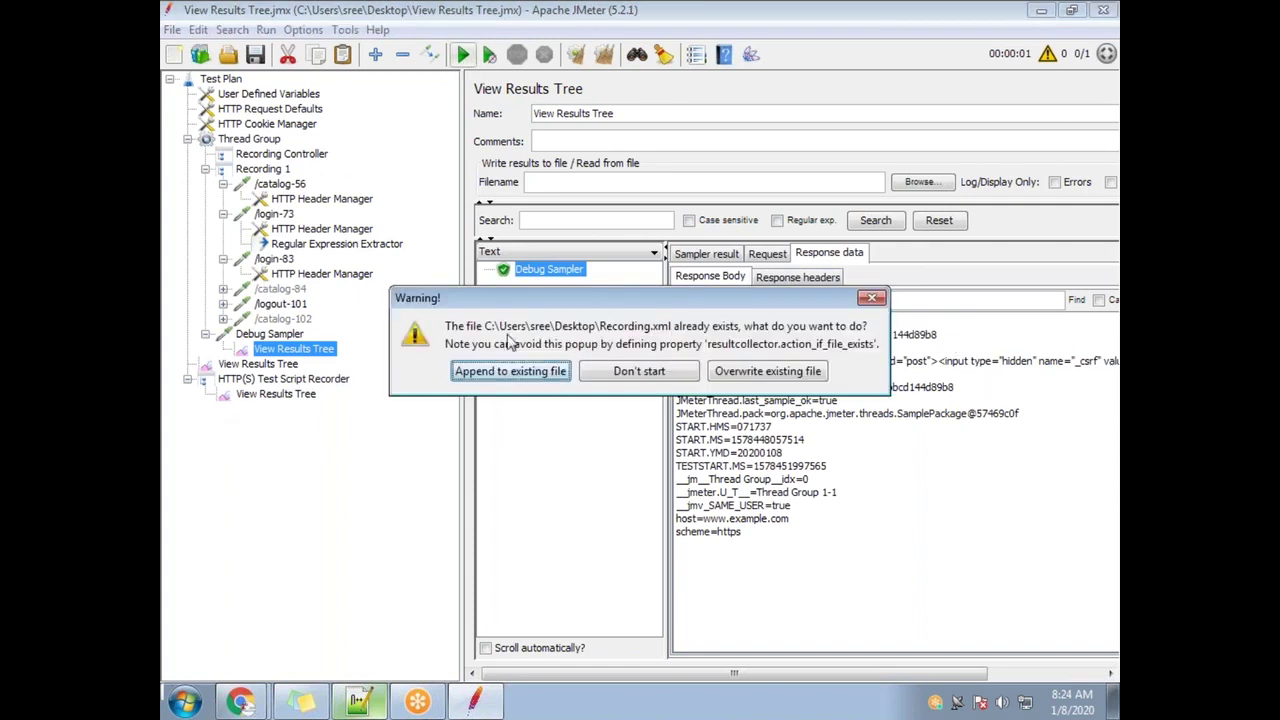
pyautogui.click(510, 371)
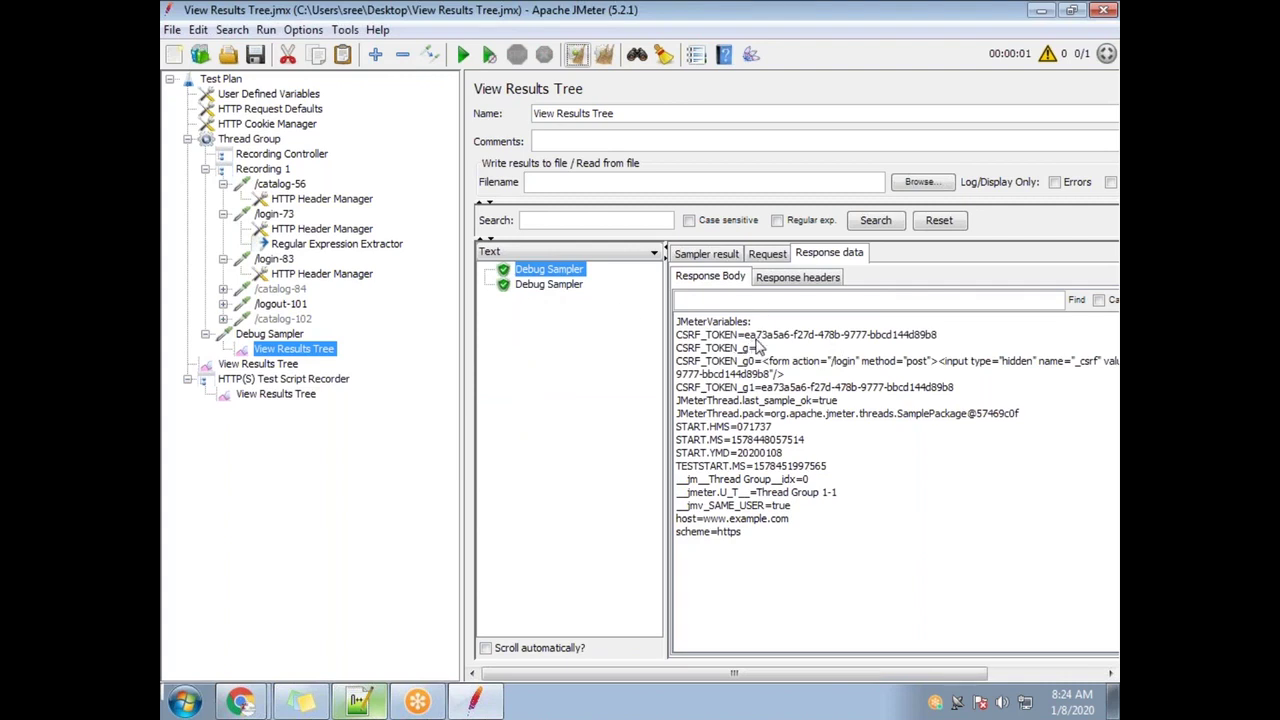
pyautogui.click(785, 39)
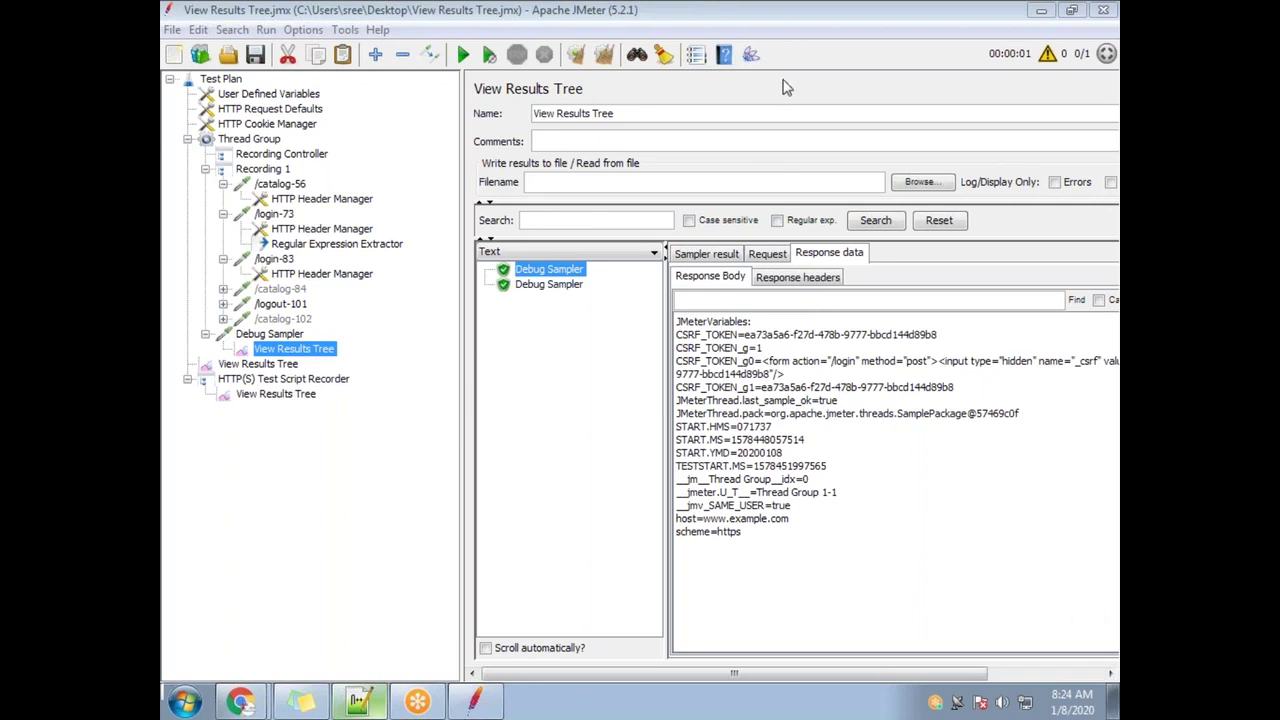
# Highlight the second run's new CSRF_TOKEN value in the Debug Sampler, checking it against the first run's
pyautogui.click(555, 287)
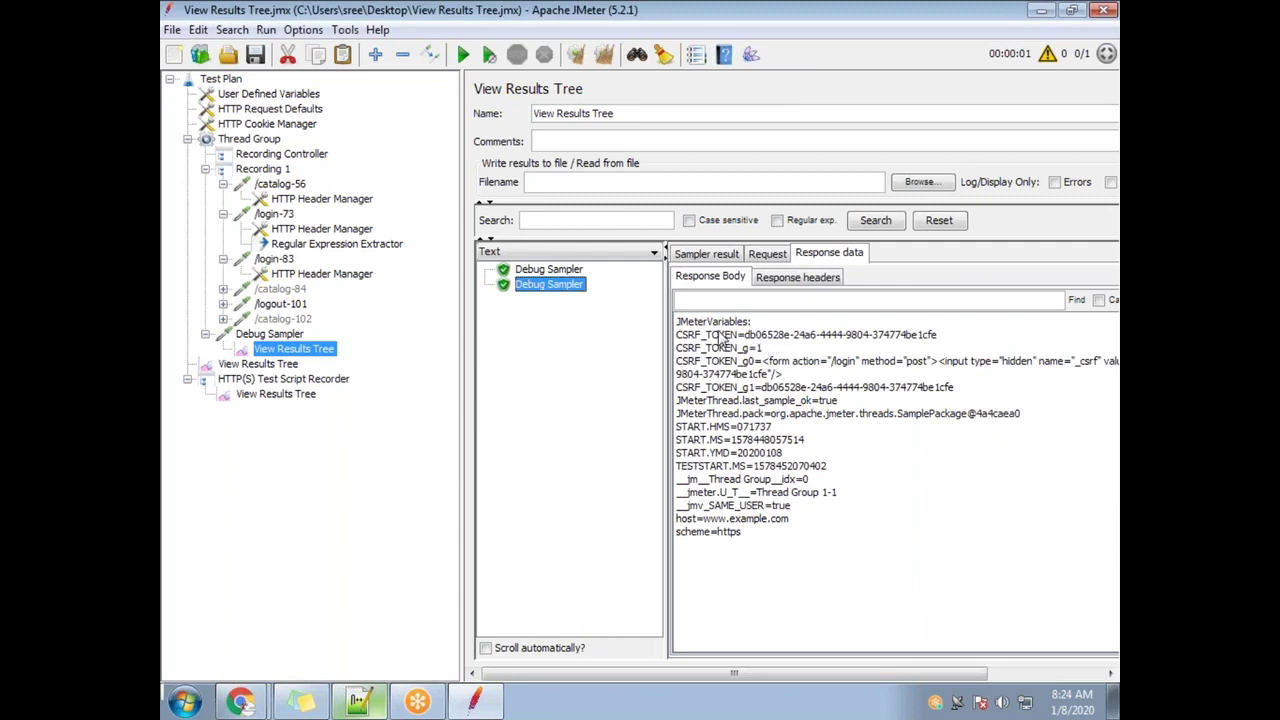
pyautogui.moveTo(751, 336); pyautogui.dragTo(940, 345)
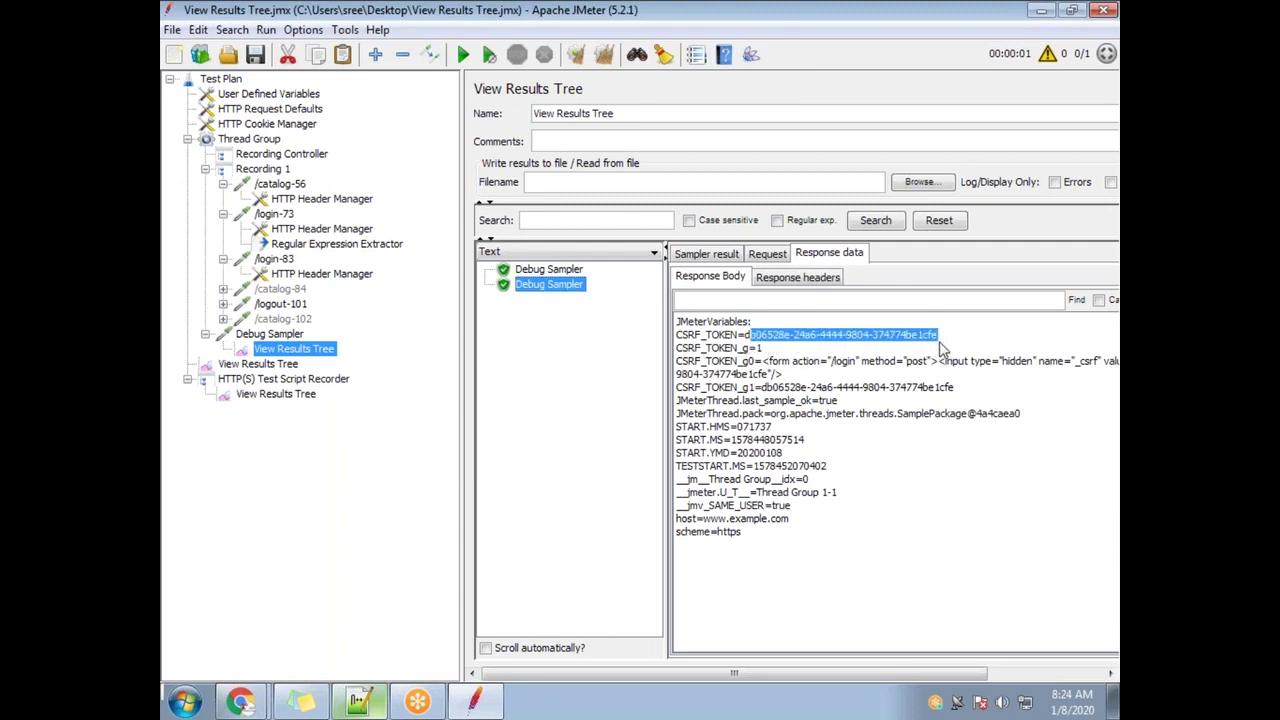
pyautogui.click(745, 341)
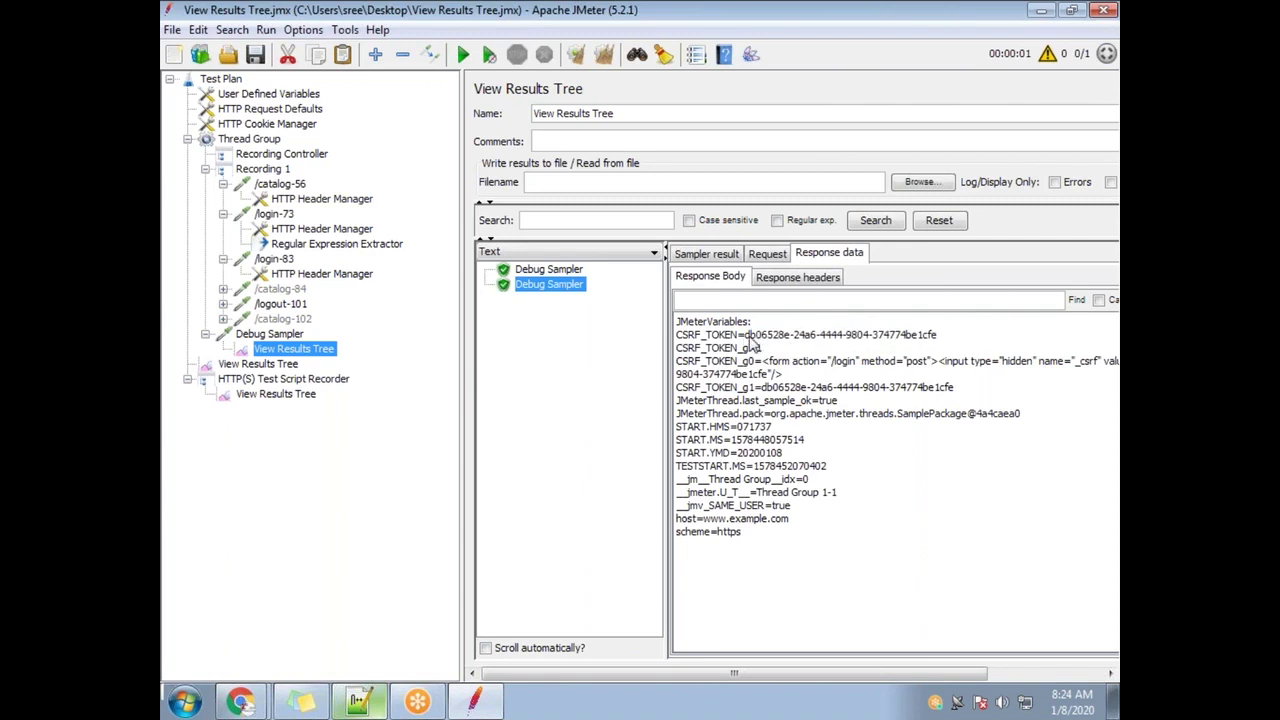
pyautogui.moveTo(750, 338); pyautogui.dragTo(1026, 344)
pyautogui.click(834, 357)
pyautogui.moveTo(938, 343); pyautogui.dragTo(745, 340)
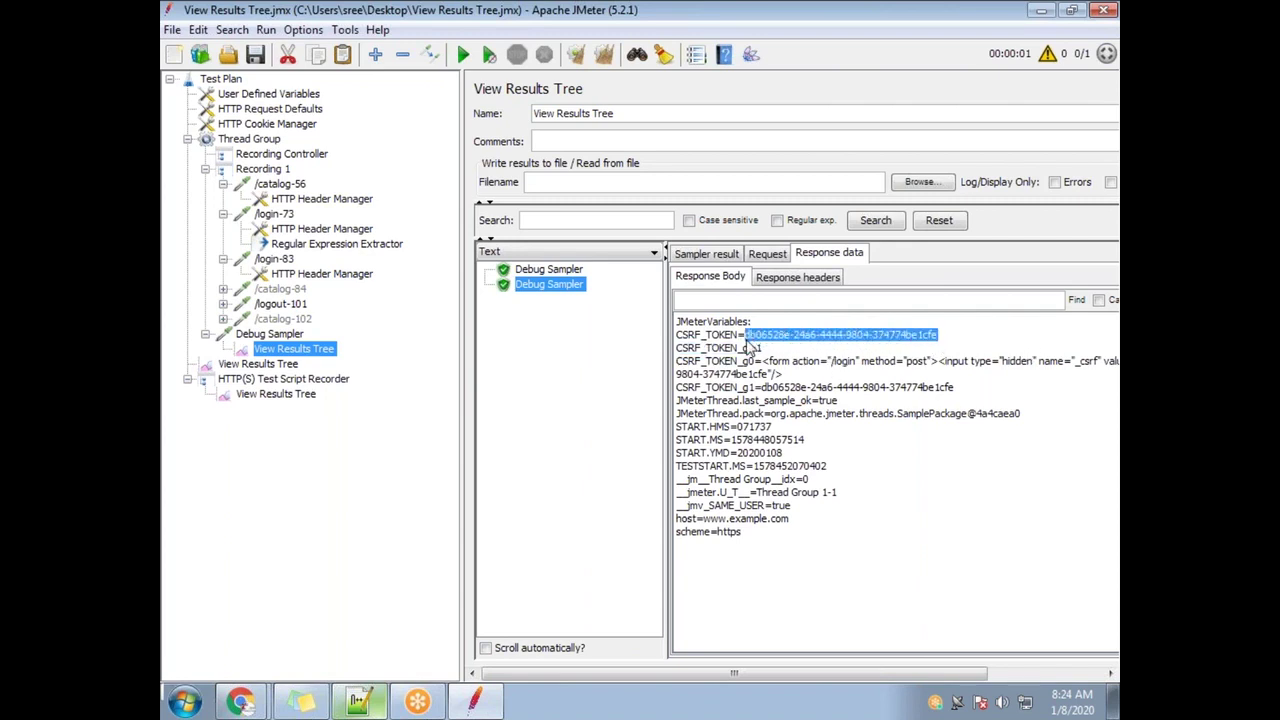
pyautogui.click(555, 269)
pyautogui.click(556, 286)
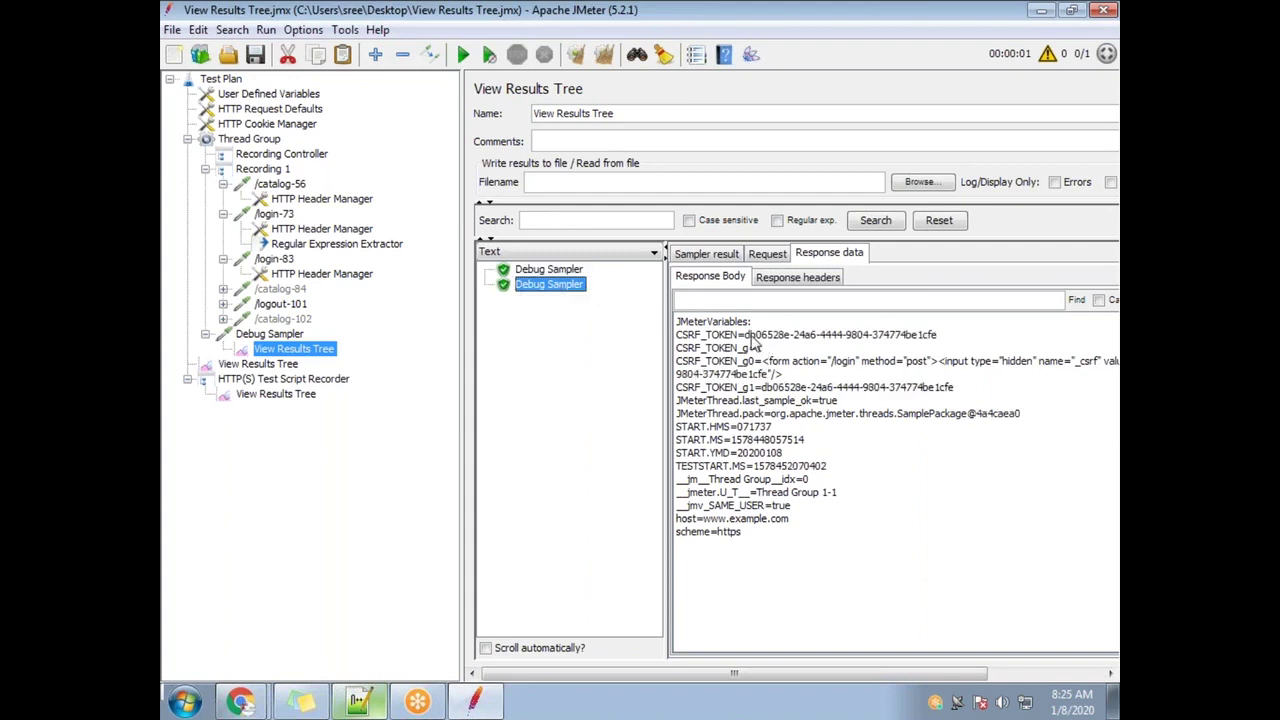
pyautogui.moveTo(745, 340); pyautogui.dragTo(944, 340)
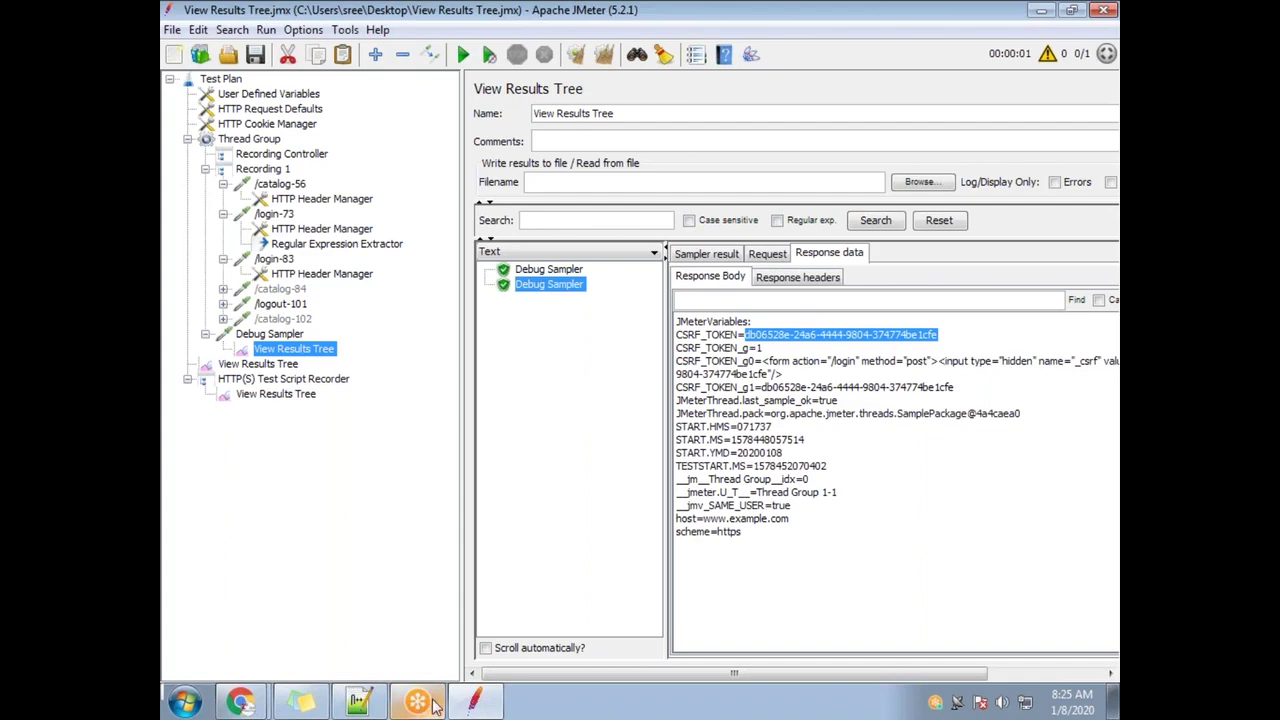
pyautogui.click(384, 703)
# Scroll up to the Correlation section and highlight the line about values changing per user
pyautogui.scroll(10, 372, 327)
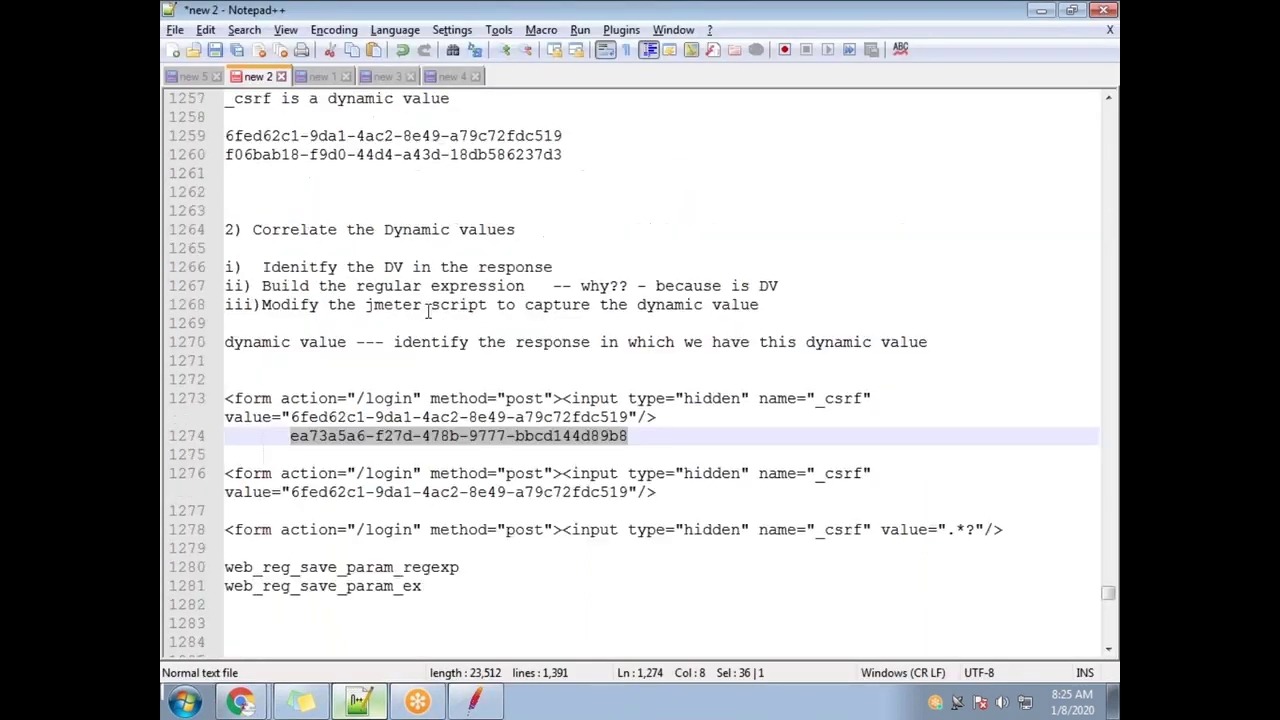
pyautogui.scroll(3, 372, 327)
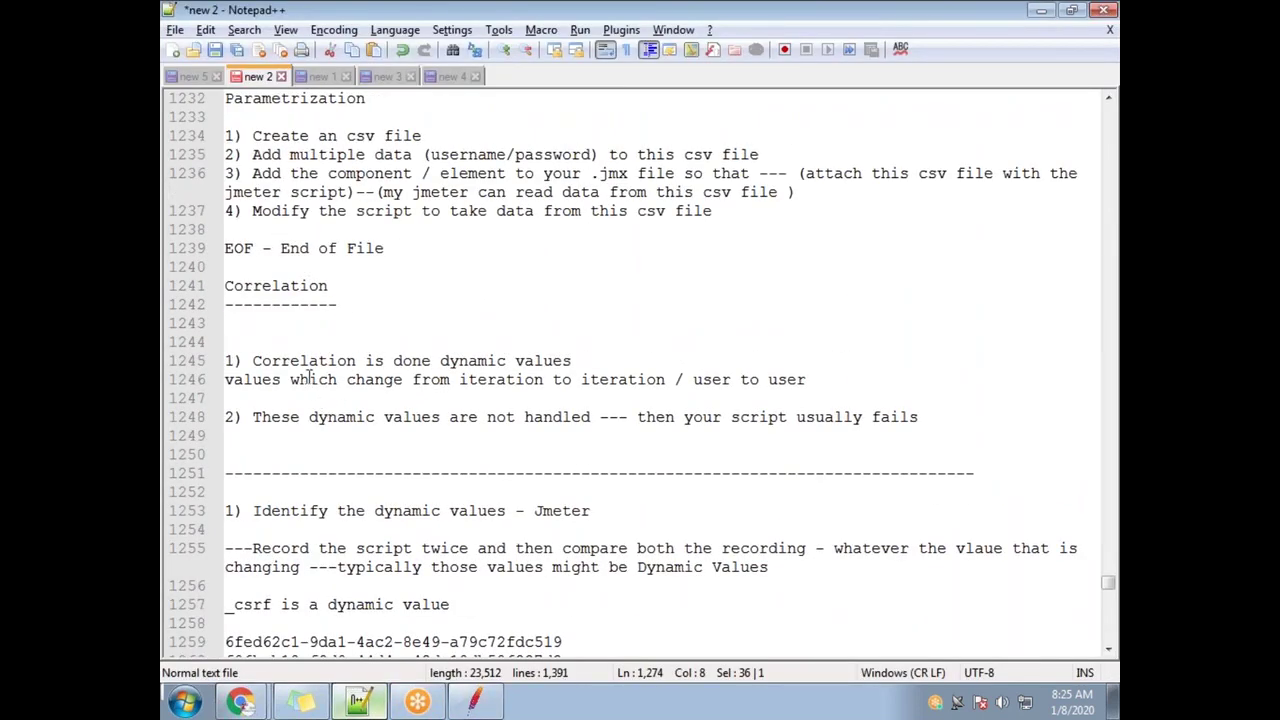
pyautogui.moveTo(457, 390); pyautogui.dragTo(807, 386)
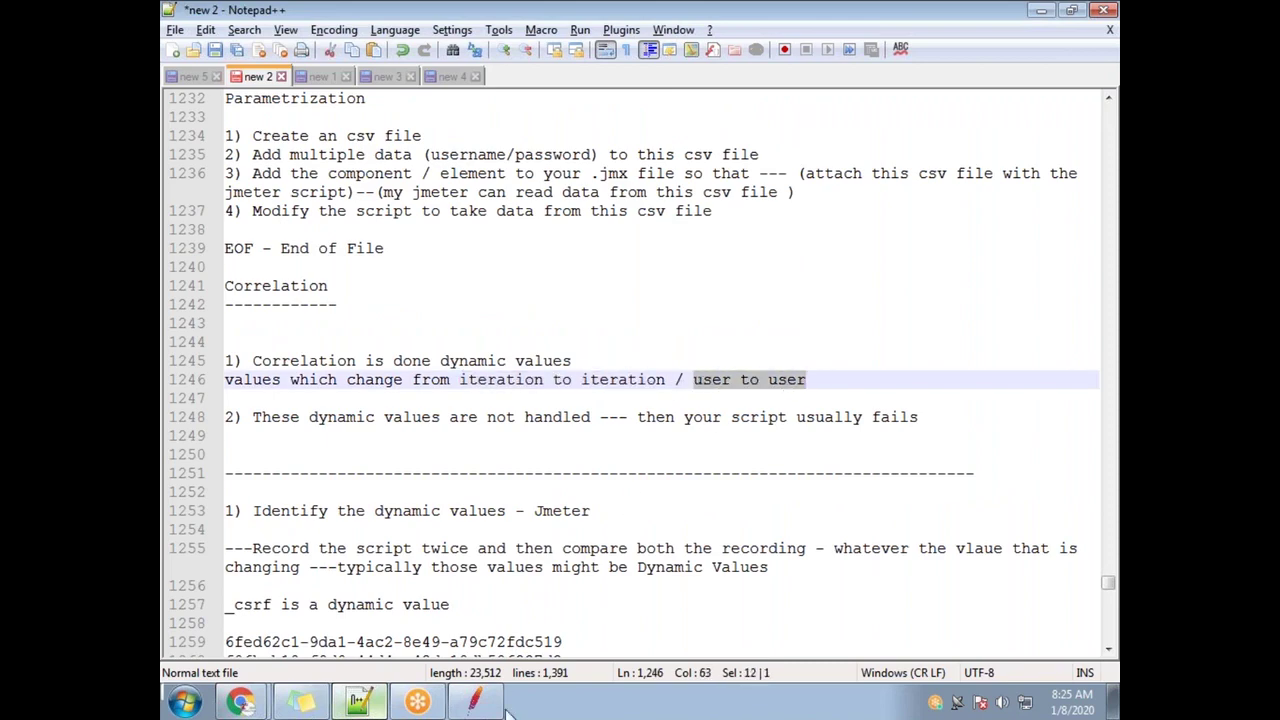
pyautogui.click(505, 708)
# Switch between the two Debug Sampler results, highlighting each run's differing CSRF_TOKEN value
pyautogui.click(547, 271)
pyautogui.click(558, 288)
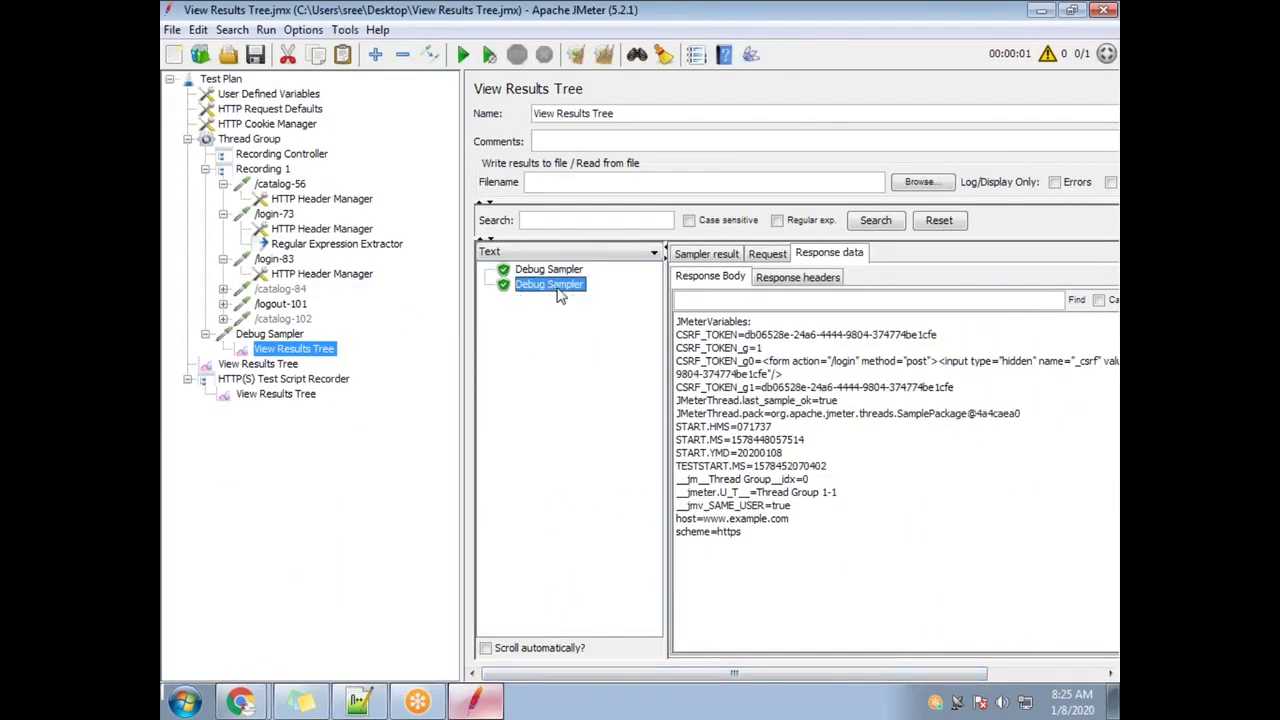
pyautogui.click(560, 272)
pyautogui.click(570, 287)
pyautogui.moveTo(745, 335); pyautogui.dragTo(986, 340)
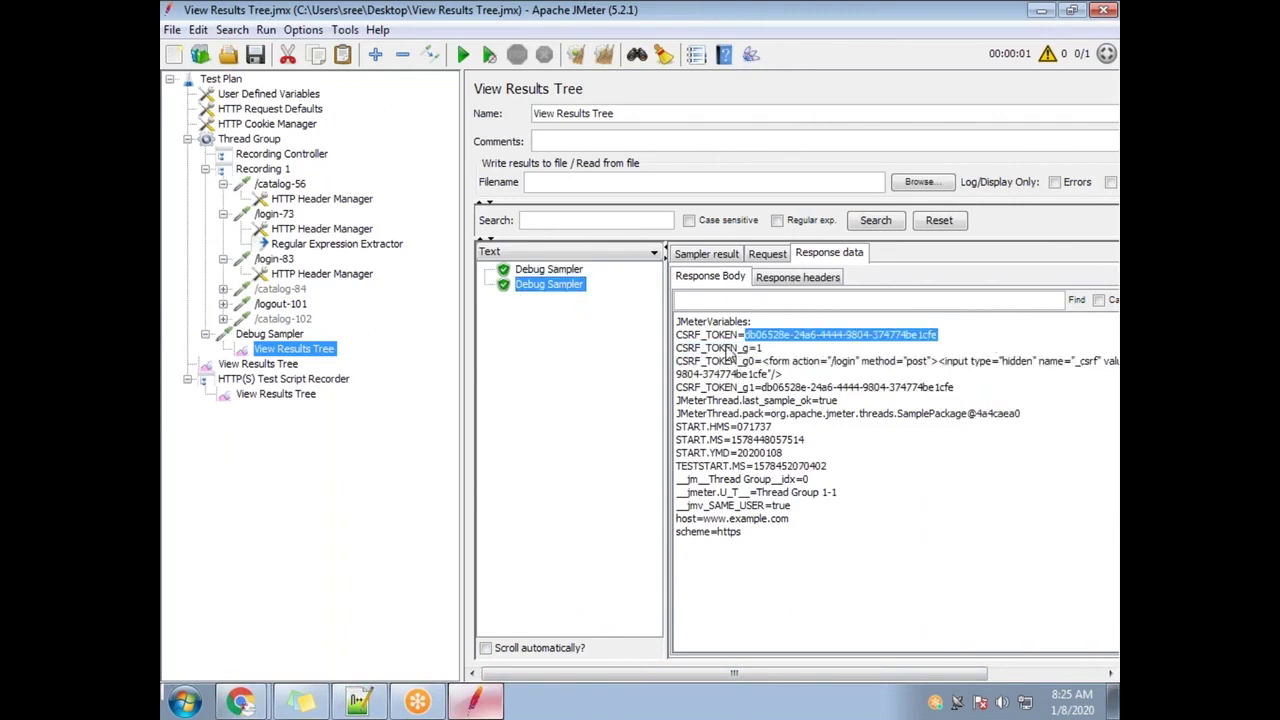
pyautogui.click(550, 270)
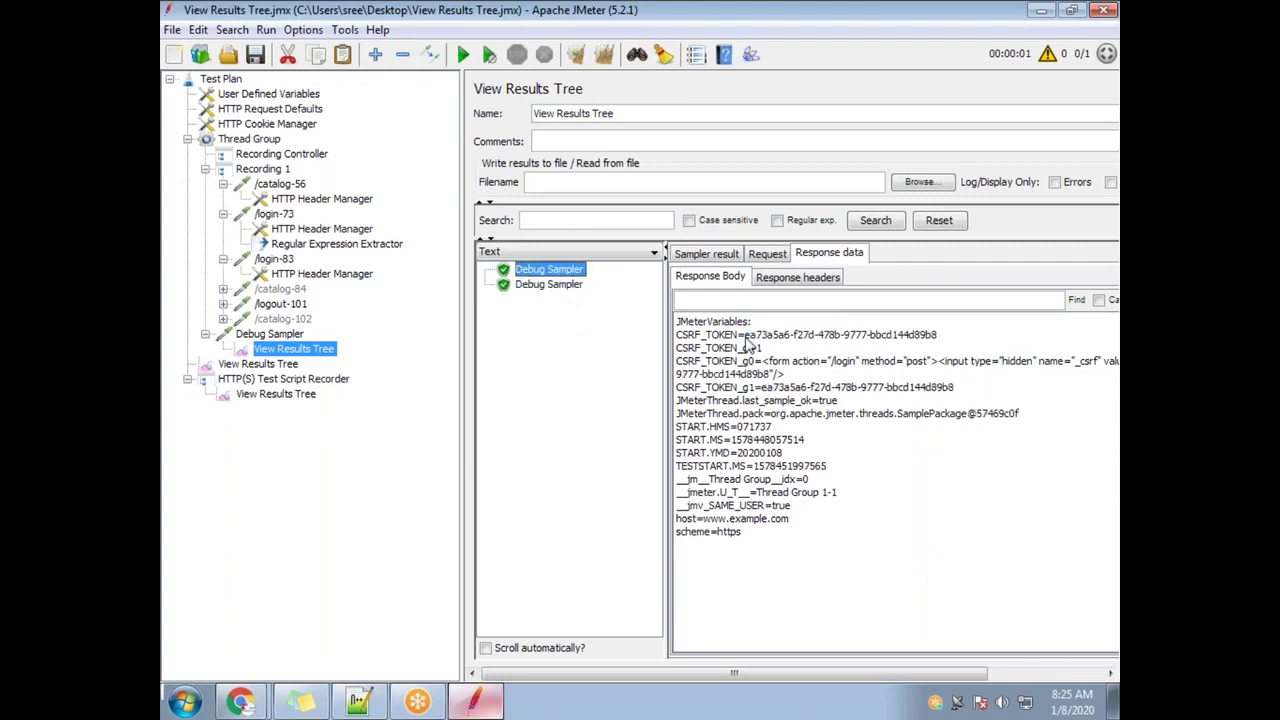
pyautogui.moveTo(745, 336); pyautogui.dragTo(982, 352)
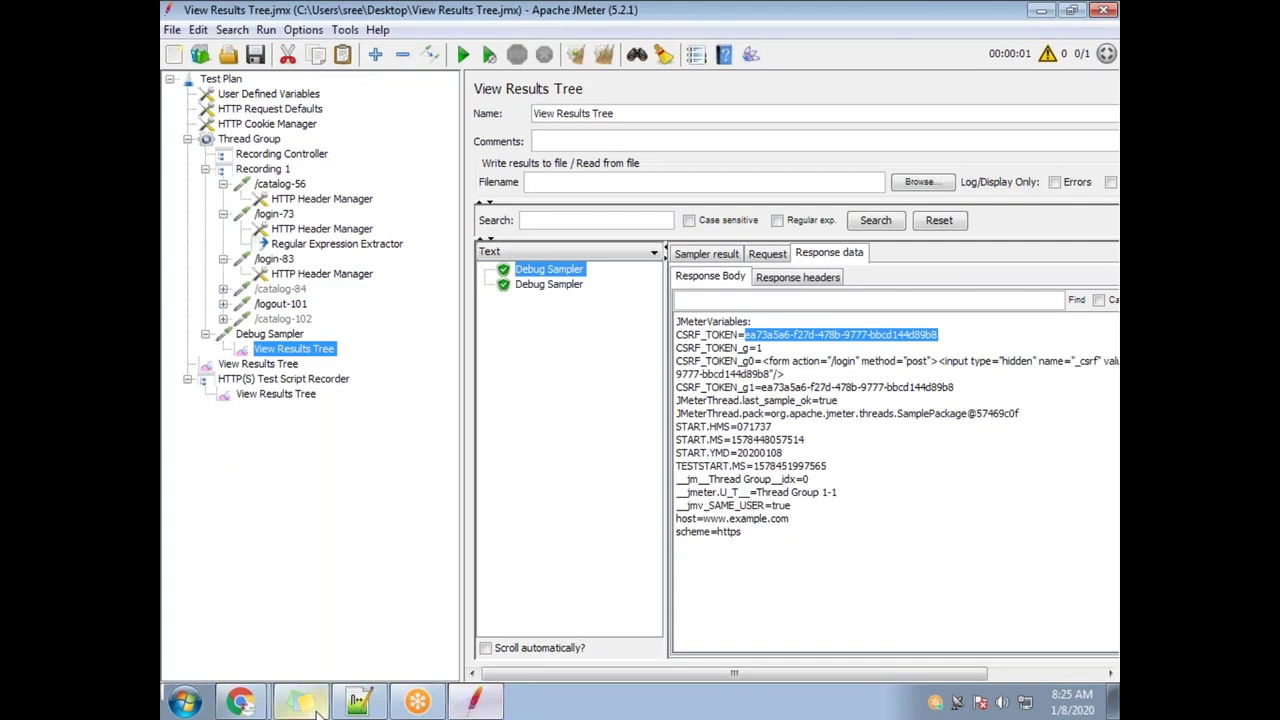
pyautogui.click(358, 702)
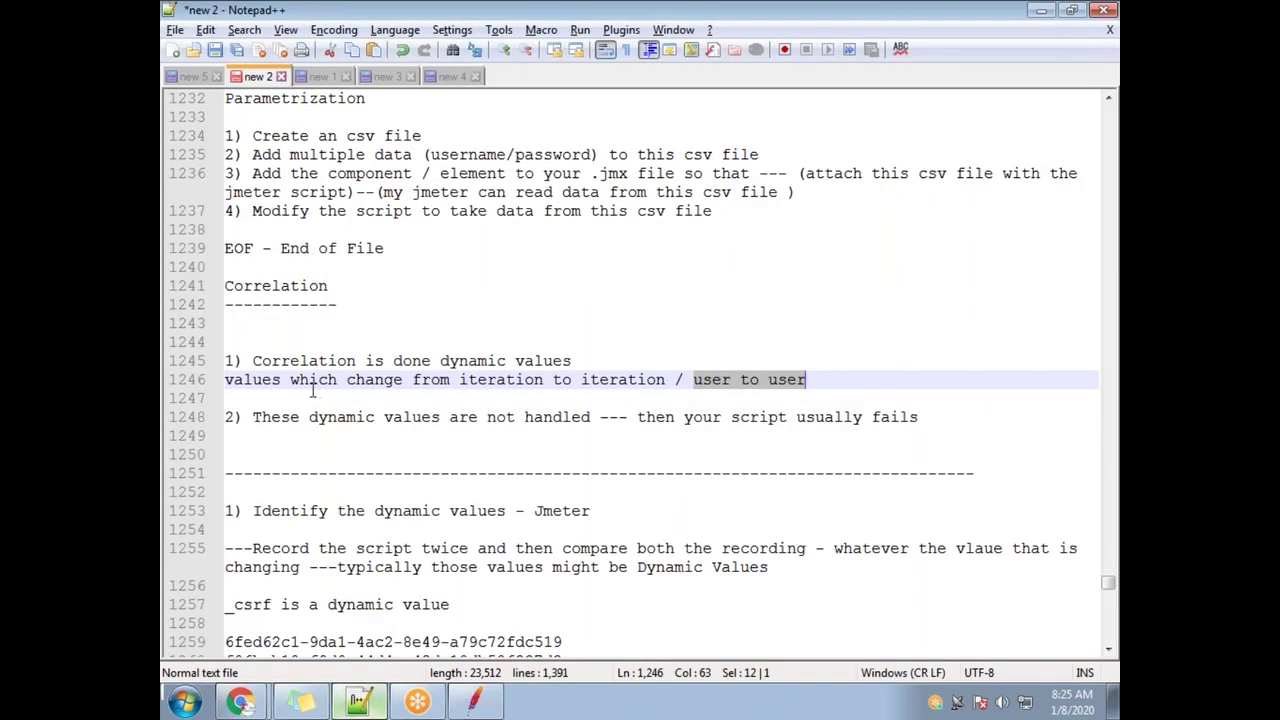
# Add an 'iV' step marker on a new line after step iii and delete the stray 'iV' text
pyautogui.scroll(7, 313, 390)
pyautogui.scroll(-17, 365, 335)
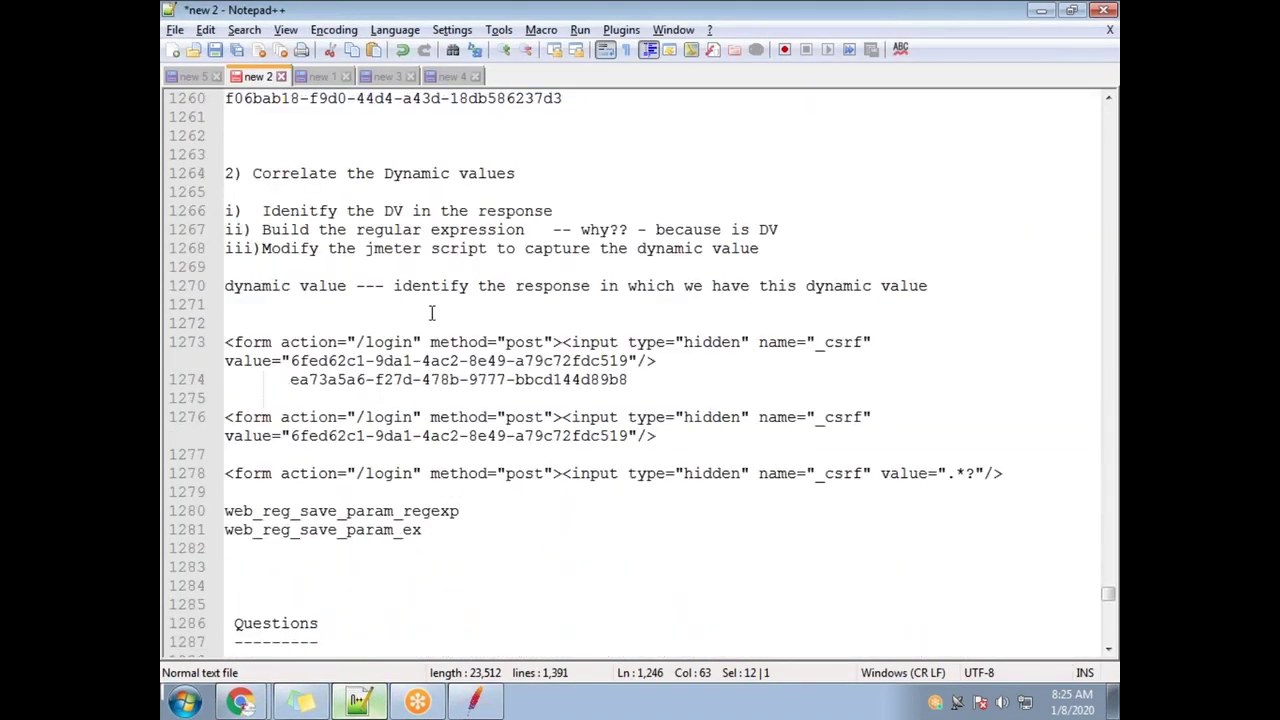
pyautogui.click(984, 284)
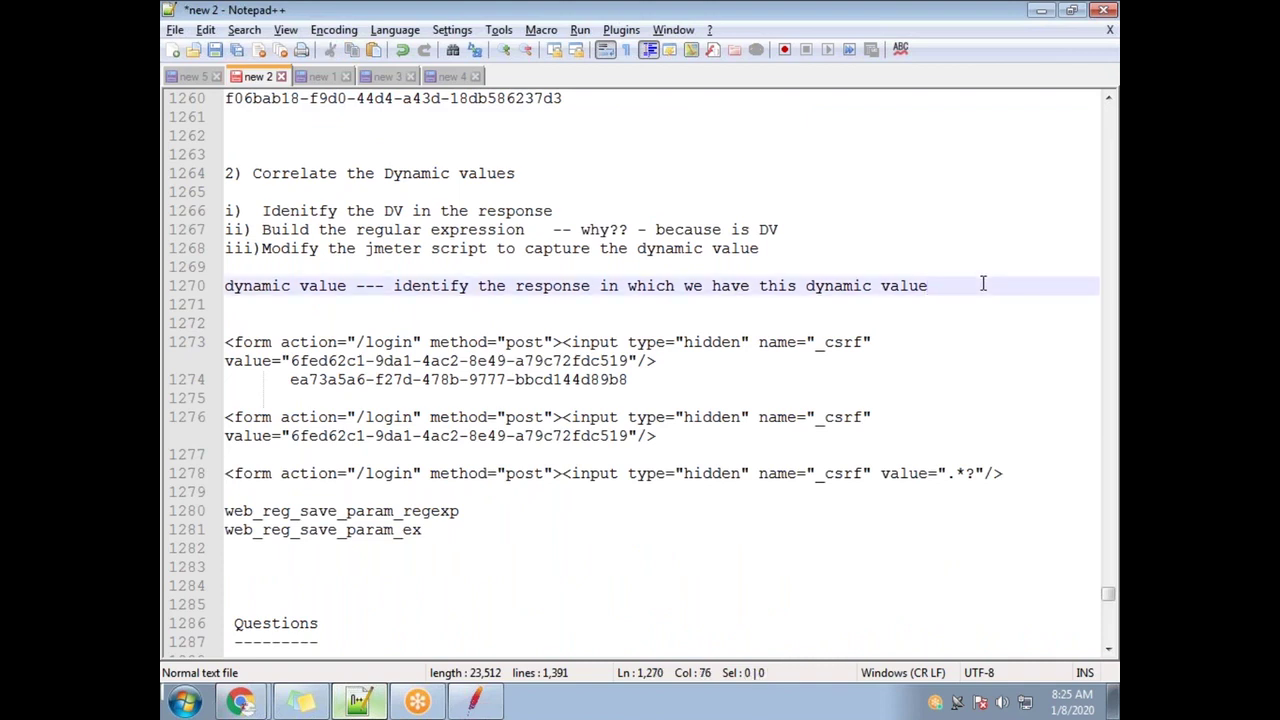
pyautogui.press('Return')
pyautogui.write('iV')
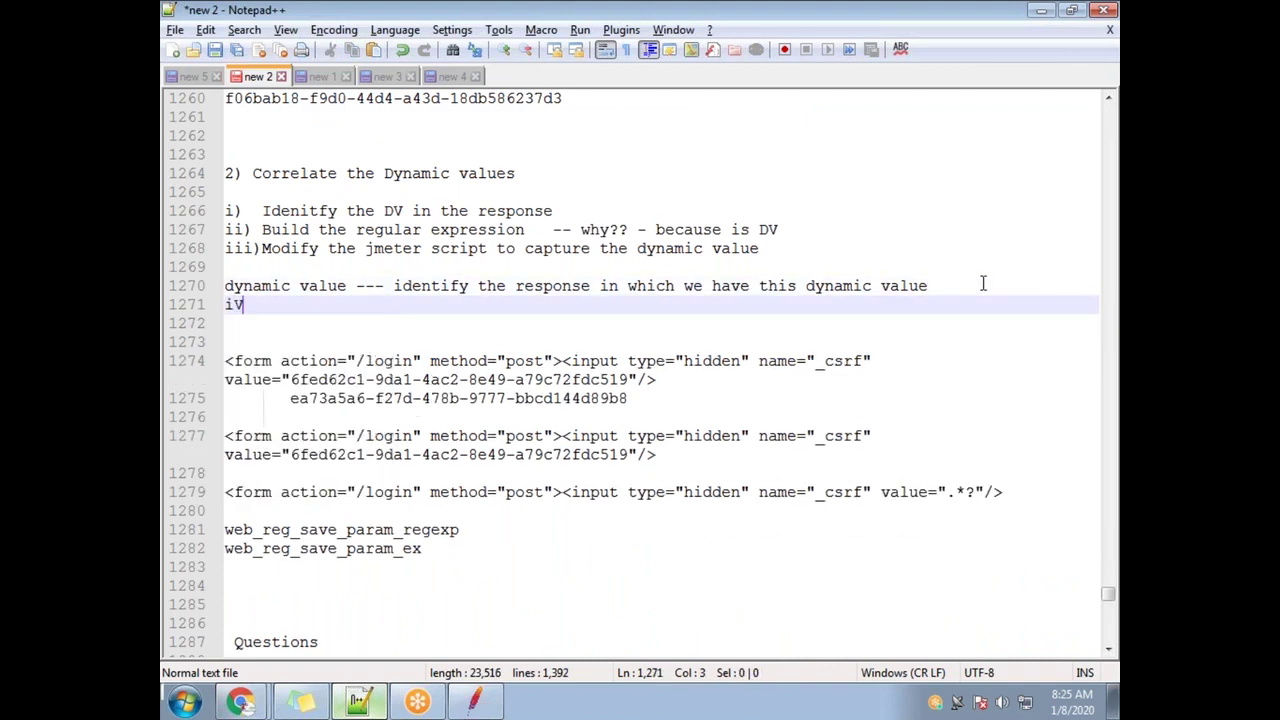
pyautogui.press('Up')
pyautogui.press('Up')
pyautogui.press('Up')
pyautogui.press('Down')
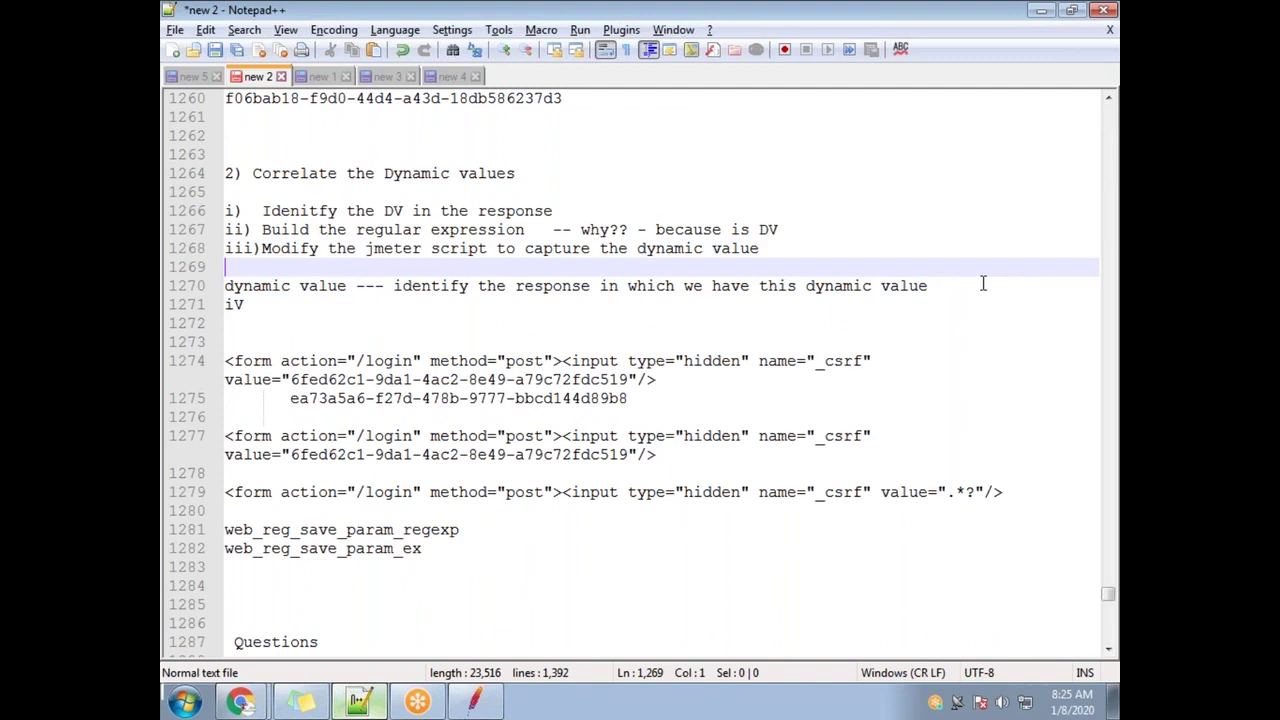
pyautogui.write('iV')
pyautogui.press('Return')
pyautogui.press('Down')
pyautogui.press('Down')
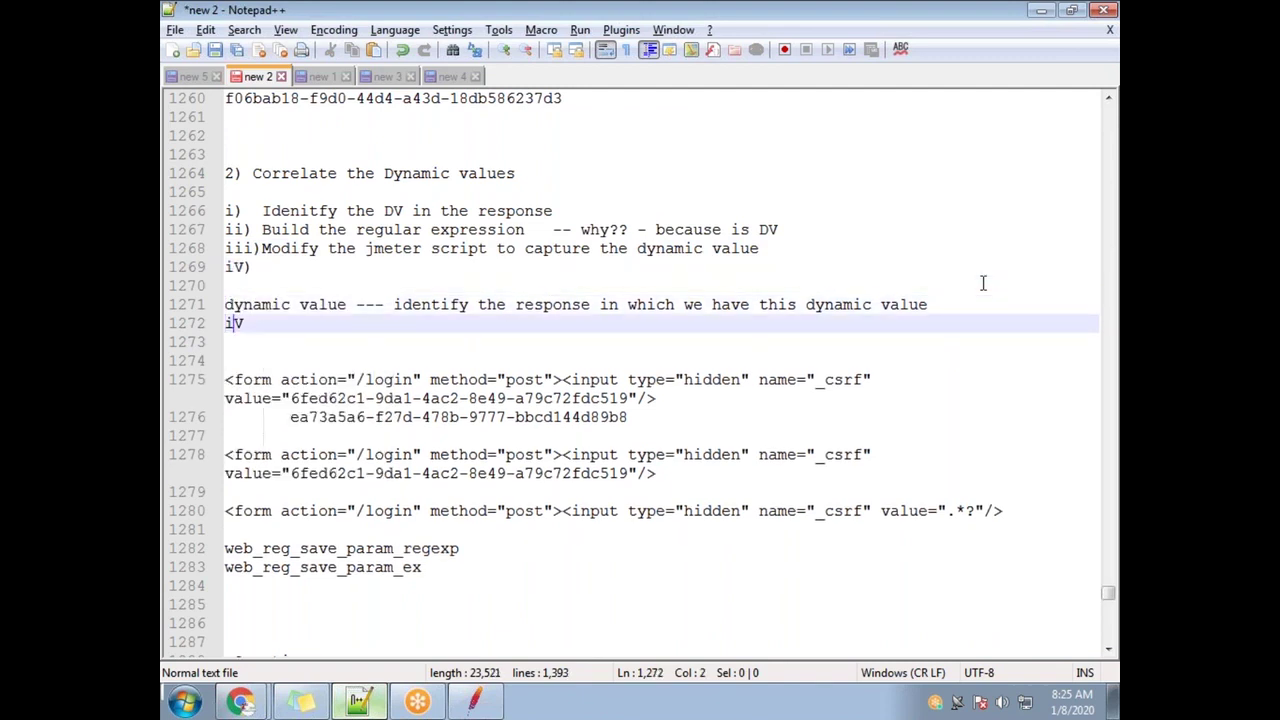
pyautogui.press('BackSpace')
pyautogui.press('BackSpace')
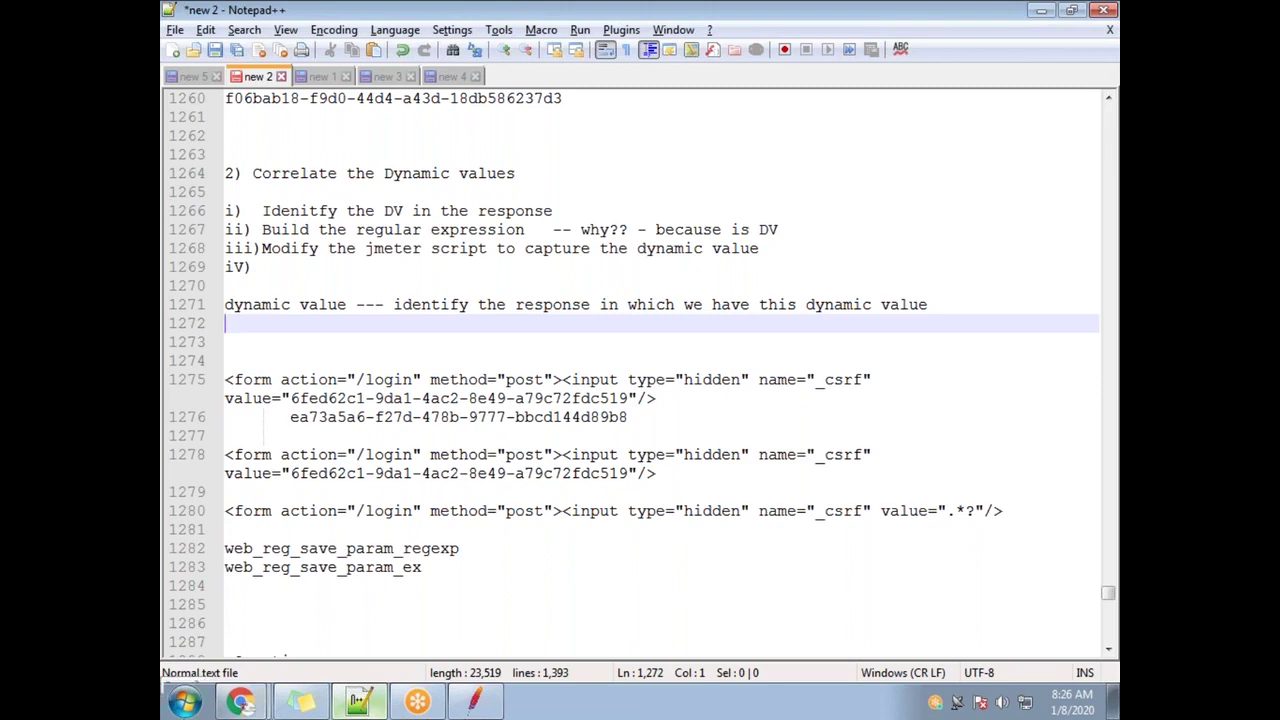
pyautogui.click(475, 700)
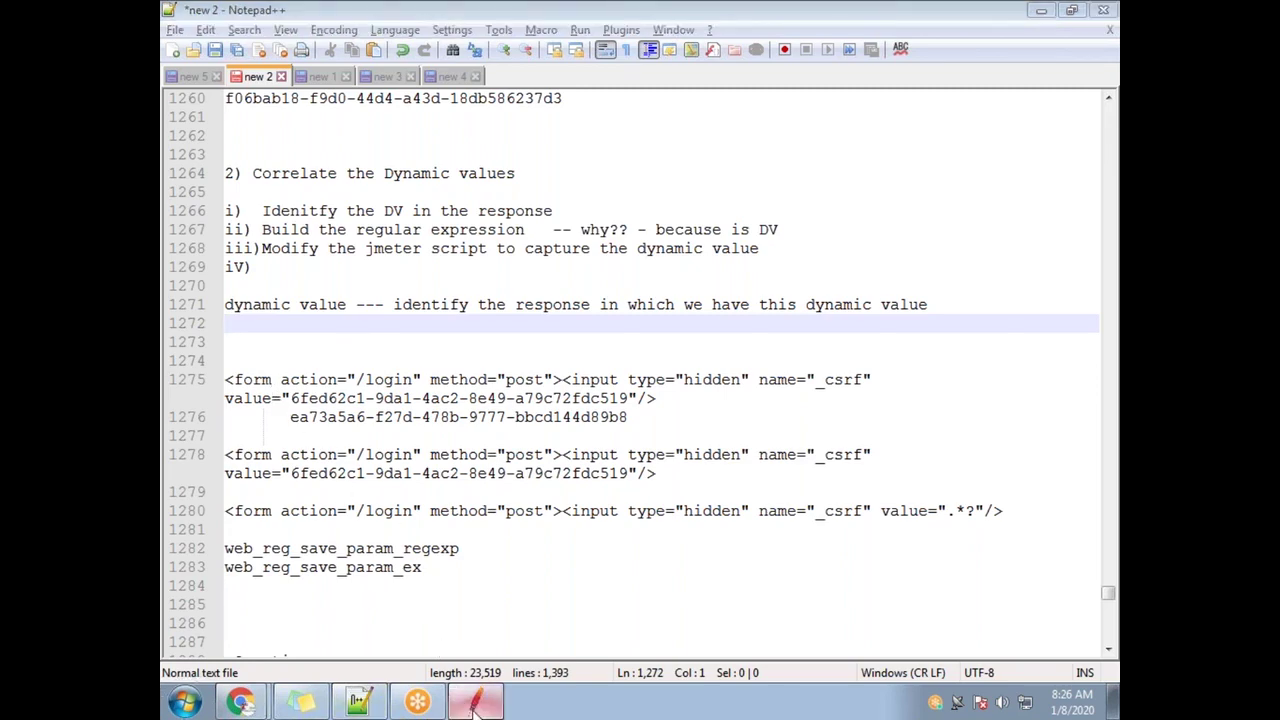
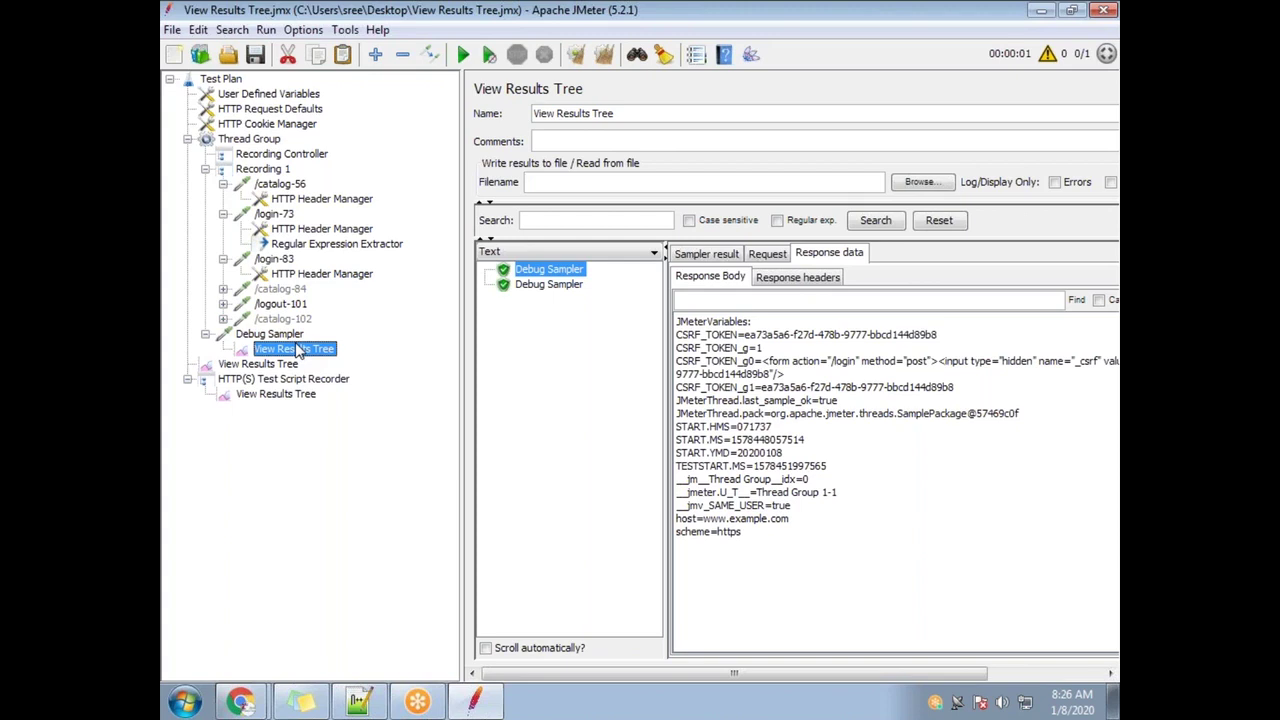
# Bring up the Templates dialog and expand its Select Template dropdown
pyautogui.click(200, 54)
pyautogui.click(711, 223)
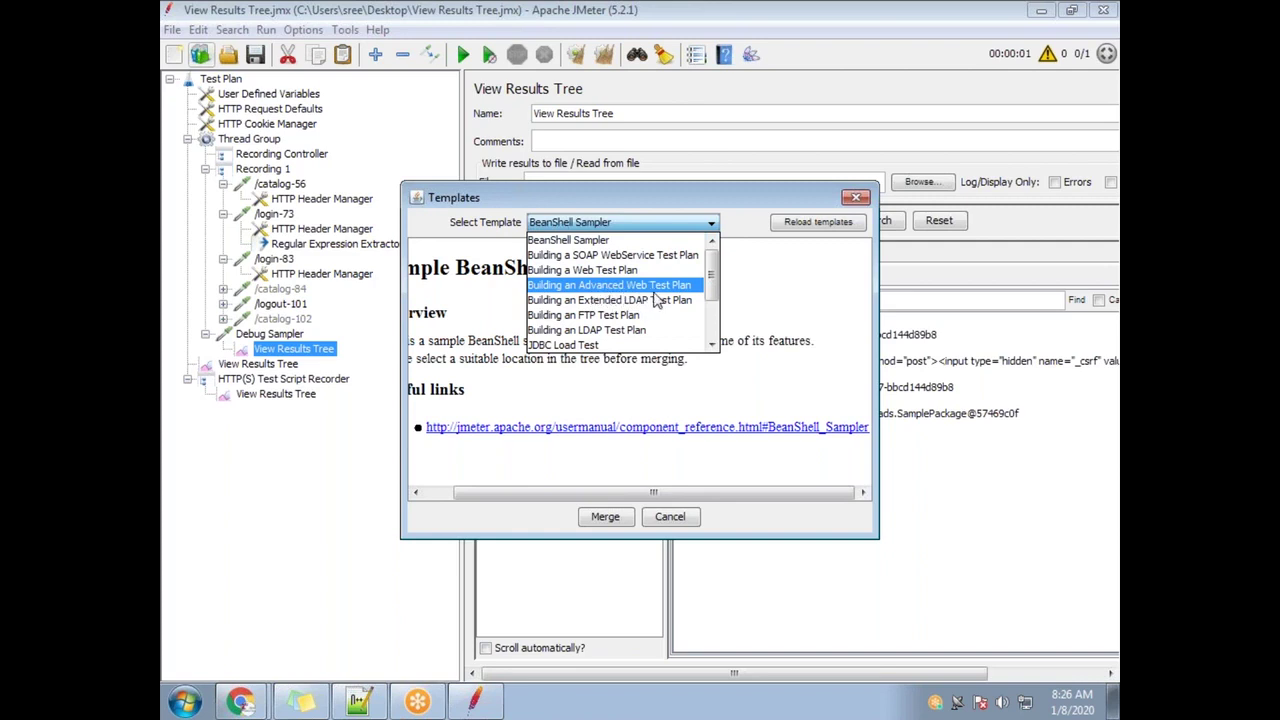
# Create a plan from the 'Building an Advanced Web Test Plan' template and expand JMeter Users
pyautogui.click(591, 285)
pyautogui.click(606, 517)
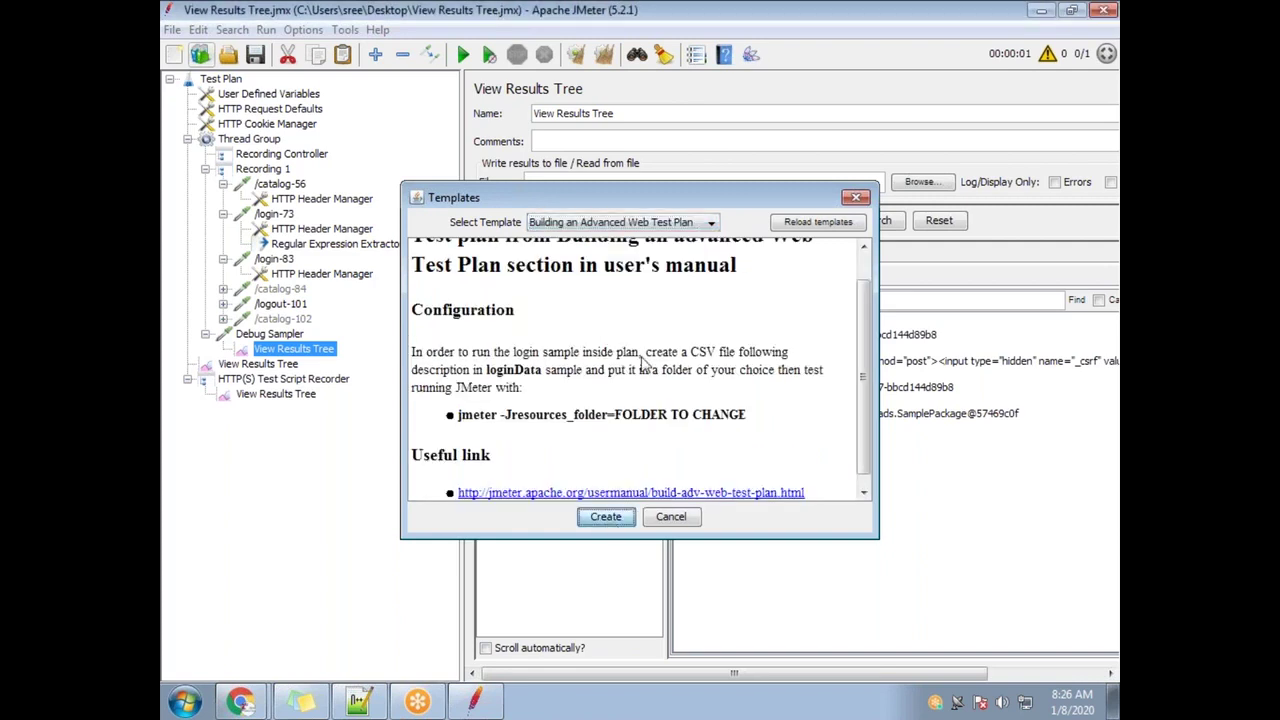
pyautogui.click(187, 169)
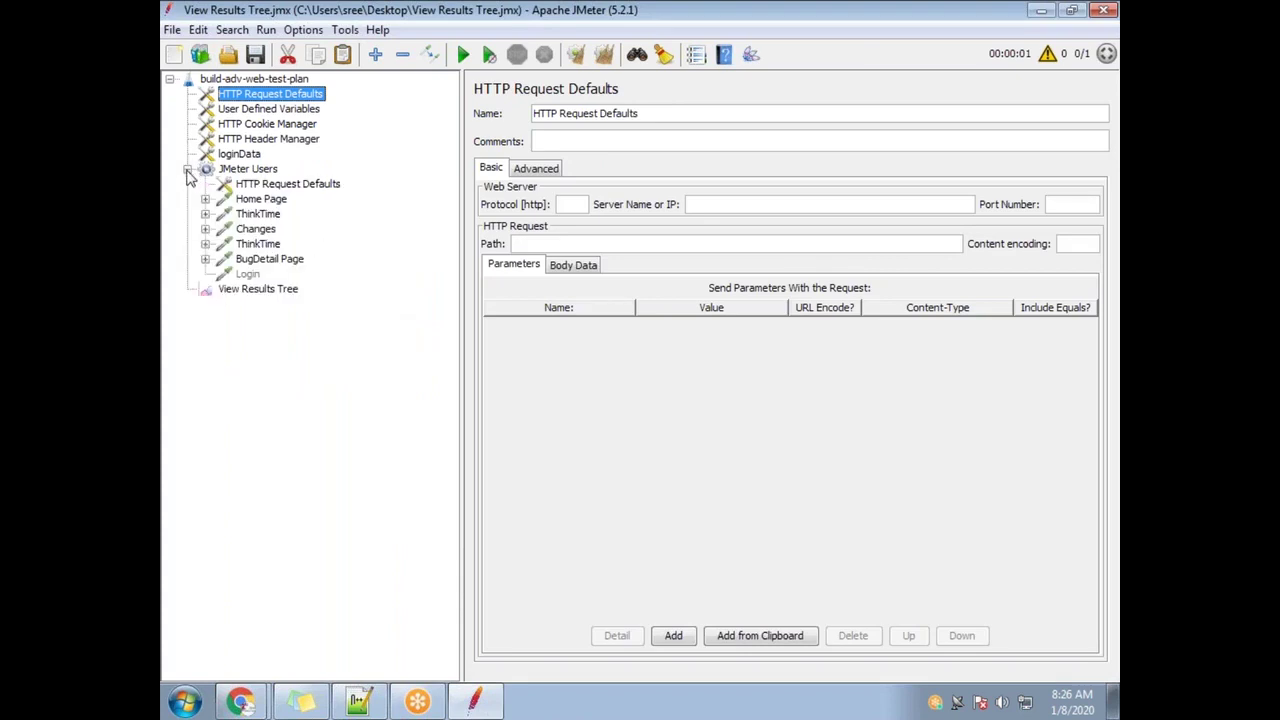
# Expand the BugDetail Page, both ThinkTime, Changes and Home Page steps under JMeter Users
pyautogui.click(272, 260)
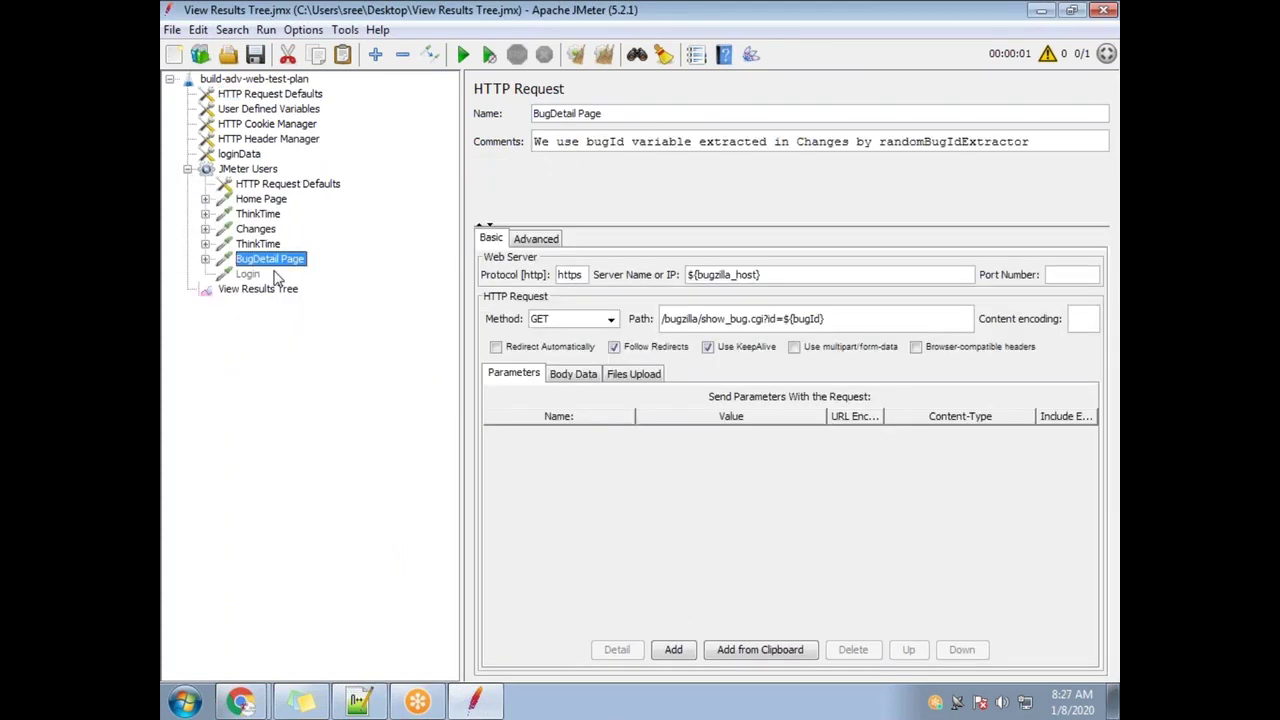
pyautogui.click(205, 259)
pyautogui.click(205, 244)
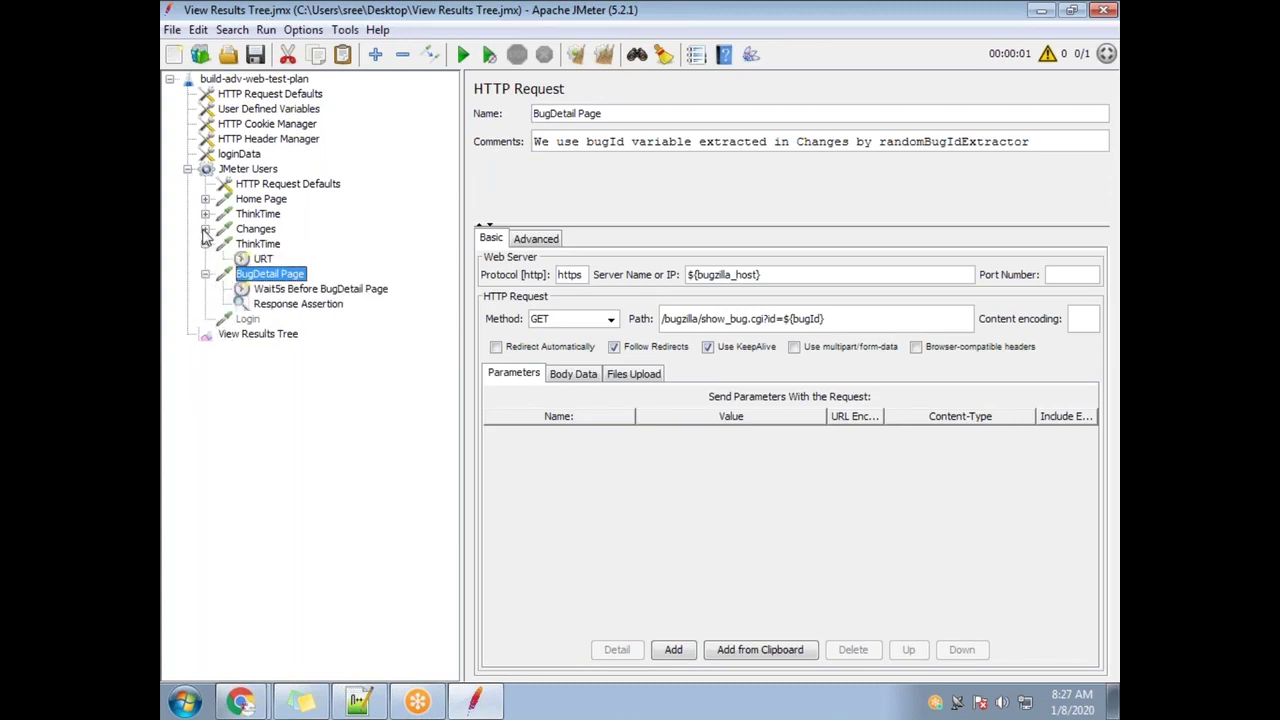
pyautogui.click(205, 229)
pyautogui.click(205, 214)
pyautogui.click(205, 199)
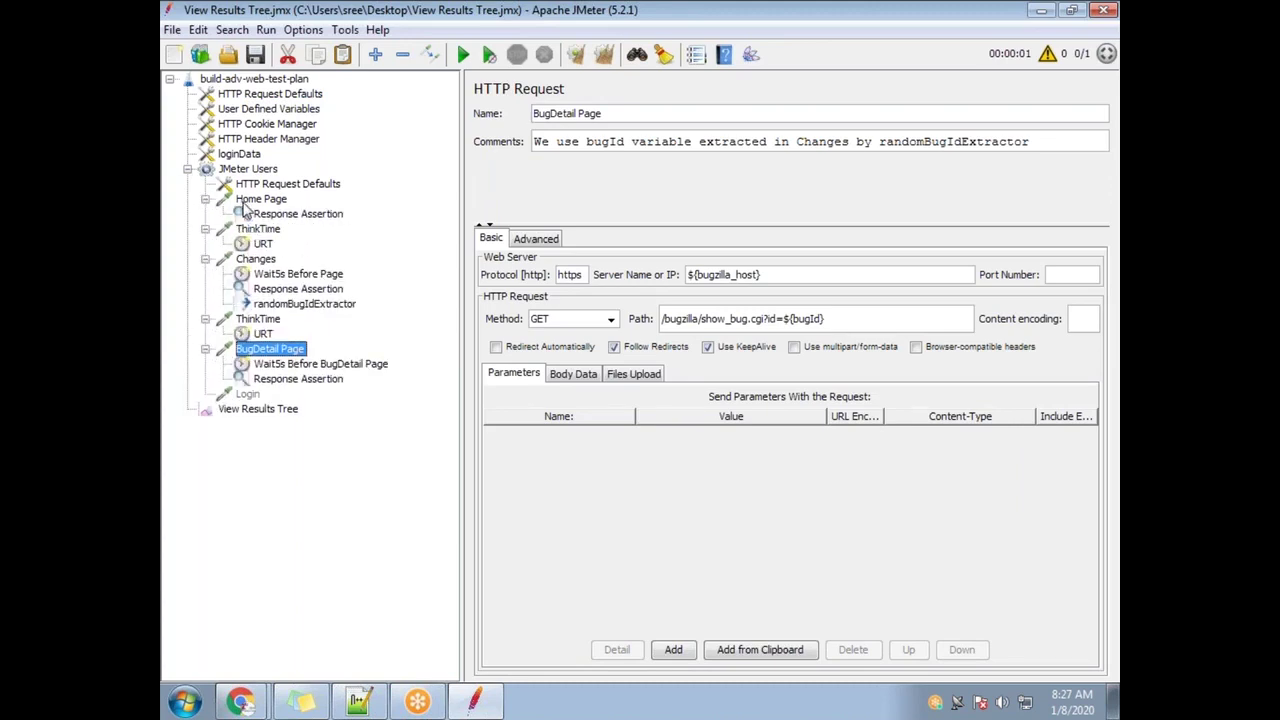
# Collapse the Home Page, ThinkTime, Changes and BugDetail Page steps again
pyautogui.click(205, 199)
pyautogui.click(205, 214)
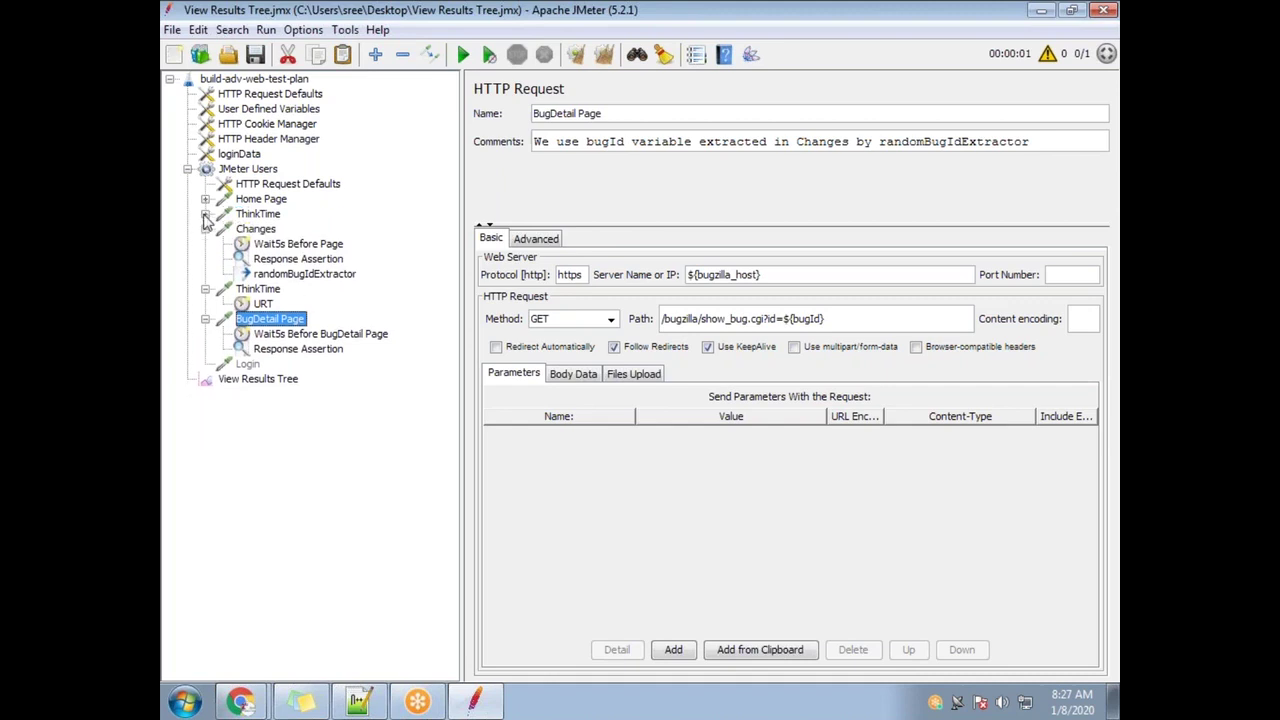
pyautogui.click(205, 229)
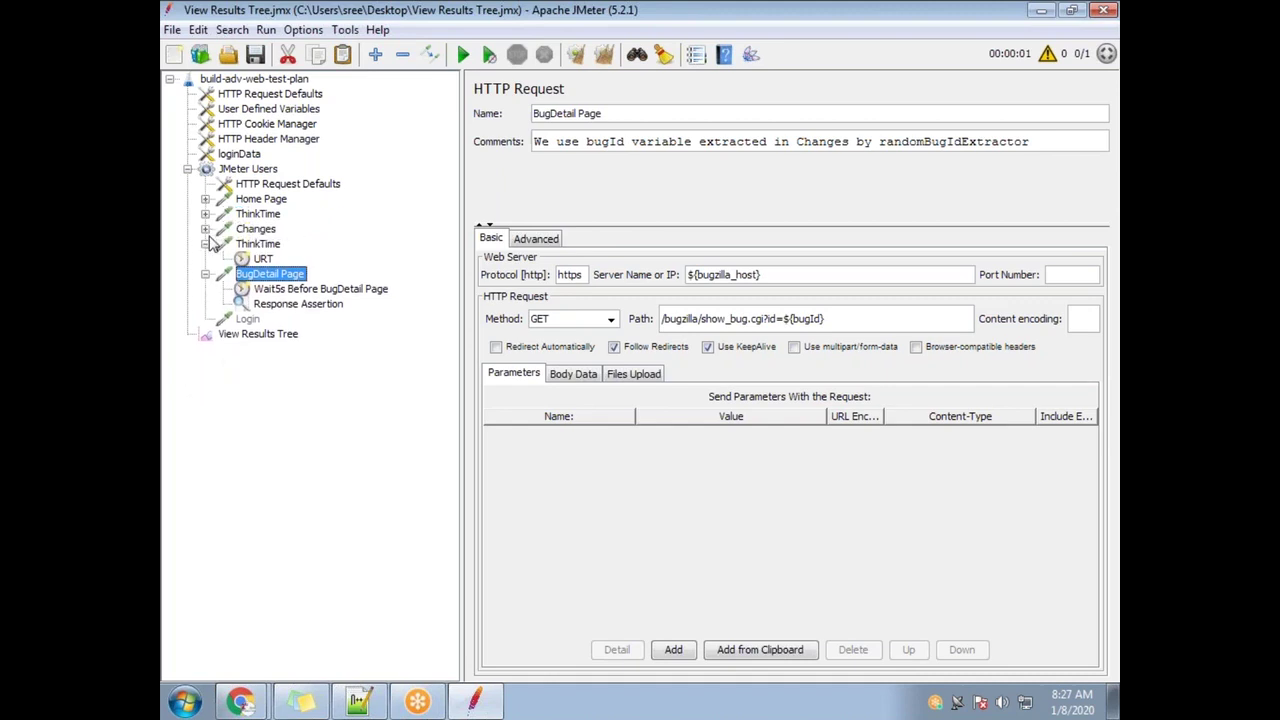
pyautogui.click(206, 245)
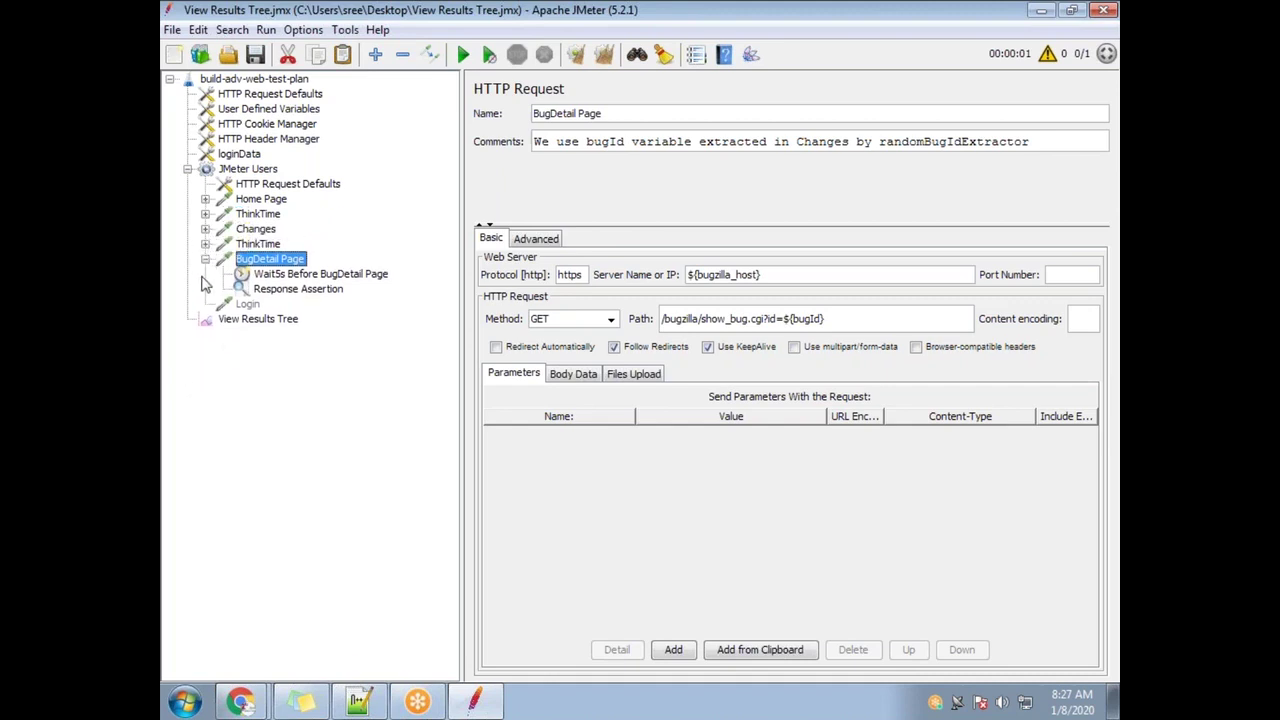
pyautogui.click(206, 260)
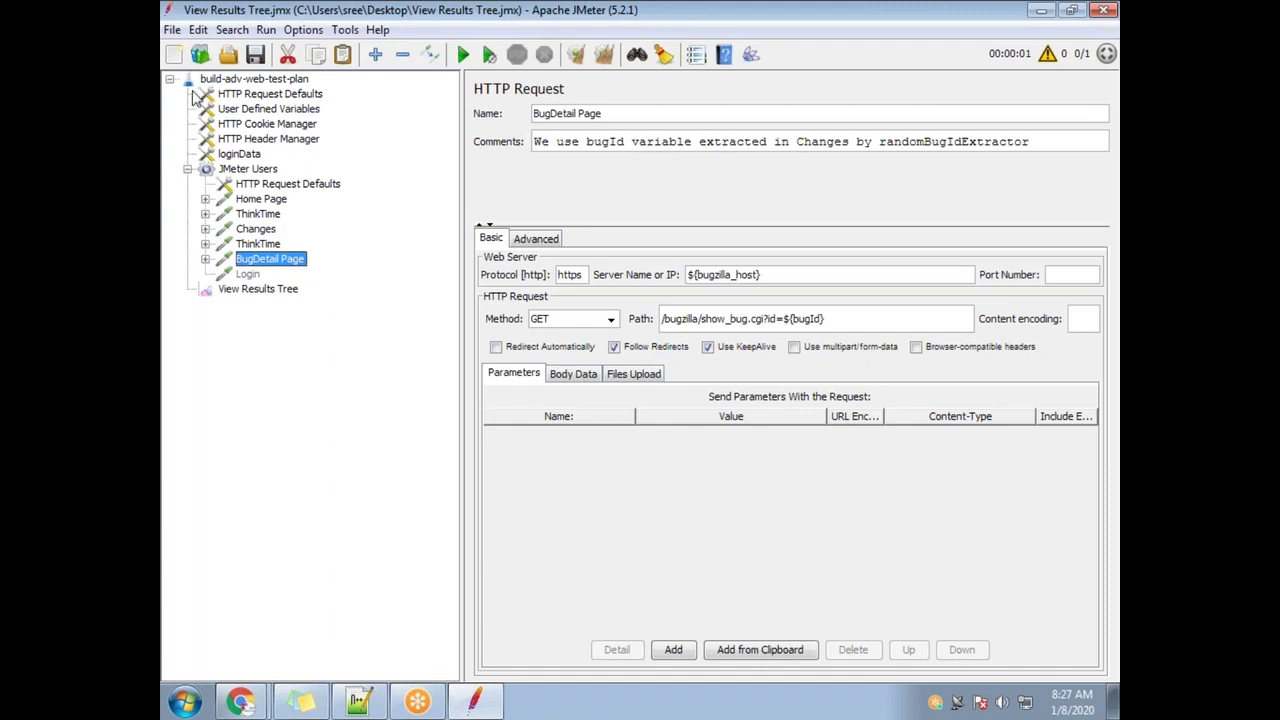
pyautogui.click(201, 55)
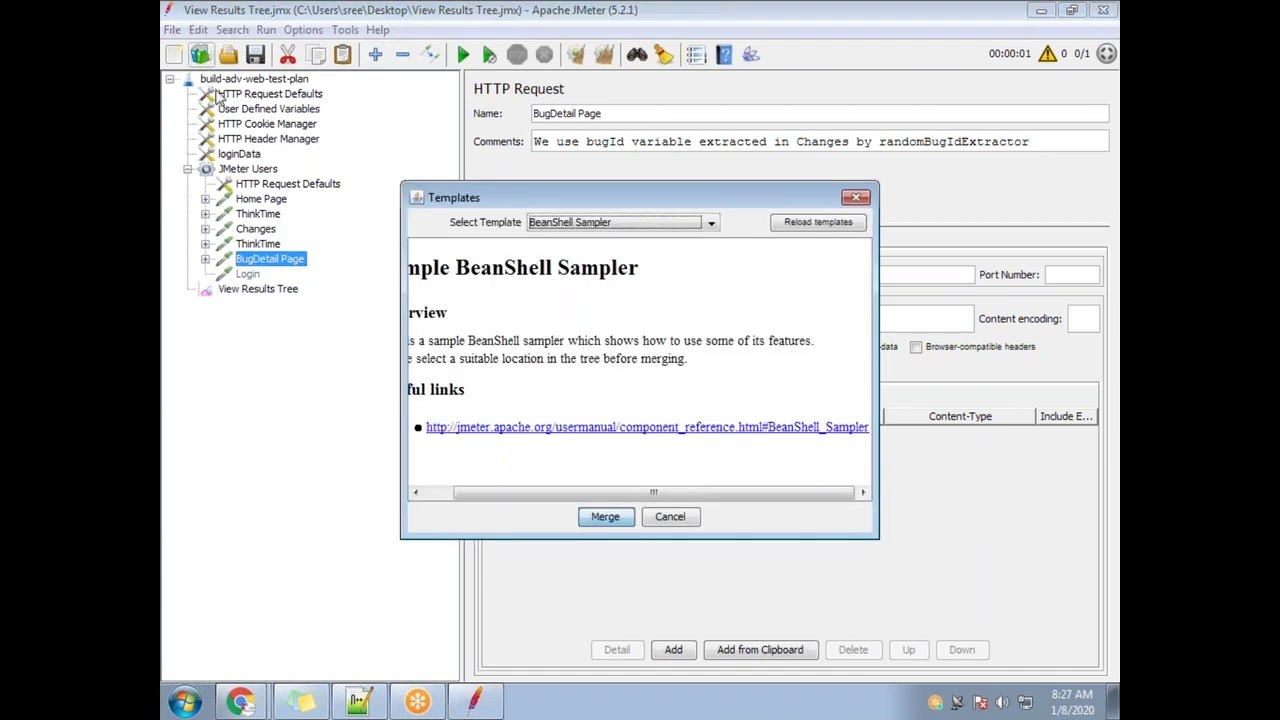
# Load the 'Building a Web Test Plan' template, saving the current plan, and expand Scenario 1
pyautogui.click(712, 224)
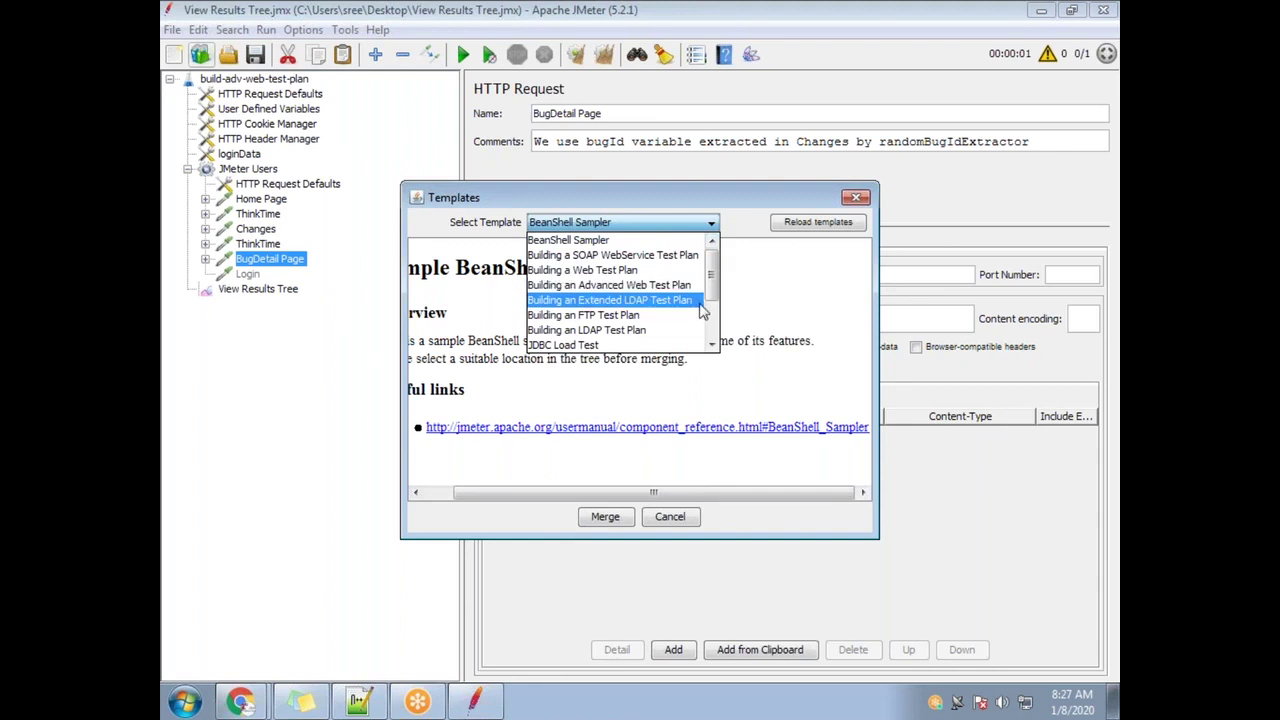
pyautogui.scroll(-2, 714, 308)
pyautogui.scroll(-1, 714, 308)
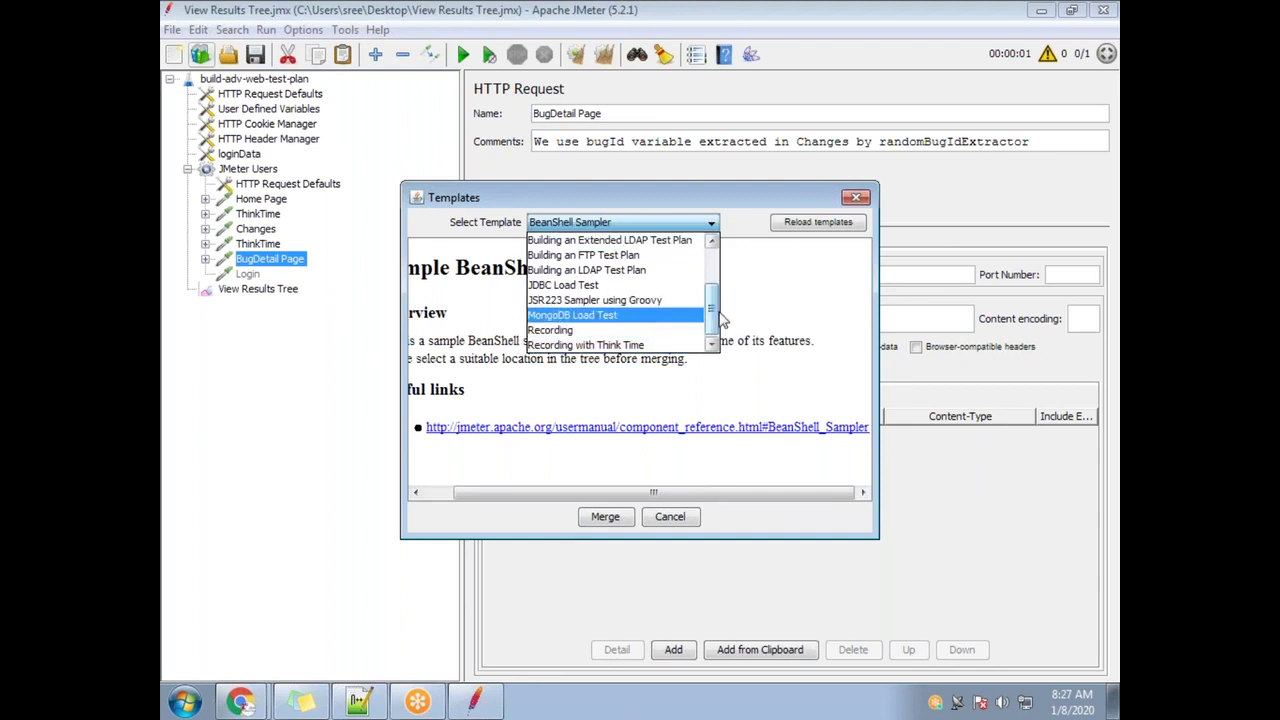
pyautogui.scroll(4, 714, 315)
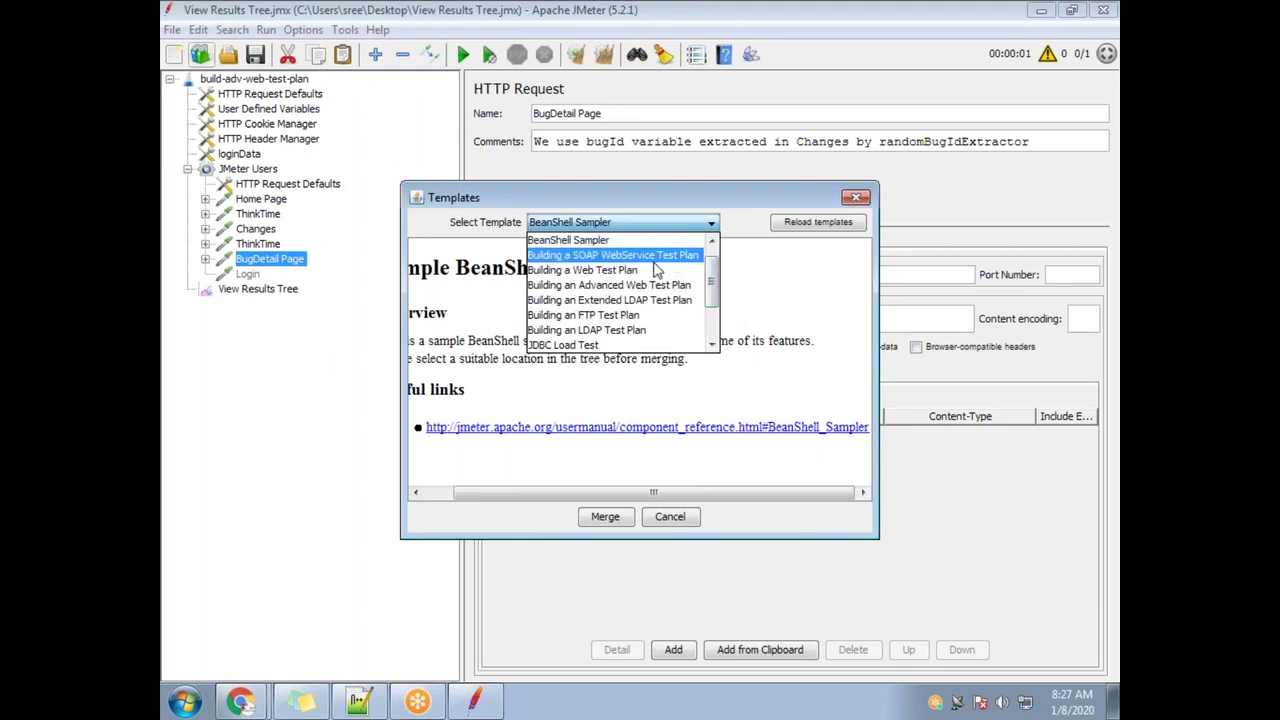
pyautogui.click(633, 276)
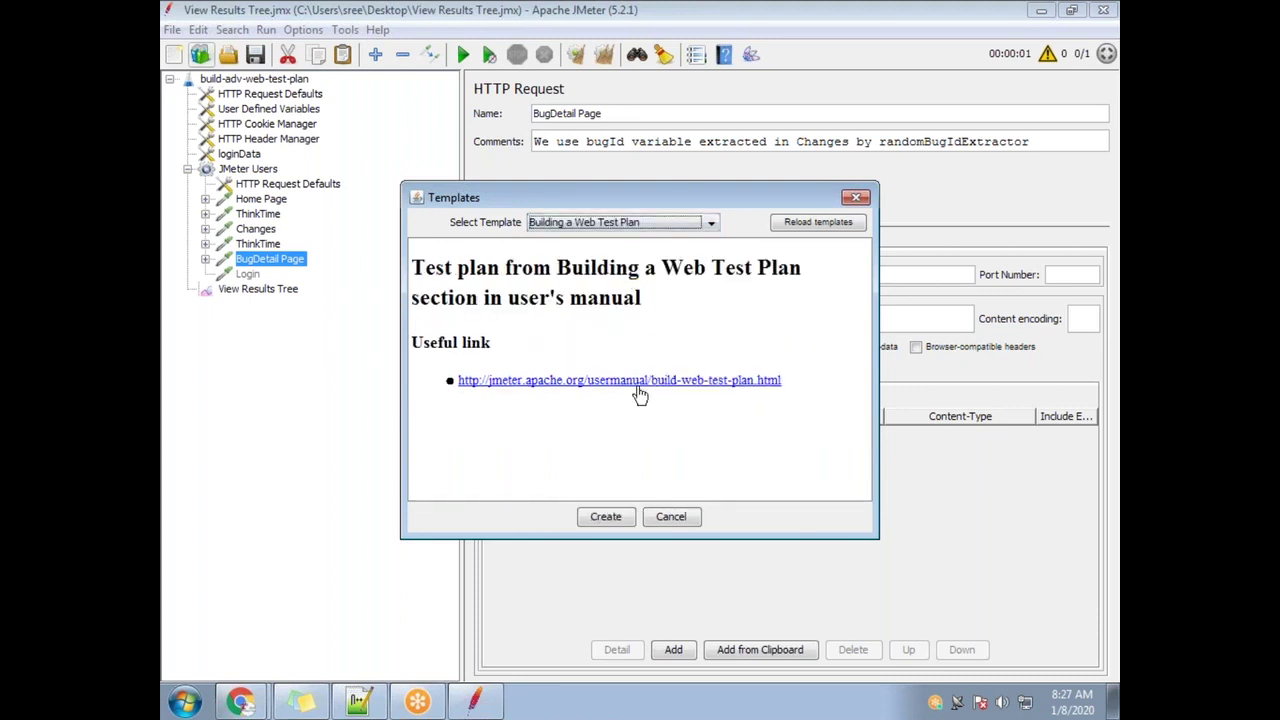
pyautogui.click(604, 517)
pyautogui.click(588, 372)
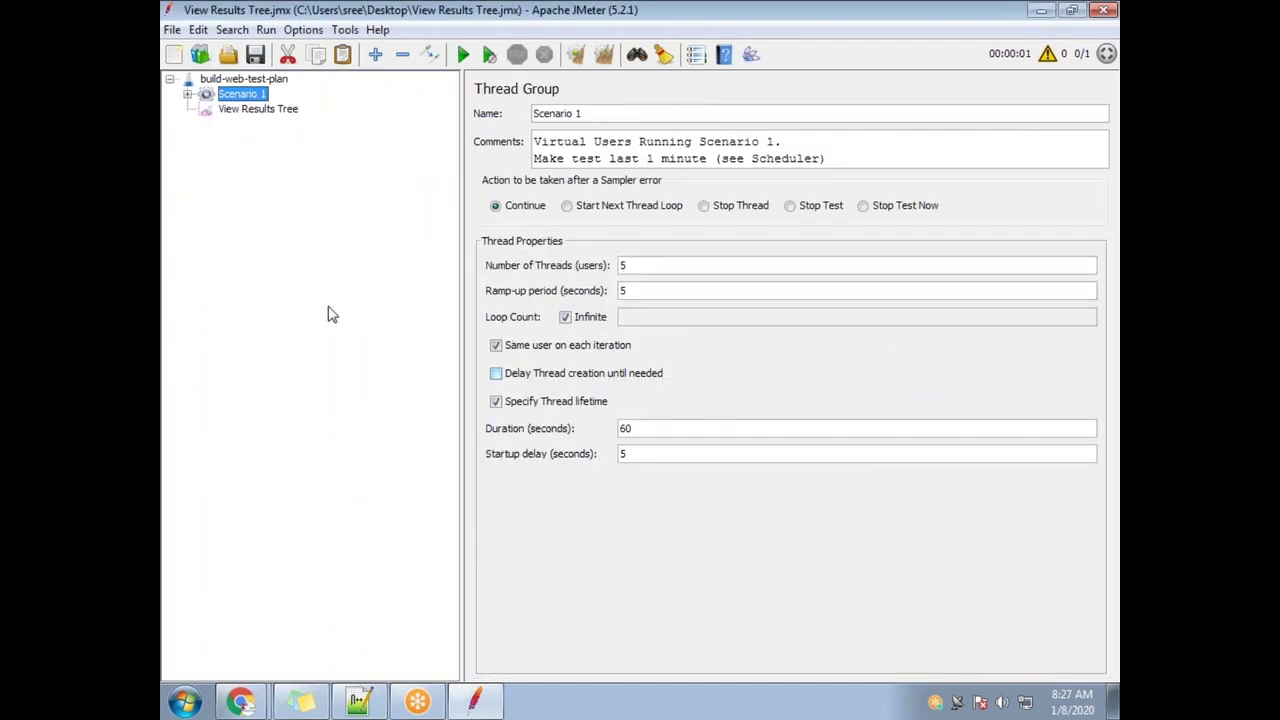
pyautogui.click(188, 94)
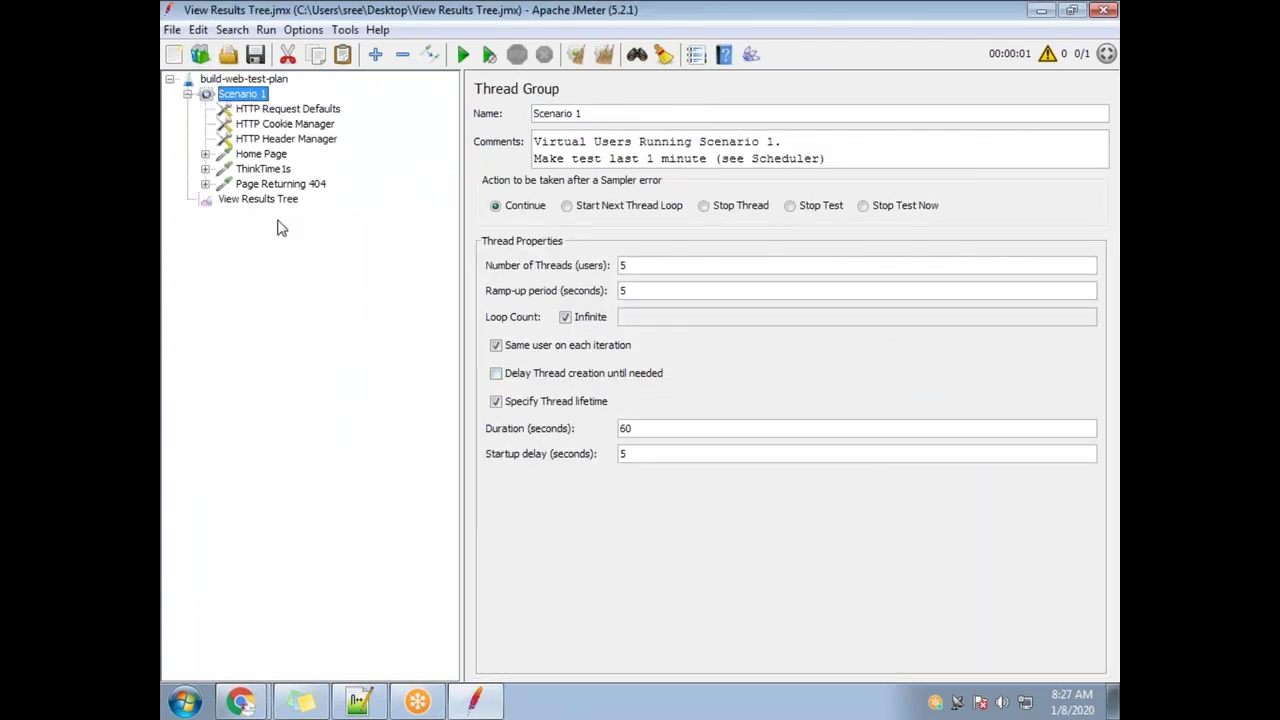
# Replace it with the 'Recording with Think Time' template without saving, and inspect Recording Controller
pyautogui.click(200, 55)
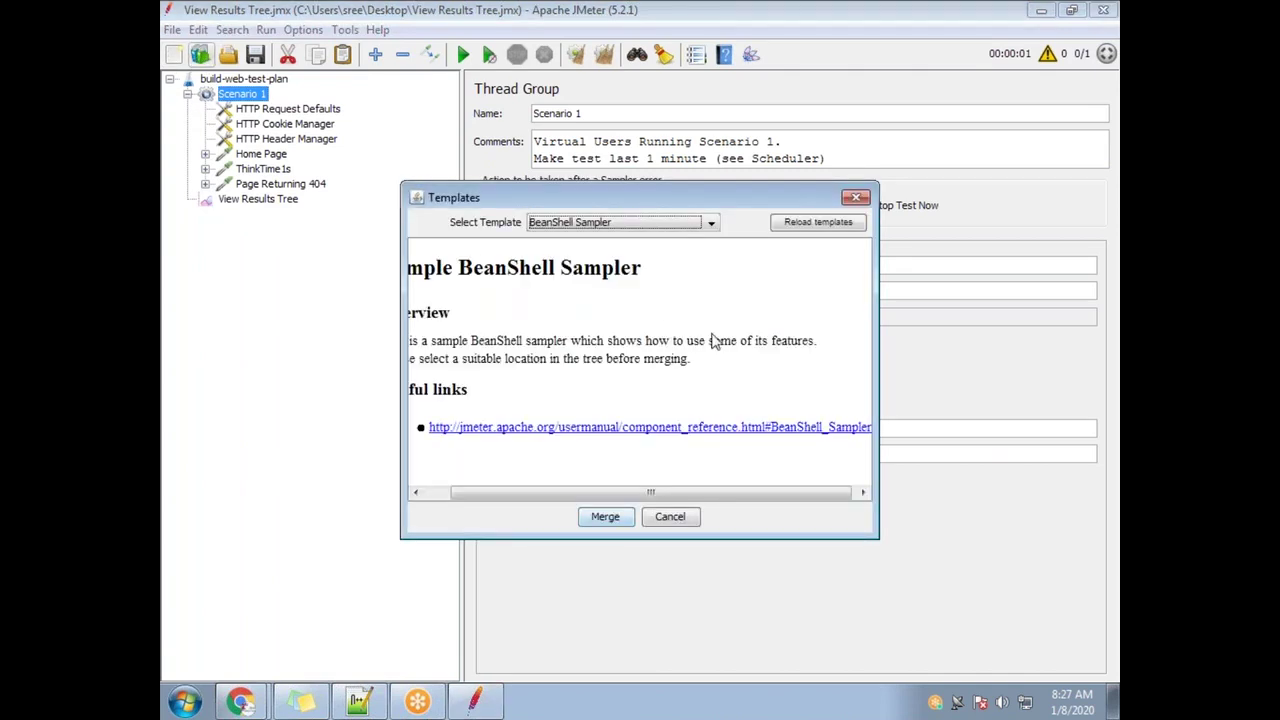
pyautogui.click(644, 226)
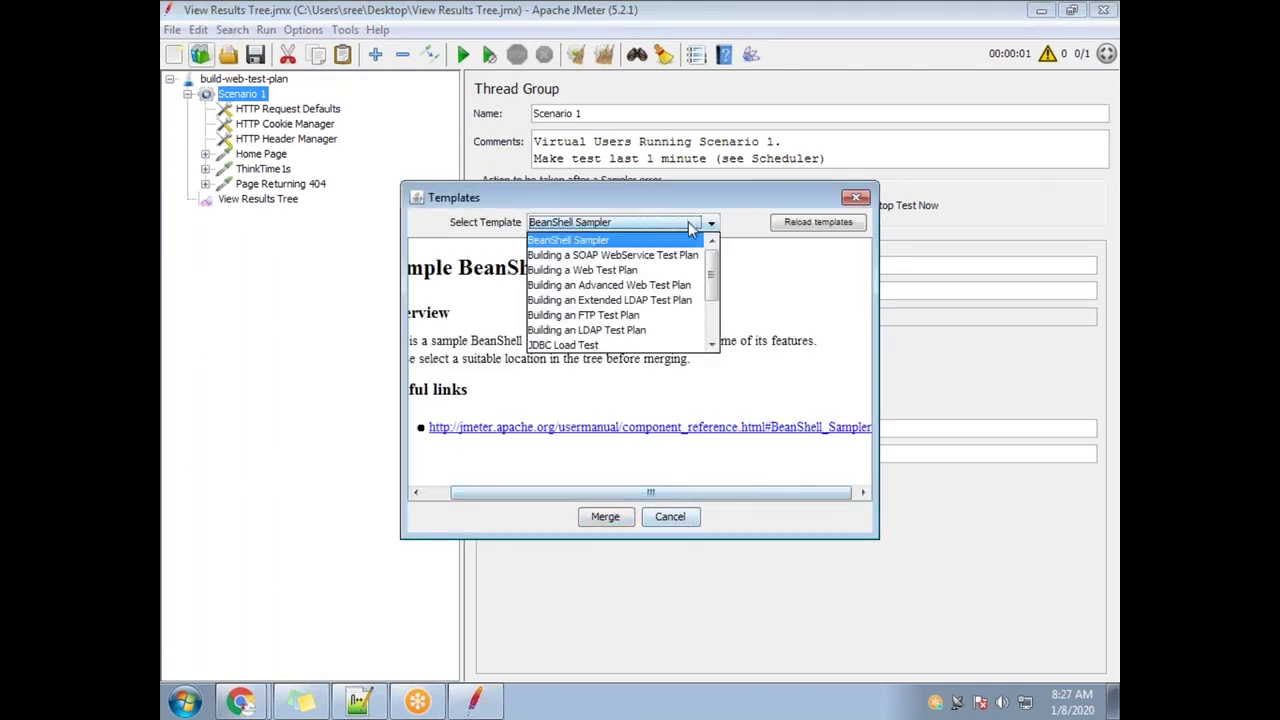
pyautogui.scroll(-2, 660, 300)
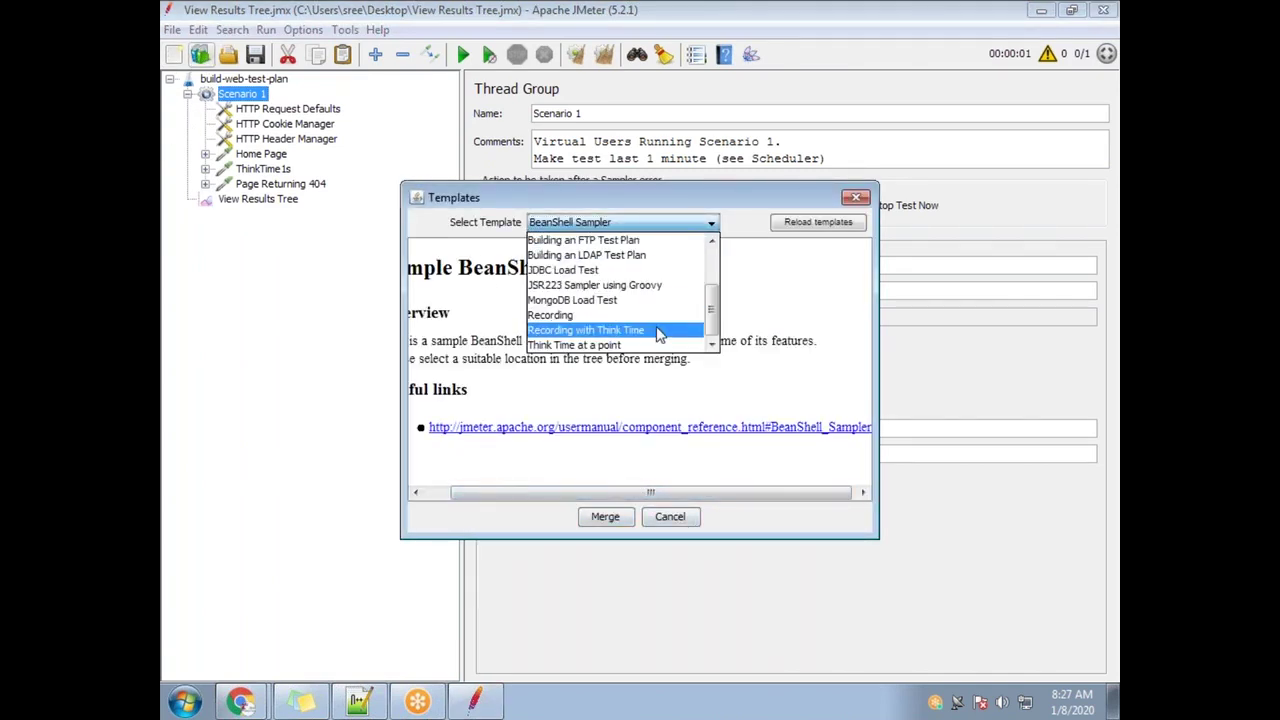
pyautogui.click(660, 331)
pyautogui.click(615, 520)
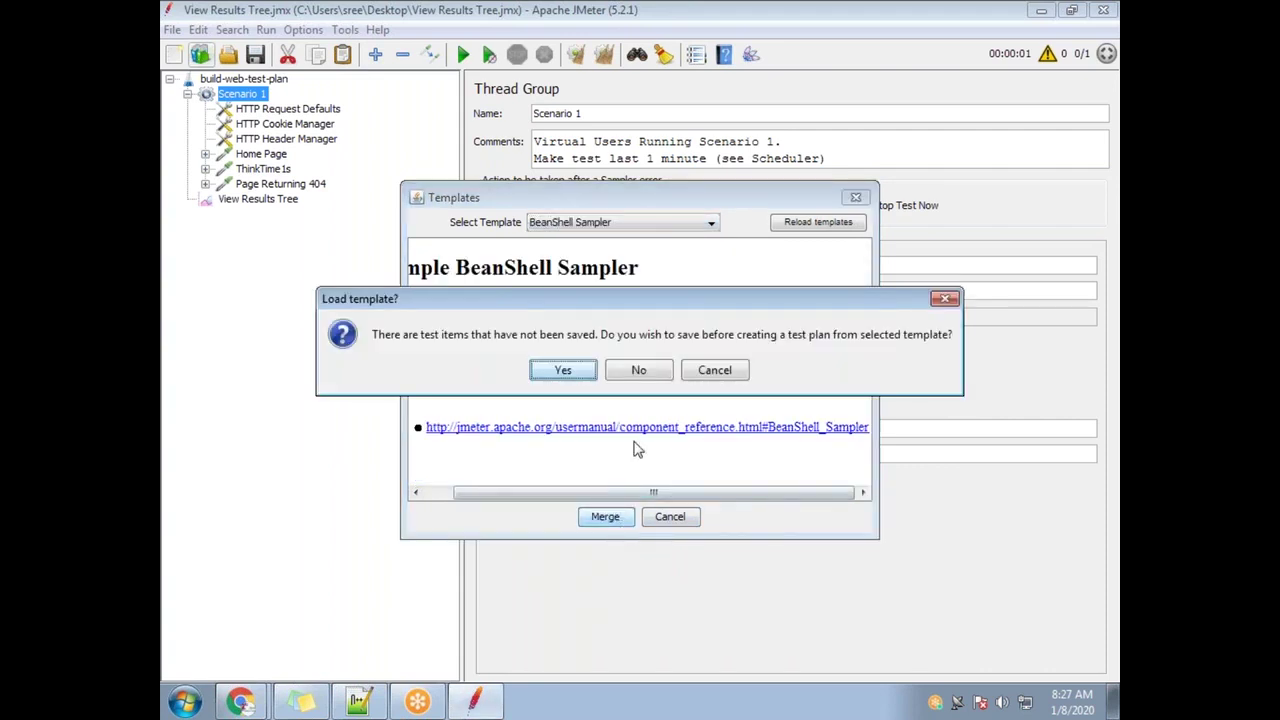
pyautogui.click(640, 372)
pyautogui.click(187, 139)
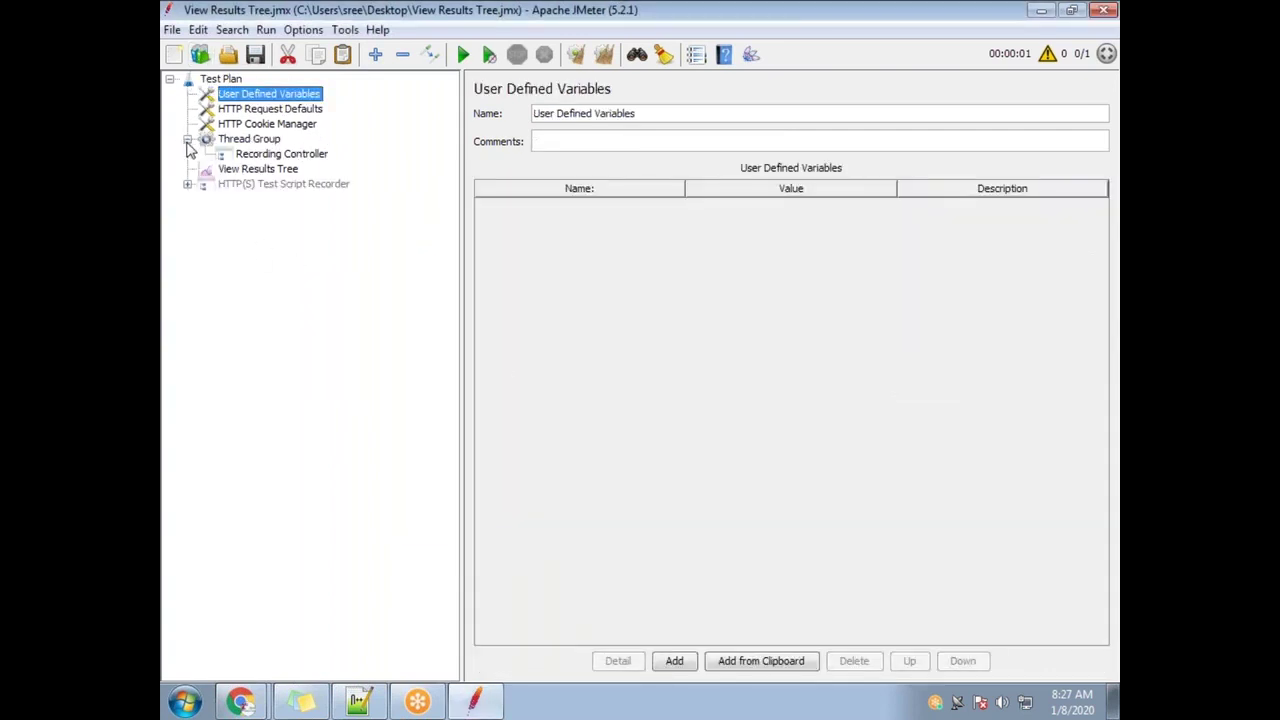
pyautogui.click(252, 156)
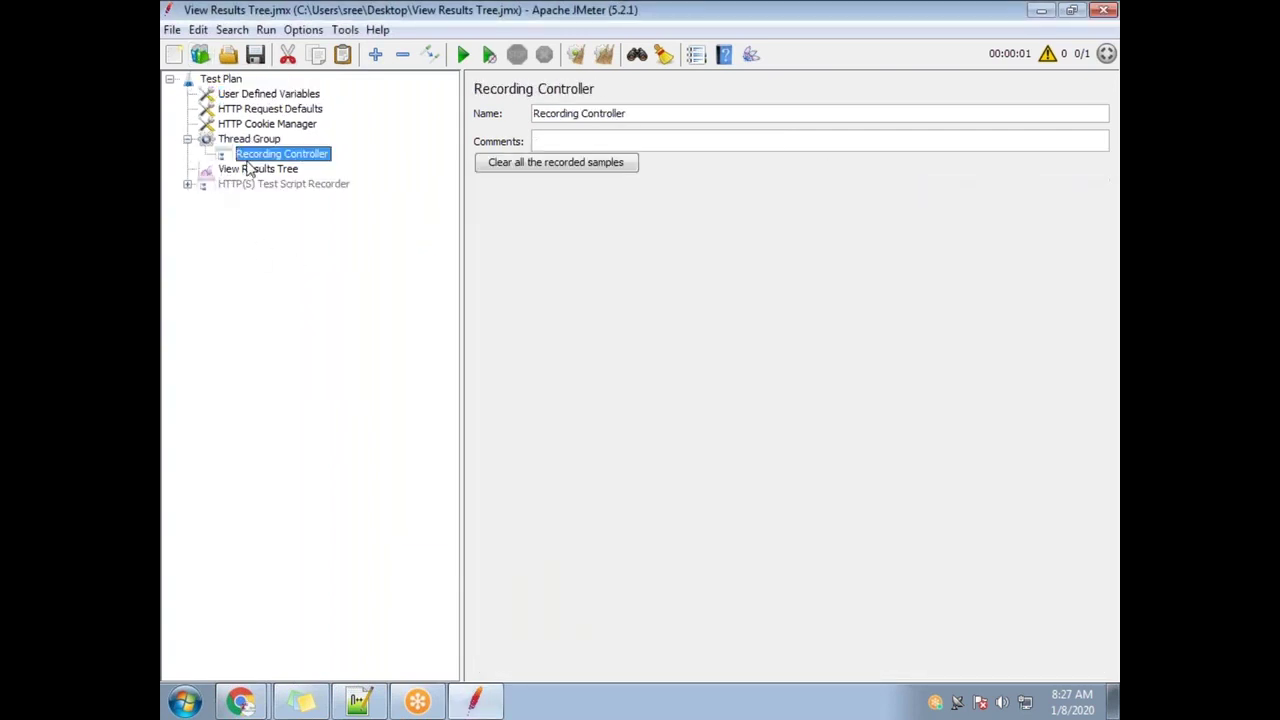
# Reopen the template list, then dismiss the Templates dialog without choosing a template
pyautogui.click(200, 54)
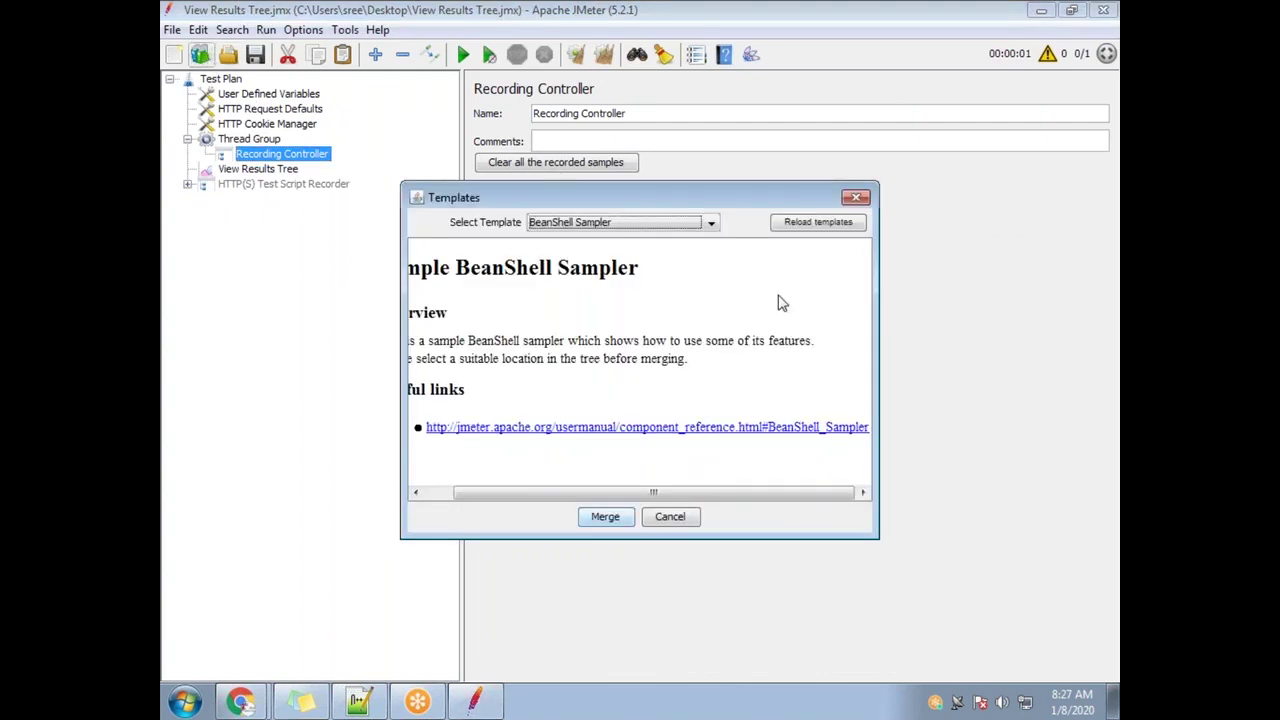
pyautogui.click(711, 223)
pyautogui.moveTo(711, 280); pyautogui.dragTo(709, 320)
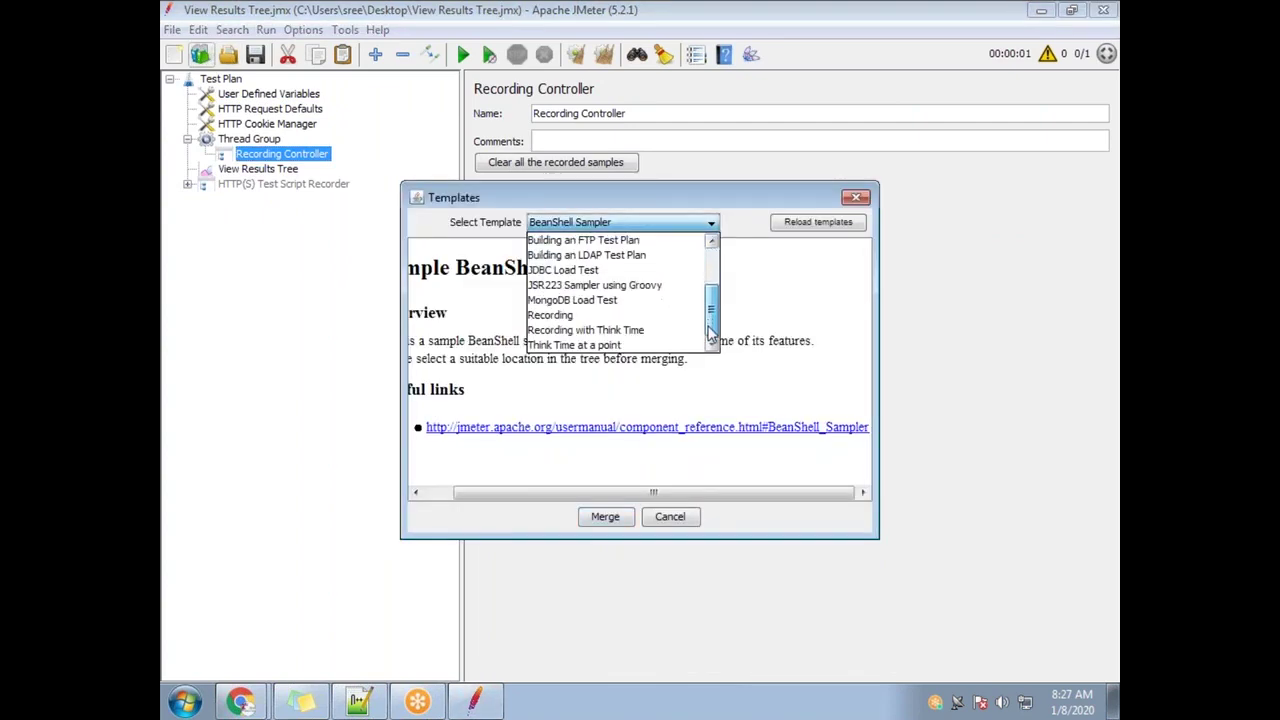
pyautogui.click(813, 341)
pyautogui.click(855, 200)
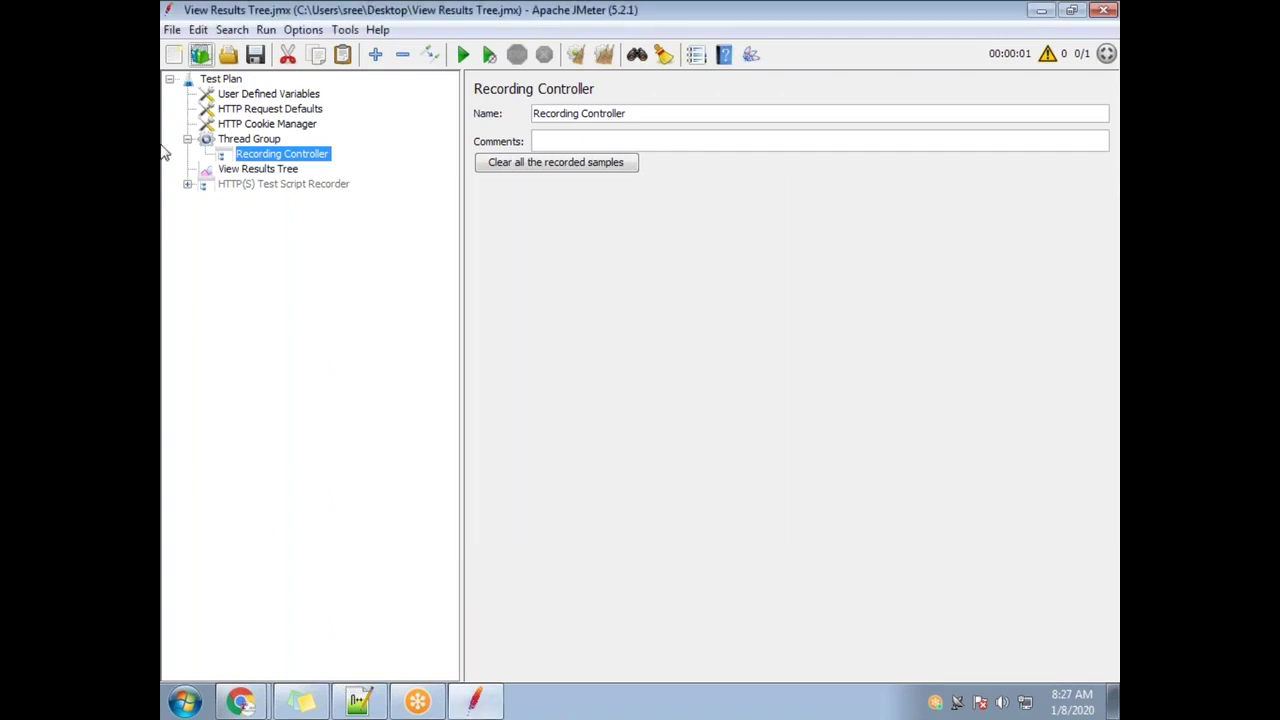
# Reopen the recent View Results Tree.jmx plan without saving and expand its Thread Group
pyautogui.click(172, 29)
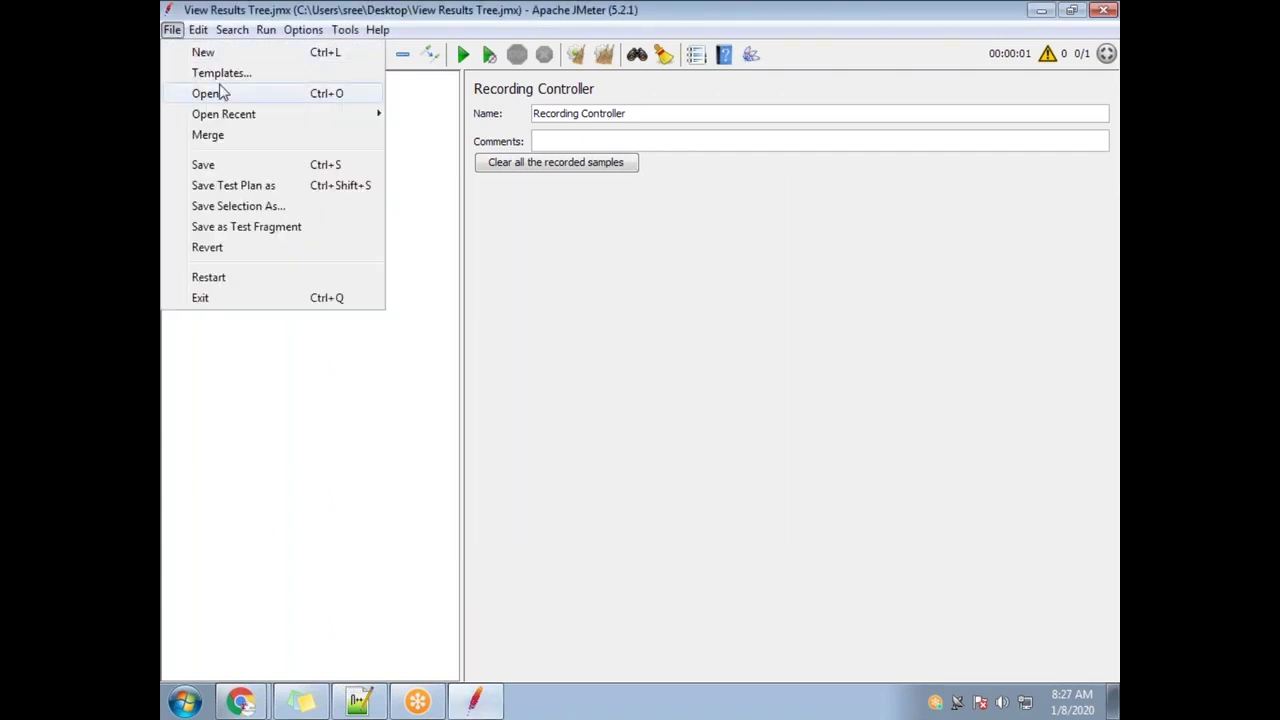
pyautogui.moveTo(380, 115)
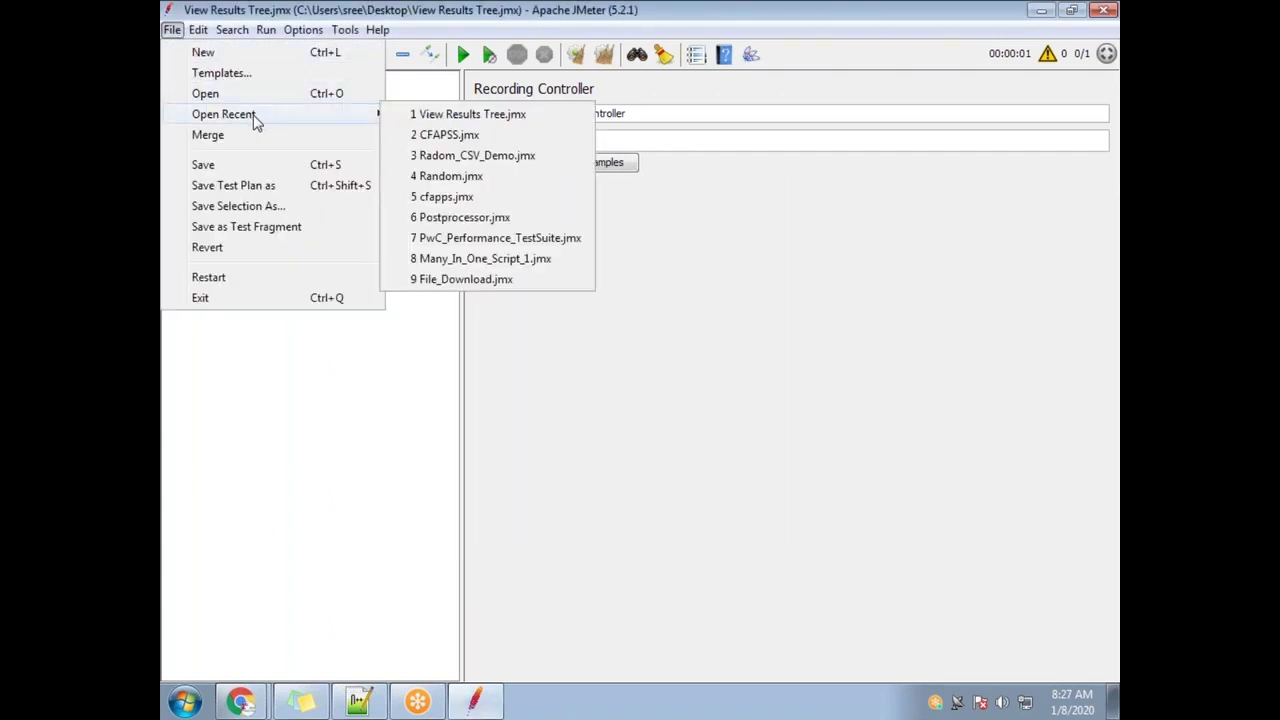
pyautogui.click(522, 118)
pyautogui.click(563, 371)
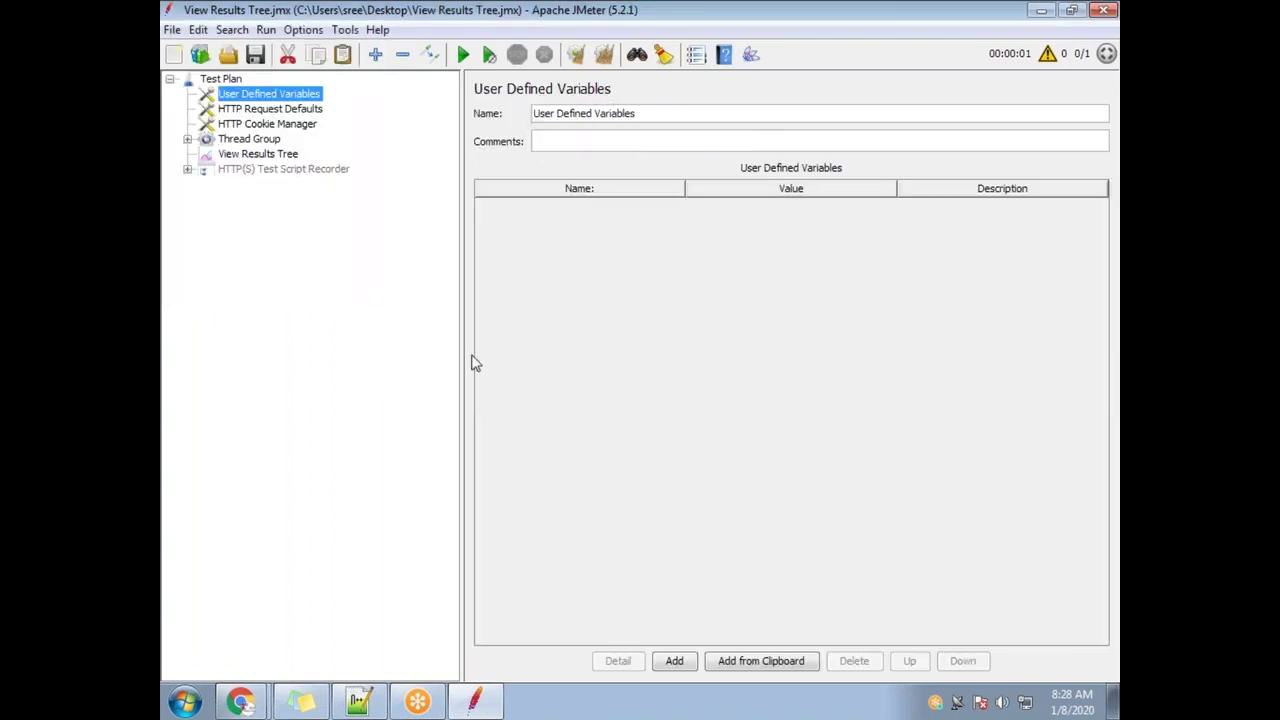
pyautogui.click(187, 139)
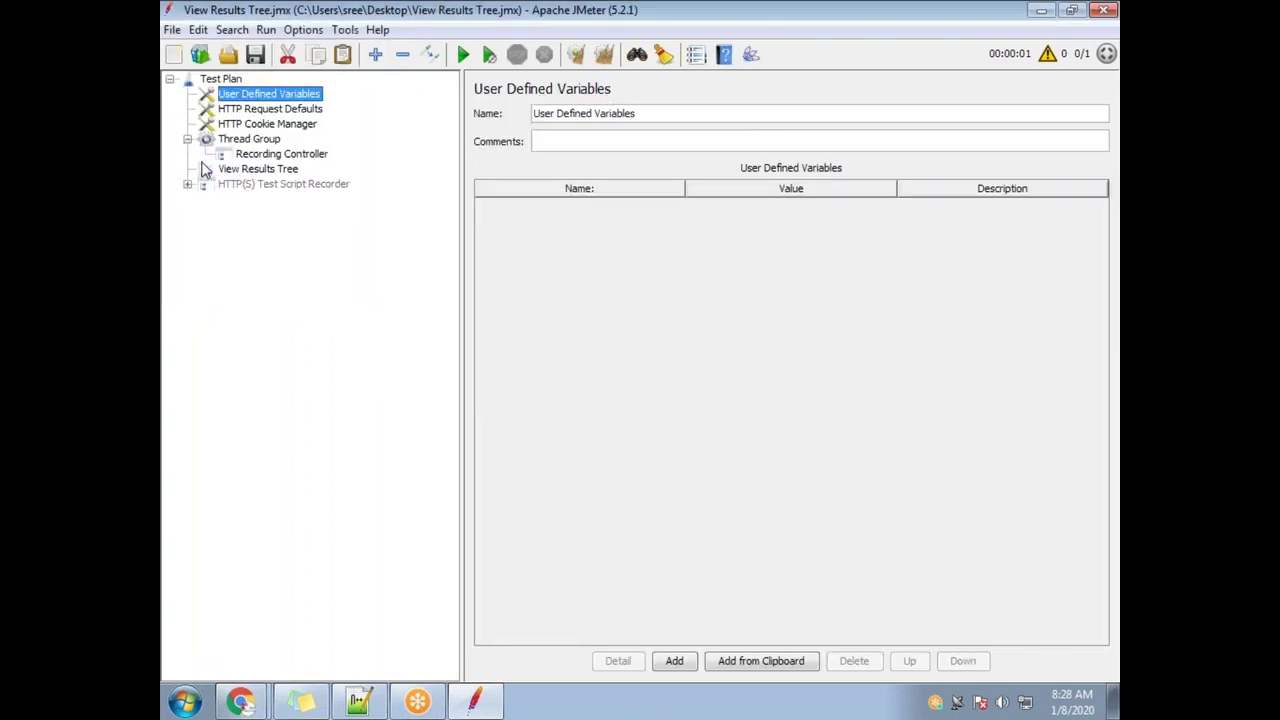
# Browse the File menu's recent plans, briefly minimizing and restoring the JMeter window
pyautogui.click(172, 30)
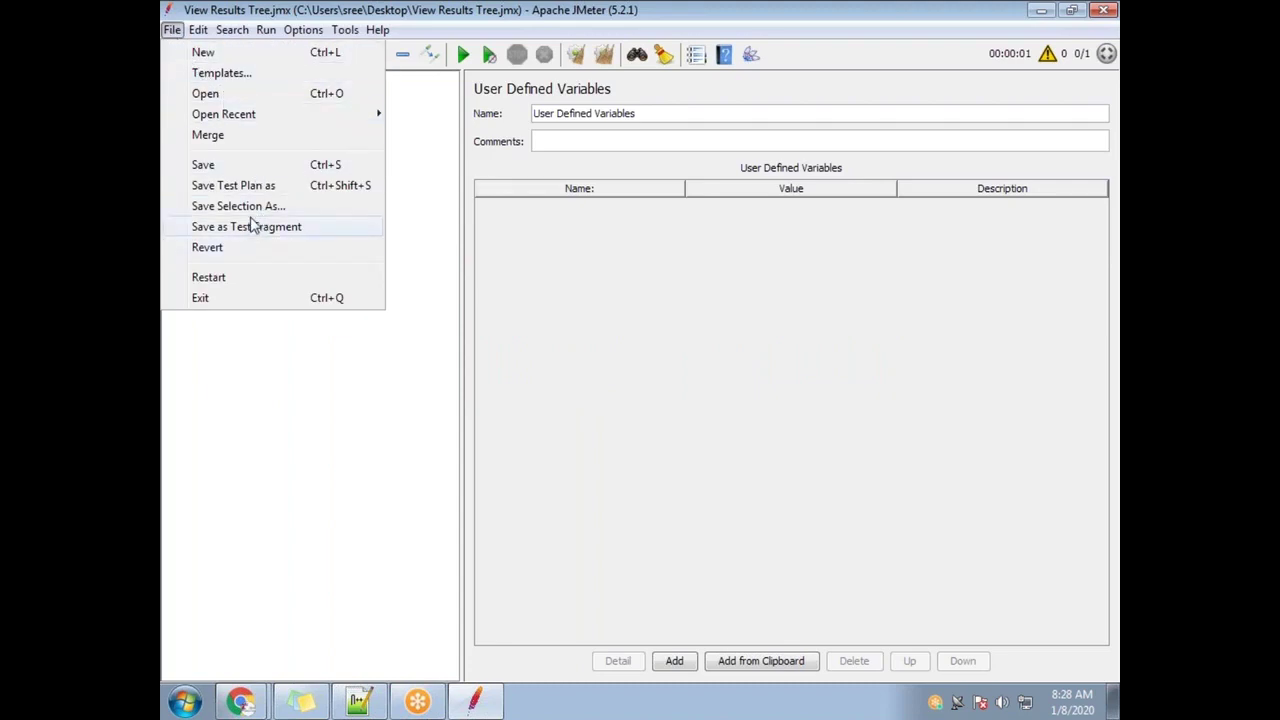
pyautogui.moveTo(340, 114)
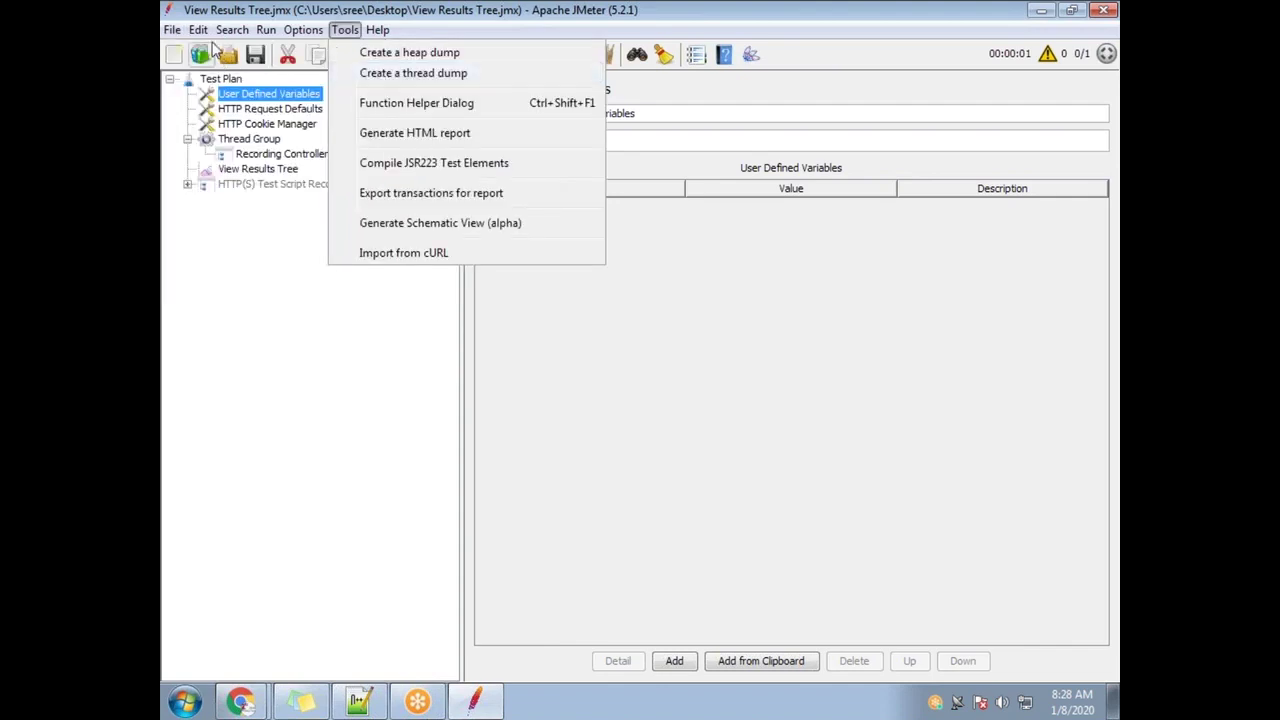
pyautogui.click(1113, 703)
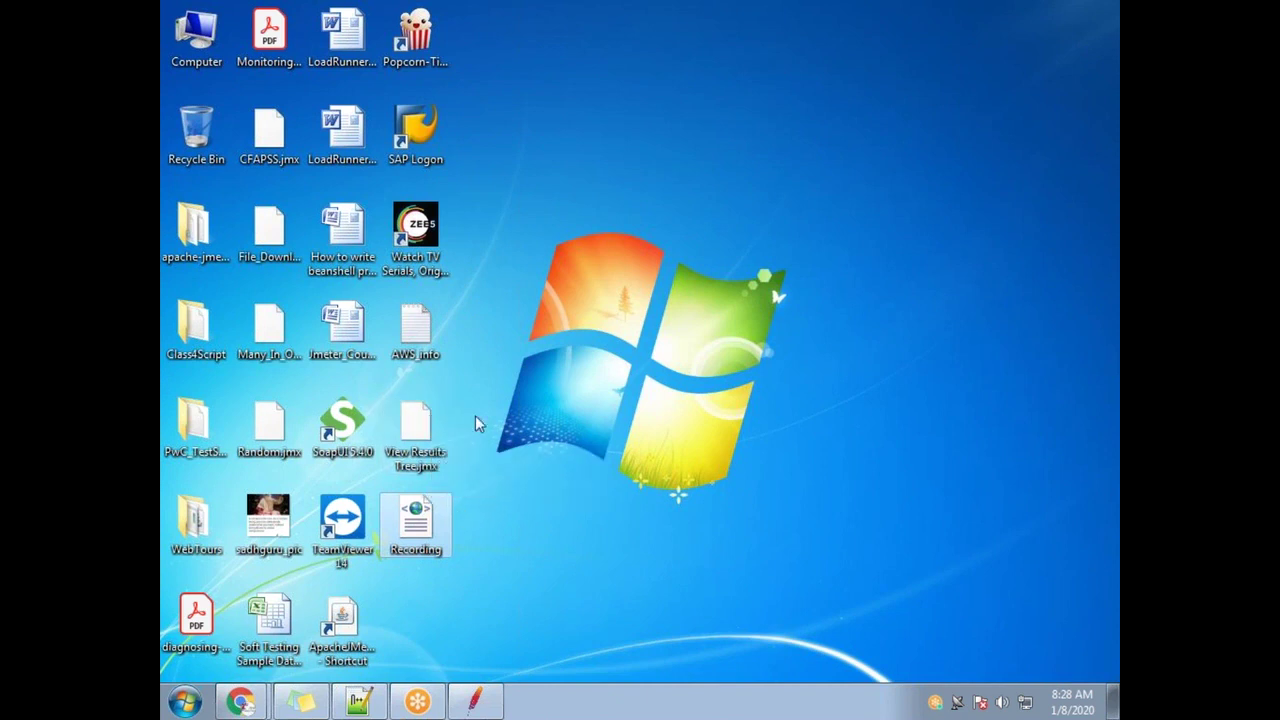
pyautogui.click(475, 701)
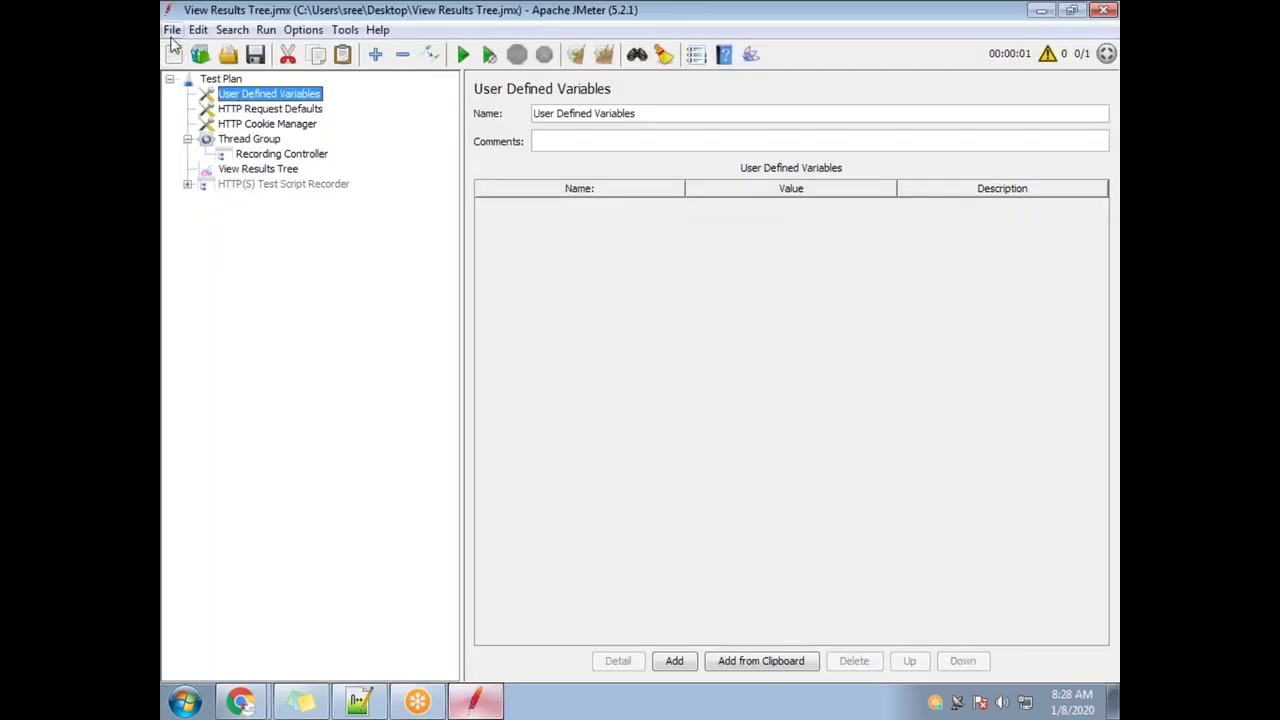
# Re-expand the Thread Group and inspect Recording Controller, View Results Tree and HTTP(S) Test Script Recorder
pyautogui.click(172, 29)
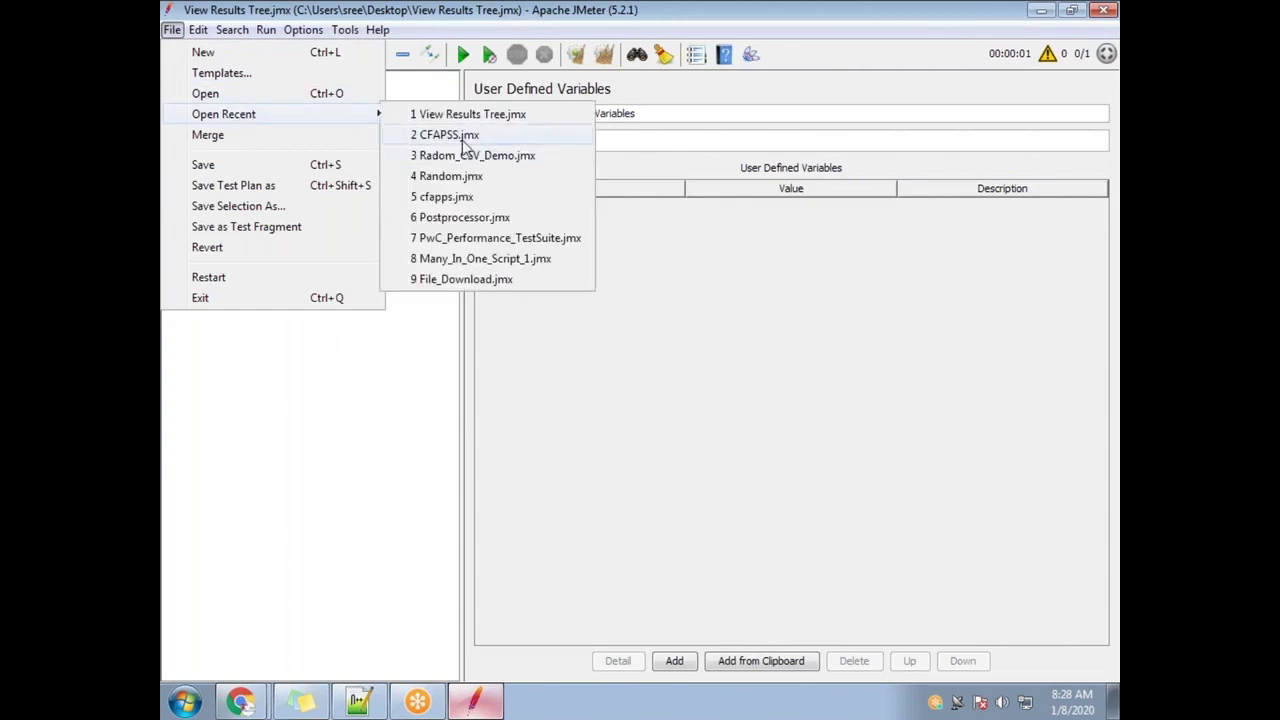
pyautogui.click(462, 133)
pyautogui.click(187, 139)
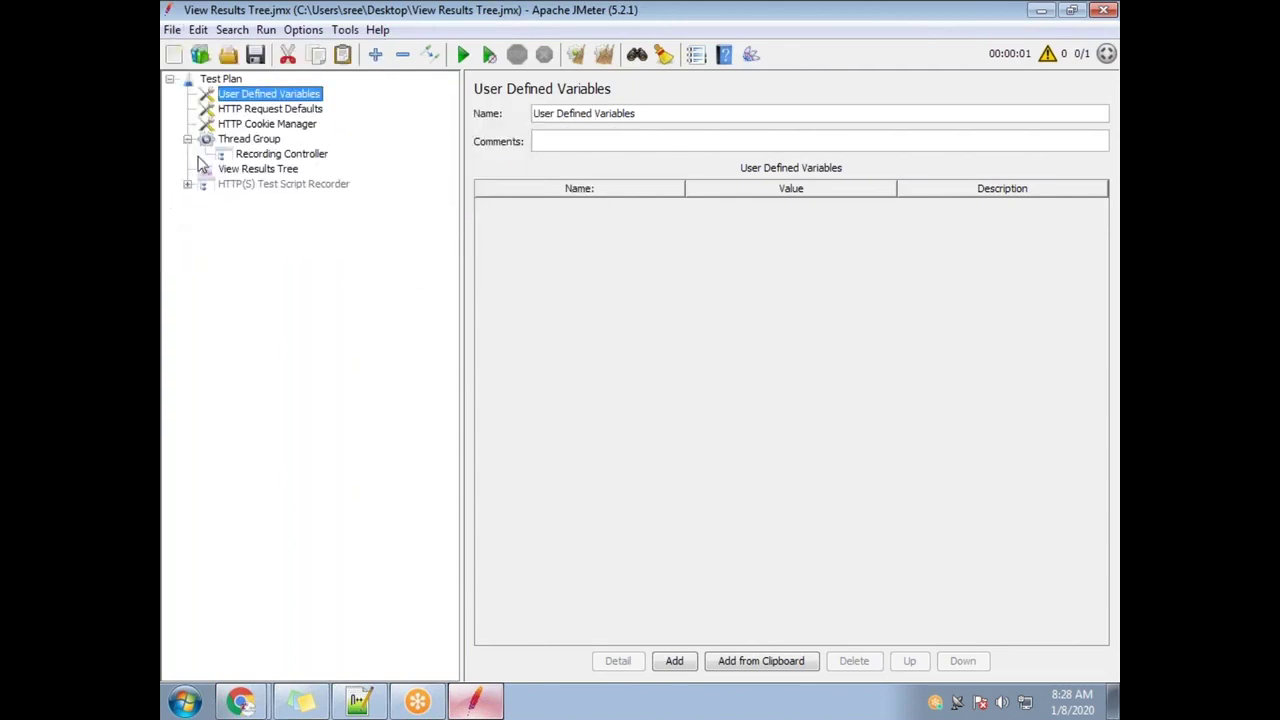
pyautogui.click(244, 156)
pyautogui.click(228, 170)
pyautogui.click(230, 185)
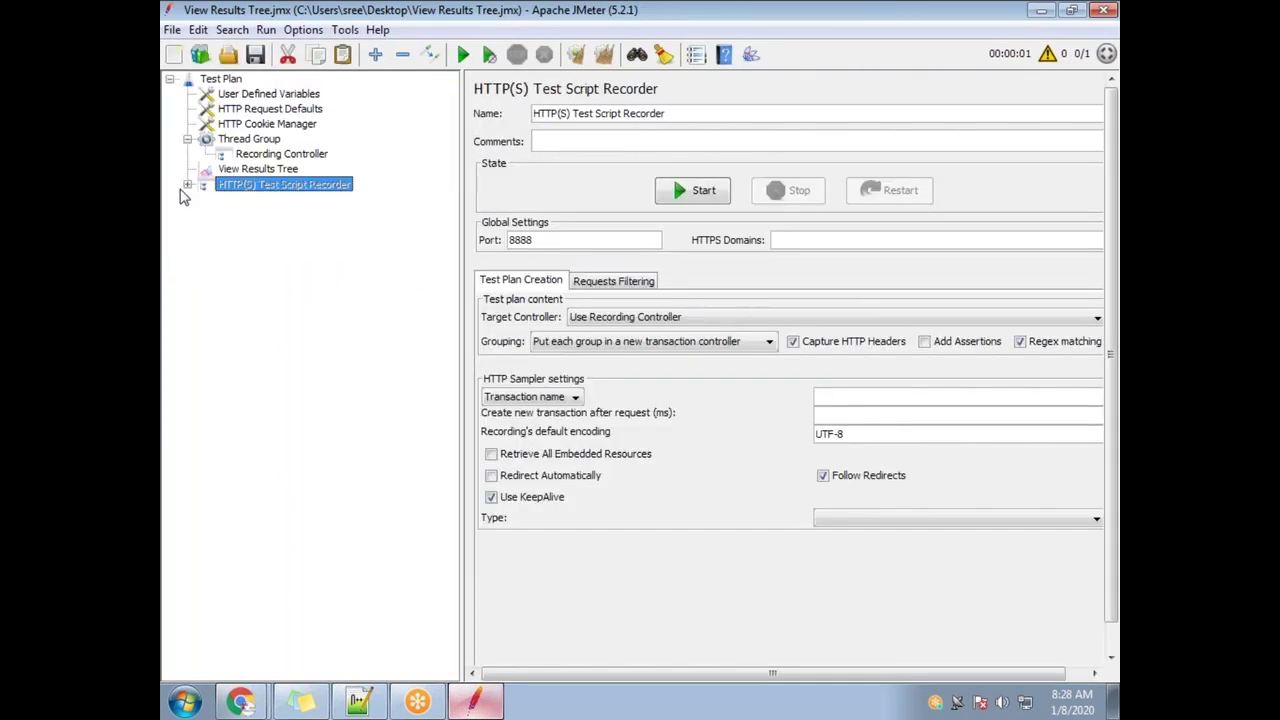
pyautogui.click(188, 186)
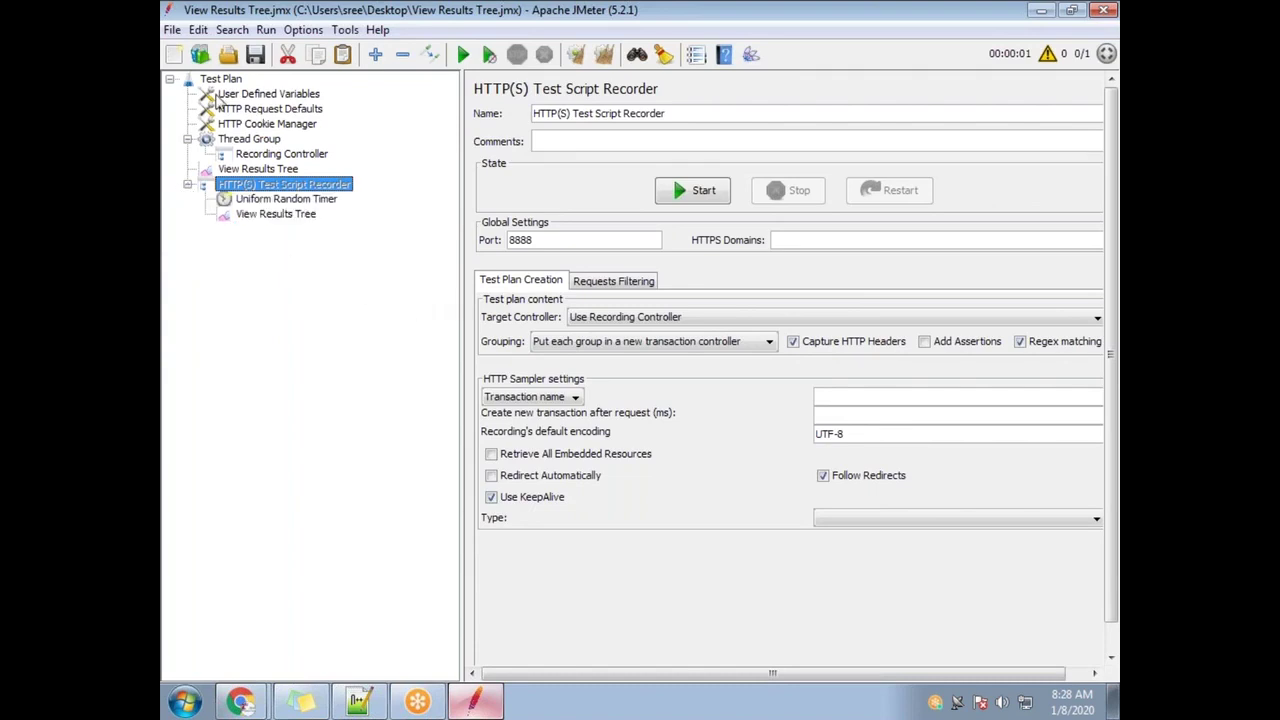
# Open the recent CFAPSS.jmx plan and expand its Recording Controller and recordings
pyautogui.click(172, 30)
pyautogui.moveTo(268, 118)
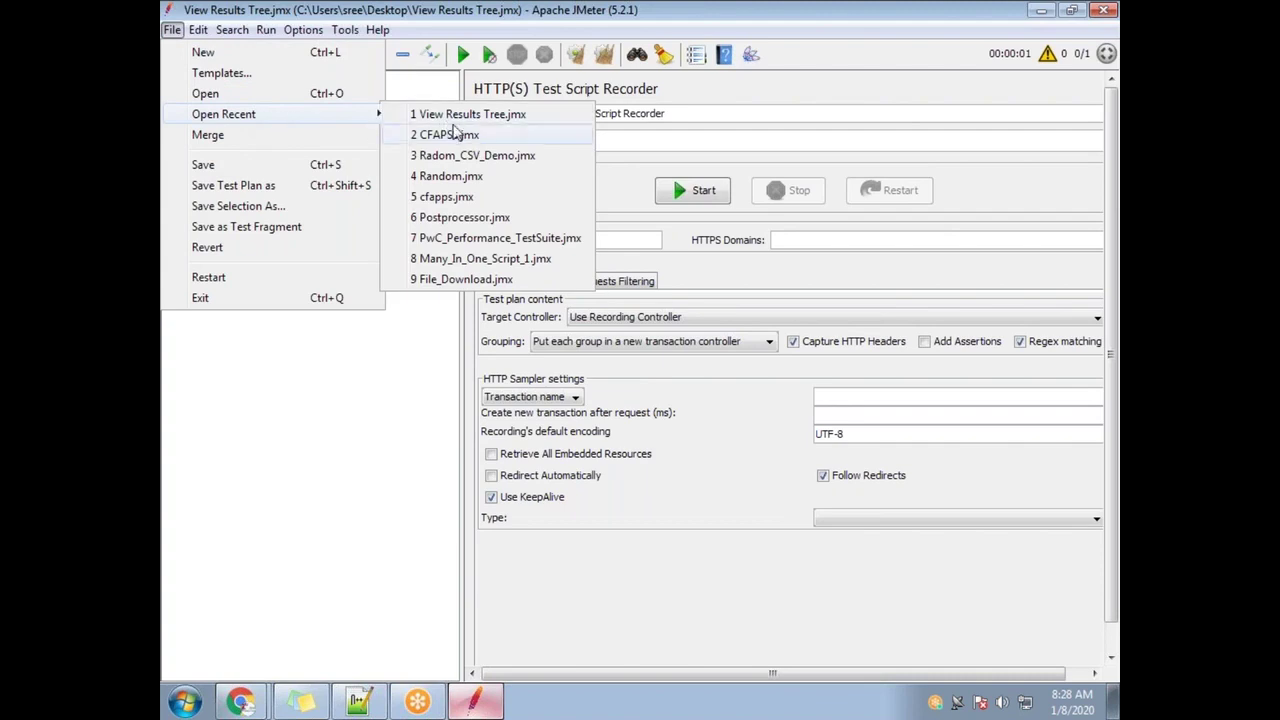
pyautogui.click(455, 137)
pyautogui.click(187, 139)
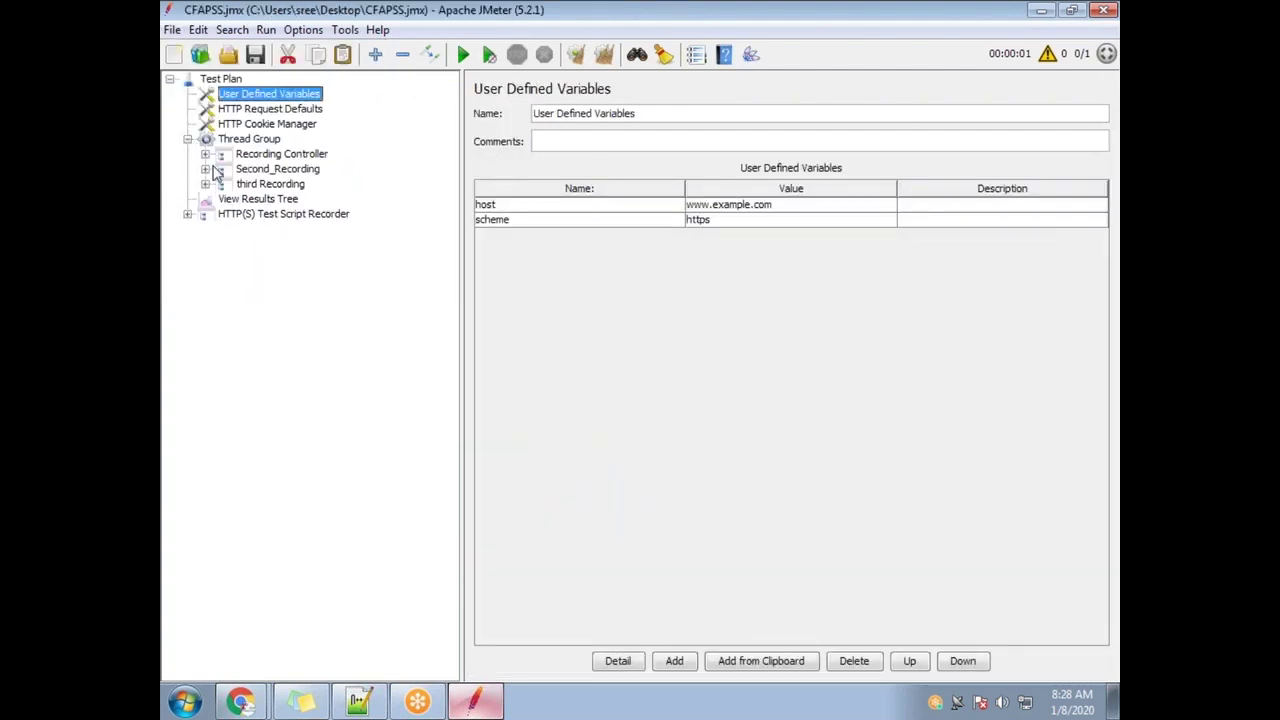
pyautogui.click(205, 154)
pyautogui.click(205, 199)
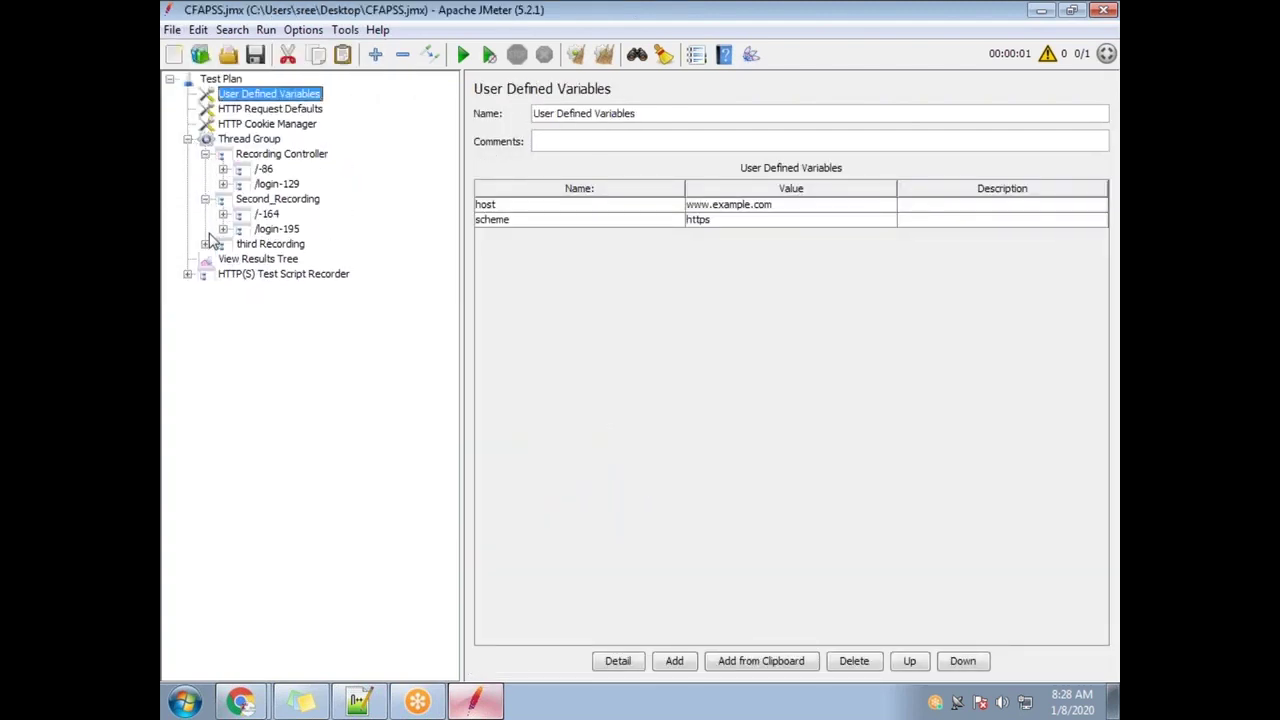
pyautogui.click(205, 244)
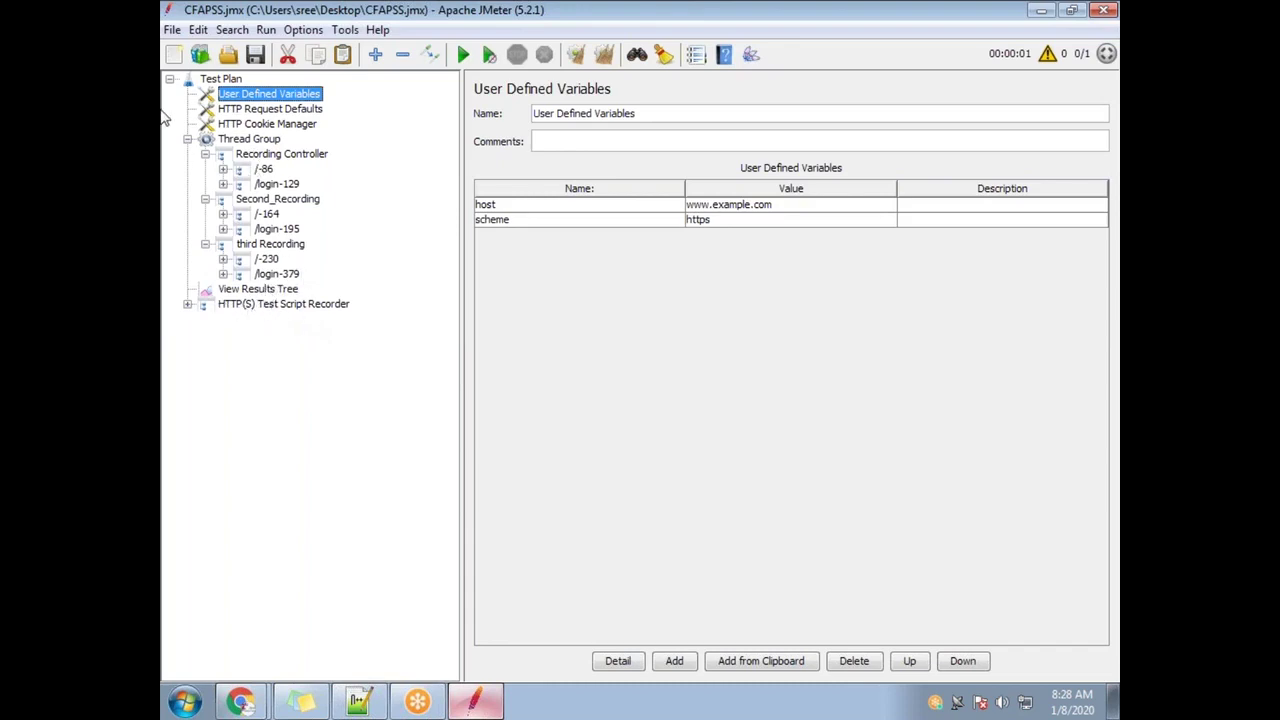
# Open cfapps.jmx from recent files and expand Thread Group, Debug Sampler and Recording Controller
pyautogui.click(173, 30)
pyautogui.moveTo(258, 113)
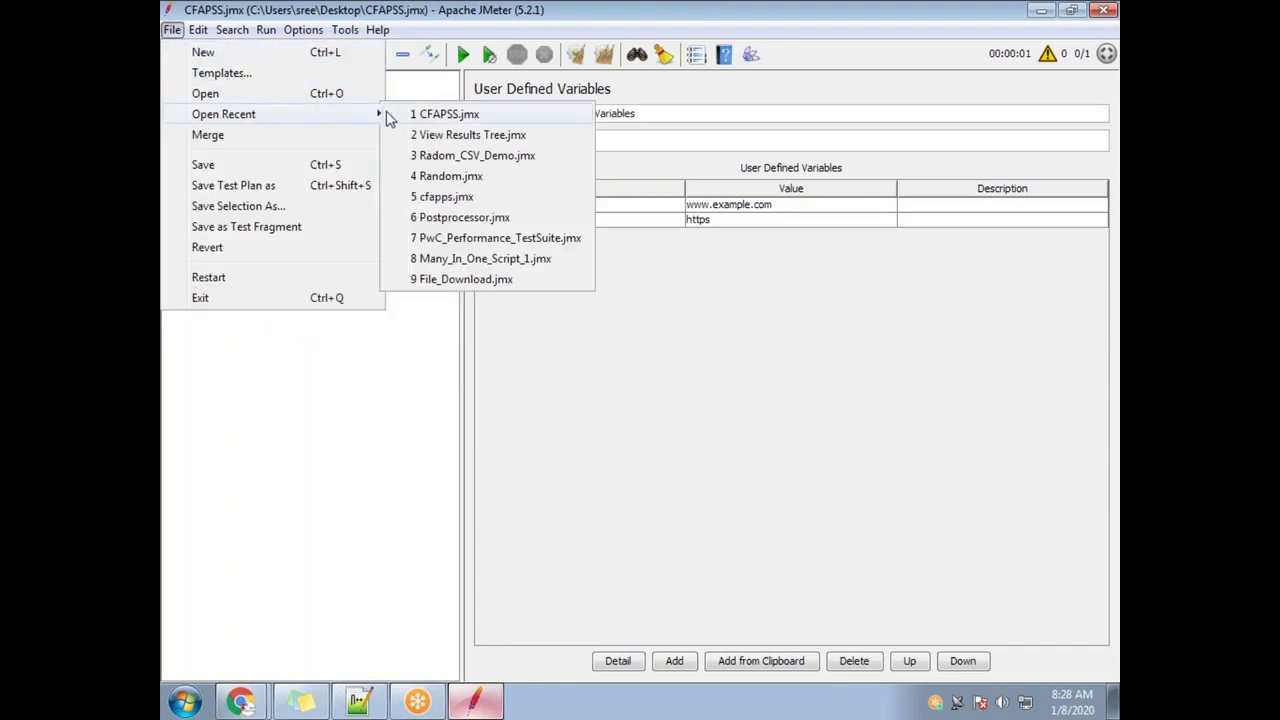
pyautogui.click(480, 205)
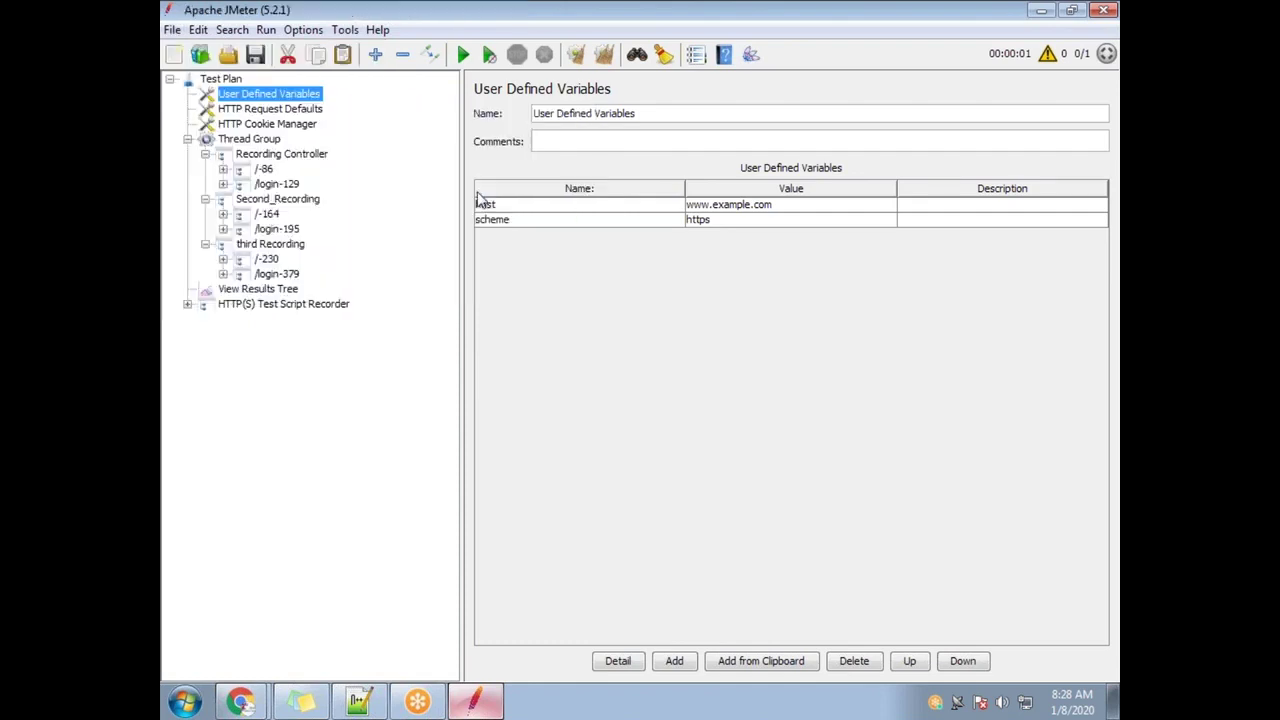
pyautogui.click(187, 139)
pyautogui.click(205, 169)
pyautogui.click(205, 154)
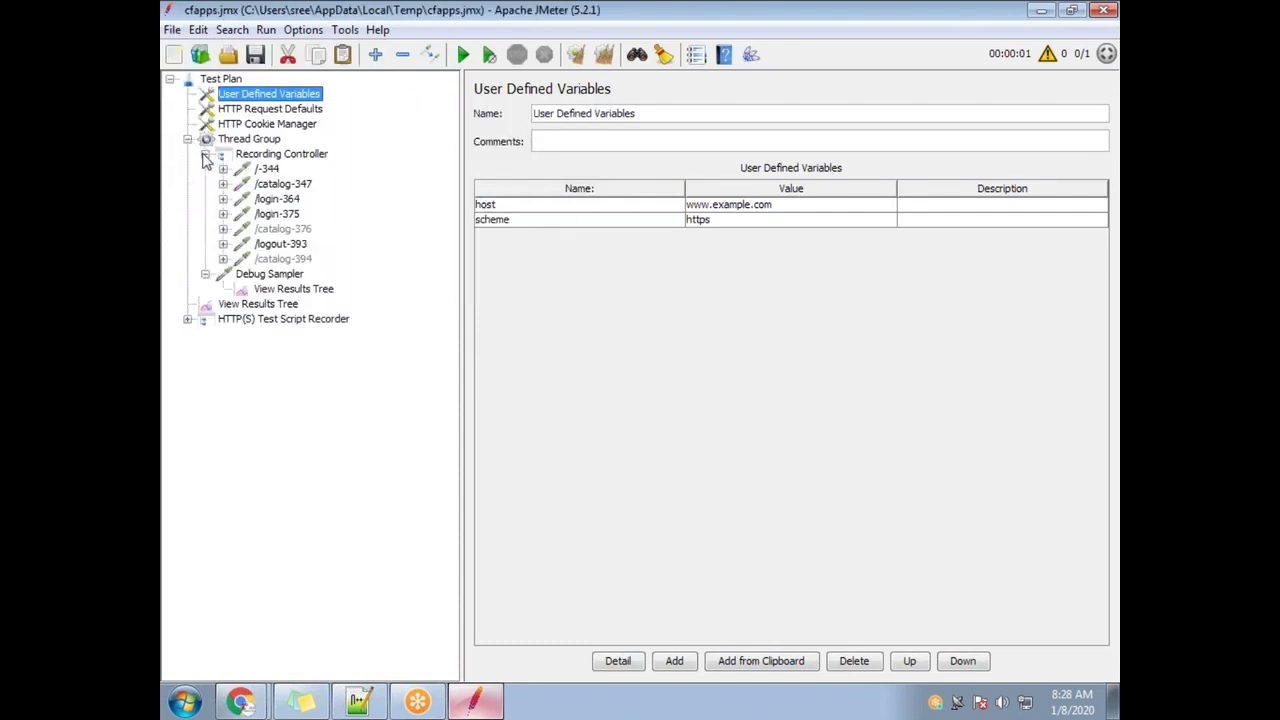
# Check the Debug Sampler and /login-375 headers, then open /login-364's Regular Expression Extractor
pyautogui.click(270, 279)
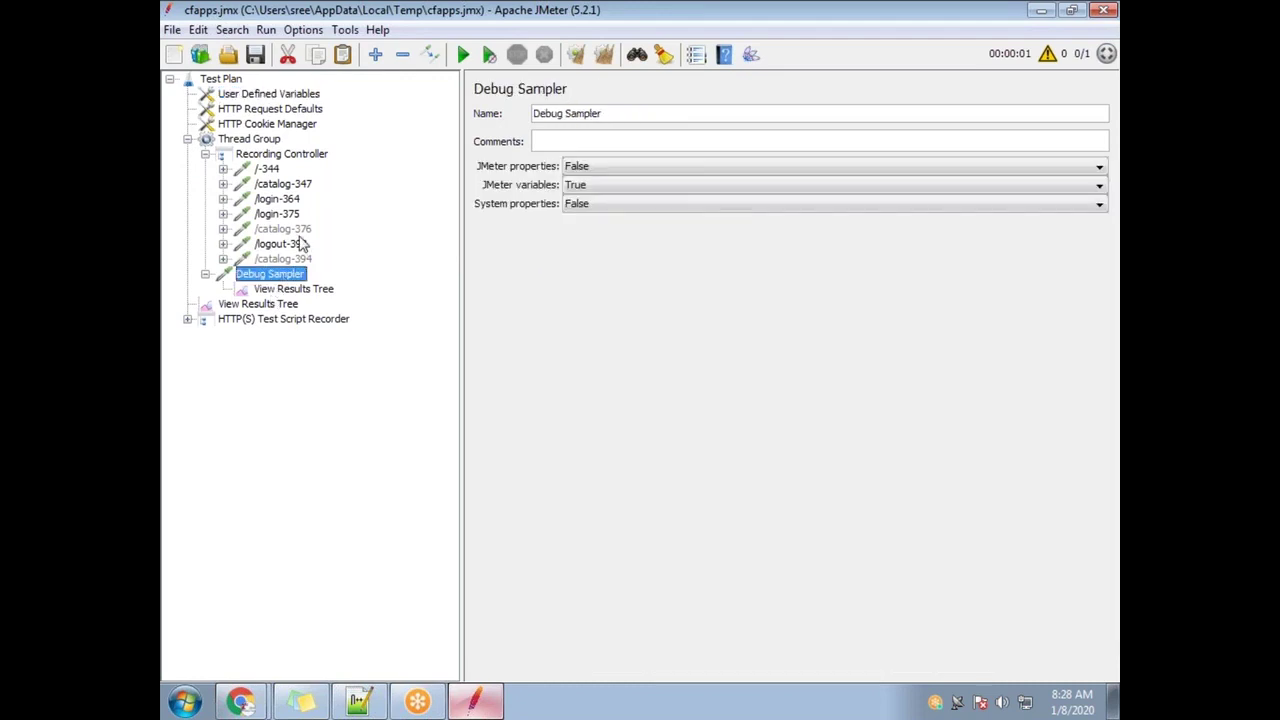
pyautogui.click(223, 214)
pyautogui.click(284, 231)
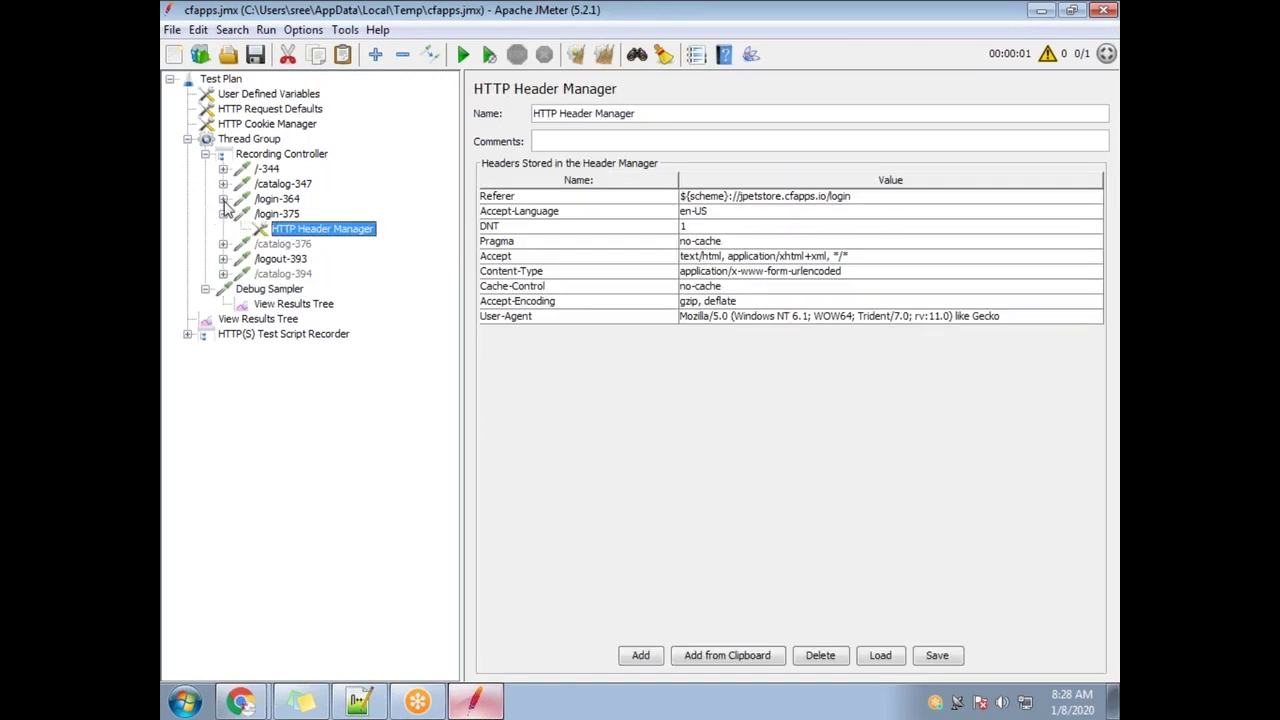
pyautogui.click(223, 200)
pyautogui.click(291, 231)
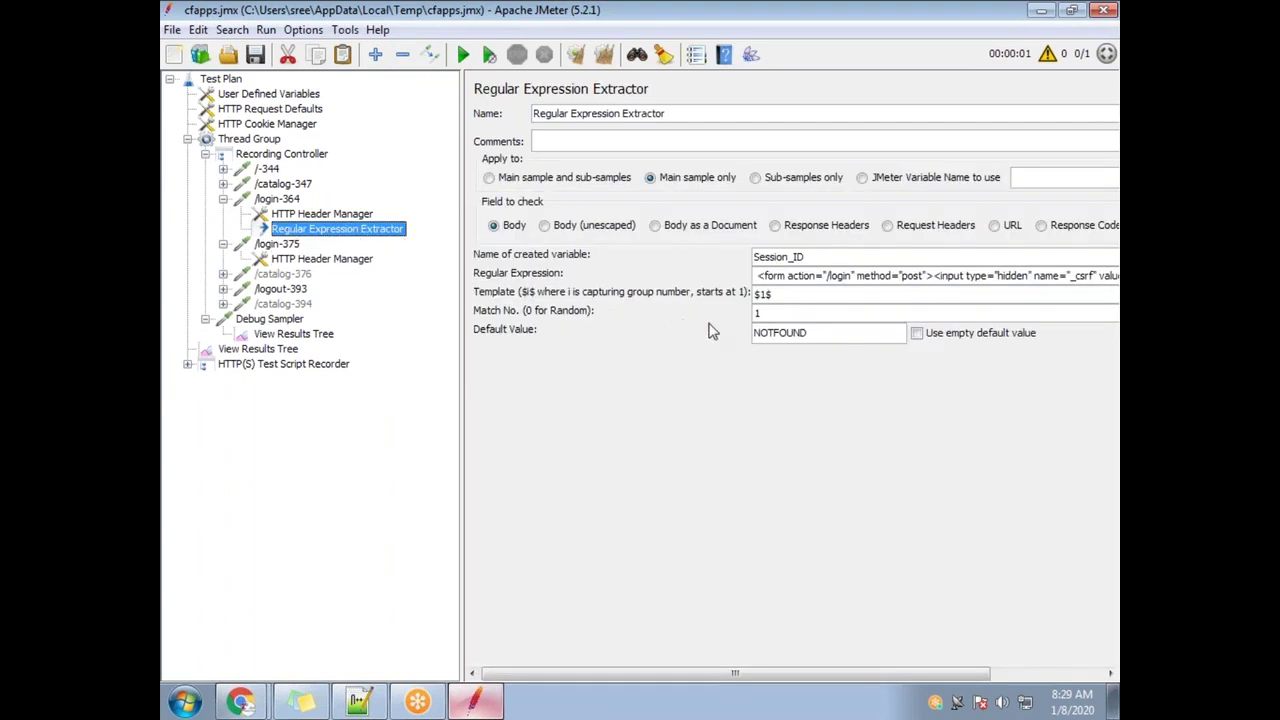
pyautogui.moveTo(808, 257); pyautogui.dragTo(754, 257)
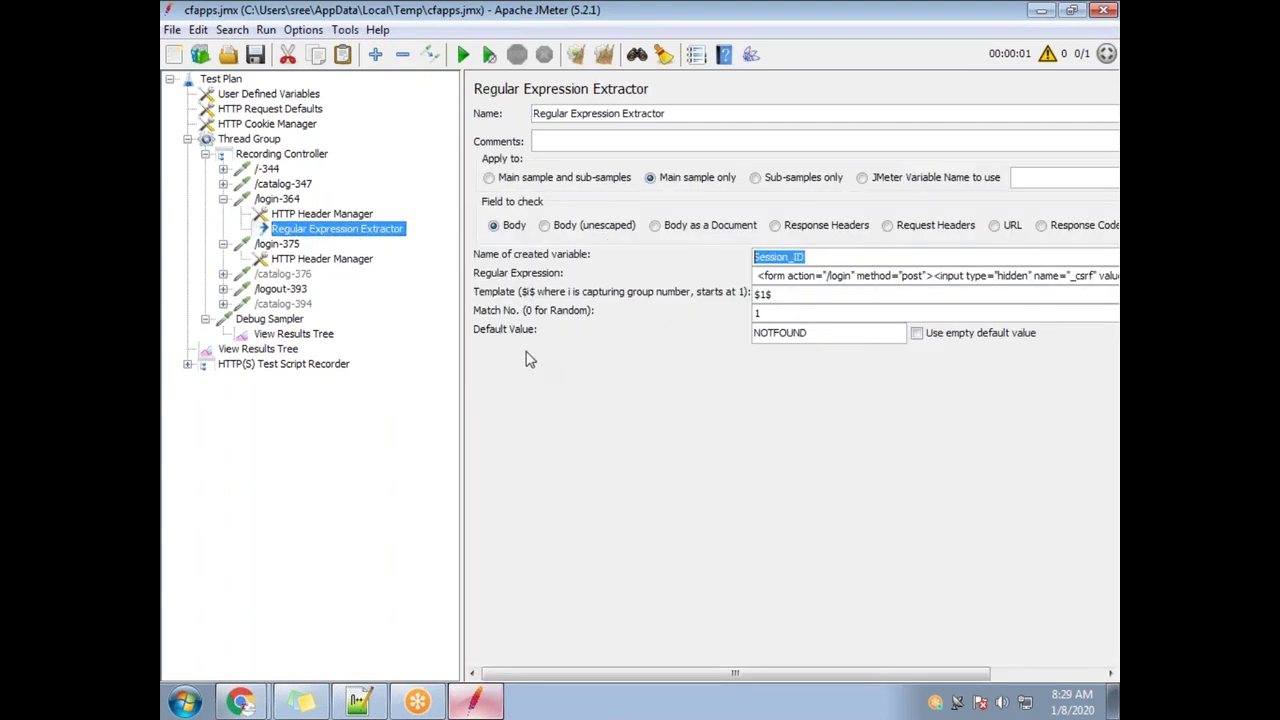
# Compare with /catalog-347, return to the extractor and widen the panel to read the full regex
pyautogui.click(260, 187)
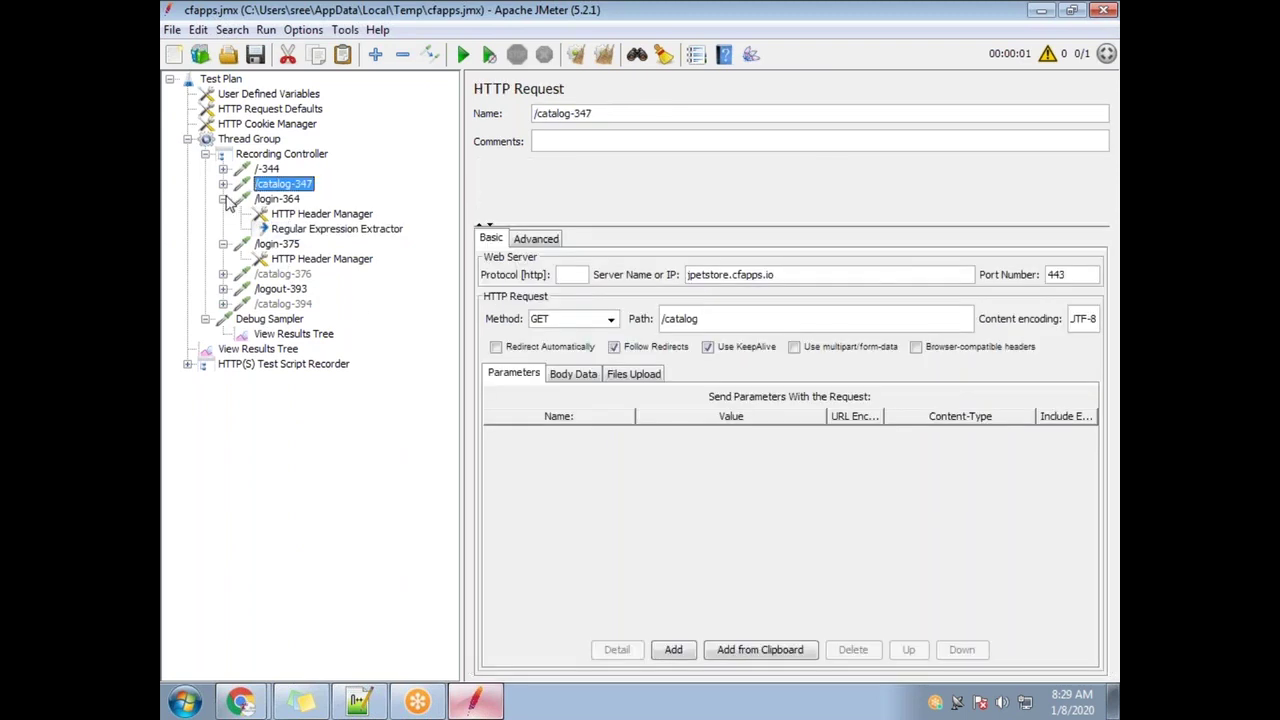
pyautogui.click(288, 228)
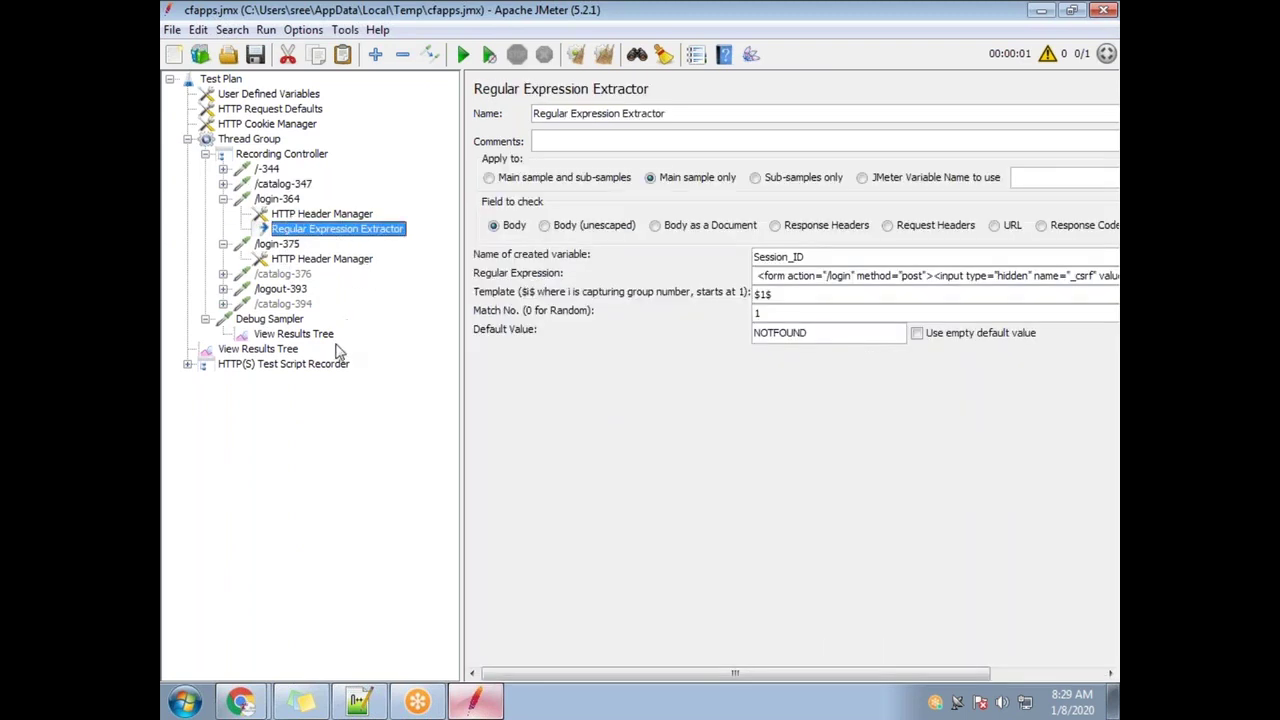
pyautogui.click(300, 336)
pyautogui.click(312, 230)
pyautogui.moveTo(849, 277); pyautogui.dragTo(1118, 277)
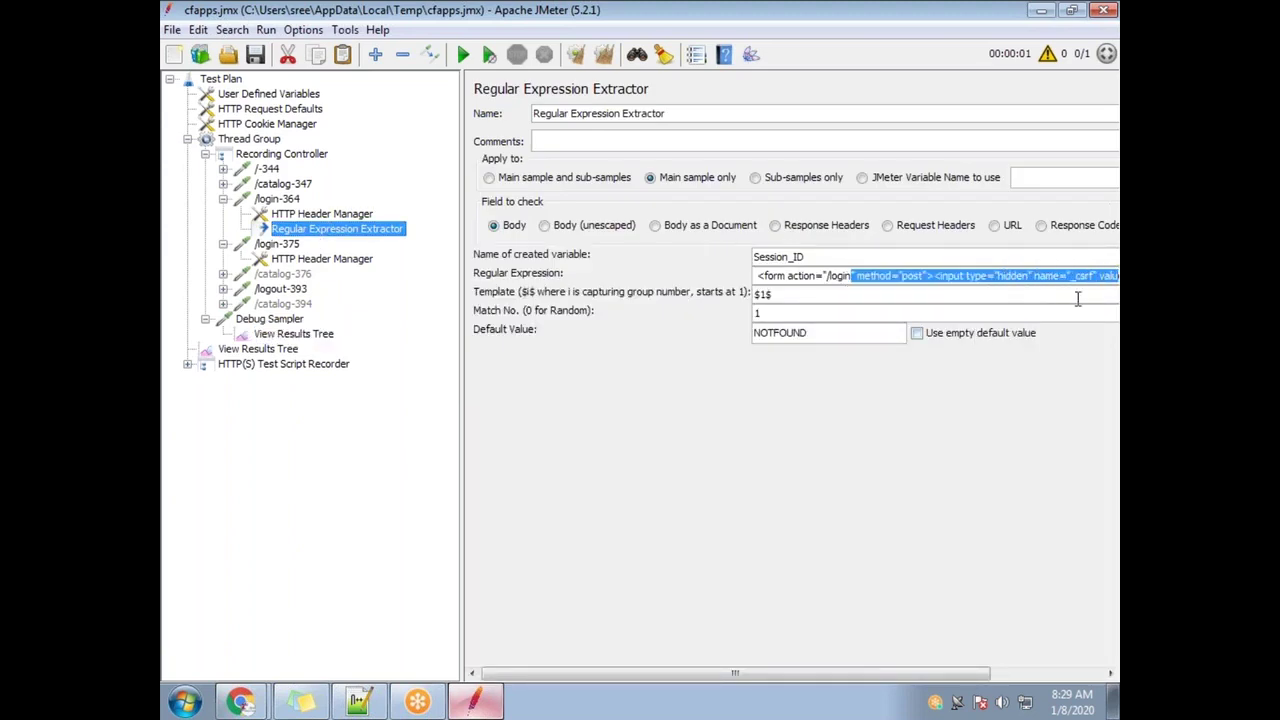
pyautogui.click(1094, 292)
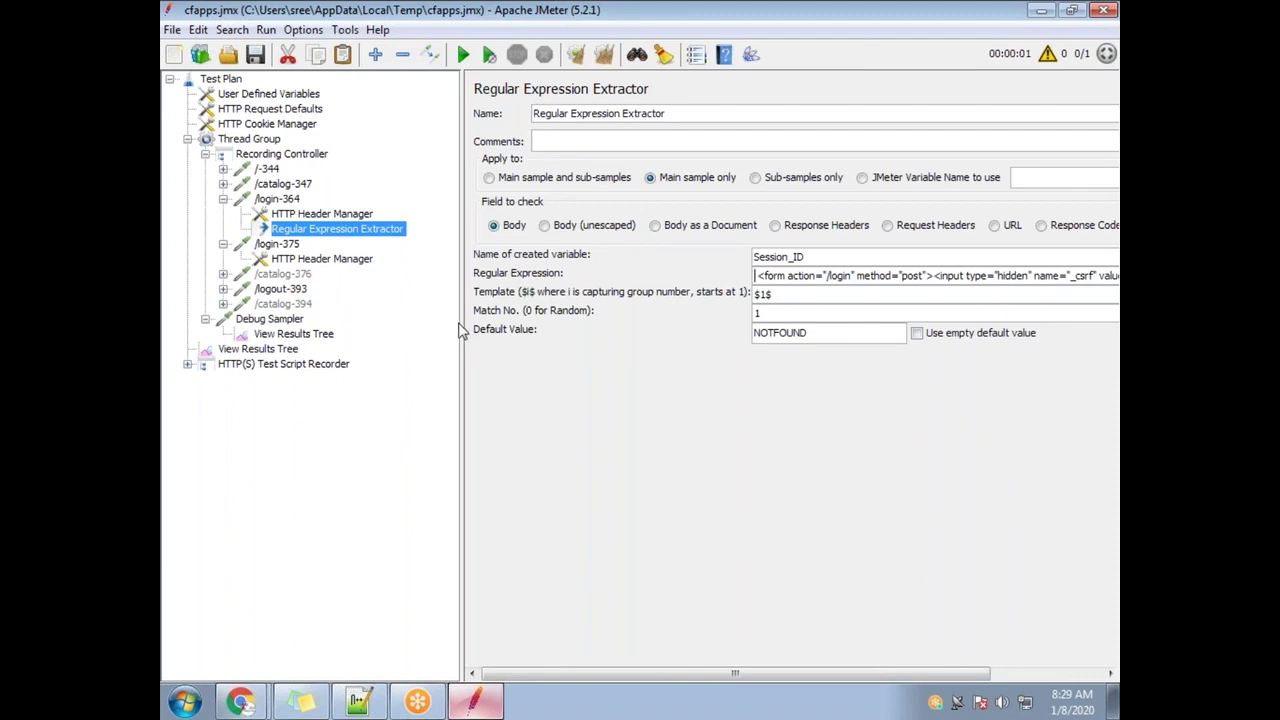
pyautogui.moveTo(460, 323); pyautogui.dragTo(349, 323)
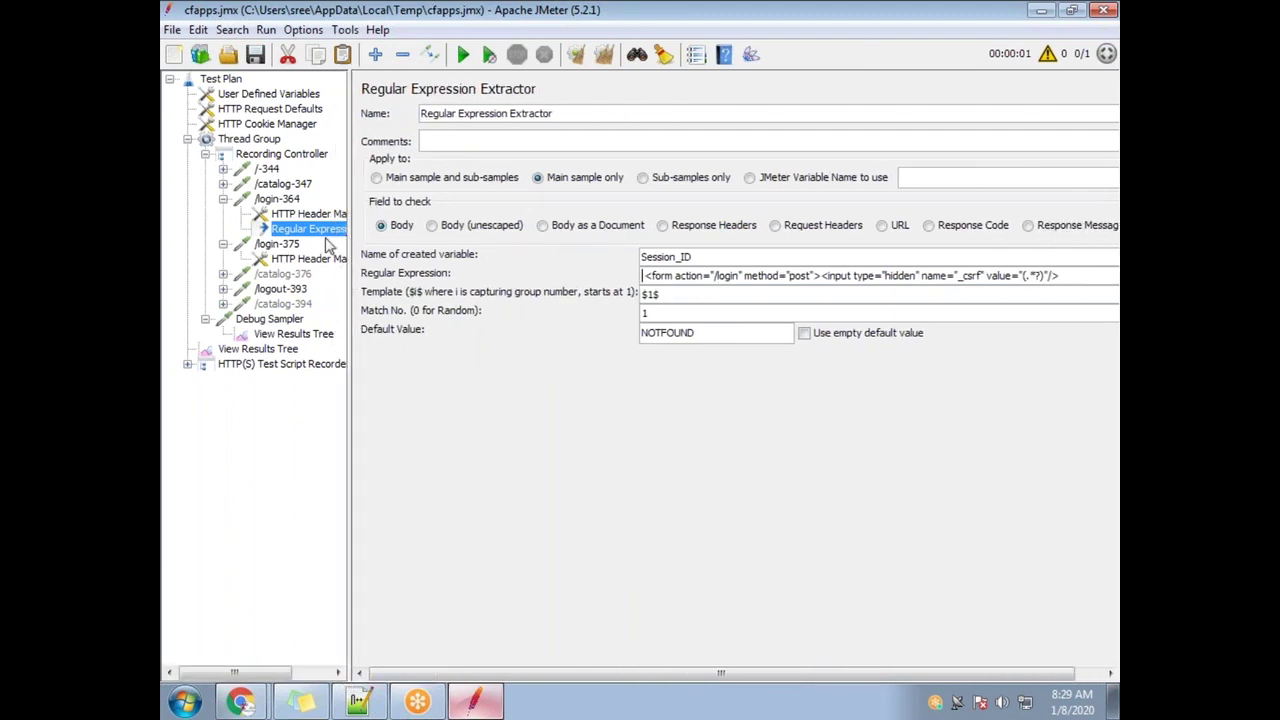
# Select the extractor's full regular expression, check the Notepad++ notes, then open the Debug Sampler
pyautogui.click(278, 199)
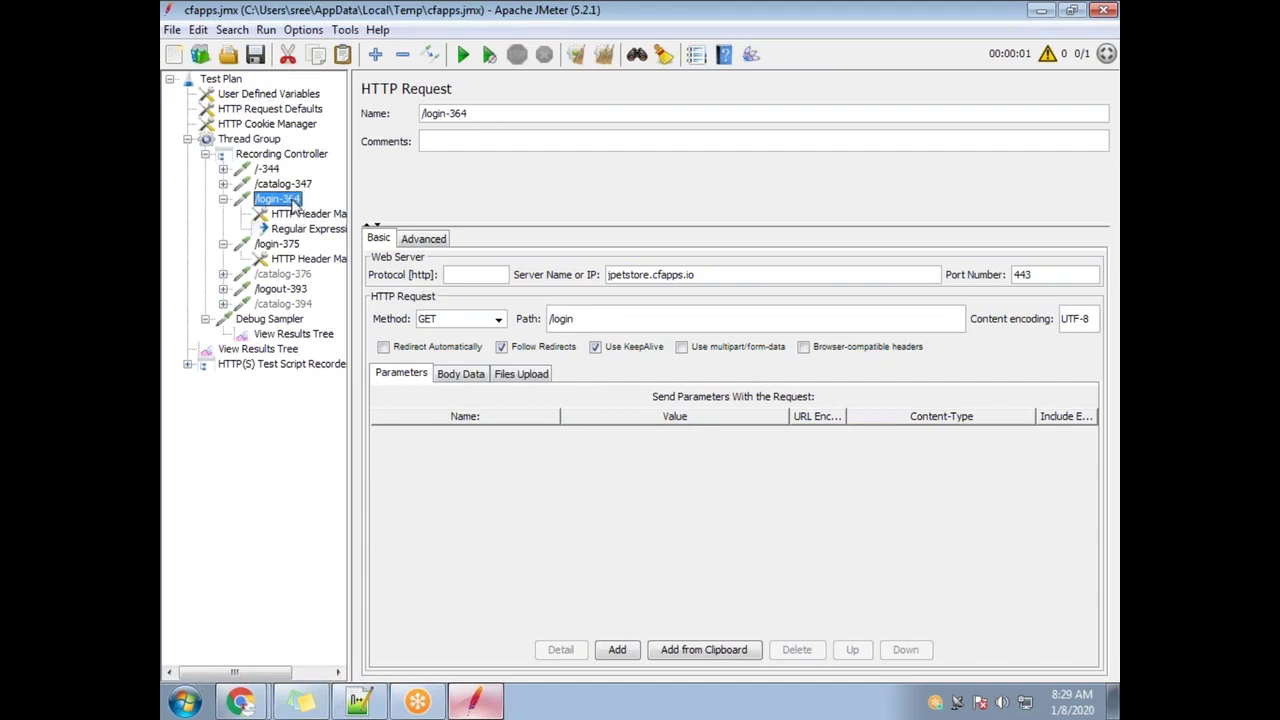
pyautogui.click(300, 230)
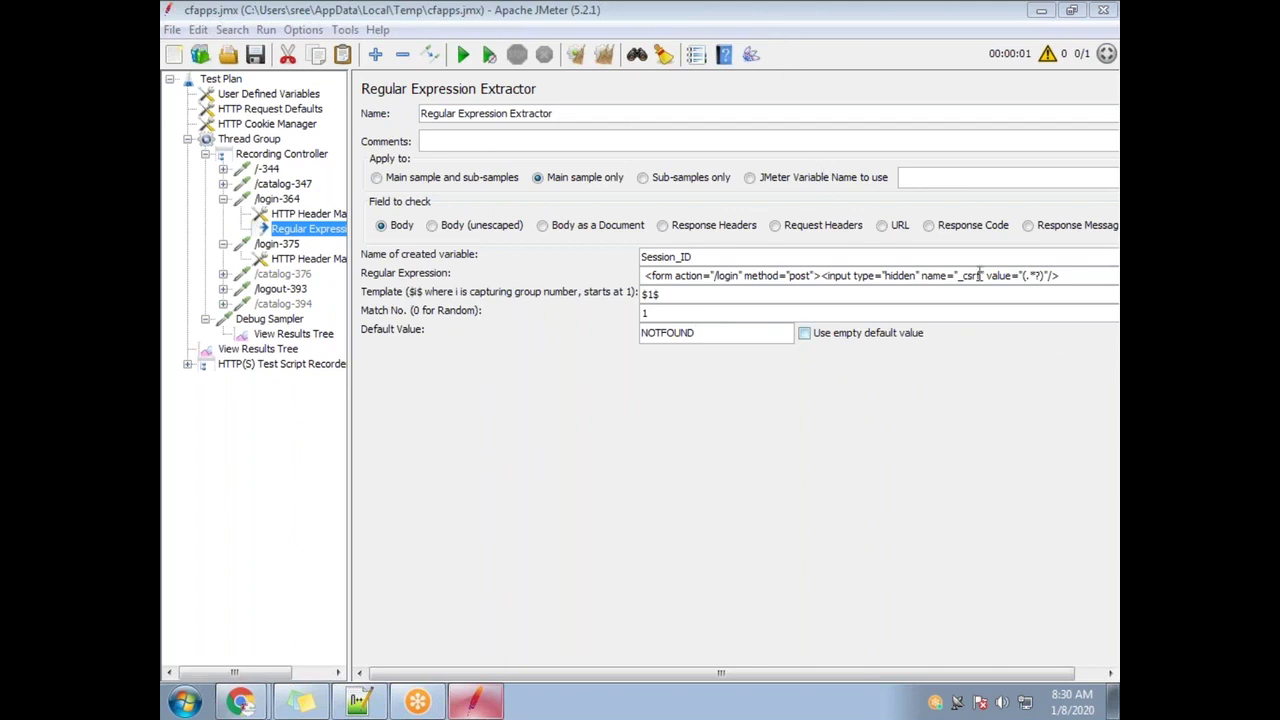
pyautogui.moveTo(1081, 277); pyautogui.dragTo(614, 282)
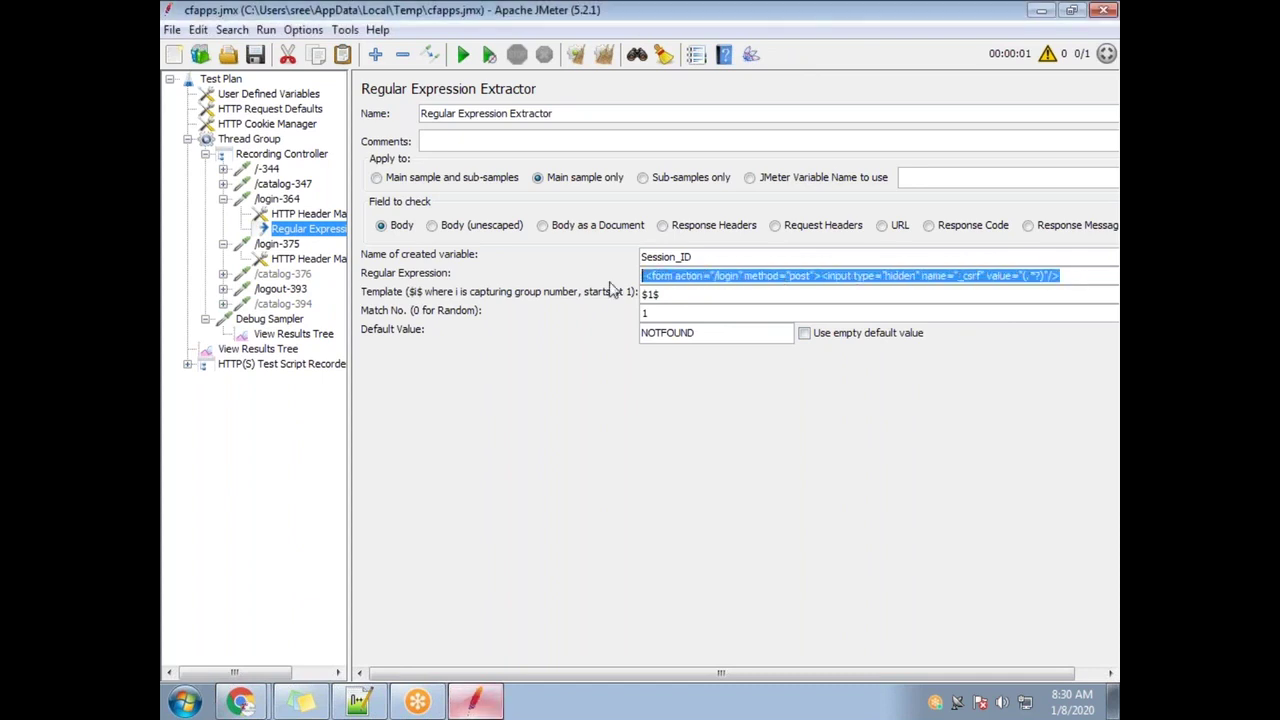
pyautogui.click(362, 703)
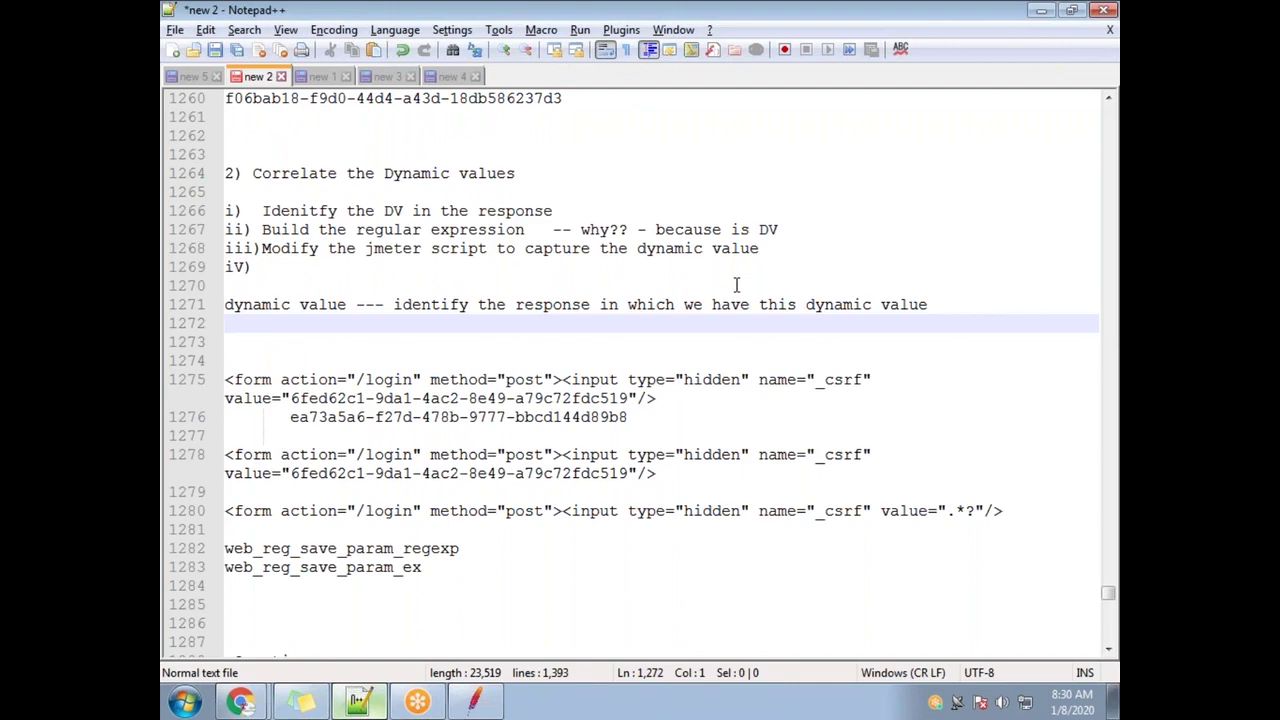
pyautogui.hotkey('alt', 'Tab')
pyautogui.moveTo(1081, 275); pyautogui.dragTo(614, 276)
pyautogui.click(300, 322)
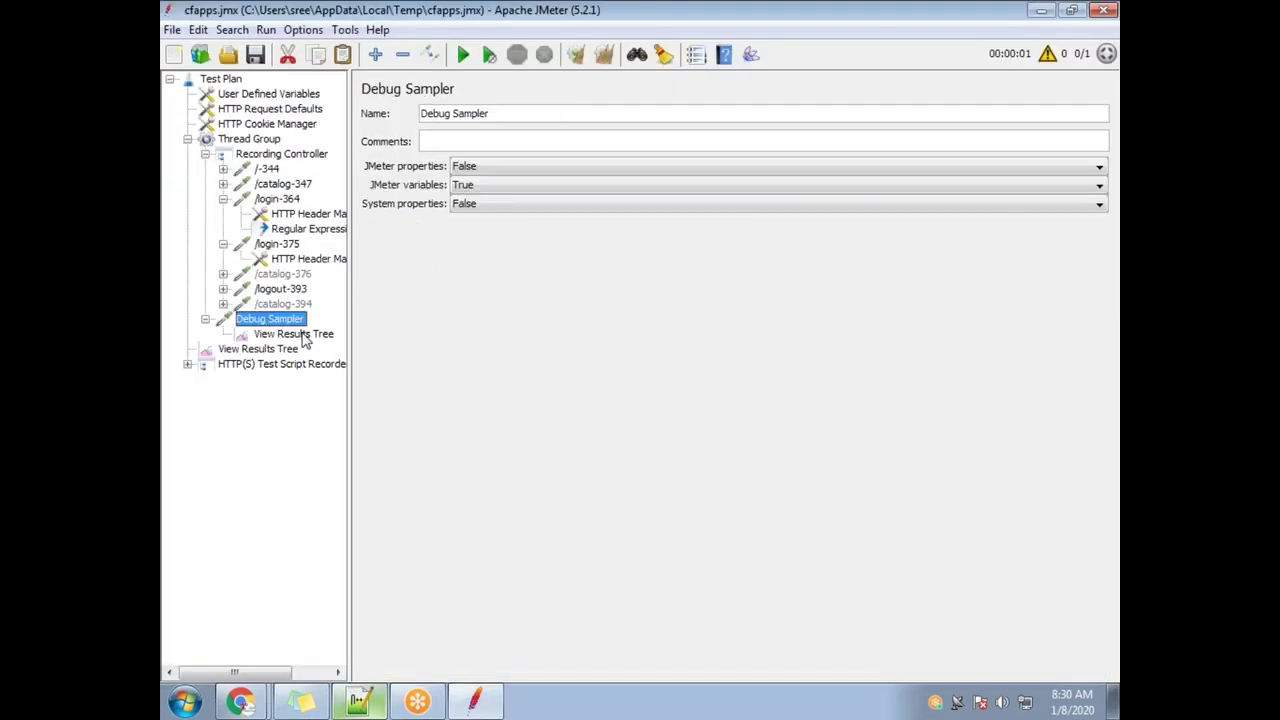
# Start a test run appending to recording.xml and view the recorder's results tree
pyautogui.click(300, 334)
pyautogui.click(463, 54)
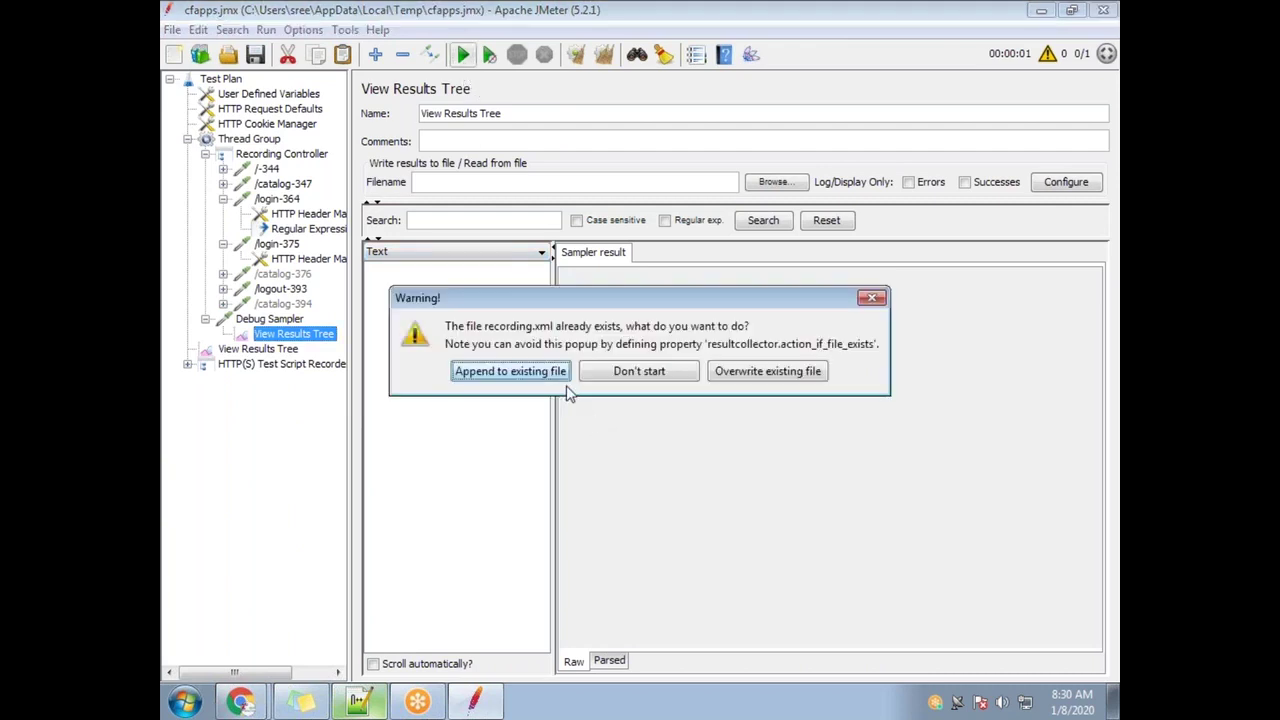
pyautogui.click(508, 376)
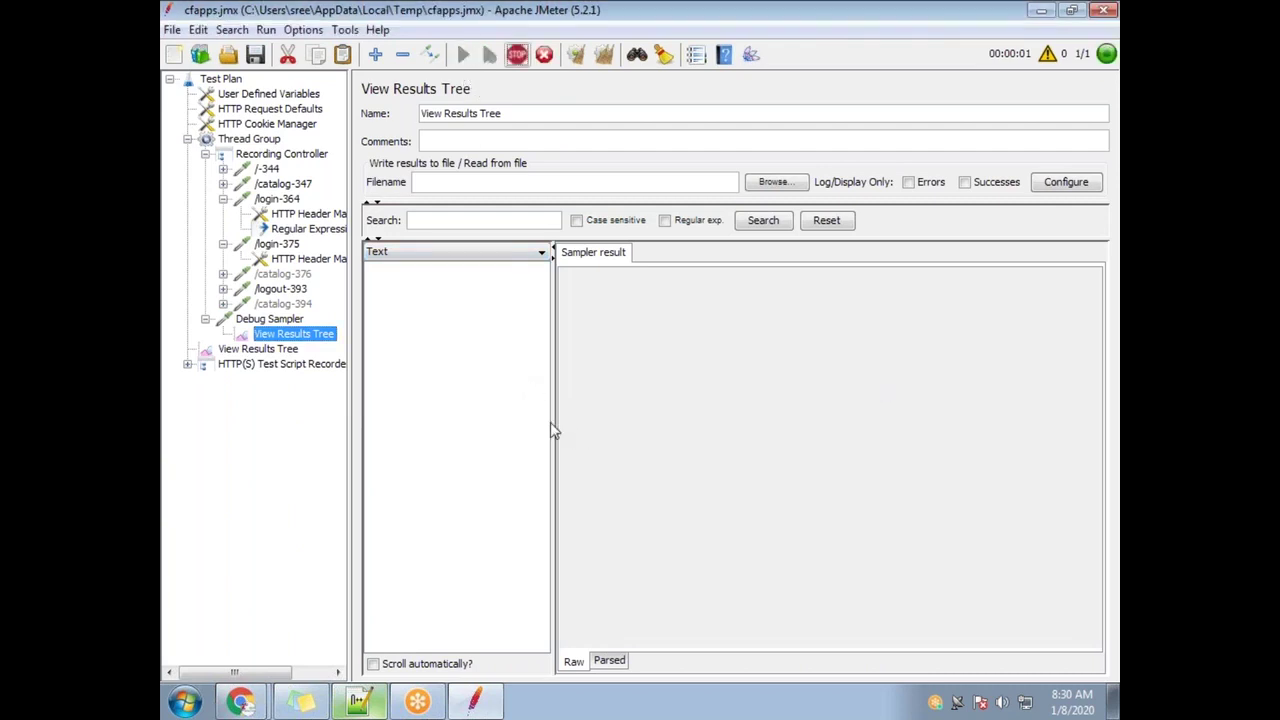
pyautogui.click(313, 366)
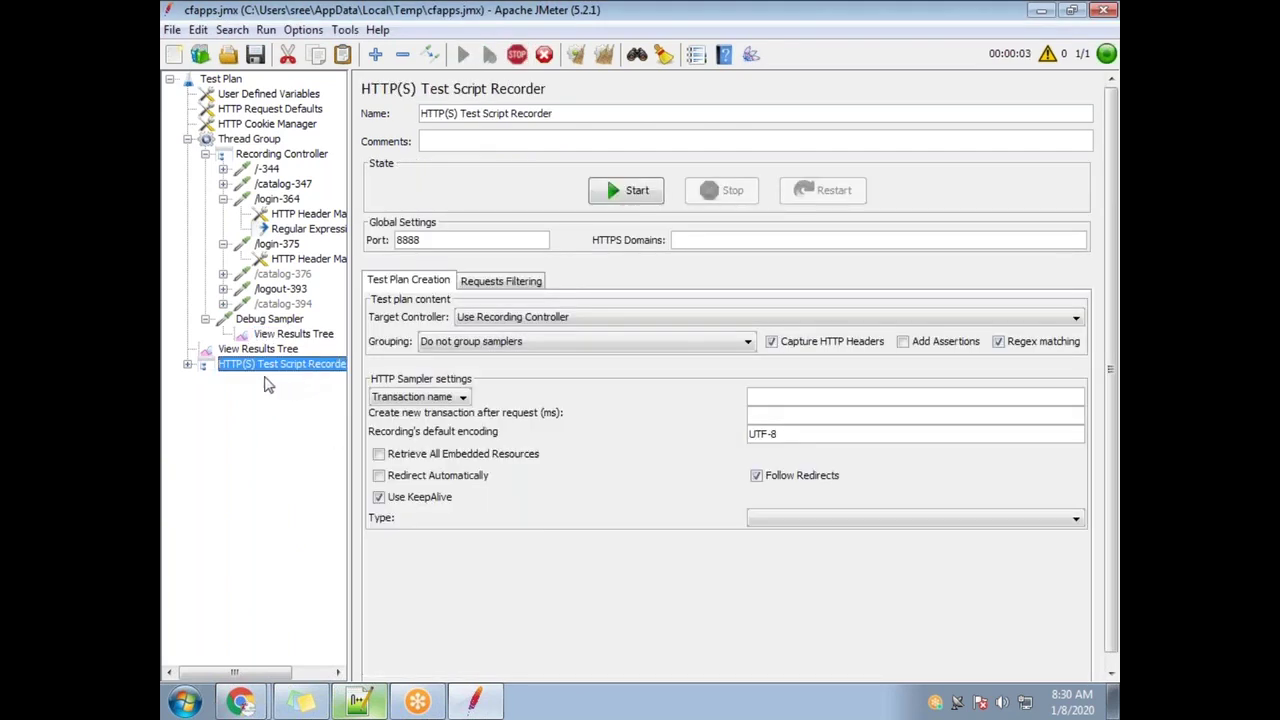
pyautogui.click(188, 365)
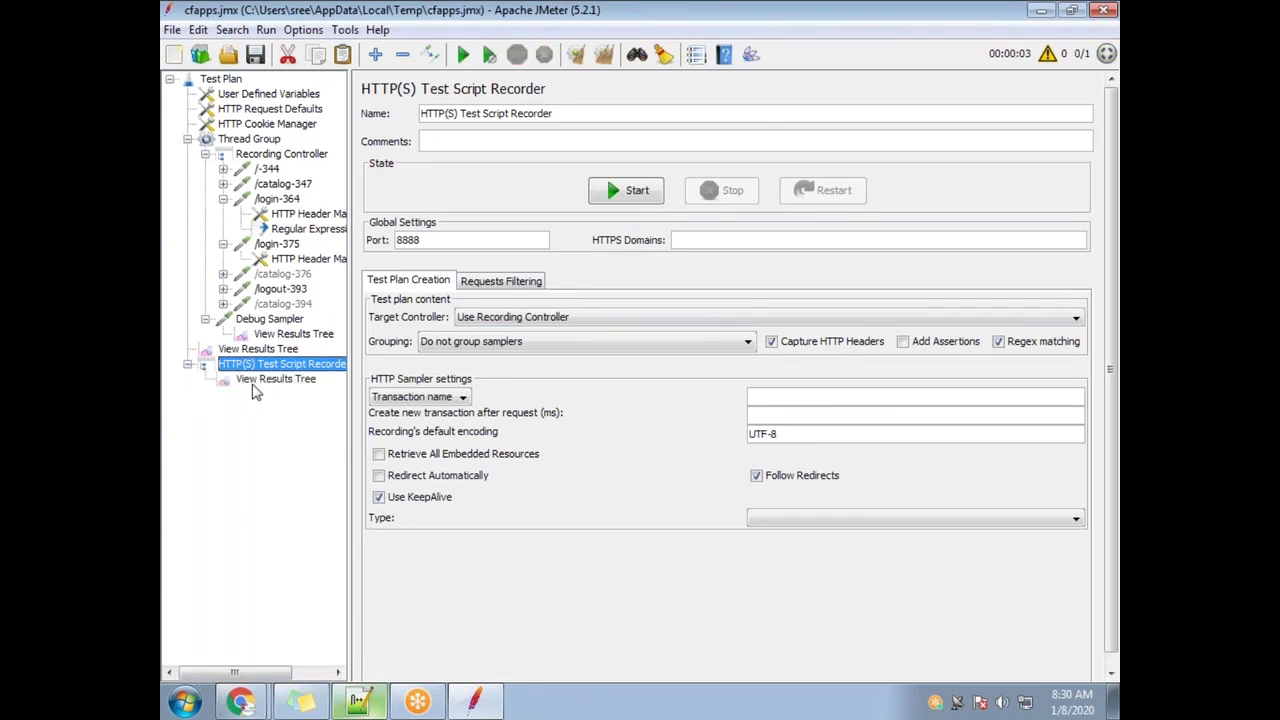
pyautogui.click(238, 380)
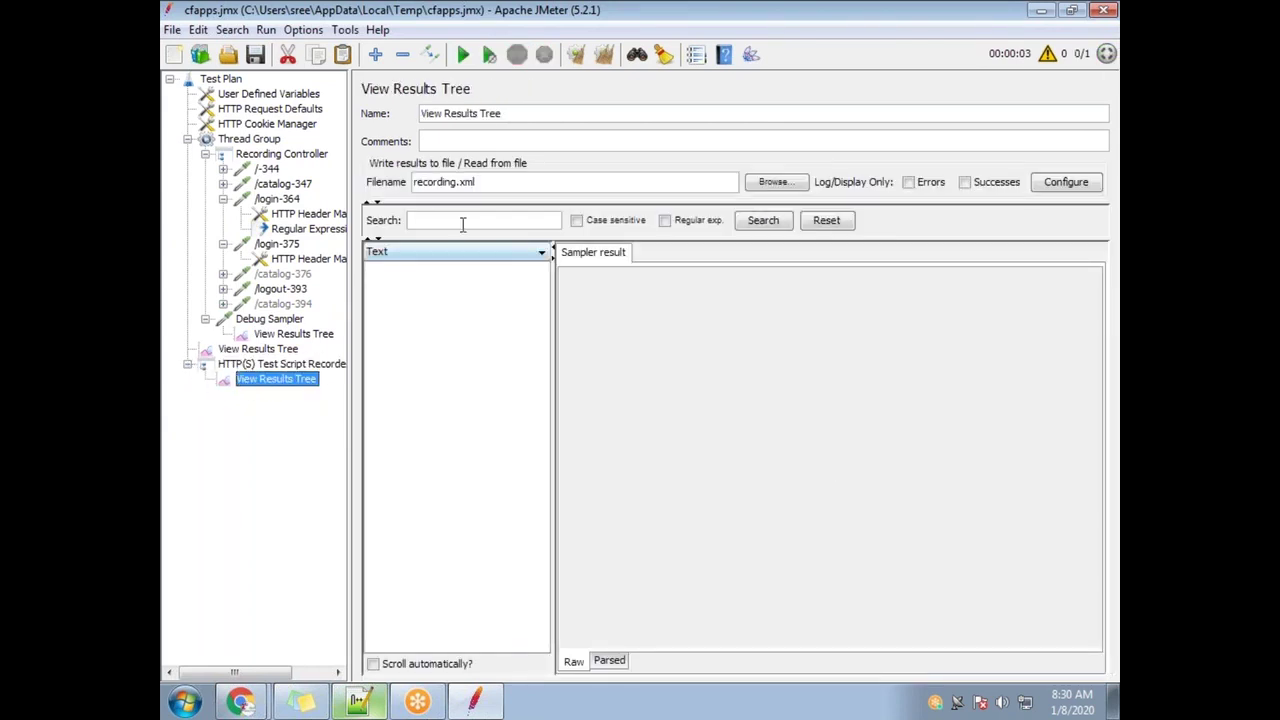
# Find Session_ID in the Debug Sampler's response data, then select the extractor's variable name
pyautogui.click(300, 336)
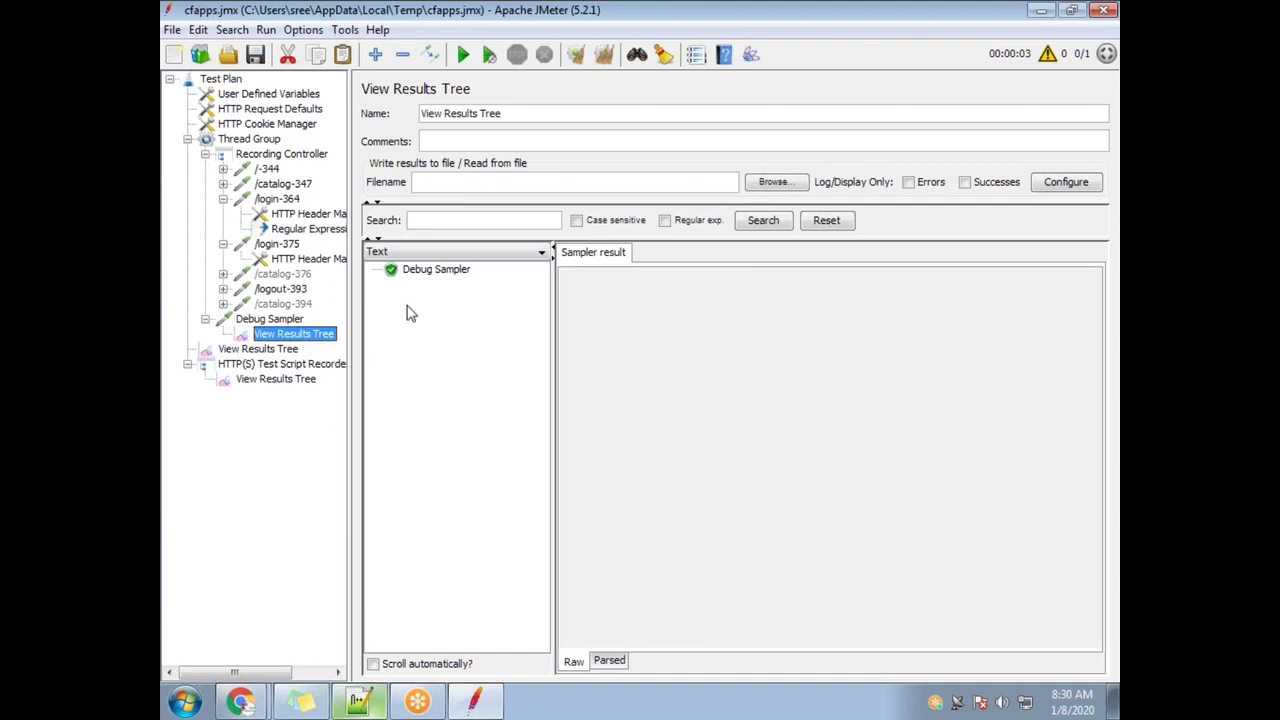
pyautogui.click(425, 274)
pyautogui.click(712, 256)
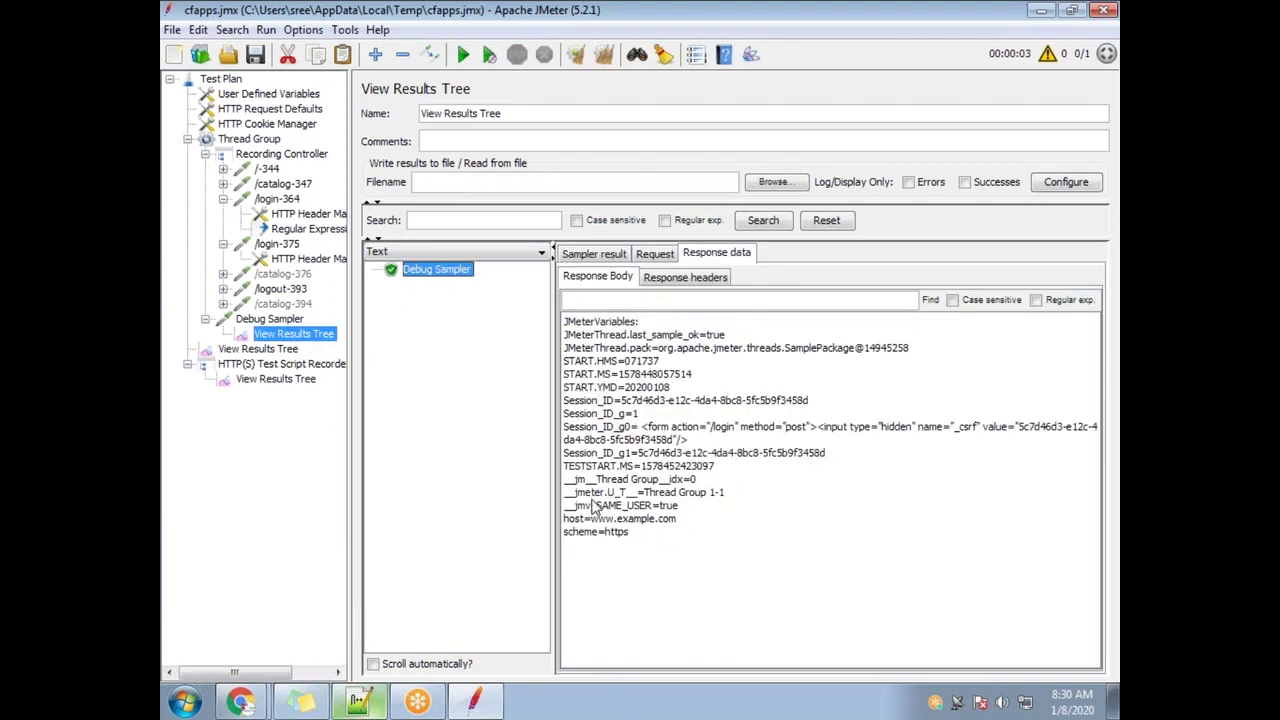
pyautogui.moveTo(613, 413); pyautogui.dragTo(639, 414)
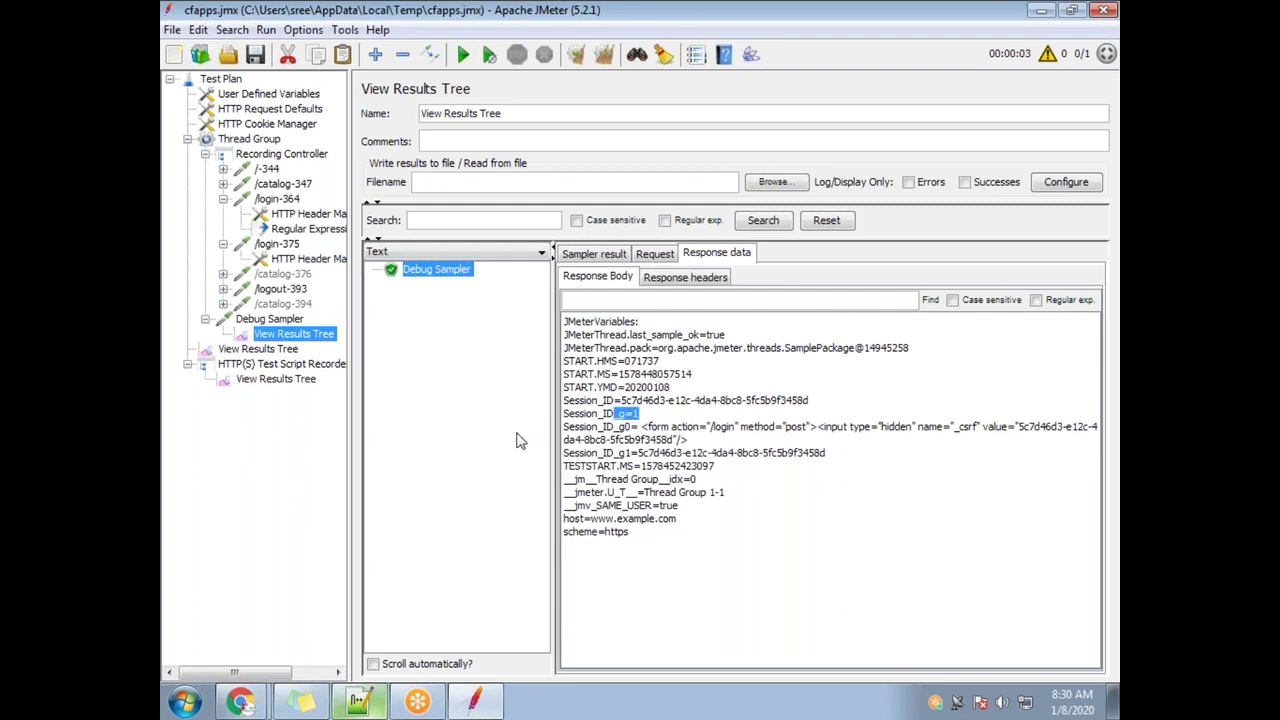
pyautogui.click(290, 229)
pyautogui.moveTo(712, 258); pyautogui.dragTo(625, 259)
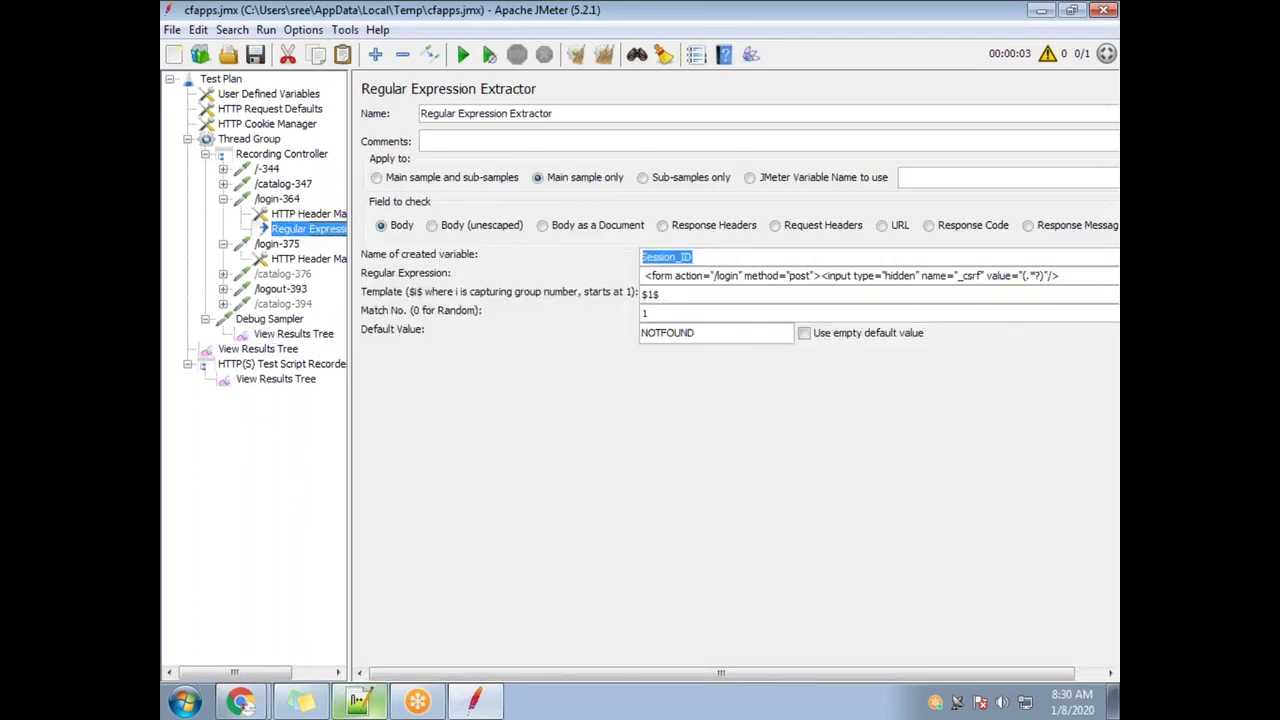
# Rename the variable to CSRF_TOKEN, rerun appending to recording.xml, and highlight its value in Debug Sampler
pyautogui.write('CSRF_TOKEN')
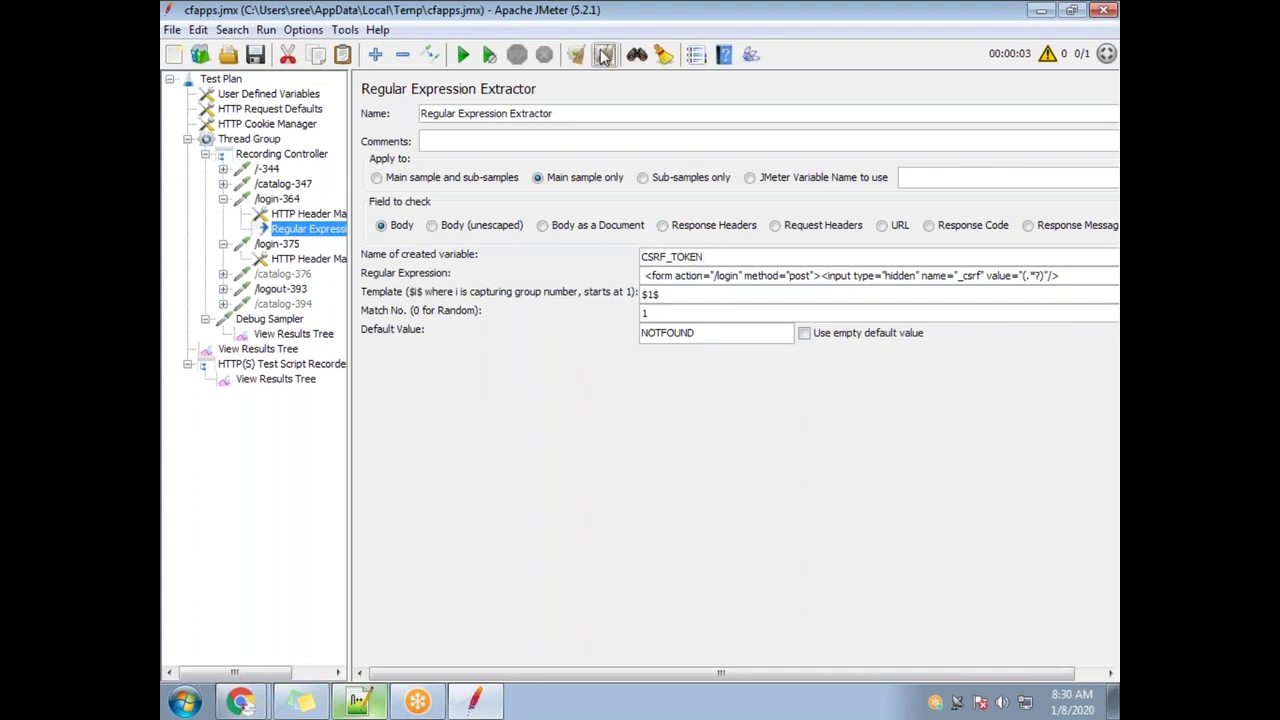
pyautogui.click(463, 55)
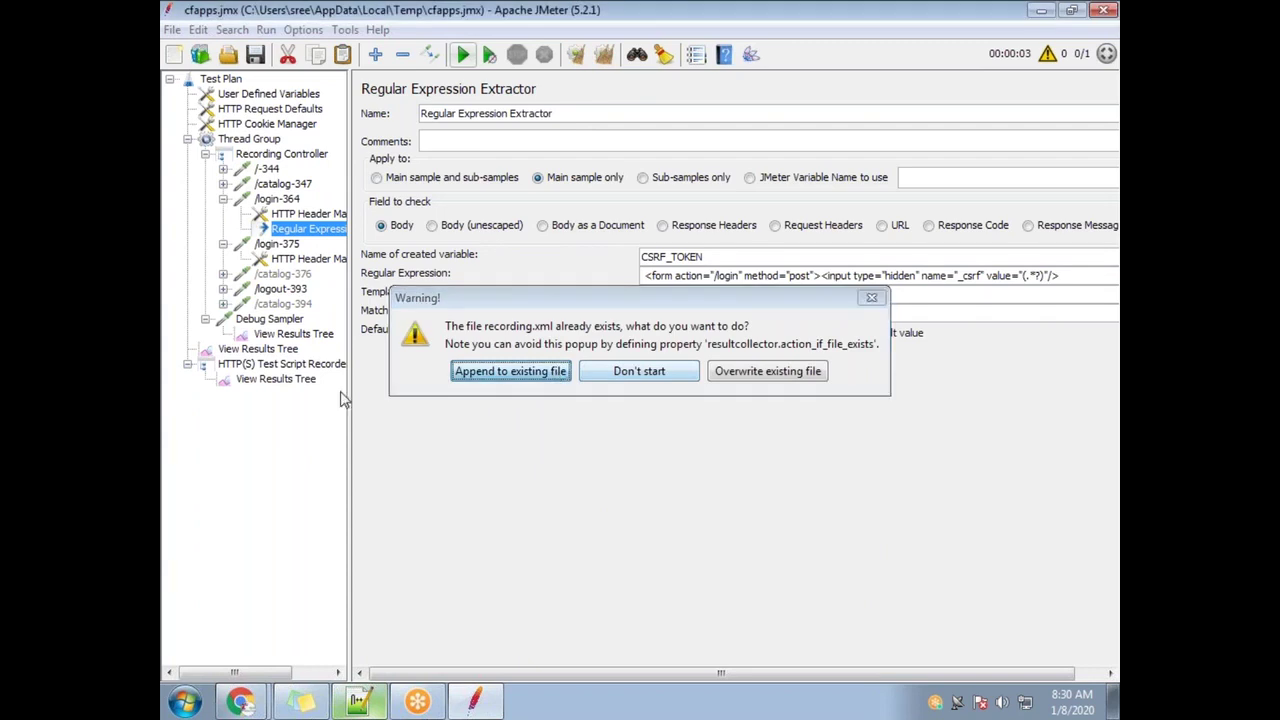
pyautogui.click(556, 375)
pyautogui.click(286, 334)
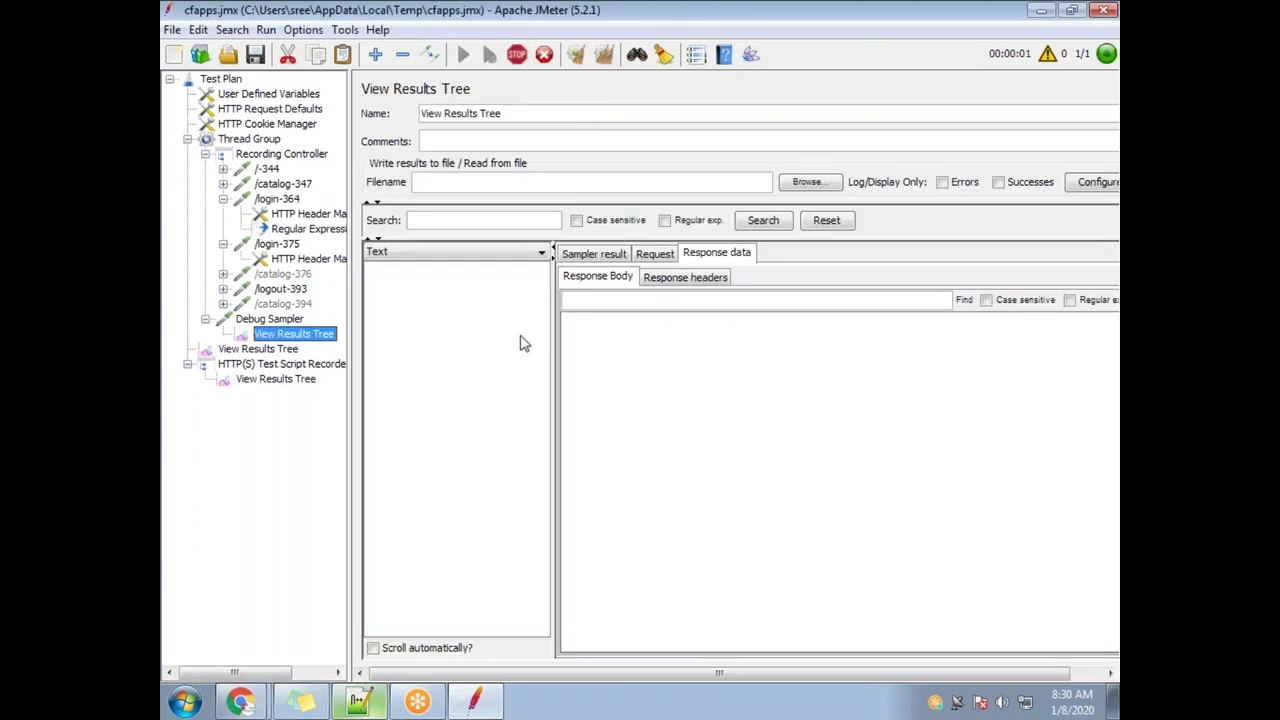
pyautogui.click(437, 272)
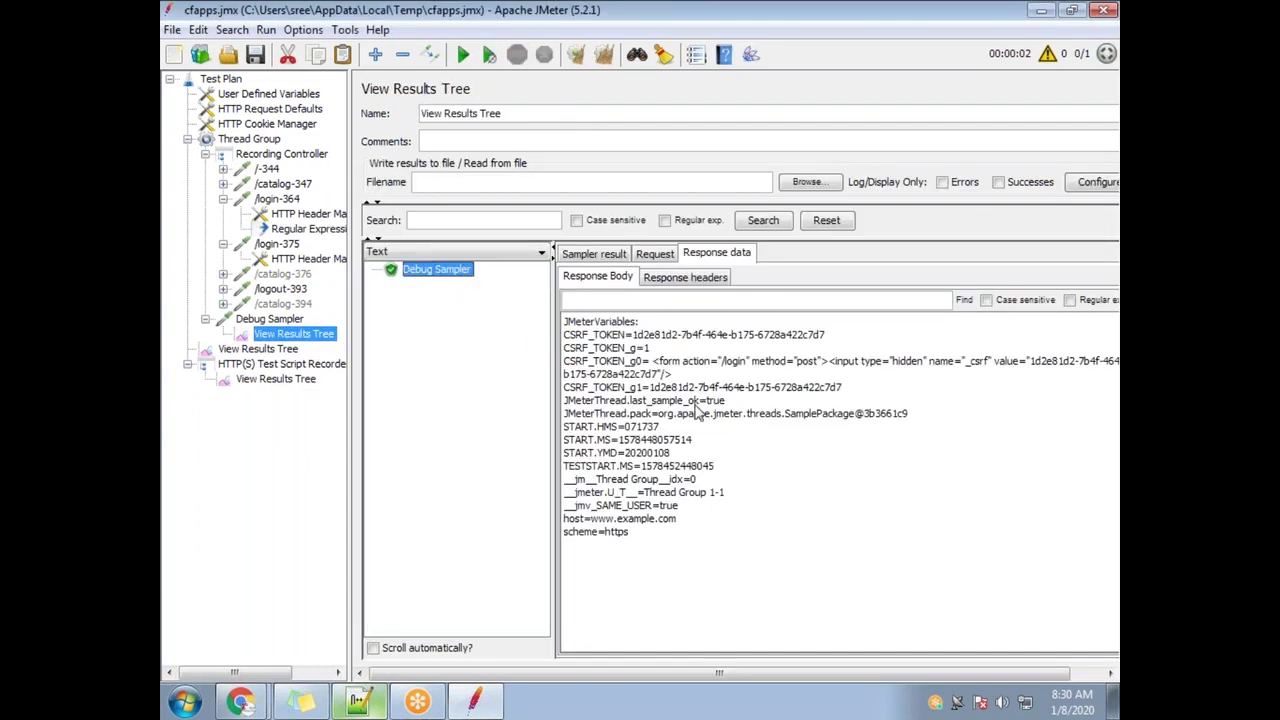
pyautogui.moveTo(627, 335); pyautogui.dragTo(565, 337)
pyautogui.moveTo(830, 341); pyautogui.dragTo(635, 340)
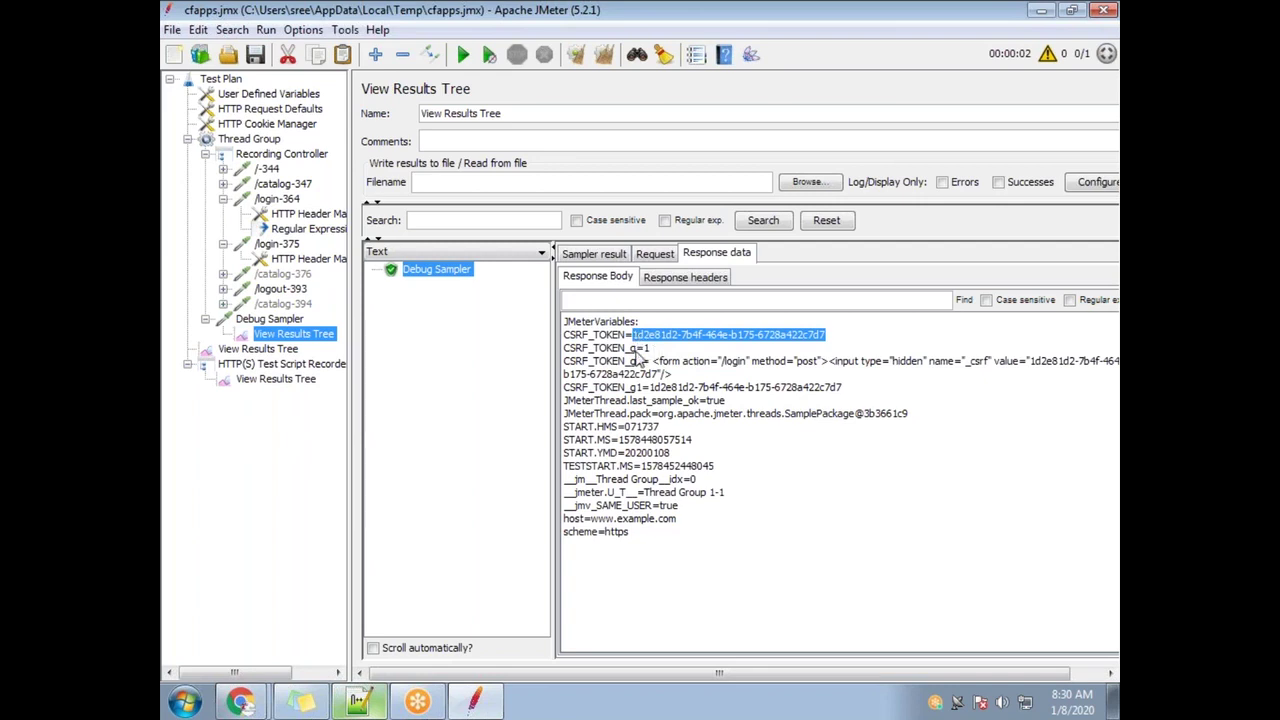
# Clear the ${Session_ID} value from the /login-375 request's _csrf parameter
pyautogui.click(277, 245)
pyautogui.click(640, 435)
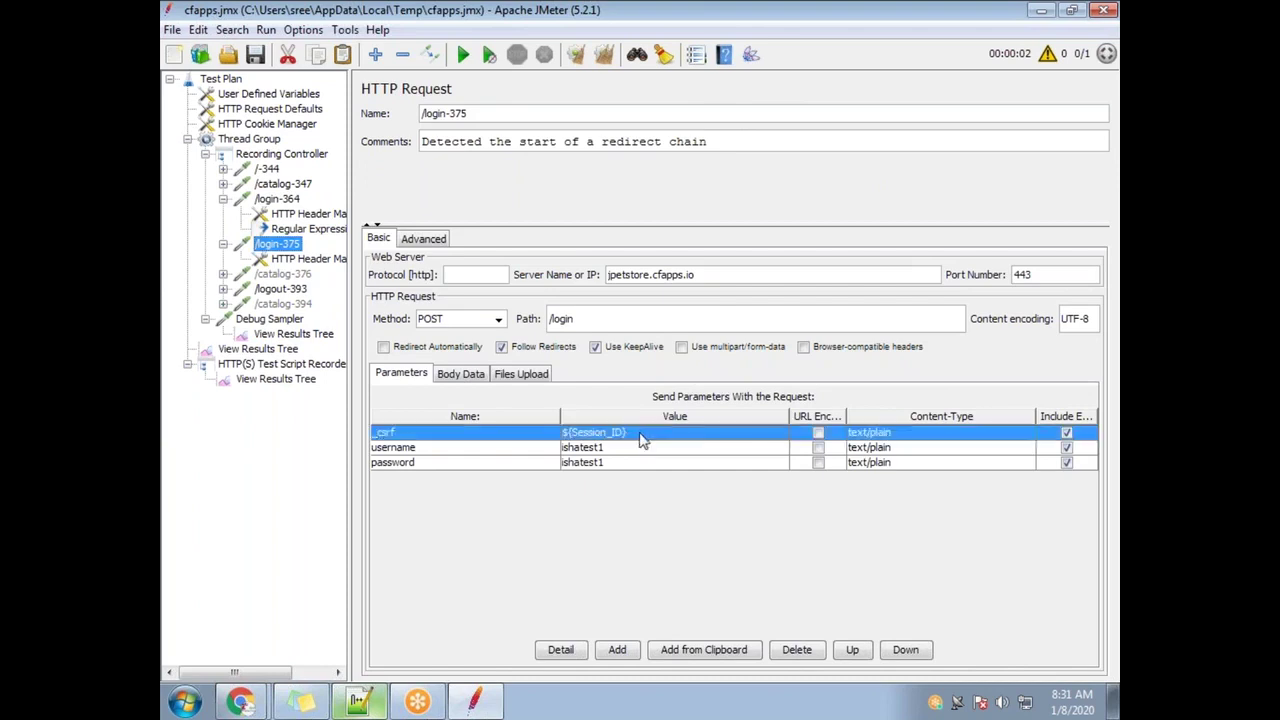
pyautogui.doubleClick(648, 436)
pyautogui.hotkey('ctrl', 'a')
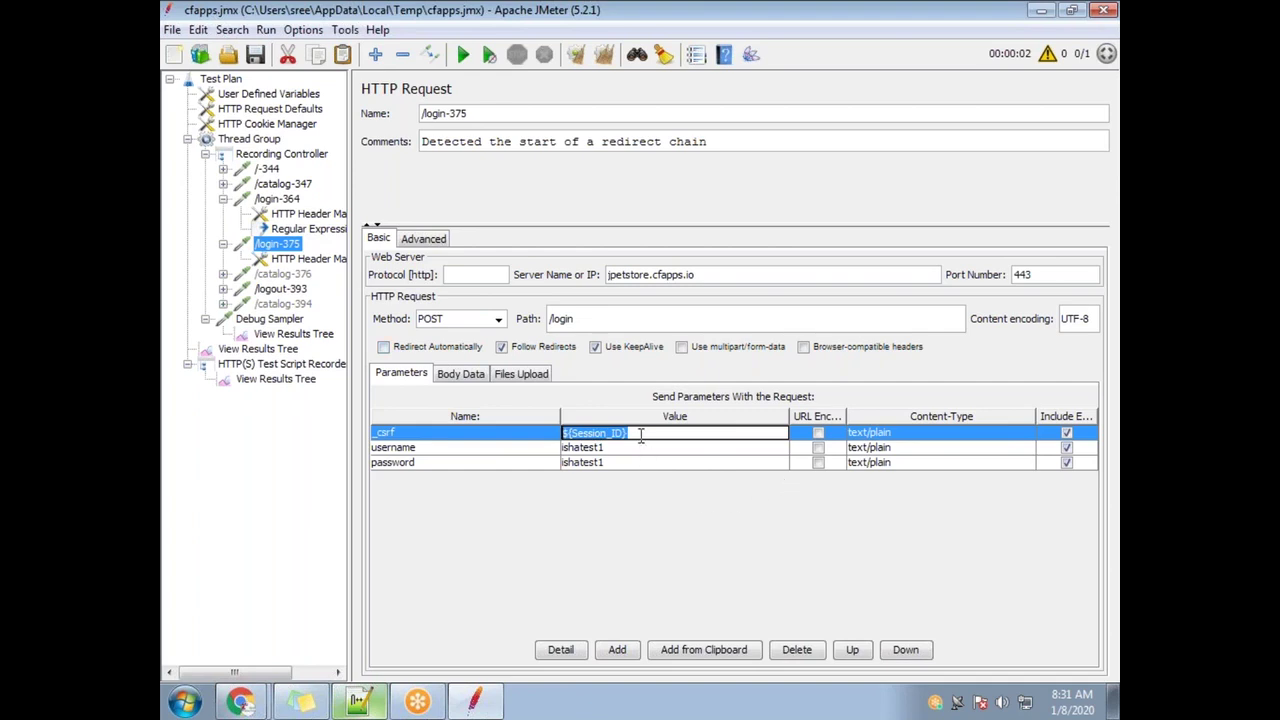
pyautogui.press('BackSpace')
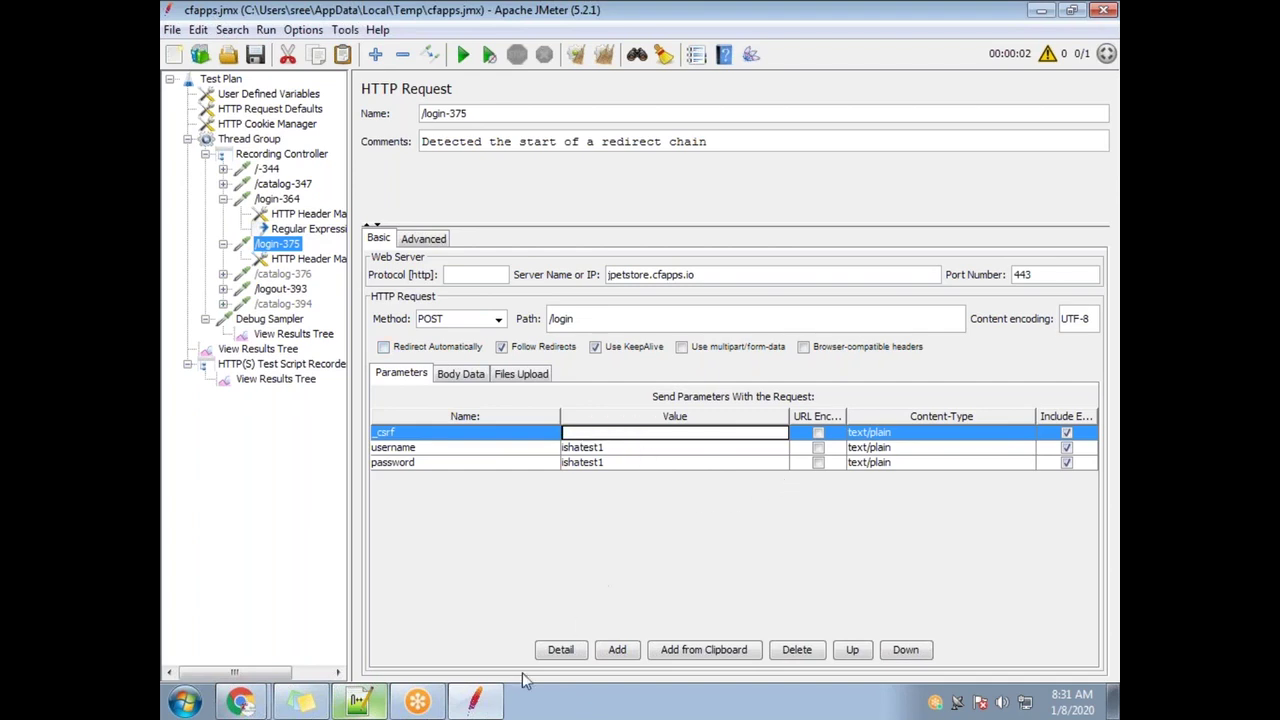
# Paste the recorded csrf token from the Notepad++ notes into _csrf and show View Results Tree
pyautogui.click(358, 701)
pyautogui.moveTo(630, 400); pyautogui.dragTo(293, 395)
pyautogui.hotkey('ctrl', 'c')
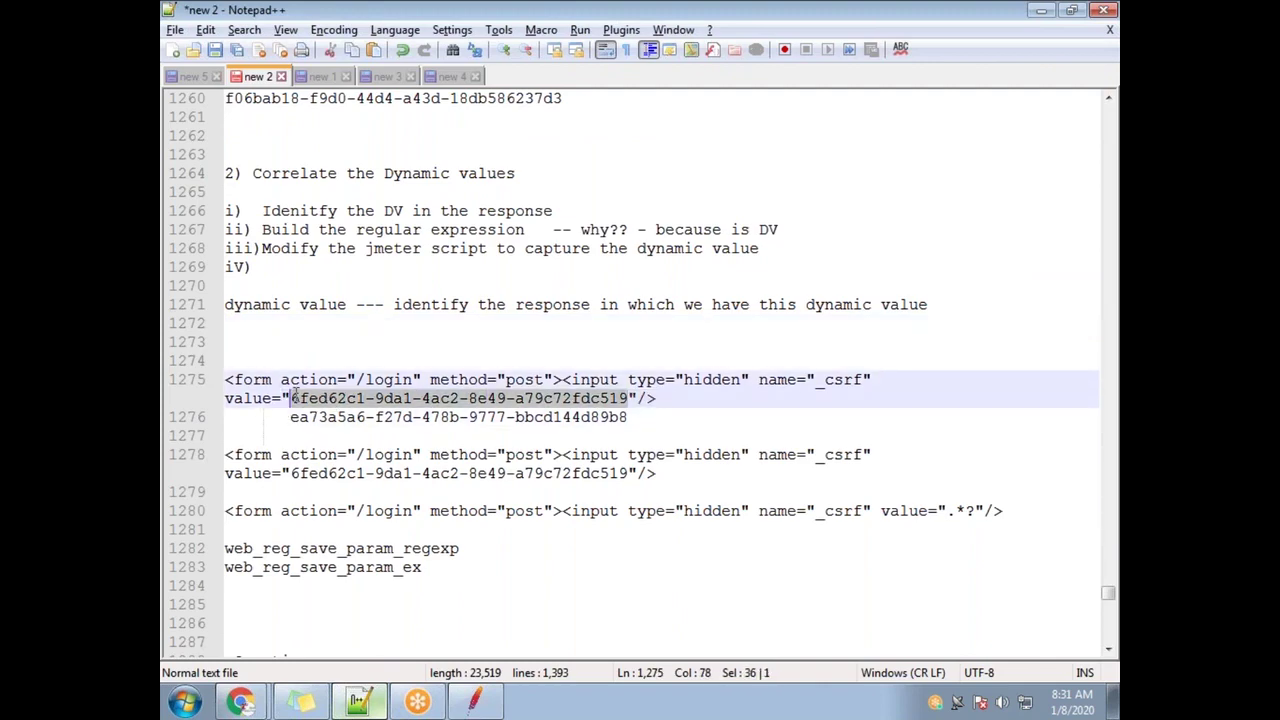
pyautogui.hotkey('alt', 'Tab')
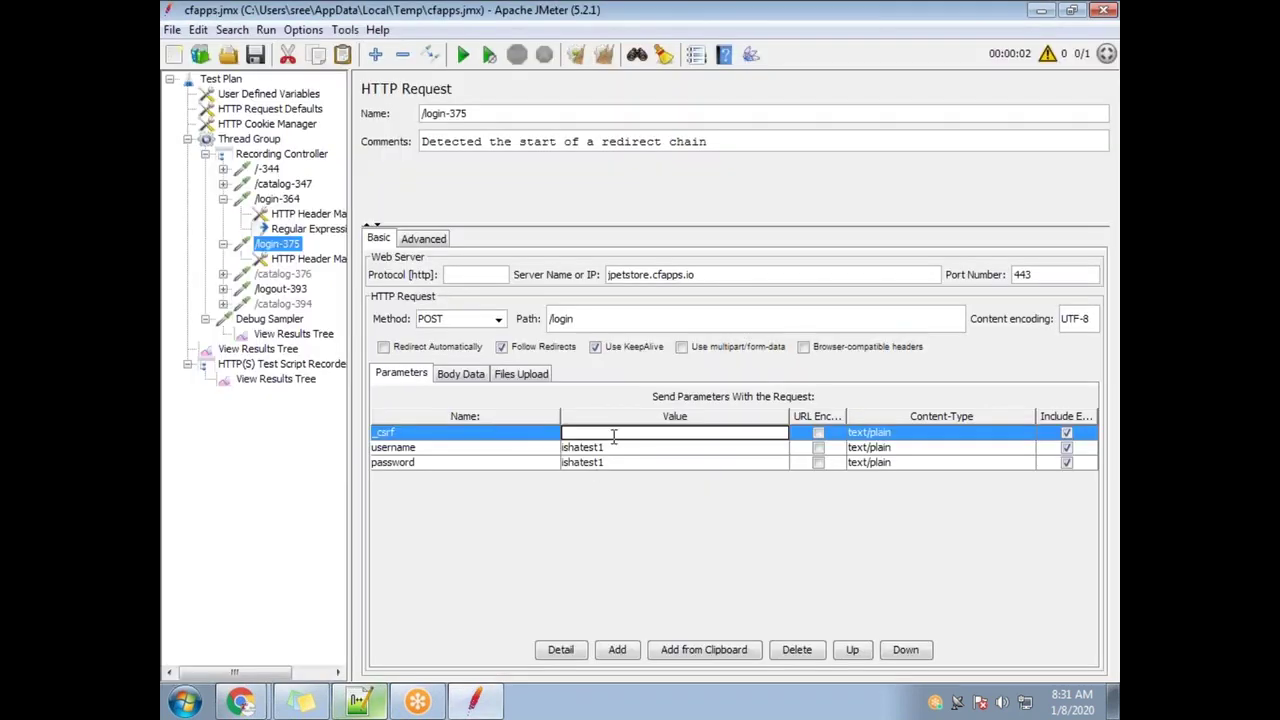
pyautogui.hotkey('ctrl', 'v')
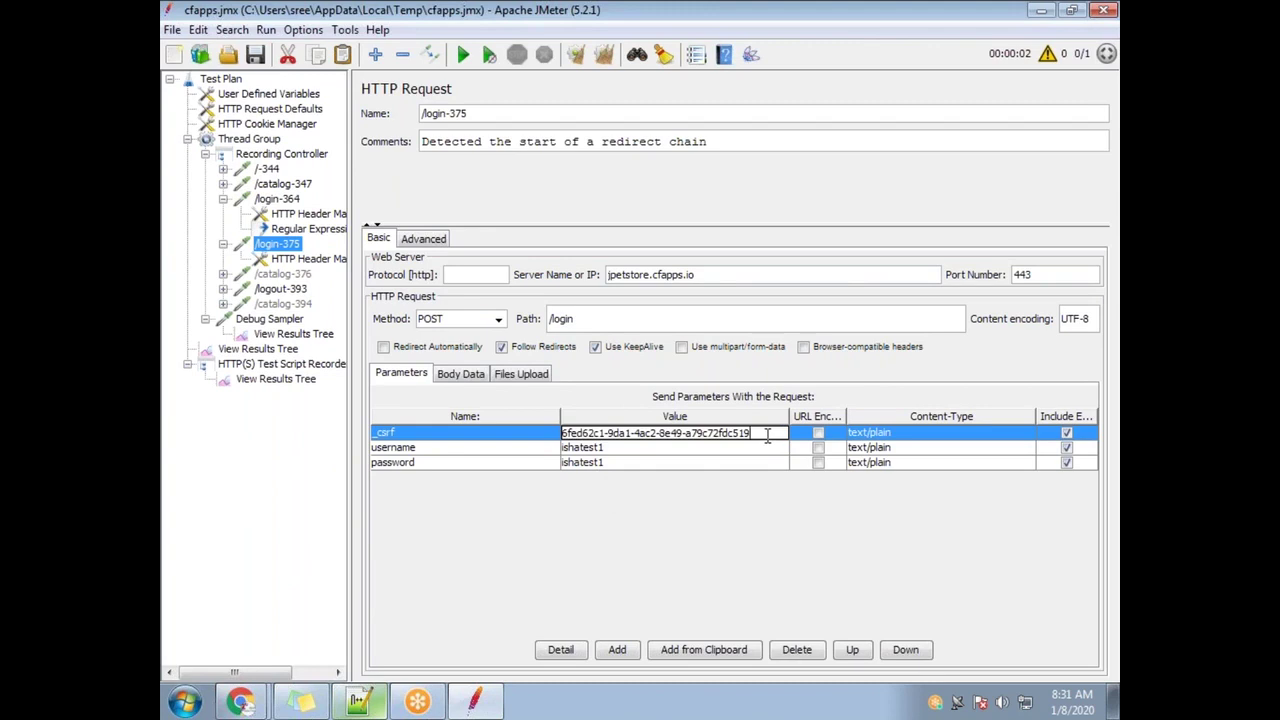
pyautogui.moveTo(766, 438); pyautogui.dragTo(617, 456)
pyautogui.click(617, 432)
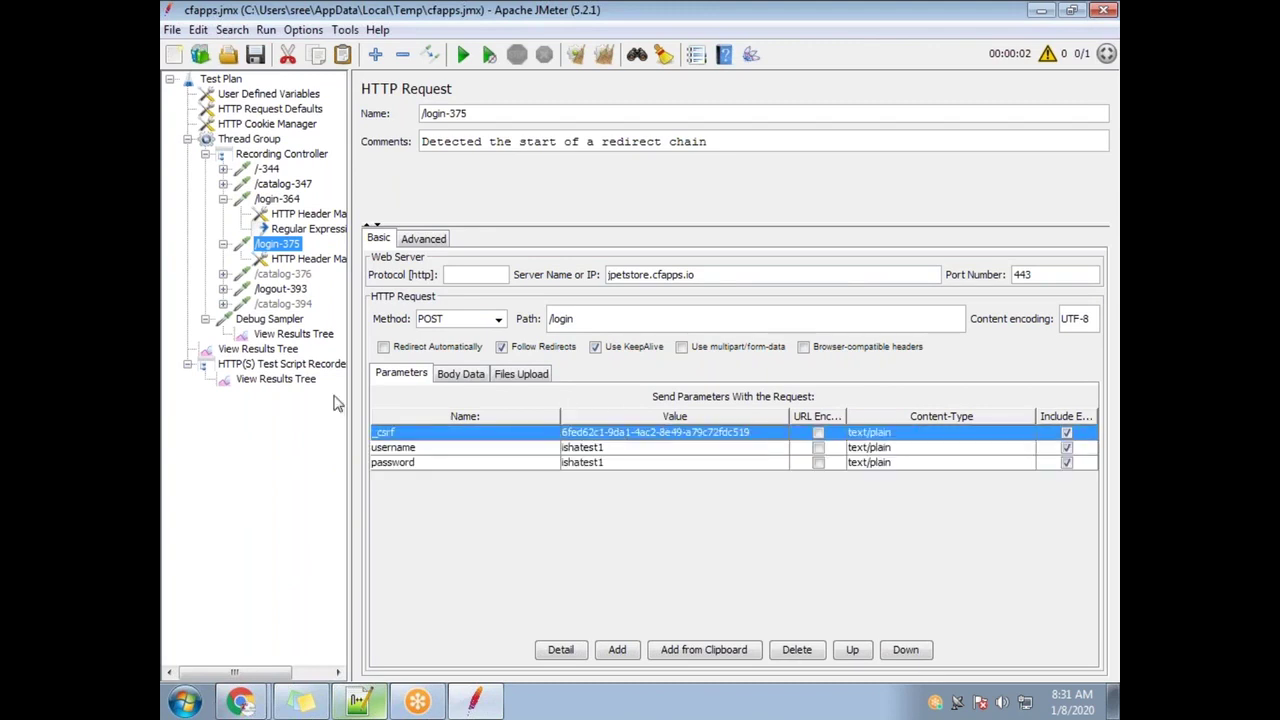
pyautogui.click(277, 349)
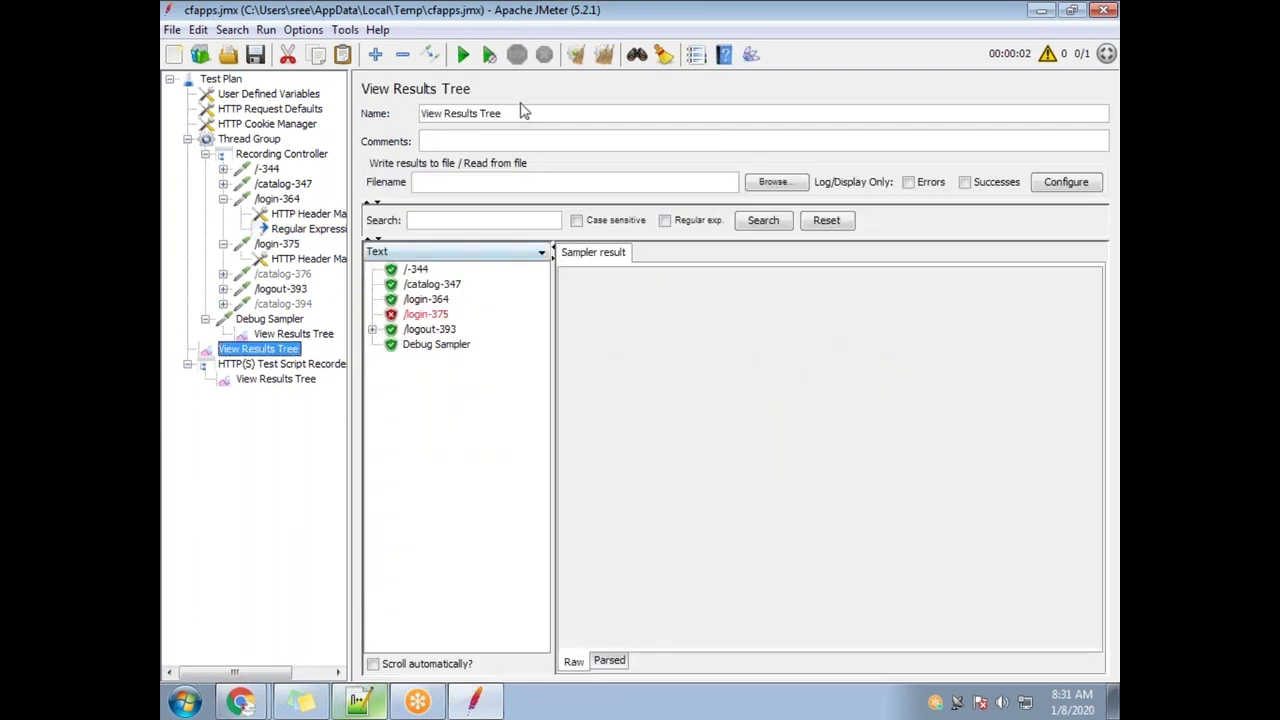
# Clear old results, rerun the plan appending to recording.xml, and view /login-375's response body
pyautogui.click(603, 54)
pyautogui.click(463, 54)
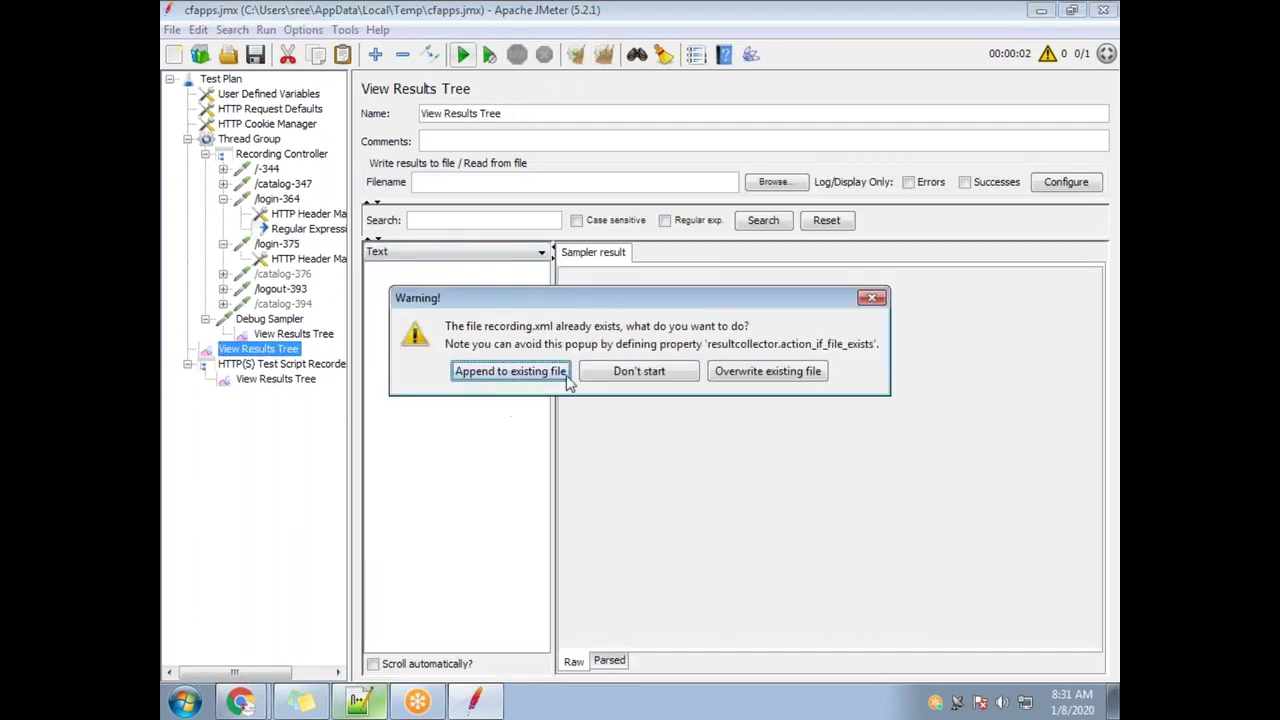
pyautogui.click(504, 376)
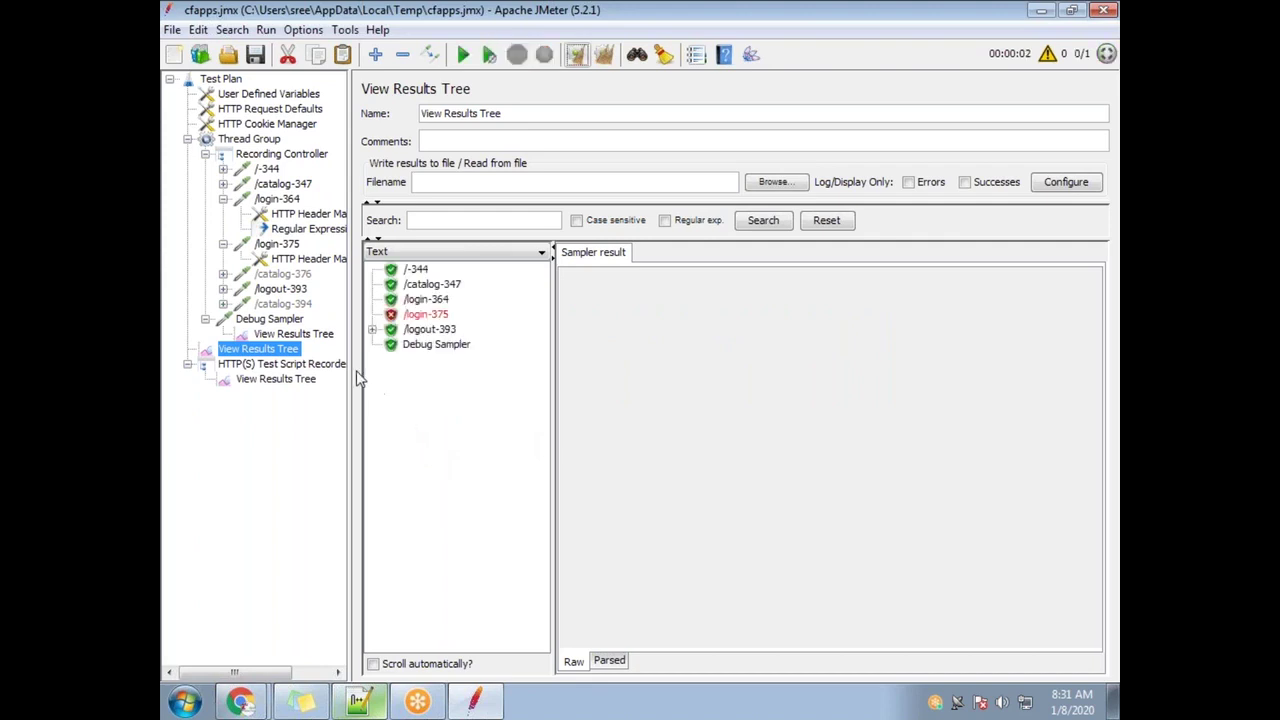
pyautogui.click(426, 314)
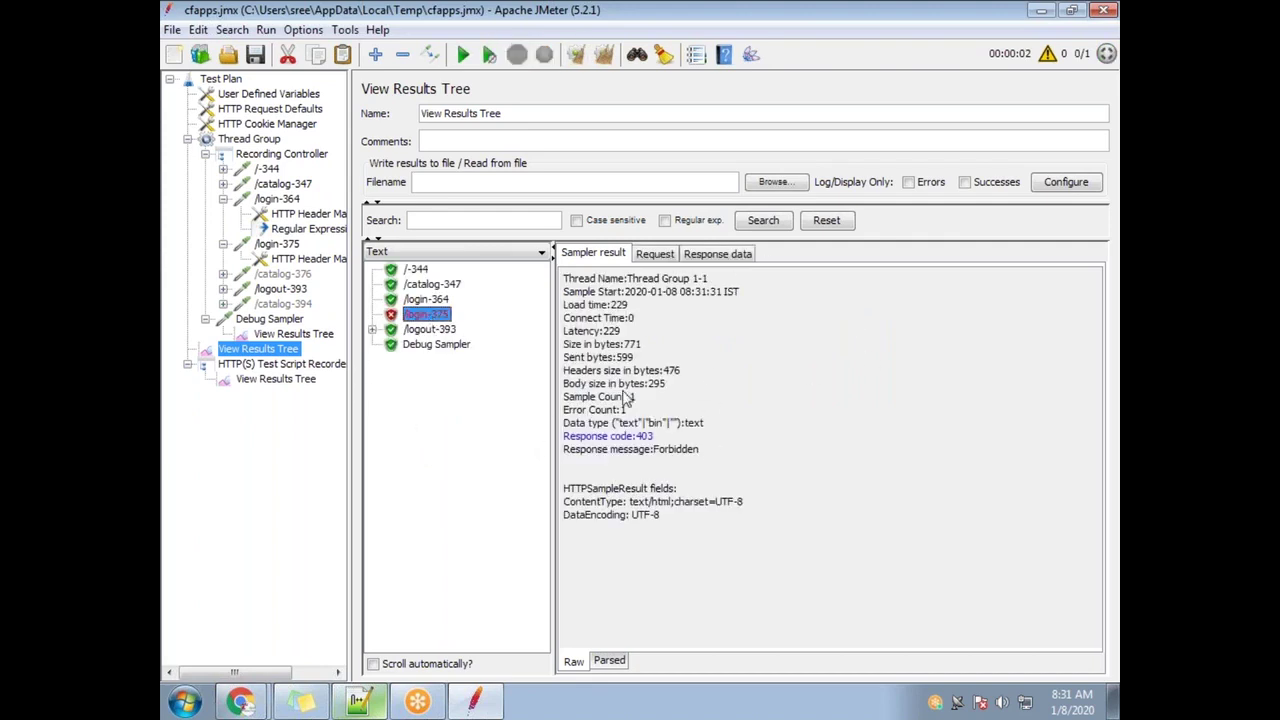
pyautogui.click(714, 255)
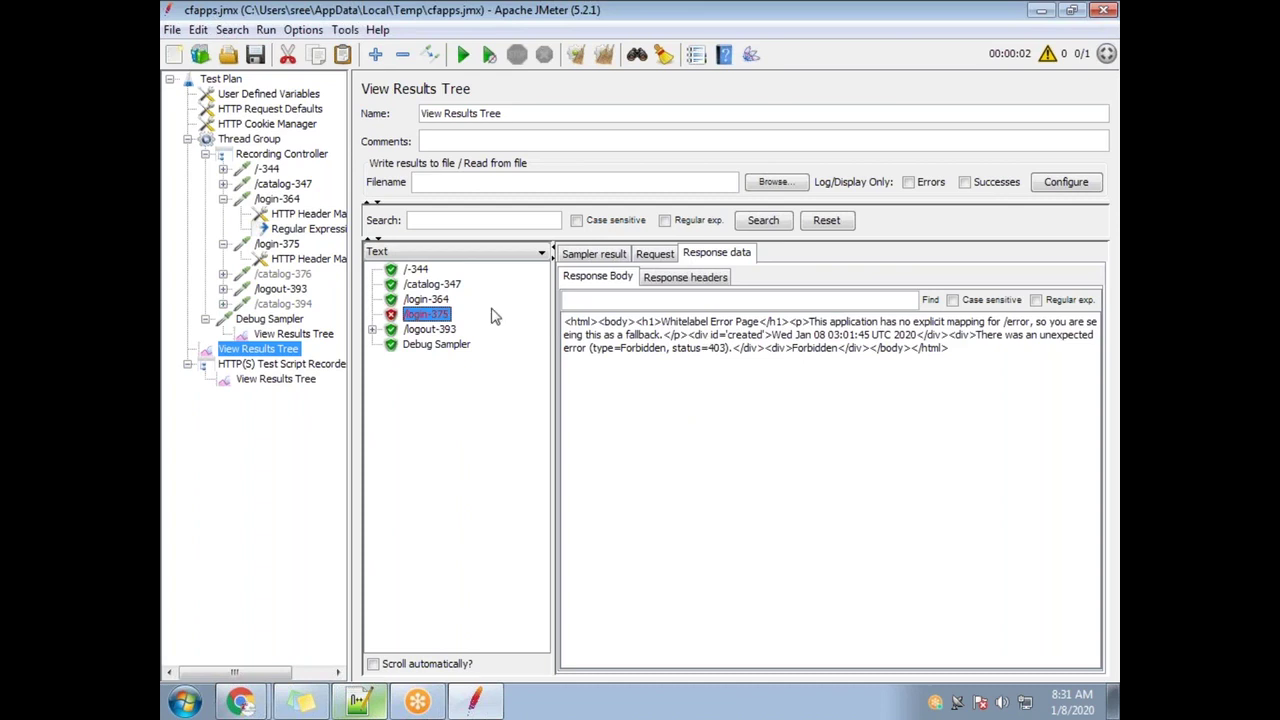
# Review the Regular Expression Extractor's pattern and its CSRF_TOKEN variable name
pyautogui.click(305, 229)
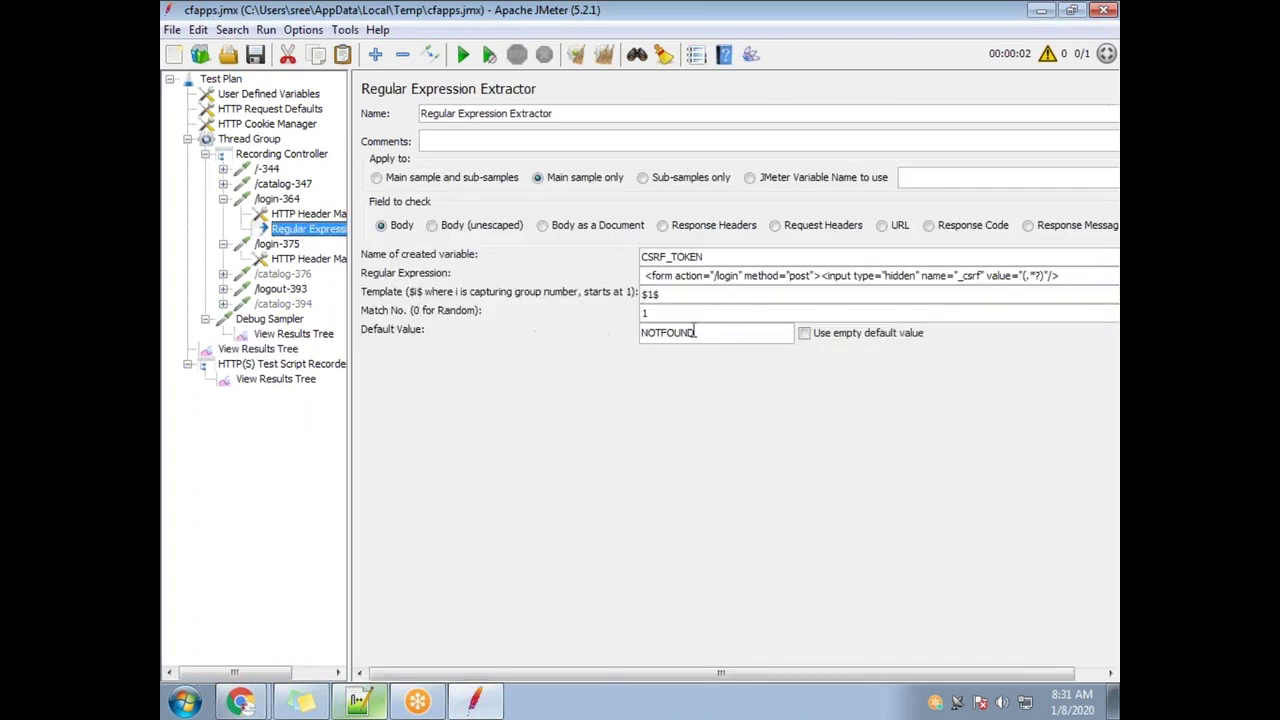
pyautogui.moveTo(1070, 276); pyautogui.dragTo(622, 277)
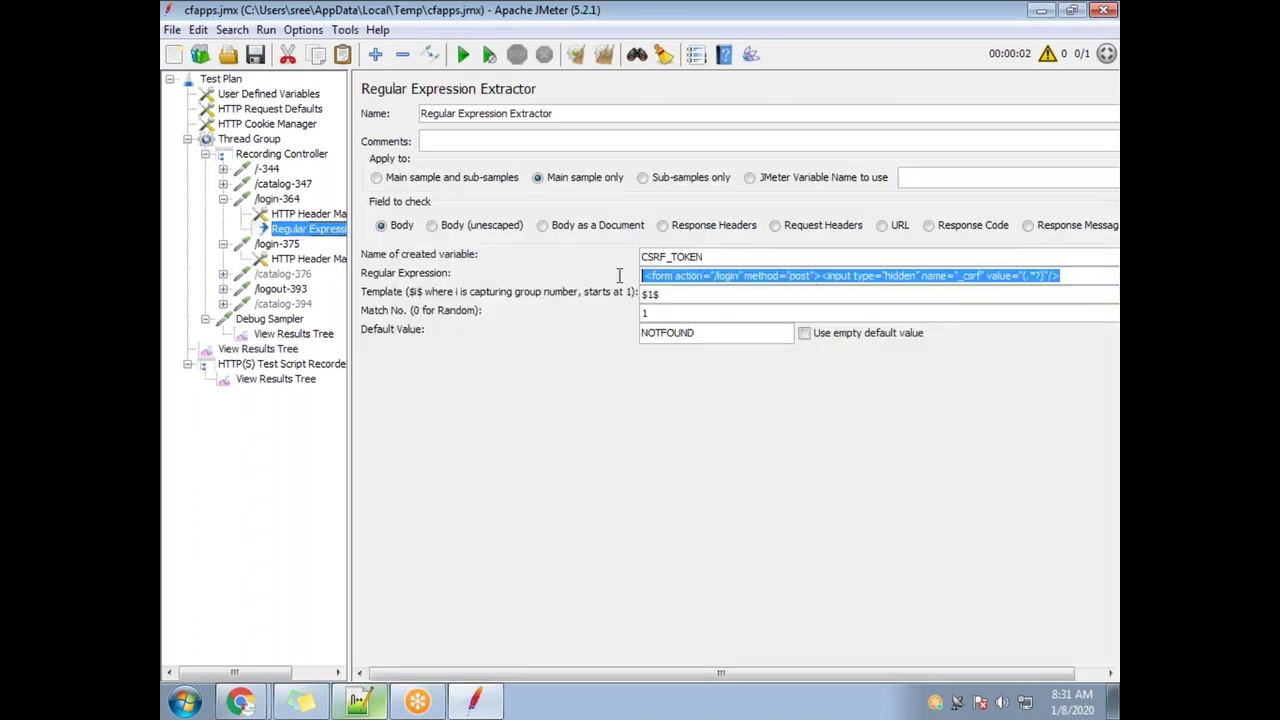
pyautogui.moveTo(727, 256); pyautogui.dragTo(638, 256)
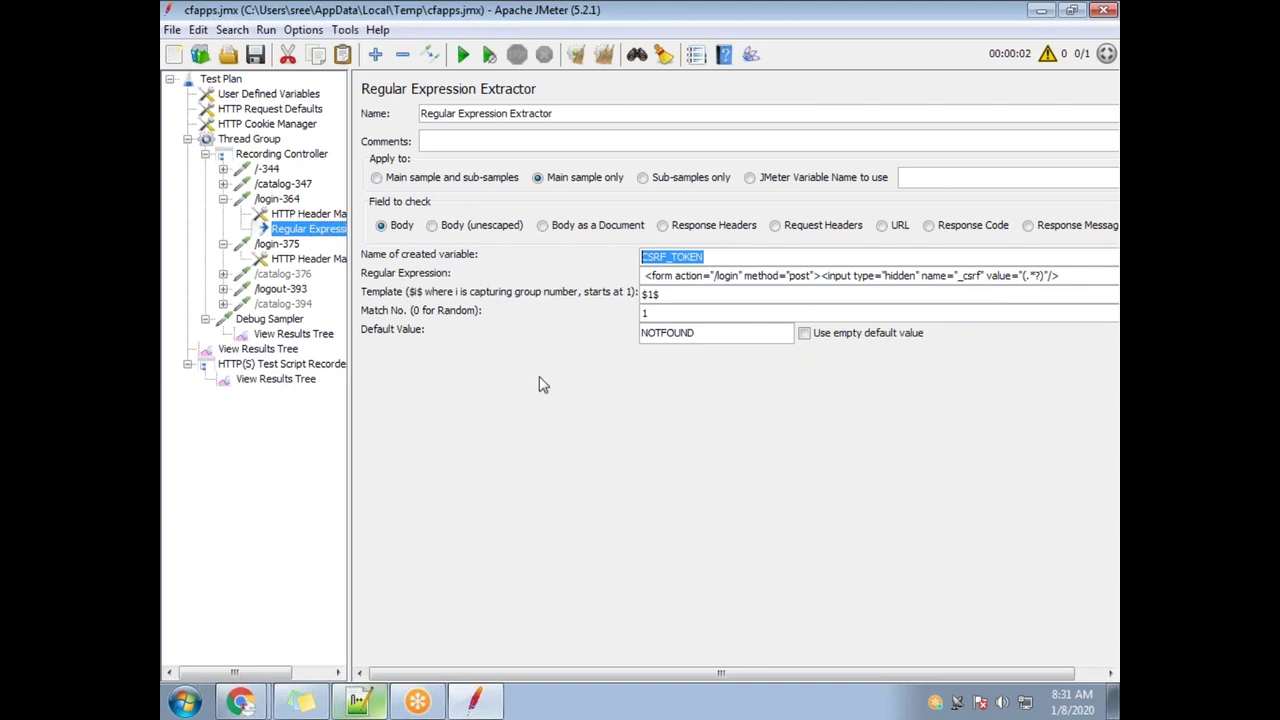
# Step through the /-344, /catalog-347 and /login-364 responses to the failed /login-375 sample
pyautogui.click(310, 337)
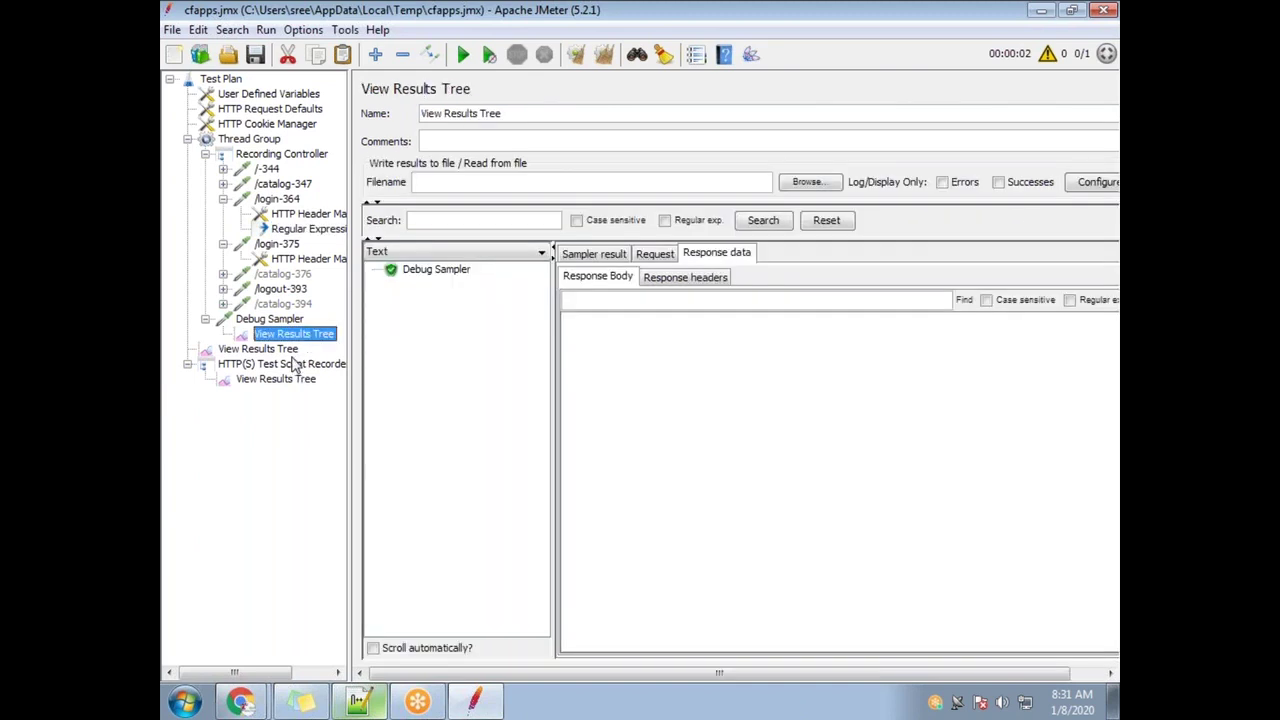
pyautogui.click(292, 352)
pyautogui.click(416, 270)
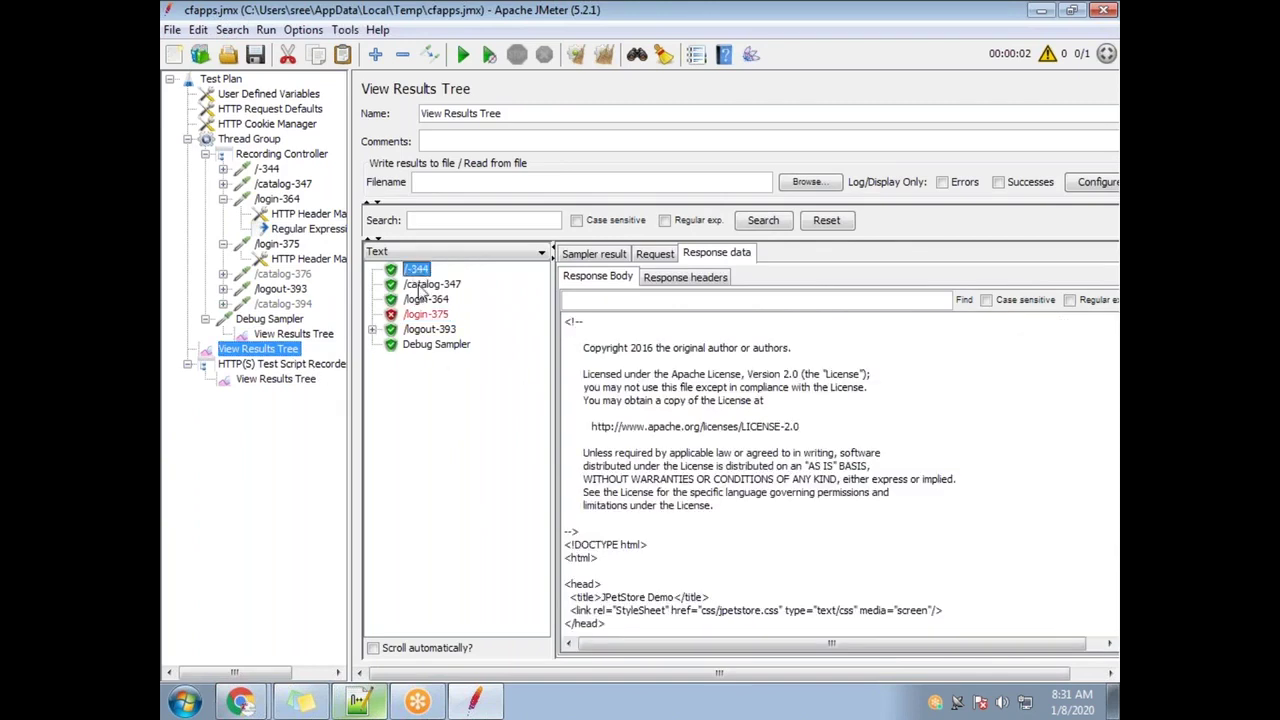
pyautogui.click(425, 286)
pyautogui.click(428, 300)
pyautogui.click(435, 315)
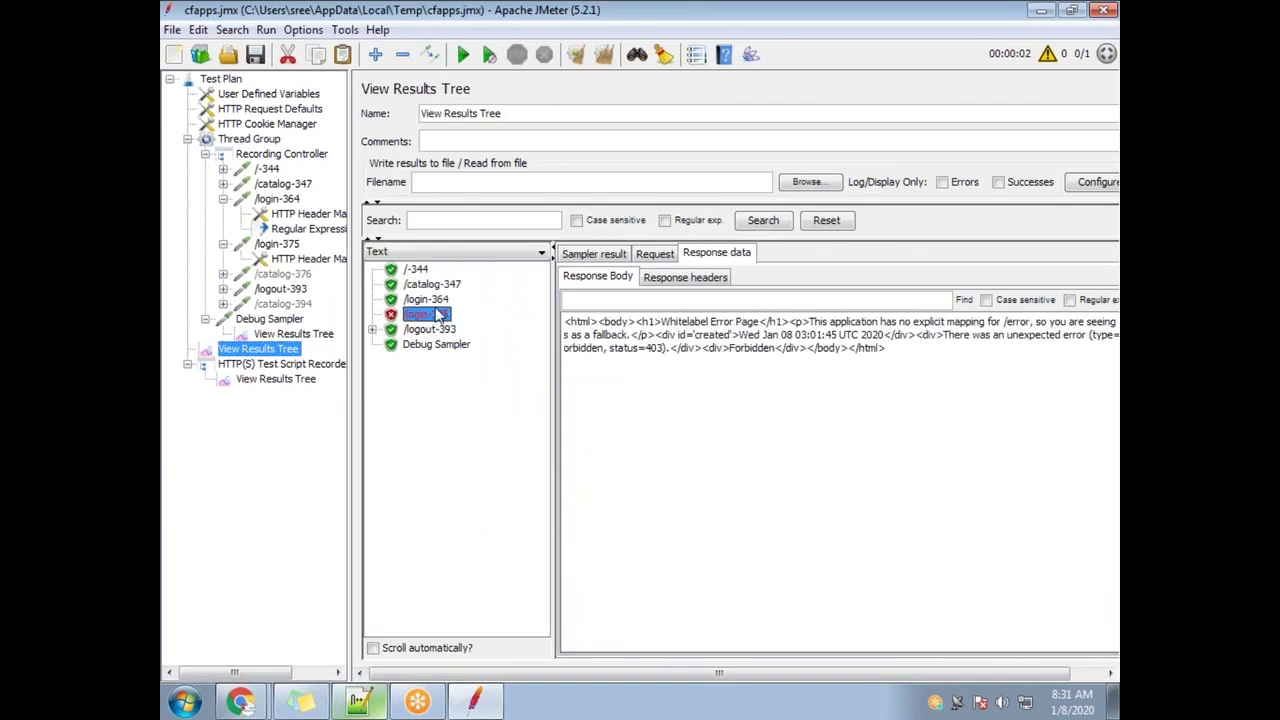
# Inspect the hard-coded token in /login-375's _csrf parameter value
pyautogui.click(280, 246)
pyautogui.doubleClick(750, 434)
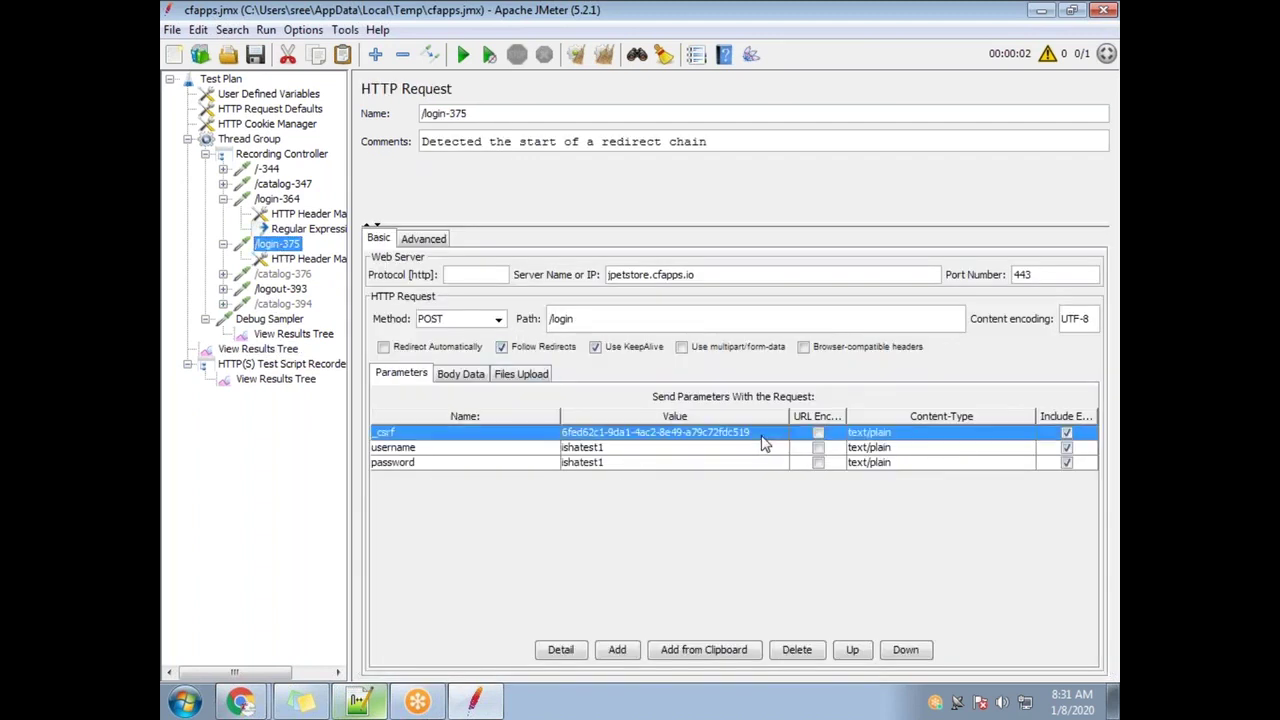
pyautogui.keyDown('shift'); pyautogui.click(566, 433); pyautogui.keyUp('shift')
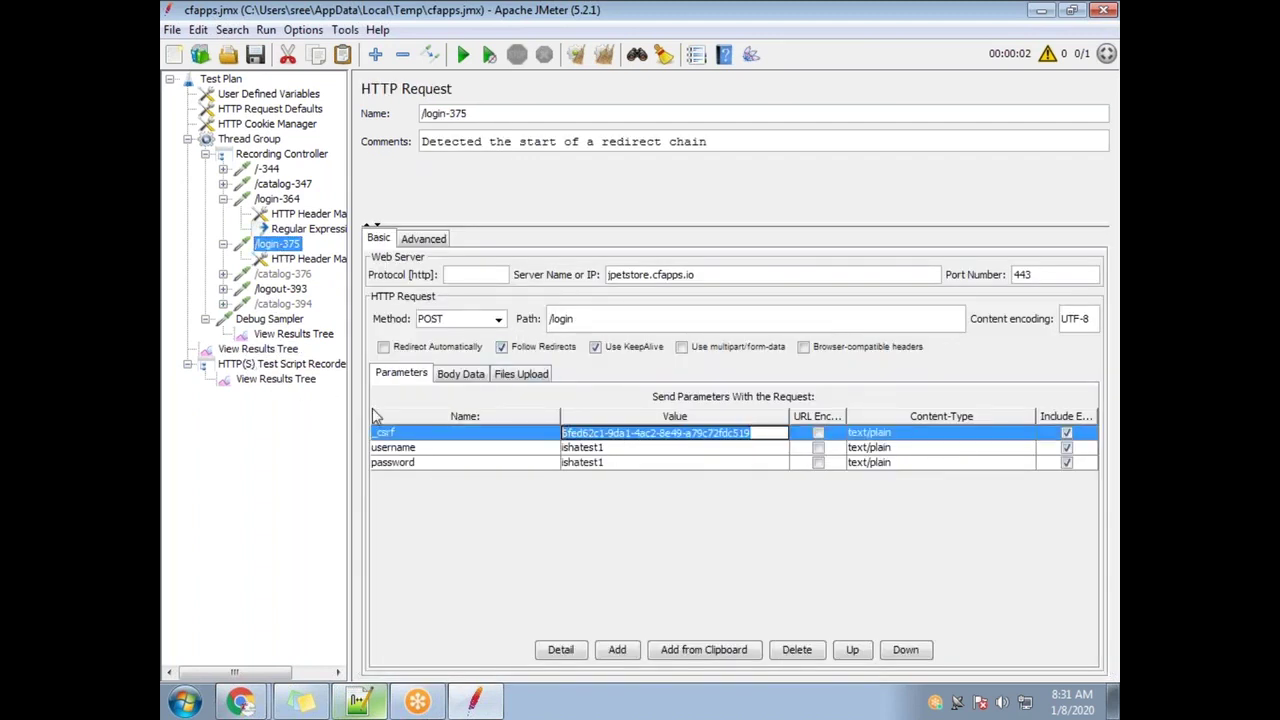
pyautogui.click(468, 114)
pyautogui.moveTo(468, 114); pyautogui.dragTo(396, 113)
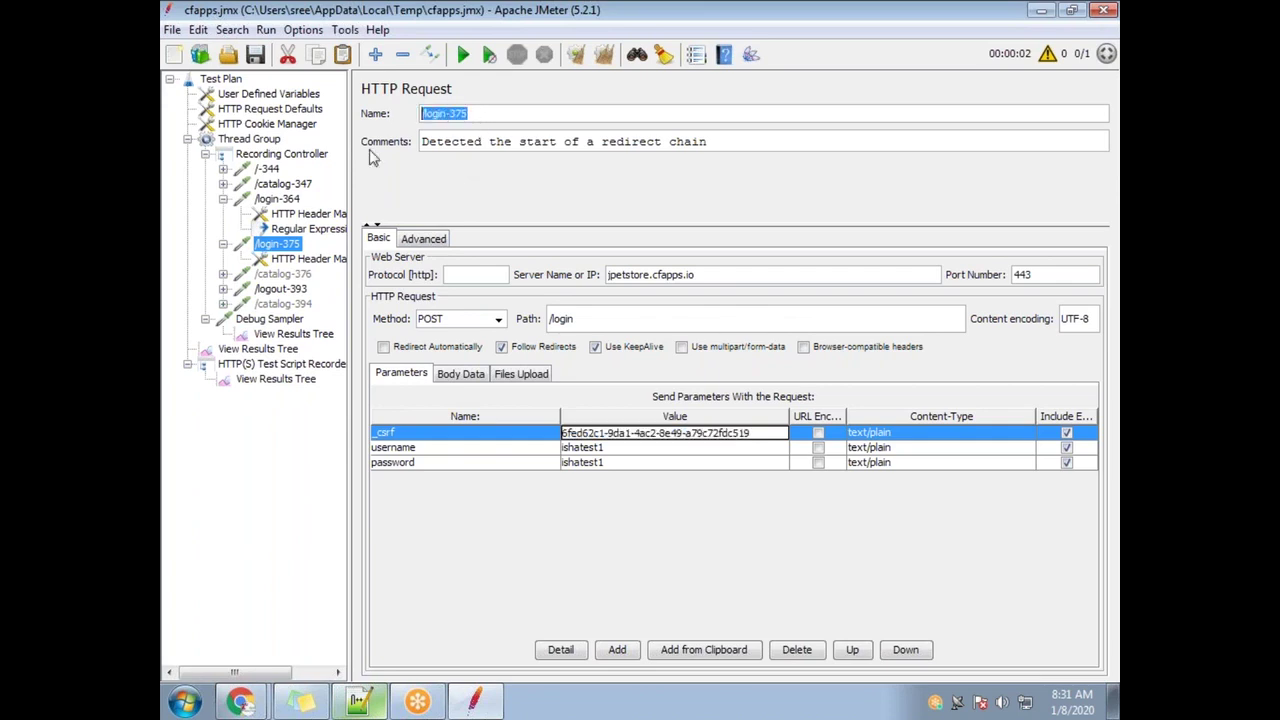
# Back in the run results, examine /login-375's Whitelabel Error Page HTML response
pyautogui.click(287, 336)
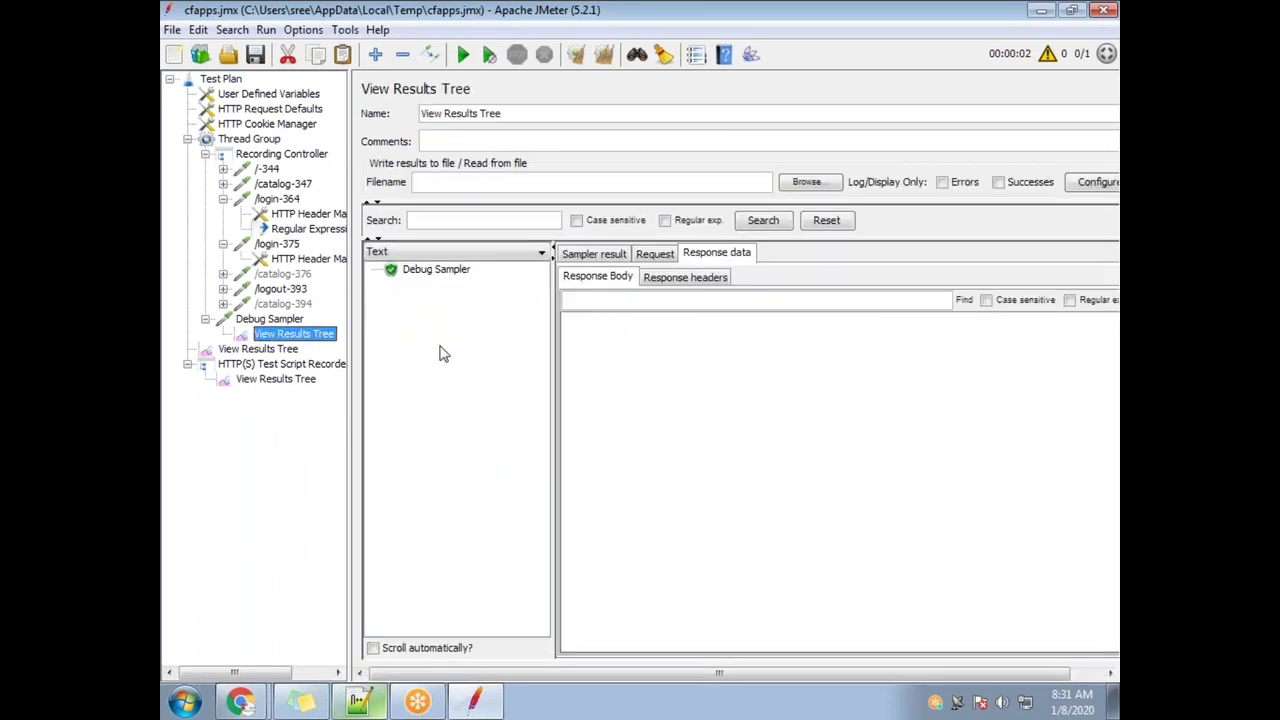
pyautogui.click(285, 350)
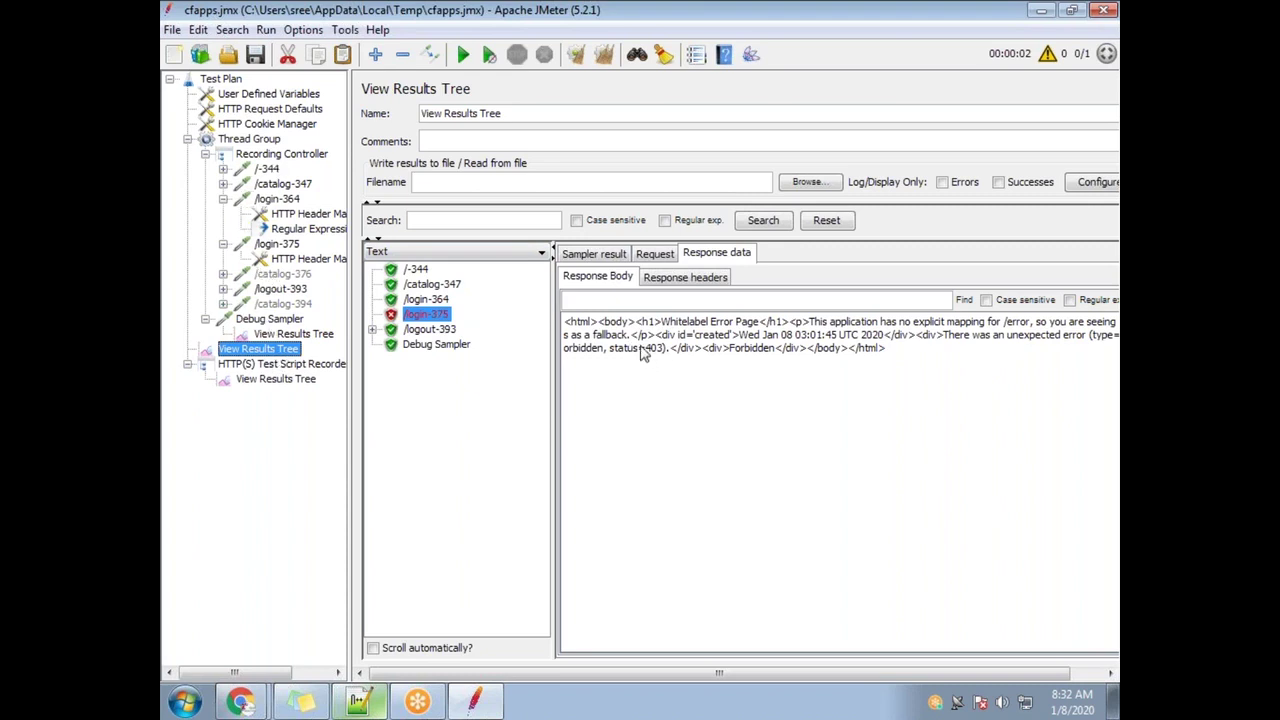
pyautogui.click(432, 300)
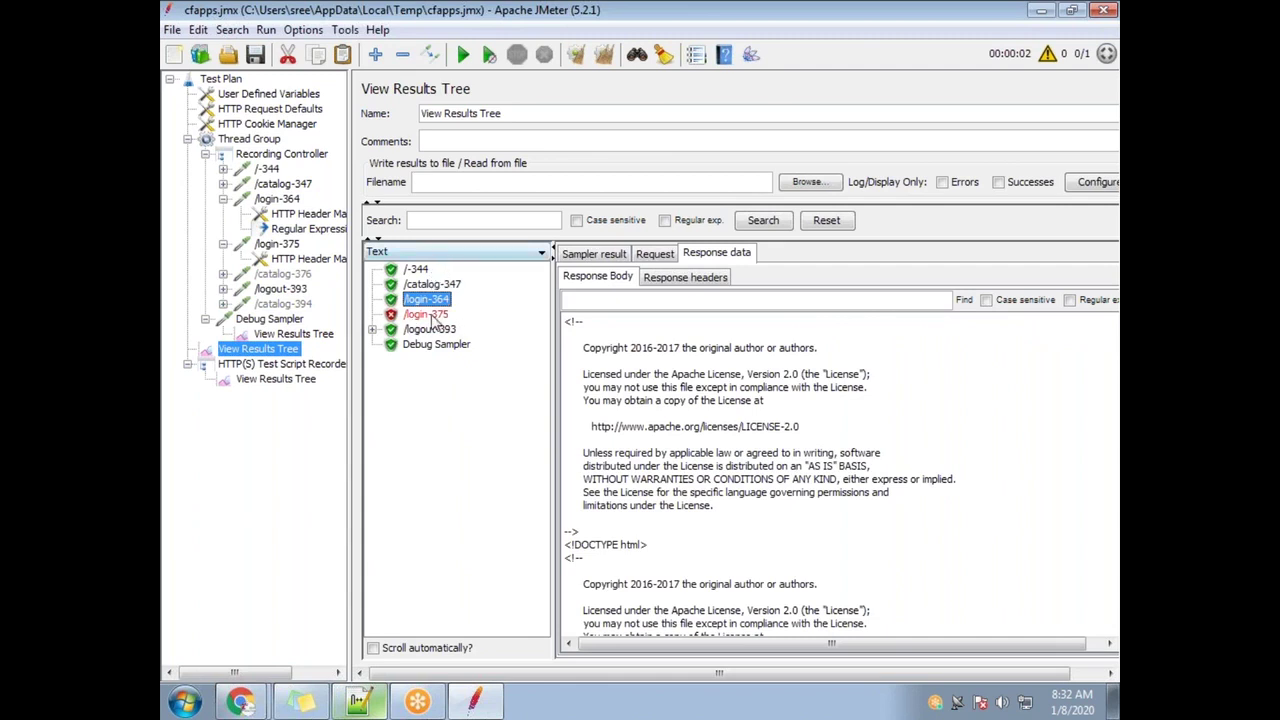
pyautogui.click(432, 316)
pyautogui.doubleClick(872, 348)
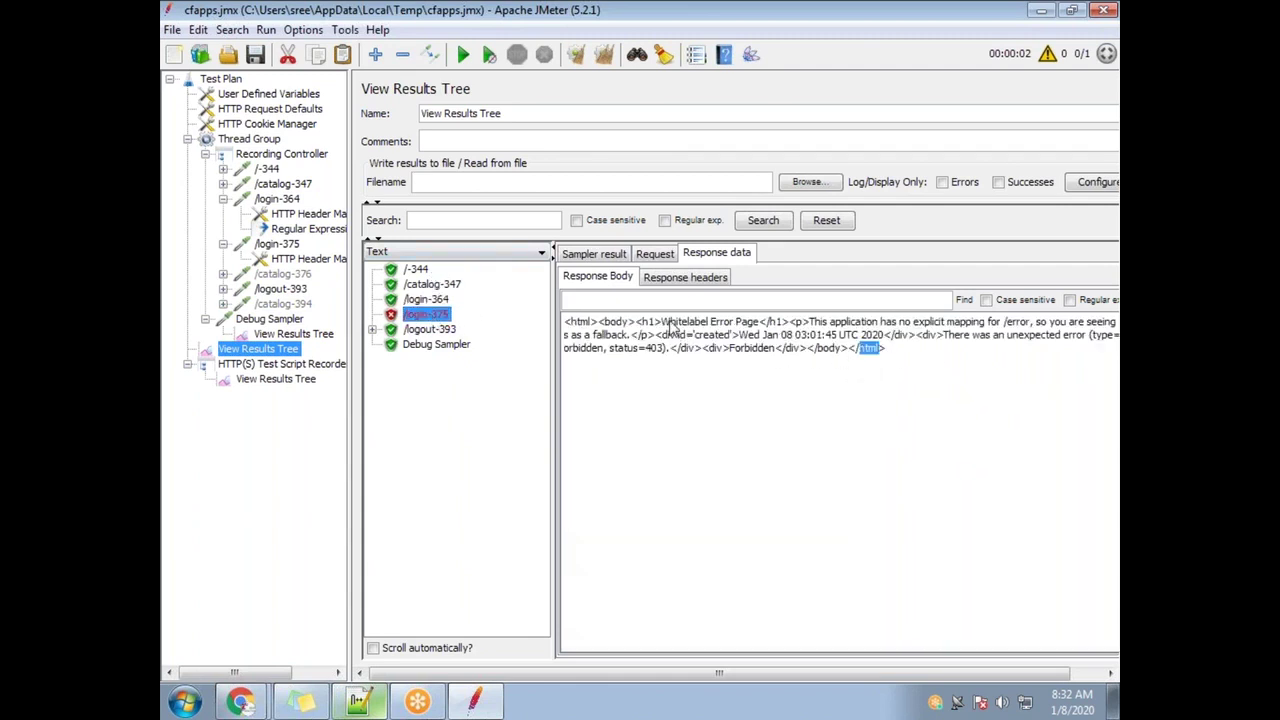
pyautogui.moveTo(662, 322); pyautogui.dragTo(756, 322)
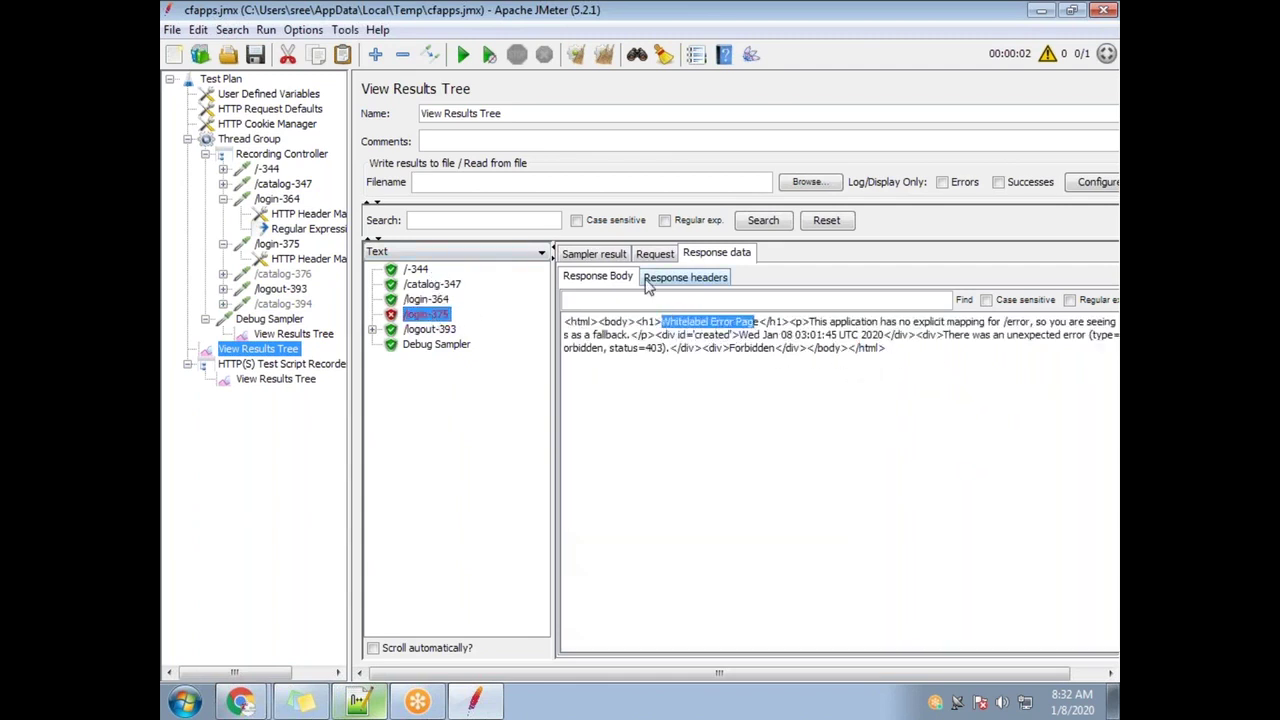
pyautogui.doubleClick(579, 322)
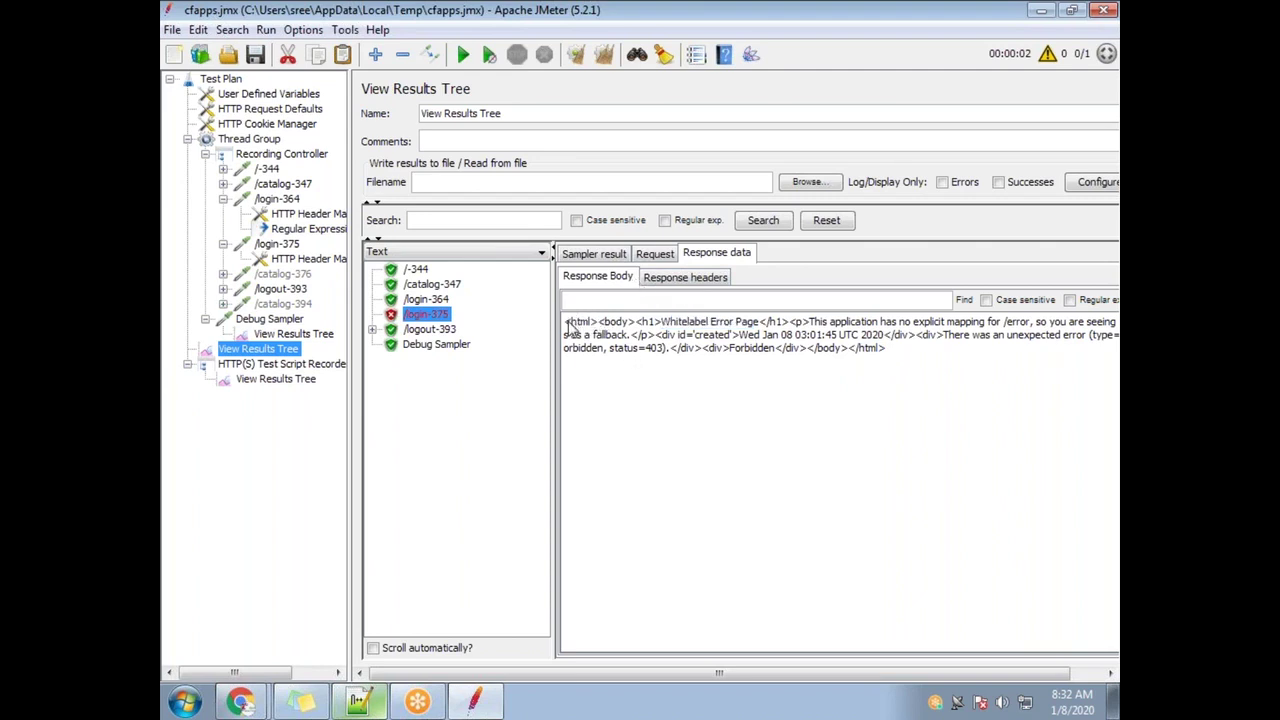
pyautogui.click(485, 258)
pyautogui.click(486, 258)
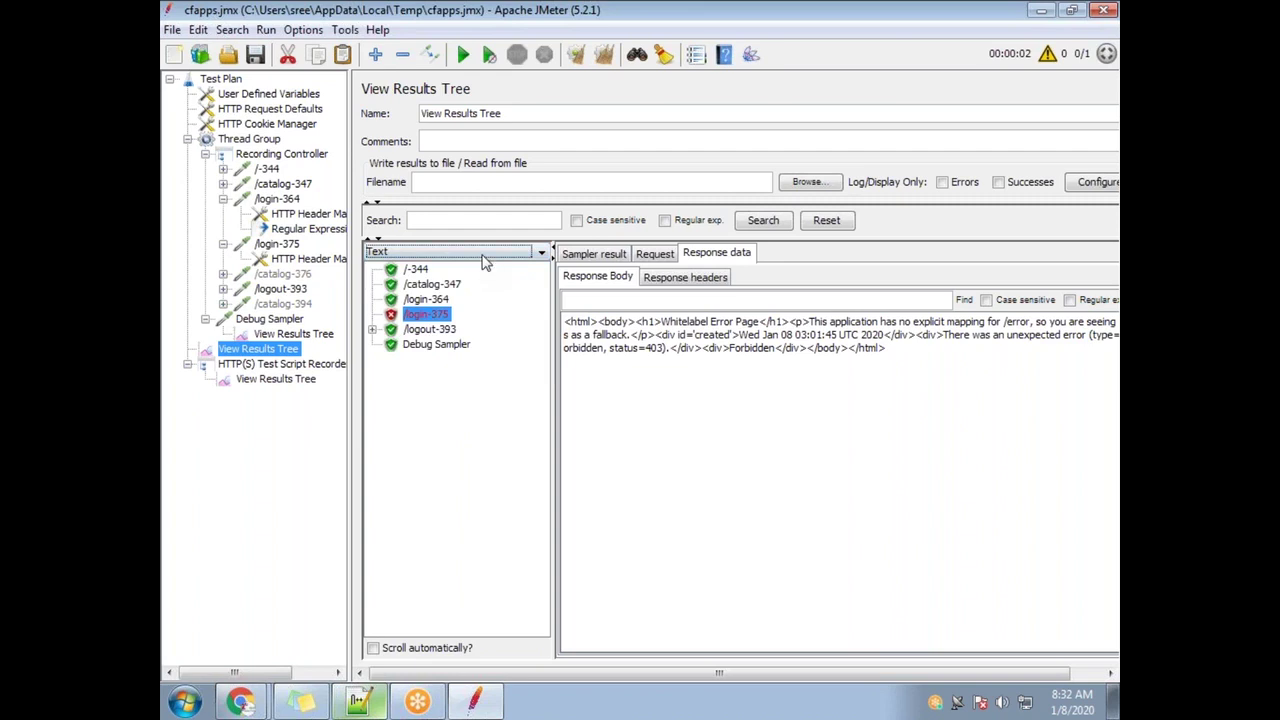
# Render /login-375's response as a Browser page and pick out Forbidden and status 403
pyautogui.click(486, 258)
pyautogui.scroll(-3, 463, 357)
pyautogui.click(421, 360)
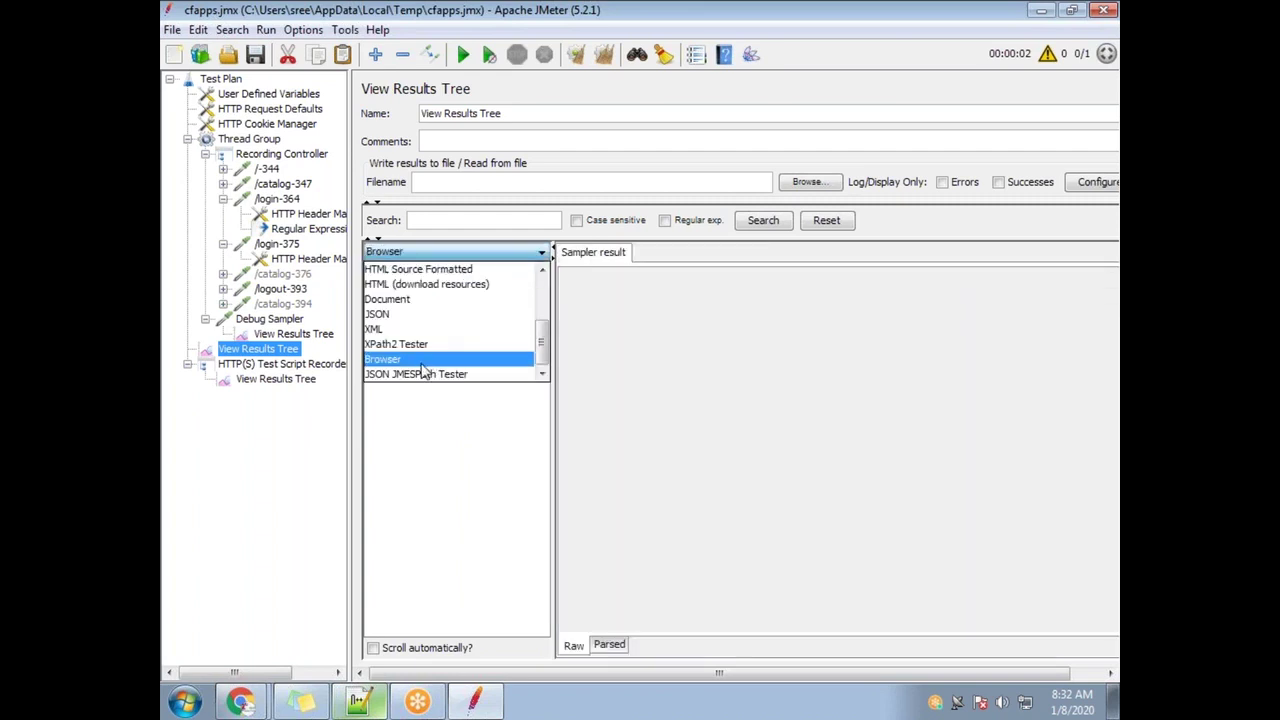
pyautogui.moveTo(633, 500); pyautogui.dragTo(550, 362)
pyautogui.click(722, 490)
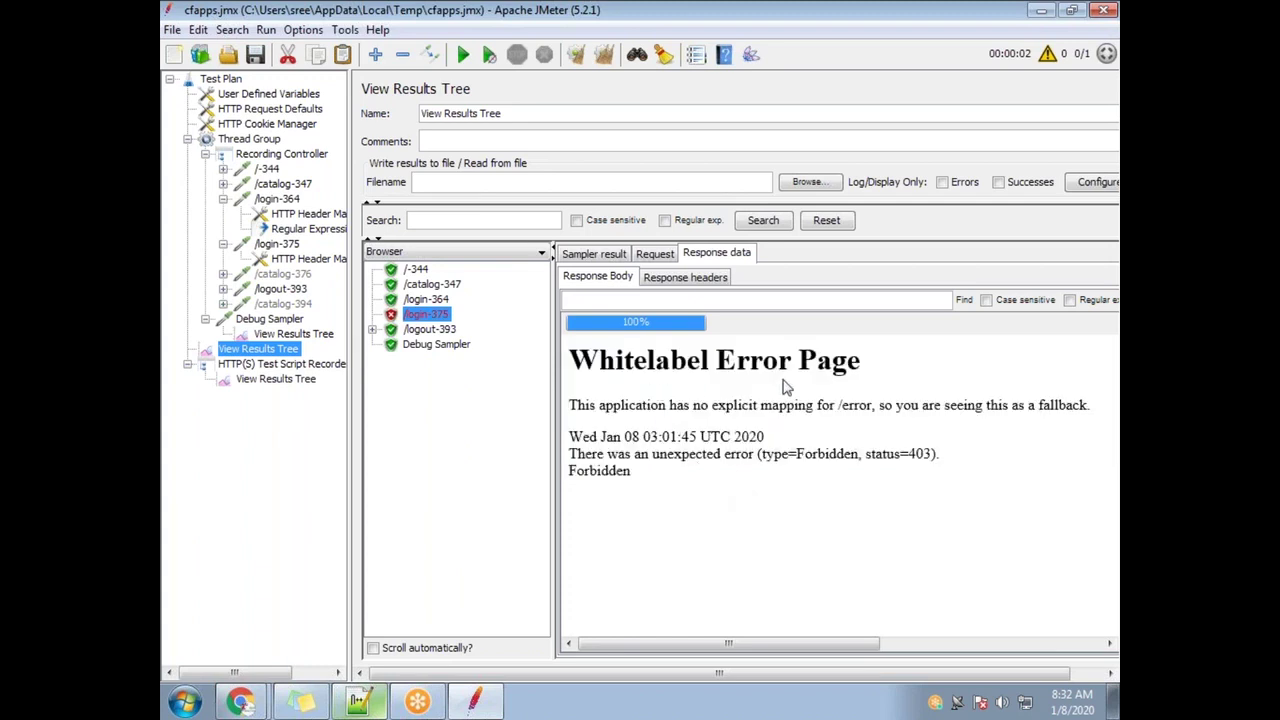
pyautogui.moveTo(623, 499); pyautogui.dragTo(560, 352)
pyautogui.click(648, 520)
pyautogui.doubleClick(630, 471)
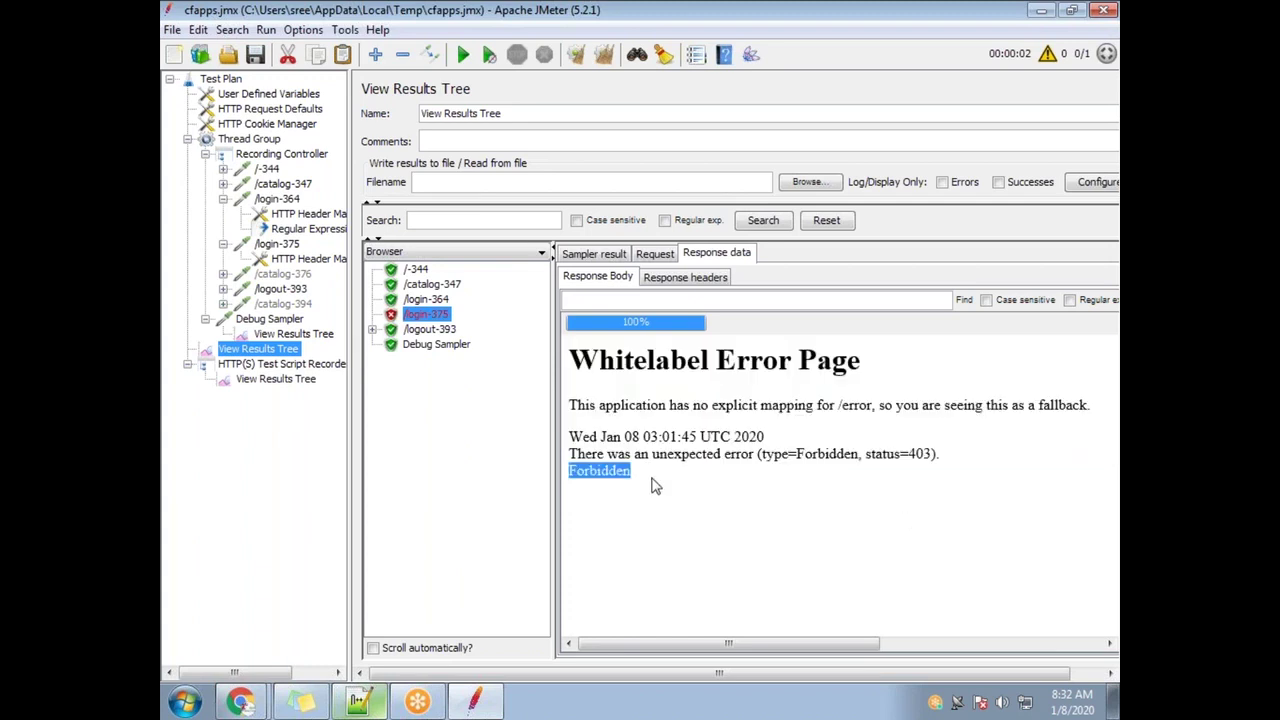
pyautogui.moveTo(893, 454); pyautogui.dragTo(942, 454)
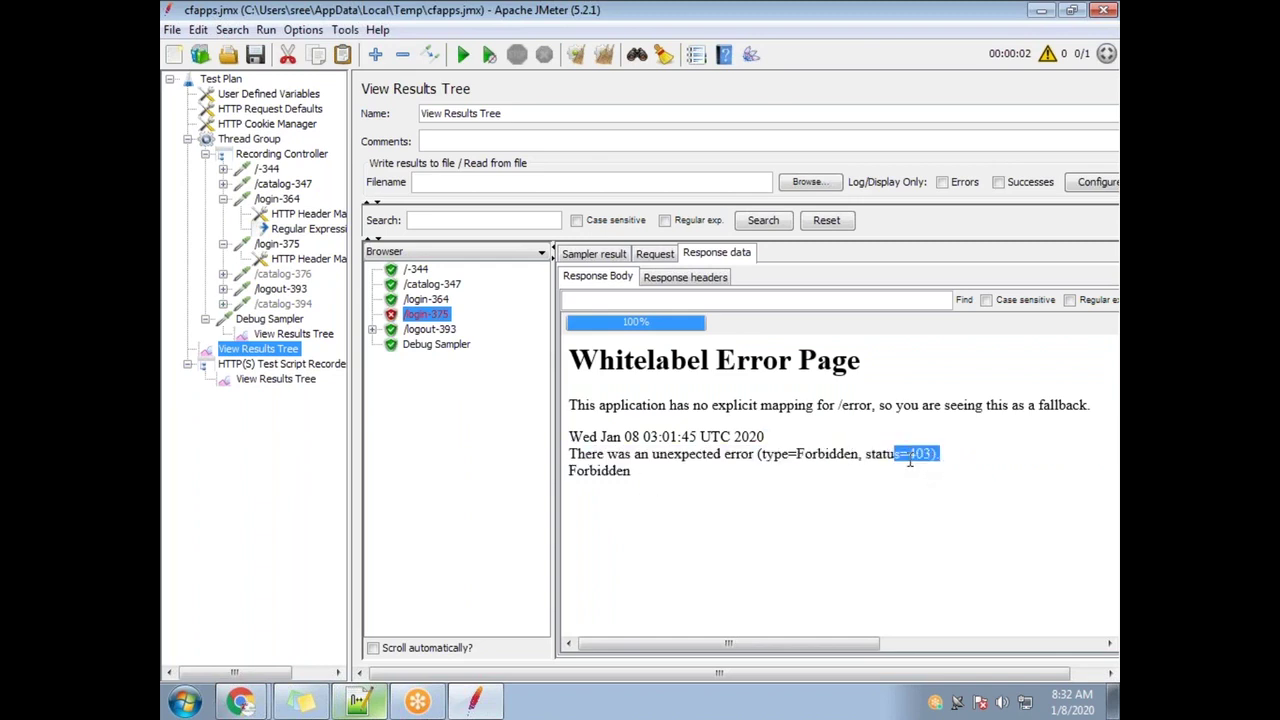
pyautogui.doubleClick(916, 455)
# Check the hard-coded part of /login-375's _csrf token value
pyautogui.click(300, 260)
pyautogui.click(282, 244)
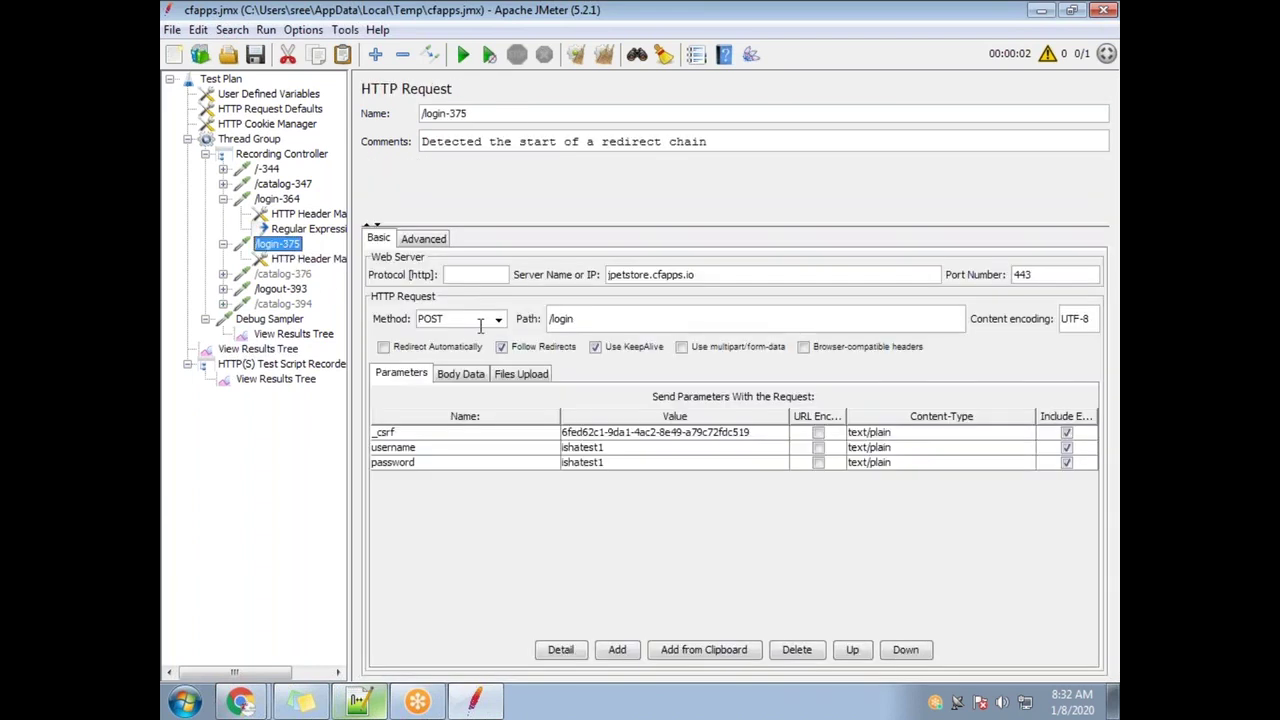
pyautogui.doubleClick(617, 432)
pyautogui.moveTo(762, 433); pyautogui.dragTo(527, 424)
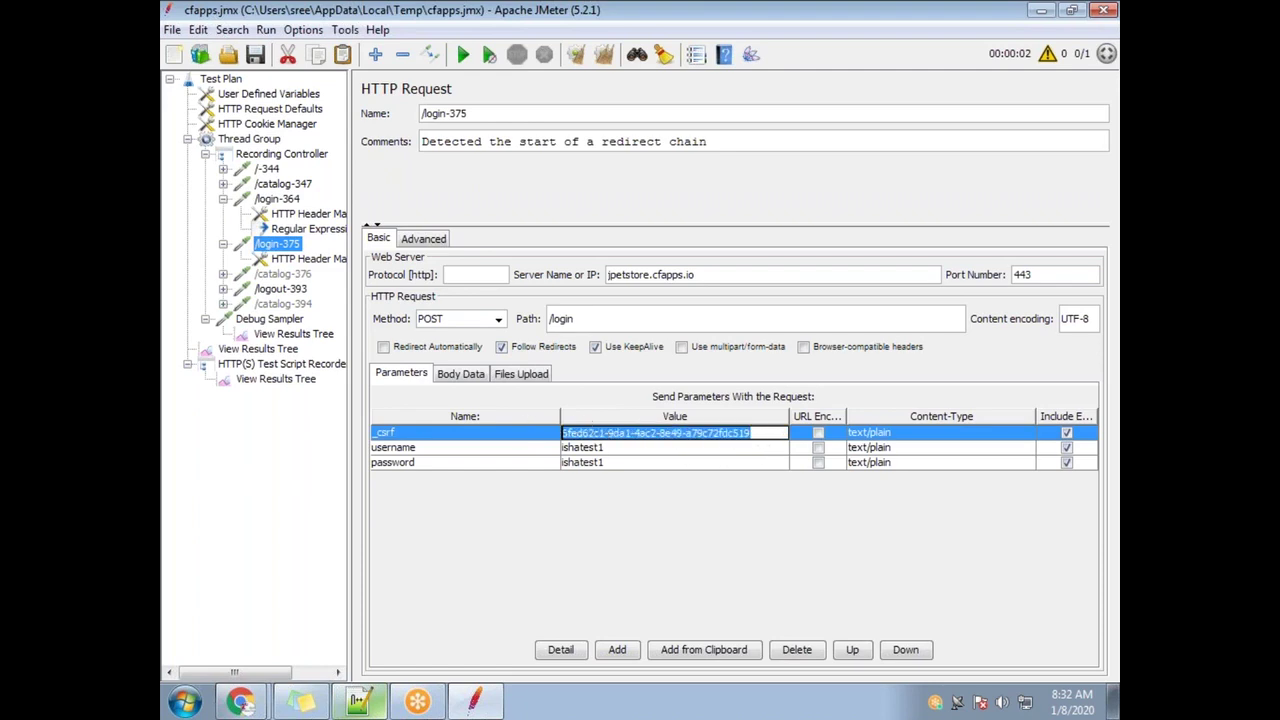
# Return to the run results and highlight Forbidden in the rendered error page
pyautogui.click(262, 348)
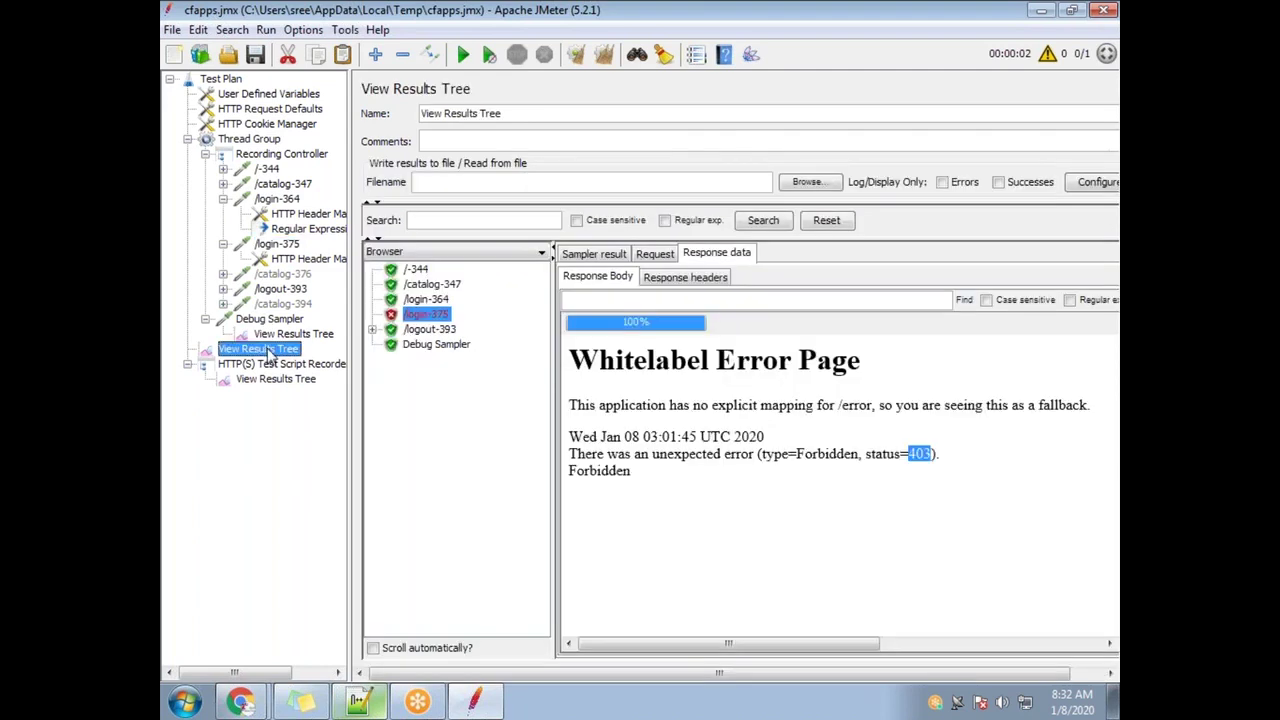
pyautogui.click(913, 452)
pyautogui.moveTo(798, 453); pyautogui.dragTo(861, 460)
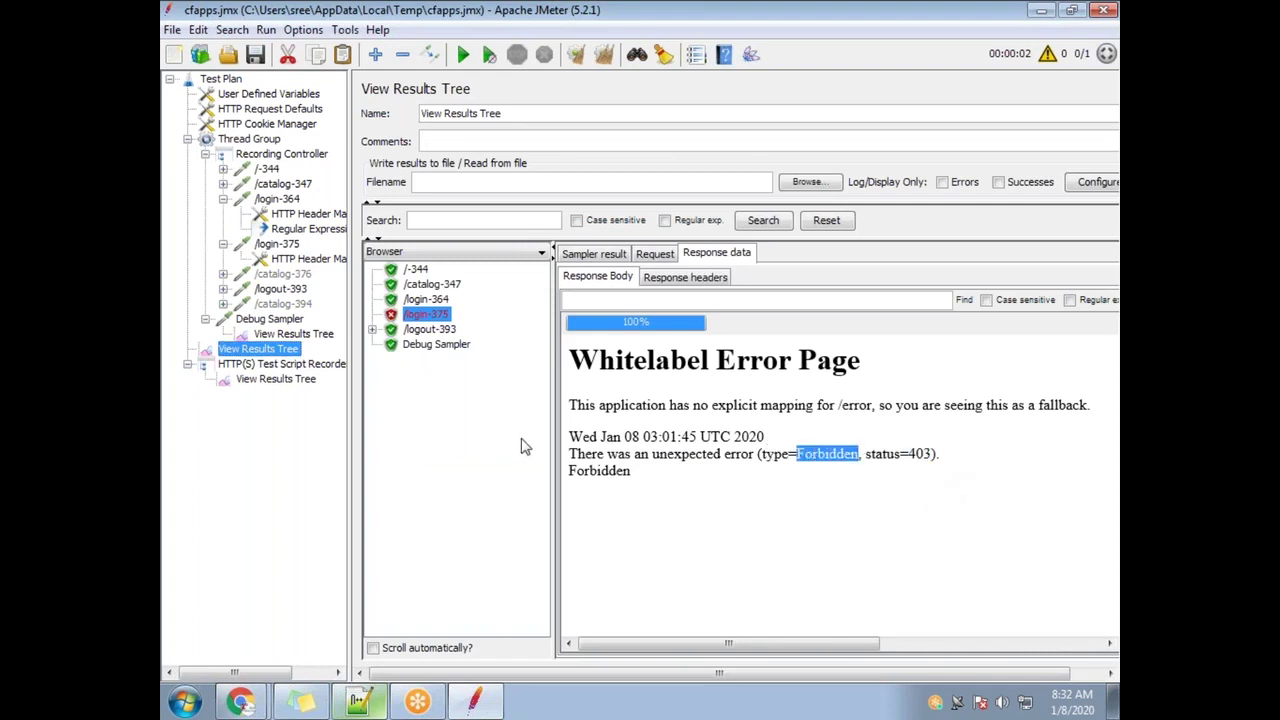
pyautogui.click(875, 432)
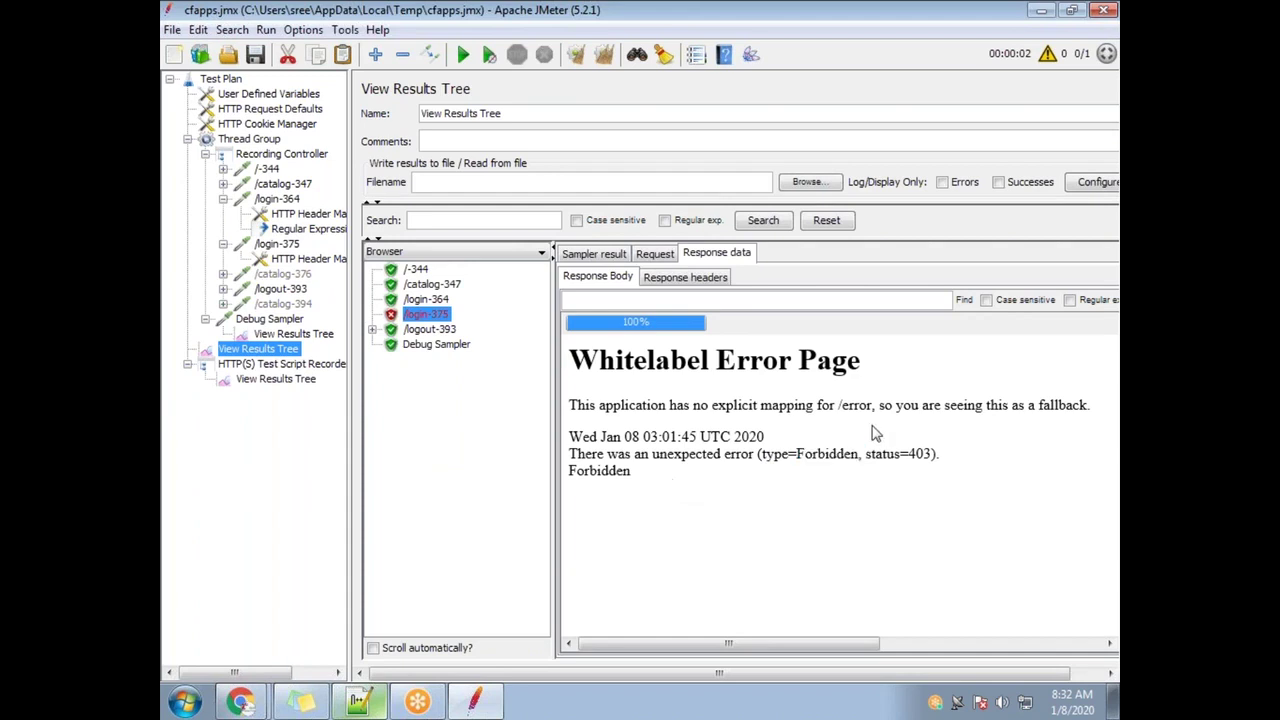
pyautogui.moveTo(797, 454); pyautogui.dragTo(873, 447)
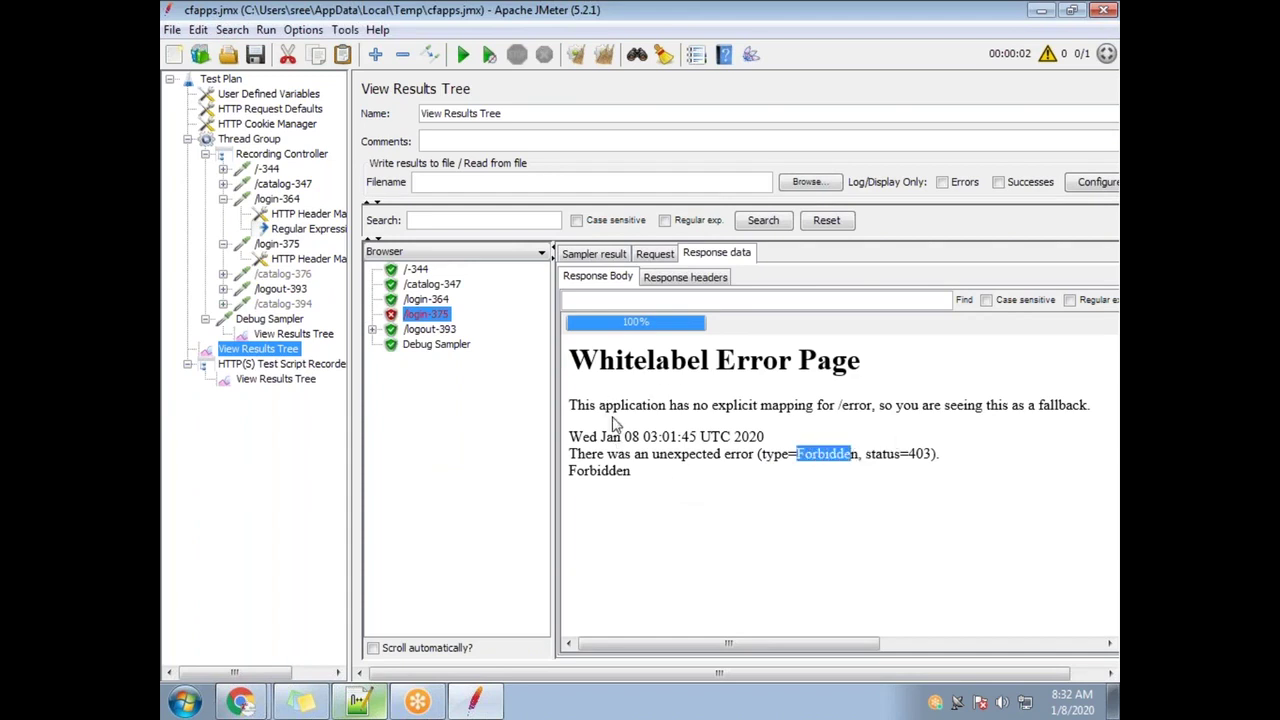
pyautogui.click(816, 459)
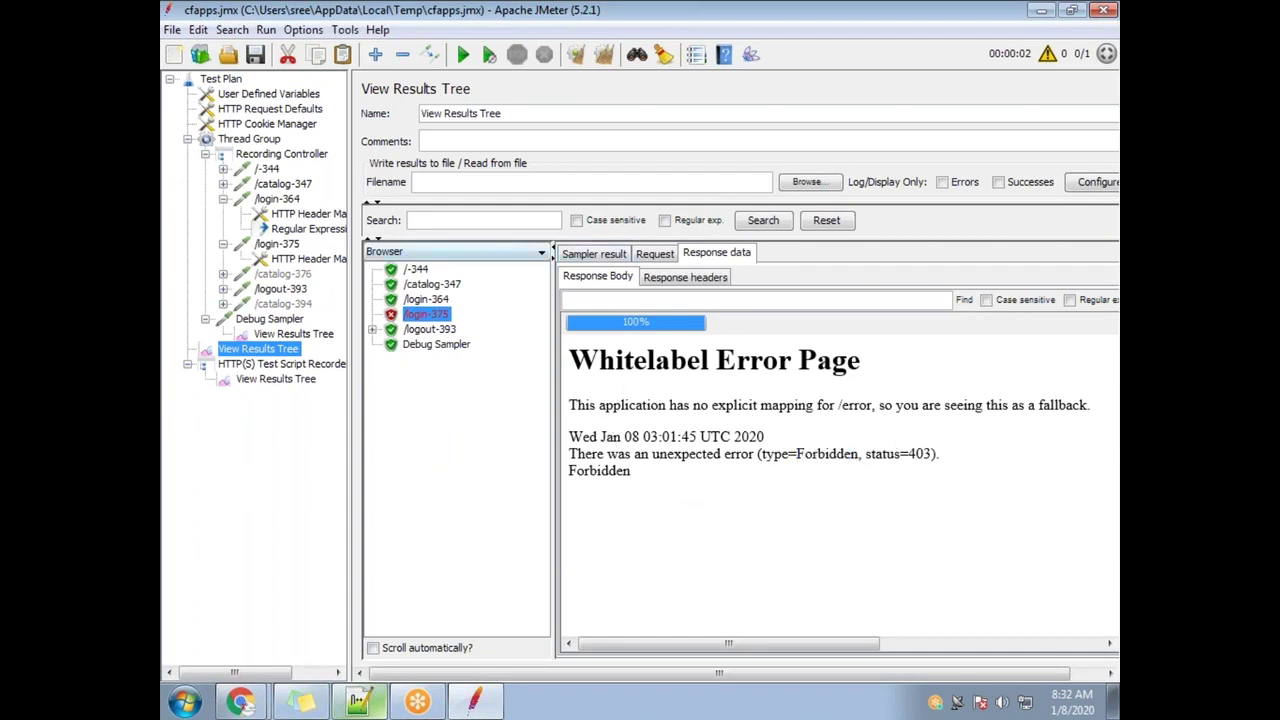
pyautogui.click(500, 252)
pyautogui.scroll(5, 450, 320)
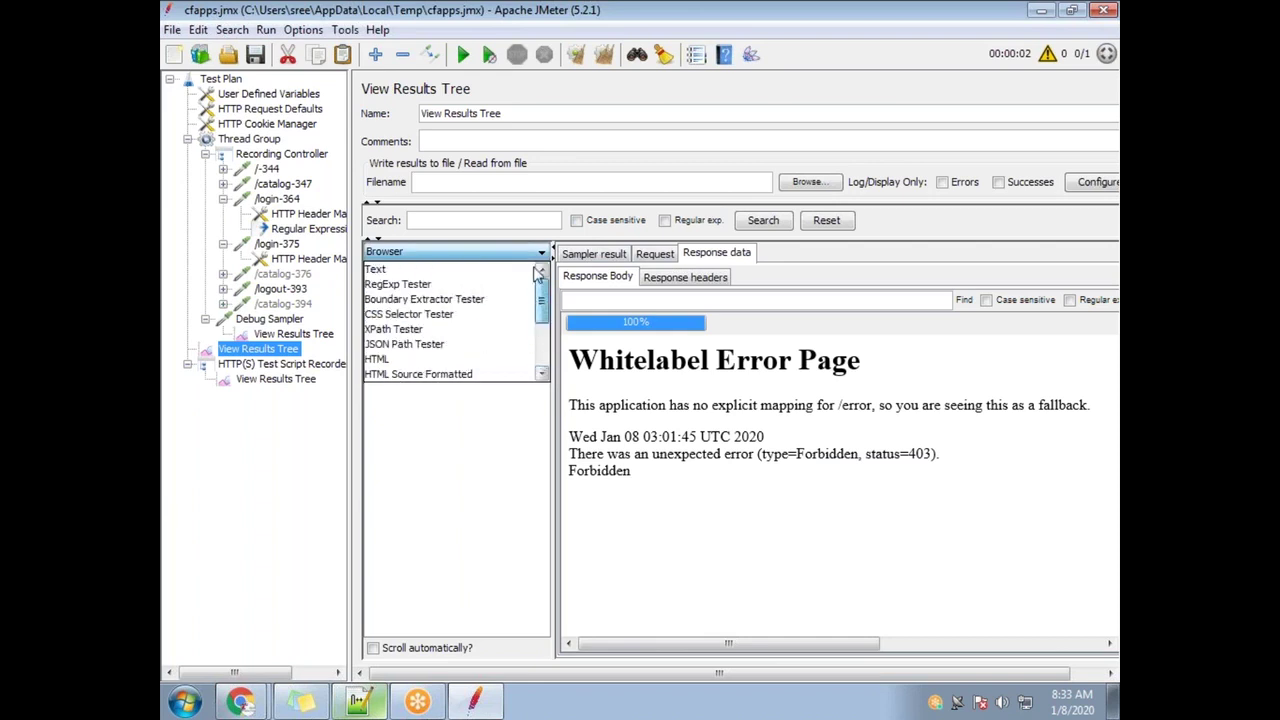
# Show /login-375's response as raw Text and highlight its 403 status
pyautogui.click(420, 268)
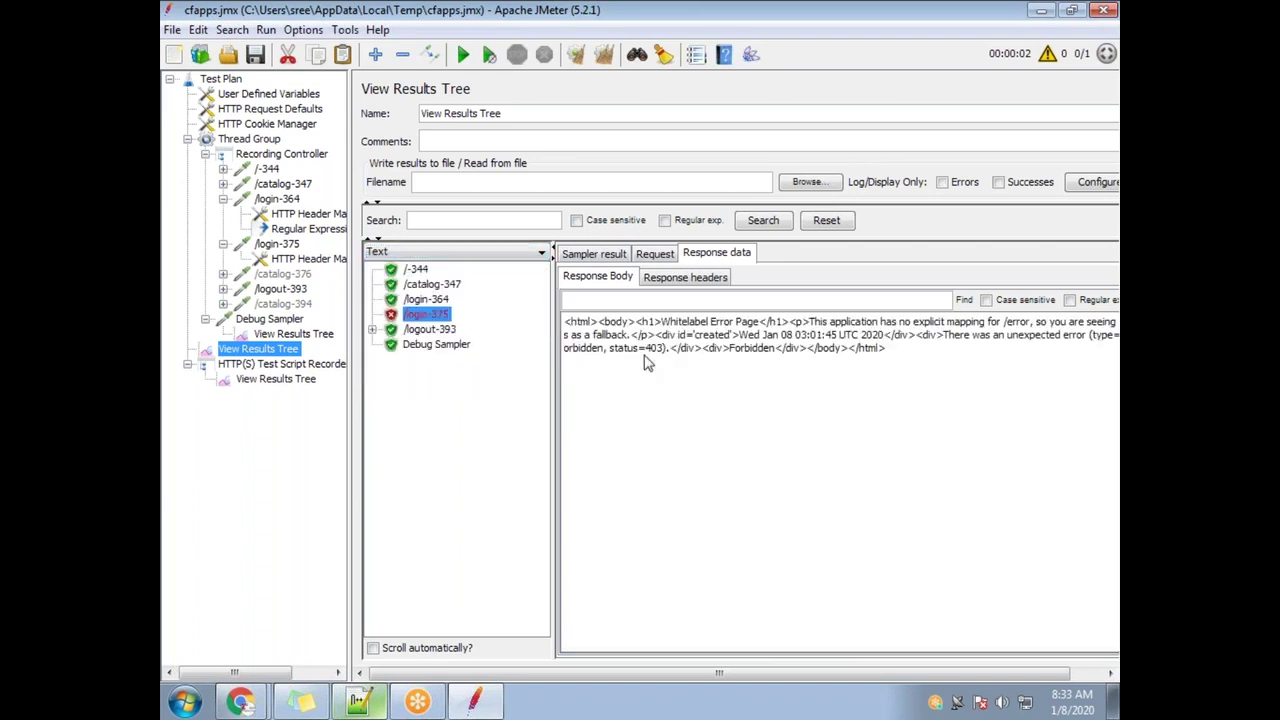
pyautogui.moveTo(645, 349); pyautogui.dragTo(680, 356)
pyautogui.click(474, 253)
pyautogui.scroll(-3, 428, 340)
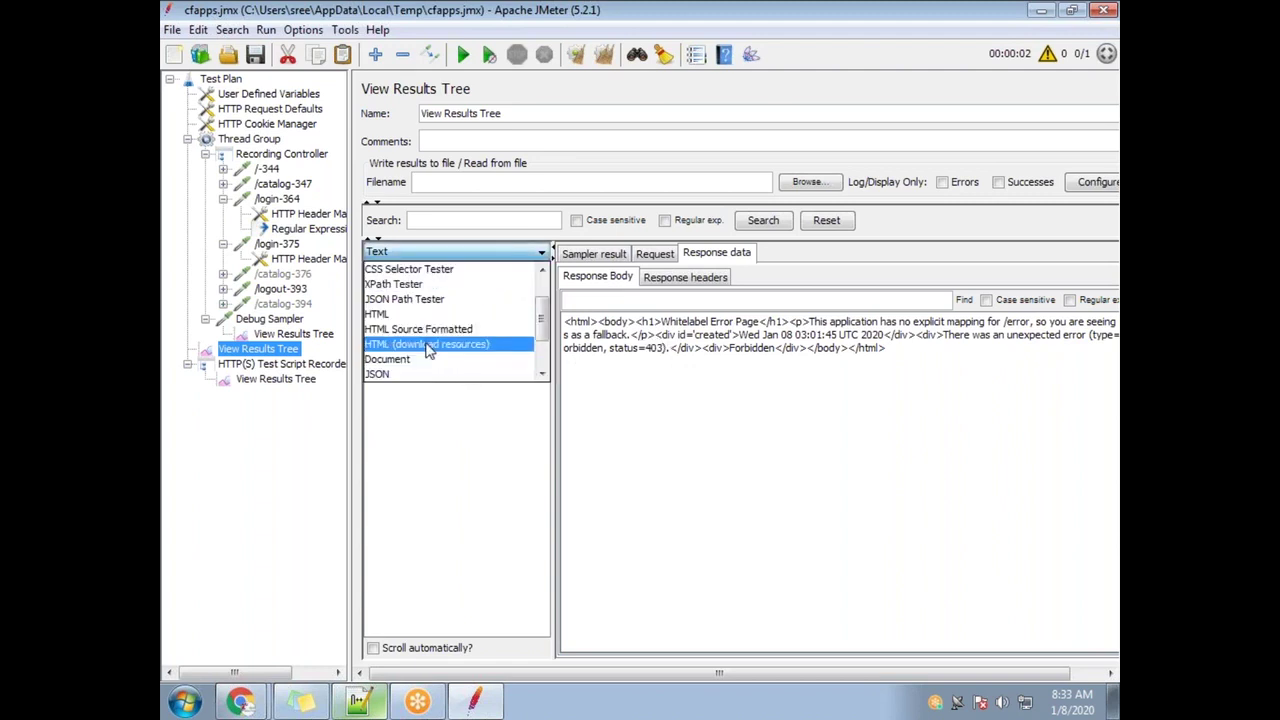
pyautogui.click(637, 344)
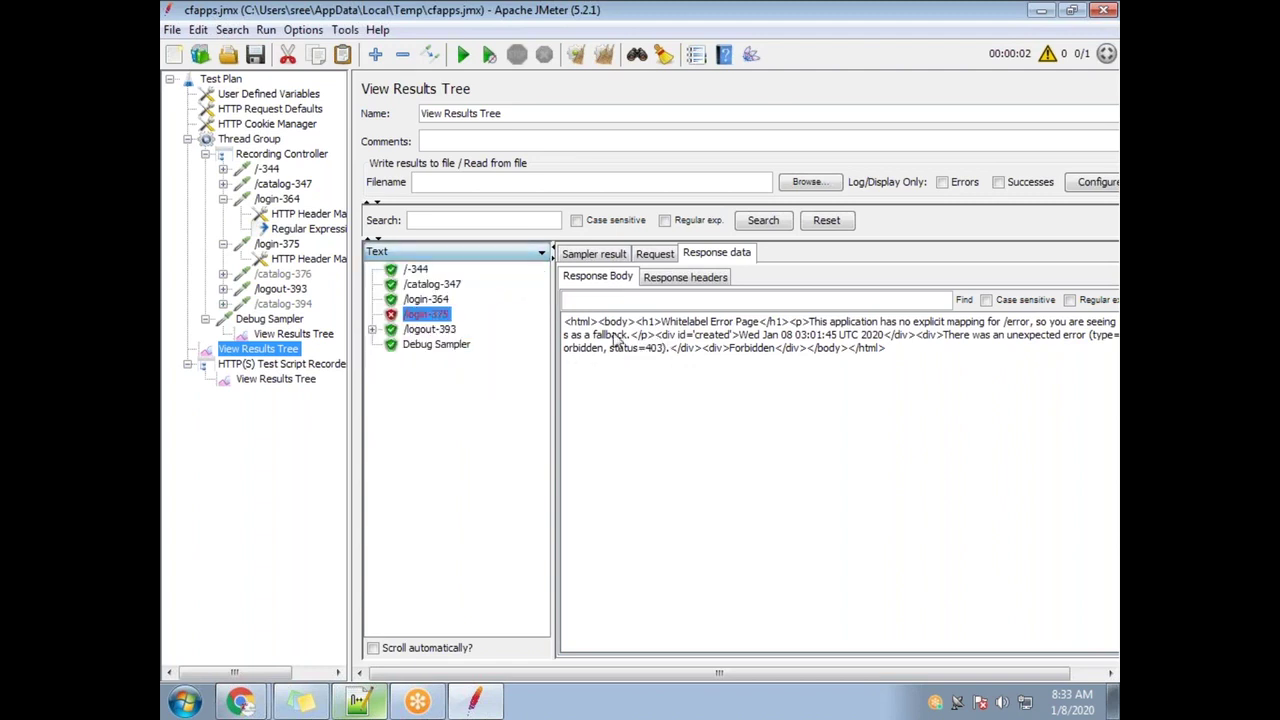
# Highlight the Whitelabel Error Page heading and status=403 message in the raw HTML
pyautogui.moveTo(577, 323); pyautogui.dragTo(617, 325)
pyautogui.click(630, 345)
pyautogui.moveTo(922, 352); pyautogui.dragTo(808, 352)
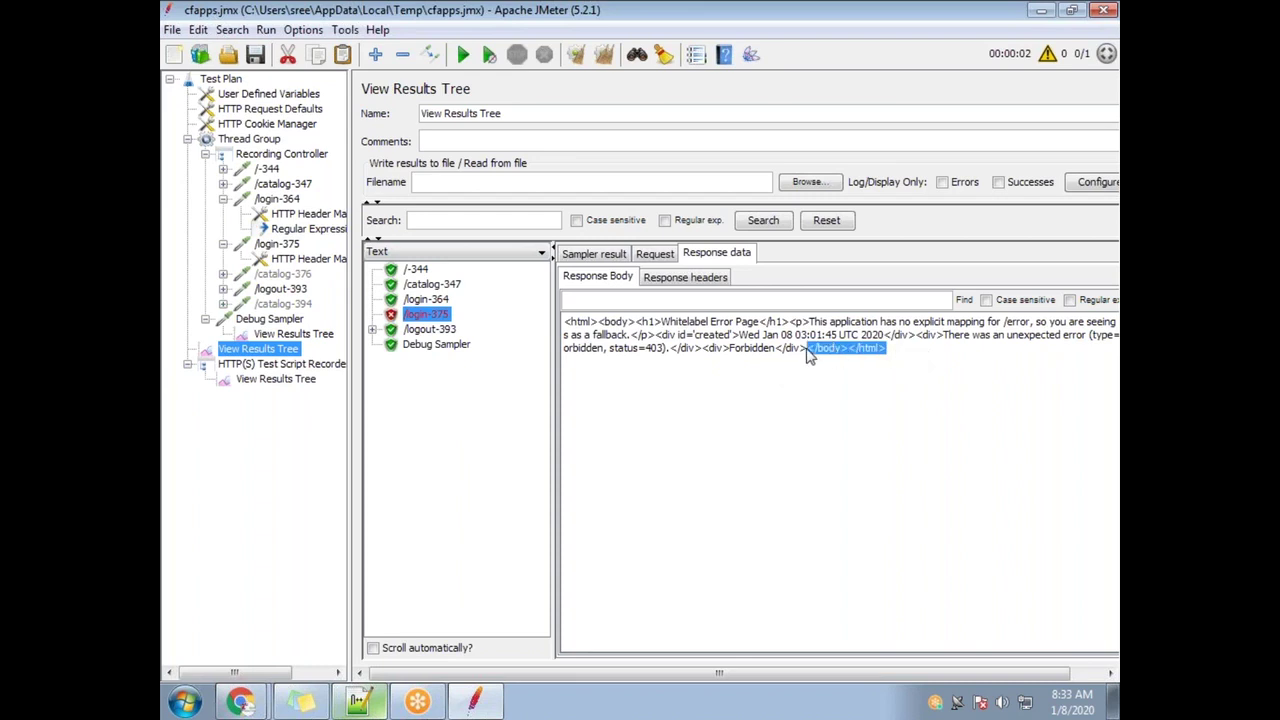
pyautogui.moveTo(676, 322); pyautogui.dragTo(798, 326)
pyautogui.click(798, 340)
pyautogui.moveTo(662, 322); pyautogui.dragTo(1088, 340)
pyautogui.click(632, 347)
pyautogui.moveTo(631, 341); pyautogui.dragTo(666, 349)
# Render the response in Browser mode and highlight the 403 status and Forbidden
pyautogui.click(429, 257)
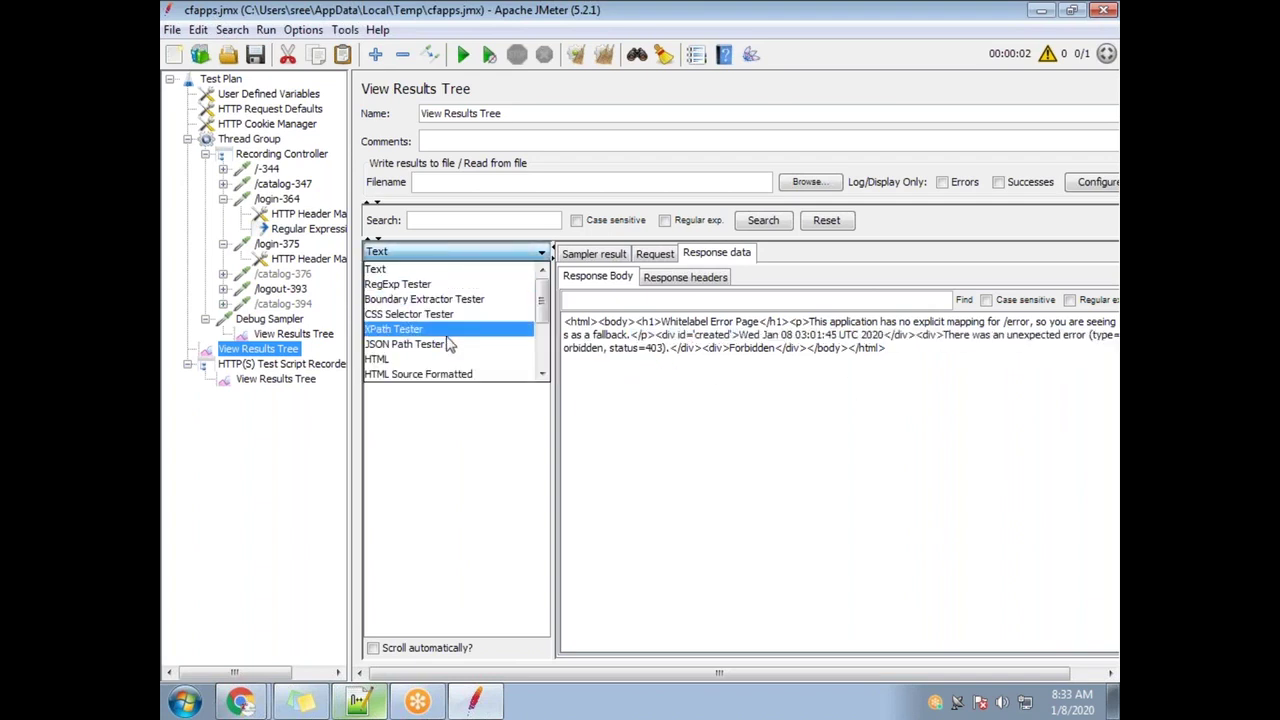
pyautogui.scroll(-3, 415, 340)
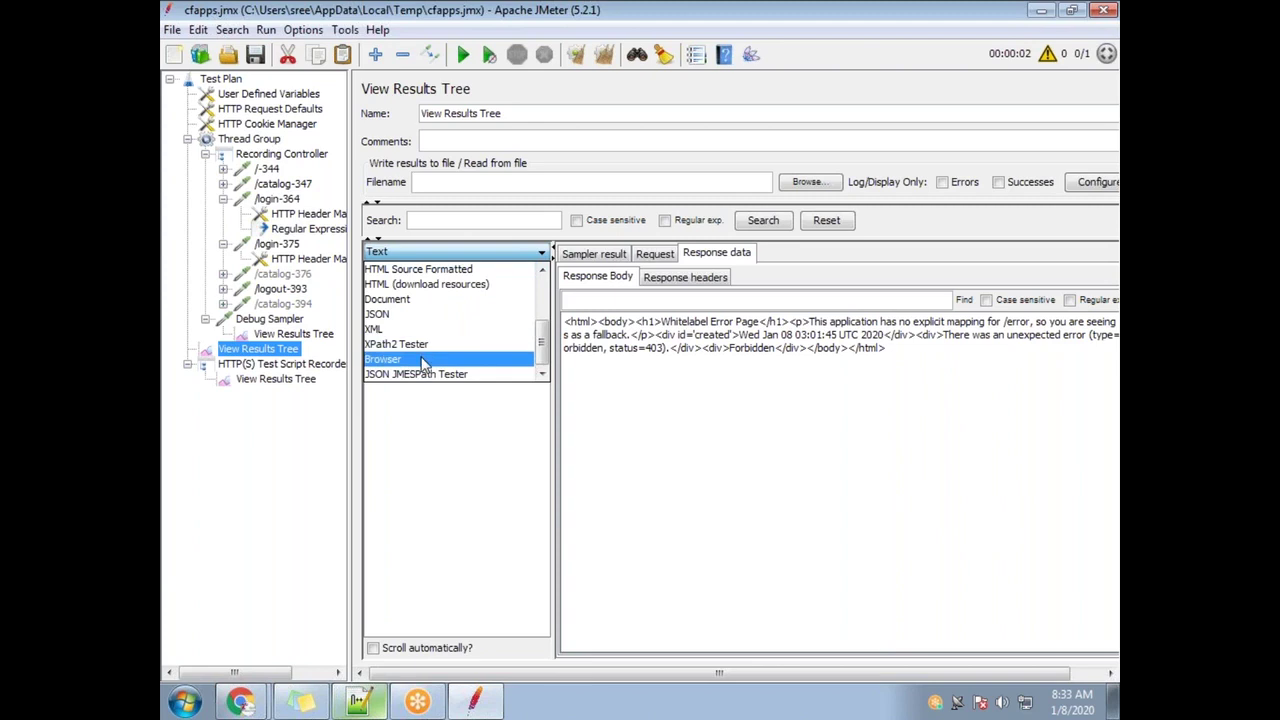
pyautogui.click(390, 358)
pyautogui.moveTo(911, 453); pyautogui.dragTo(940, 455)
pyautogui.click(851, 474)
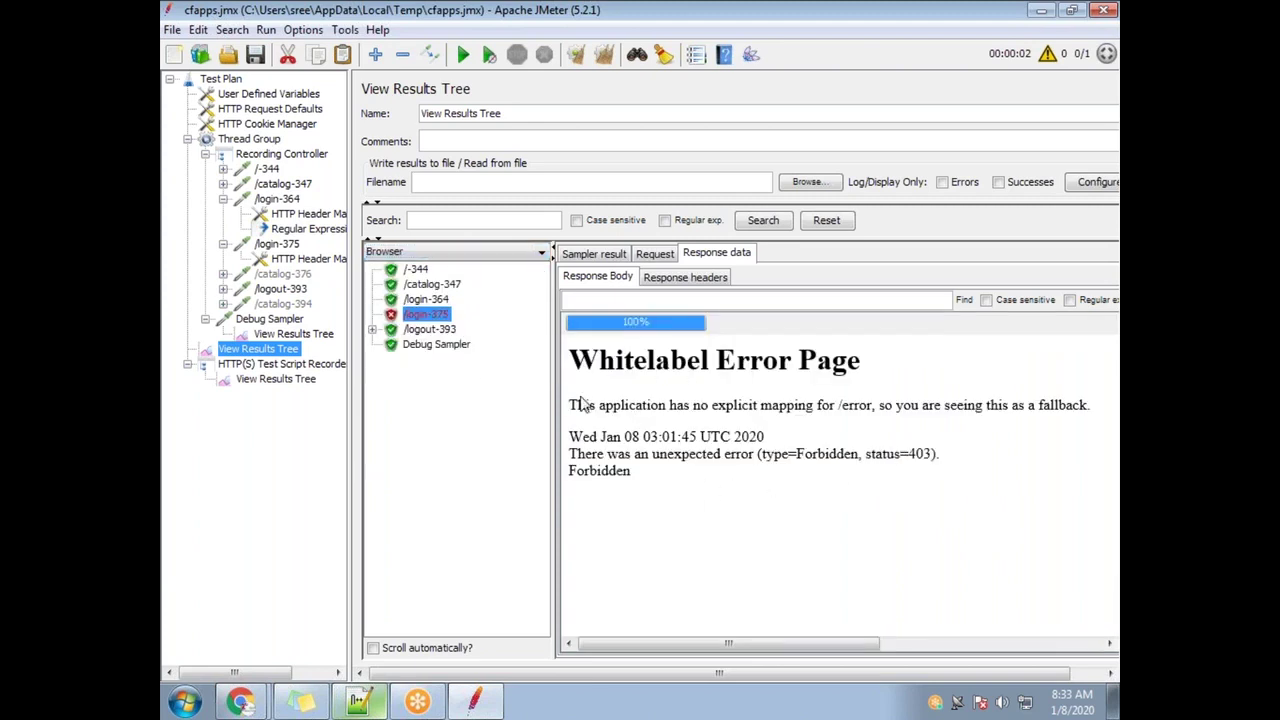
pyautogui.moveTo(912, 453); pyautogui.dragTo(942, 453)
pyautogui.click(923, 486)
pyautogui.click(933, 455)
pyautogui.moveTo(906, 453); pyautogui.dragTo(943, 454)
pyautogui.moveTo(796, 454); pyautogui.dragTo(860, 454)
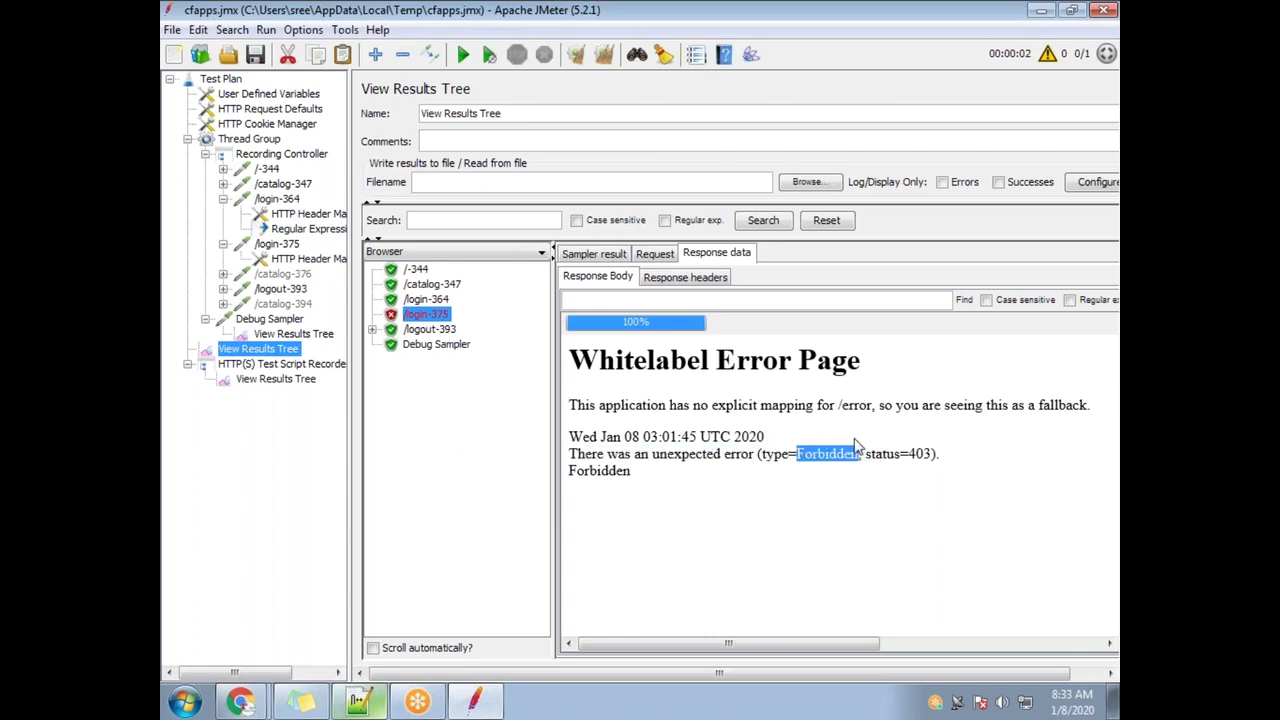
pyautogui.click(836, 457)
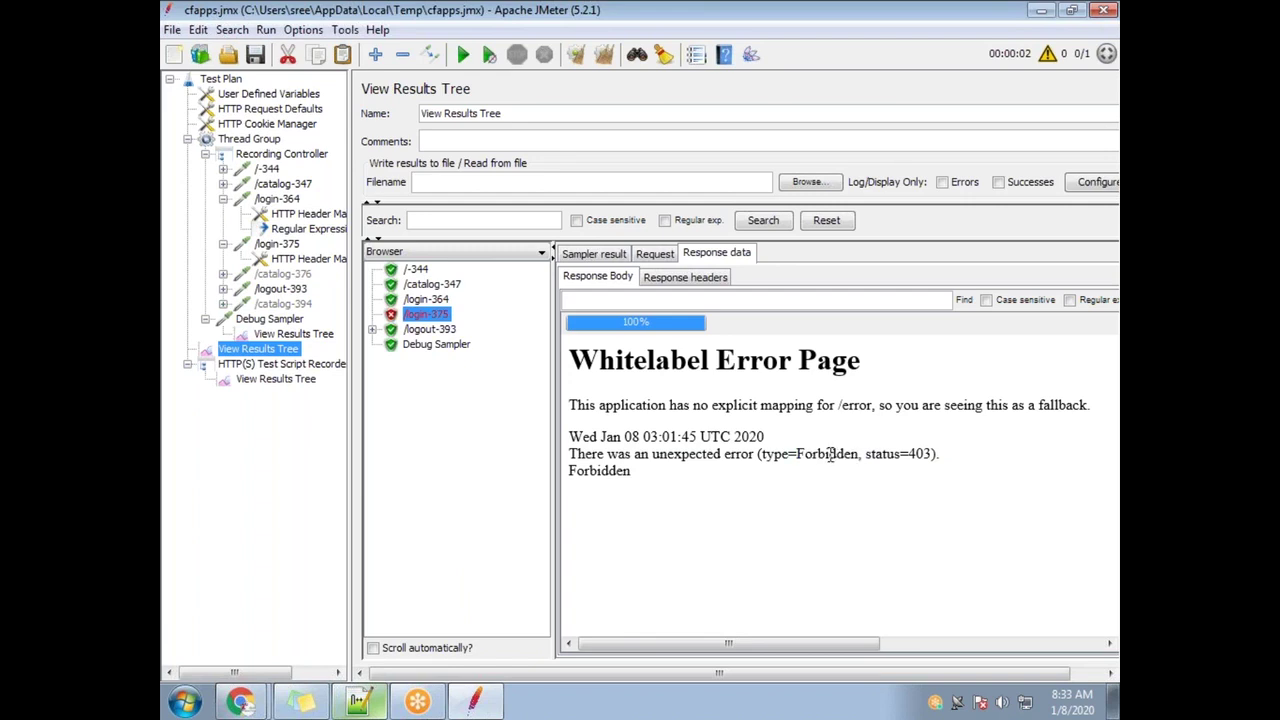
# Select the hardcoded token in /login-375's _csrf parameter value
pyautogui.click(294, 246)
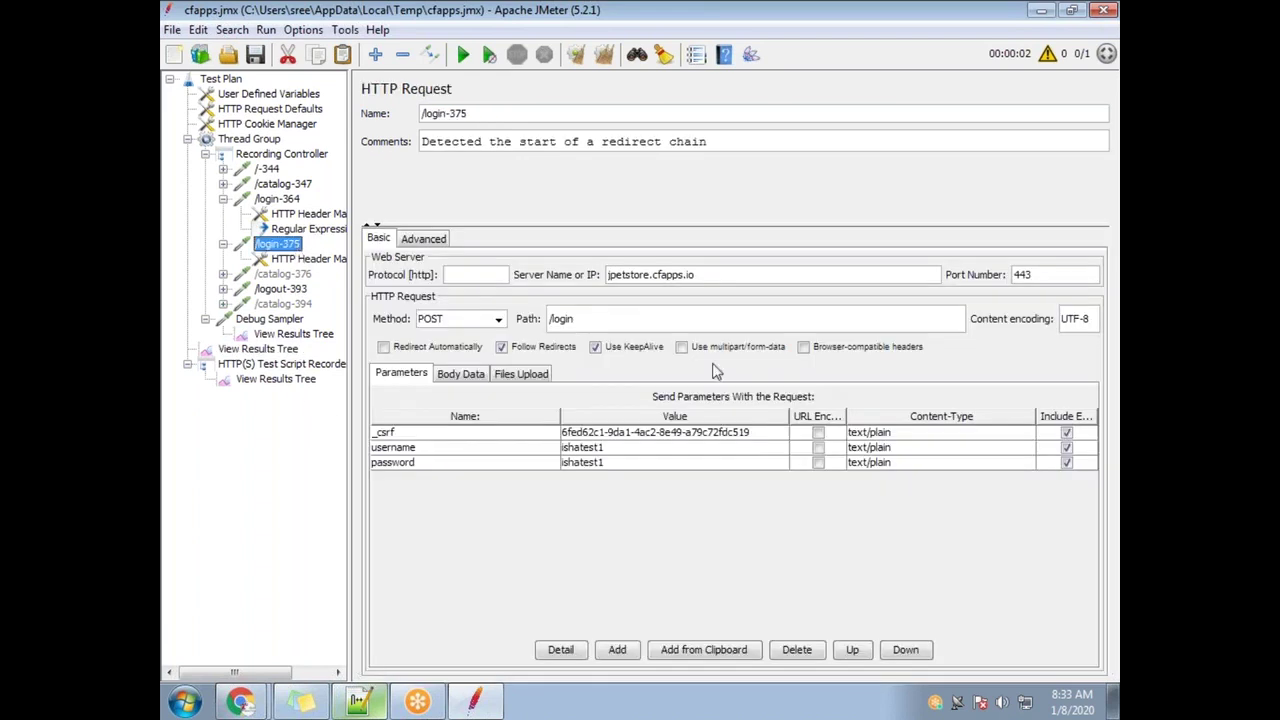
pyautogui.doubleClick(722, 437)
pyautogui.moveTo(764, 432); pyautogui.dragTo(563, 437)
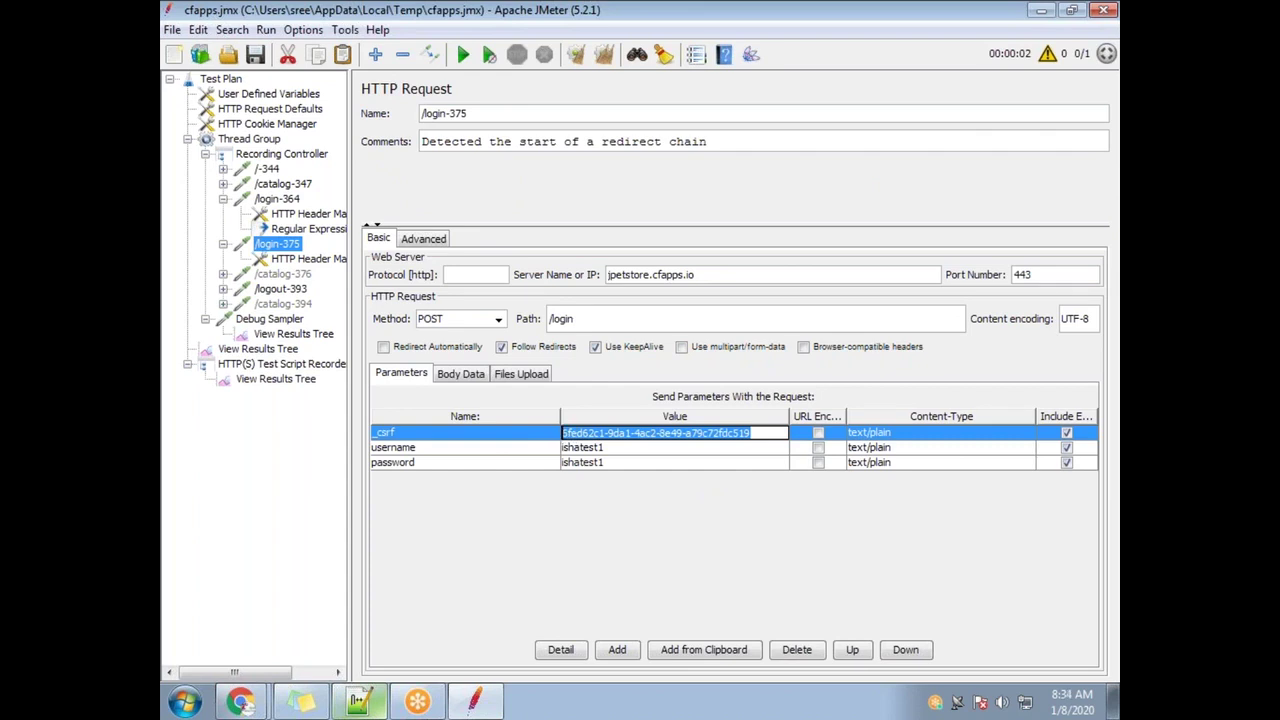
pyautogui.click(755, 432)
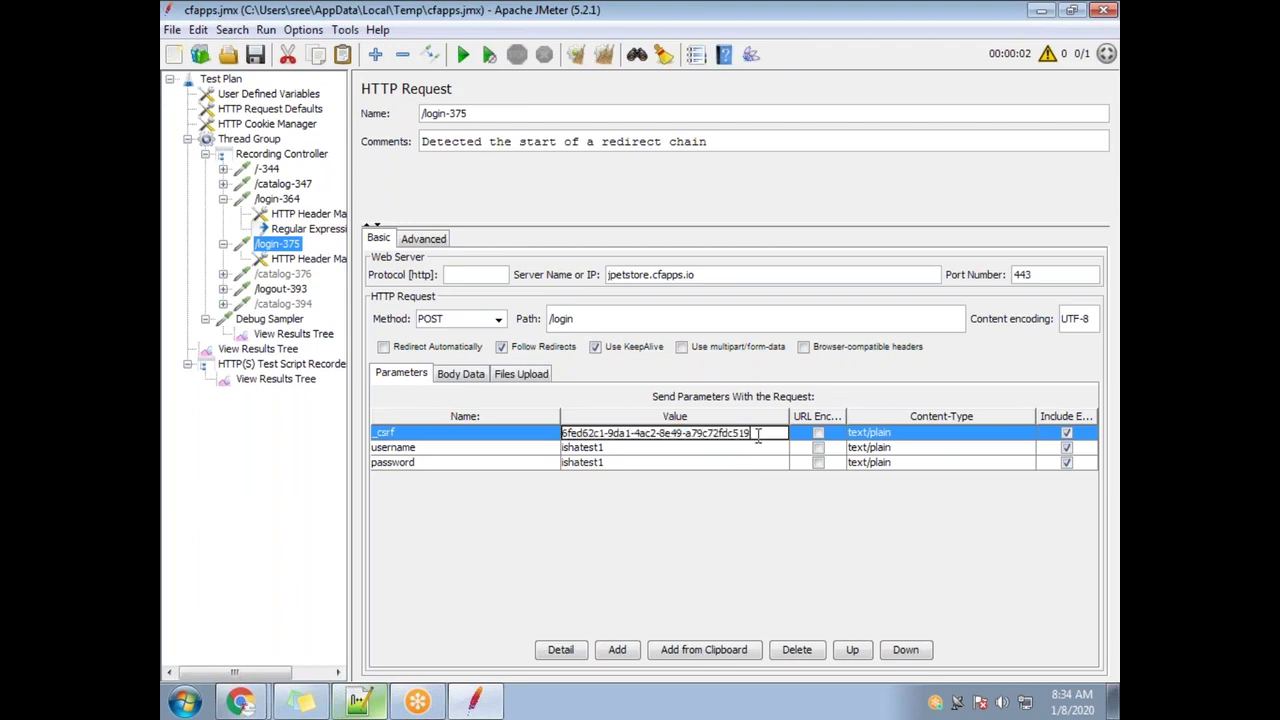
pyautogui.moveTo(758, 433); pyautogui.dragTo(565, 437)
# View the /login-364 login page response, then bring up the Notepad++ correlation steps
pyautogui.click(288, 350)
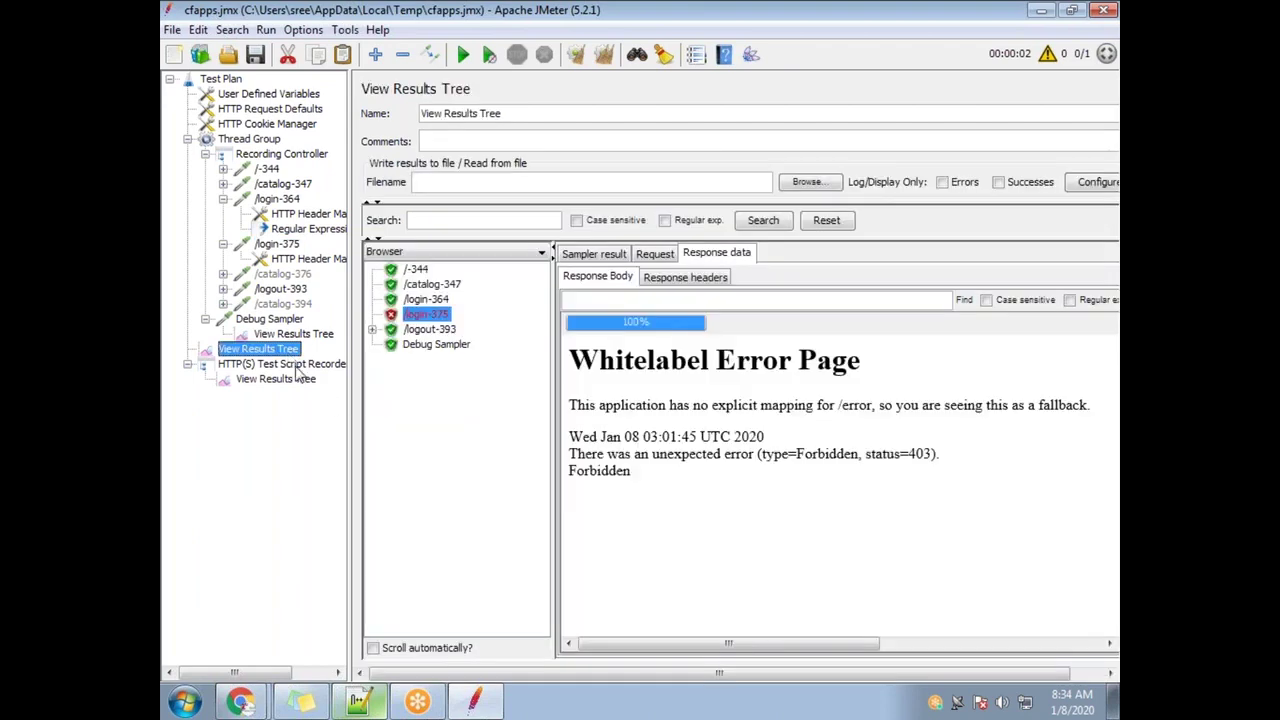
pyautogui.click(450, 329)
pyautogui.click(437, 300)
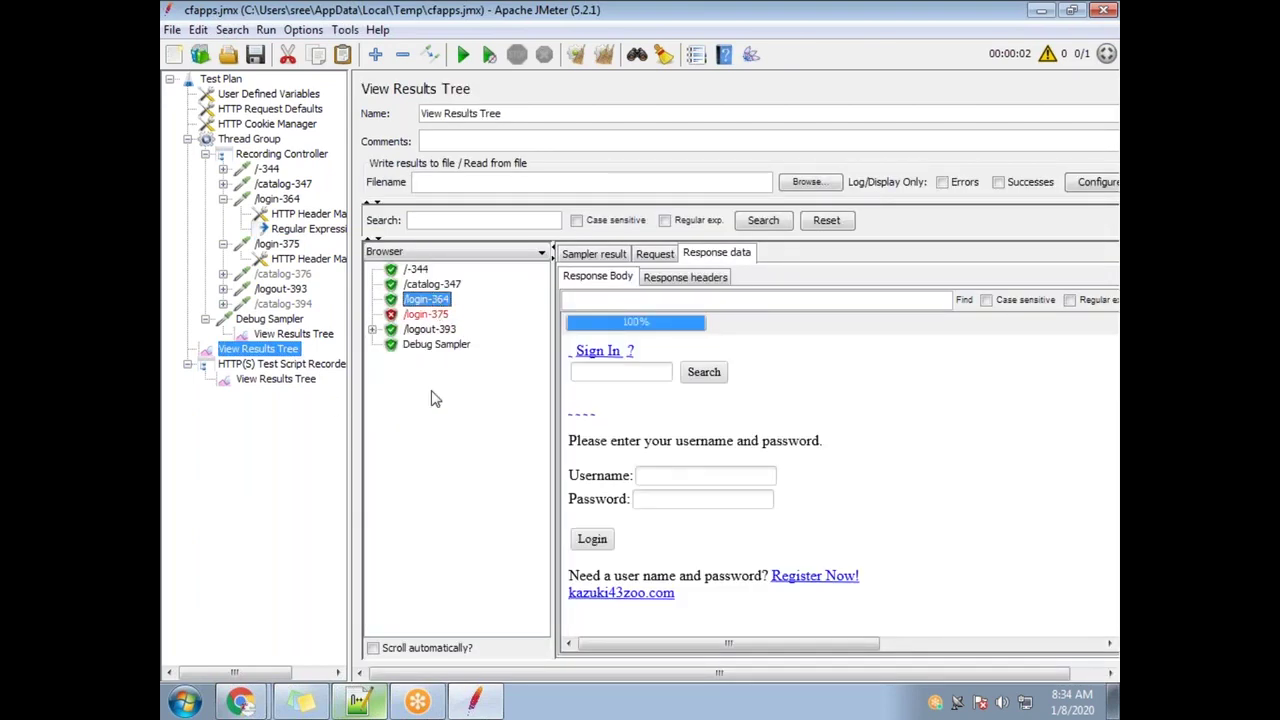
pyautogui.click(377, 705)
pyautogui.moveTo(259, 252); pyautogui.dragTo(211, 211)
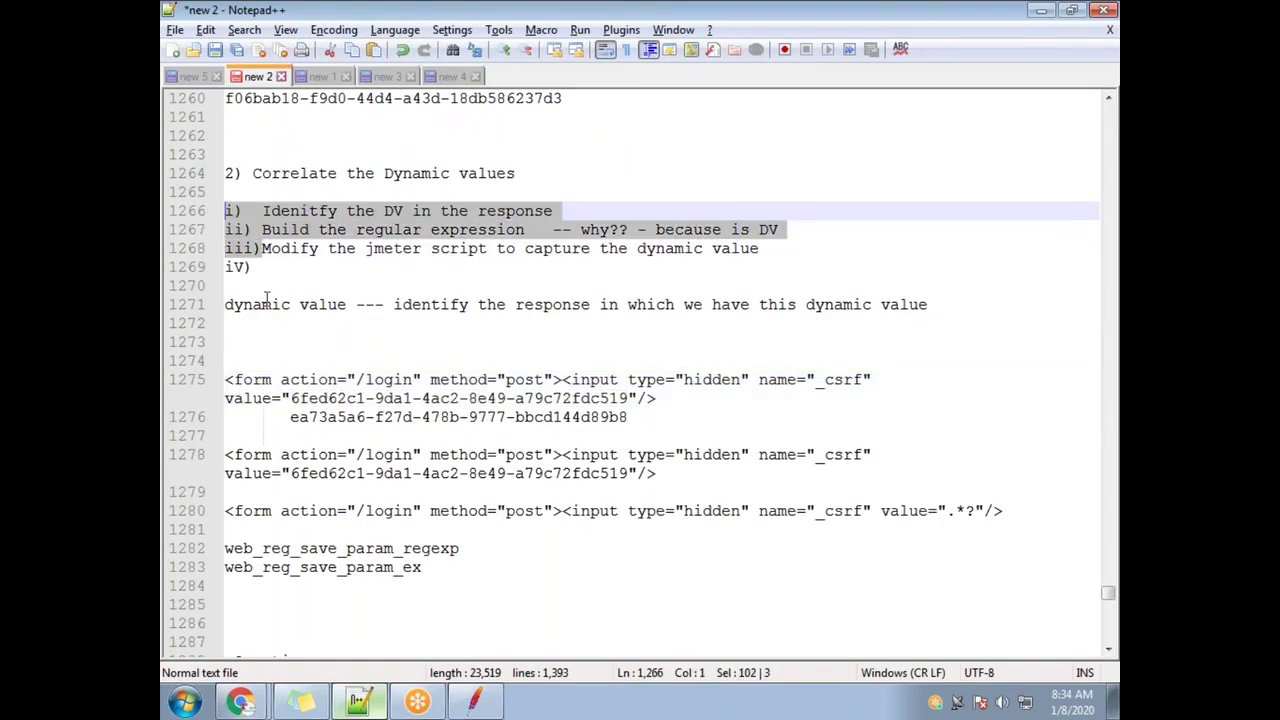
# Append 'into jmeter varibale' to correlation step iii, then go back to JMeter
pyautogui.click(328, 211)
pyautogui.moveTo(562, 209); pyautogui.dragTo(530, 229)
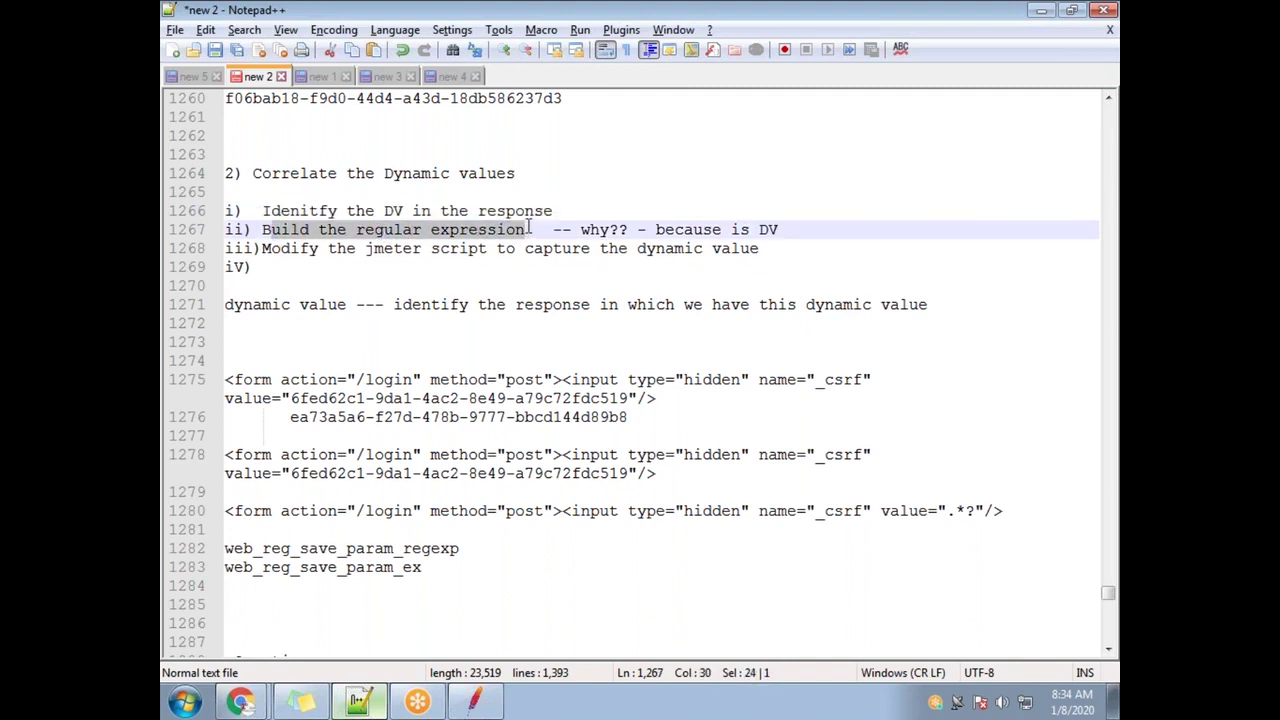
pyautogui.moveTo(320, 249); pyautogui.dragTo(756, 249)
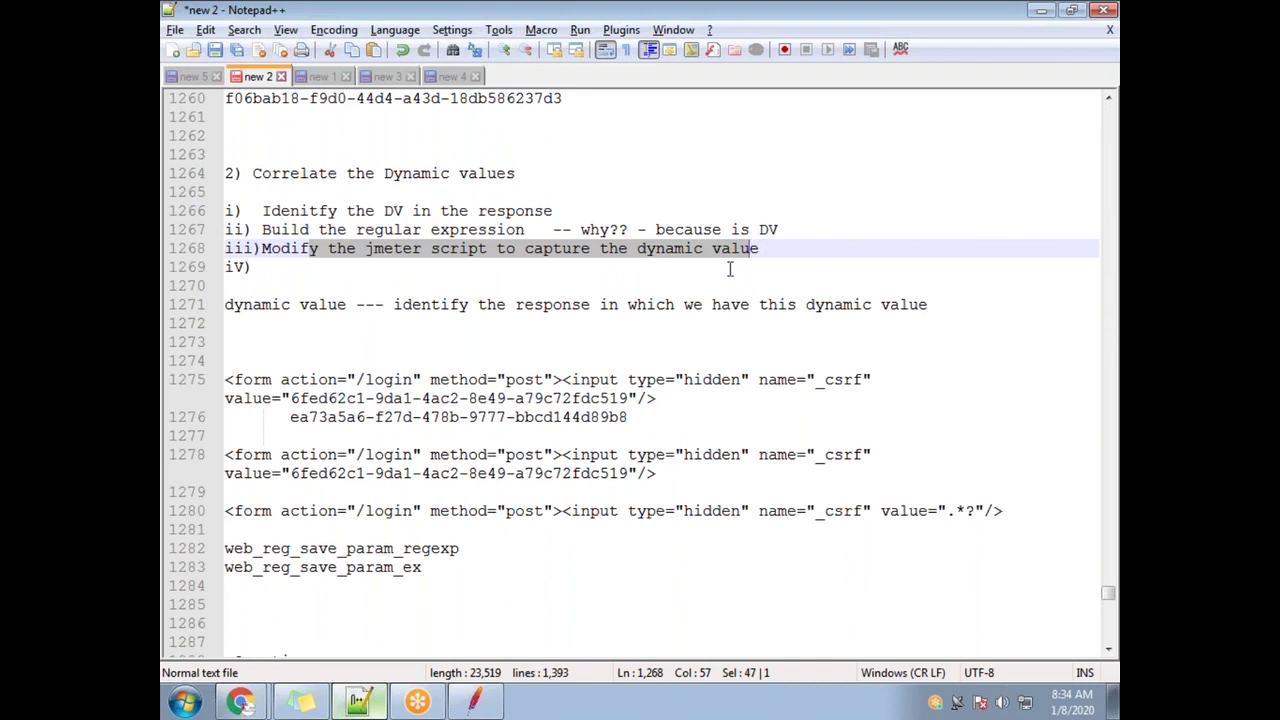
pyautogui.click(778, 250)
pyautogui.write('into j')
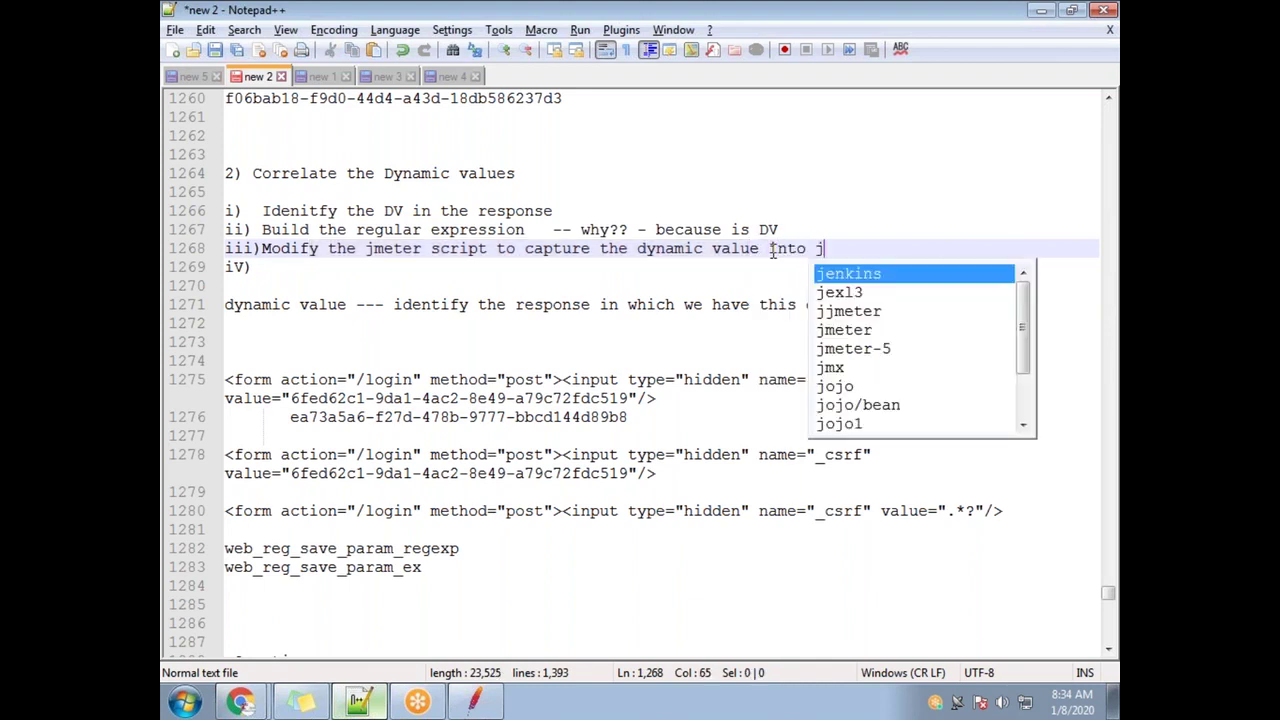
pyautogui.write('meter varibale')
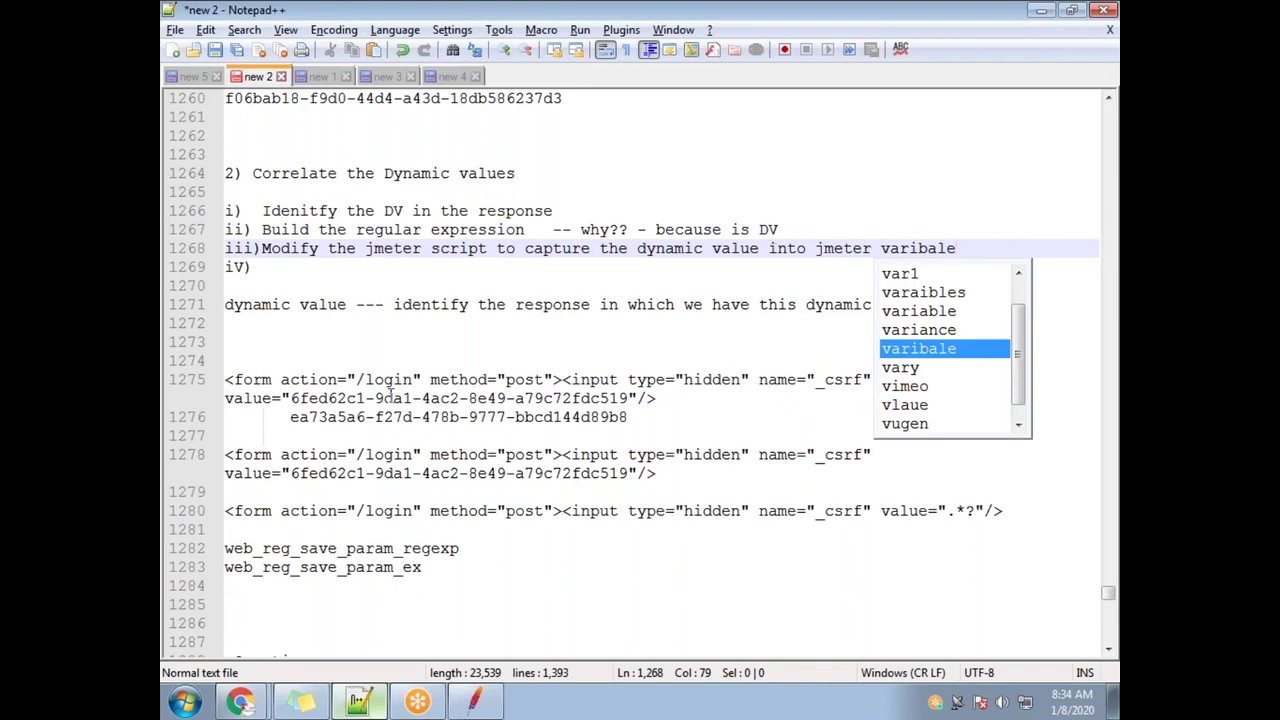
pyautogui.click(292, 268)
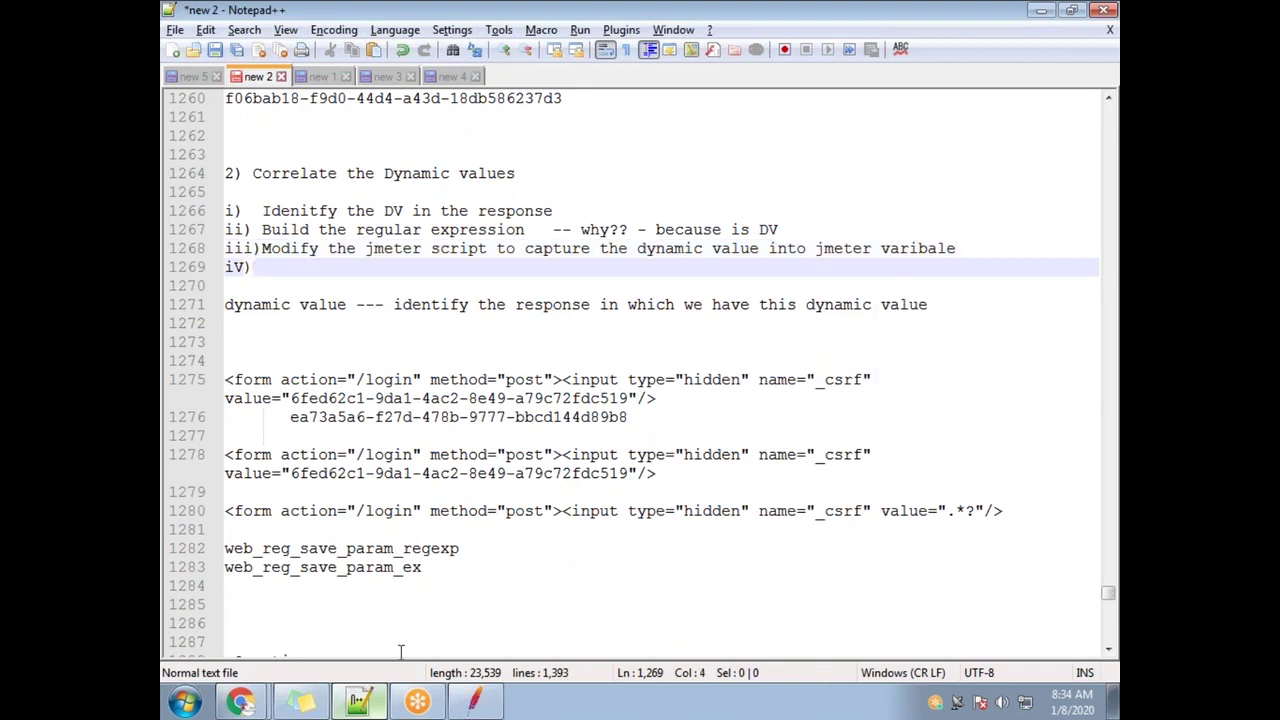
pyautogui.click(474, 700)
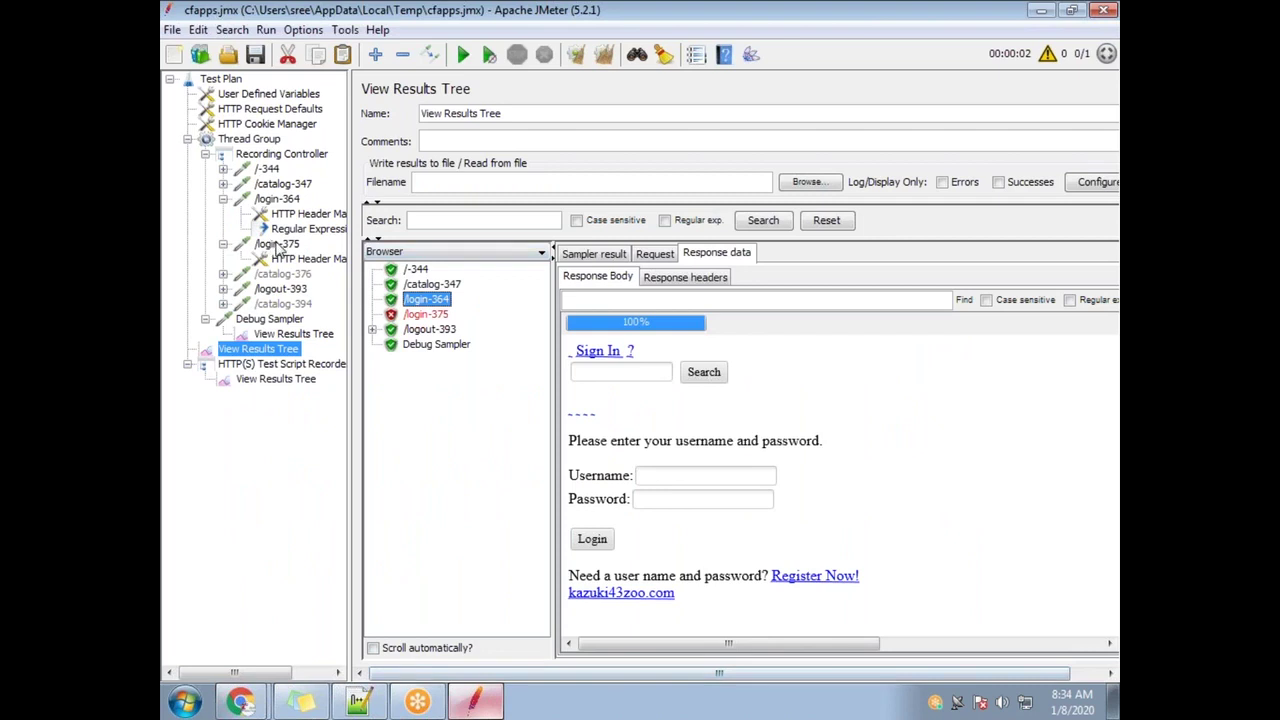
# Select the whole hardcoded _csrf value in the /login-375 request
pyautogui.click(276, 244)
pyautogui.doubleClick(725, 435)
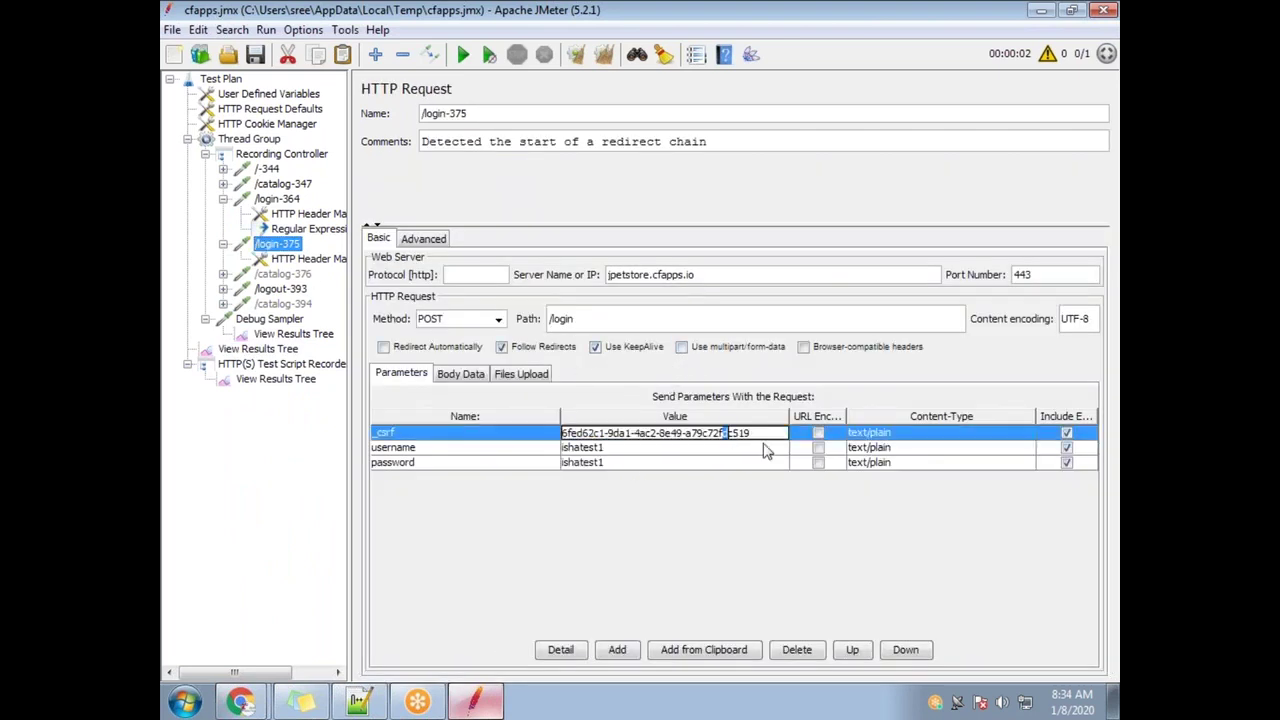
pyautogui.moveTo(760, 435); pyautogui.dragTo(555, 436)
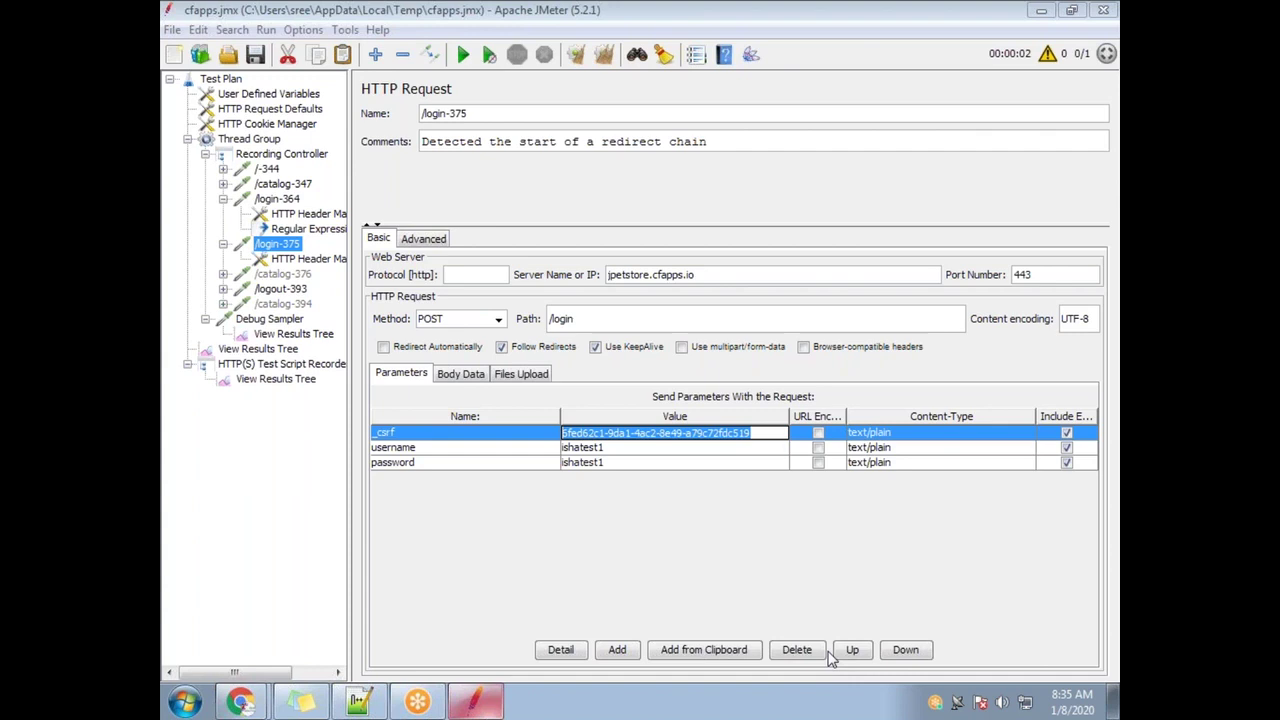
# Copy the CSRF_TOKEN variable name from the Regular Expression Extractor under /login-364
pyautogui.click(312, 228)
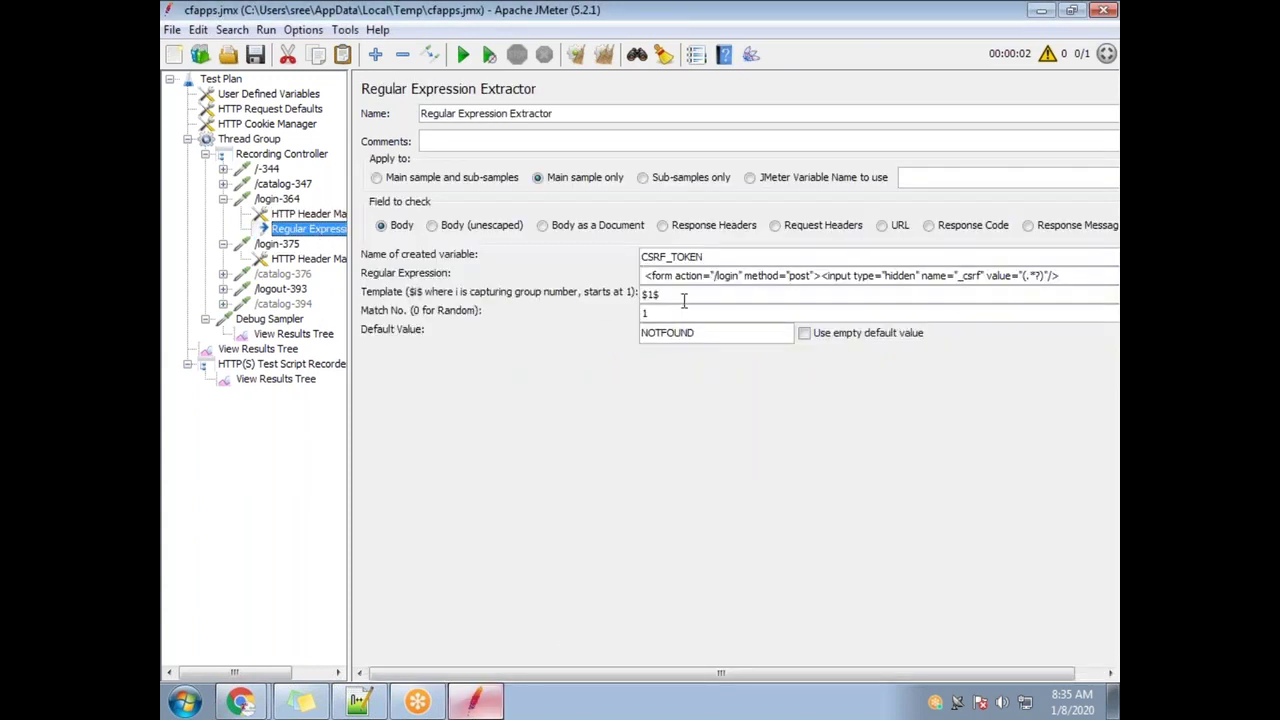
pyautogui.doubleClick(705, 258)
pyautogui.doubleClick(718, 258)
pyautogui.click(638, 257)
pyautogui.moveTo(638, 257); pyautogui.dragTo(731, 257)
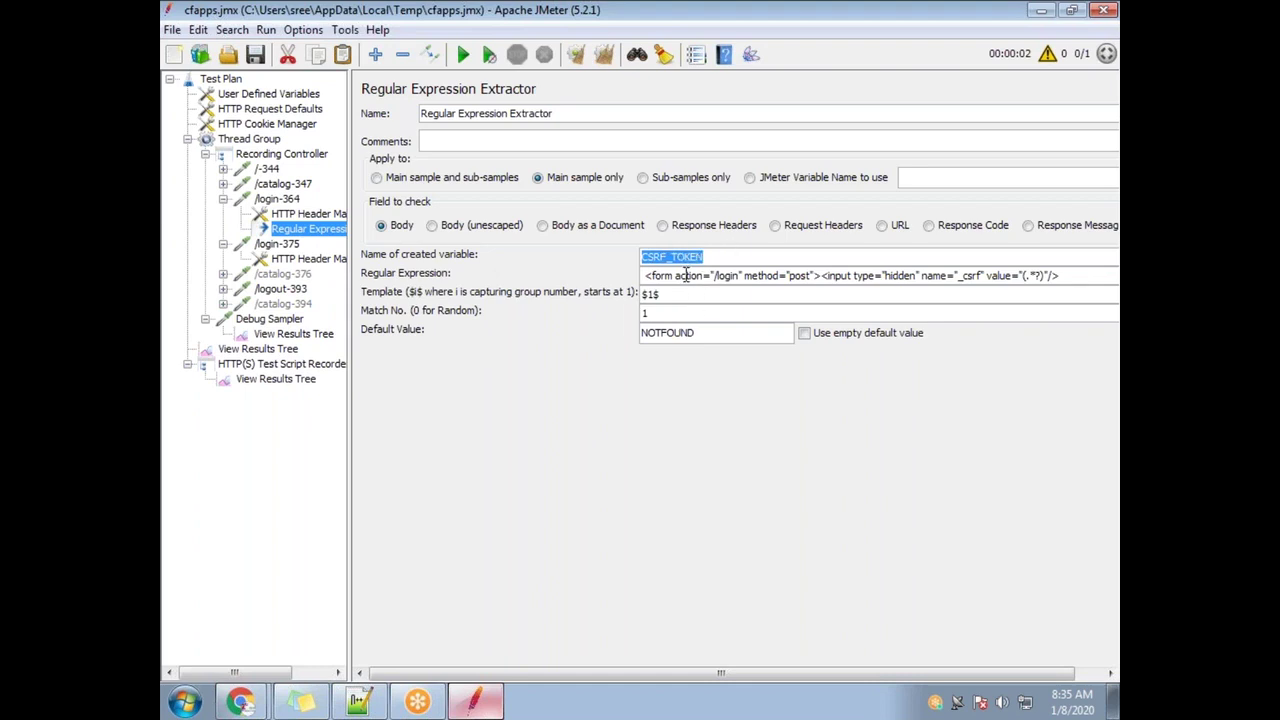
pyautogui.moveTo(710, 257); pyautogui.dragTo(629, 258)
pyautogui.hotkey('ctrl', 'c')
pyautogui.hotkey('alt', 'Tab')
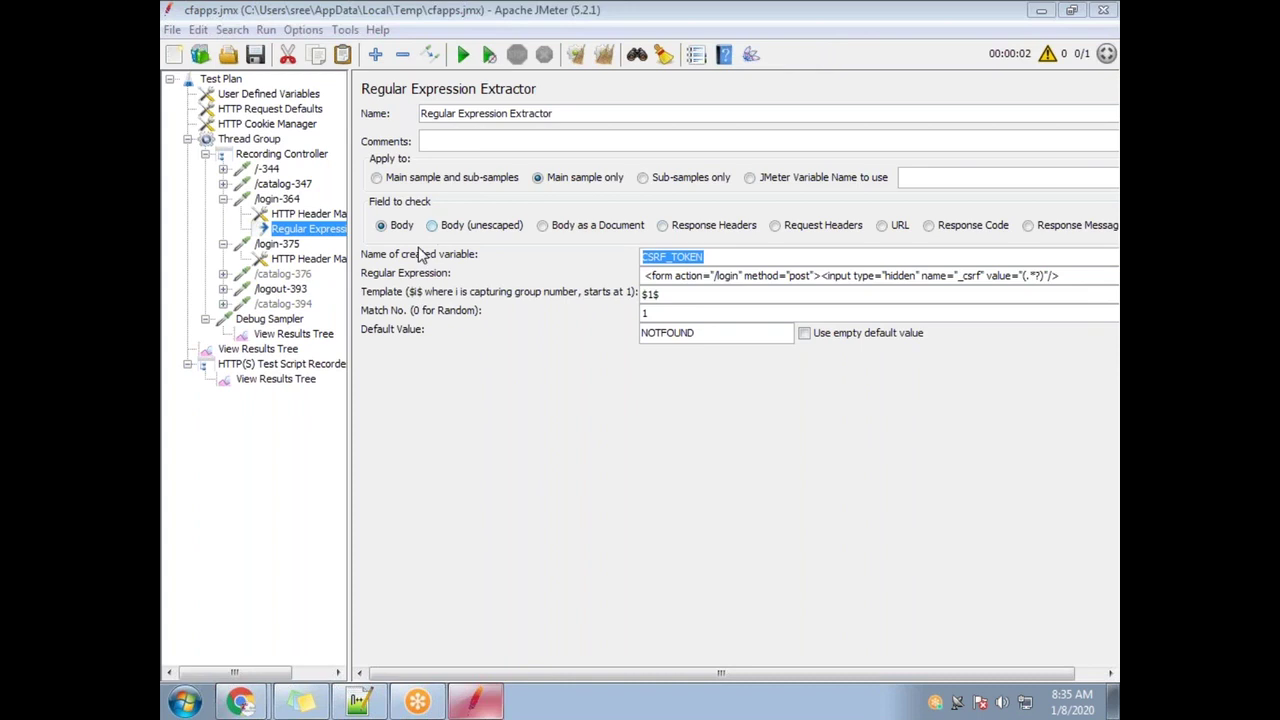
# Paste CSRF_TOKEN over the hardcoded token in /login-375's _csrf value
pyautogui.click(277, 246)
pyautogui.click(764, 438)
pyautogui.doubleClick(764, 438)
pyautogui.moveTo(690, 433); pyautogui.dragTo(658, 433)
pyautogui.doubleClick(764, 434)
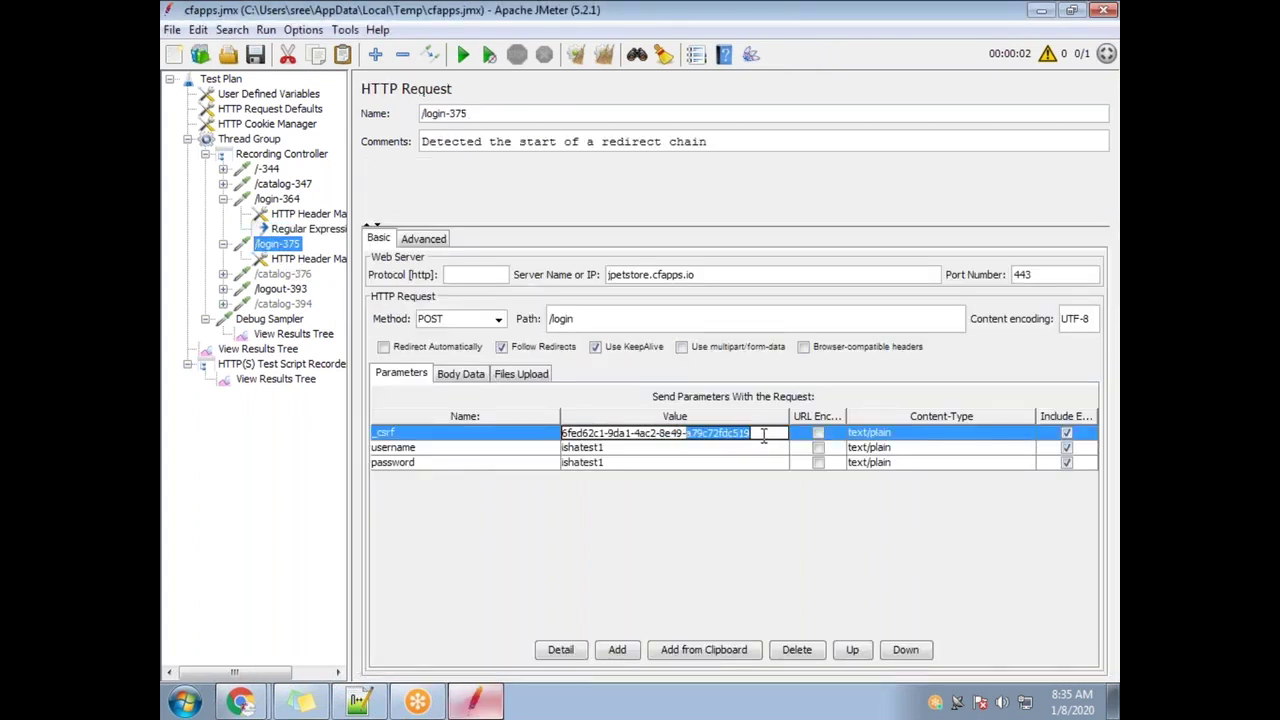
pyautogui.moveTo(764, 434); pyautogui.dragTo(558, 436)
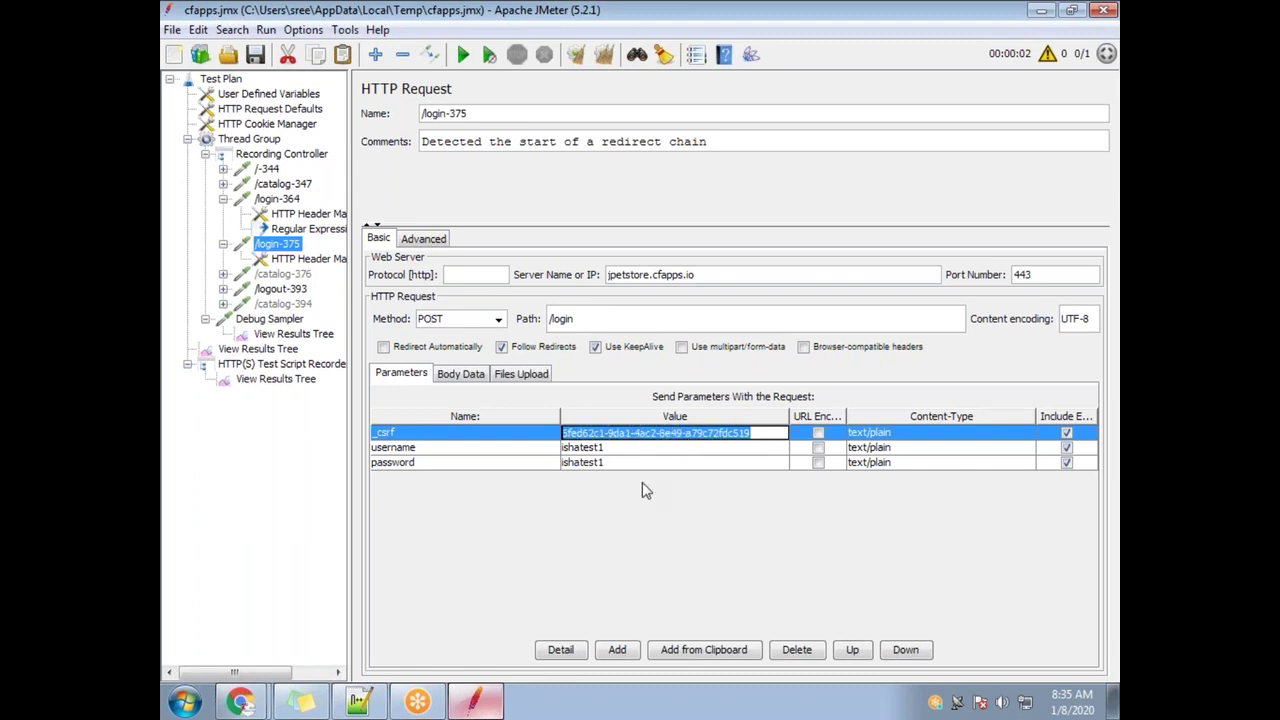
pyautogui.hotkey('ctrl', 'v')
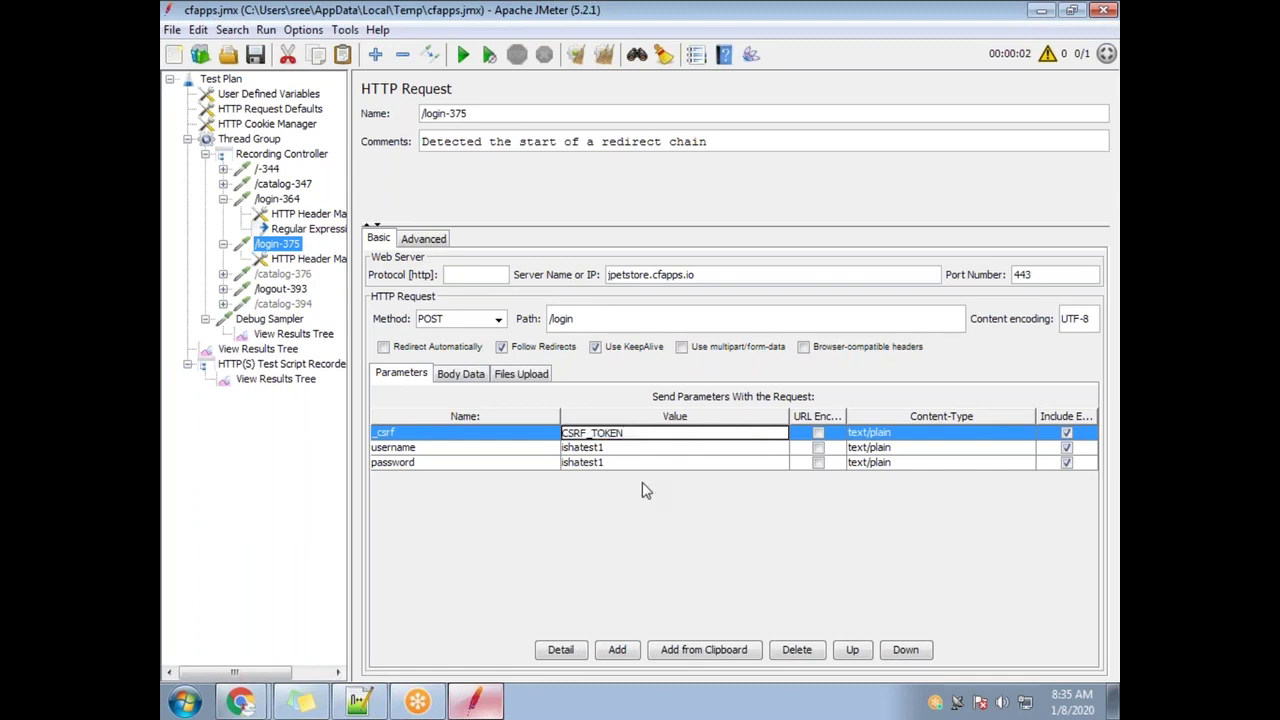
# Save the plan, wrap the _csrf value as ${CSRF_TOKEN}, and select the /login-364 request
pyautogui.click(257, 56)
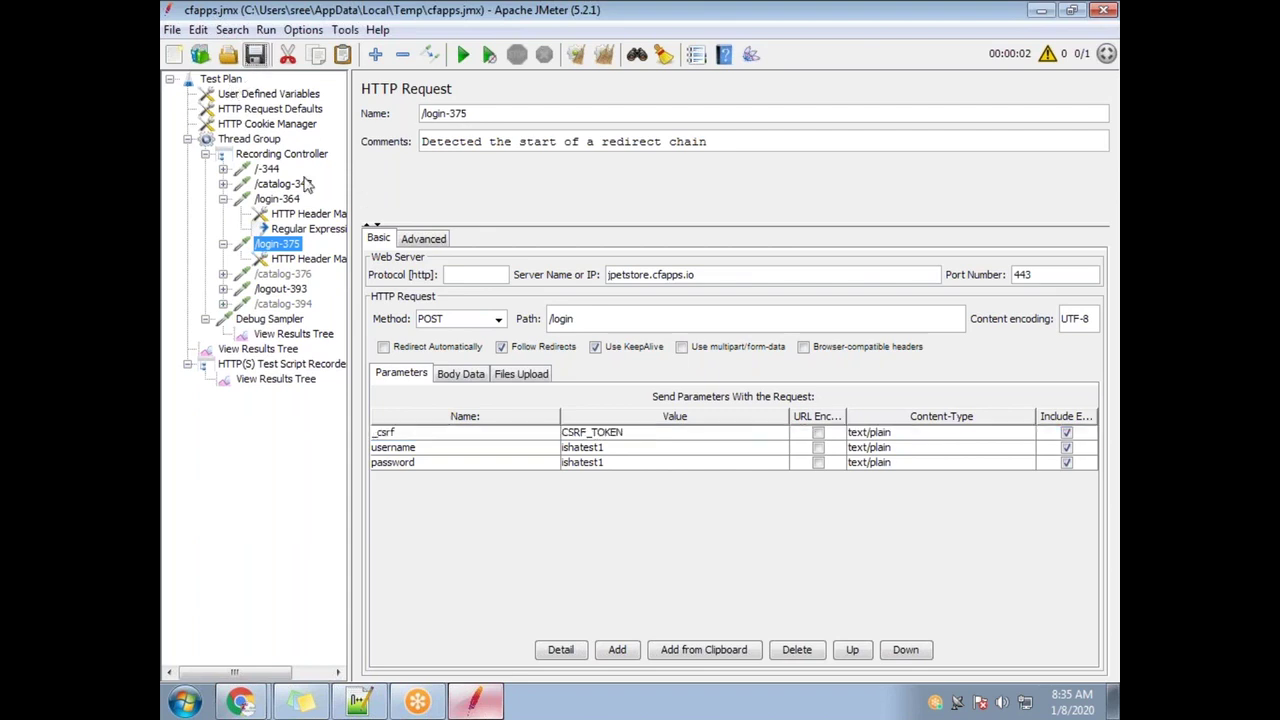
pyautogui.doubleClick(644, 434)
pyautogui.moveTo(562, 433); pyautogui.dragTo(639, 443)
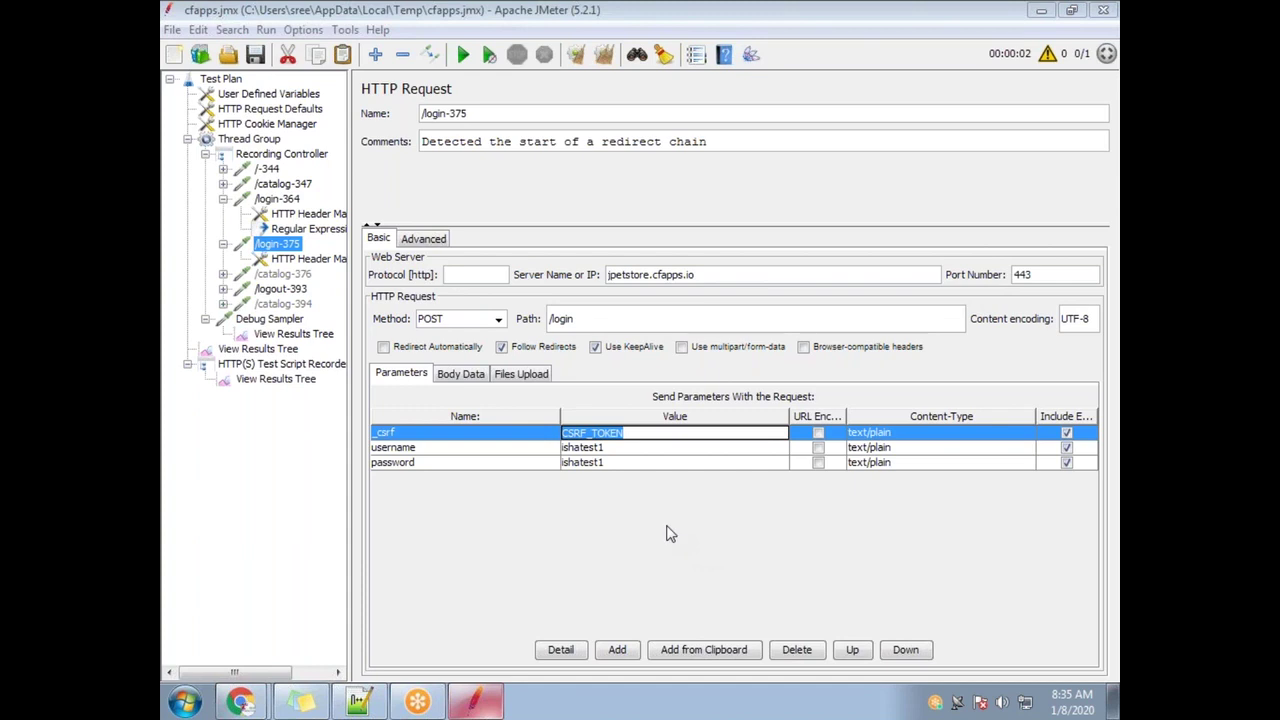
pyautogui.click(636, 433)
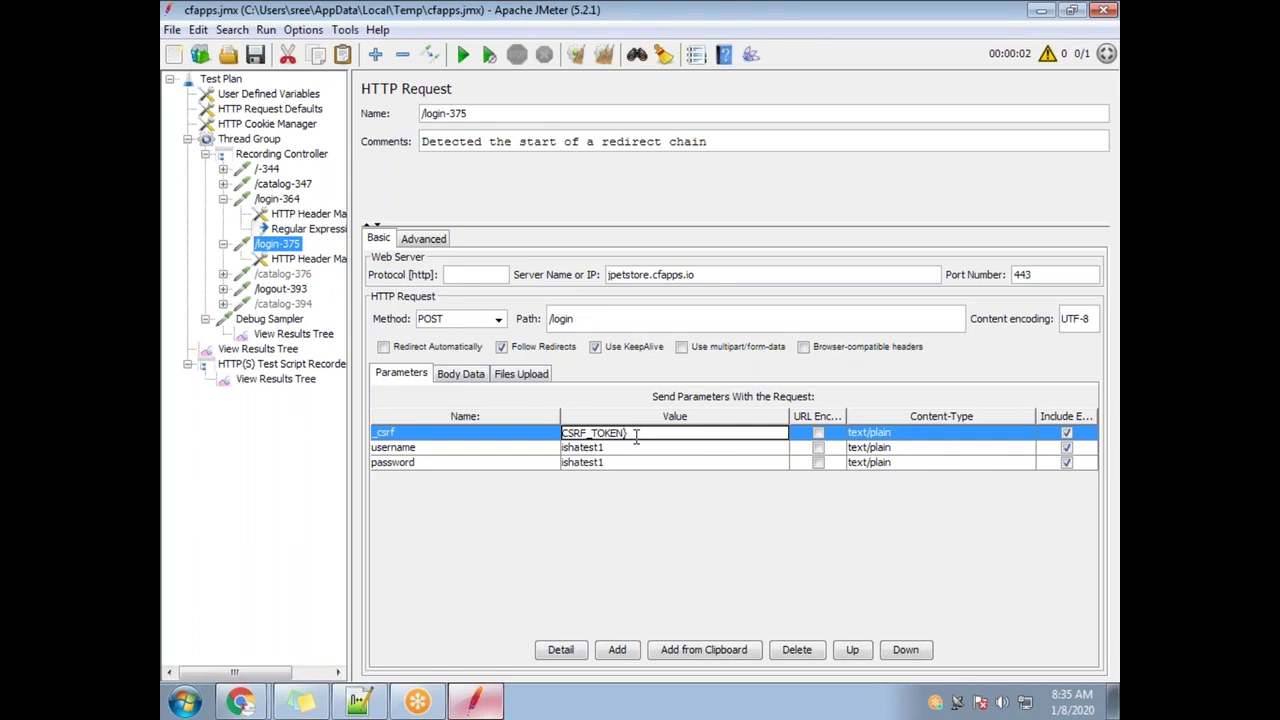
pyautogui.write('{')
pyautogui.write('$')
pyautogui.click(288, 200)
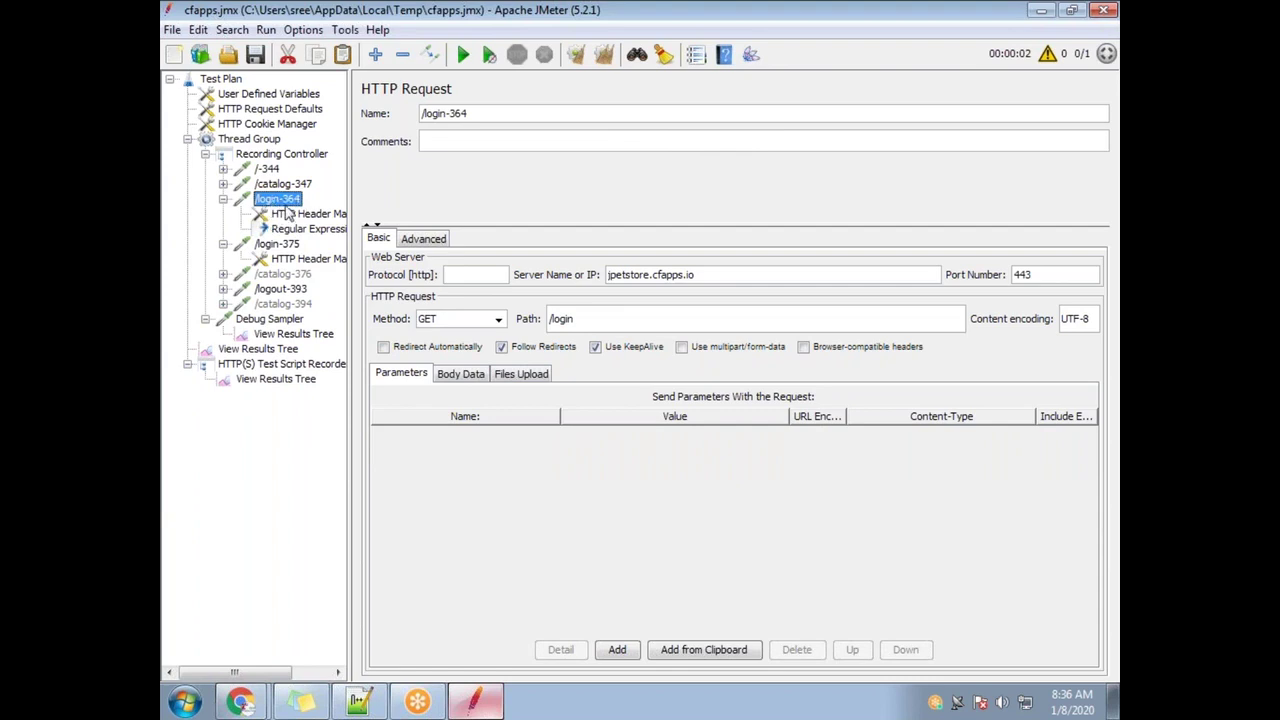
# Review the extractor's regular expression capture group and its CSRF_TOKEN variable name
pyautogui.click(303, 229)
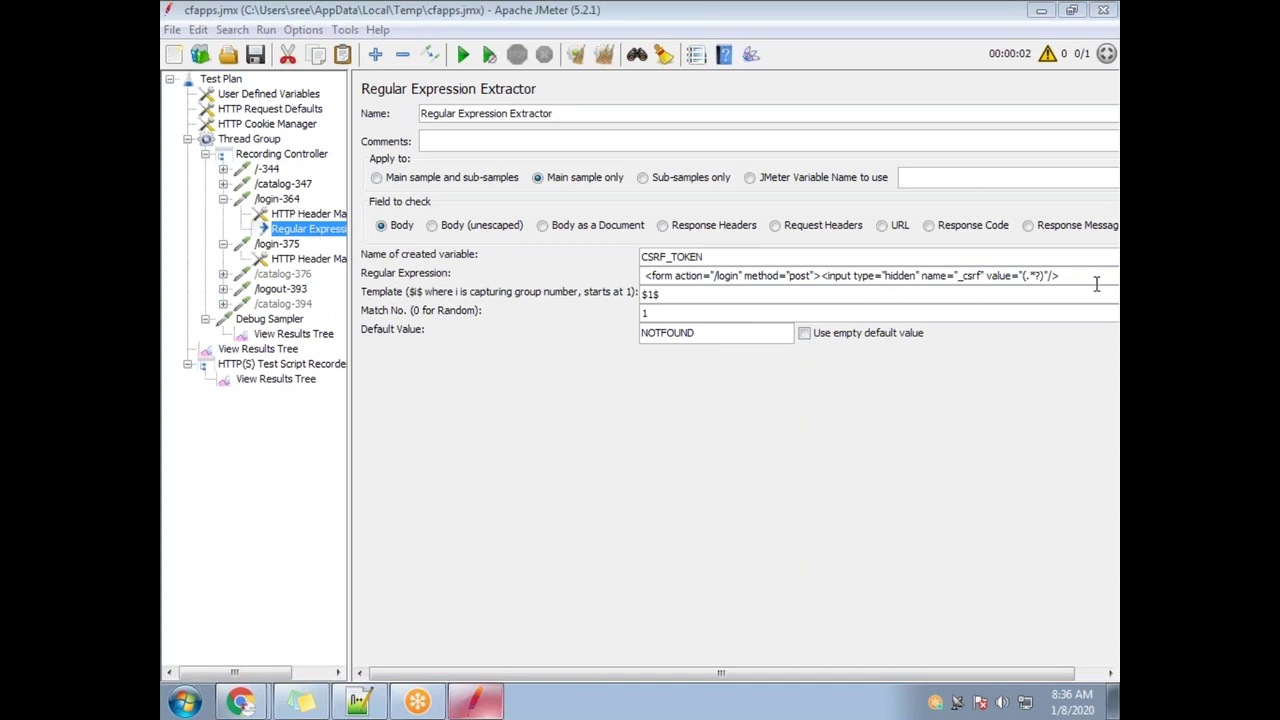
pyautogui.moveTo(1072, 276); pyautogui.dragTo(604, 277)
pyautogui.click(1037, 279)
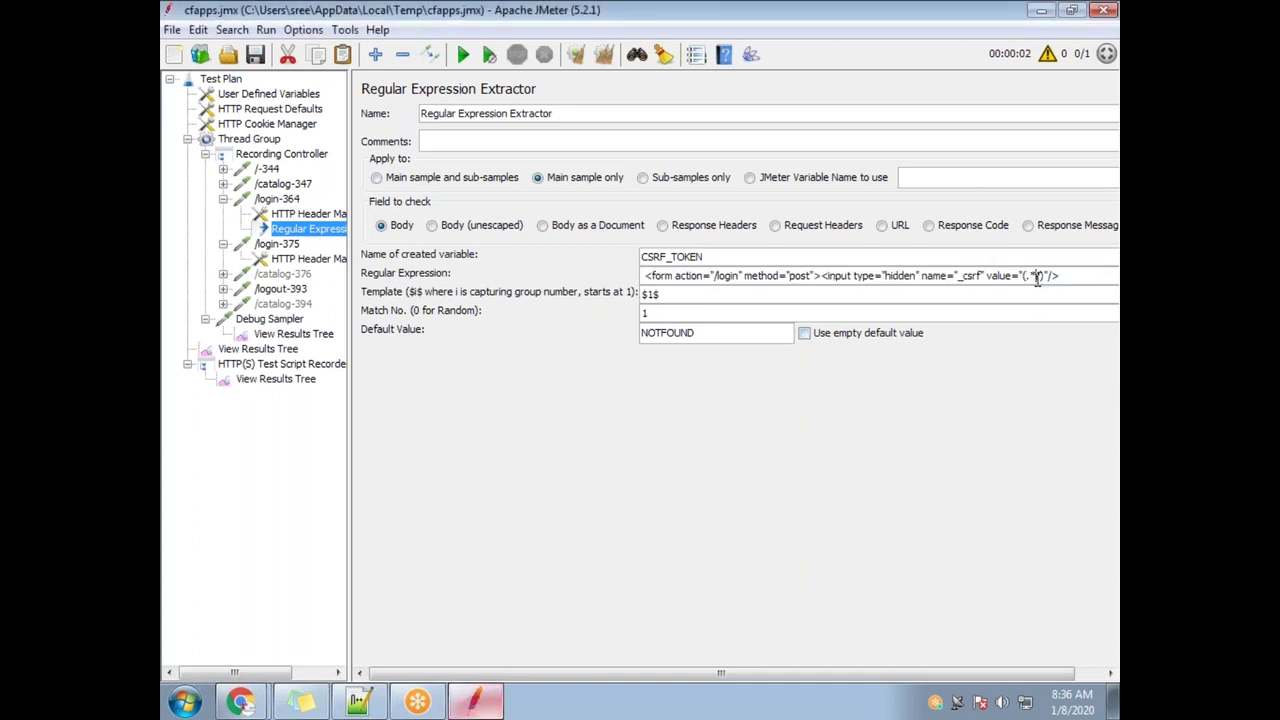
pyautogui.moveTo(1050, 277); pyautogui.dragTo(1037, 283)
pyautogui.doubleClick(674, 258)
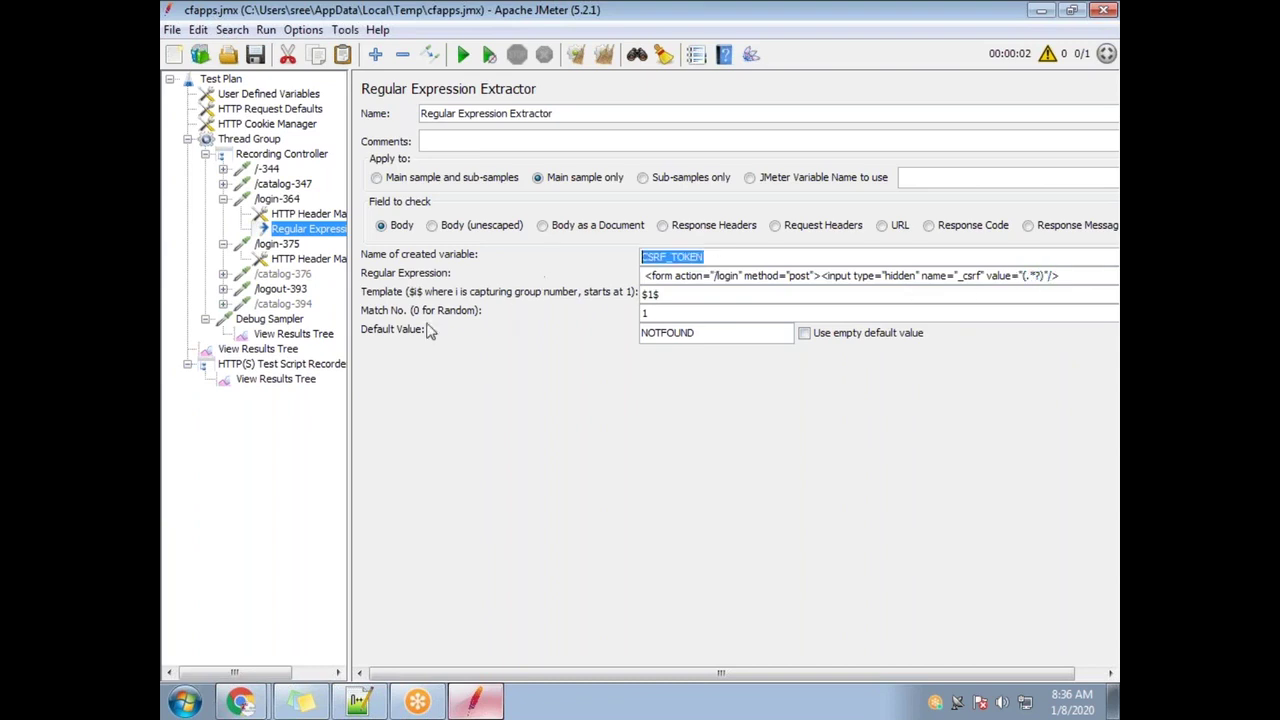
# Confirm the /login-375 POST now sends ${CSRF_TOKEN} as its _csrf value
pyautogui.click(297, 260)
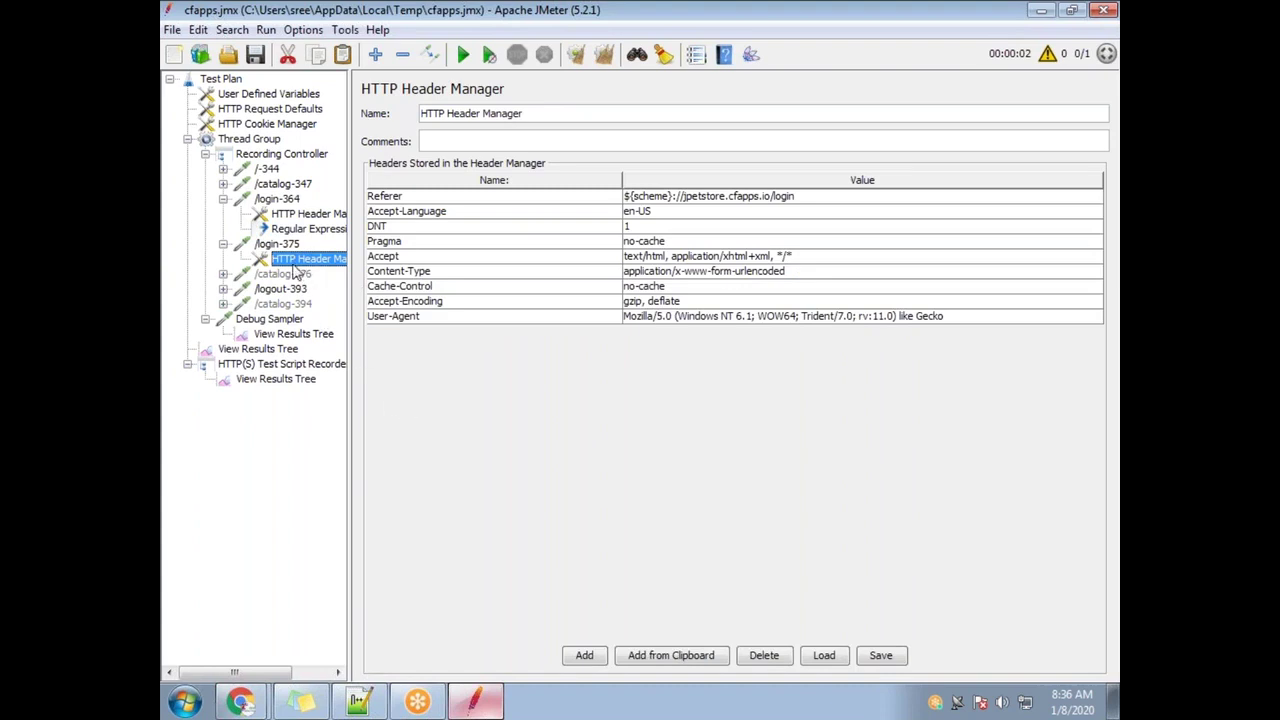
pyautogui.click(285, 245)
pyautogui.doubleClick(704, 432)
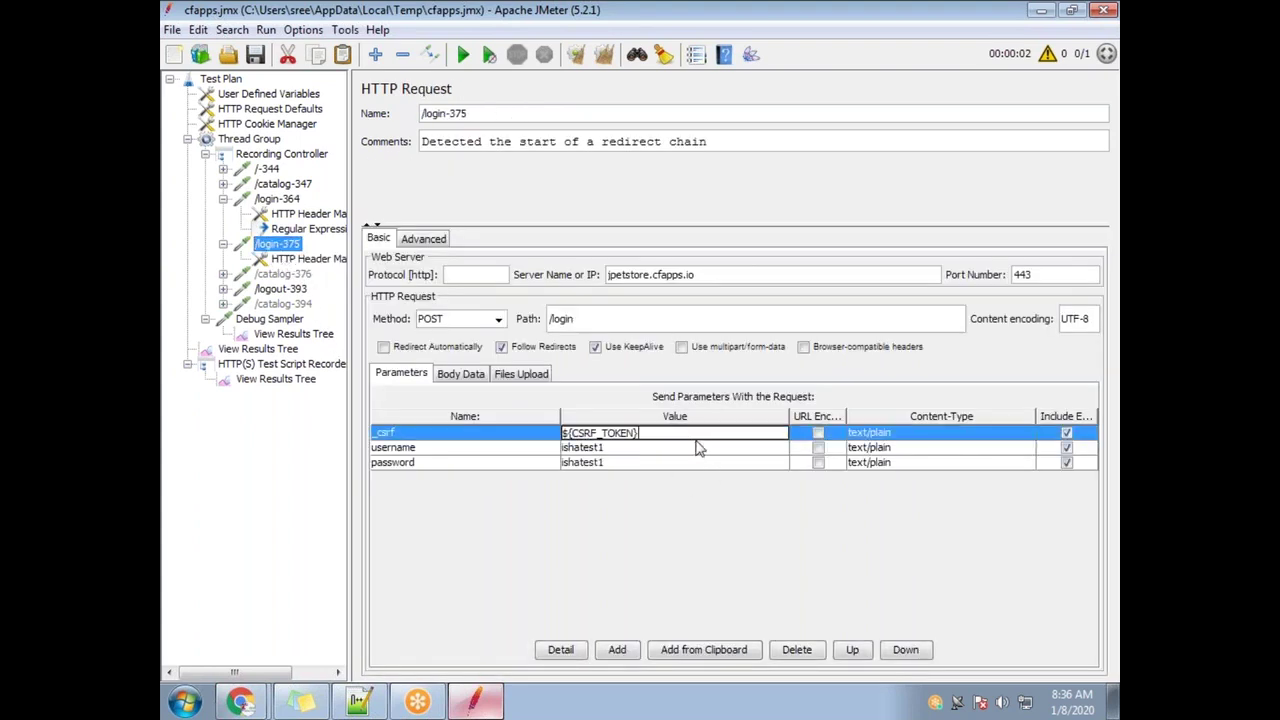
pyautogui.click(272, 380)
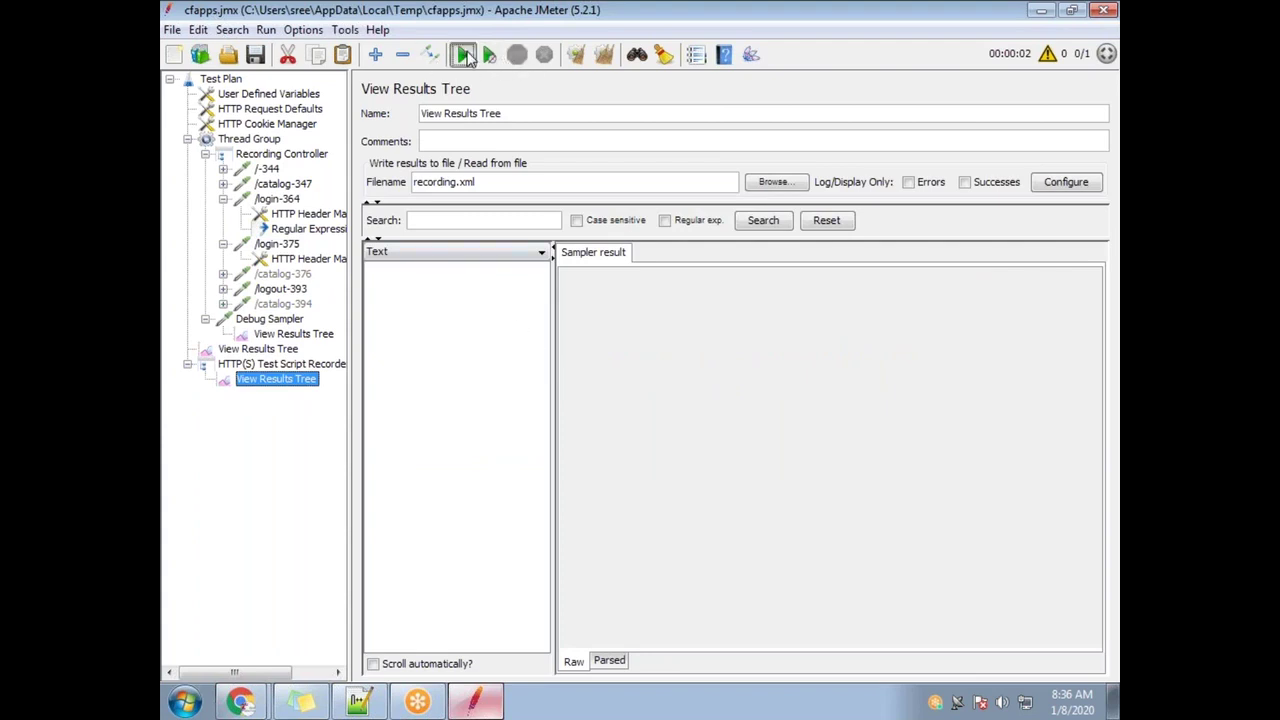
# Run the plan appending to recording.xml and show the new /login-375 response
pyautogui.click(463, 54)
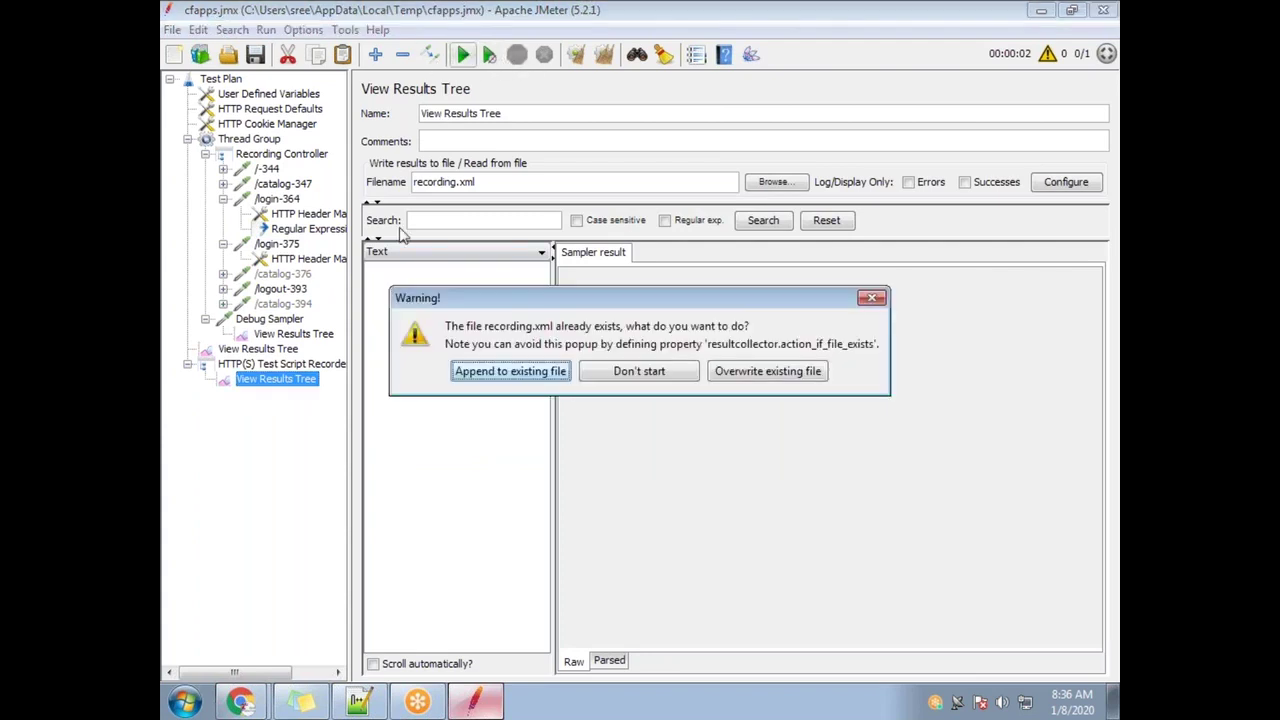
pyautogui.click(560, 372)
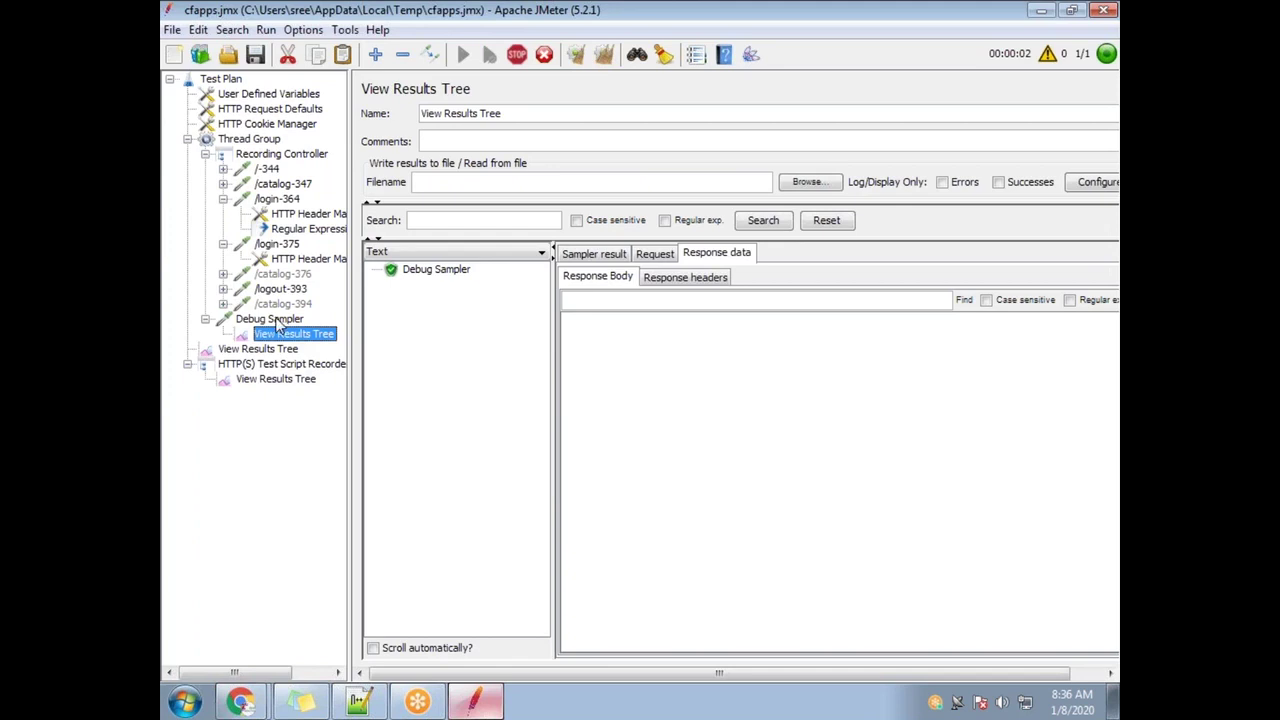
pyautogui.click(262, 349)
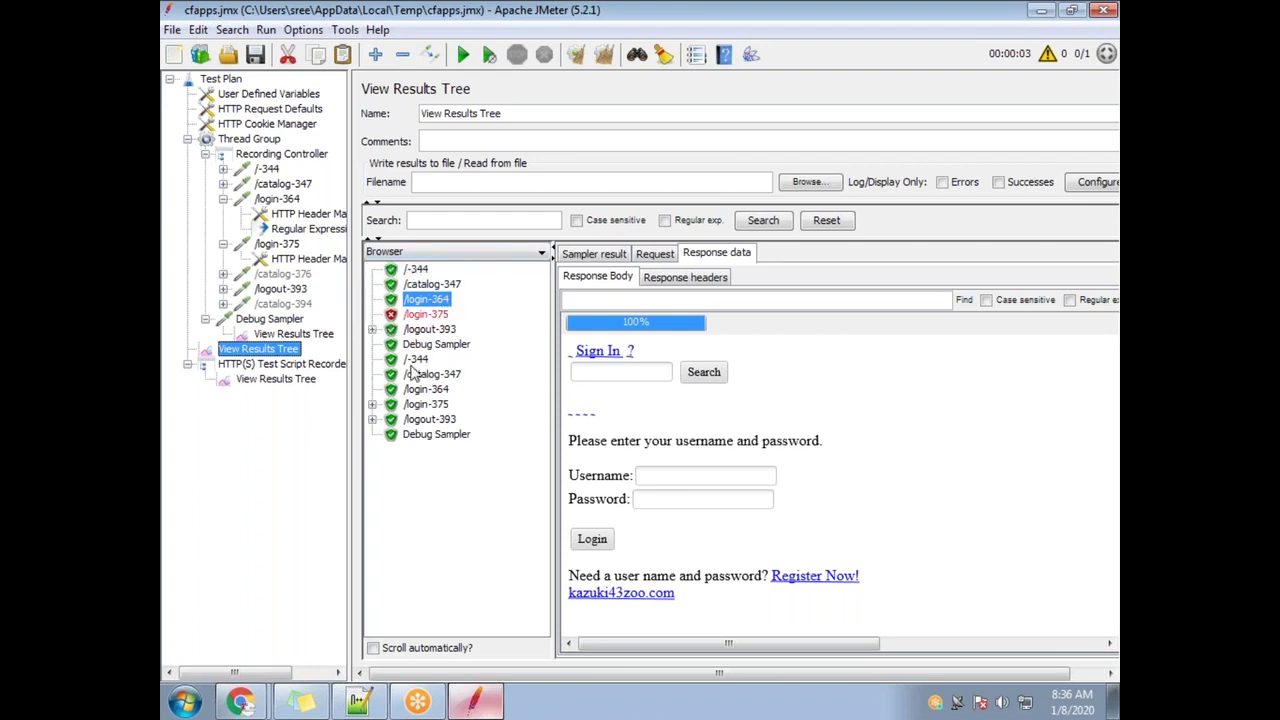
pyautogui.click(432, 404)
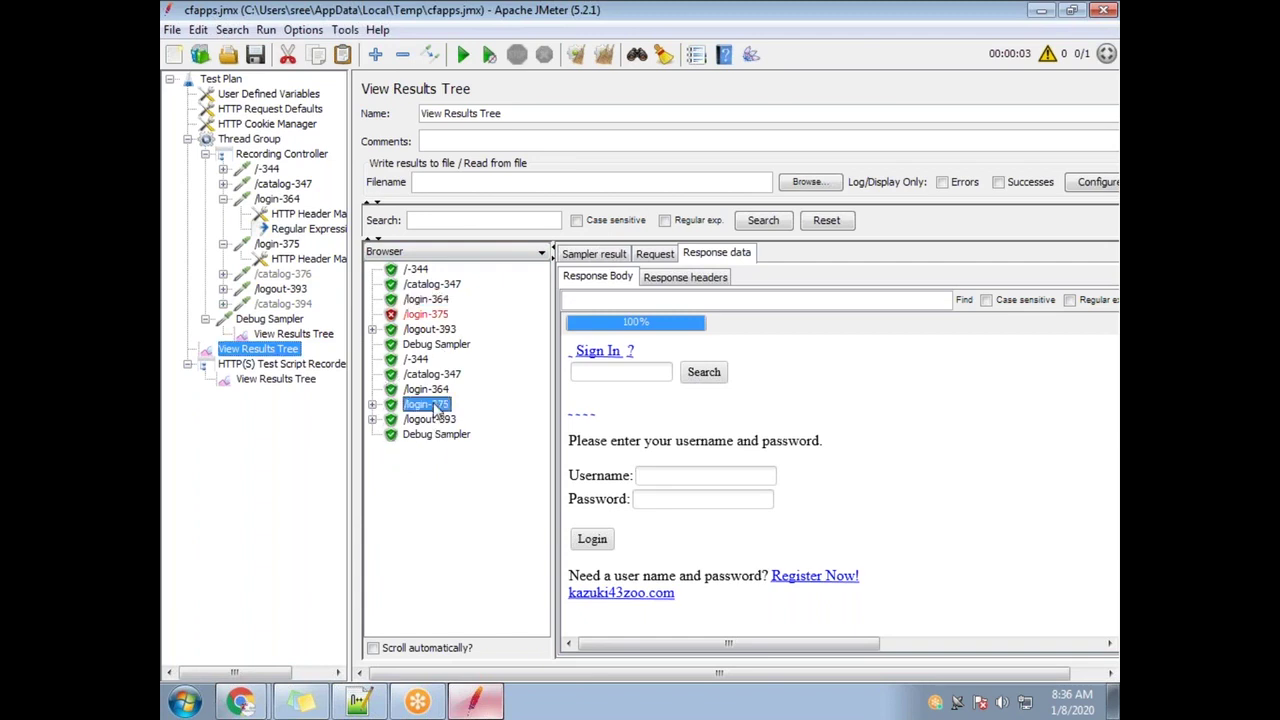
# Compare the logged-in welcome page against the earlier 403 Forbidden /login-375 response
pyautogui.moveTo(695, 428); pyautogui.dragTo(631, 428)
pyautogui.click(428, 316)
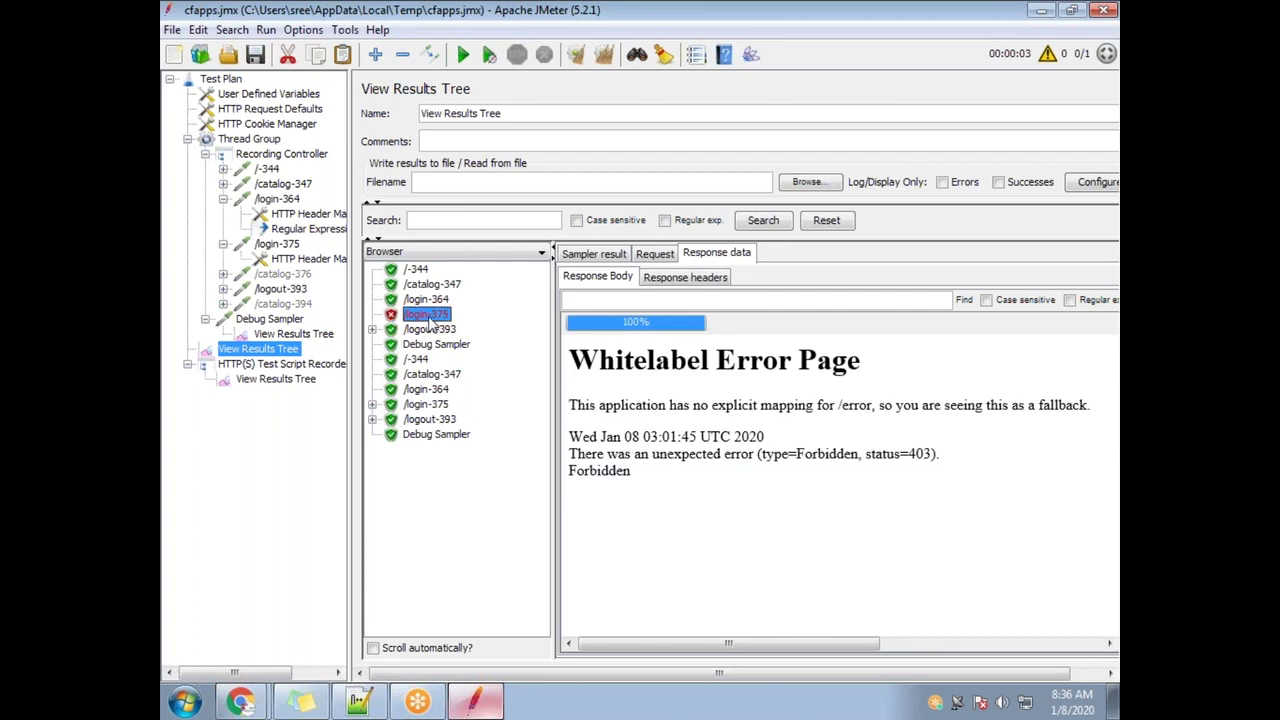
pyautogui.moveTo(697, 514); pyautogui.dragTo(428, 366)
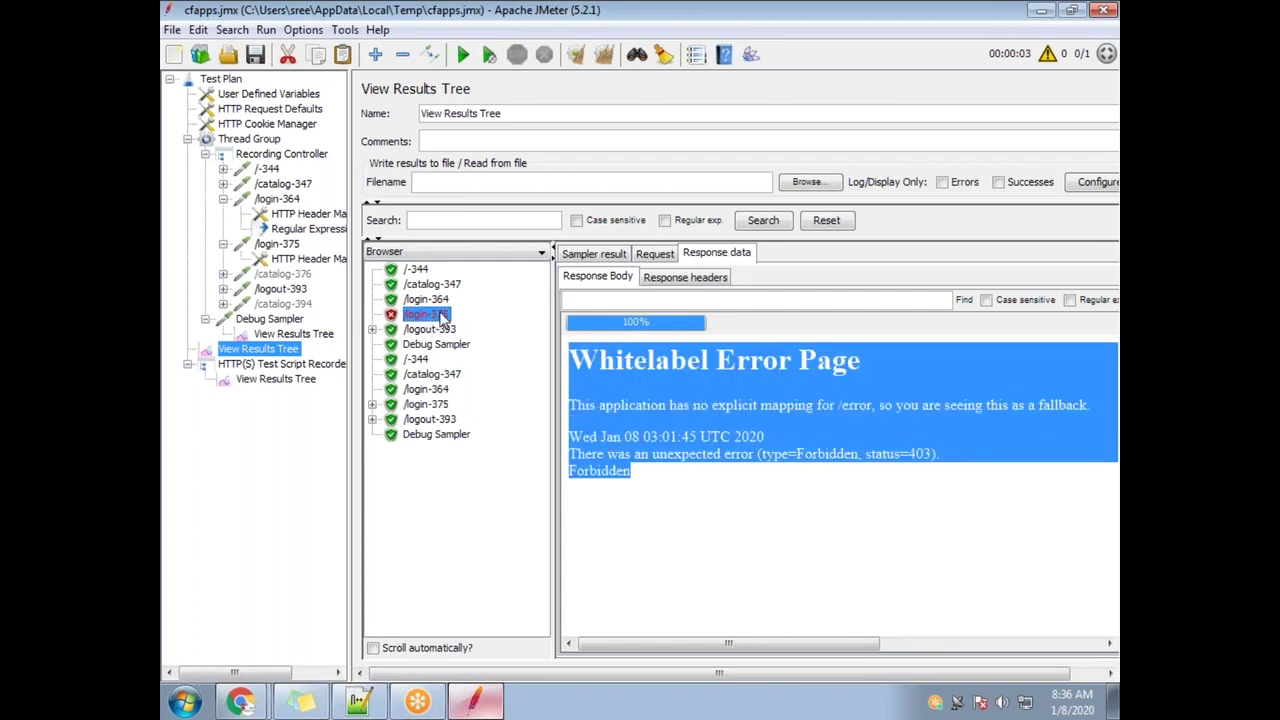
pyautogui.click(440, 406)
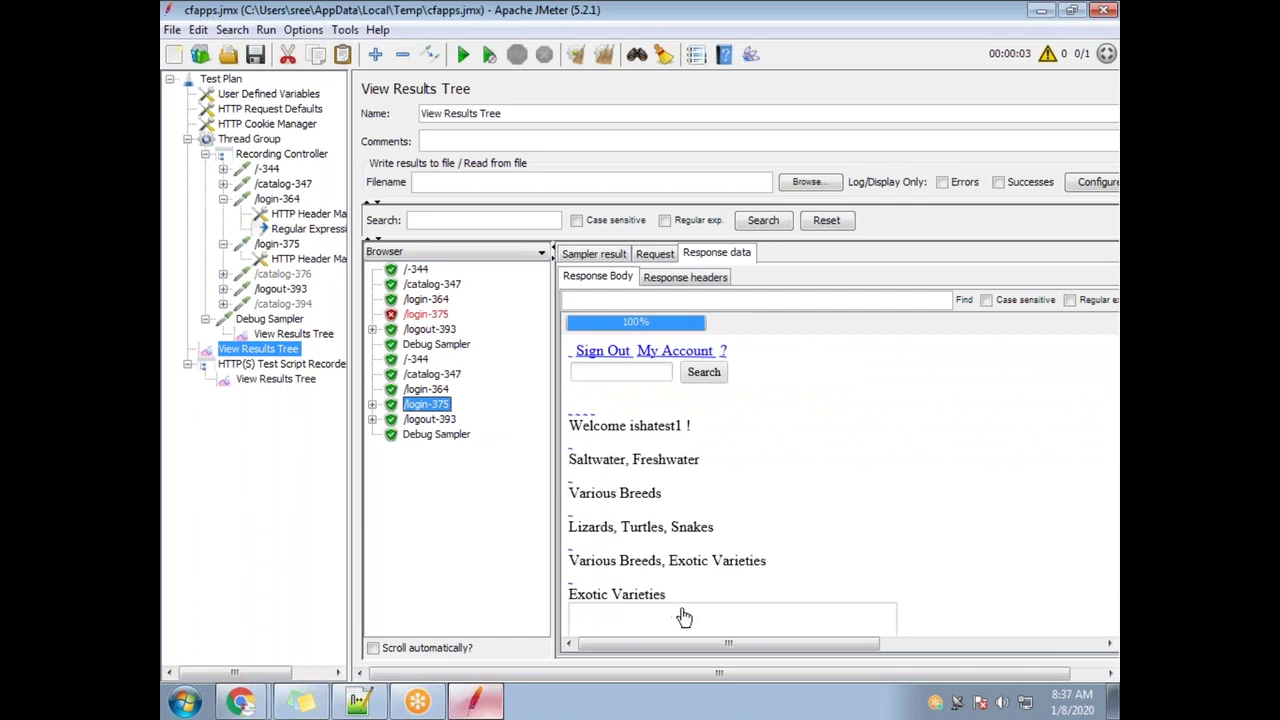
pyautogui.moveTo(667, 595); pyautogui.dragTo(564, 428)
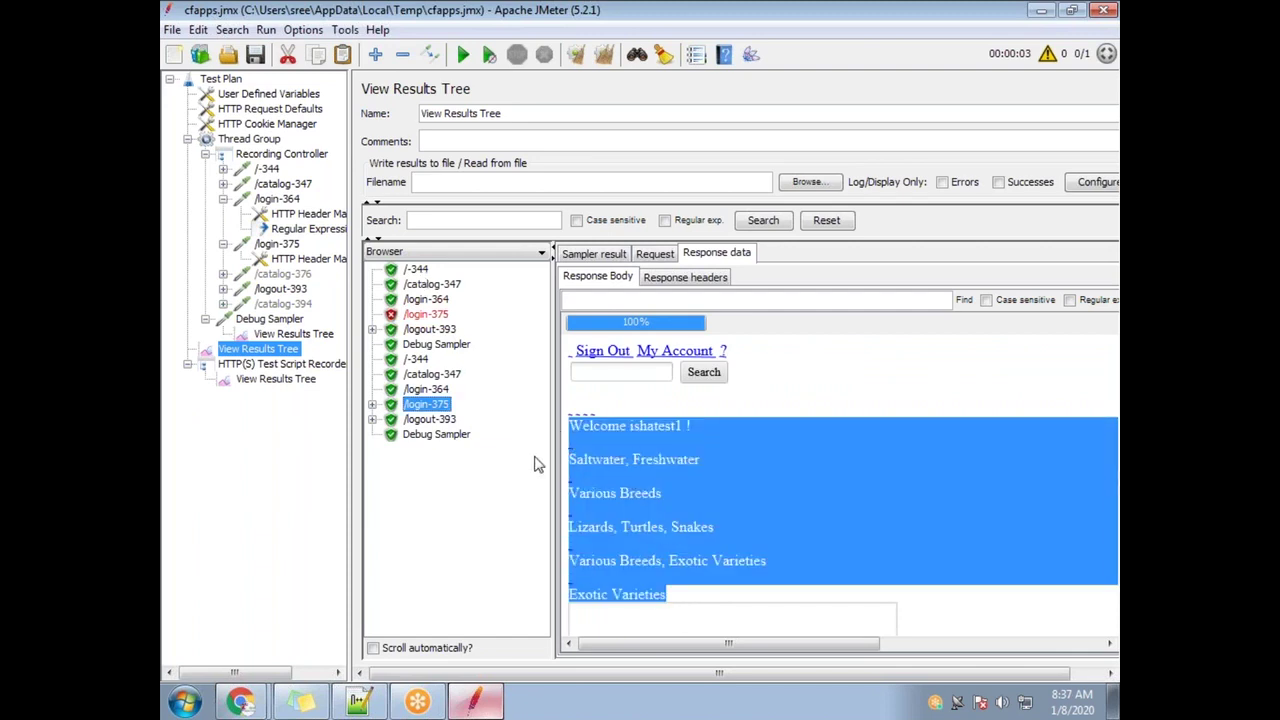
pyautogui.click(461, 322)
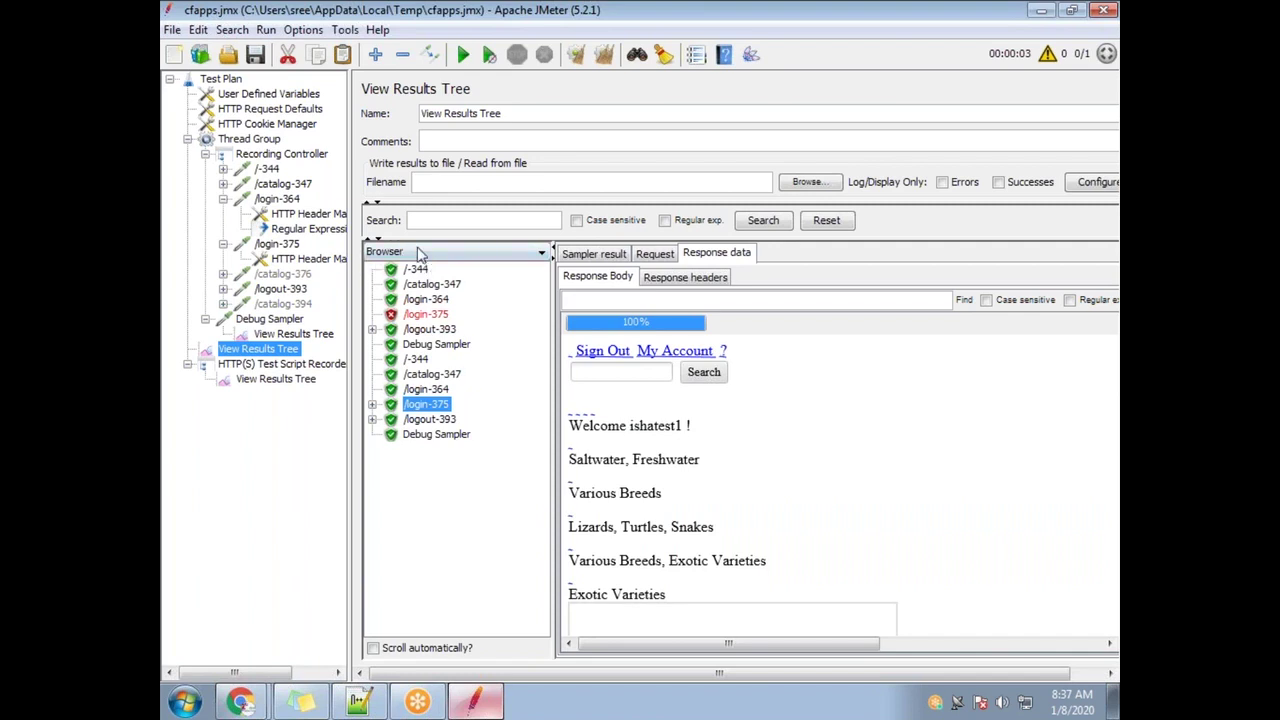
pyautogui.moveTo(690, 598); pyautogui.dragTo(563, 420)
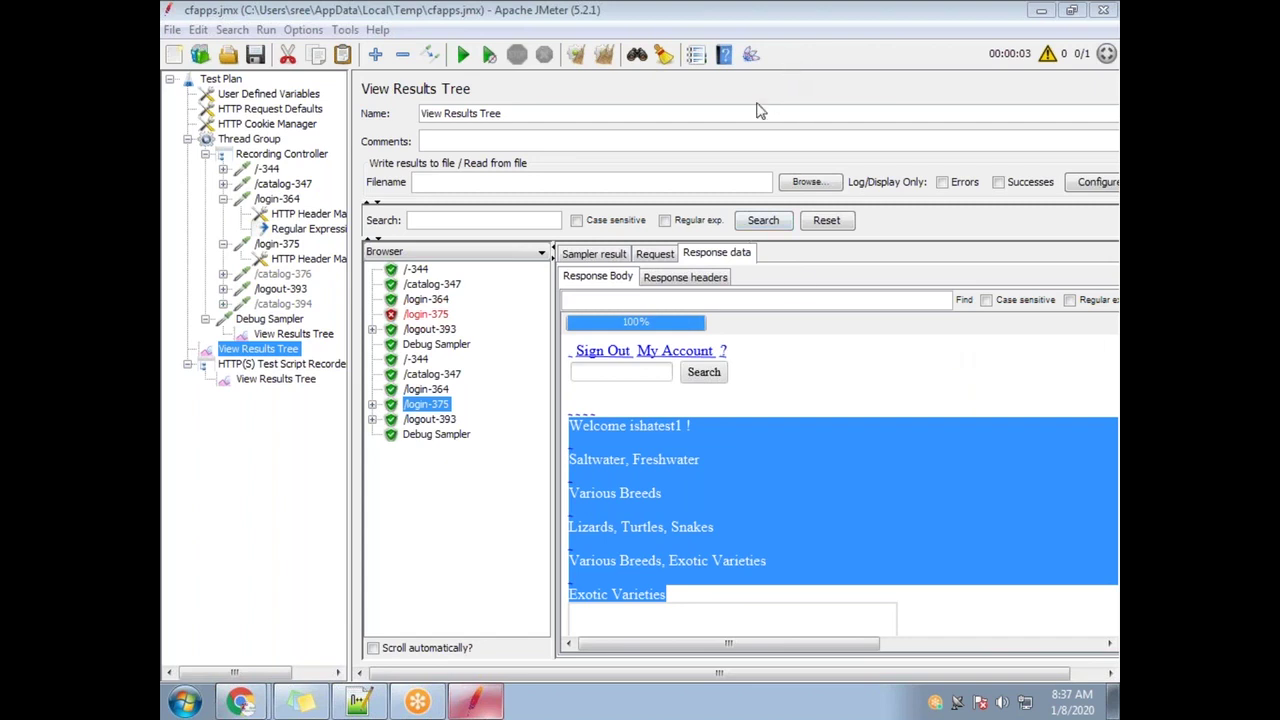
# Review the identify-the-dynamic-value step in the notes against the recorder's results listener
pyautogui.click(358, 701)
pyautogui.click(346, 211)
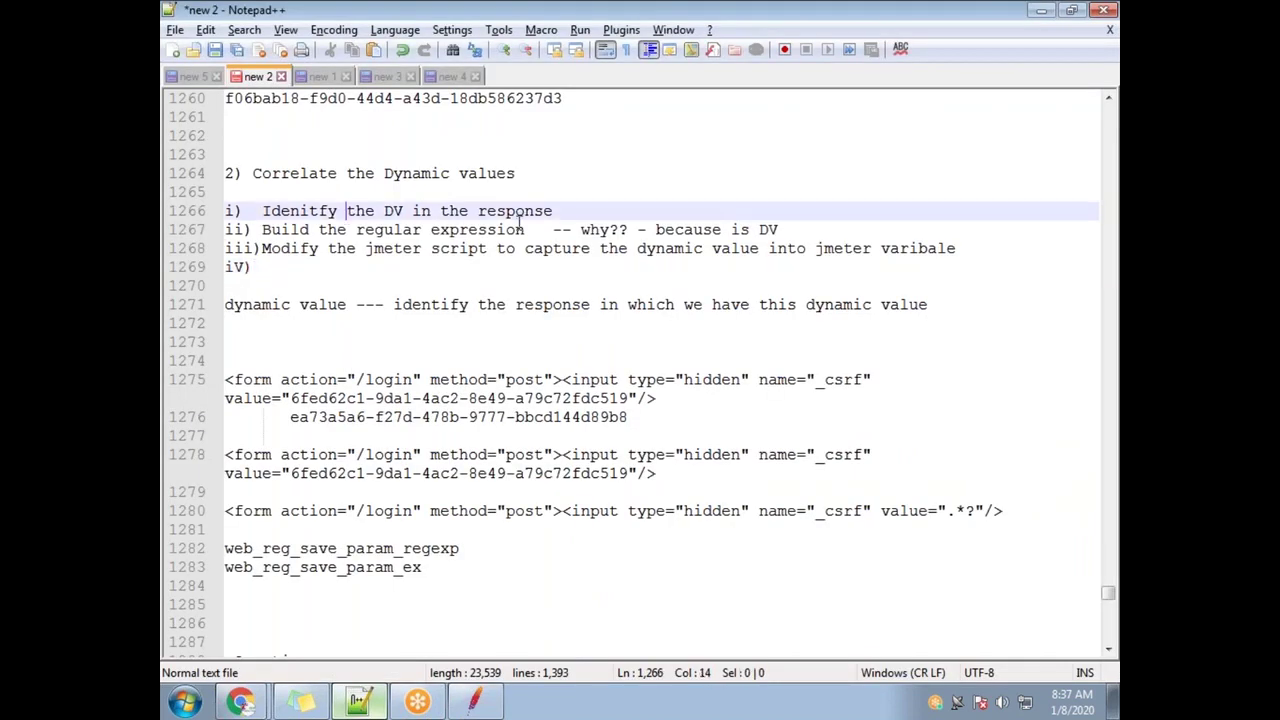
pyautogui.moveTo(571, 208); pyautogui.dragTo(252, 212)
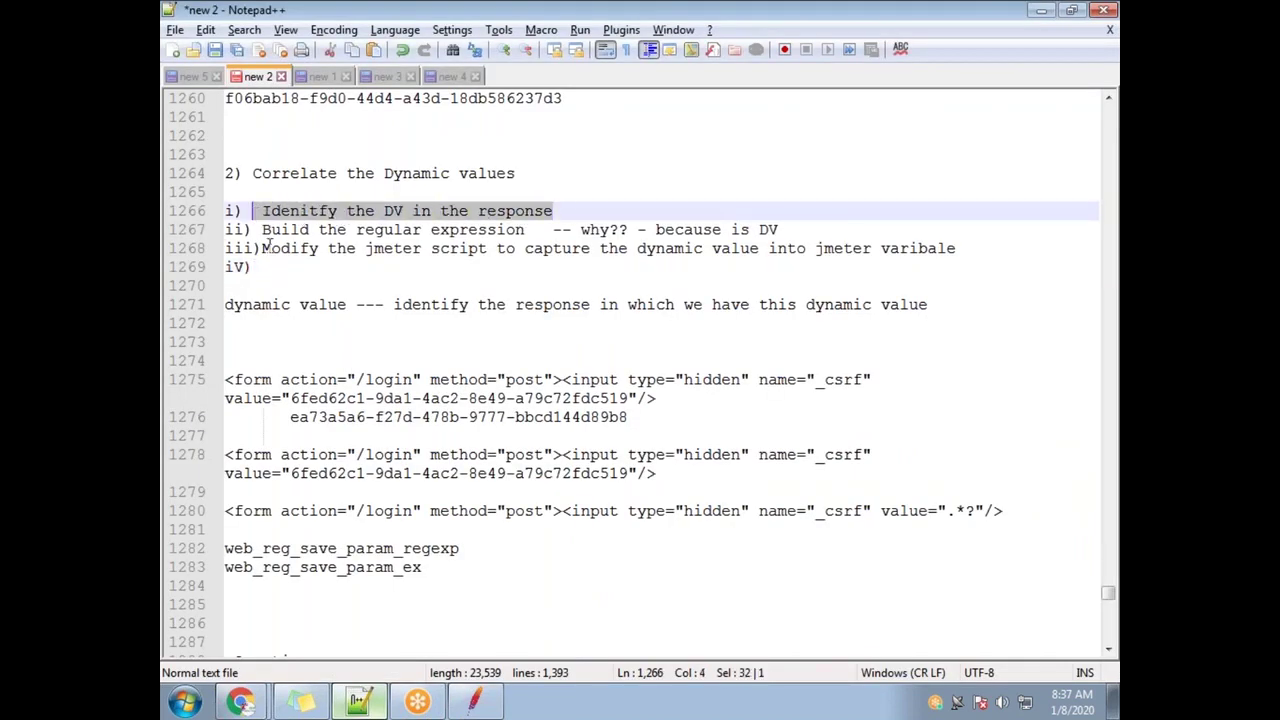
pyautogui.click(290, 381)
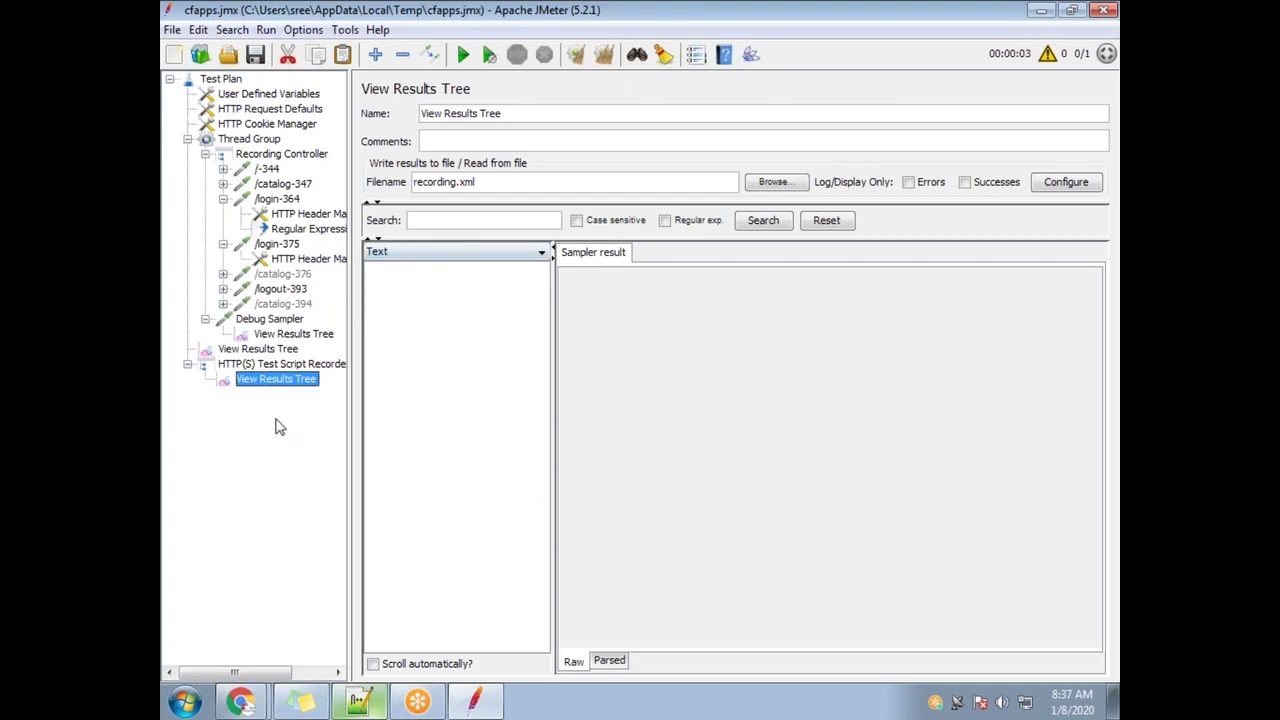
pyautogui.click(433, 220)
pyautogui.hotkey('alt', 'Tab')
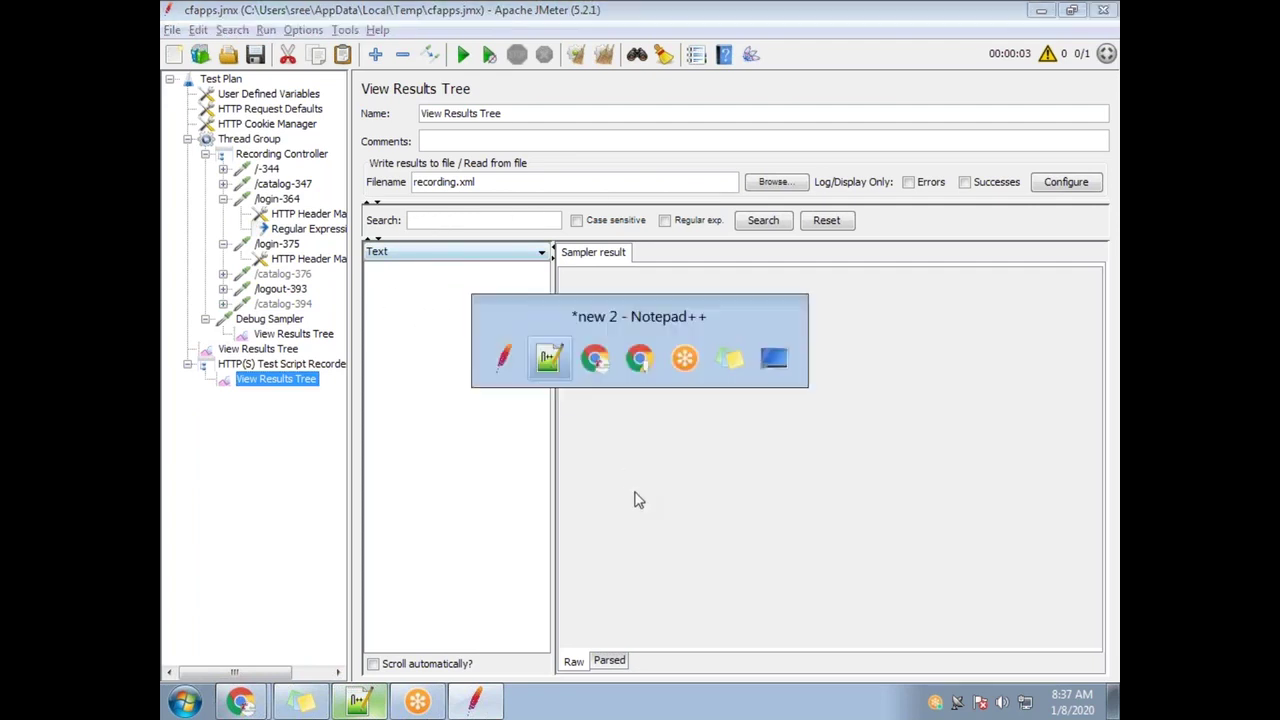
# Replace the token value in the recorded form line with (.*?) to form the CSRF regex
pyautogui.click(555, 211)
pyautogui.moveTo(555, 211); pyautogui.dragTo(271, 211)
pyautogui.moveTo(658, 398); pyautogui.dragTo(200, 387)
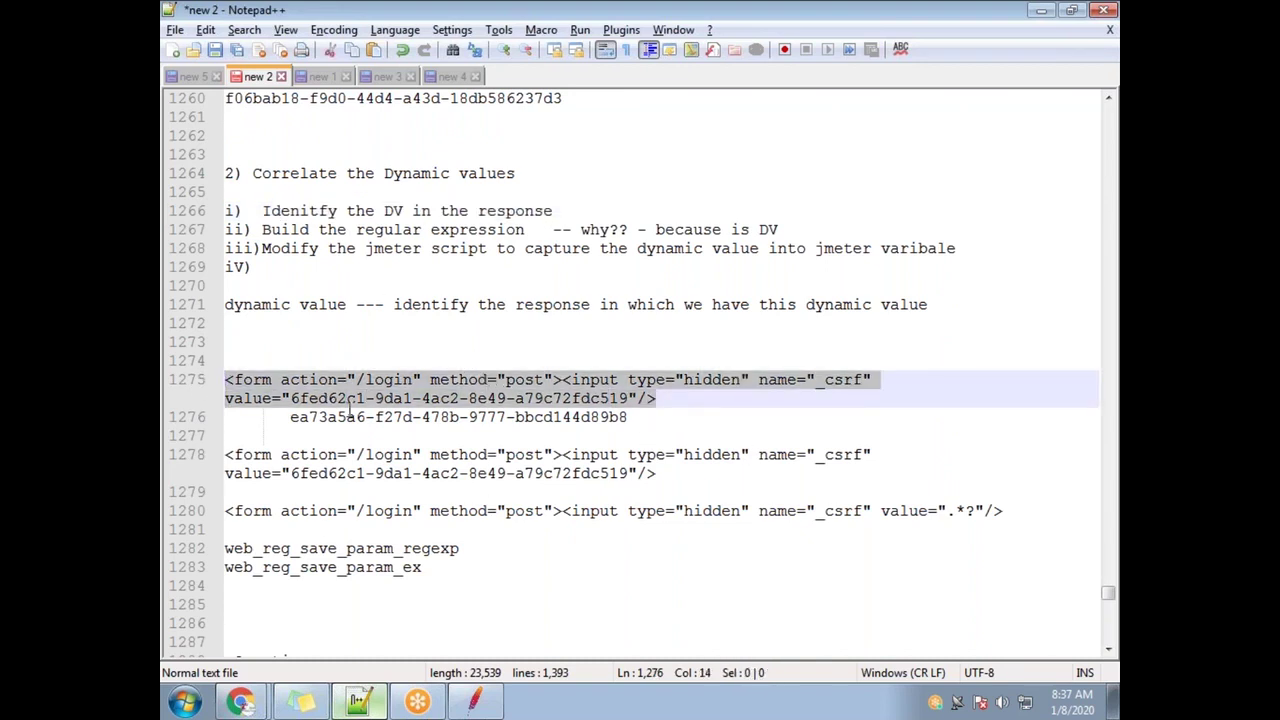
pyautogui.click(466, 414)
pyautogui.moveTo(262, 230); pyautogui.dragTo(524, 230)
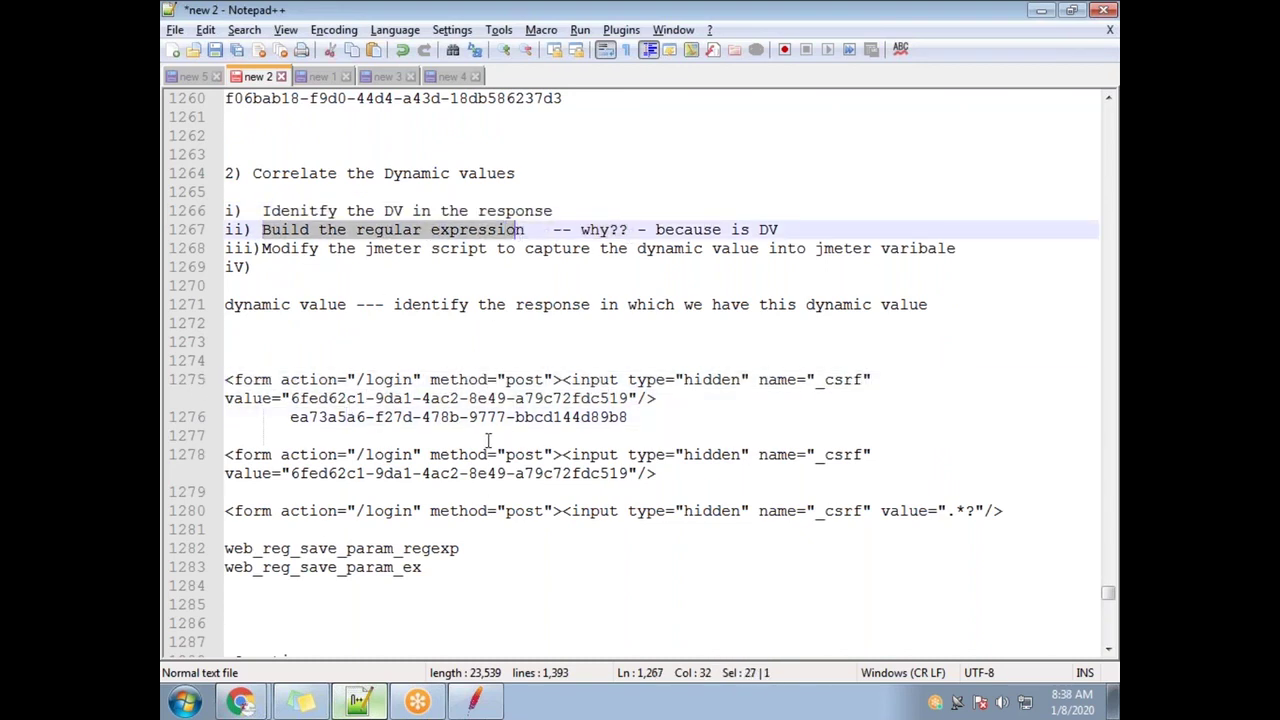
pyautogui.click(430, 417)
pyautogui.moveTo(629, 398); pyautogui.dragTo(294, 398)
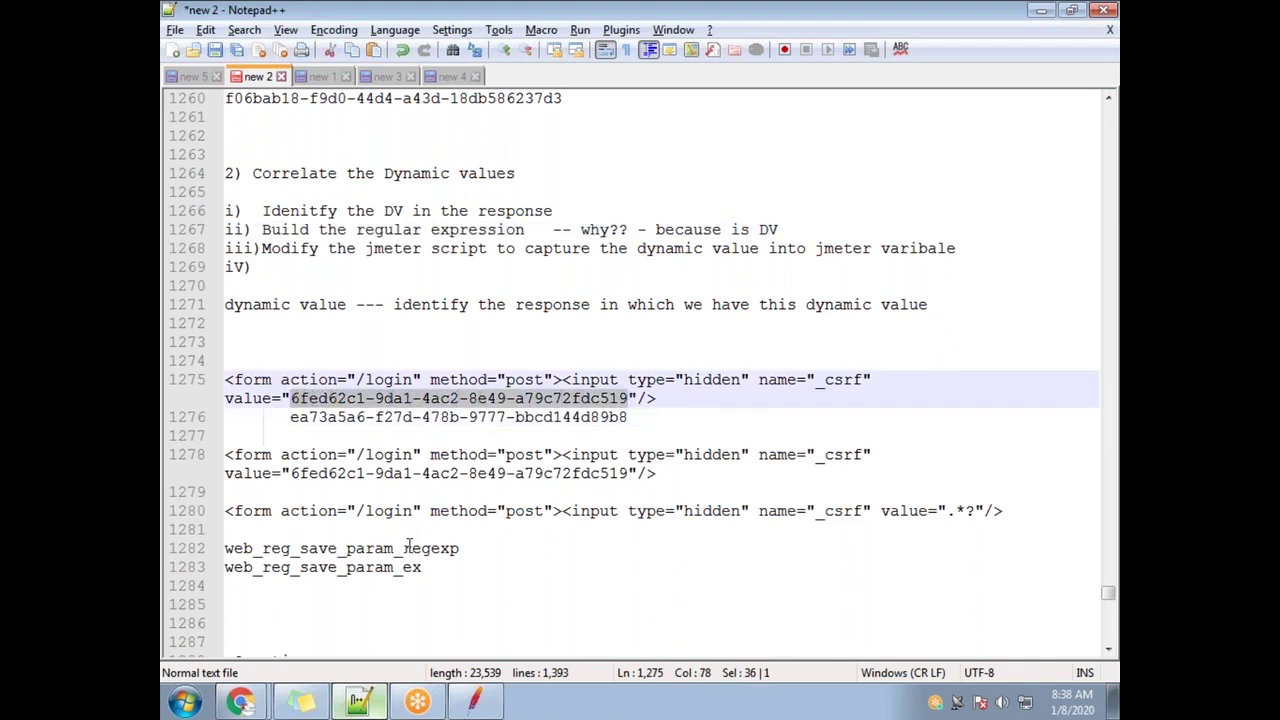
pyautogui.write('()')
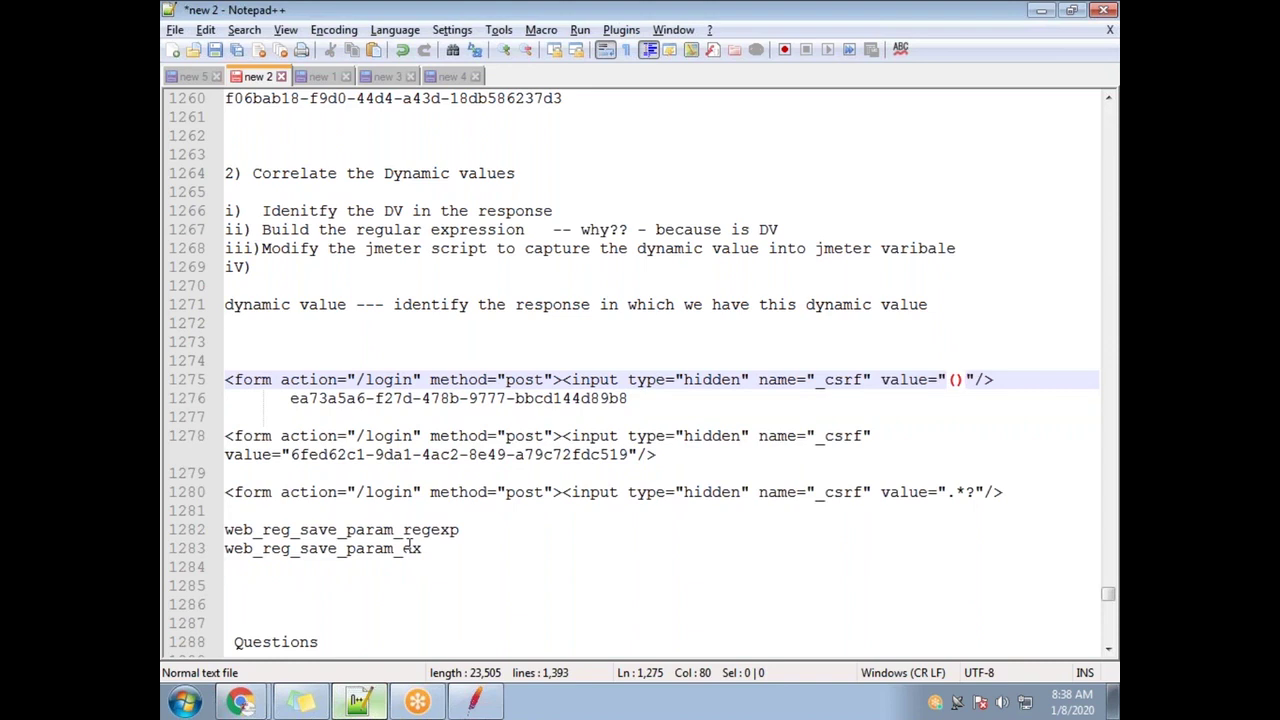
pyautogui.write('.*?')
# Select the finished regex line and the modify-the-JMeter-script step before returning to JMeter
pyautogui.hotkey('alt', 'Tab')
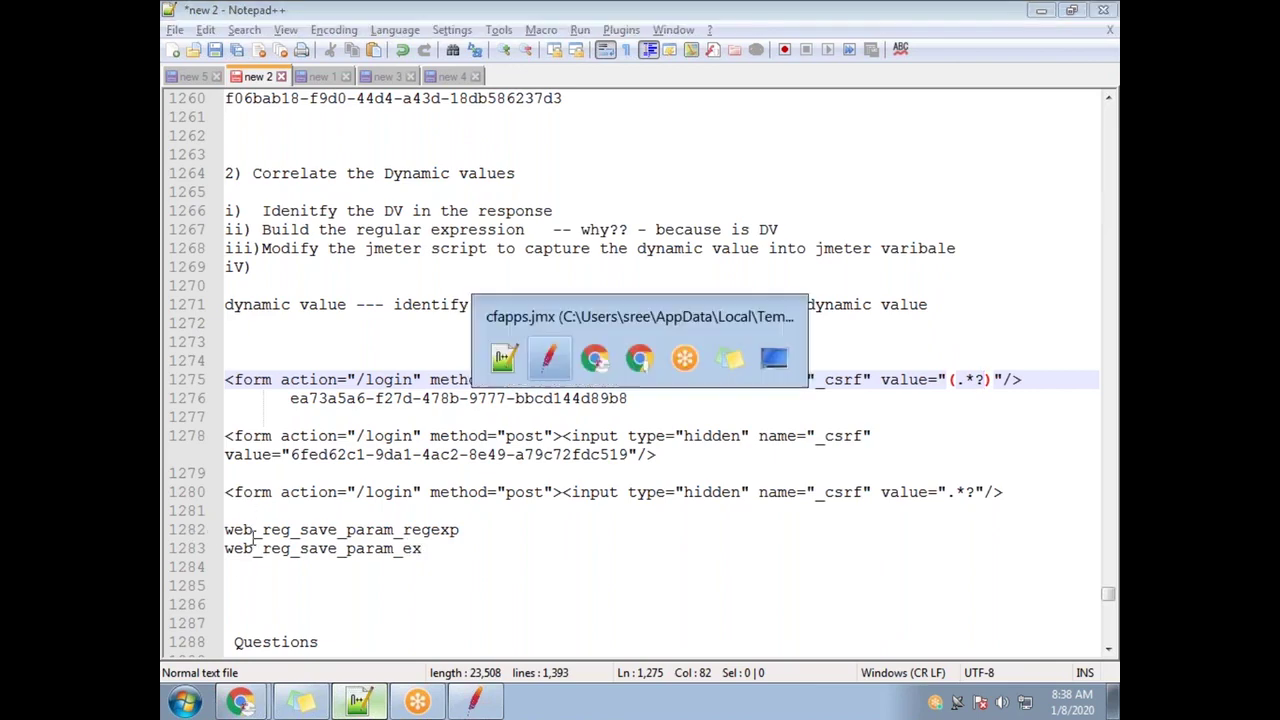
pyautogui.hotkey('alt', 'Tab')
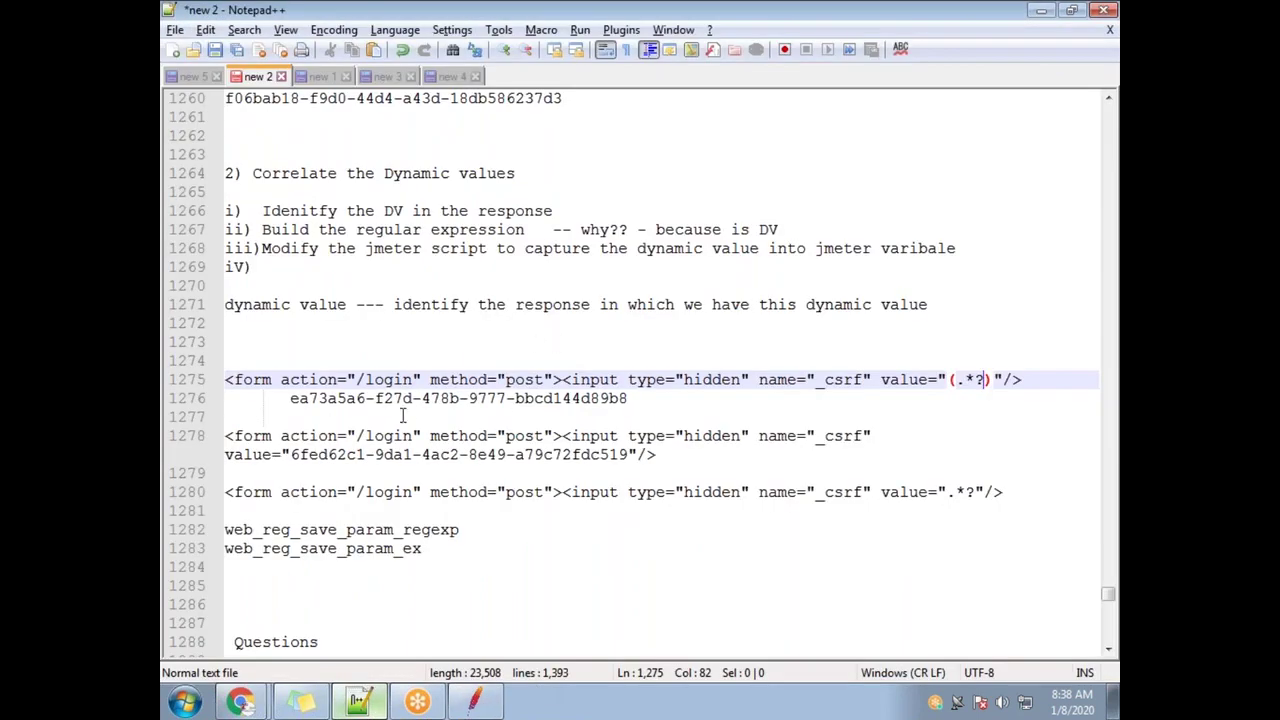
pyautogui.moveTo(268, 247); pyautogui.dragTo(938, 247)
pyautogui.moveTo(1027, 379); pyautogui.dragTo(207, 377)
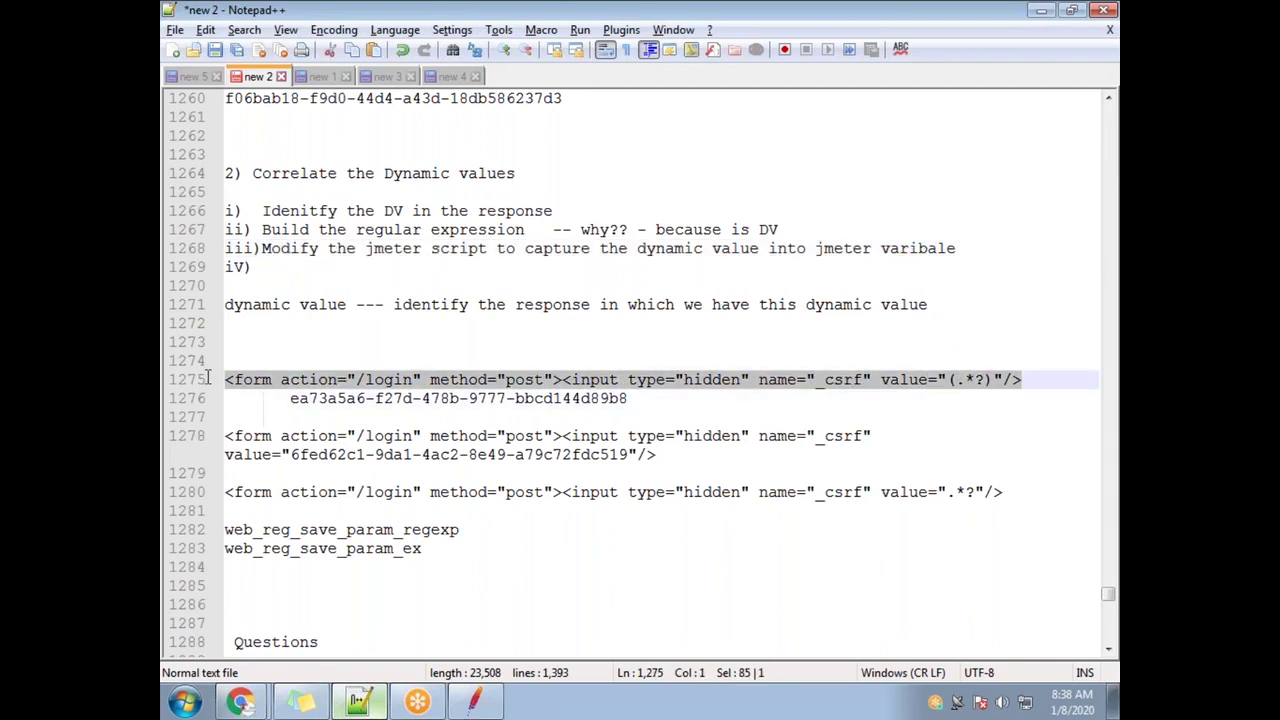
pyautogui.hotkey('alt', 'Tab')
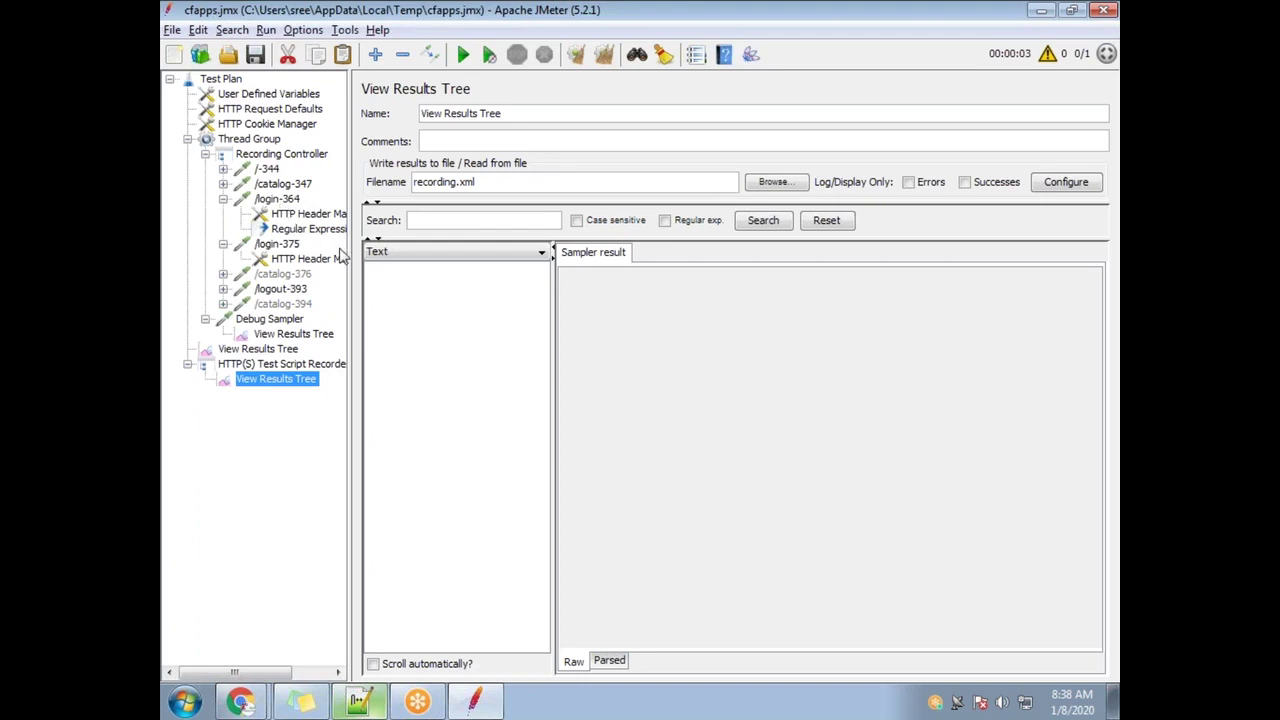
# Add a Regular Expression Extractor under the /login-364 request
pyautogui.moveTo(354, 258); pyautogui.dragTo(440, 258)
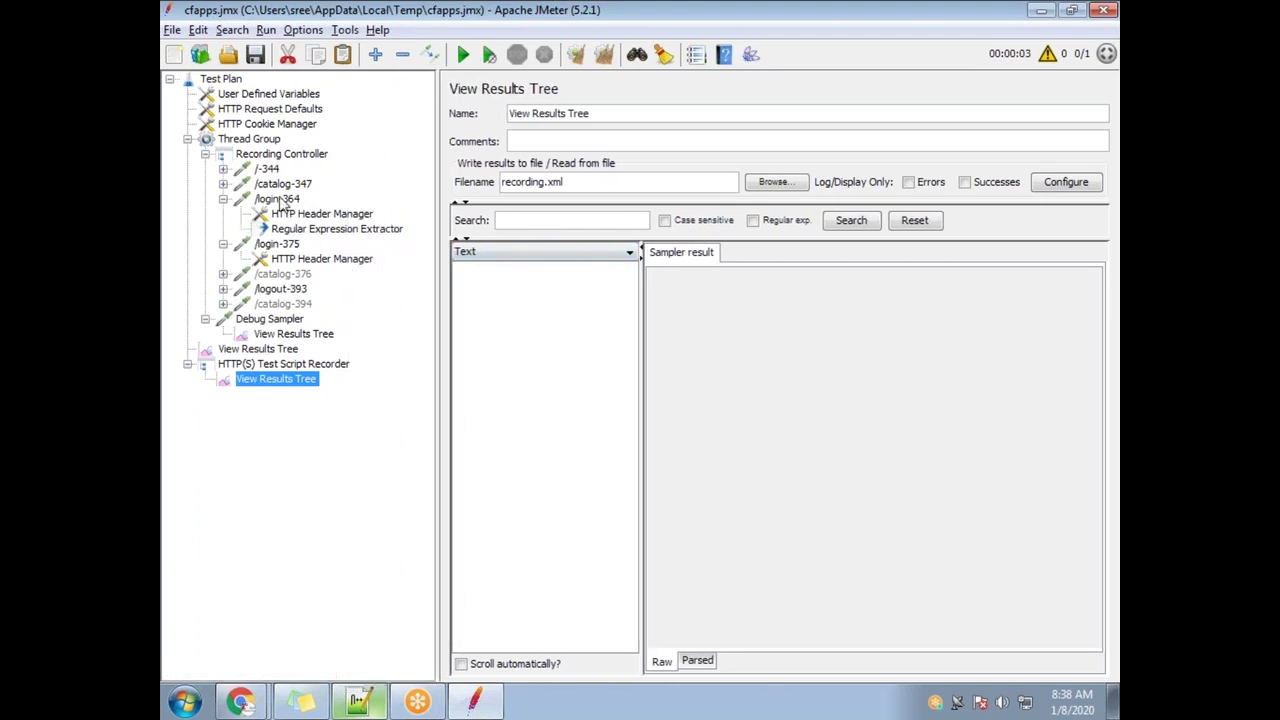
pyautogui.rightClick(284, 203)
pyautogui.moveTo(380, 209)
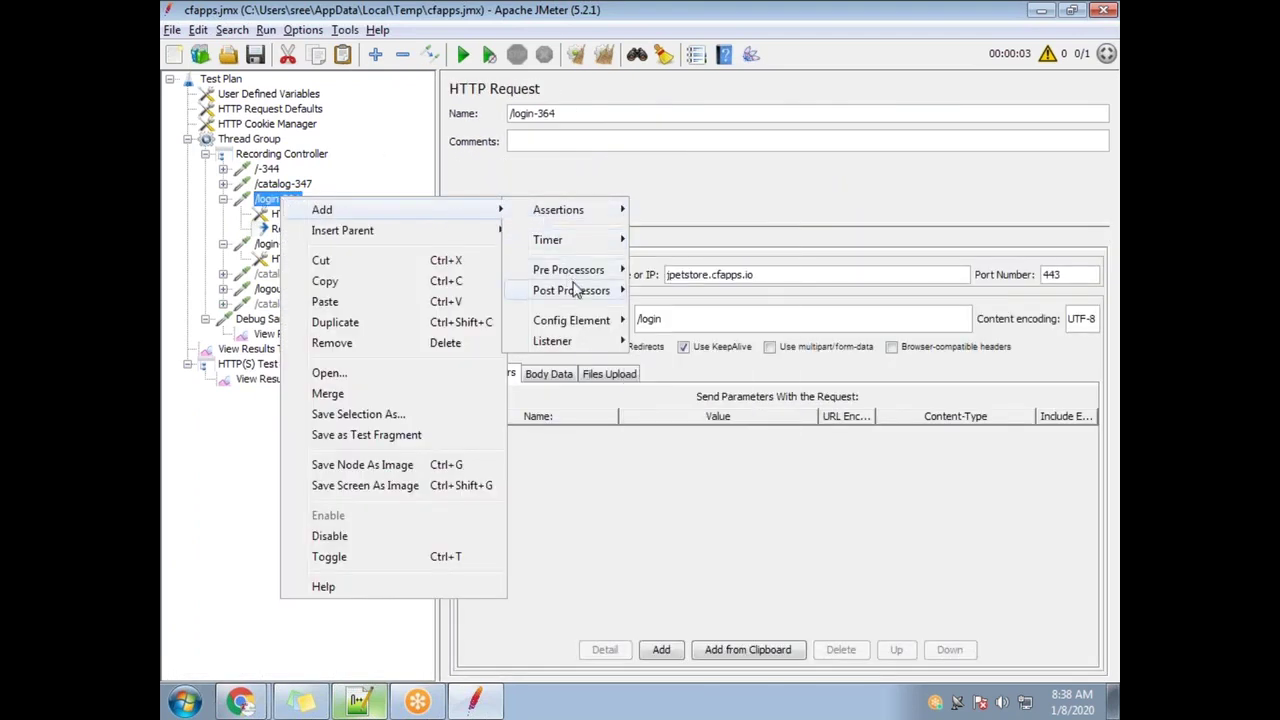
pyautogui.moveTo(578, 291)
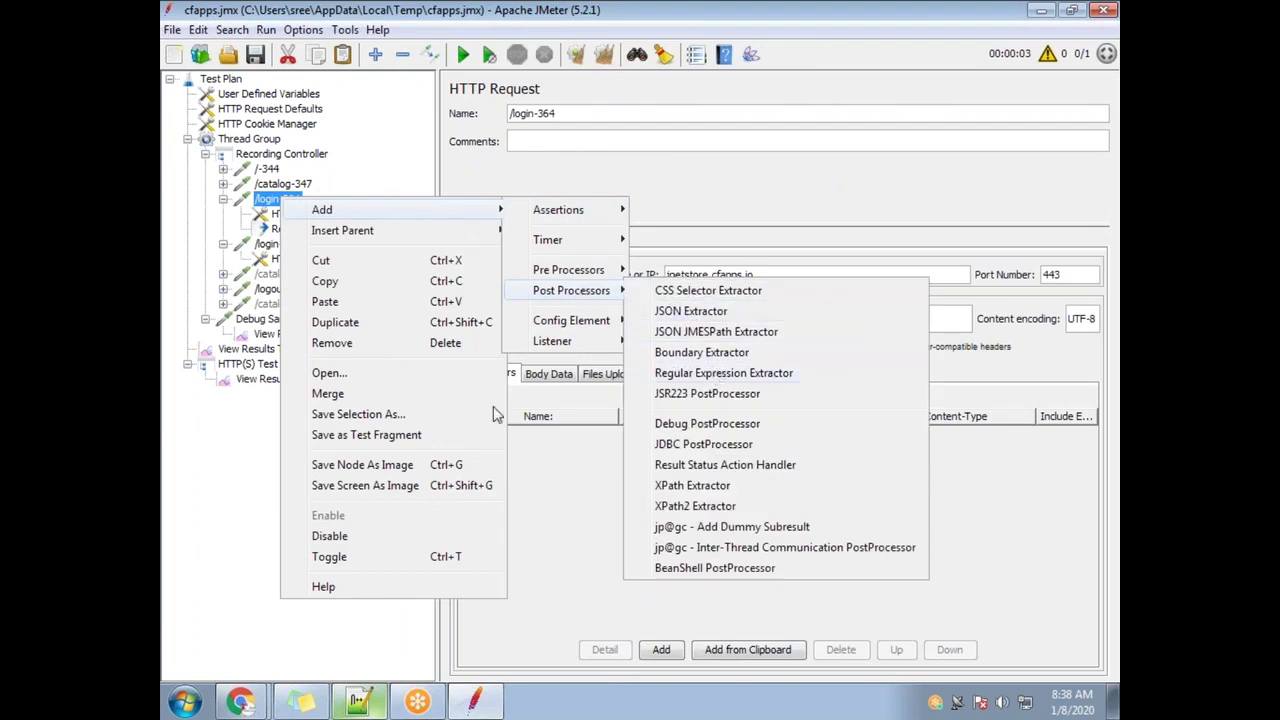
pyautogui.click(726, 372)
pyautogui.click(328, 229)
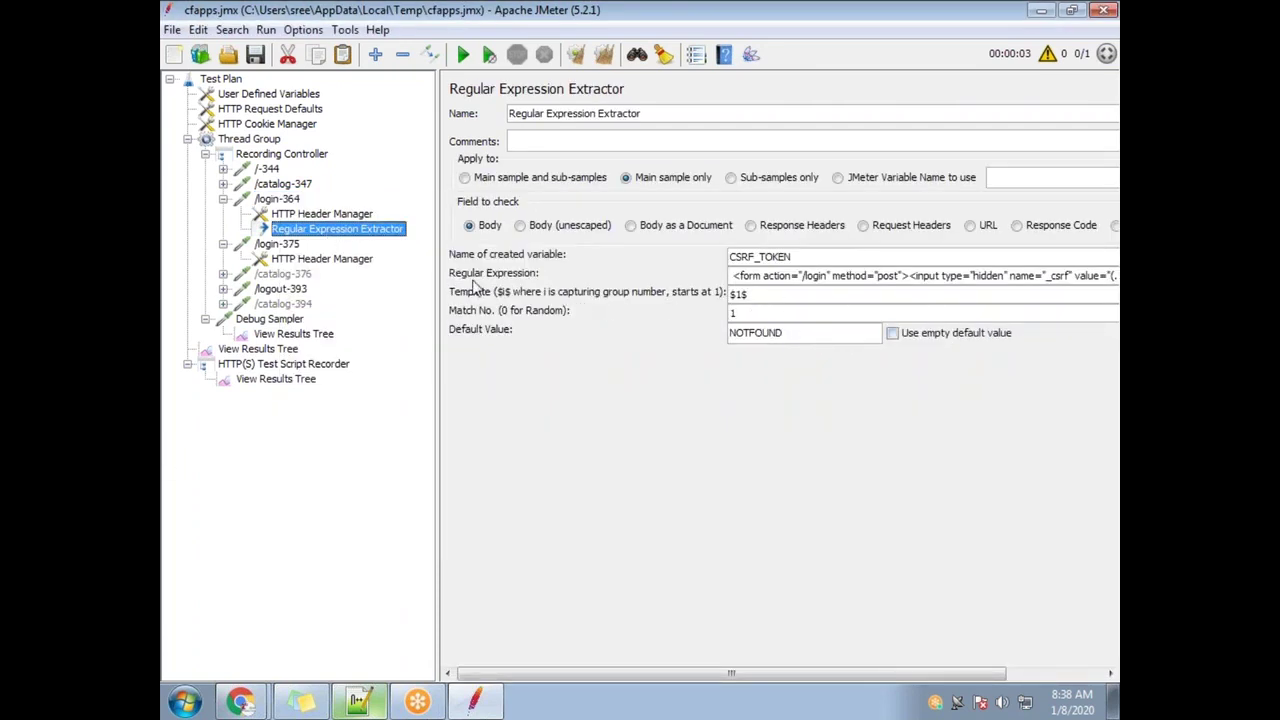
# Replace the extractor's regular expression with the pasted _csrf form regex using the (.*?) group
pyautogui.moveTo(733, 278); pyautogui.dragTo(1117, 273)
pyautogui.hotkey('ctrl', 'c')
pyautogui.press('BackSpace')
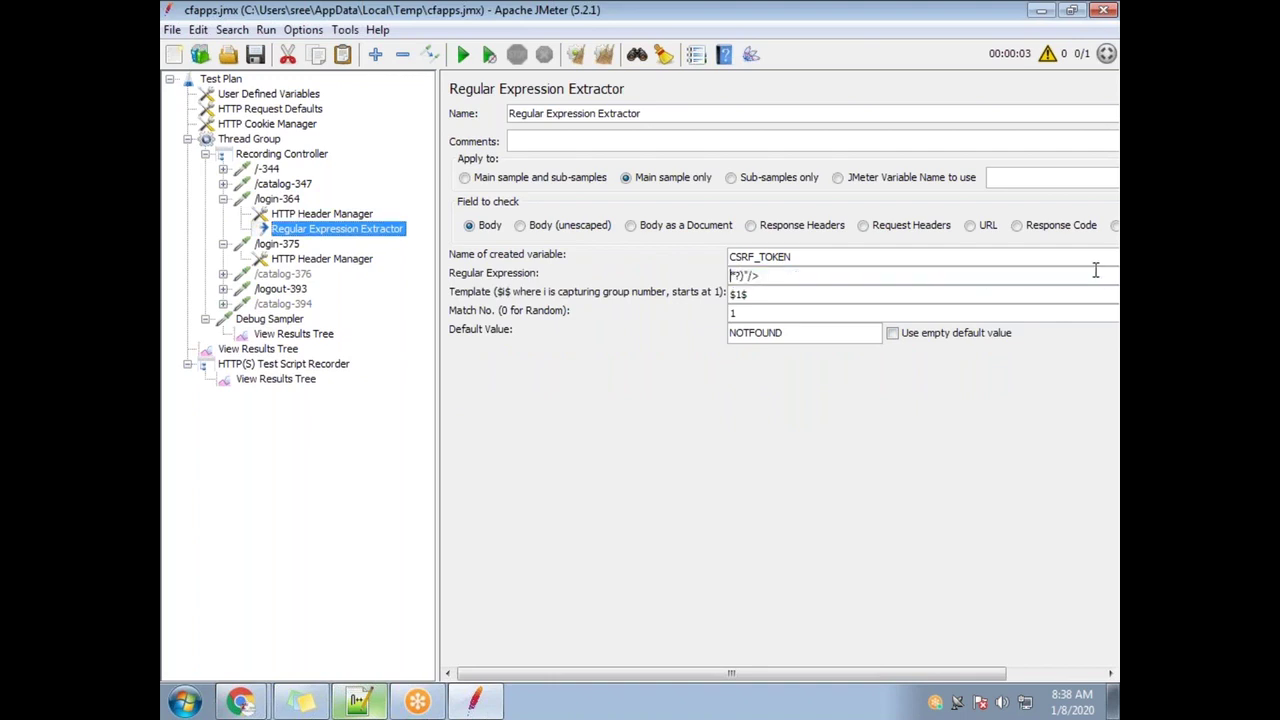
pyautogui.hotkey('ctrl', 'v')
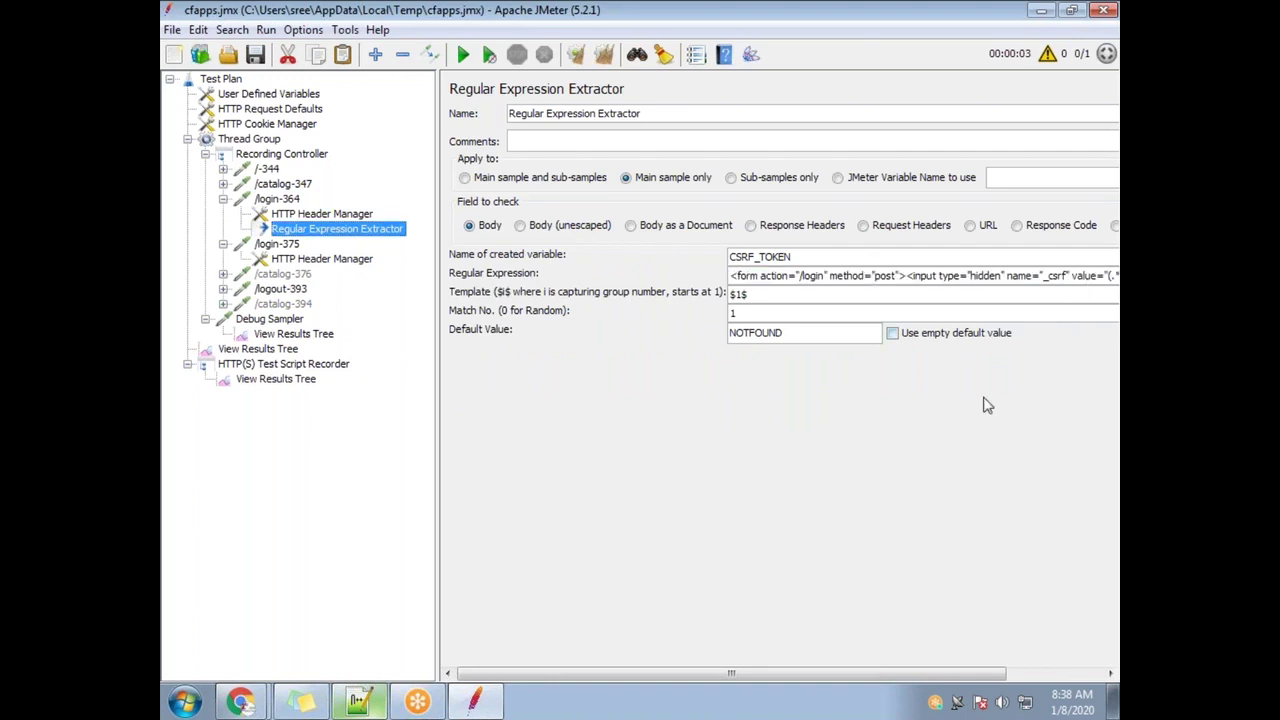
pyautogui.moveTo(917, 671); pyautogui.dragTo(1013, 672)
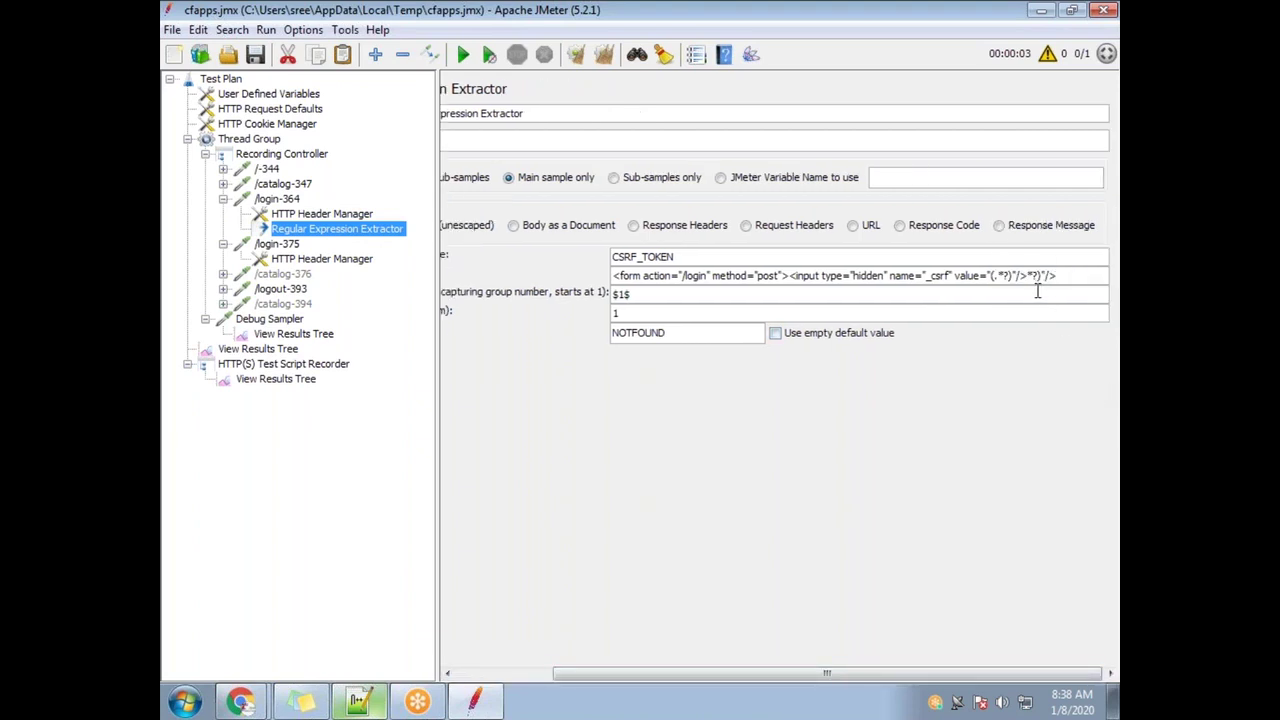
pyautogui.moveTo(1068, 270); pyautogui.dragTo(466, 288)
pyautogui.write('<form action="/login" method="post"><input type="hidden" name="_csrf" value="(.*?)"/>')
pyautogui.moveTo(1008, 277); pyautogui.dragTo(995, 276)
# Confirm the extractor fields: Reference Name CSRF_TOKEN, Template $1$, Match 1, Default NOTFOUND
pyautogui.click(693, 257)
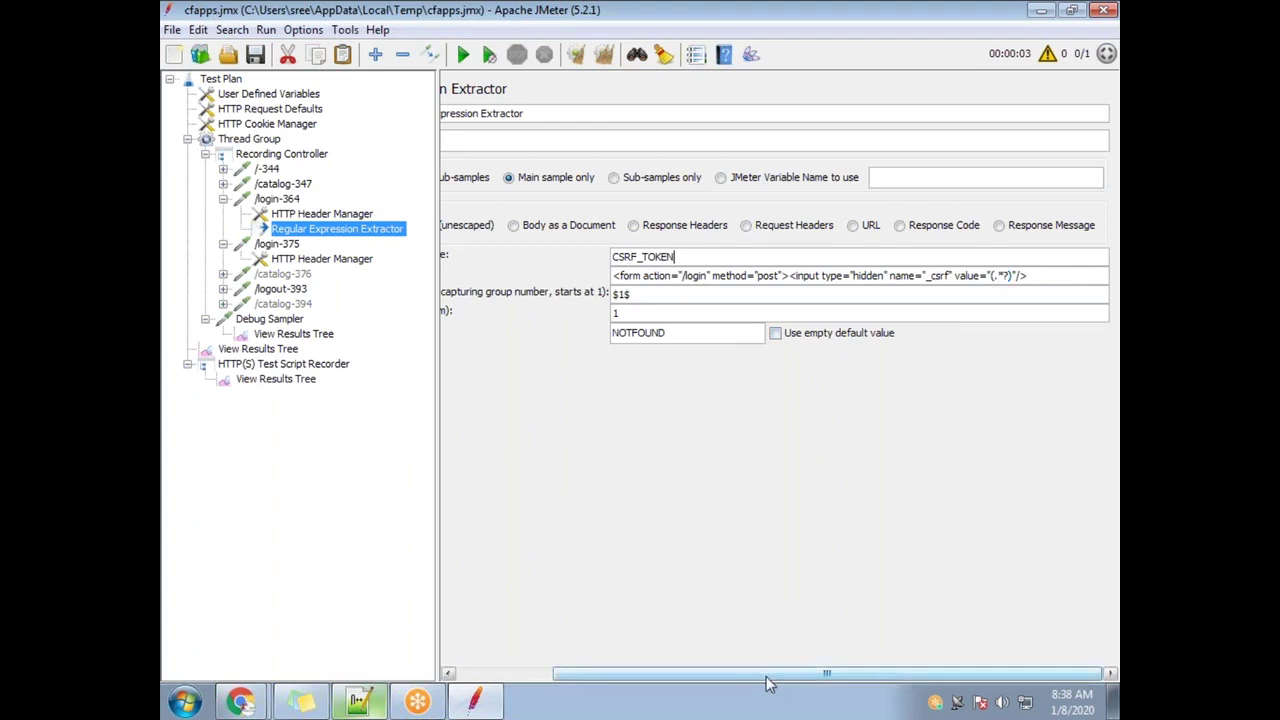
pyautogui.moveTo(768, 672); pyautogui.dragTo(671, 672)
pyautogui.moveTo(808, 260); pyautogui.dragTo(678, 255)
pyautogui.moveTo(774, 294); pyautogui.dragTo(692, 302)
pyautogui.click(744, 315)
pyautogui.moveTo(808, 336); pyautogui.dragTo(604, 323)
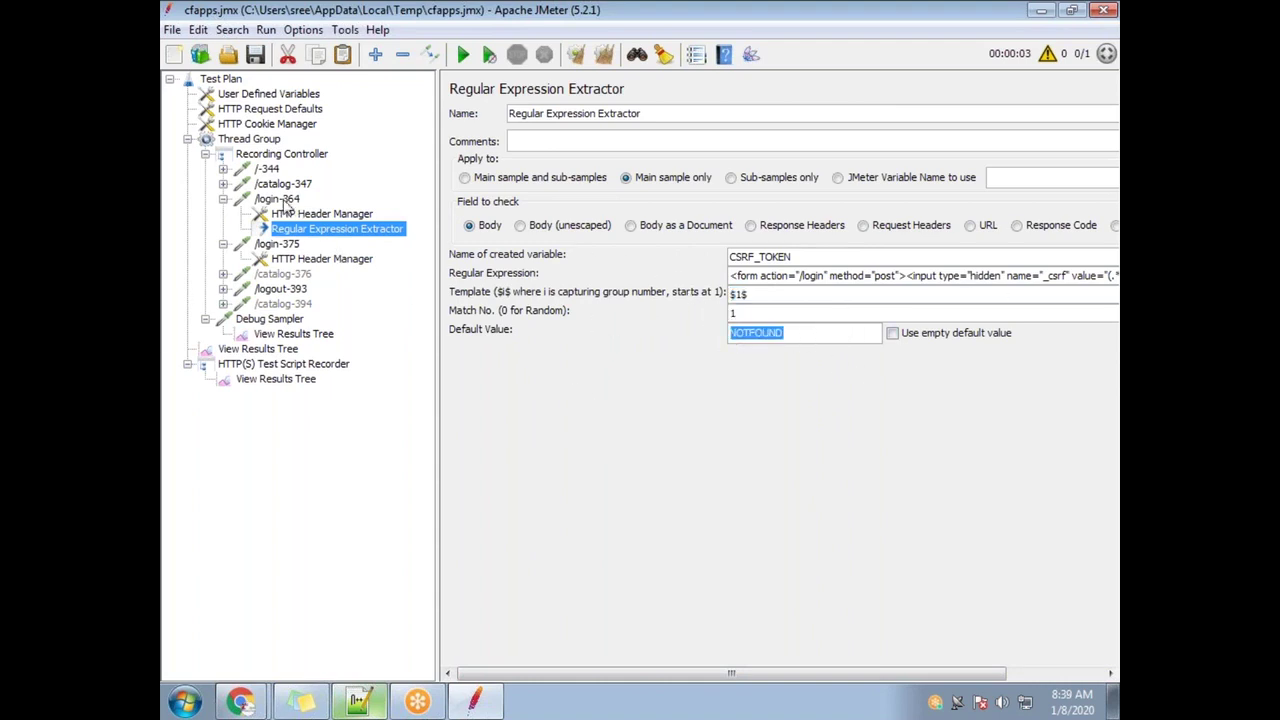
pyautogui.moveTo(809, 257); pyautogui.dragTo(729, 257)
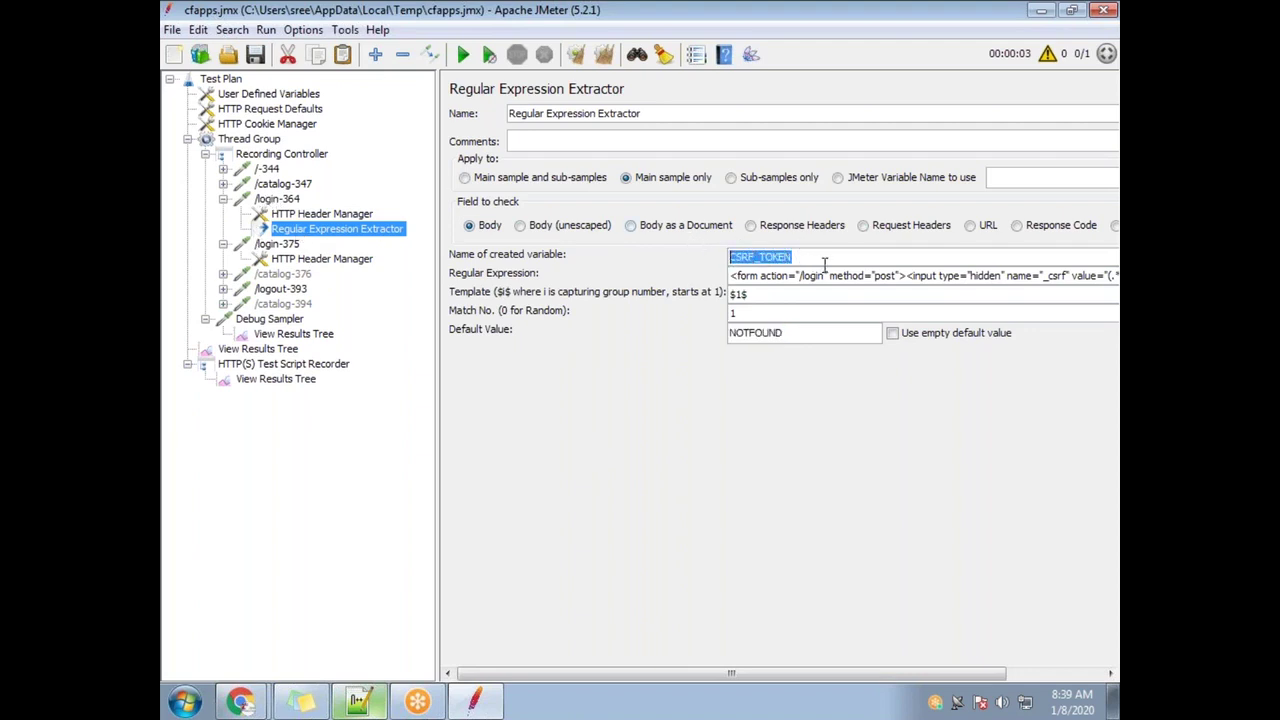
# Verify /login-375 posts _csrf as ${CSRF_TOKEN}, glancing at /logout-393 and /catalog-394
pyautogui.click(279, 246)
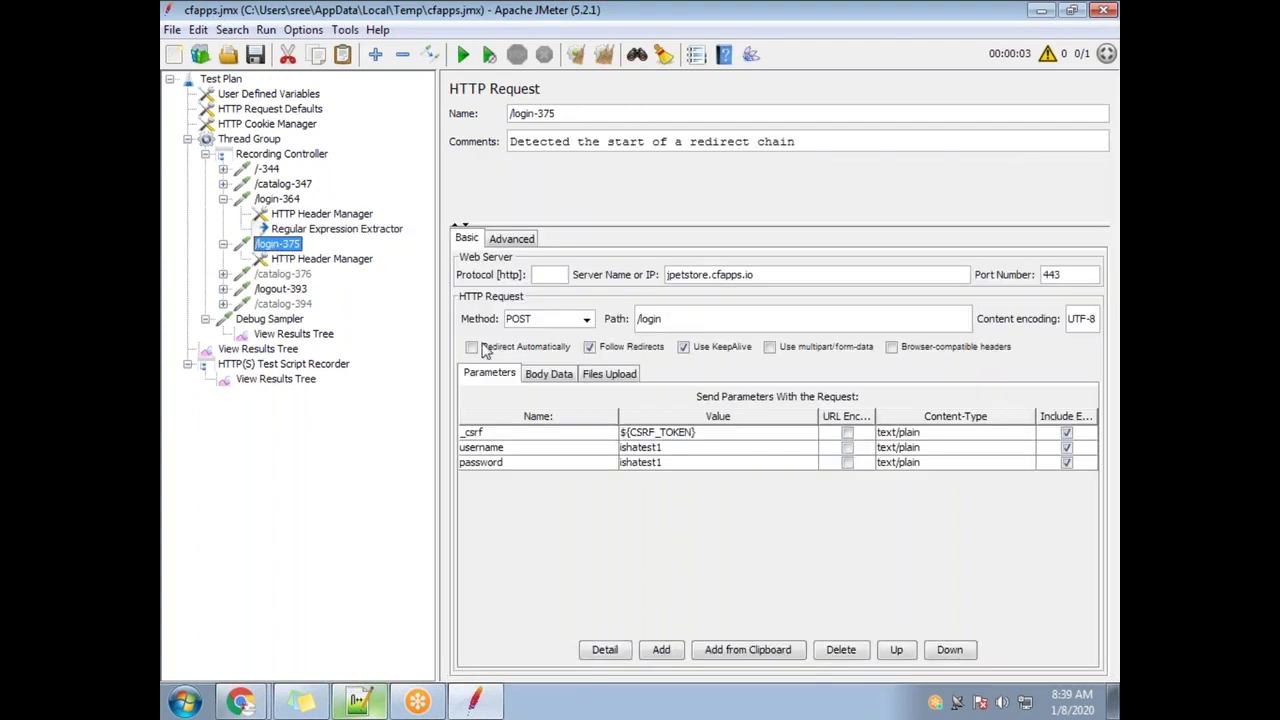
pyautogui.doubleClick(730, 432)
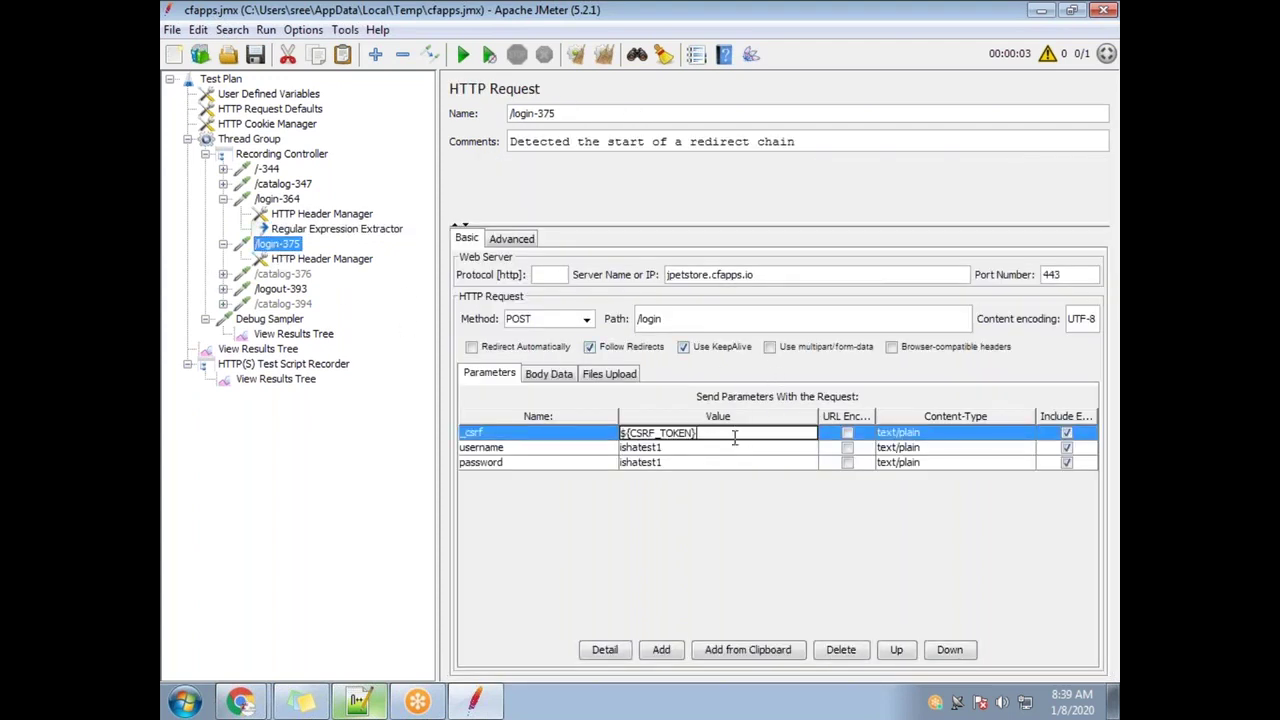
pyautogui.moveTo(732, 437); pyautogui.dragTo(600, 420)
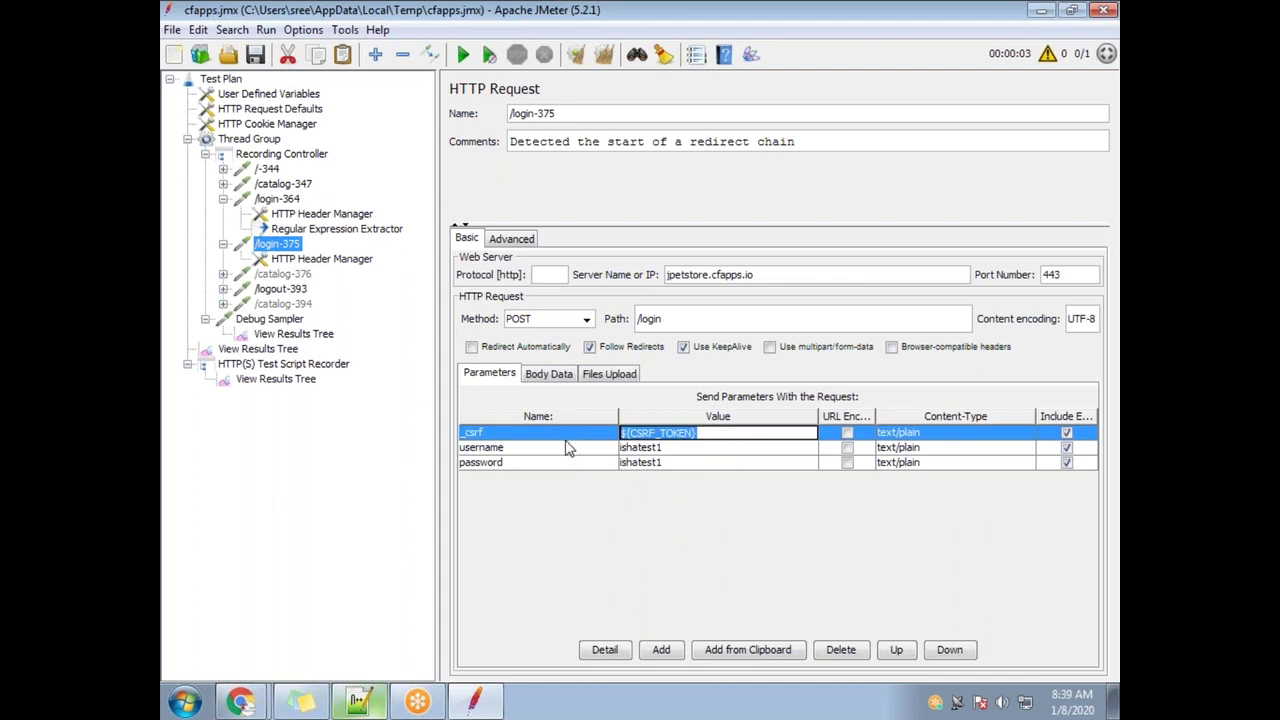
pyautogui.click(286, 292)
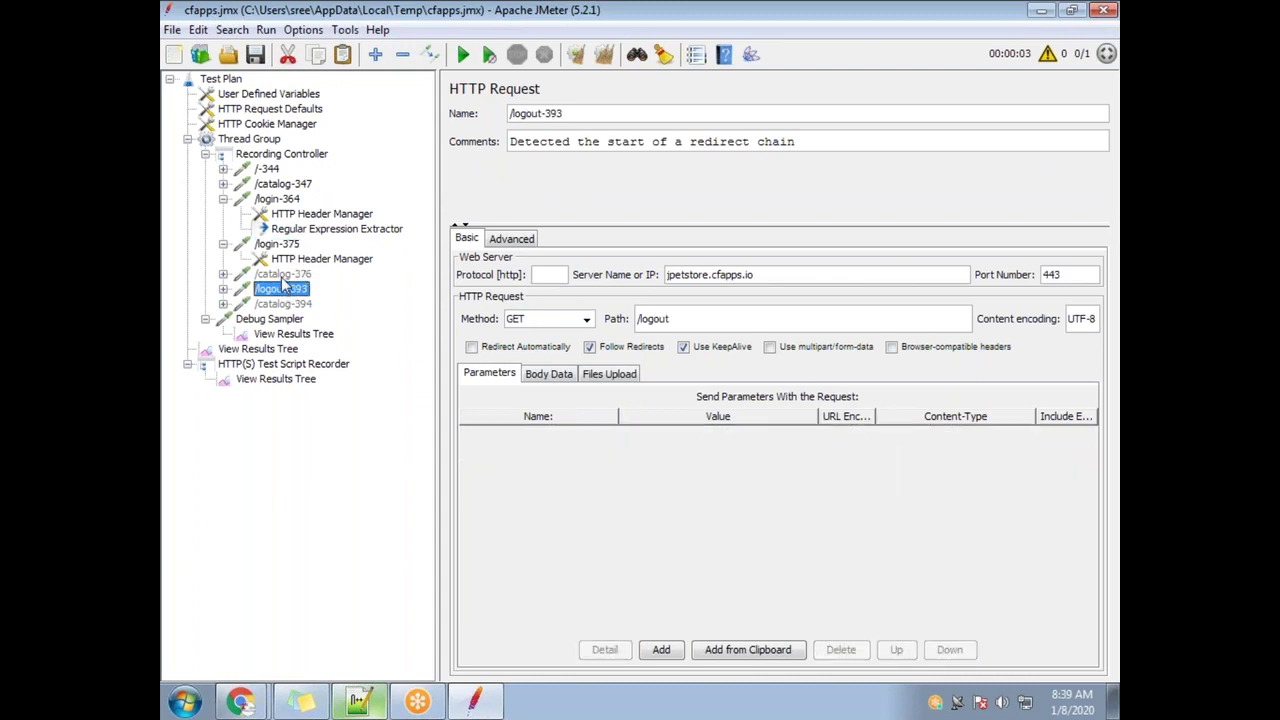
pyautogui.press('Up')
pyautogui.press('Up')
pyautogui.press('Down')
pyautogui.click(285, 304)
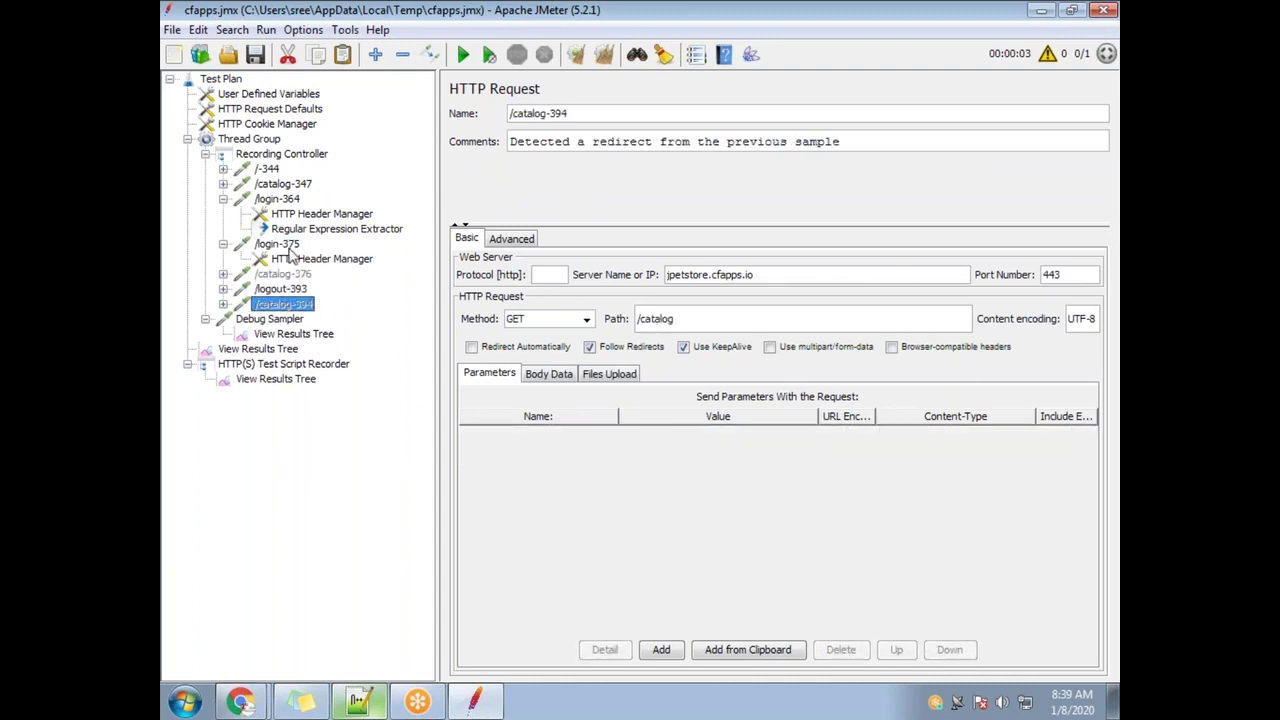
pyautogui.click(288, 246)
pyautogui.click(706, 438)
pyautogui.click(707, 436)
pyautogui.moveTo(713, 433); pyautogui.dragTo(592, 430)
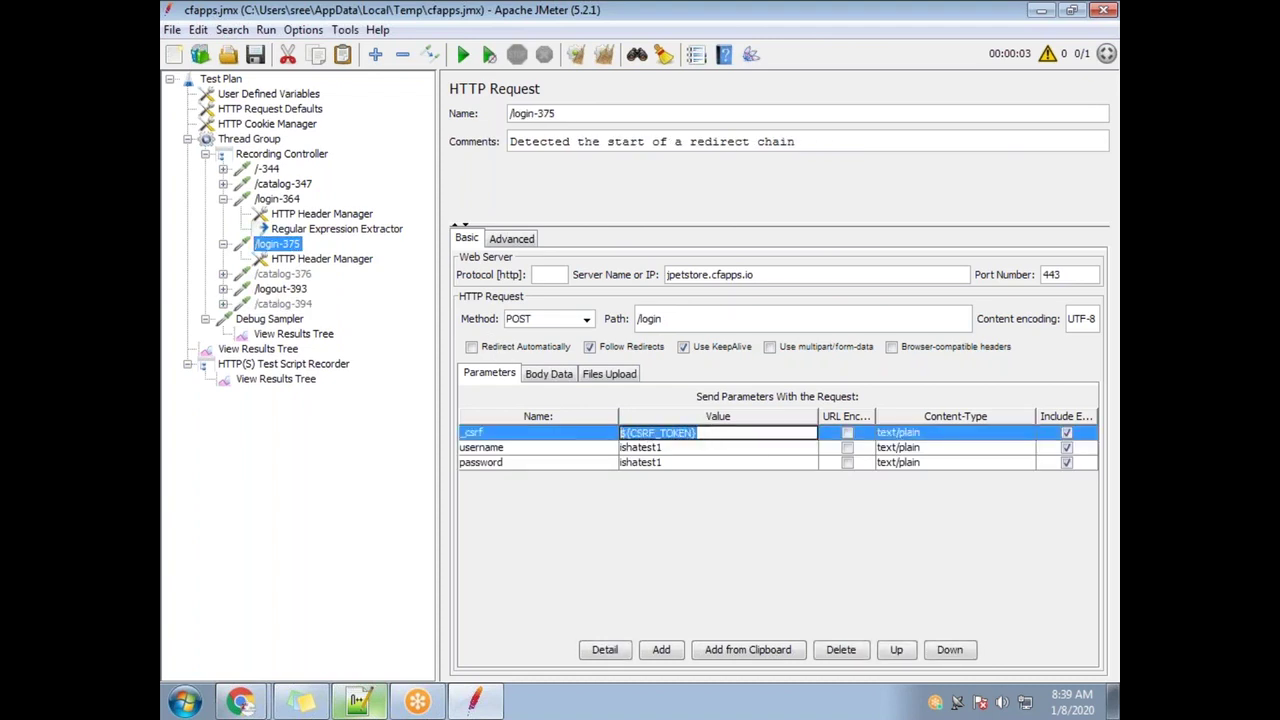
pyautogui.click(360, 703)
# Write step iV as 'MOdify the script to pass the Jmeter varibale (Instead of Hard coded values)'
pyautogui.click(268, 268)
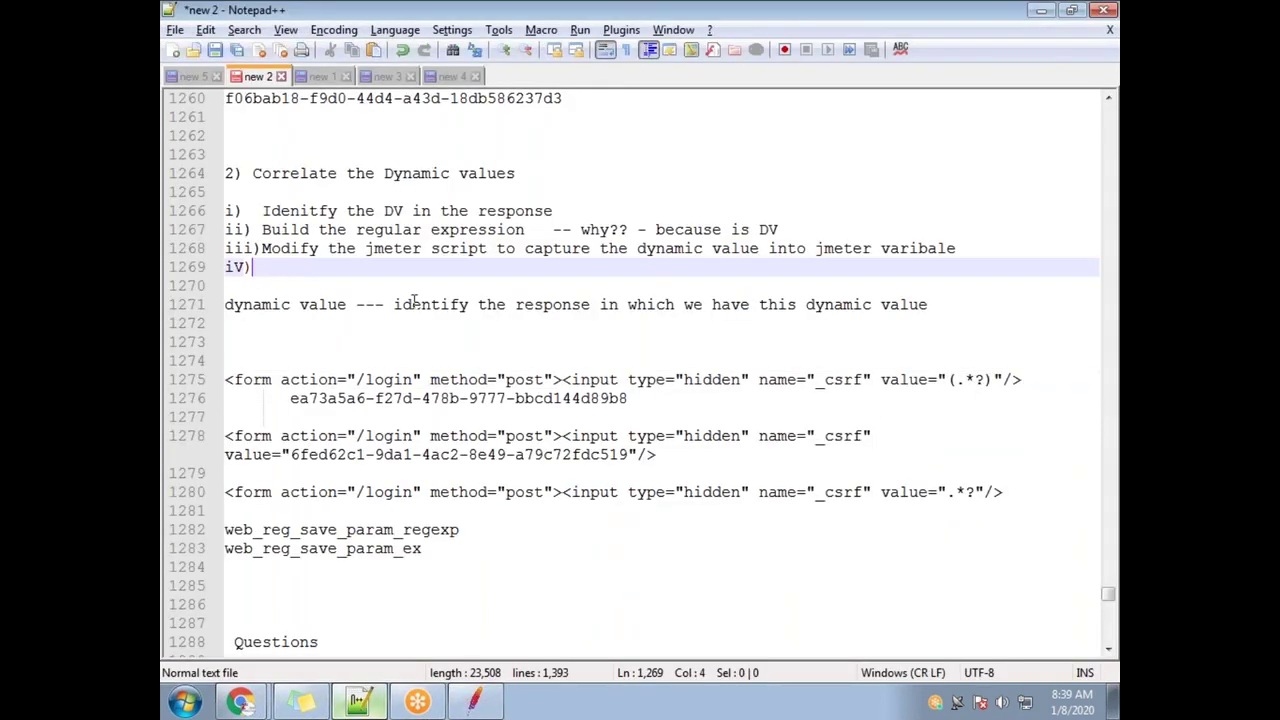
pyautogui.write('MO')
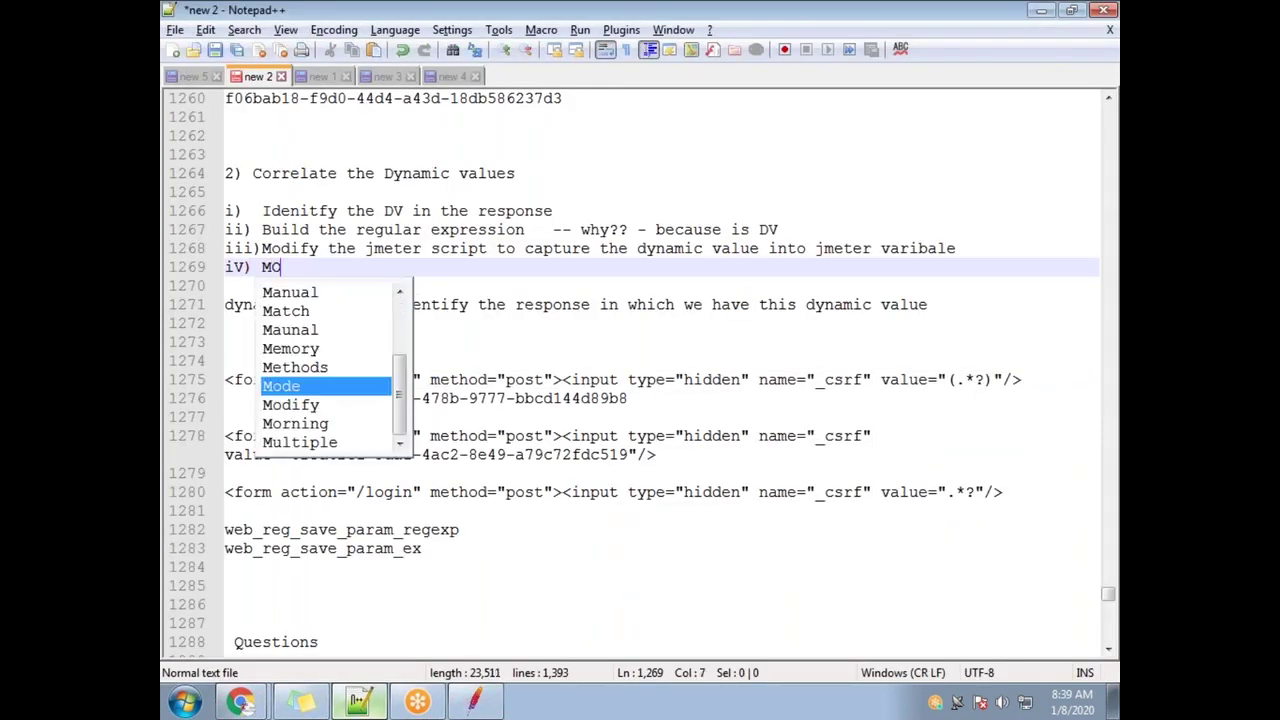
pyautogui.write('dify the sc')
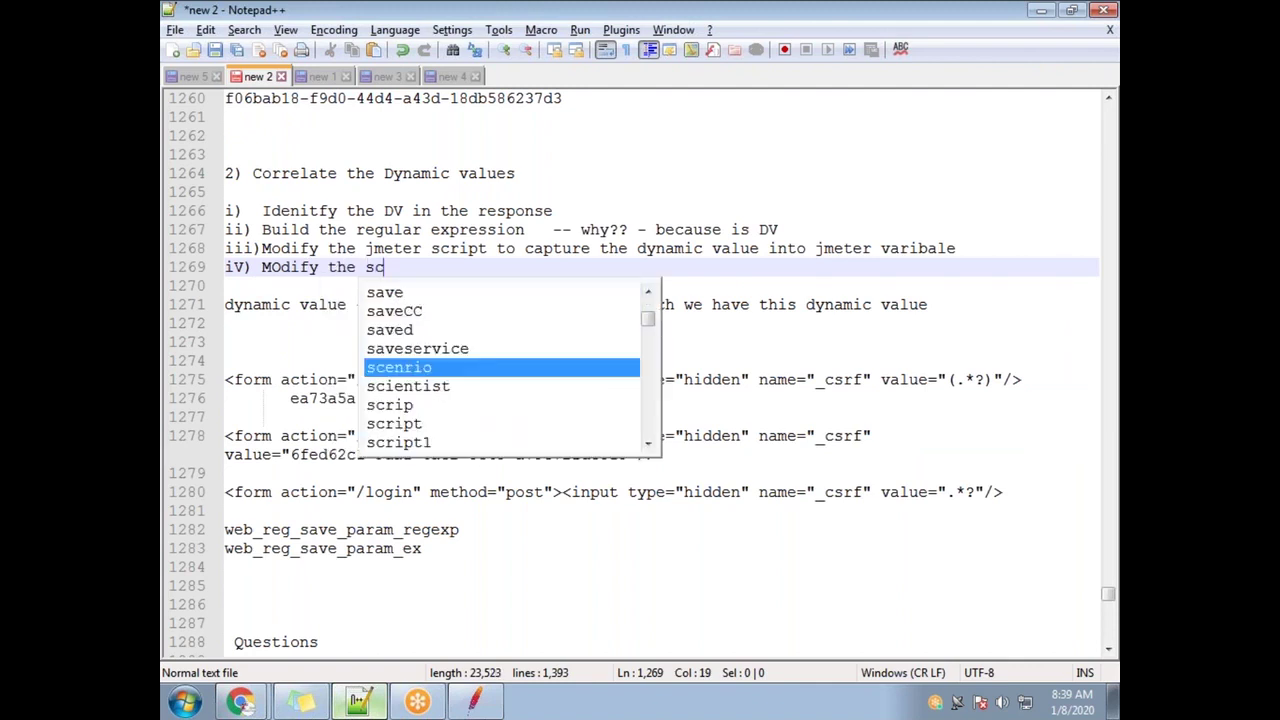
pyautogui.write('ript to pass the ')
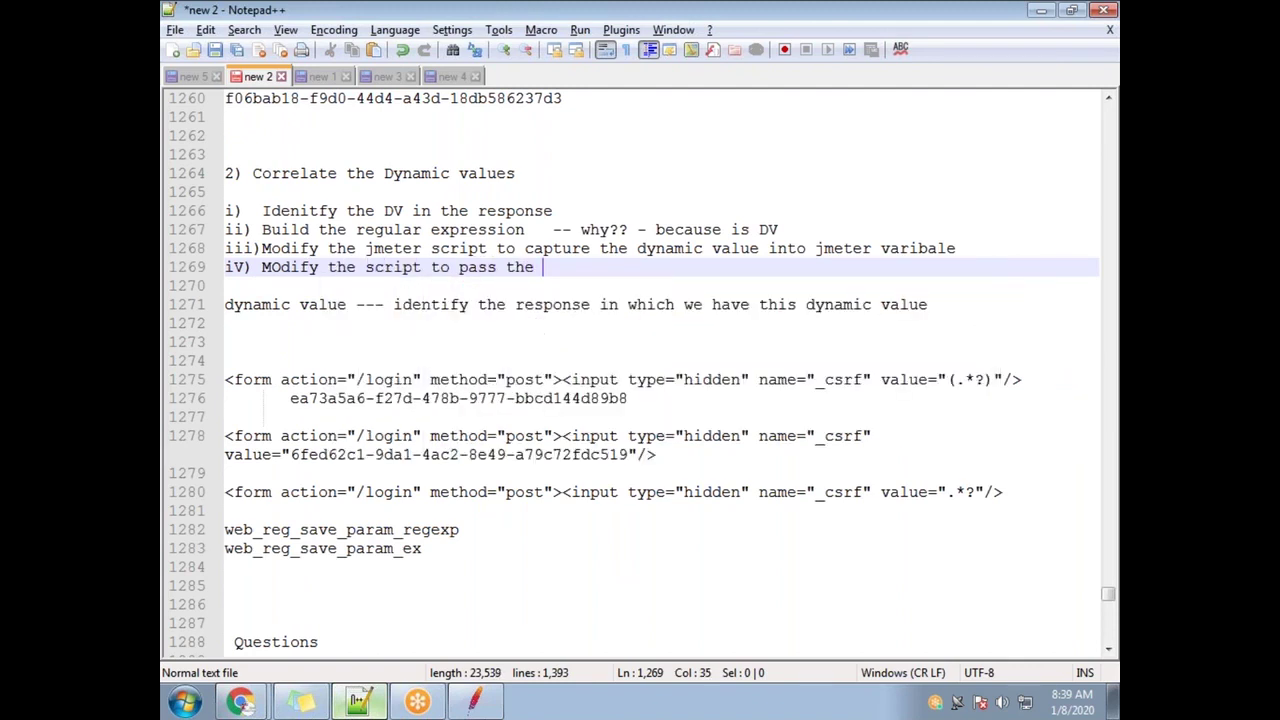
pyautogui.write('Jmeter varib')
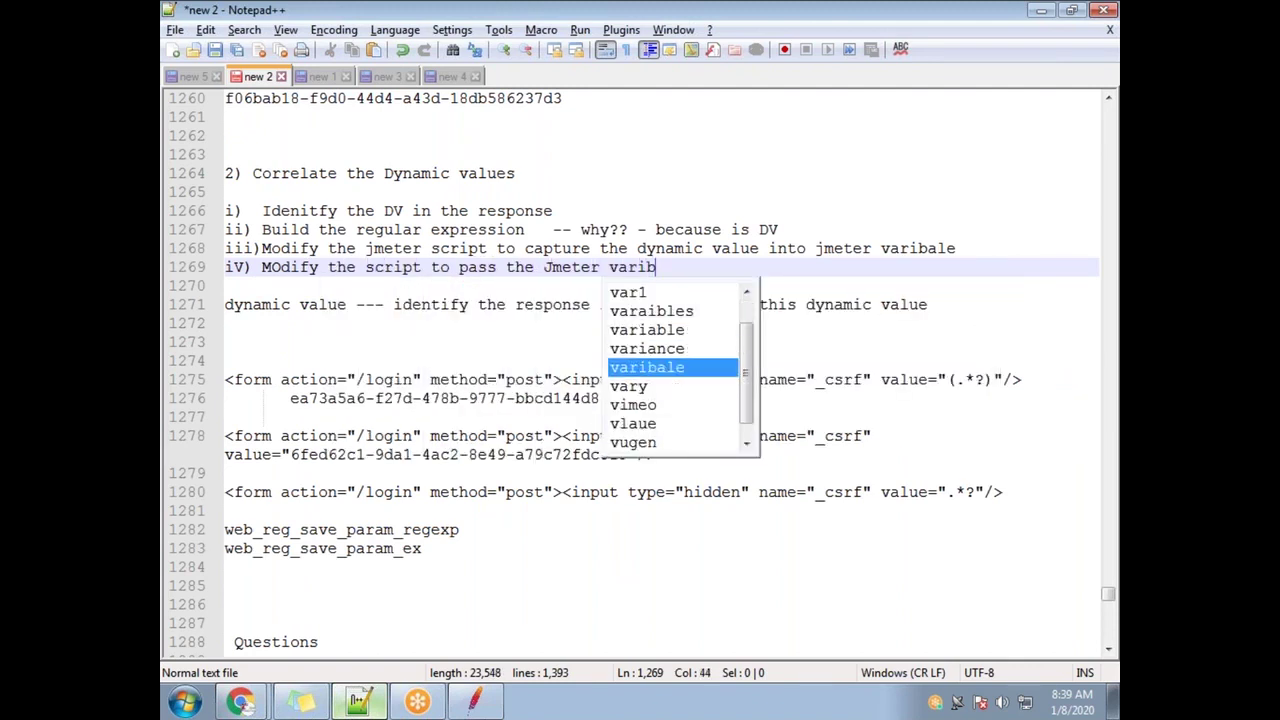
pyautogui.write('ale (I')
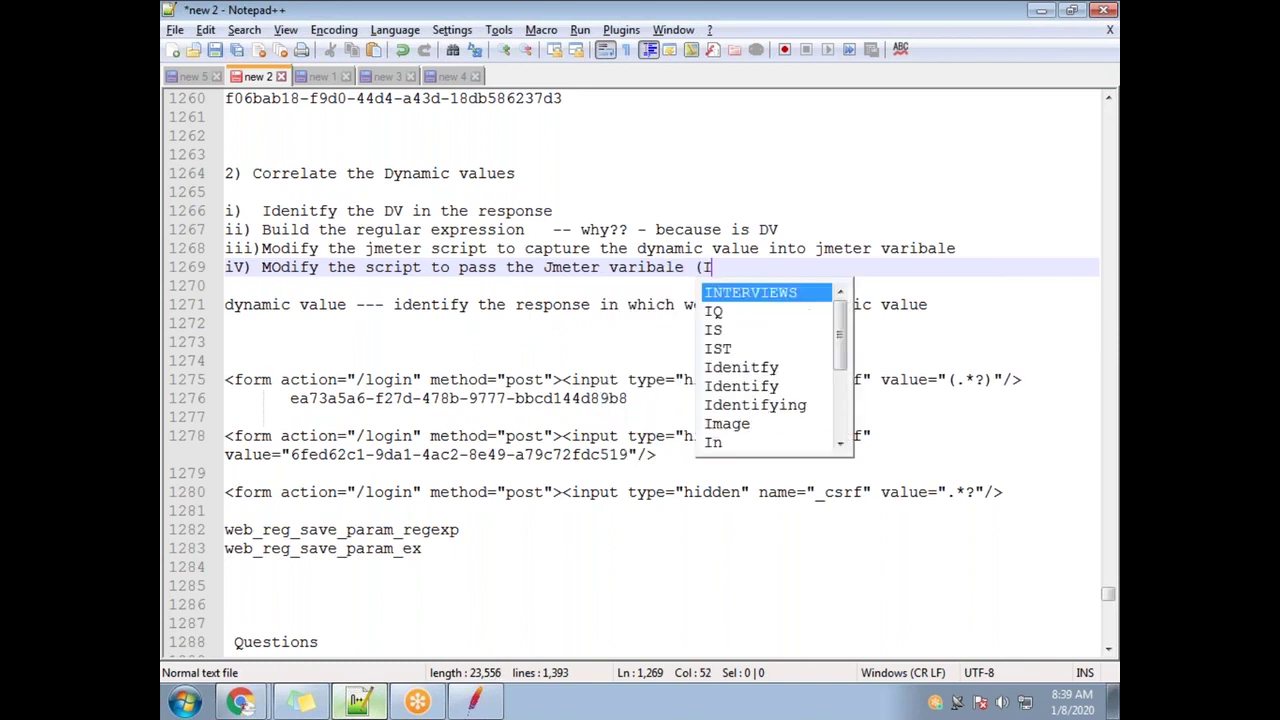
pyautogui.write('nstead of Ha')
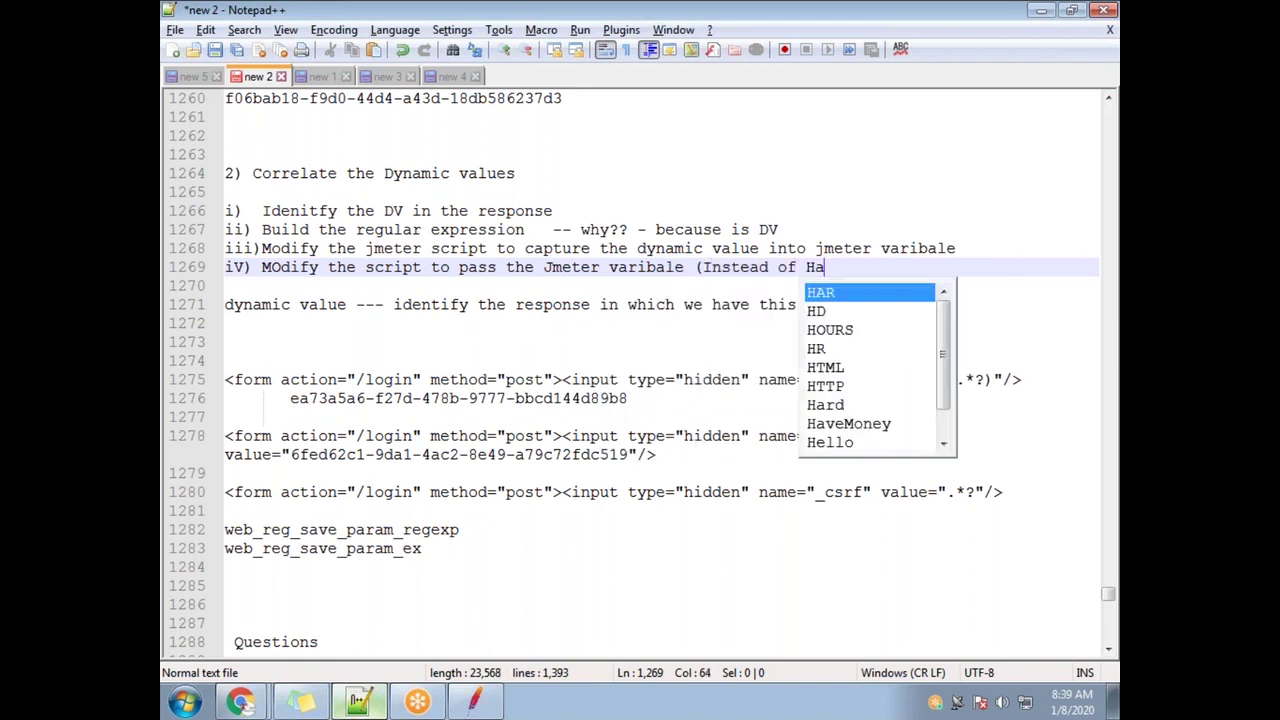
pyautogui.write('rd coded values)')
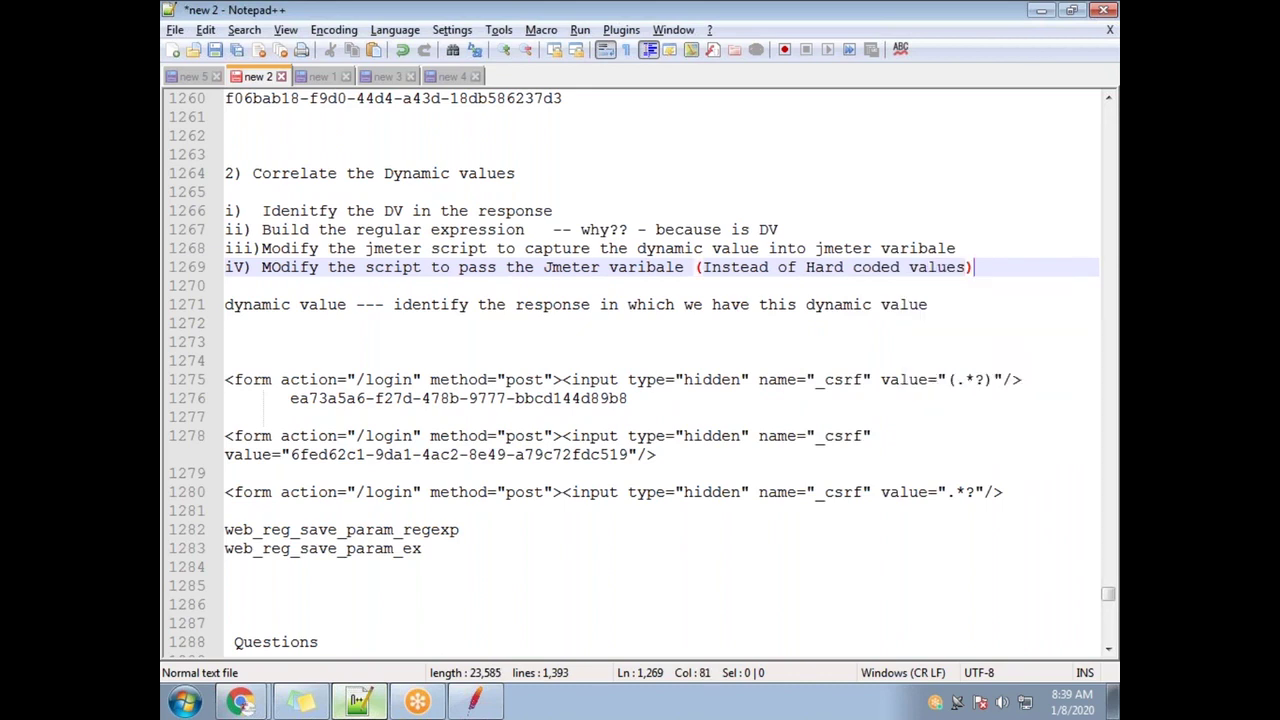
pyautogui.press('Return')
pyautogui.moveTo(1018, 268); pyautogui.dragTo(192, 176)
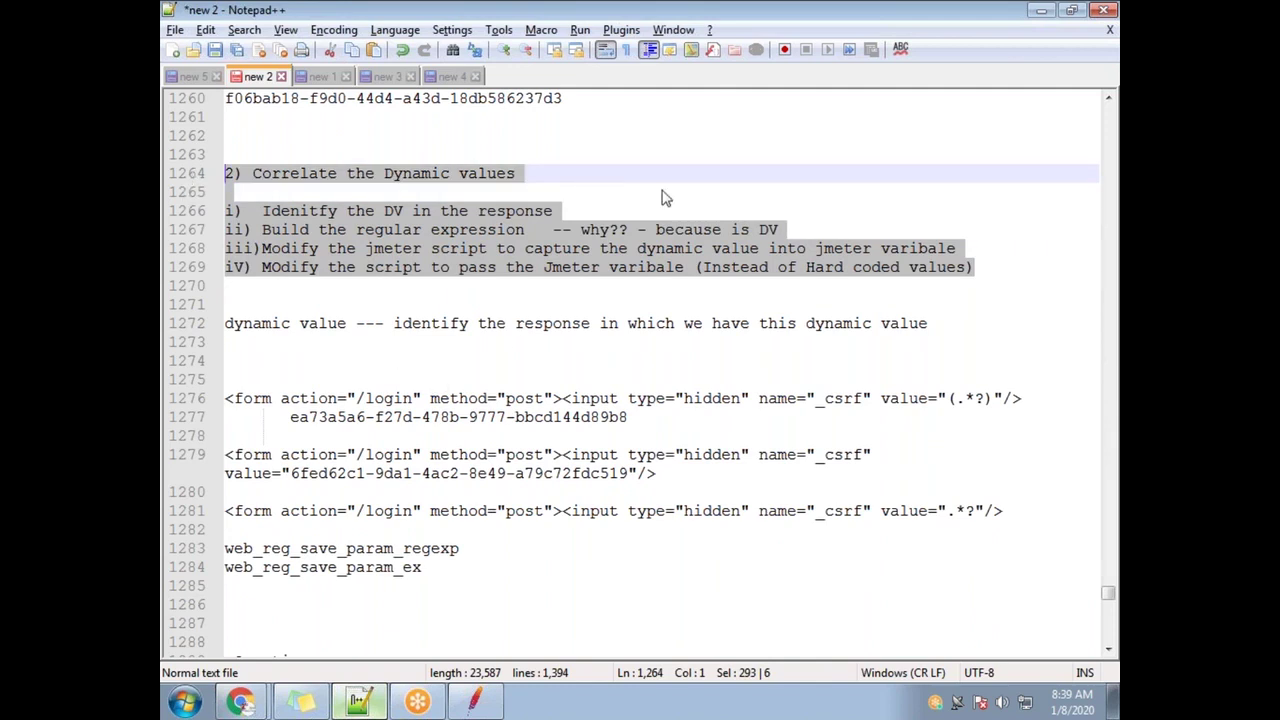
pyautogui.scroll(-6, 434, 505)
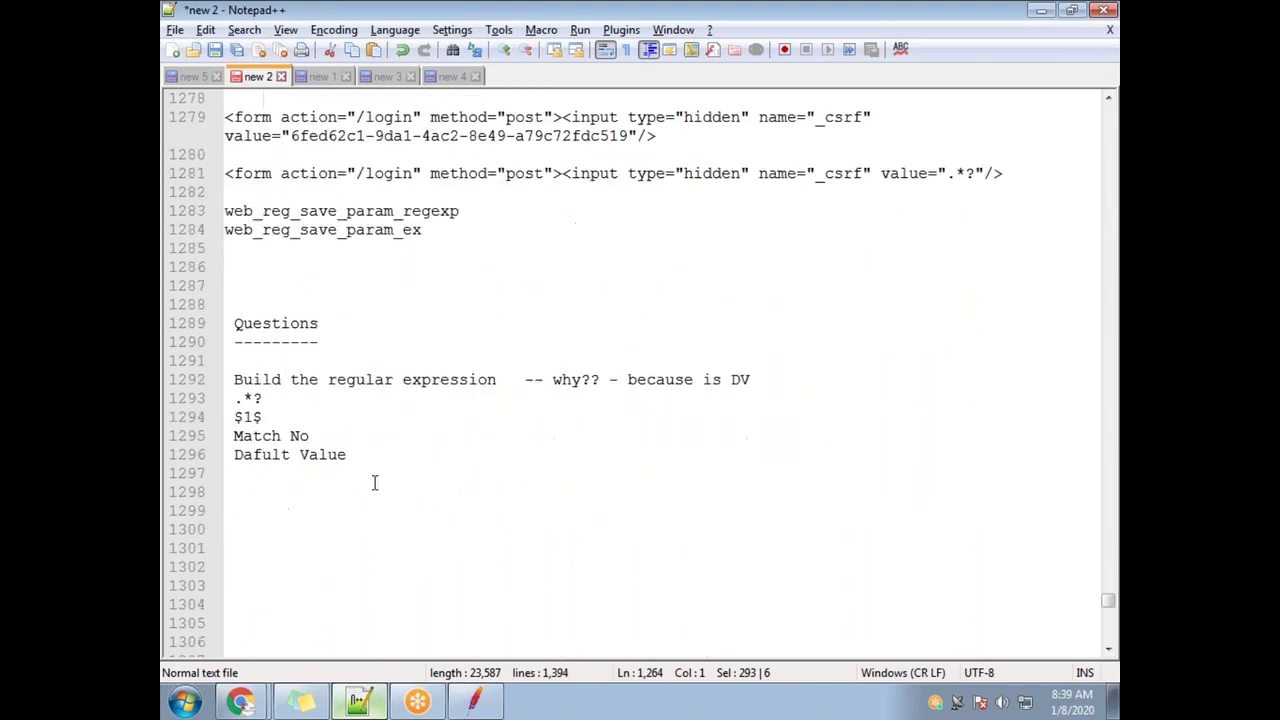
pyautogui.moveTo(371, 480); pyautogui.dragTo(229, 333)
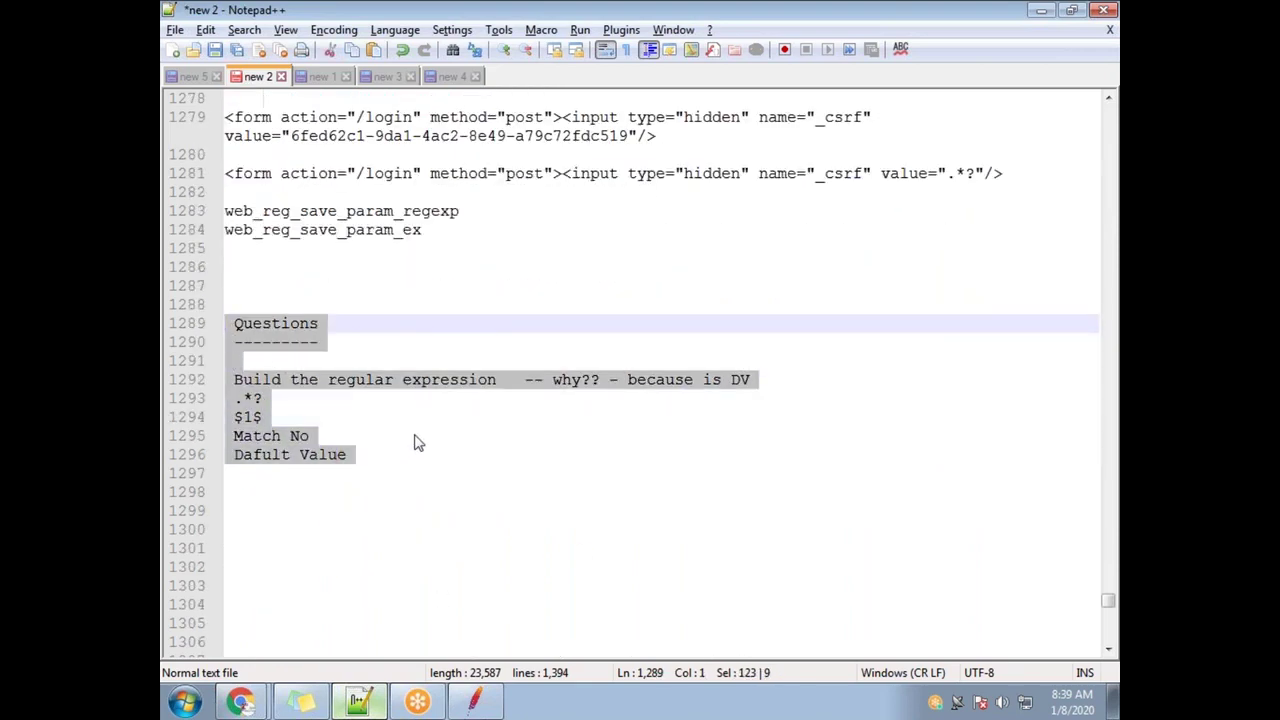
pyautogui.click(423, 489)
pyautogui.moveTo(263, 398); pyautogui.dragTo(236, 398)
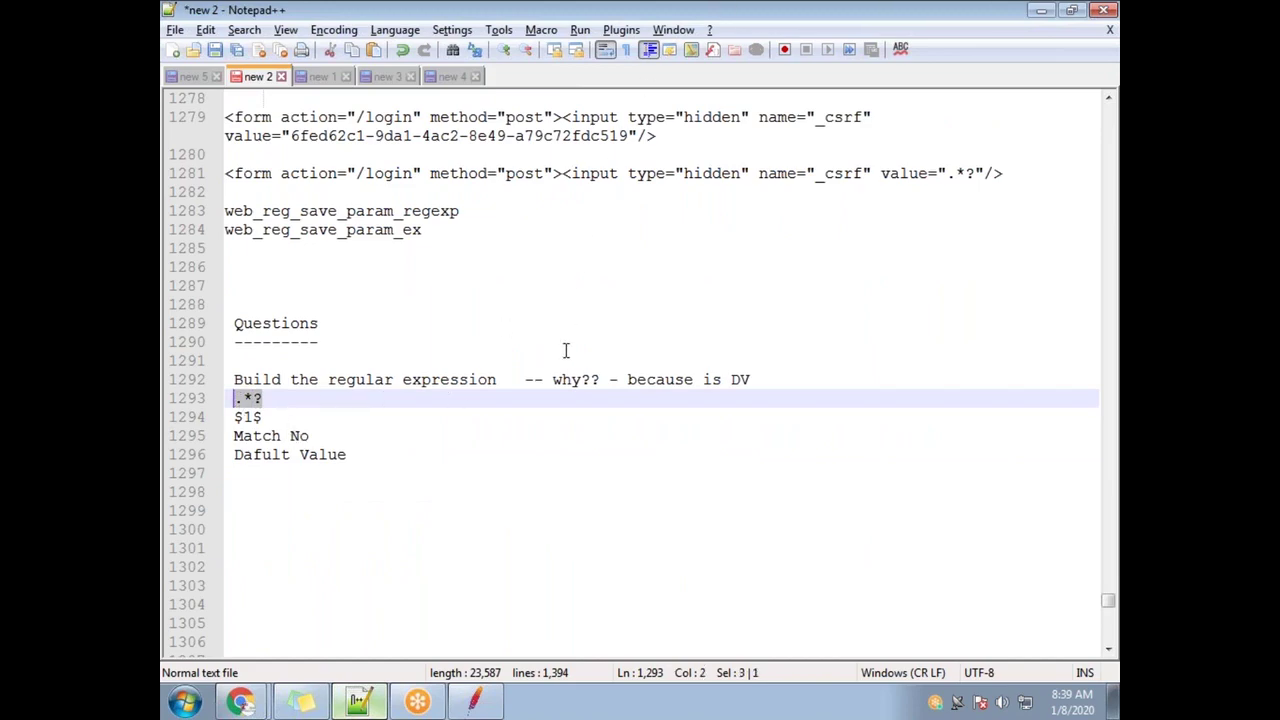
pyautogui.scroll(14, 547, 358)
pyautogui.scroll(-7, 440, 366)
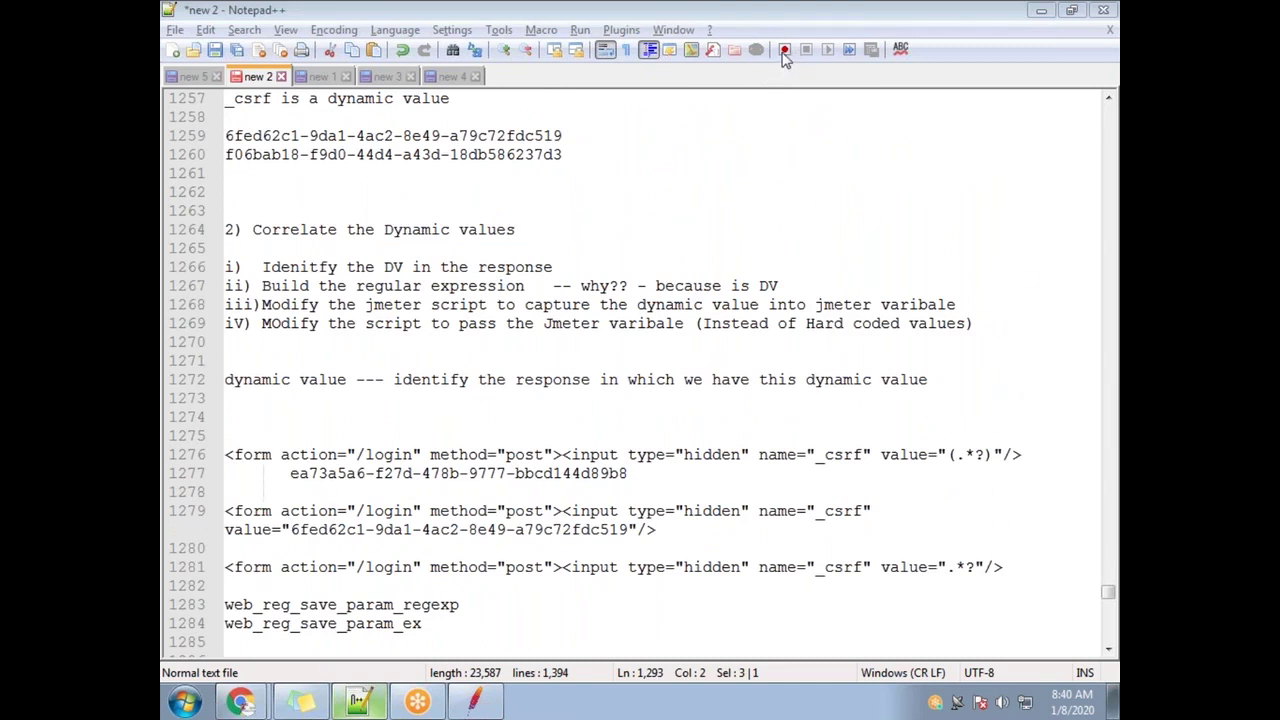
pyautogui.click(482, 488)
pyautogui.scroll(-8, 467, 506)
pyautogui.moveTo(378, 420); pyautogui.dragTo(227, 325)
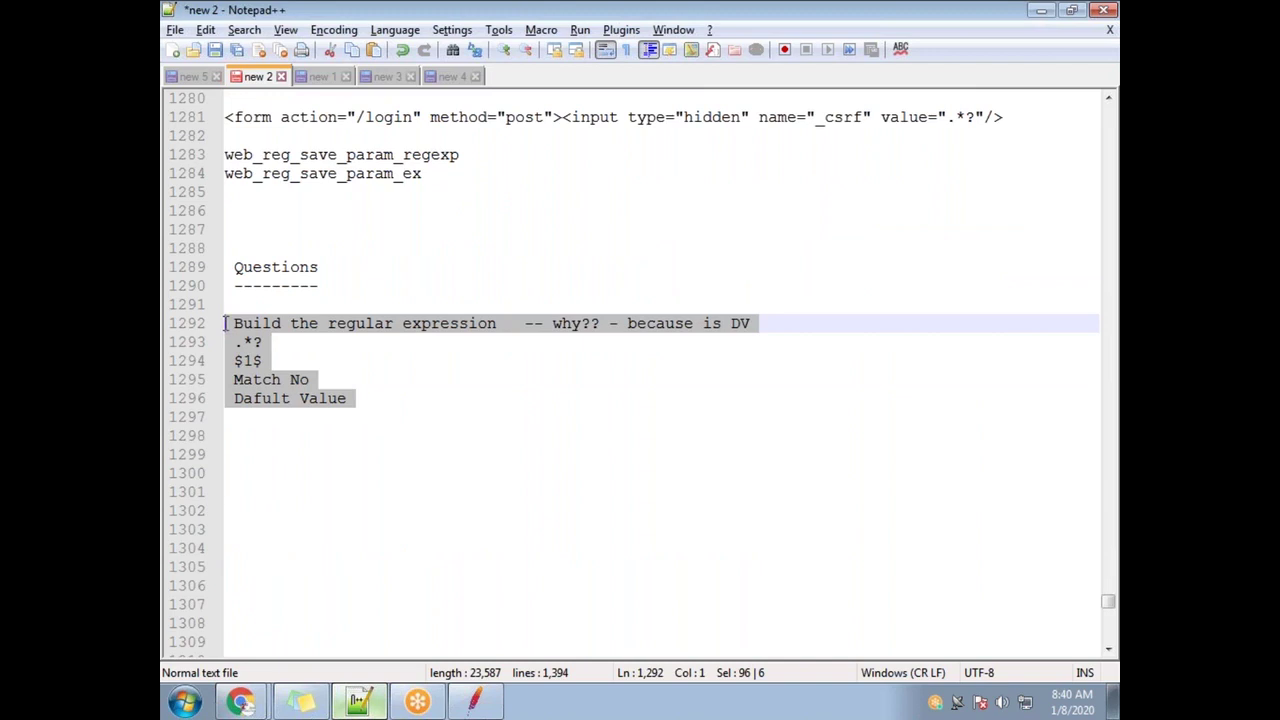
pyautogui.moveTo(357, 411); pyautogui.dragTo(226, 323)
pyautogui.moveTo(346, 398); pyautogui.dragTo(231, 267)
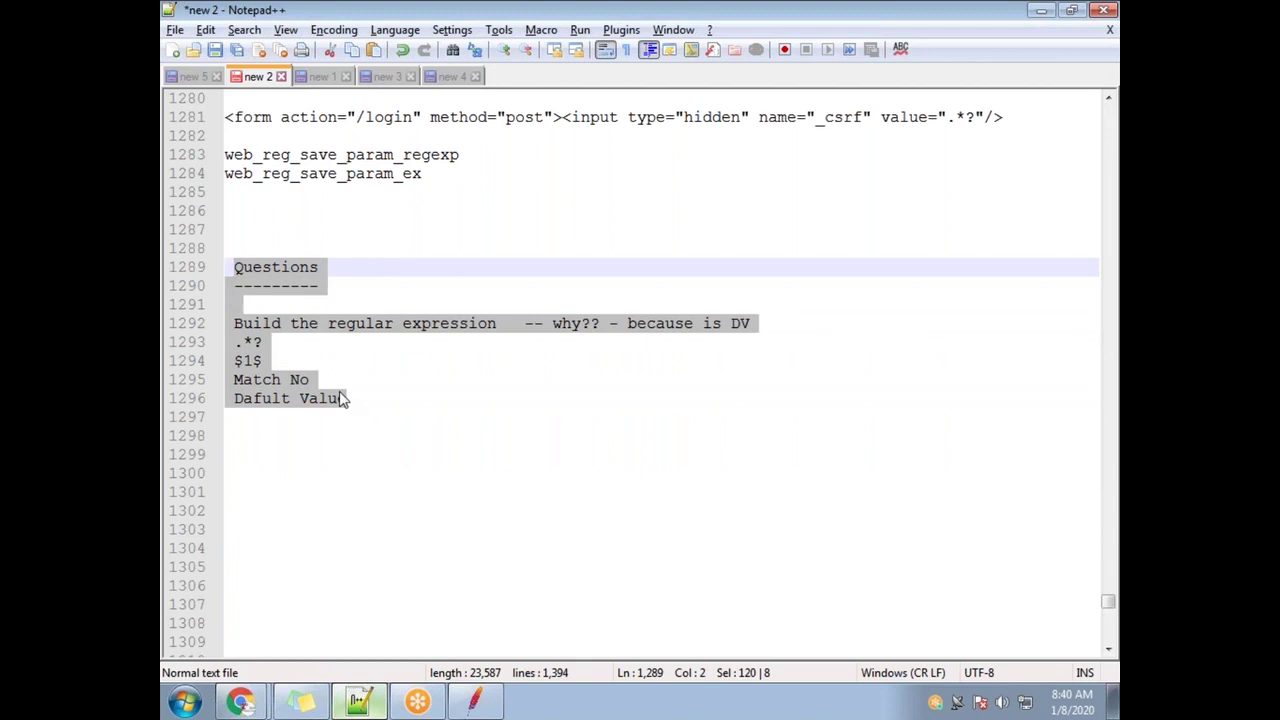
pyautogui.click(383, 427)
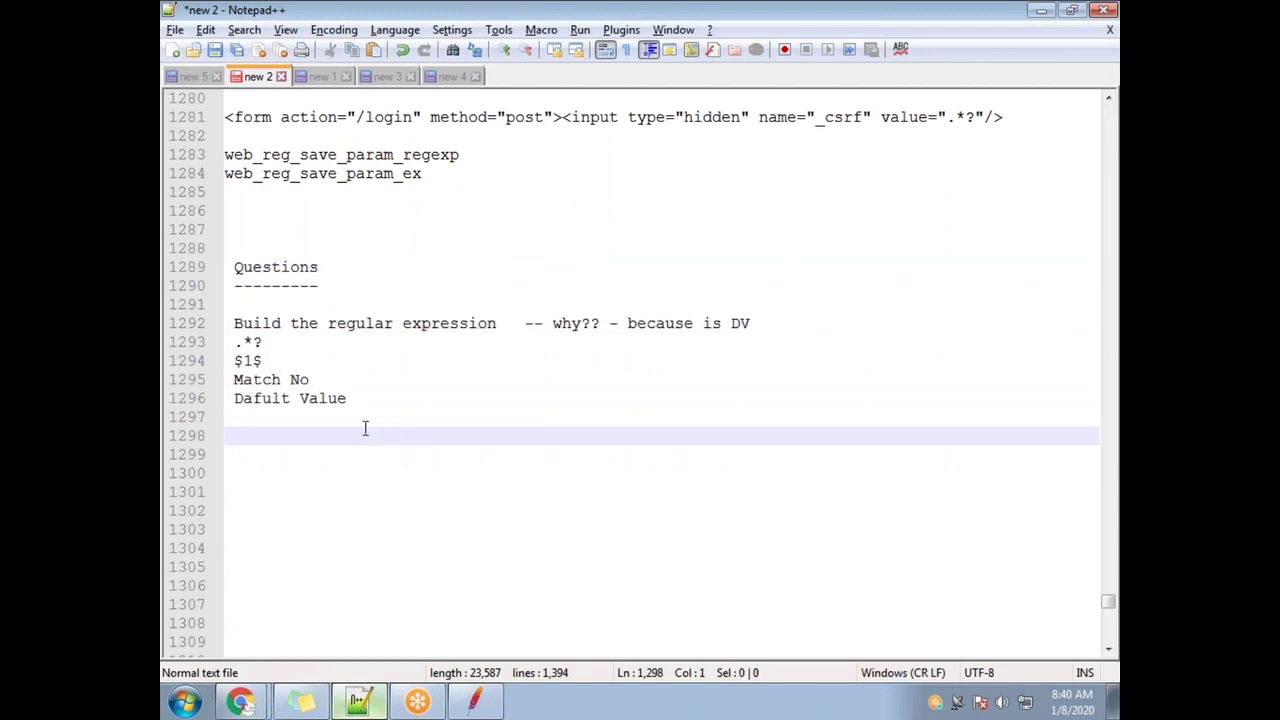
pyautogui.click(242, 703)
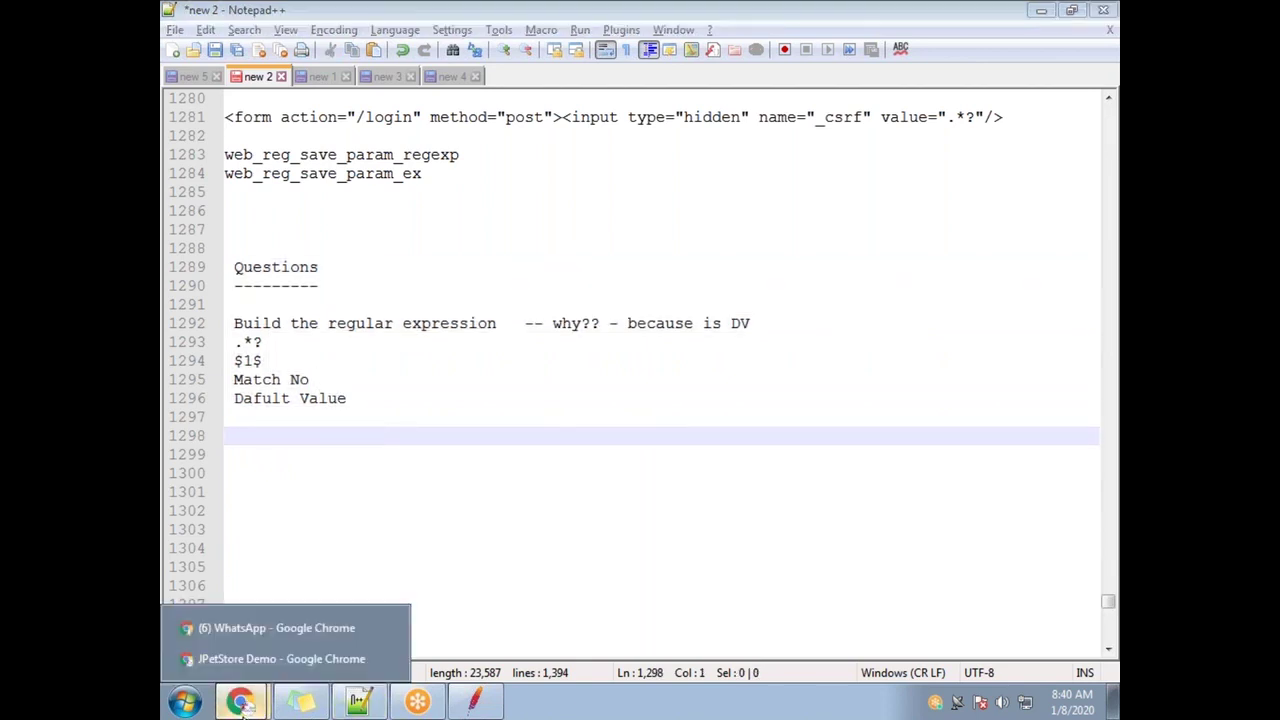
pyautogui.click(229, 636)
# Search WhatsApp chats for the contact, open their chat and follow the shared jcorrelate.html link
pyautogui.scroll(-2, 362, 410)
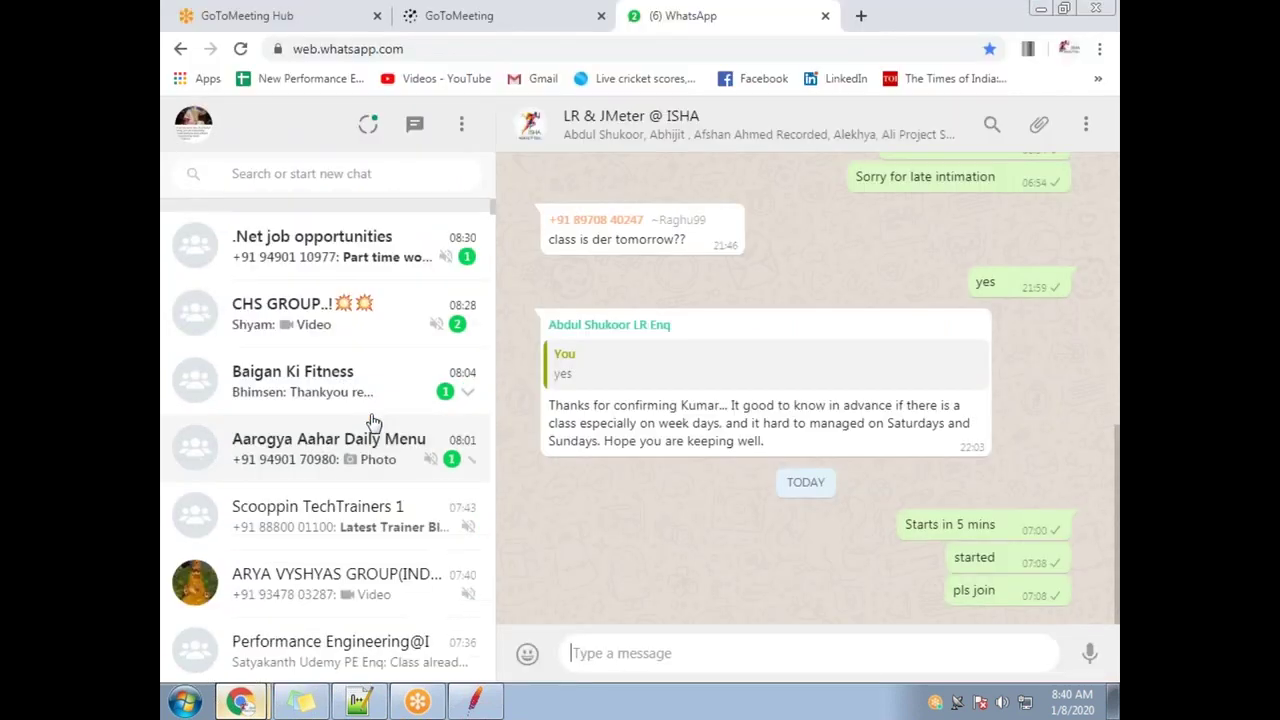
pyautogui.scroll(3, 350, 340)
pyautogui.click(320, 178)
pyautogui.write('anil')
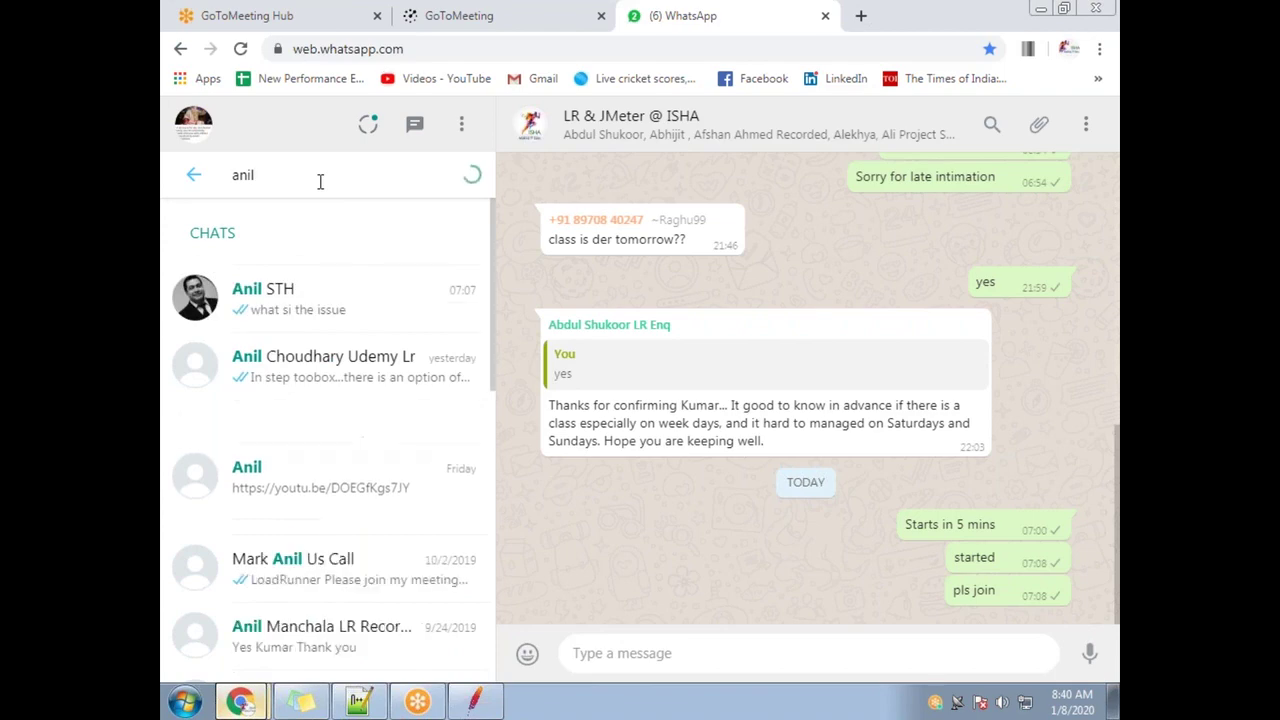
pyautogui.click(323, 318)
pyautogui.scroll(15, 947, 549)
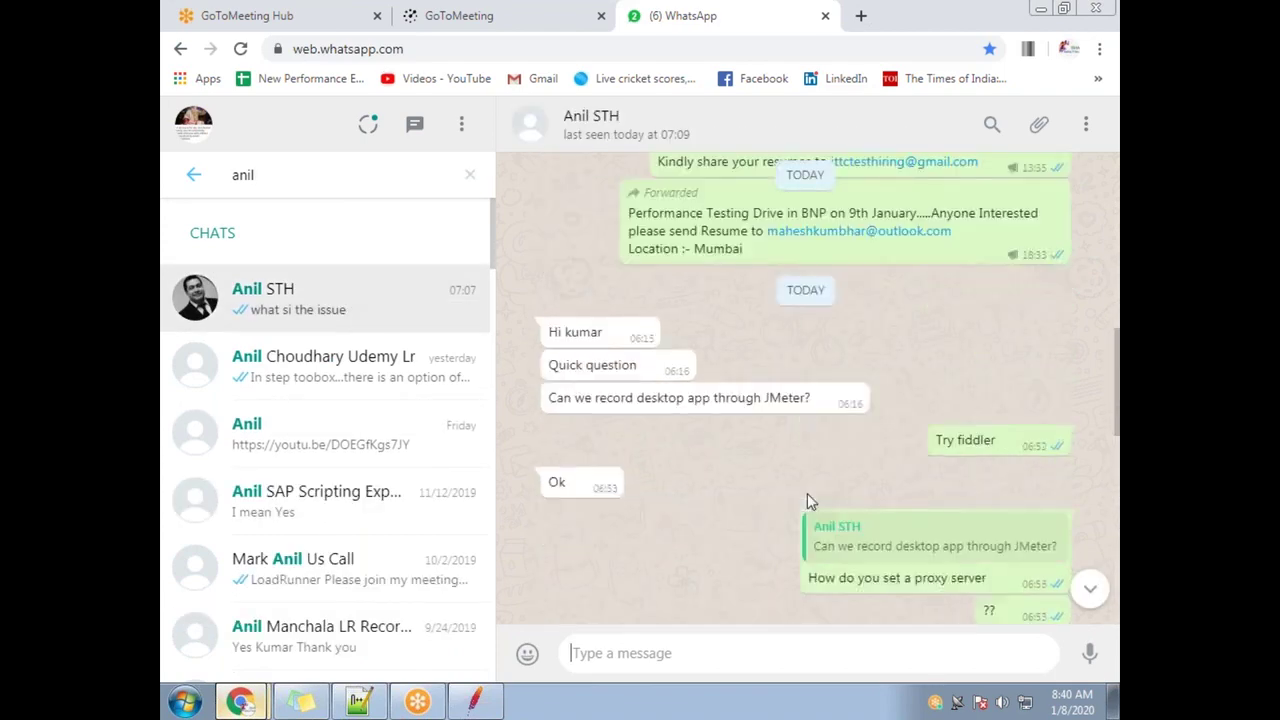
pyautogui.scroll(10, 724, 477)
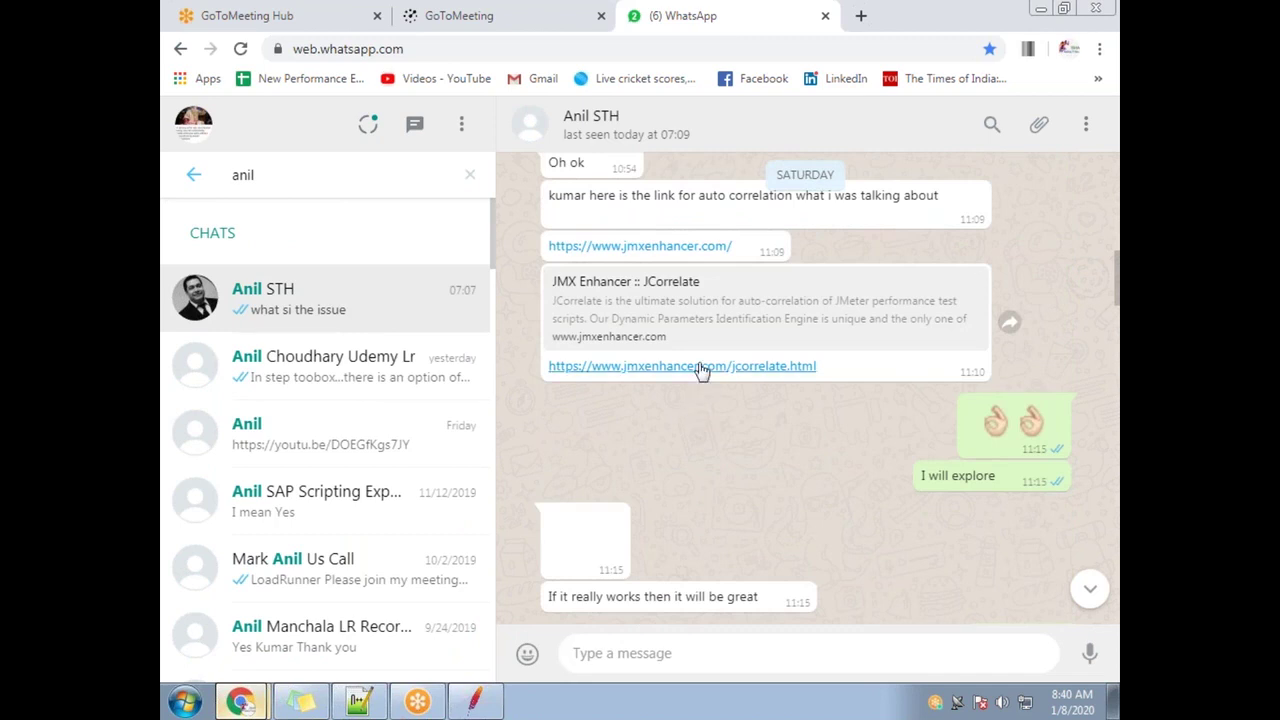
pyautogui.click(700, 367)
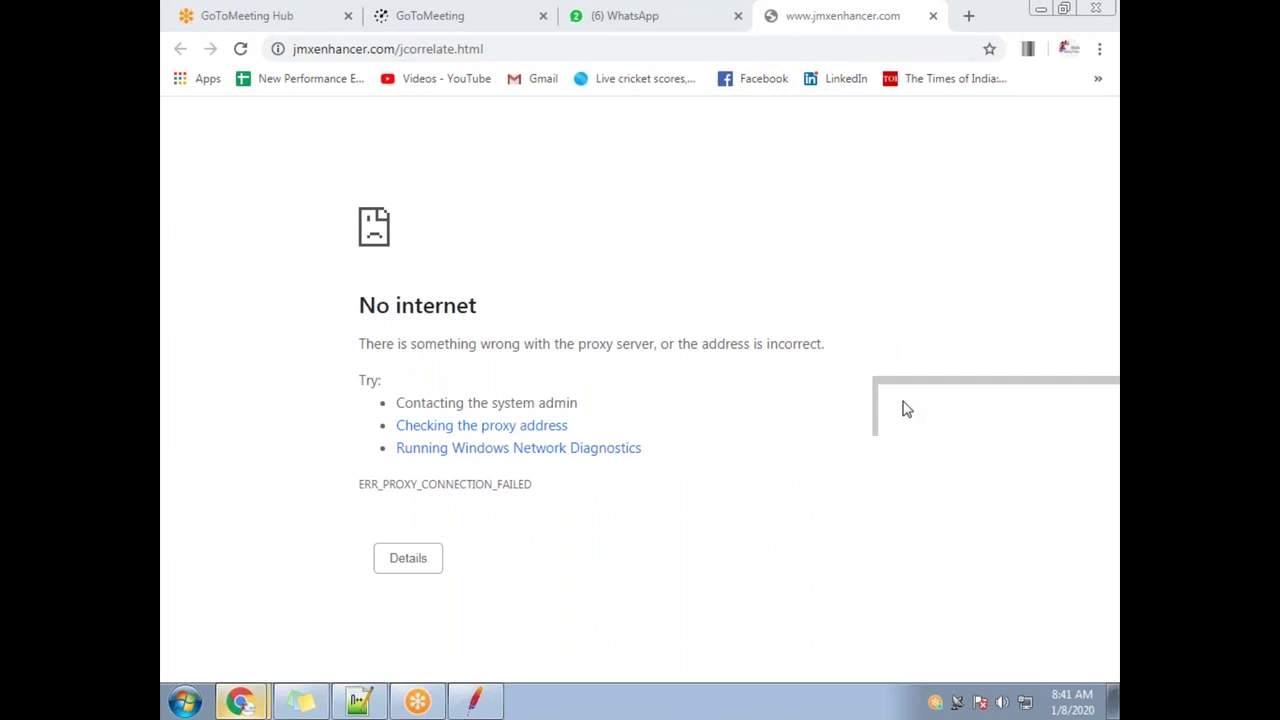
# Turn off the LAN proxy server through Chrome's 'proxy' settings and LAN settings
pyautogui.click(967, 20)
pyautogui.click(1099, 48)
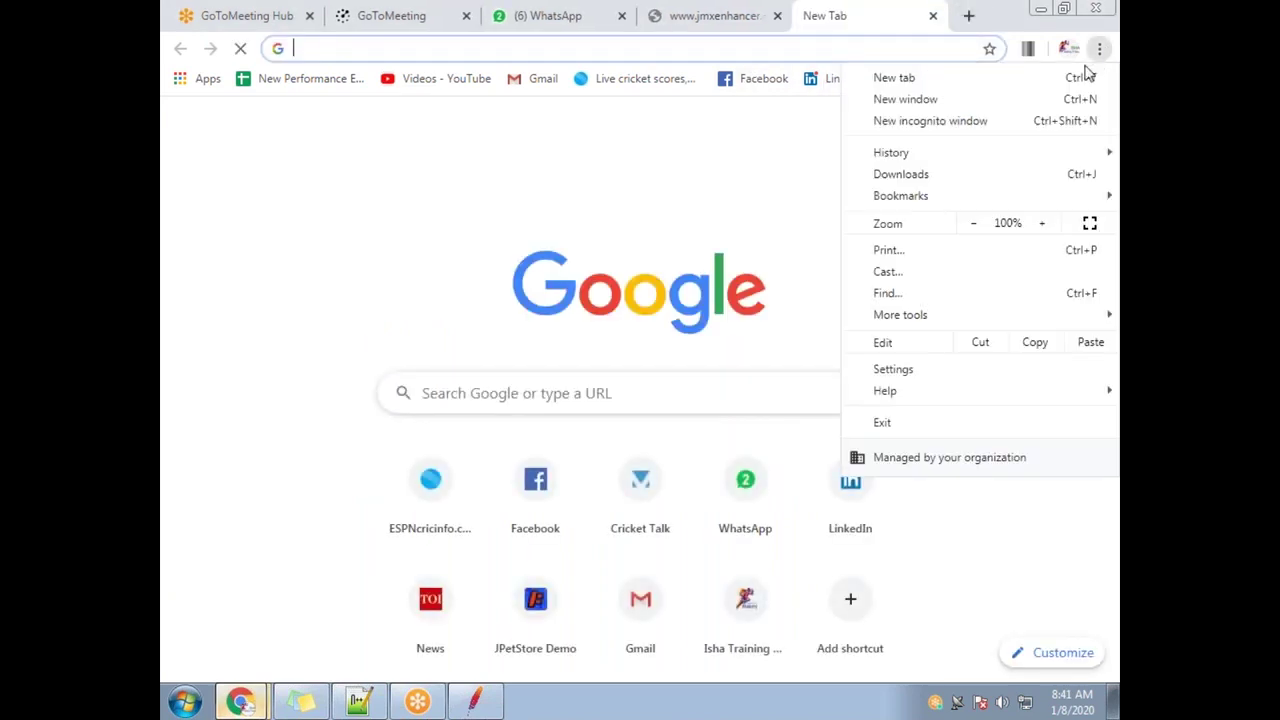
pyautogui.click(893, 369)
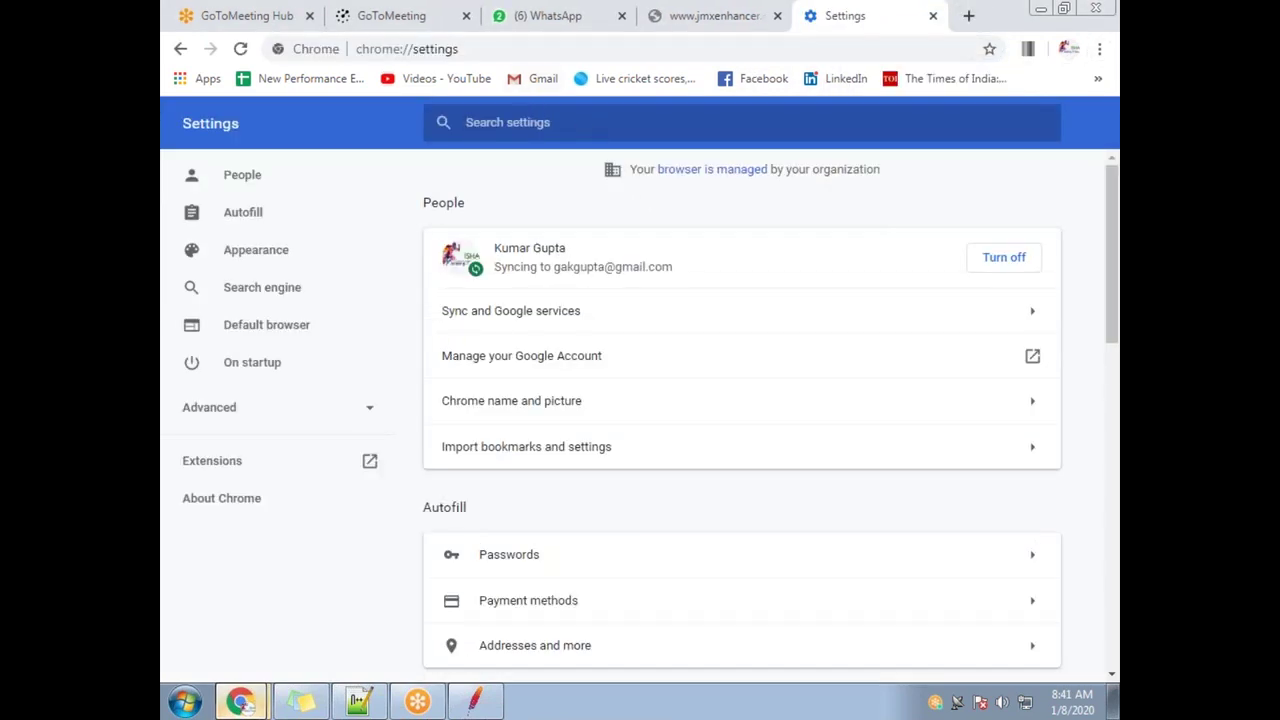
pyautogui.write('proxy')
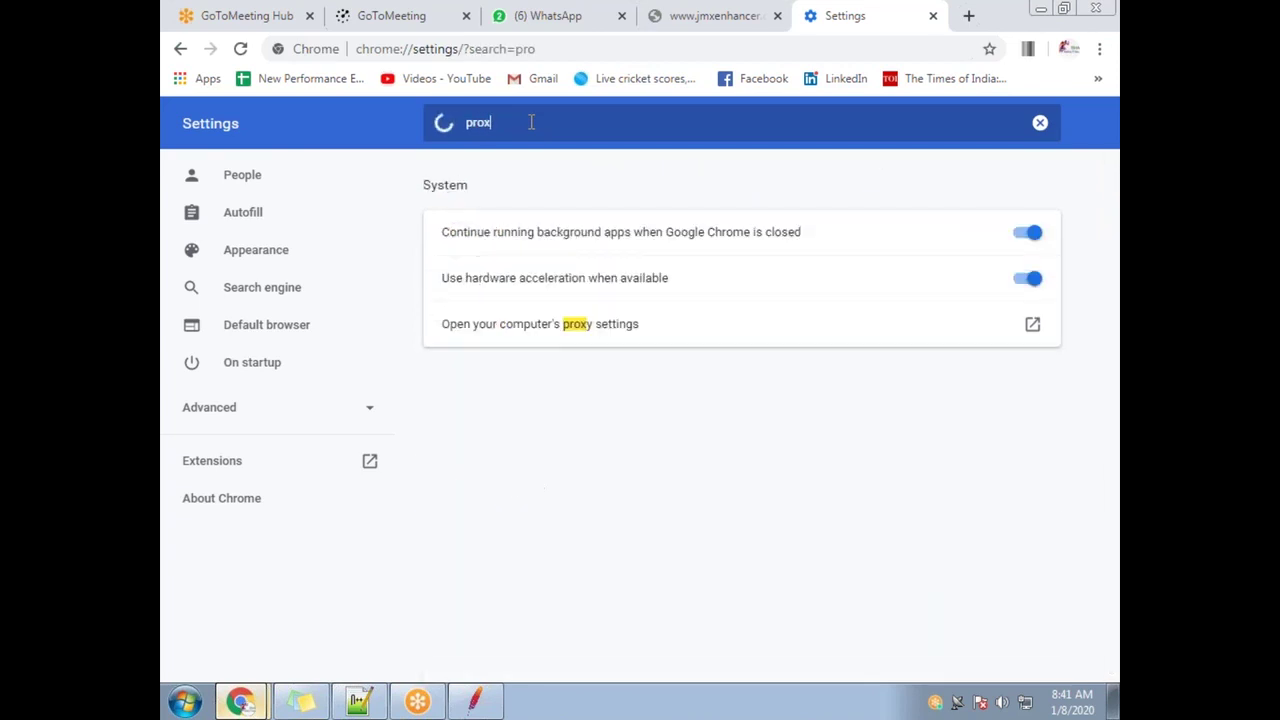
pyautogui.click(529, 323)
pyautogui.click(500, 402)
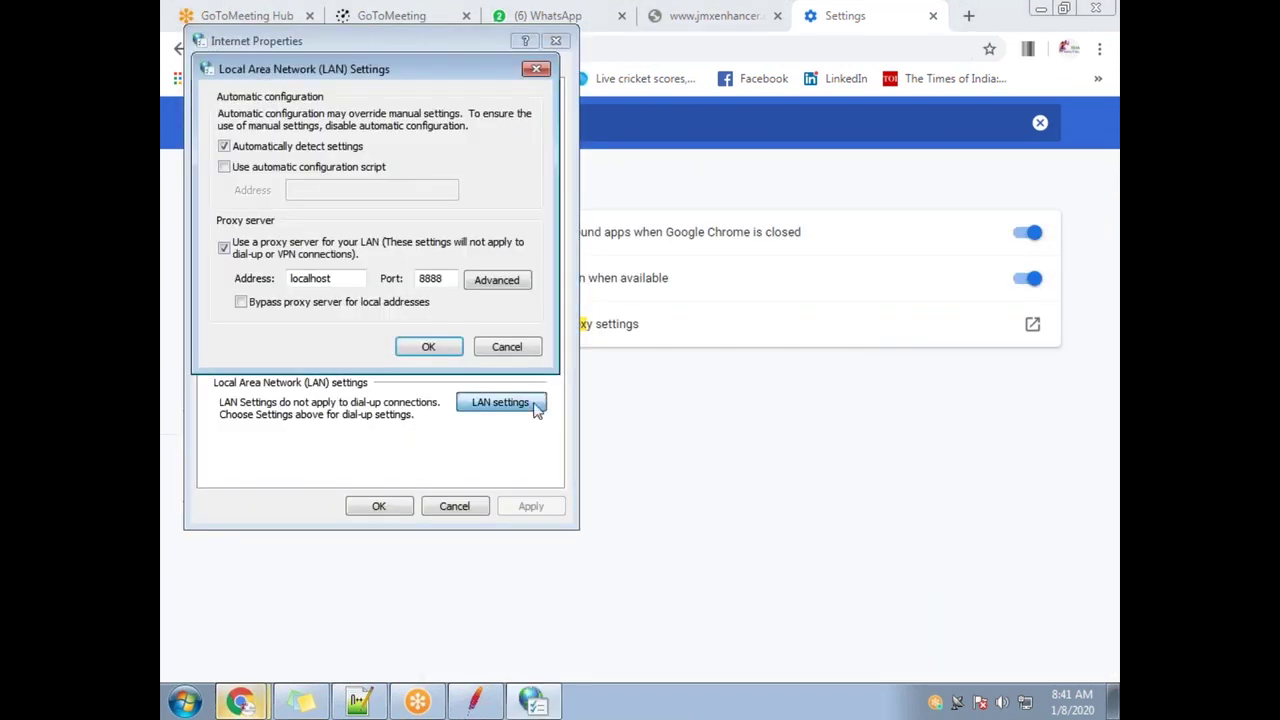
pyautogui.click(224, 249)
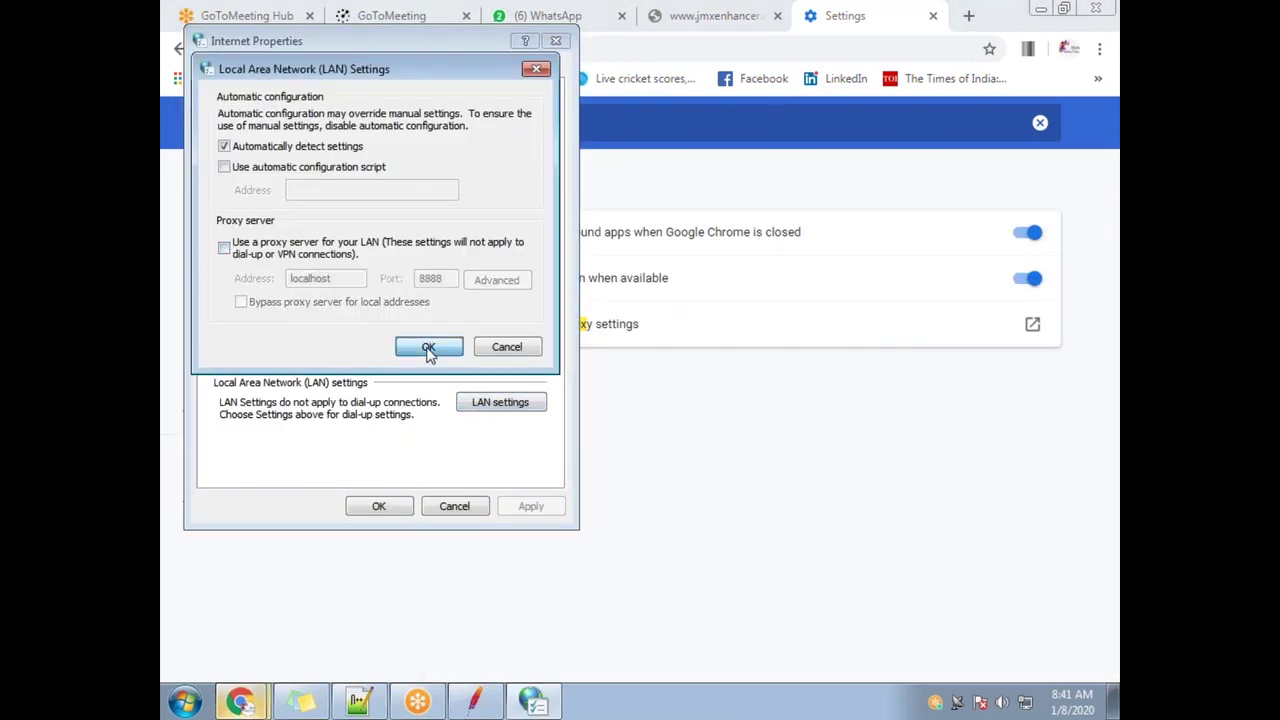
pyautogui.click(428, 346)
pyautogui.click(379, 506)
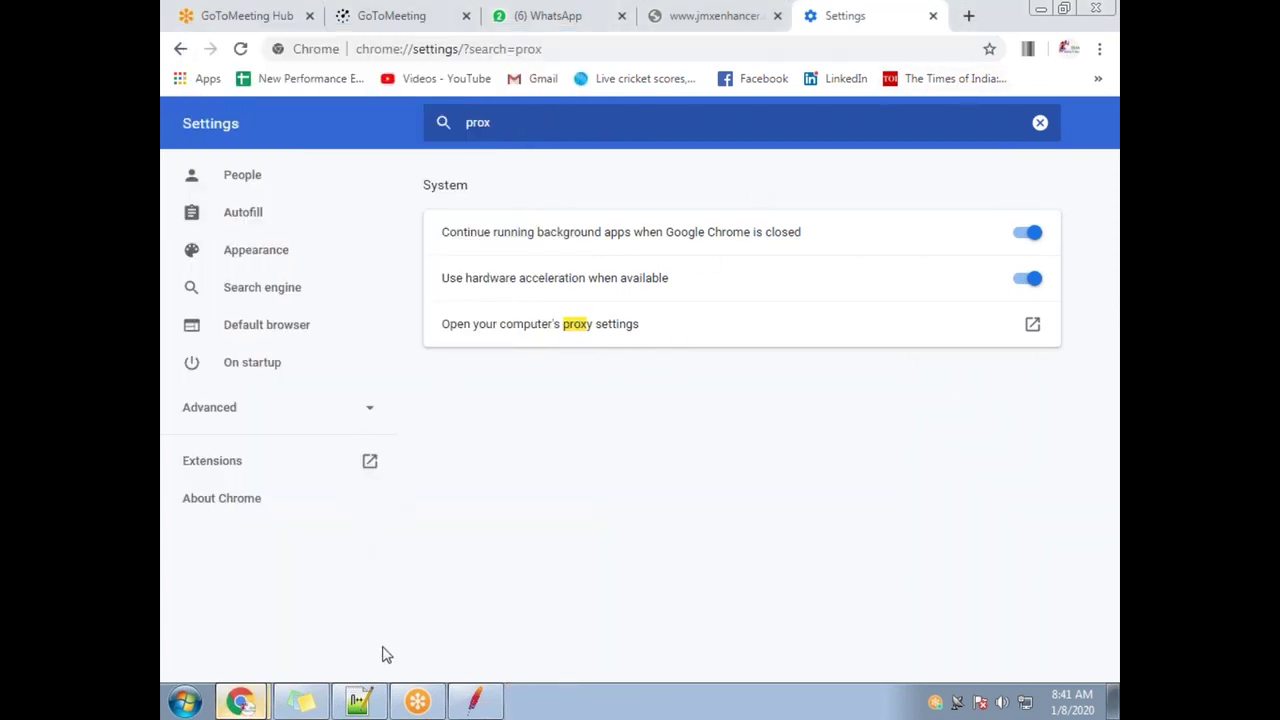
# Close the Settings and failed JCorrelate tabs, then reopen the JCorrelate link from the chat
pyautogui.moveTo(240, 700)
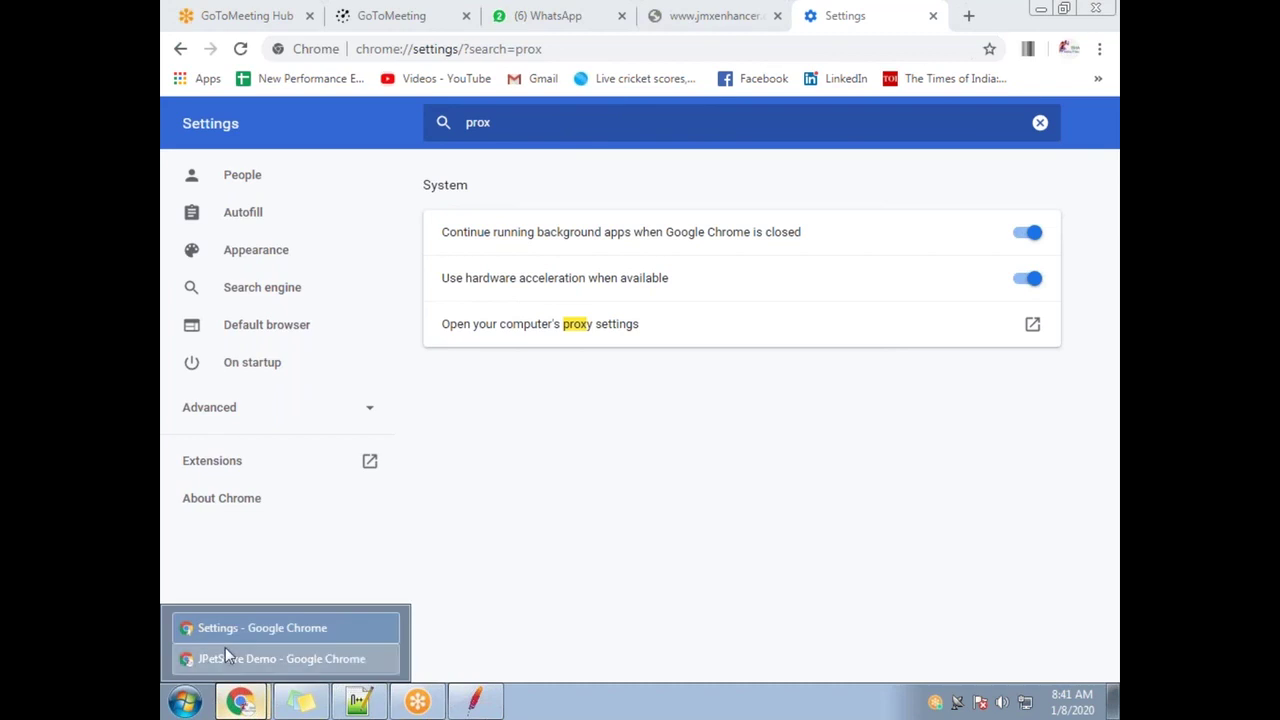
pyautogui.click(205, 658)
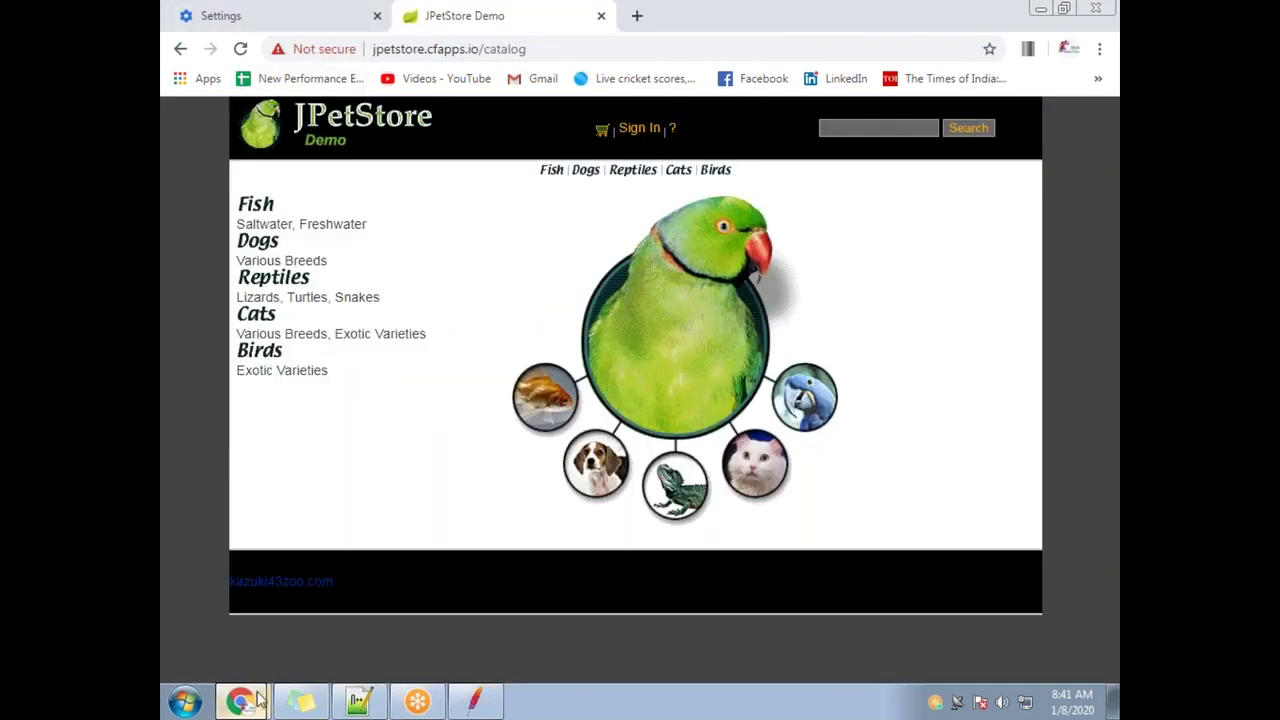
pyautogui.moveTo(242, 700)
pyautogui.click(250, 640)
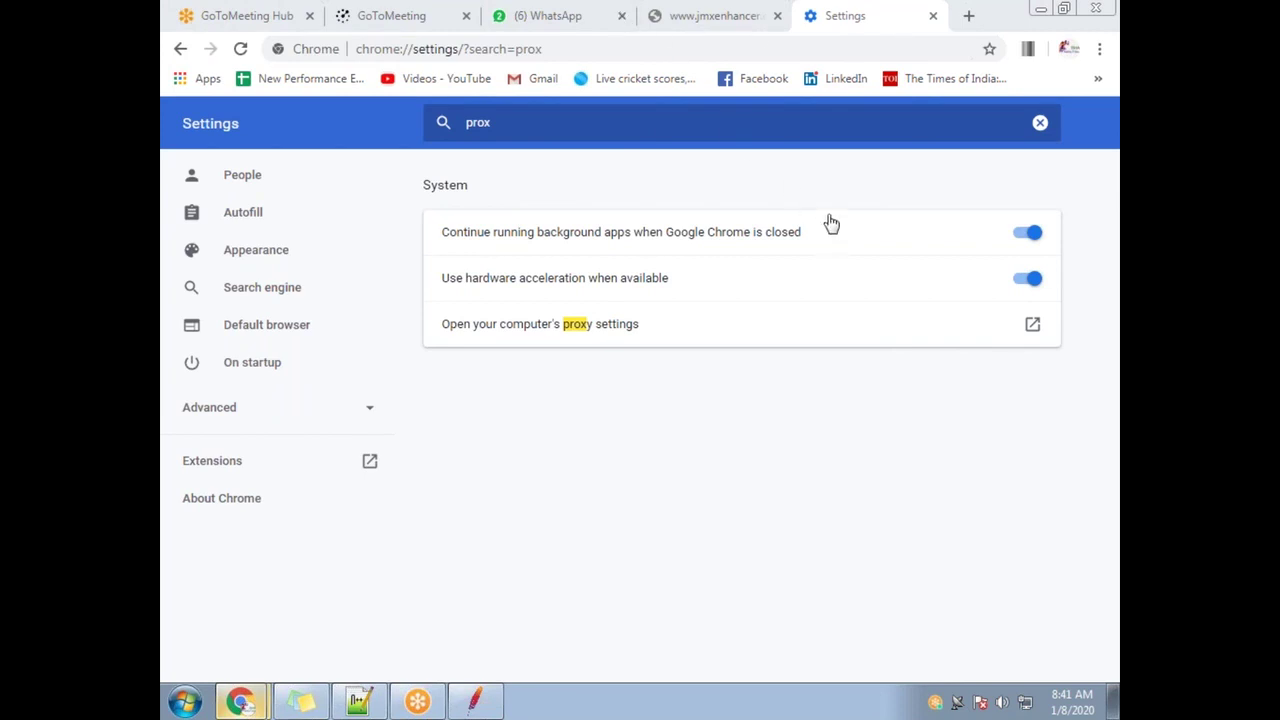
pyautogui.click(932, 16)
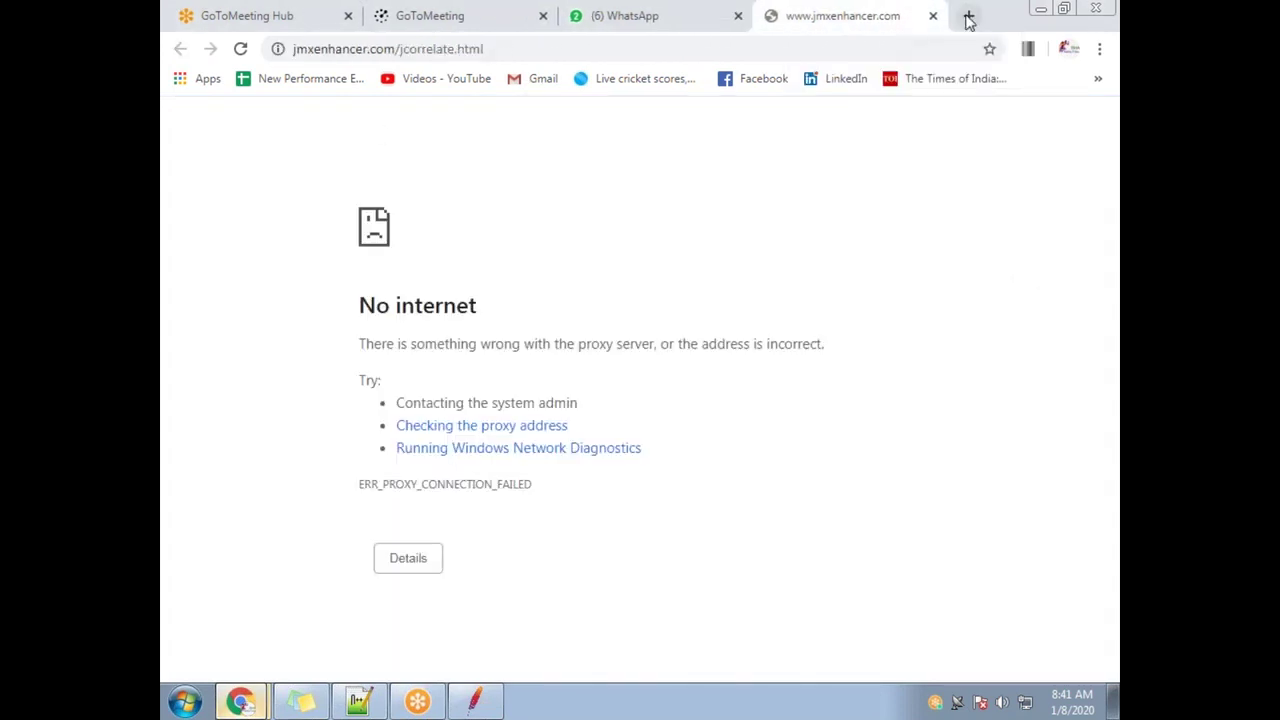
pyautogui.click(932, 17)
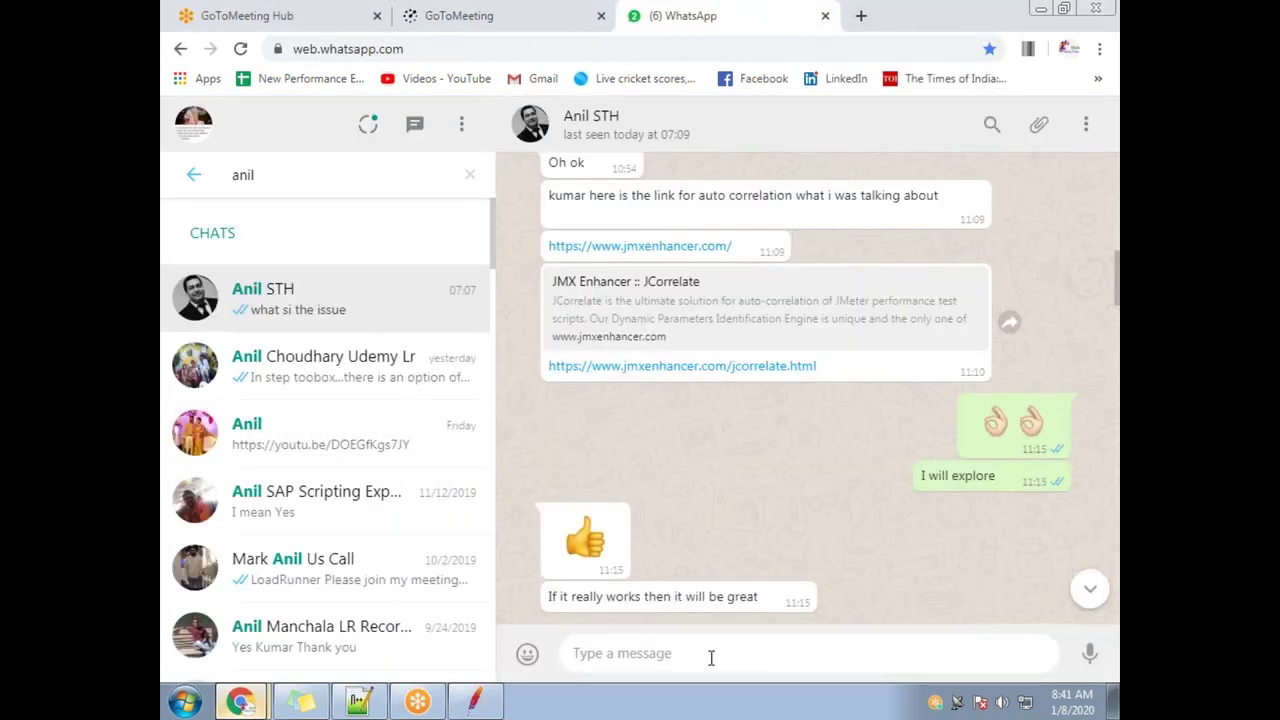
pyautogui.click(657, 370)
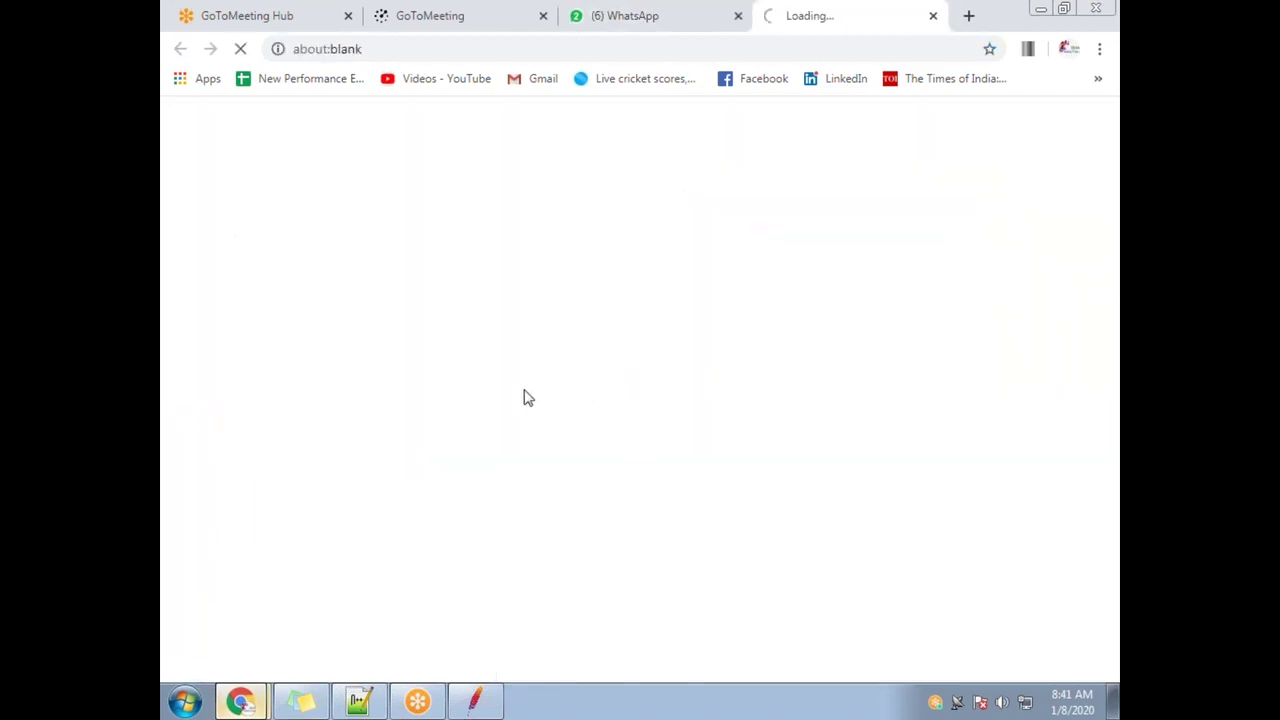
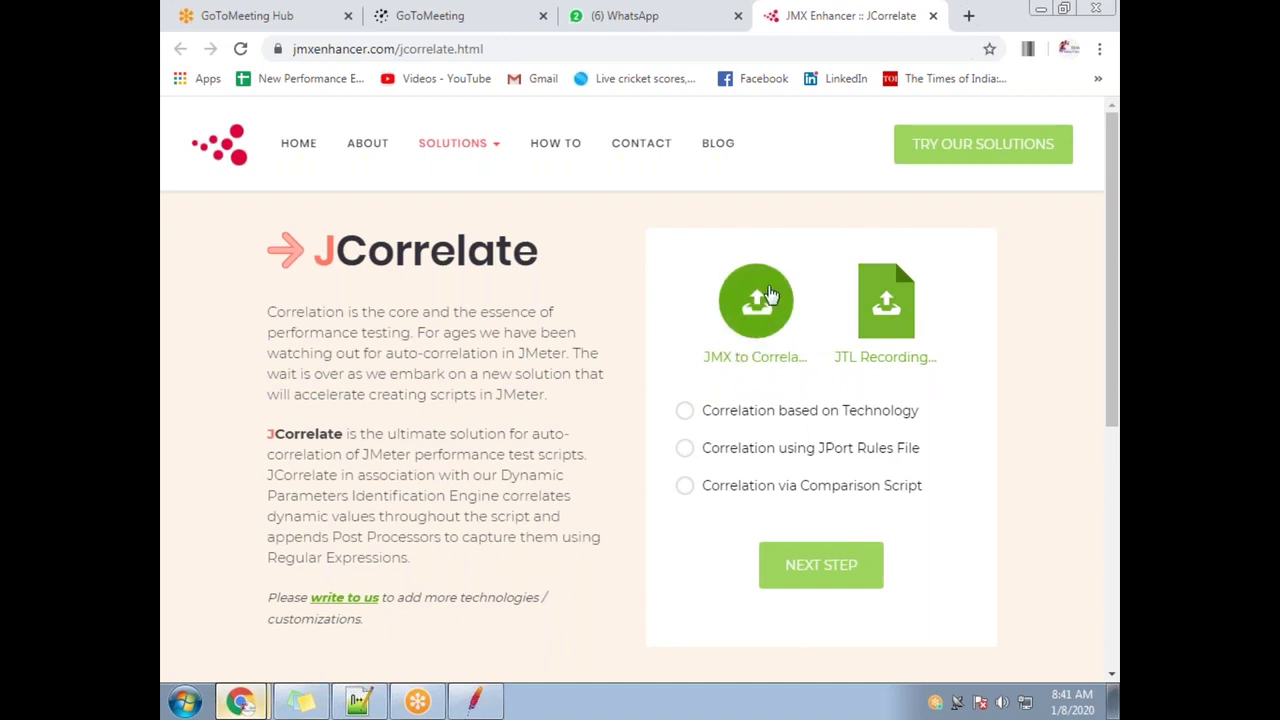
# Choose 'Correlation via Comparison Script', proceed, dismiss the missing-JMX alert, and switch to JMeter
pyautogui.click(698, 493)
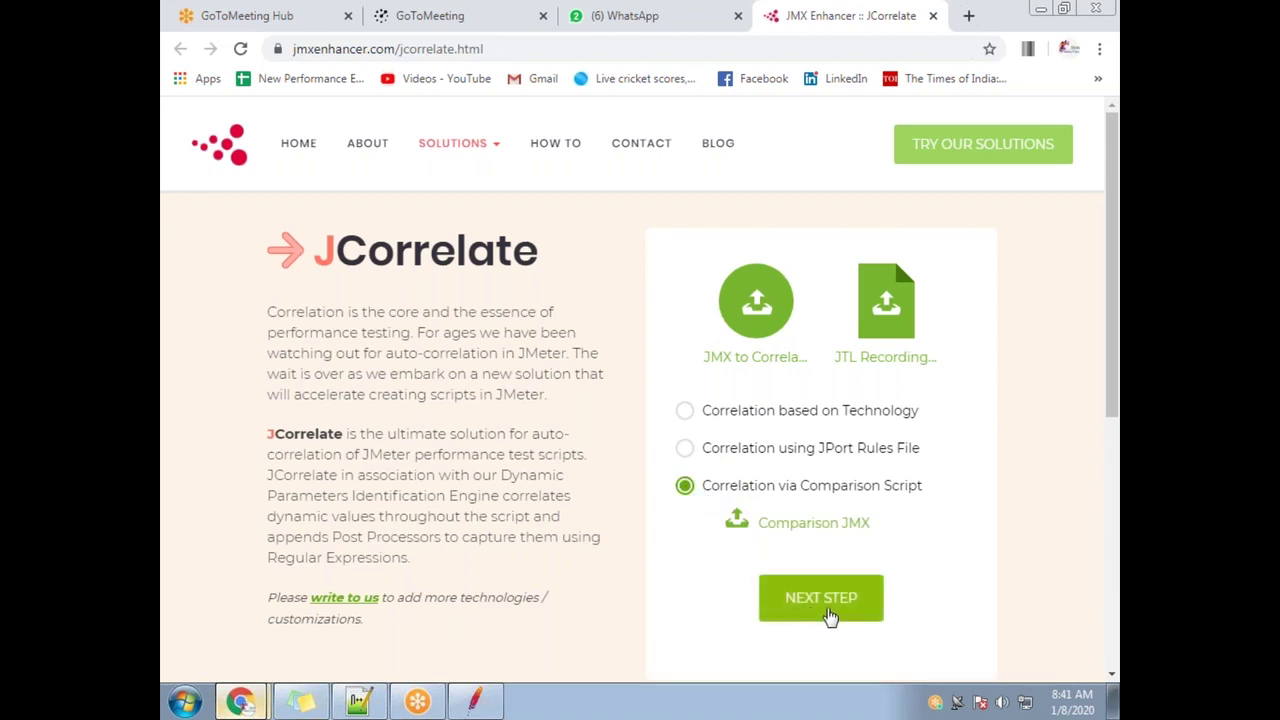
pyautogui.click(828, 612)
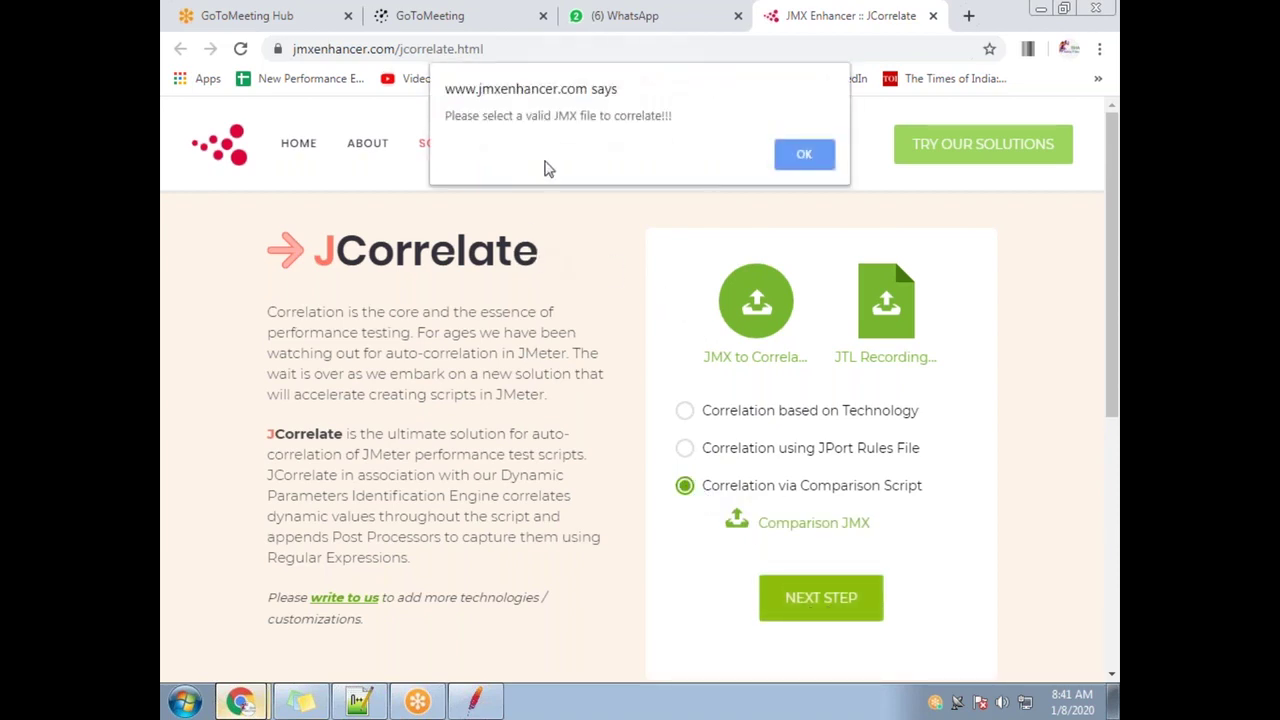
pyautogui.click(800, 154)
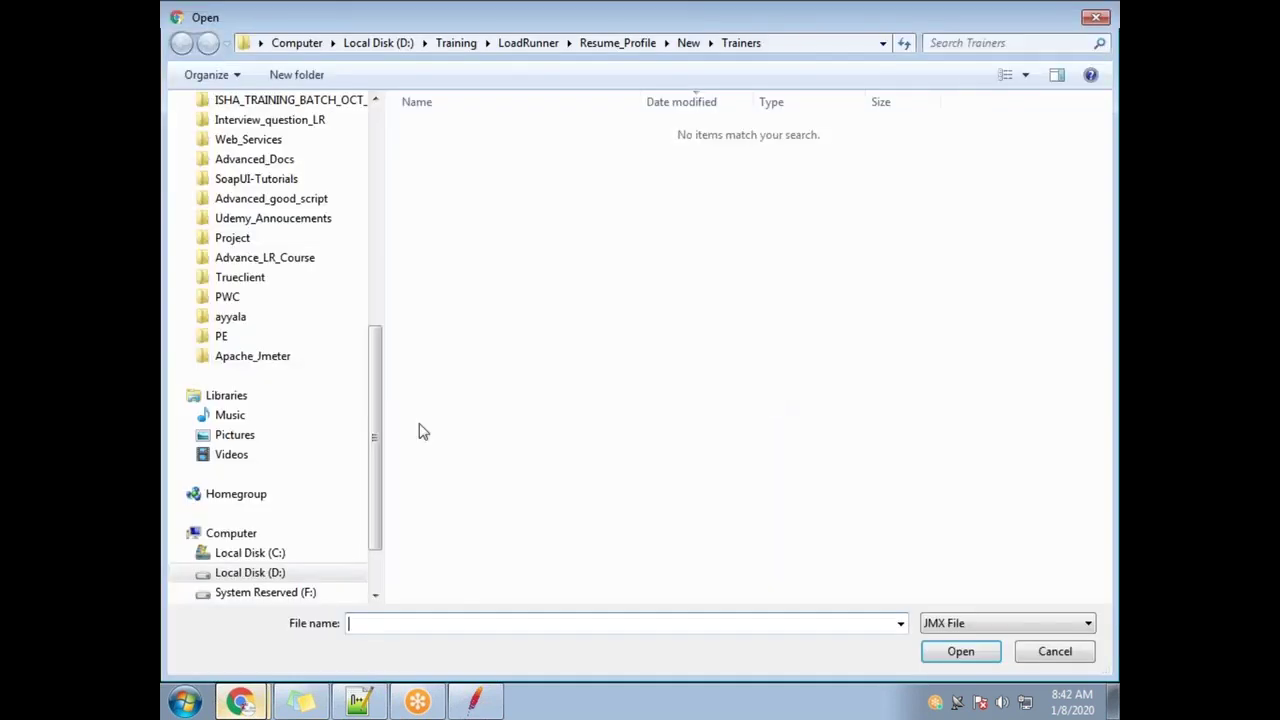
pyautogui.moveTo(372, 425); pyautogui.dragTo(375, 217)
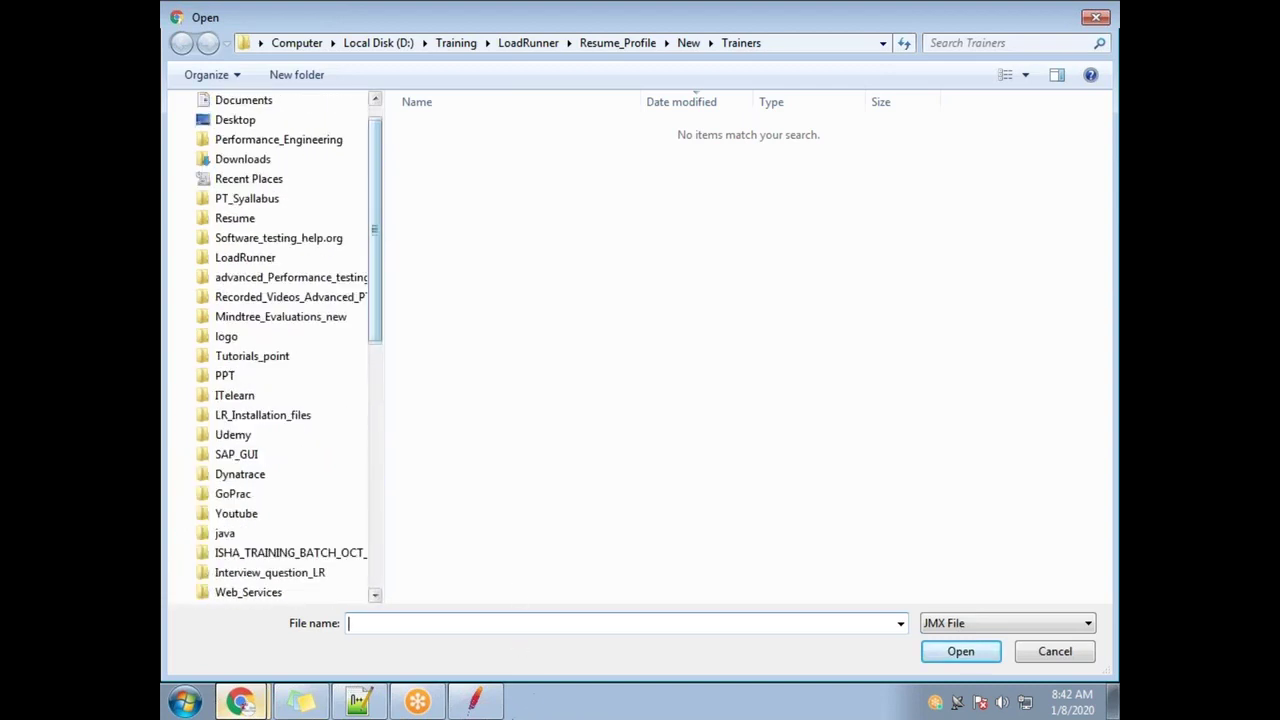
pyautogui.click(487, 711)
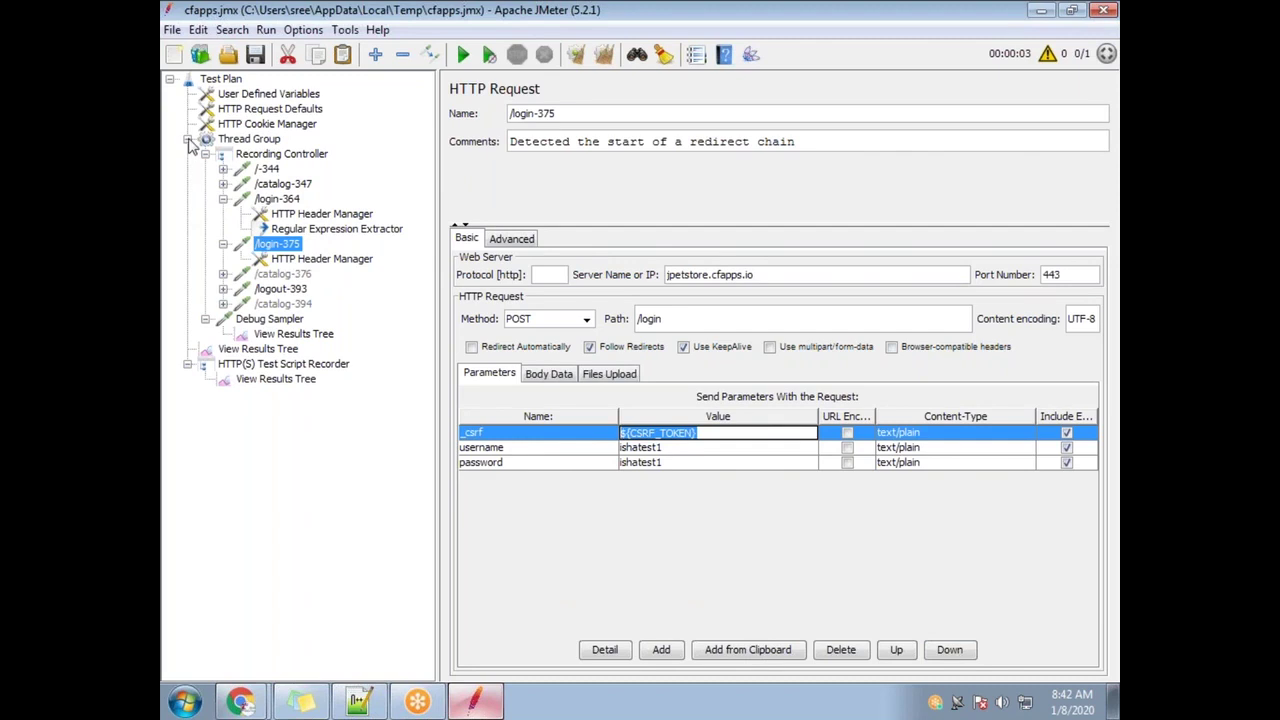
# Open Random.jmx from the recent files list, answering the unsaved-changes prompt
pyautogui.click(188, 140)
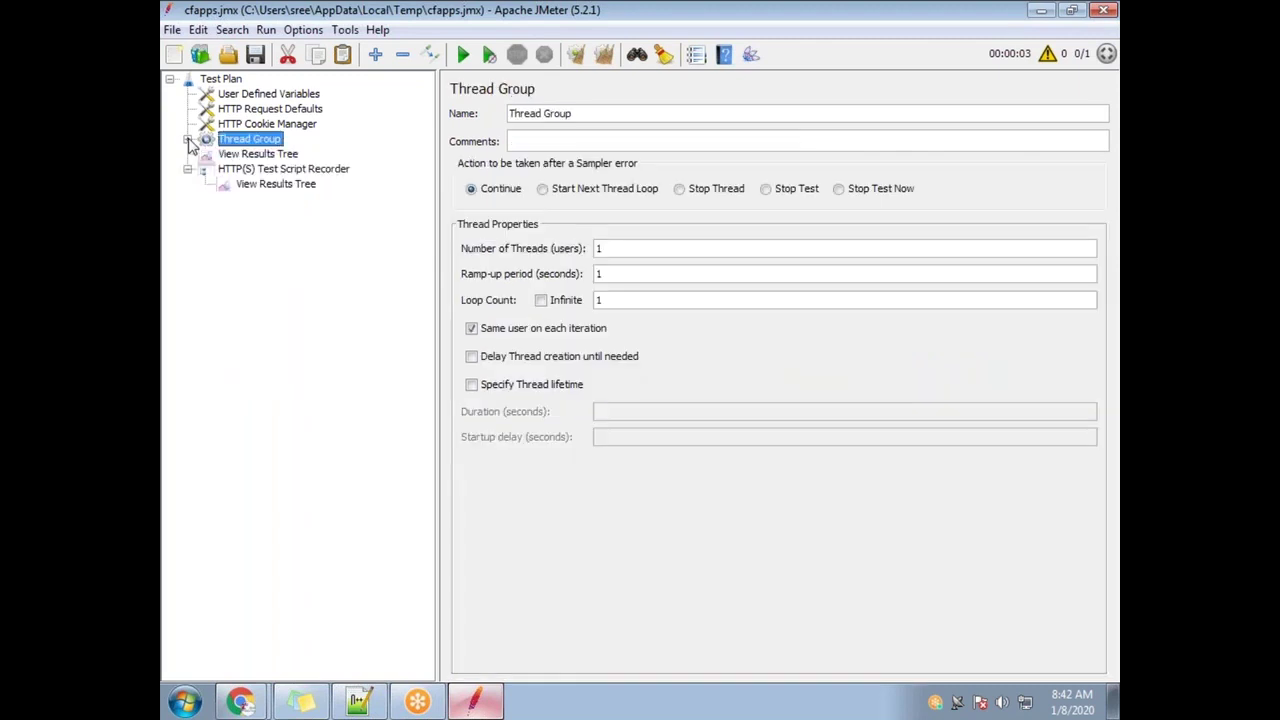
pyautogui.click(171, 30)
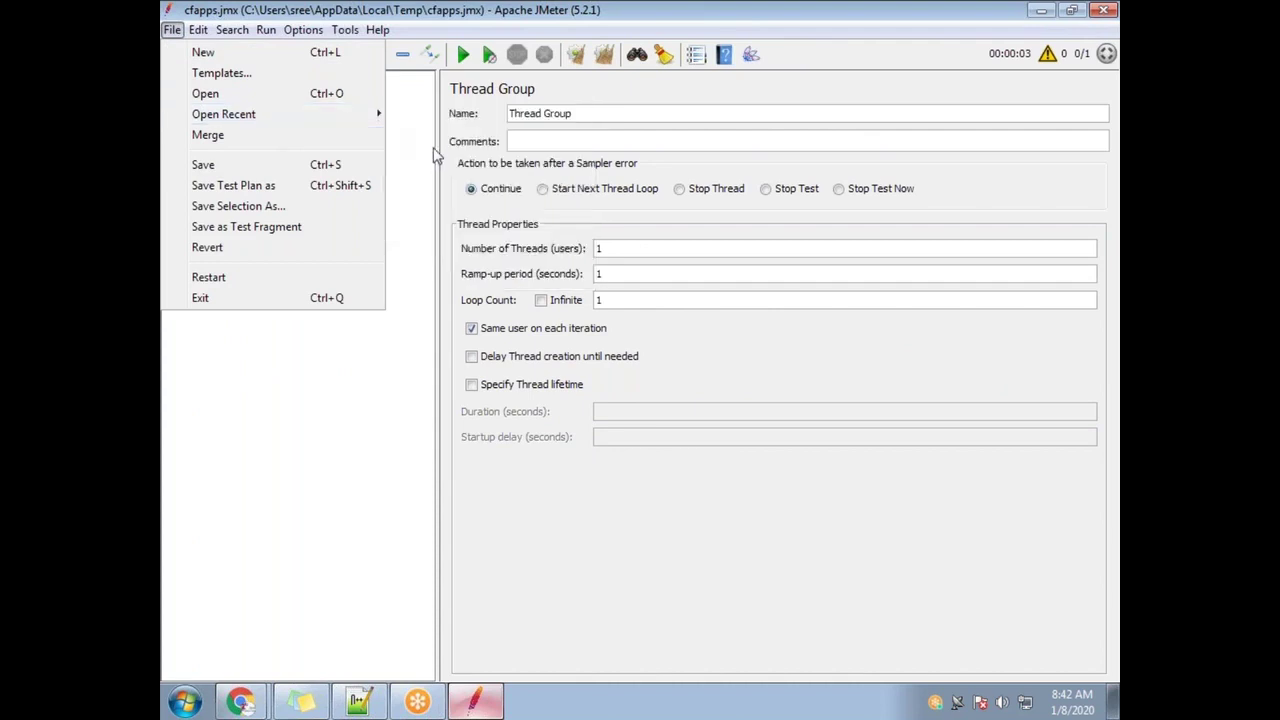
pyautogui.moveTo(356, 114)
pyautogui.click(470, 205)
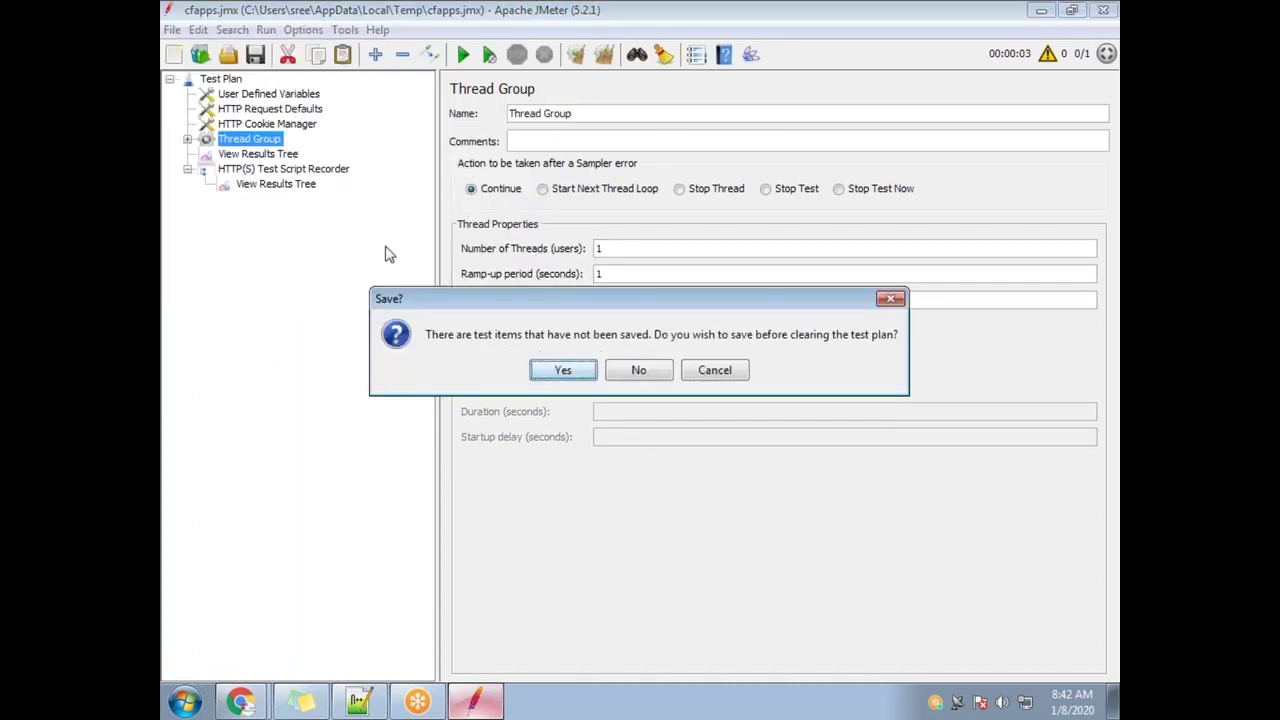
pyautogui.click(564, 373)
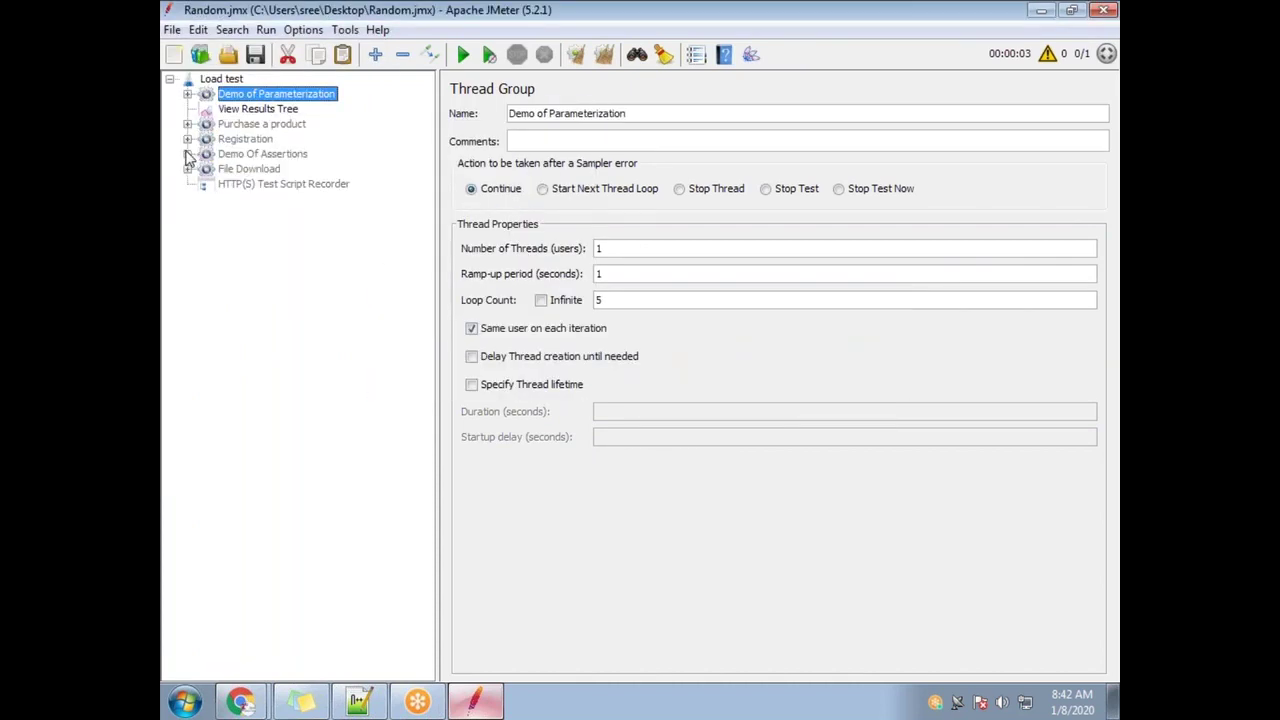
# Enable the Purchase a product and Registration thread groups
pyautogui.click(245, 124)
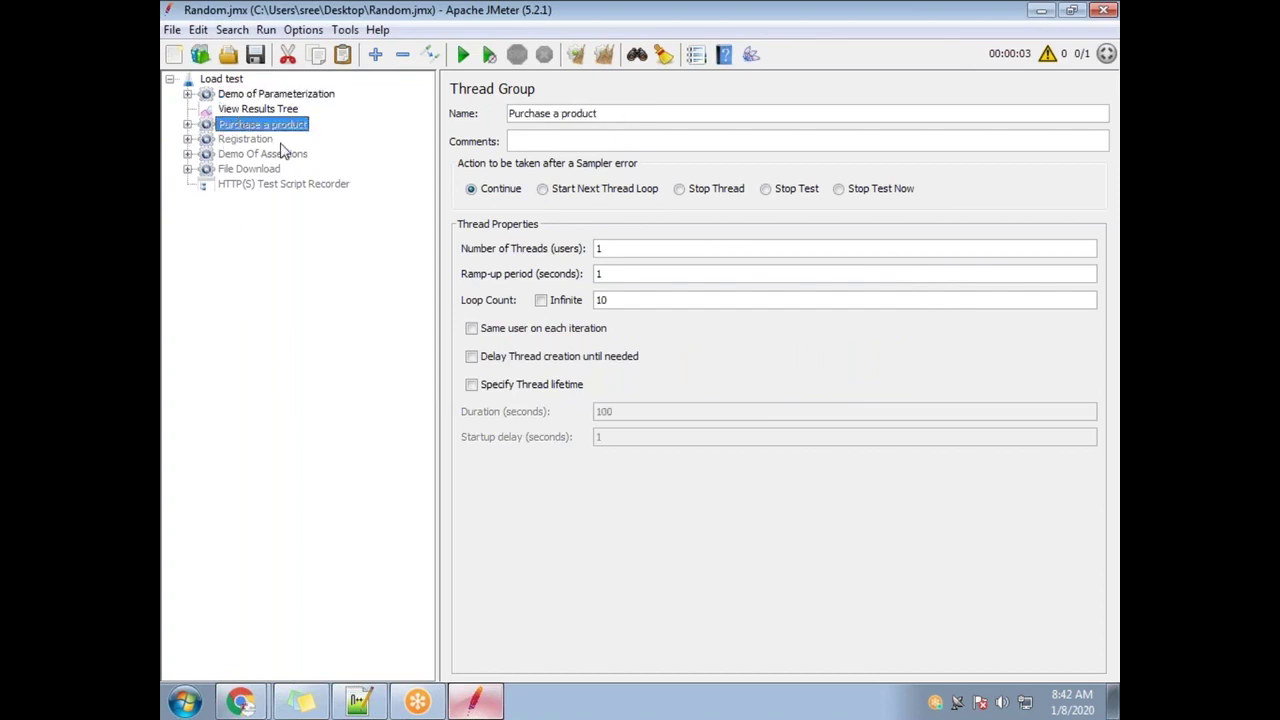
pyautogui.rightClick(276, 128)
pyautogui.click(325, 404)
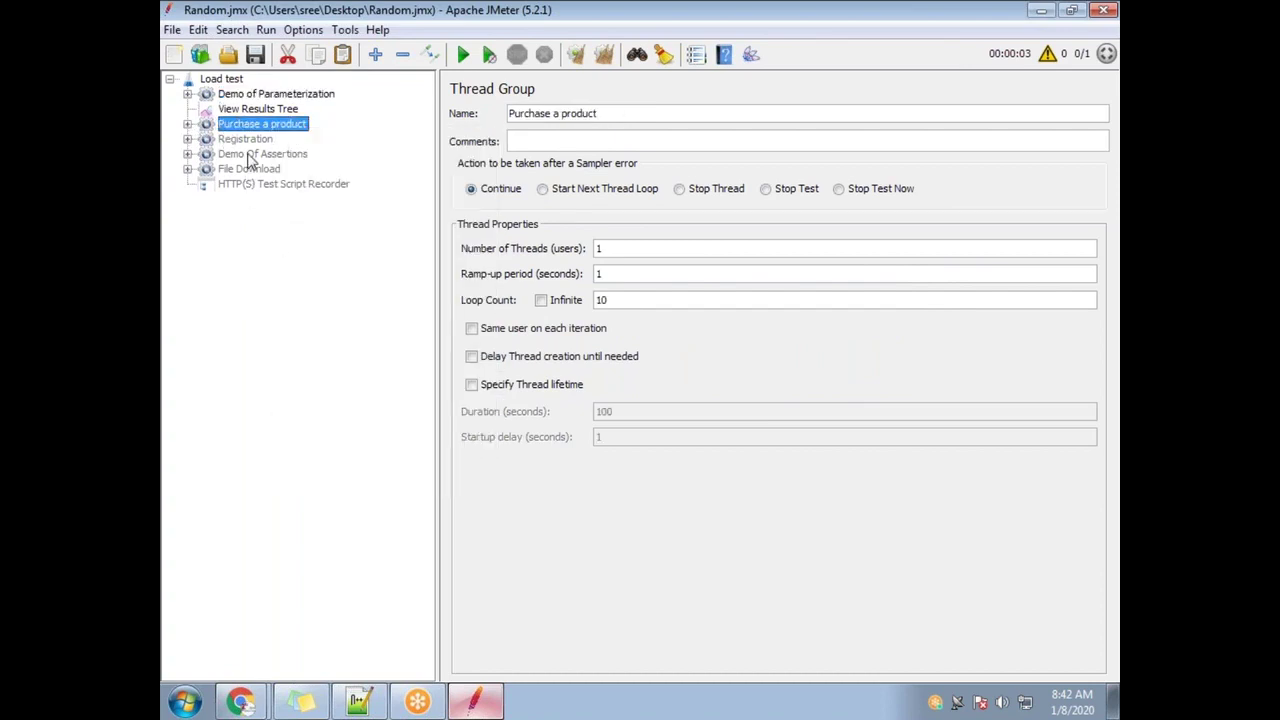
pyautogui.rightClick(248, 141)
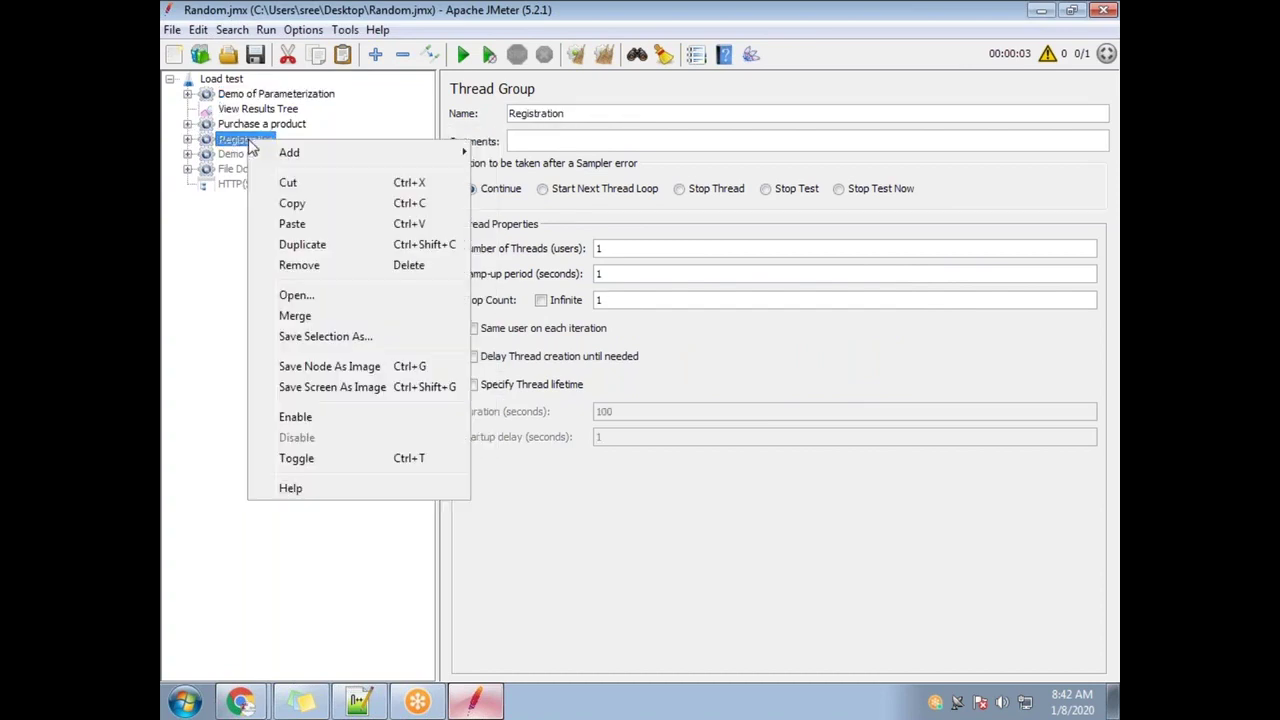
pyautogui.click(326, 416)
# Expand Purchase a product and inspect the Fish-21 and Login-18 requests under Simple Controller - Timers
pyautogui.click(187, 124)
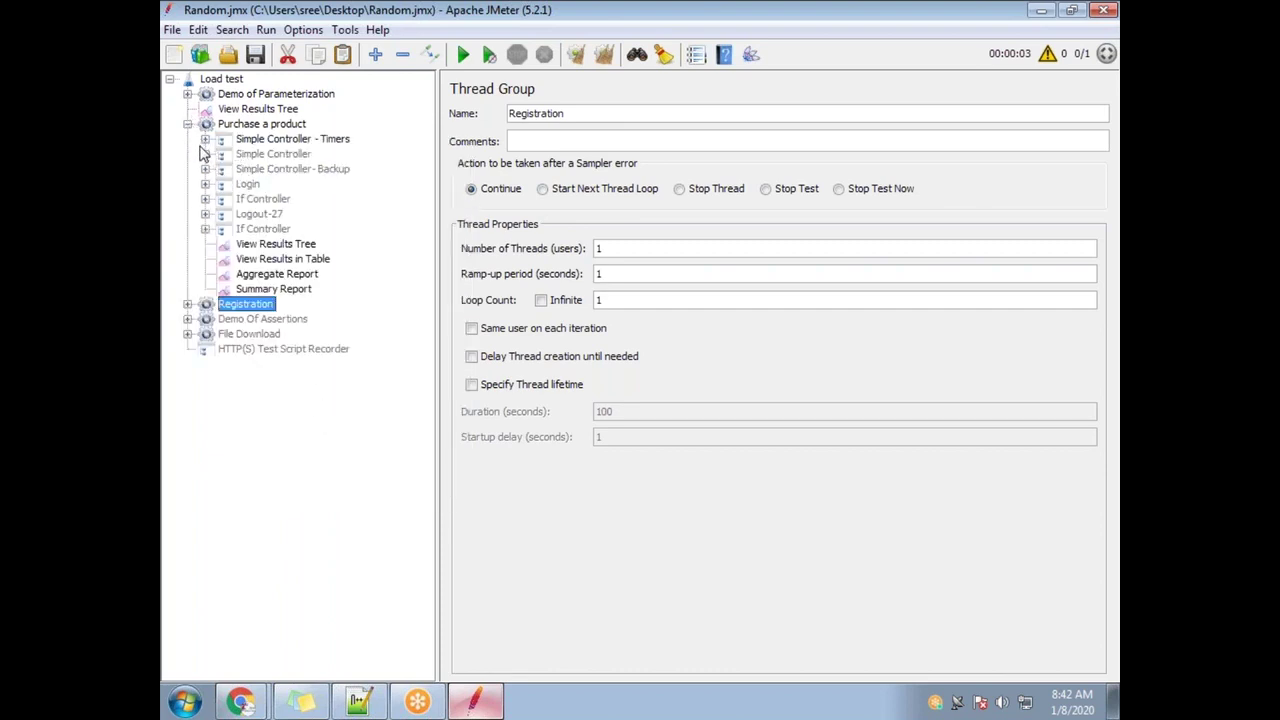
pyautogui.click(205, 139)
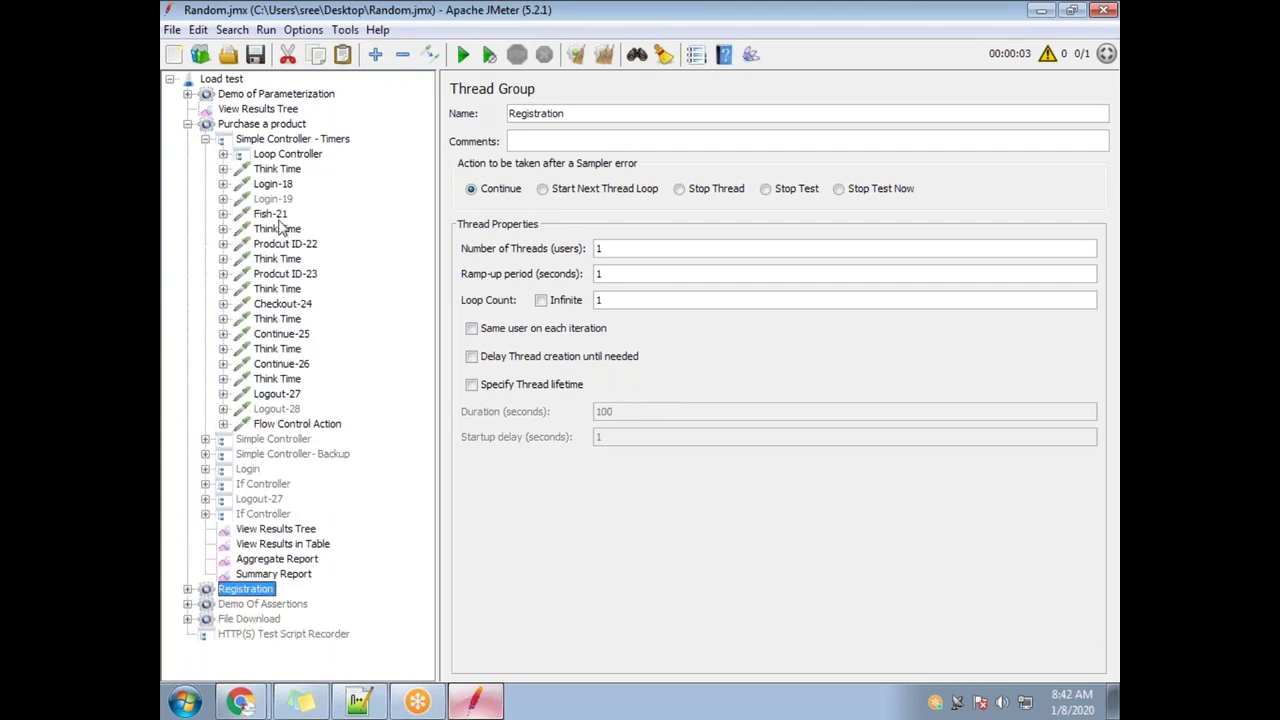
pyautogui.click(271, 213)
pyautogui.click(275, 184)
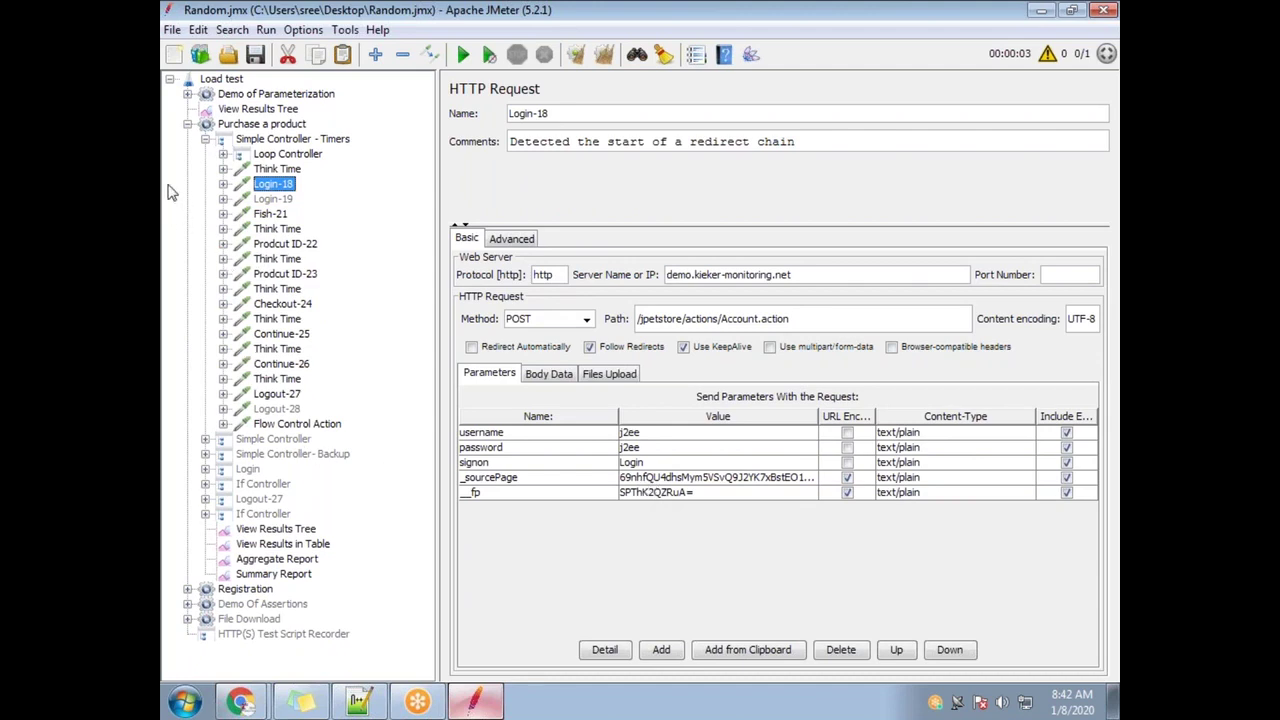
pyautogui.click(205, 139)
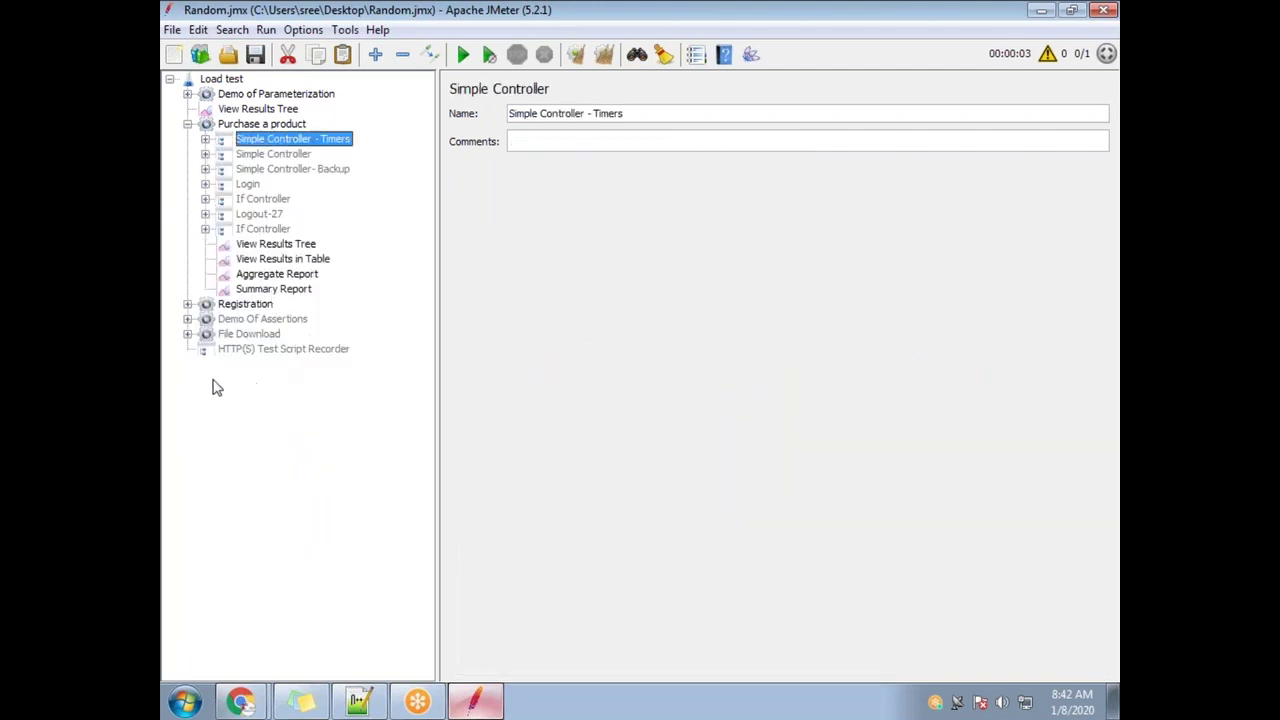
# Expand Registration and review the Launch-29 and Click-30 transactions and the Launch-29 request
pyautogui.click(188, 304)
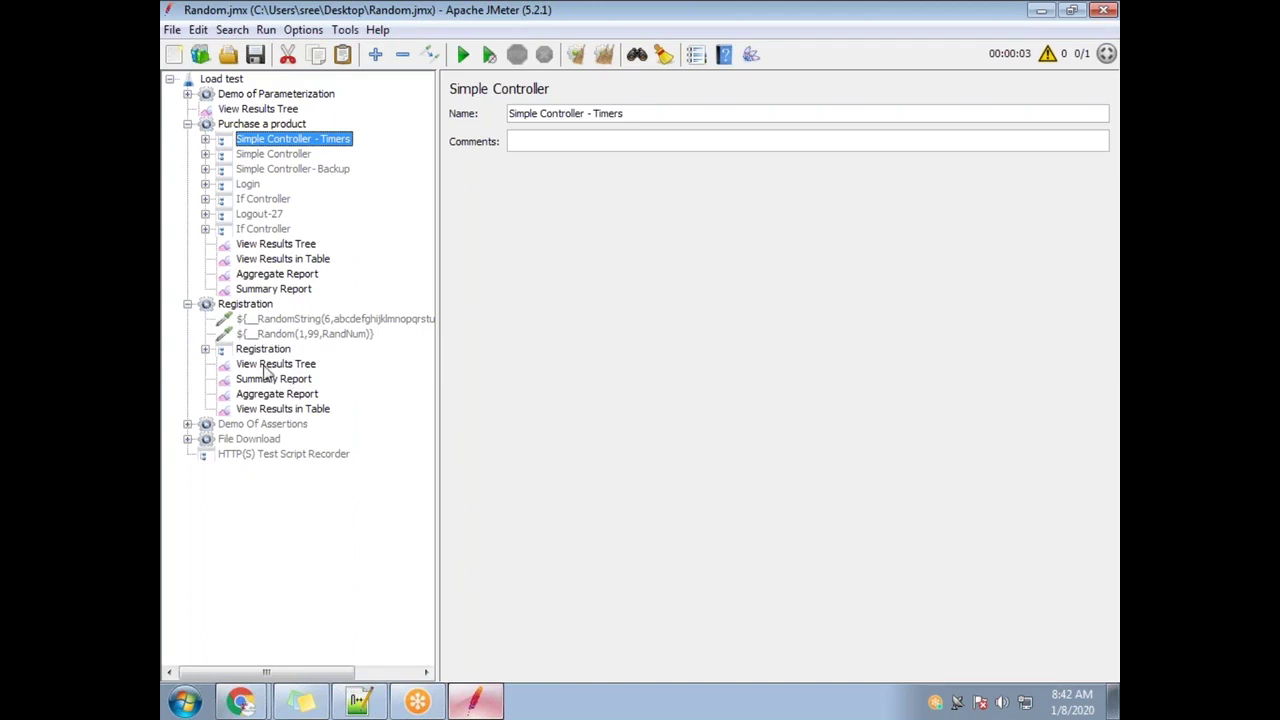
pyautogui.click(205, 349)
pyautogui.click(268, 366)
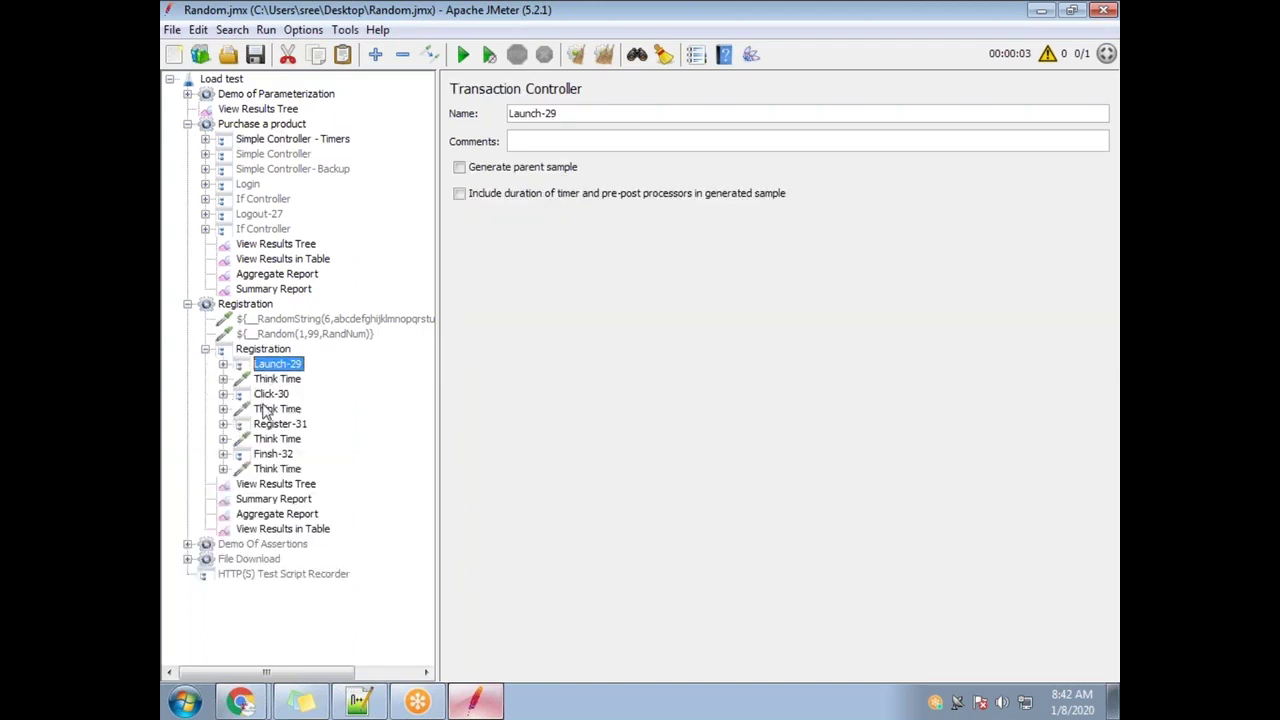
pyautogui.click(270, 395)
pyautogui.click(280, 366)
pyautogui.click(224, 365)
pyautogui.click(290, 379)
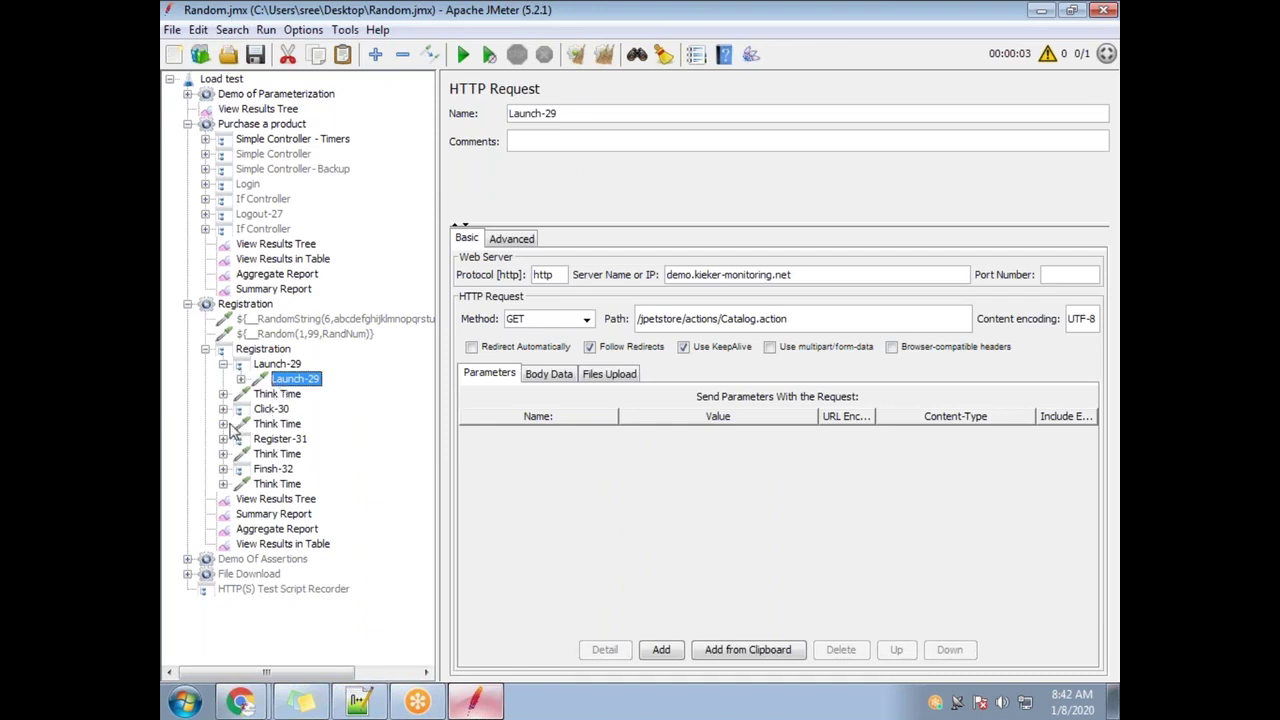
# Inspect the Think Time, Click-30, Register-31 and Finsh-32 requests, then collapse Registration
pyautogui.click(223, 394)
pyautogui.click(223, 424)
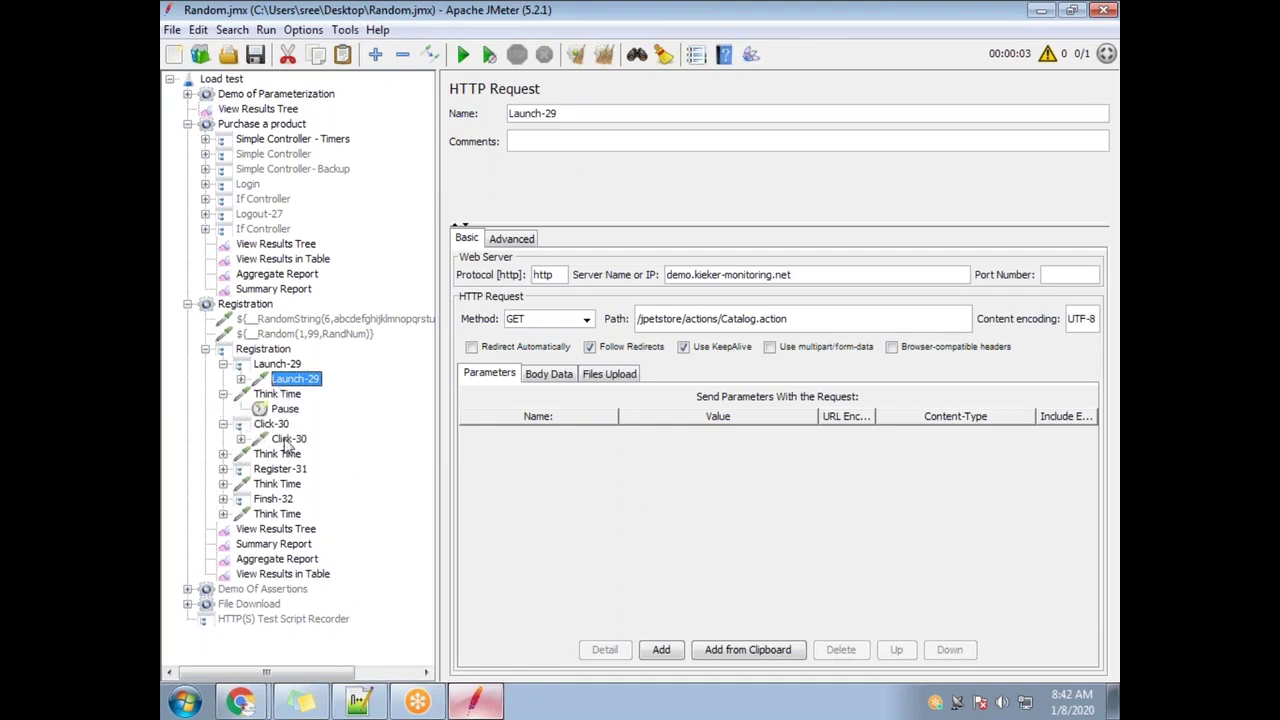
pyautogui.click(288, 439)
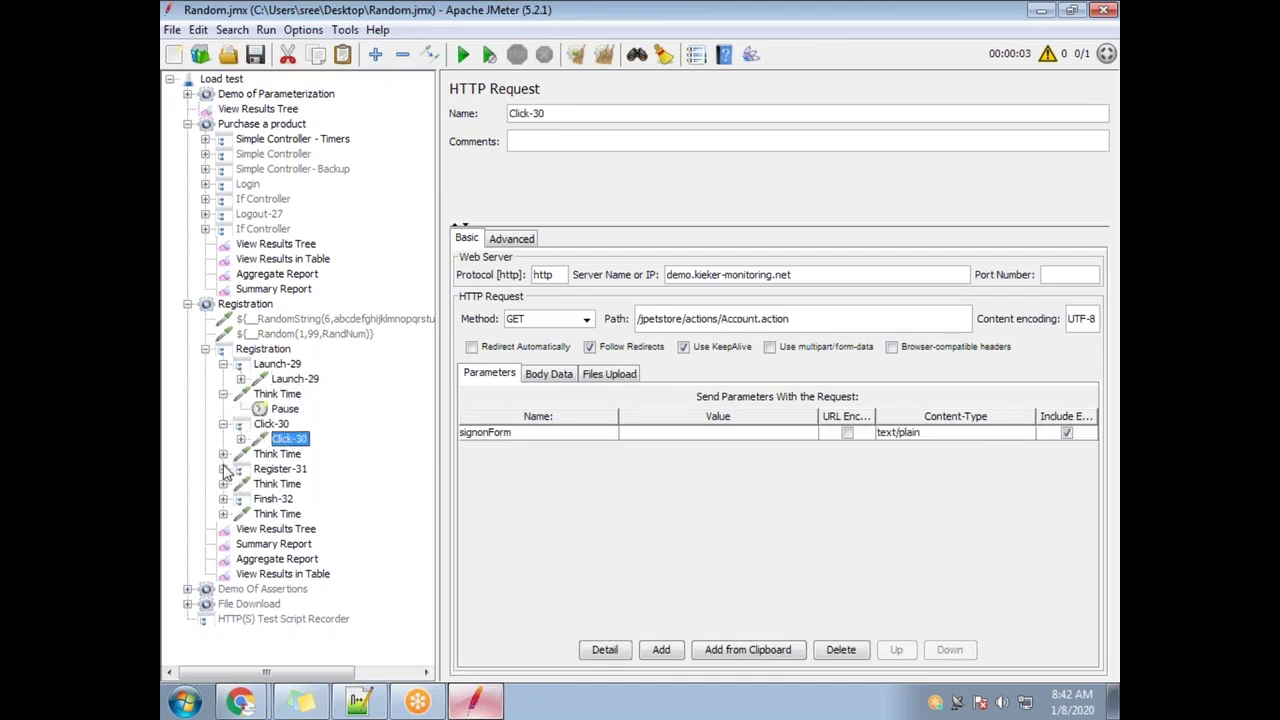
pyautogui.click(223, 469)
pyautogui.click(292, 485)
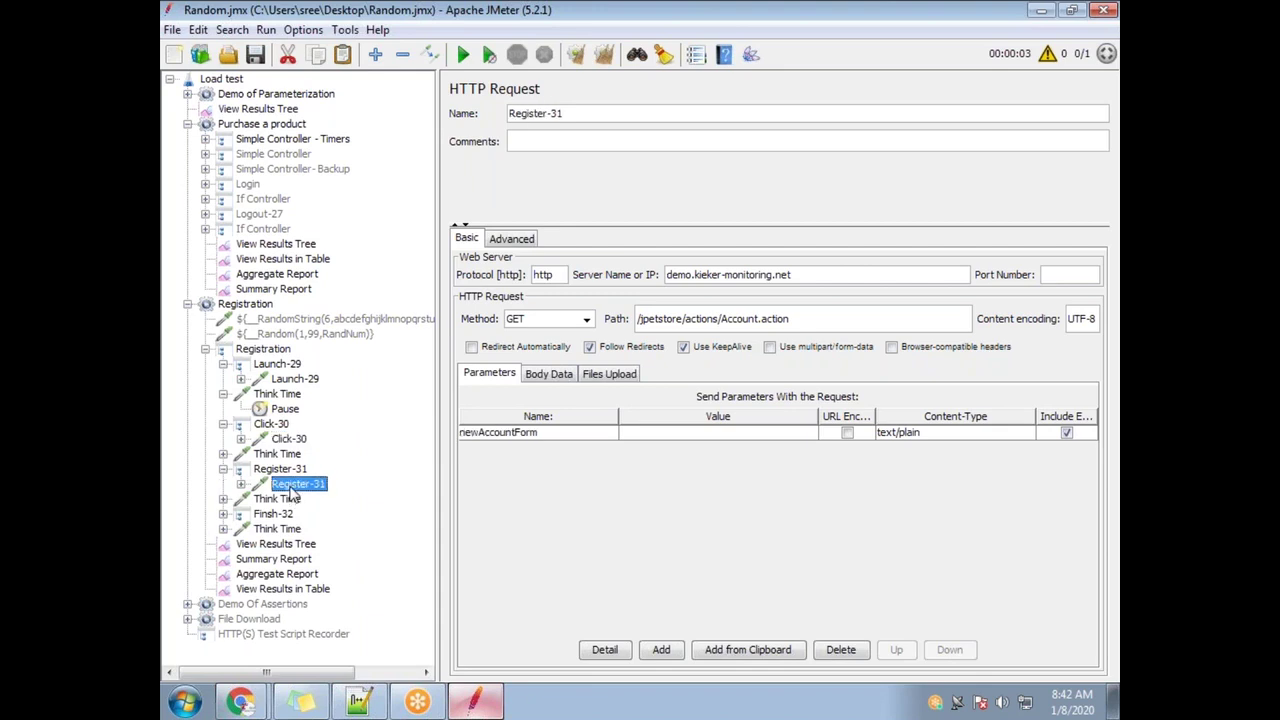
pyautogui.click(223, 514)
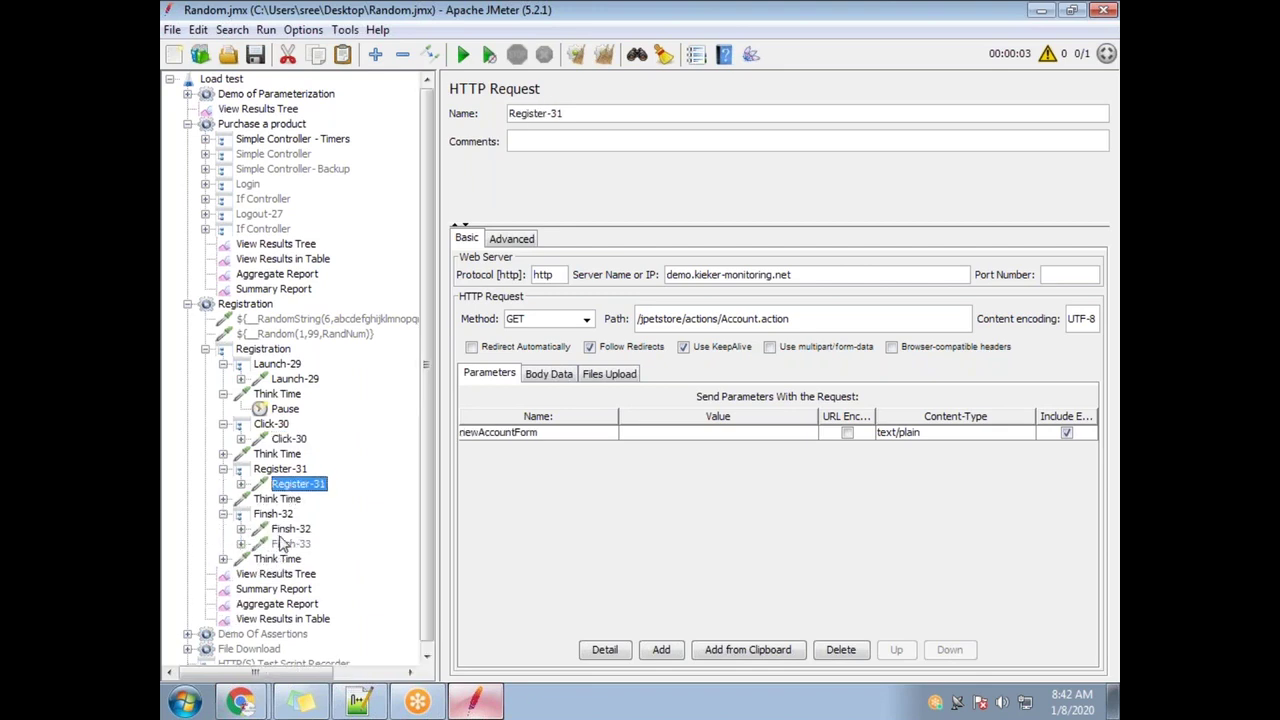
pyautogui.click(291, 528)
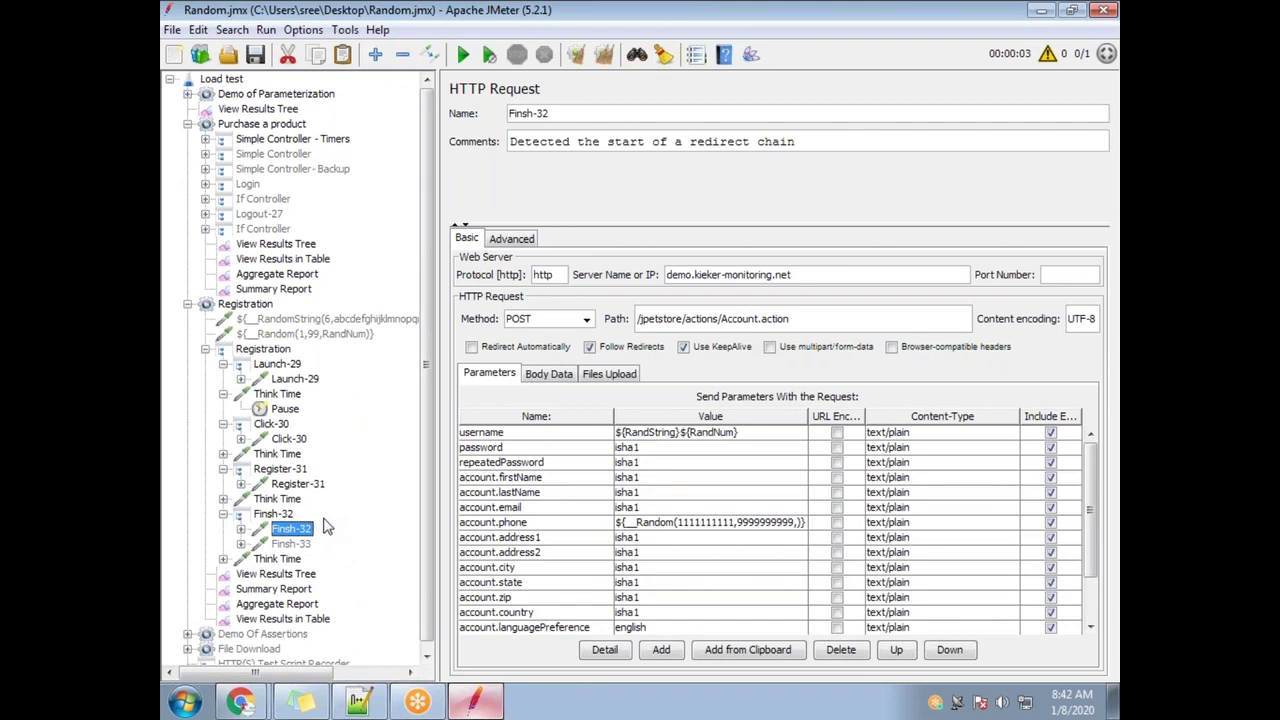
pyautogui.scroll(-1, 305, 555)
pyautogui.click(188, 299)
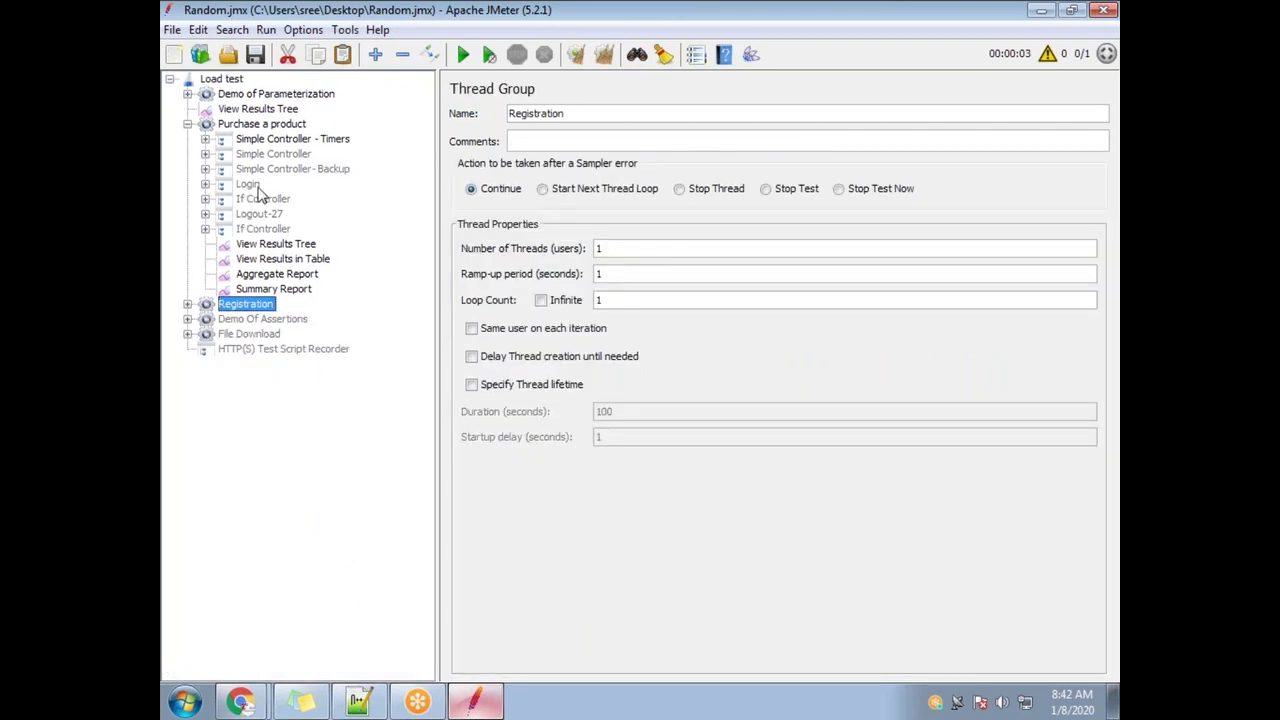
# Re-examine the Login-18 request's hardcoded parameters and shrink the JMeter window
pyautogui.click(205, 139)
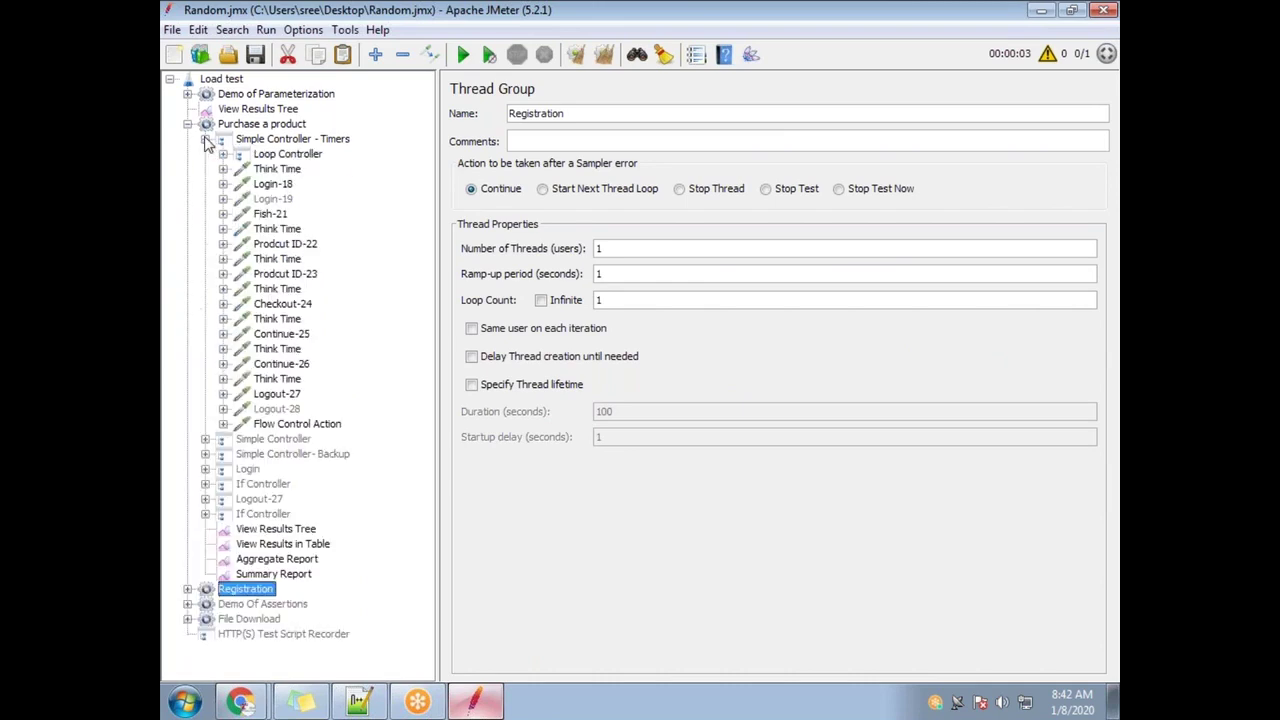
pyautogui.click(279, 186)
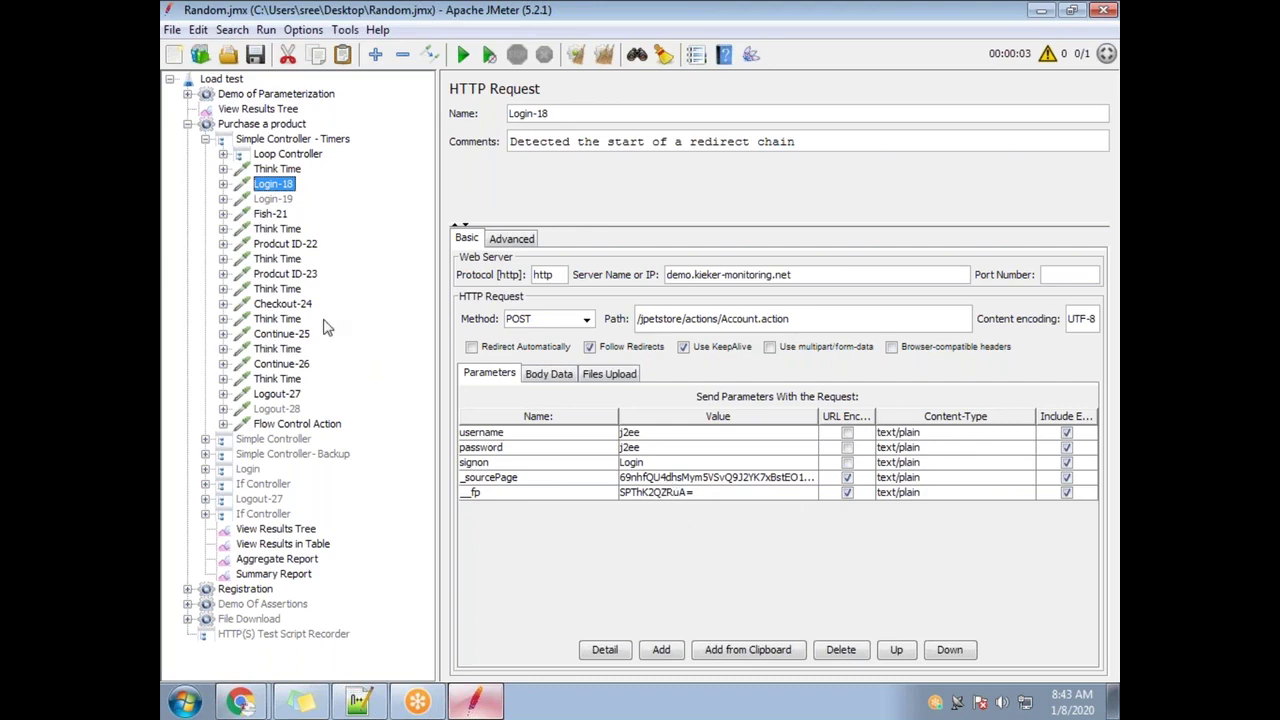
pyautogui.moveTo(343, 10); pyautogui.dragTo(344, 36)
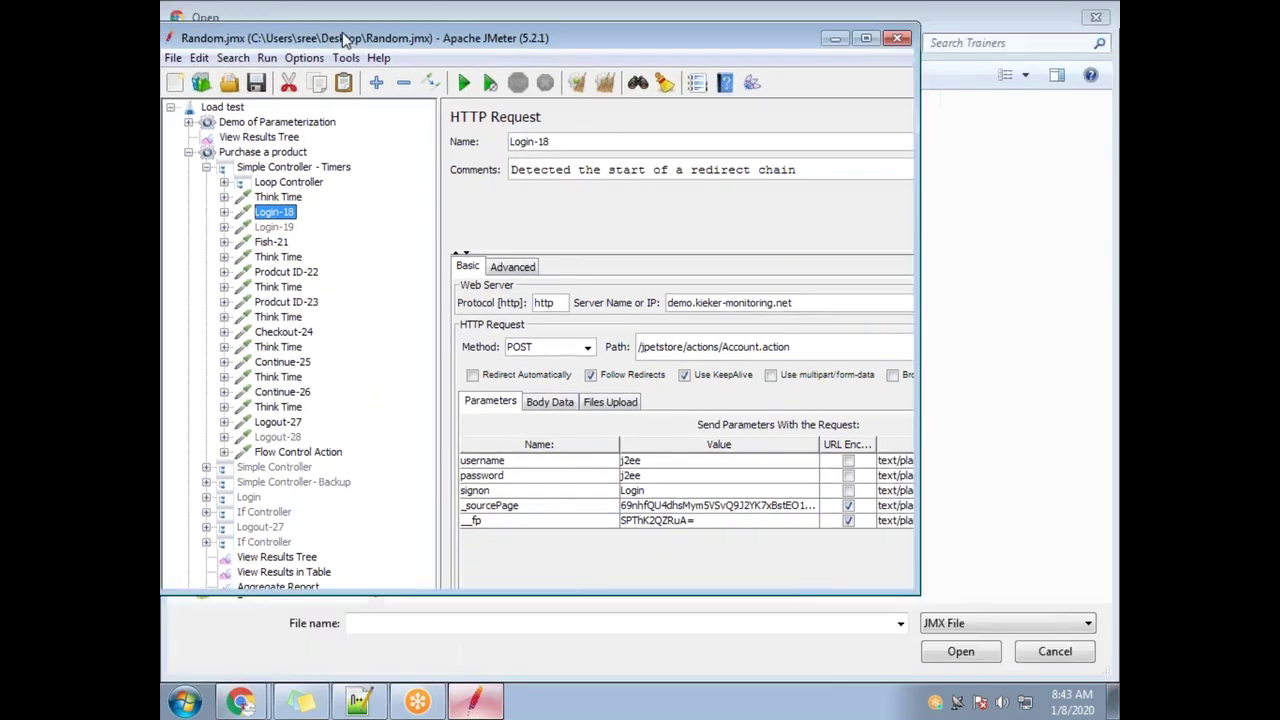
# Close JMeter, upload Random.jmx from the Desktop to JCorrelate, continue, and dismiss the recording-log alert
pyautogui.click(892, 33)
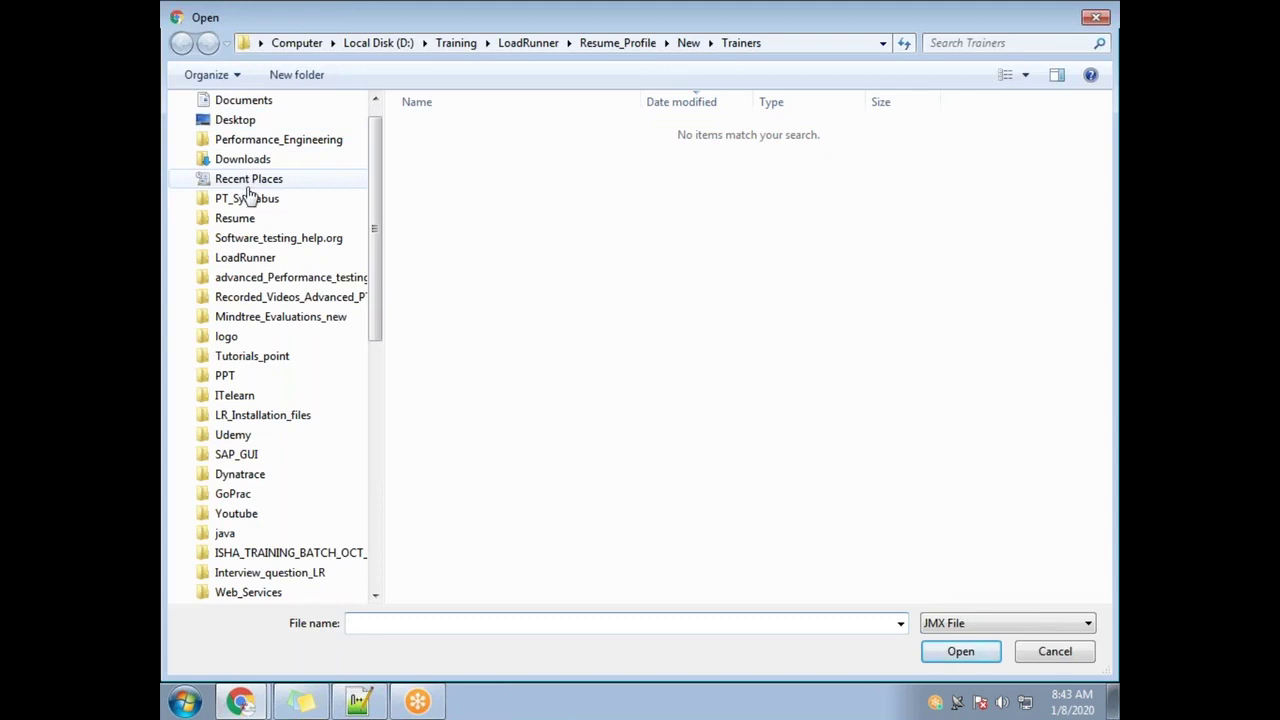
pyautogui.click(228, 119)
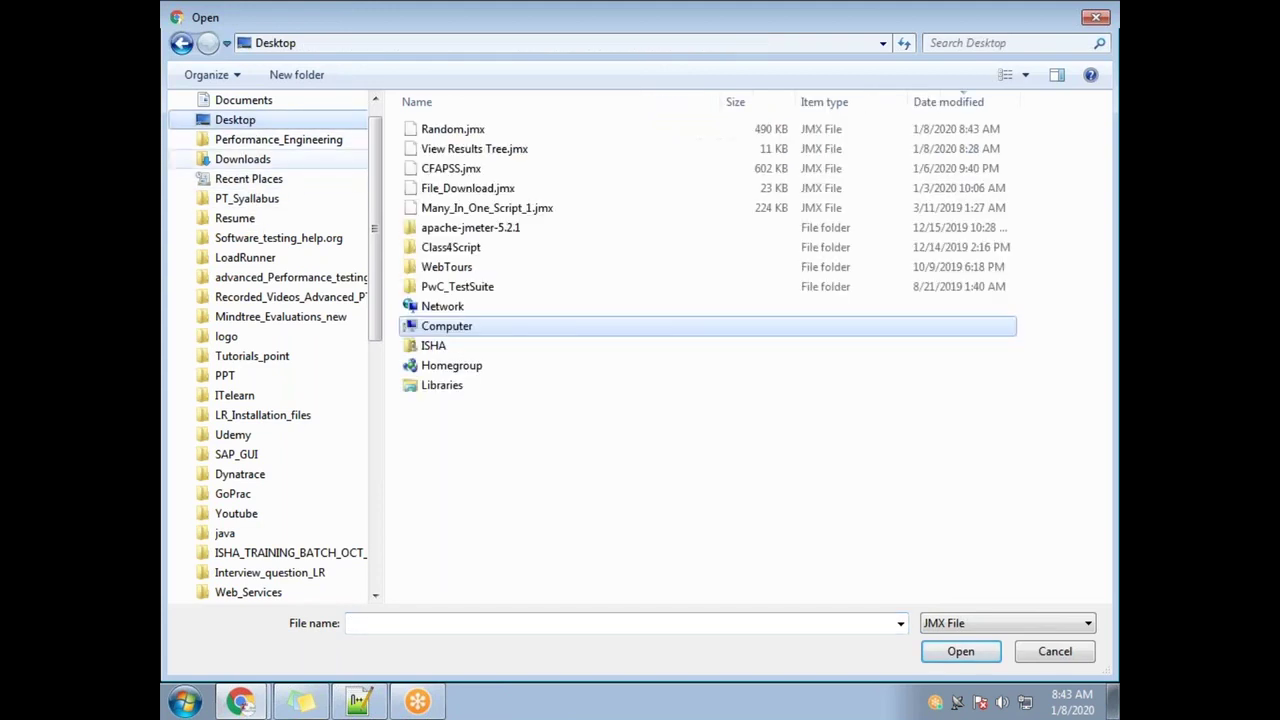
pyautogui.doubleClick(485, 132)
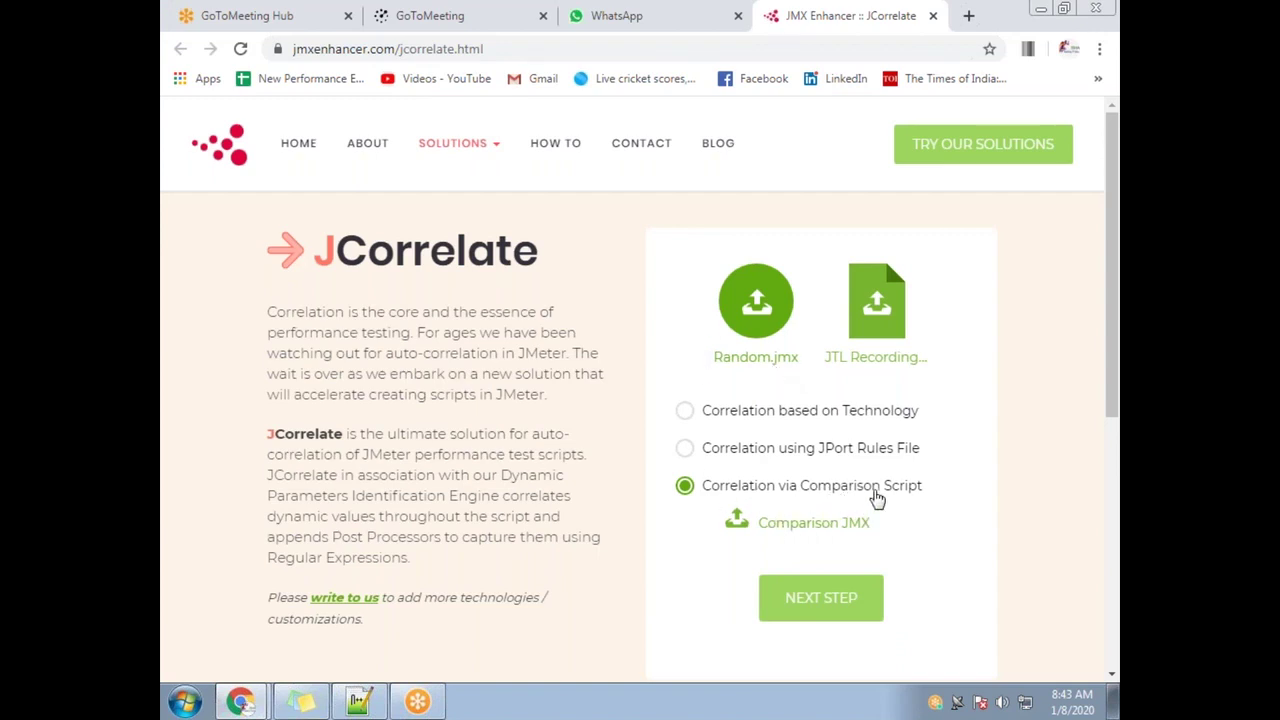
pyautogui.click(825, 603)
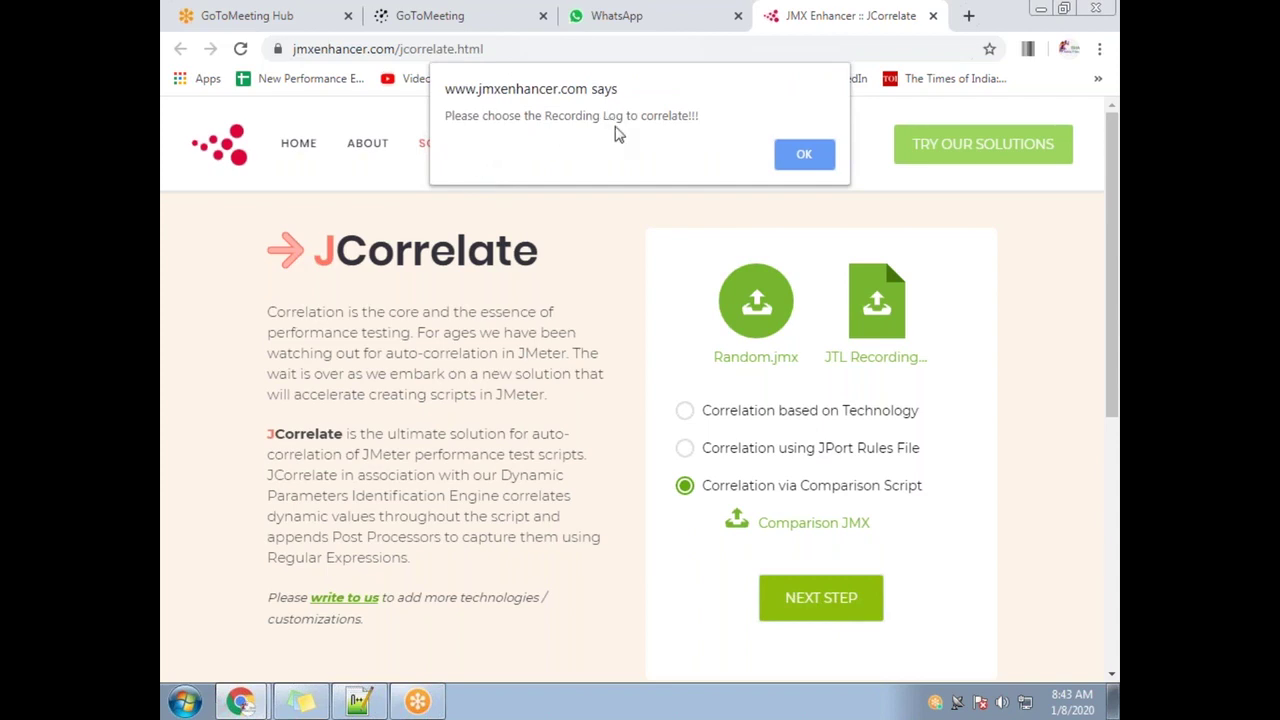
pyautogui.click(803, 155)
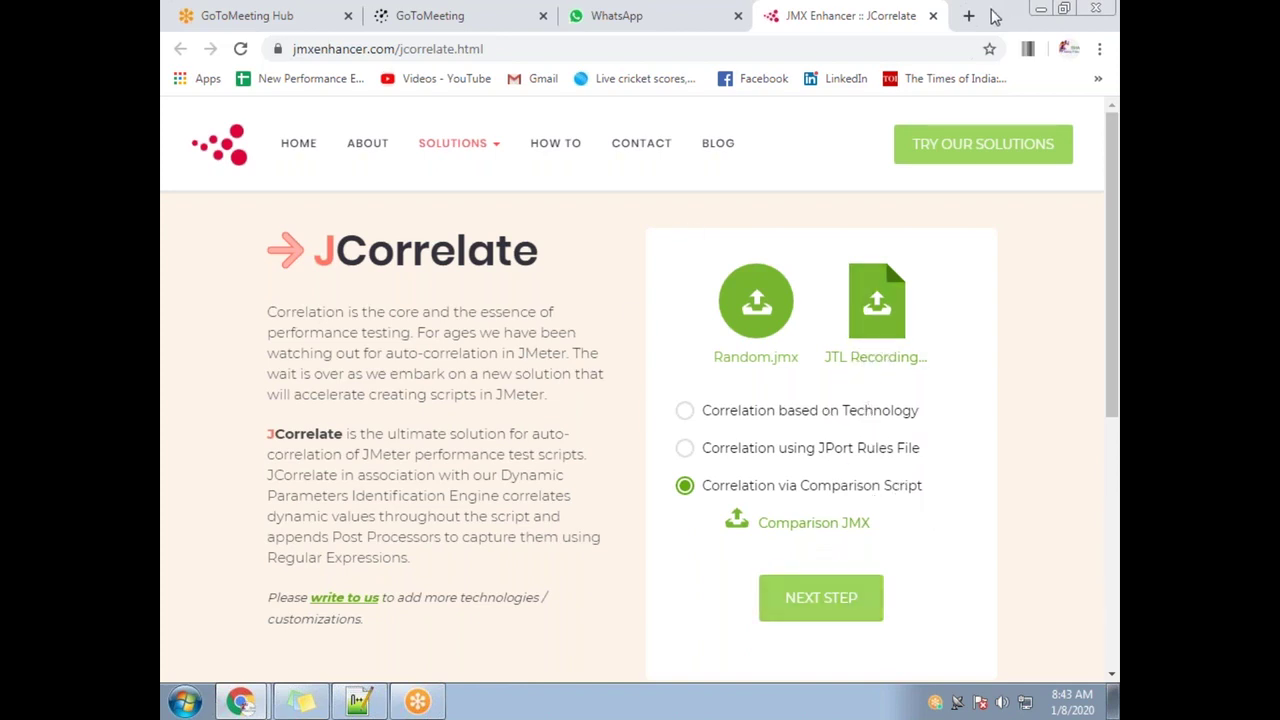
# Close the Settings, JPetStore Demo and both GoToMeeting tabs, keeping JCorrelate open
pyautogui.click(1040, 12)
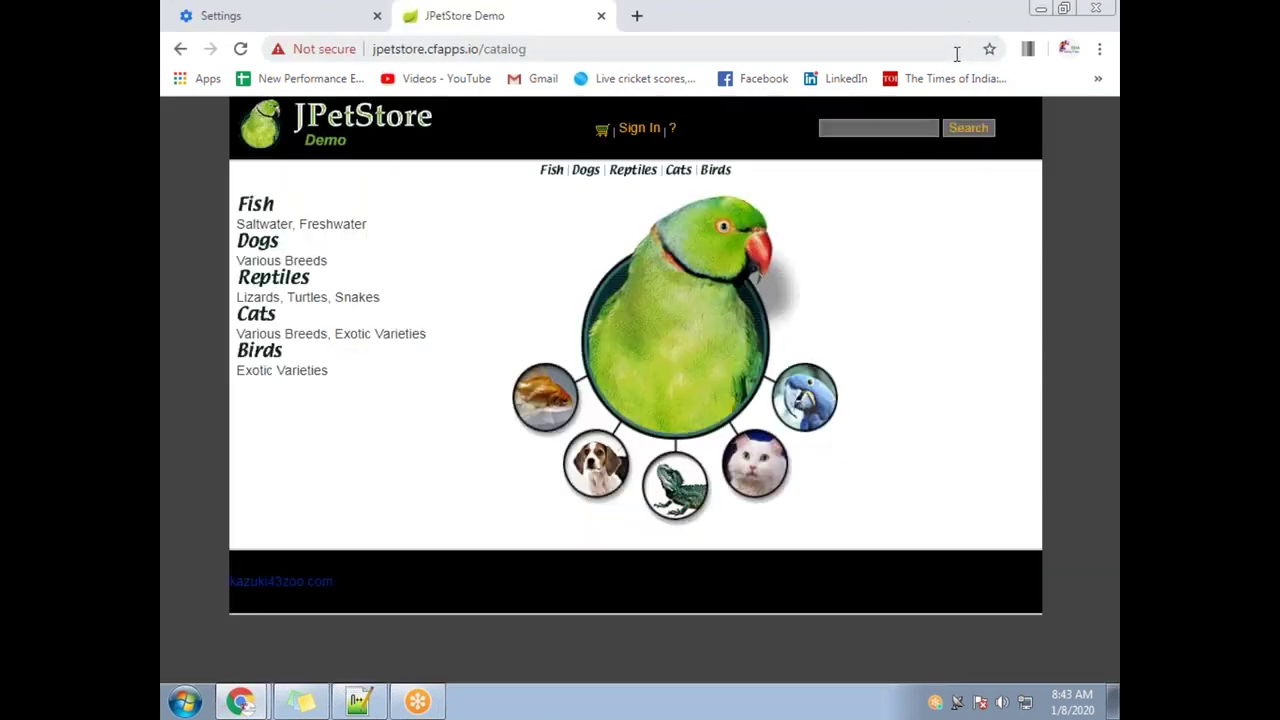
pyautogui.click(377, 16)
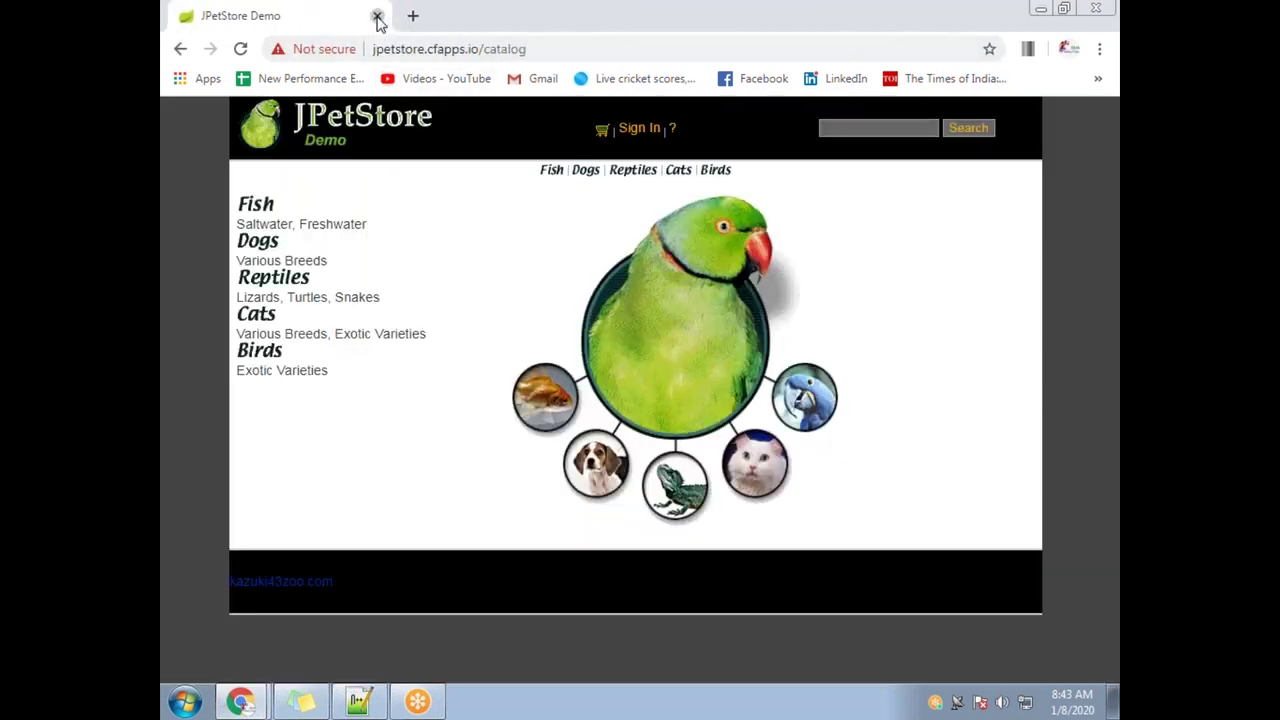
pyautogui.click(377, 16)
pyautogui.click(240, 701)
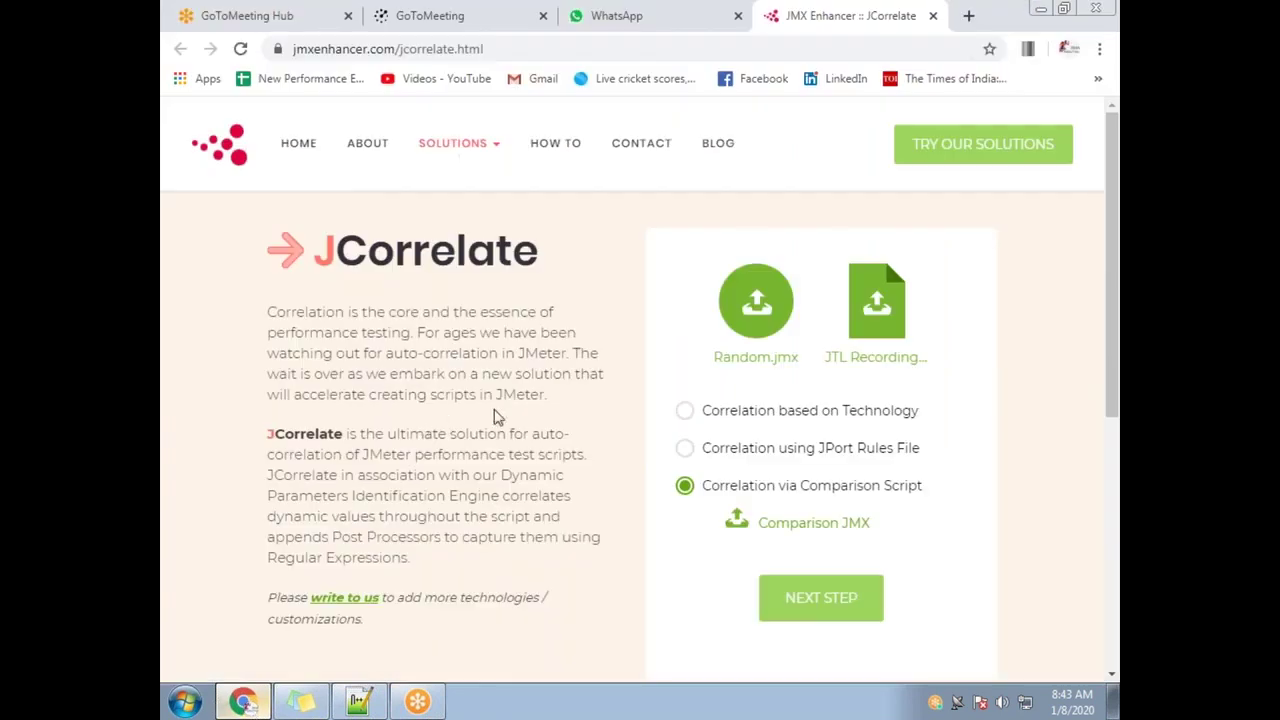
pyautogui.click(348, 17)
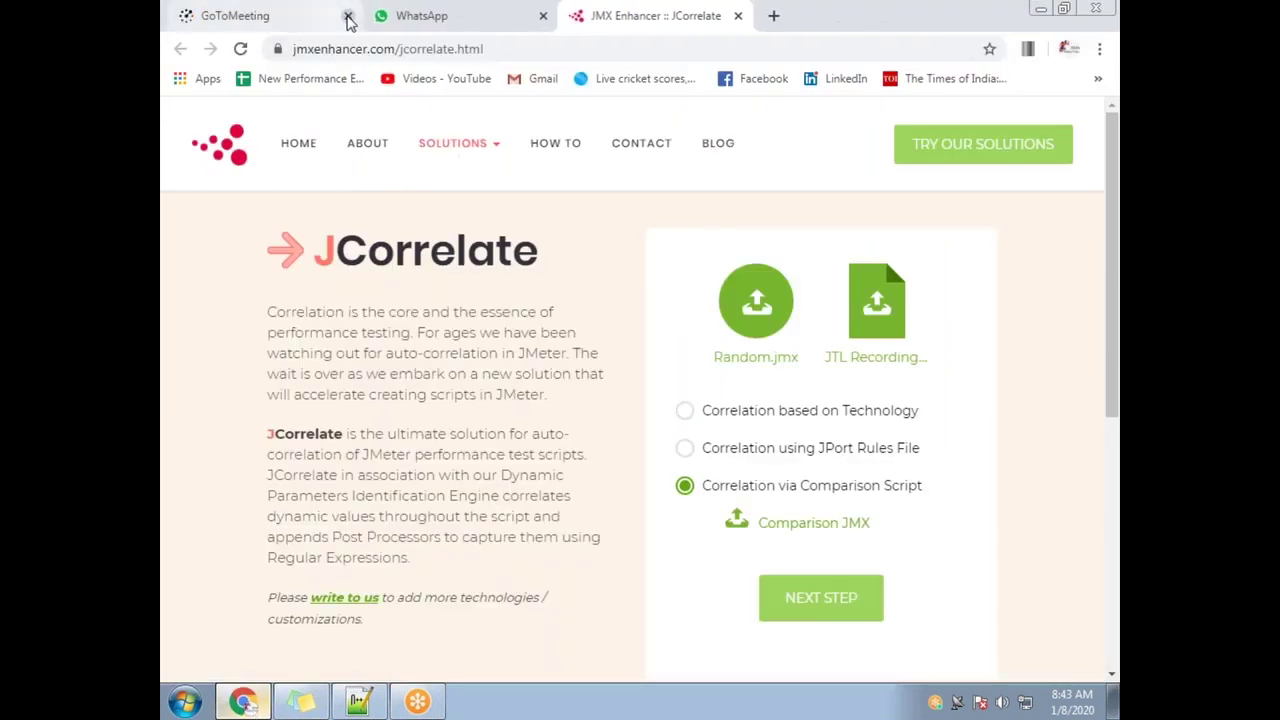
pyautogui.click(348, 17)
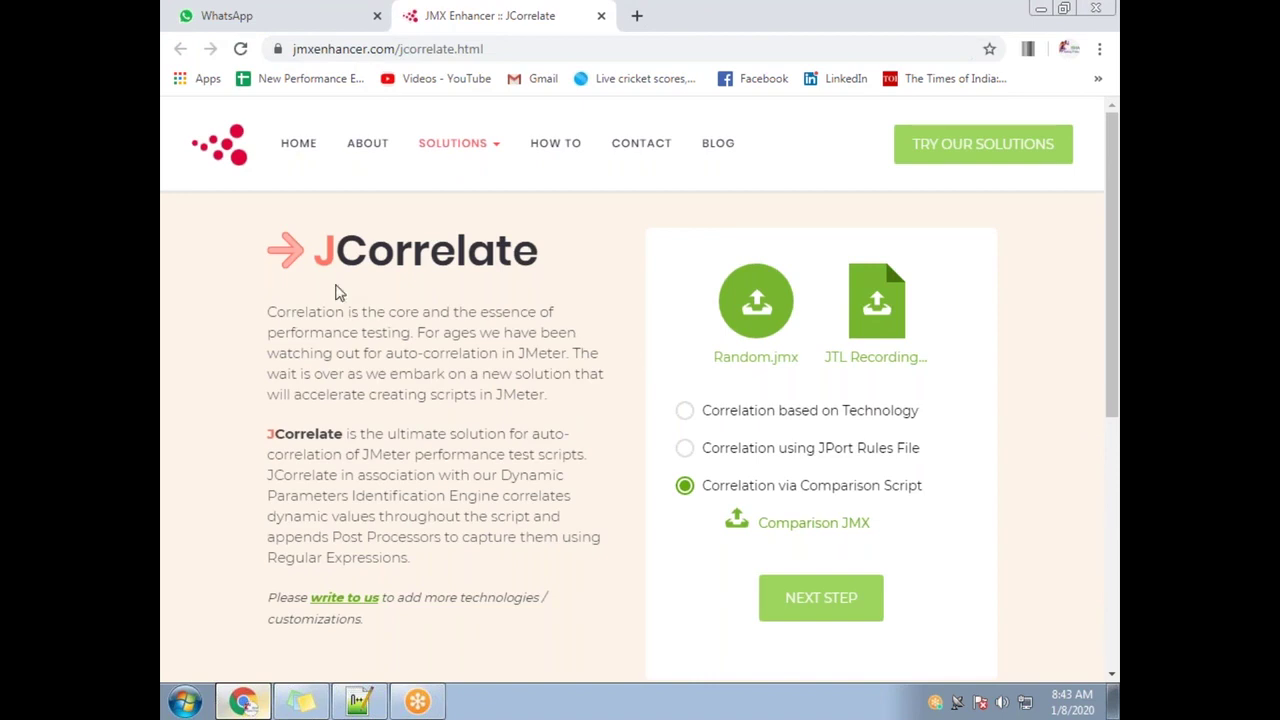
# Open Chrome's Downloads page with Ctrl+J and start typing 'cfapp' in its address bar
pyautogui.moveTo(322, 252); pyautogui.dragTo(552, 270)
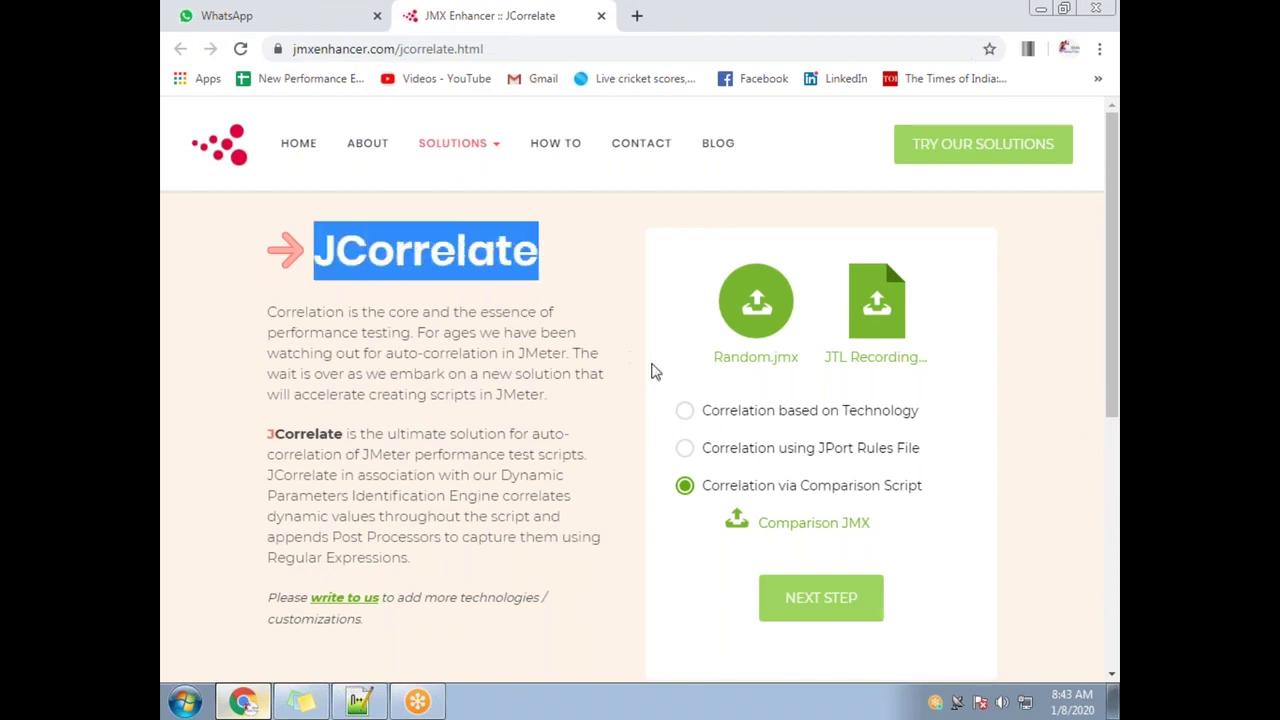
pyautogui.click(1087, 373)
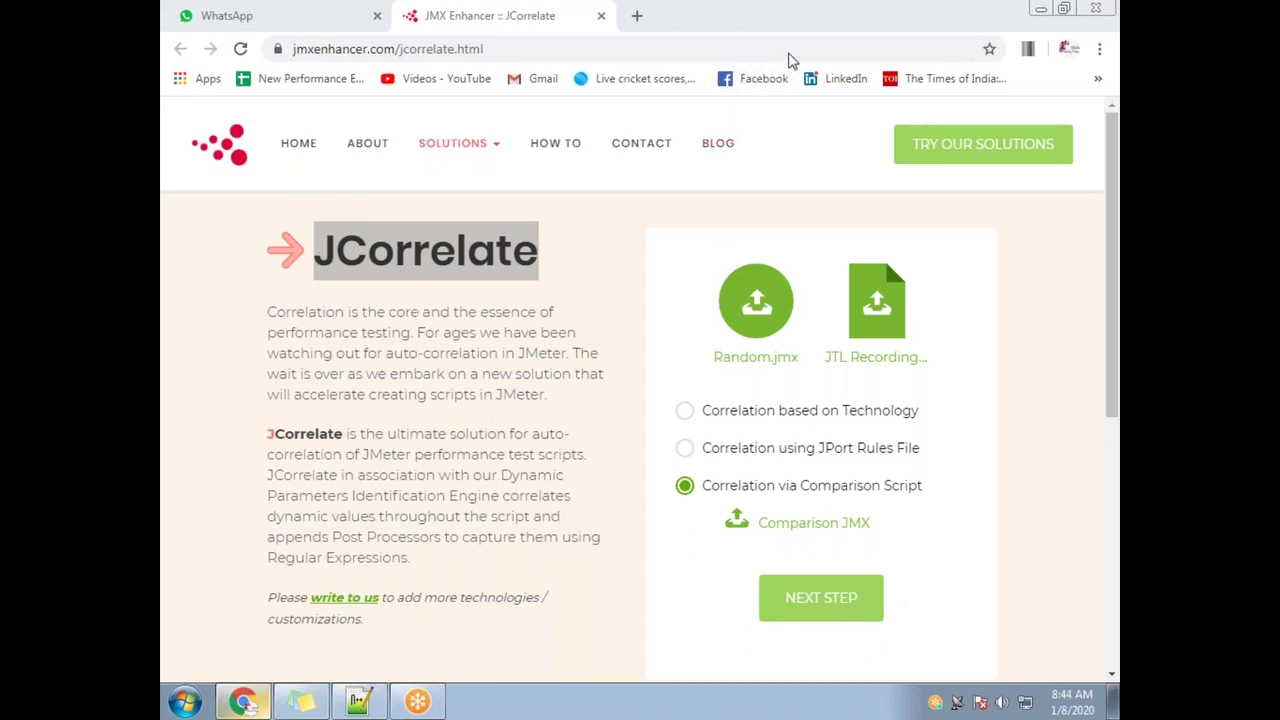
pyautogui.click(553, 30)
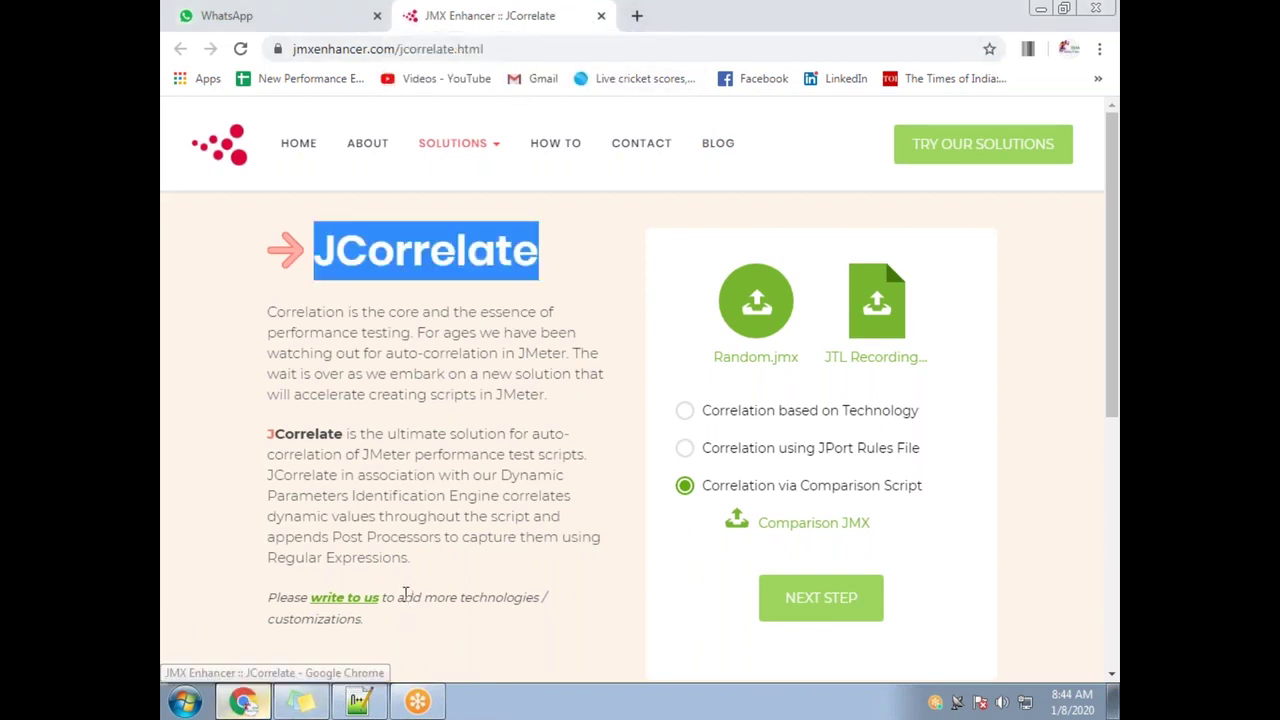
pyautogui.hotkey('ctrl', 'j')
pyautogui.click(450, 50)
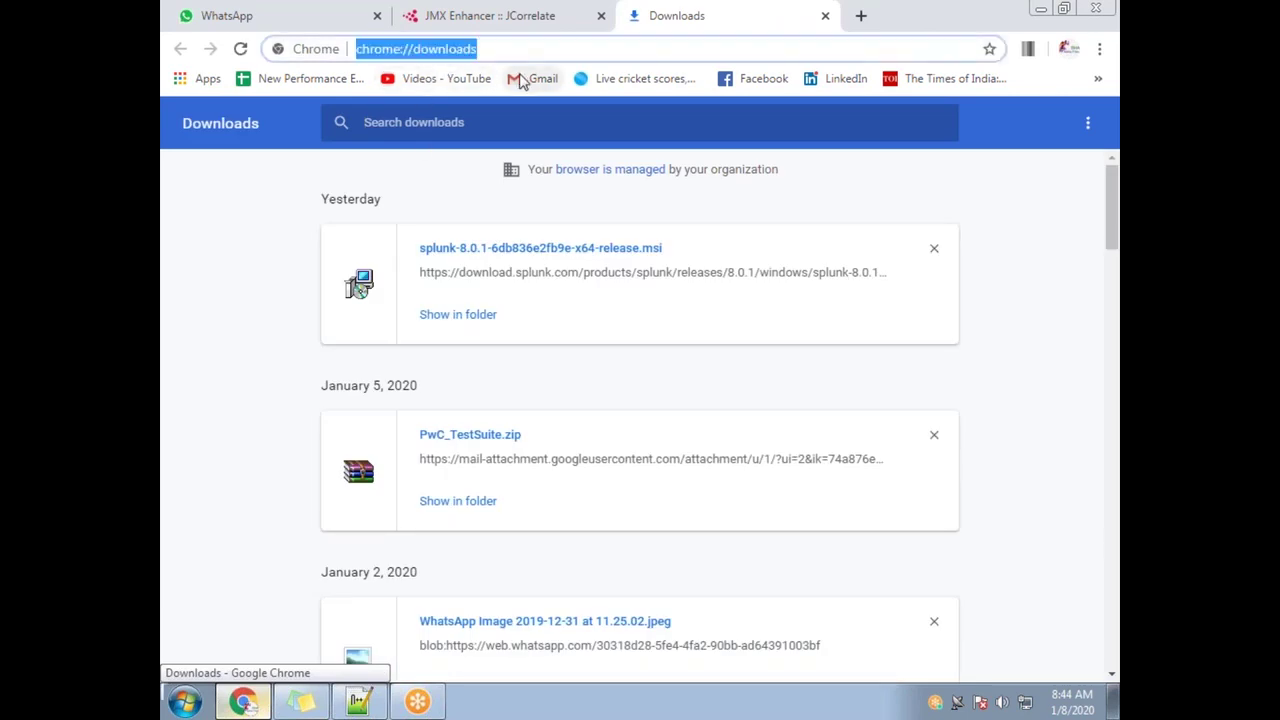
pyautogui.write('cfapp')
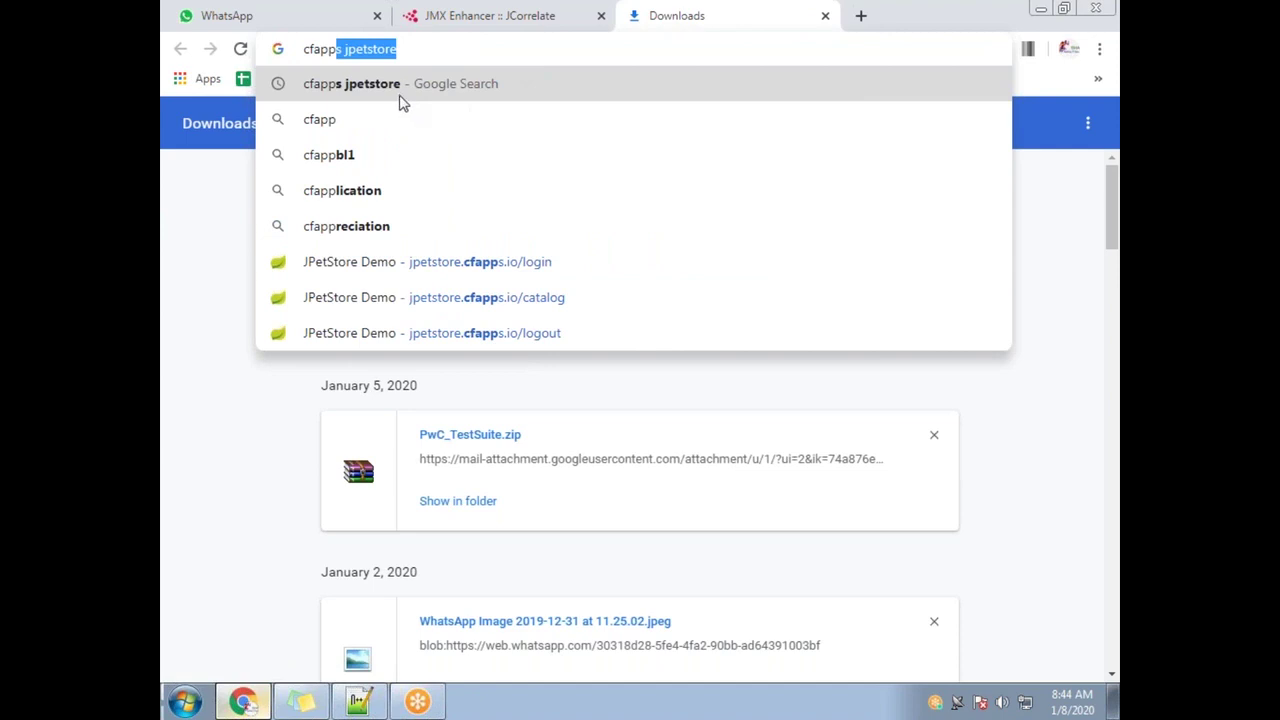
# Load the JPetStore Demo site via the 'cfapps jpetstore' suggestion, then return to the JMX Enhancer tab
pyautogui.click(400, 90)
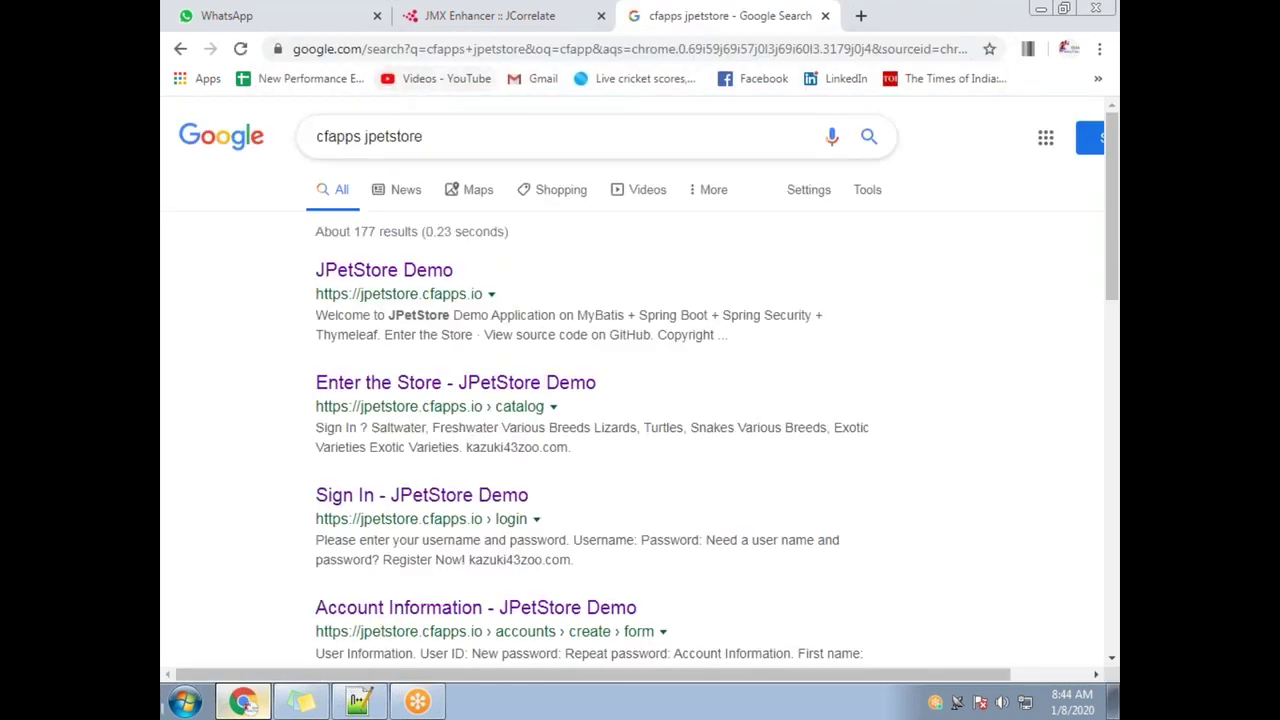
pyautogui.click(392, 272)
pyautogui.click(434, 52)
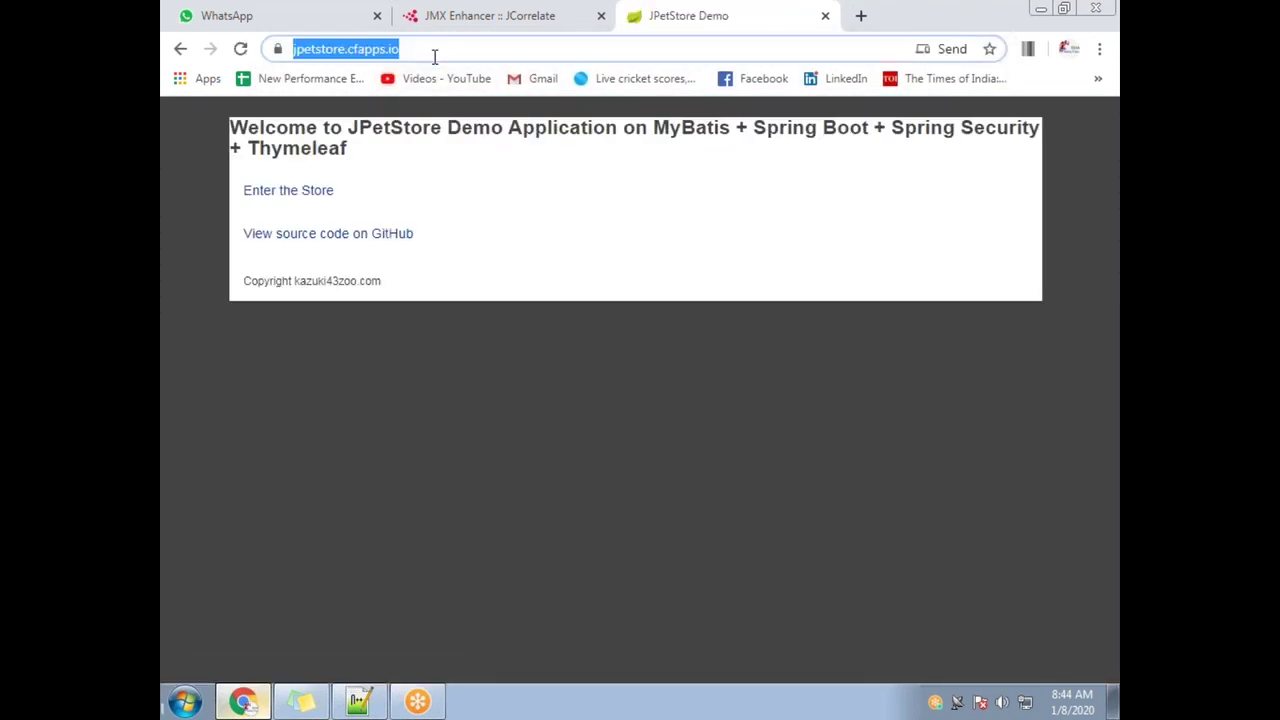
pyautogui.click(780, 28)
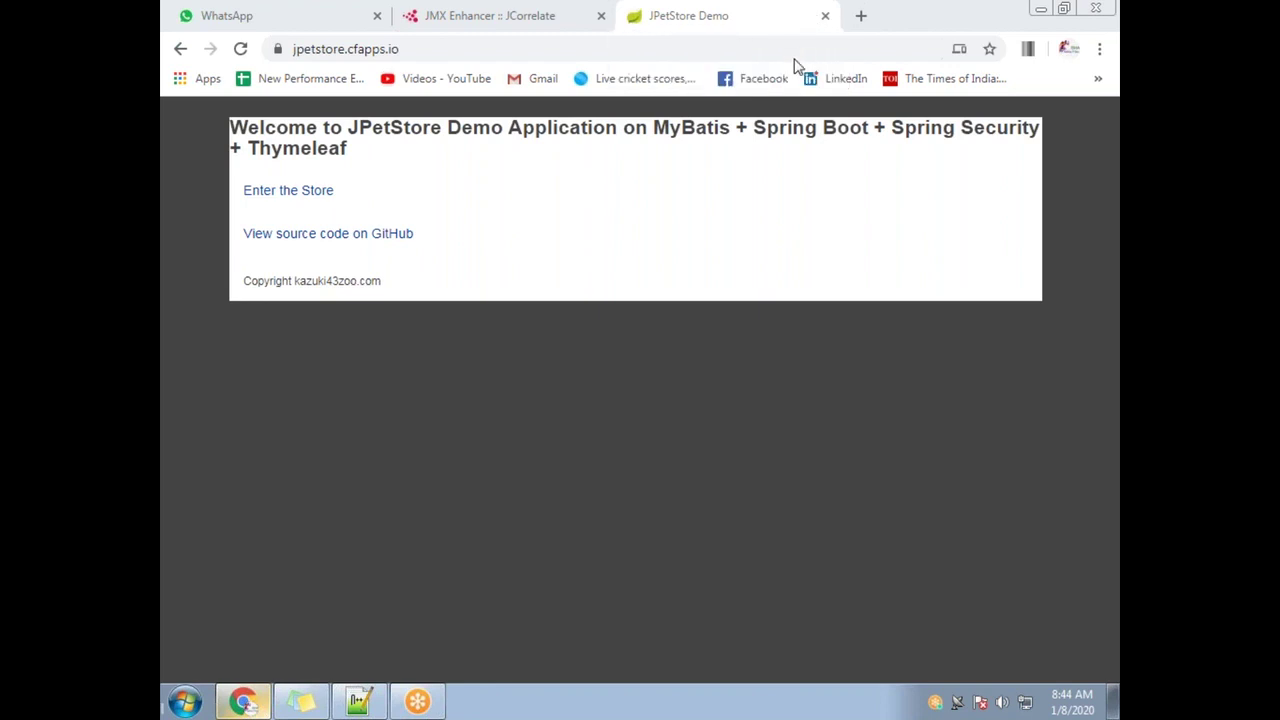
pyautogui.click(415, 28)
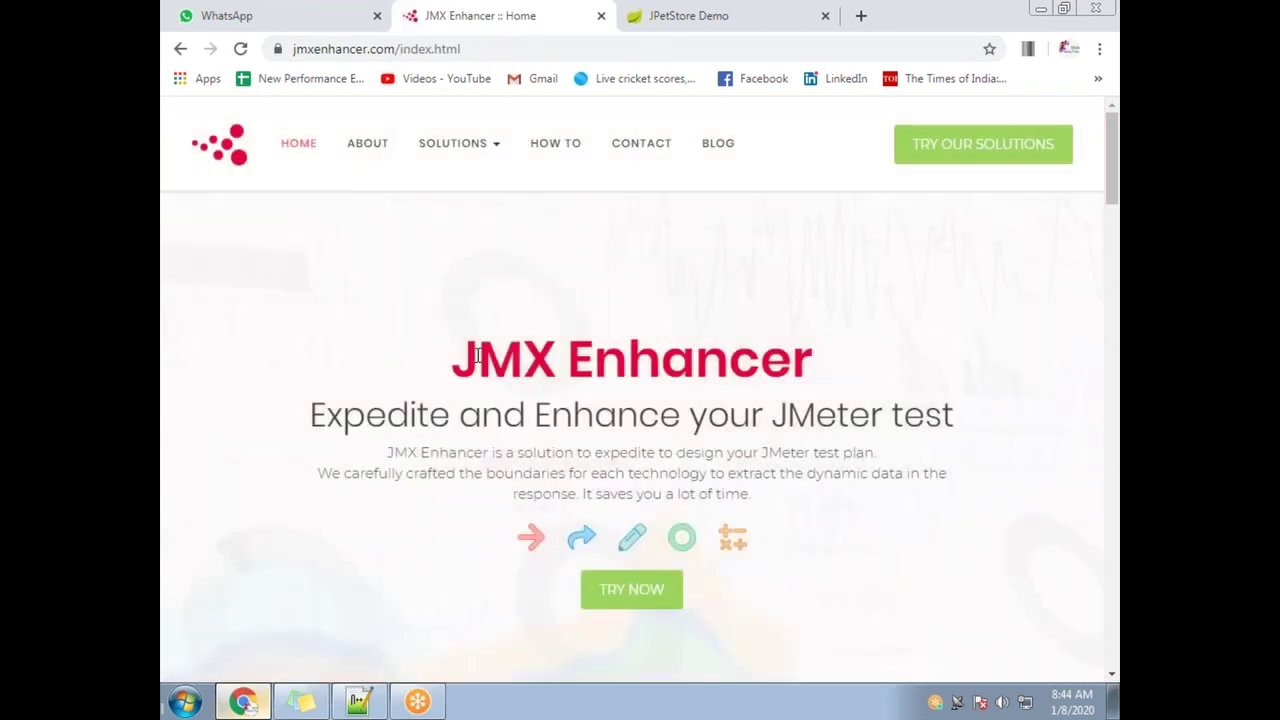
# Look over the JMX Enhancer home page title, then go back to the JCorrelate page
pyautogui.moveTo(478, 354); pyautogui.dragTo(838, 352)
pyautogui.scroll(-5, 902, 467)
pyautogui.scroll(5, 902, 475)
pyautogui.click(556, 401)
pyautogui.moveTo(478, 356); pyautogui.dragTo(838, 359)
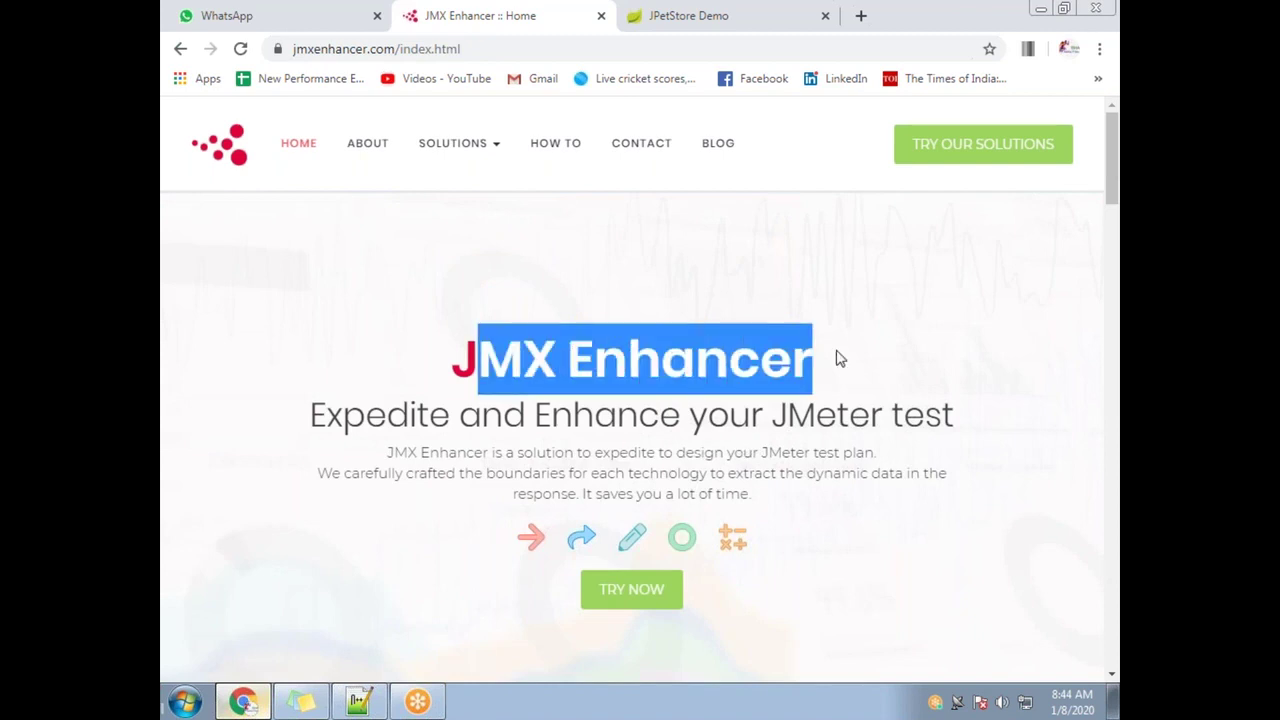
pyautogui.click(179, 49)
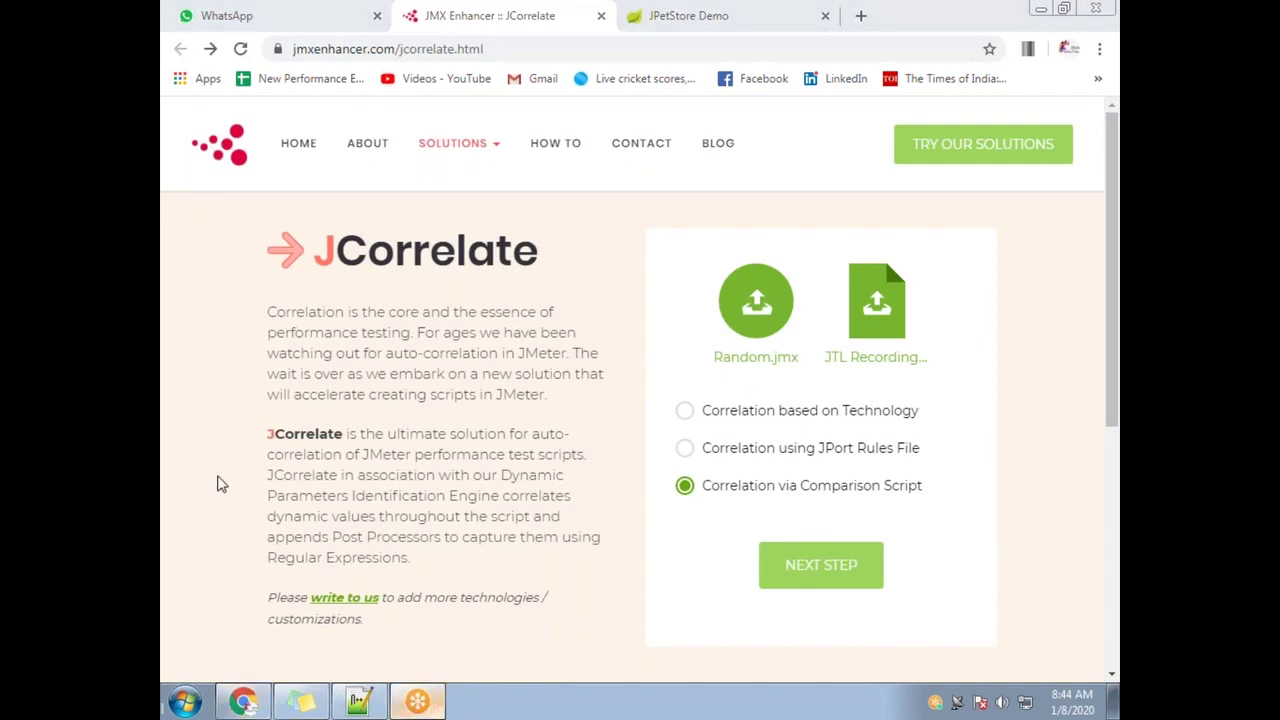
# Glance at the Notepad++ notes, return to Chrome, then show the desktop
pyautogui.click(372, 704)
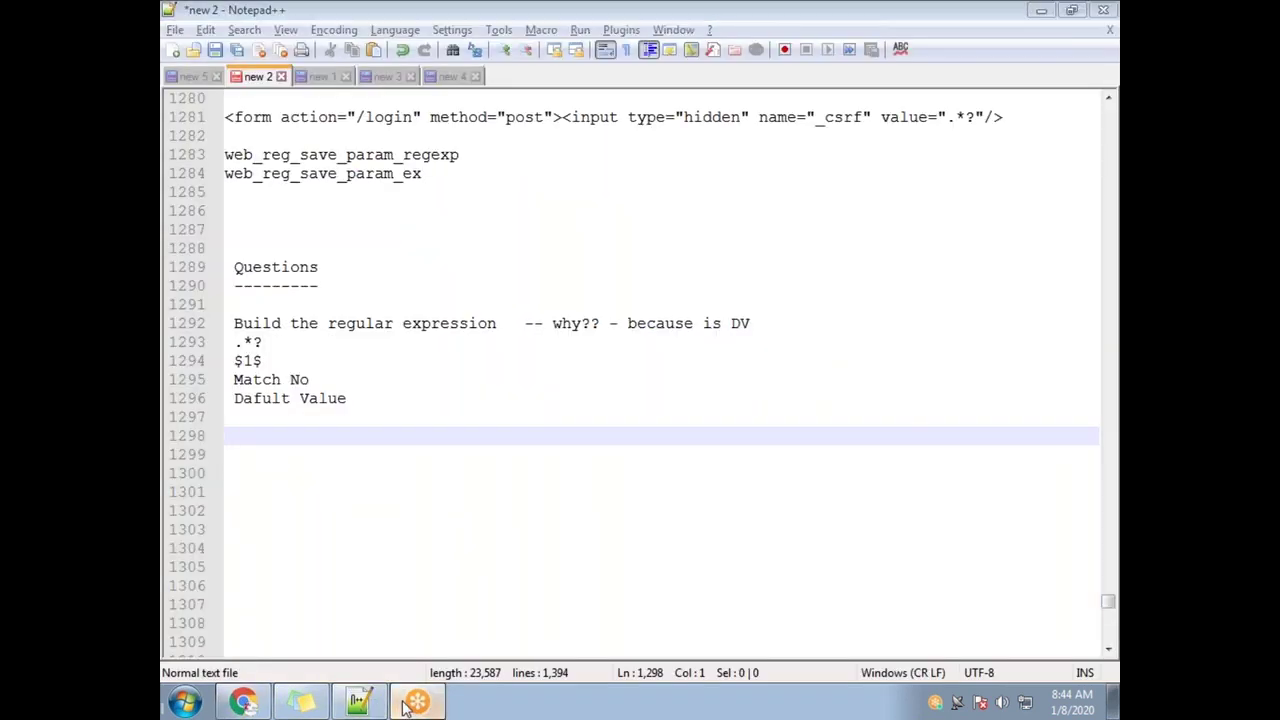
pyautogui.click(243, 703)
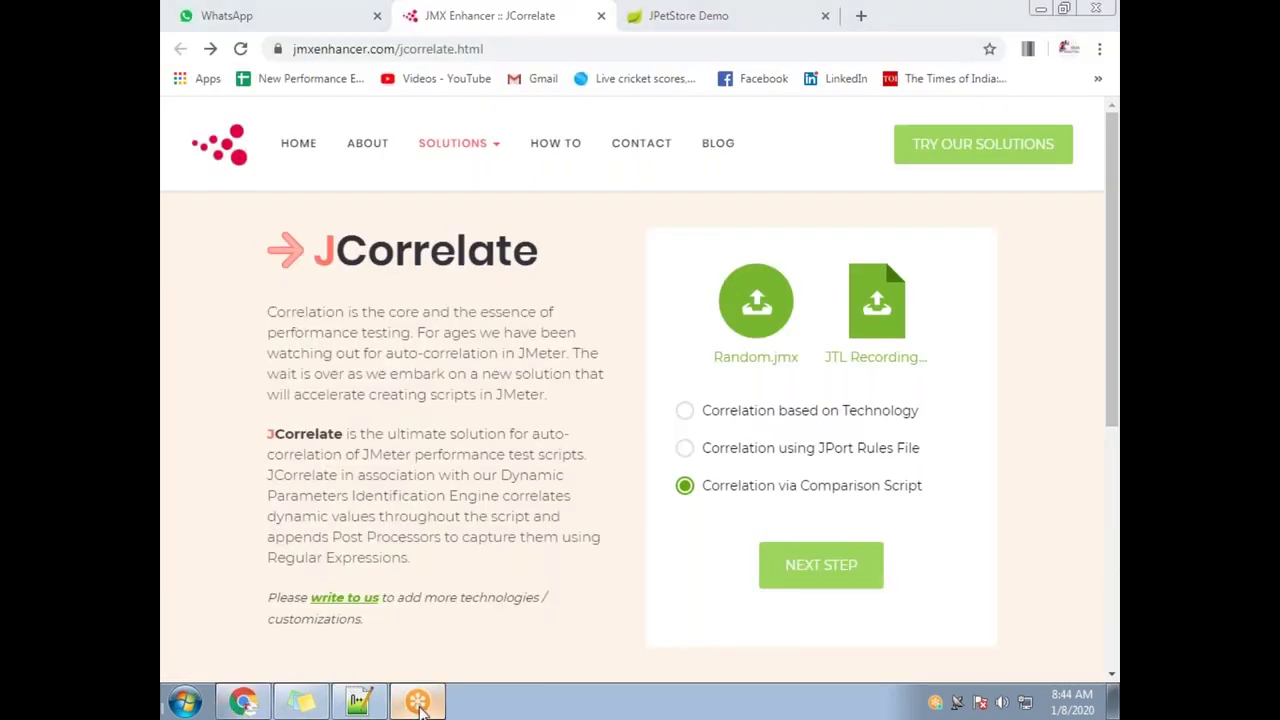
pyautogui.click(1114, 708)
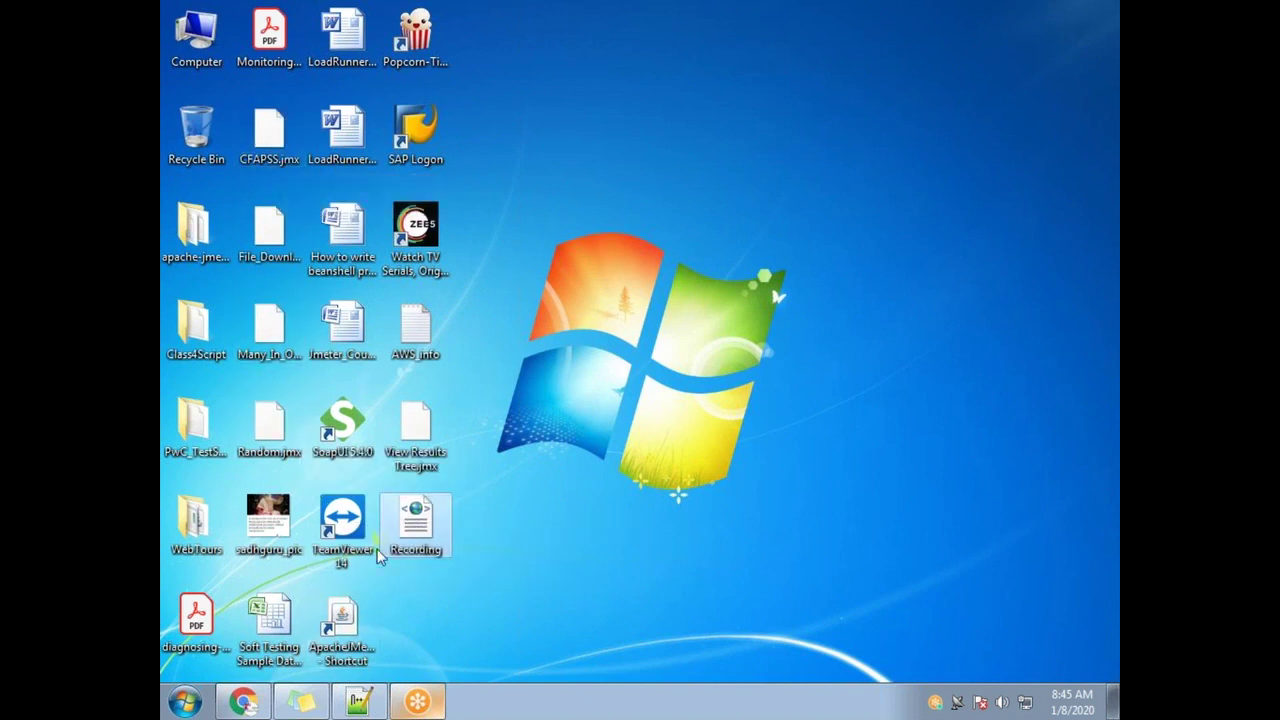
# Launch Apache JMeter and create a new test plan from the Recording template
pyautogui.click(348, 619)
pyautogui.doubleClick(348, 619)
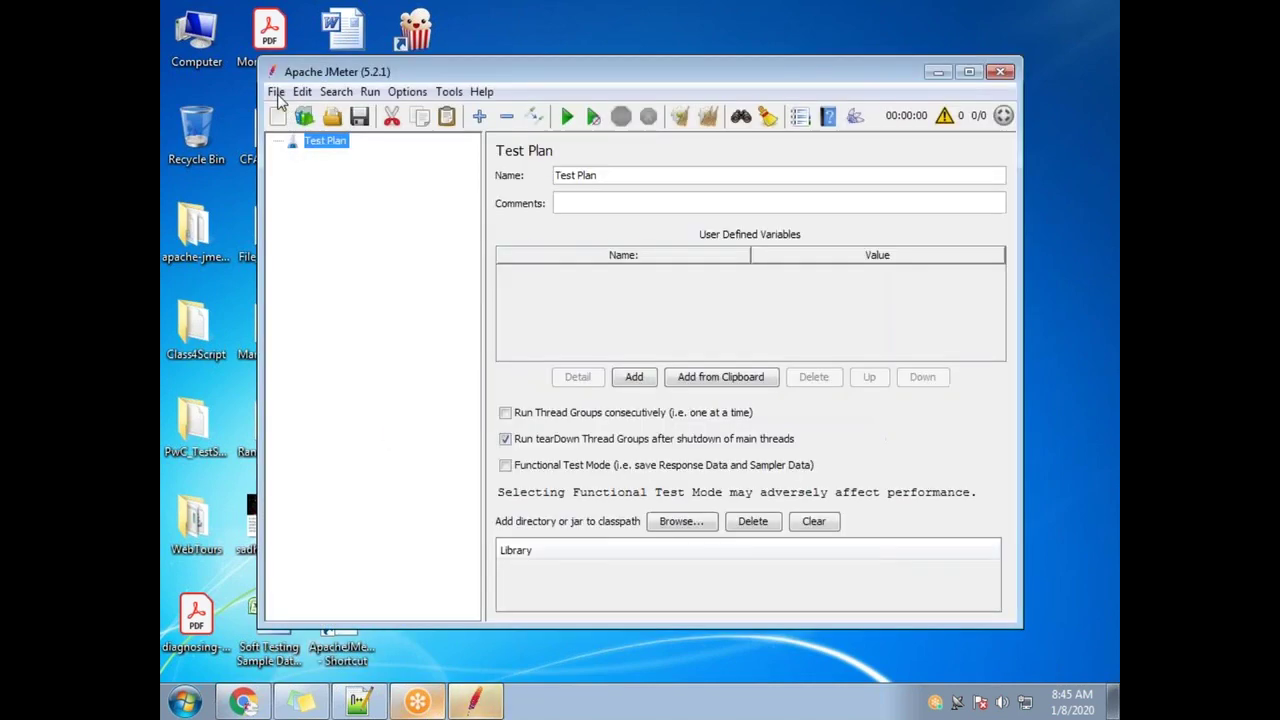
pyautogui.click(276, 91)
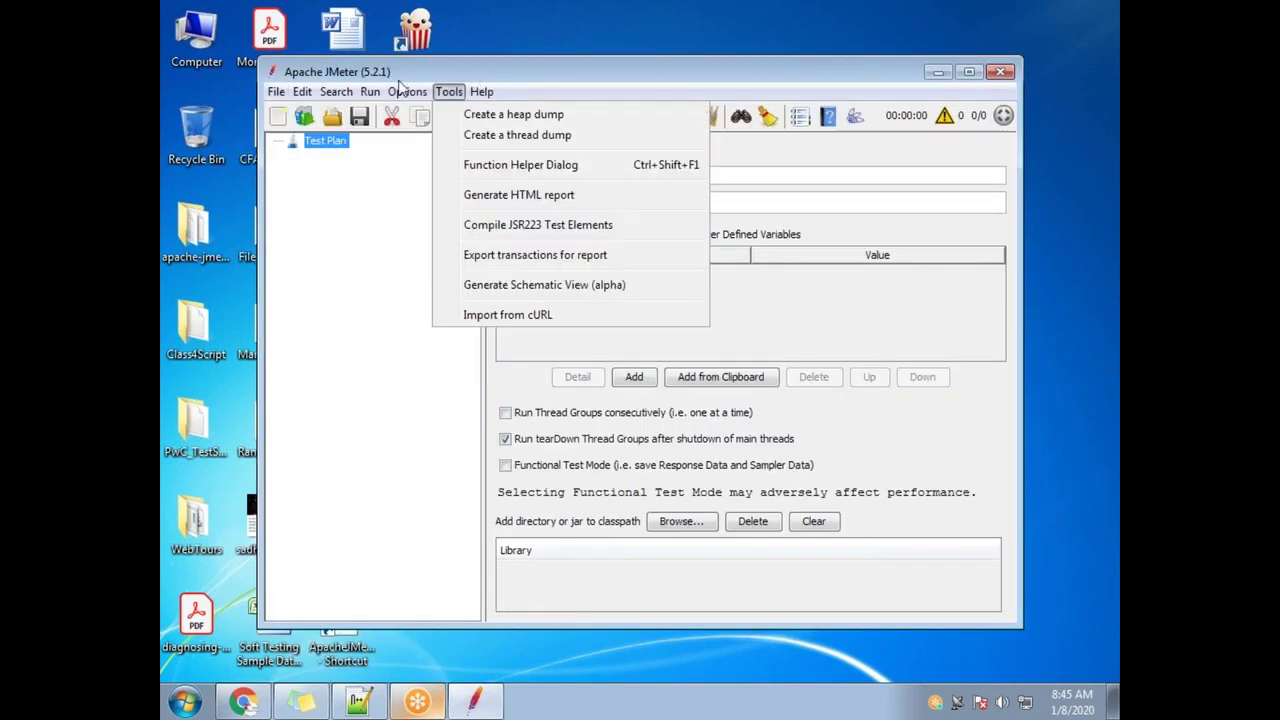
pyautogui.moveTo(302, 91)
pyautogui.click(304, 116)
pyautogui.click(304, 116)
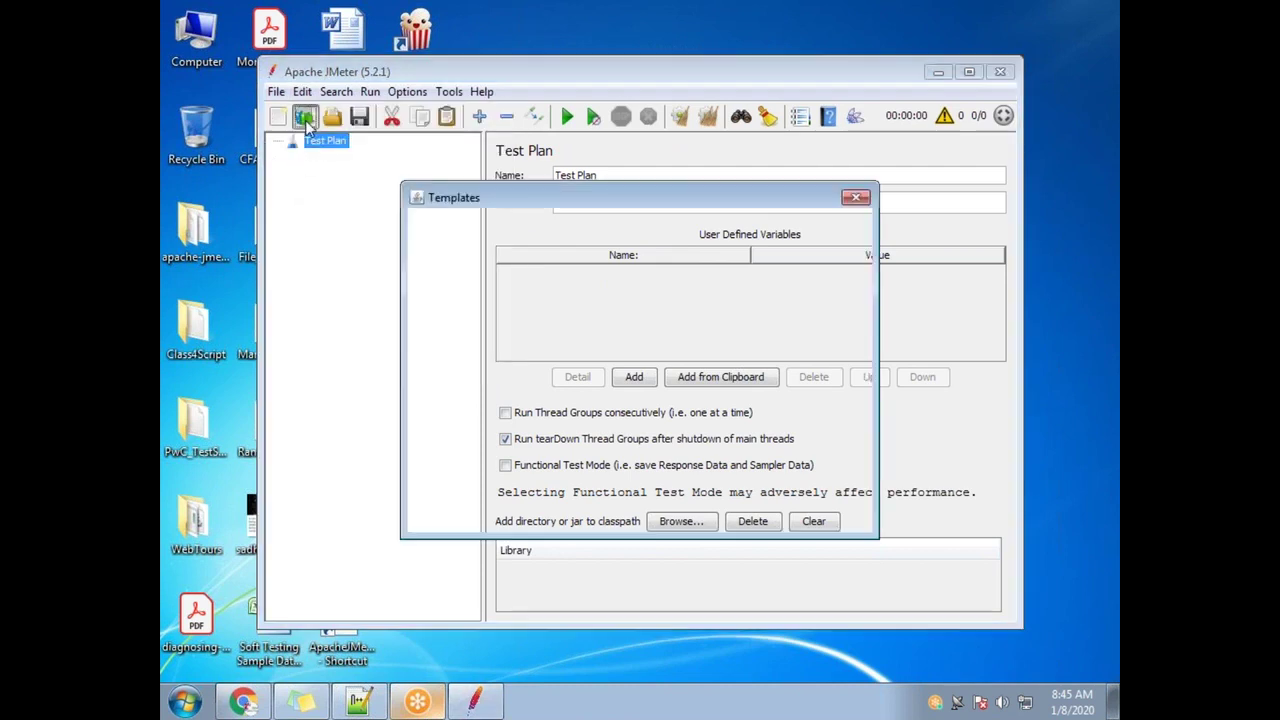
pyautogui.click(680, 223)
pyautogui.scroll(-2, 640, 300)
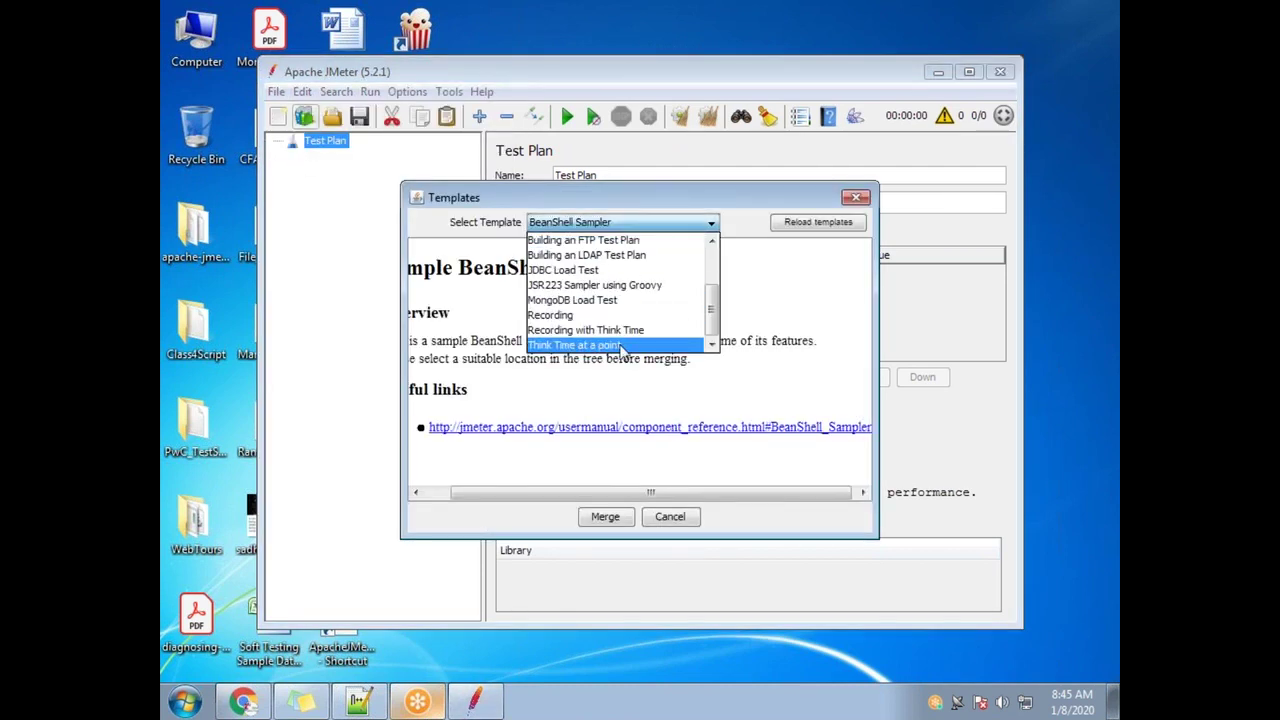
pyautogui.click(585, 314)
pyautogui.click(605, 517)
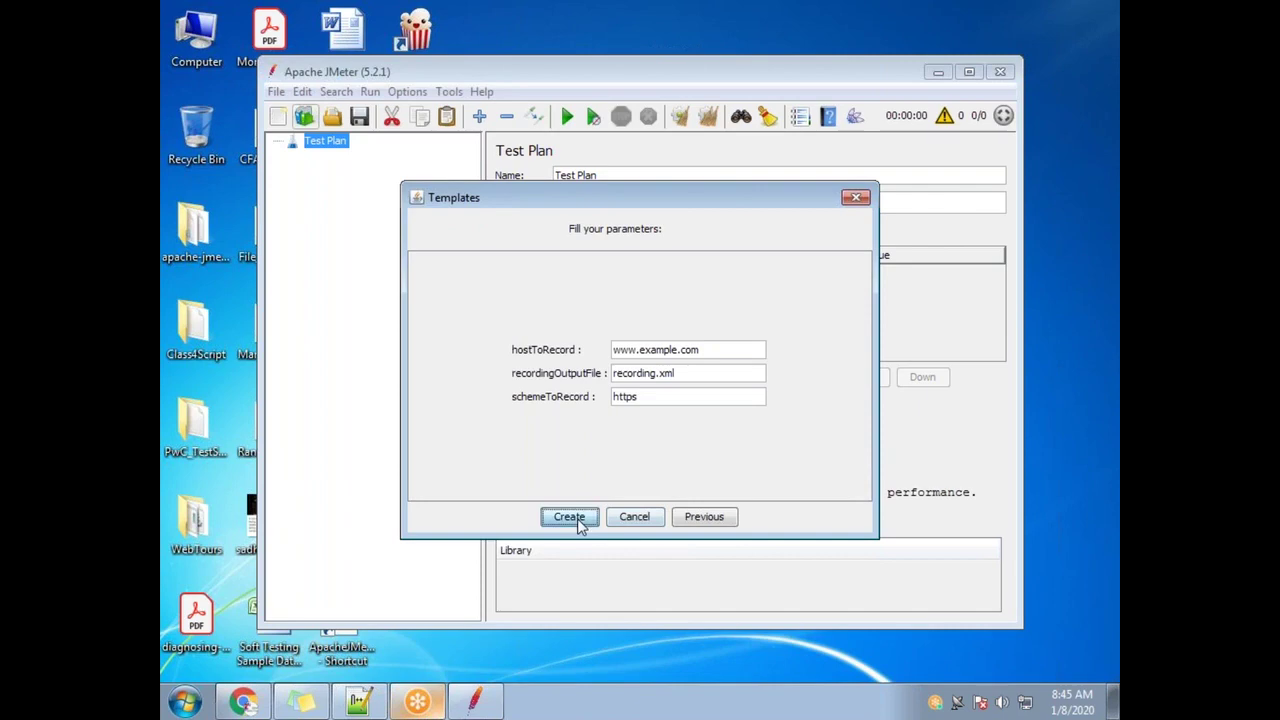
pyautogui.press('Return')
# Make sure the HTTP(S) Test Script Recorder is enabled
pyautogui.click(377, 233)
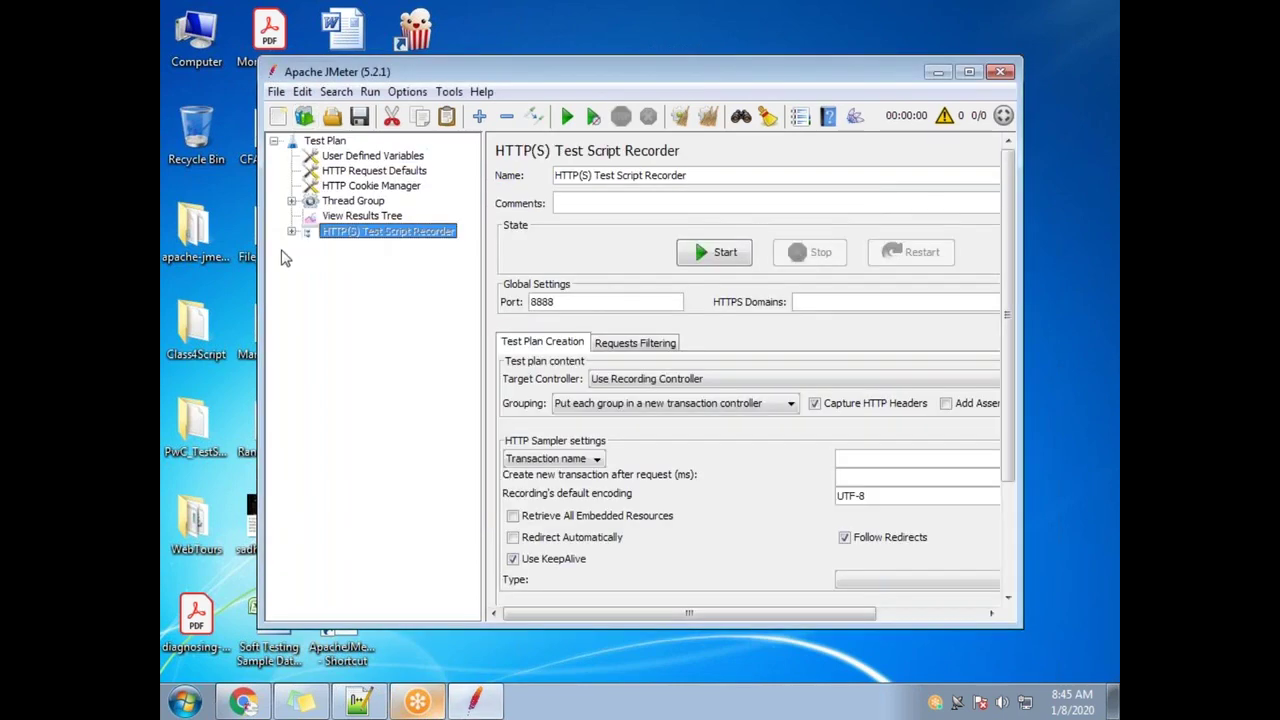
pyautogui.click(291, 231)
pyautogui.rightClick(381, 218)
pyautogui.click(355, 230)
pyautogui.click(389, 231)
pyautogui.rightClick(392, 231)
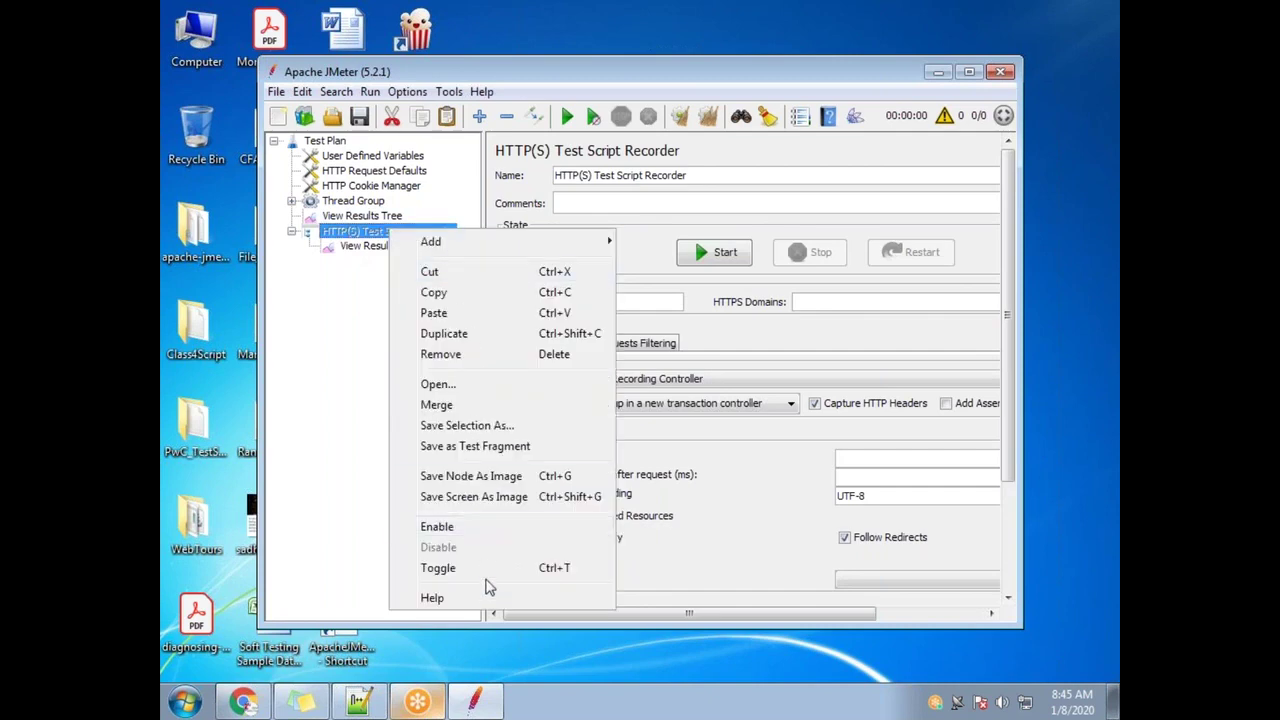
pyautogui.click(478, 530)
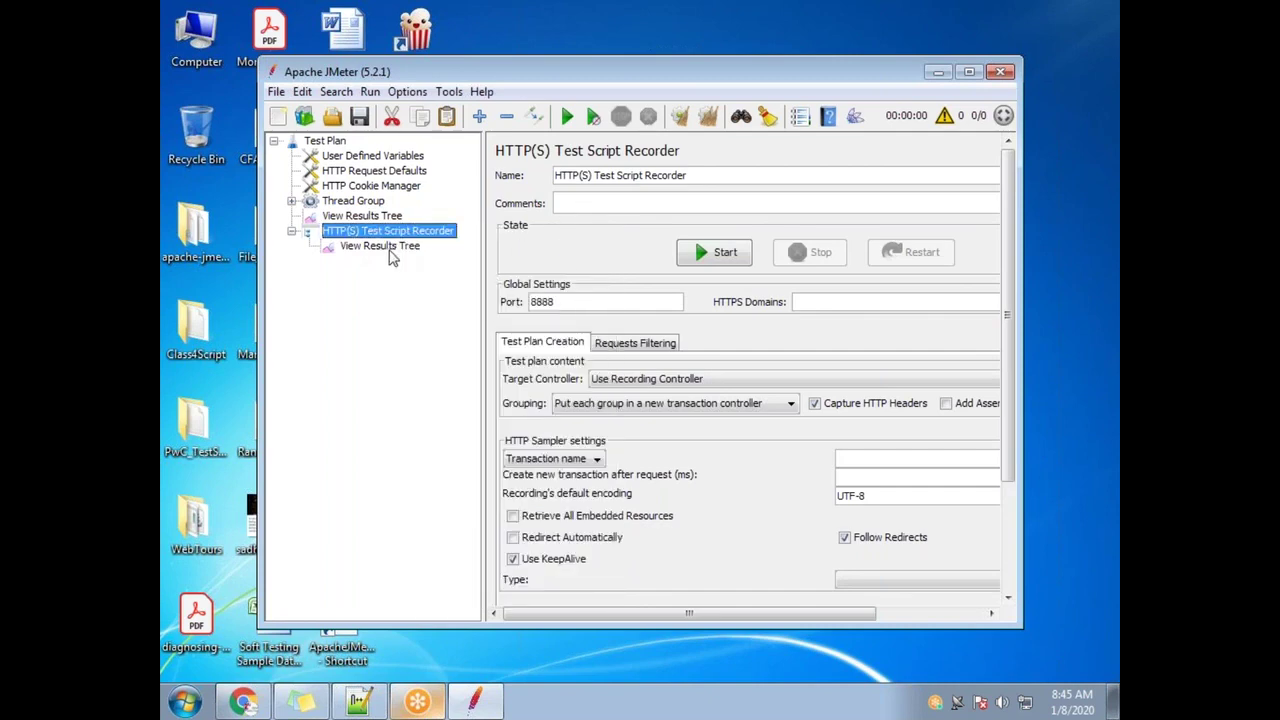
# Set the recorder's View Results Tree to write to Recording.xml on the Desktop
pyautogui.click(388, 248)
pyautogui.click(652, 250)
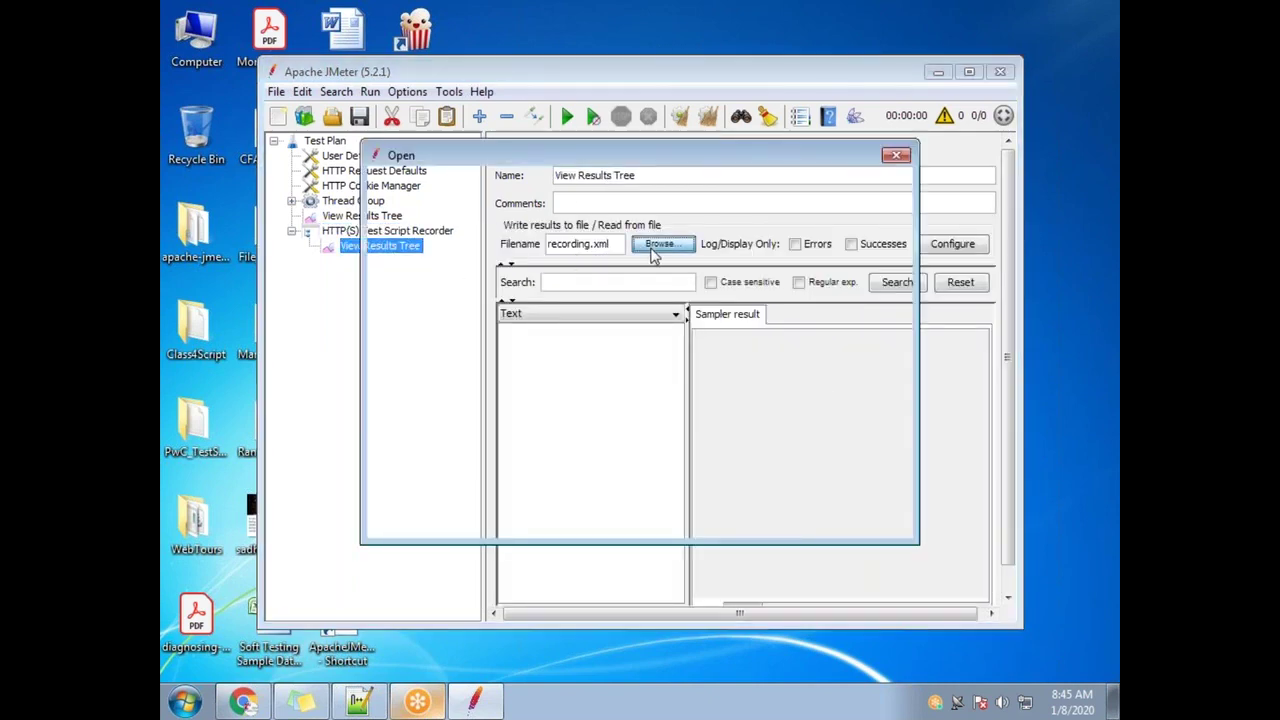
pyautogui.click(415, 300)
pyautogui.click(509, 362)
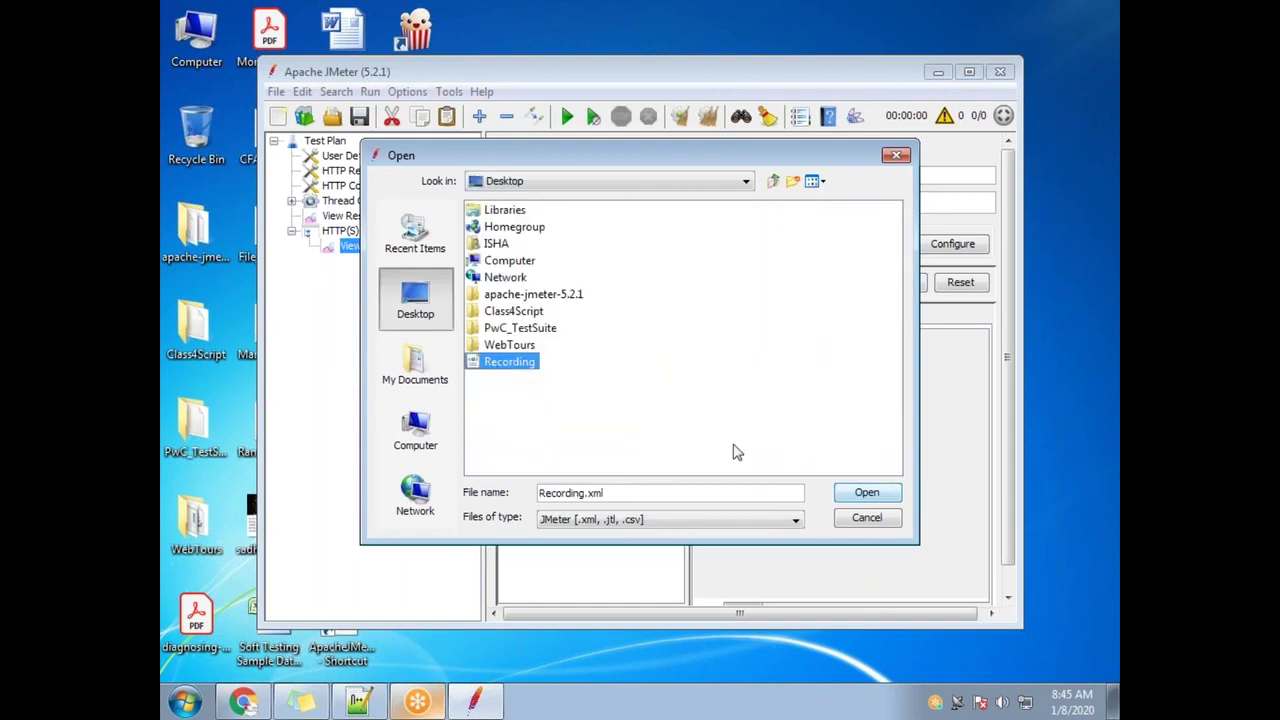
pyautogui.click(852, 495)
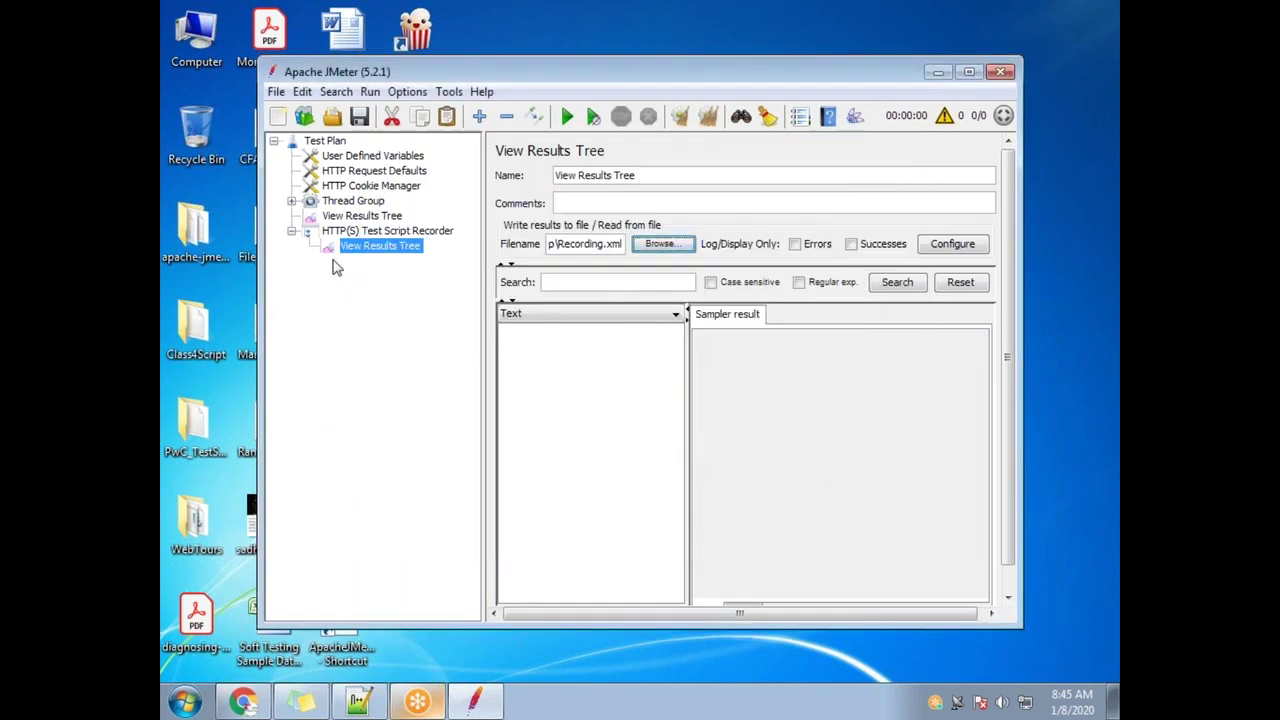
pyautogui.click(334, 220)
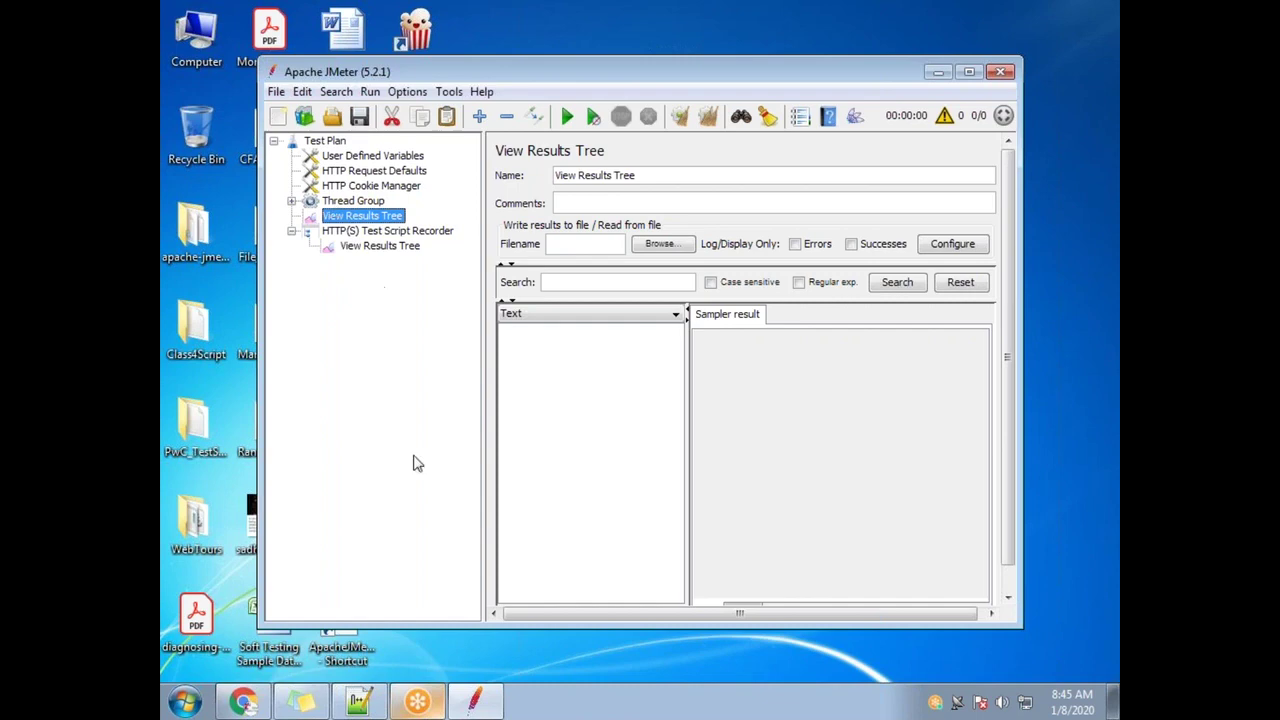
pyautogui.click(242, 701)
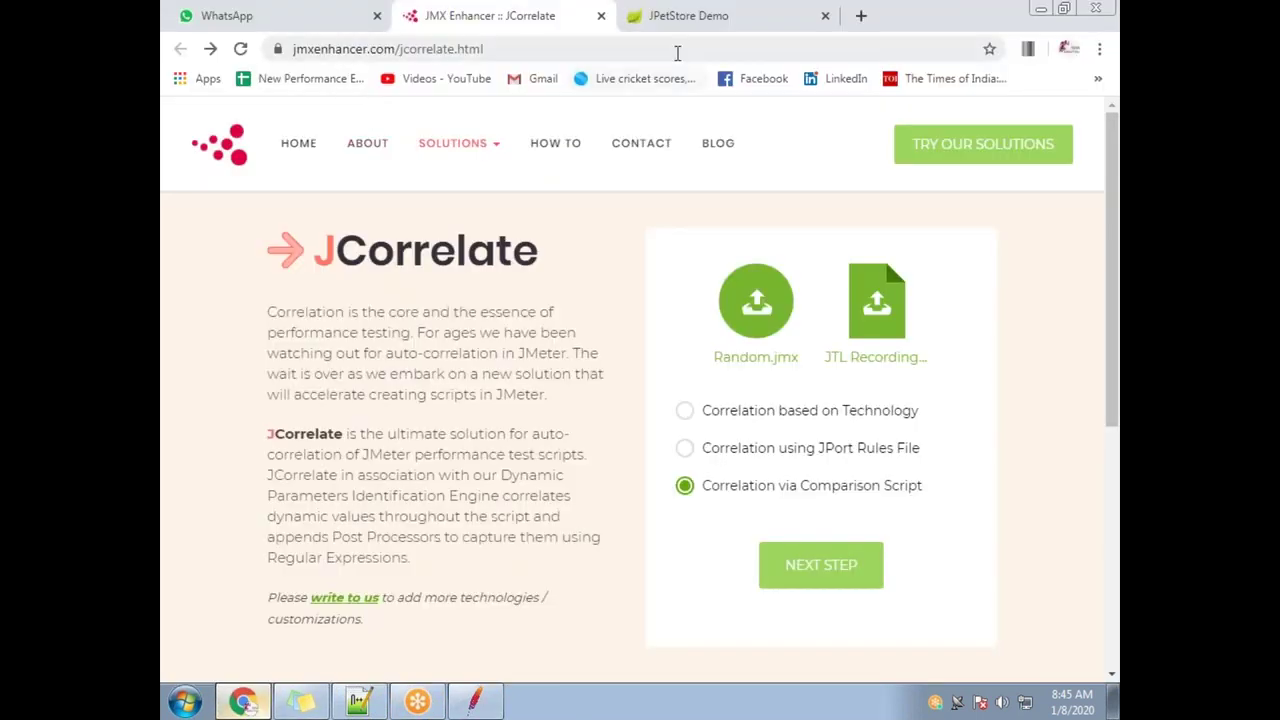
# Open Chrome settings in a new window and search for the proxy option
pyautogui.hotkey('ctrl', 'n')
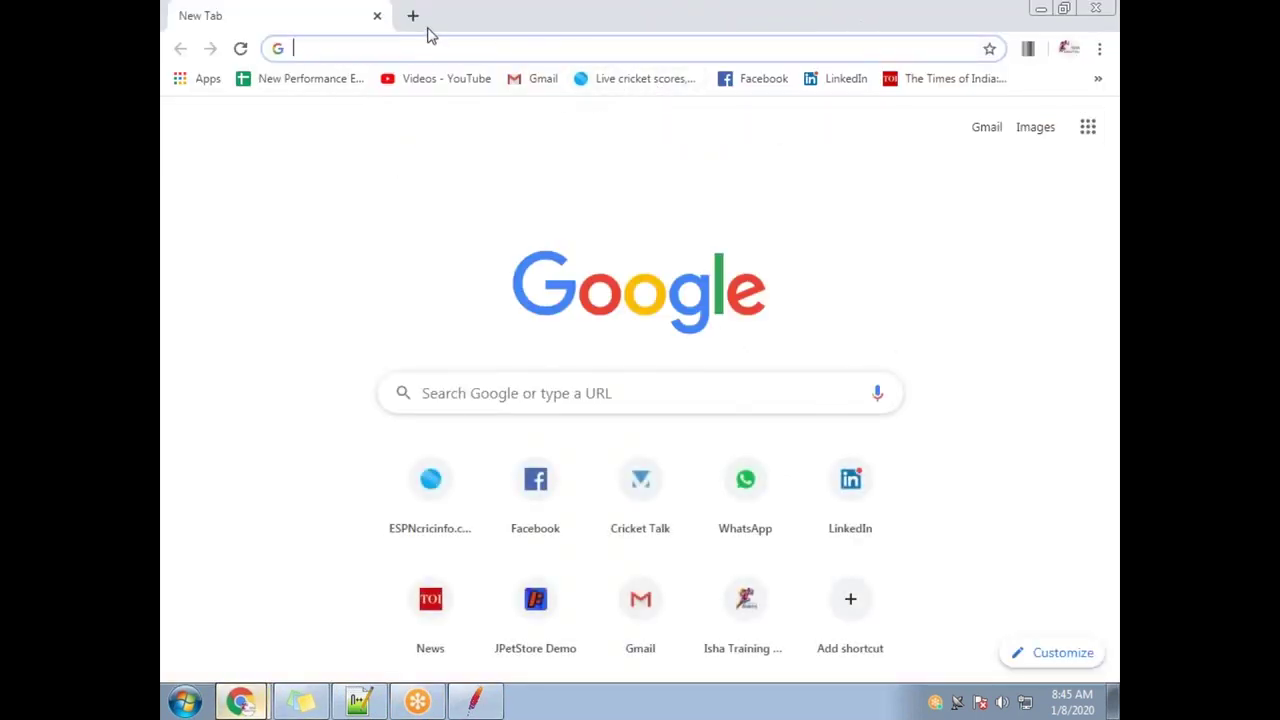
pyautogui.doubleClick(432, 35)
pyautogui.click(928, 138)
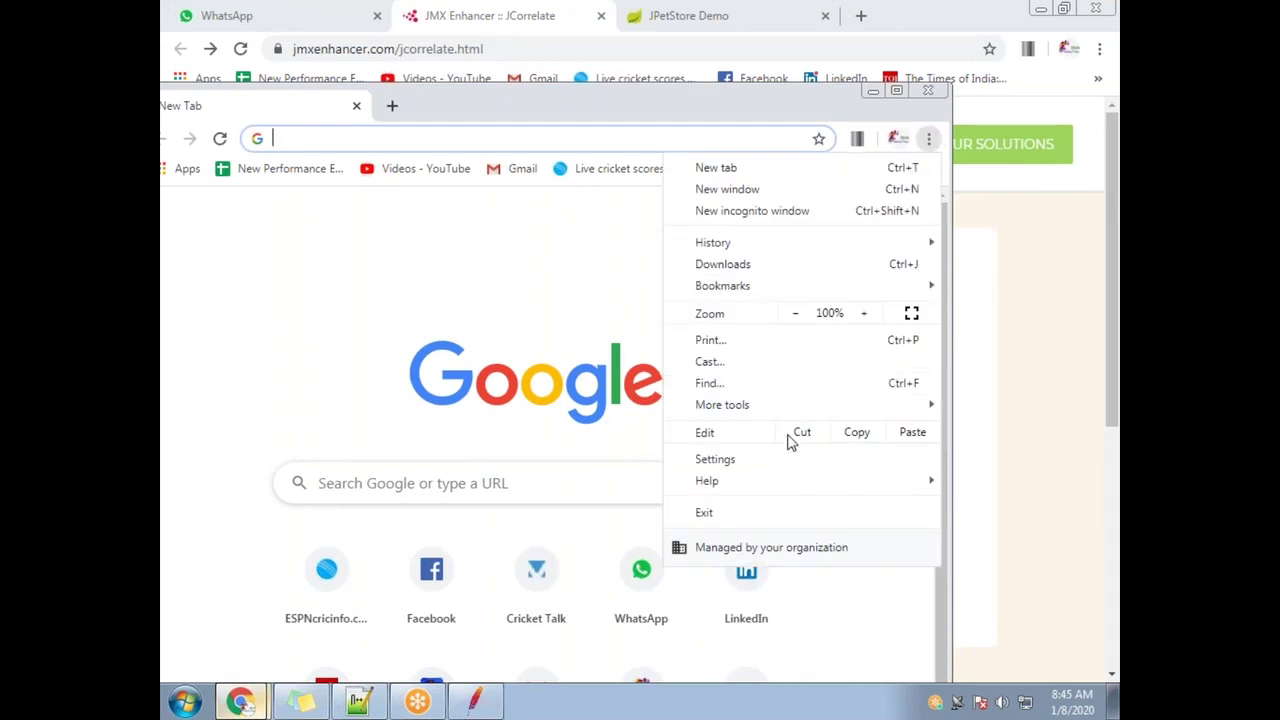
pyautogui.click(785, 462)
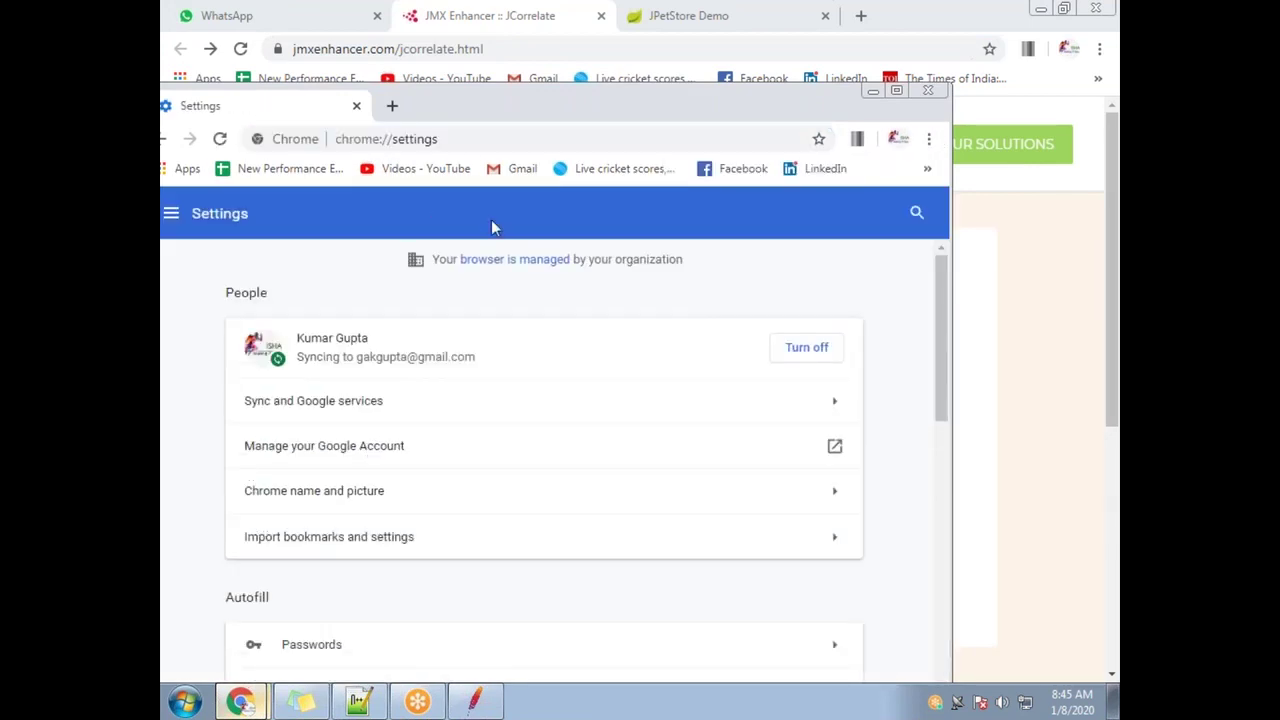
pyautogui.doubleClick(482, 108)
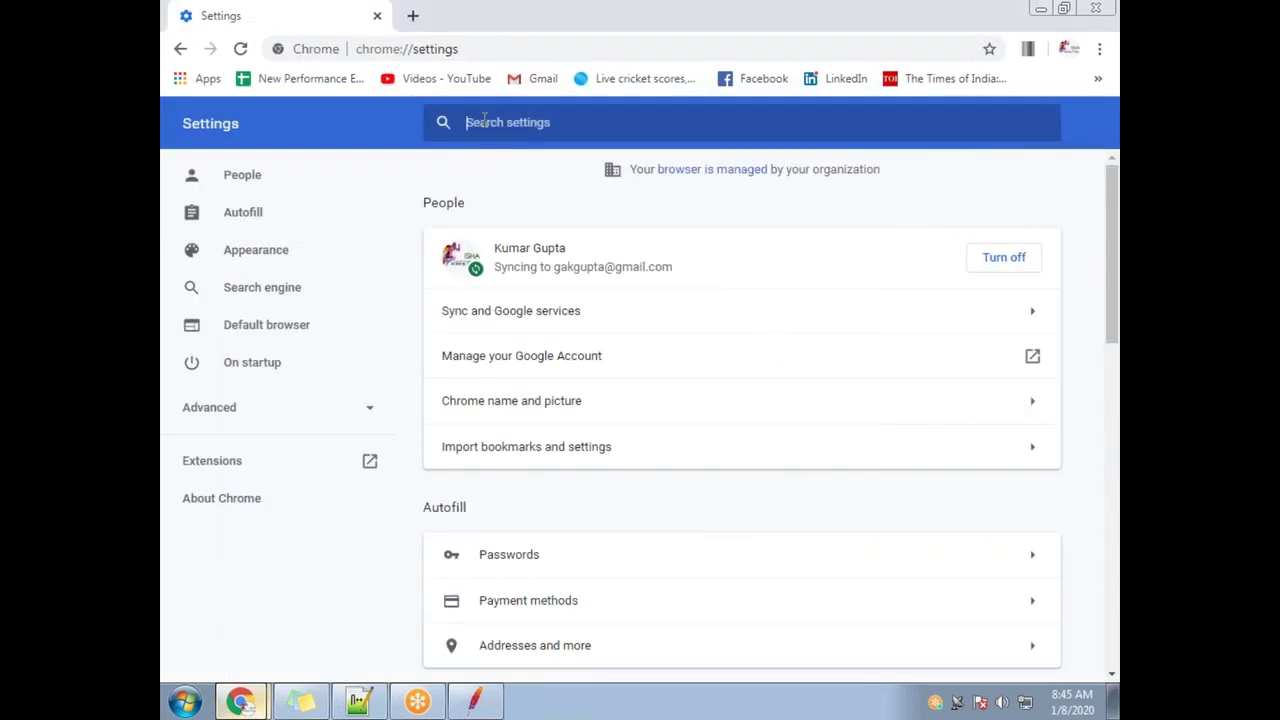
pyautogui.write('prox')
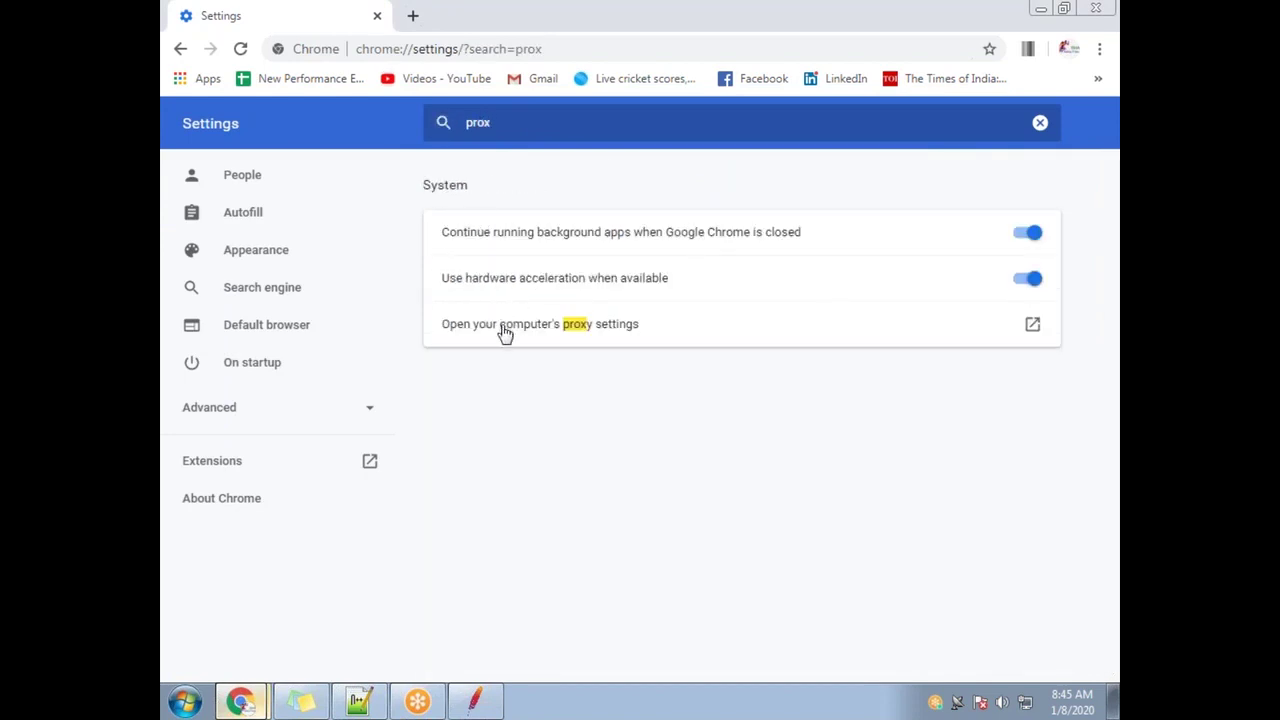
# Enable the LAN proxy server localhost:8888, confirm both dialogs, and close the settings tab
pyautogui.click(500, 326)
pyautogui.click(533, 450)
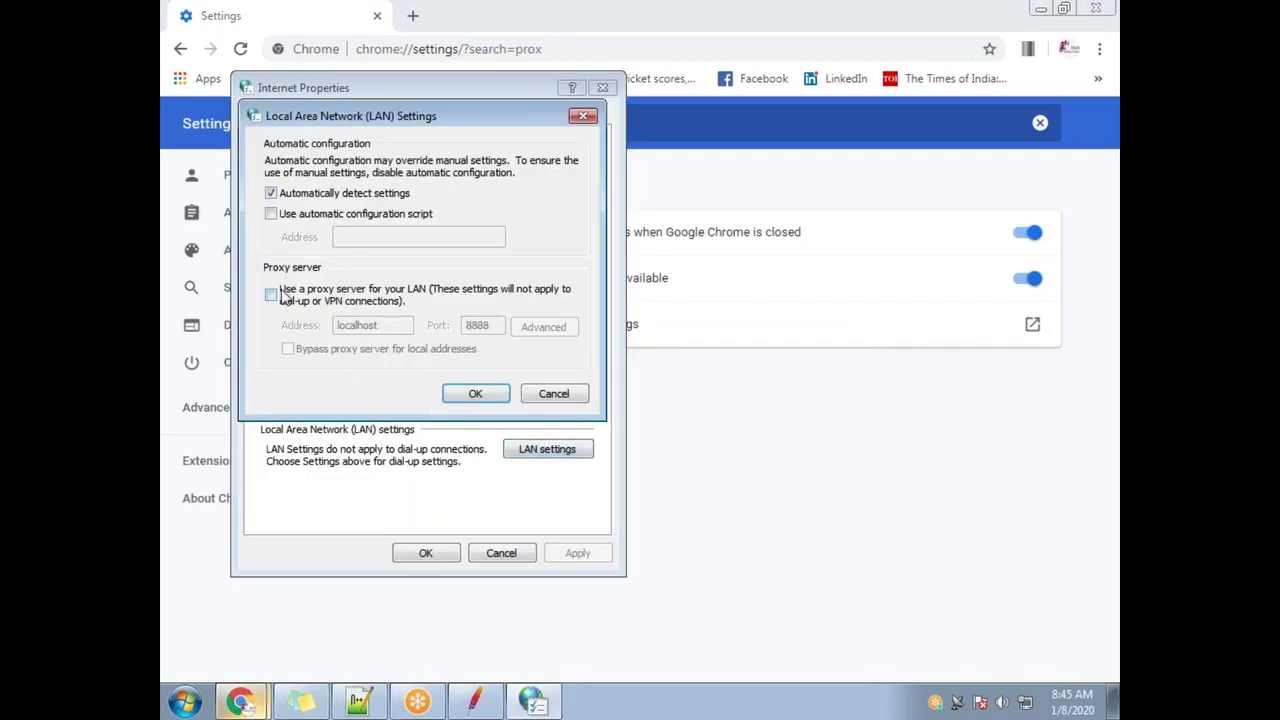
pyautogui.click(270, 294)
pyautogui.click(476, 396)
pyautogui.click(425, 553)
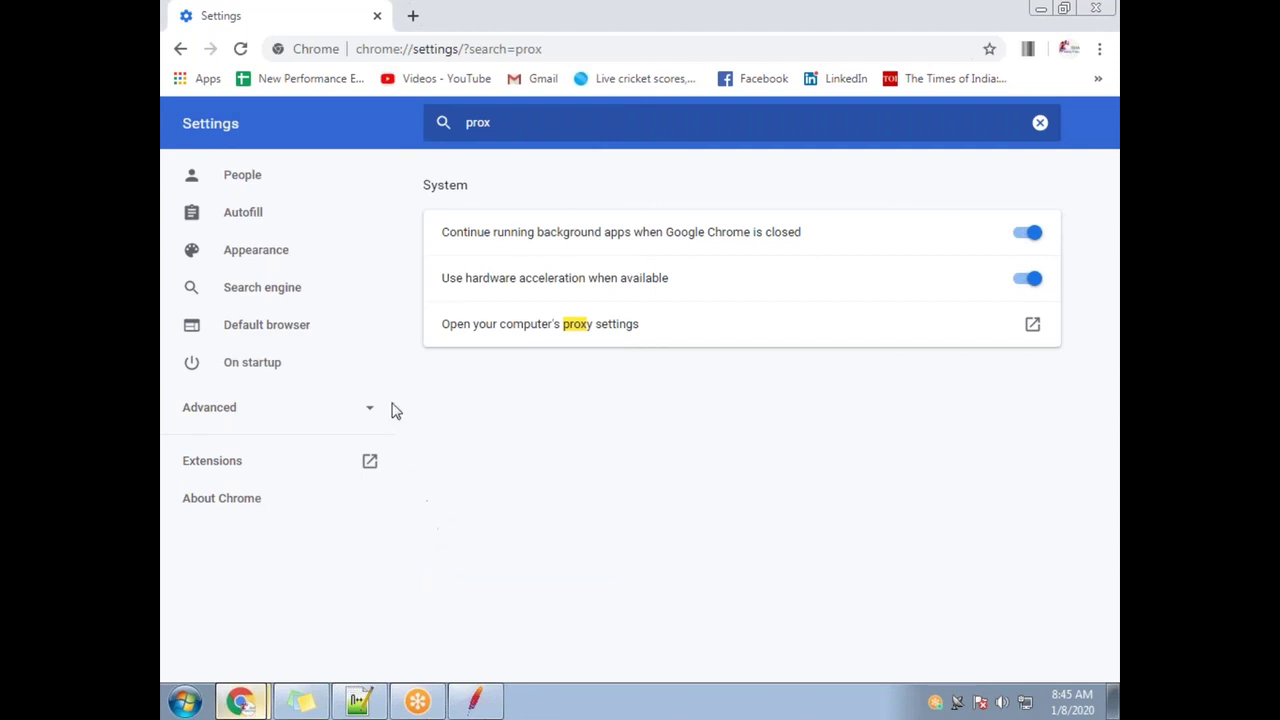
pyautogui.click(412, 15)
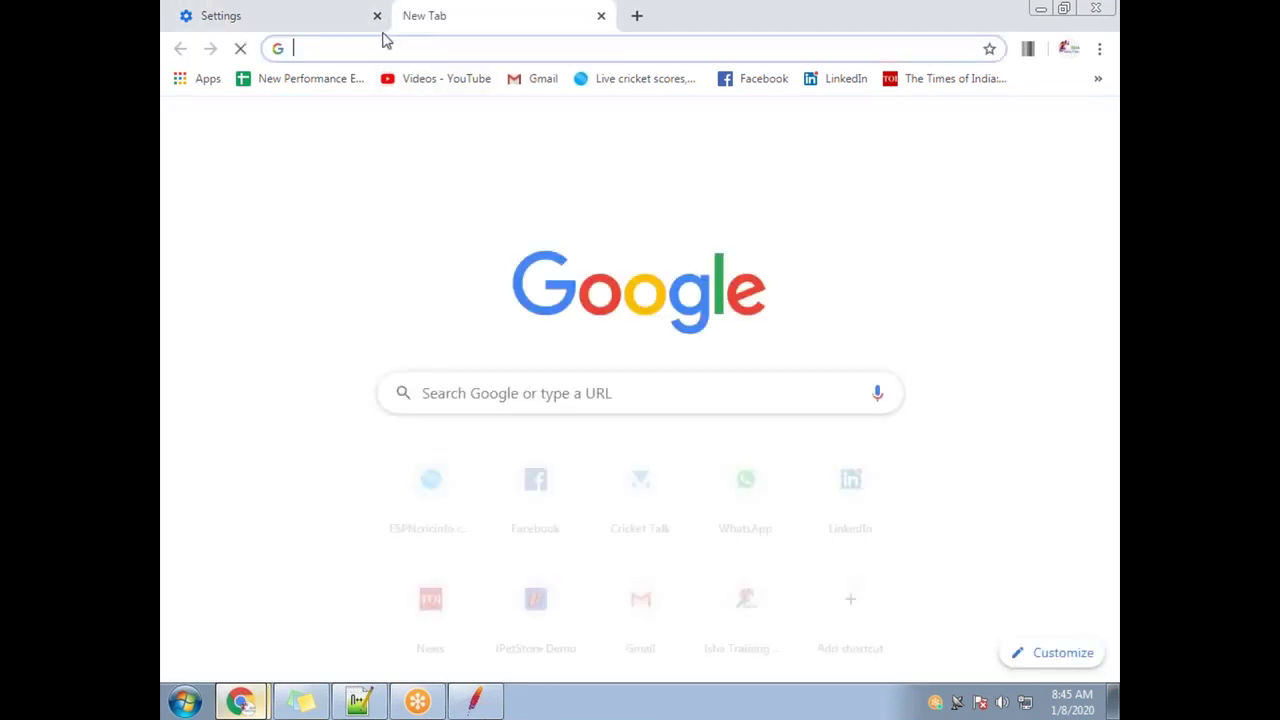
pyautogui.click(376, 16)
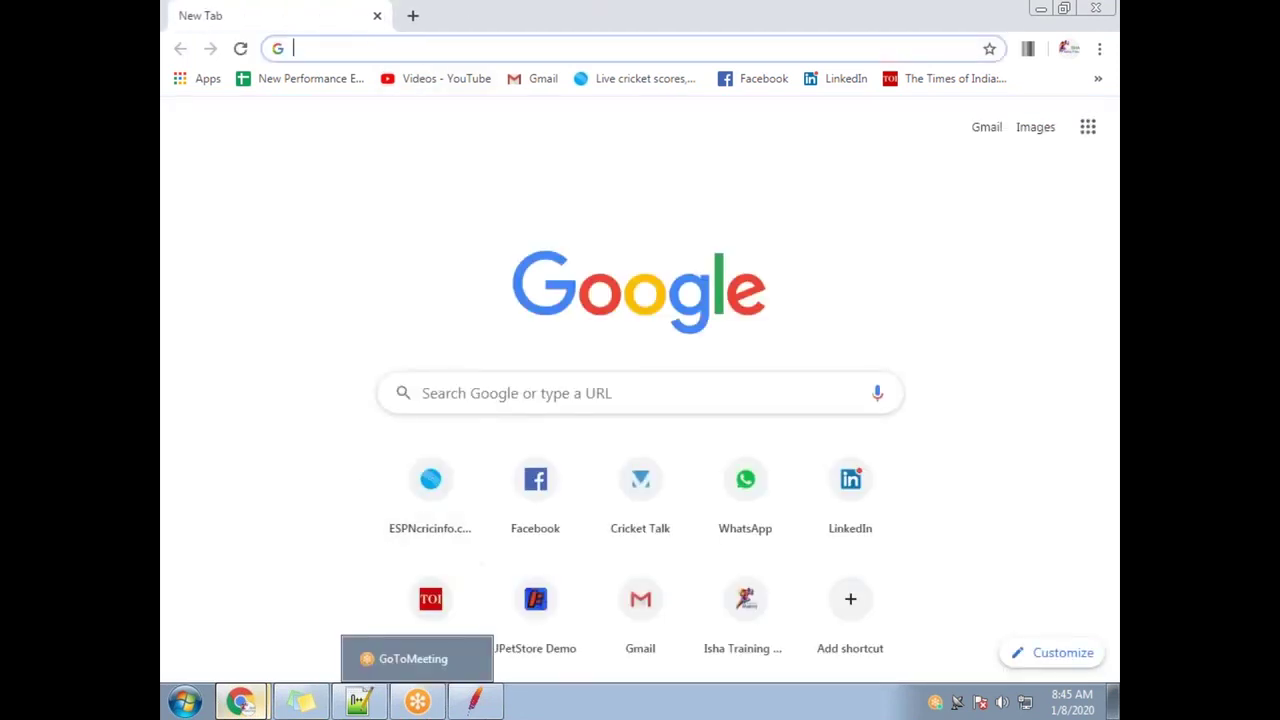
pyautogui.click(475, 703)
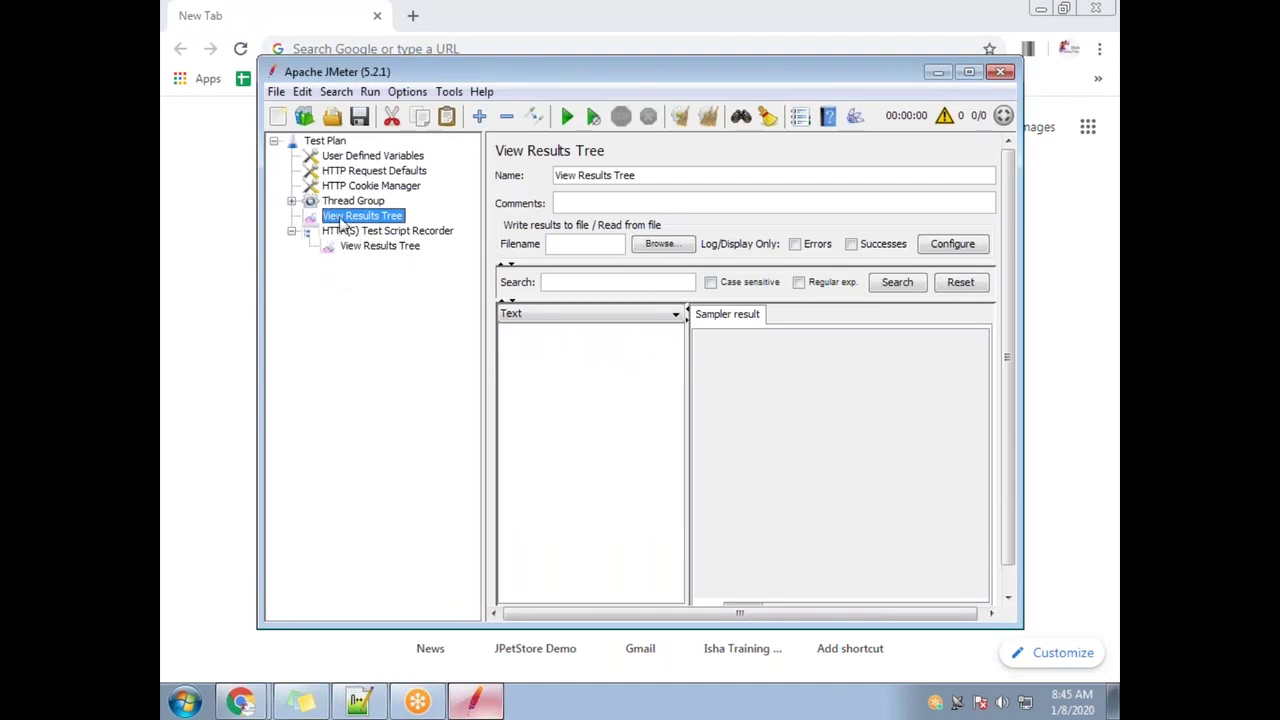
# Start the HTTP(S) Test Script Recorder and accept the root certificate notice
pyautogui.click(291, 201)
pyautogui.click(405, 215)
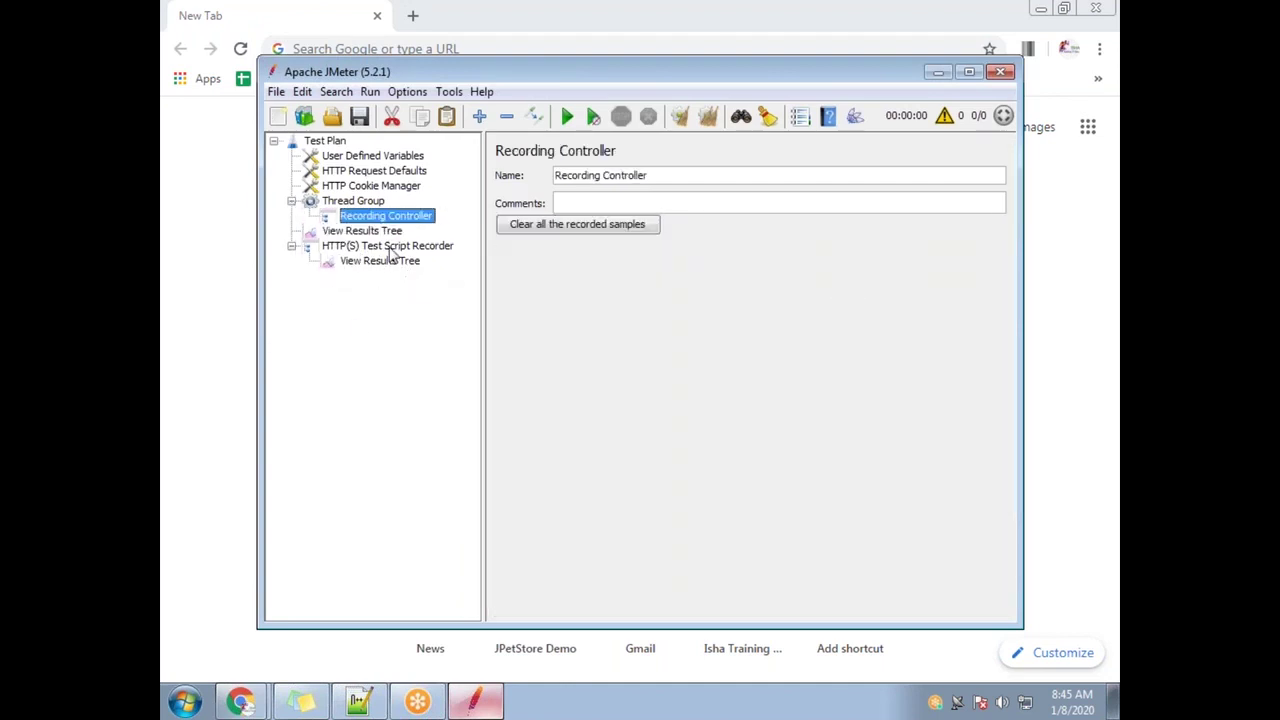
pyautogui.click(390, 246)
pyautogui.click(706, 262)
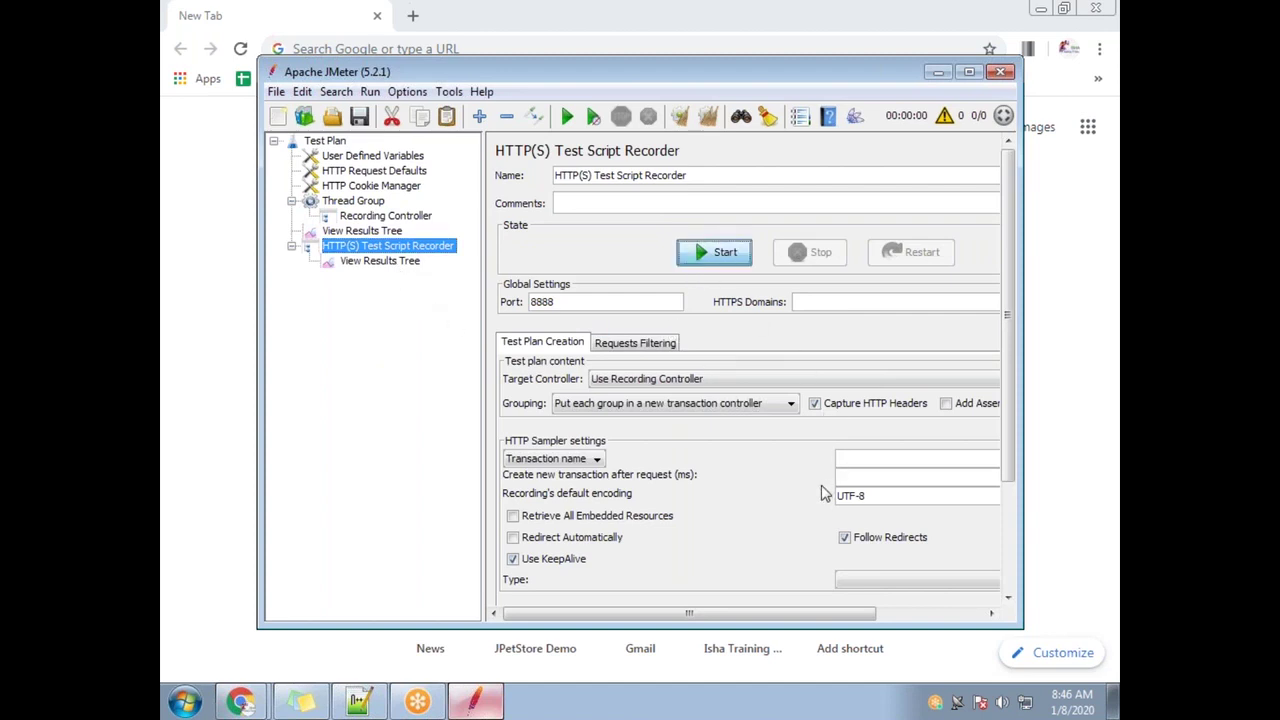
pyautogui.click(814, 537)
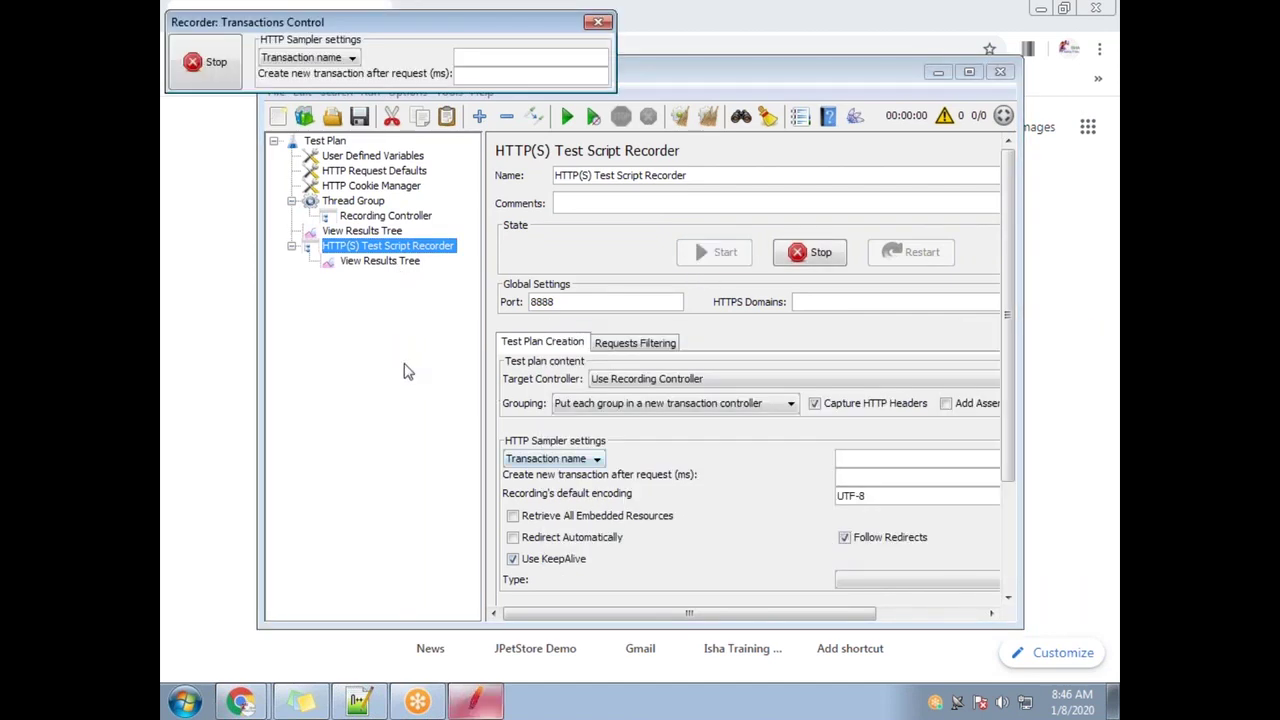
pyautogui.moveTo(391, 28); pyautogui.dragTo(599, 374)
# Paste the jpetstore.cfapps.io address into Chrome and load it
pyautogui.click(351, 46)
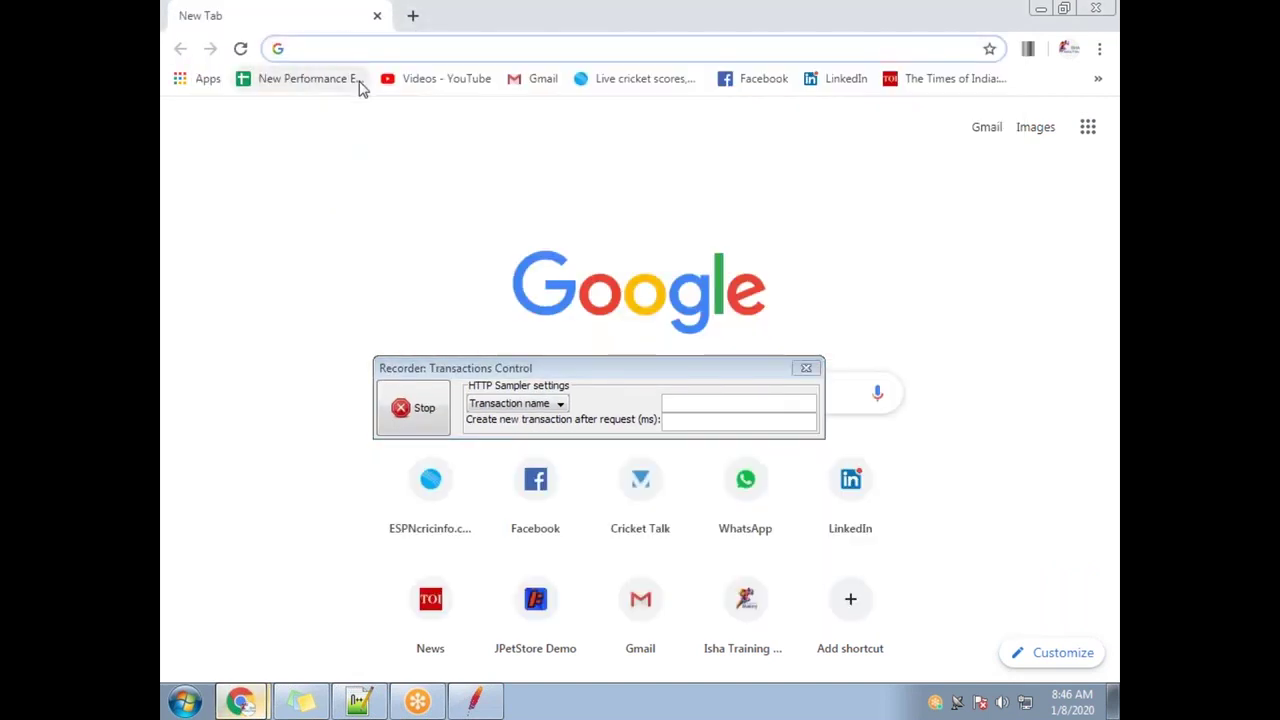
pyautogui.write('https://jpetstore.cfapps.io/')
pyautogui.press('Return')
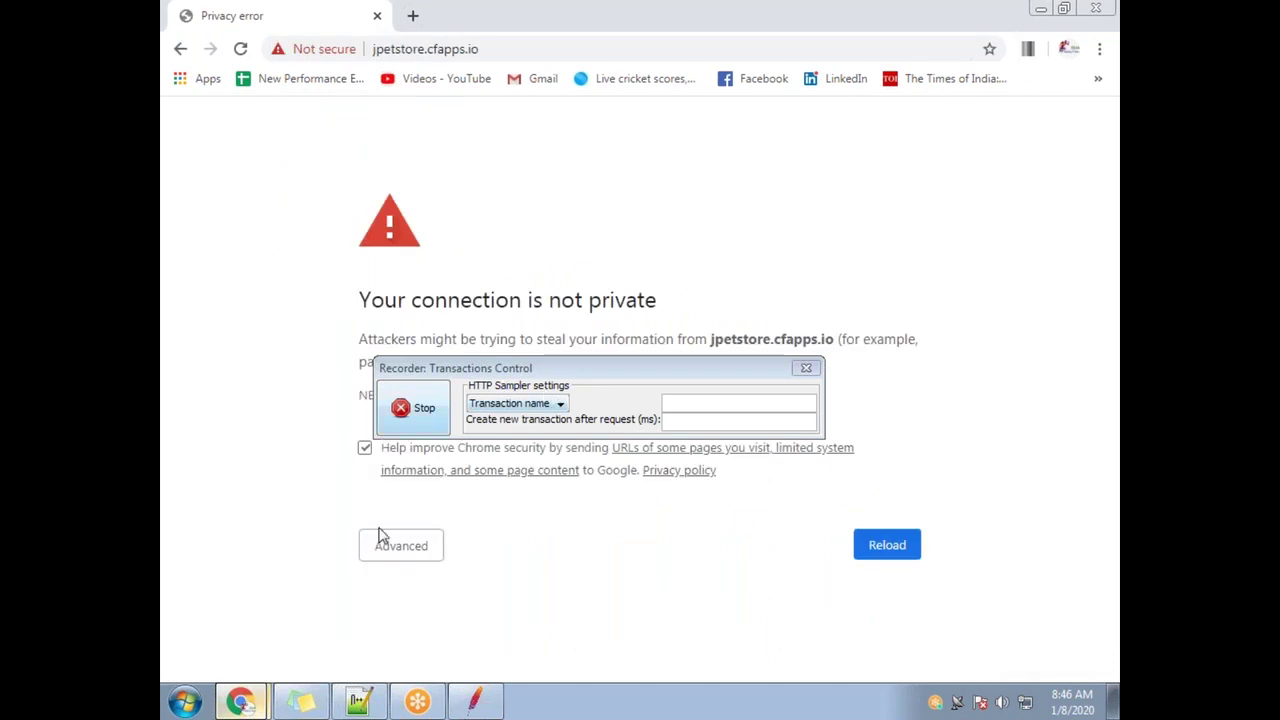
# View the privacy warning's advanced details, then open Chrome settings in a new tab
pyautogui.click(395, 545)
pyautogui.scroll(-3, 520, 634)
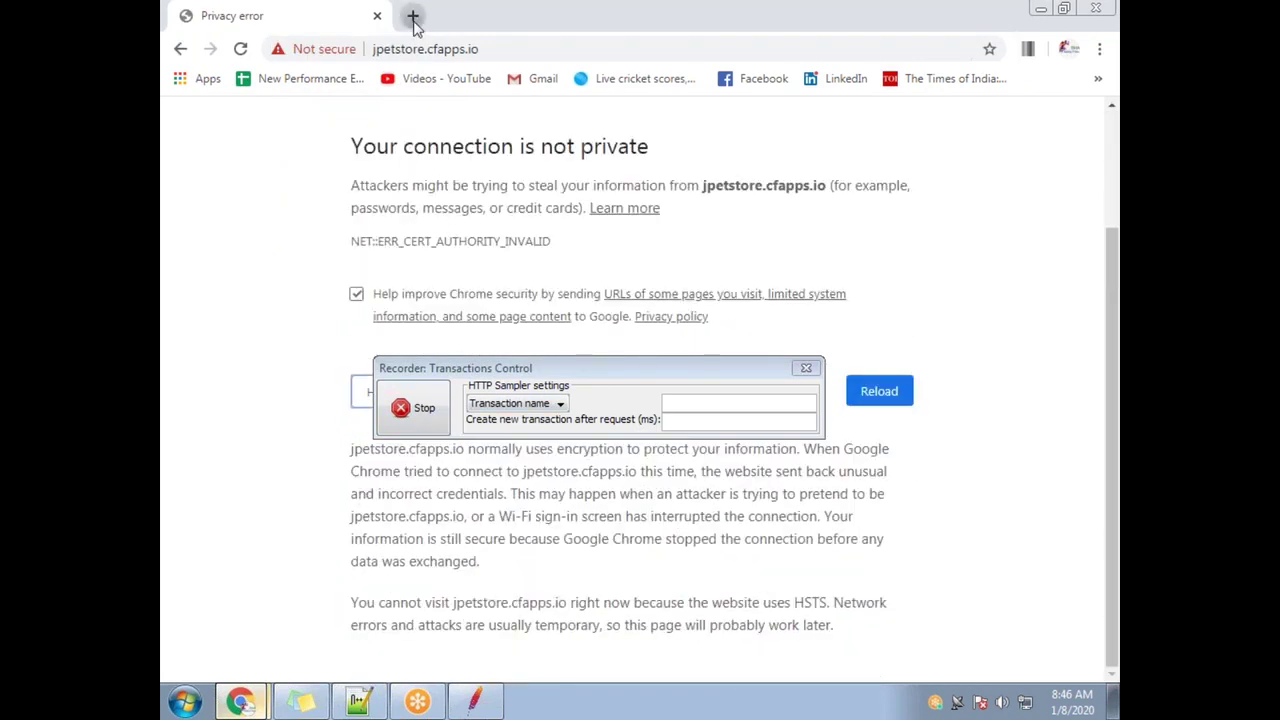
pyautogui.click(413, 18)
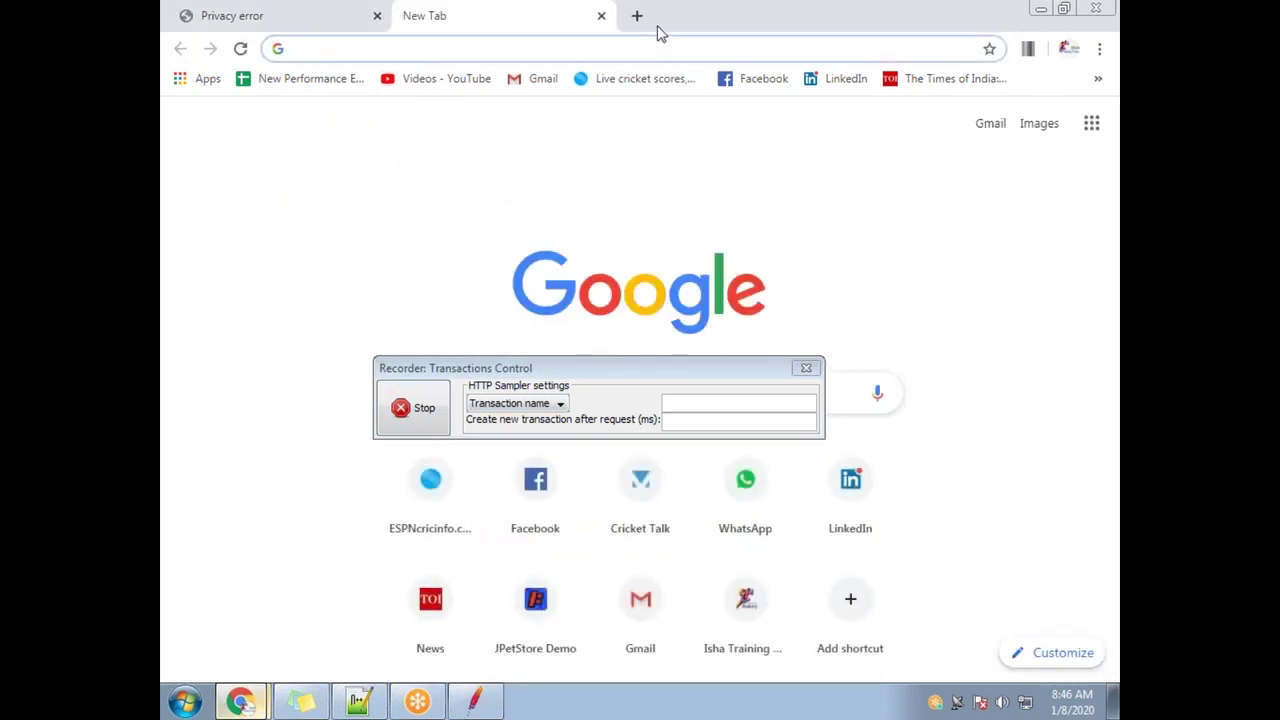
pyautogui.doubleClick(657, 34)
pyautogui.click(991, 131)
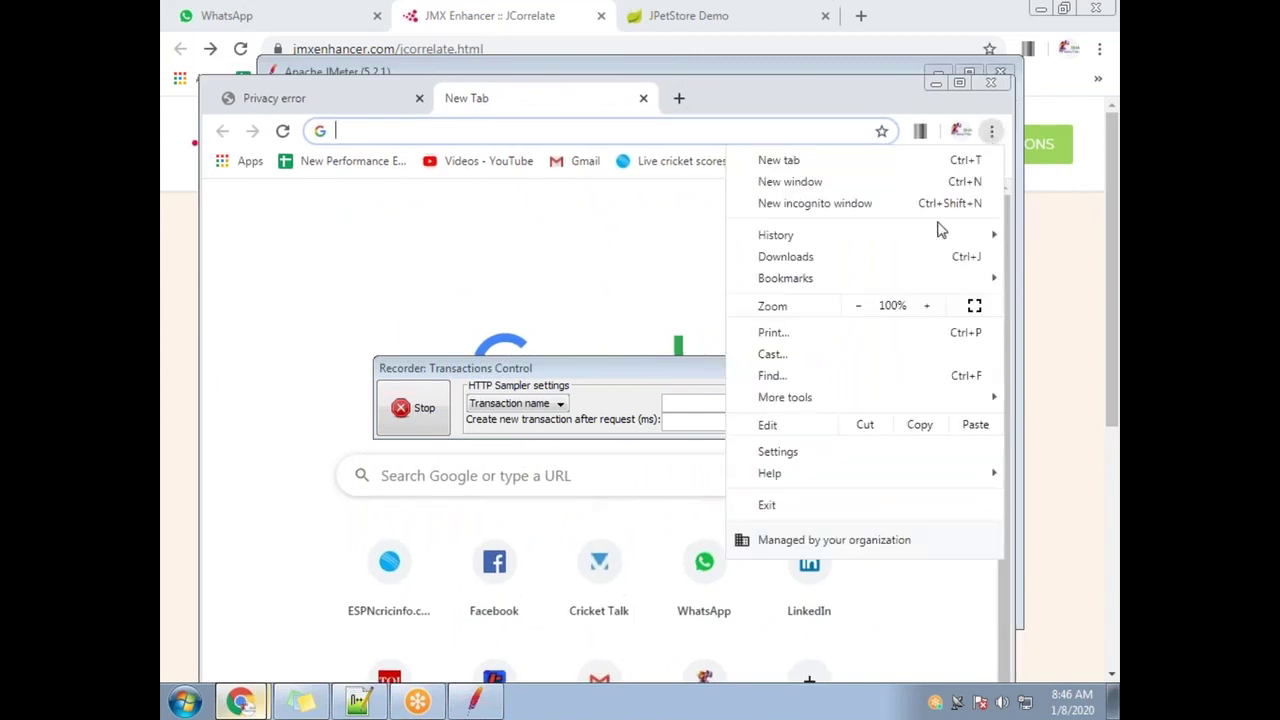
pyautogui.click(866, 460)
pyautogui.doubleClick(774, 93)
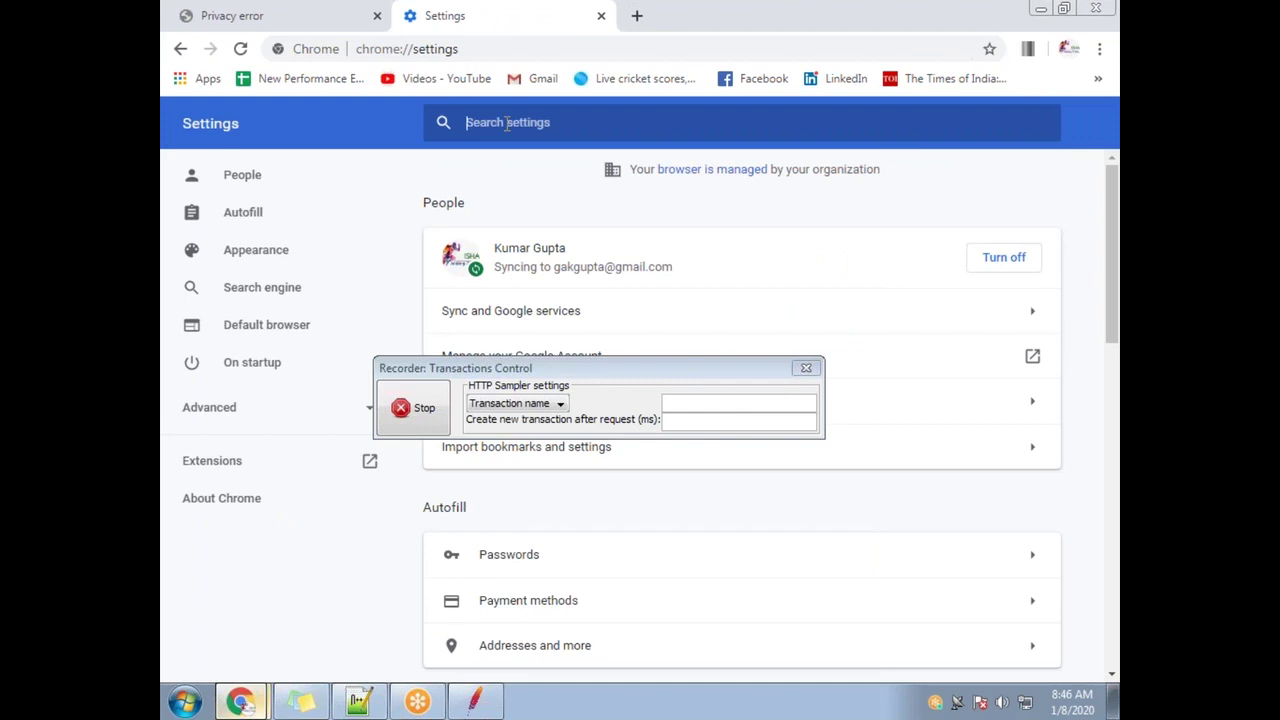
# Clear all-time cookies and cached files through the 'cache' settings search
pyautogui.write('cache')
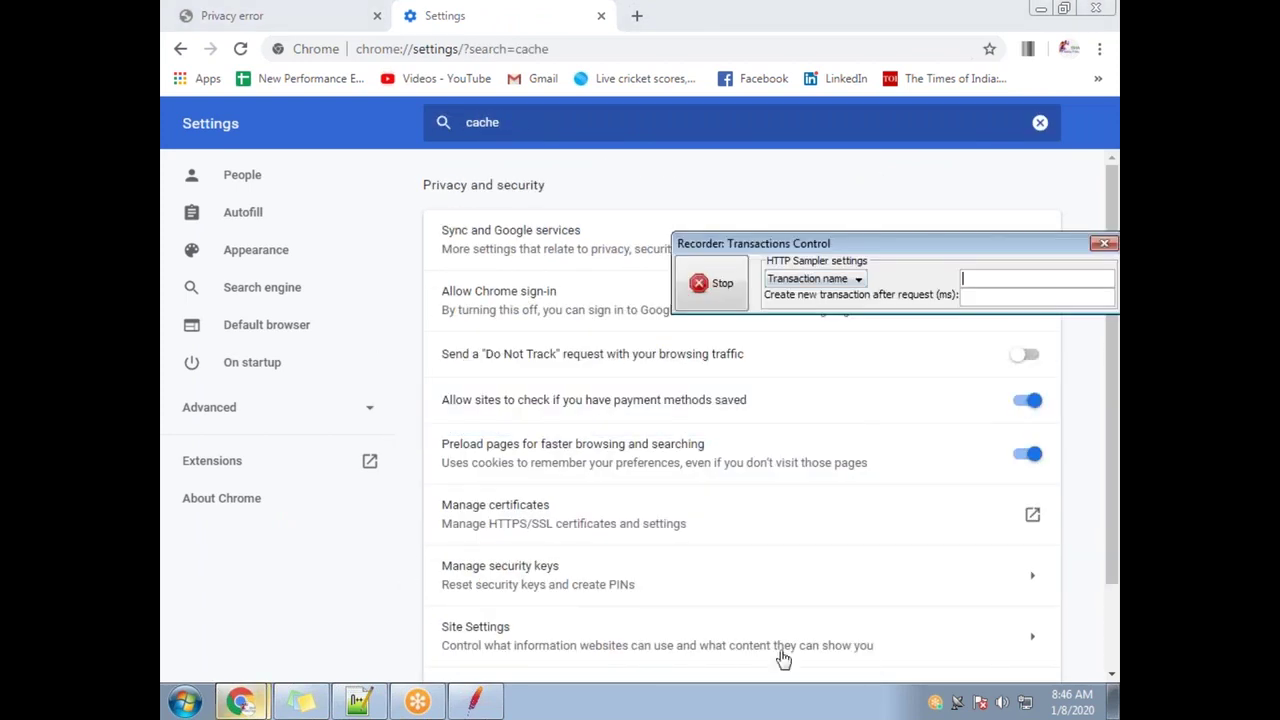
pyautogui.scroll(-2, 406, 640)
pyautogui.click(563, 605)
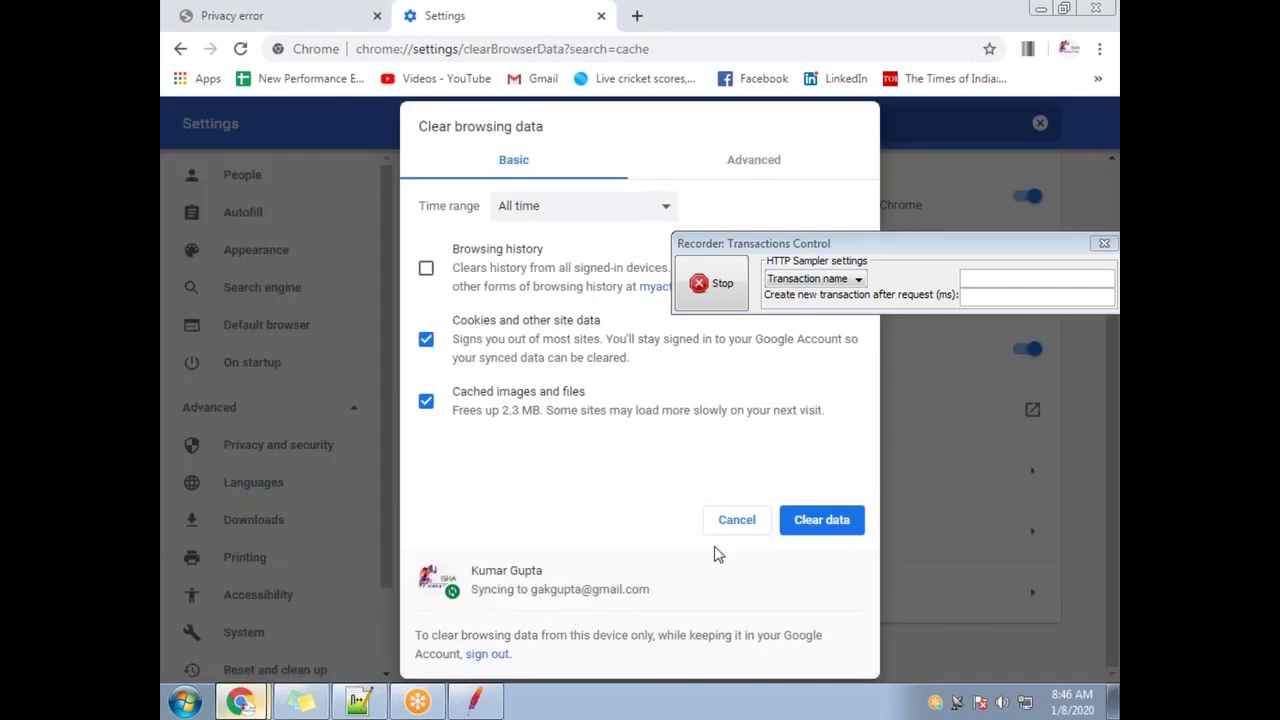
pyautogui.click(825, 544)
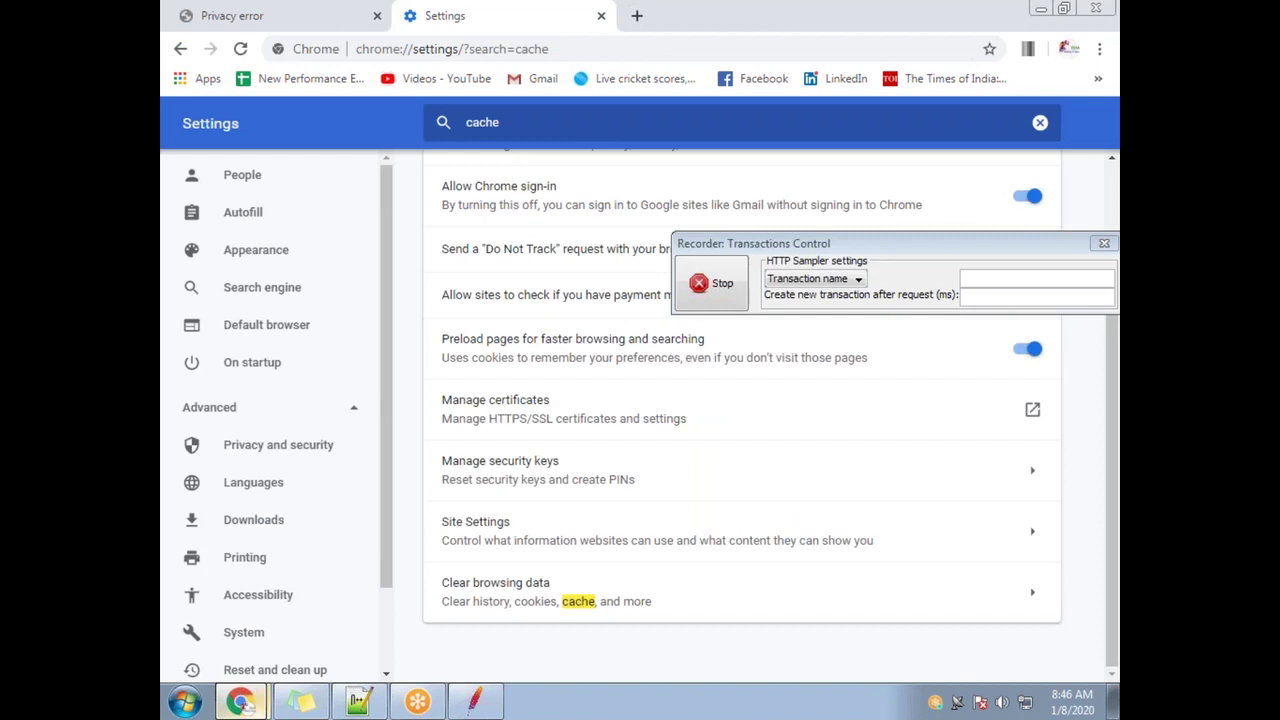
# Reload jpetstore.cfapps.io on the privacy error tab
pyautogui.click(265, 15)
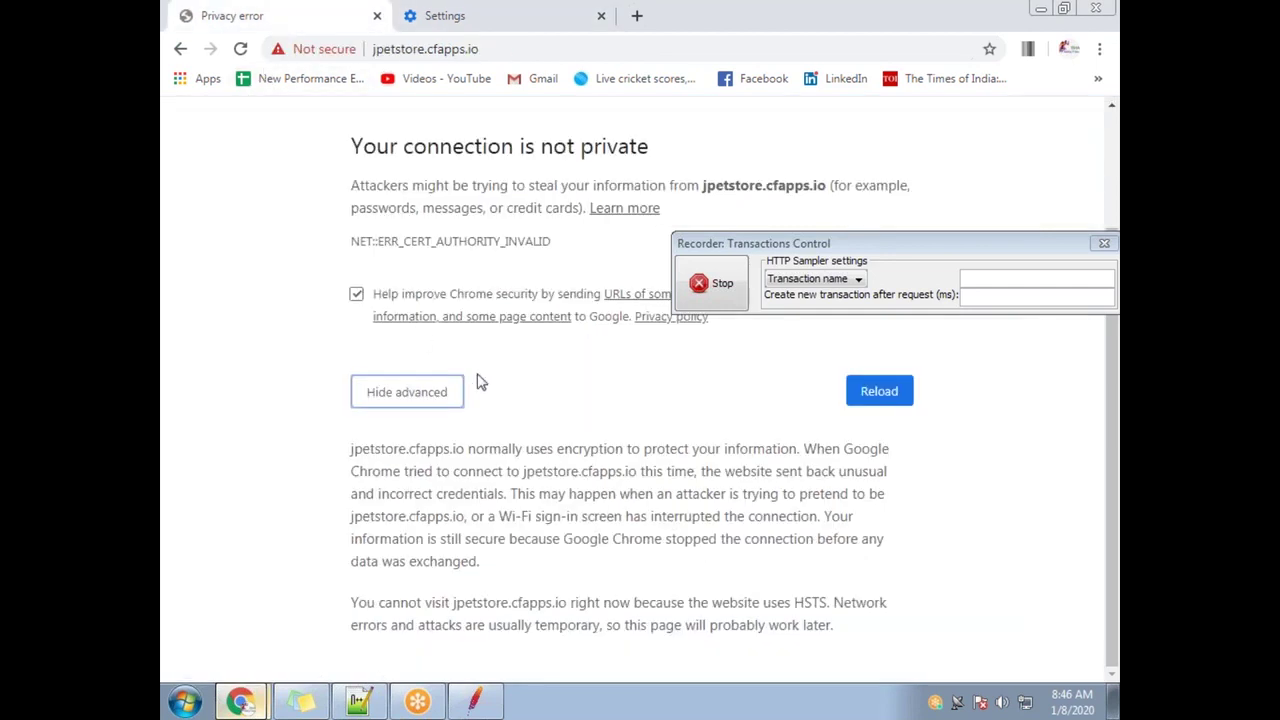
pyautogui.click(462, 52)
pyautogui.press('Return')
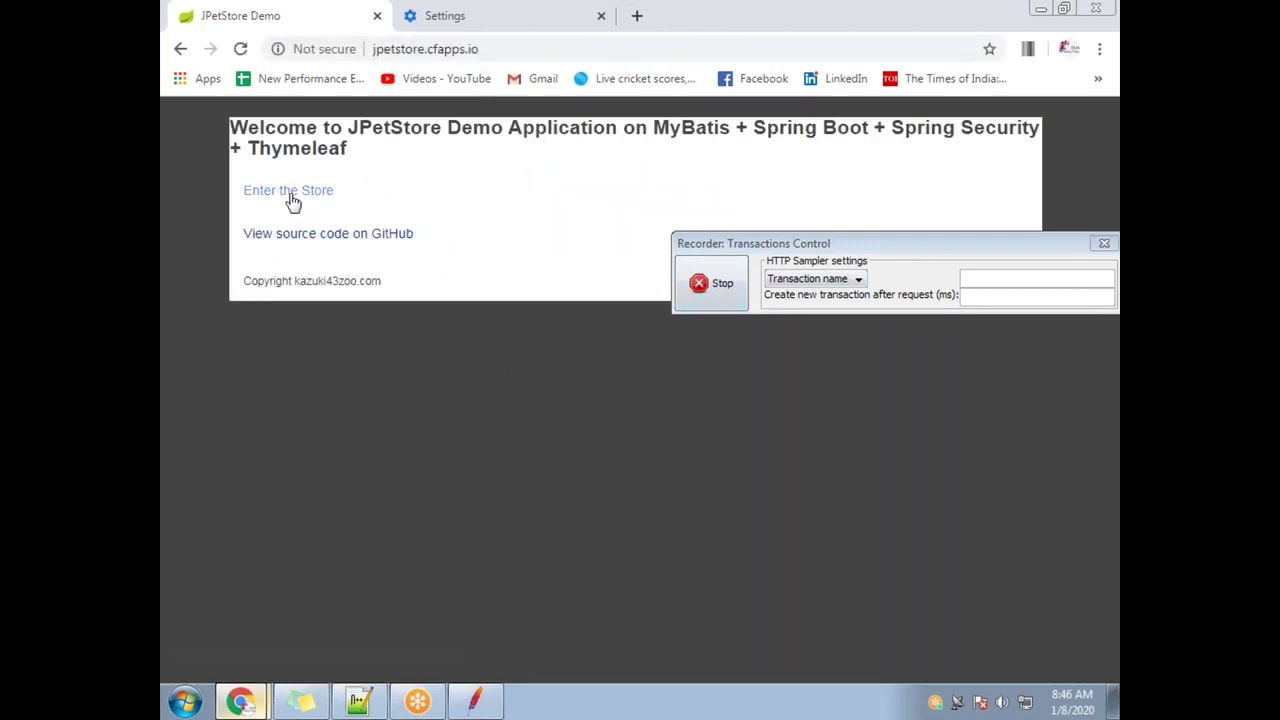
# Log in to JPetStore and sign out, then stop the JMeter recorder and return to JMeter
pyautogui.click(289, 195)
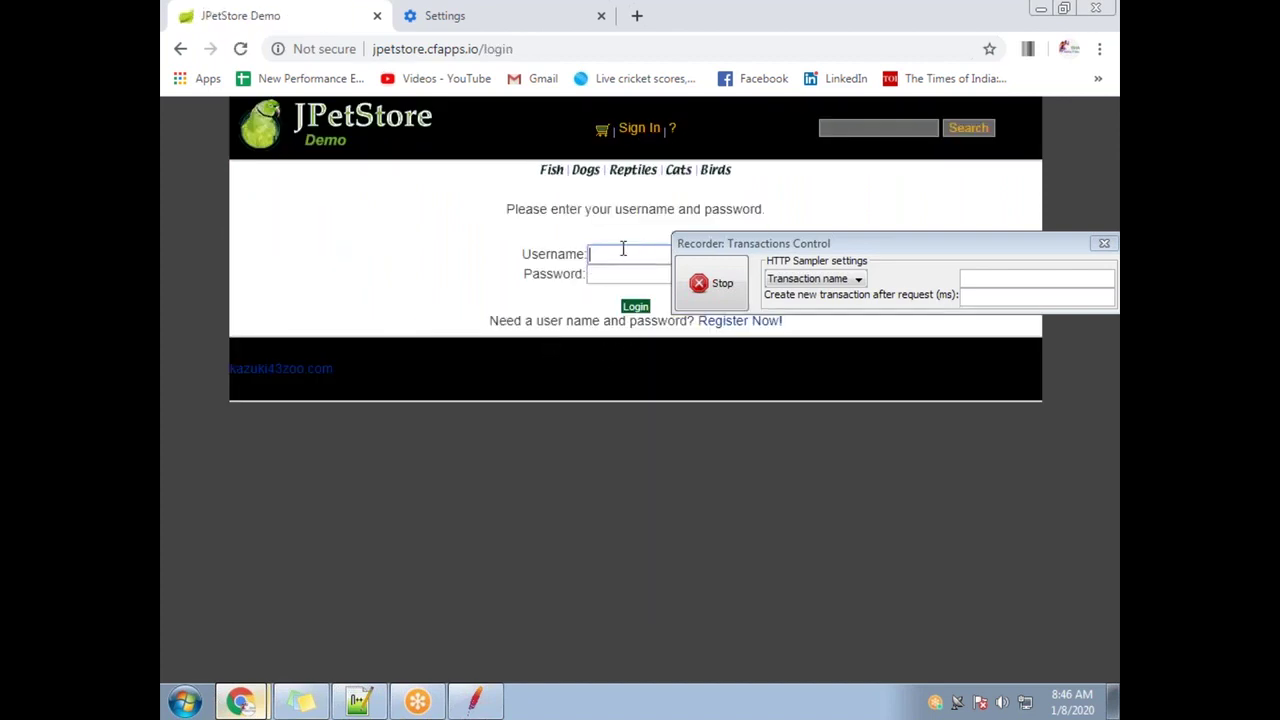
pyautogui.press('Tab')
pyautogui.click(635, 306)
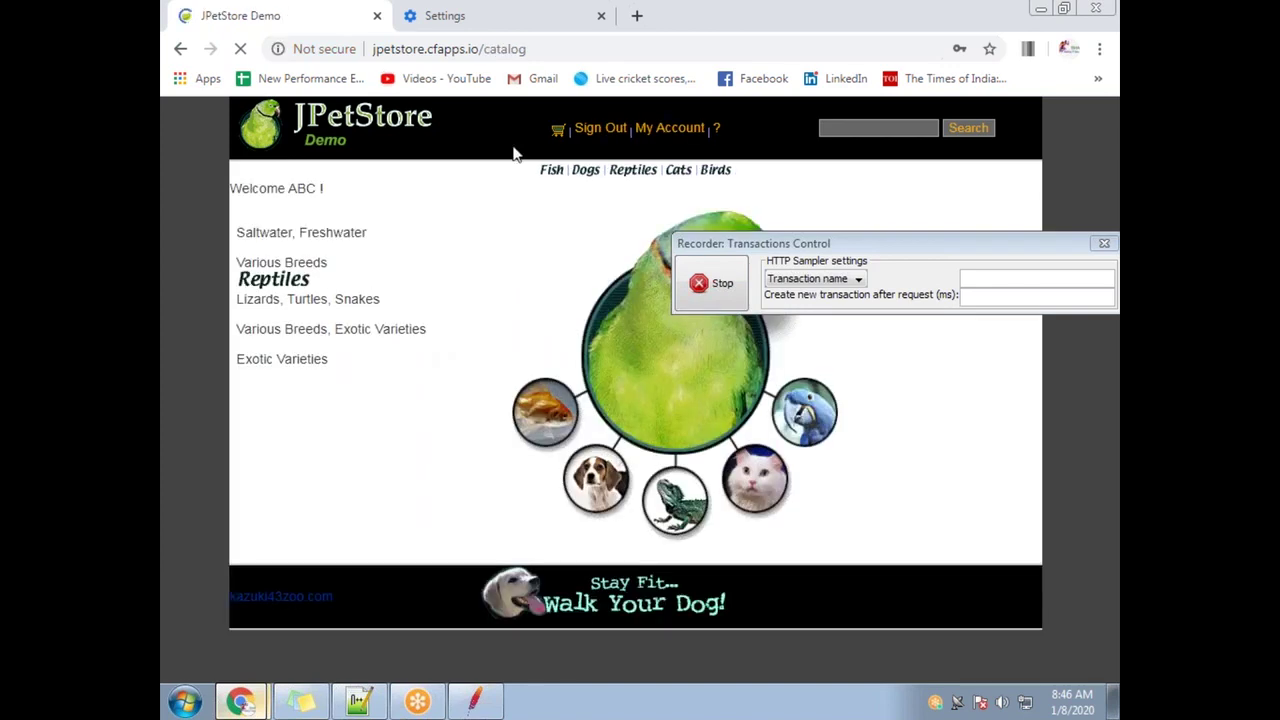
pyautogui.click(590, 132)
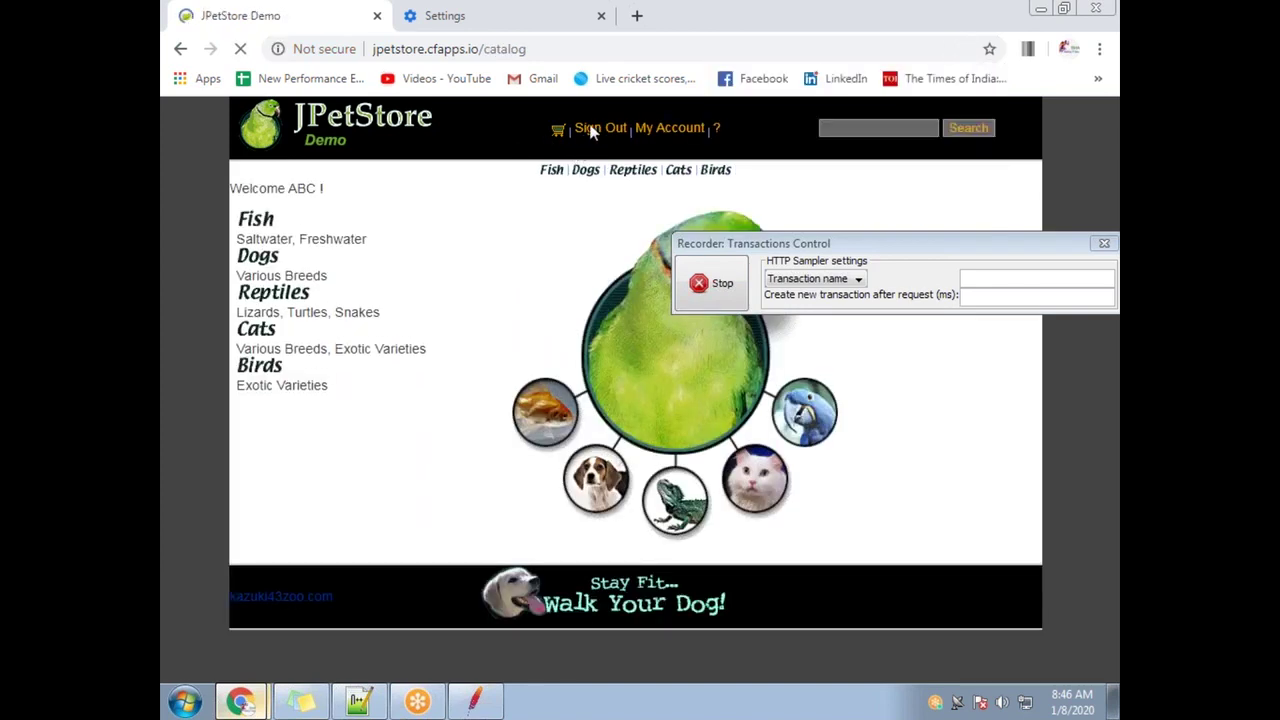
pyautogui.click(700, 283)
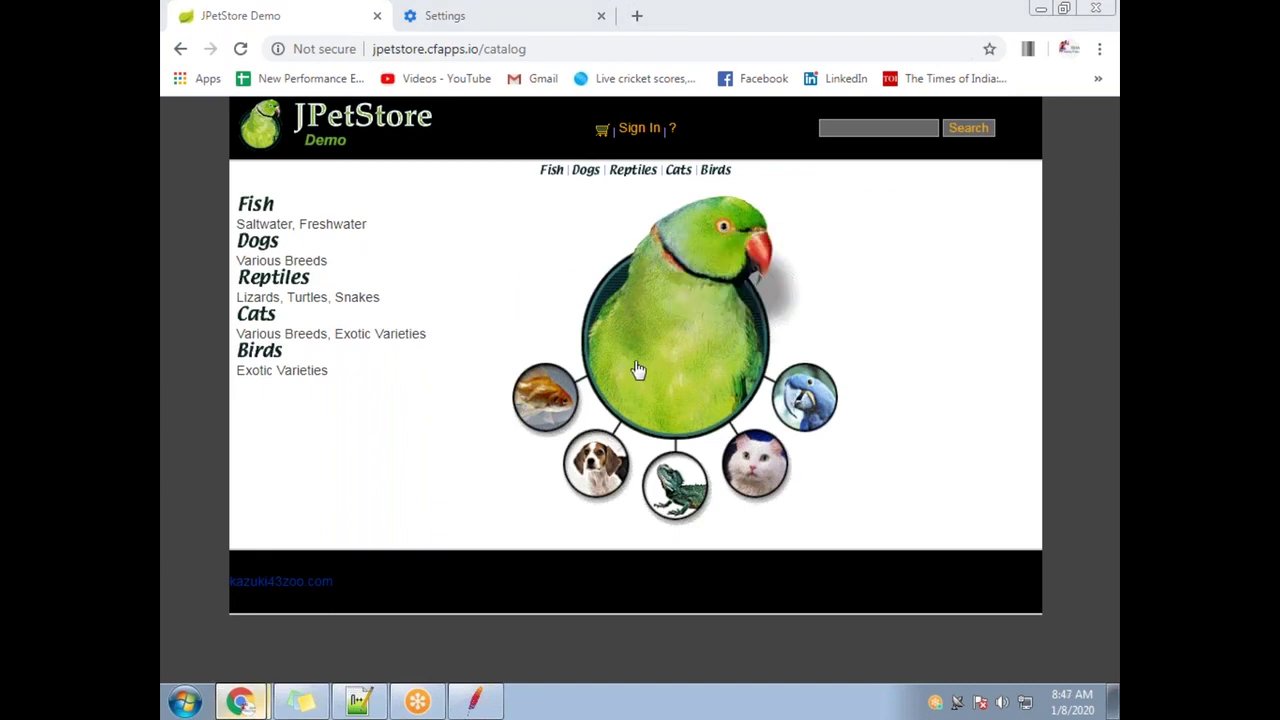
pyautogui.click(475, 700)
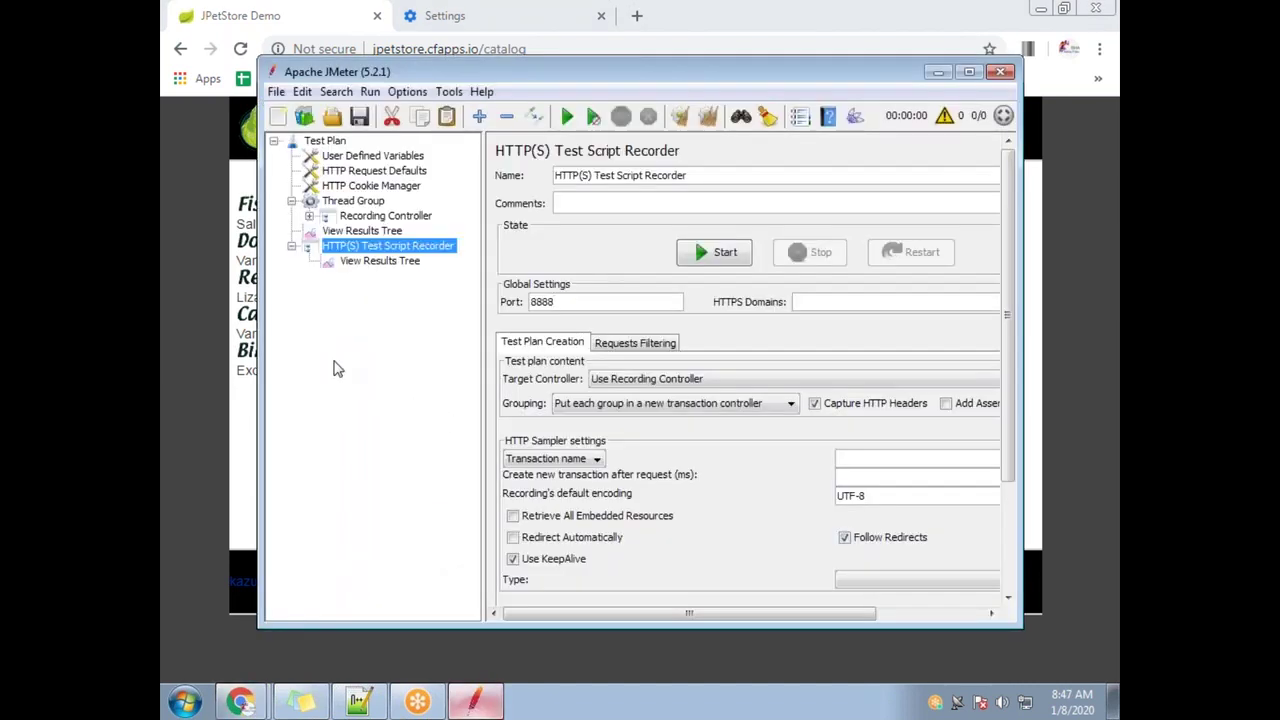
# Expand the Recording Controller and inspect the recorded /login-22, /catalog-6 and /login-32 requests
pyautogui.click(309, 216)
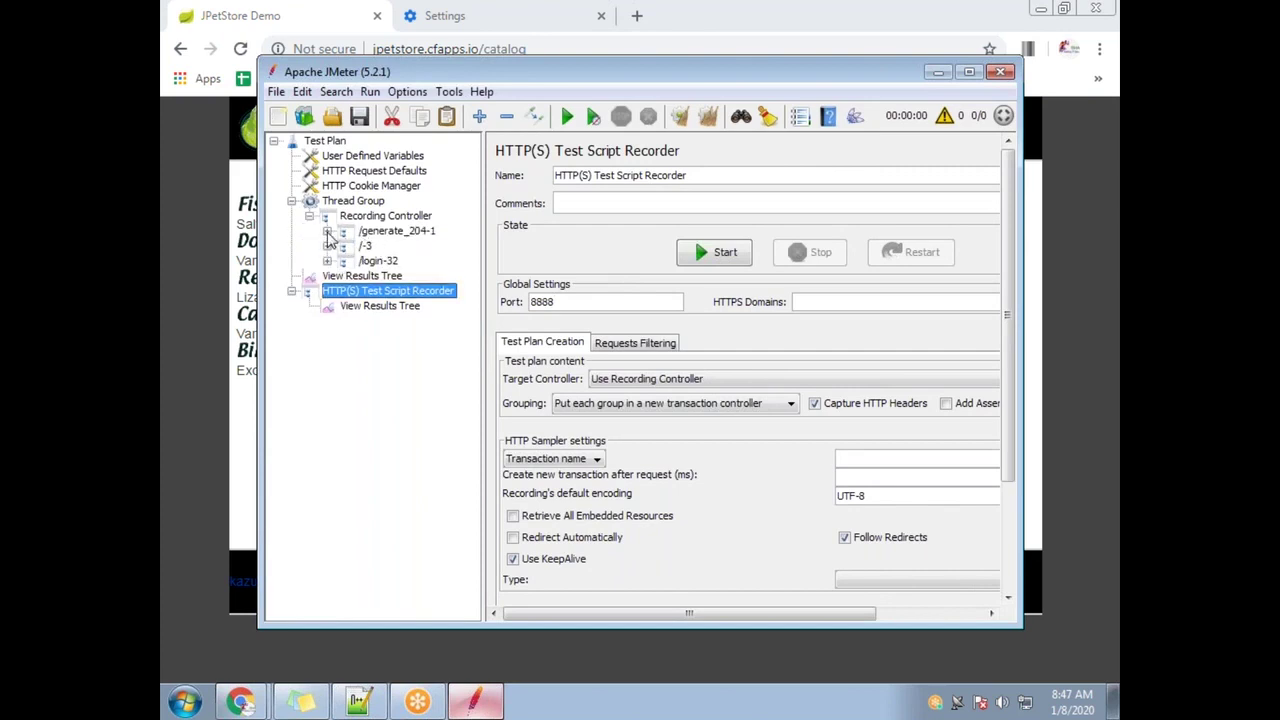
pyautogui.click(327, 231)
pyautogui.click(327, 275)
pyautogui.click(396, 322)
pyautogui.click(402, 307)
pyautogui.click(390, 322)
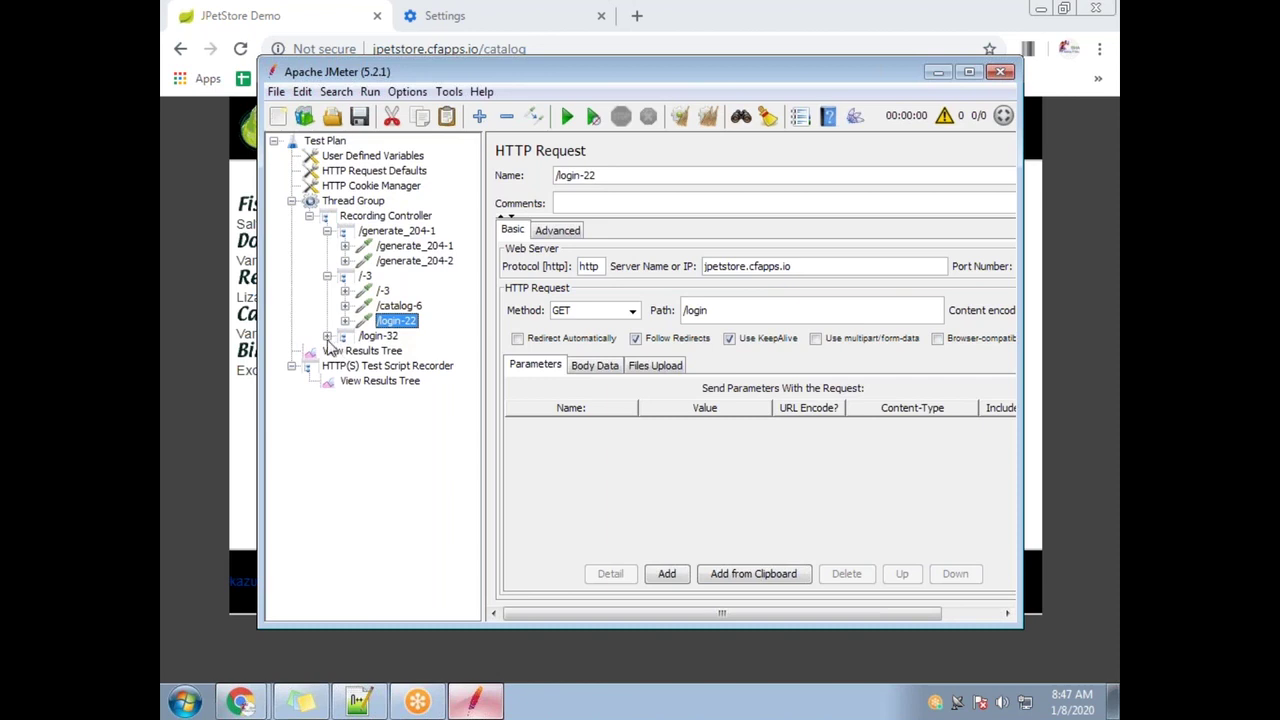
pyautogui.click(327, 336)
pyautogui.click(396, 350)
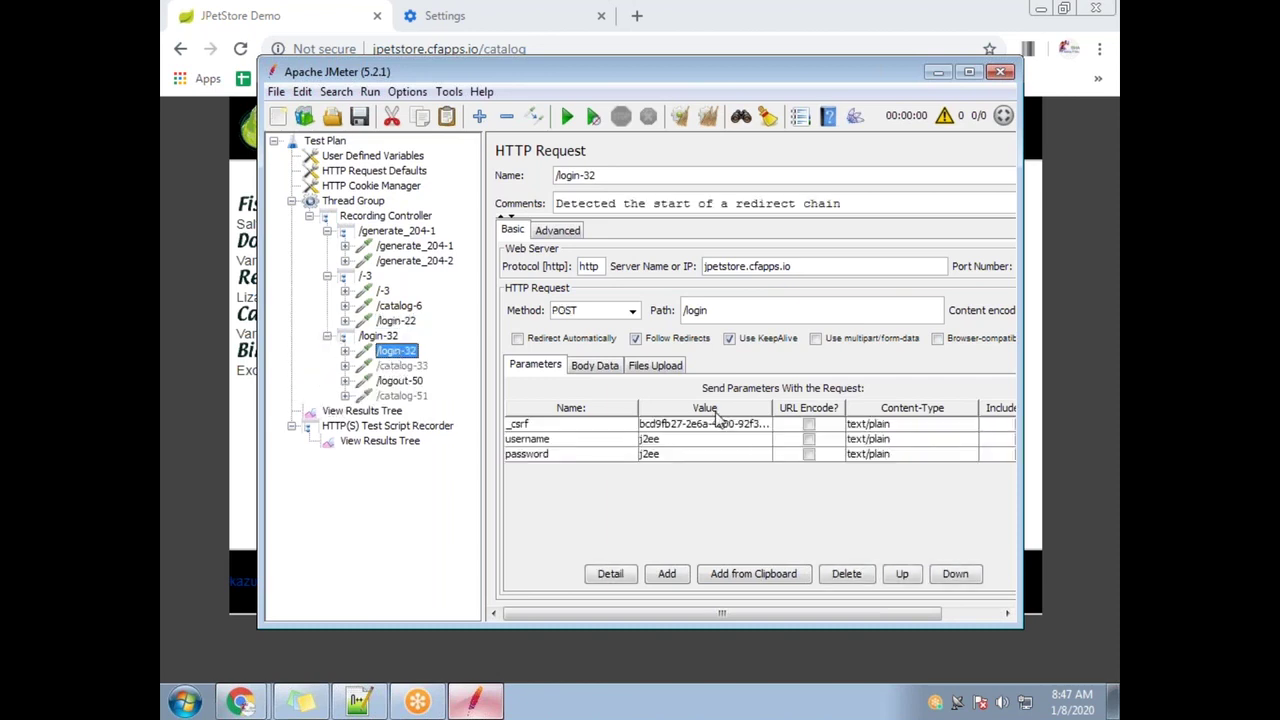
# Save the test plan to the Desktop as Jcorrelate.jmx and close JMeter
pyautogui.click(276, 91)
pyautogui.click(330, 252)
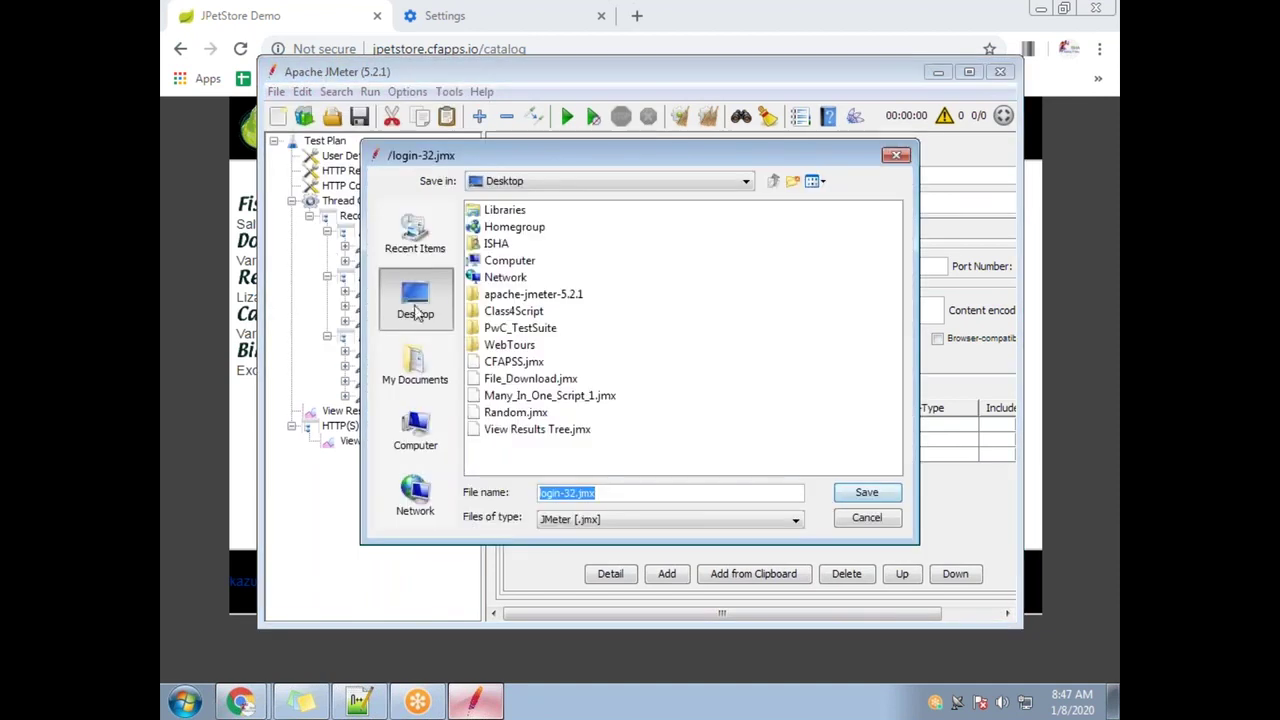
pyautogui.click(578, 486)
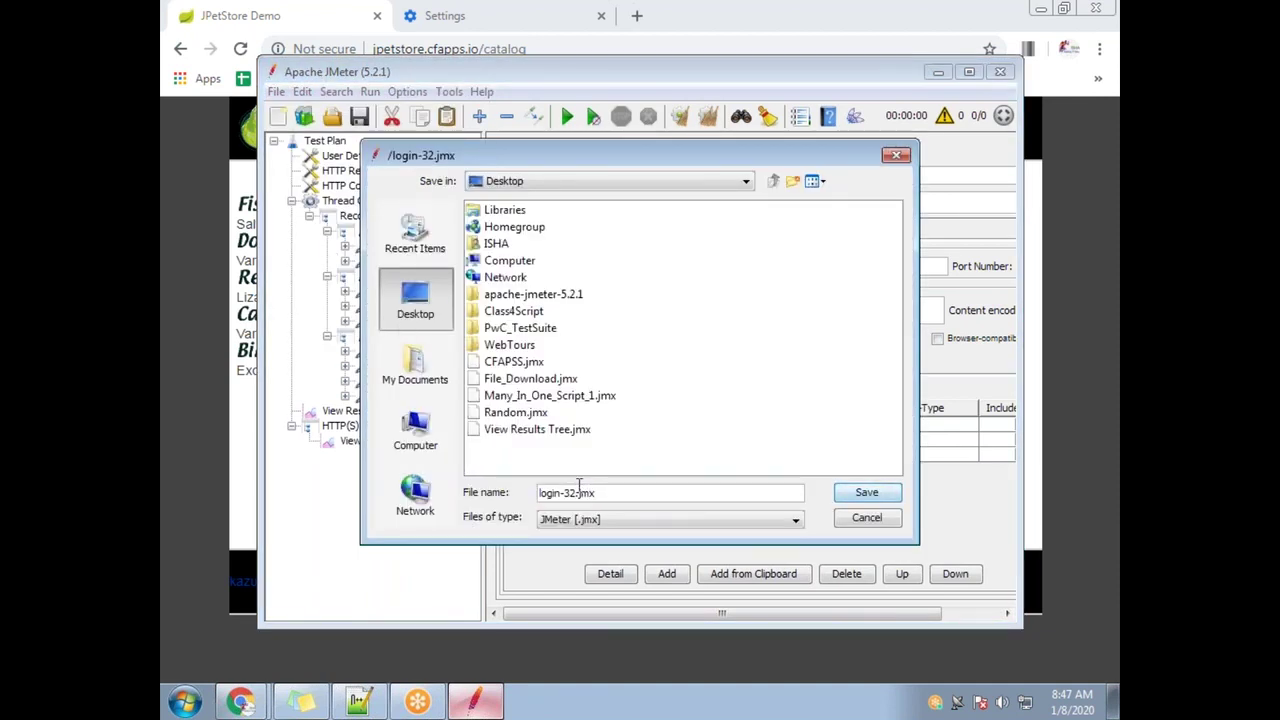
pyautogui.press('BackSpace')
pyautogui.press('BackSpace')
pyautogui.press('BackSpace')
pyautogui.press('BackSpace')
pyautogui.write('Jcorrelate')
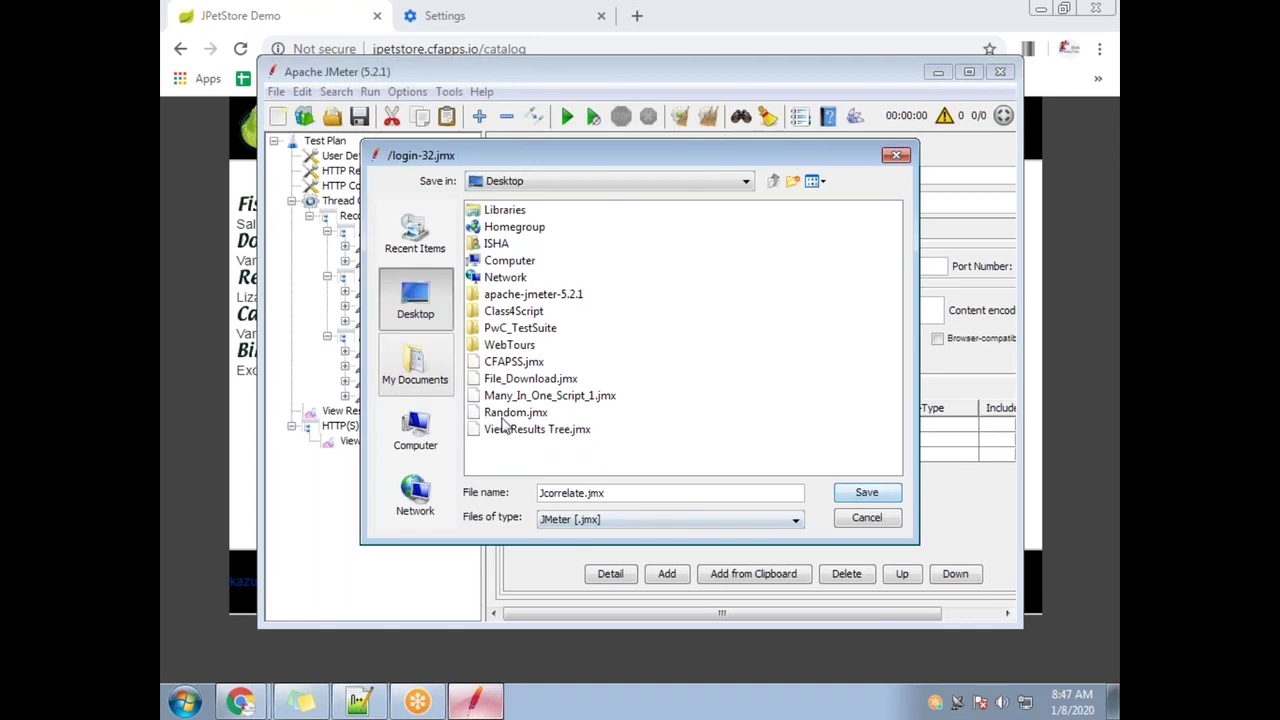
pyautogui.click(866, 492)
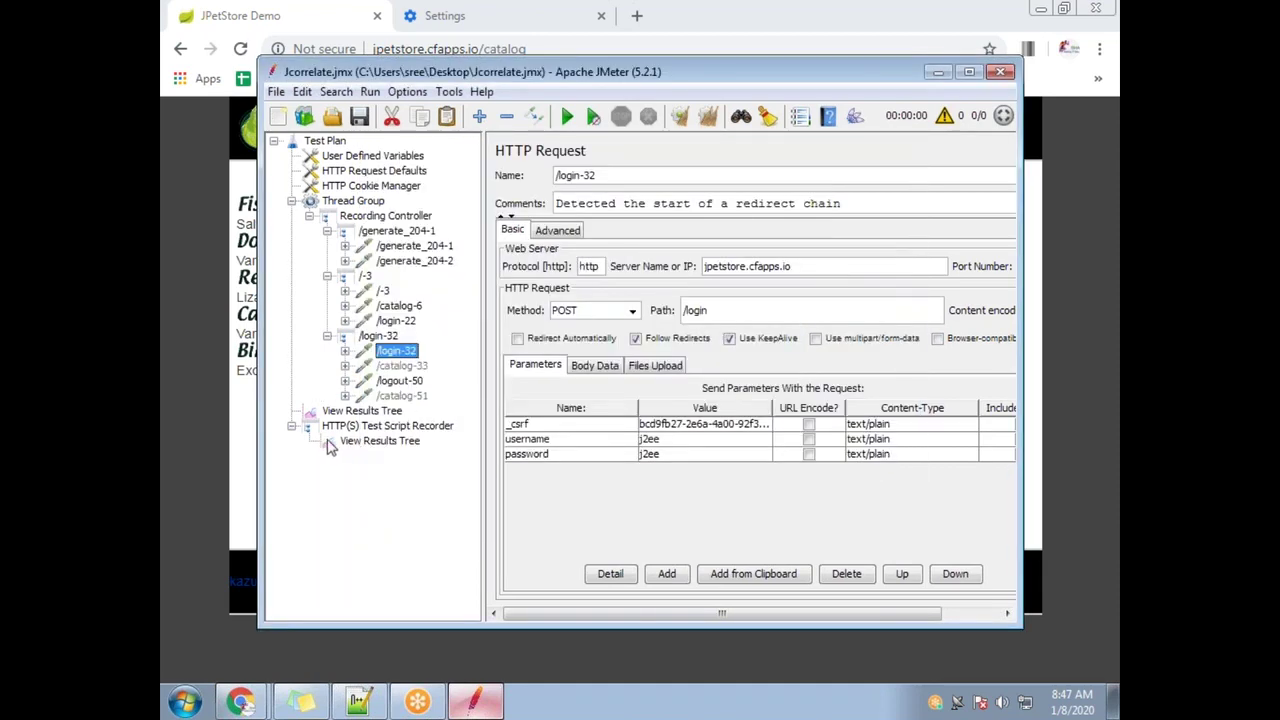
pyautogui.click(380, 441)
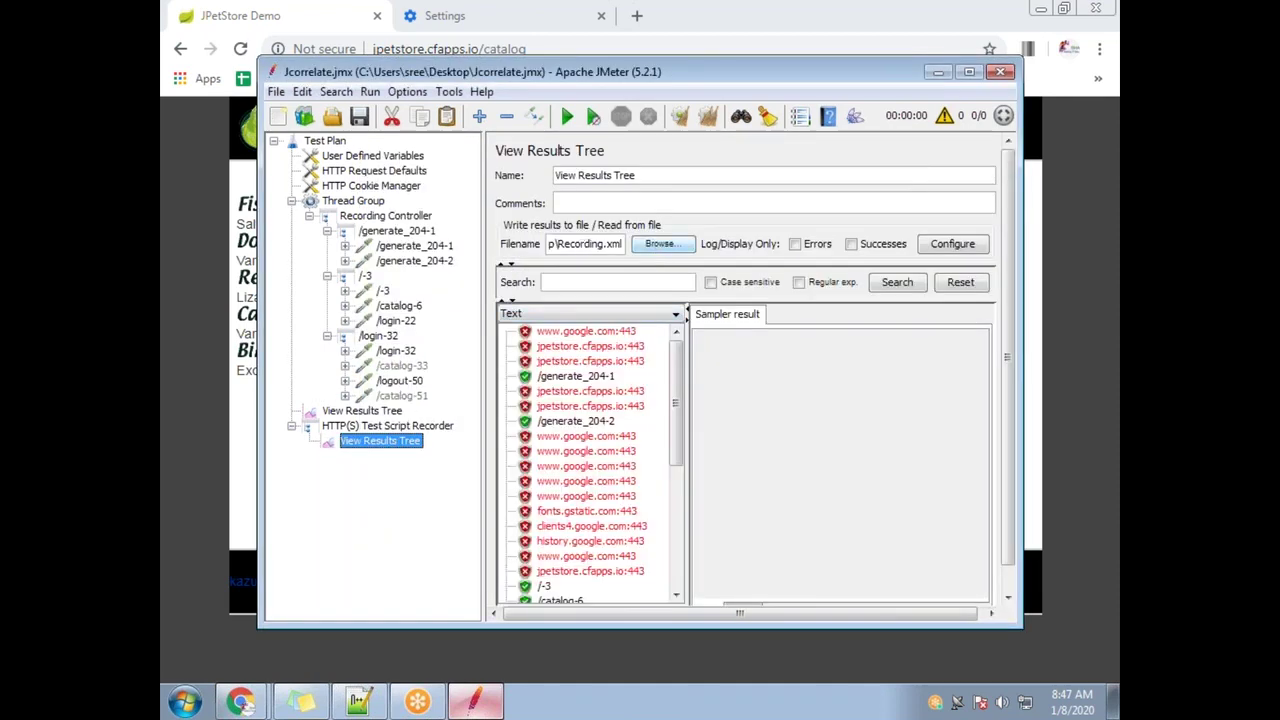
pyautogui.click(1000, 71)
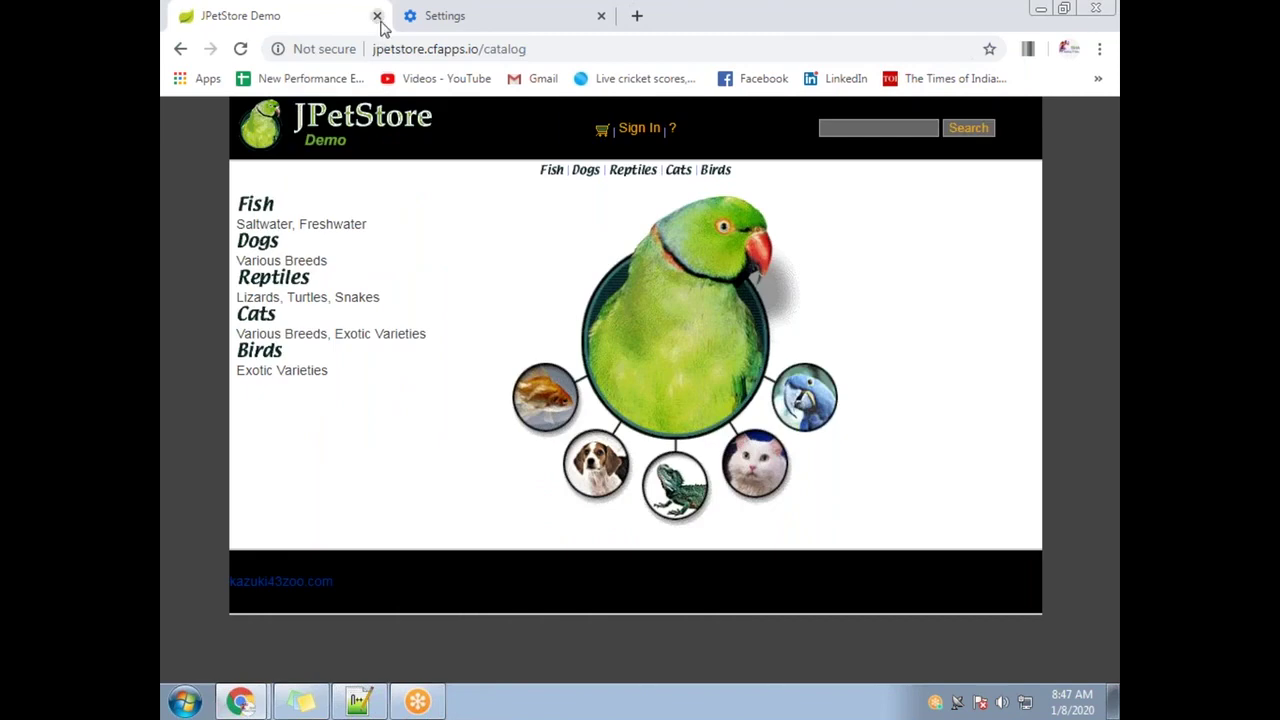
# Untick 'Use a proxy server' in the LAN settings found via a 'prox' search, then return to JCorrelate
pyautogui.scroll(2, 531, 337)
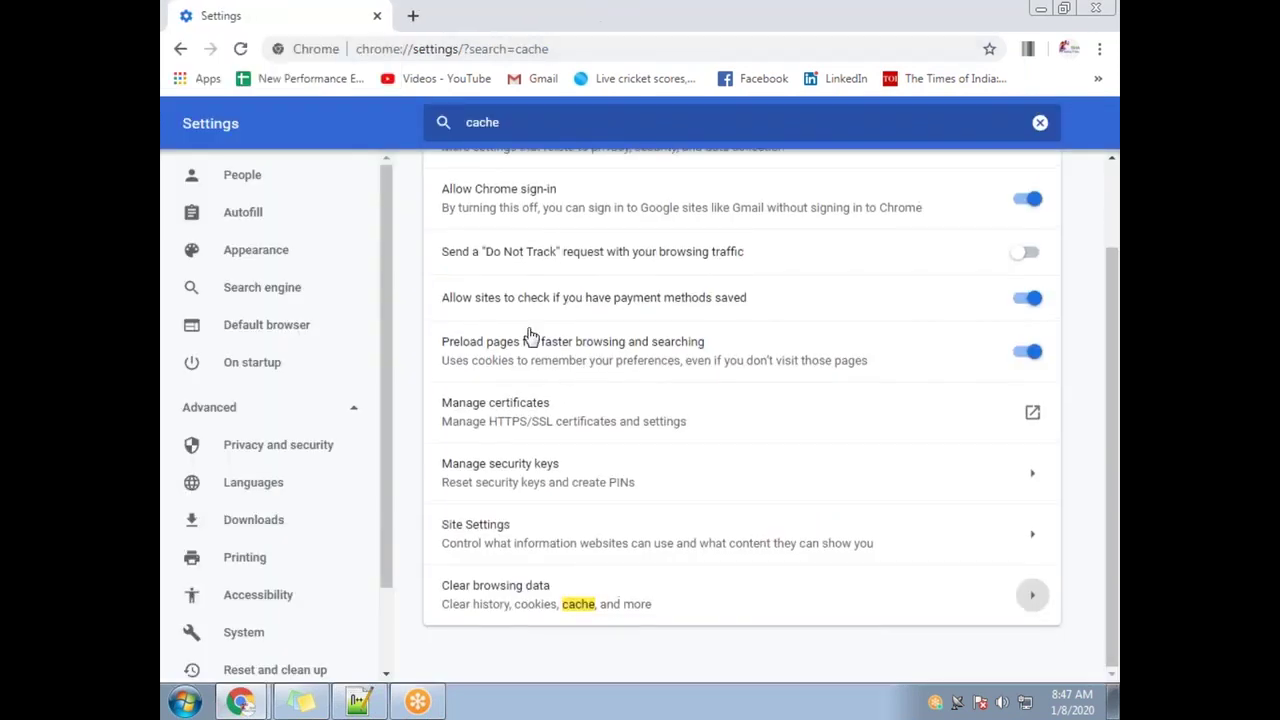
pyautogui.moveTo(503, 125); pyautogui.dragTo(382, 134)
pyautogui.write('p')
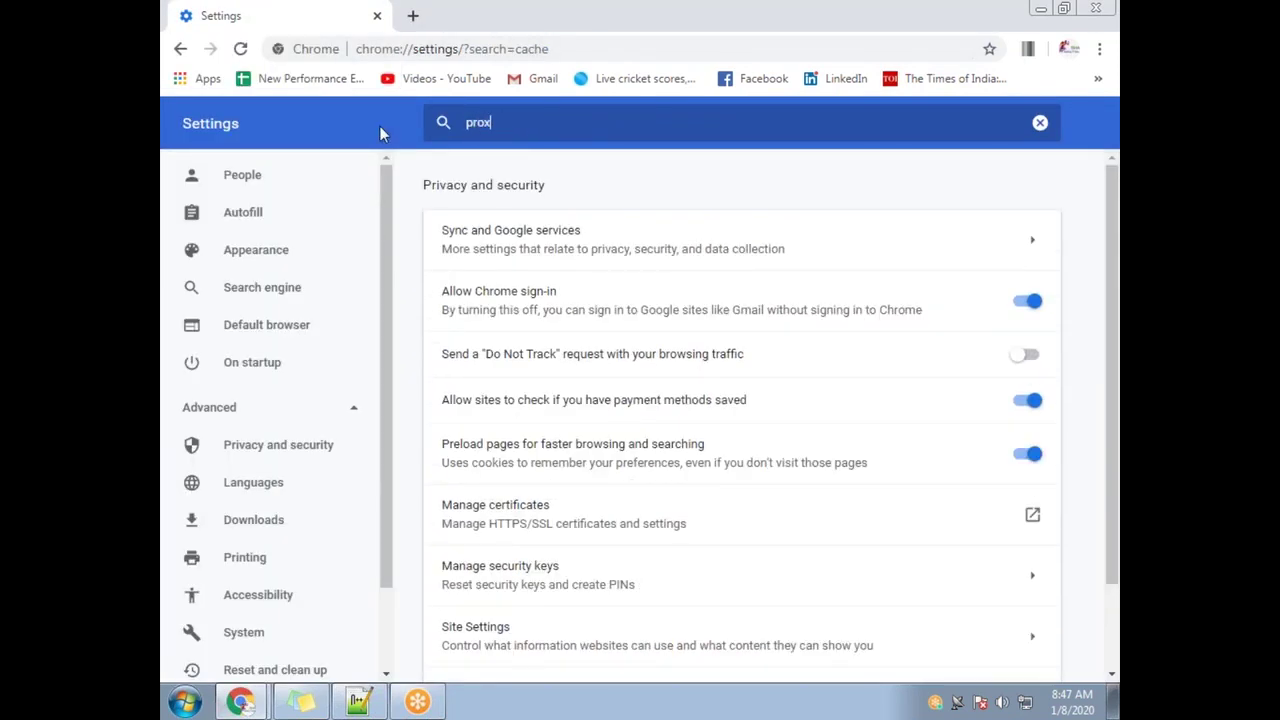
pyautogui.write('rox')
pyautogui.click(528, 337)
pyautogui.click(587, 500)
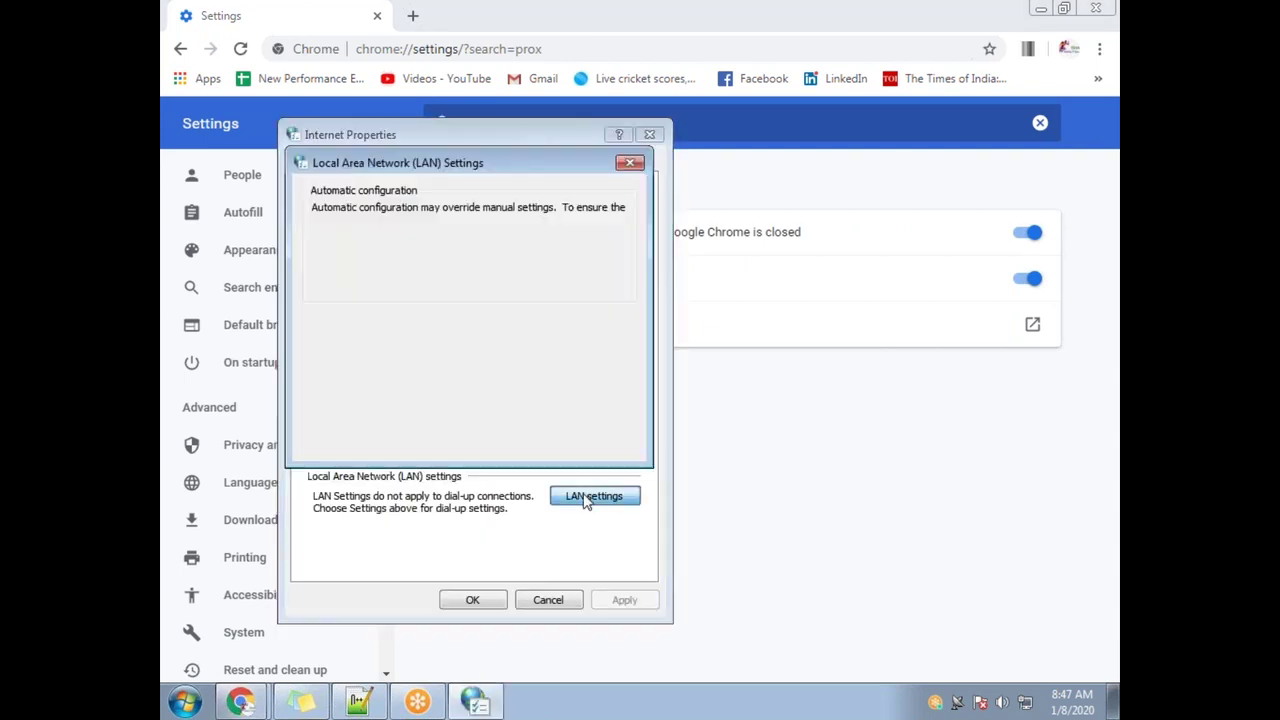
pyautogui.click(318, 341)
pyautogui.click(523, 440)
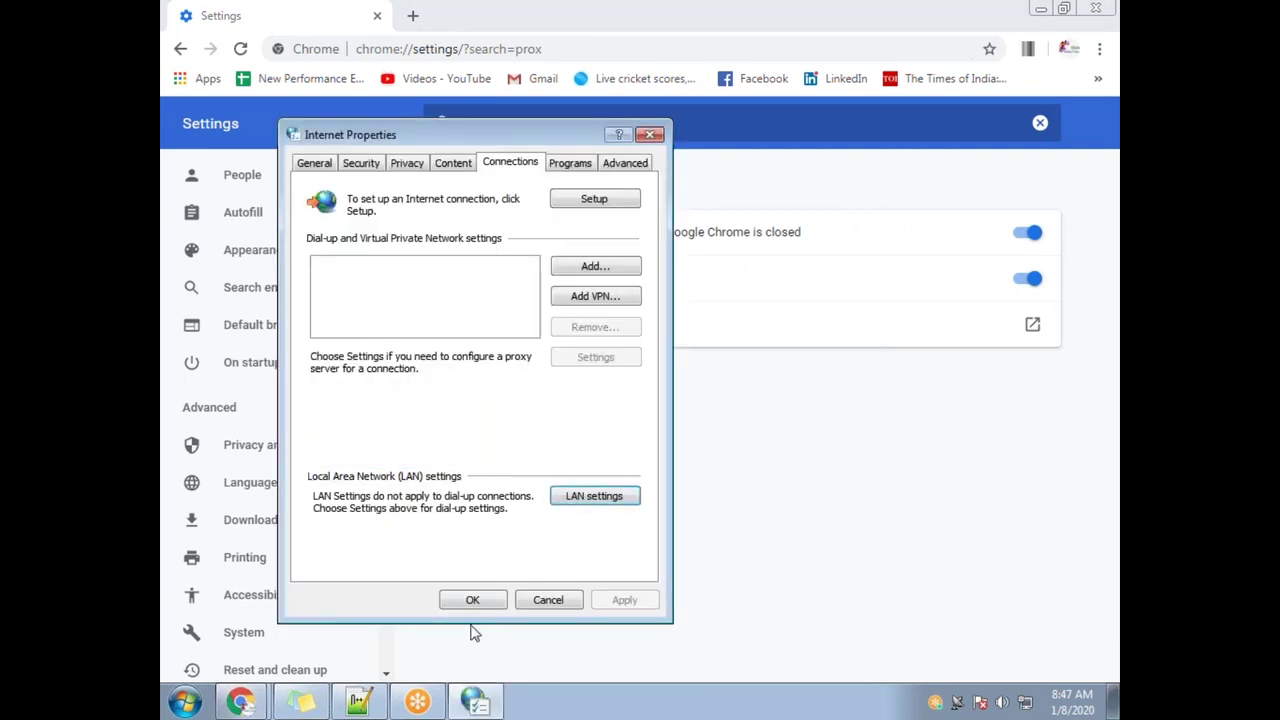
pyautogui.click(472, 600)
pyautogui.click(240, 701)
pyautogui.click(250, 652)
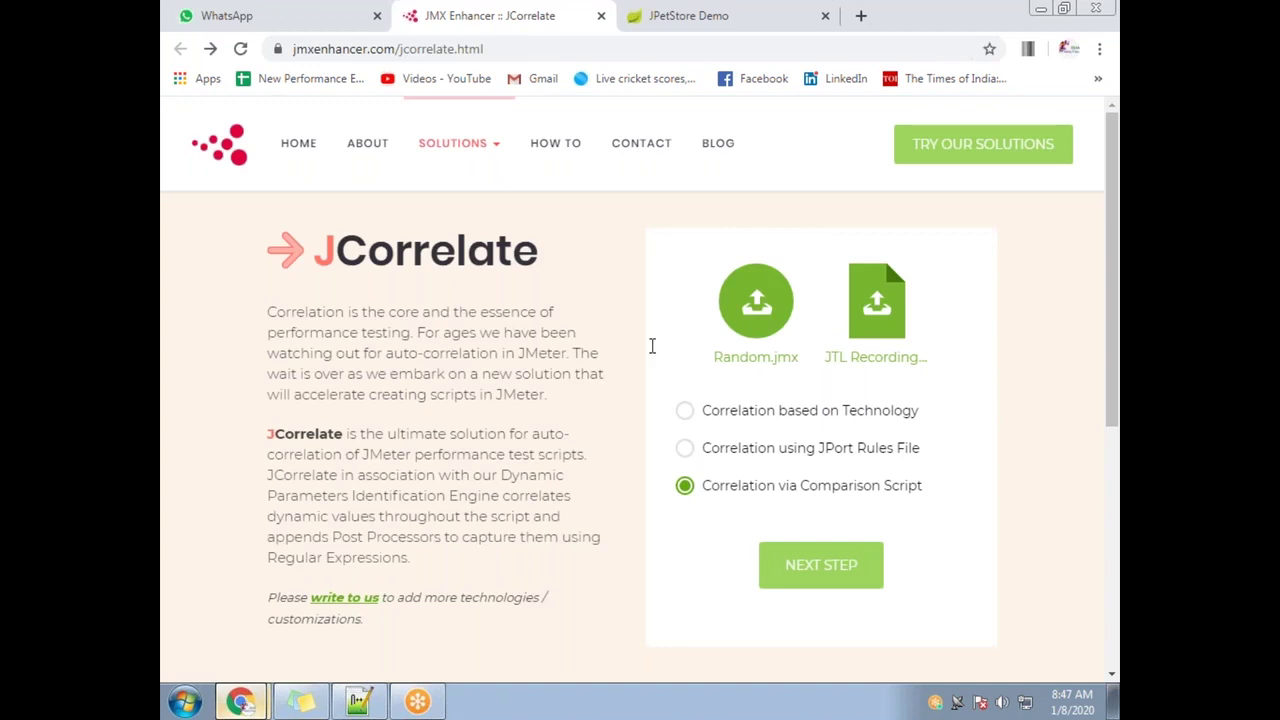
# Upload Jcorrelate.jmx as the script and Recording.xml as the log, try NEXT STEP, then show the desktop
pyautogui.click(765, 322)
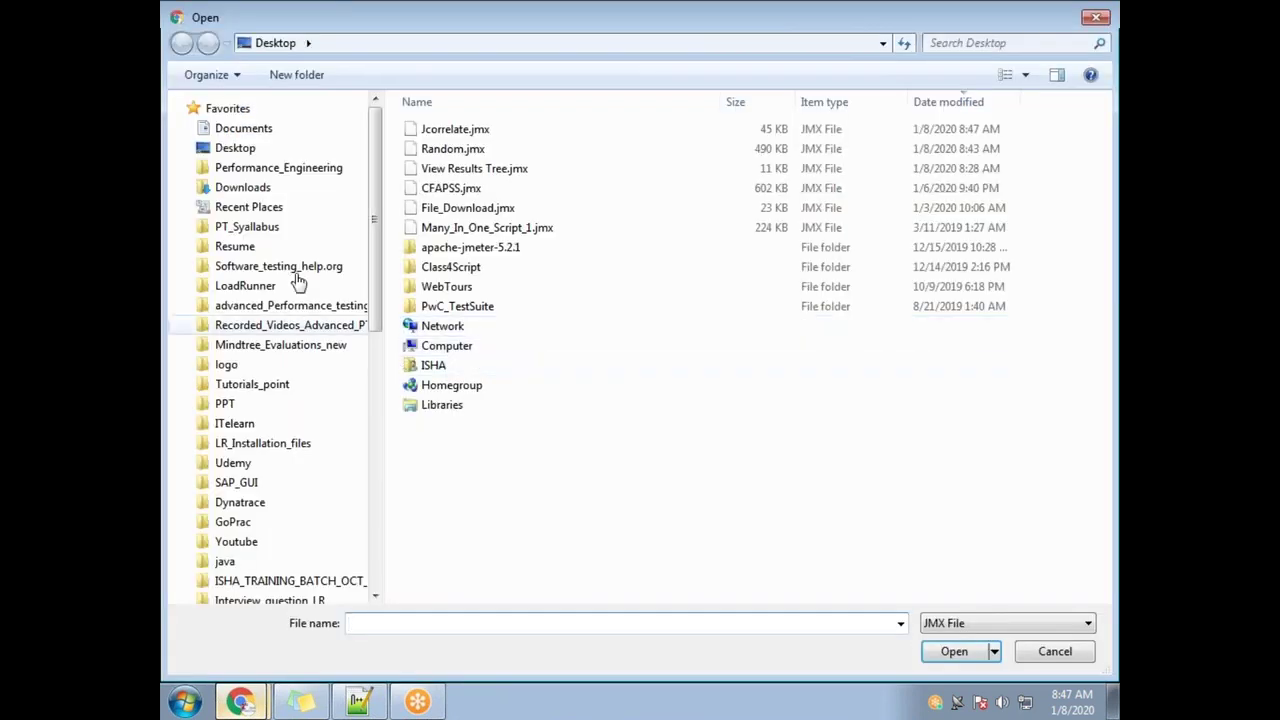
pyautogui.doubleClick(445, 130)
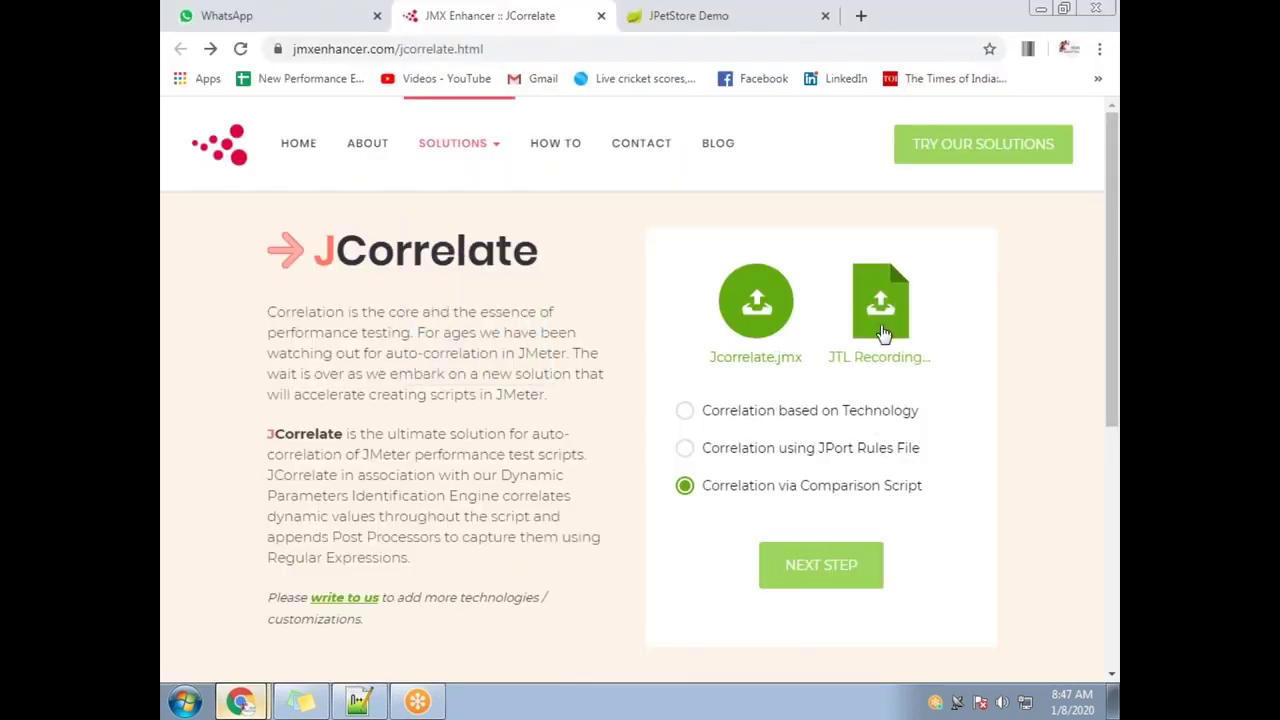
pyautogui.click(883, 338)
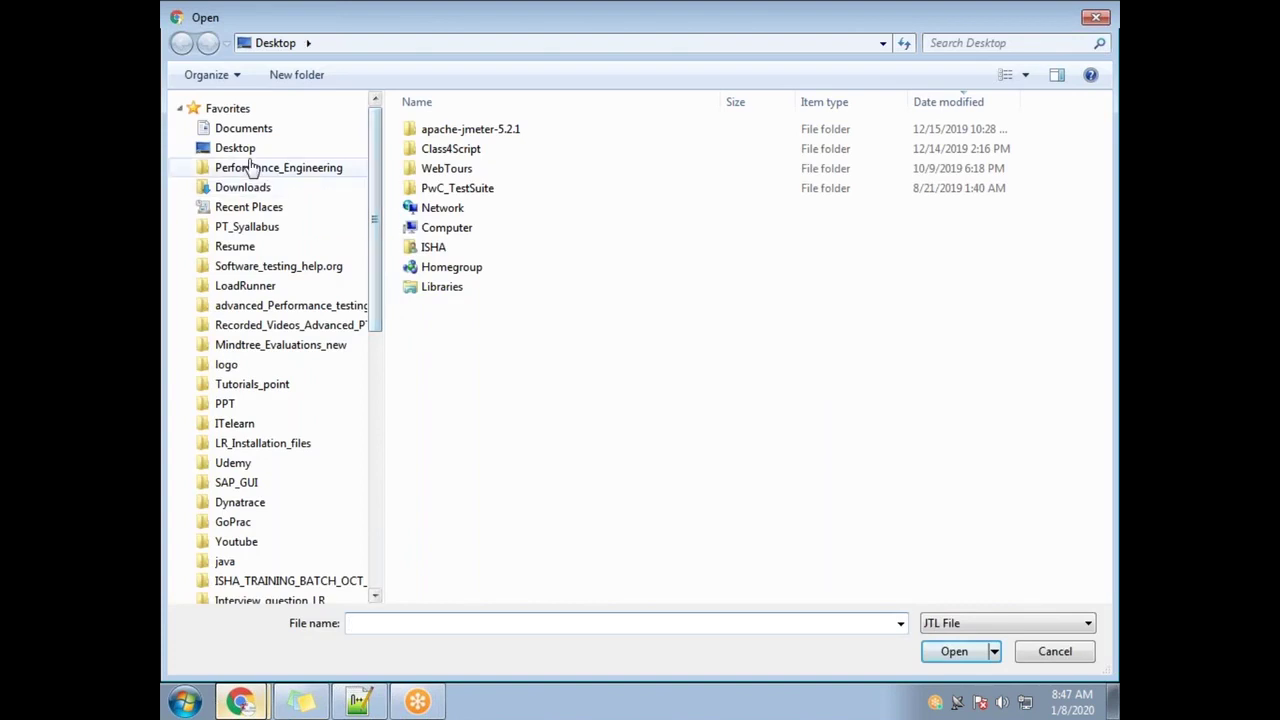
pyautogui.click(247, 148)
pyautogui.click(953, 626)
pyautogui.click(945, 656)
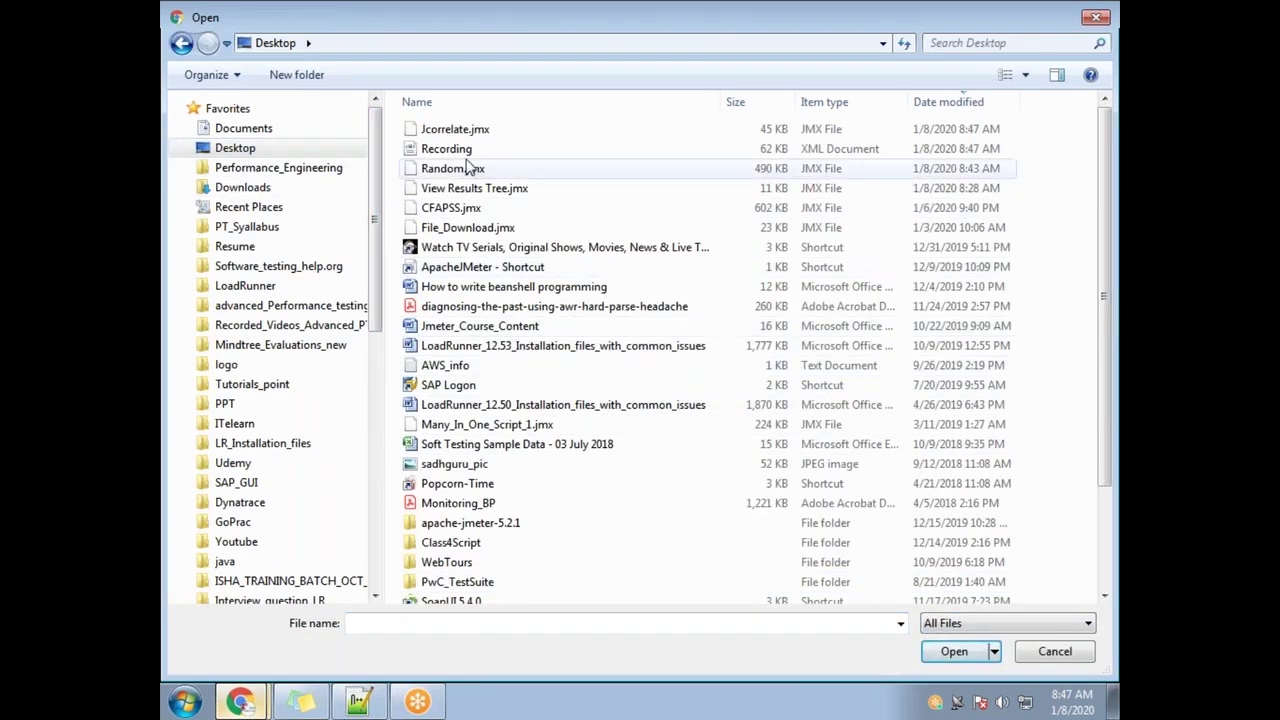
pyautogui.click(448, 150)
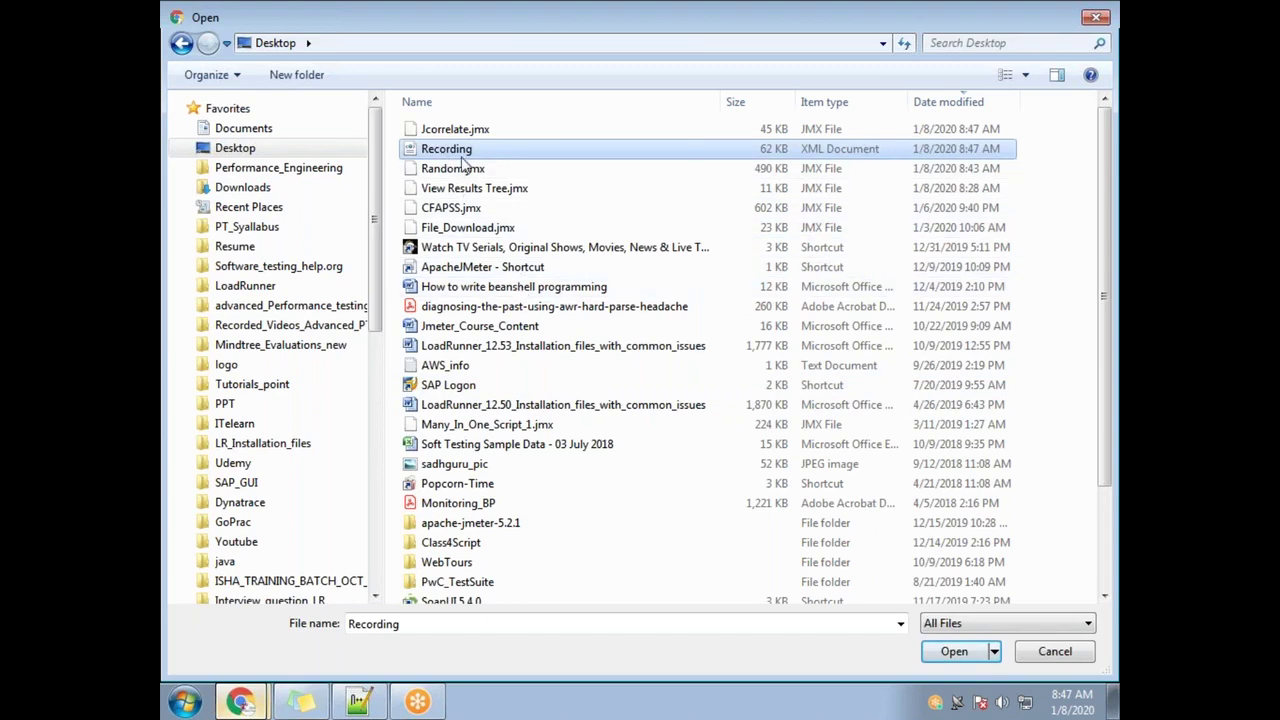
pyautogui.click(452, 168)
pyautogui.doubleClick(446, 149)
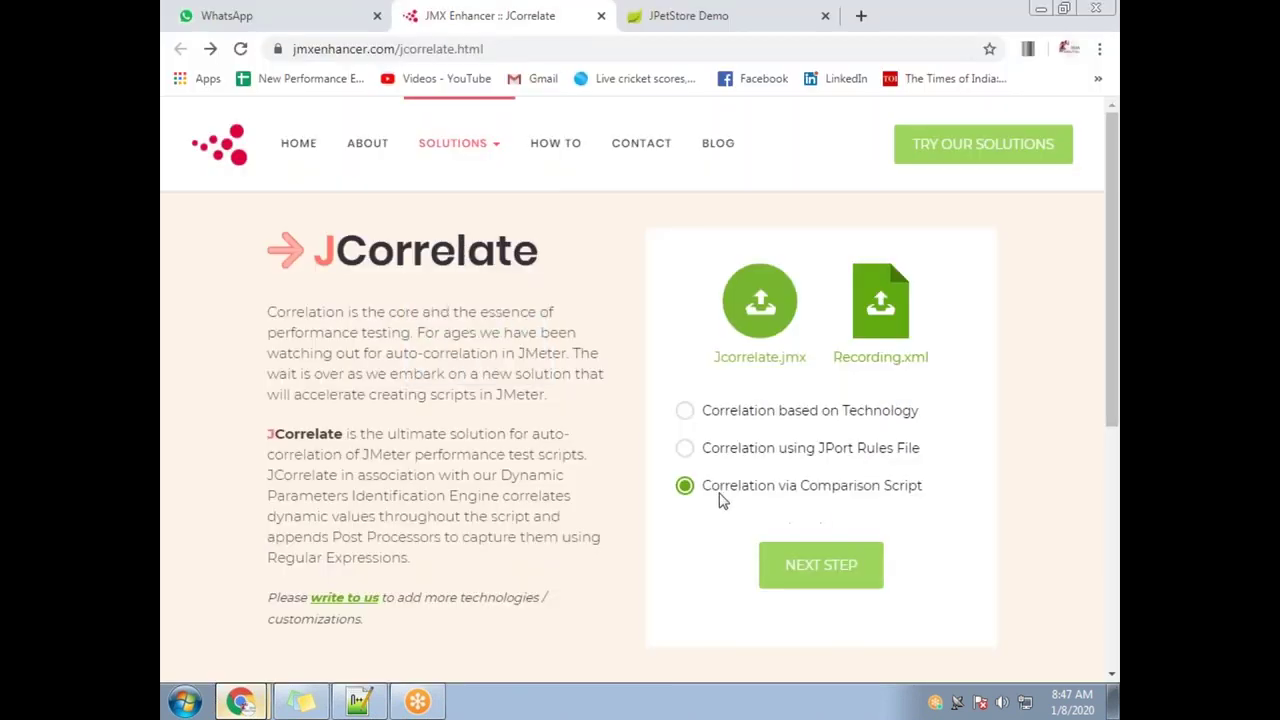
pyautogui.click(834, 570)
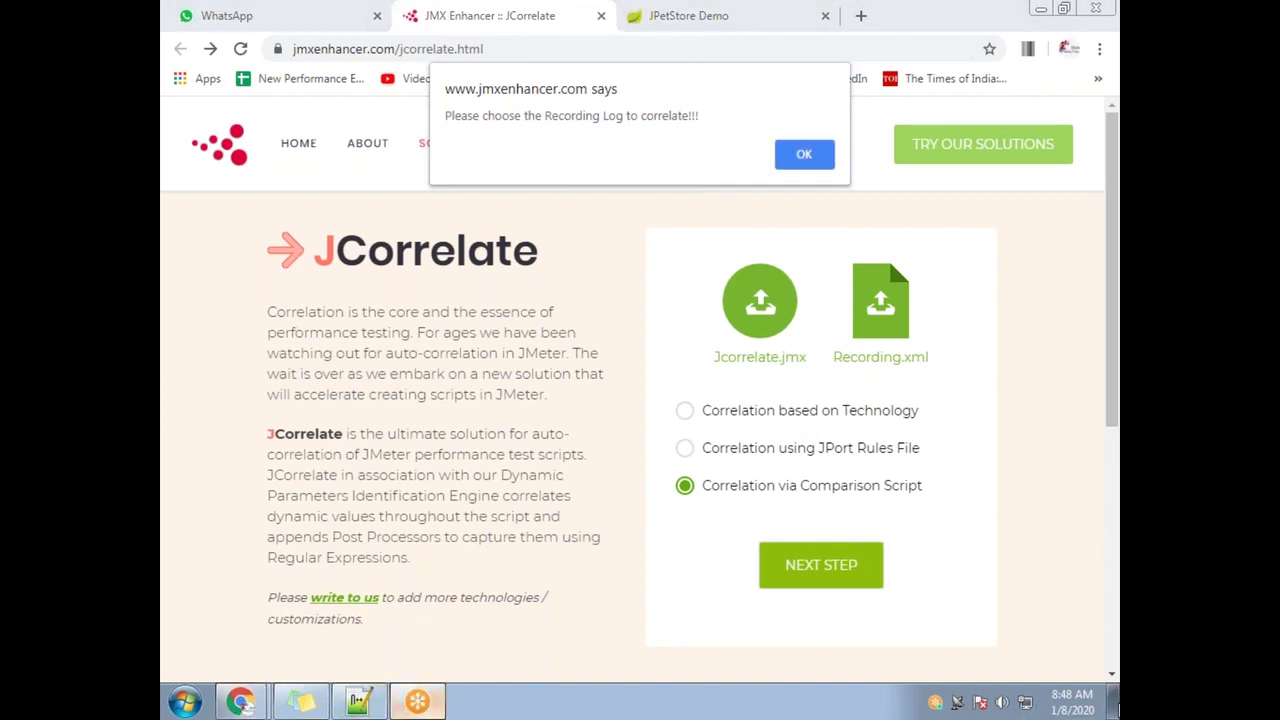
pyautogui.click(1113, 702)
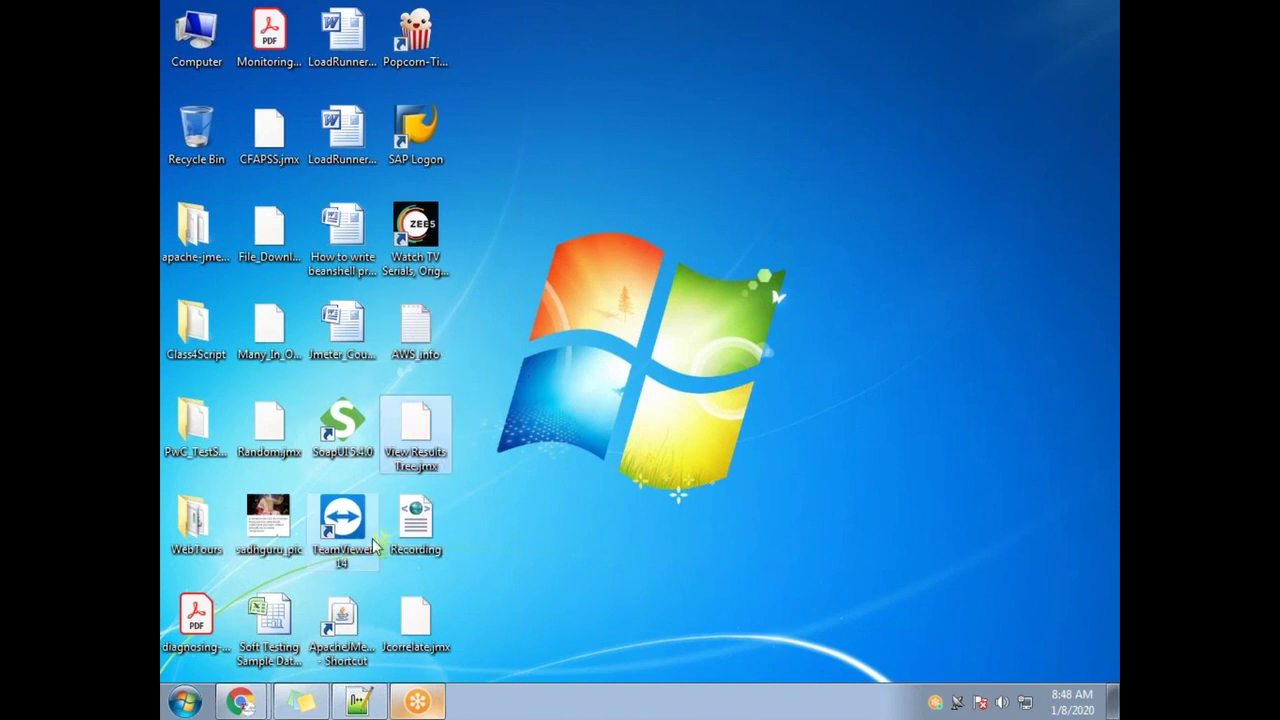
# Launch Apache JMeter and open Jcorrelate.jmx by dropping it onto the test plan tree
pyautogui.click(356, 622)
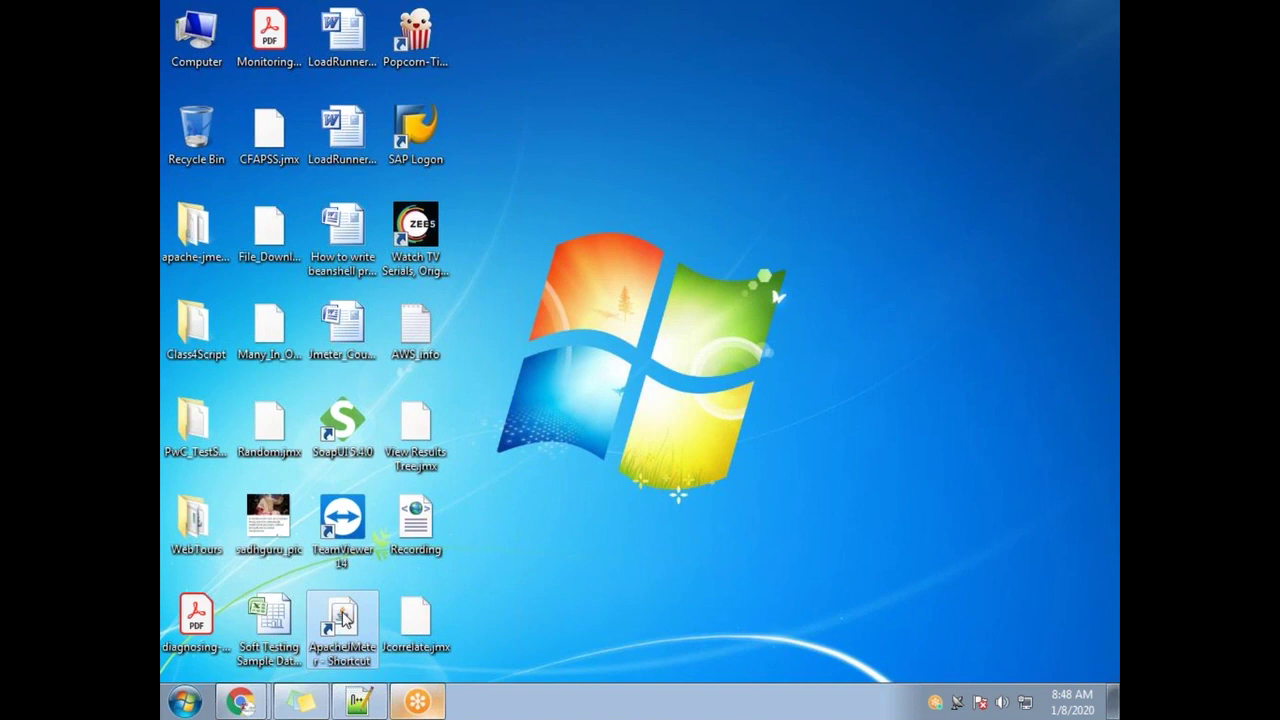
pyautogui.doubleClick(343, 620)
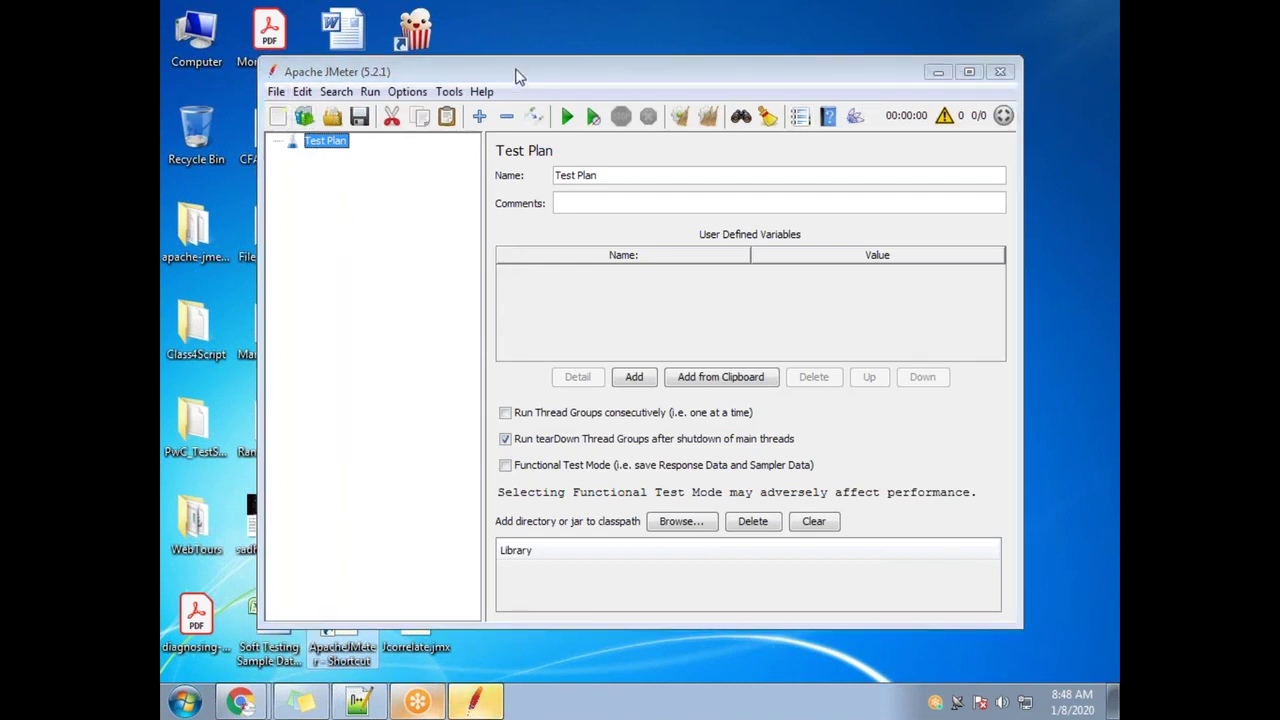
pyautogui.moveTo(523, 69); pyautogui.dragTo(726, 71)
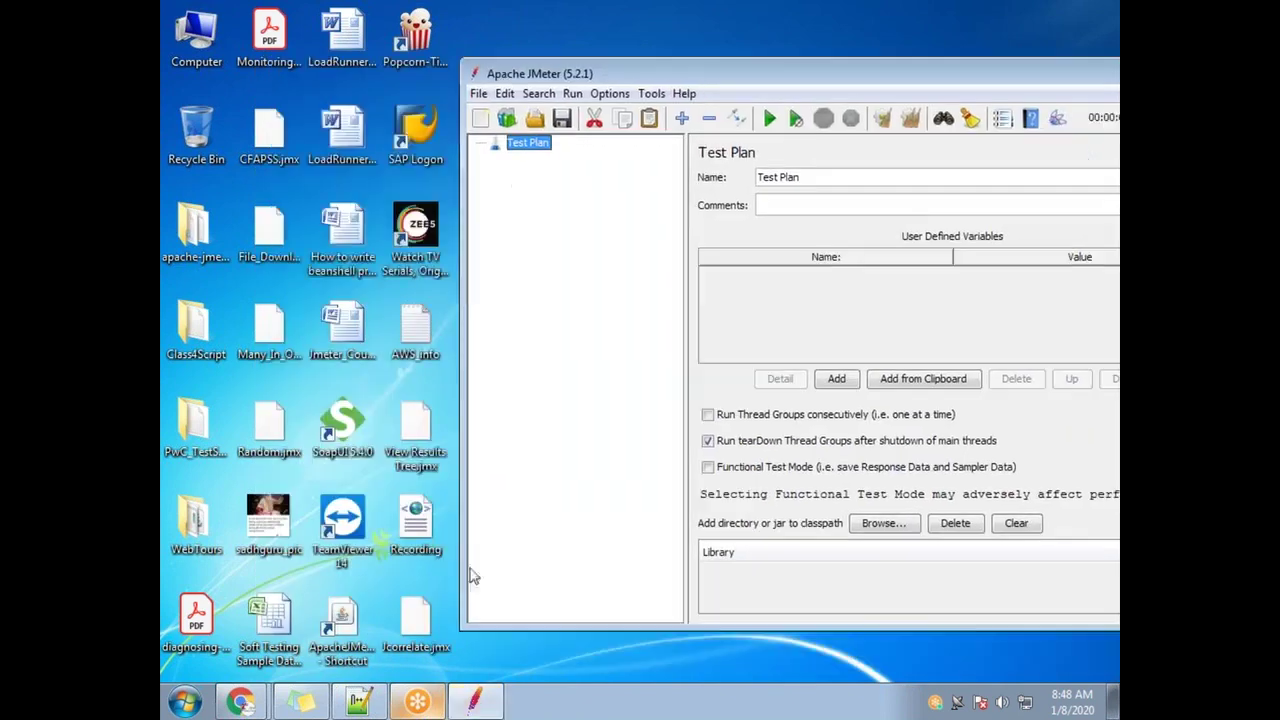
pyautogui.moveTo(421, 626); pyautogui.dragTo(559, 315)
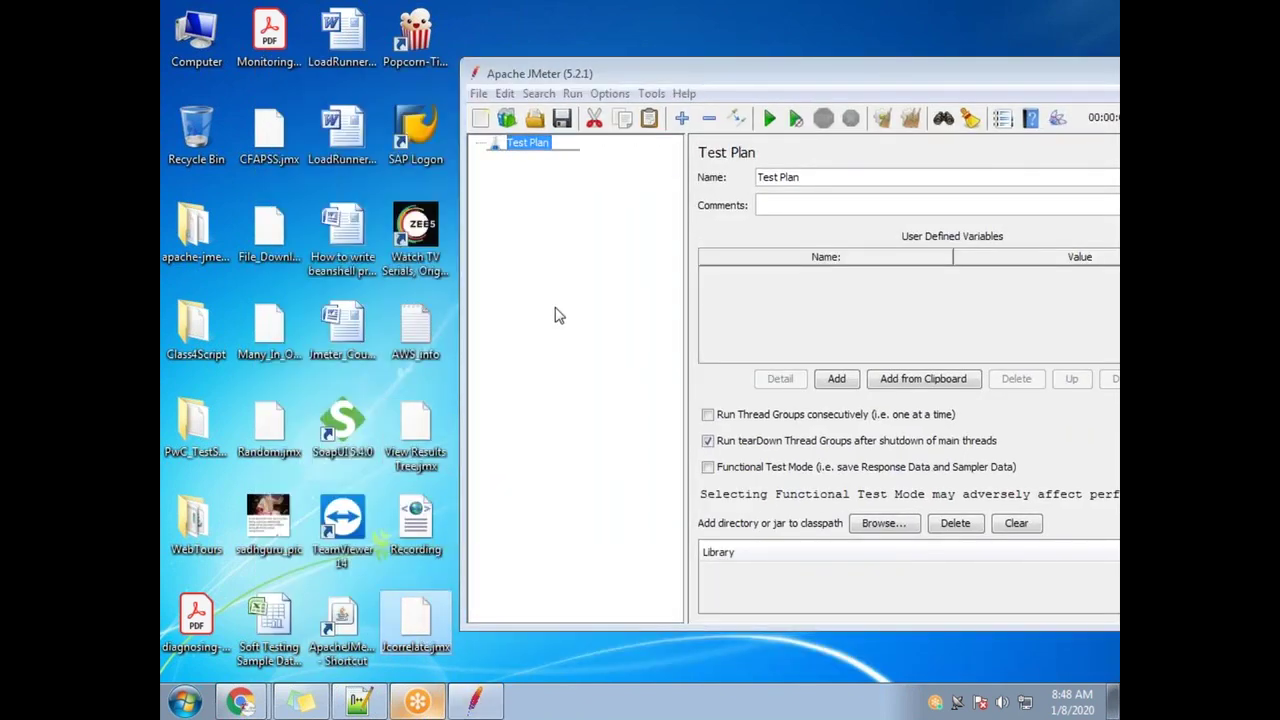
pyautogui.moveTo(547, 371); pyautogui.dragTo(547, 371)
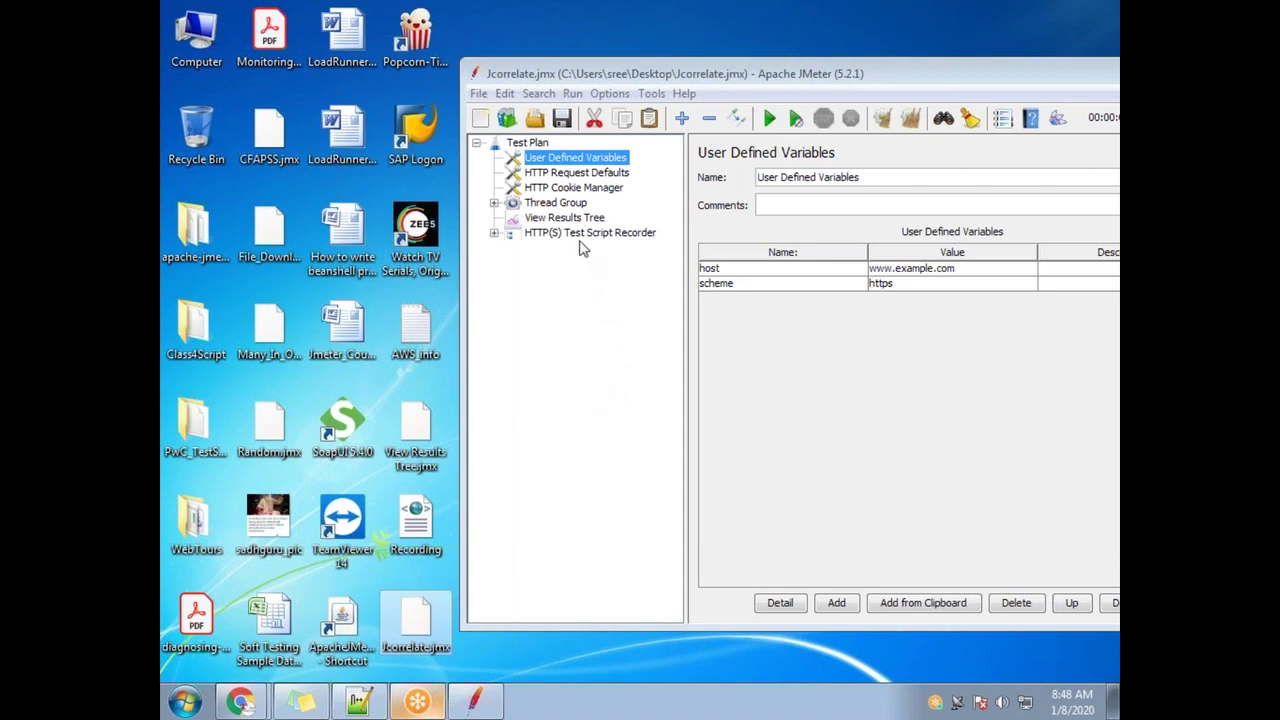
# Expand the HTTP(S) Test Script Recorder and select its View Results Tree
pyautogui.click(545, 233)
pyautogui.click(494, 233)
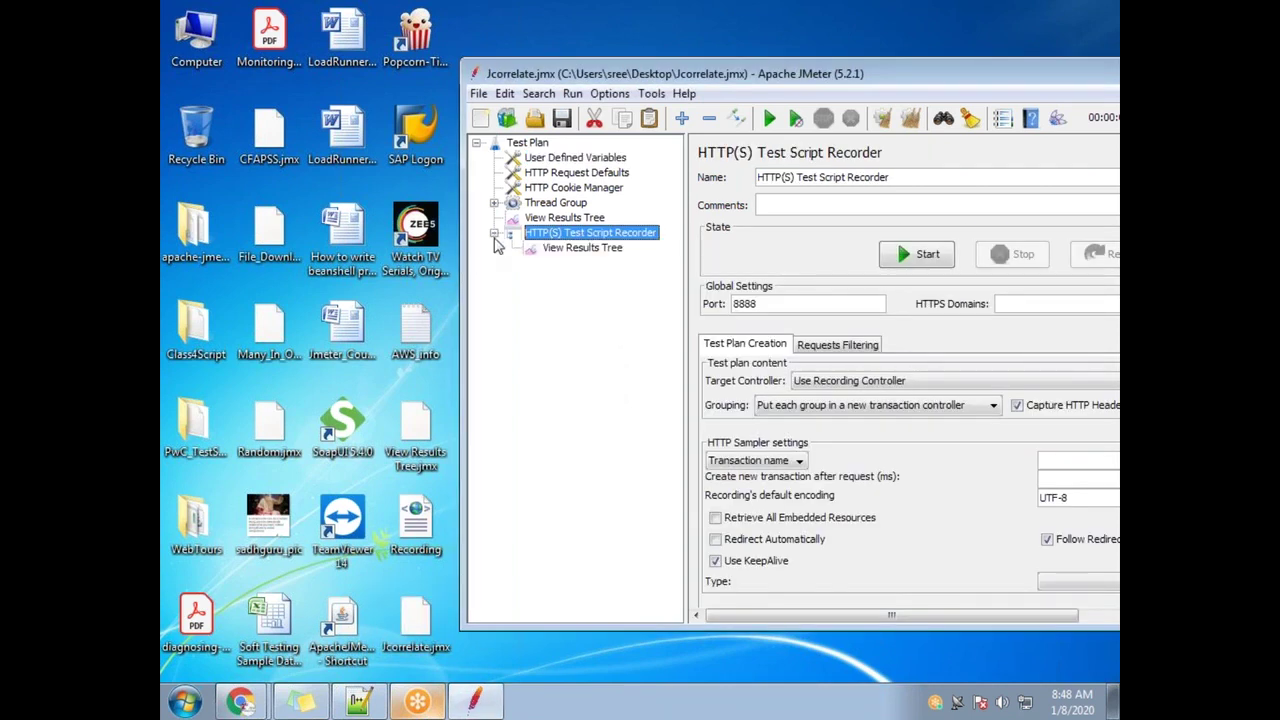
pyautogui.click(589, 250)
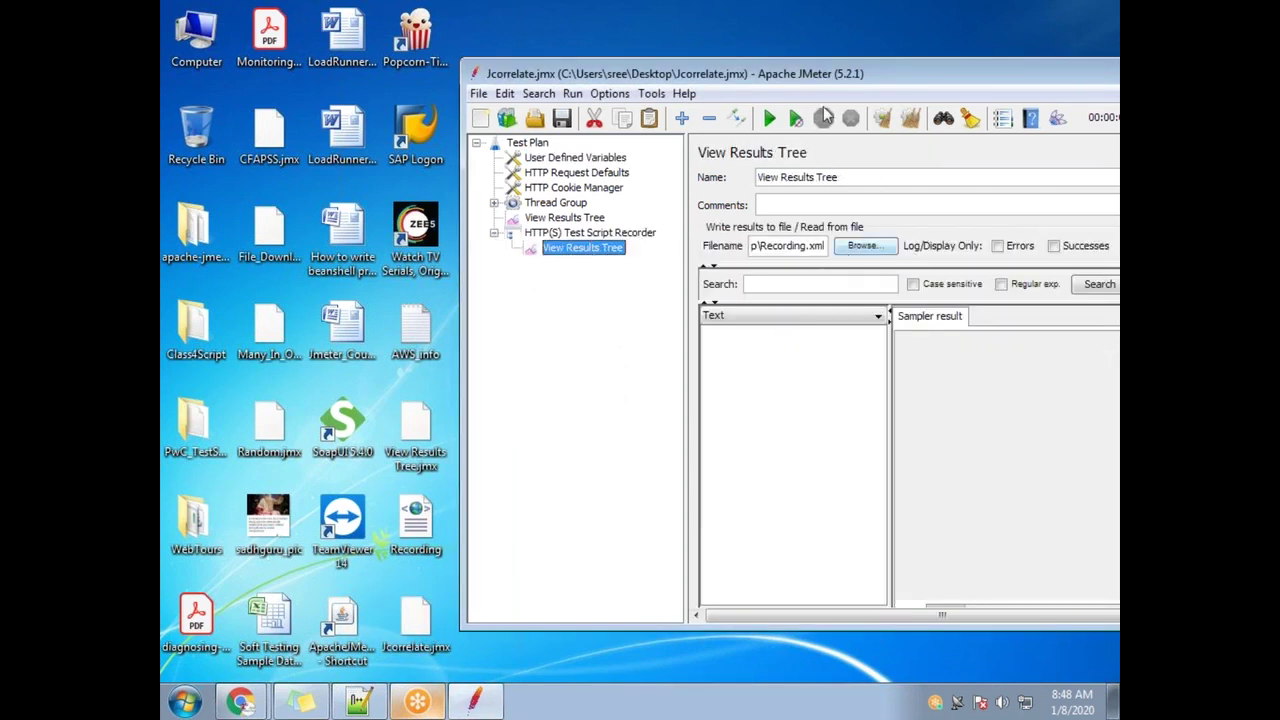
# Load the Recording results file into the recorder's View Results Tree and check its save settings
pyautogui.moveTo(824, 77); pyautogui.dragTo(581, 120)
pyautogui.click(628, 290)
pyautogui.doubleClick(486, 331)
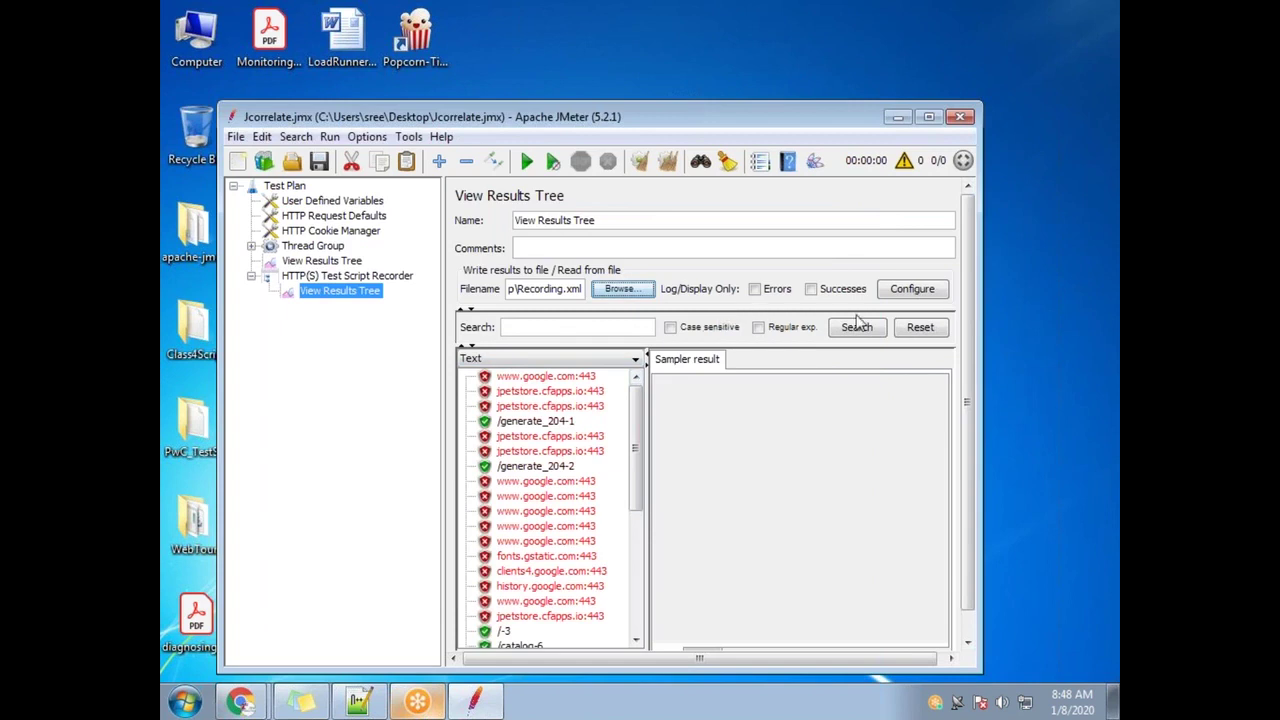
pyautogui.click(912, 290)
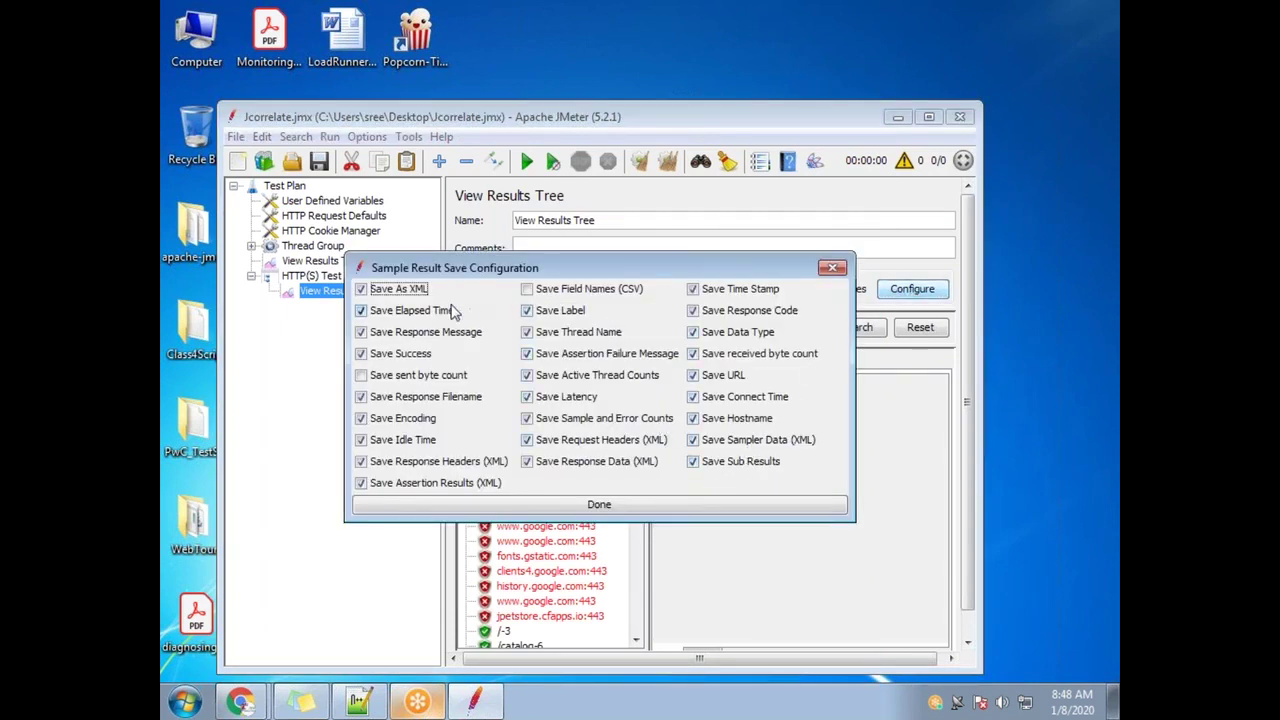
pyautogui.click(832, 268)
# Change the results file extension to .jtl, open Recording.jtl, and dismiss the load error
pyautogui.click(583, 289)
pyautogui.press('BackSpace')
pyautogui.press('BackSpace')
pyautogui.press('BackSpace')
pyautogui.write('jtl')
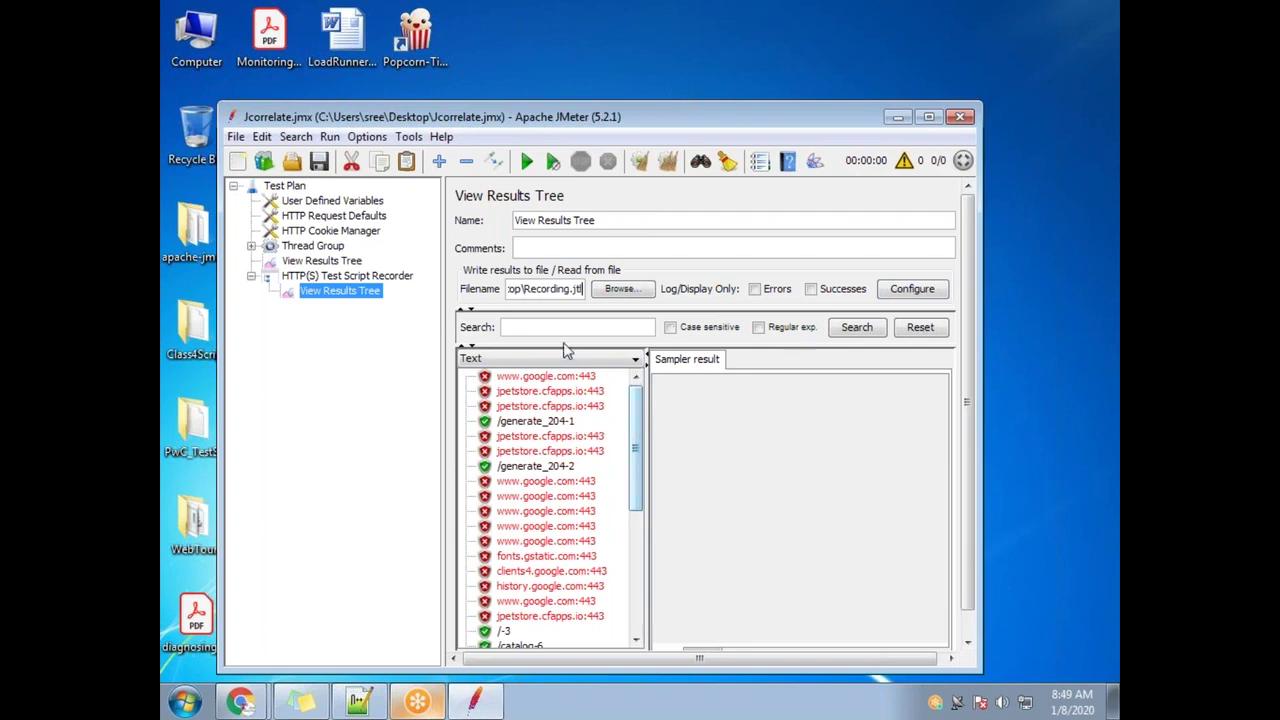
pyautogui.click(620, 289)
pyautogui.click(634, 542)
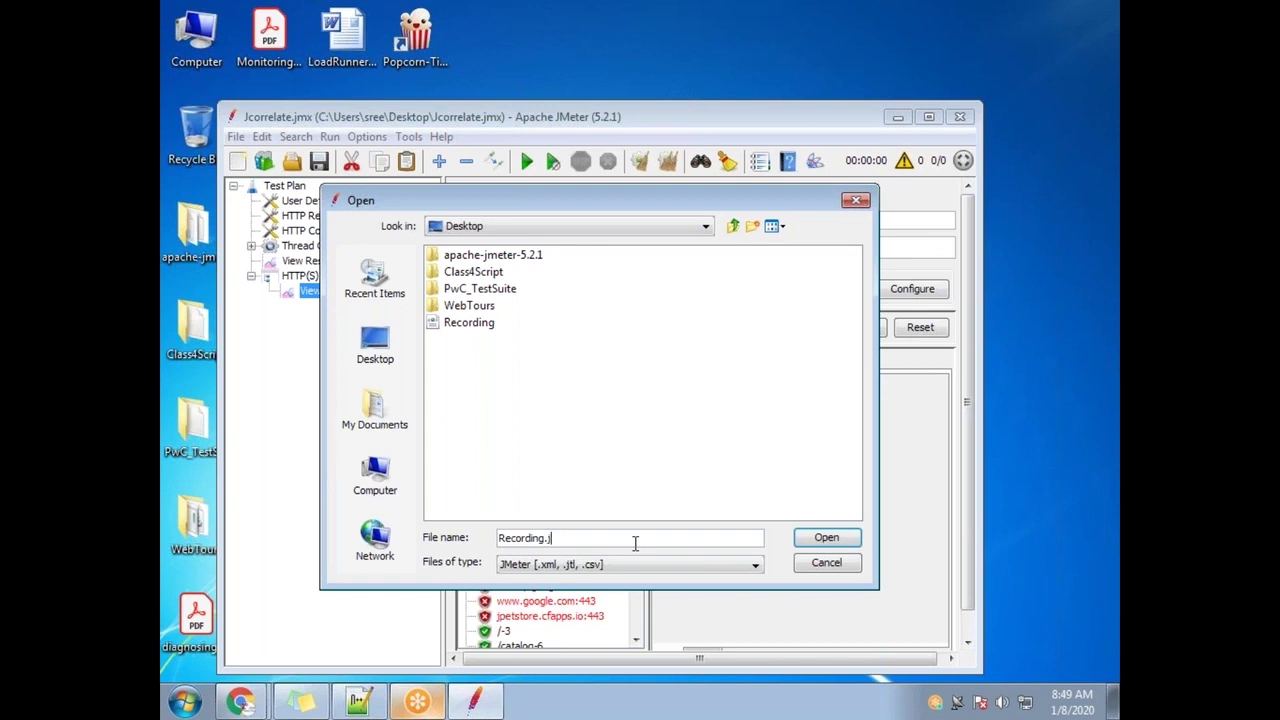
pyautogui.click(811, 546)
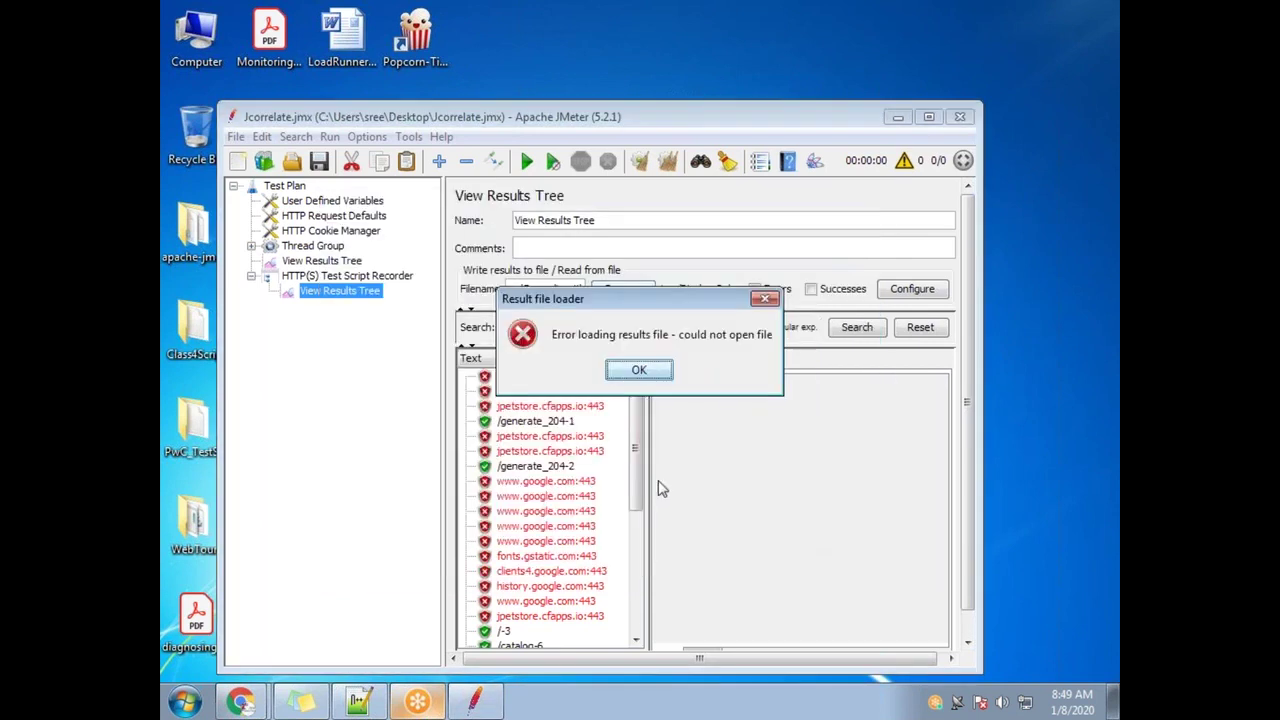
pyautogui.click(641, 370)
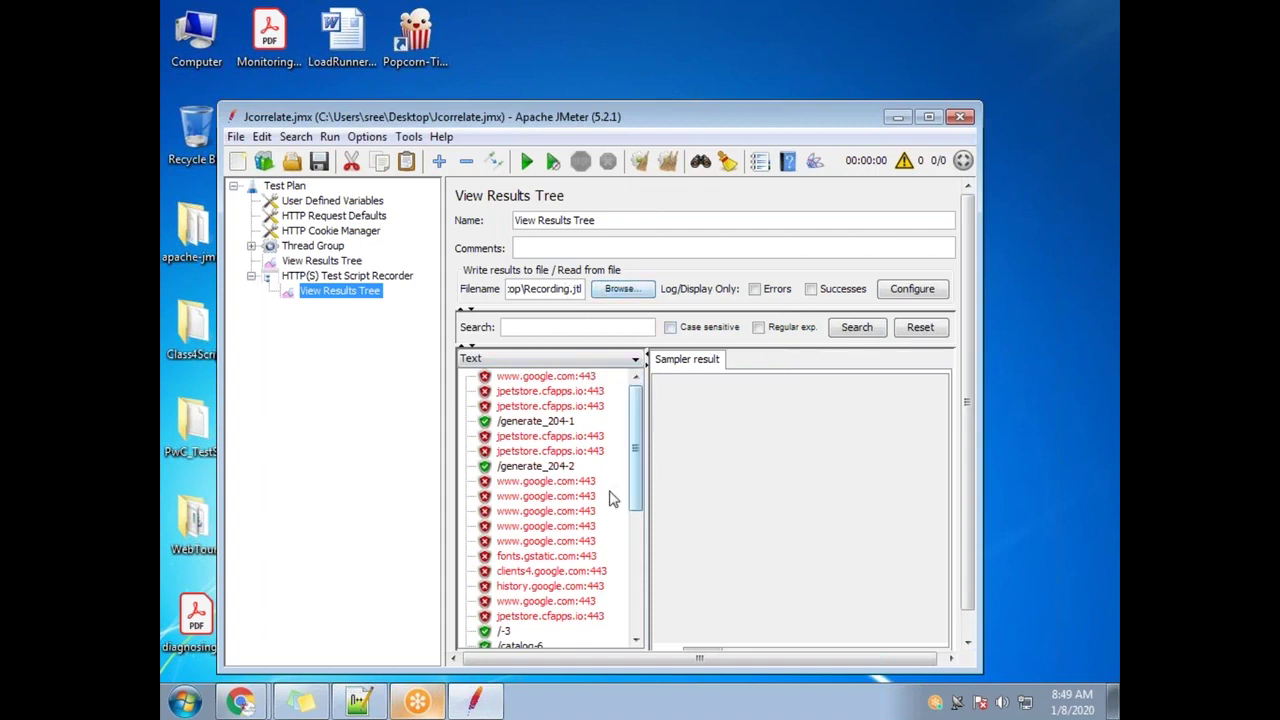
# Expand Thread Group > Recording Controller and clear all its recorded samples
pyautogui.click(251, 246)
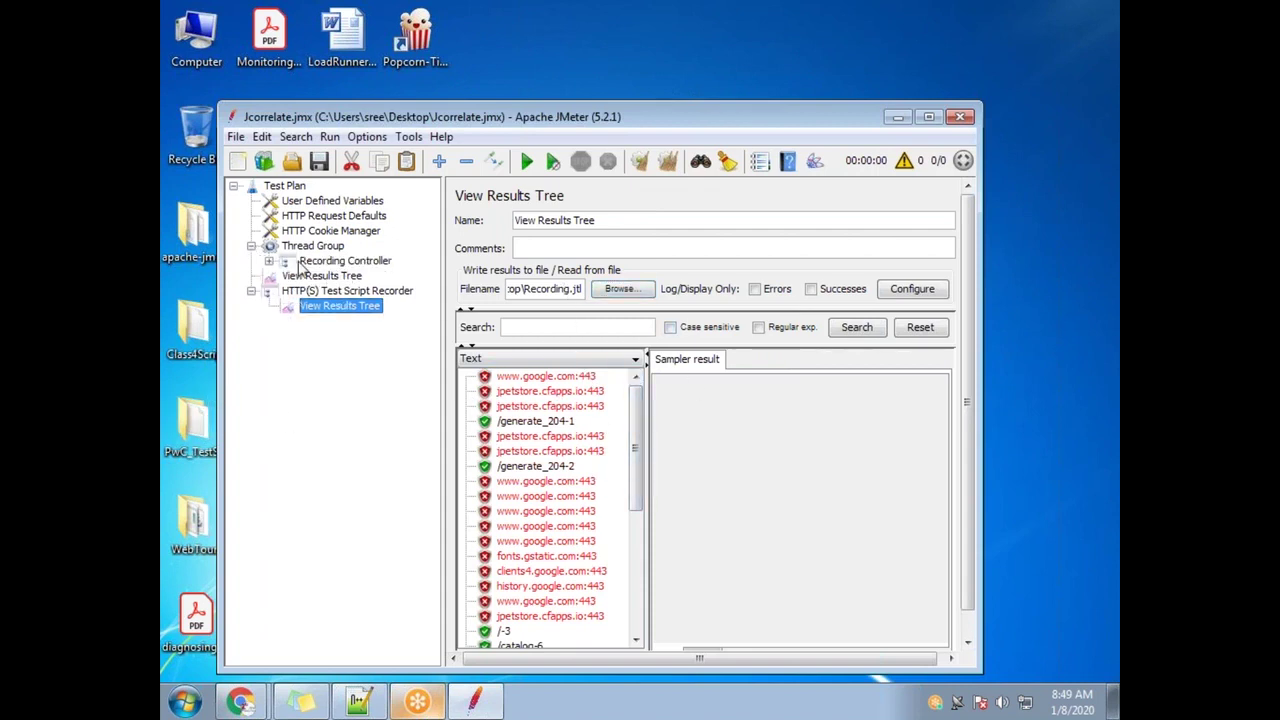
pyautogui.click(268, 261)
pyautogui.click(350, 262)
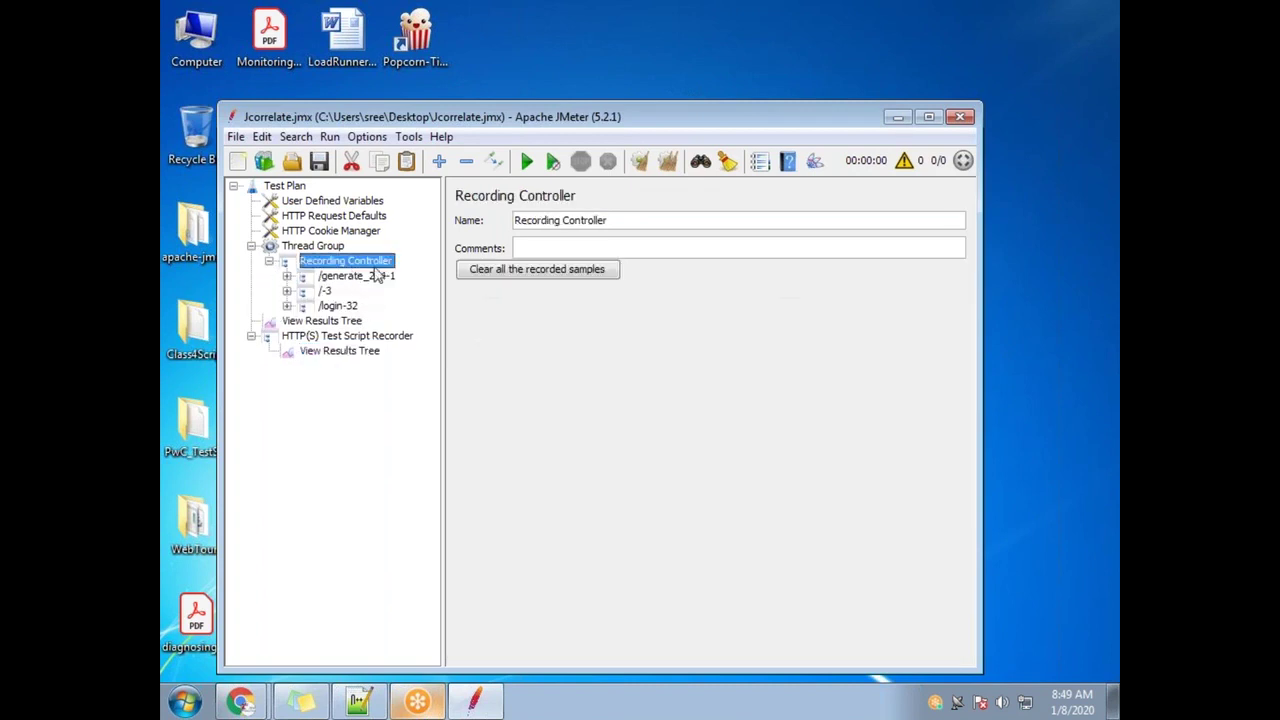
pyautogui.click(538, 270)
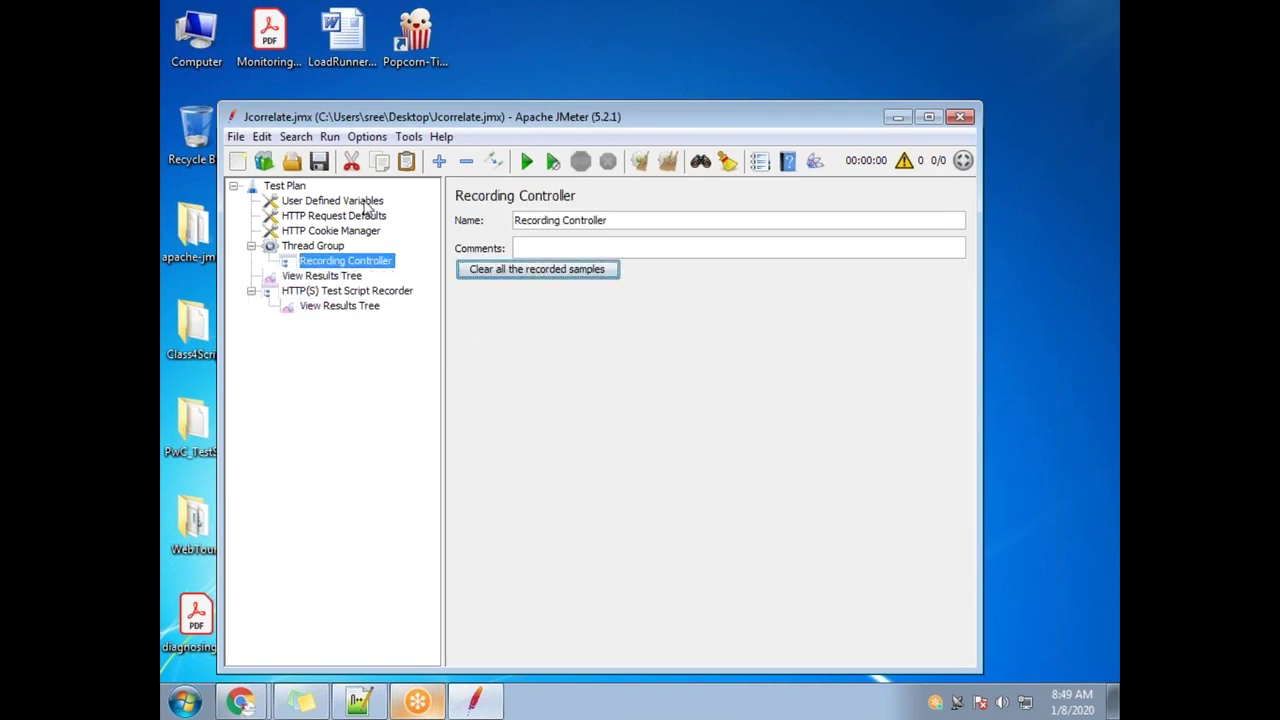
# Enable the localhost:8888 proxy server in Chrome's LAN settings
pyautogui.moveTo(240, 700)
pyautogui.click(257, 672)
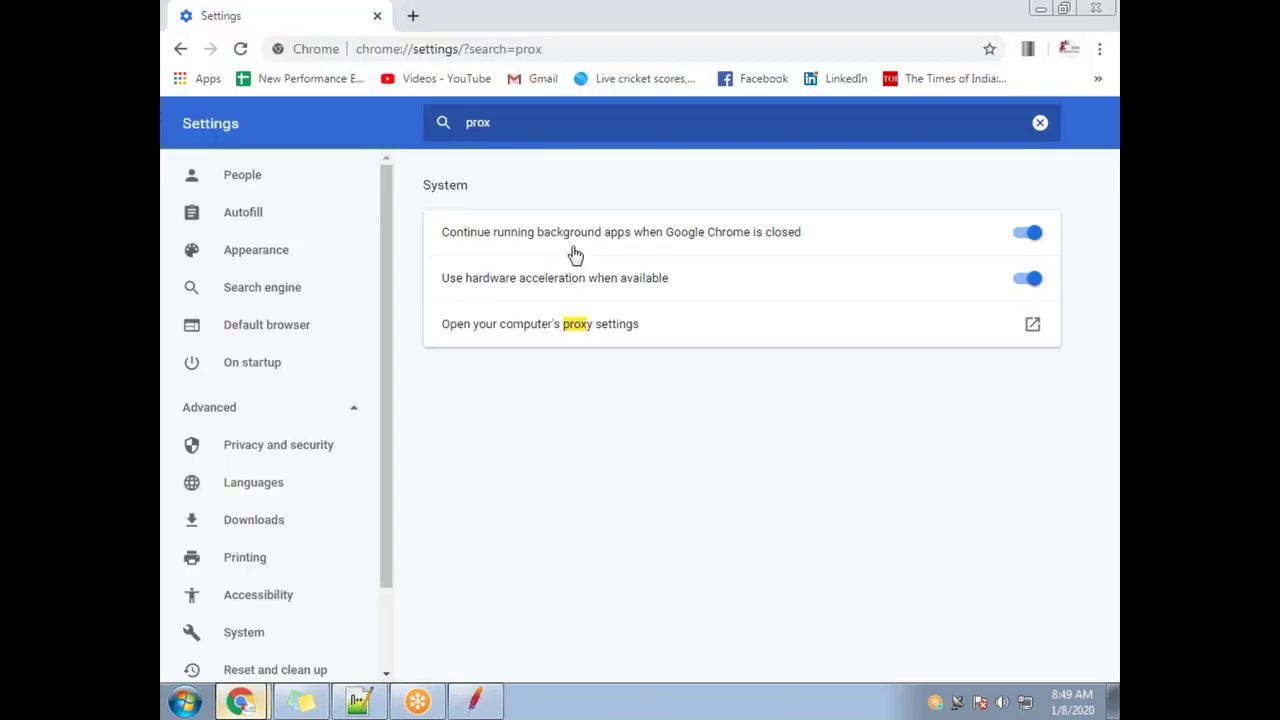
pyautogui.click(532, 326)
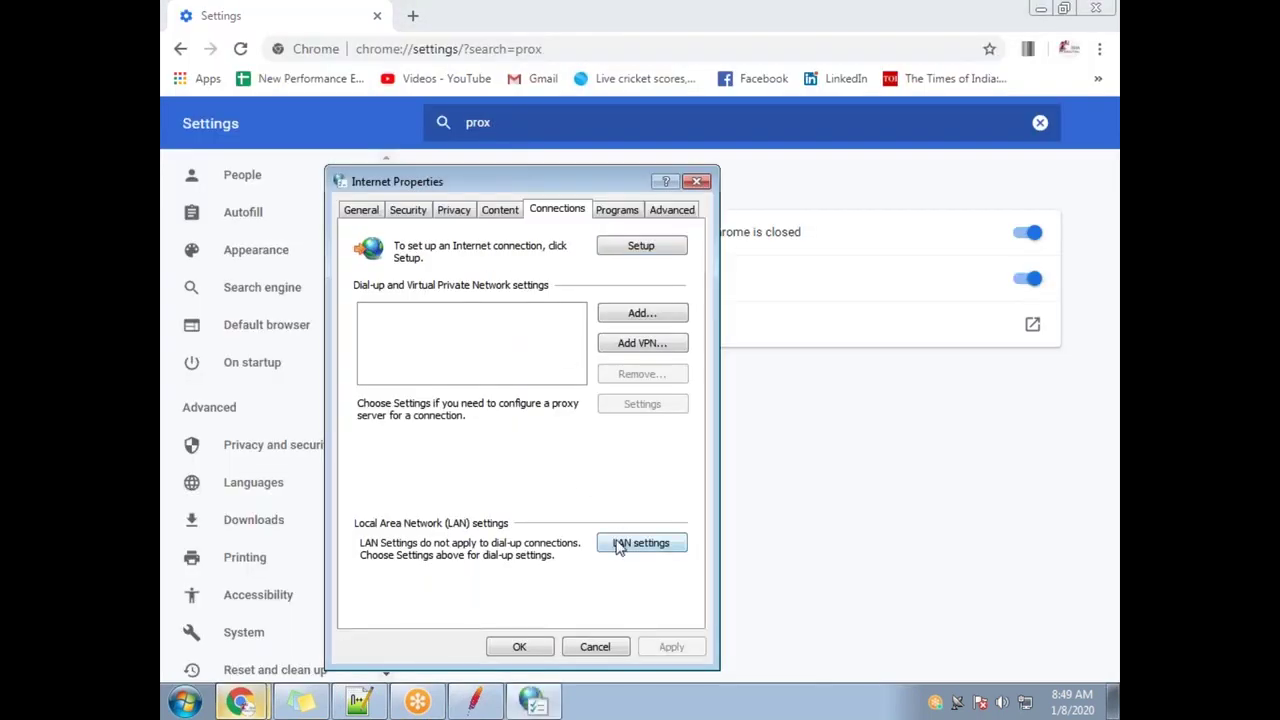
pyautogui.click(626, 543)
pyautogui.click(365, 388)
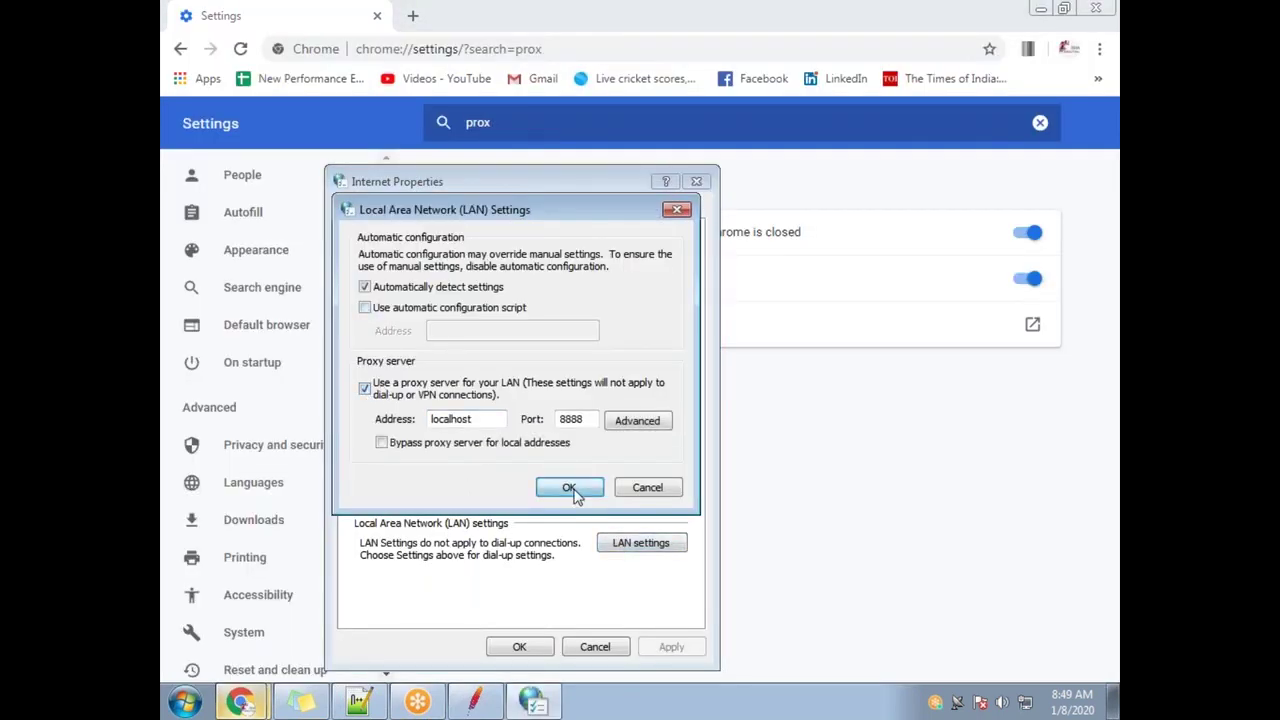
pyautogui.click(569, 487)
pyautogui.click(520, 647)
# Search Chrome settings for 'cache' and clear the browser's cached data
pyautogui.click(475, 700)
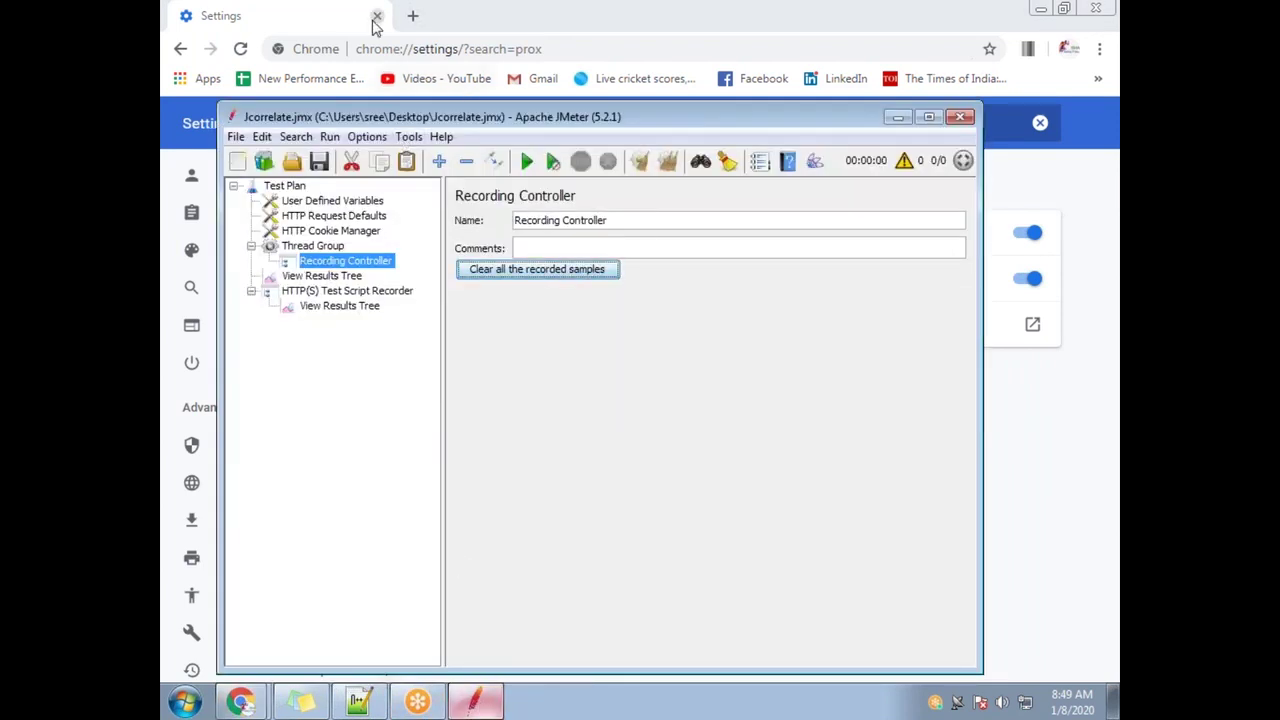
pyautogui.click(365, 27)
pyautogui.hotkey('ctrl', 'a')
pyautogui.write('cache')
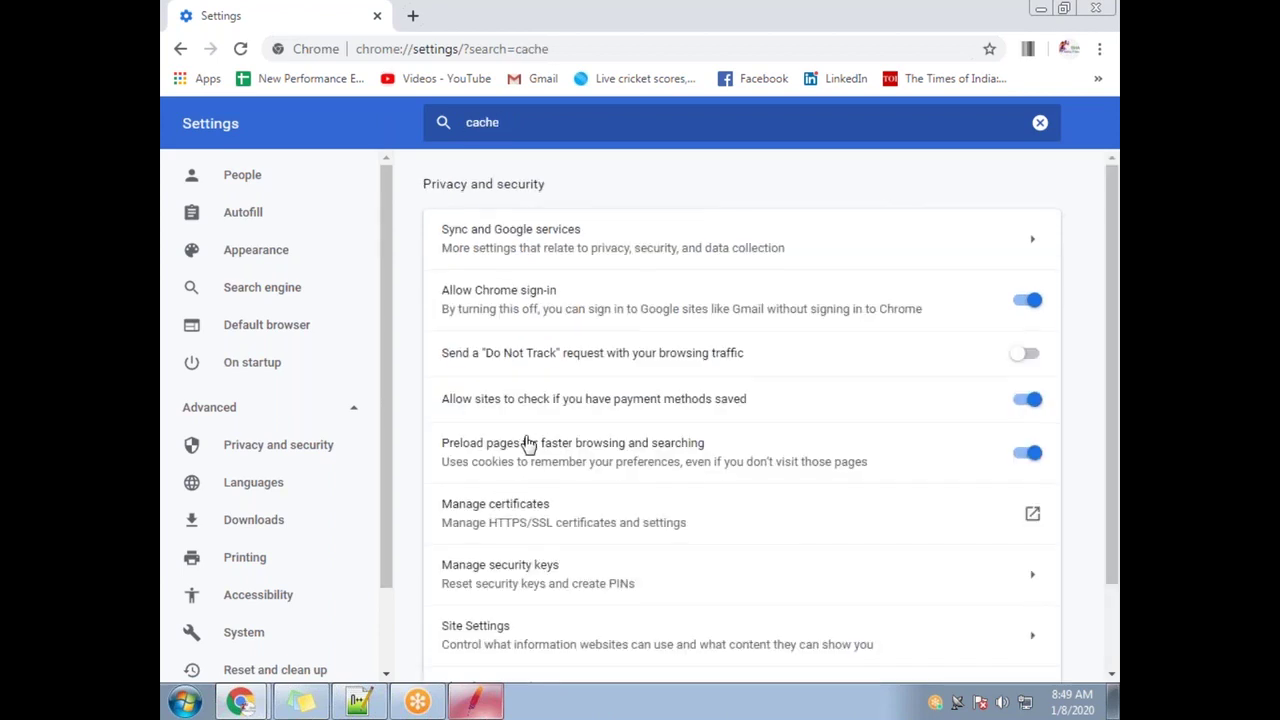
pyautogui.scroll(-2, 514, 600)
pyautogui.click(514, 605)
pyautogui.click(789, 525)
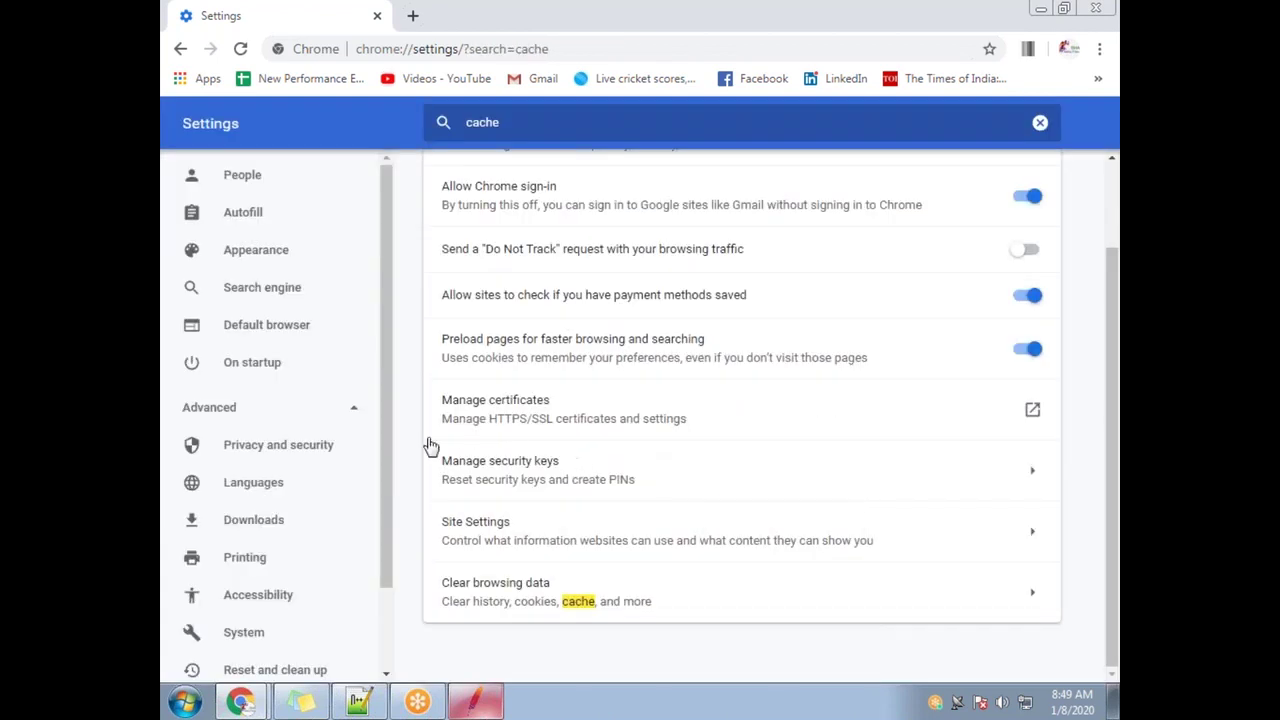
# Show the HTTP(S) Test Script Recorder settings in JMeter, port 8888
pyautogui.click(476, 703)
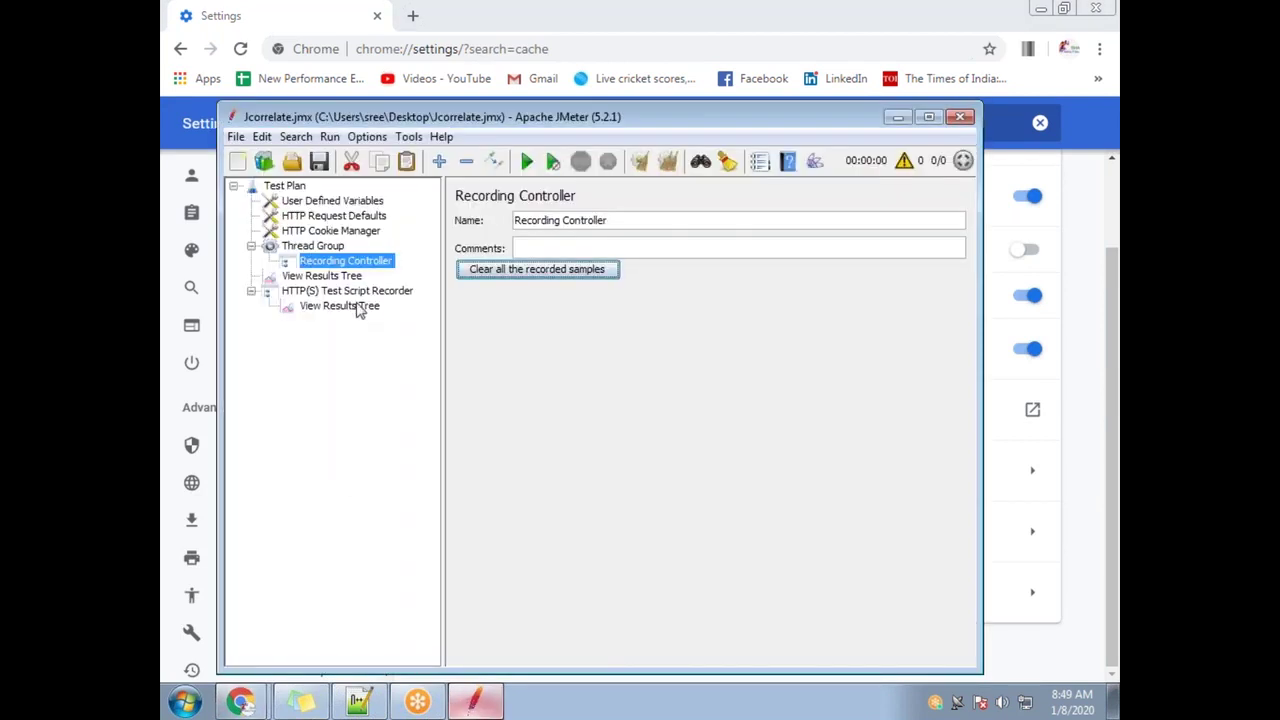
pyautogui.click(340, 306)
pyautogui.click(406, 290)
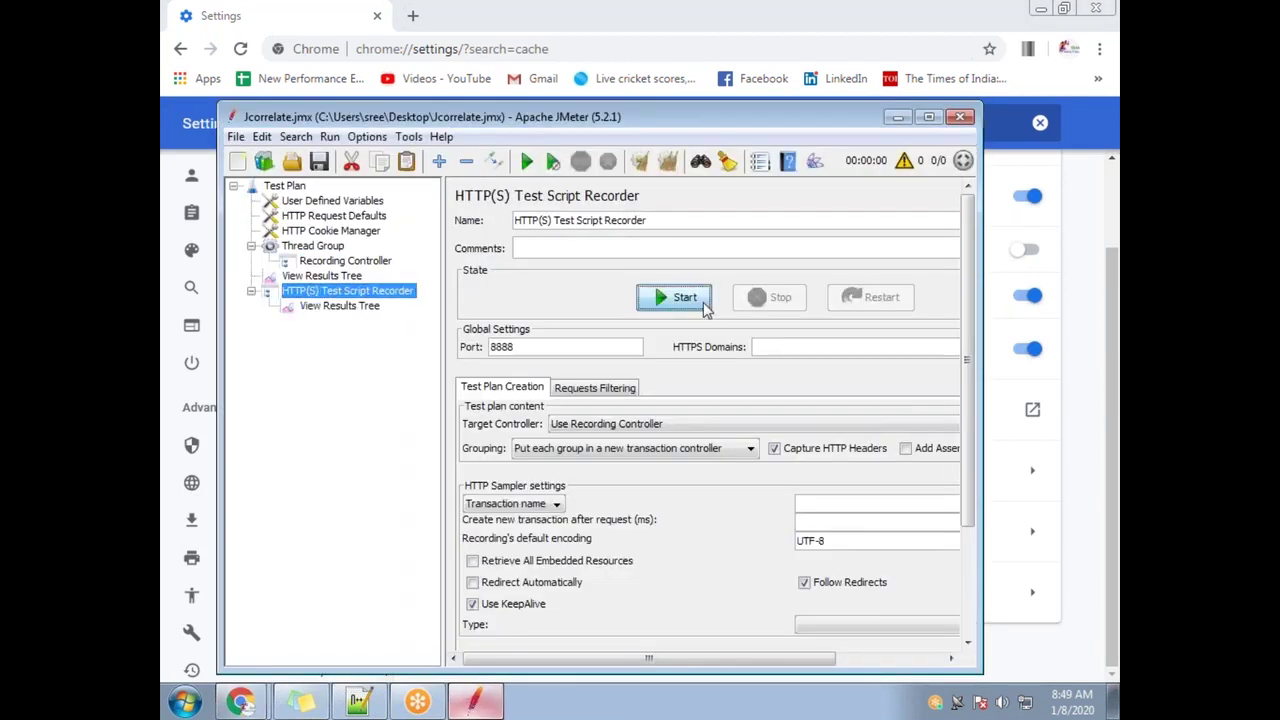
# Start the JMeter recorder and move its control window clear of Chrome's tabs
pyautogui.click(758, 586)
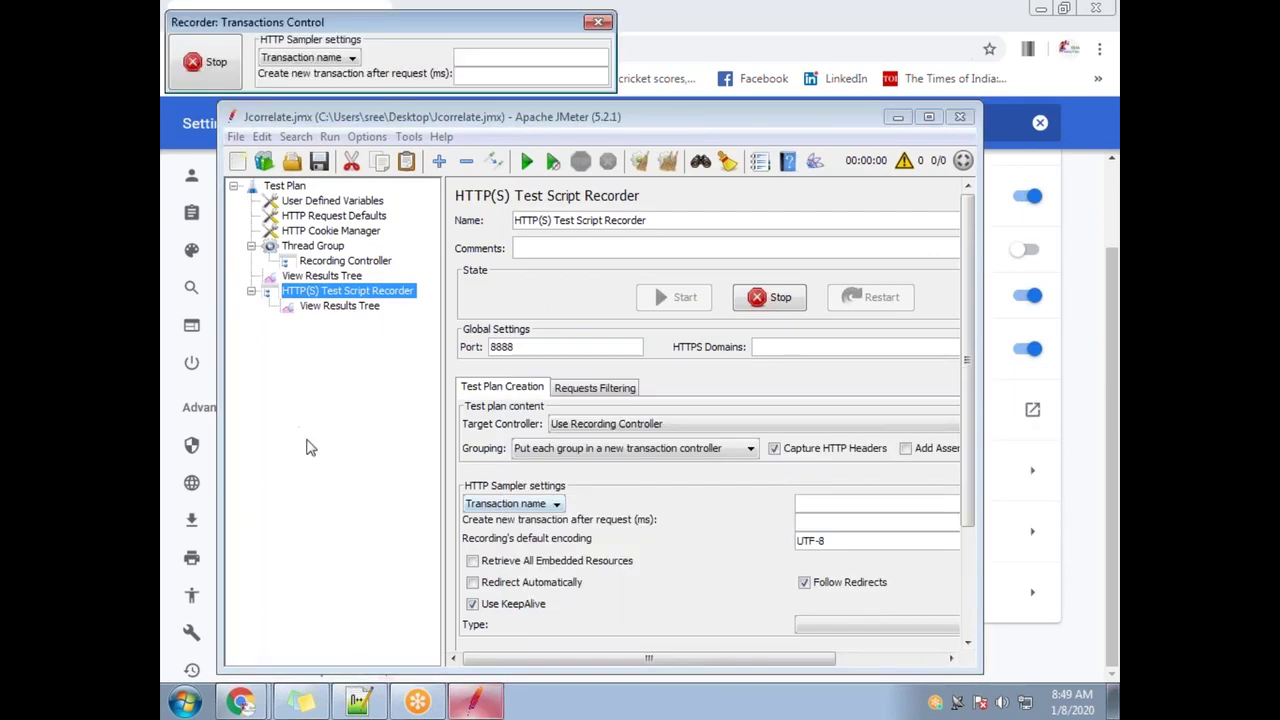
pyautogui.moveTo(240, 702)
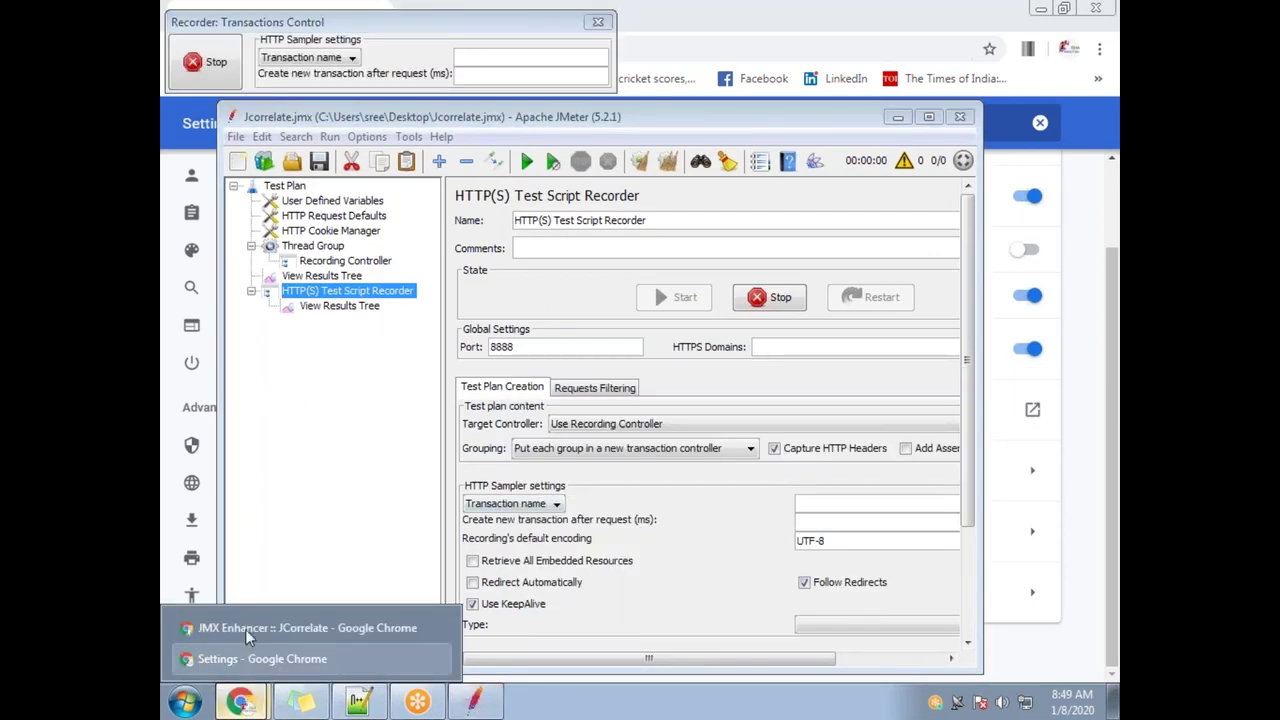
pyautogui.click(245, 629)
pyautogui.click(380, 25)
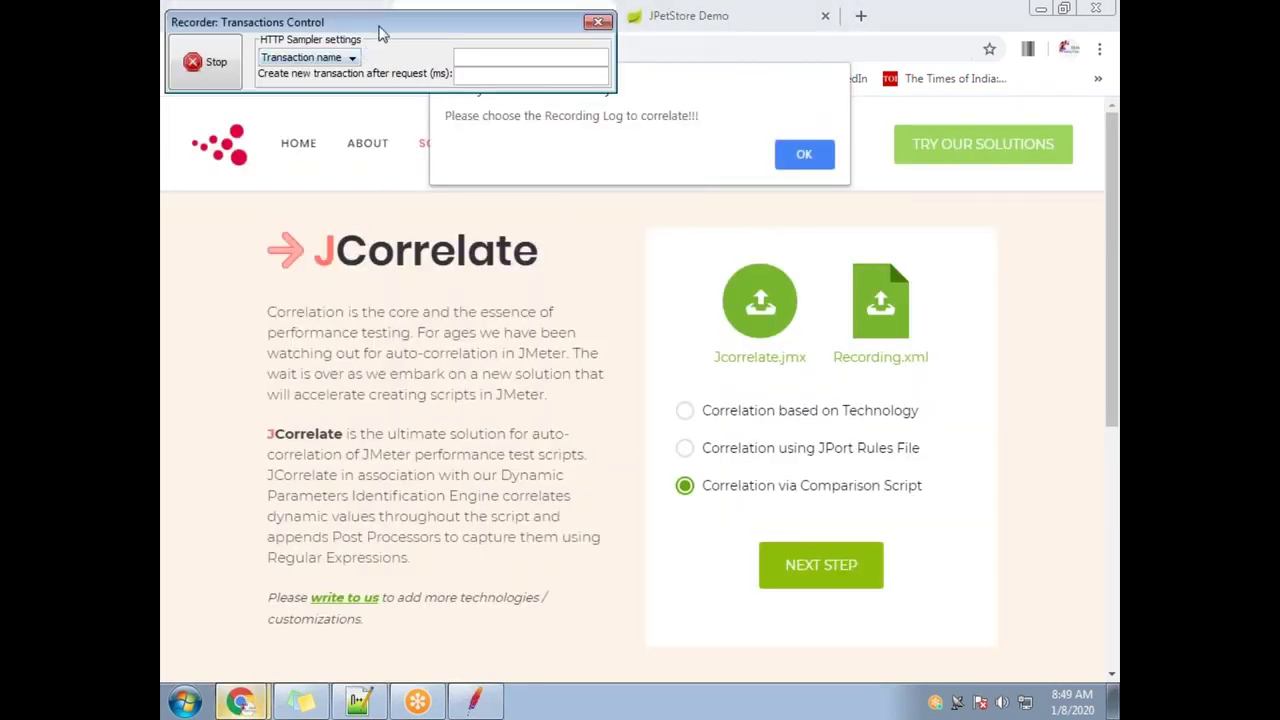
pyautogui.moveTo(377, 25); pyautogui.dragTo(414, 220)
pyautogui.moveTo(235, 703)
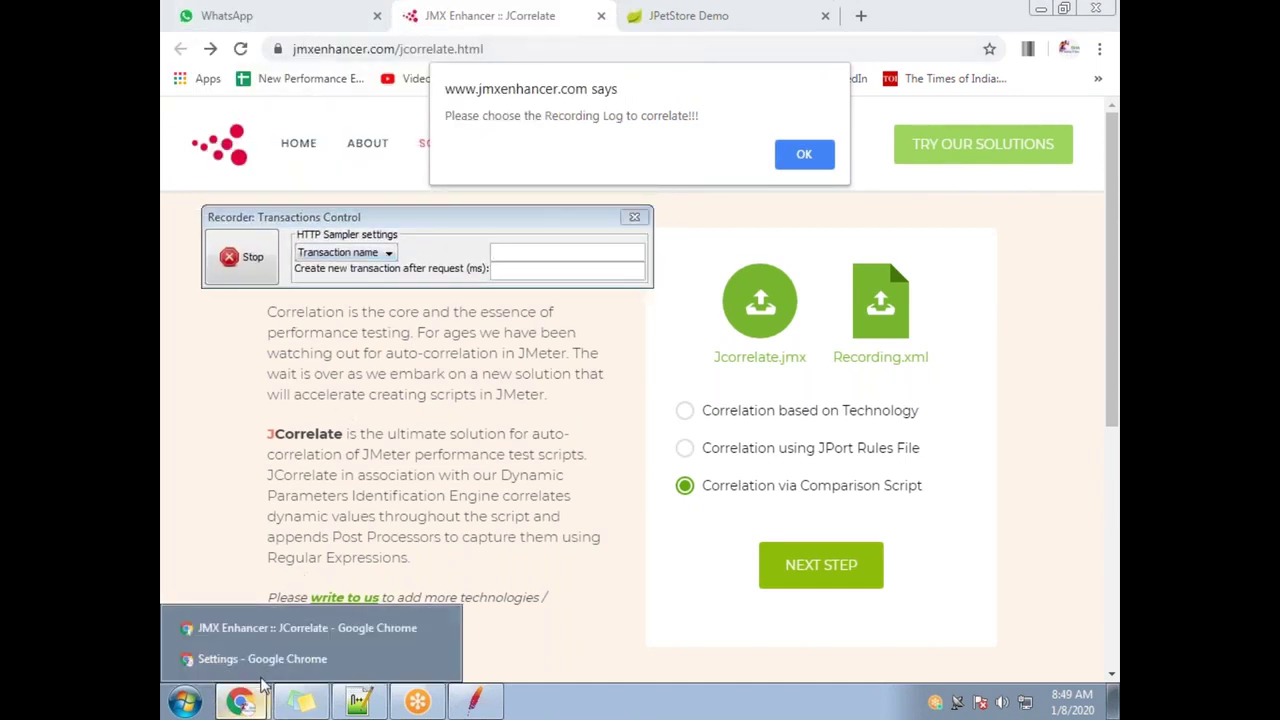
pyautogui.click(262, 657)
# Open jpetstore.cfapps.io in a new tab, proceeding past the certificate warning
pyautogui.click(413, 15)
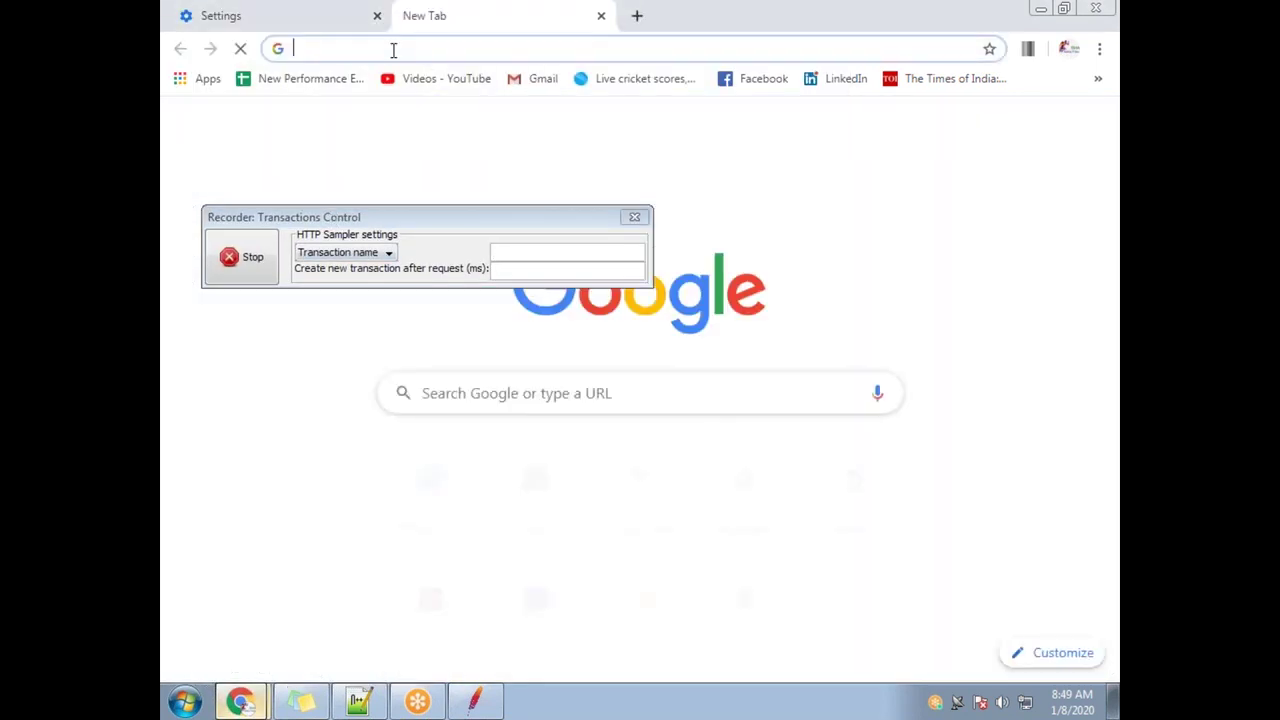
pyautogui.write('cf')
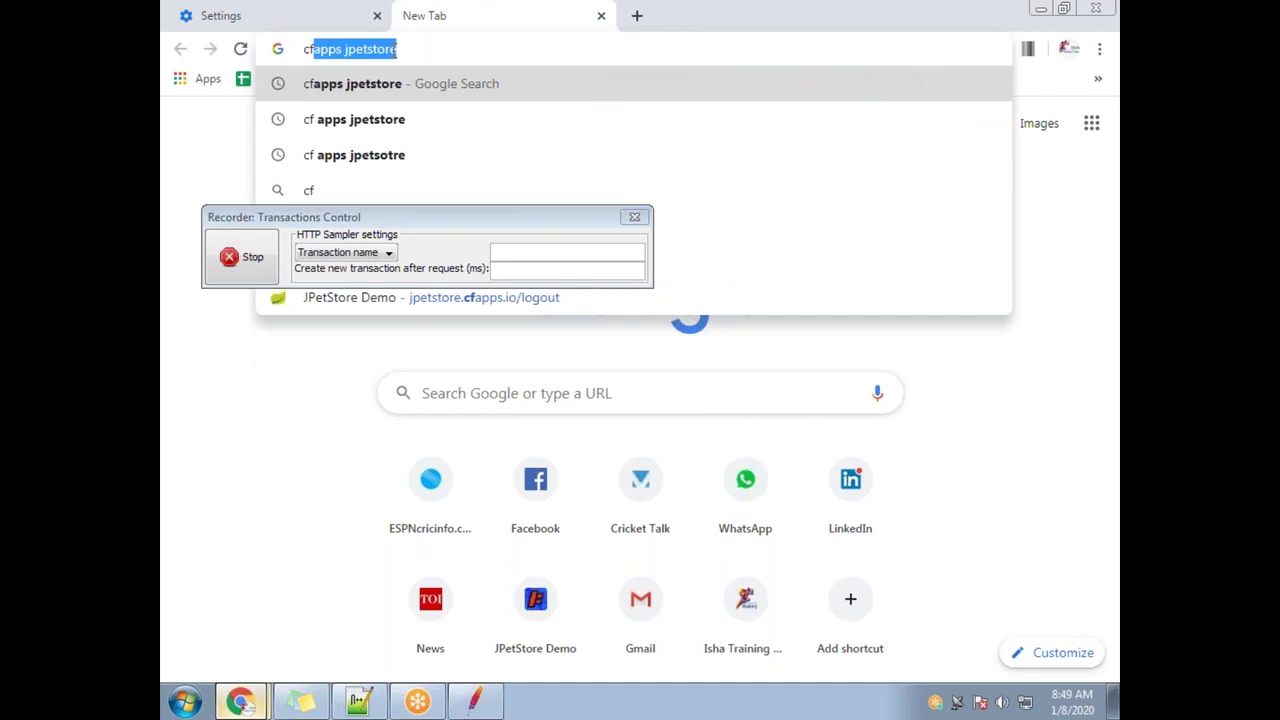
pyautogui.click(447, 310)
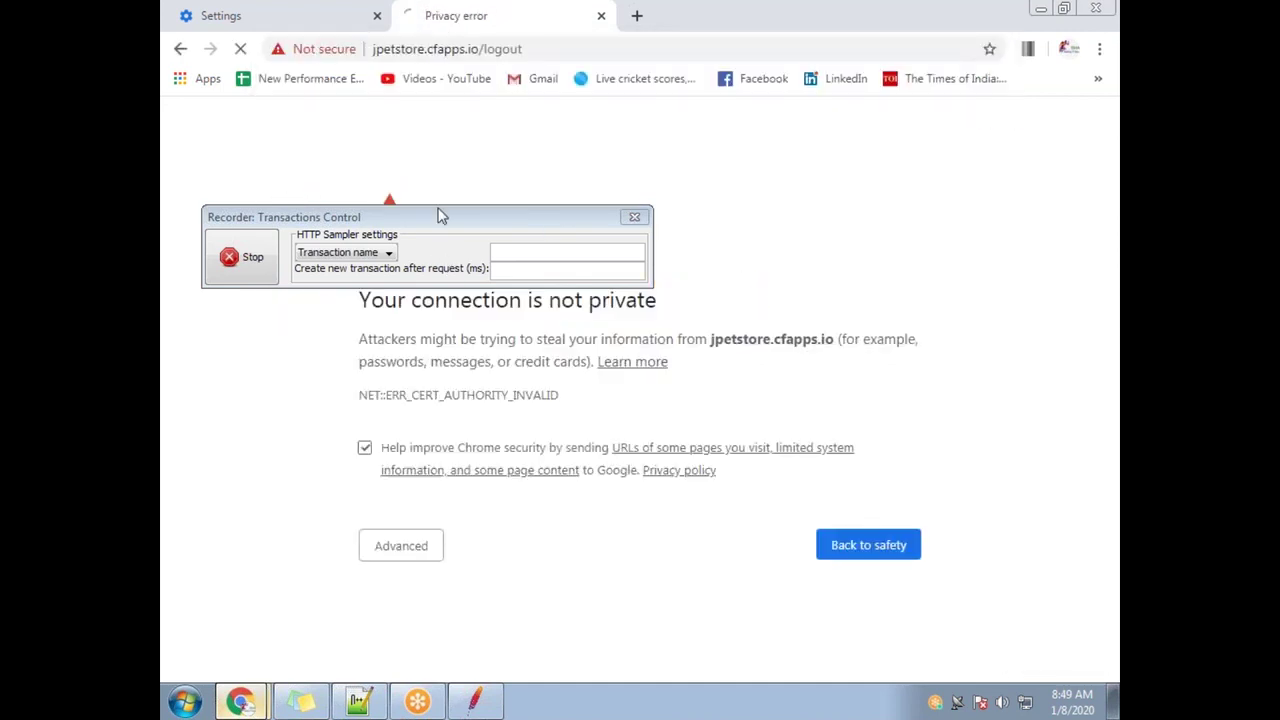
pyautogui.moveTo(437, 211); pyautogui.dragTo(548, 487)
pyautogui.click(389, 549)
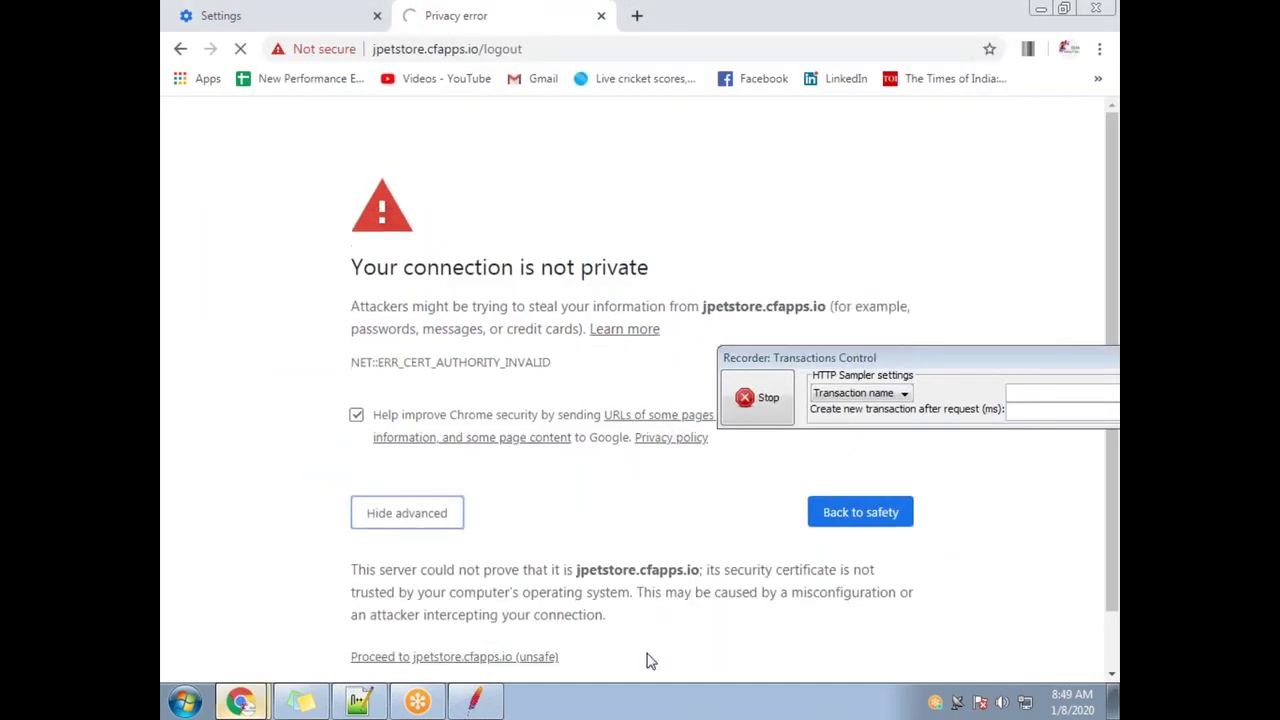
pyautogui.click(500, 626)
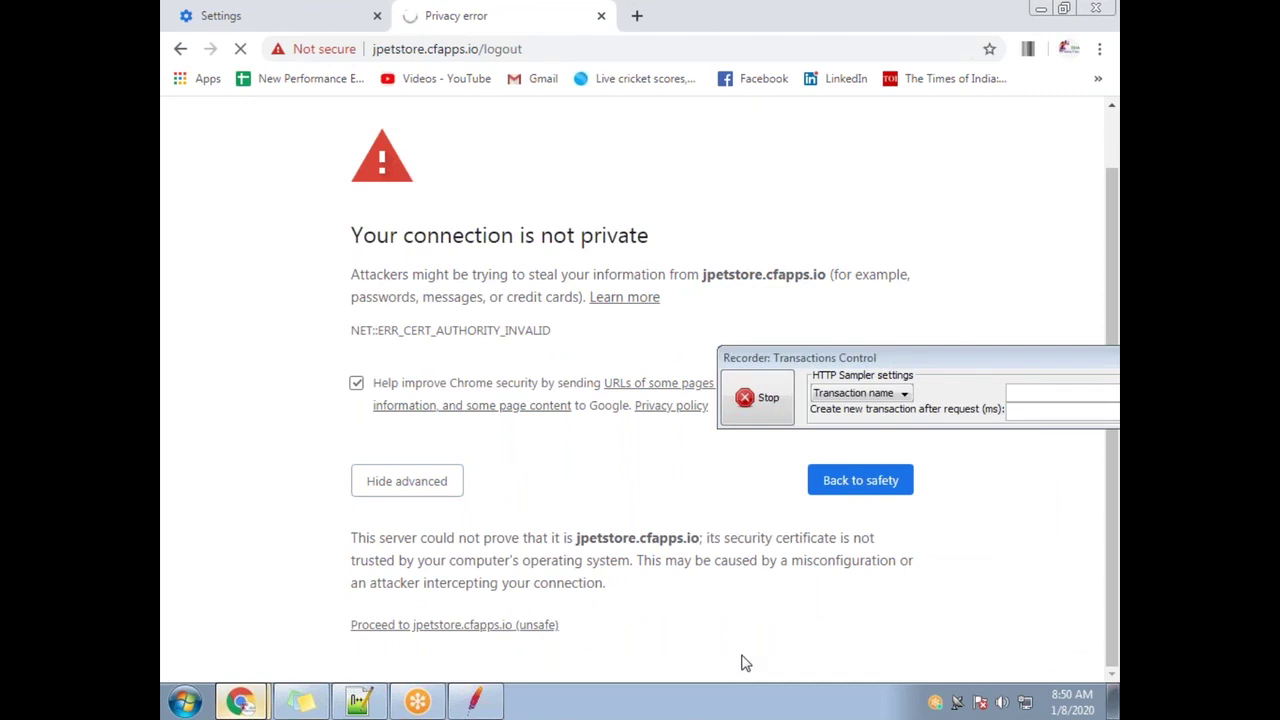
# Sign in to JPetStore with the demo account's username and password
pyautogui.moveTo(930, 362); pyautogui.dragTo(877, 277)
pyautogui.click(650, 131)
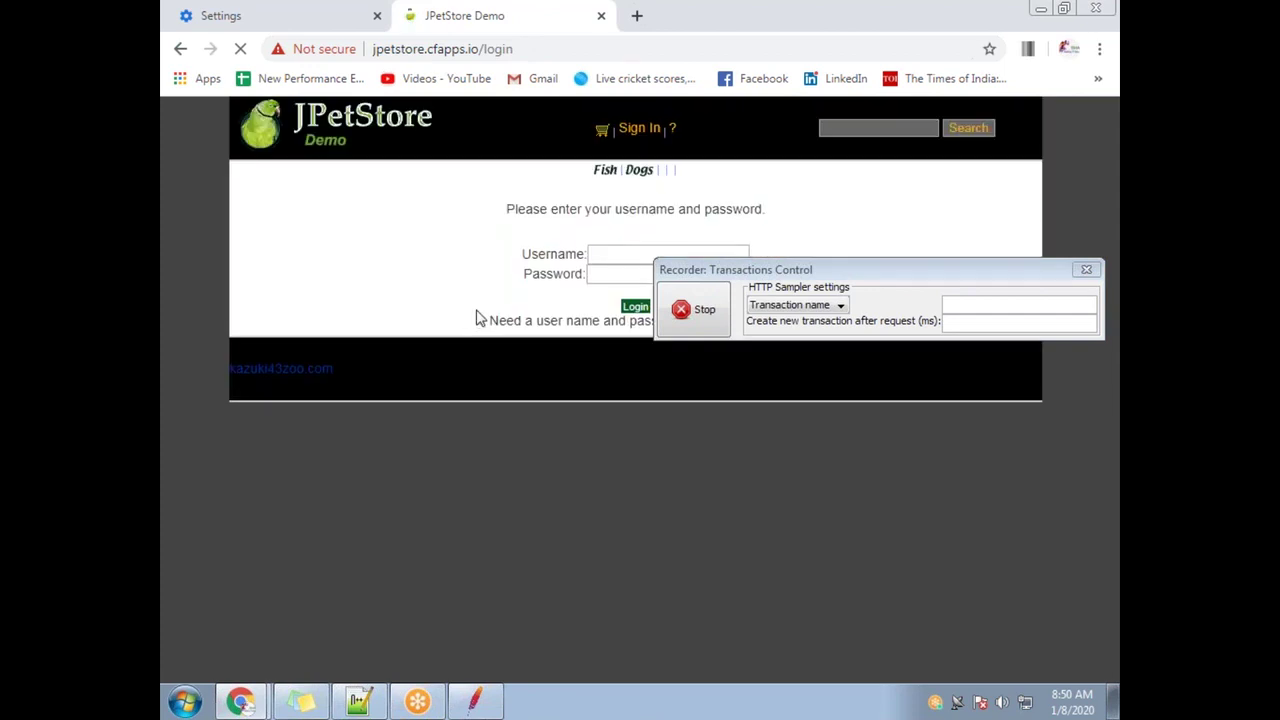
pyautogui.click(598, 259)
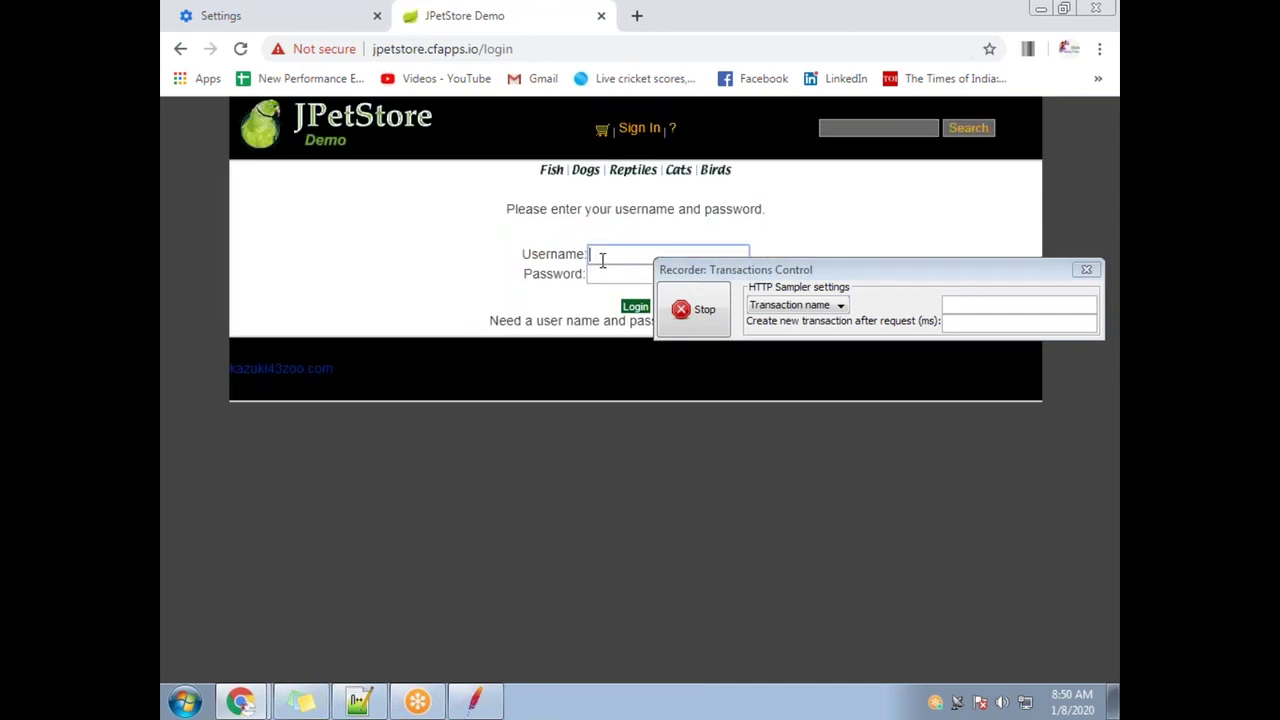
pyautogui.write('j2ee')
pyautogui.press('Tab')
pyautogui.click(635, 306)
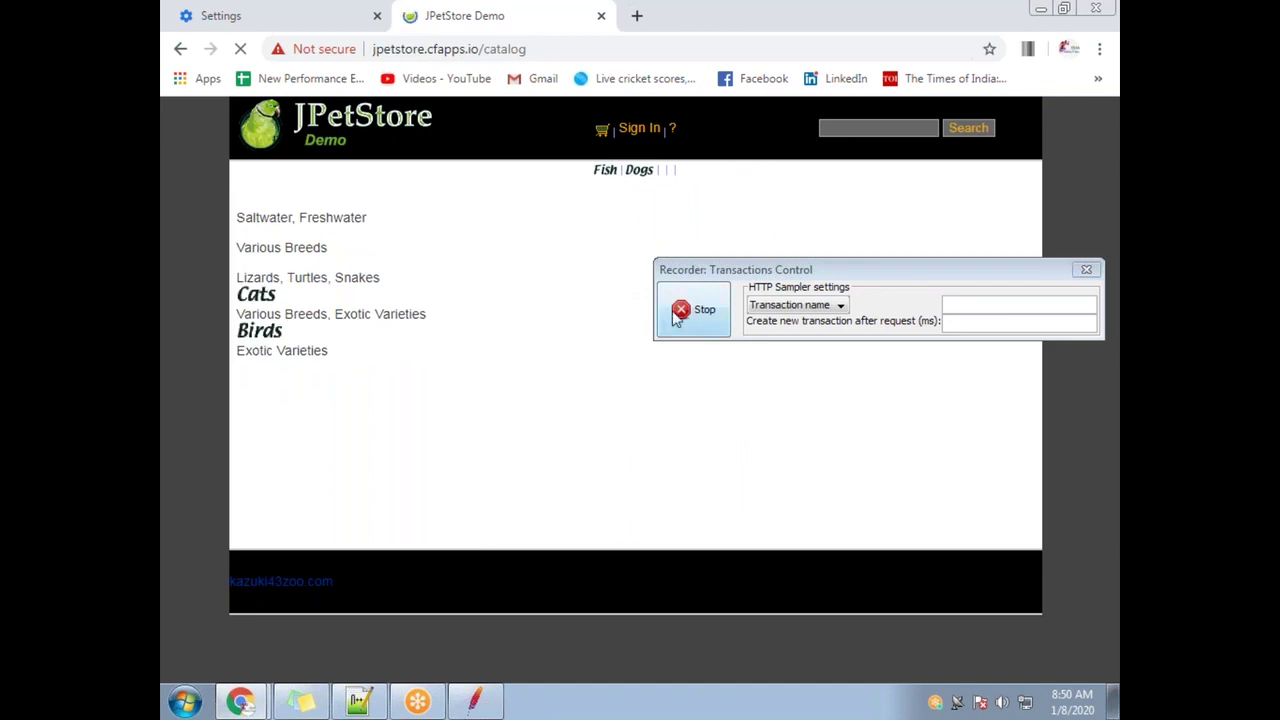
pyautogui.click(589, 378)
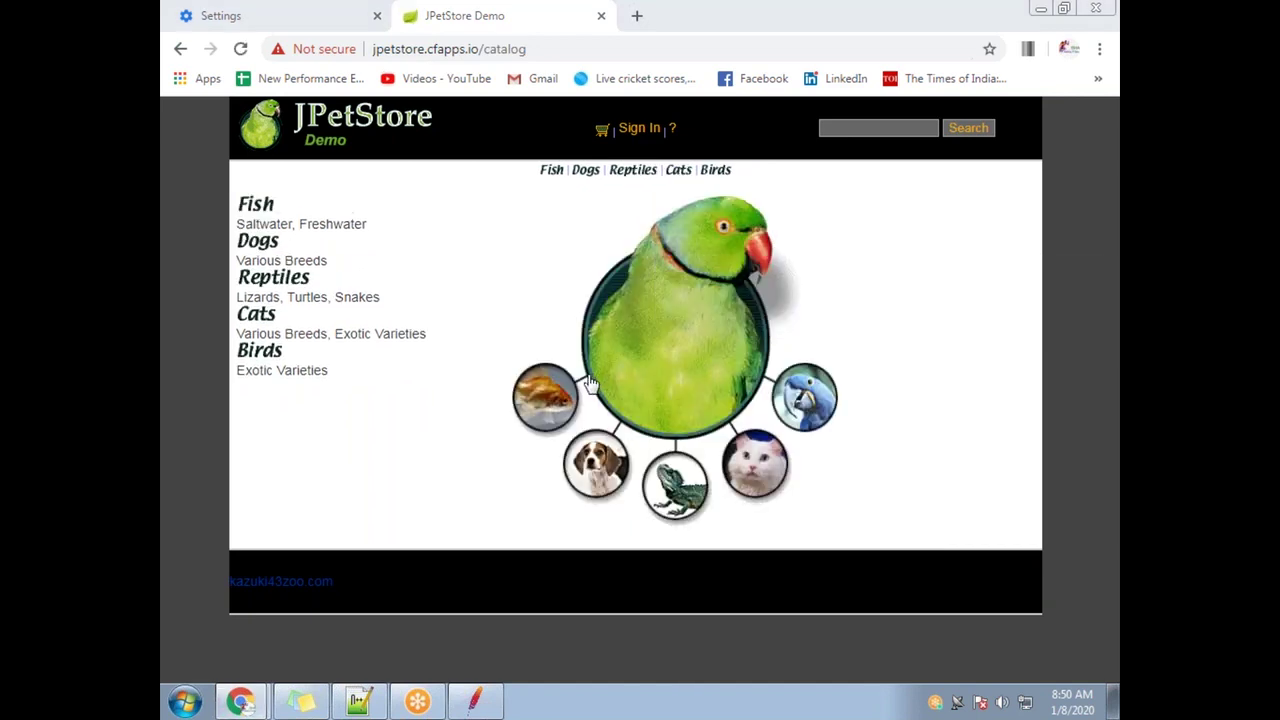
pyautogui.moveTo(466, 702)
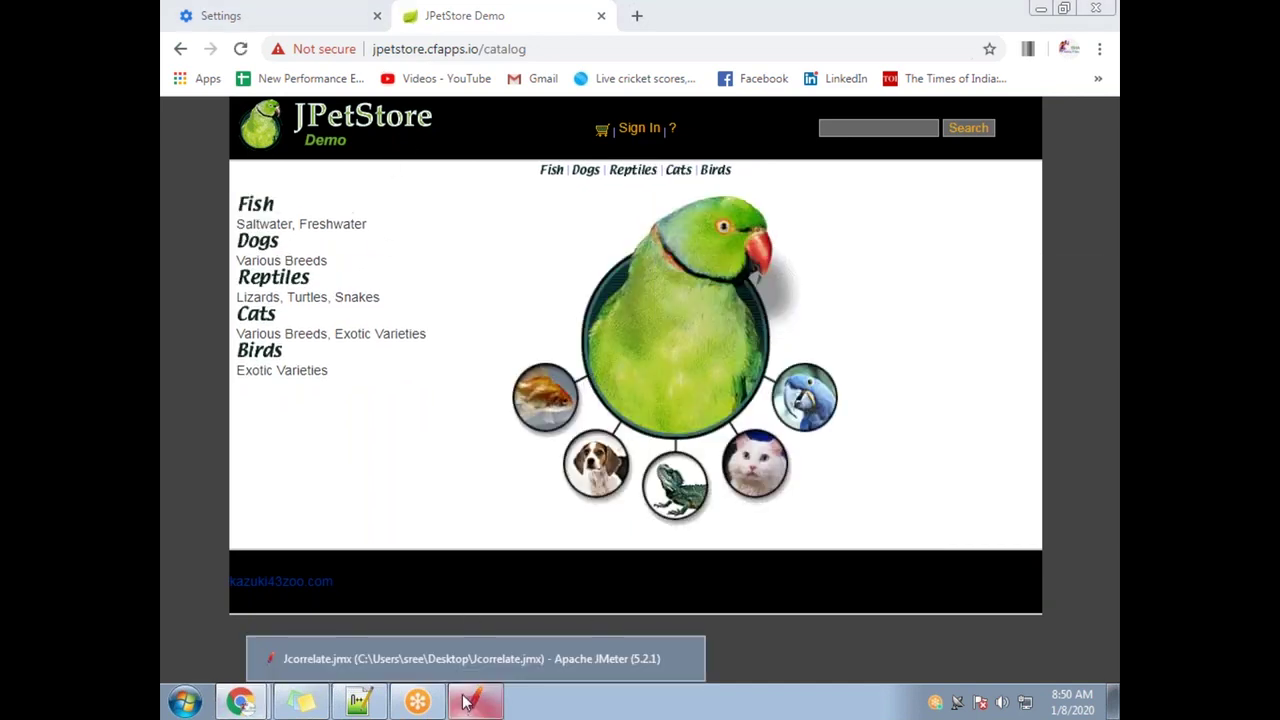
# Inspect the recorded /login-30 request's _csrf parameter and View Results Tree, then minimise JMeter
pyautogui.click(466, 702)
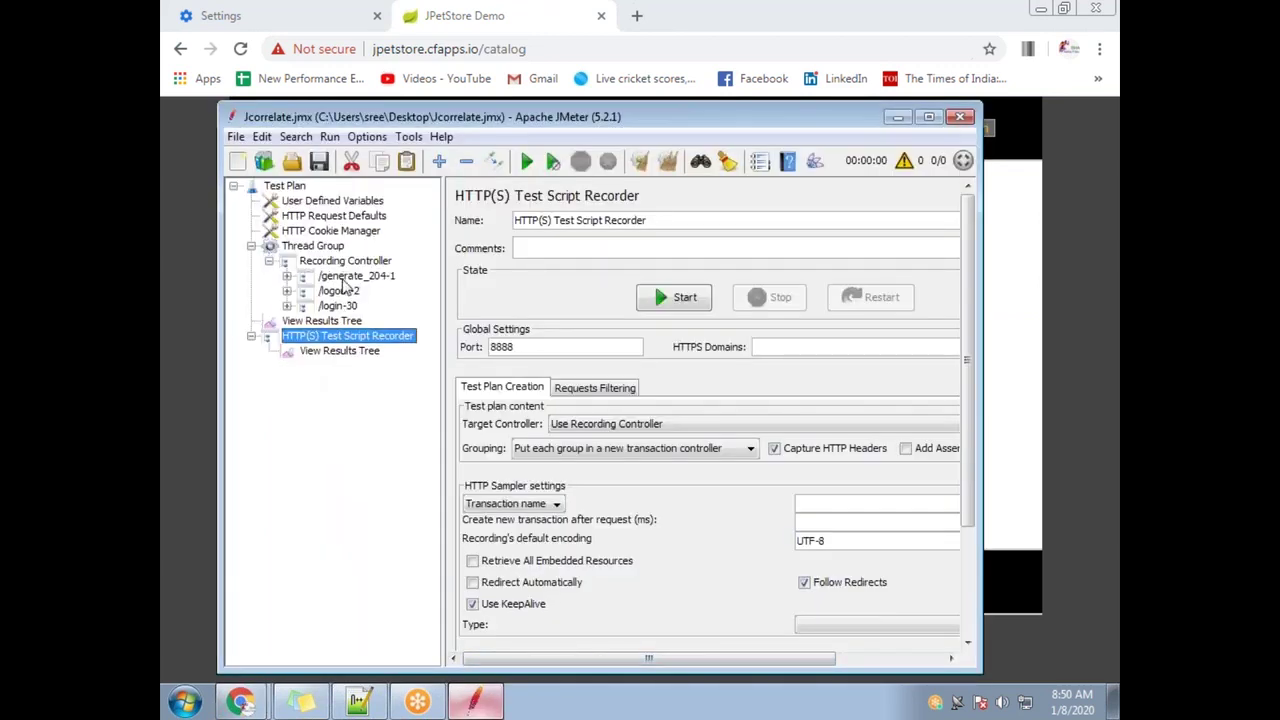
pyautogui.click(286, 307)
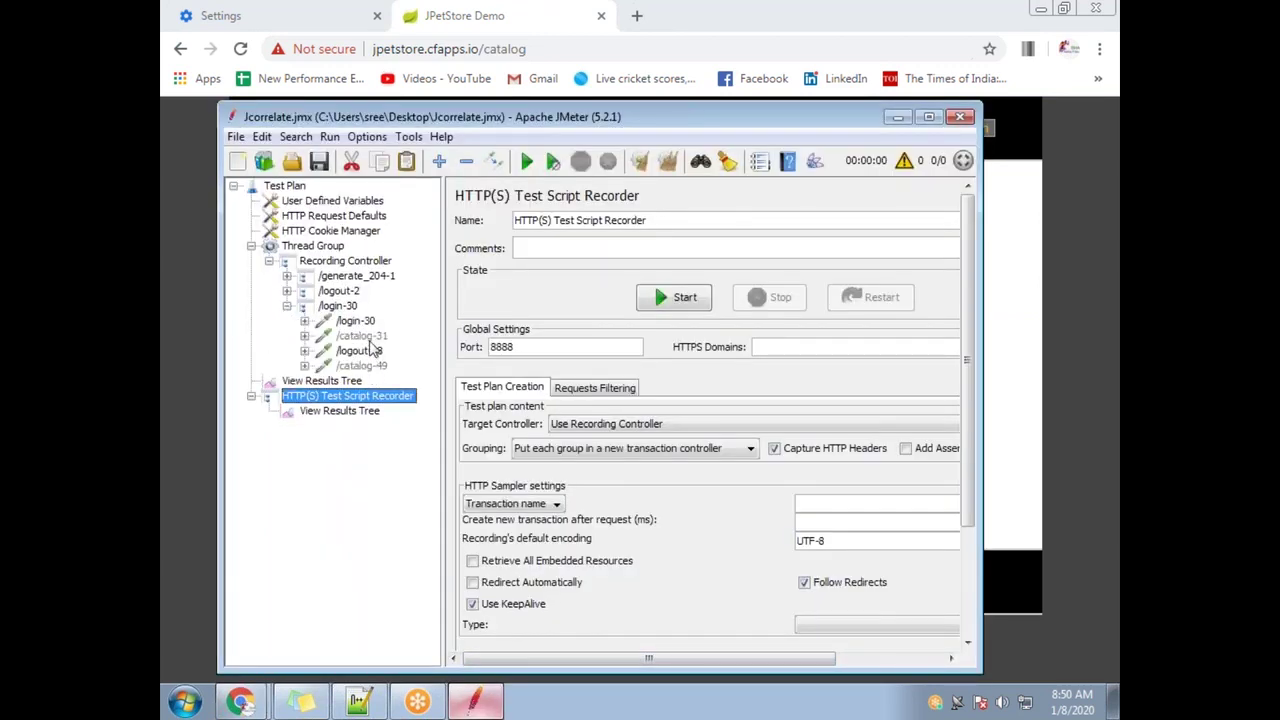
pyautogui.click(358, 321)
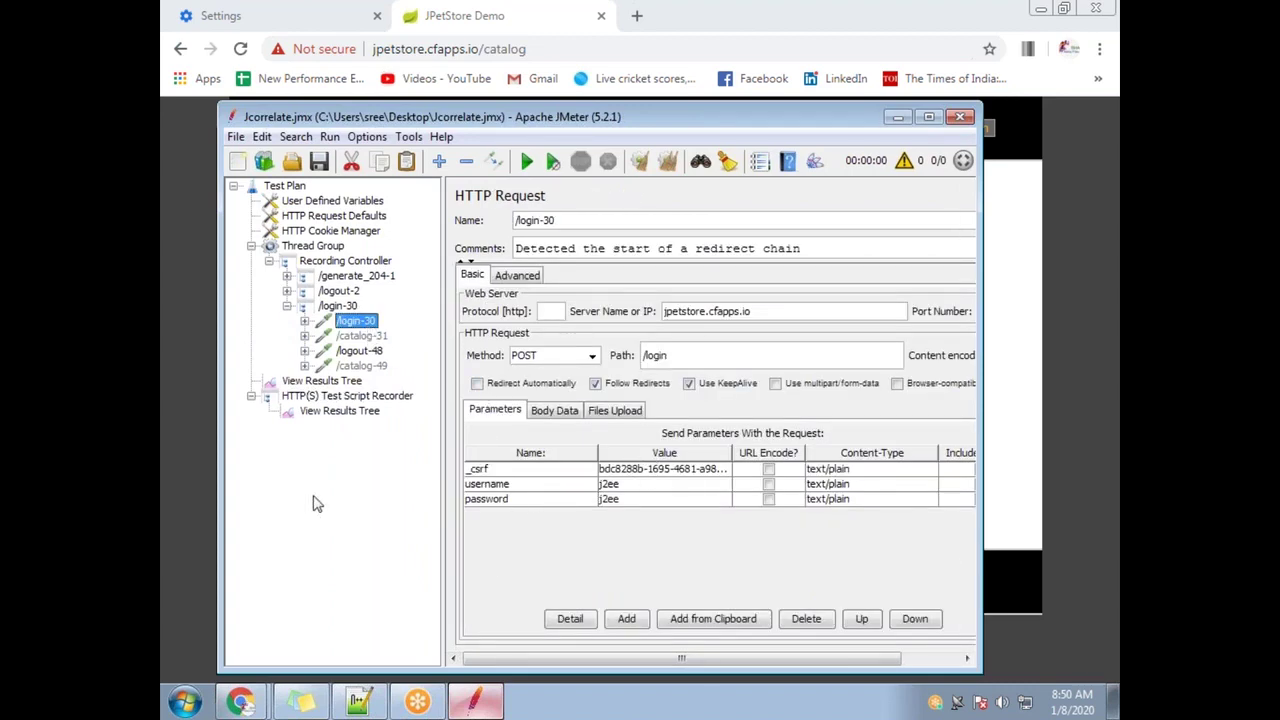
pyautogui.click(336, 411)
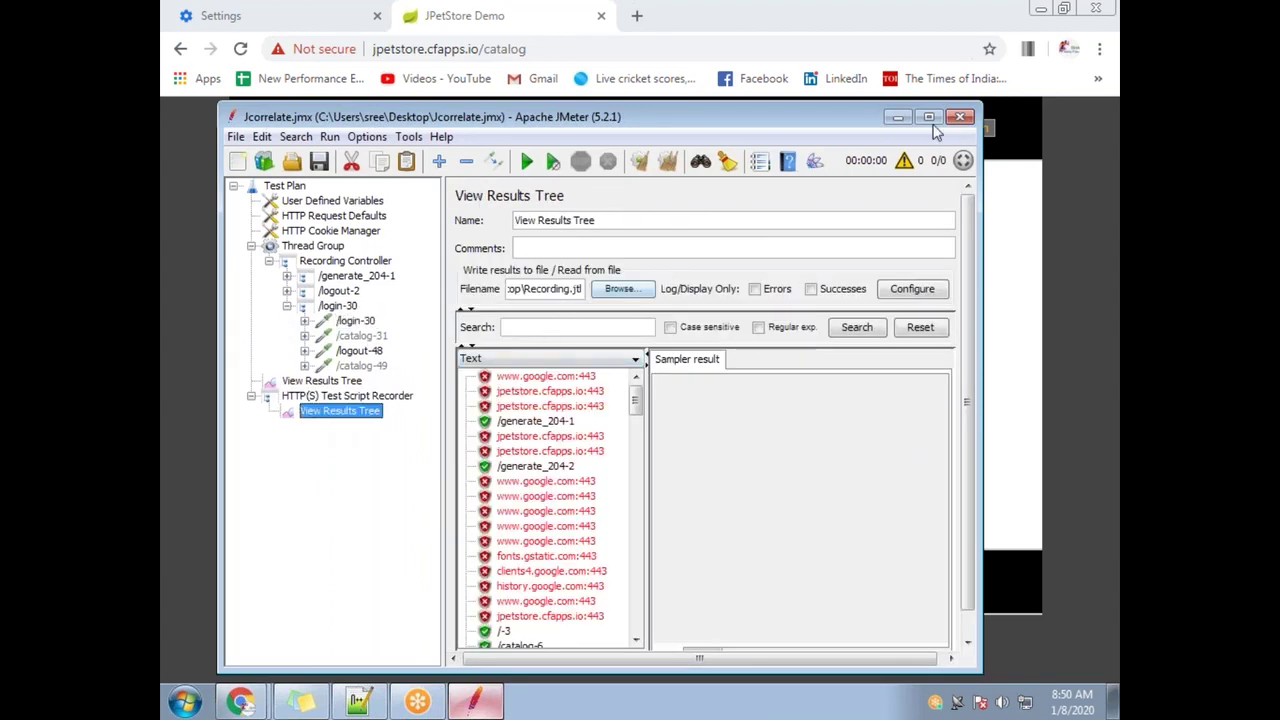
pyautogui.click(896, 118)
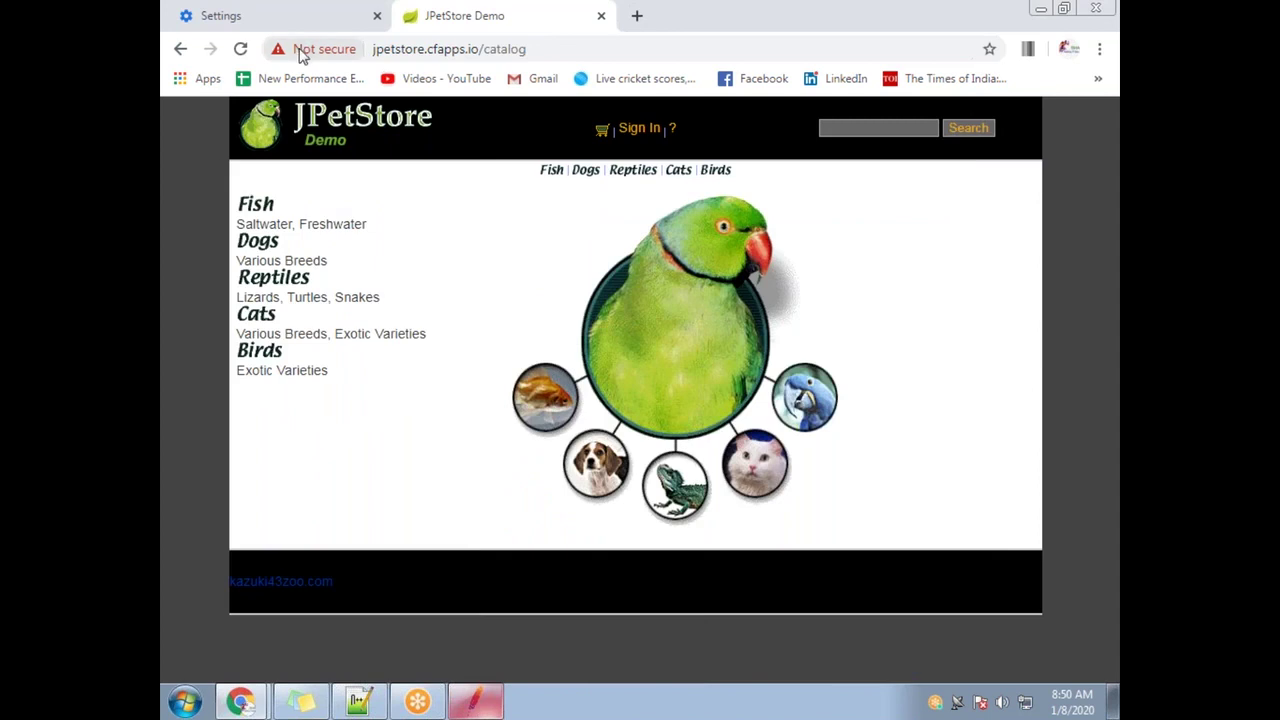
# Uncheck 'Use a proxy server for your LAN' in the system proxy settings, then return to JCorrelate
pyautogui.click(309, 14)
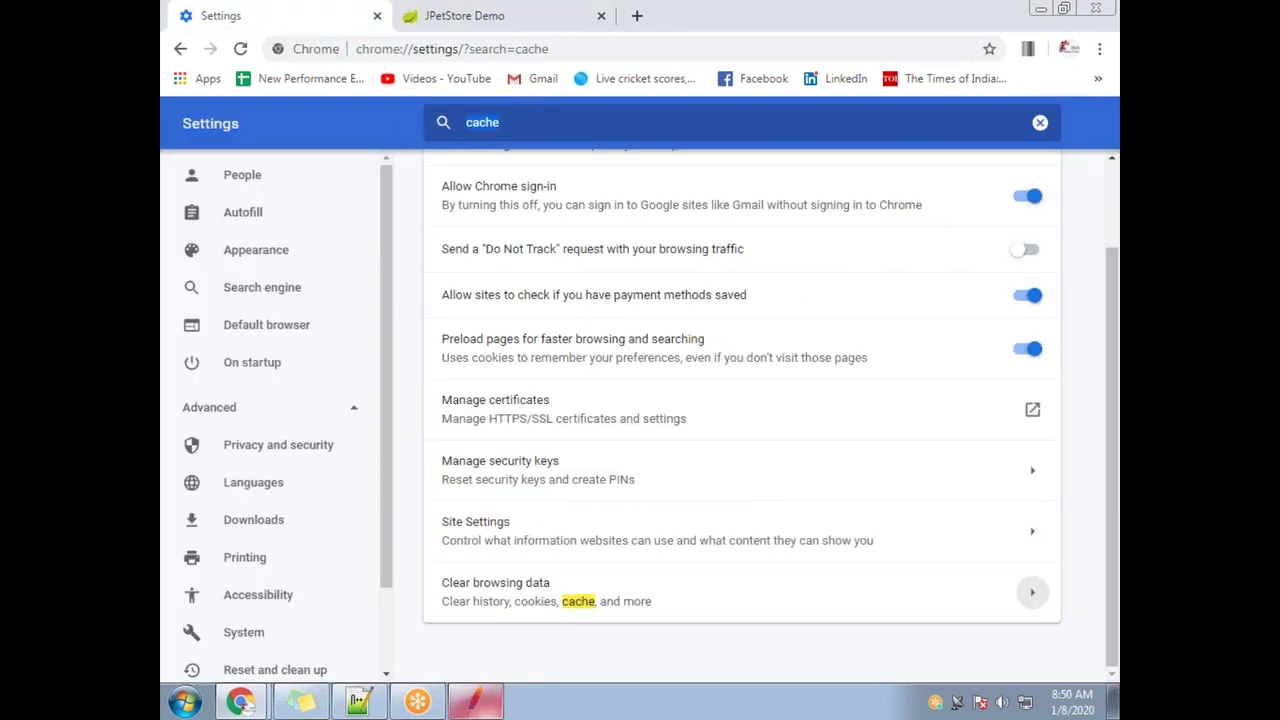
pyautogui.write('proxy')
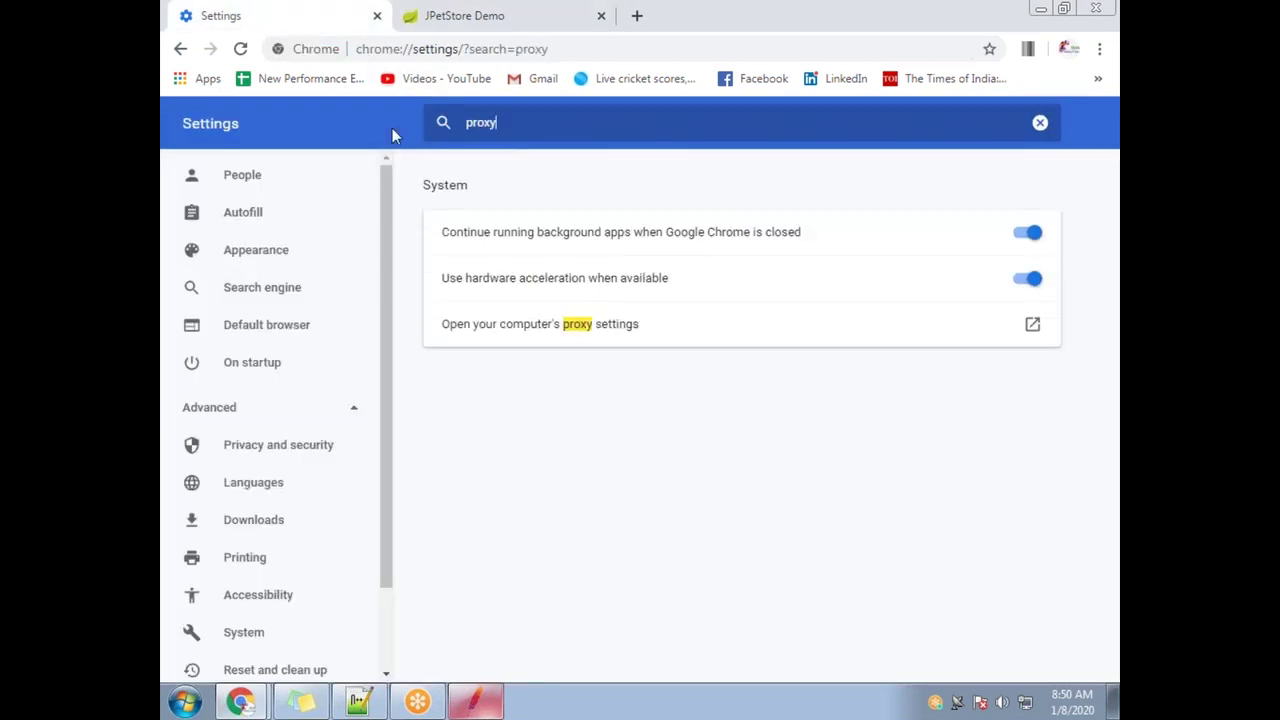
pyautogui.click(586, 340)
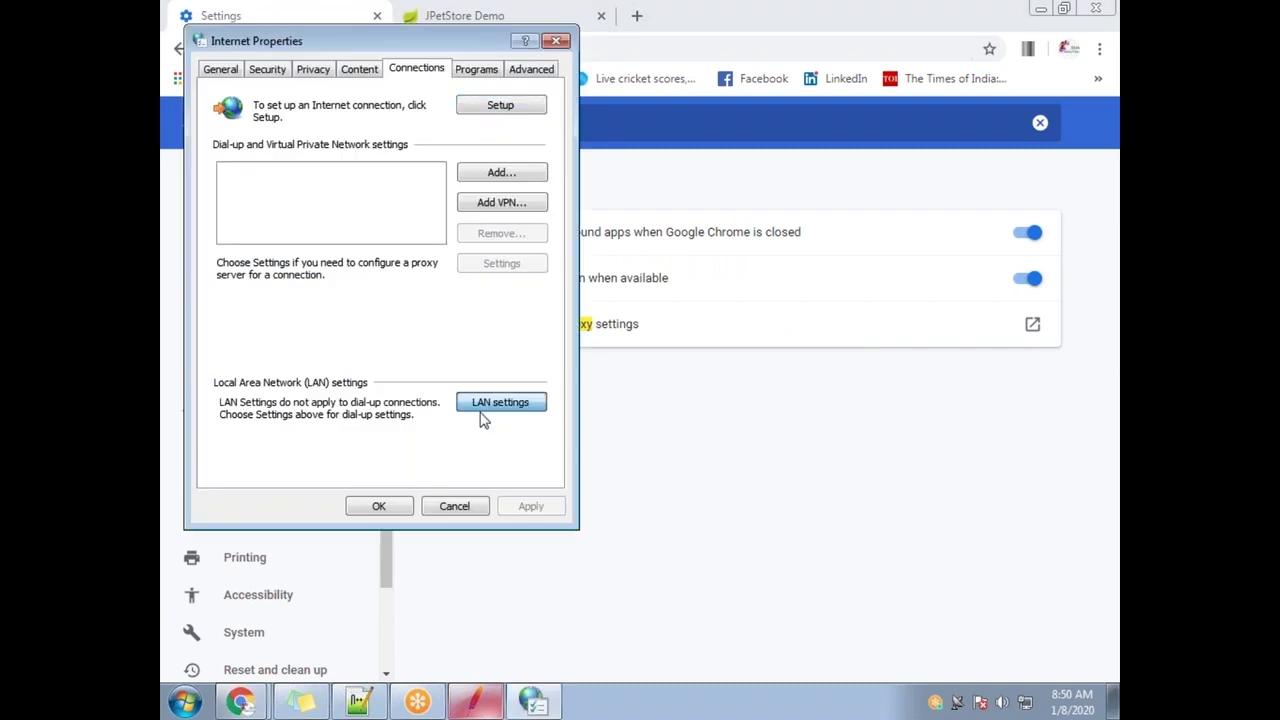
pyautogui.click(487, 405)
pyautogui.click(224, 248)
pyautogui.click(426, 347)
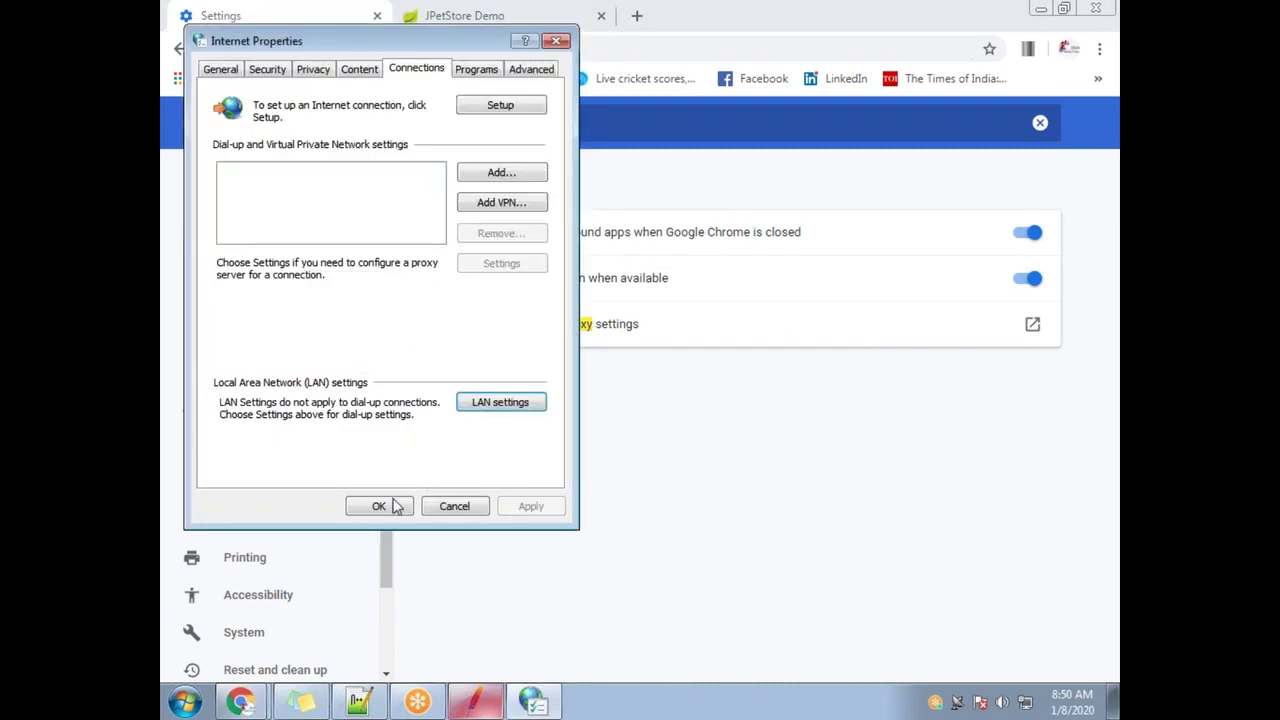
pyautogui.click(379, 506)
pyautogui.moveTo(240, 700)
pyautogui.click(258, 628)
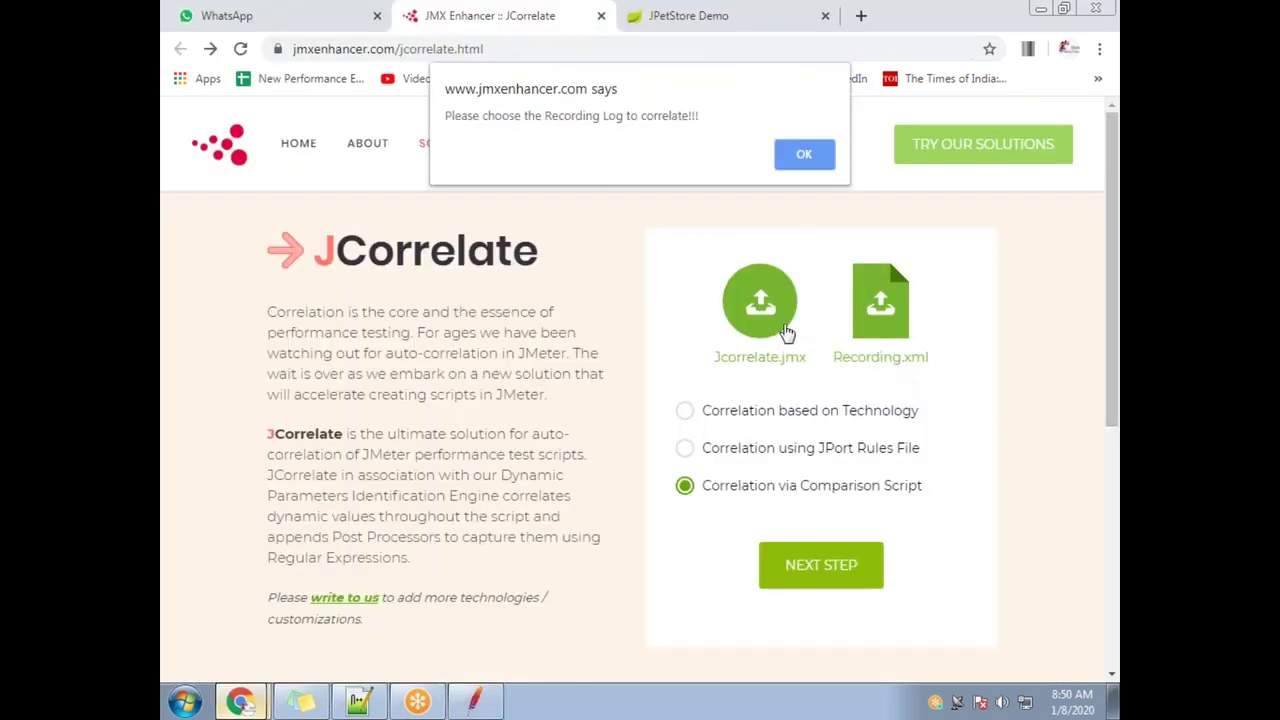
# Dismiss the alert, reload the JCorrelate page and upload Jcorrelate.jmx as the script to correlate
pyautogui.click(810, 156)
pyautogui.click(414, 50)
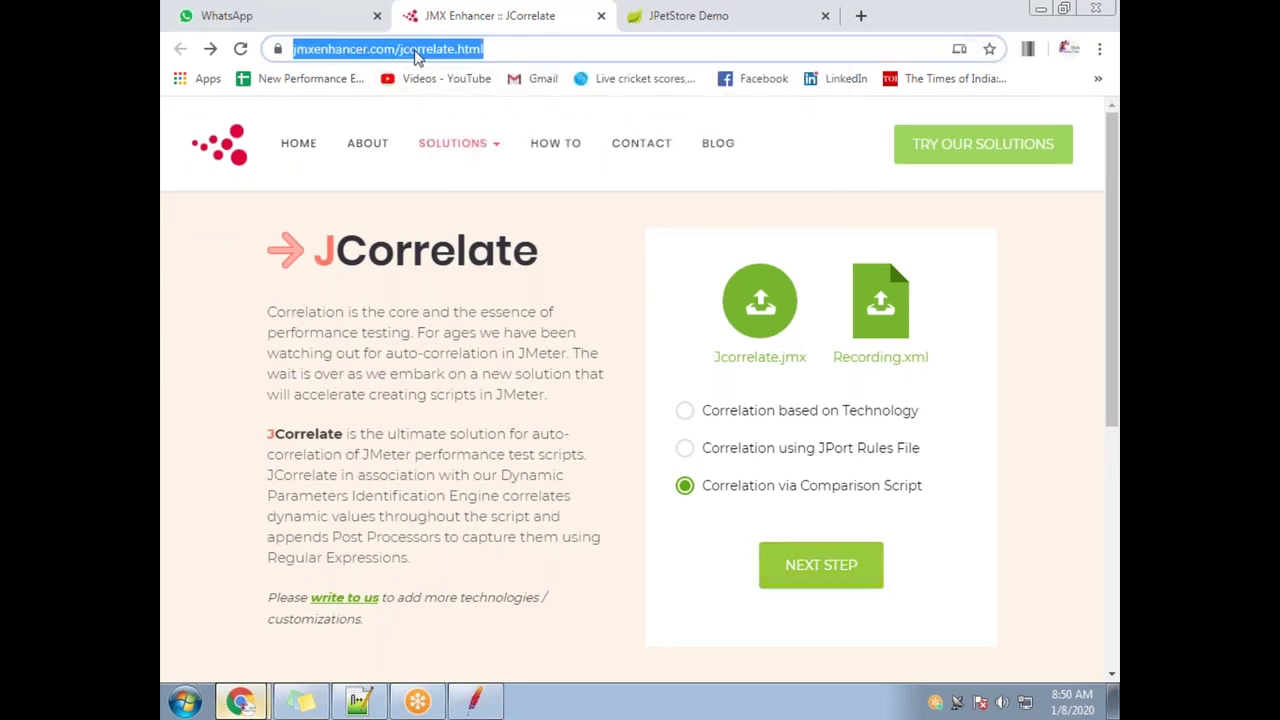
pyautogui.press('Return')
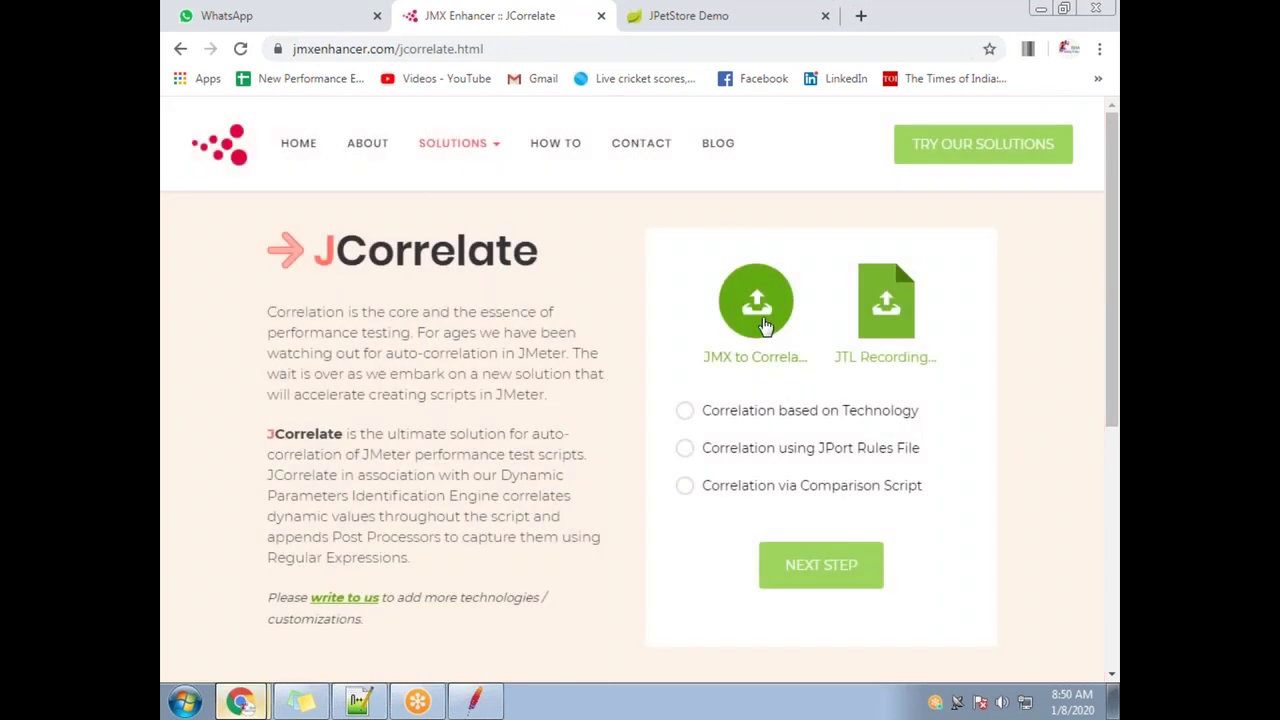
pyautogui.click(762, 312)
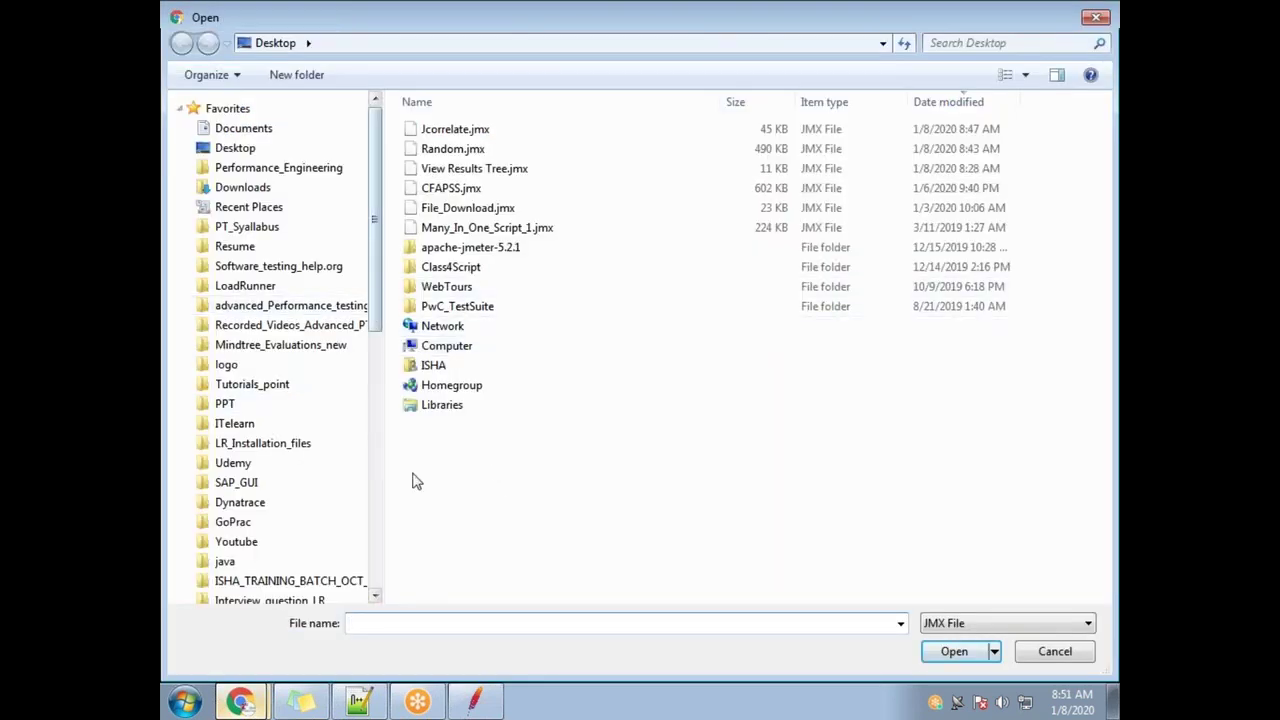
pyautogui.click(474, 701)
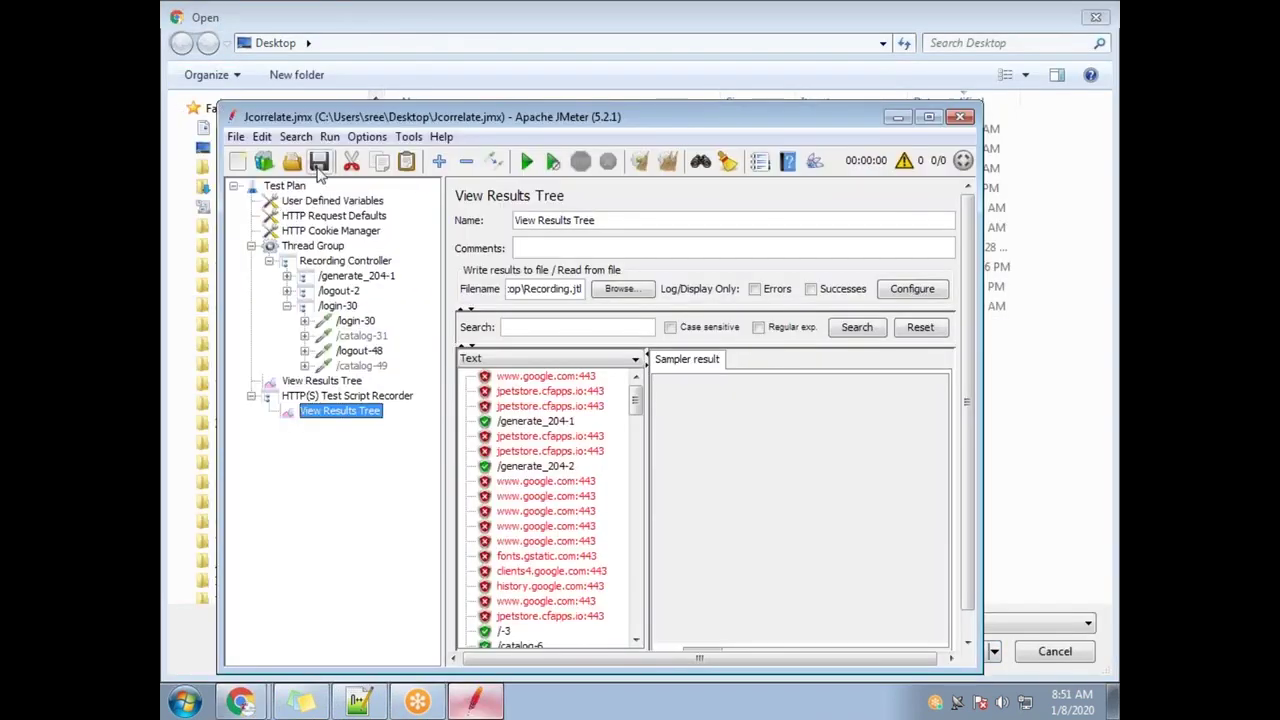
pyautogui.click(905, 118)
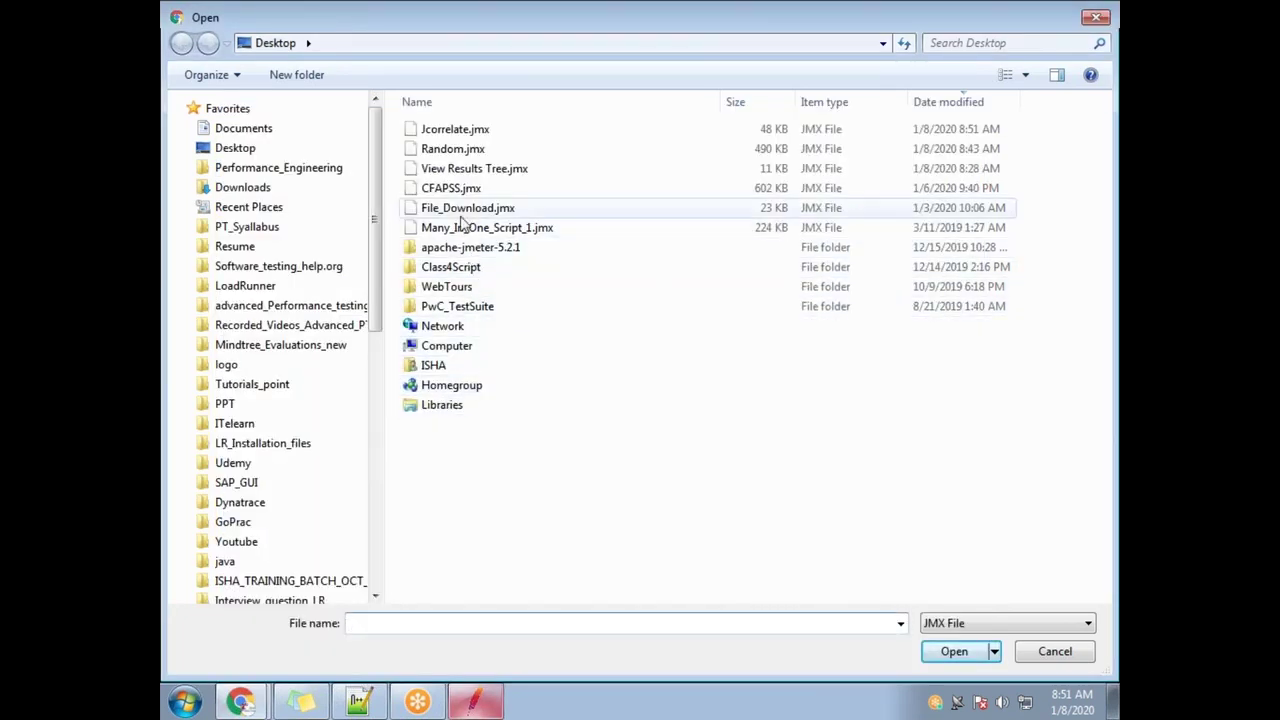
pyautogui.doubleClick(472, 130)
# Upload Recording.jtl as the recording log and proceed with correlation via comparison script
pyautogui.click(893, 320)
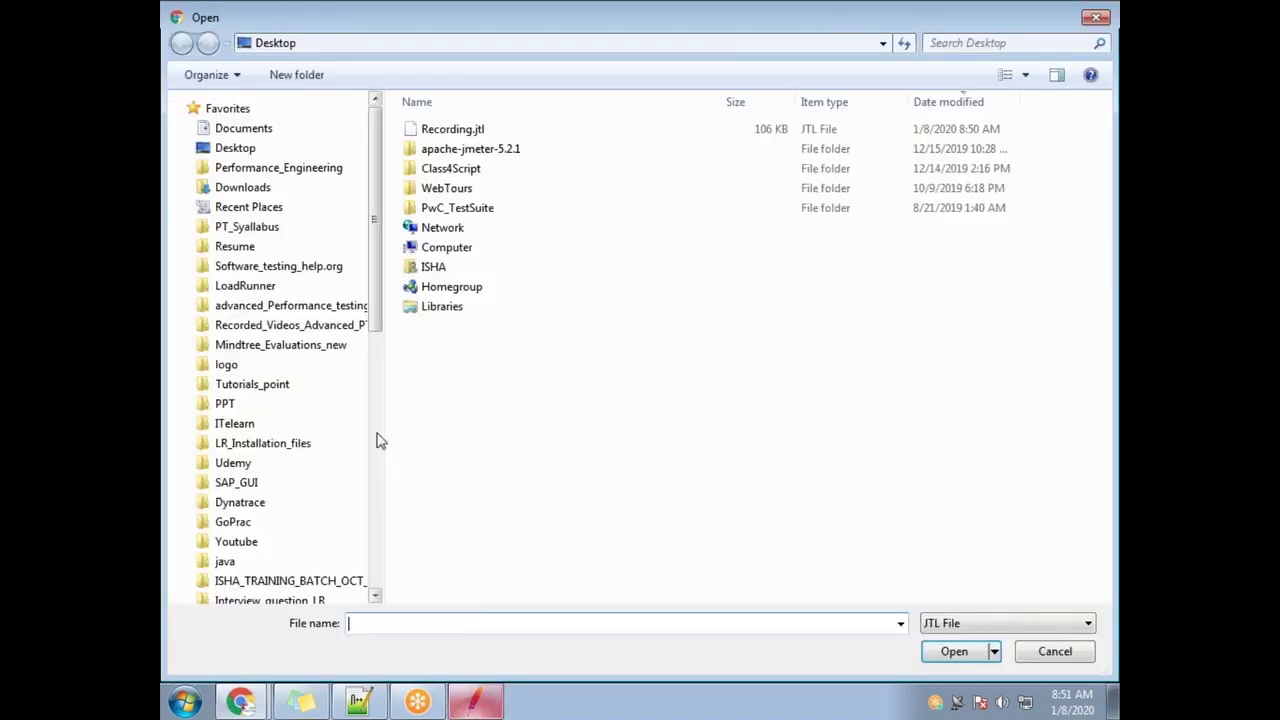
pyautogui.doubleClick(457, 131)
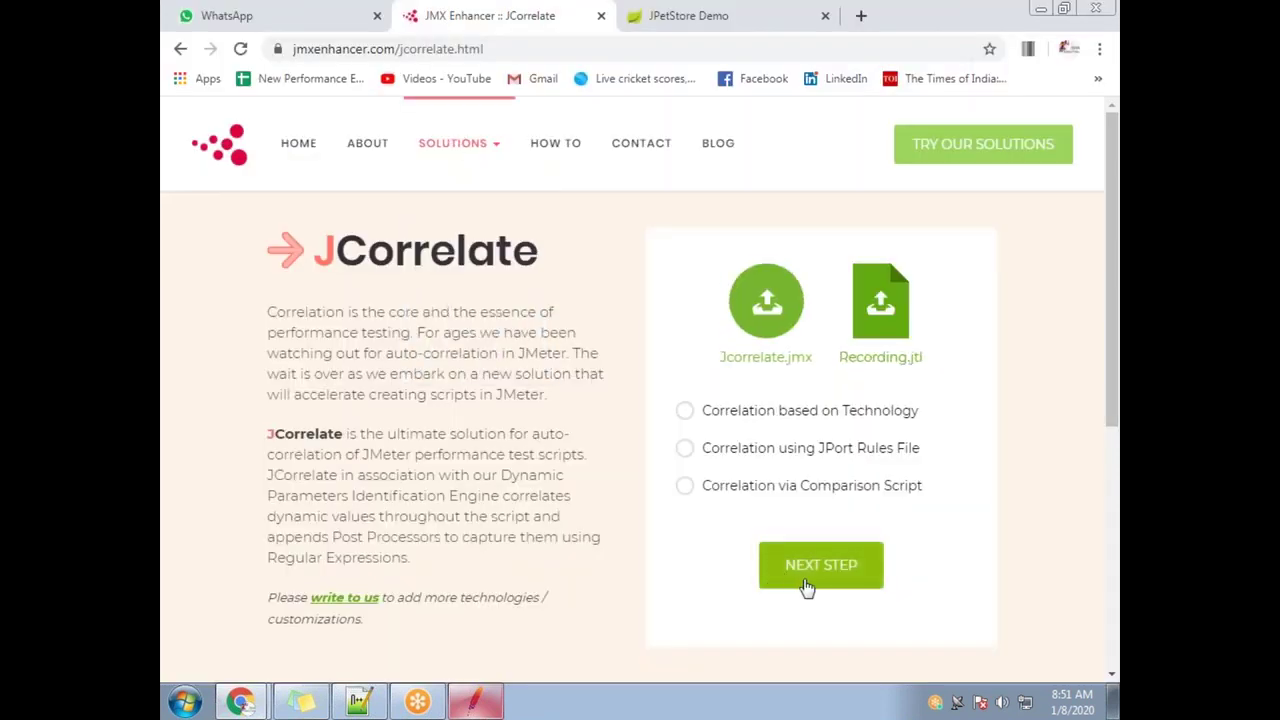
pyautogui.click(698, 489)
pyautogui.click(820, 610)
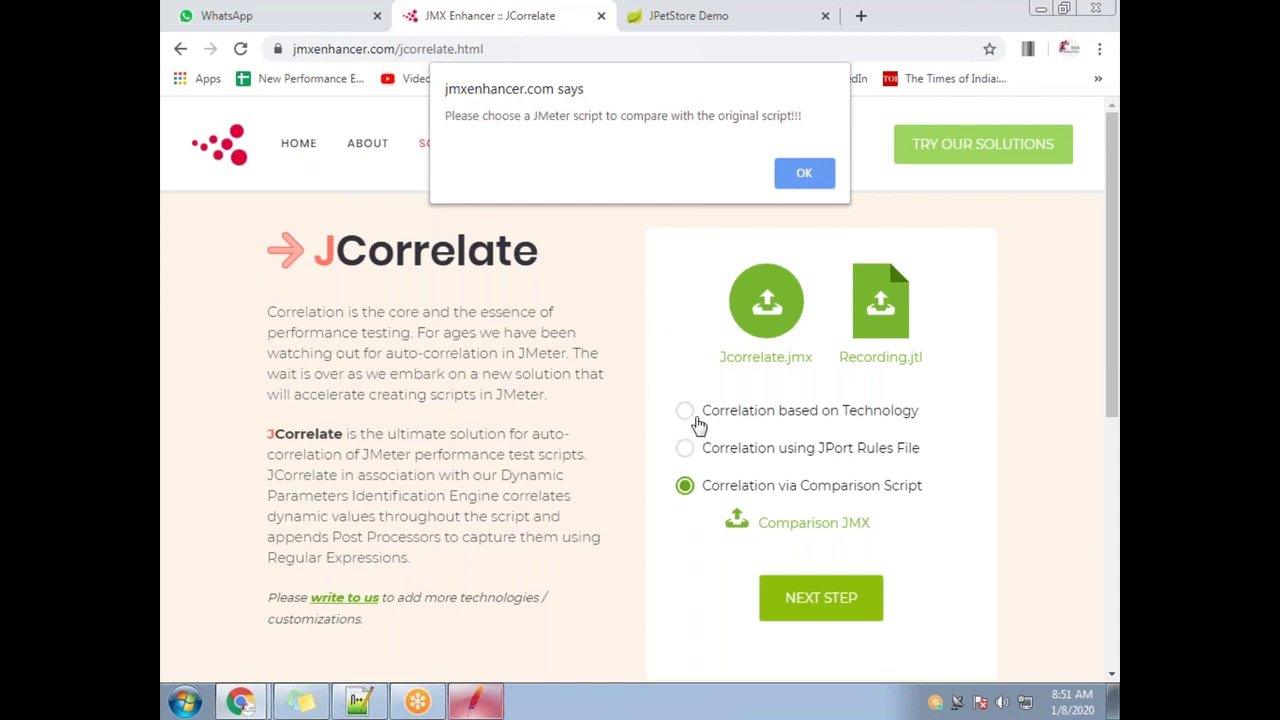
# Run technology-based correlation with Java selected and restore the results popup to a smaller window
pyautogui.click(804, 172)
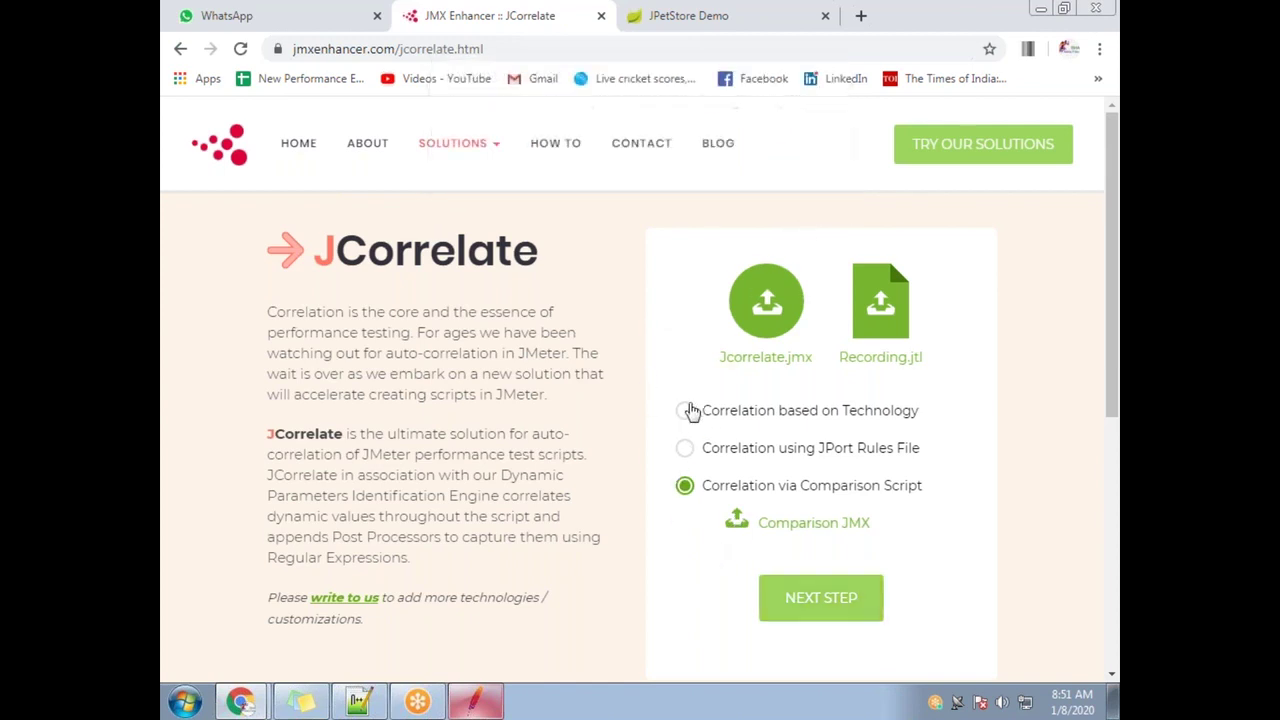
pyautogui.click(685, 410)
pyautogui.click(798, 452)
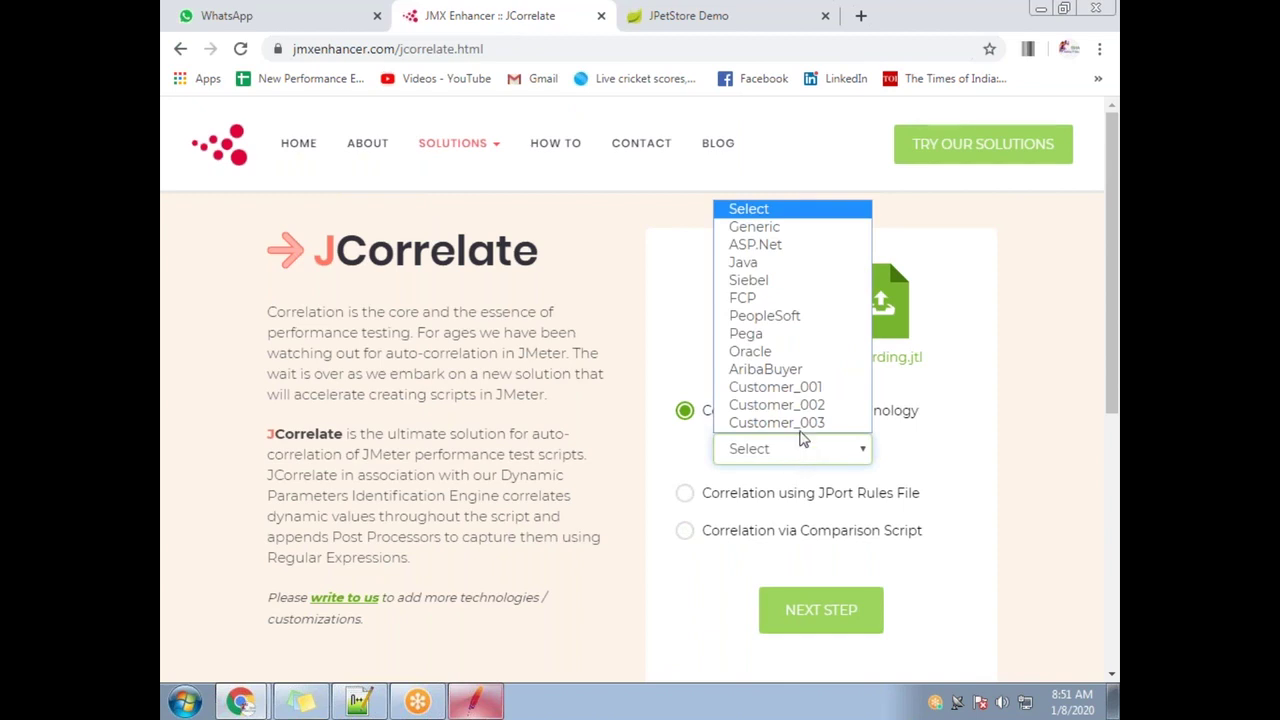
pyautogui.click(792, 262)
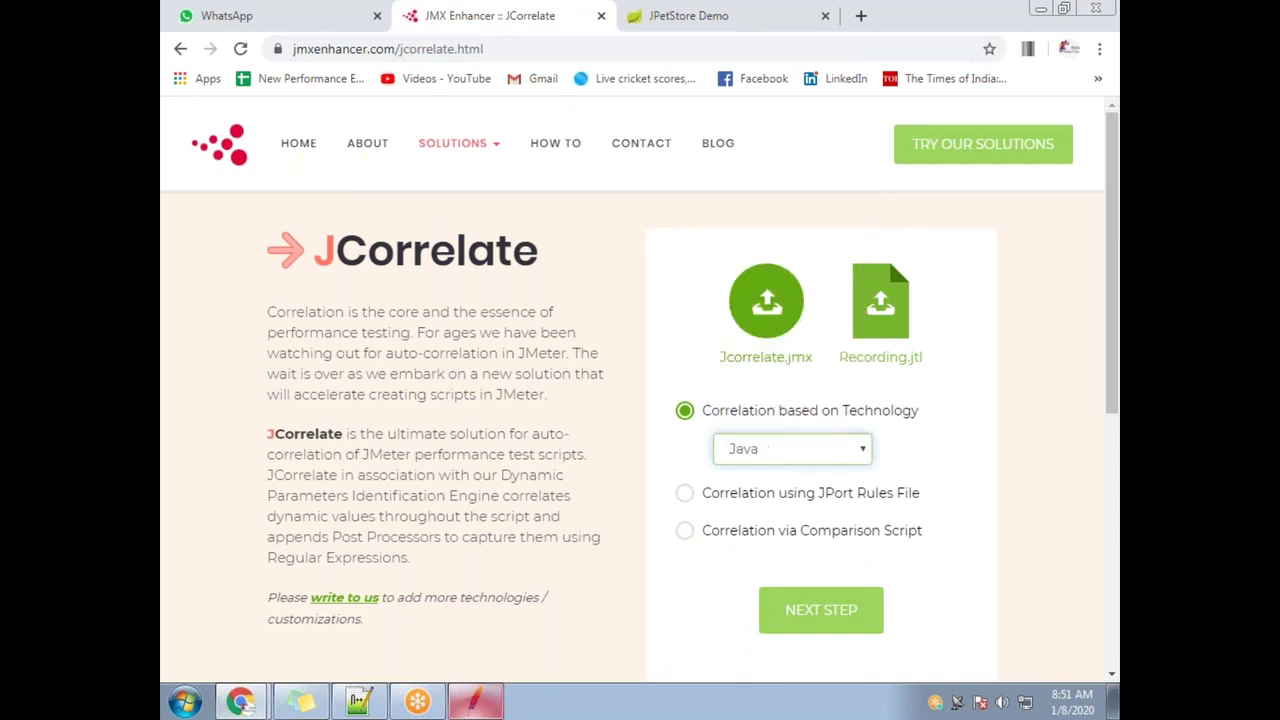
pyautogui.click(810, 609)
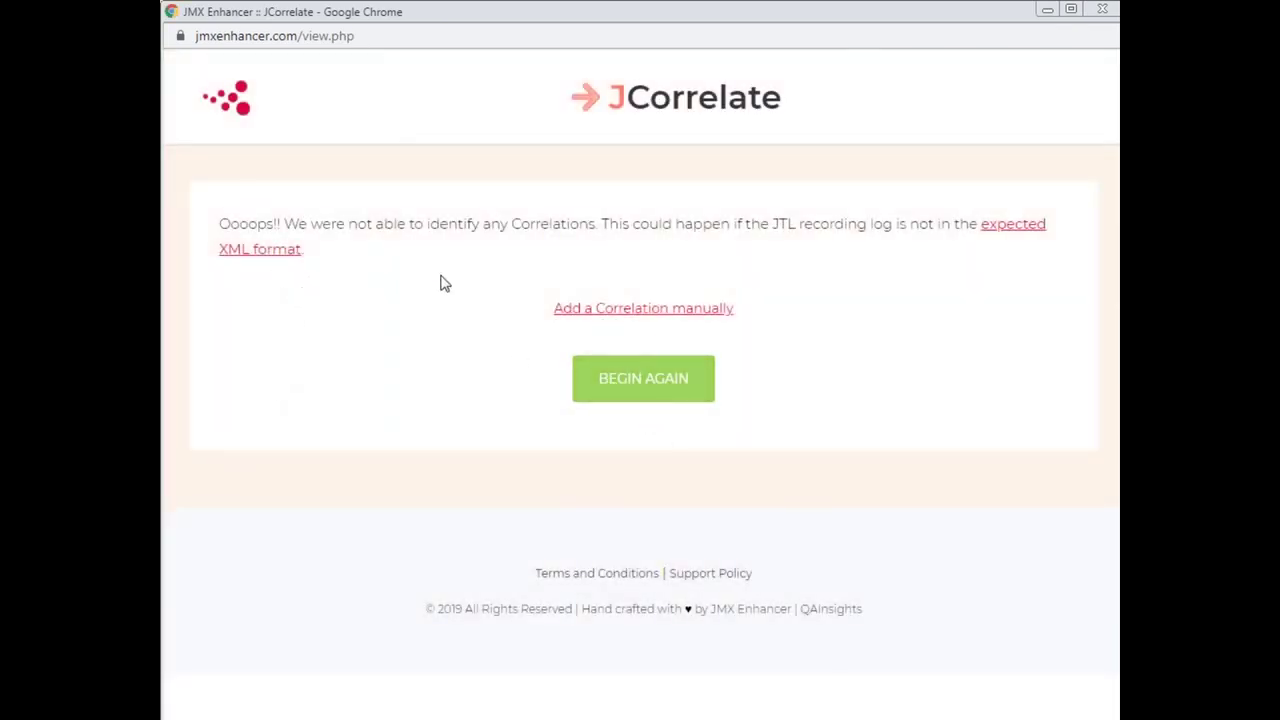
pyautogui.moveTo(352, 18); pyautogui.dragTo(209, 378)
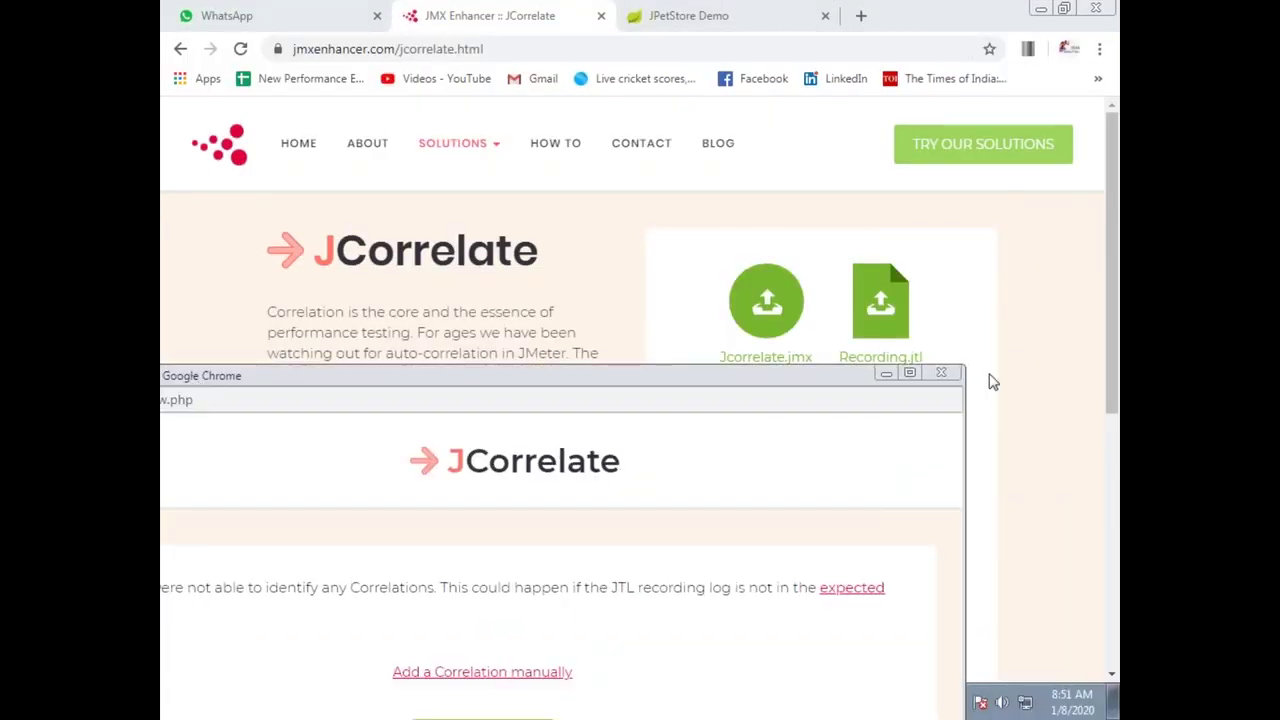
# Close the results popup and try JPort rules-file correlation, dismissing the invalid rules file alerts
pyautogui.click(943, 373)
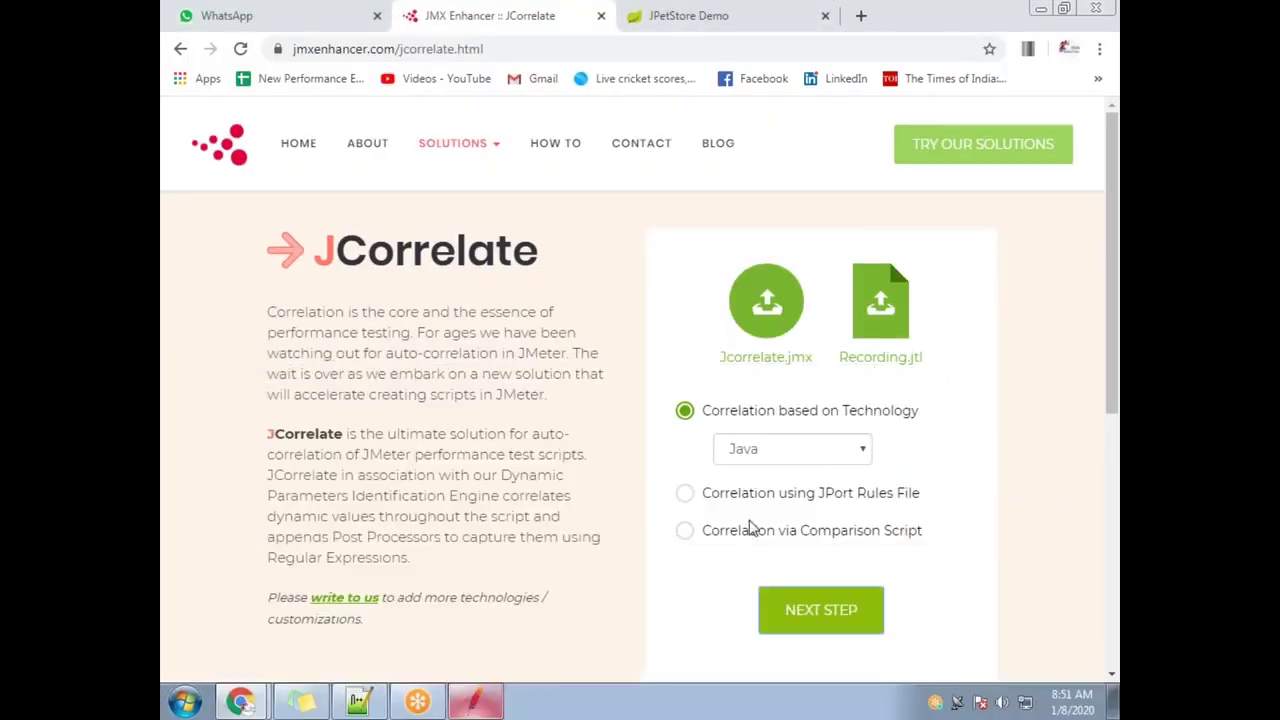
pyautogui.click(685, 493)
pyautogui.click(835, 601)
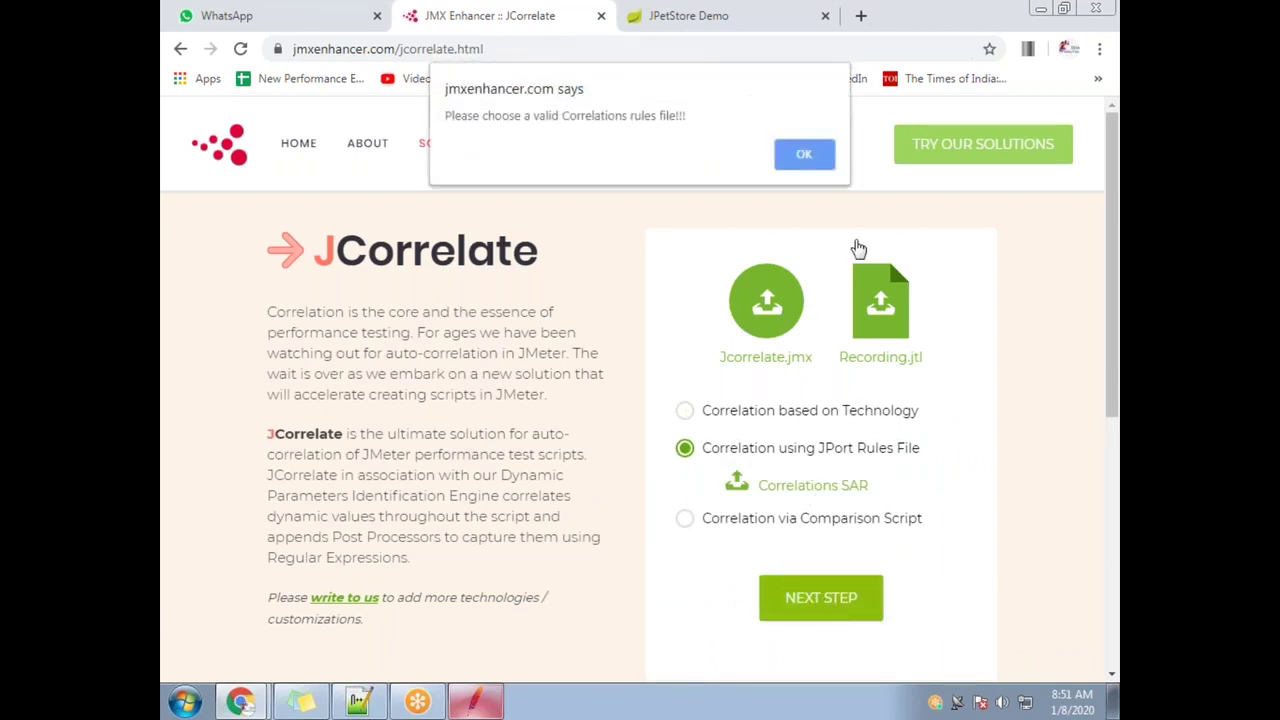
pyautogui.click(824, 157)
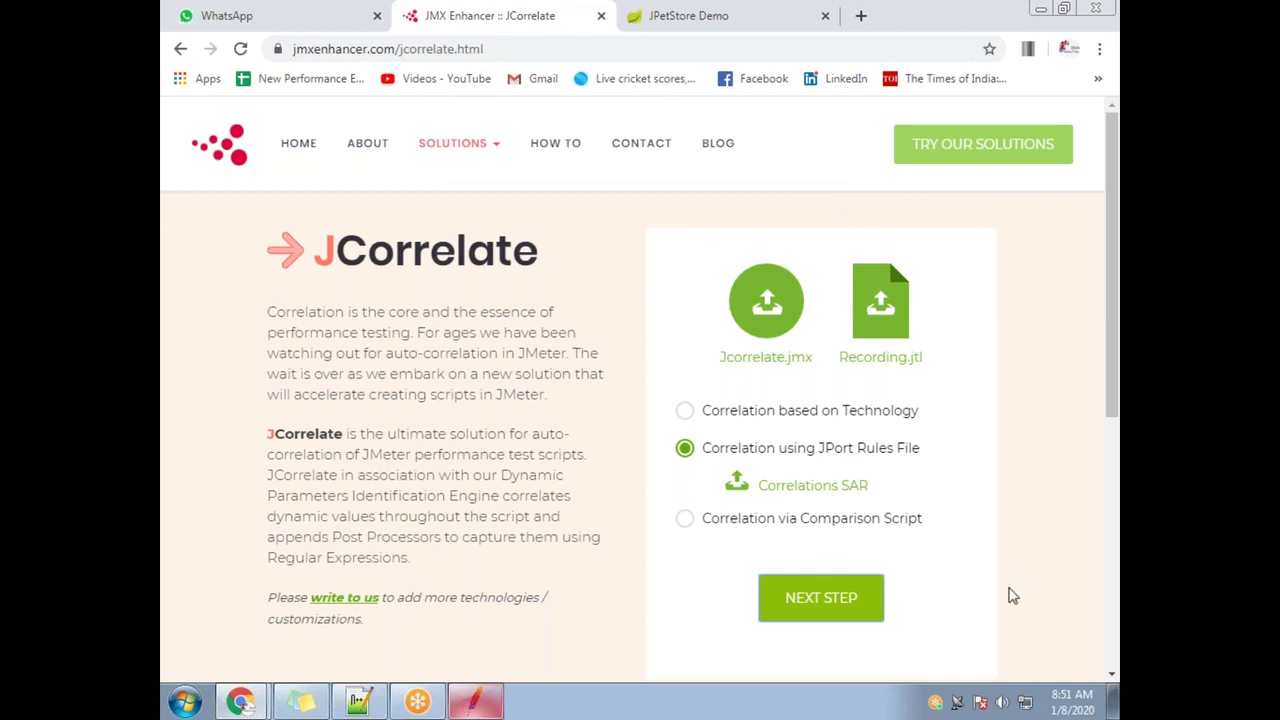
pyautogui.click(858, 597)
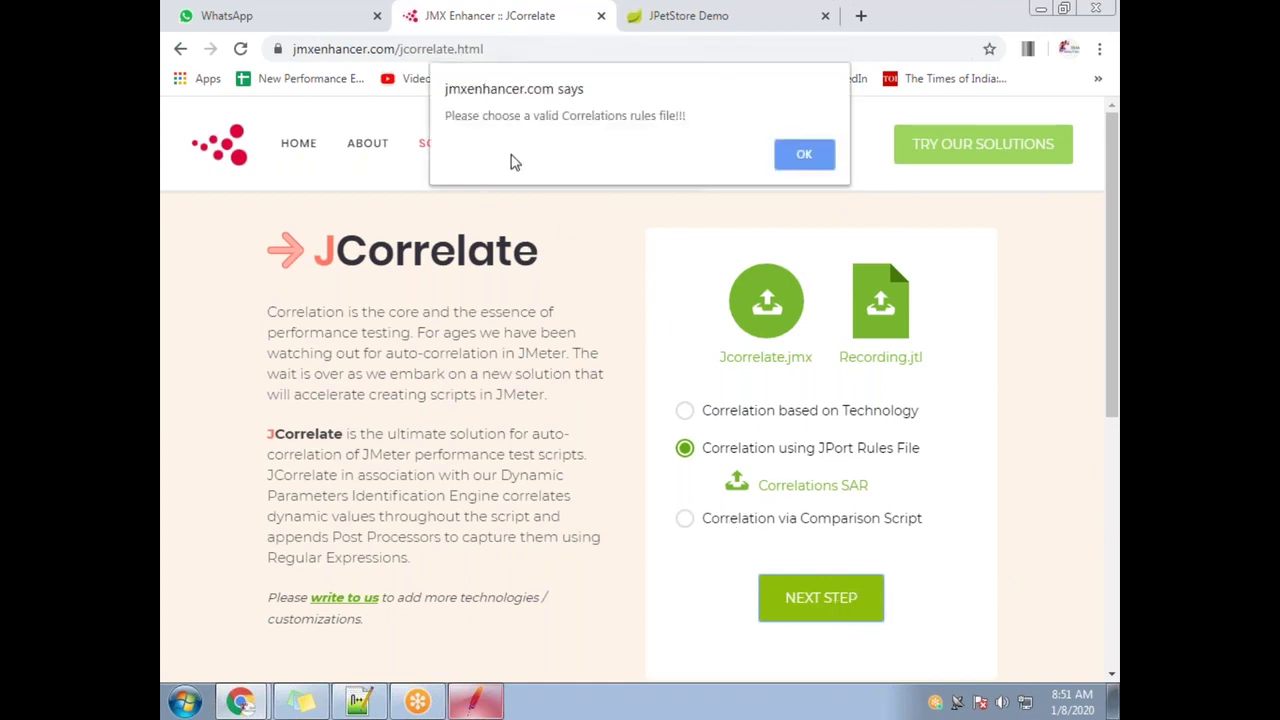
pyautogui.click(809, 155)
# Cancel the SAR rules file picker and reselect correlation via comparison script
pyautogui.click(815, 486)
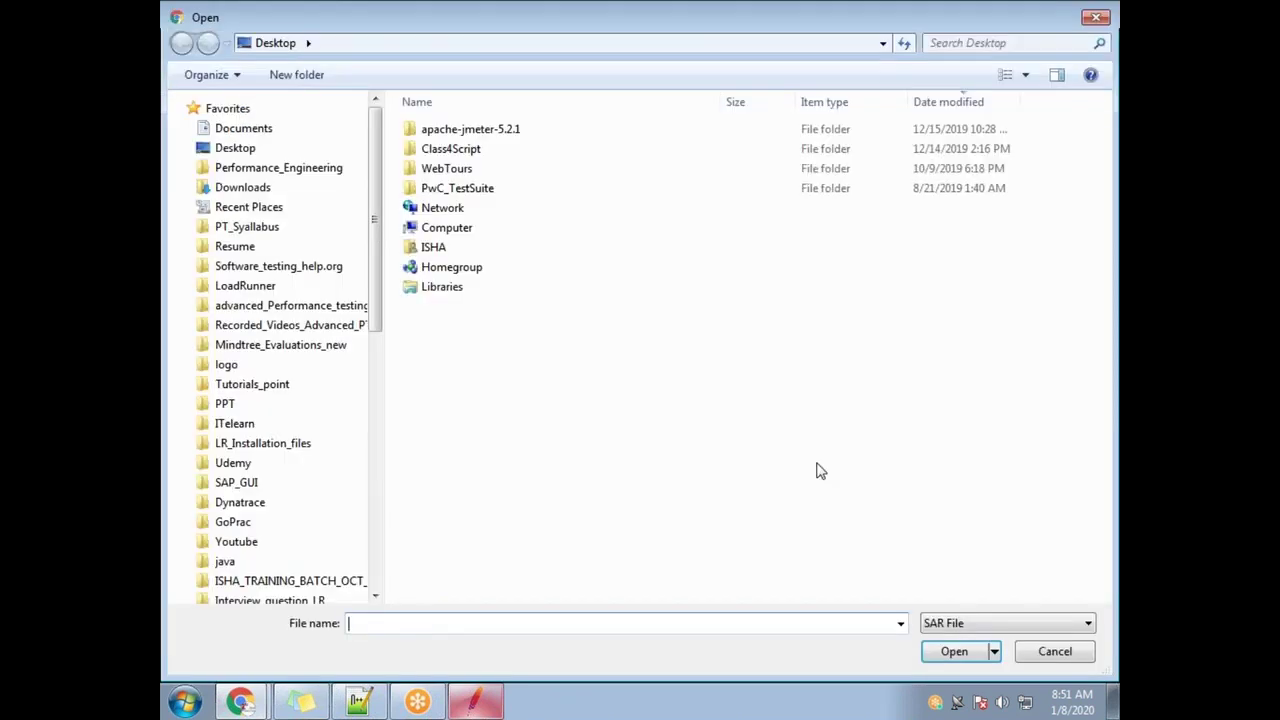
pyautogui.press('Escape')
pyautogui.click(750, 520)
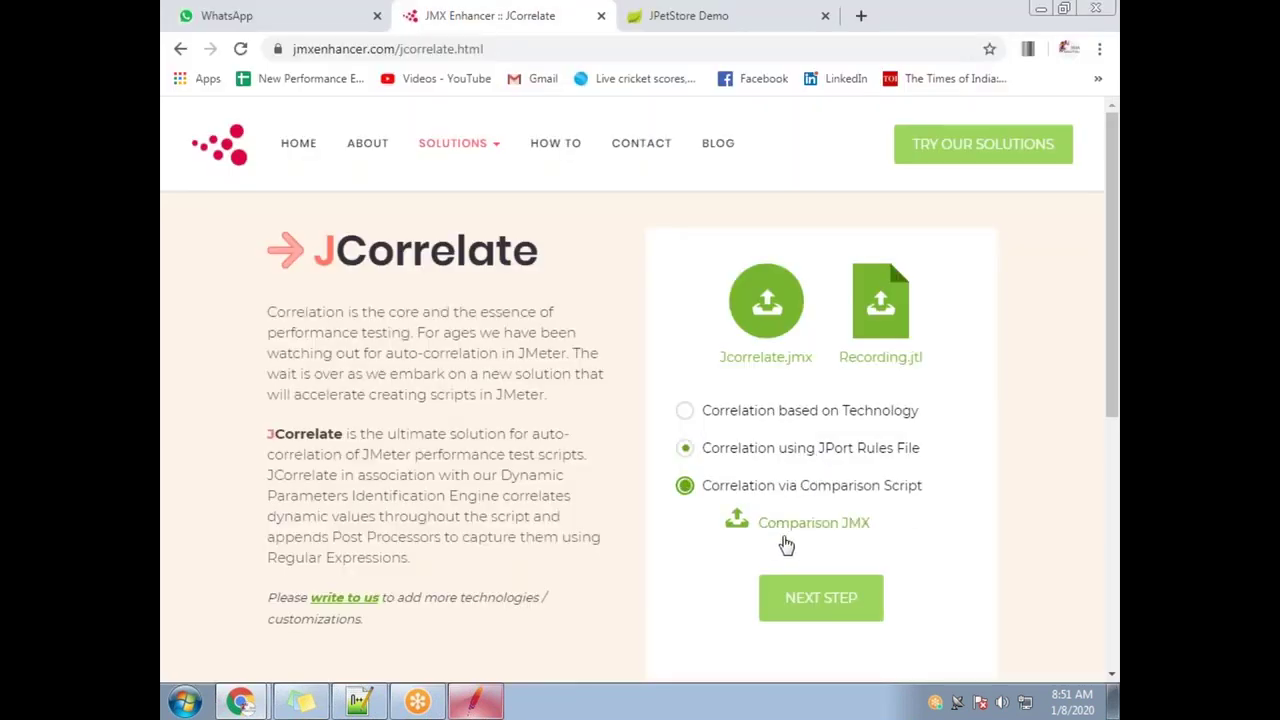
pyautogui.click(478, 706)
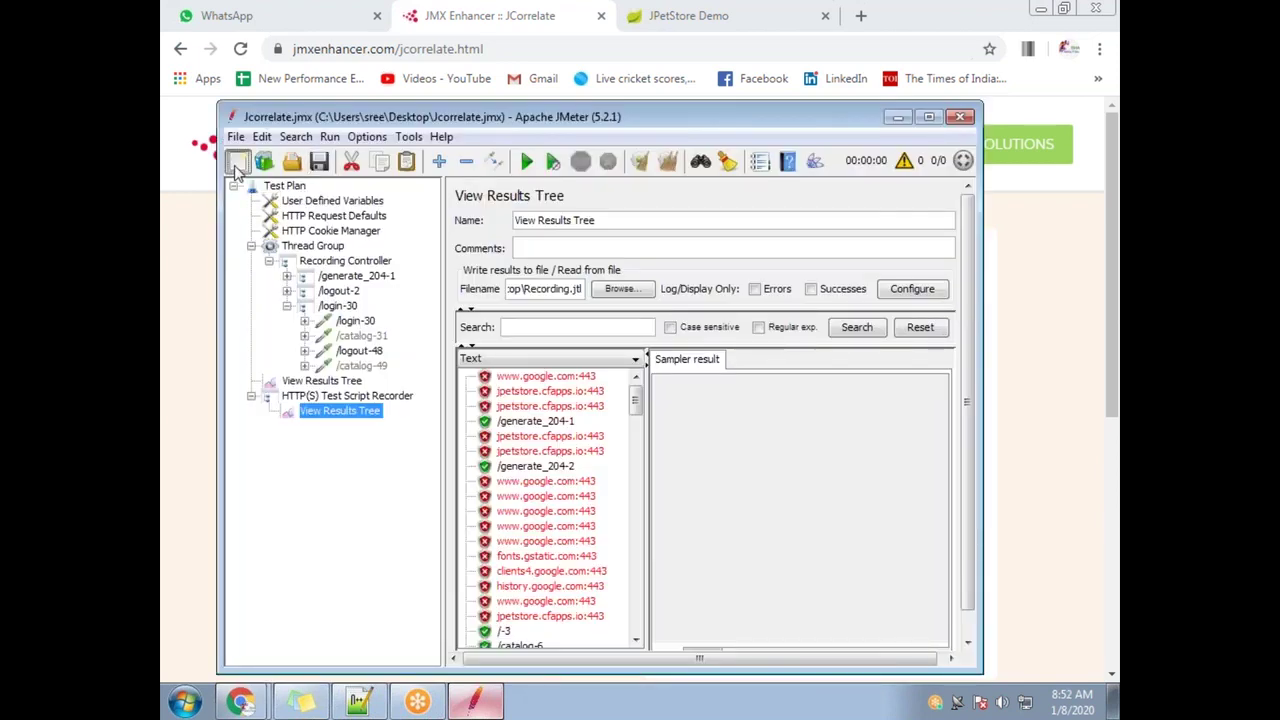
# Create a new test plan from the Recording template
pyautogui.click(237, 164)
pyautogui.click(264, 162)
pyautogui.click(694, 228)
pyautogui.scroll(-2, 600, 300)
pyautogui.click(584, 350)
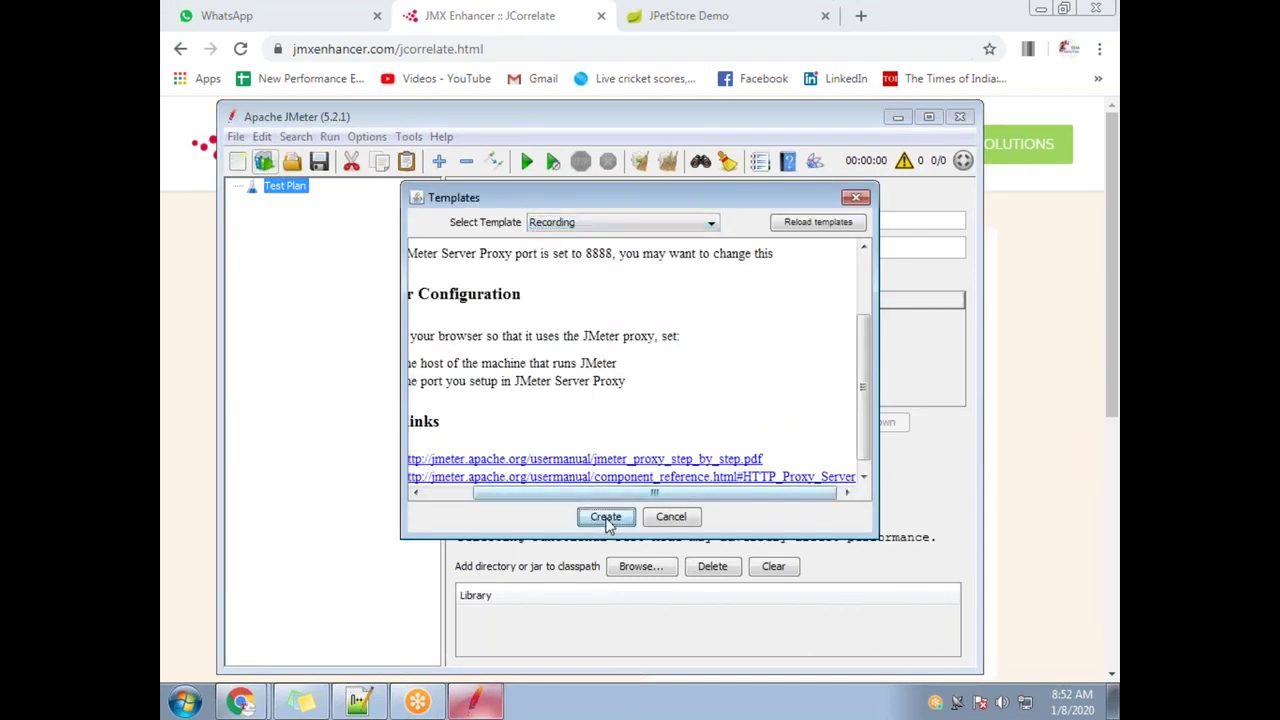
pyautogui.click(606, 518)
pyautogui.click(569, 520)
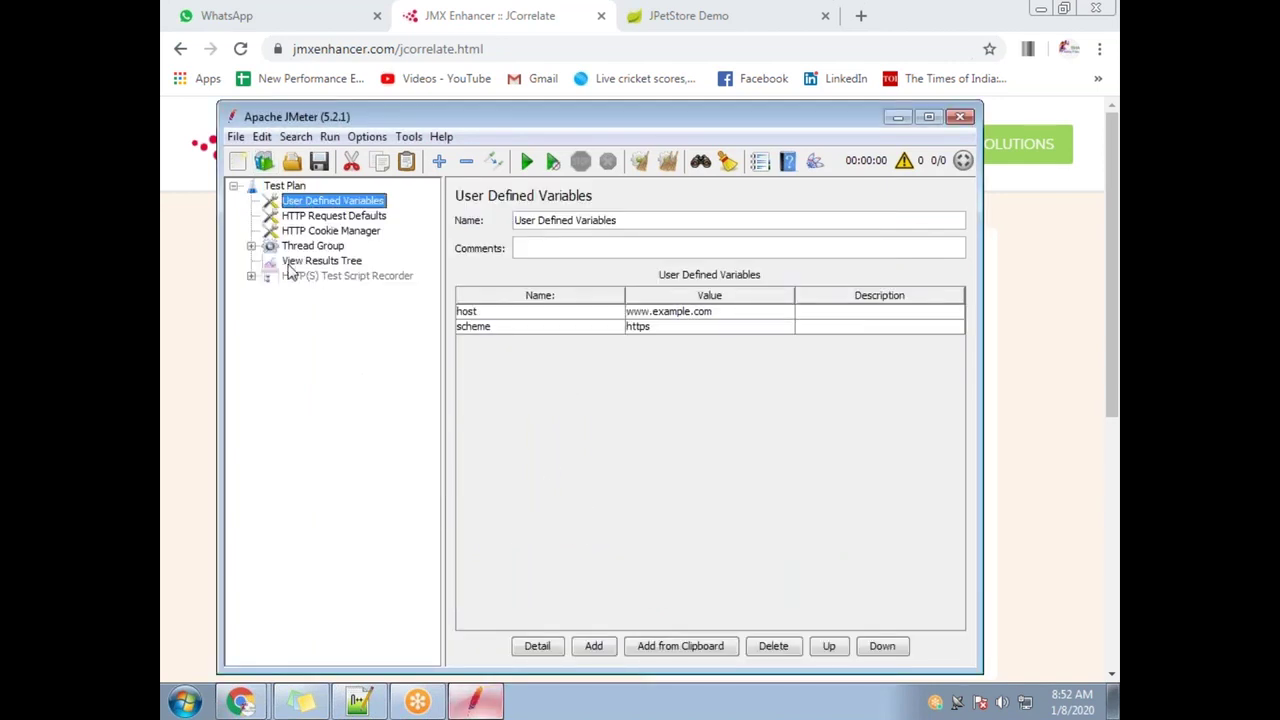
# Enable the HTTP(S) Test Script Recorder and expand its node to show its children
pyautogui.rightClick(316, 281)
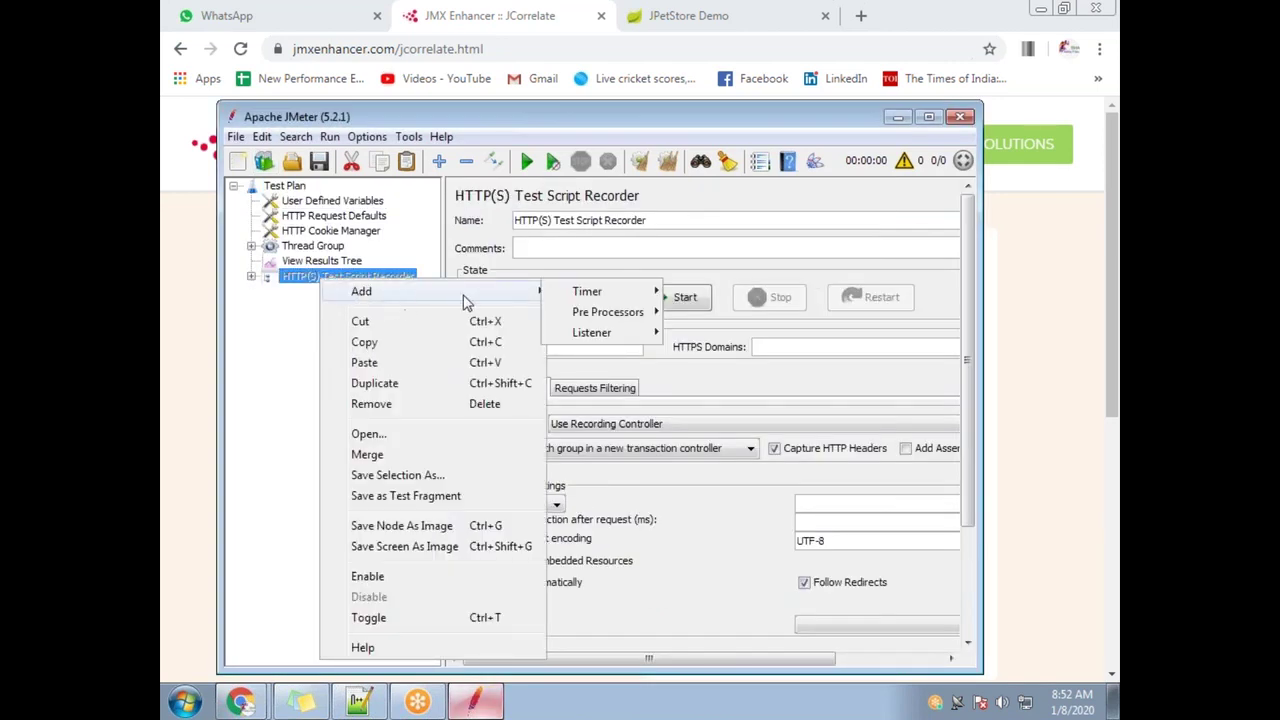
pyautogui.click(403, 575)
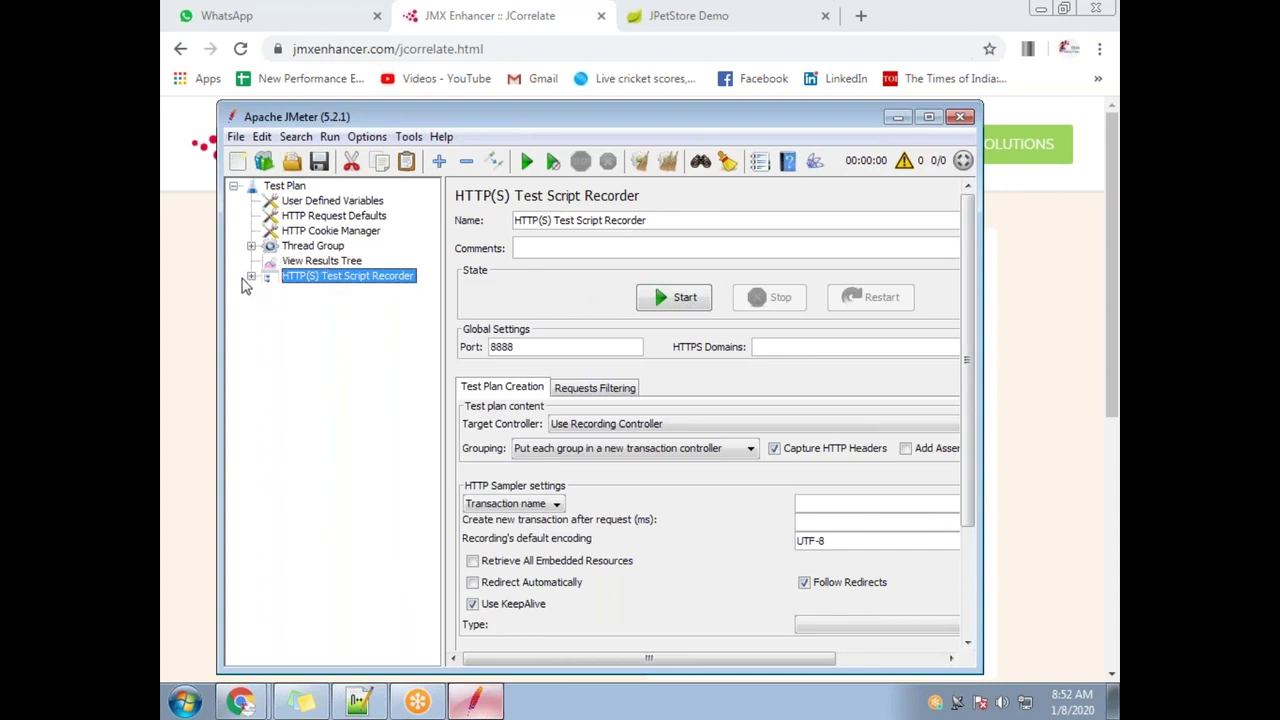
pyautogui.click(250, 277)
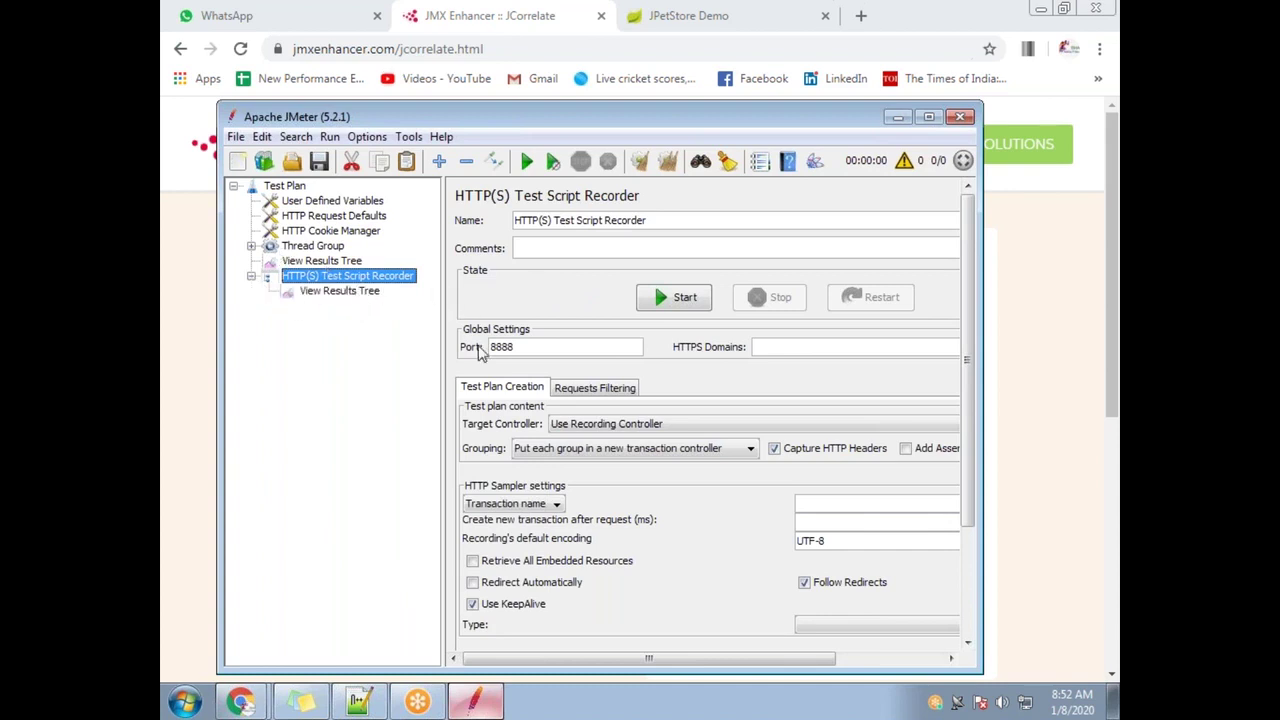
# Try loading Recording1.xml from the Desktop into View Results Tree and dismiss the open error
pyautogui.click(367, 292)
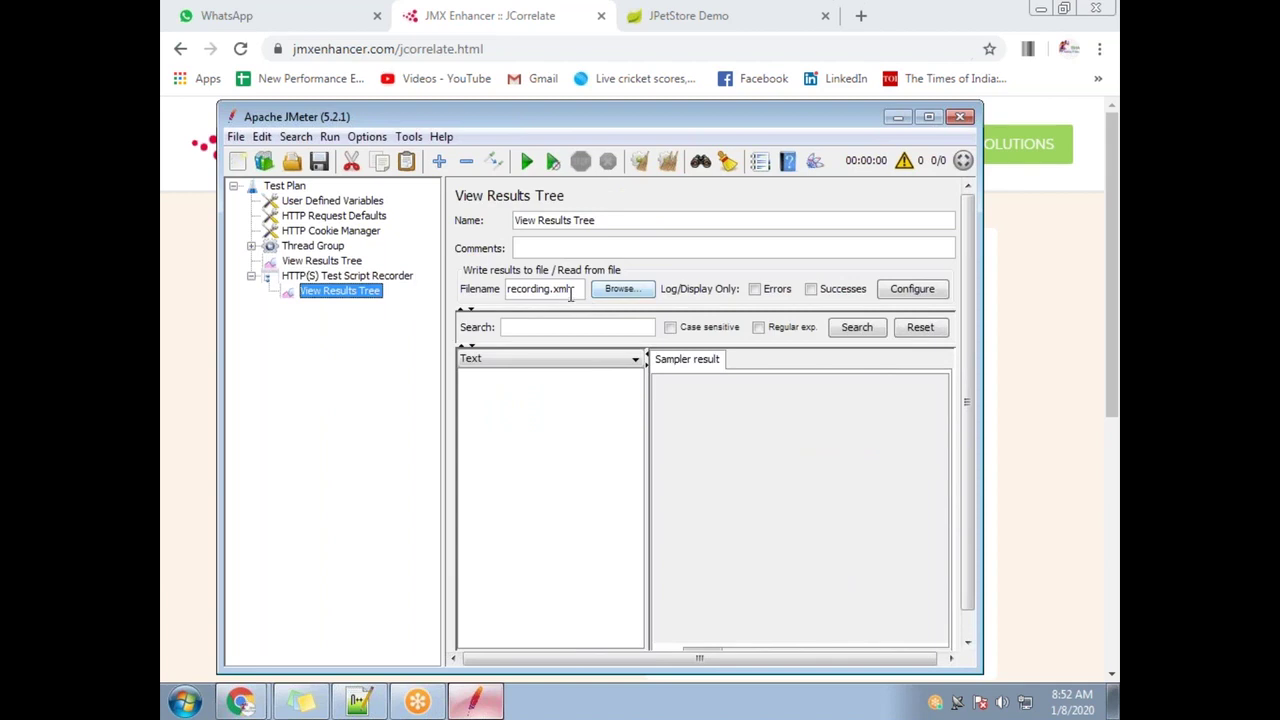
pyautogui.click(614, 292)
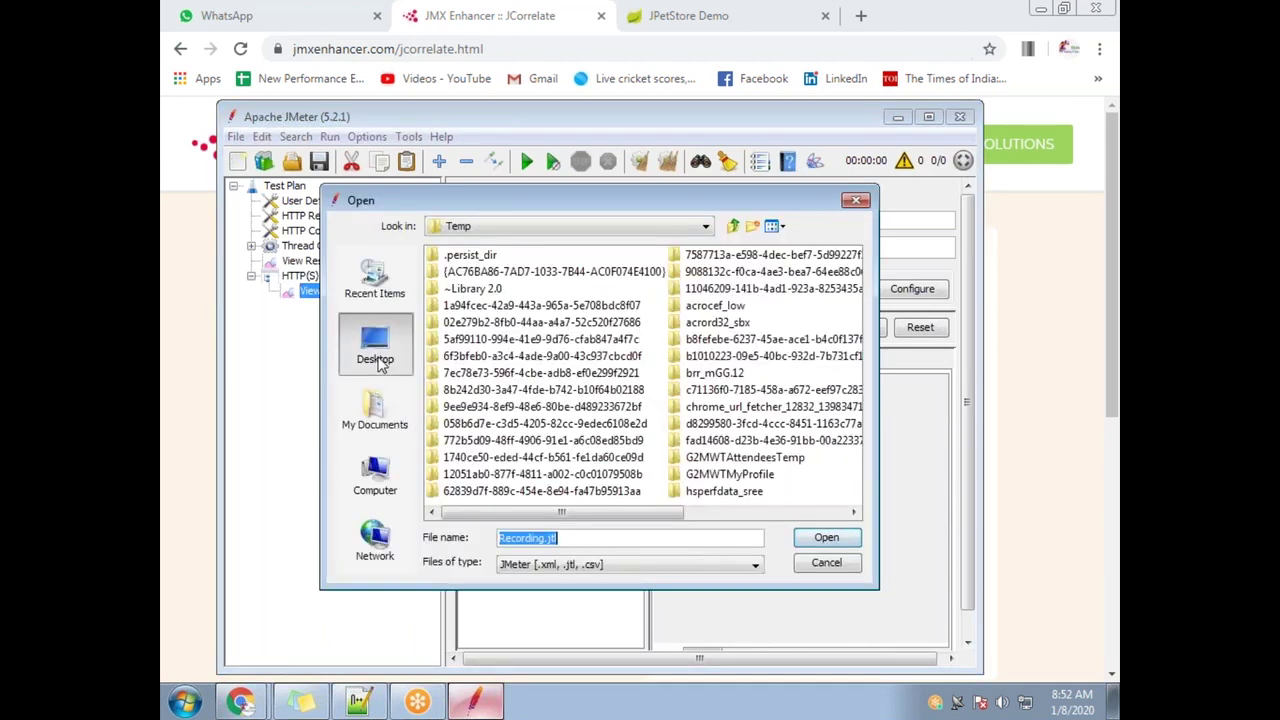
pyautogui.click(380, 365)
pyautogui.click(479, 424)
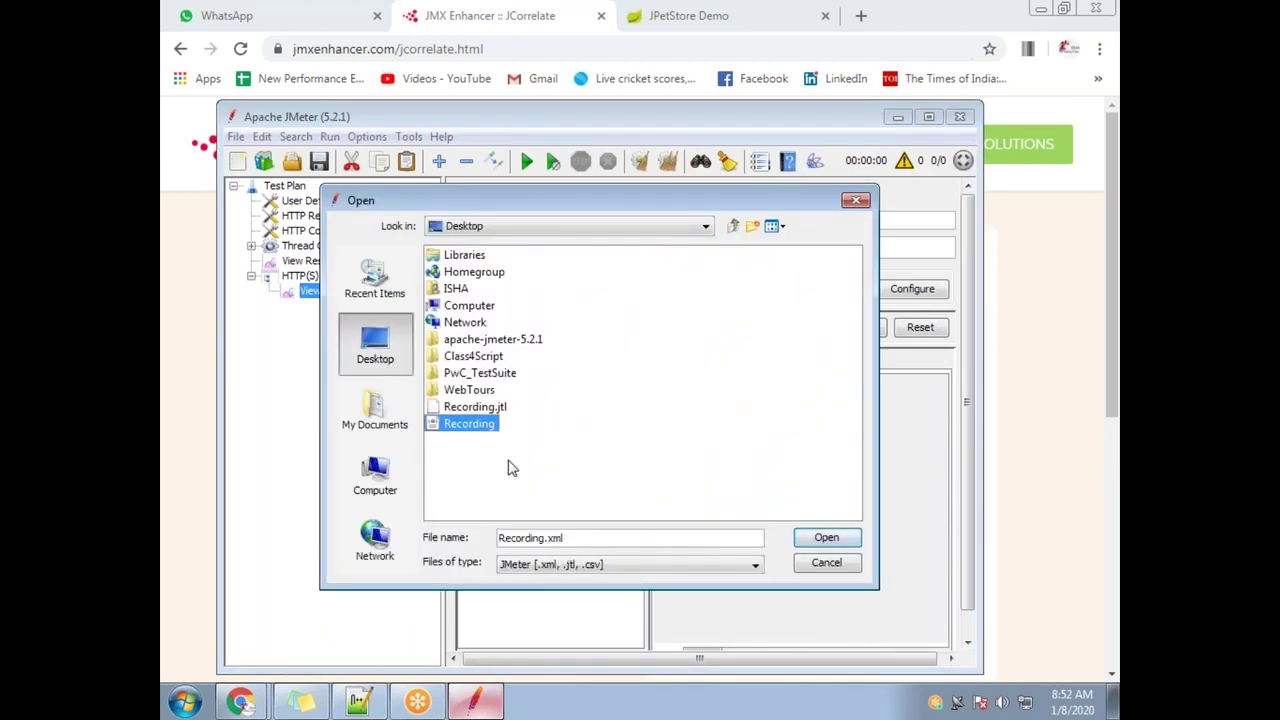
pyautogui.click(543, 537)
pyautogui.write('1')
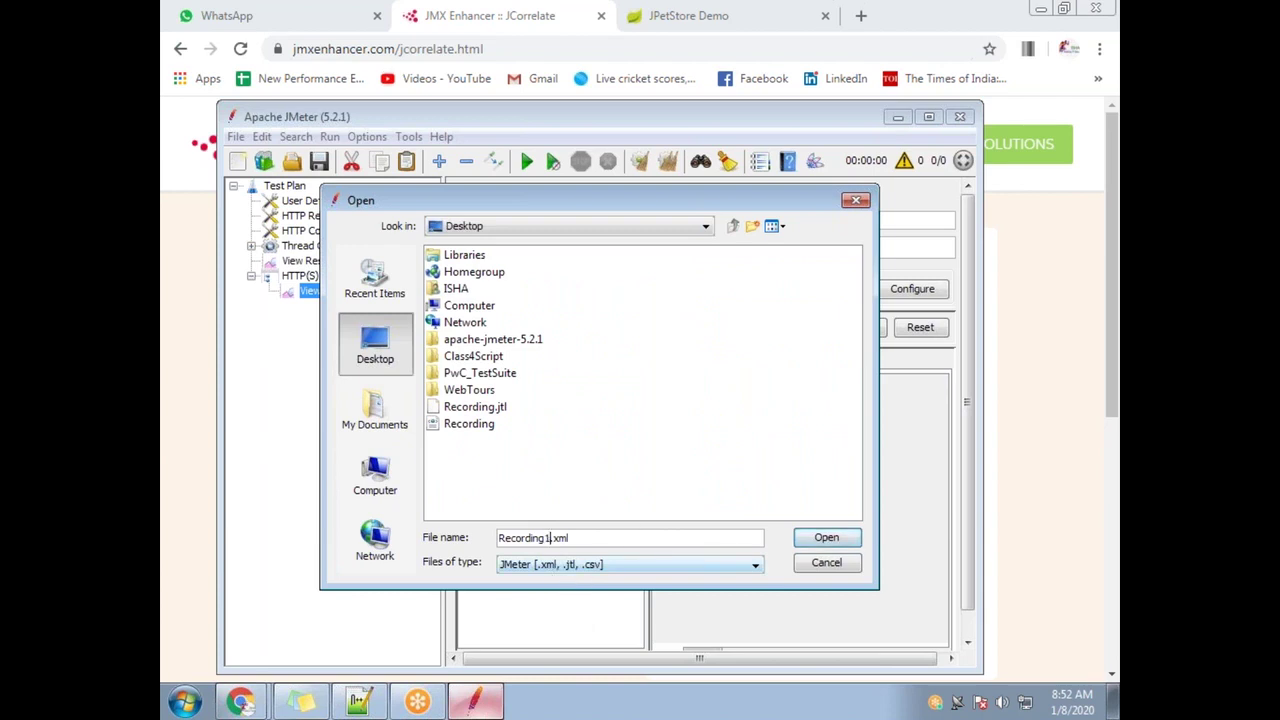
pyautogui.click(826, 541)
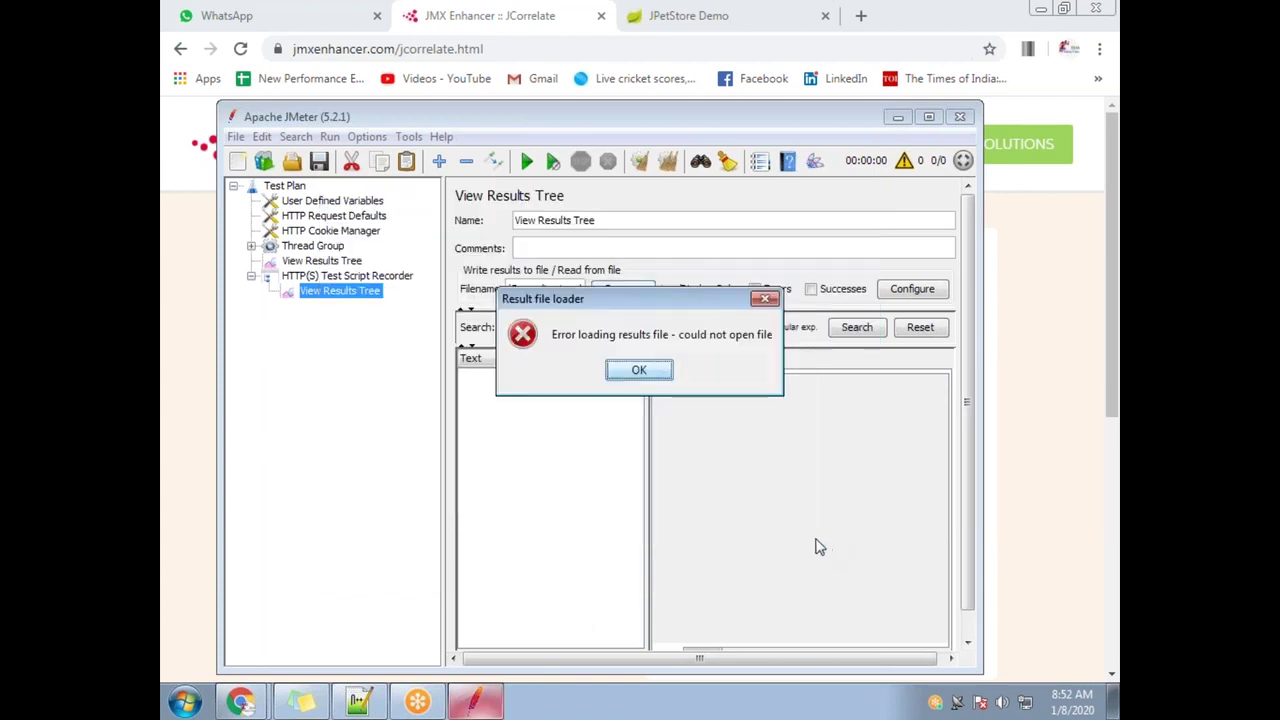
pyautogui.click(640, 369)
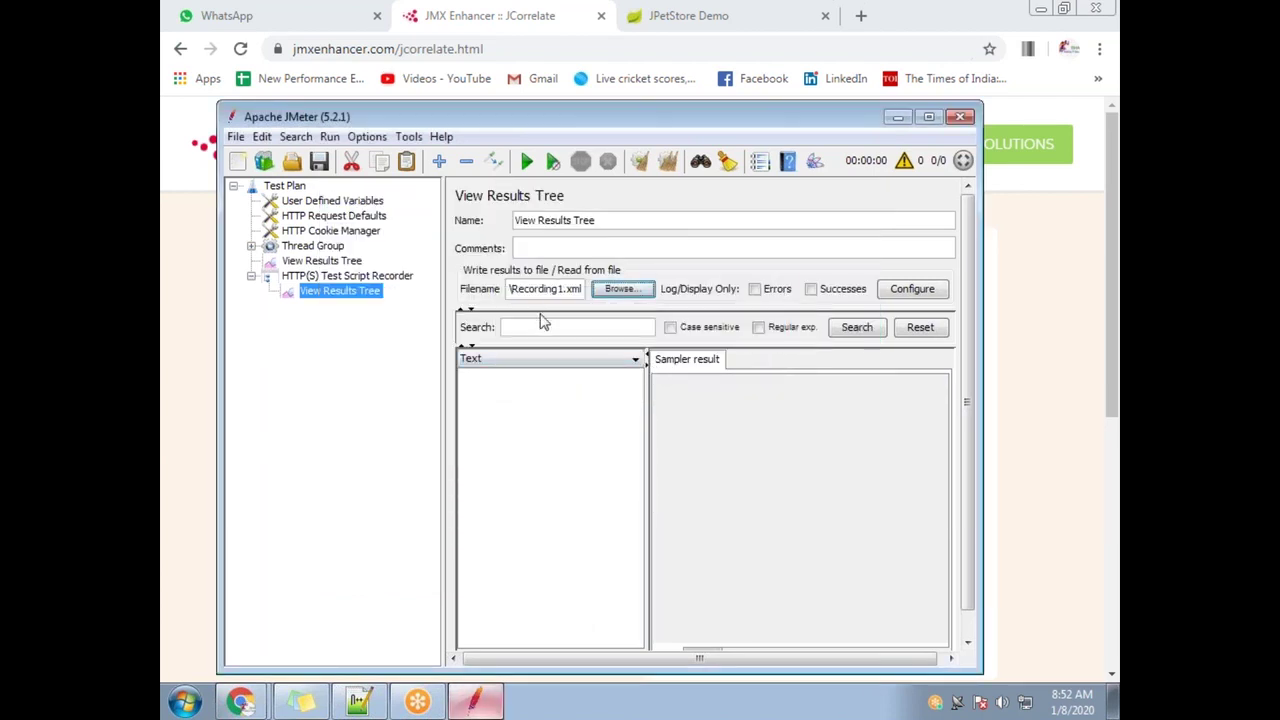
# Expand the Thread Group, show the port 8888 recorder settings, and switch to Chrome's proxy settings
pyautogui.click(300, 247)
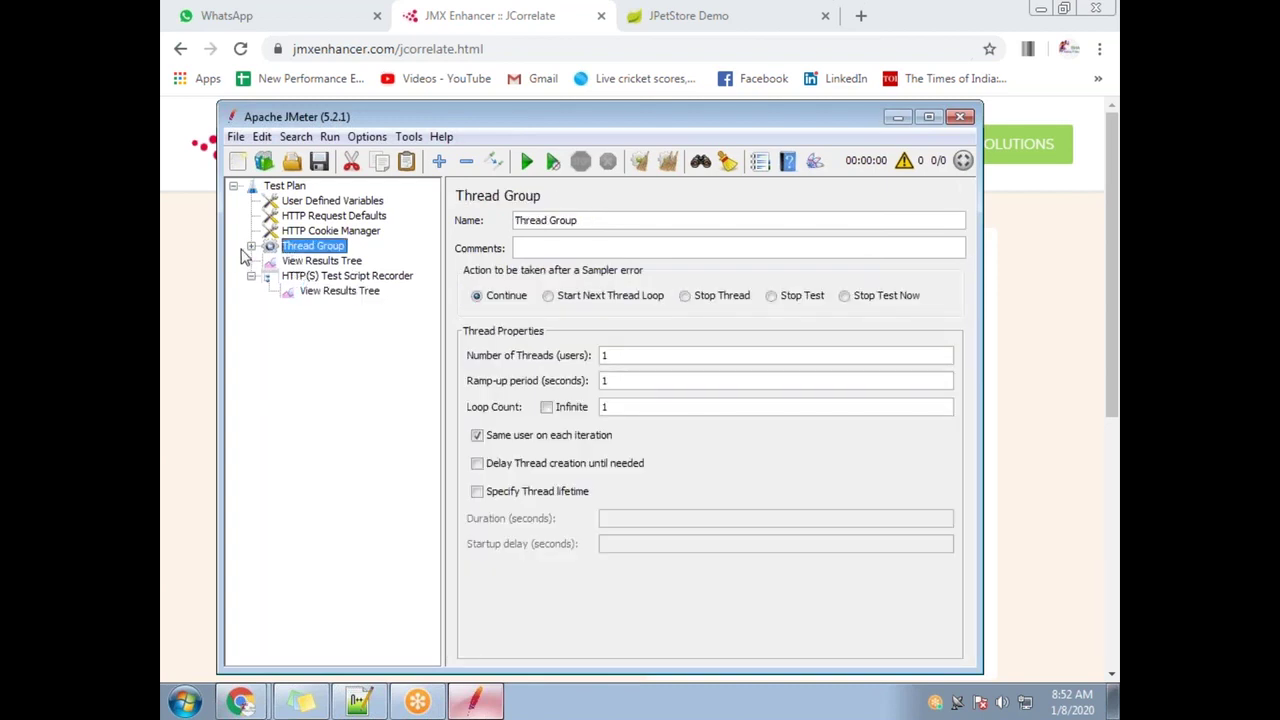
pyautogui.click(251, 246)
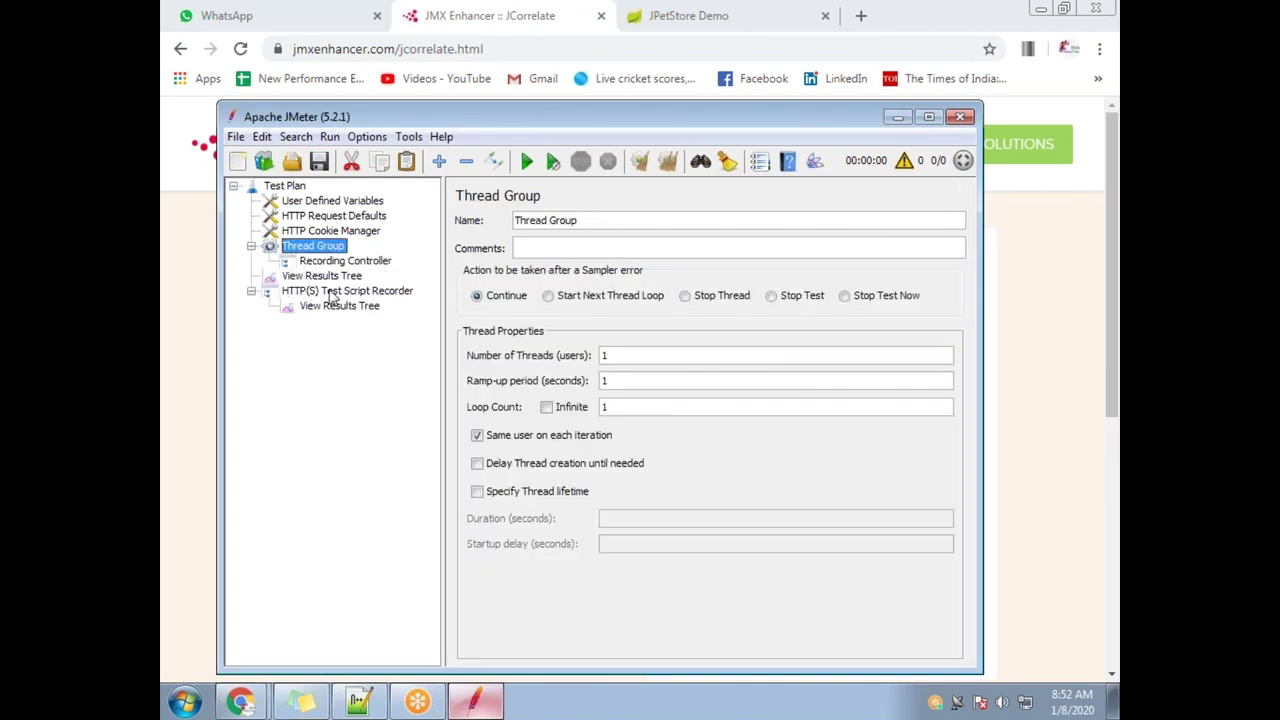
pyautogui.click(333, 292)
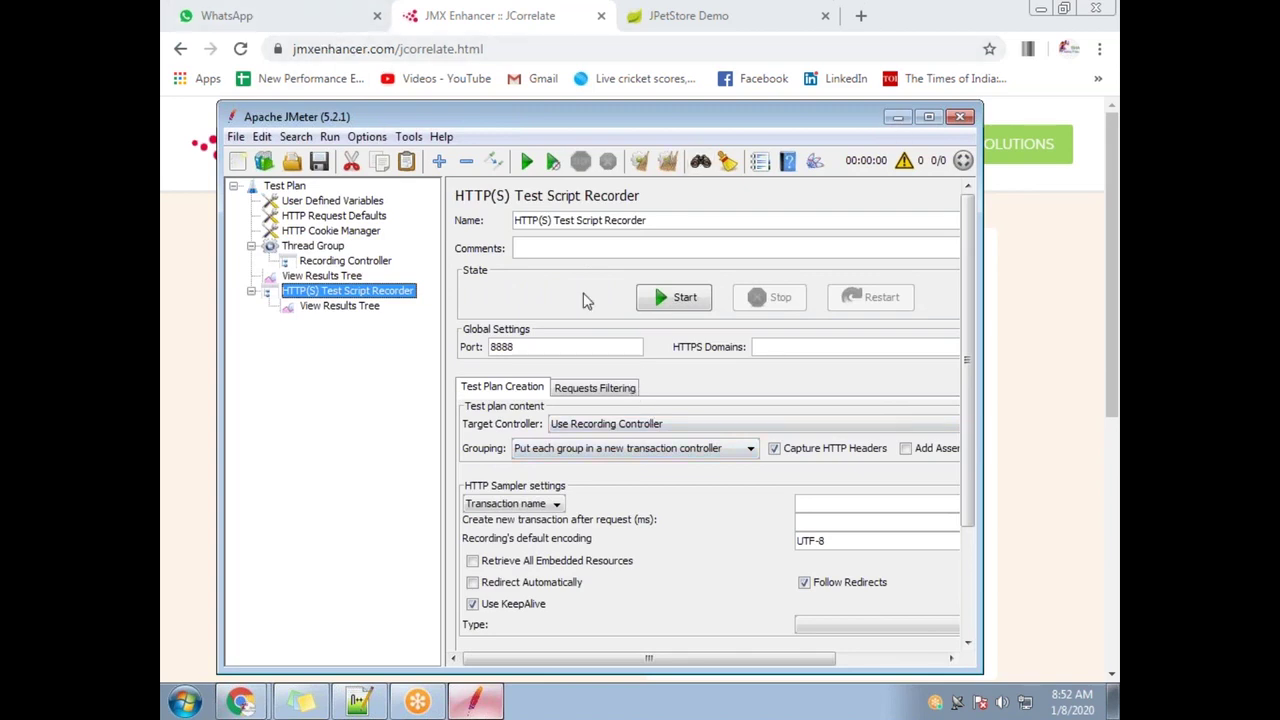
pyautogui.click(240, 701)
pyautogui.click(250, 656)
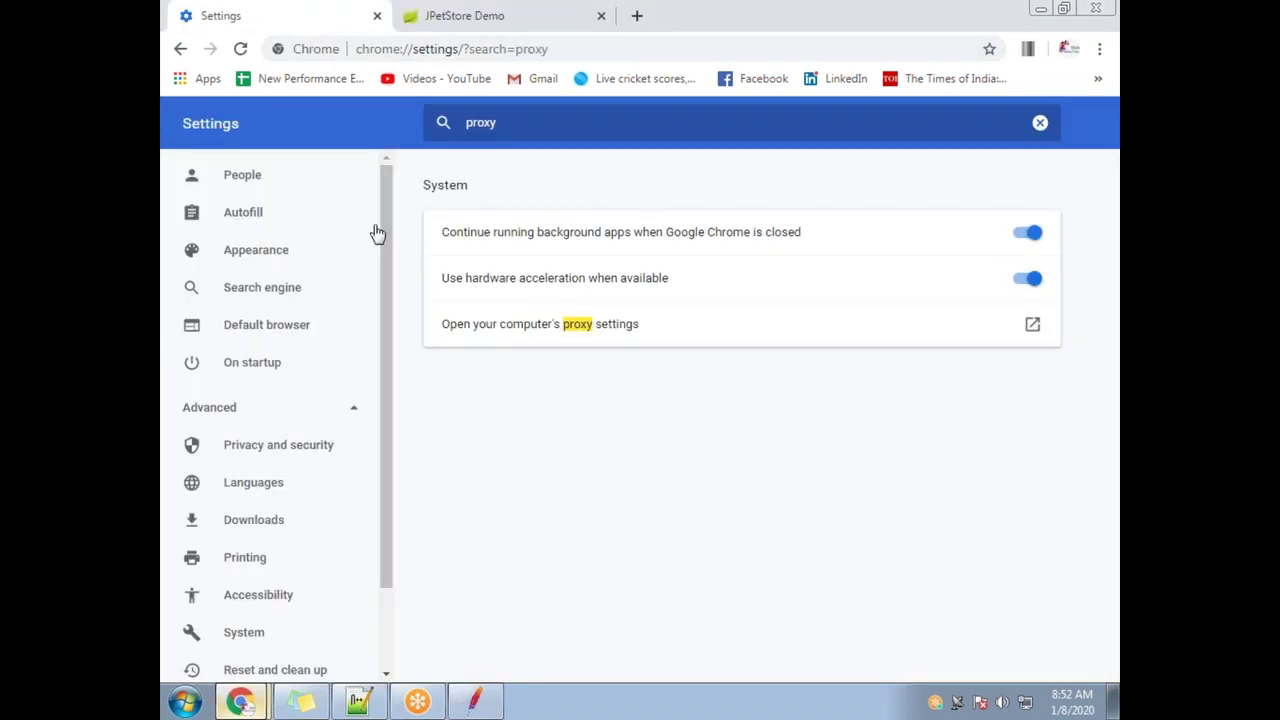
# Enable the LAN proxy server at localhost:8888 and switch to the JPetStore Demo tab
pyautogui.click(580, 328)
pyautogui.click(598, 476)
pyautogui.click(327, 332)
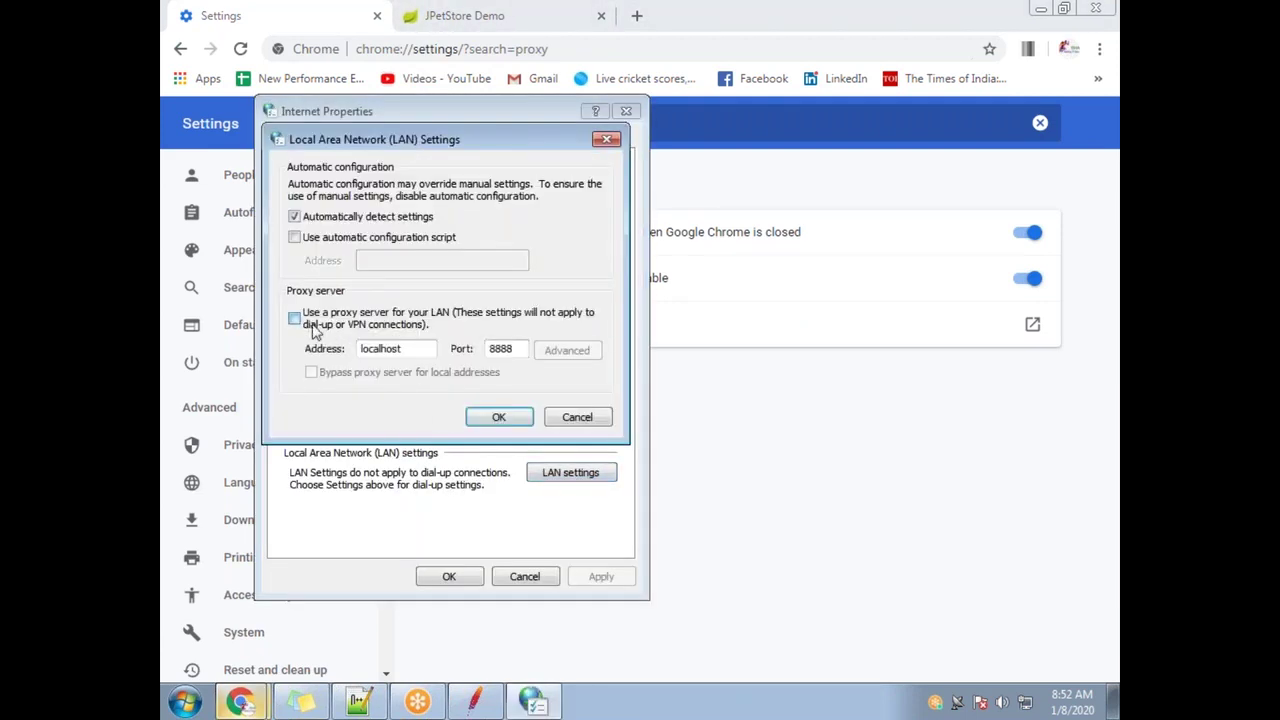
pyautogui.click(499, 418)
pyautogui.click(449, 576)
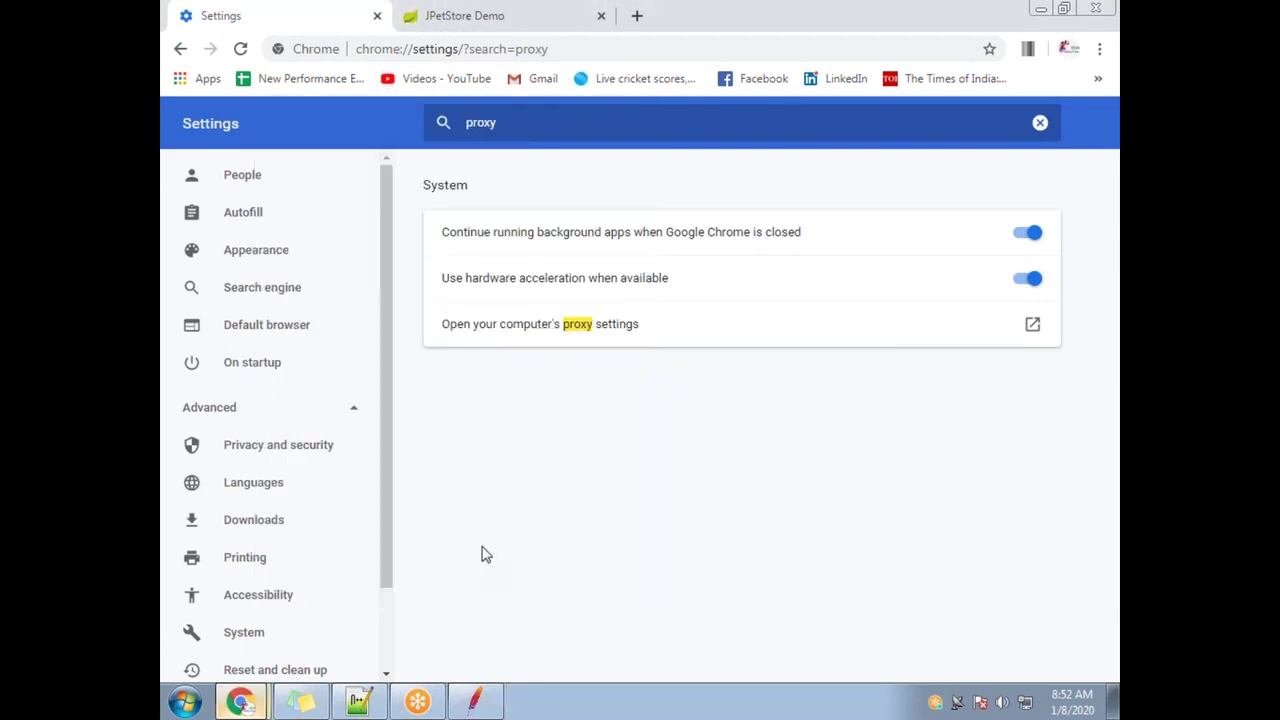
pyautogui.click(408, 20)
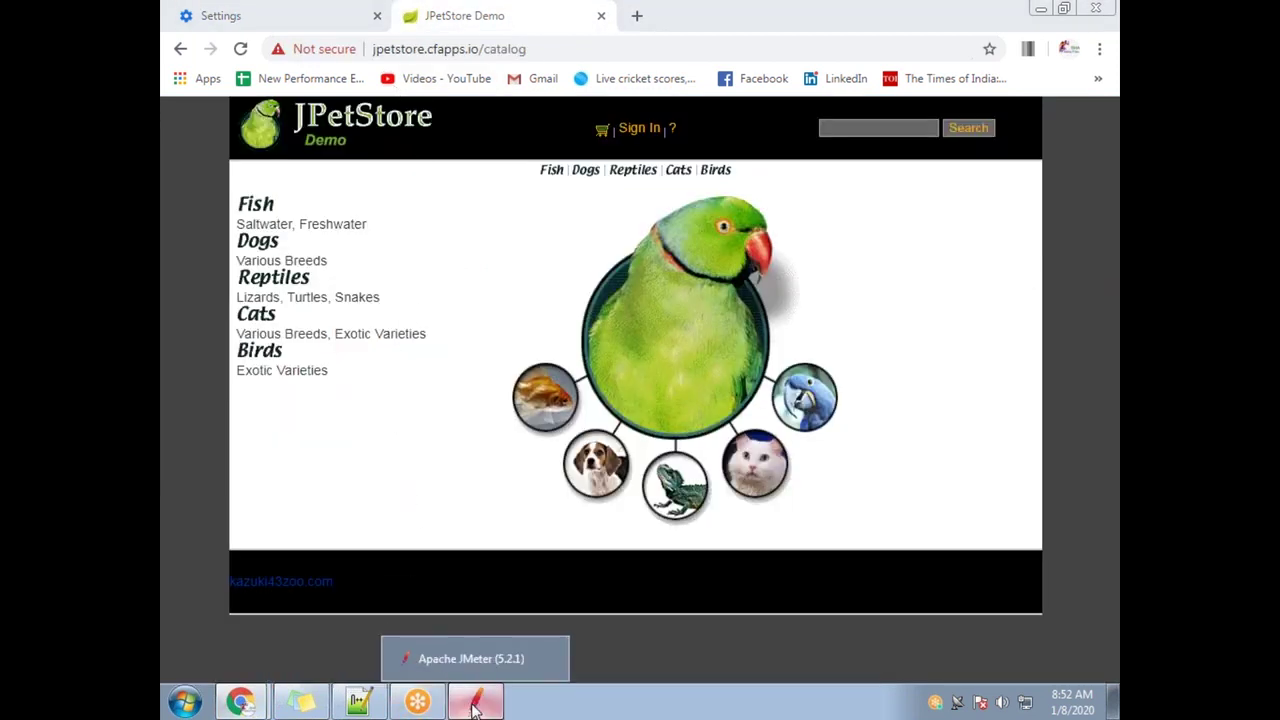
pyautogui.click(475, 701)
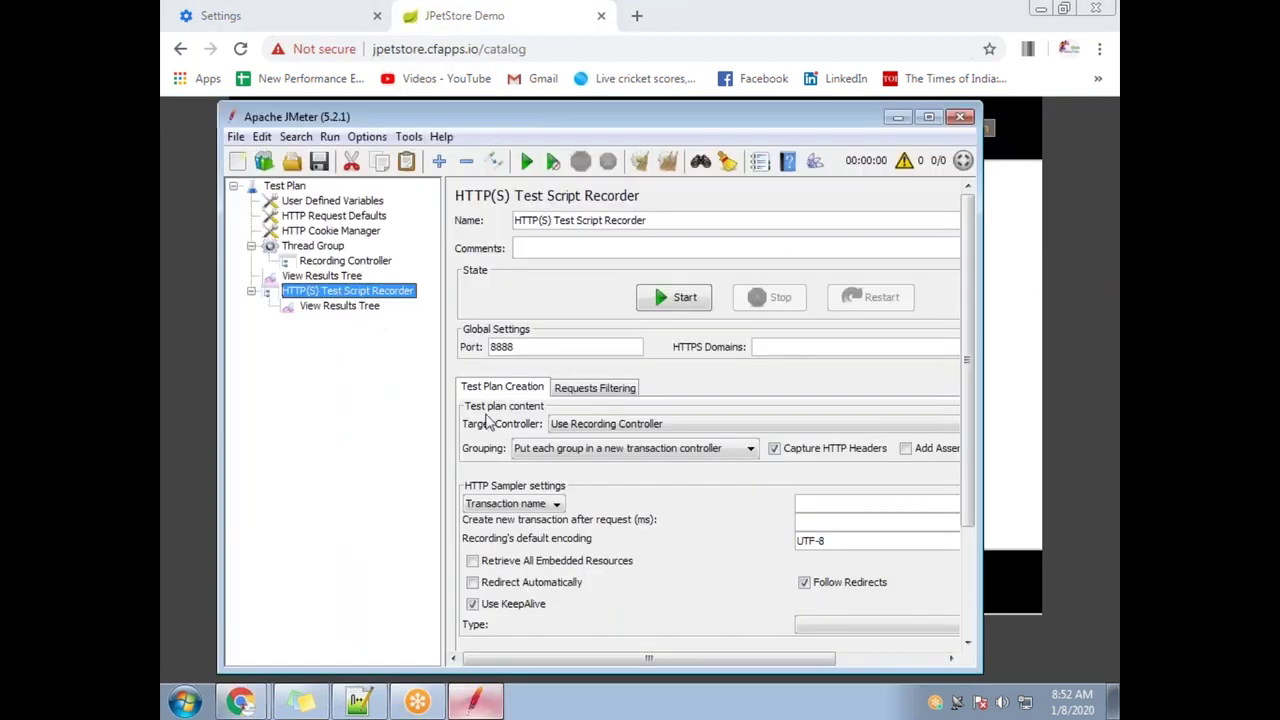
# Start the HTTP(S) Test Script Recorder and dismiss the root CA certificate notice
pyautogui.click(330, 263)
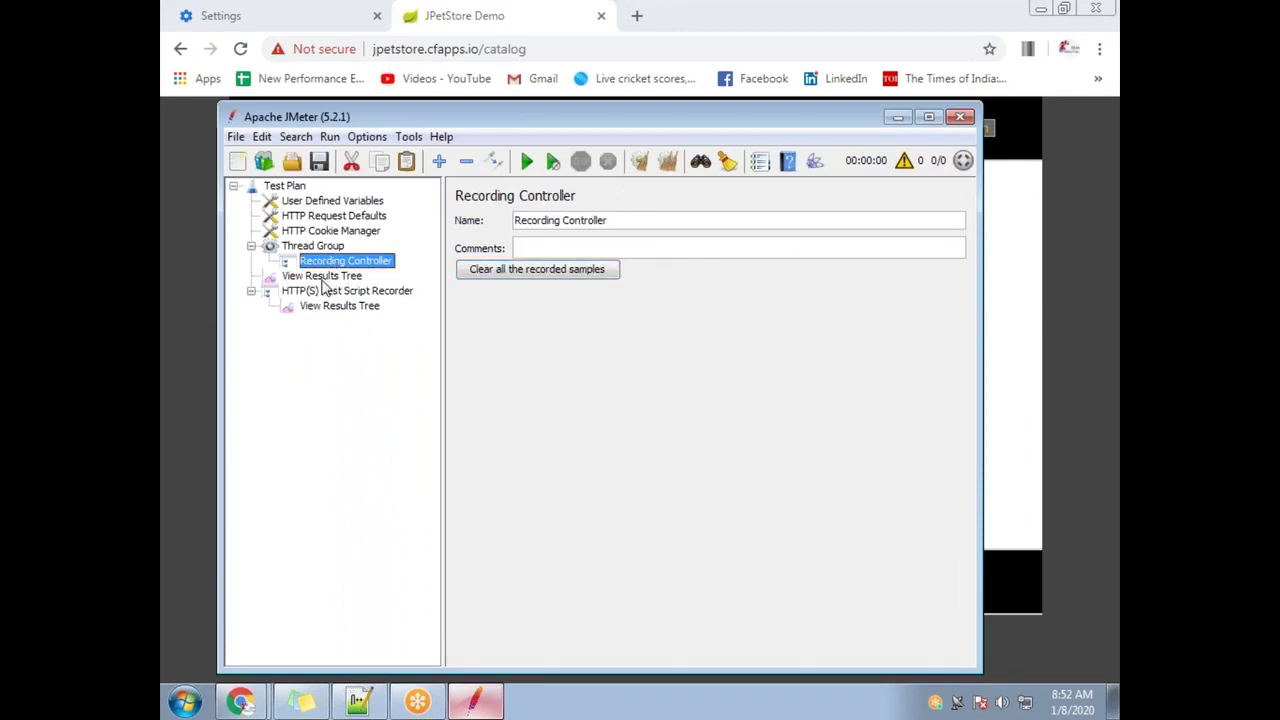
pyautogui.click(325, 277)
pyautogui.click(347, 290)
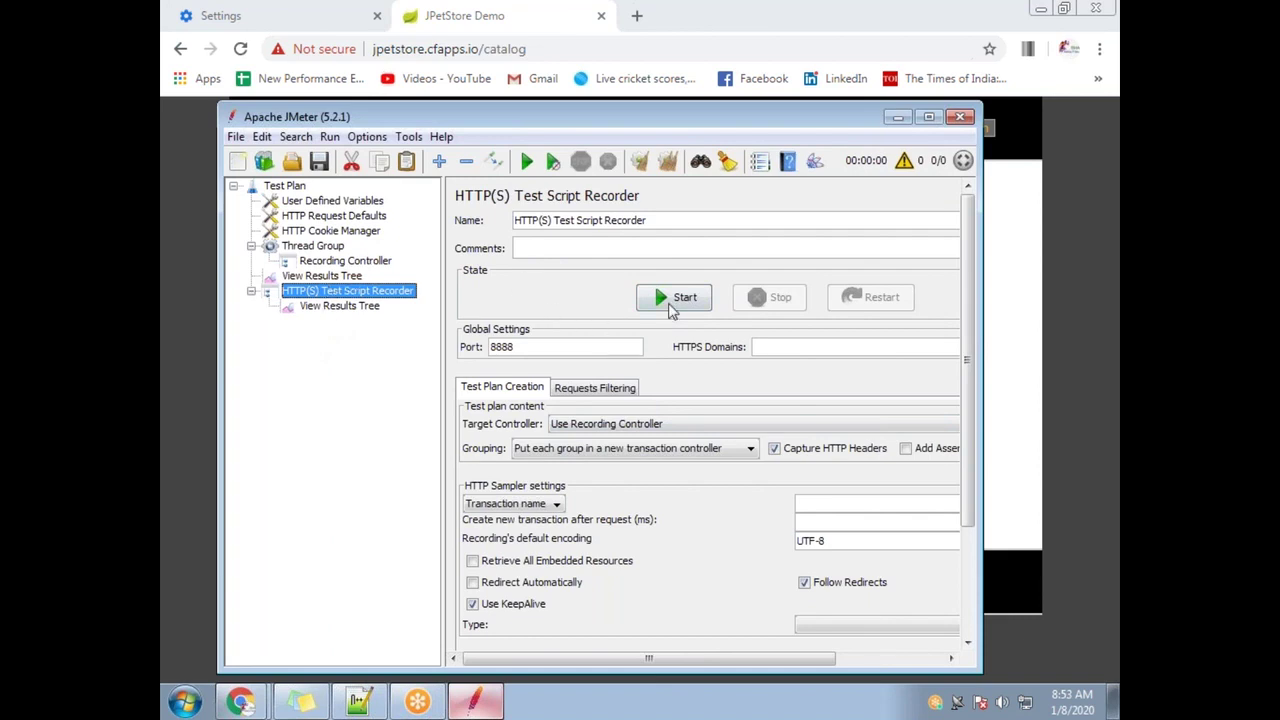
pyautogui.click(670, 303)
pyautogui.click(762, 582)
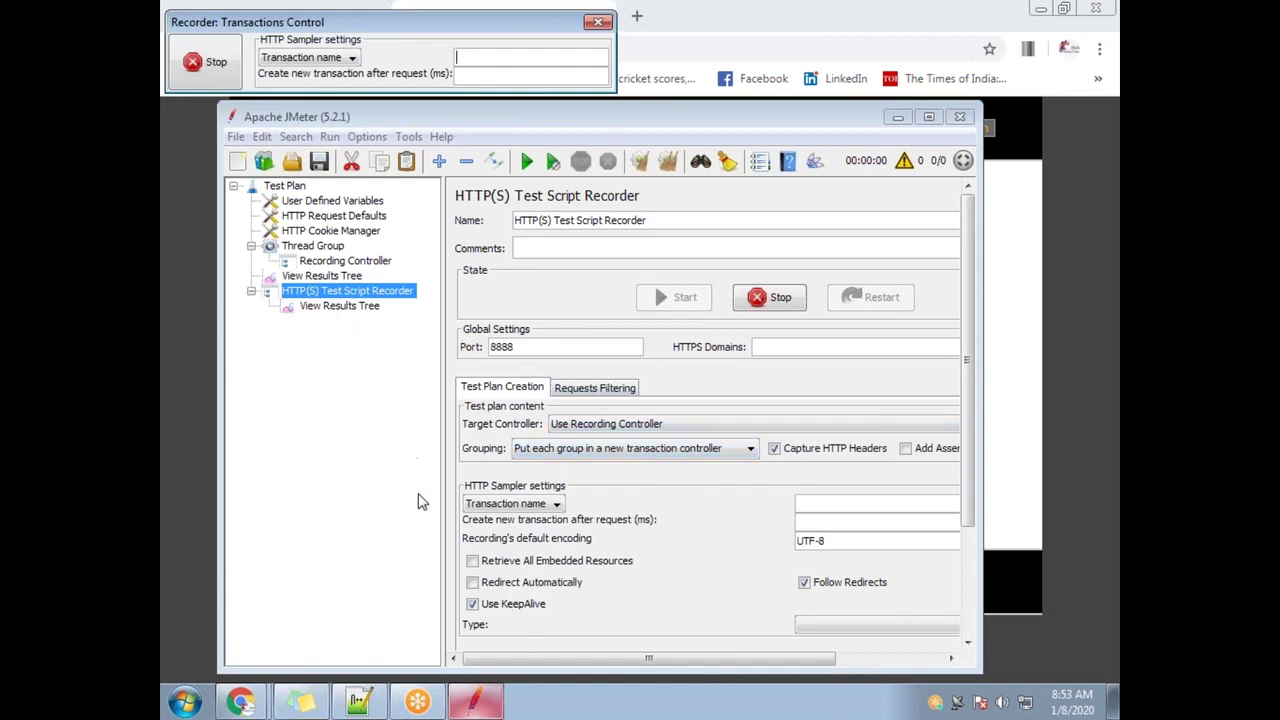
# Log in to JPetStore with the demo account's username and password, then stop the recording
pyautogui.moveTo(240, 700)
pyautogui.click(240, 678)
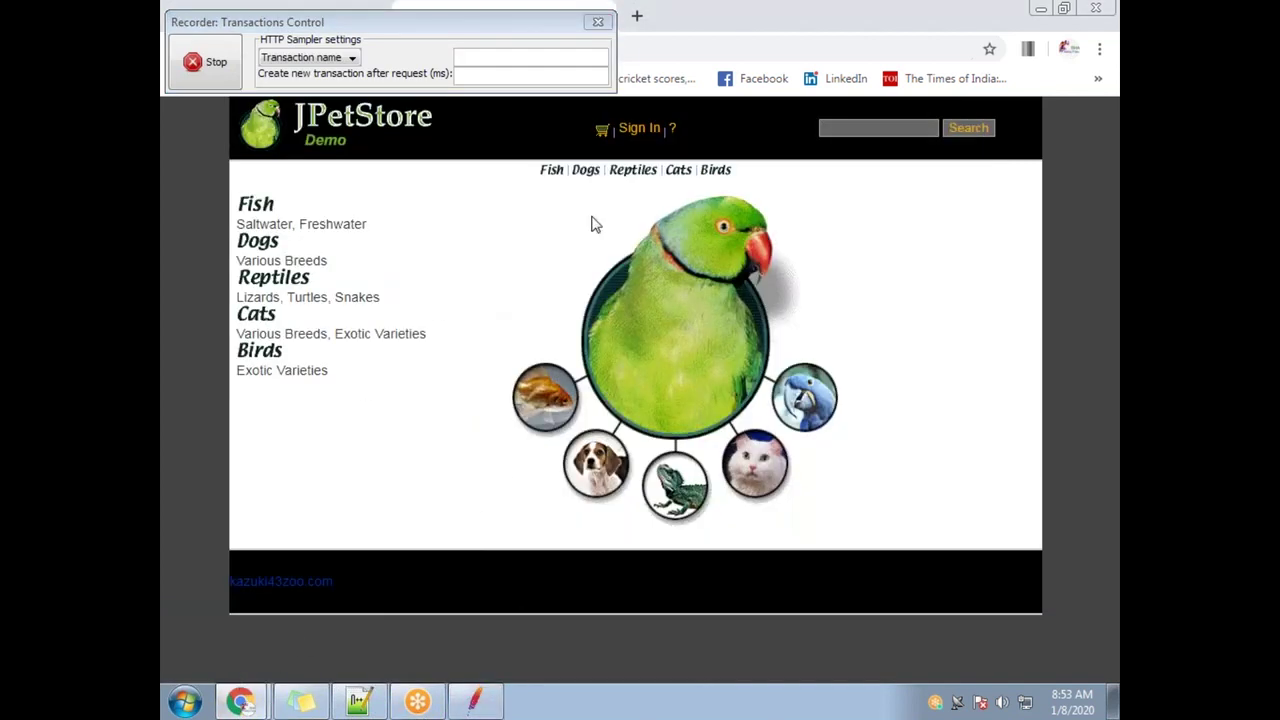
pyautogui.click(632, 135)
pyautogui.click(647, 258)
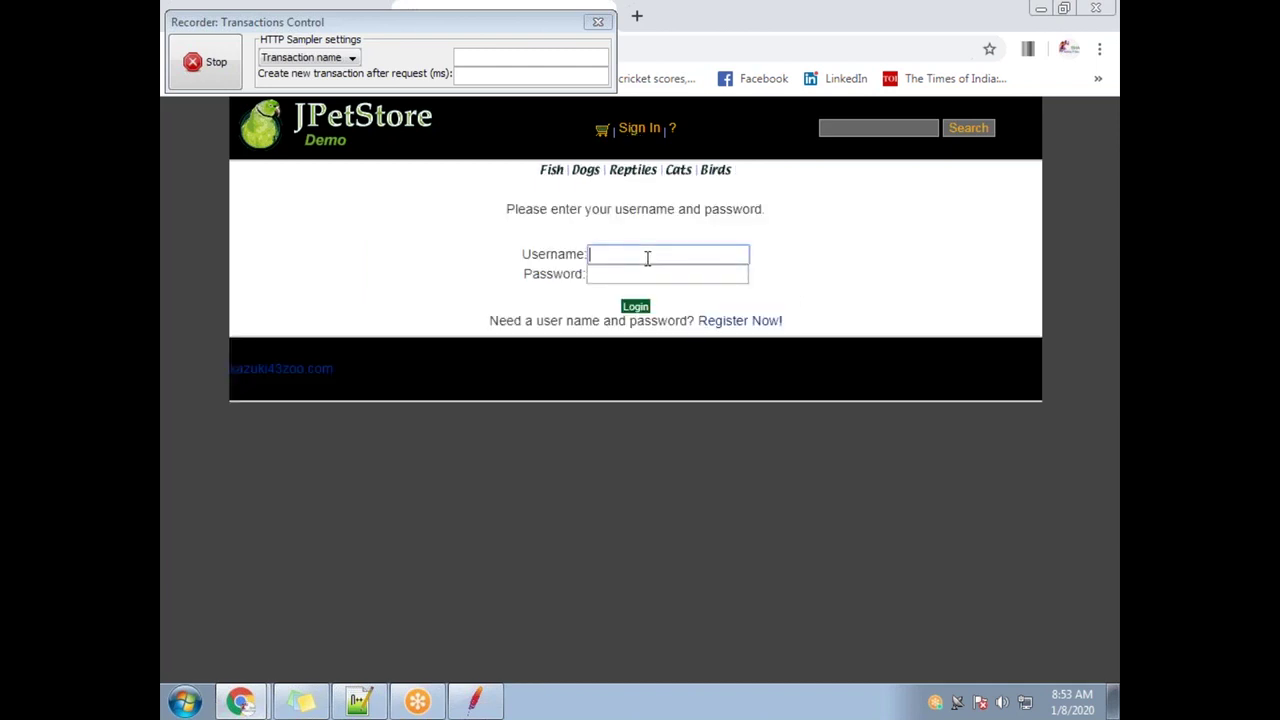
pyautogui.press('Tab')
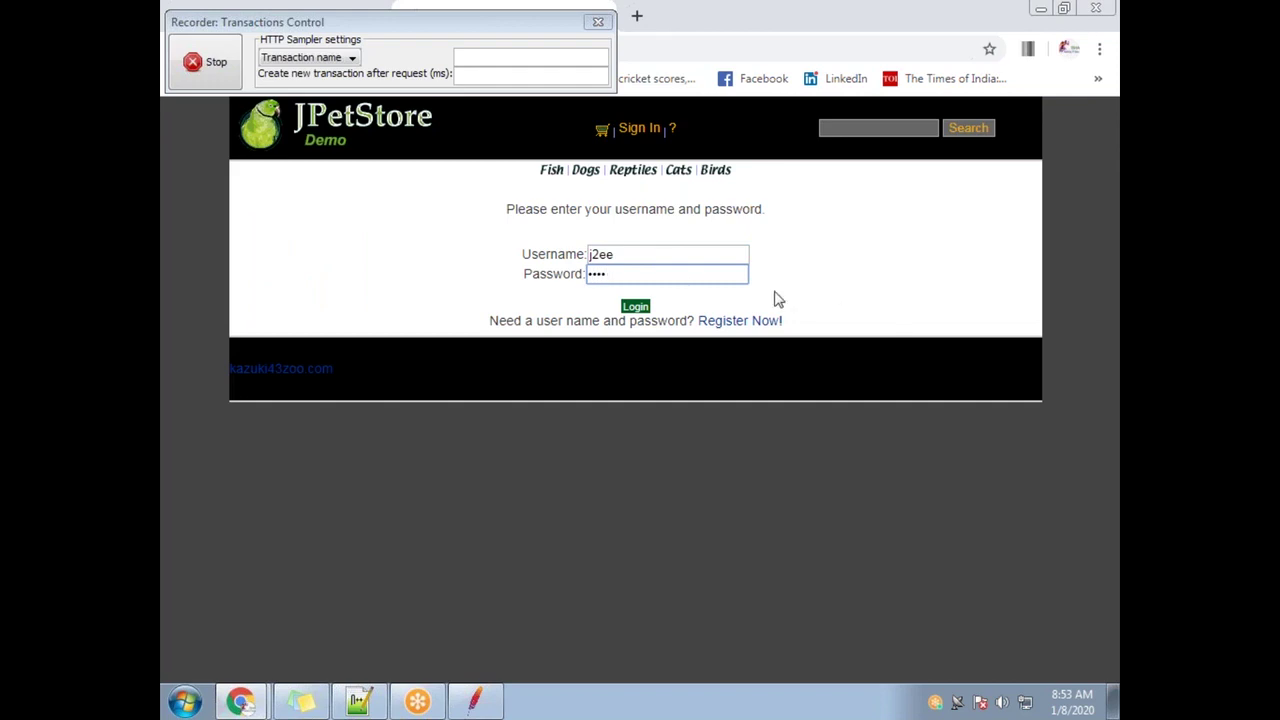
pyautogui.click(636, 309)
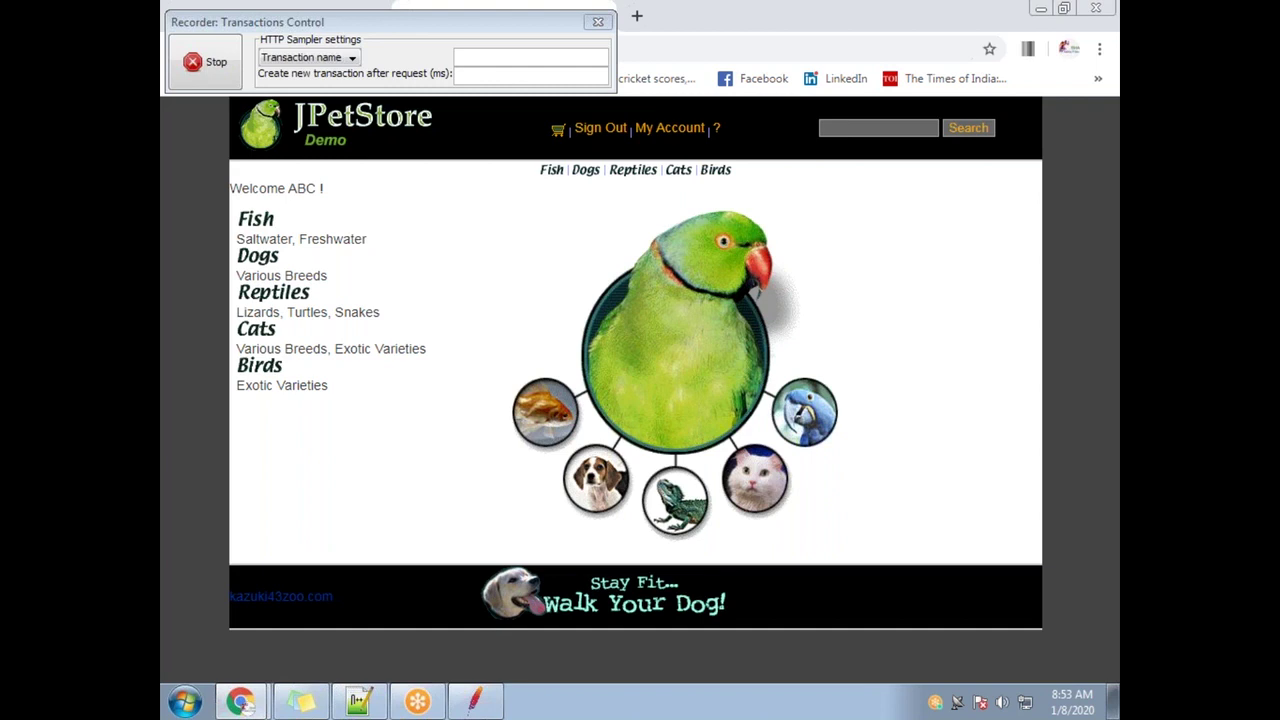
pyautogui.click(212, 78)
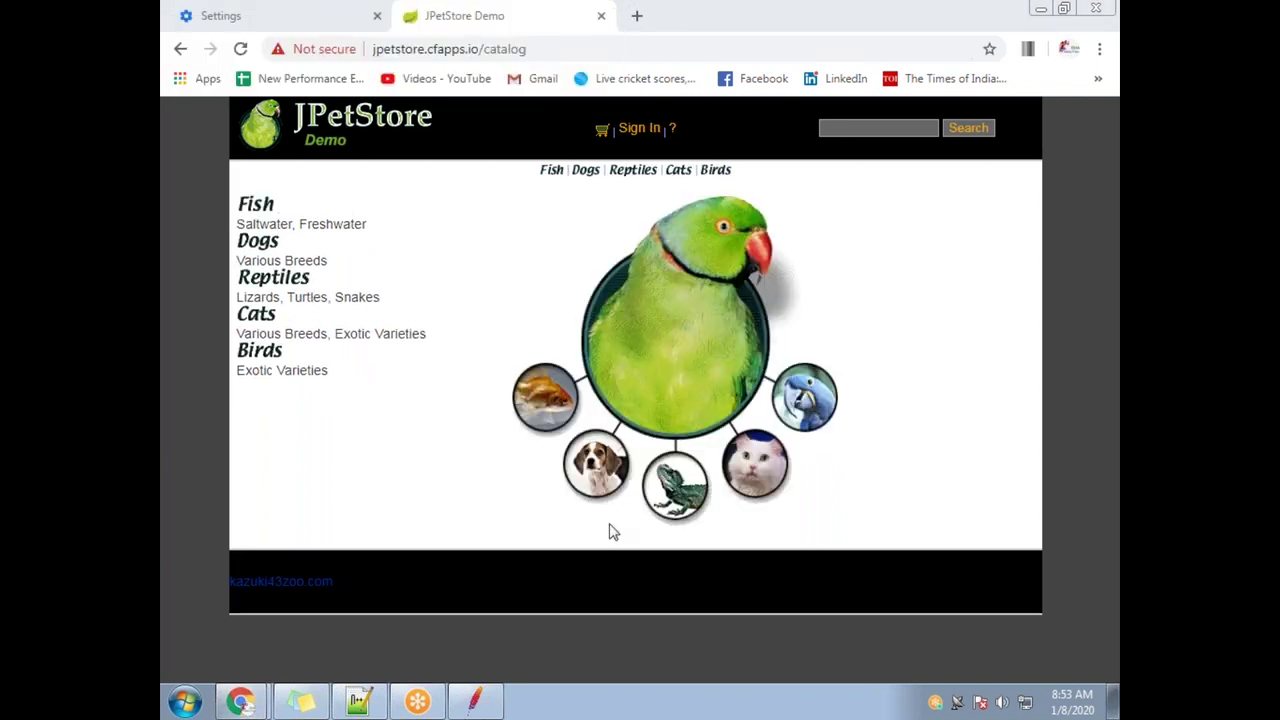
# Expand the Recording Controller and save the plan to the Desktop as Jcorrelate2.jmx
pyautogui.click(475, 701)
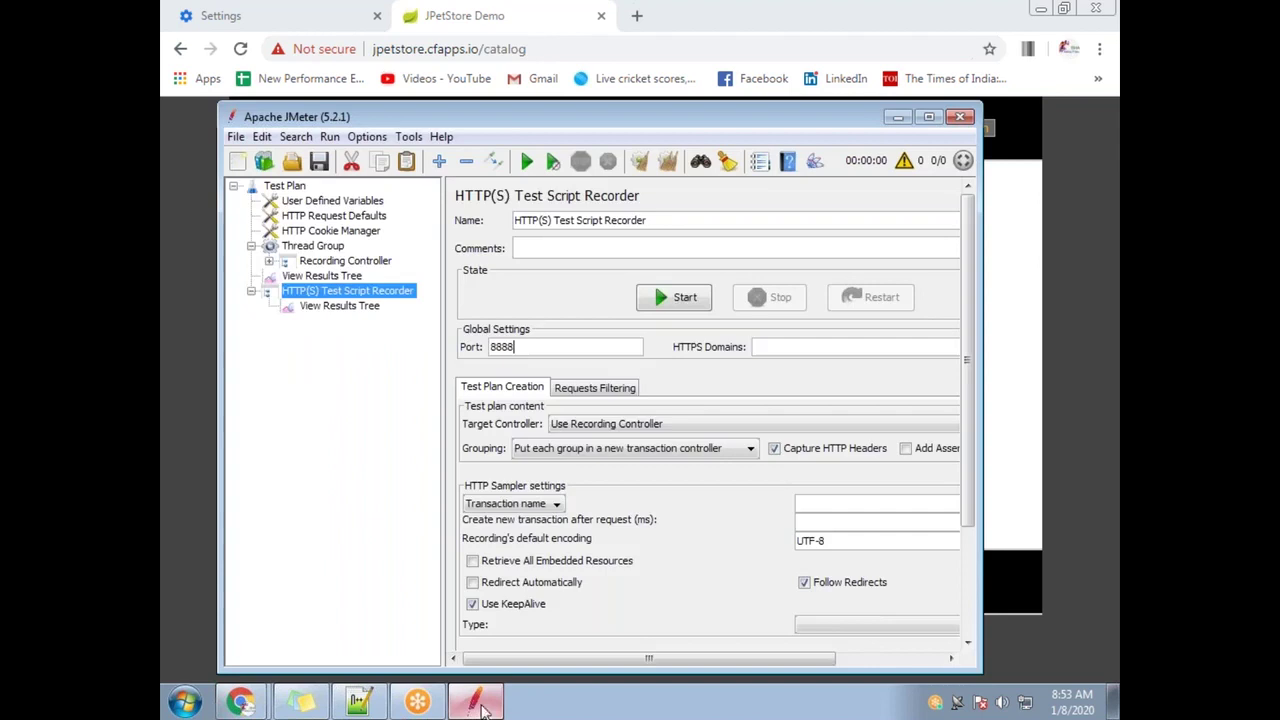
pyautogui.click(269, 261)
pyautogui.click(236, 136)
pyautogui.moveTo(278, 230)
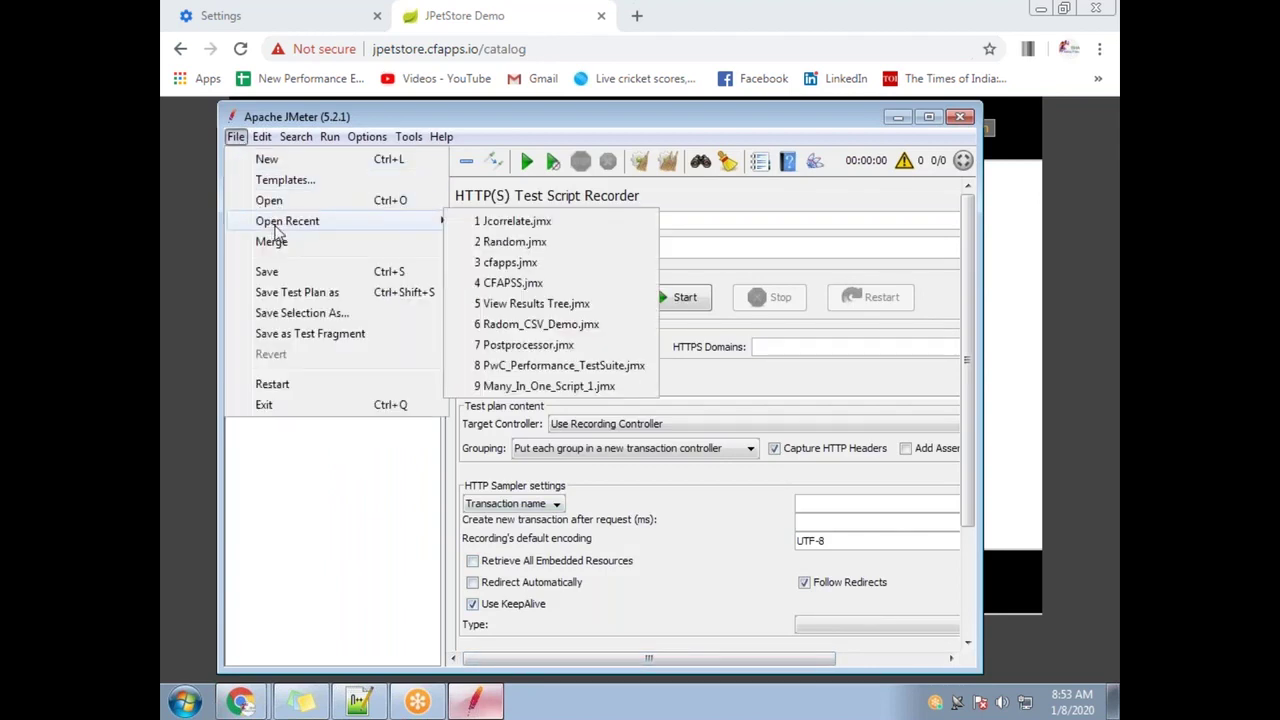
pyautogui.click(318, 297)
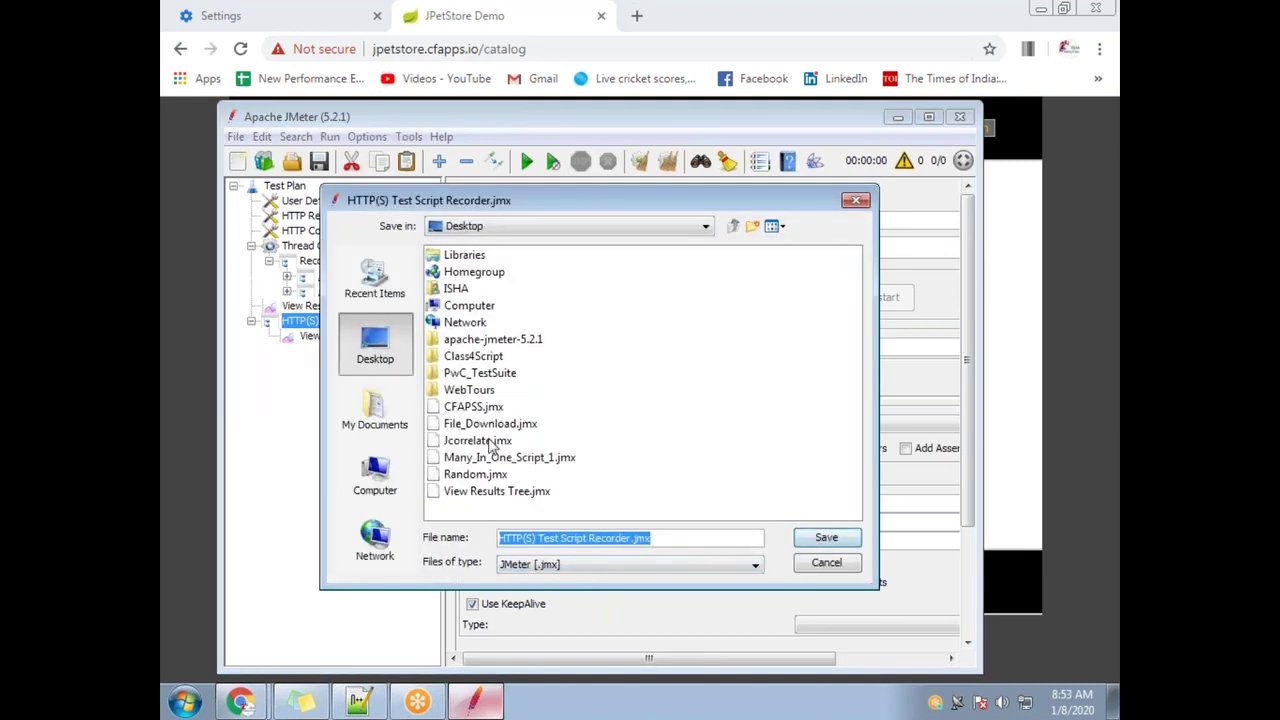
pyautogui.click(478, 441)
pyautogui.click(540, 538)
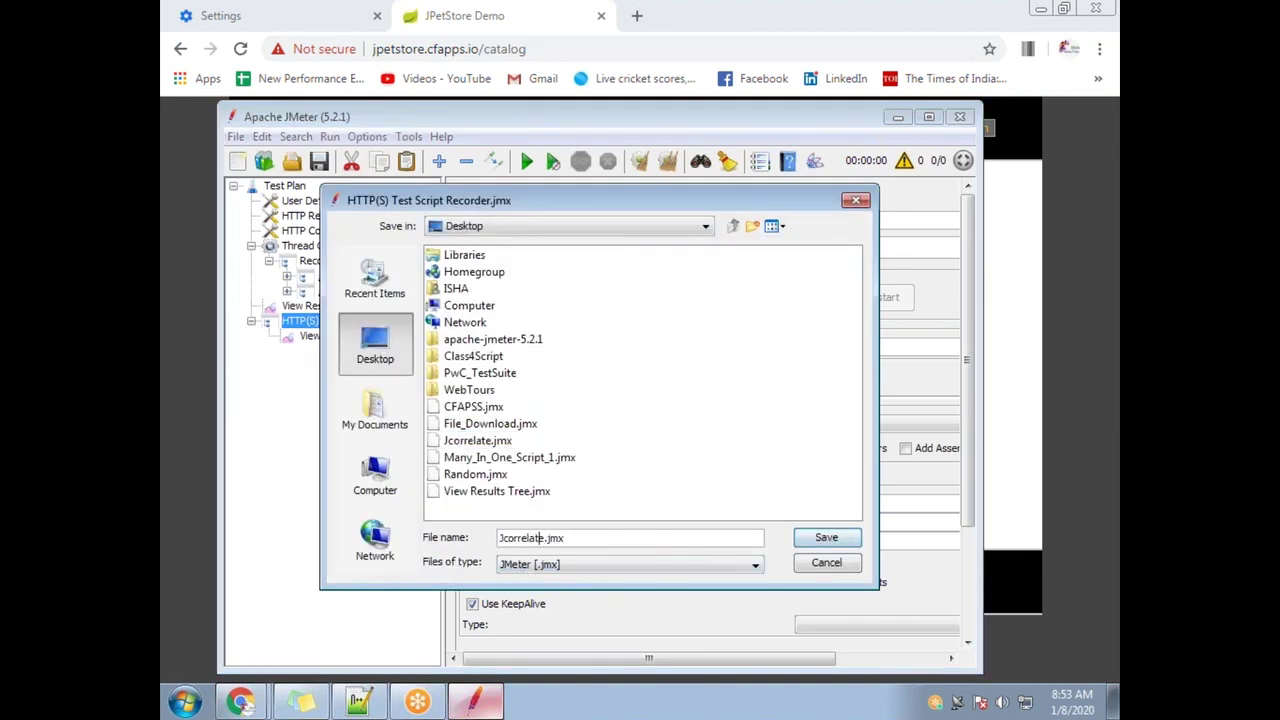
pyautogui.write('2')
pyautogui.click(823, 537)
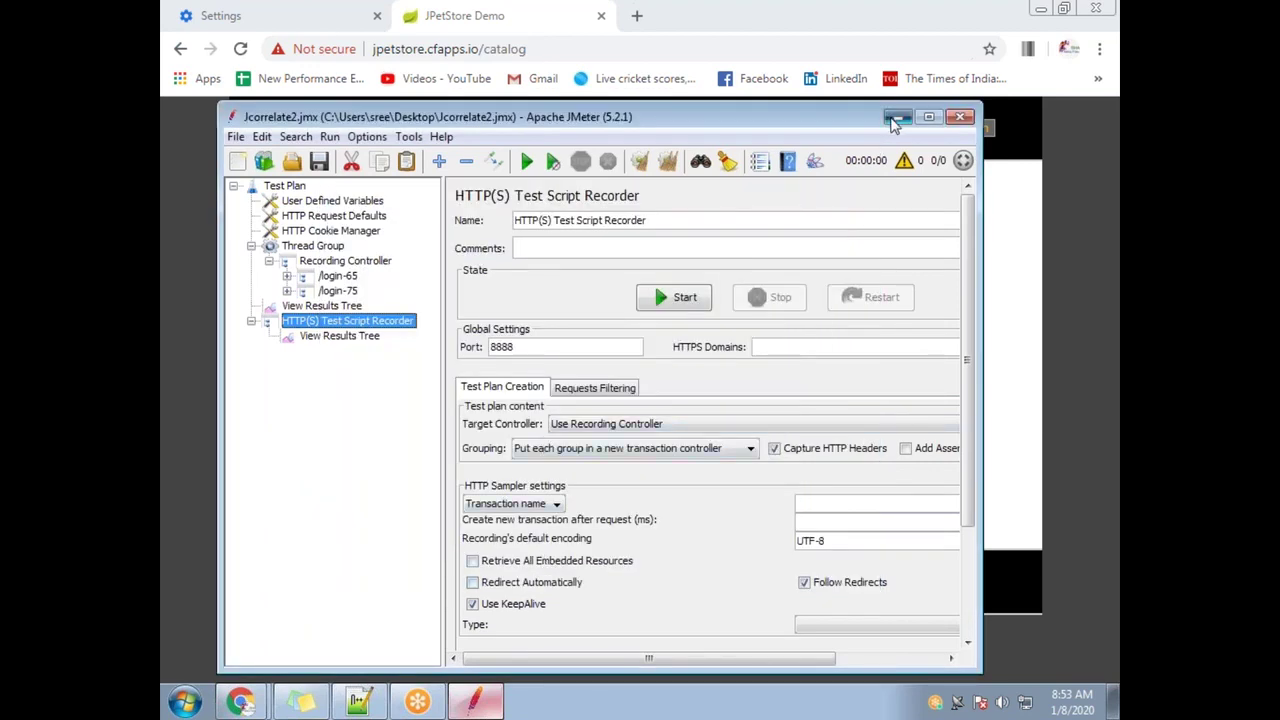
pyautogui.click(896, 118)
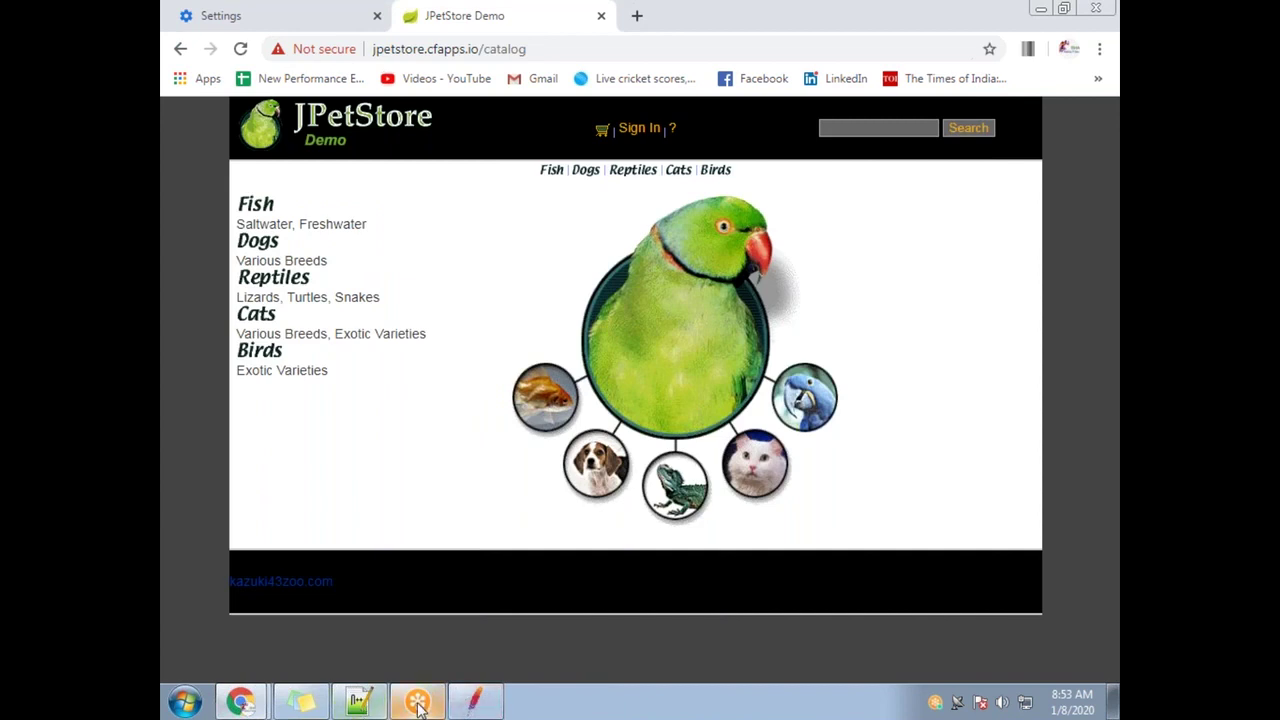
# Switch to the JMX Enhancer JCorrelate Chrome window from the taskbar's window list
pyautogui.click(250, 702)
pyautogui.click(245, 668)
pyautogui.click(240, 700)
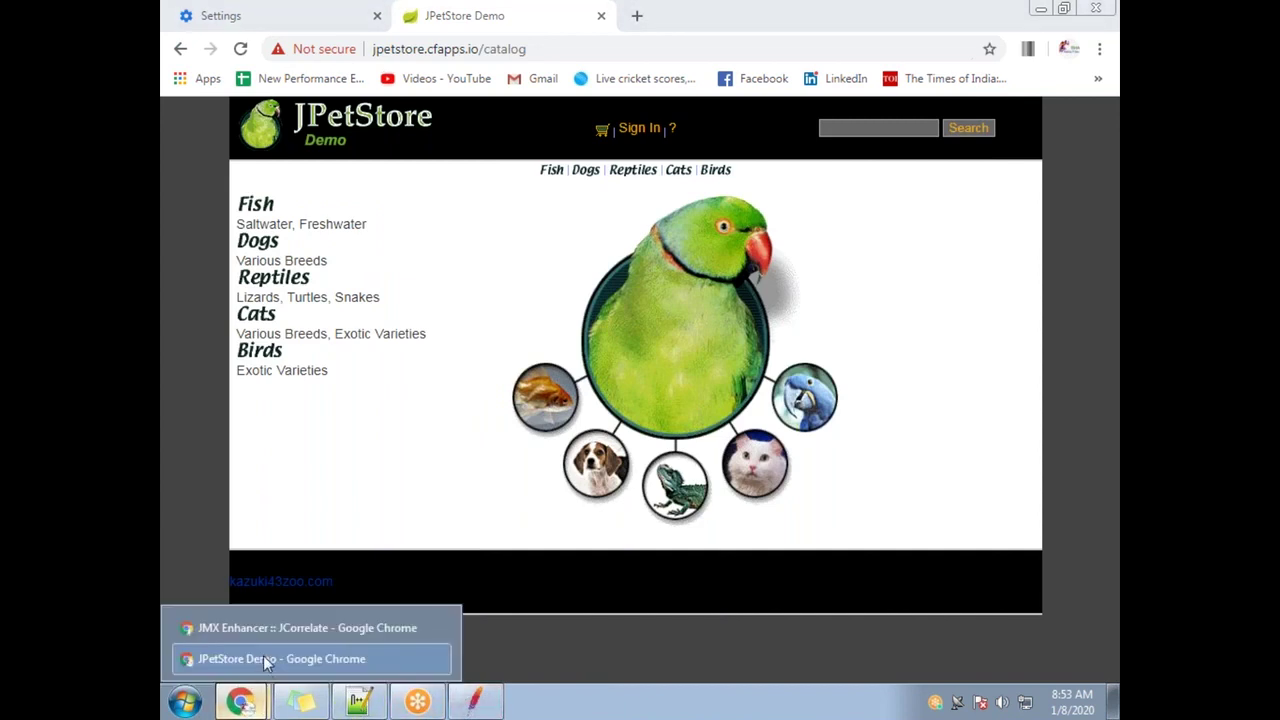
pyautogui.click(262, 632)
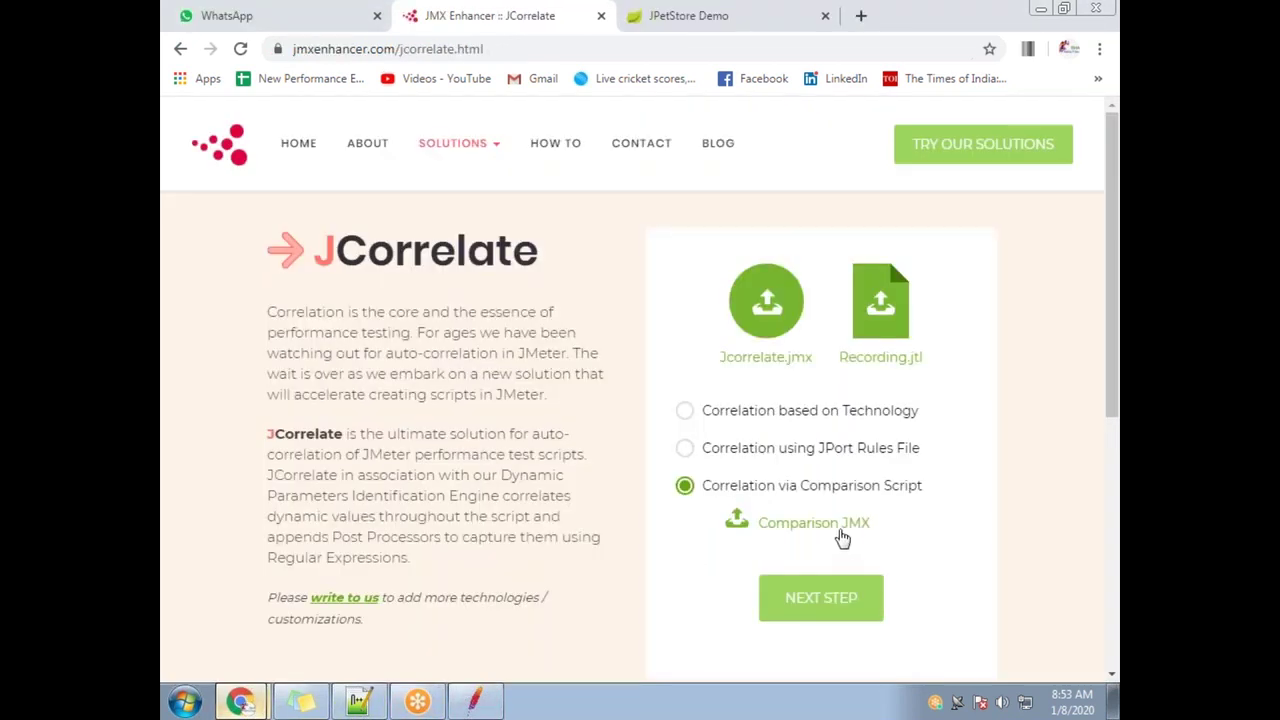
# Upload Jcorrelate2.jmx as the comparison JMX and continue to the next step
pyautogui.click(845, 530)
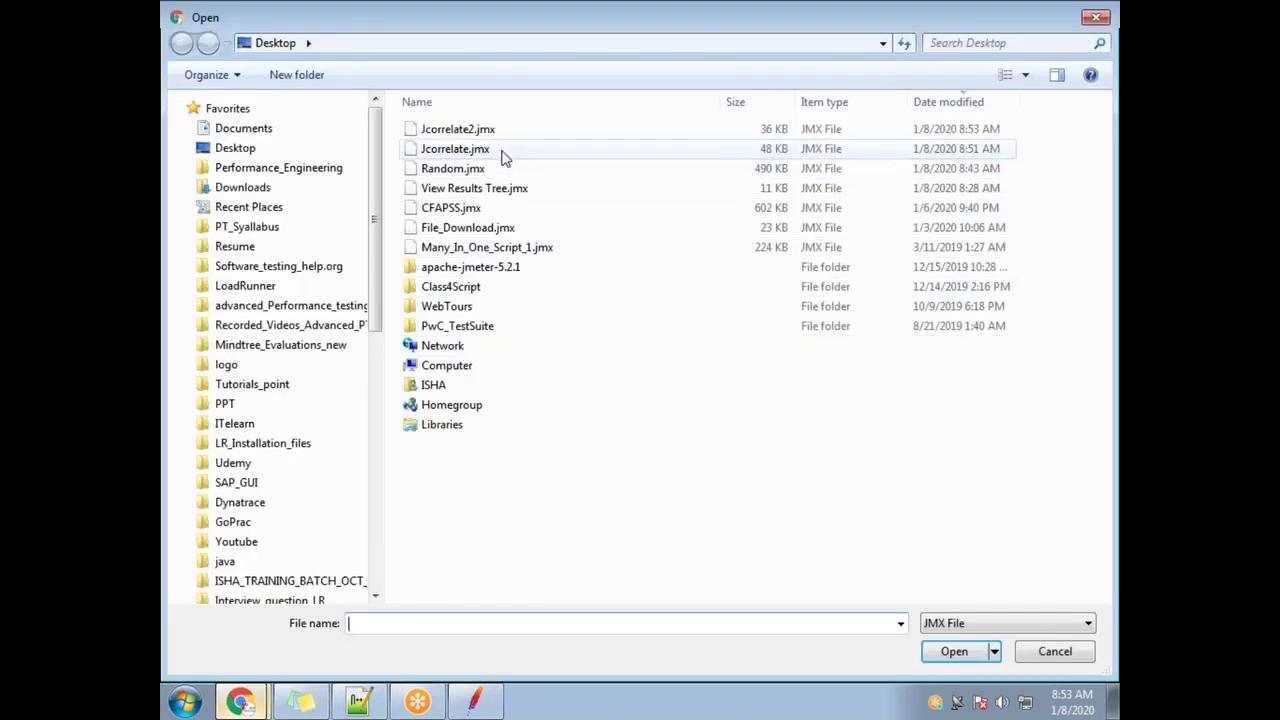
pyautogui.doubleClick(503, 129)
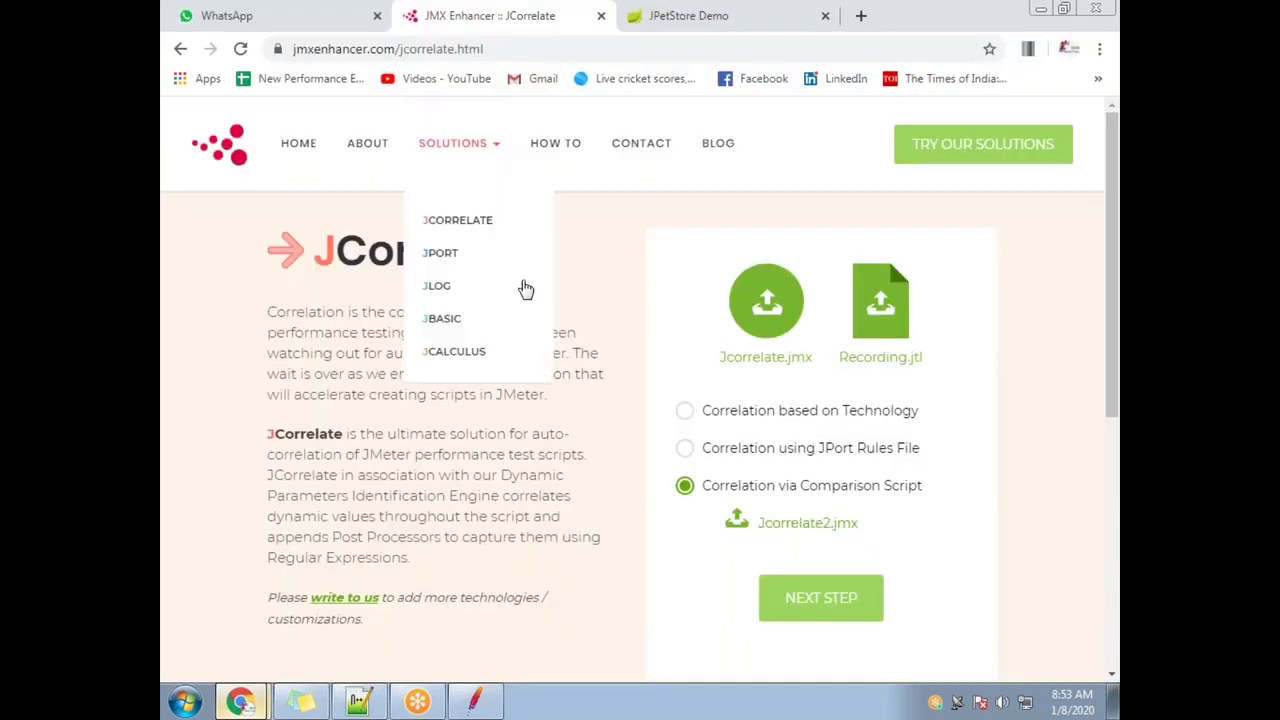
pyautogui.click(838, 604)
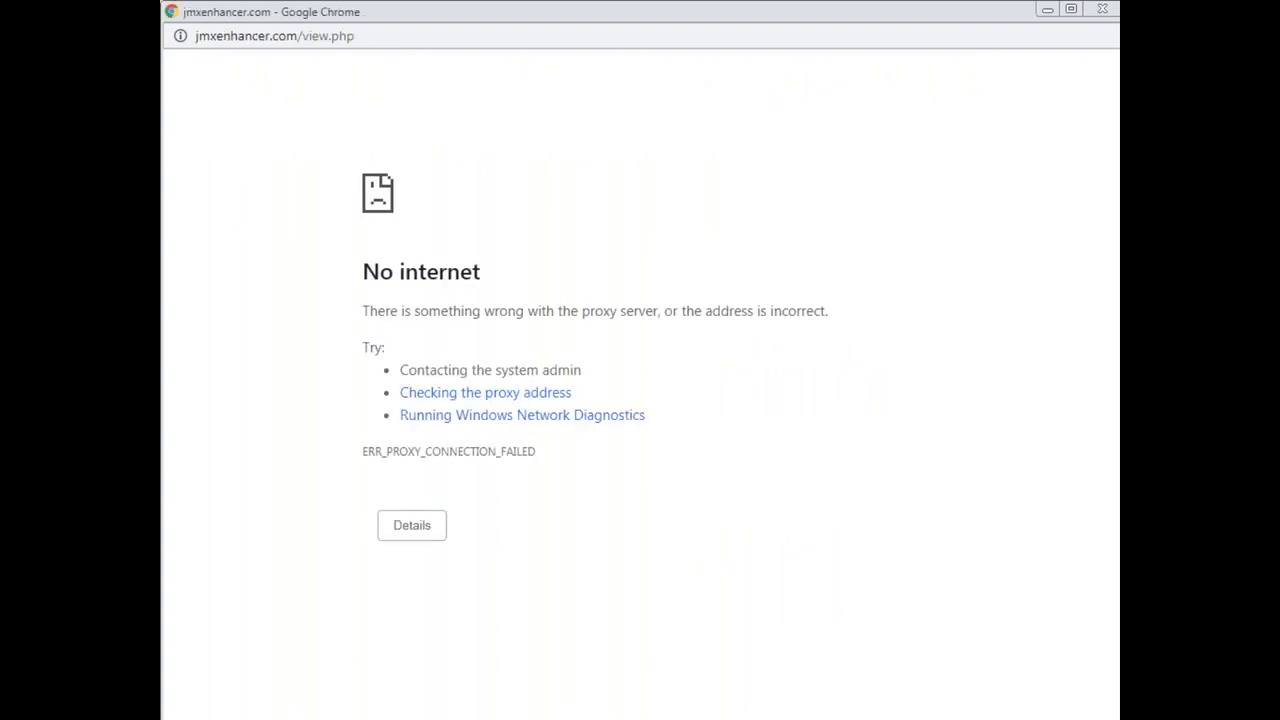
# Dismiss the No internet popup and switch to the JPetStore browser window
pyautogui.moveTo(390, 14); pyautogui.dragTo(337, 271)
pyautogui.click(1033, 273)
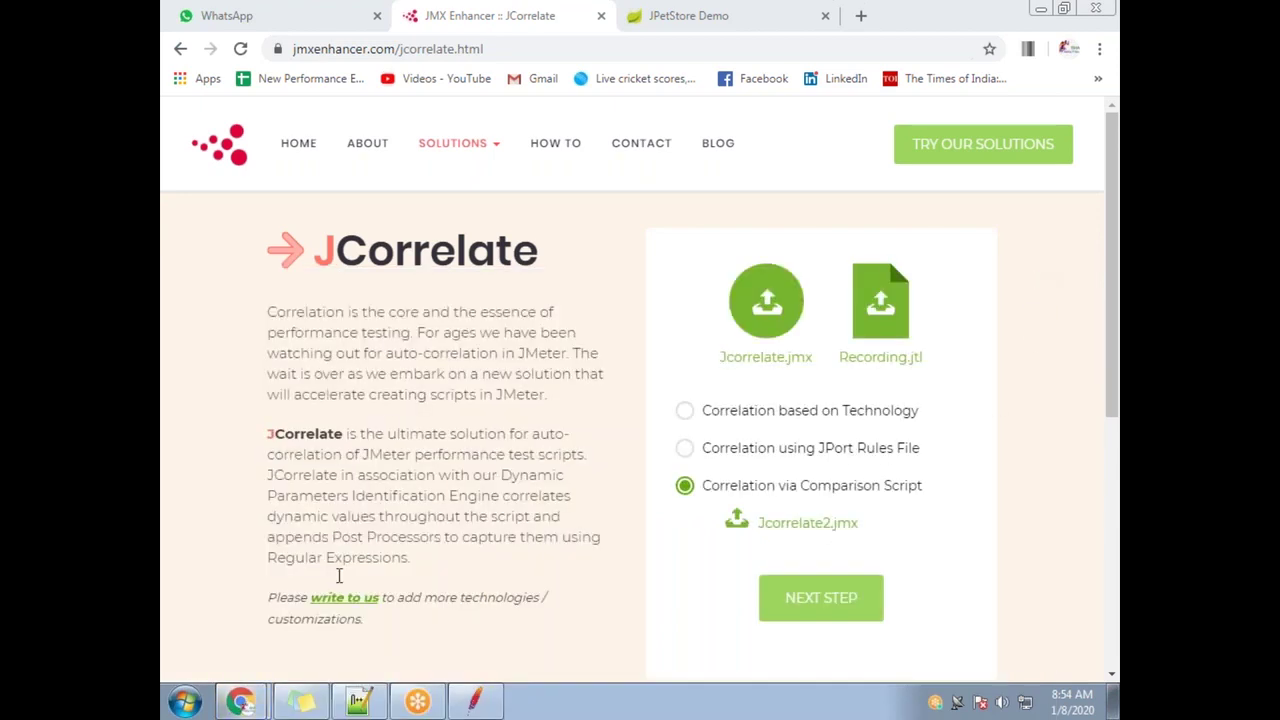
pyautogui.click(252, 668)
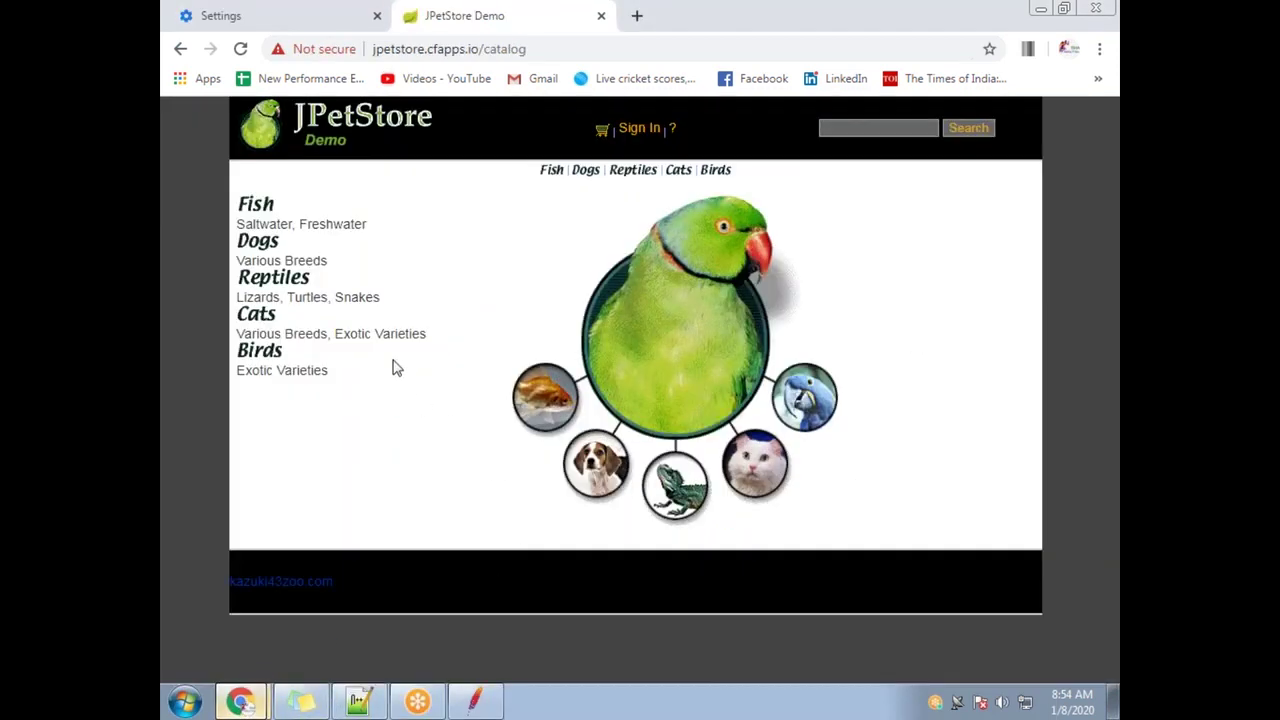
# Uncheck 'Use a proxy server' in the computer's LAN settings and confirm both dialogs
pyautogui.click(289, 20)
pyautogui.click(515, 332)
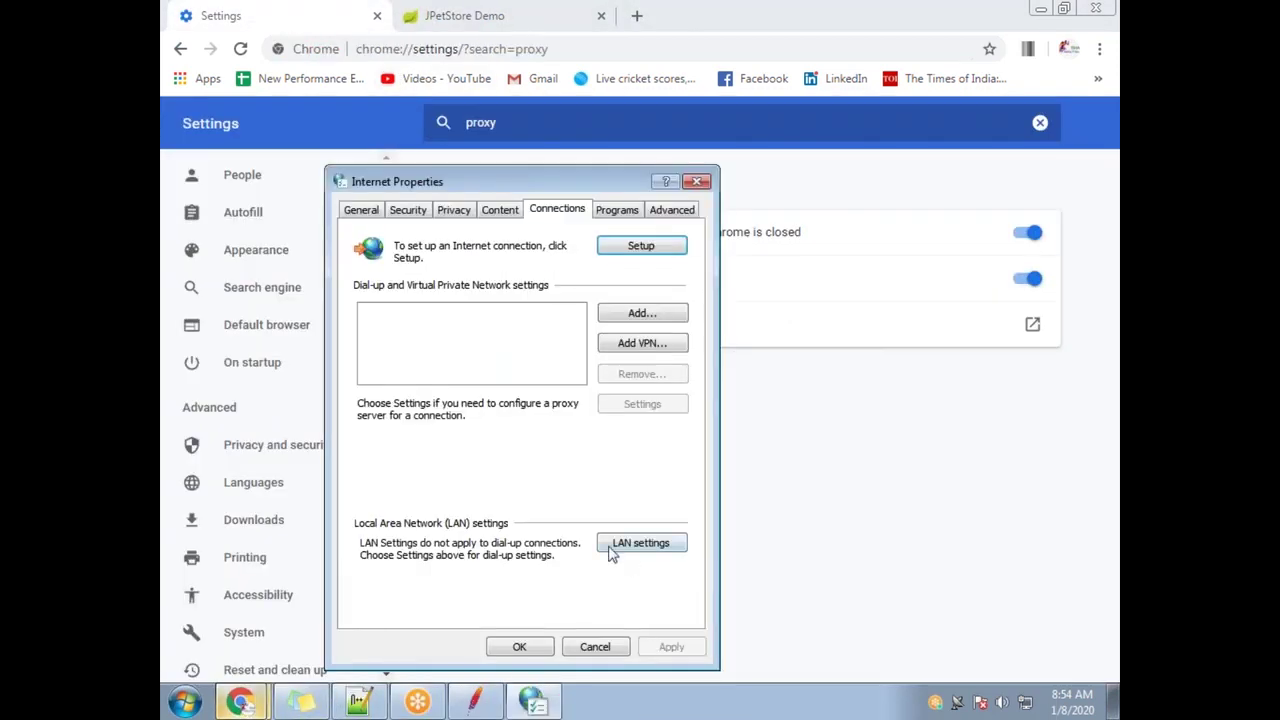
pyautogui.click(612, 548)
pyautogui.click(365, 389)
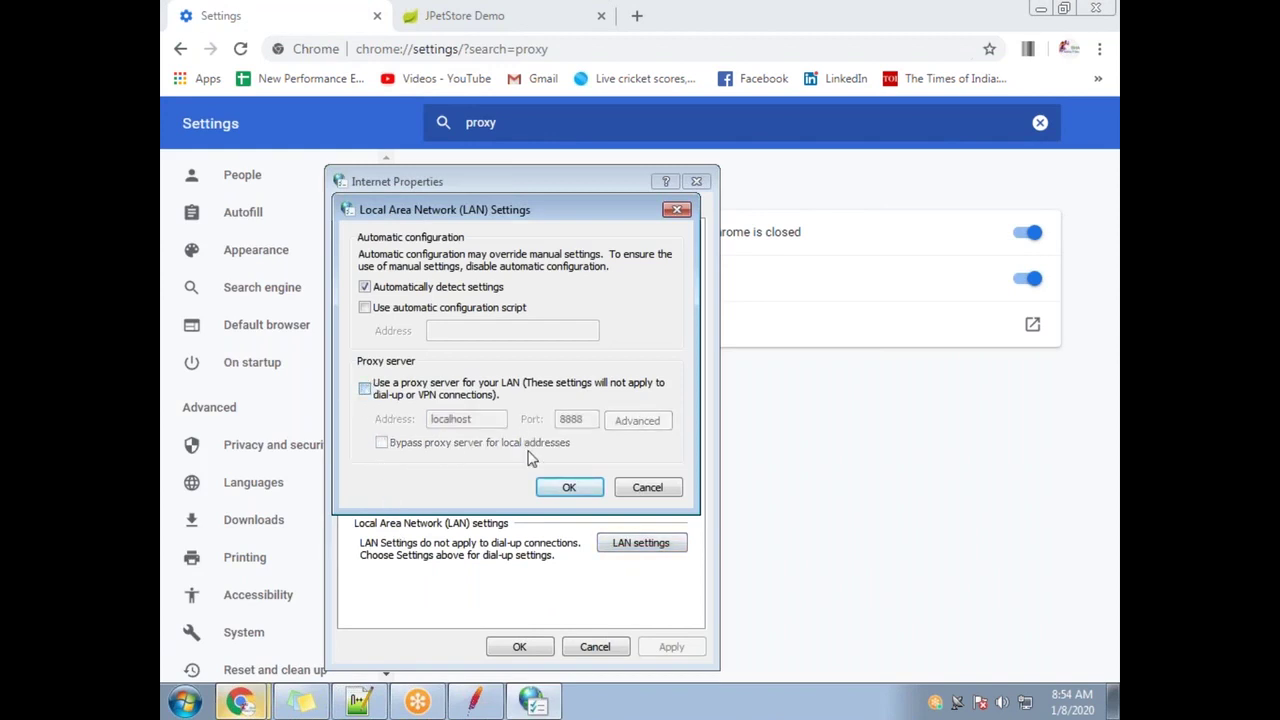
pyautogui.click(568, 487)
pyautogui.click(521, 646)
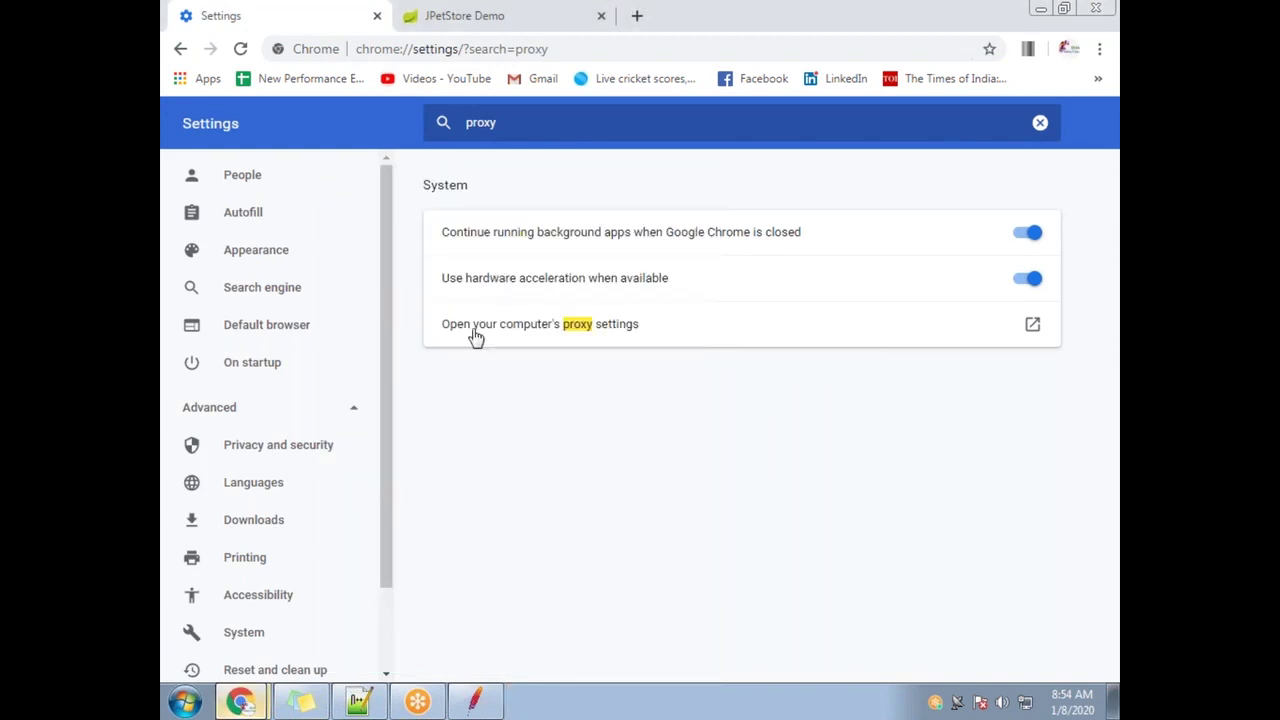
# Bring the JCorrelate window back to the front
pyautogui.click(474, 701)
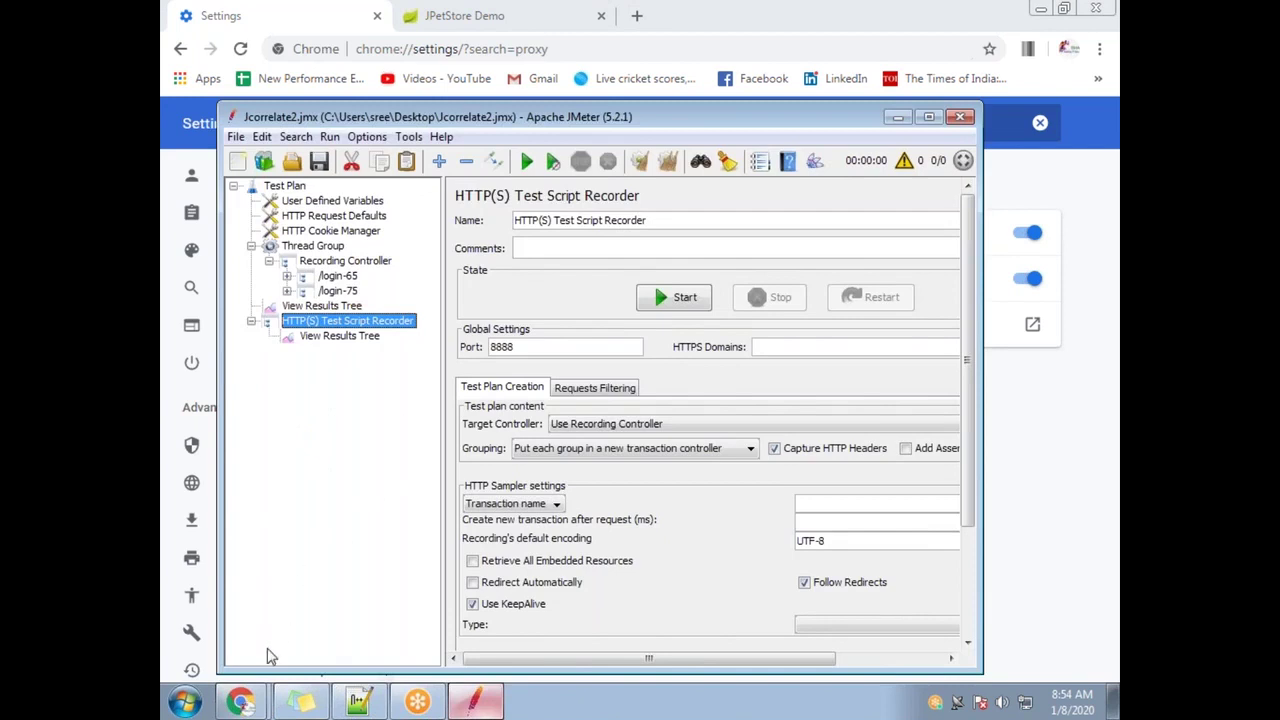
pyautogui.moveTo(240, 697)
pyautogui.click(240, 701)
pyautogui.click(290, 606)
# Review the four detected correlations, highlighting the captured csrf token, and view them all
pyautogui.click(819, 600)
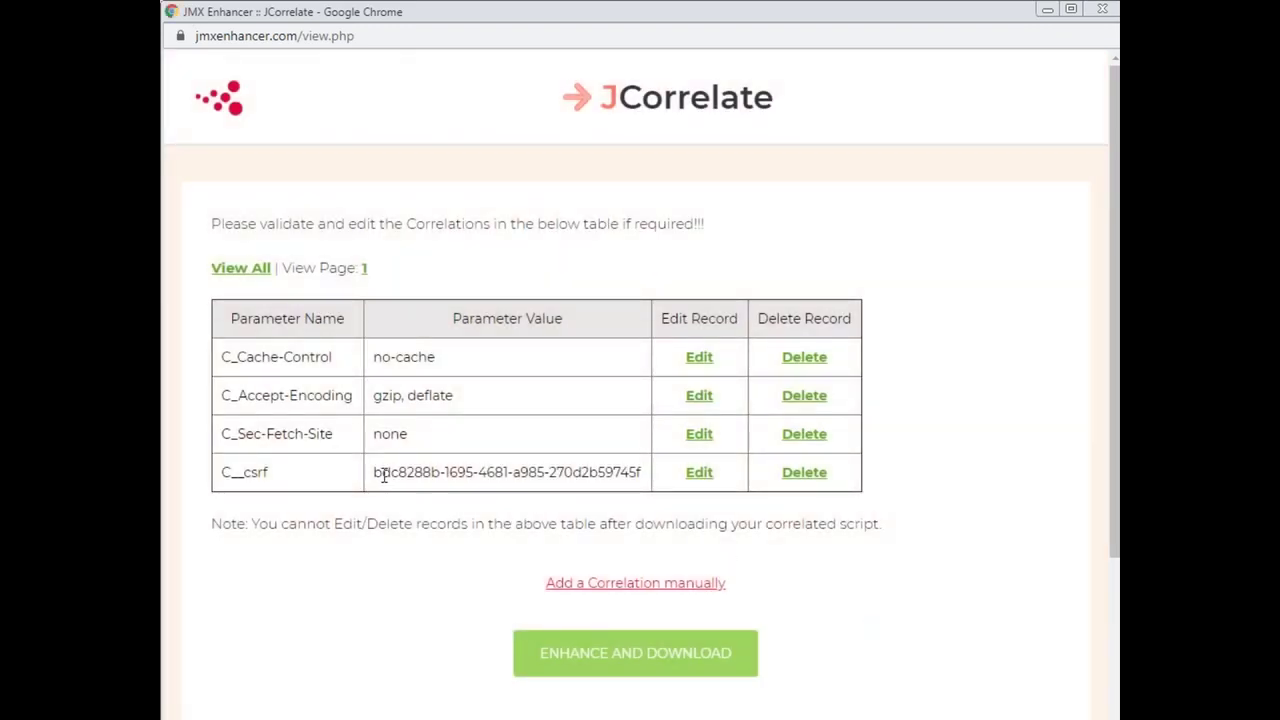
pyautogui.moveTo(381, 472); pyautogui.dragTo(682, 477)
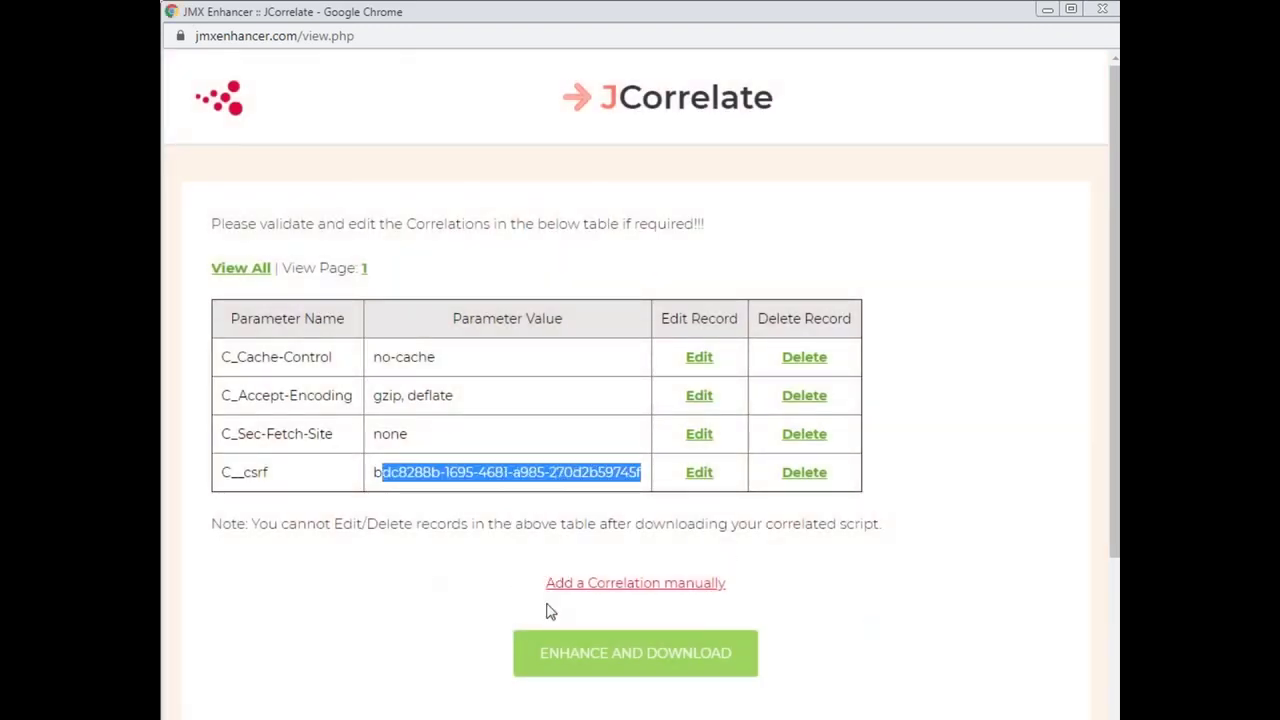
pyautogui.click(232, 270)
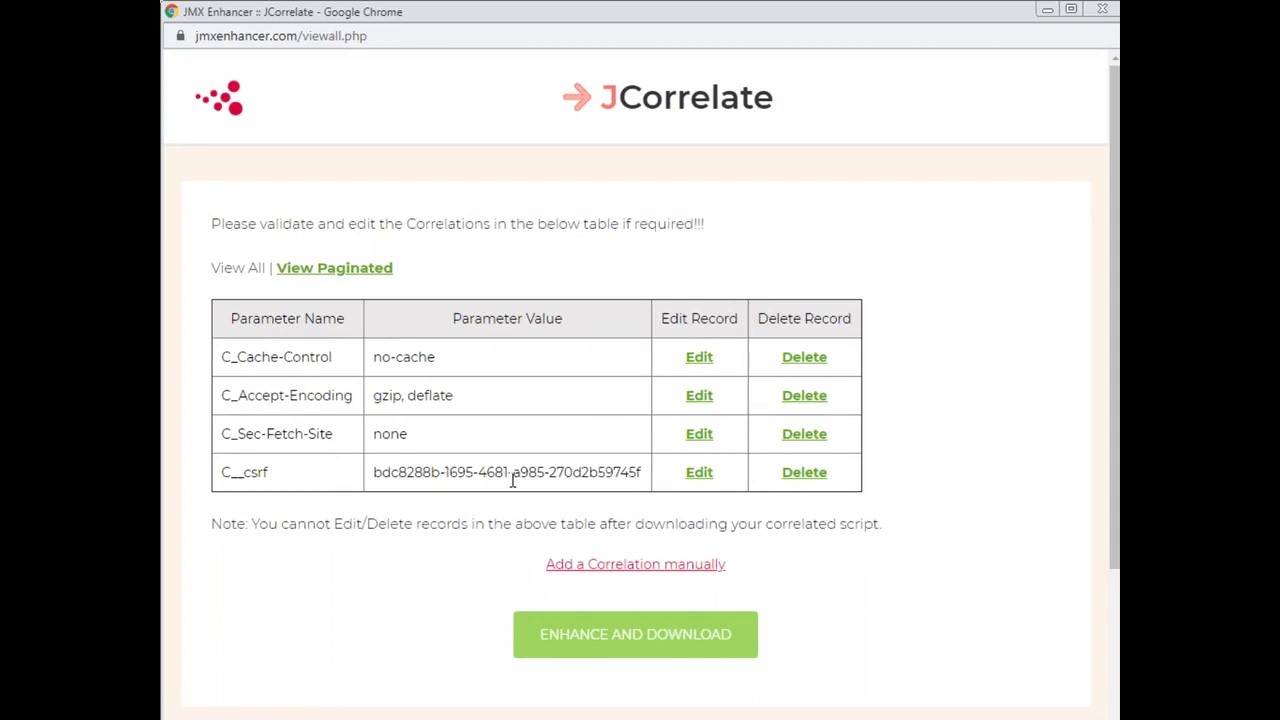
# Cancel adding a manual correlation and enhance and download Correlated_Script.jmx
pyautogui.click(632, 566)
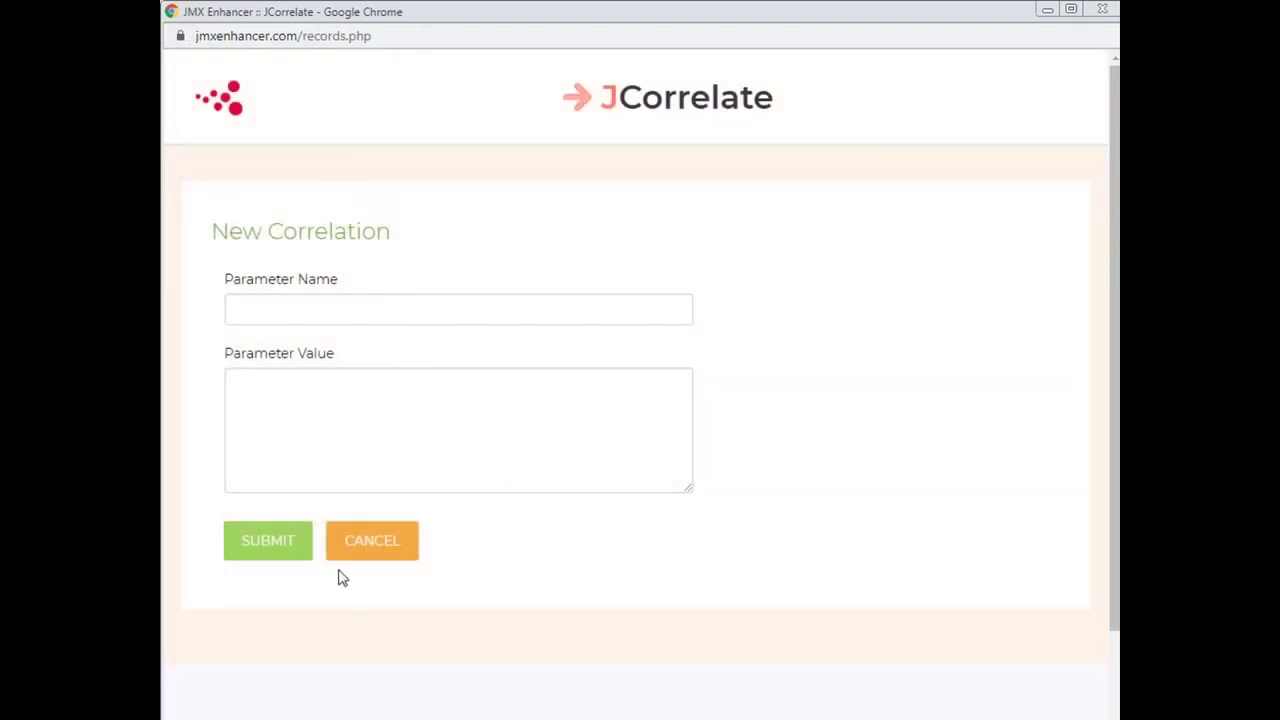
pyautogui.click(355, 545)
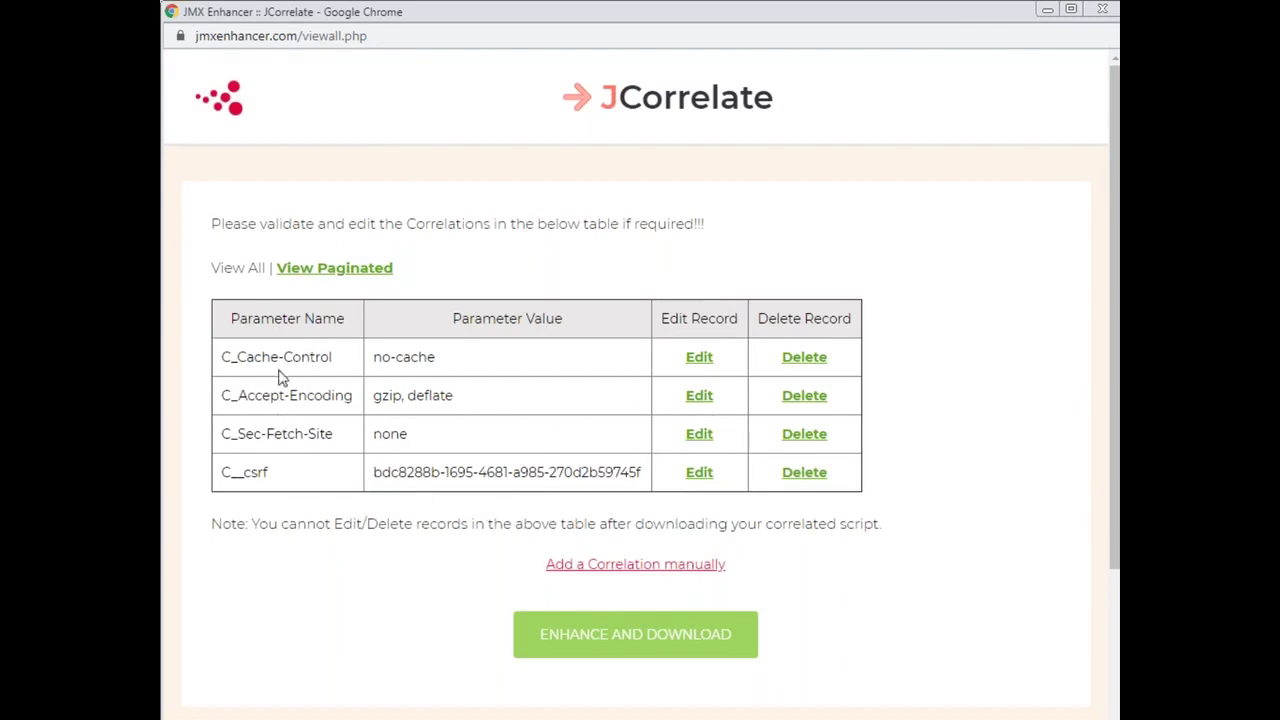
pyautogui.click(566, 648)
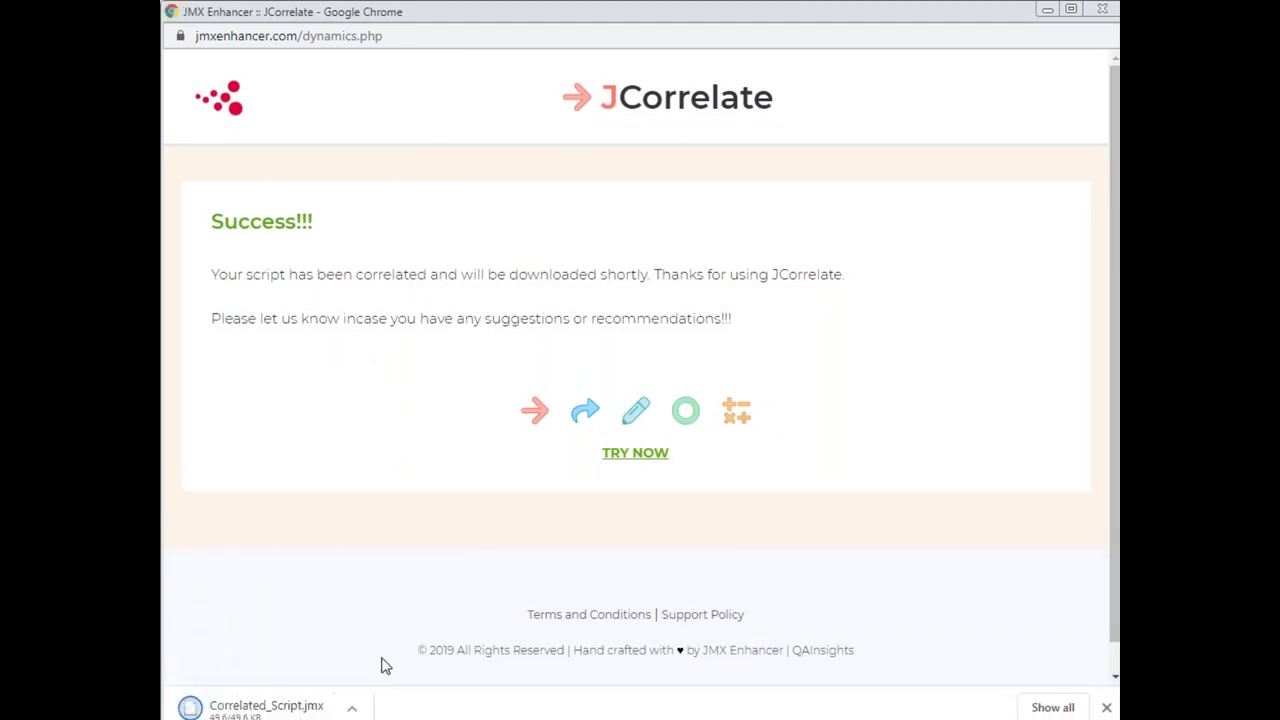
# Dismiss the can't-open prompt and show Correlated_Script.jmx in the Downloads folder
pyautogui.click(272, 710)
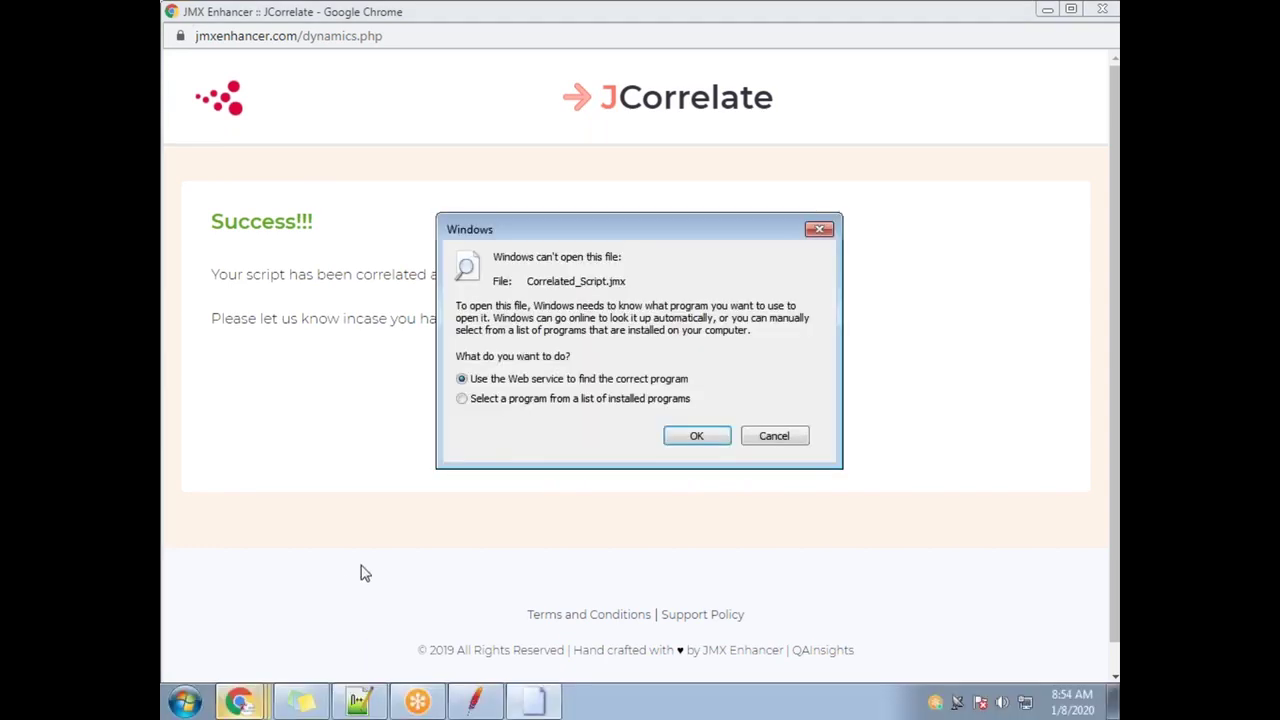
pyautogui.click(760, 447)
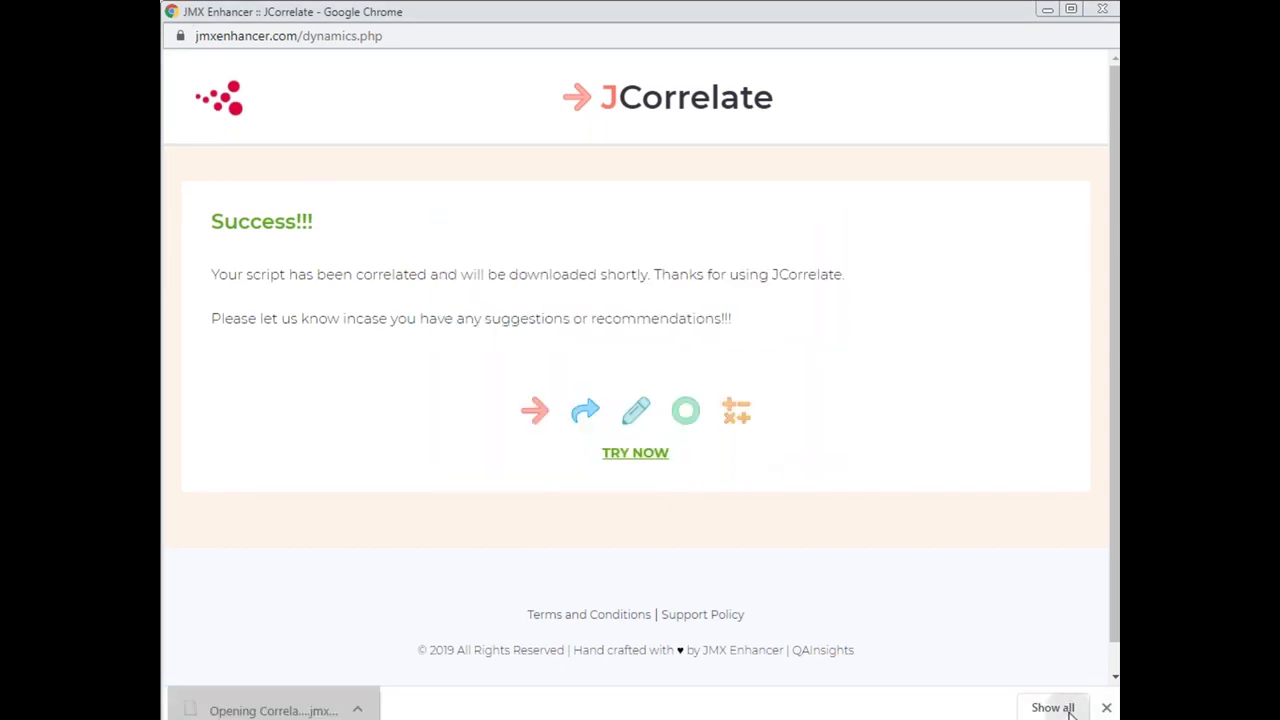
pyautogui.click(1055, 705)
pyautogui.click(470, 316)
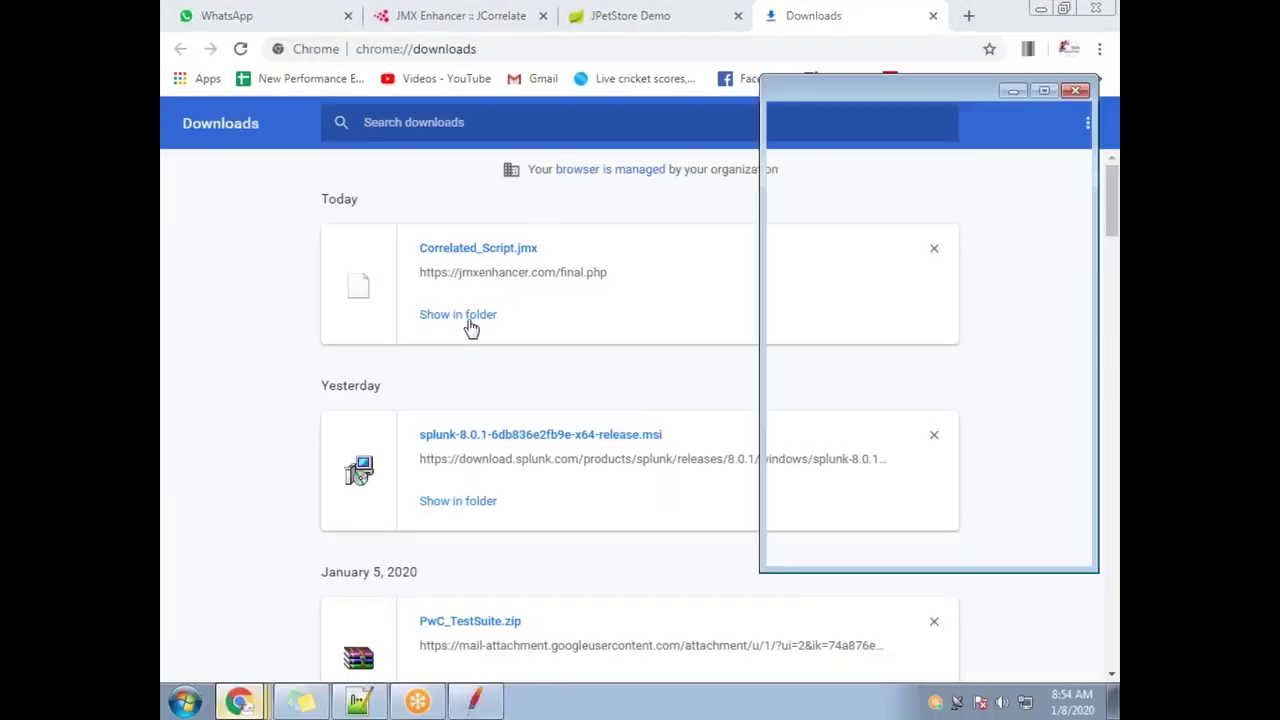
pyautogui.click(485, 705)
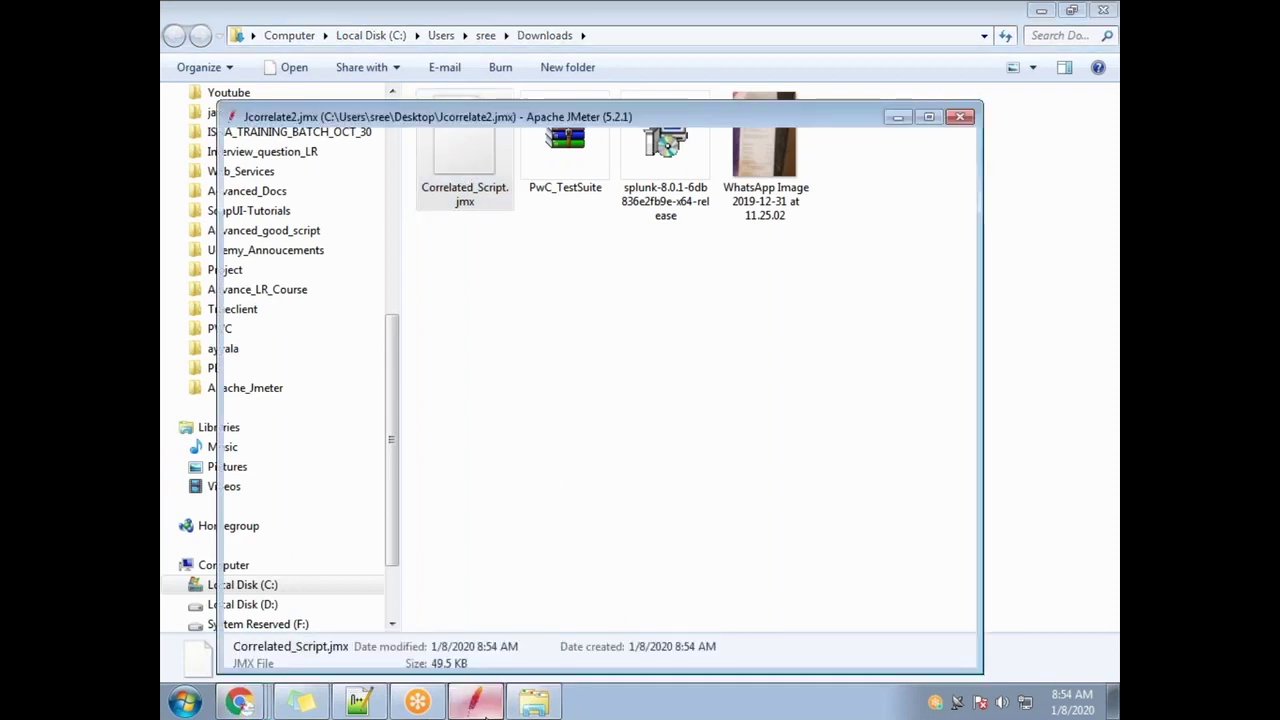
# Load Correlated_Script.jmx into JMeter and check the /login-30 request's _csrf is ${C__csrf}
pyautogui.moveTo(450, 85); pyautogui.dragTo(850, 85)
pyautogui.moveTo(465, 150); pyautogui.dragTo(630, 334)
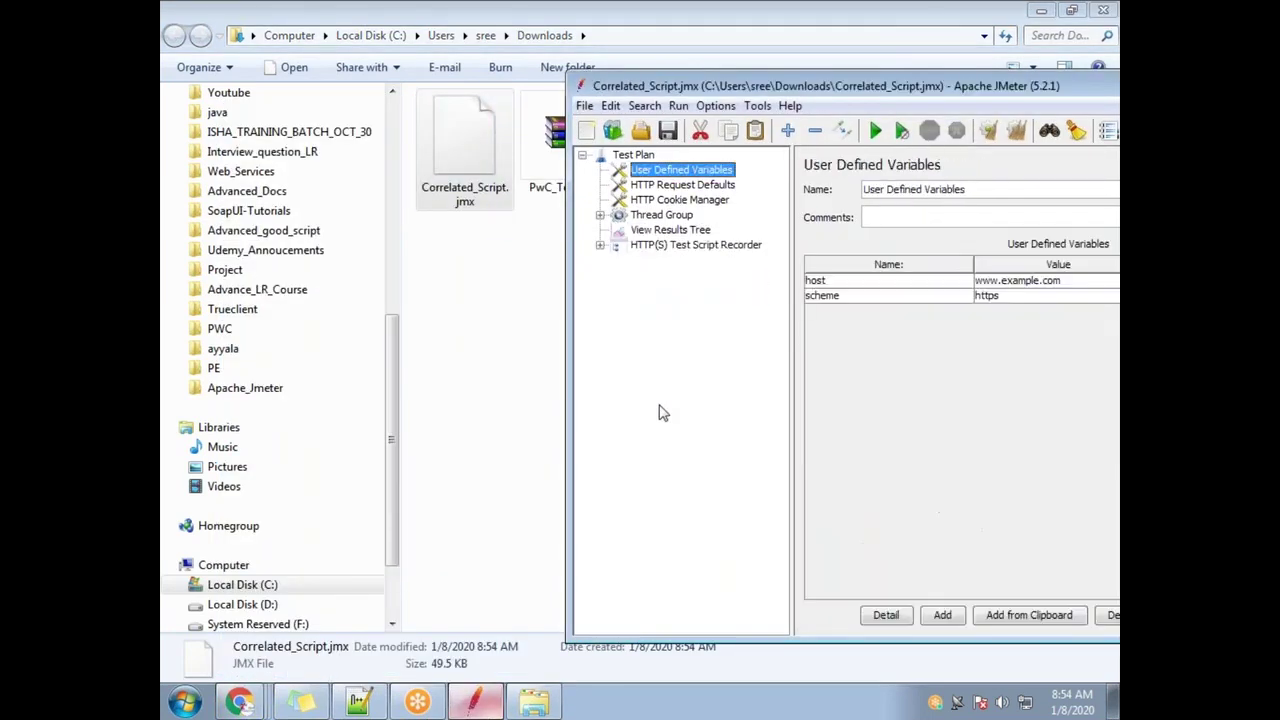
pyautogui.click(599, 215)
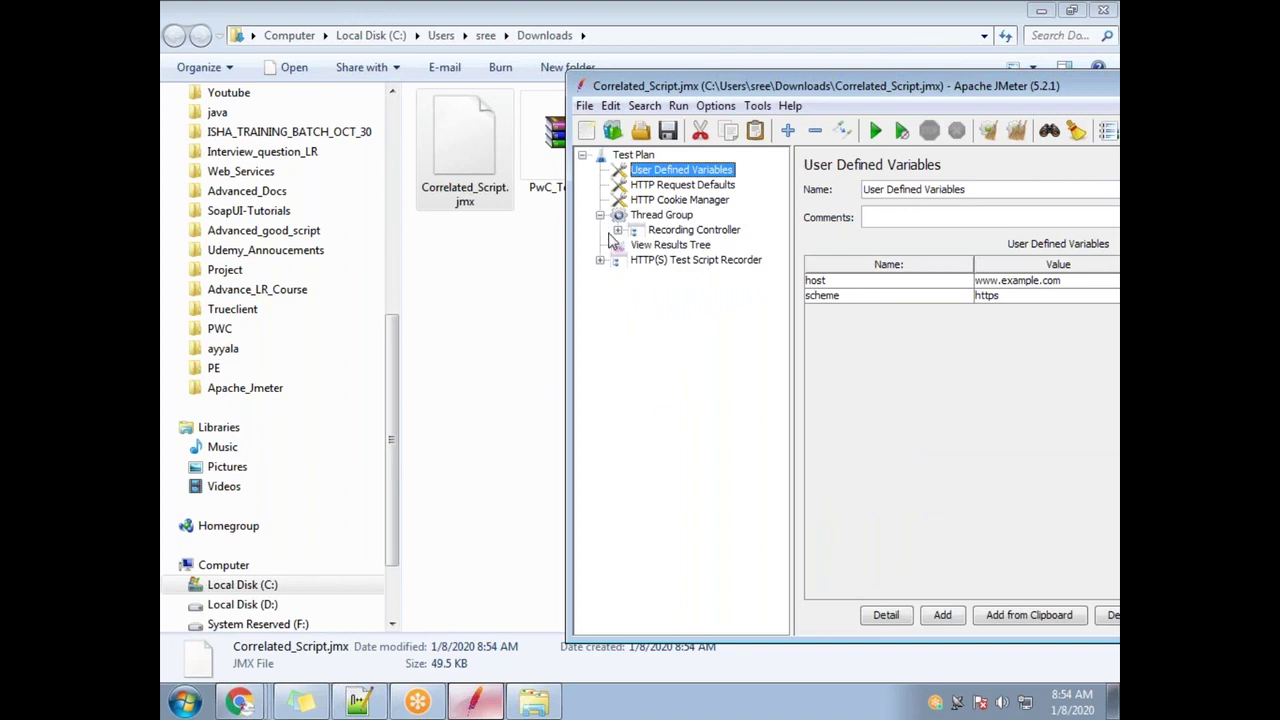
pyautogui.click(617, 230)
pyautogui.click(636, 276)
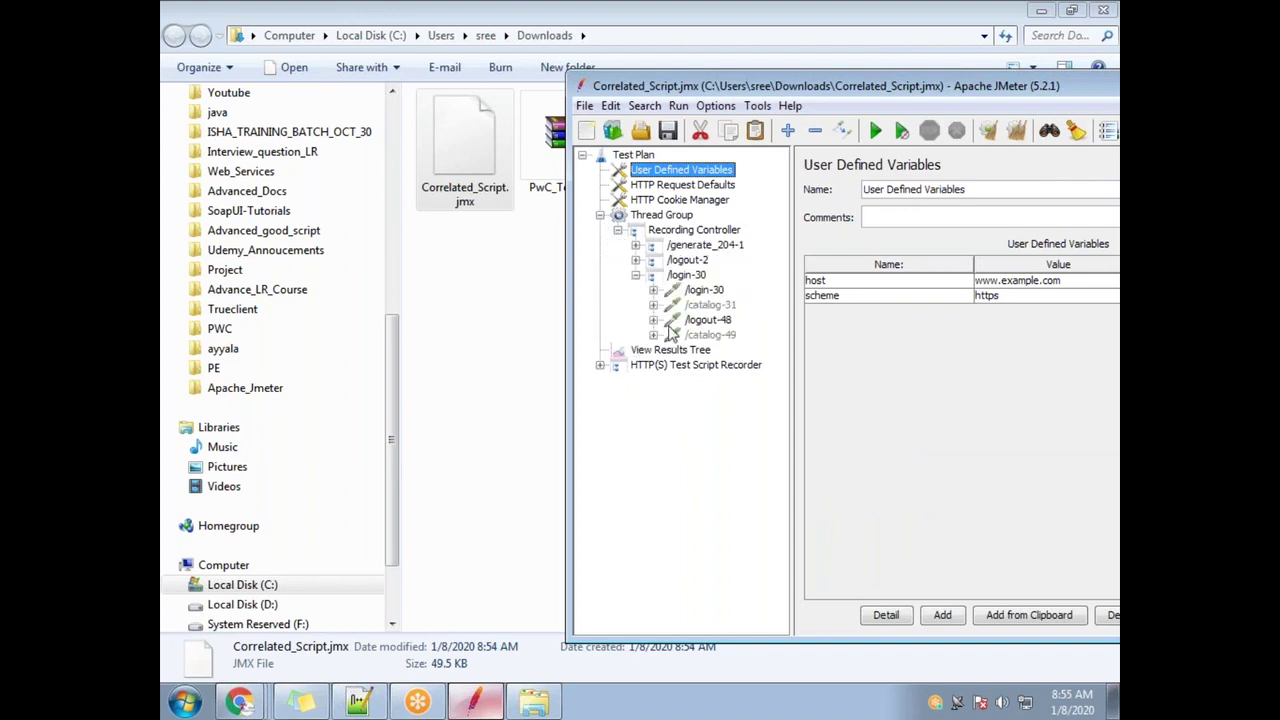
pyautogui.click(704, 292)
pyautogui.click(1018, 438)
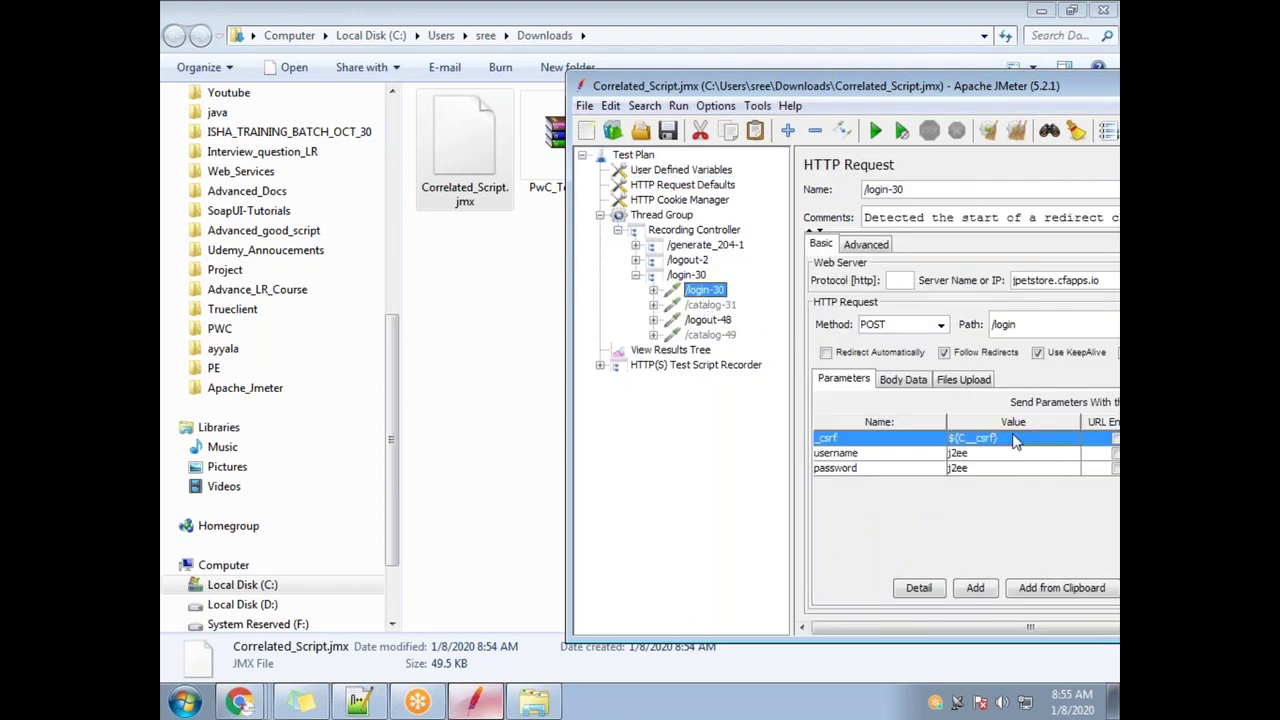
# Inspect the C_Sec-Fetch-Site regex extractor and nearby requests, then hide JMeter and File Explorer
pyautogui.click(635, 260)
pyautogui.click(704, 305)
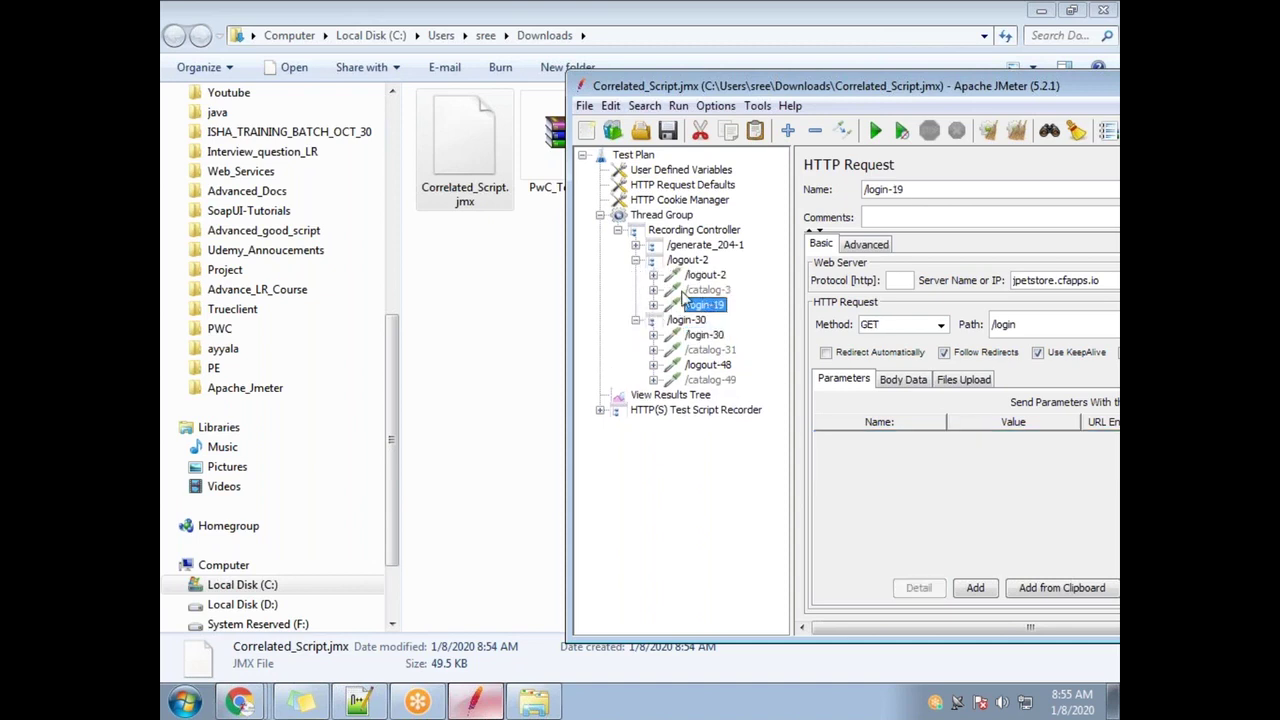
pyautogui.click(653, 275)
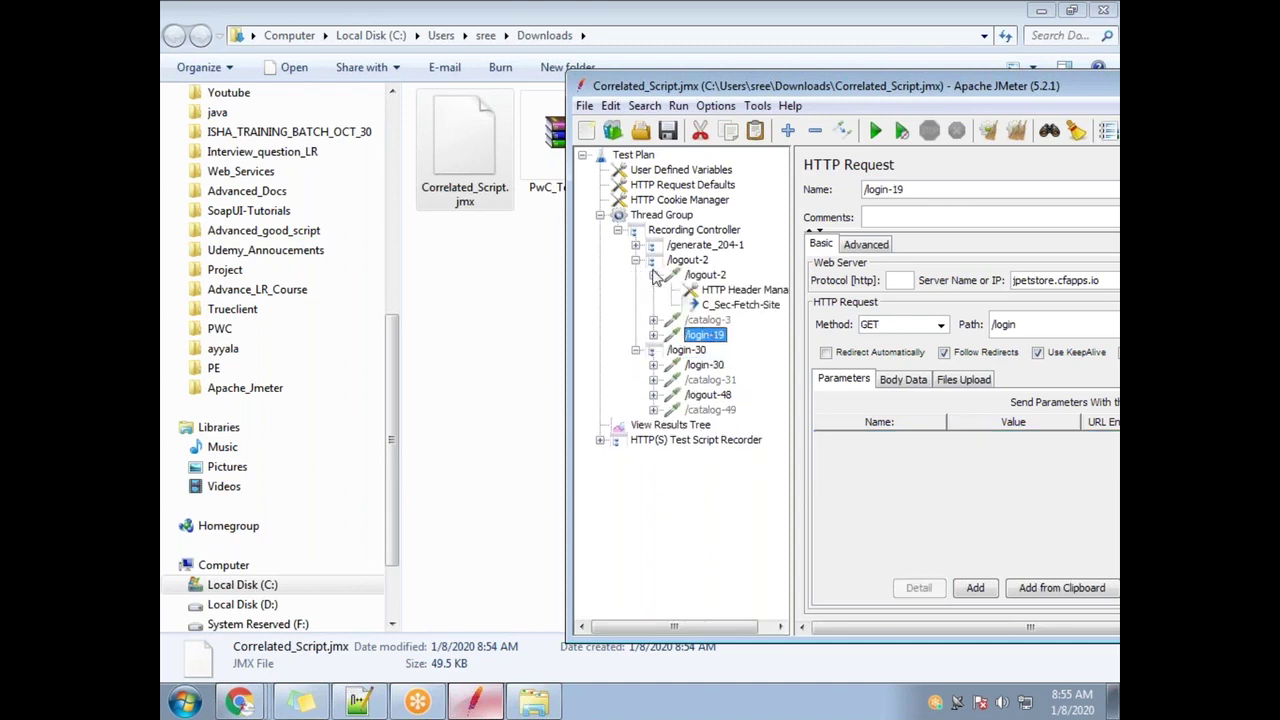
pyautogui.click(740, 305)
pyautogui.moveTo(980, 92); pyautogui.dragTo(730, 108)
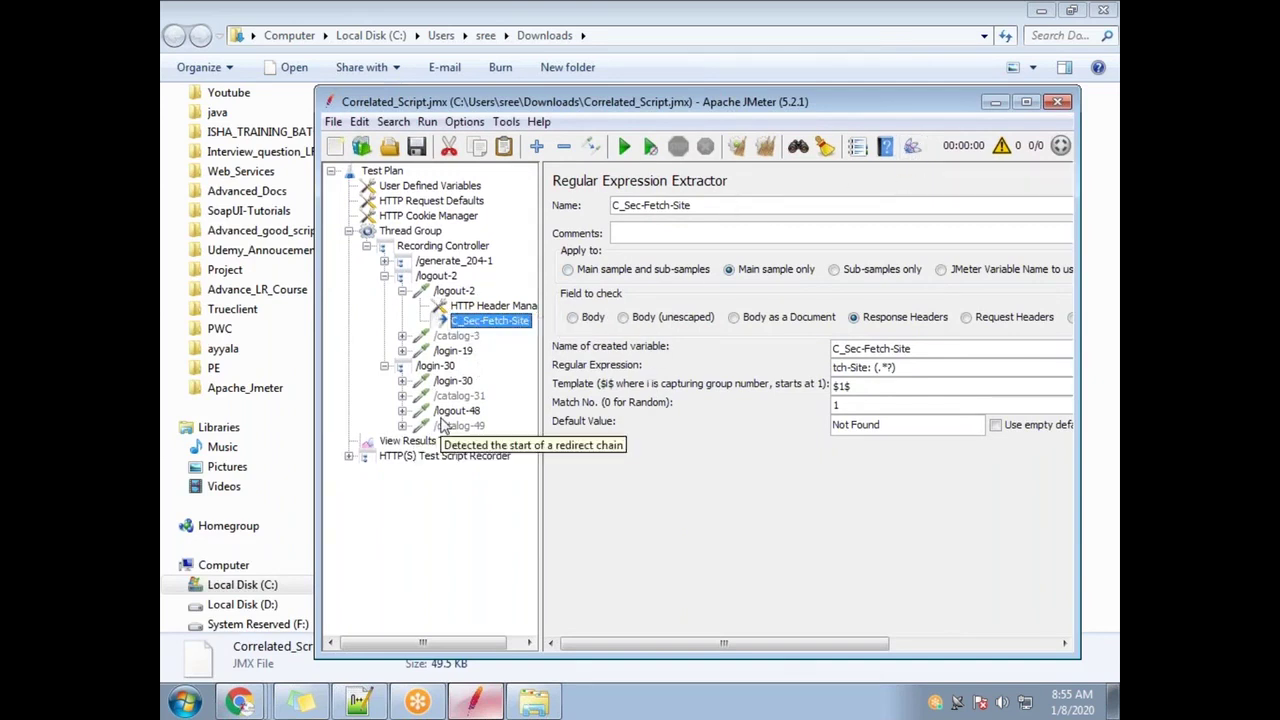
pyautogui.click(450, 384)
pyautogui.click(452, 396)
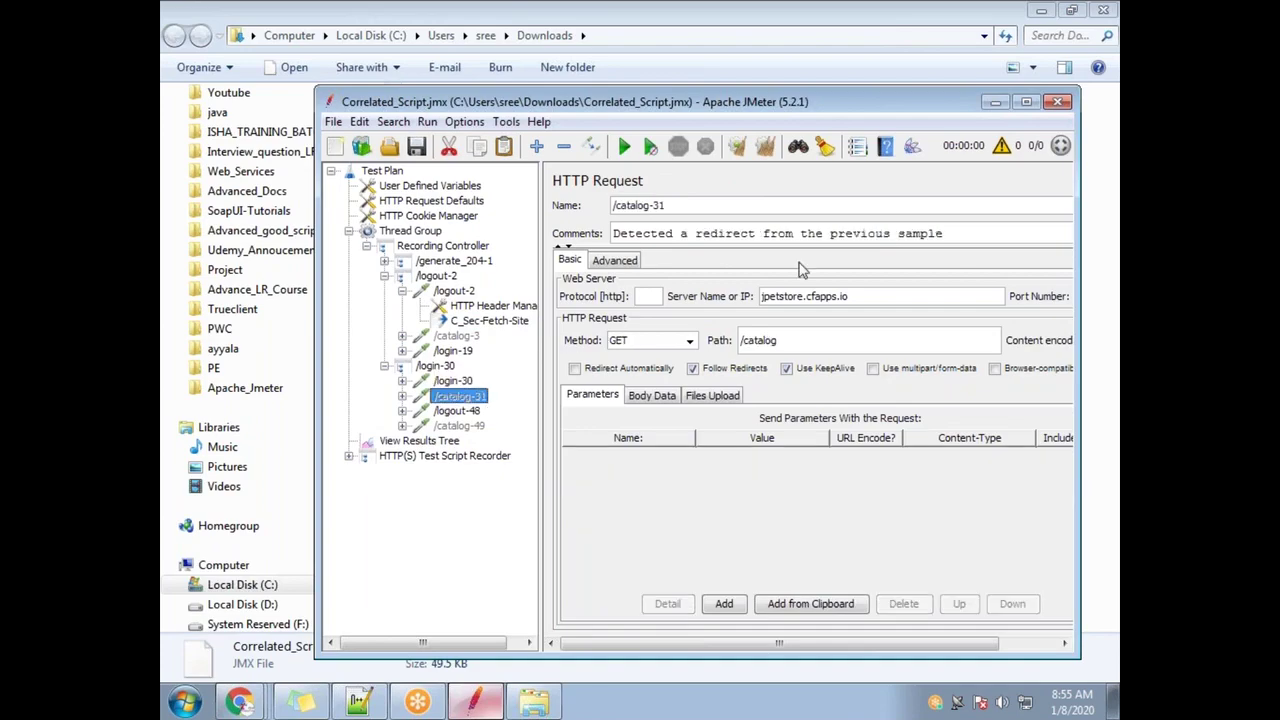
pyautogui.click(996, 102)
pyautogui.click(1040, 10)
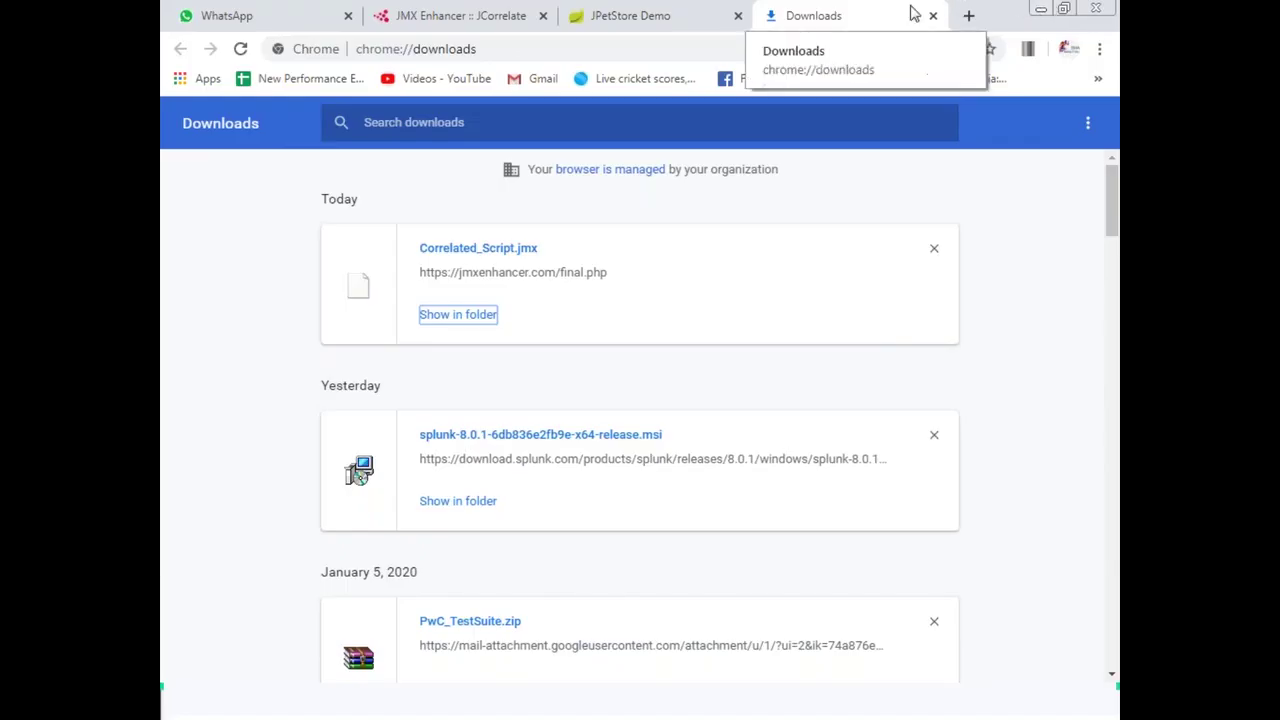
# Close the Downloads, JCorrelate, Settings and remaining Chrome windows
pyautogui.click(1042, 12)
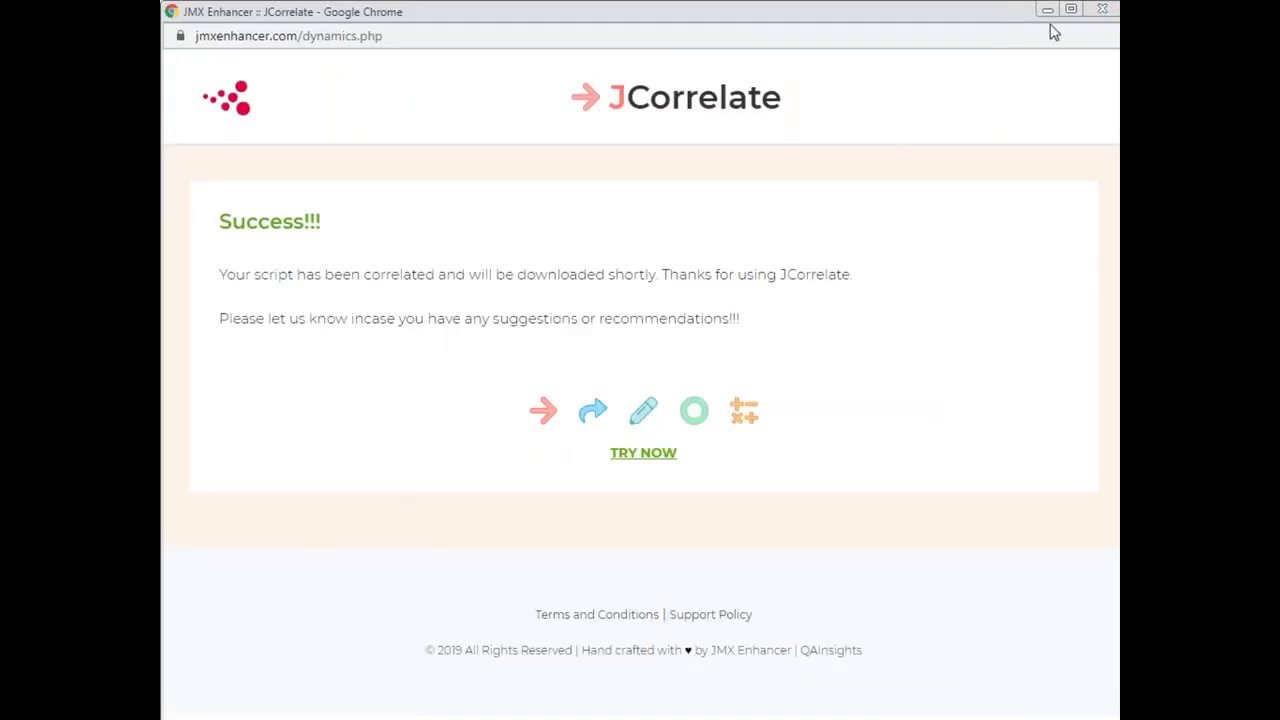
pyautogui.click(1104, 12)
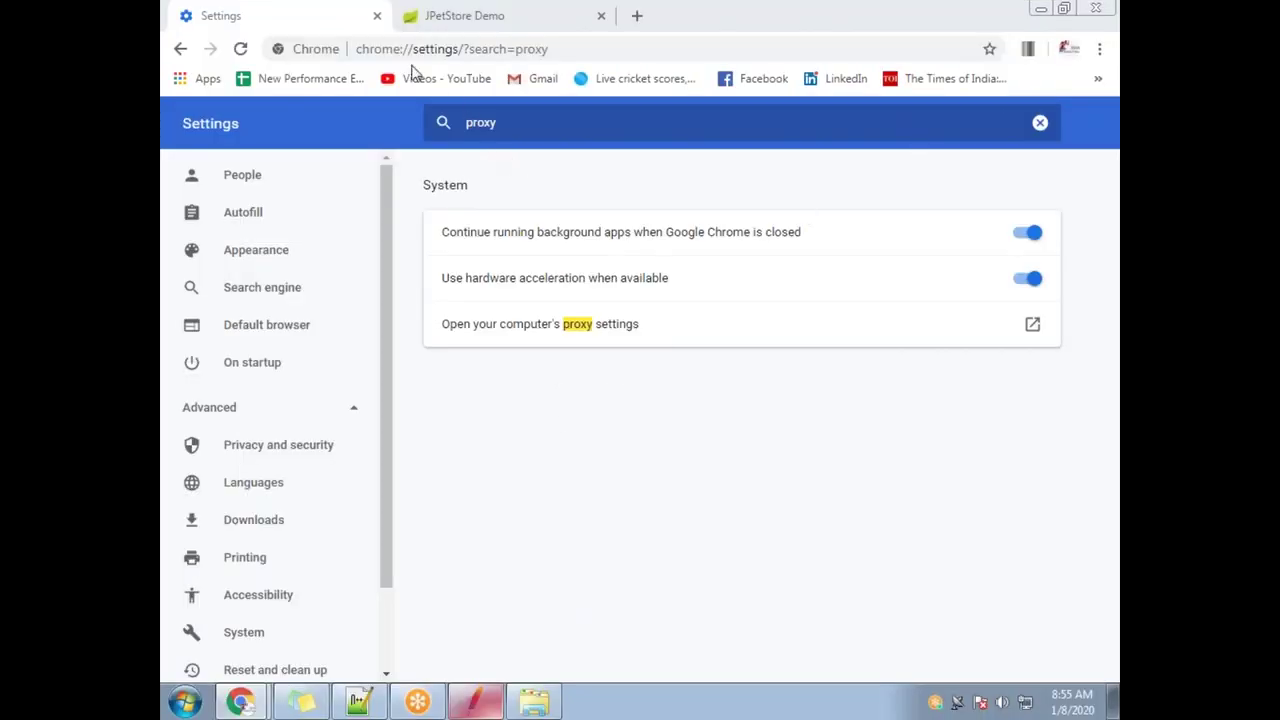
pyautogui.click(376, 17)
pyautogui.click(378, 18)
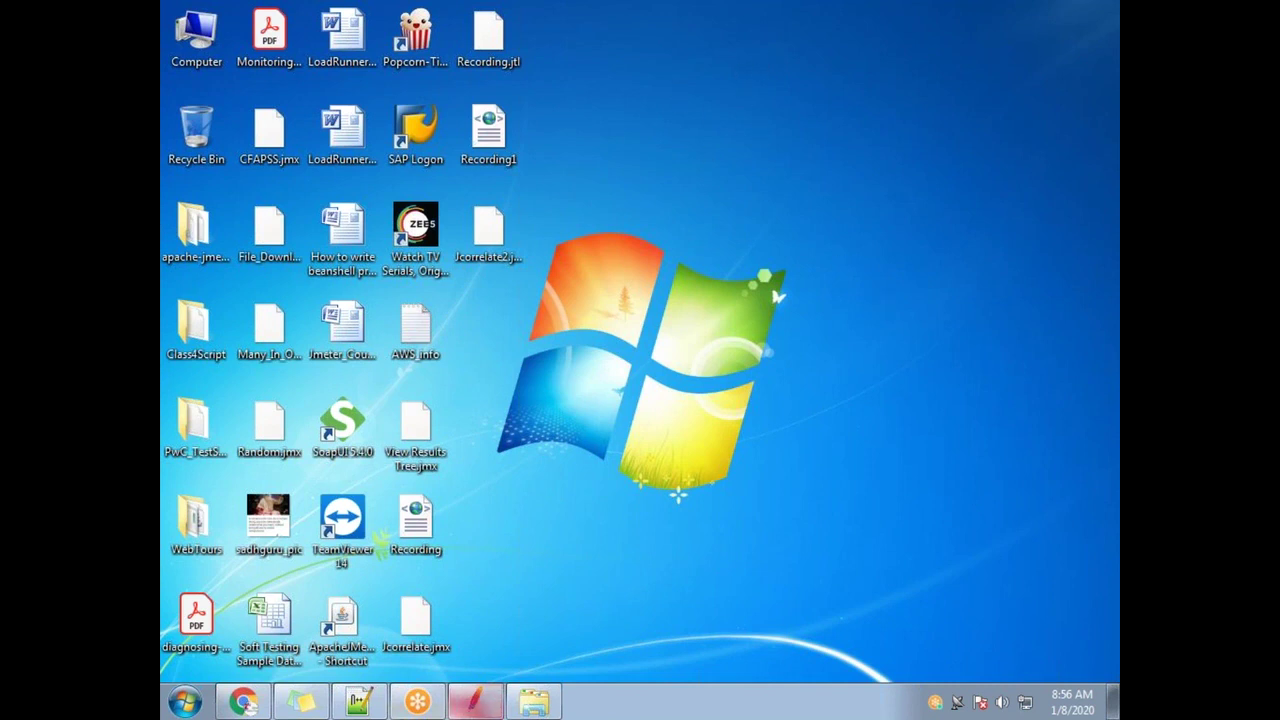
# In Notepad++, select the Questions notes from building the regular expression through Dafult Value
pyautogui.click(358, 702)
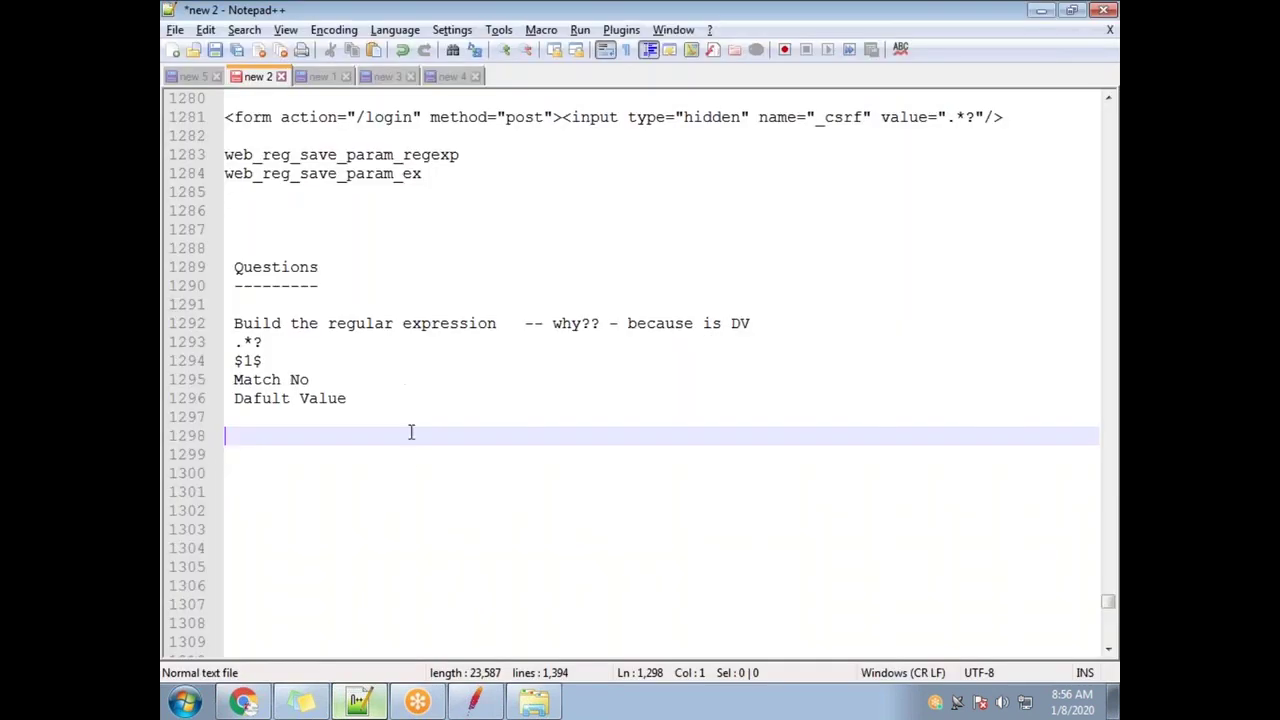
pyautogui.click(331, 454)
pyautogui.moveTo(411, 411); pyautogui.dragTo(187, 268)
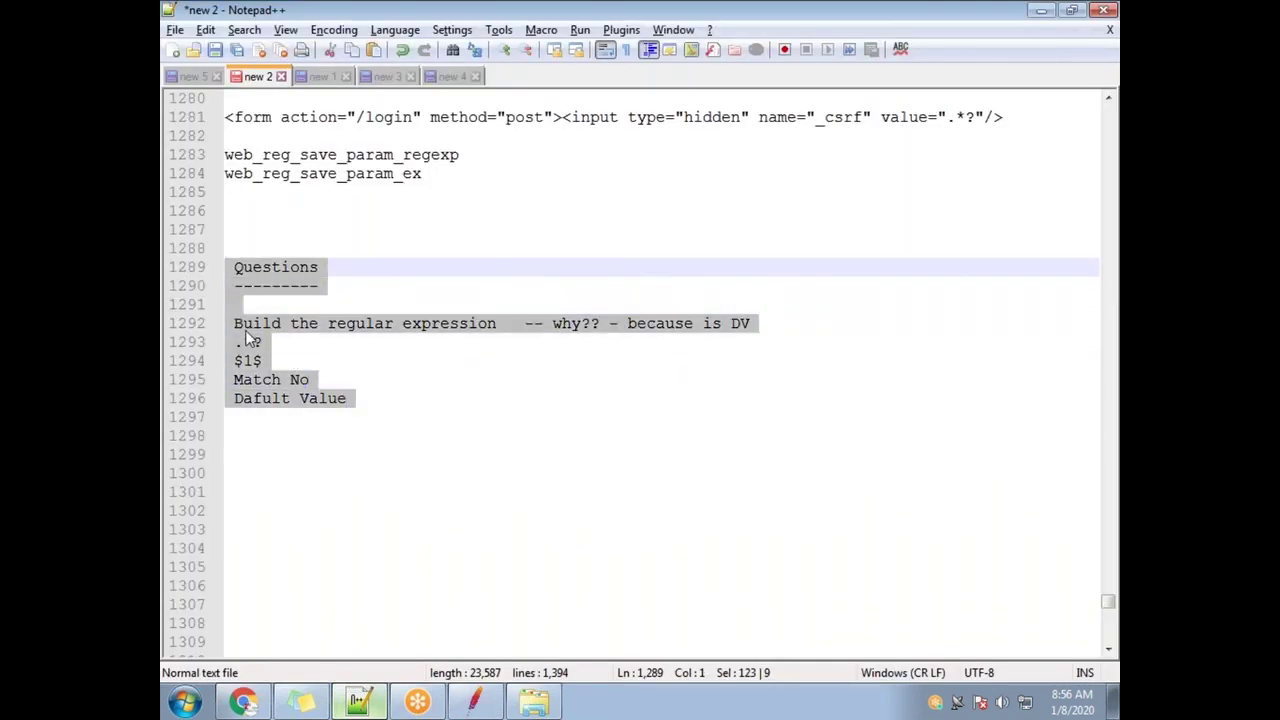